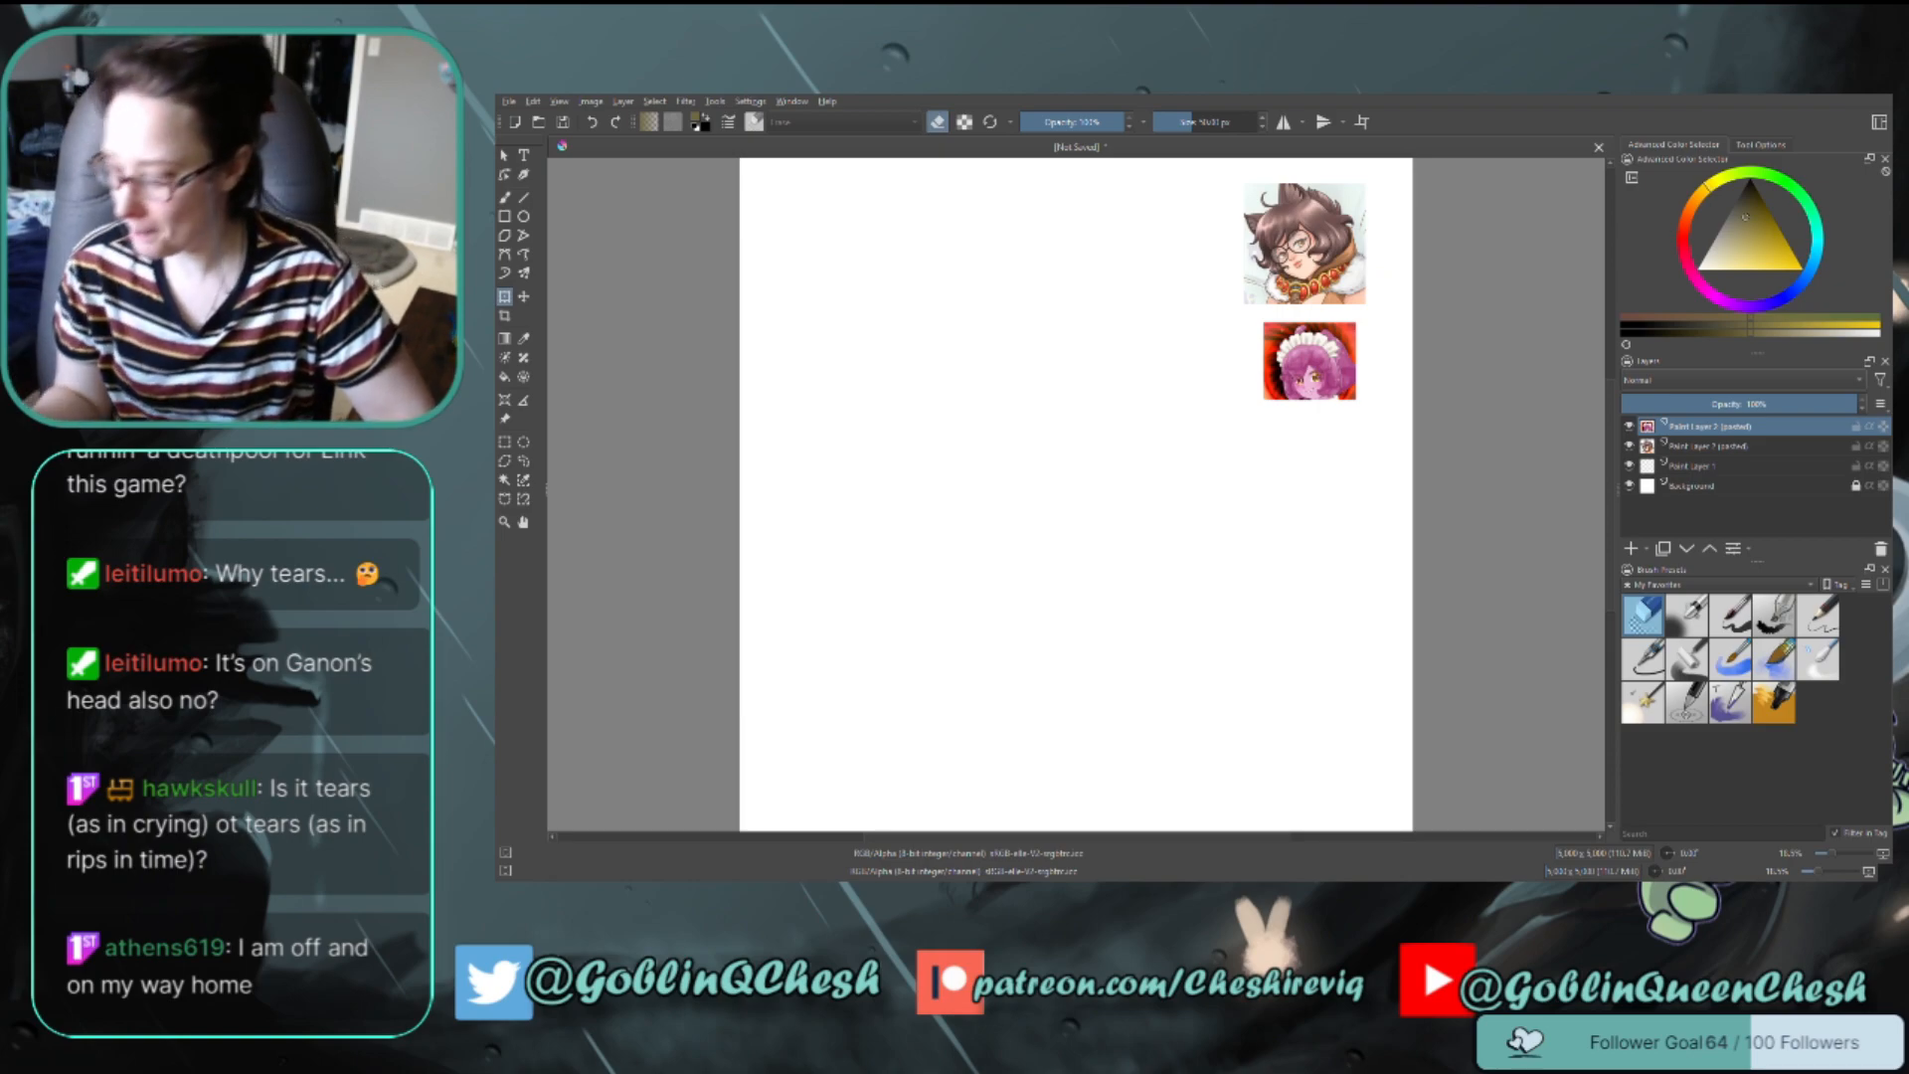
# Choose the pencil brush preset, move Paint Layer 1 to the top of the layer stack, and activate the freehand brush
pyautogui.click(1815, 616)
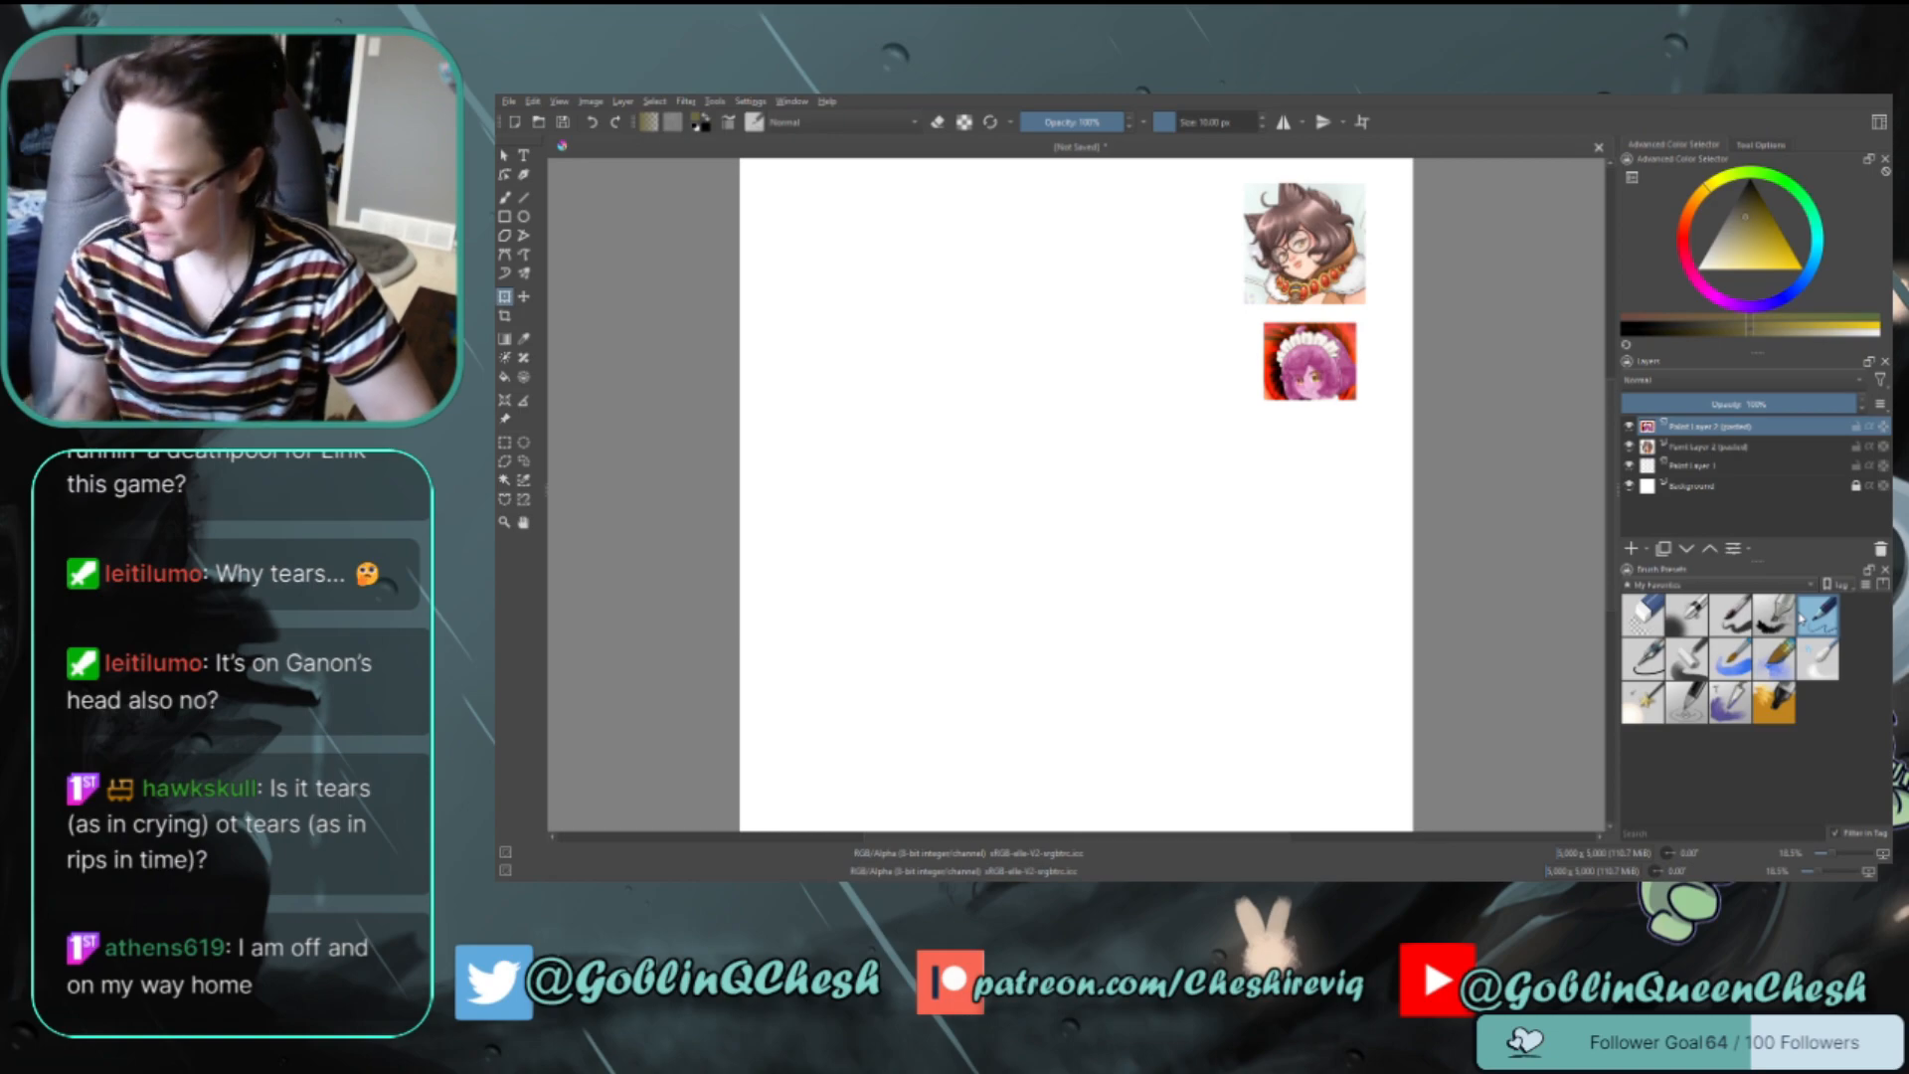
pyautogui.click(1690, 465)
pyautogui.click(1711, 549)
pyautogui.click(1711, 549)
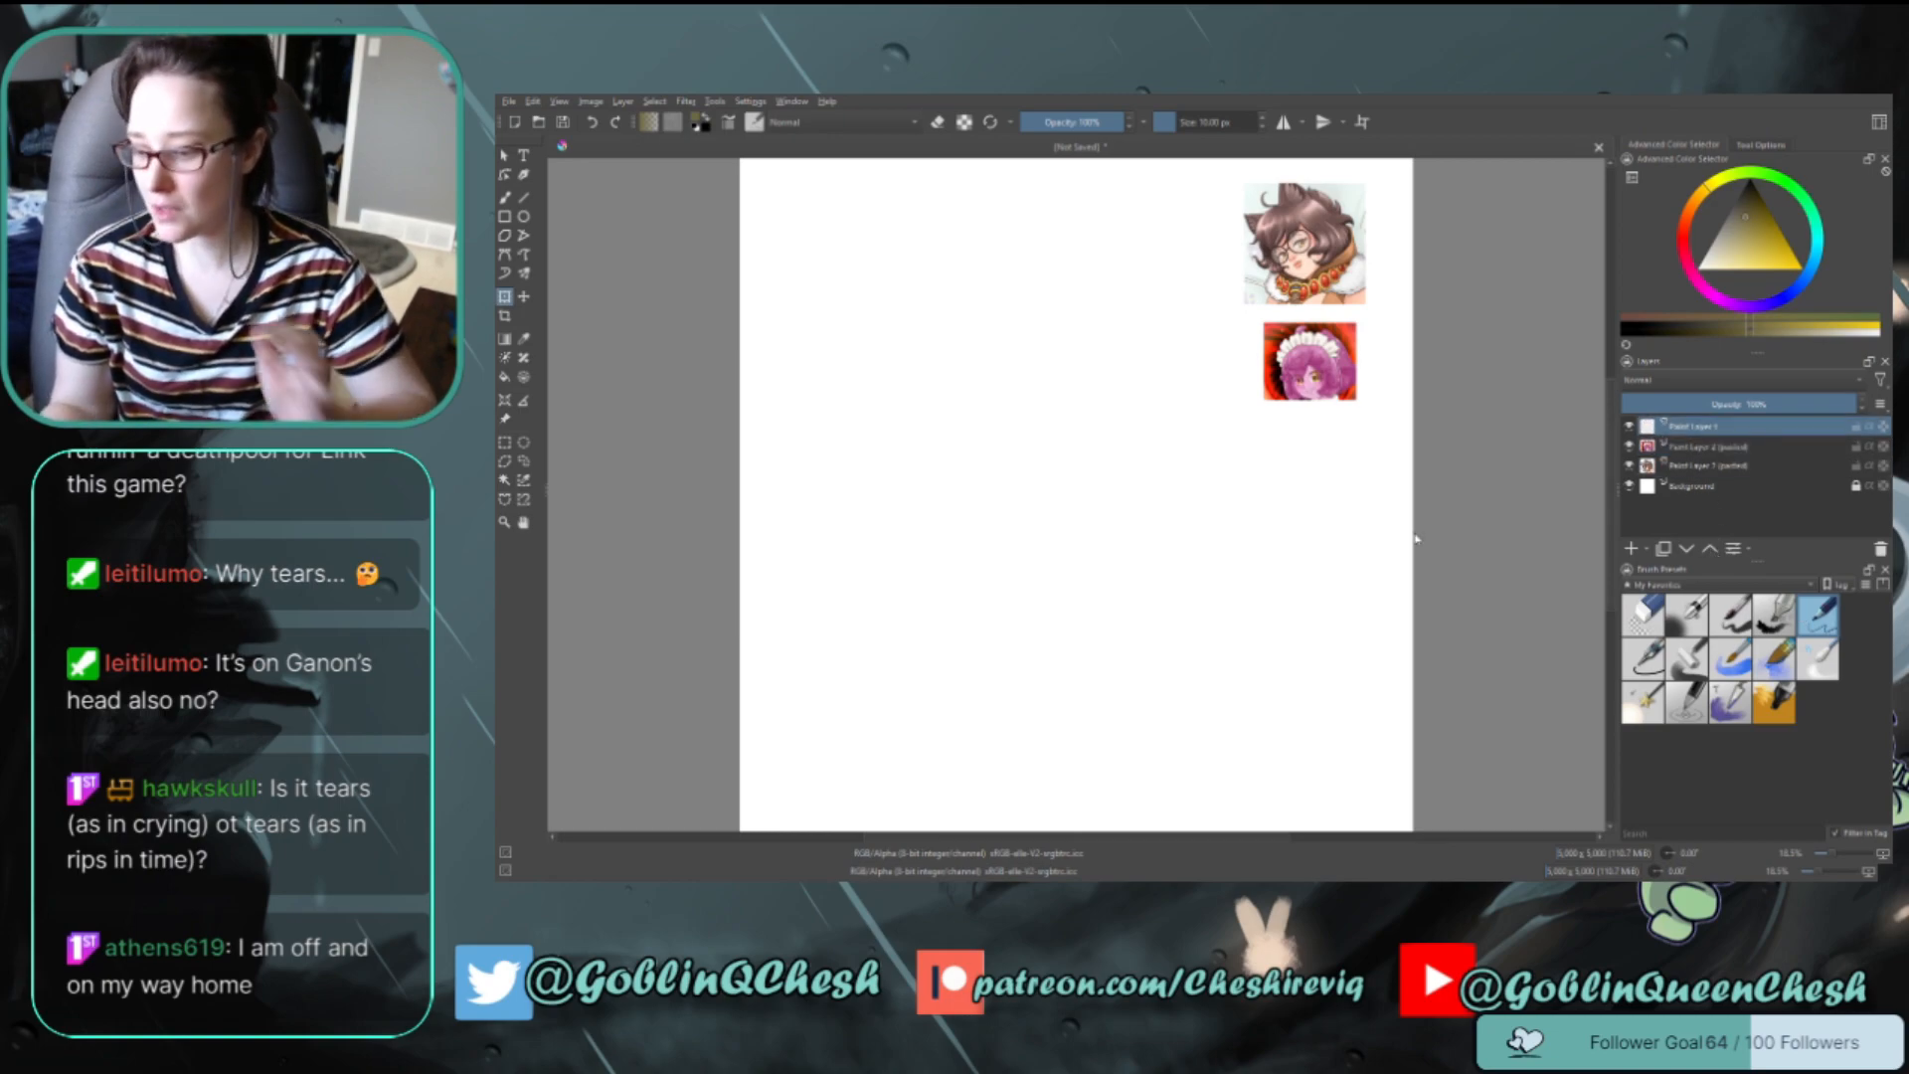
pyautogui.click(505, 199)
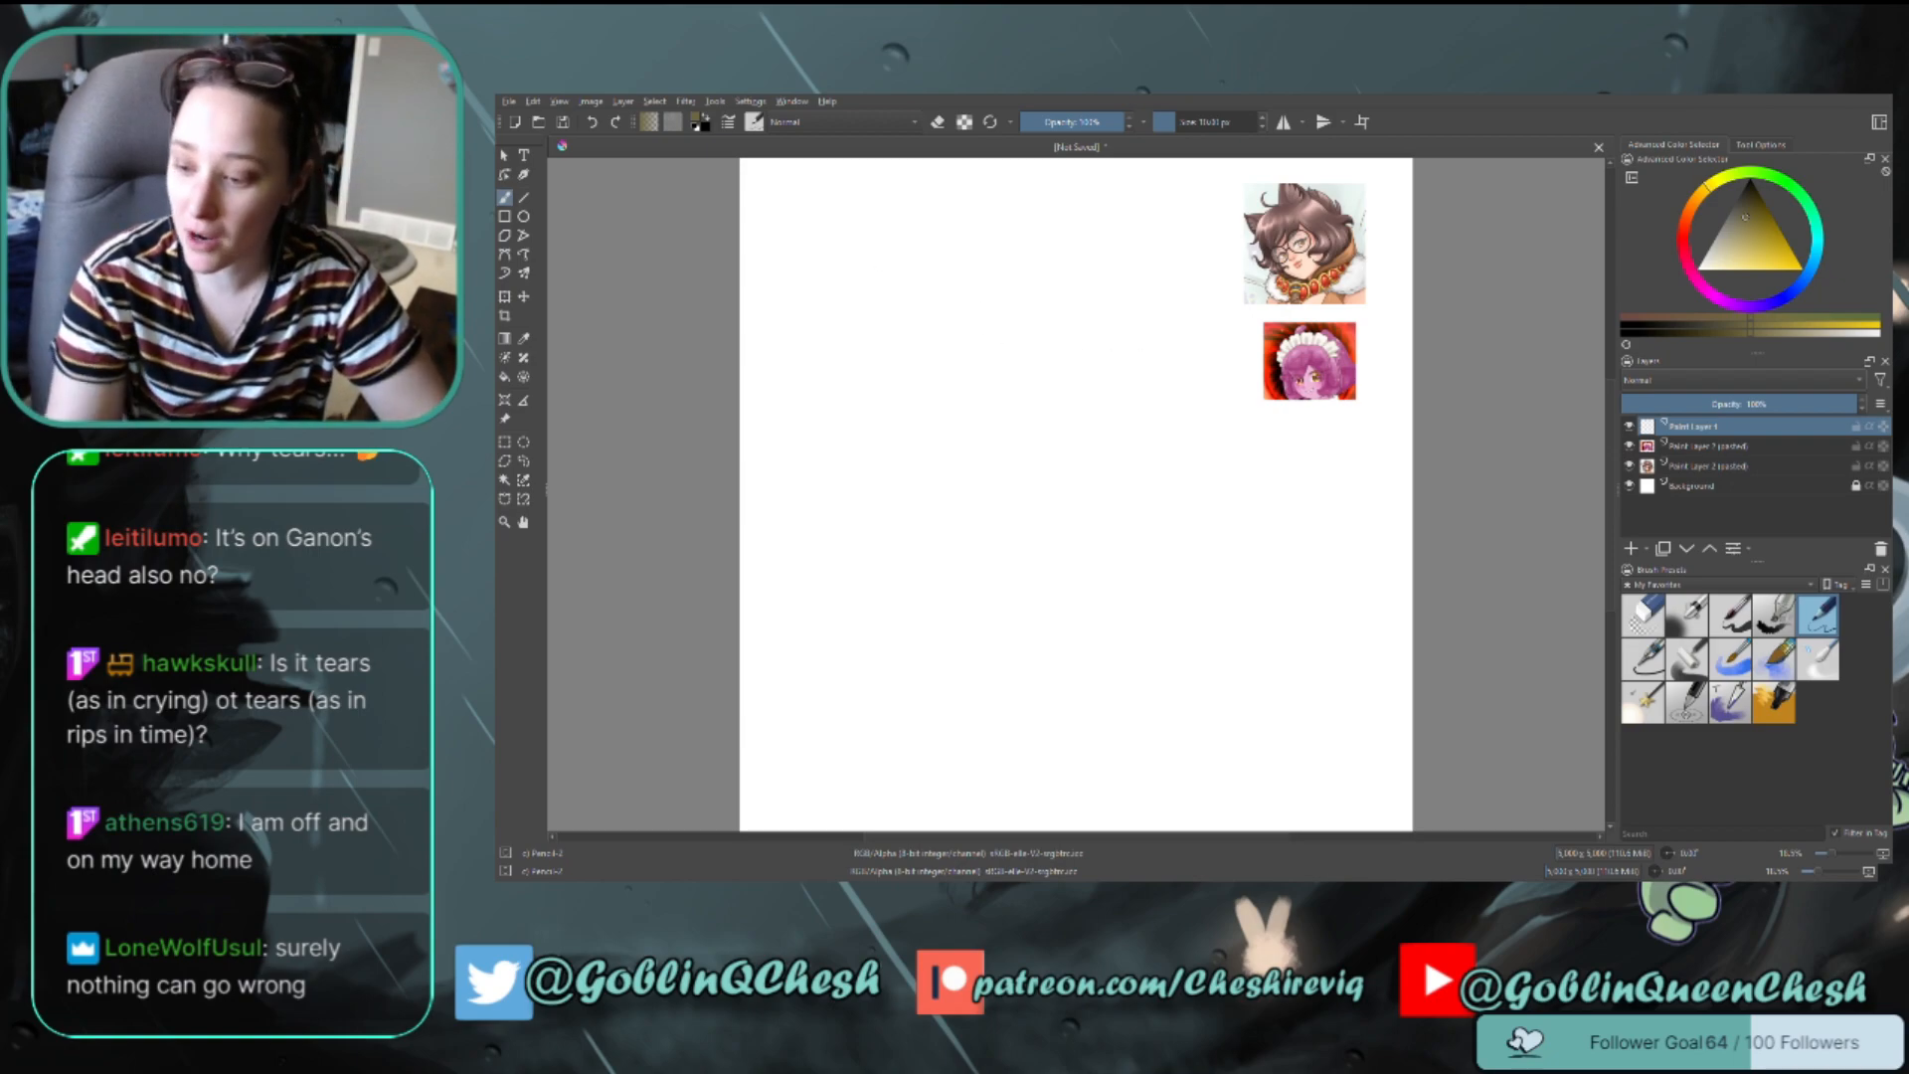
# Sketch a light standing figure with a round head with face guidelines, a simple torso and two spread legs
pyautogui.moveTo(955, 348)
pyautogui.mouseDown()
pyautogui.moveTo(961, 320)
pyautogui.moveTo(1014, 320)
pyautogui.moveTo(1024, 340)
pyautogui.mouseUp()
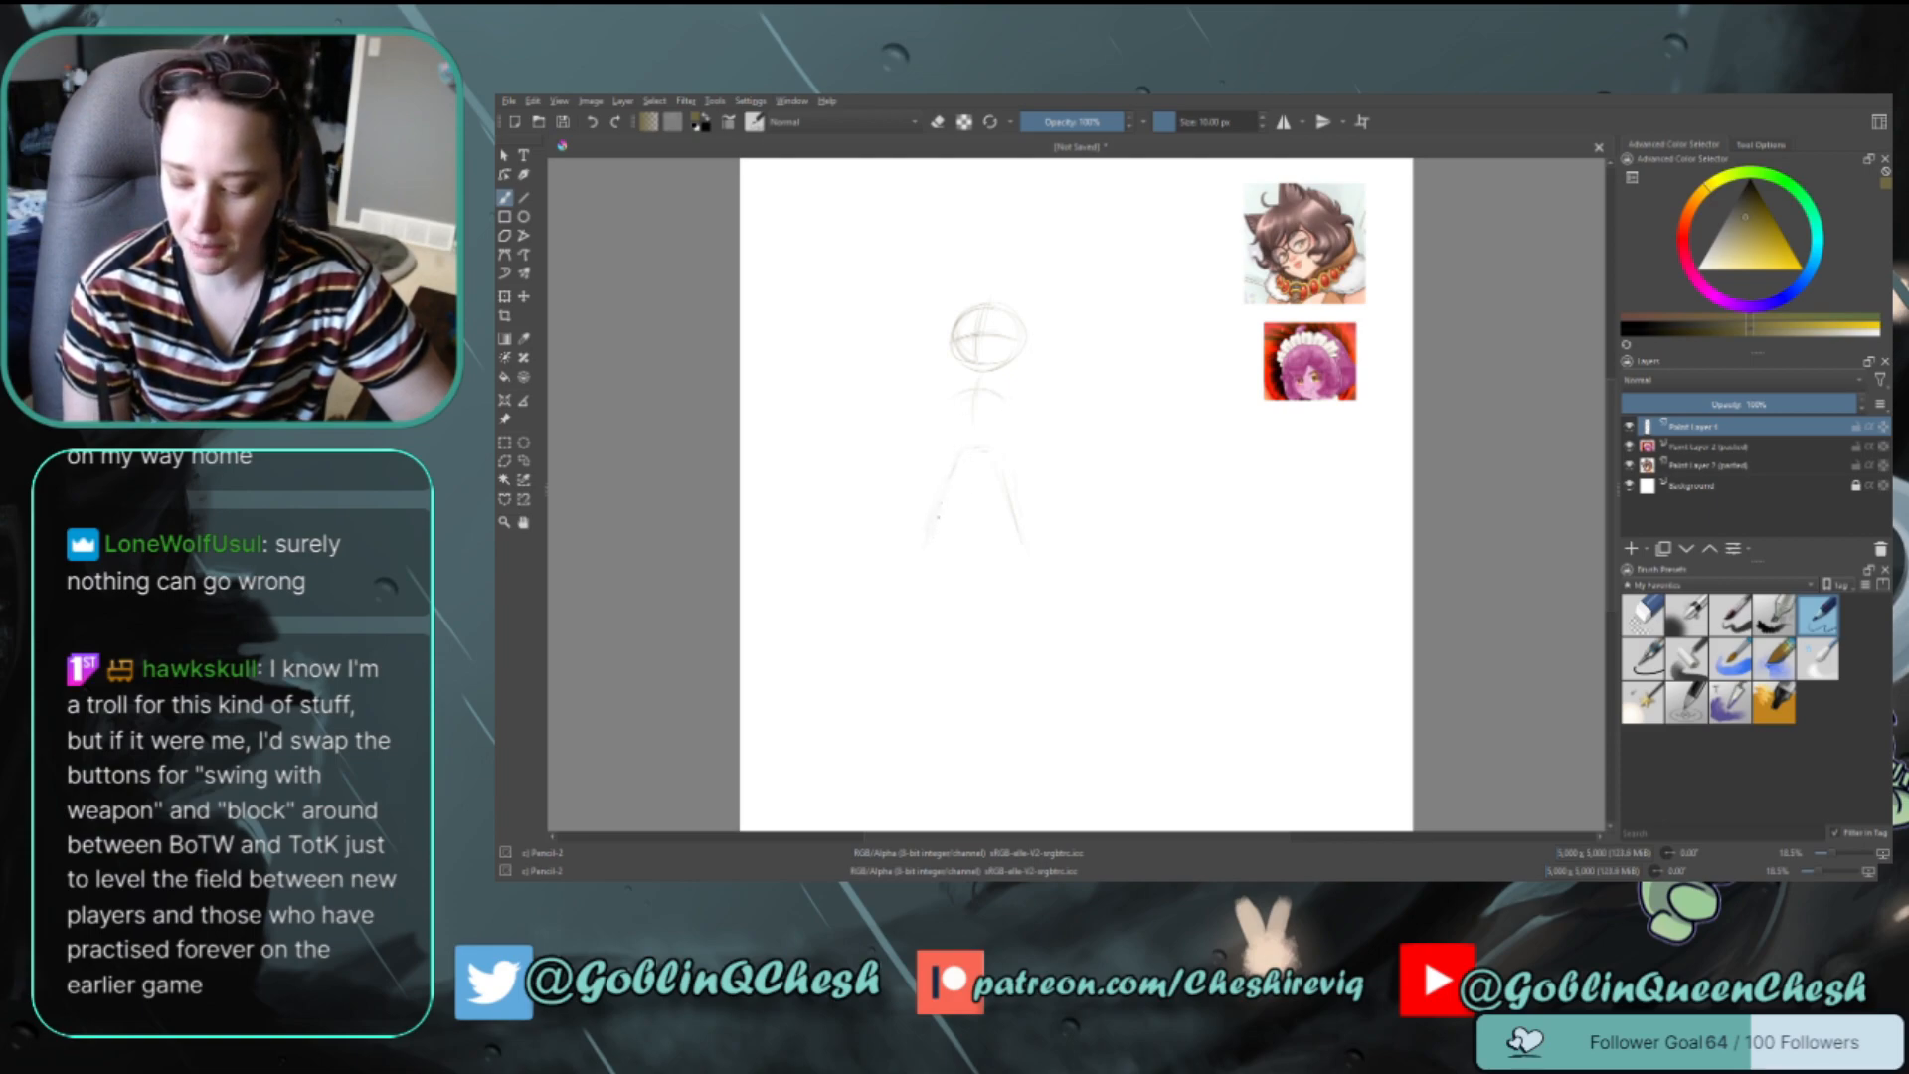
pyautogui.moveTo(1019, 535); pyautogui.dragTo(1030, 567)
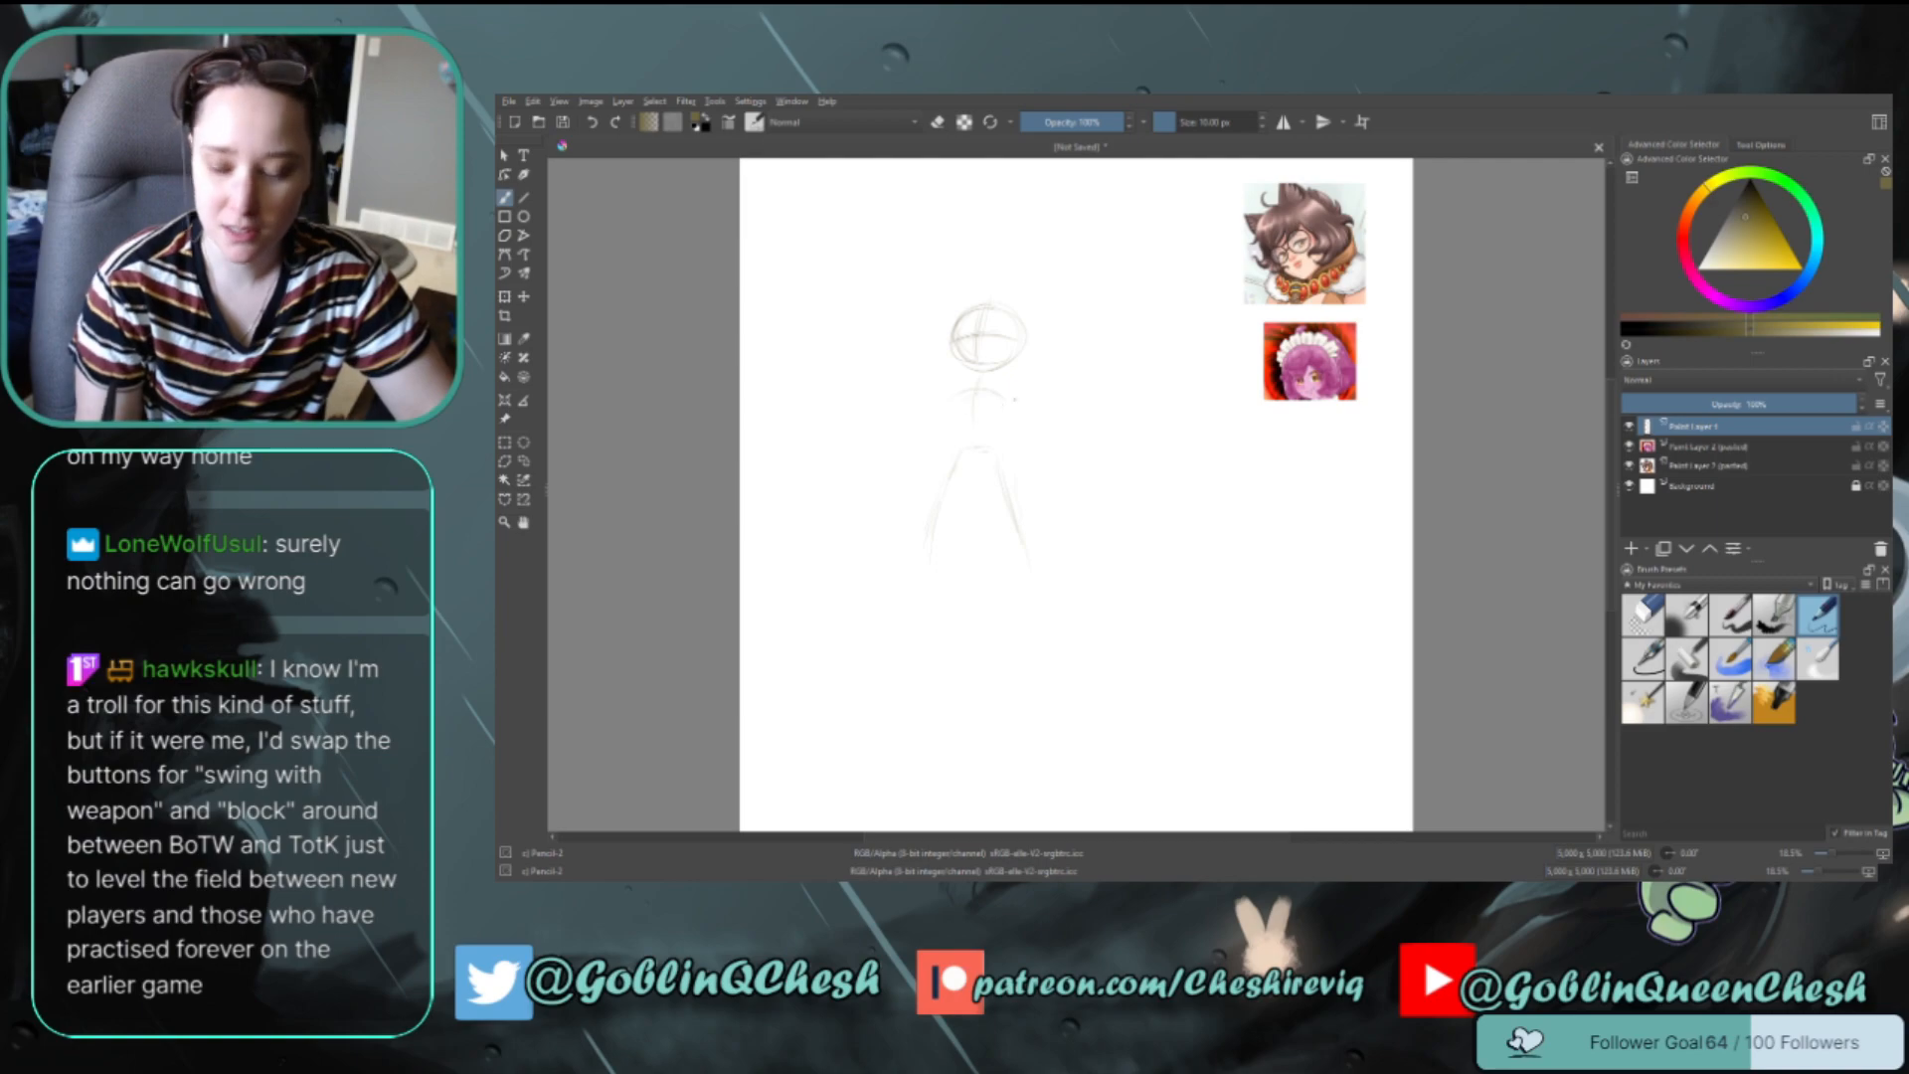
pyautogui.moveTo(956, 463); pyautogui.dragTo(930, 549)
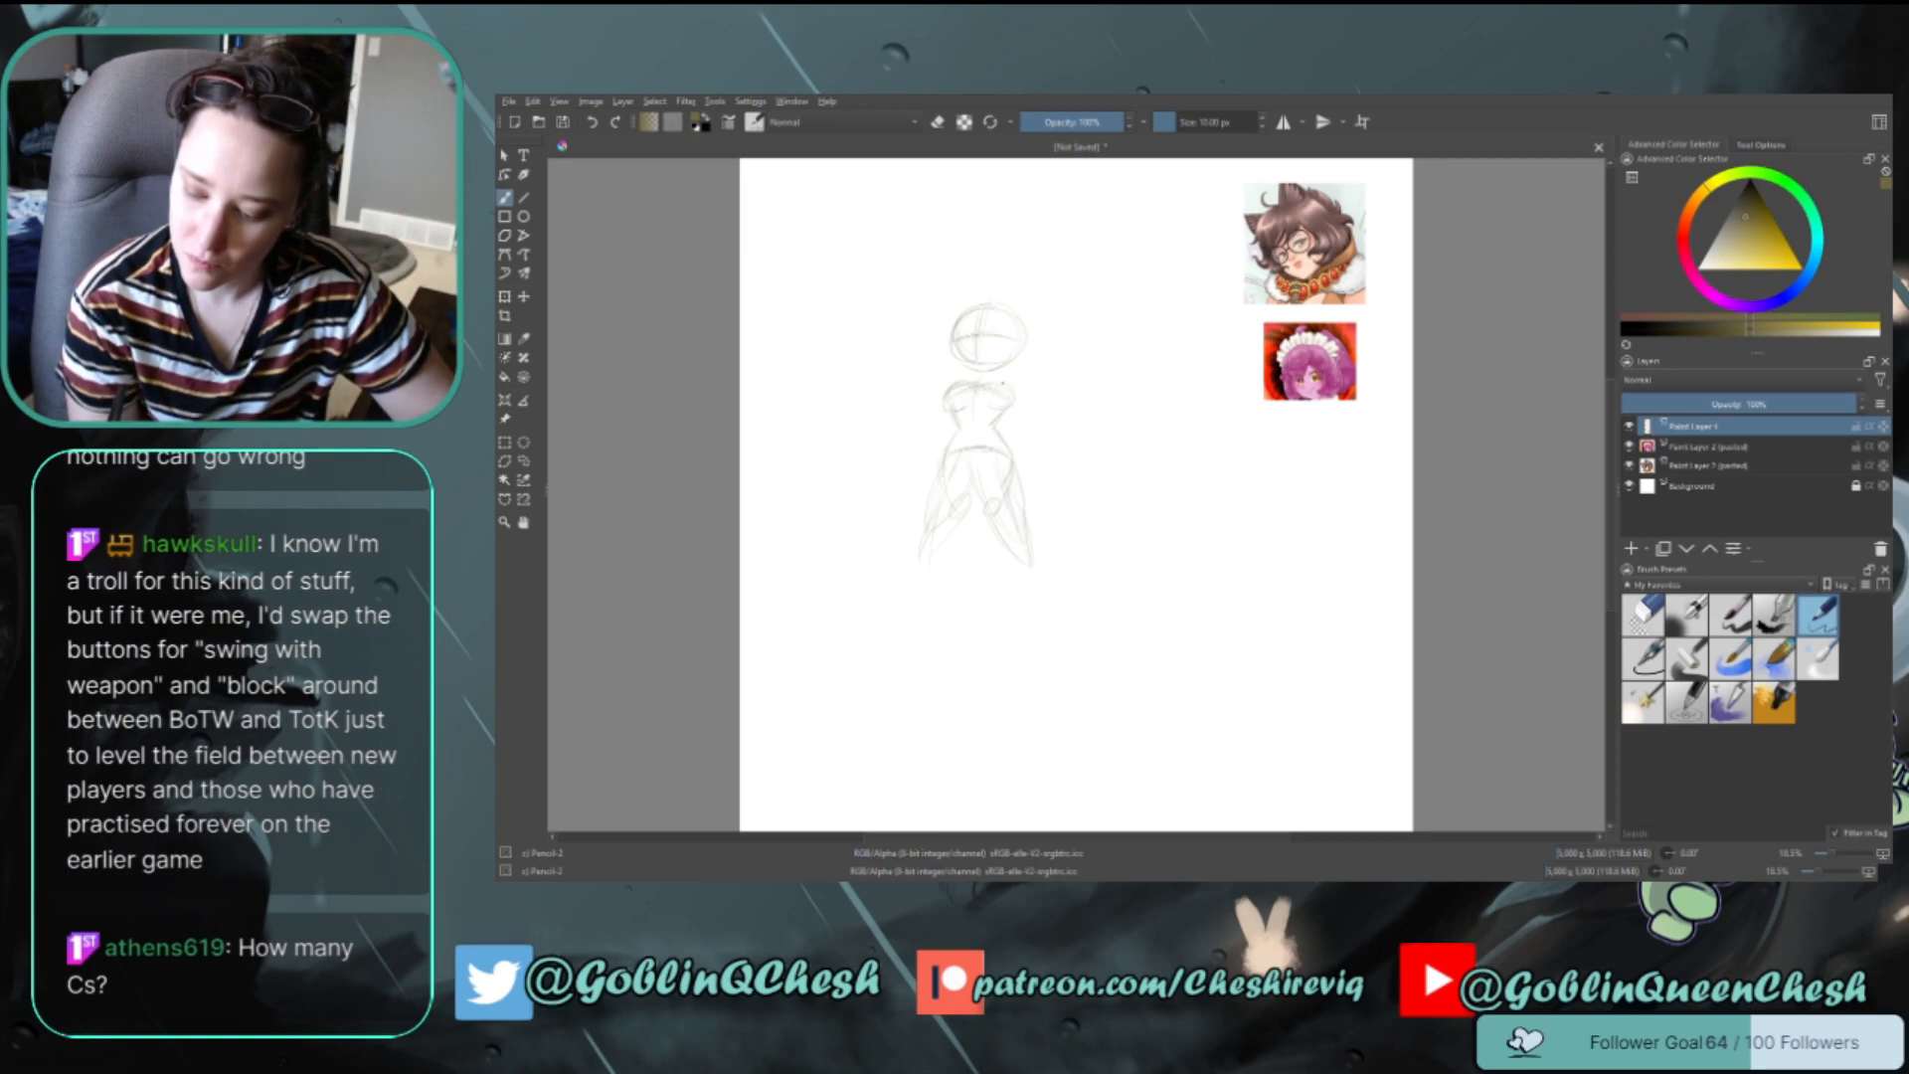
# Build up the body sketch with rounded chest shapes, oval thighs and tapered lower legs
pyautogui.moveTo(1012, 405); pyautogui.dragTo(1011, 386)
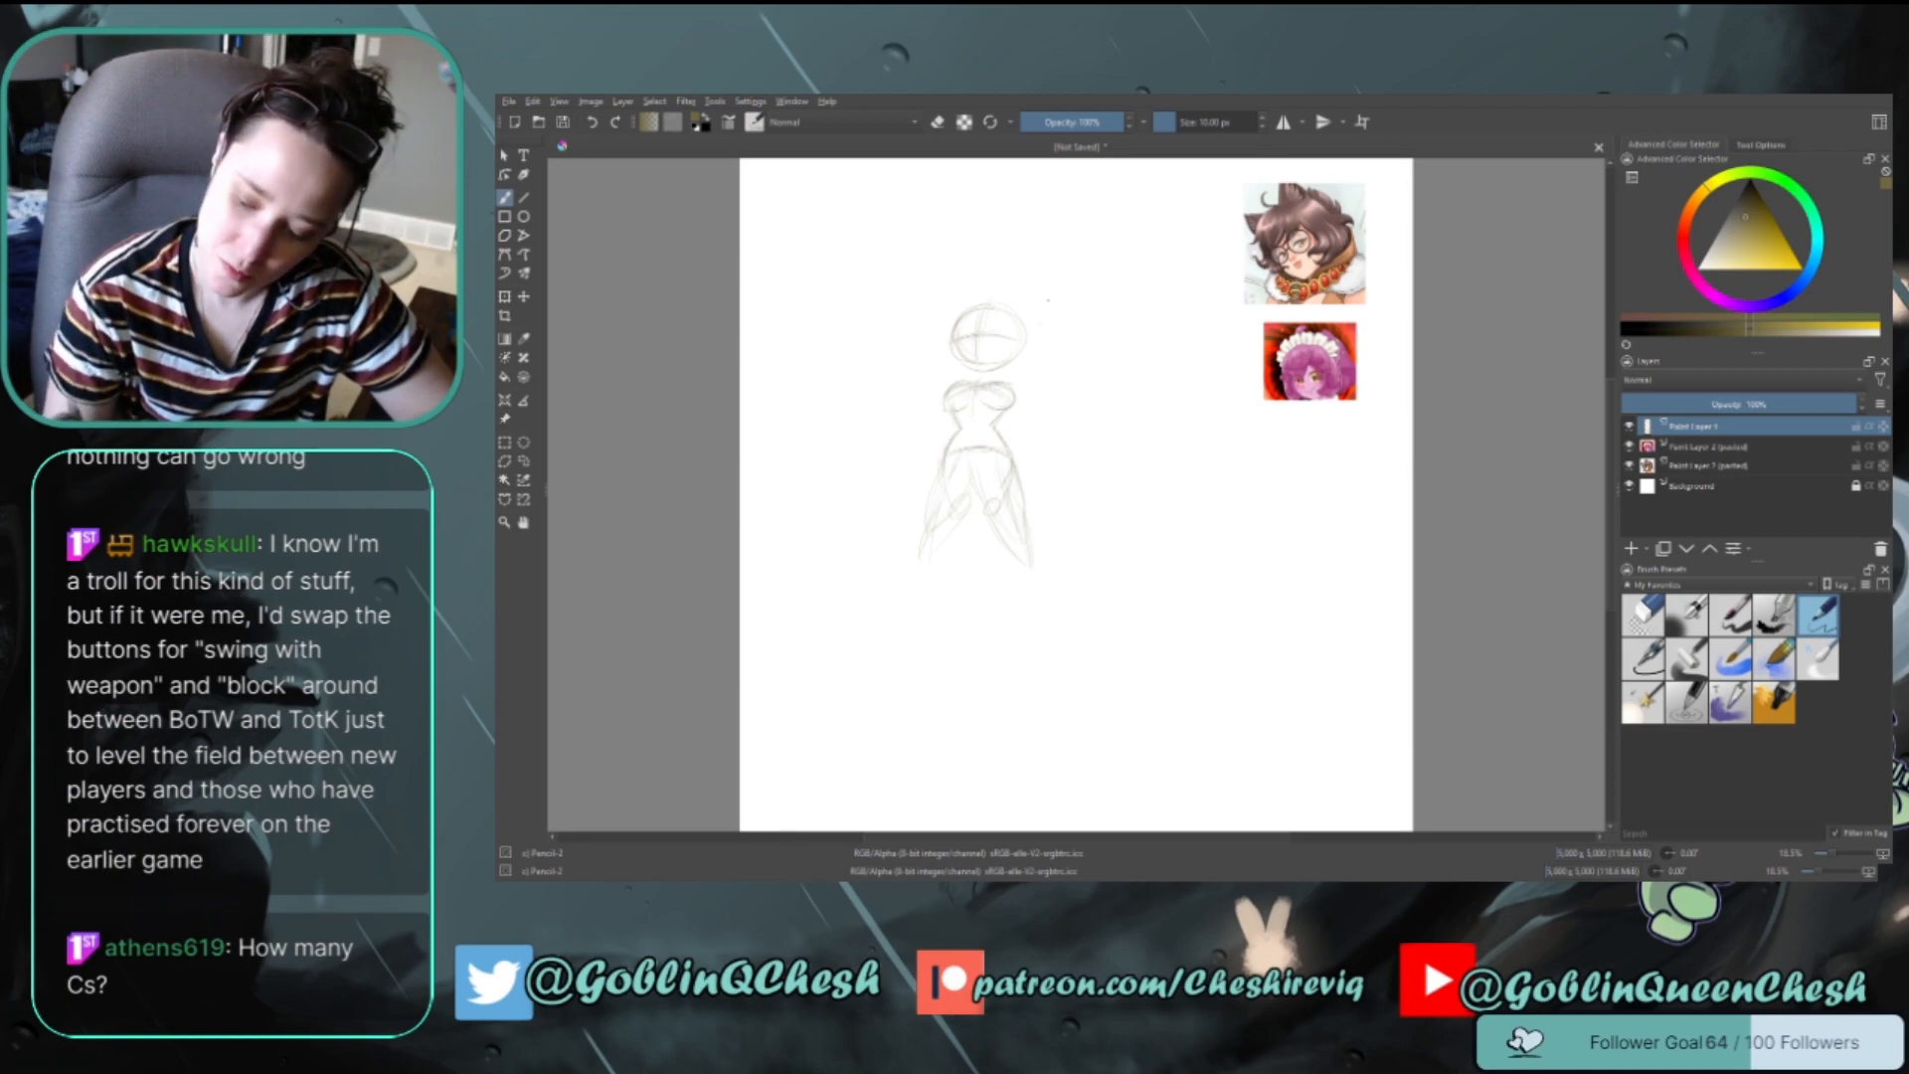
pyautogui.moveTo(977, 471); pyautogui.dragTo(956, 514)
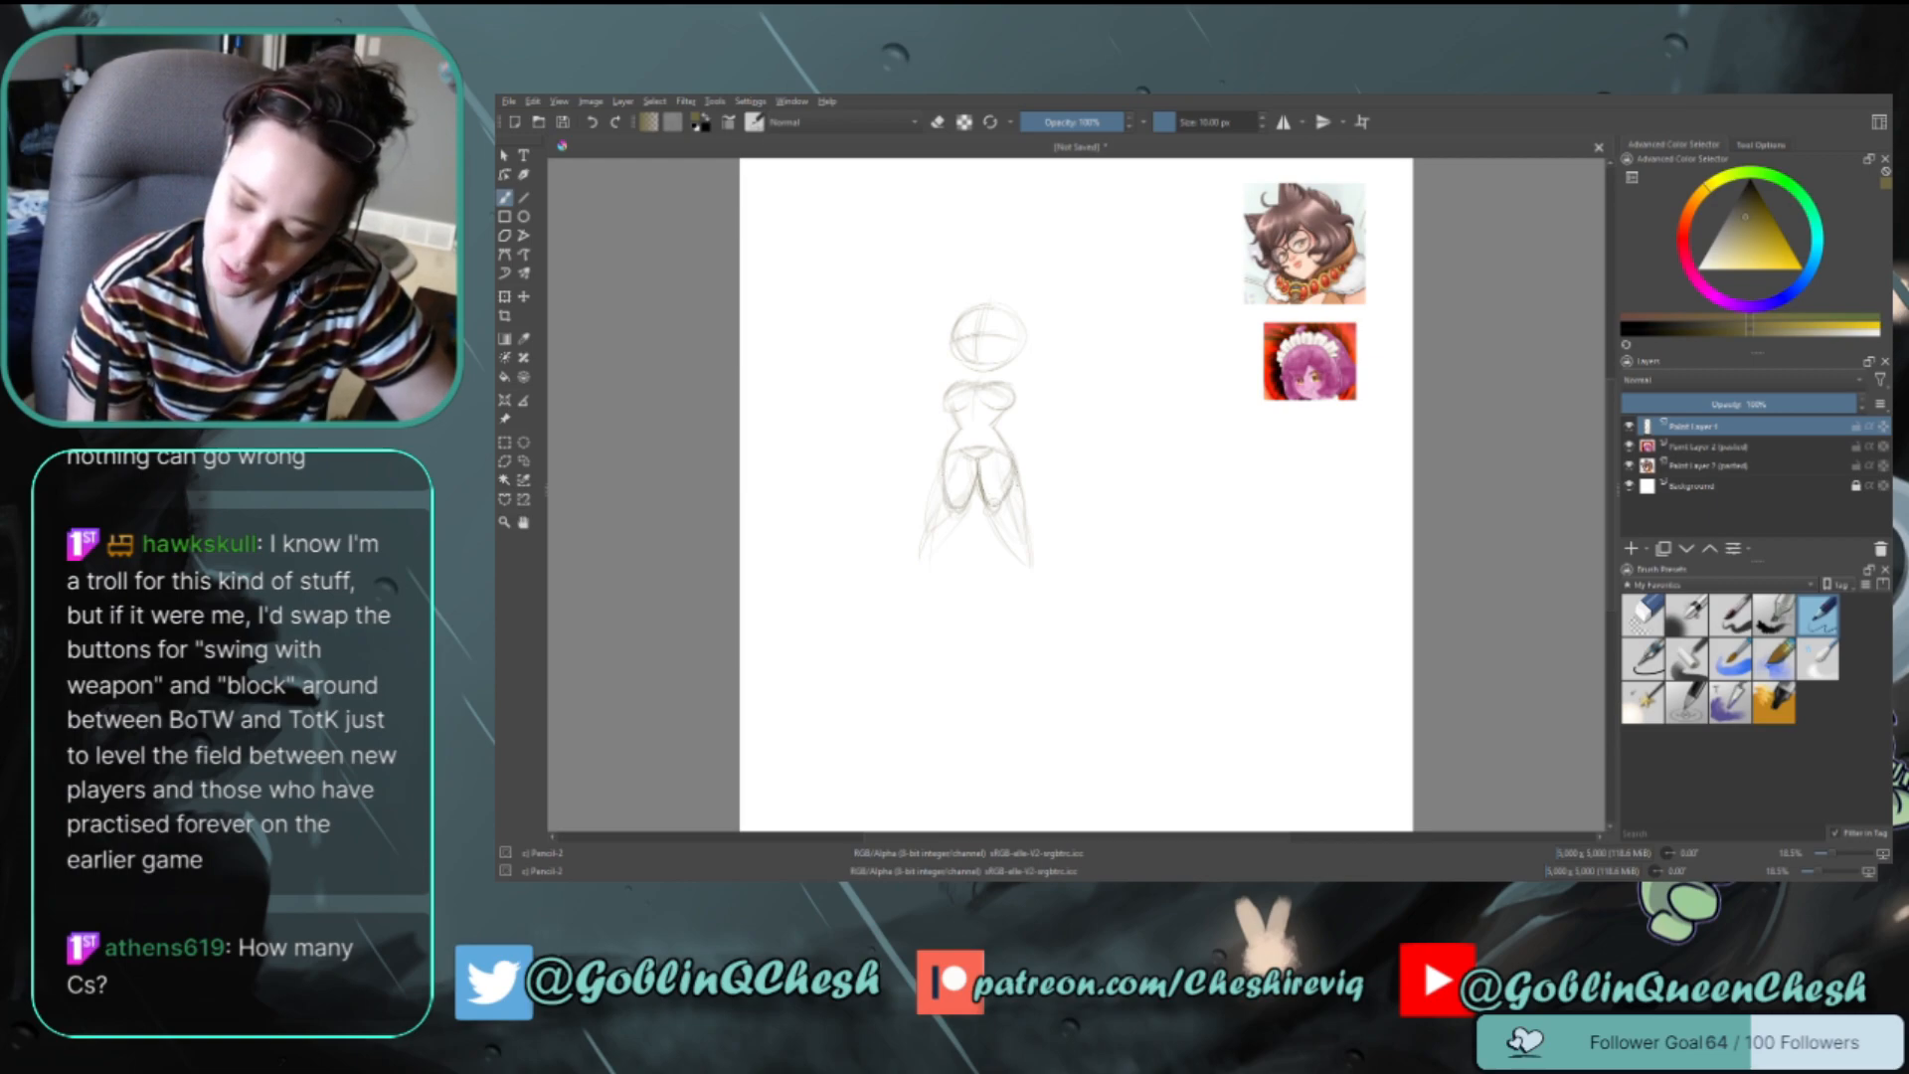
pyautogui.moveTo(1015, 483); pyautogui.dragTo(996, 509)
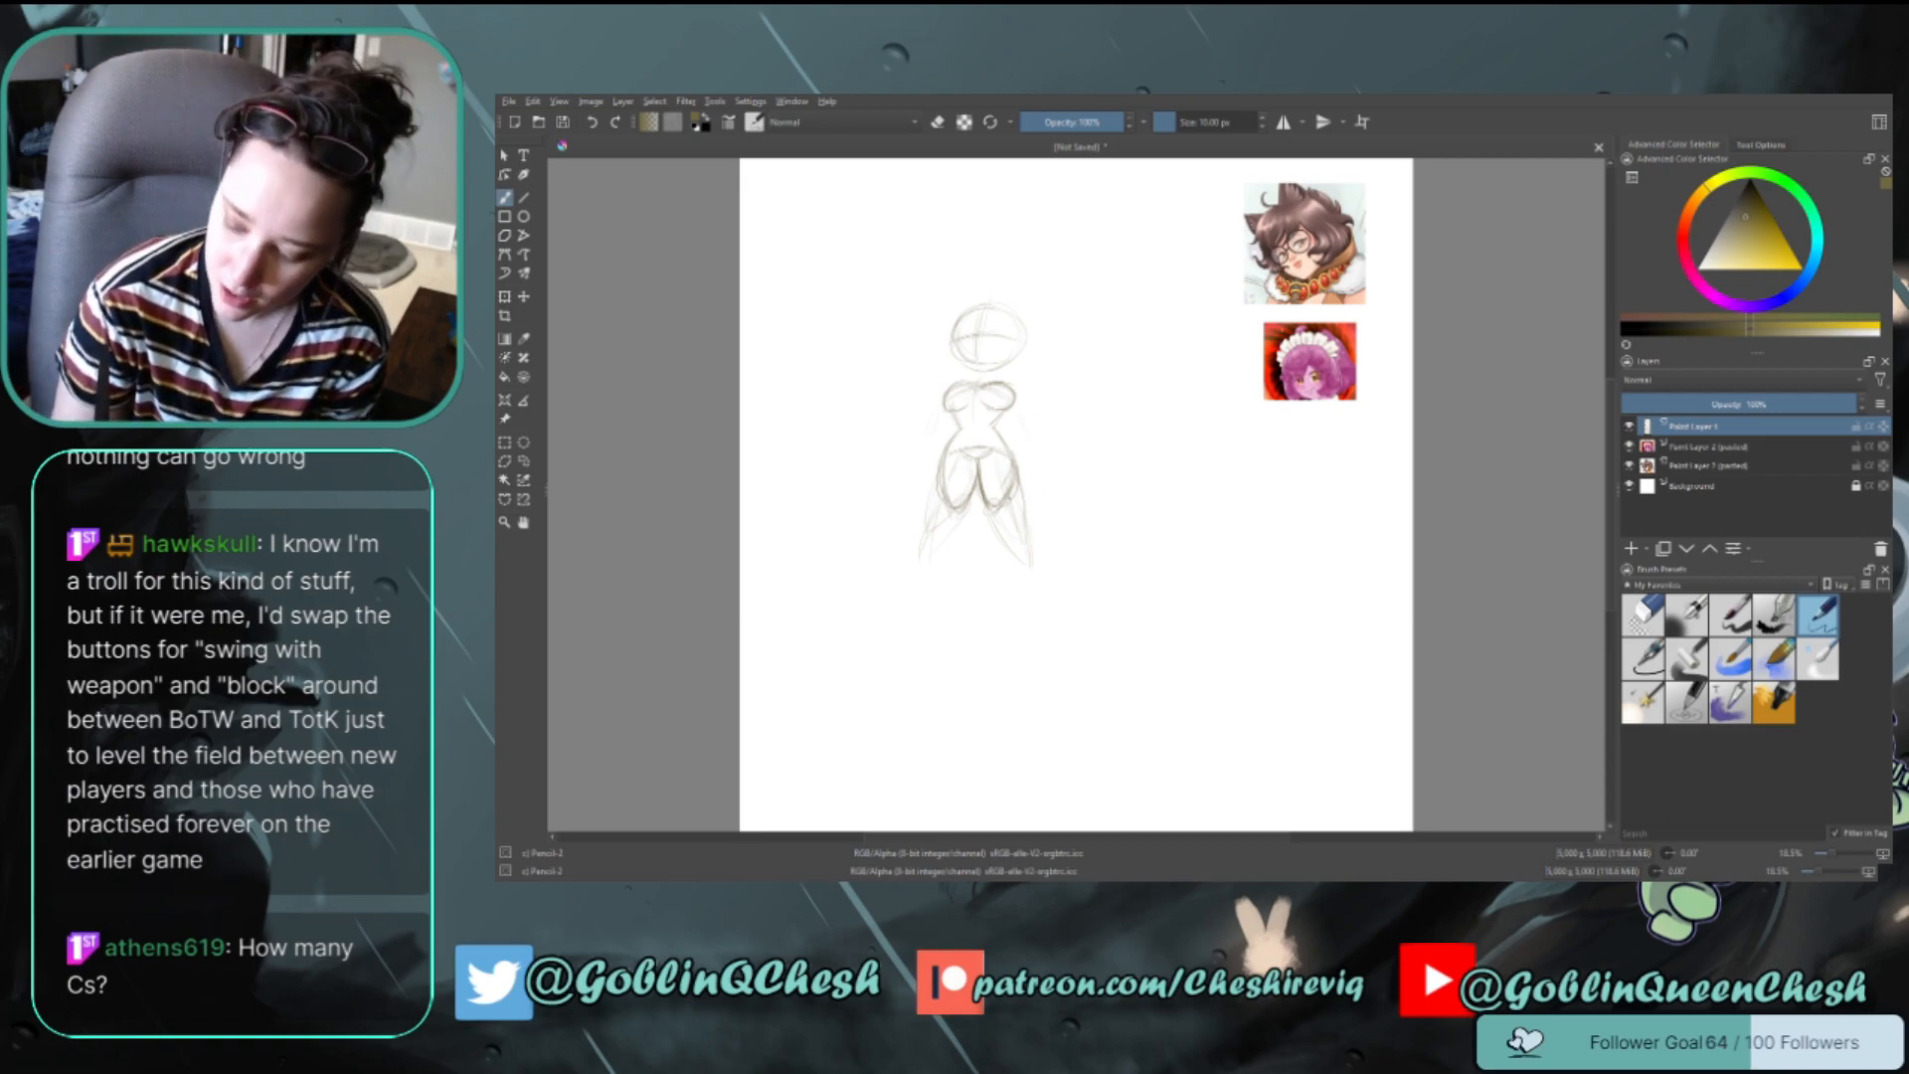
pyautogui.moveTo(1013, 496); pyautogui.dragTo(1026, 551)
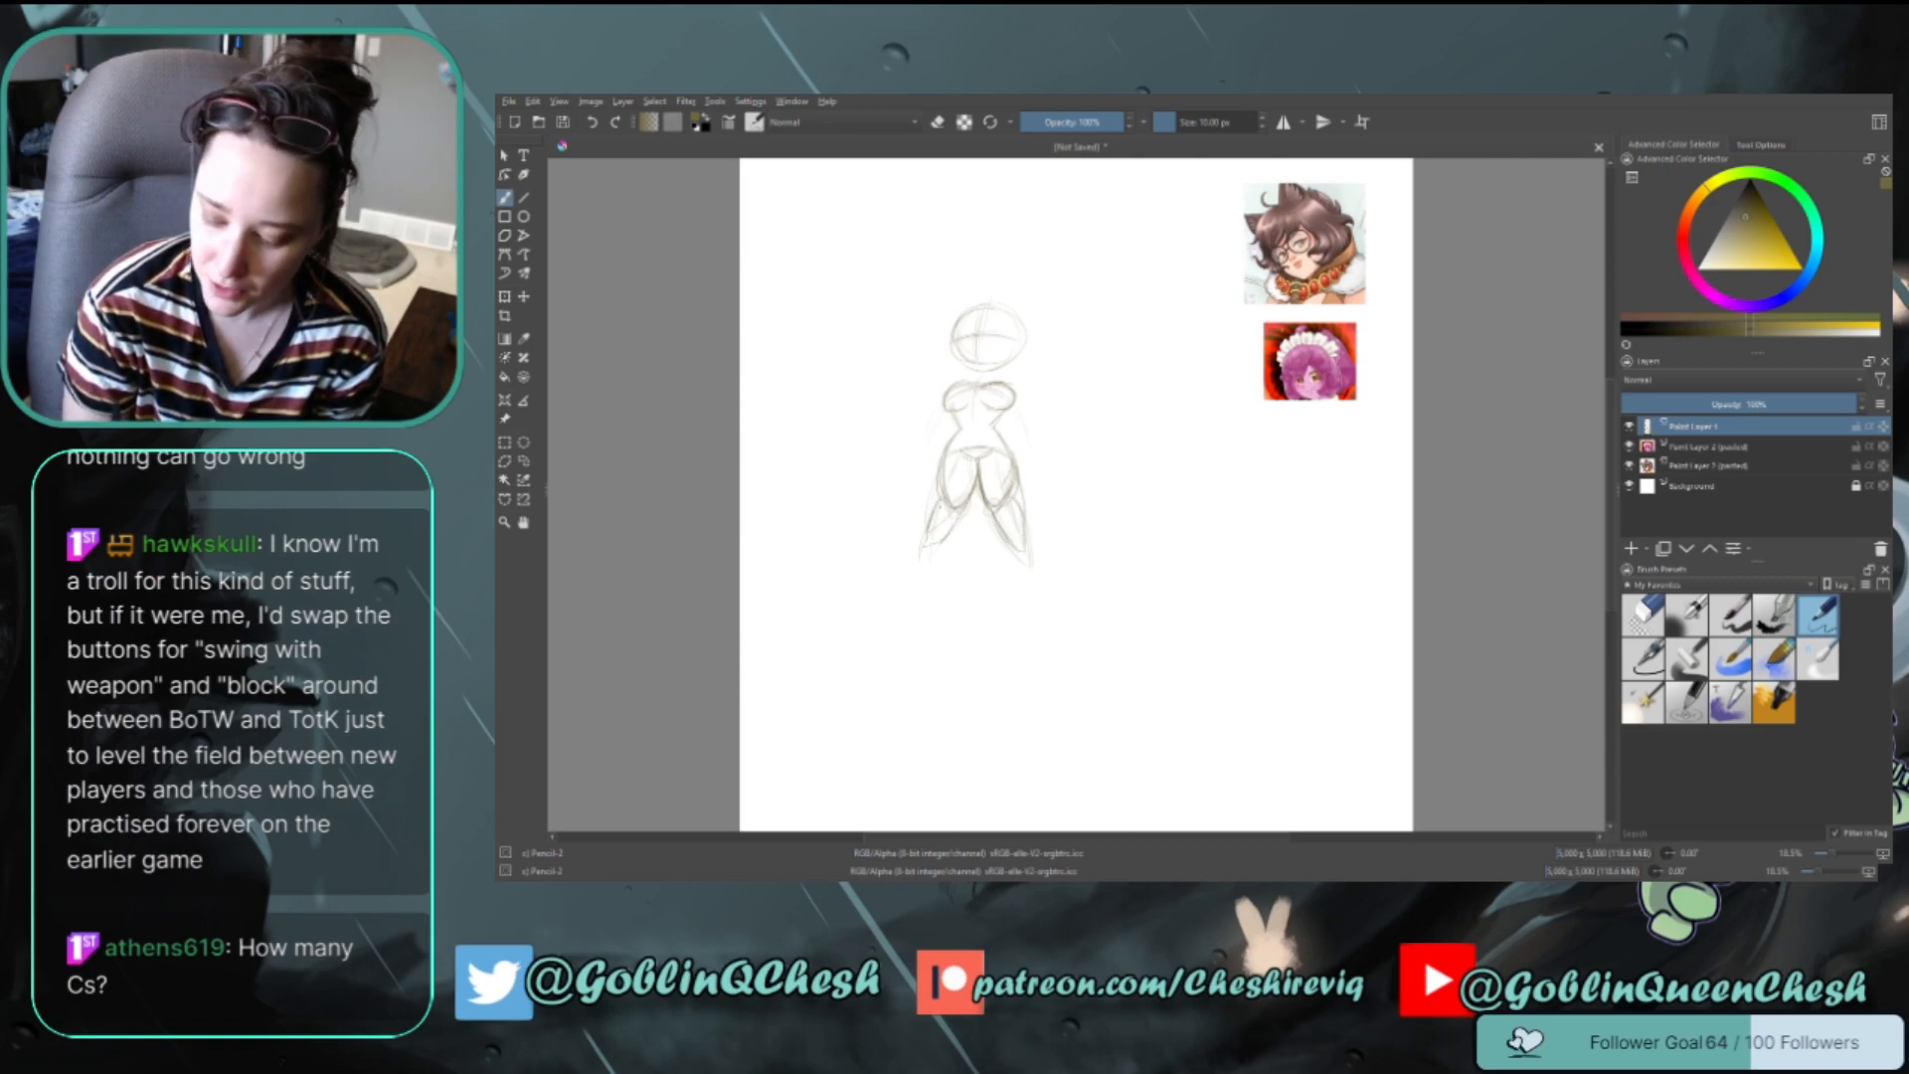
pyautogui.moveTo(934, 501); pyautogui.dragTo(927, 543)
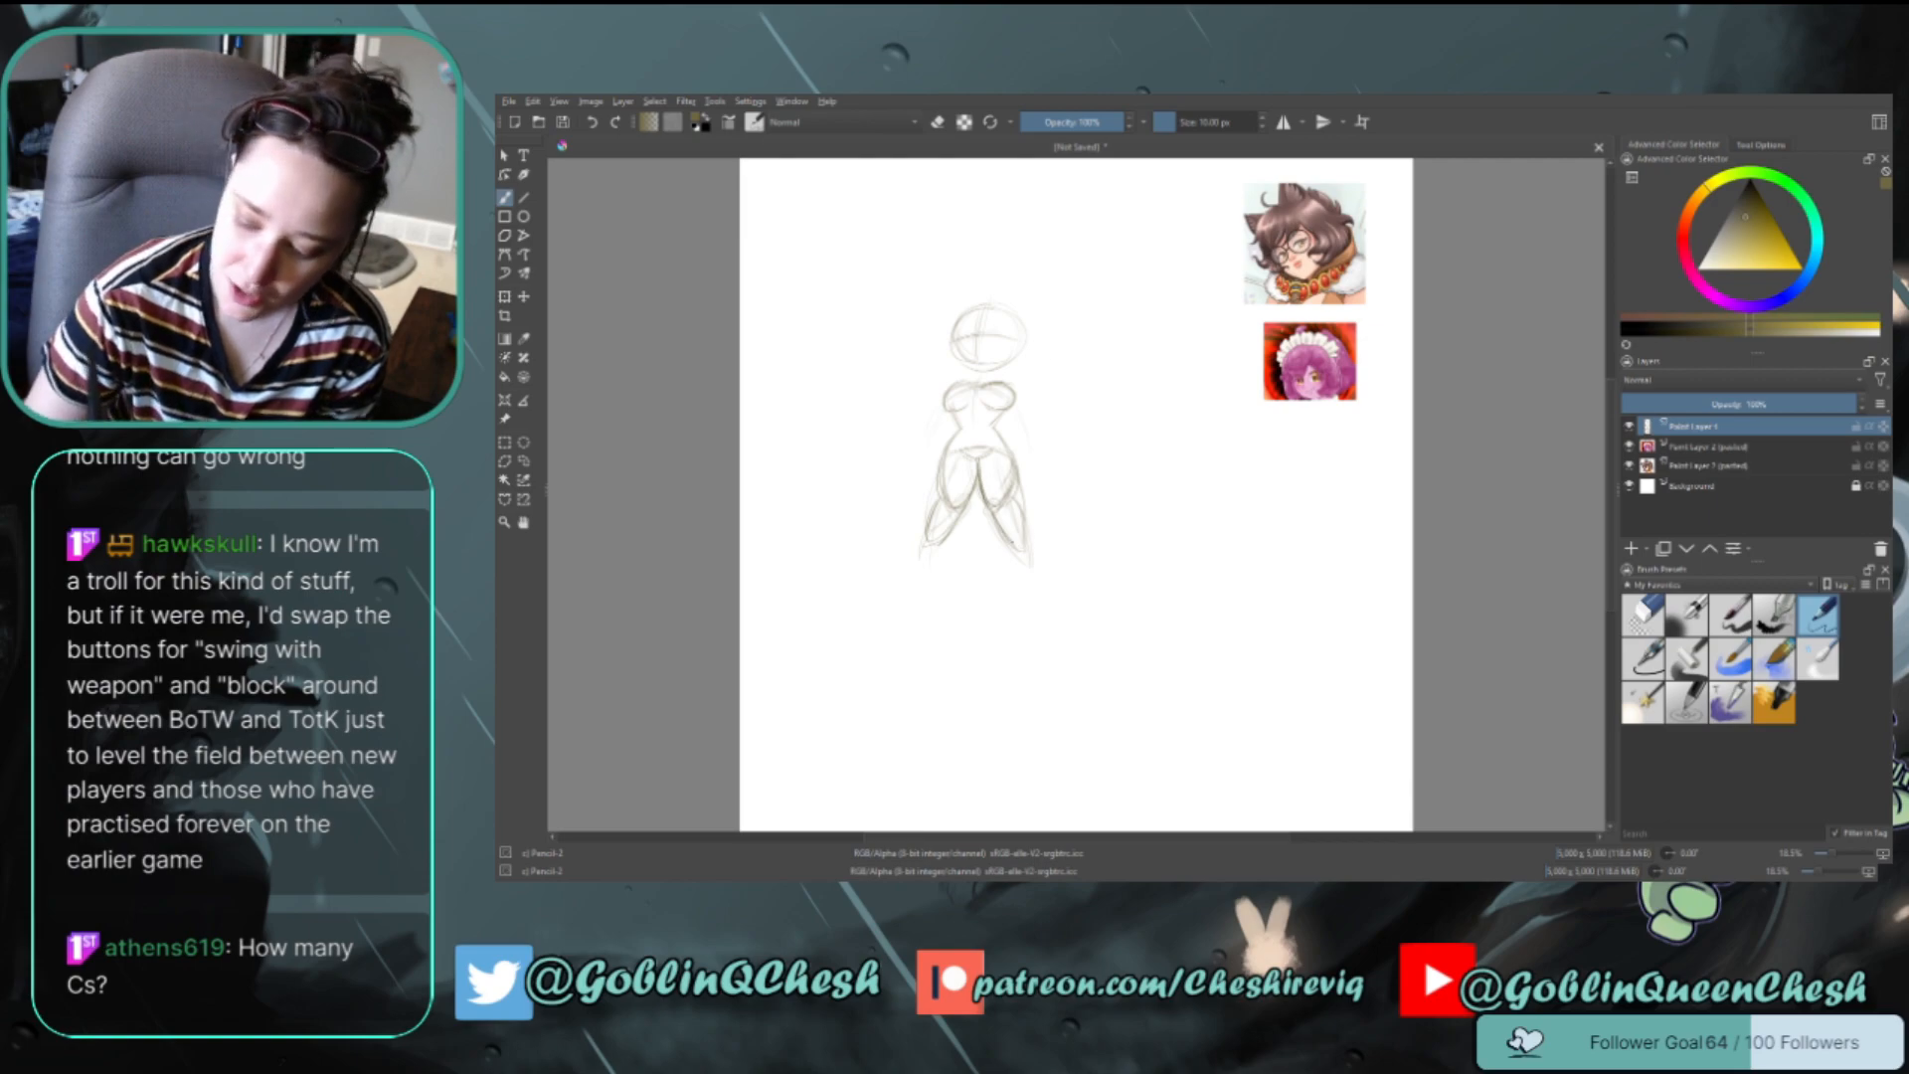
pyautogui.moveTo(1012, 497); pyautogui.dragTo(1024, 545)
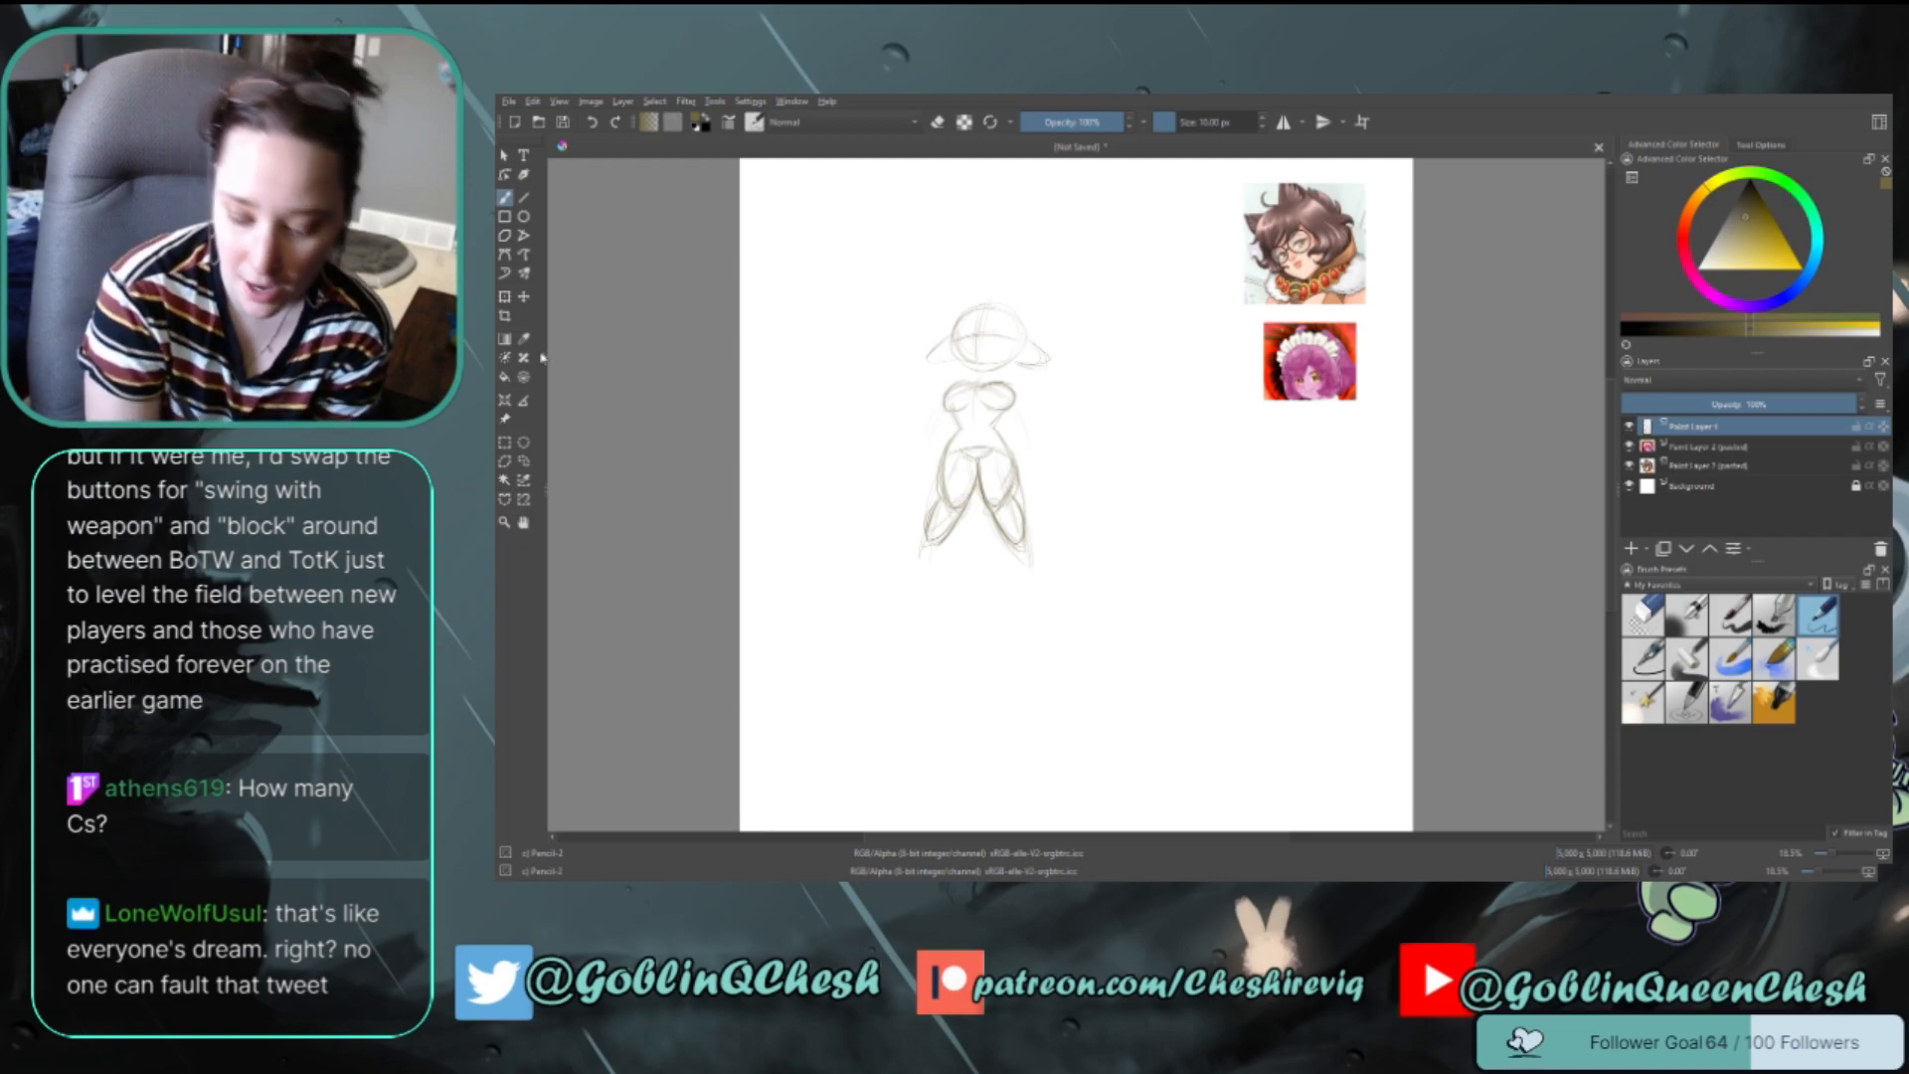
# Select the head sketch with a freehand outline, move it slightly down toward the torso, and clear the selection
pyautogui.click(524, 460)
pyautogui.moveTo(970, 285)
pyautogui.mouseDown()
pyautogui.moveTo(906, 334)
pyautogui.moveTo(931, 380)
pyautogui.moveTo(1057, 389)
pyautogui.moveTo(1037, 281)
pyautogui.moveTo(993, 337)
pyautogui.mouseUp()
pyautogui.hotkey('ctrl', 't')
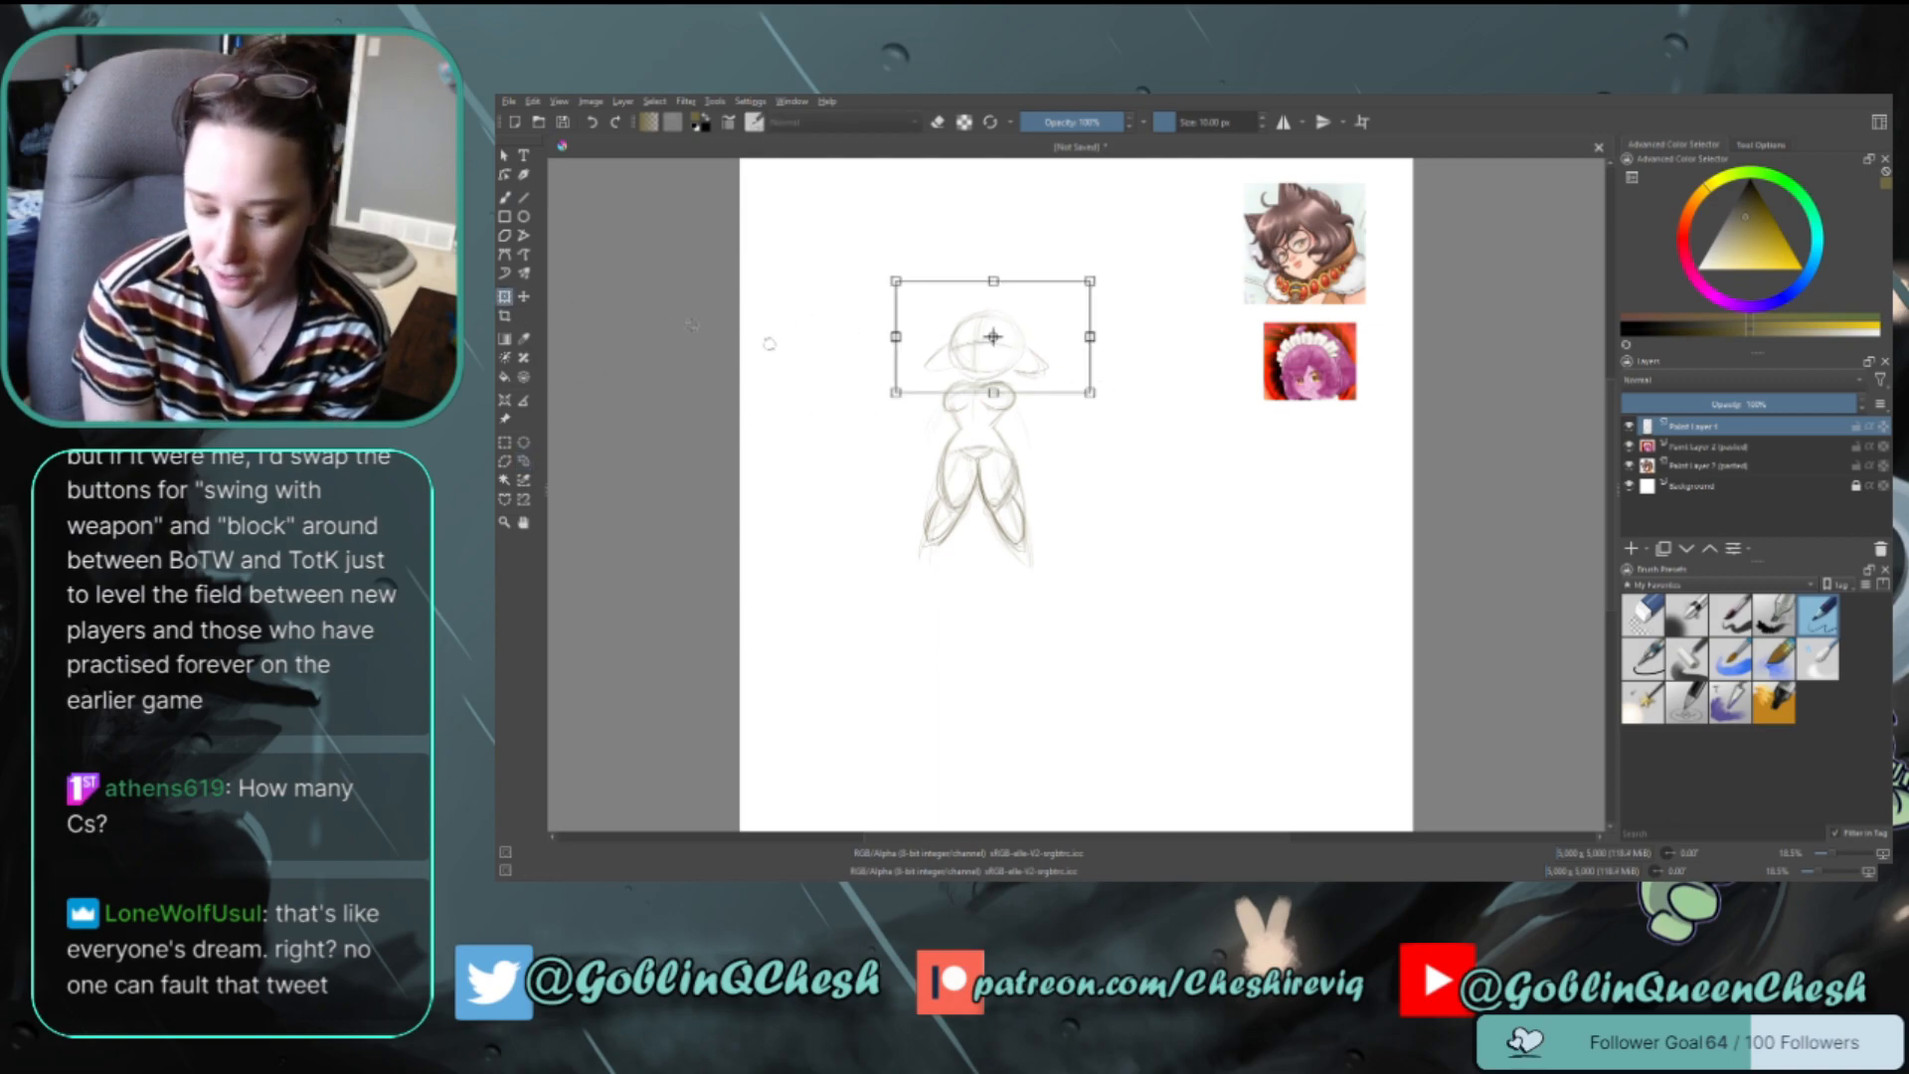
pyautogui.press('b')
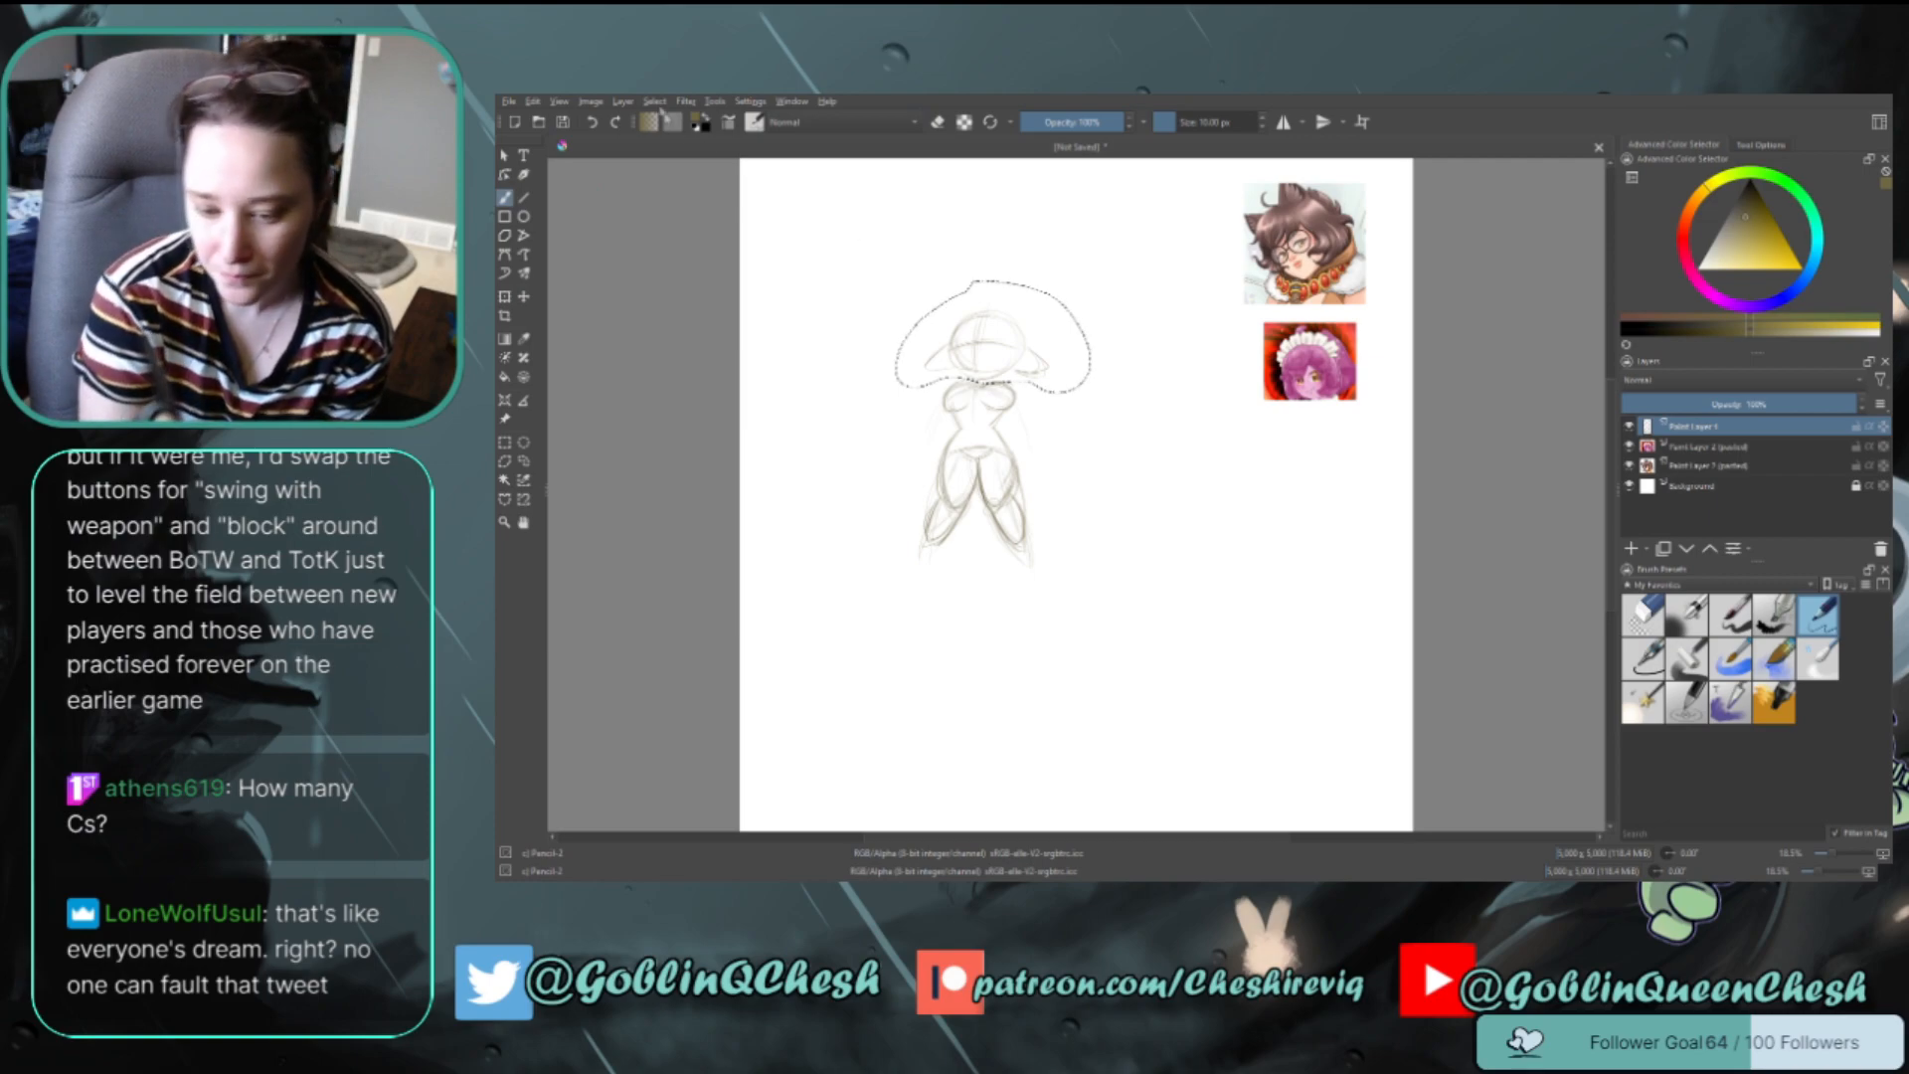
pyautogui.hotkey('ctrl', 'shift', 'a')
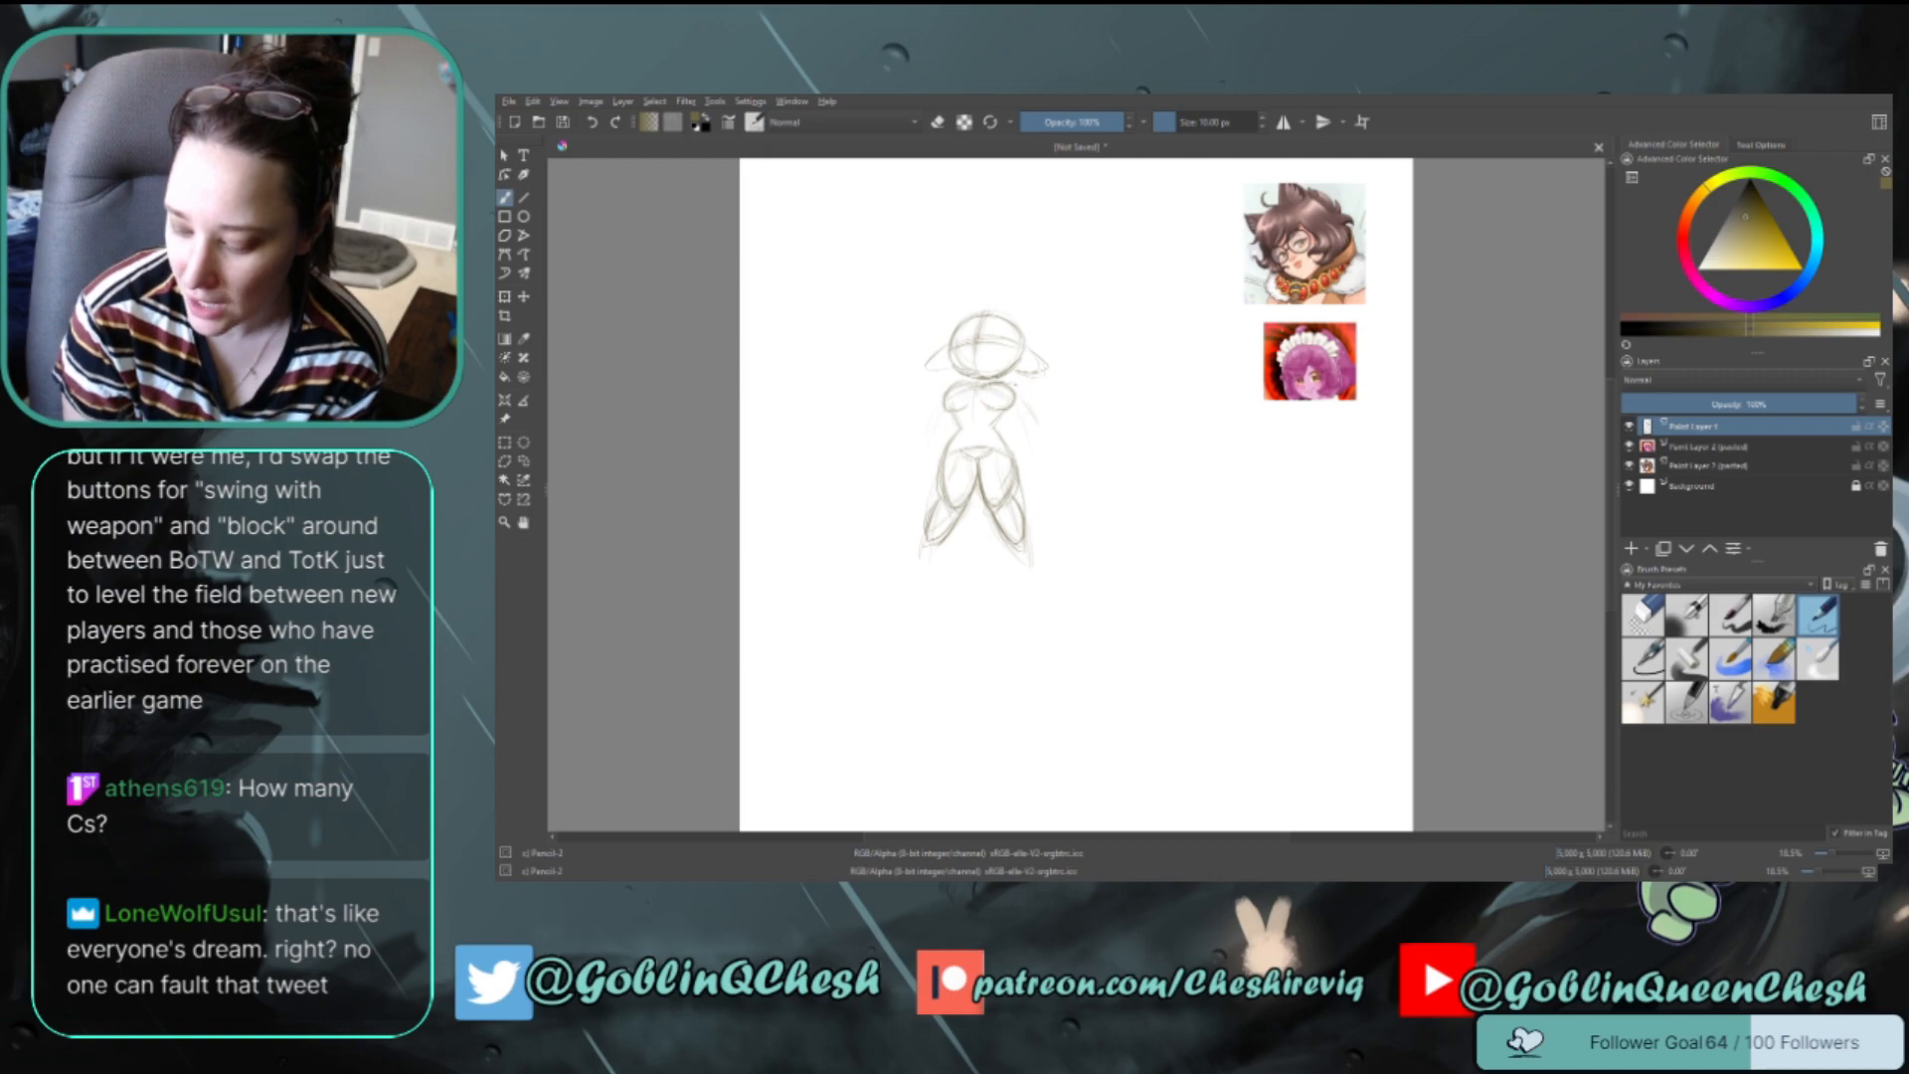
# Sketch bent arms with the hands on the hips and loose curly hair around the head
pyautogui.moveTo(1016, 419); pyautogui.dragTo(1032, 443)
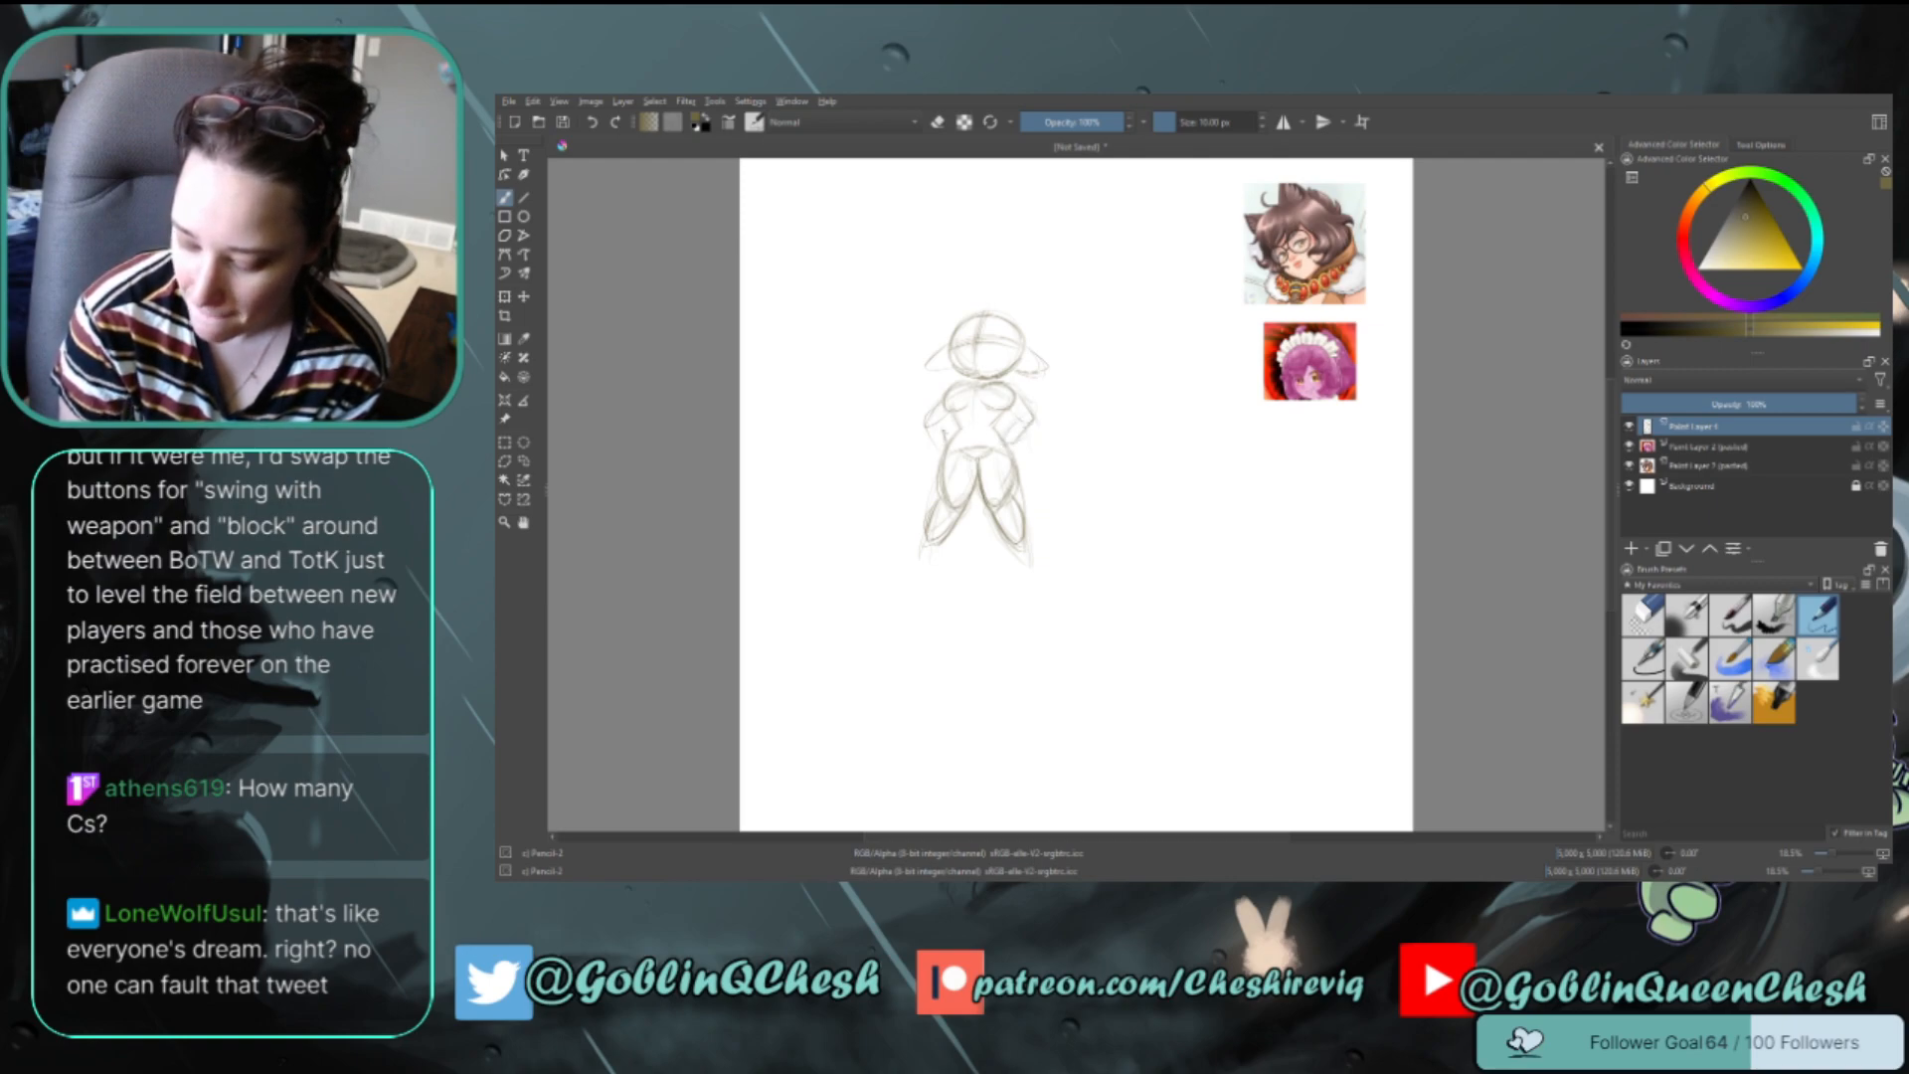
pyautogui.moveTo(941, 432); pyautogui.dragTo(1014, 447)
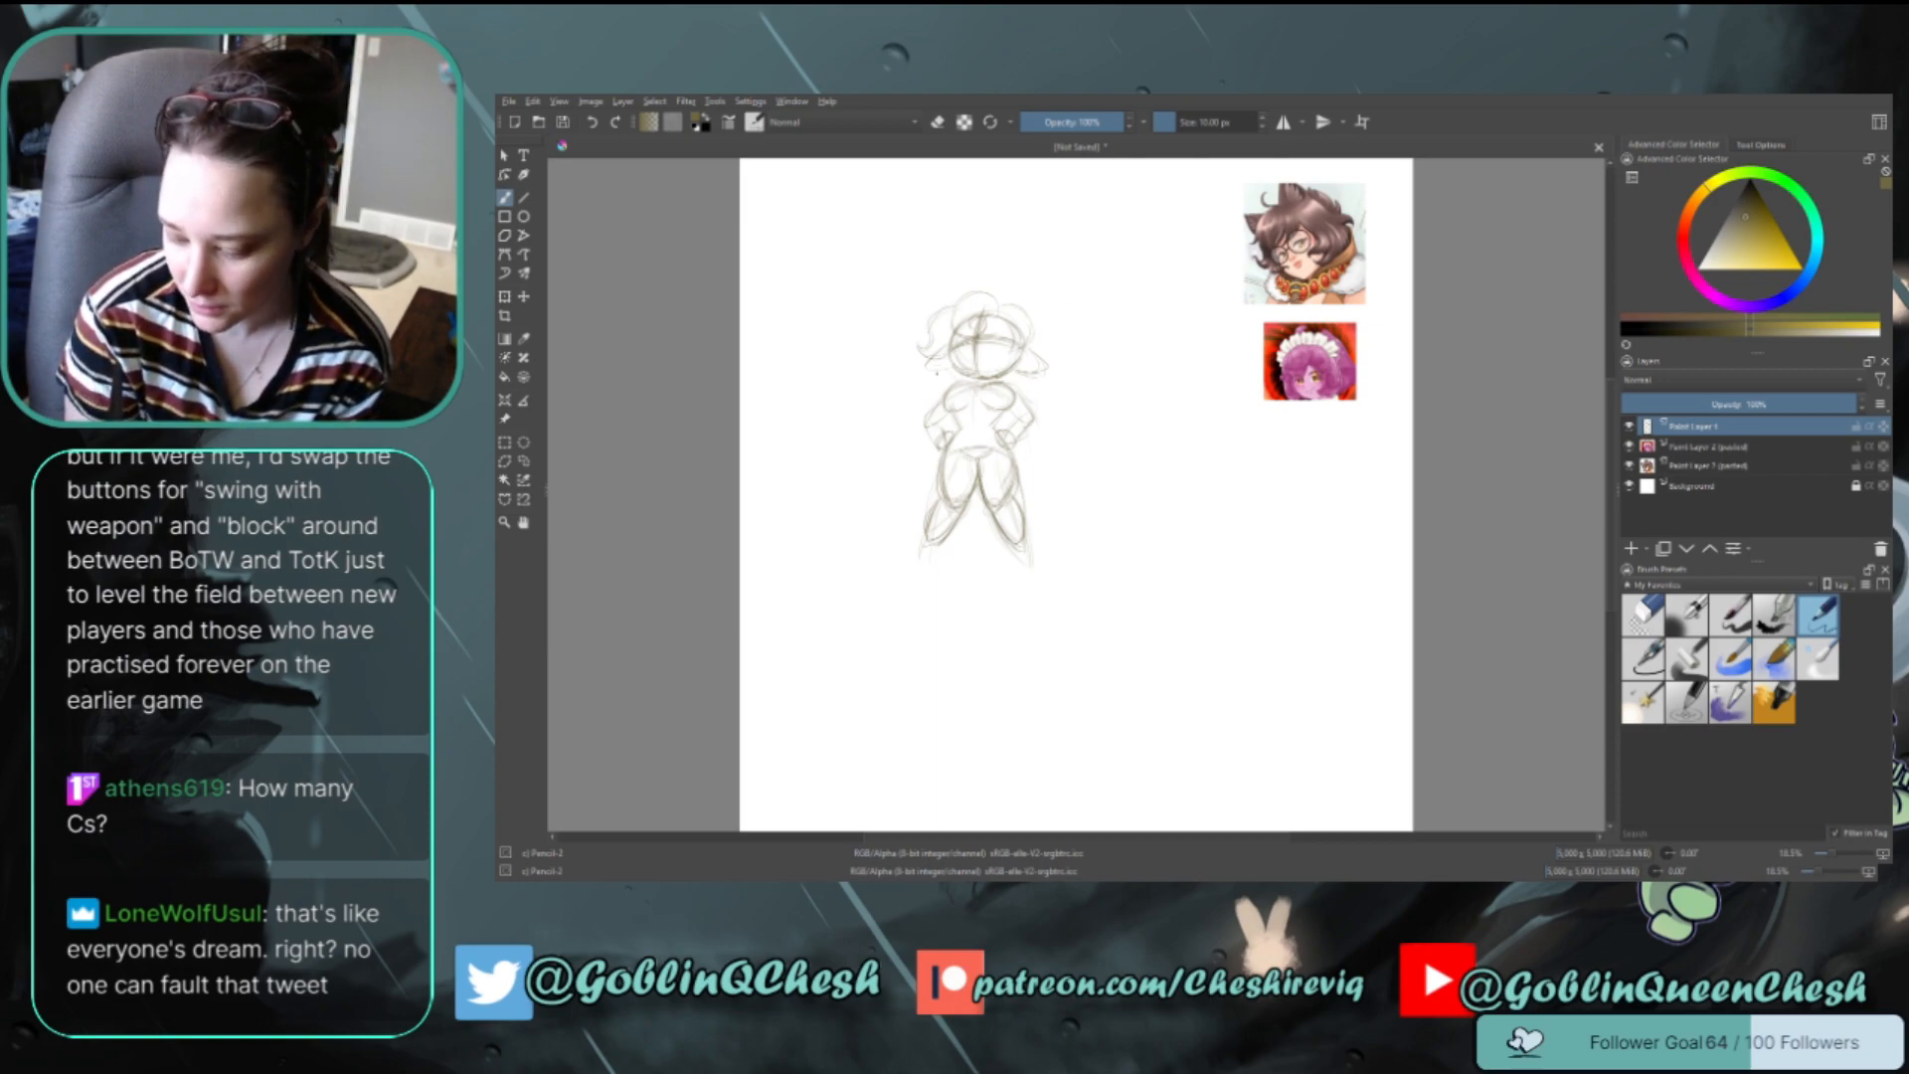
pyautogui.moveTo(942, 371); pyautogui.dragTo(936, 389)
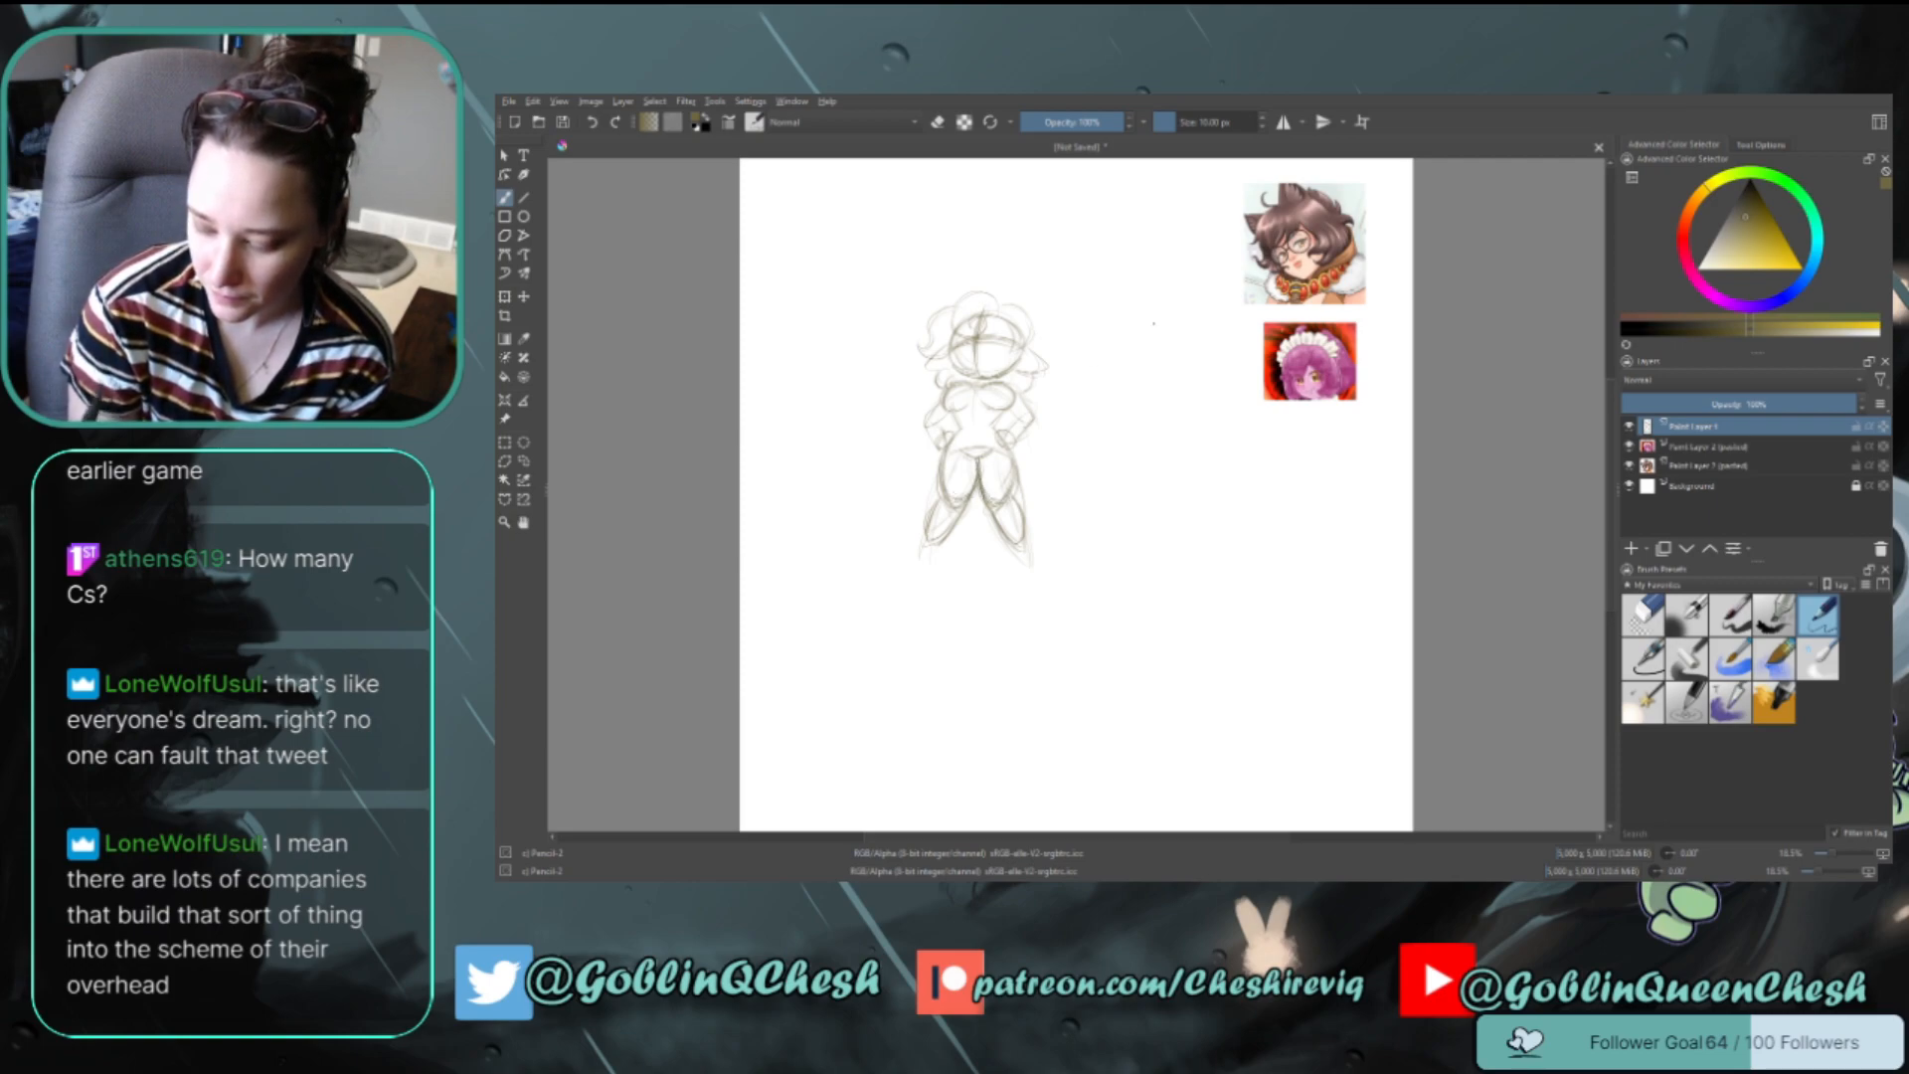
# Scale up the whole figure sketch so it spans most of the canvas height, and return to the freehand brush
pyautogui.hotkey('ctrl', 't')
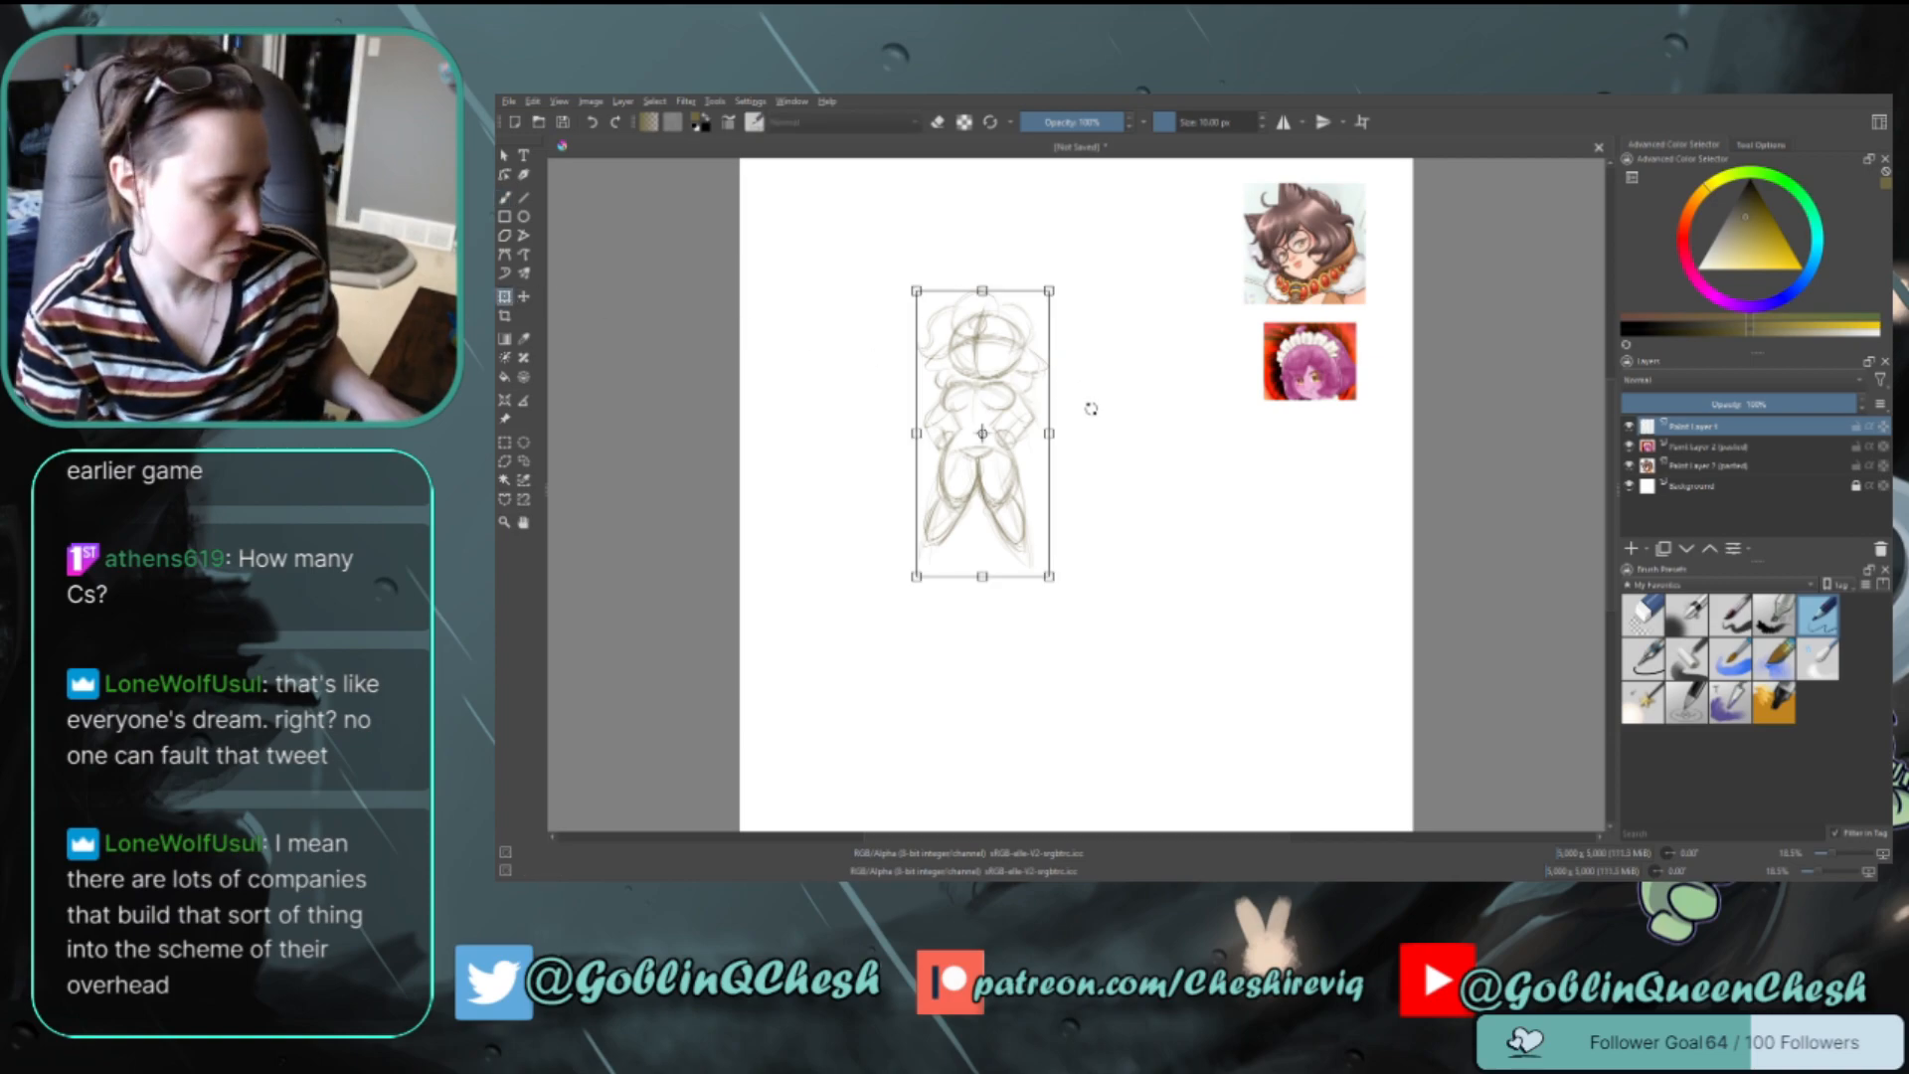
pyautogui.moveTo(1051, 431); pyautogui.dragTo(1144, 432)
pyautogui.moveTo(1088, 473); pyautogui.dragTo(1065, 497)
pyautogui.click(504, 197)
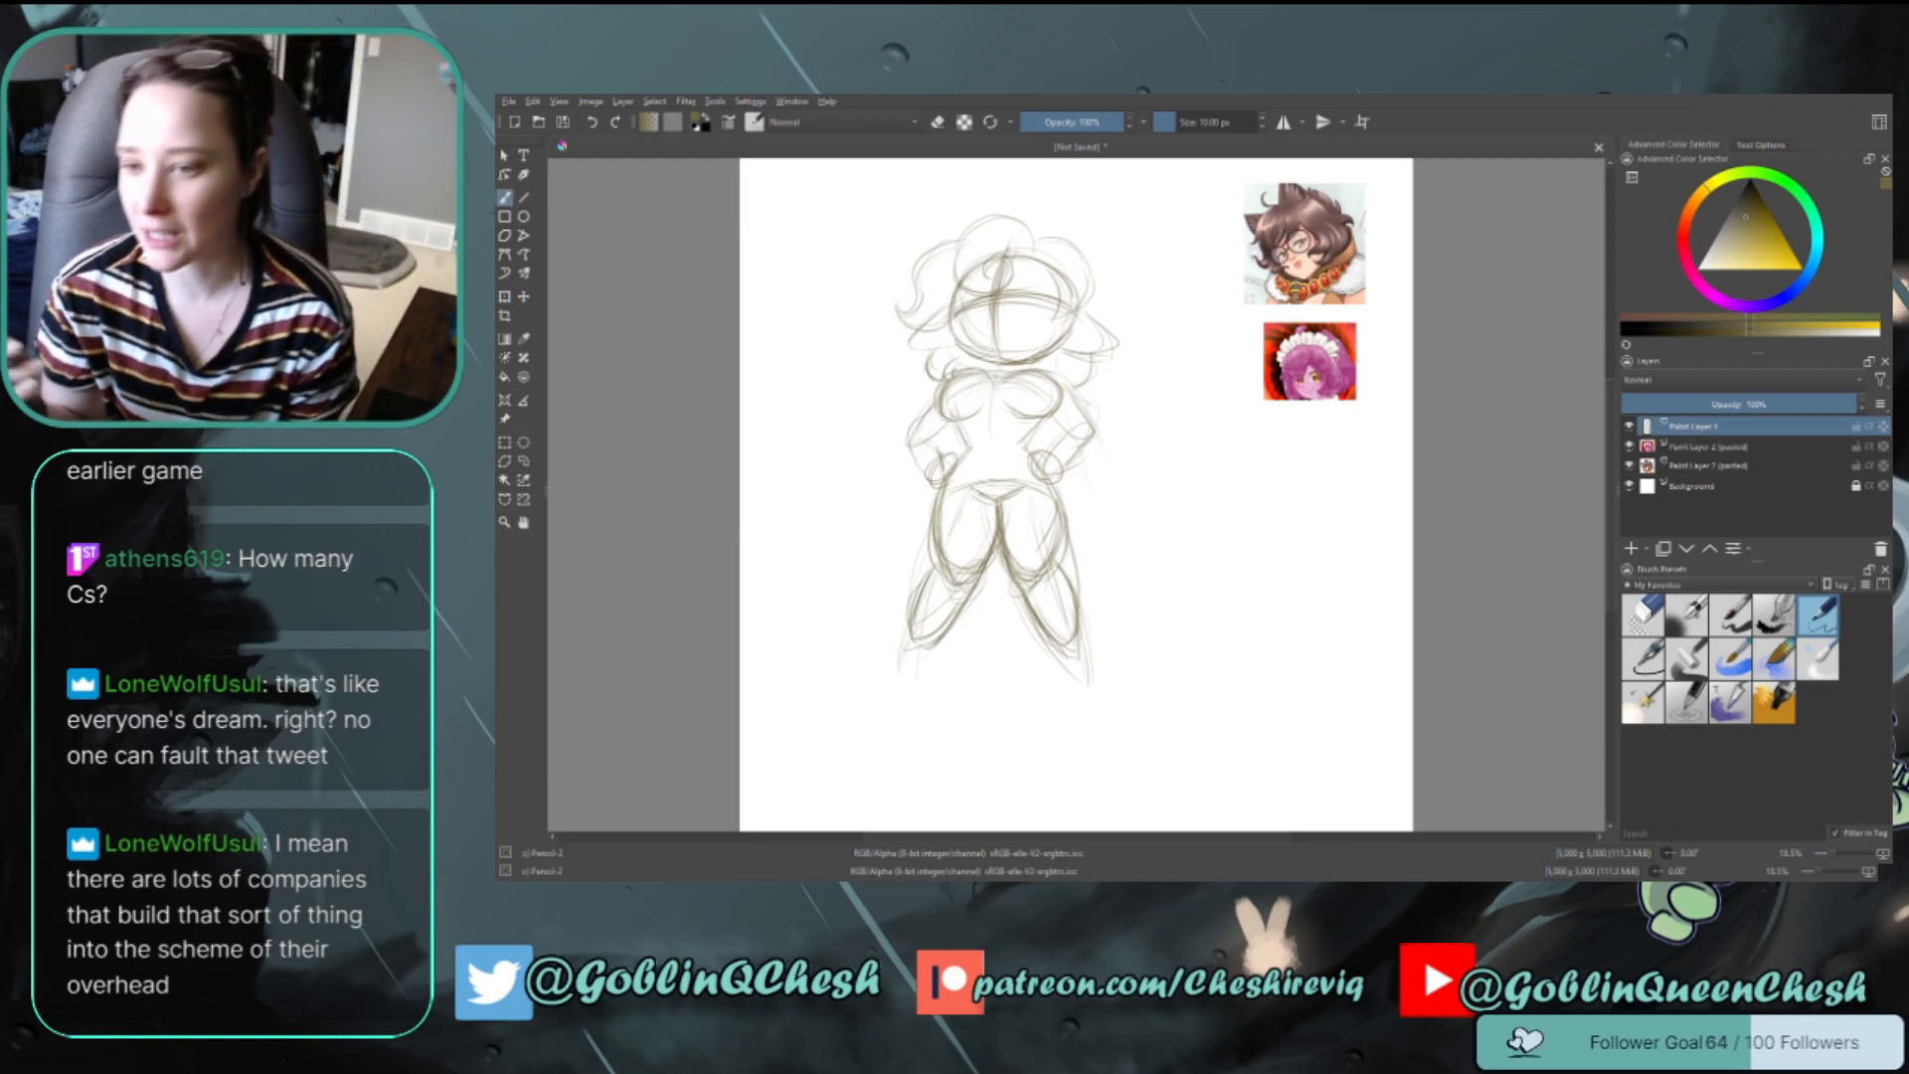
# Add a paint layer above the rough sketch and draw the navel, lower belly line, pointed ears, closed eyes and smiling mouth
pyautogui.click(1631, 548)
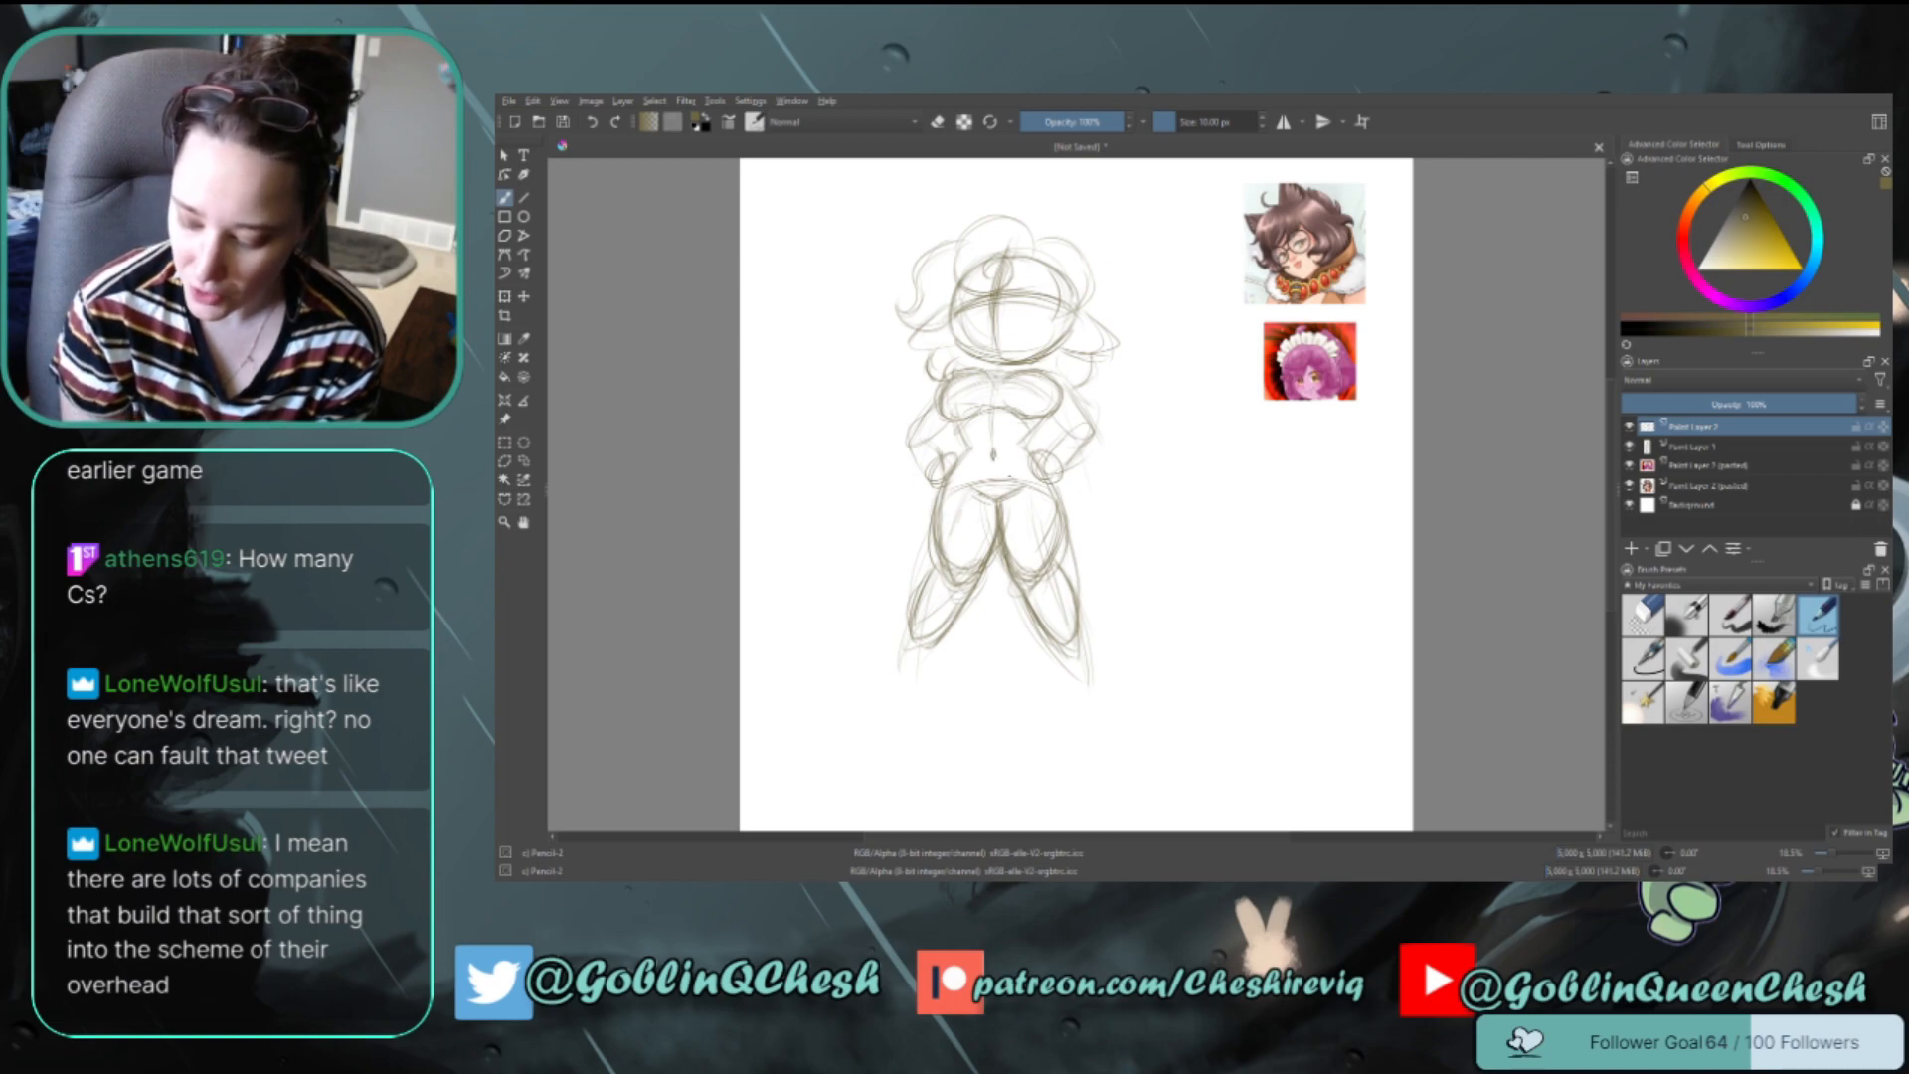
pyautogui.moveTo(973, 490); pyautogui.dragTo(998, 503)
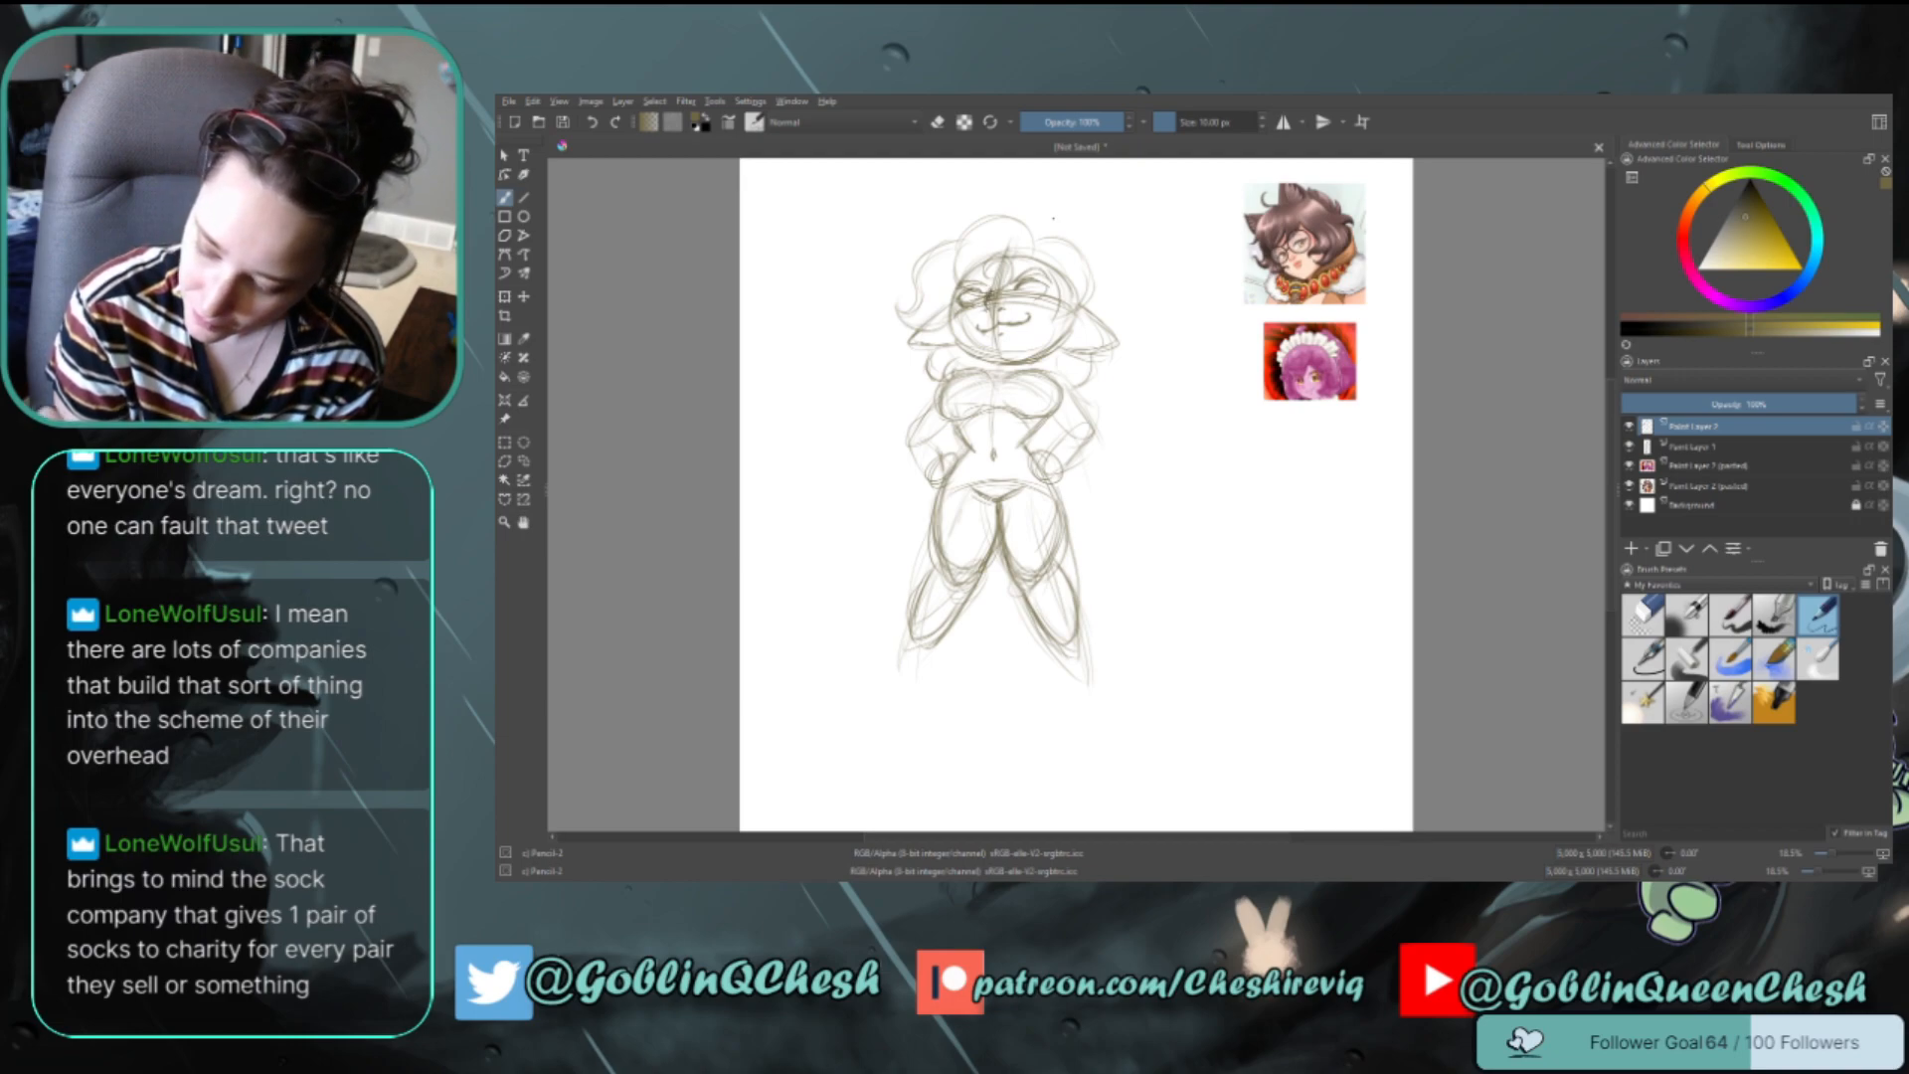
pyautogui.press('e')
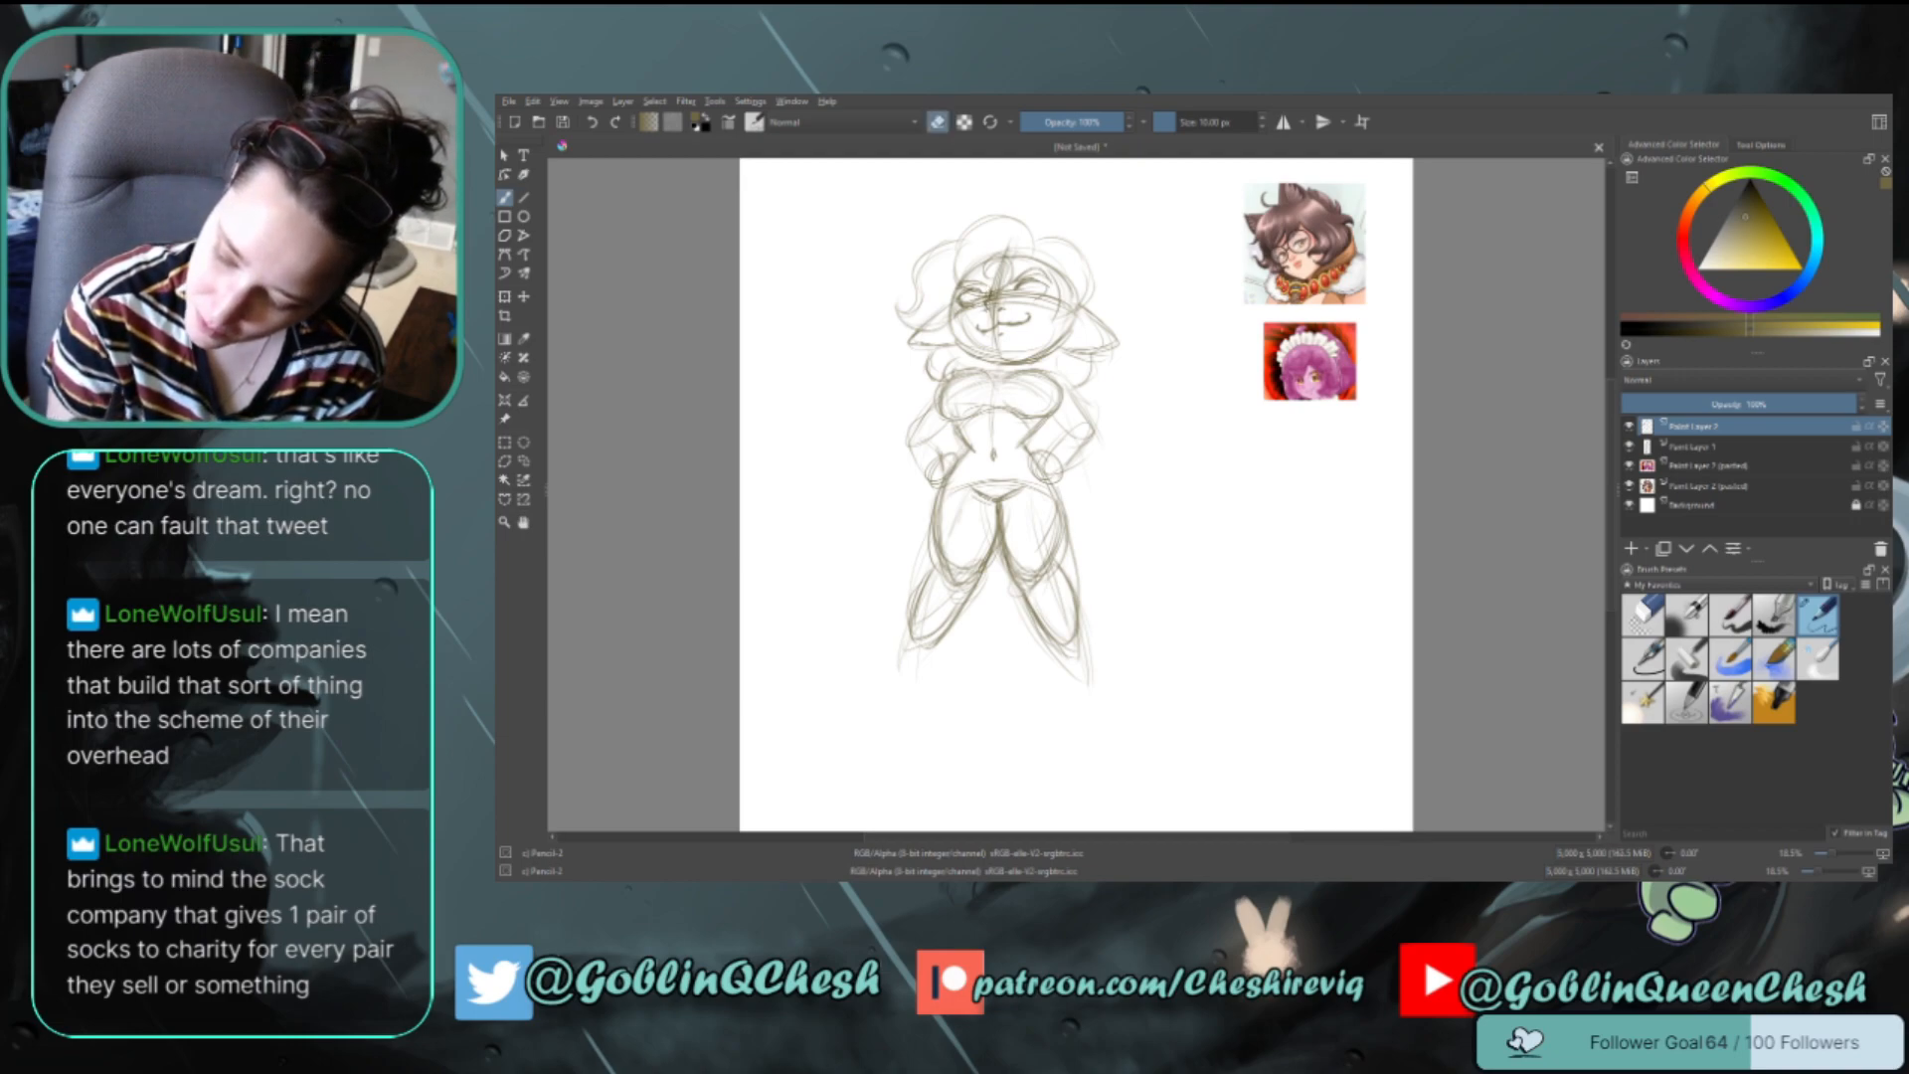
pyautogui.press('e')
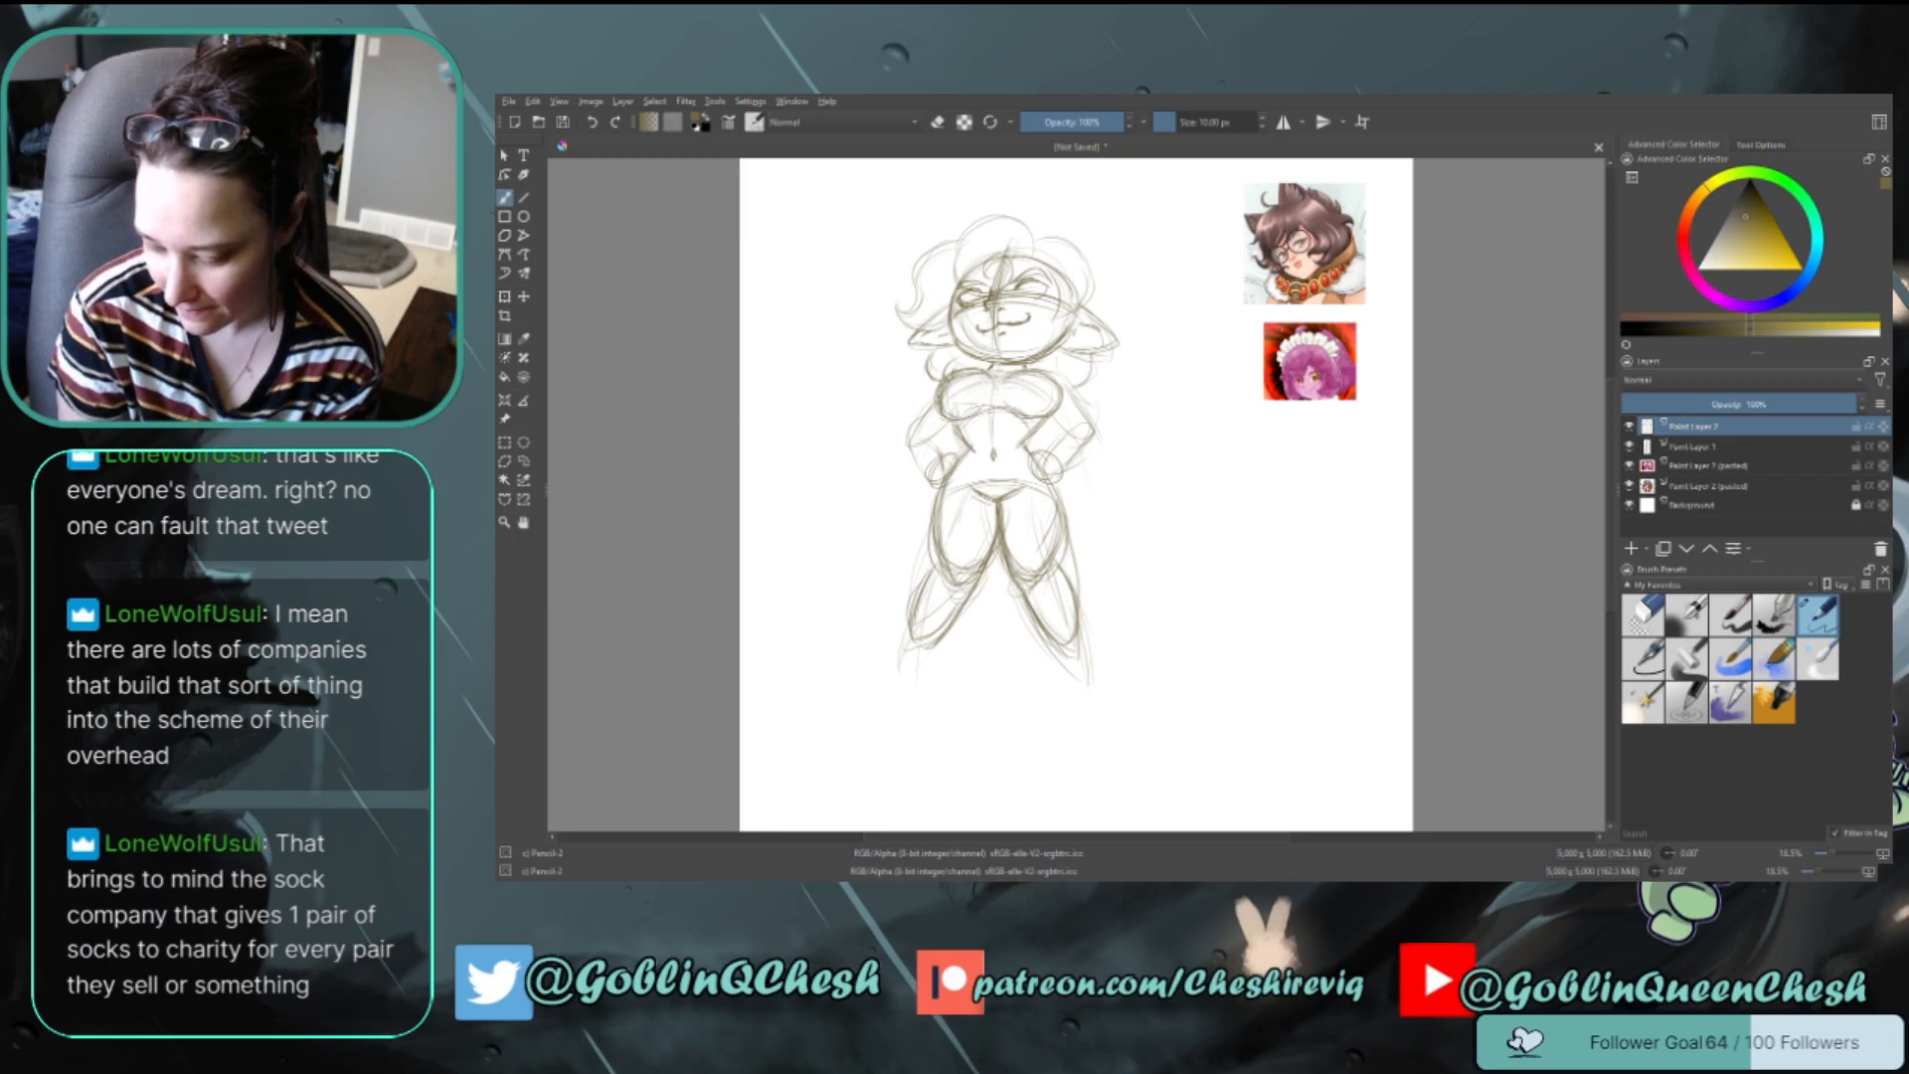
# Refine the lower chest line and redraw both bent arms with cleaner outlines down to the hands on the hips
pyautogui.moveTo(1012, 410); pyautogui.dragTo(1041, 419)
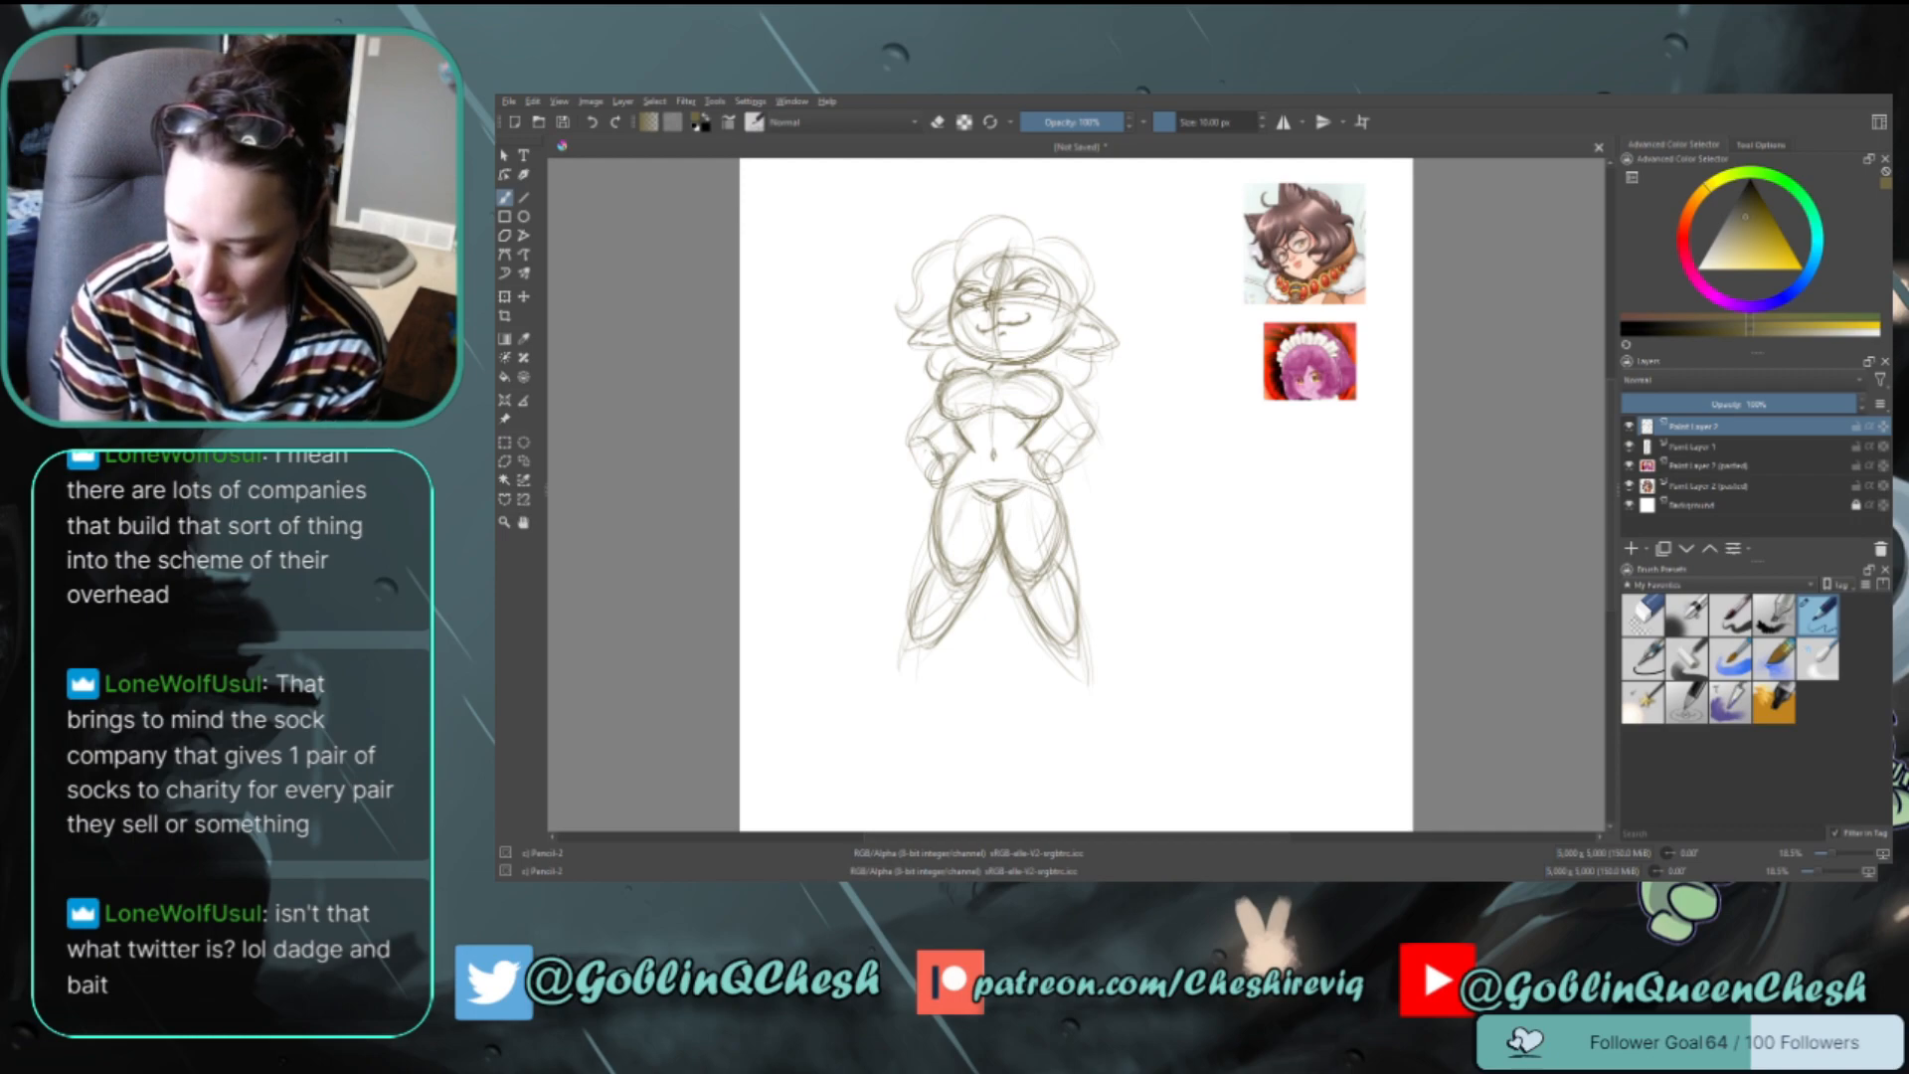
pyautogui.moveTo(914, 449); pyautogui.dragTo(935, 475)
pyautogui.moveTo(1081, 428); pyautogui.dragTo(1049, 452)
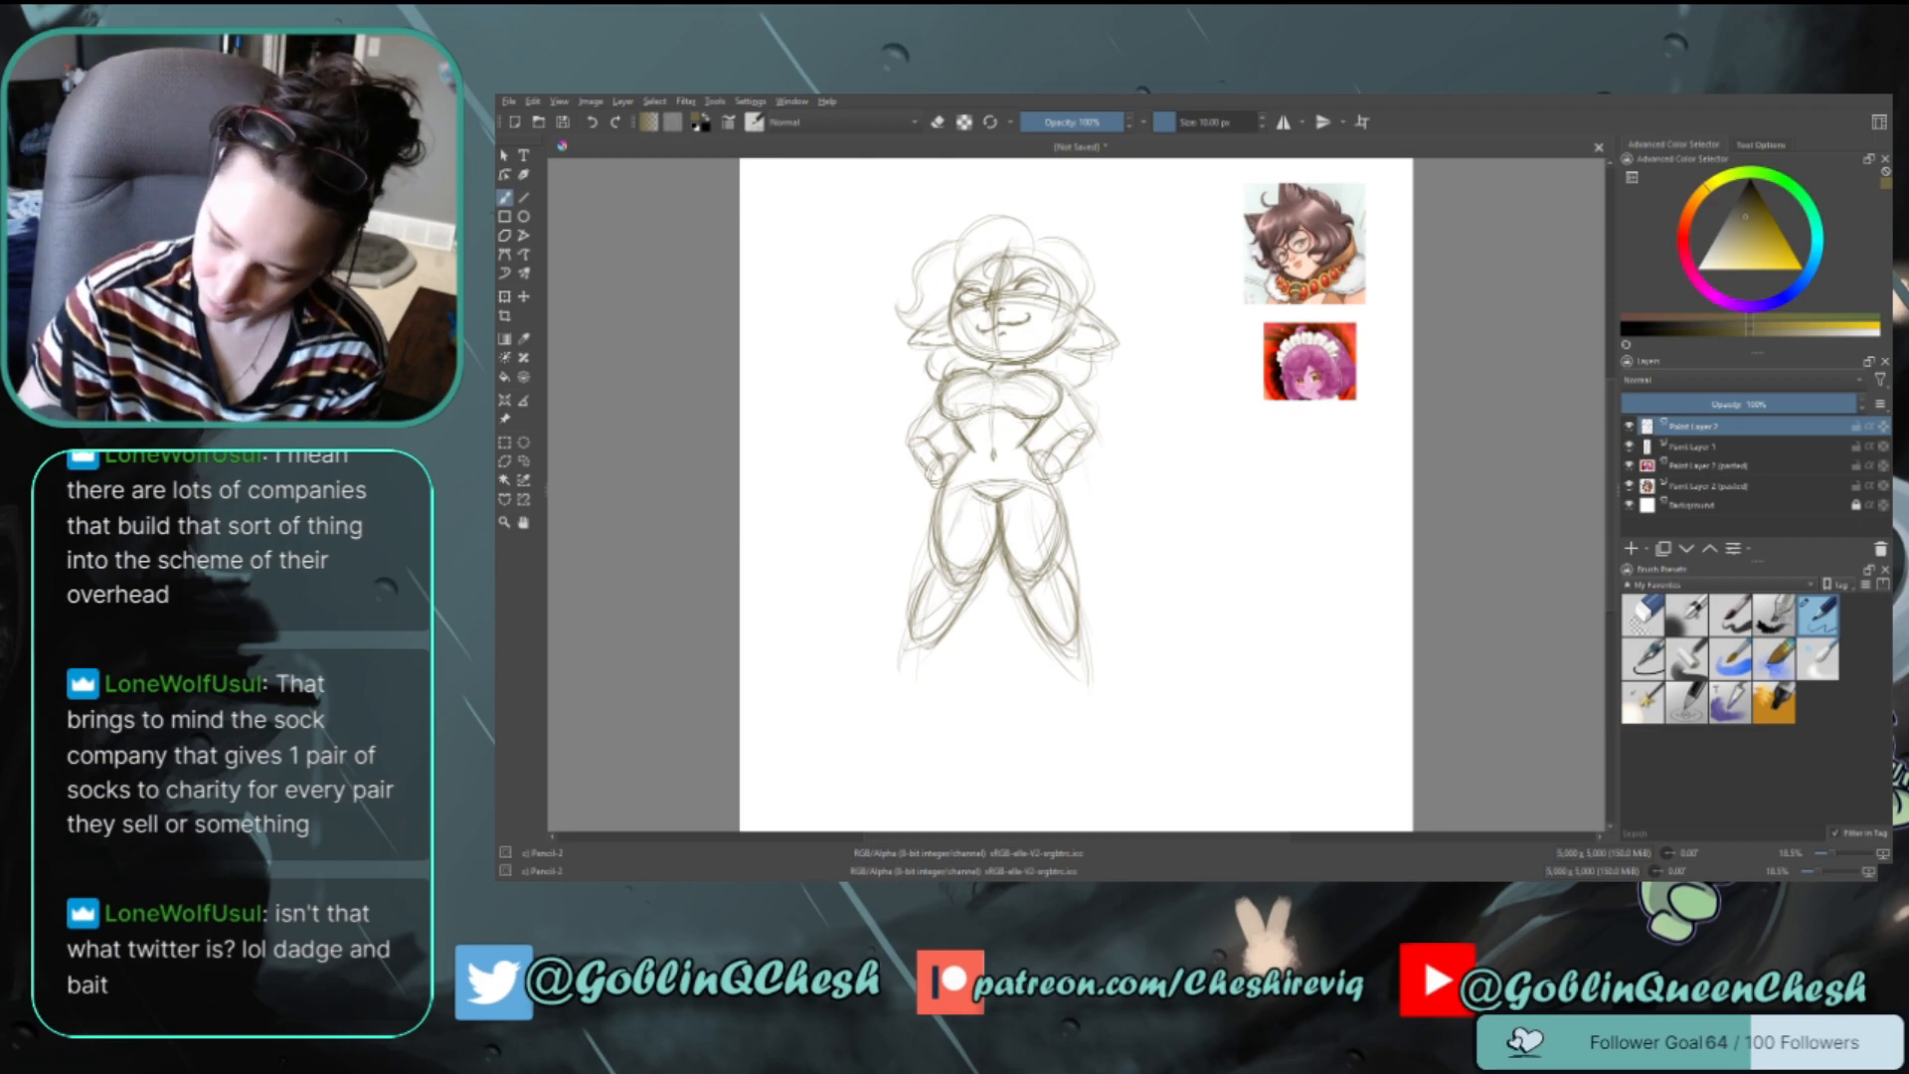
pyautogui.moveTo(1067, 393); pyautogui.dragTo(1089, 424)
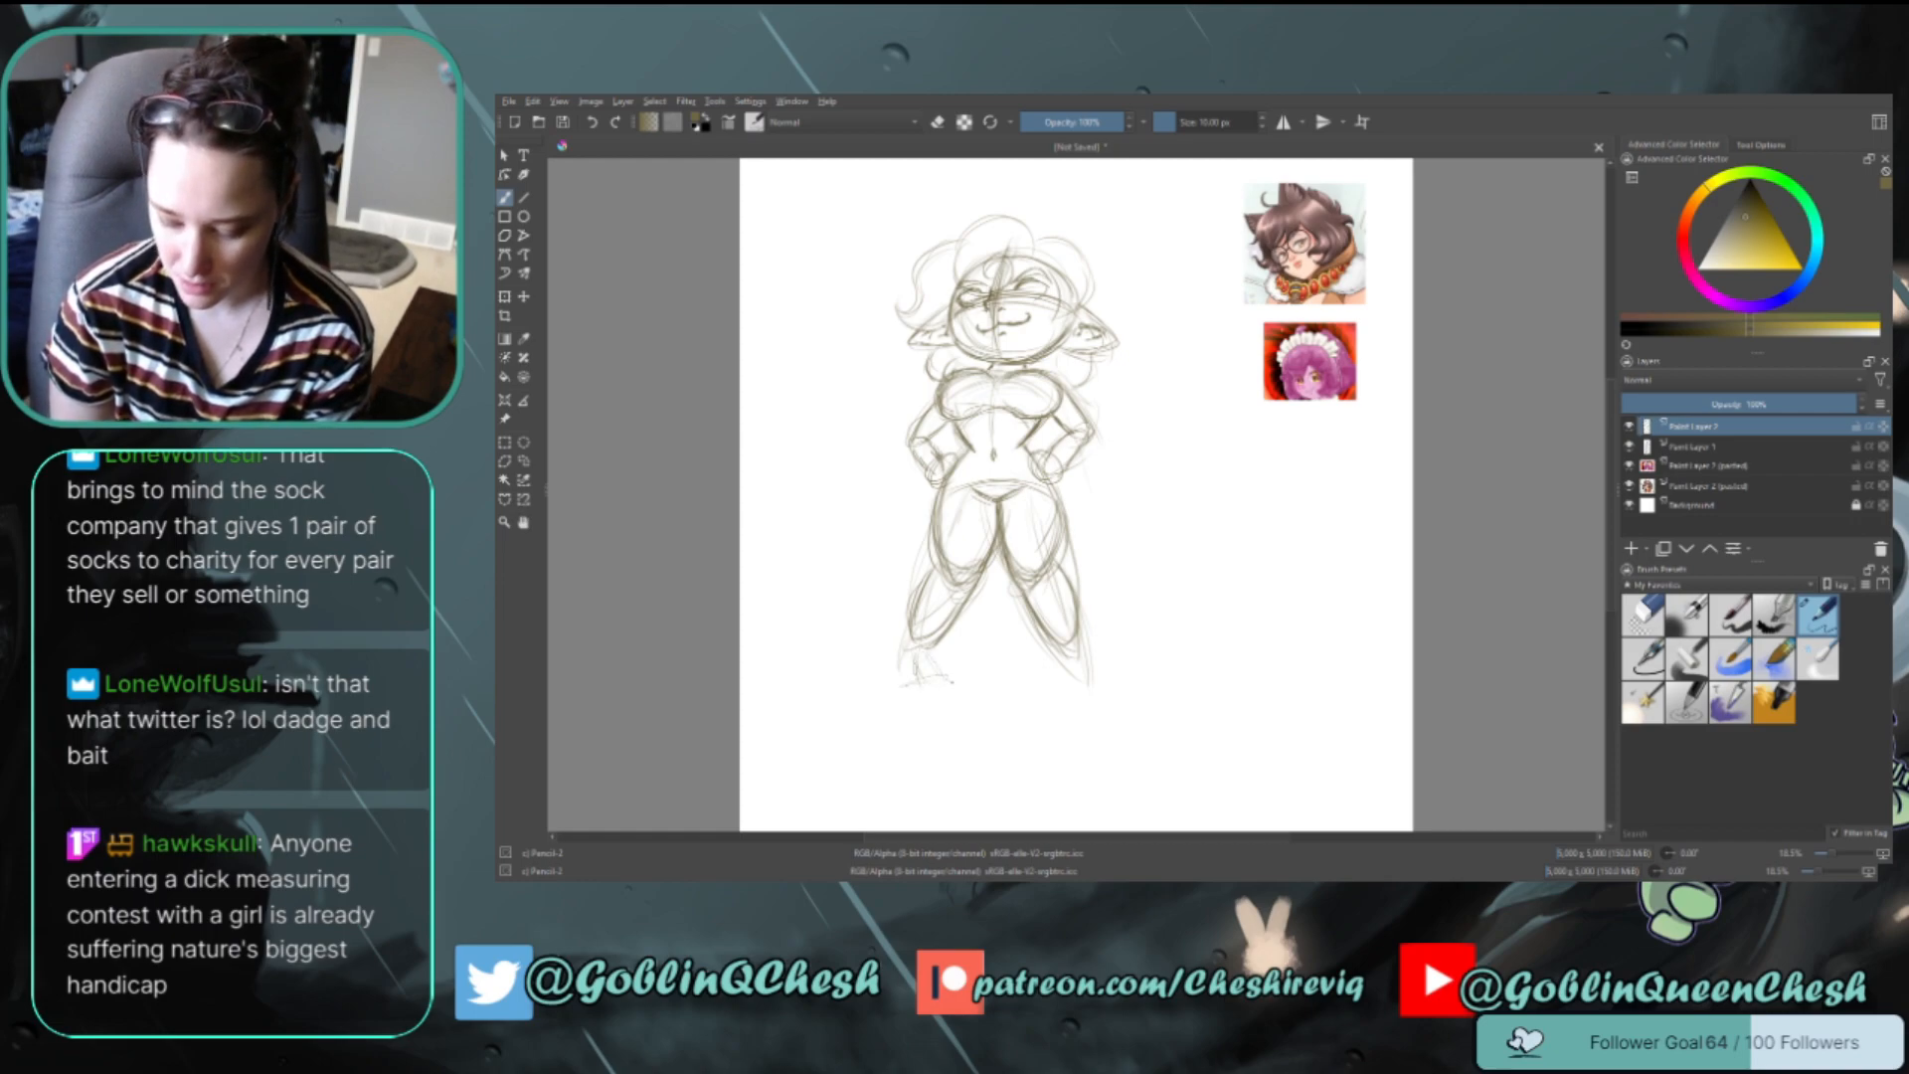
# Draw the ankles and both bare feet with toes at the ends of the legs
pyautogui.moveTo(959, 687); pyautogui.dragTo(902, 680)
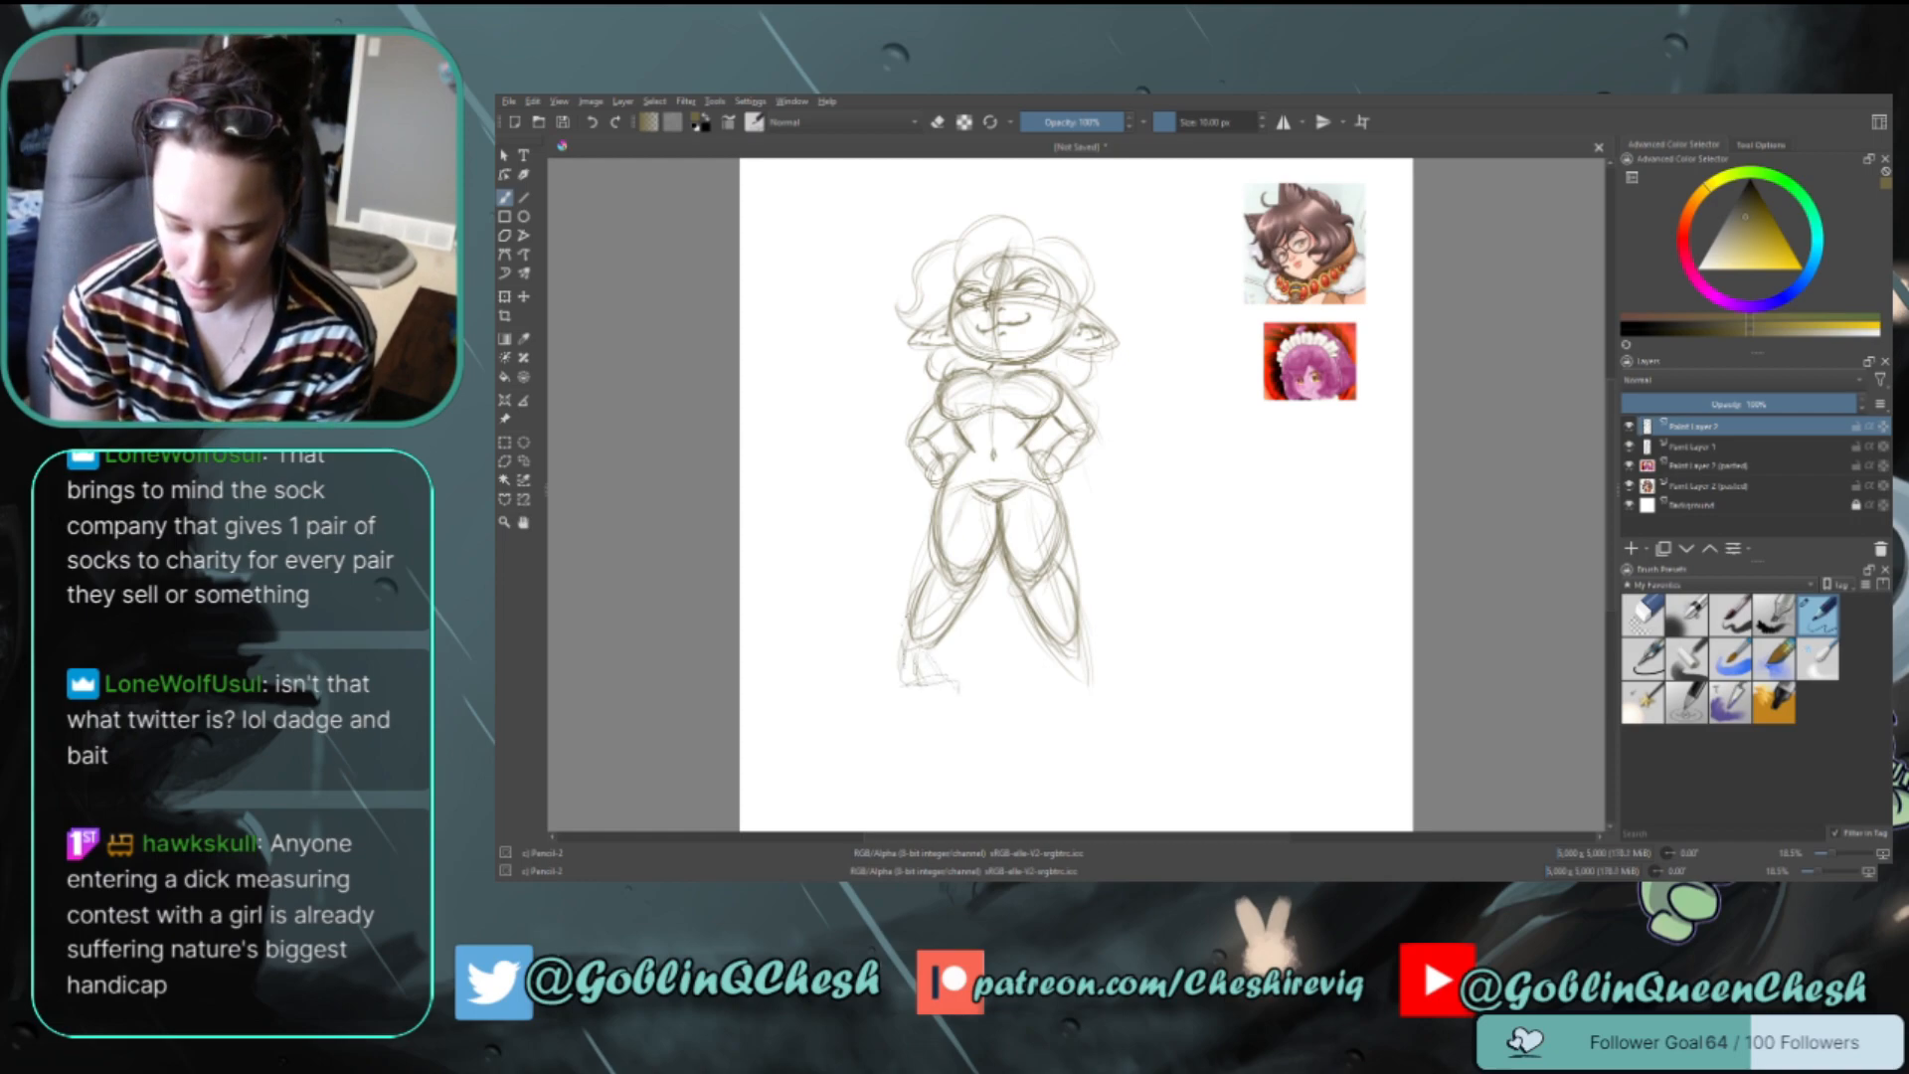
pyautogui.moveTo(905, 615)
pyautogui.mouseDown()
pyautogui.moveTo(900, 688)
pyautogui.moveTo(952, 674)
pyautogui.moveTo(957, 690)
pyautogui.mouseUp()
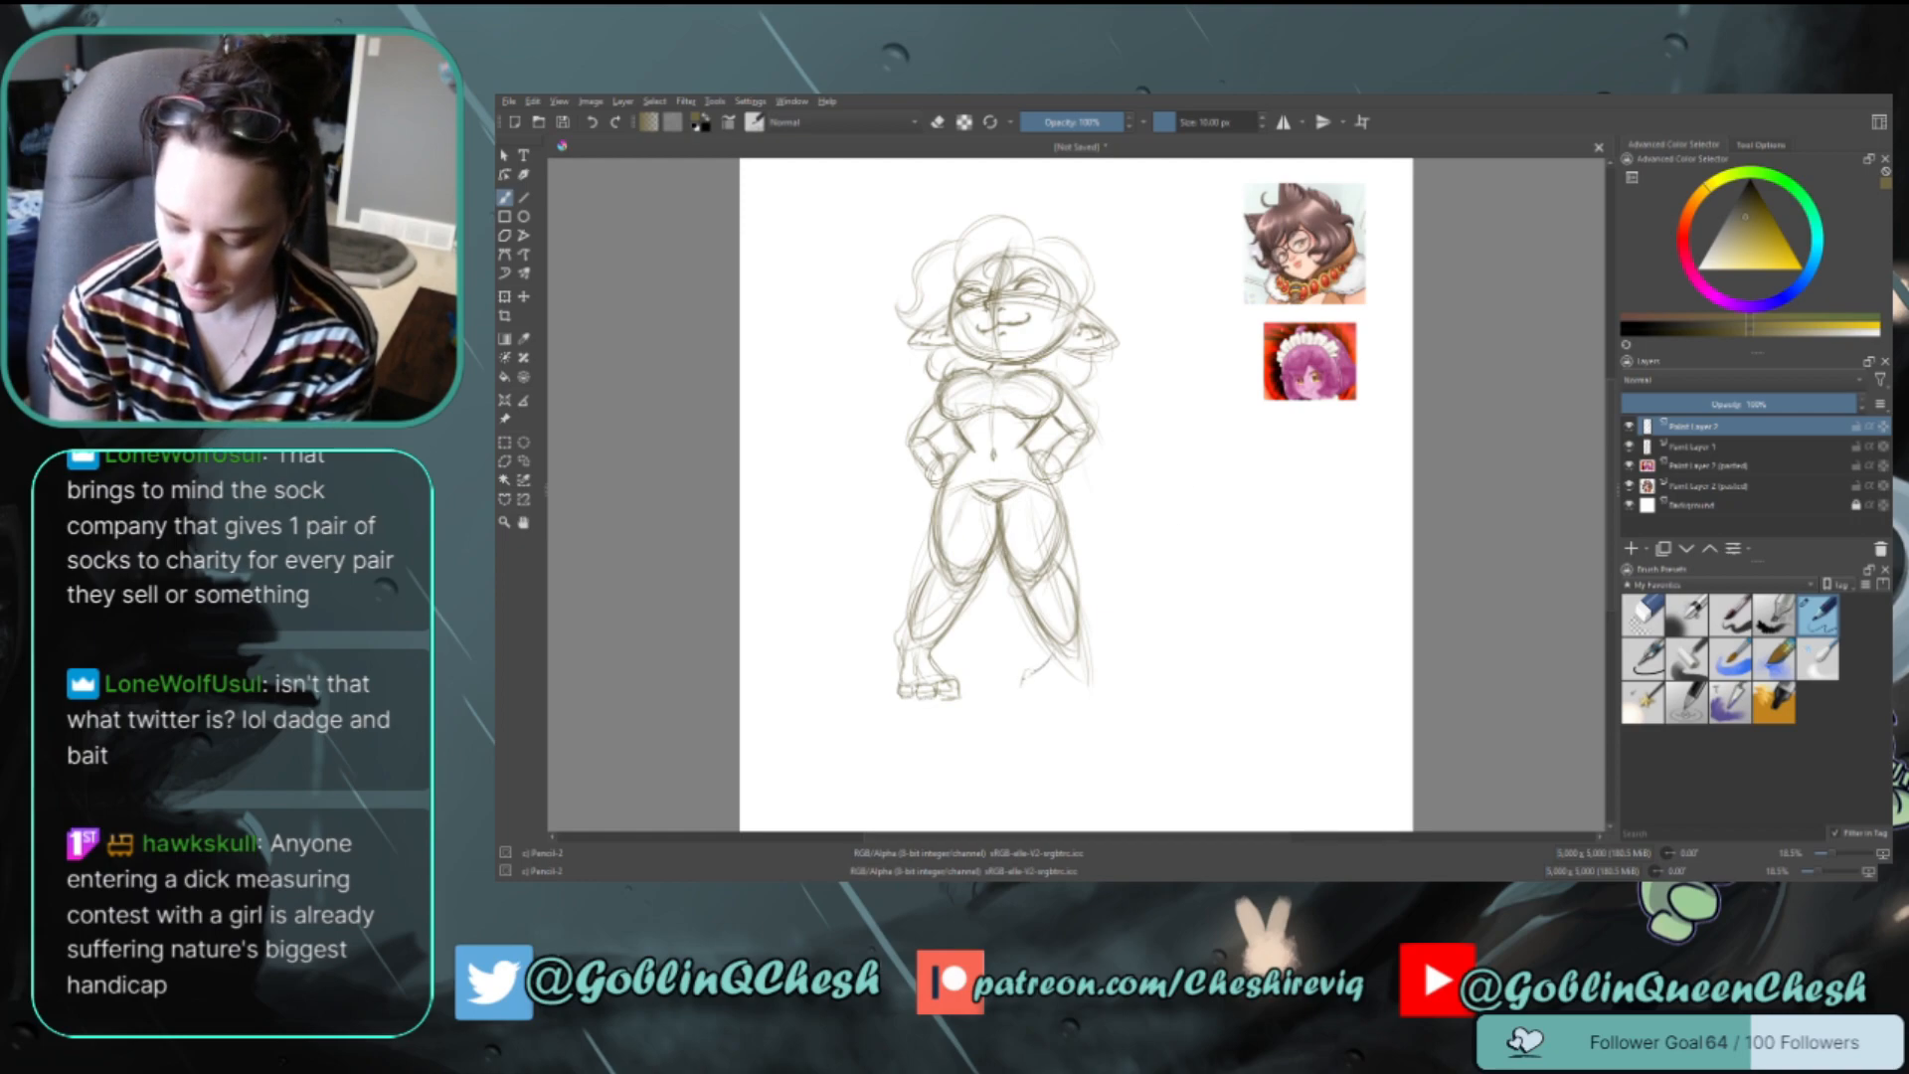
pyautogui.moveTo(1026, 689); pyautogui.dragTo(1077, 677)
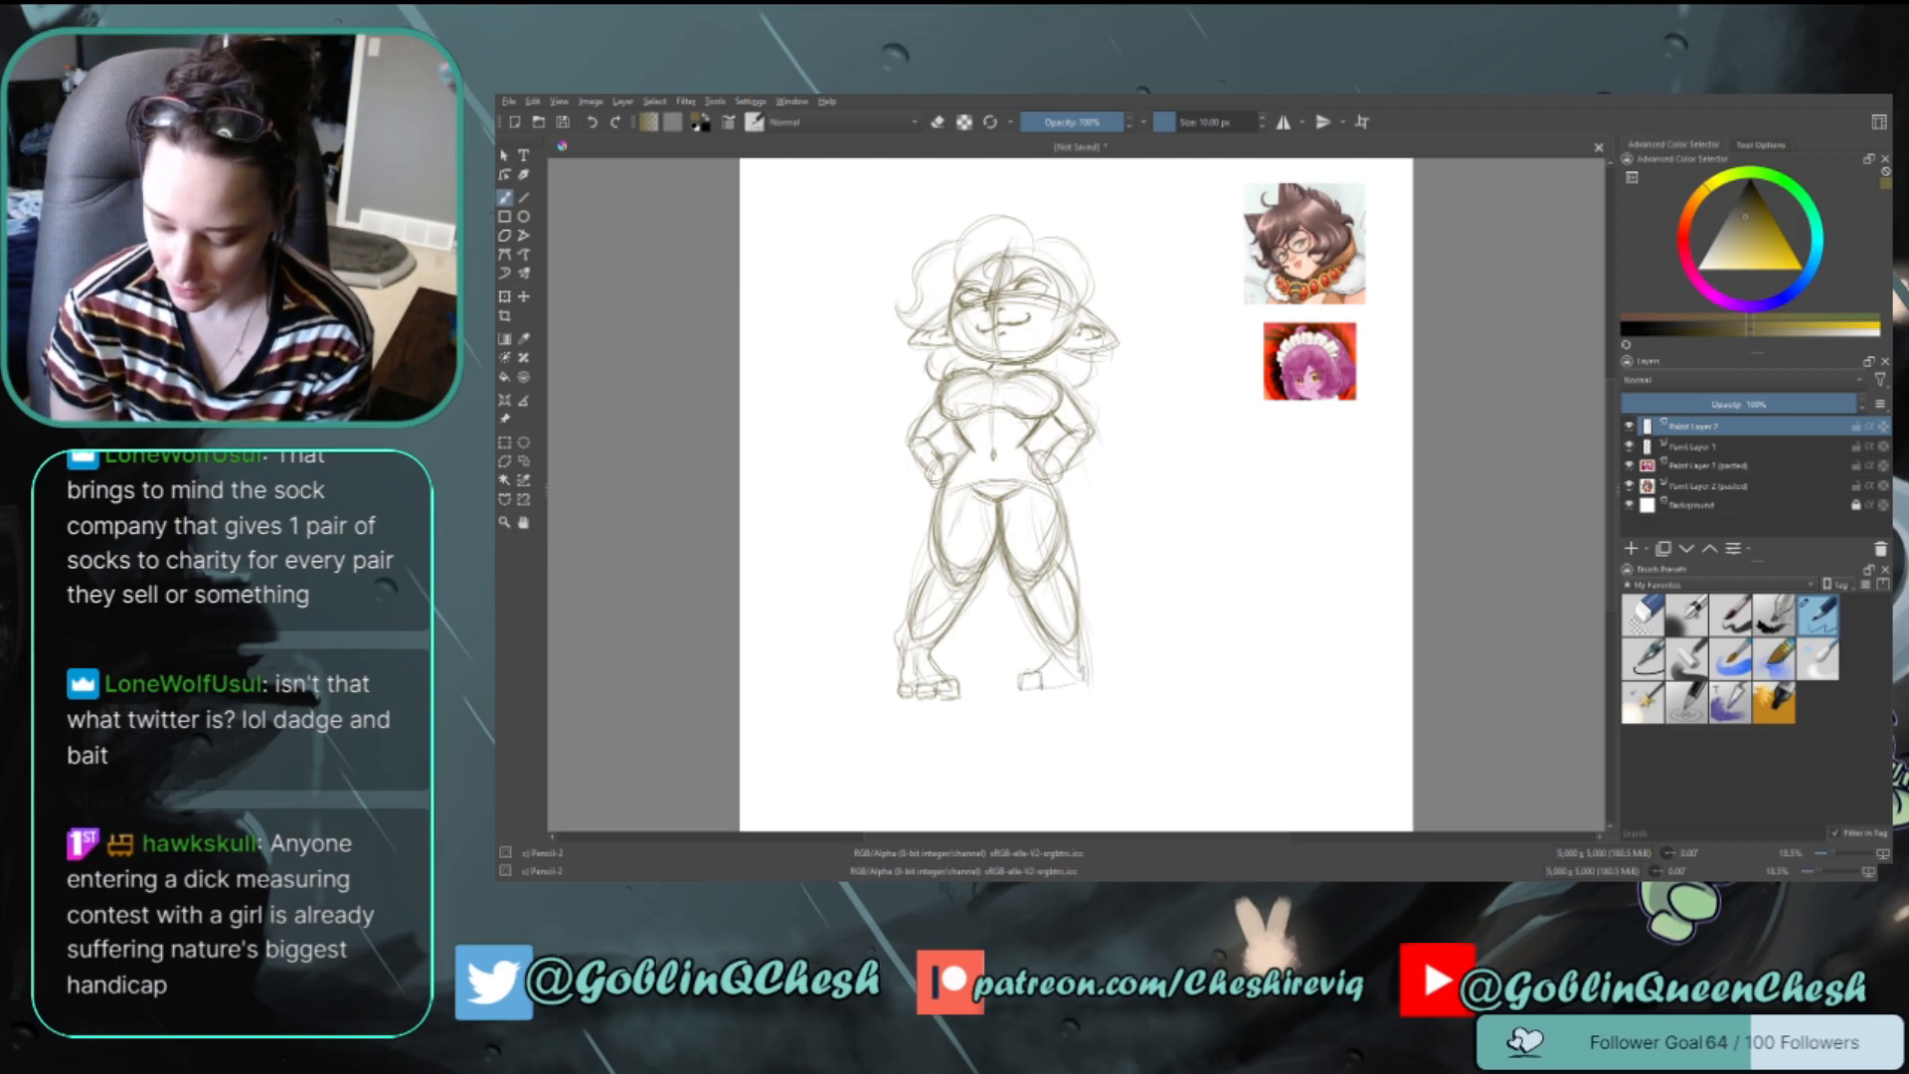
pyautogui.moveTo(1021, 692); pyautogui.dragTo(1047, 690)
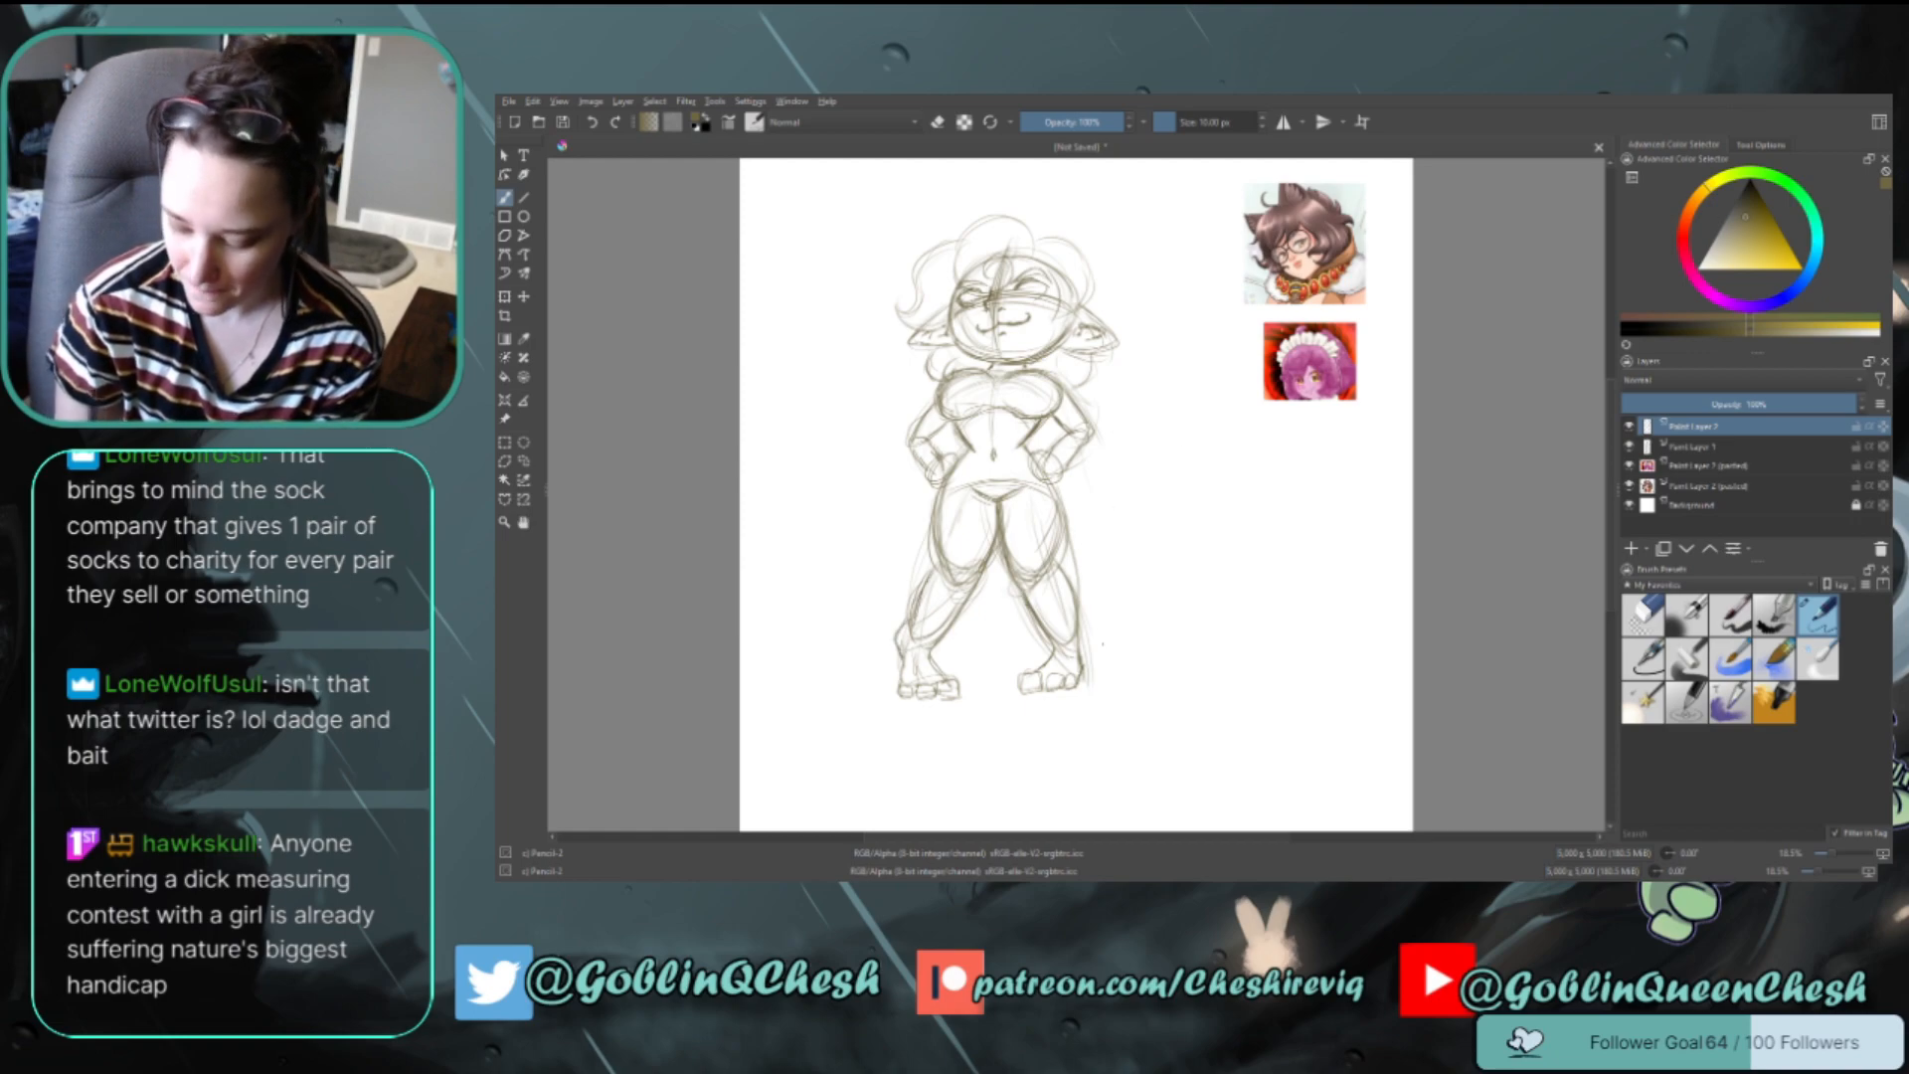
# Firm up the hip and thigh outline, and draw a small neck ornament and curved strap lines on both sides of the chest
pyautogui.moveTo(1054, 481); pyautogui.dragTo(1065, 563)
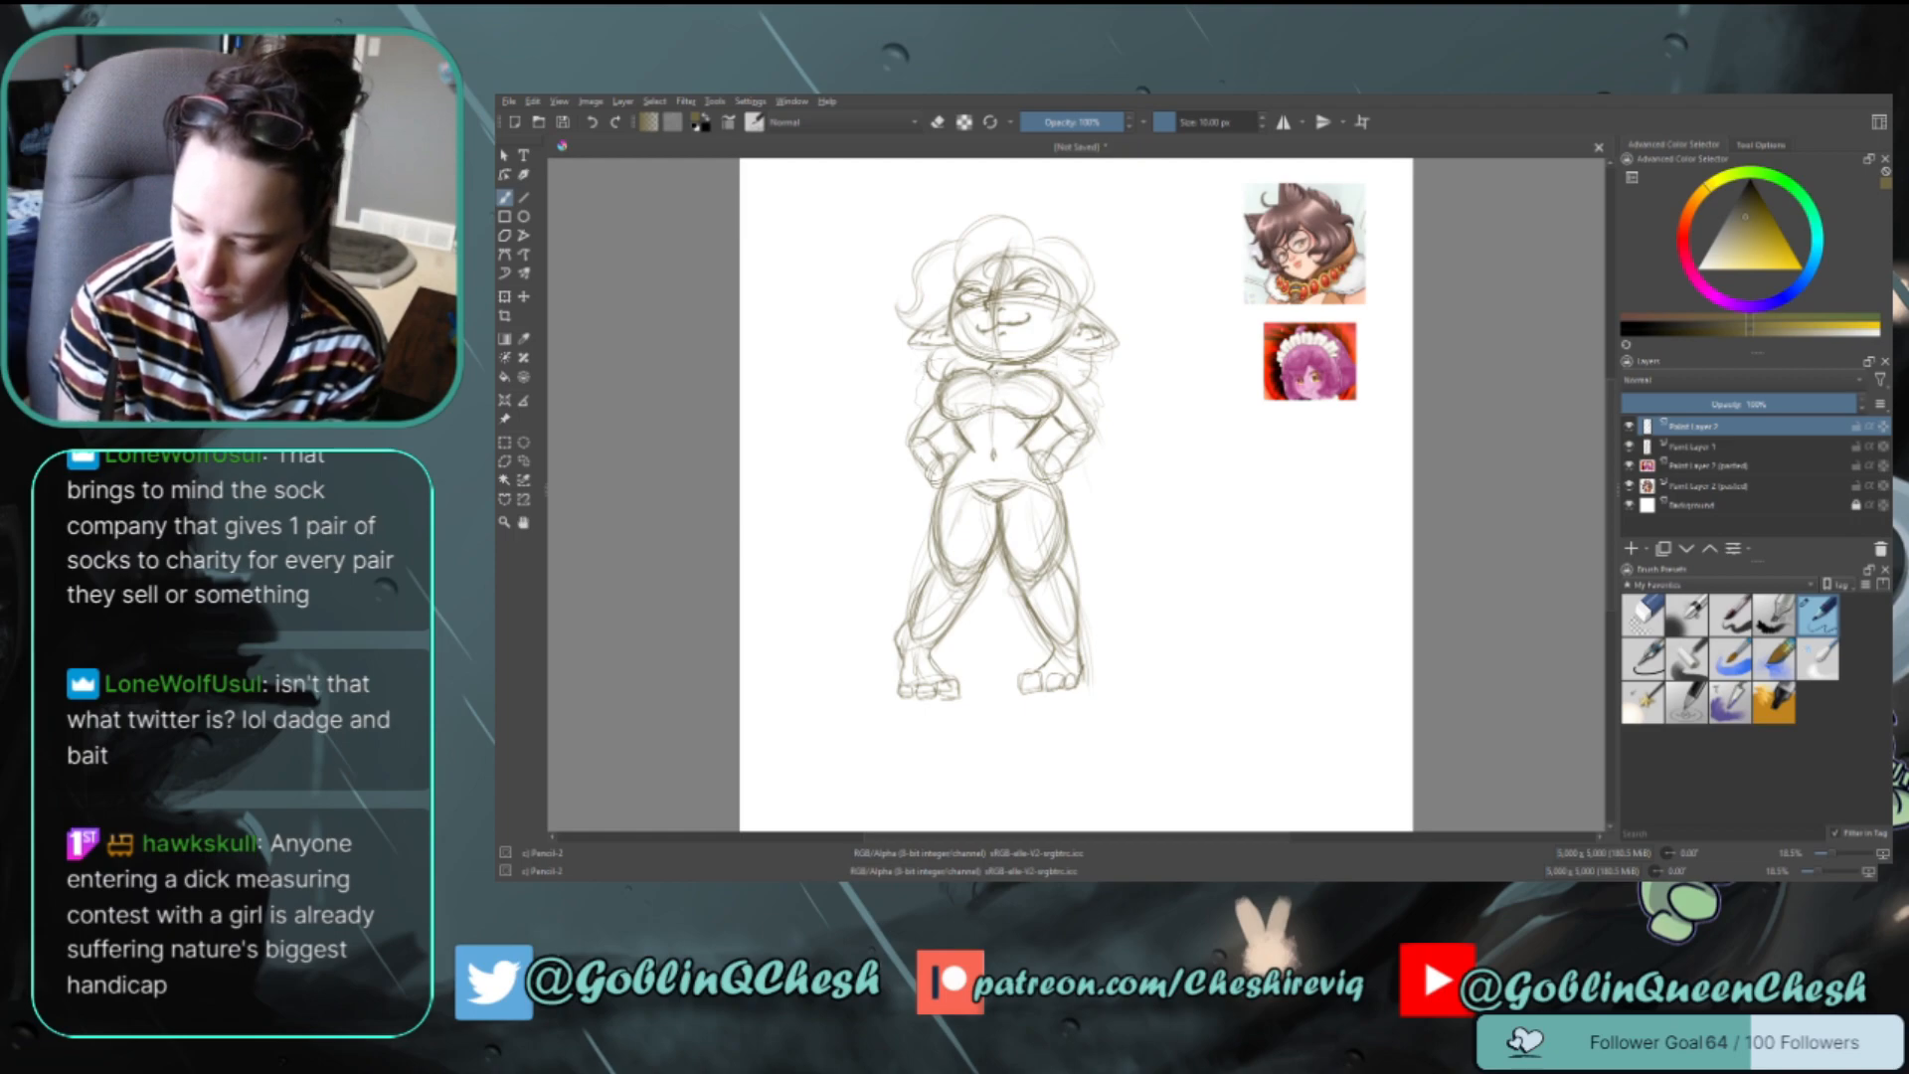
pyautogui.moveTo(998, 371); pyautogui.dragTo(995, 389)
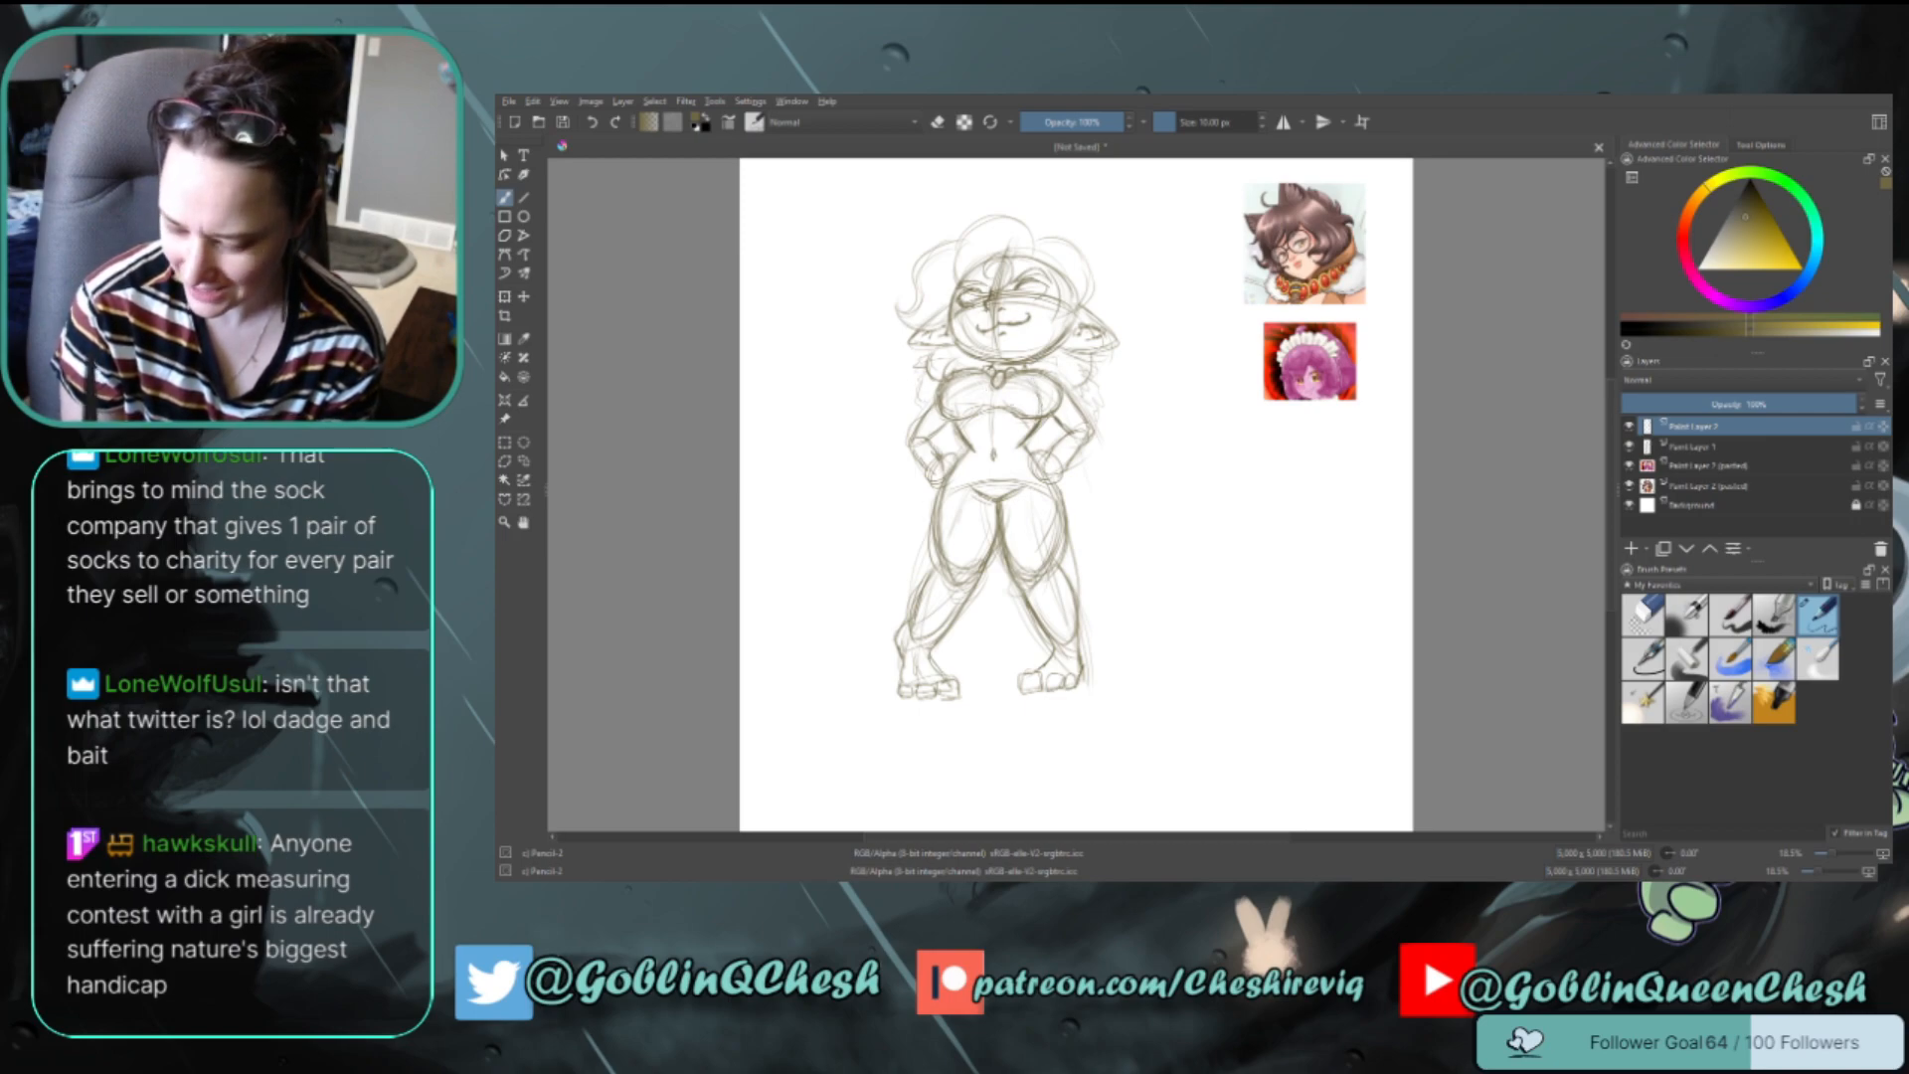
pyautogui.moveTo(956, 389); pyautogui.dragTo(963, 411)
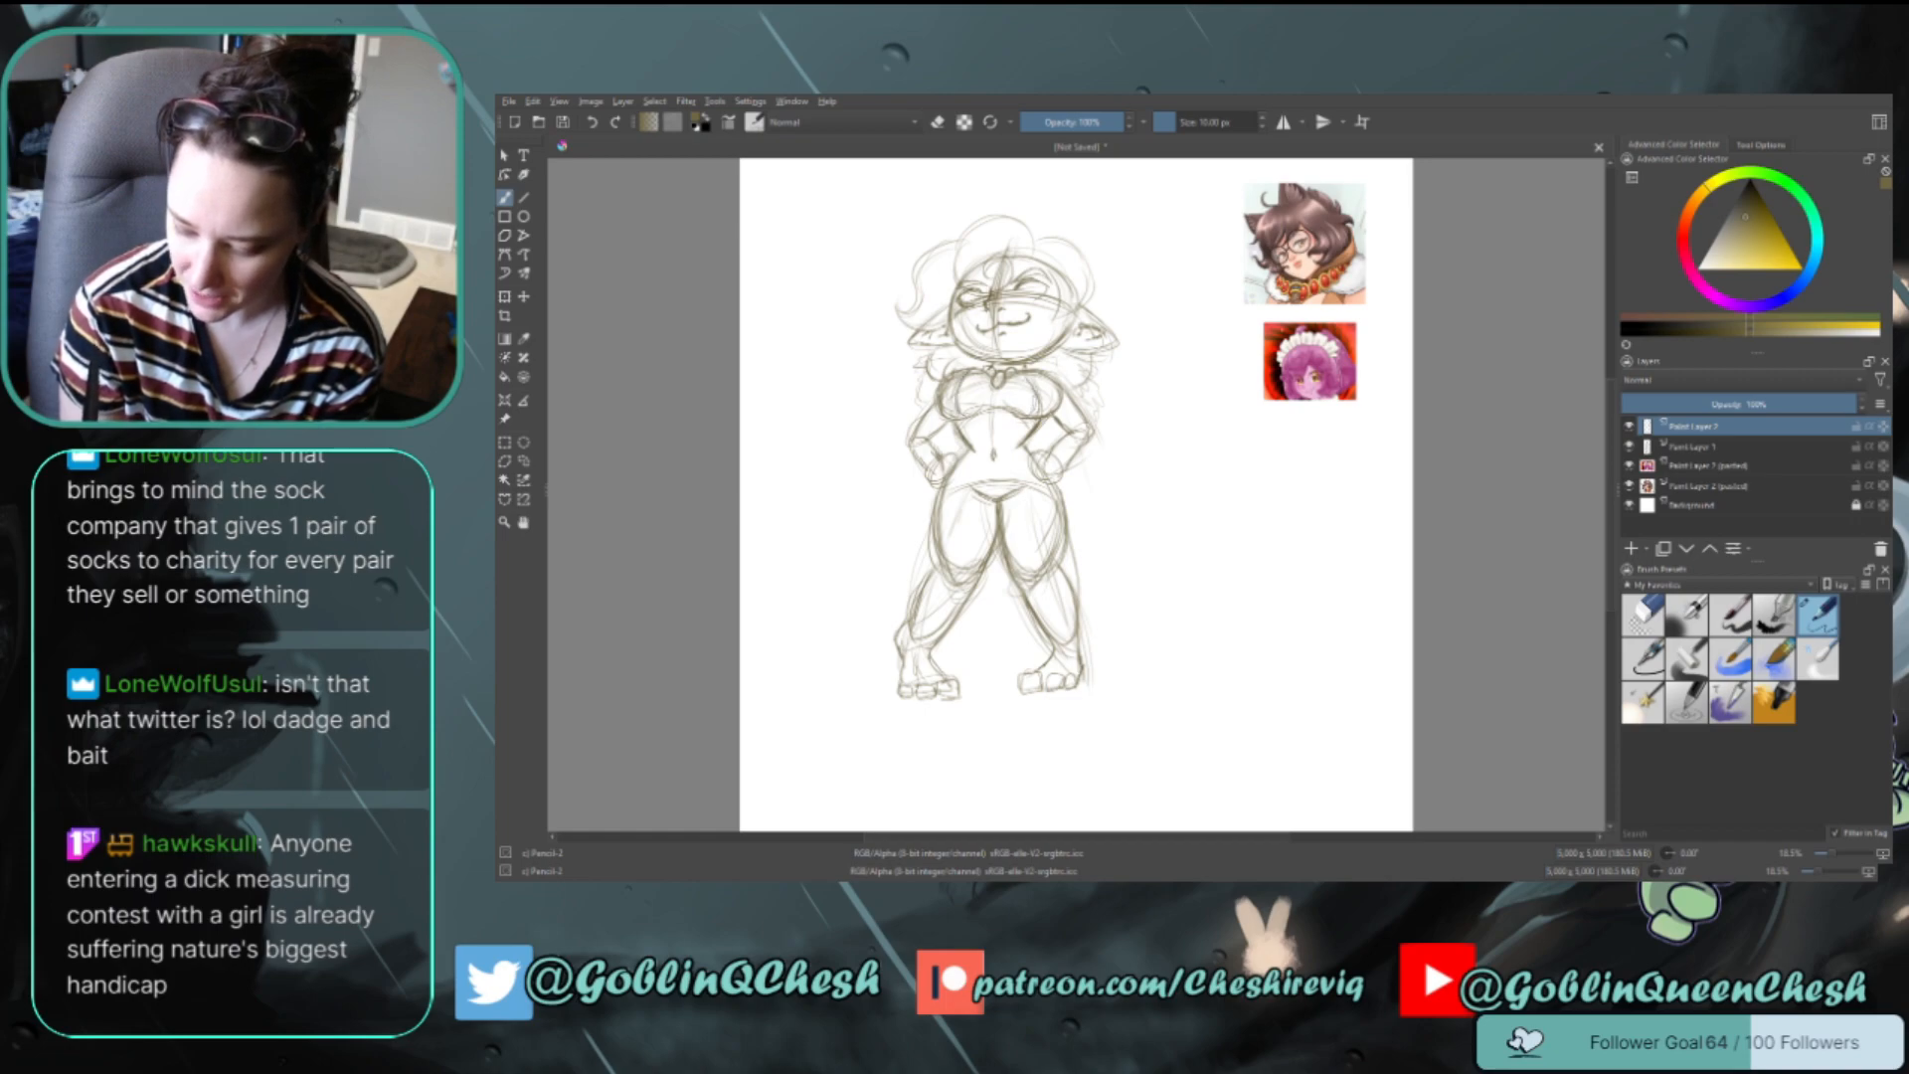
pyautogui.moveTo(1035, 375); pyautogui.dragTo(1023, 412)
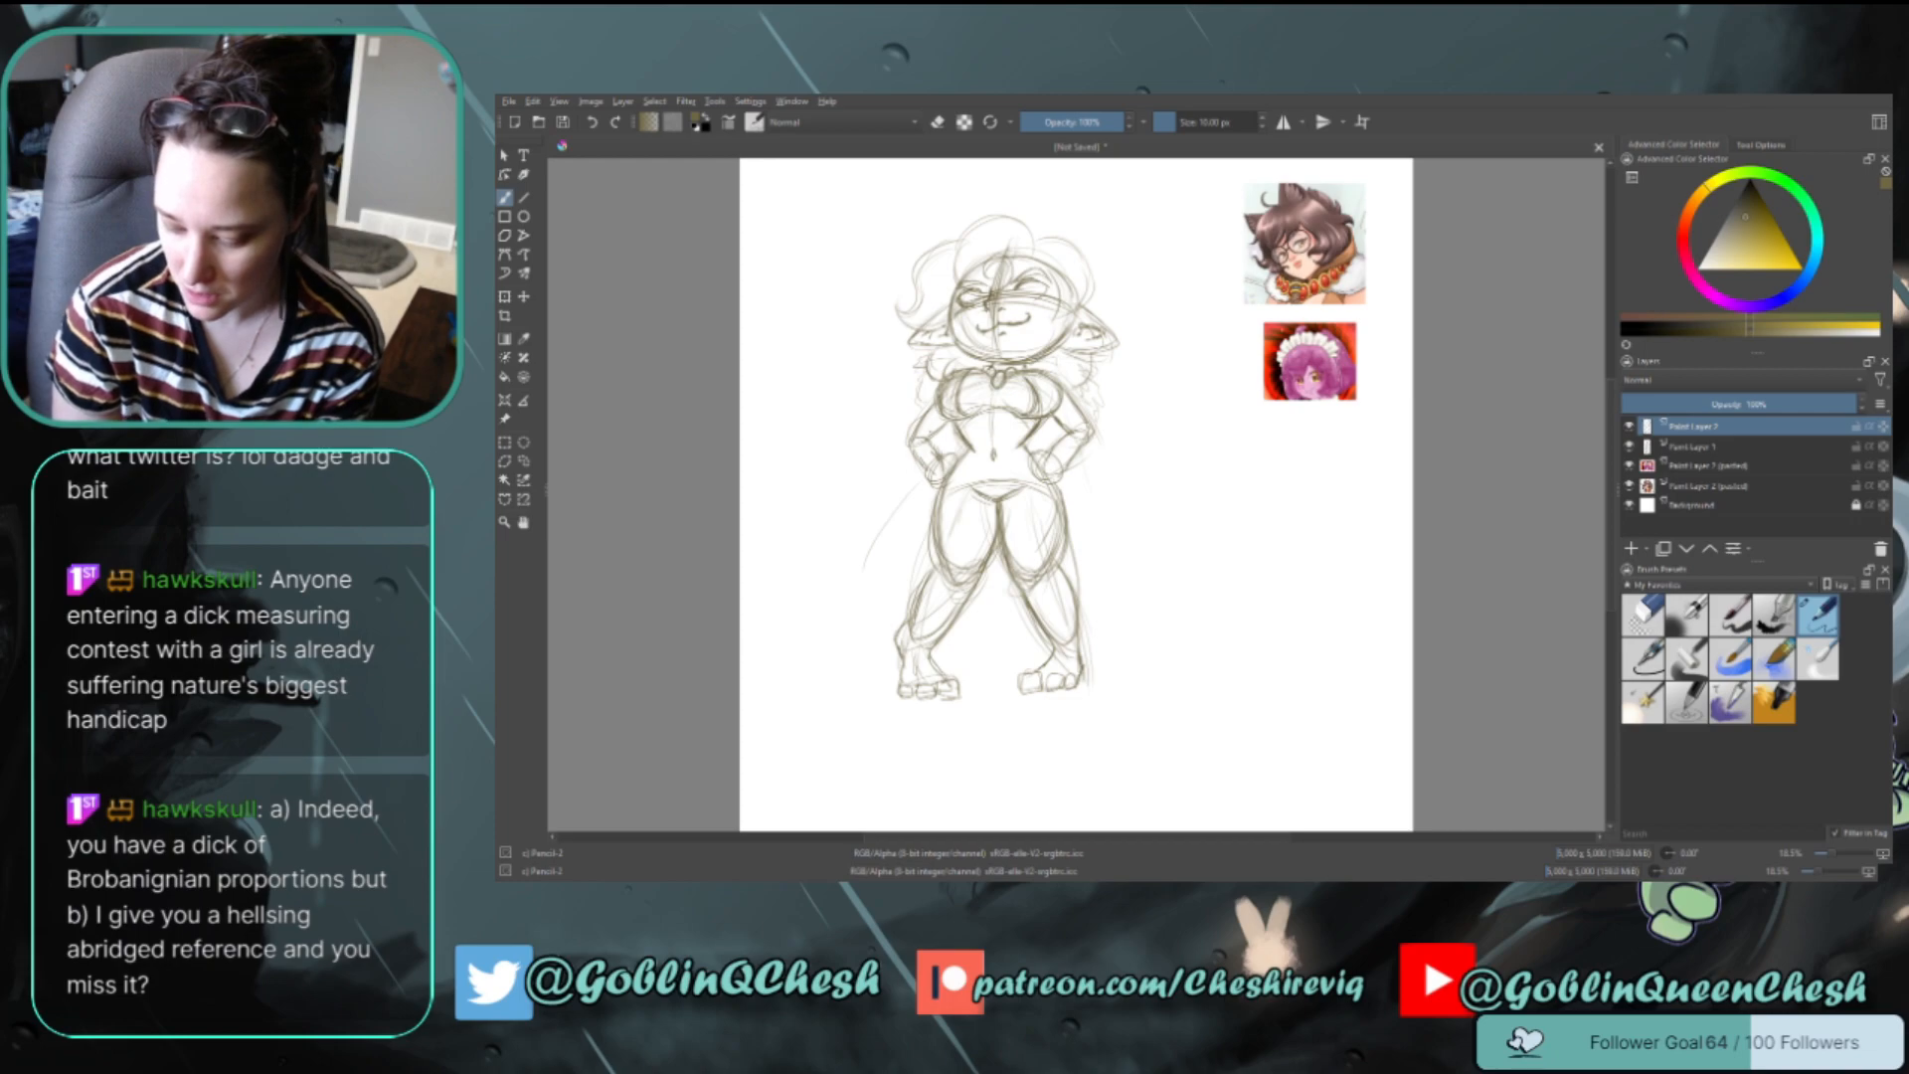
# Sketch pointed skirt flares spreading outward from both hips behind the hands
pyautogui.moveTo(907, 511); pyautogui.dragTo(830, 533)
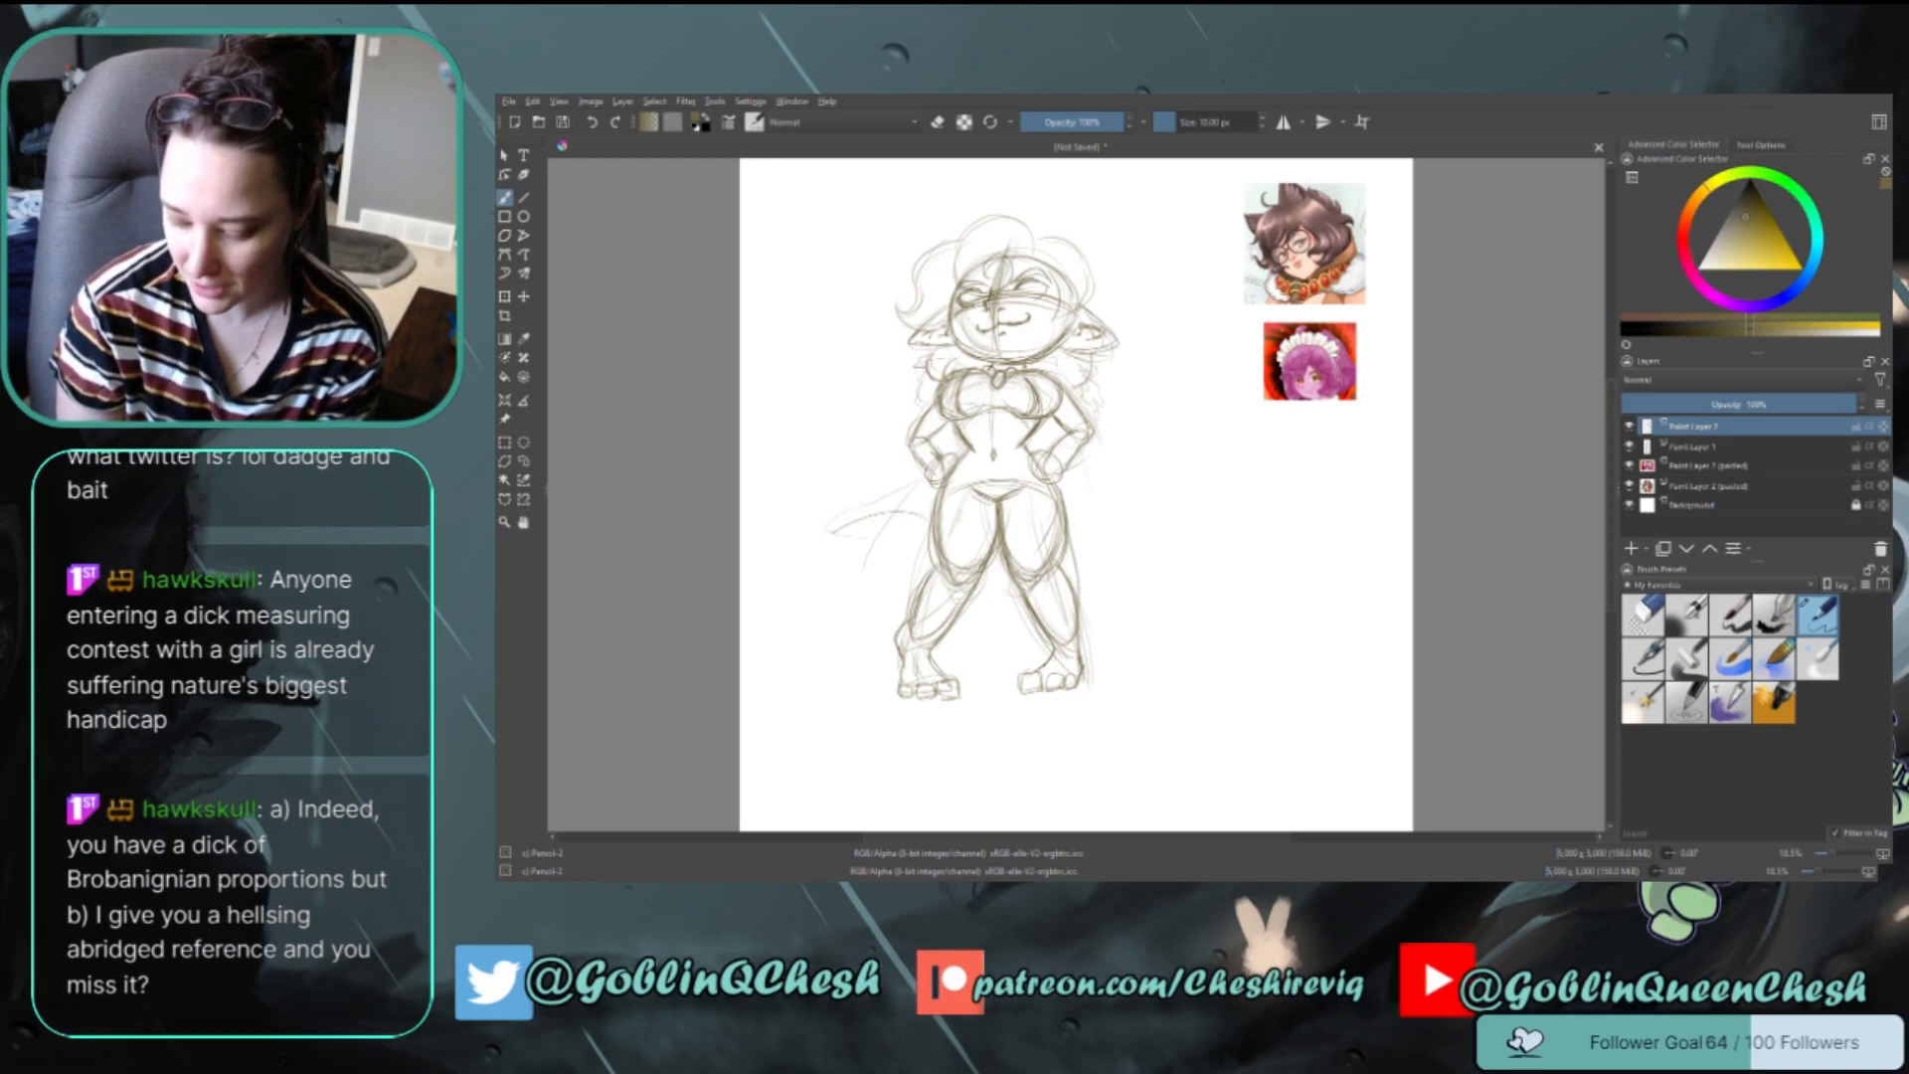
pyautogui.moveTo(918, 466); pyautogui.dragTo(833, 524)
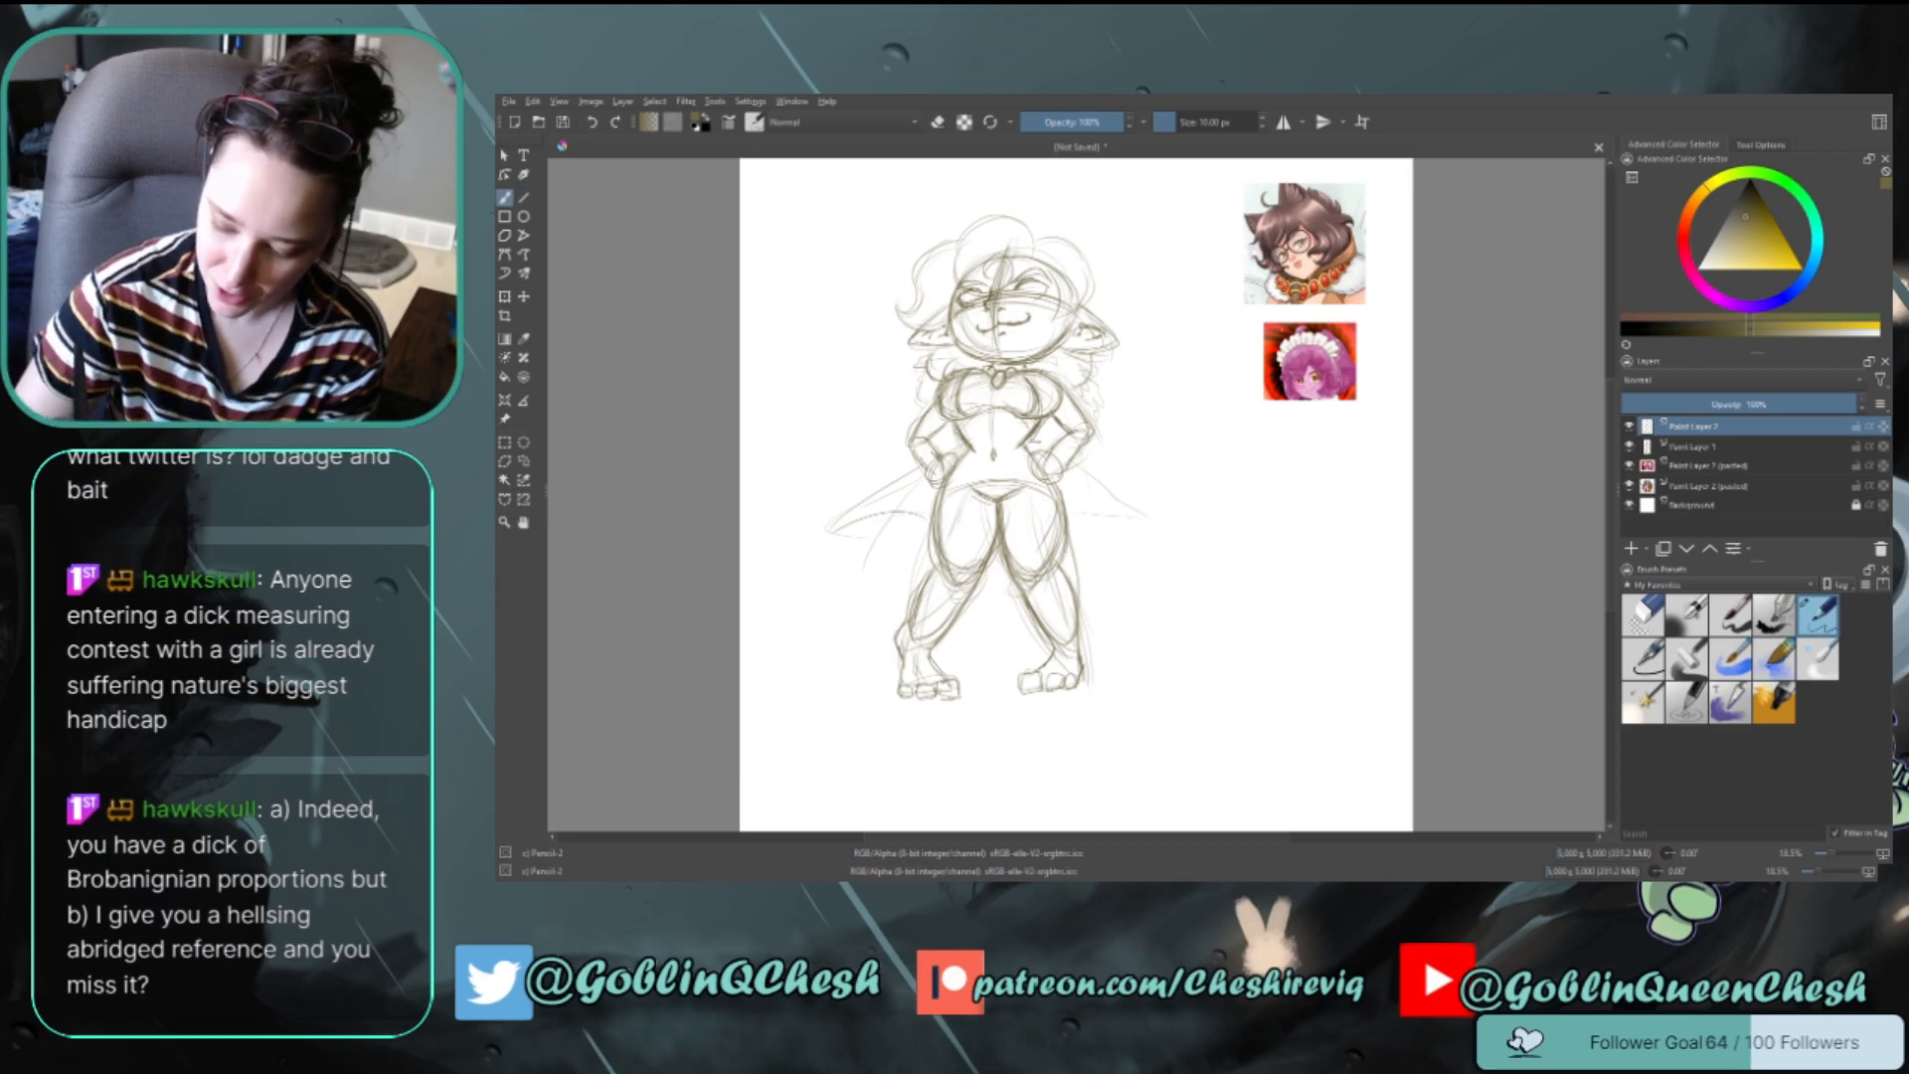
pyautogui.moveTo(1062, 464)
pyautogui.mouseDown()
pyautogui.moveTo(1139, 481)
pyautogui.moveTo(1125, 495)
pyautogui.moveTo(1151, 513)
pyautogui.moveTo(1100, 522)
pyautogui.mouseUp()
pyautogui.hotkey('ctrl', 'z')
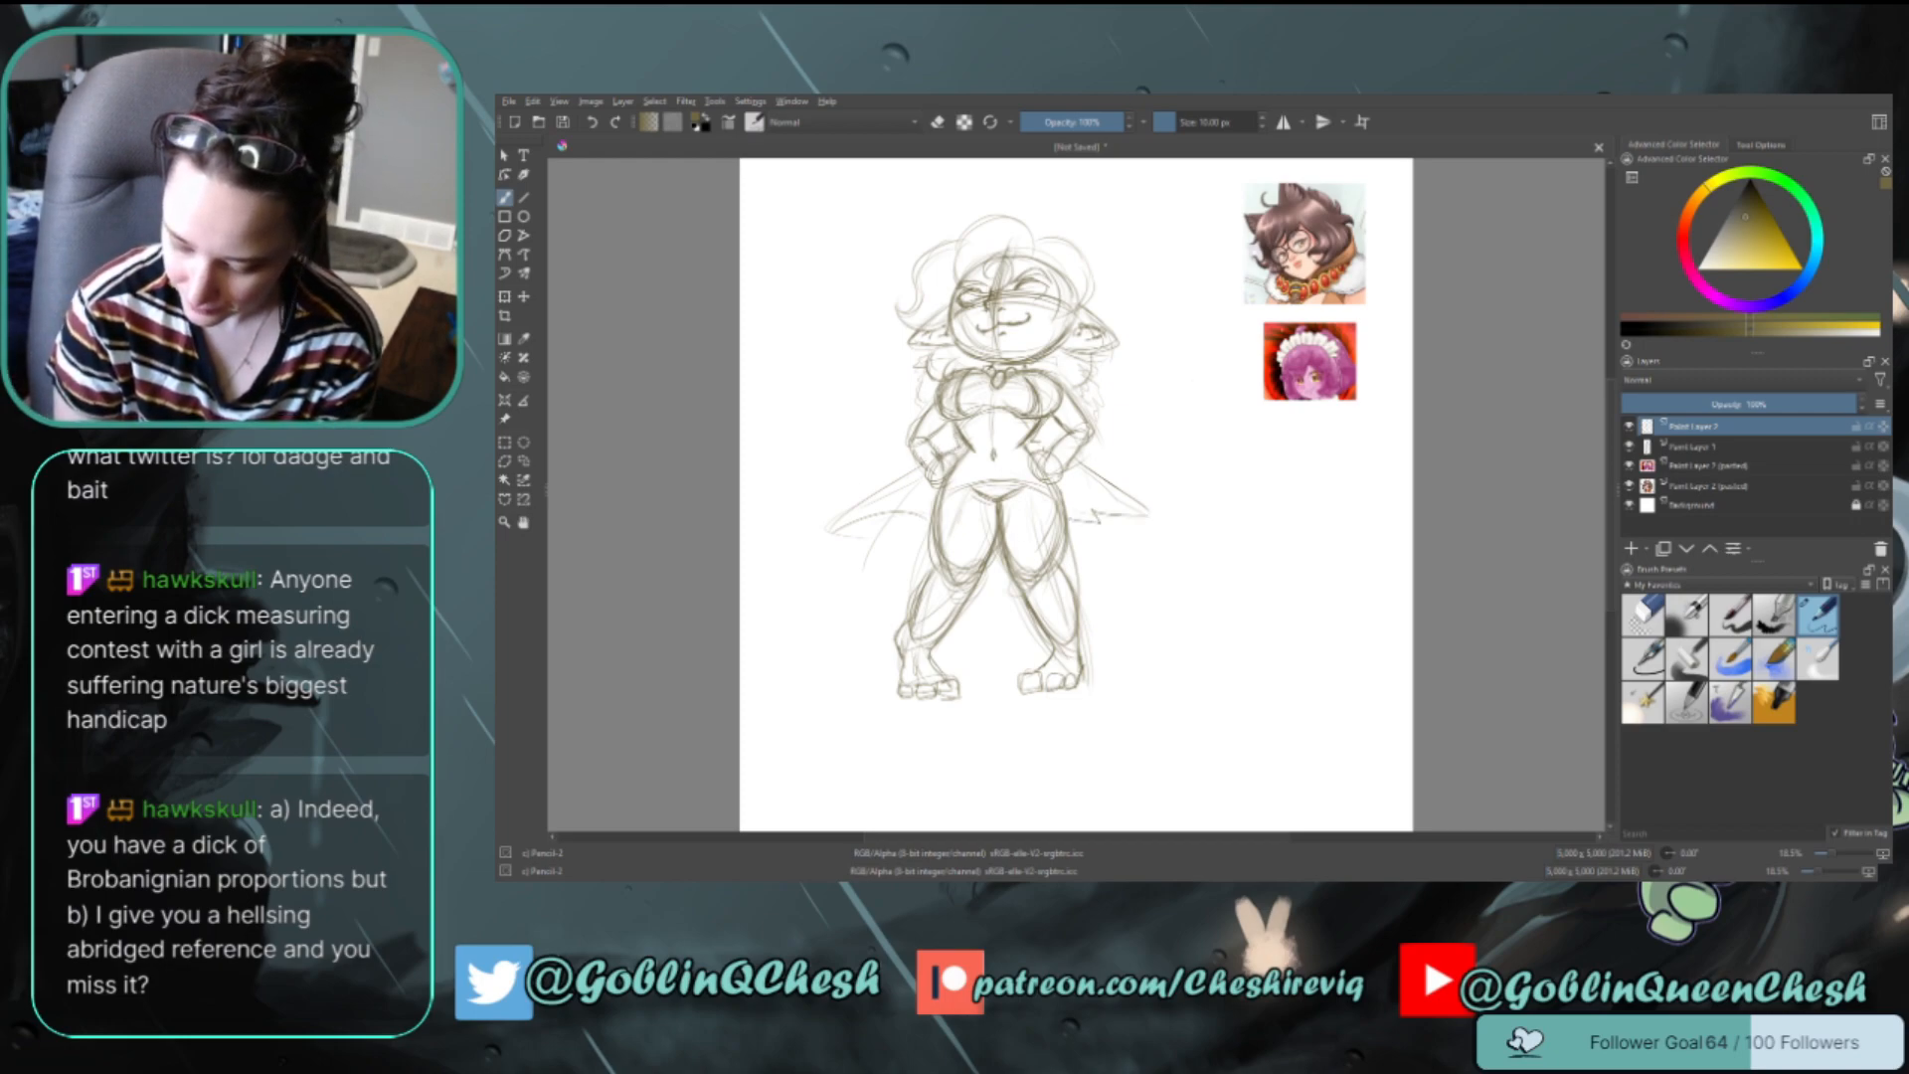
pyautogui.moveTo(919, 463); pyautogui.dragTo(835, 492)
pyautogui.moveTo(838, 494); pyautogui.dragTo(927, 512)
pyautogui.moveTo(1071, 483); pyautogui.dragTo(1100, 508)
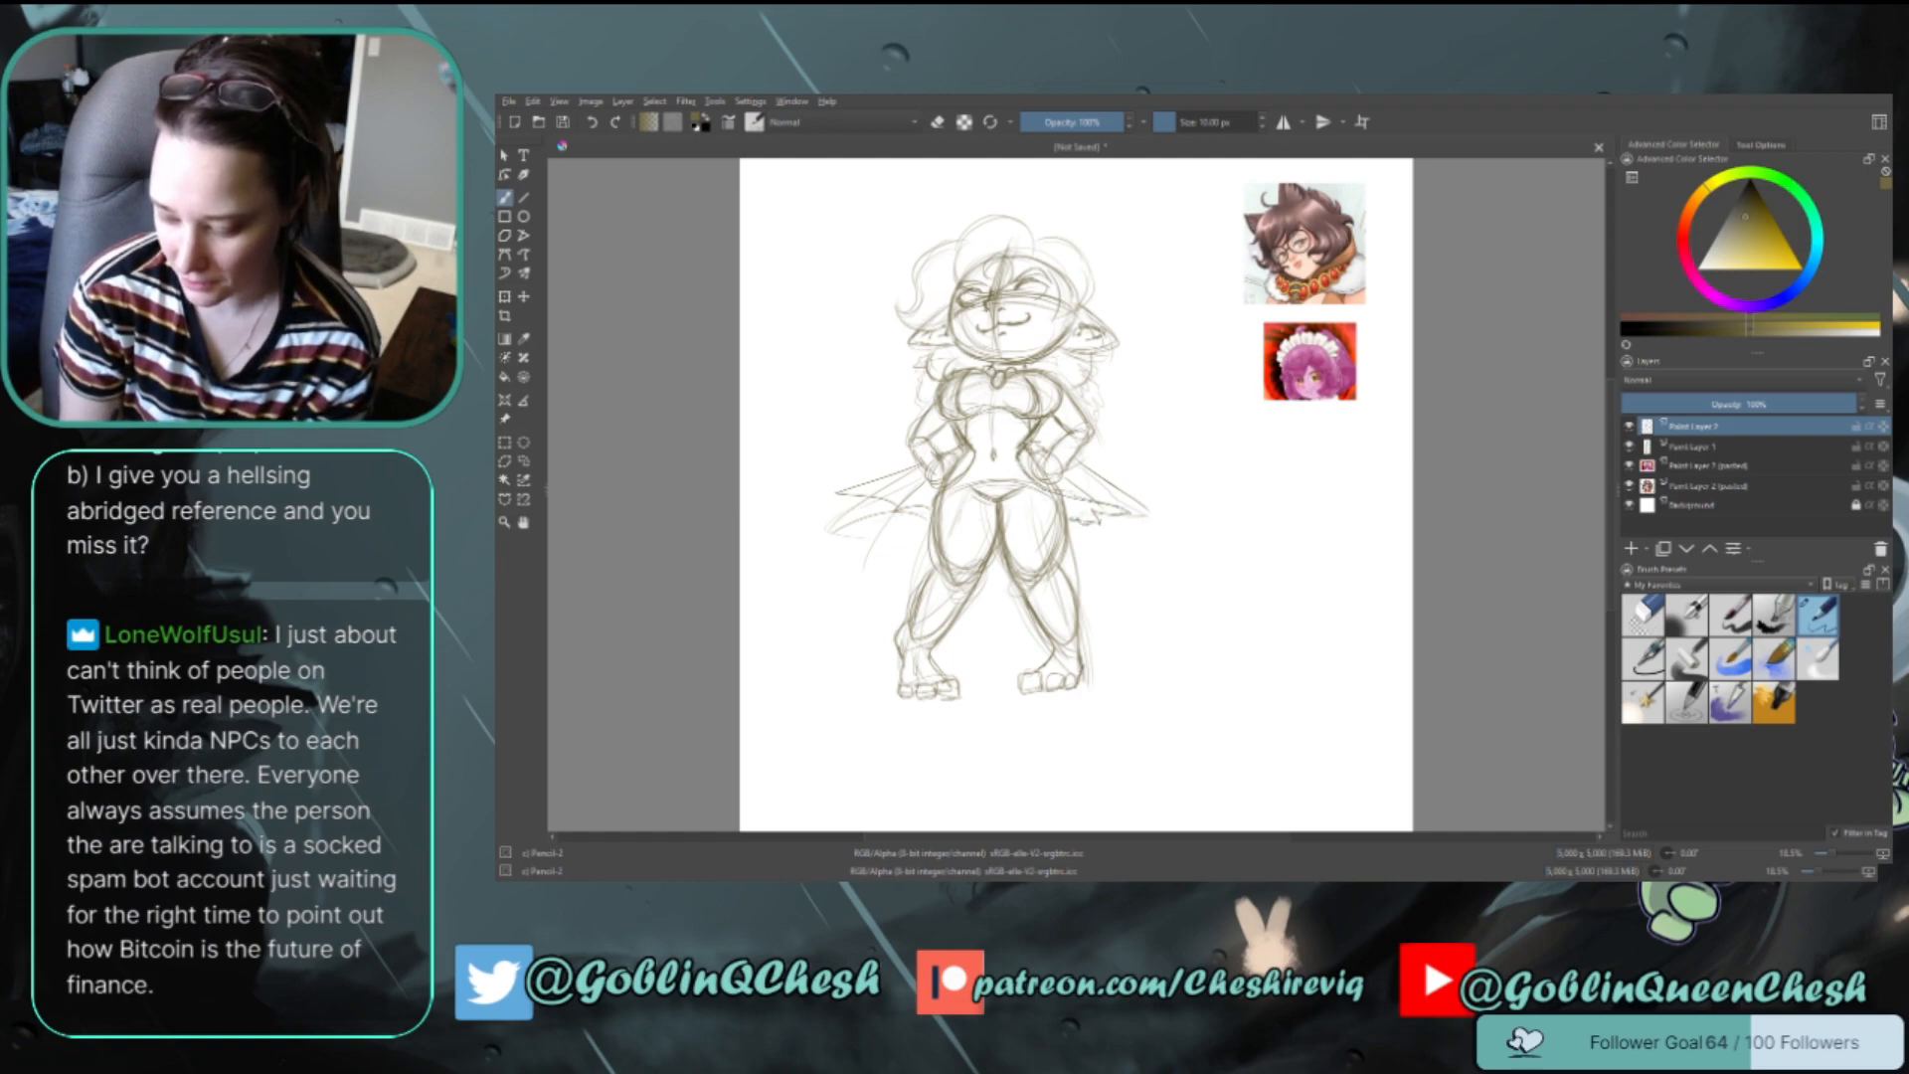
# Add ruffled hems to both skirt flares and across the upper thighs, plus a belt band below the navel
pyautogui.moveTo(1099, 525)
pyautogui.mouseDown()
pyautogui.moveTo(1144, 521)
pyautogui.moveTo(1132, 504)
pyautogui.mouseUp()
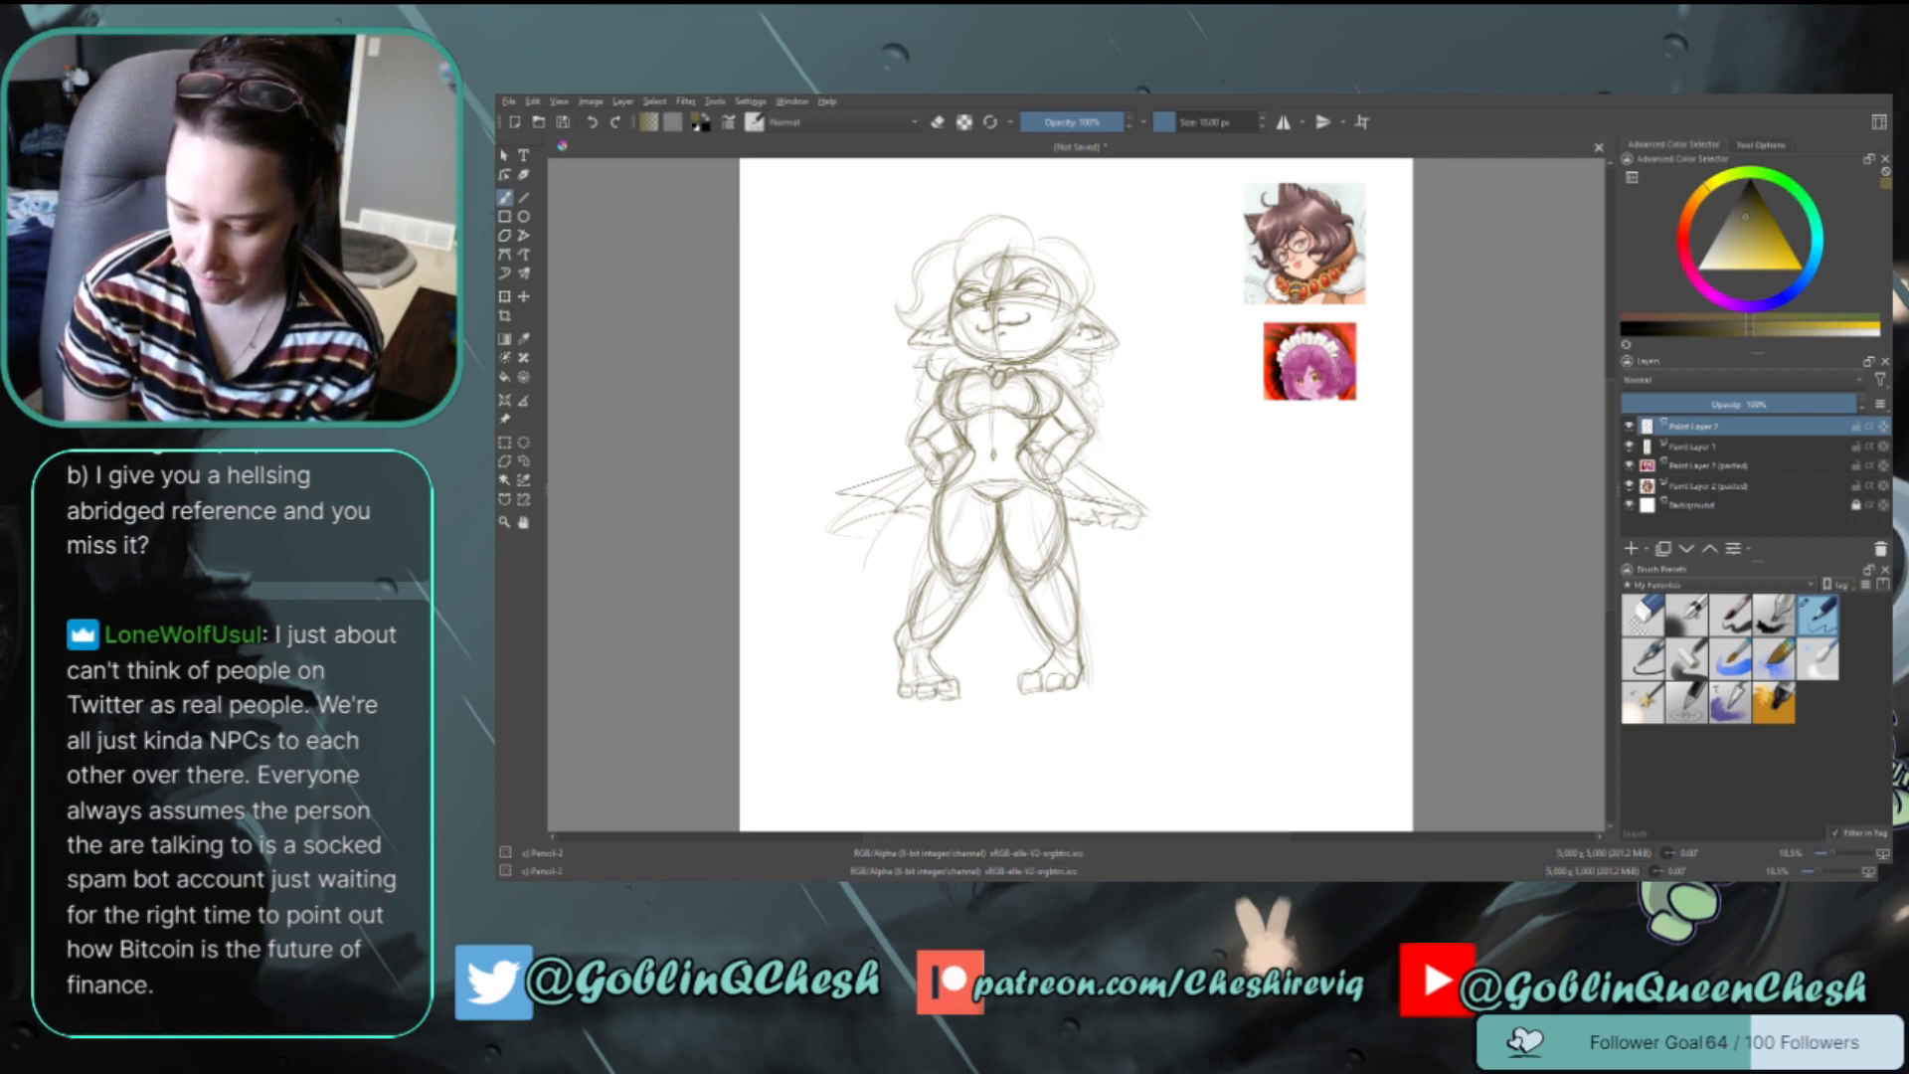
pyautogui.moveTo(937, 487)
pyautogui.mouseDown()
pyautogui.moveTo(878, 527)
pyautogui.moveTo(899, 524)
pyautogui.moveTo(869, 509)
pyautogui.moveTo(884, 497)
pyautogui.mouseUp()
pyautogui.moveTo(873, 505)
pyautogui.mouseDown()
pyautogui.moveTo(860, 524)
pyautogui.moveTo(881, 530)
pyautogui.mouseUp()
pyautogui.moveTo(932, 500); pyautogui.dragTo(911, 515)
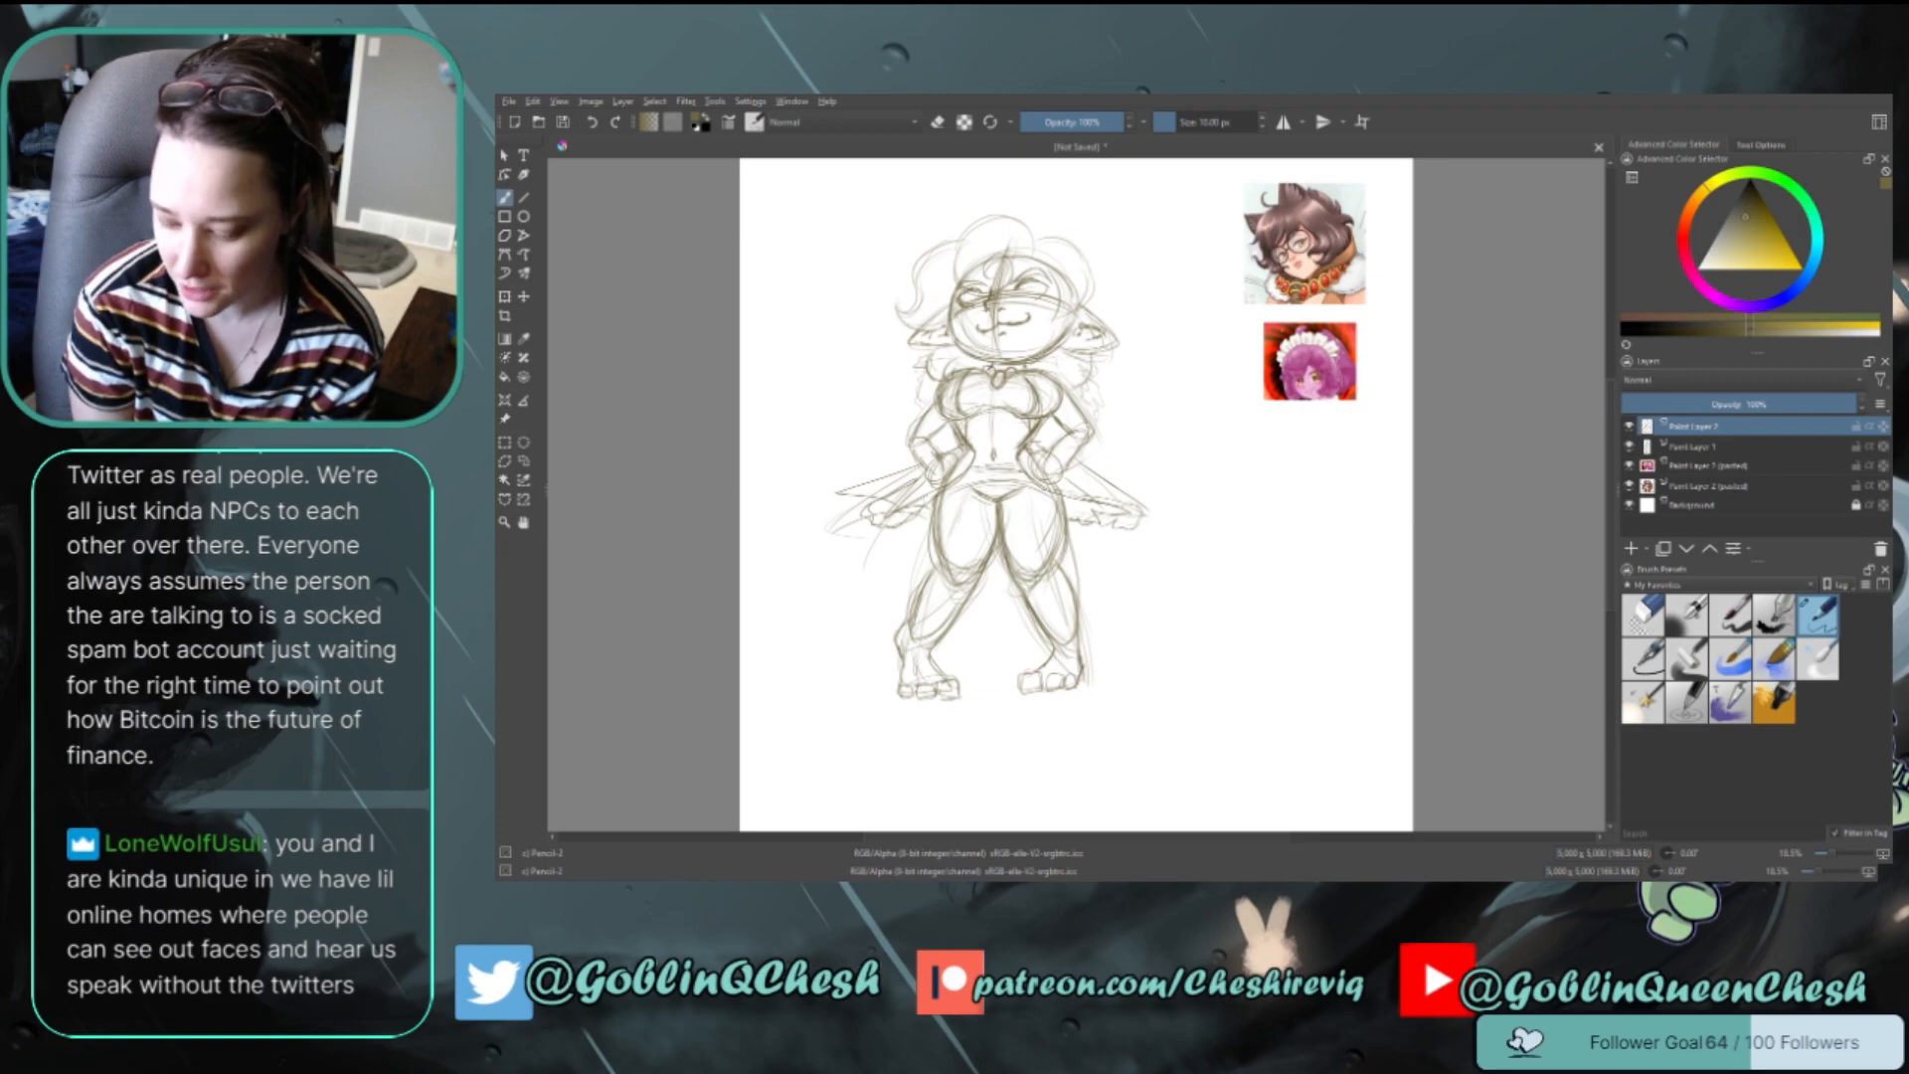
pyautogui.moveTo(974, 463)
pyautogui.mouseDown()
pyautogui.moveTo(1026, 464)
pyautogui.moveTo(1003, 472)
pyautogui.mouseUp()
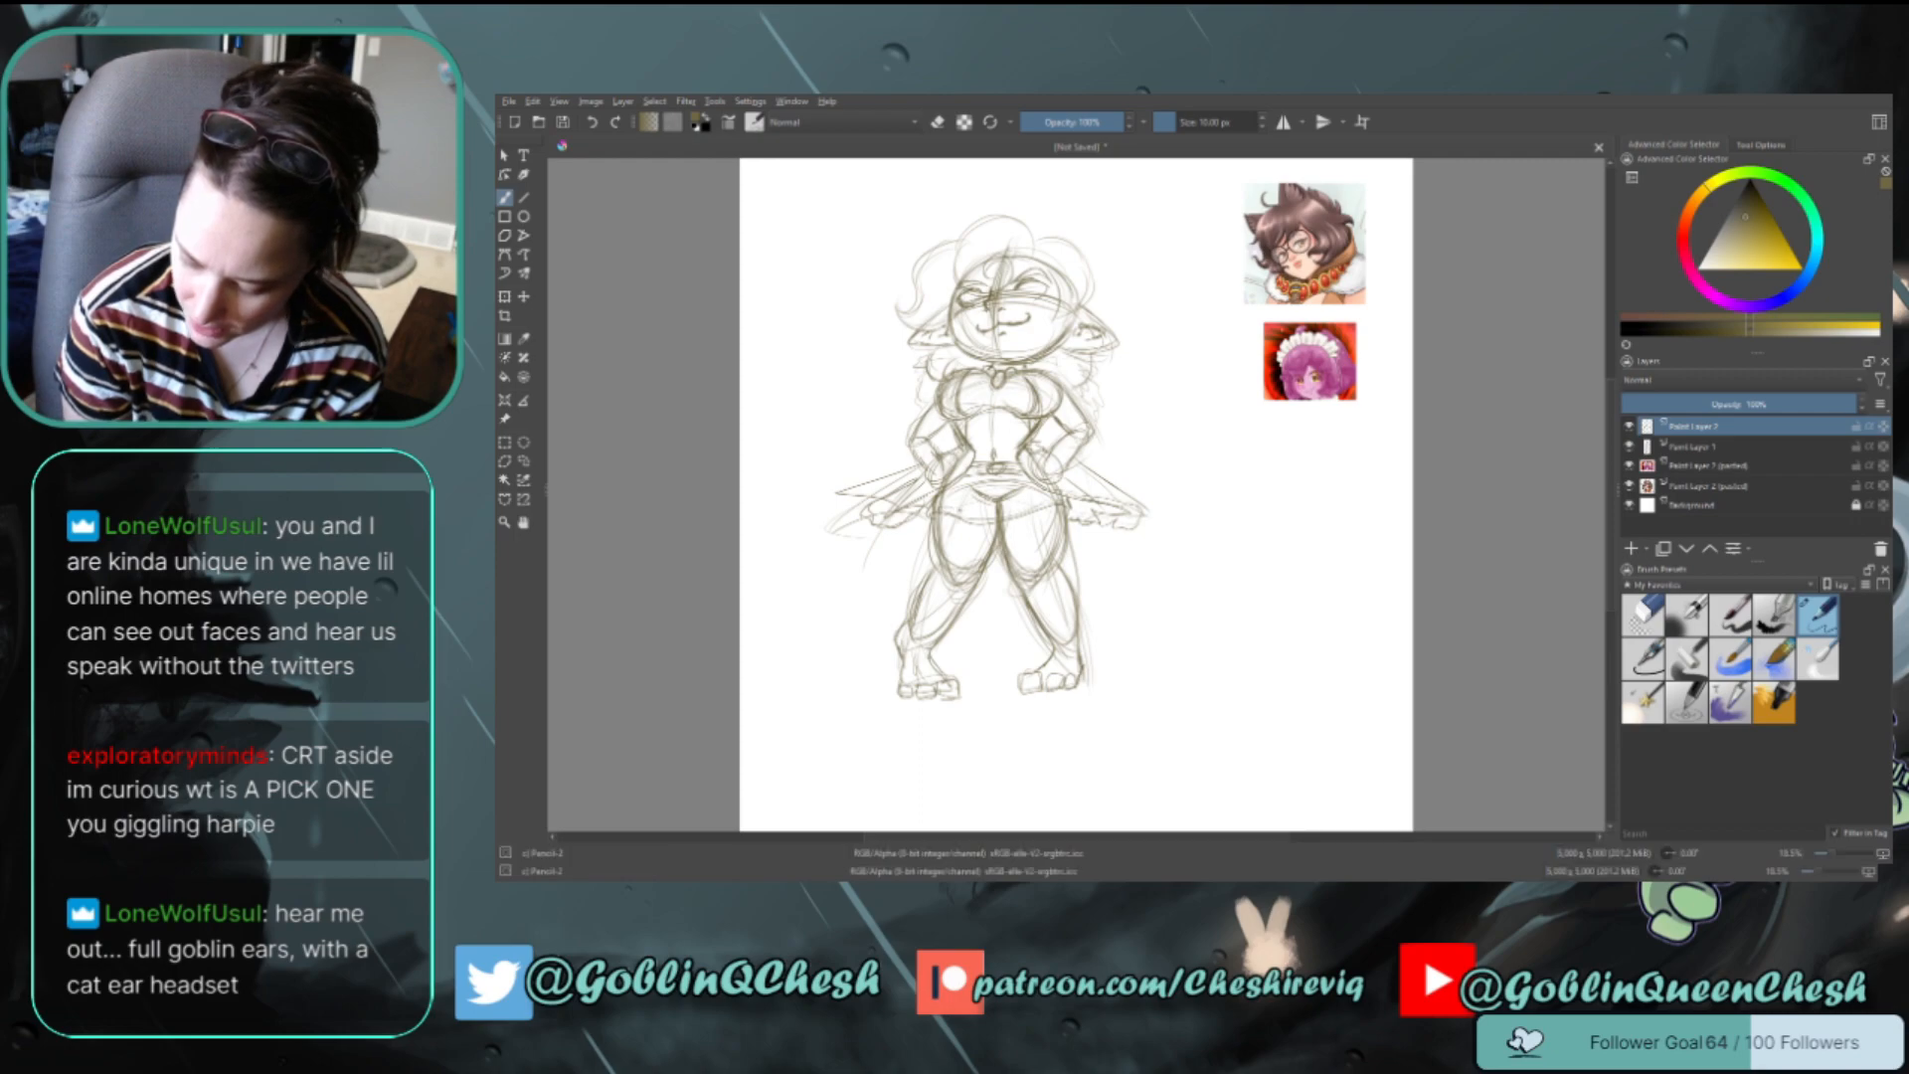
pyautogui.moveTo(1015, 508)
pyautogui.mouseDown()
pyautogui.moveTo(1044, 499)
pyautogui.moveTo(1049, 517)
pyautogui.mouseUp()
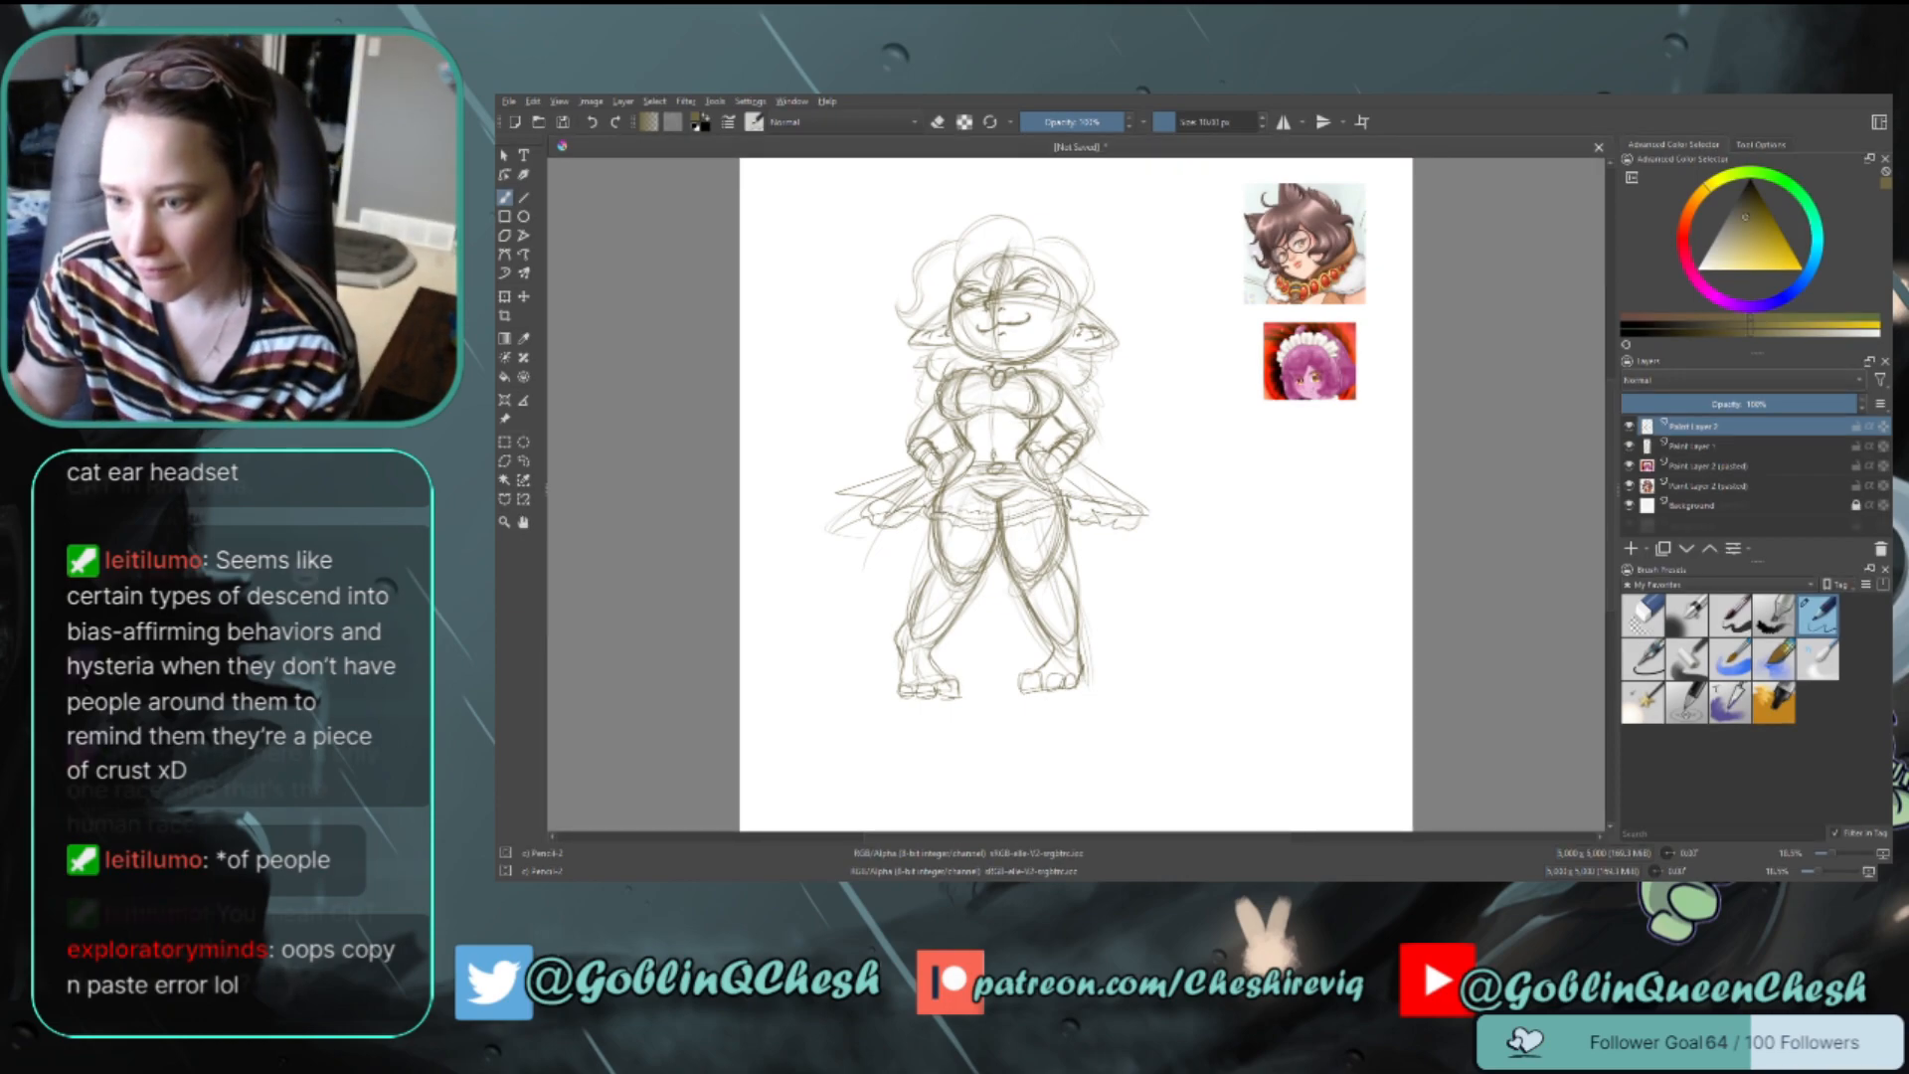
# Fade the sketch layer to about 40% opacity, and set black as the drawing color on the new top paint layer
pyautogui.click(1705, 448)
pyautogui.click(1716, 404)
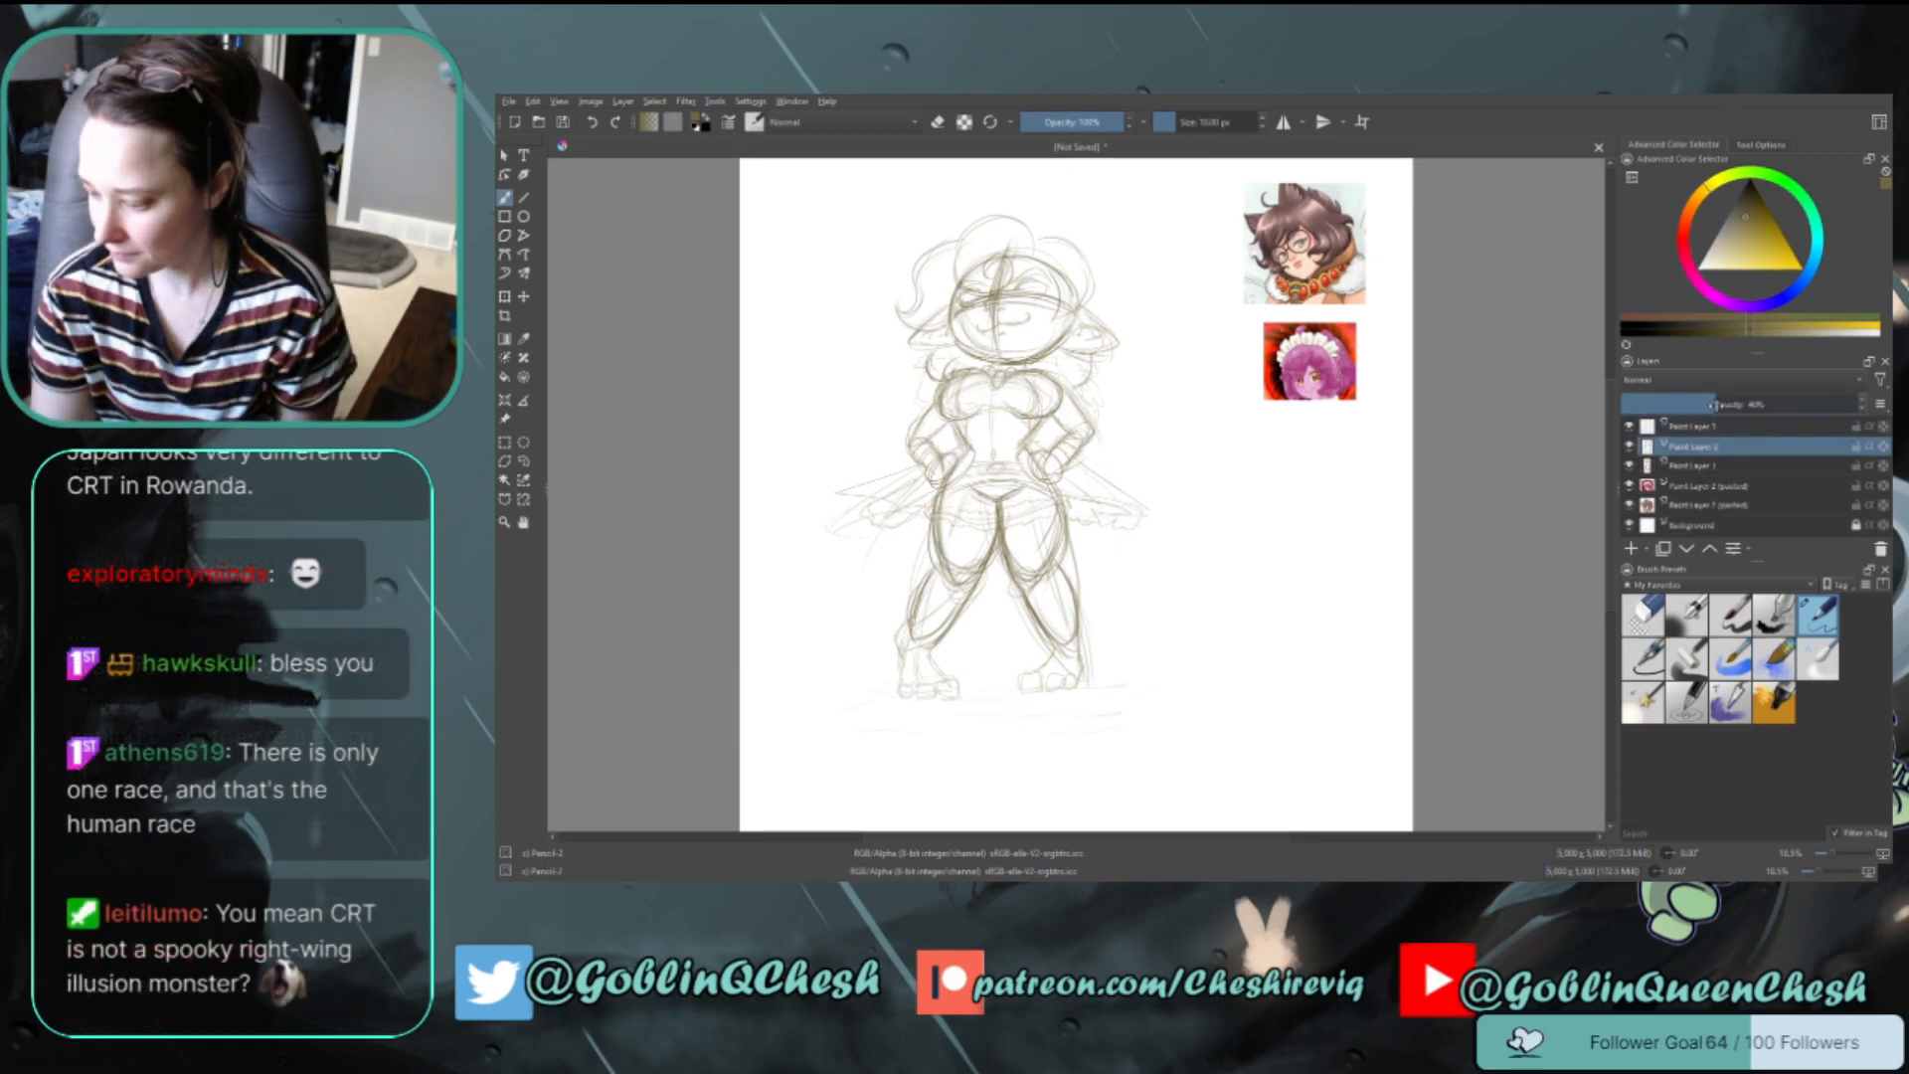
pyautogui.click(1707, 429)
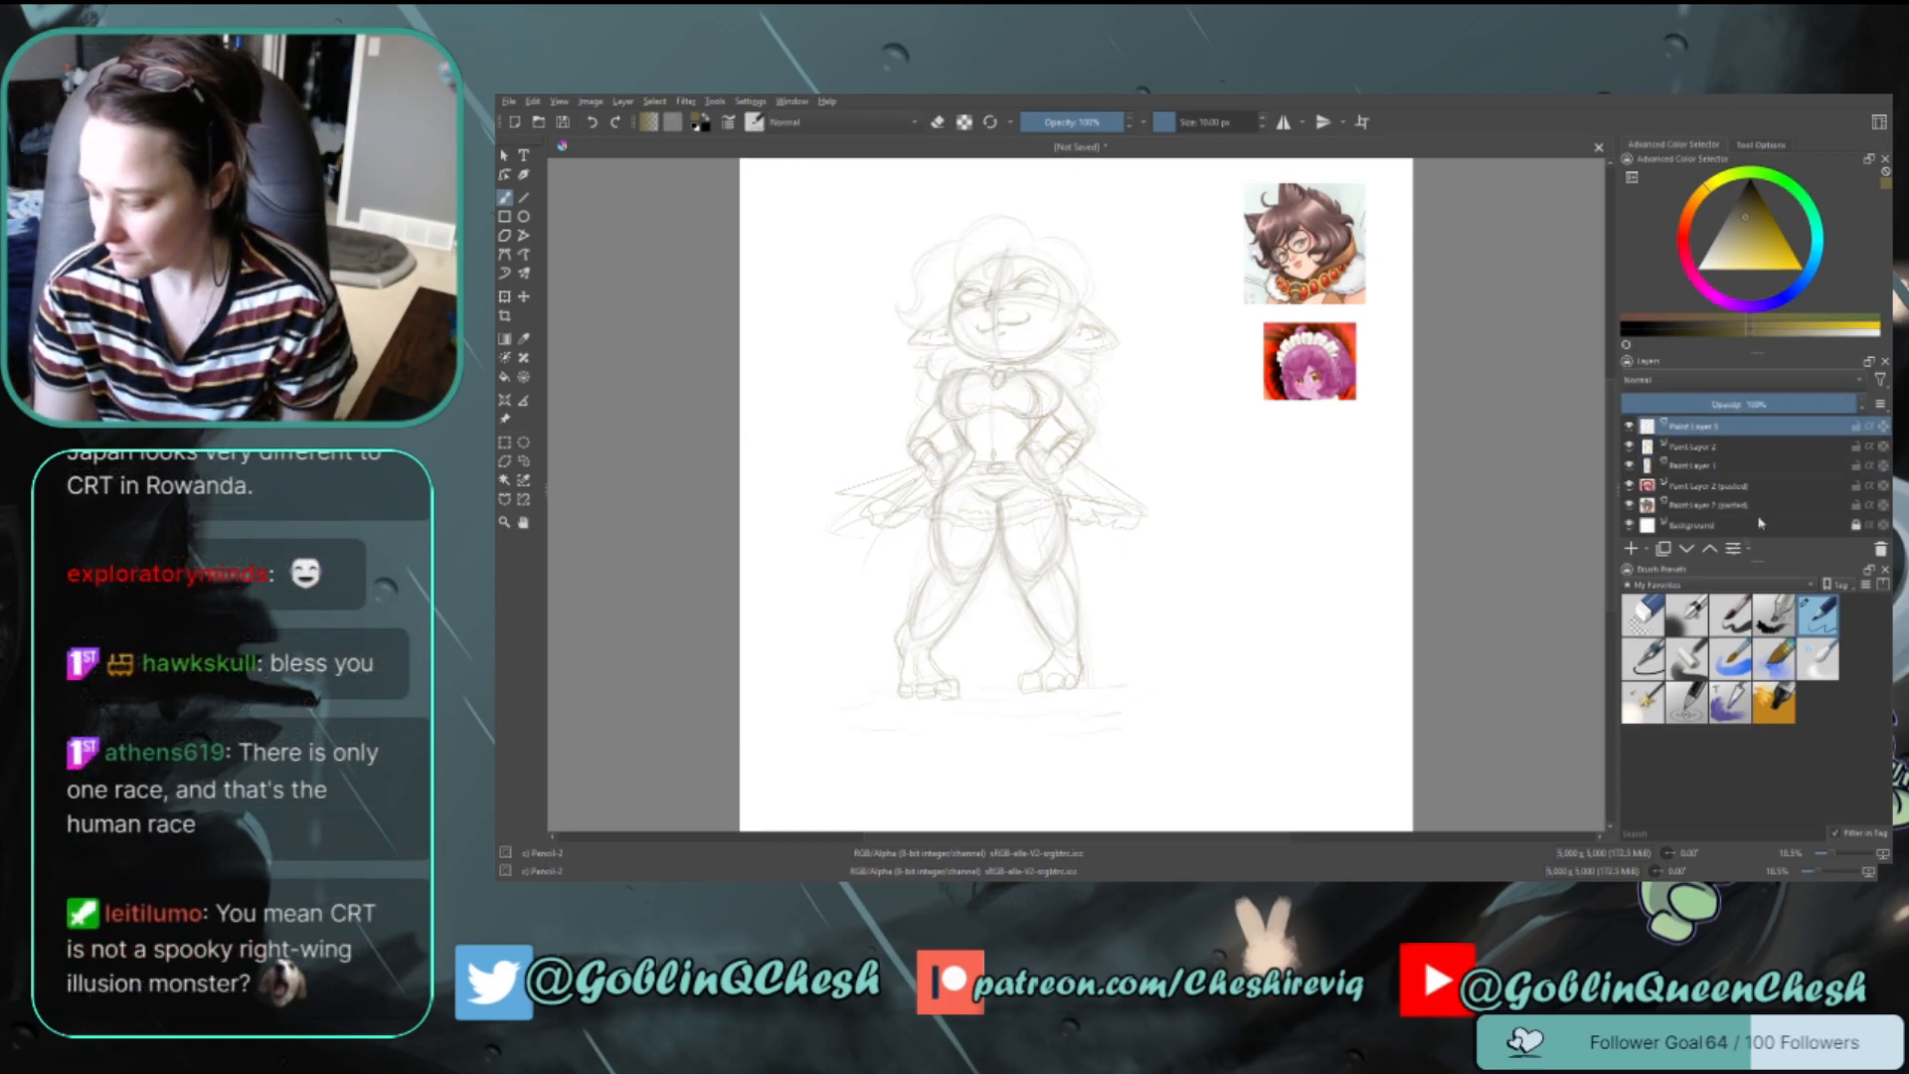
pyautogui.moveTo(1752, 187); pyautogui.dragTo(1783, 156)
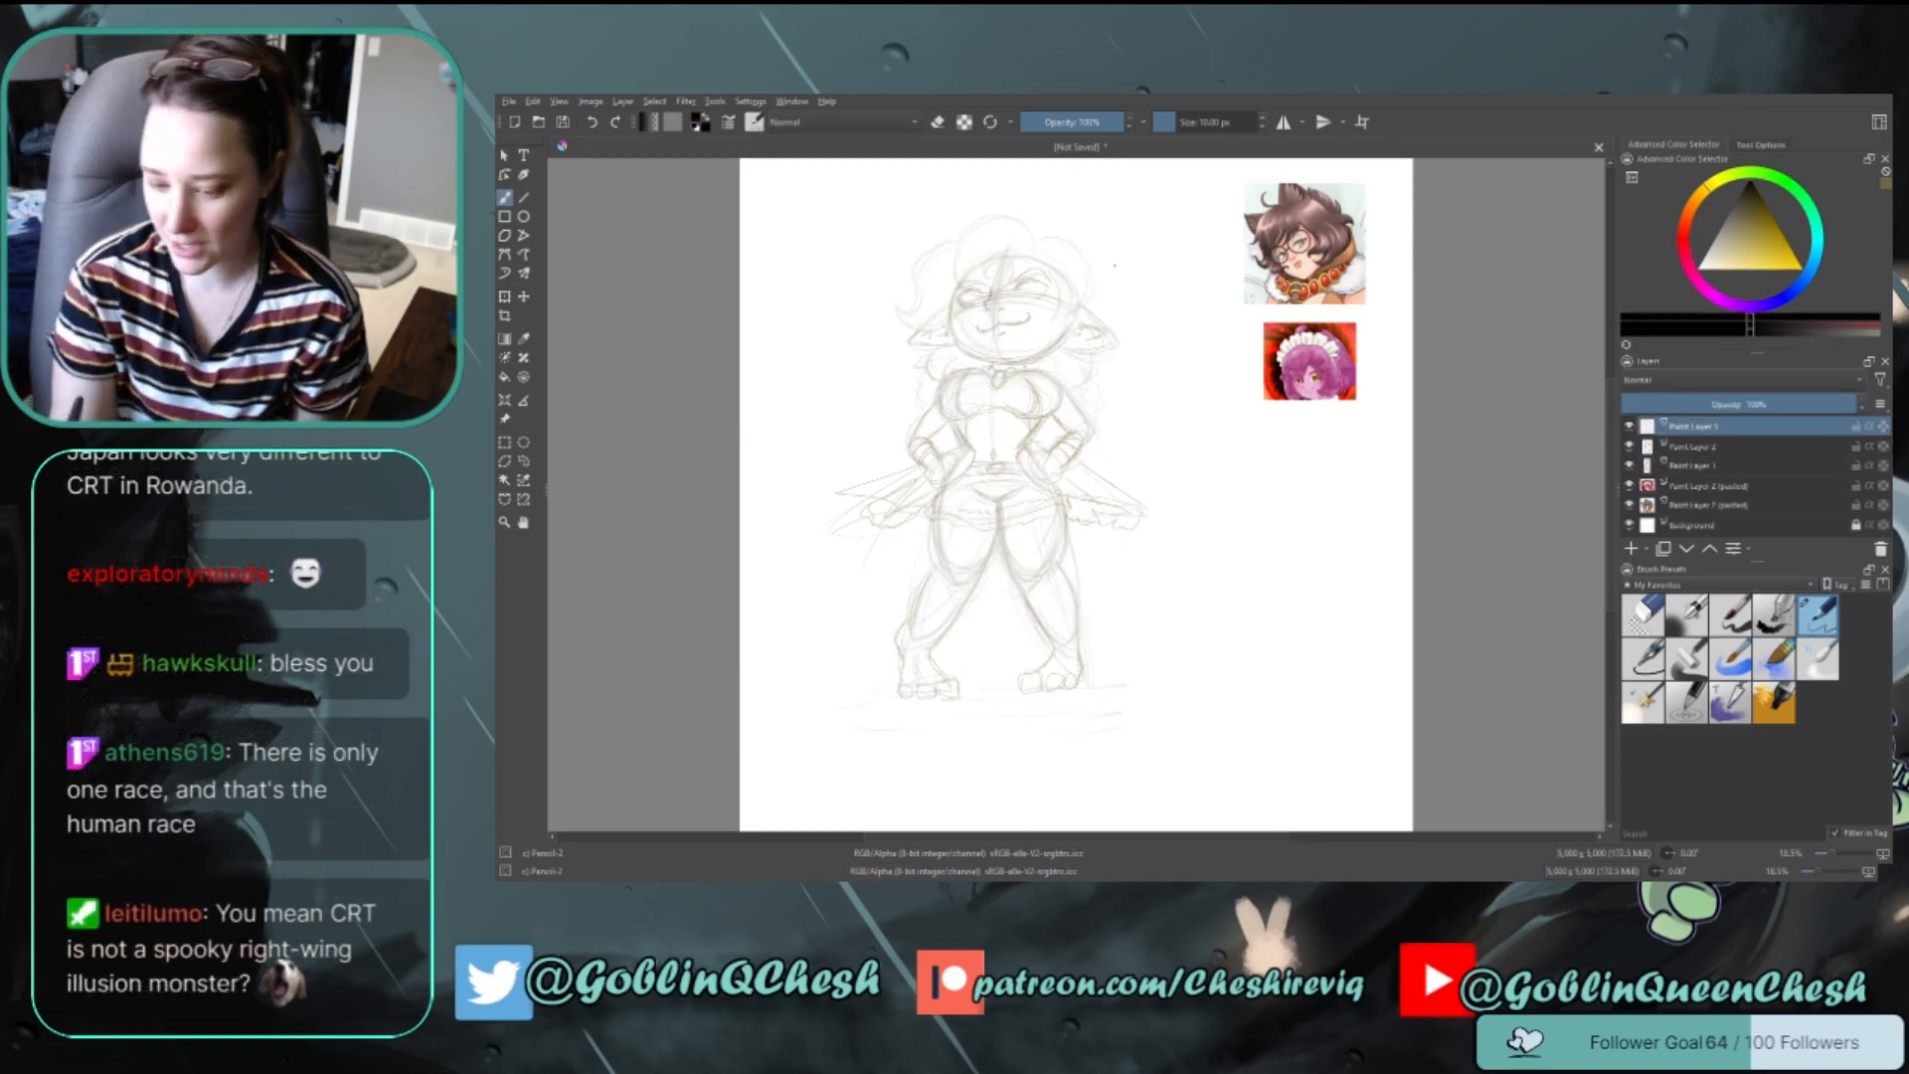
# Ink the left cheek and jaw curve of the face in black, redoing the stroke until it is clean
pyautogui.scroll(1, 1042, 300)
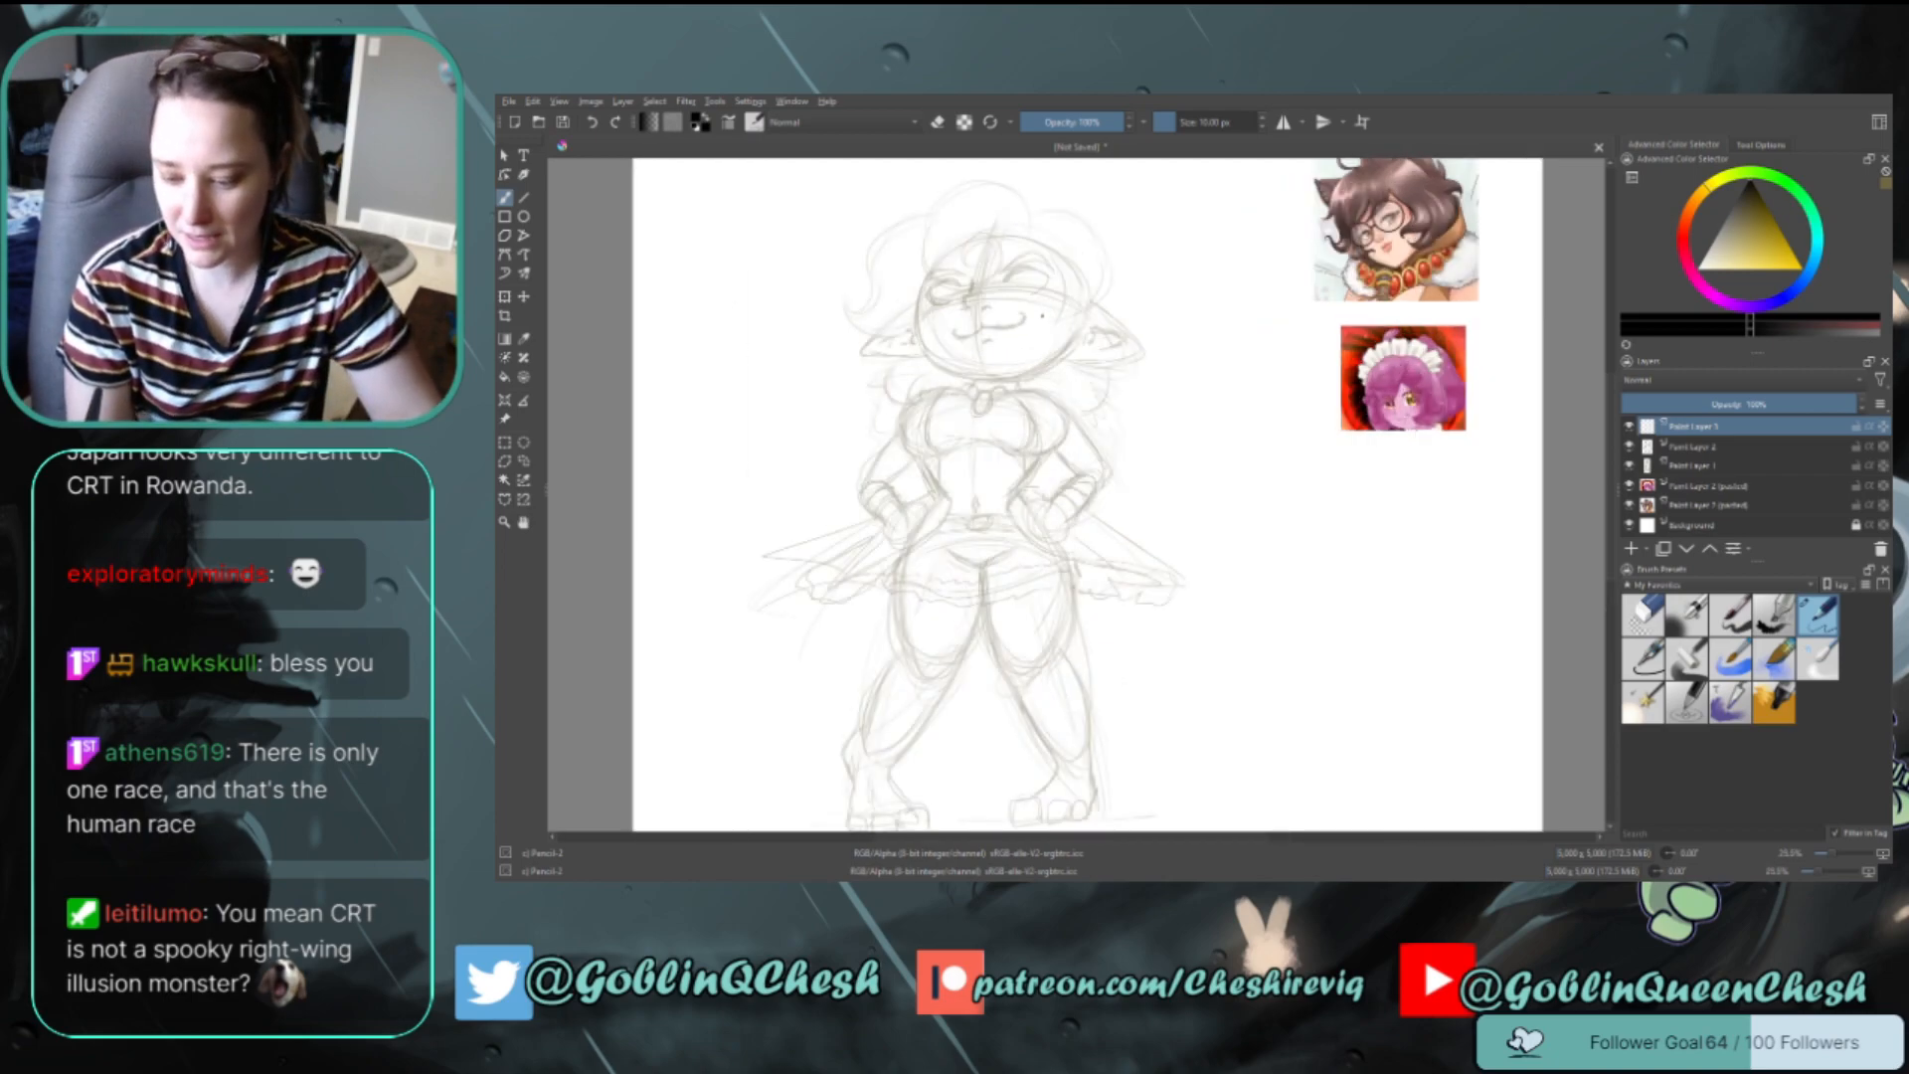
pyautogui.scroll(1, 1041, 343)
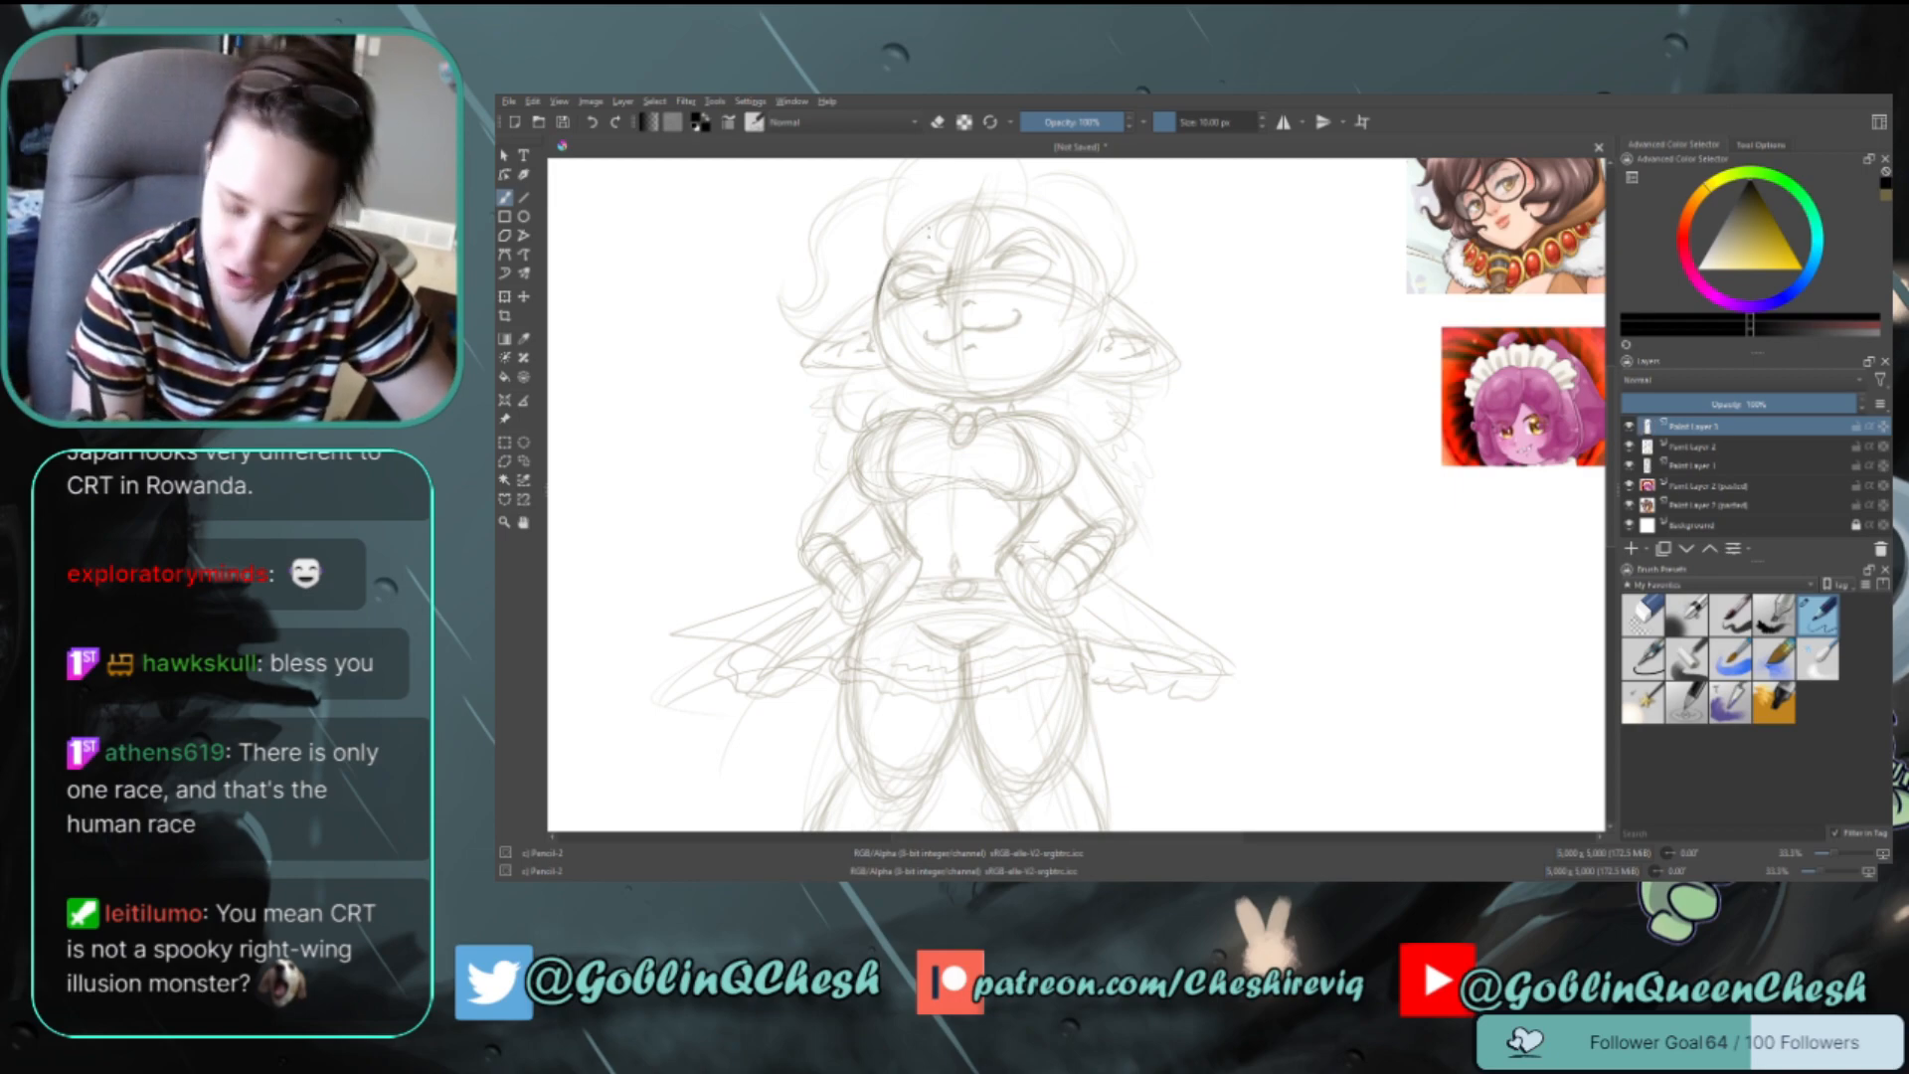
pyautogui.moveTo(890, 257)
pyautogui.mouseDown()
pyautogui.moveTo(876, 348)
pyautogui.moveTo(929, 392)
pyautogui.moveTo(893, 366)
pyautogui.moveTo(999, 391)
pyautogui.moveTo(921, 383)
pyautogui.moveTo(977, 392)
pyautogui.mouseUp()
pyautogui.hotkey('ctrl', 'z')
pyautogui.hotkey('ctrl', 'z')
pyautogui.hotkey('ctrl', 'z')
pyautogui.hotkey('ctrl', 'z')
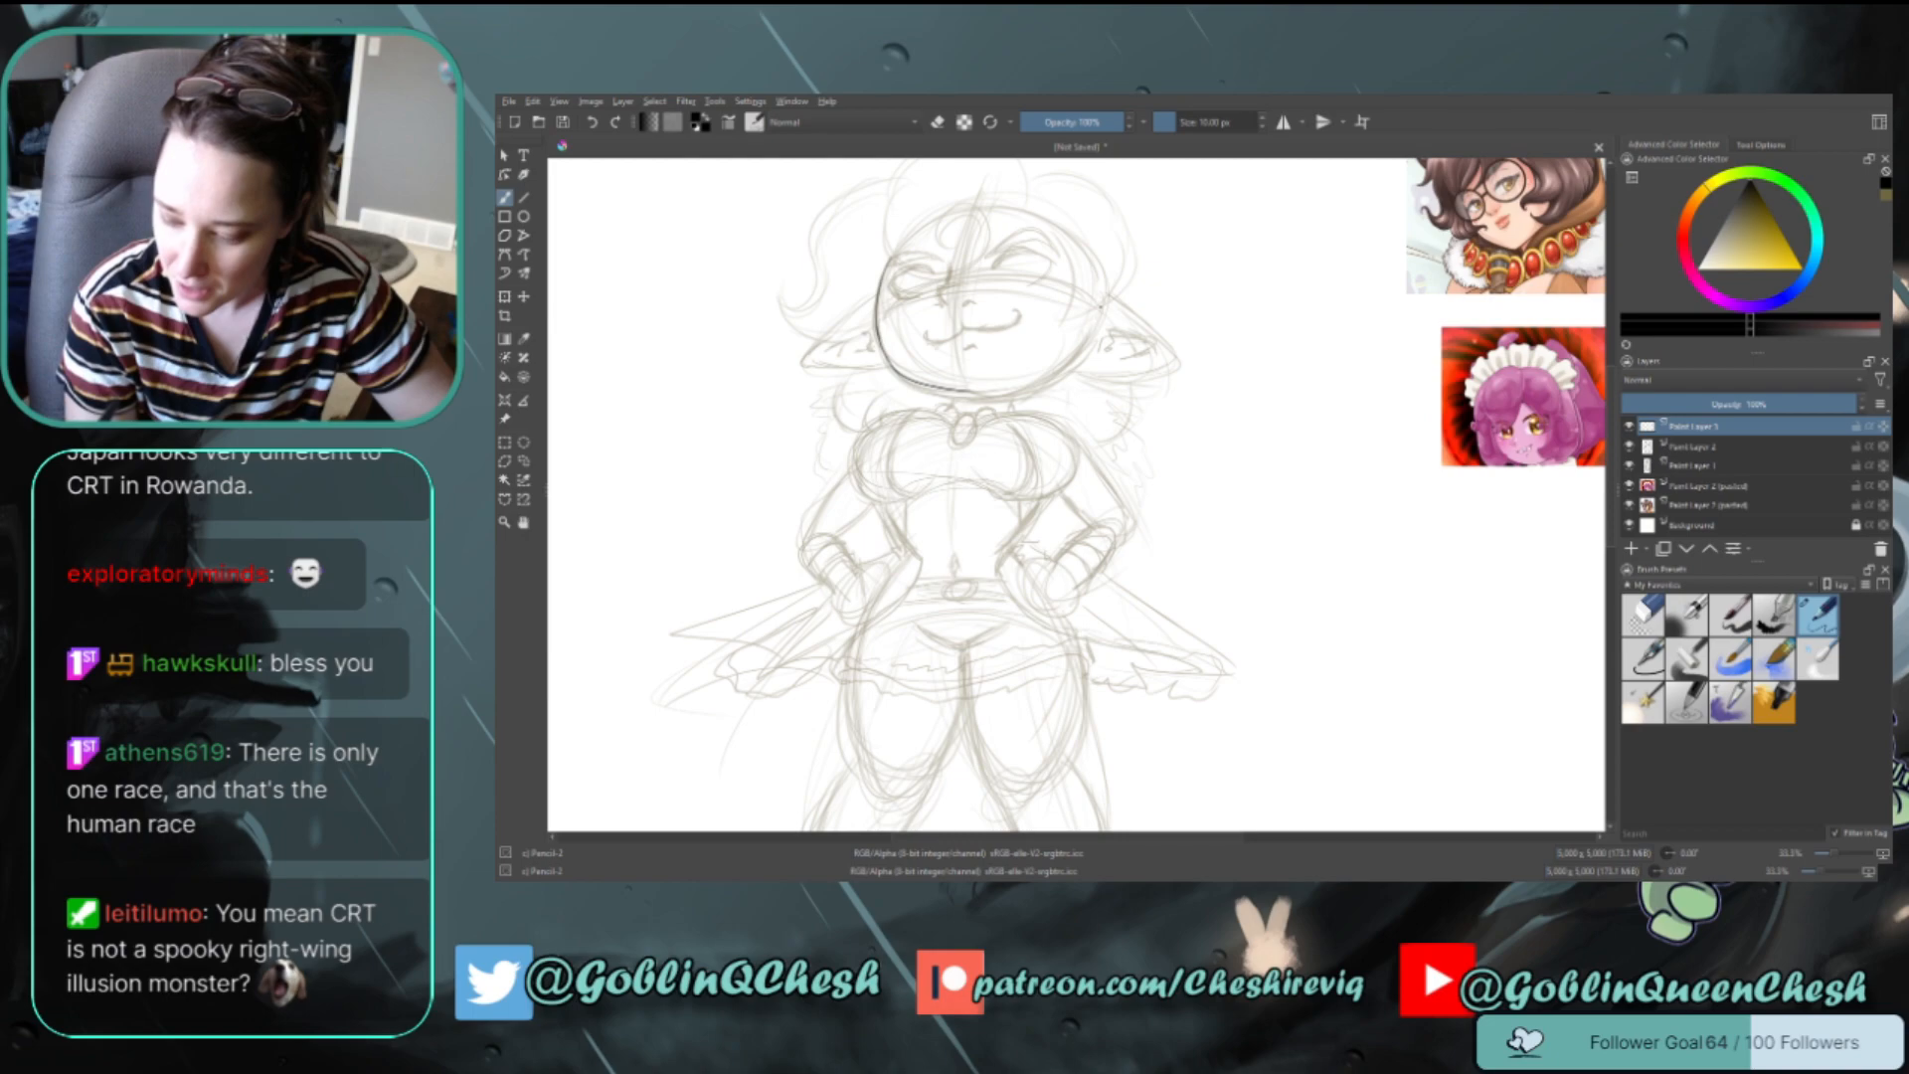
# Ink the right cheek and close the jawline under the chin with a smooth black curve
pyautogui.moveTo(1101, 308)
pyautogui.mouseDown()
pyautogui.moveTo(1081, 351)
pyautogui.moveTo(1009, 389)
pyautogui.moveTo(1056, 372)
pyautogui.moveTo(1032, 384)
pyautogui.mouseUp()
pyautogui.hotkey('ctrl', 'z')
pyautogui.hotkey('ctrl', 'z')
pyautogui.hotkey('ctrl', 'z')
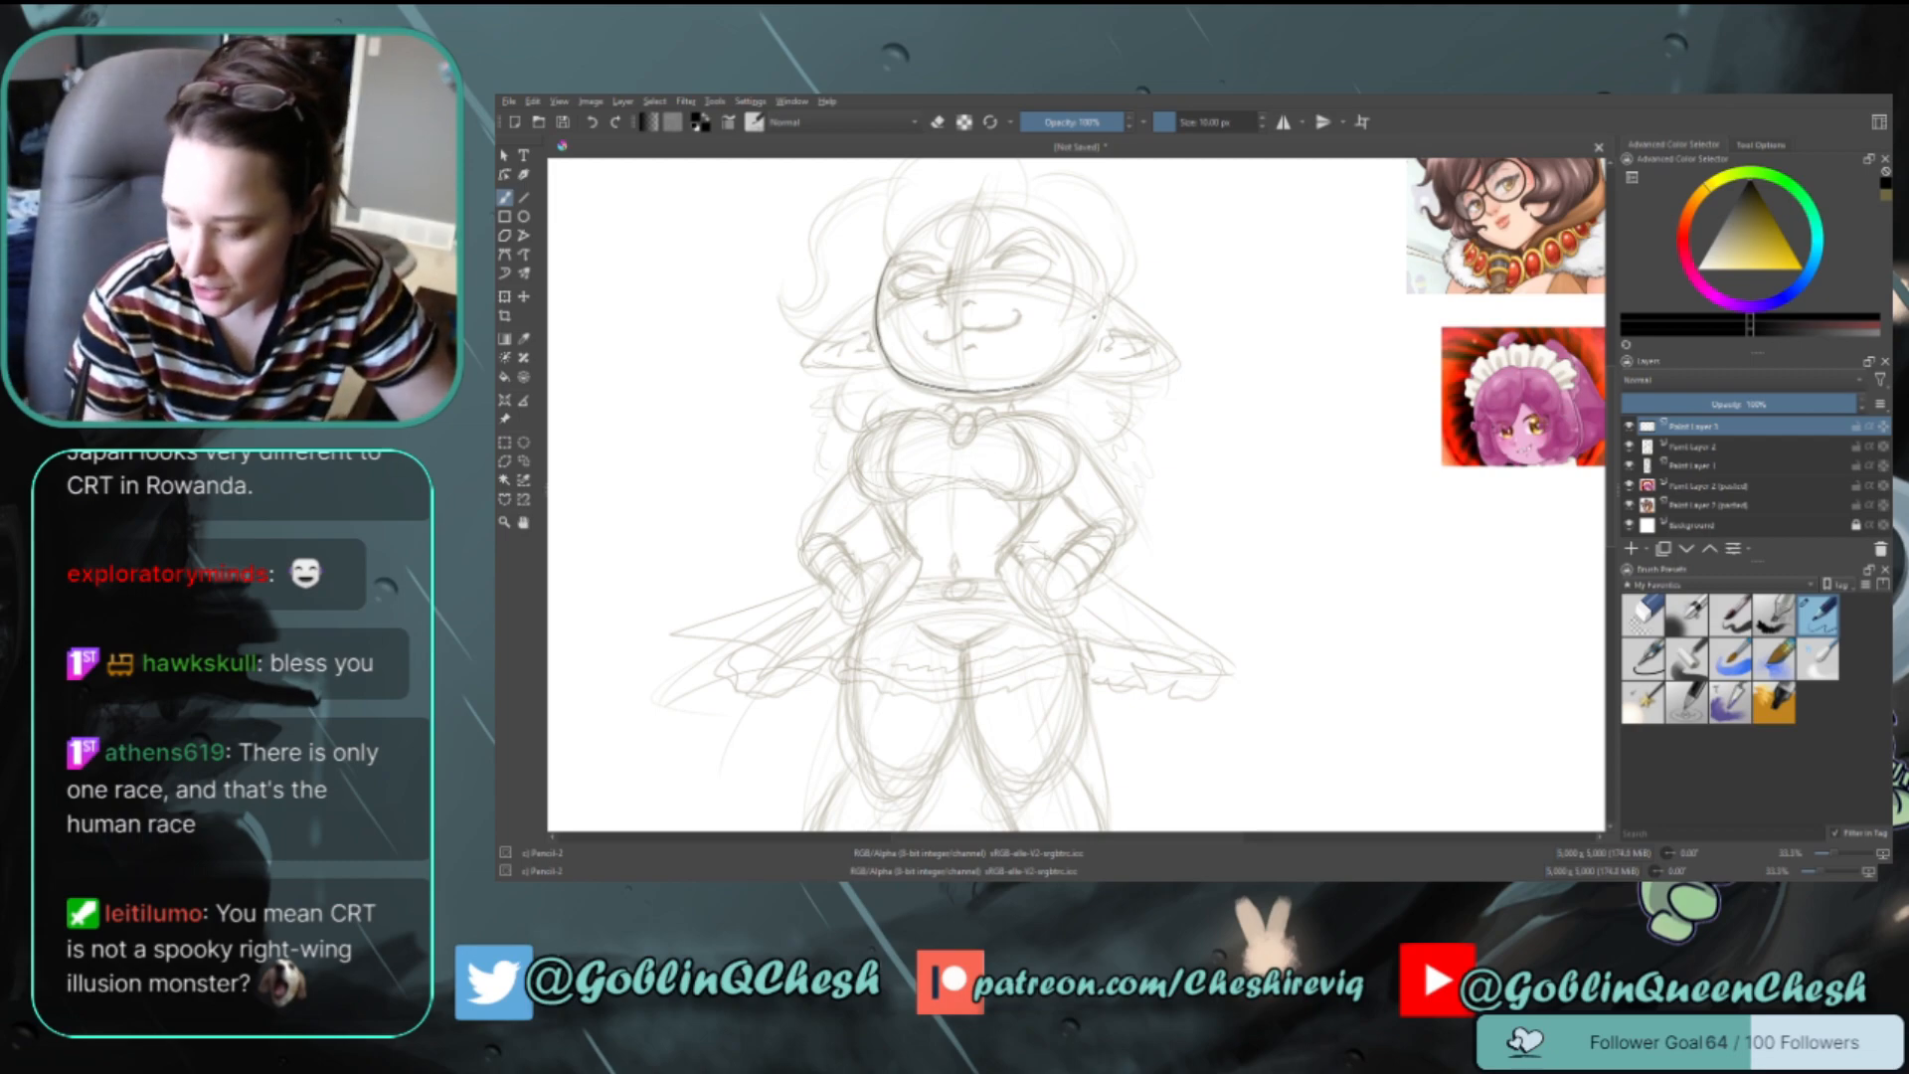
pyautogui.moveTo(1096, 309); pyautogui.dragTo(1050, 377)
pyautogui.hotkey('ctrl', 'z')
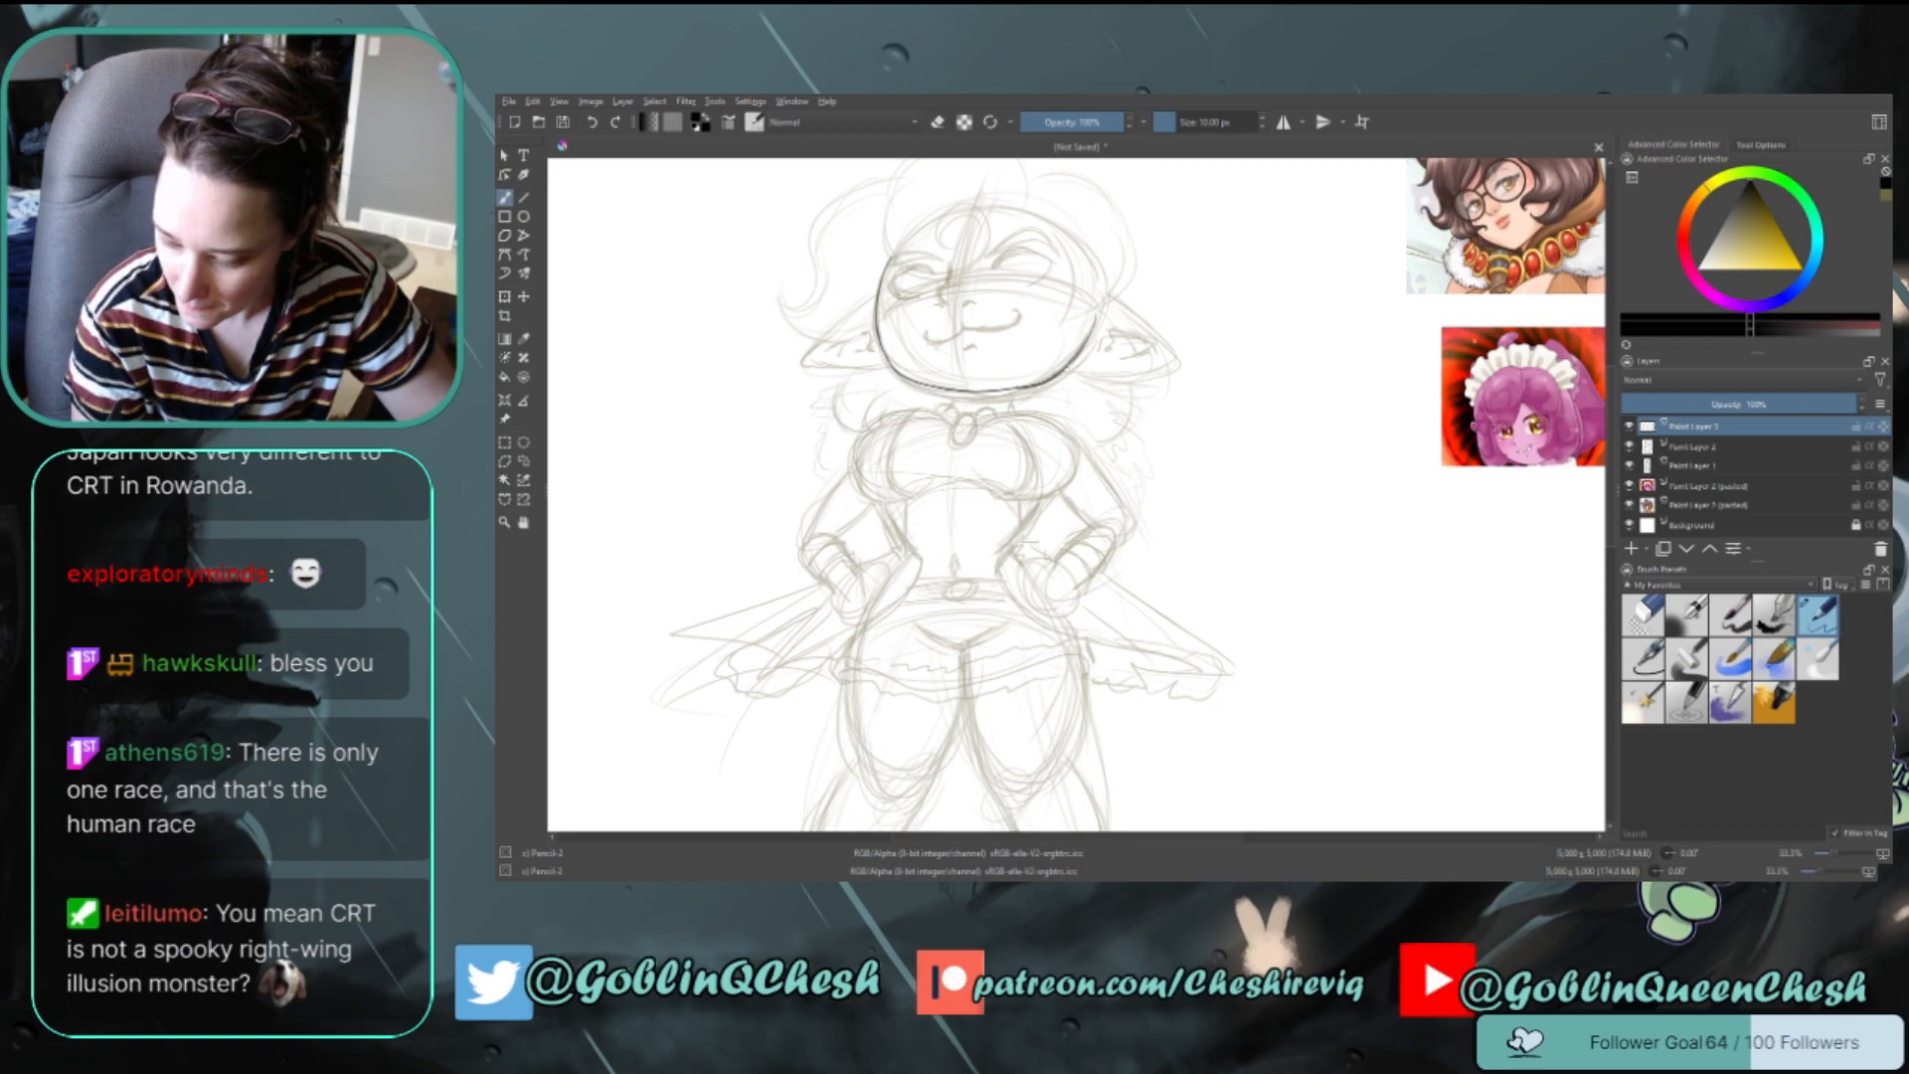
pyautogui.moveTo(1090, 312)
pyautogui.mouseDown()
pyautogui.moveTo(1082, 358)
pyautogui.moveTo(999, 394)
pyautogui.mouseUp()
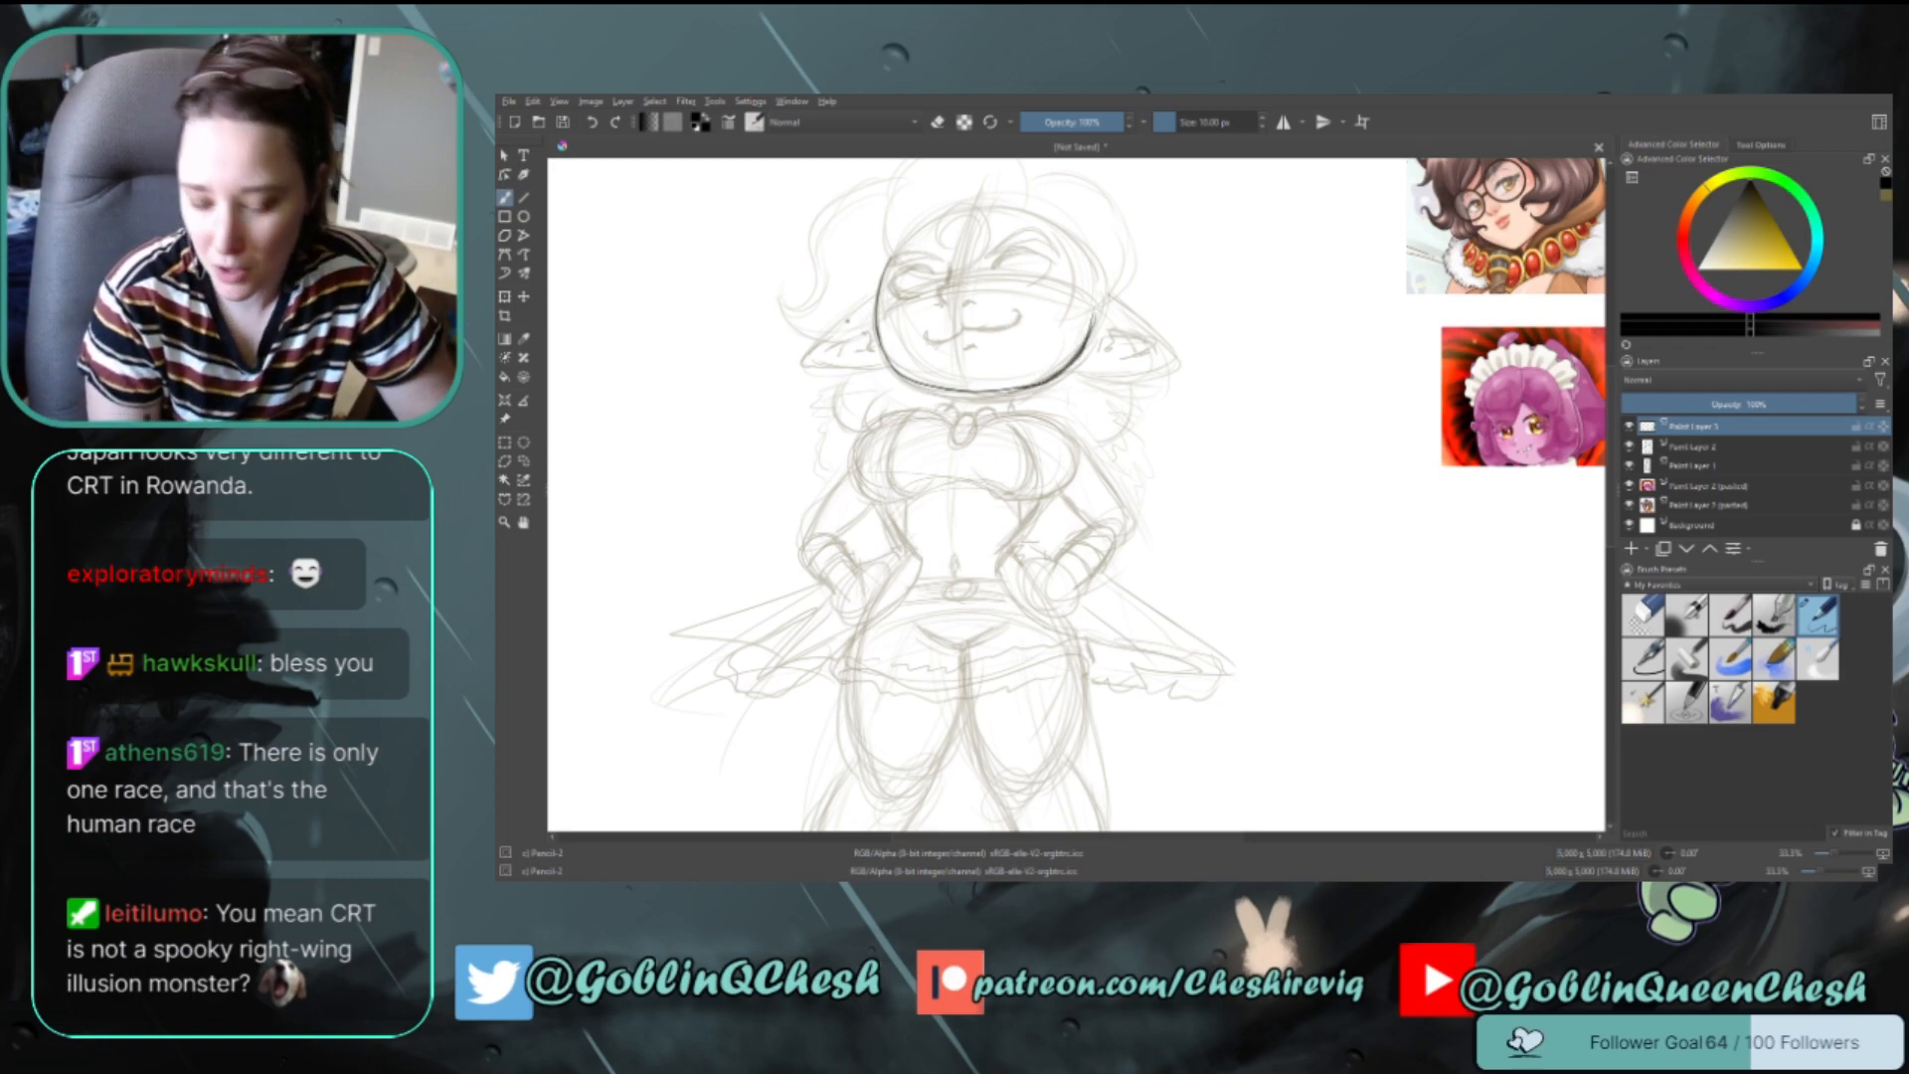
# Ink the outlines of both pointed ears and the short neck lines below the chin
pyautogui.moveTo(821, 344)
pyautogui.mouseDown()
pyautogui.moveTo(805, 369)
pyautogui.moveTo(822, 365)
pyautogui.mouseUp()
pyautogui.hotkey('ctrl', 'z')
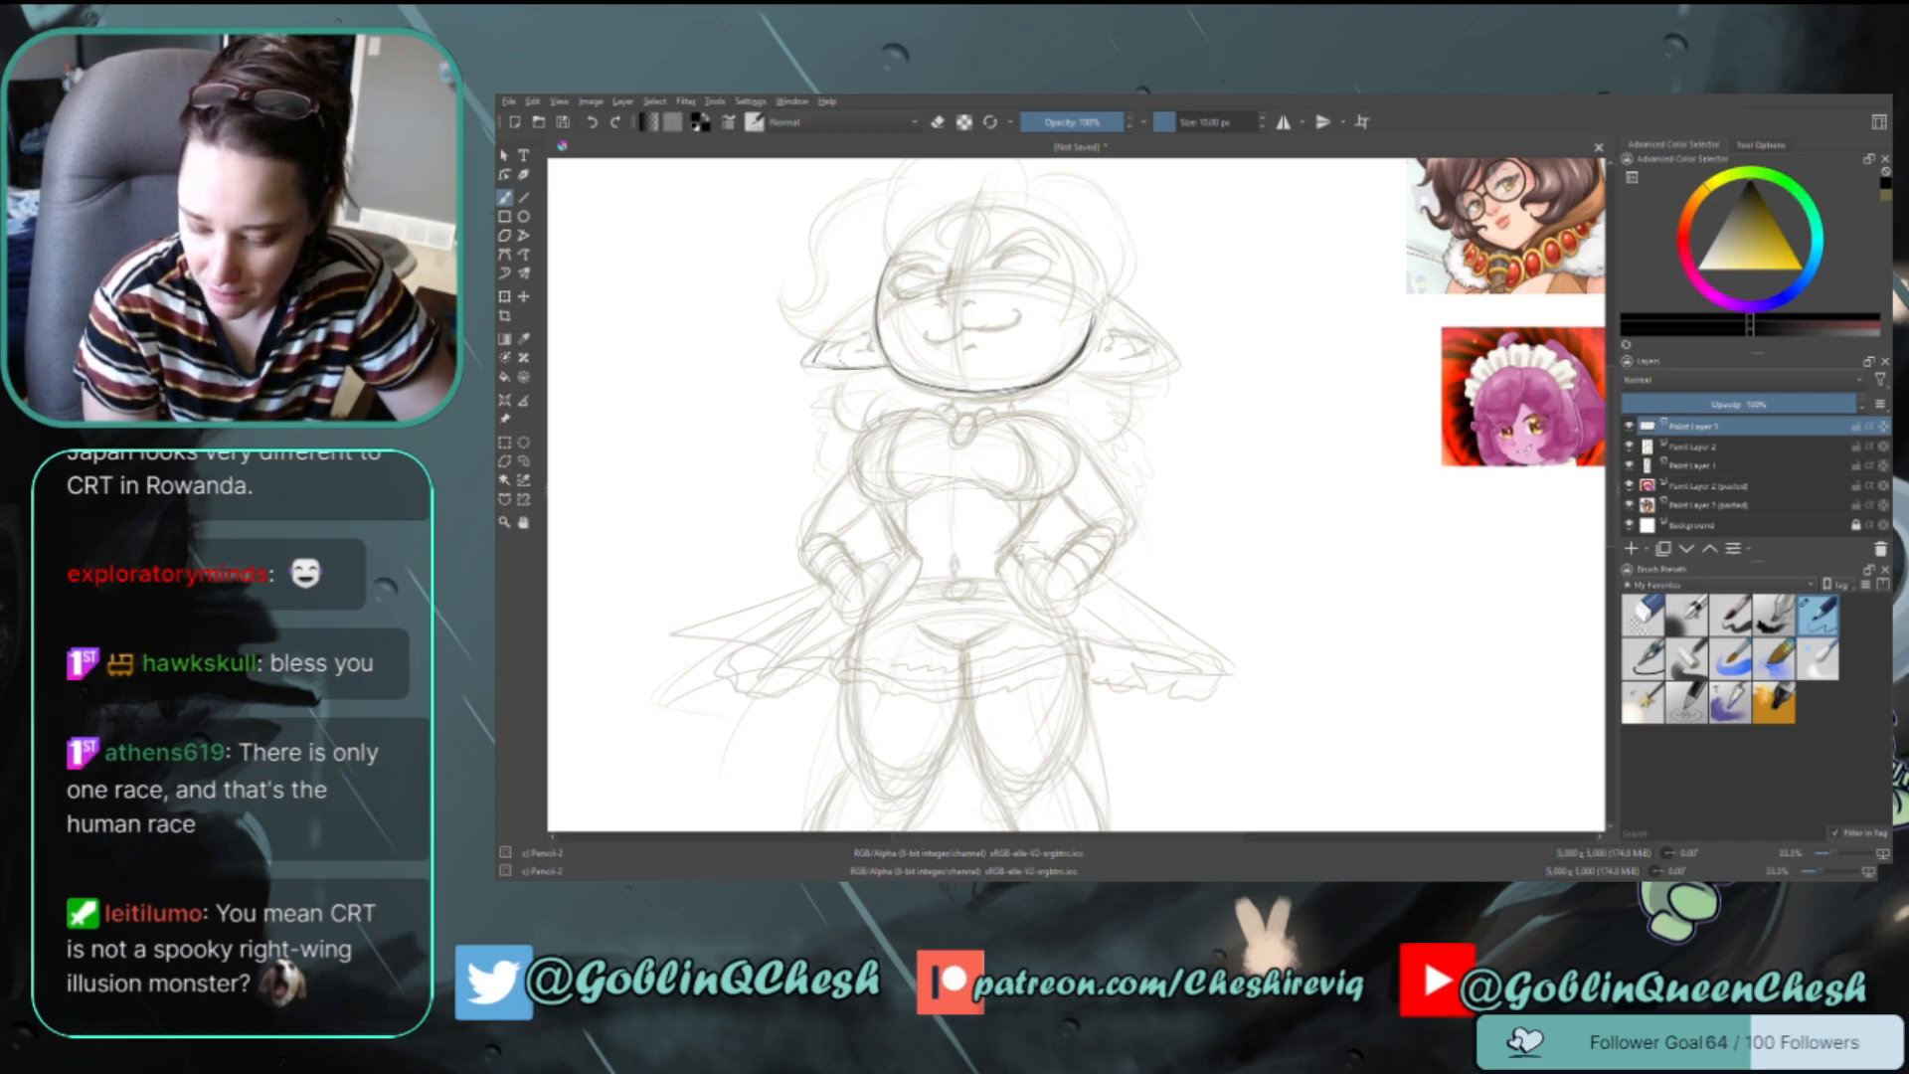
pyautogui.hotkey('ctrl', 'z')
pyautogui.moveTo(825, 341)
pyautogui.mouseDown()
pyautogui.moveTo(812, 366)
pyautogui.moveTo(888, 364)
pyautogui.mouseUp()
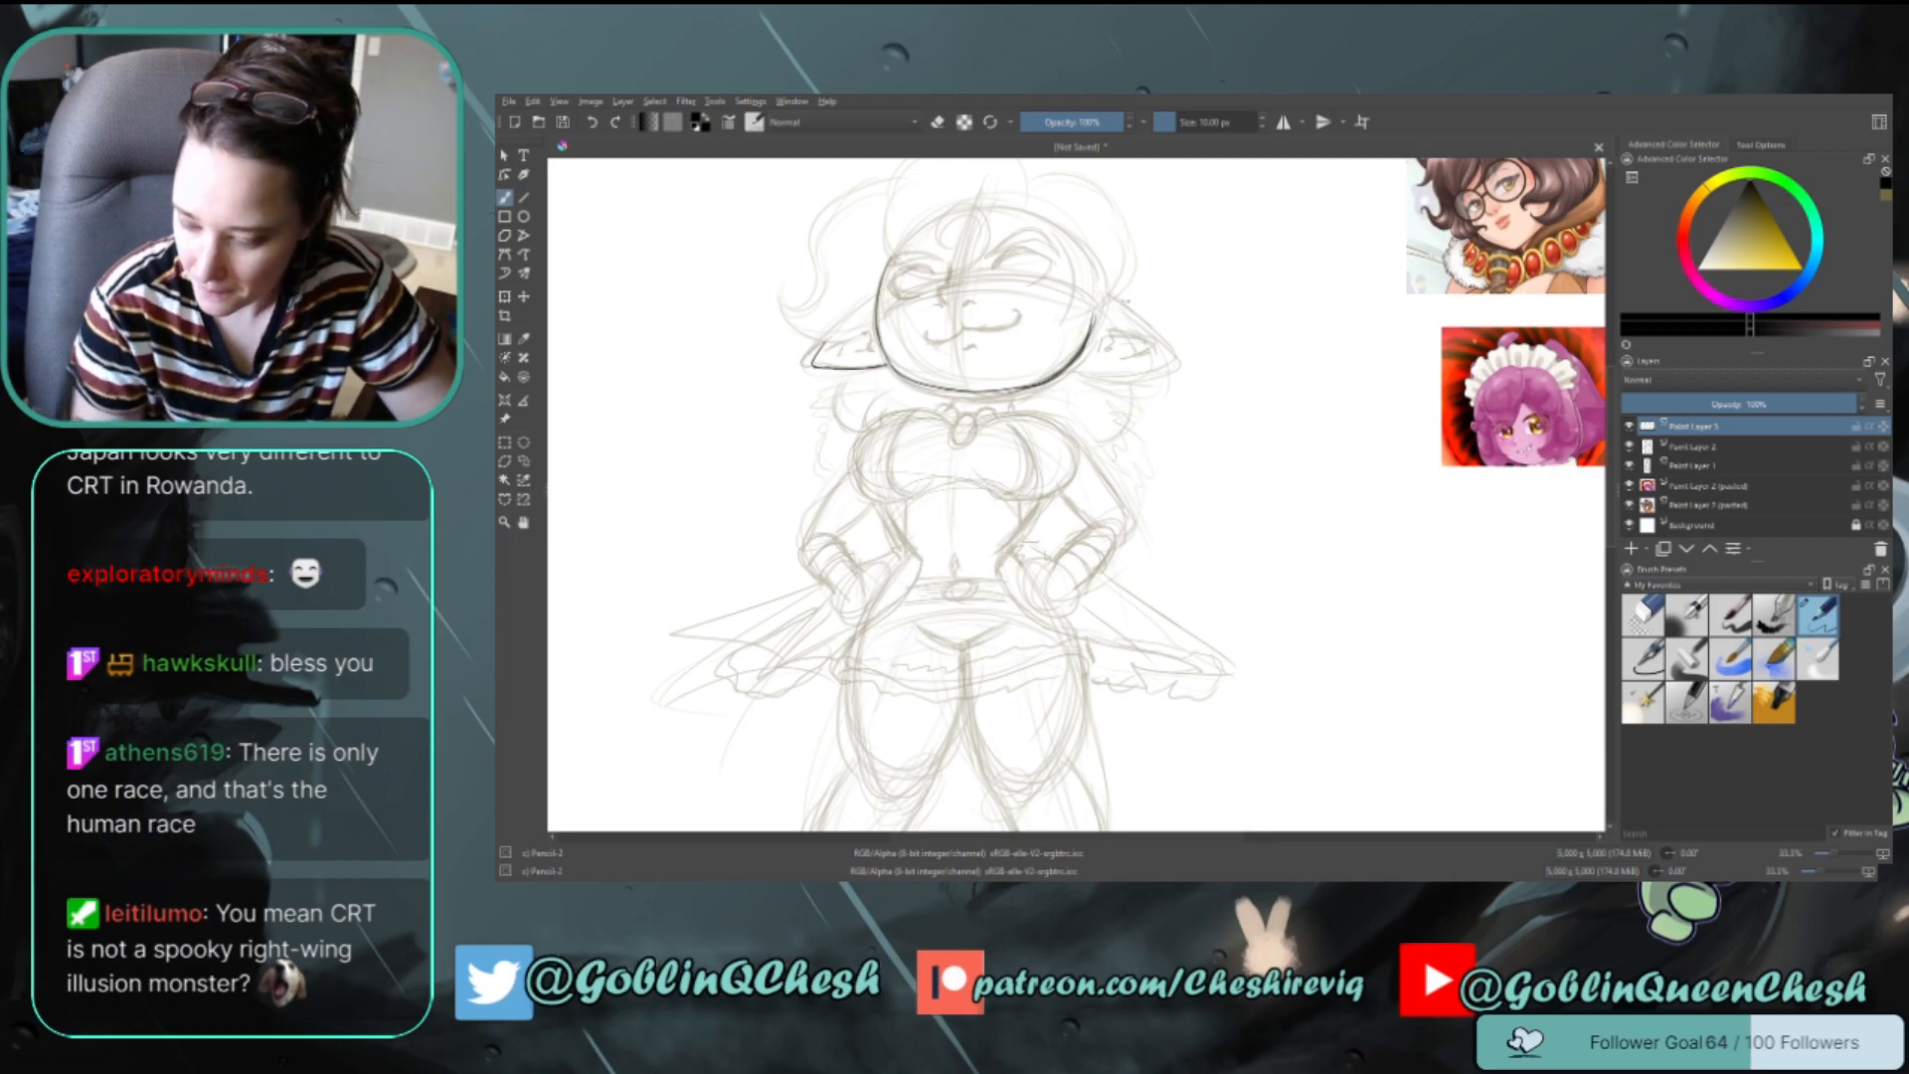
pyautogui.moveTo(1112, 305)
pyautogui.mouseDown()
pyautogui.moveTo(1165, 353)
pyautogui.moveTo(1130, 362)
pyautogui.moveTo(1169, 350)
pyautogui.mouseUp()
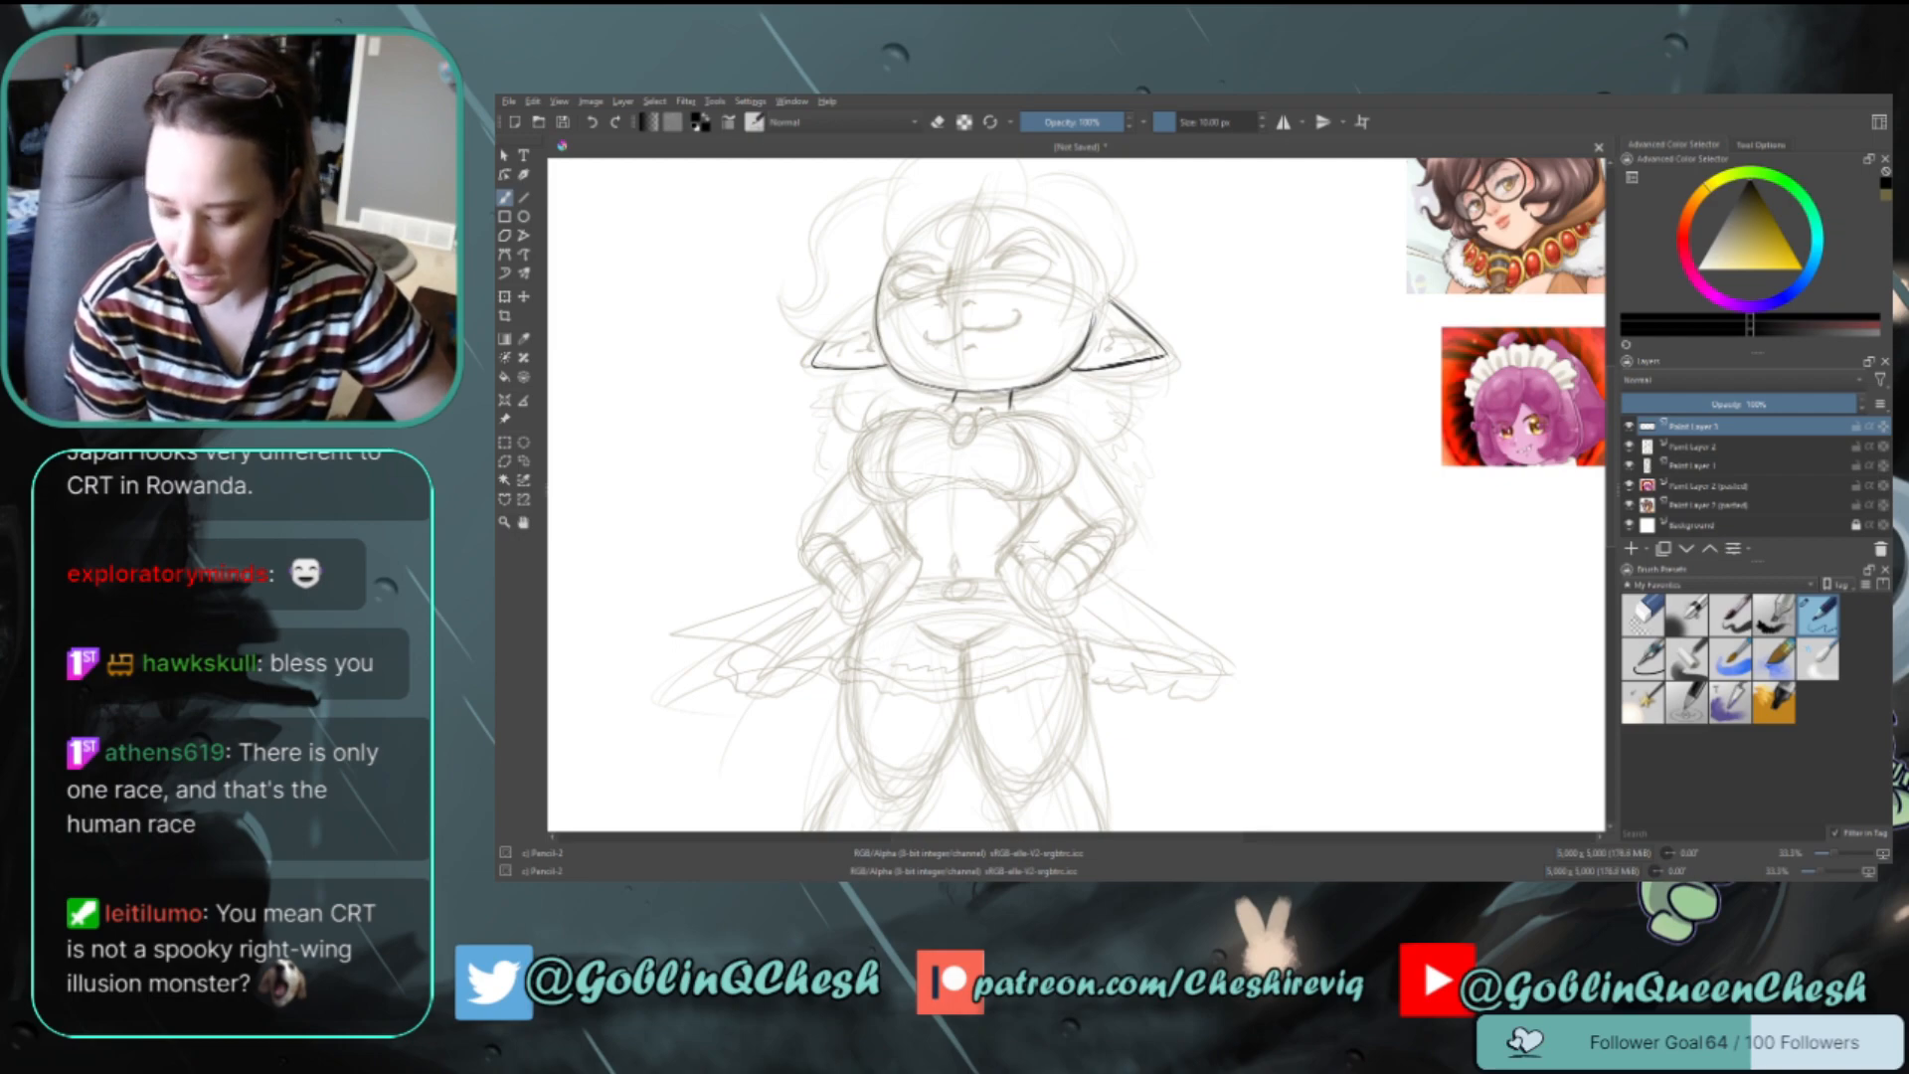
# Ink the oval neck pendant with small loops on both sides of its top
pyautogui.moveTo(961, 415); pyautogui.dragTo(965, 443)
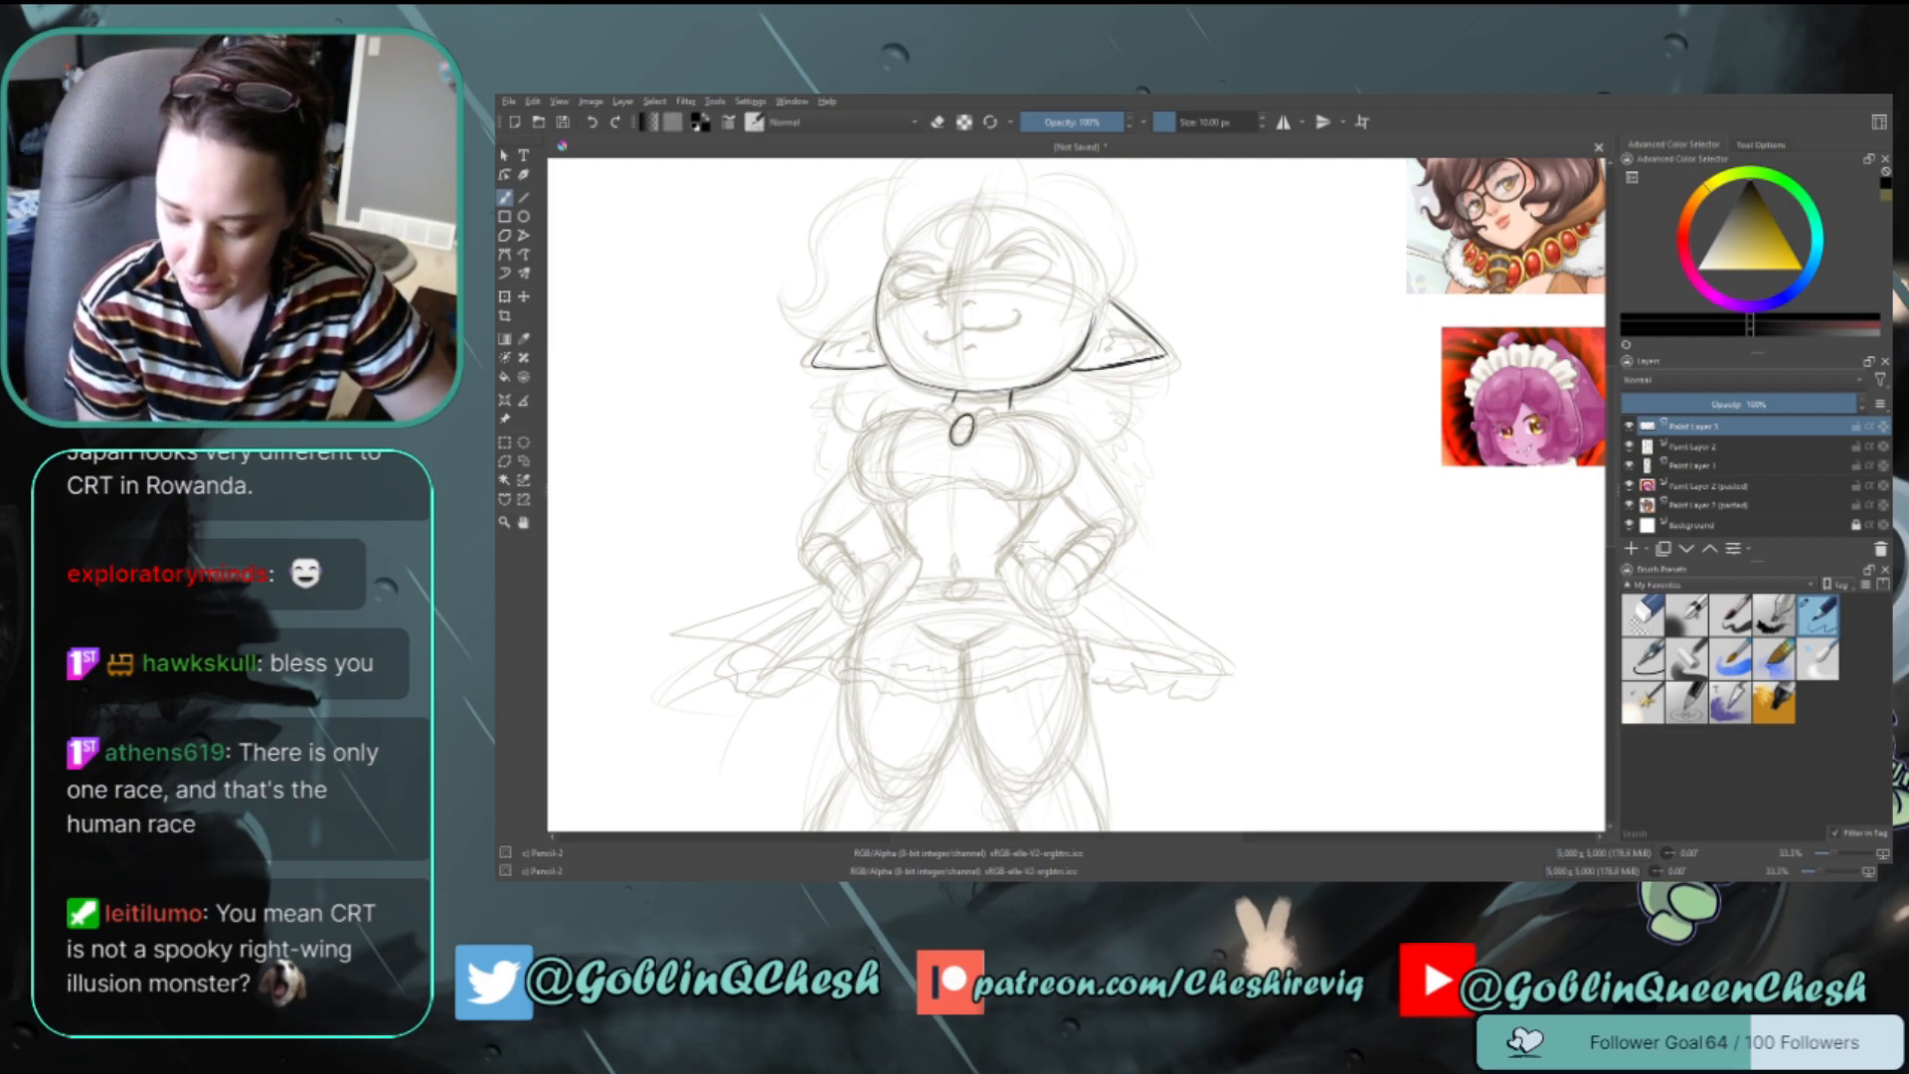
pyautogui.moveTo(939, 416); pyautogui.dragTo(957, 404)
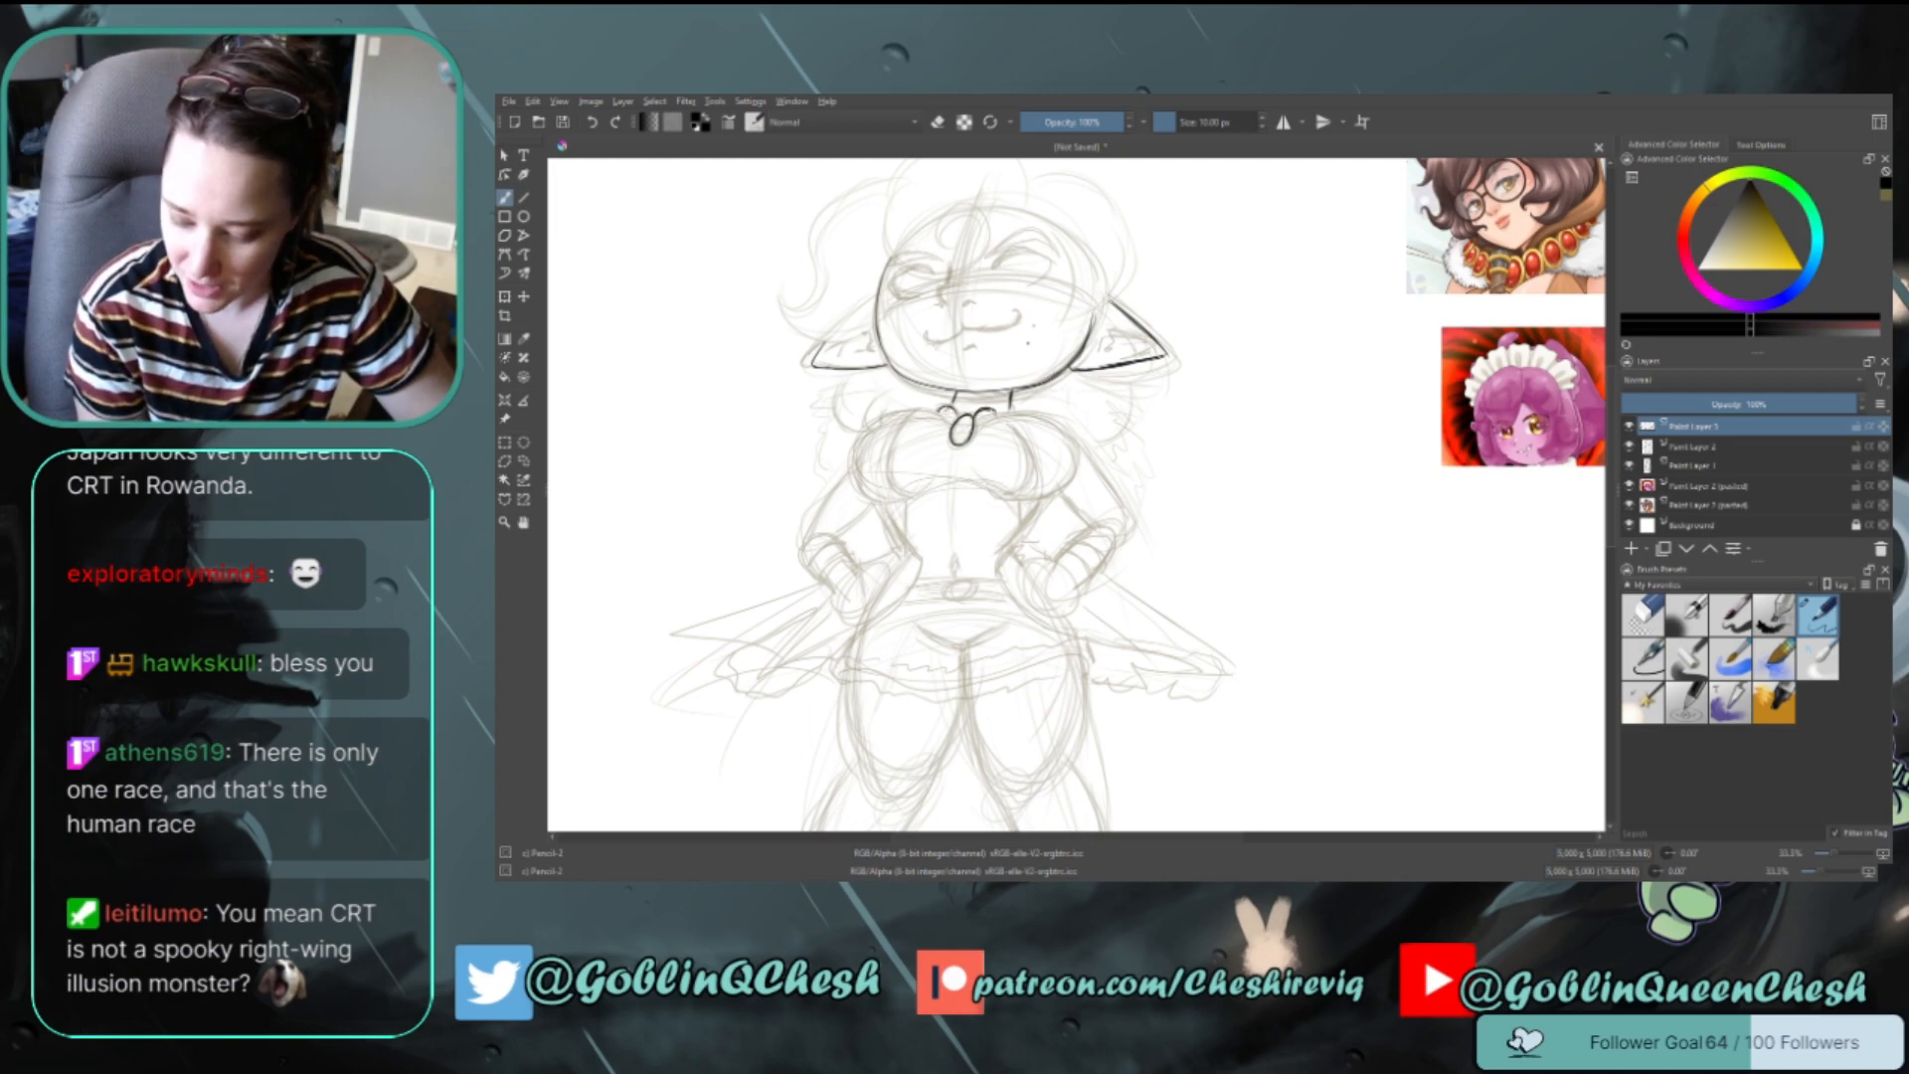
pyautogui.press('e')
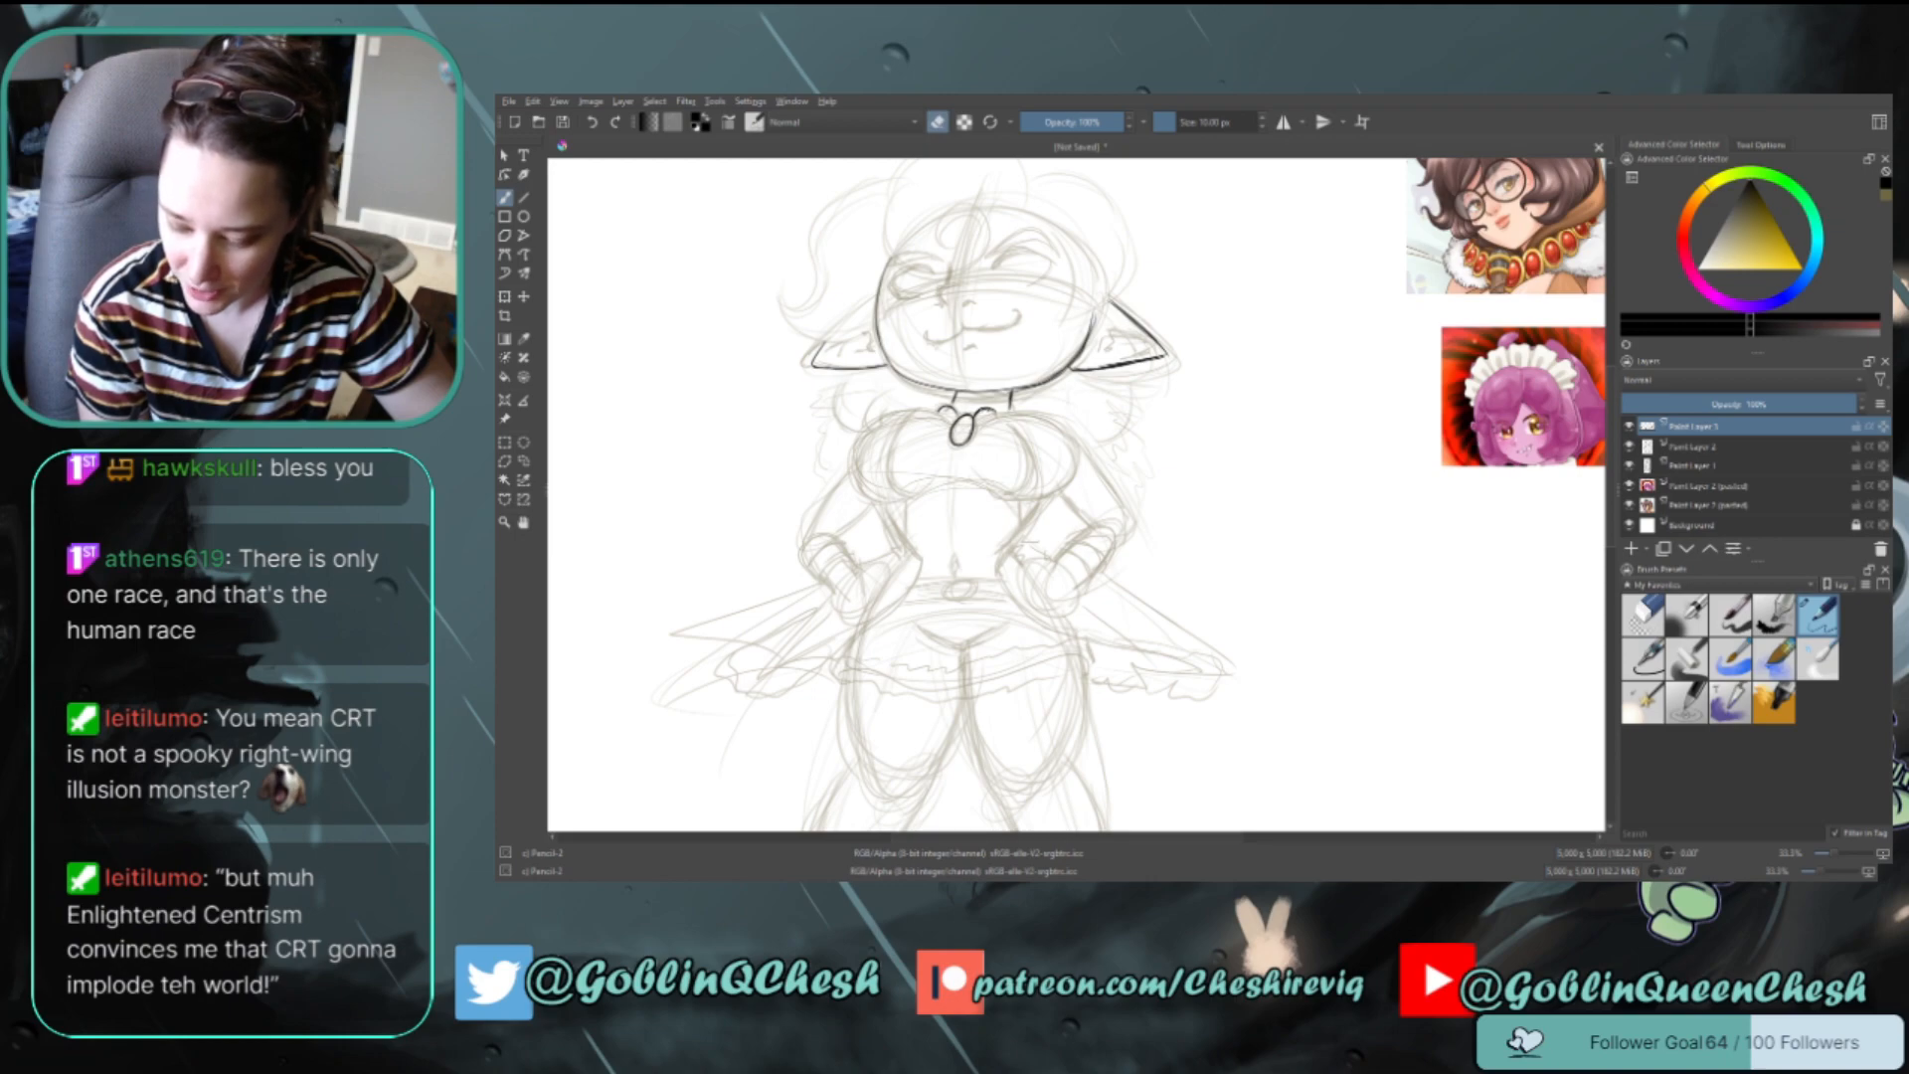
pyautogui.press('e')
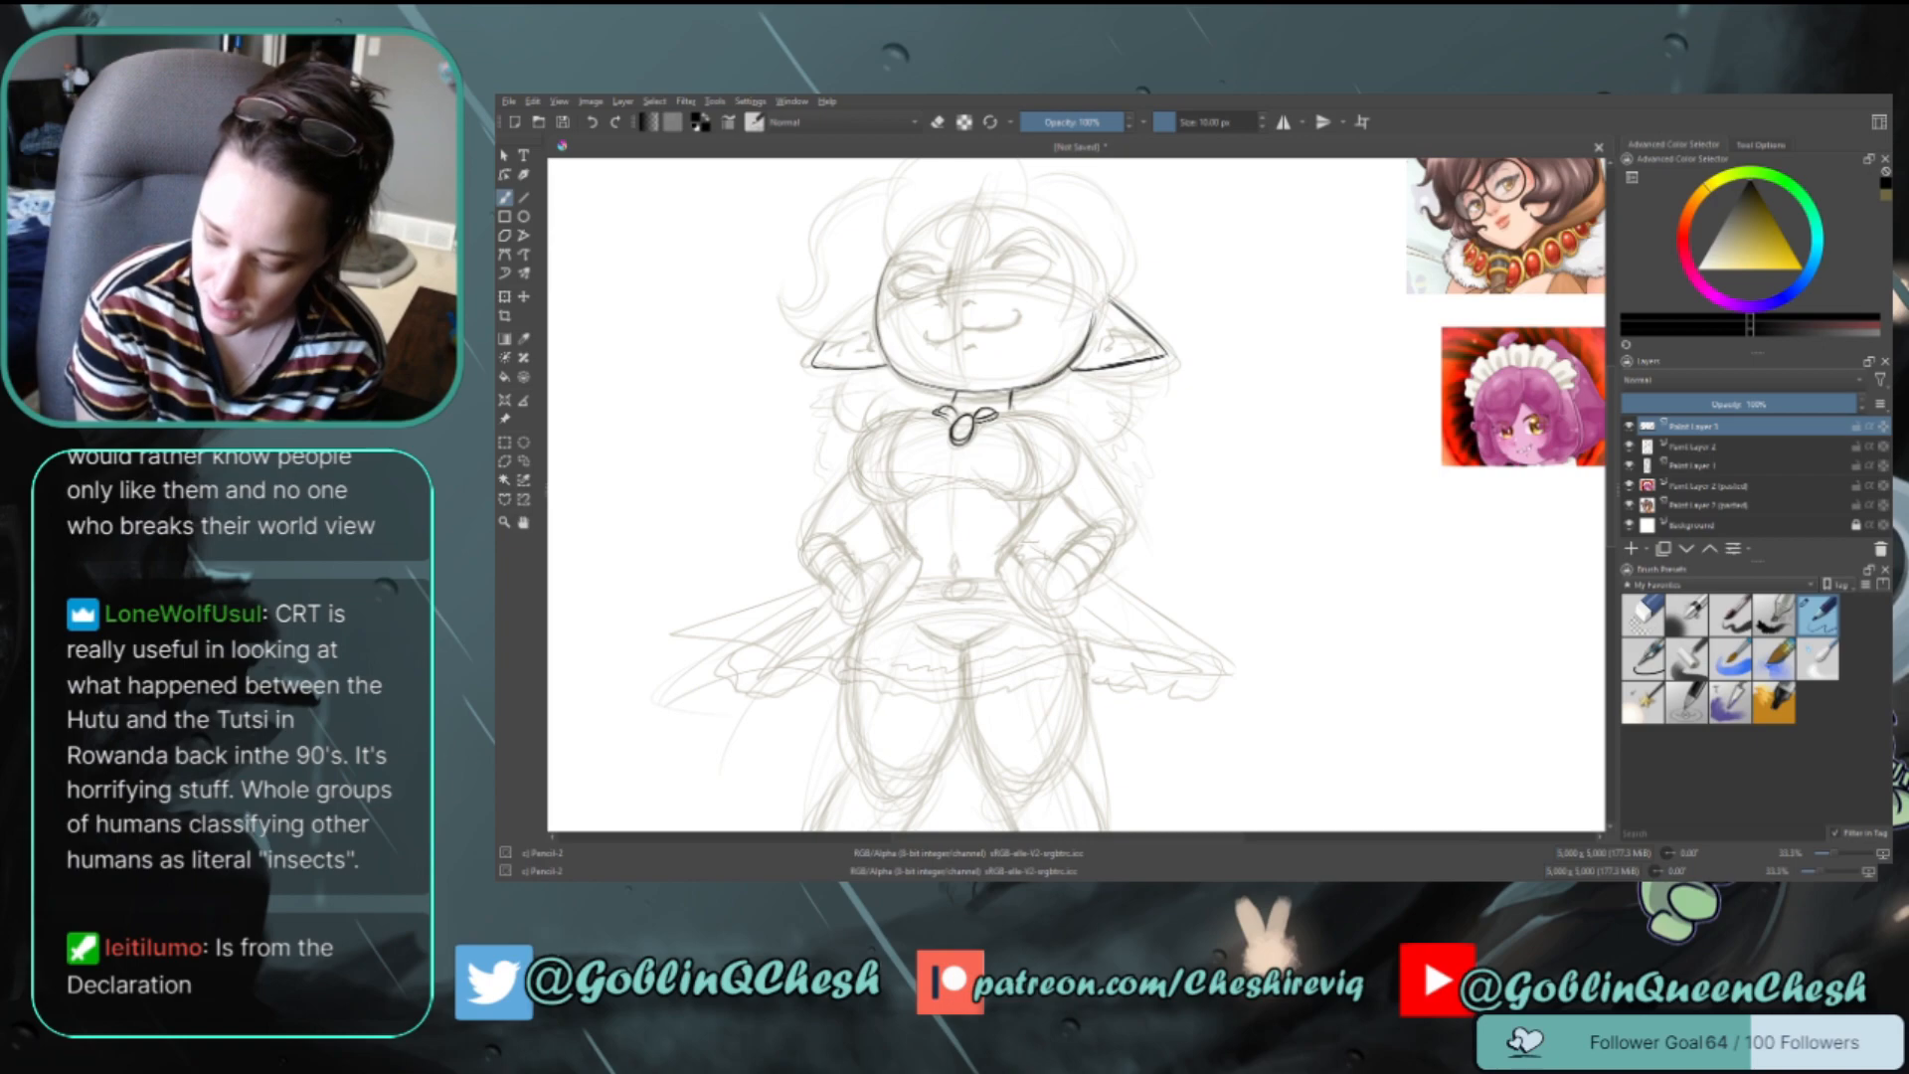
# Ink the rounded left chest outline and its inner strap curve, redrawing the outer stroke
pyautogui.moveTo(931, 408)
pyautogui.mouseDown()
pyautogui.moveTo(869, 428)
pyautogui.moveTo(855, 502)
pyautogui.mouseUp()
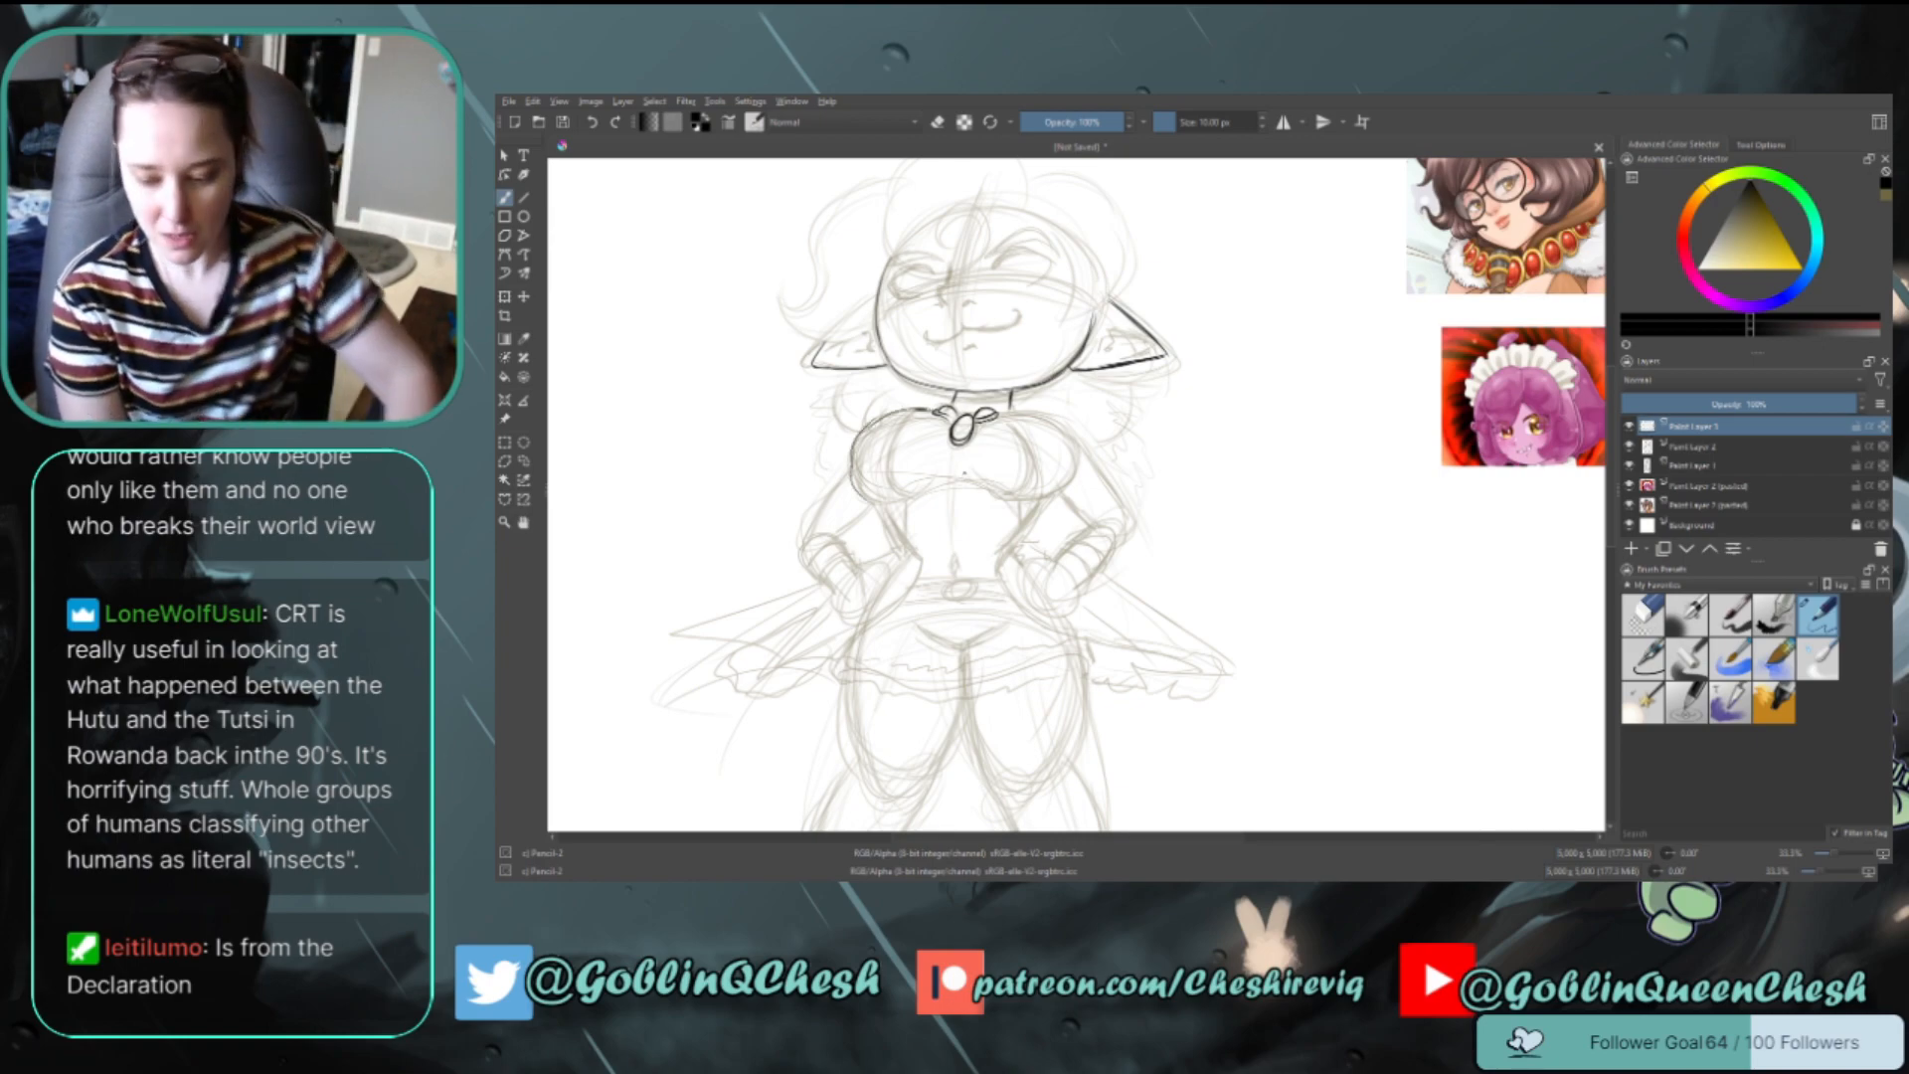
pyautogui.hotkey('ctrl', 'z')
pyautogui.hotkey('ctrl', 'z')
pyautogui.hotkey('ctrl', 'z')
pyautogui.moveTo(927, 410)
pyautogui.mouseDown()
pyautogui.moveTo(872, 428)
pyautogui.moveTo(854, 466)
pyautogui.moveTo(917, 496)
pyautogui.moveTo(895, 417)
pyautogui.moveTo(853, 457)
pyautogui.moveTo(849, 487)
pyautogui.moveTo(882, 502)
pyautogui.mouseUp()
pyautogui.hotkey('ctrl', 'z')
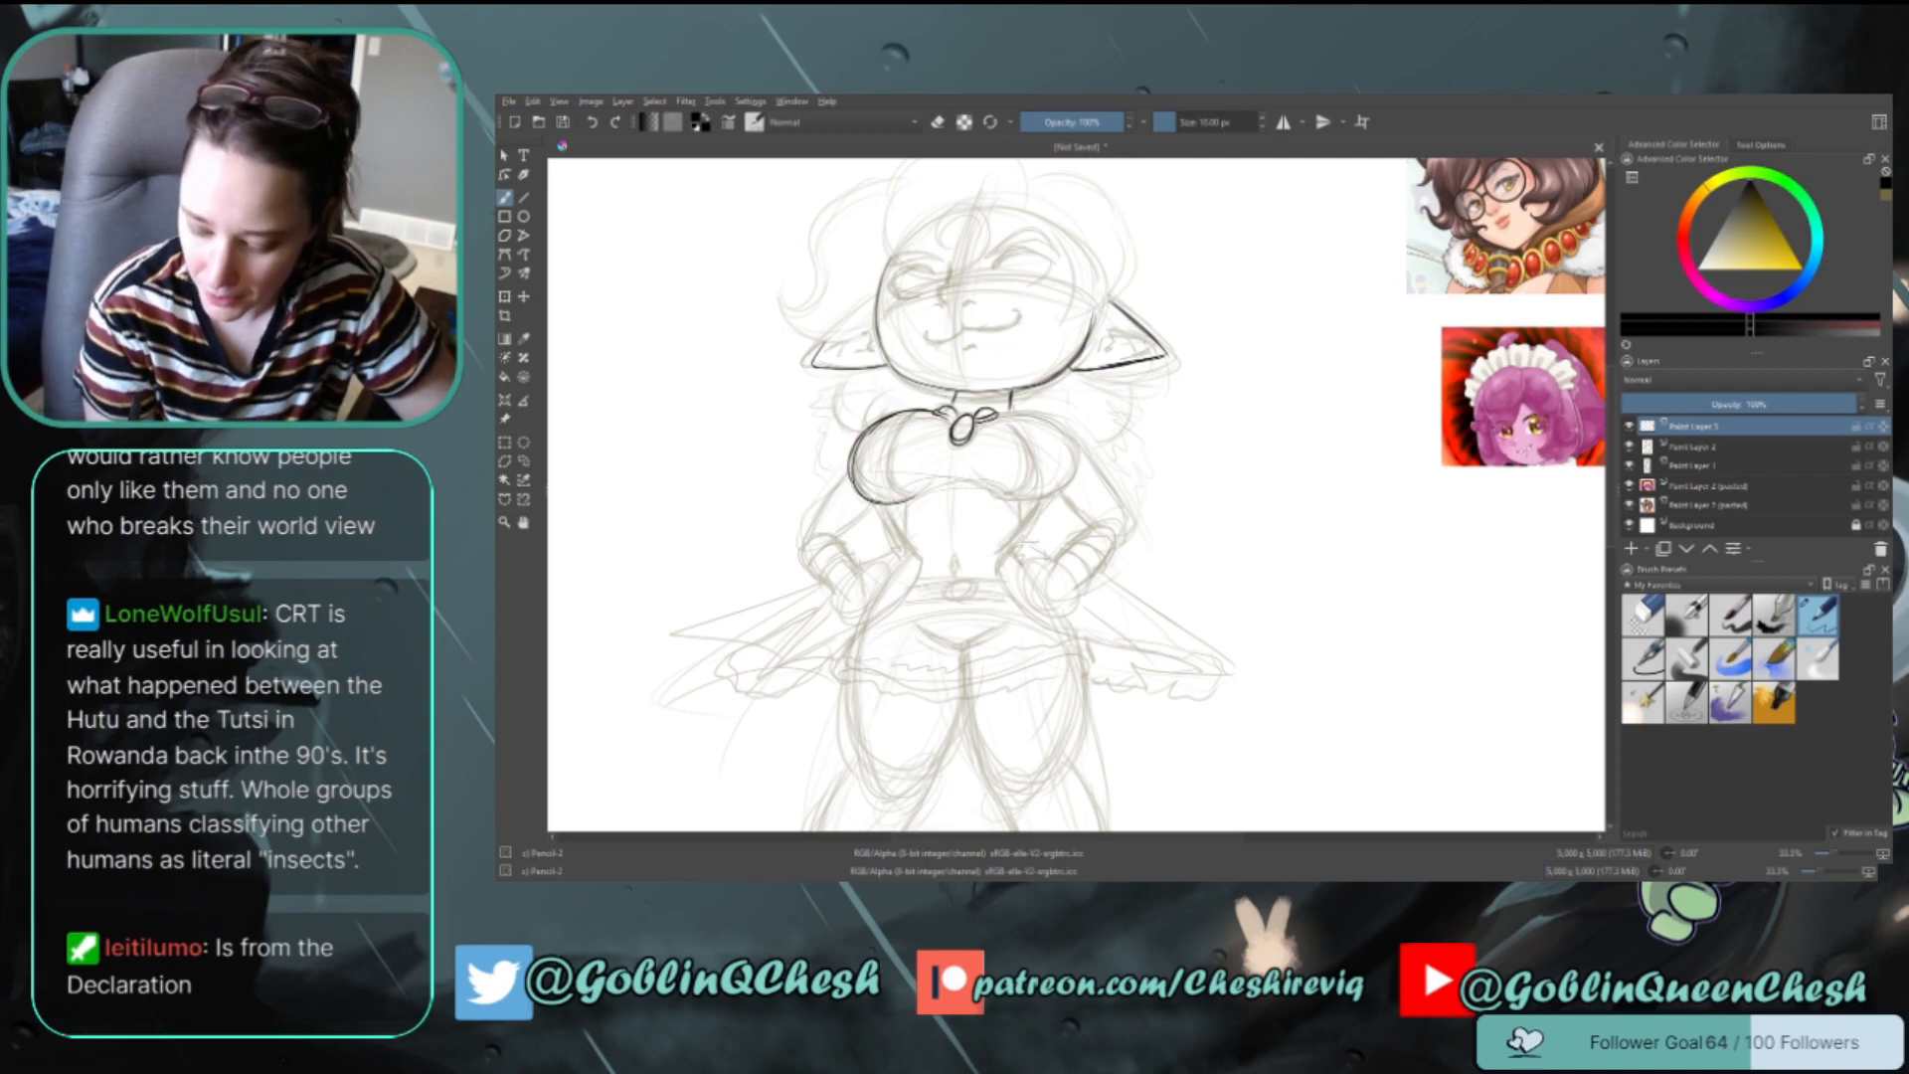
pyautogui.moveTo(905, 416); pyautogui.dragTo(906, 494)
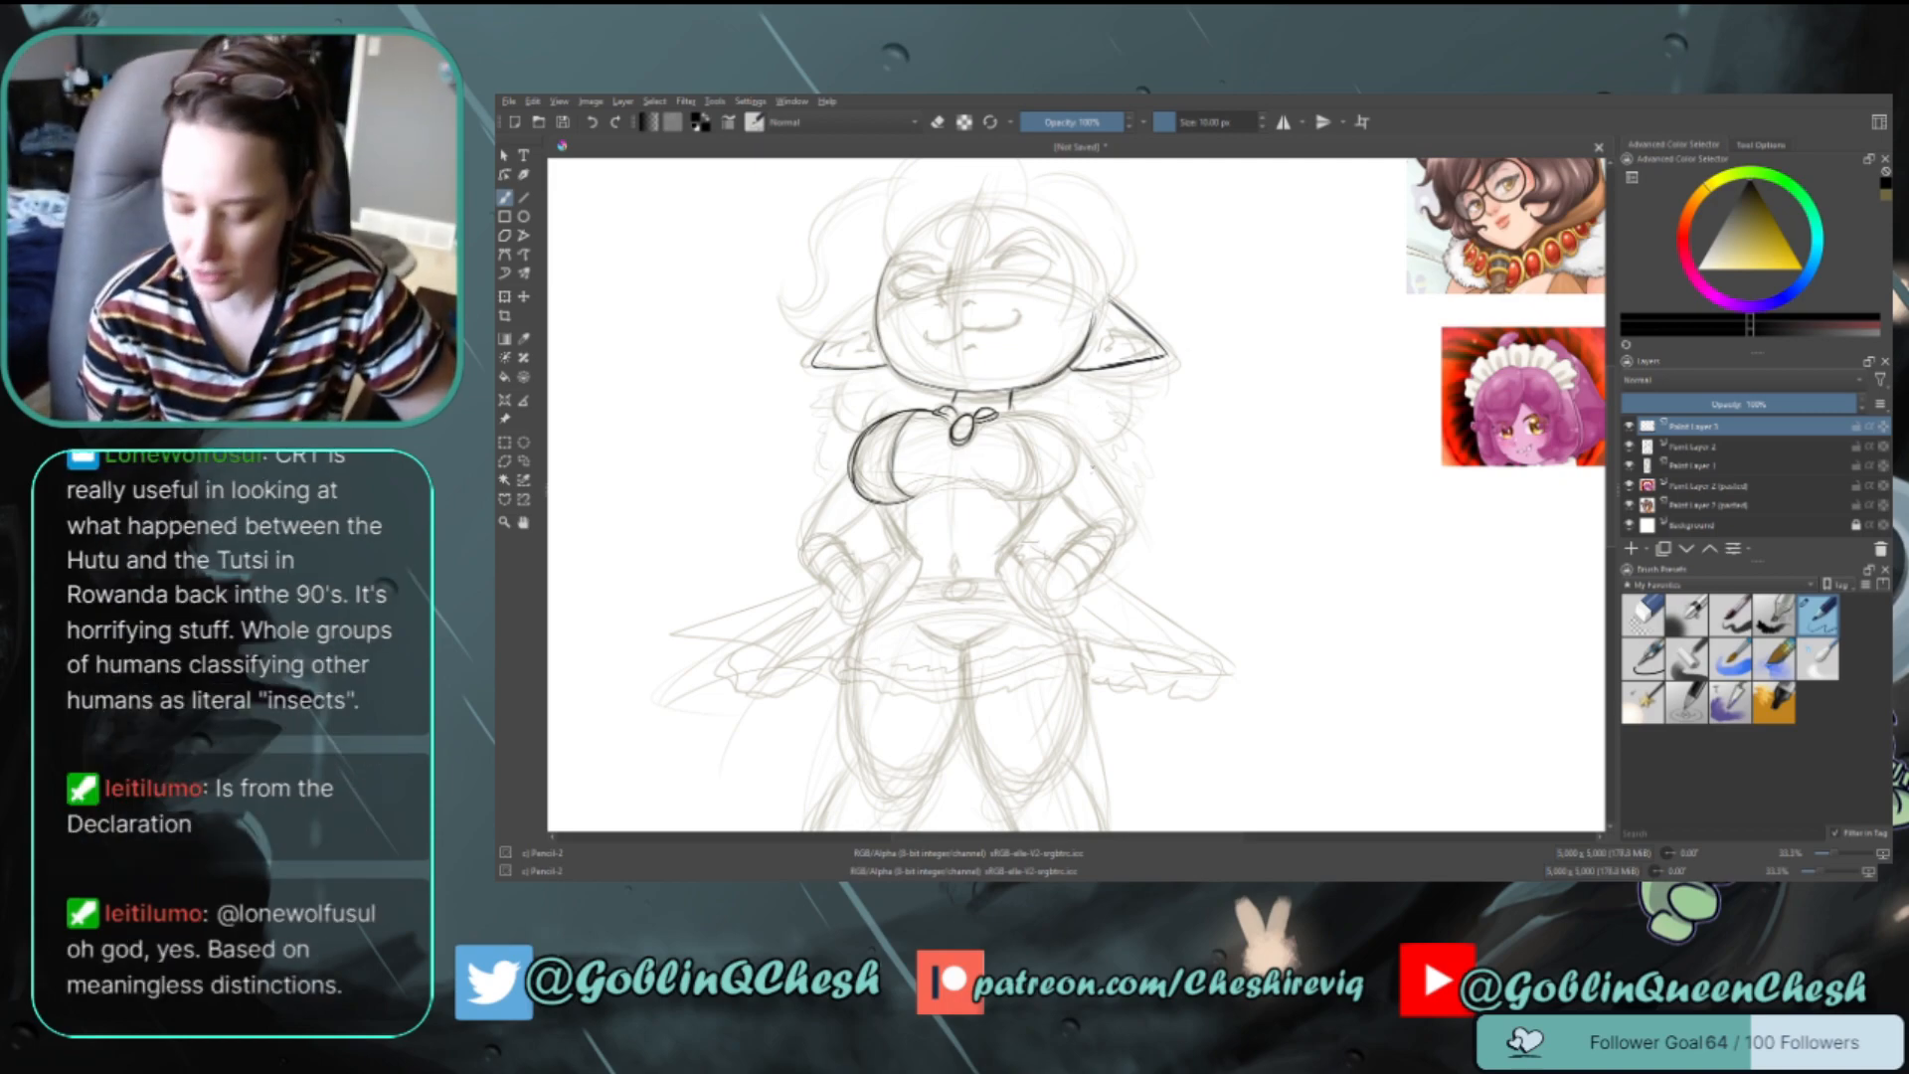
# Ink the rounded right chest outline and its inner curve, and work on the line under the chest
pyautogui.moveTo(997, 416); pyautogui.dragTo(1071, 433)
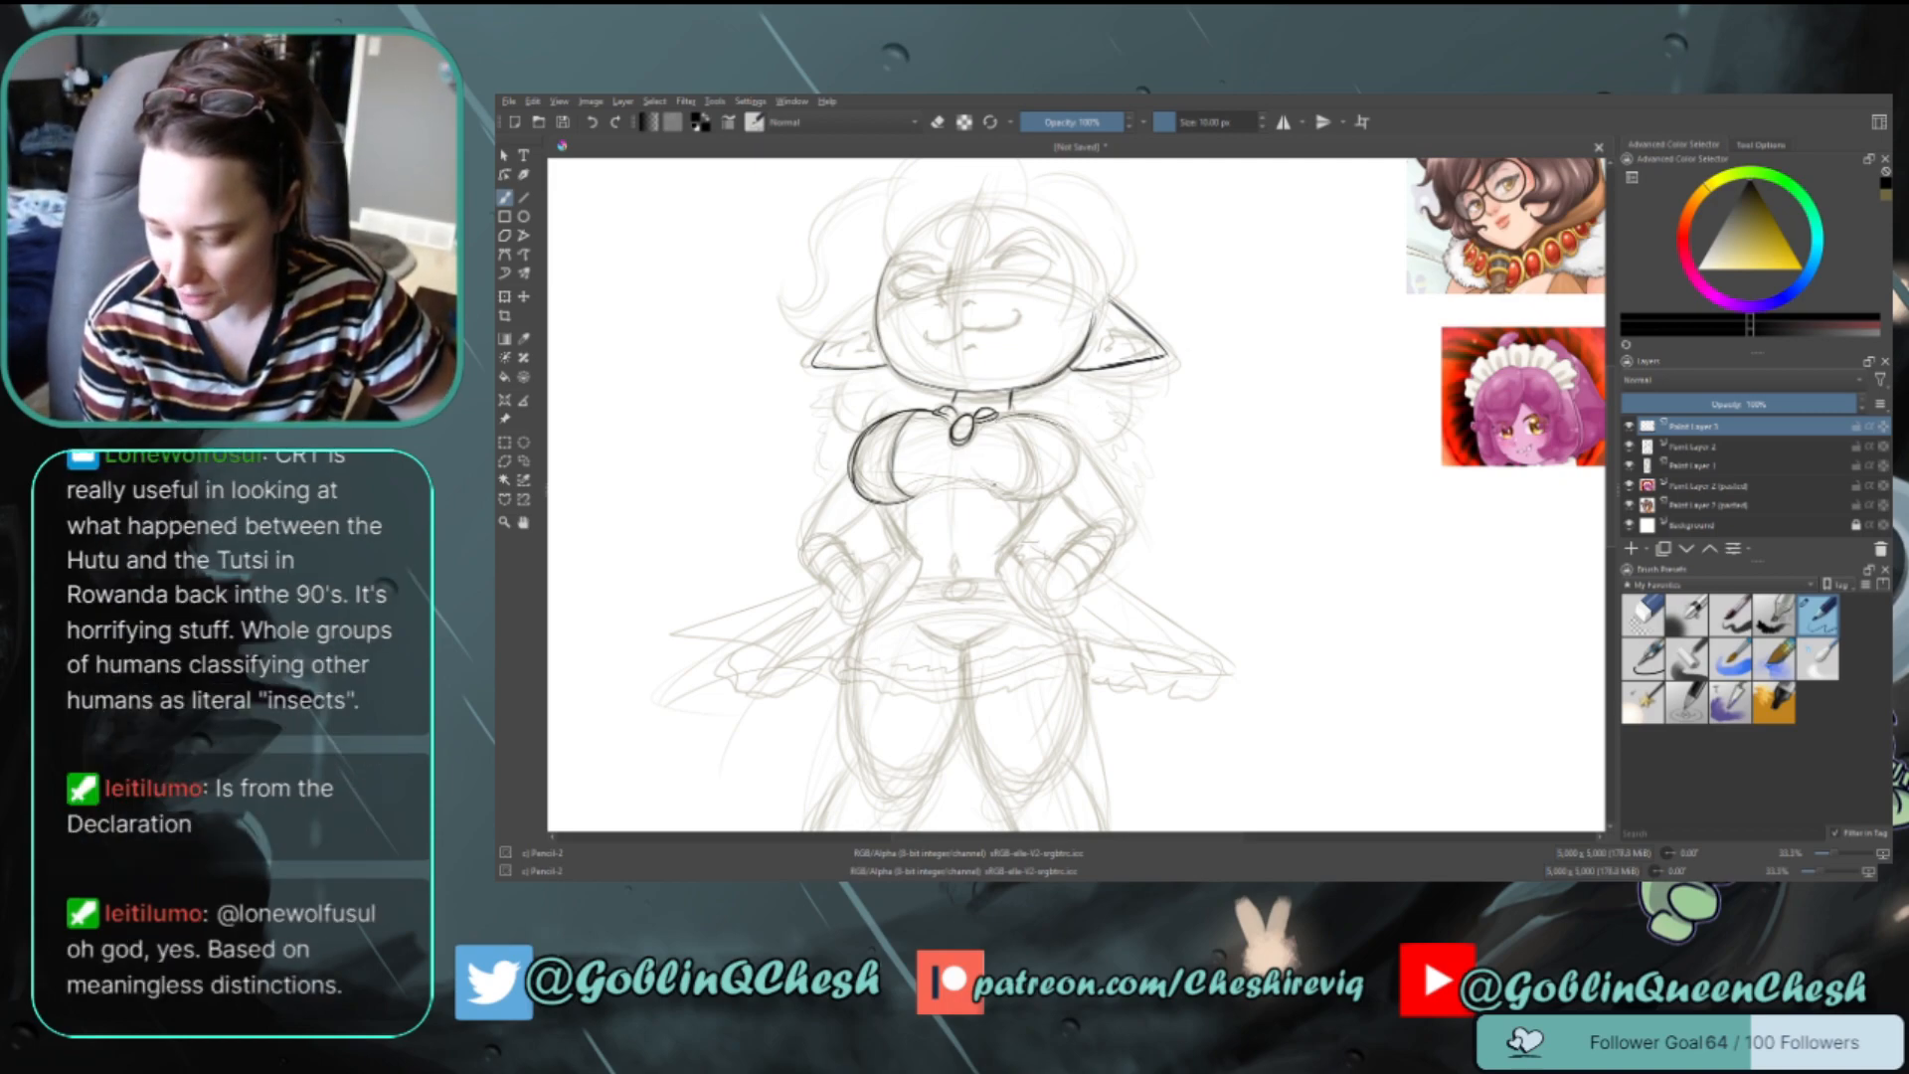
pyautogui.moveTo(1004, 495)
pyautogui.mouseDown()
pyautogui.moveTo(1070, 488)
pyautogui.moveTo(1067, 429)
pyautogui.moveTo(1028, 416)
pyautogui.moveTo(1049, 419)
pyautogui.moveTo(1078, 455)
pyautogui.moveTo(992, 419)
pyautogui.moveTo(1024, 447)
pyautogui.moveTo(1018, 494)
pyautogui.mouseUp()
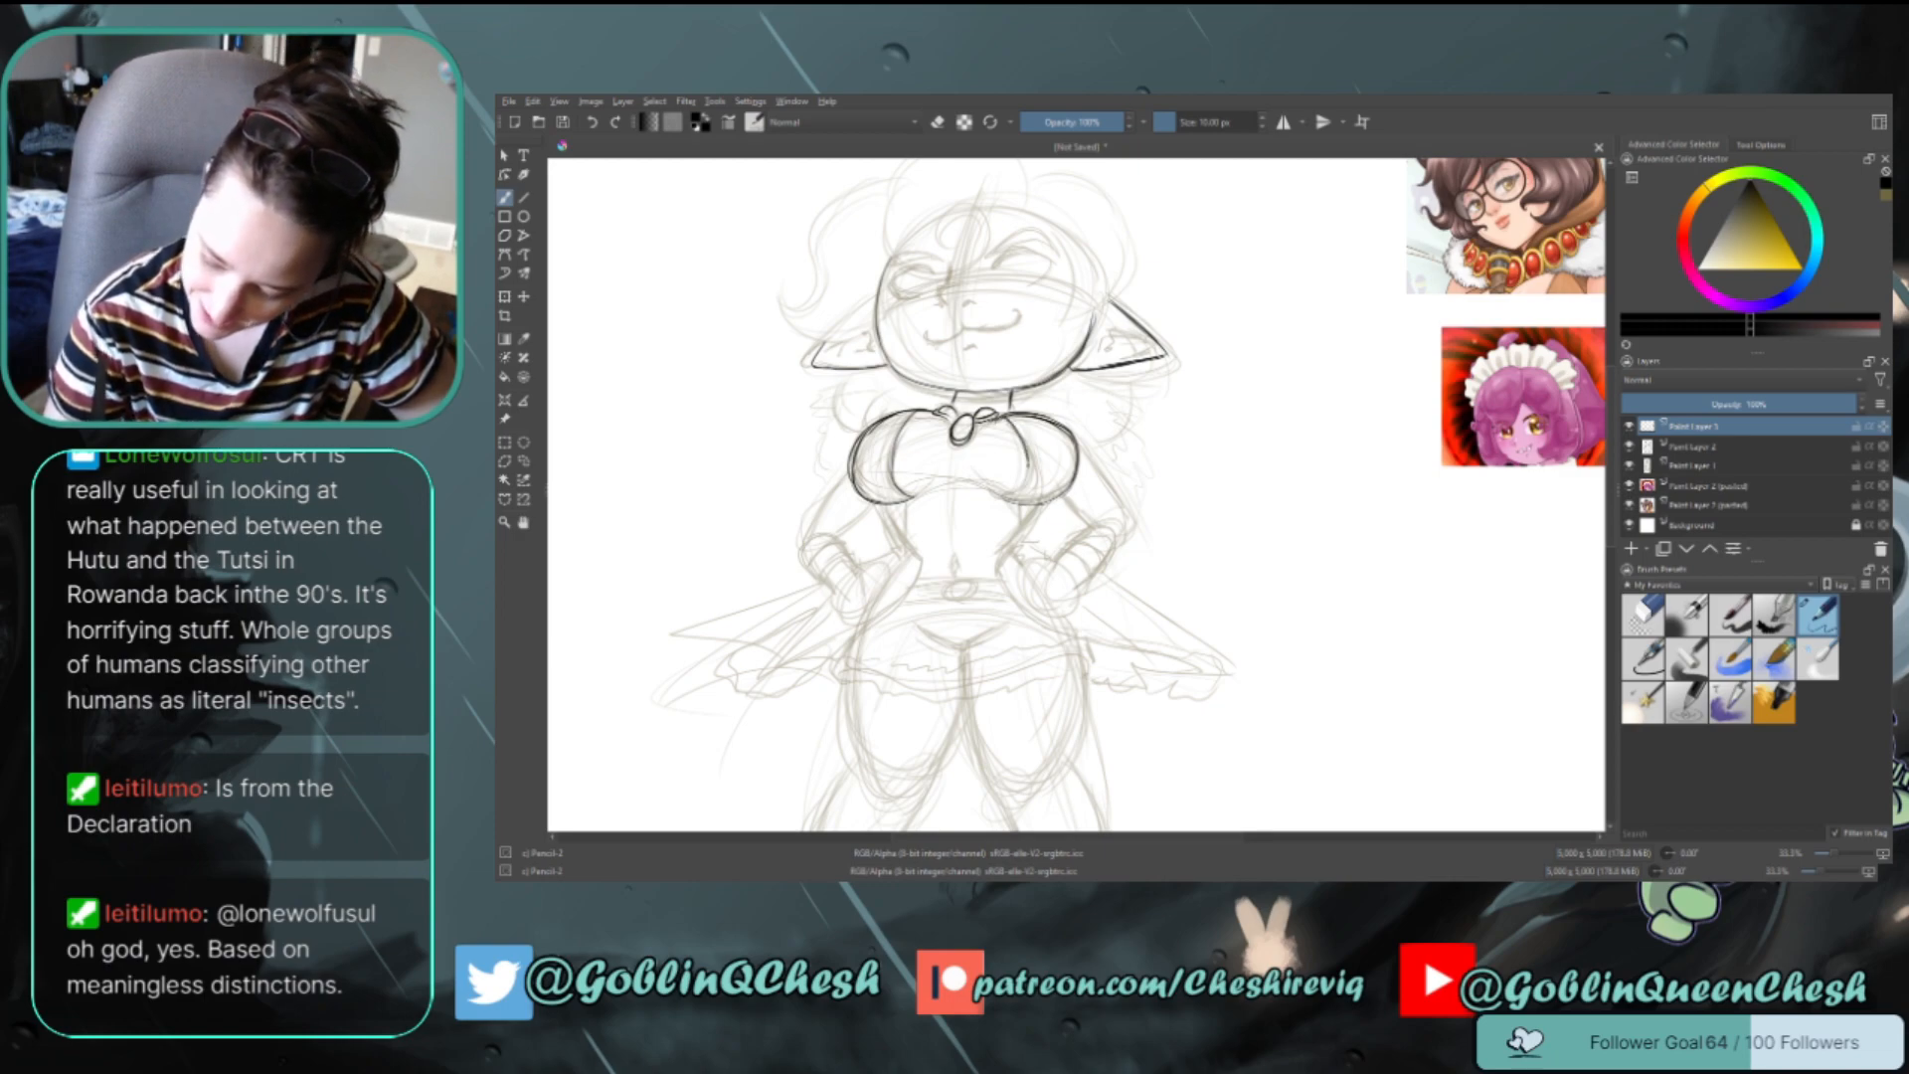
pyautogui.moveTo(1047, 420); pyautogui.dragTo(1076, 469)
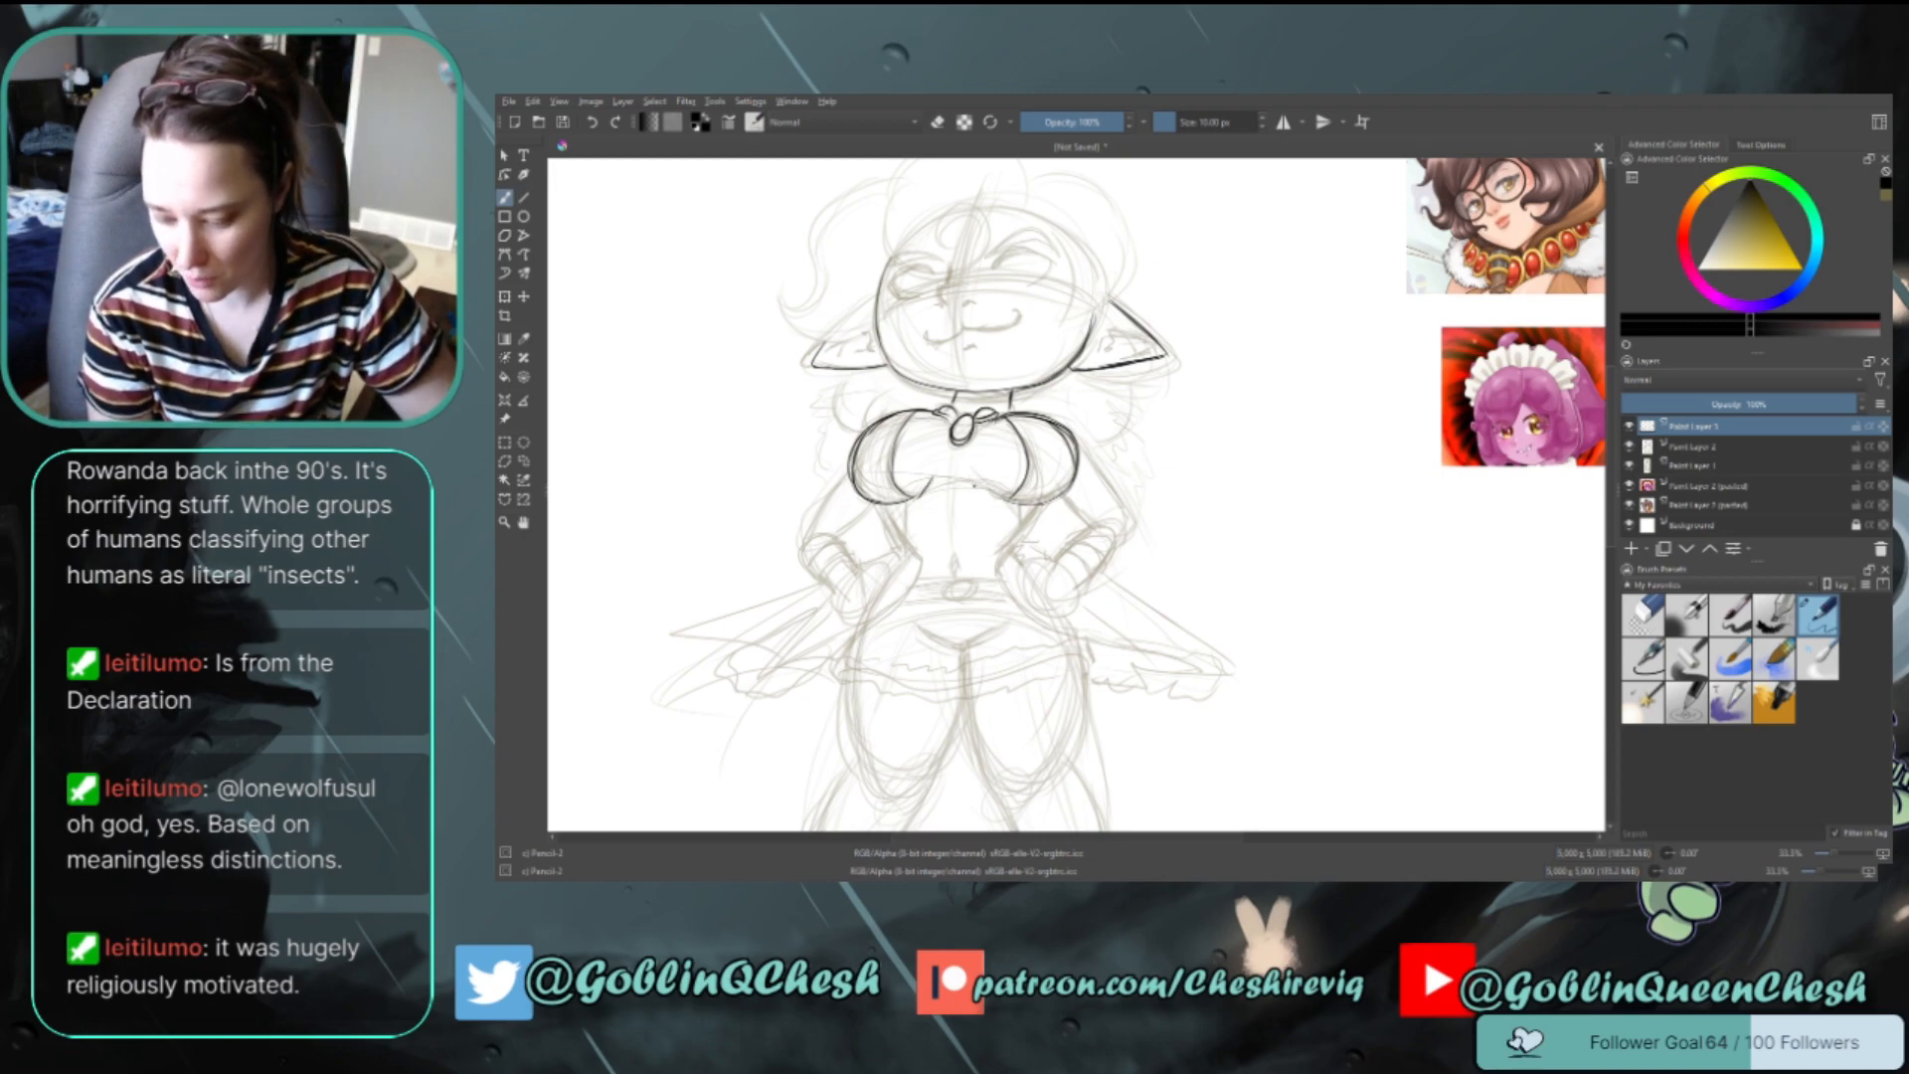
pyautogui.hotkey('ctrl', 'z')
pyautogui.moveTo(945, 472)
pyautogui.mouseDown()
pyautogui.moveTo(871, 502)
pyautogui.moveTo(1053, 502)
pyautogui.mouseUp()
pyautogui.hotkey('ctrl', 'z')
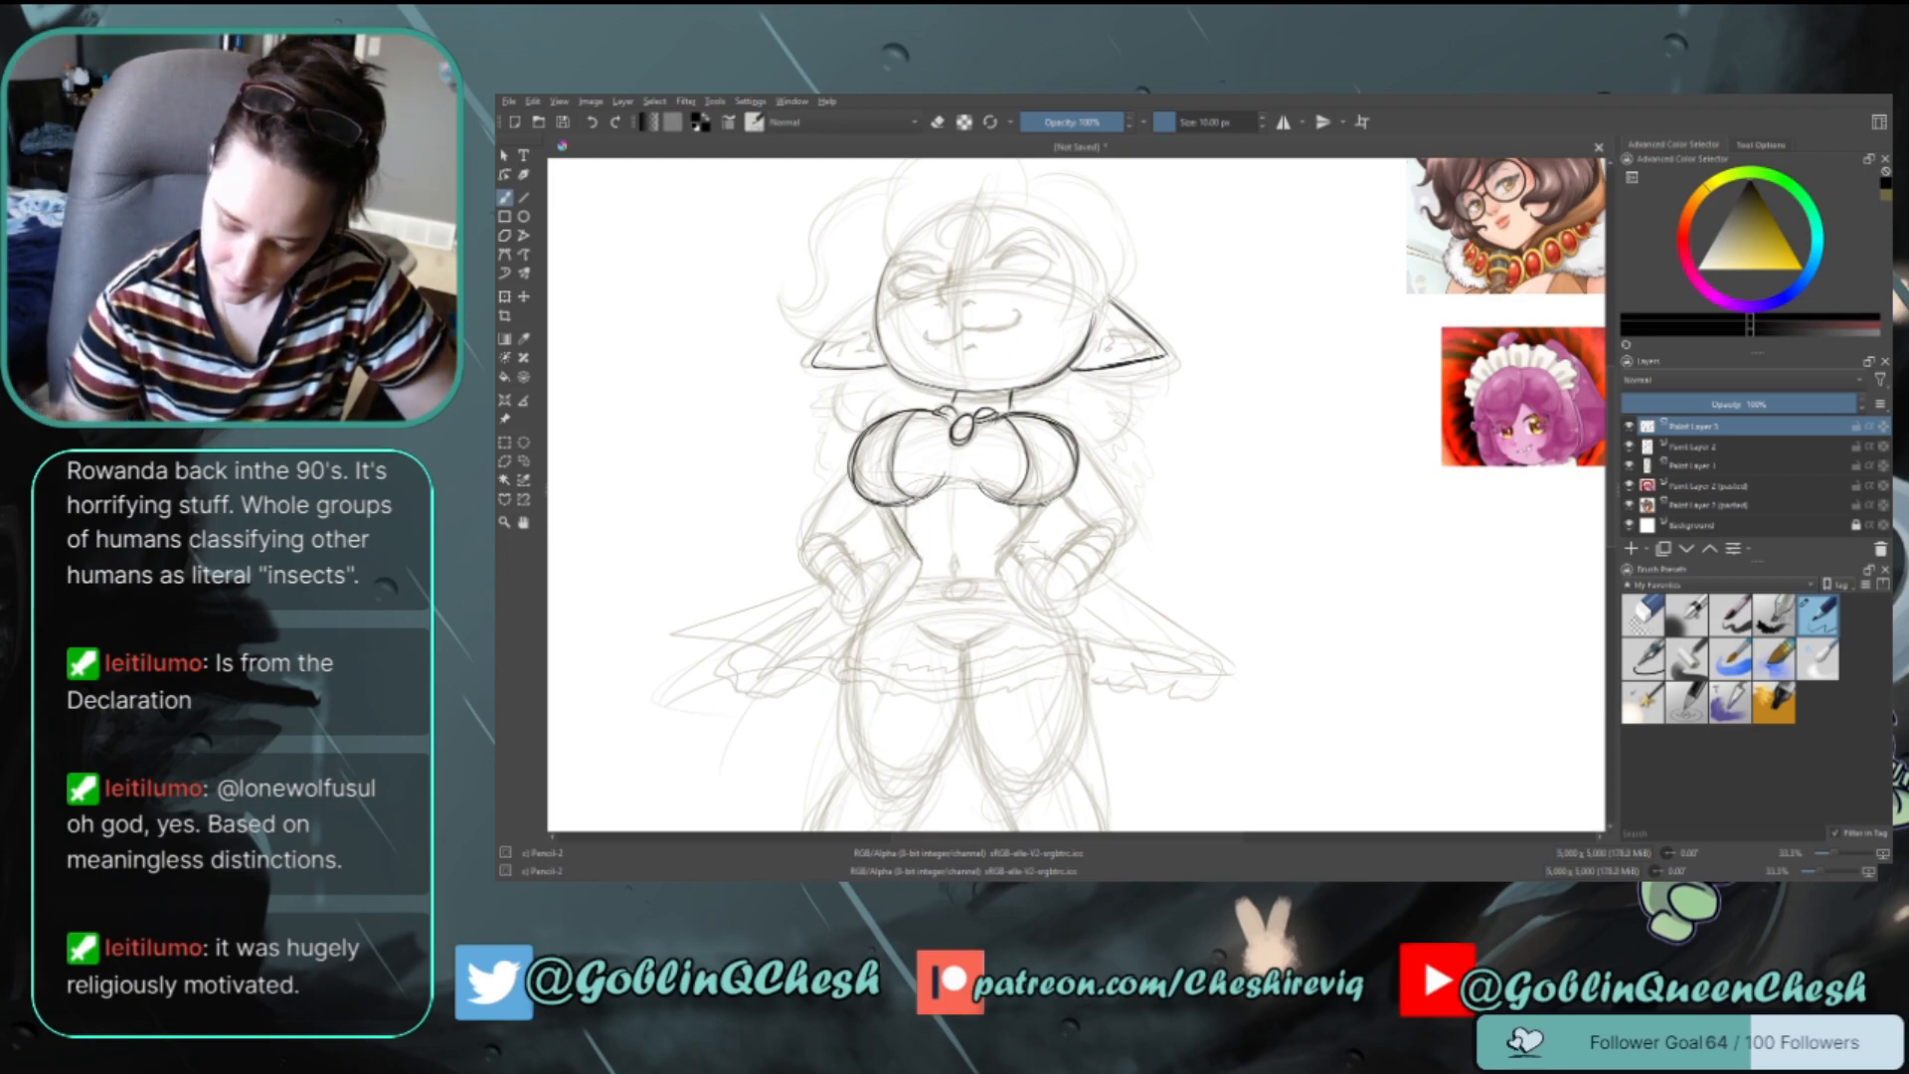
# Ink the left and right sides of the waist from below the chest toward the hips, replacing the first strokes
pyautogui.moveTo(1029, 509); pyautogui.dragTo(996, 557)
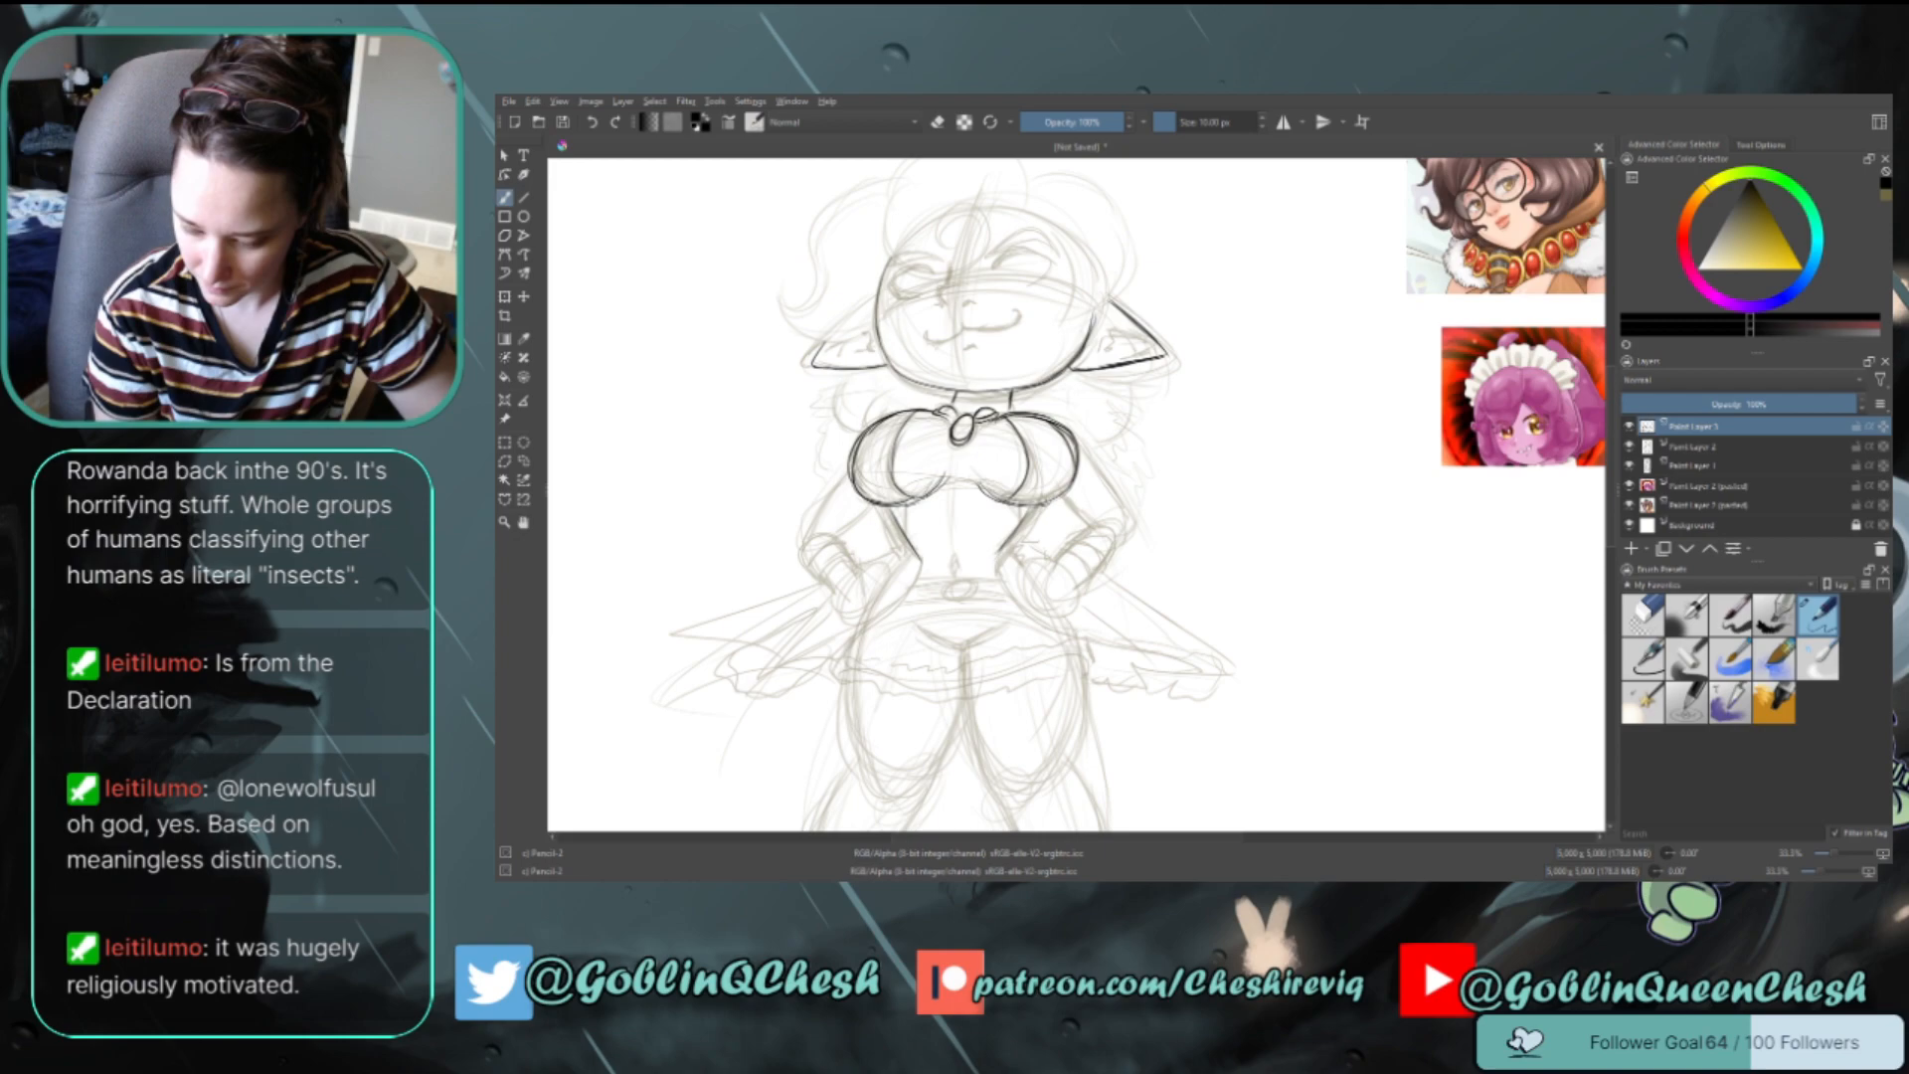
pyautogui.hotkey('ctrl', 'z')
pyautogui.hotkey('ctrl', 'z')
pyautogui.hotkey('ctrl', 'z')
pyautogui.hotkey('ctrl', 'z')
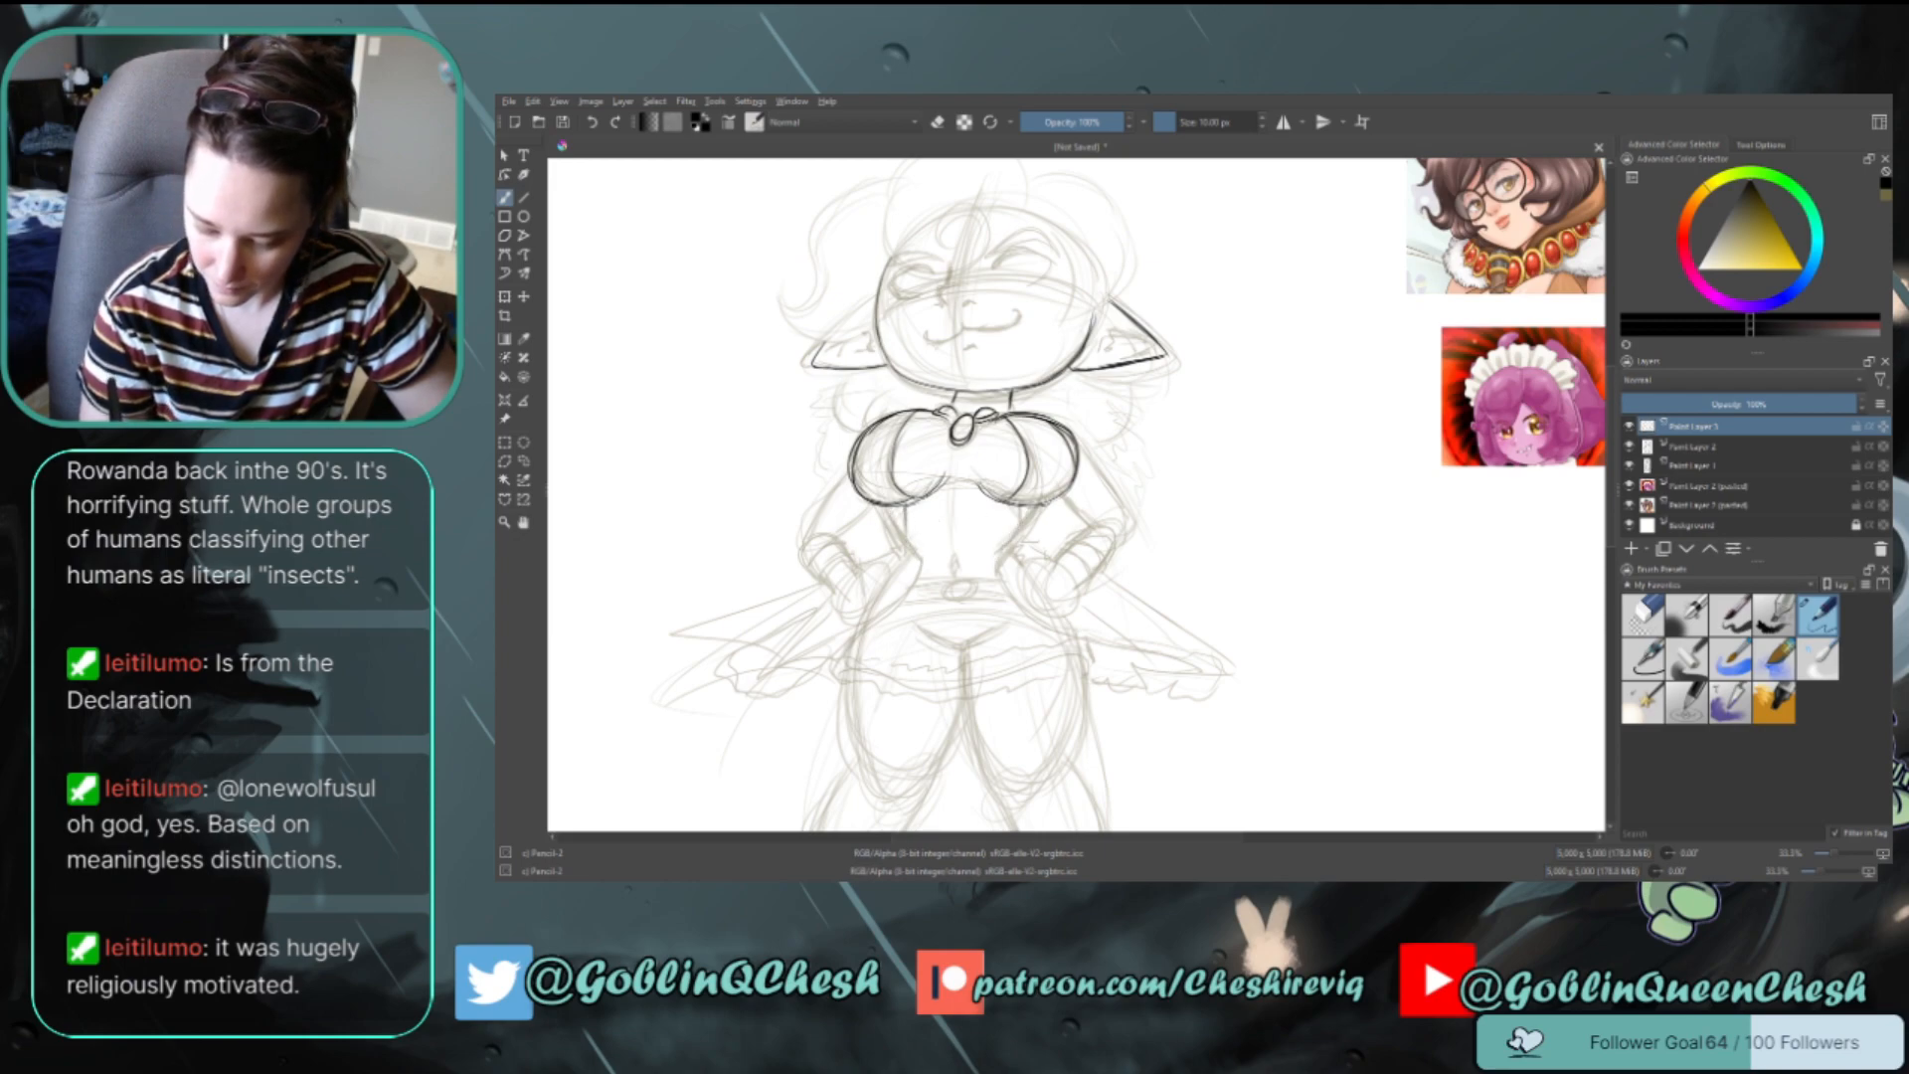
pyautogui.moveTo(905, 510); pyautogui.dragTo(921, 561)
pyautogui.hotkey('ctrl', 'z')
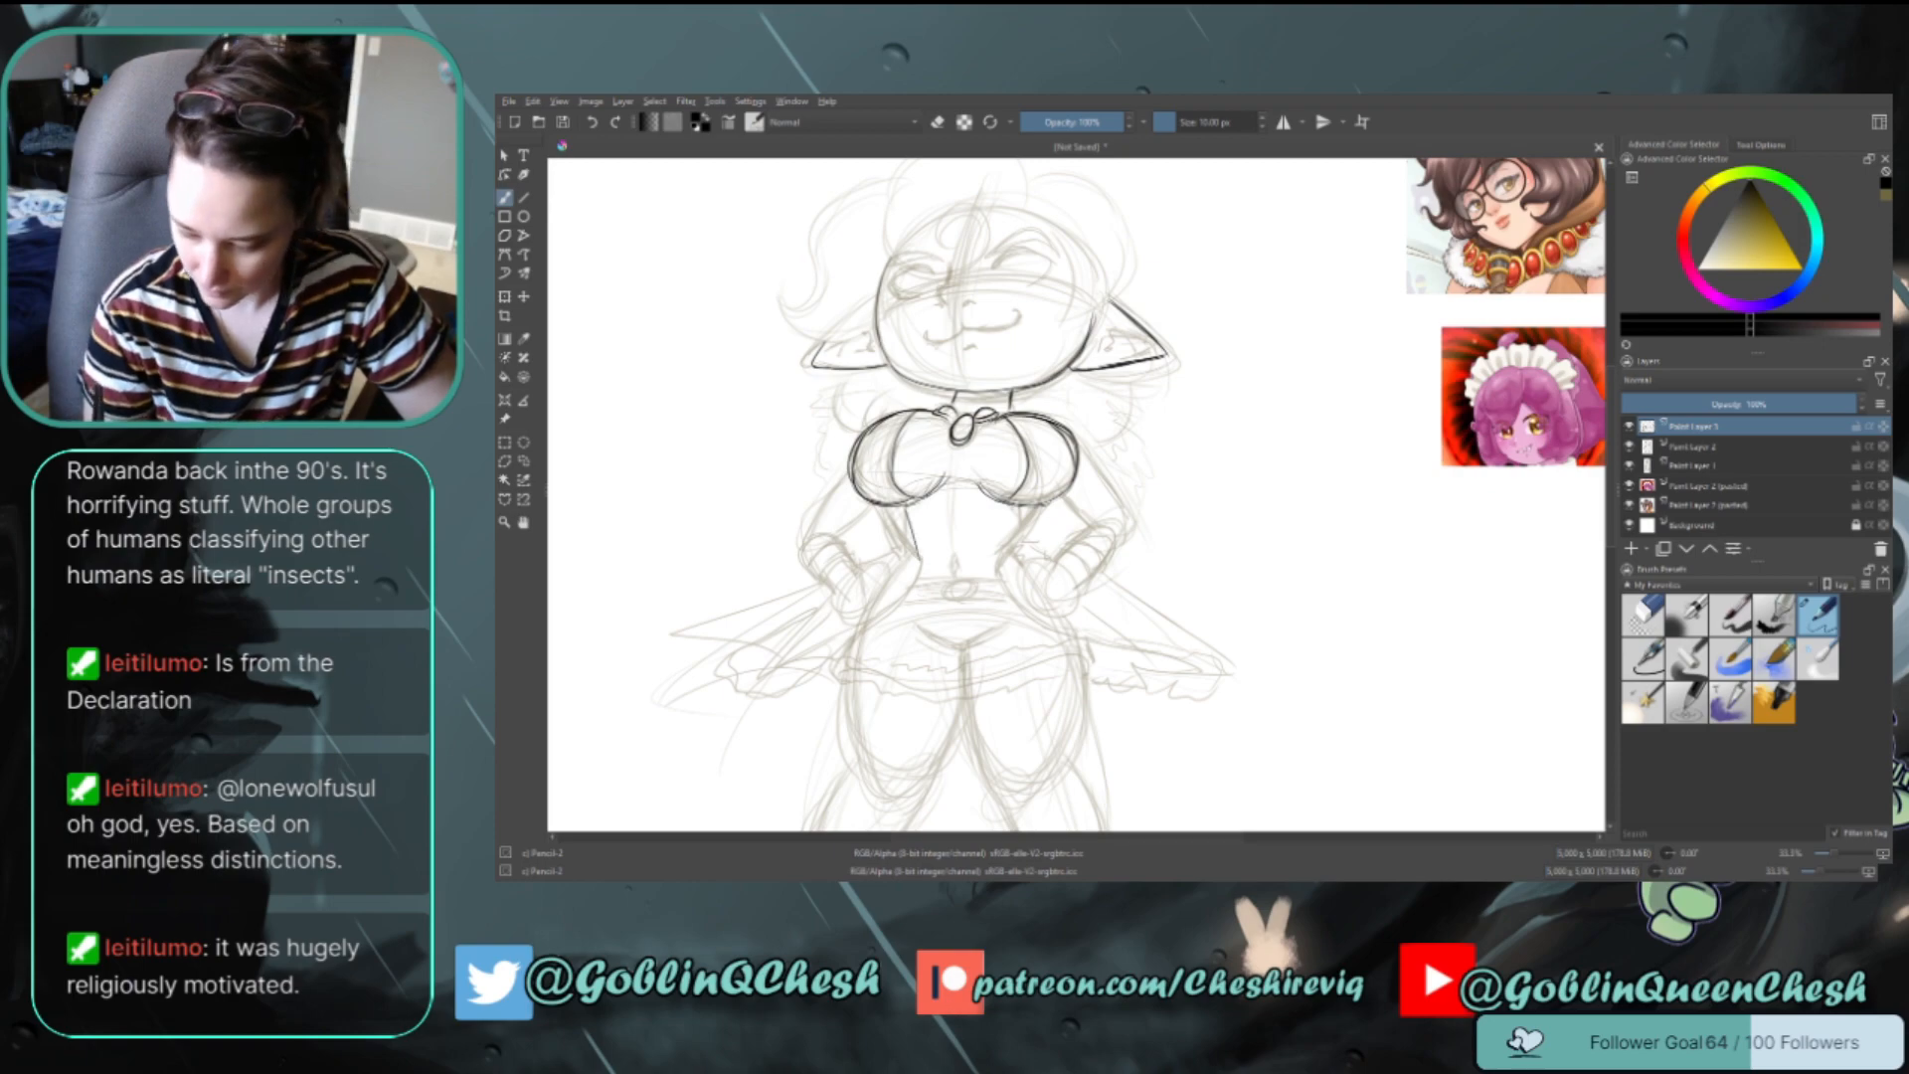
pyautogui.moveTo(1013, 506); pyautogui.dragTo(999, 562)
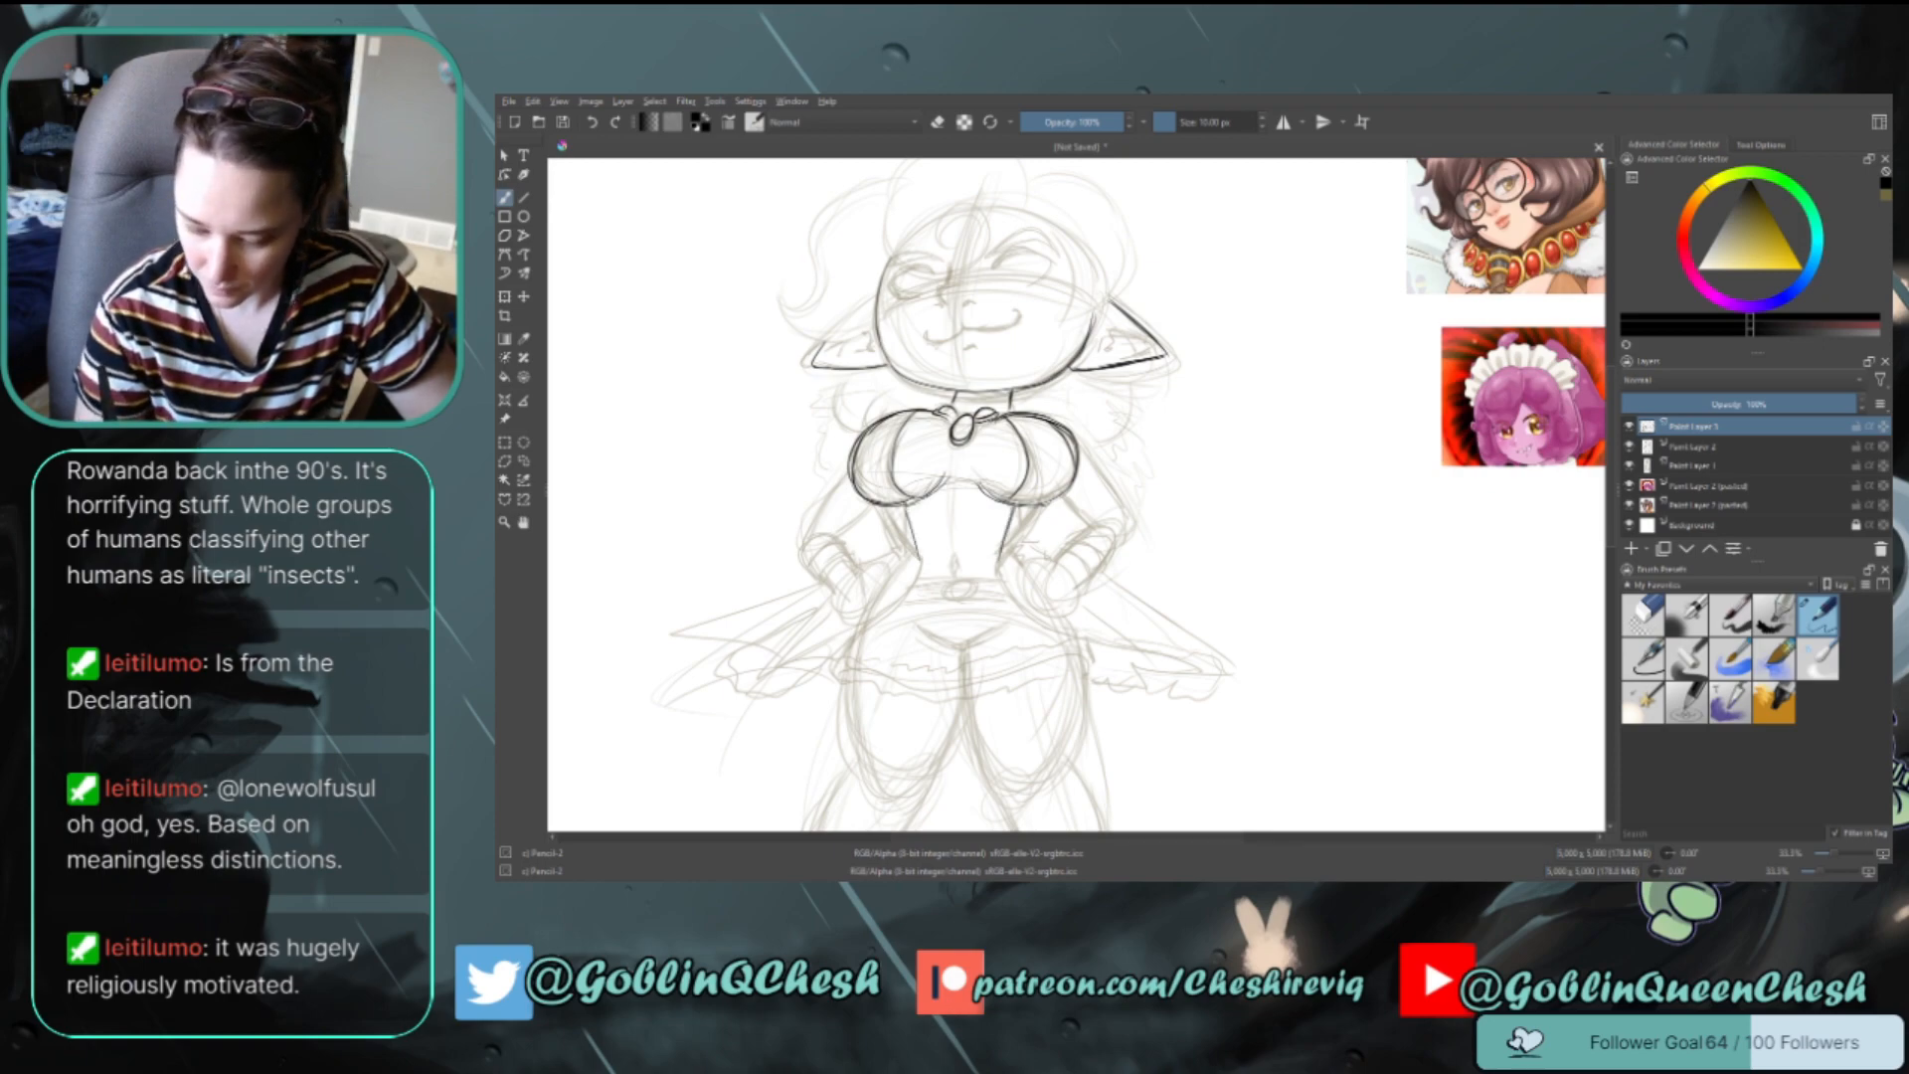
# Ink a second contour line down both sides of the waist and add a short flick at the left hip
pyautogui.moveTo(905, 504); pyautogui.dragTo(903, 547)
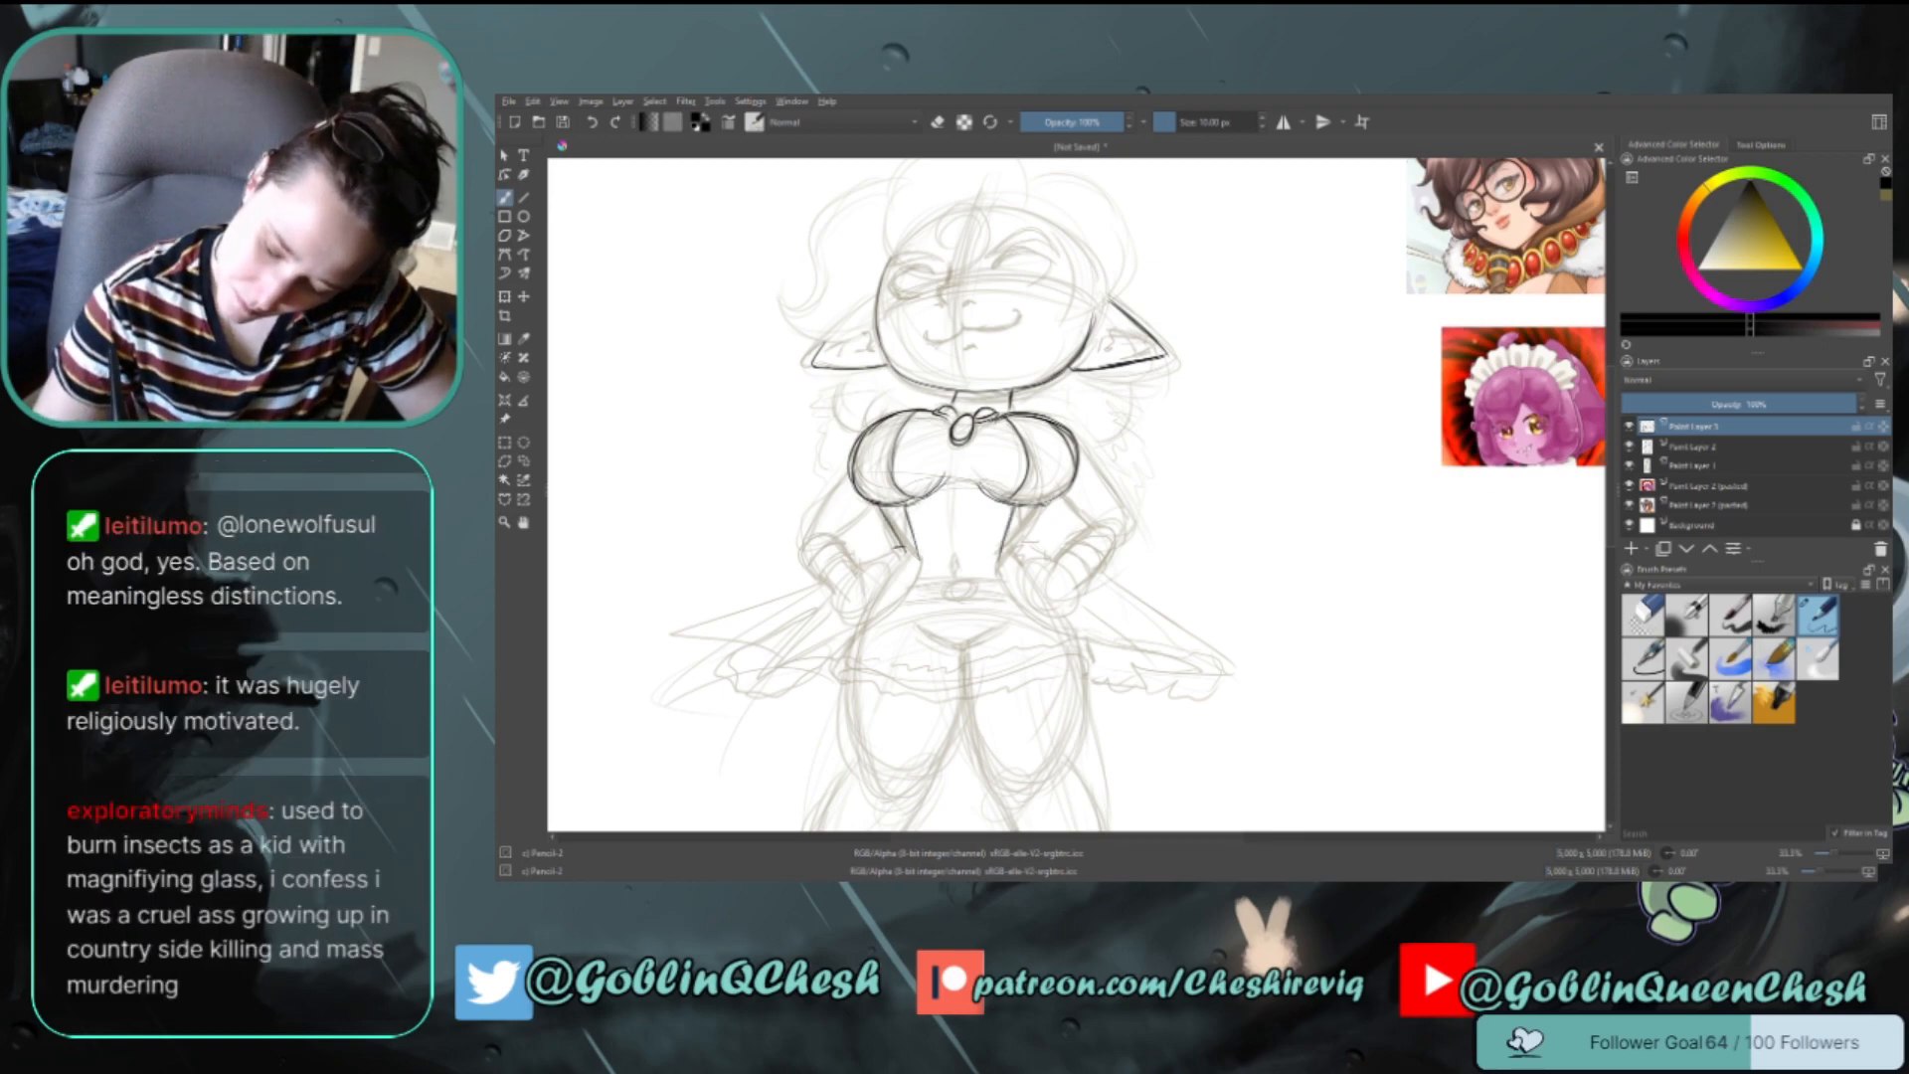
pyautogui.moveTo(1034, 509); pyautogui.dragTo(1014, 569)
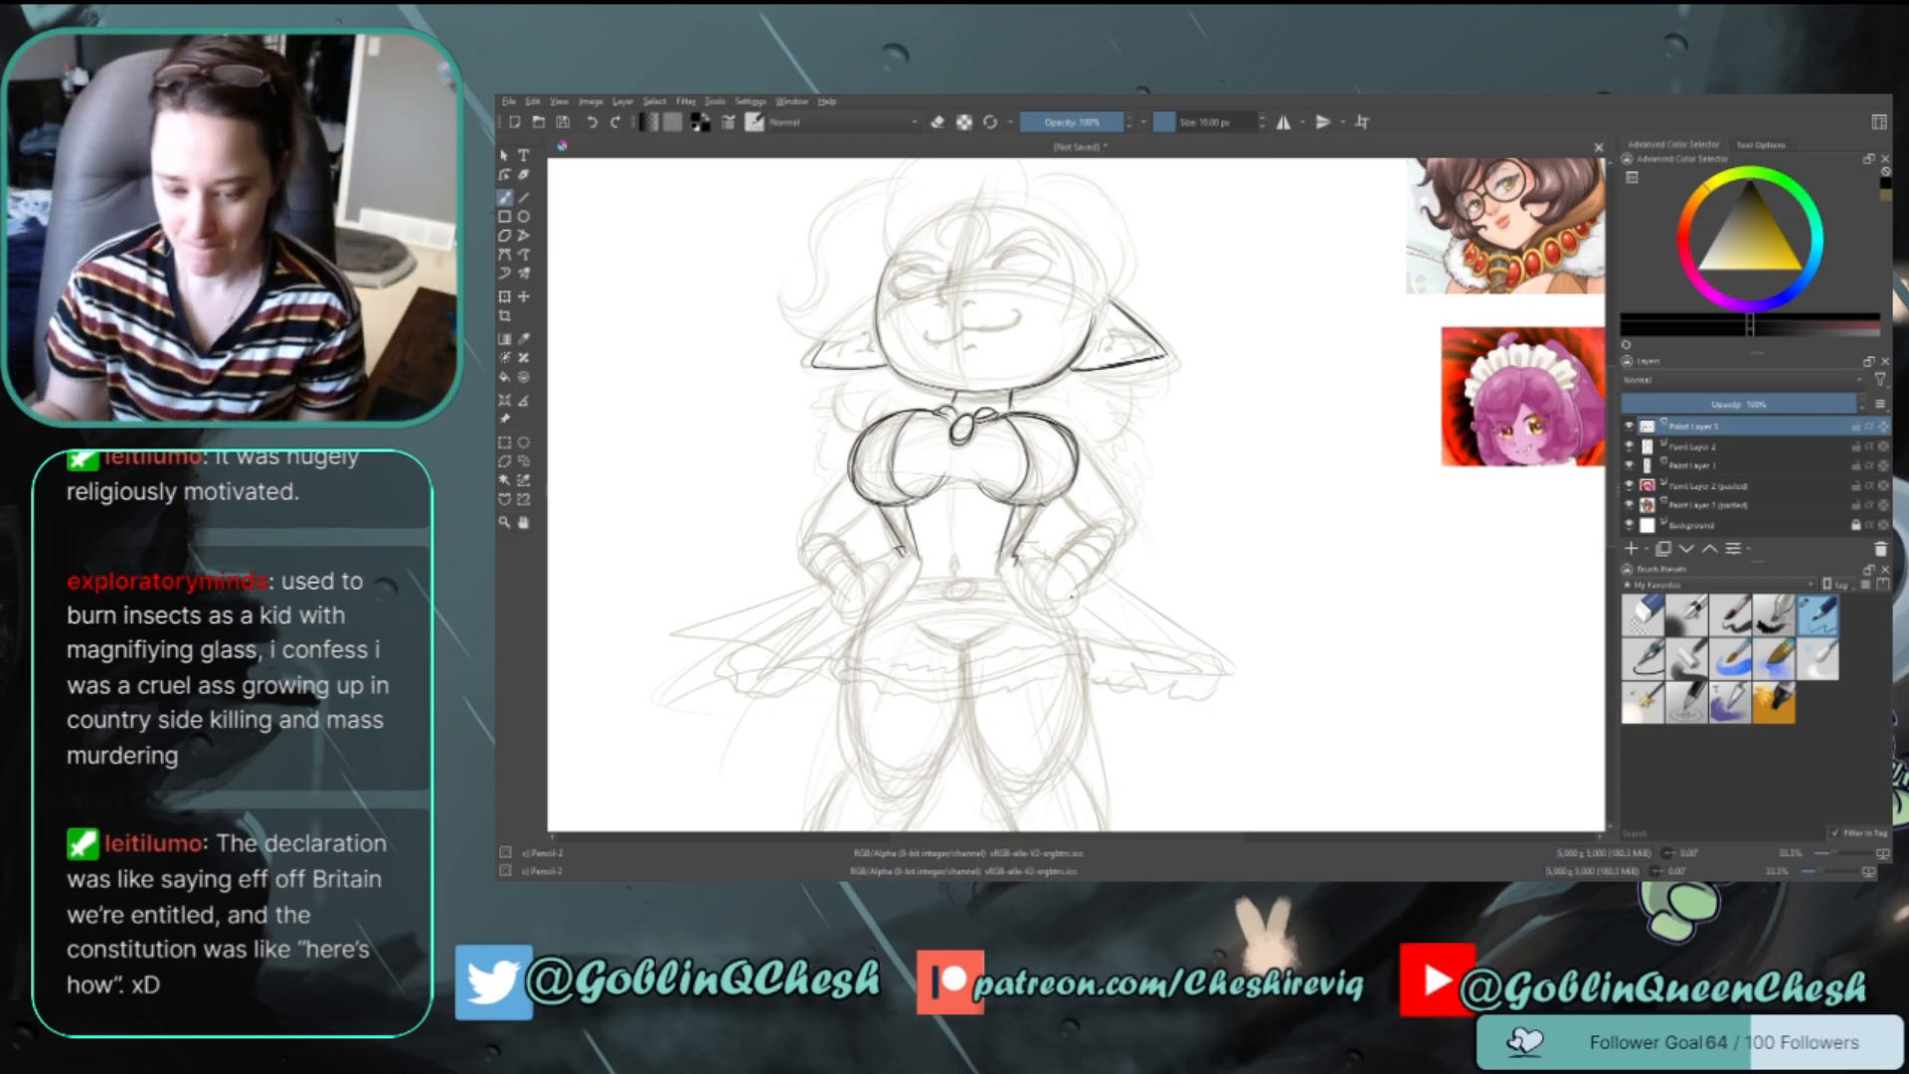
pyautogui.moveTo(1613, 414); pyautogui.dragTo(1612, 432)
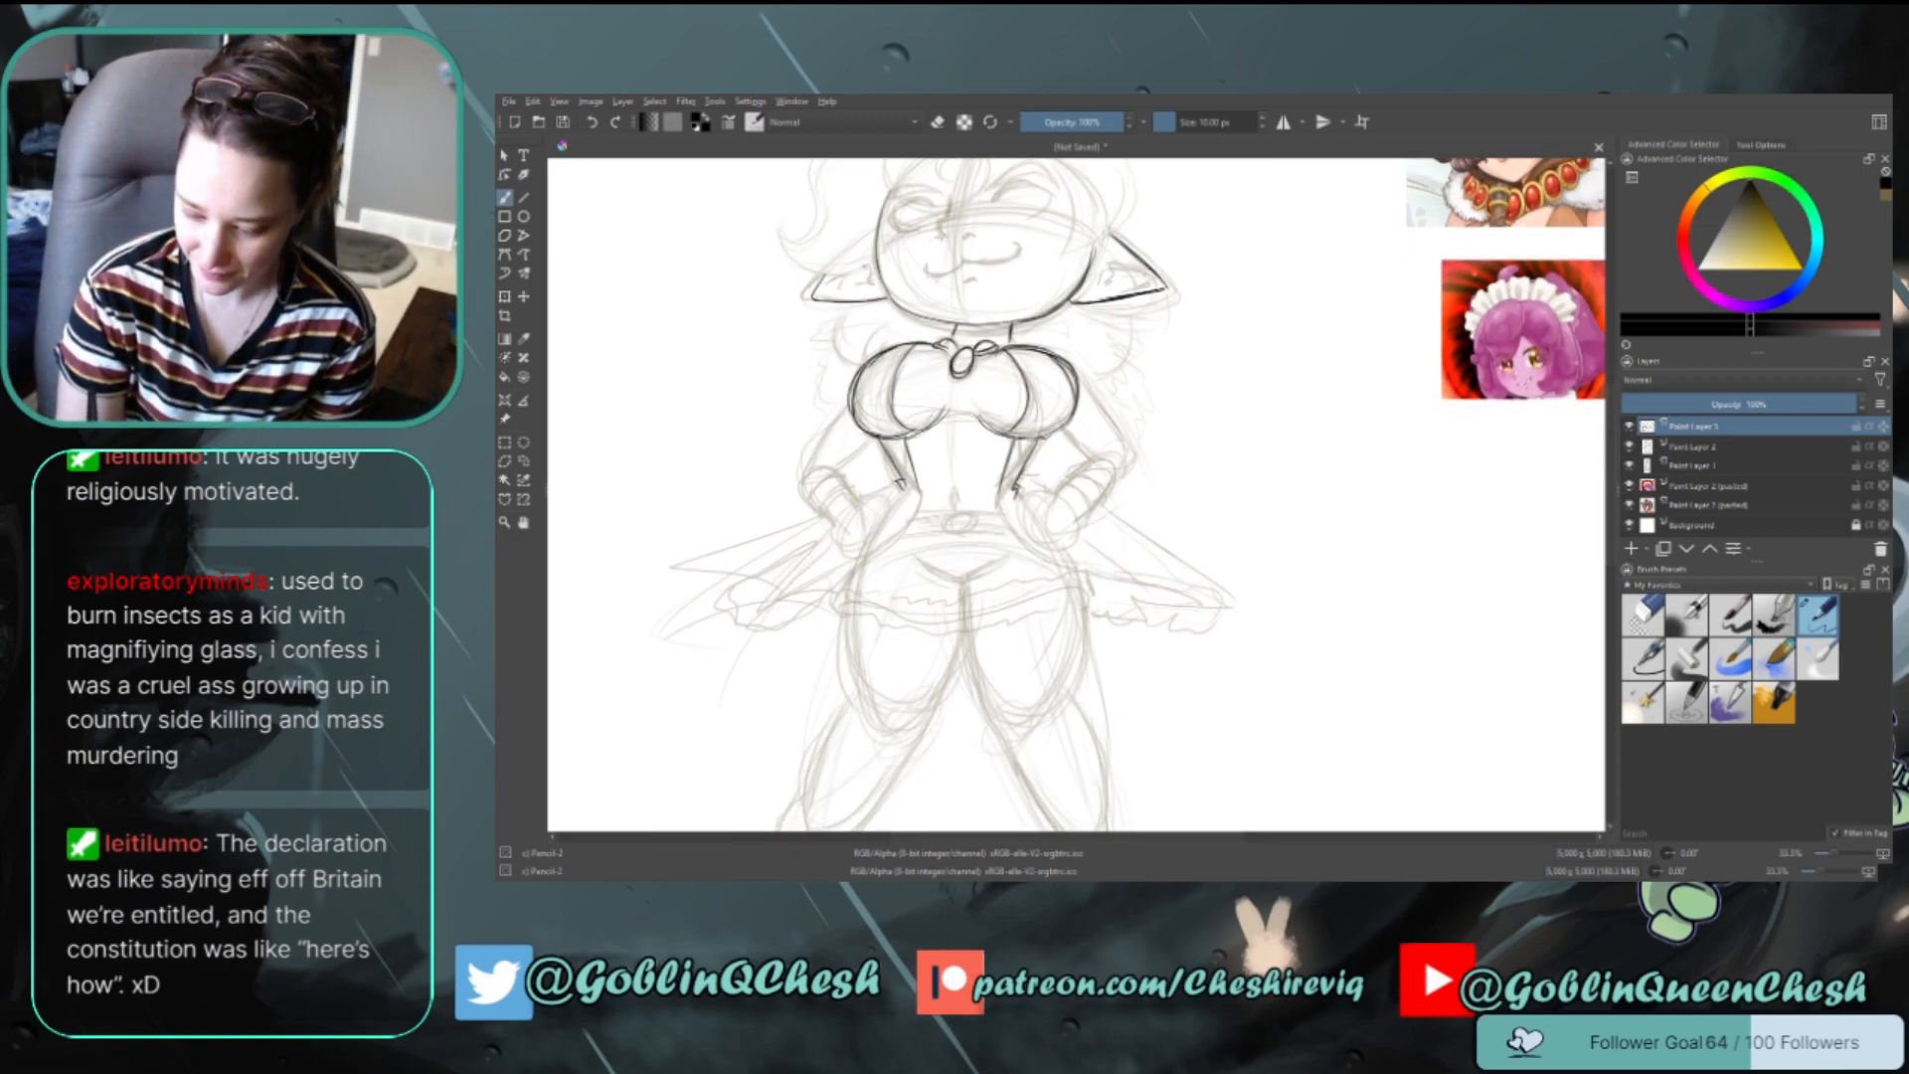
pyautogui.press('e')
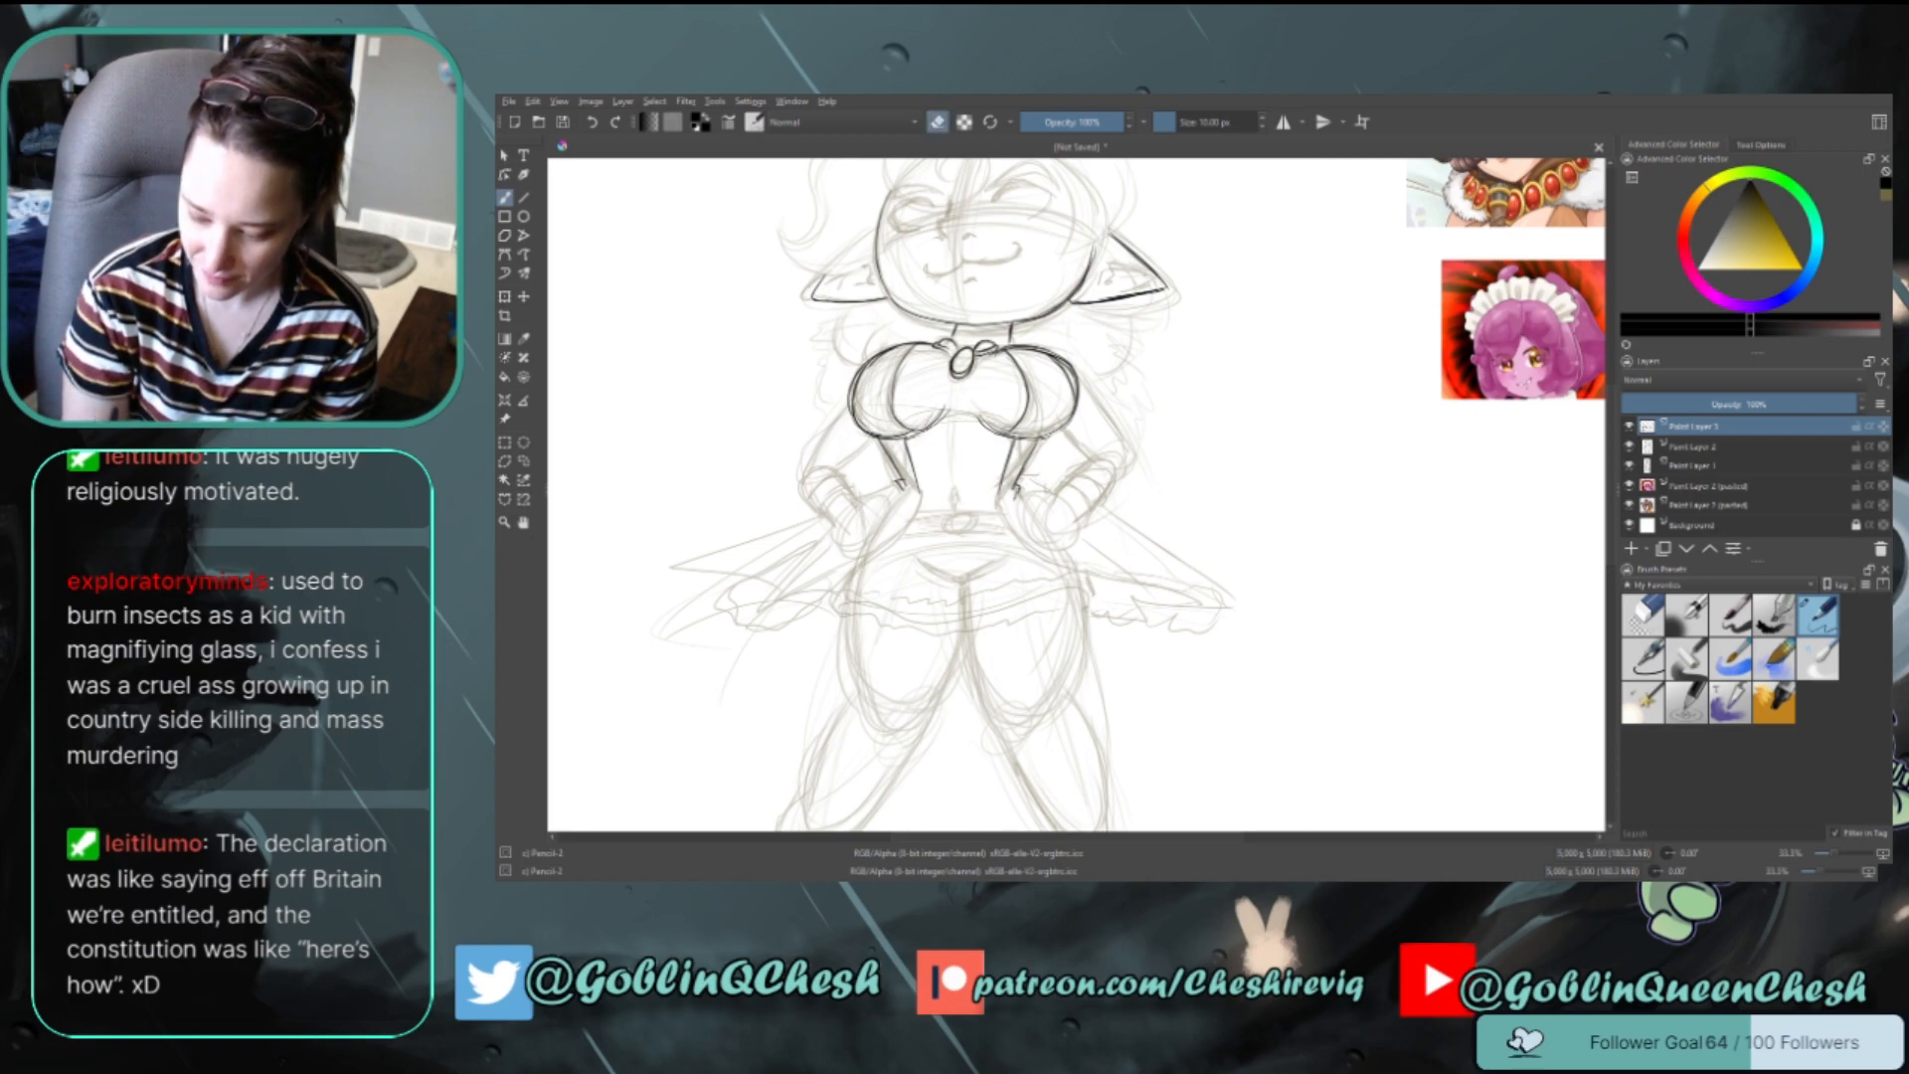
pyautogui.press('e')
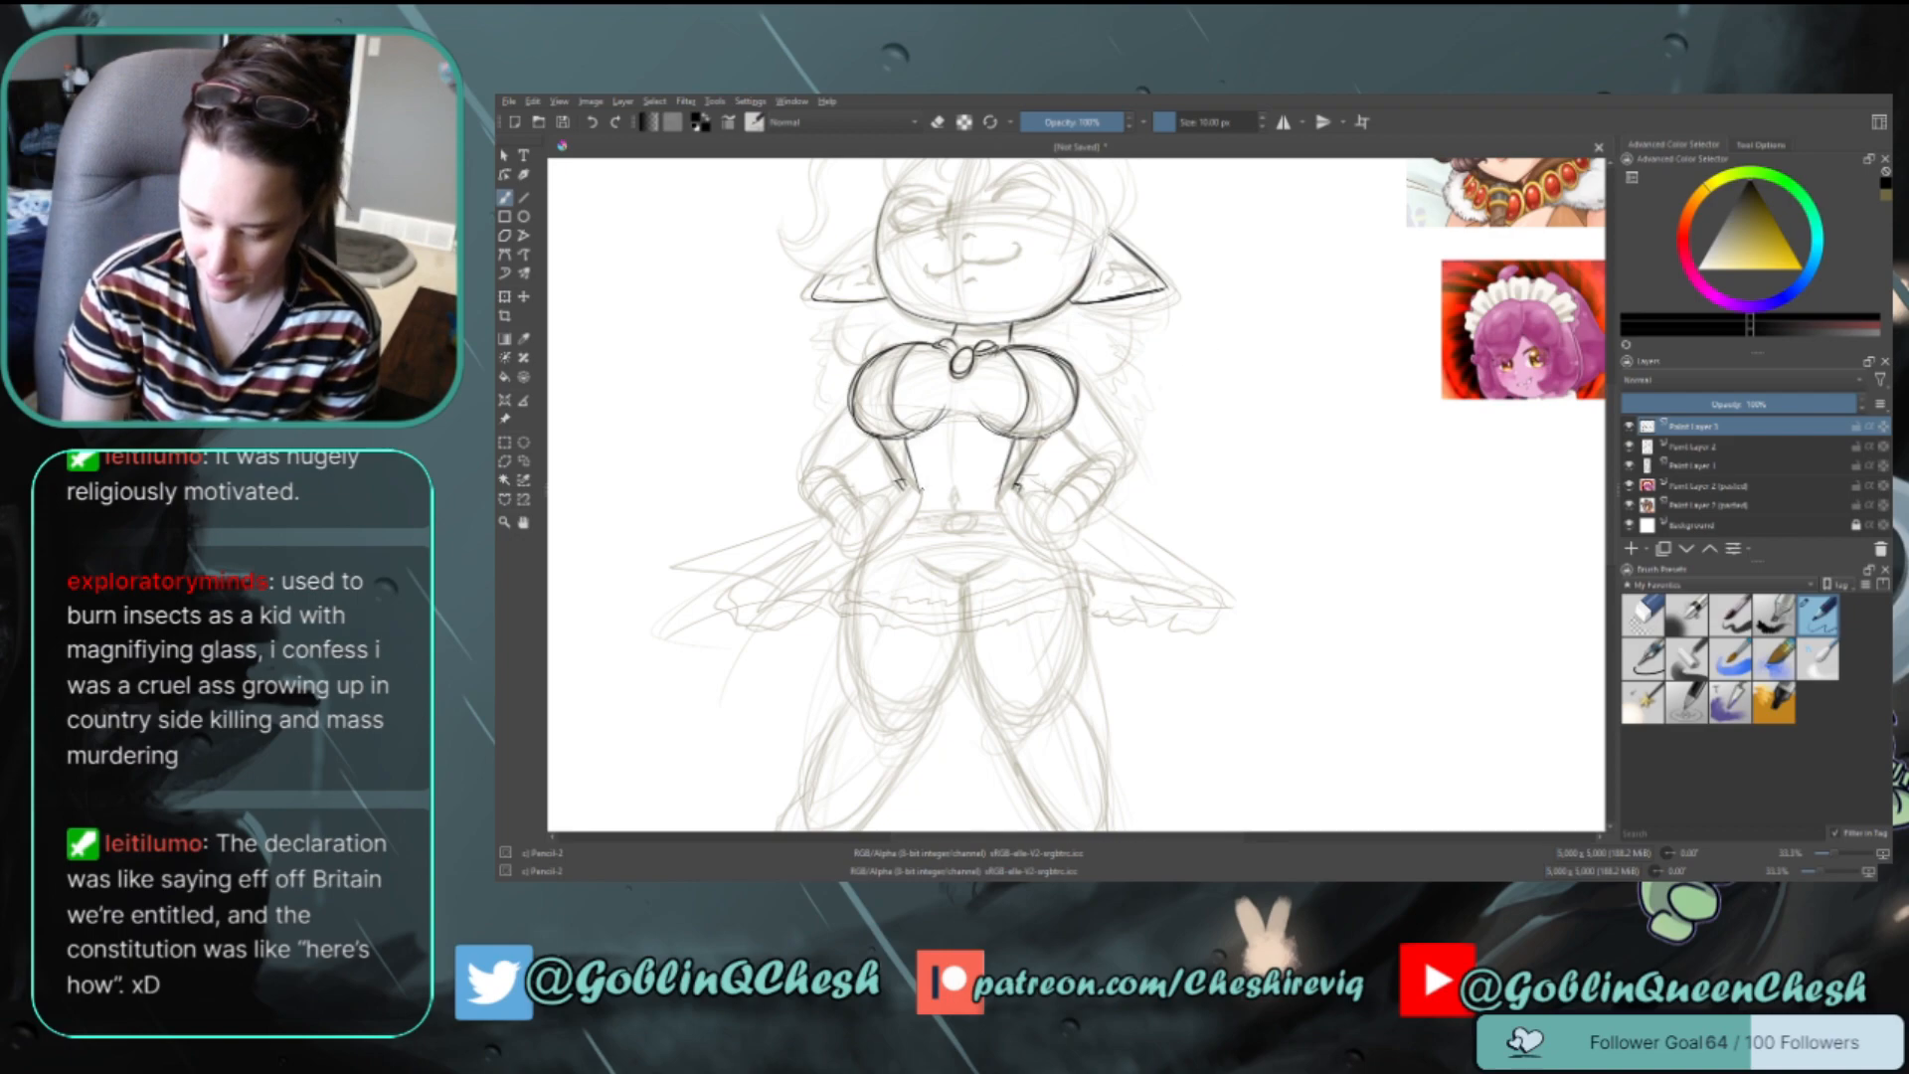
pyautogui.moveTo(917, 493); pyautogui.dragTo(906, 511)
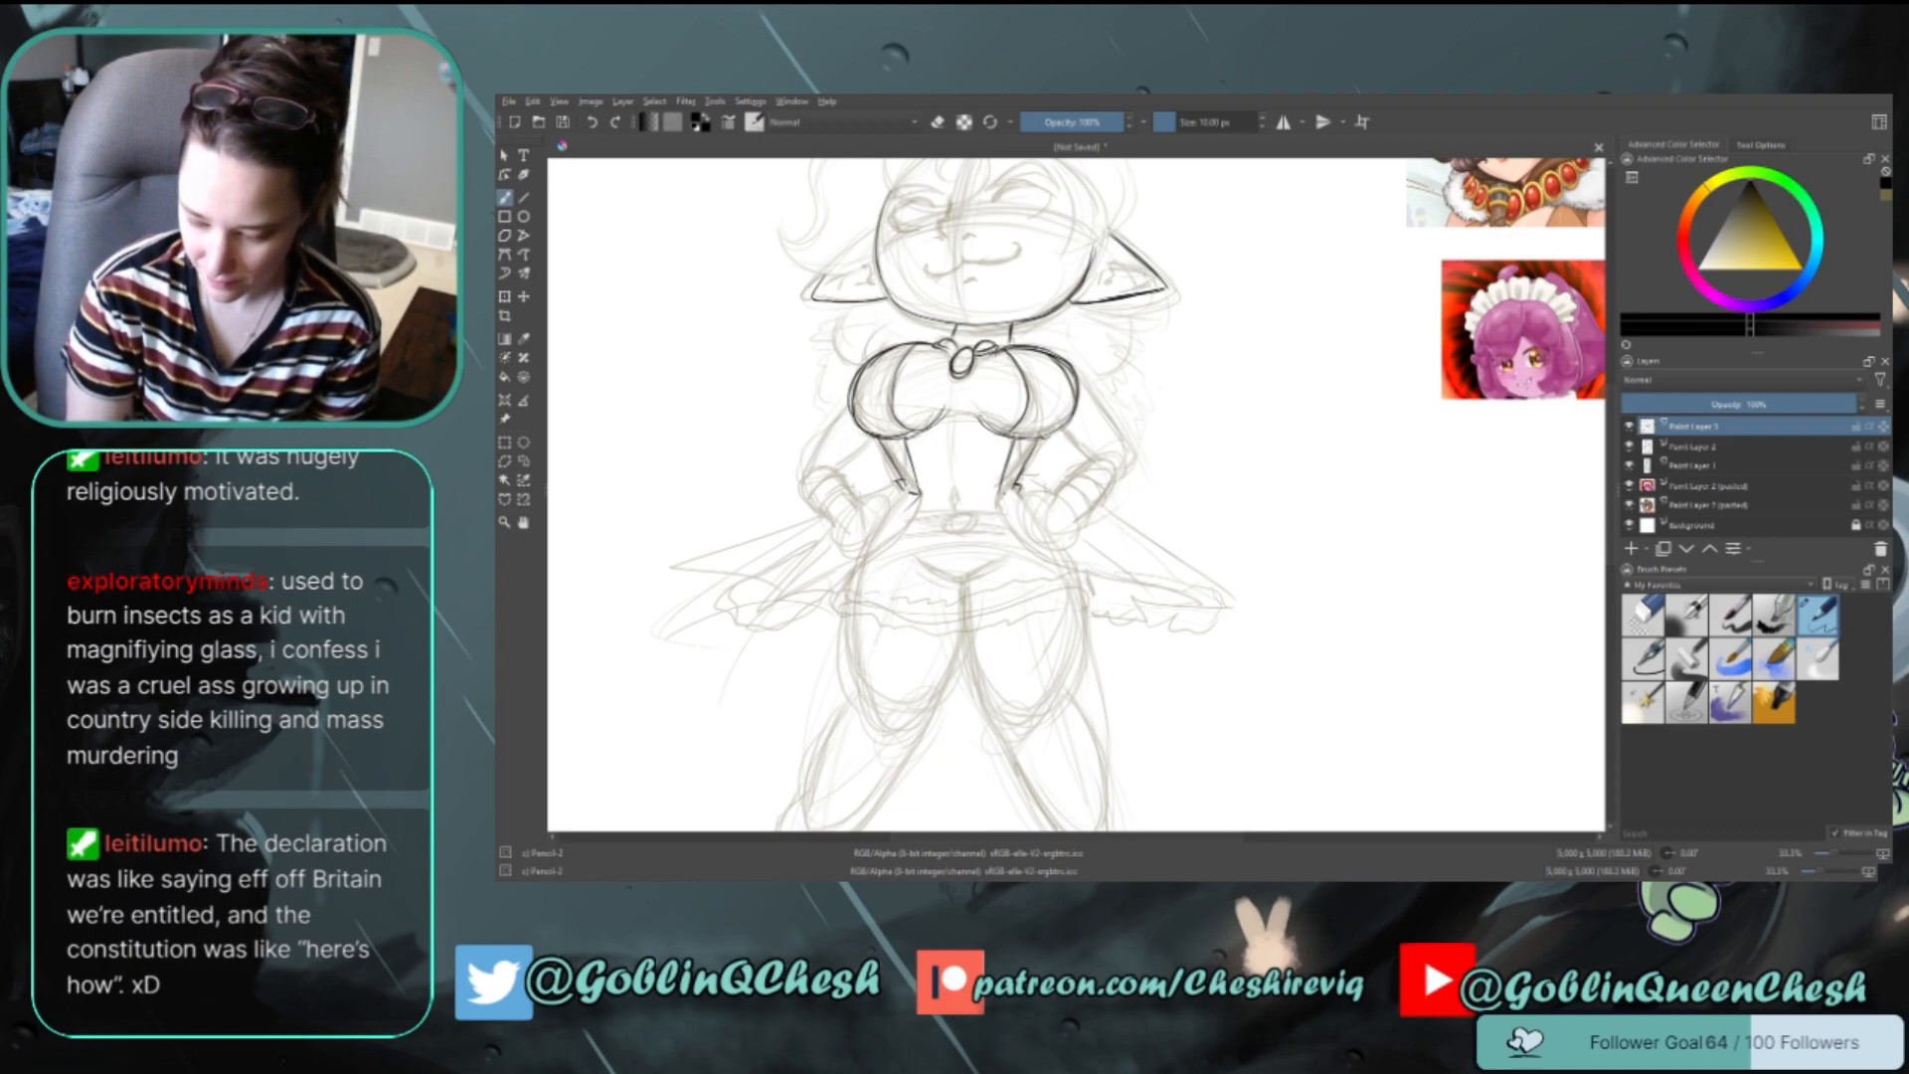
# Ink the long slanted inner edge of the left flared side panel from the waist outward, redrawing the stroke until it fits
pyautogui.moveTo(920, 500); pyautogui.dragTo(784, 613)
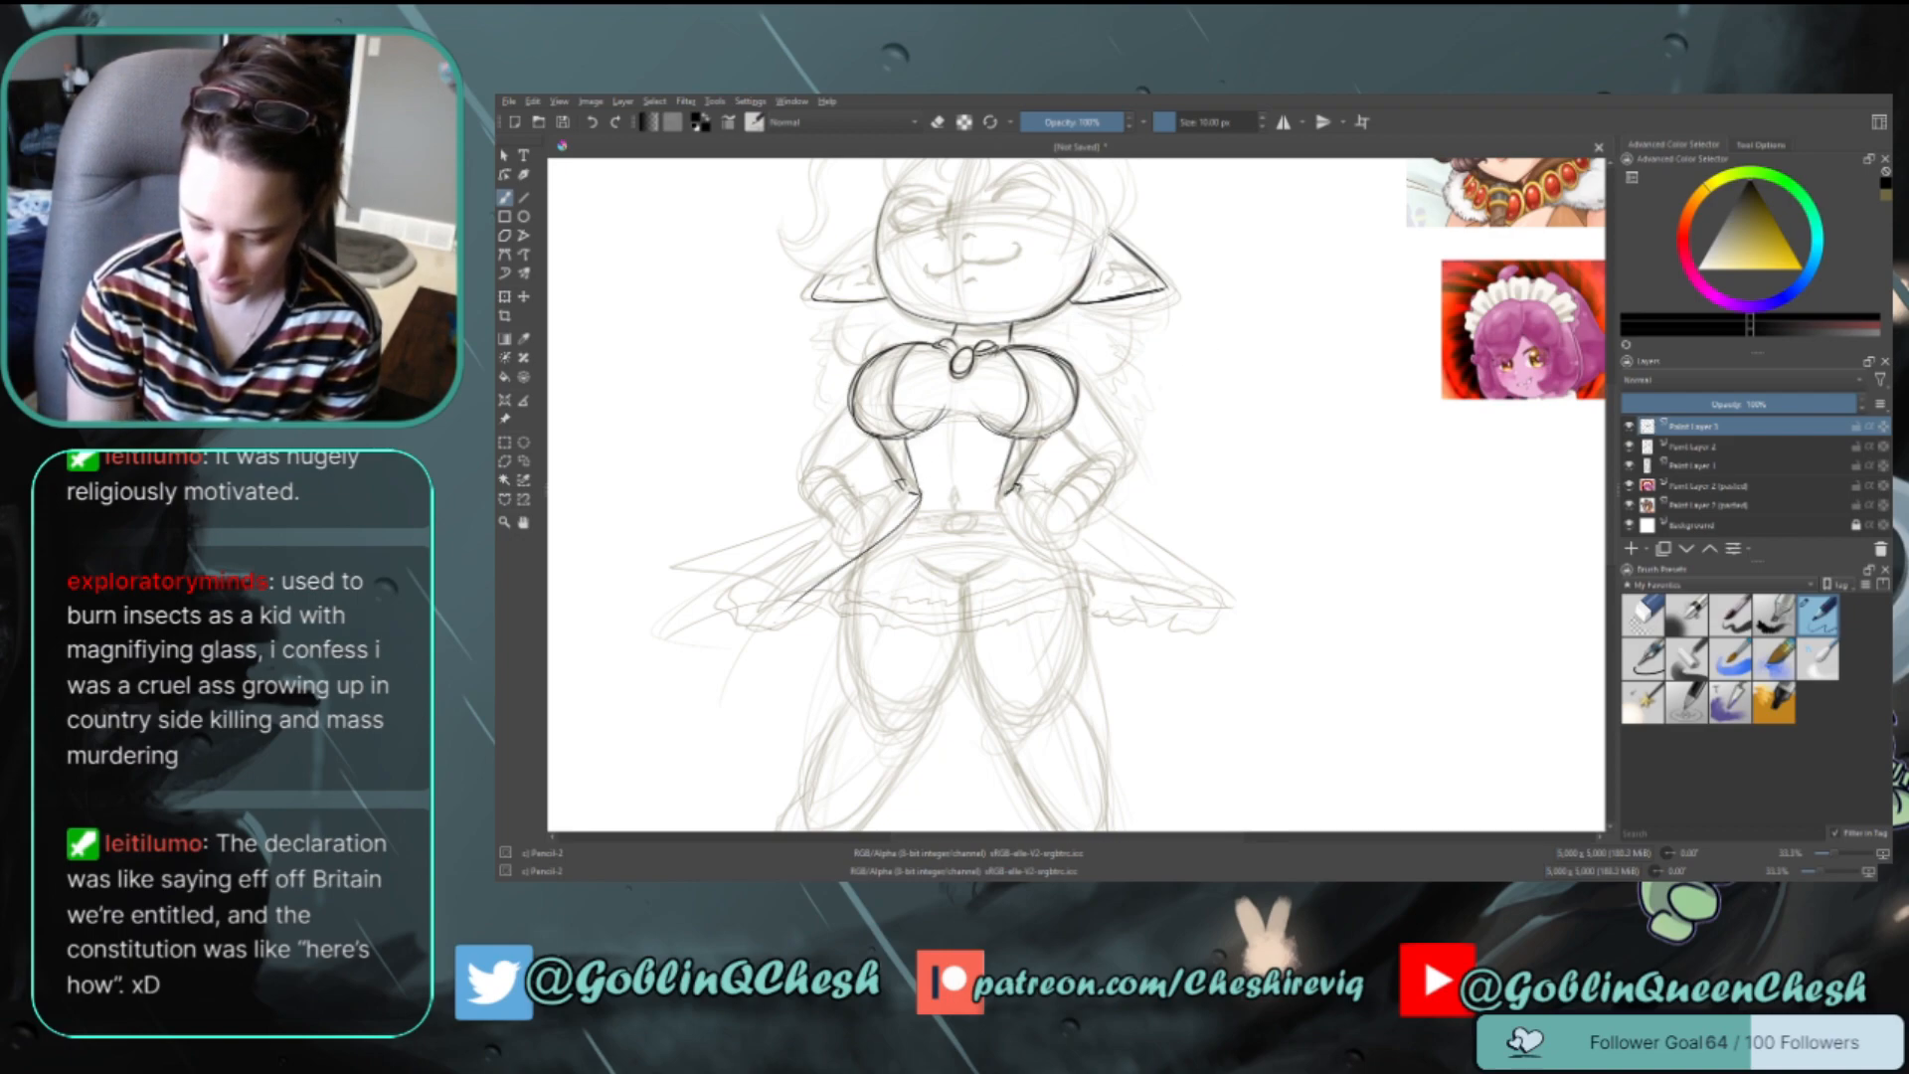
pyautogui.hotkey('ctrl', 'z')
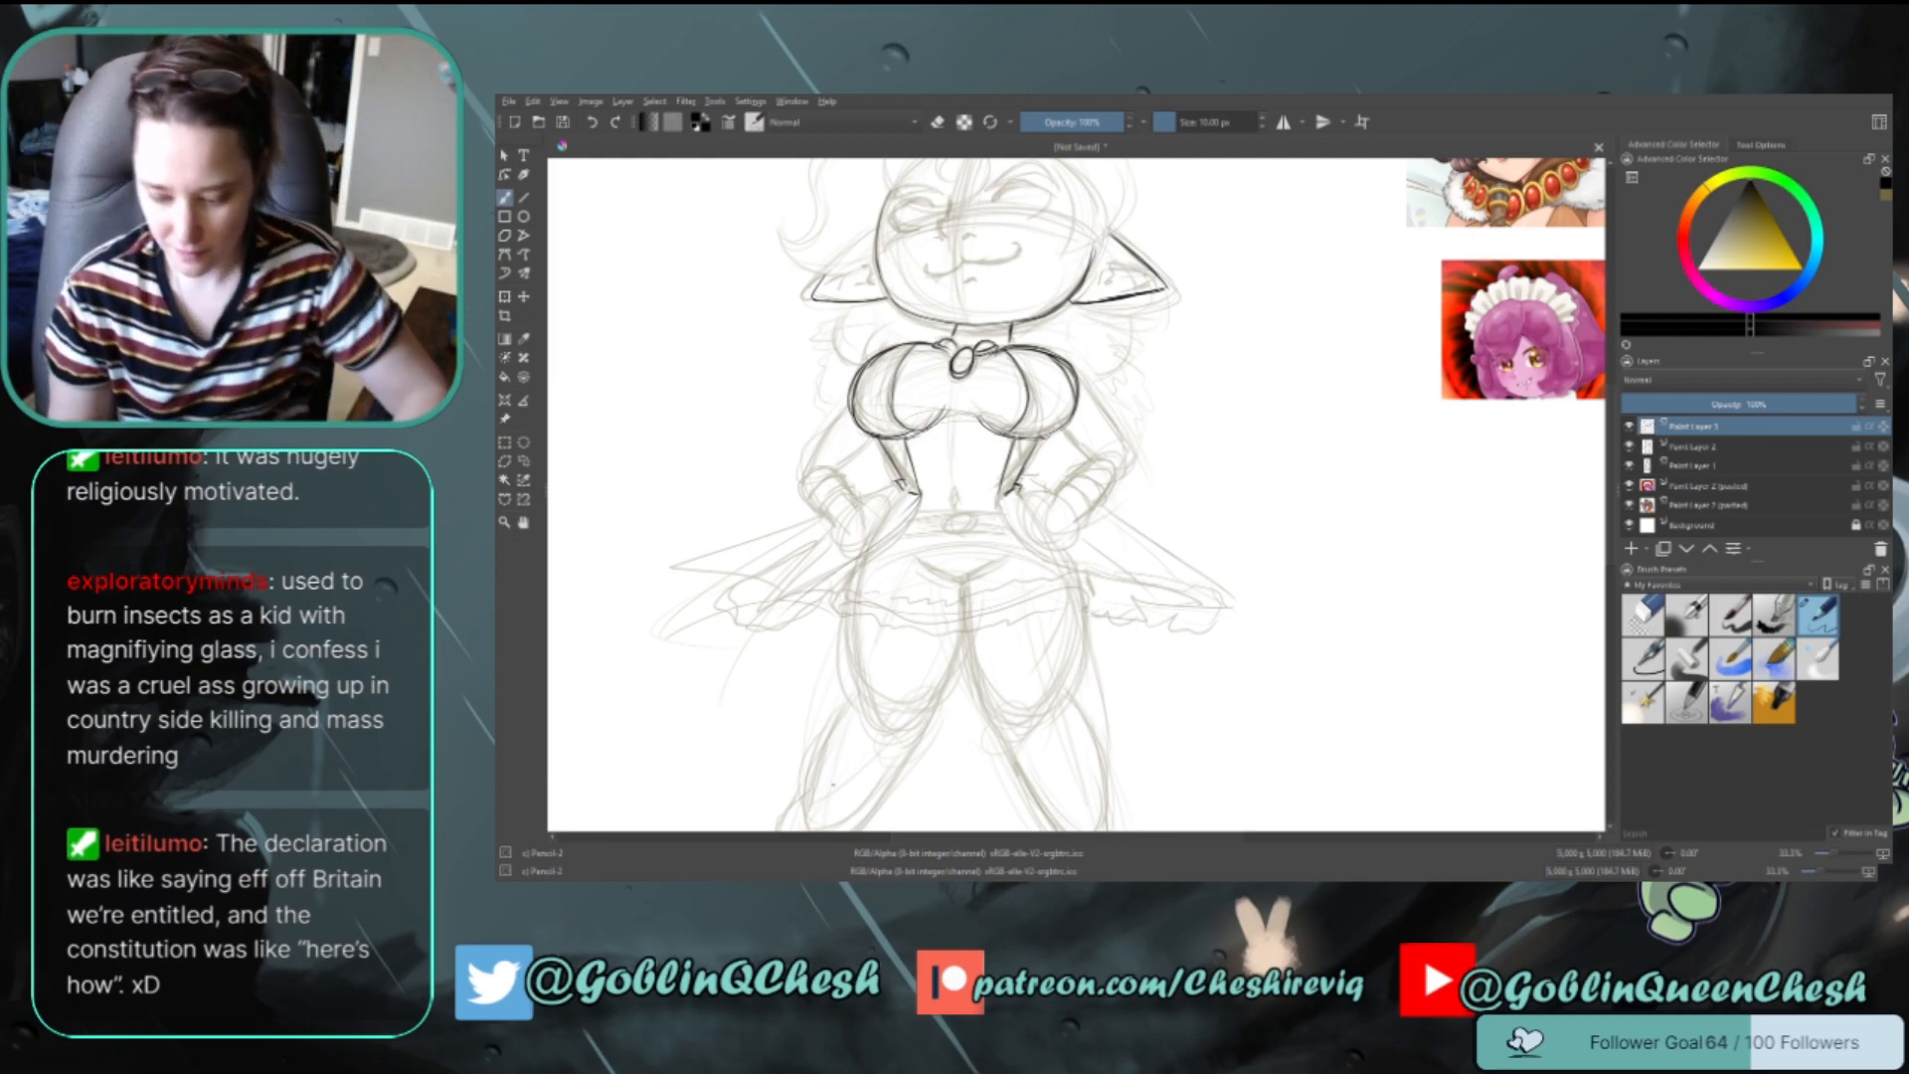
pyautogui.moveTo(916, 498); pyautogui.dragTo(809, 605)
pyautogui.hotkey('ctrl', 'z')
pyautogui.moveTo(916, 498); pyautogui.dragTo(795, 608)
pyautogui.moveTo(895, 486)
pyautogui.mouseDown()
pyautogui.moveTo(779, 529)
pyautogui.moveTo(762, 600)
pyautogui.mouseUp()
pyautogui.moveTo(861, 524); pyautogui.dragTo(754, 610)
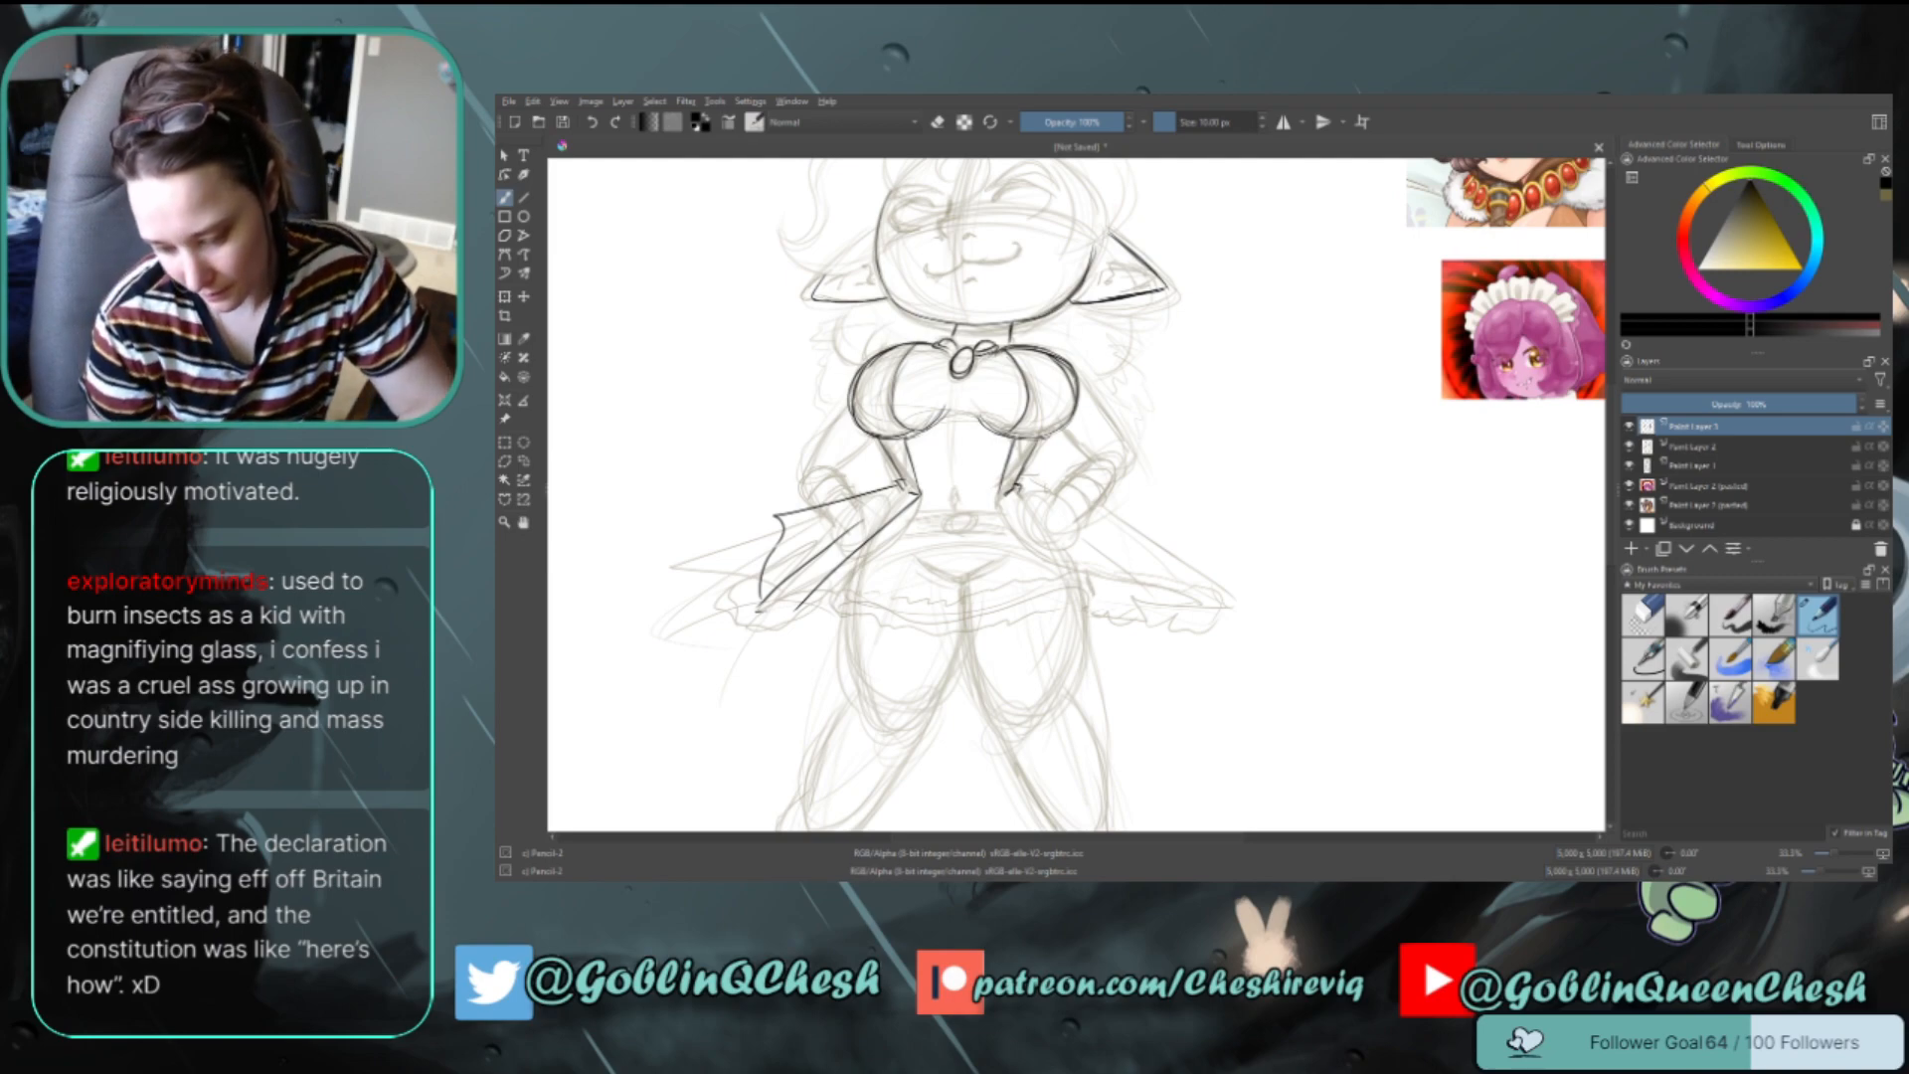
pyautogui.moveTo(758, 610); pyautogui.dragTo(802, 605)
pyautogui.hotkey('ctrl', 'z')
pyautogui.hotkey('ctrl', 'z')
pyautogui.hotkey('ctrl', 'z')
pyautogui.hotkey('ctrl', 'z')
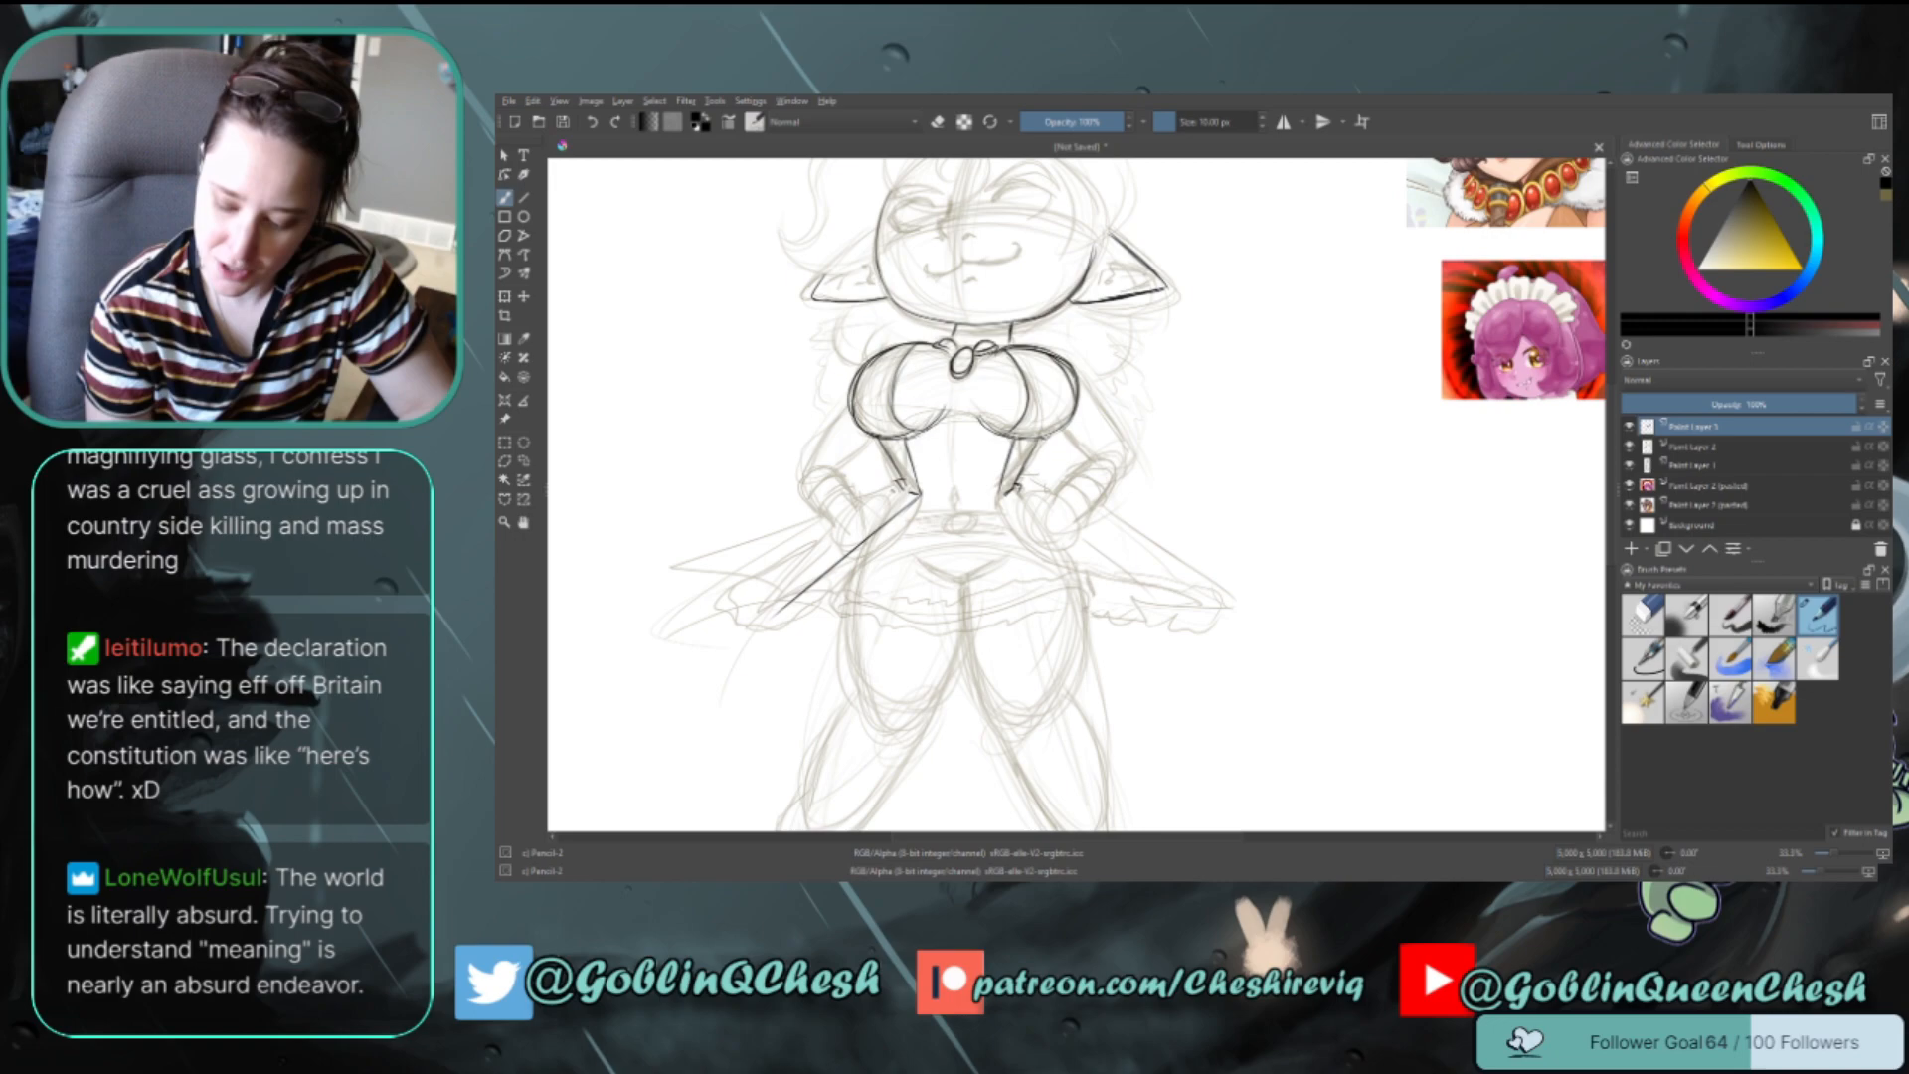
# Ink the stepped, angular folds of the left flared side panel, replacing the first fold strokes
pyautogui.moveTo(895, 487)
pyautogui.mouseDown()
pyautogui.moveTo(788, 508)
pyautogui.moveTo(776, 542)
pyautogui.moveTo(835, 523)
pyautogui.mouseUp()
pyautogui.moveTo(831, 525); pyautogui.dragTo(768, 567)
pyautogui.hotkey('ctrl', 'z')
pyautogui.hotkey('ctrl', 'z')
pyautogui.moveTo(826, 534)
pyautogui.mouseDown()
pyautogui.moveTo(760, 543)
pyautogui.moveTo(759, 597)
pyautogui.mouseUp()
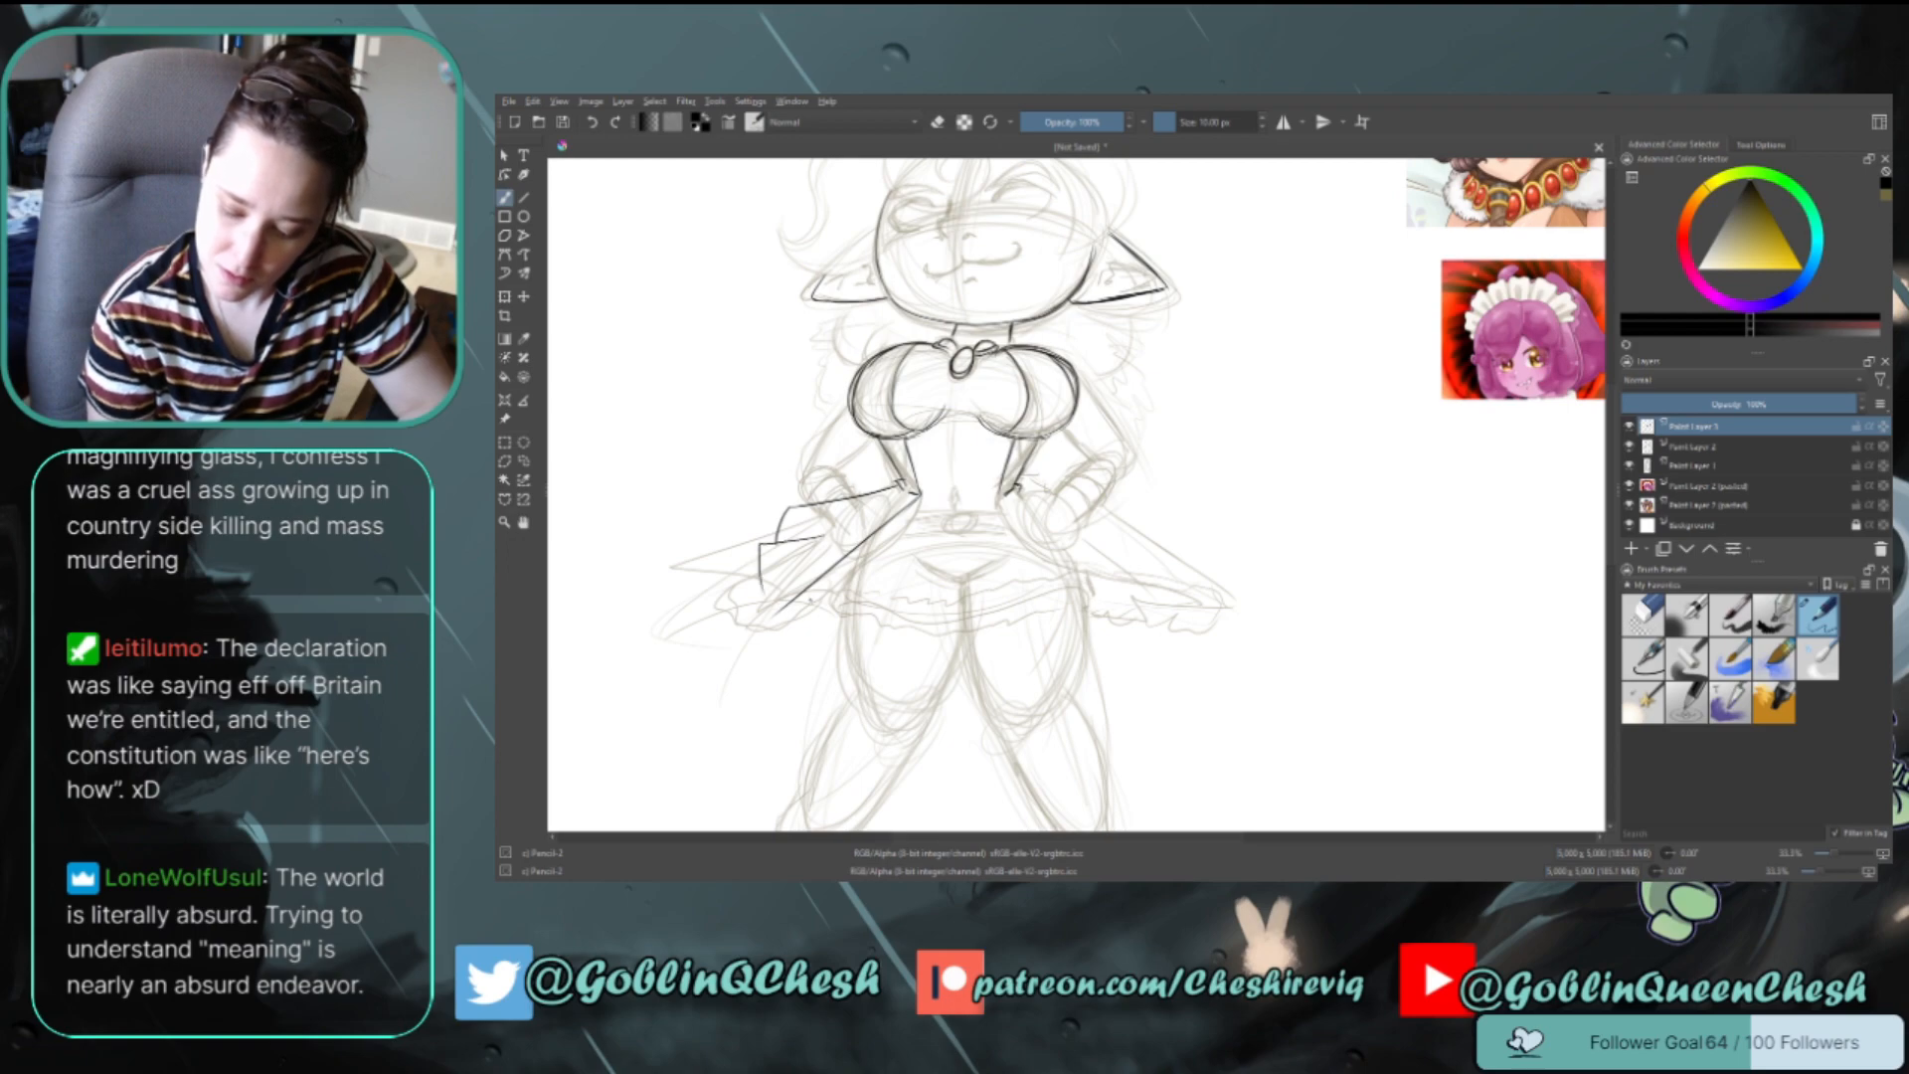
pyautogui.hotkey('ctrl', 'z')
pyautogui.moveTo(833, 526)
pyautogui.mouseDown()
pyautogui.moveTo(746, 548)
pyautogui.moveTo(754, 595)
pyautogui.mouseUp()
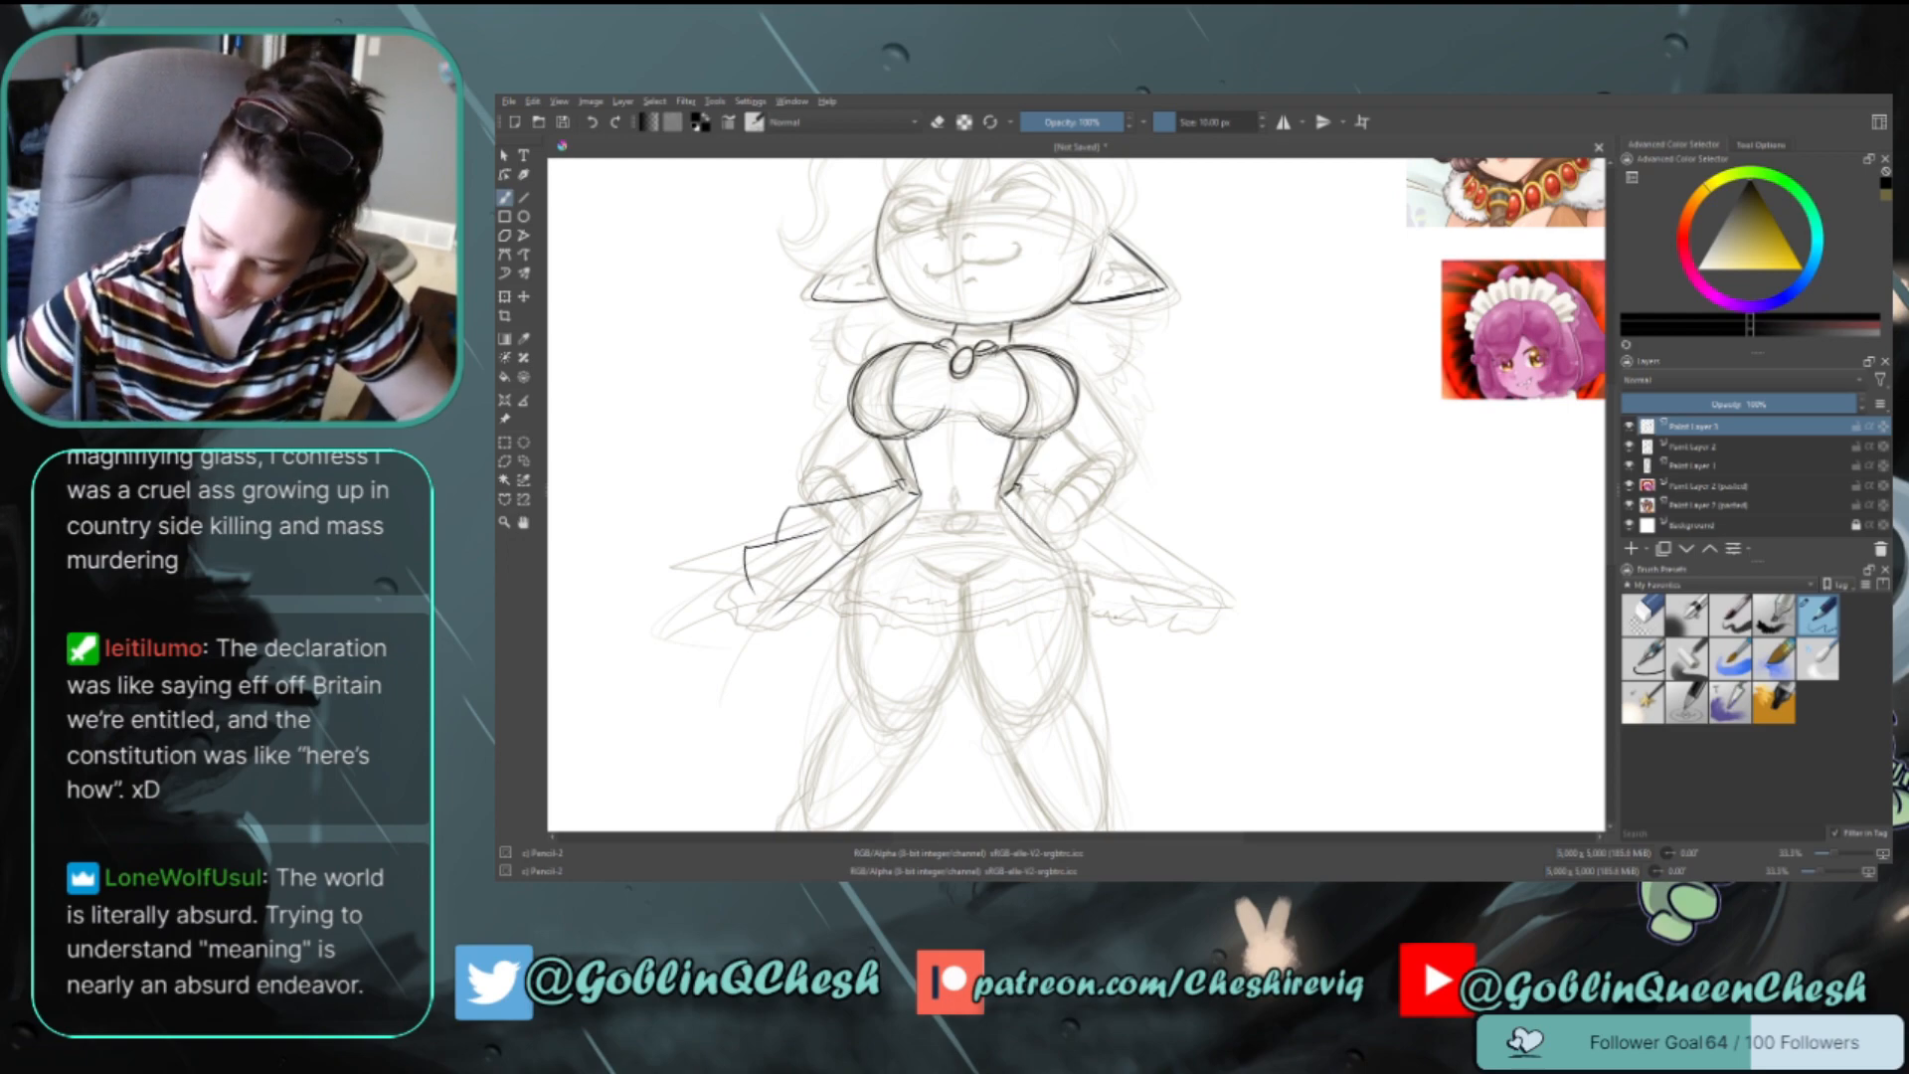
# Ink the right flared side panel with its slanted inner edge and stepped outer folds, mirroring the left panel
pyautogui.hotkey('ctrl', 'z')
pyautogui.moveTo(998, 500); pyautogui.dragTo(1125, 610)
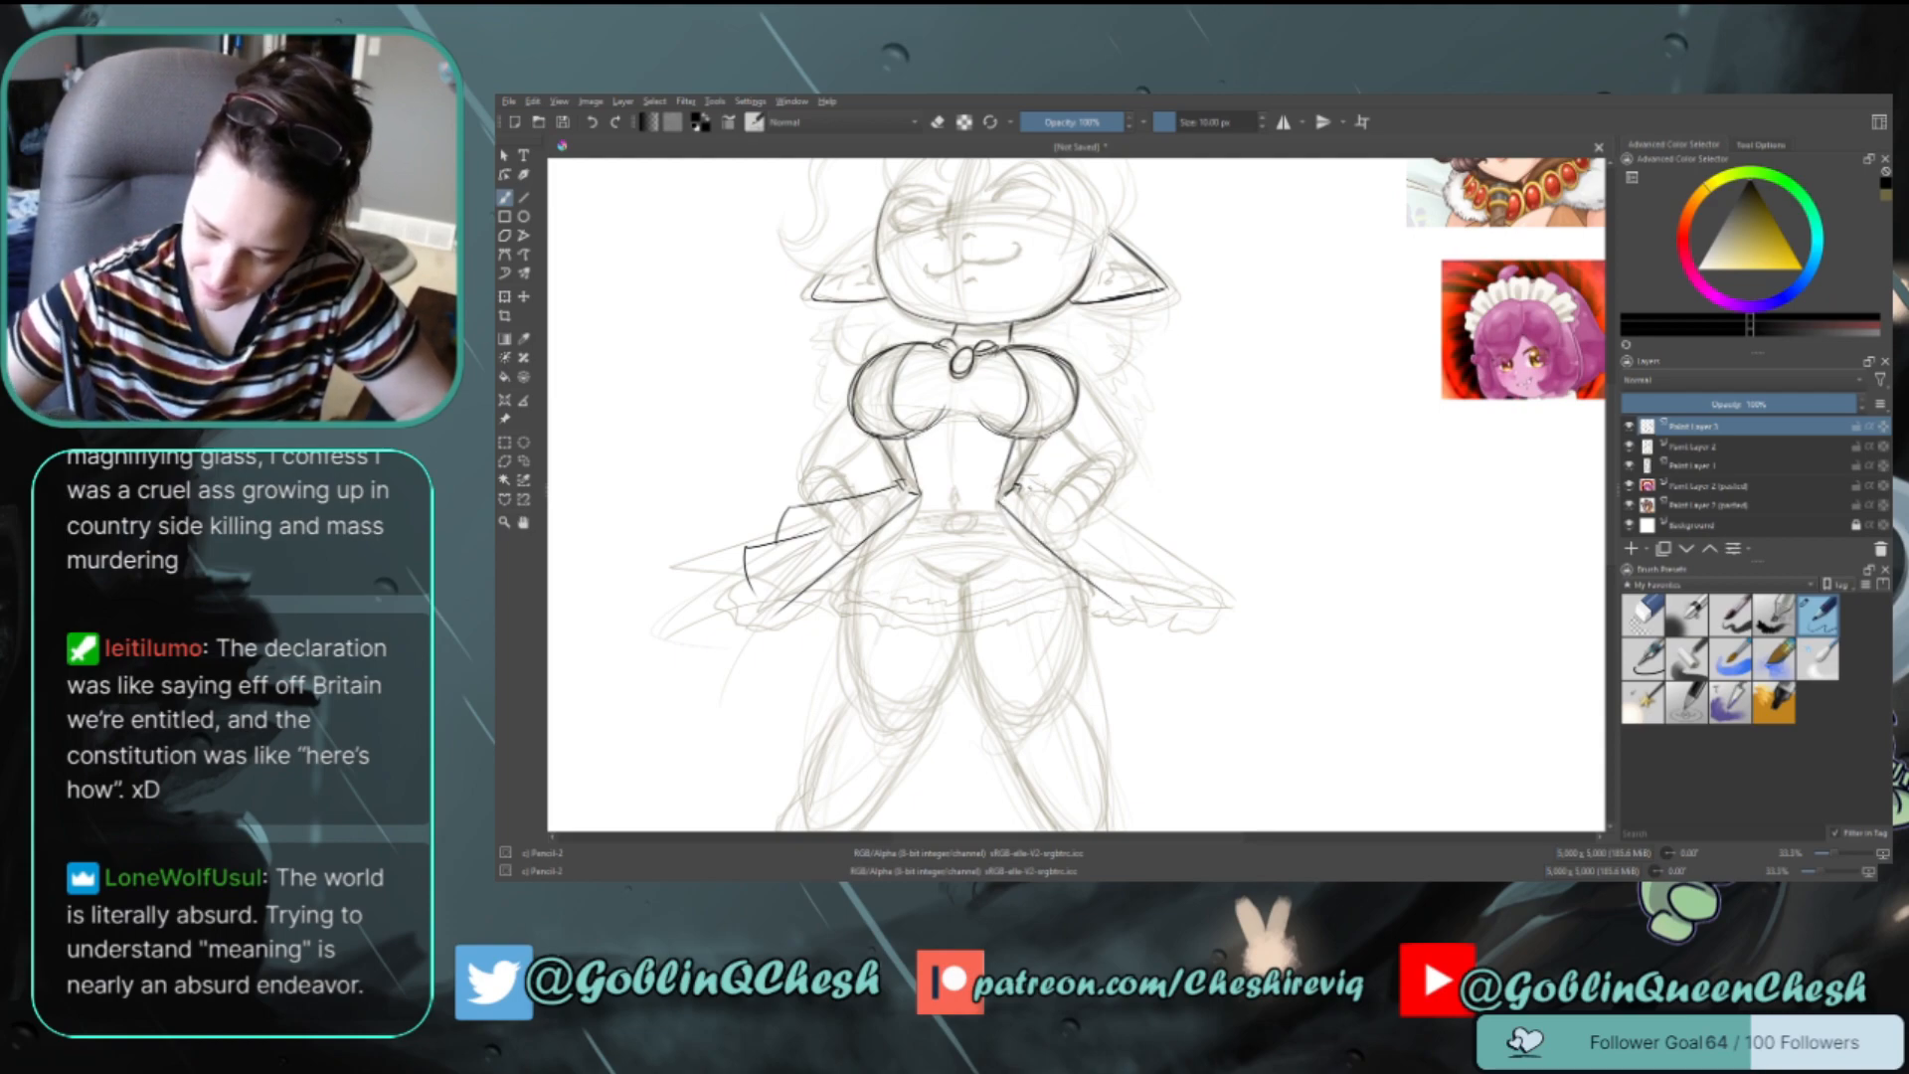
pyautogui.moveTo(1017, 489)
pyautogui.mouseDown()
pyautogui.moveTo(1098, 500)
pyautogui.moveTo(1168, 644)
pyautogui.mouseUp()
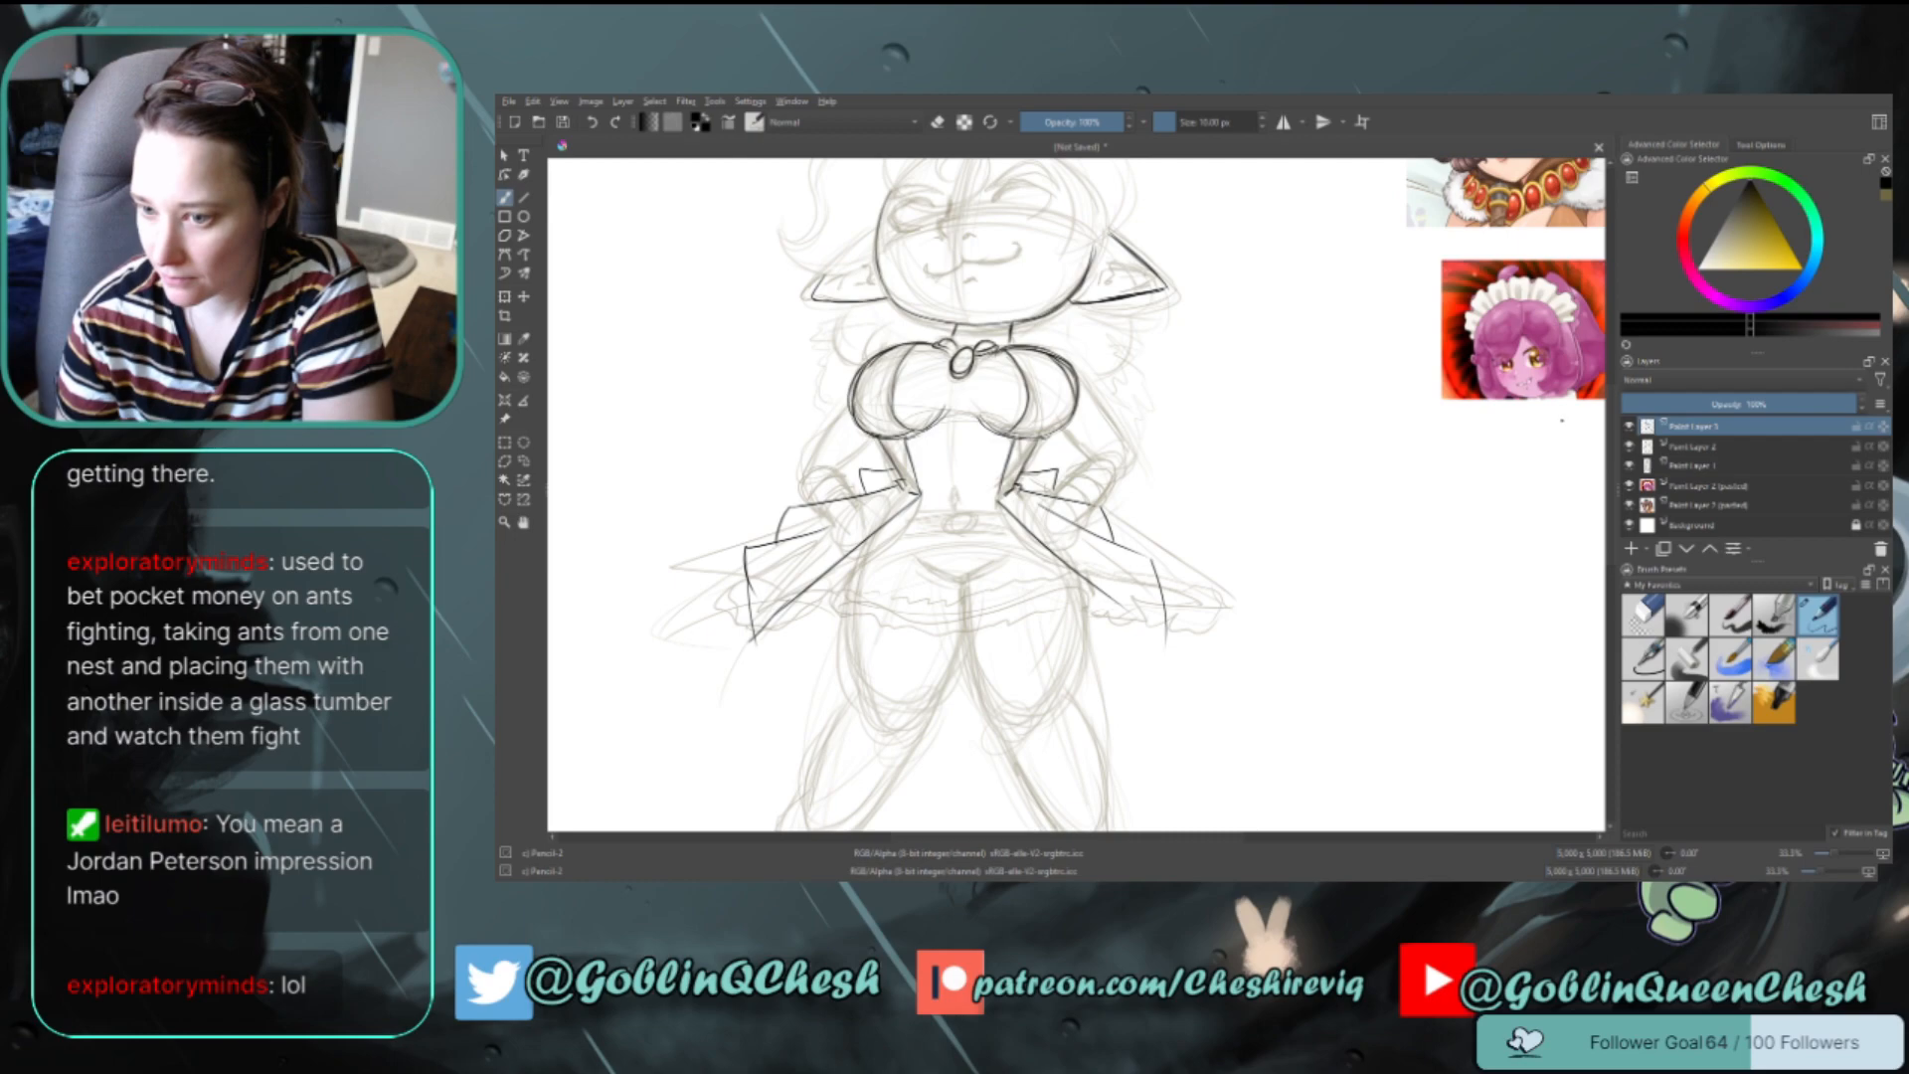
# Ink the belt across the hips with an oval buckle at its center
pyautogui.moveTo(1612, 428); pyautogui.dragTo(1625, 442)
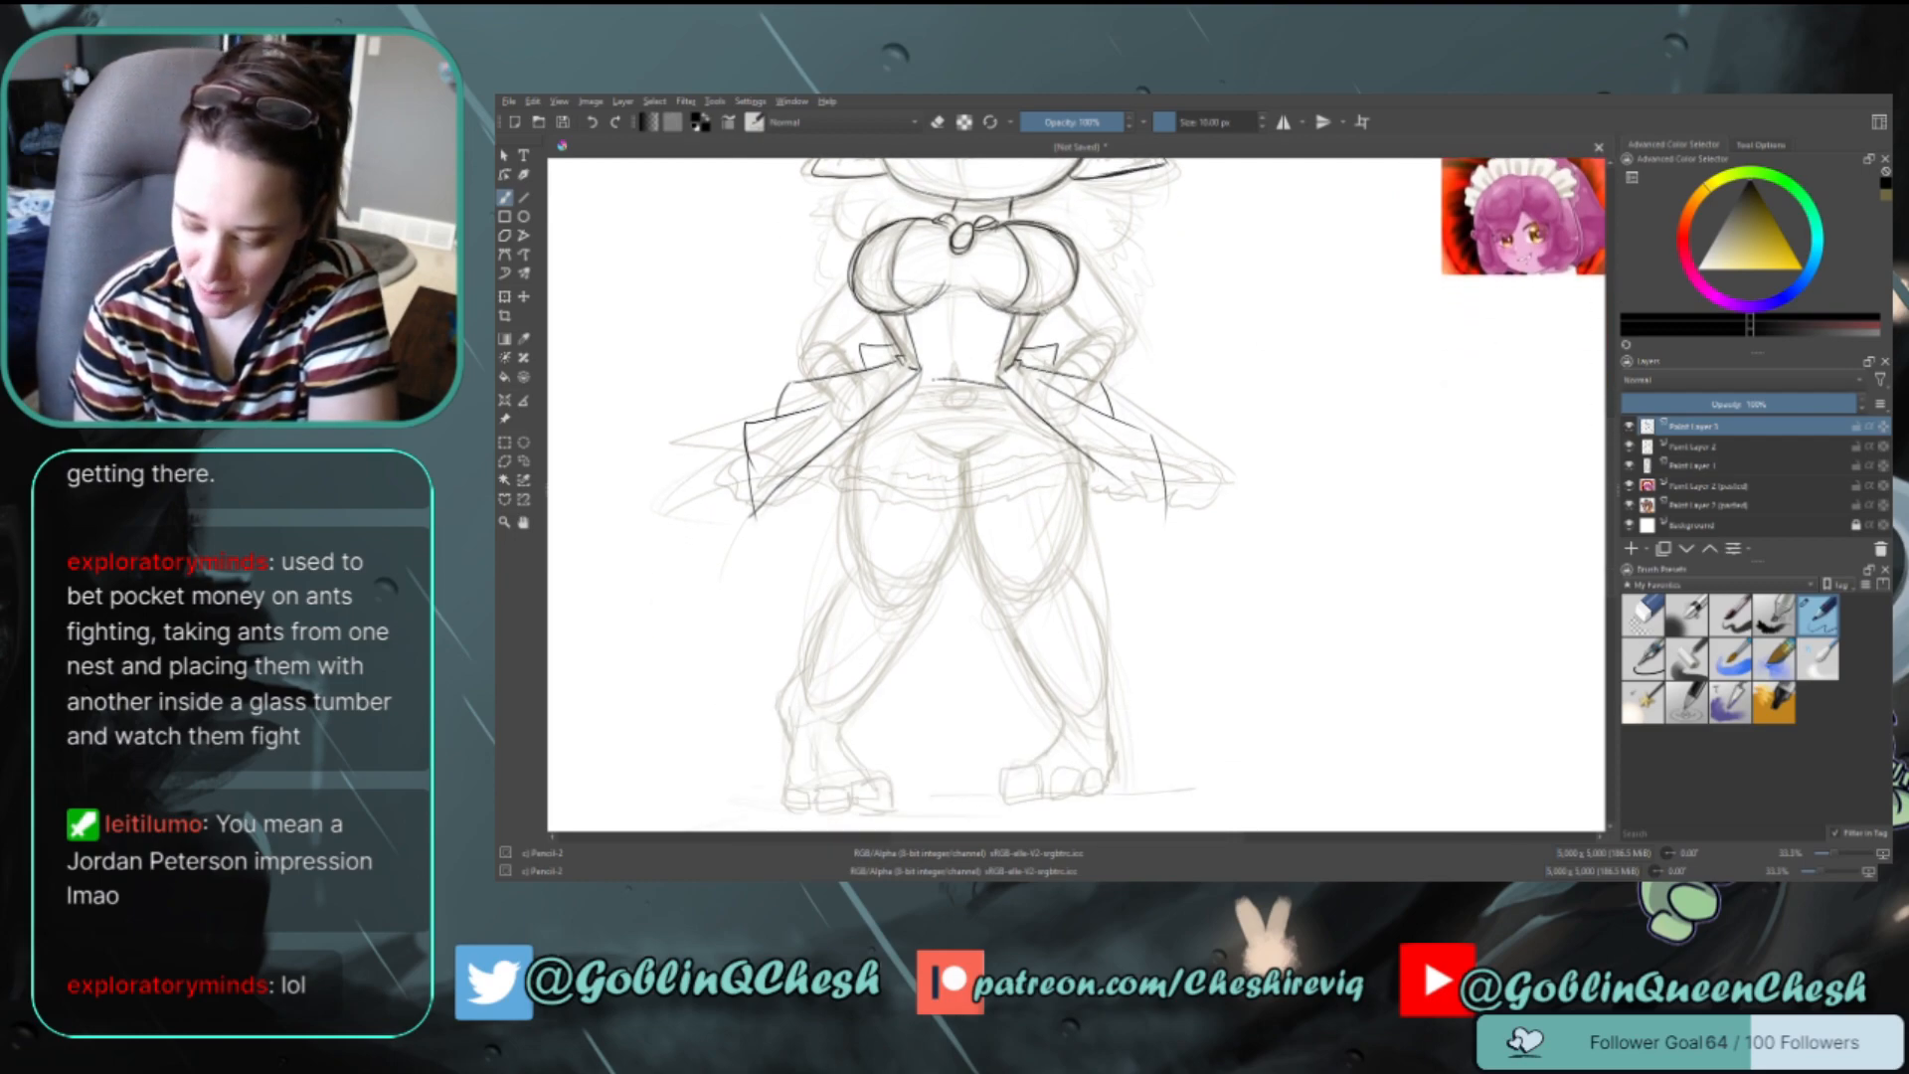
pyautogui.hotkey('ctrl', 'z')
pyautogui.moveTo(898, 389); pyautogui.dragTo(1010, 389)
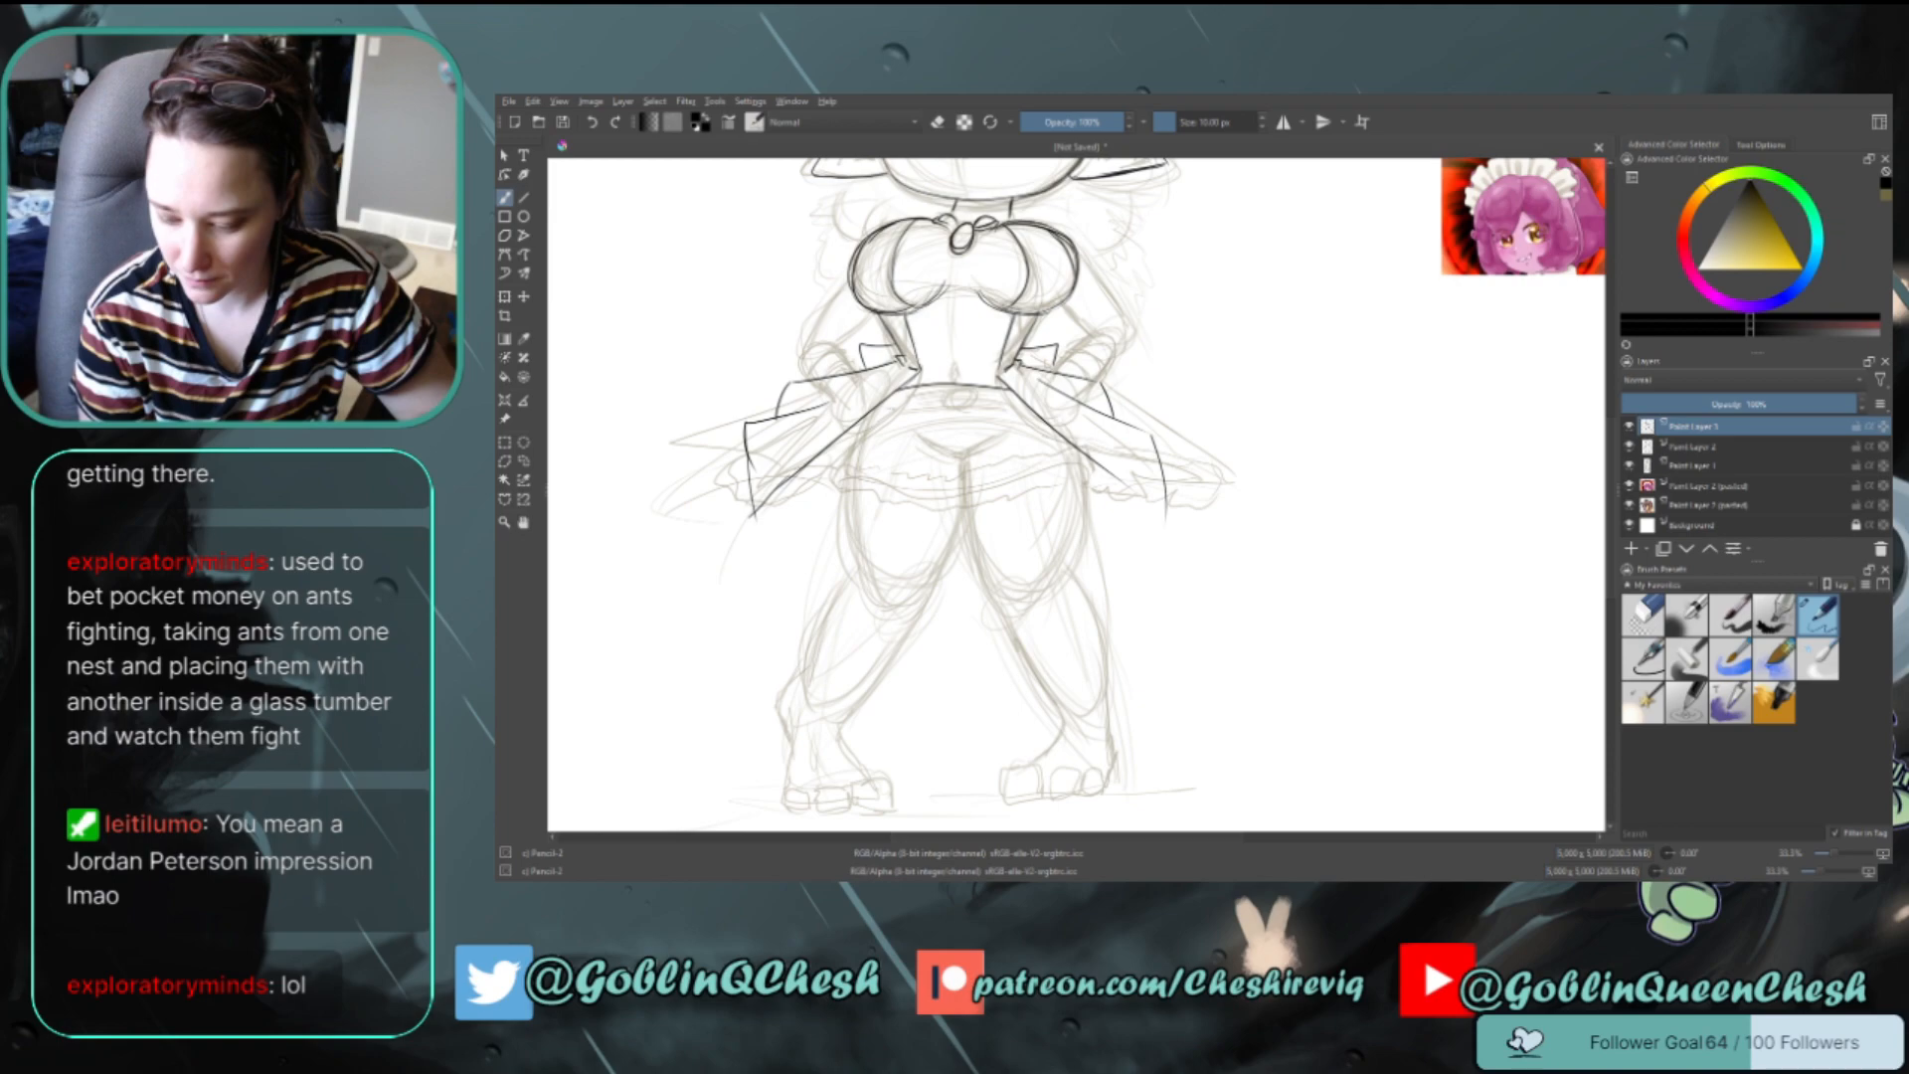
pyautogui.moveTo(874, 414)
pyautogui.mouseDown()
pyautogui.moveTo(1032, 412)
pyautogui.moveTo(961, 387)
pyautogui.moveTo(956, 405)
pyautogui.moveTo(956, 383)
pyautogui.moveTo(982, 404)
pyautogui.mouseUp()
pyautogui.hotkey('ctrl', 'z')
pyautogui.hotkey('ctrl', 'z')
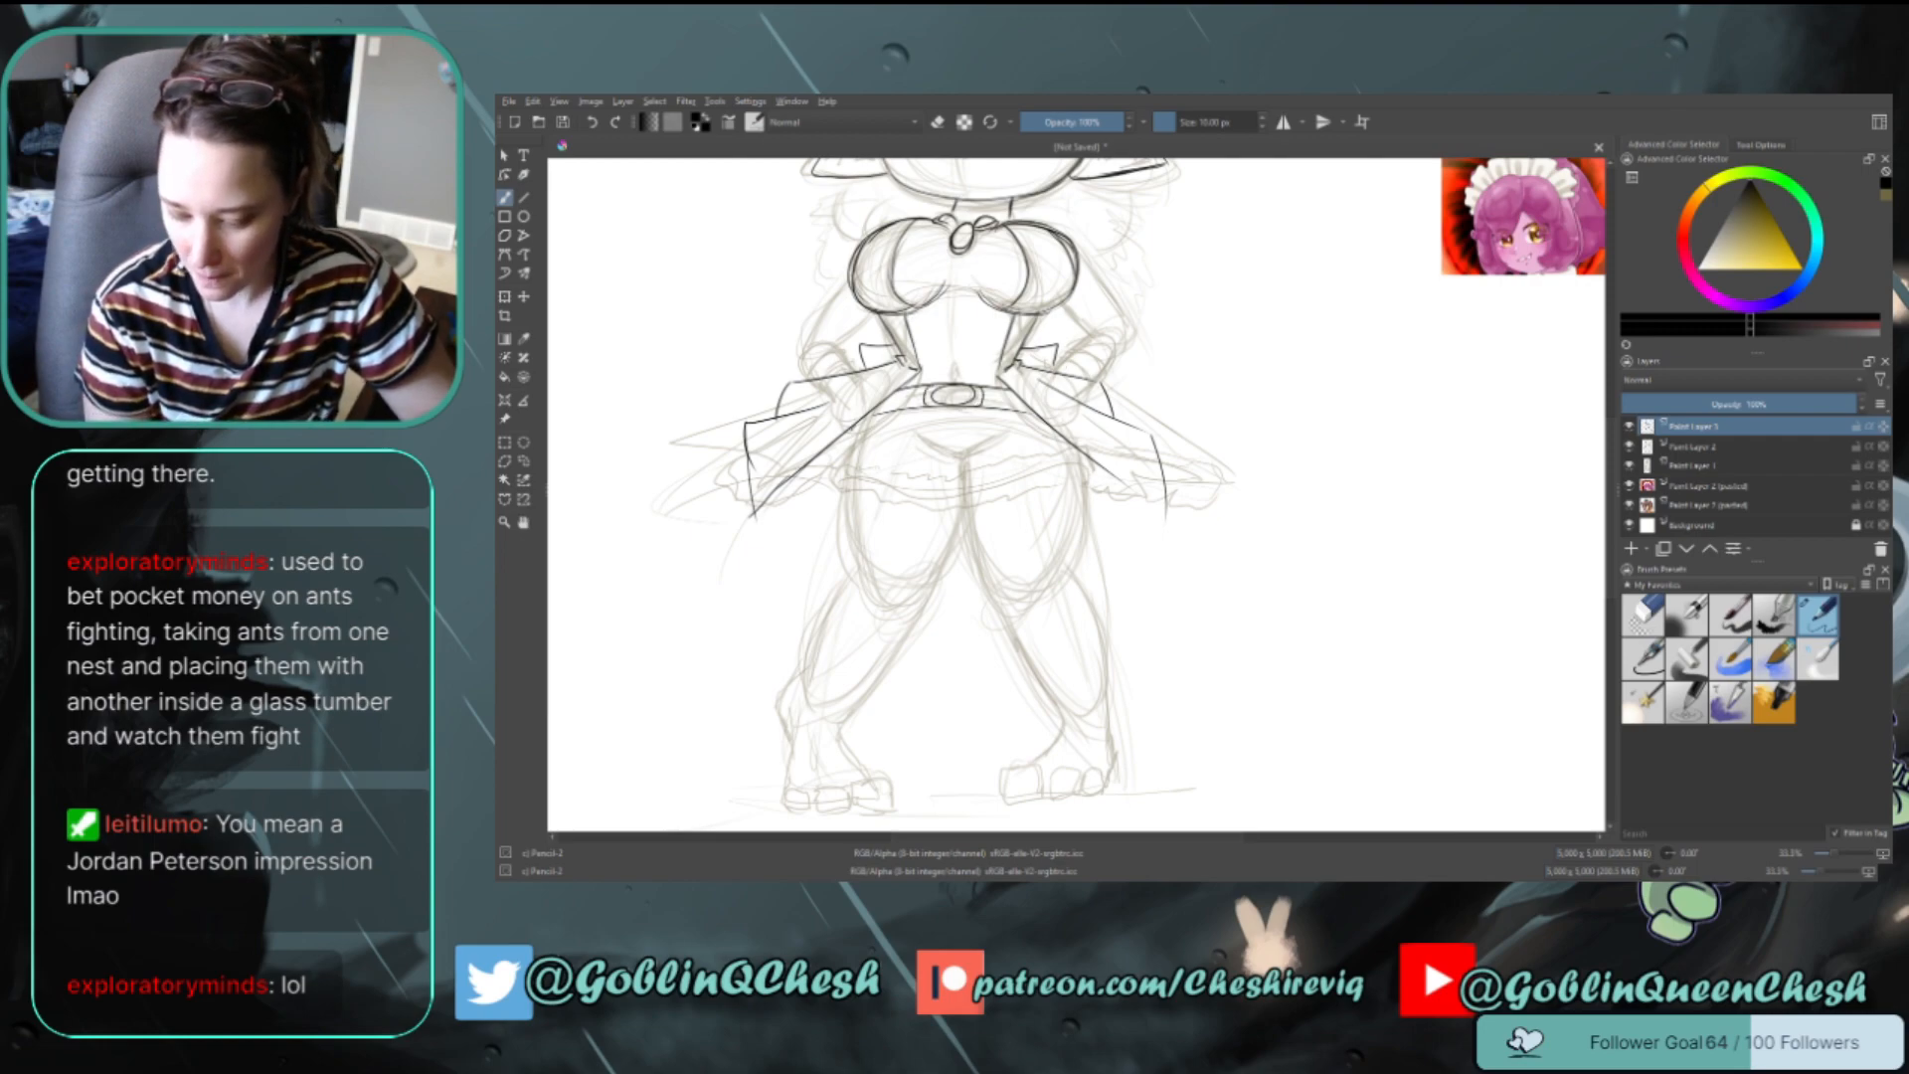
pyautogui.moveTo(849, 432); pyautogui.dragTo(821, 482)
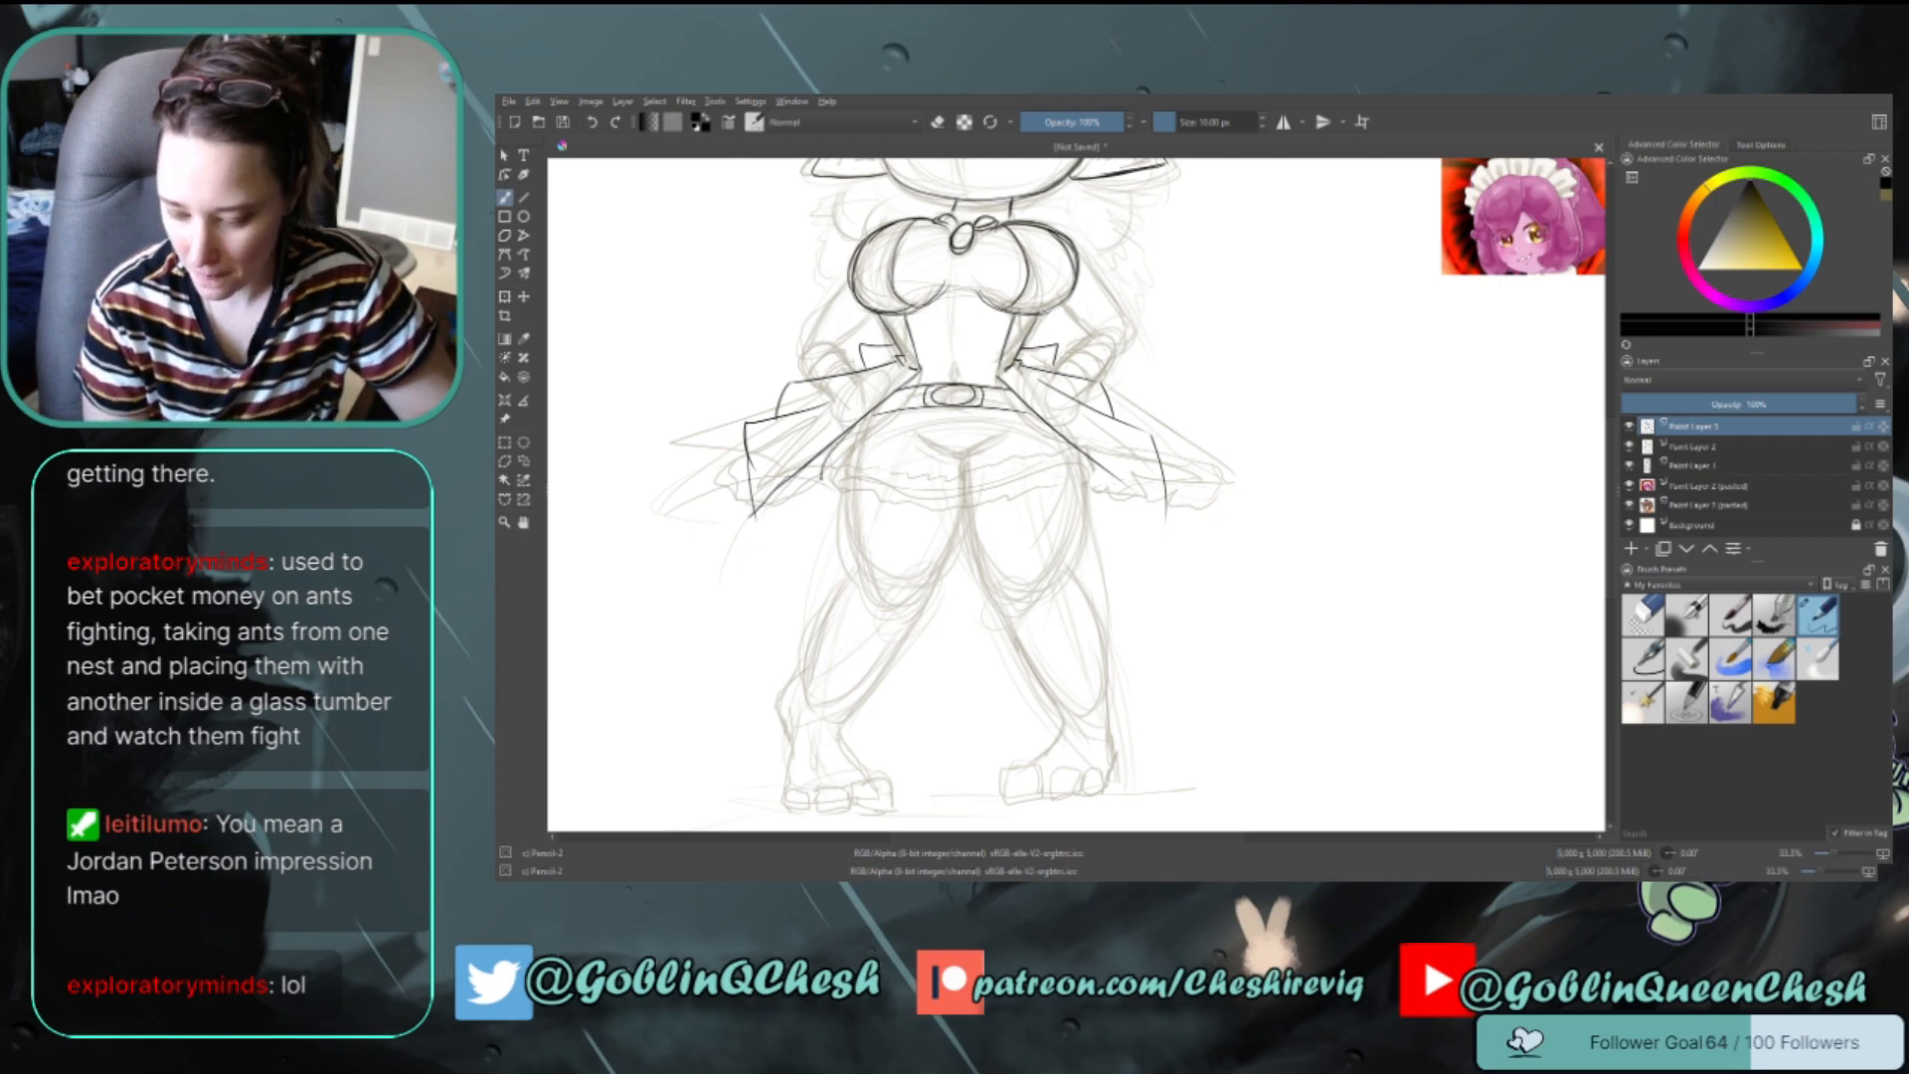
pyautogui.moveTo(814, 507); pyautogui.dragTo(1097, 469)
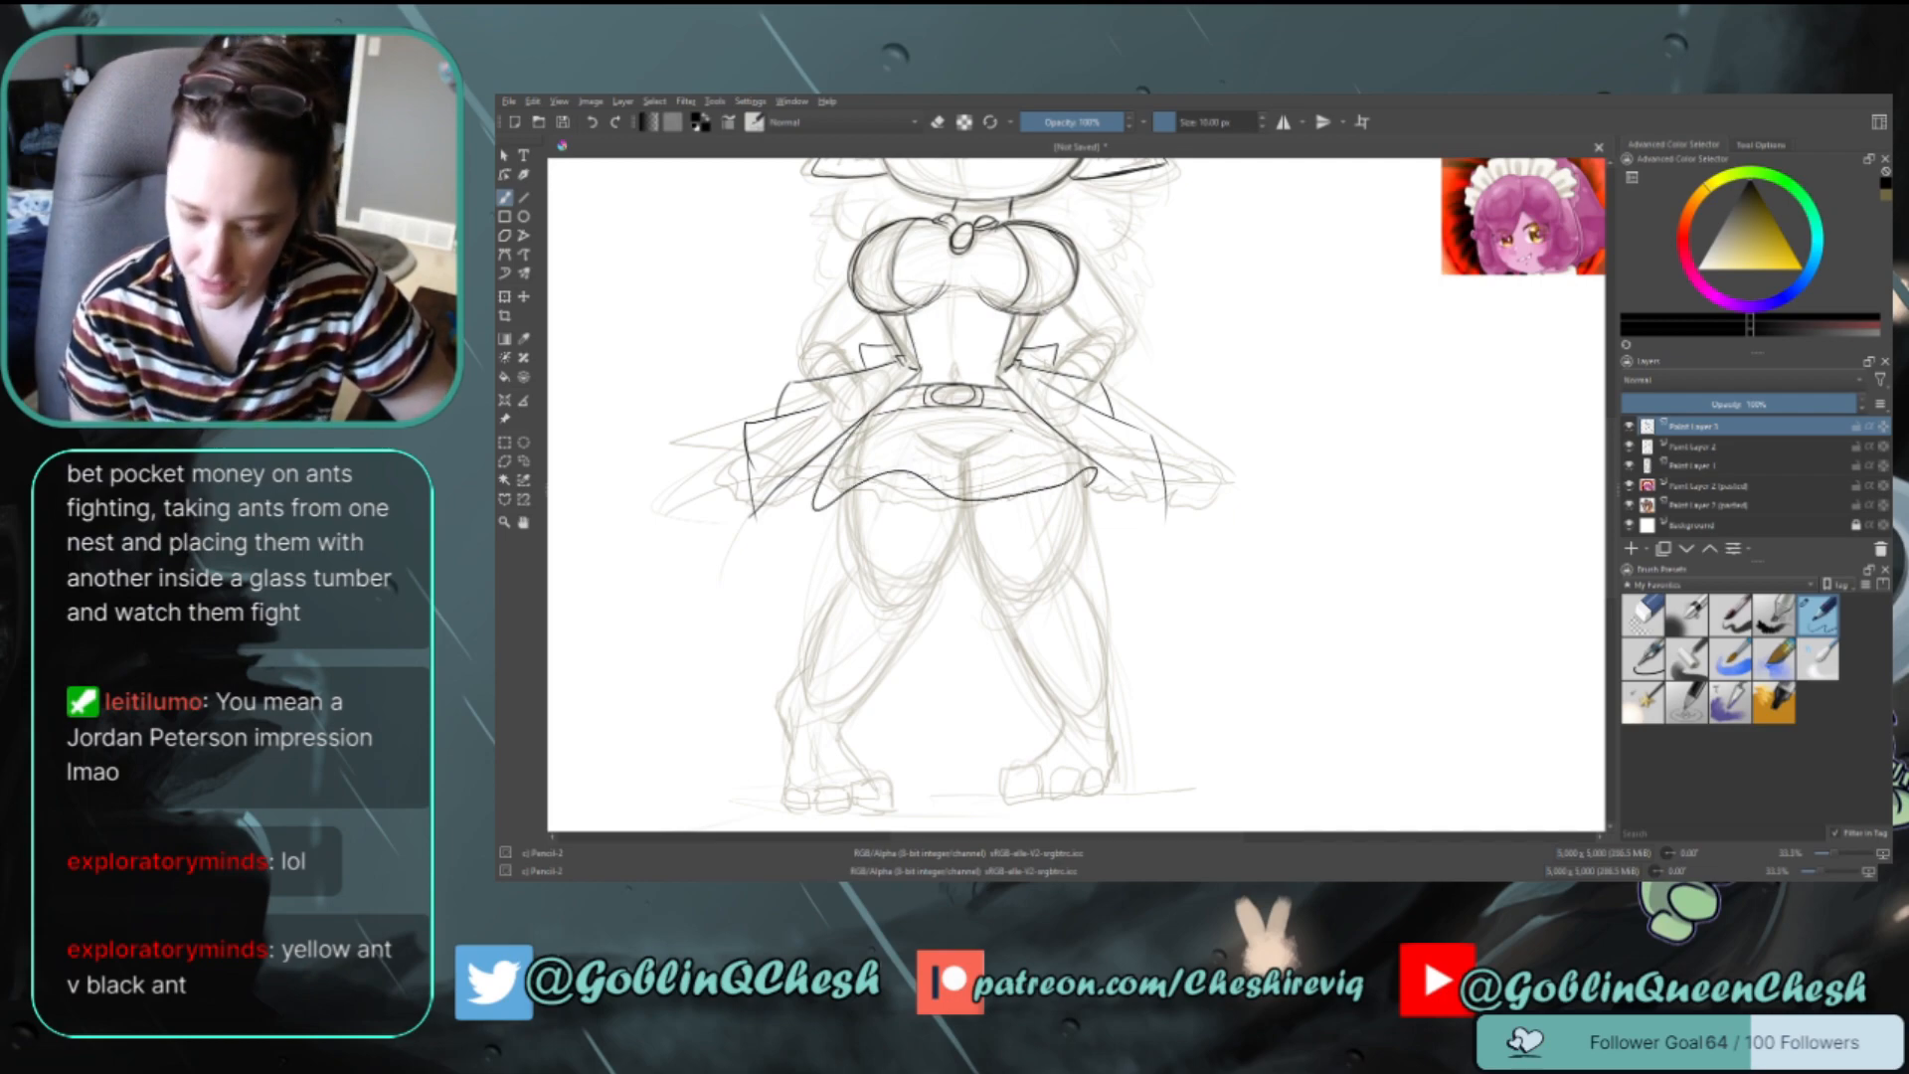
pyautogui.hotkey('ctrl', 'z')
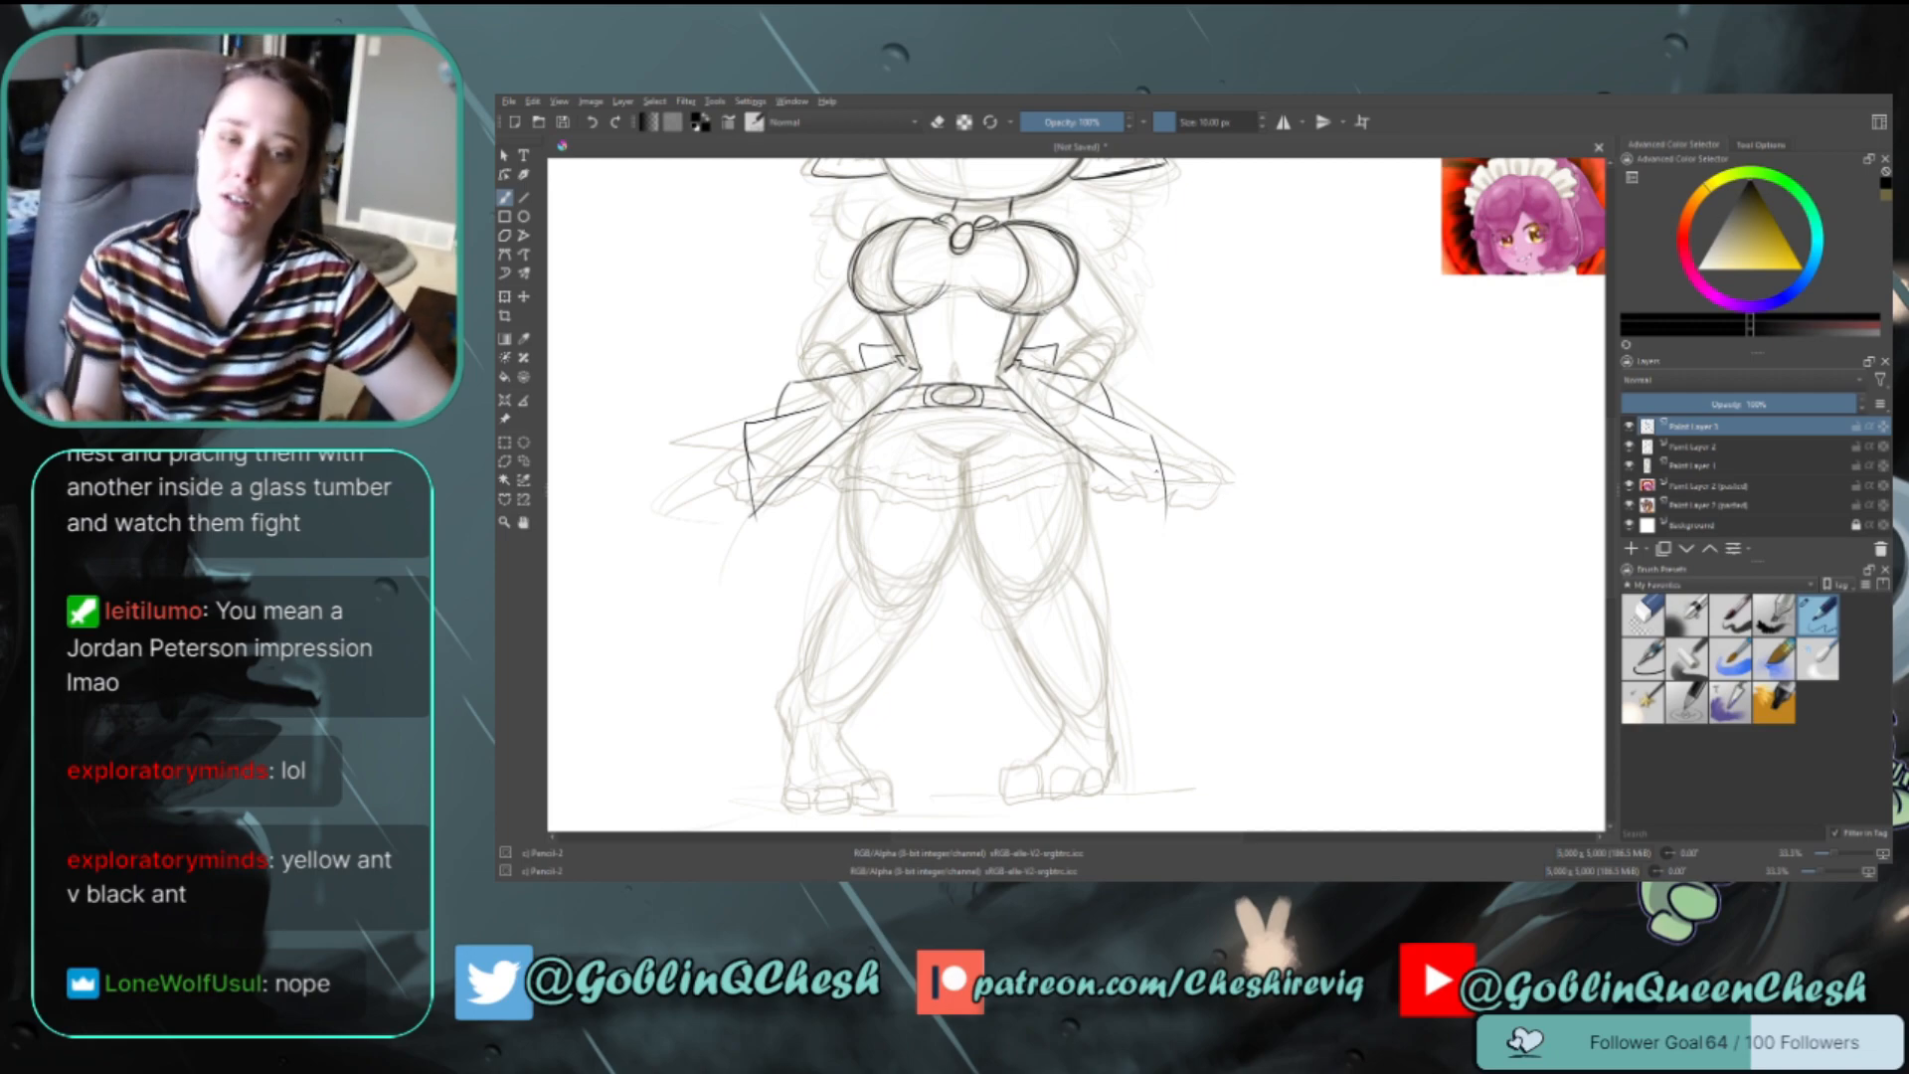
# Ink a second slanted line along the inner edges of both flared side panels, from the belt to the panel tips
pyautogui.scroll(-2, 1608, 452)
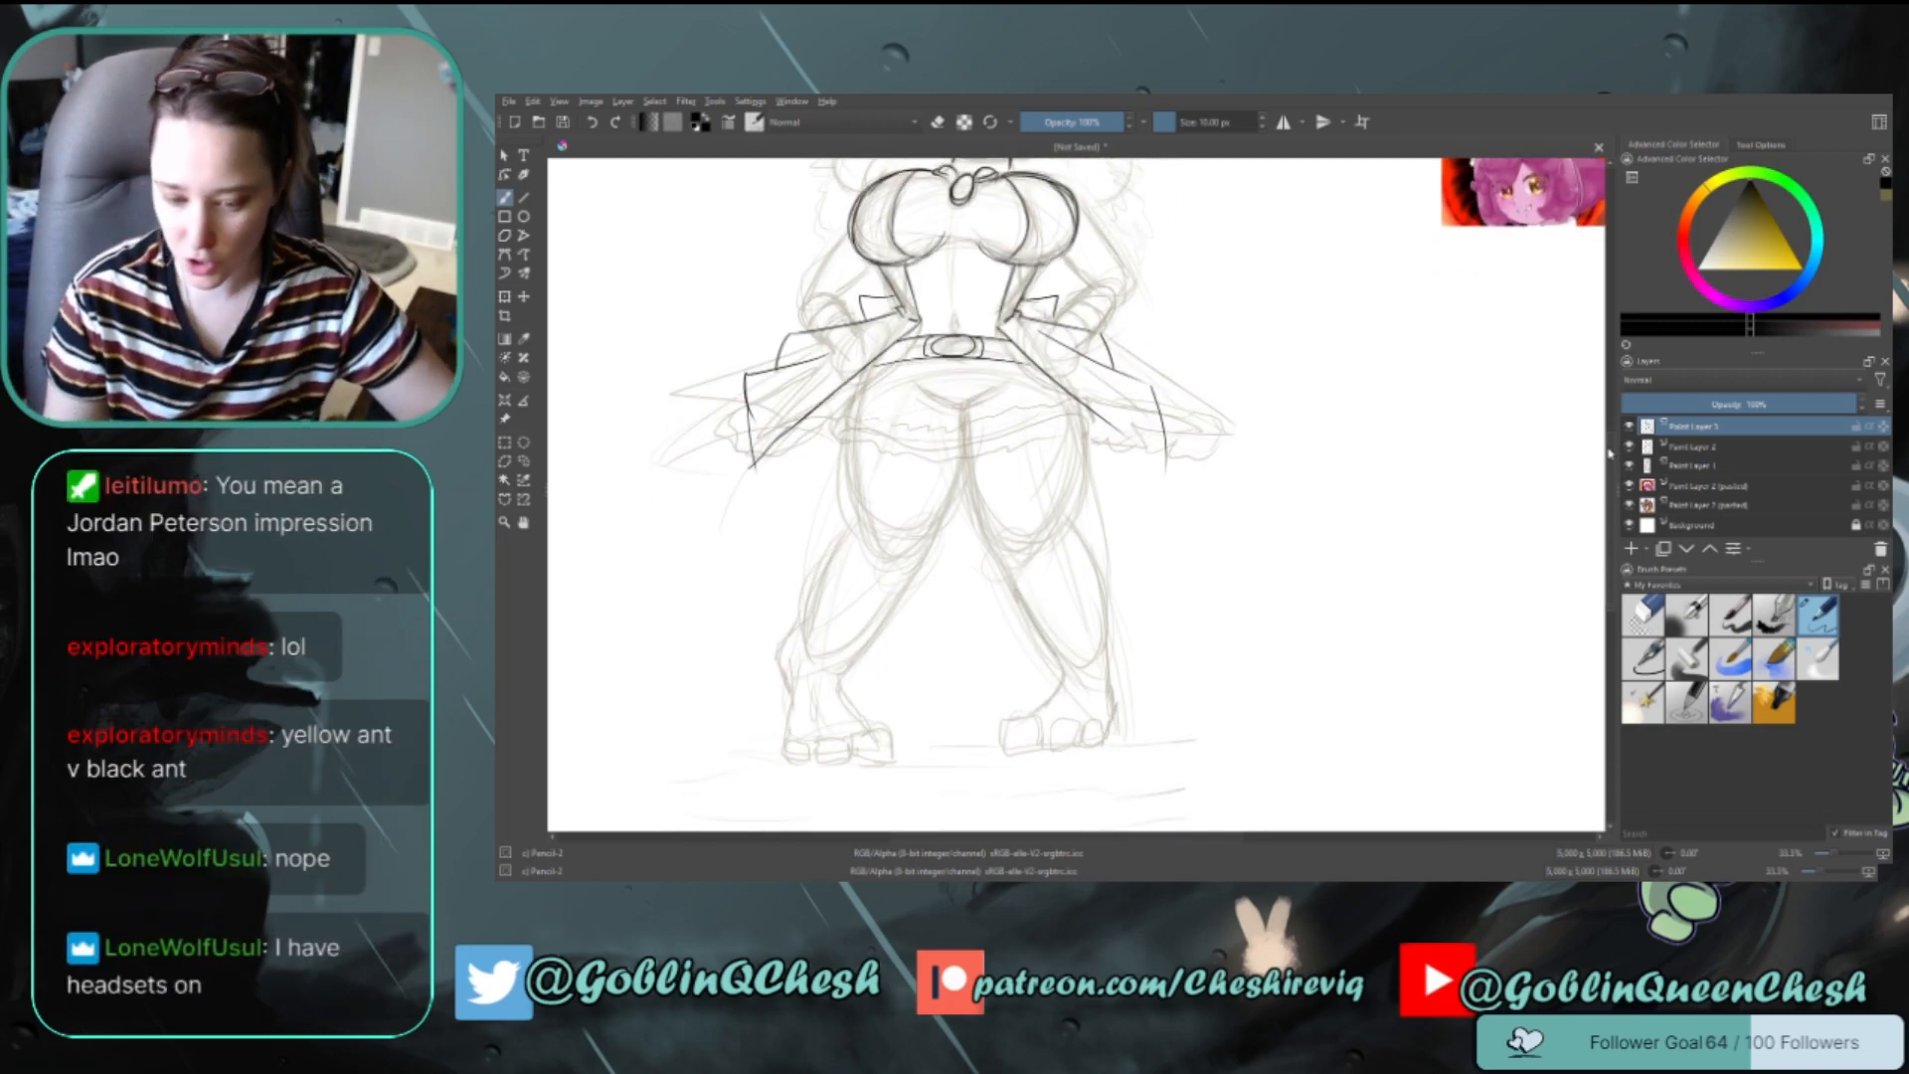
pyautogui.moveTo(1610, 452); pyautogui.dragTo(1610, 451)
pyautogui.moveTo(897, 349); pyautogui.dragTo(765, 473)
pyautogui.hotkey('ctrl', 'z')
pyautogui.moveTo(913, 334); pyautogui.dragTo(758, 473)
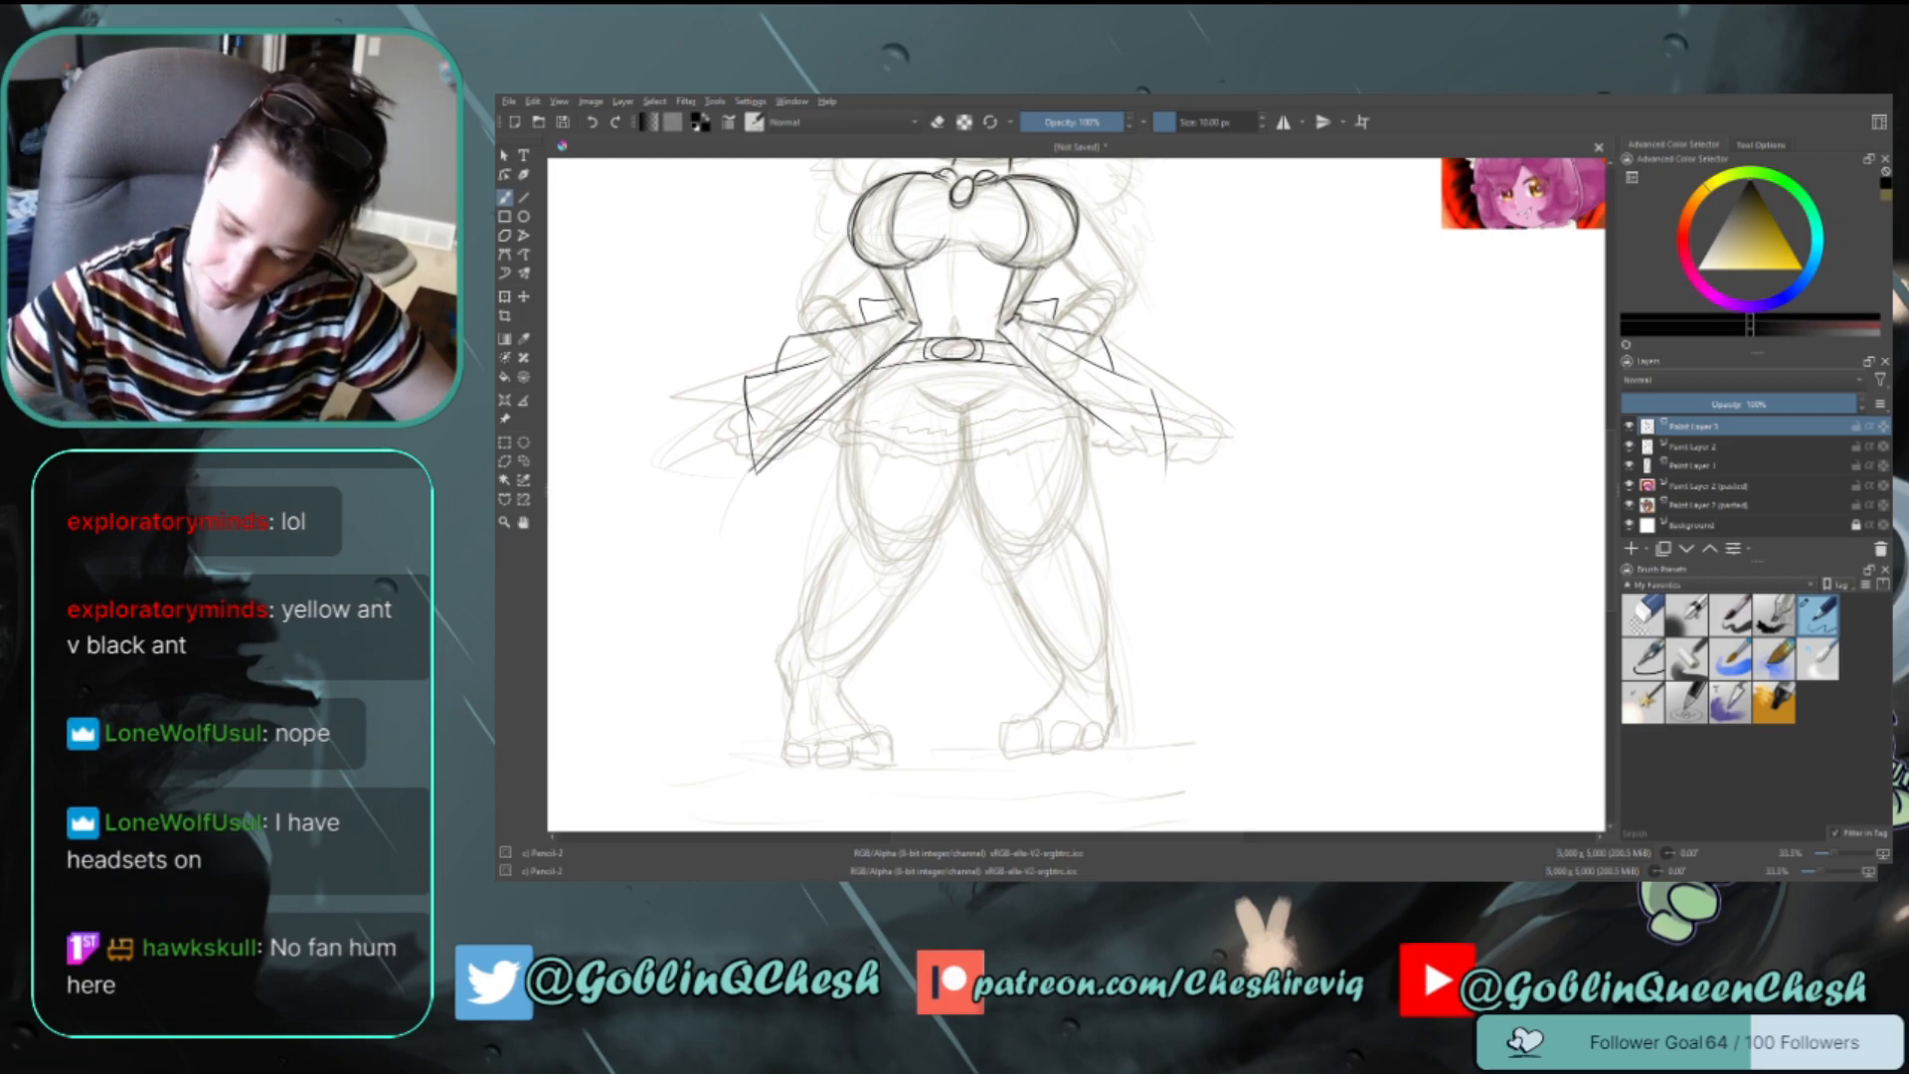
pyautogui.moveTo(1008, 337); pyautogui.dragTo(1166, 474)
# Ink the skirt's curved hem across the thighs and a wavy ruffle beneath it, replacing the first hem strokes
pyautogui.moveTo(1612, 485)
pyautogui.mouseDown()
pyautogui.moveTo(1612, 408)
pyautogui.moveTo(1615, 451)
pyautogui.mouseUp()
pyautogui.moveTo(1077, 524)
pyautogui.mouseDown()
pyautogui.moveTo(867, 534)
pyautogui.moveTo(845, 511)
pyautogui.mouseUp()
pyautogui.hotkey('ctrl', 'z')
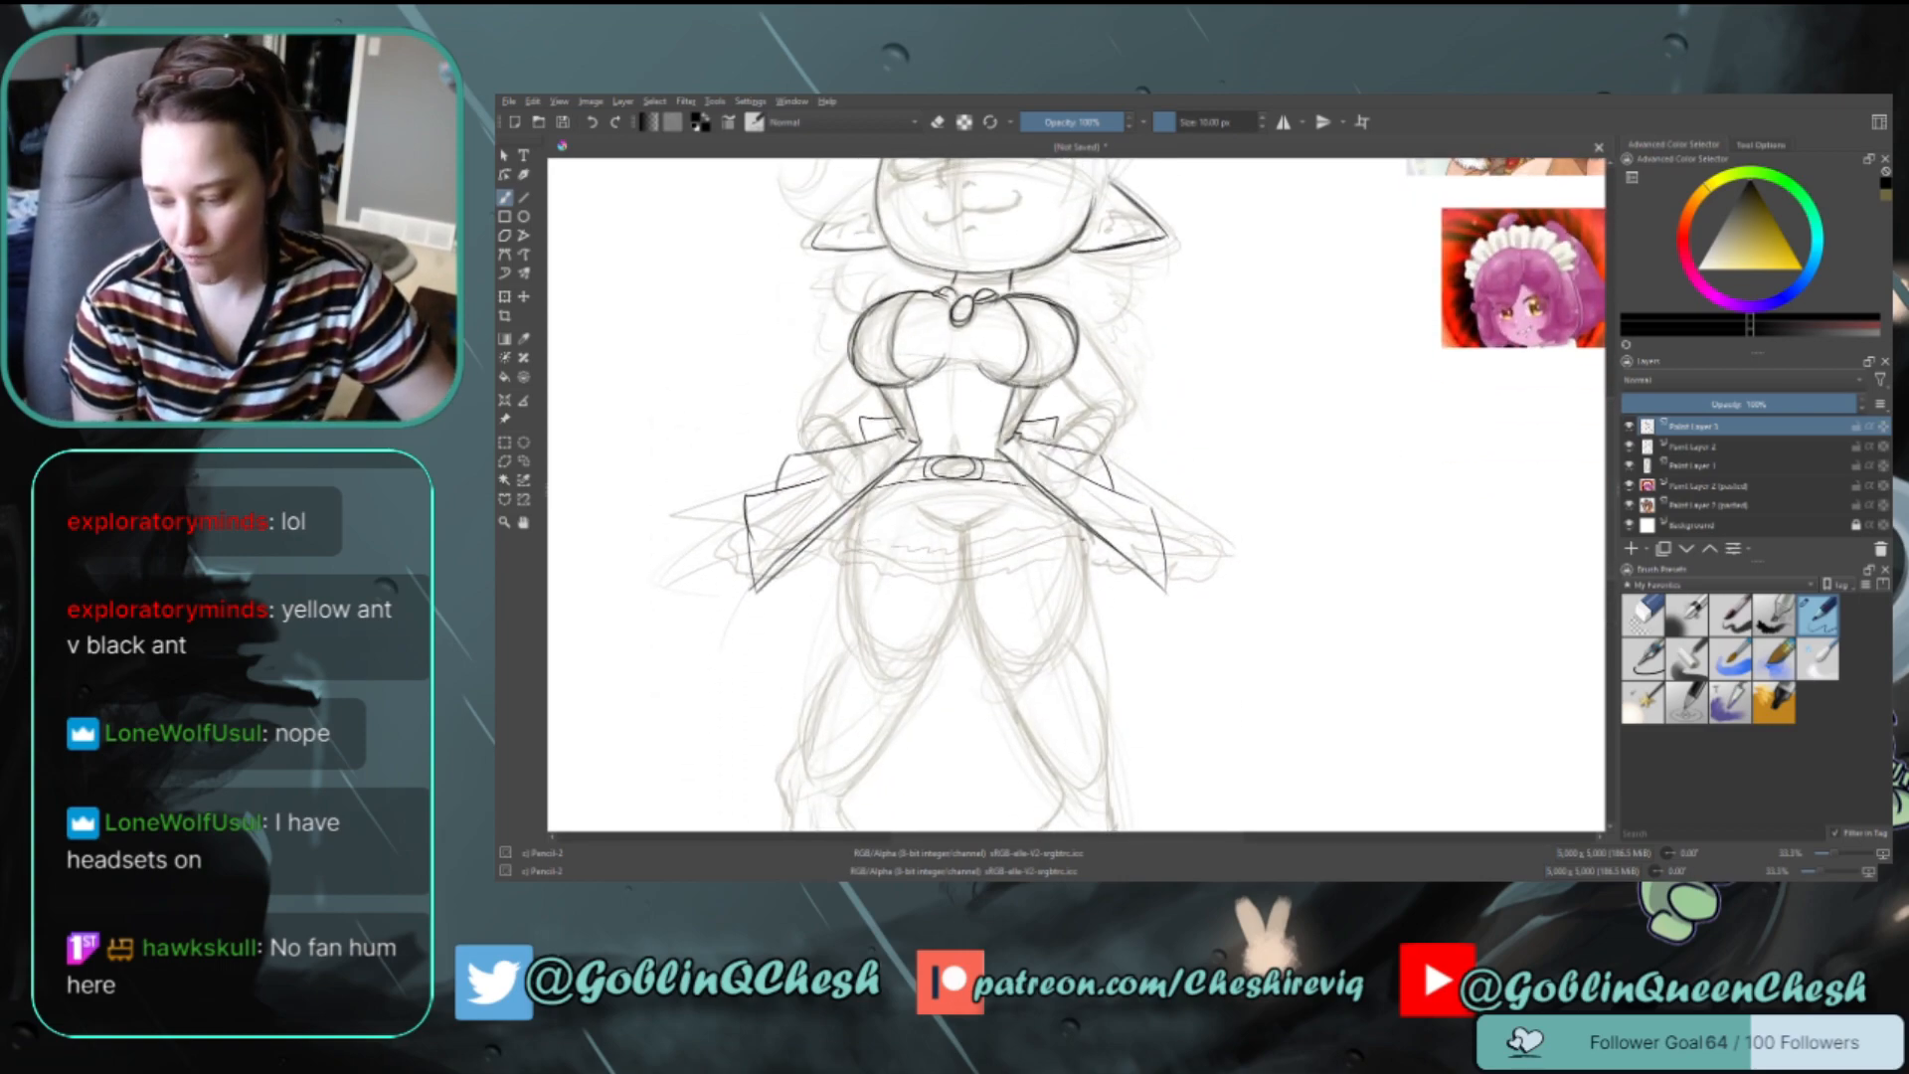
pyautogui.moveTo(1086, 533)
pyautogui.mouseDown()
pyautogui.moveTo(845, 519)
pyautogui.moveTo(1089, 537)
pyautogui.mouseUp()
pyautogui.hotkey('ctrl', 'z')
pyautogui.hotkey('ctrl', 'z')
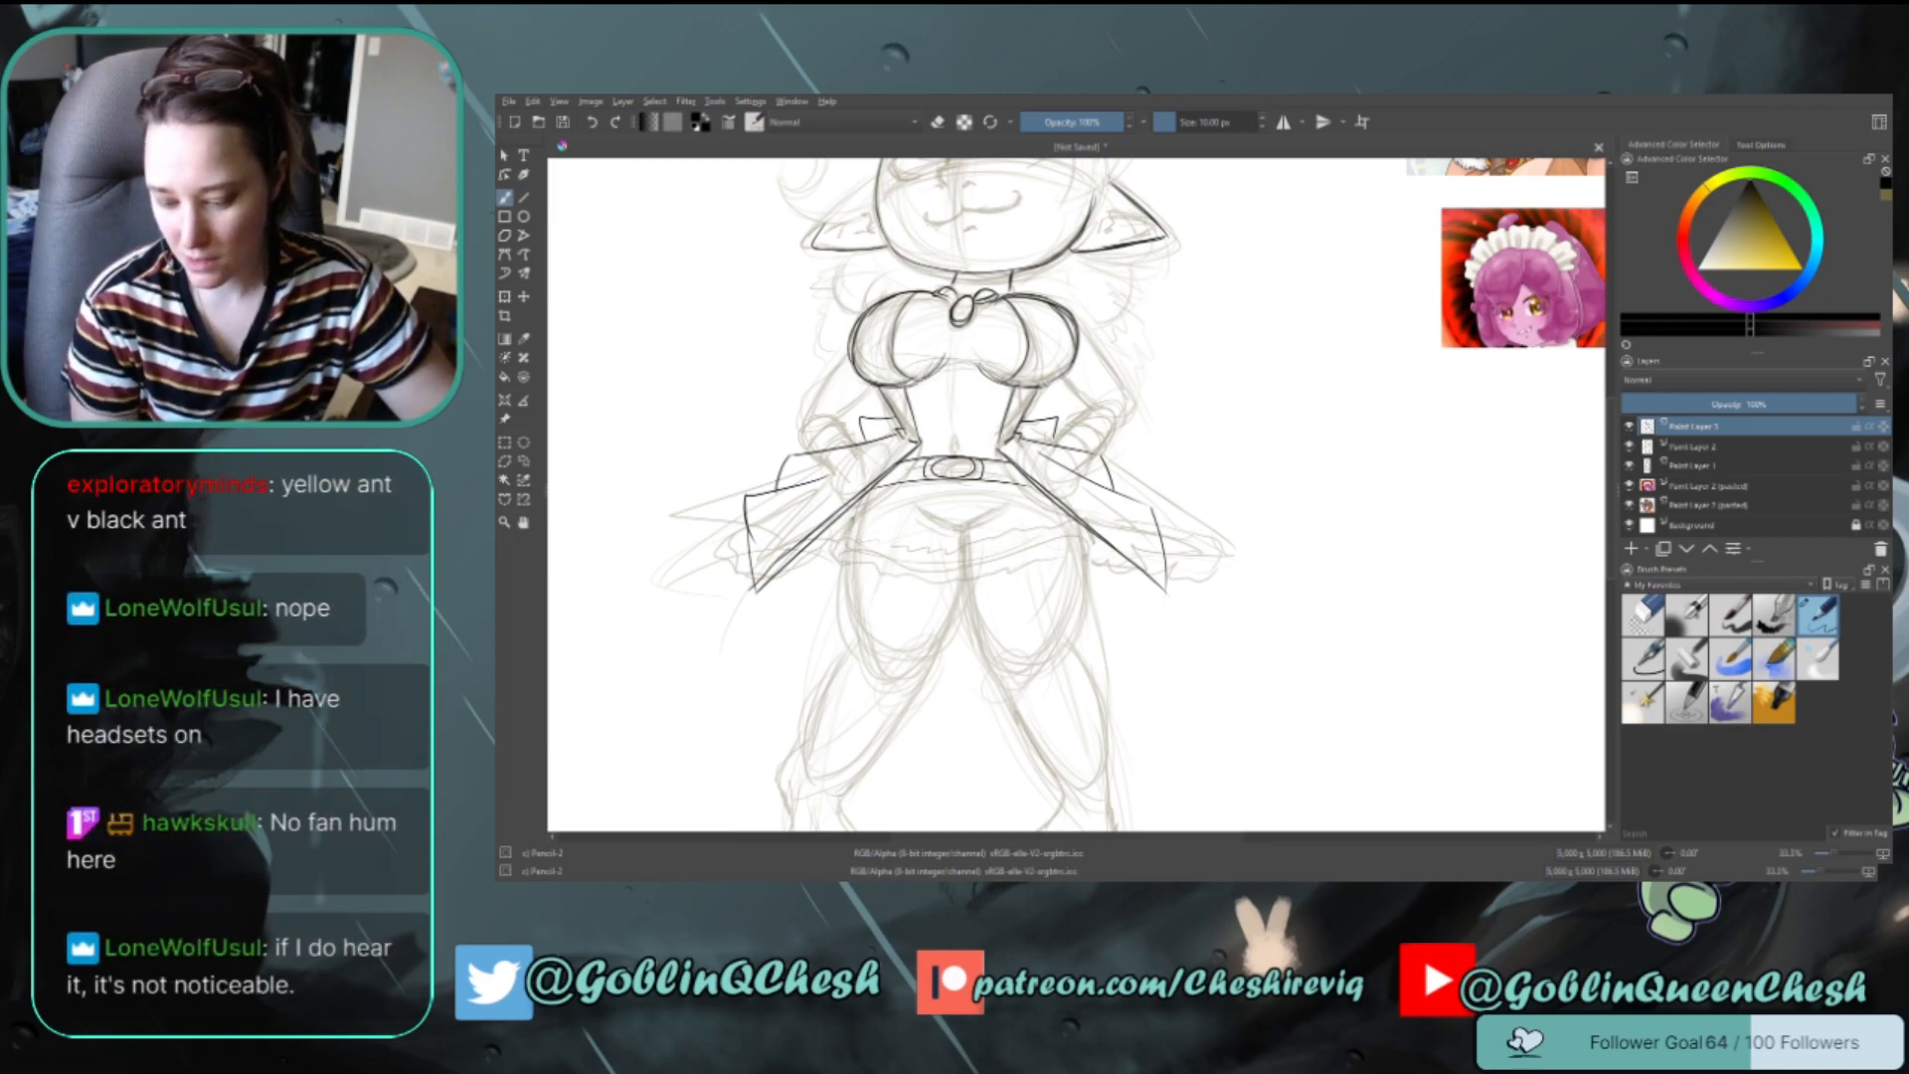
pyautogui.hotkey('ctrl', 'z')
pyautogui.moveTo(843, 528); pyautogui.dragTo(1074, 518)
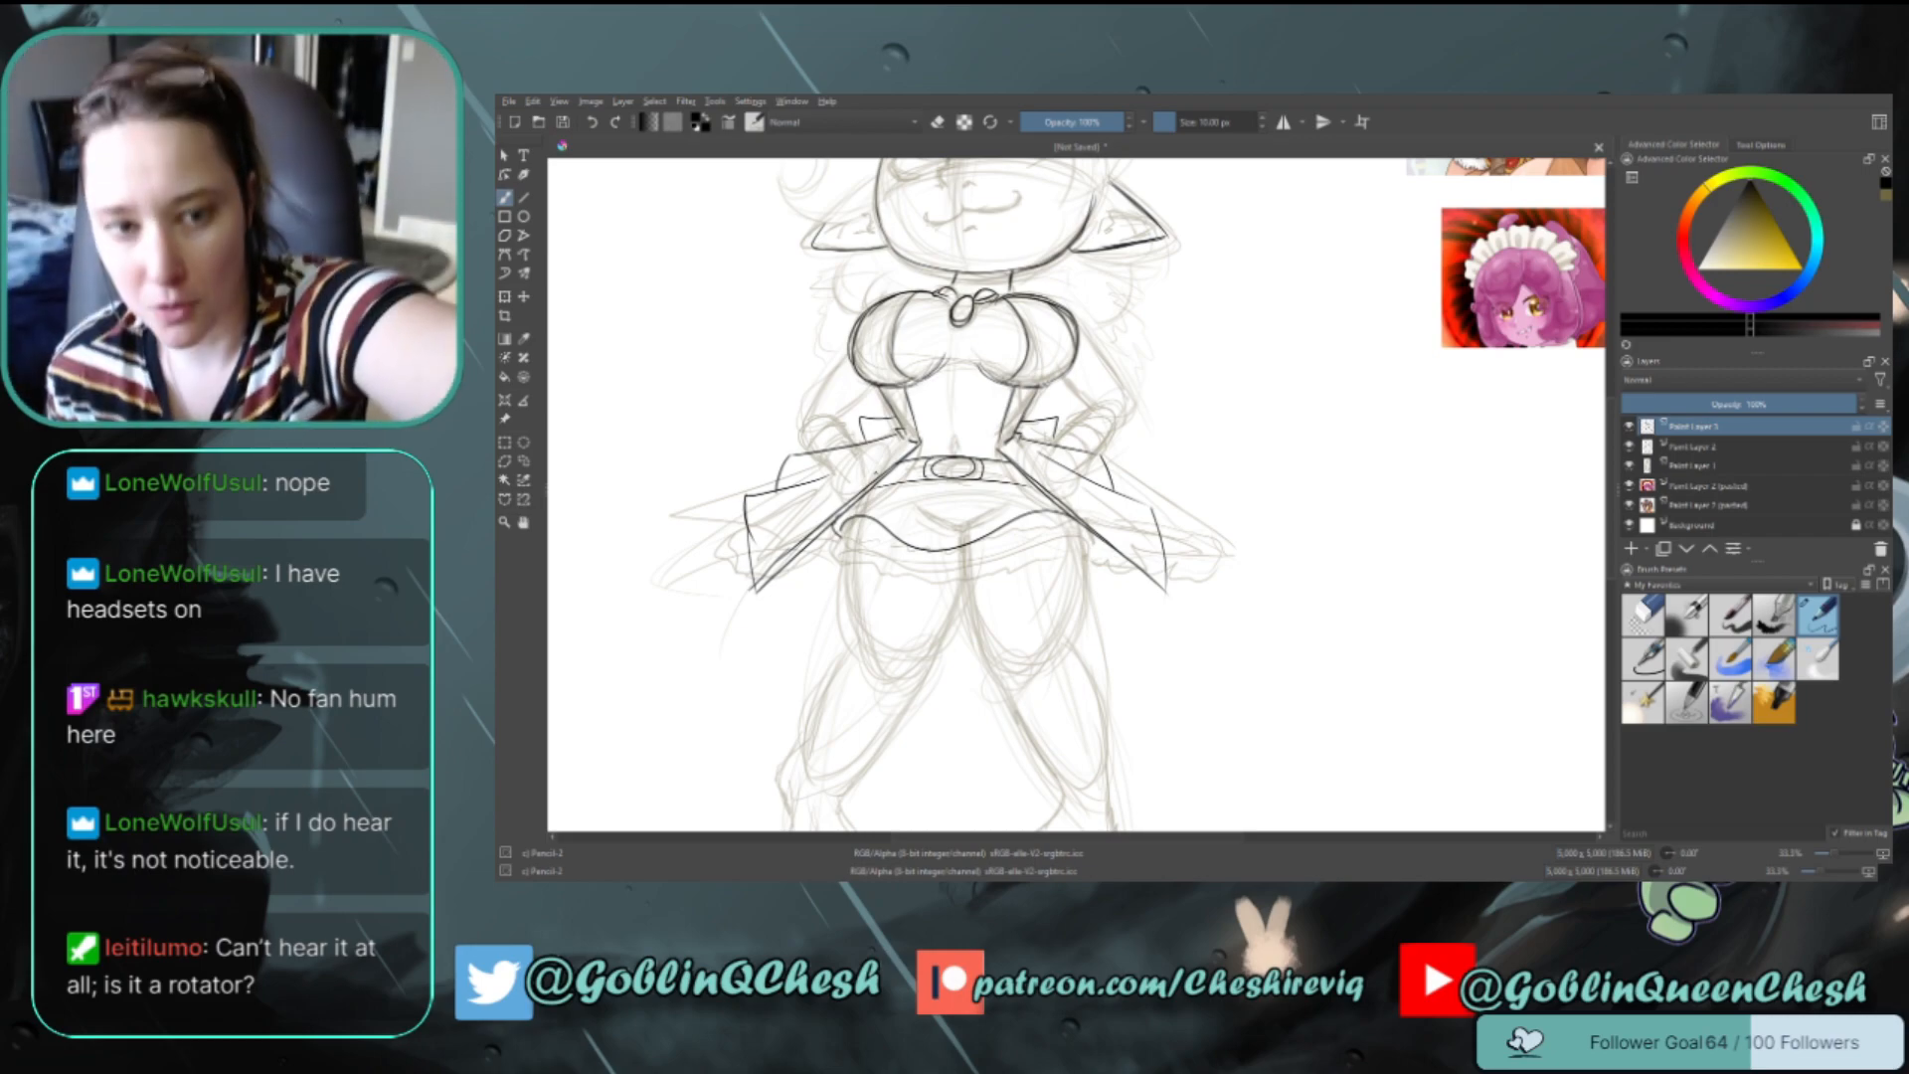
pyautogui.moveTo(1025, 540); pyautogui.dragTo(1098, 537)
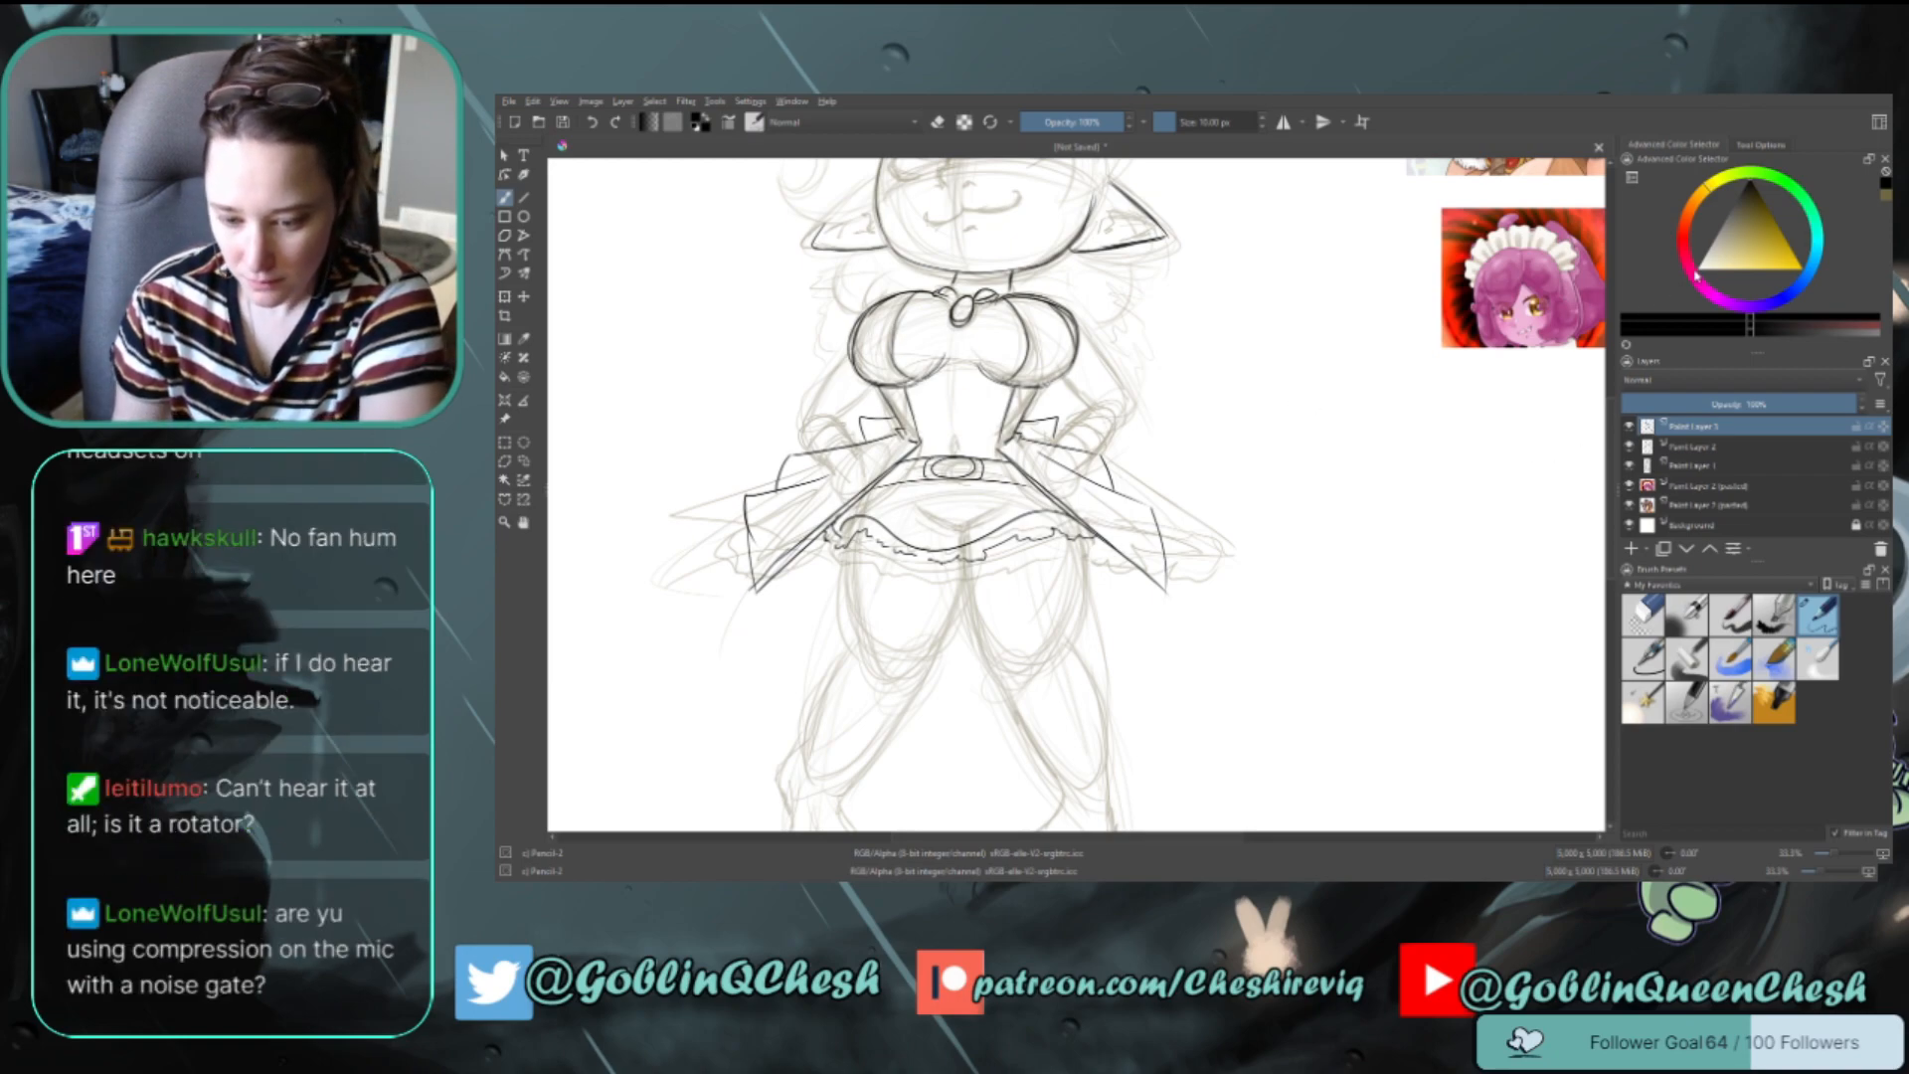
# Ink the outer and inner contours of the right thigh below the ruffle, redrawing the outer curve
pyautogui.moveTo(1610, 449); pyautogui.dragTo(1609, 483)
pyautogui.moveTo(1083, 445); pyautogui.dragTo(1050, 561)
pyautogui.hotkey('ctrl', 'z')
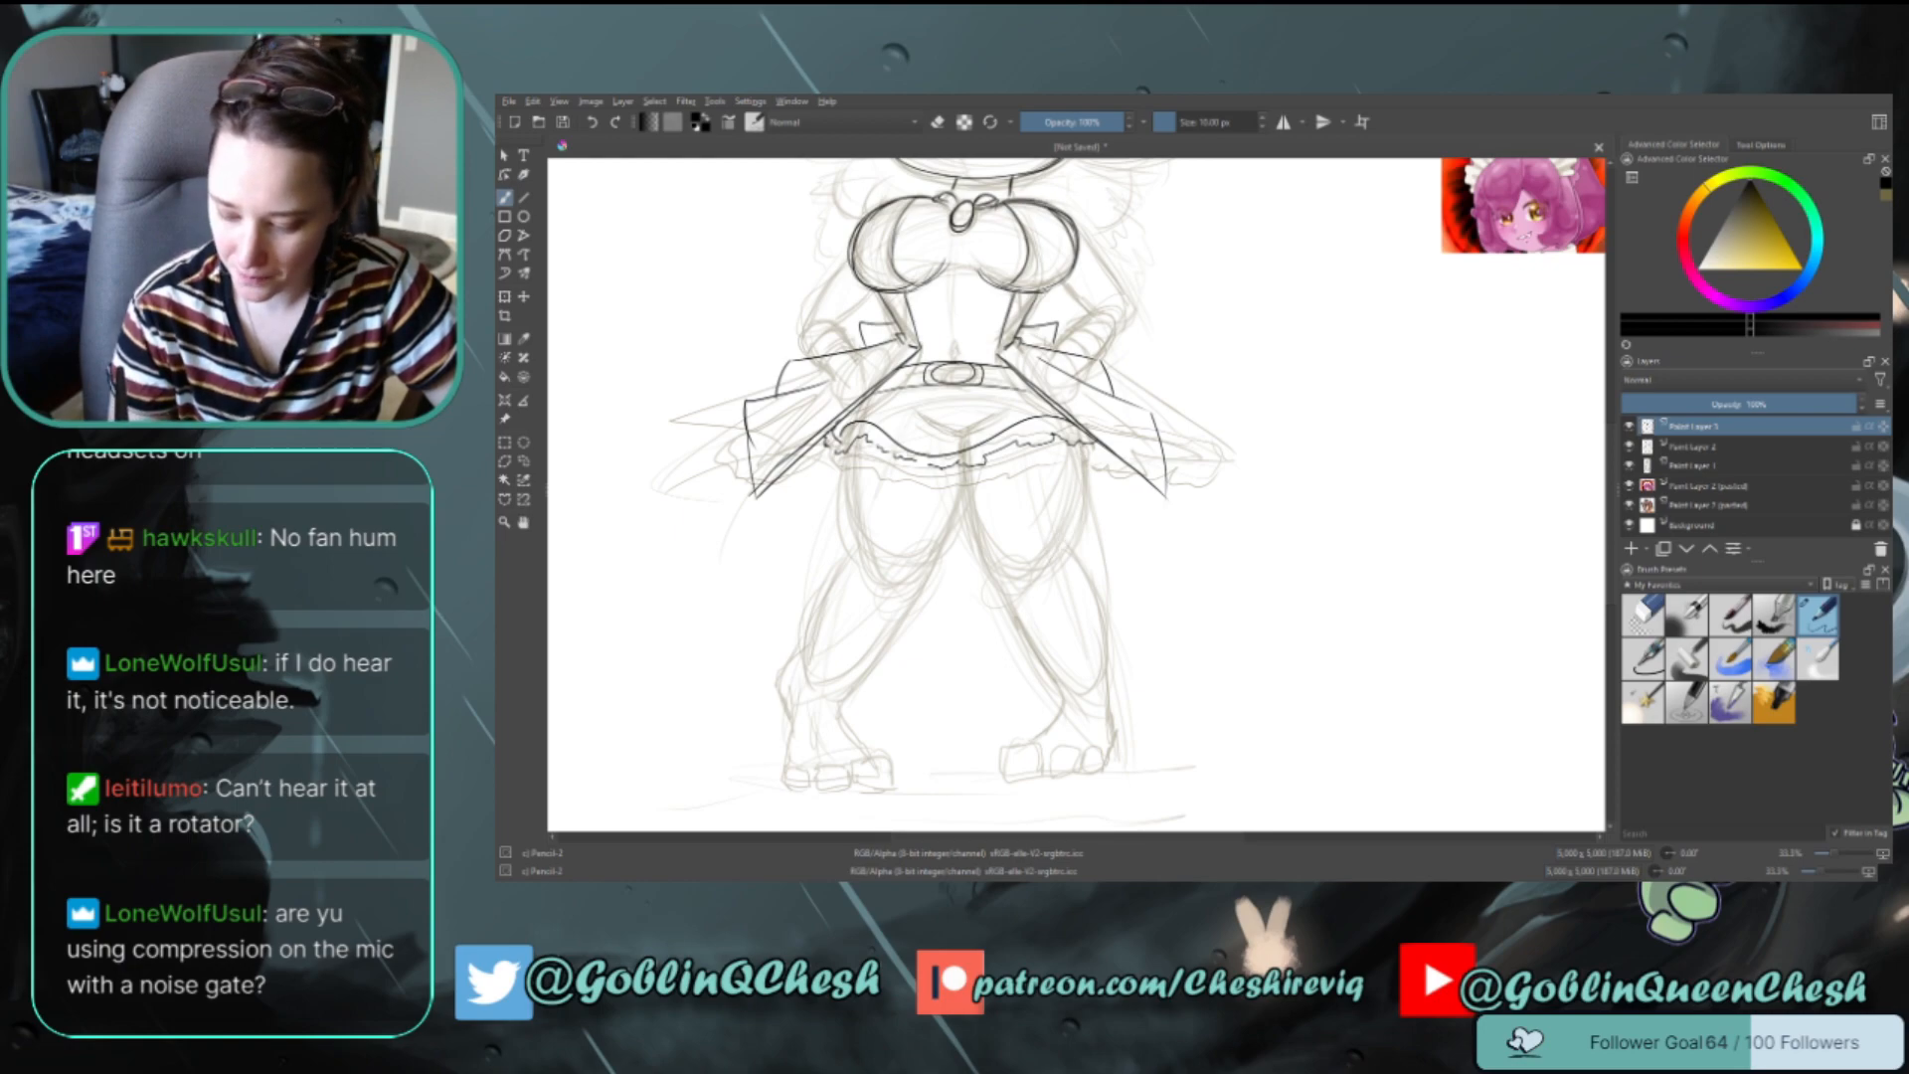
pyautogui.moveTo(1084, 447); pyautogui.dragTo(1058, 557)
pyautogui.hotkey('ctrl', 'z')
pyautogui.moveTo(1084, 457); pyautogui.dragTo(1052, 575)
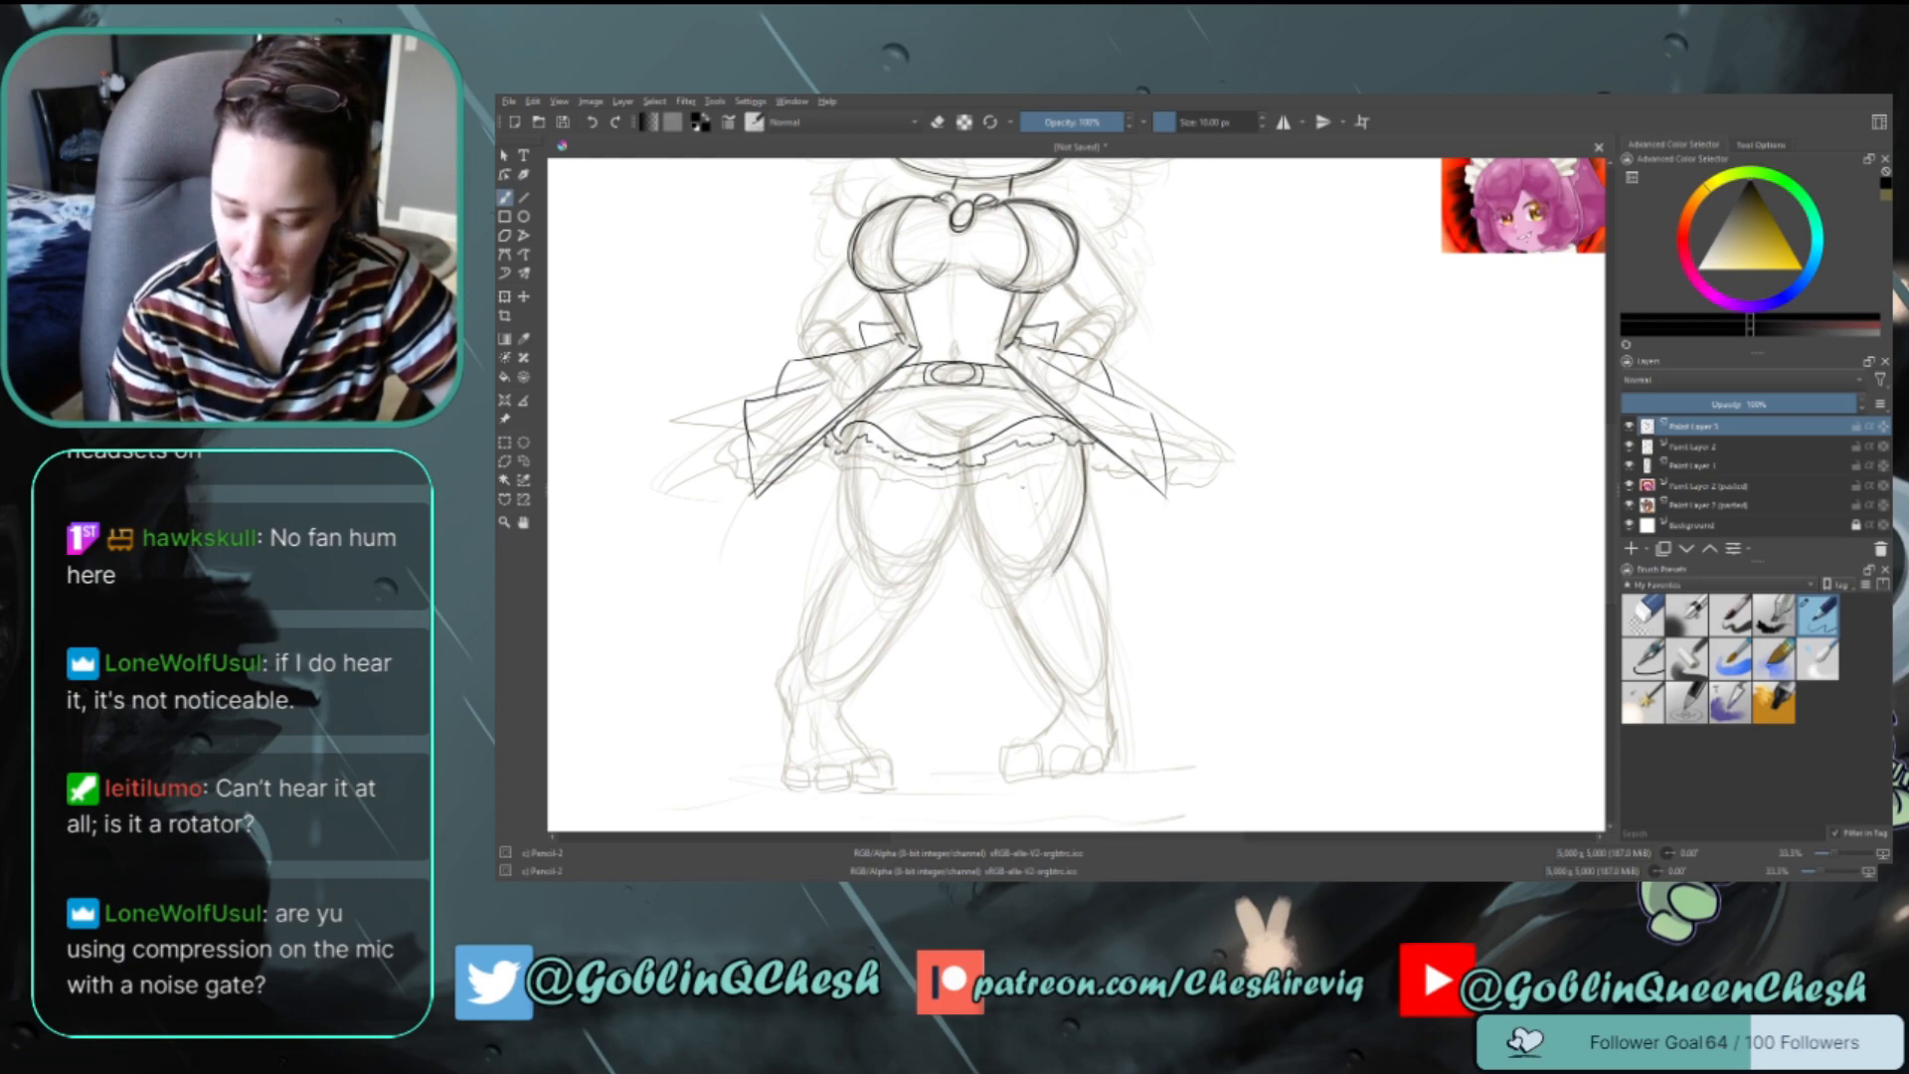
pyautogui.moveTo(970, 469); pyautogui.dragTo(1002, 593)
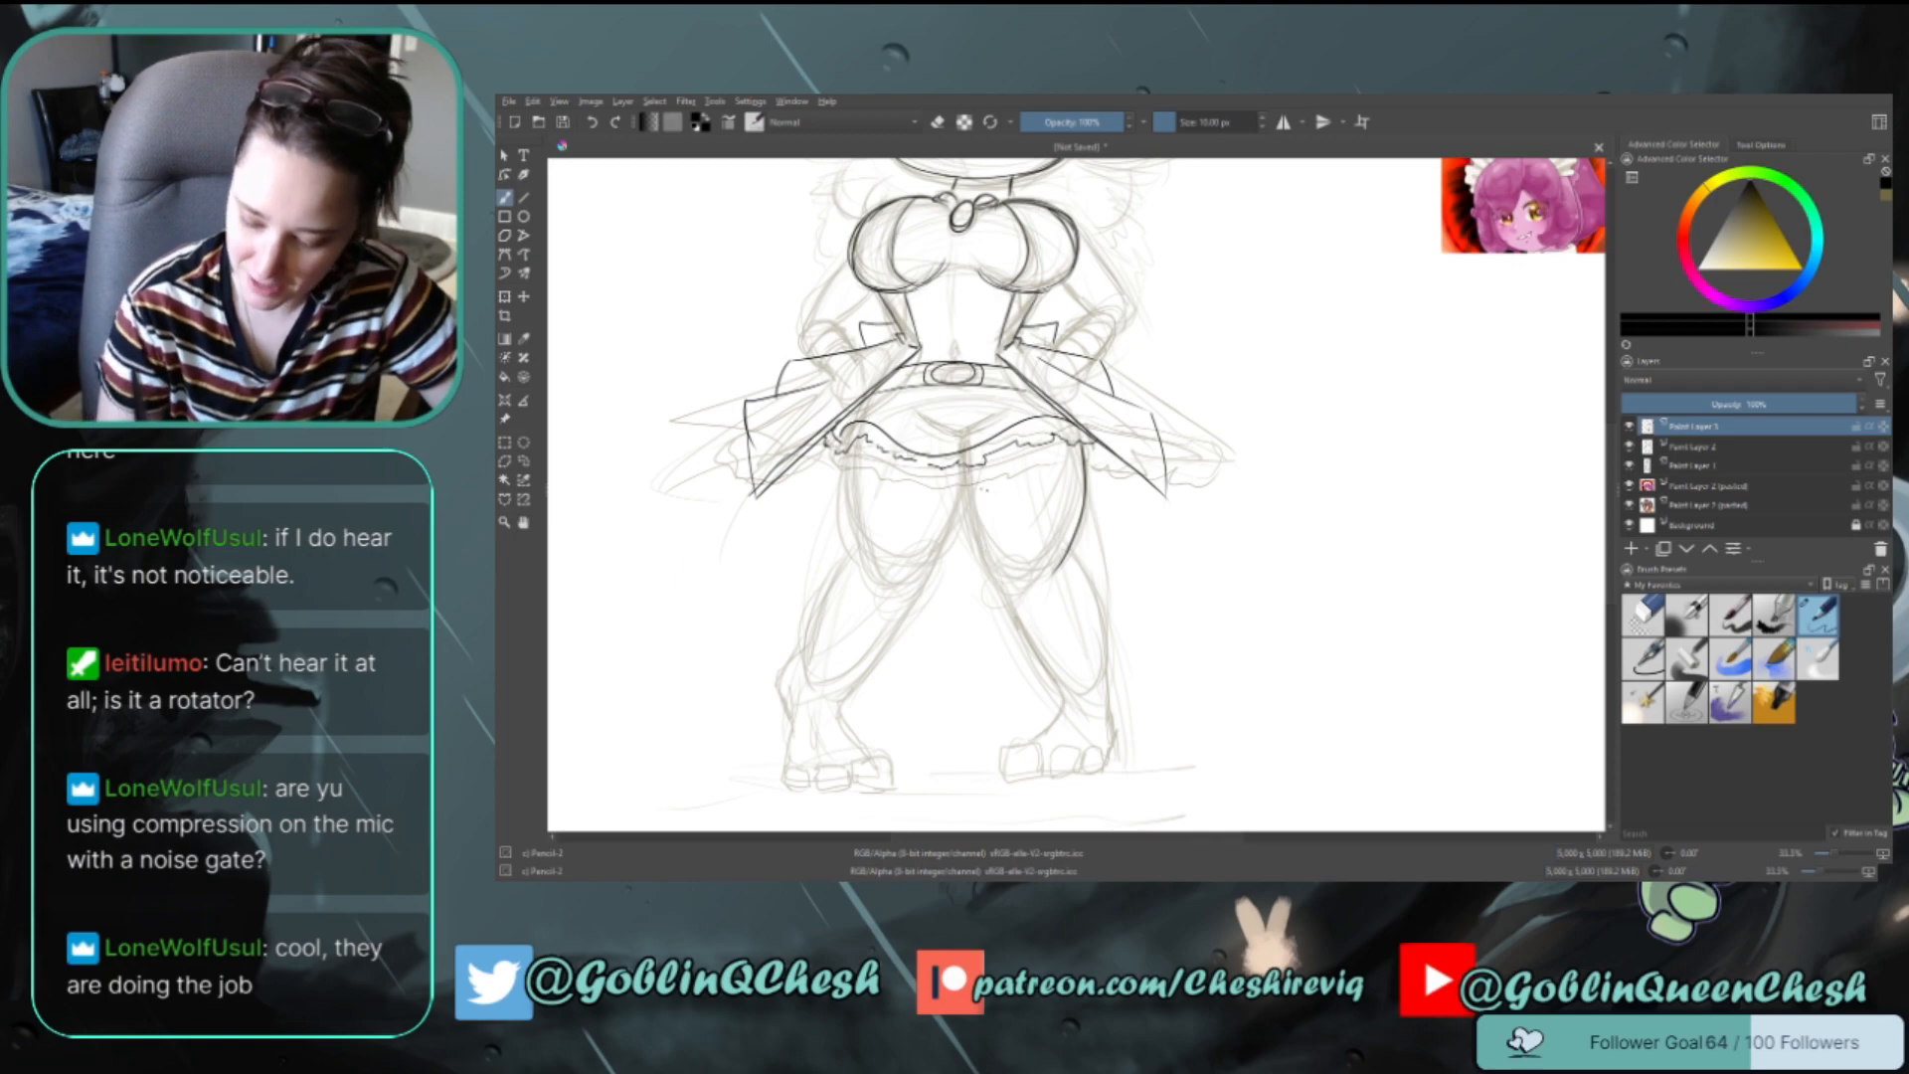
pyautogui.moveTo(969, 479); pyautogui.dragTo(996, 571)
pyautogui.moveTo(966, 469); pyautogui.dragTo(1006, 593)
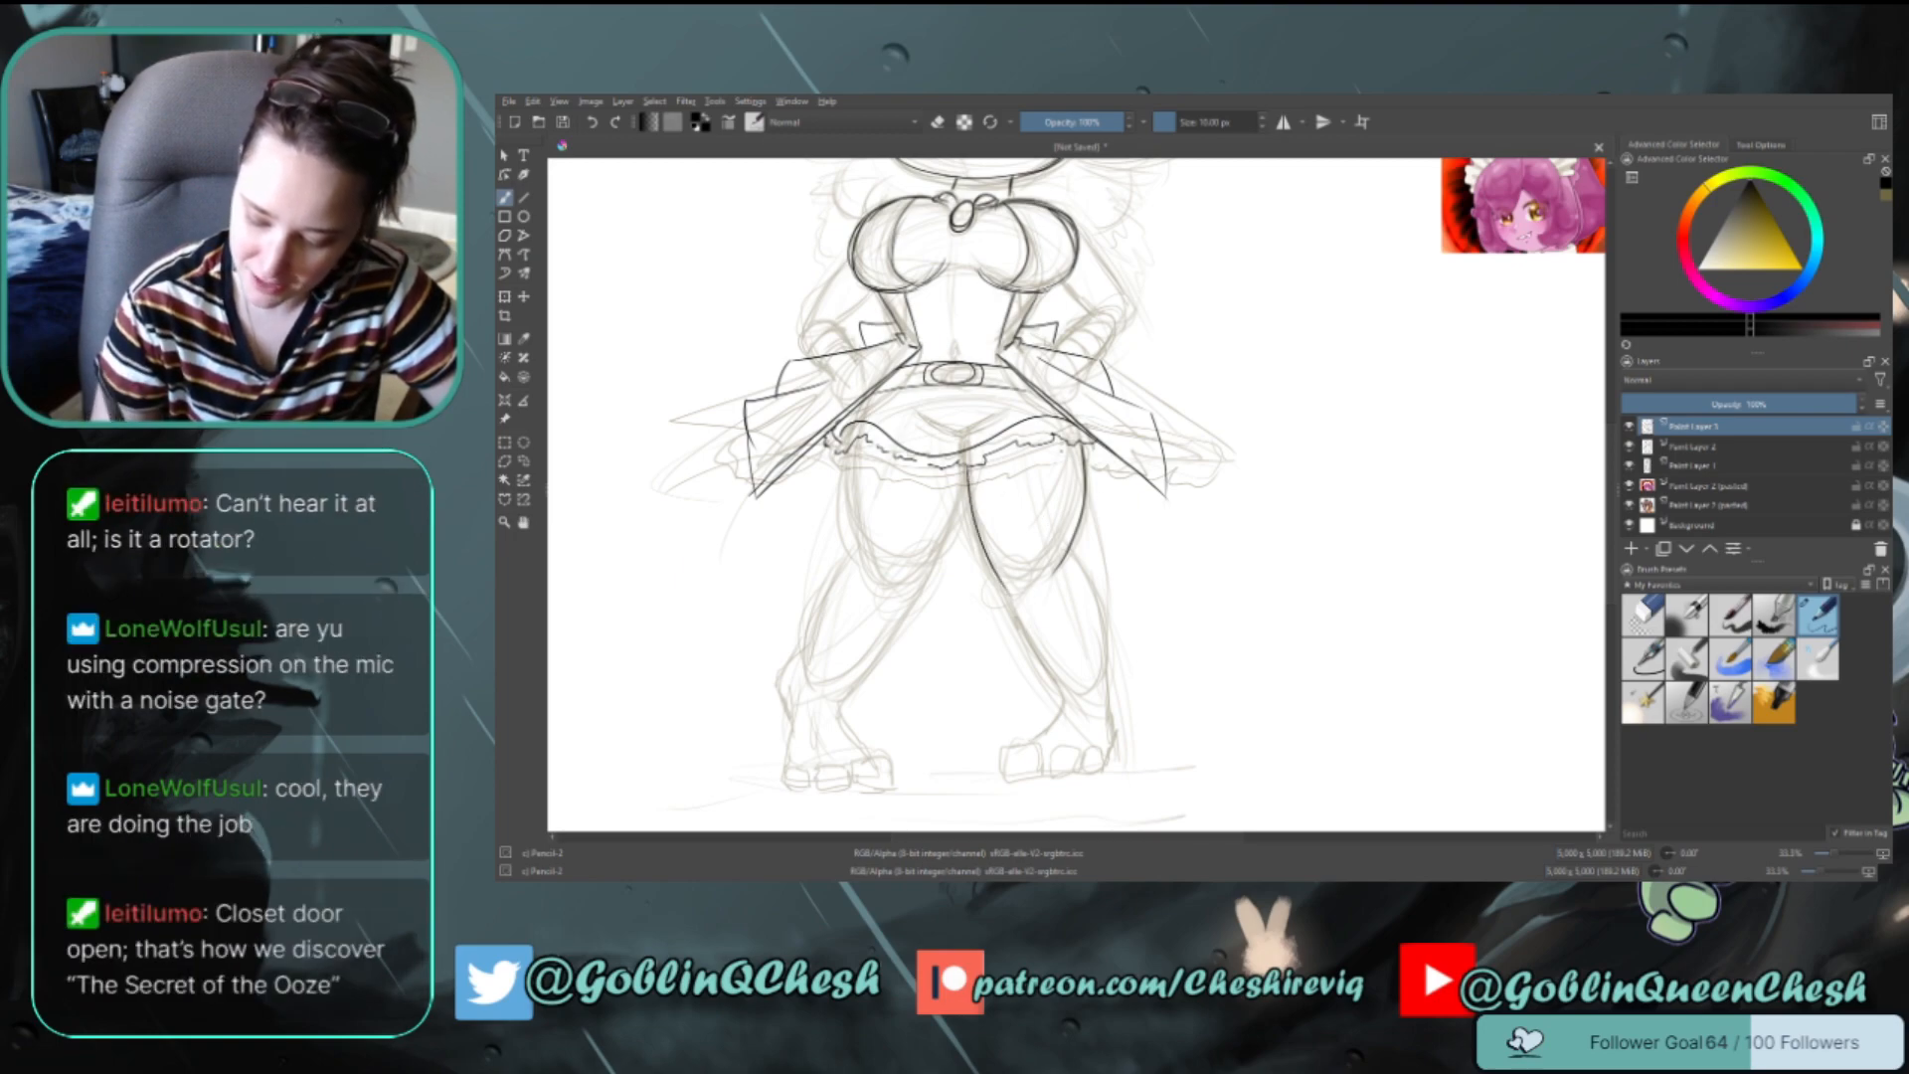
# Ink the inner and outer contours of the left thigh below the ruffle, redrawing the inner curve
pyautogui.moveTo(968, 469); pyautogui.dragTo(903, 589)
pyautogui.hotkey('ctrl', 'z')
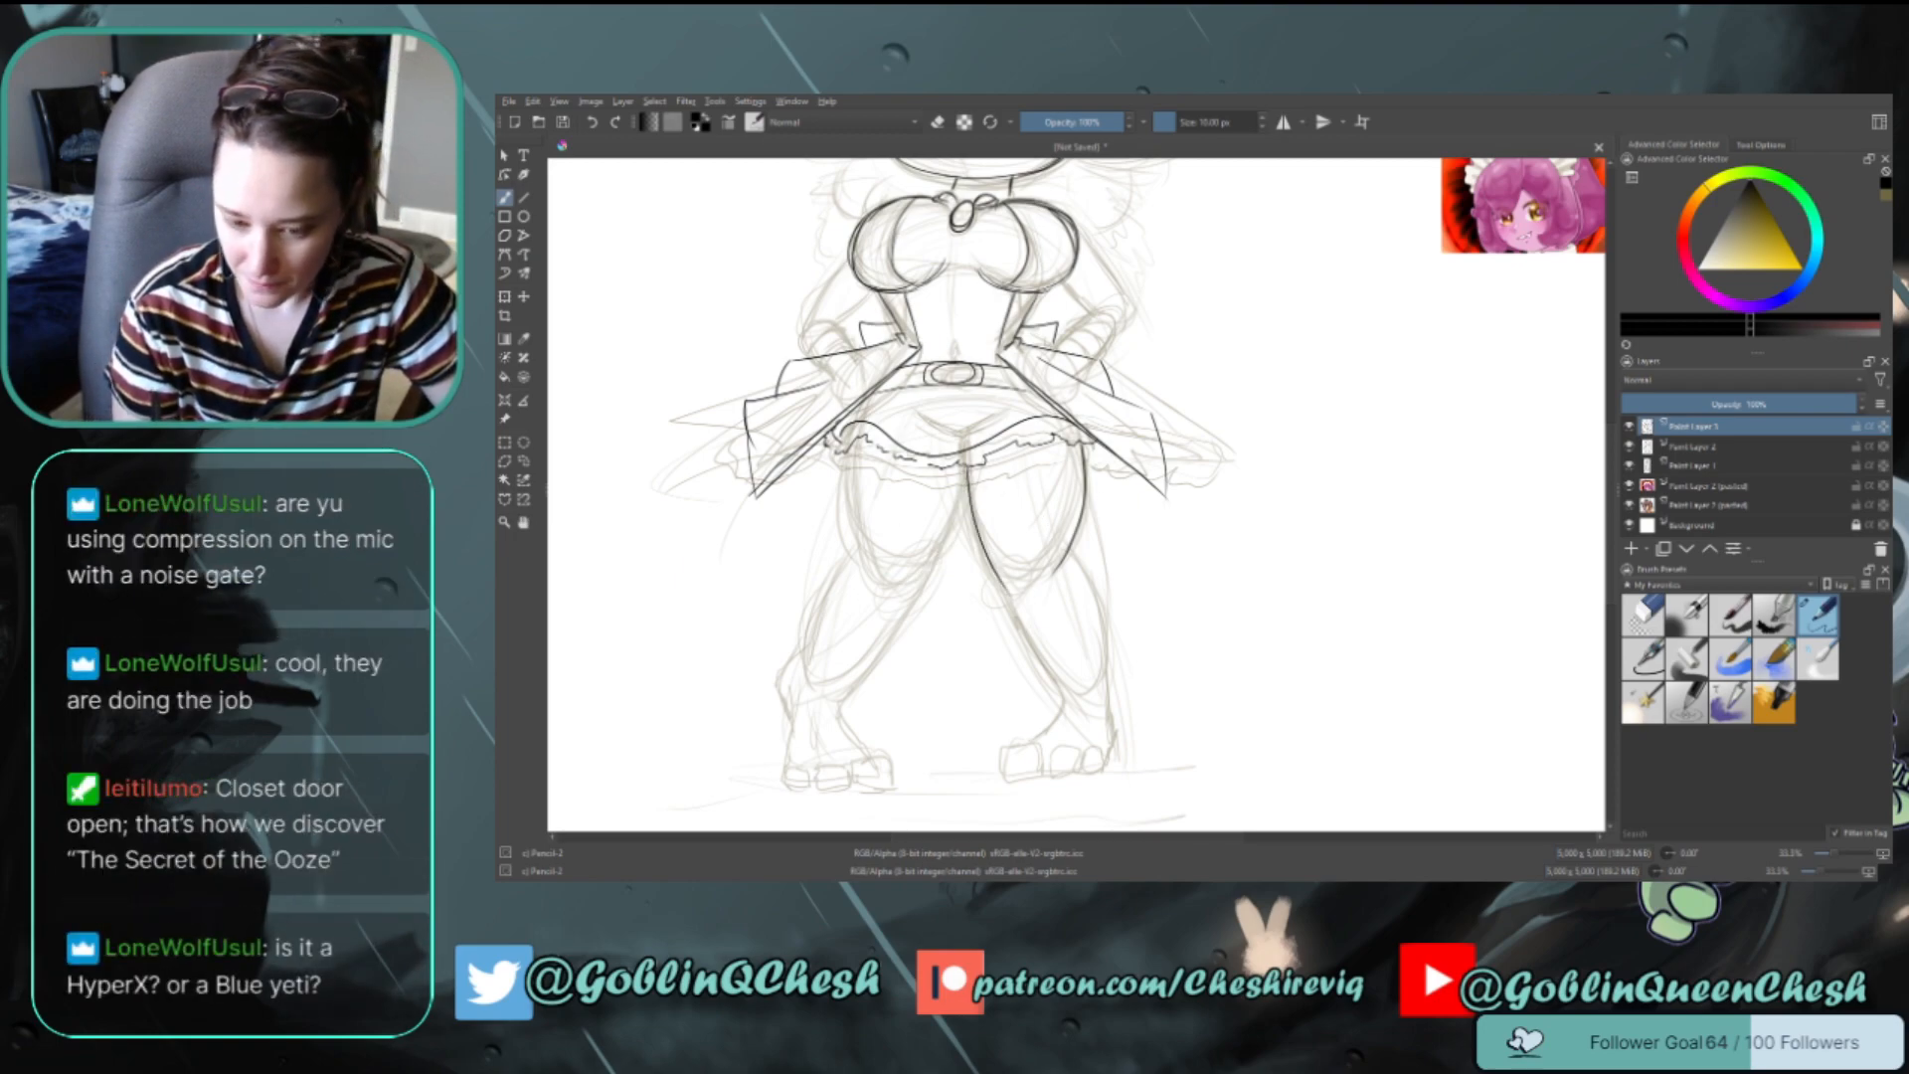
pyautogui.moveTo(968, 469); pyautogui.dragTo(899, 595)
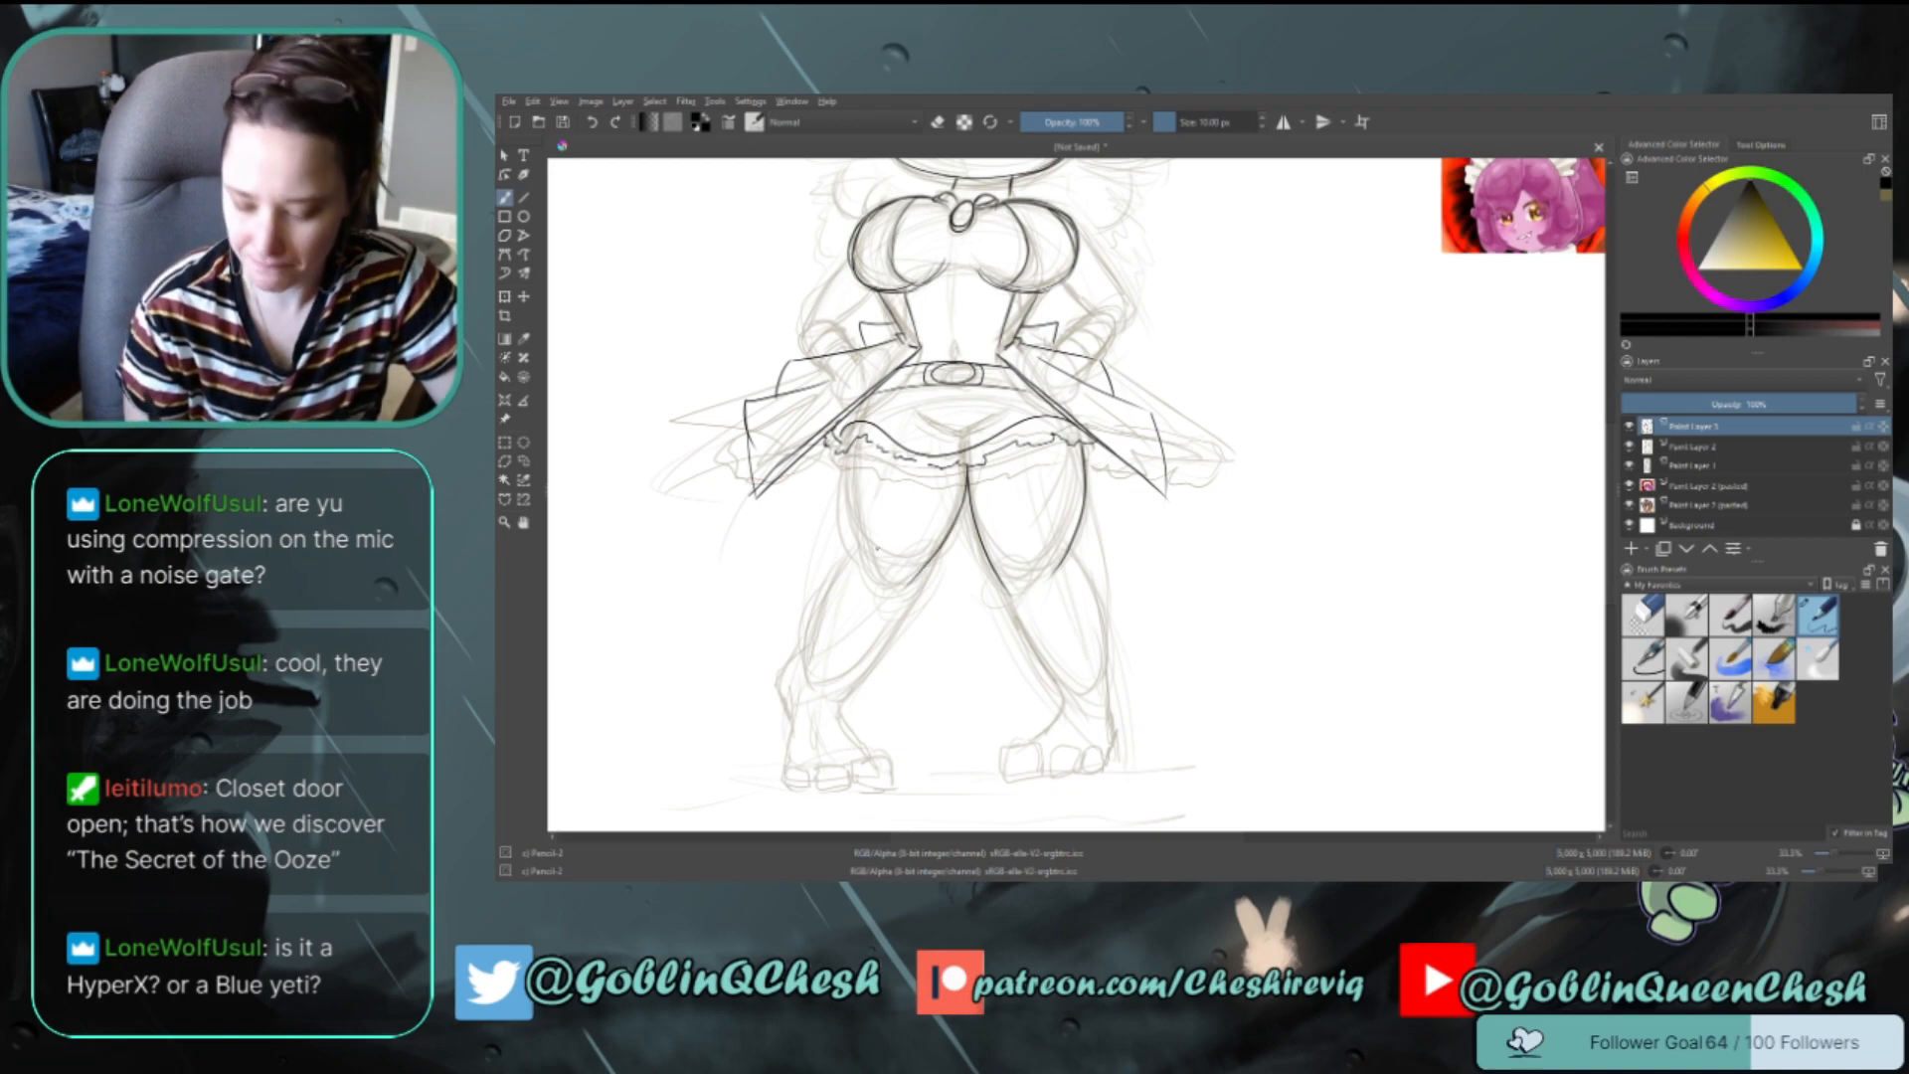
pyautogui.moveTo(849, 445); pyautogui.dragTo(863, 581)
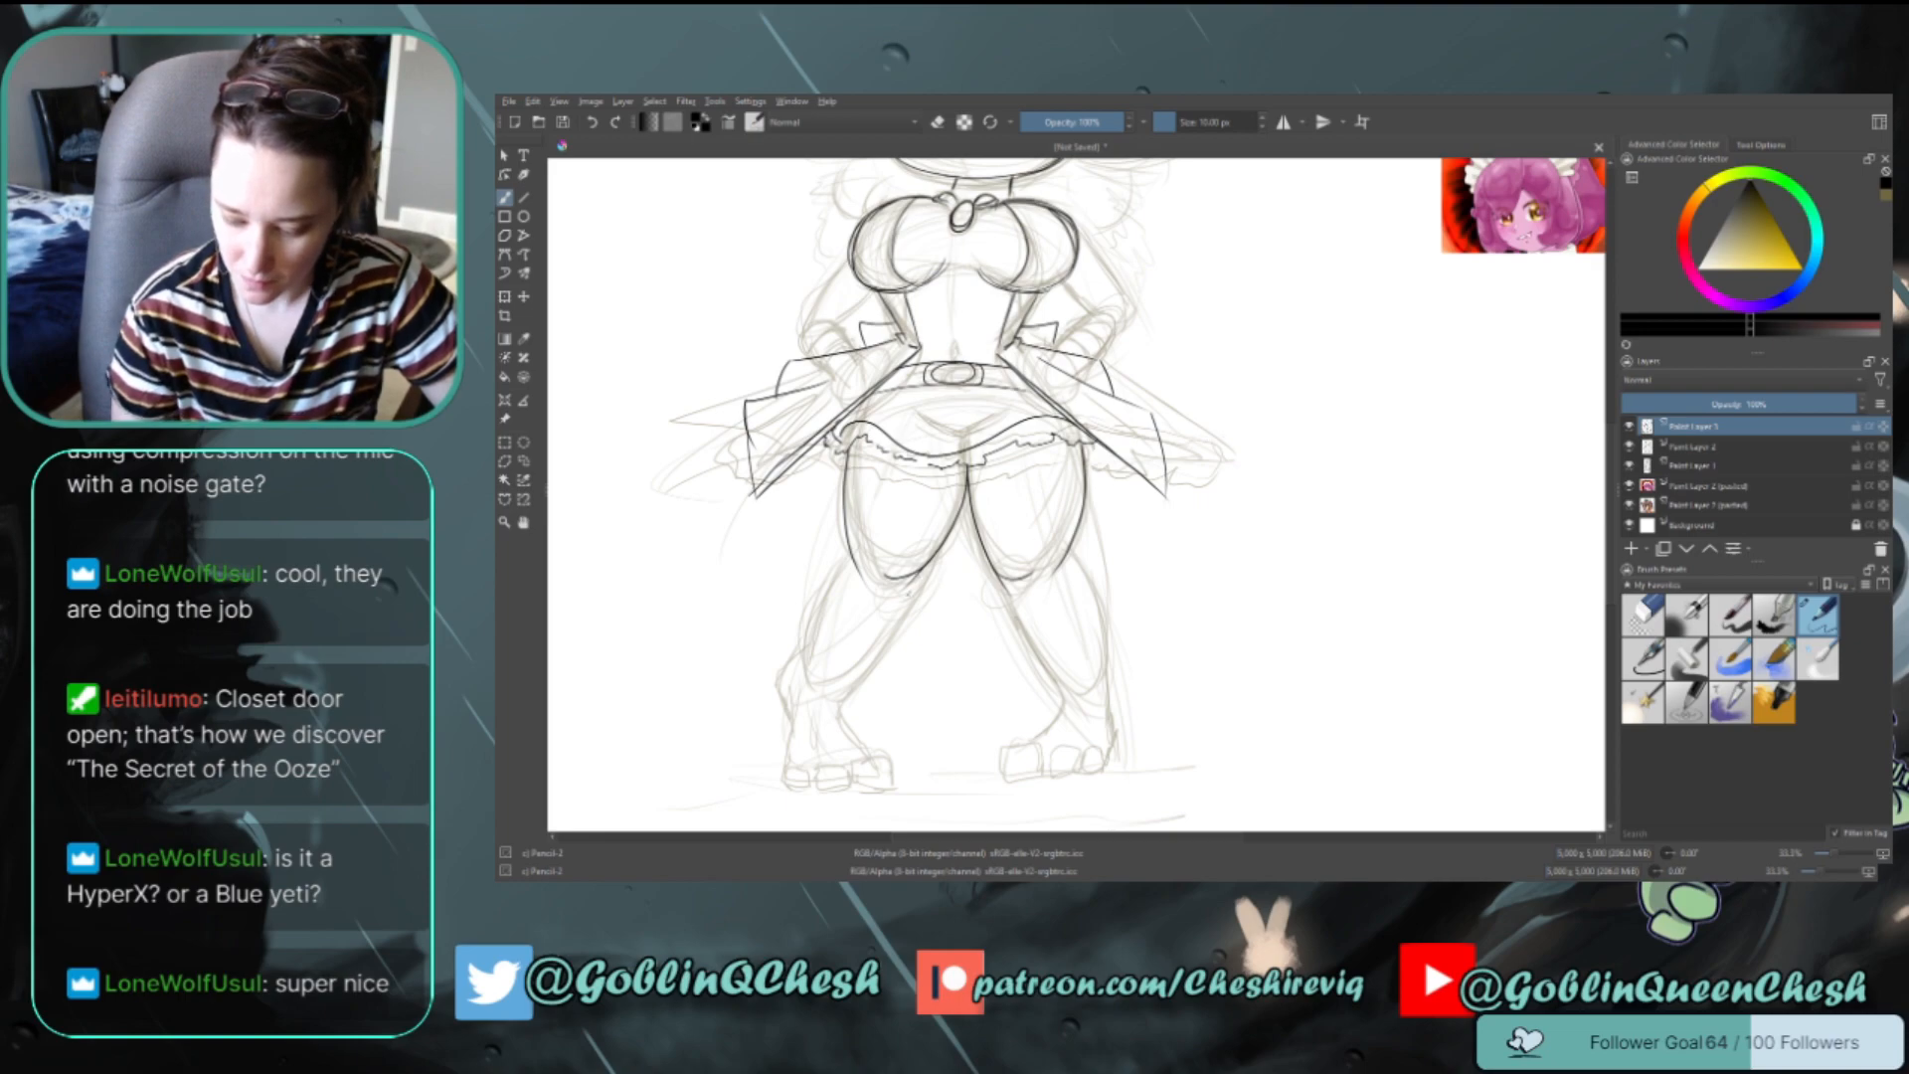
# Ink the inner and outer curves of the left lower leg from the knee toward the ankle, redrawing the inner stroke
pyautogui.moveTo(921, 572); pyautogui.dragTo(843, 719)
pyautogui.hotkey('ctrl', 'z')
pyautogui.moveTo(920, 571); pyautogui.dragTo(833, 694)
pyautogui.hotkey('ctrl', 'z')
pyautogui.moveTo(919, 574)
pyautogui.mouseDown()
pyautogui.moveTo(885, 655)
pyautogui.moveTo(825, 698)
pyautogui.mouseUp()
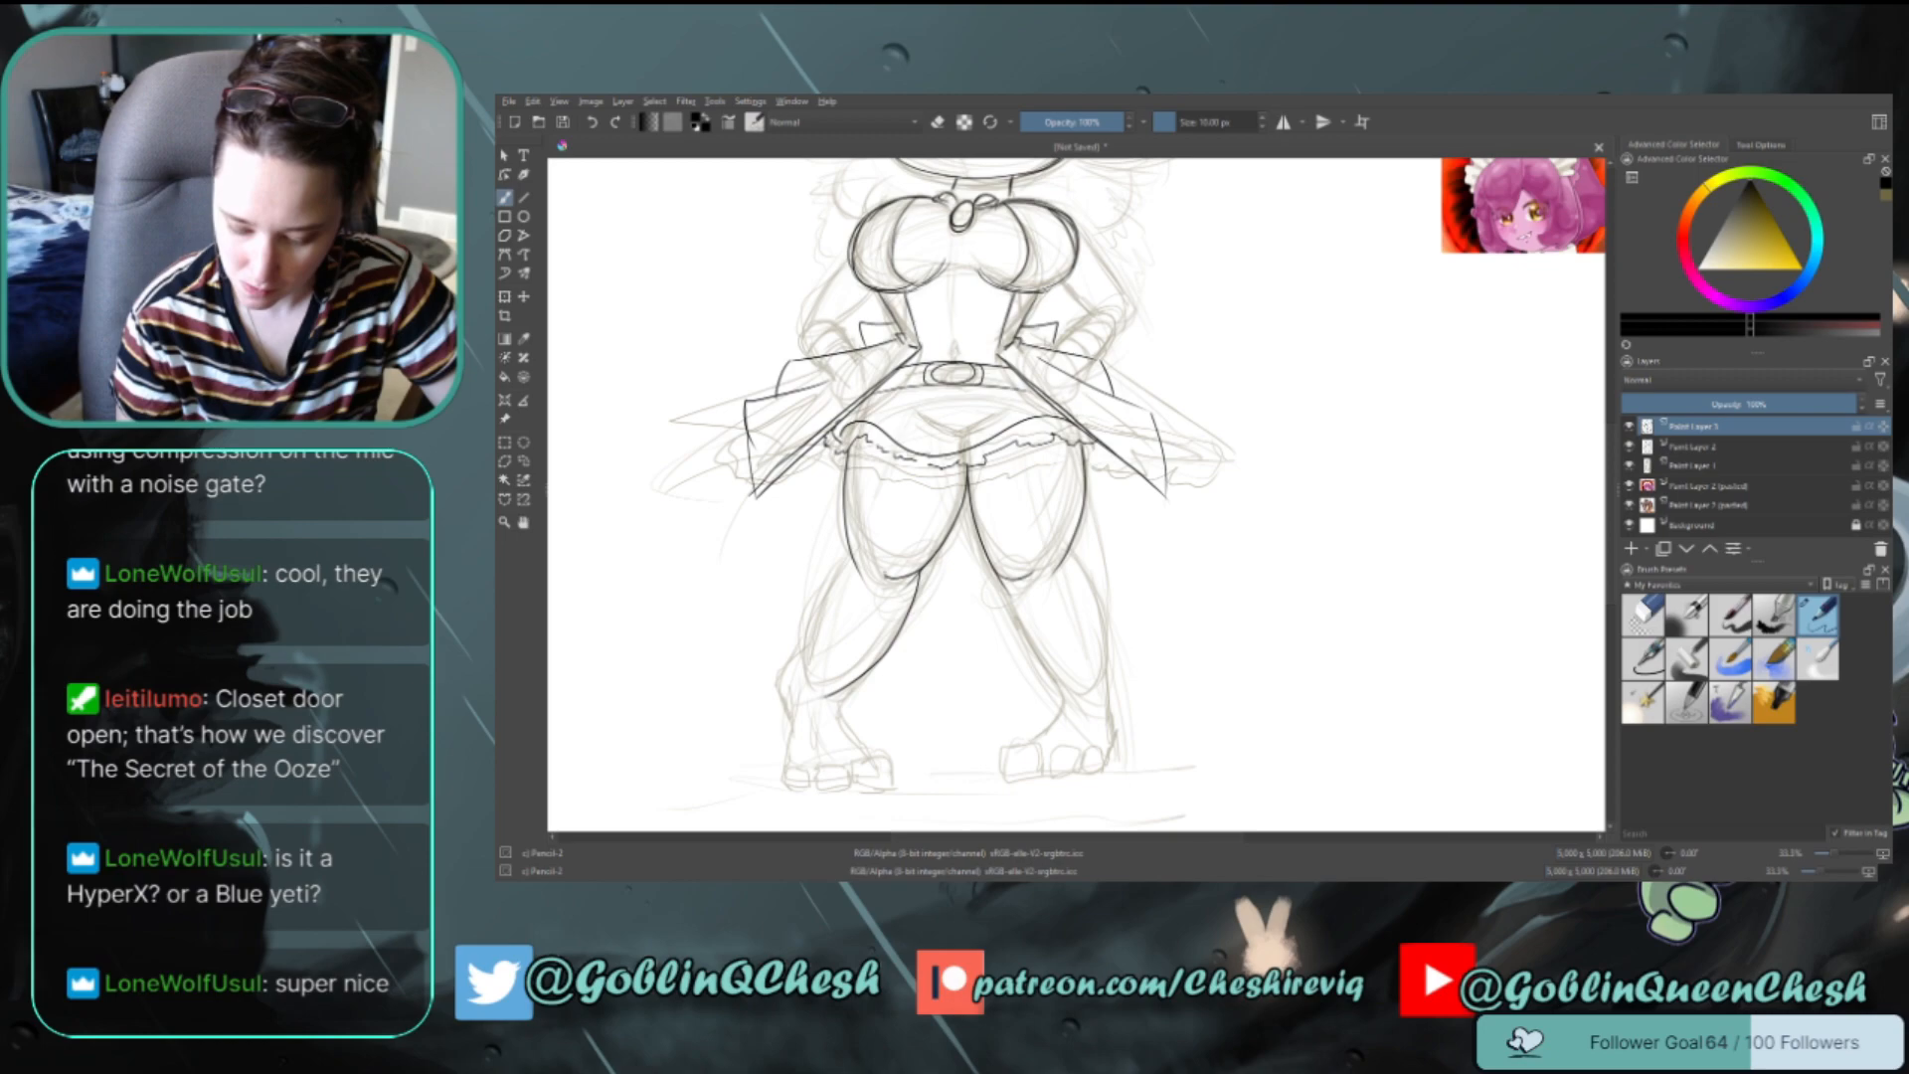
pyautogui.moveTo(847, 548); pyautogui.dragTo(808, 662)
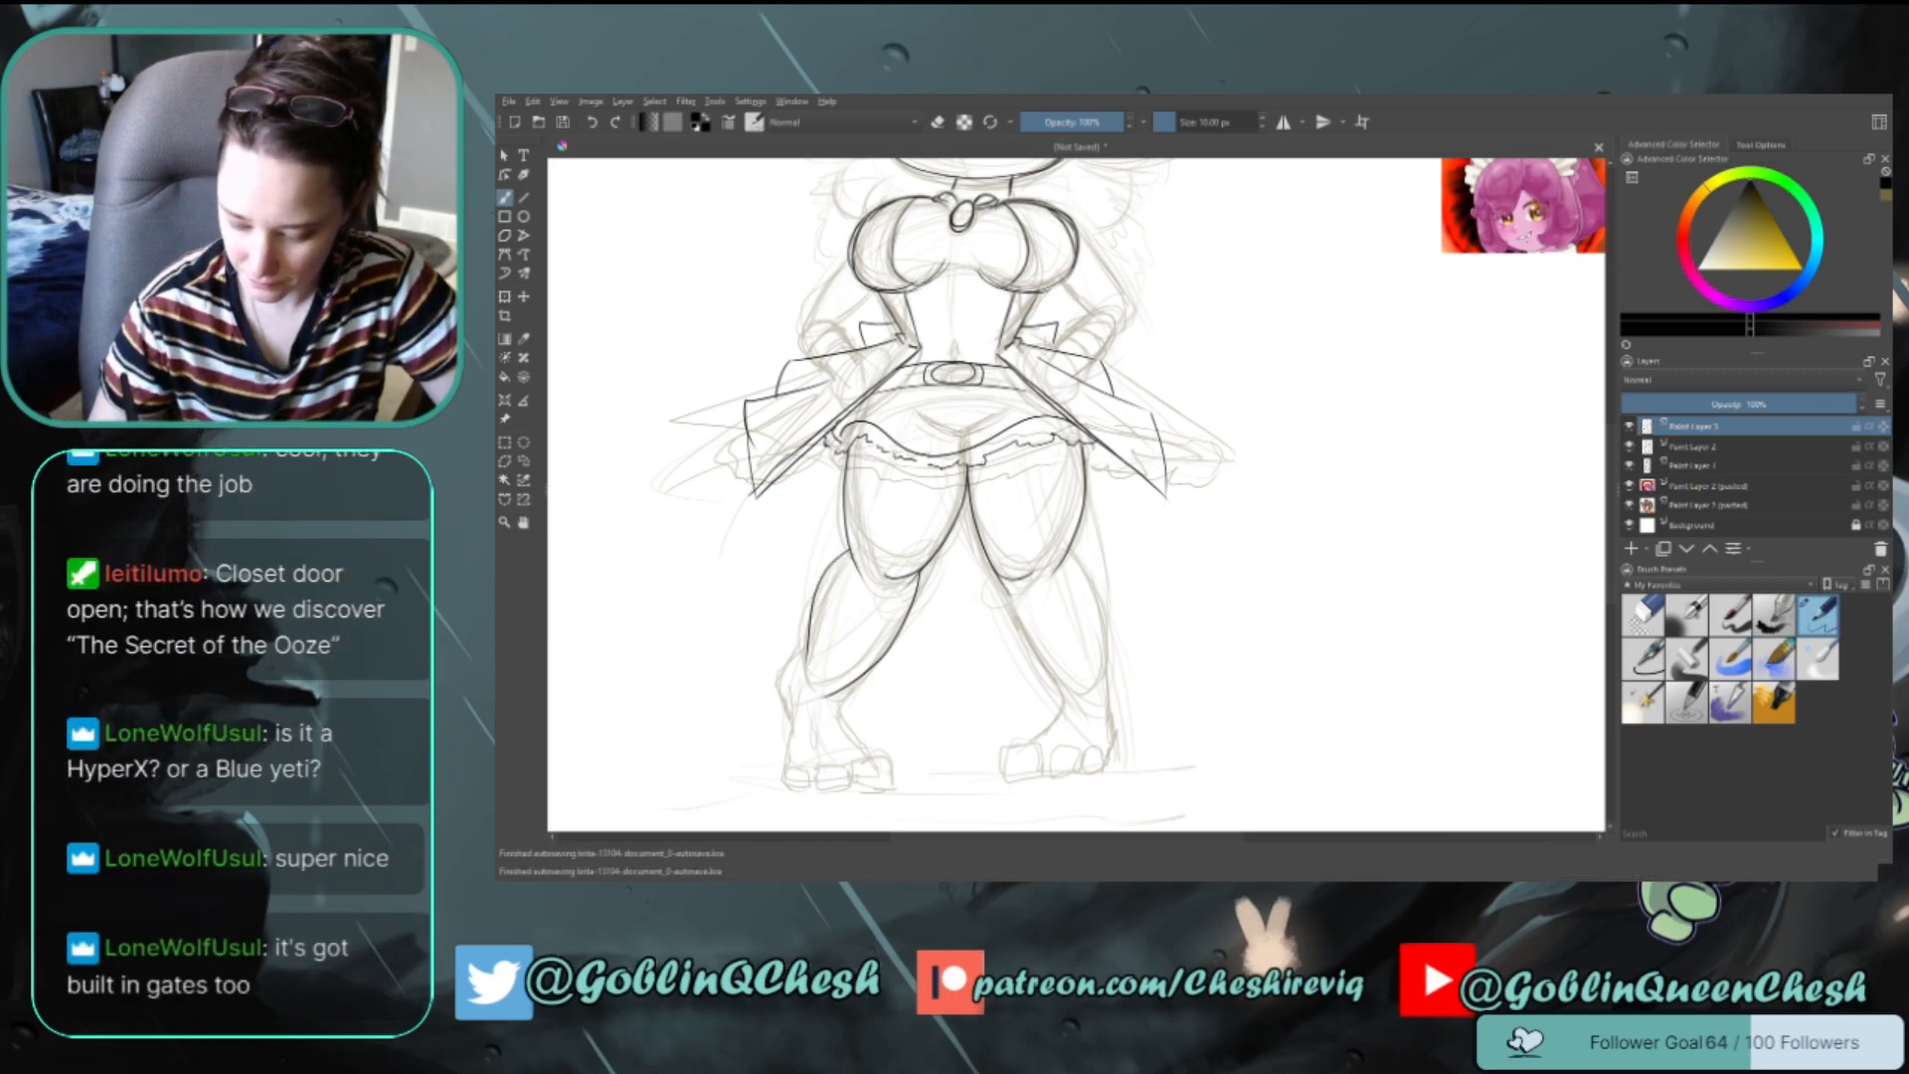
# Ink the inner and outer contours of the right lower leg from the knee to the ankle, redrawing the inner curve
pyautogui.moveTo(1000, 587); pyautogui.dragTo(1070, 694)
pyautogui.hotkey('ctrl', 'z')
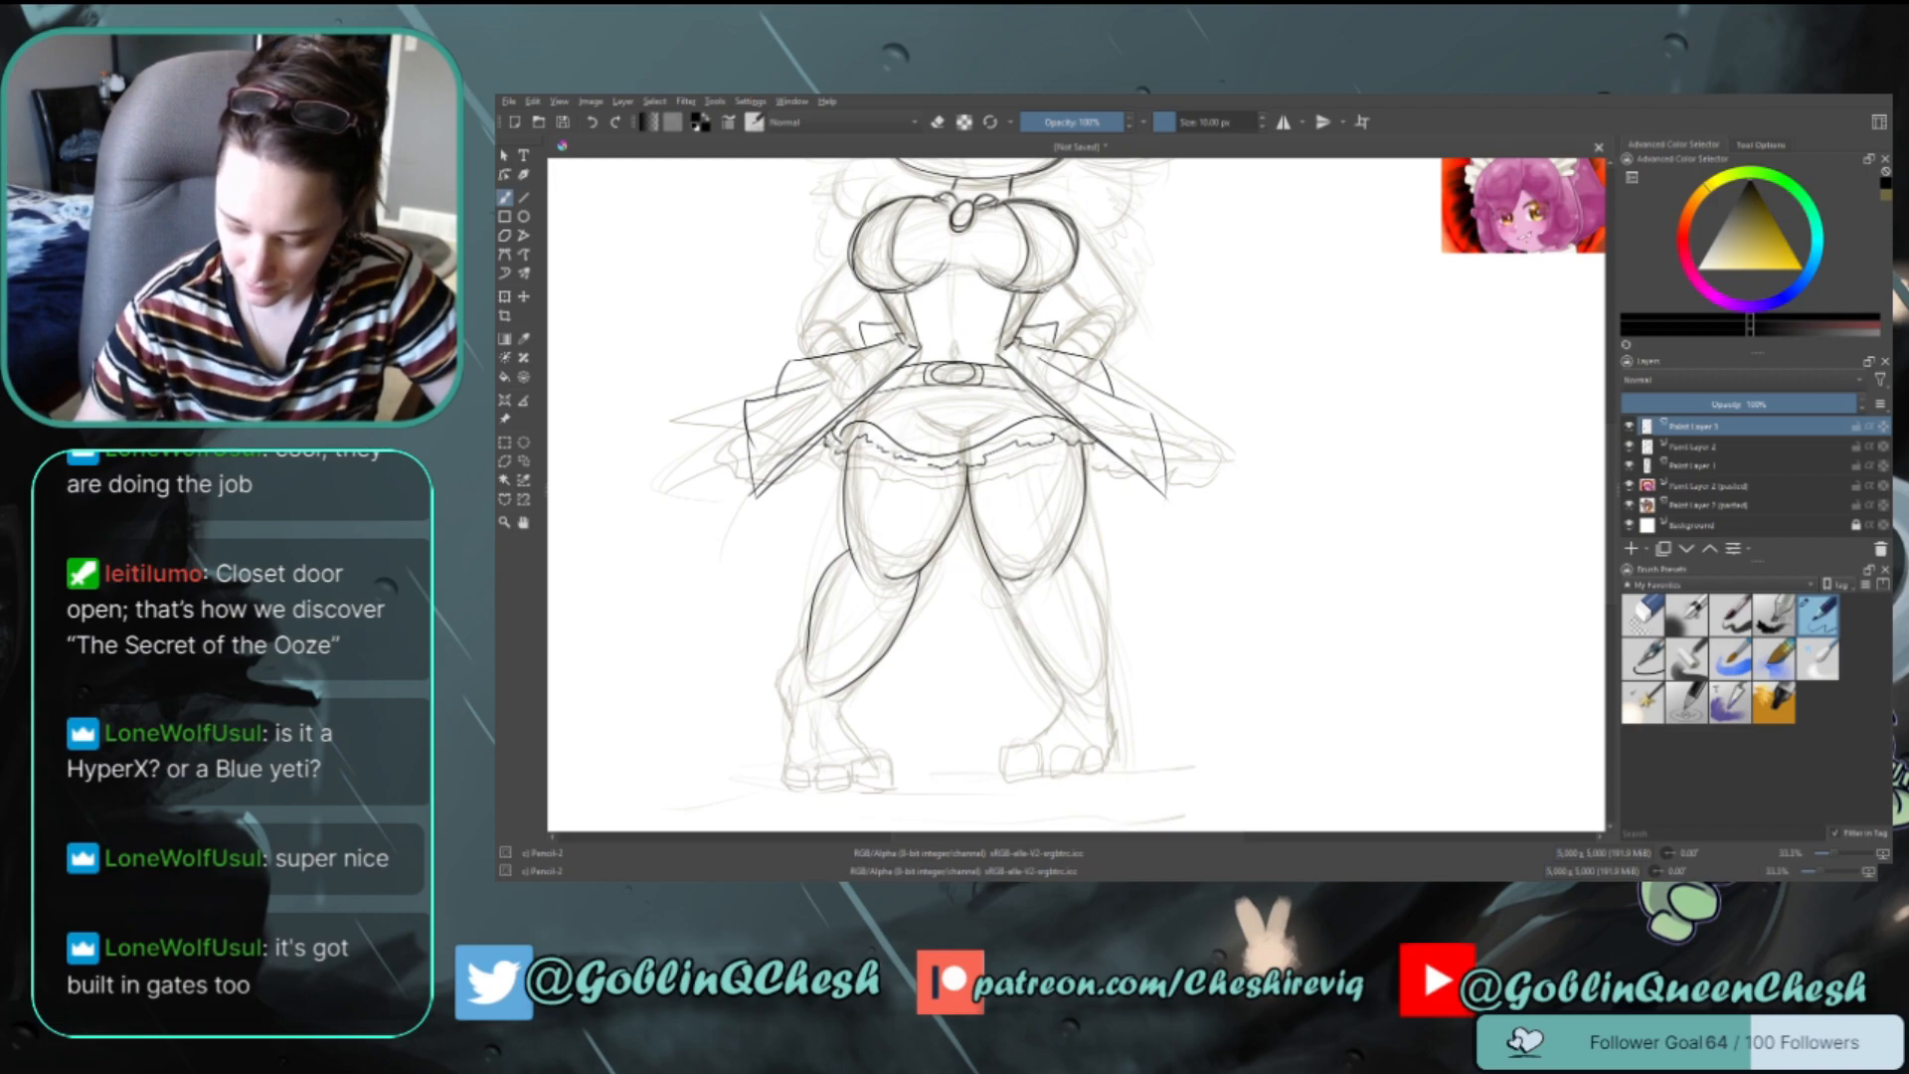
pyautogui.moveTo(1001, 584); pyautogui.dragTo(1064, 696)
pyautogui.hotkey('ctrl', 'z')
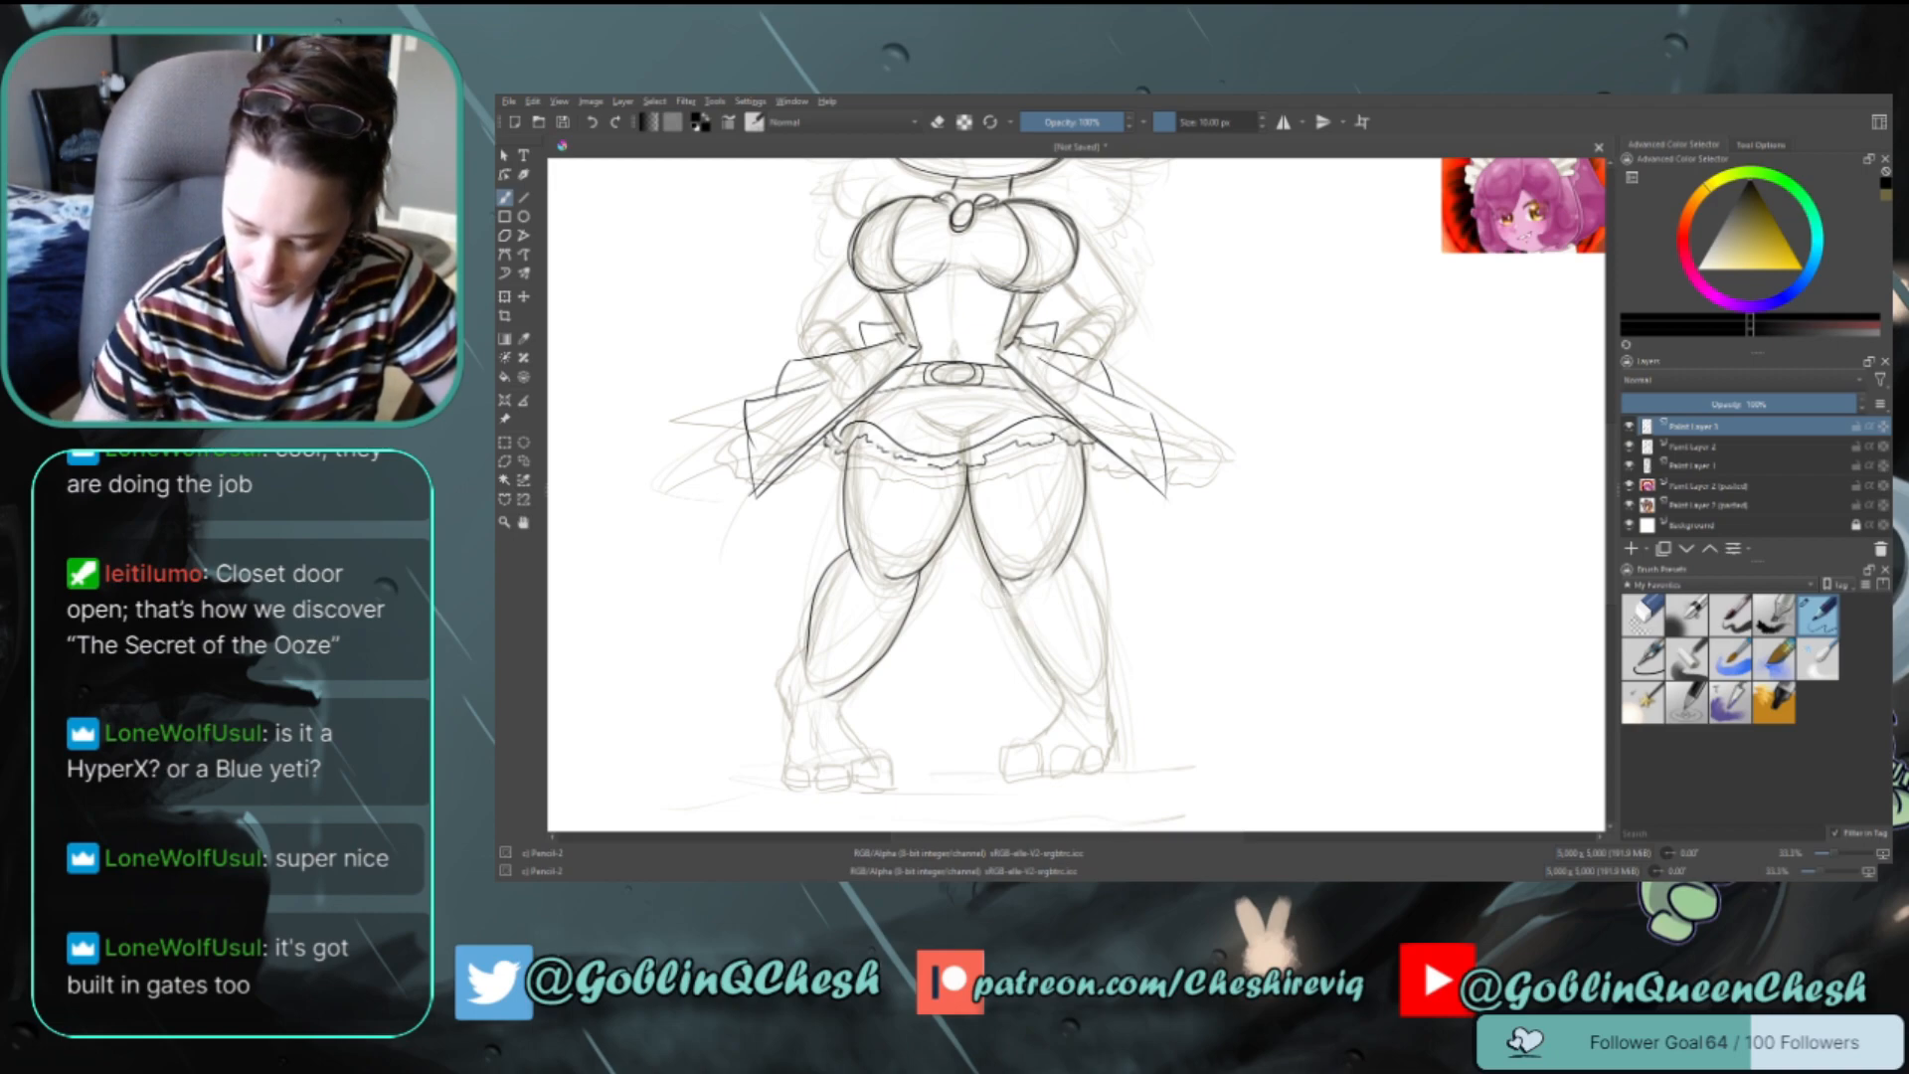
pyautogui.moveTo(1002, 584); pyautogui.dragTo(1072, 698)
pyautogui.moveTo(1068, 549); pyautogui.dragTo(1113, 696)
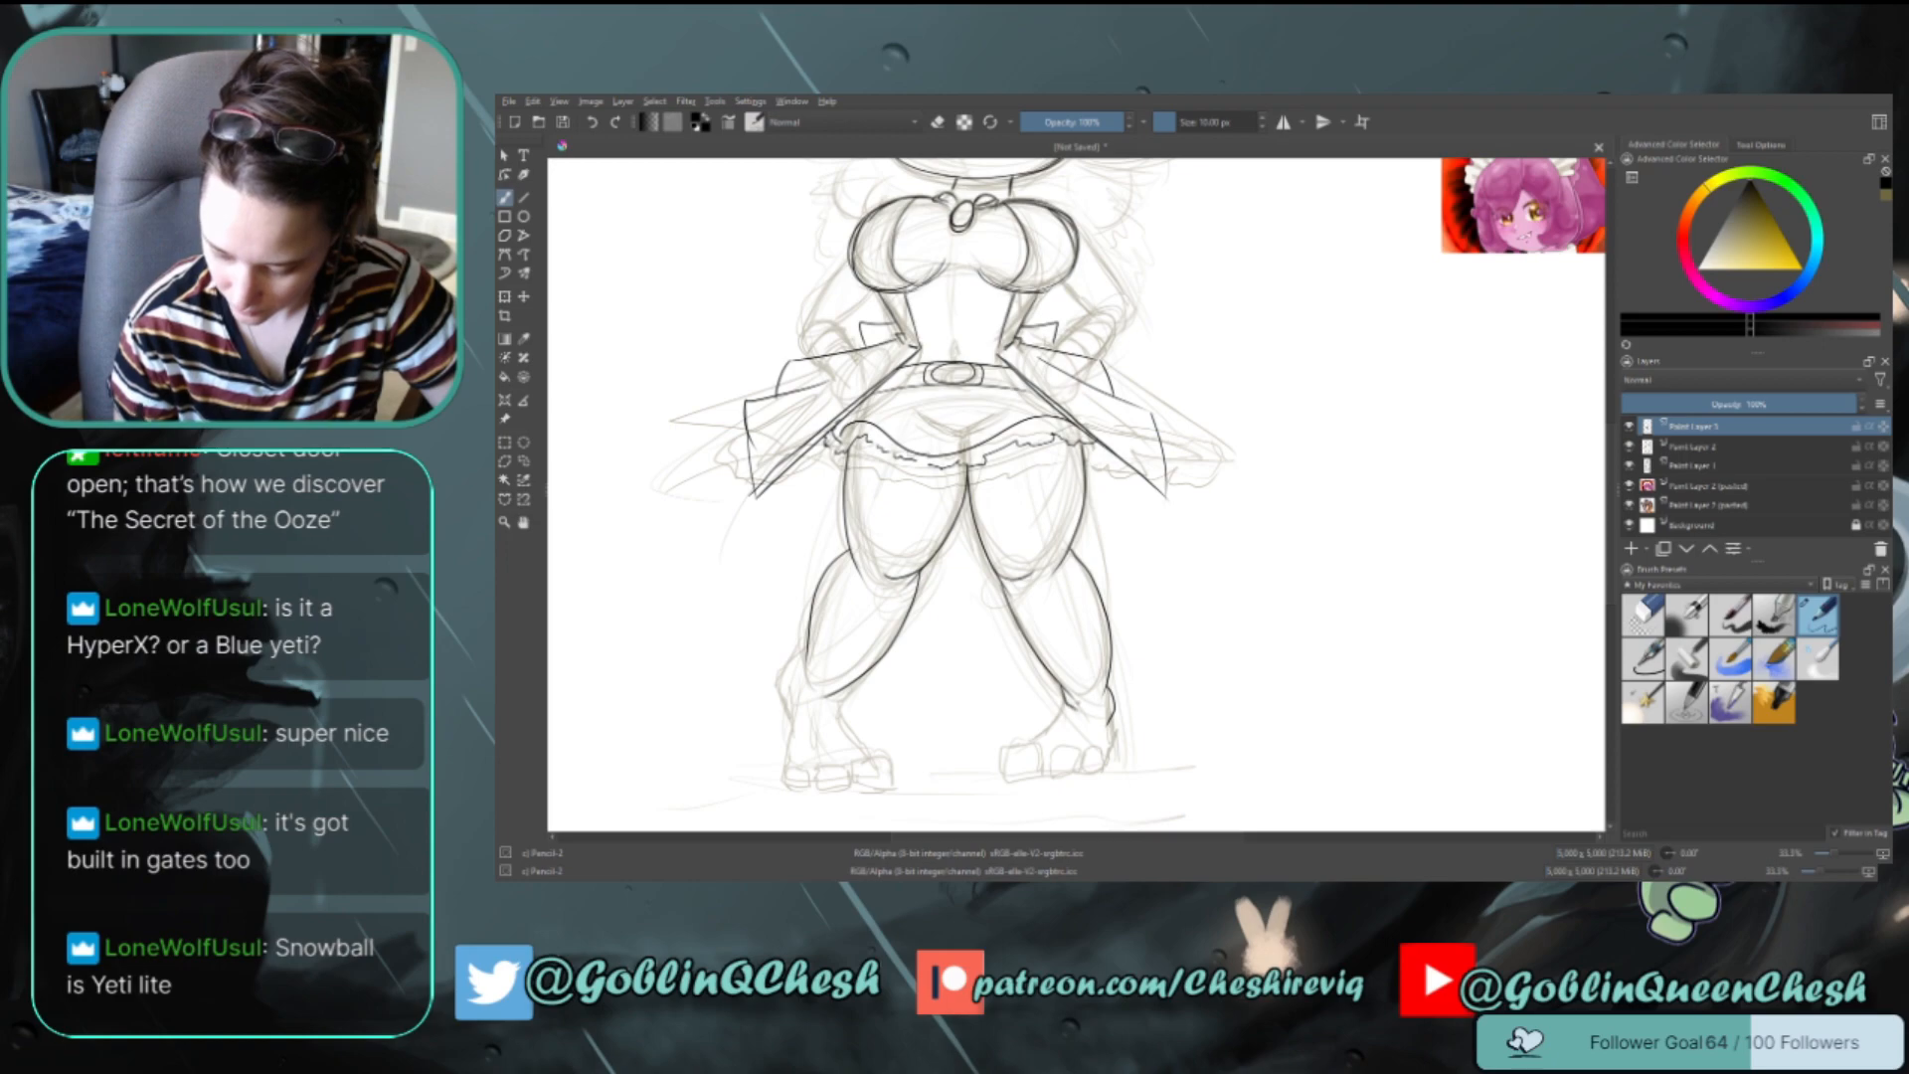
# Ink the inner ankle curve of the right leg flowing into the top of the foot, replacing the first stroke
pyautogui.moveTo(1068, 706); pyautogui.dragTo(1023, 744)
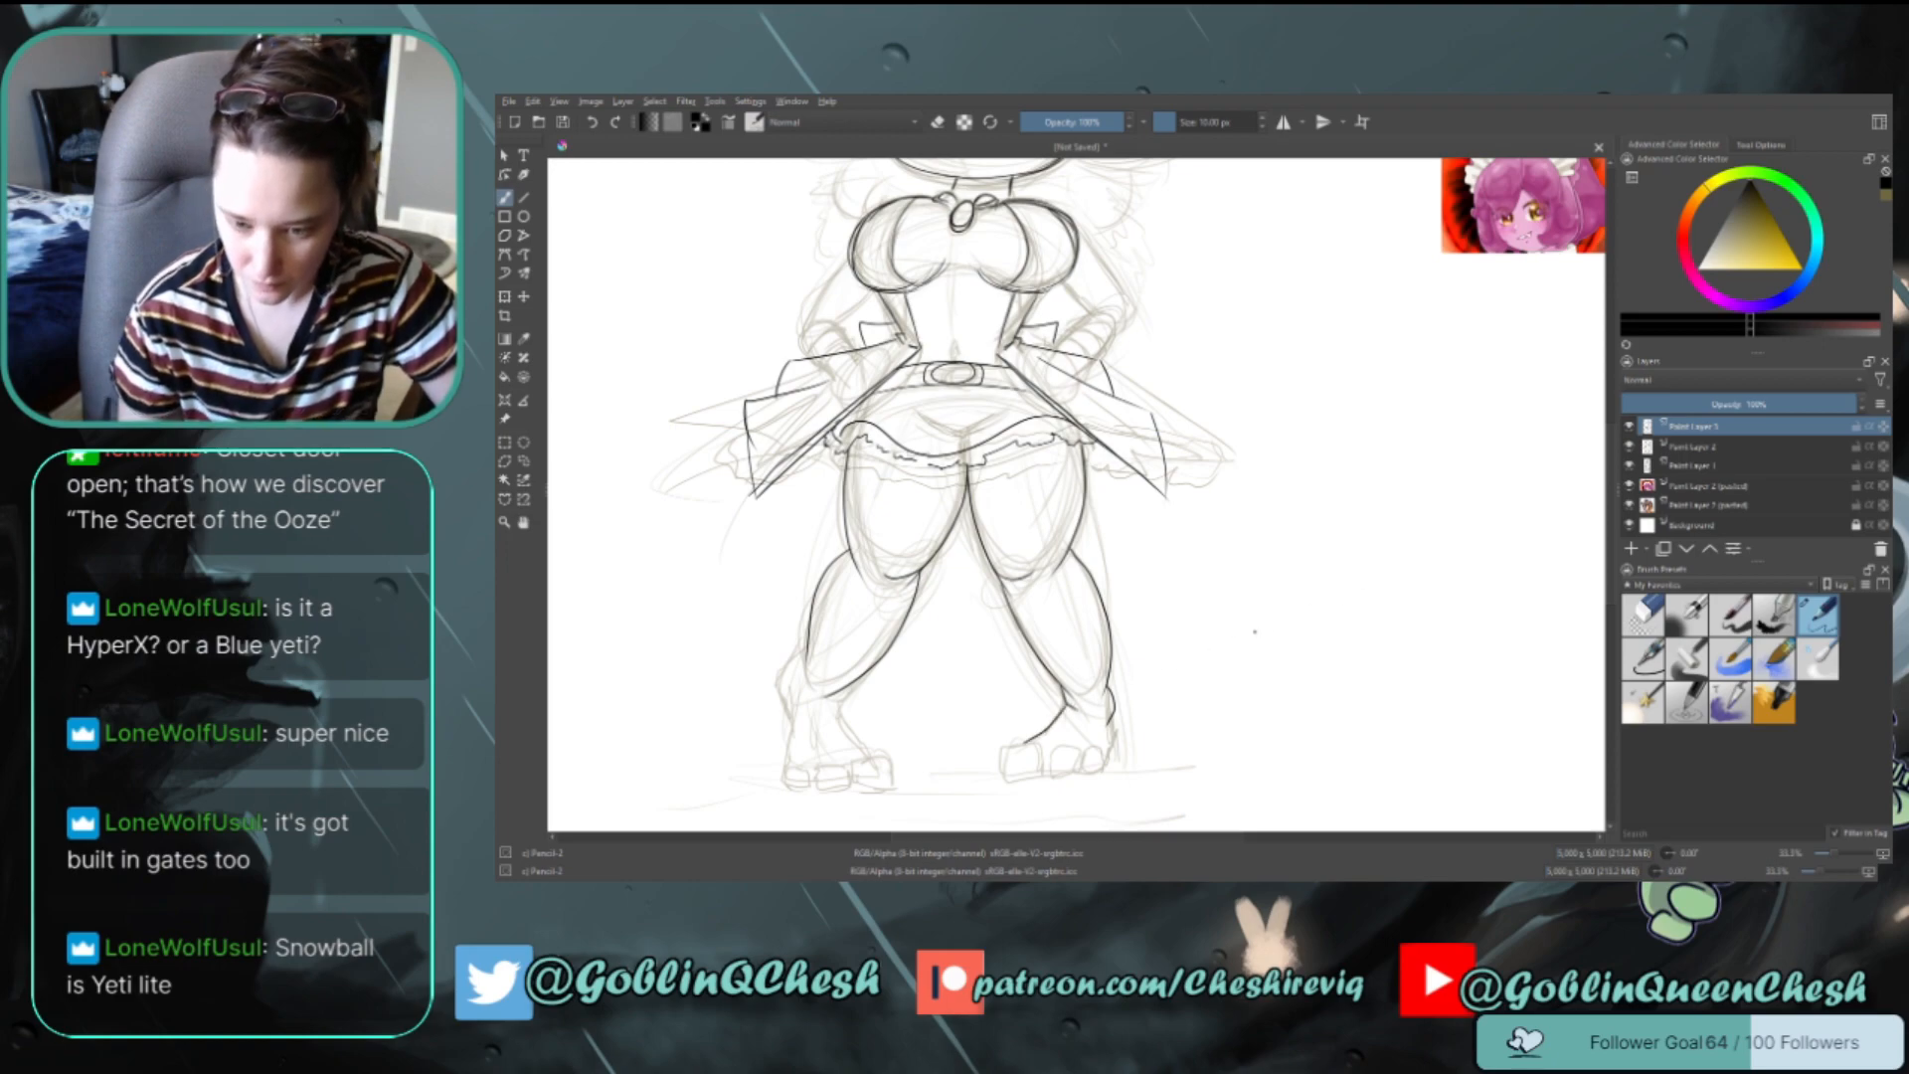
pyautogui.hotkey('ctrl', 'z')
pyautogui.hotkey('ctrl', 'z')
pyautogui.moveTo(1065, 681); pyautogui.dragTo(1026, 745)
# Ink the remaining ankle contours and the rounded toes of both feet over the sketch
pyautogui.moveTo(1611, 468); pyautogui.dragTo(1611, 509)
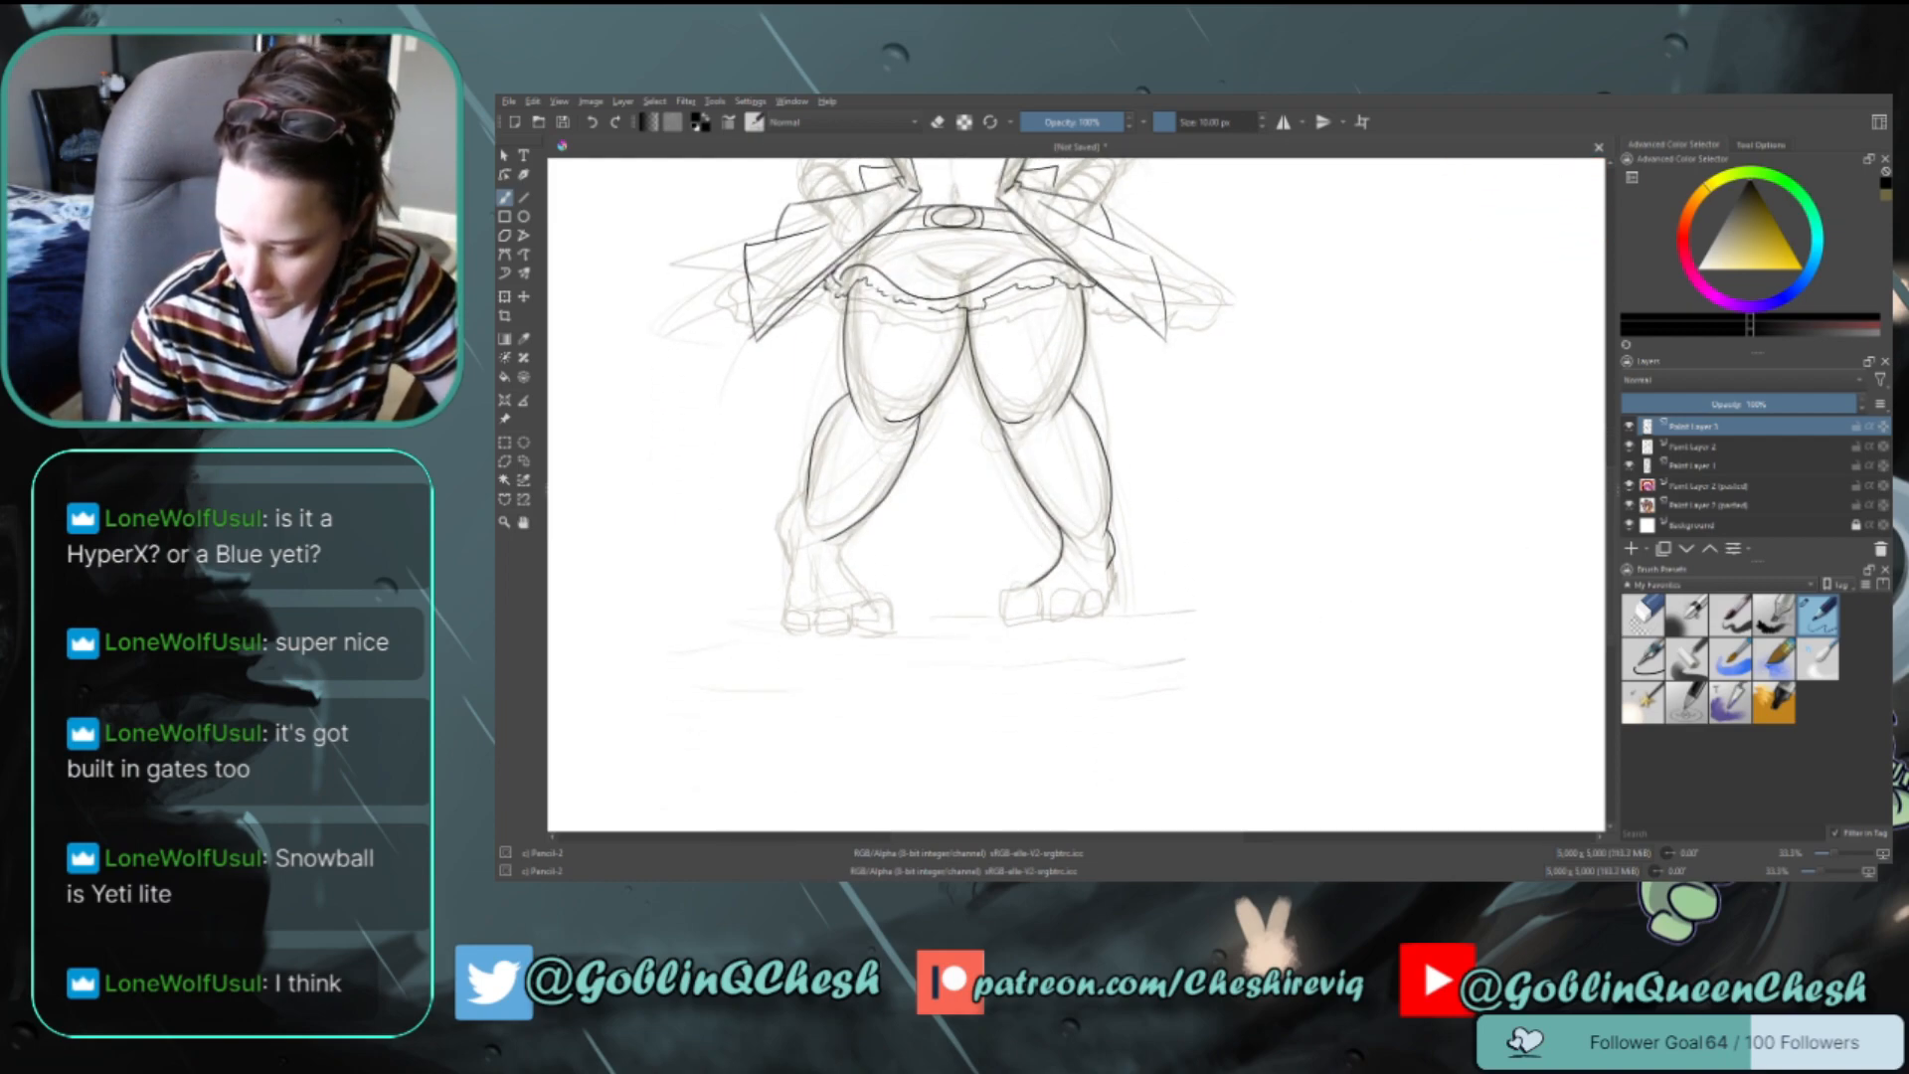
pyautogui.moveTo(1115, 587); pyautogui.dragTo(1102, 613)
pyautogui.moveTo(839, 541); pyautogui.dragTo(875, 600)
pyautogui.moveTo(807, 490); pyautogui.dragTo(787, 562)
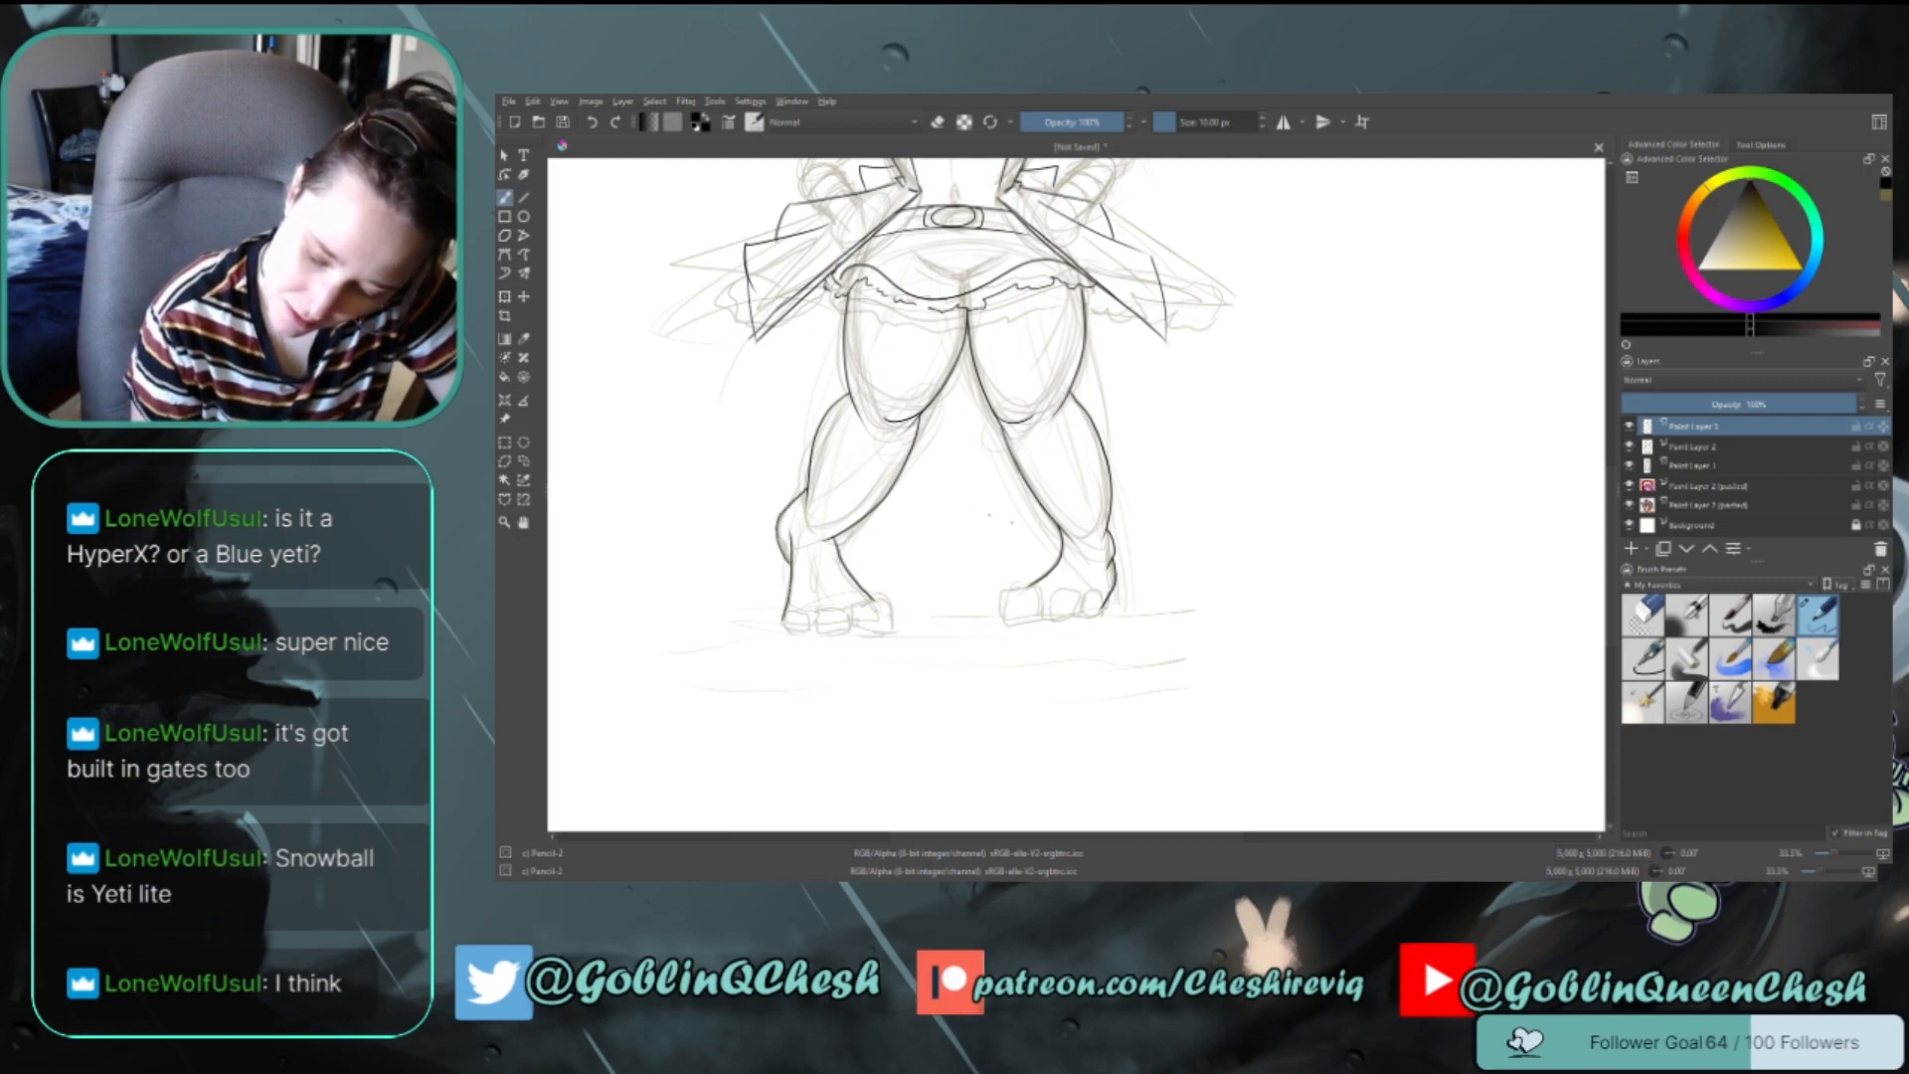
pyautogui.moveTo(854, 599)
pyautogui.mouseDown()
pyautogui.moveTo(892, 609)
pyautogui.moveTo(847, 637)
pyautogui.moveTo(810, 614)
pyautogui.mouseUp()
pyautogui.moveTo(1035, 593)
pyautogui.mouseDown()
pyautogui.moveTo(1001, 599)
pyautogui.moveTo(1028, 621)
pyautogui.moveTo(1042, 596)
pyautogui.moveTo(1046, 624)
pyautogui.moveTo(1100, 594)
pyautogui.mouseUp()
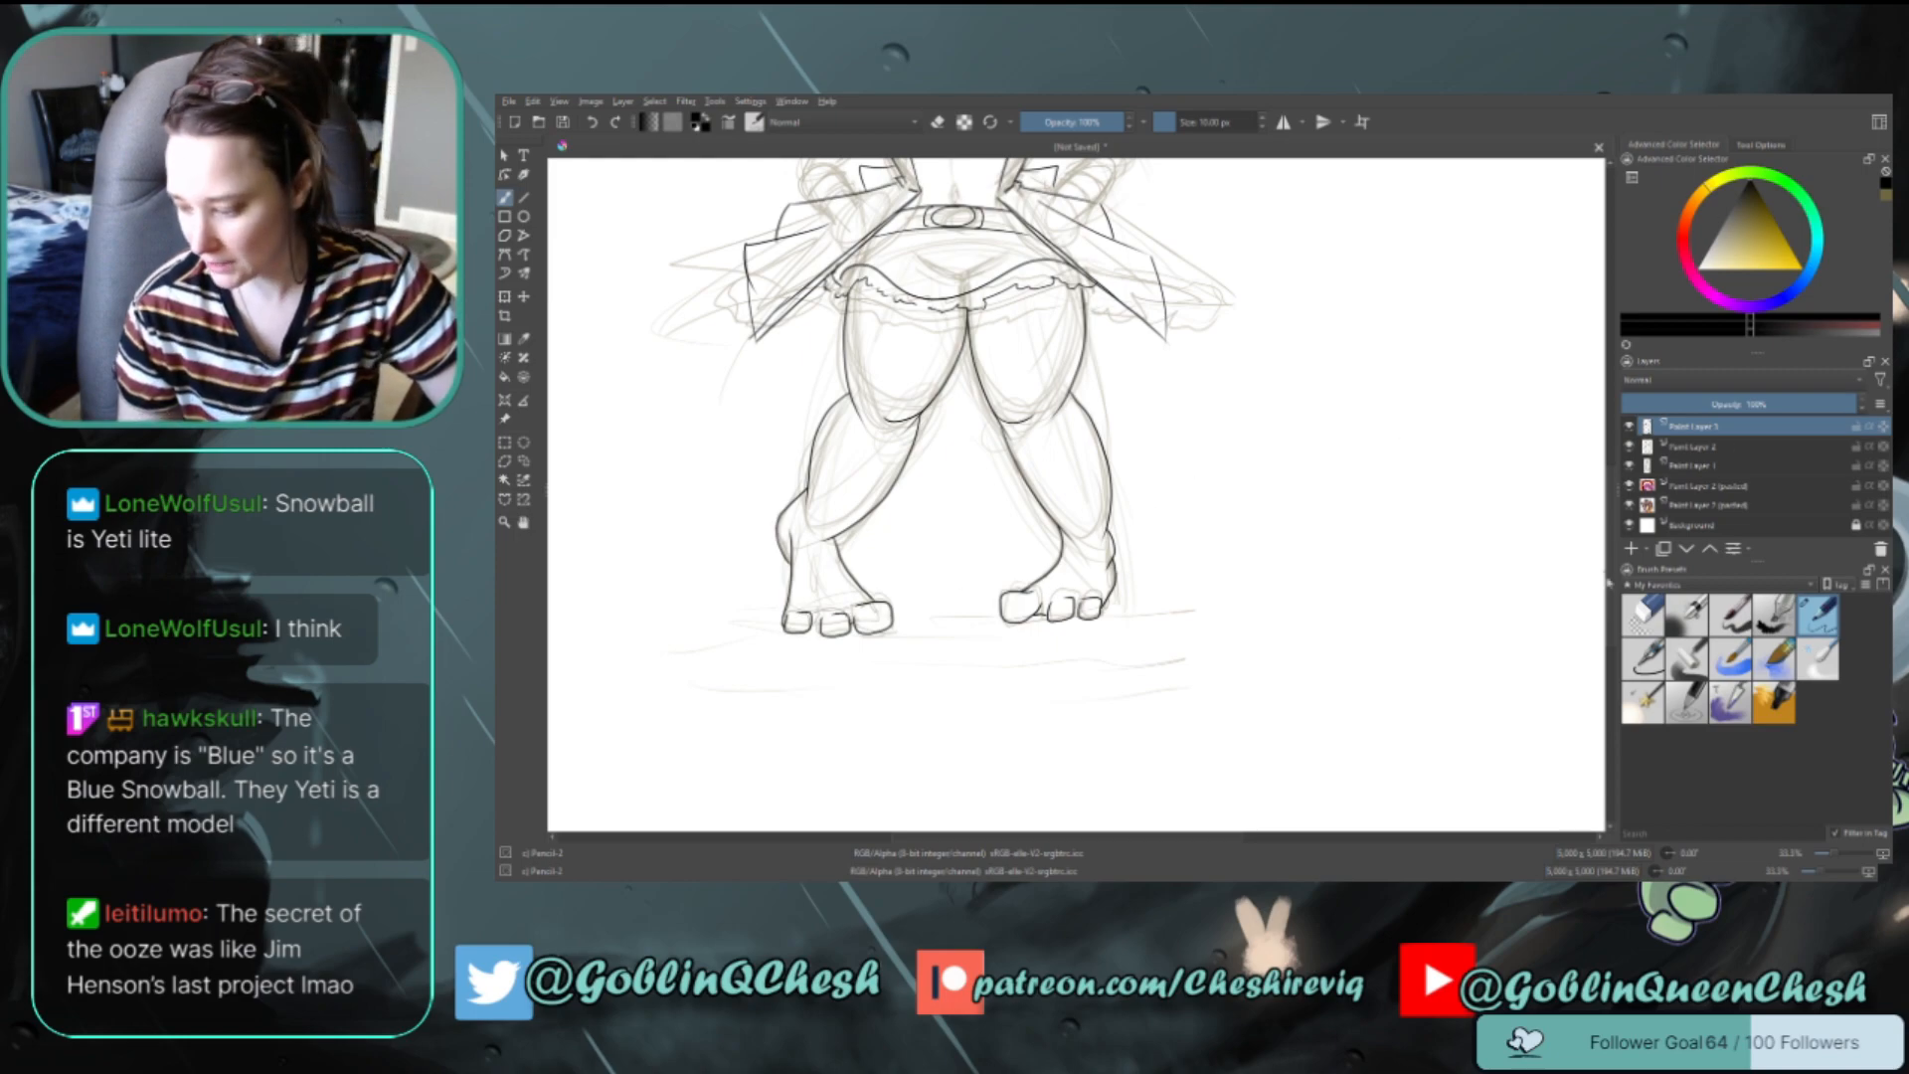
# Try to ink the bent arms from the shoulders toward the hands on the hips, then undo the arm strokes
pyautogui.scroll(5, 1612, 508)
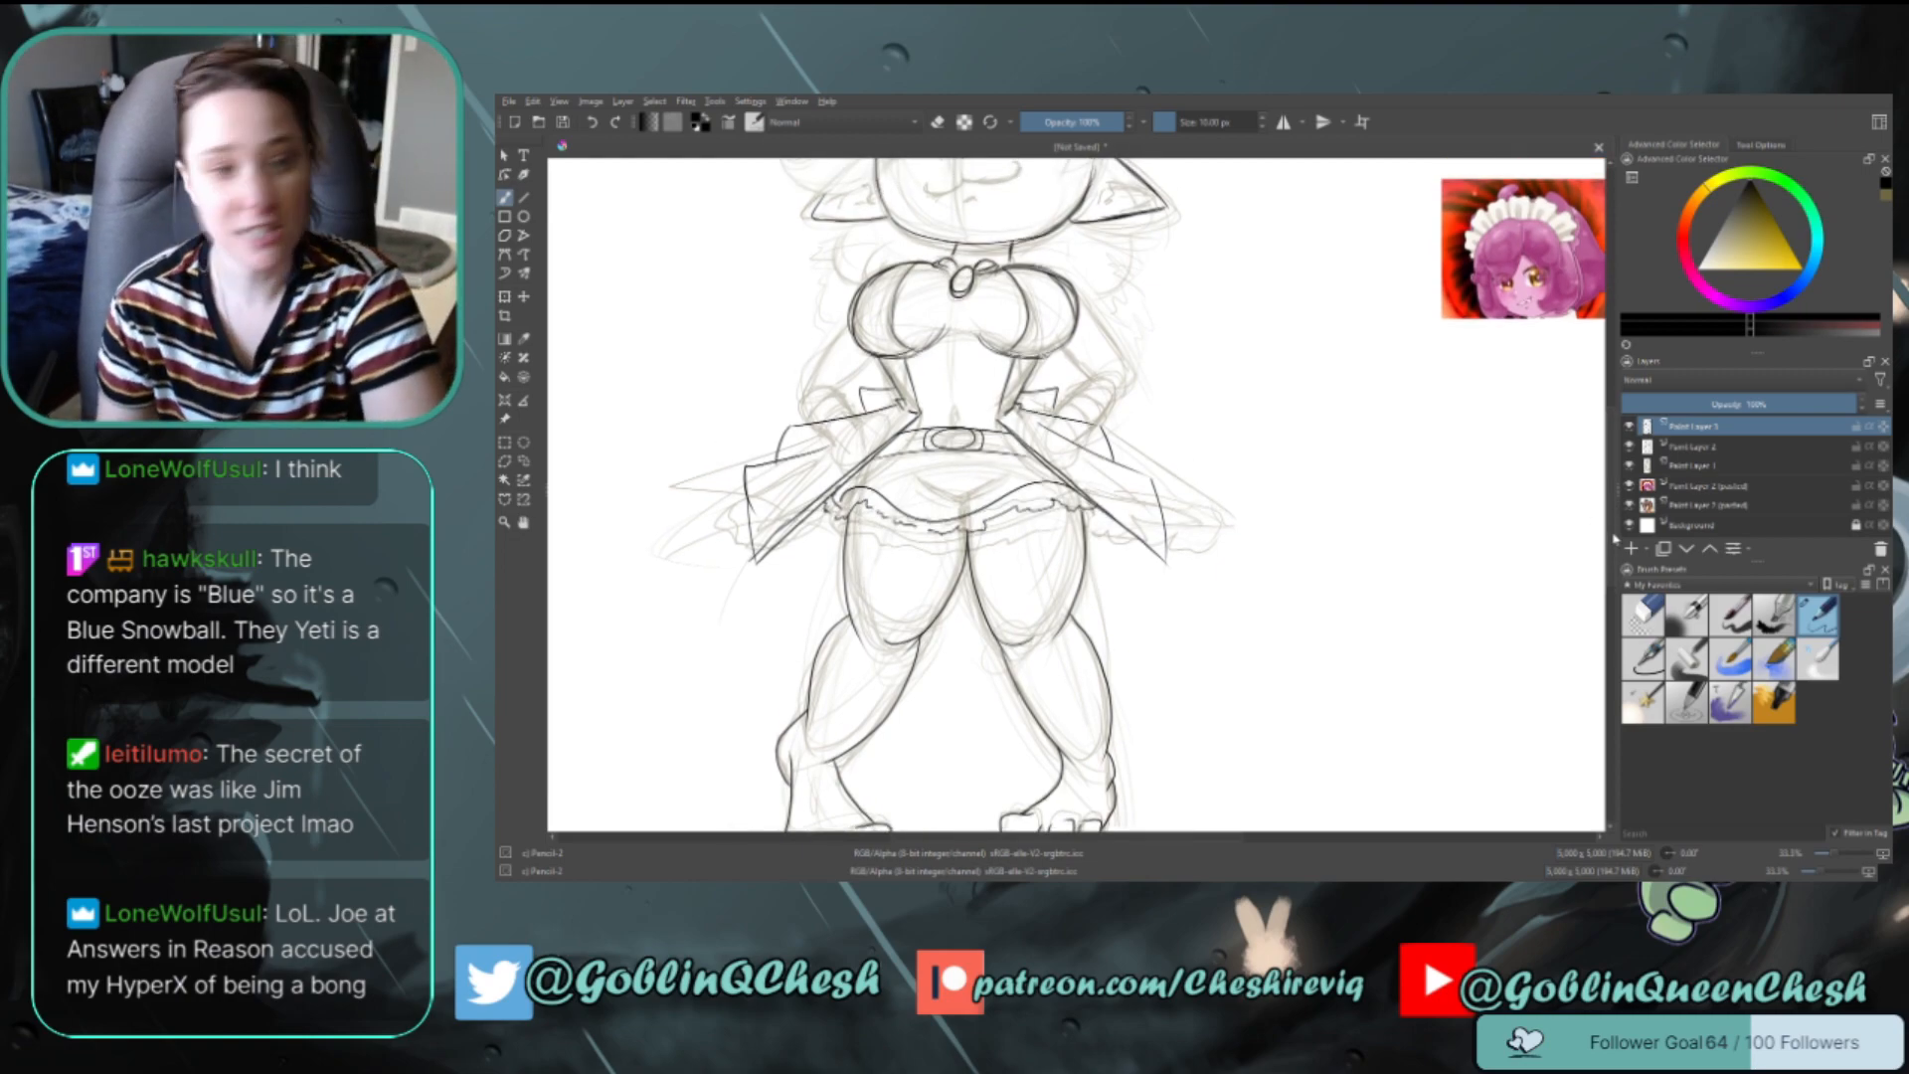
pyautogui.scroll(2, 1621, 532)
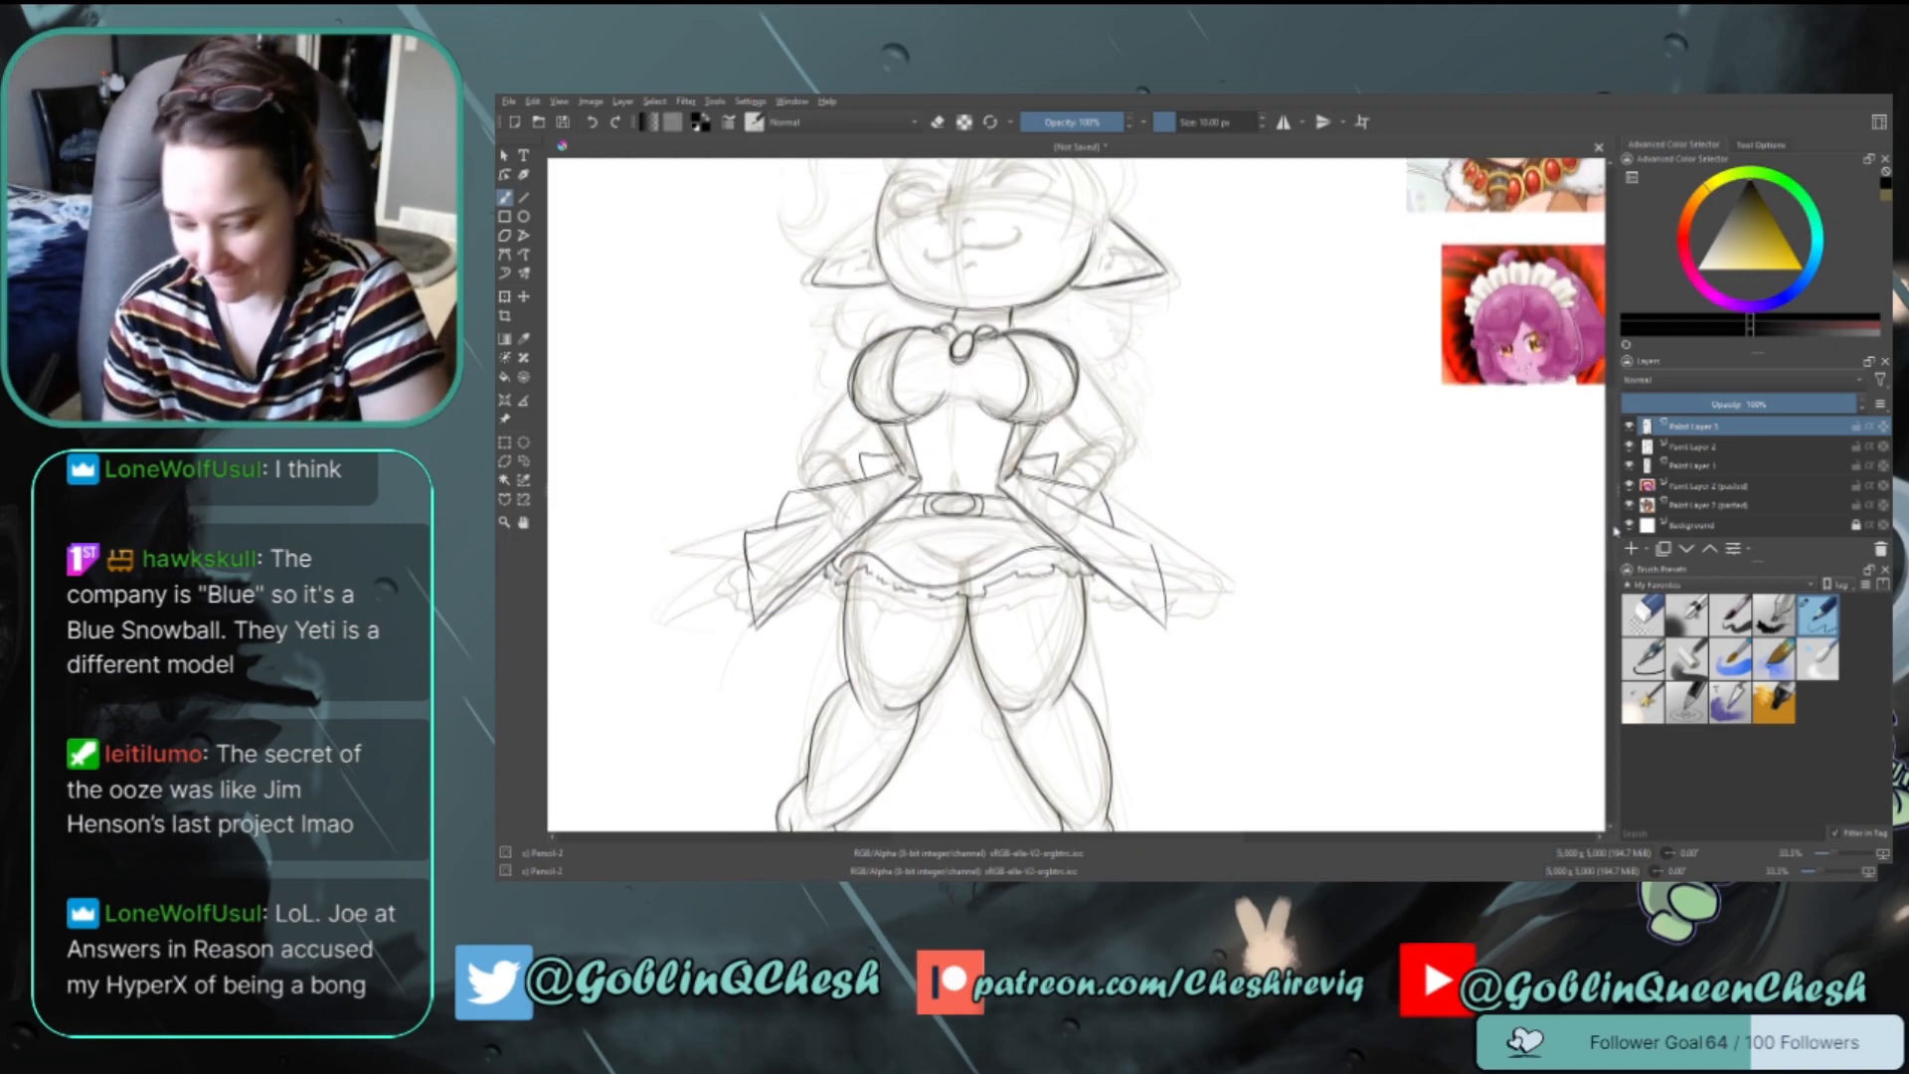
pyautogui.moveTo(1613, 525); pyautogui.dragTo(1614, 524)
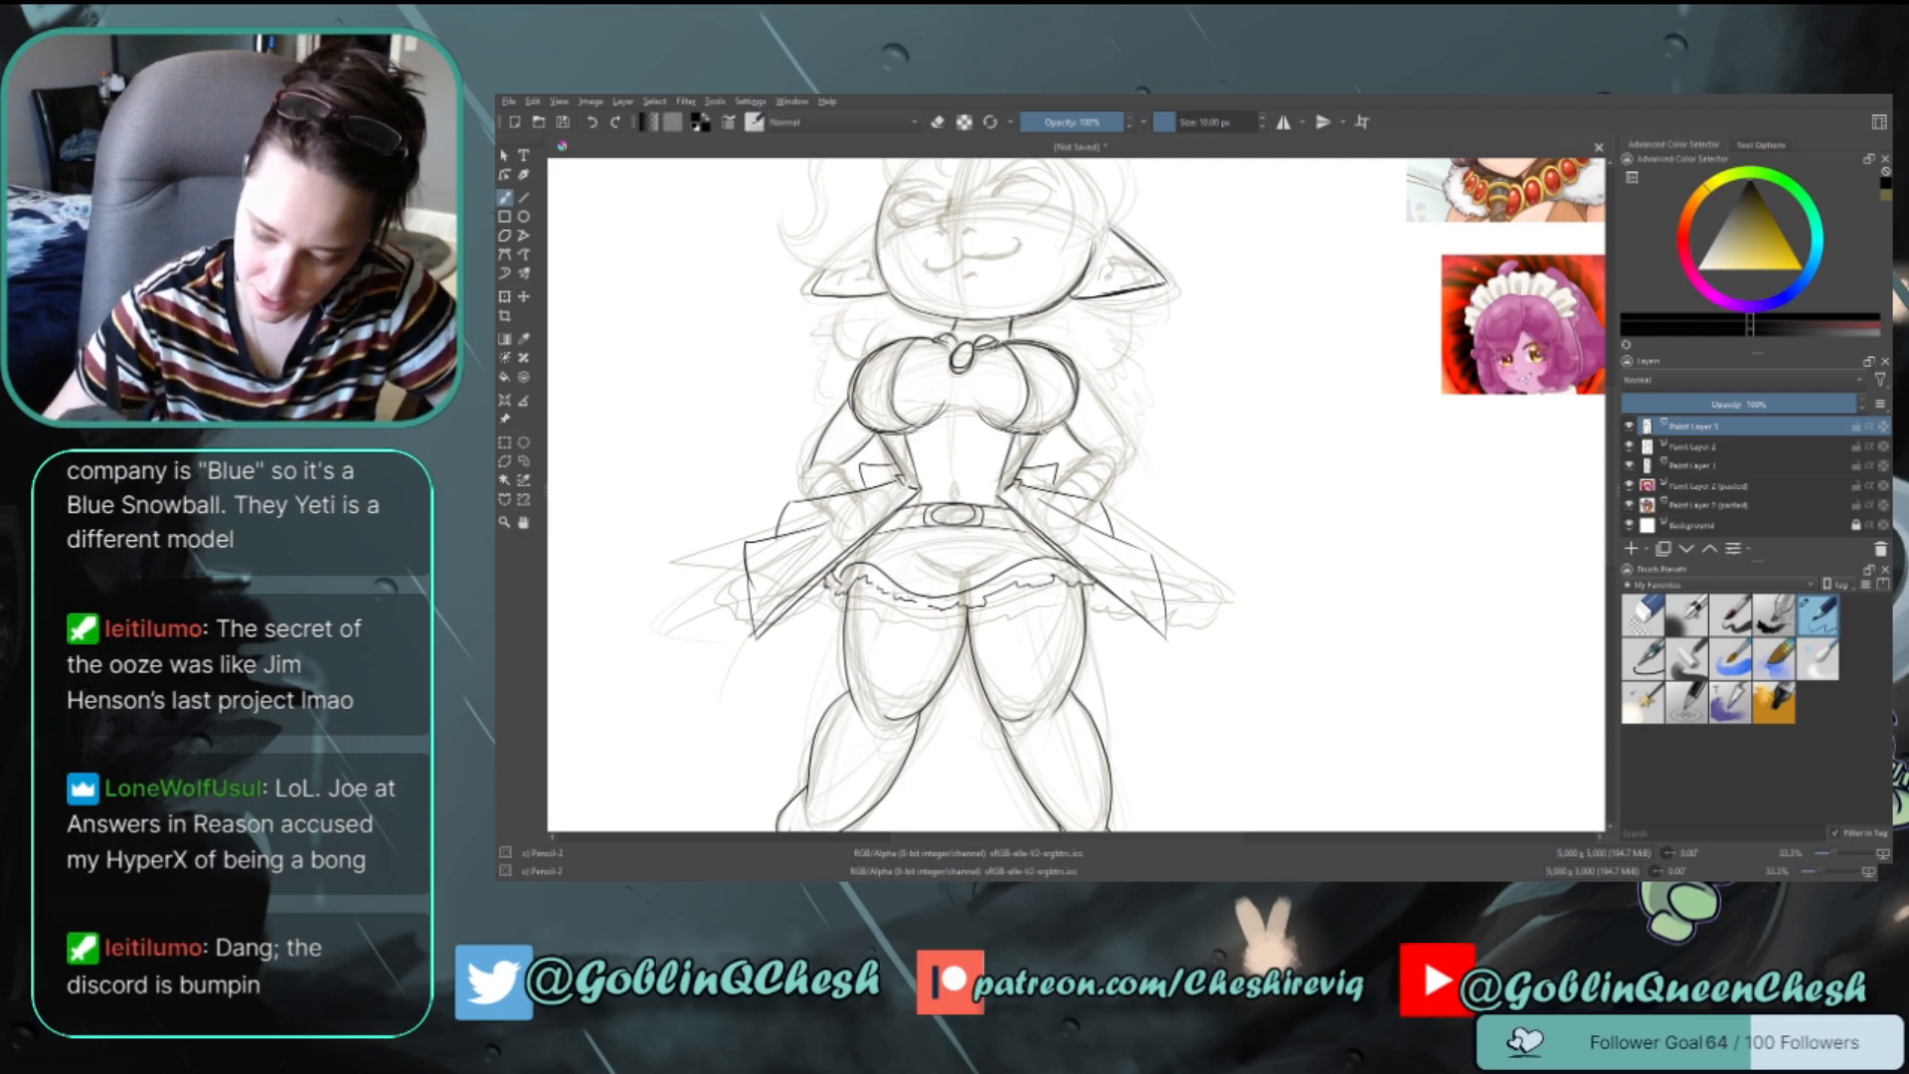
pyautogui.moveTo(1081, 380); pyautogui.dragTo(1115, 443)
pyautogui.hotkey('ctrl', 'z')
pyautogui.moveTo(1083, 380); pyautogui.dragTo(1114, 452)
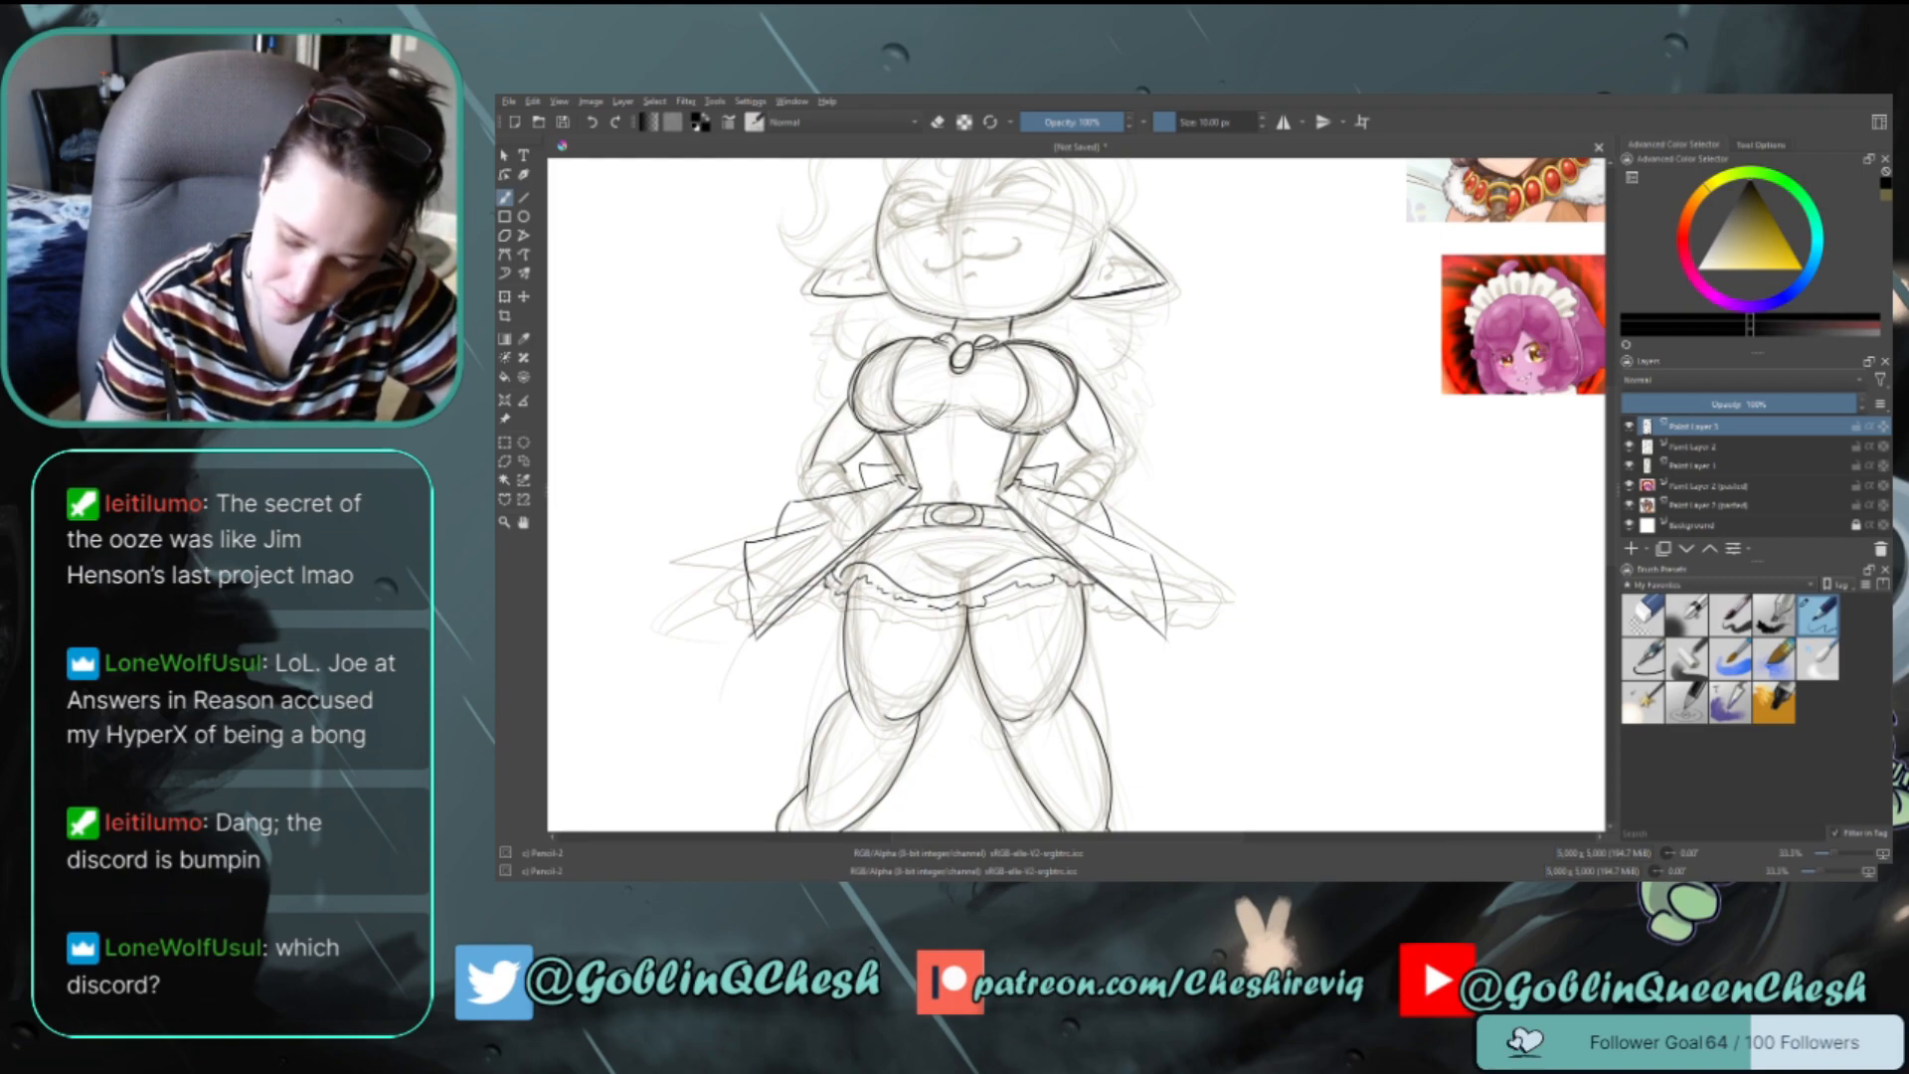
pyautogui.moveTo(845, 472)
pyautogui.mouseDown()
pyautogui.moveTo(815, 492)
pyautogui.moveTo(848, 537)
pyautogui.mouseUp()
pyautogui.hotkey('ctrl', 'z')
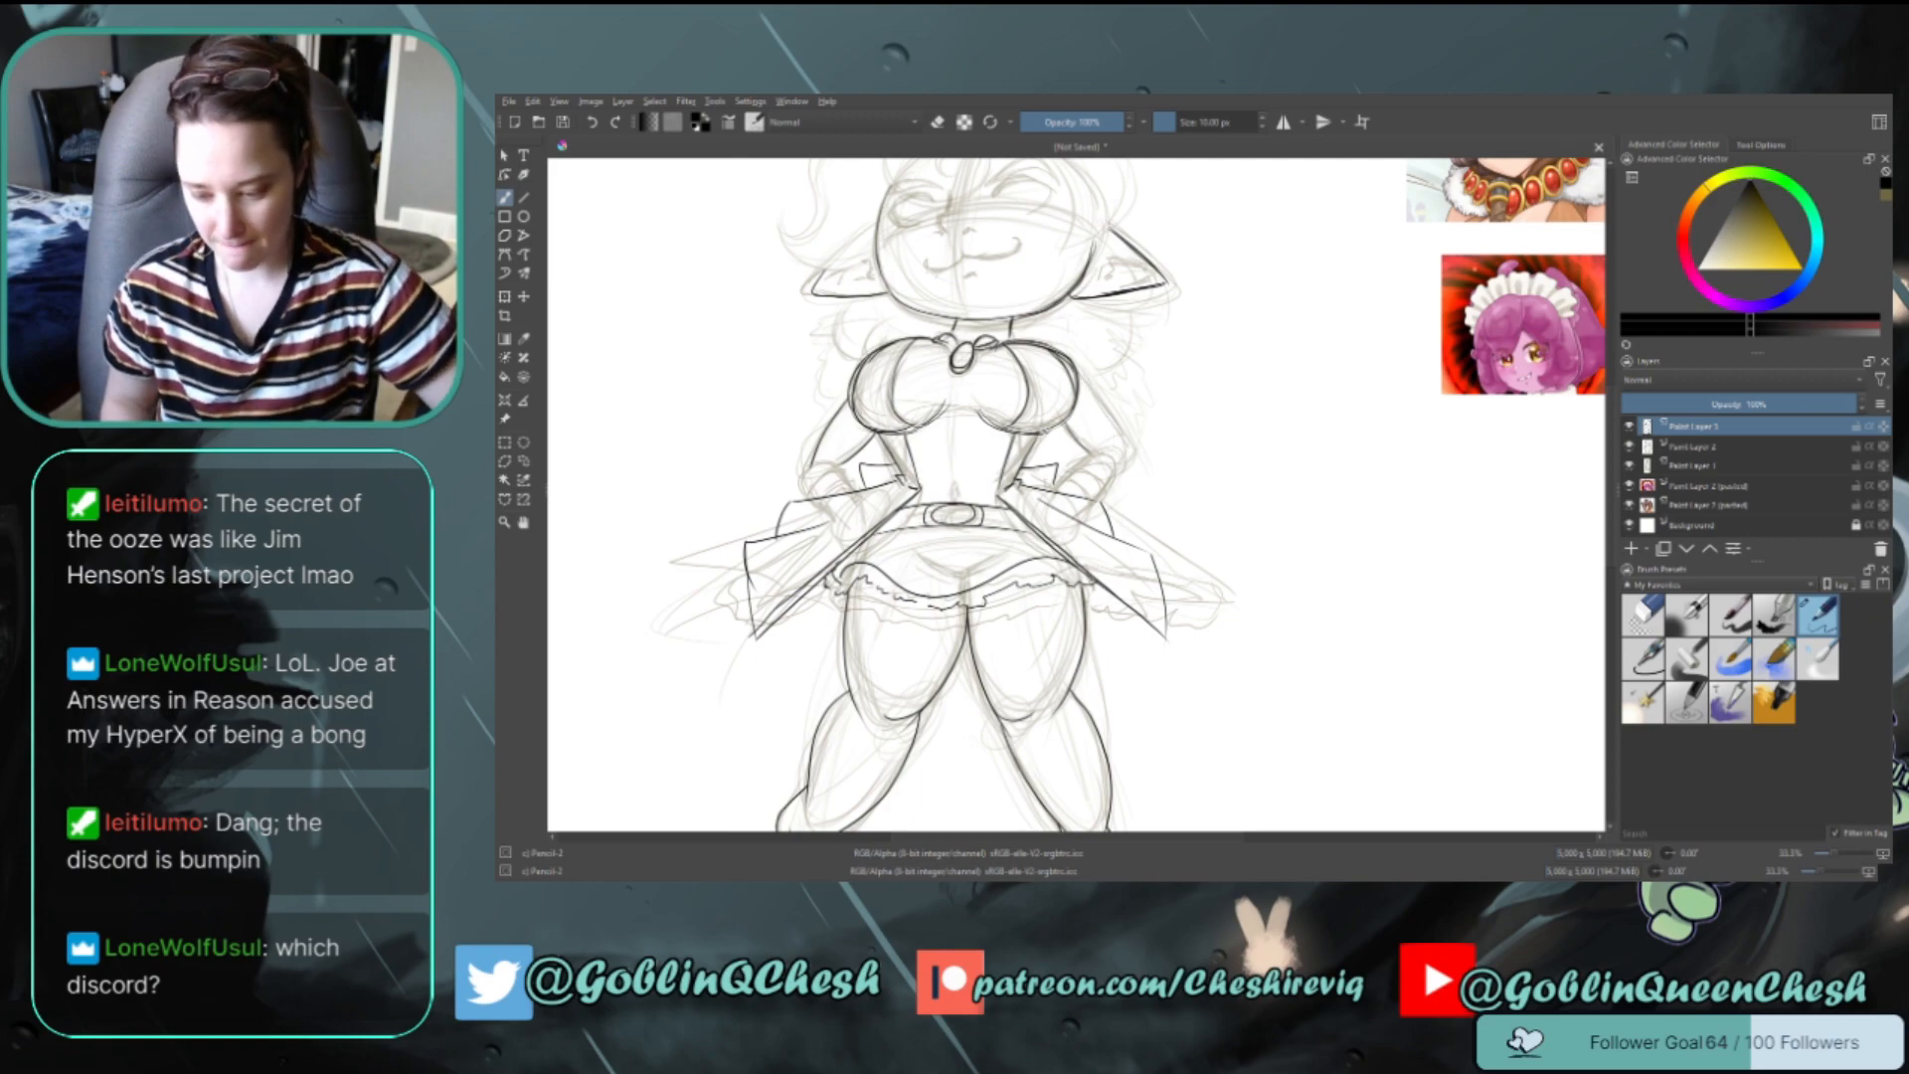
pyautogui.hotkey('ctrl', 'z')
pyautogui.hotkey('ctrl', 'z')
pyautogui.hotkey('ctrl', 'z')
pyautogui.hotkey('ctrl', 'z')
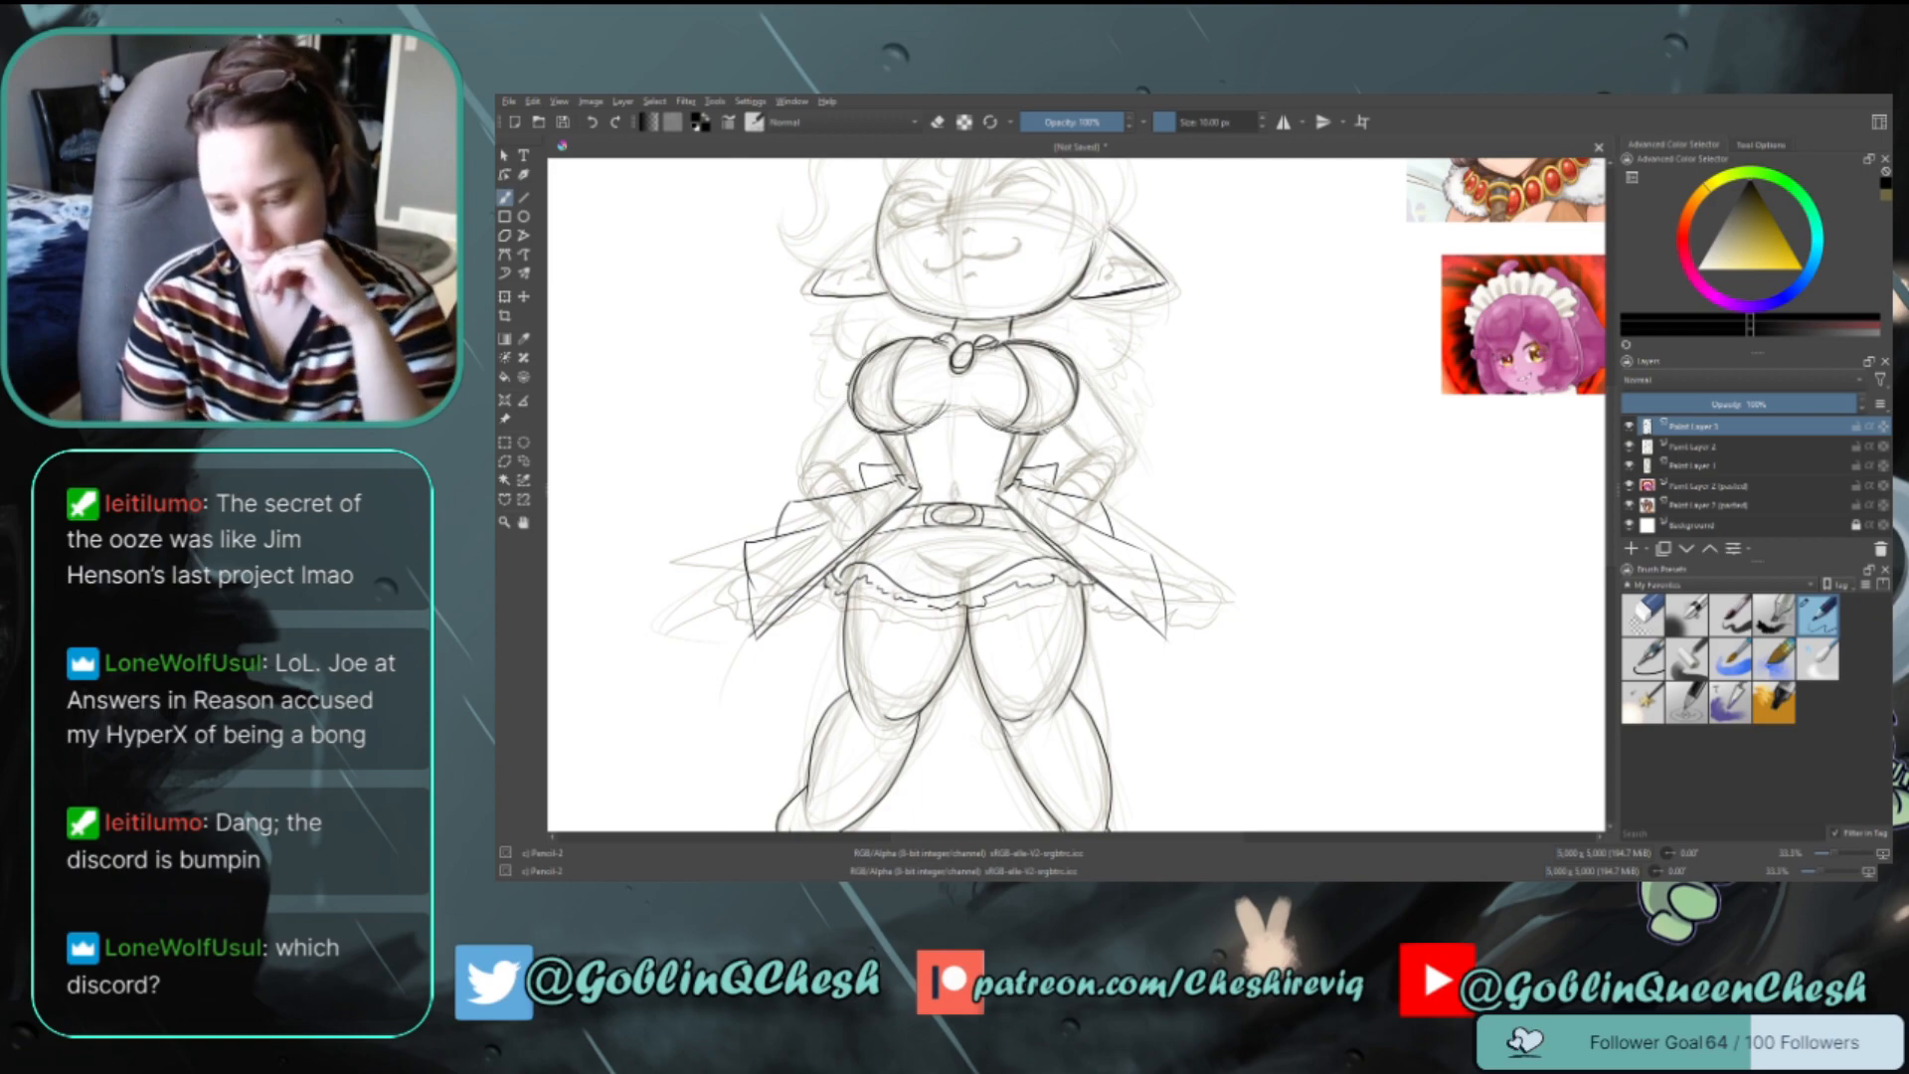
# Try a curved raised-arm stroke going up and outward from the left shoulder, then undo it
pyautogui.moveTo(845, 383); pyautogui.dragTo(764, 298)
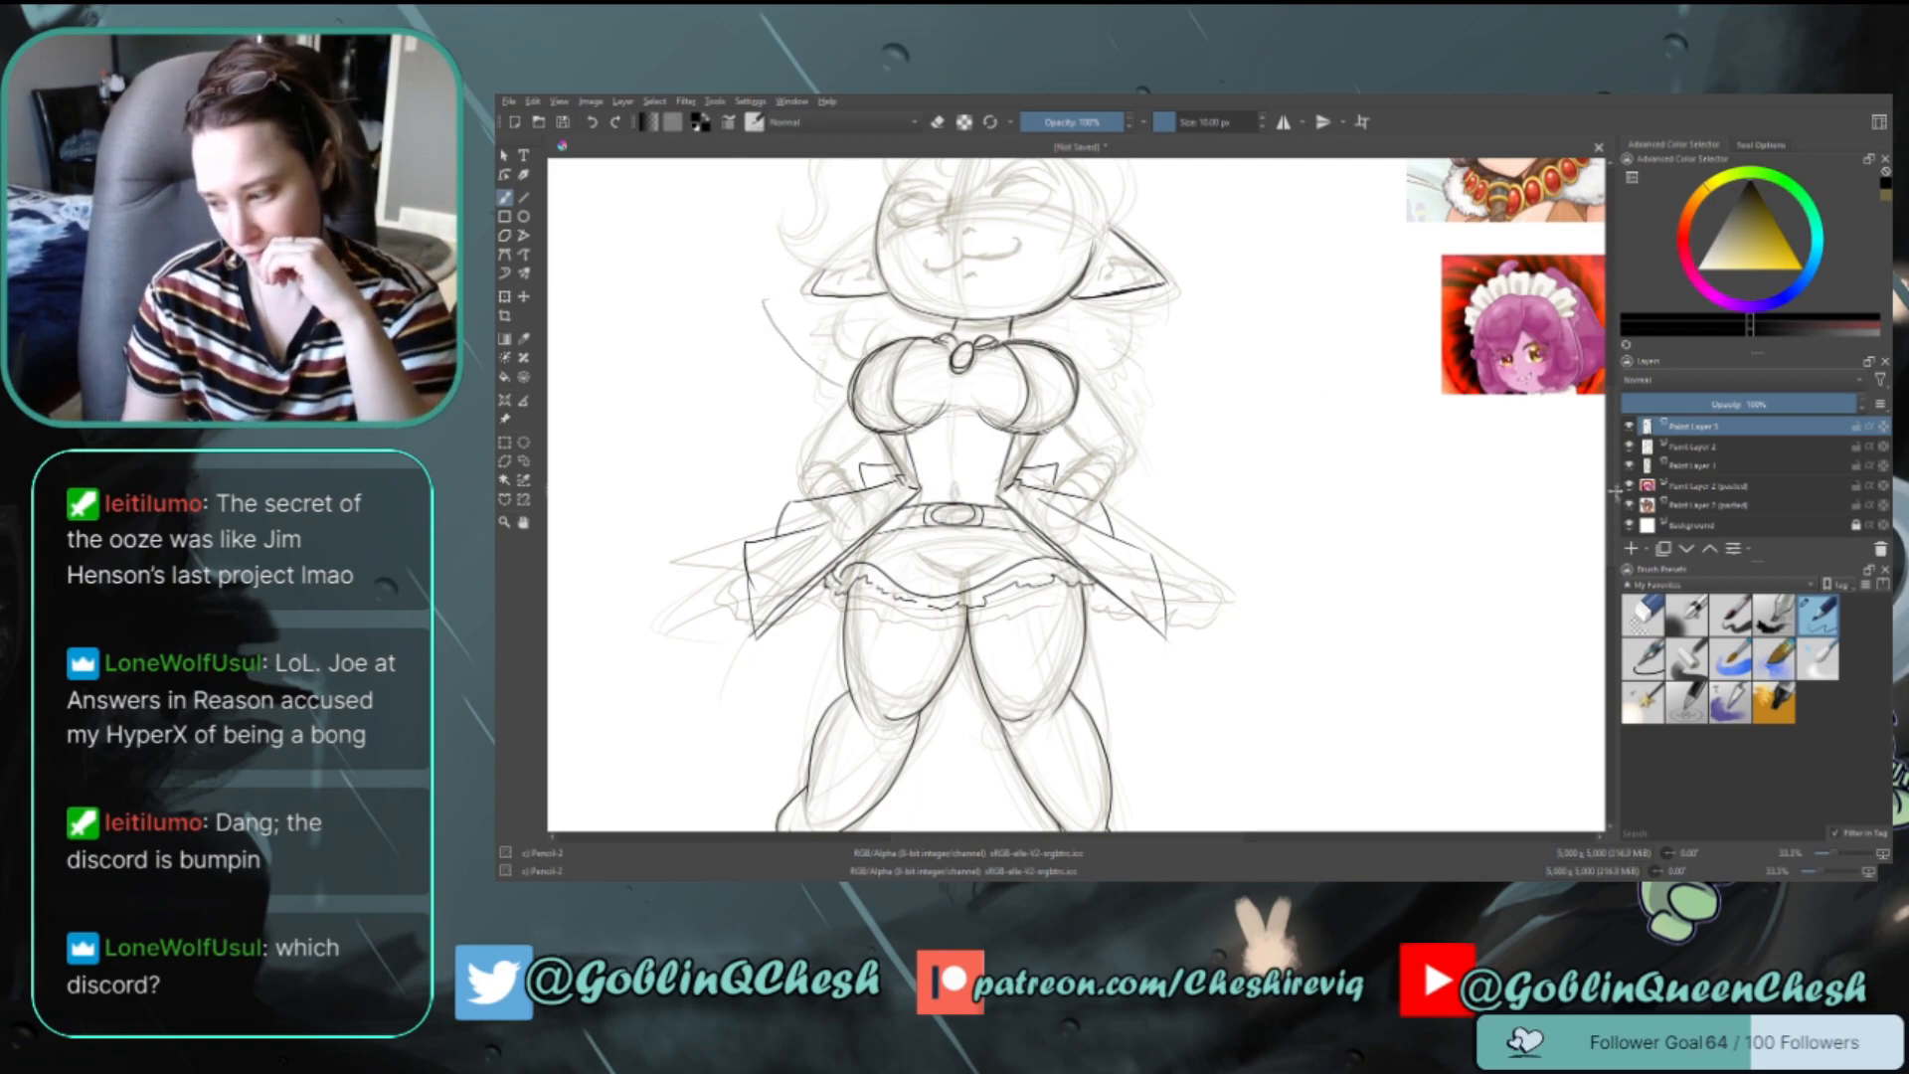
pyautogui.moveTo(1611, 495); pyautogui.dragTo(1611, 458)
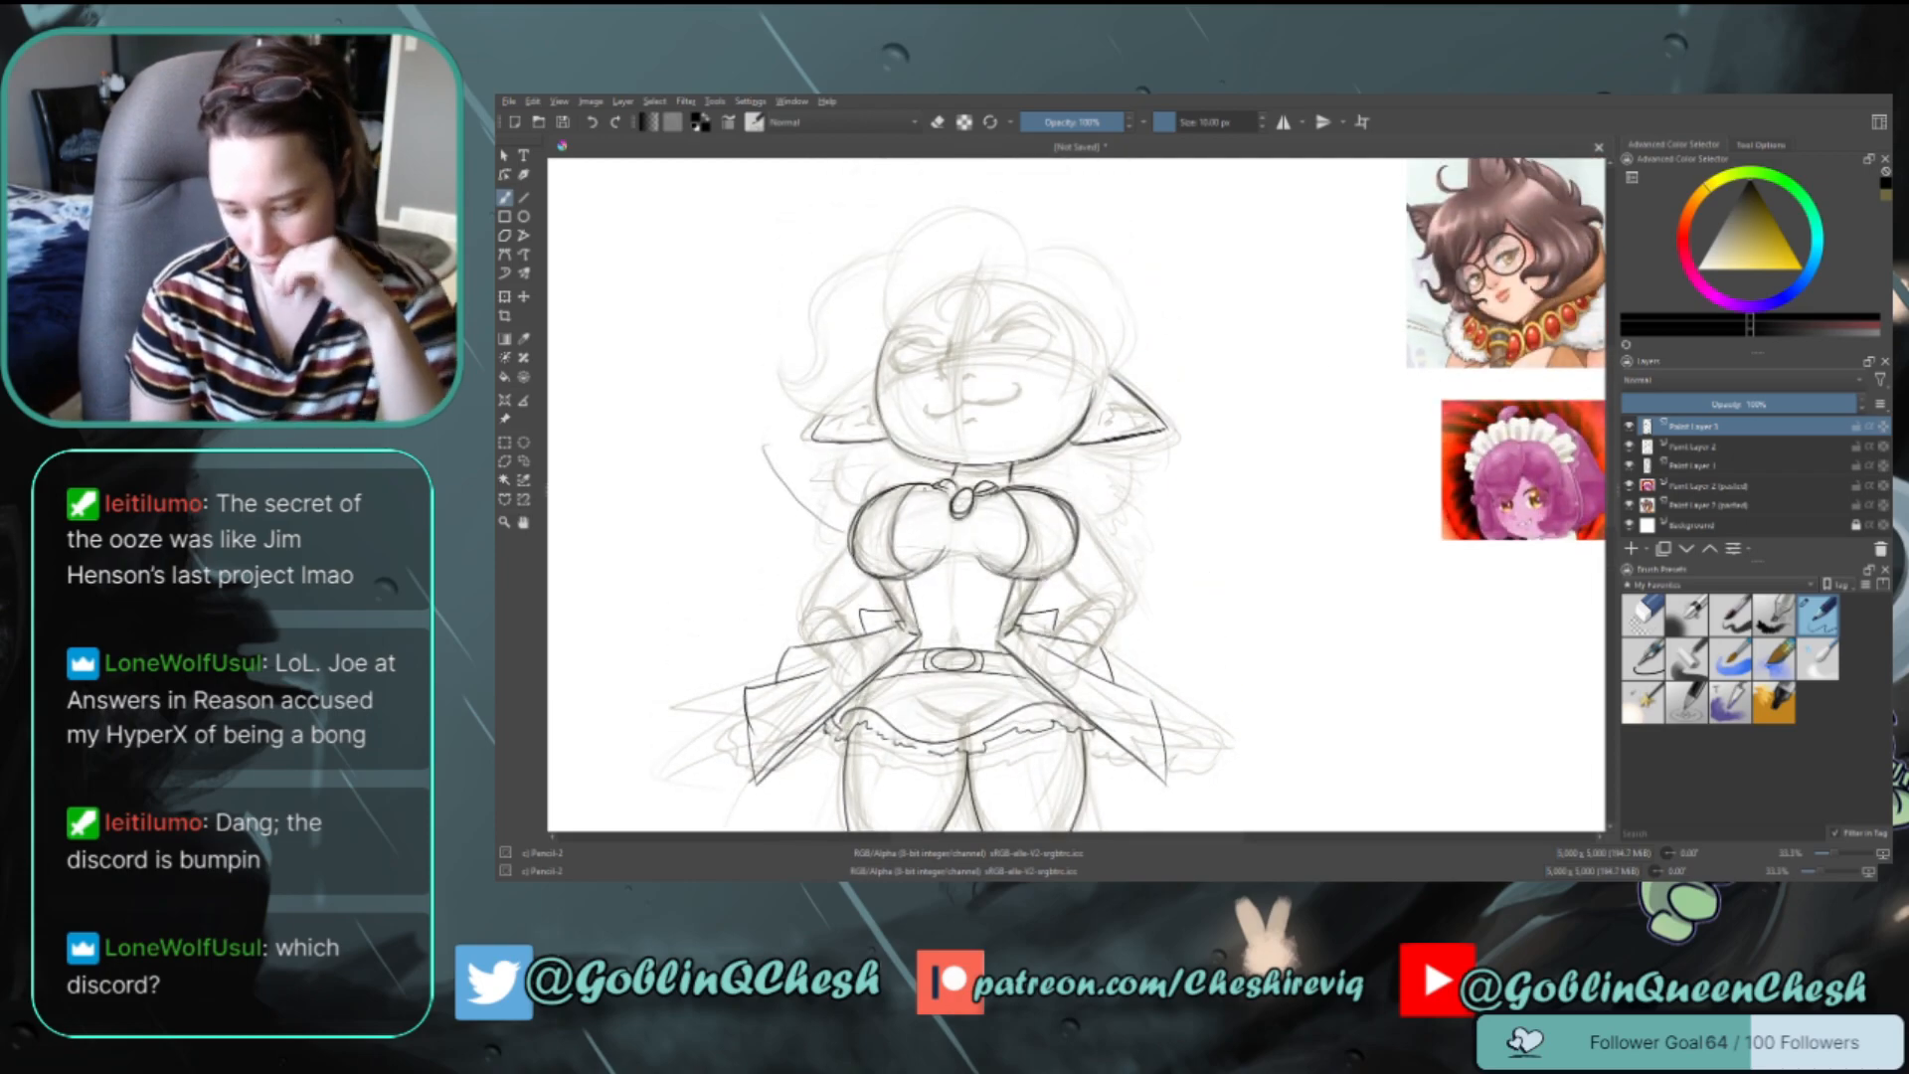
pyautogui.hotkey('ctrl', 'z')
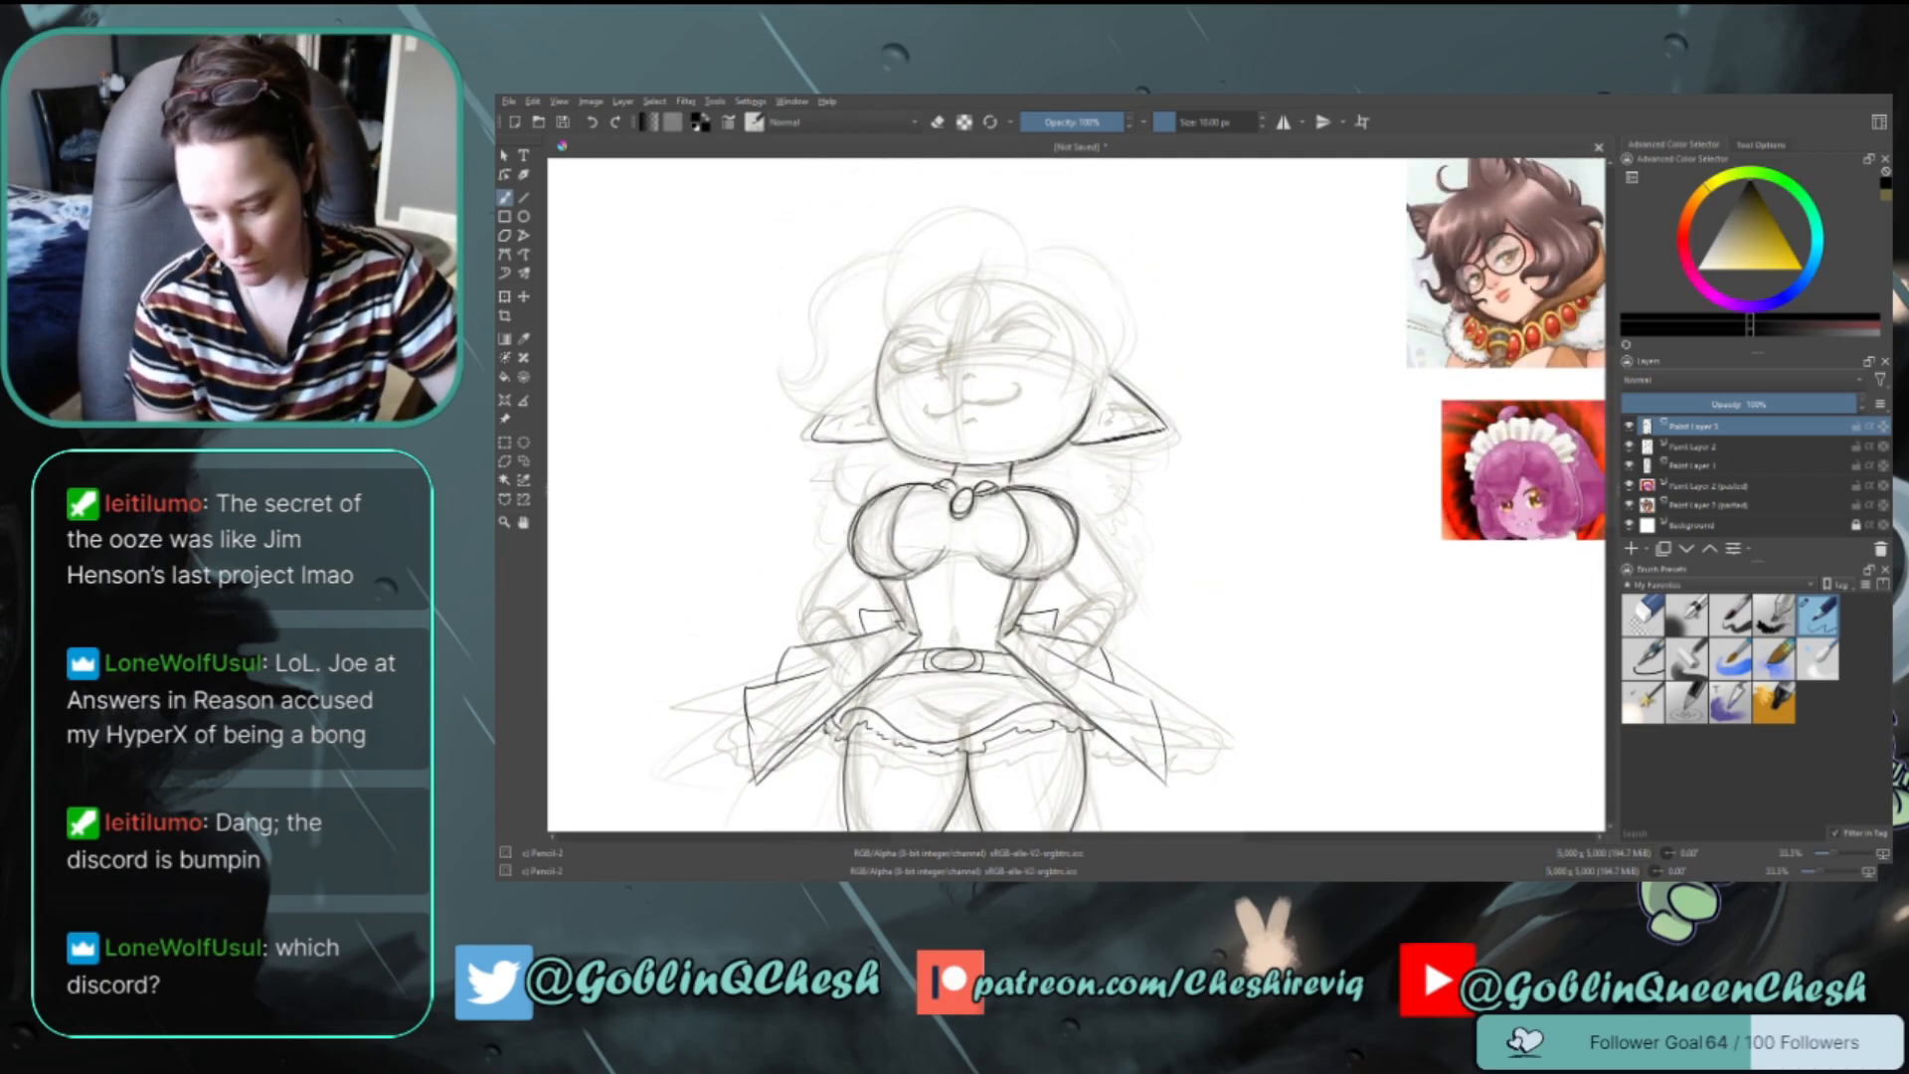
# Ink the fluffy hair around the head and beside the neck, including the curled forelock, redrawing the left side
pyautogui.scroll(1, 1127, 625)
pyautogui.scroll(-2, 1121, 300)
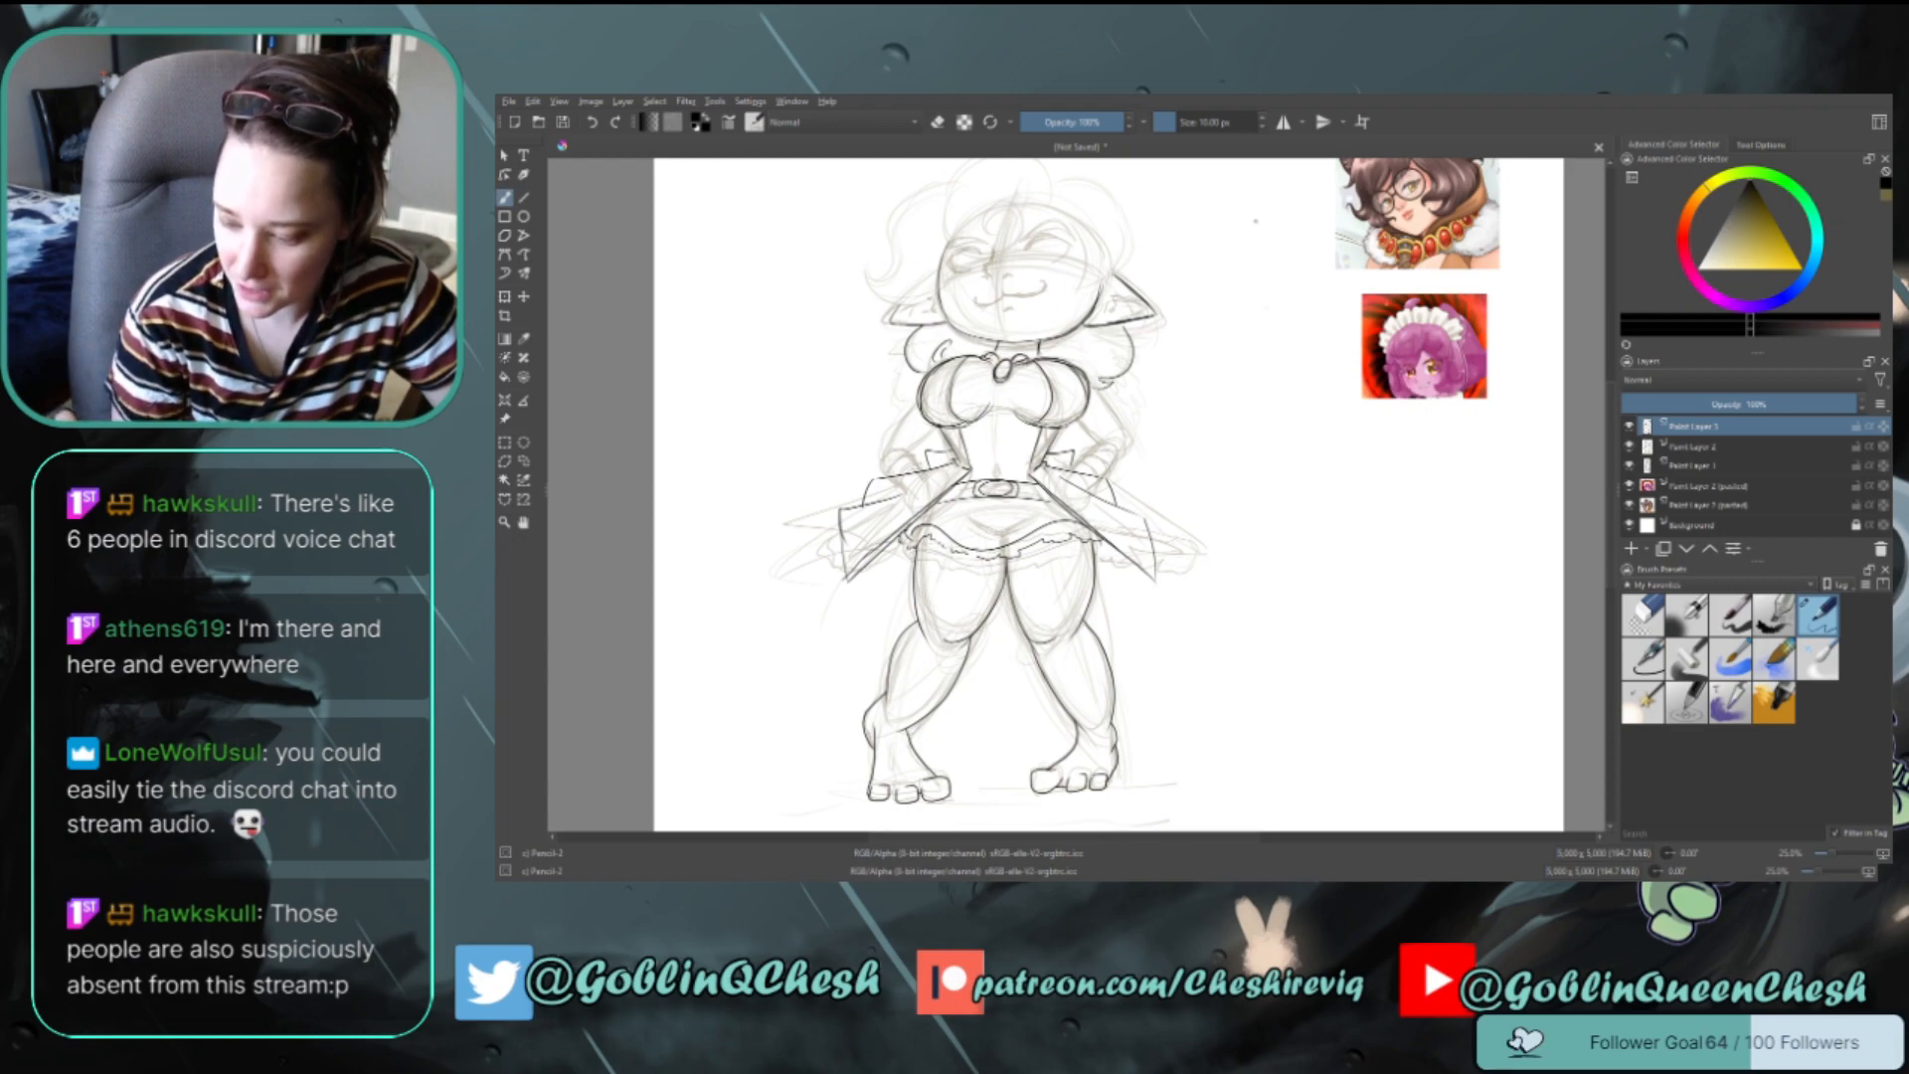
pyautogui.scroll(2, 1109, 492)
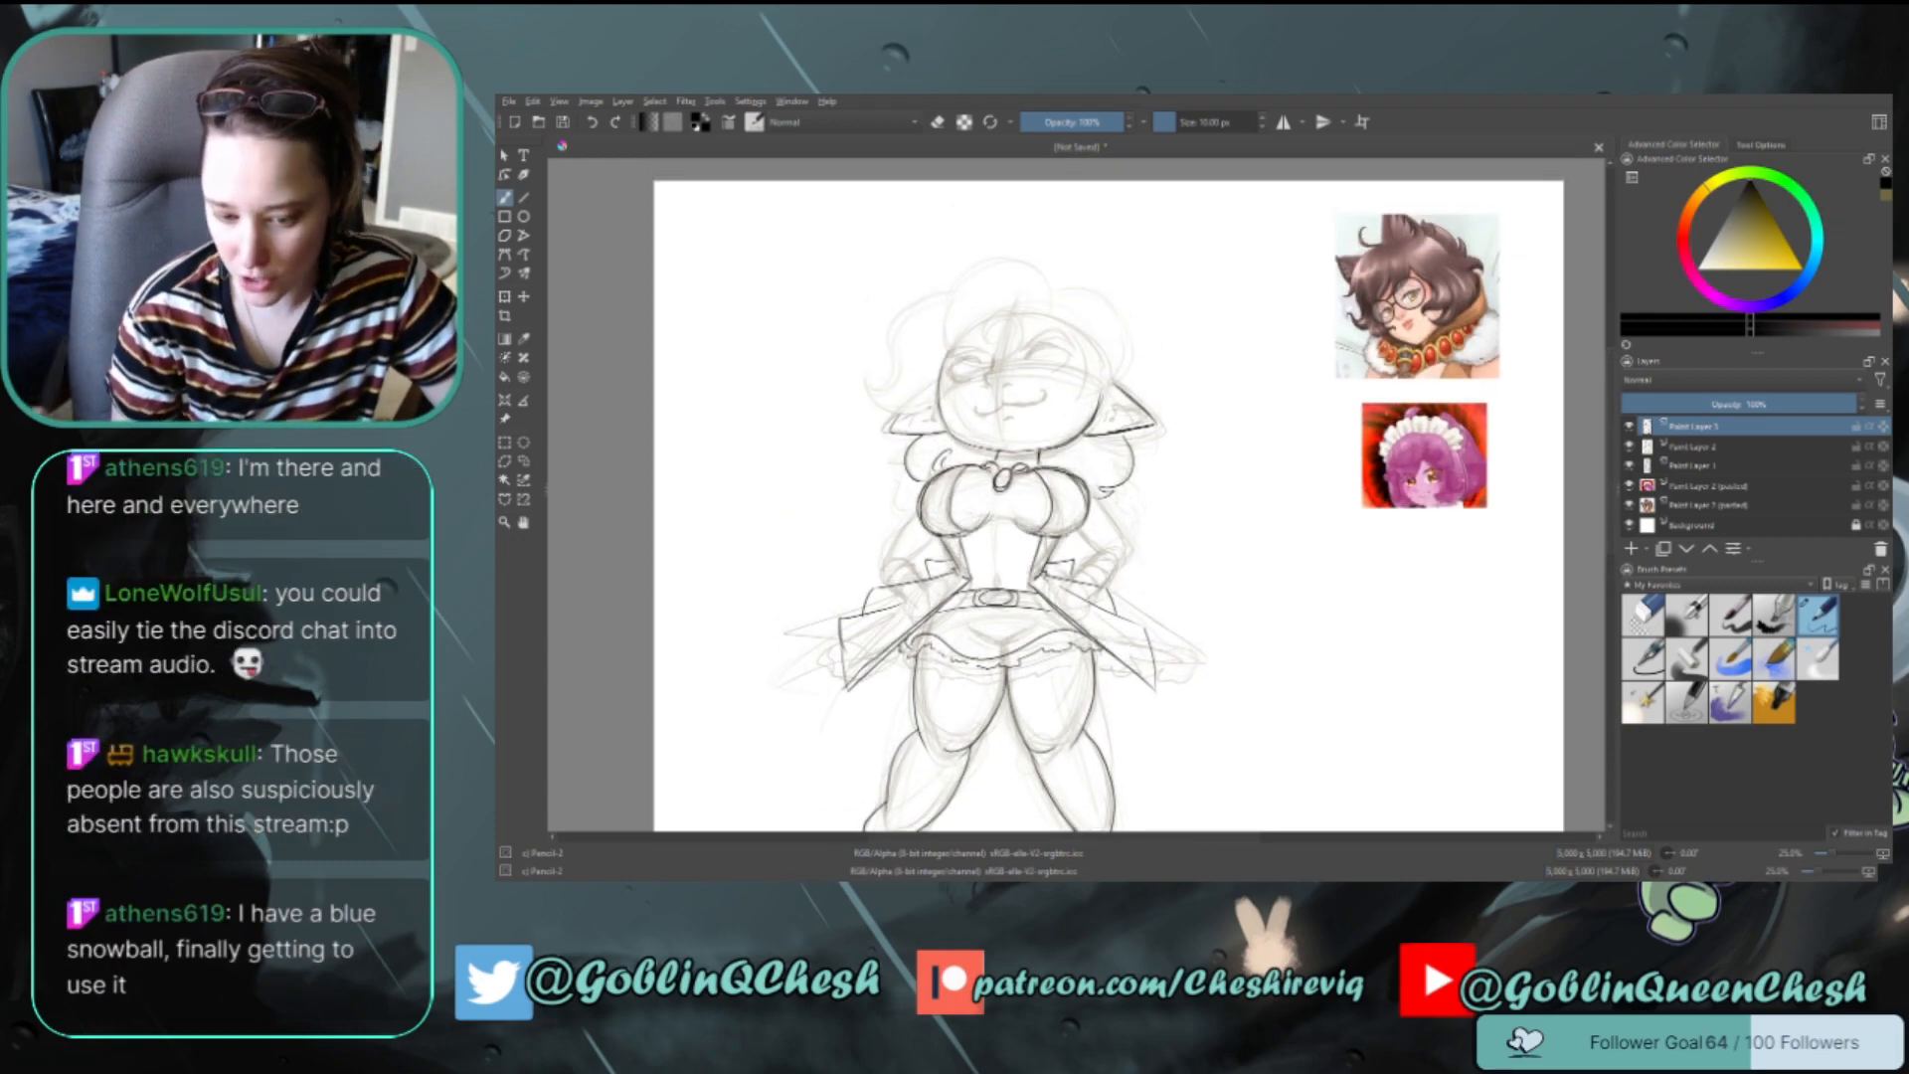
pyautogui.moveTo(1056, 288); pyautogui.dragTo(1130, 400)
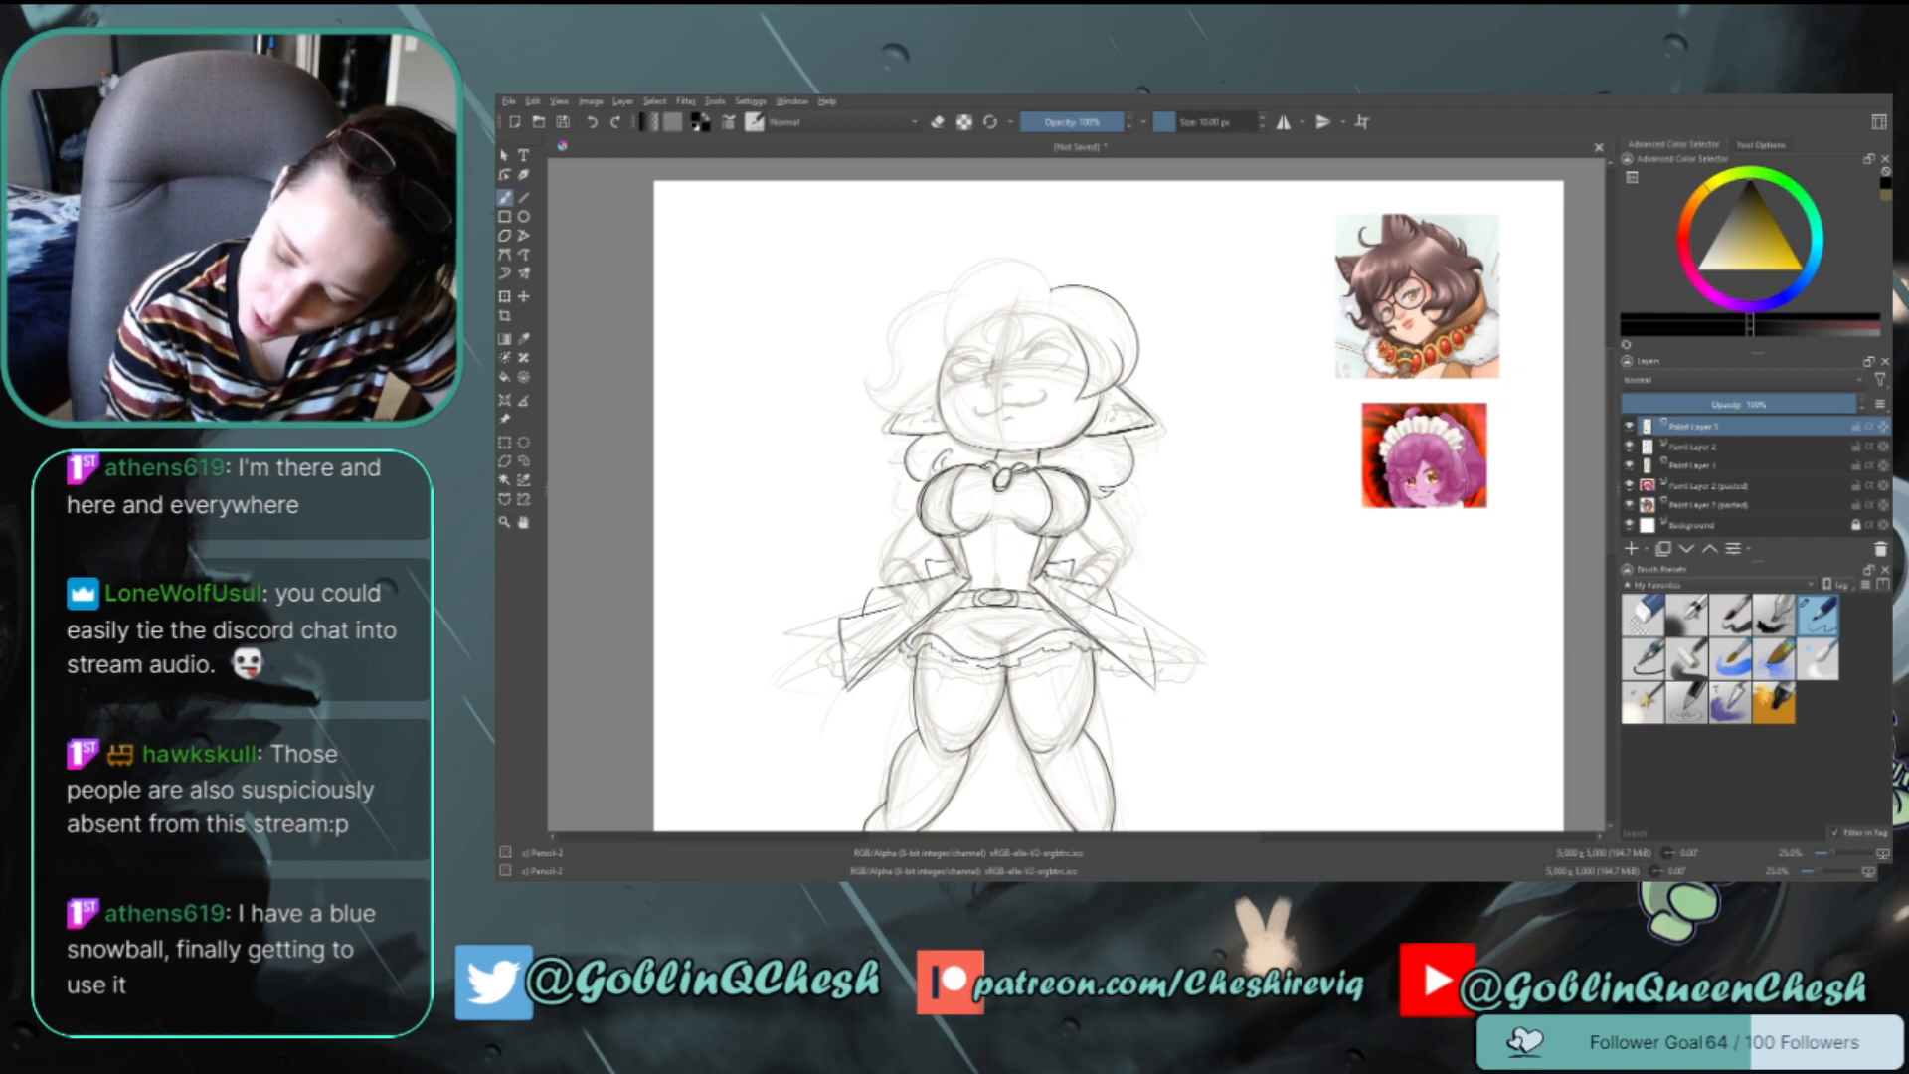
pyautogui.moveTo(1051, 289)
pyautogui.mouseDown()
pyautogui.moveTo(978, 264)
pyautogui.moveTo(951, 318)
pyautogui.moveTo(995, 353)
pyautogui.moveTo(1012, 321)
pyautogui.moveTo(891, 348)
pyautogui.moveTo(873, 388)
pyautogui.mouseUp()
pyautogui.hotkey('ctrl', 'z')
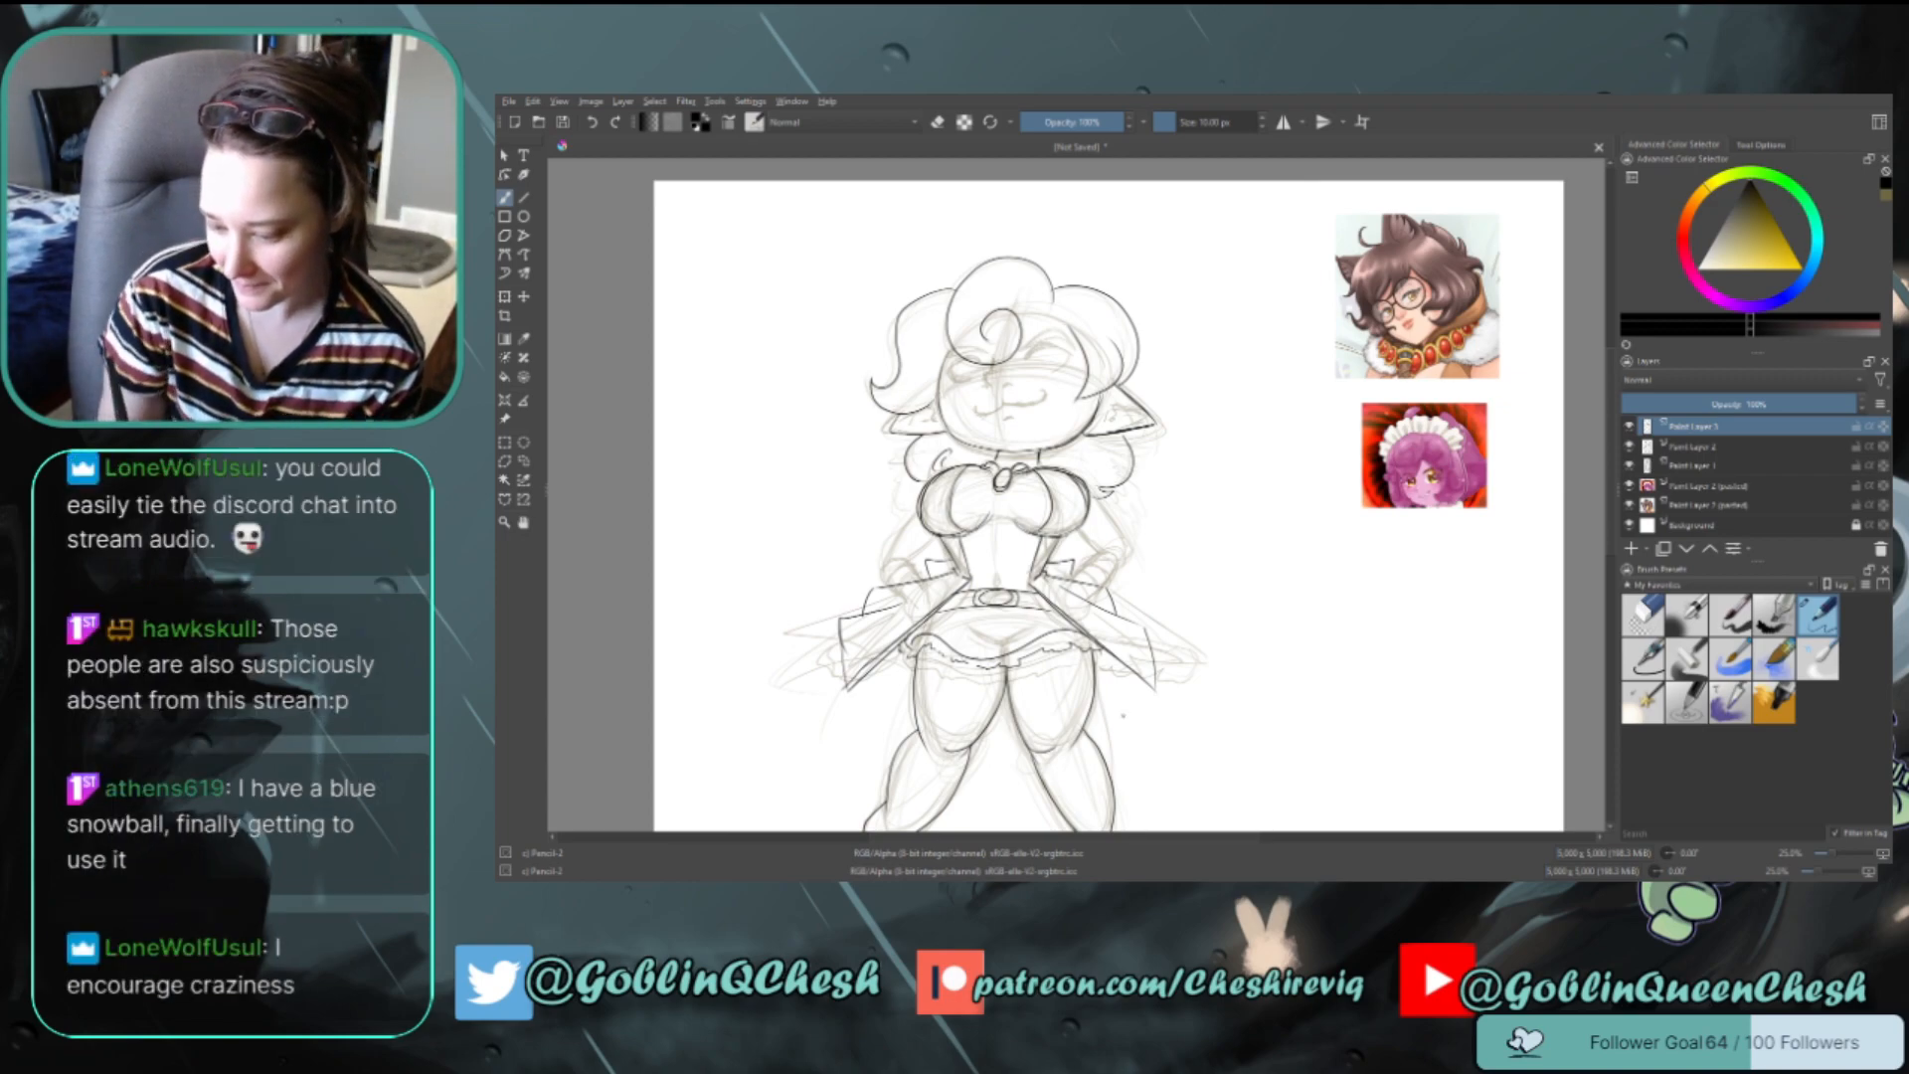
pyautogui.scroll(-3, 1604, 461)
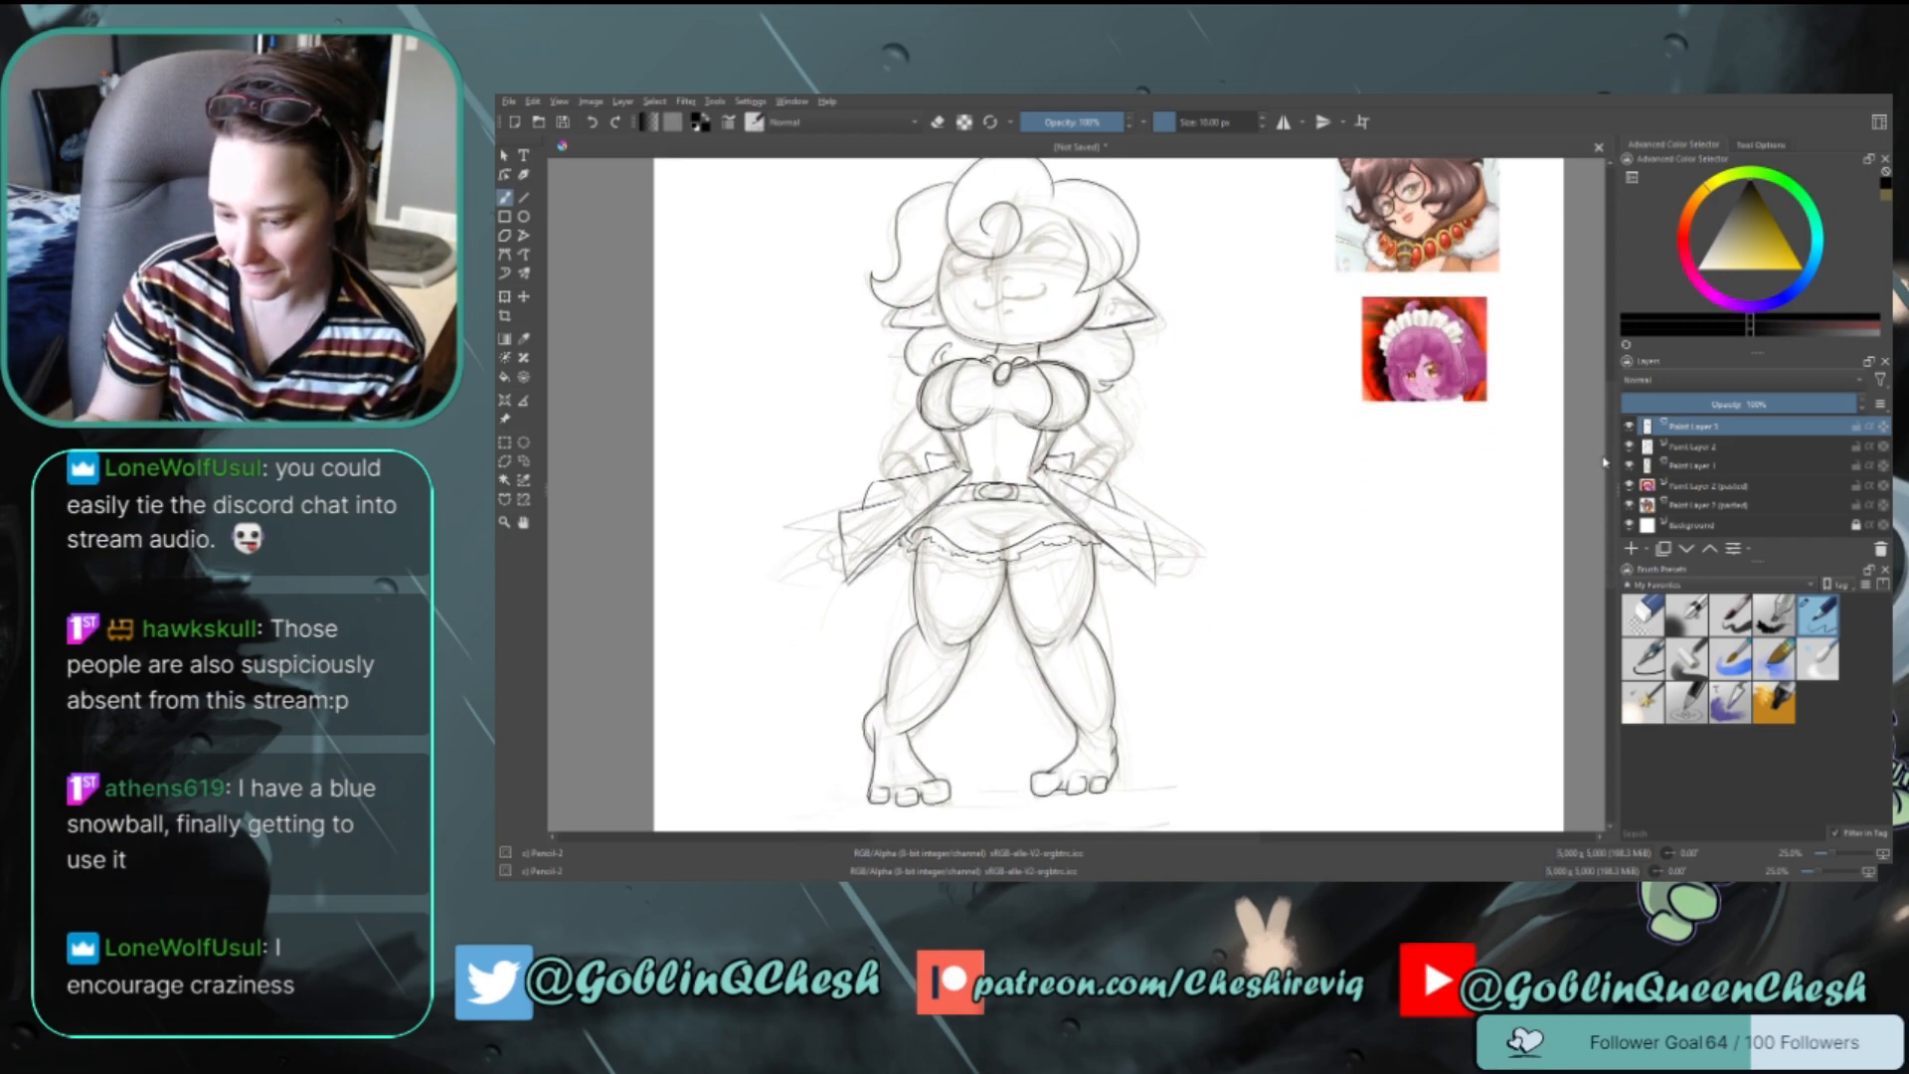
pyautogui.scroll(1, 1604, 462)
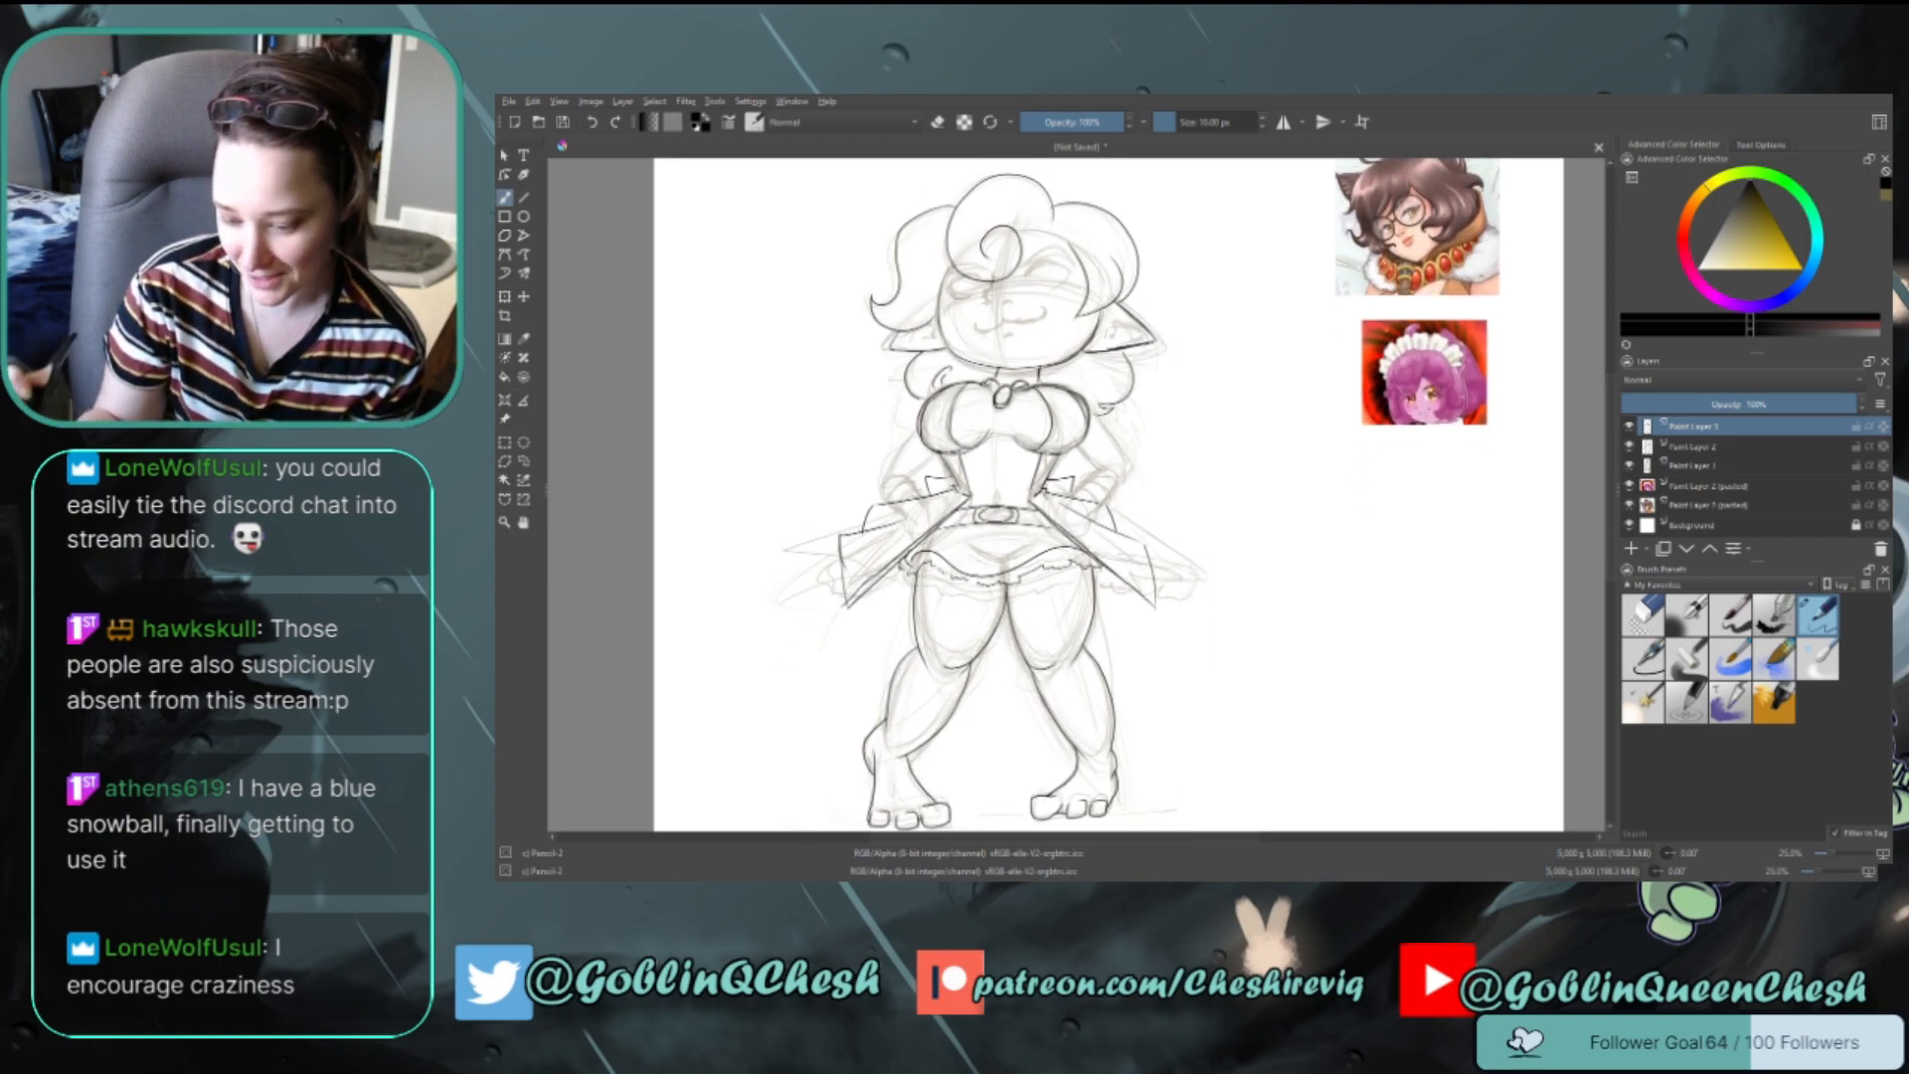
pyautogui.scroll(2, 1616, 509)
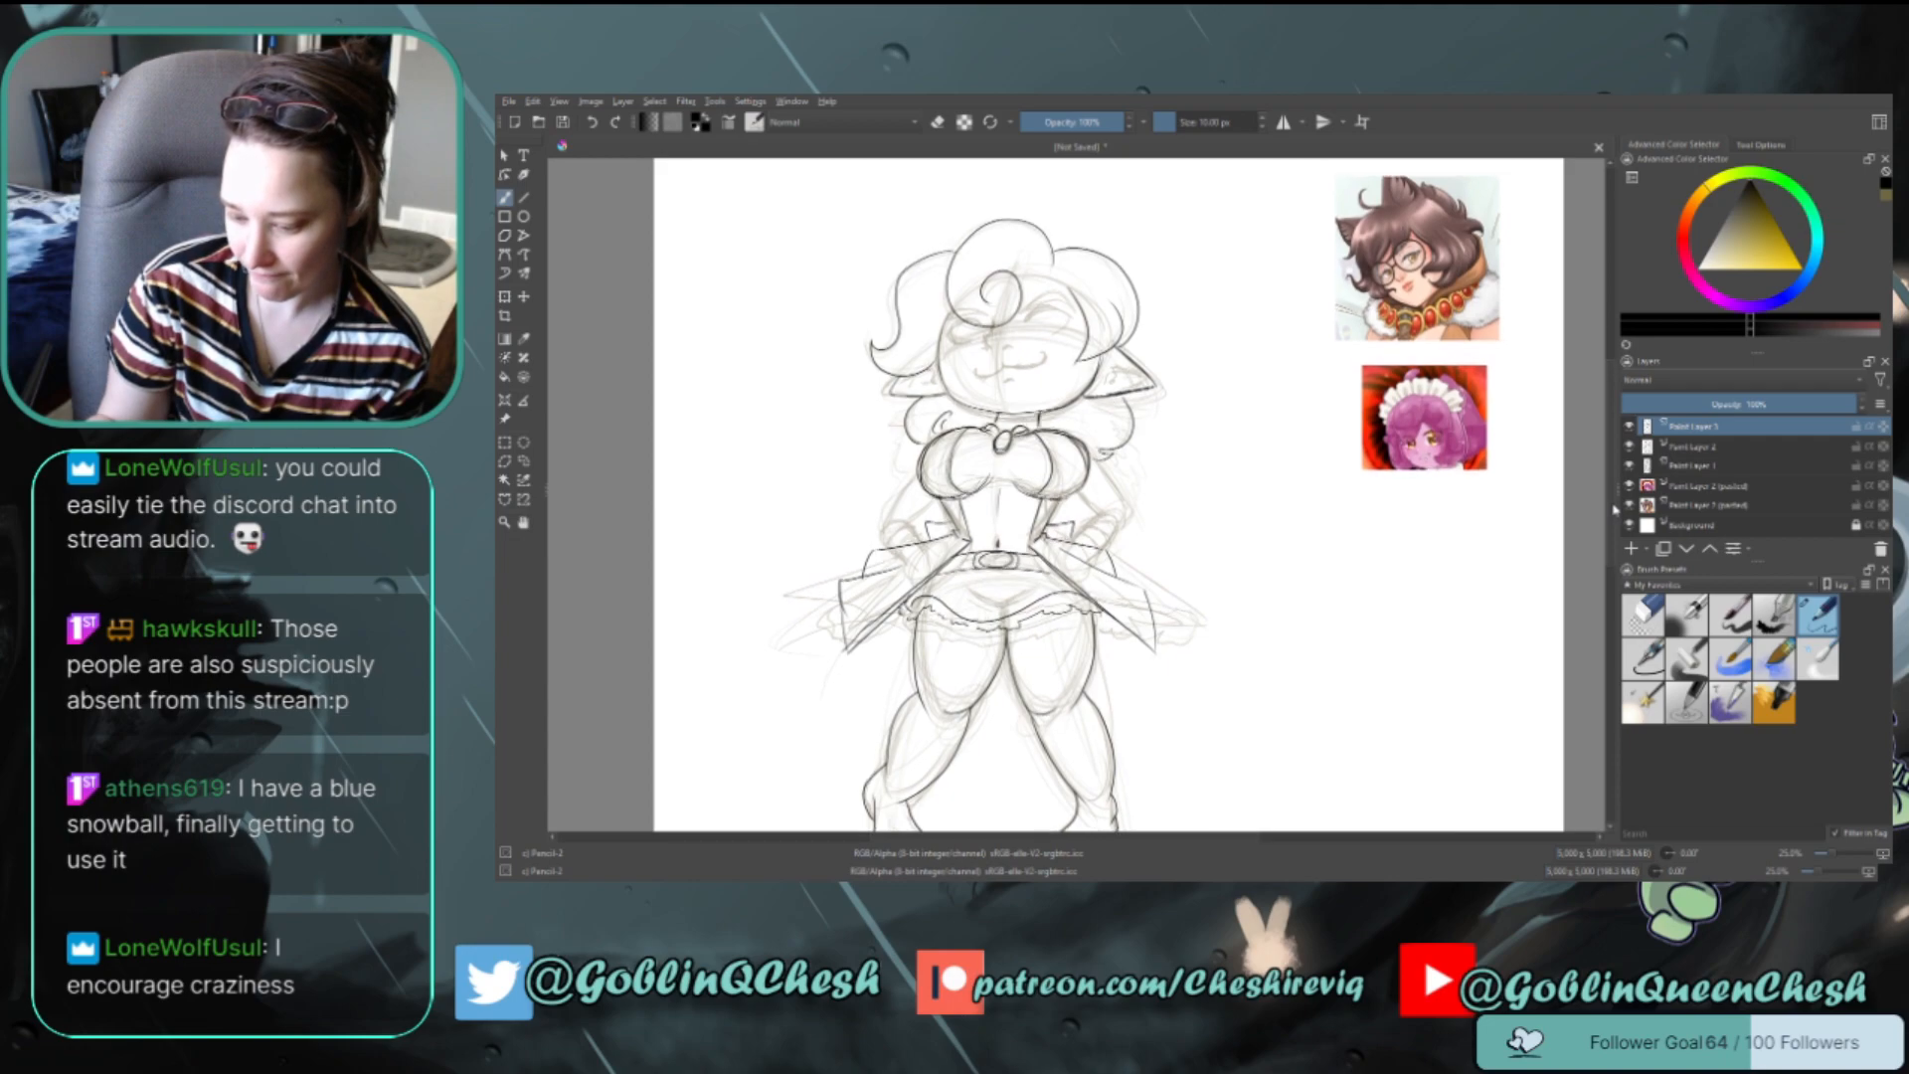
pyautogui.scroll(2, 1615, 509)
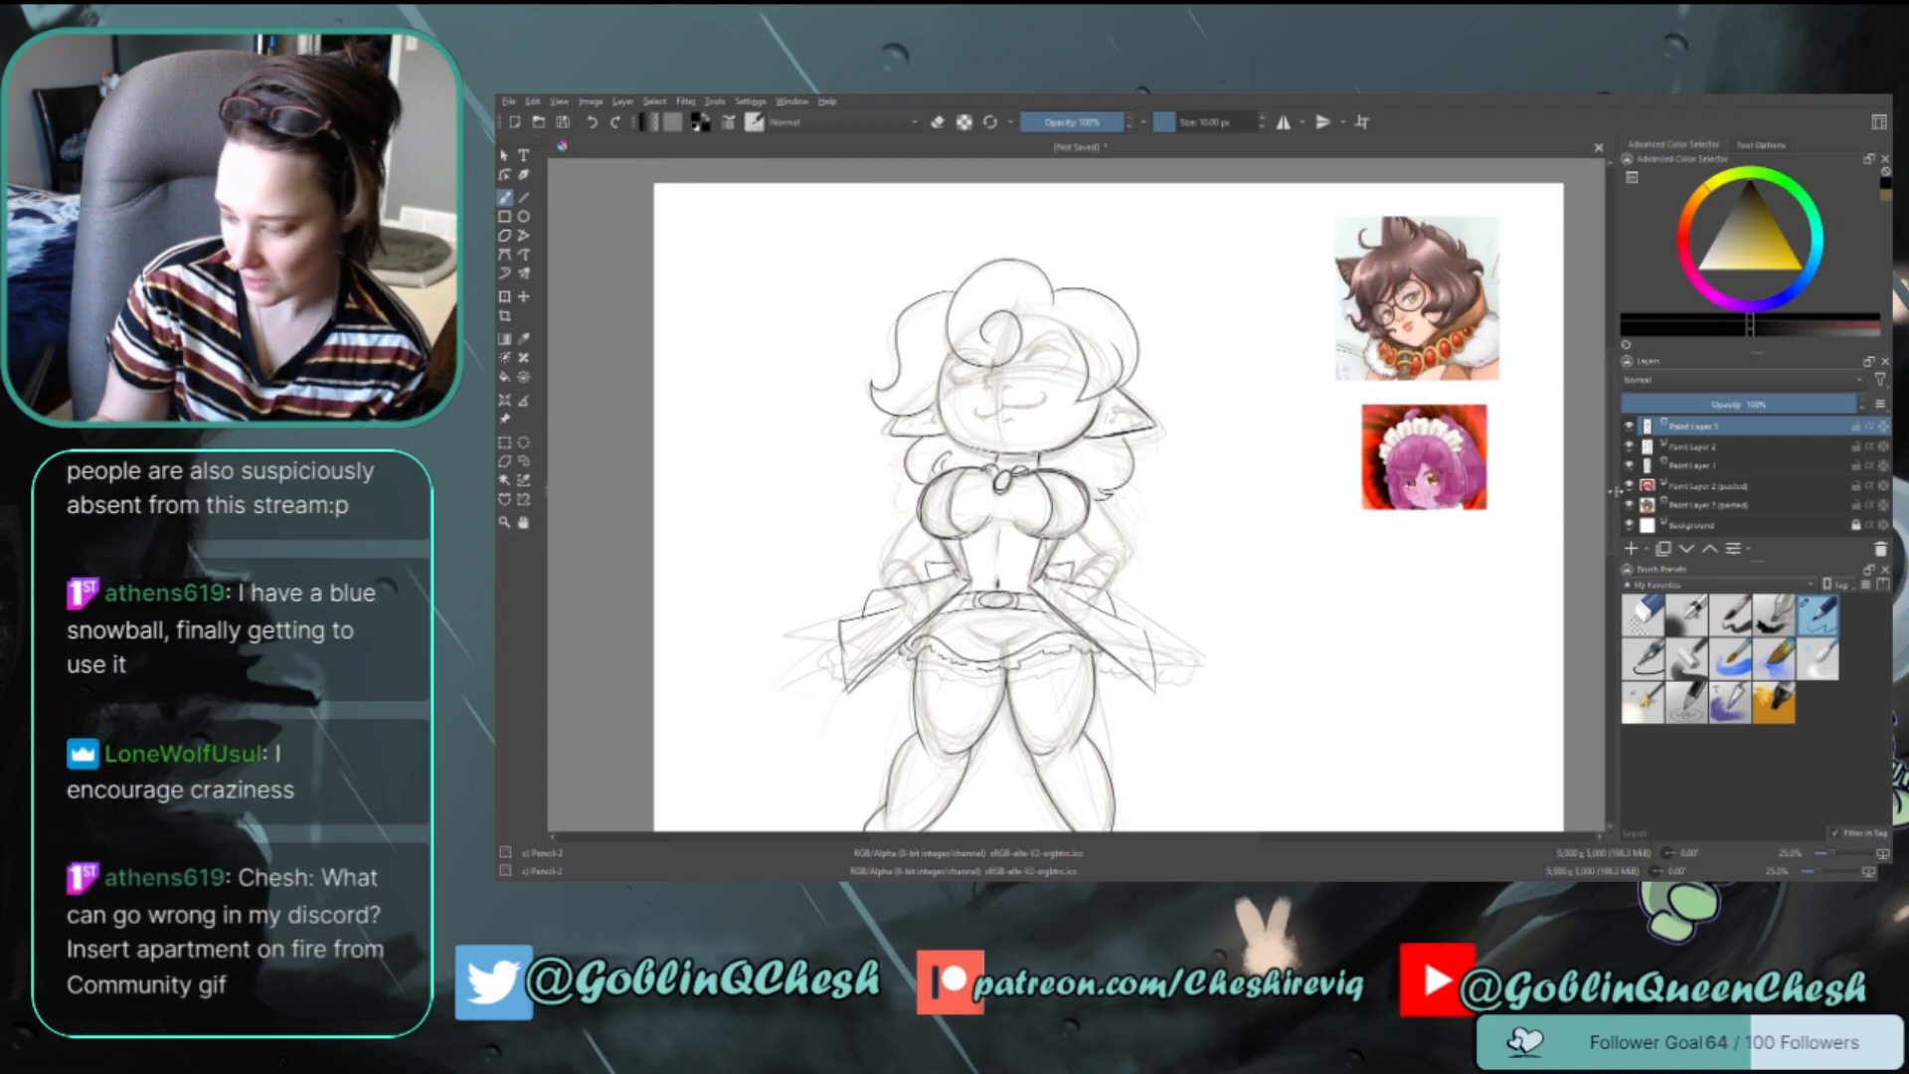
pyautogui.scroll(-1, 1615, 491)
pyautogui.scroll(-1, 1616, 500)
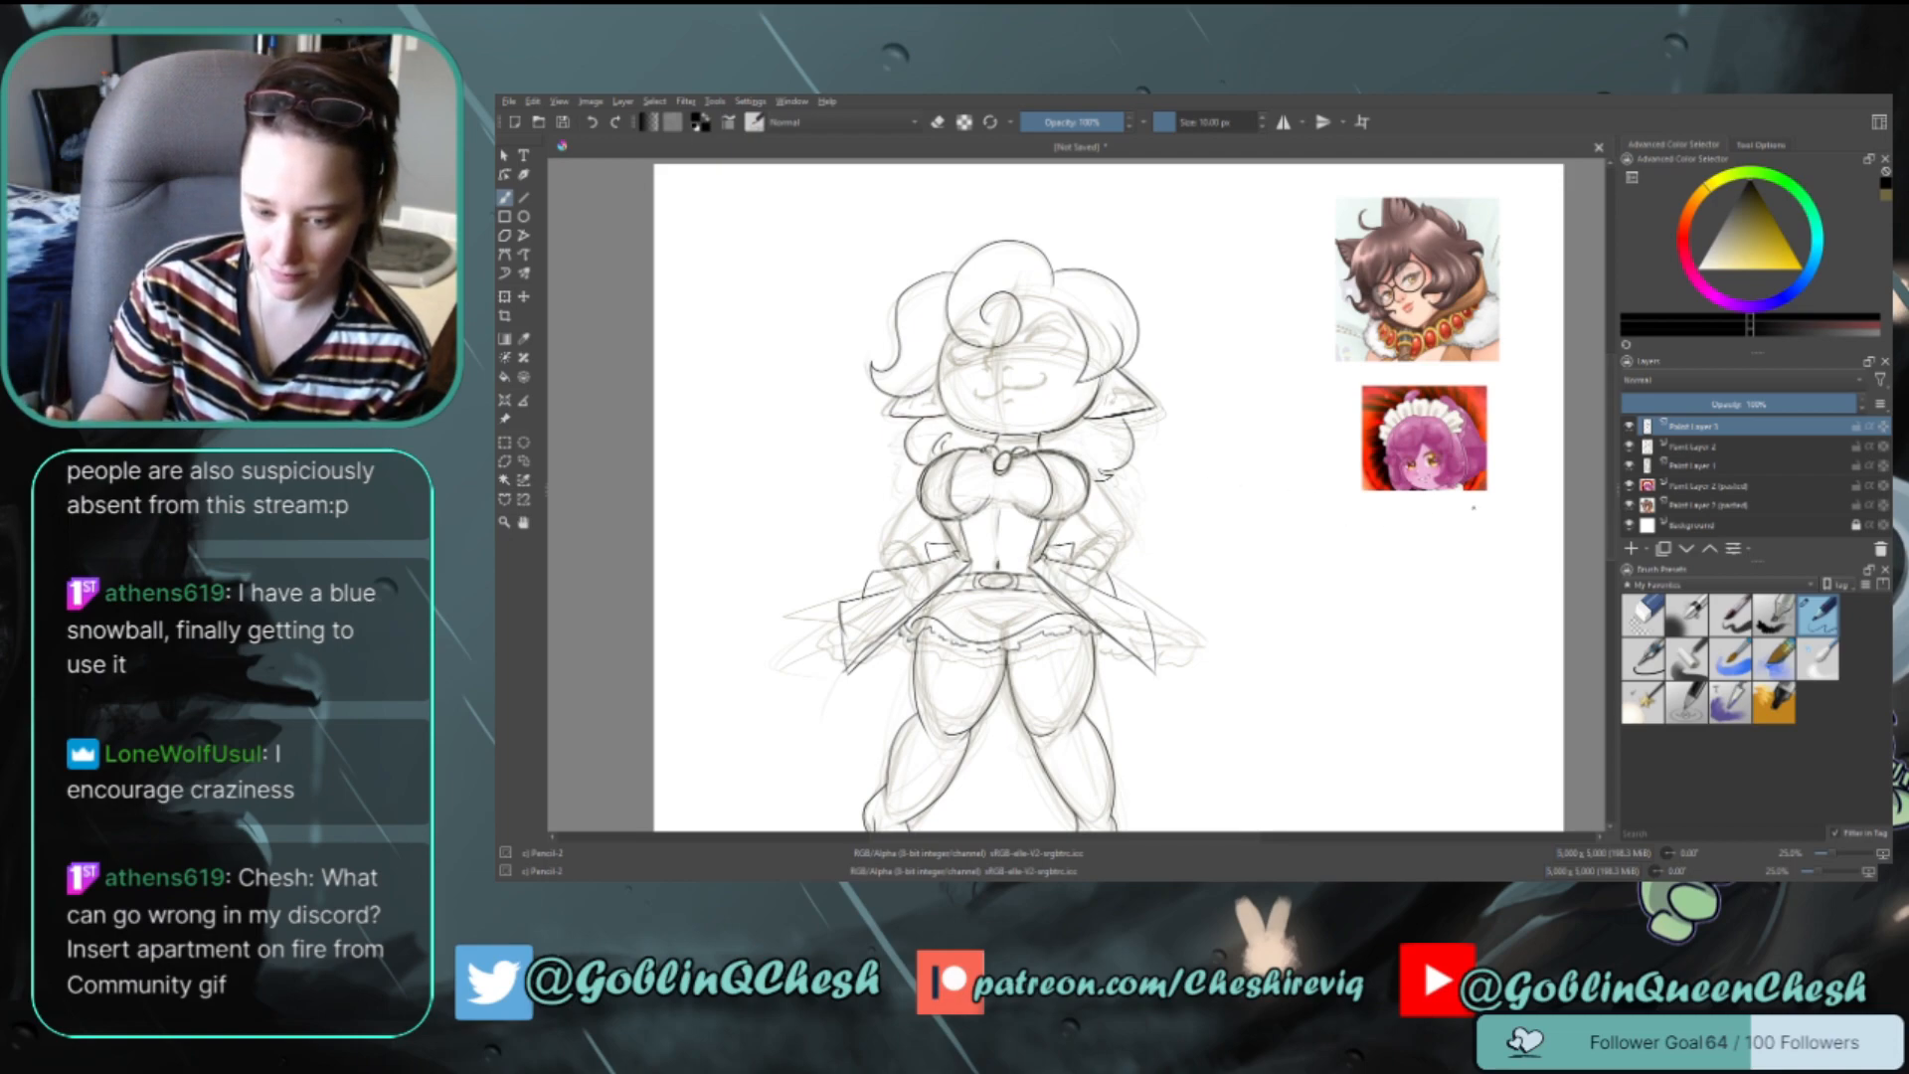
# Add a new paint layer and rough in a raised left arm, with a bent elbow and long oval forearm beside the head
pyautogui.press('Insert')
pyautogui.moveTo(903, 449)
pyautogui.mouseDown()
pyautogui.moveTo(865, 372)
pyautogui.moveTo(880, 355)
pyautogui.mouseUp()
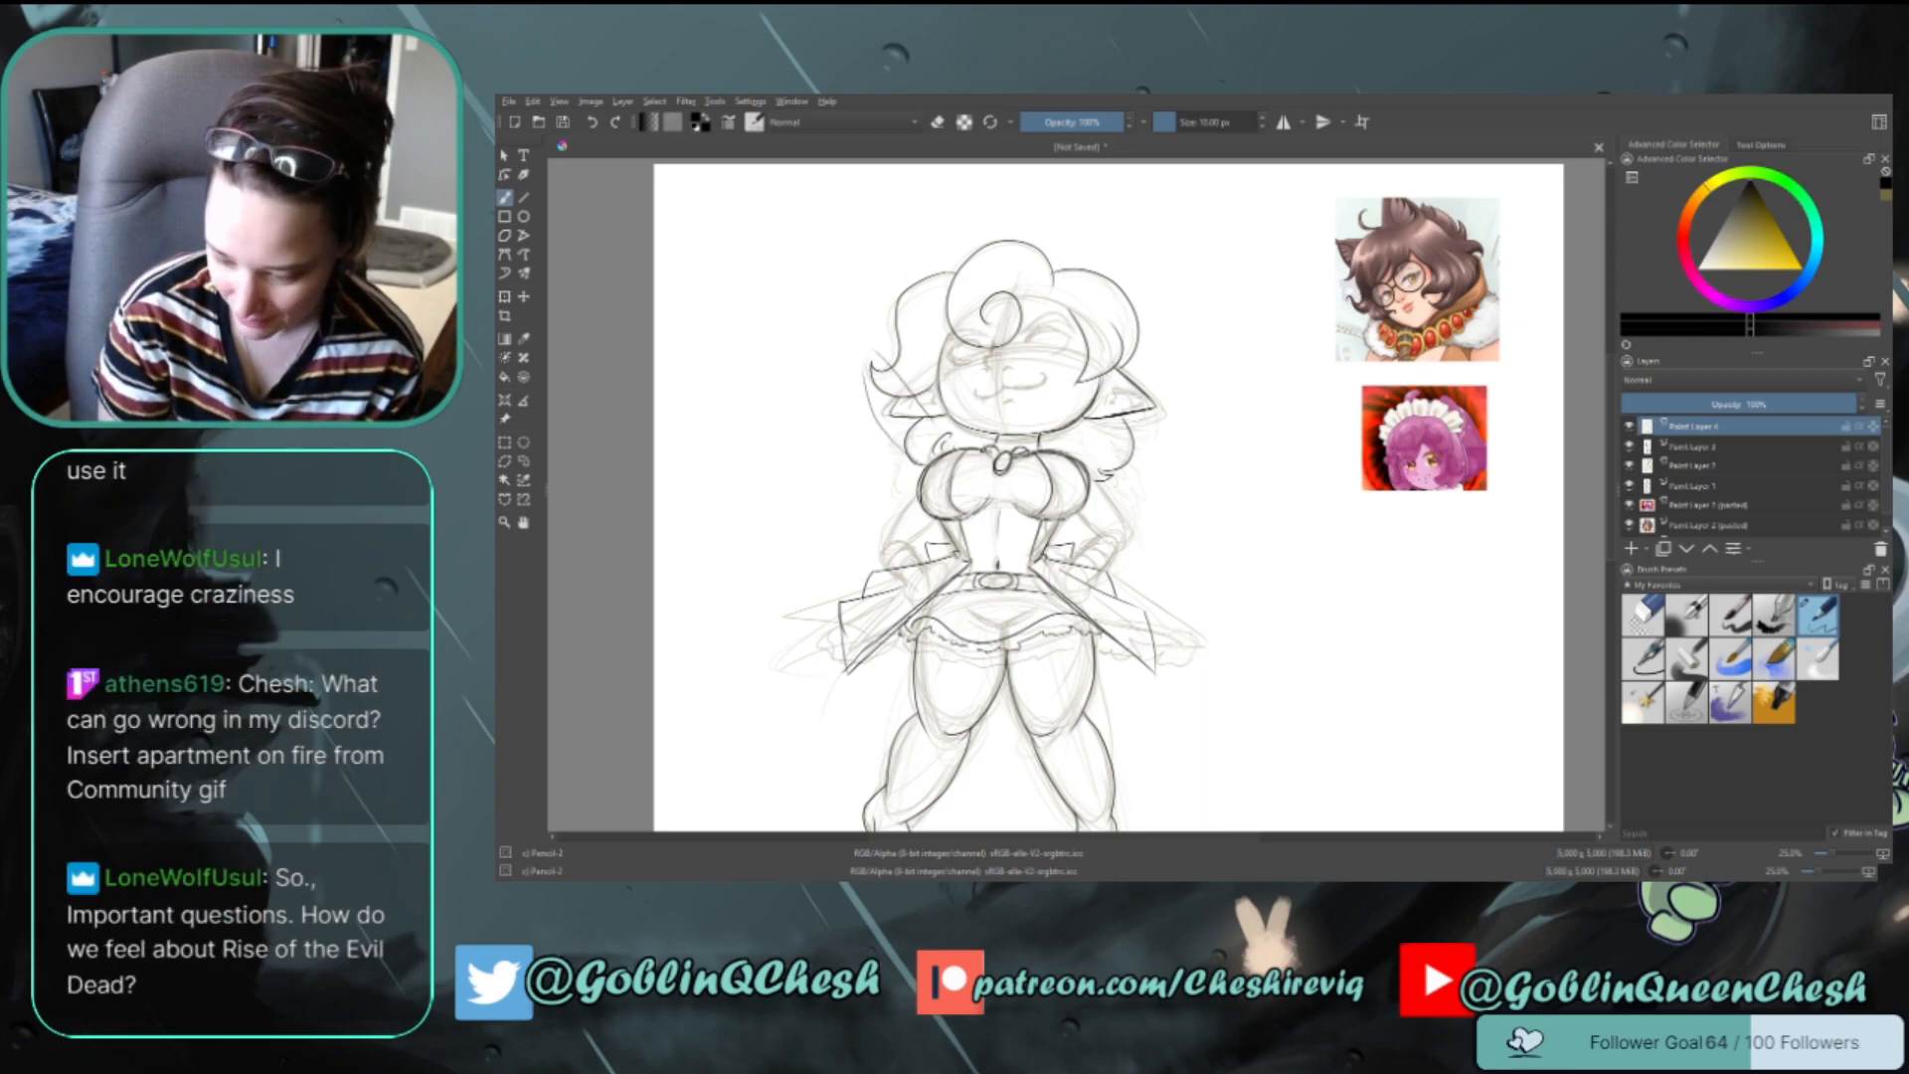
pyautogui.moveTo(951, 441)
pyautogui.mouseDown()
pyautogui.moveTo(865, 330)
pyautogui.moveTo(903, 452)
pyautogui.mouseUp()
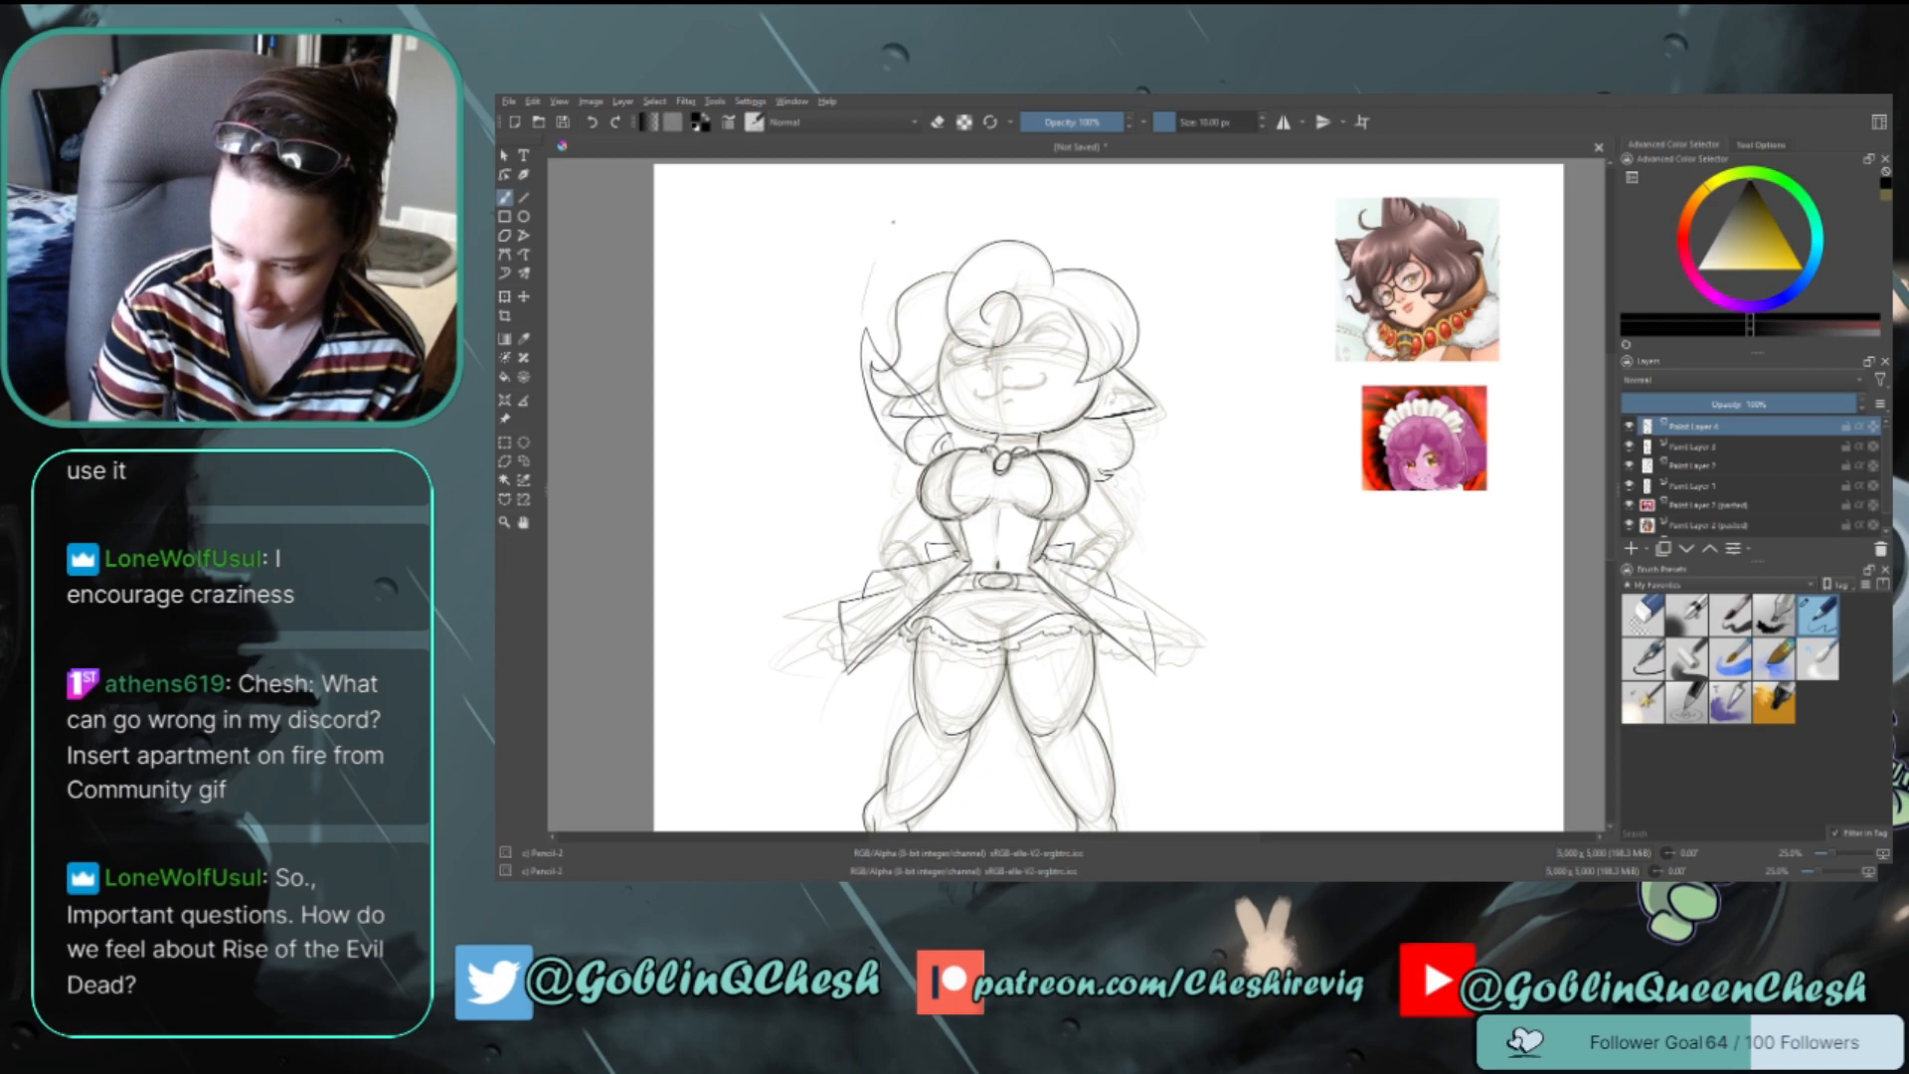
pyautogui.moveTo(857, 324); pyautogui.dragTo(908, 199)
pyautogui.moveTo(908, 199)
pyautogui.mouseDown()
pyautogui.moveTo(860, 316)
pyautogui.moveTo(900, 202)
pyautogui.mouseUp()
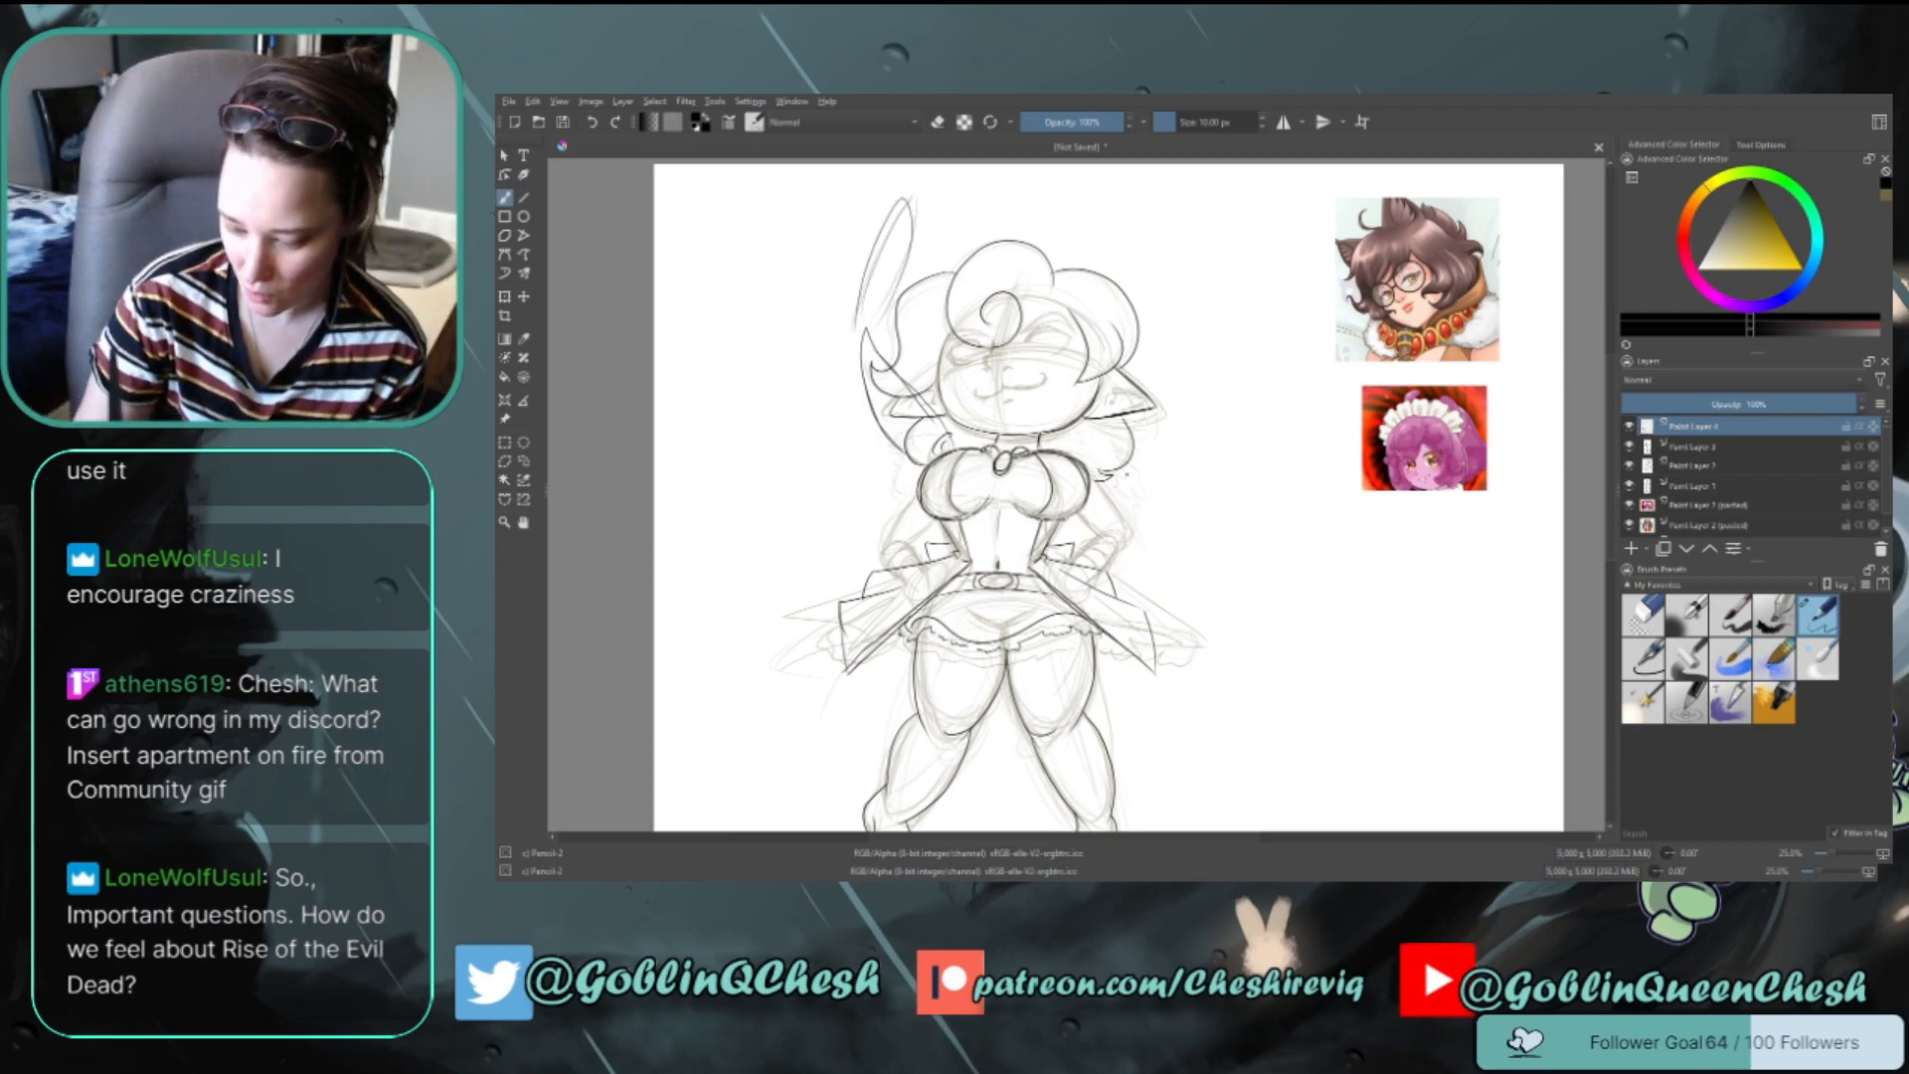
pyautogui.scroll(-1, 1151, 574)
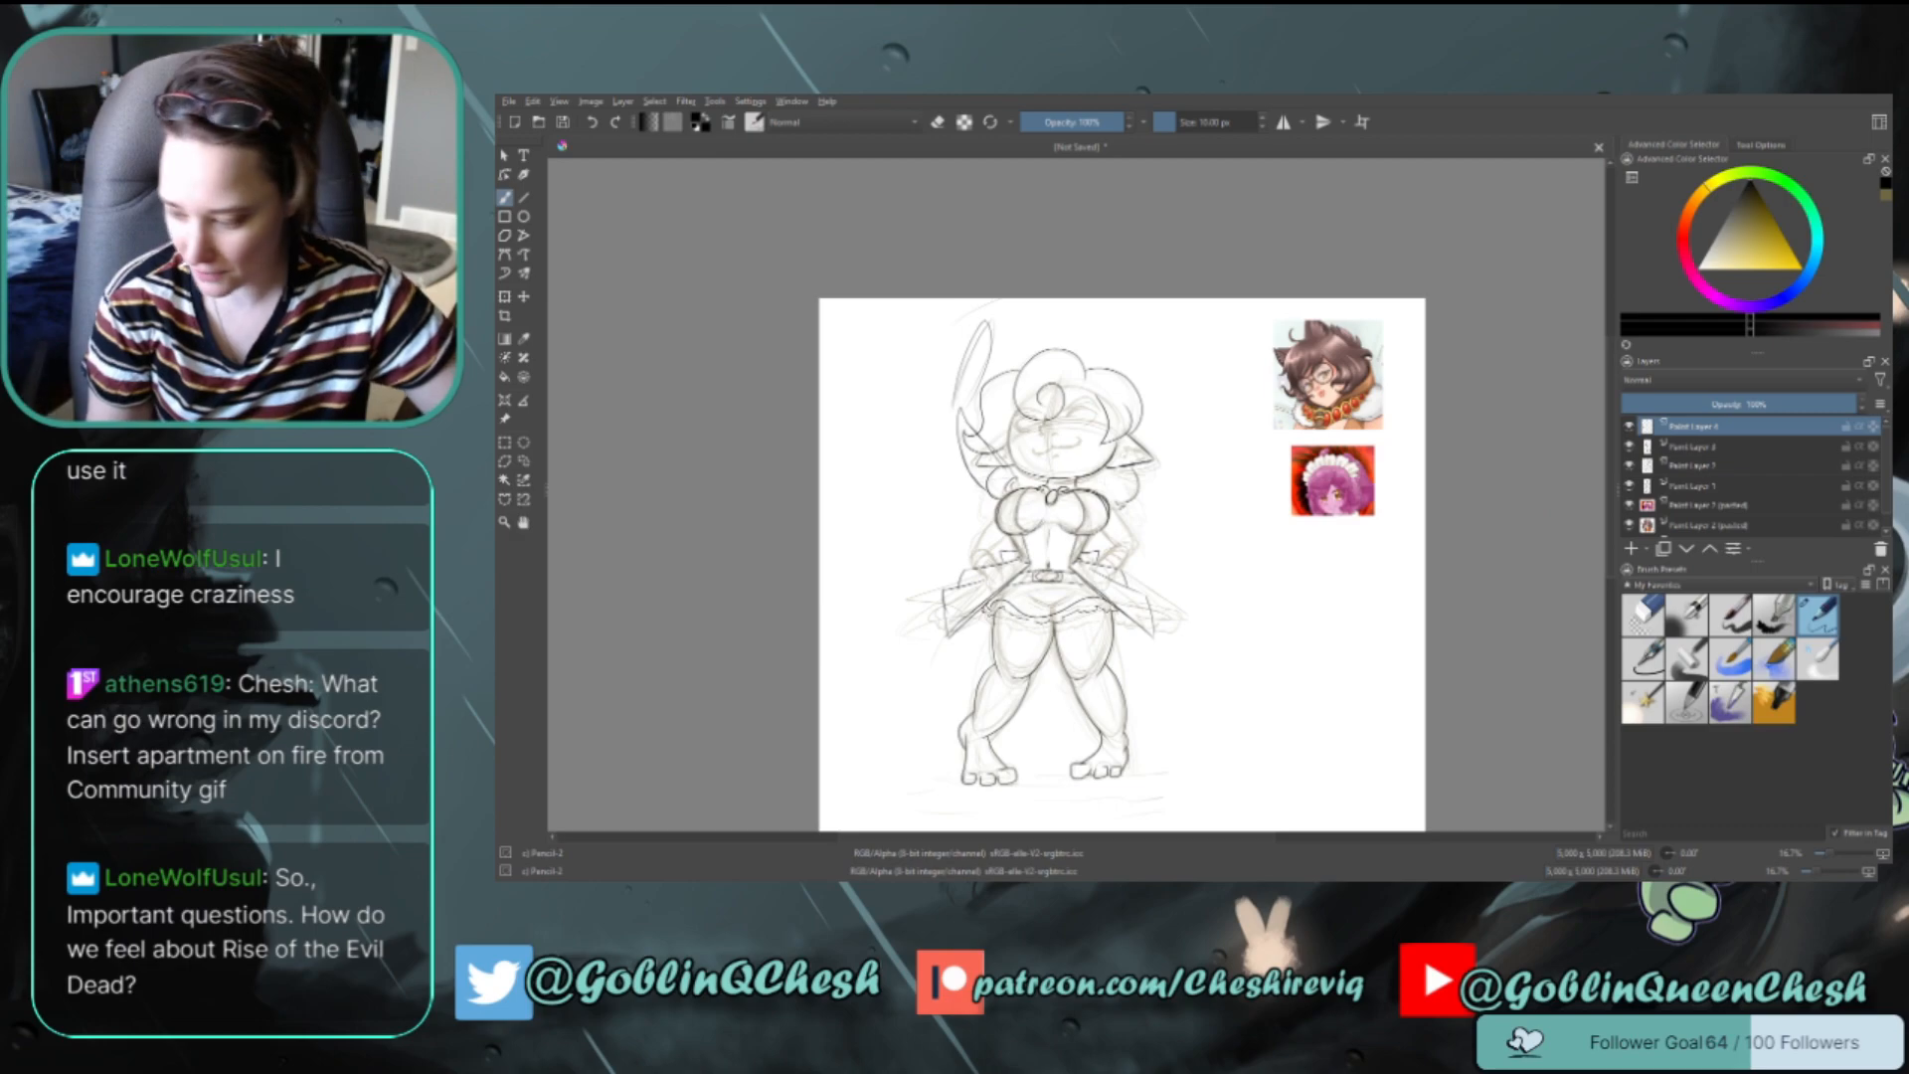
pyautogui.moveTo(1151, 573); pyautogui.dragTo(1152, 526)
pyautogui.moveTo(965, 272); pyautogui.dragTo(999, 254)
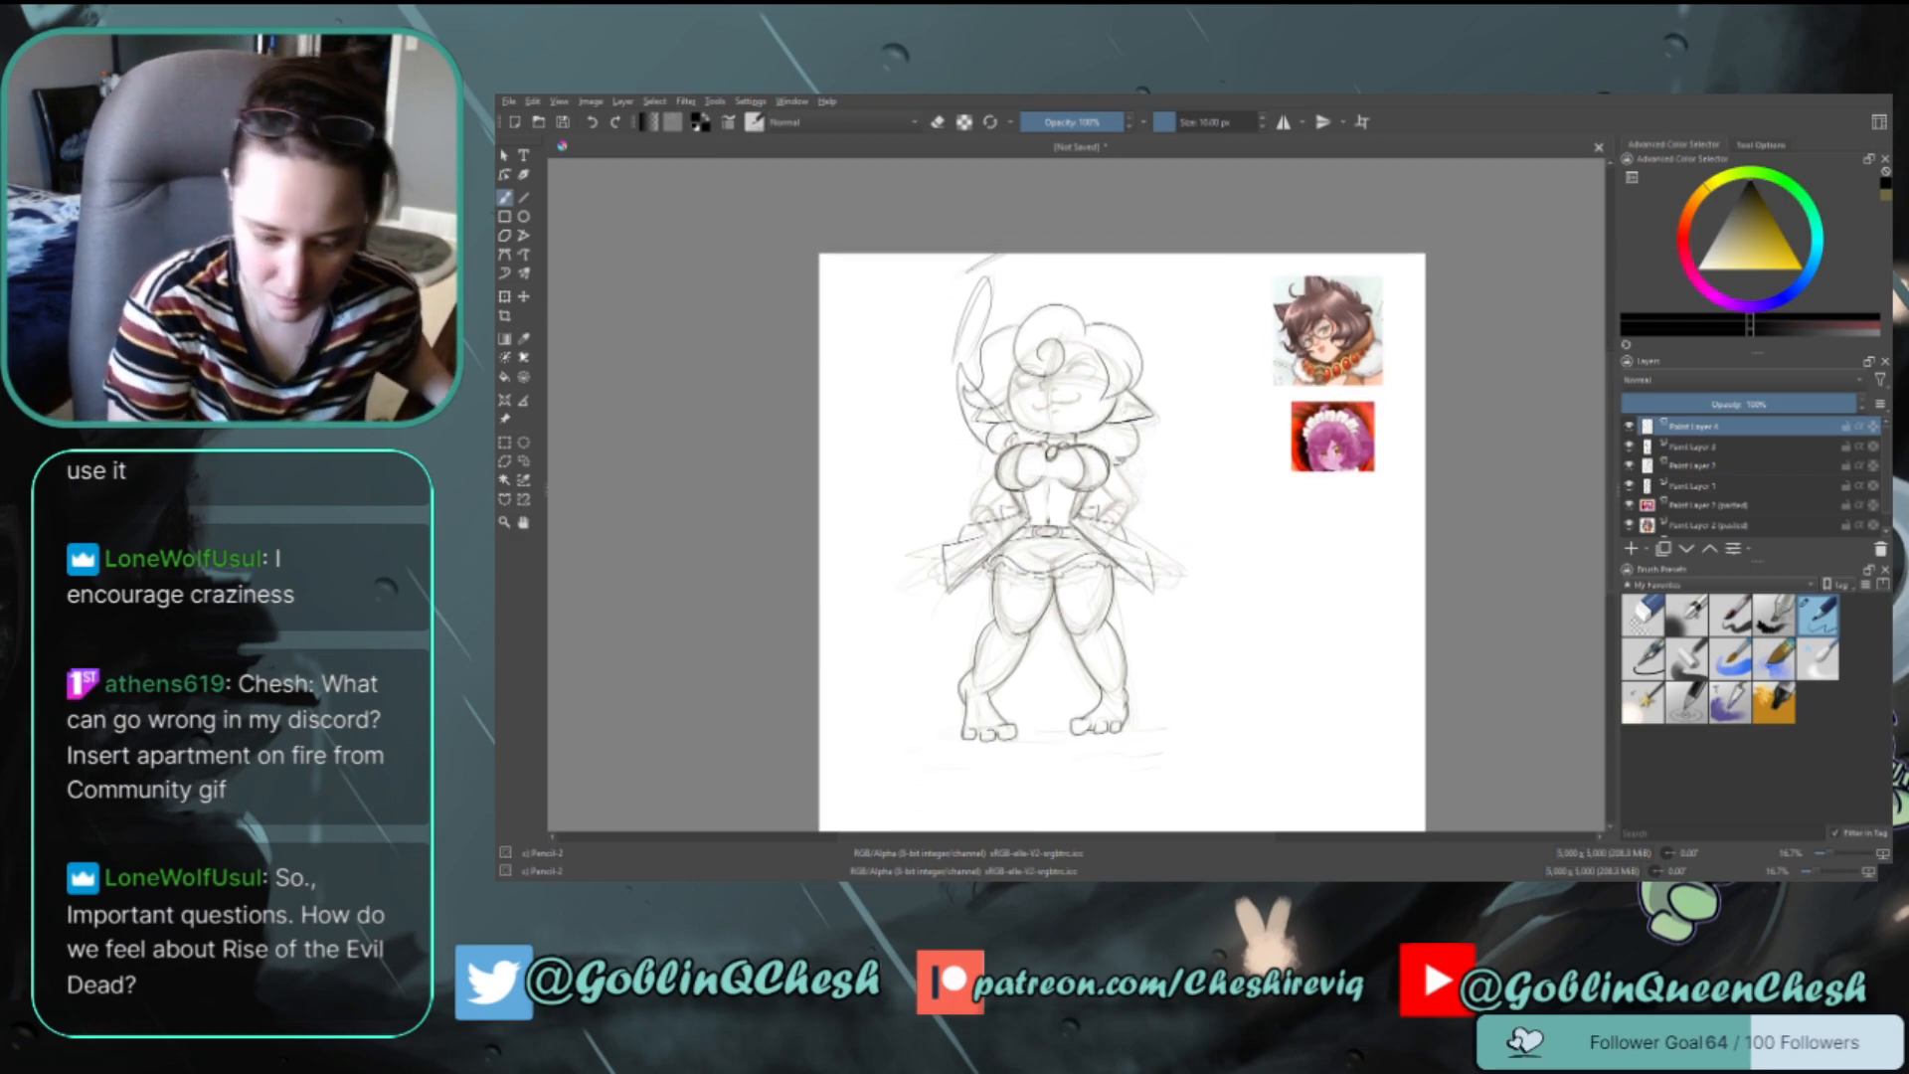
# Try to rotate and move the raised-arm sketch on its layer, undo the transformation and return to the brush
pyautogui.click(504, 296)
pyautogui.moveTo(1153, 487); pyautogui.dragTo(1162, 527)
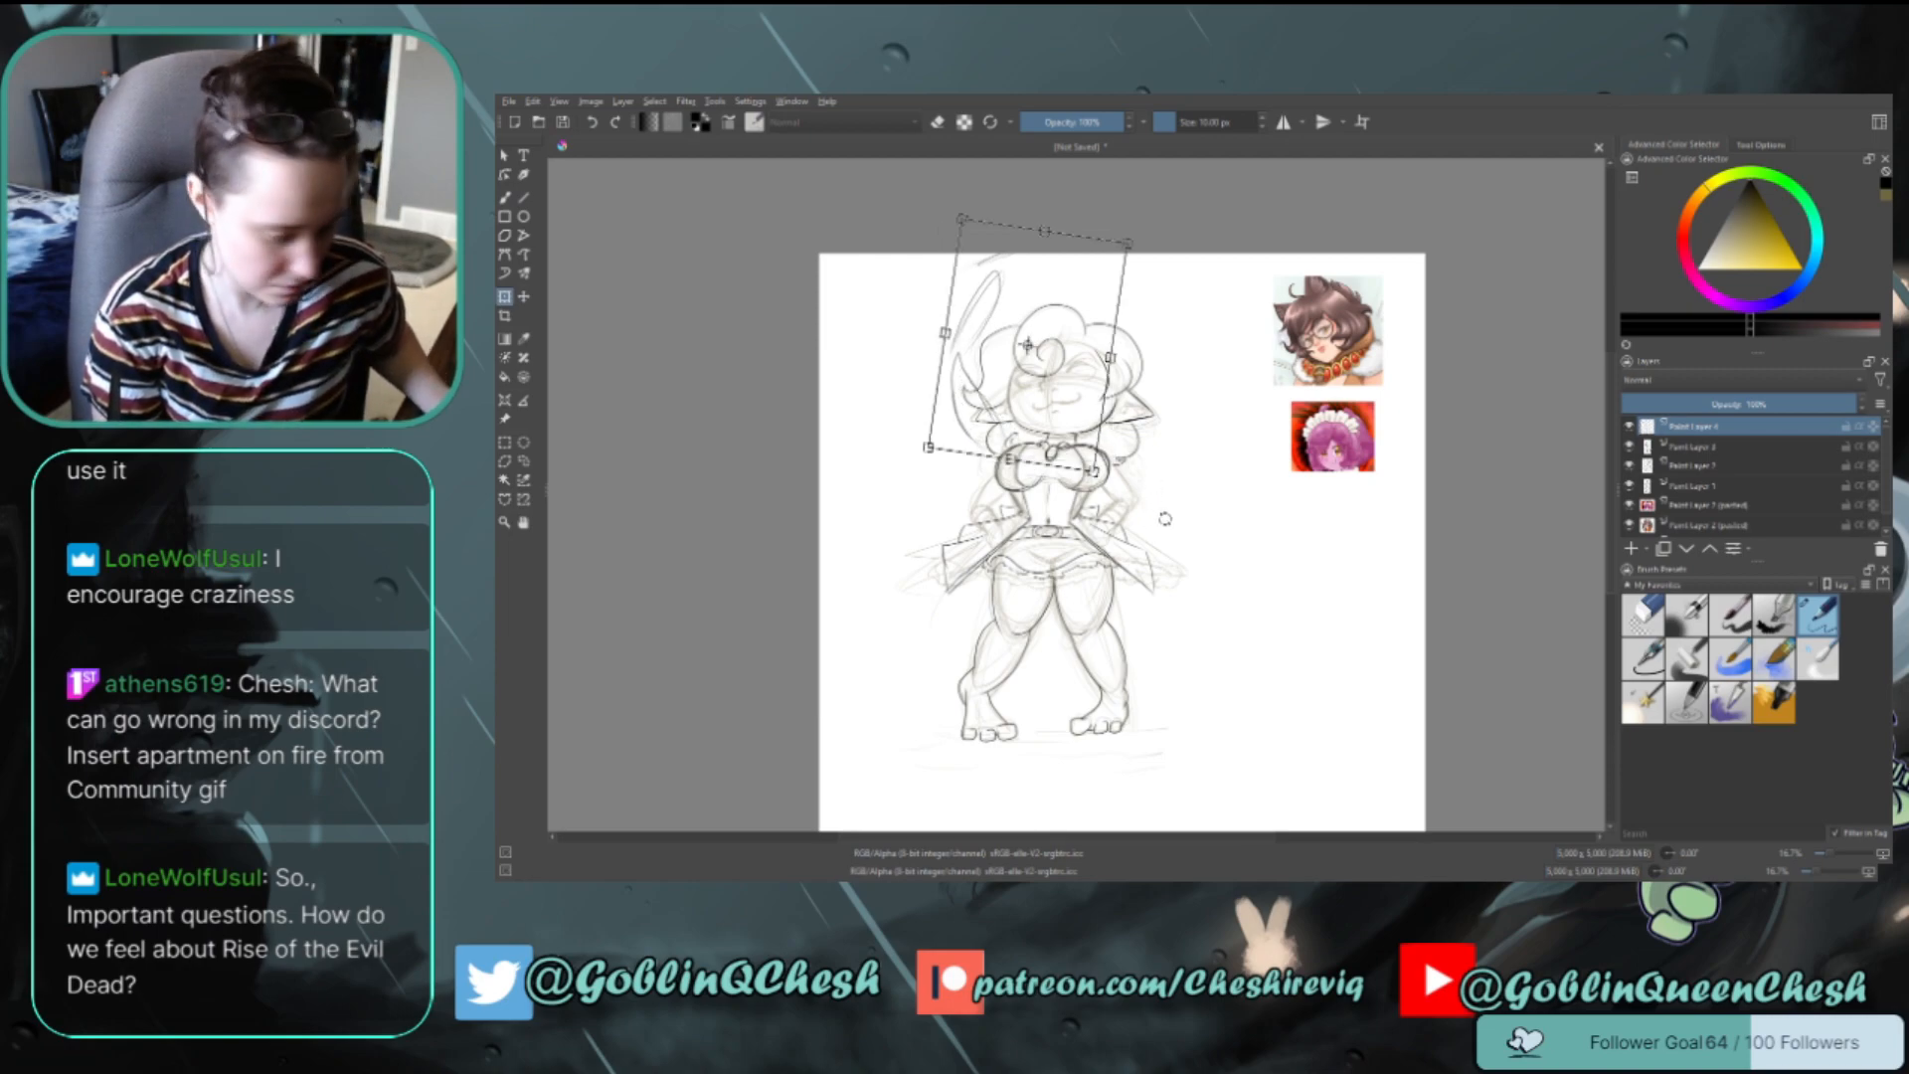
pyautogui.hotkey('ctrl', 'z')
pyautogui.press('b')
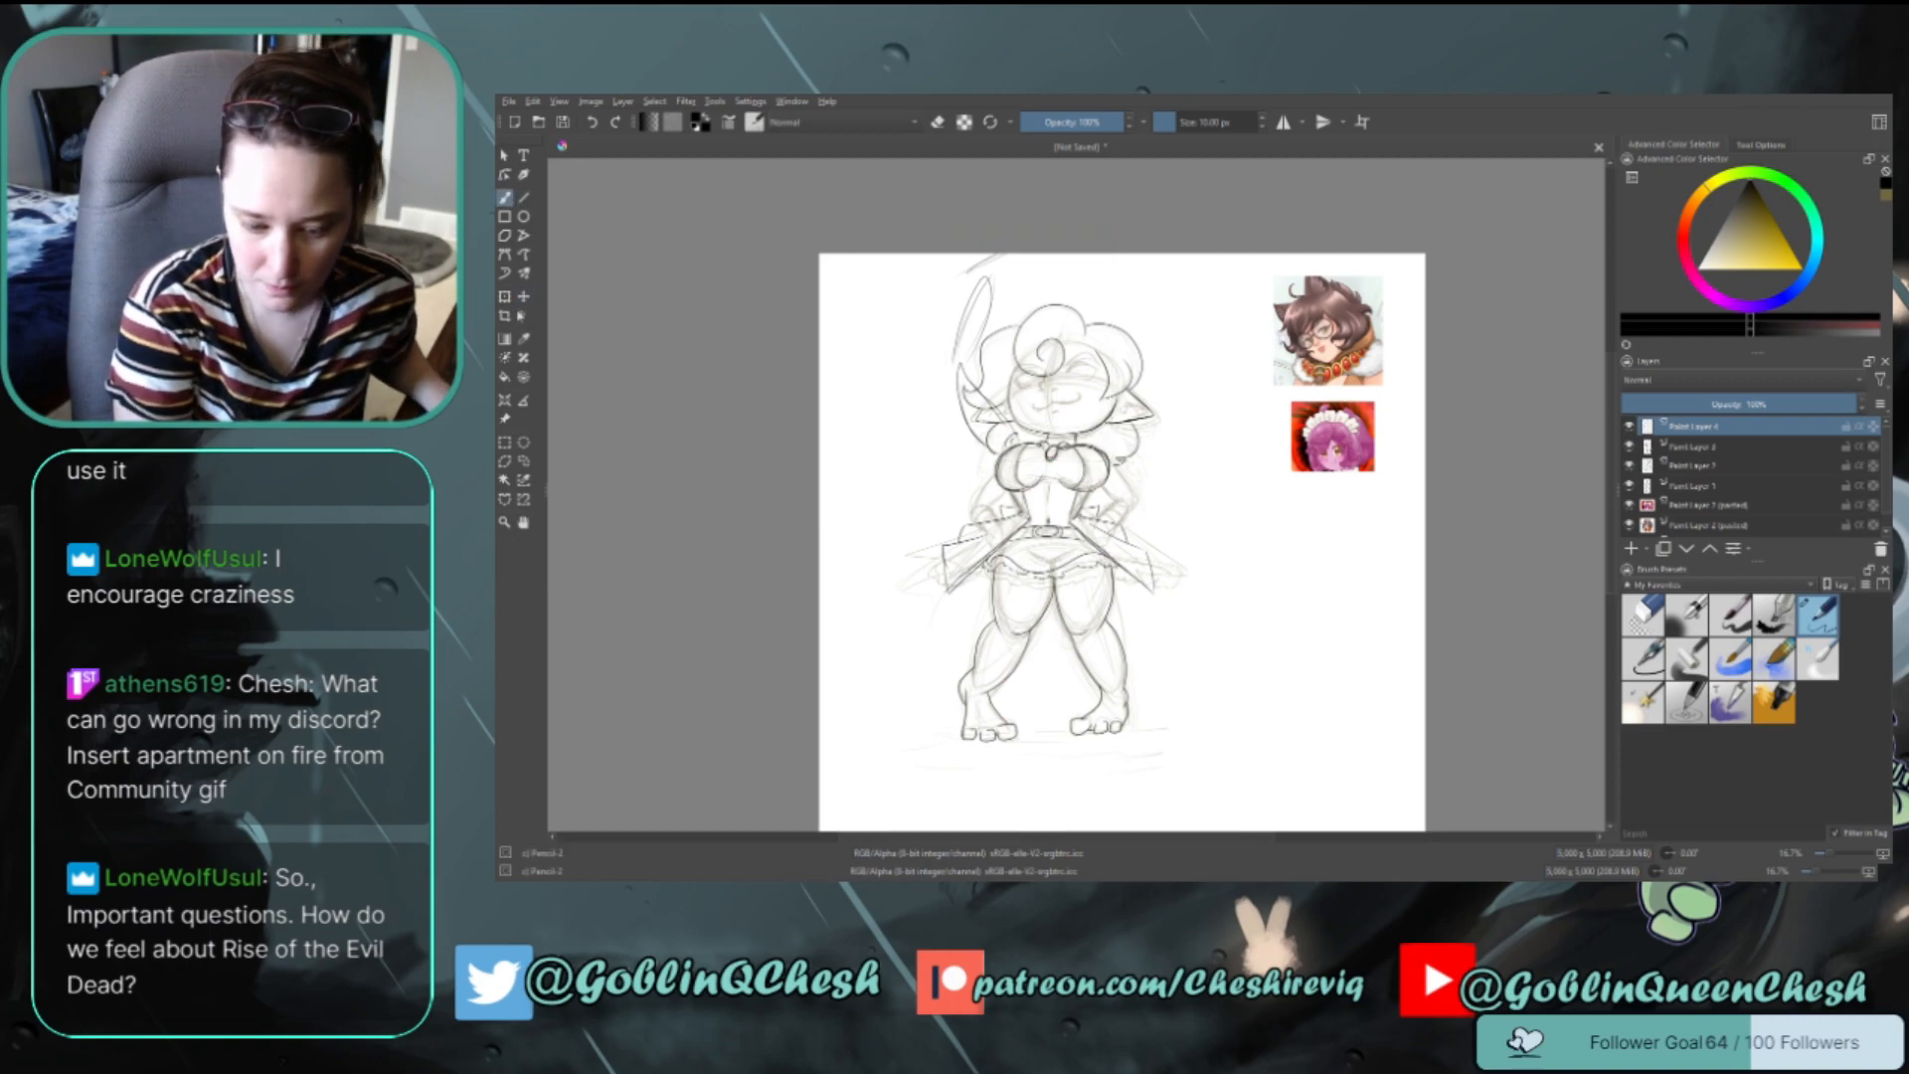
pyautogui.press('t')
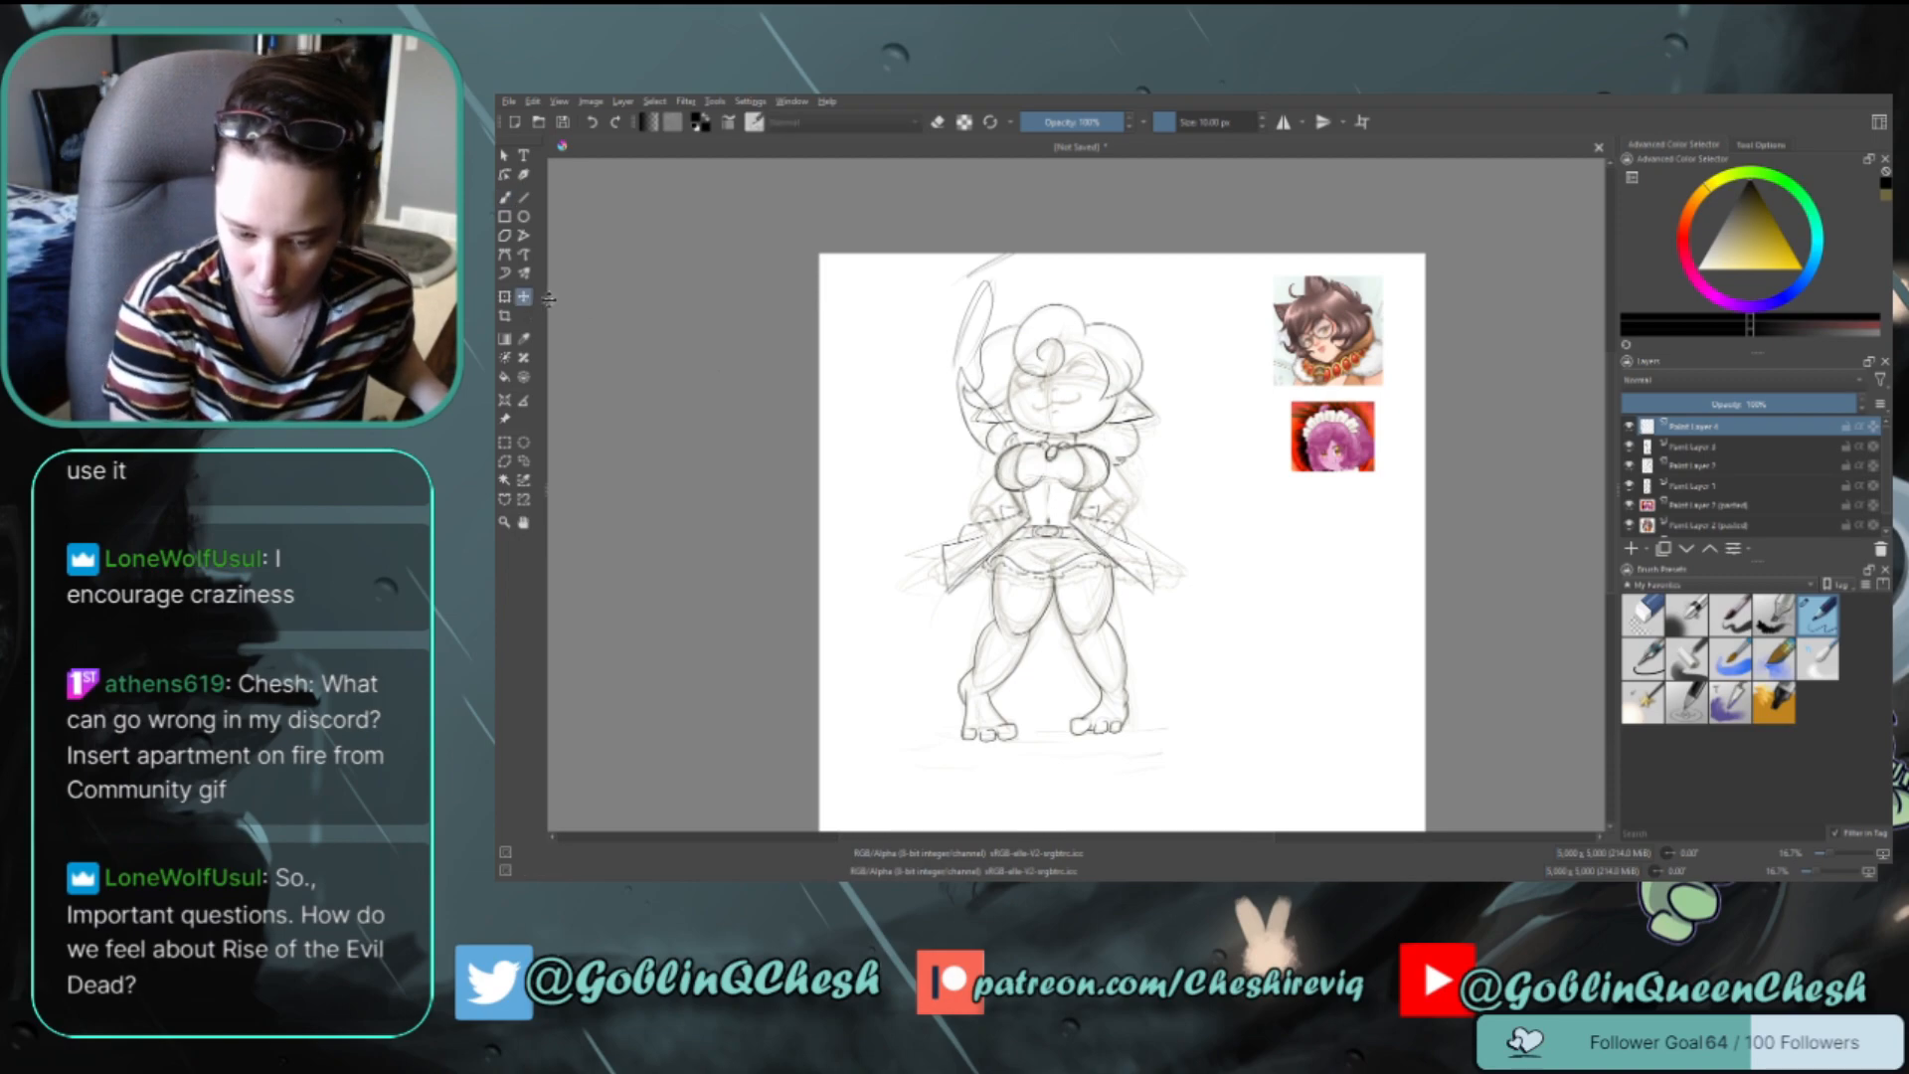
pyautogui.moveTo(1184, 524); pyautogui.dragTo(1188, 530)
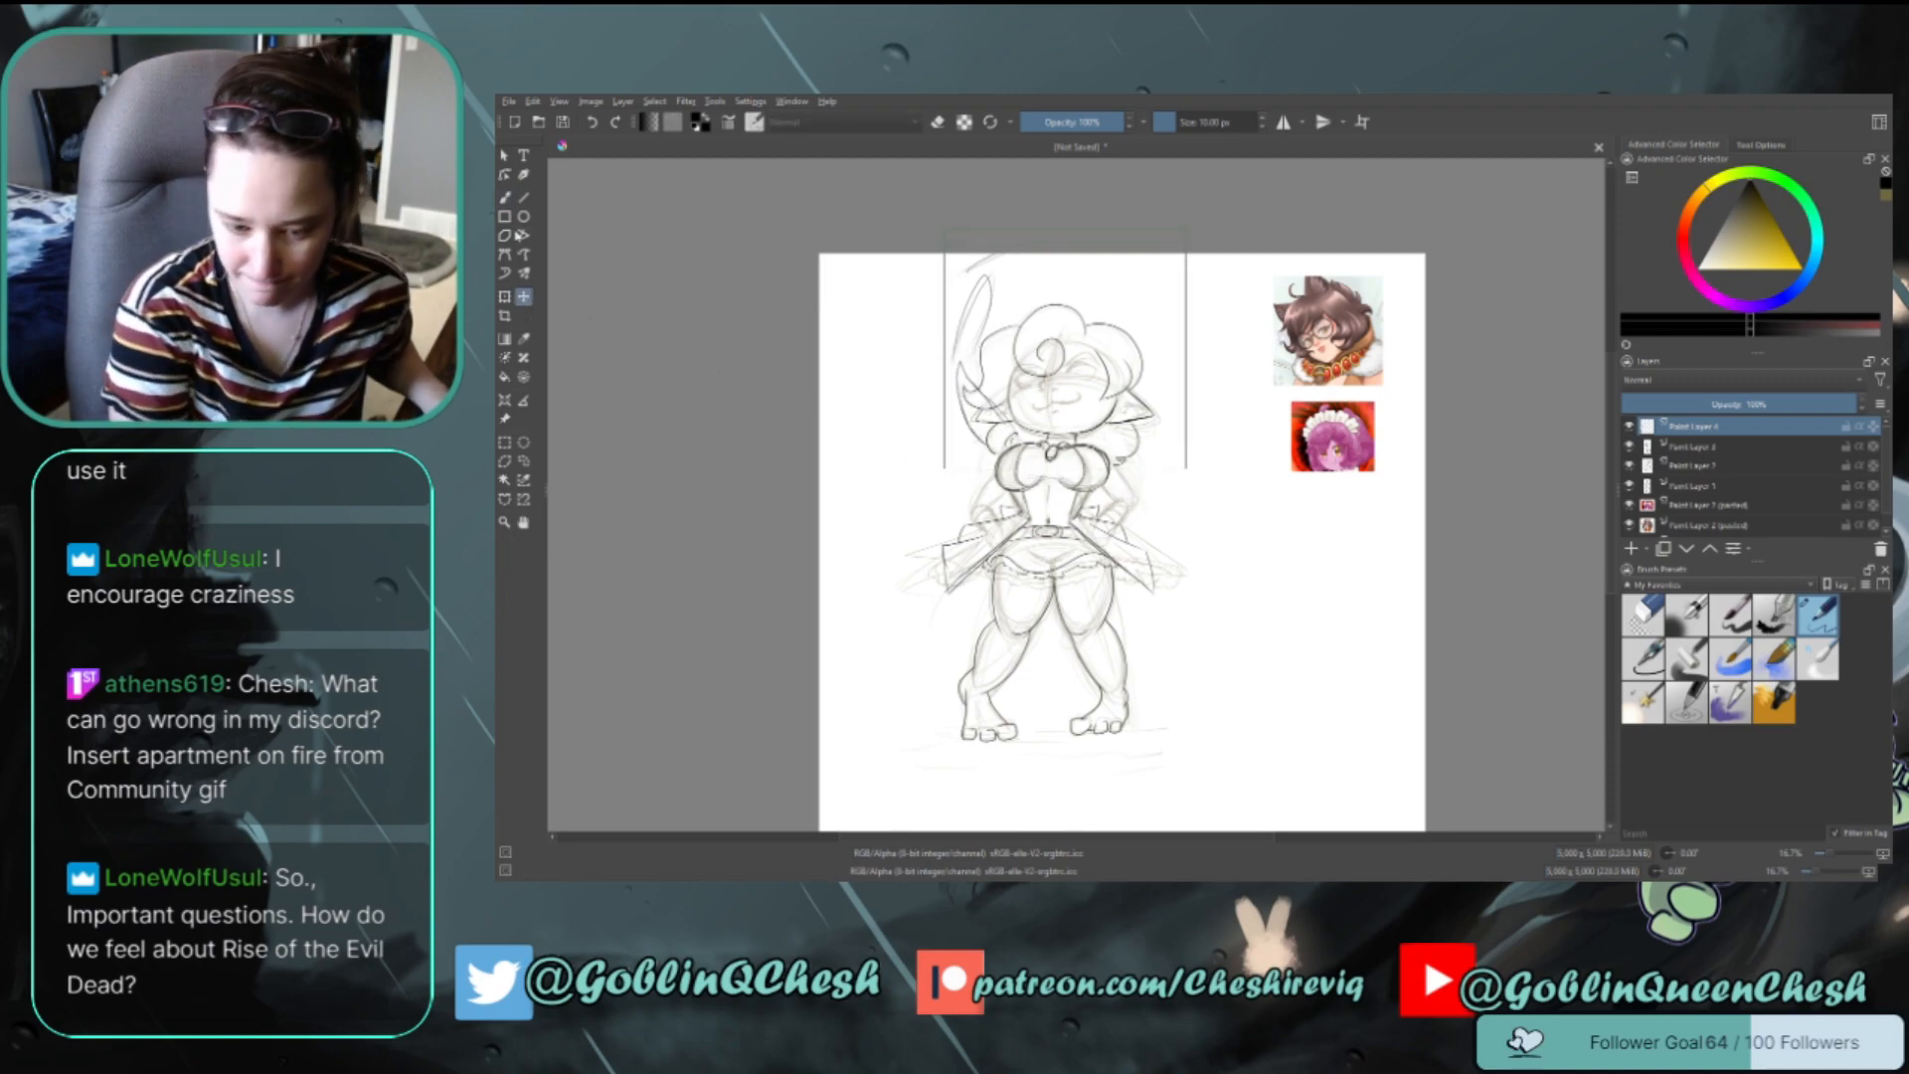
pyautogui.press('b')
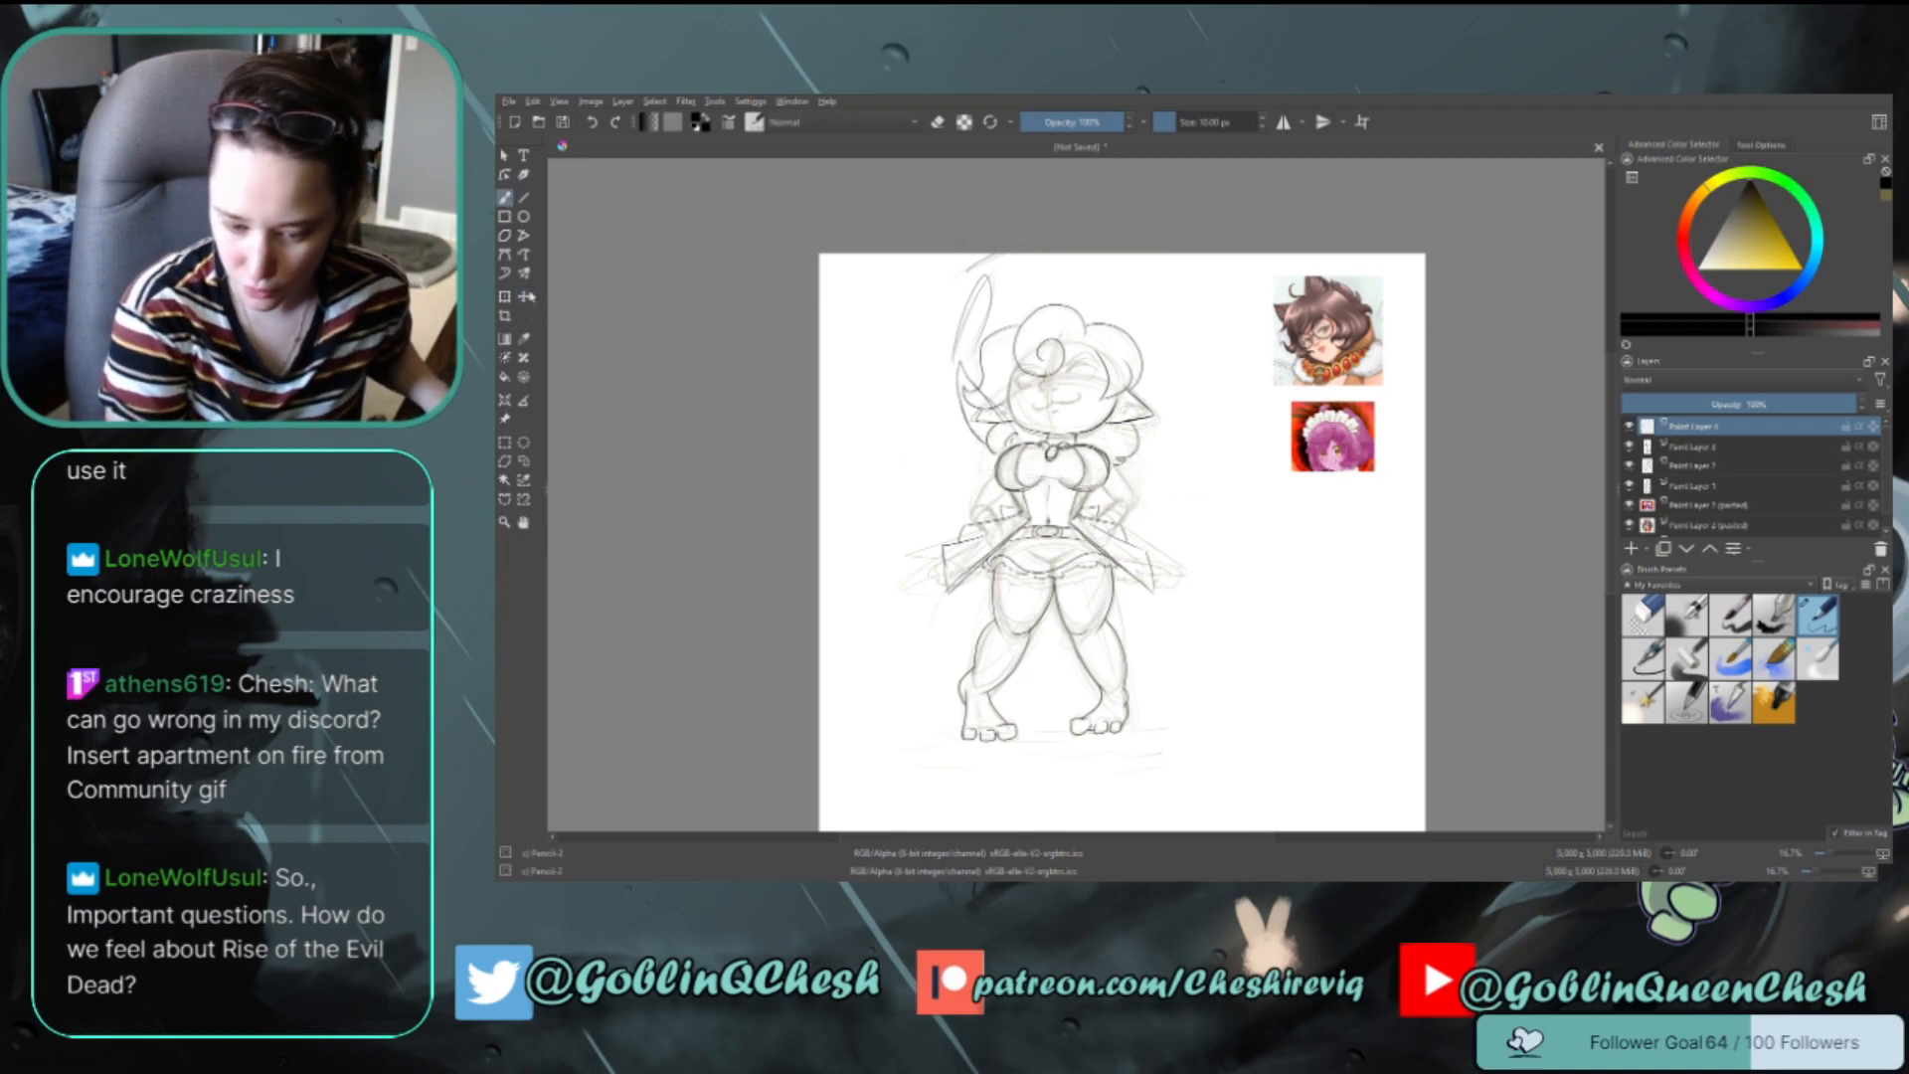
# Sketch a fist at the top of the raised arm and a long weapon handle running diagonally through it
pyautogui.press('t')
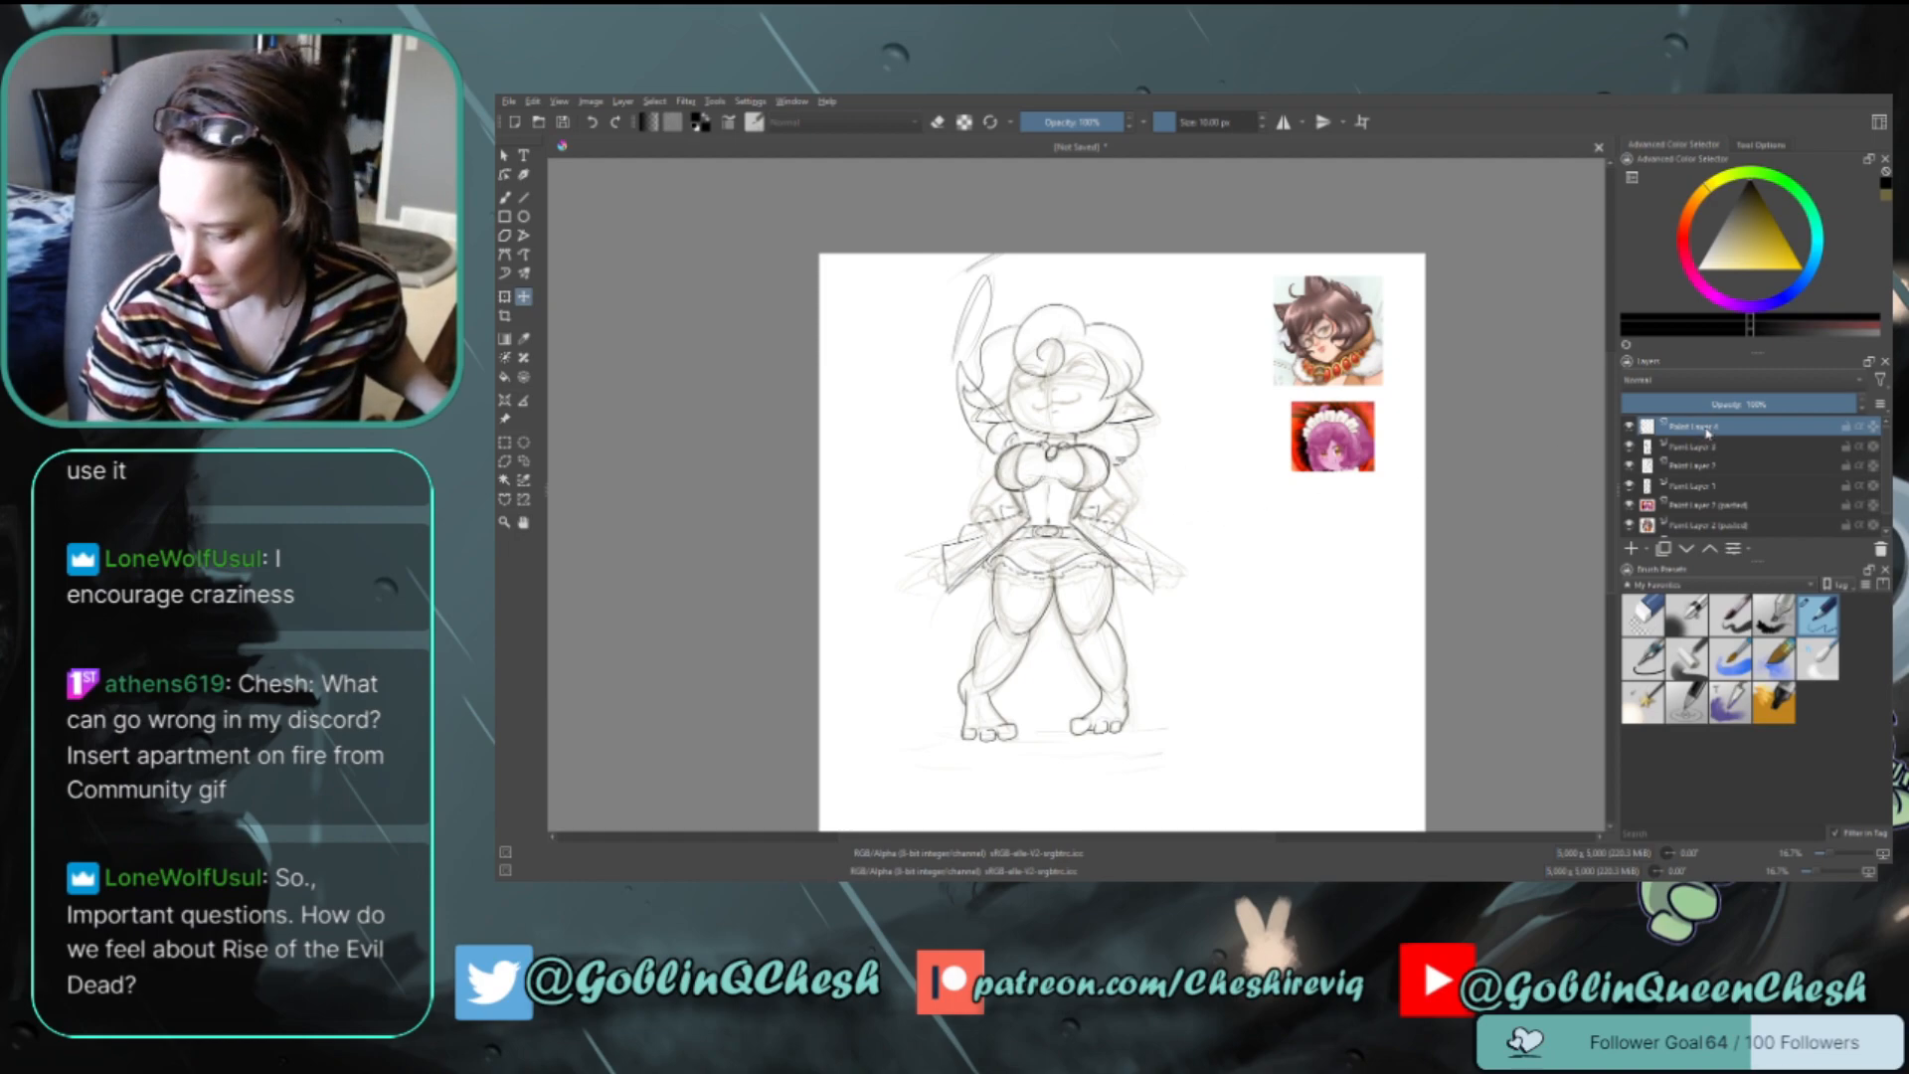
pyautogui.moveTo(1610, 468); pyautogui.dragTo(1610, 499)
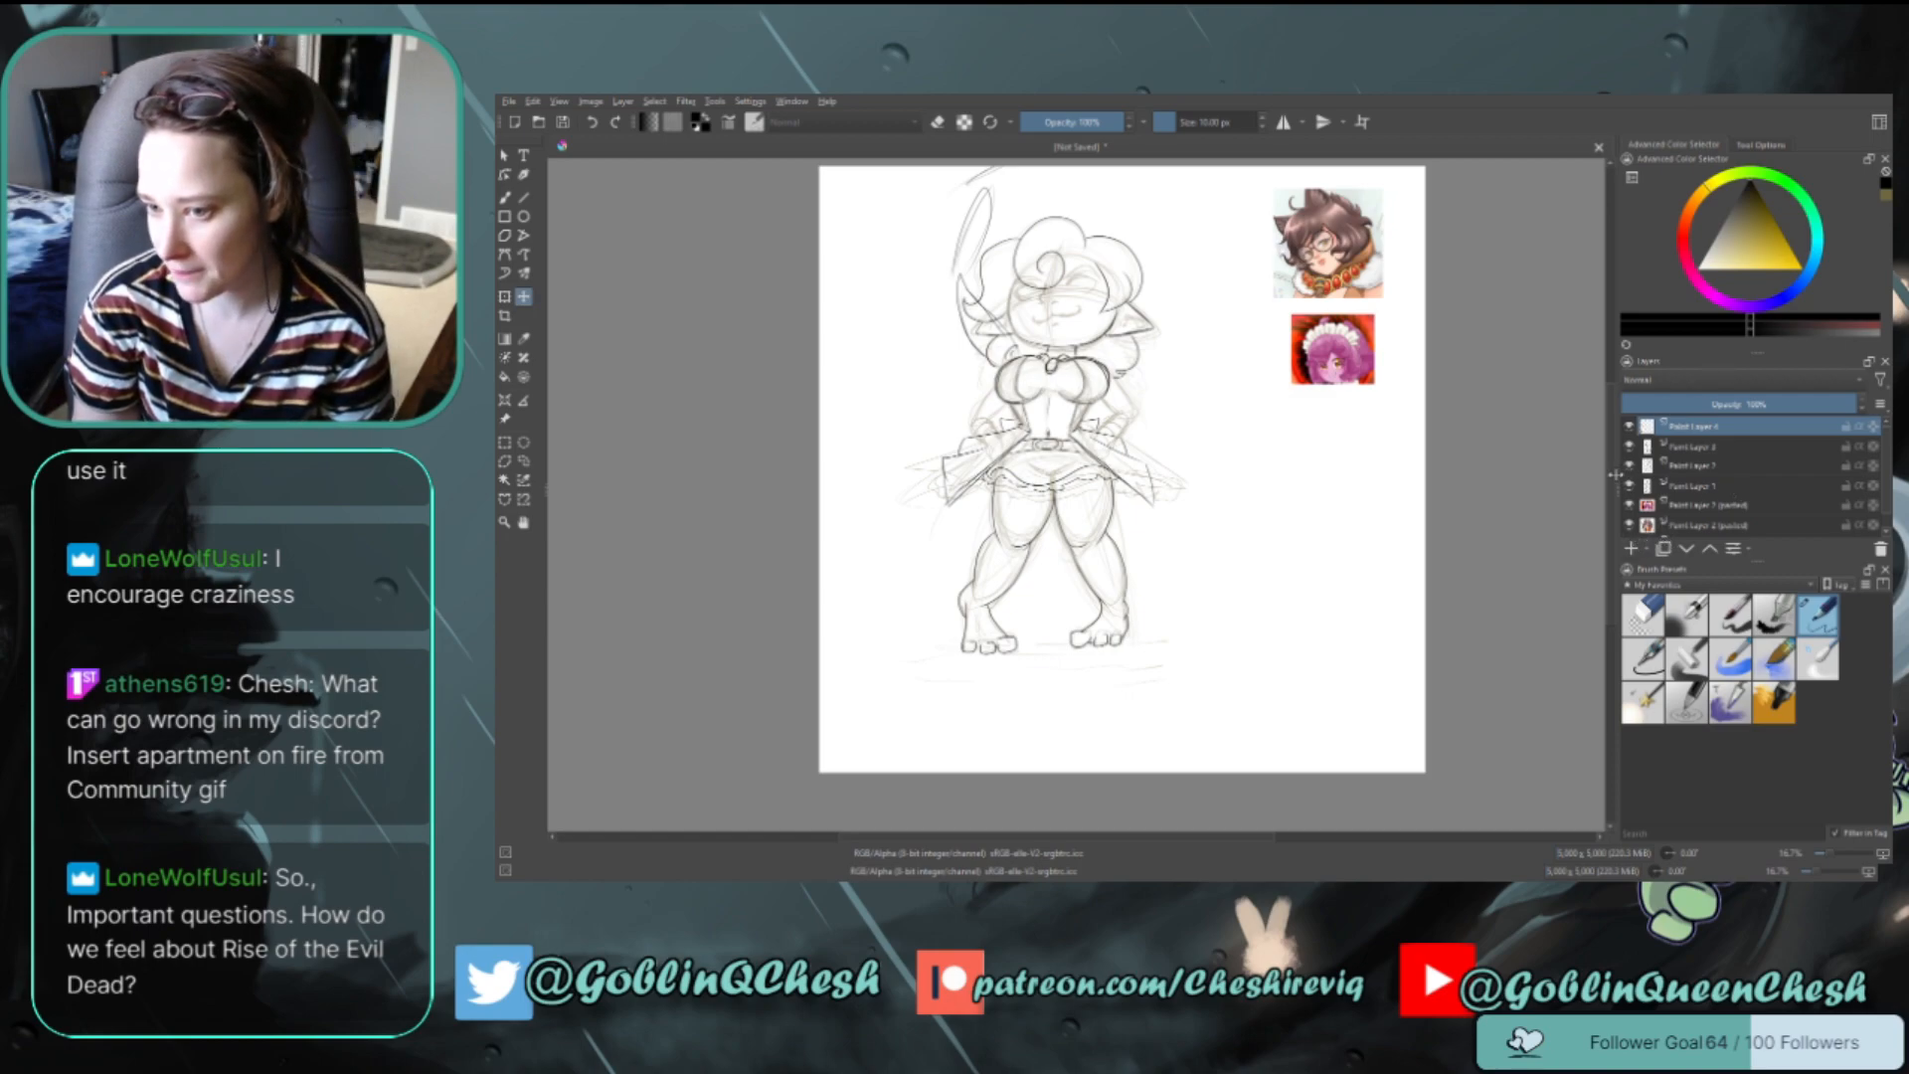
pyautogui.scroll(2, 1579, 525)
pyautogui.press('b')
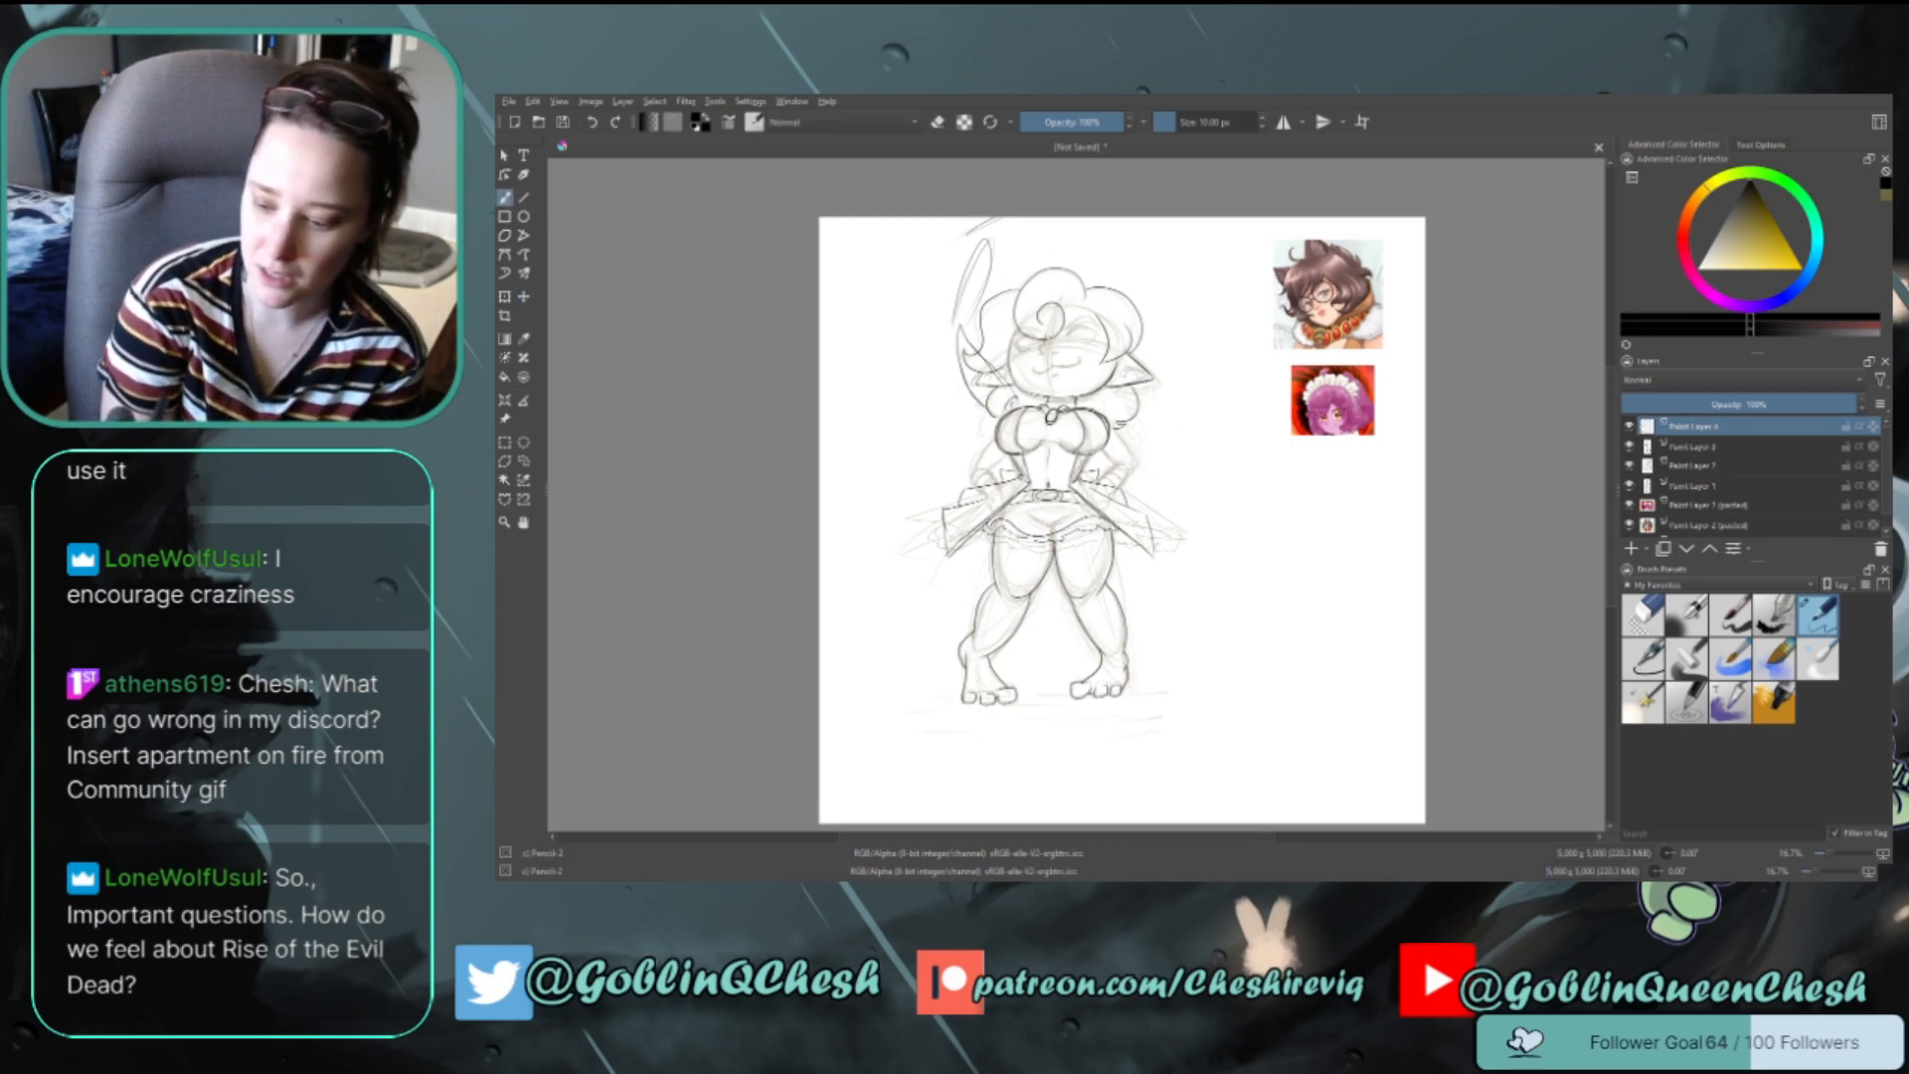
pyautogui.moveTo(1007, 219)
pyautogui.mouseDown()
pyautogui.moveTo(1017, 240)
pyautogui.moveTo(993, 251)
pyautogui.mouseUp()
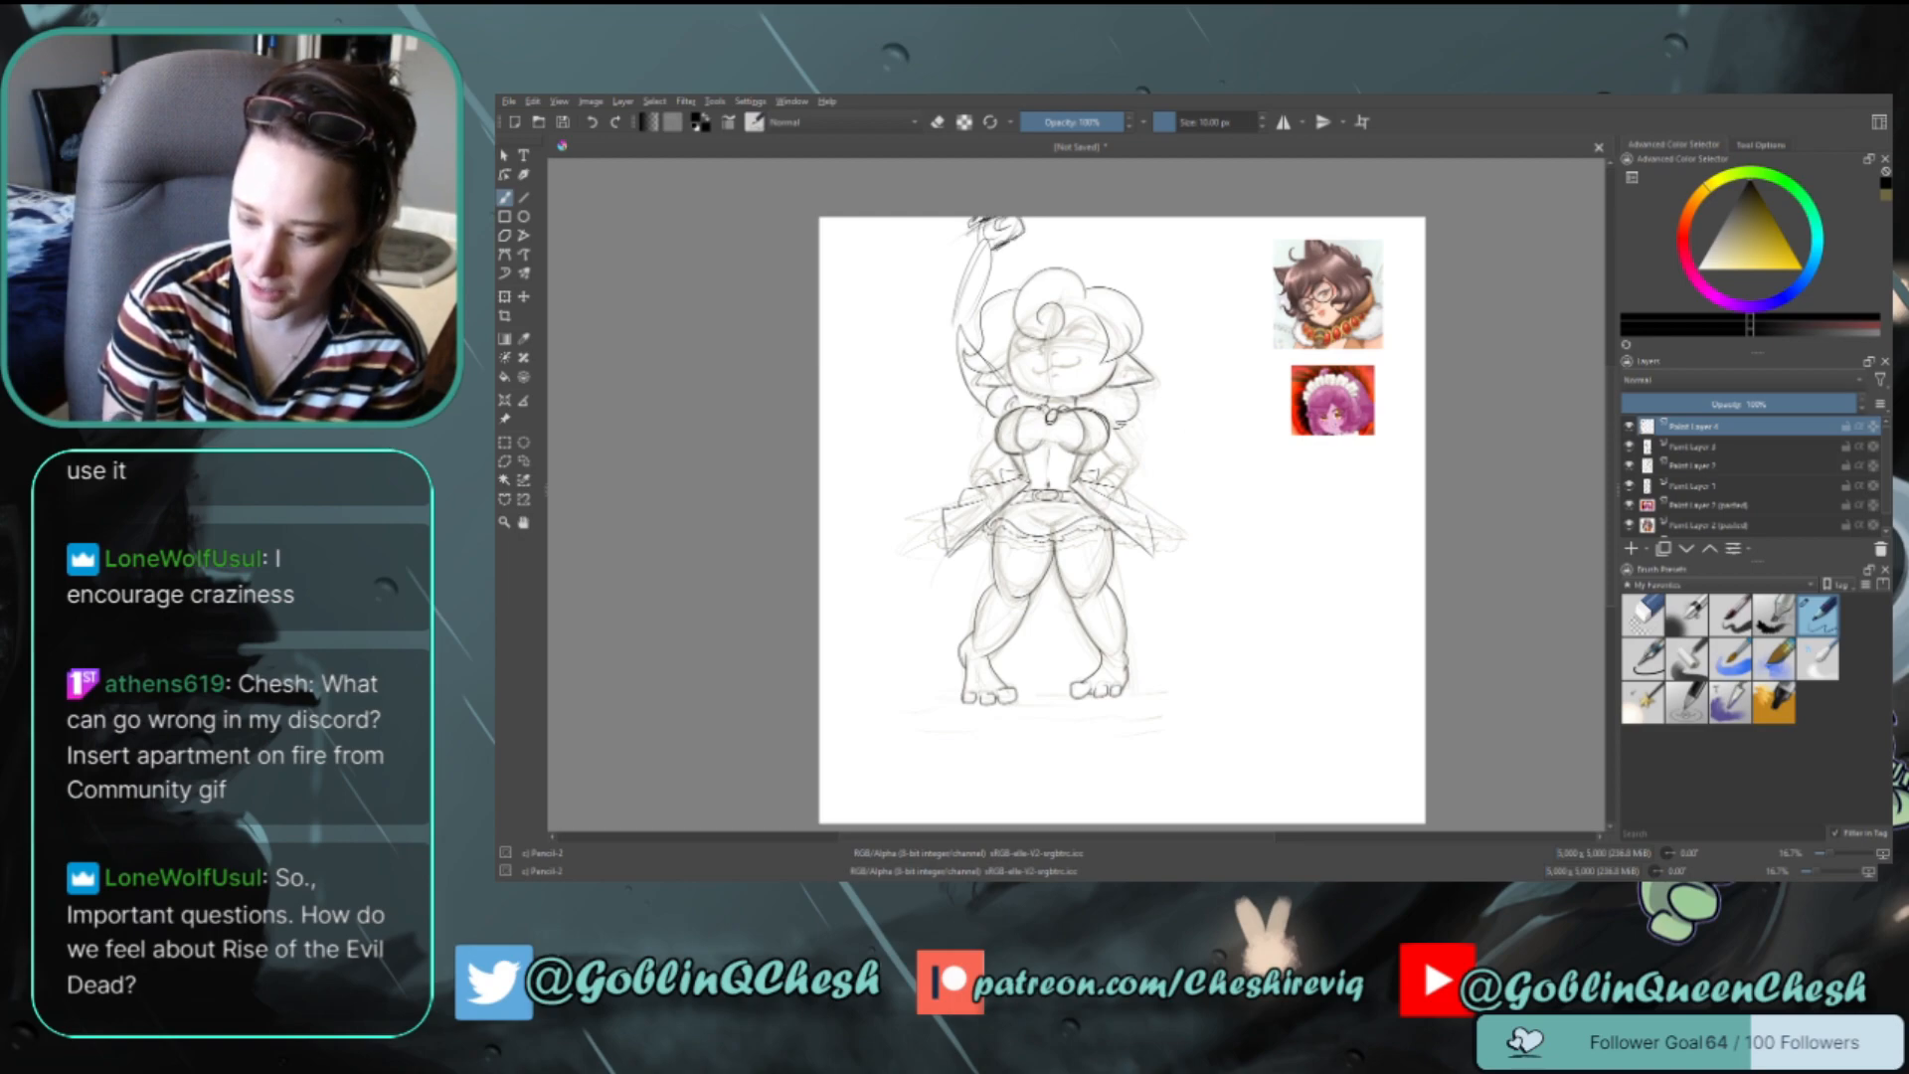
pyautogui.moveTo(901, 269); pyautogui.dragTo(979, 240)
pyautogui.moveTo(952, 253); pyautogui.dragTo(1052, 216)
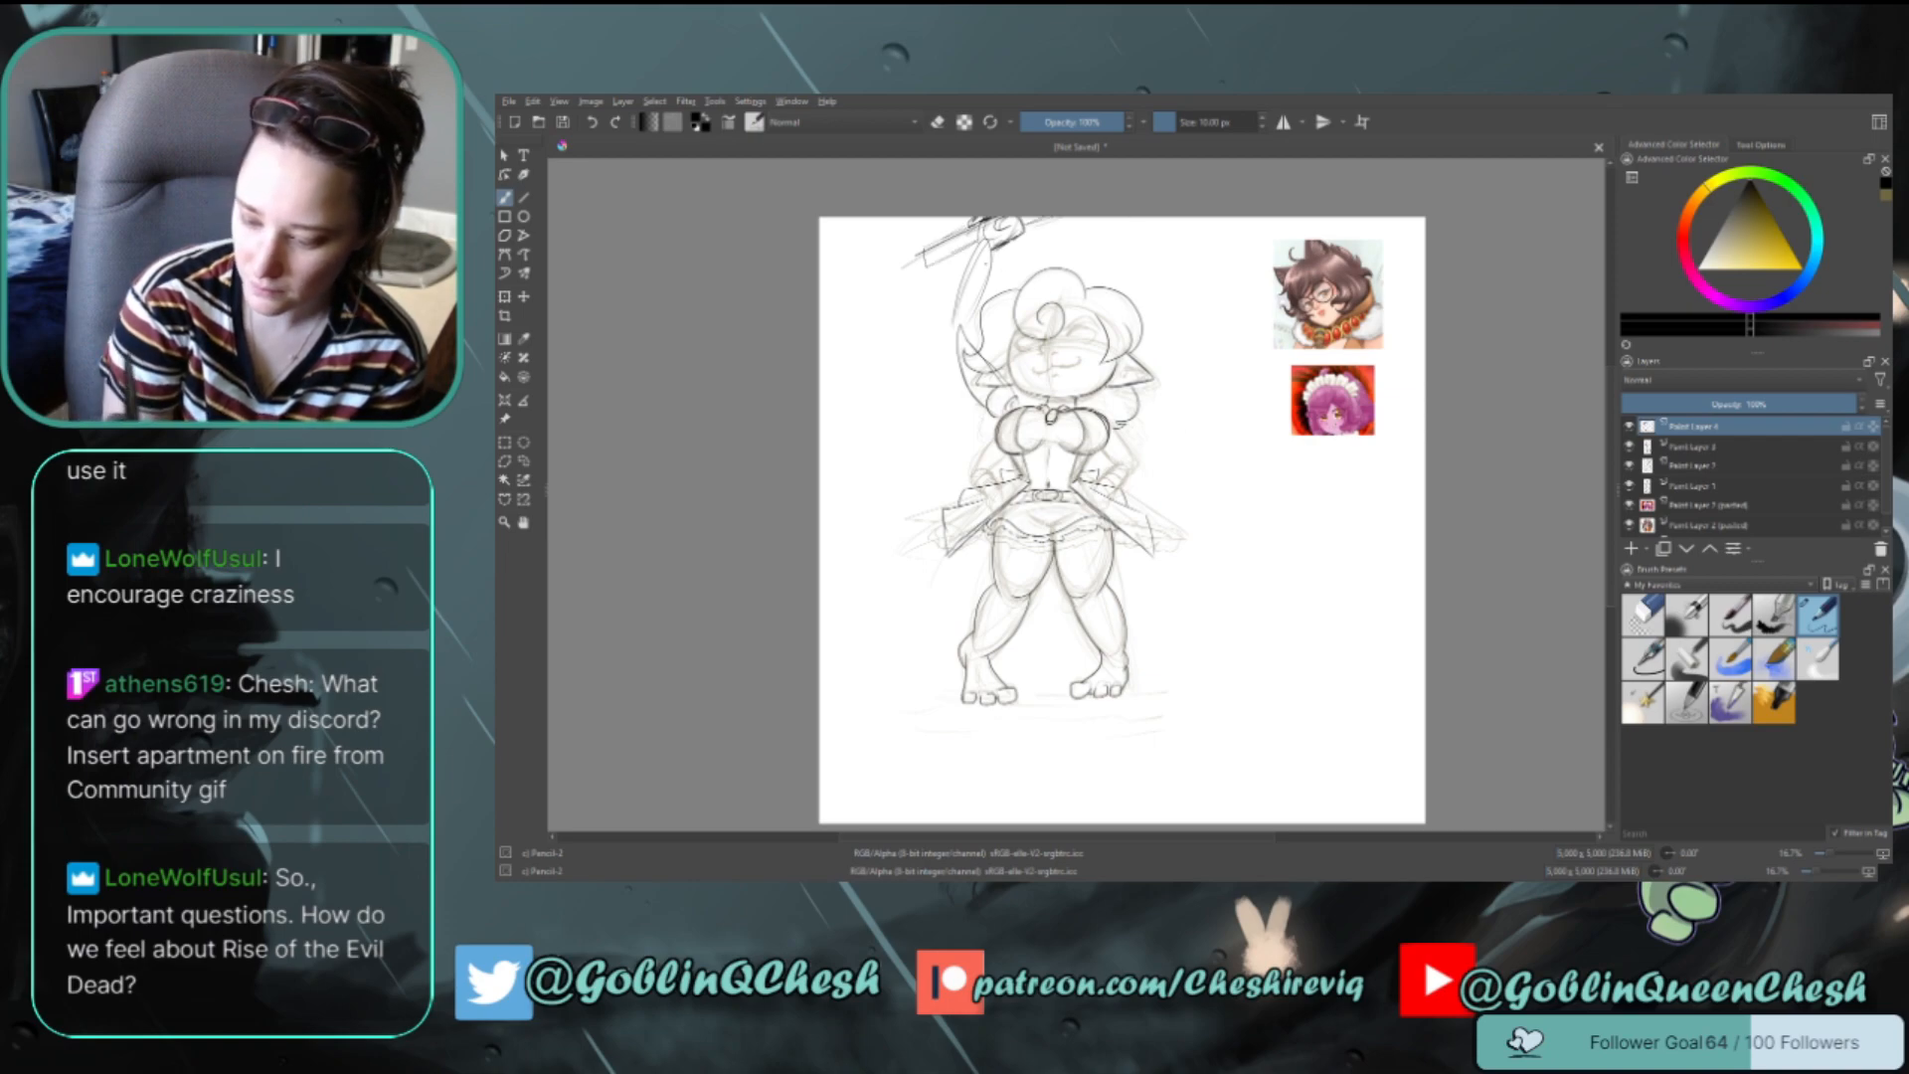
# Shift the raised-arm sketch lower on the canvas and draw the hammer's banded grip, shaft and large rectangular head
pyautogui.hotkey('ctrl', 't')
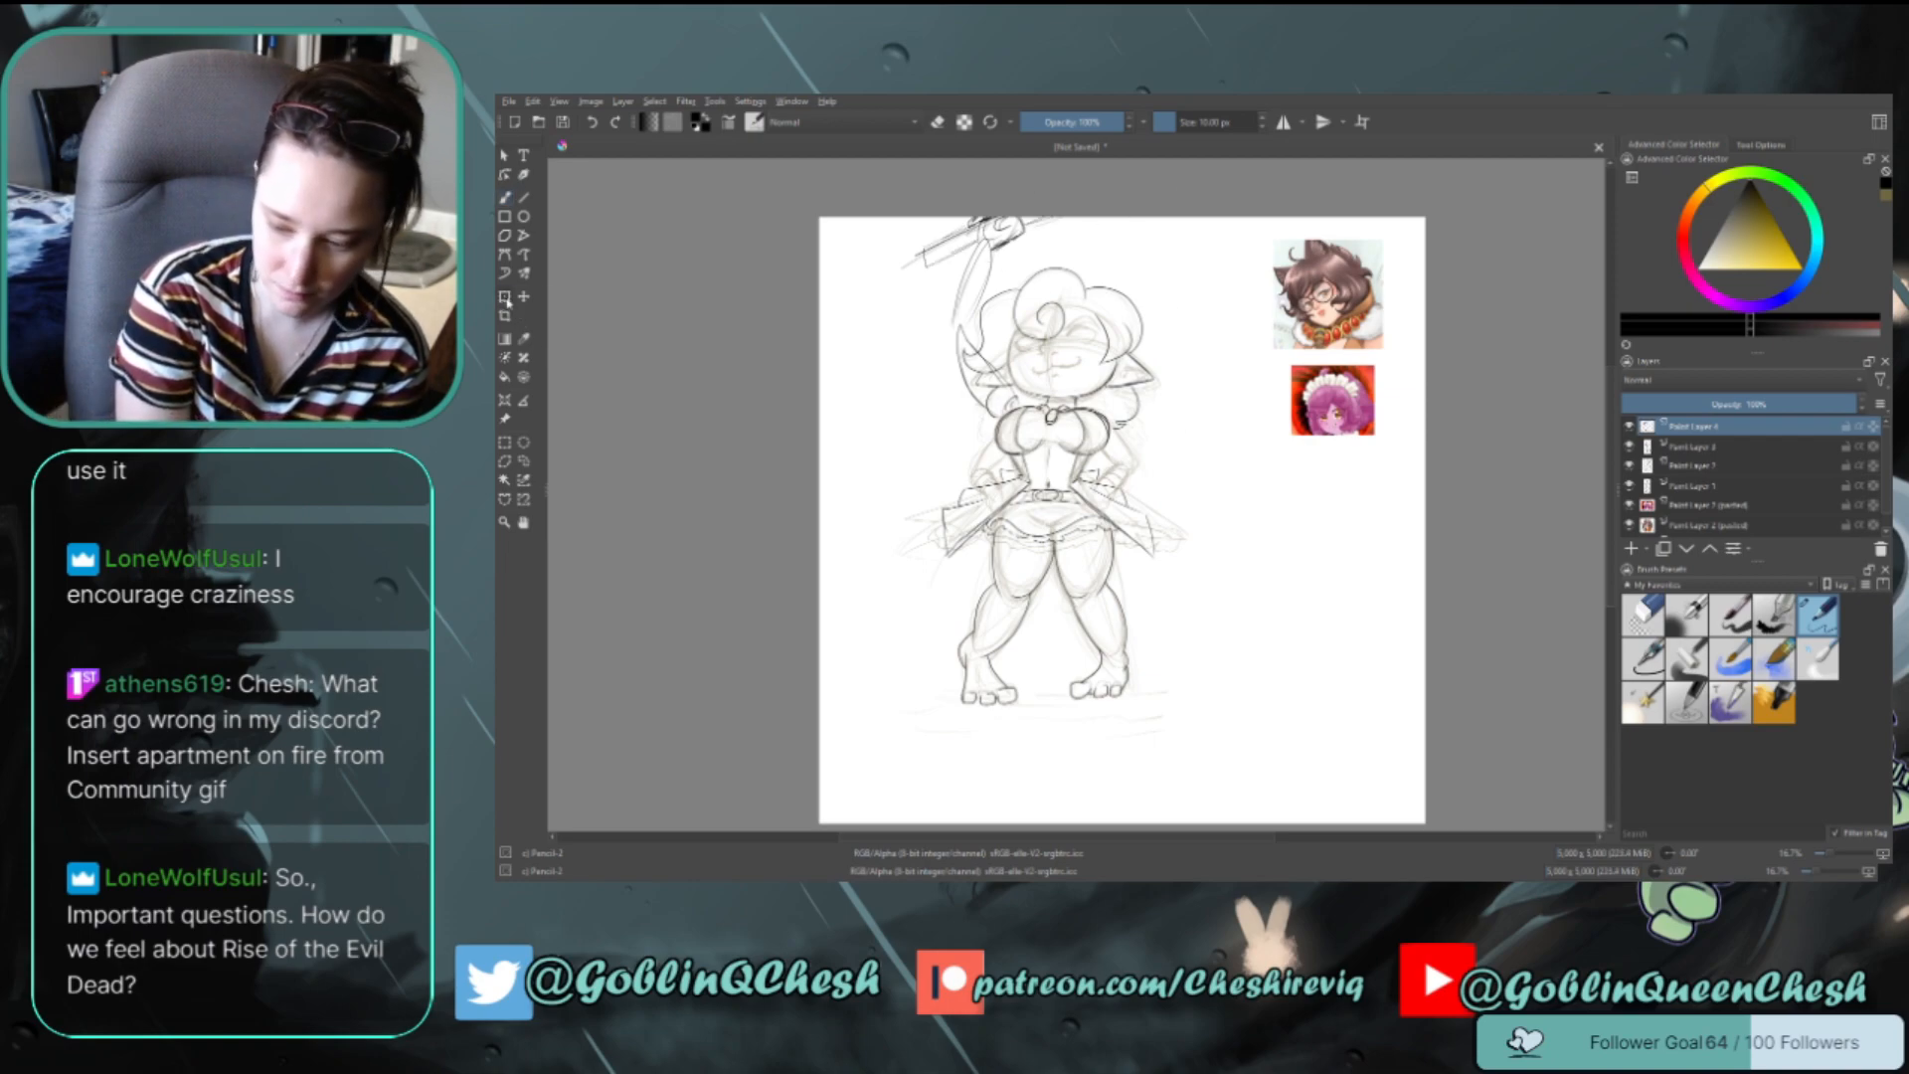
pyautogui.press('b')
pyautogui.moveTo(1068, 198)
pyautogui.mouseDown()
pyautogui.moveTo(1068, 221)
pyautogui.moveTo(1150, 257)
pyautogui.moveTo(1152, 221)
pyautogui.moveTo(1176, 262)
pyautogui.mouseUp()
pyautogui.moveTo(1177, 261); pyautogui.dragTo(1108, 274)
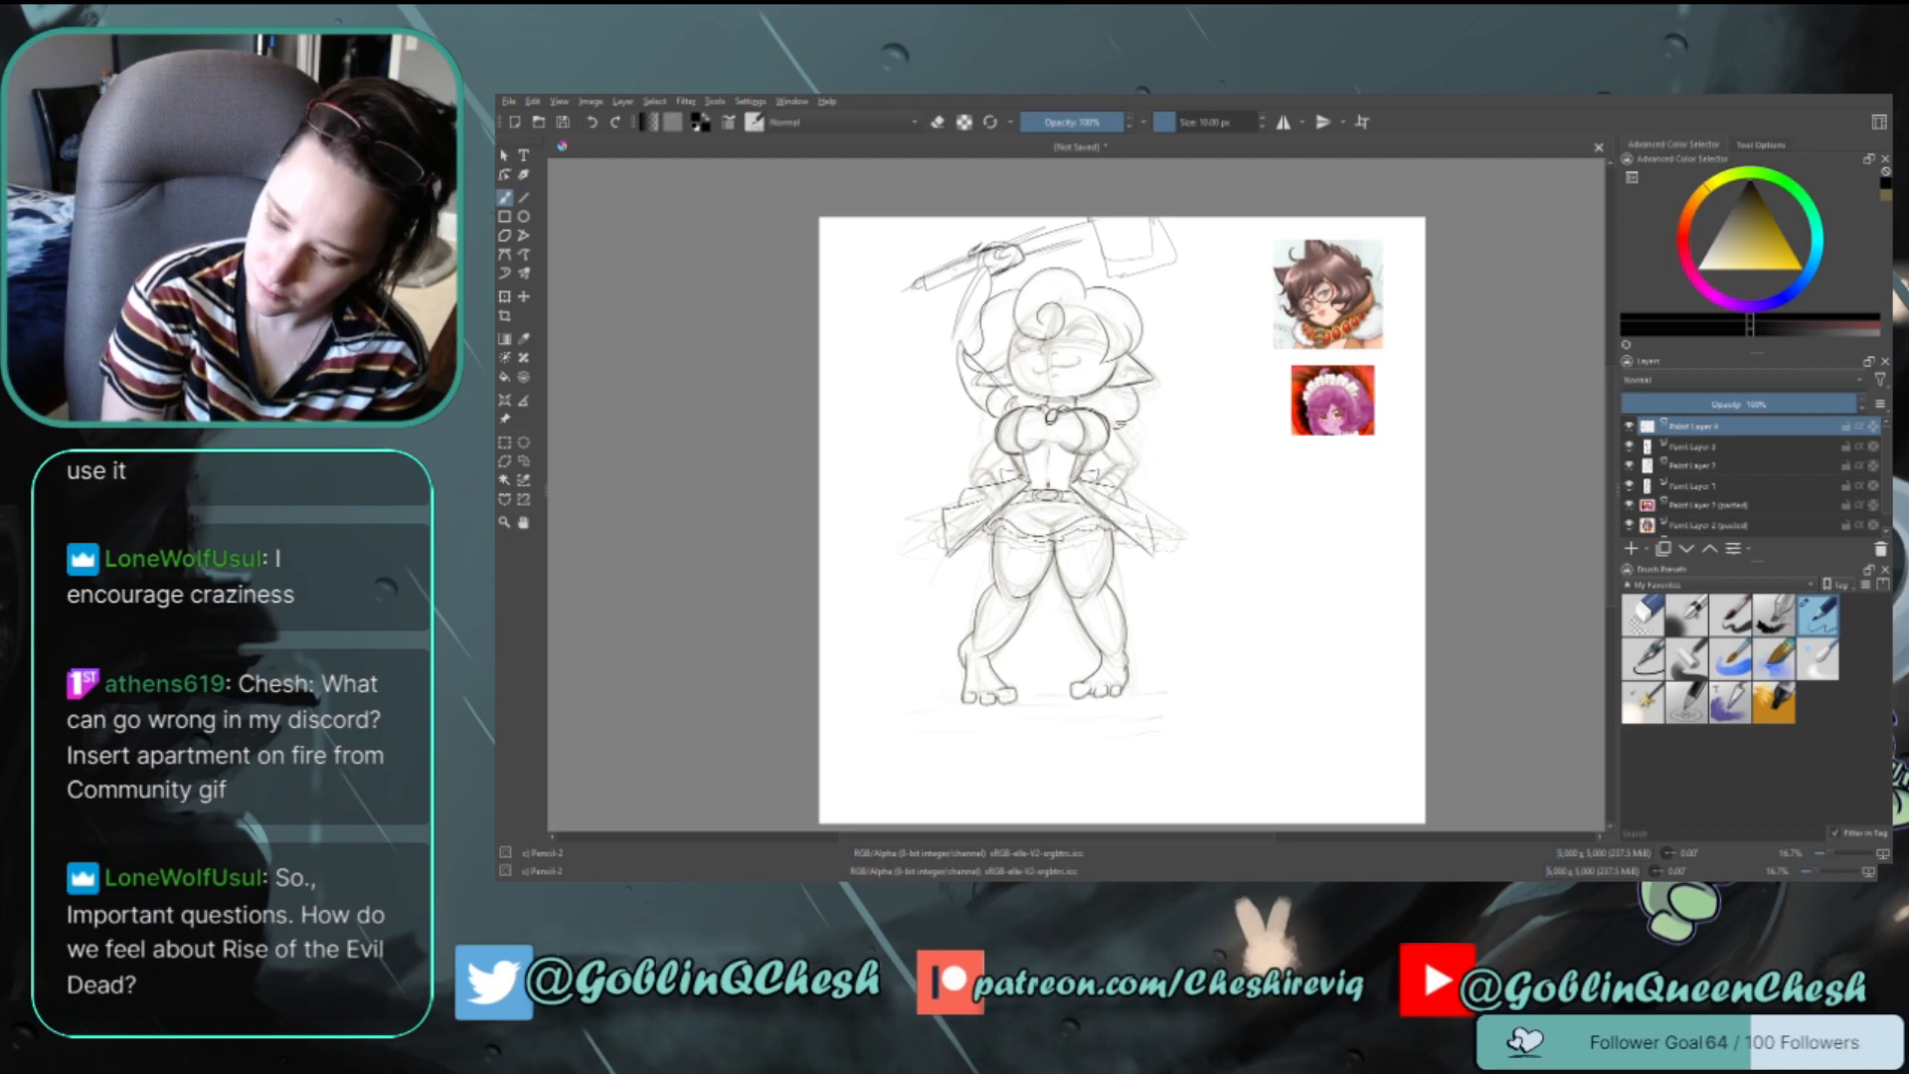
pyautogui.moveTo(929, 265); pyautogui.dragTo(941, 287)
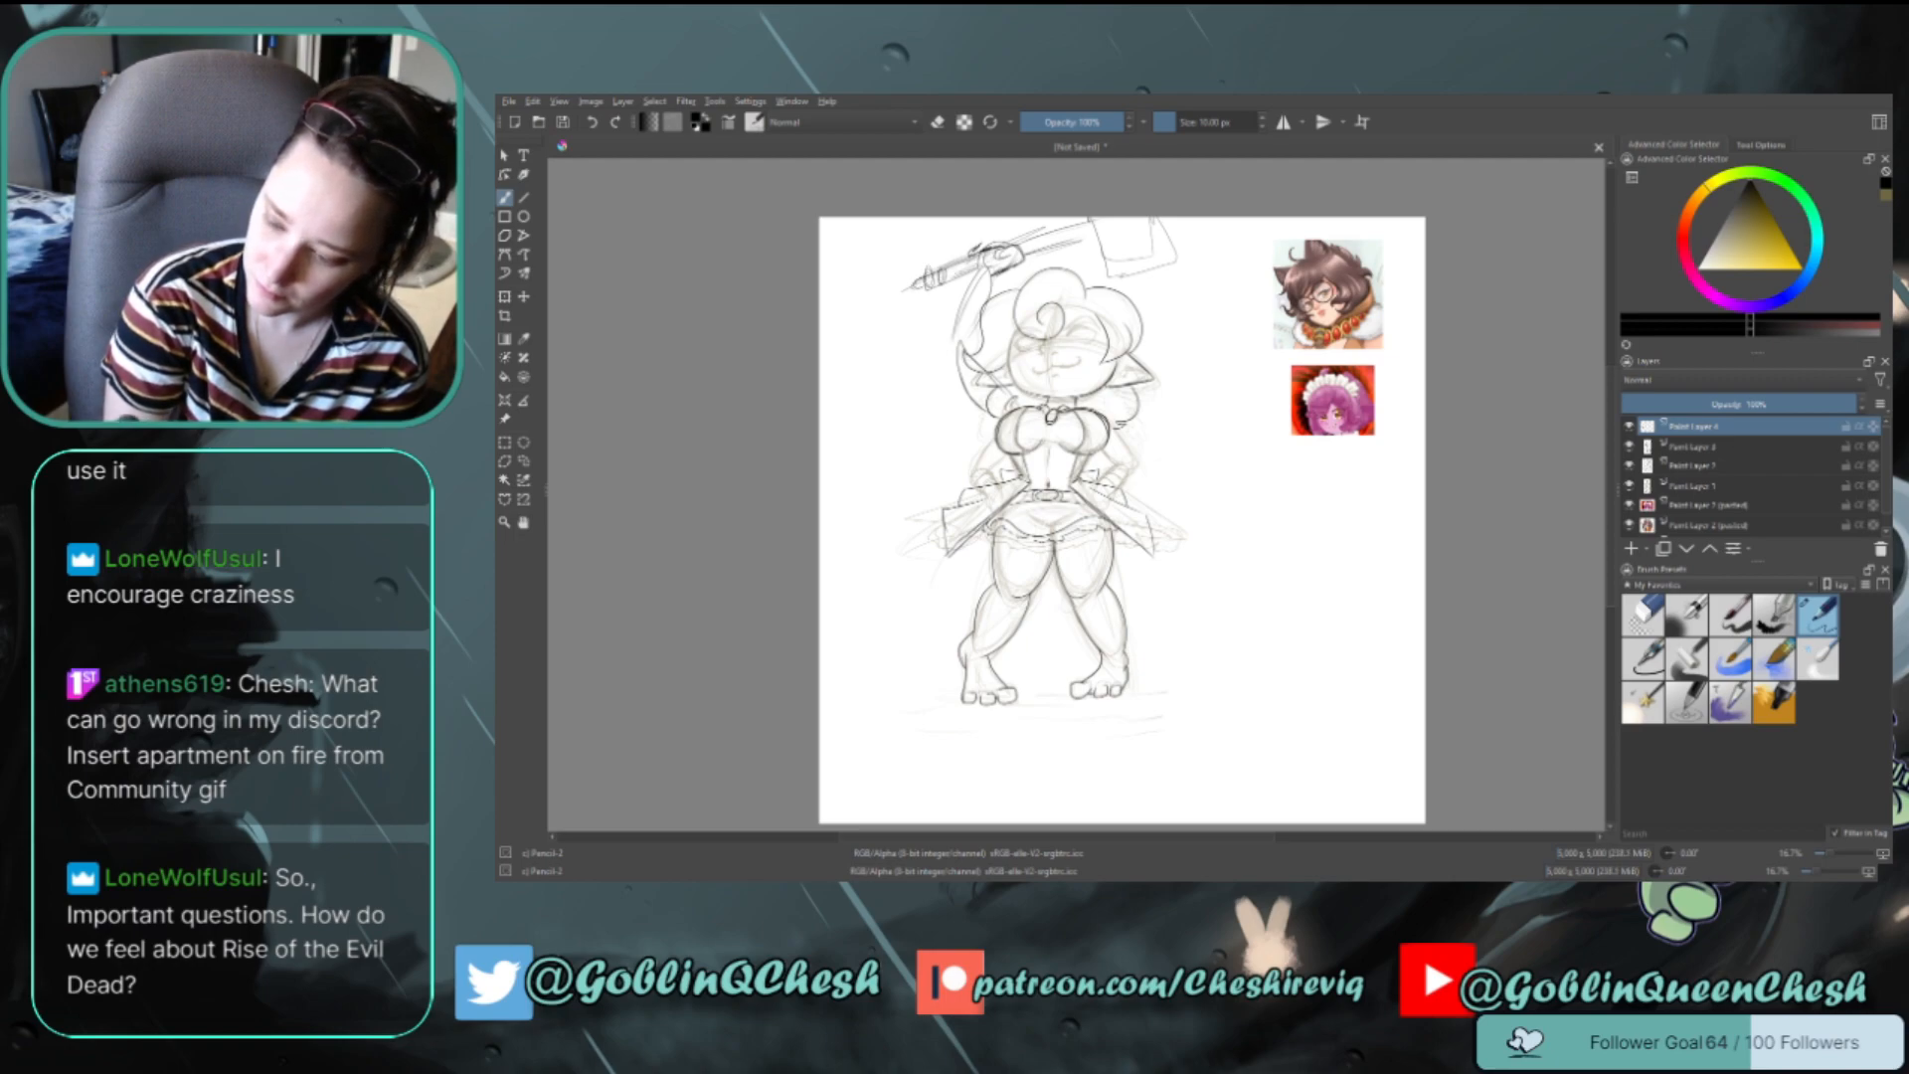
pyautogui.moveTo(1042, 237)
pyautogui.mouseDown()
pyautogui.moveTo(1096, 220)
pyautogui.moveTo(1092, 242)
pyautogui.mouseUp()
pyautogui.moveTo(1095, 220); pyautogui.dragTo(1108, 274)
pyautogui.moveTo(1108, 275); pyautogui.dragTo(1176, 261)
pyautogui.moveTo(1162, 220); pyautogui.dragTo(1176, 260)
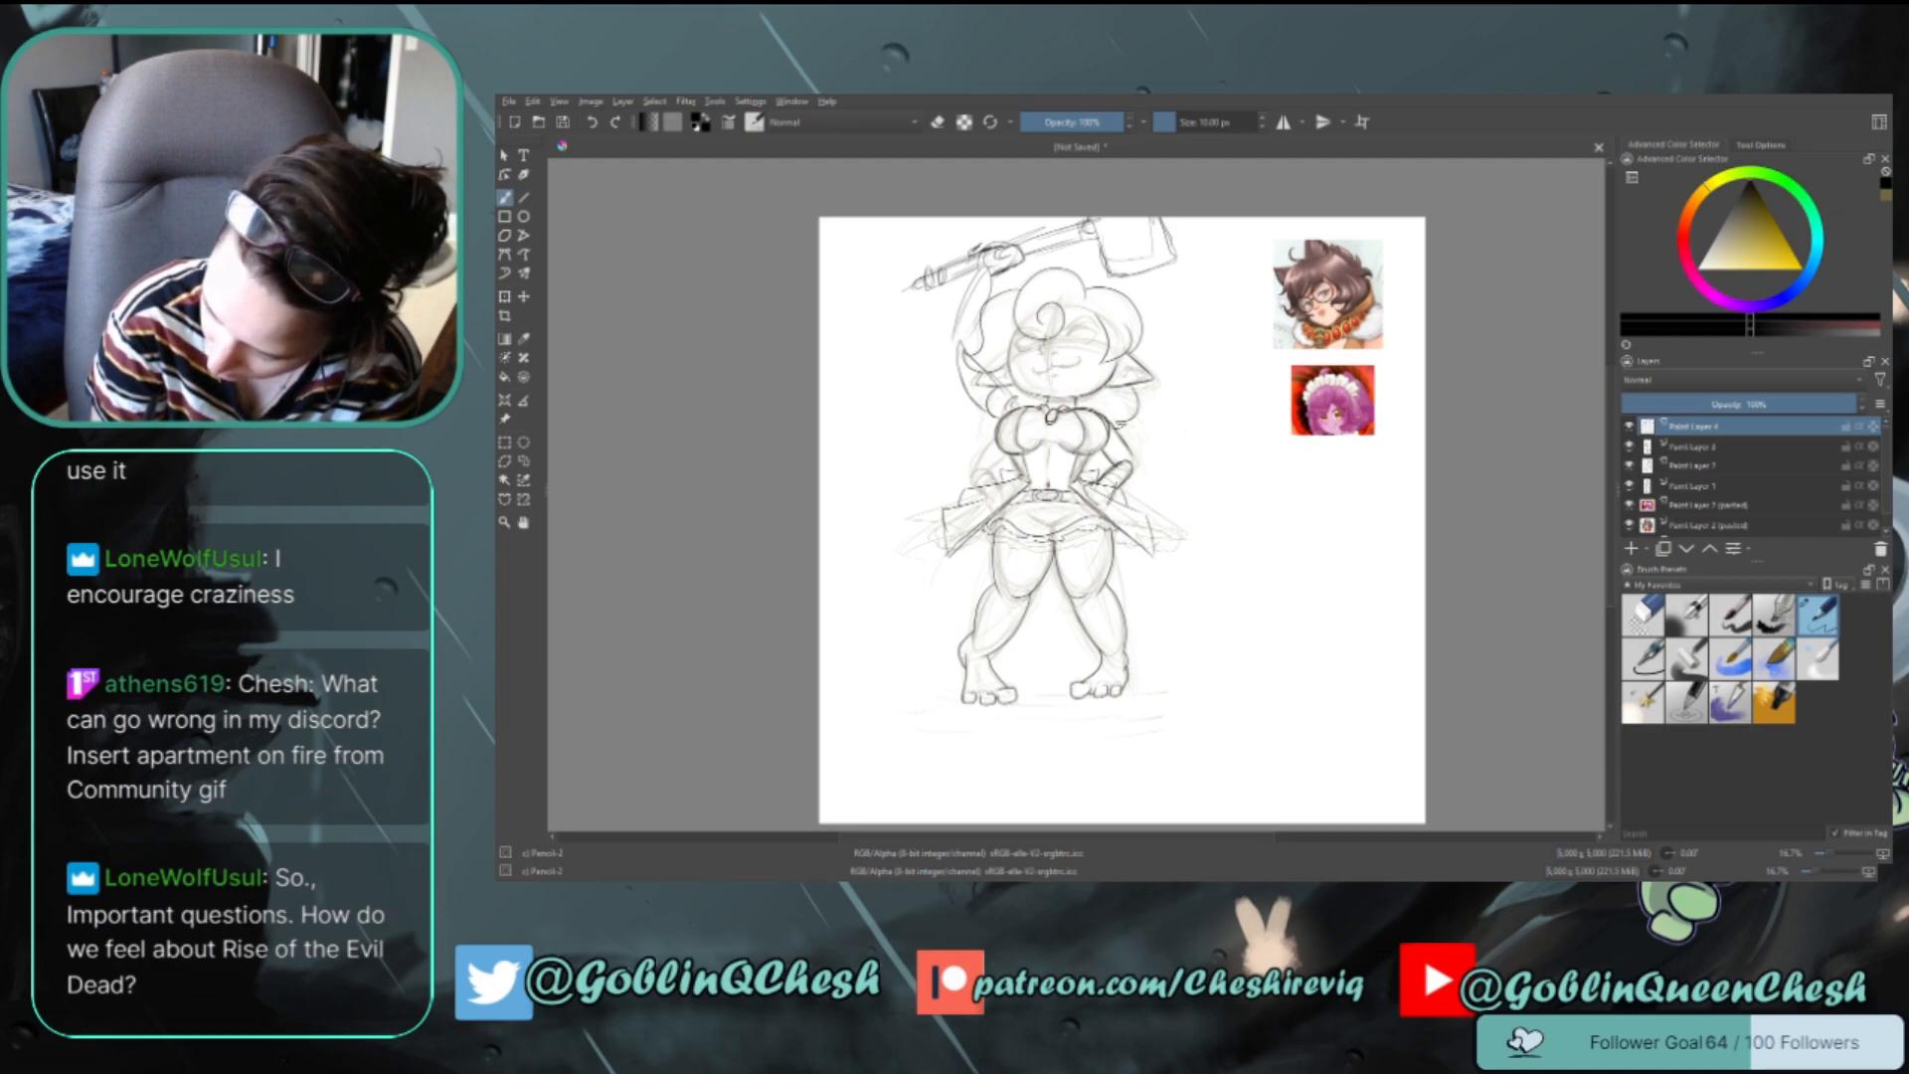
# Sketch the lowered arm's cuffed forearm and hand on the hip, plus small linked loops beside the skirt
pyautogui.moveTo(1129, 459); pyautogui.dragTo(1106, 479)
pyautogui.moveTo(1133, 463); pyautogui.dragTo(1112, 493)
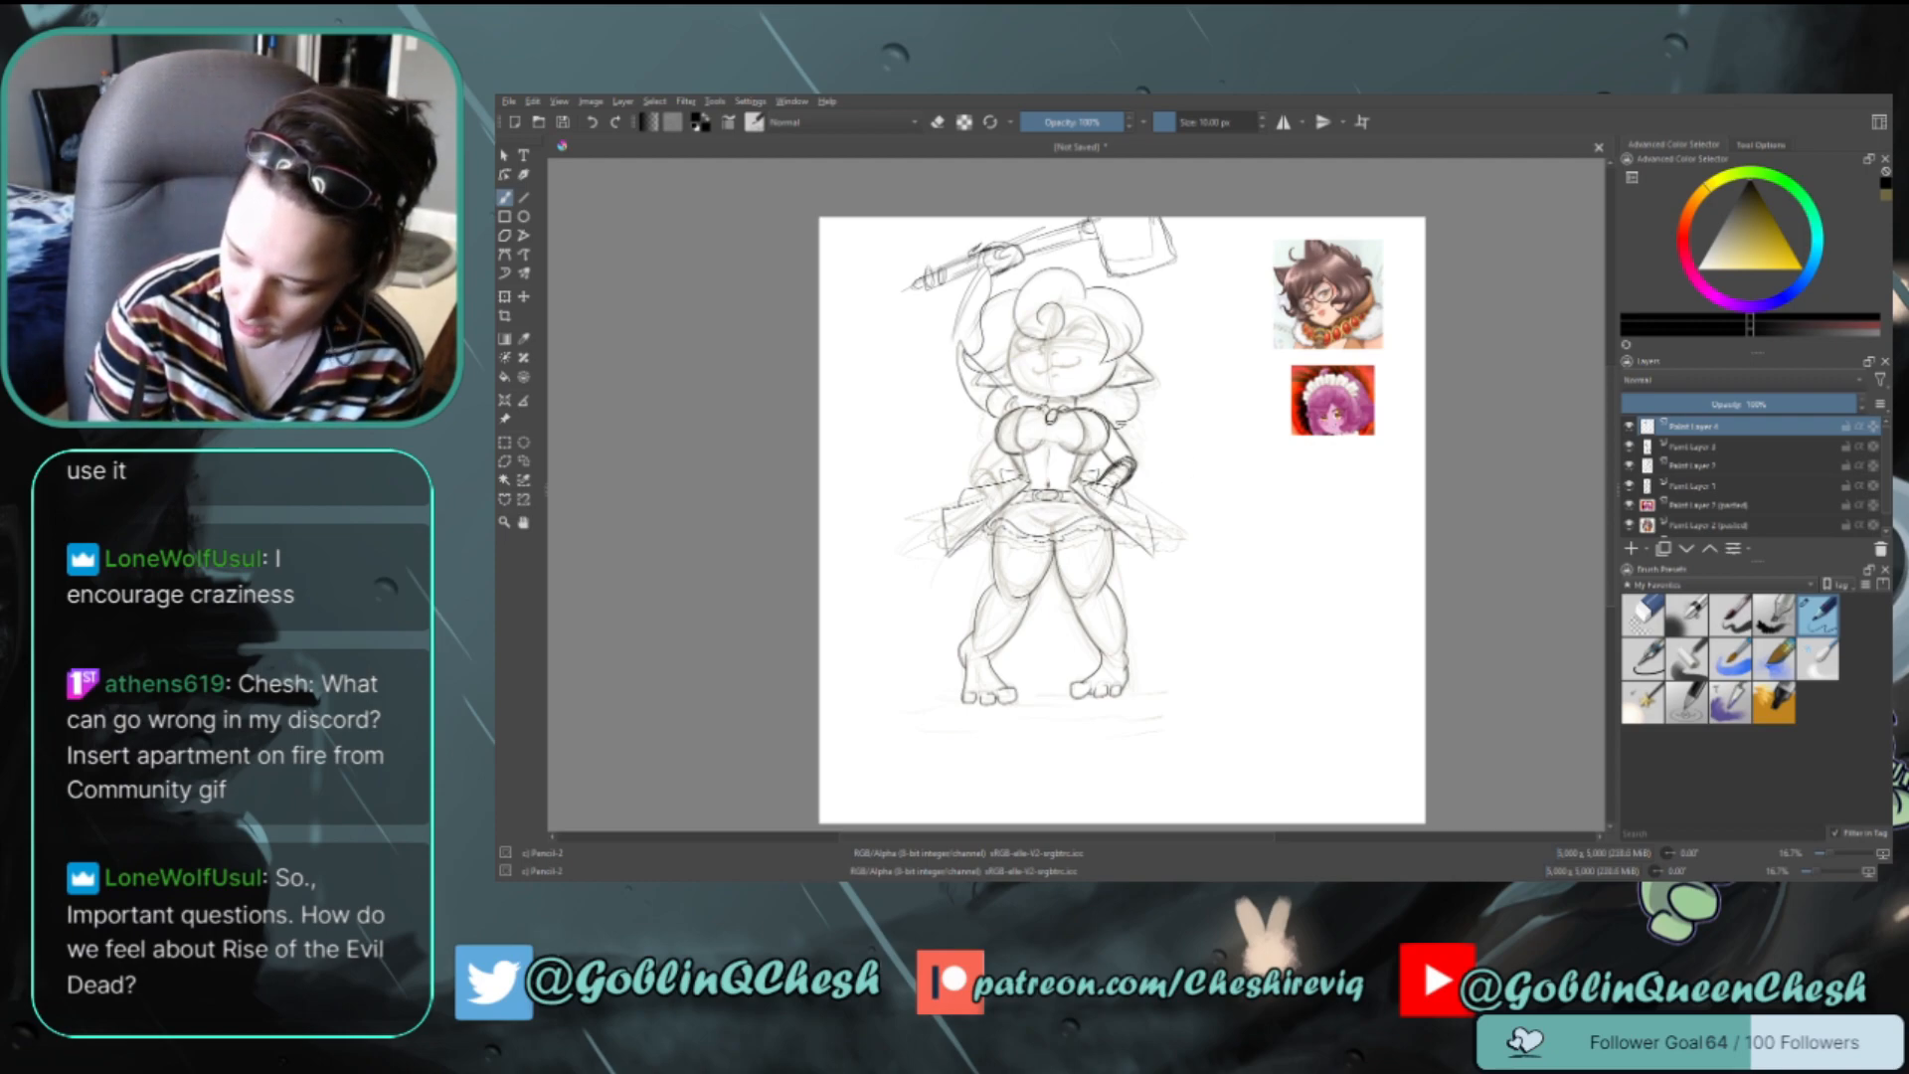
pyautogui.press('e')
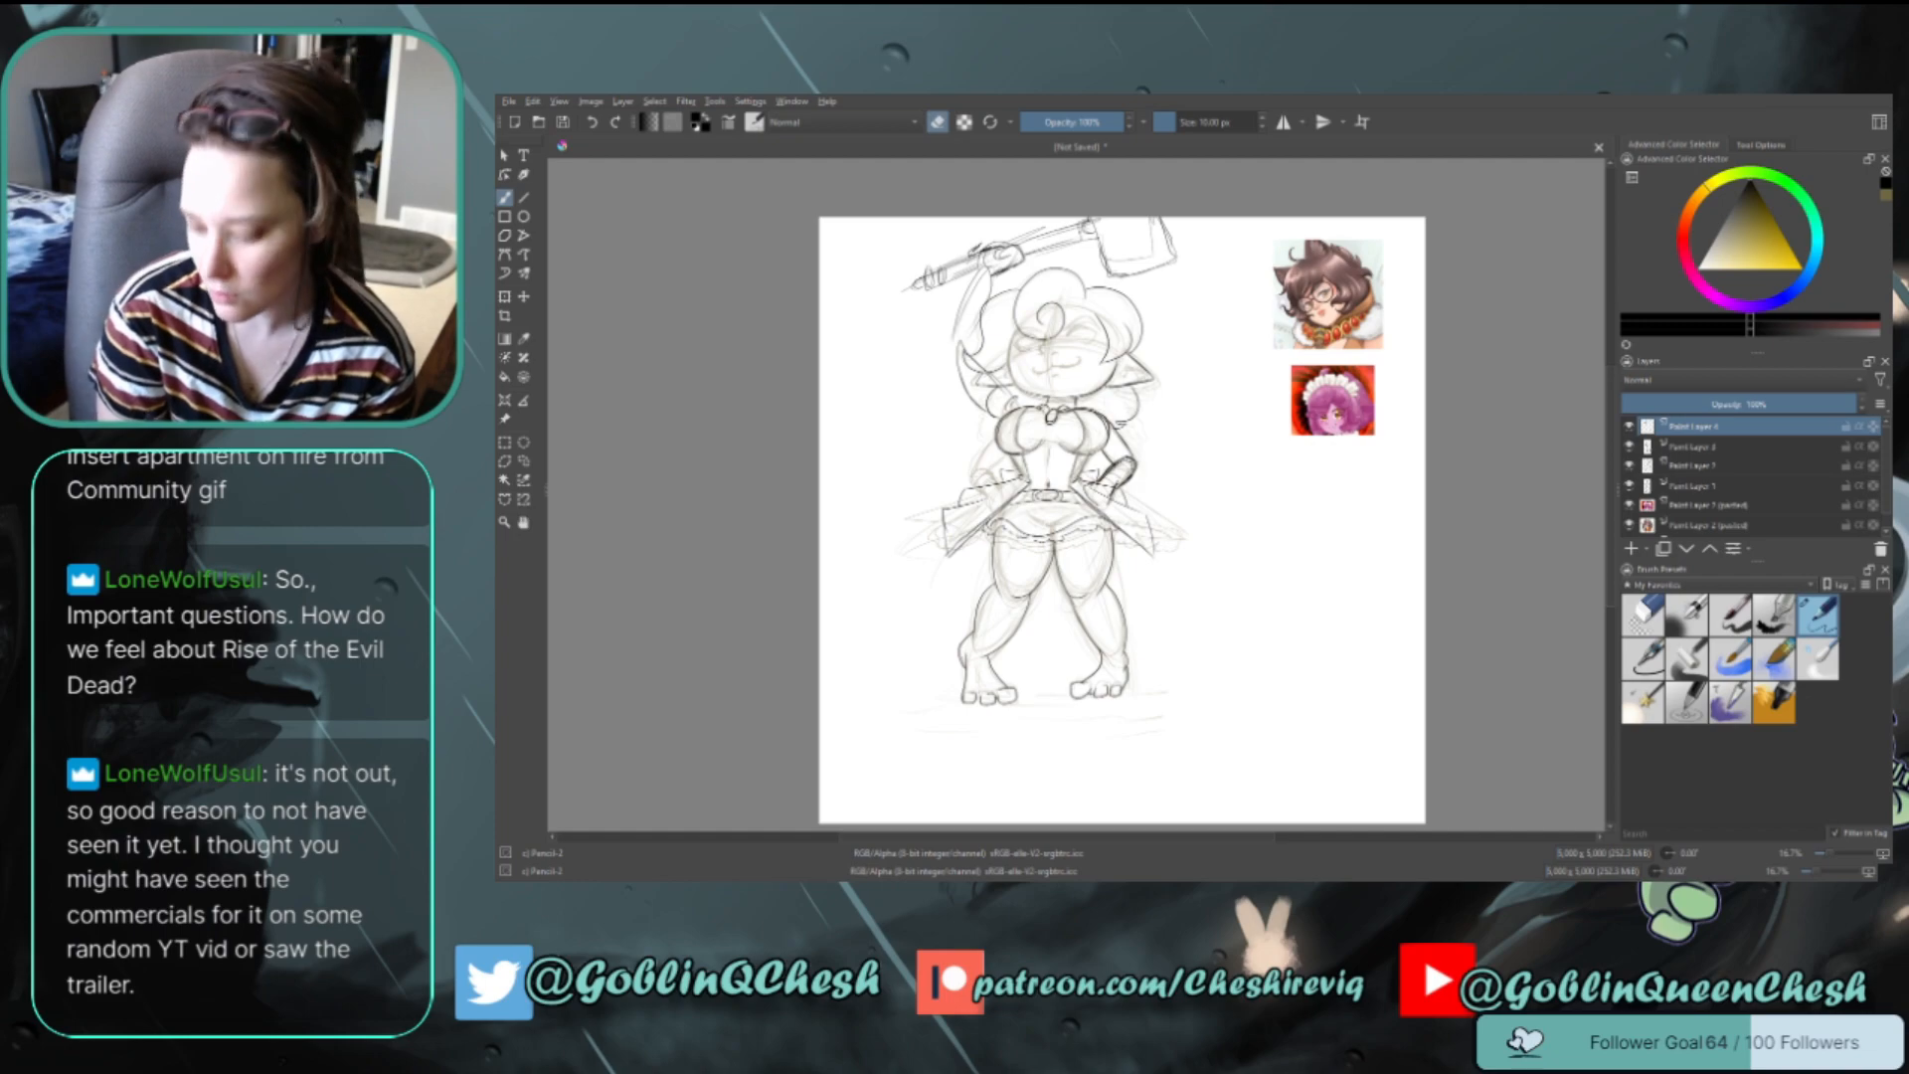
pyautogui.press('e')
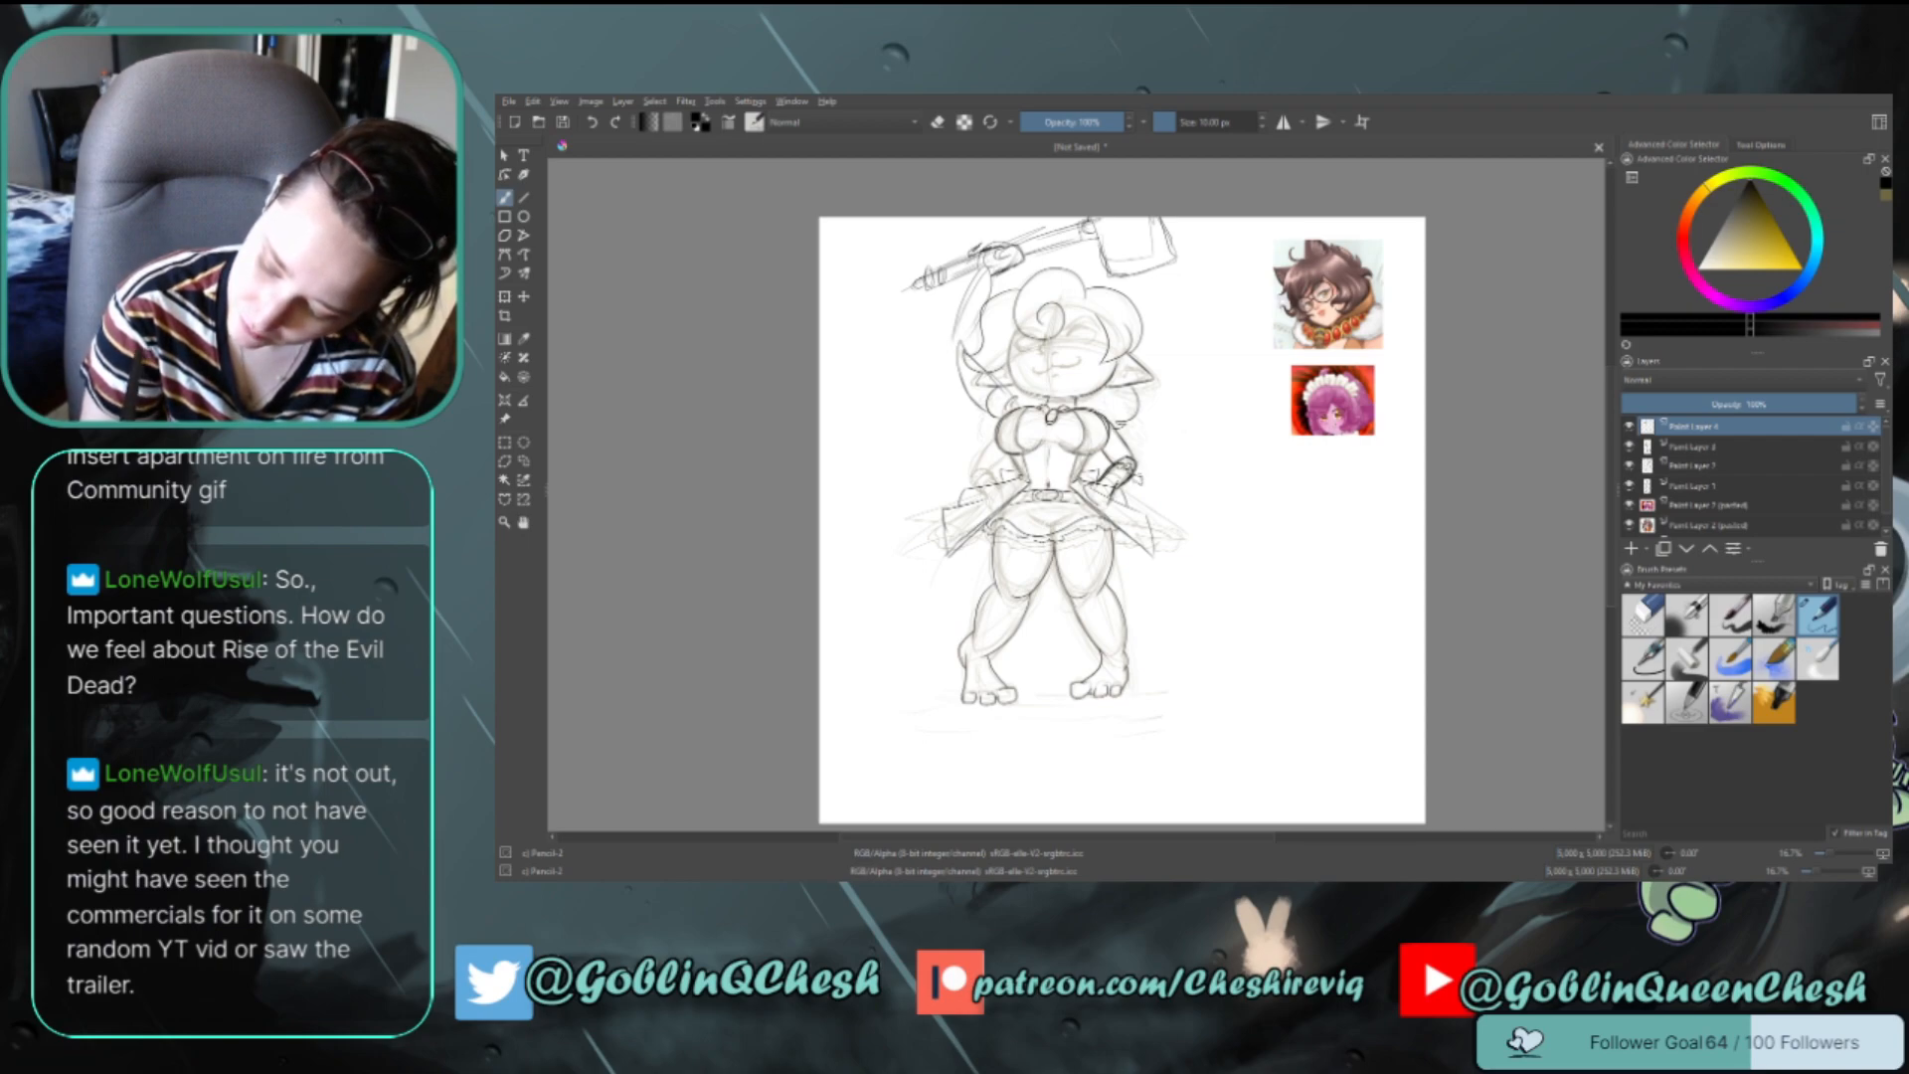
pyautogui.moveTo(1148, 508); pyautogui.dragTo(1185, 501)
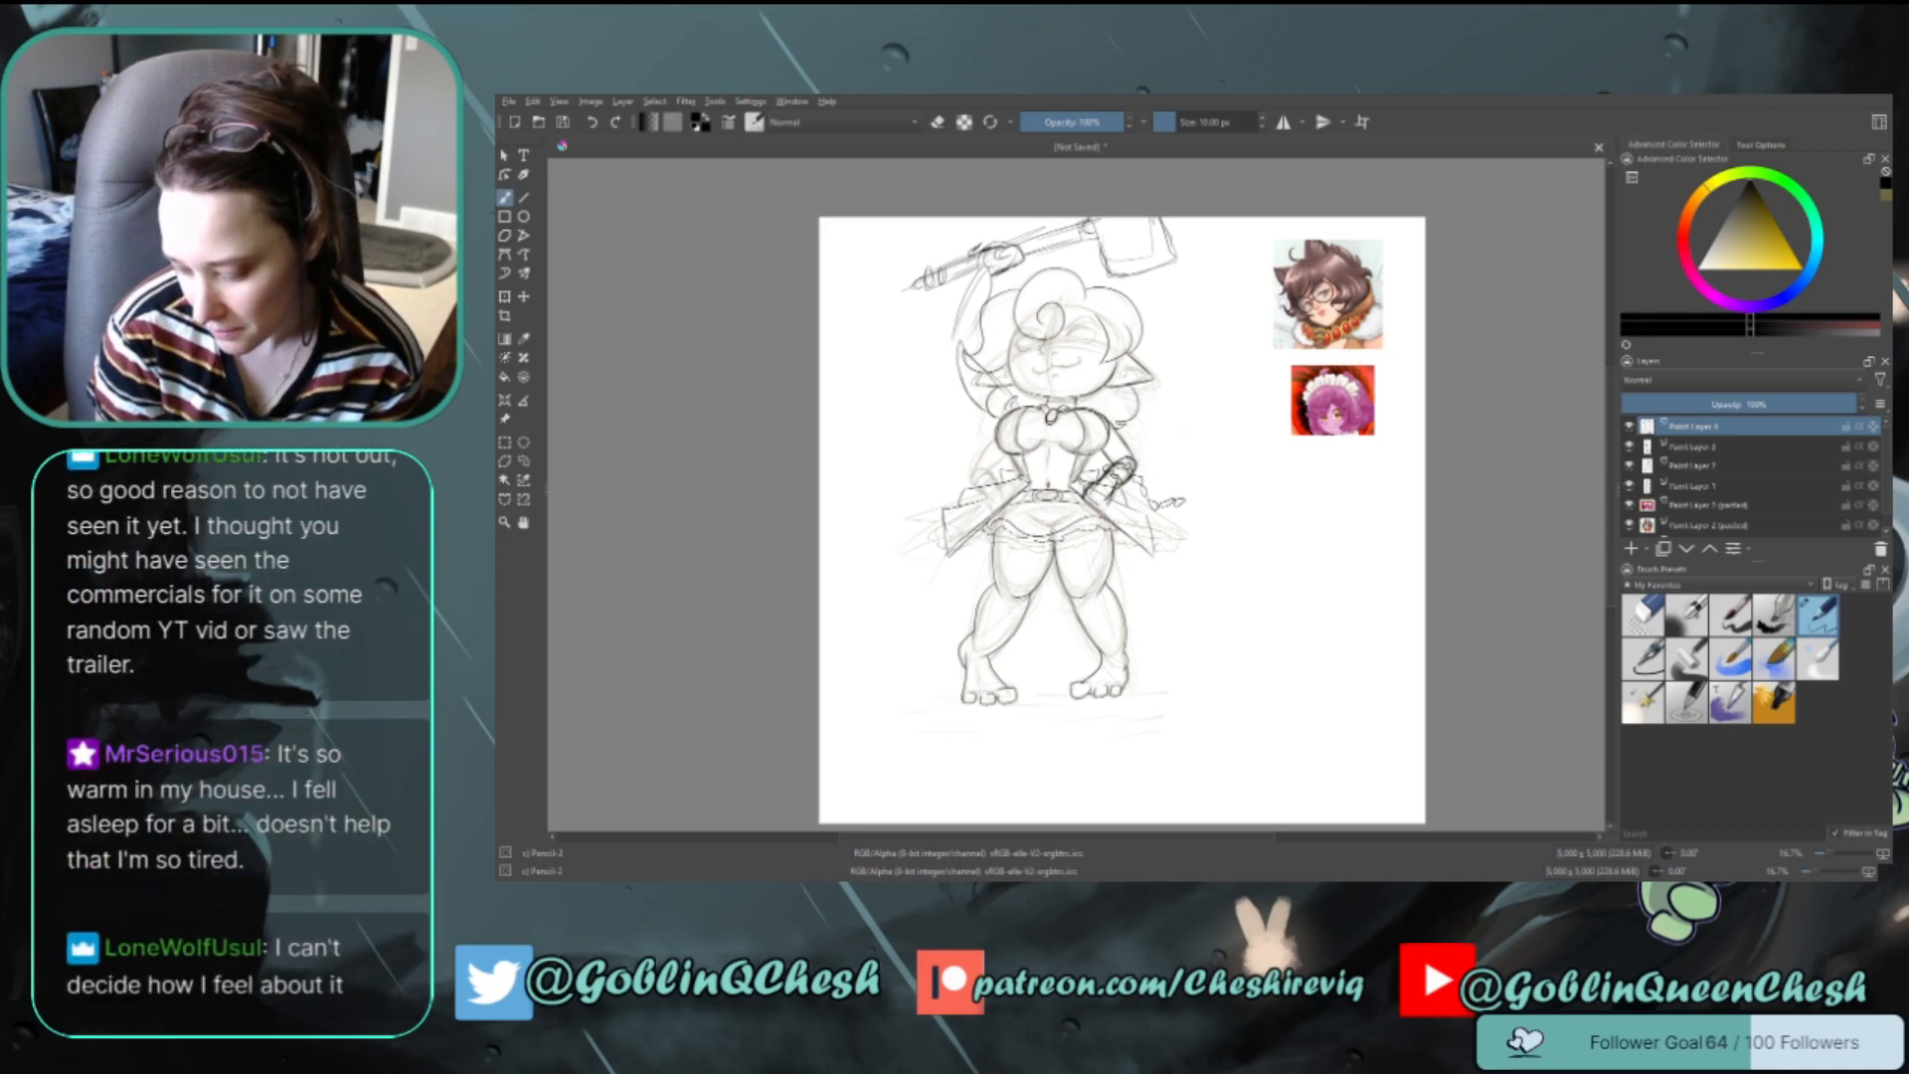
pyautogui.moveTo(1085, 507); pyautogui.dragTo(1105, 514)
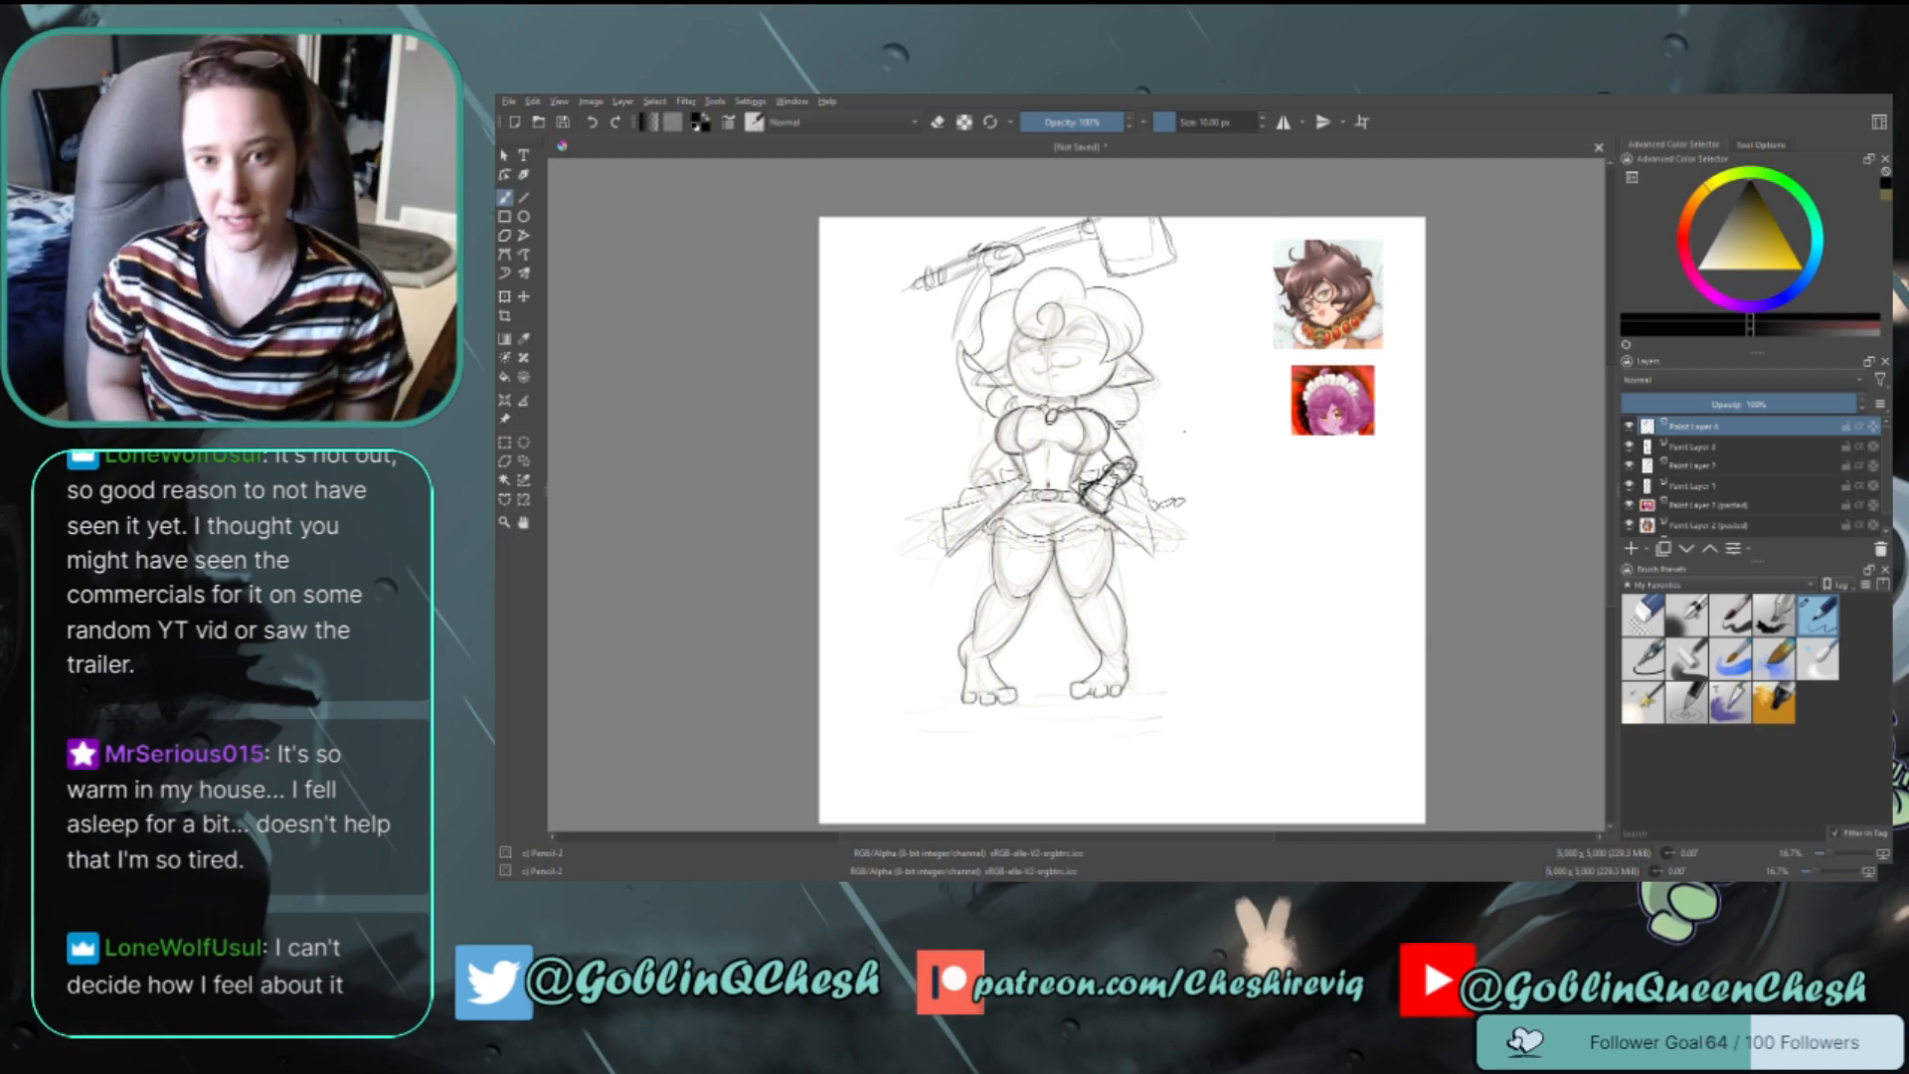
# Merge the character sketch layers into one and add a new paint layer above it
pyautogui.hotkey('ctrl', 'e')
pyautogui.hotkey('ctrl', 'e')
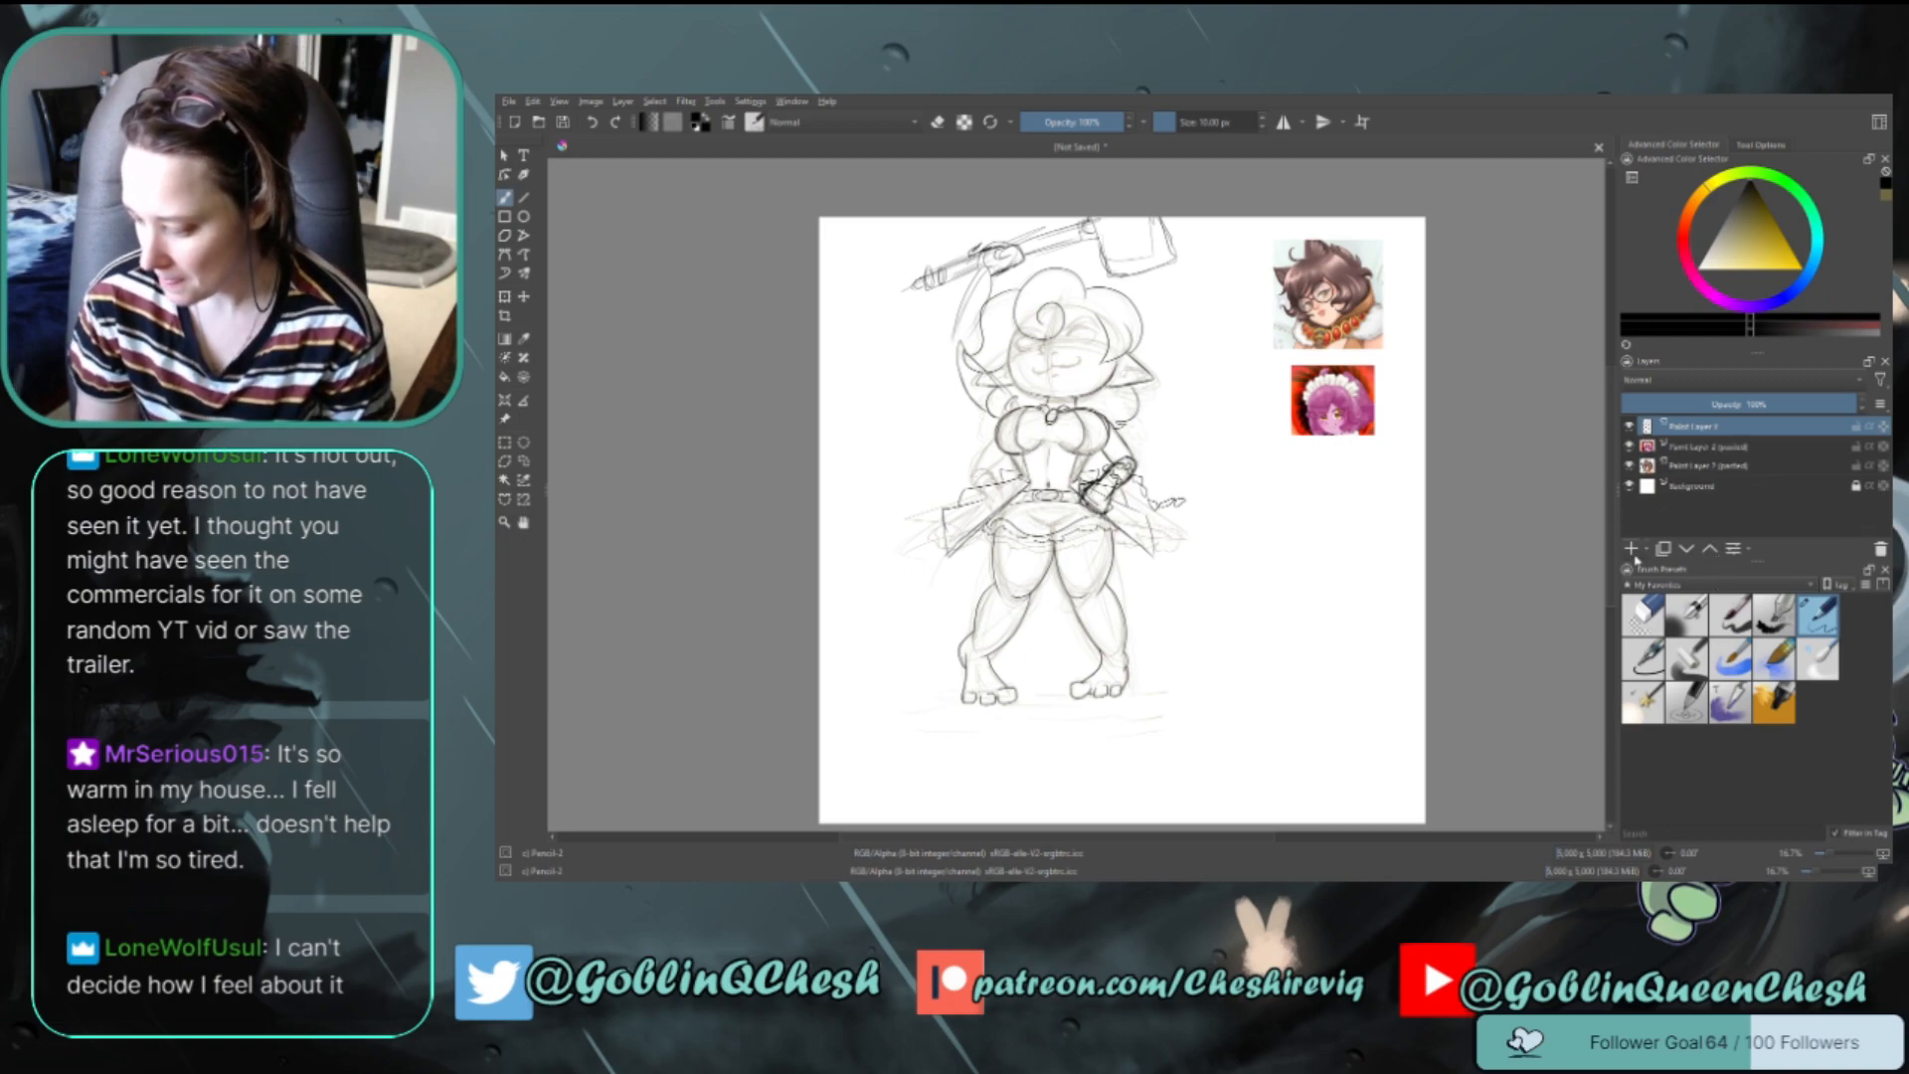
pyautogui.scroll(2, 1052, 348)
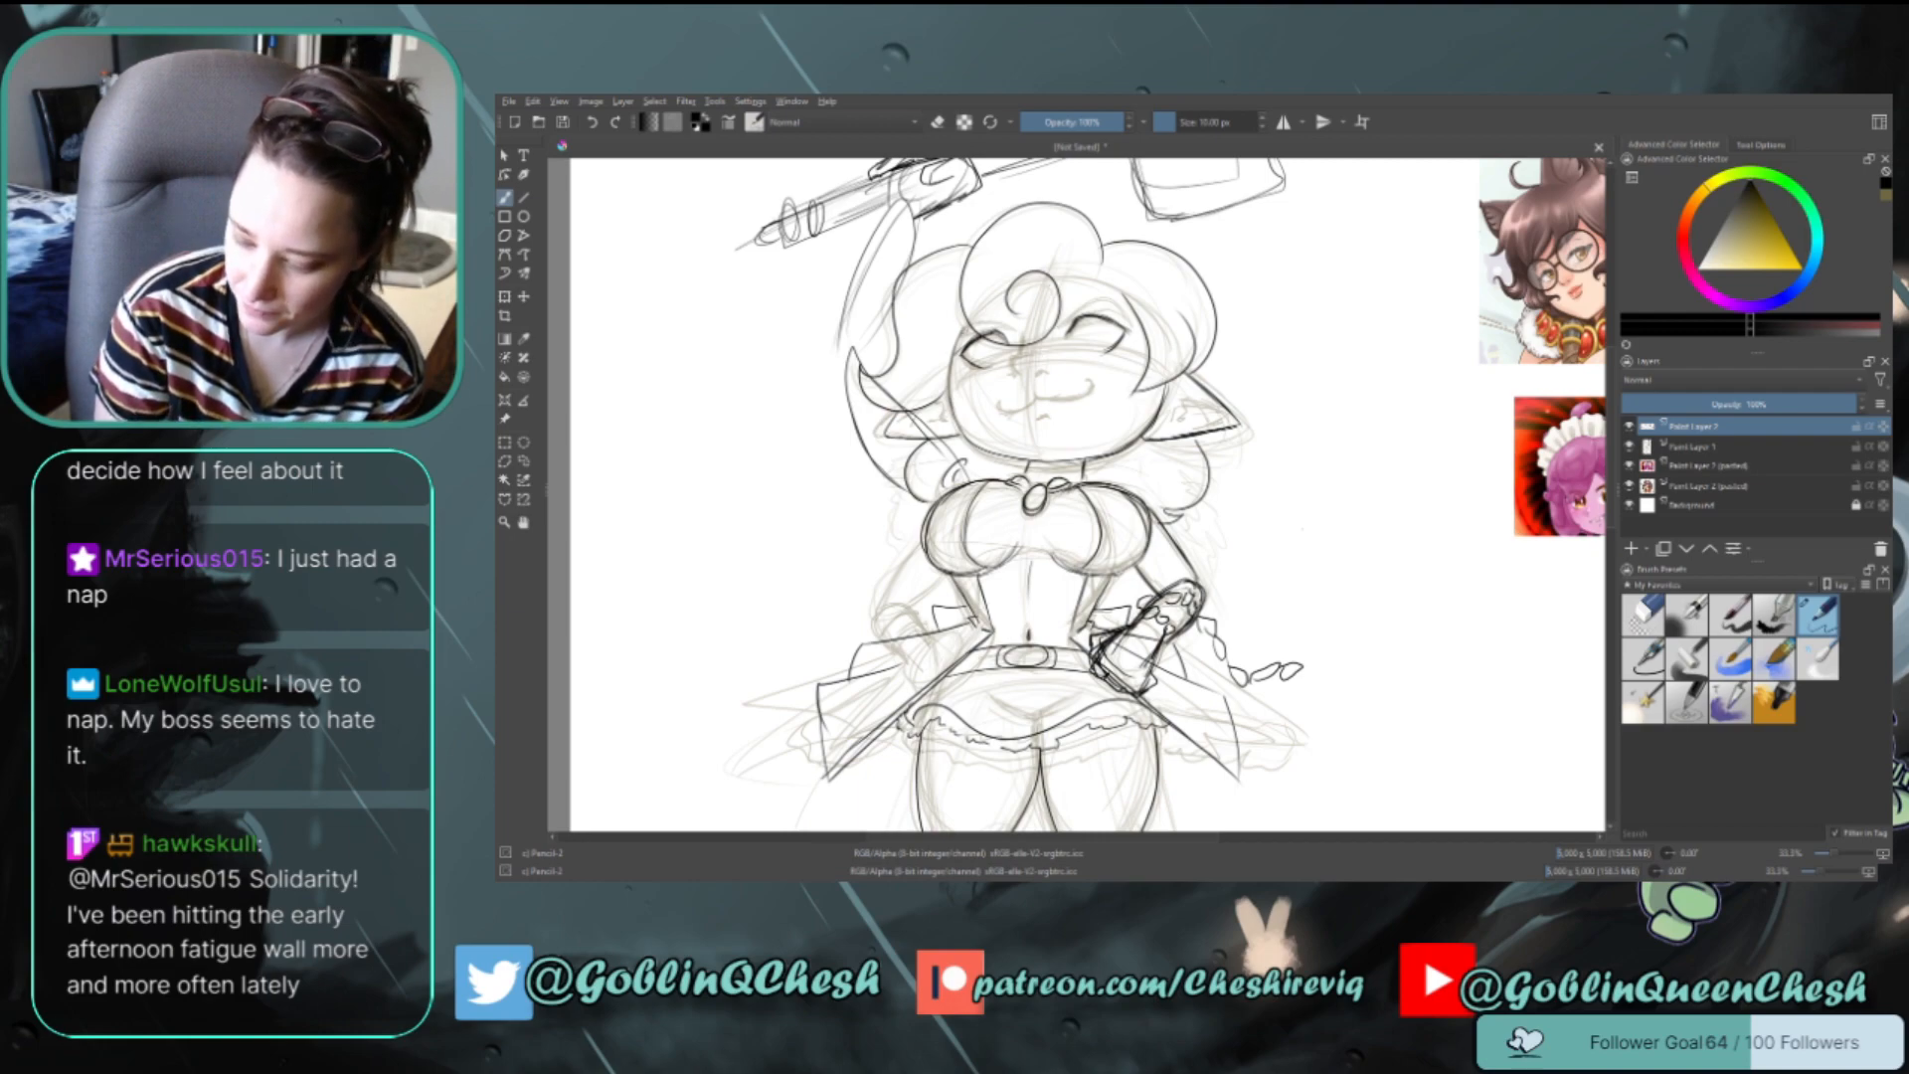
# Draw angry slanted eyebrows and a wide smirking mouth with a small fang and chin line on the face
pyautogui.moveTo(1060, 326)
pyautogui.mouseDown()
pyautogui.moveTo(1126, 314)
pyautogui.moveTo(1109, 291)
pyautogui.moveTo(1081, 310)
pyautogui.mouseUp()
pyautogui.moveTo(1019, 329); pyautogui.dragTo(970, 322)
pyautogui.moveTo(963, 333); pyautogui.dragTo(1014, 337)
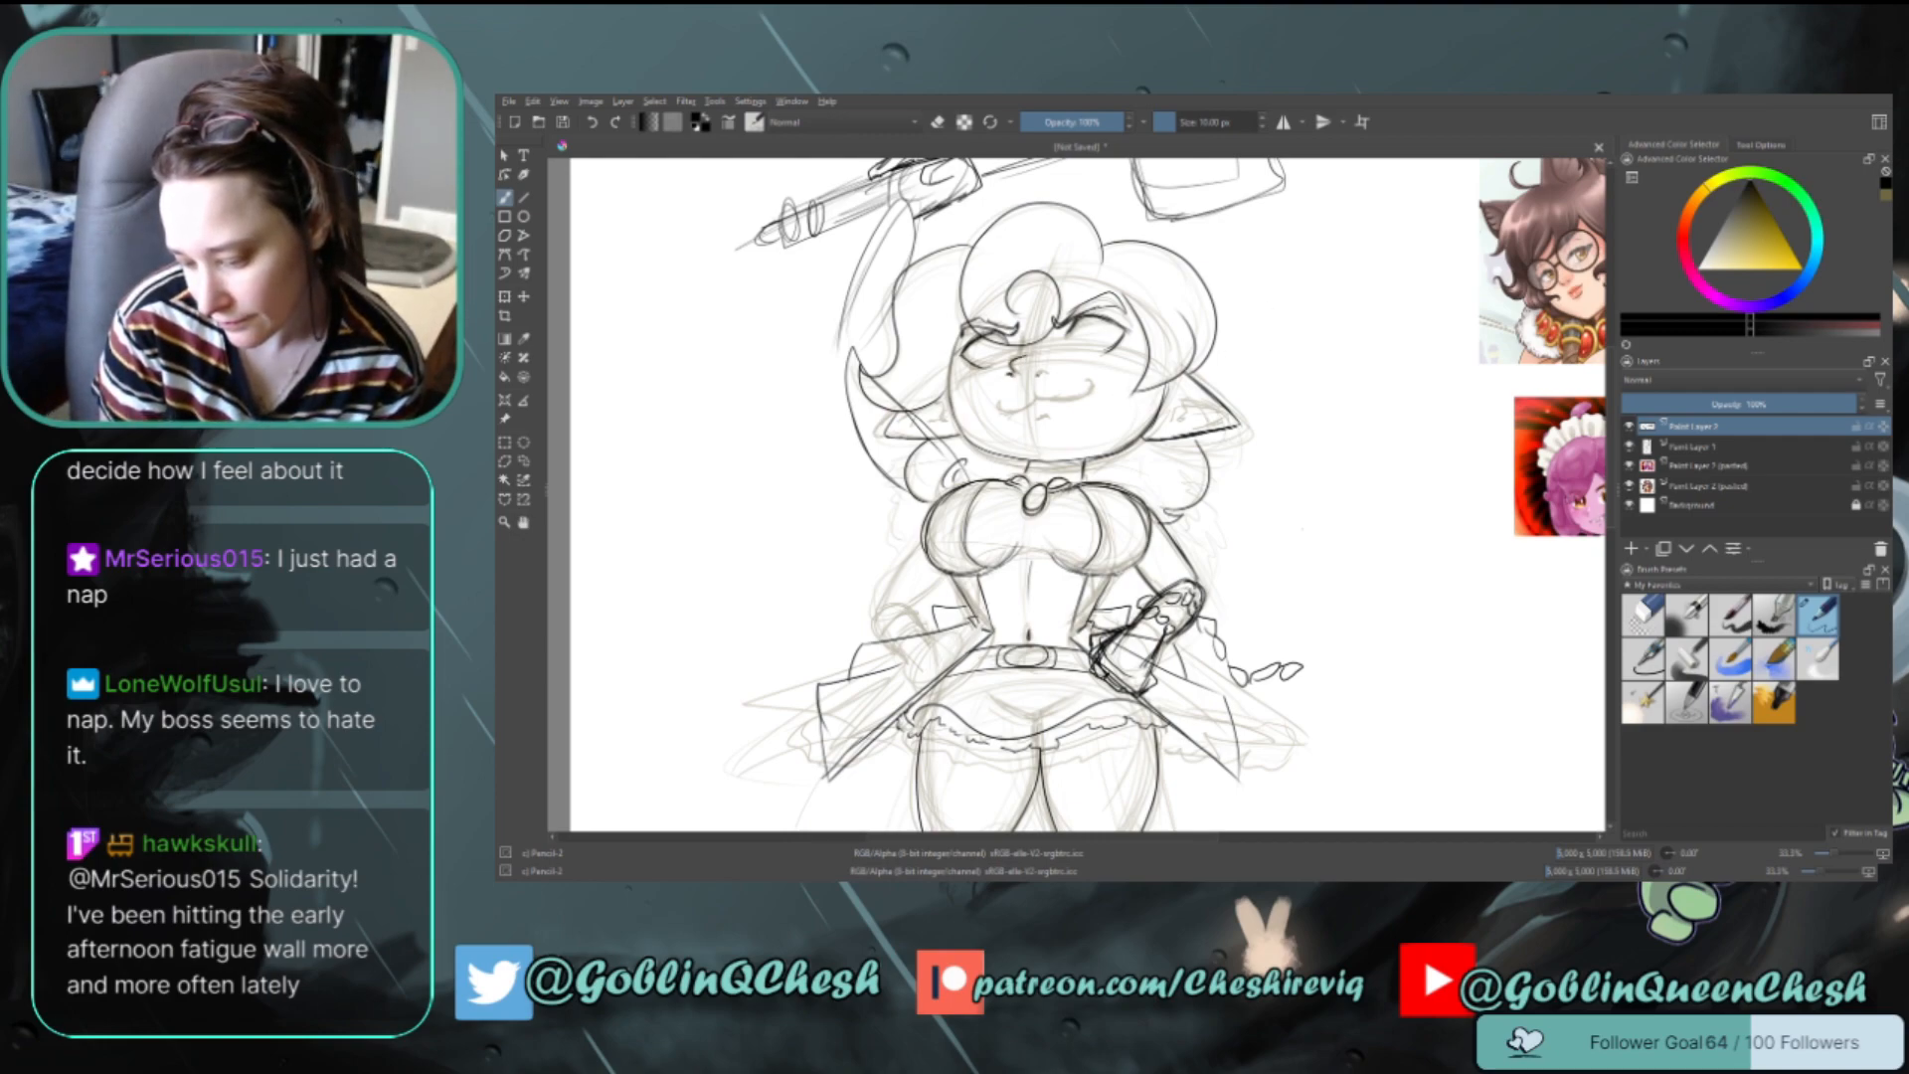
pyautogui.moveTo(996, 404); pyautogui.dragTo(1036, 398)
pyautogui.moveTo(1036, 398); pyautogui.dragTo(1088, 380)
pyautogui.moveTo(1033, 418); pyautogui.dragTo(1052, 422)
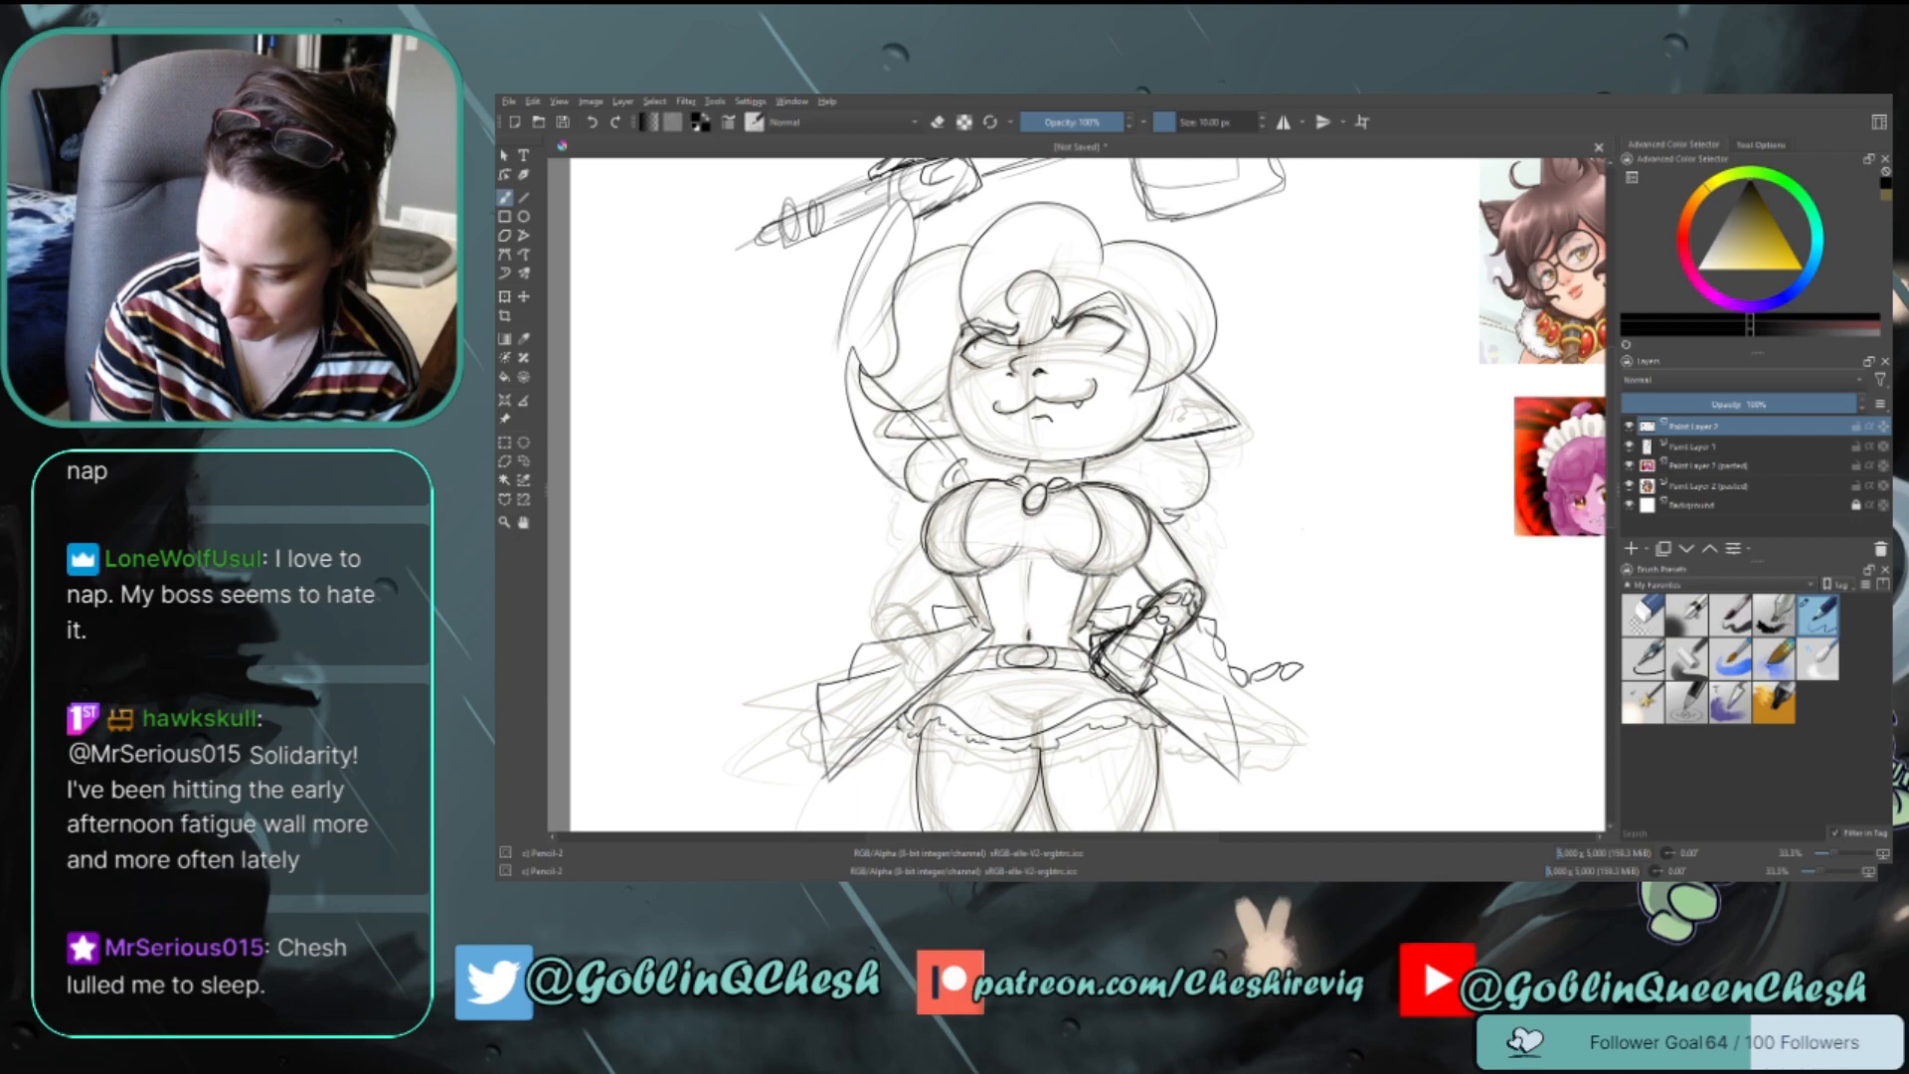
# Draw the irises and pupils in both eyes, redoing failed strokes, and add inner lines to the pointed ears
pyautogui.moveTo(976, 348); pyautogui.dragTo(1108, 344)
pyautogui.hotkey('ctrl', 'z')
pyautogui.hotkey('ctrl', 'z')
pyautogui.hotkey('ctrl', 'z')
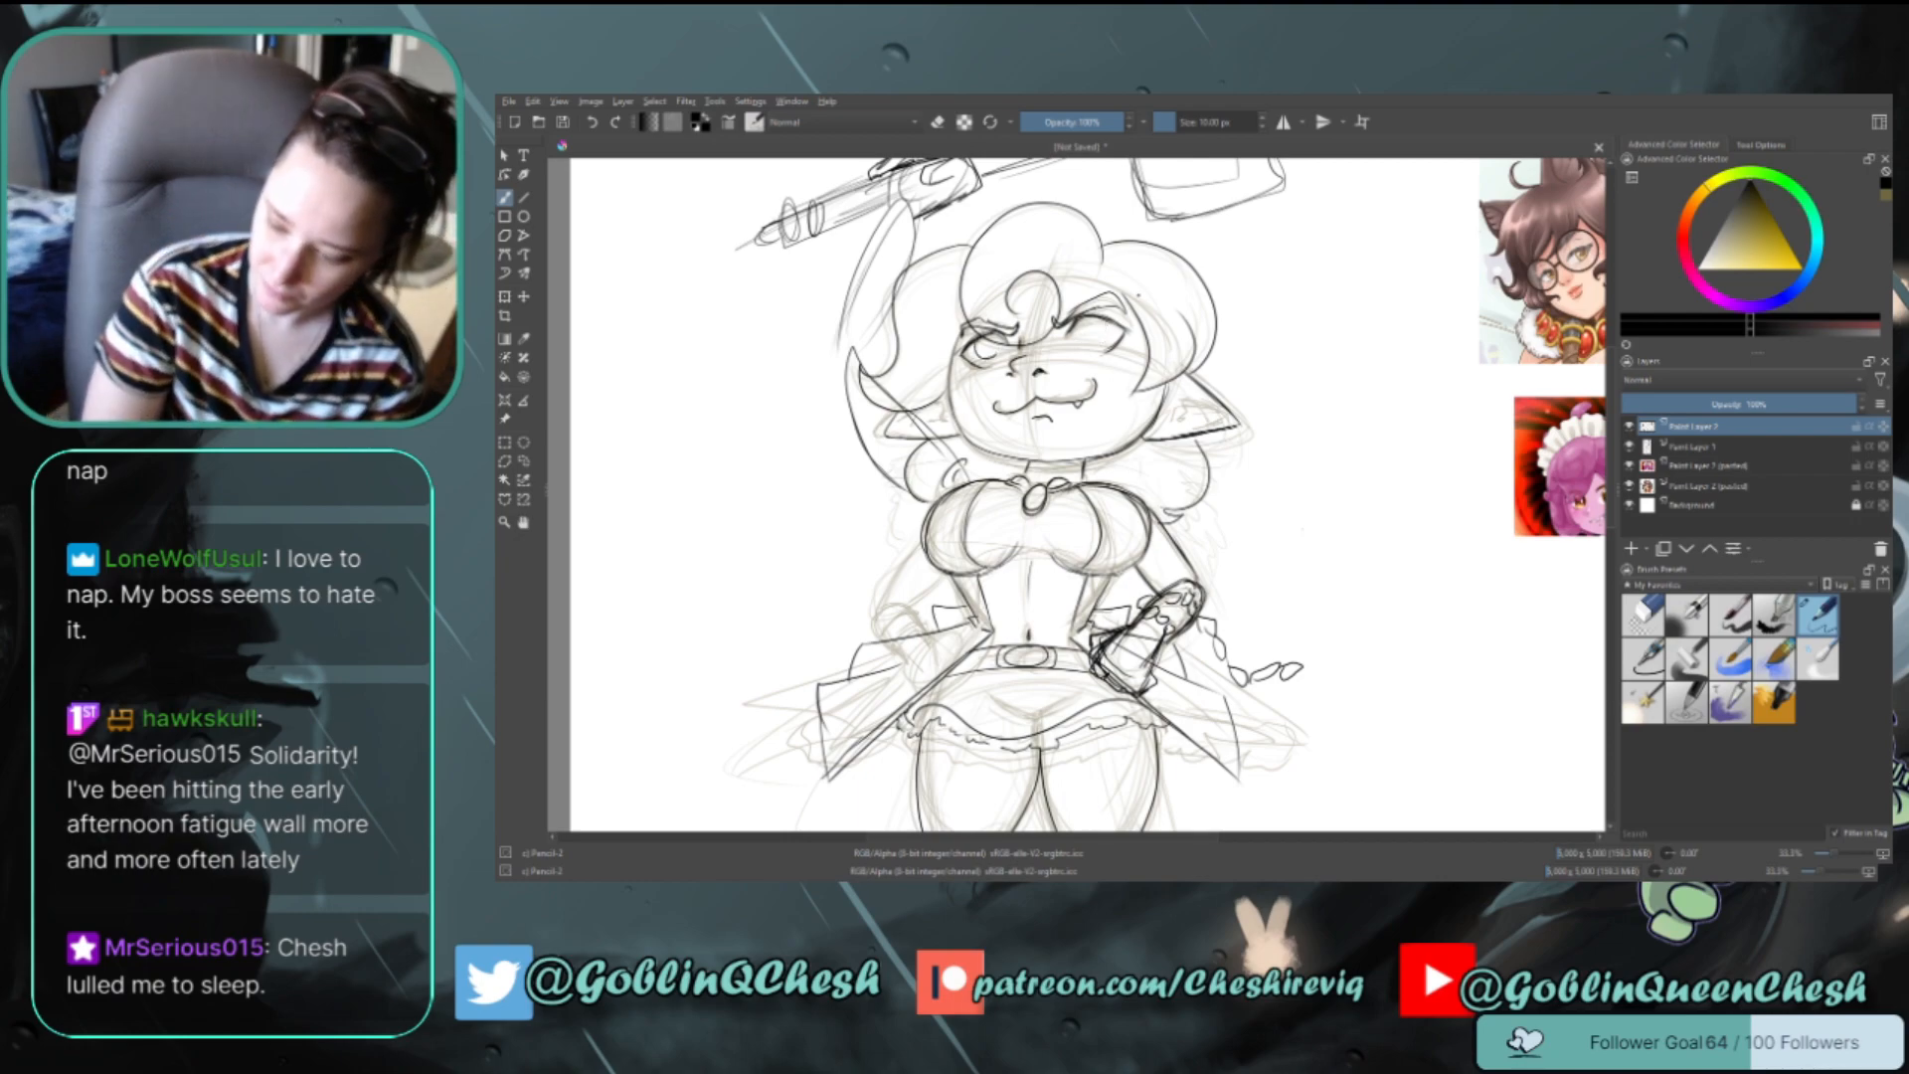
pyautogui.moveTo(982, 350); pyautogui.dragTo(1100, 350)
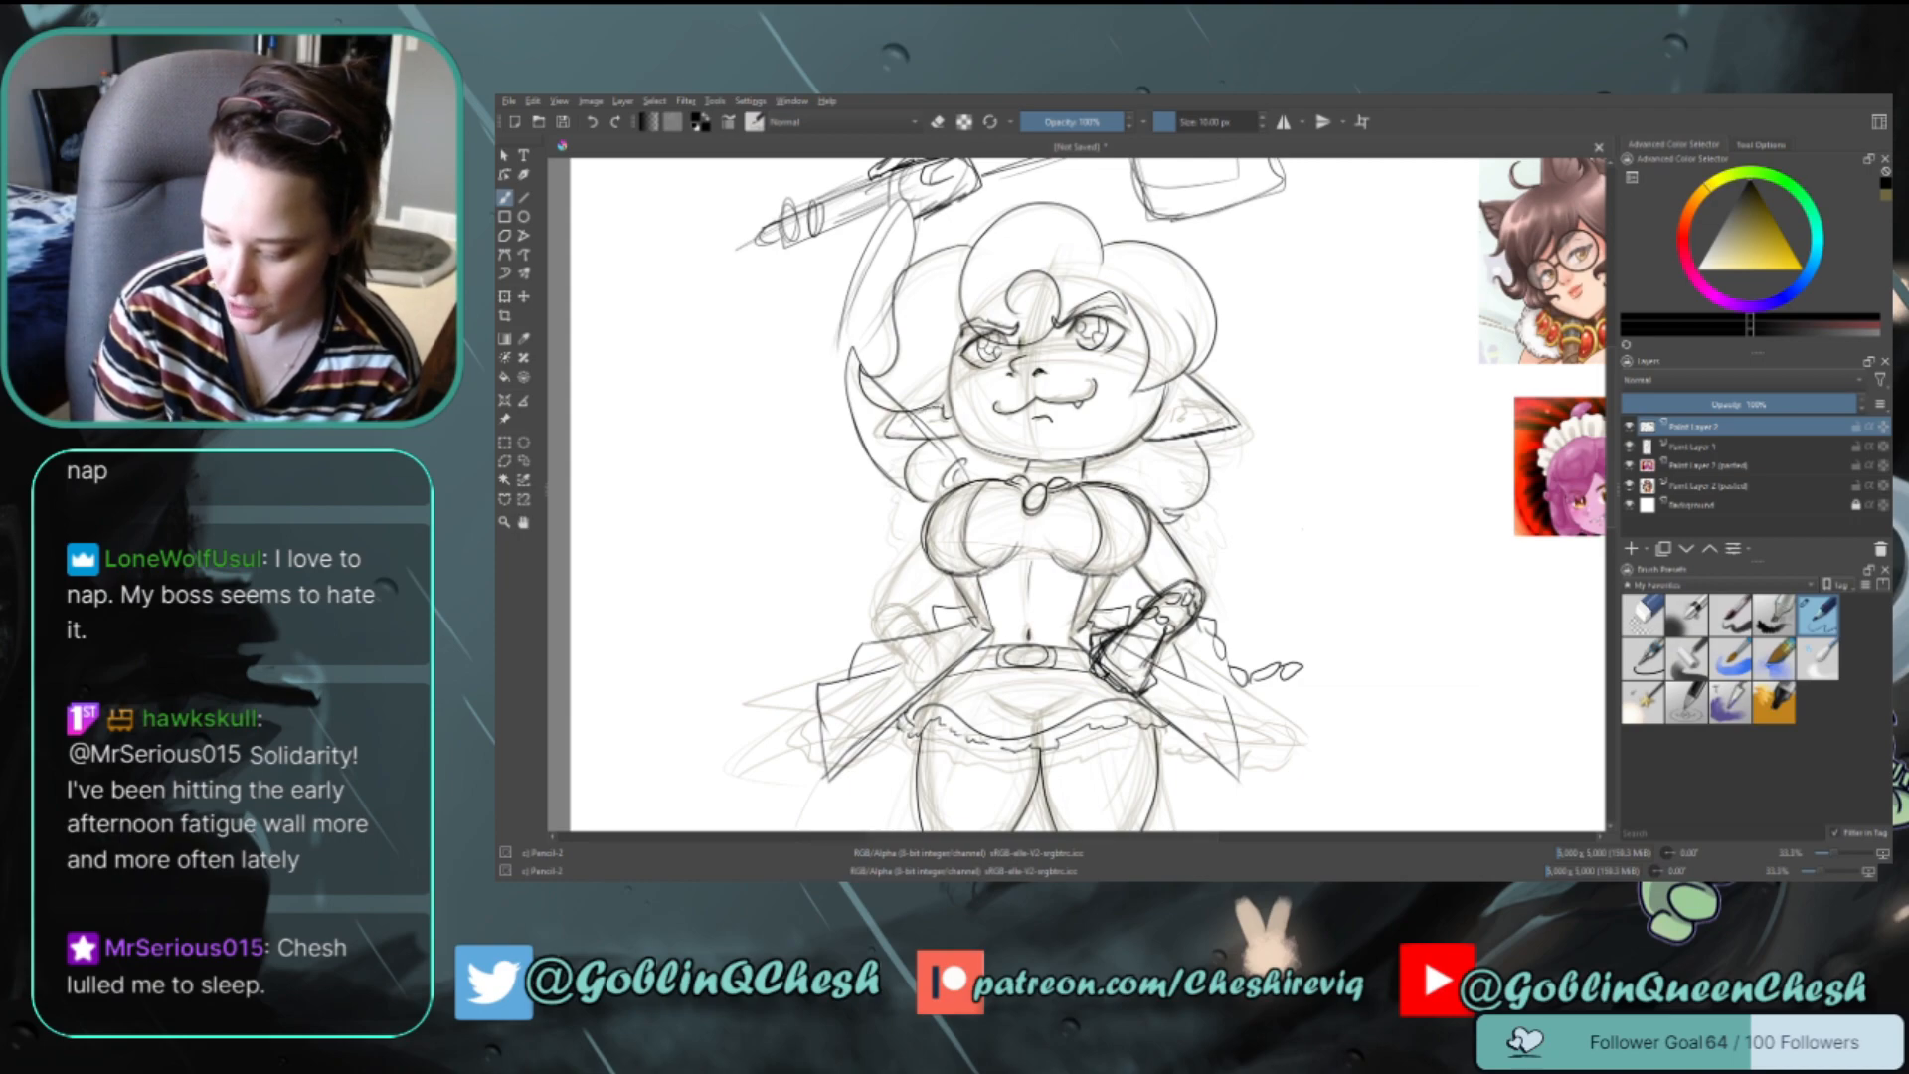
pyautogui.moveTo(934, 407); pyautogui.dragTo(923, 423)
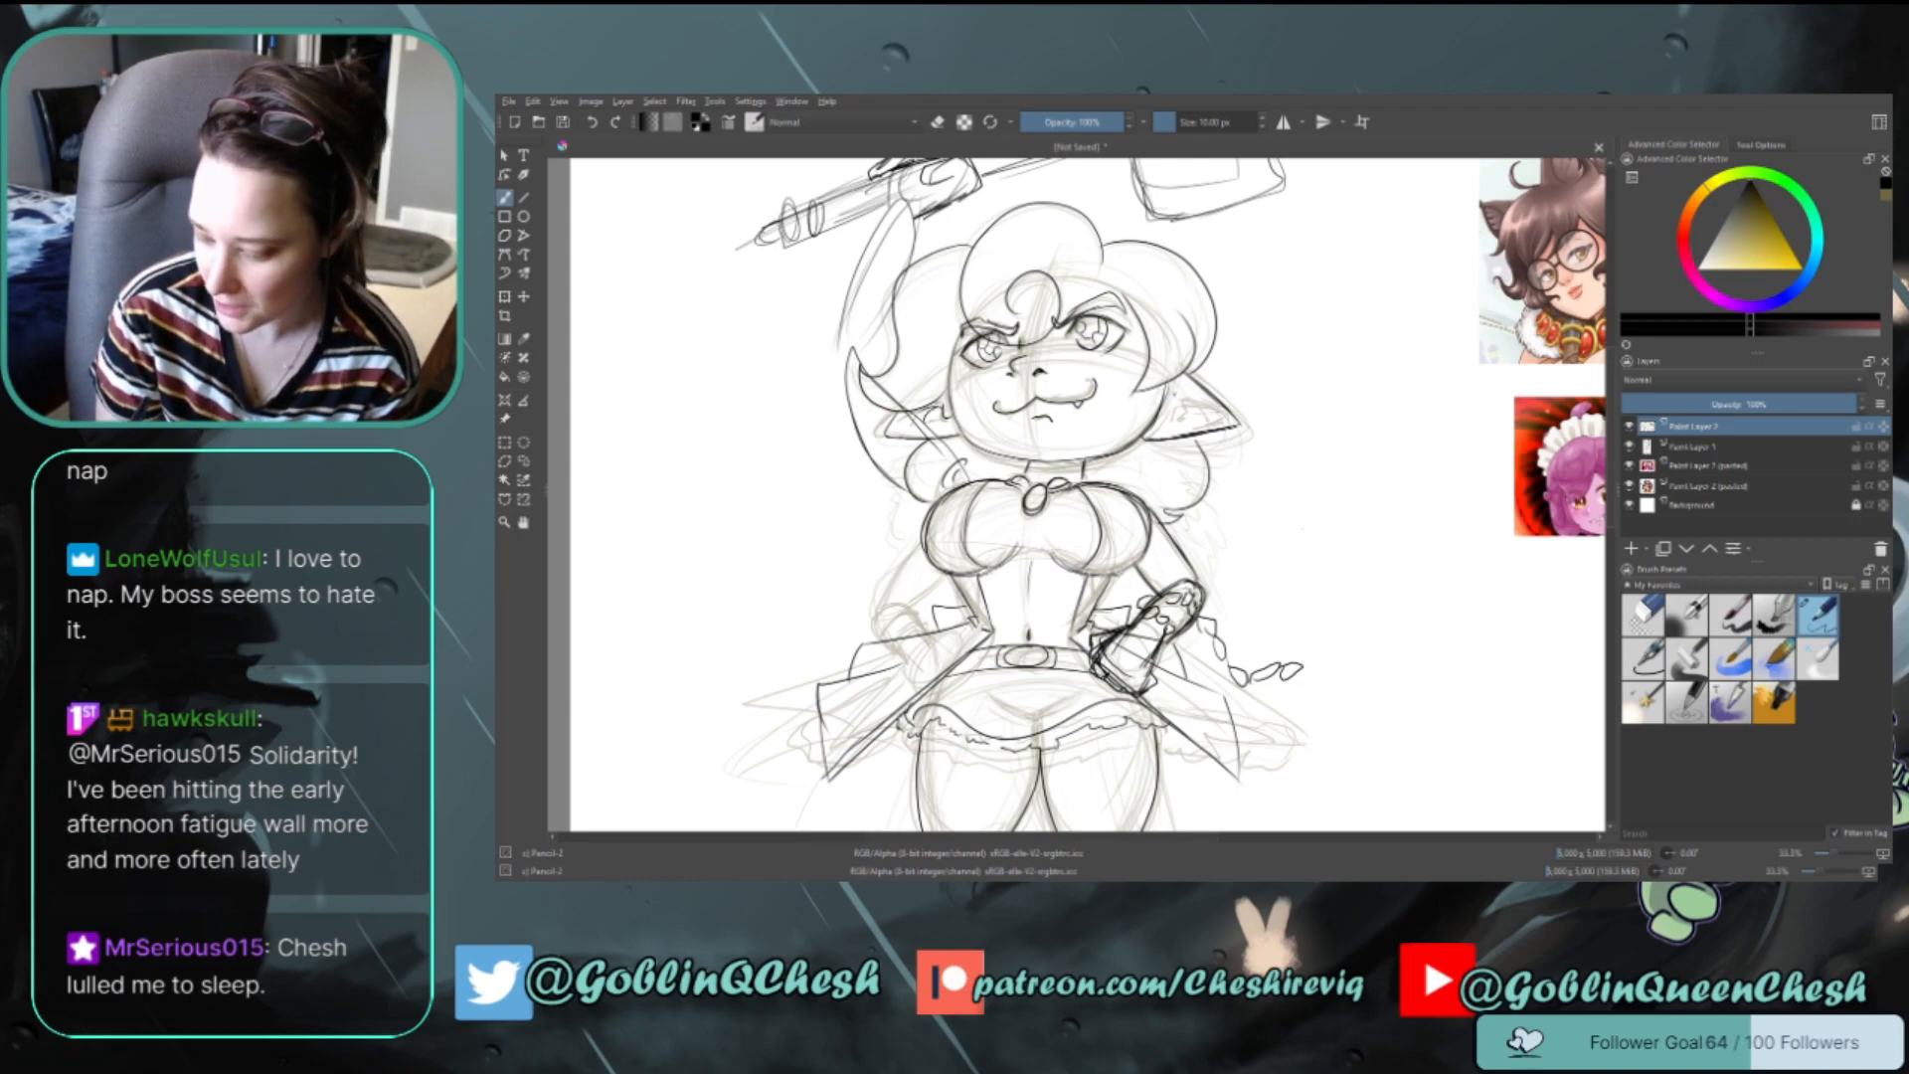
pyautogui.moveTo(1174, 393)
pyautogui.mouseDown()
pyautogui.moveTo(1170, 416)
pyautogui.moveTo(1214, 418)
pyautogui.mouseUp()
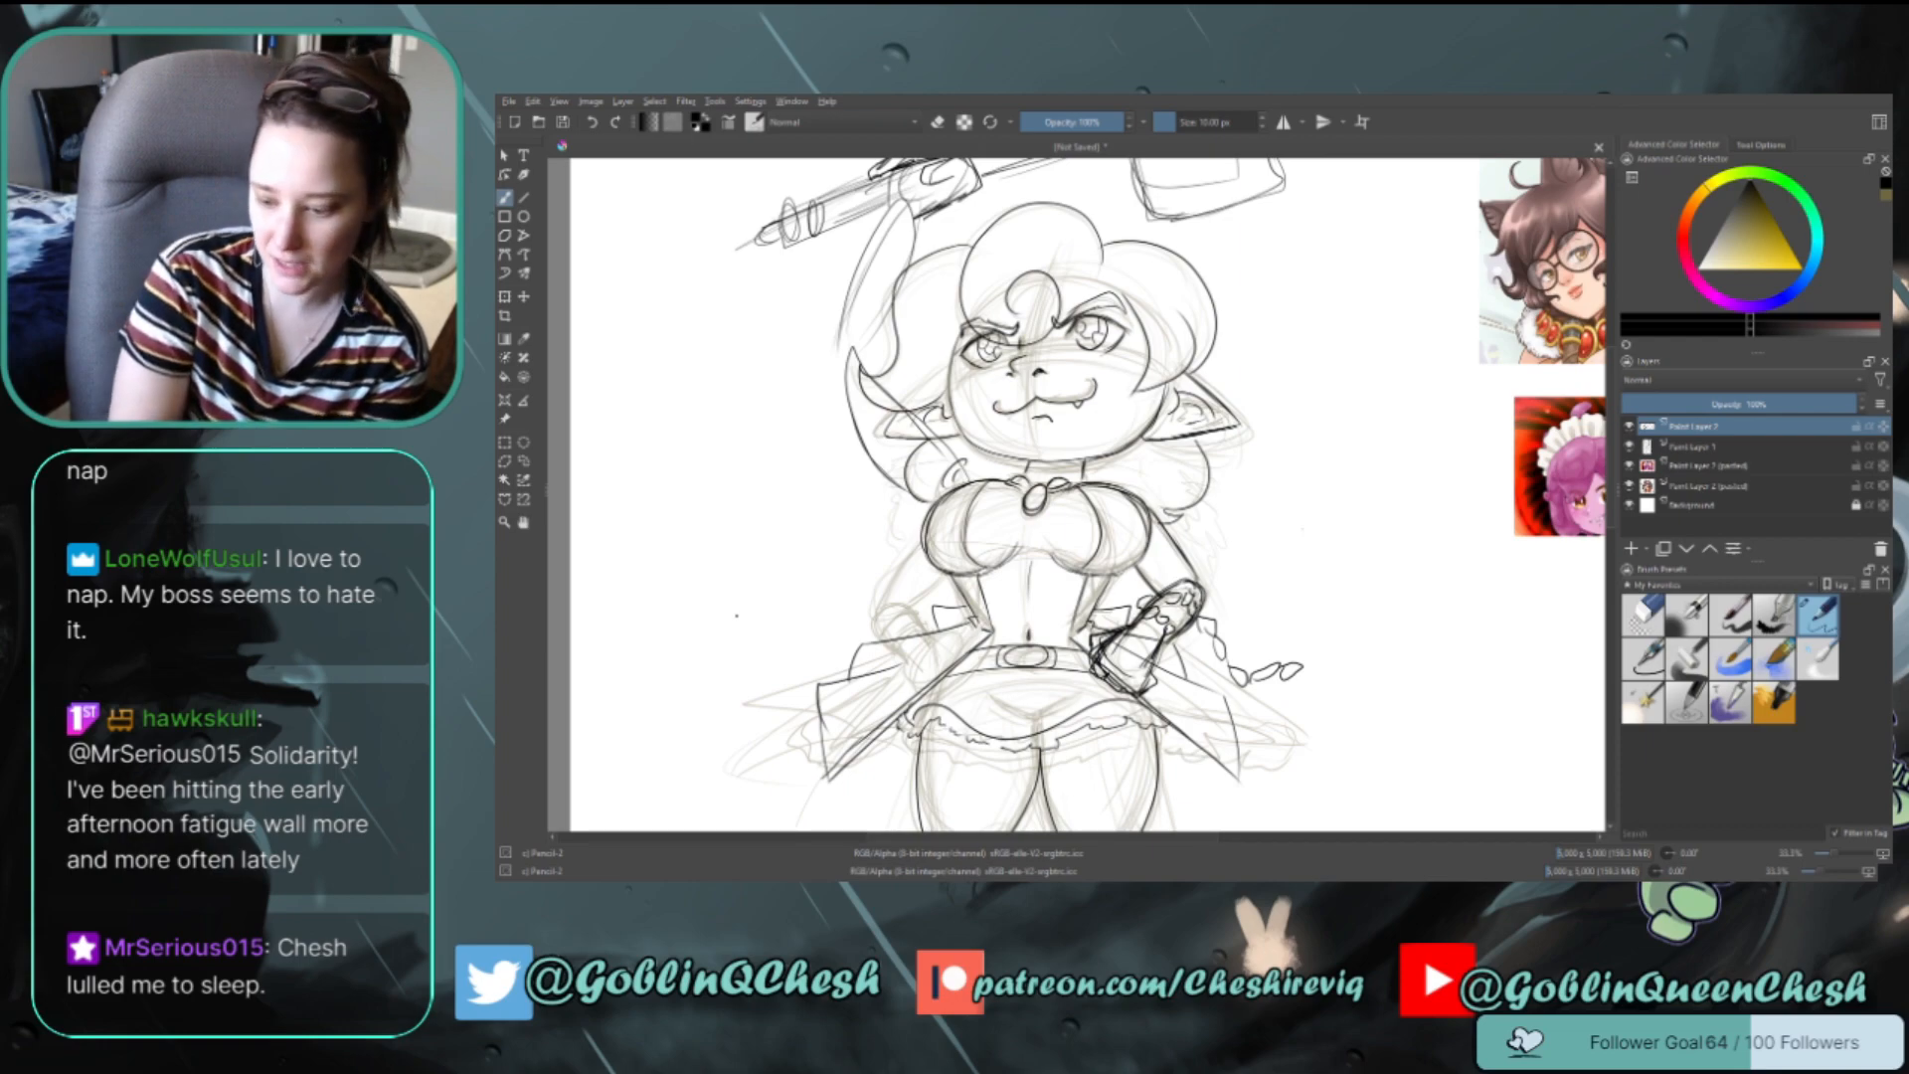
# Merge the face layer into the character sketch and move the whole figure lower on the canvas
pyautogui.scroll(1, 737, 615)
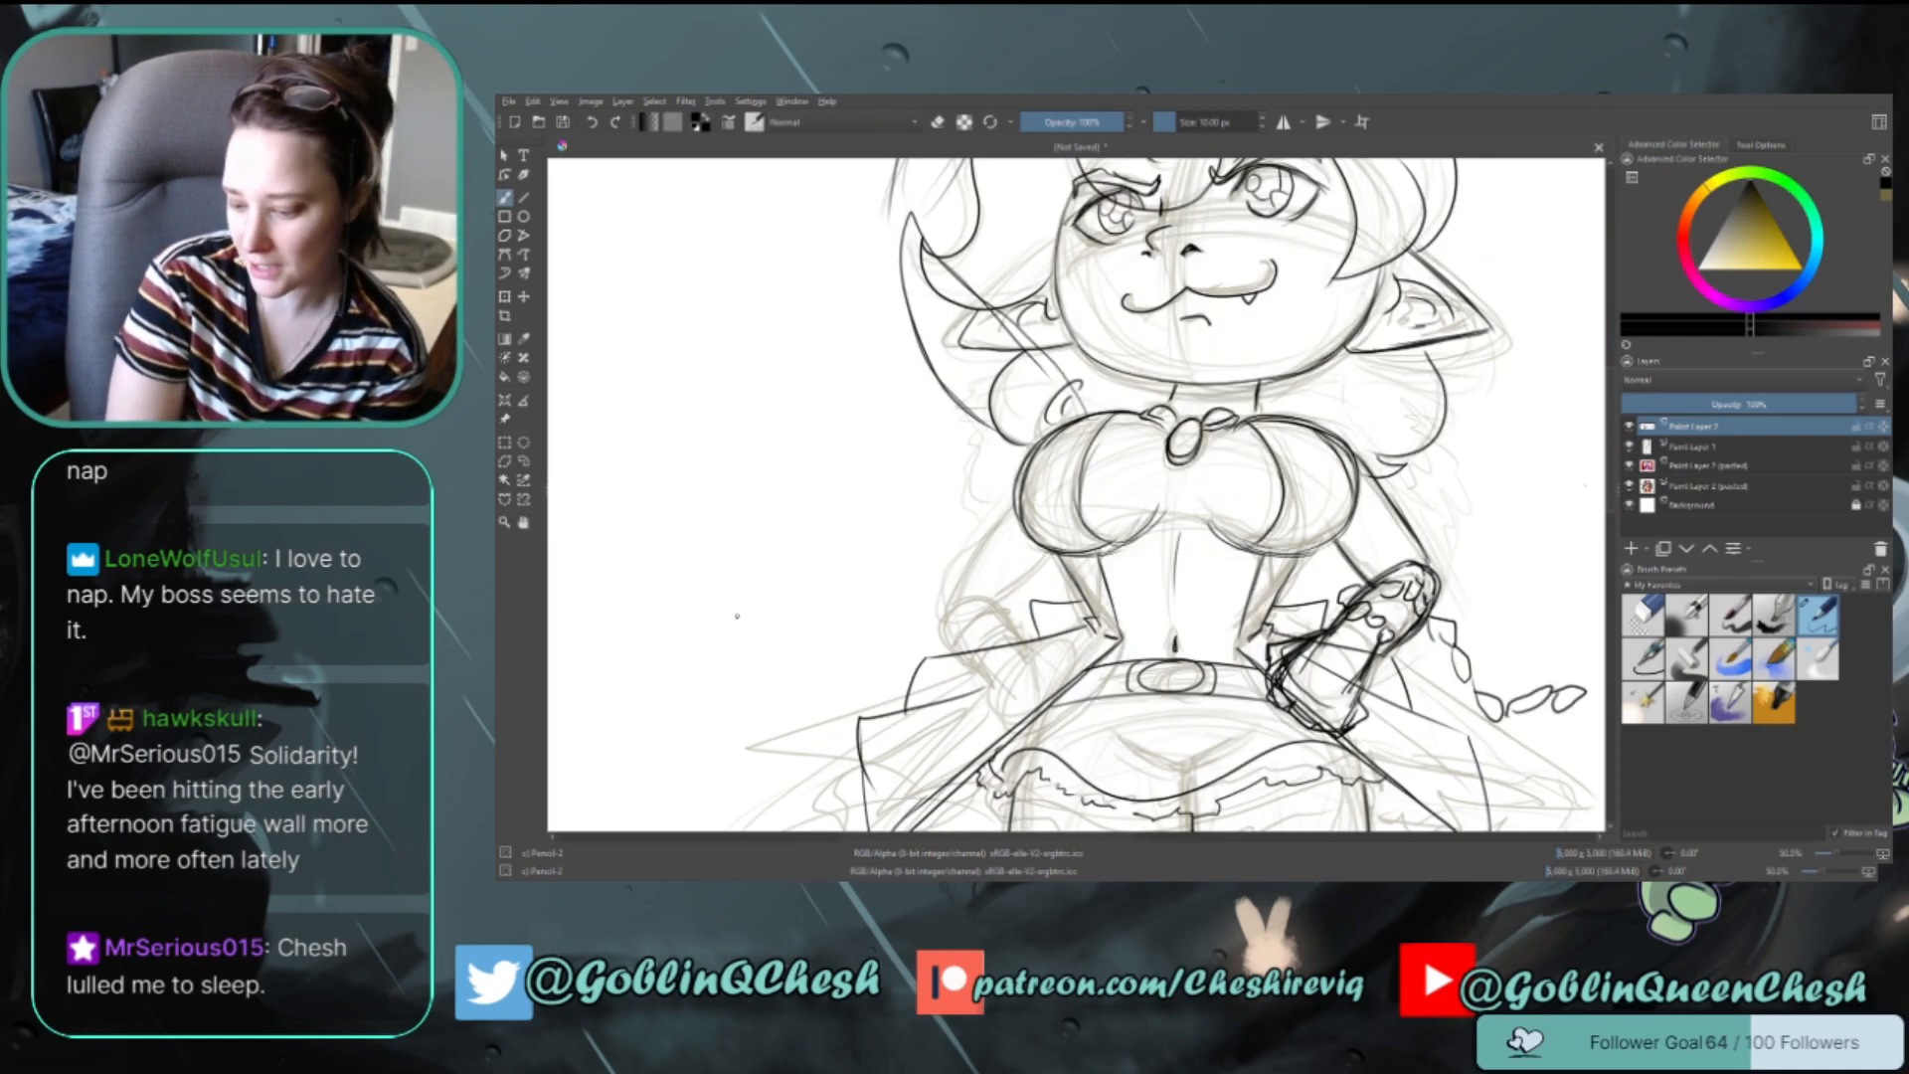
pyautogui.scroll(-2, 737, 615)
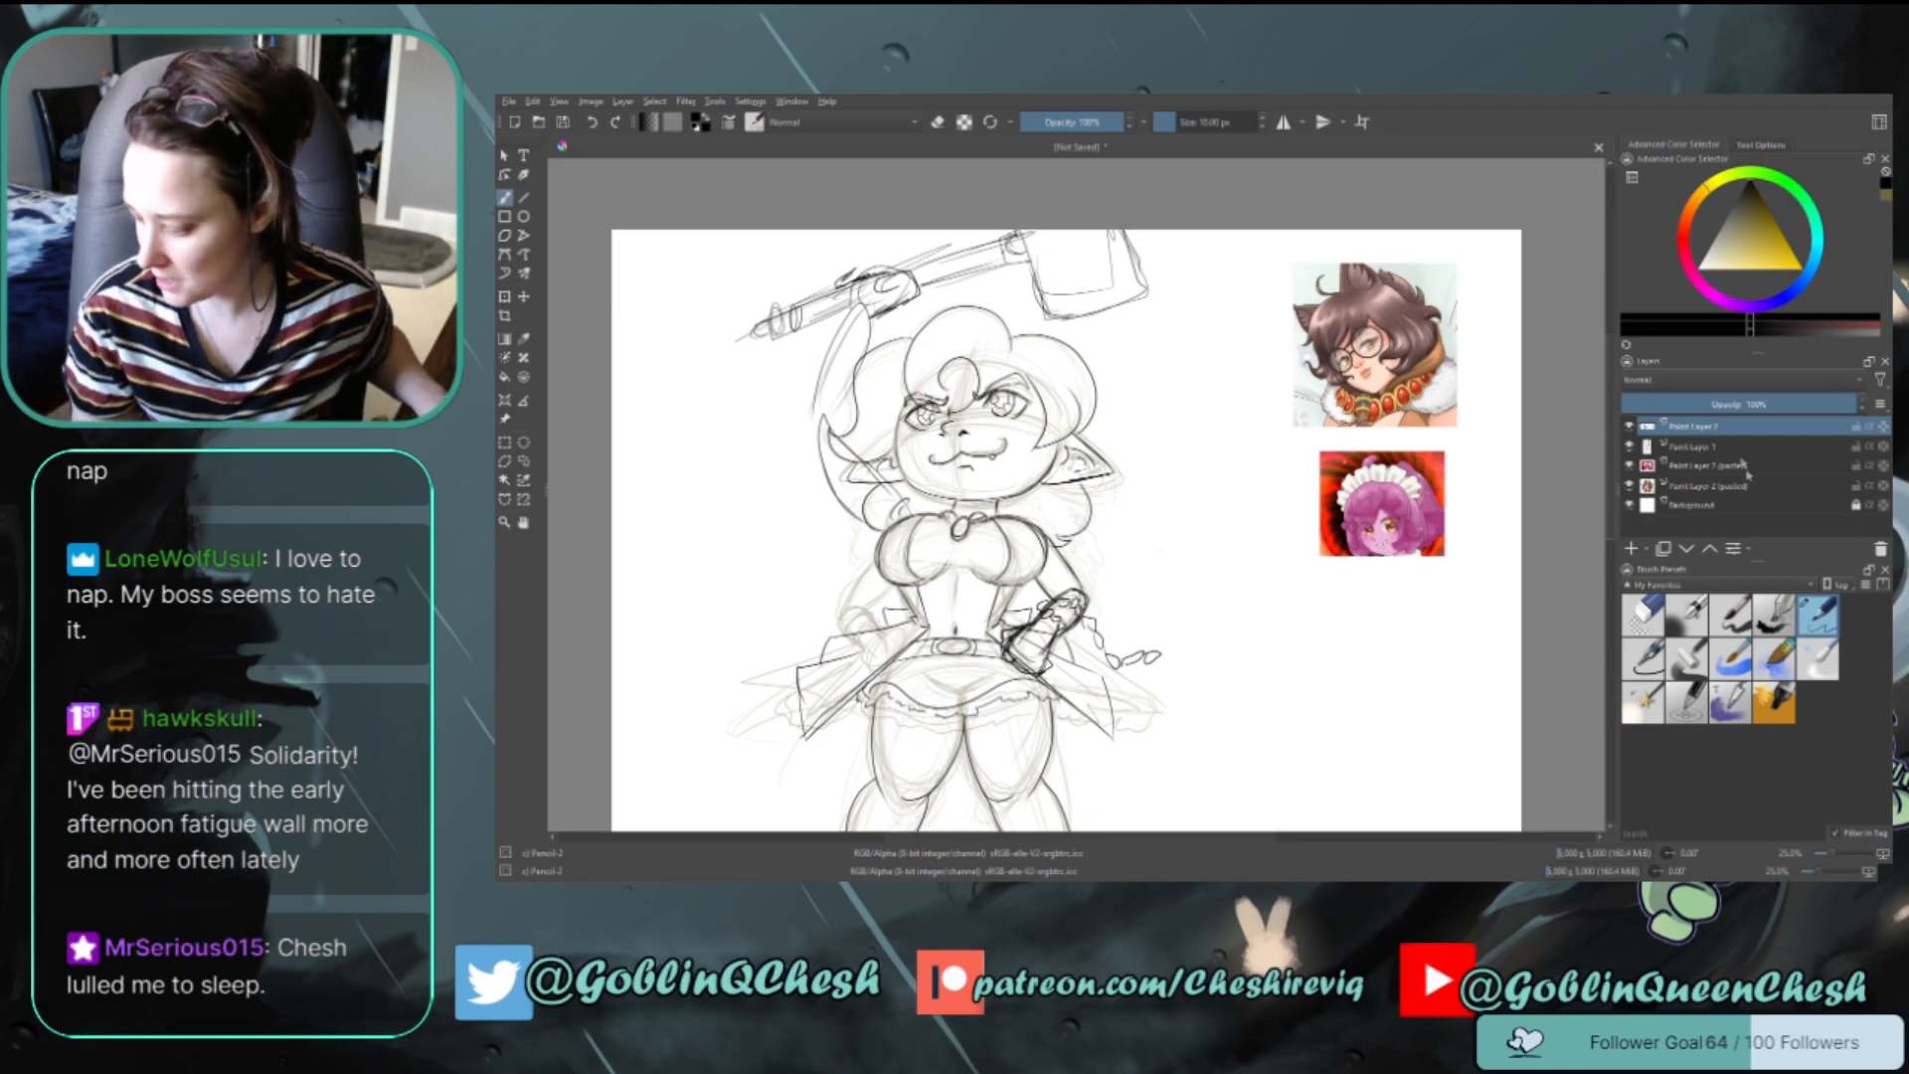
pyautogui.hotkey('ctrl', 'e')
pyautogui.press('-')
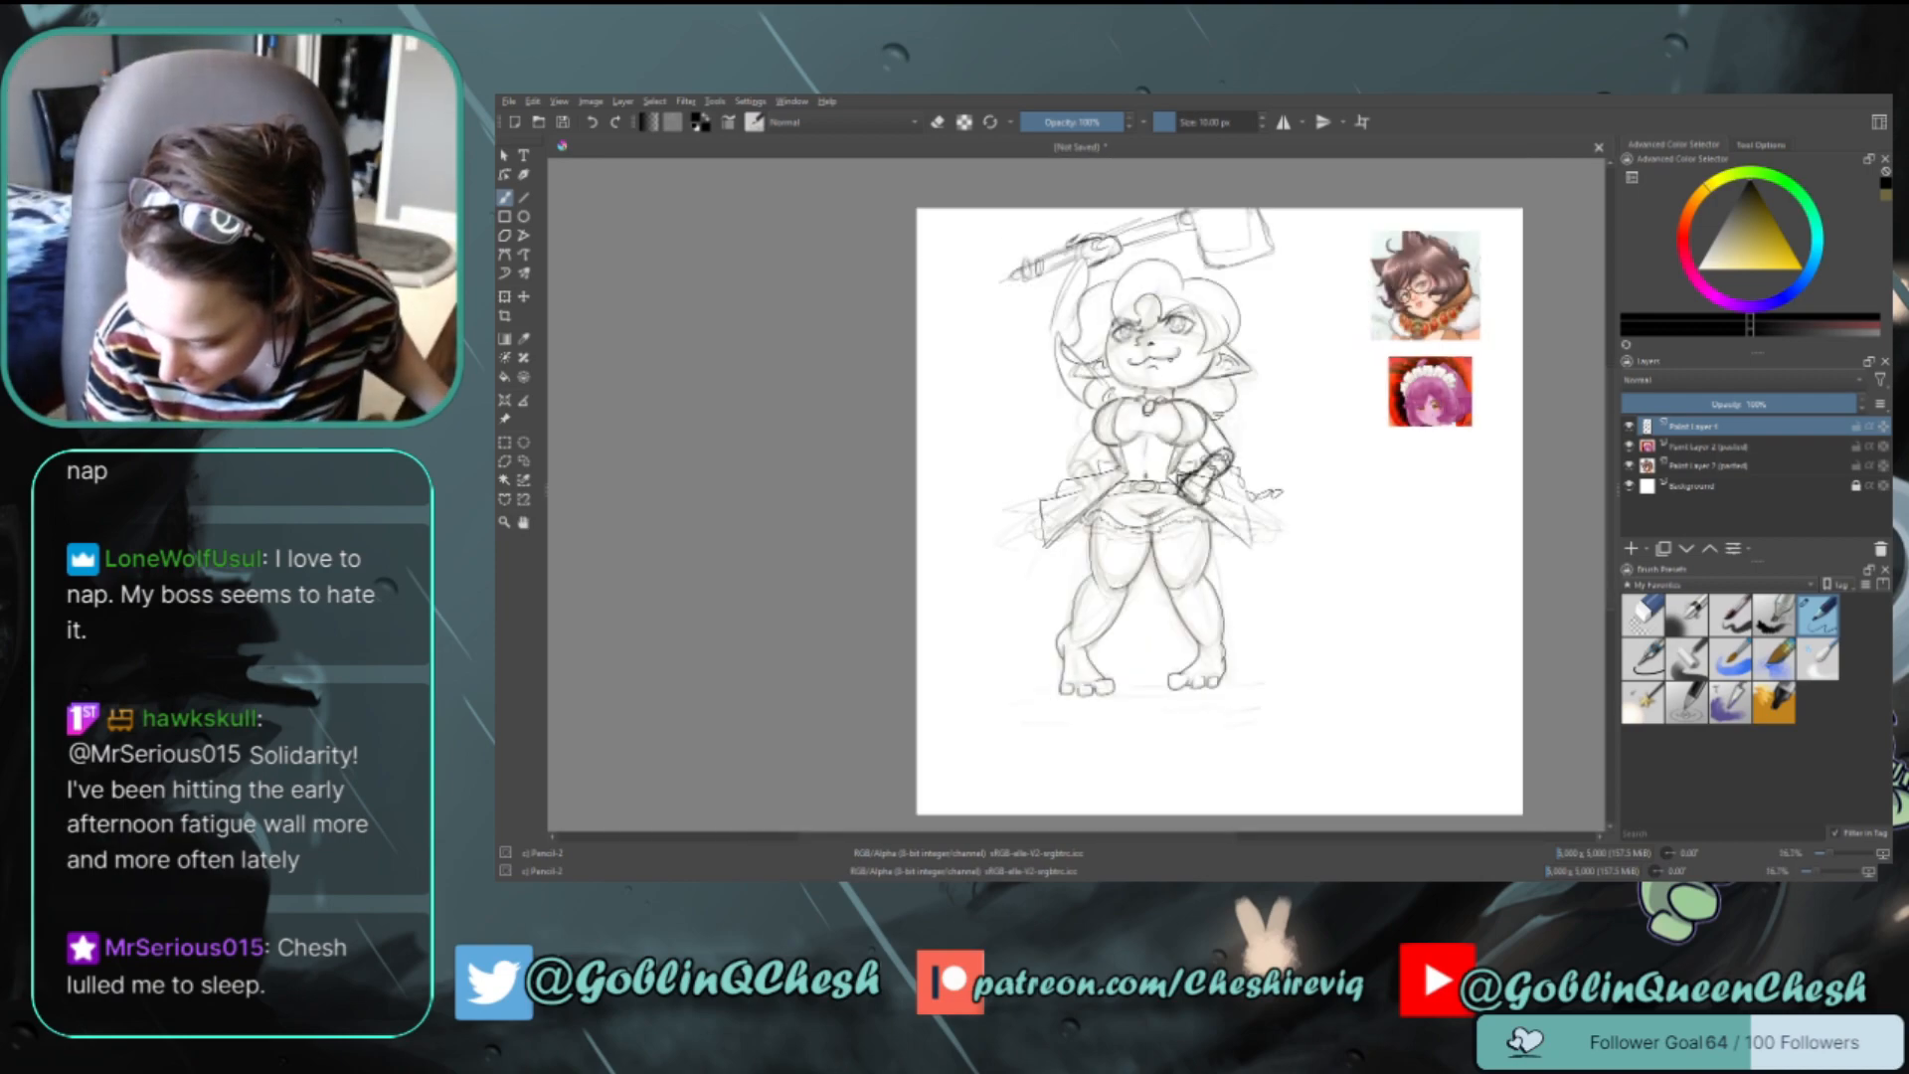
pyautogui.moveTo(1066, 837); pyautogui.dragTo(1115, 836)
pyautogui.hotkey('ctrl', 't')
pyautogui.moveTo(1074, 447)
pyautogui.mouseDown()
pyautogui.moveTo(1074, 504)
pyautogui.moveTo(1200, 524)
pyautogui.moveTo(1182, 524)
pyautogui.mouseUp()
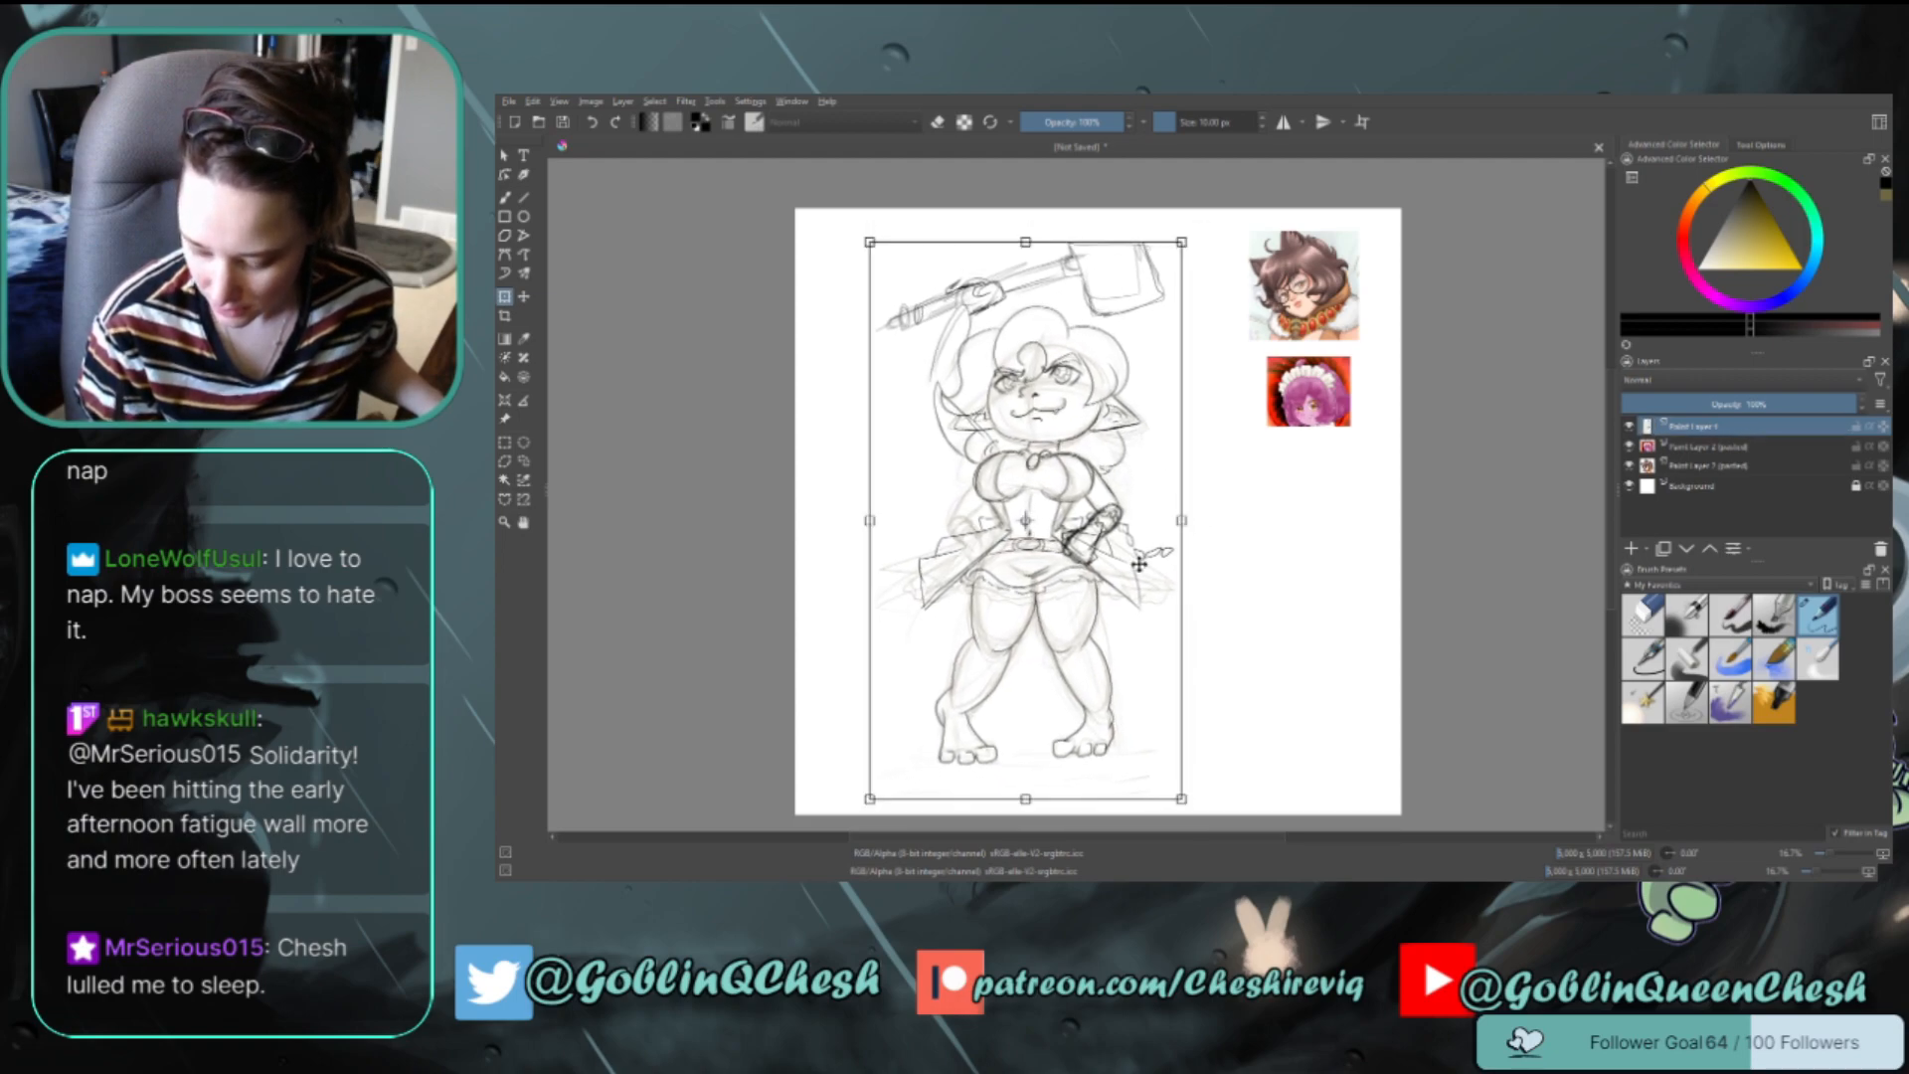
pyautogui.moveTo(1125, 585); pyautogui.dragTo(1125, 597)
# Extend the hammer head upward with a closed block outline above the cut-off edge
pyautogui.click(505, 198)
pyautogui.moveTo(1078, 278); pyautogui.dragTo(1054, 226)
pyautogui.moveTo(1055, 229); pyautogui.dragTo(1128, 214)
pyautogui.moveTo(1128, 214); pyautogui.dragTo(1152, 274)
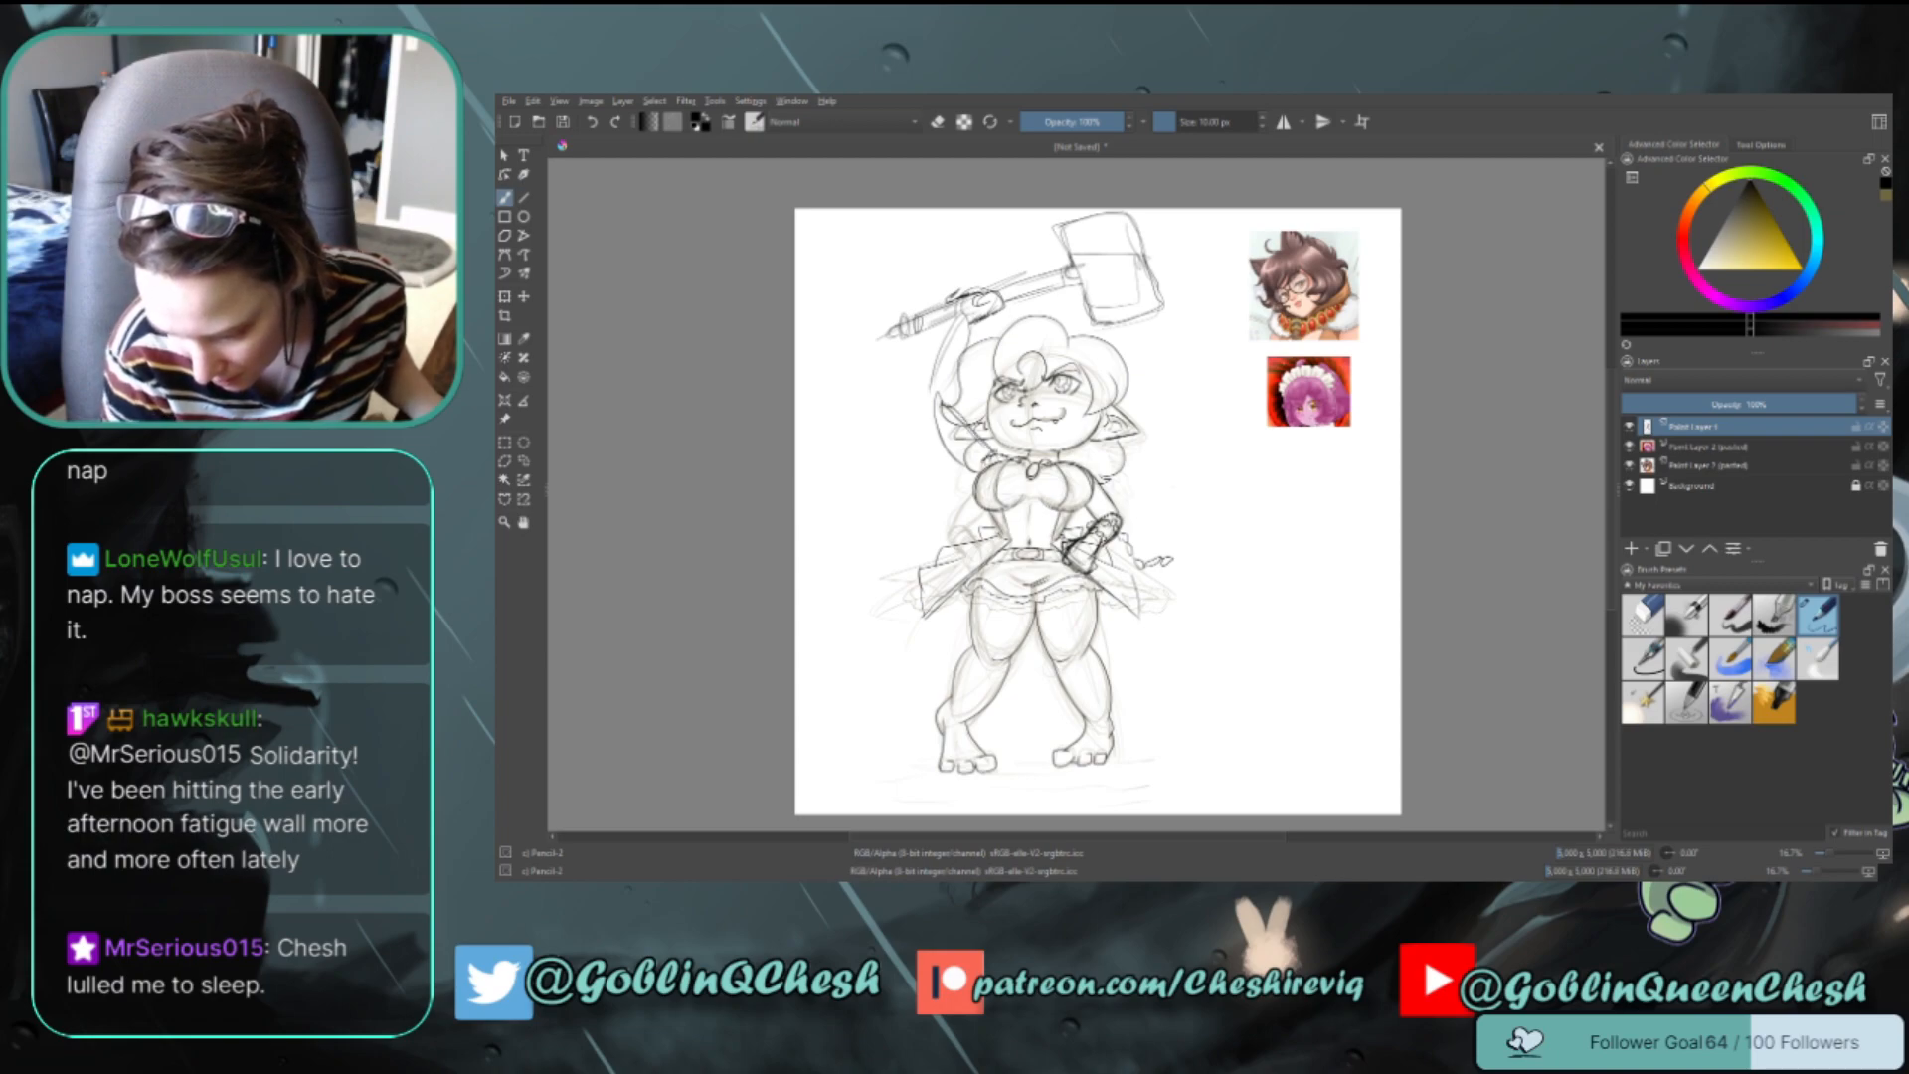
# Redraw the raised arm with a curved upper arm, bent elbow and a banded cuff around the forearm
pyautogui.moveTo(937, 408); pyautogui.dragTo(975, 479)
pyautogui.moveTo(945, 342); pyautogui.dragTo(930, 402)
pyautogui.moveTo(943, 345); pyautogui.dragTo(967, 346)
pyautogui.moveTo(966, 333); pyautogui.dragTo(959, 386)
pyautogui.moveTo(959, 385); pyautogui.dragTo(937, 406)
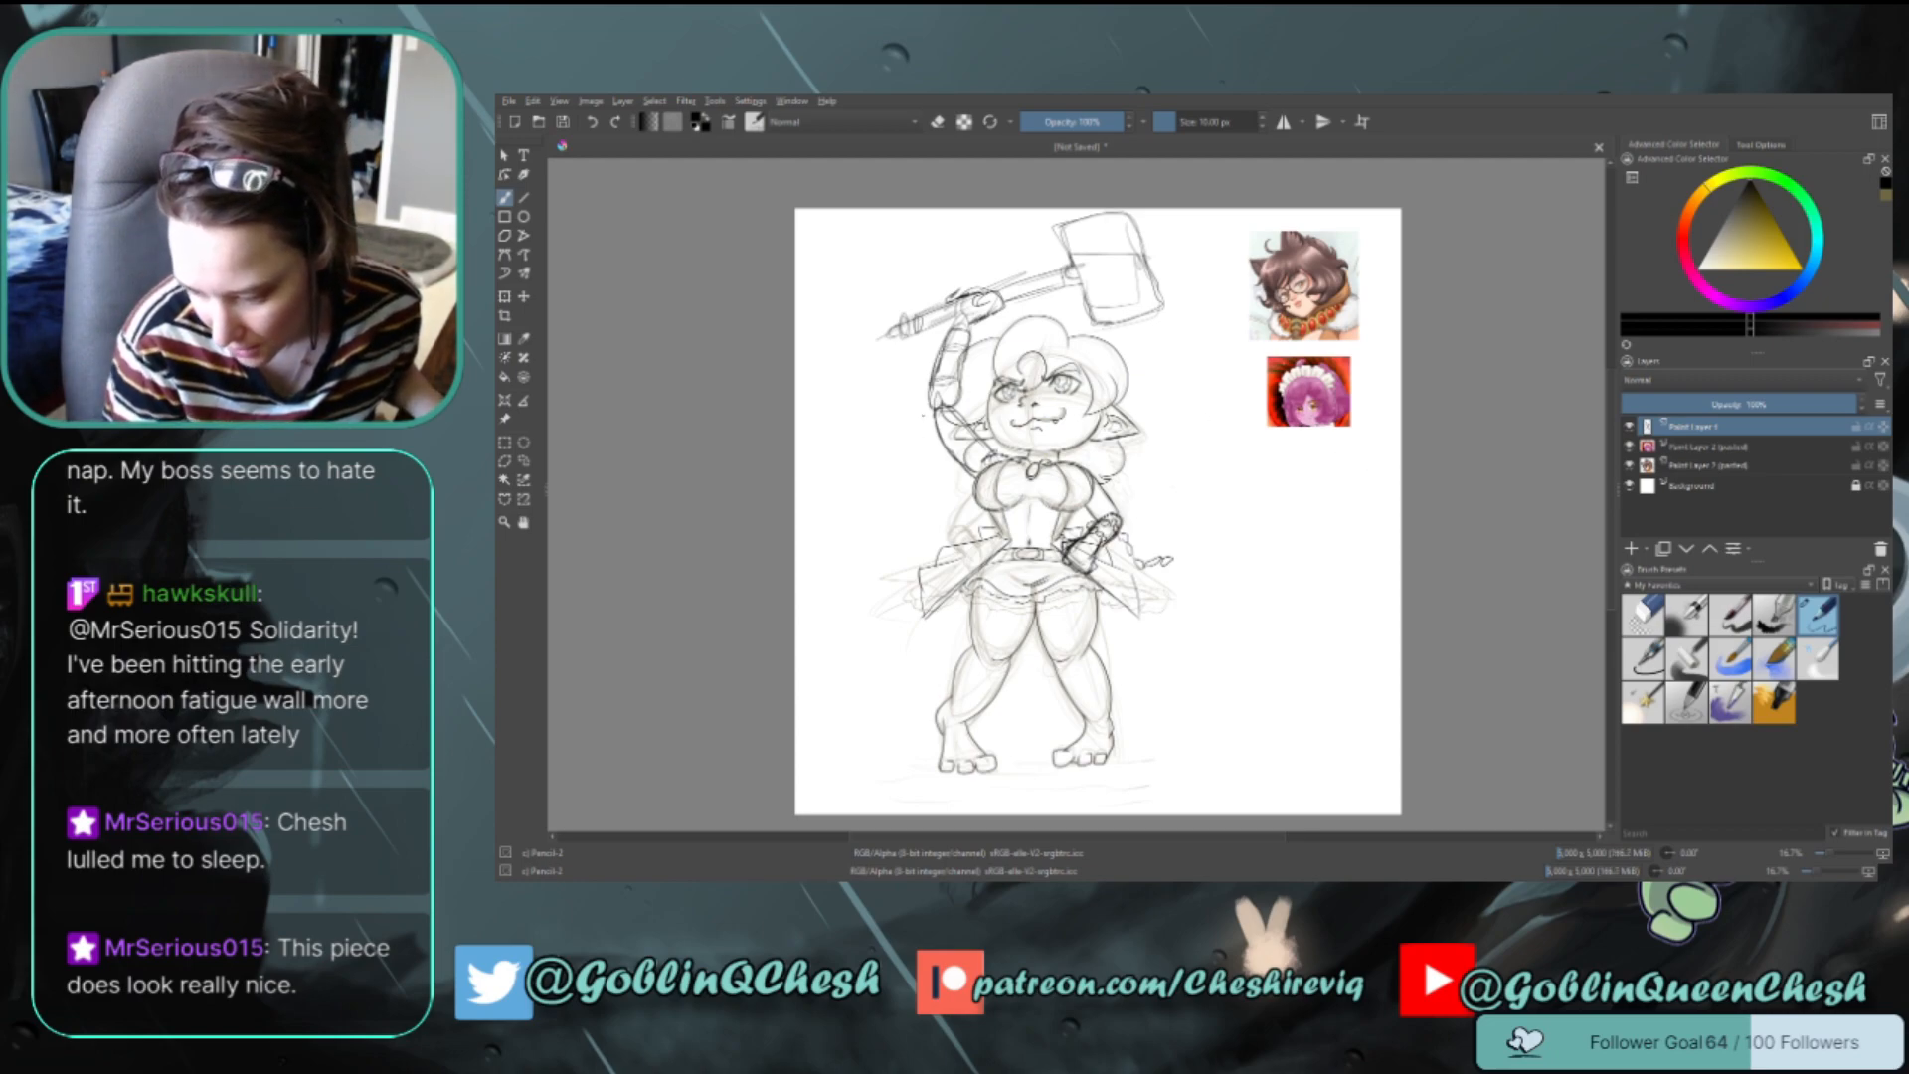
# Sketch a ragged trailing outline from the raised elbow down to the skirt, with short matching marks beside the opposite leg
pyautogui.moveTo(923, 415)
pyautogui.mouseDown()
pyautogui.moveTo(924, 534)
pyautogui.moveTo(856, 616)
pyautogui.mouseUp()
pyautogui.moveTo(916, 516); pyautogui.dragTo(906, 556)
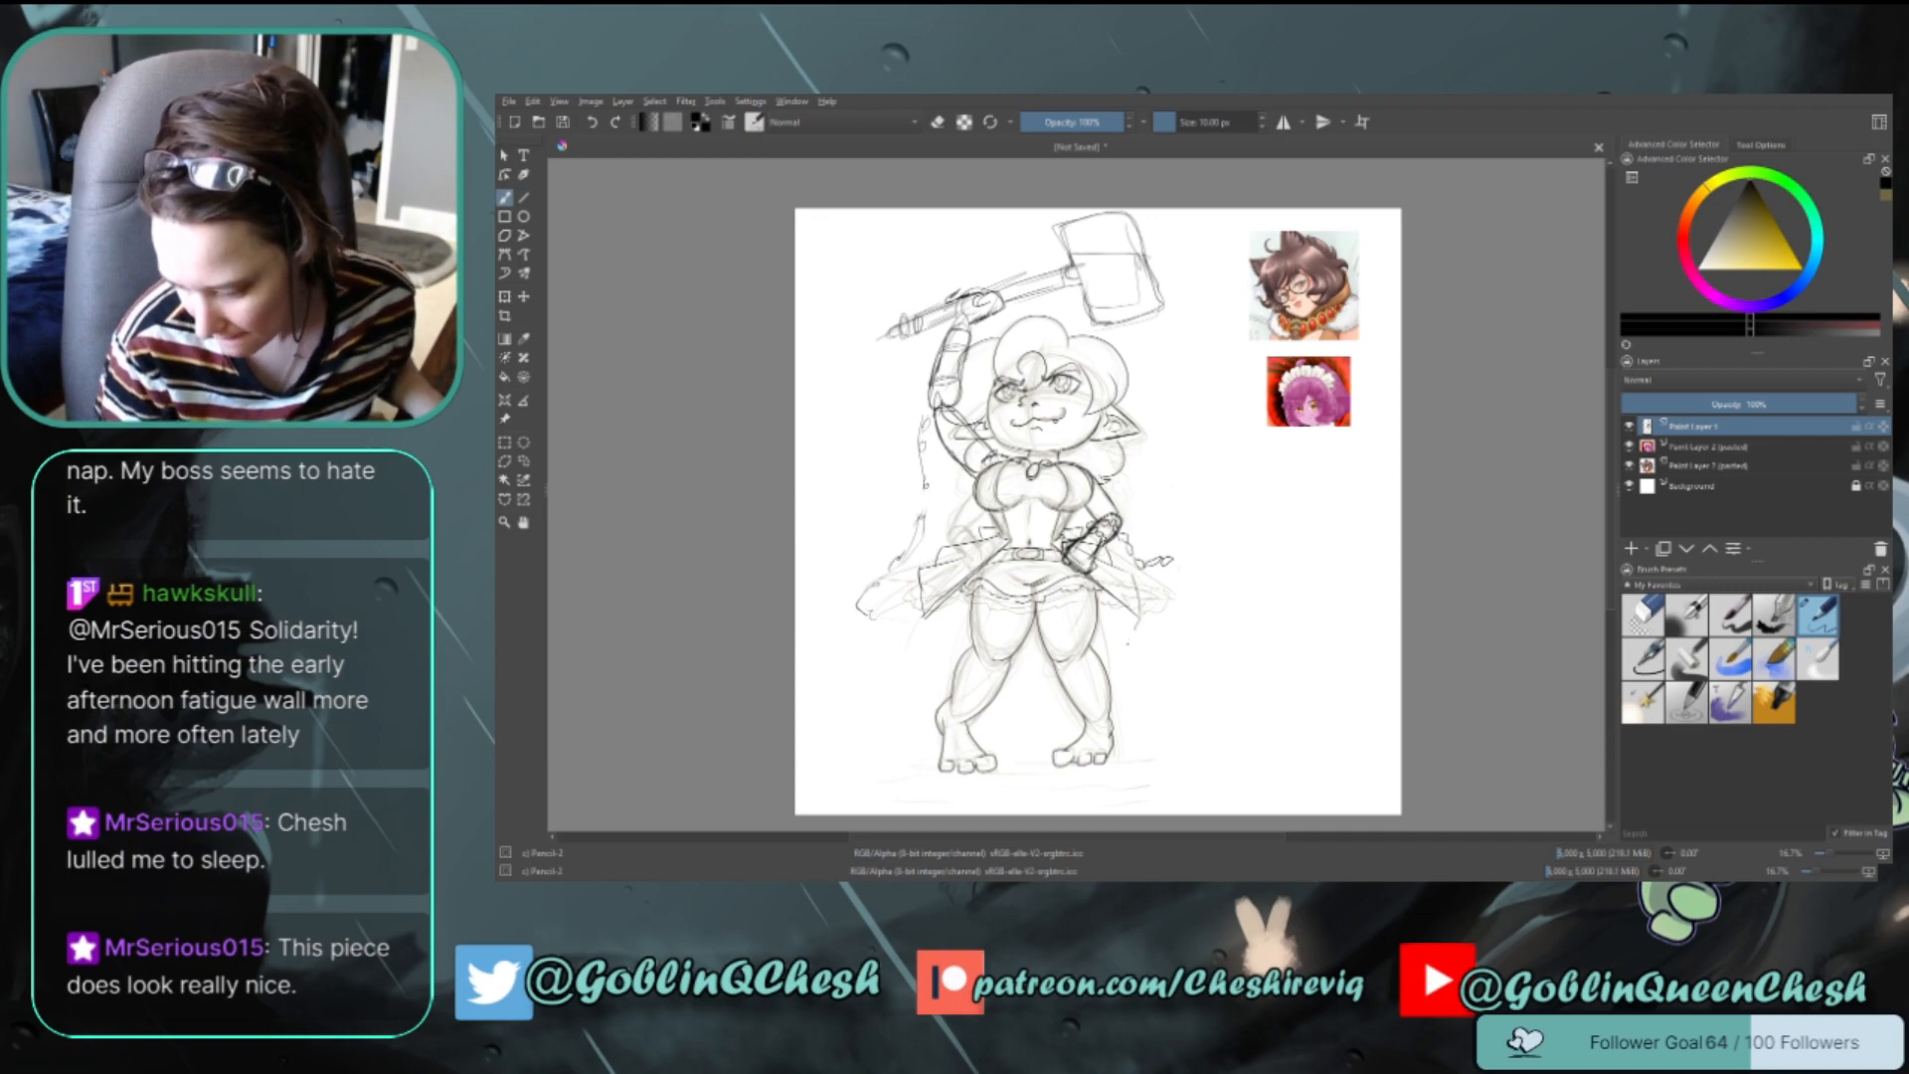
pyautogui.moveTo(1138, 659); pyautogui.dragTo(1153, 679)
# Lower the sketch layer's opacity and add a new paint layer above it for the line art
pyautogui.click(1716, 403)
pyautogui.click(1631, 549)
pyautogui.scroll(1, 1038, 514)
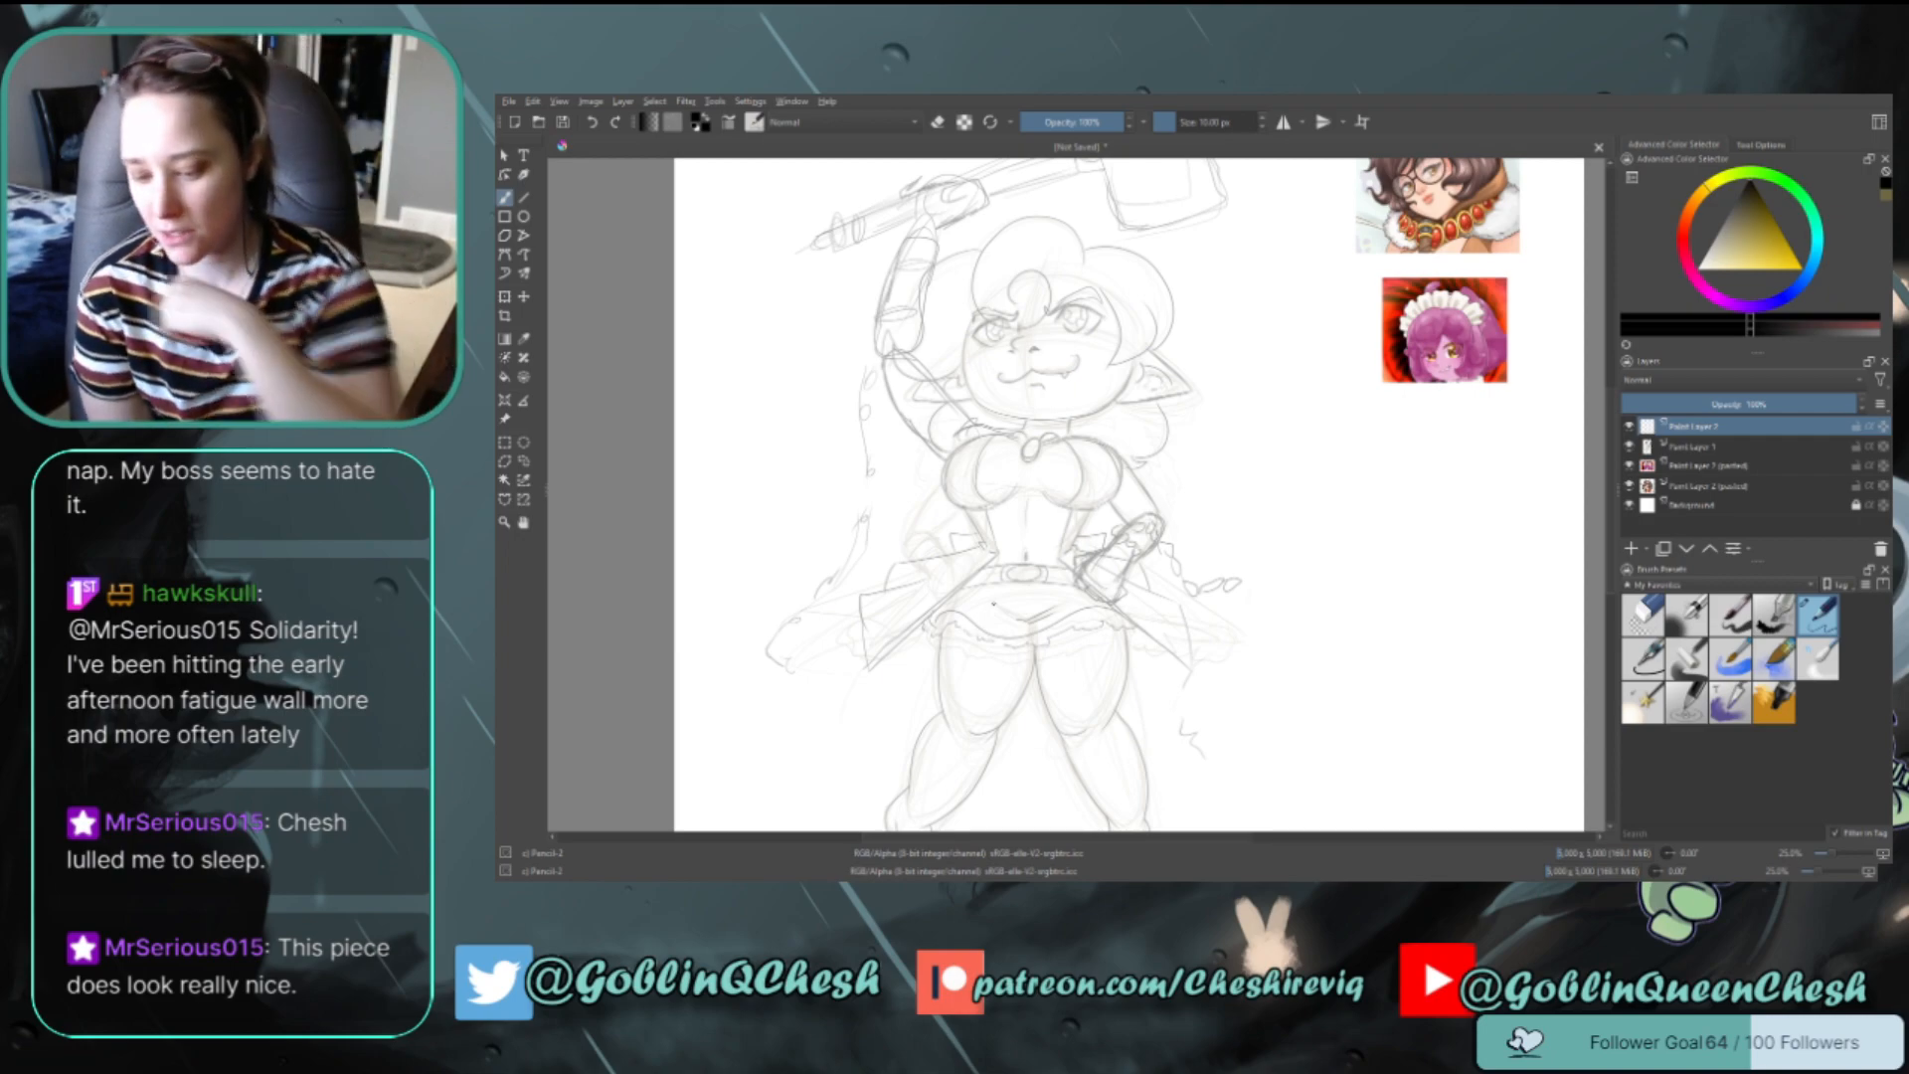
# Increase the pencil brush size and test it with freehand strokes beside the purple-haired reference image
pyautogui.click(1197, 122)
pyautogui.moveTo(1297, 316); pyautogui.dragTo(1281, 441)
pyautogui.moveTo(1308, 430); pyautogui.dragTo(1360, 493)
pyautogui.hotkey('ctrl', 'z')
pyautogui.moveTo(1300, 327); pyautogui.dragTo(1318, 364)
pyautogui.moveTo(1341, 377)
pyautogui.mouseDown()
pyautogui.moveTo(1338, 404)
pyautogui.moveTo(1323, 348)
pyautogui.moveTo(1382, 425)
pyautogui.mouseUp()
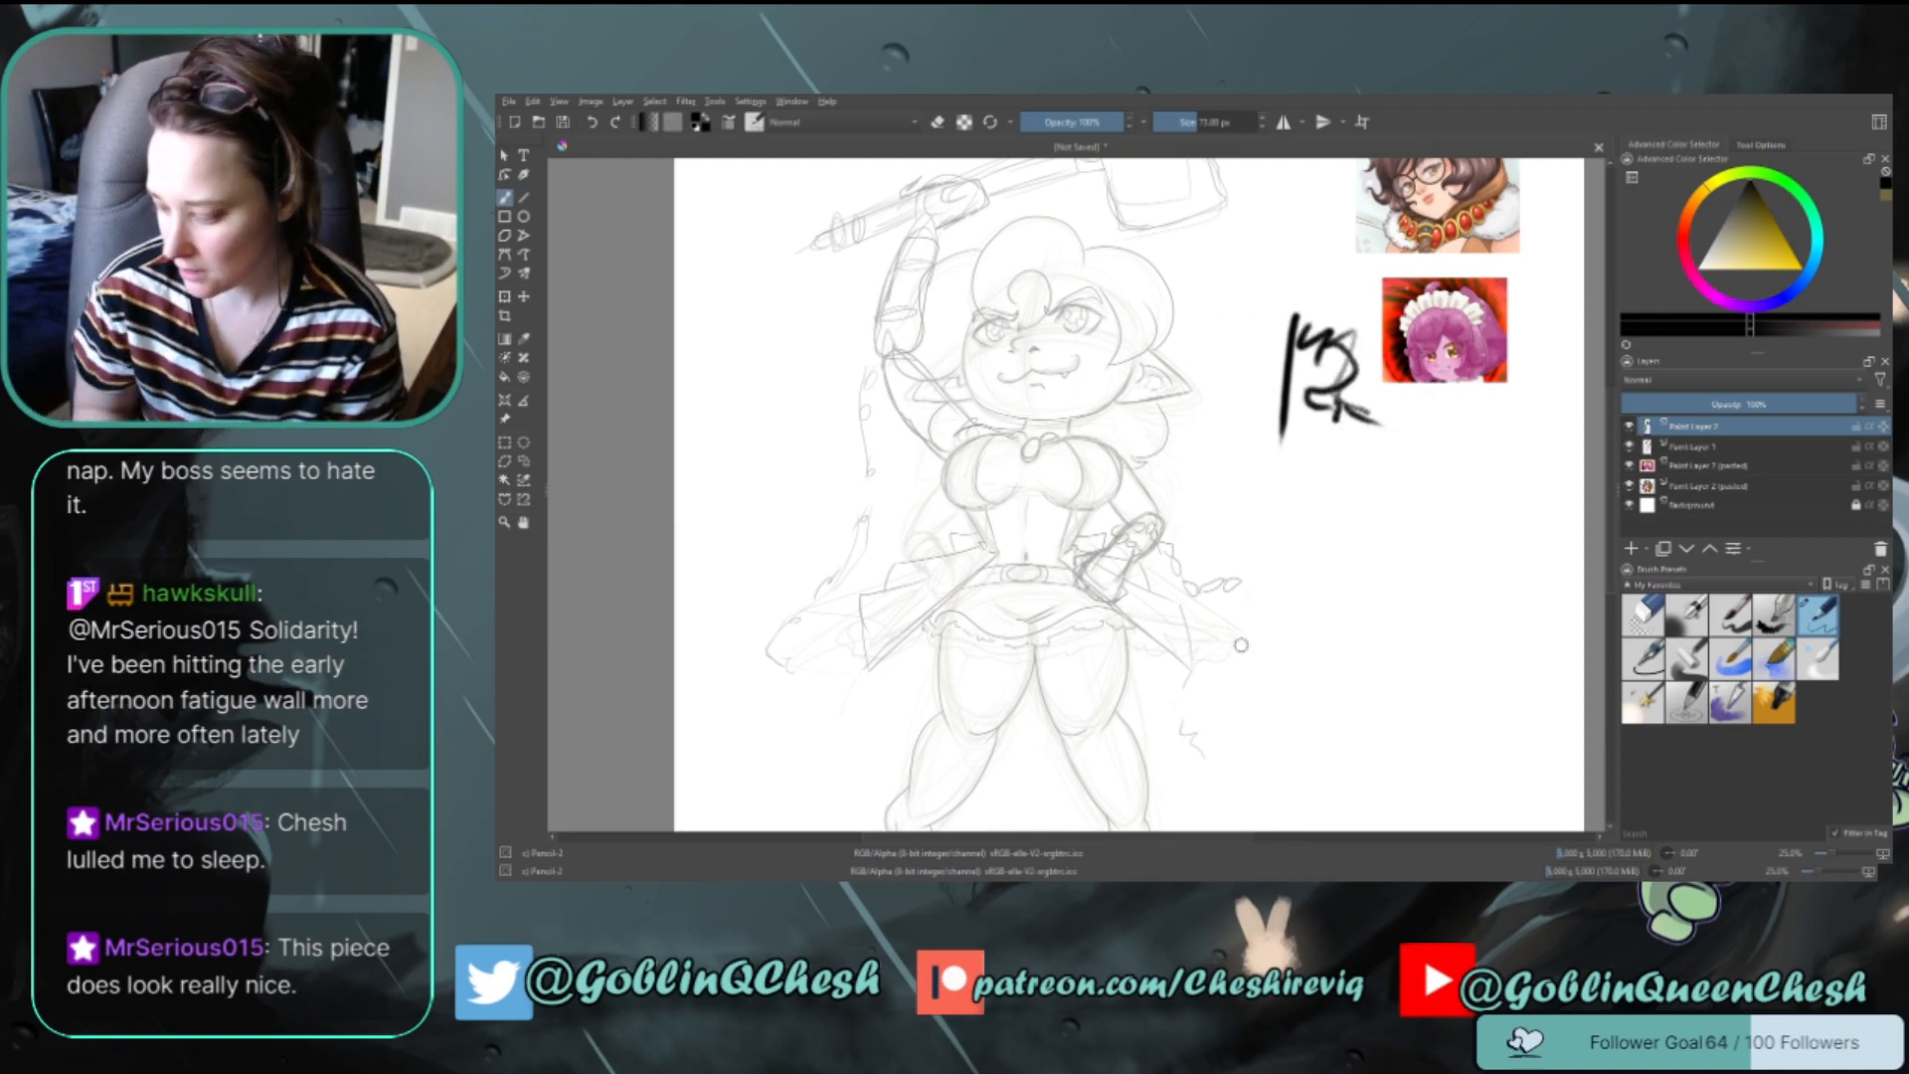
# Test other brush presets, including Ink-2 Fineliner, with loops and straight strokes in the blank area beside the figure
pyautogui.click(1730, 614)
pyautogui.moveTo(1285, 545)
pyautogui.mouseDown()
pyautogui.moveTo(1328, 585)
pyautogui.moveTo(1390, 512)
pyautogui.moveTo(1442, 596)
pyautogui.mouseUp()
pyautogui.click(1642, 658)
pyautogui.moveTo(1268, 288); pyautogui.dragTo(1245, 465)
pyautogui.hotkey('ctrl', 'z')
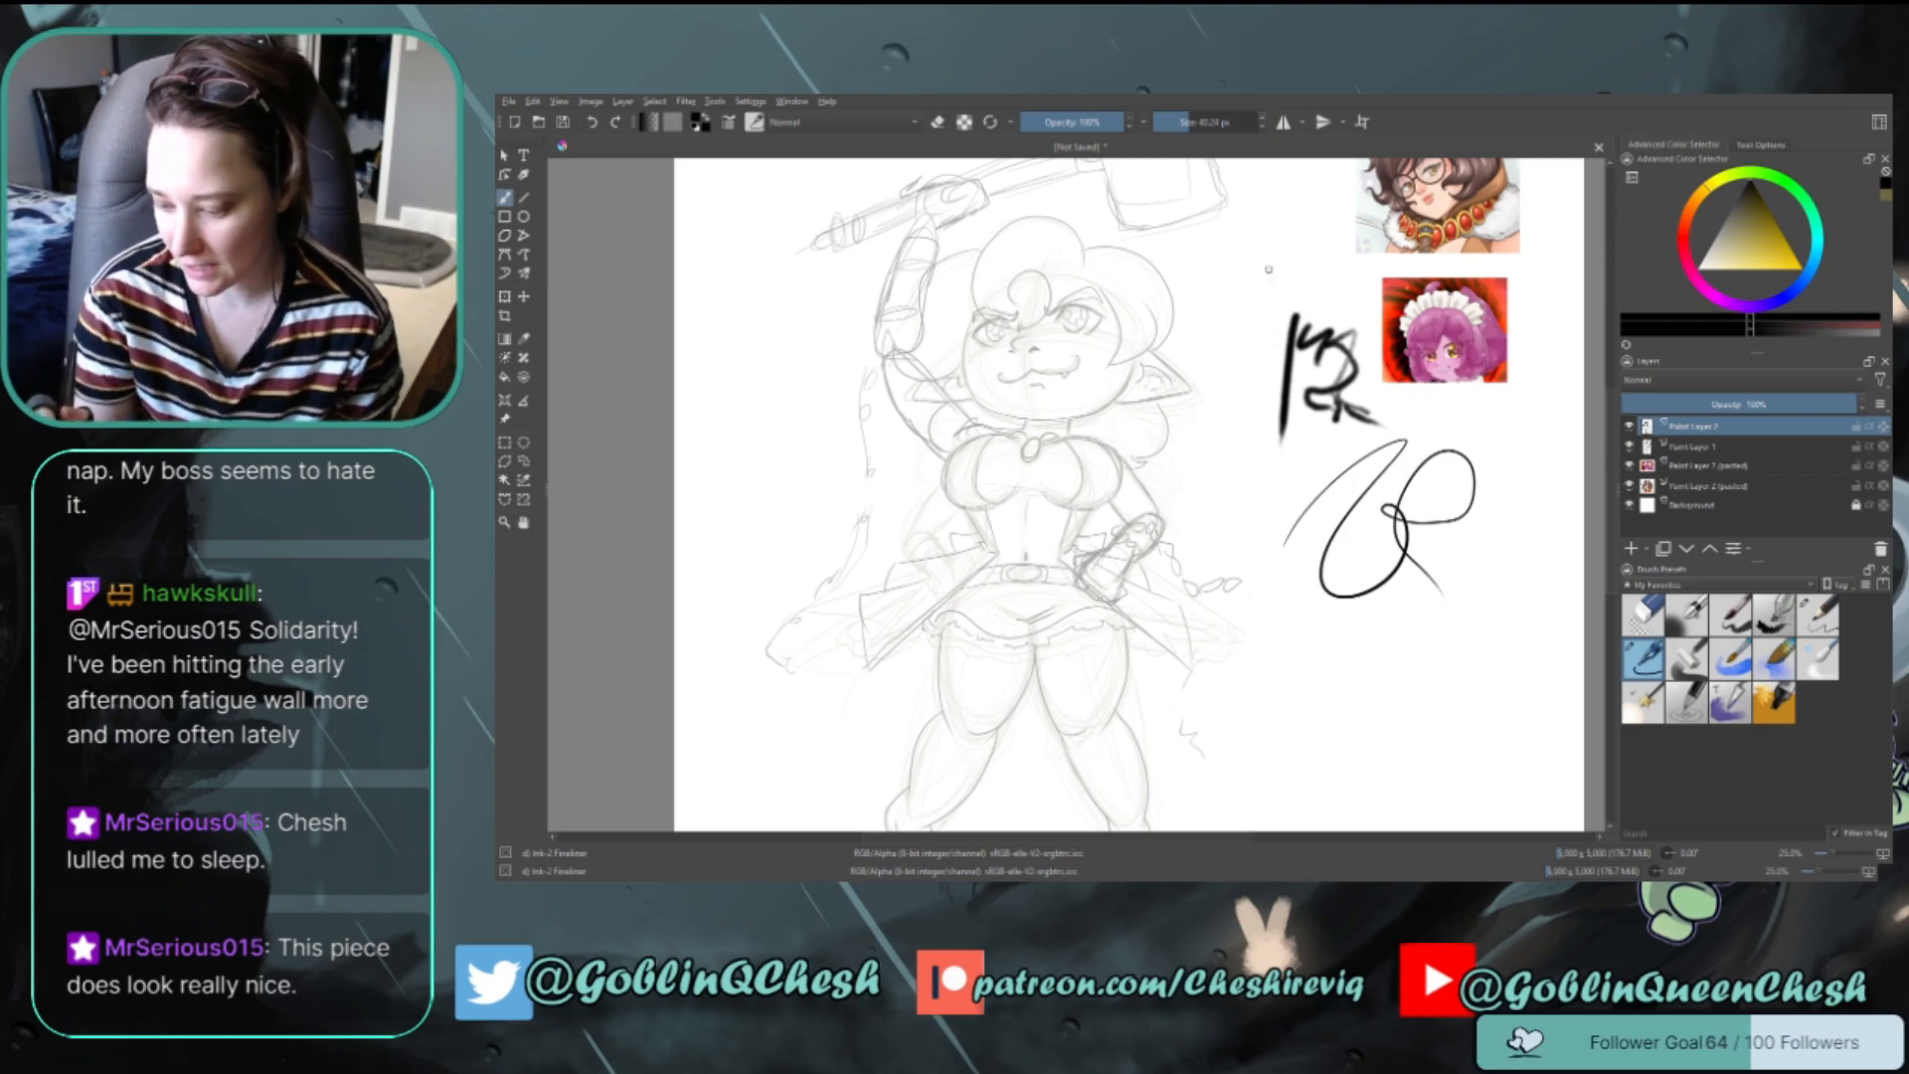
pyautogui.moveTo(1270, 254); pyautogui.dragTo(1233, 522)
pyautogui.moveTo(1208, 437)
pyautogui.mouseDown()
pyautogui.moveTo(1343, 474)
pyautogui.moveTo(1203, 597)
pyautogui.mouseUp()
# Test the Dry Roller brush at its default and a much larger size, and delete the test layer
pyautogui.click(1688, 660)
pyautogui.moveTo(1392, 617)
pyautogui.mouseDown()
pyautogui.moveTo(1351, 752)
pyautogui.moveTo(1430, 795)
pyautogui.mouseUp()
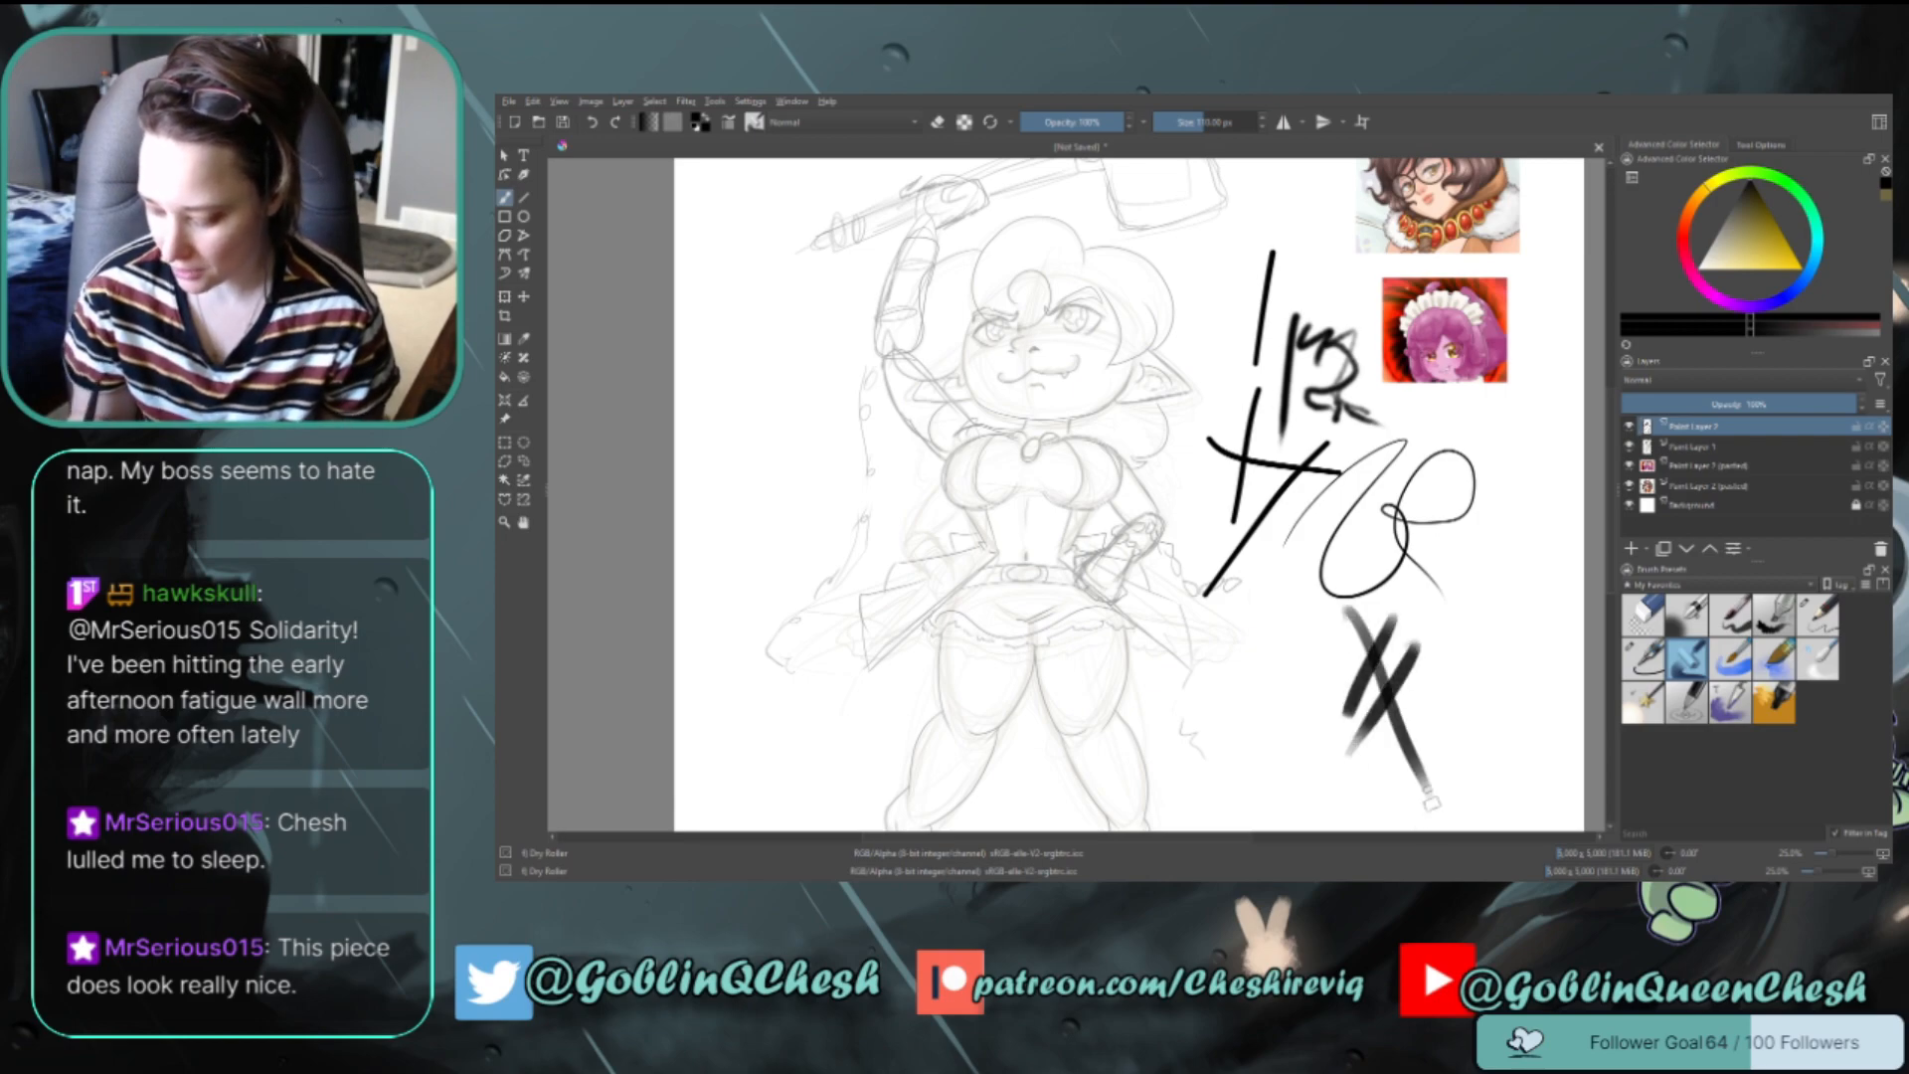
pyautogui.click(1233, 122)
pyautogui.moveTo(1249, 249); pyautogui.dragTo(1267, 375)
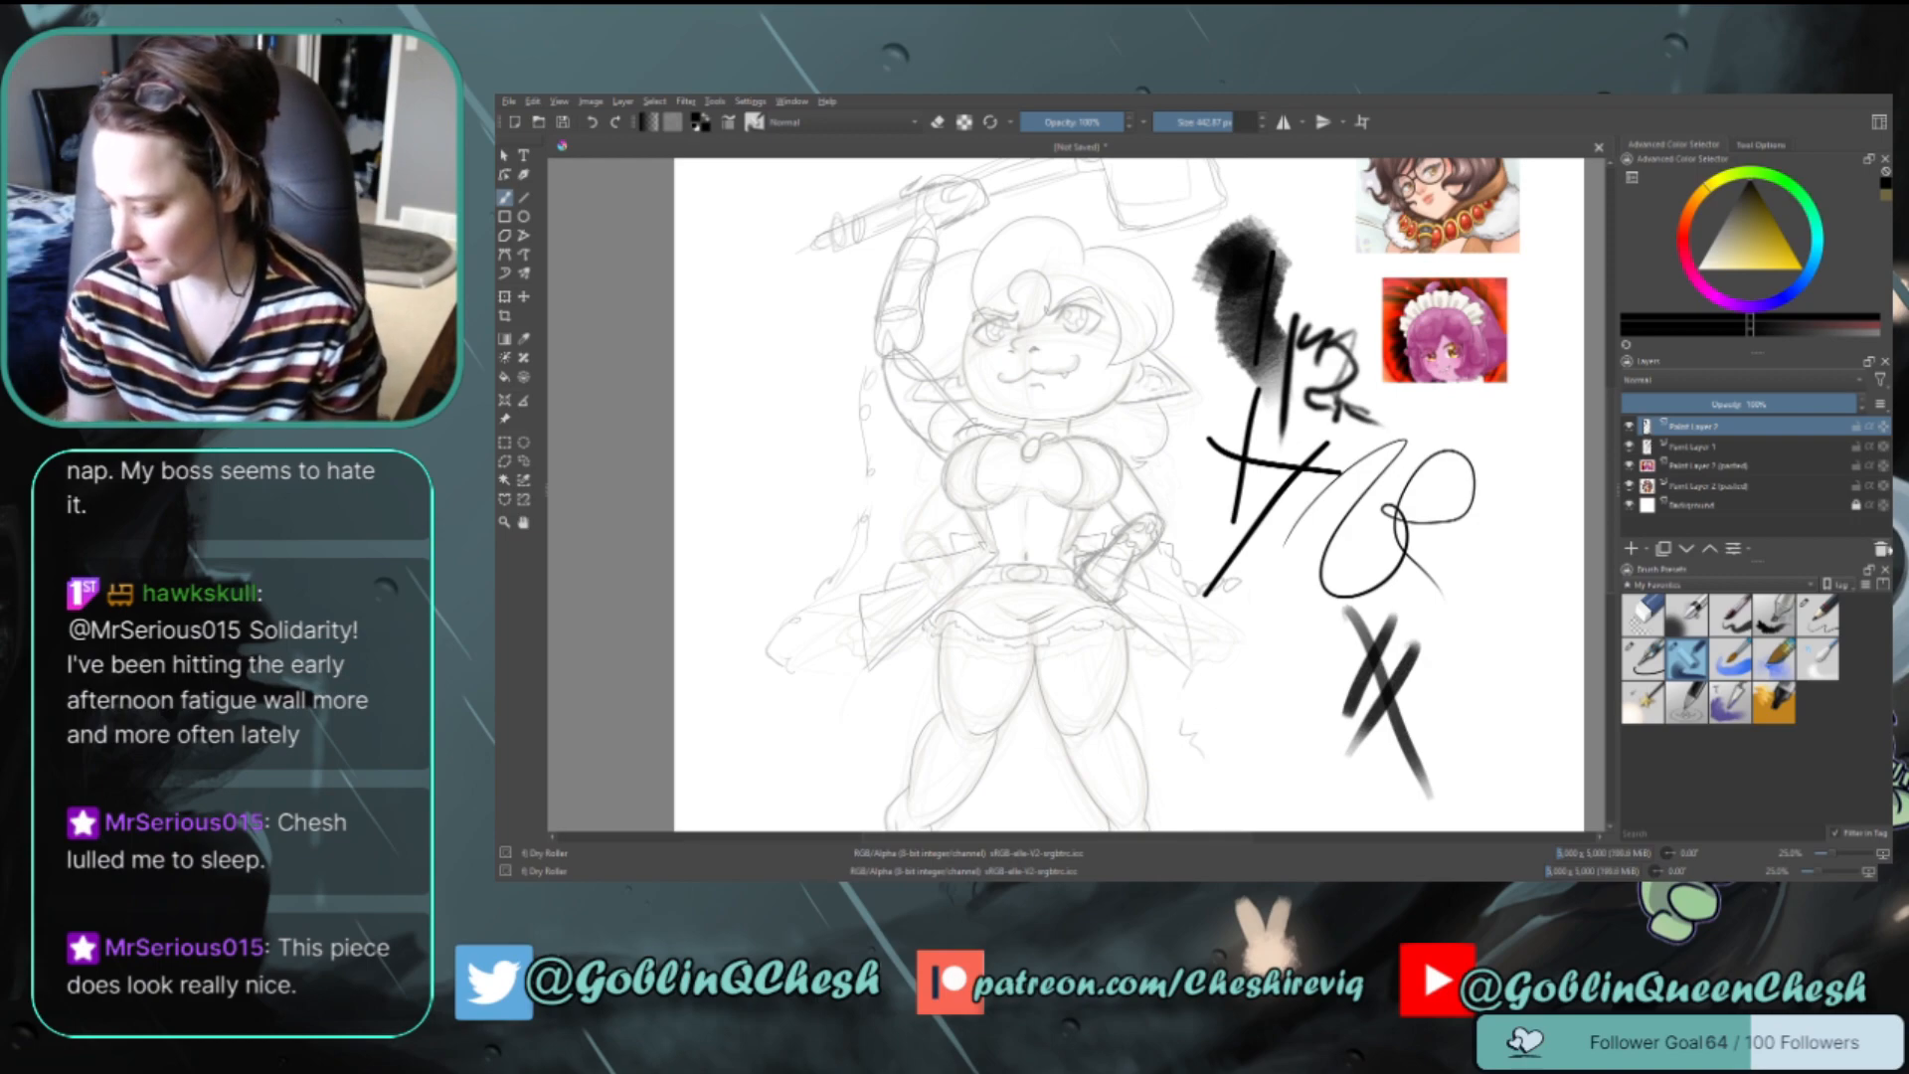
pyautogui.click(1880, 550)
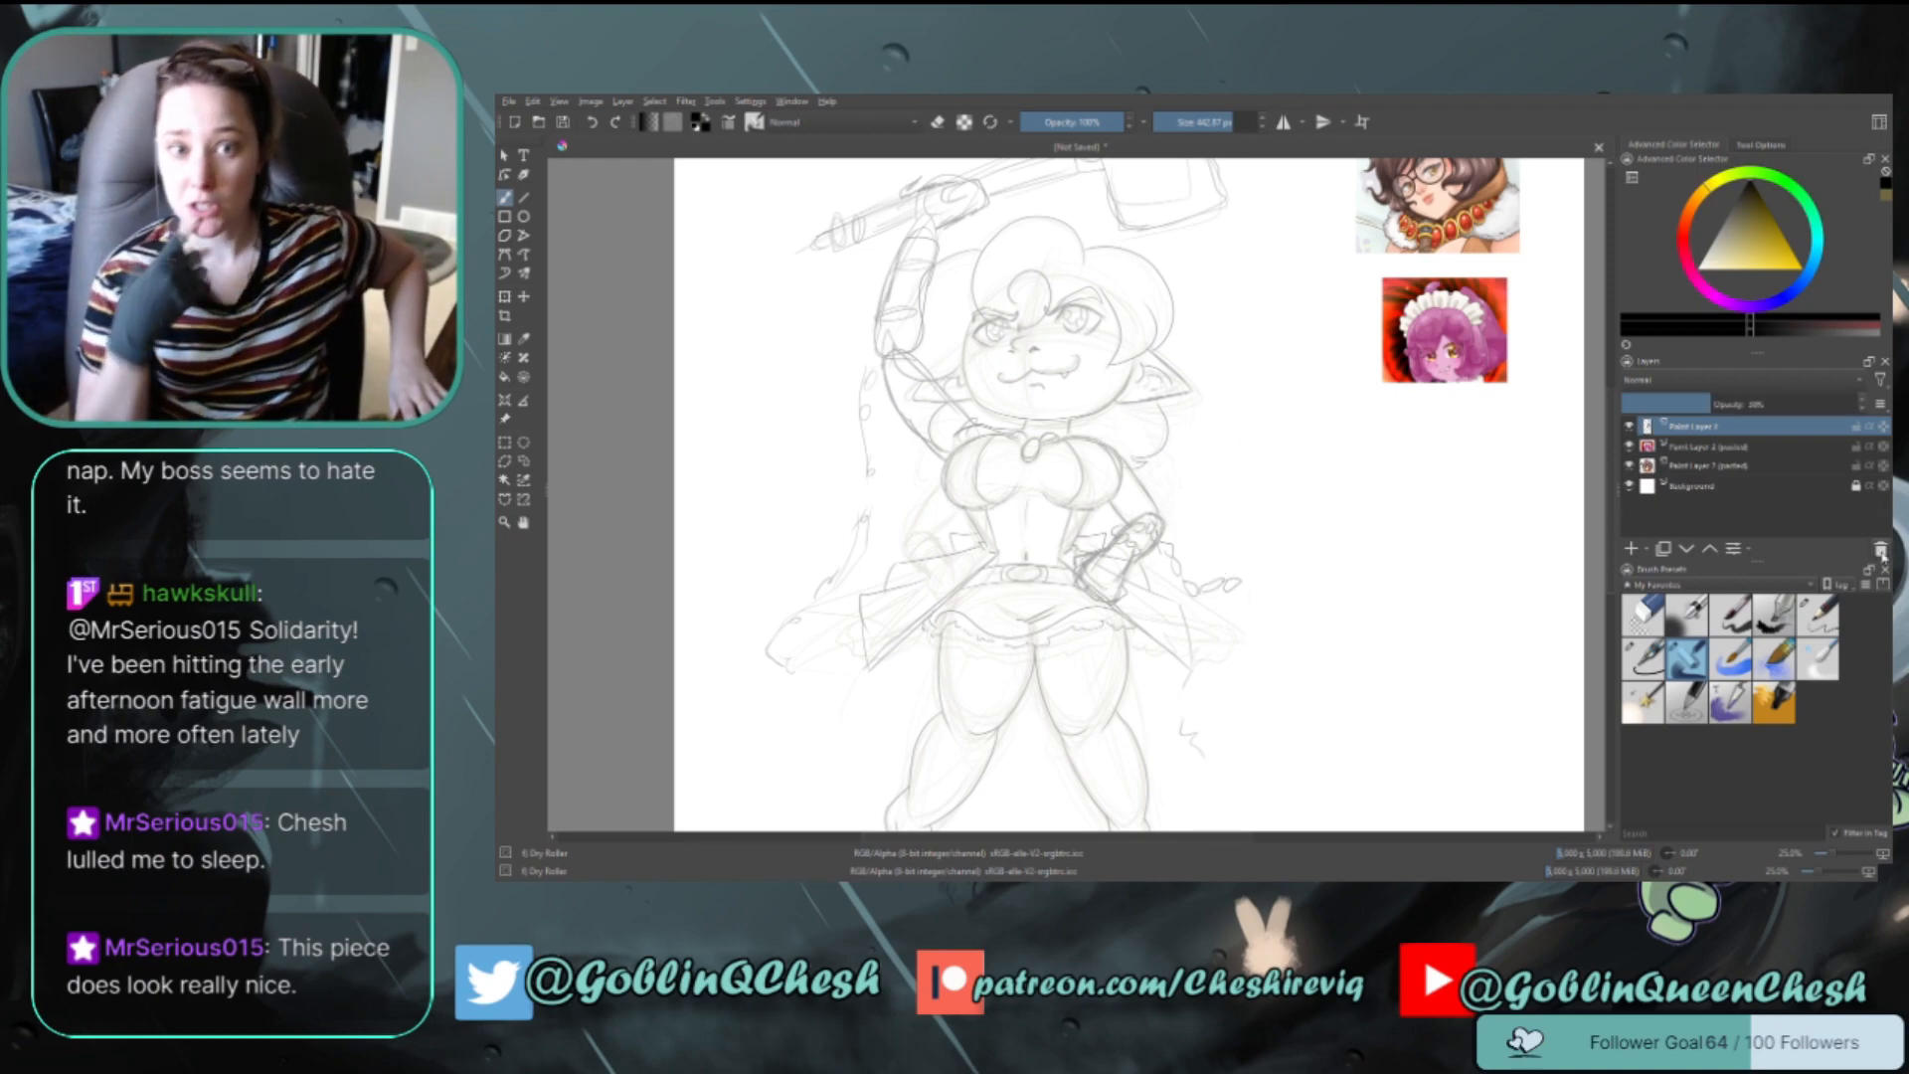
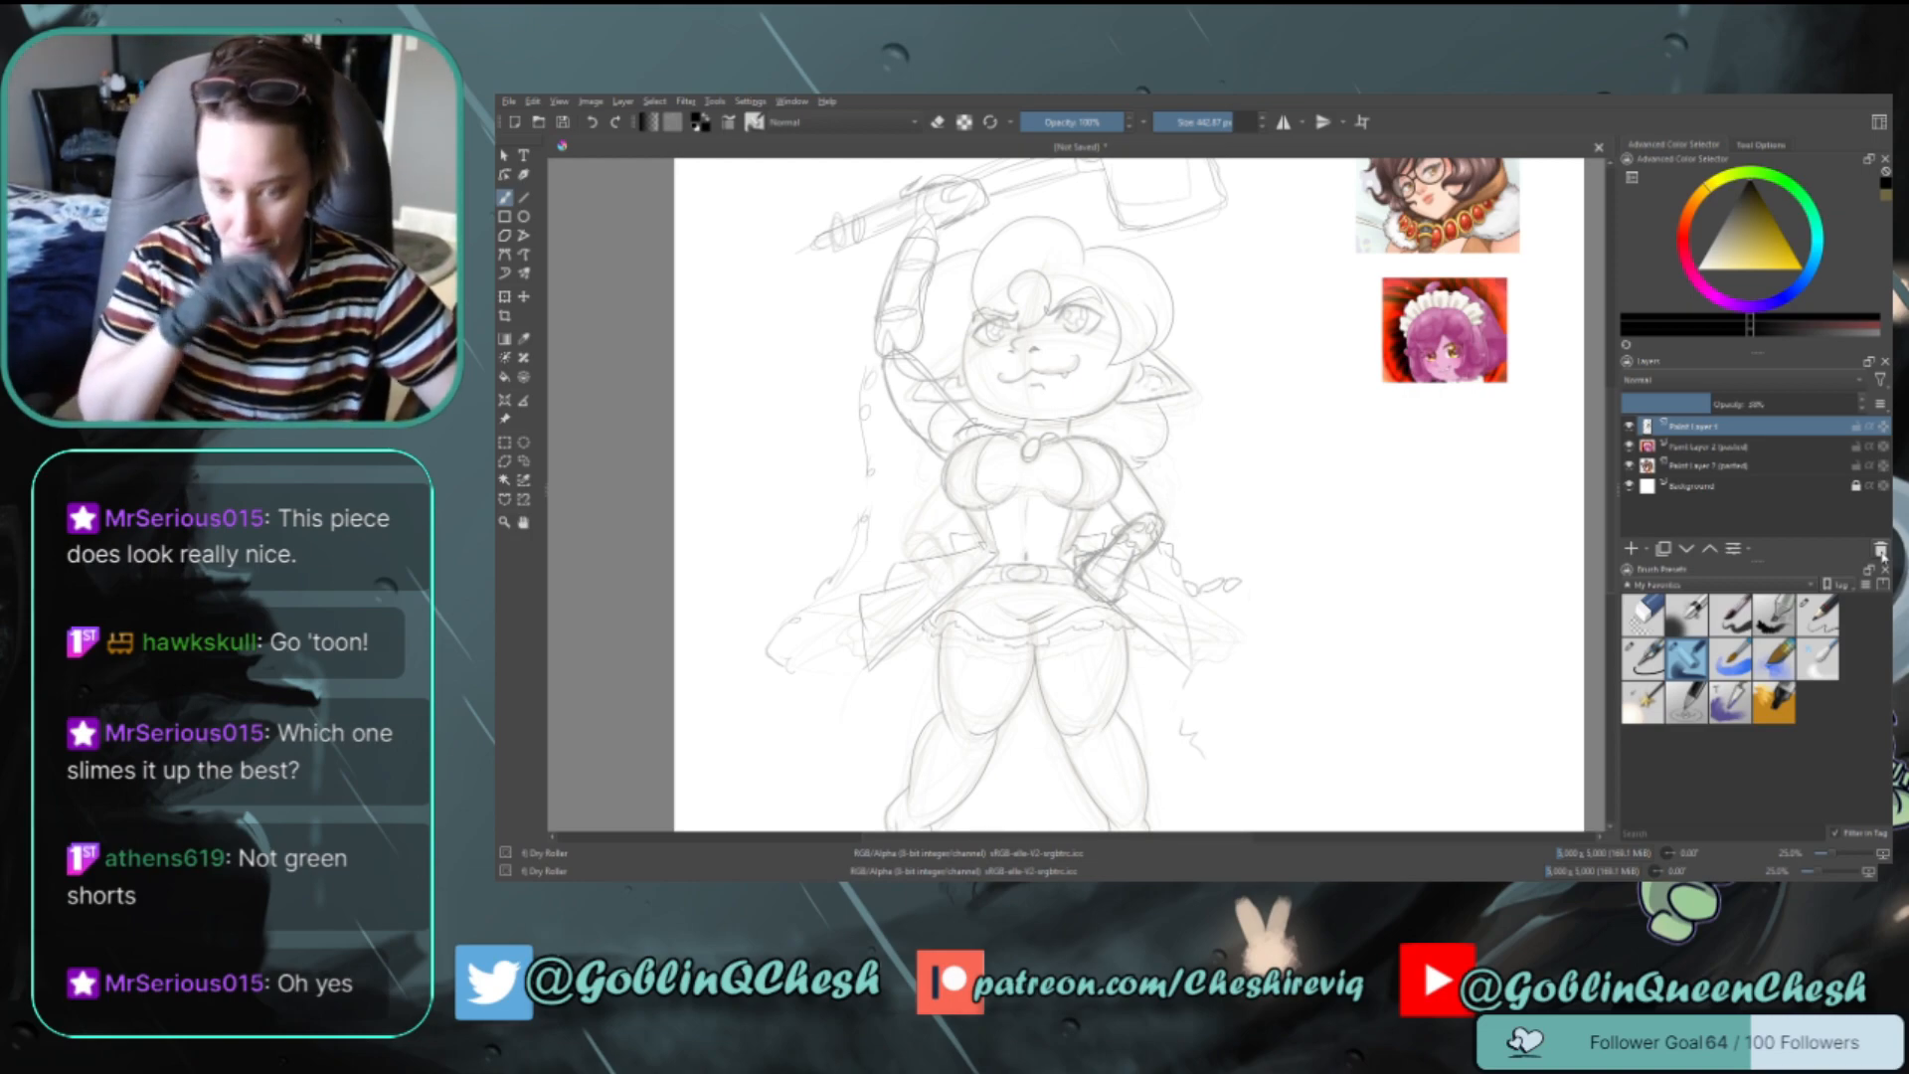
# Add a new paint layer, choose the Ink-2 Fineliner brush, and reduce its size to 7.20 px using test strokes that are undone
pyautogui.click(1631, 548)
pyautogui.click(1642, 658)
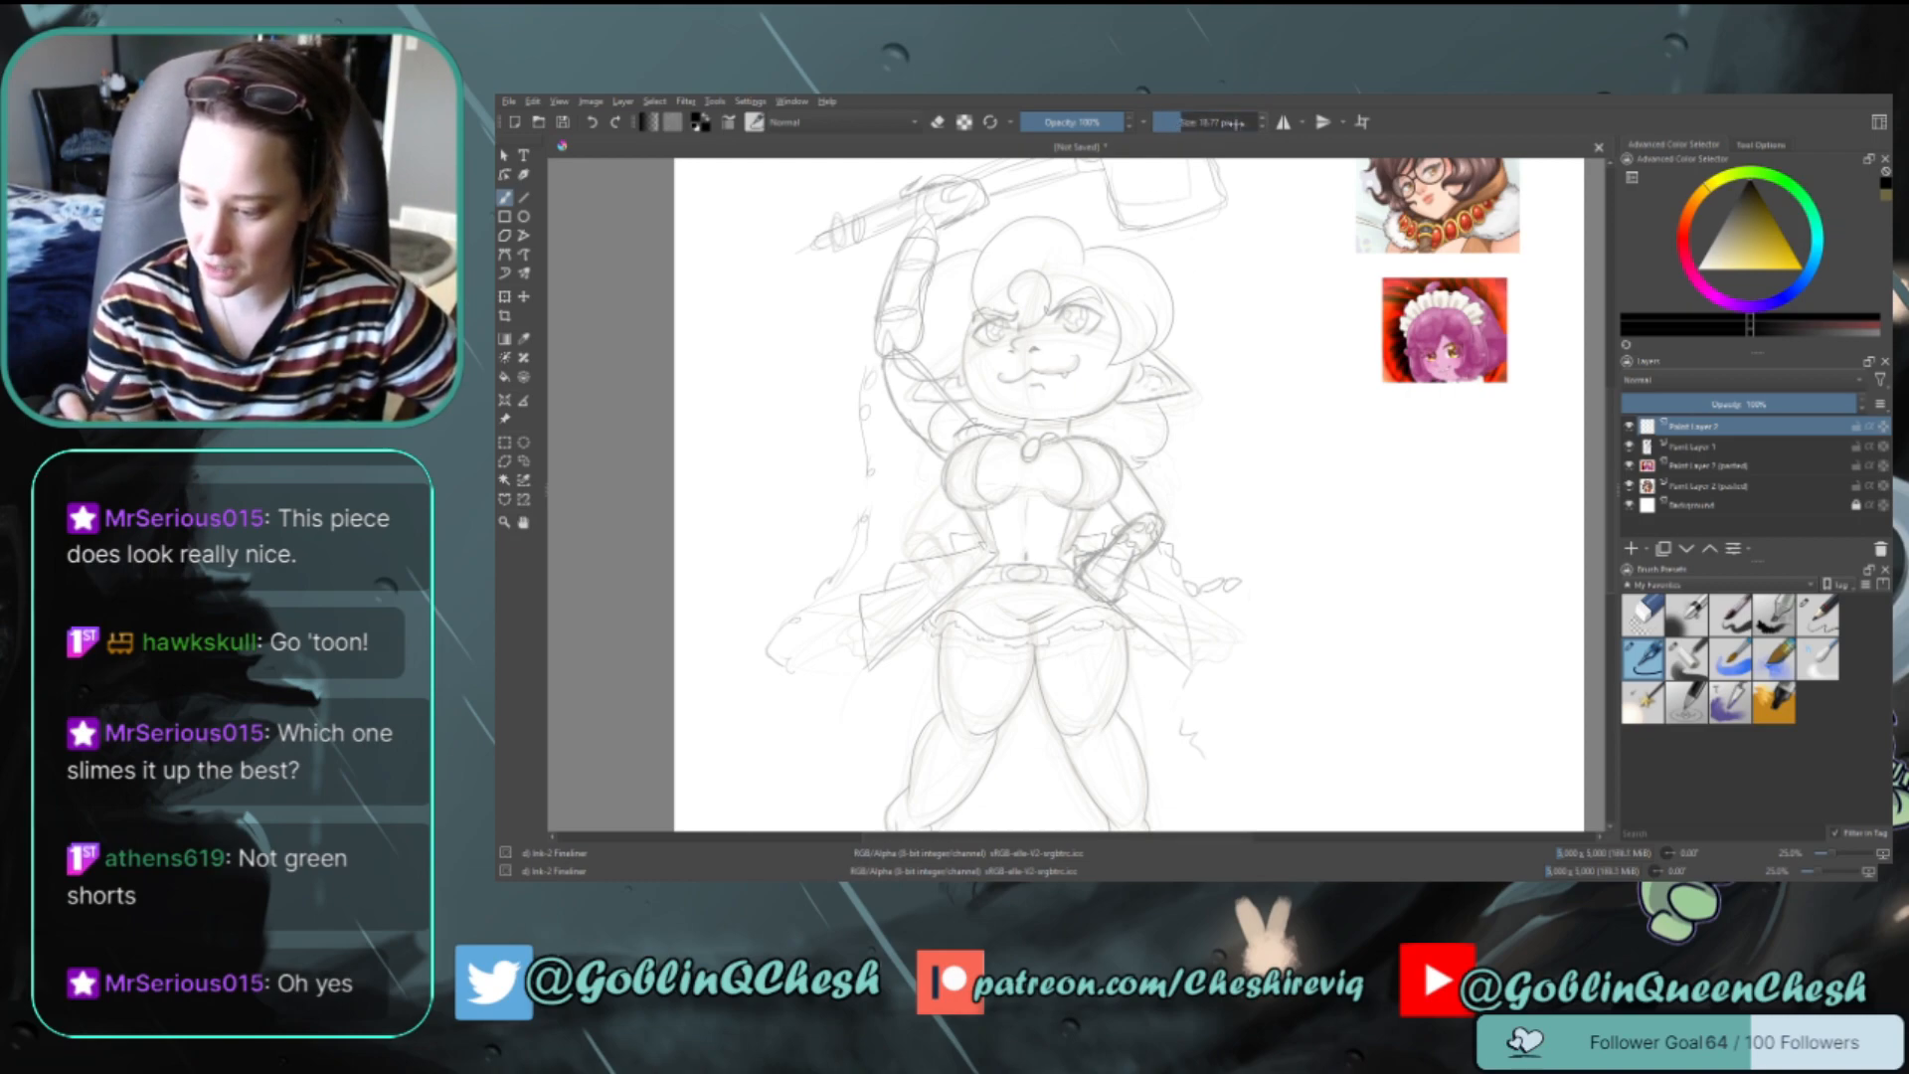
pyautogui.moveTo(1175, 227); pyautogui.dragTo(1213, 381)
pyautogui.hotkey('ctrl', 'z')
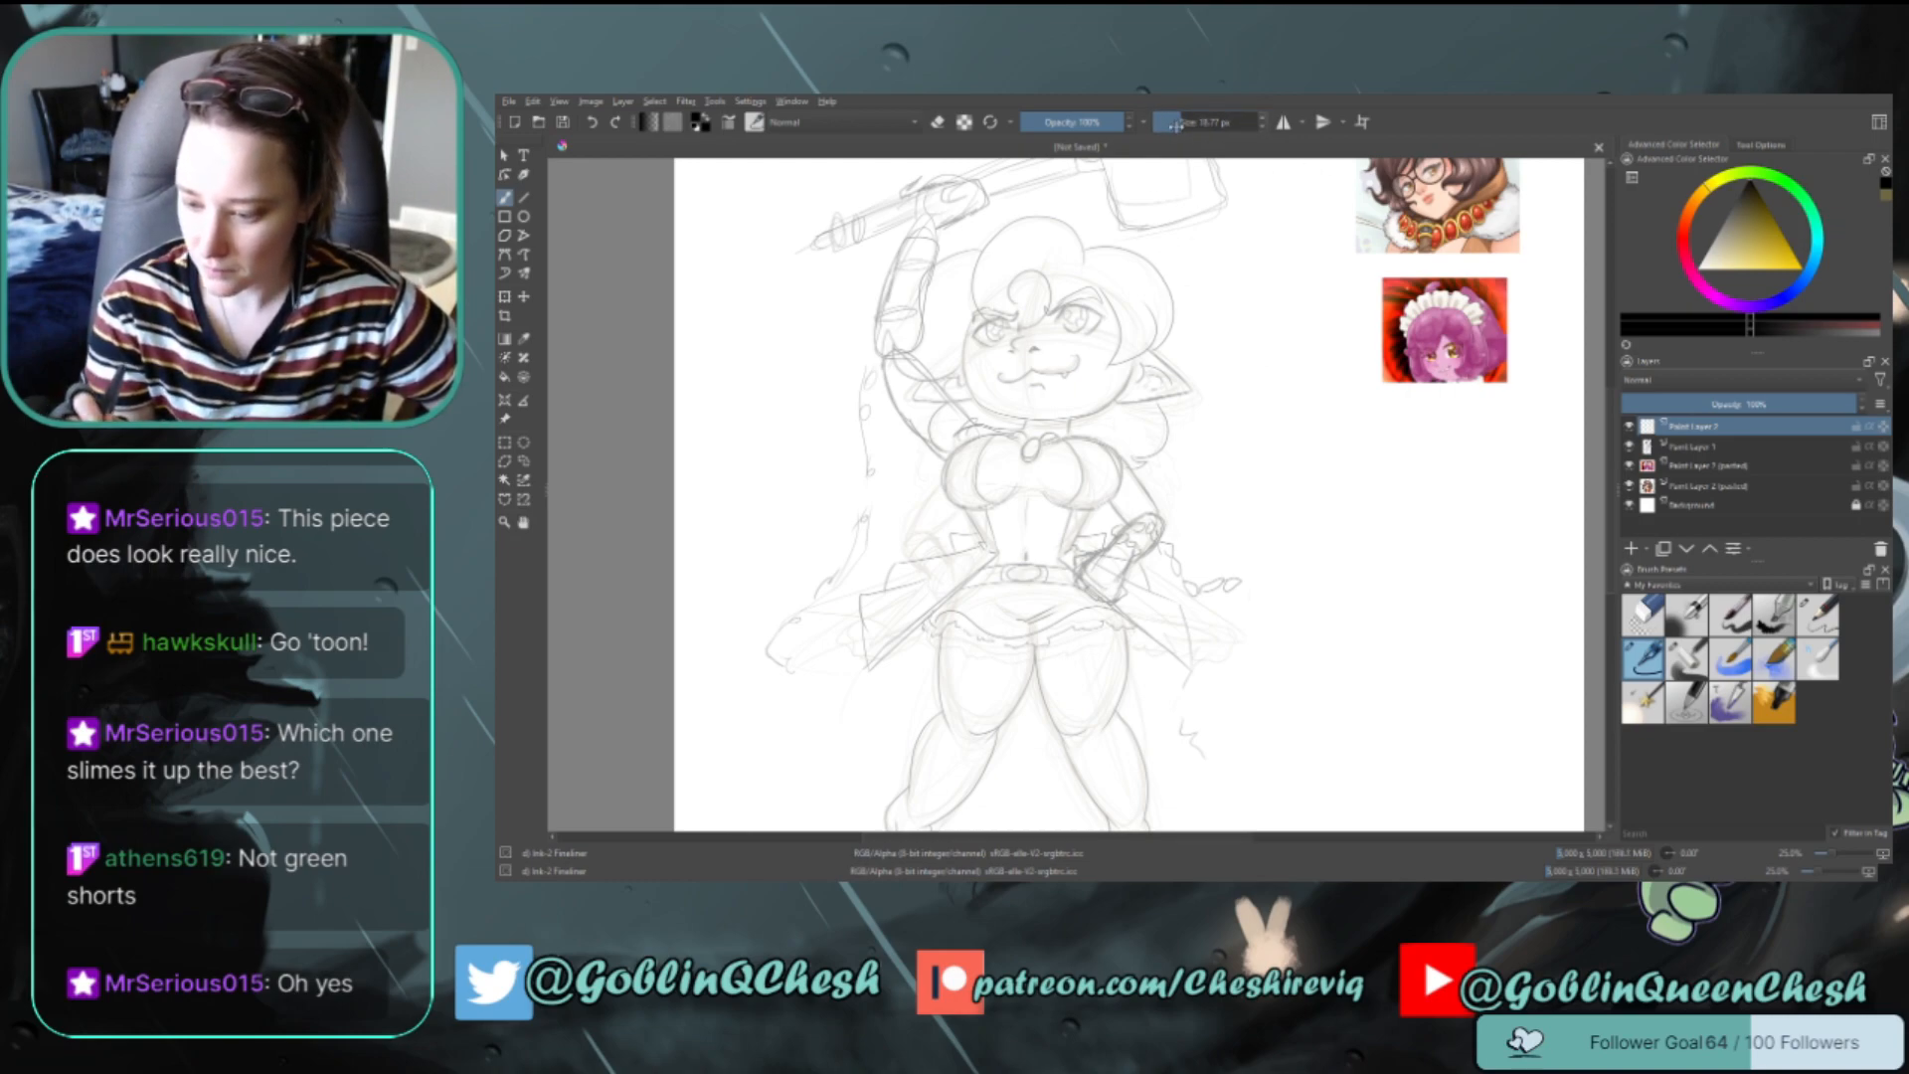
pyautogui.click(1176, 126)
pyautogui.moveTo(1176, 126); pyautogui.dragTo(1173, 126)
pyautogui.moveTo(1217, 247)
pyautogui.mouseDown()
pyautogui.moveTo(1243, 318)
pyautogui.moveTo(1217, 274)
pyautogui.moveTo(1228, 396)
pyautogui.mouseUp()
pyautogui.hotkey('ctrl', 'z')
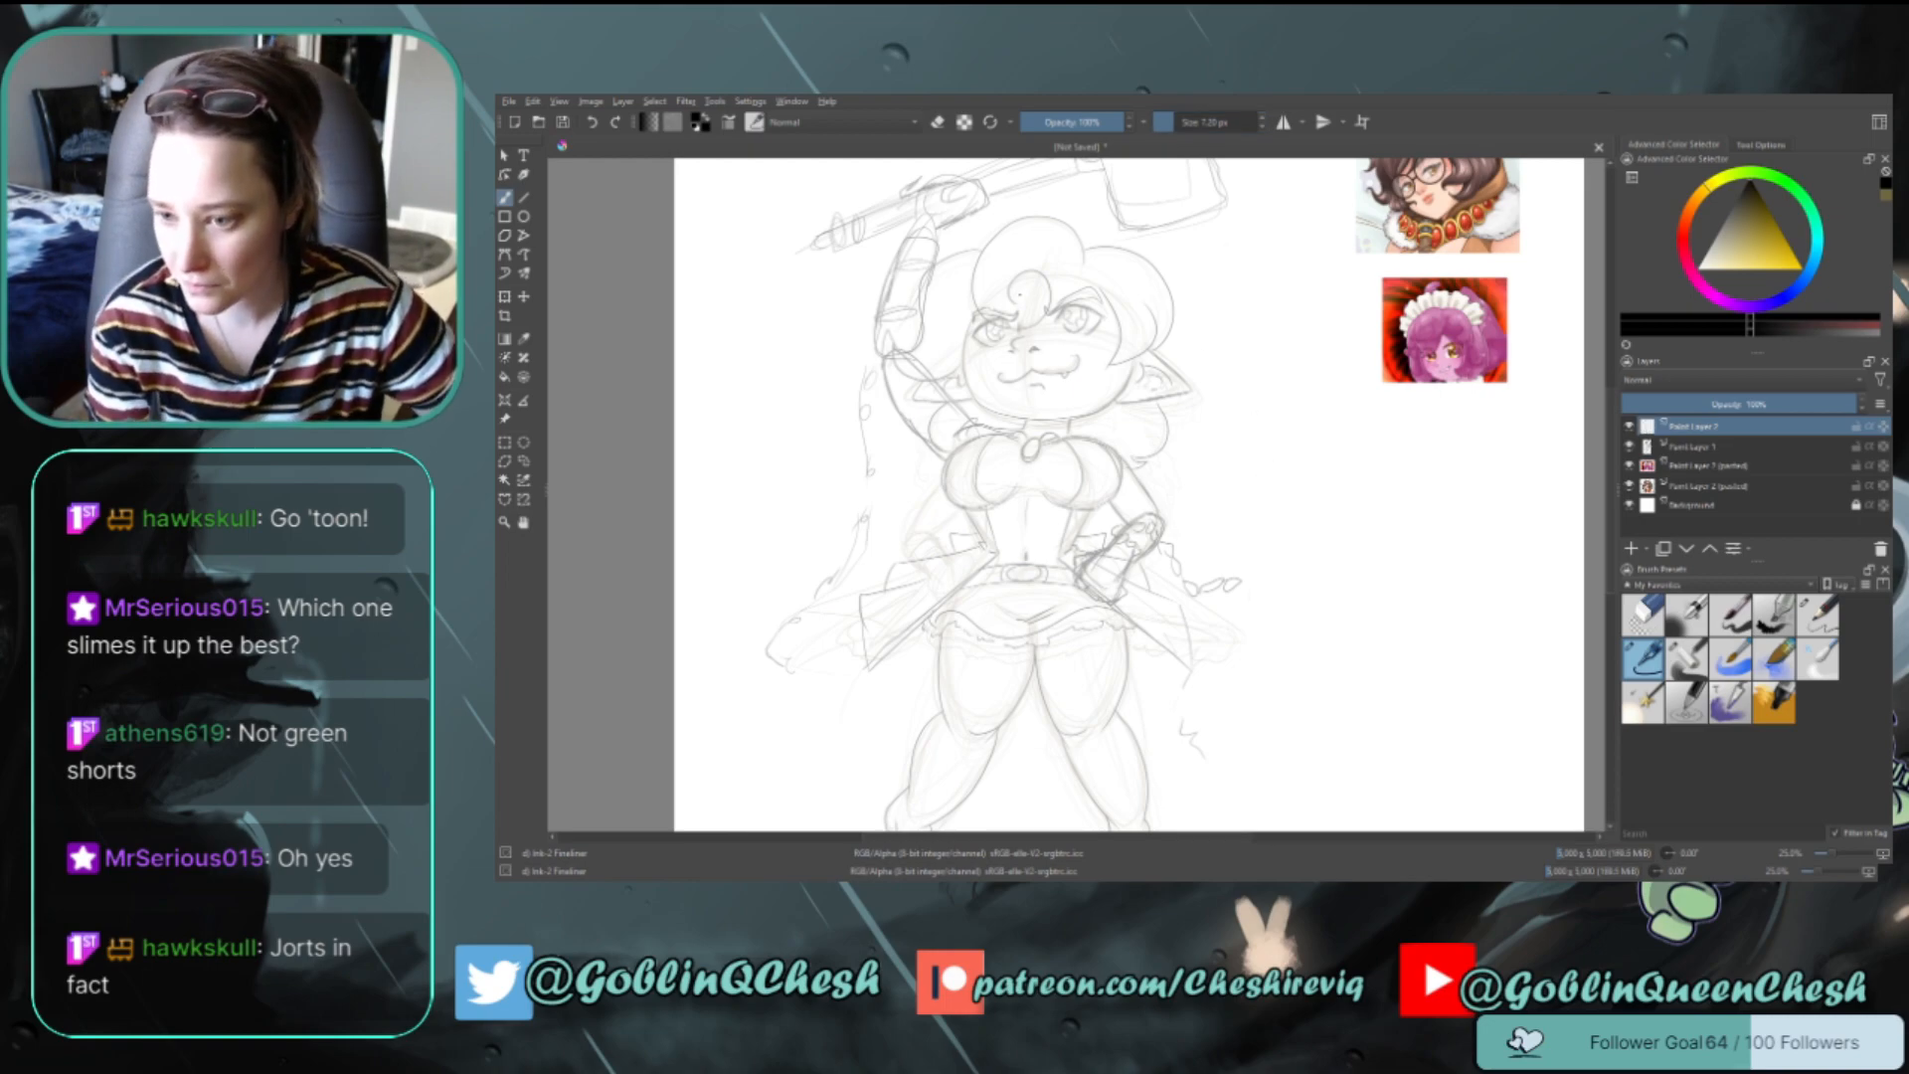
# Ink the nostrils, the nose bridge and the short frown line between the eyes over the faded sketch
pyautogui.scroll(3, 1031, 312)
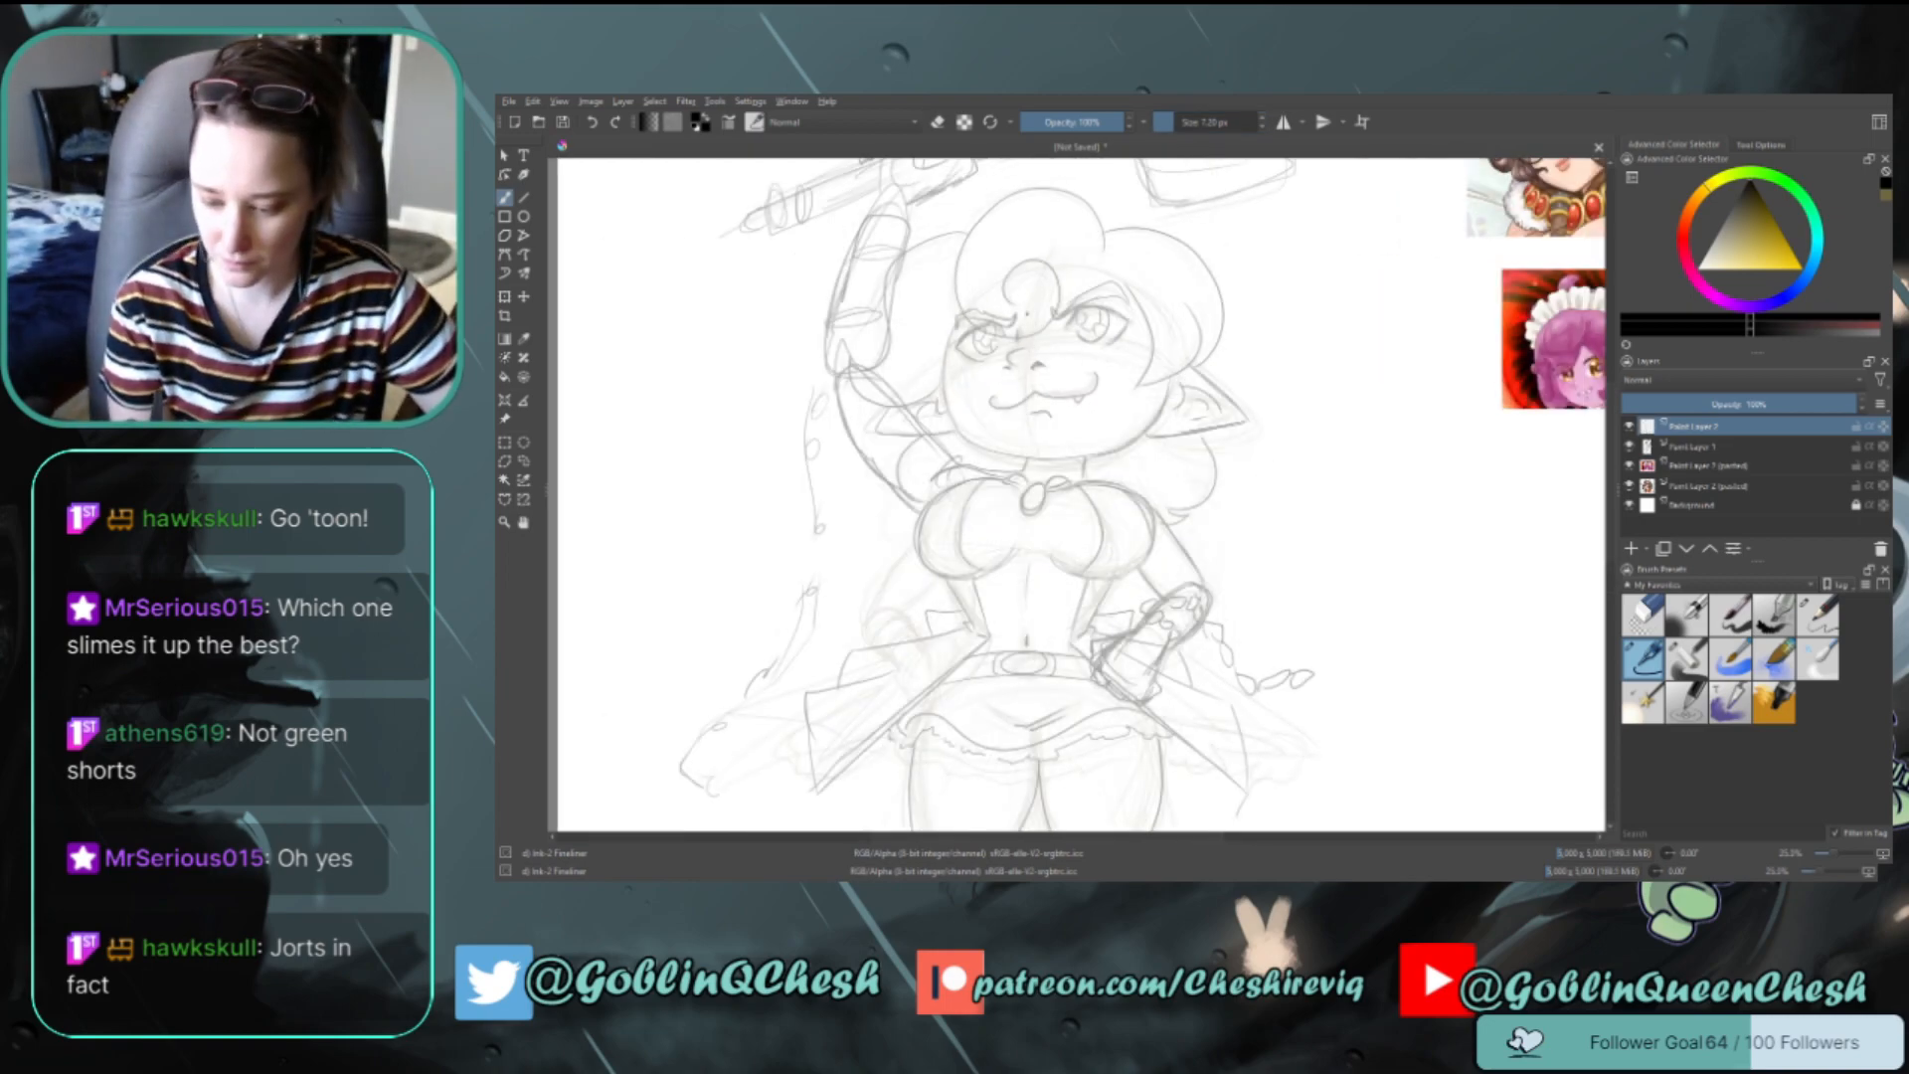
pyautogui.moveTo(987, 407); pyautogui.dragTo(998, 411)
pyautogui.moveTo(1042, 408); pyautogui.dragTo(1068, 403)
pyautogui.hotkey('ctrl', 'z')
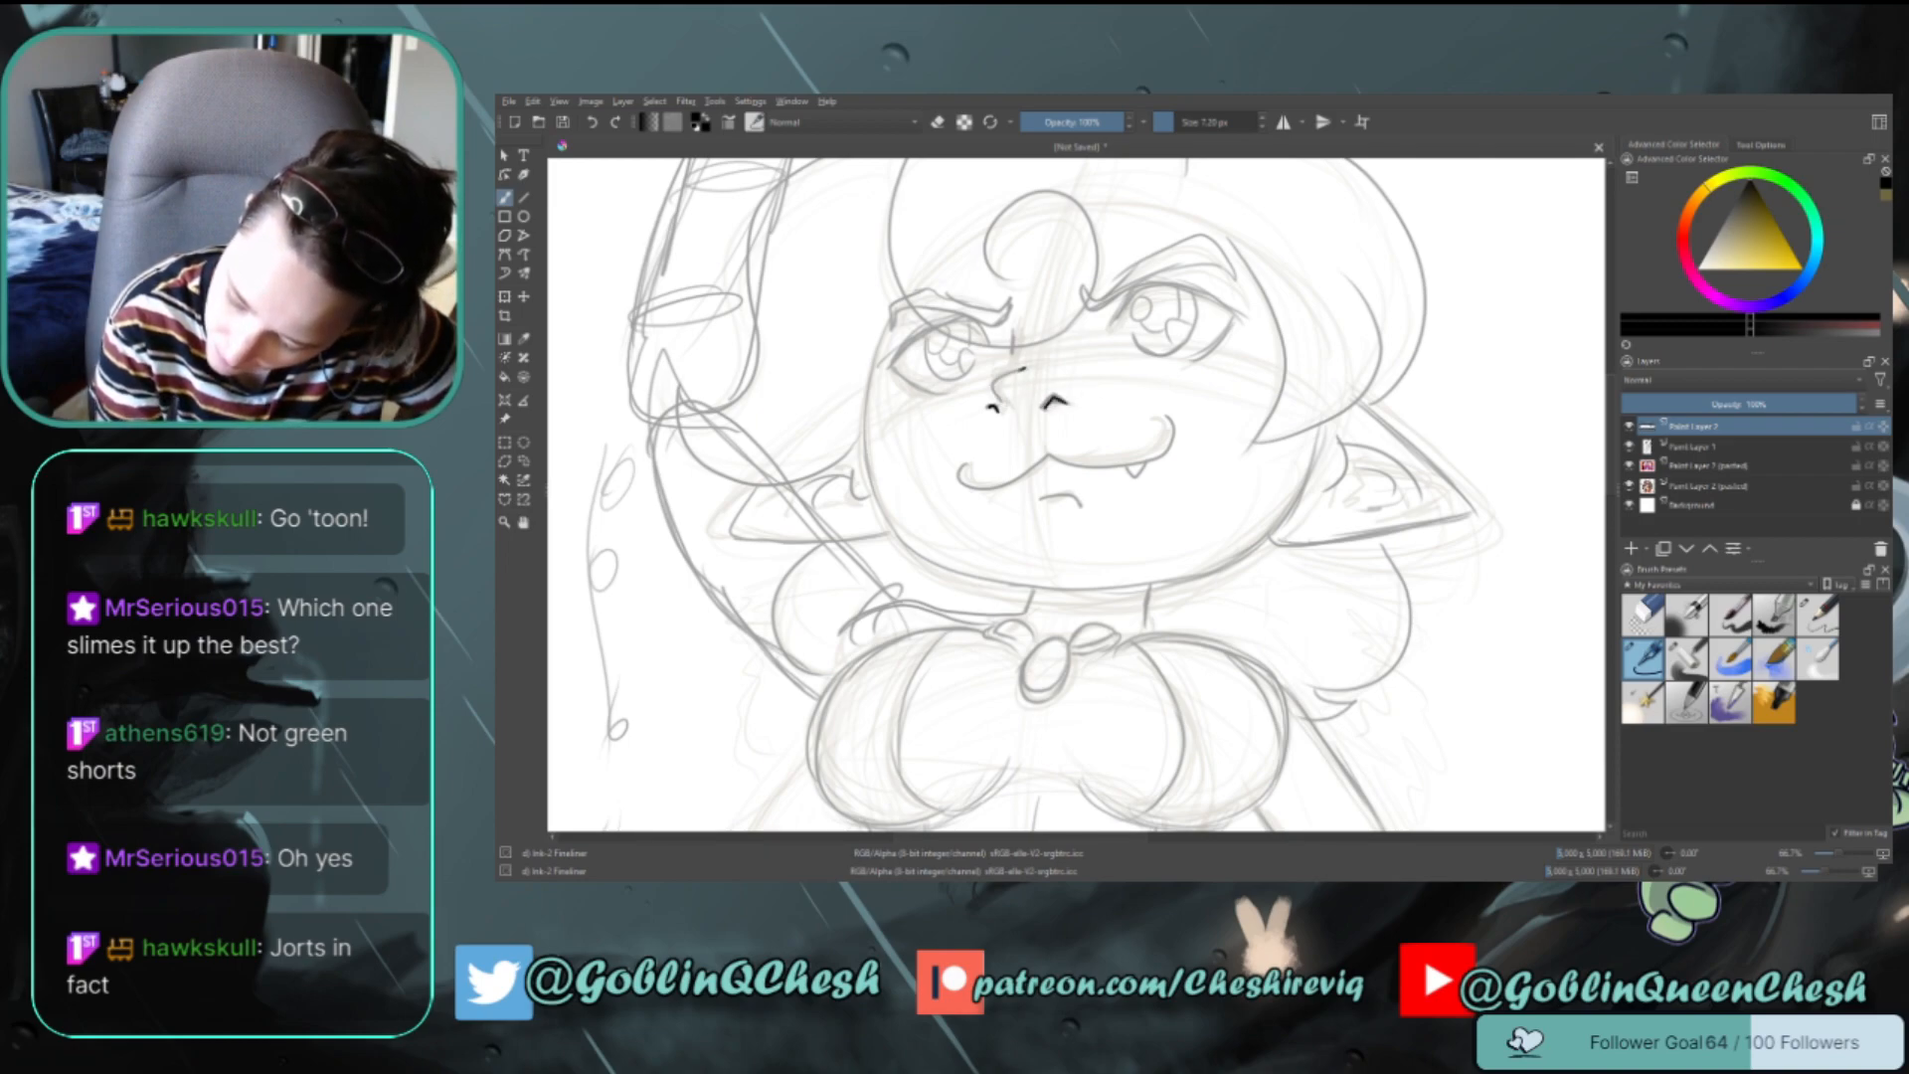
pyautogui.moveTo(1025, 369); pyautogui.dragTo(1003, 403)
pyautogui.hotkey('ctrl', 'z')
pyautogui.moveTo(1013, 330); pyautogui.dragTo(1012, 356)
pyautogui.moveTo(967, 465)
pyautogui.mouseDown()
pyautogui.moveTo(976, 492)
pyautogui.moveTo(1043, 454)
pyautogui.mouseUp()
pyautogui.hotkey('ctrl', 'z')
pyautogui.hotkey('ctrl', 'z')
pyautogui.hotkey('ctrl', 'z')
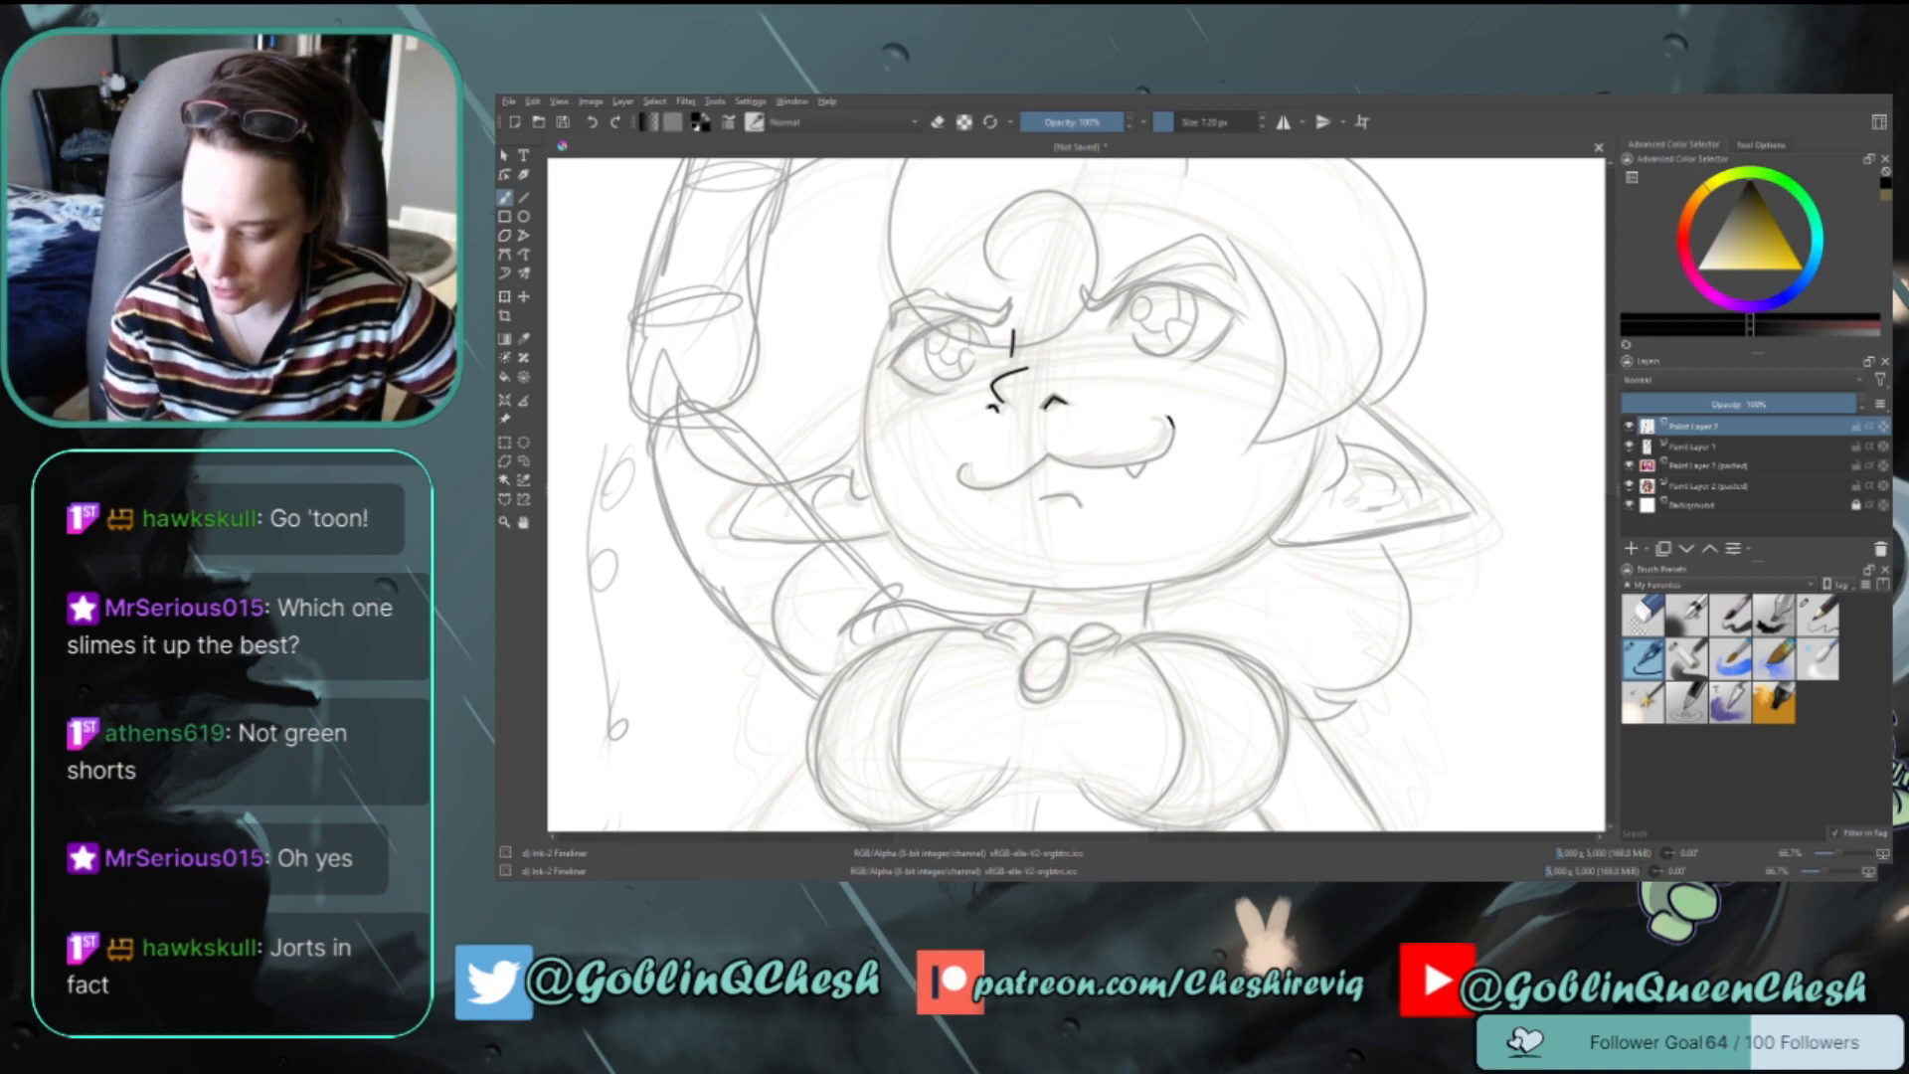
# Ink the wavy smirking mouth with its curled corner, redrawing the strokes until they follow the sketch
pyautogui.moveTo(1171, 423); pyautogui.dragTo(1051, 447)
pyautogui.hotkey('ctrl', 'z')
pyautogui.moveTo(1165, 416)
pyautogui.mouseDown()
pyautogui.moveTo(1167, 454)
pyautogui.moveTo(1105, 474)
pyautogui.moveTo(1038, 450)
pyautogui.moveTo(1132, 469)
pyautogui.moveTo(1170, 426)
pyautogui.mouseUp()
pyautogui.hotkey('ctrl', 'z')
pyautogui.hotkey('ctrl', 'z')
pyautogui.moveTo(1045, 457)
pyautogui.mouseDown()
pyautogui.moveTo(1099, 478)
pyautogui.moveTo(1158, 459)
pyautogui.moveTo(1168, 411)
pyautogui.mouseUp()
pyautogui.hotkey('ctrl', 'z')
pyautogui.moveTo(1047, 456)
pyautogui.mouseDown()
pyautogui.moveTo(1099, 467)
pyautogui.moveTo(1166, 425)
pyautogui.mouseUp()
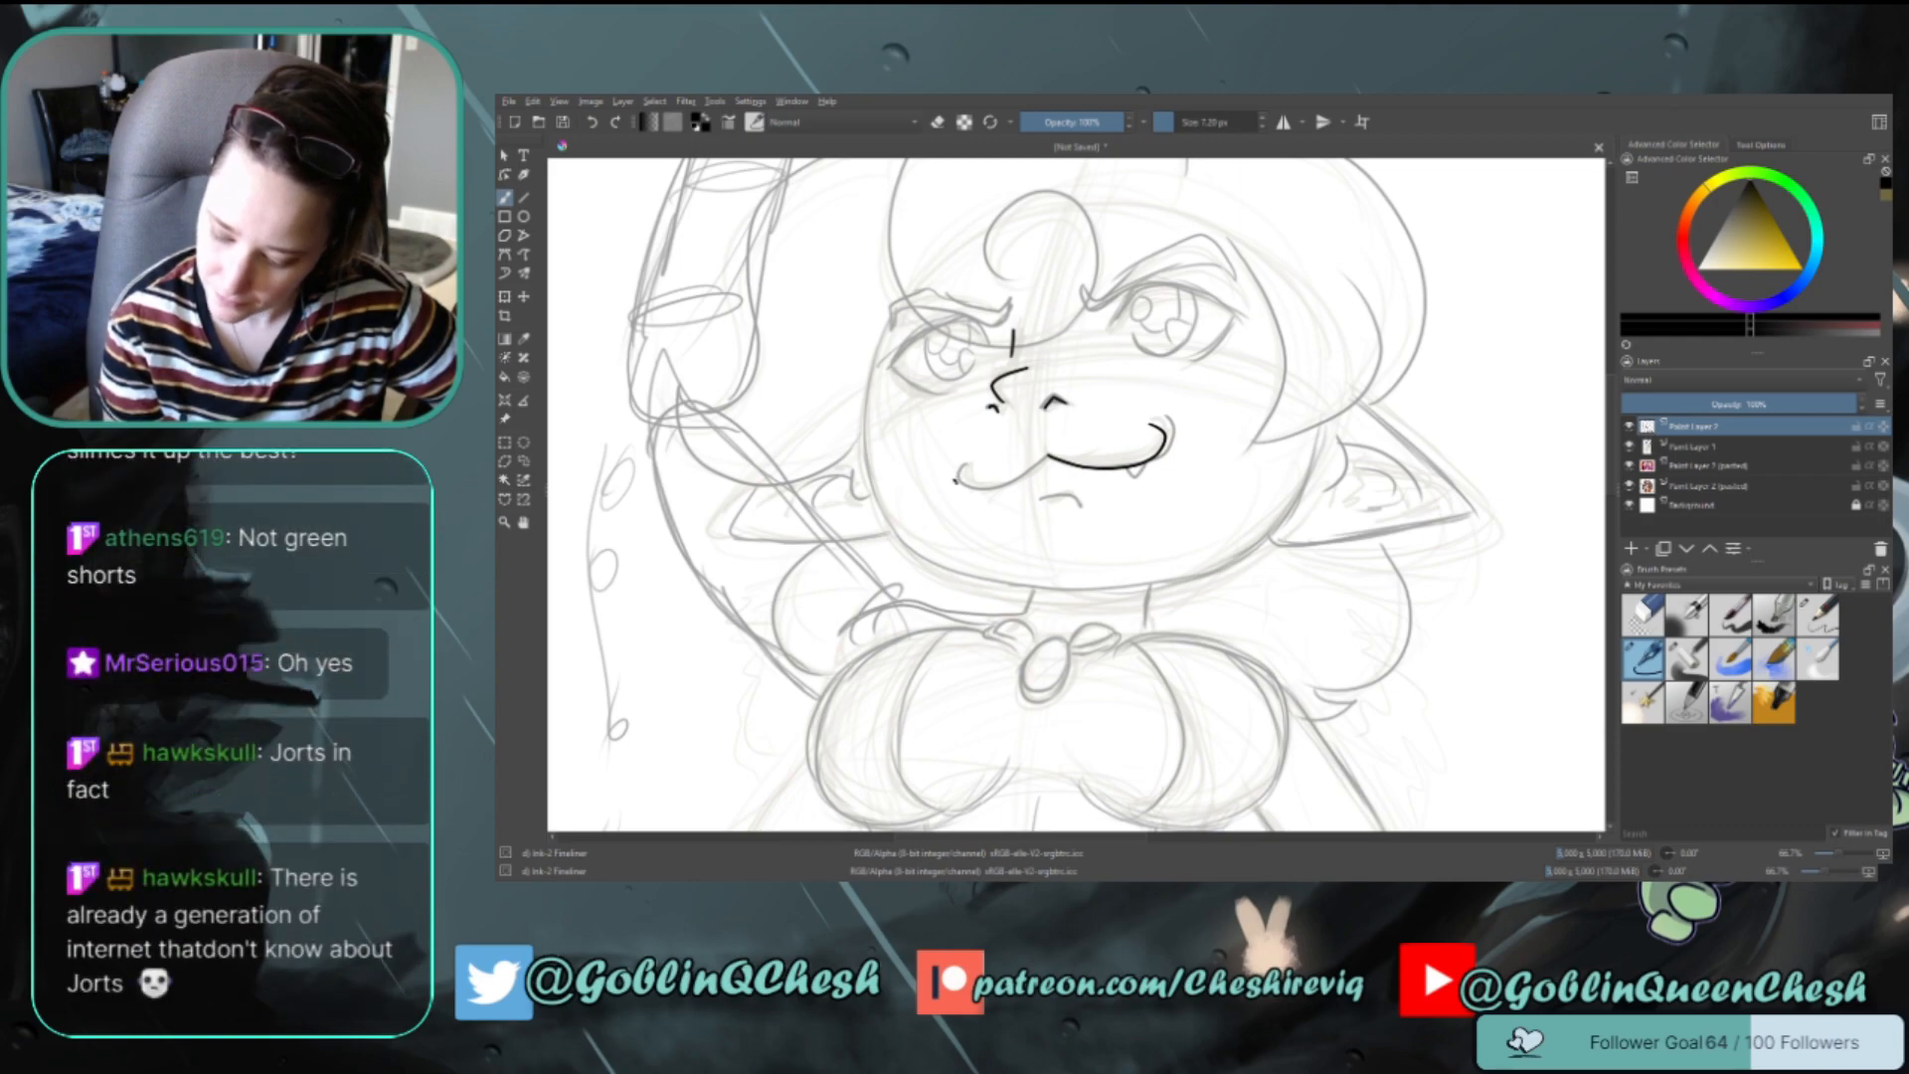
pyautogui.moveTo(955, 482); pyautogui.dragTo(1042, 460)
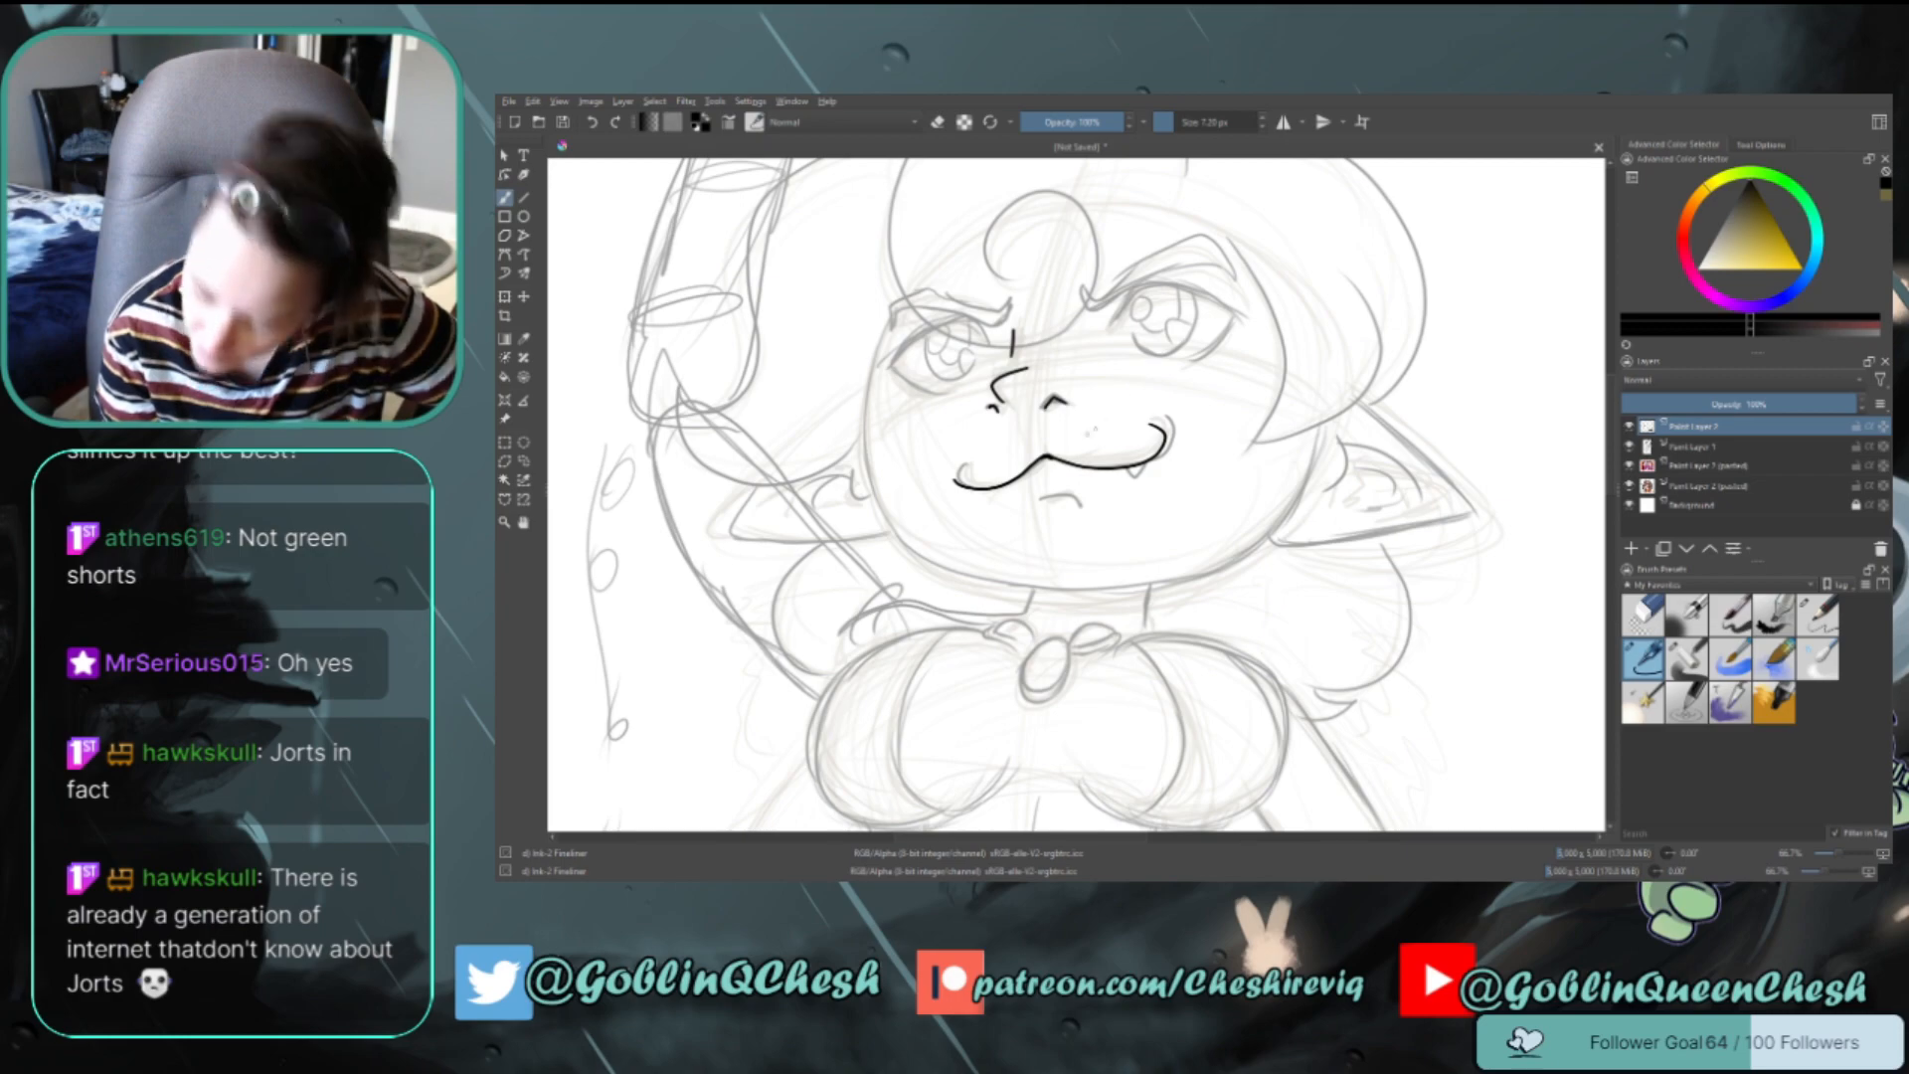
# Ink the short lower-lip line beneath the mouth
pyautogui.press('e')
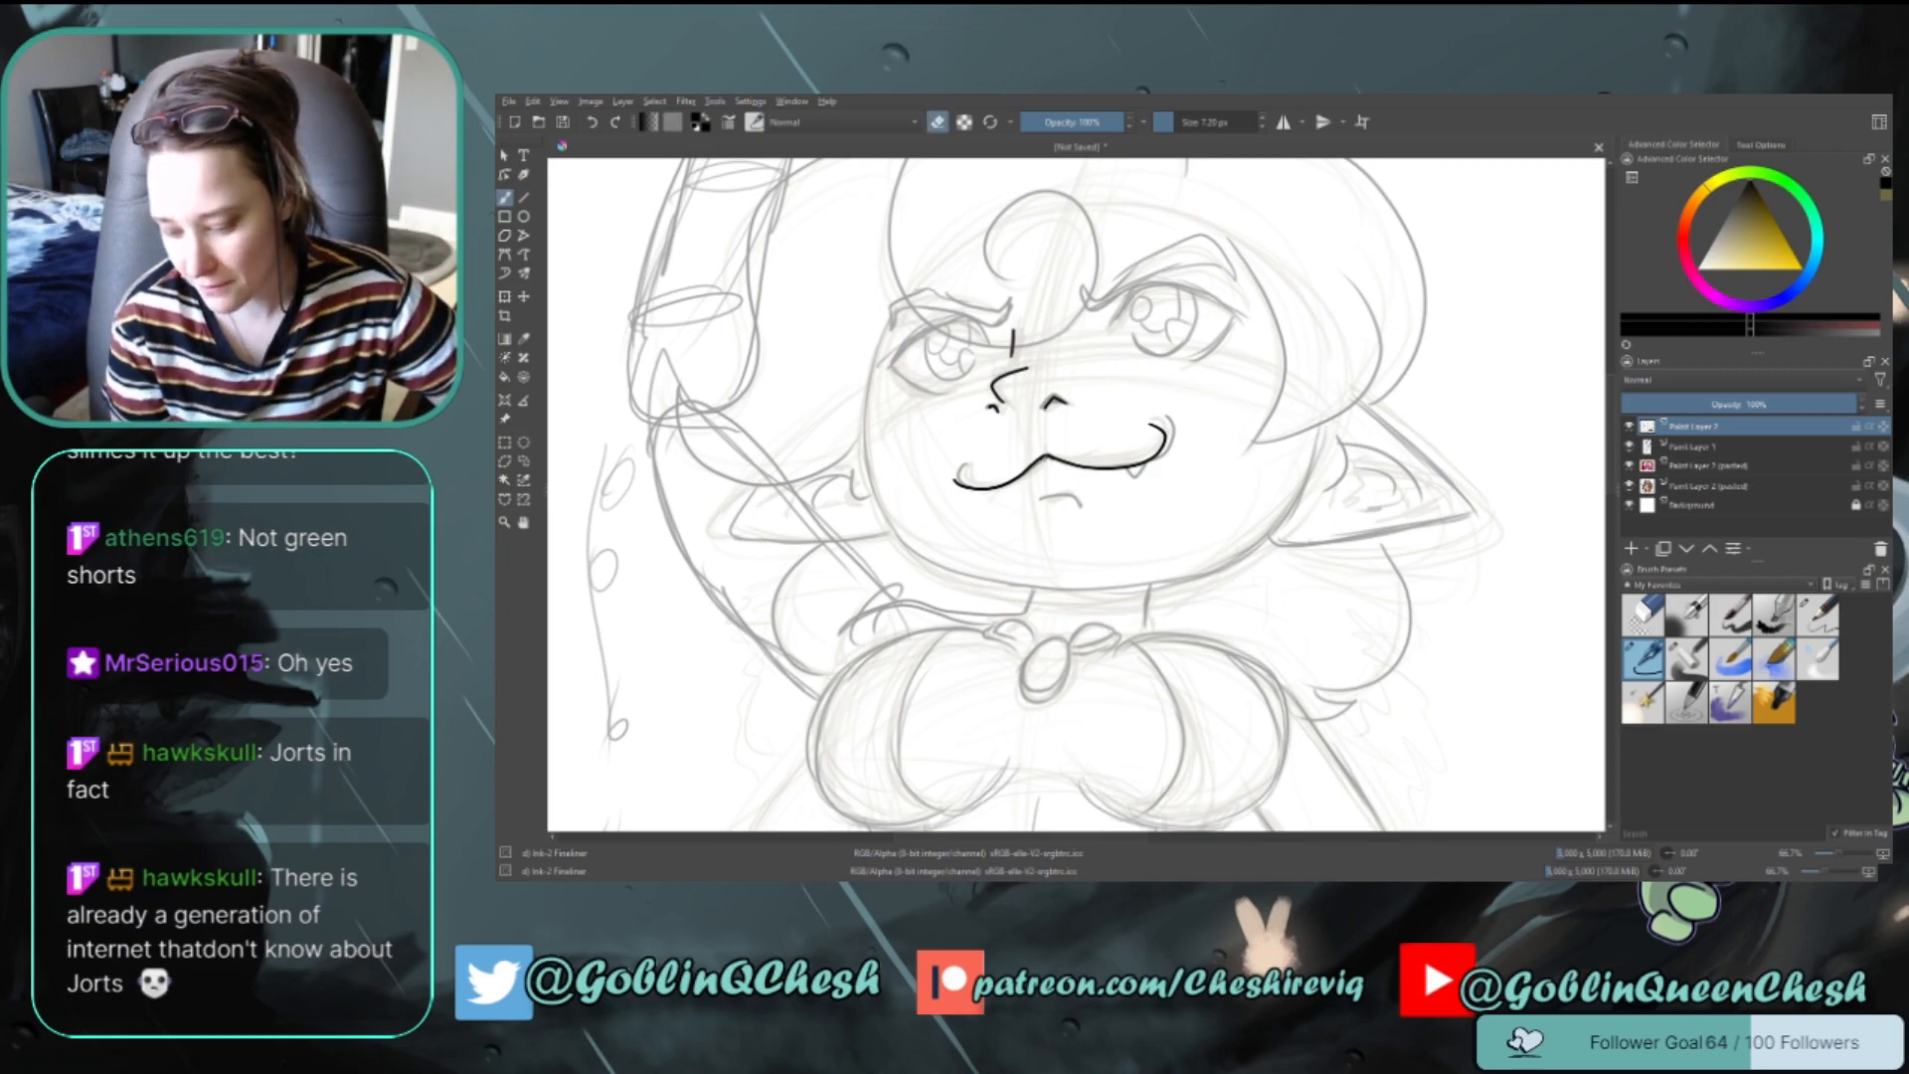
pyautogui.press('e')
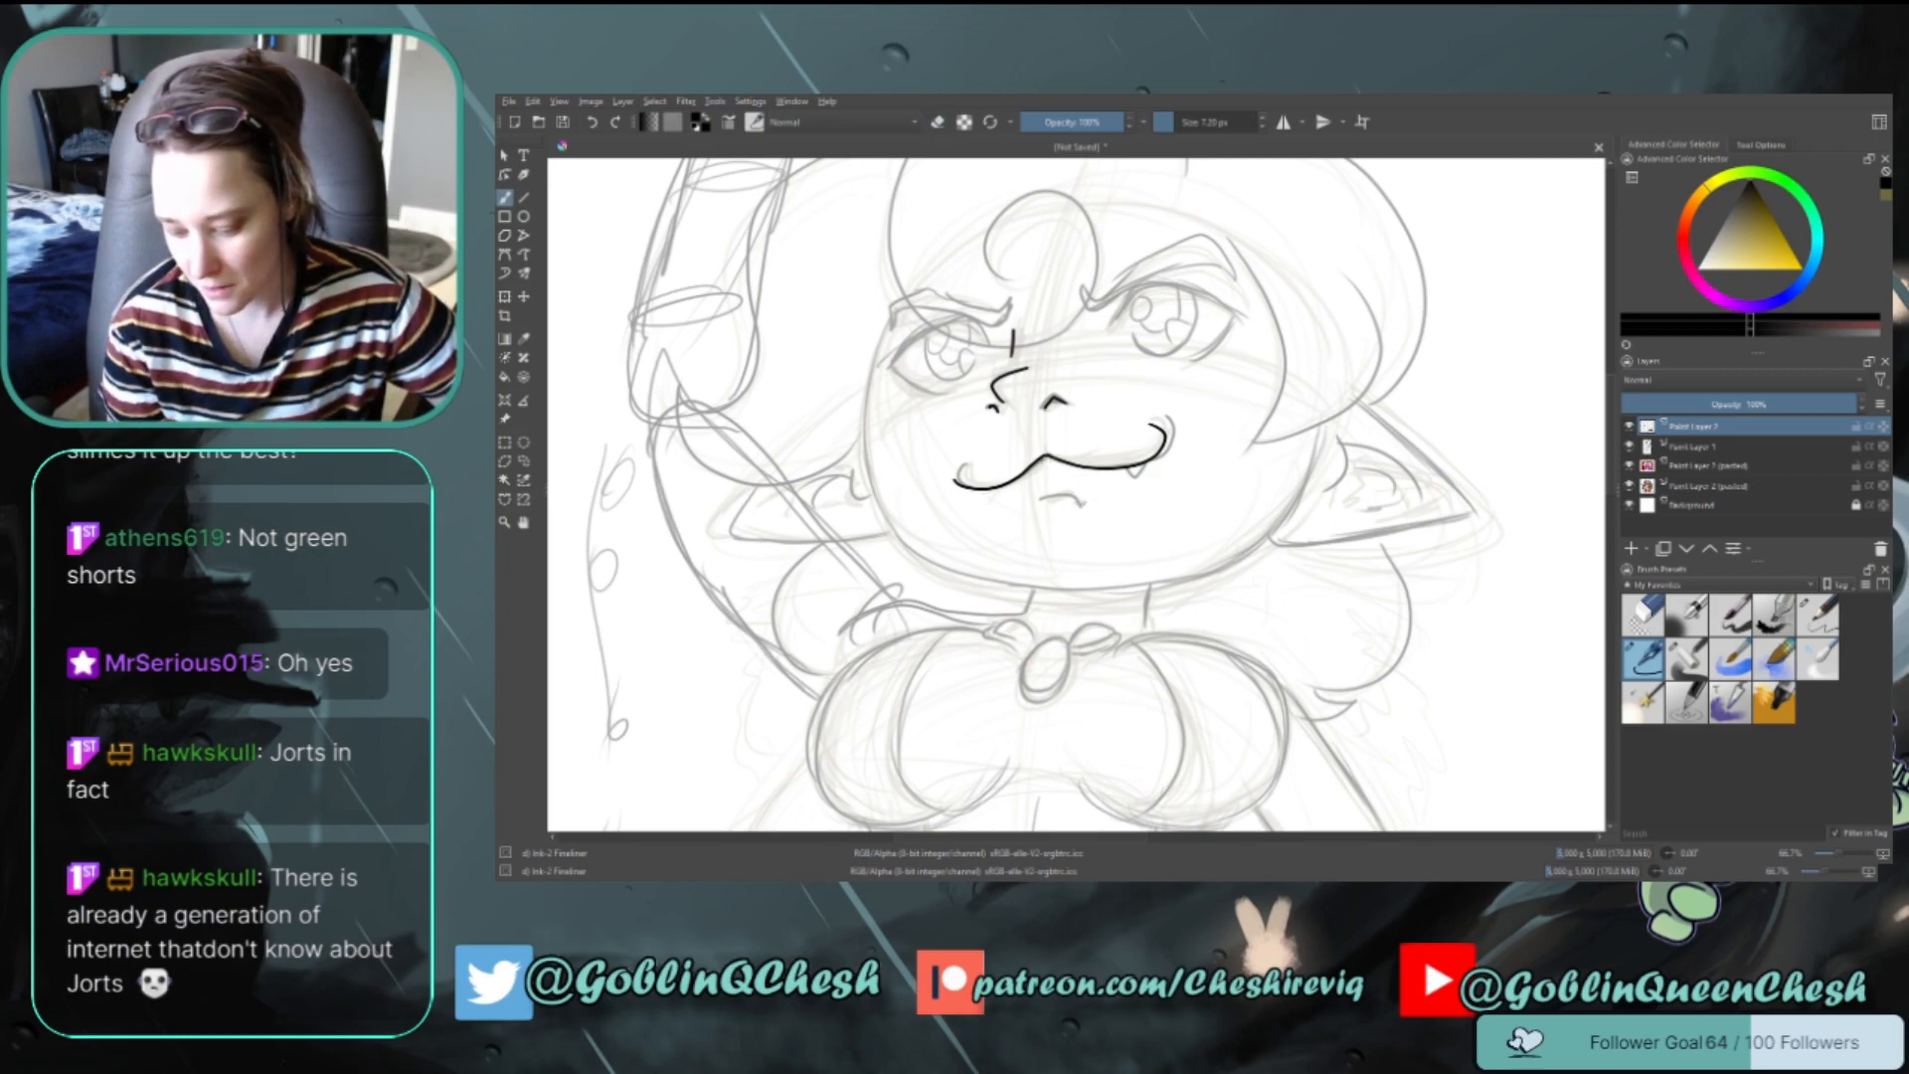
pyautogui.moveTo(1035, 497); pyautogui.dragTo(1069, 495)
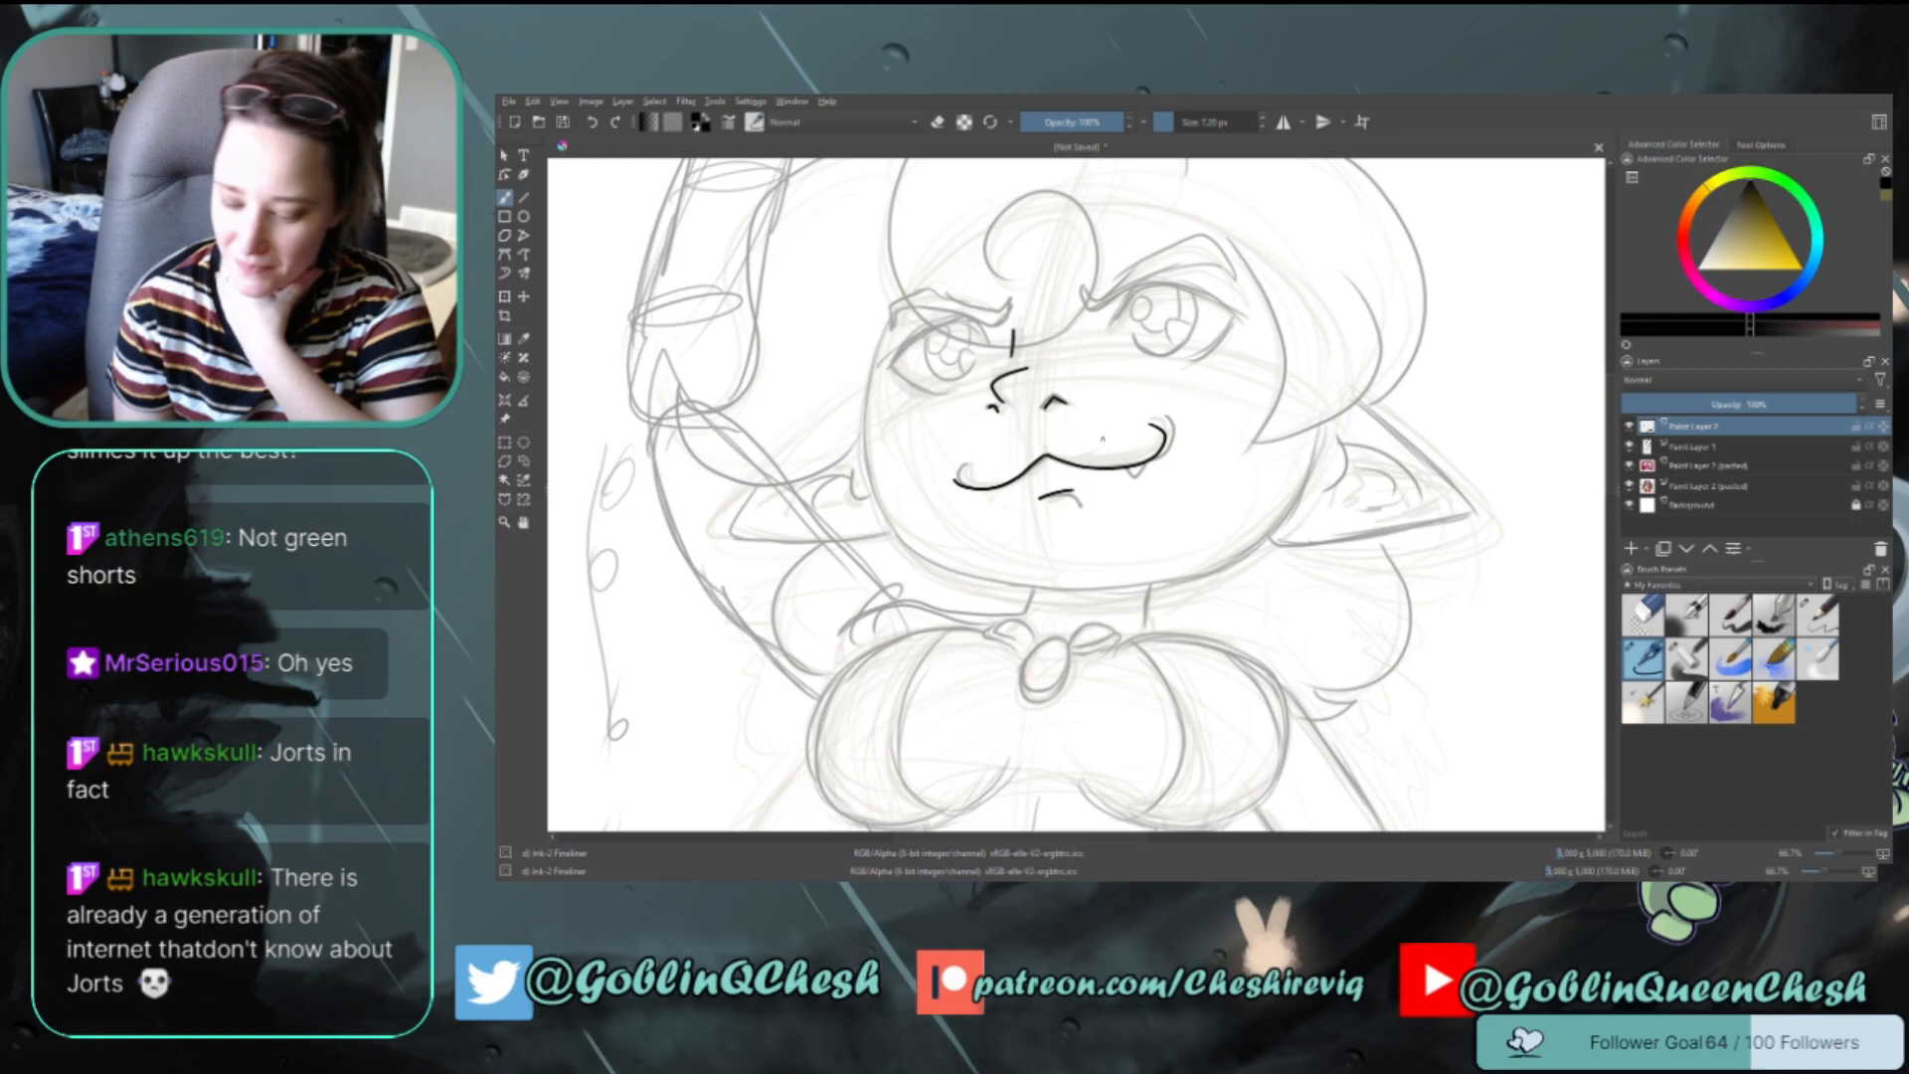
# Ink the curved upper eyelids of both eyes, redrawing strokes that miss and thickening the lid lines
pyautogui.moveTo(978, 322)
pyautogui.mouseDown()
pyautogui.moveTo(993, 344)
pyautogui.moveTo(895, 360)
pyautogui.mouseUp()
pyautogui.hotkey('ctrl', 'z')
pyautogui.moveTo(1119, 328)
pyautogui.mouseDown()
pyautogui.moveTo(1233, 316)
pyautogui.moveTo(1119, 297)
pyautogui.mouseUp()
pyautogui.hotkey('ctrl', 'z')
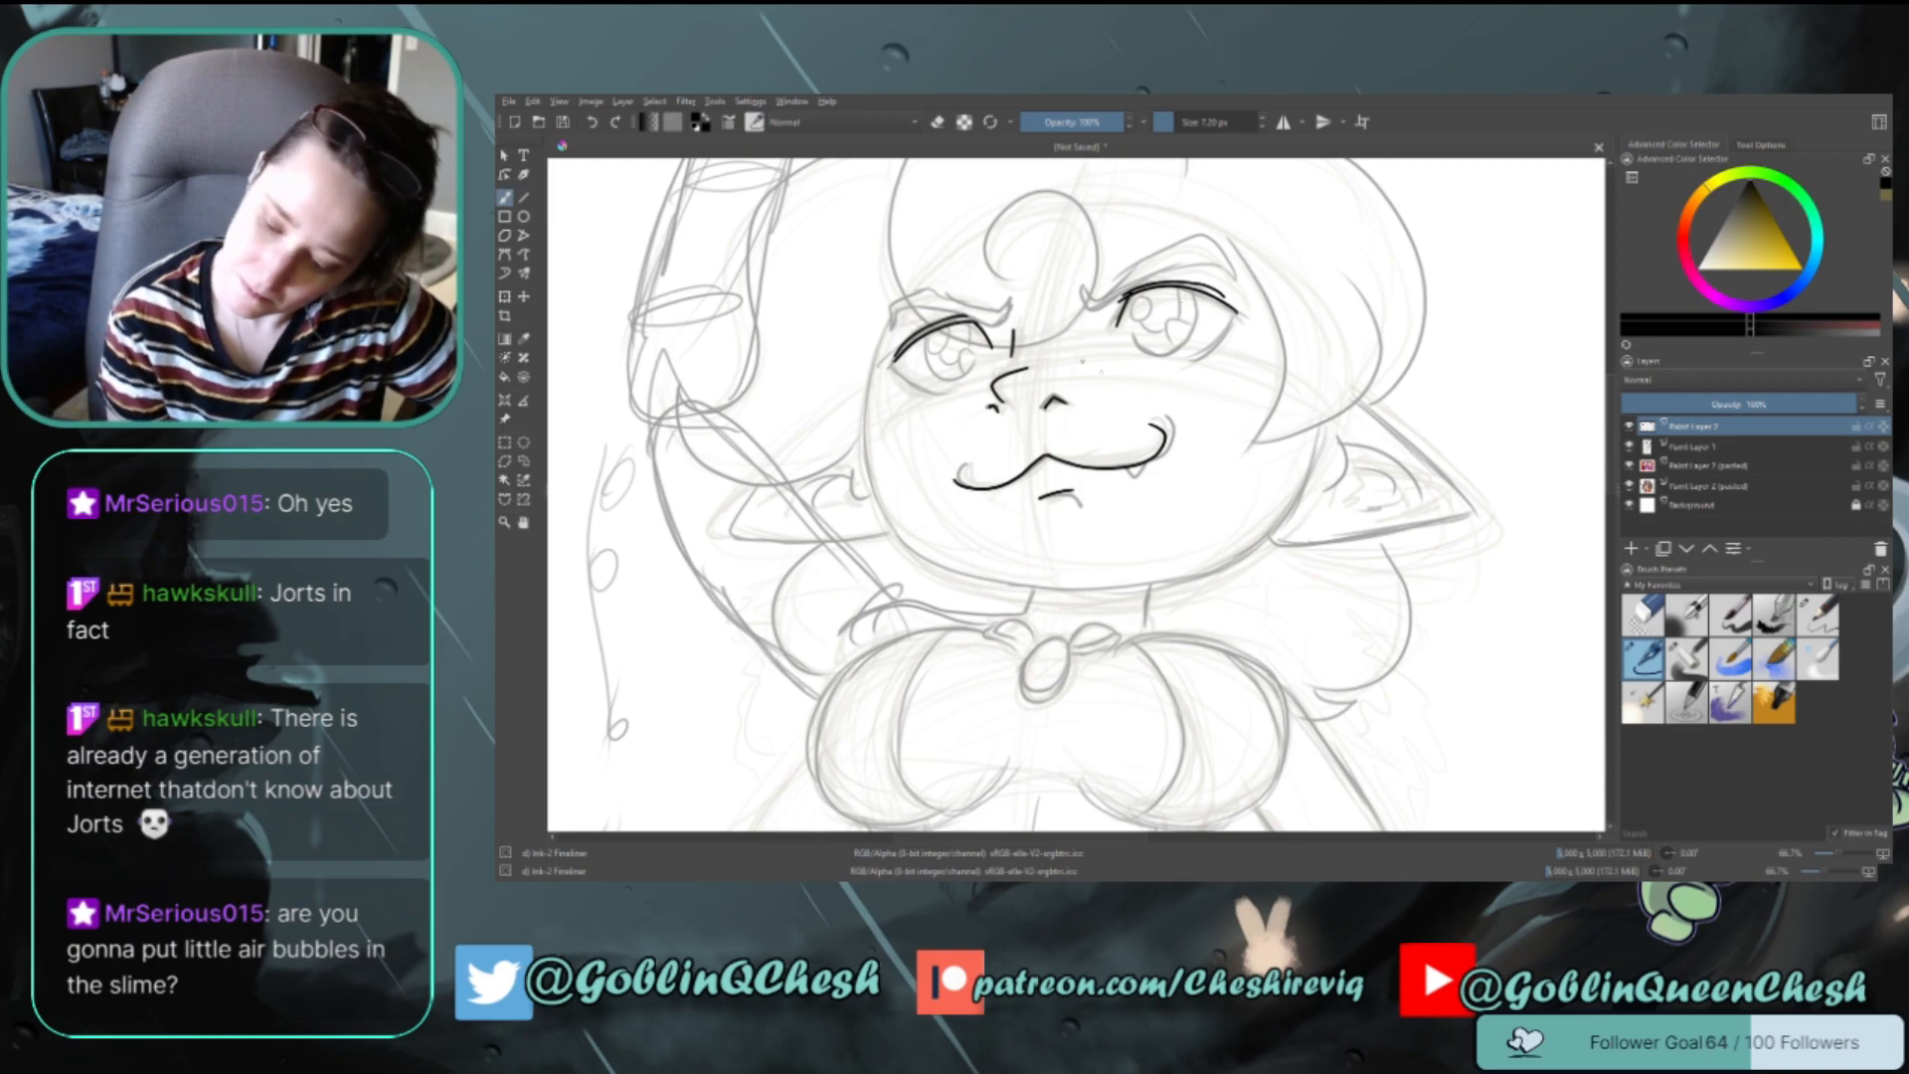
pyautogui.moveTo(936, 326)
pyautogui.mouseDown()
pyautogui.moveTo(917, 336)
pyautogui.moveTo(931, 327)
pyautogui.mouseUp()
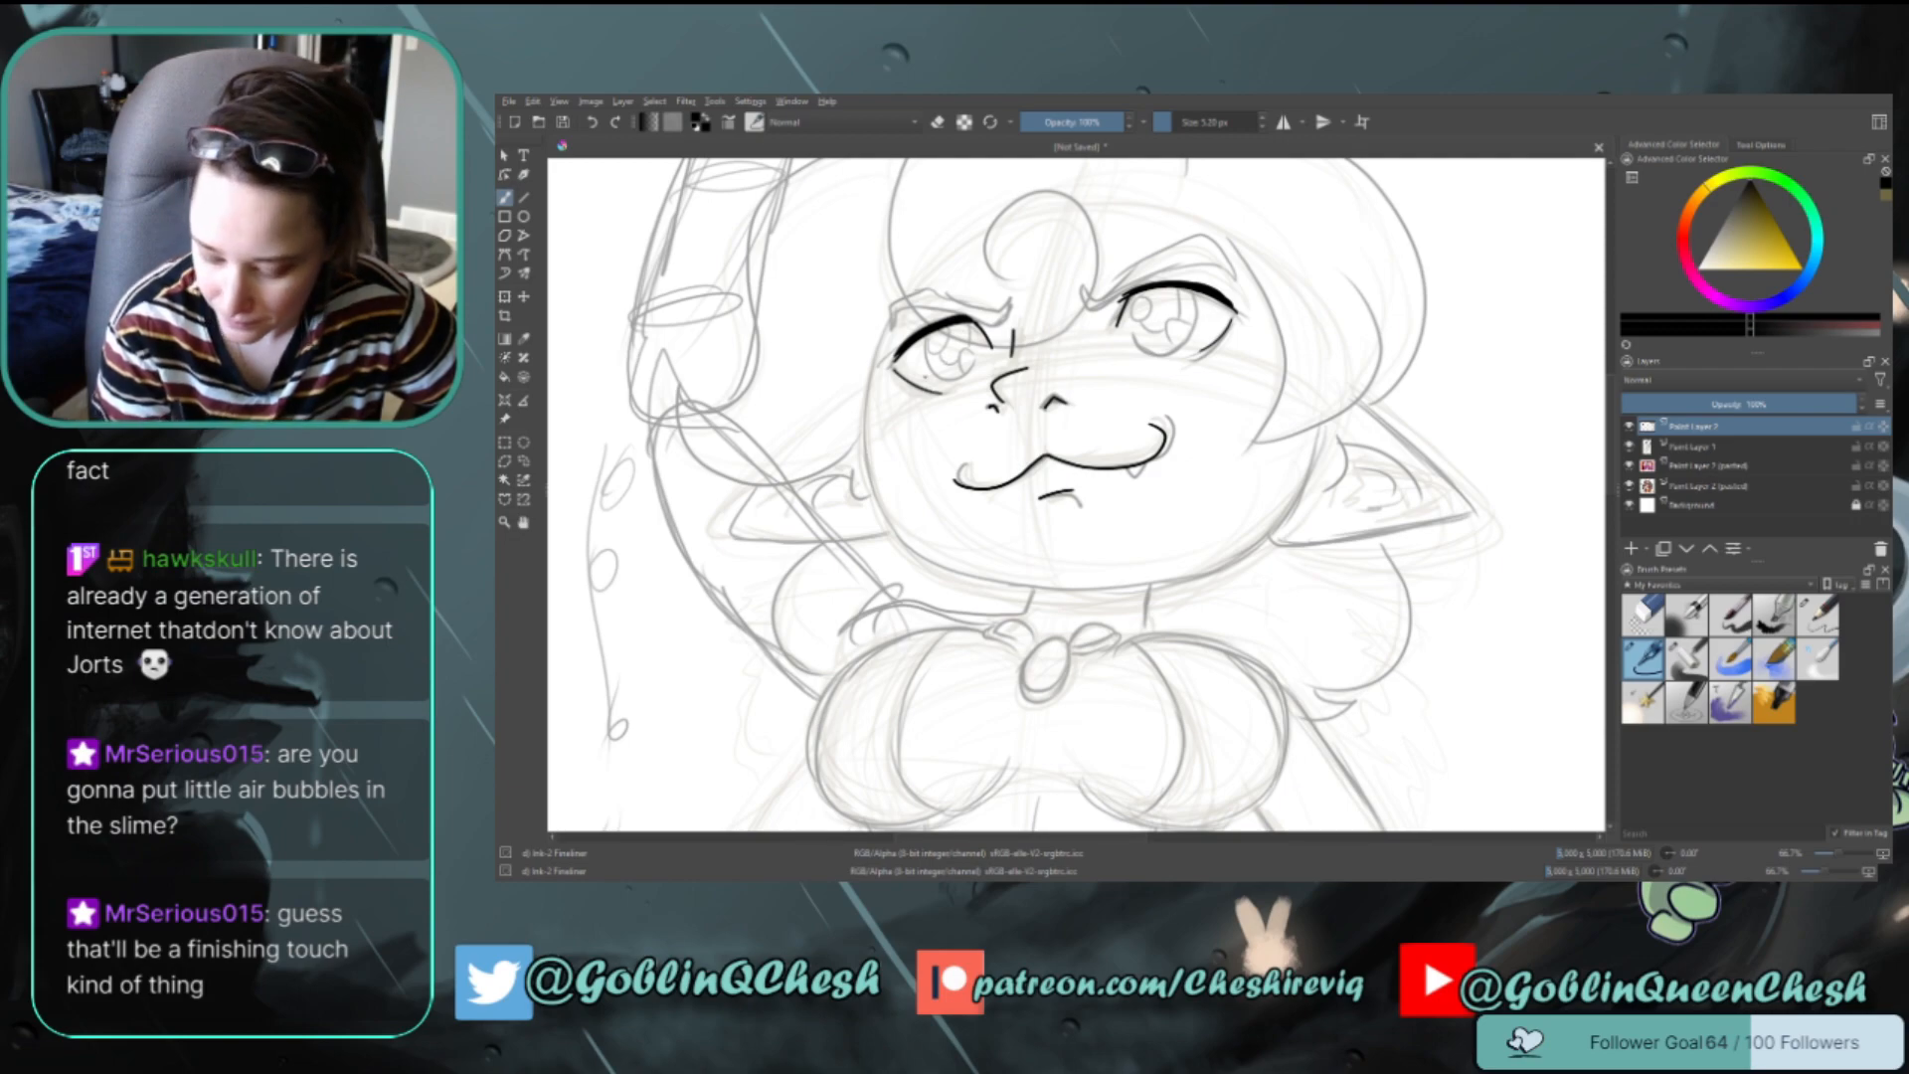
# Ink the lower-lid corner marks of both eyes and add flicked lashes at the outer corners
pyautogui.moveTo(896, 385); pyautogui.dragTo(904, 389)
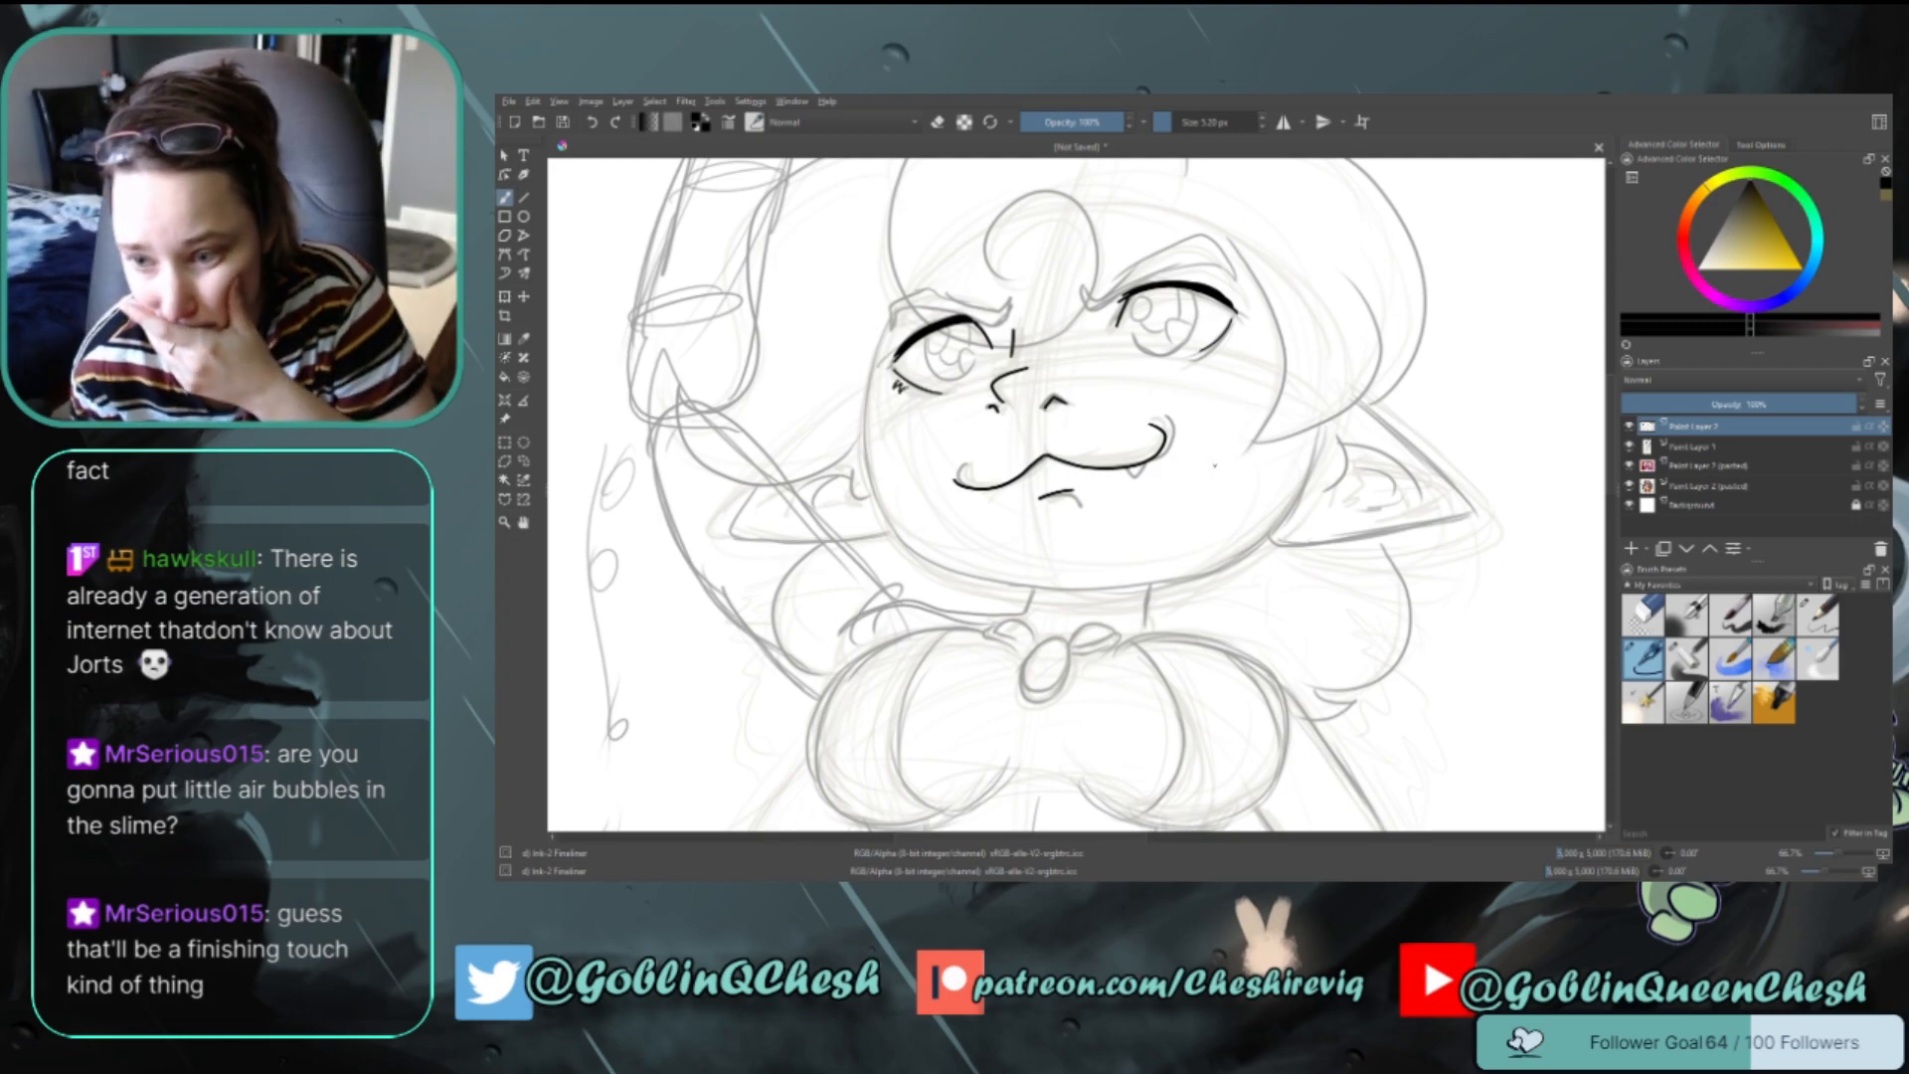
pyautogui.moveTo(896, 383); pyautogui.dragTo(904, 387)
pyautogui.moveTo(1218, 343); pyautogui.dragTo(1228, 346)
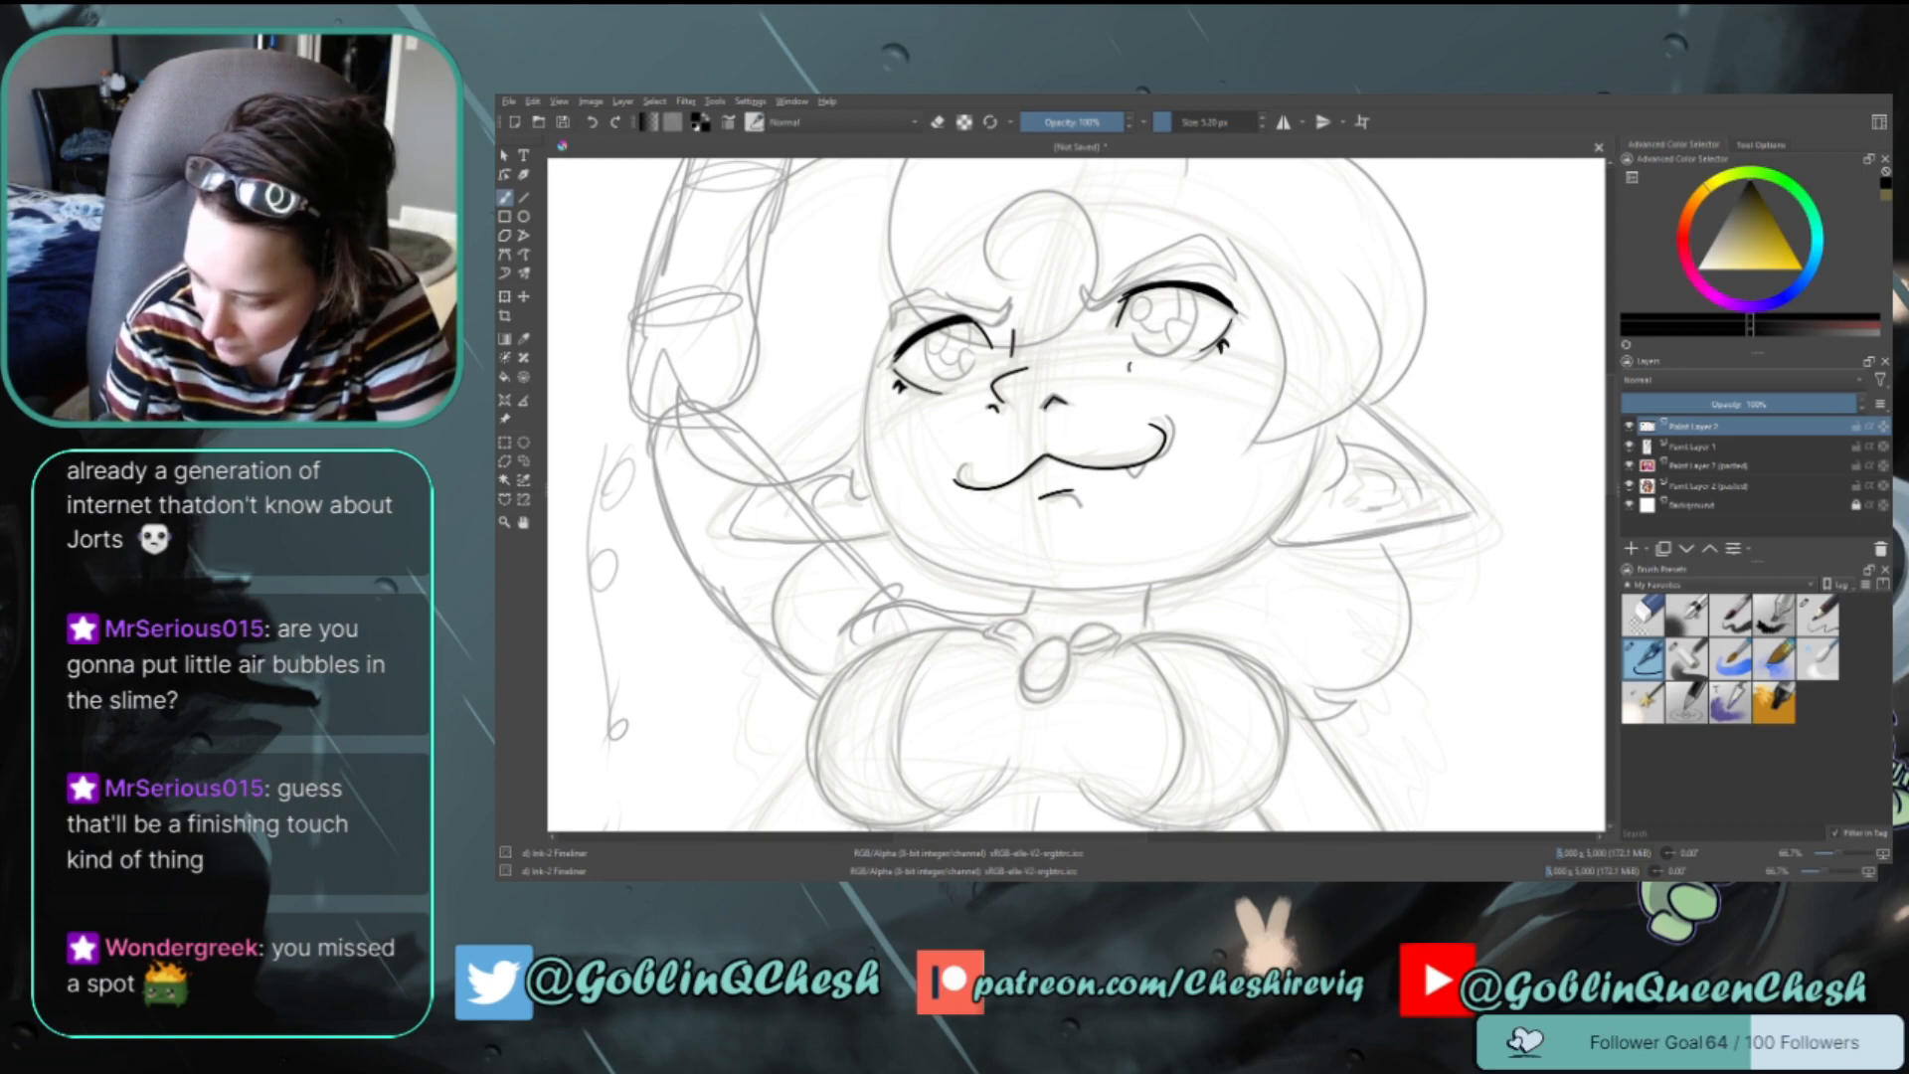
pyautogui.moveTo(965, 391); pyautogui.dragTo(961, 398)
pyautogui.moveTo(968, 391); pyautogui.dragTo(970, 397)
pyautogui.moveTo(1138, 363); pyautogui.dragTo(1141, 369)
pyautogui.moveTo(895, 357); pyautogui.dragTo(866, 368)
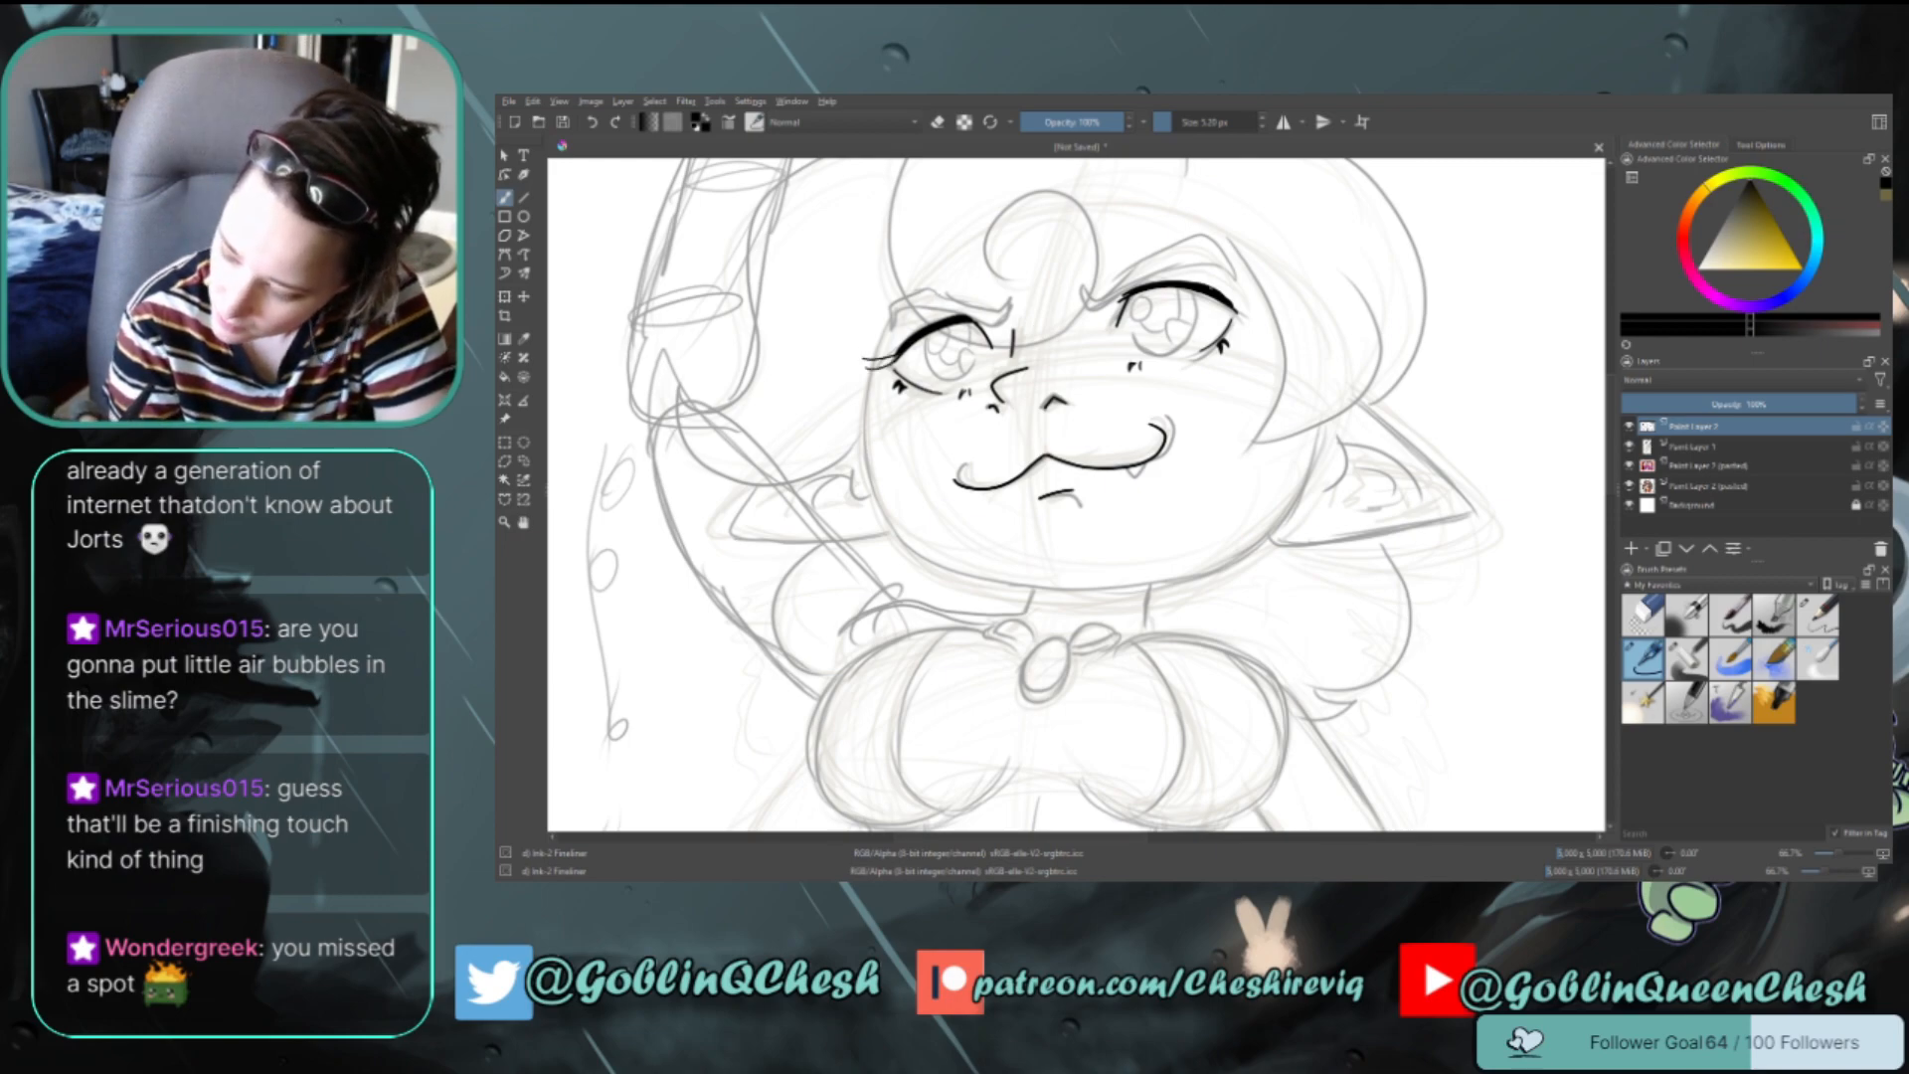
pyautogui.moveTo(1230, 295); pyautogui.dragTo(1273, 287)
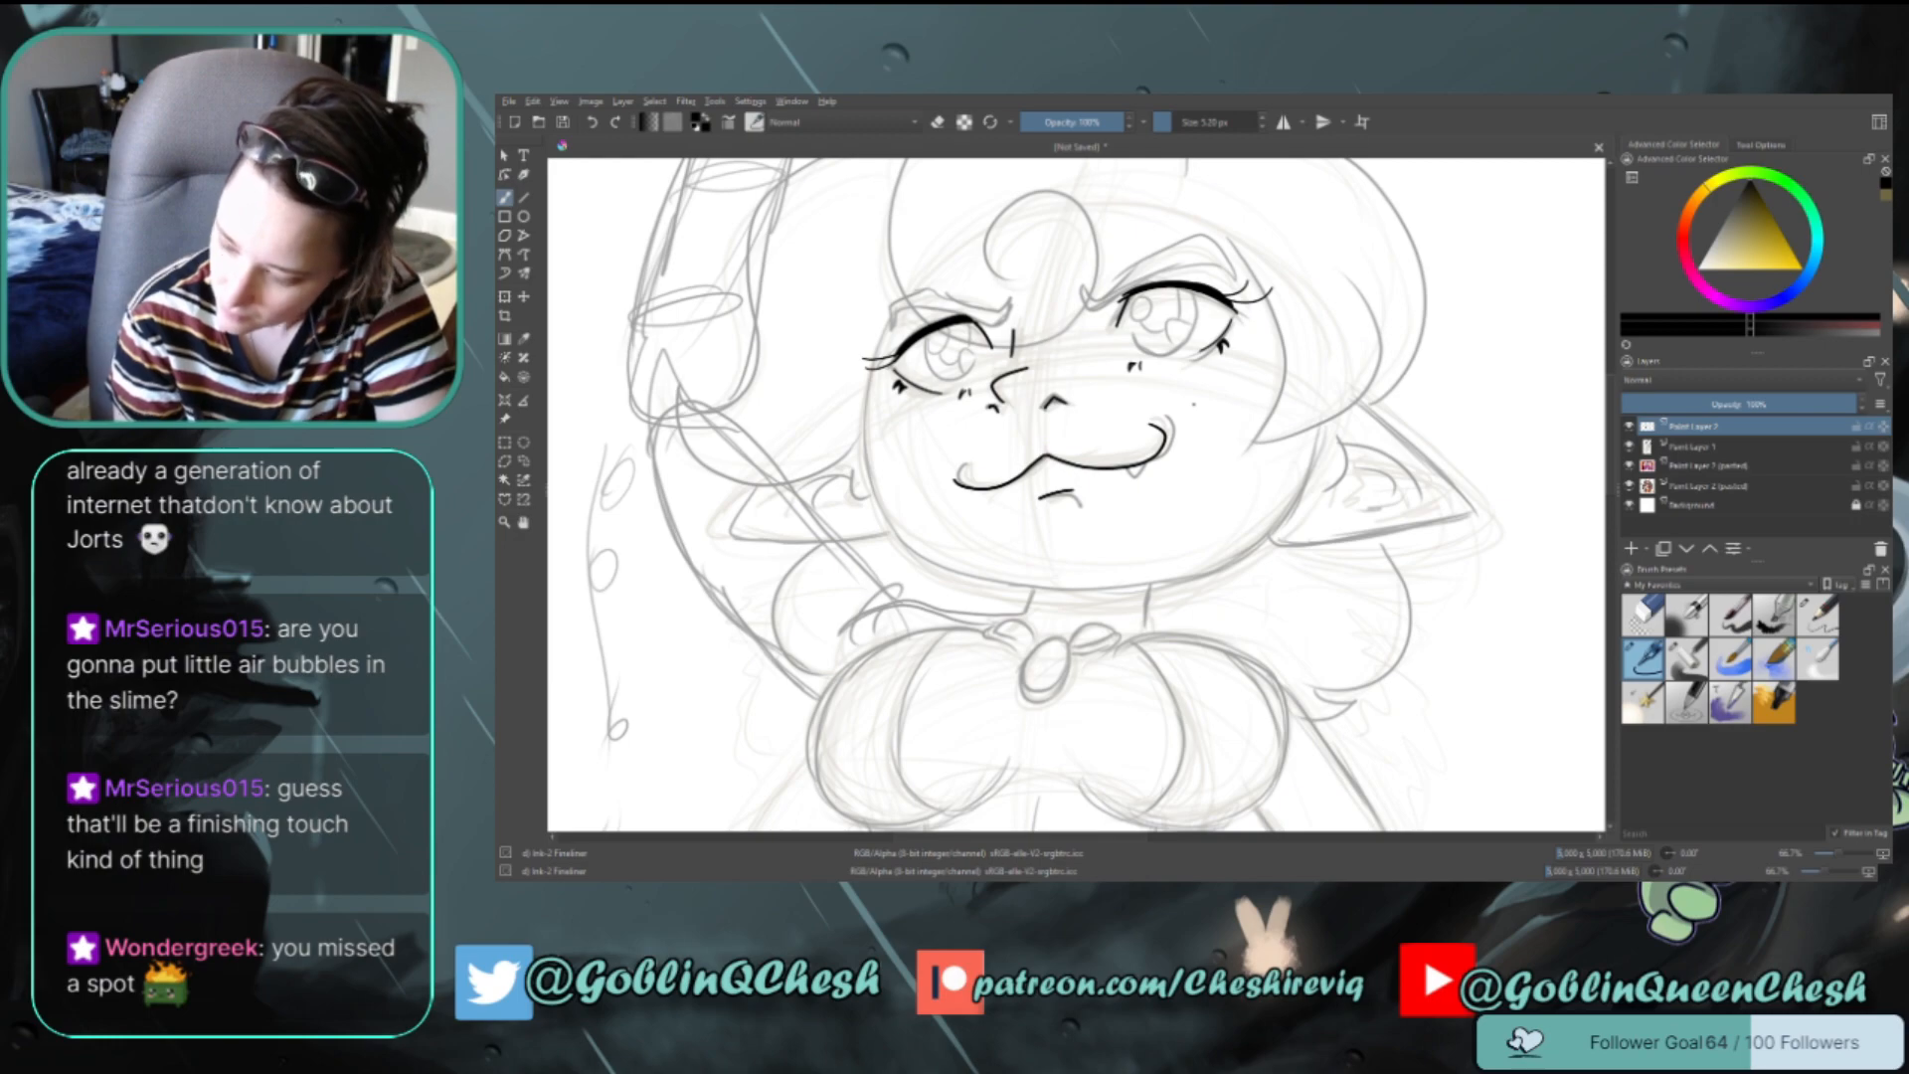
# Raise the brush size to 7.20 px, then ink both angular eyebrows and the small fang below the smirk
pyautogui.click(1262, 118)
pyautogui.click(1262, 117)
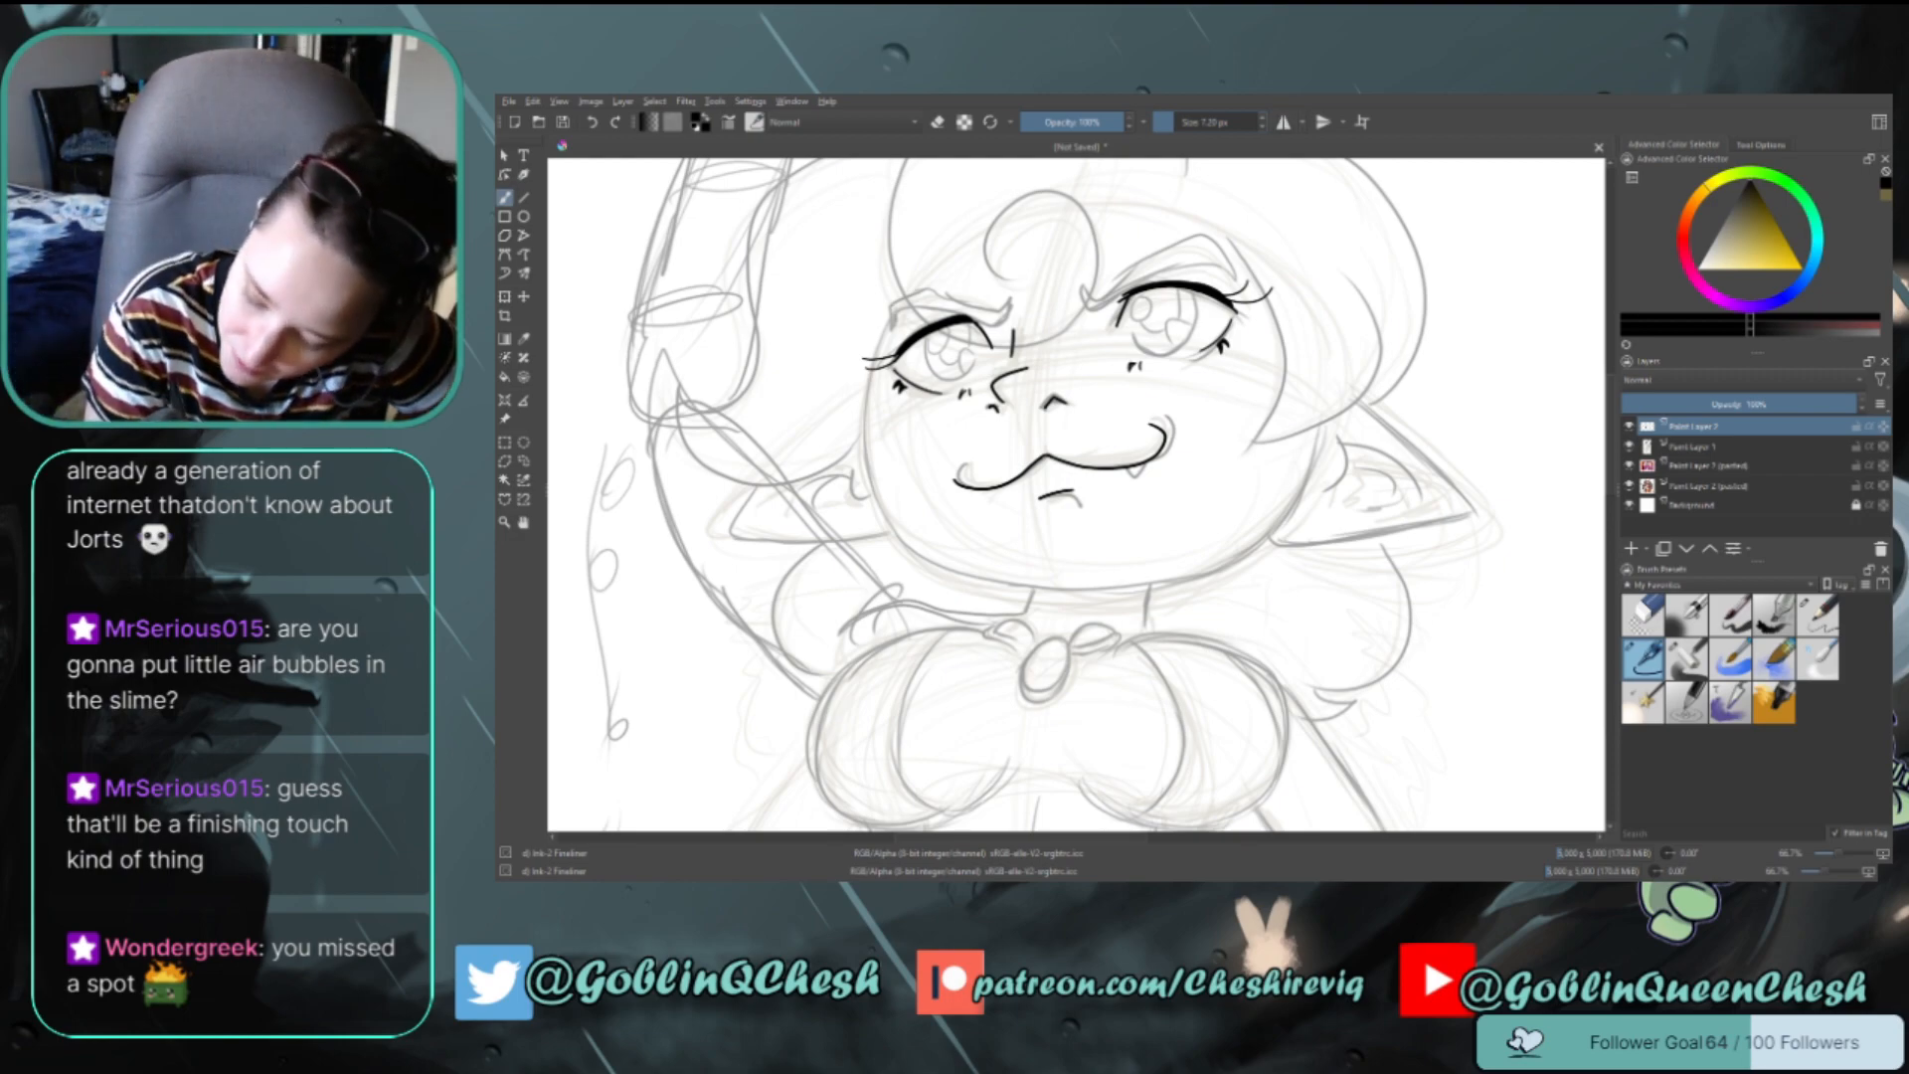
pyautogui.hotkey('ctrl', 'z')
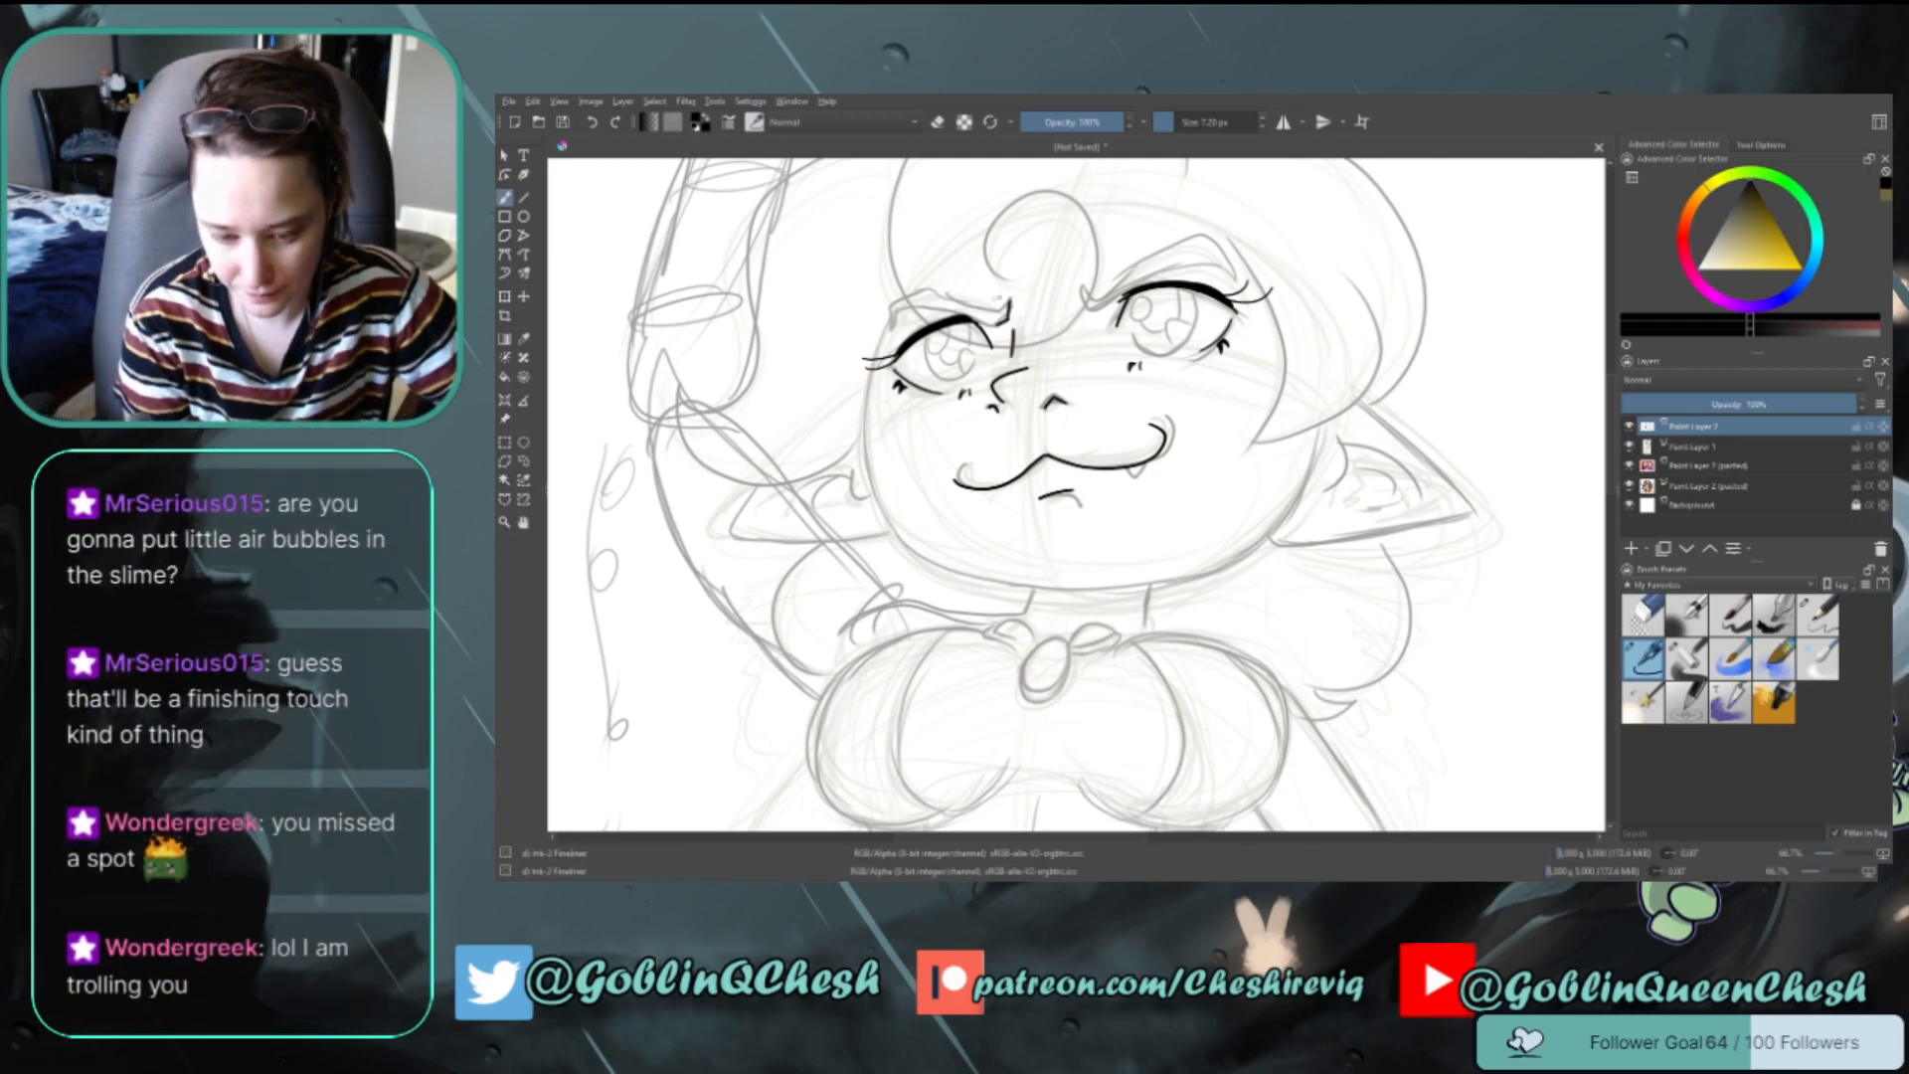
pyautogui.moveTo(892, 330); pyautogui.dragTo(931, 290)
pyautogui.moveTo(931, 289); pyautogui.dragTo(999, 313)
pyautogui.moveTo(895, 309)
pyautogui.mouseDown()
pyautogui.moveTo(1005, 324)
pyautogui.moveTo(1227, 266)
pyautogui.moveTo(1242, 285)
pyautogui.moveTo(1221, 230)
pyautogui.moveTo(1091, 302)
pyautogui.mouseUp()
pyautogui.moveTo(1126, 467); pyautogui.dragTo(1136, 477)
pyautogui.moveTo(1136, 477); pyautogui.dragTo(1145, 466)
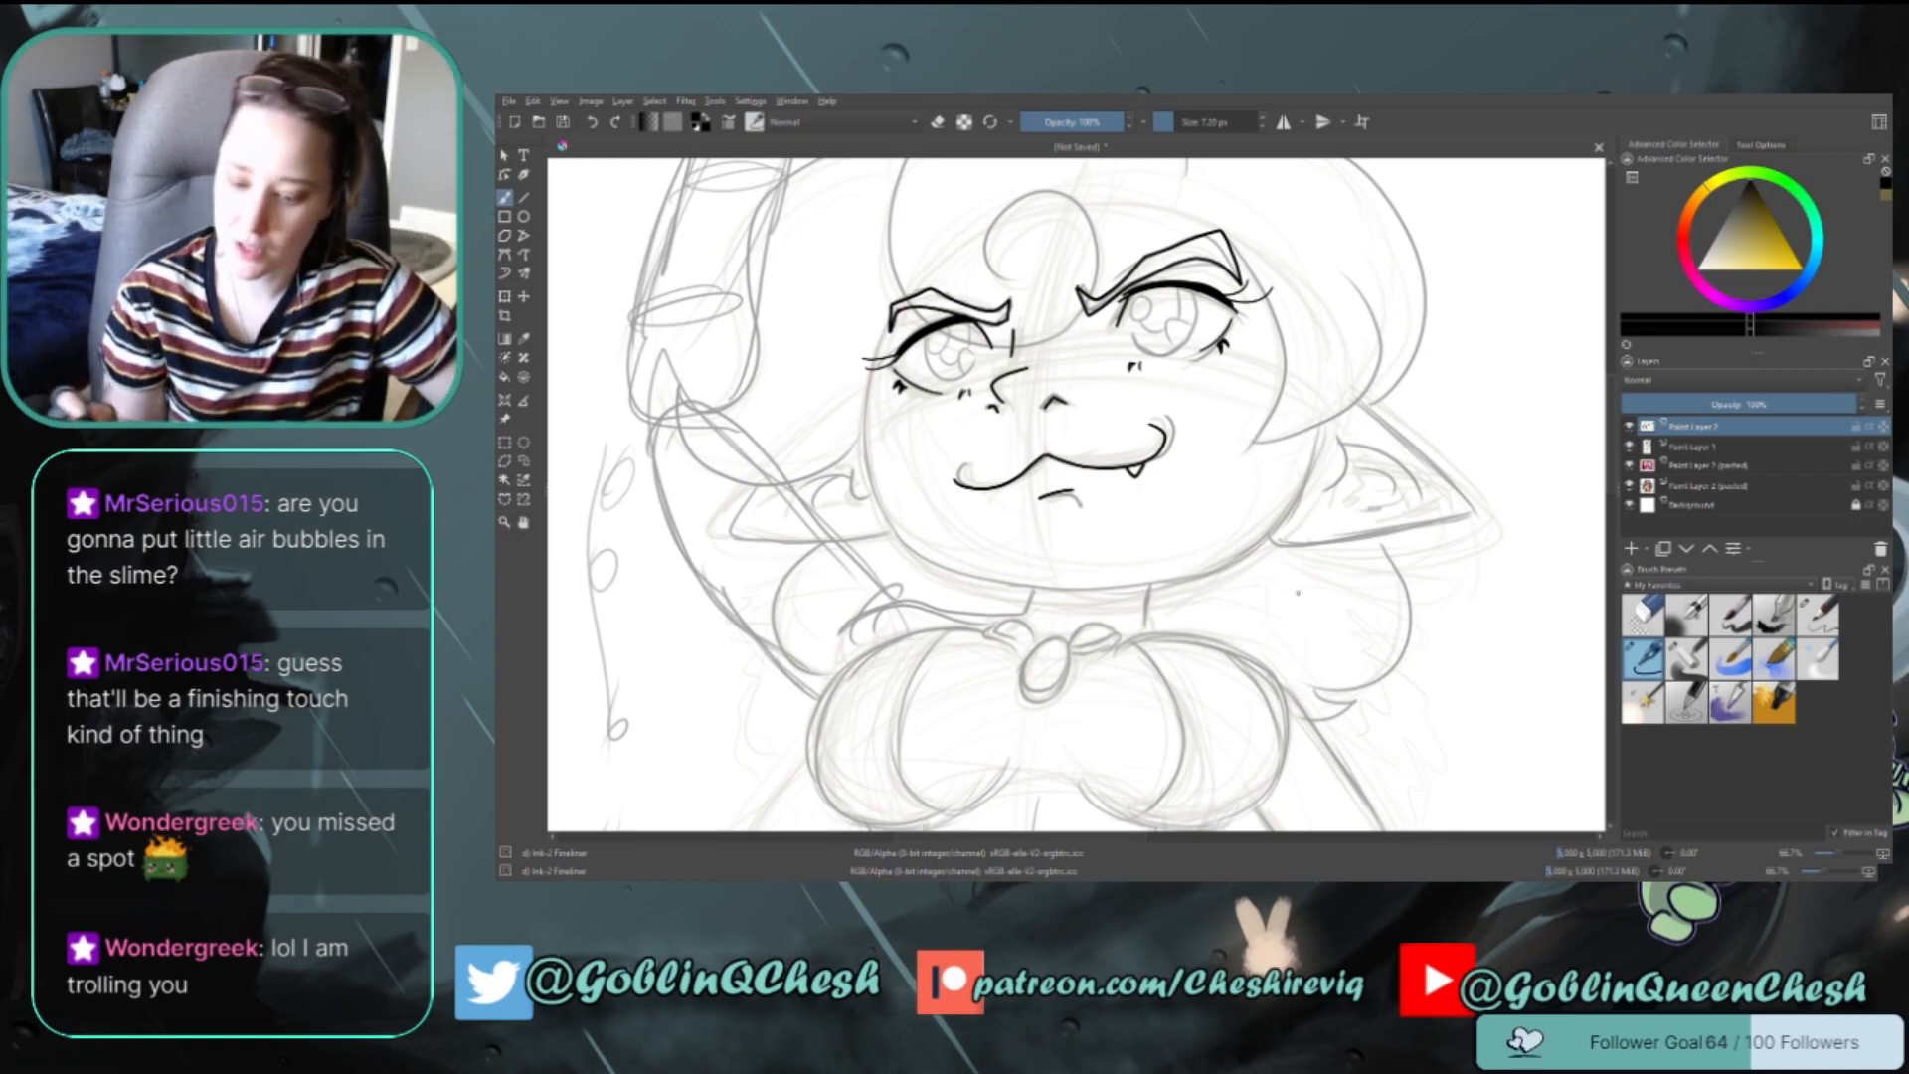
# Ink the irises with their highlight shapes in both eyes using a smaller 5.20 px brush, undoing stray strokes
pyautogui.moveTo(927, 338)
pyautogui.mouseDown()
pyautogui.moveTo(929, 368)
pyautogui.moveTo(965, 377)
pyautogui.moveTo(949, 378)
pyautogui.moveTo(925, 358)
pyautogui.moveTo(981, 358)
pyautogui.moveTo(925, 361)
pyautogui.moveTo(941, 375)
pyautogui.mouseUp()
pyautogui.hotkey('ctrl', 'z')
pyautogui.hotkey('ctrl', 'z')
pyautogui.hotkey('ctrl', 'z')
pyautogui.hotkey('ctrl', 'z')
pyautogui.press('[')
pyautogui.press('[')
pyautogui.hotkey('ctrl', 'z')
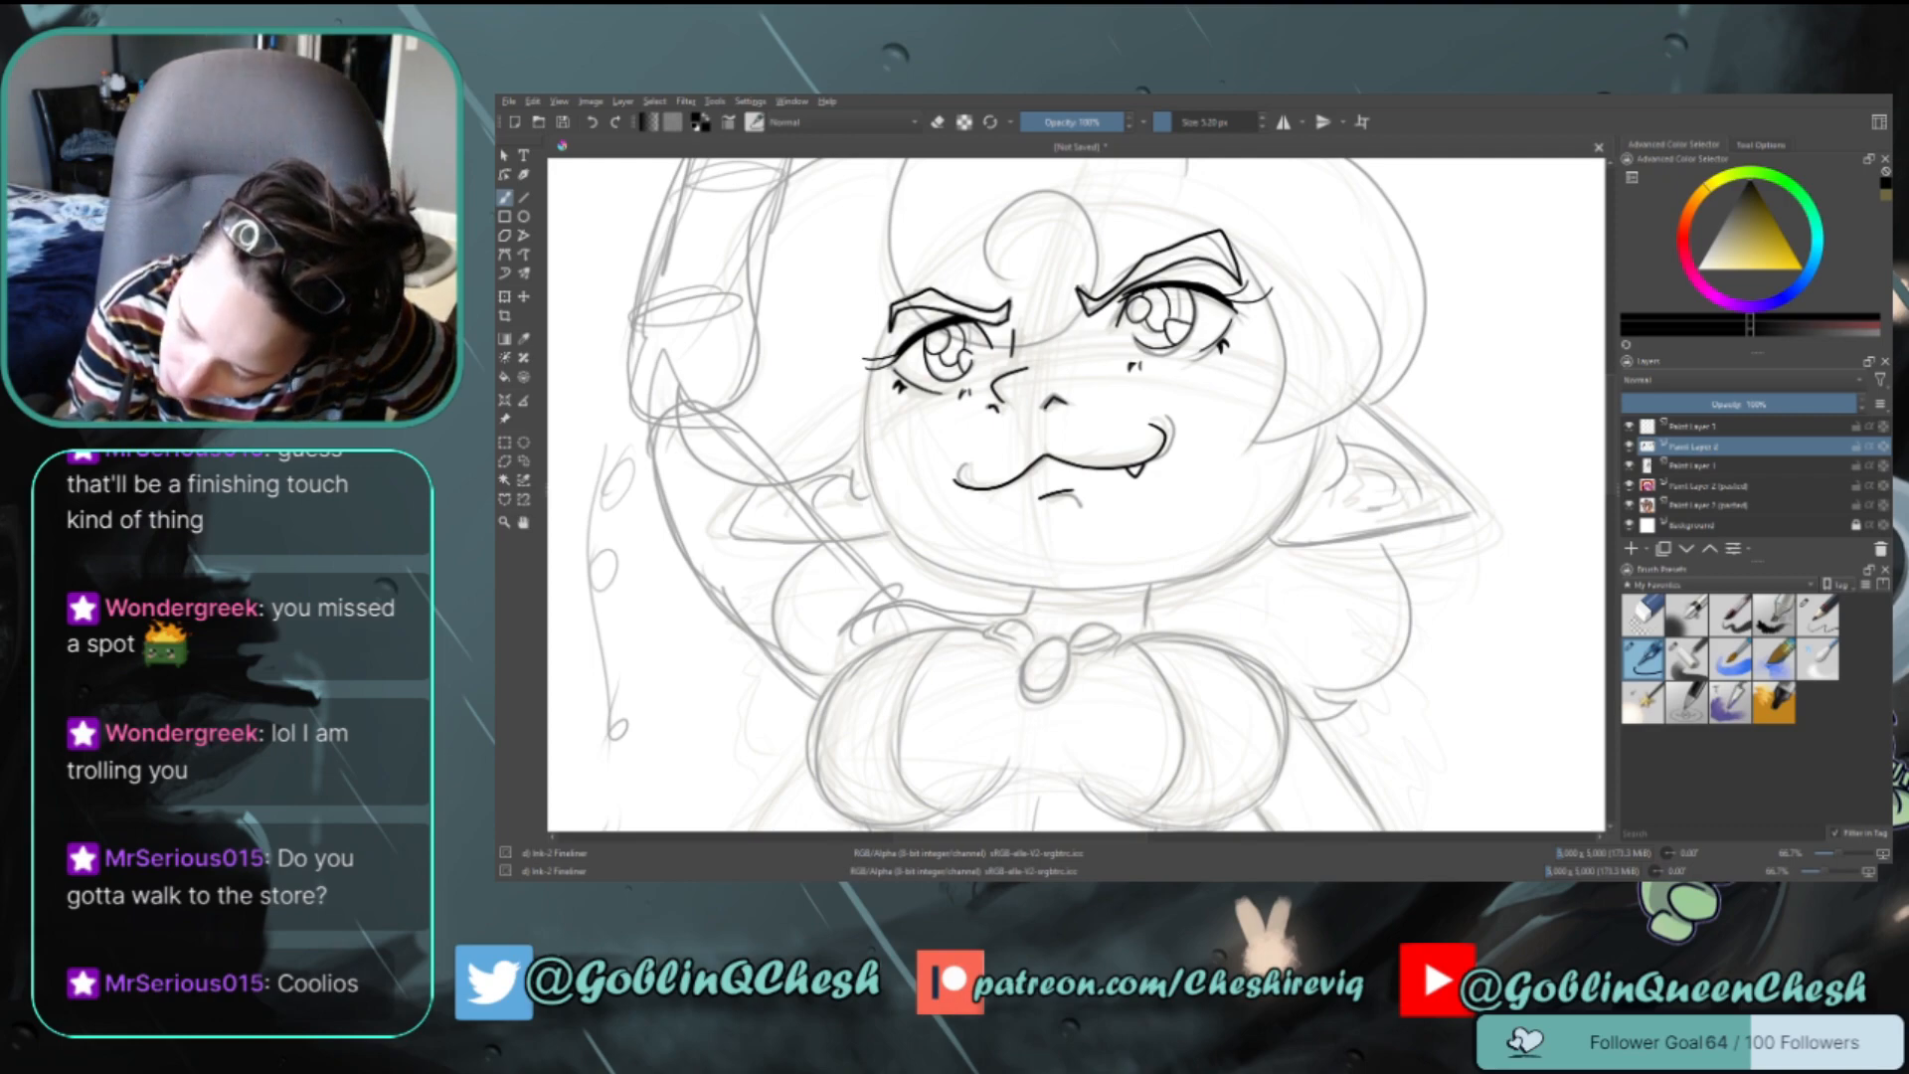
pyautogui.hotkey('ctrl', 'z')
pyautogui.hotkey('ctrl', 'z')
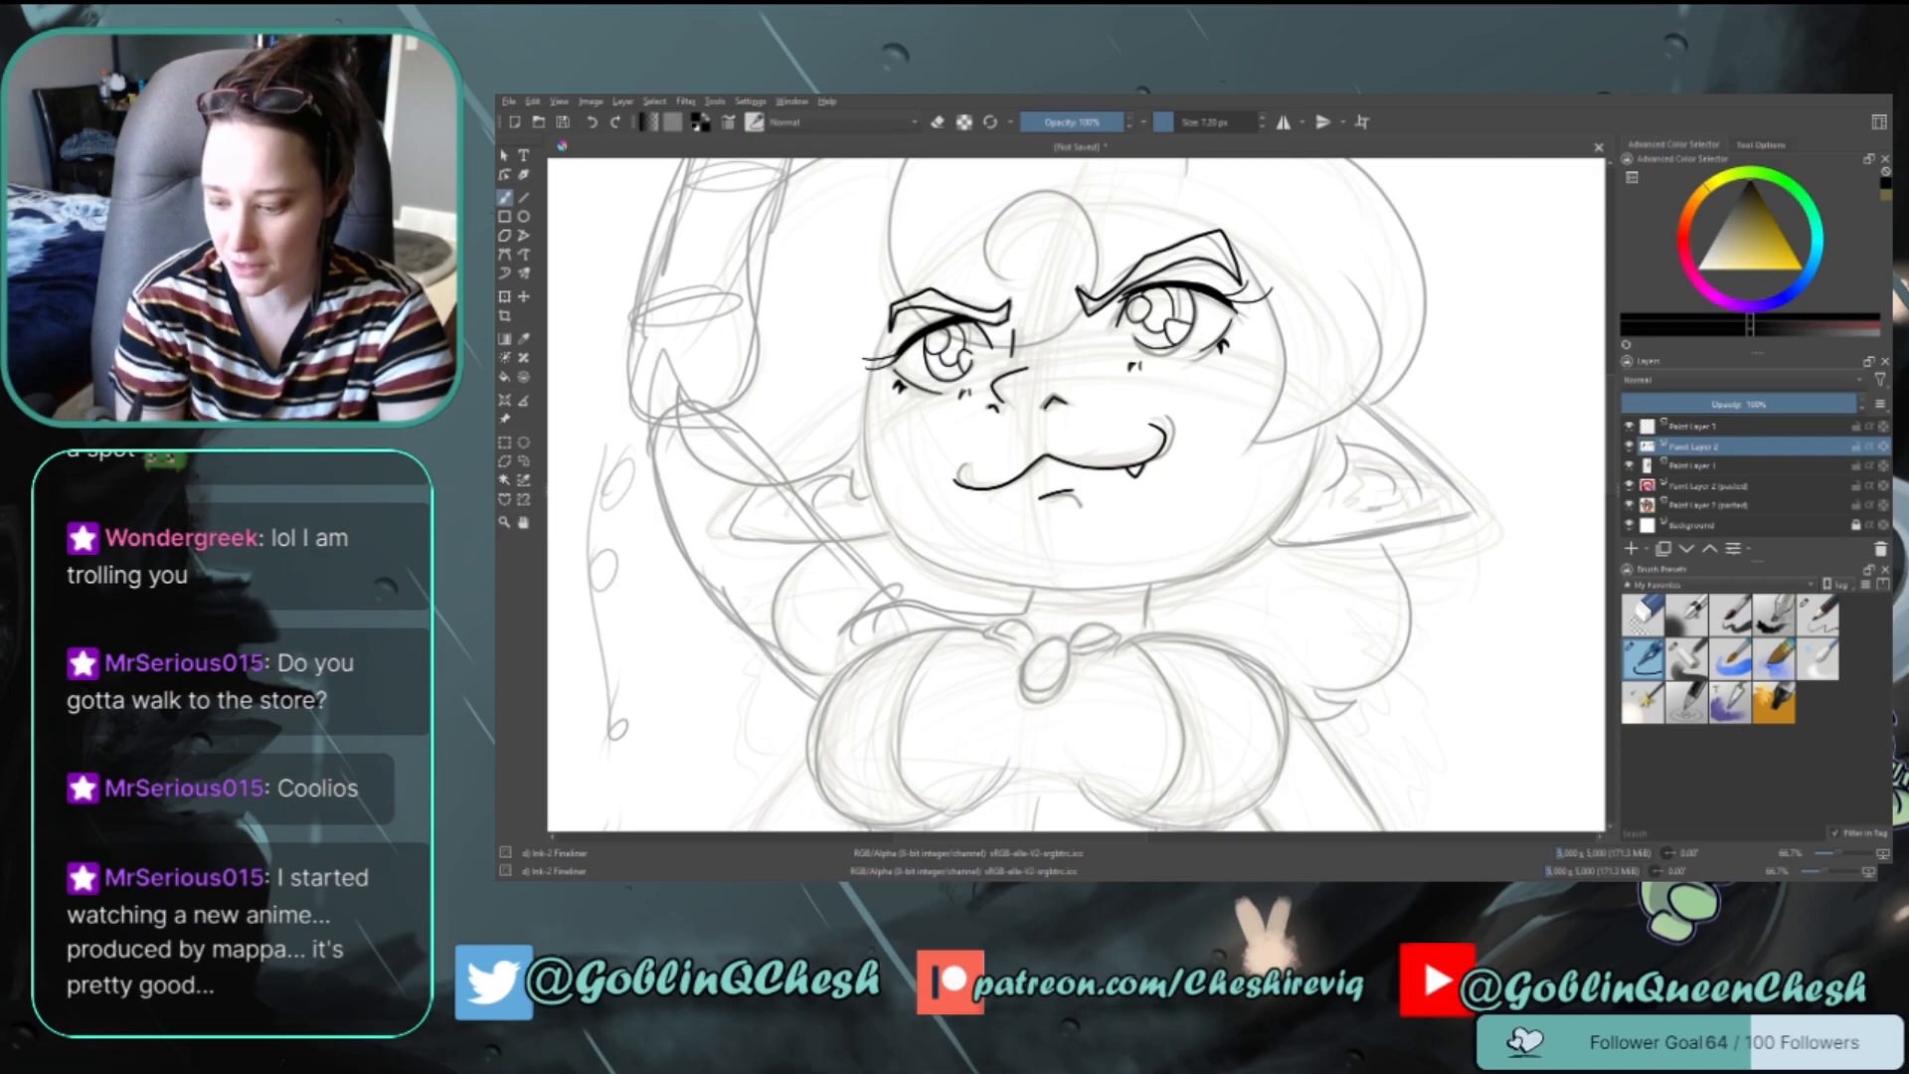
# Ink the face outline, the neck, the shoulder line and the outer contour of the raised arm
pyautogui.moveTo(1612, 410); pyautogui.dragTo(1616, 431)
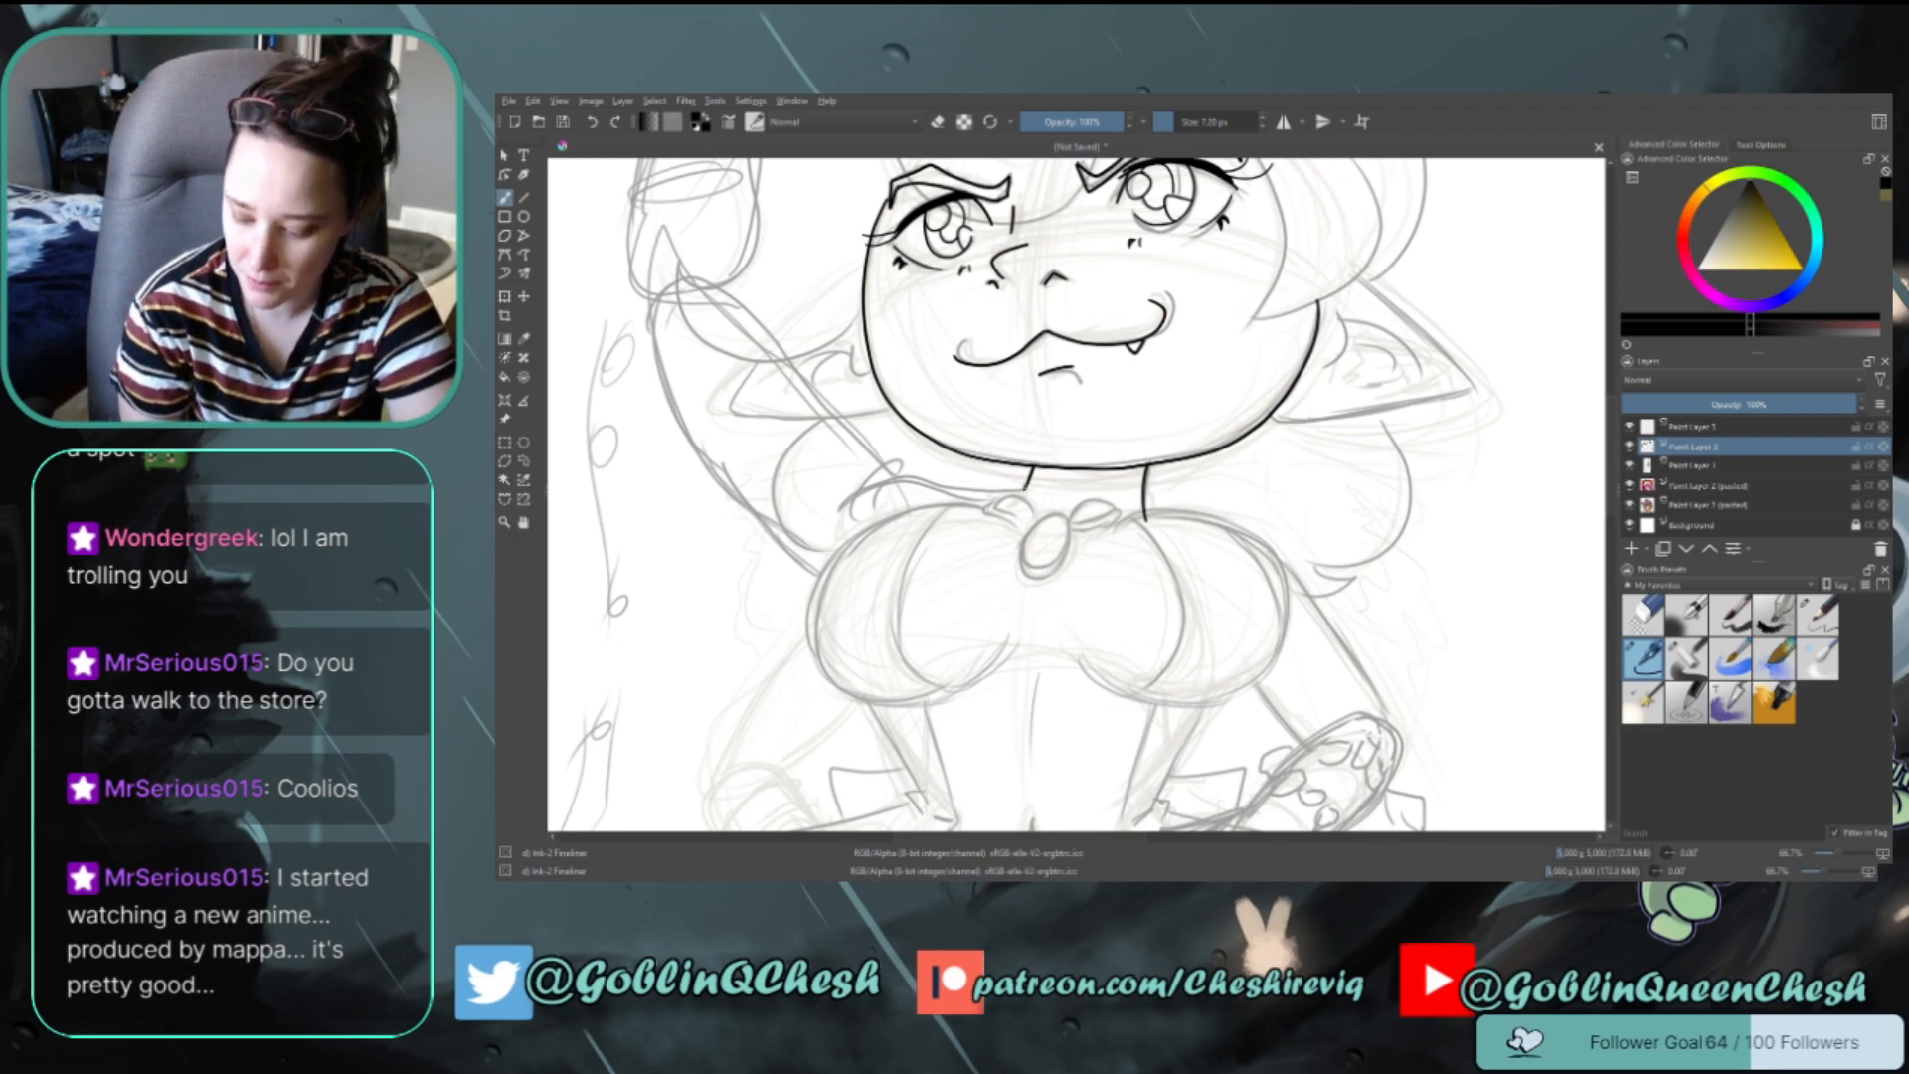
pyautogui.moveTo(1028, 487); pyautogui.dragTo(841, 501)
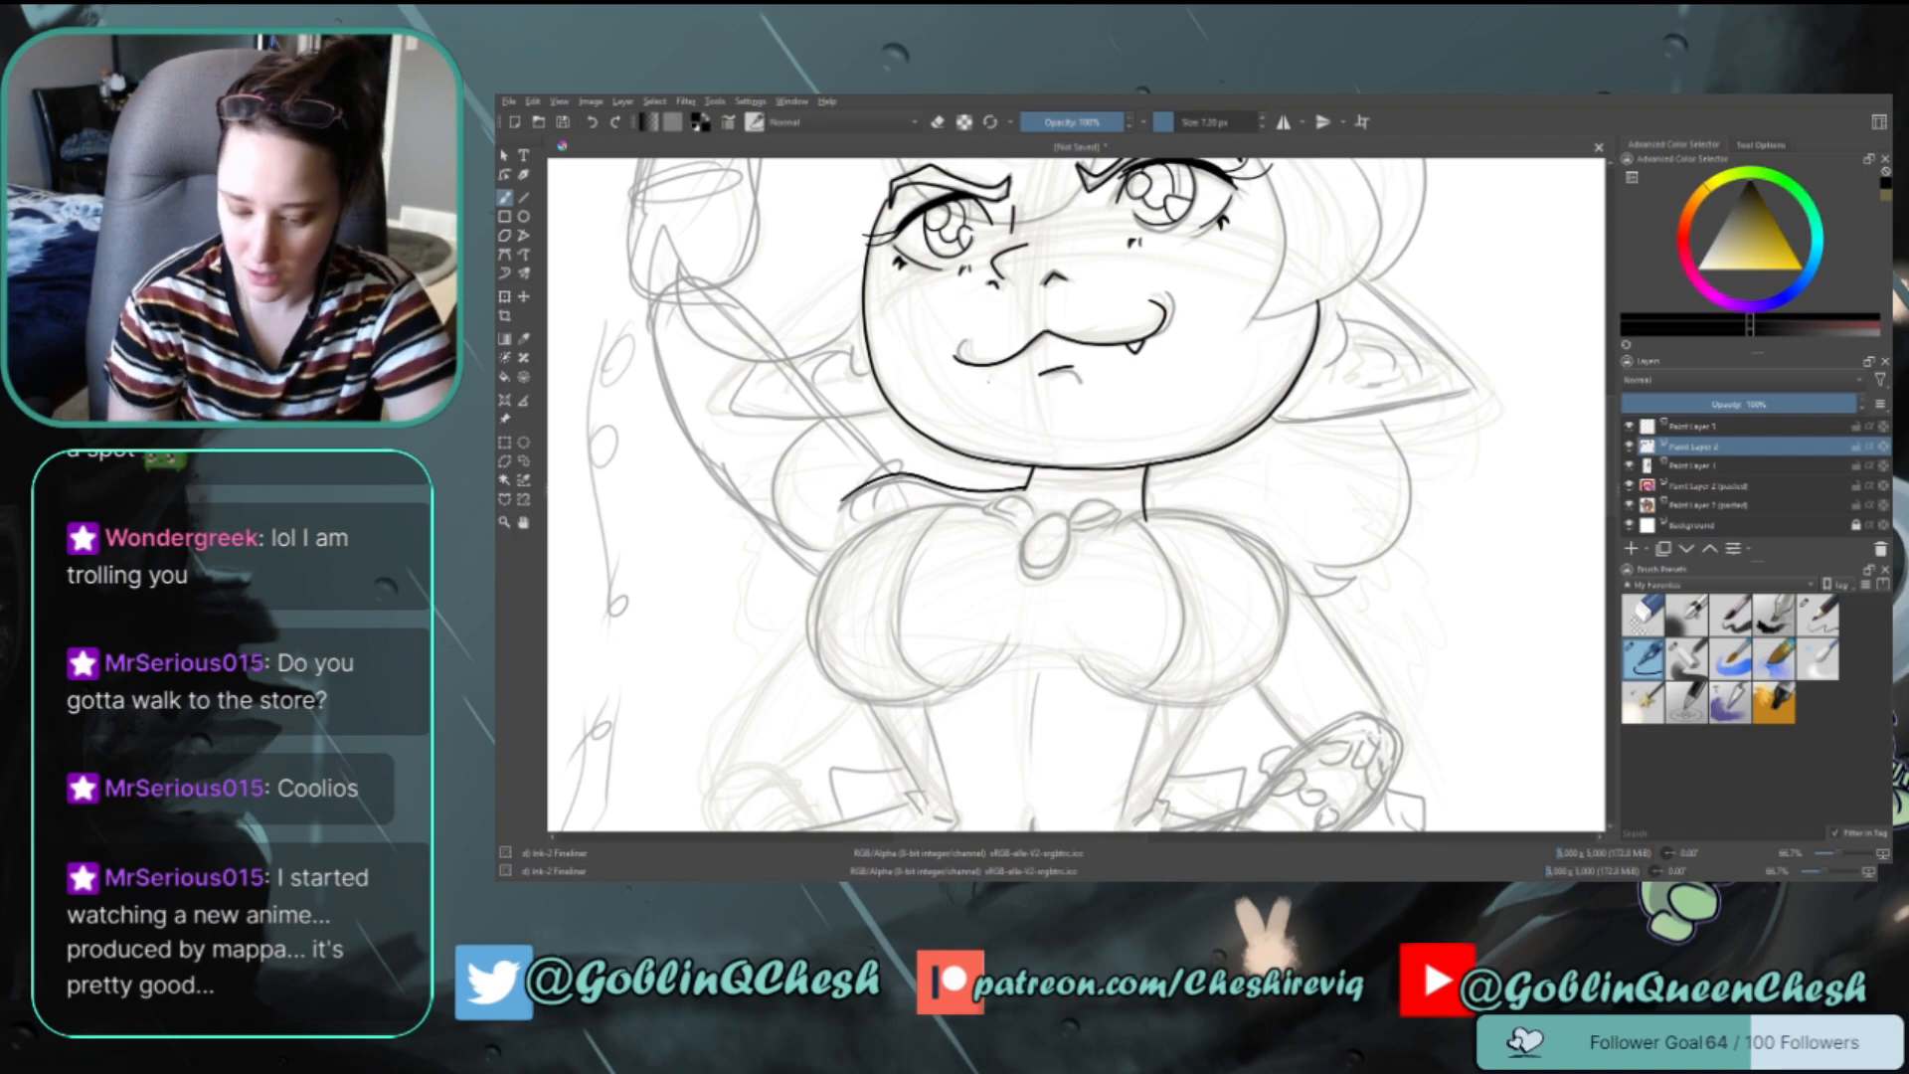
pyautogui.moveTo(649, 299); pyautogui.dragTo(817, 582)
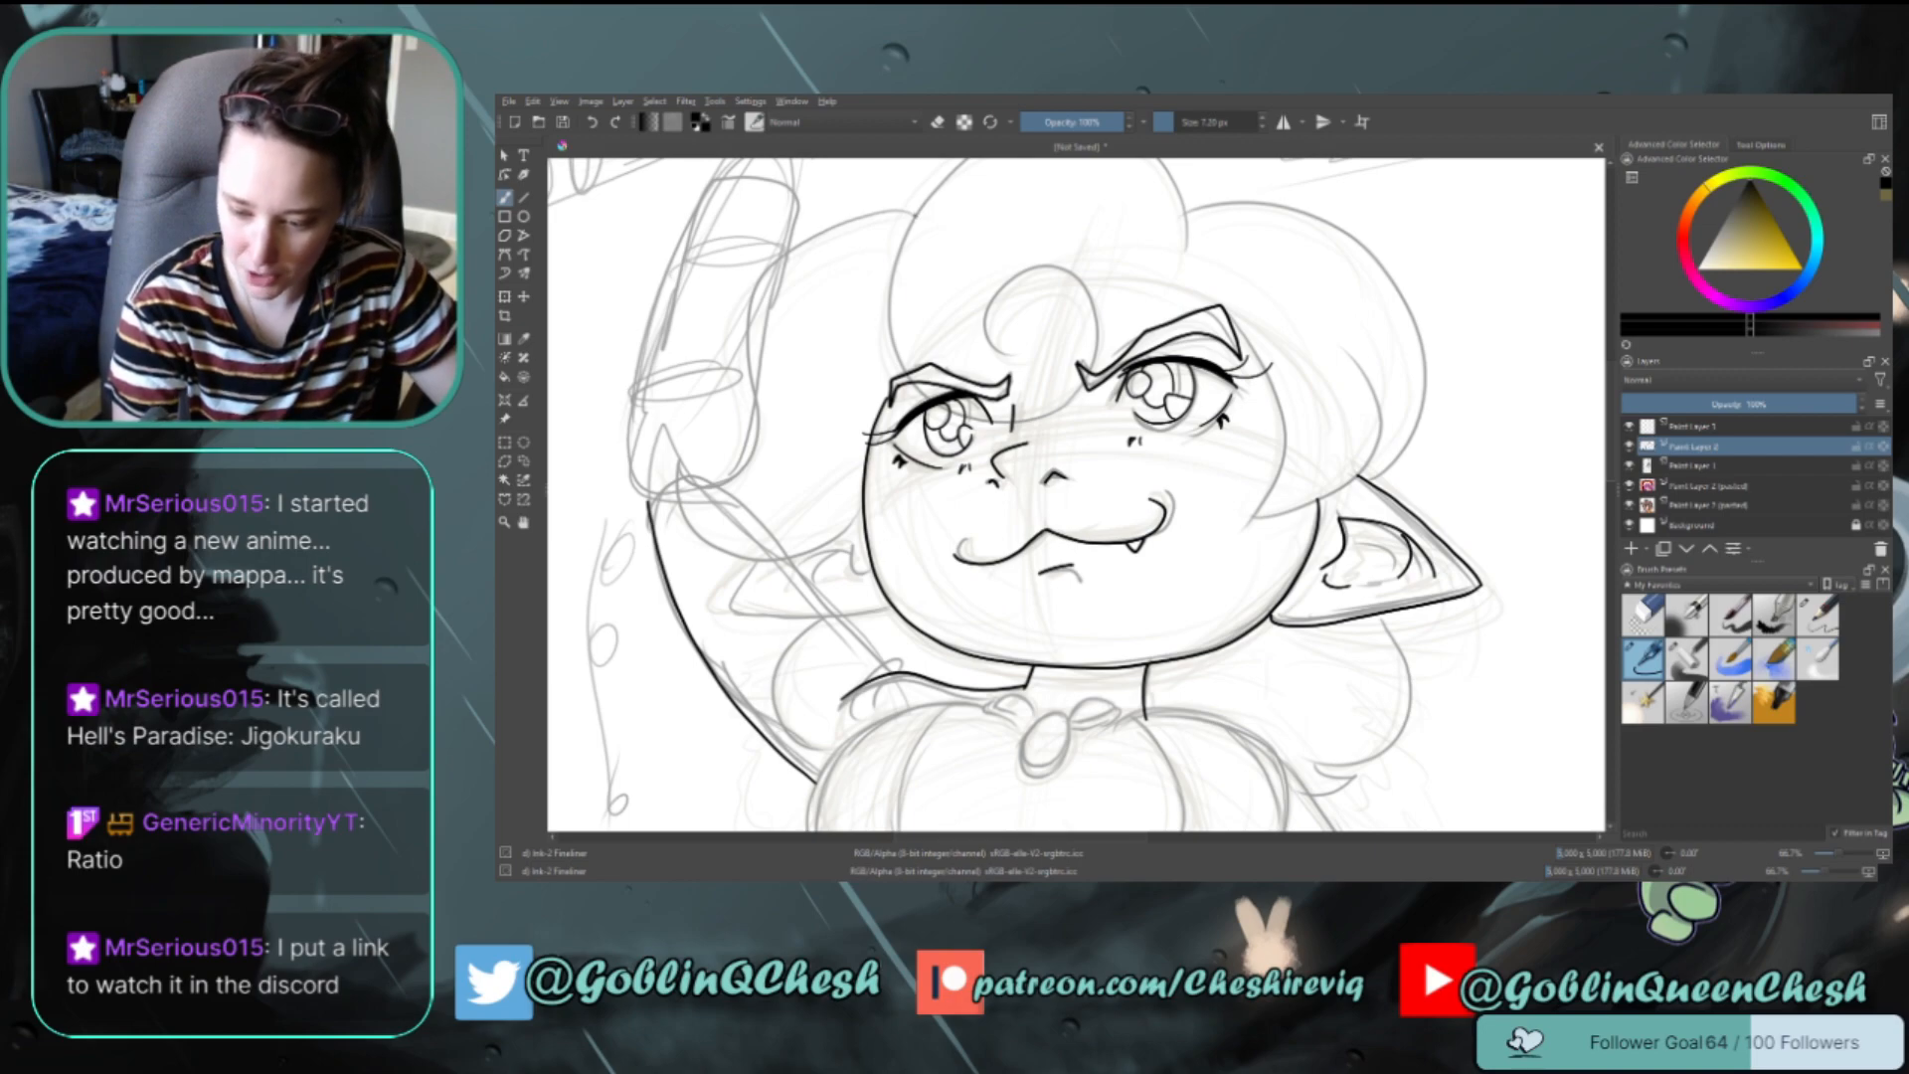
# Ink the wavy side hair lock and the pointed ear beneath it on the raised-arm side, using a new paint layer
pyautogui.moveTo(910, 211)
pyautogui.mouseDown()
pyautogui.moveTo(766, 267)
pyautogui.moveTo(753, 465)
pyautogui.mouseUp()
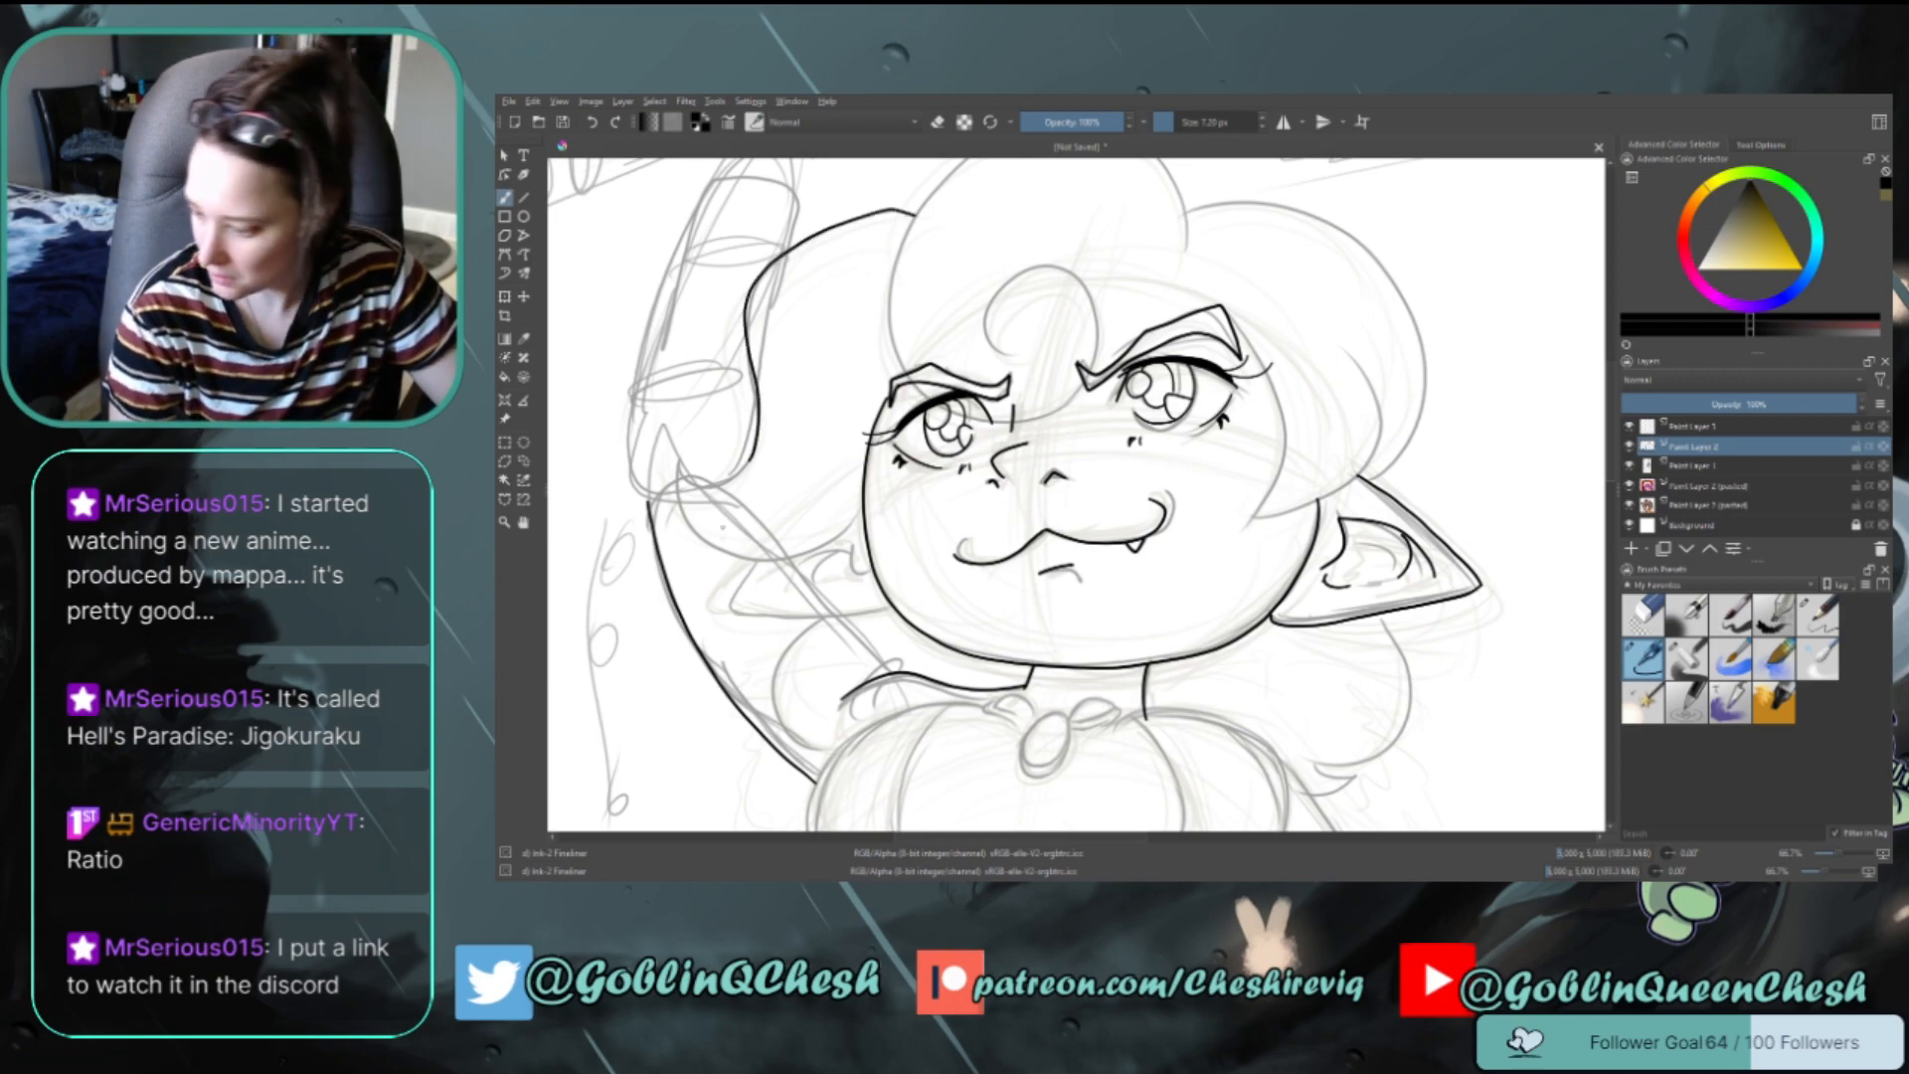
pyautogui.hotkey('ctrl', 'z')
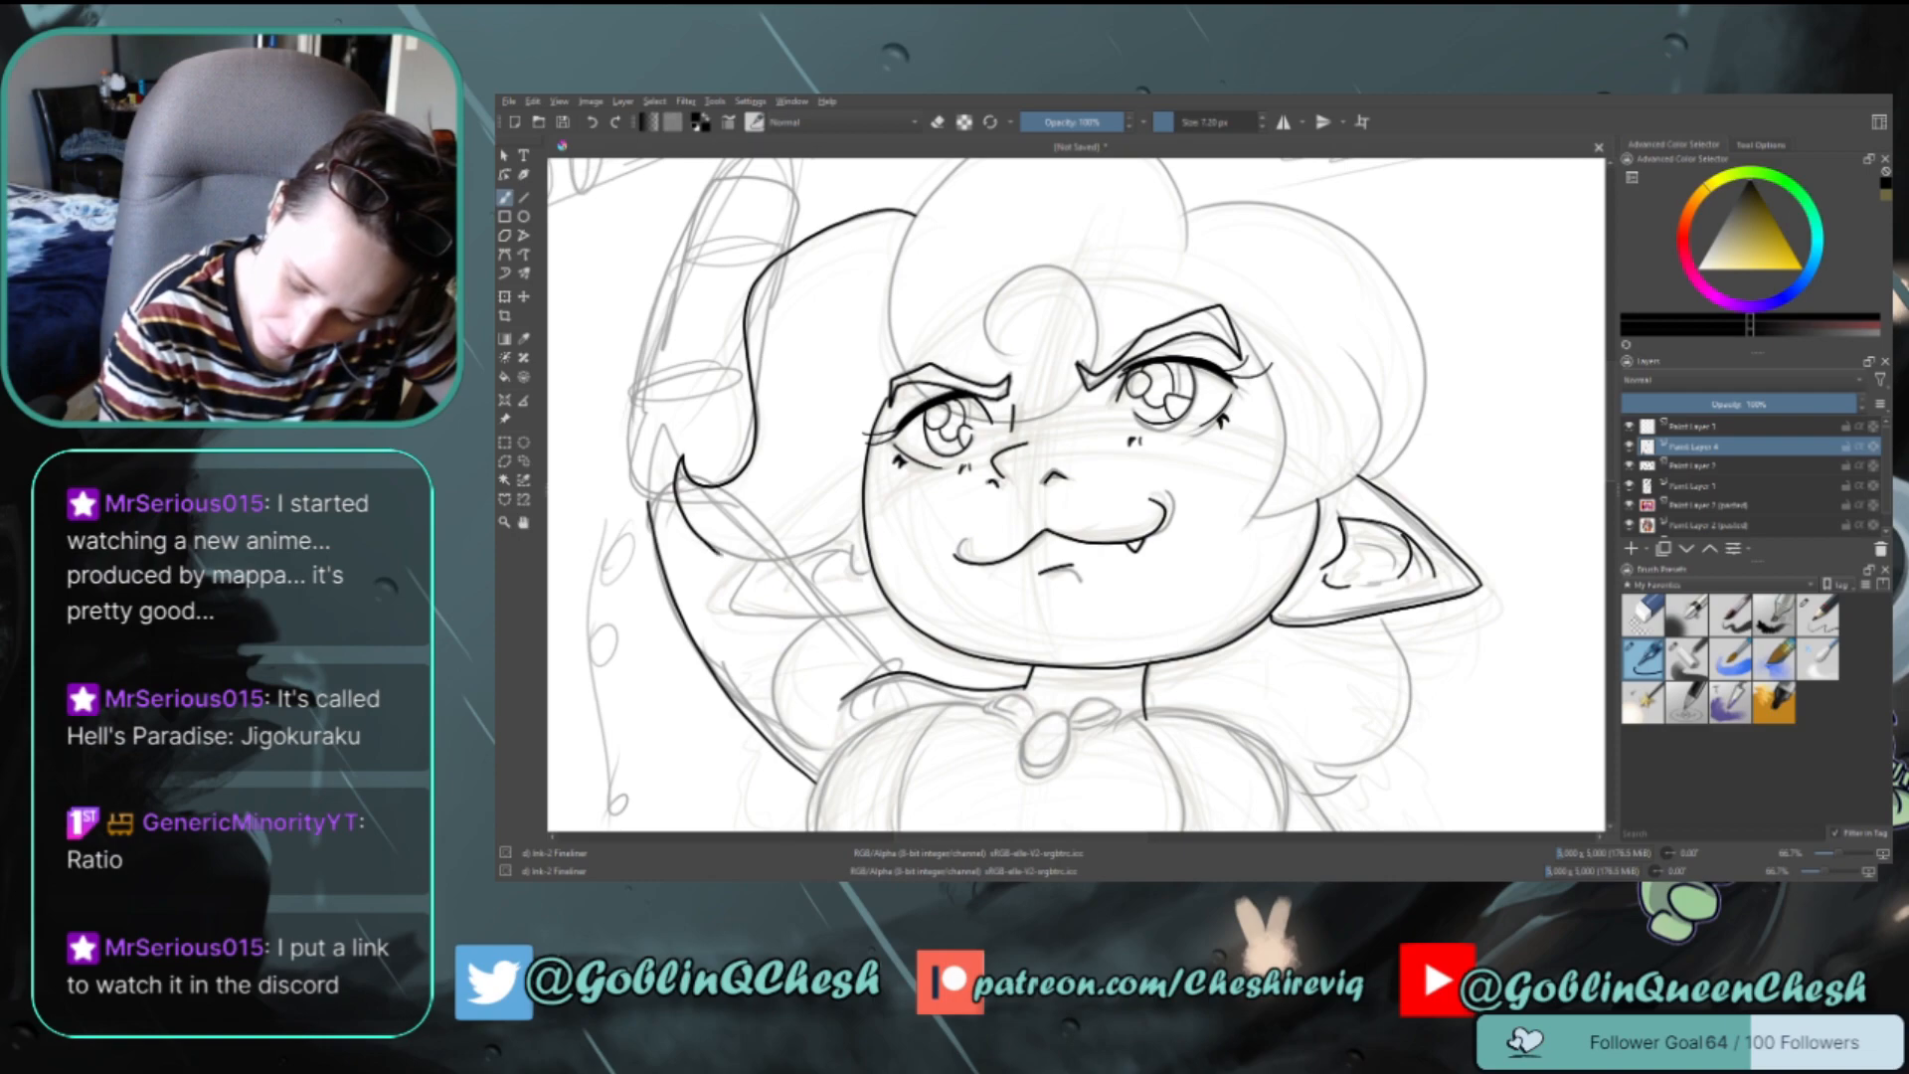
pyautogui.moveTo(716, 555)
pyautogui.mouseDown()
pyautogui.moveTo(771, 561)
pyautogui.moveTo(841, 520)
pyautogui.mouseUp()
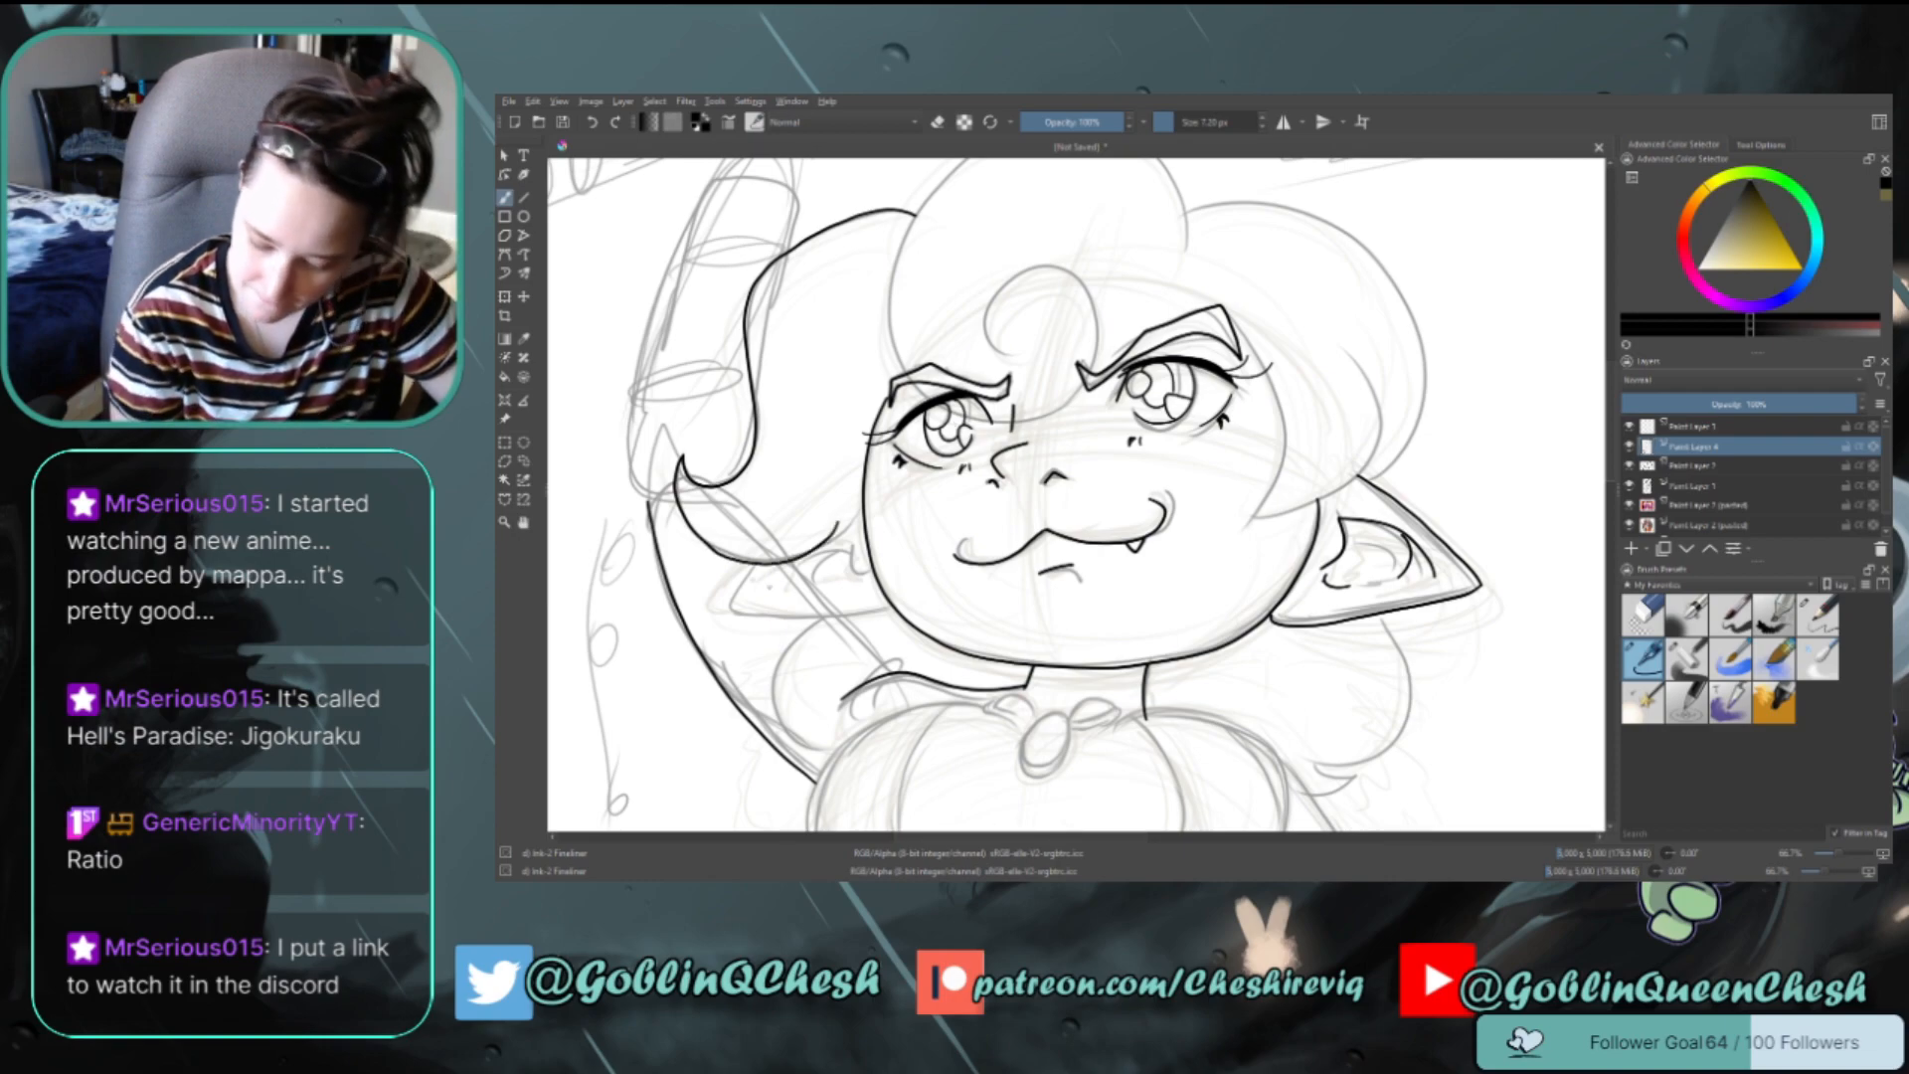
pyautogui.moveTo(754, 564)
pyautogui.mouseDown()
pyautogui.moveTo(731, 604)
pyautogui.moveTo(751, 612)
pyautogui.moveTo(900, 613)
pyautogui.mouseUp()
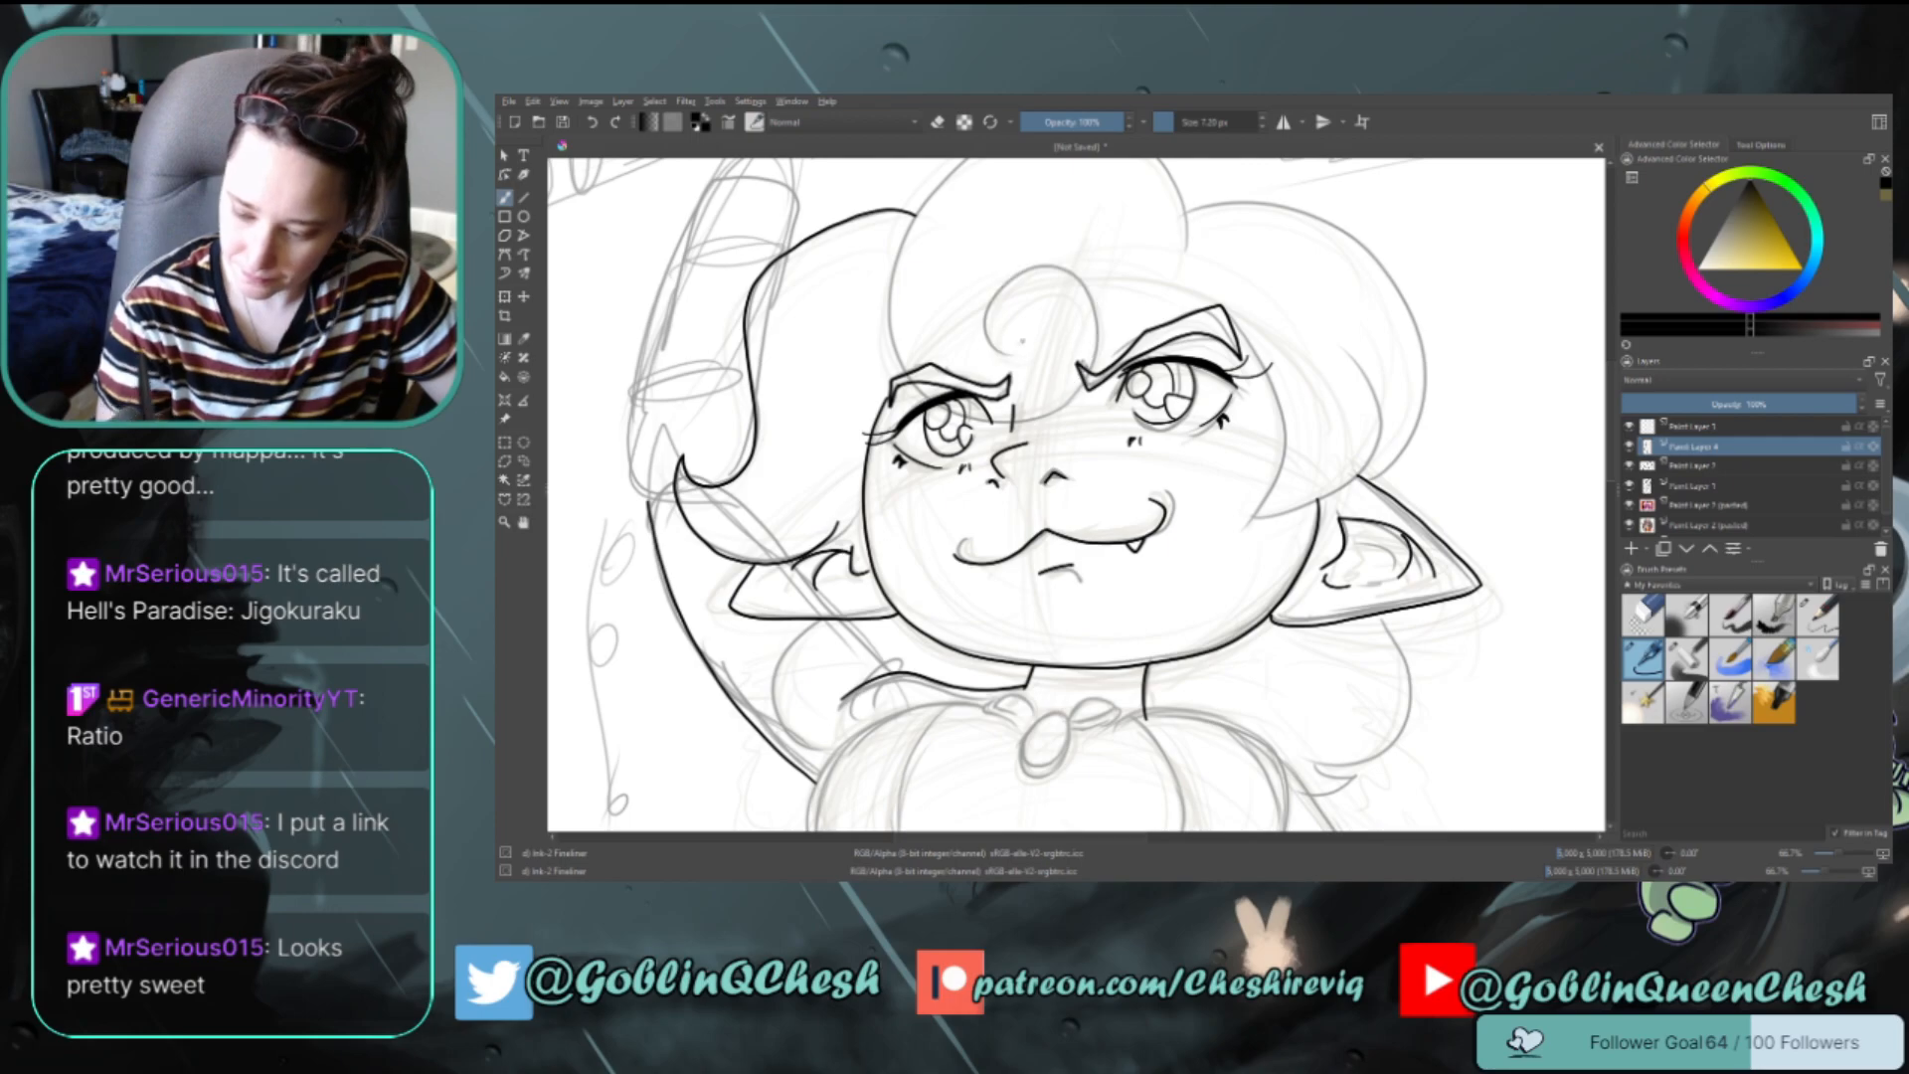
# Ink the large rounded forelock with its curled tip on the forehead, undoing and redrawing it until the curve is smooth
pyautogui.moveTo(1020, 343)
pyautogui.mouseDown()
pyautogui.moveTo(985, 336)
pyautogui.moveTo(1099, 323)
pyautogui.moveTo(920, 387)
pyautogui.moveTo(930, 191)
pyautogui.mouseUp()
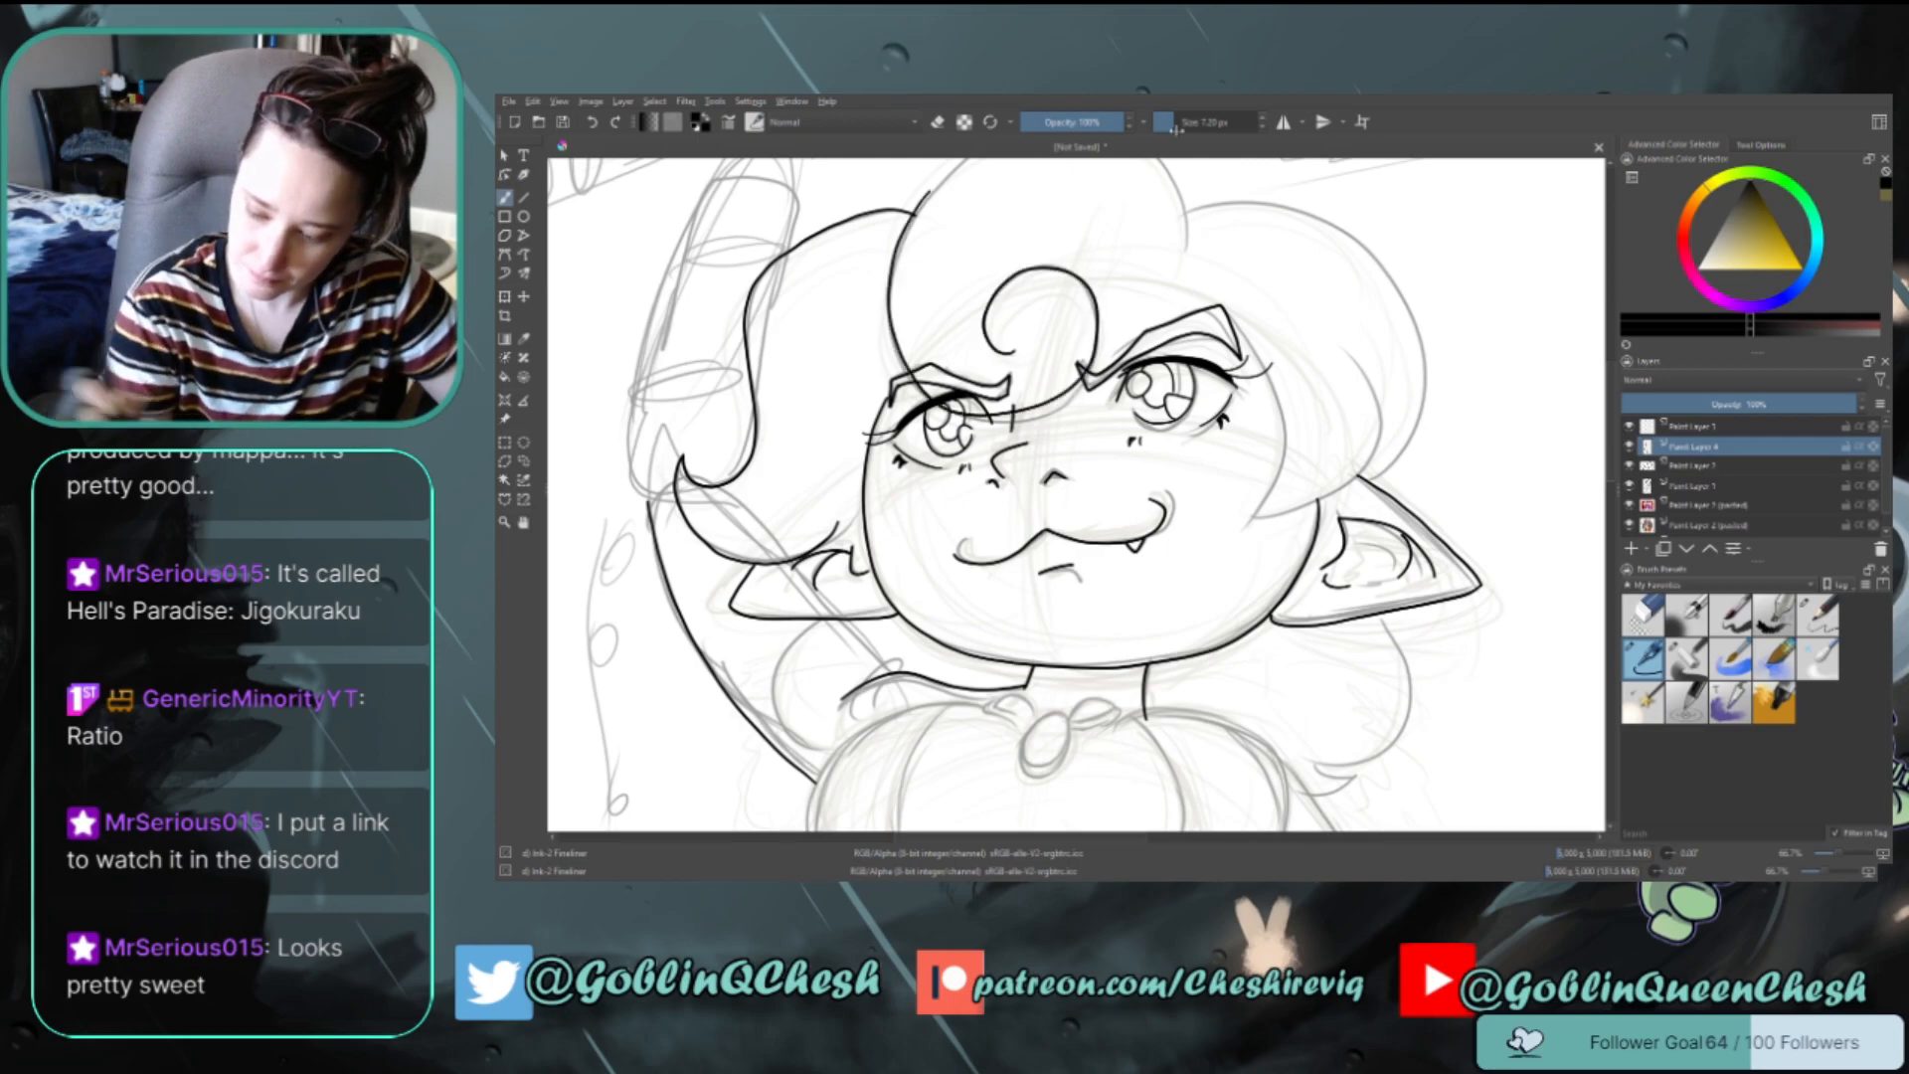
pyautogui.hotkey('ctrl', 'z')
pyautogui.scroll(3, 1083, 495)
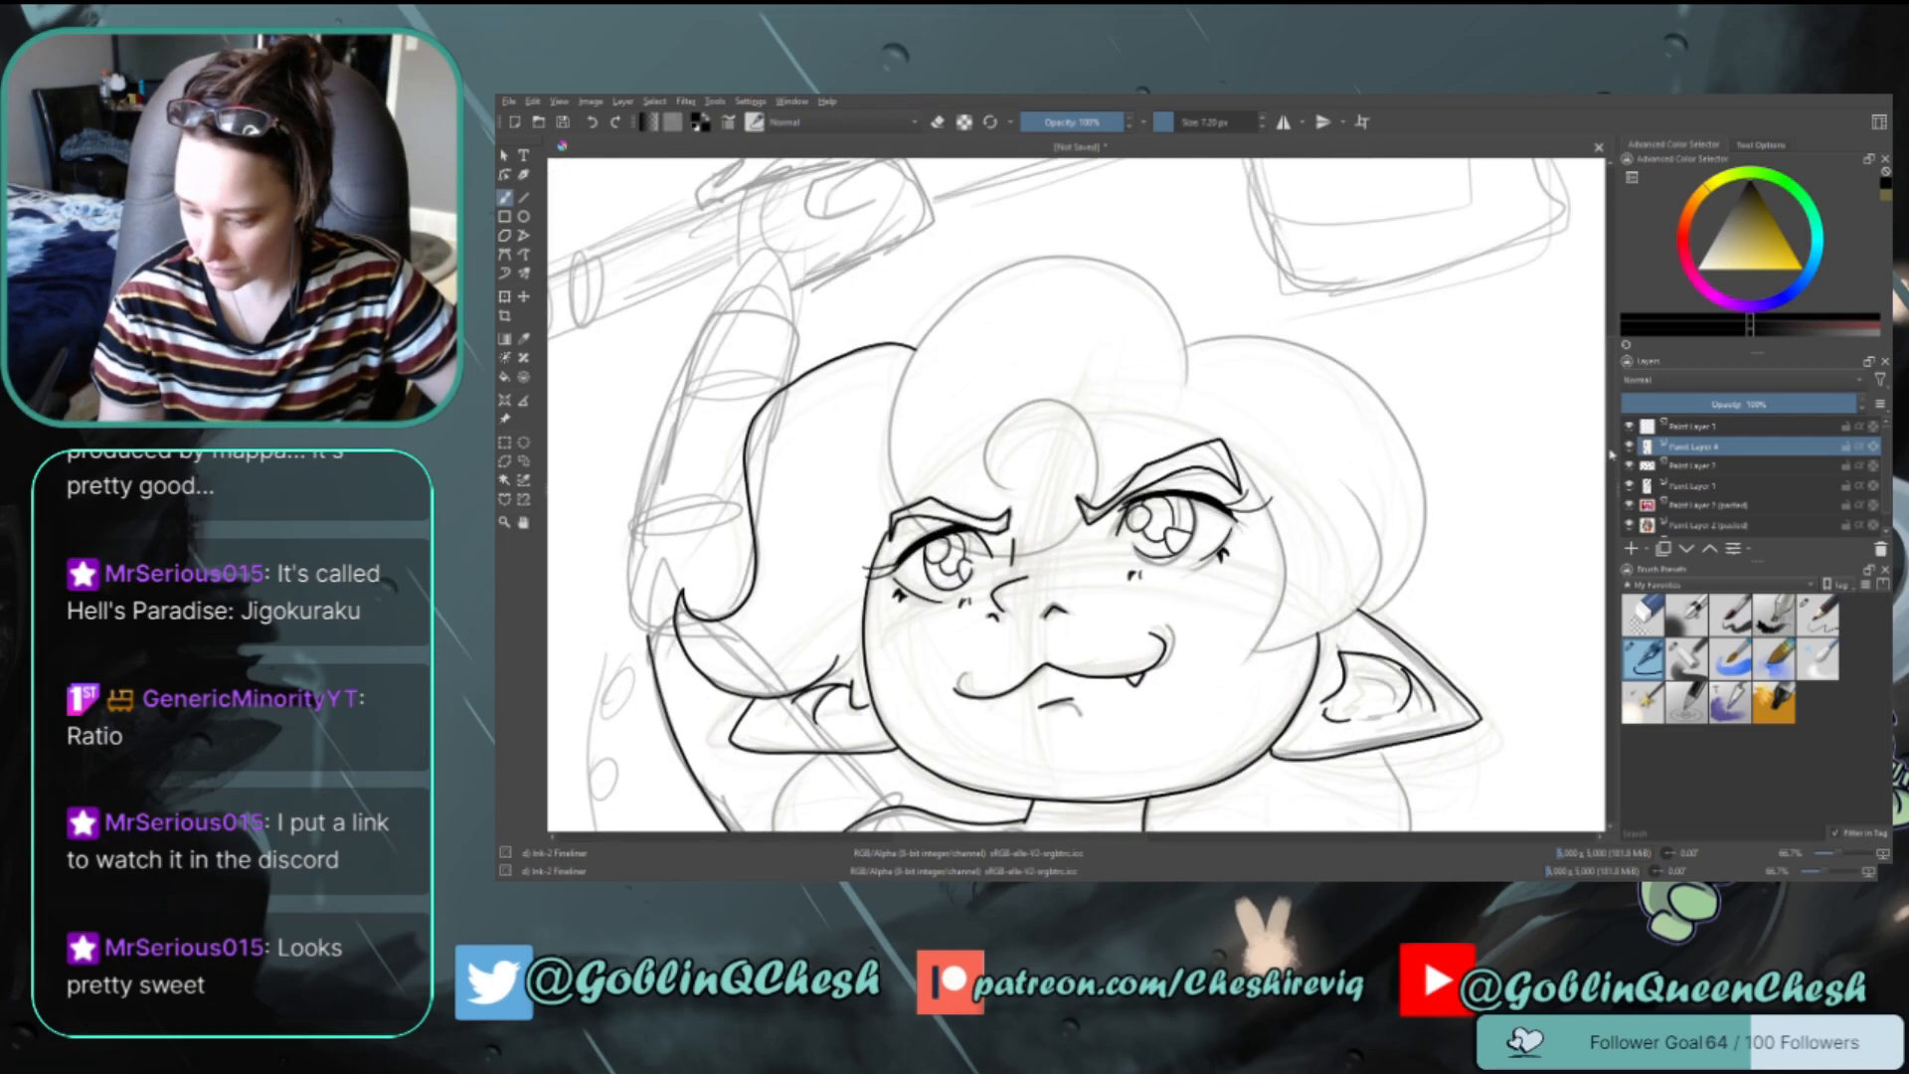
pyautogui.moveTo(1185, 326)
pyautogui.mouseDown()
pyautogui.moveTo(1189, 383)
pyautogui.moveTo(950, 298)
pyautogui.moveTo(909, 525)
pyautogui.moveTo(964, 547)
pyautogui.moveTo(1186, 390)
pyautogui.moveTo(885, 397)
pyautogui.moveTo(1035, 556)
pyautogui.moveTo(1004, 424)
pyautogui.moveTo(1031, 490)
pyautogui.mouseUp()
pyautogui.hotkey('ctrl', 'z')
pyautogui.hotkey('ctrl', 'z')
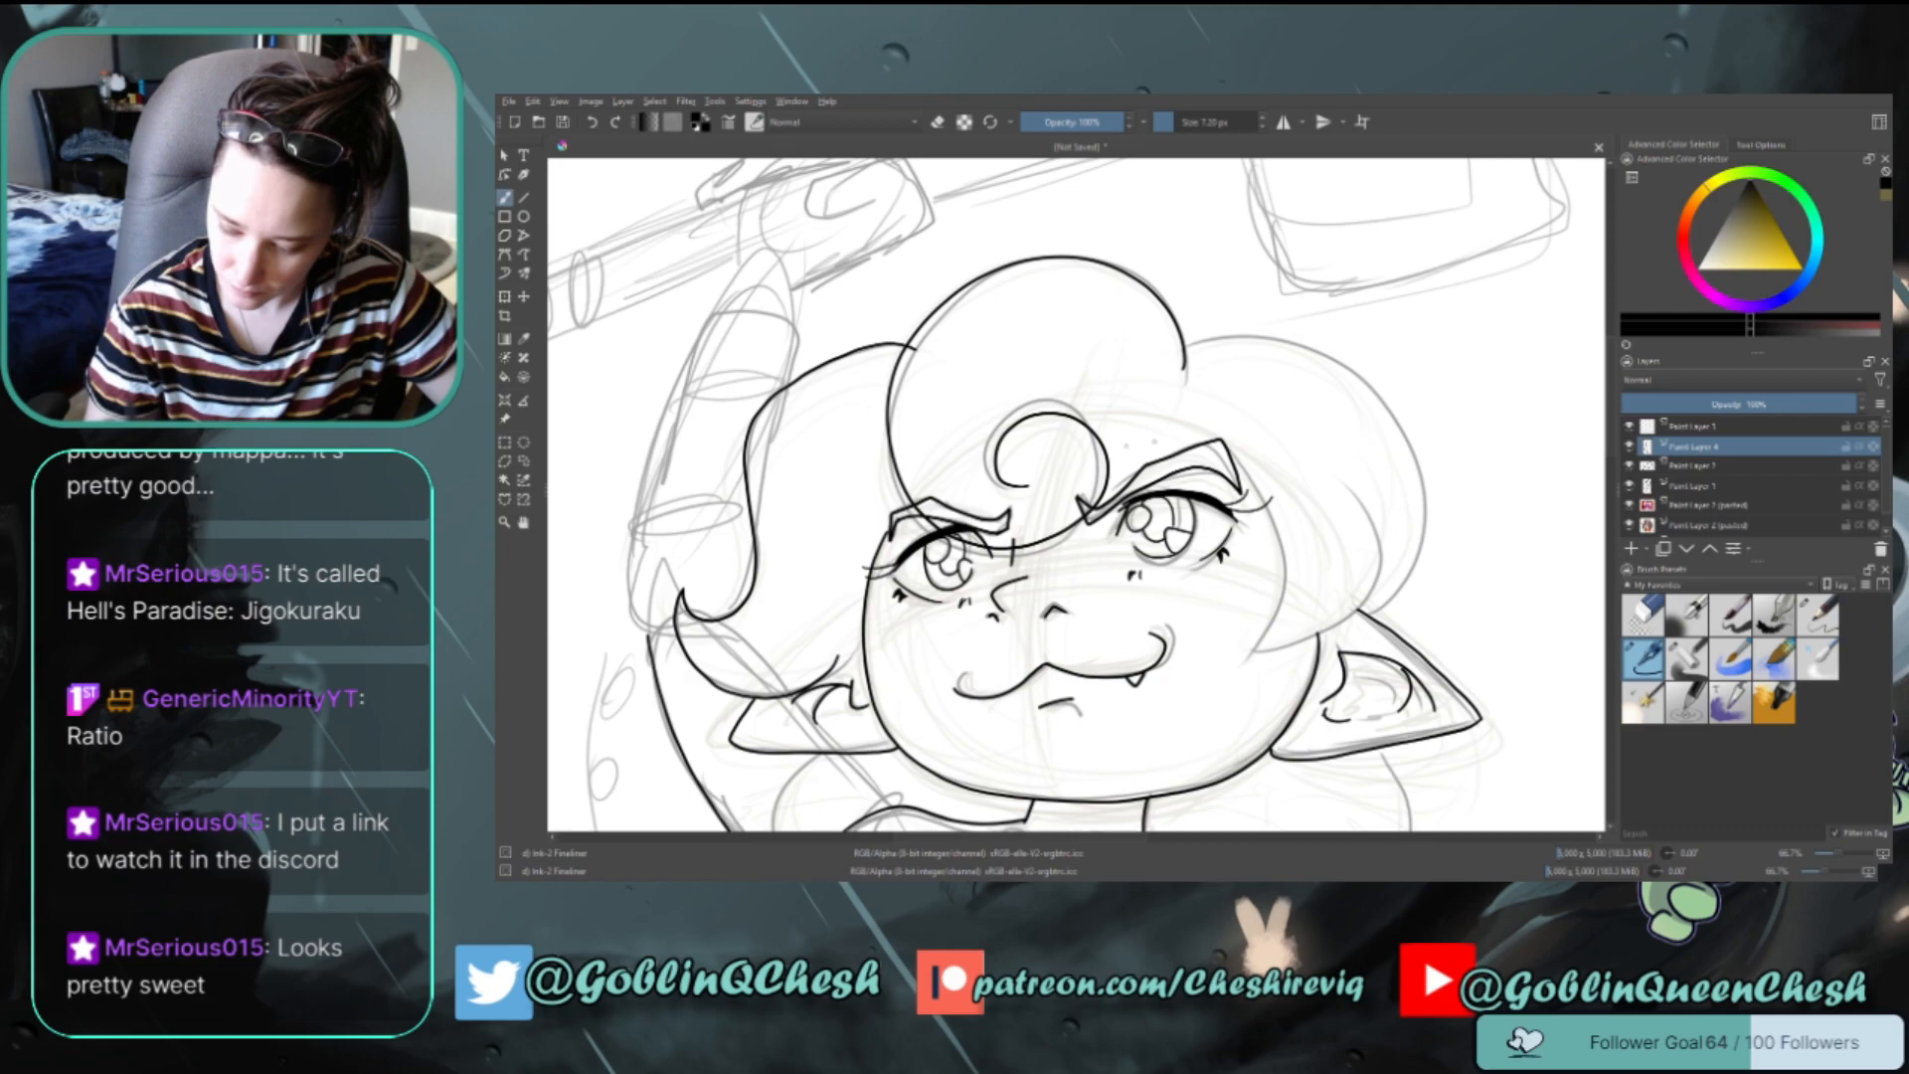
pyautogui.moveTo(1181, 383)
pyautogui.mouseDown()
pyautogui.moveTo(1188, 328)
pyautogui.moveTo(930, 318)
pyautogui.moveTo(905, 532)
pyautogui.moveTo(1089, 457)
pyautogui.mouseUp()
pyautogui.hotkey('ctrl', 'z')
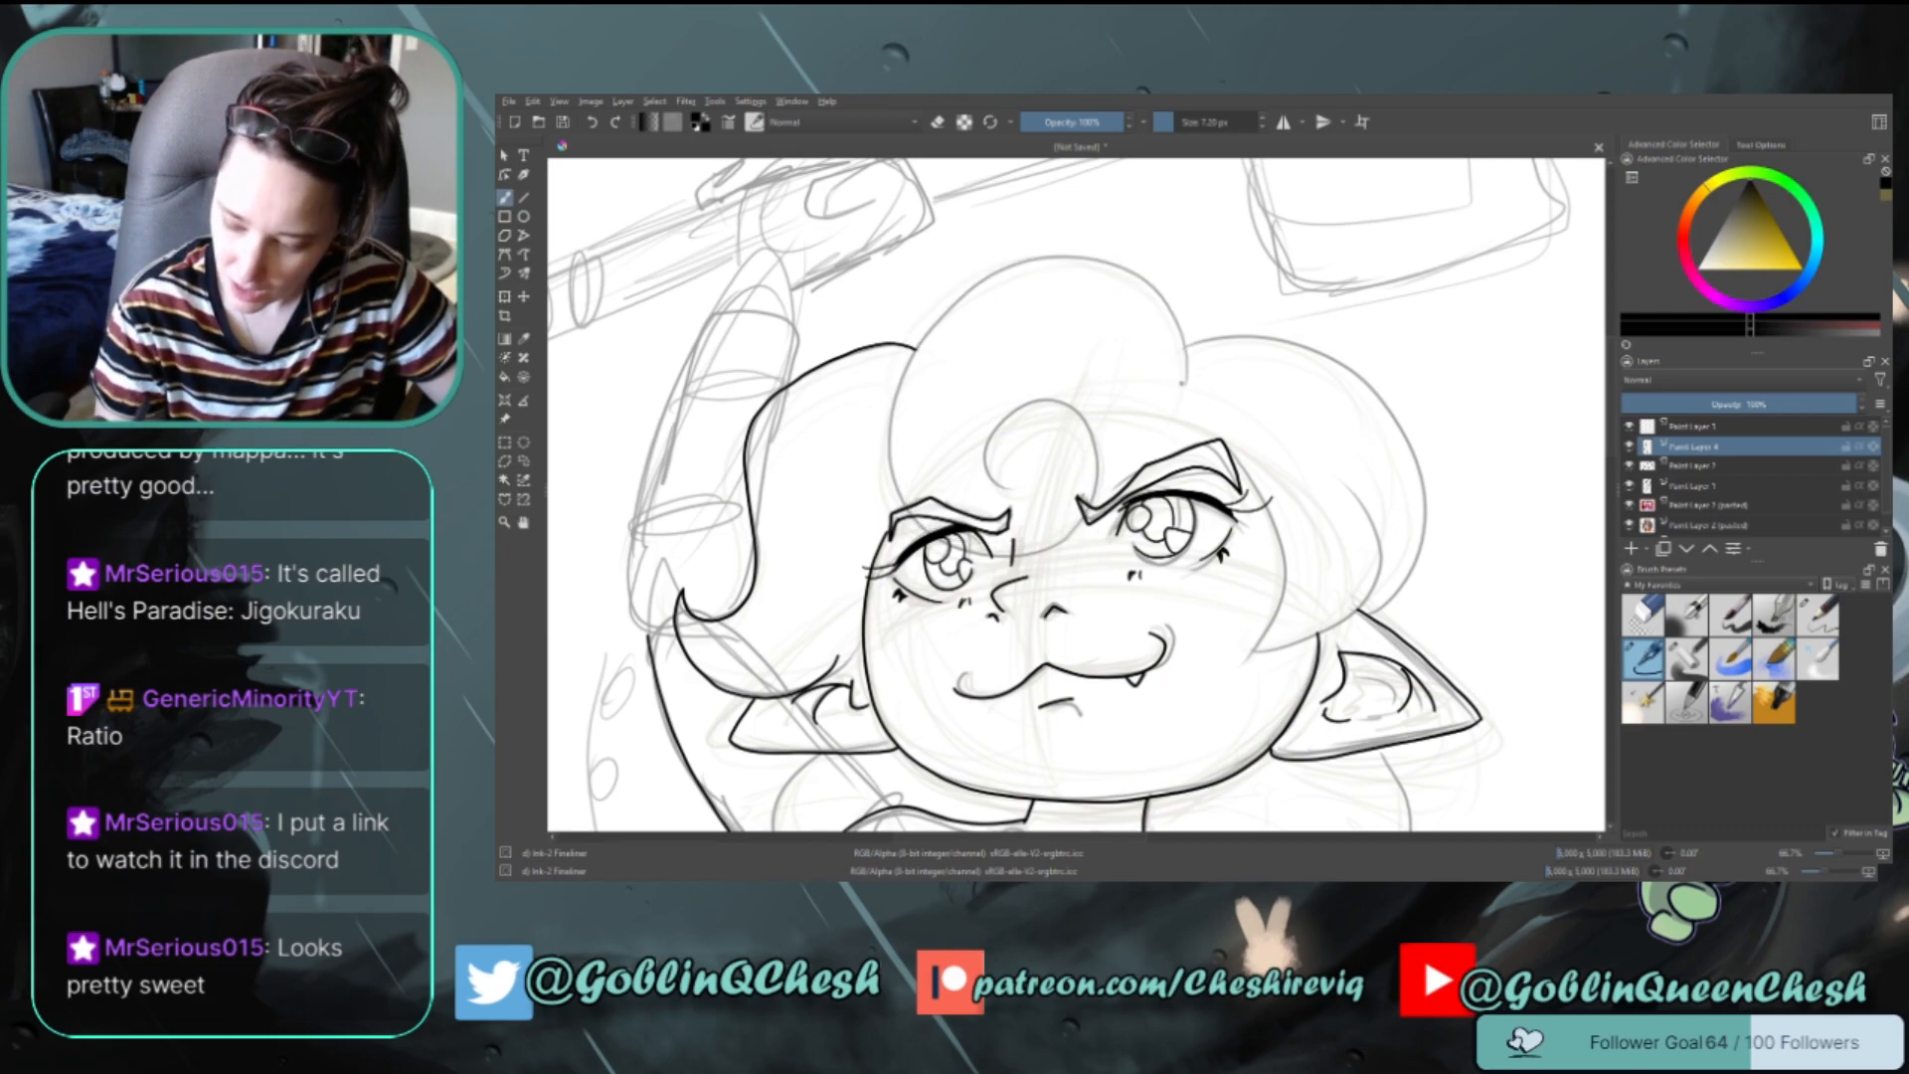
pyautogui.moveTo(1184, 383)
pyautogui.mouseDown()
pyautogui.moveTo(1134, 269)
pyautogui.moveTo(974, 274)
pyautogui.moveTo(893, 436)
pyautogui.moveTo(922, 513)
pyautogui.moveTo(1091, 497)
pyautogui.moveTo(999, 430)
pyautogui.moveTo(1027, 481)
pyautogui.mouseUp()
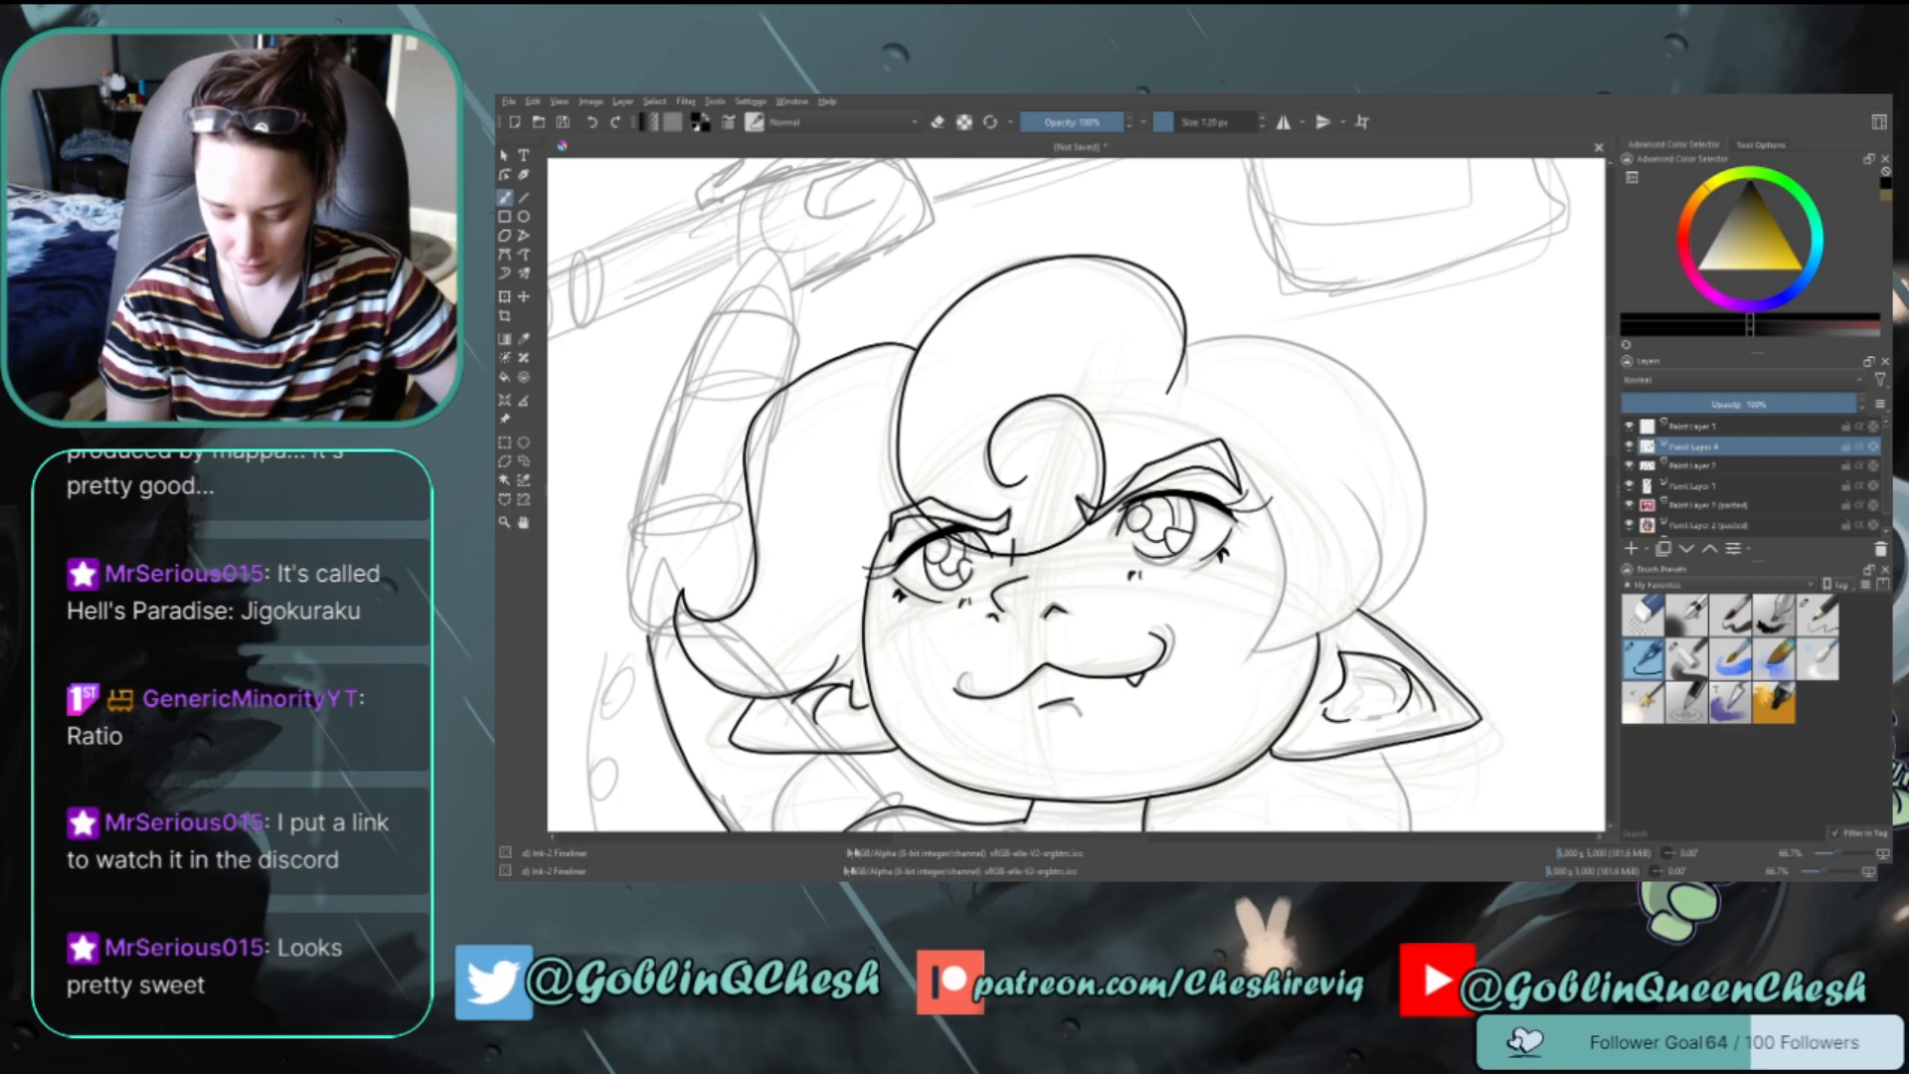
# Ink the rounded side hair lock opposite the raised arm, with its outer contour and the inner edges framing the cheek, redrawing uneven strokes
pyautogui.moveTo(921, 839); pyautogui.dragTo(961, 838)
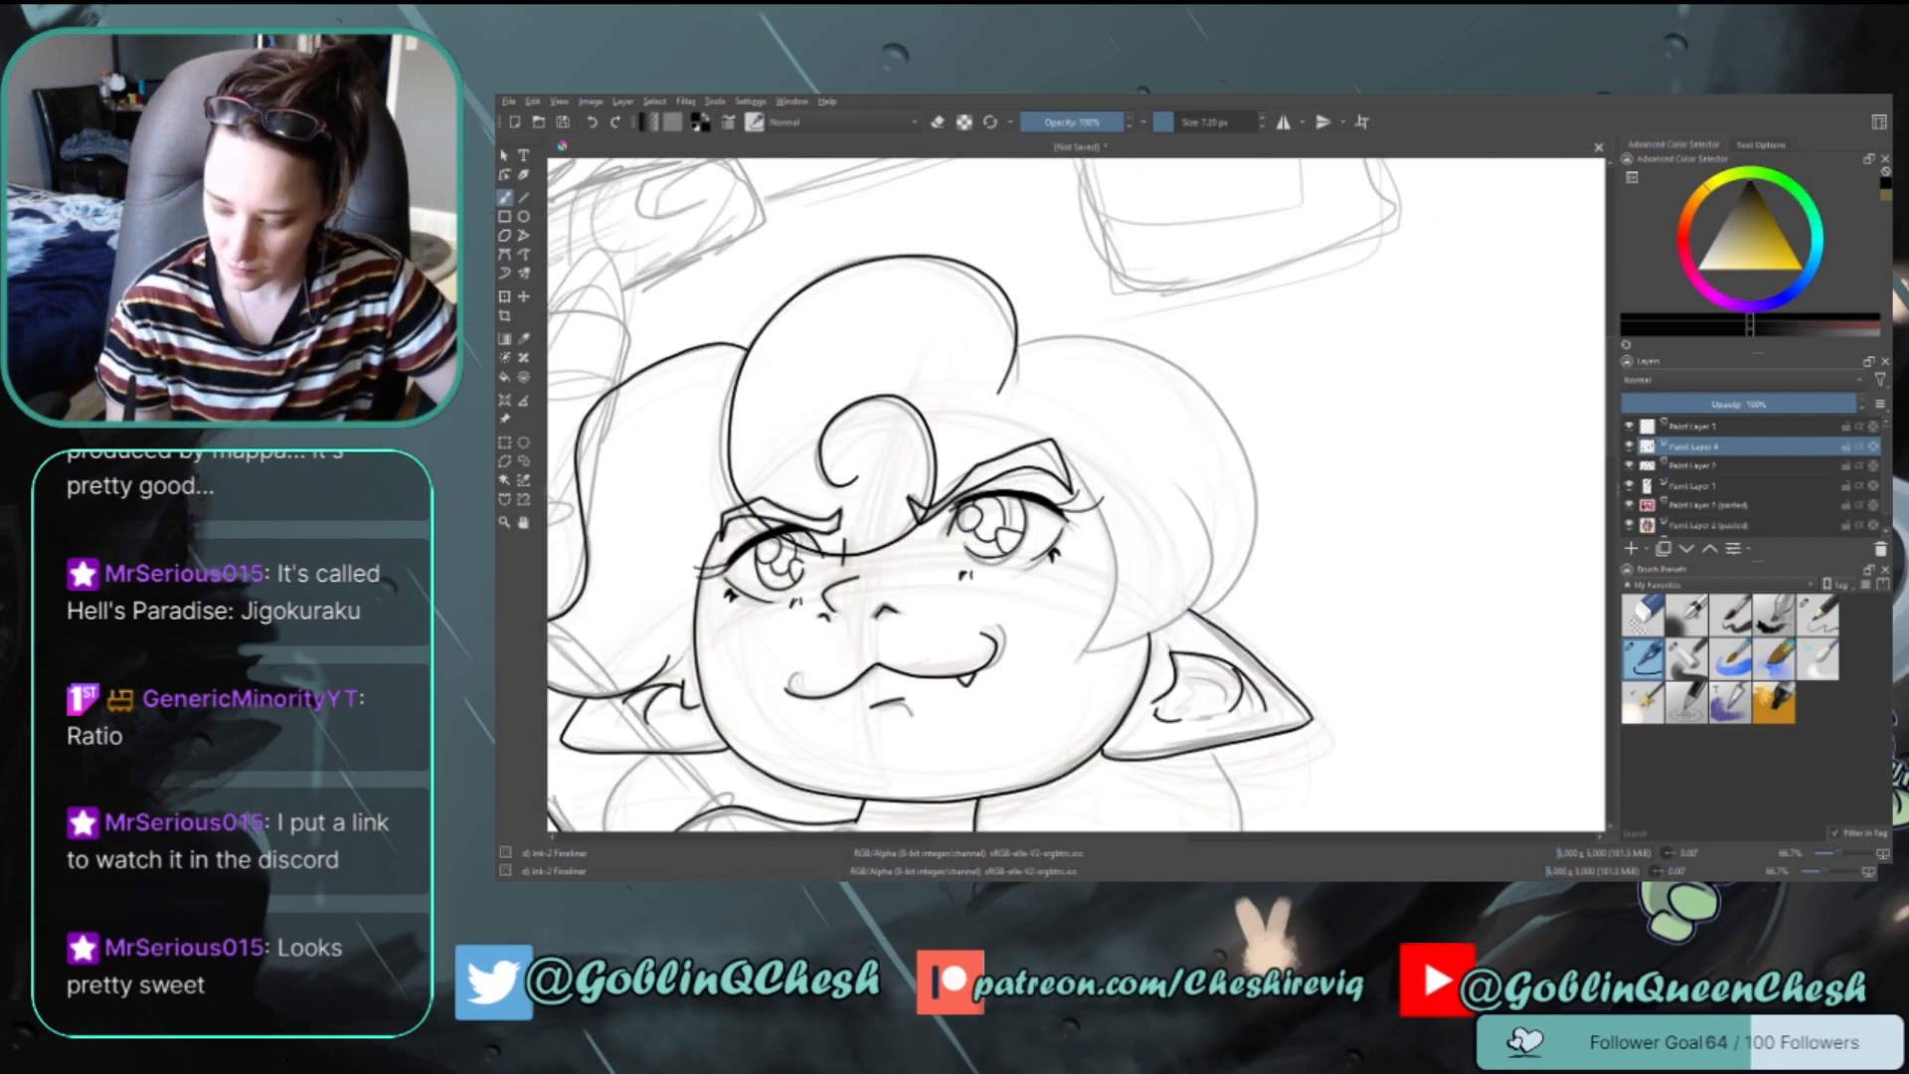
pyautogui.moveTo(1197, 618)
pyautogui.mouseDown()
pyautogui.moveTo(1259, 518)
pyautogui.moveTo(1218, 384)
pyautogui.mouseUp()
pyautogui.hotkey('ctrl', 'z')
pyautogui.scroll(-1, 1167, 350)
pyautogui.moveTo(1612, 422); pyautogui.dragTo(1612, 447)
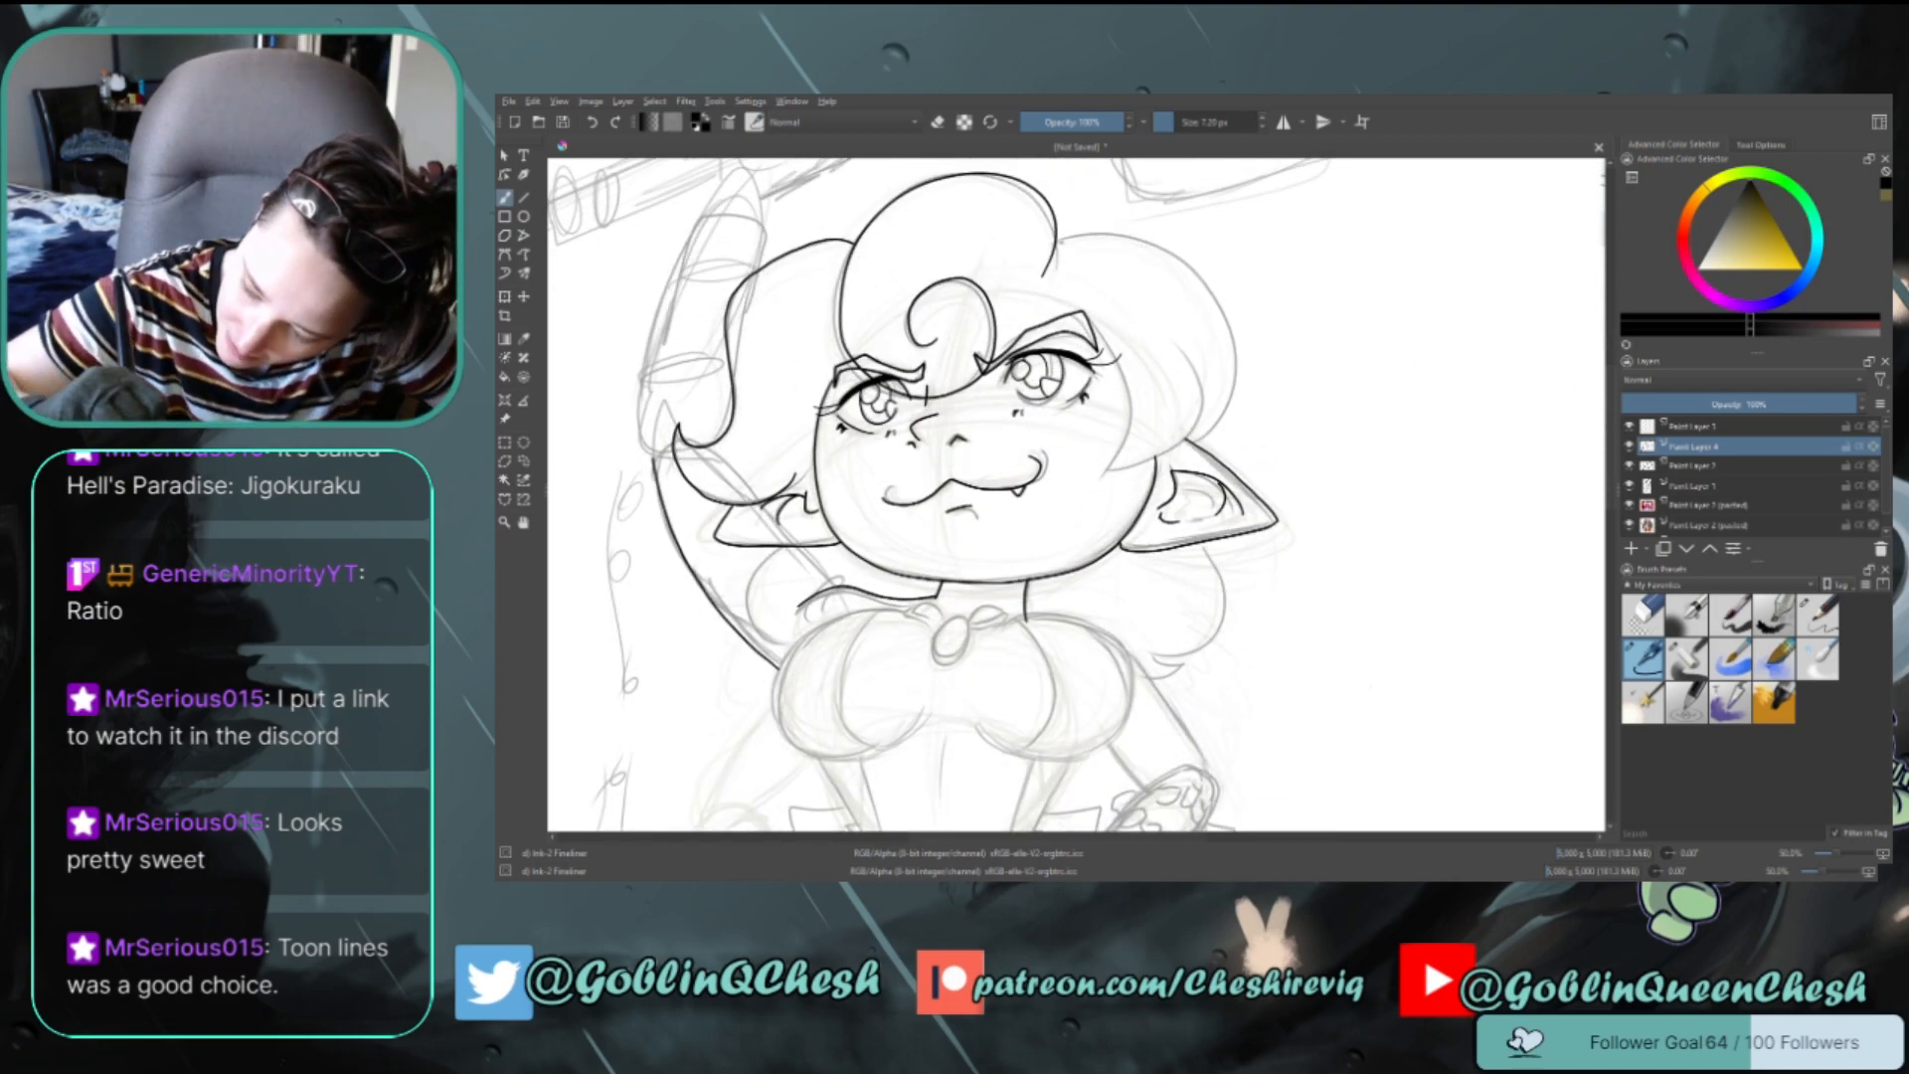
pyautogui.moveTo(1055, 242)
pyautogui.mouseDown()
pyautogui.moveTo(1203, 283)
pyautogui.moveTo(1217, 413)
pyautogui.moveTo(1189, 441)
pyautogui.mouseUp()
pyautogui.hotkey('ctrl', 'z')
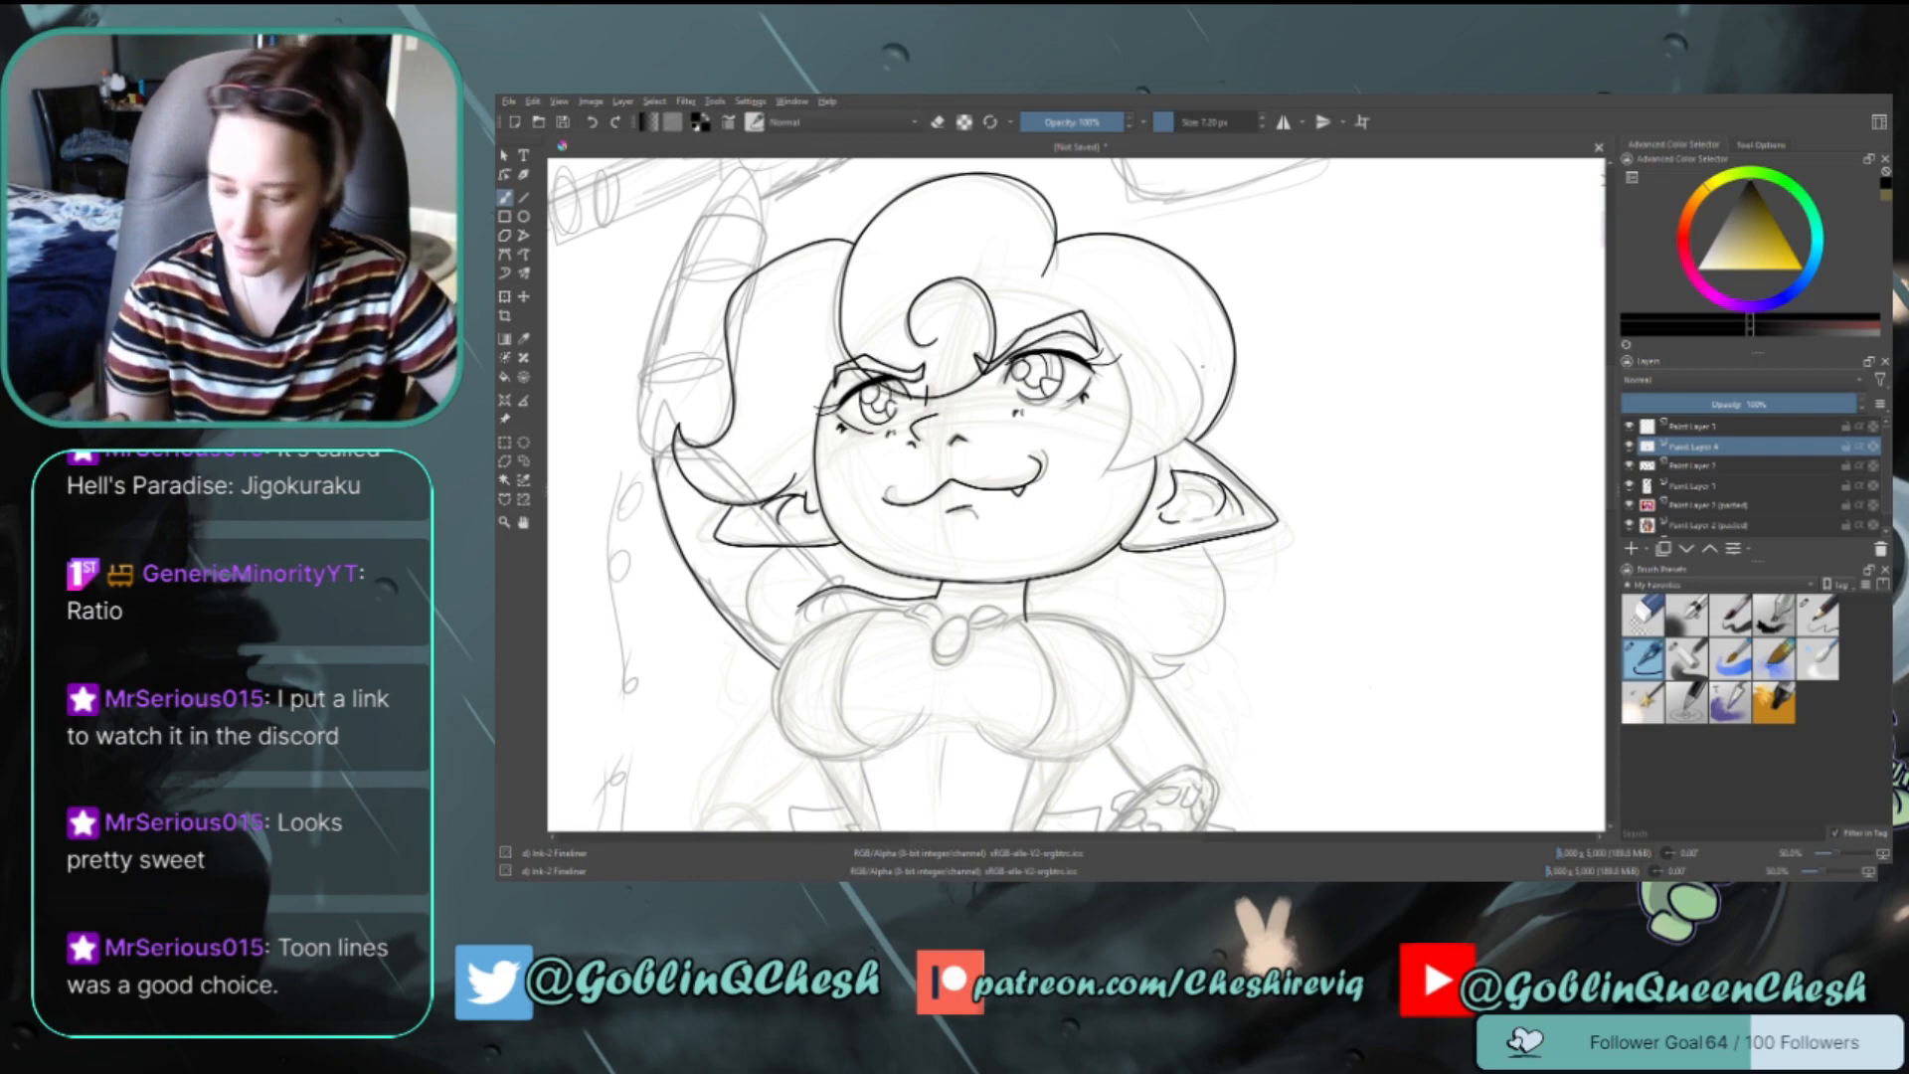
pyautogui.moveTo(1177, 344)
pyautogui.mouseDown()
pyautogui.moveTo(1200, 376)
pyautogui.moveTo(1105, 467)
pyautogui.mouseUp()
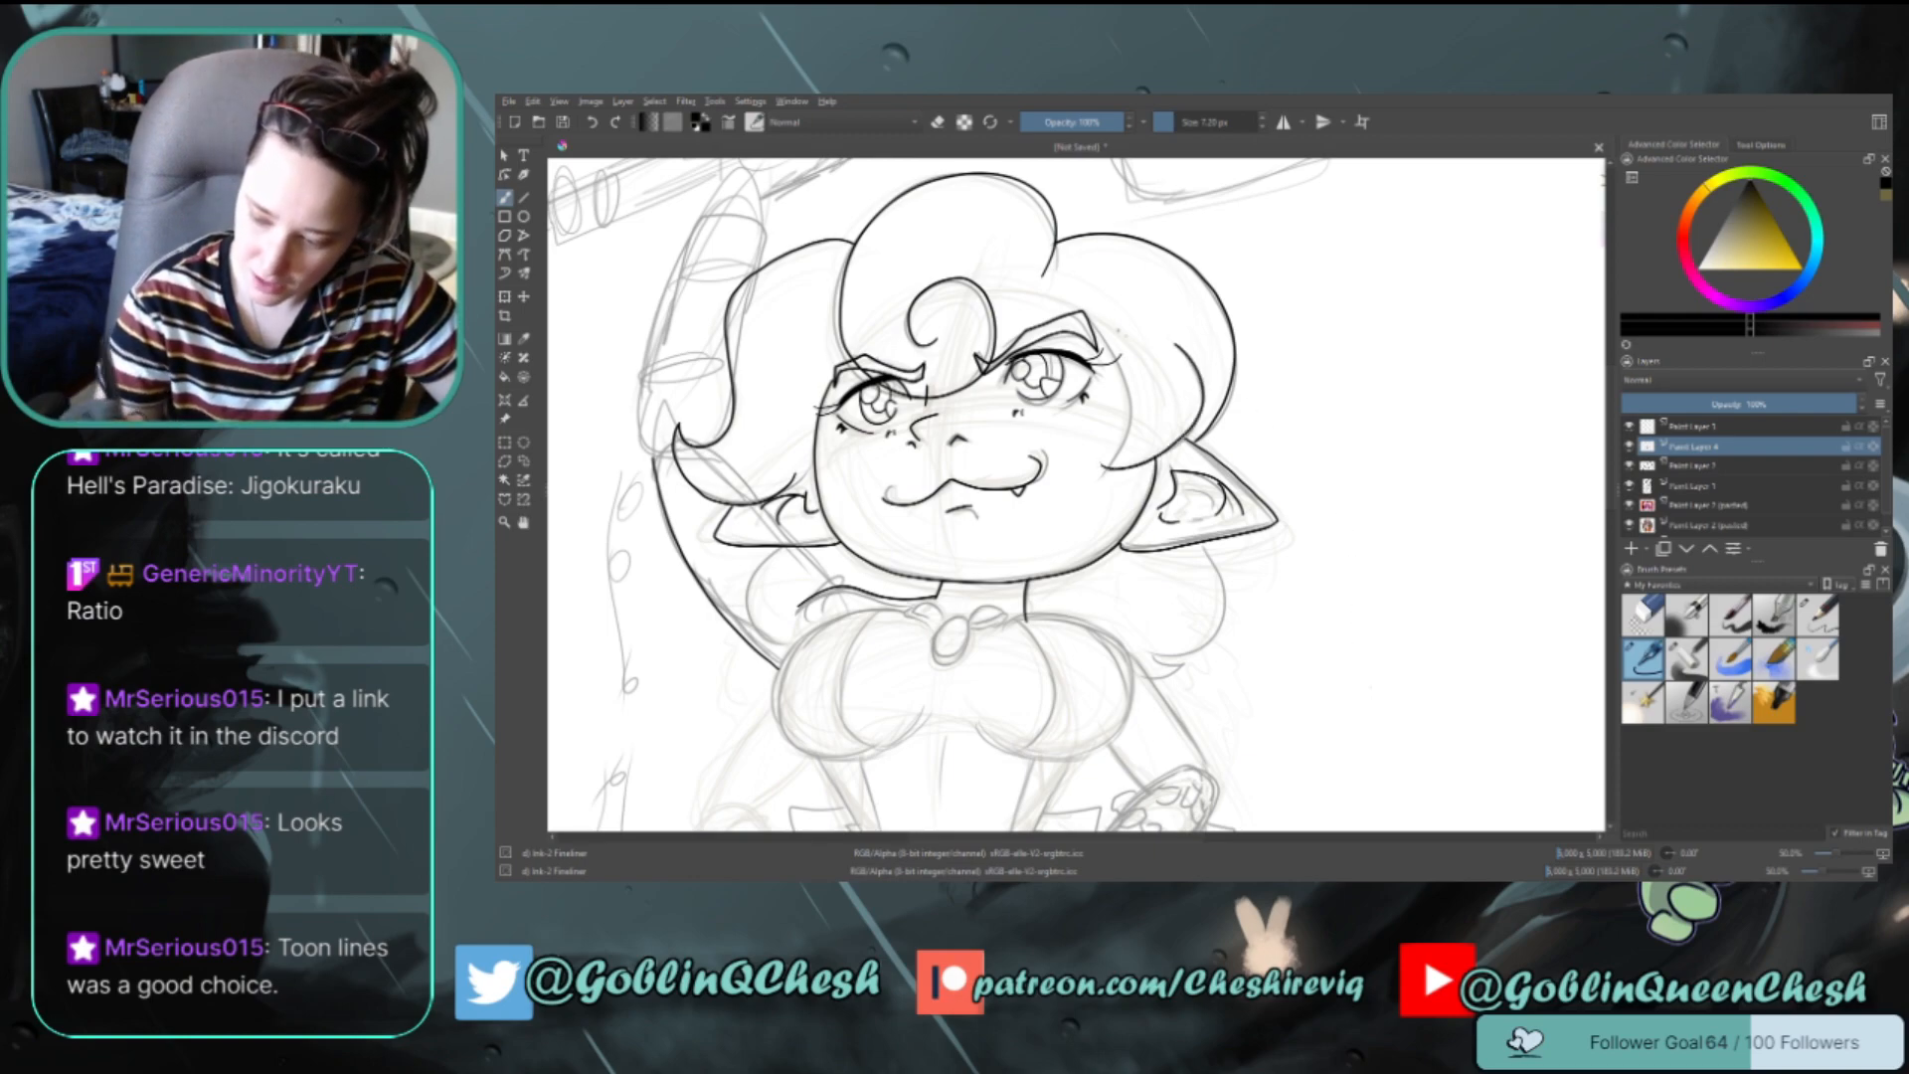
pyautogui.moveTo(1092, 323)
pyautogui.mouseDown()
pyautogui.moveTo(1129, 422)
pyautogui.moveTo(1109, 465)
pyautogui.mouseUp()
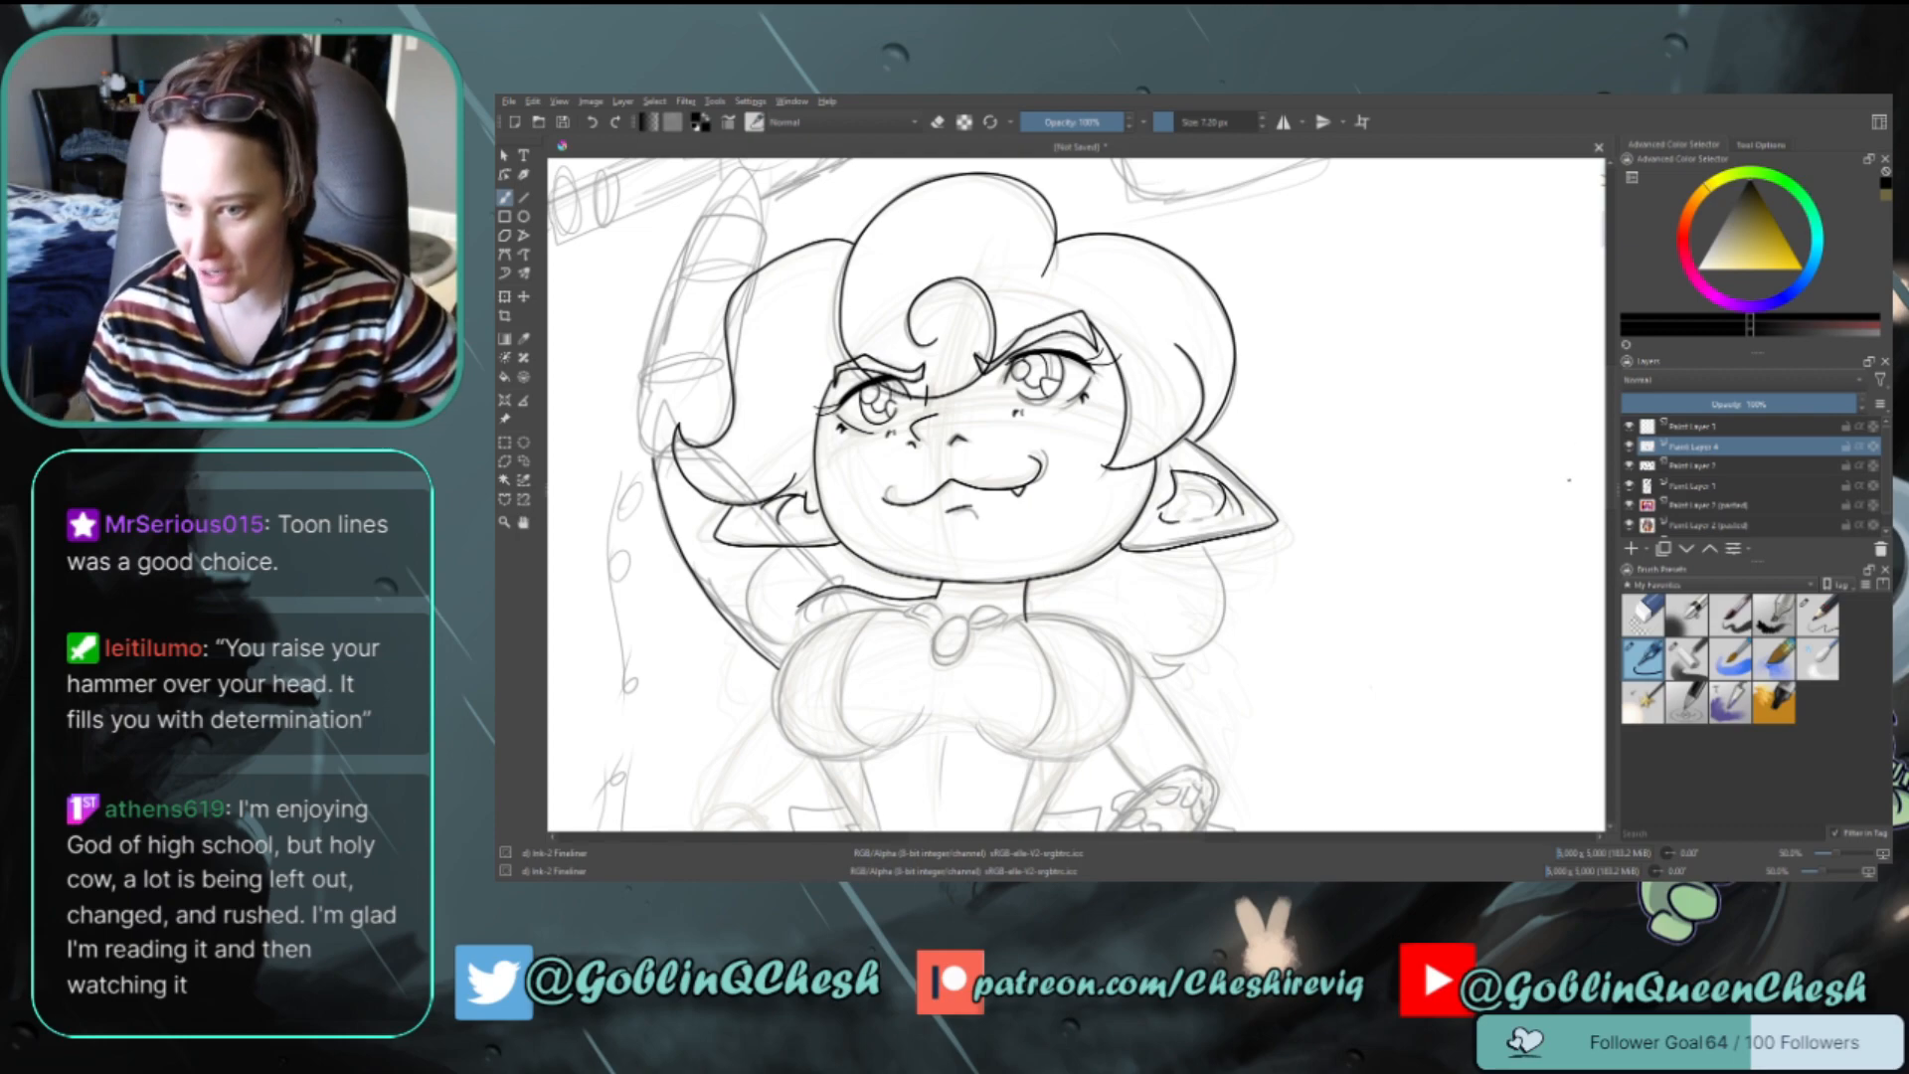
# Ink the lower back hair below the ear opposite the raised arm, ending in a small curled tip, undoing and redrawing the curve
pyautogui.moveTo(1612, 465); pyautogui.dragTo(1612, 517)
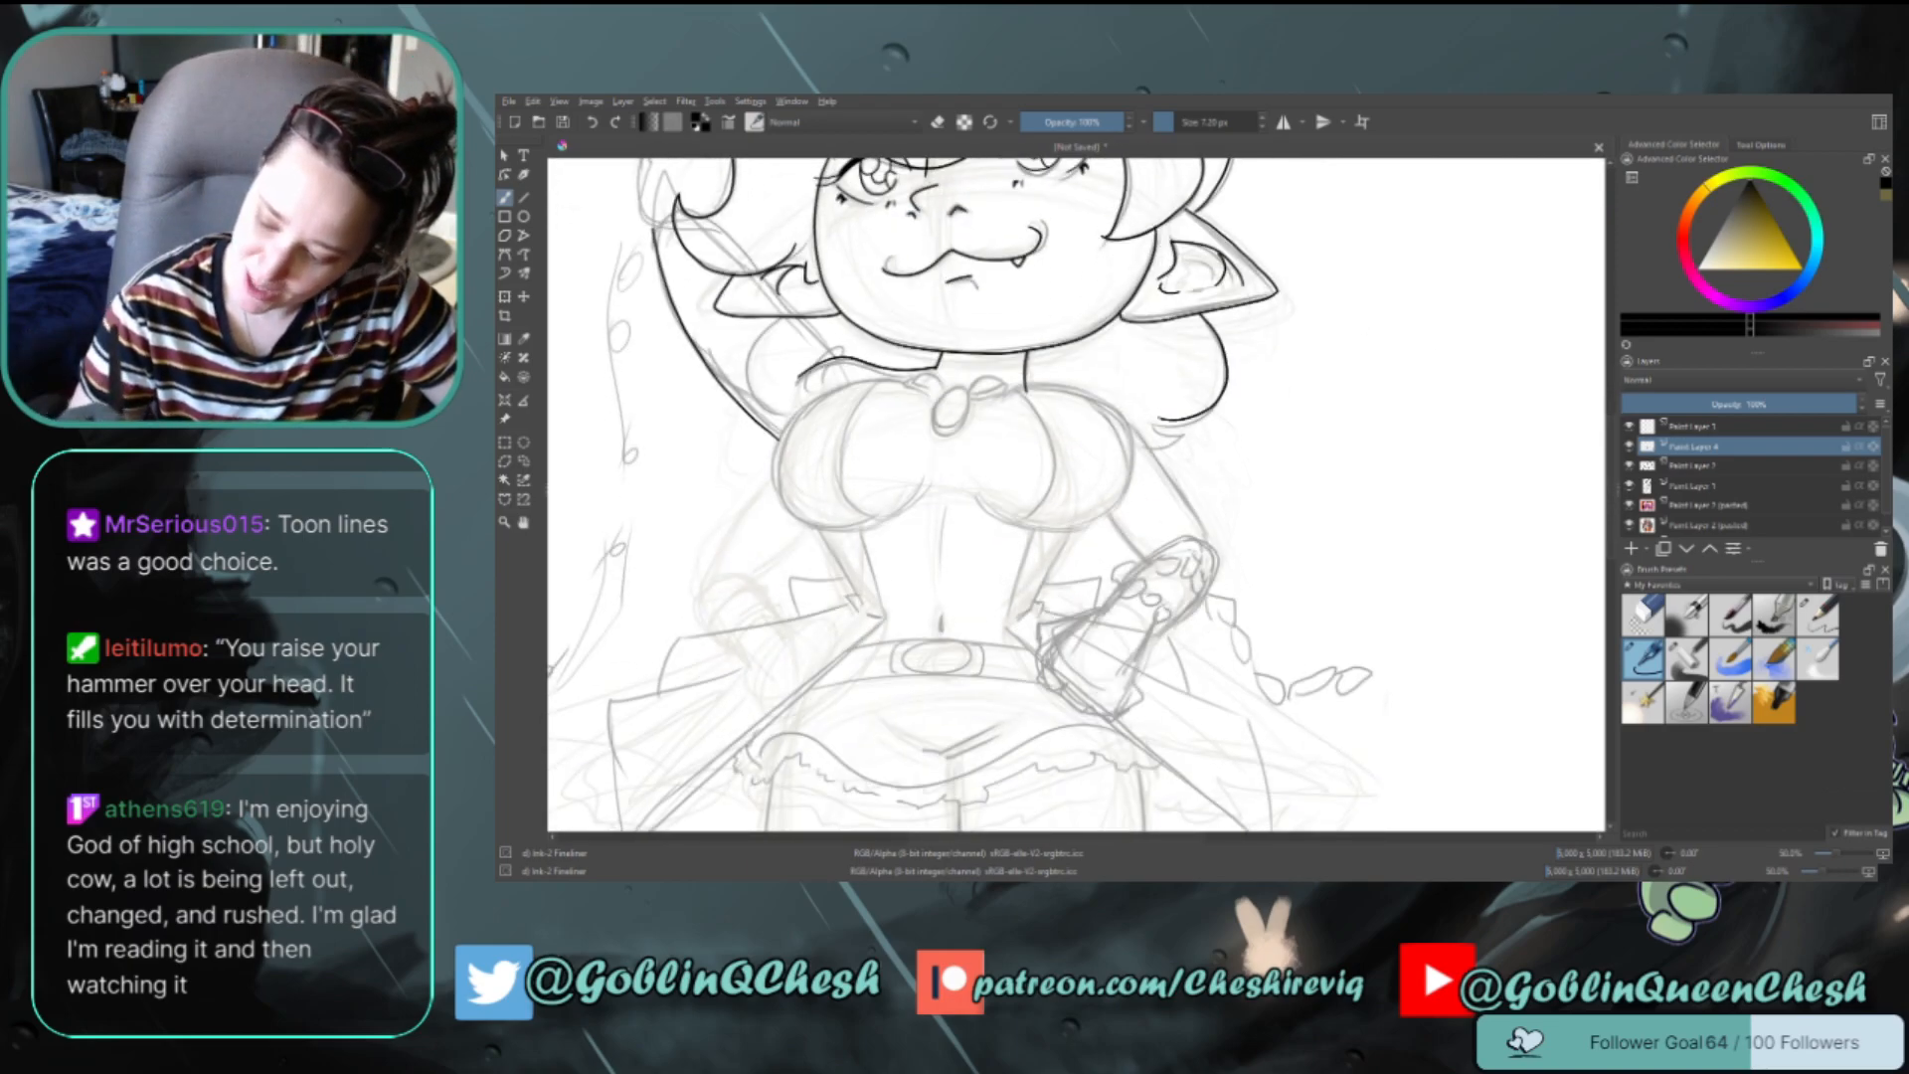
pyautogui.moveTo(1146, 418)
pyautogui.mouseDown()
pyautogui.moveTo(1221, 422)
pyautogui.moveTo(1209, 327)
pyautogui.moveTo(1232, 383)
pyautogui.moveTo(1187, 424)
pyautogui.moveTo(1143, 417)
pyautogui.mouseUp()
pyautogui.hotkey('ctrl', 'z')
pyautogui.hotkey('ctrl', 'z')
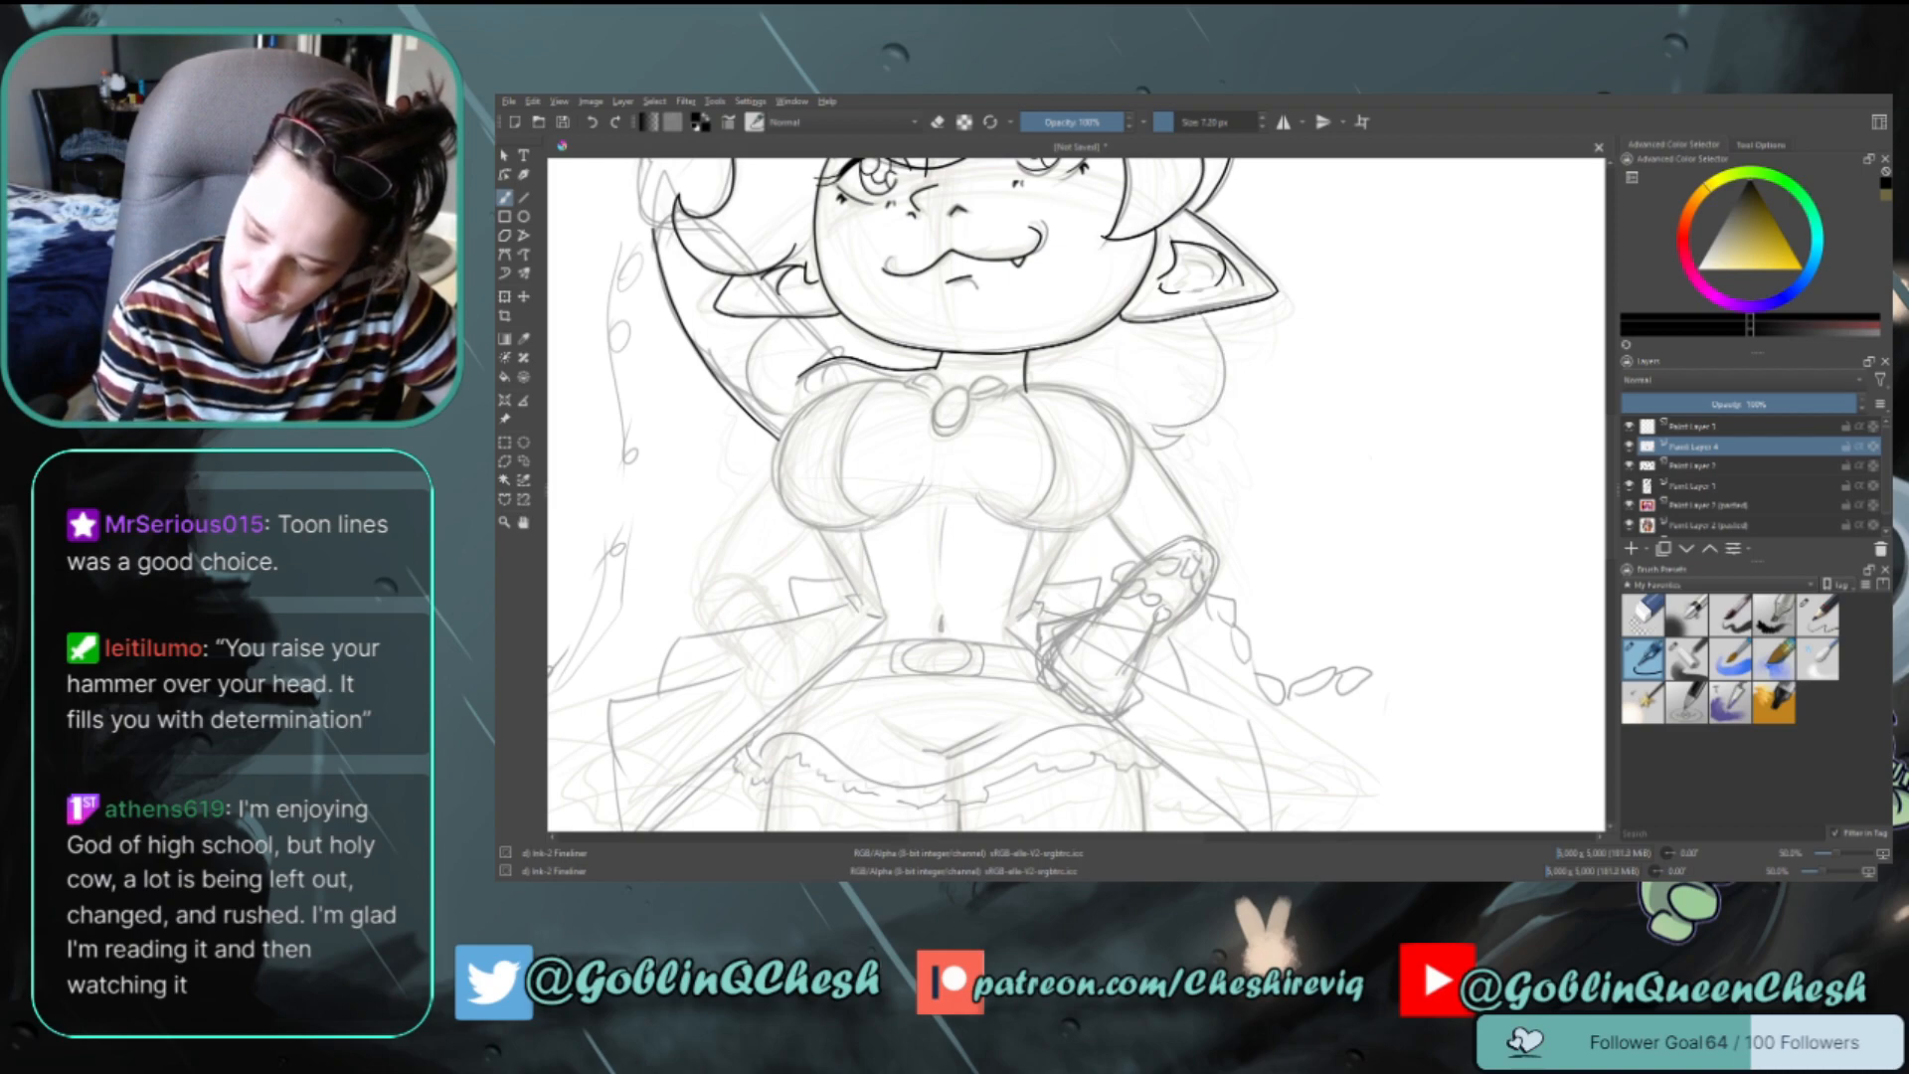
pyautogui.moveTo(1200, 314)
pyautogui.mouseDown()
pyautogui.moveTo(1227, 362)
pyautogui.moveTo(1145, 419)
pyautogui.mouseUp()
pyautogui.hotkey('ctrl', 'z')
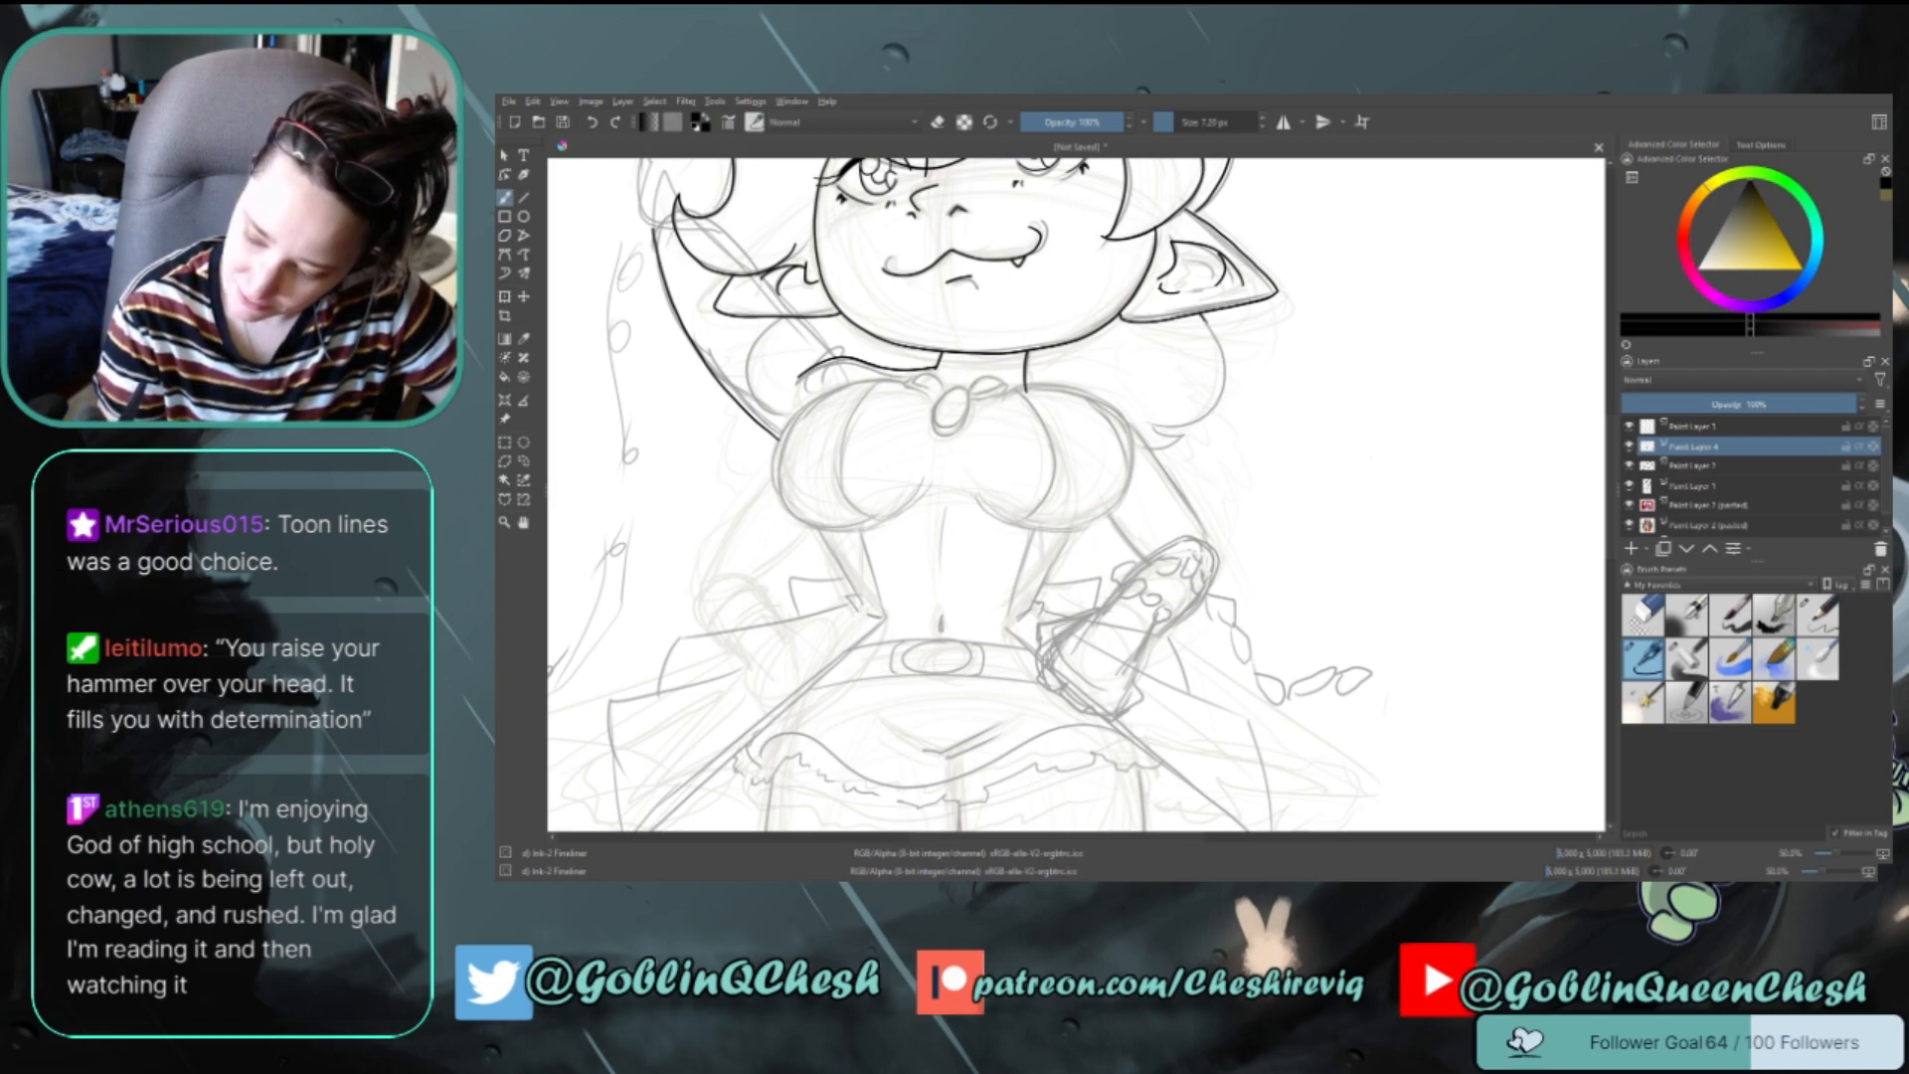
pyautogui.moveTo(1203, 316)
pyautogui.mouseDown()
pyautogui.moveTo(1219, 403)
pyautogui.moveTo(1138, 429)
pyautogui.moveTo(1186, 428)
pyautogui.moveTo(1150, 444)
pyautogui.mouseUp()
pyautogui.hotkey('ctrl', 'z')
pyautogui.hotkey('ctrl', 'z')
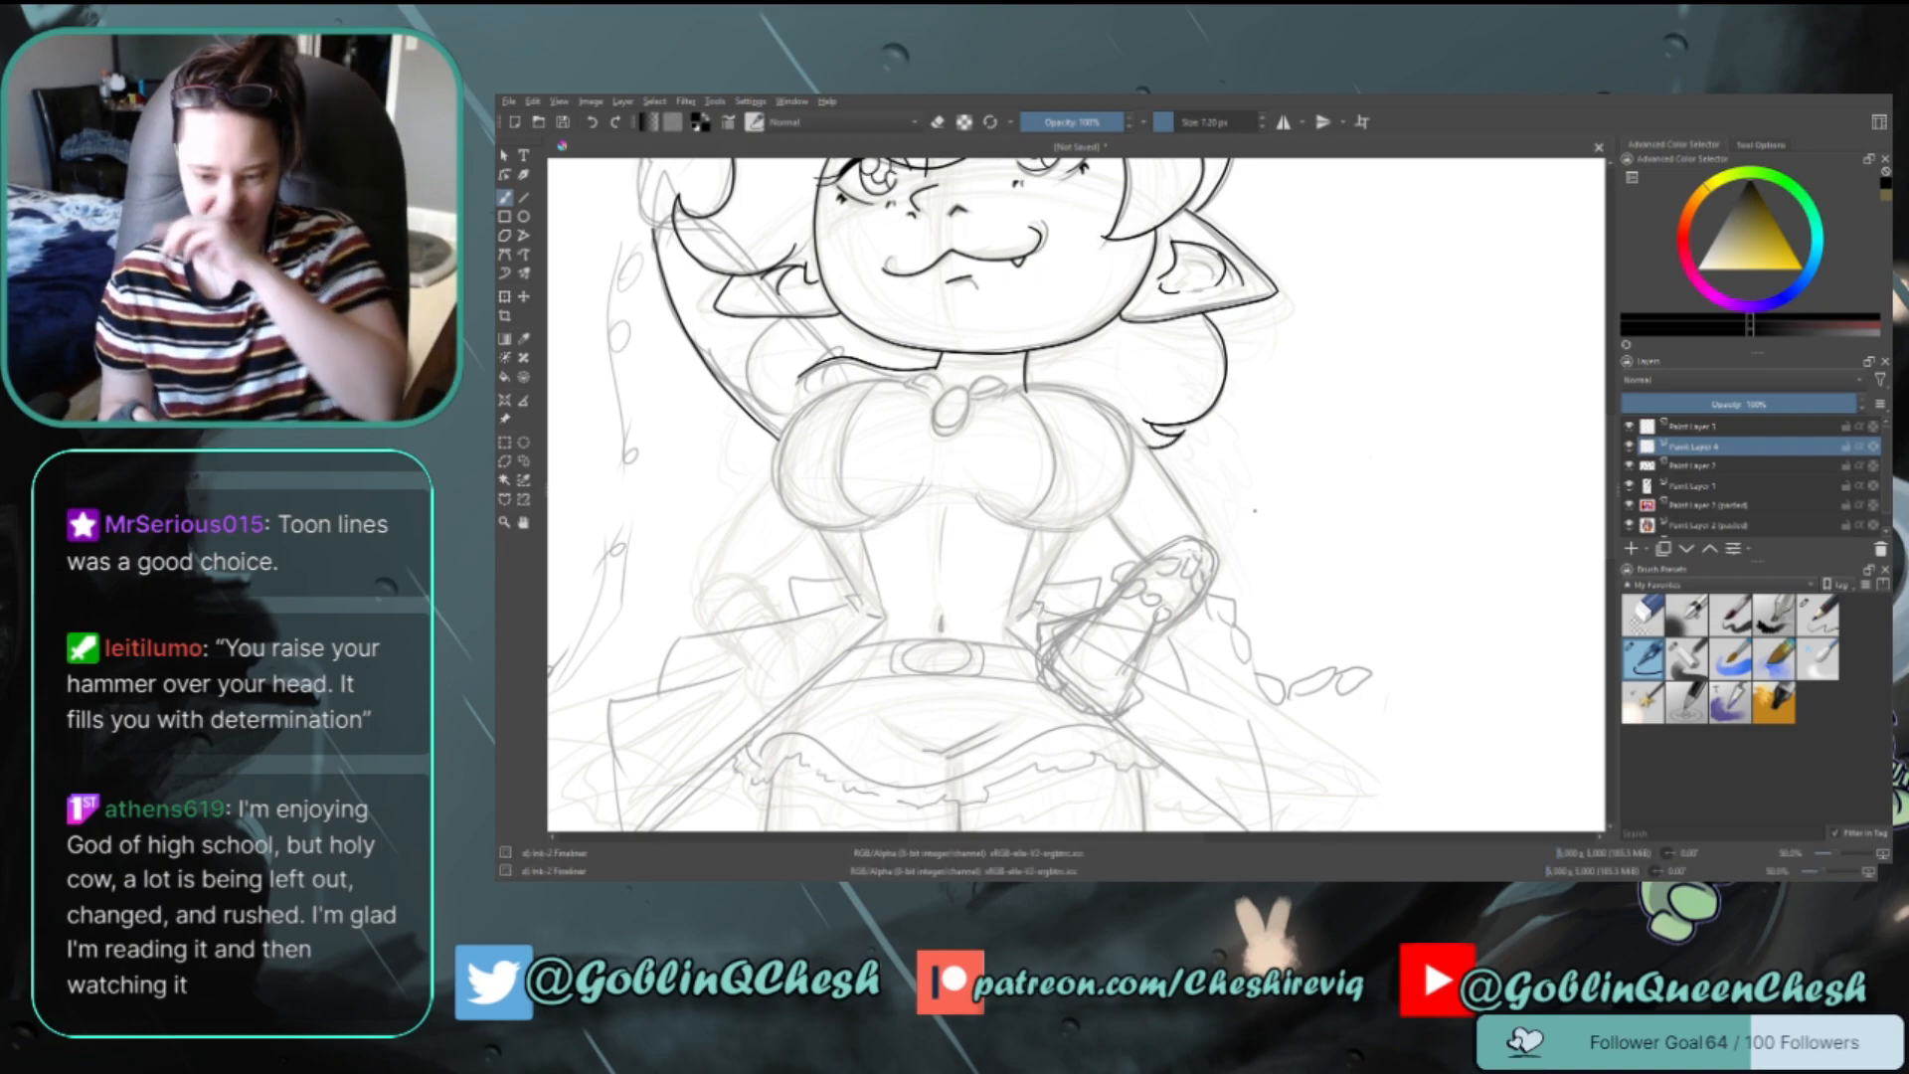
# Ink the neck ornament at the top of the chest: an oval pendant with a small leaf shape on each side
pyautogui.scroll(-1, 1076, 494)
pyautogui.moveTo(909, 326); pyautogui.dragTo(925, 333)
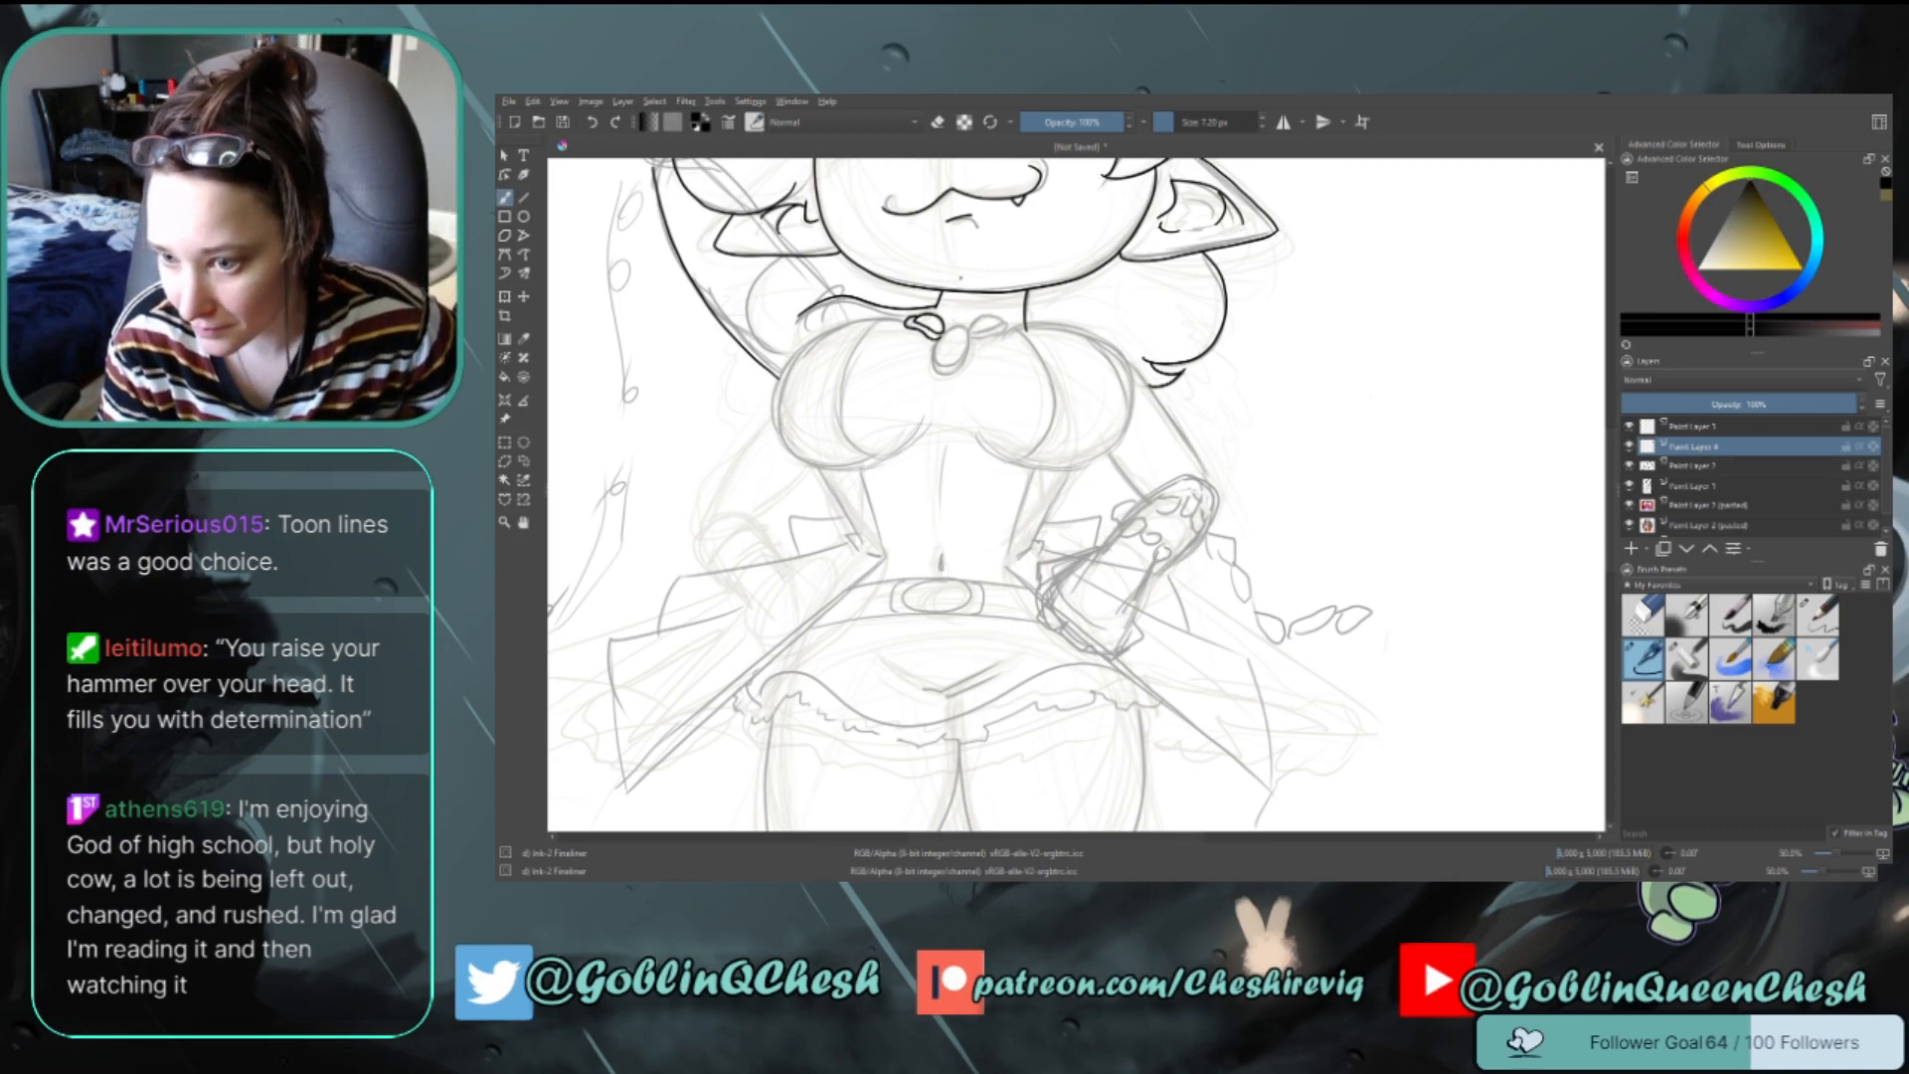
pyautogui.moveTo(943, 332); pyautogui.dragTo(947, 329)
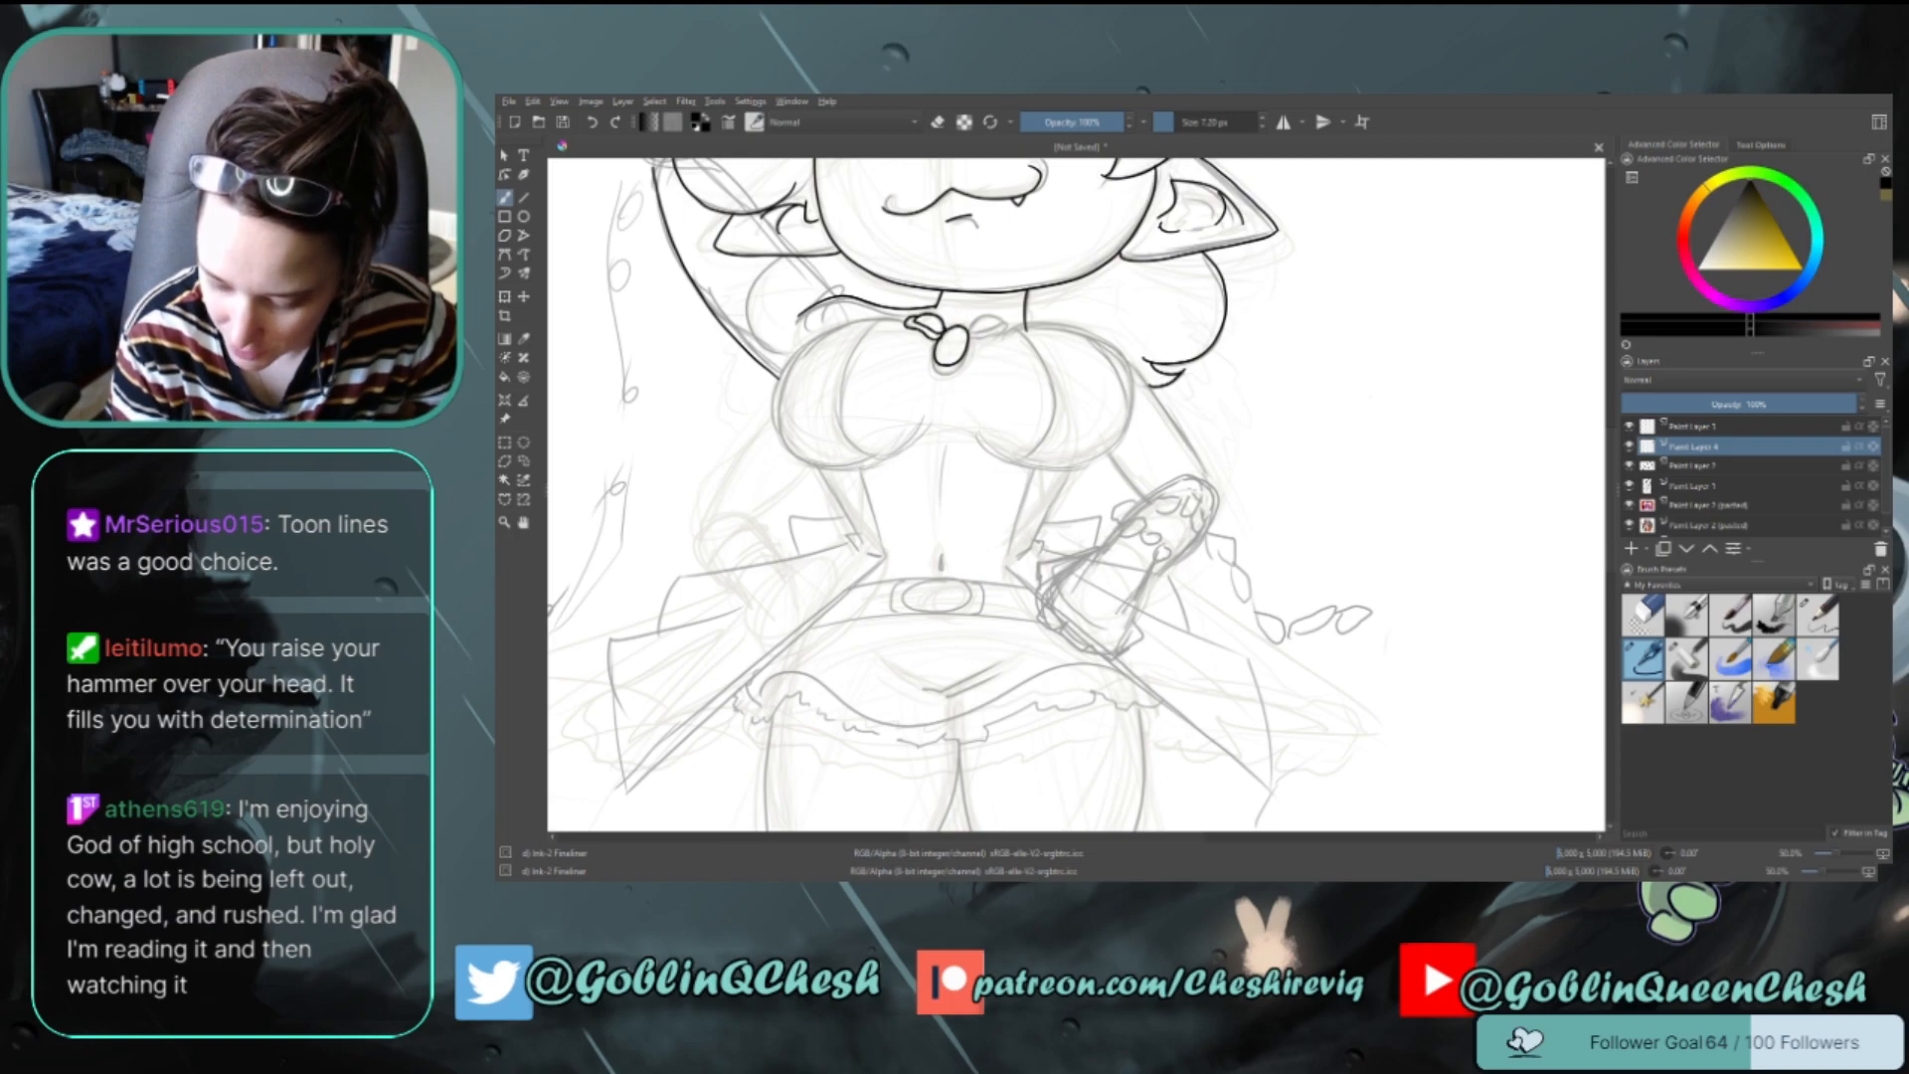
pyautogui.press('e')
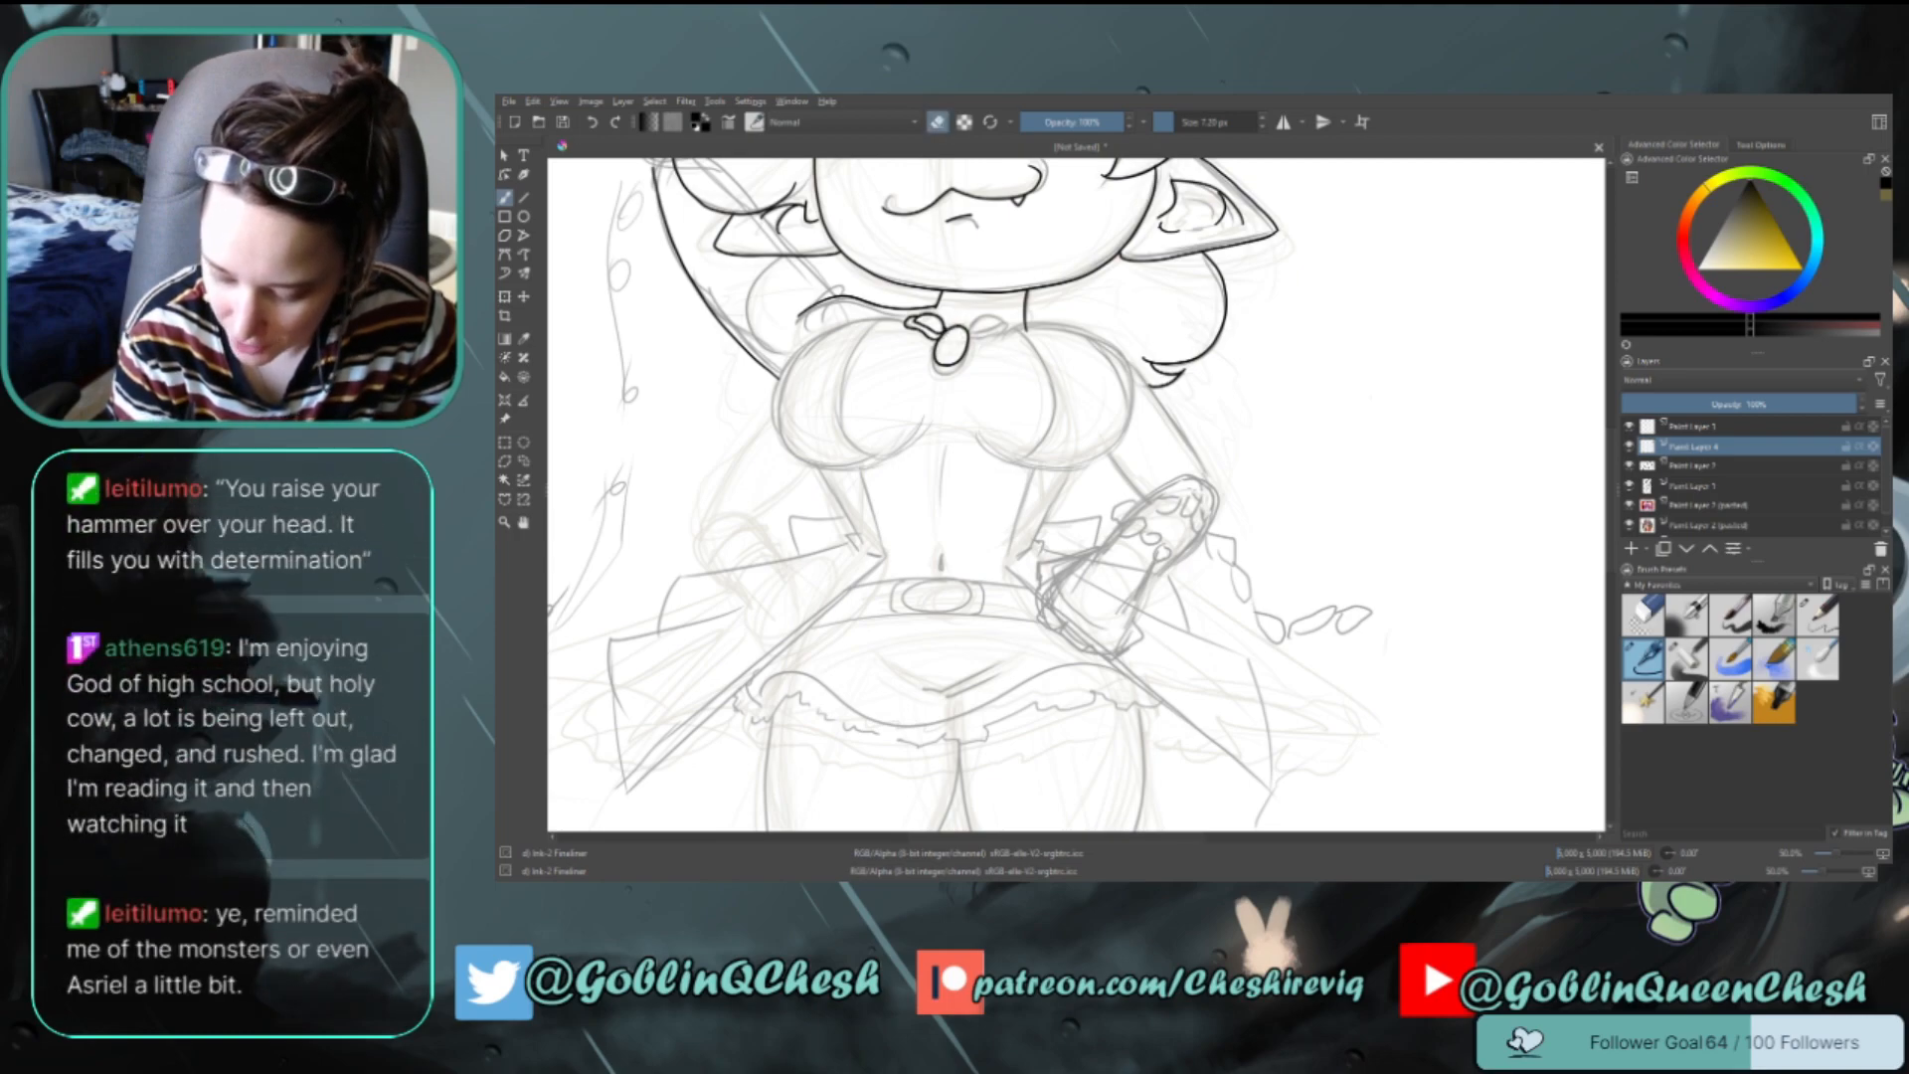
pyautogui.press('e')
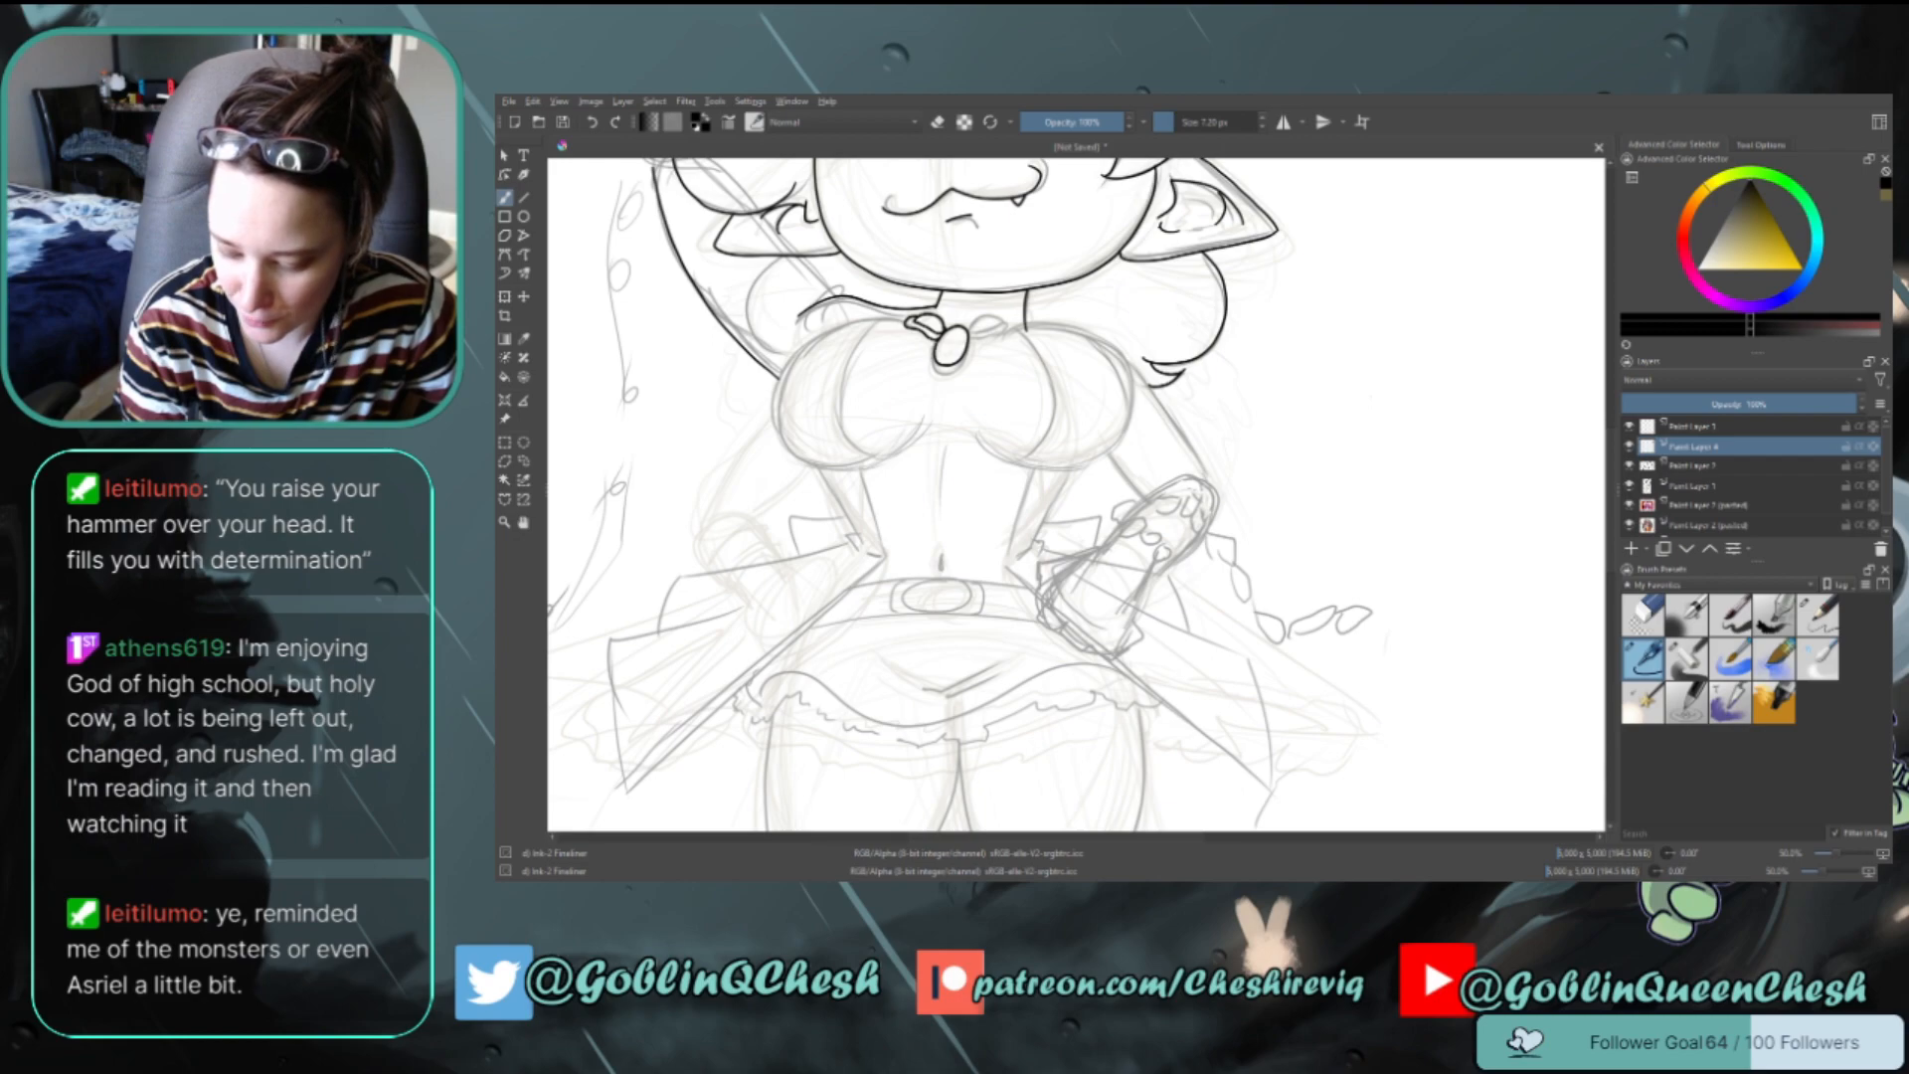
pyautogui.hotkey('ctrl', 'z')
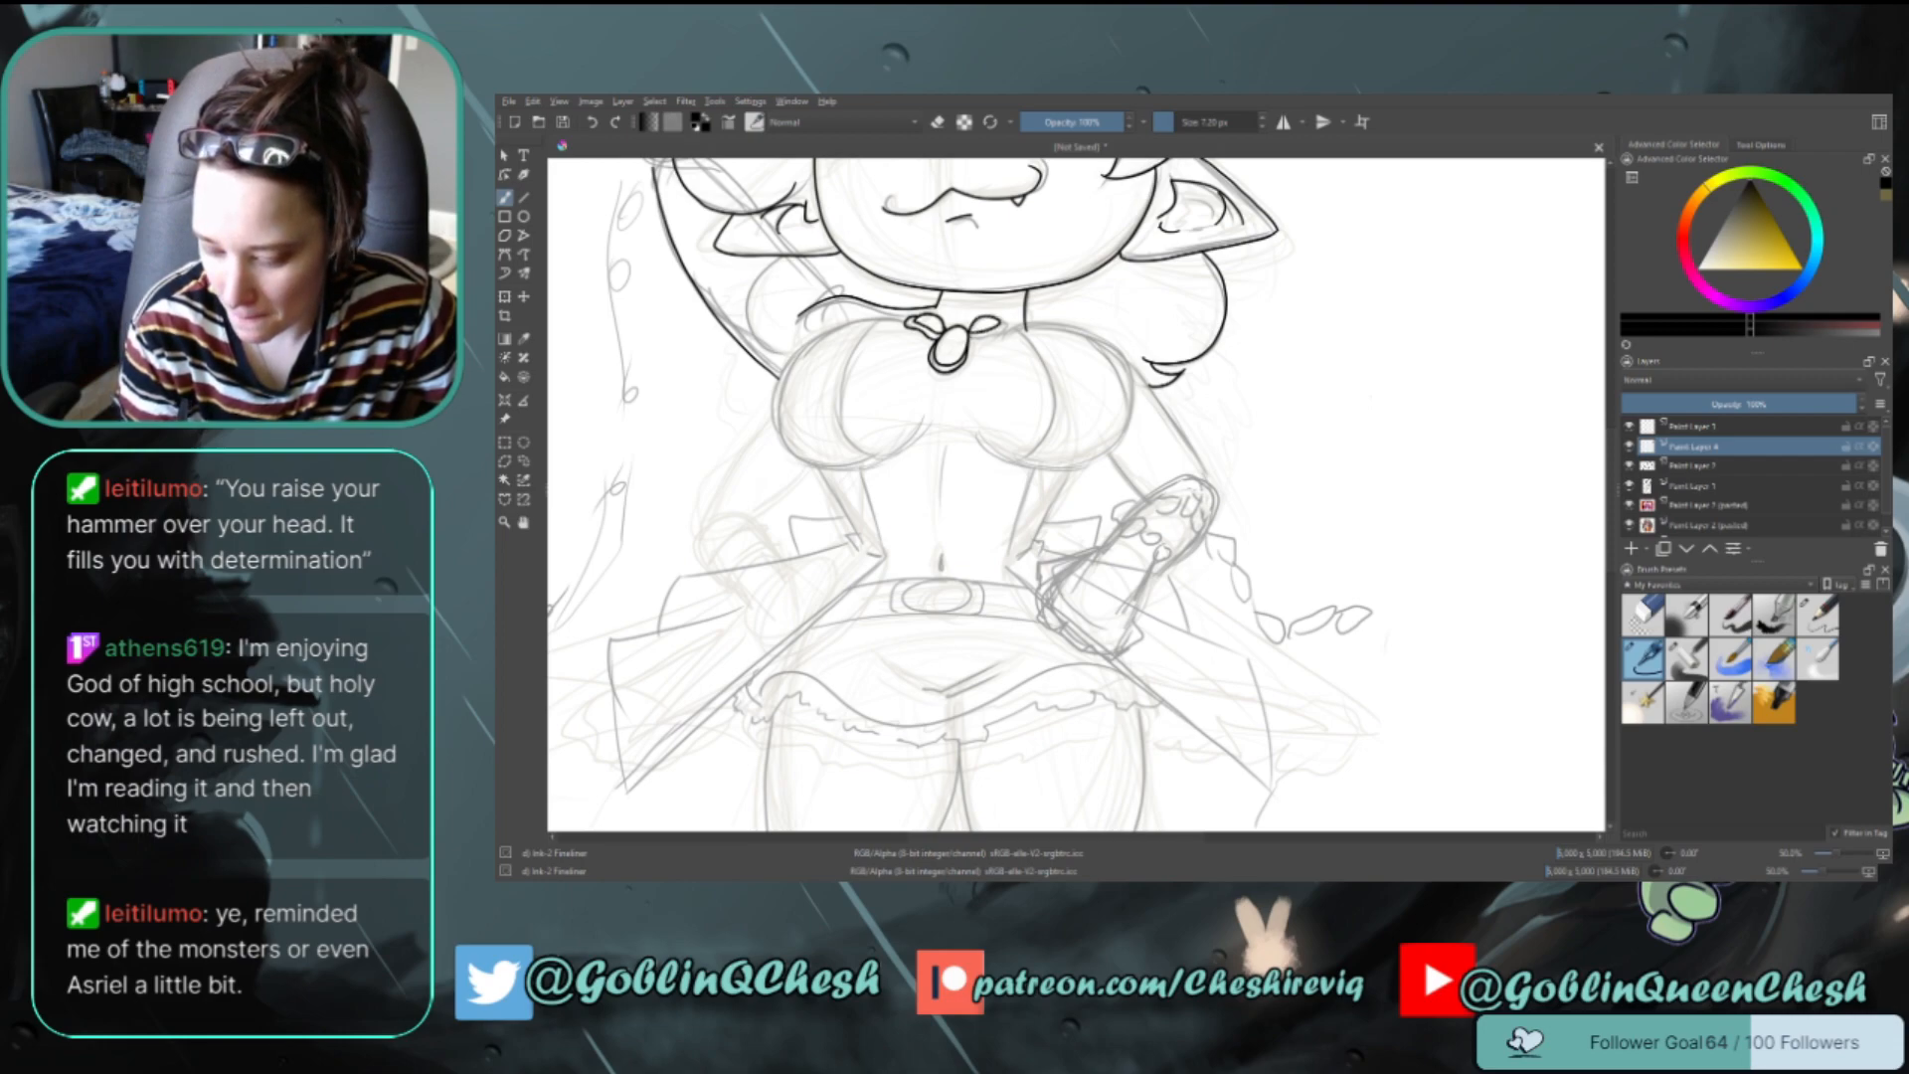
pyautogui.moveTo(973, 336); pyautogui.dragTo(990, 341)
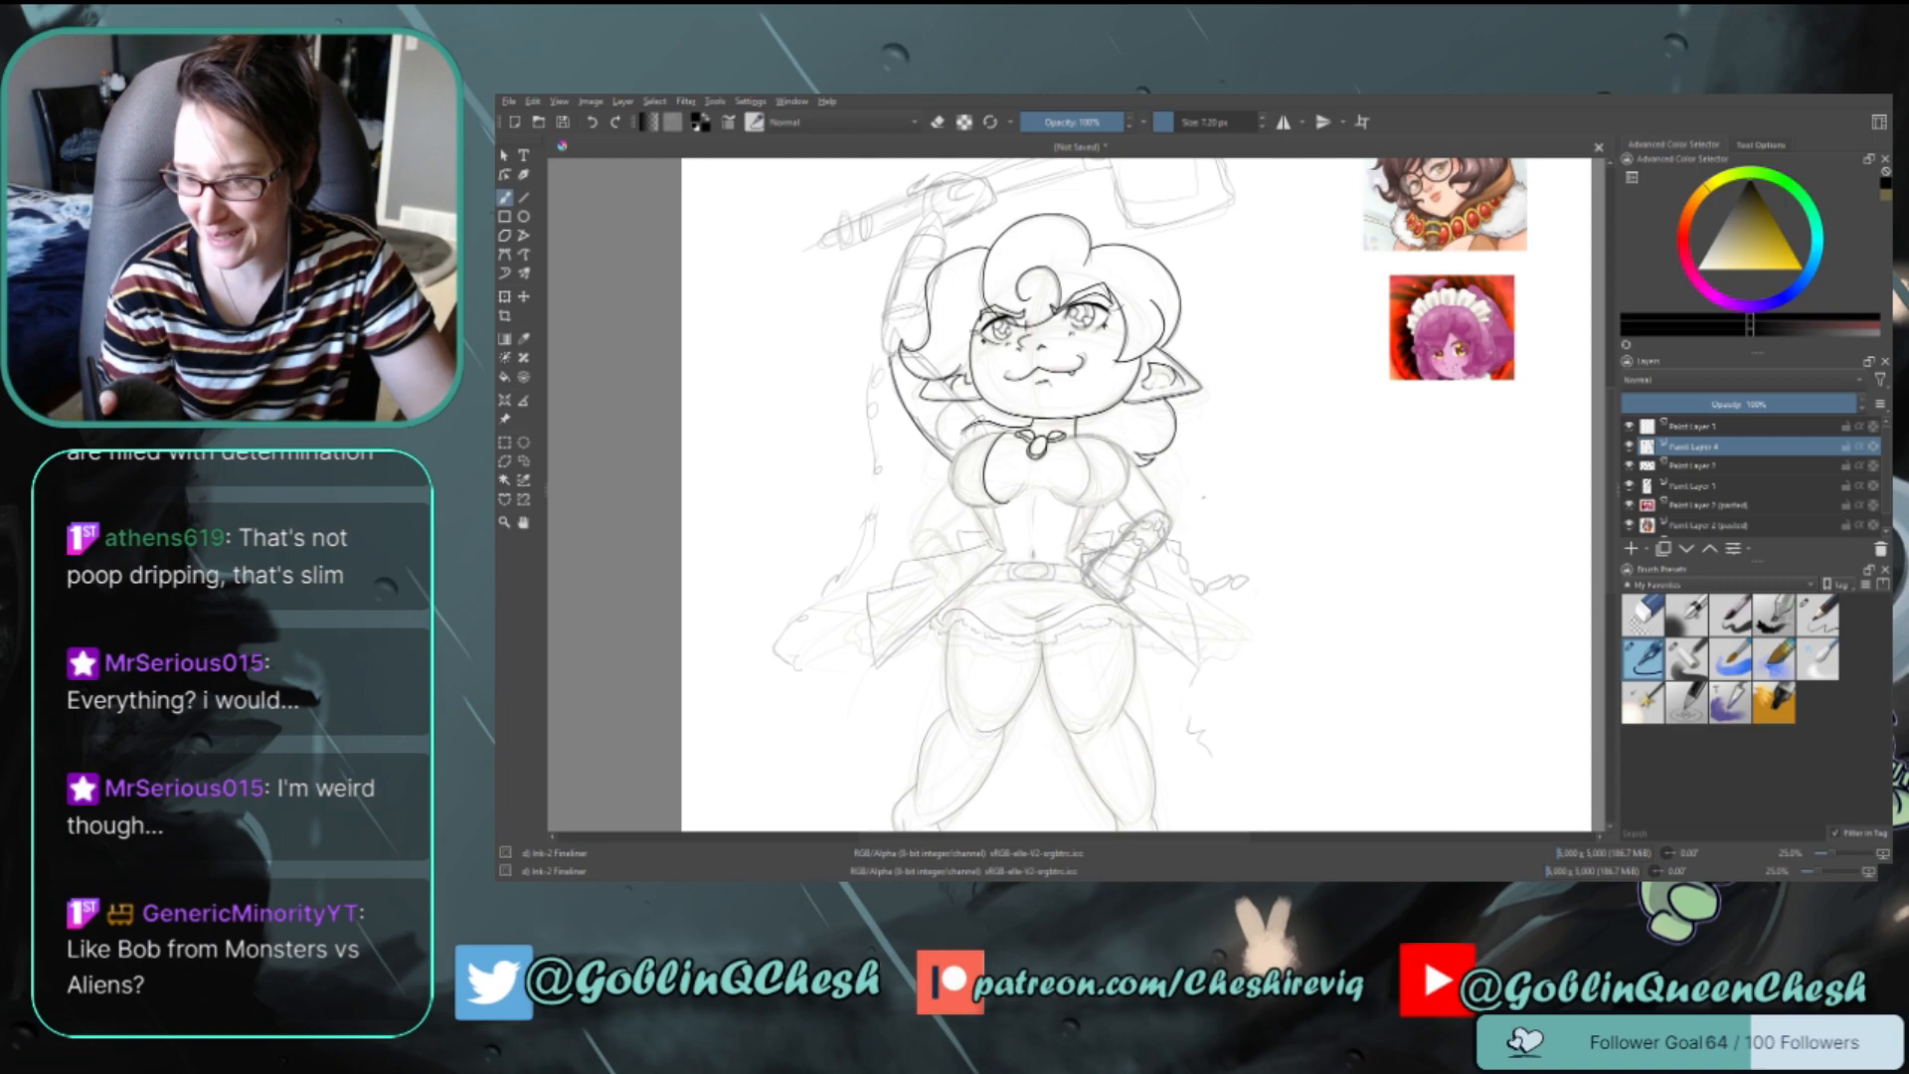
# Ink the inner and outer curves of the top's side panel on the raised-arm side of the chest
pyautogui.scroll(1, 1216, 491)
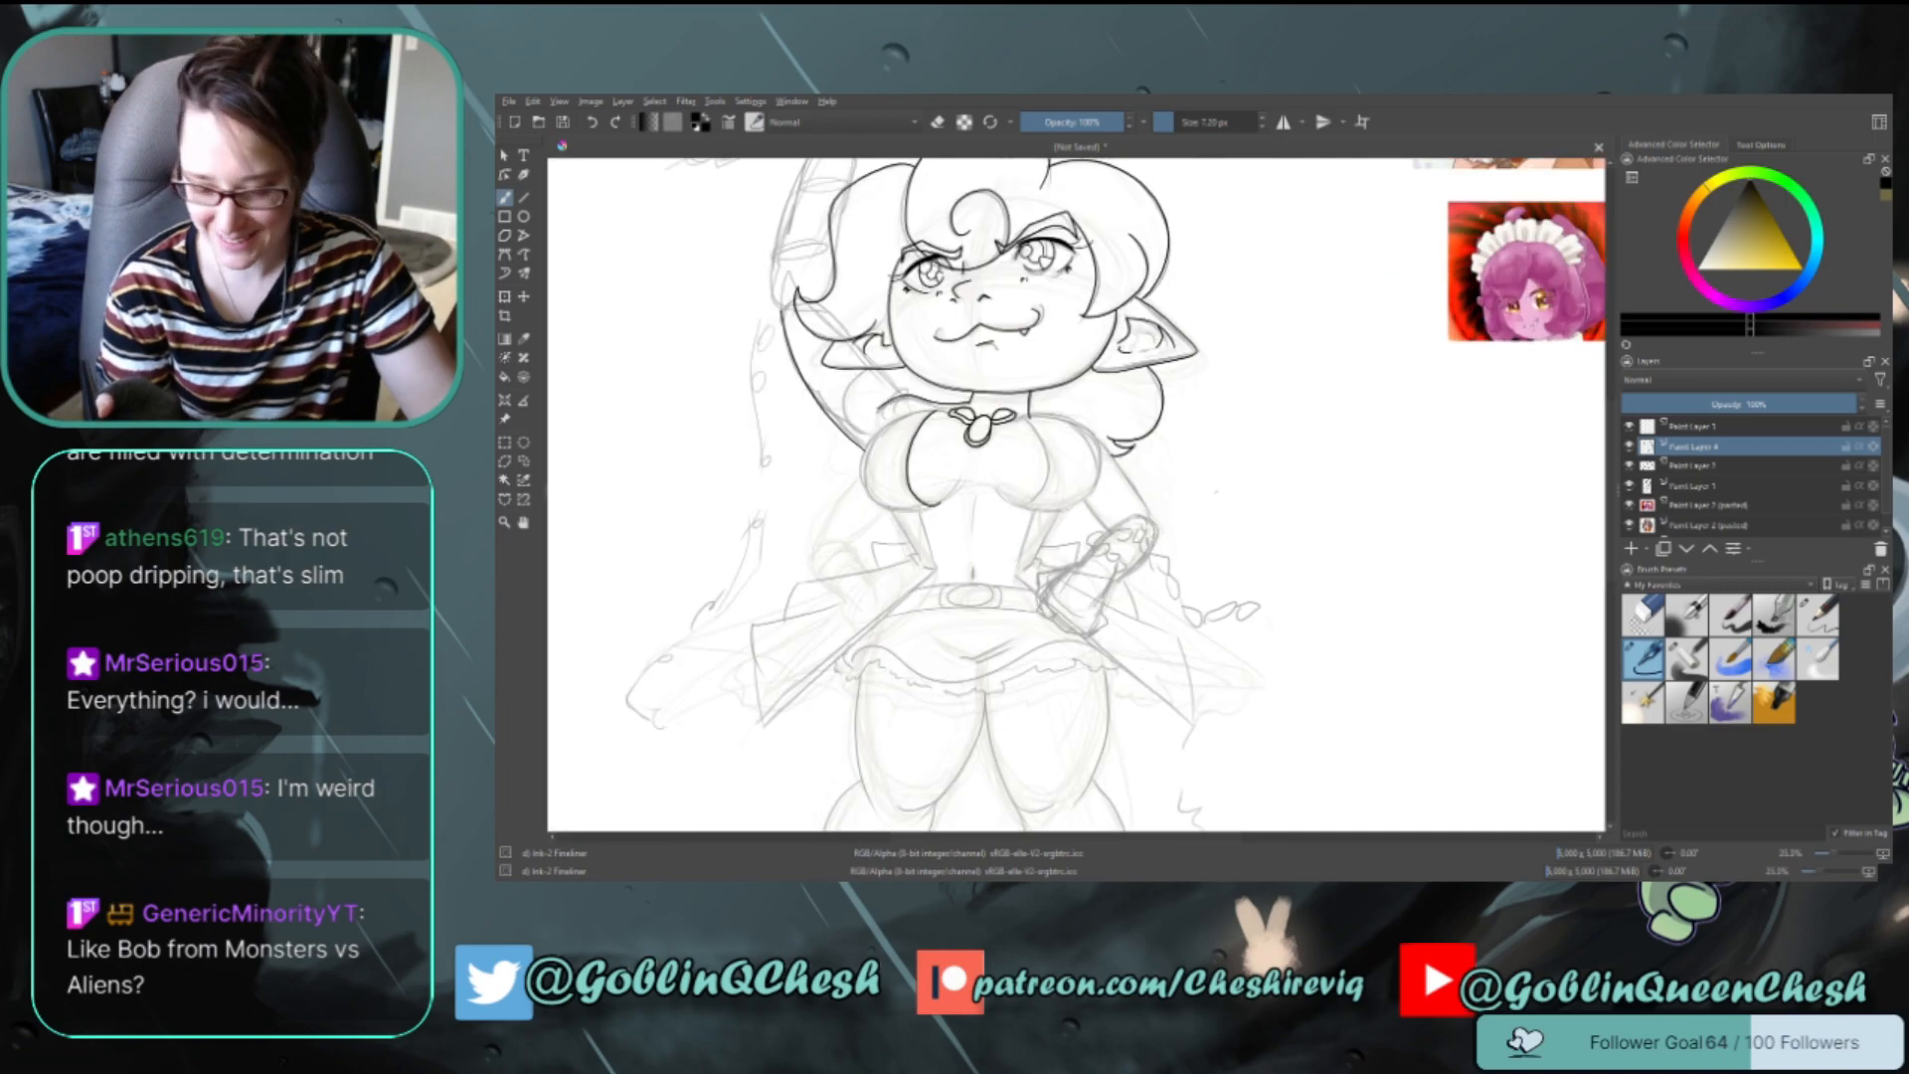
pyautogui.scroll(1, 1198, 408)
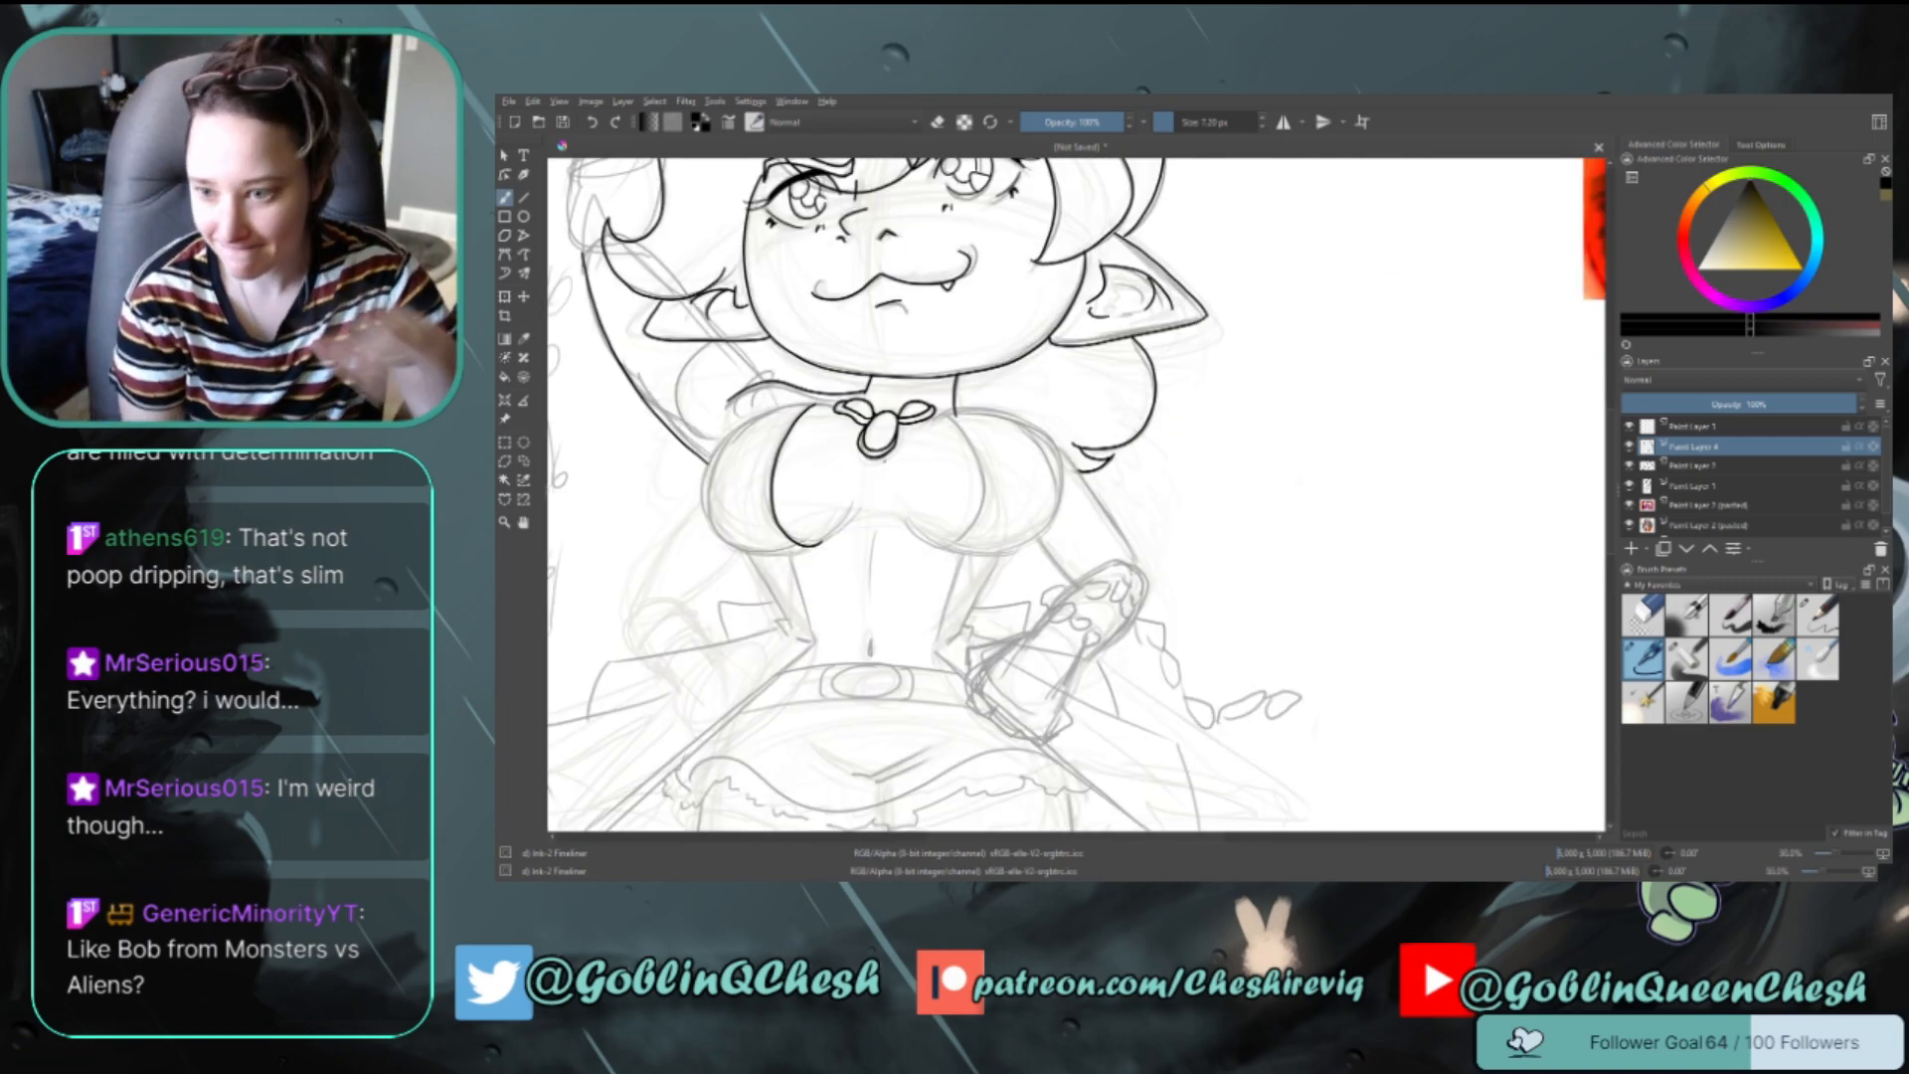
pyautogui.moveTo(1024, 840); pyautogui.dragTo(1000, 840)
pyautogui.moveTo(899, 402)
pyautogui.mouseDown()
pyautogui.moveTo(837, 422)
pyautogui.moveTo(794, 490)
pyautogui.moveTo(809, 544)
pyautogui.moveTo(901, 553)
pyautogui.mouseUp()
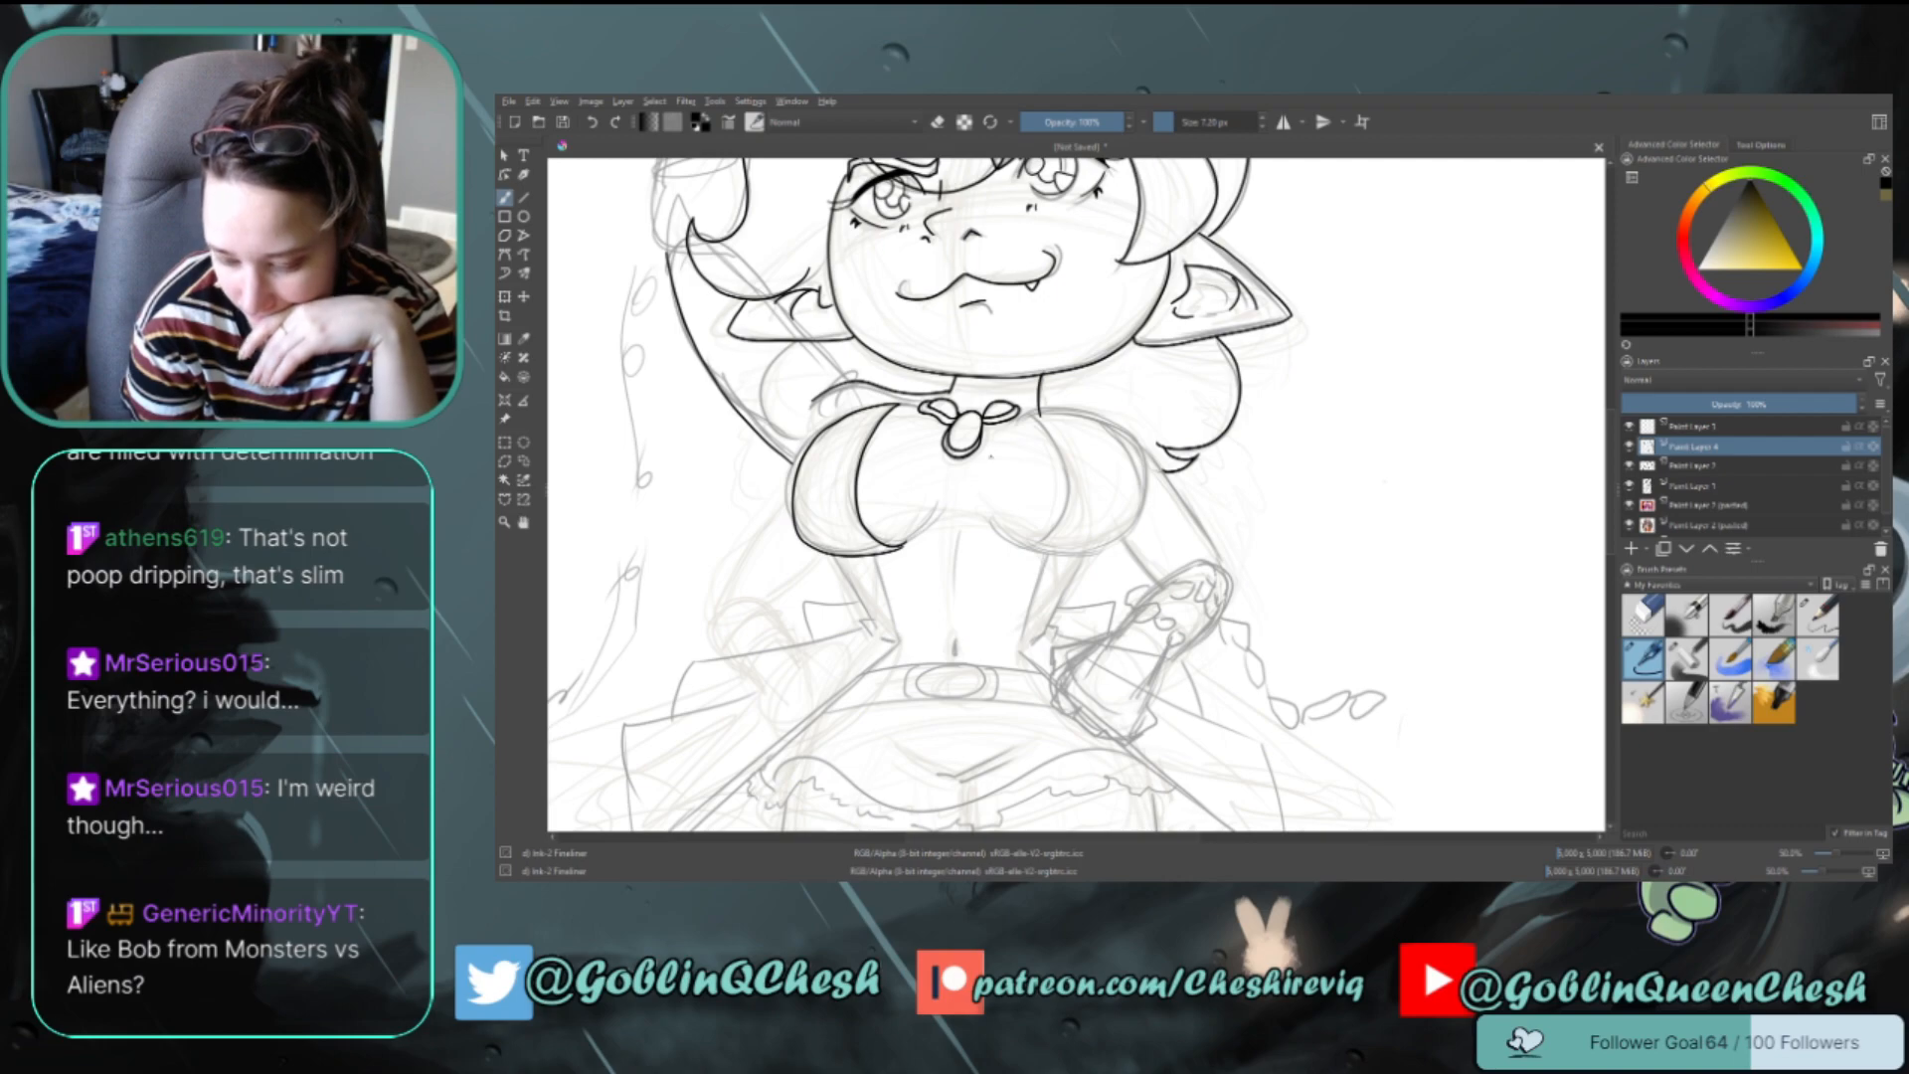
# Ink the matching side panel of the top on the lowered-arm side, redrawing its inner and outer curves until they are smooth
pyautogui.moveTo(1039, 415)
pyautogui.mouseDown()
pyautogui.moveTo(1067, 514)
pyautogui.moveTo(1025, 548)
pyautogui.mouseUp()
pyautogui.hotkey('ctrl', 'z')
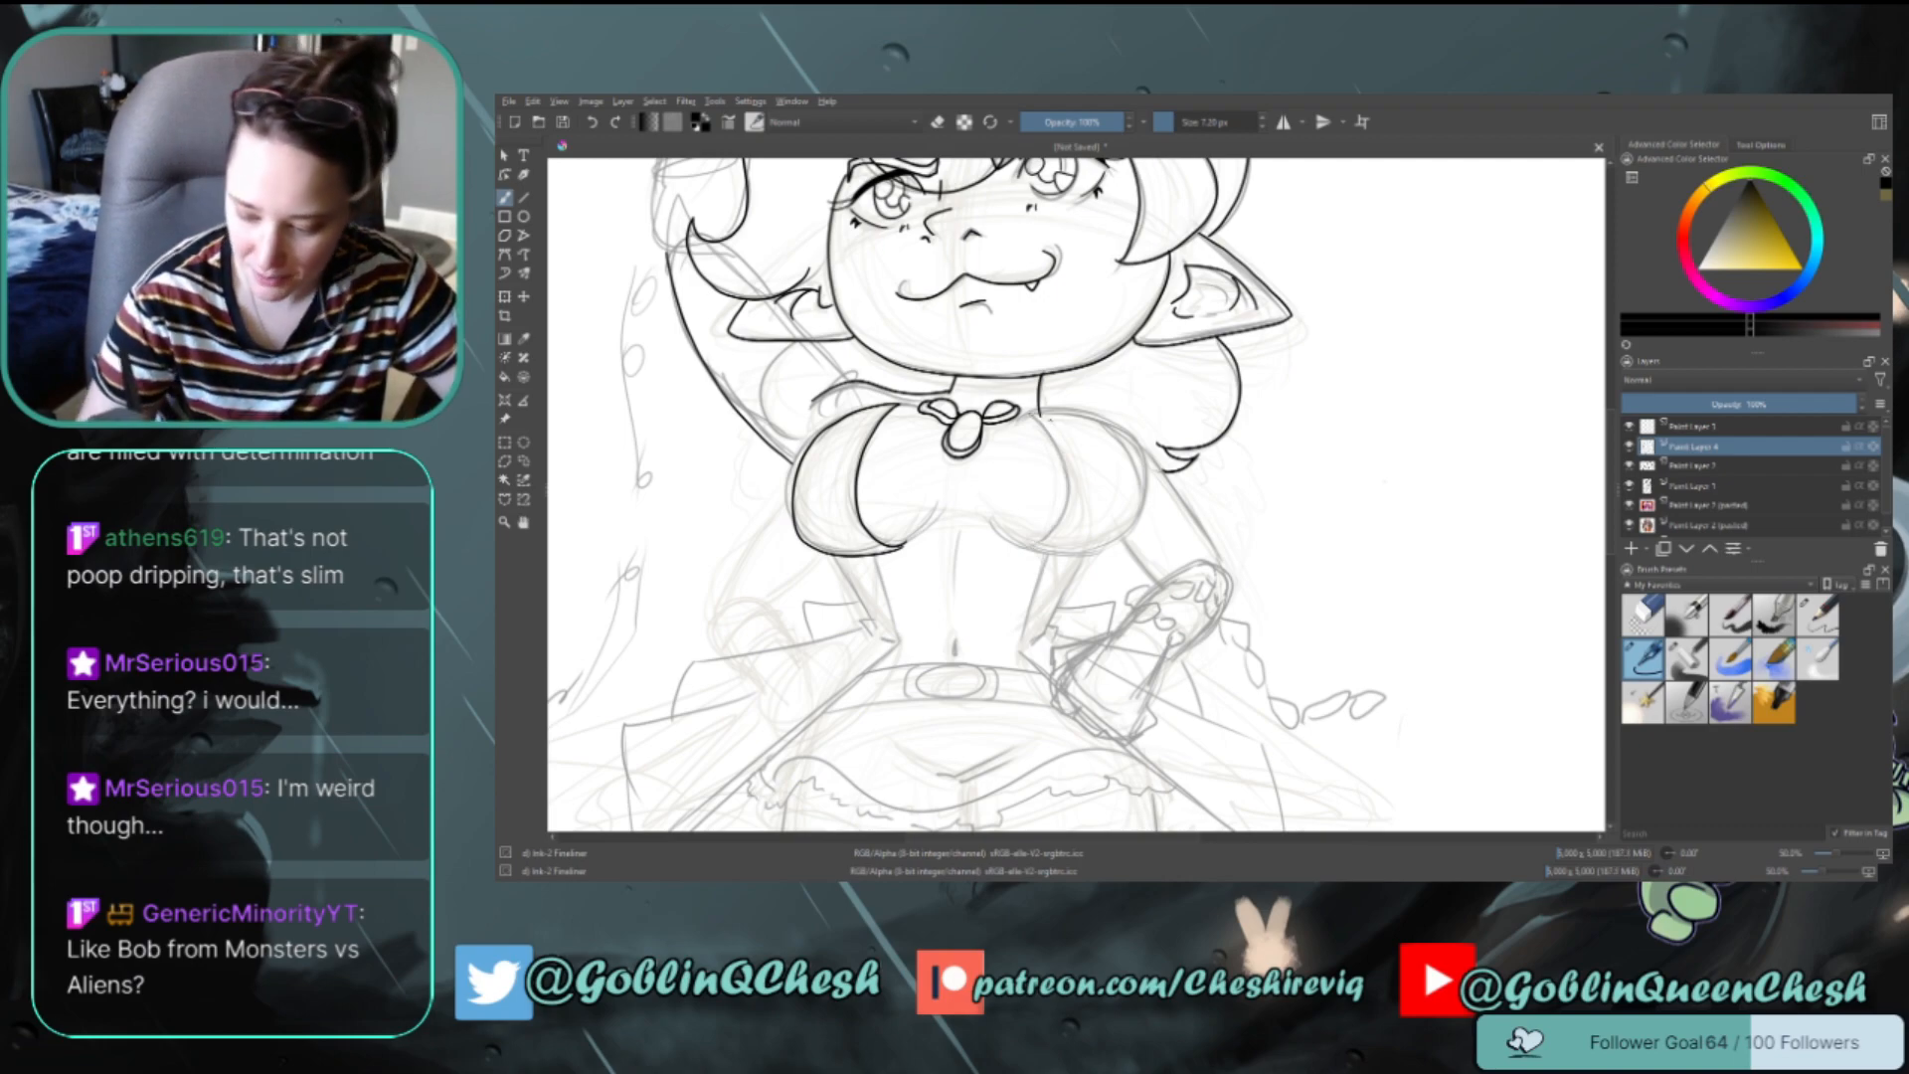
pyautogui.moveTo(1035, 414)
pyautogui.mouseDown()
pyautogui.moveTo(1069, 502)
pyautogui.moveTo(1038, 547)
pyautogui.mouseUp()
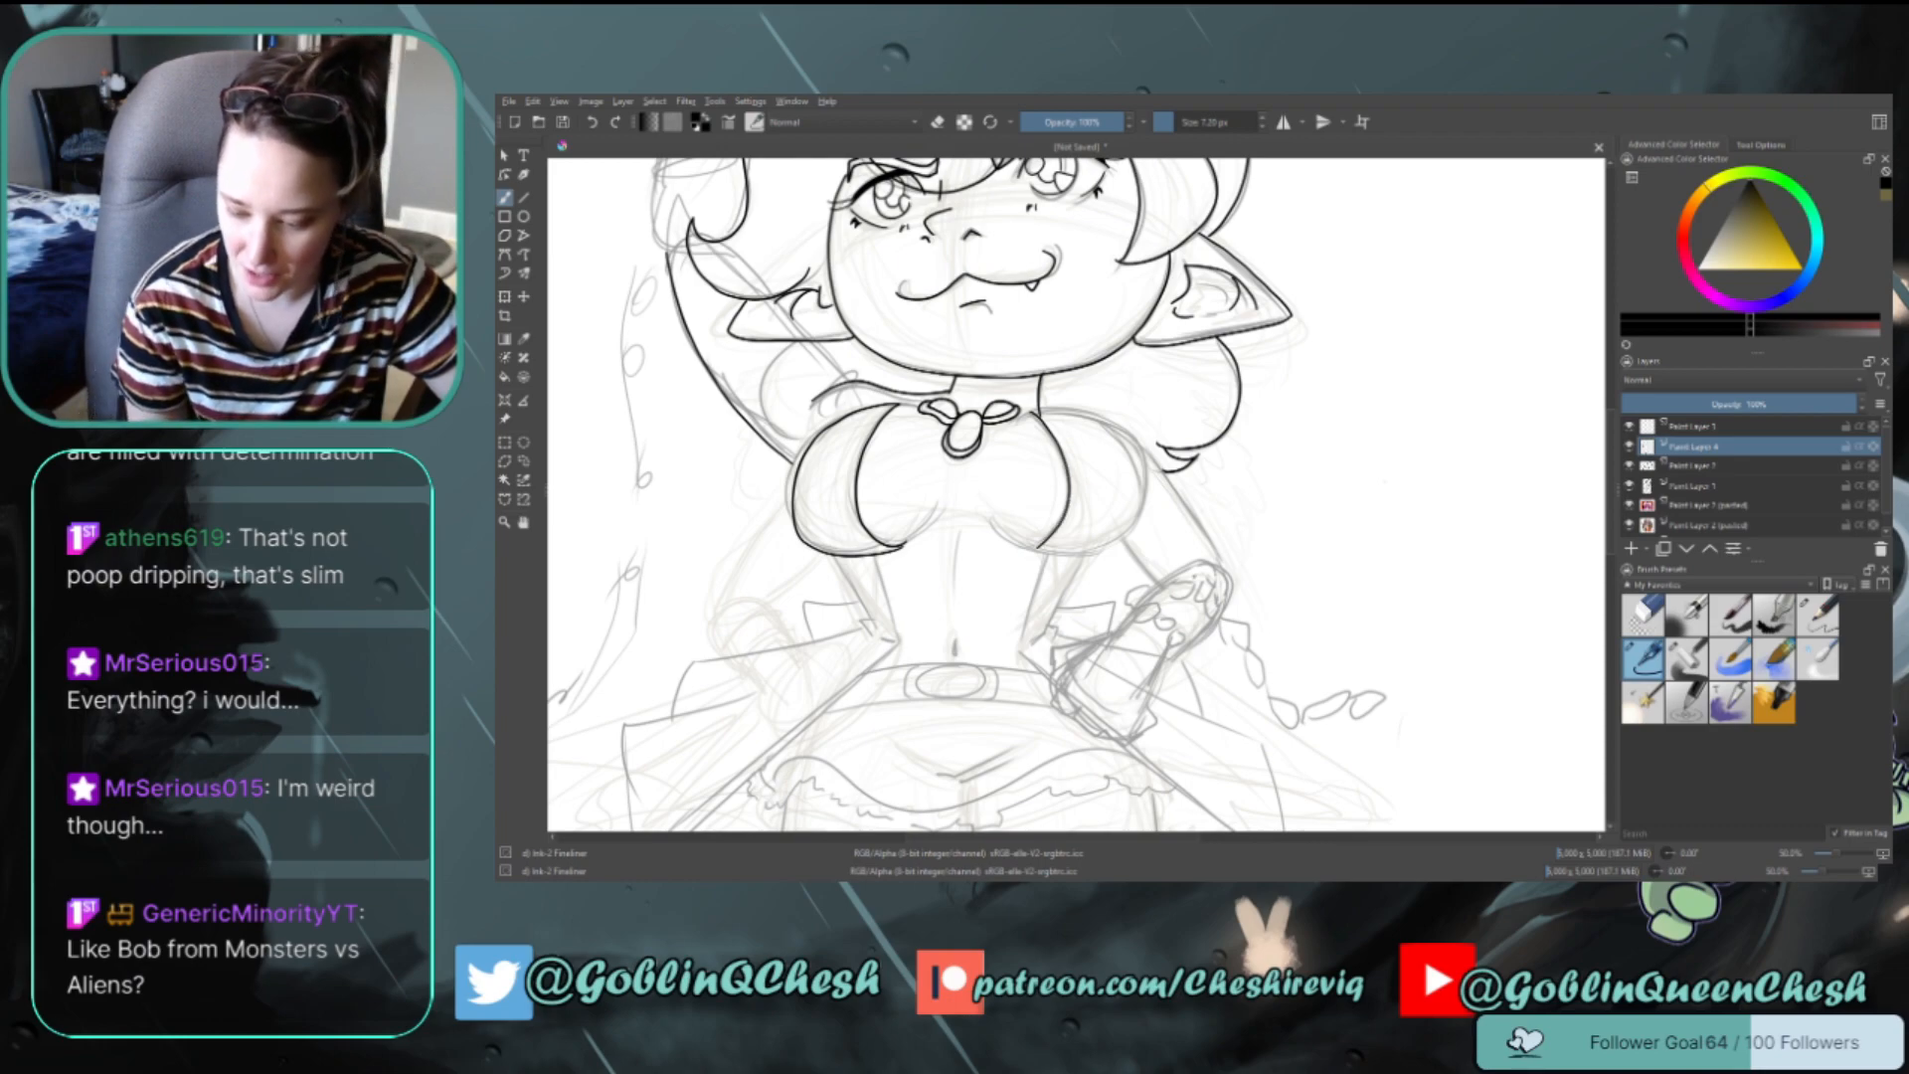
pyautogui.moveTo(1034, 408)
pyautogui.mouseDown()
pyautogui.moveTo(1103, 419)
pyautogui.moveTo(1144, 482)
pyautogui.moveTo(1115, 540)
pyautogui.moveTo(1037, 549)
pyautogui.moveTo(1140, 513)
pyautogui.moveTo(1110, 430)
pyautogui.moveTo(1032, 412)
pyautogui.mouseUp()
pyautogui.hotkey('ctrl', 'z')
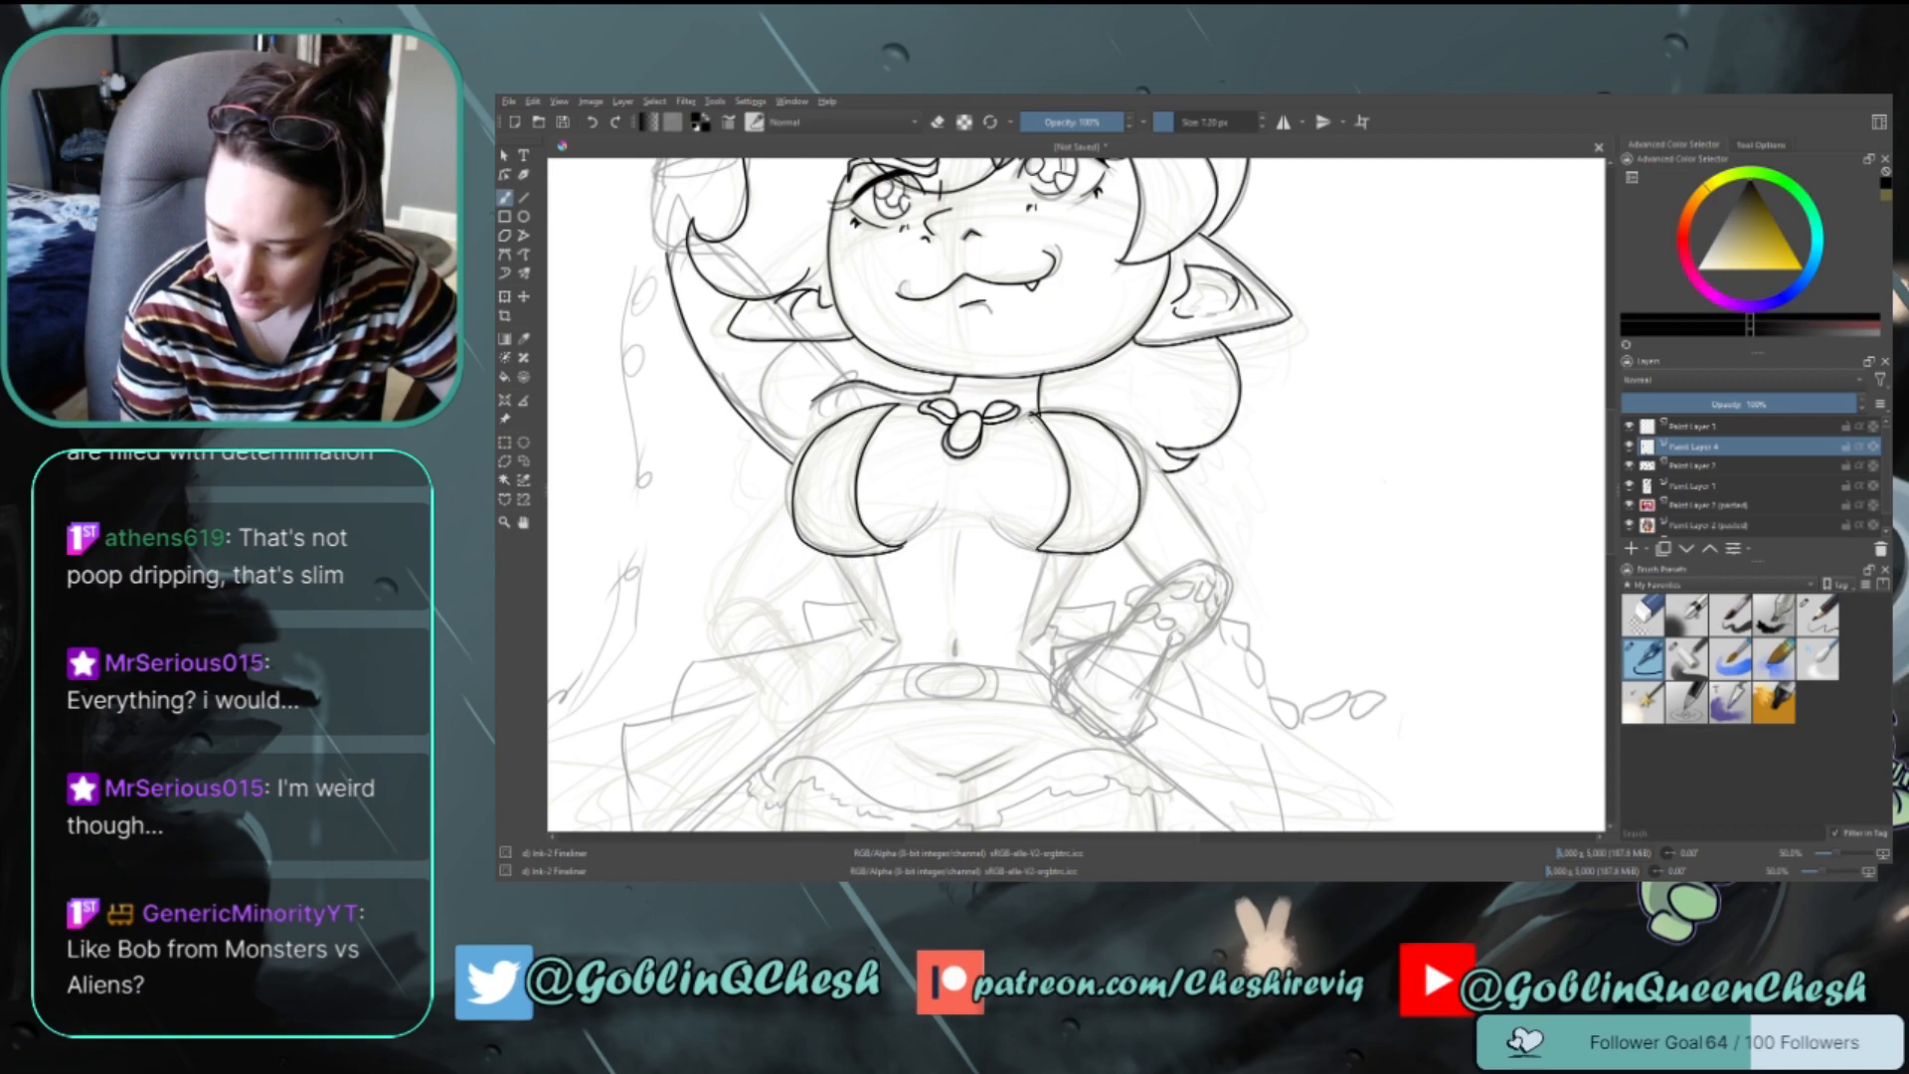
pyautogui.hotkey('ctrl', 'z')
pyautogui.moveTo(1090, 418); pyautogui.dragTo(1145, 476)
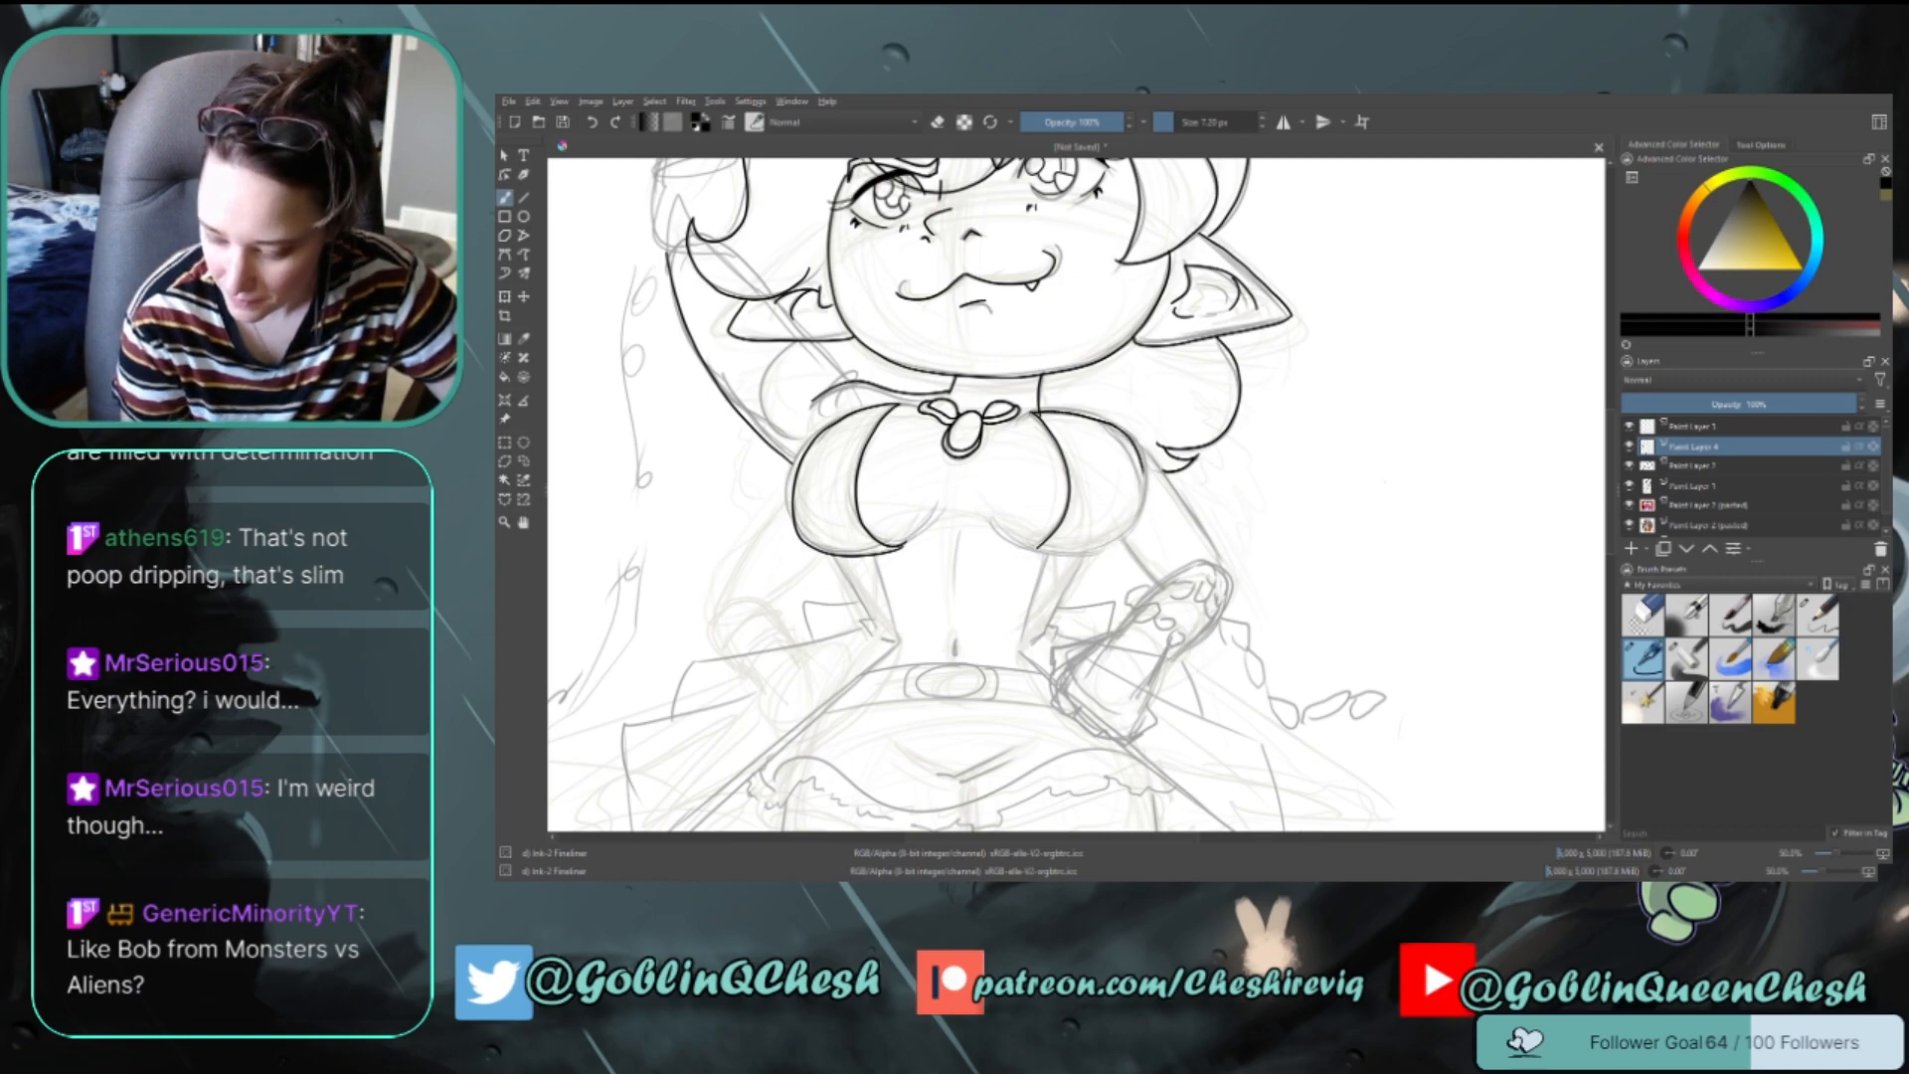
pyautogui.hotkey('ctrl', 'z')
pyautogui.moveTo(1026, 412)
pyautogui.mouseDown()
pyautogui.moveTo(1094, 422)
pyautogui.moveTo(1141, 482)
pyautogui.moveTo(1128, 542)
pyautogui.moveTo(1037, 559)
pyautogui.mouseUp()
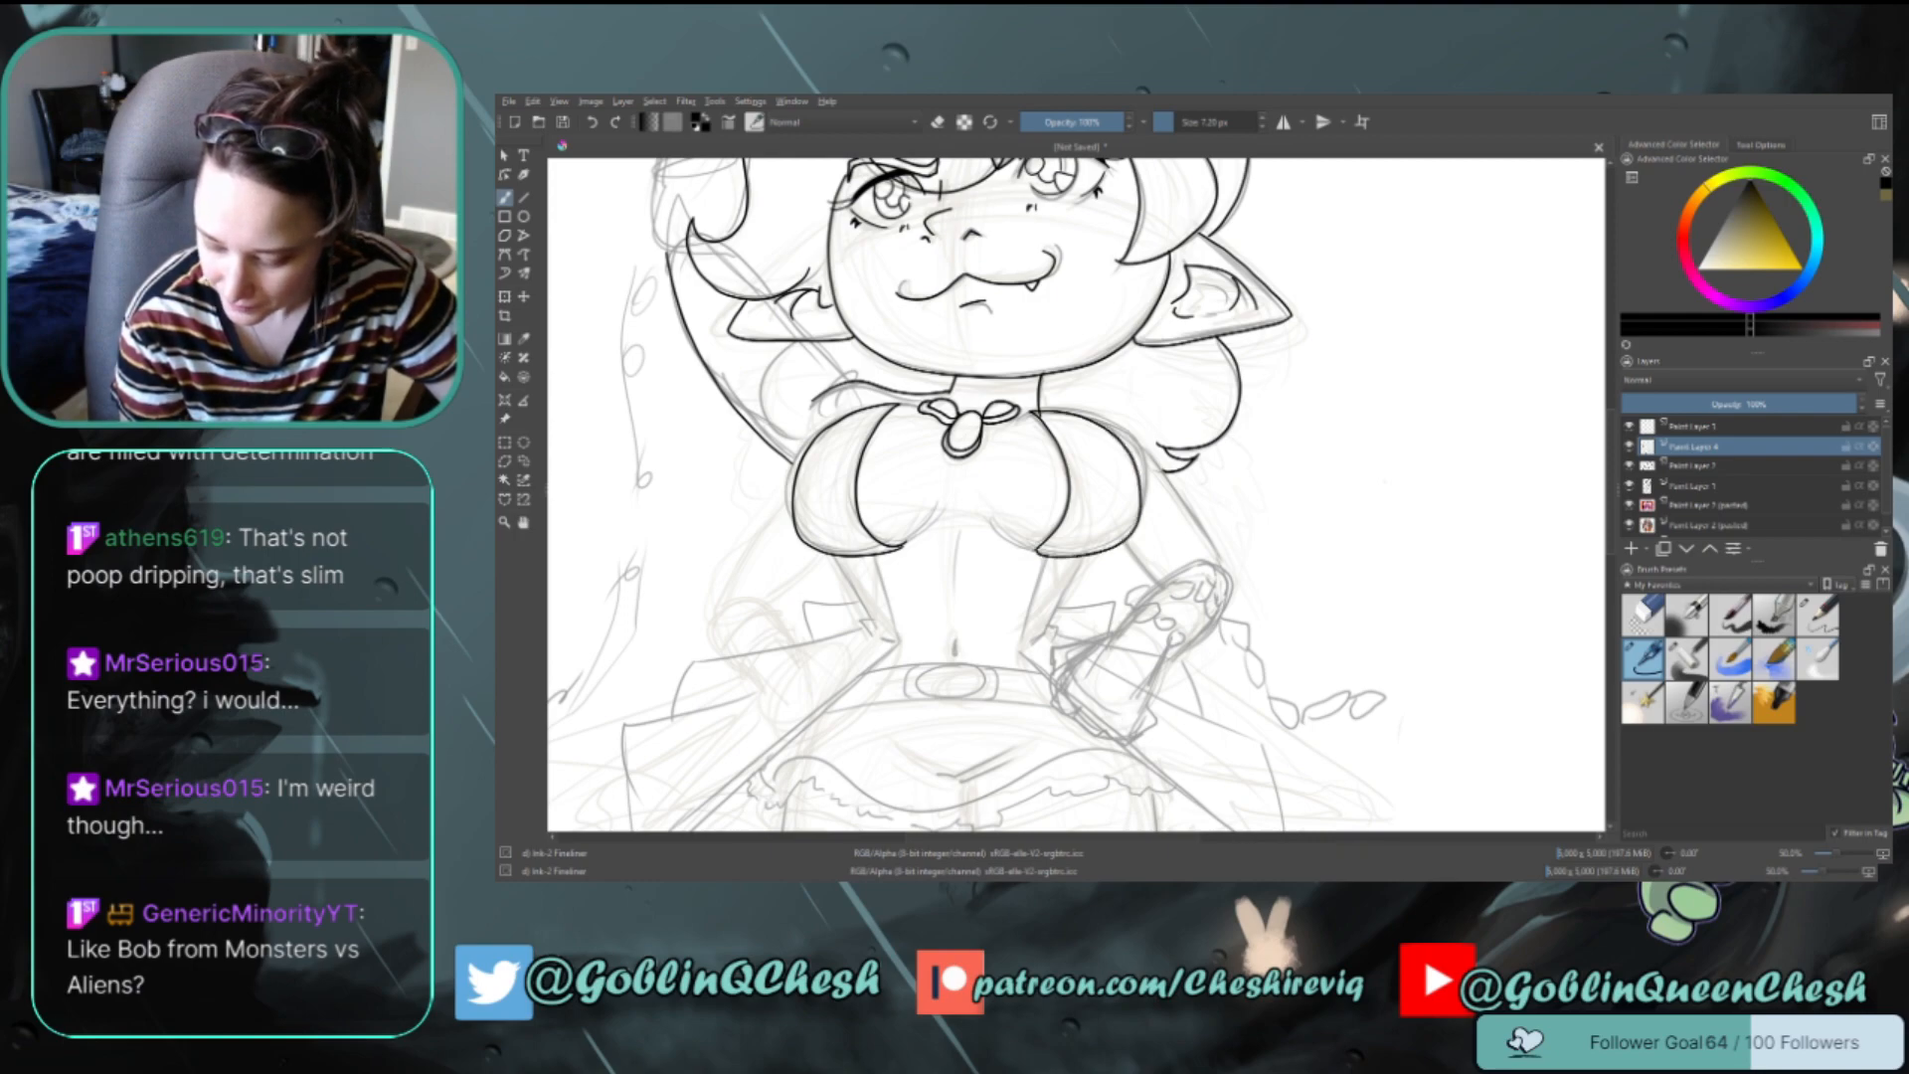
pyautogui.press('e')
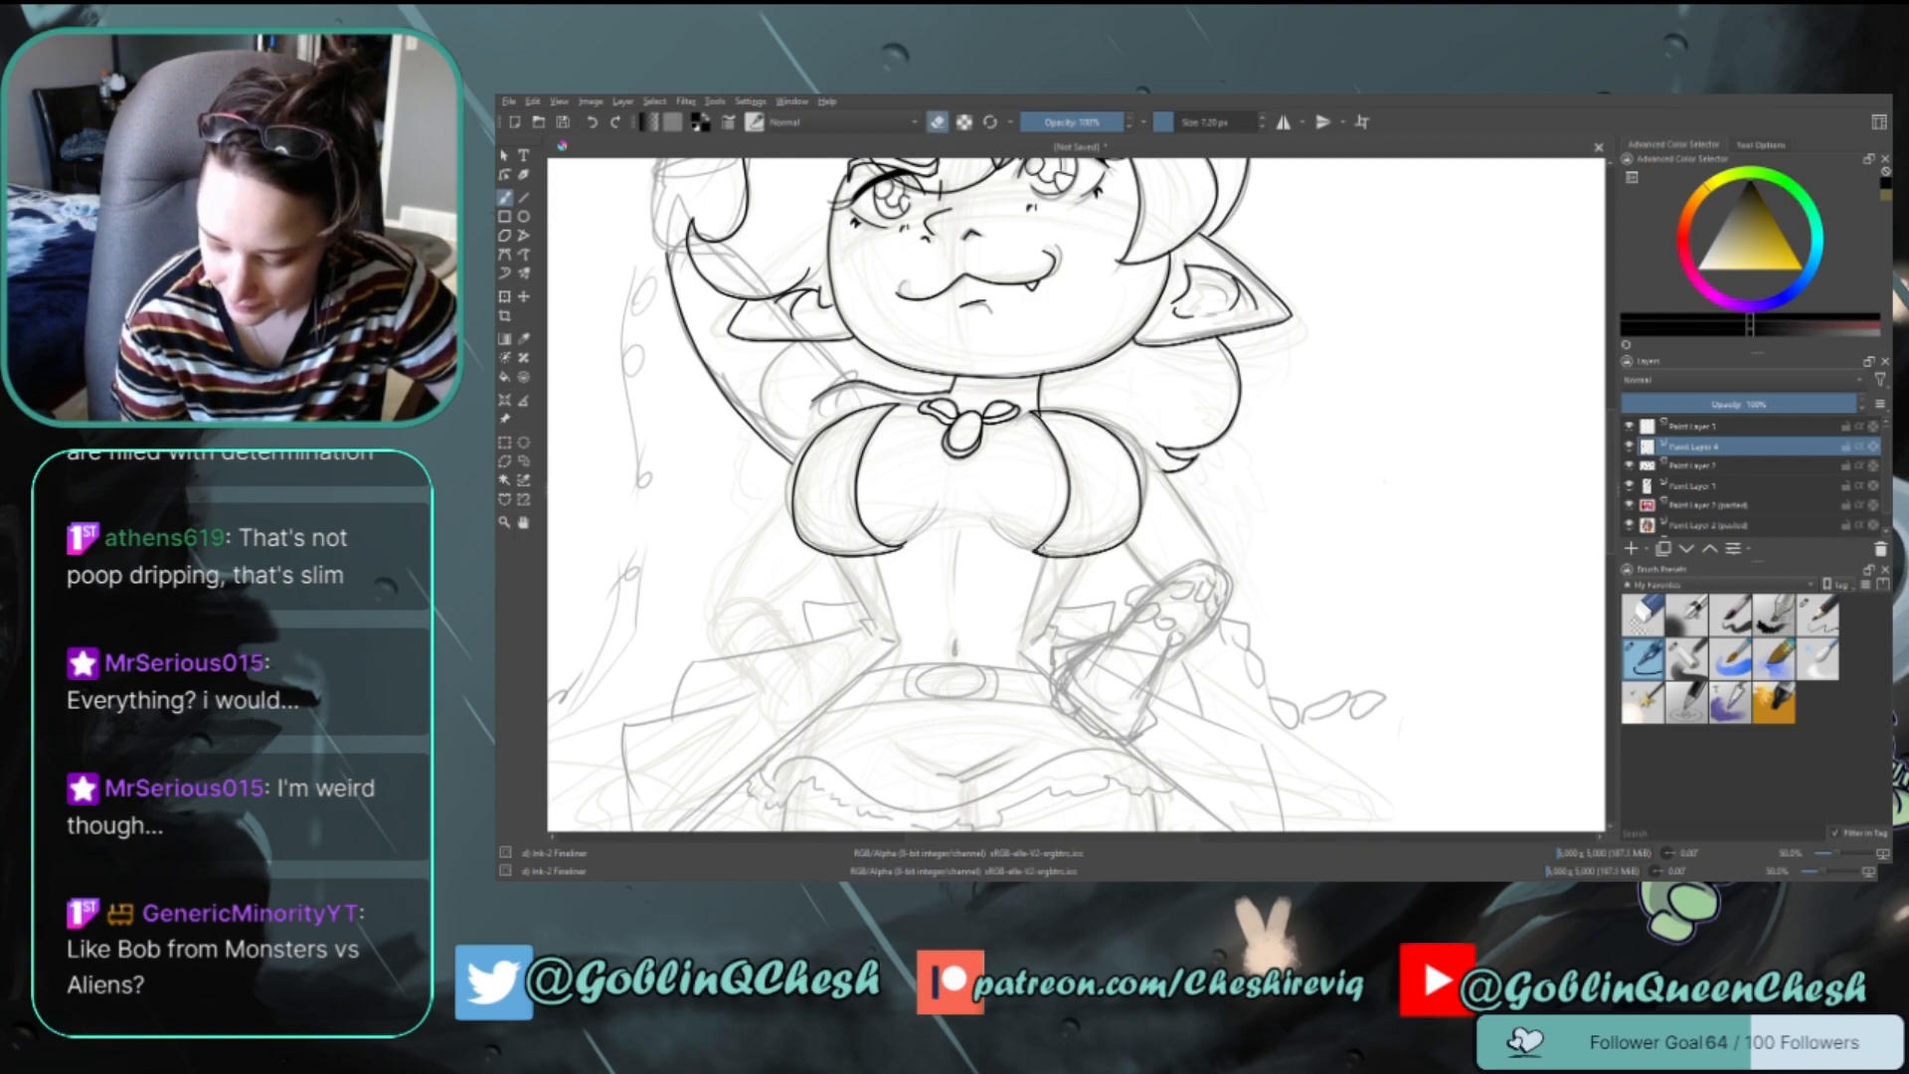
pyautogui.press('e')
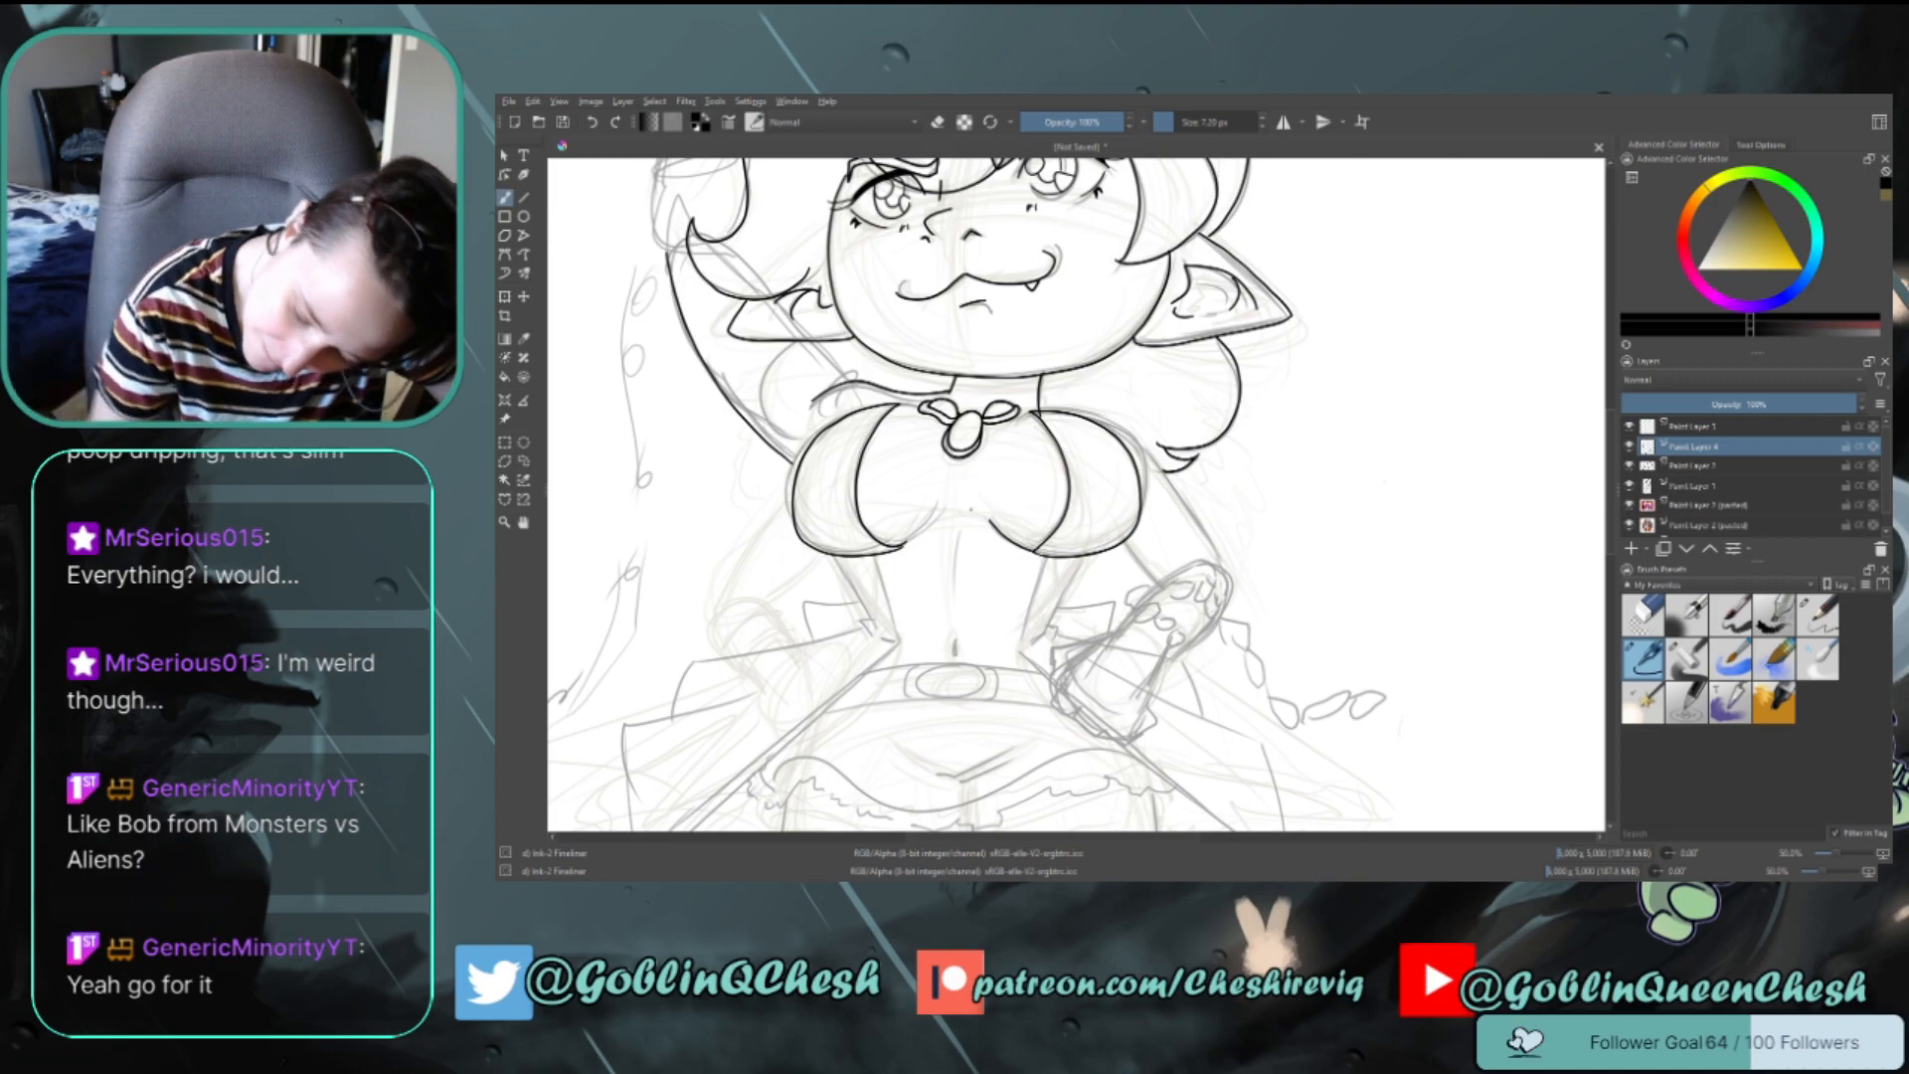
# Ink the two short lower curves of the bust at the centre of the chest, between the side panels
pyautogui.moveTo(938, 507); pyautogui.dragTo(902, 546)
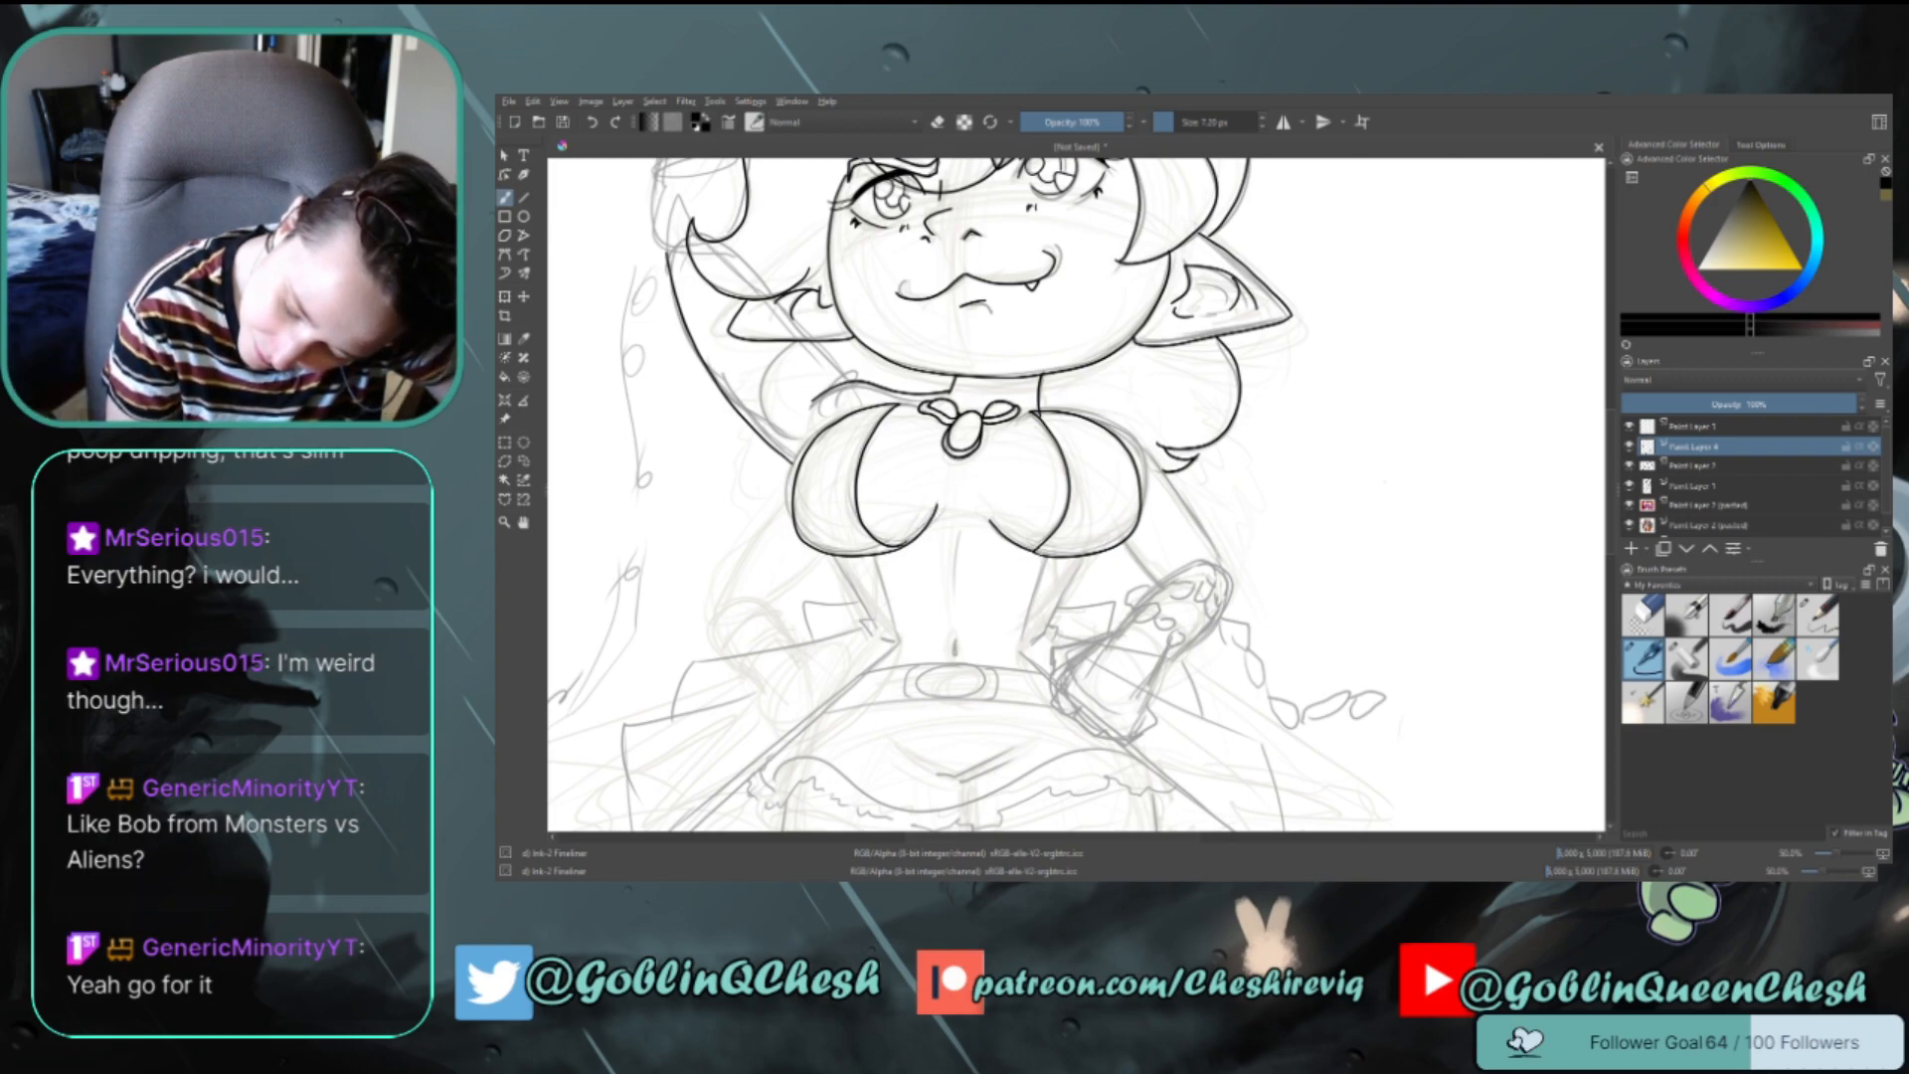
pyautogui.press('e')
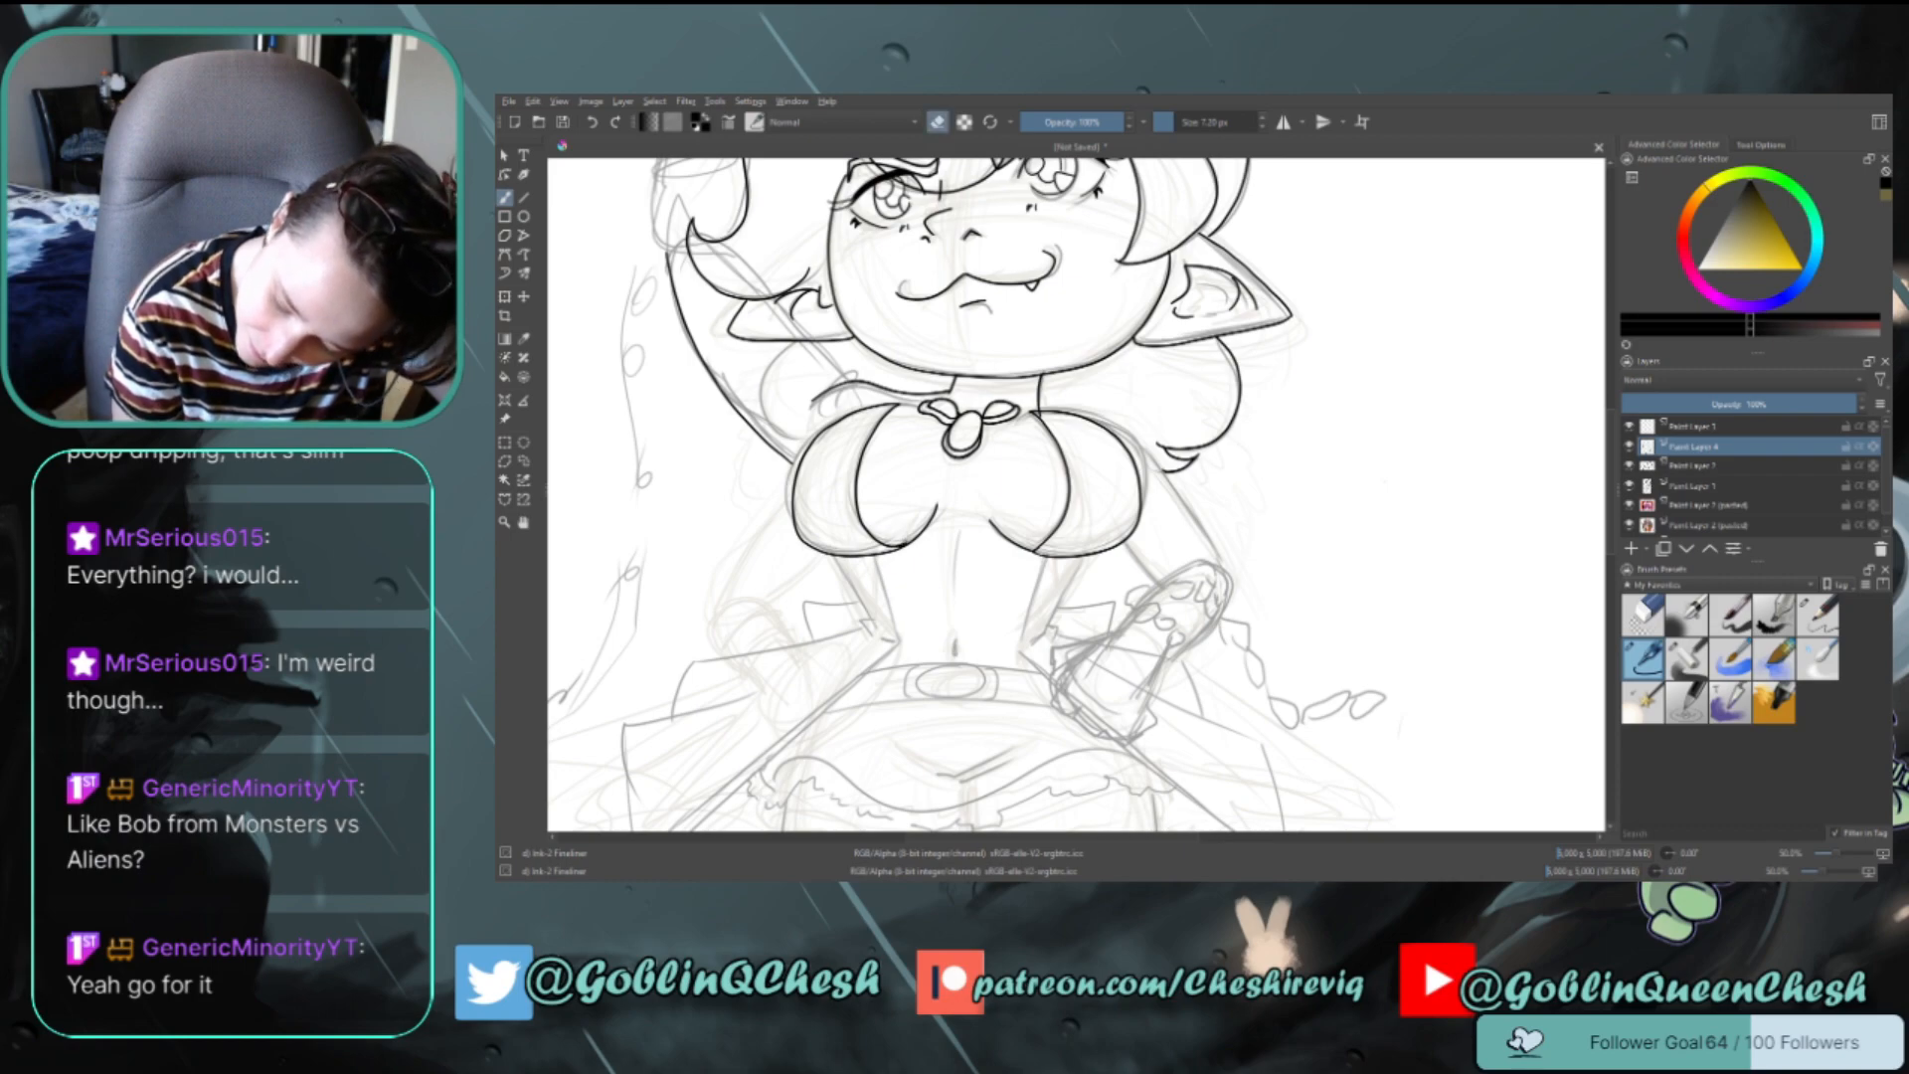
pyautogui.press('e')
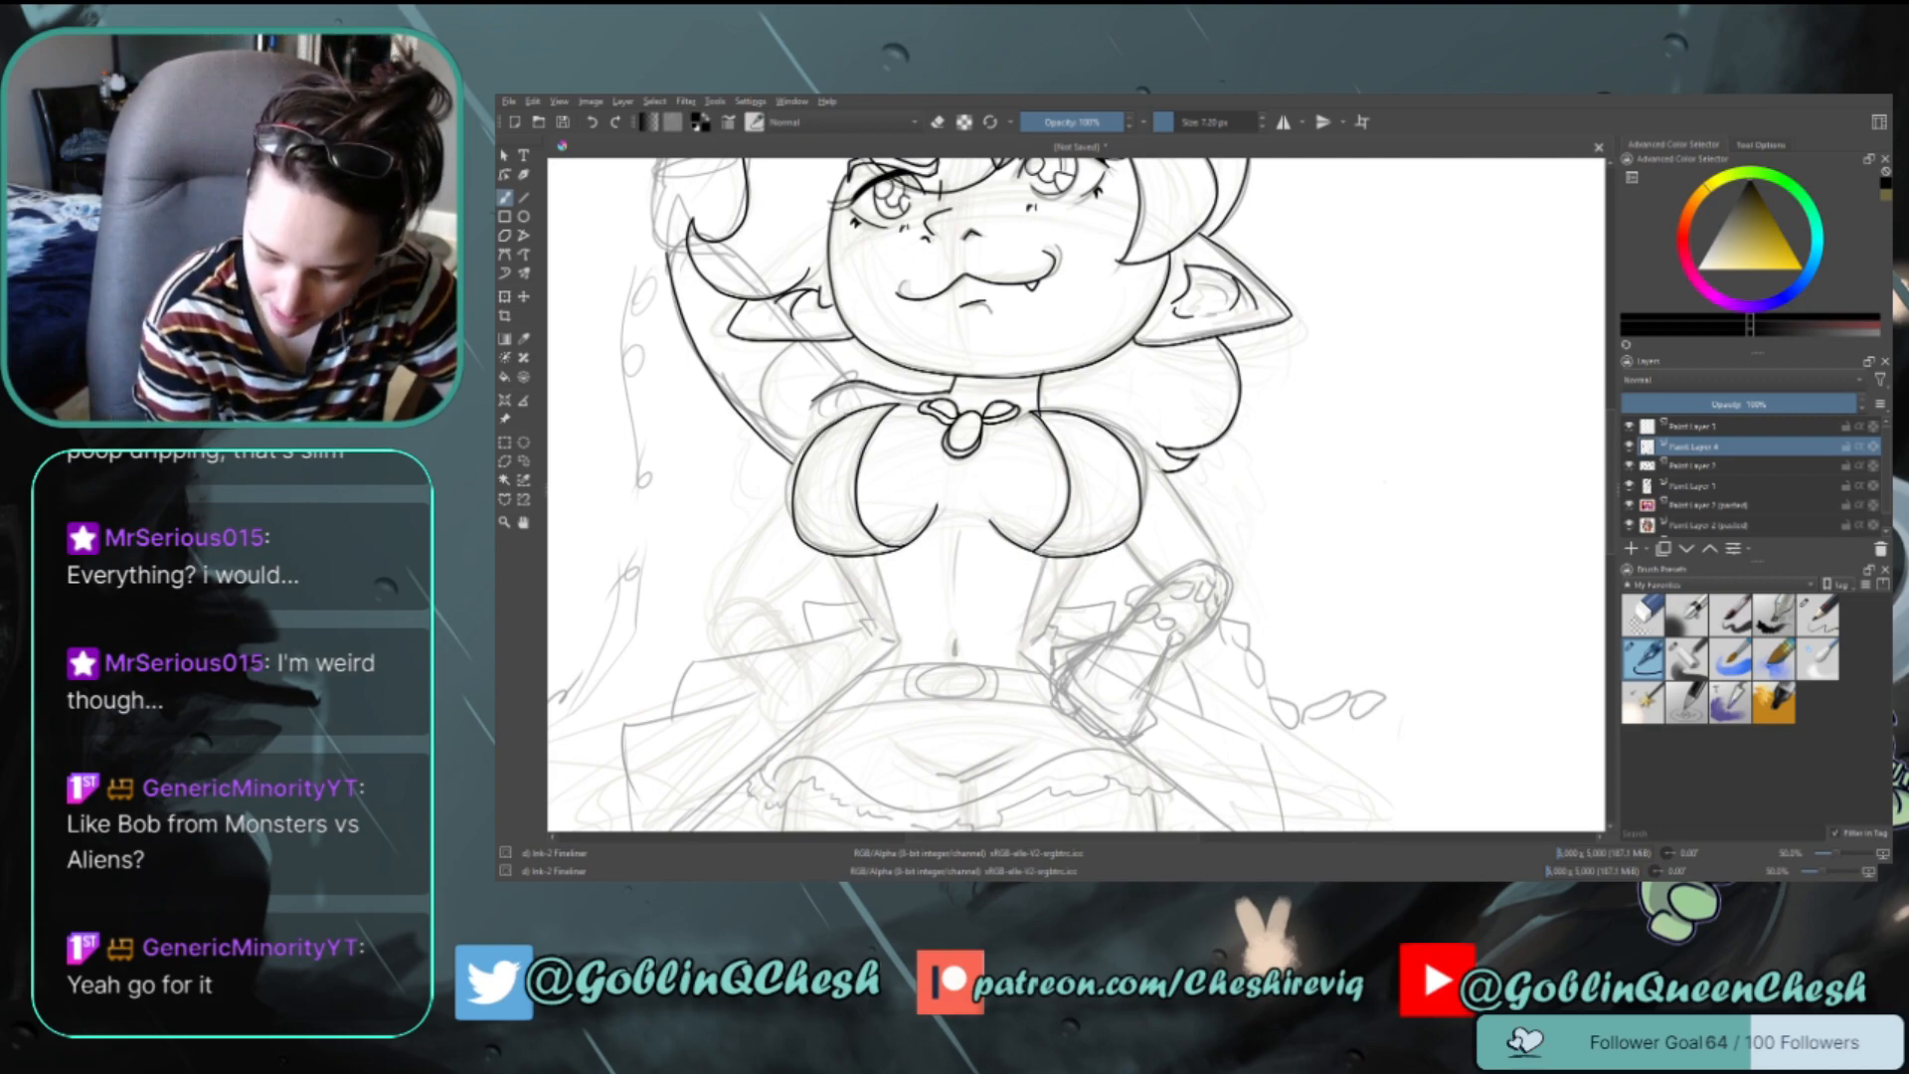
# Add a second contour line along the outer edge of both side panels of the top, redrawing uneven strokes
pyautogui.moveTo(845, 416)
pyautogui.mouseDown()
pyautogui.moveTo(796, 461)
pyautogui.moveTo(791, 521)
pyautogui.mouseUp()
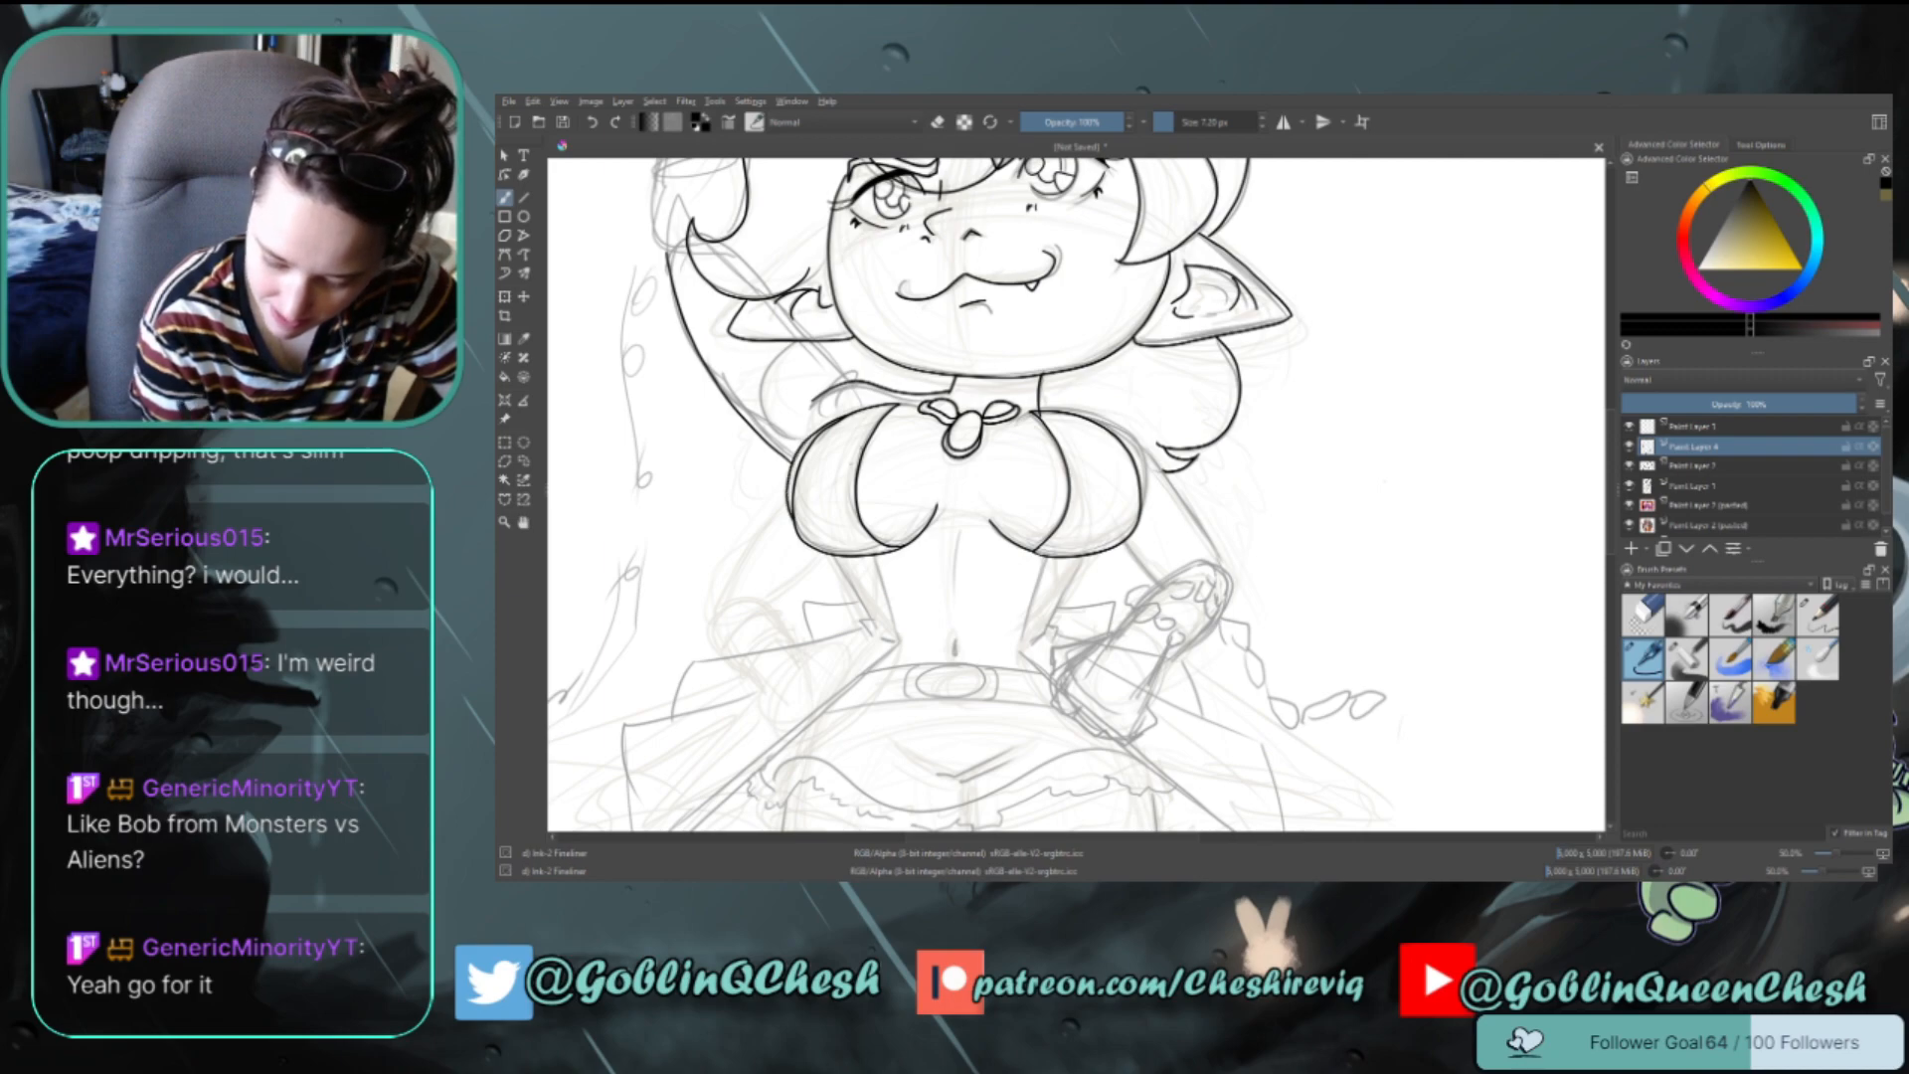
pyautogui.hotkey('ctrl', 'z')
pyautogui.moveTo(846, 417)
pyautogui.mouseDown()
pyautogui.moveTo(806, 444)
pyautogui.moveTo(786, 502)
pyautogui.moveTo(801, 537)
pyautogui.mouseUp()
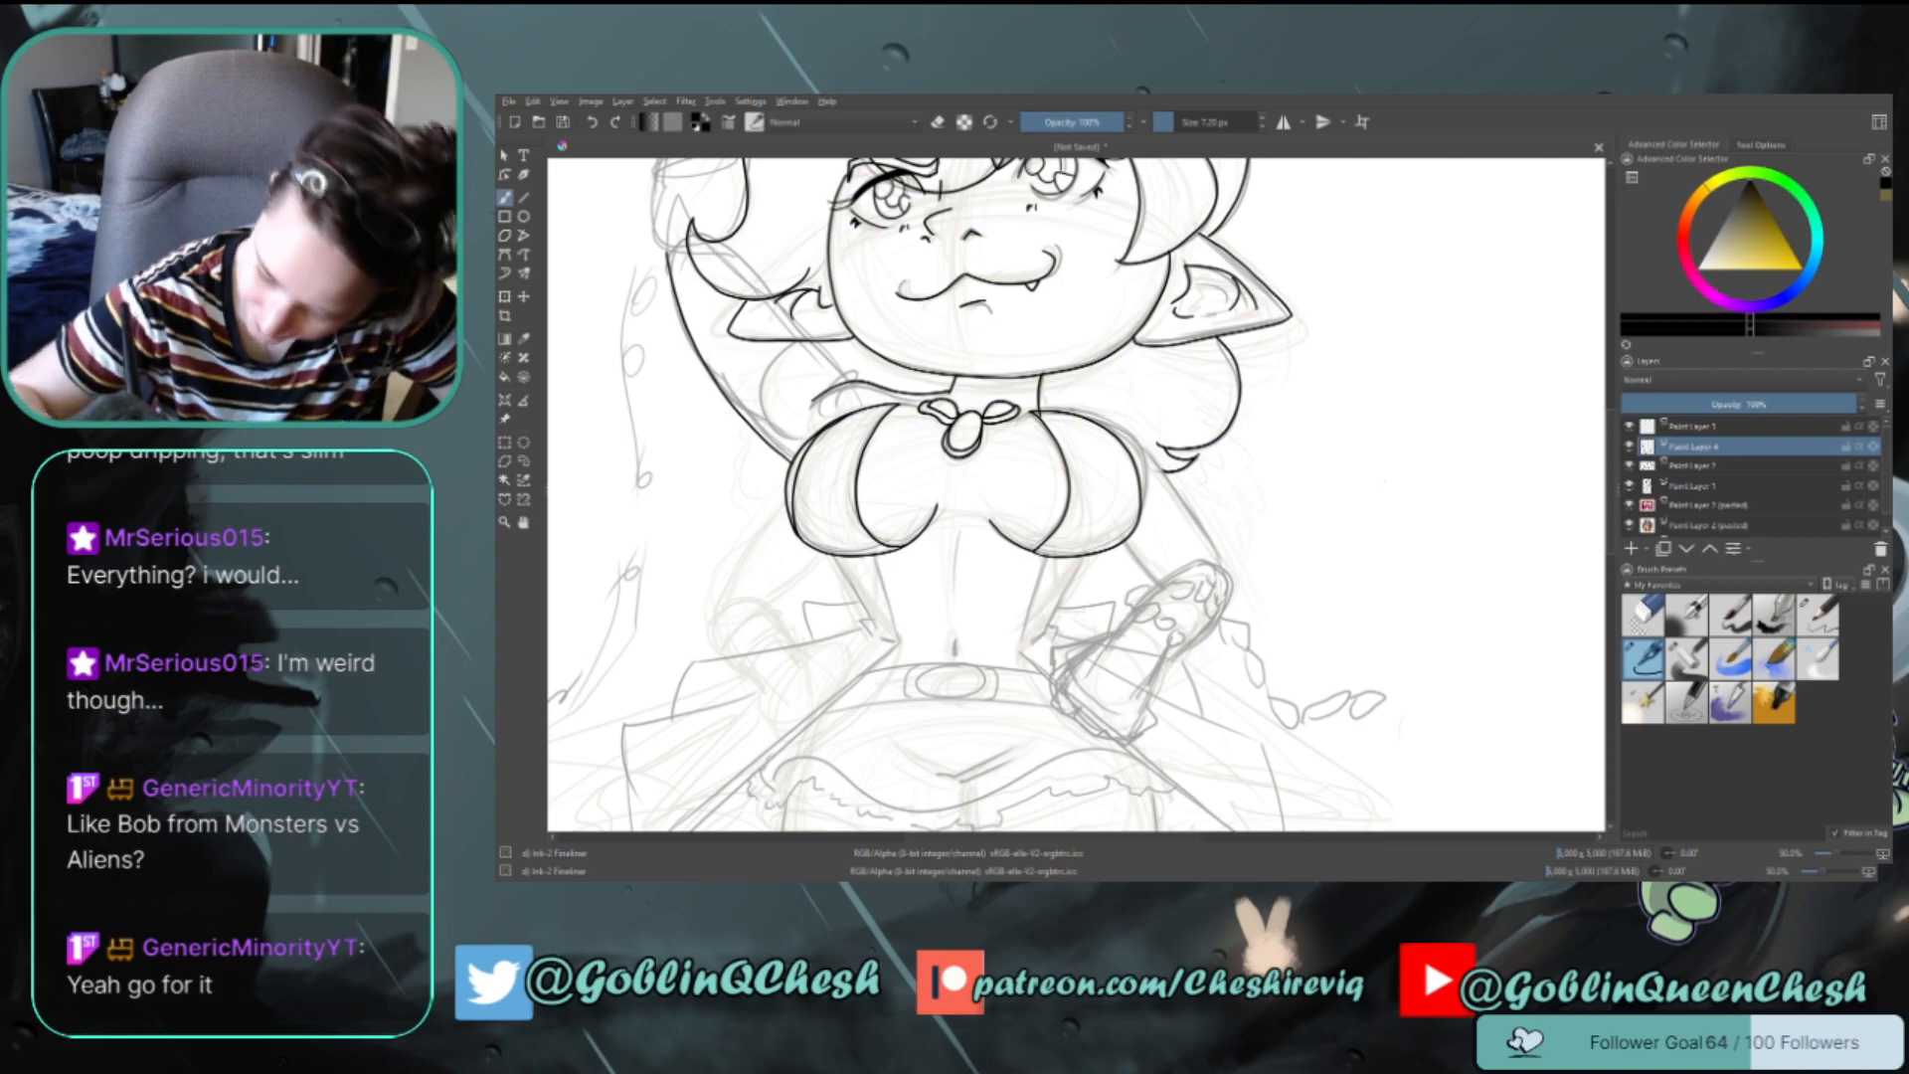
pyautogui.moveTo(1064, 412)
pyautogui.mouseDown()
pyautogui.moveTo(1121, 431)
pyautogui.moveTo(1145, 477)
pyautogui.moveTo(1135, 530)
pyautogui.mouseUp()
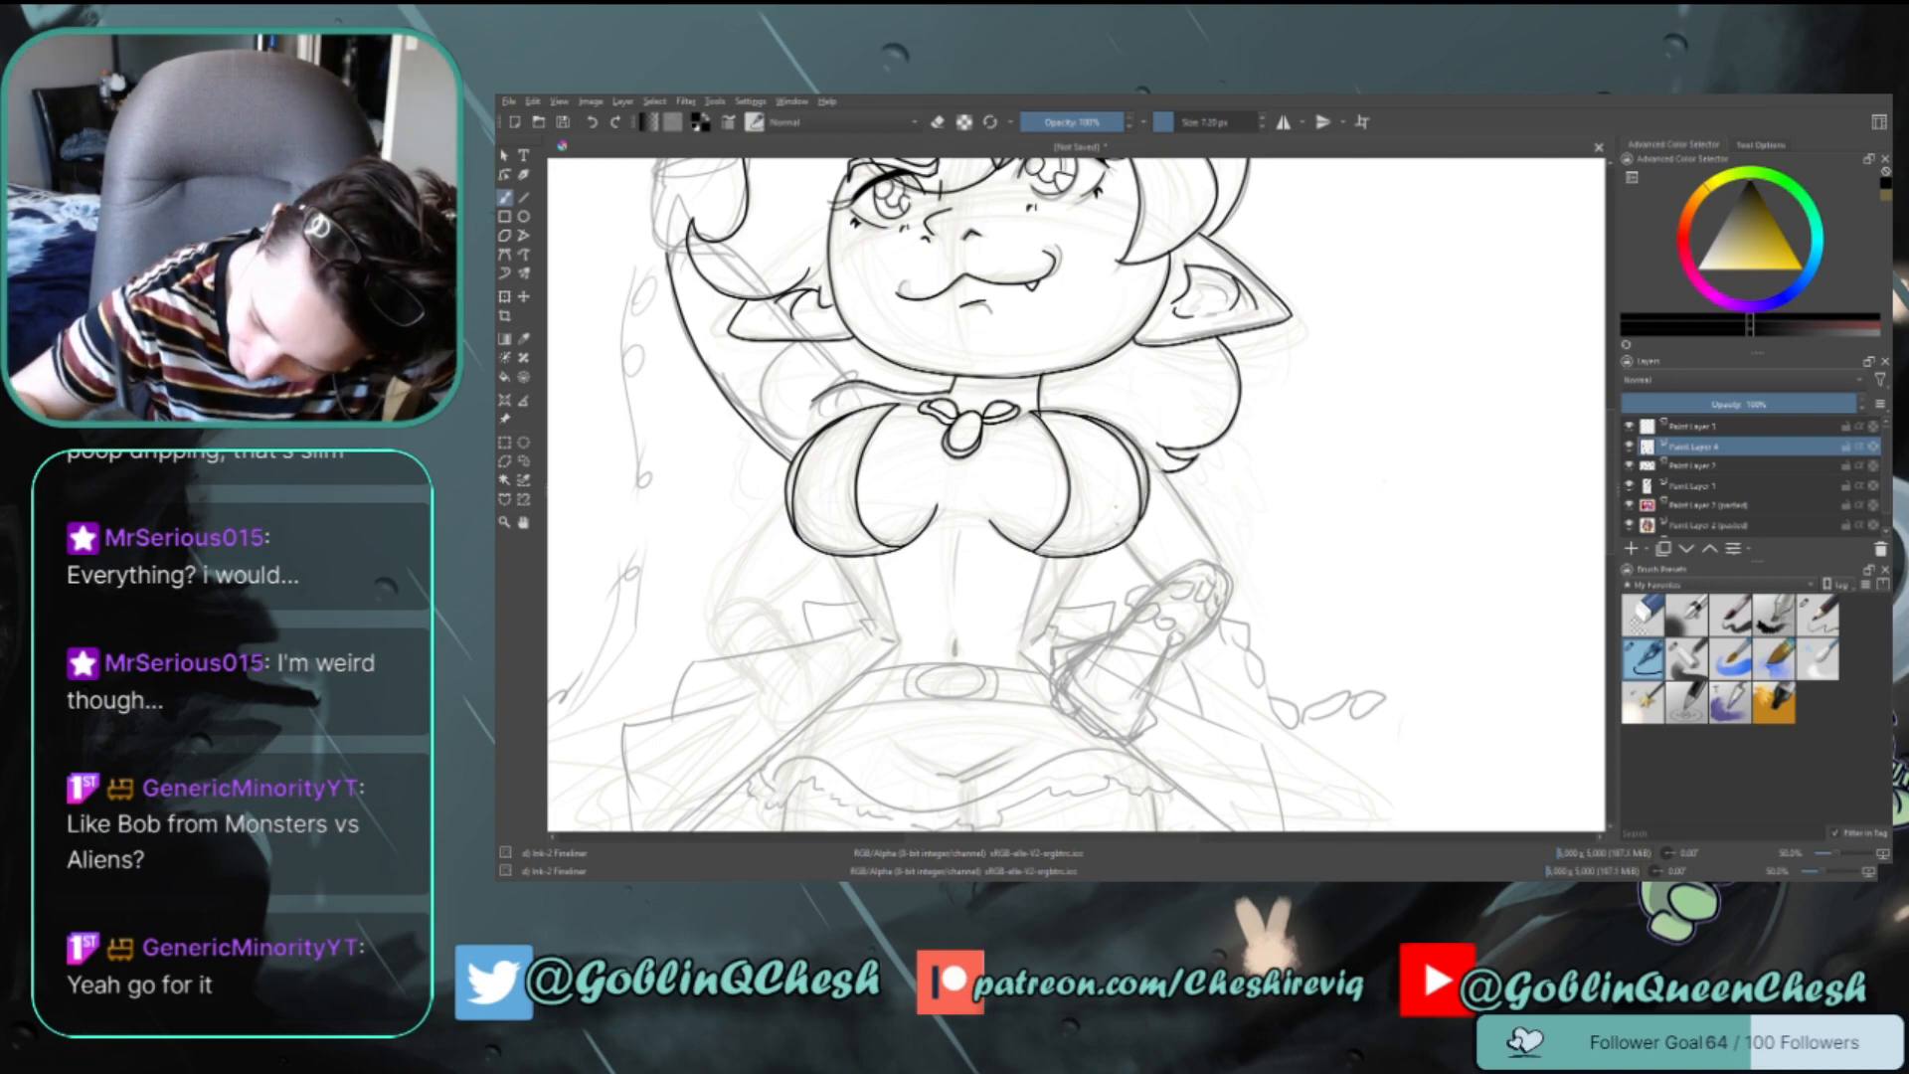
pyautogui.hotkey('ctrl', 'z')
pyautogui.moveTo(1089, 415)
pyautogui.mouseDown()
pyautogui.moveTo(1133, 446)
pyautogui.moveTo(1146, 516)
pyautogui.mouseUp()
pyautogui.hotkey('ctrl', 'z')
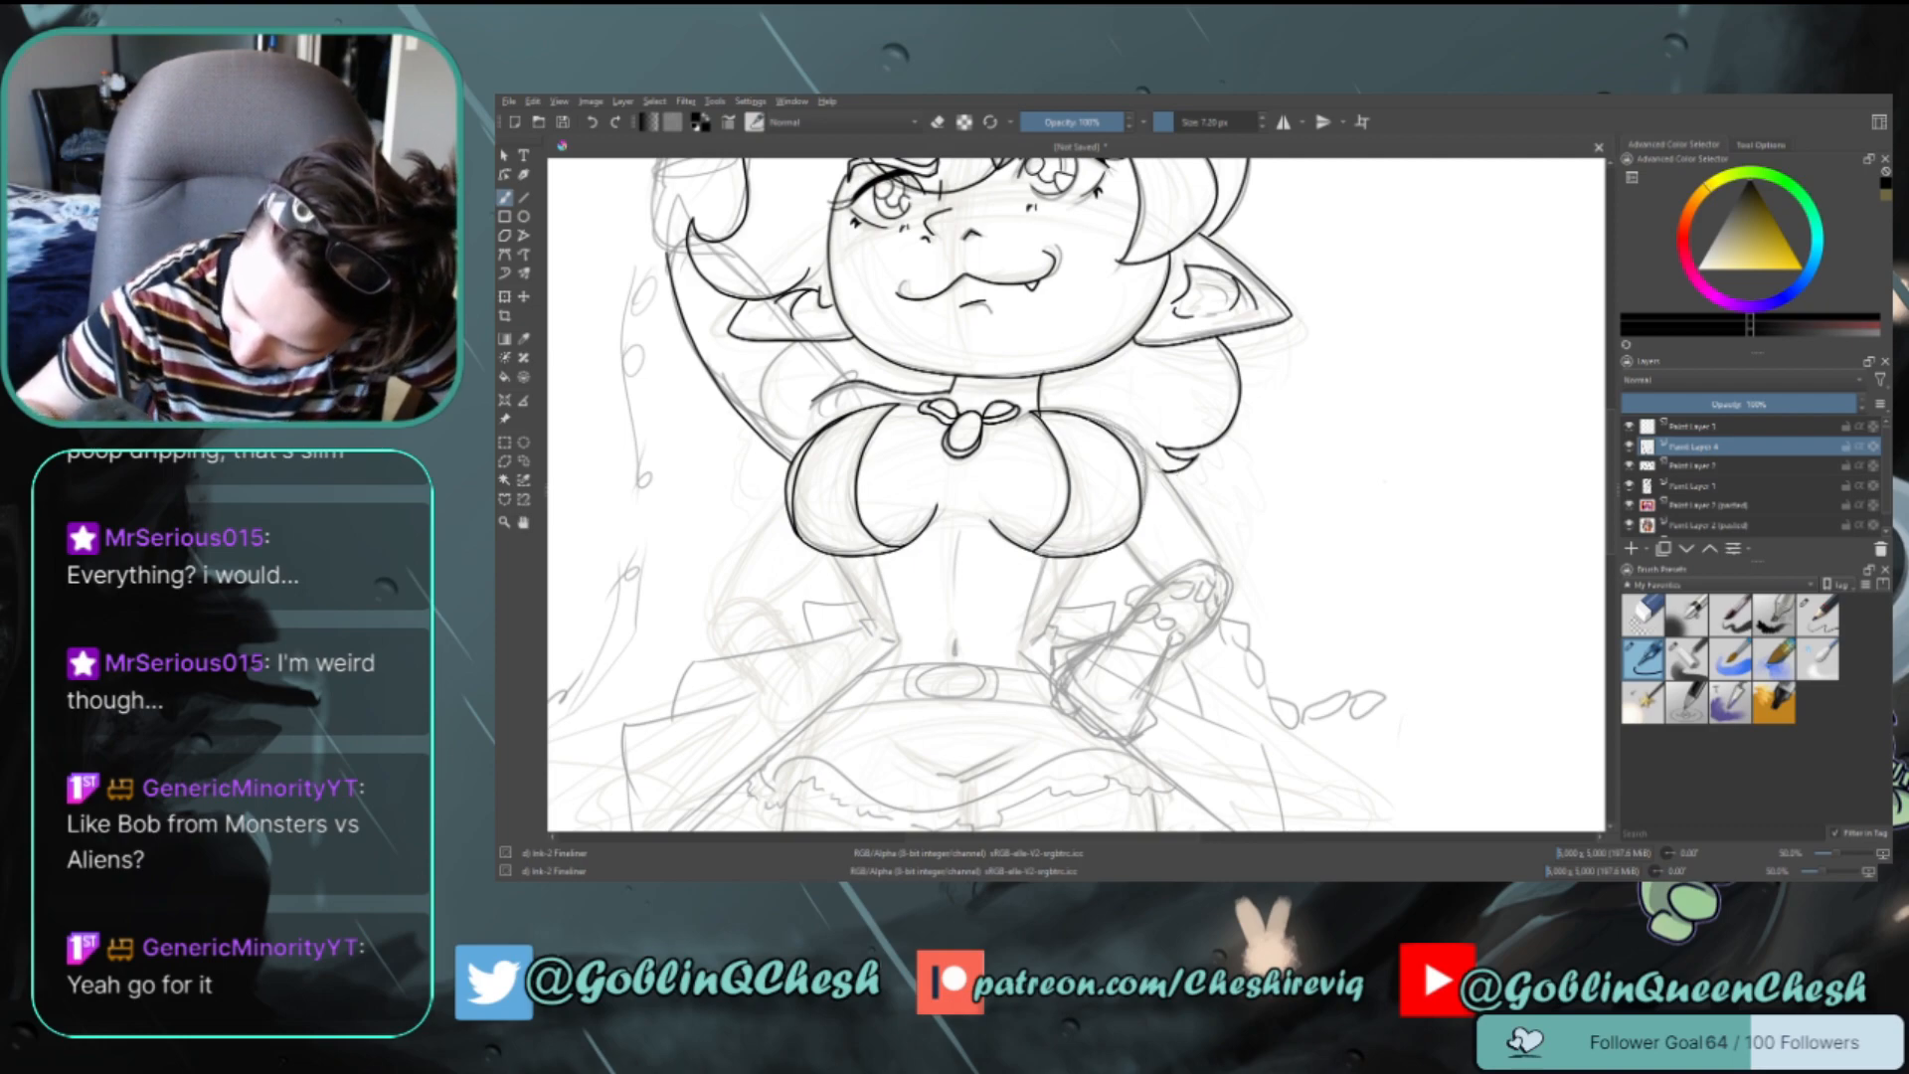
pyautogui.moveTo(1094, 420)
pyautogui.mouseDown()
pyautogui.moveTo(1131, 441)
pyautogui.moveTo(1145, 494)
pyautogui.moveTo(1127, 538)
pyautogui.mouseUp()
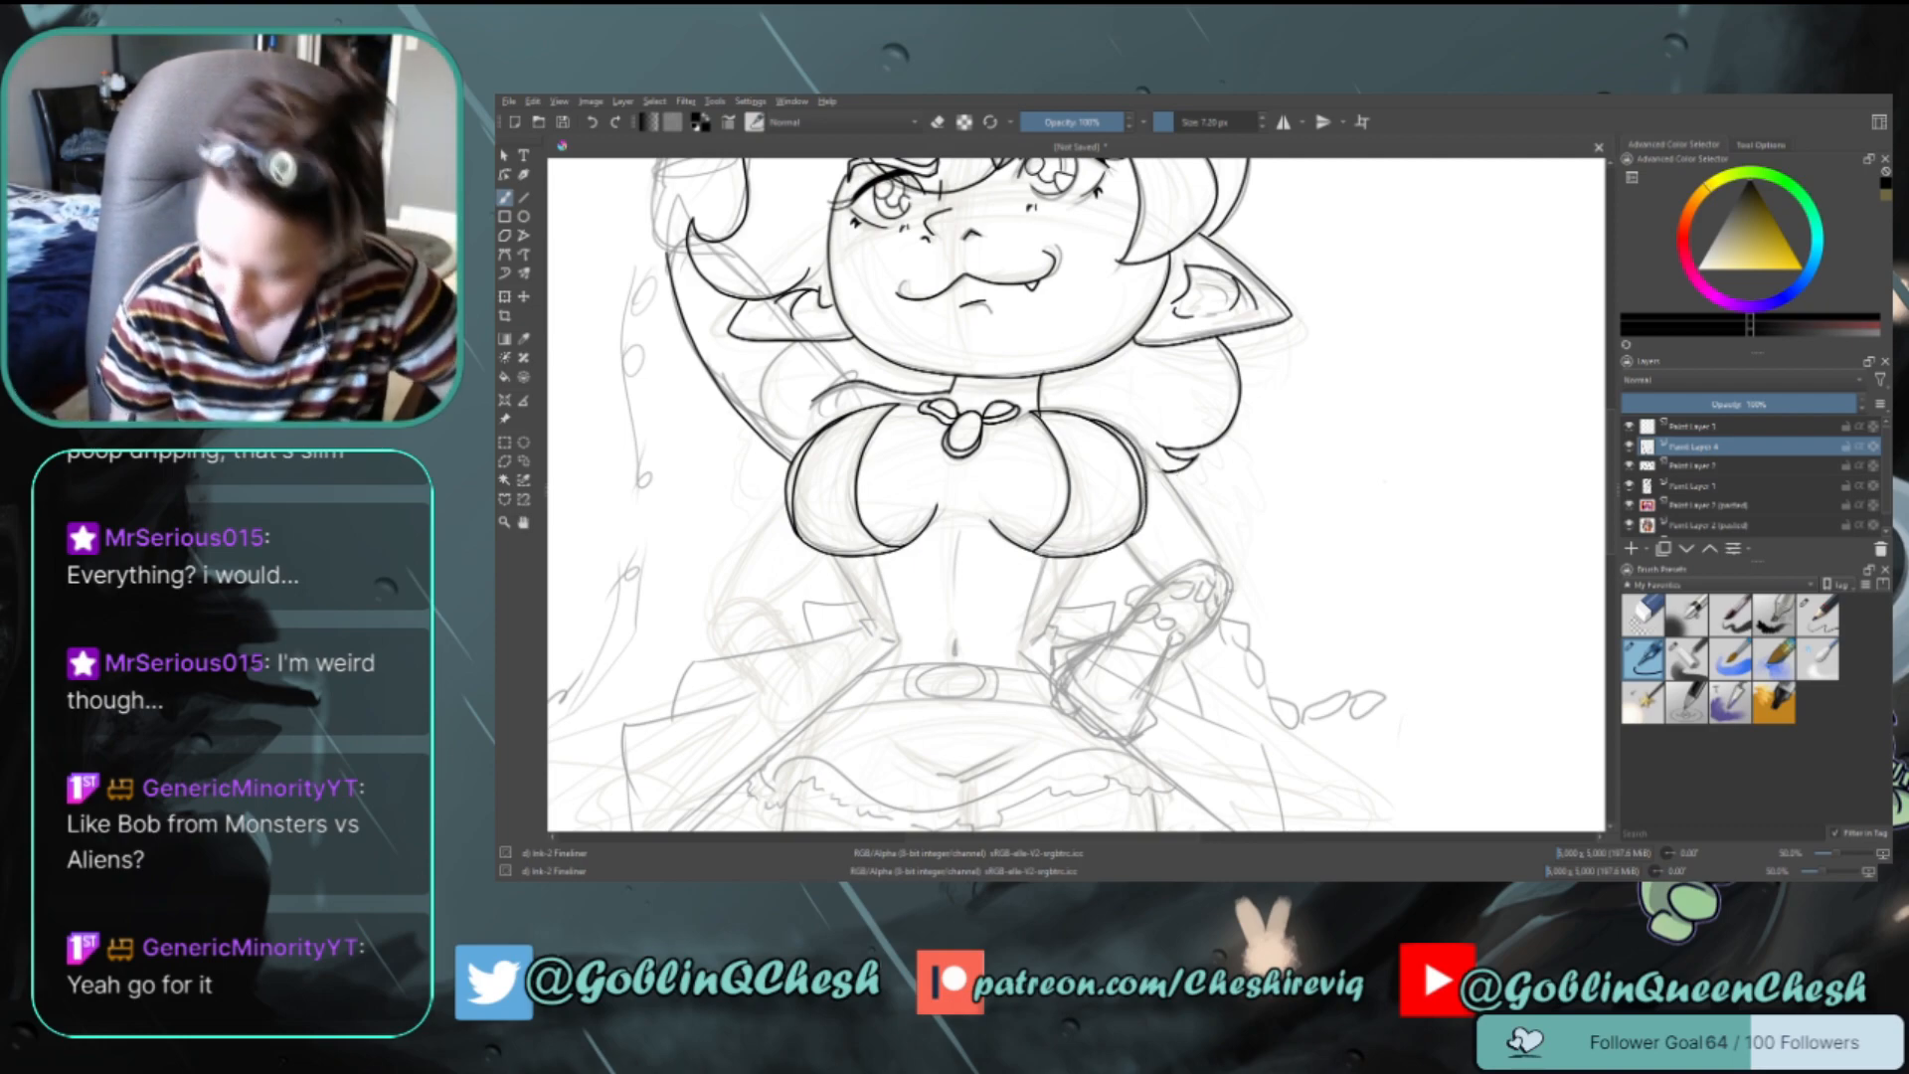
# Ink the outer and inner contours of the lowered arm's upper part, from the shoulder down to the glove, redrawing the outer curve
pyautogui.scroll(-3, 1074, 497)
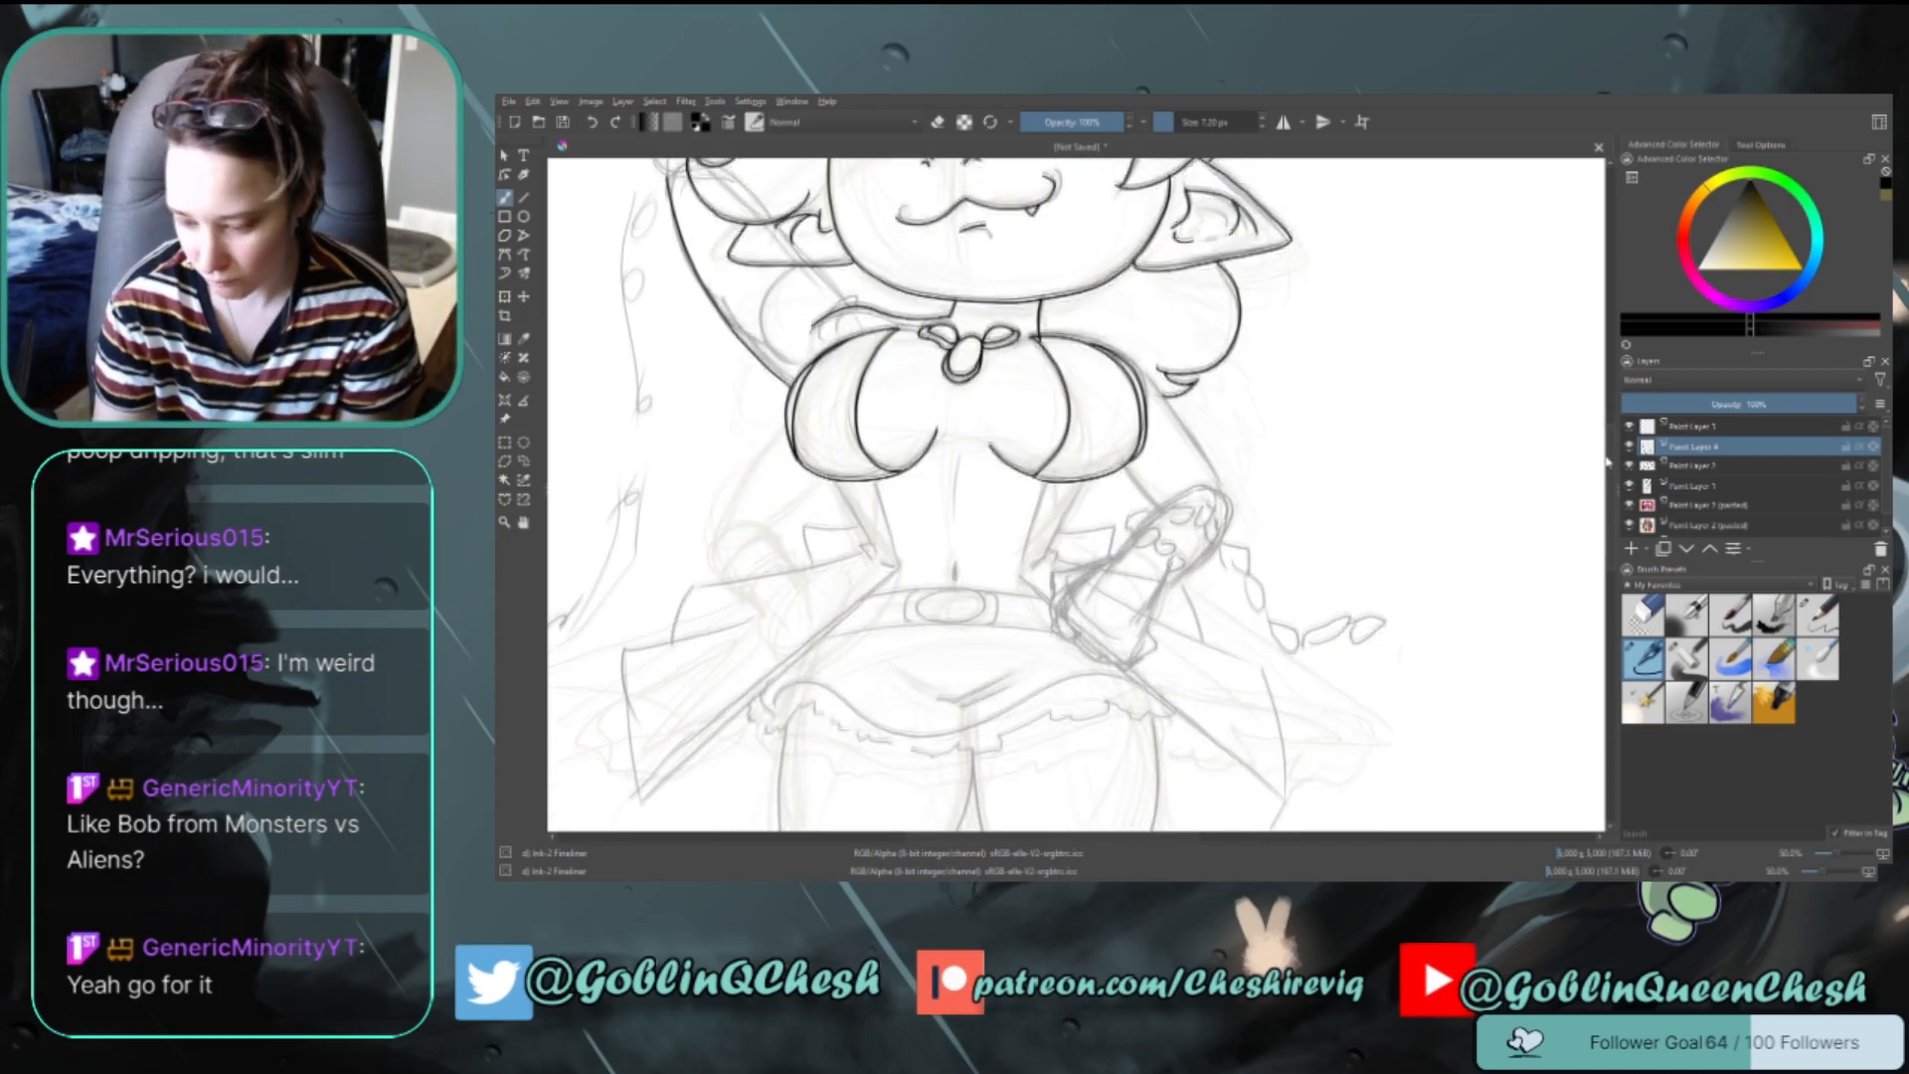
pyautogui.moveTo(1133, 343)
pyautogui.mouseDown()
pyautogui.moveTo(1220, 471)
pyautogui.moveTo(1164, 482)
pyautogui.mouseUp()
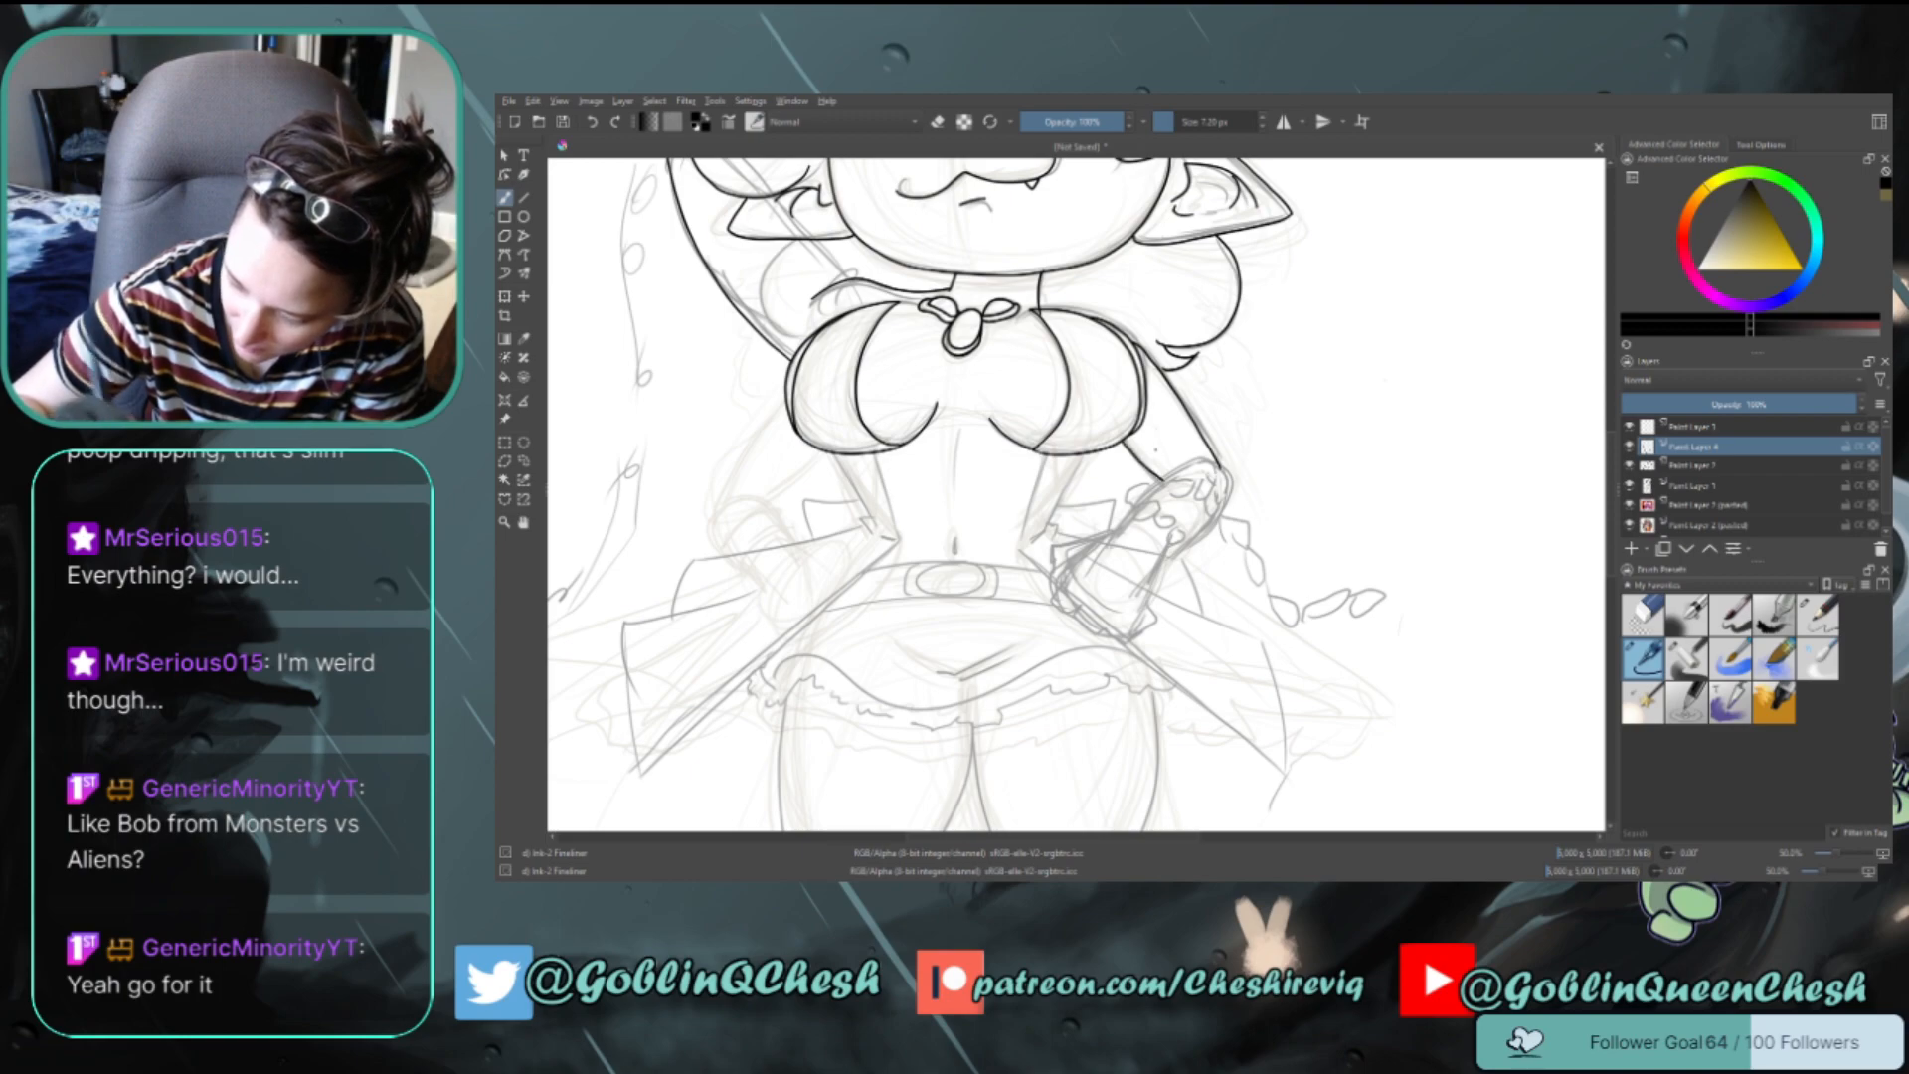
pyautogui.hotkey('ctrl', 'z')
pyautogui.hotkey('ctrl', 'z')
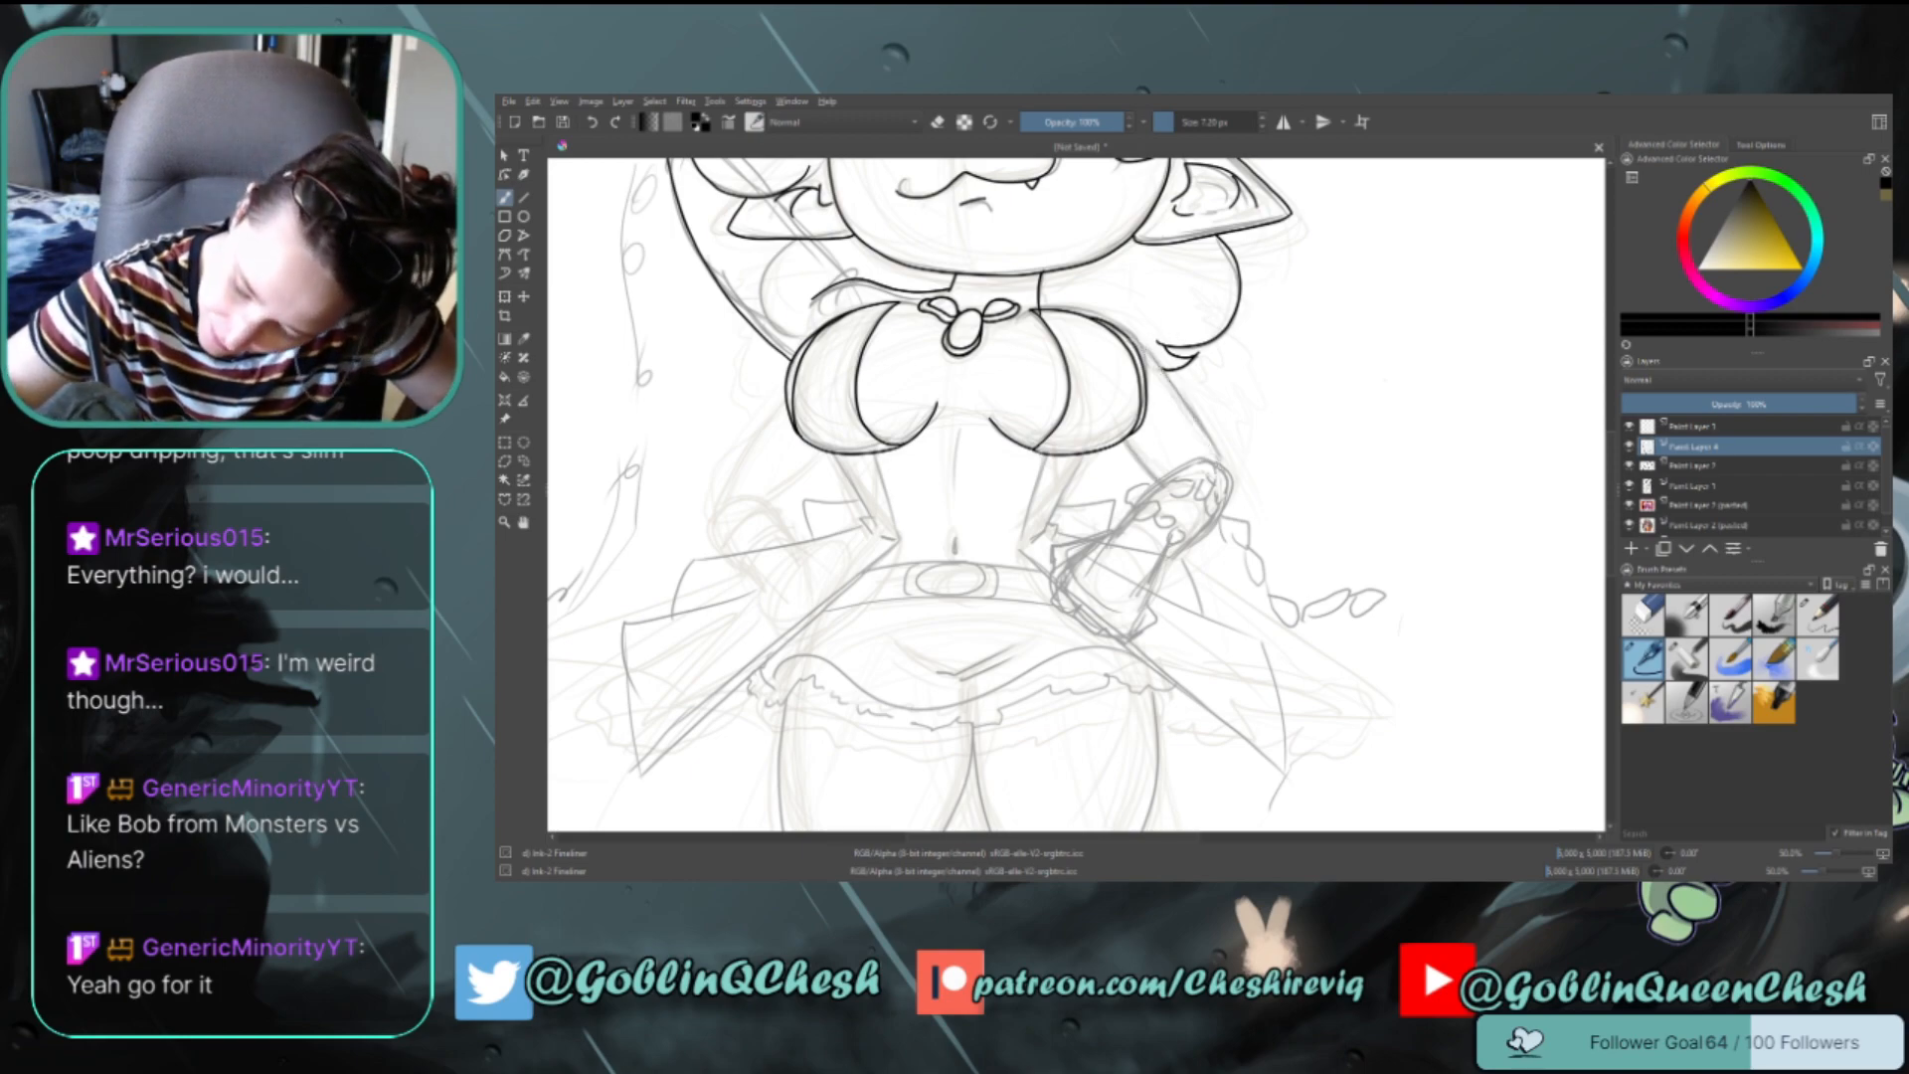
pyautogui.moveTo(1129, 336); pyautogui.dragTo(1228, 485)
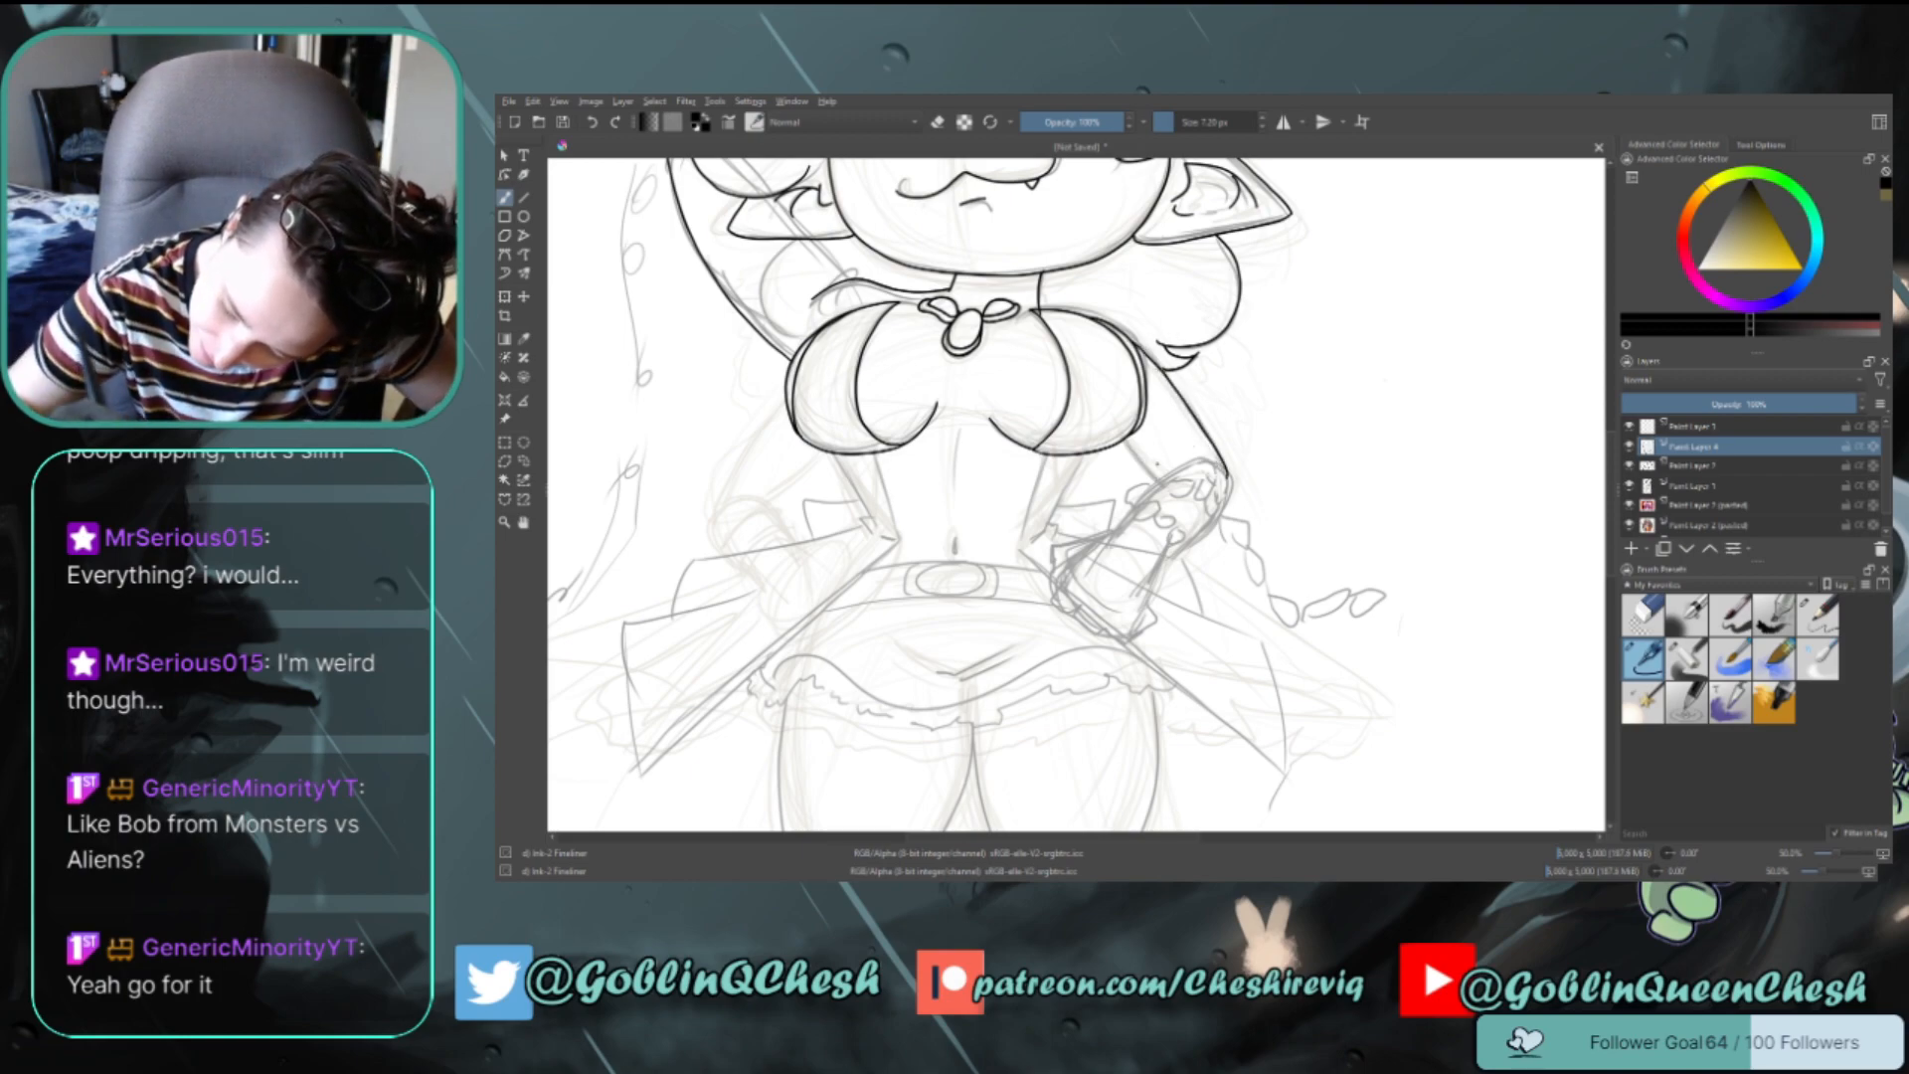
pyautogui.moveTo(1124, 444); pyautogui.dragTo(1154, 480)
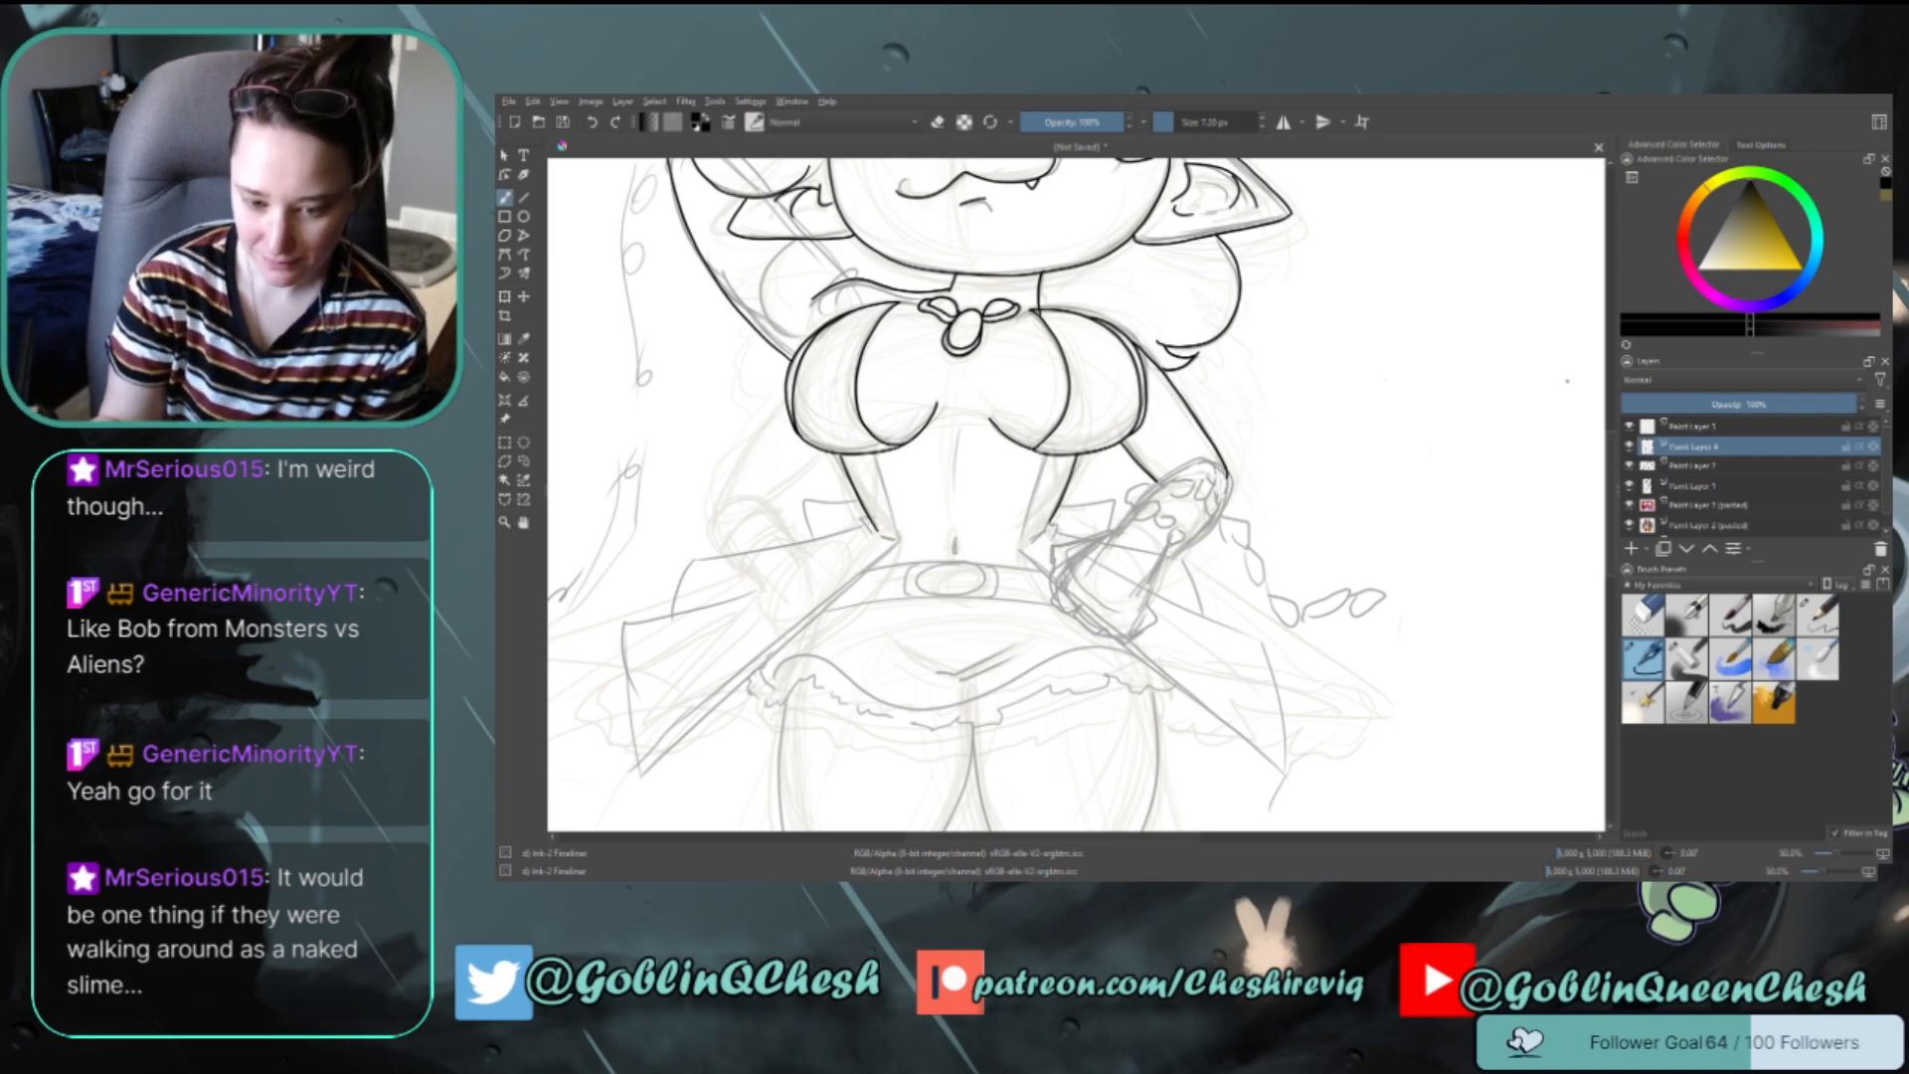
# Ink the small pointed notches at both sides of the waist and the inner vest edges running down to them
pyautogui.moveTo(1610, 450); pyautogui.dragTo(1609, 460)
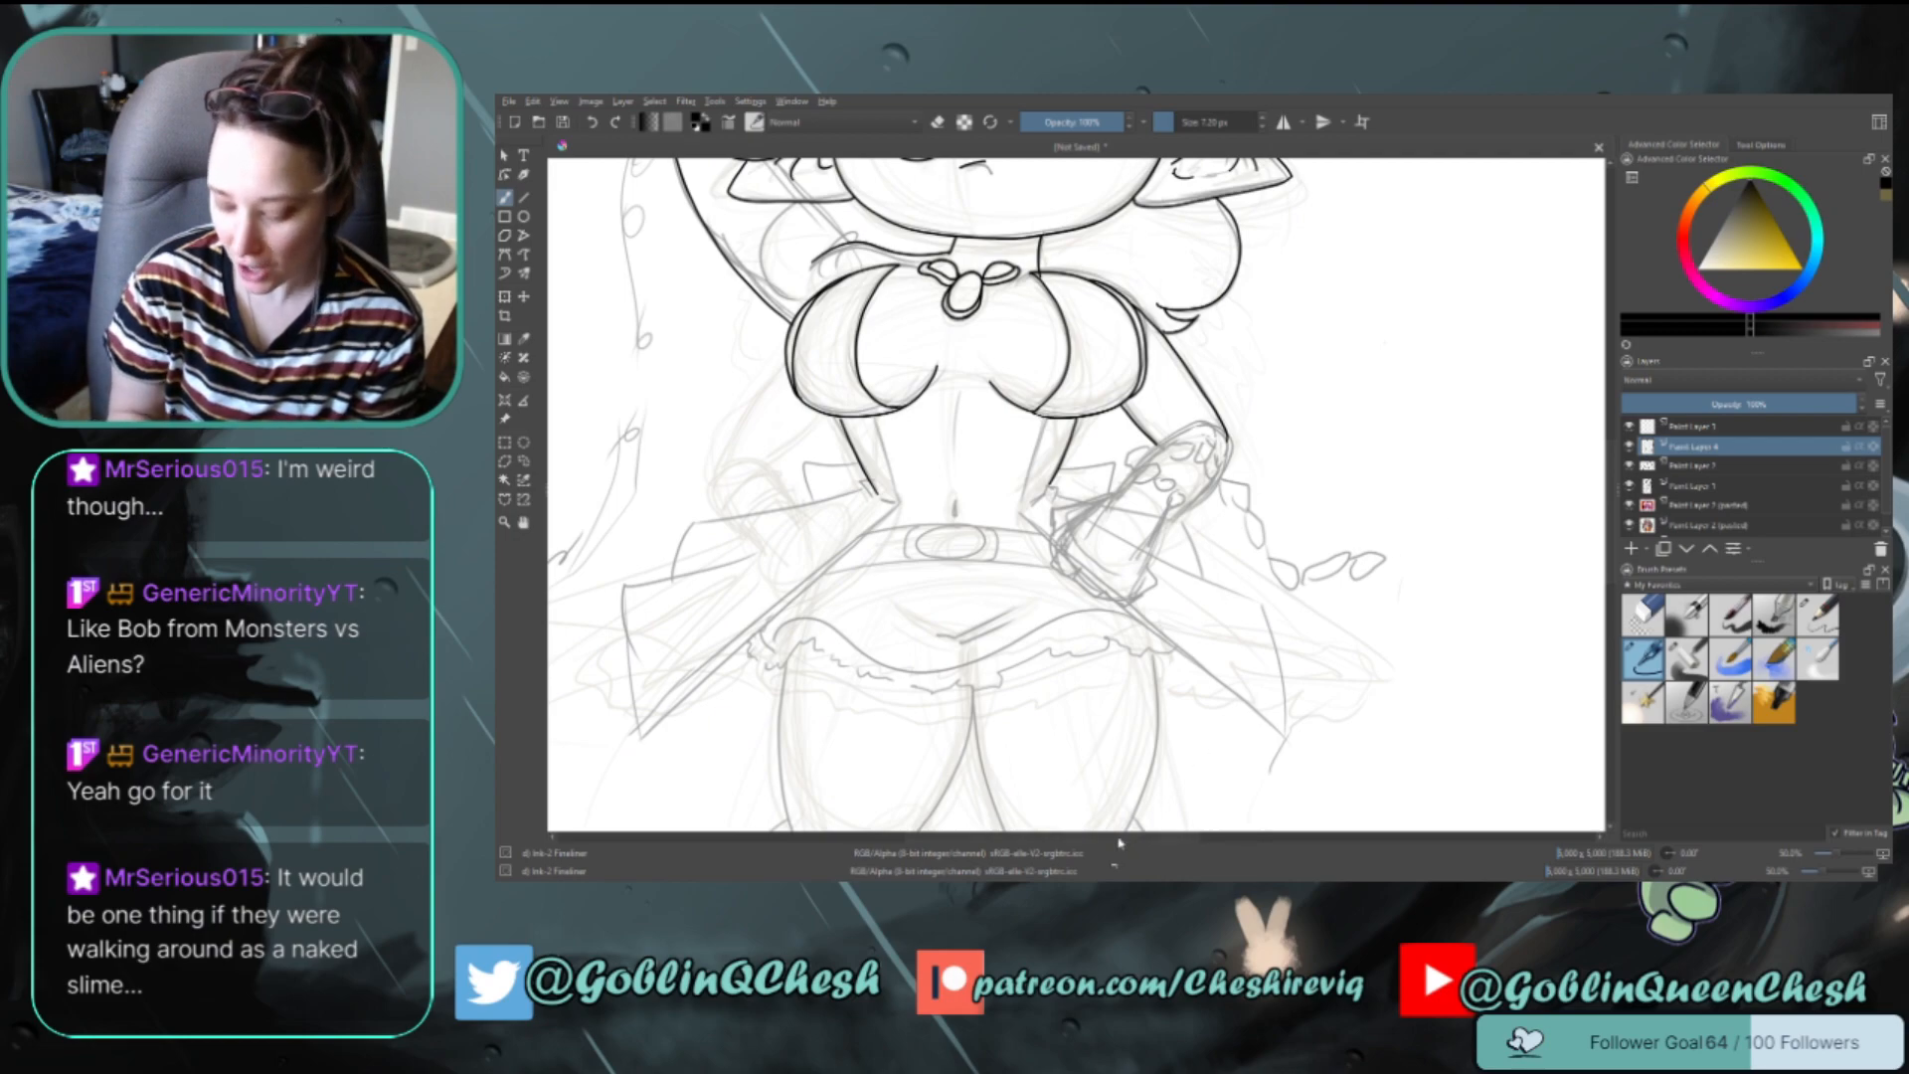
pyautogui.moveTo(1119, 840); pyautogui.dragTo(1085, 852)
pyautogui.moveTo(991, 486); pyautogui.dragTo(984, 501)
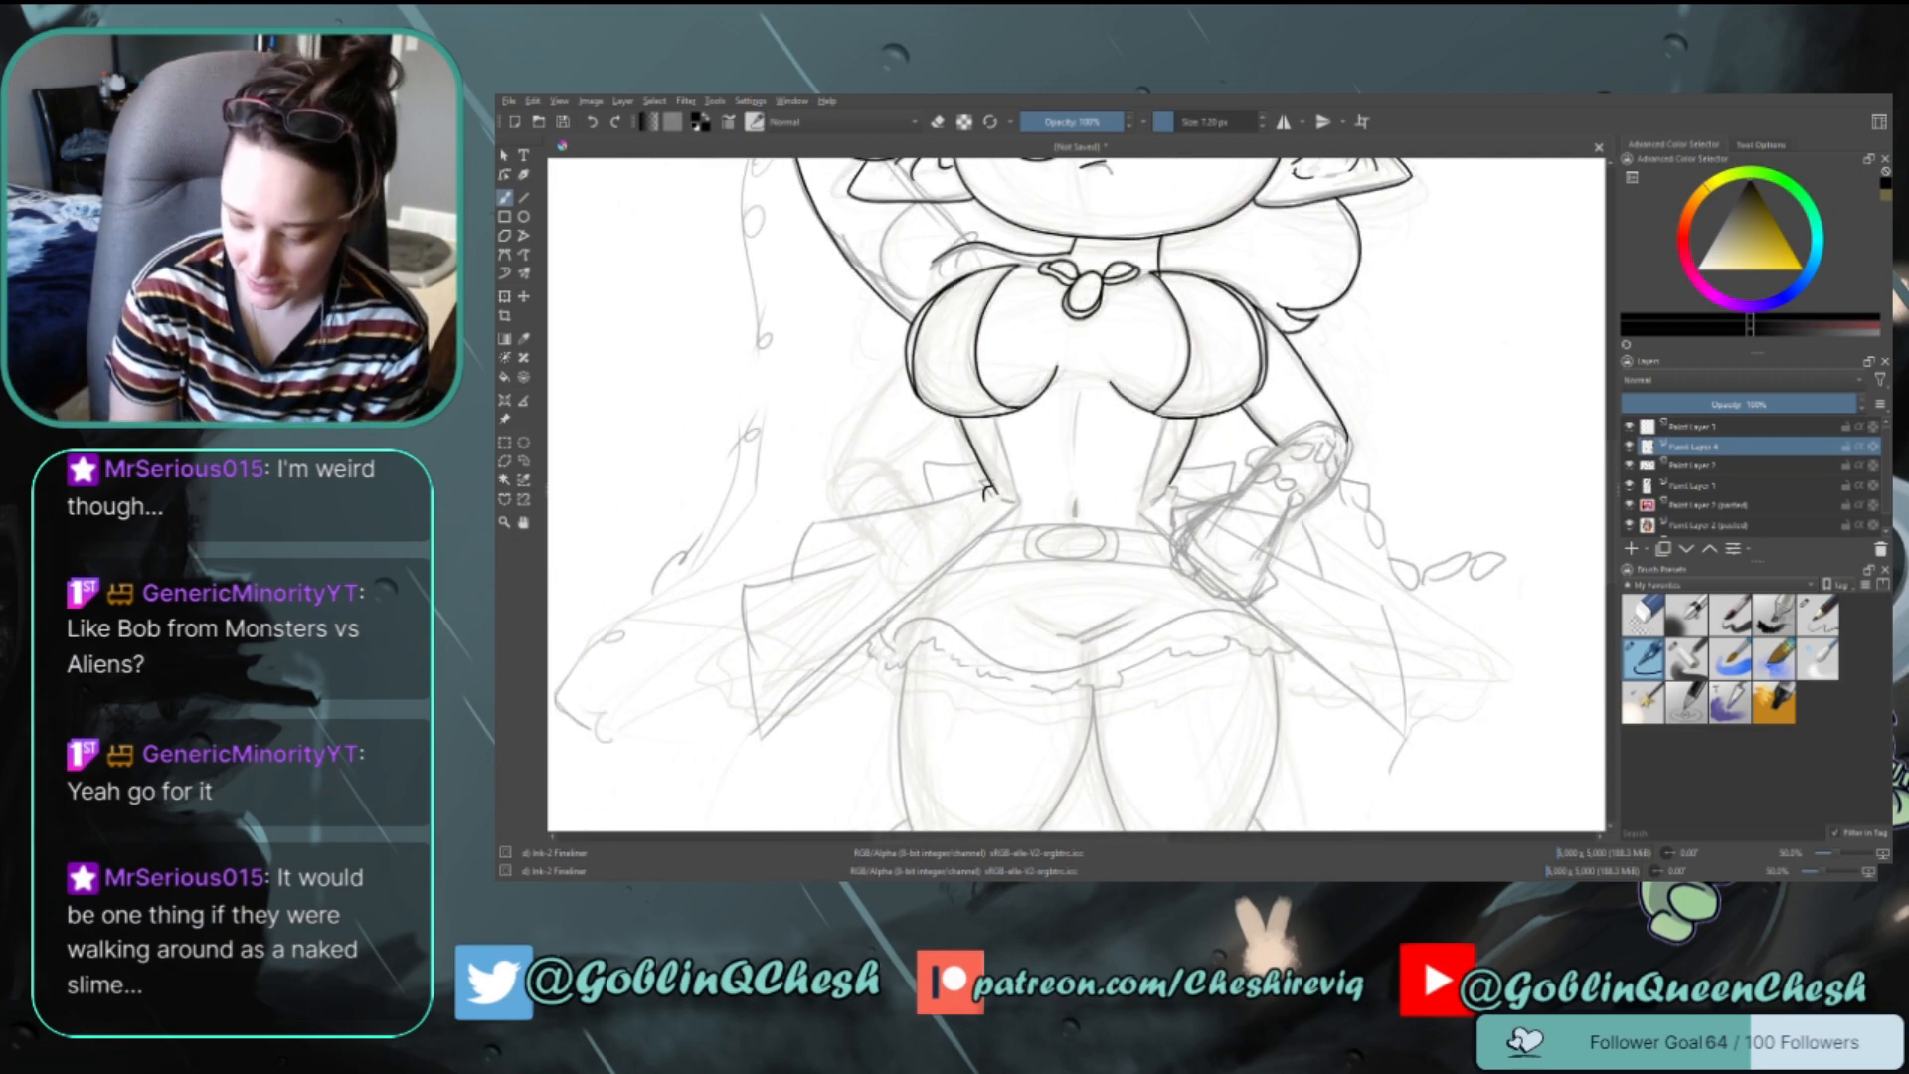
pyautogui.hotkey('ctrl', 'z')
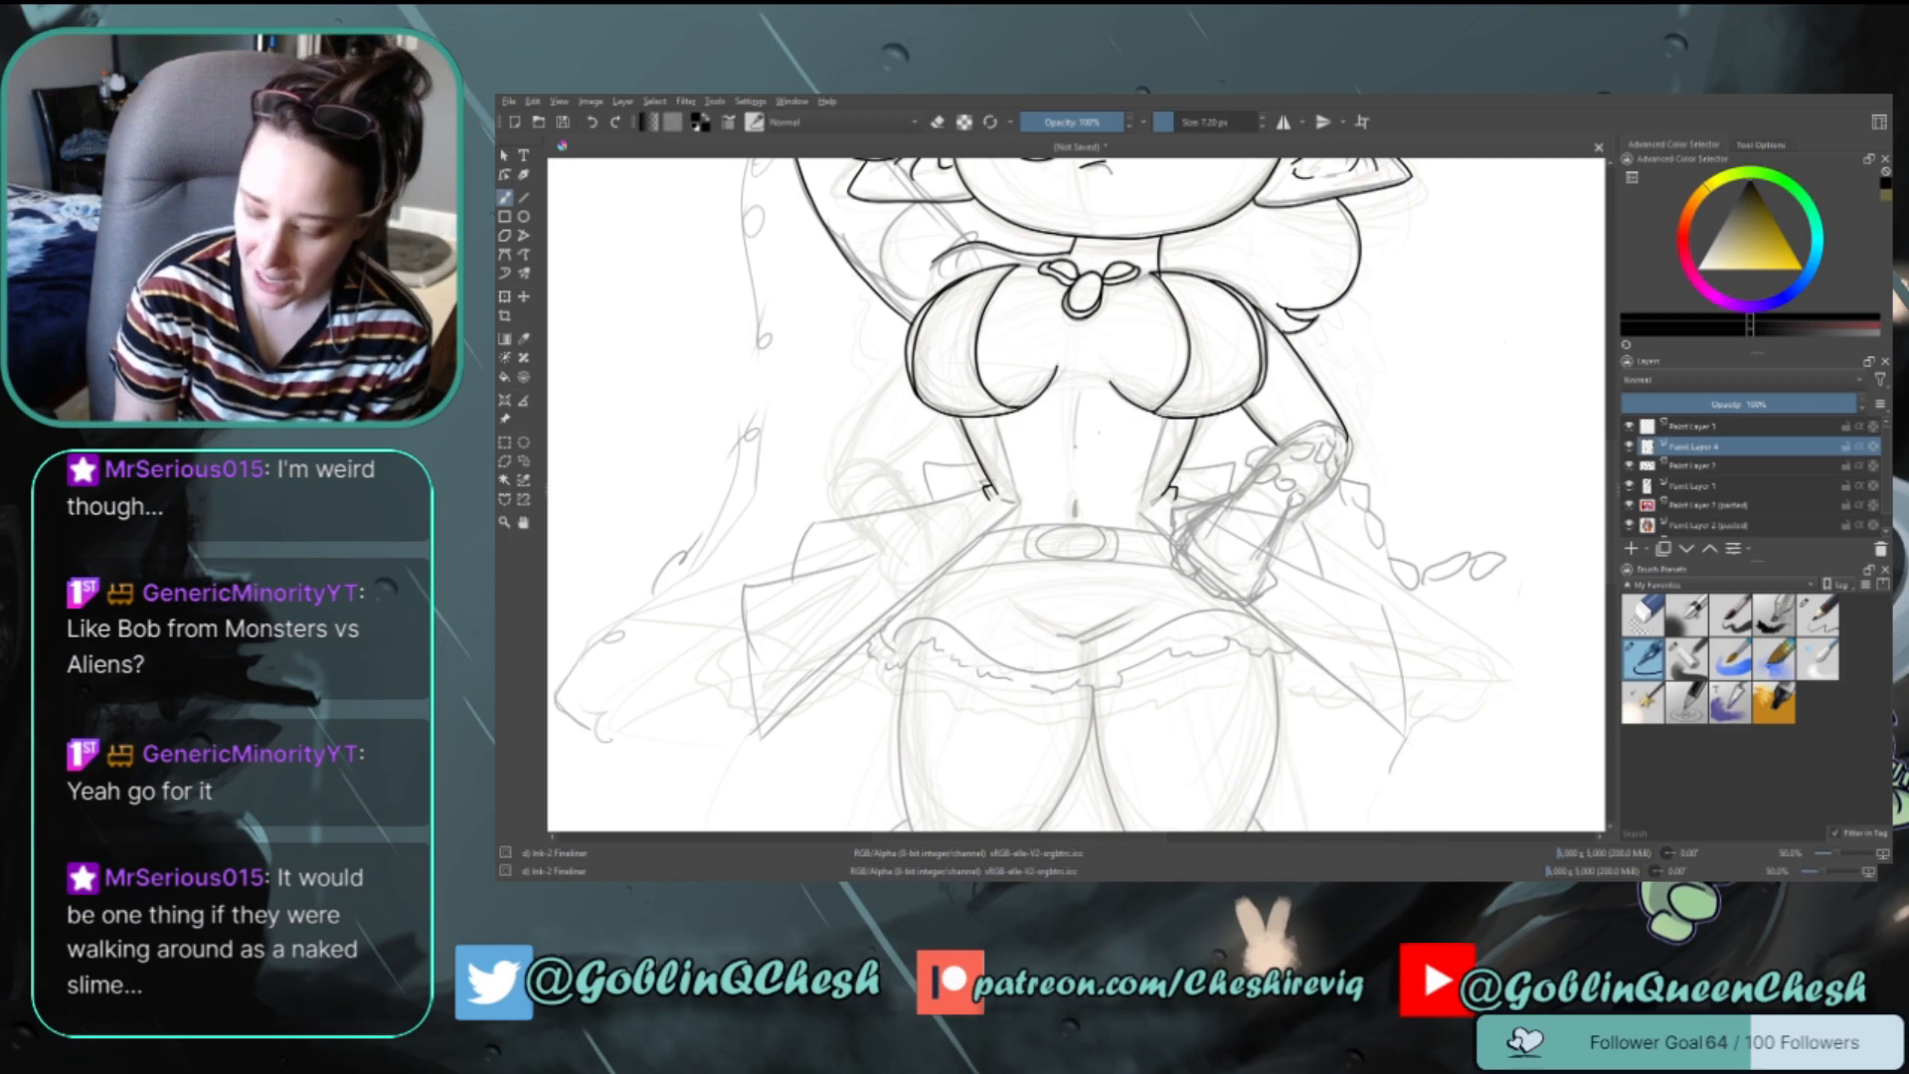
pyautogui.moveTo(996, 426); pyautogui.dragTo(1024, 510)
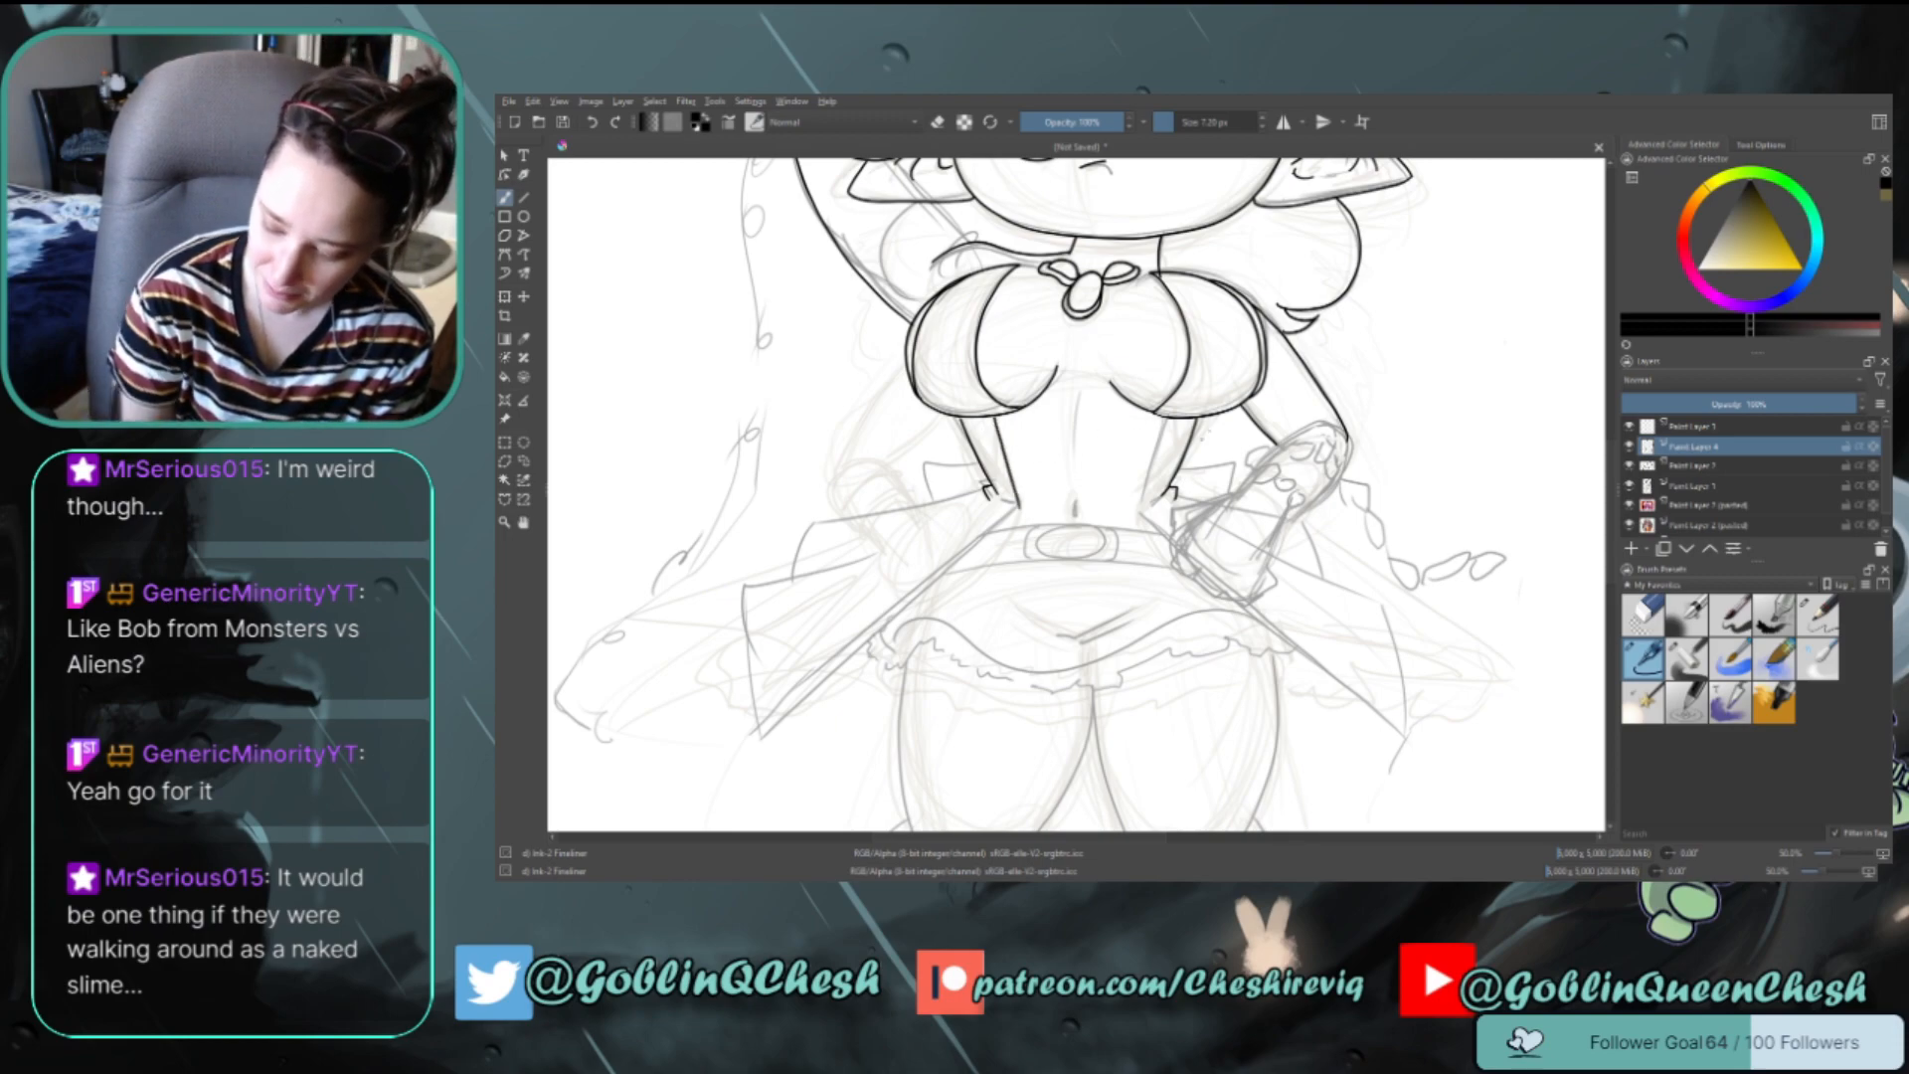
pyautogui.moveTo(1165, 427); pyautogui.dragTo(1153, 509)
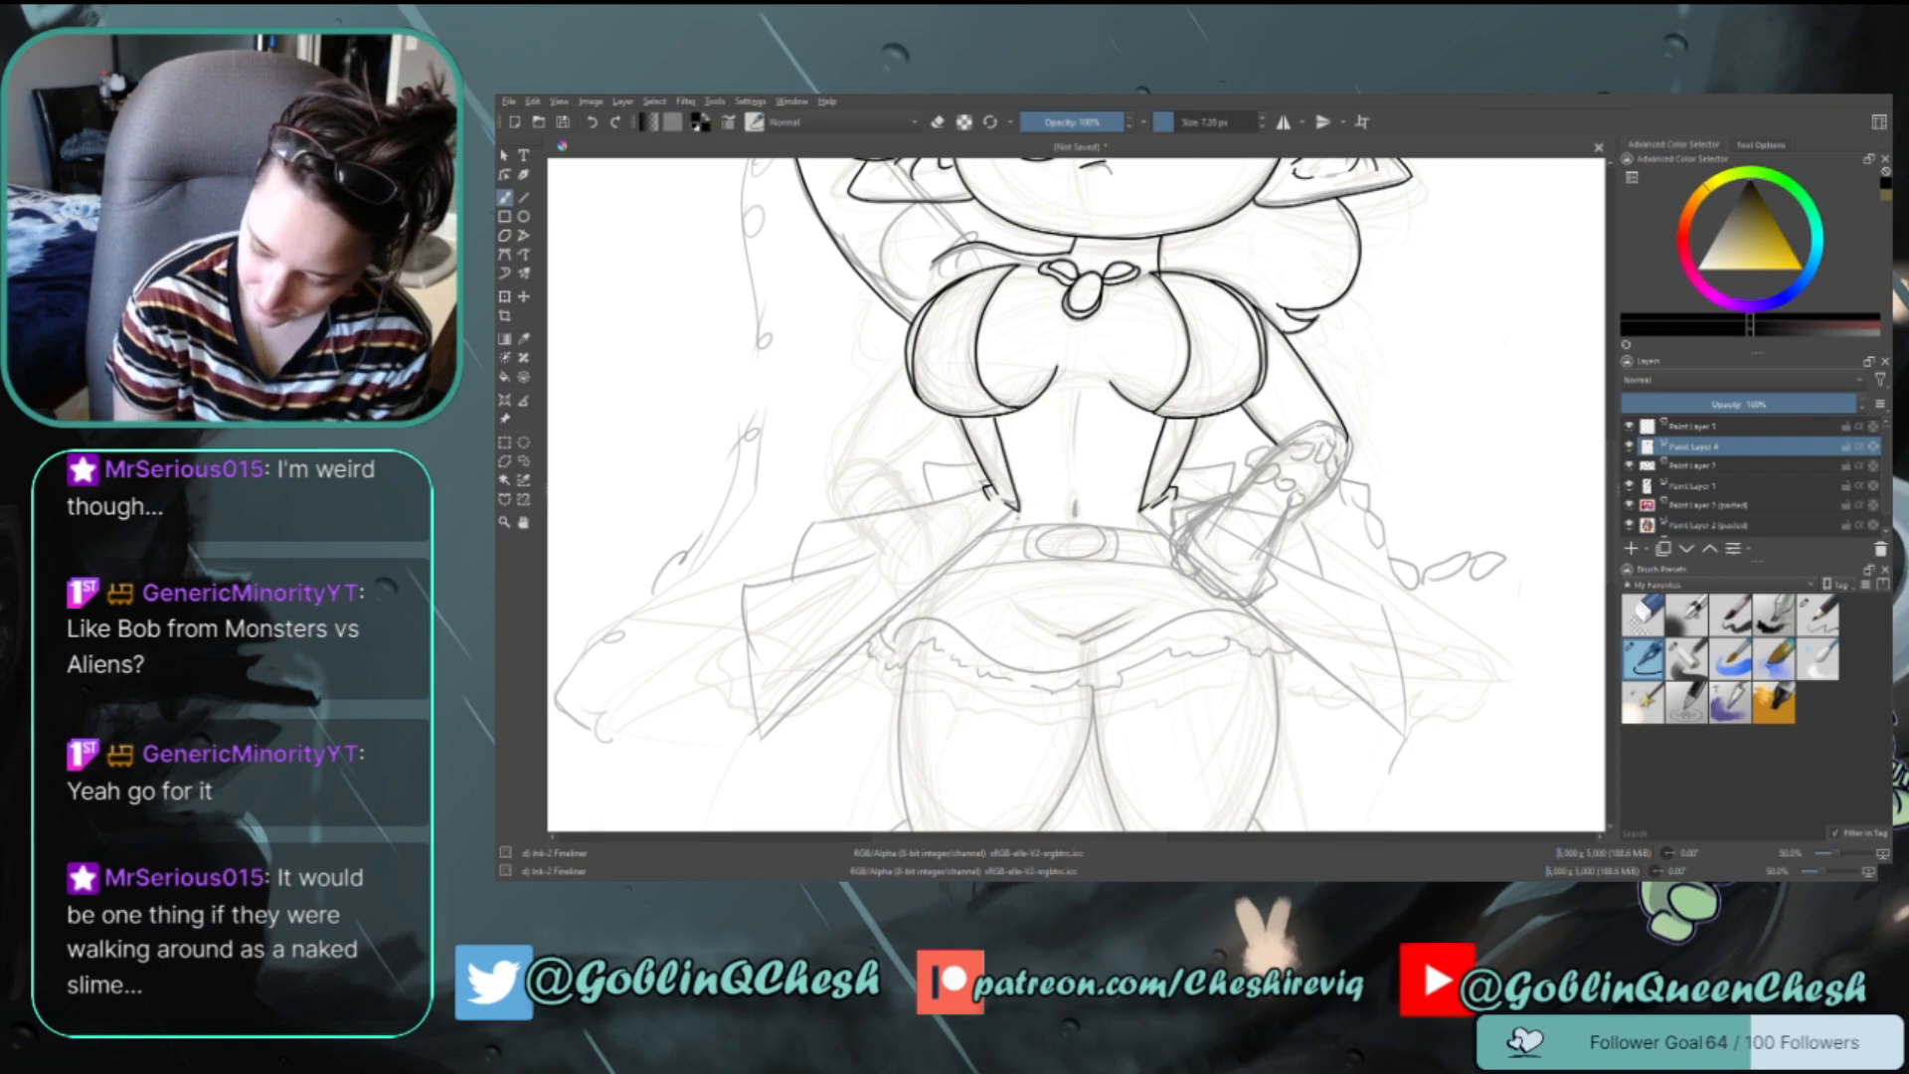
# Ink the long diagonal front edges of both coattails from the waist outward, redrawing each until it is straight and clean
pyautogui.moveTo(1018, 509); pyautogui.dragTo(761, 738)
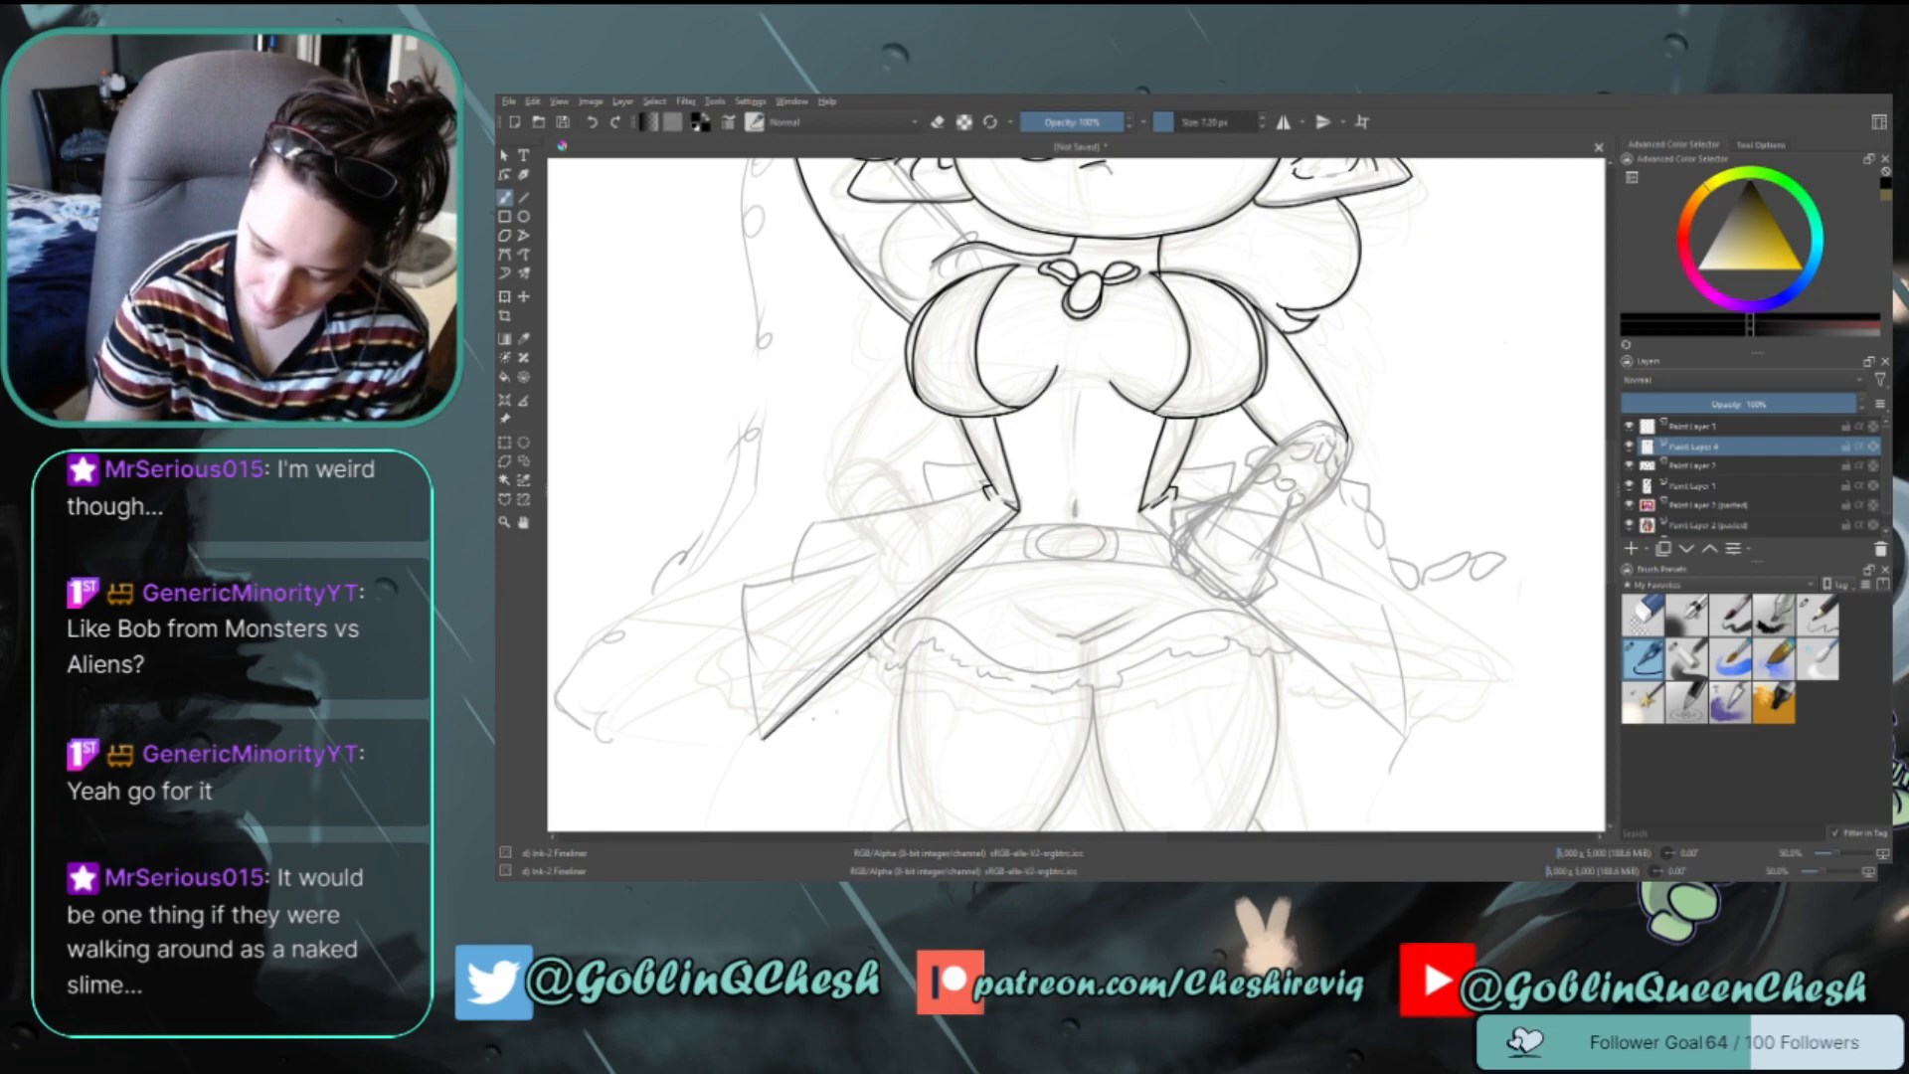
pyautogui.hotkey('ctrl', 'z')
pyautogui.moveTo(1020, 510); pyautogui.dragTo(762, 737)
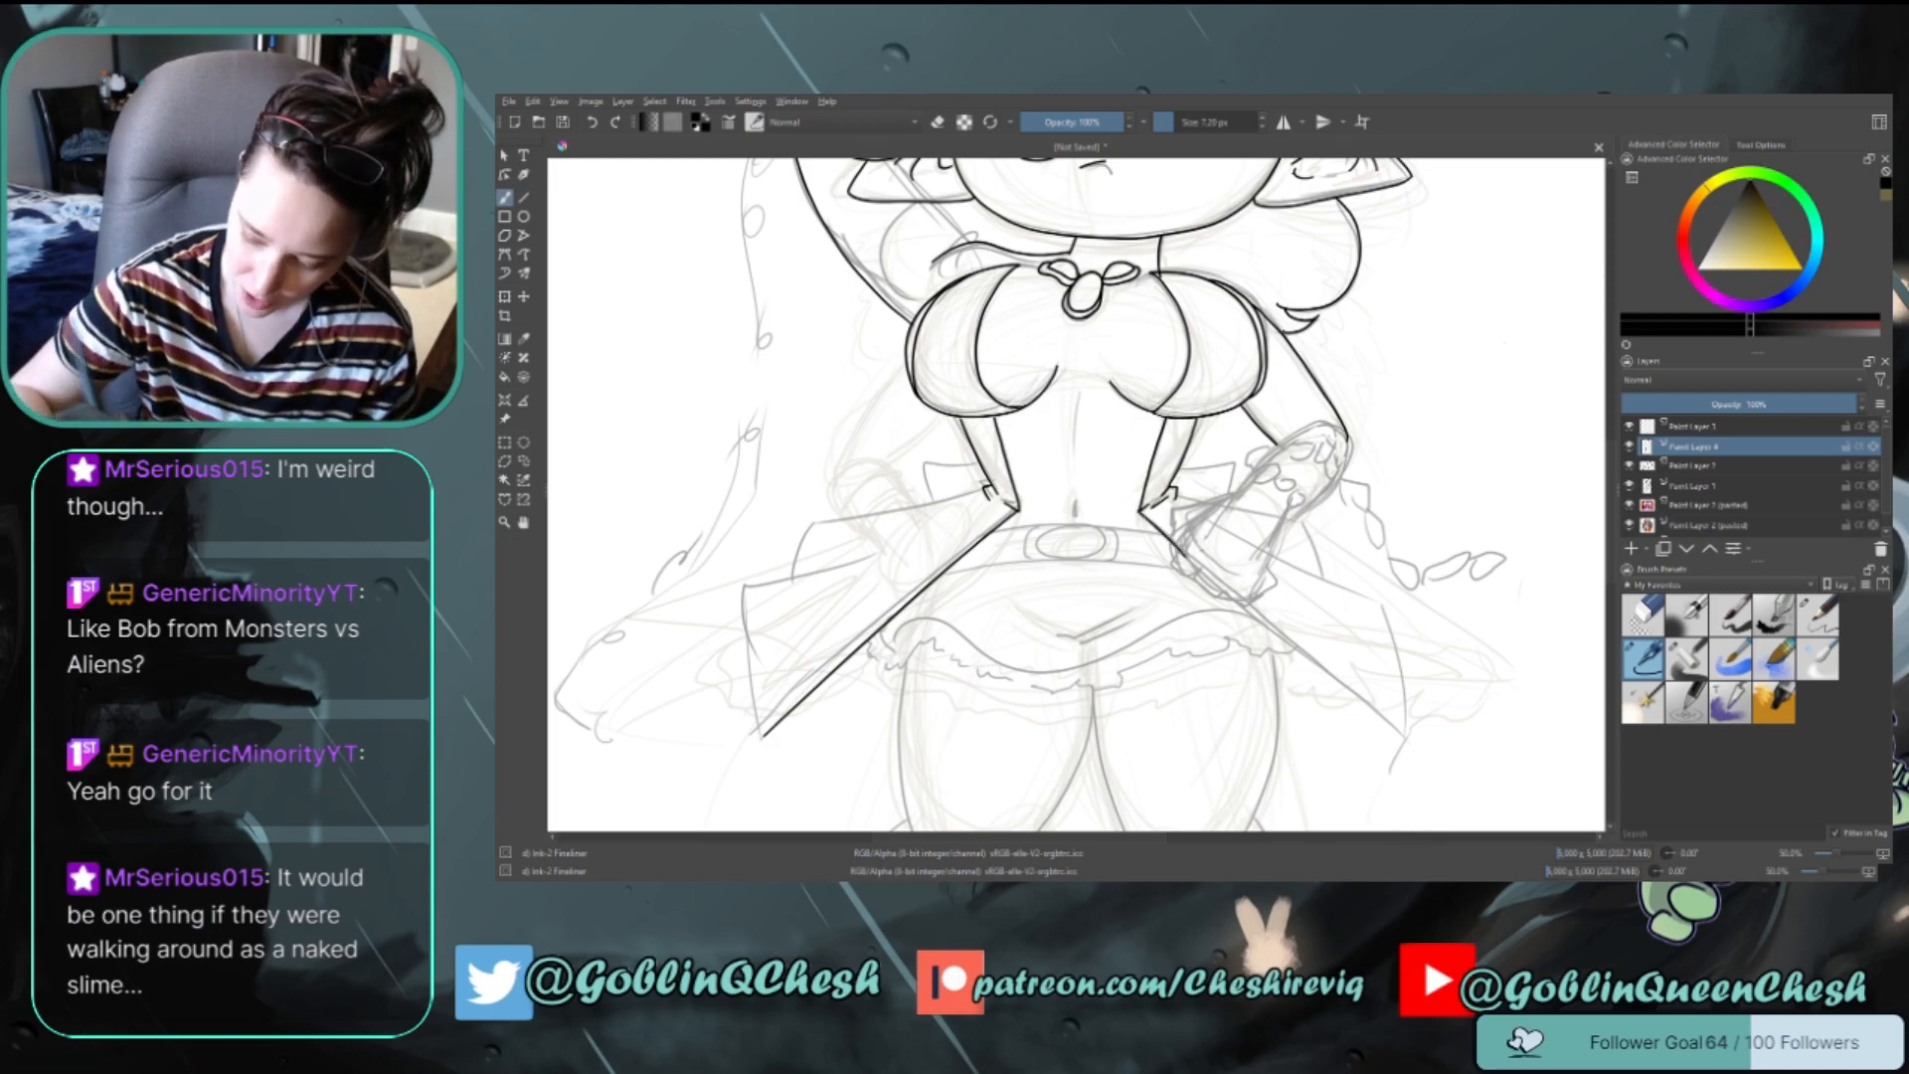
pyautogui.moveTo(1139, 512); pyautogui.dragTo(1399, 734)
pyautogui.hotkey('ctrl', 'z')
pyautogui.moveTo(1283, 630); pyautogui.dragTo(1417, 737)
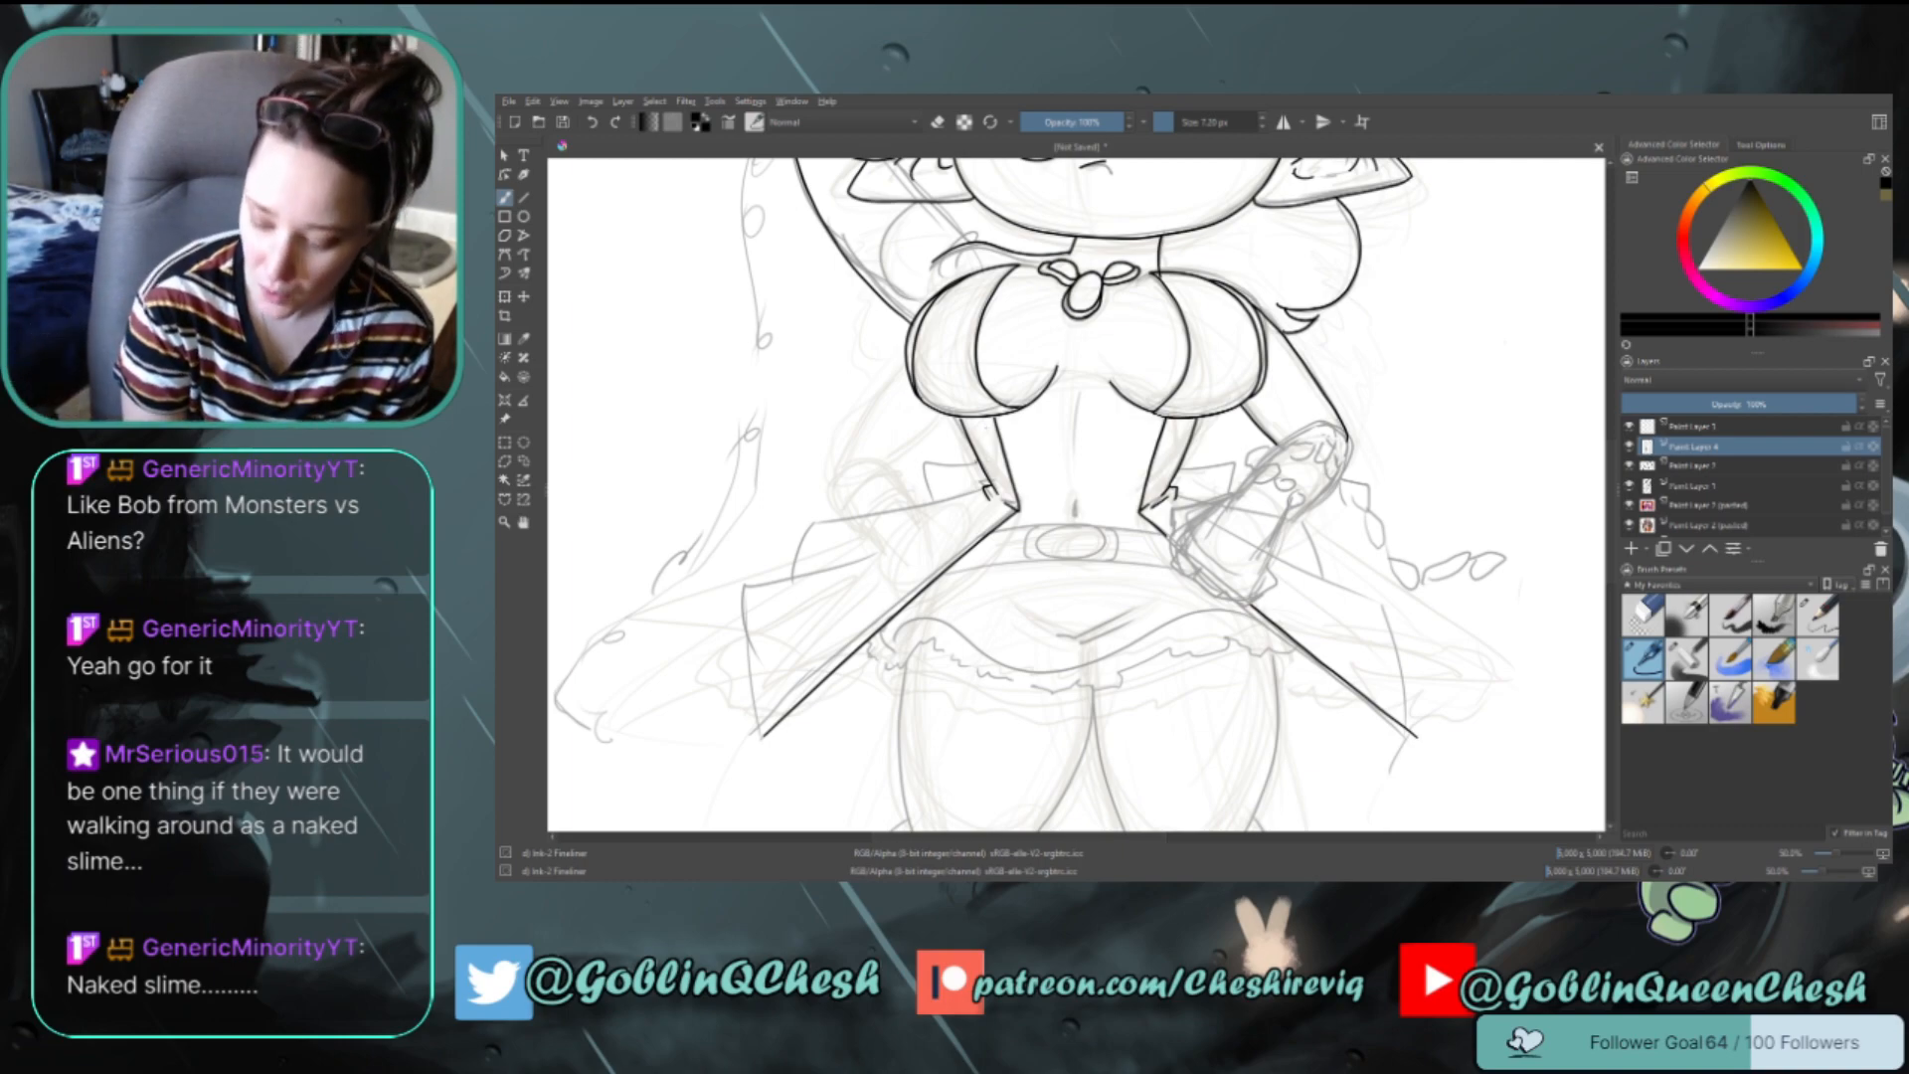
# Ink the upper flaps of the coattail on the raised-arm side, redrawing the long top edge and its short end
pyautogui.moveTo(976, 459)
pyautogui.mouseDown()
pyautogui.moveTo(923, 498)
pyautogui.moveTo(923, 463)
pyautogui.moveTo(925, 493)
pyautogui.moveTo(925, 464)
pyautogui.moveTo(921, 492)
pyautogui.moveTo(820, 521)
pyautogui.mouseUp()
pyautogui.hotkey('ctrl', 'z')
pyautogui.hotkey('ctrl', 'z')
pyautogui.hotkey('ctrl', 'z')
pyautogui.hotkey('ctrl', 'z')
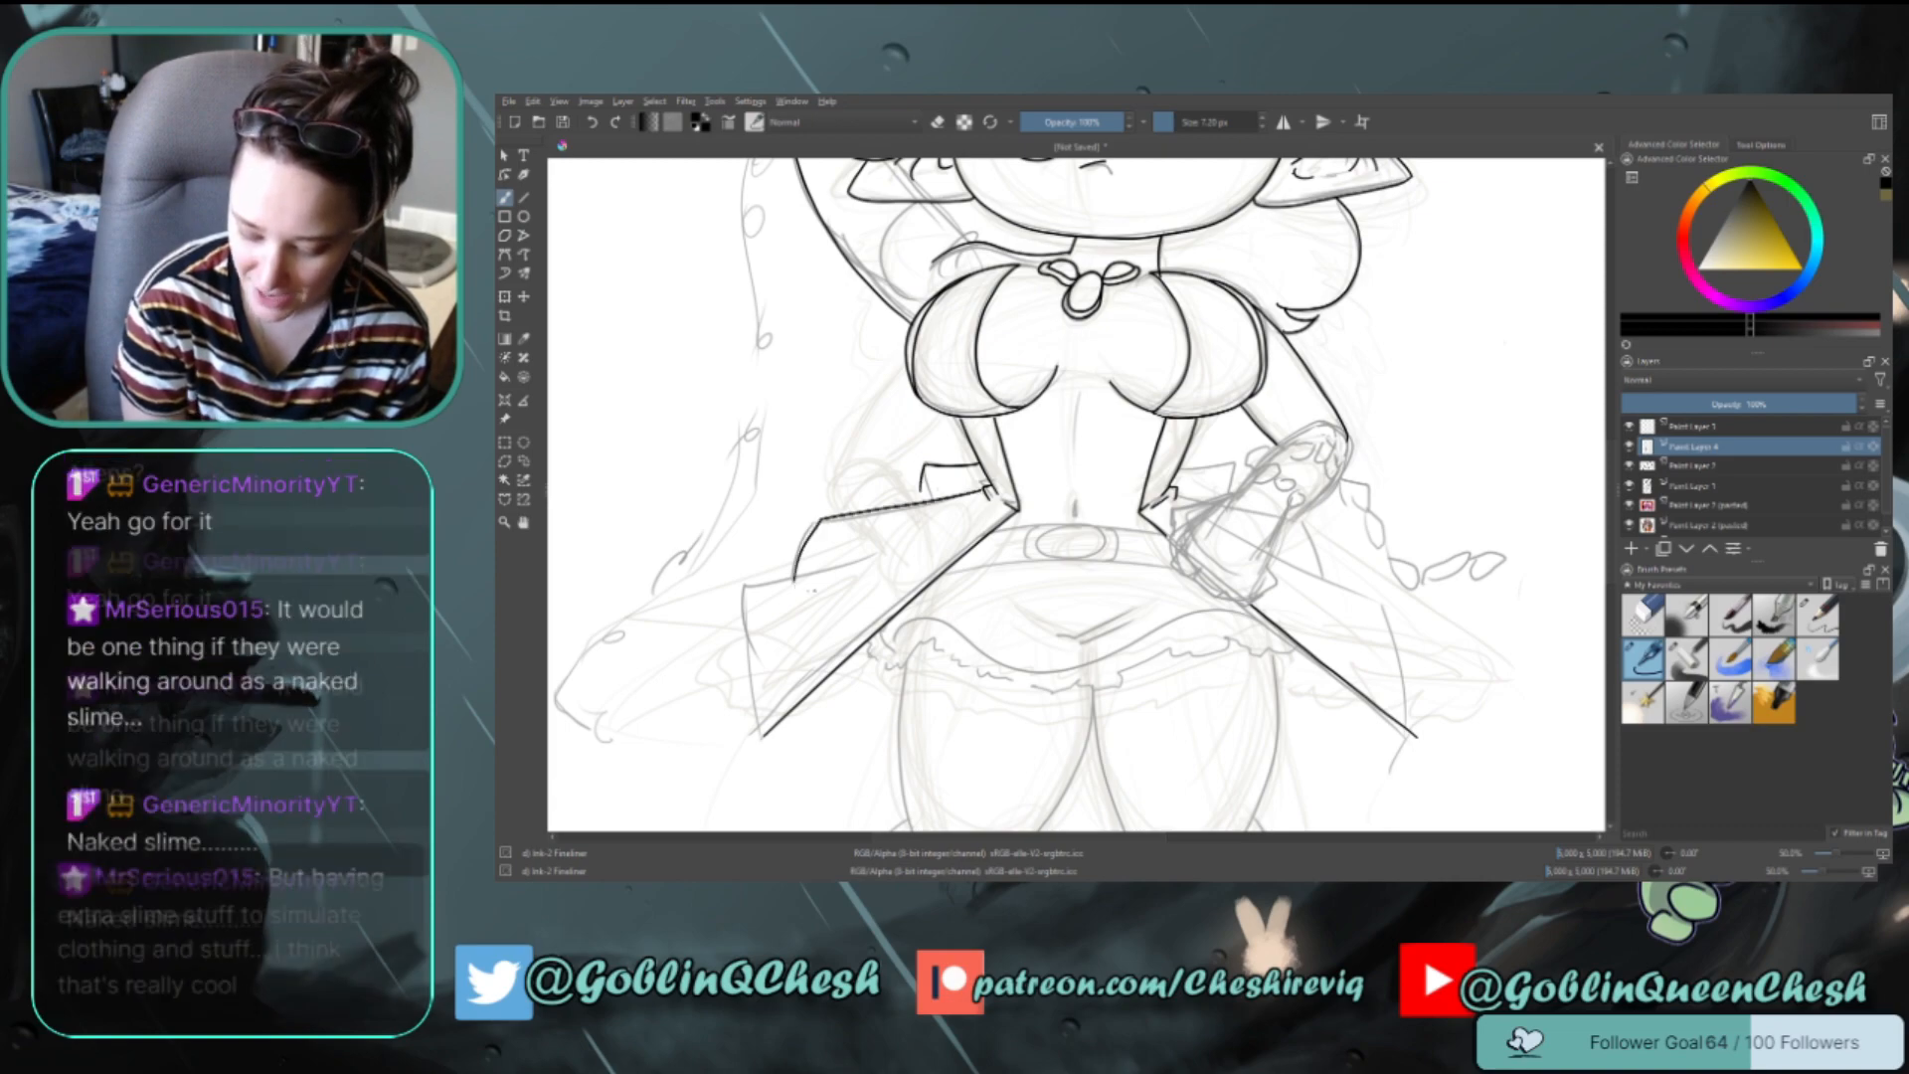
pyautogui.moveTo(987, 487)
pyautogui.mouseDown()
pyautogui.moveTo(803, 524)
pyautogui.moveTo(790, 578)
pyautogui.mouseUp()
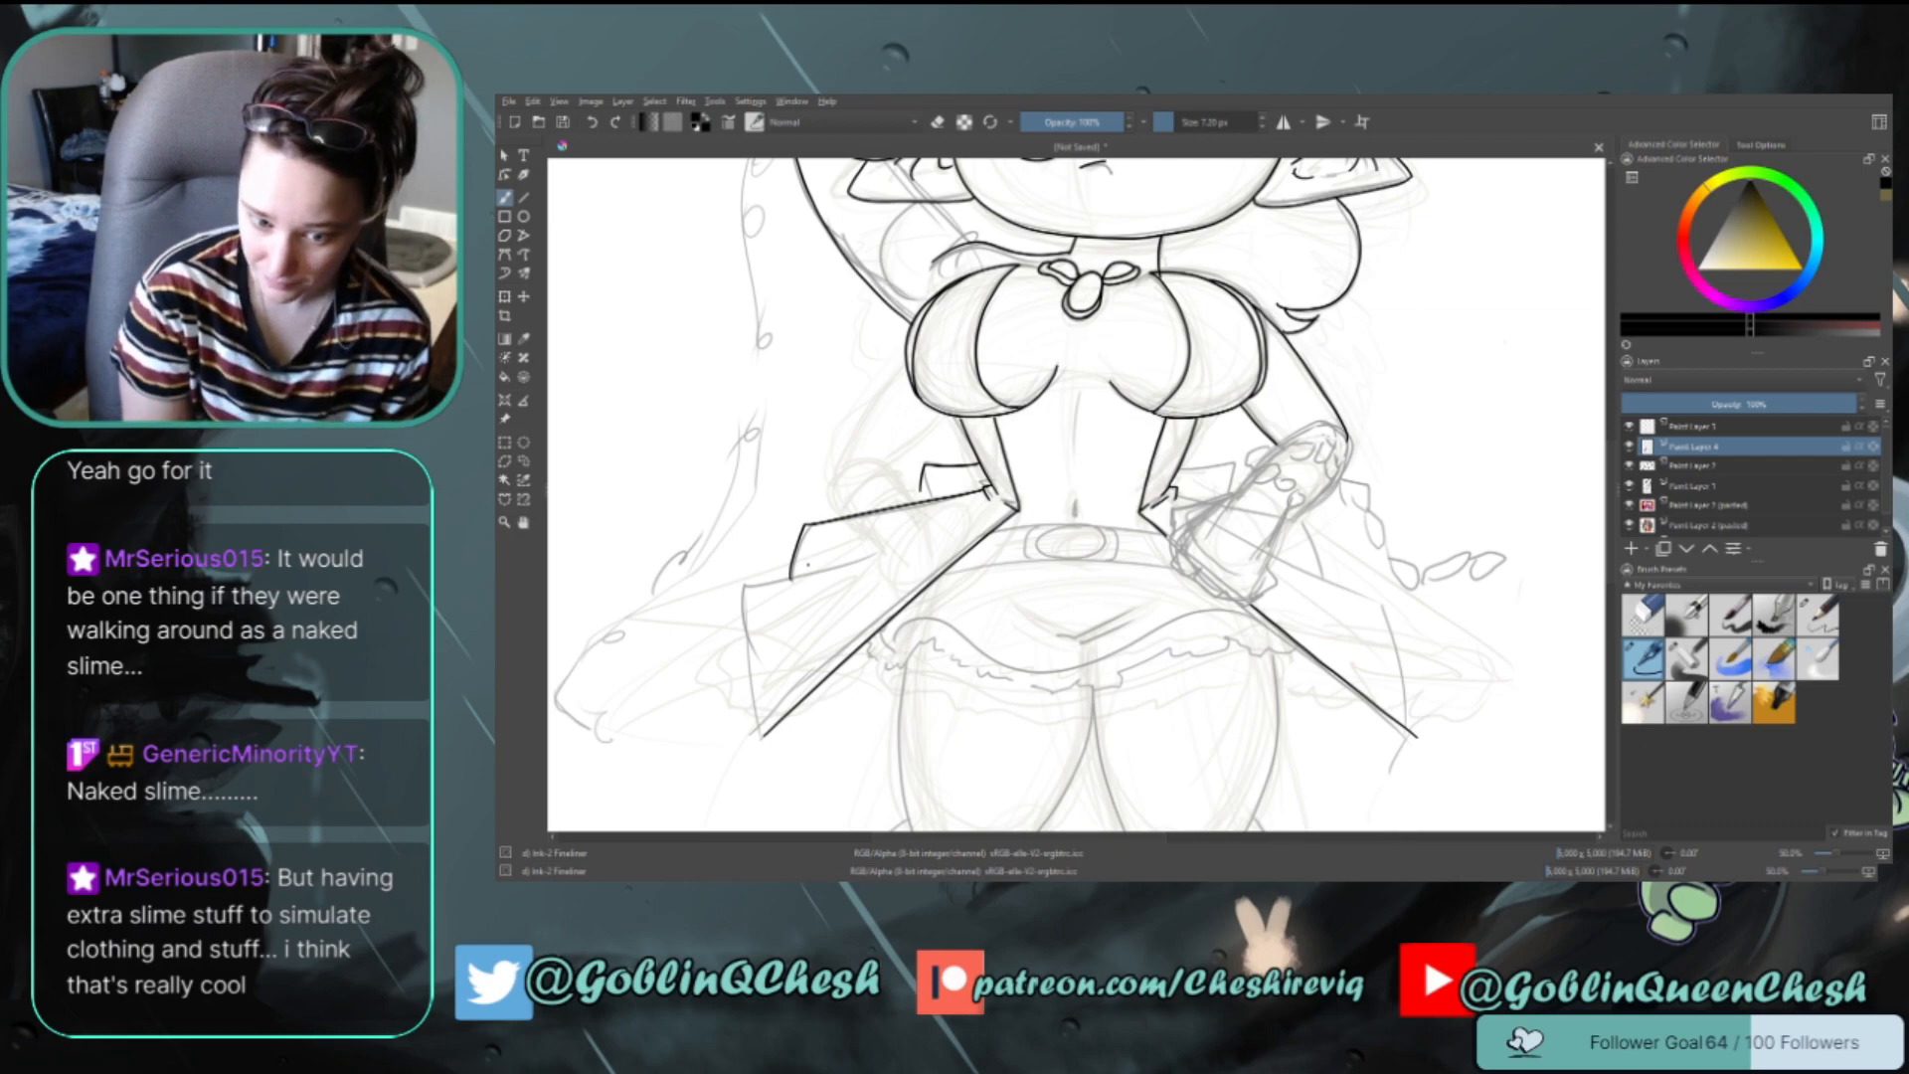
# Close the outer end of the raised-arm side coattail's front panel and add the short fold line above it
pyautogui.moveTo(792, 578)
pyautogui.mouseDown()
pyautogui.moveTo(775, 582)
pyautogui.moveTo(760, 714)
pyautogui.mouseUp()
pyautogui.hotkey('ctrl', 'z')
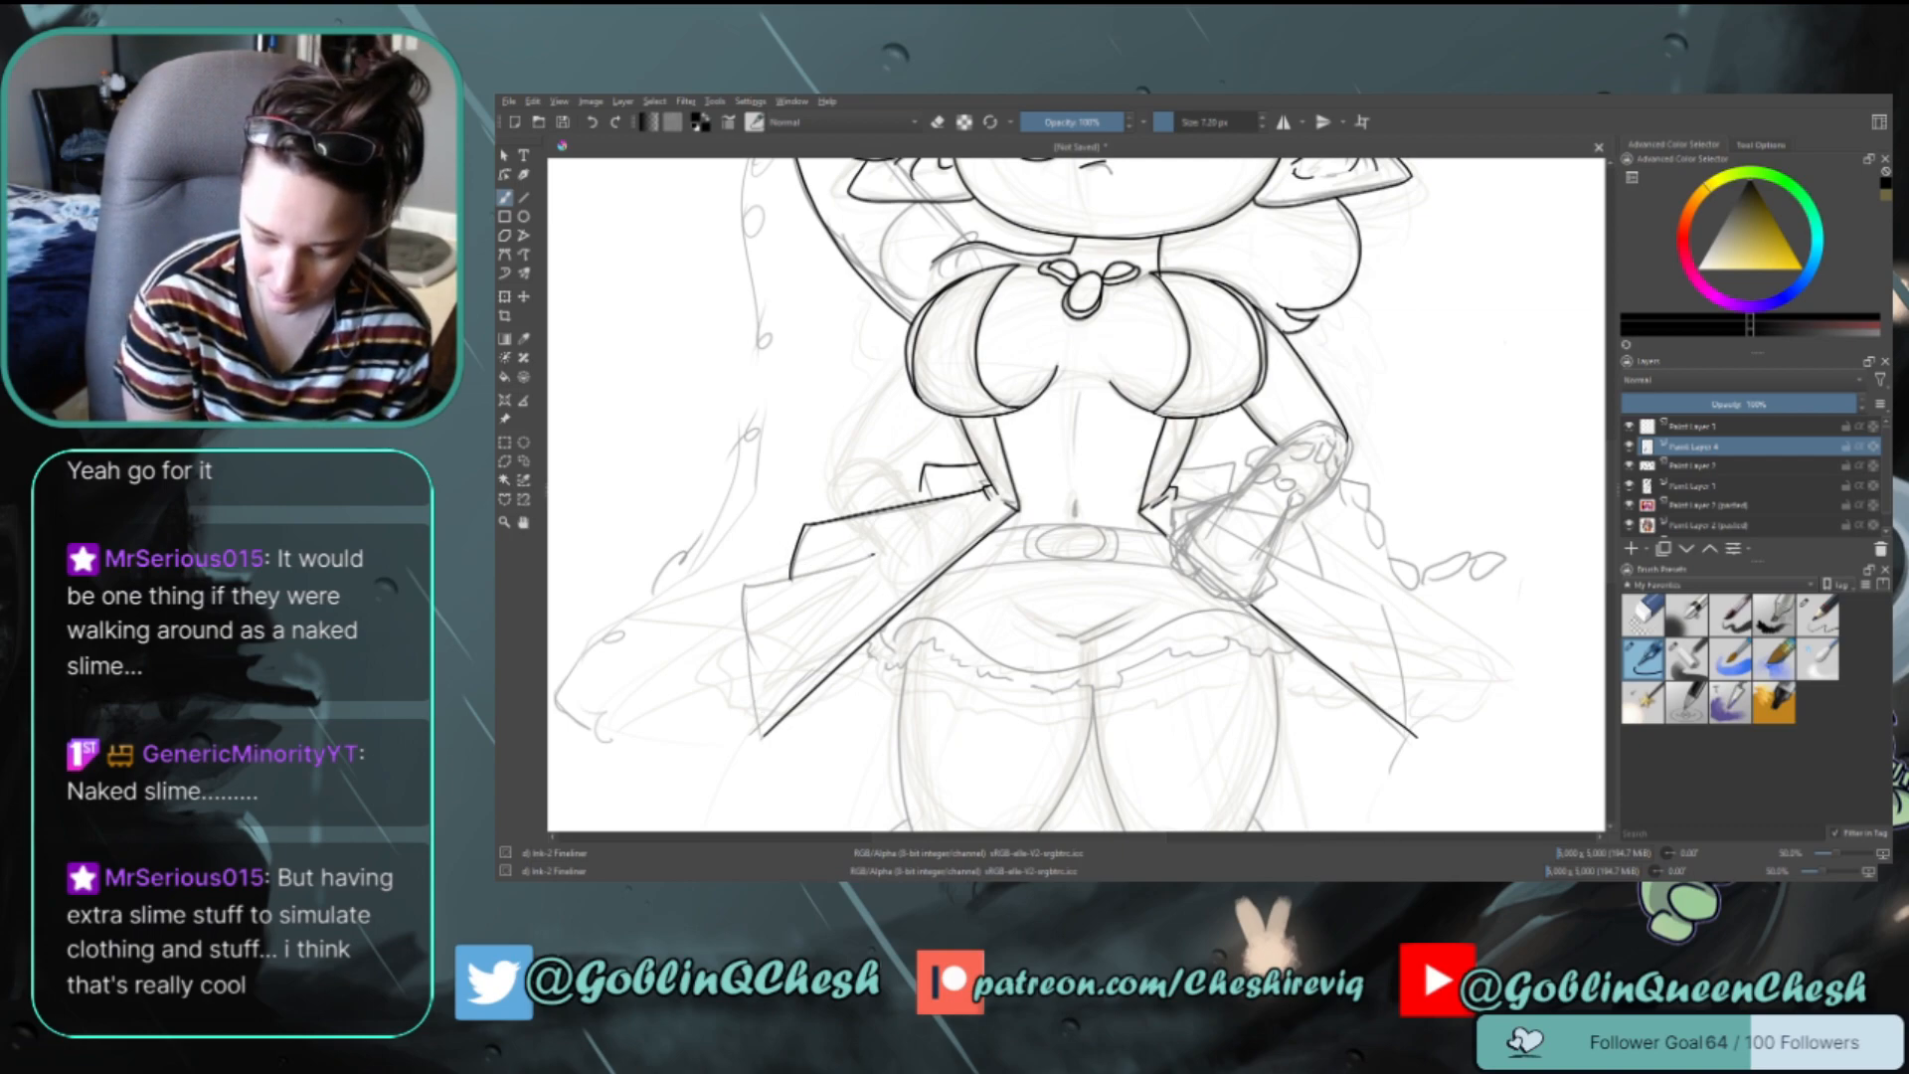
pyautogui.moveTo(874, 554)
pyautogui.mouseDown()
pyautogui.moveTo(747, 589)
pyautogui.moveTo(737, 684)
pyautogui.moveTo(761, 733)
pyautogui.mouseUp()
pyautogui.hotkey('ctrl', 'z')
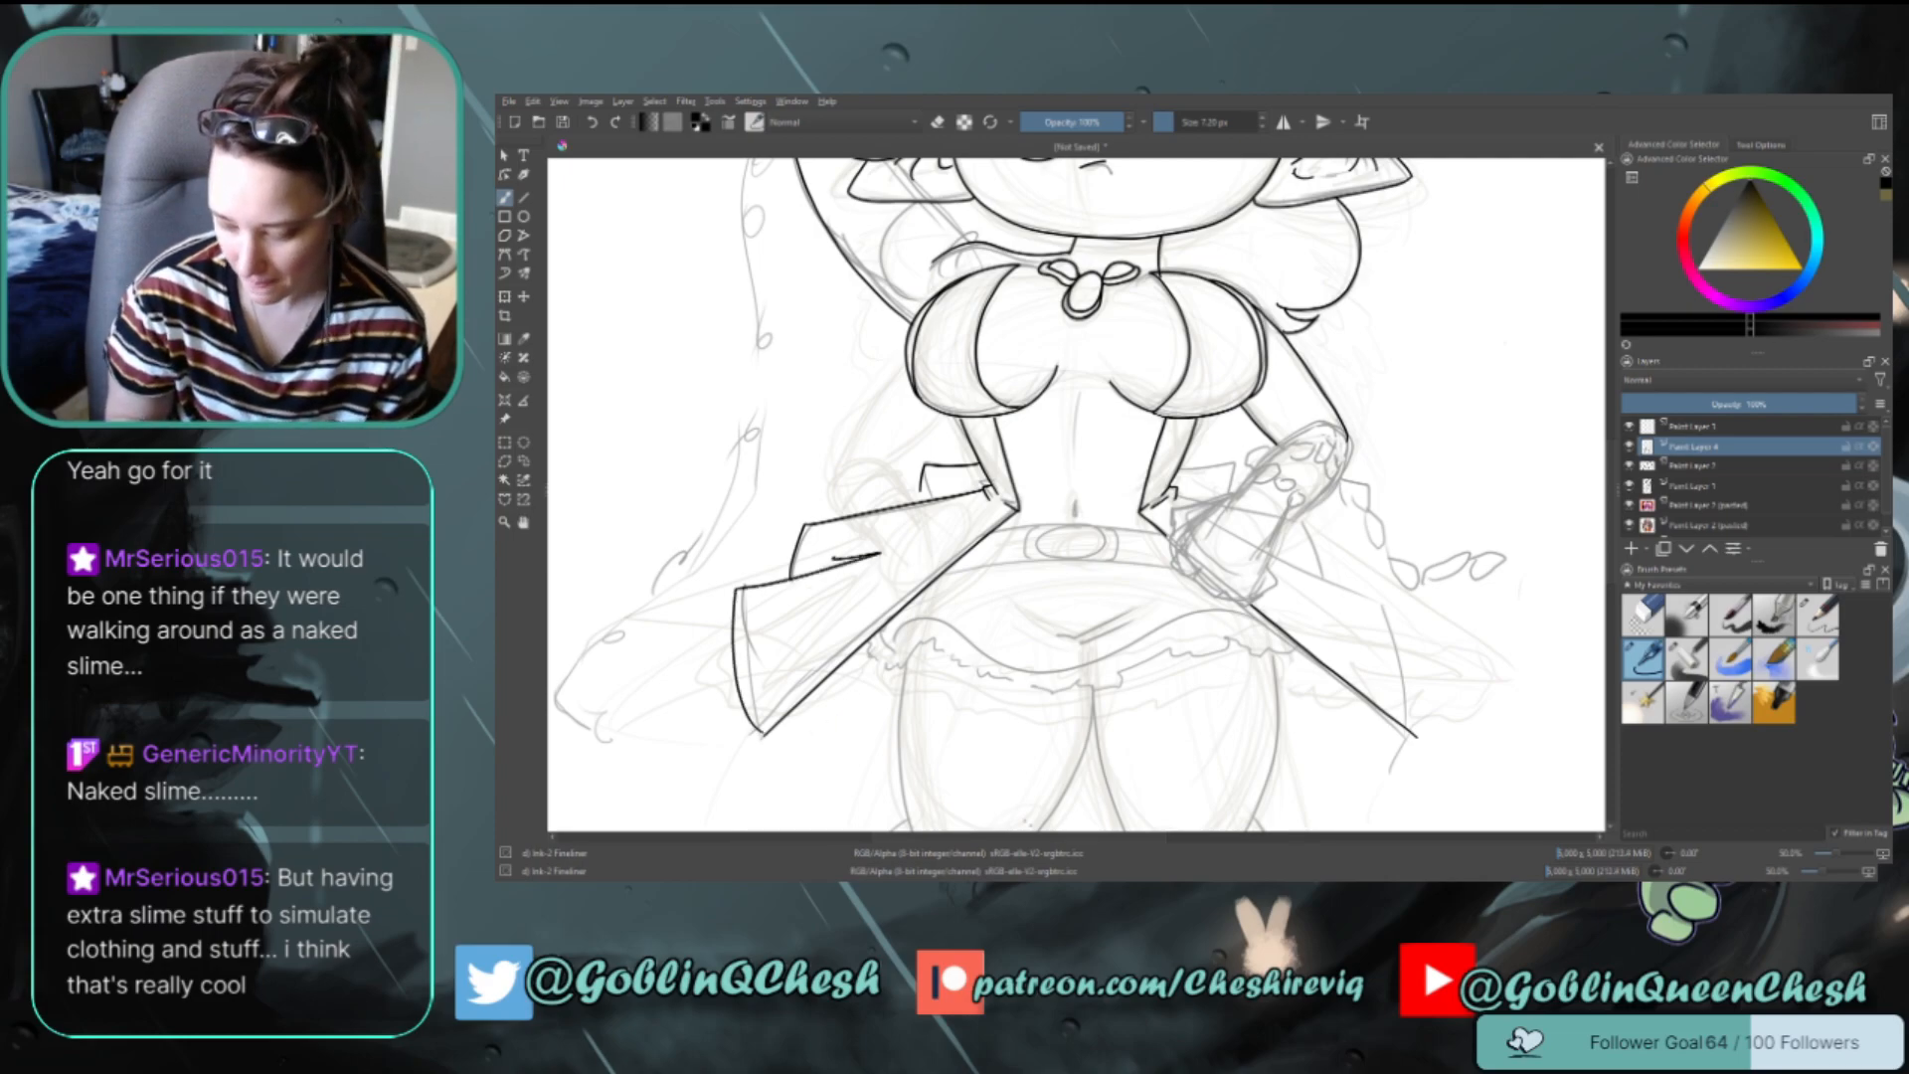
# Ink the matching coattail on the lowered-arm side, with its back flap, top edge and outer end
pyautogui.moveTo(999, 840); pyautogui.dragTo(1044, 840)
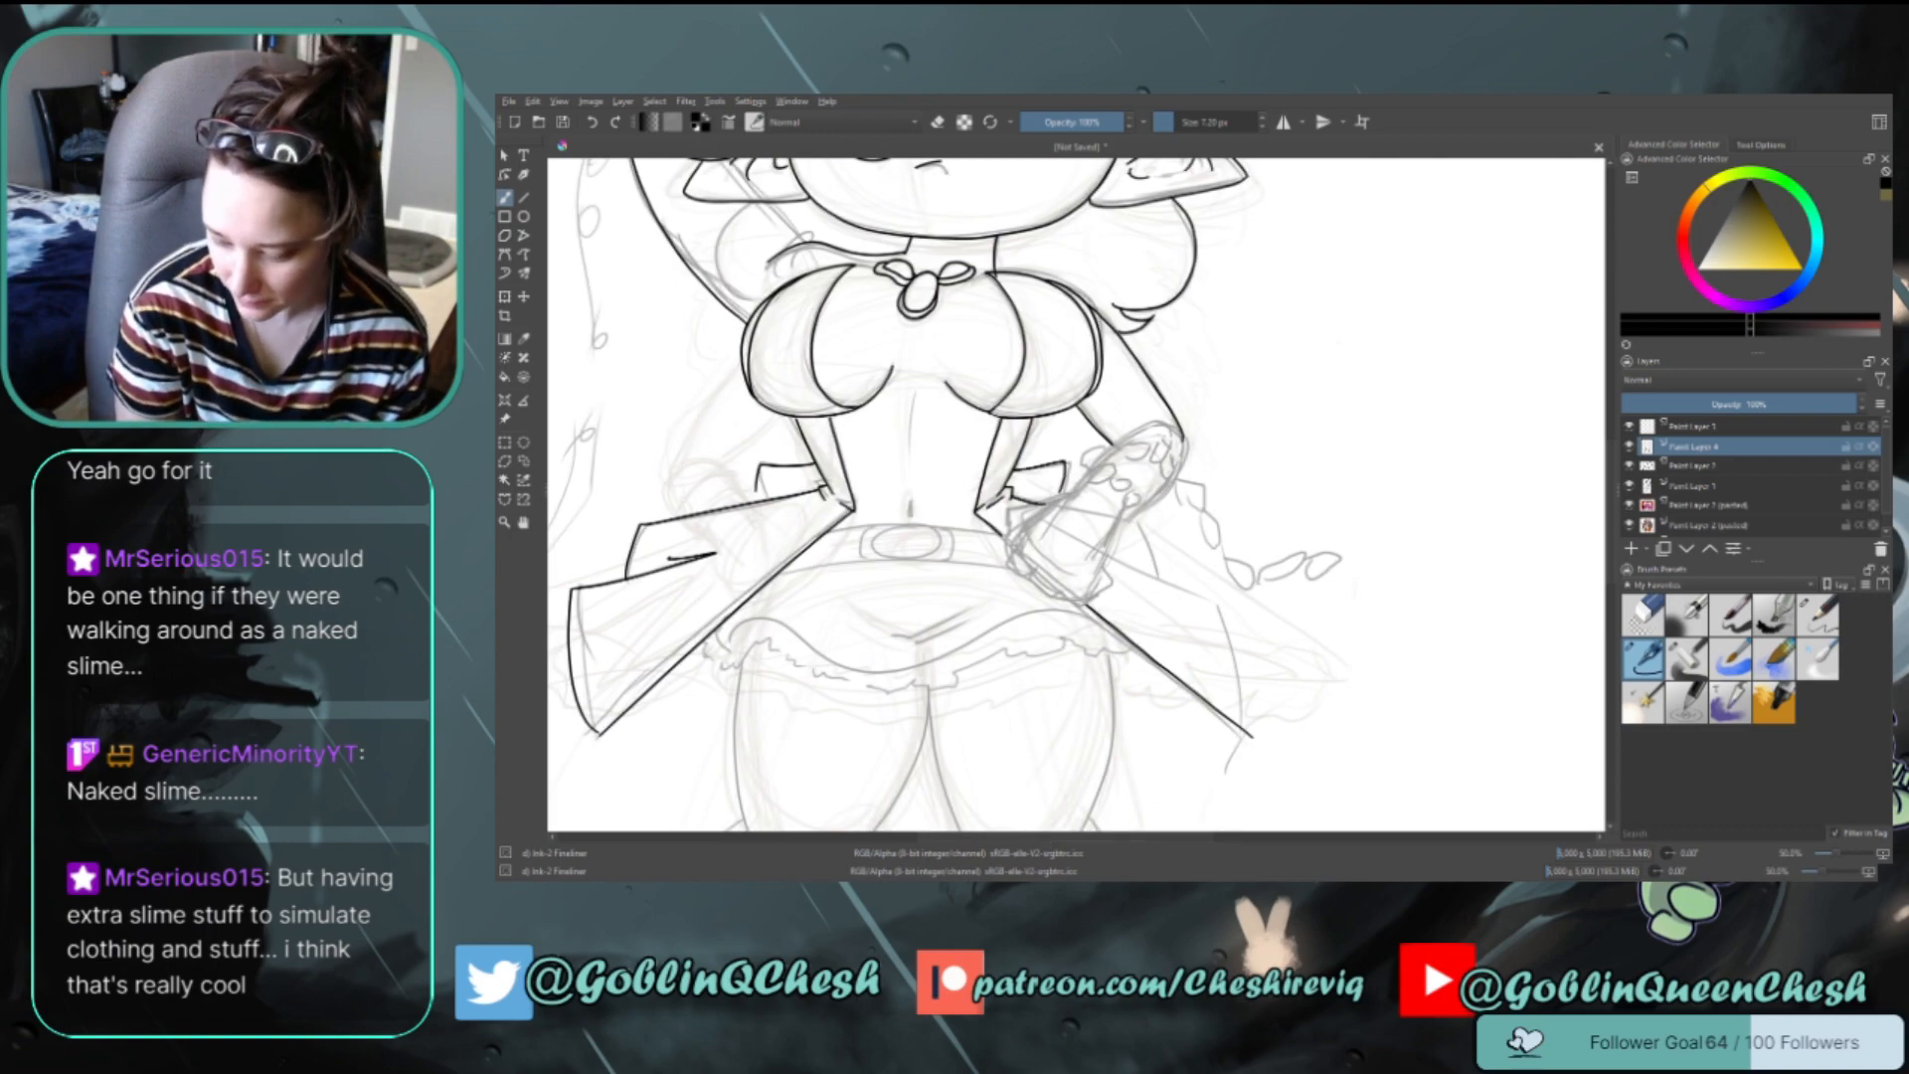
pyautogui.moveTo(1134, 524)
pyautogui.mouseDown()
pyautogui.moveTo(1158, 580)
pyautogui.moveTo(1221, 603)
pyautogui.moveTo(1253, 743)
pyautogui.mouseUp()
pyautogui.hotkey('ctrl', 'z')
pyautogui.moveTo(1220, 605); pyautogui.dragTo(1253, 742)
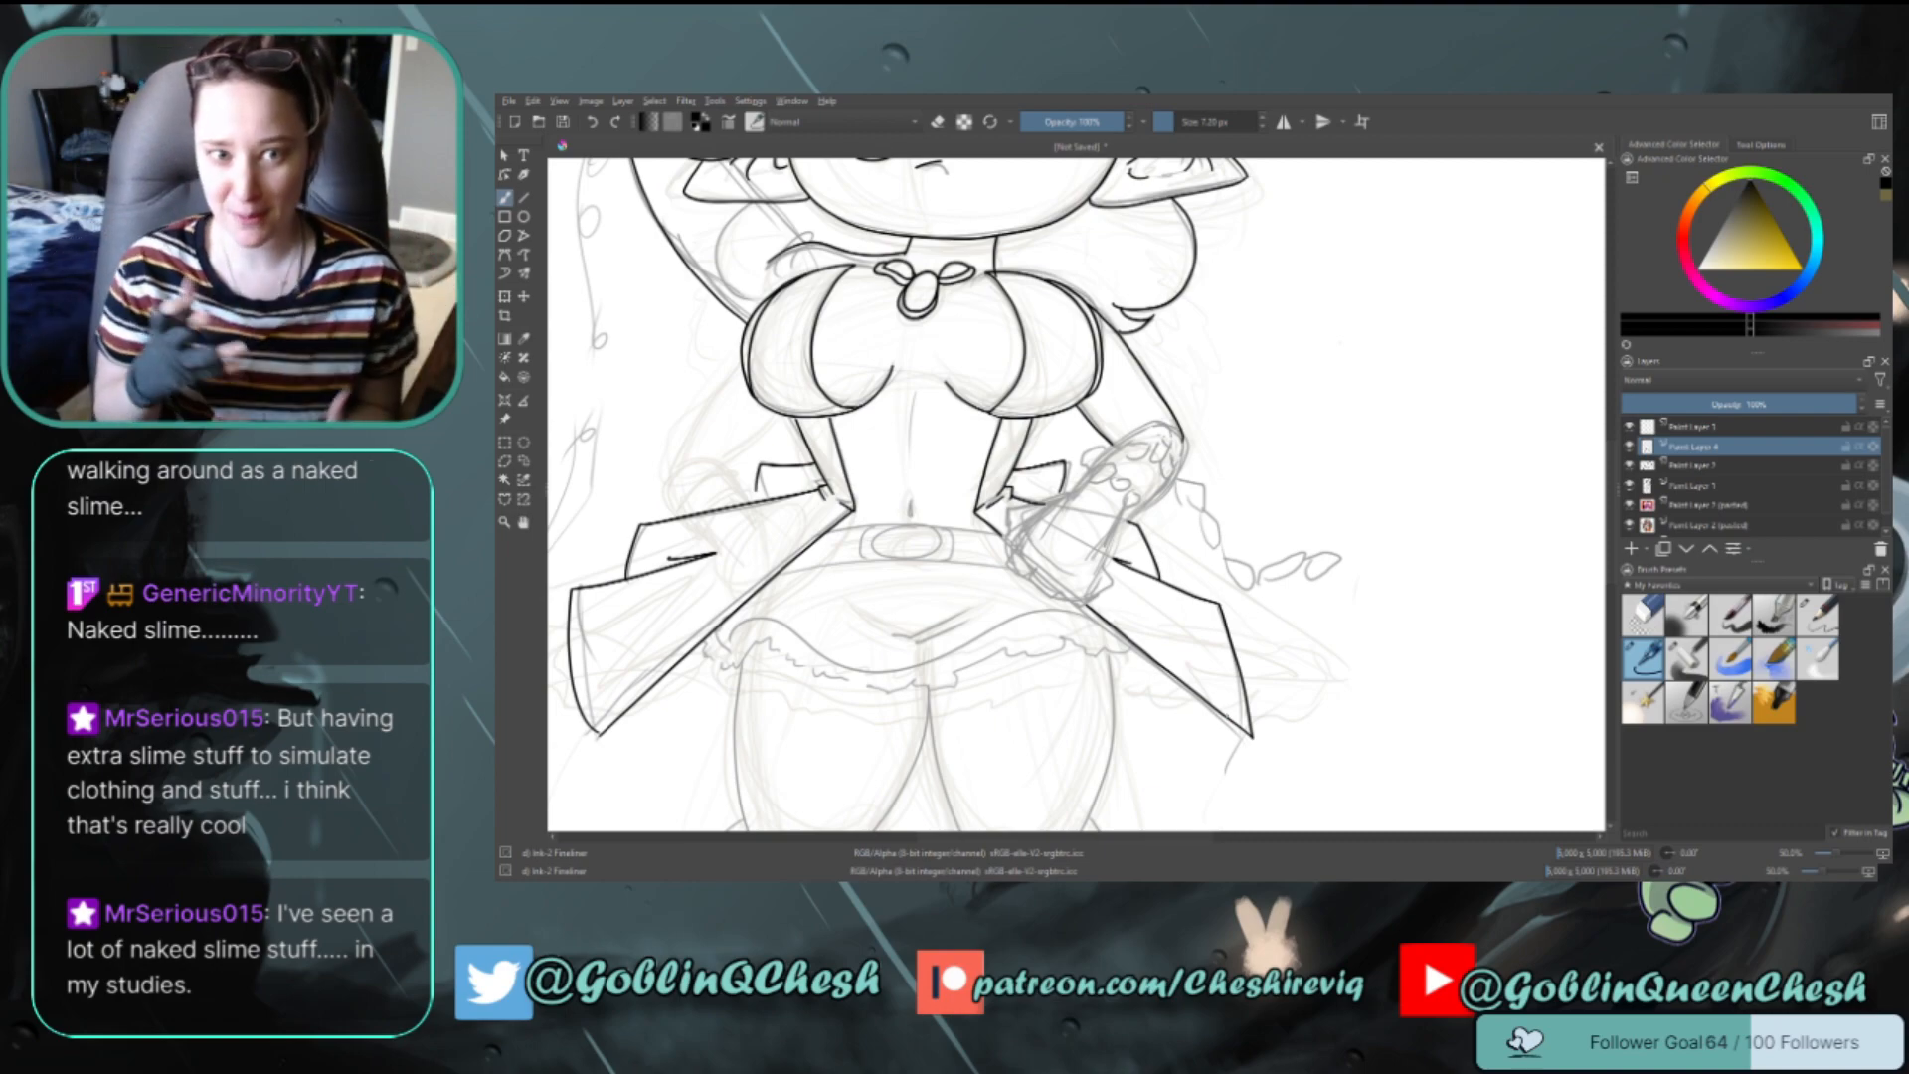
# Ink the curved upper and lower edges of the belt across the hips, redrawing the upper line
pyautogui.moveTo(1202, 837); pyautogui.dragTo(1151, 840)
pyautogui.moveTo(1611, 455); pyautogui.dragTo(1612, 490)
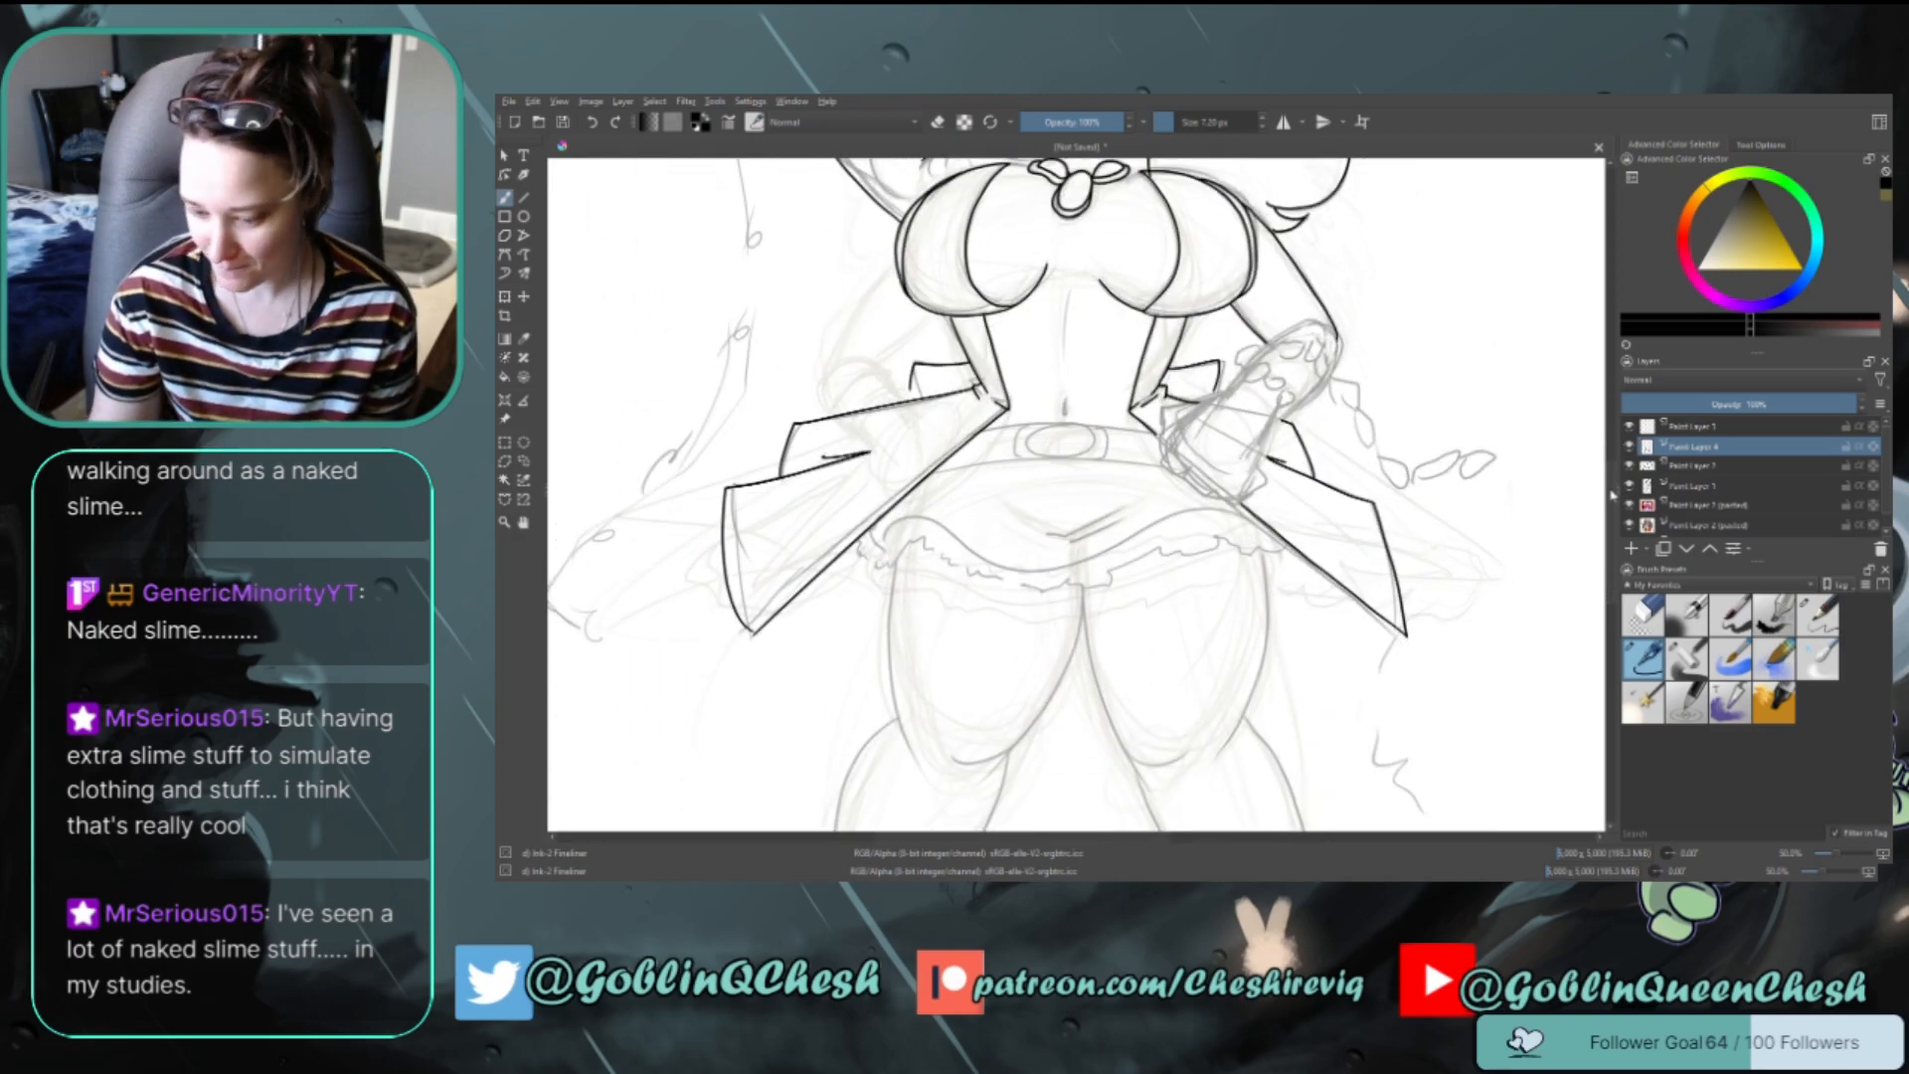
pyautogui.moveTo(1148, 422); pyautogui.dragTo(980, 435)
pyautogui.hotkey('ctrl', 'z')
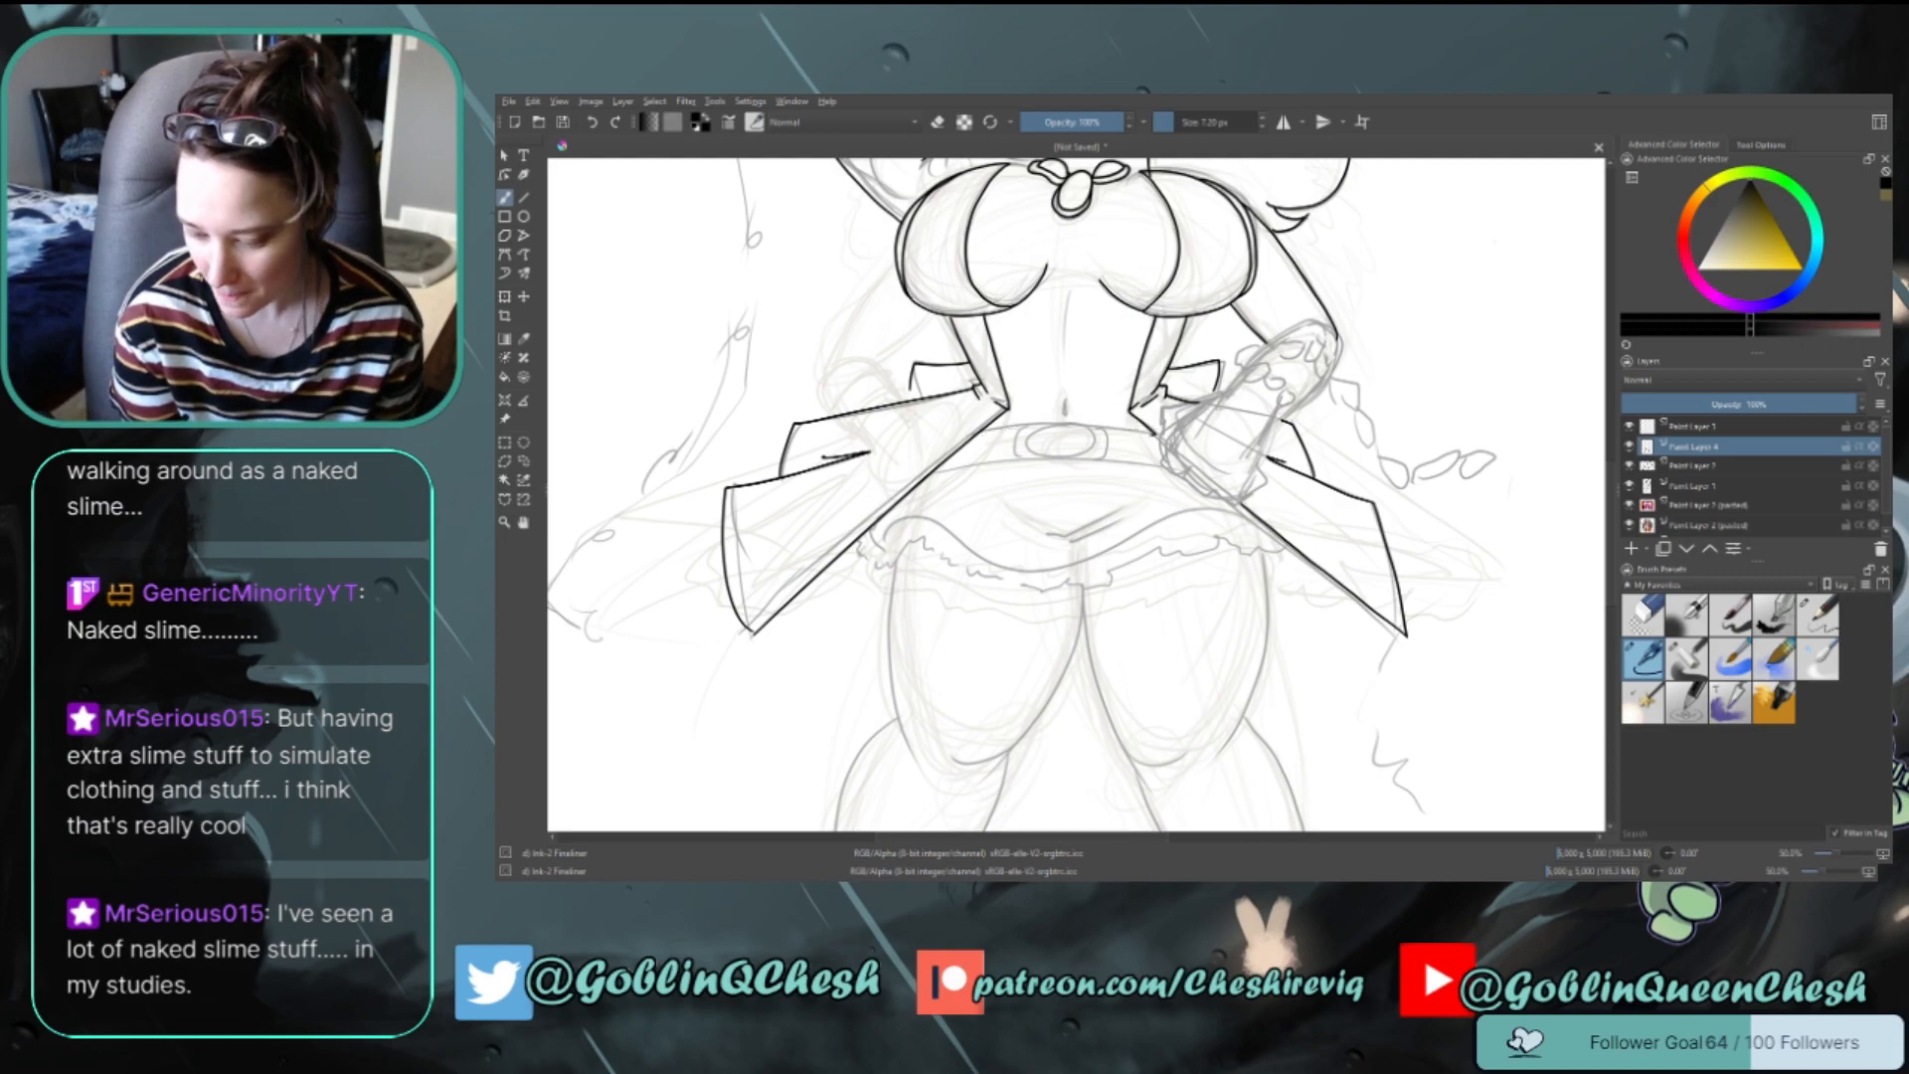
pyautogui.moveTo(1153, 425)
pyautogui.mouseDown()
pyautogui.moveTo(985, 432)
pyautogui.moveTo(1157, 433)
pyautogui.mouseUp()
pyautogui.hotkey('ctrl', 'z')
pyautogui.moveTo(930, 472); pyautogui.dragTo(1159, 463)
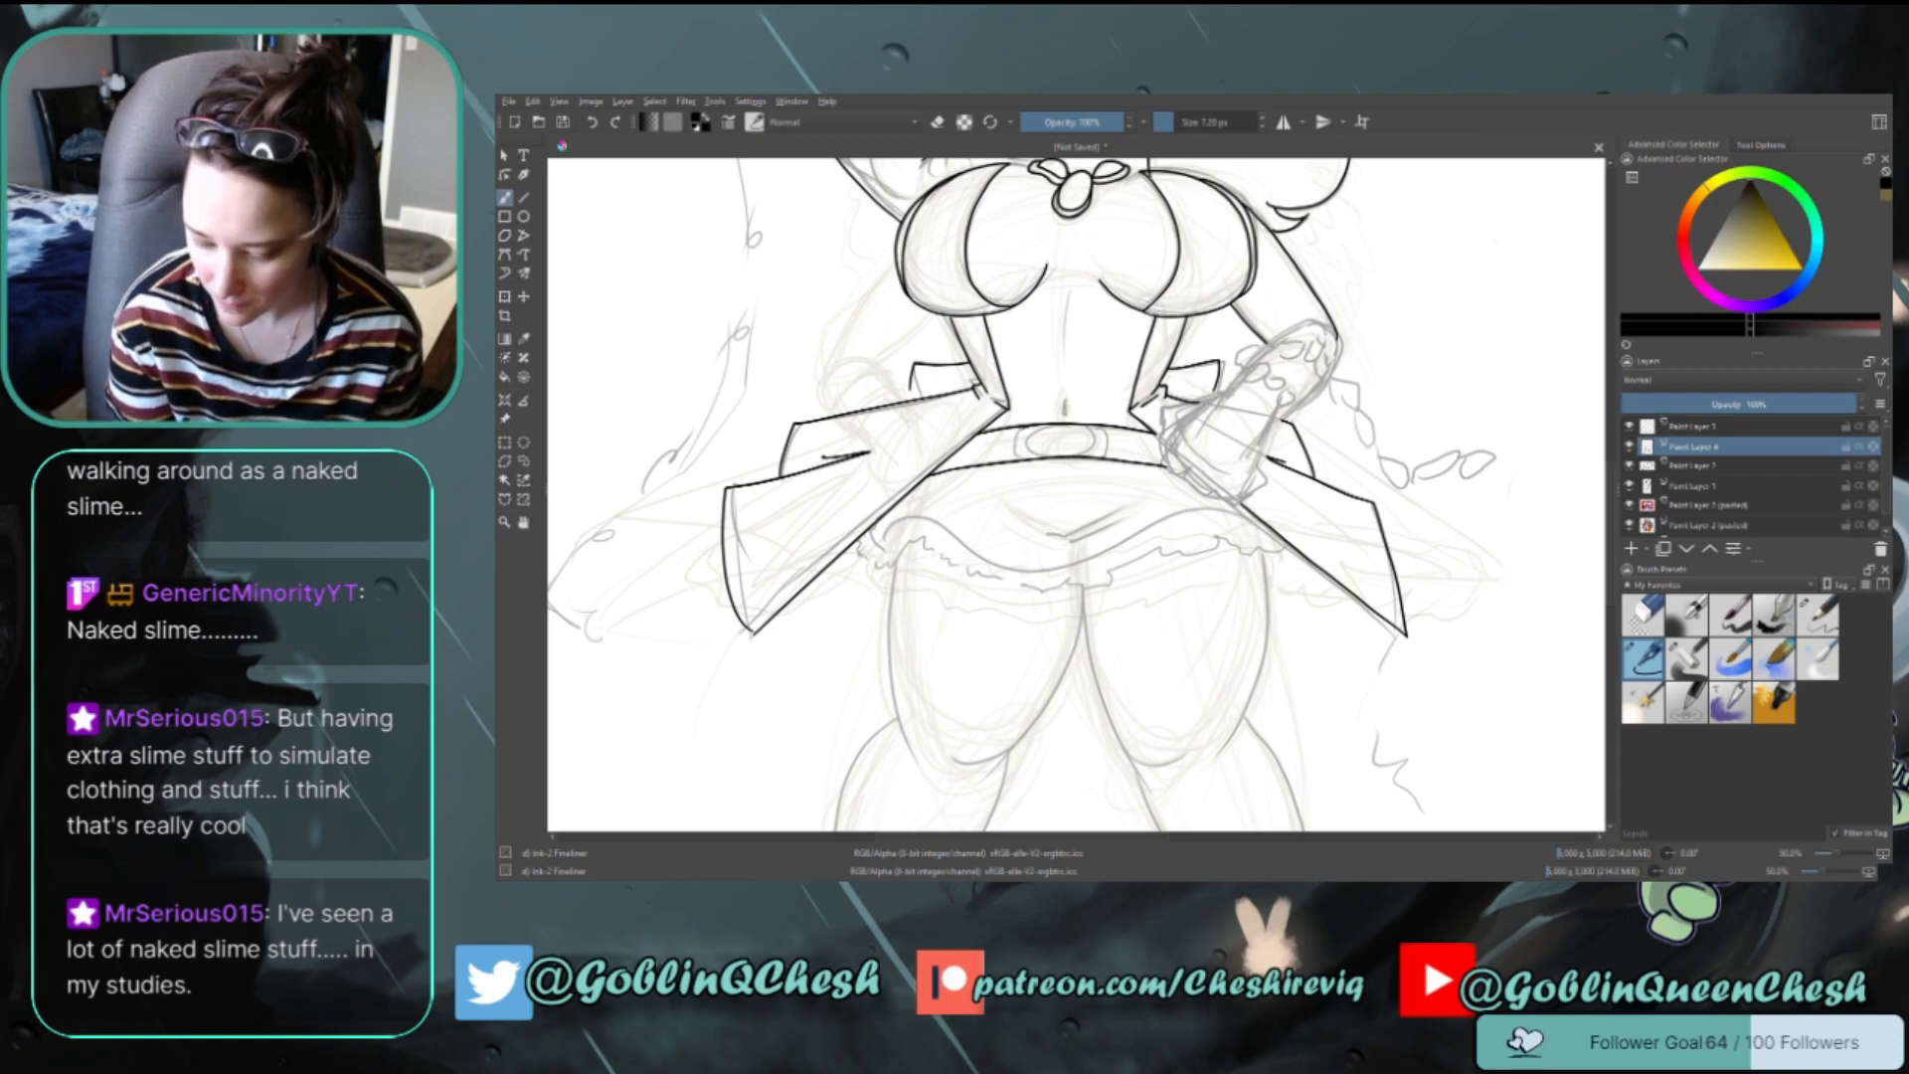
# Ink the rectangular belt buckle with a double oval at its centre
pyautogui.moveTo(1023, 428); pyautogui.dragTo(1015, 459)
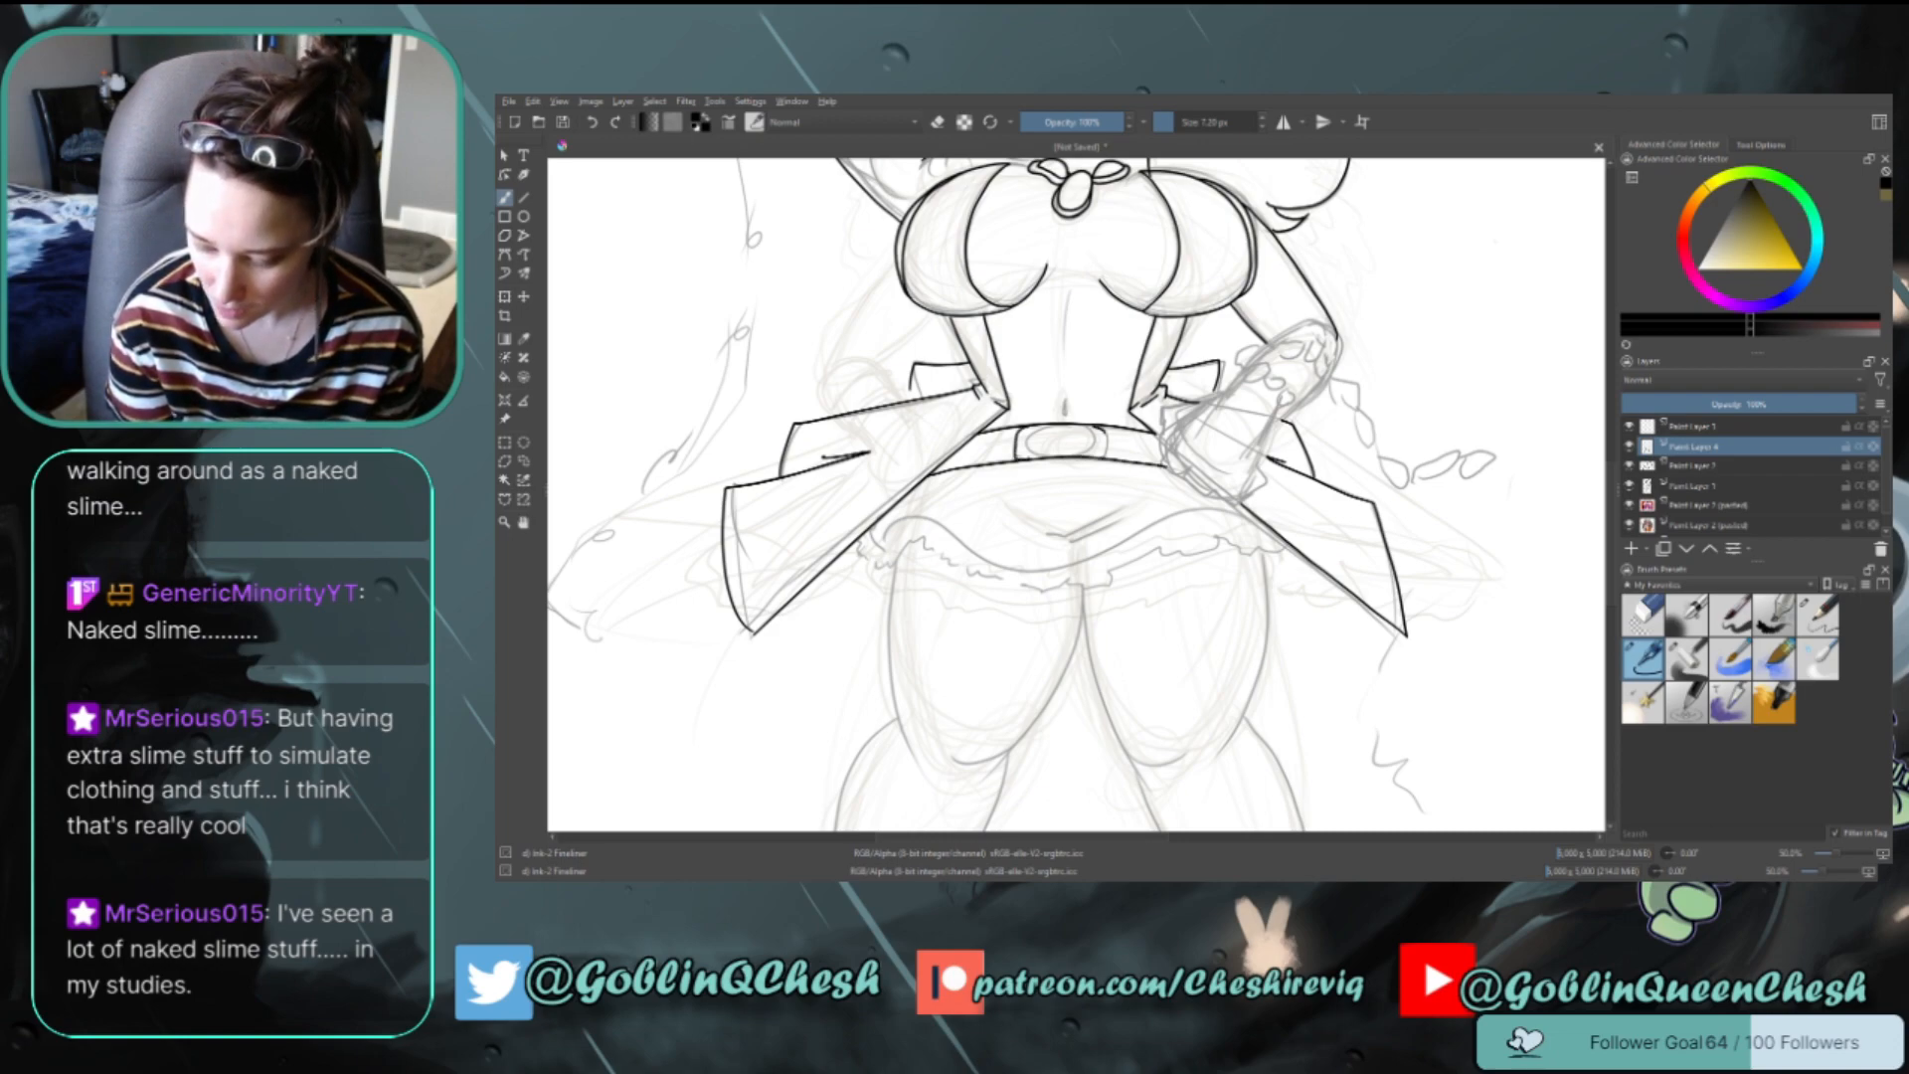
pyautogui.moveTo(1105, 430)
pyautogui.mouseDown()
pyautogui.moveTo(1104, 448)
pyautogui.moveTo(1029, 435)
pyautogui.moveTo(1078, 455)
pyautogui.moveTo(1062, 428)
pyautogui.moveTo(1038, 453)
pyautogui.moveTo(1094, 434)
pyautogui.moveTo(1062, 427)
pyautogui.mouseUp()
pyautogui.hotkey('ctrl', 'z')
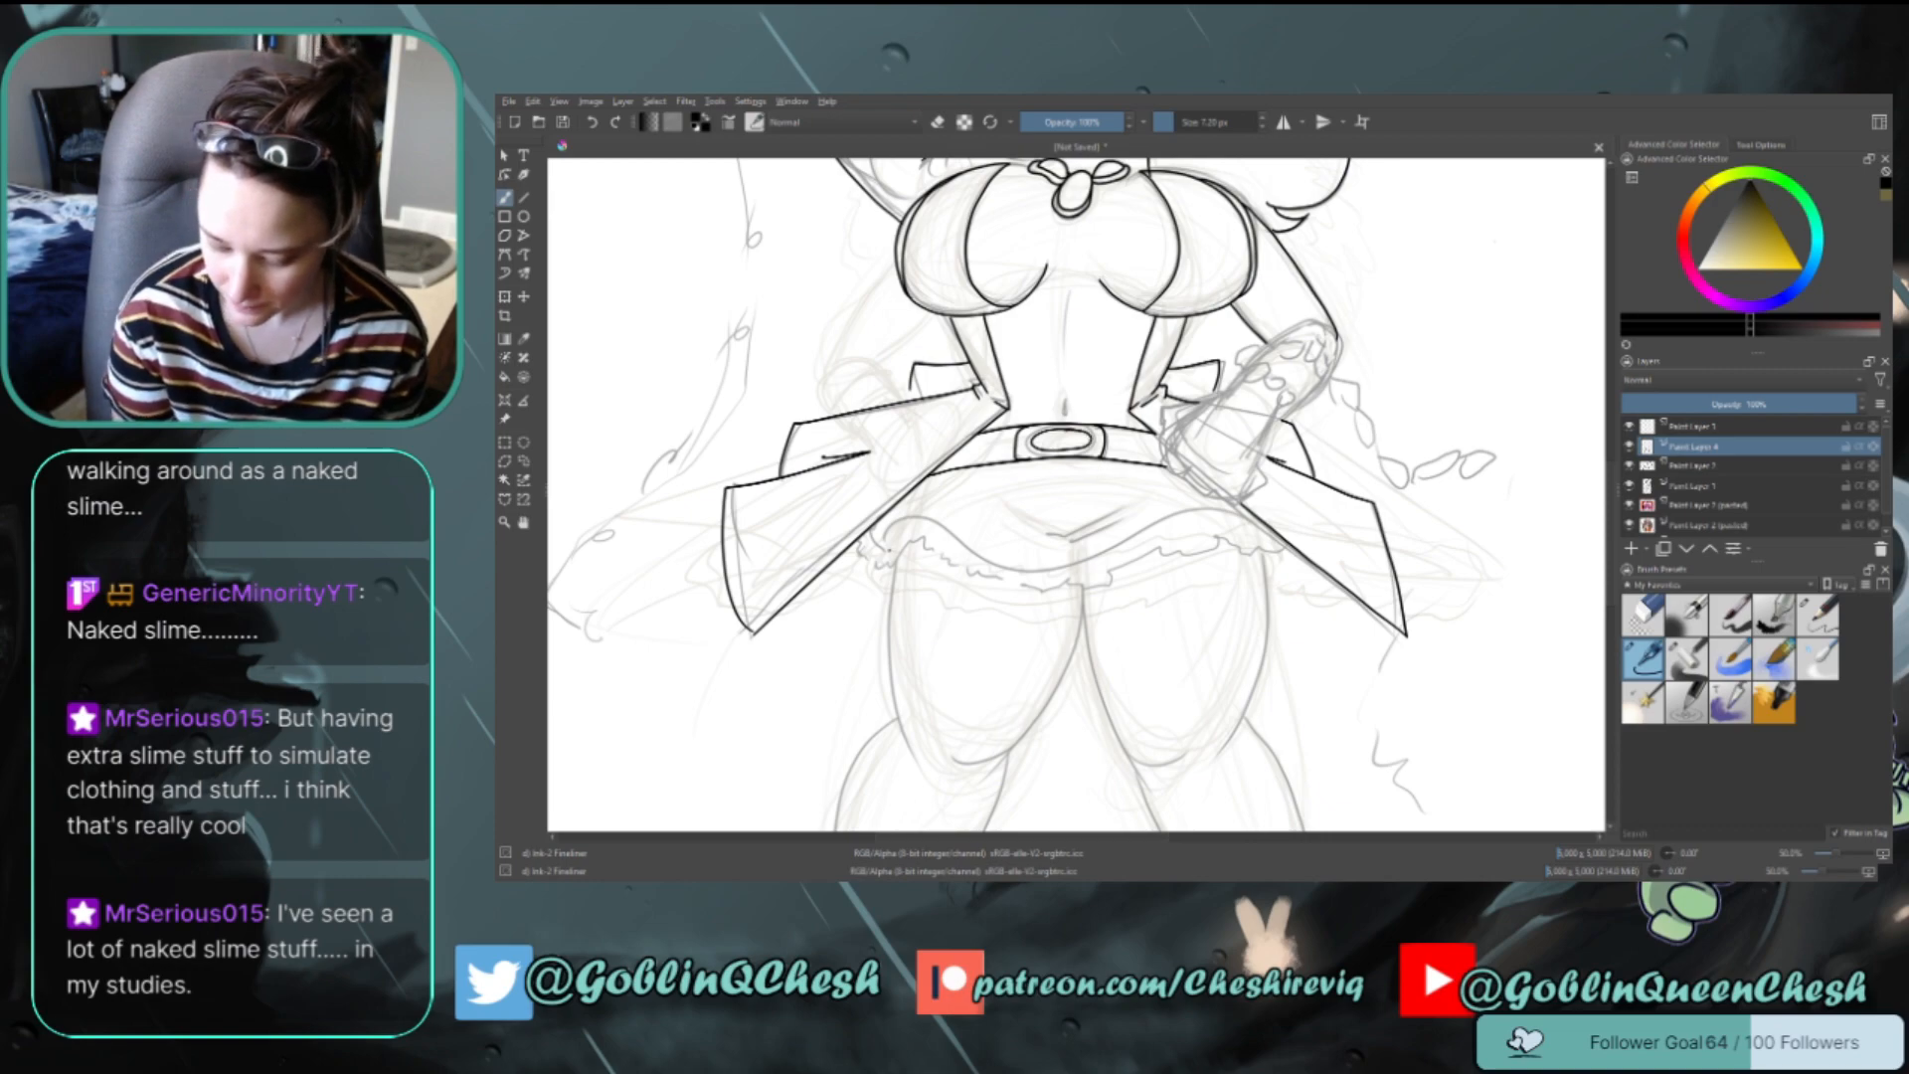
# Ink the curved hem below the belt with its ruffled trim, and add short crease lines above its centre
pyautogui.moveTo(882, 545)
pyautogui.mouseDown()
pyautogui.moveTo(921, 529)
pyautogui.moveTo(1070, 564)
pyautogui.moveTo(1159, 523)
pyautogui.moveTo(1259, 514)
pyautogui.moveTo(1275, 547)
pyautogui.moveTo(1139, 551)
pyautogui.moveTo(1046, 584)
pyautogui.moveTo(912, 542)
pyautogui.moveTo(862, 549)
pyautogui.mouseUp()
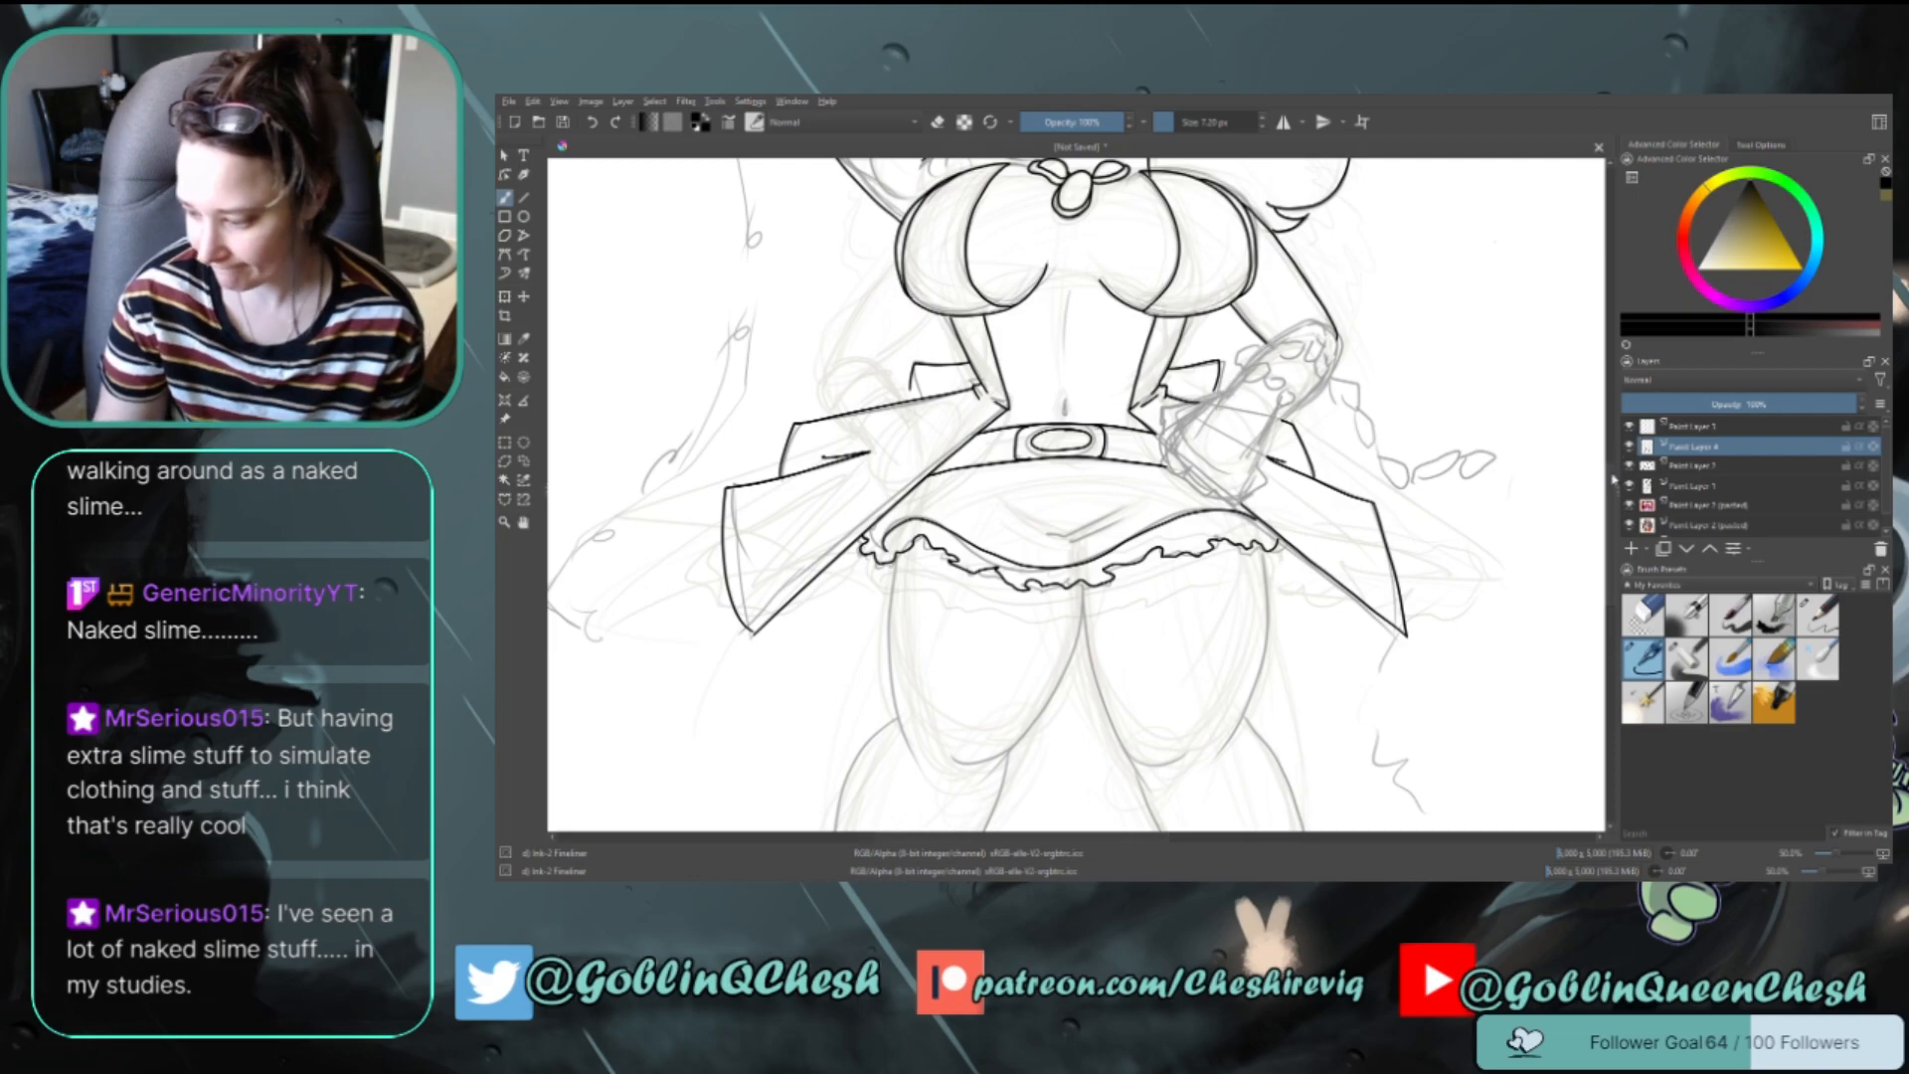
pyautogui.scroll(-3, 1614, 480)
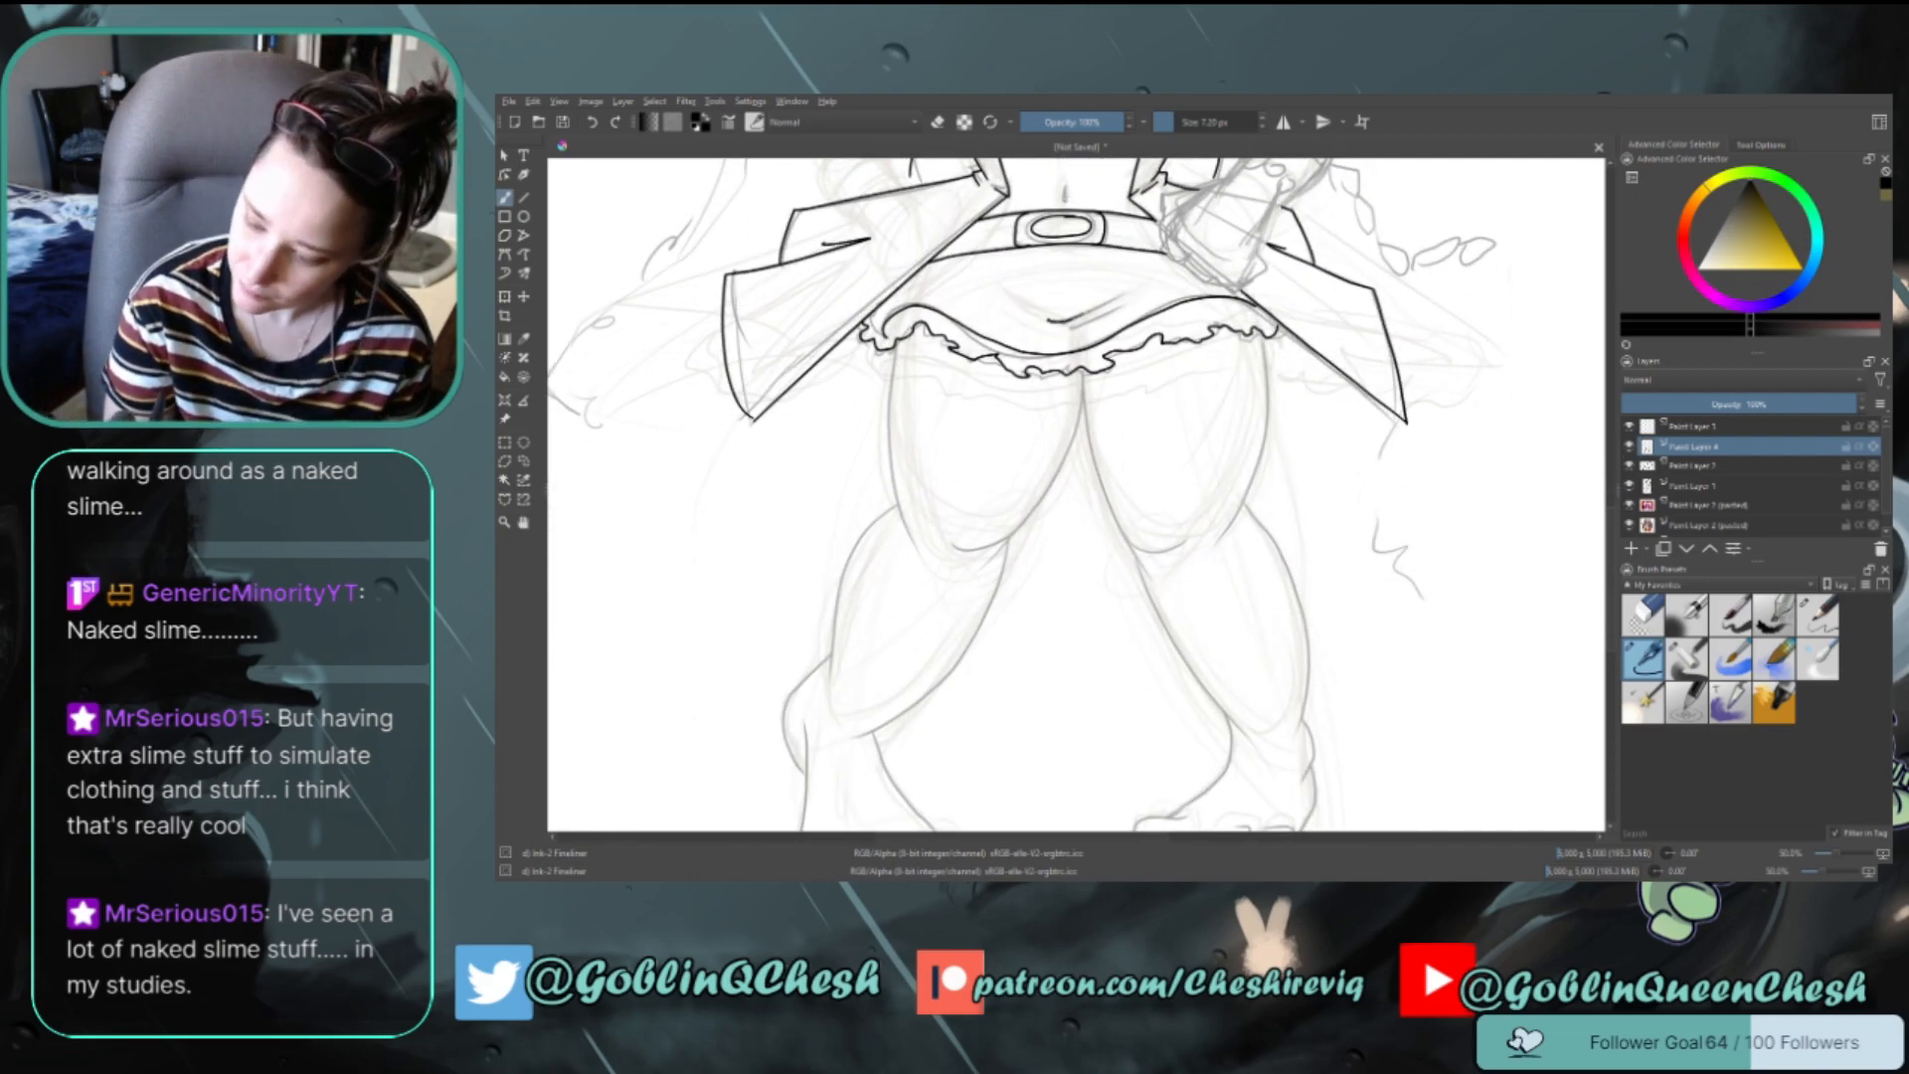
pyautogui.moveTo(1074, 320); pyautogui.dragTo(1141, 290)
pyautogui.hotkey('ctrl', 'z')
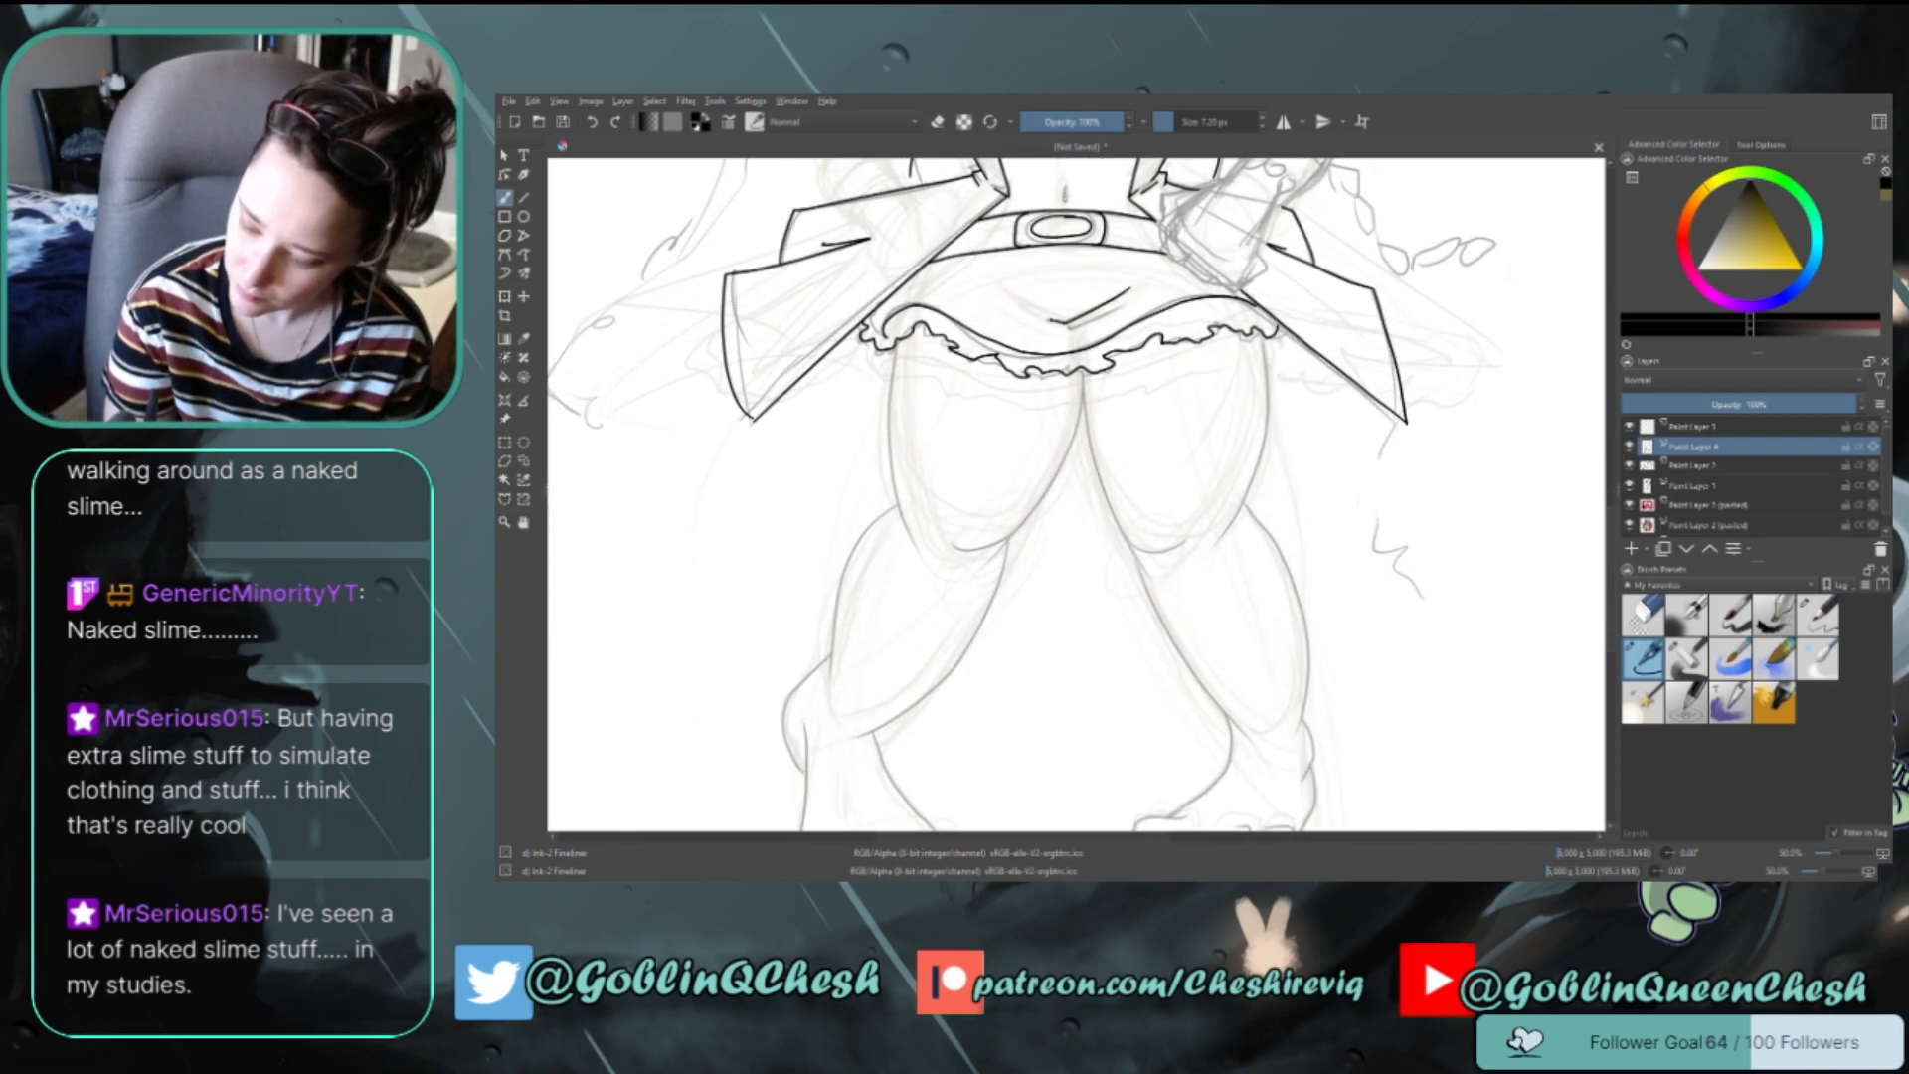
pyautogui.moveTo(1064, 328); pyautogui.dragTo(1119, 300)
# Ink the inner and outer contours of the lowered-arm side thigh with the short knee curve, redrawing strokes until smooth
pyautogui.moveTo(1082, 373)
pyautogui.mouseDown()
pyautogui.moveTo(1113, 527)
pyautogui.moveTo(1159, 562)
pyautogui.mouseUp()
pyautogui.hotkey('ctrl', 'z')
pyautogui.moveTo(1080, 370)
pyautogui.mouseDown()
pyautogui.moveTo(1113, 522)
pyautogui.moveTo(1179, 547)
pyautogui.mouseUp()
pyautogui.hotkey('ctrl', 'z')
pyautogui.moveTo(1082, 368)
pyautogui.mouseDown()
pyautogui.moveTo(1118, 532)
pyautogui.moveTo(1188, 555)
pyautogui.mouseUp()
pyautogui.hotkey('ctrl', 'z')
pyautogui.moveTo(1080, 364)
pyautogui.mouseDown()
pyautogui.moveTo(1115, 512)
pyautogui.moveTo(1195, 534)
pyautogui.moveTo(1156, 583)
pyautogui.mouseUp()
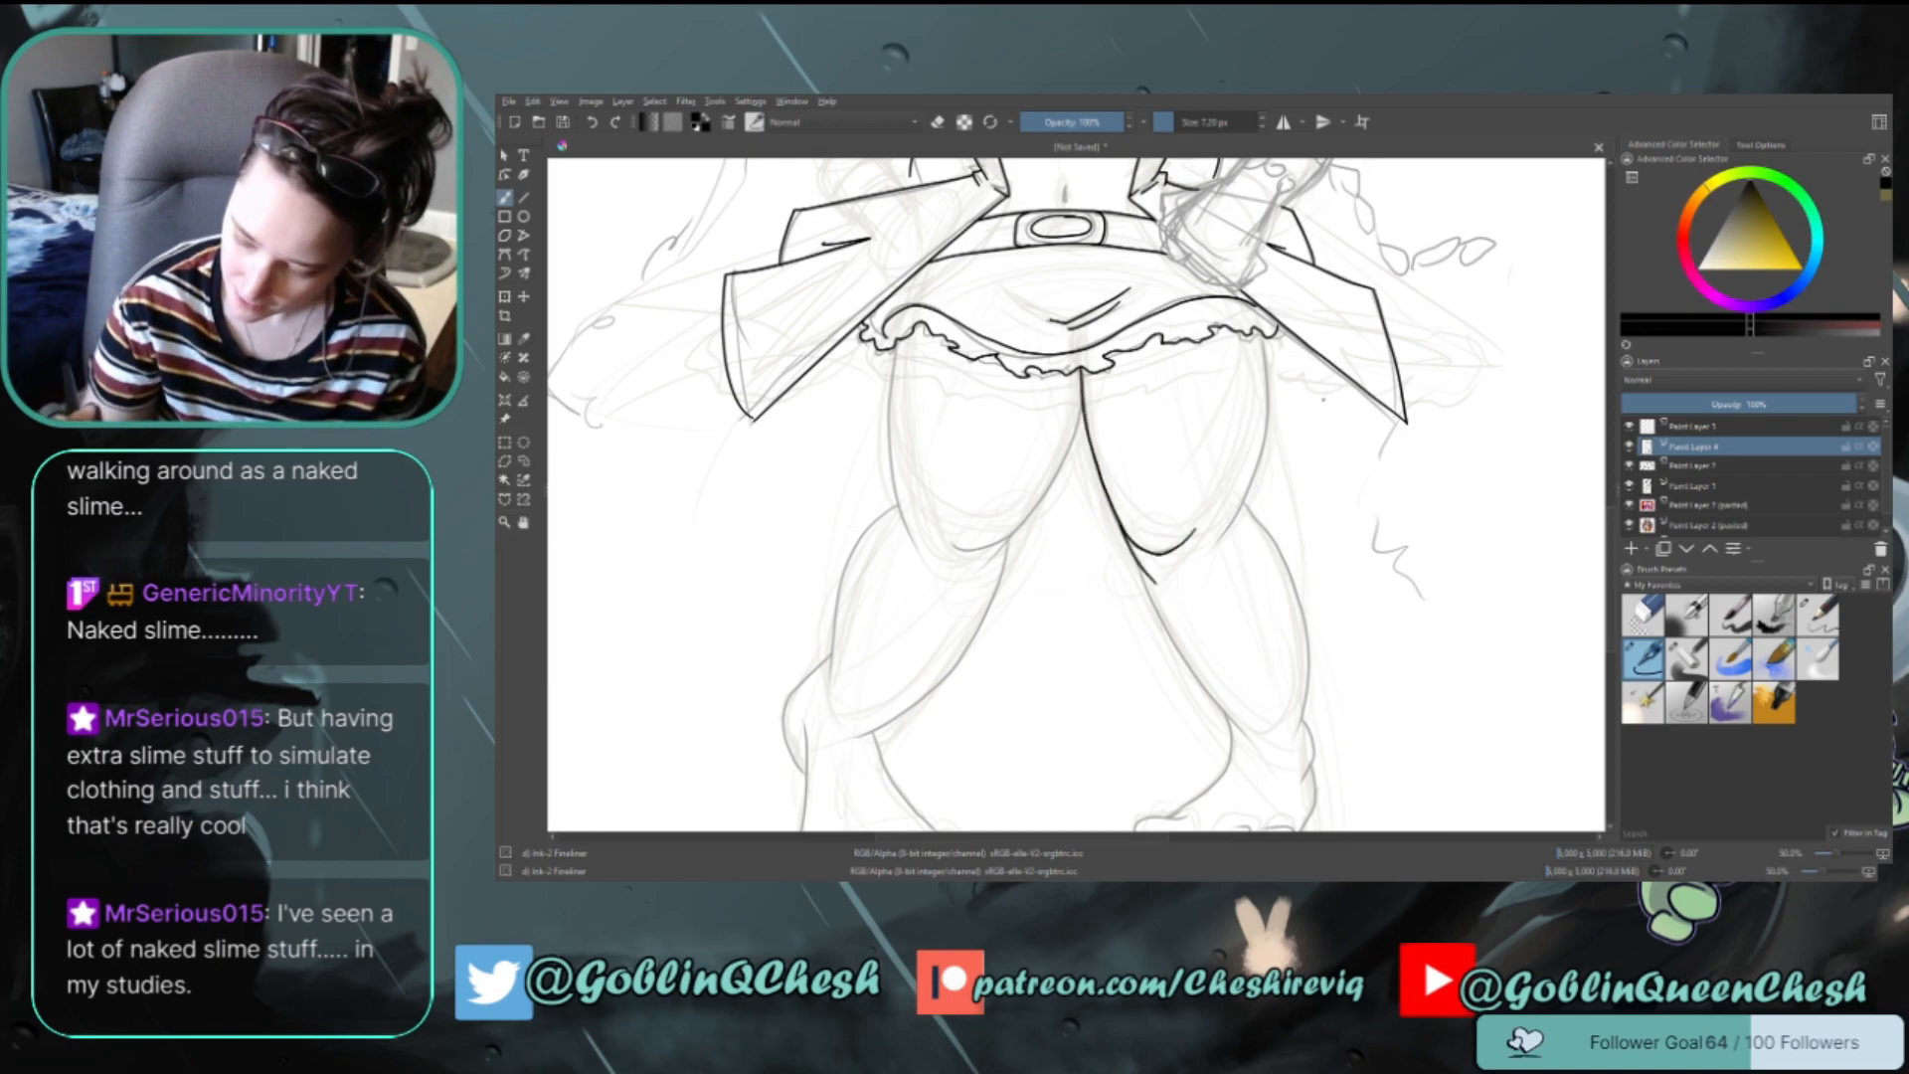
pyautogui.moveTo(1263, 333)
pyautogui.mouseDown()
pyautogui.moveTo(1268, 432)
pyautogui.moveTo(1213, 537)
pyautogui.mouseUp()
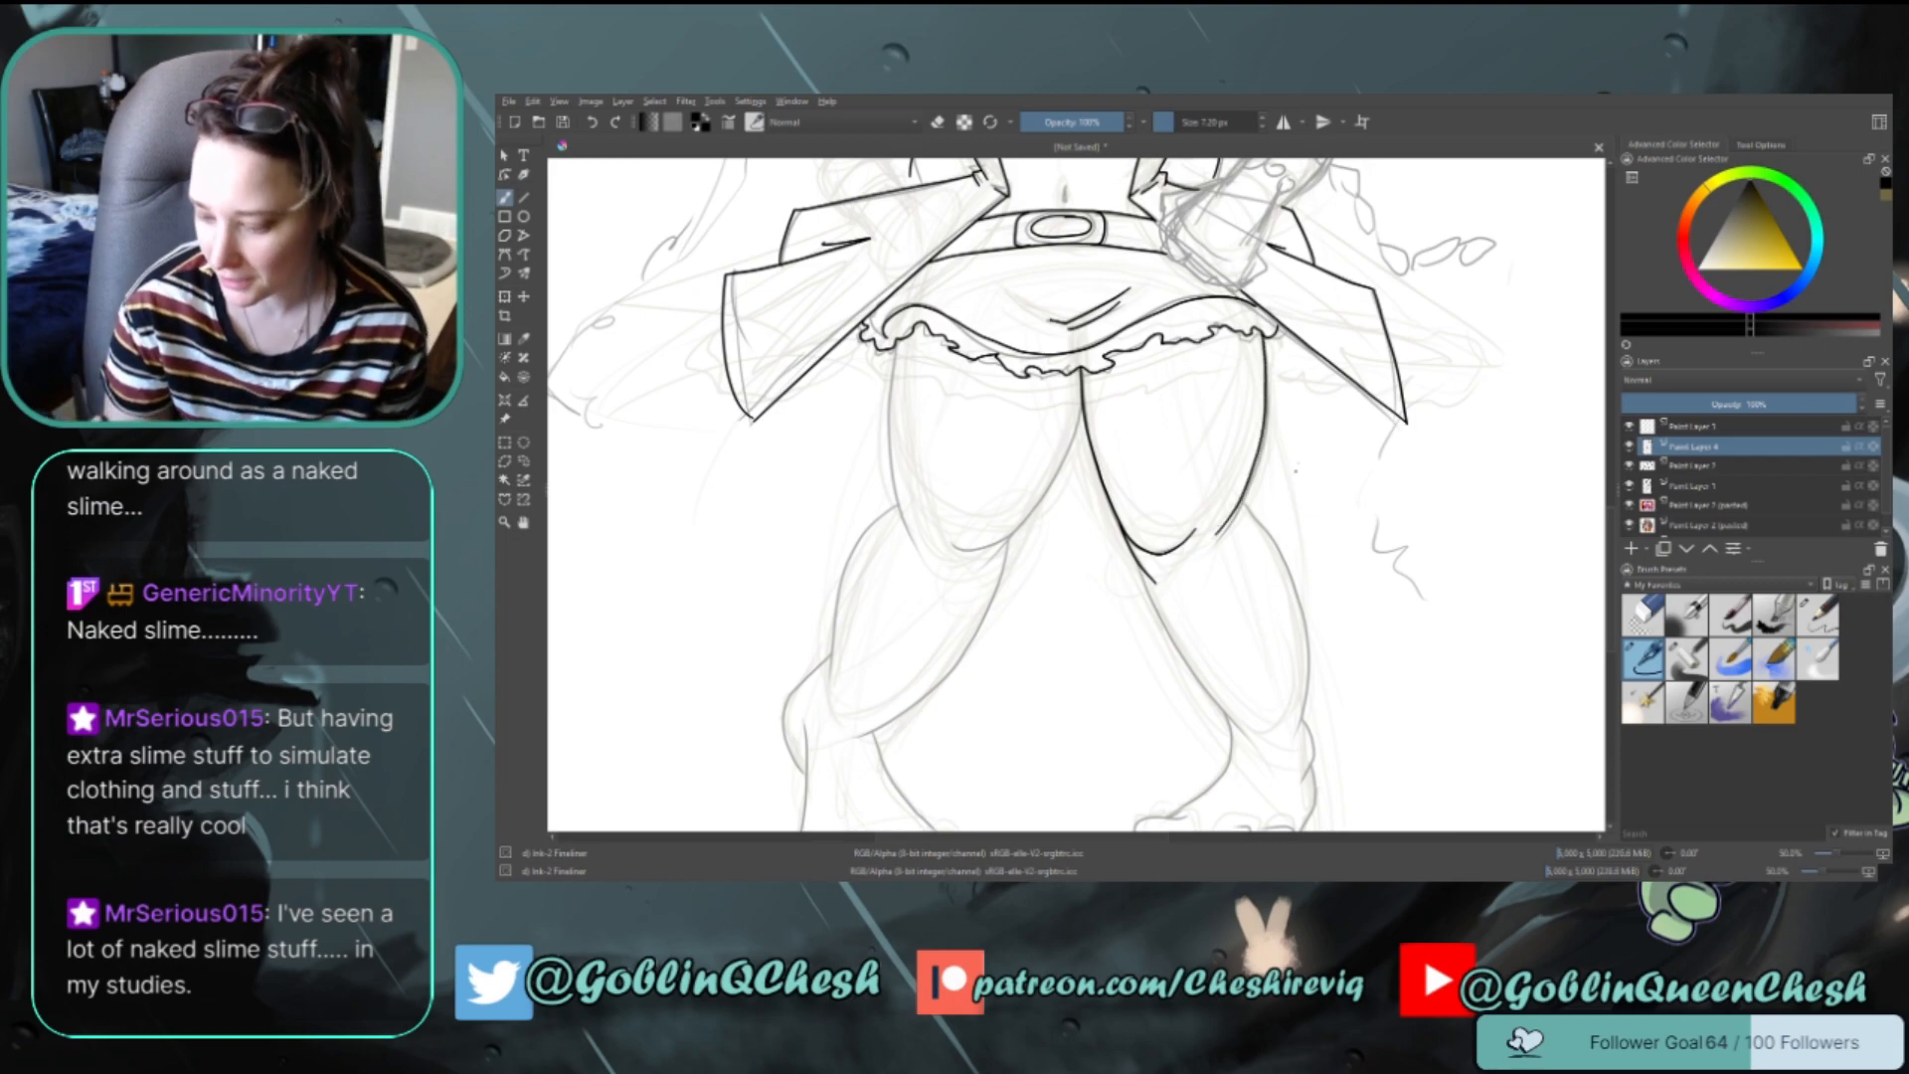
pyautogui.hotkey('ctrl', 'z')
pyautogui.moveTo(1263, 334)
pyautogui.mouseDown()
pyautogui.moveTo(1267, 421)
pyautogui.moveTo(1213, 542)
pyautogui.mouseUp()
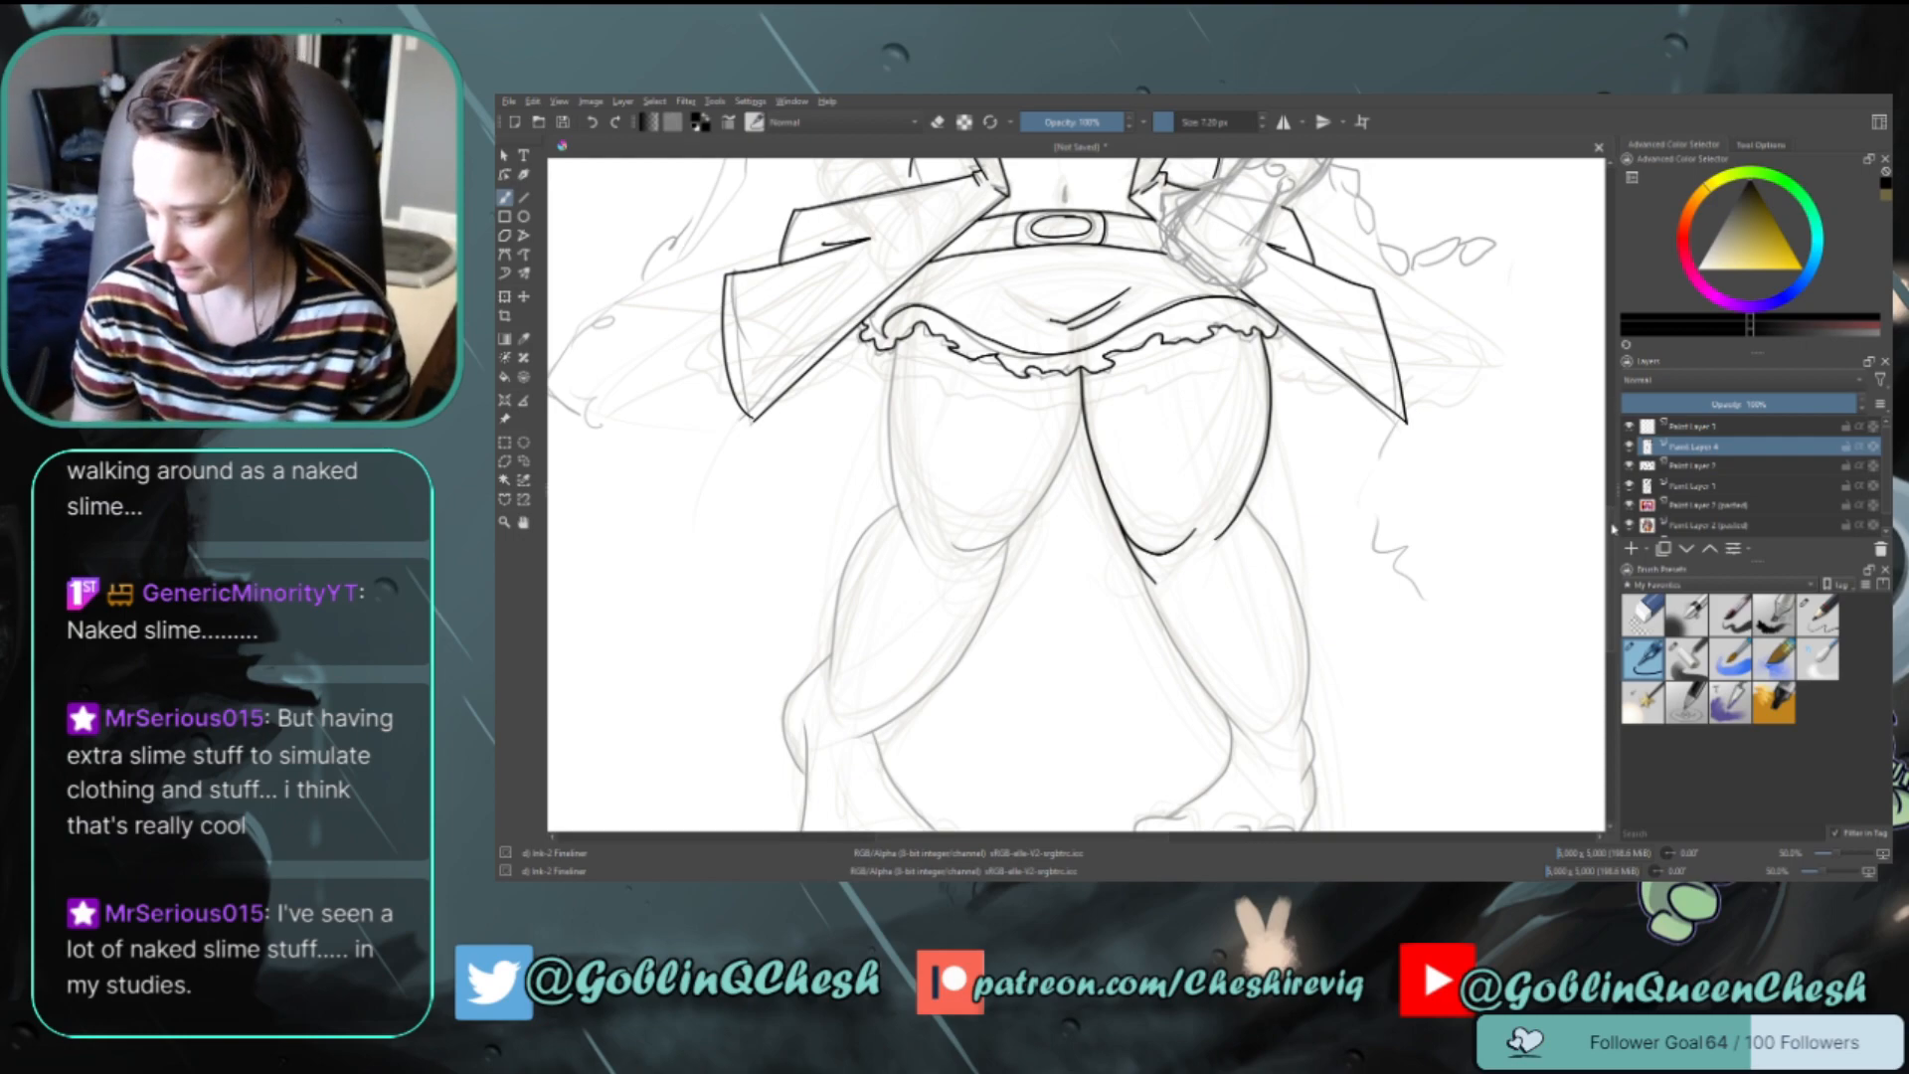
# Ink the outer and inner calf contours of the lowered-arm side leg and its heel, redrawing the inner curve until smooth
pyautogui.scroll(-3, 1582, 529)
pyautogui.moveTo(1228, 336)
pyautogui.mouseDown()
pyautogui.moveTo(1283, 410)
pyautogui.moveTo(1306, 519)
pyautogui.moveTo(1291, 563)
pyautogui.mouseUp()
pyautogui.moveTo(1141, 386); pyautogui.dragTo(1248, 562)
pyautogui.hotkey('ctrl', 'z')
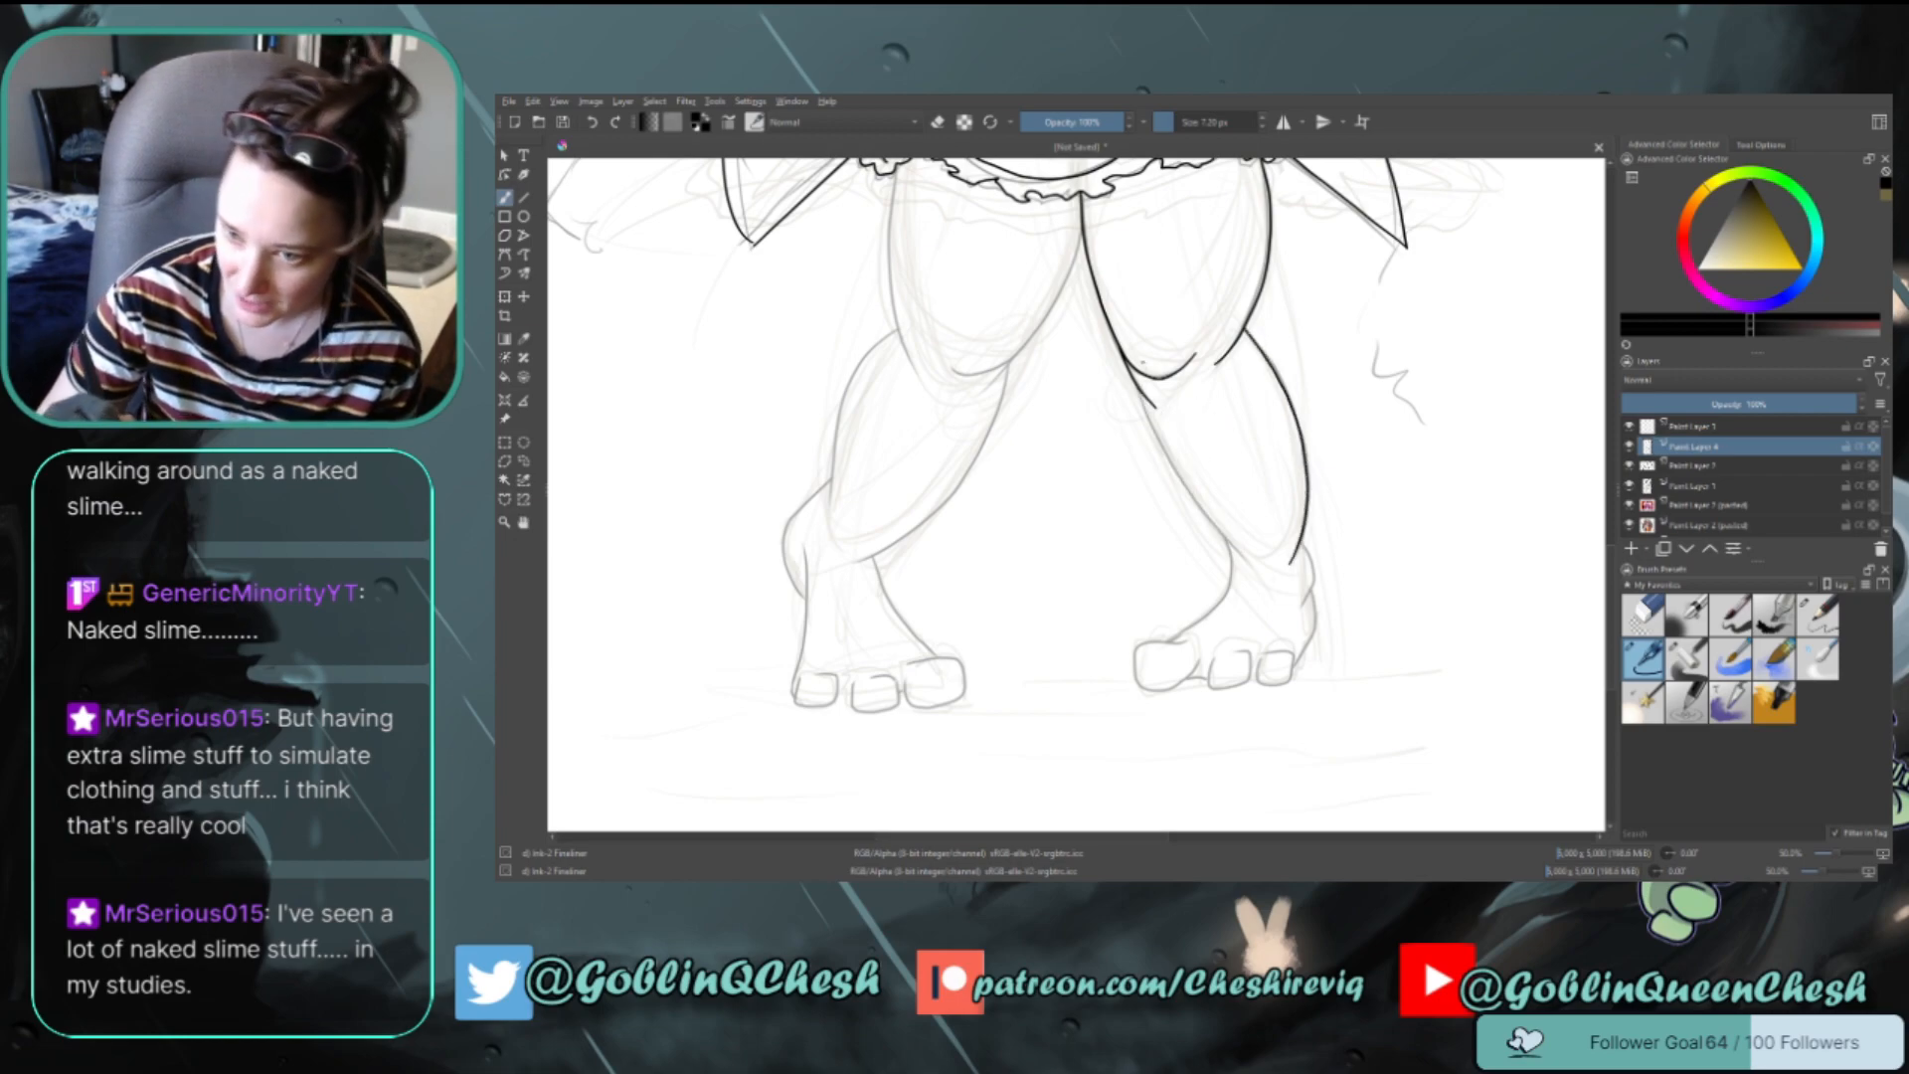
pyautogui.moveTo(1138, 387); pyautogui.dragTo(1250, 562)
pyautogui.hotkey('ctrl', 'z')
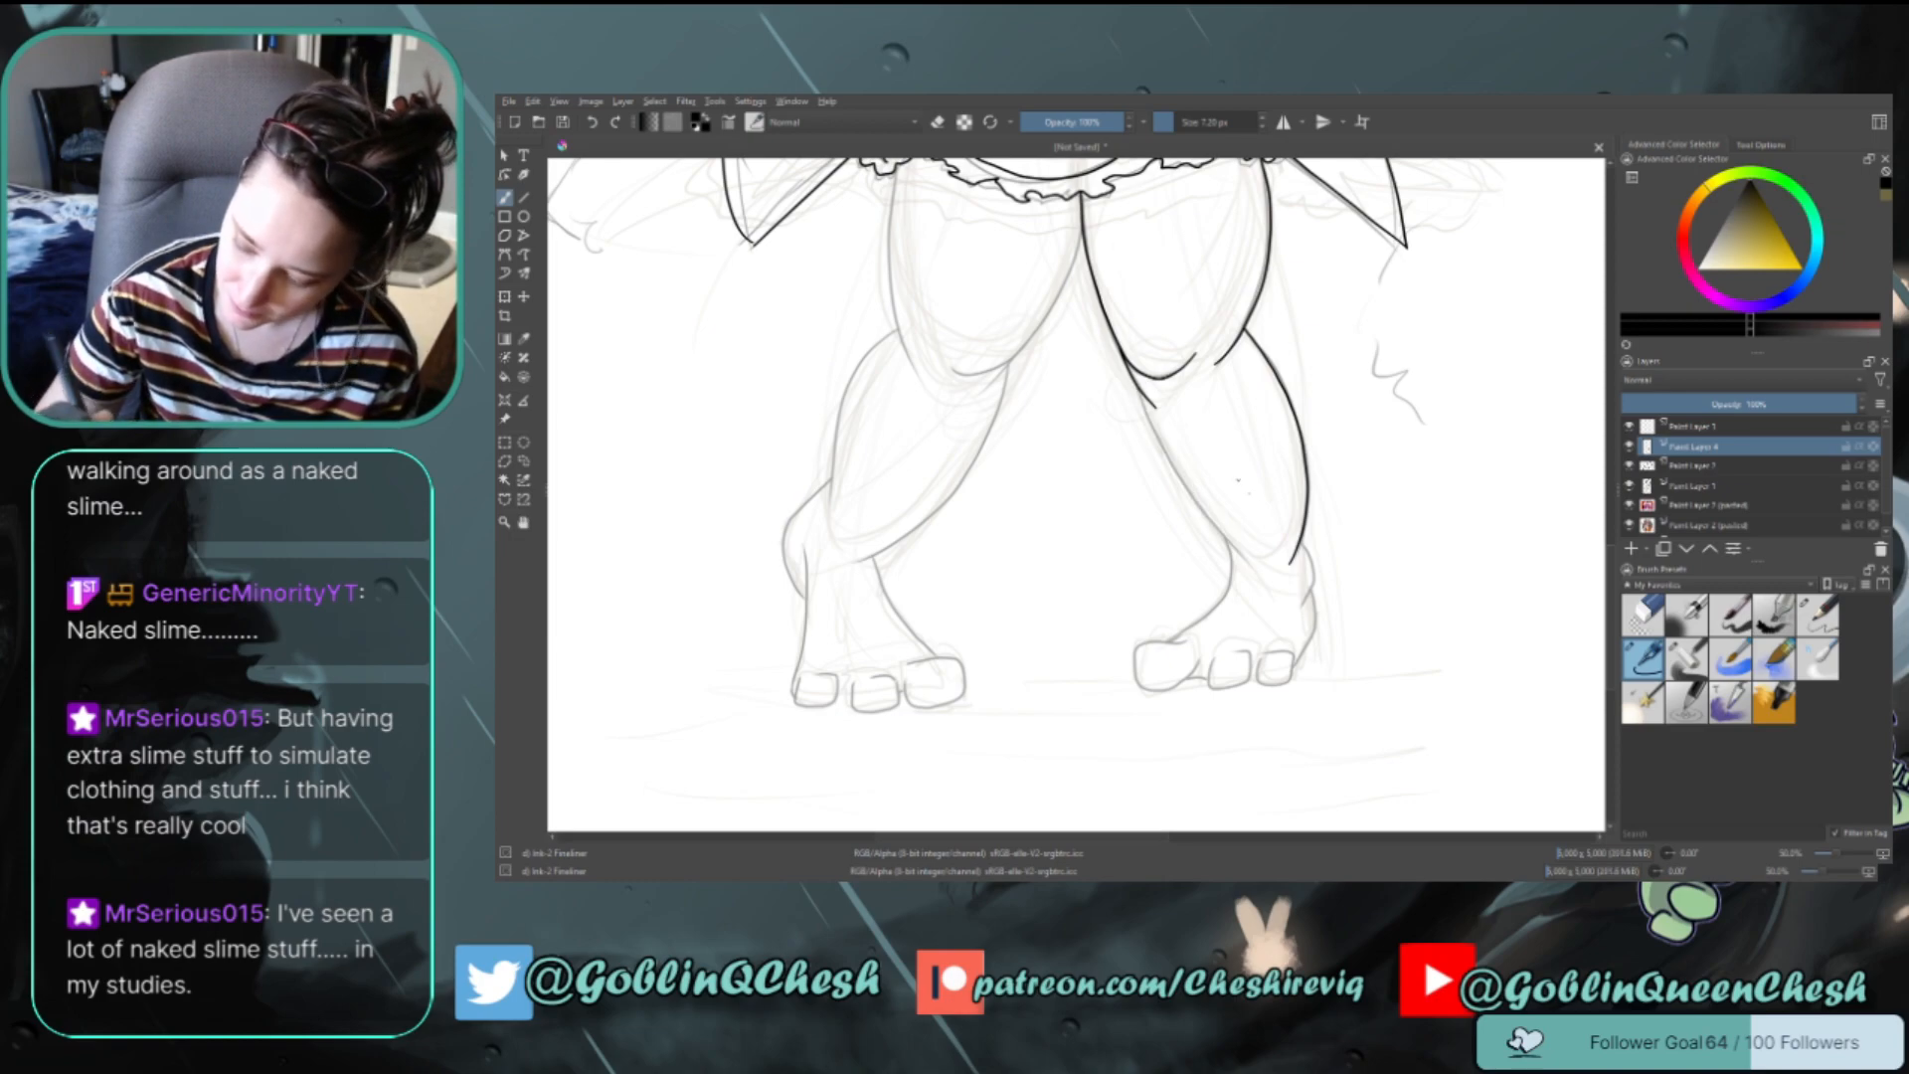
pyautogui.moveTo(1137, 388); pyautogui.dragTo(1240, 542)
pyautogui.hotkey('ctrl', 'z')
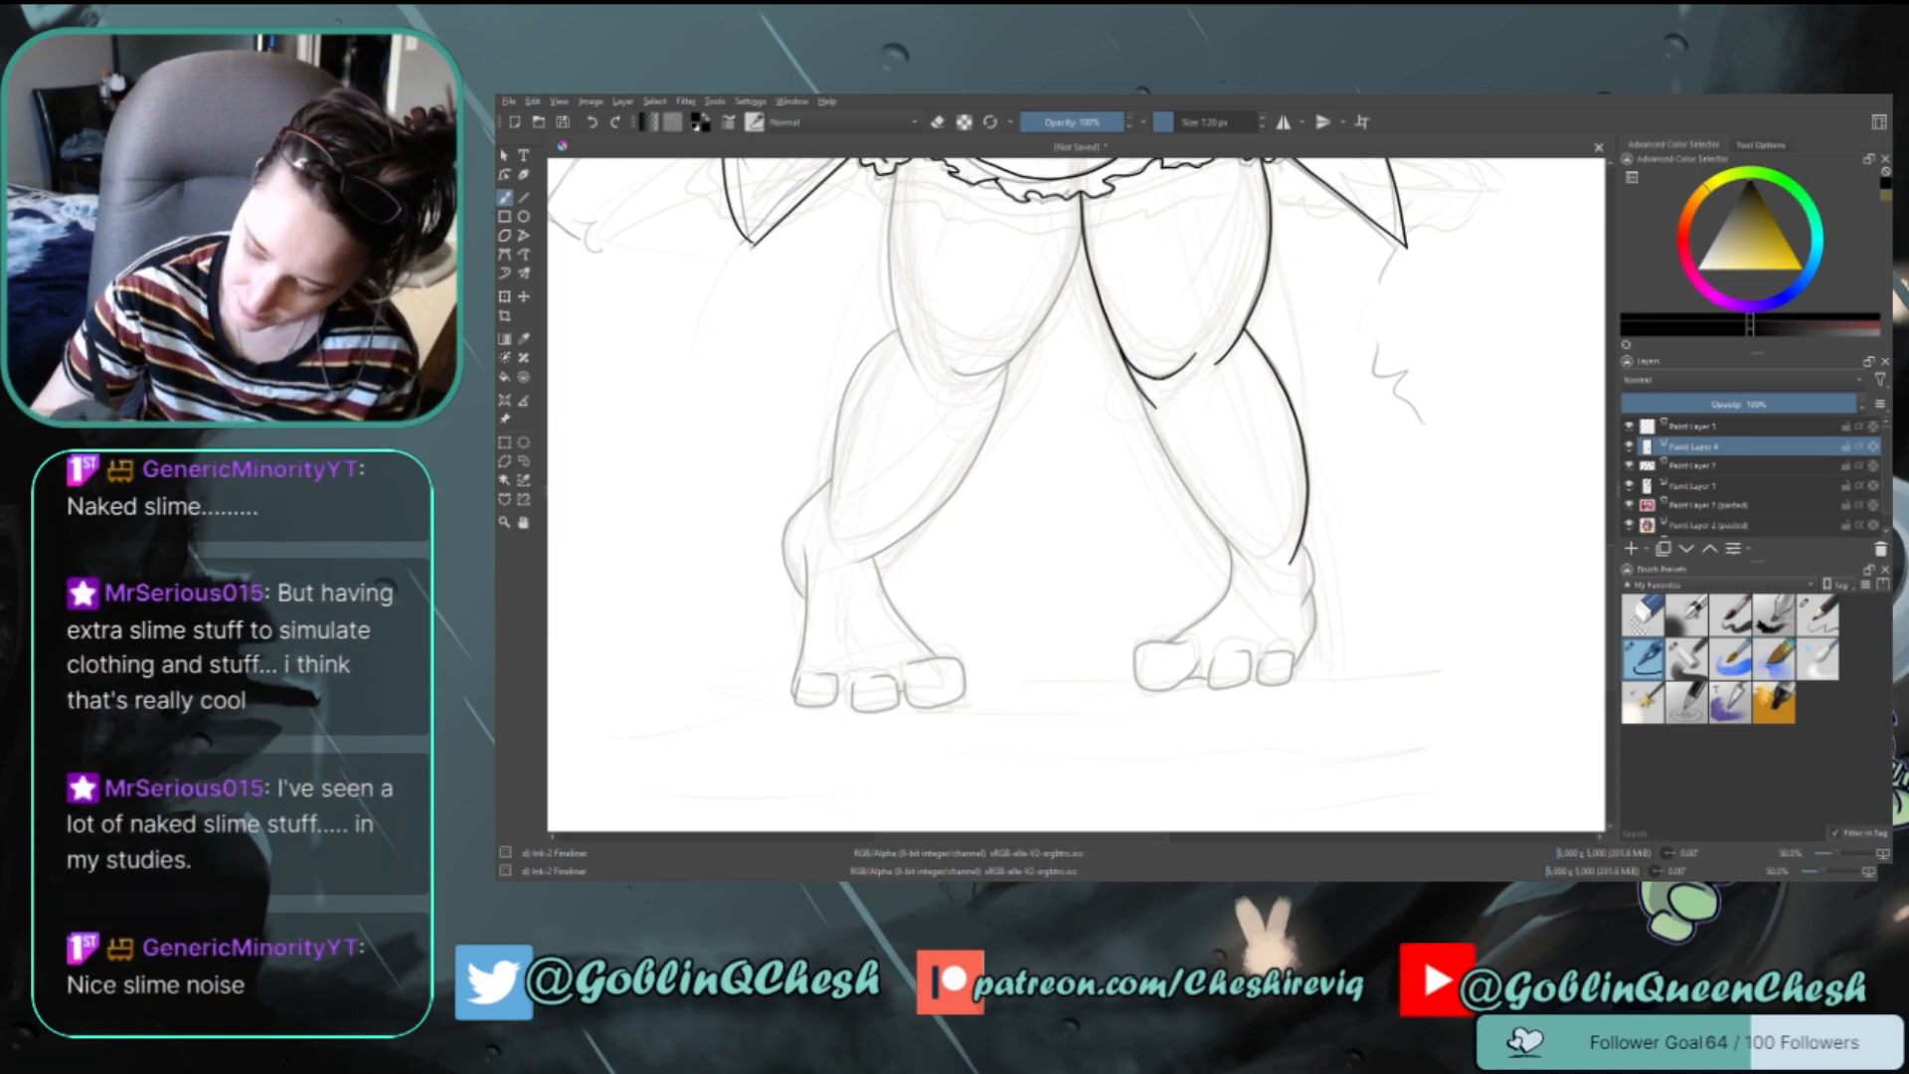
pyautogui.moveTo(1137, 385); pyautogui.dragTo(1241, 565)
pyautogui.hotkey('ctrl', 'z')
pyautogui.moveTo(1136, 386)
pyautogui.mouseDown()
pyautogui.moveTo(1235, 563)
pyautogui.moveTo(1293, 560)
pyautogui.moveTo(1316, 637)
pyautogui.moveTo(1285, 685)
pyautogui.mouseUp()
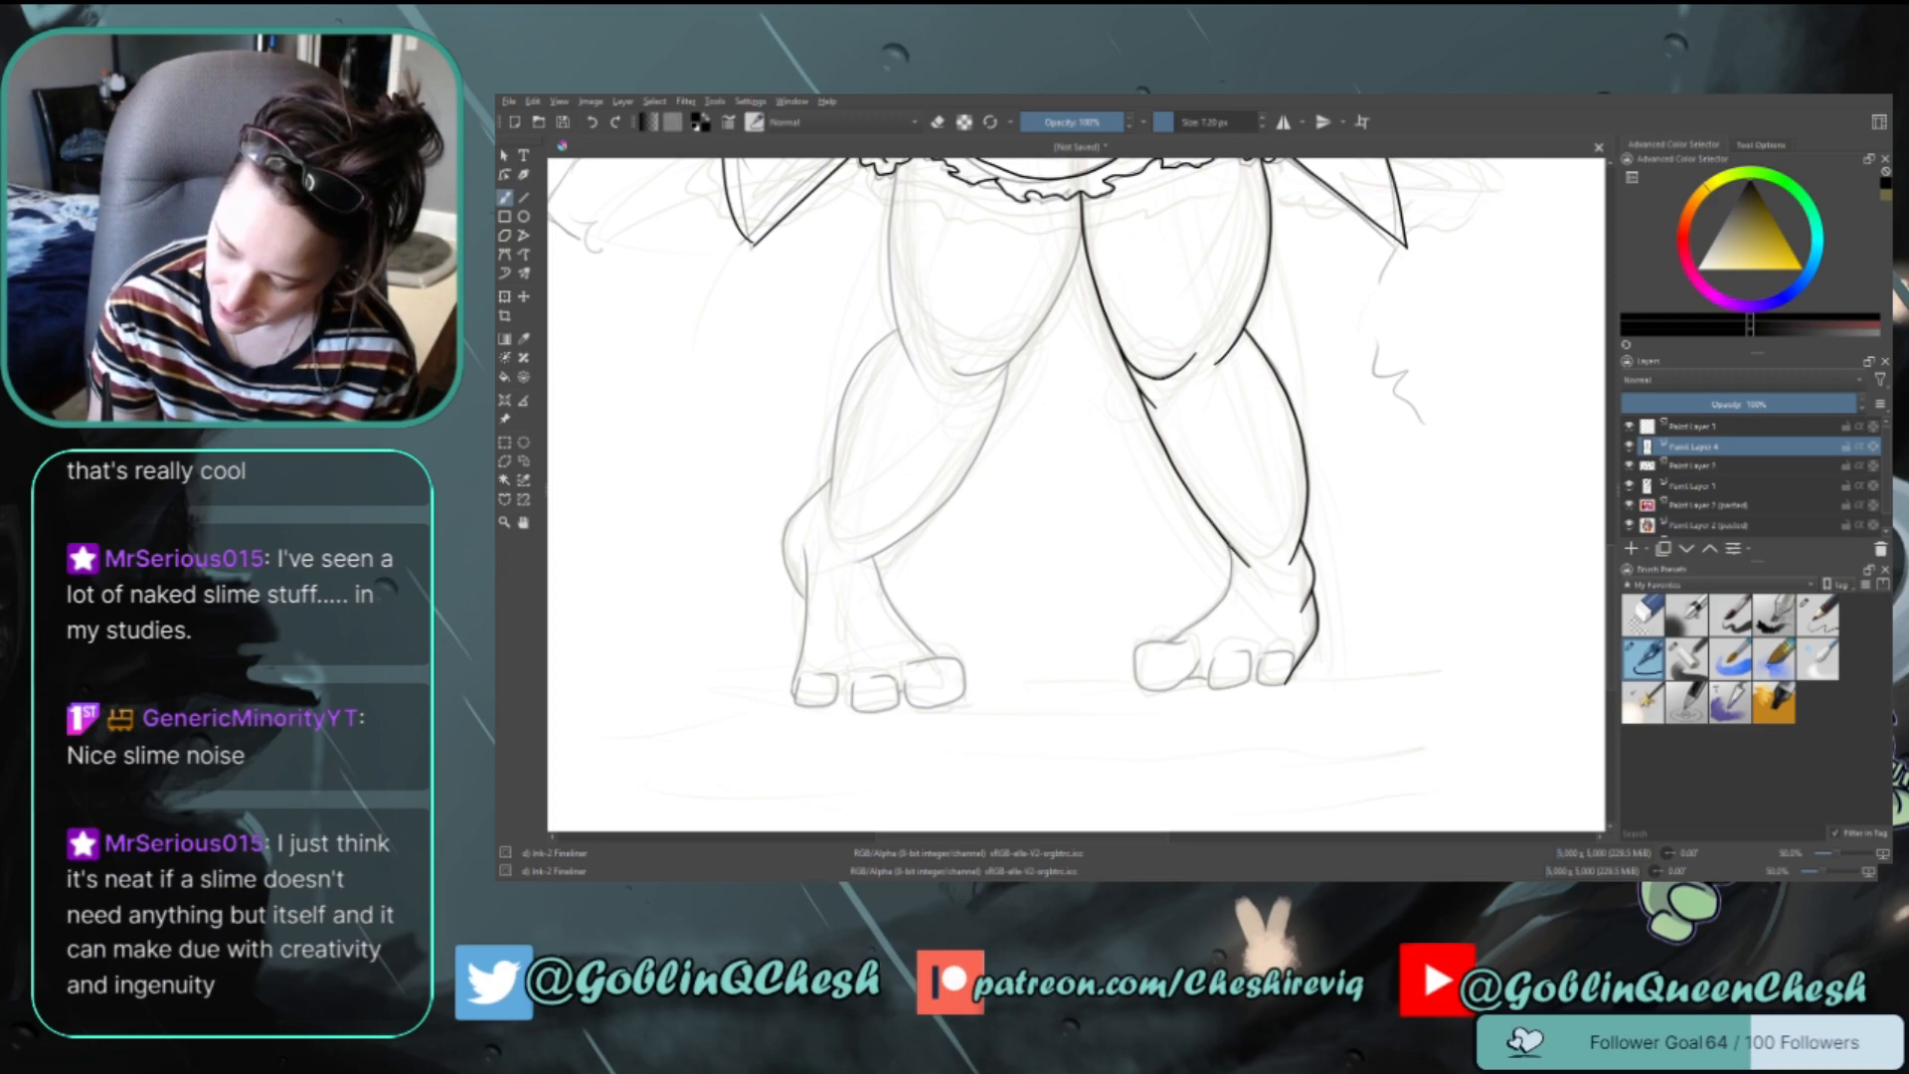
# Ink the top contour and the three rounded toes of the lowered-arm side foot
pyautogui.moveTo(1233, 545)
pyautogui.mouseDown()
pyautogui.moveTo(1227, 597)
pyautogui.moveTo(1137, 648)
pyautogui.moveTo(1135, 681)
pyautogui.moveTo(1181, 686)
pyautogui.moveTo(1210, 641)
pyautogui.mouseUp()
pyautogui.hotkey('ctrl', 'z')
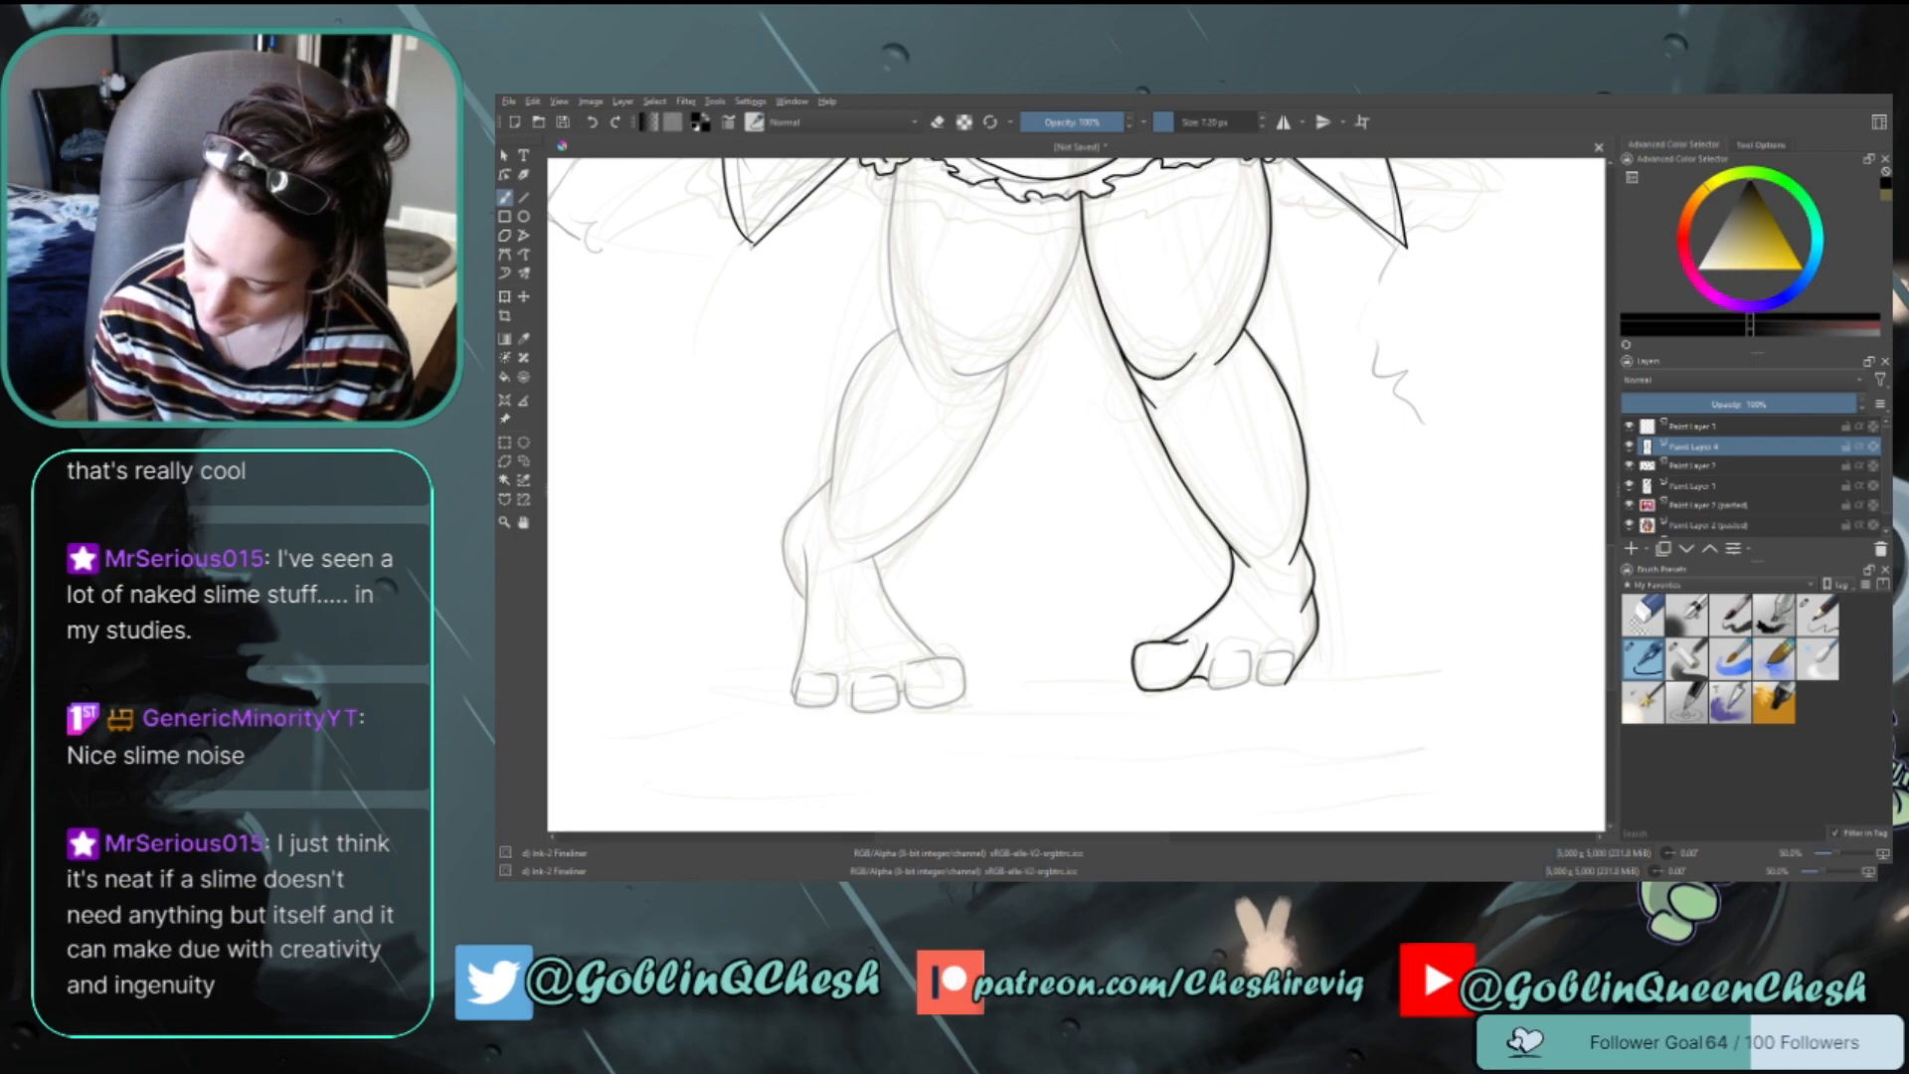
pyautogui.moveTo(1207, 660)
pyautogui.mouseDown()
pyautogui.moveTo(1240, 689)
pyautogui.moveTo(1249, 652)
pyautogui.moveTo(1255, 680)
pyautogui.mouseUp()
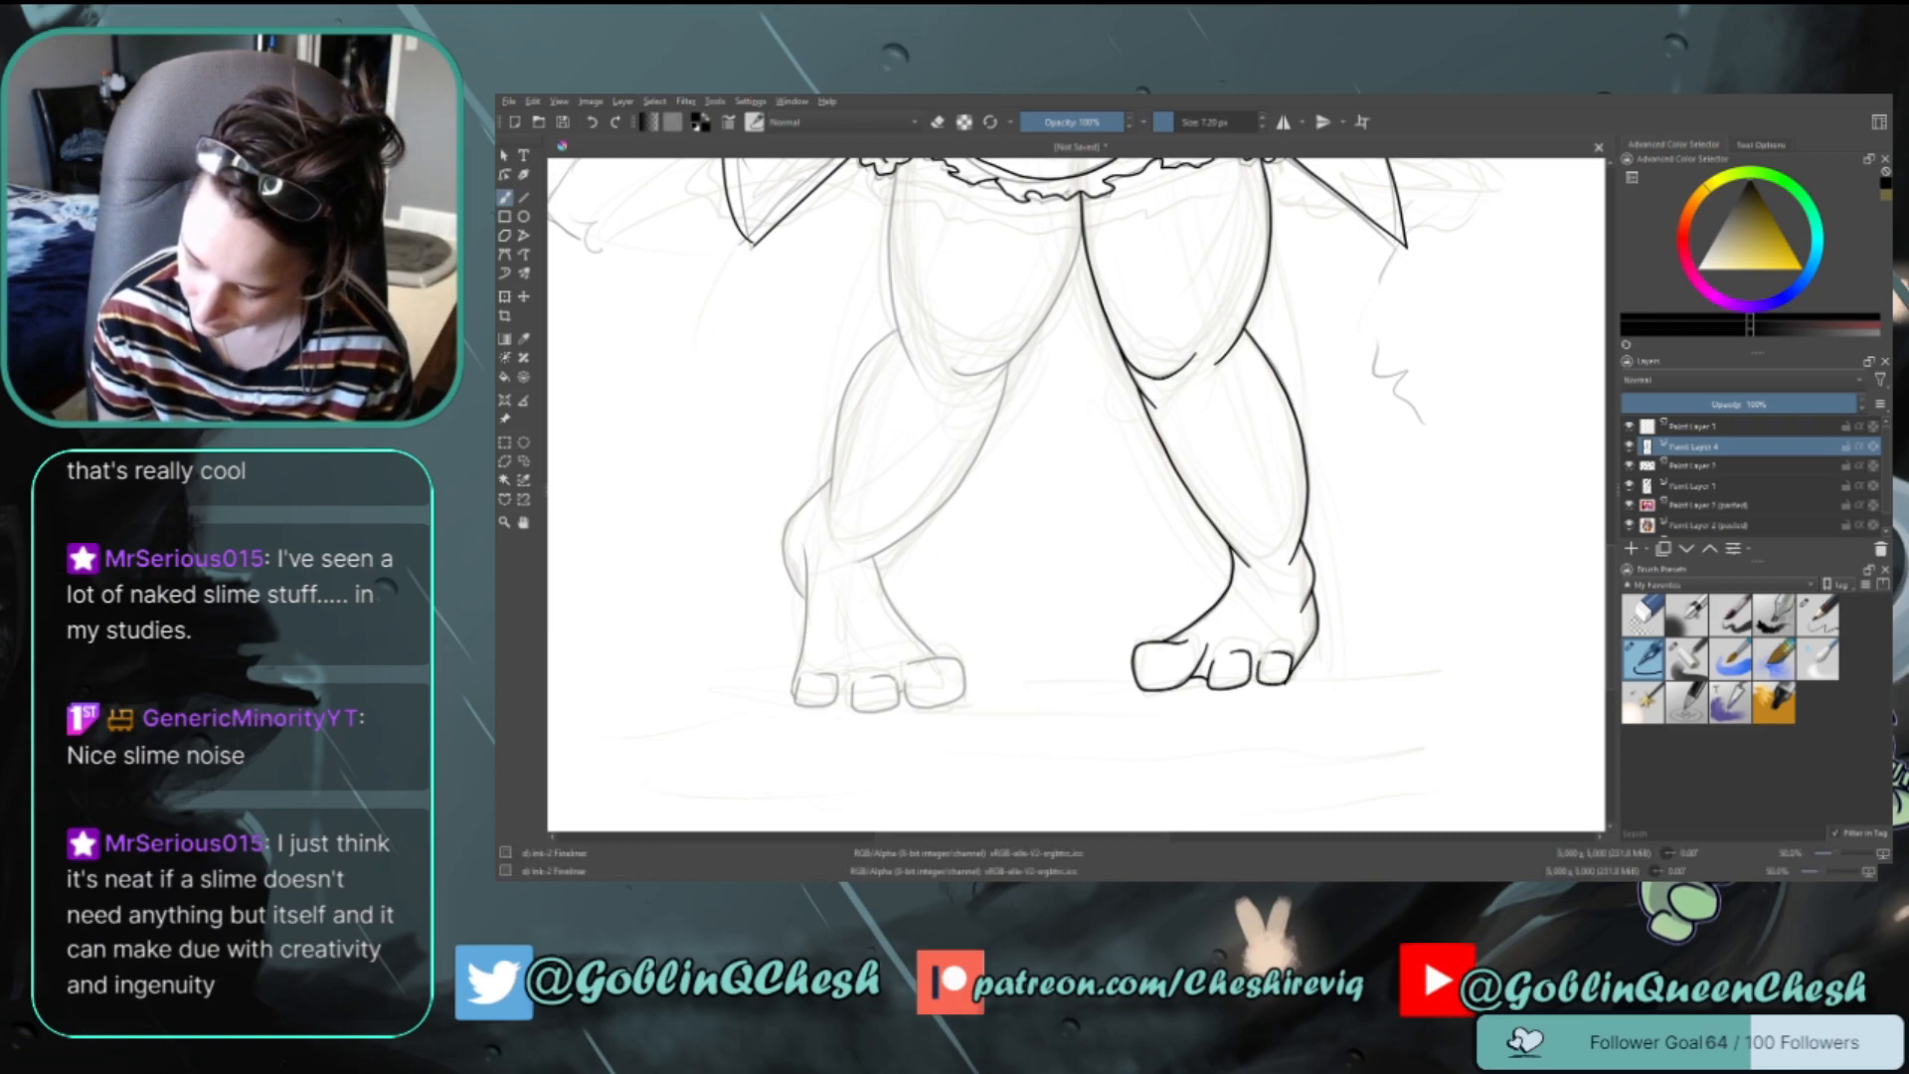
pyautogui.press('e')
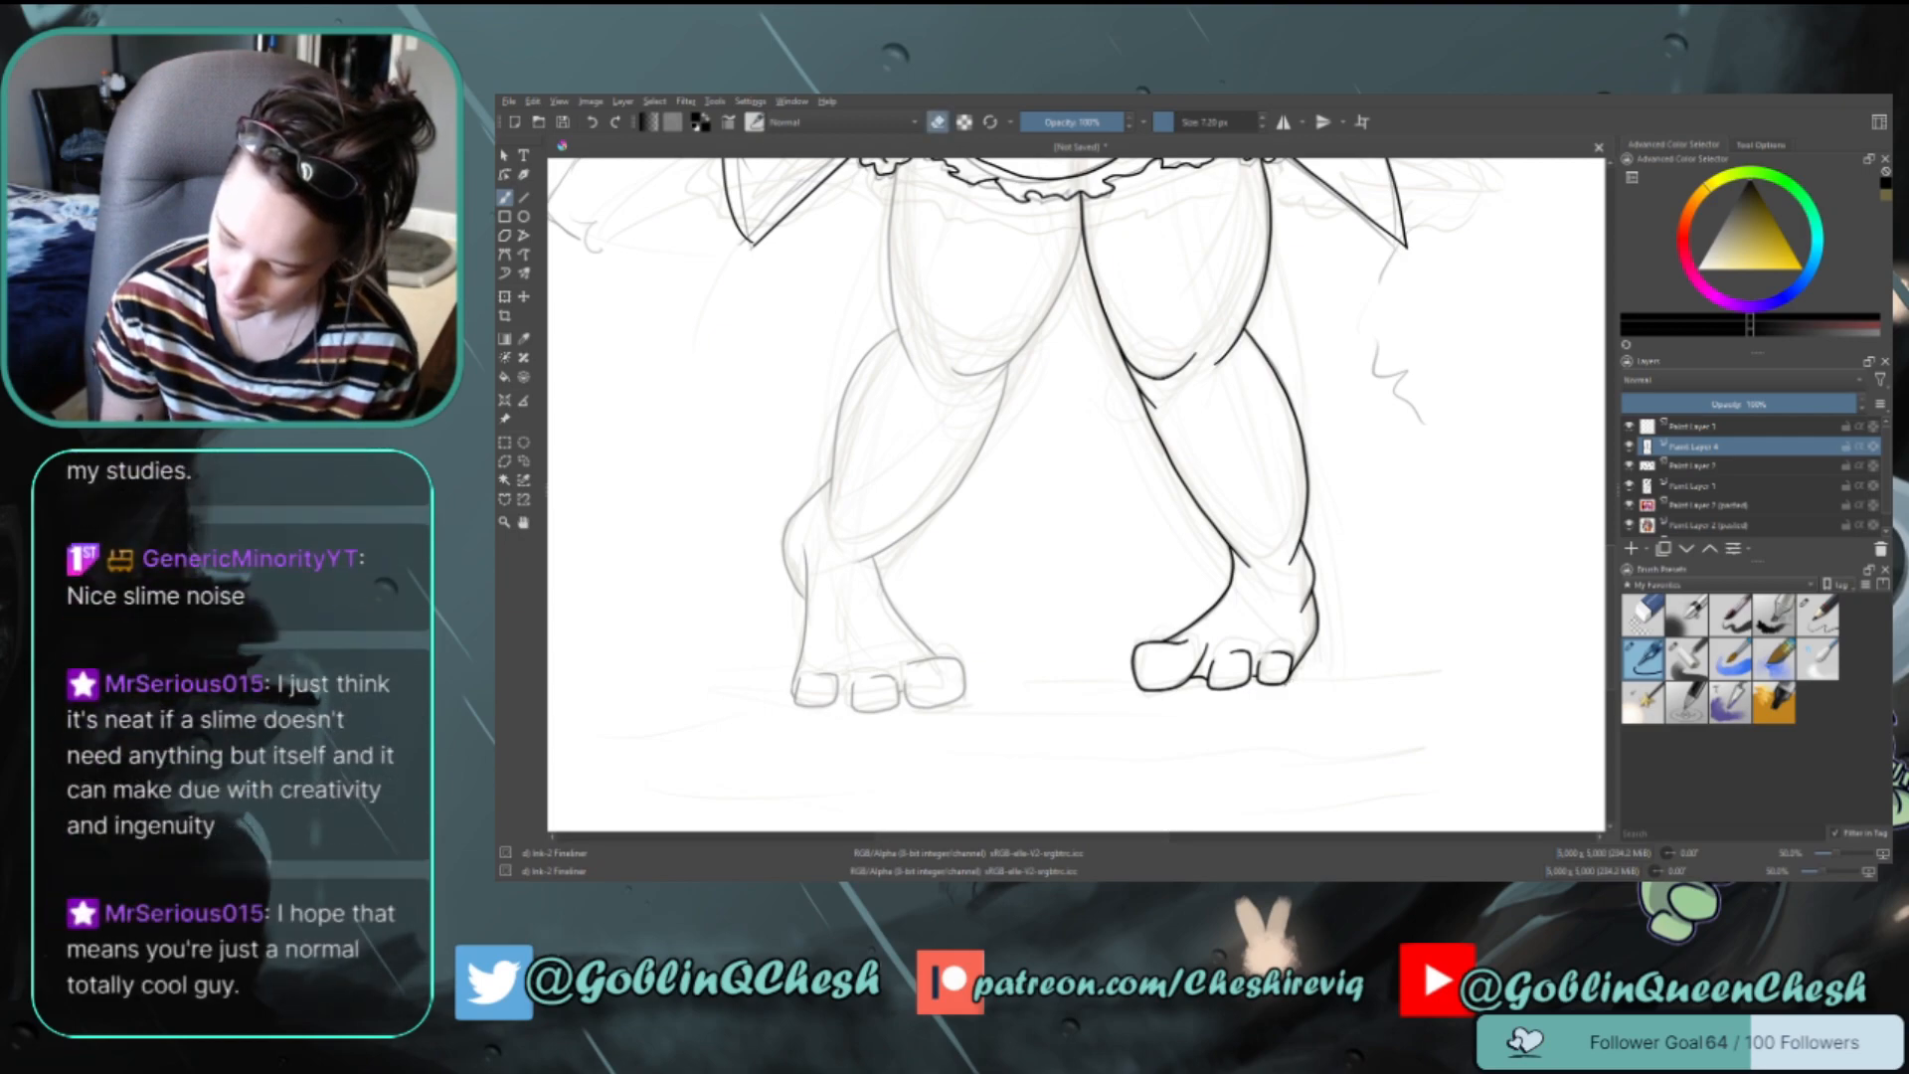
pyautogui.press('e')
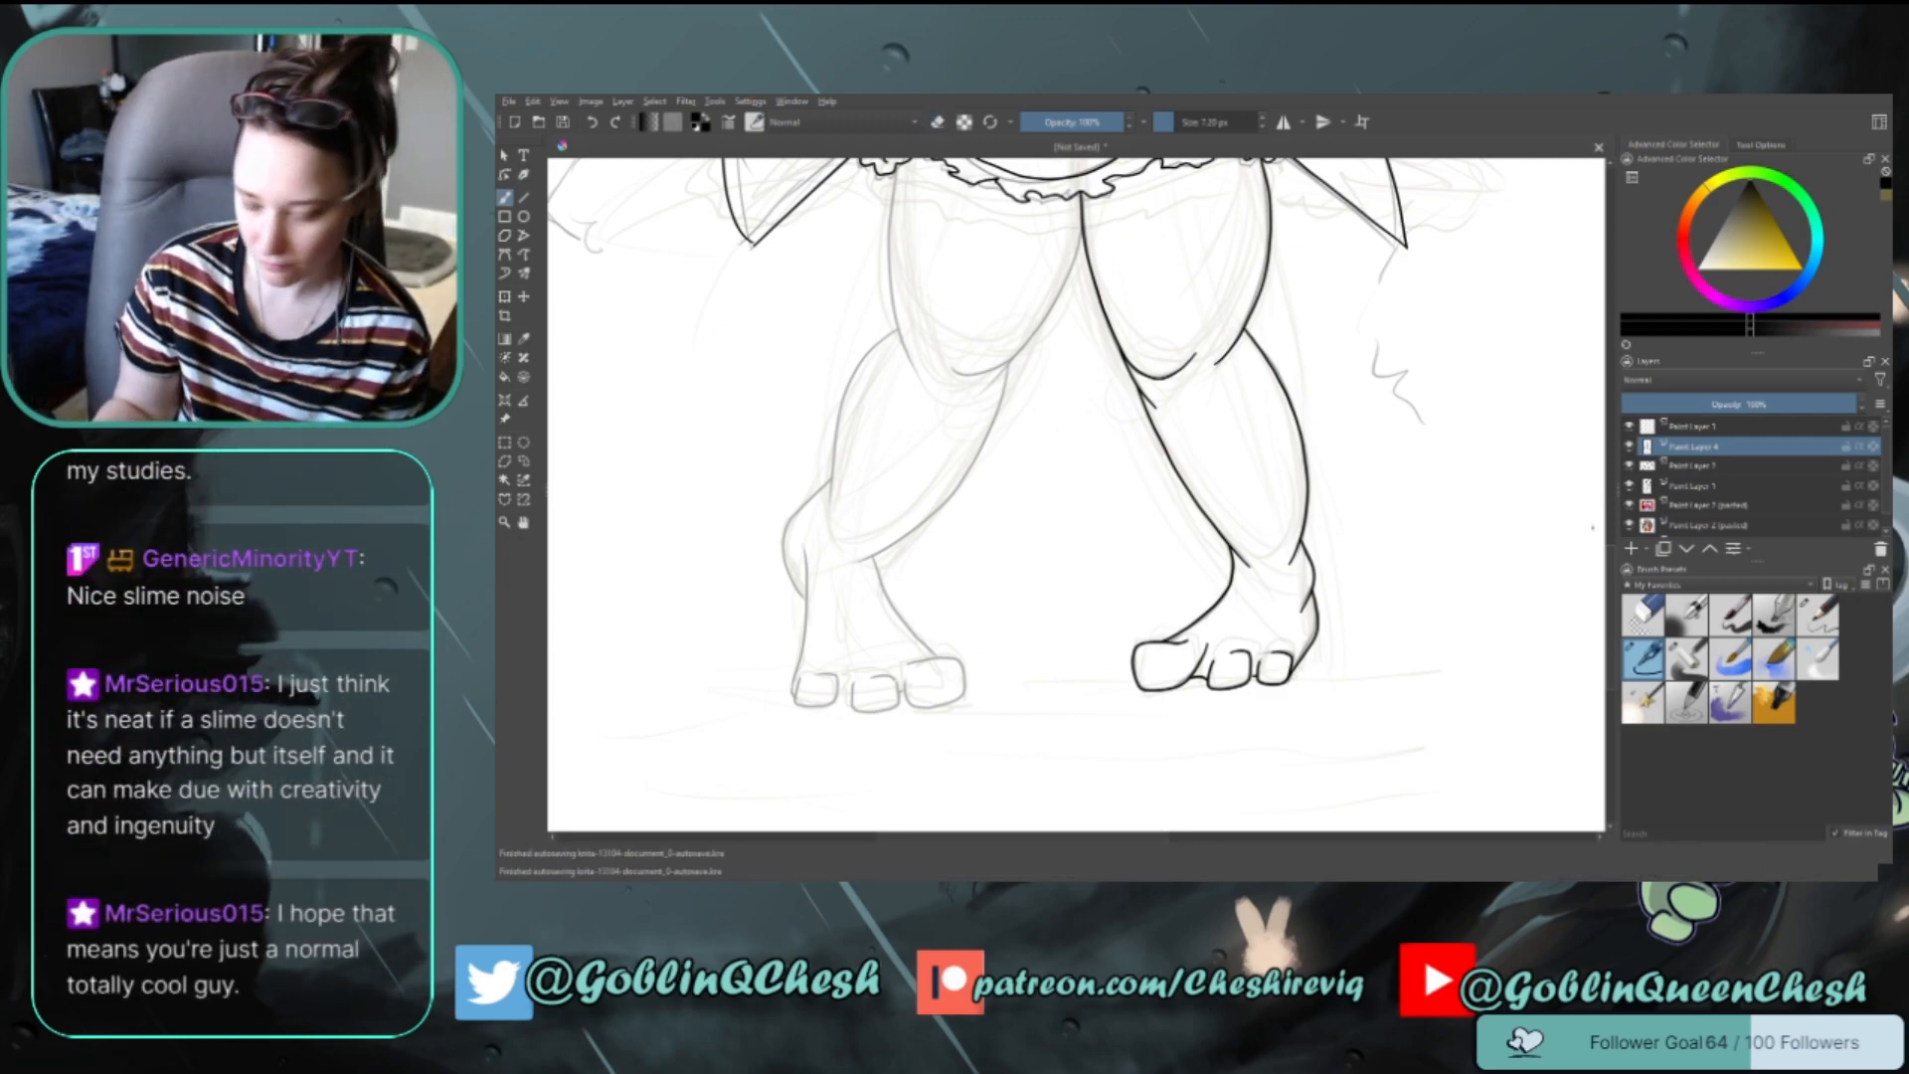
# Ink the inner thigh with its knee curve and the inner calf contour of the raised-arm side leg, redrawing the calf until smooth
pyautogui.scroll(1, 1614, 560)
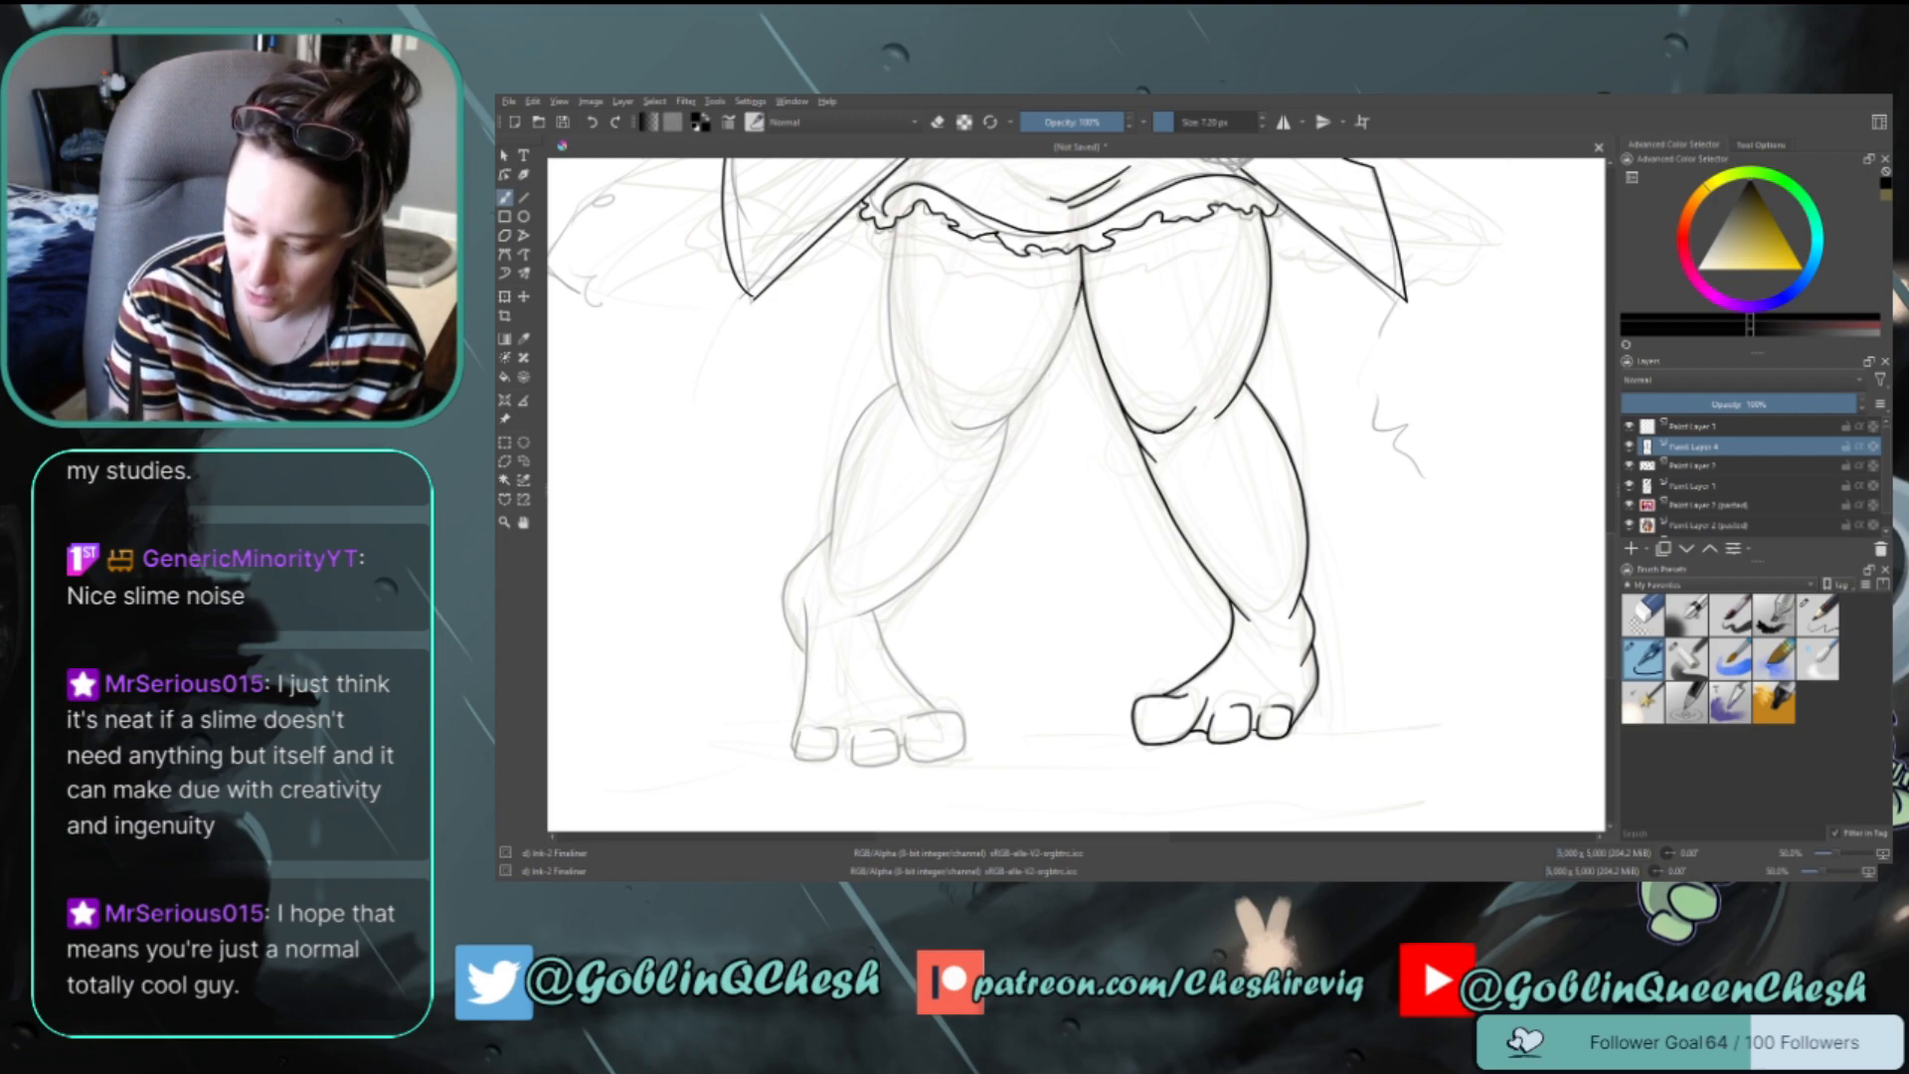
pyautogui.moveTo(1077, 304)
pyautogui.mouseDown()
pyautogui.moveTo(999, 417)
pyautogui.moveTo(954, 426)
pyautogui.moveTo(985, 443)
pyautogui.mouseUp()
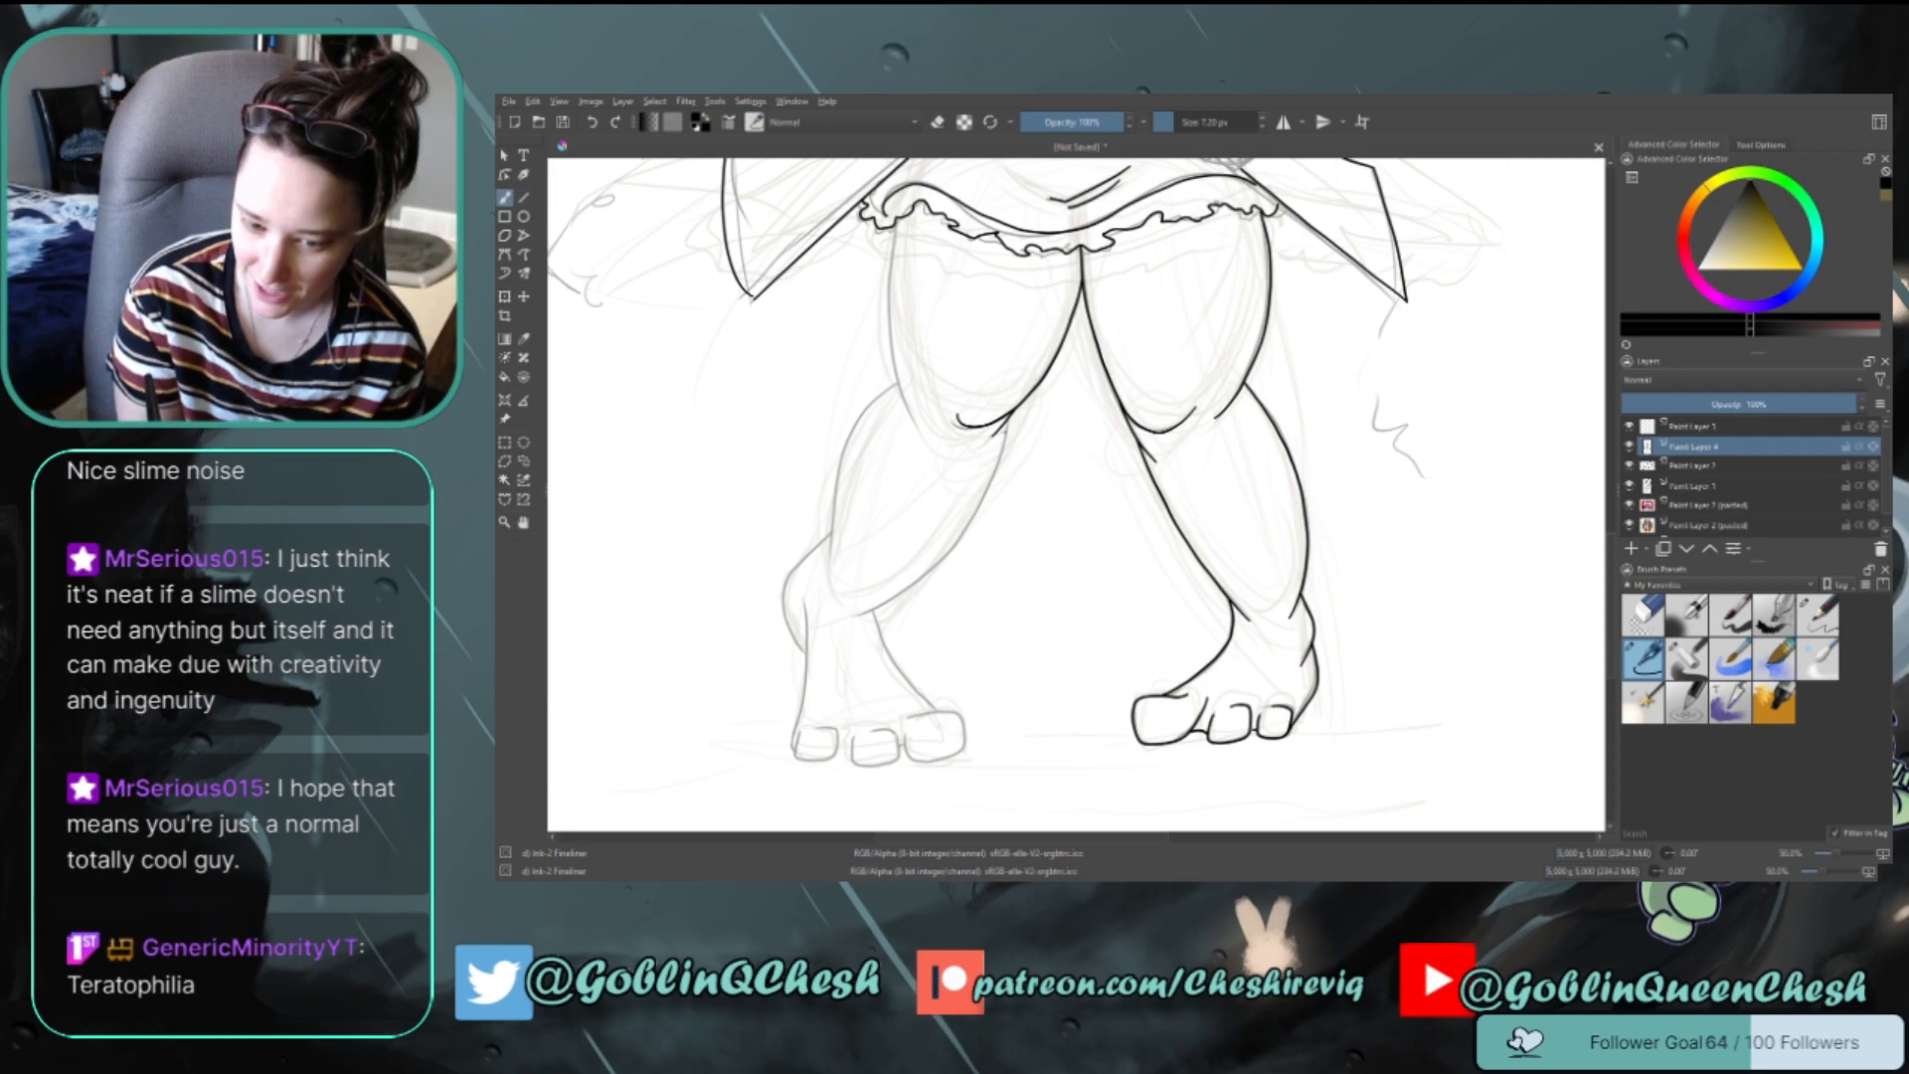
pyautogui.moveTo(1007, 417)
pyautogui.mouseDown()
pyautogui.moveTo(959, 545)
pyautogui.moveTo(848, 618)
pyautogui.mouseUp()
pyautogui.hotkey('ctrl', 'z')
pyautogui.moveTo(1008, 416)
pyautogui.mouseDown()
pyautogui.moveTo(993, 481)
pyautogui.moveTo(916, 577)
pyautogui.moveTo(841, 619)
pyautogui.mouseUp()
pyautogui.hotkey('ctrl', 'z')
pyautogui.moveTo(1008, 417)
pyautogui.mouseDown()
pyautogui.moveTo(991, 497)
pyautogui.moveTo(847, 623)
pyautogui.mouseUp()
pyautogui.hotkey('ctrl', 'z')
pyautogui.moveTo(1009, 418)
pyautogui.mouseDown()
pyautogui.moveTo(950, 549)
pyautogui.moveTo(854, 618)
pyautogui.mouseUp()
pyautogui.hotkey('ctrl', 'z')
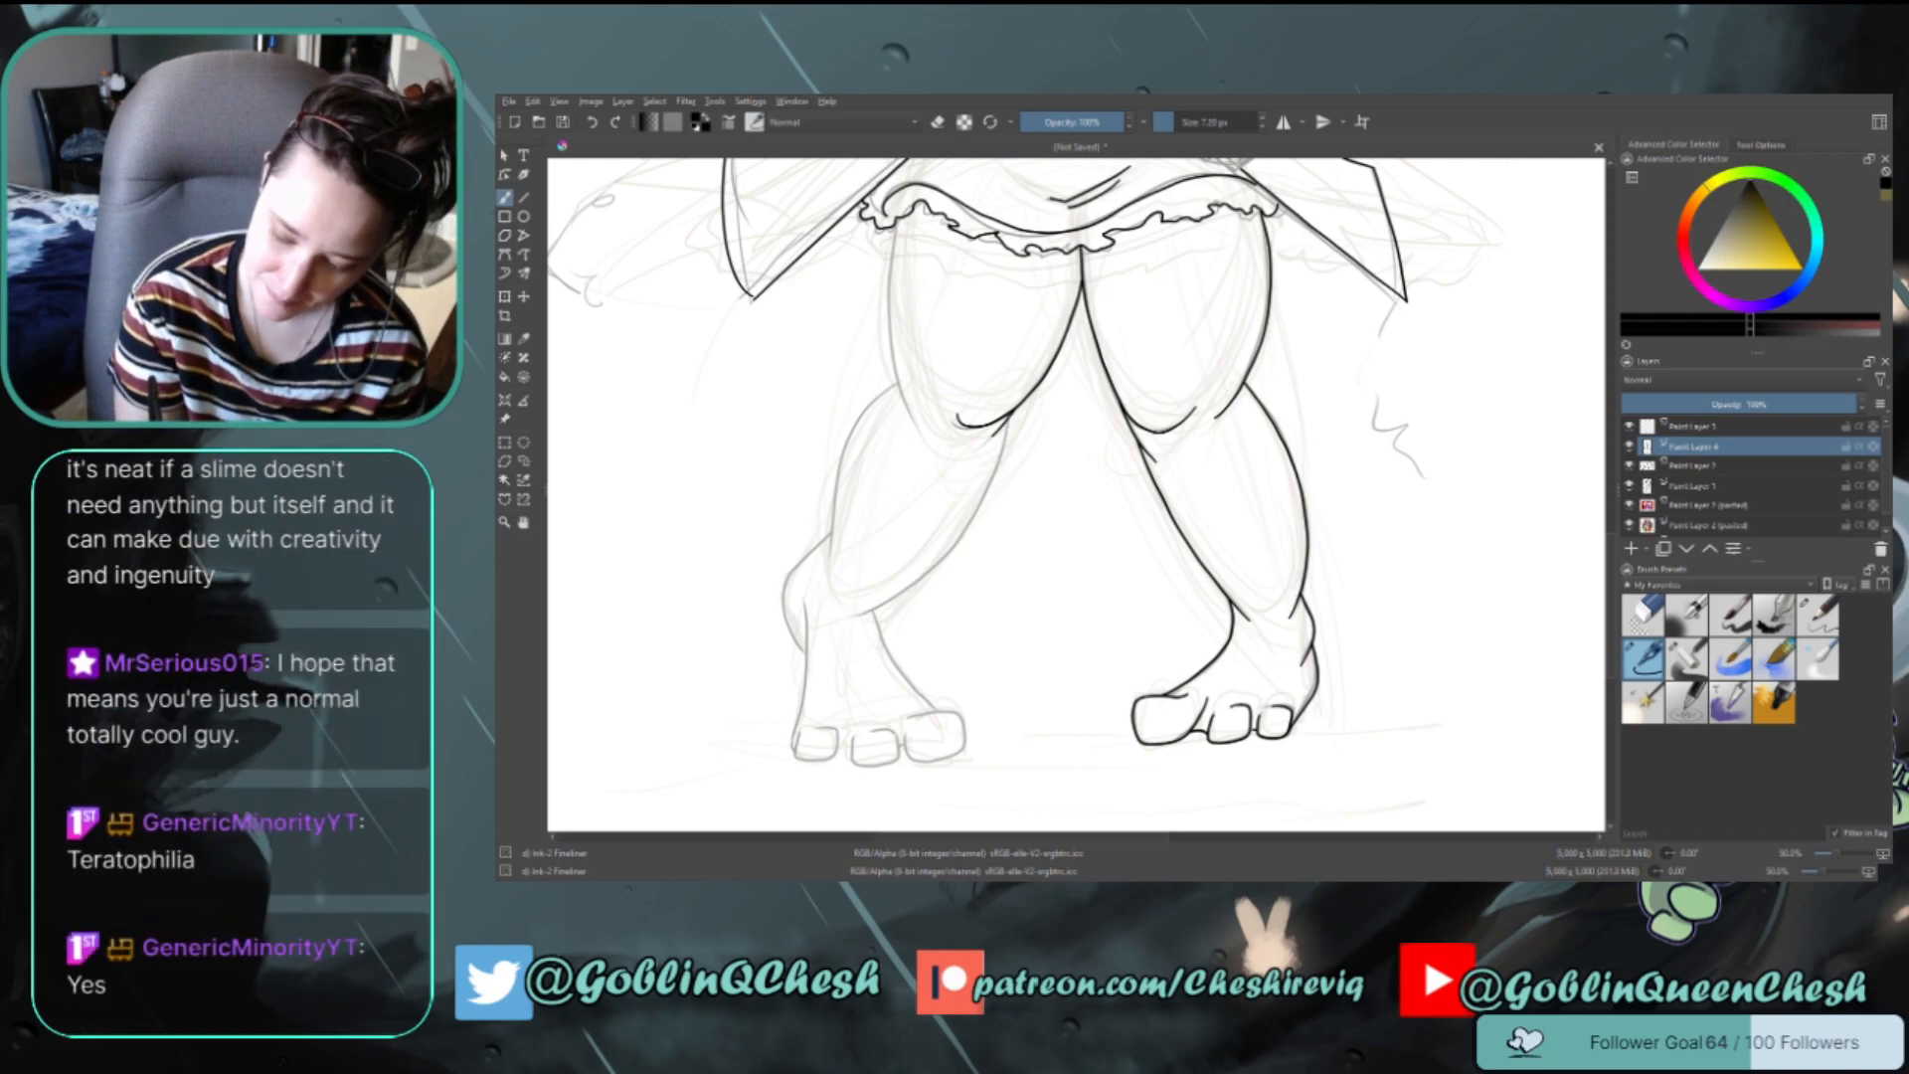
pyautogui.moveTo(1007, 417)
pyautogui.mouseDown()
pyautogui.moveTo(980, 502)
pyautogui.moveTo(853, 618)
pyautogui.mouseUp()
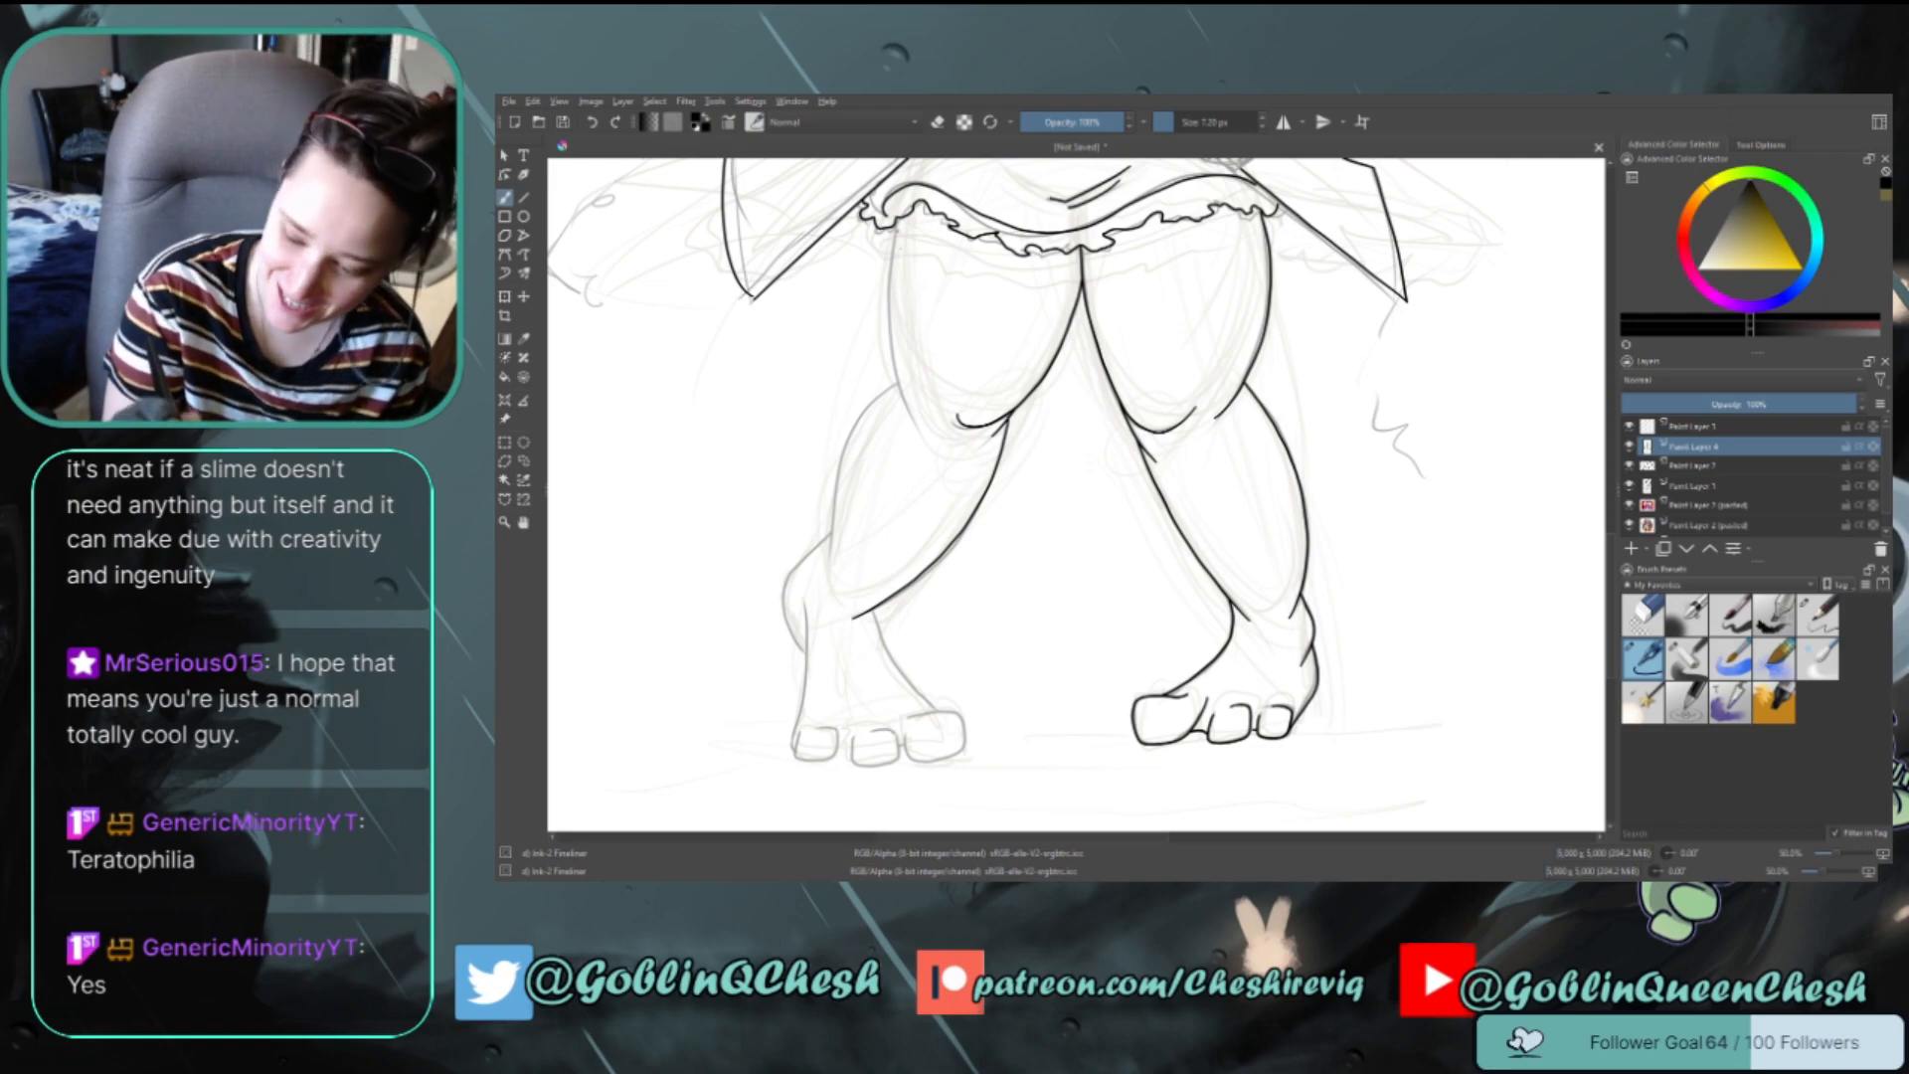
# Ink the outer thigh, outer calf, heel and outer foot edge of the raised-arm side leg, redrawing strokes until smooth
pyautogui.moveTo(897, 221); pyautogui.dragTo(911, 412)
pyautogui.hotkey('ctrl', 'z')
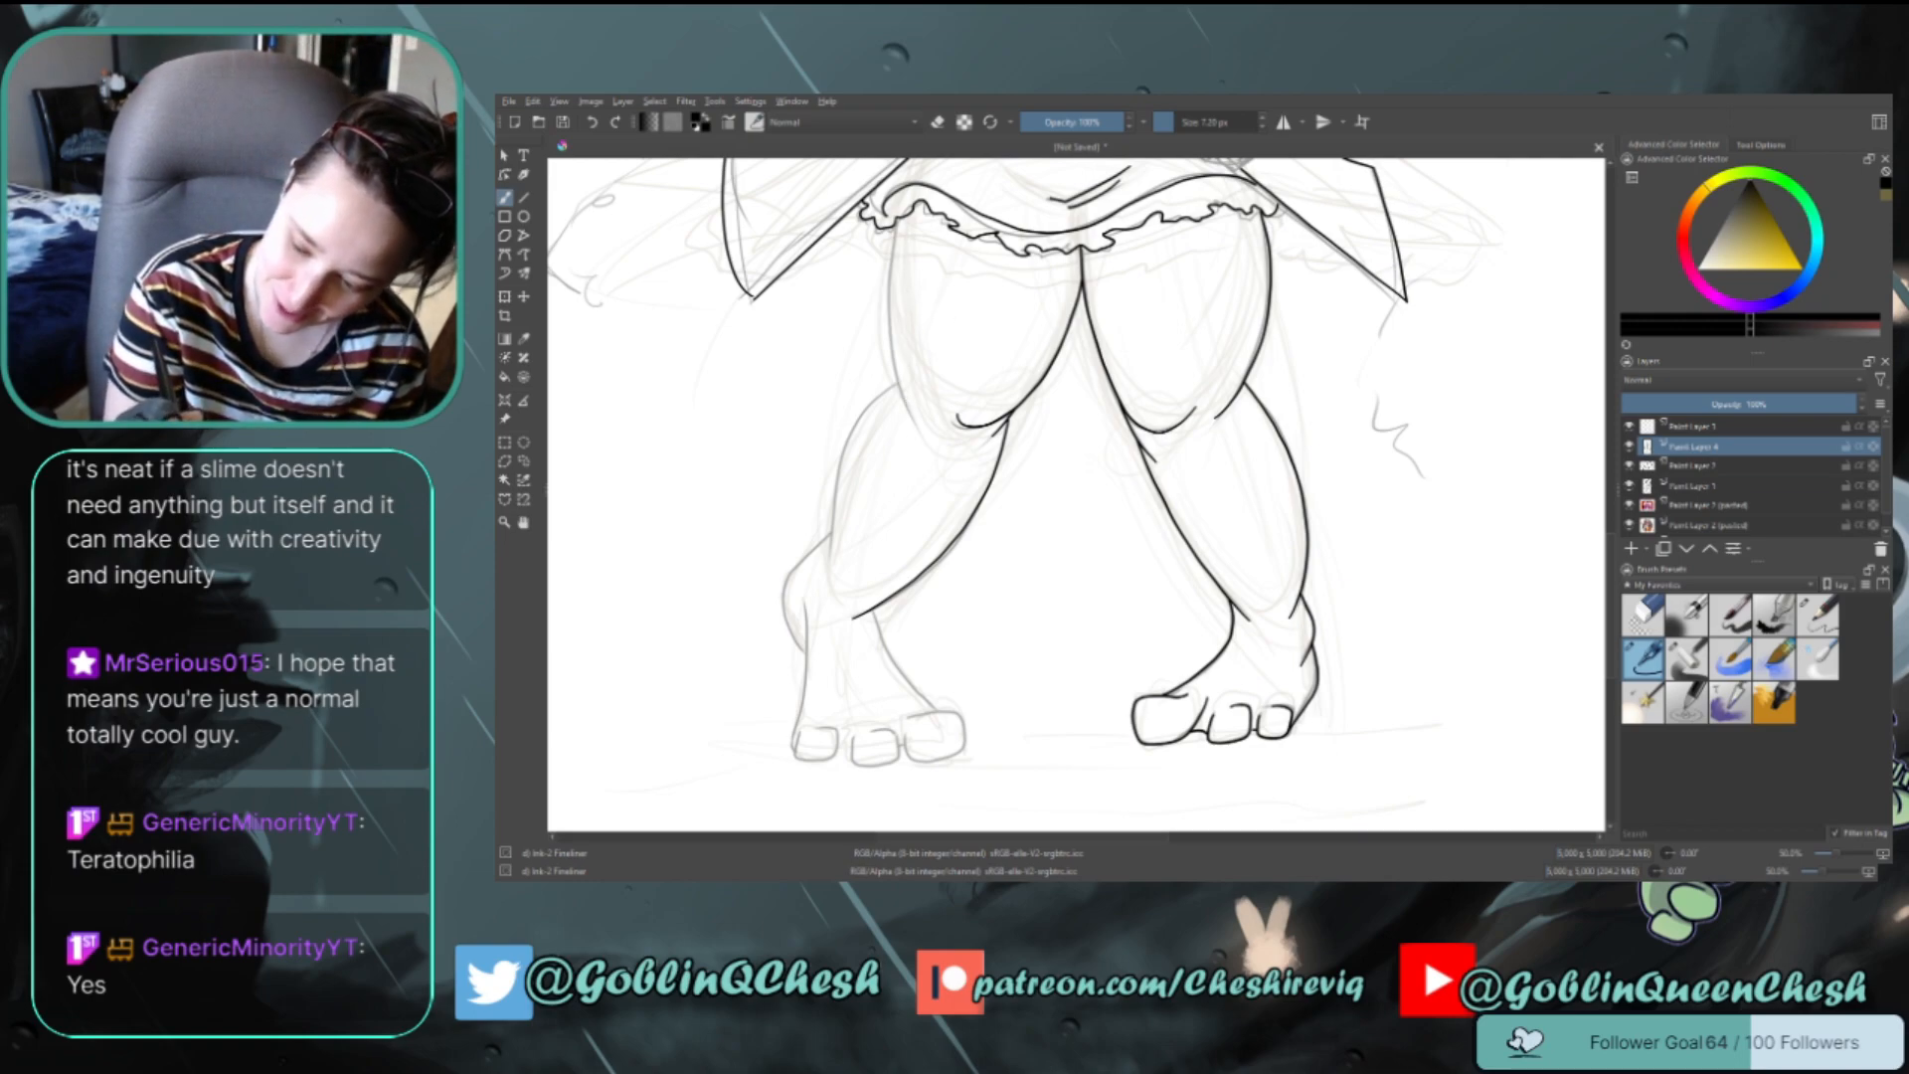
pyautogui.moveTo(897, 221)
pyautogui.mouseDown()
pyautogui.moveTo(907, 413)
pyautogui.moveTo(863, 411)
pyautogui.moveTo(827, 553)
pyautogui.mouseUp()
pyautogui.hotkey('ctrl', 'z')
pyautogui.moveTo(898, 381); pyautogui.dragTo(827, 553)
pyautogui.hotkey('ctrl', 'z')
pyautogui.moveTo(892, 385)
pyautogui.mouseDown()
pyautogui.moveTo(848, 435)
pyautogui.moveTo(826, 559)
pyautogui.moveTo(819, 544)
pyautogui.moveTo(786, 586)
pyautogui.moveTo(791, 631)
pyautogui.moveTo(805, 600)
pyautogui.moveTo(795, 743)
pyautogui.mouseUp()
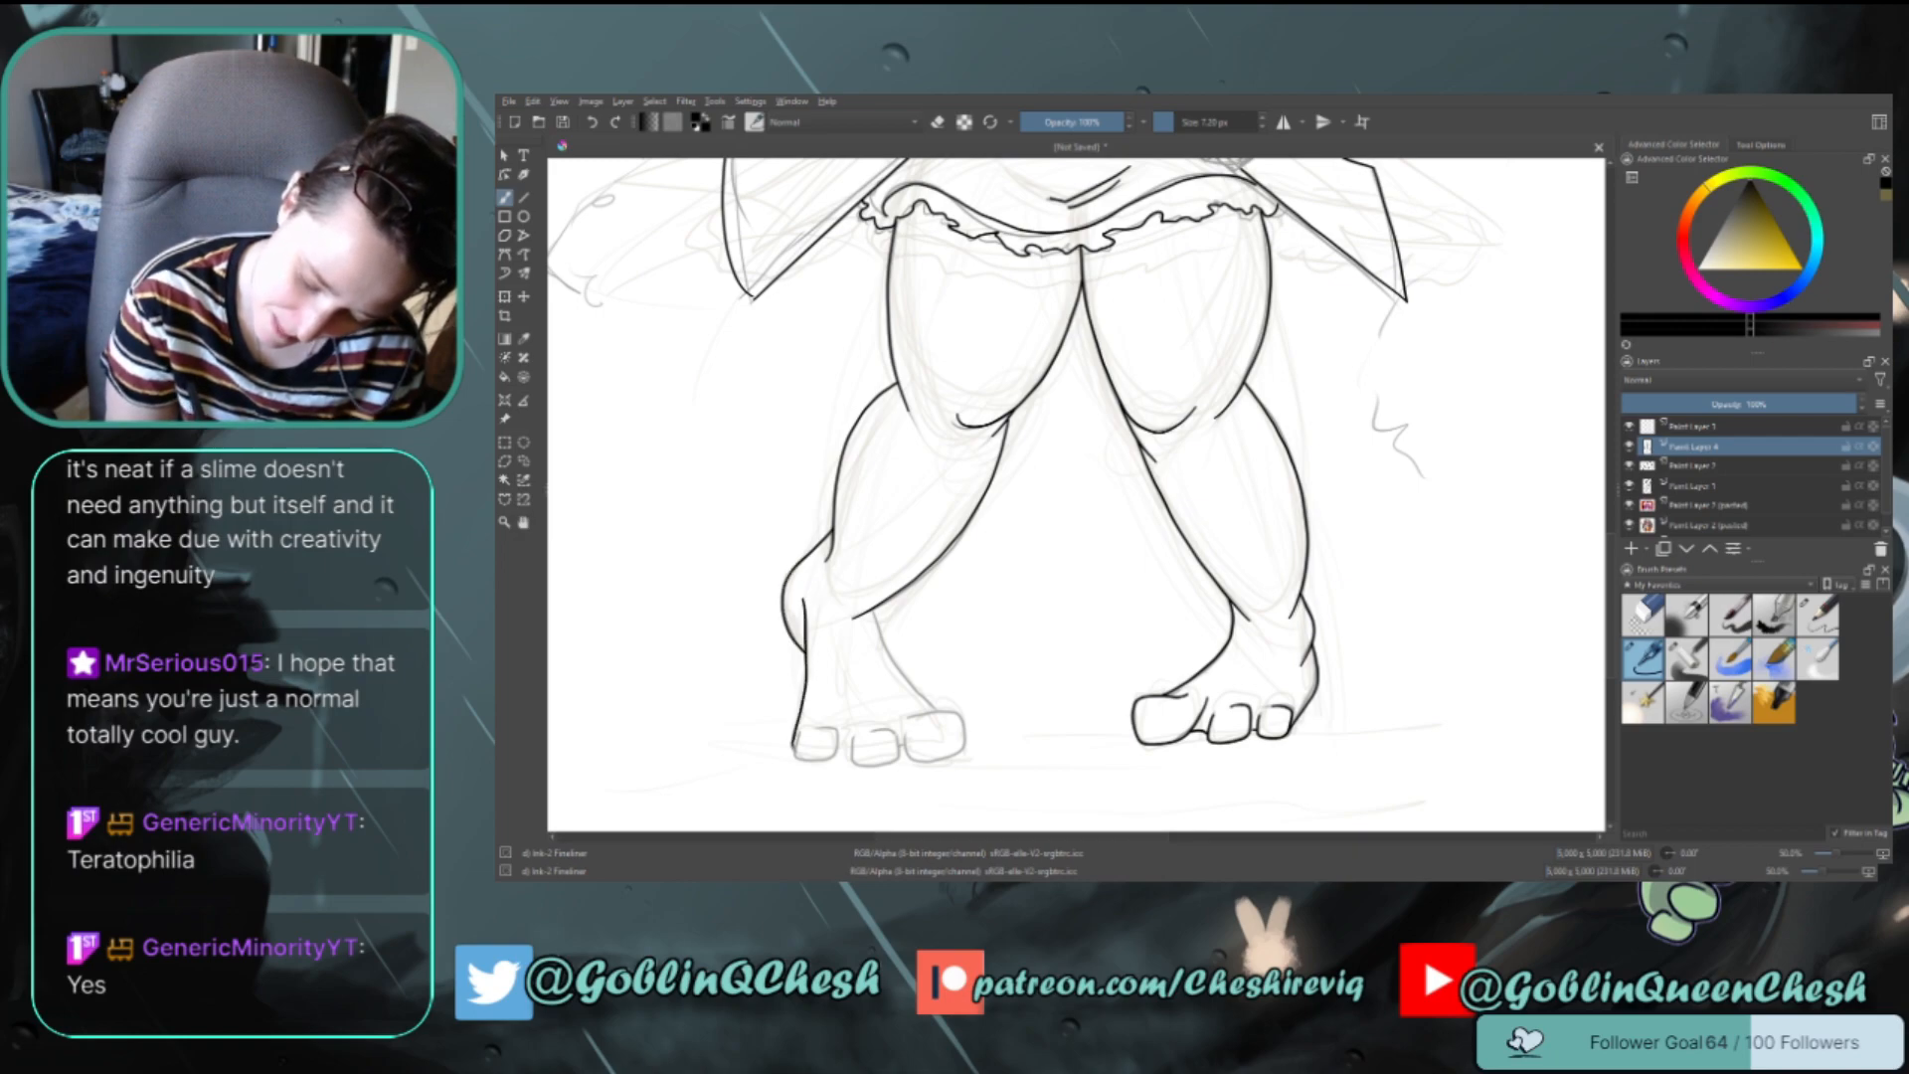
pyautogui.hotkey('ctrl', 'z')
pyautogui.moveTo(806, 601); pyautogui.dragTo(792, 739)
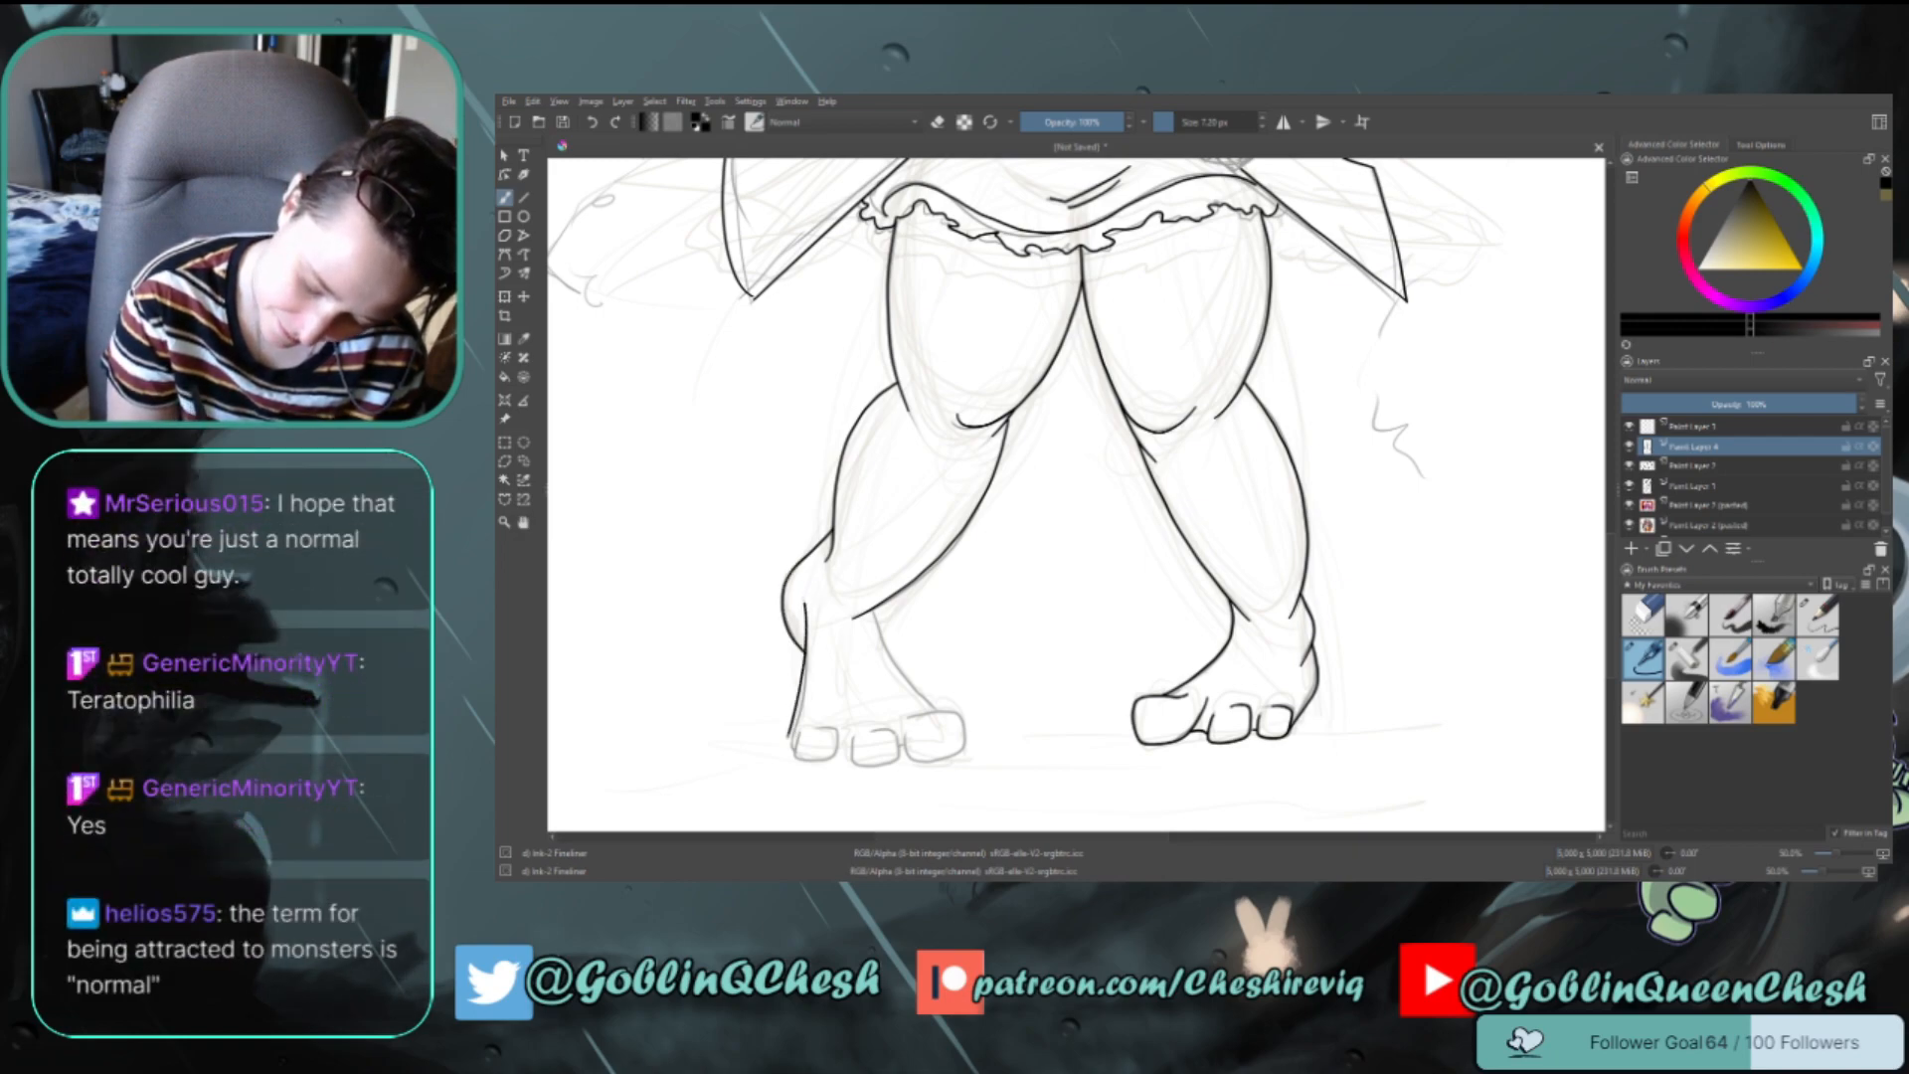
pyautogui.hotkey('ctrl', 'z')
pyautogui.moveTo(807, 604); pyautogui.dragTo(793, 741)
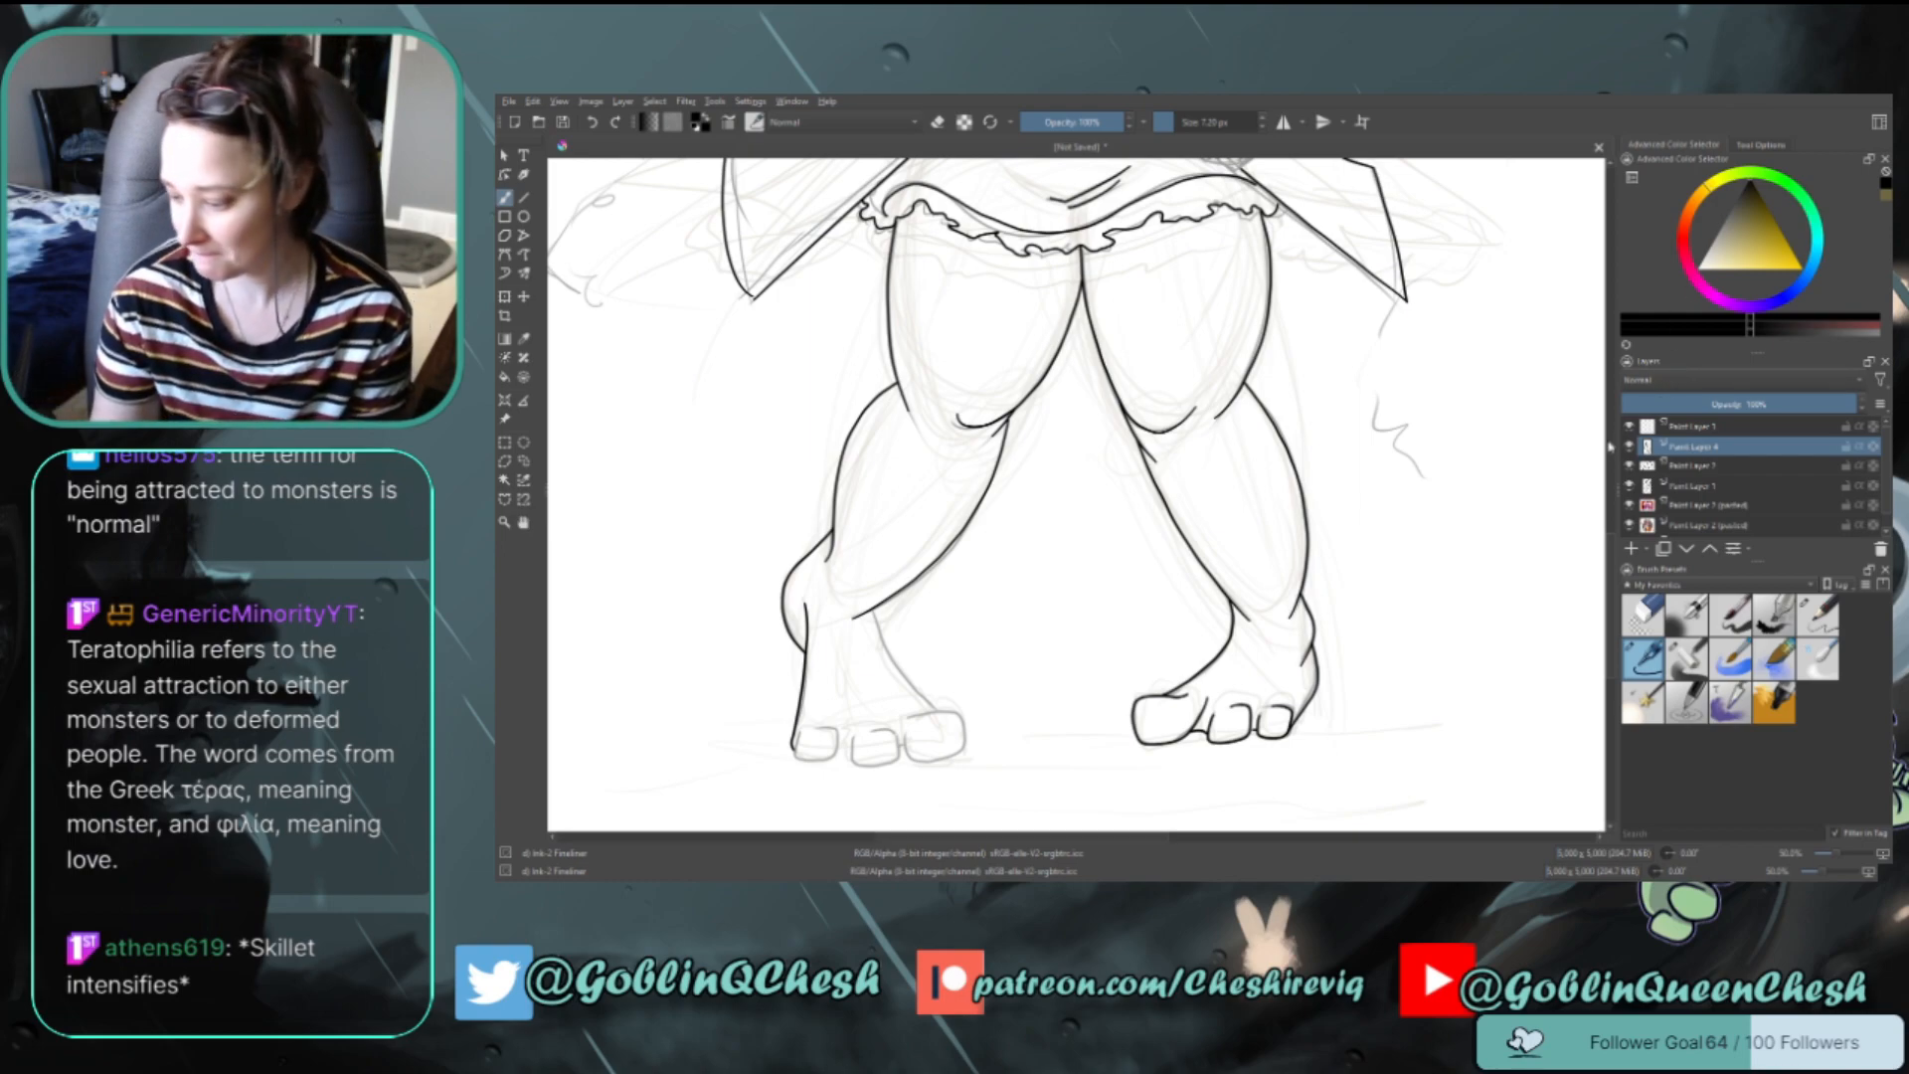
# Ink the inner ankle line and the three rounded toes of the raised-arm side foot
pyautogui.scroll(-3, 1610, 587)
pyautogui.moveTo(1611, 586); pyautogui.dragTo(1611, 589)
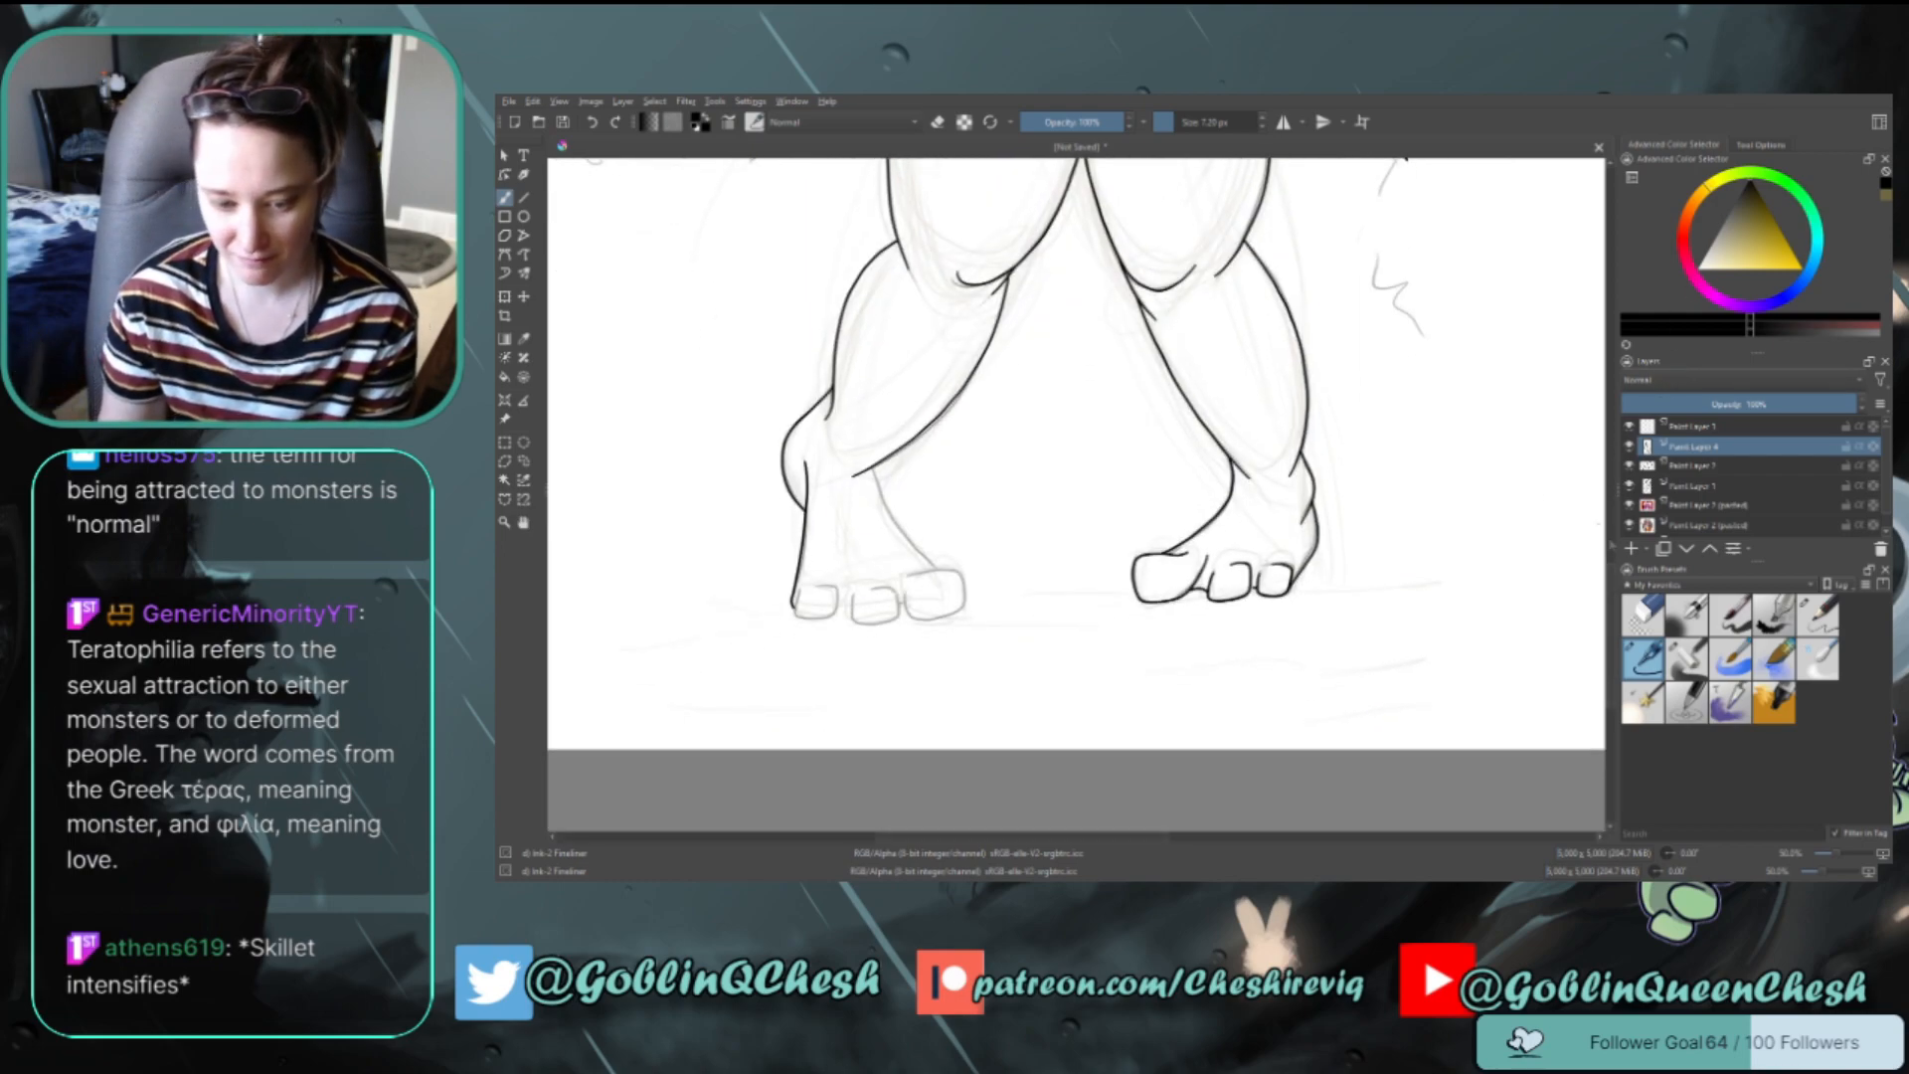
pyautogui.moveTo(871, 465); pyautogui.dragTo(946, 576)
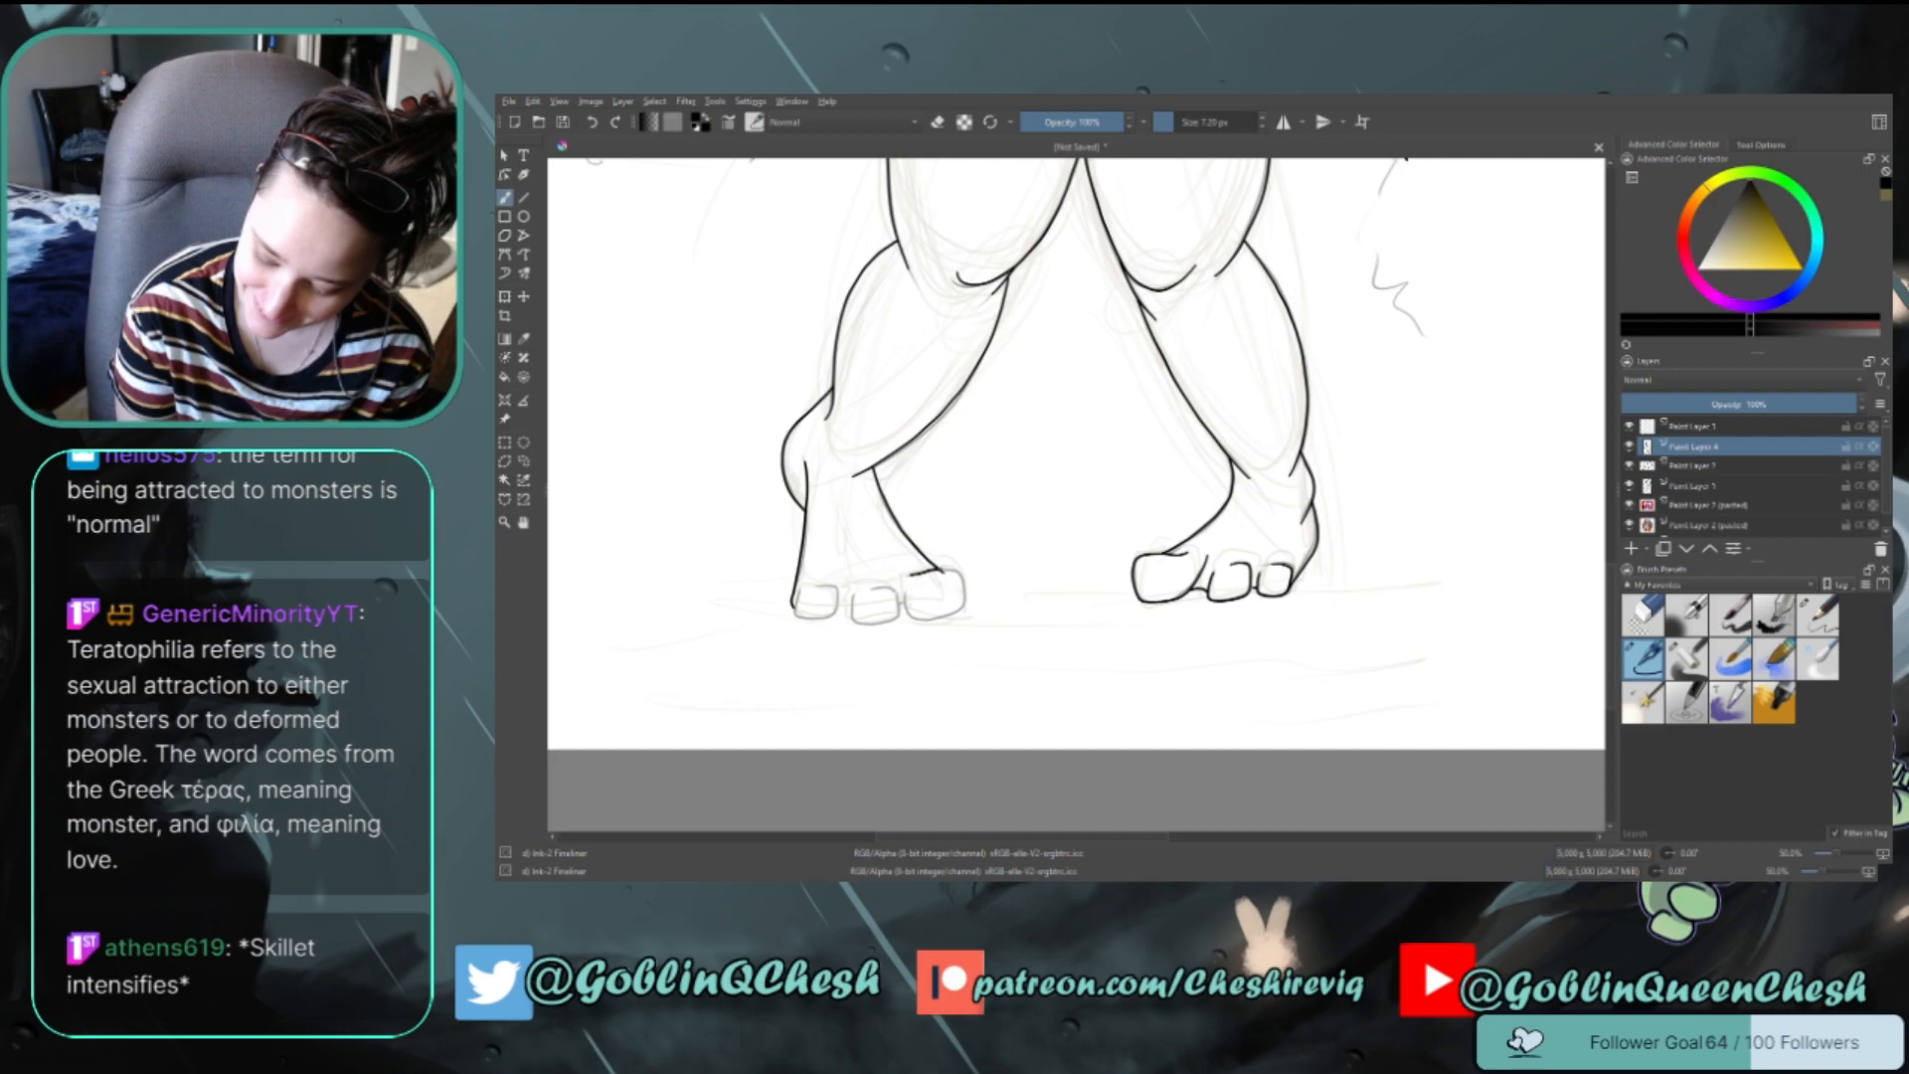
pyautogui.moveTo(912, 575)
pyautogui.mouseDown()
pyautogui.moveTo(944, 571)
pyautogui.moveTo(915, 618)
pyautogui.moveTo(861, 624)
pyautogui.moveTo(854, 597)
pyautogui.mouseUp()
pyautogui.hotkey('ctrl', 'z')
pyautogui.hotkey('ctrl', 'z')
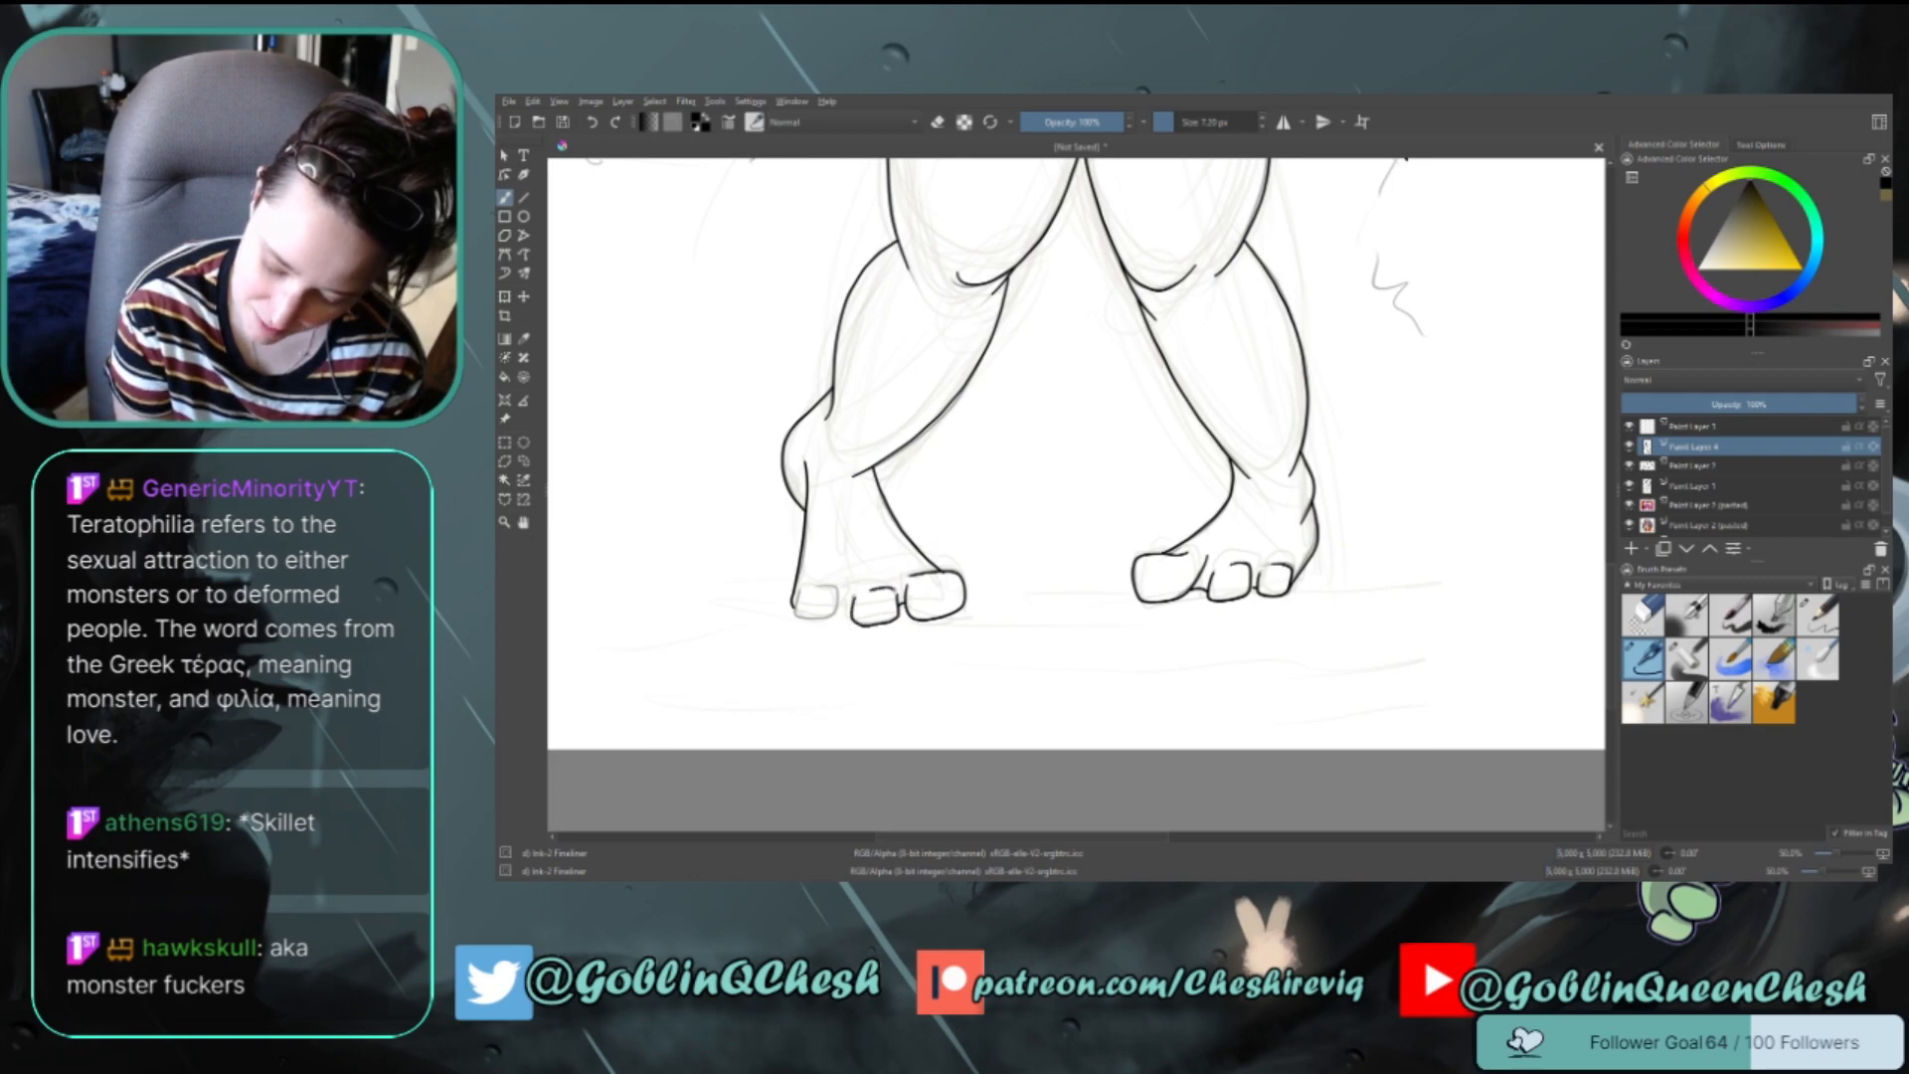
pyautogui.moveTo(836, 613); pyautogui.dragTo(802, 615)
pyautogui.press('e')
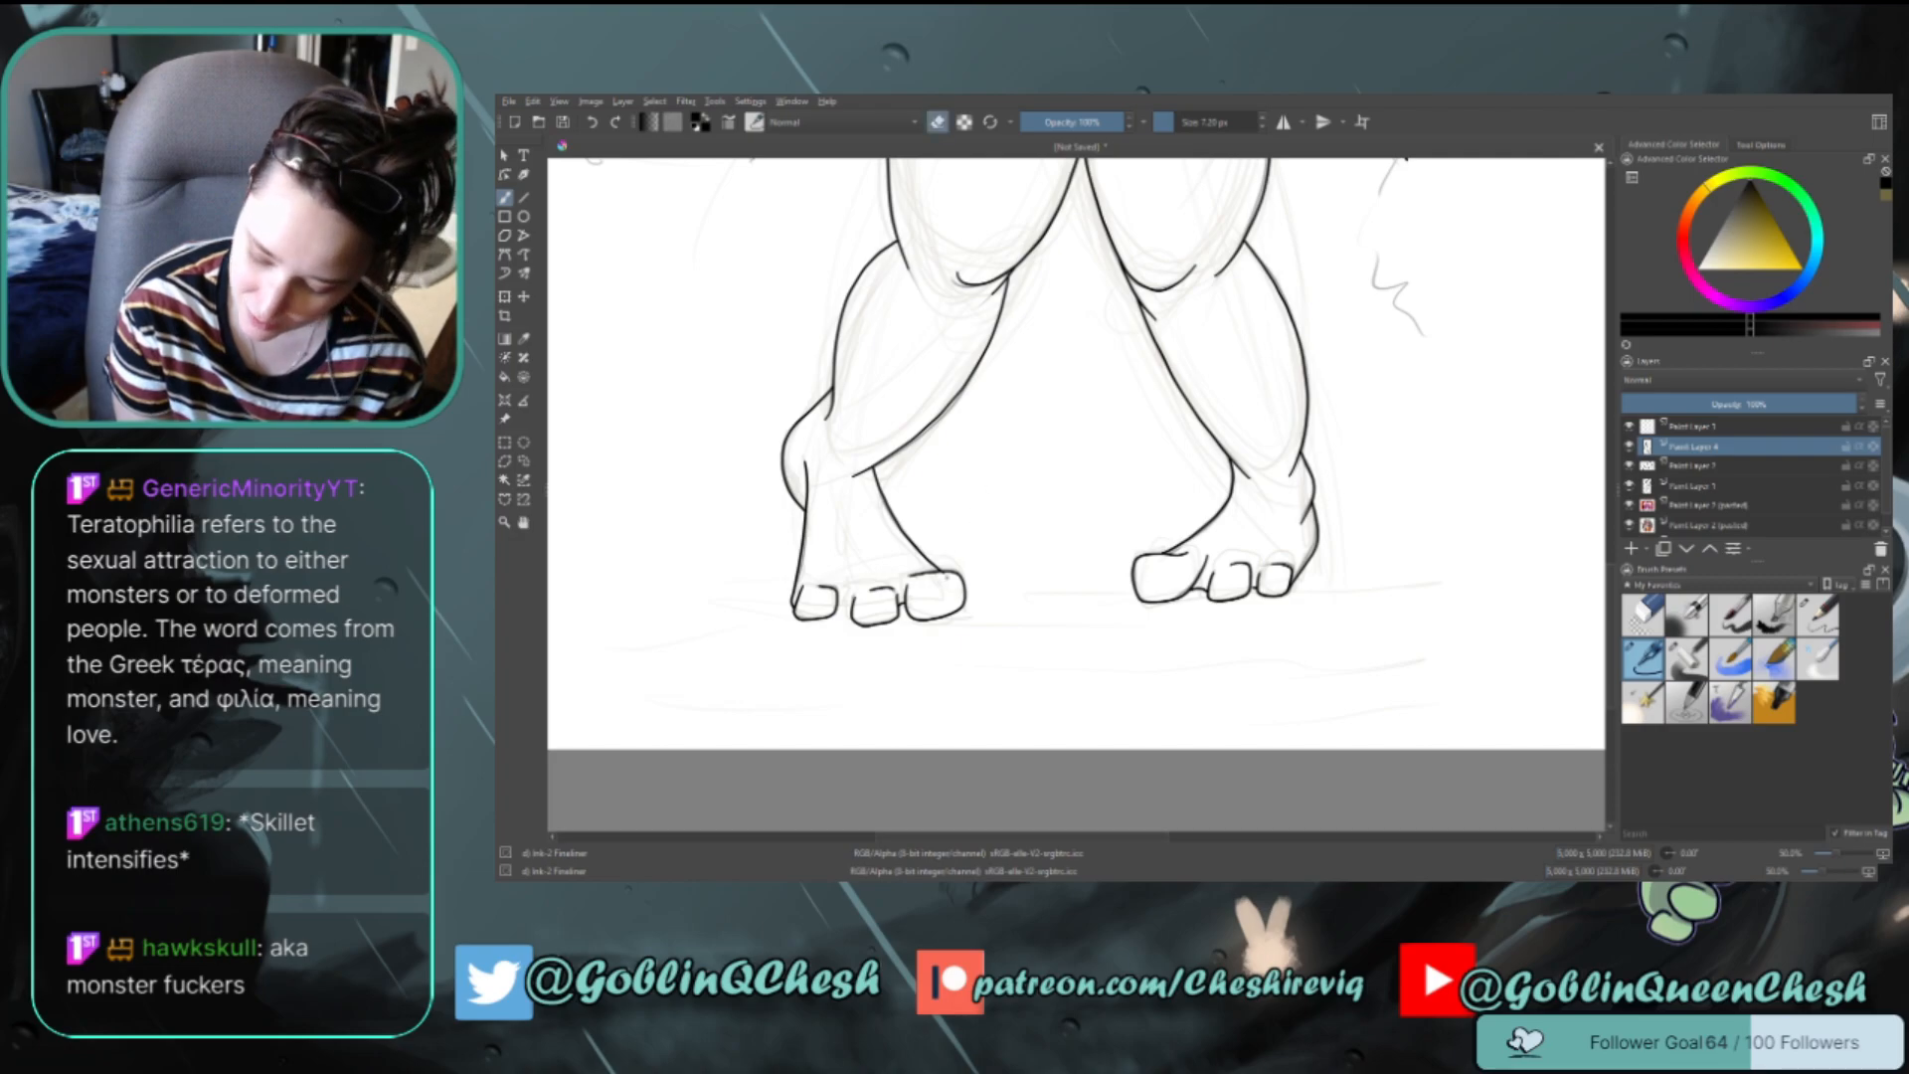
pyautogui.press('e')
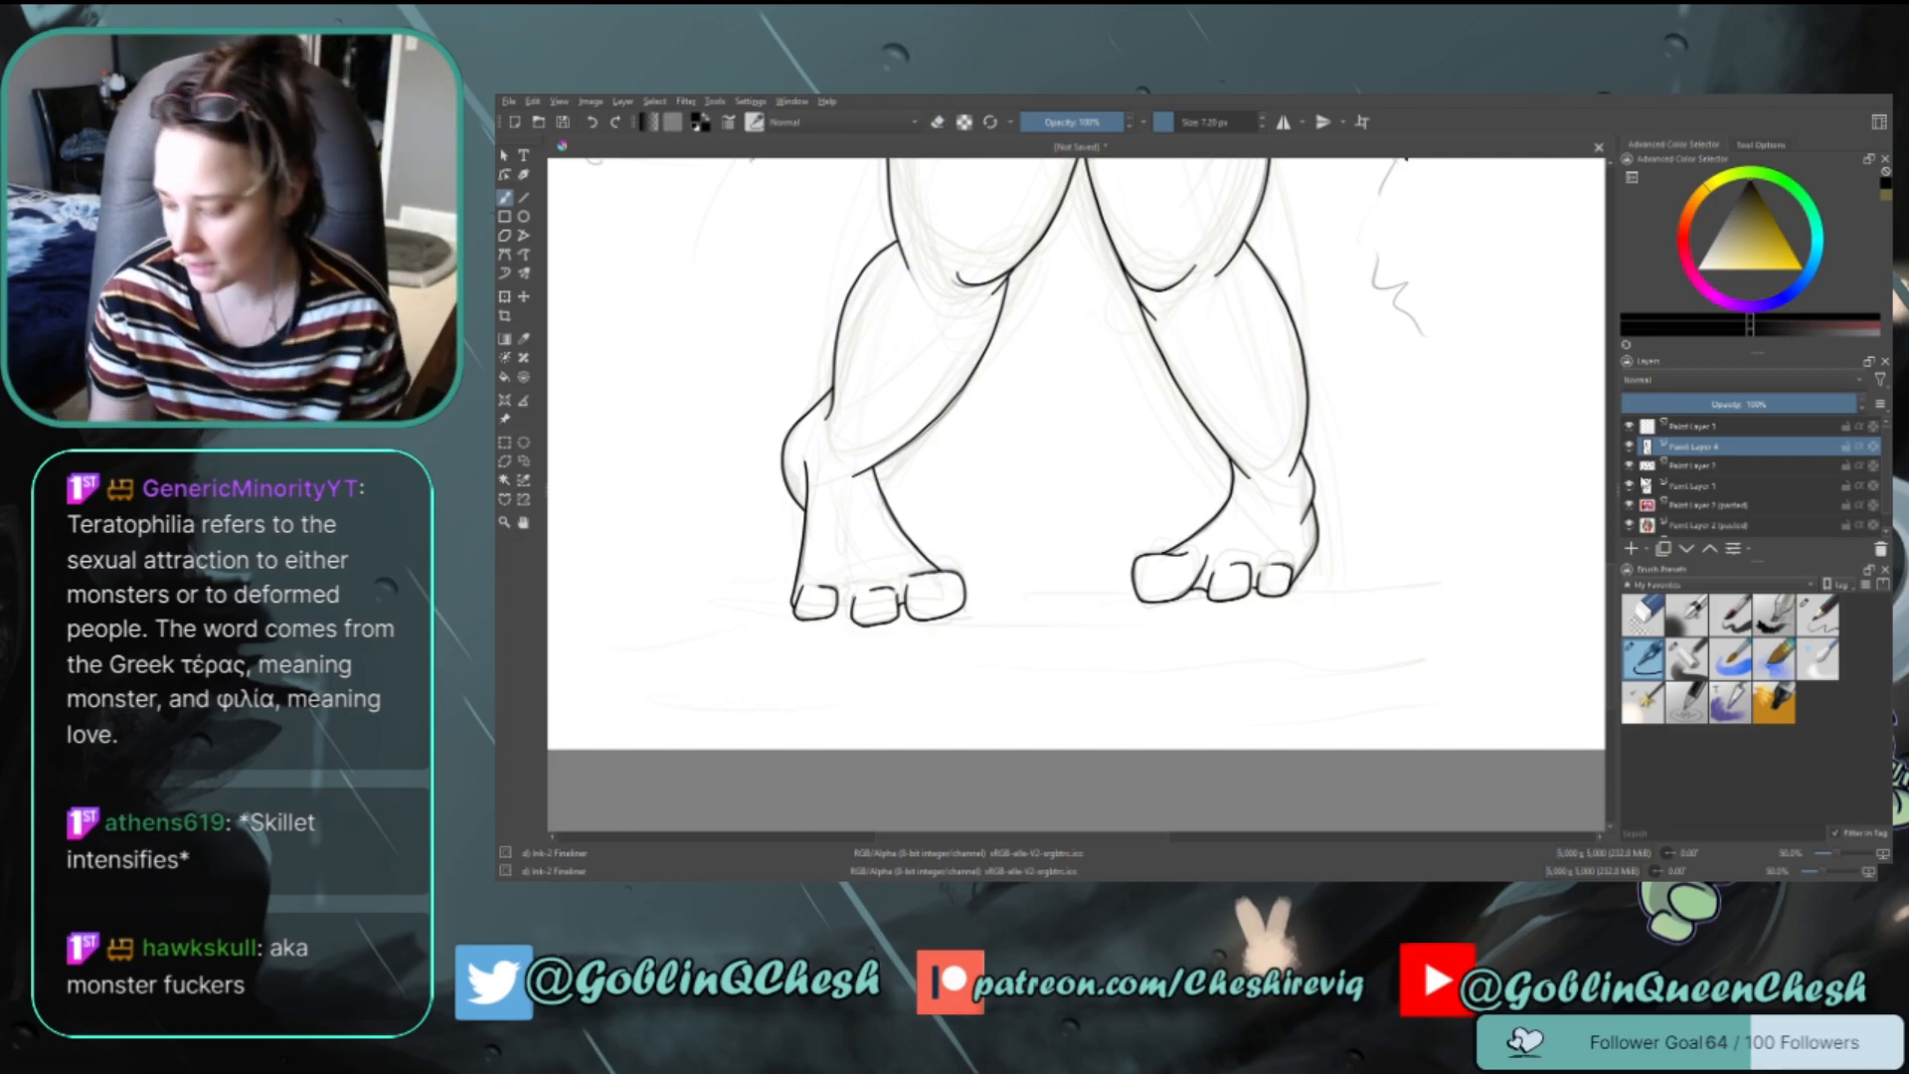
# Ink the lowered arm's forearm cuff with its long side edges, wrist band and curved rim near the elbow
pyautogui.scroll(3, 1076, 494)
pyautogui.scroll(5, 1591, 387)
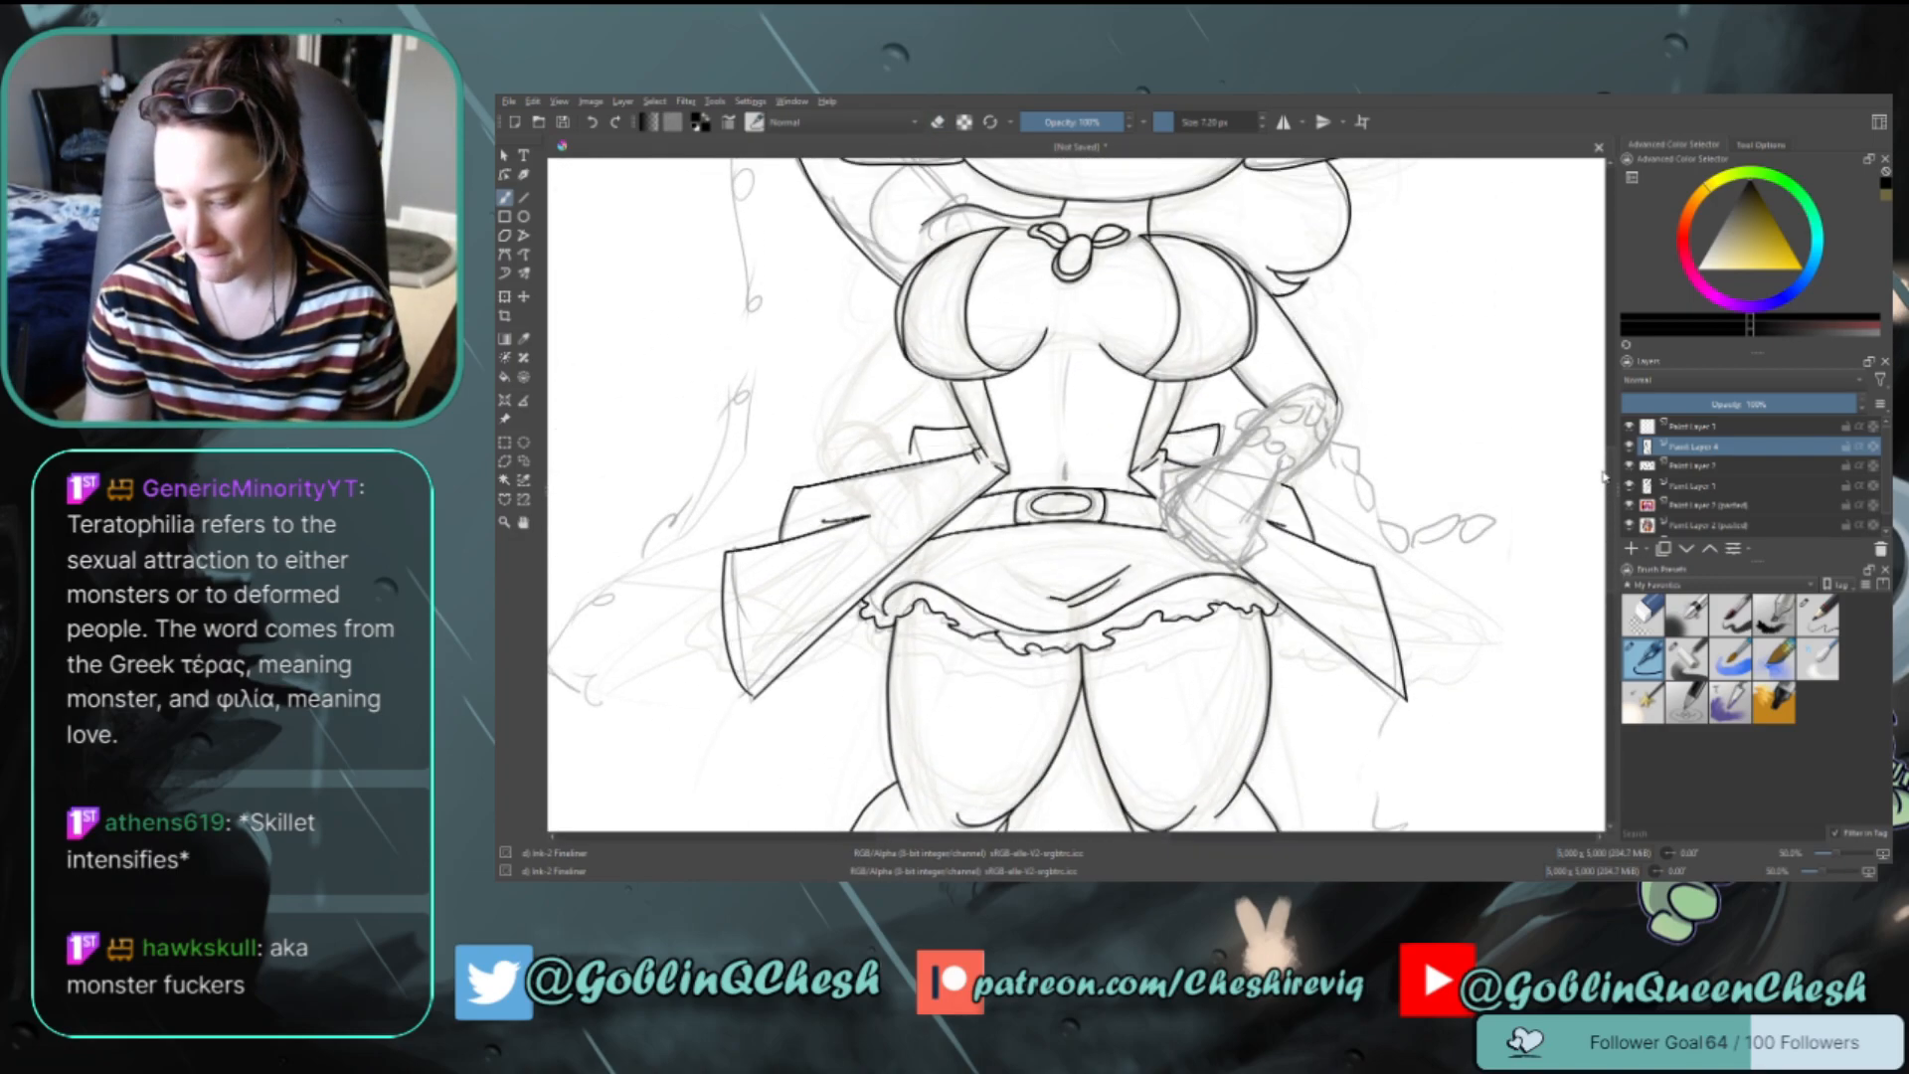
pyautogui.scroll(-5, 1591, 388)
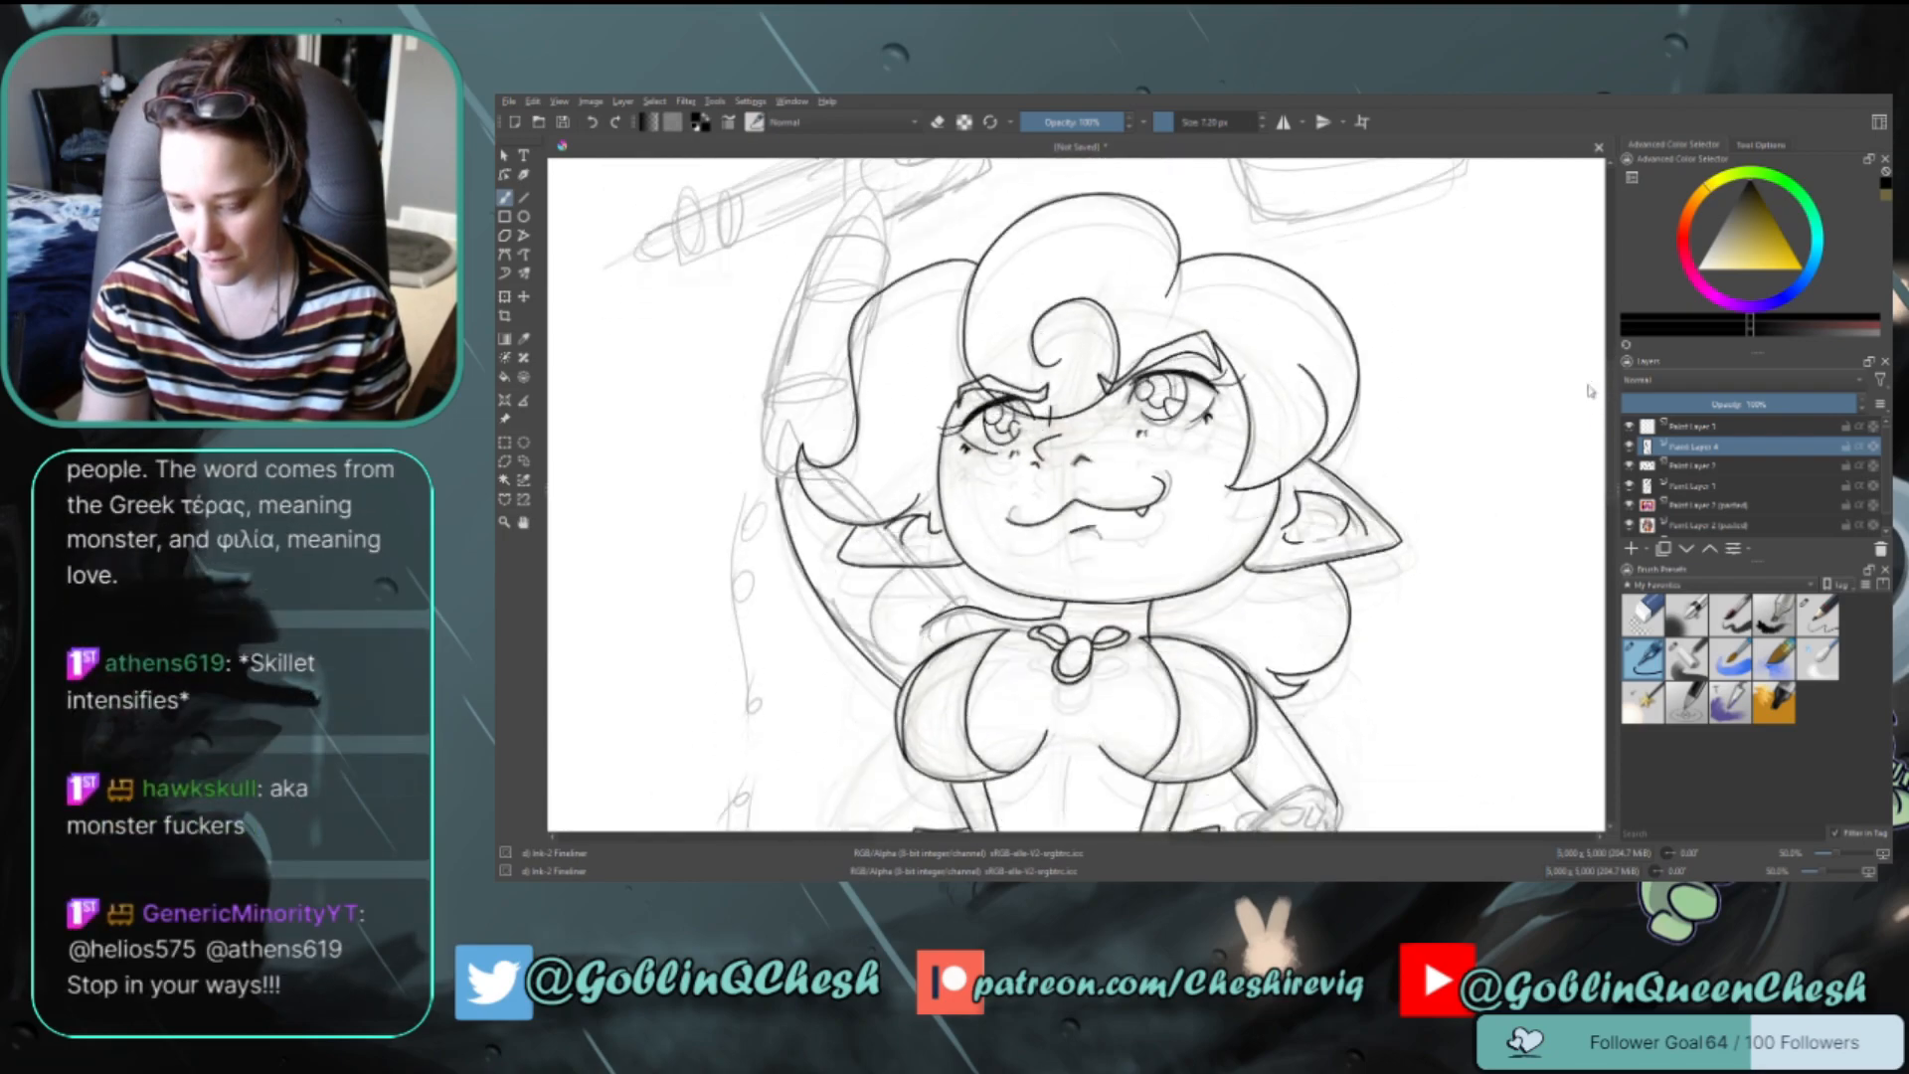
pyautogui.scroll(-1, 1596, 485)
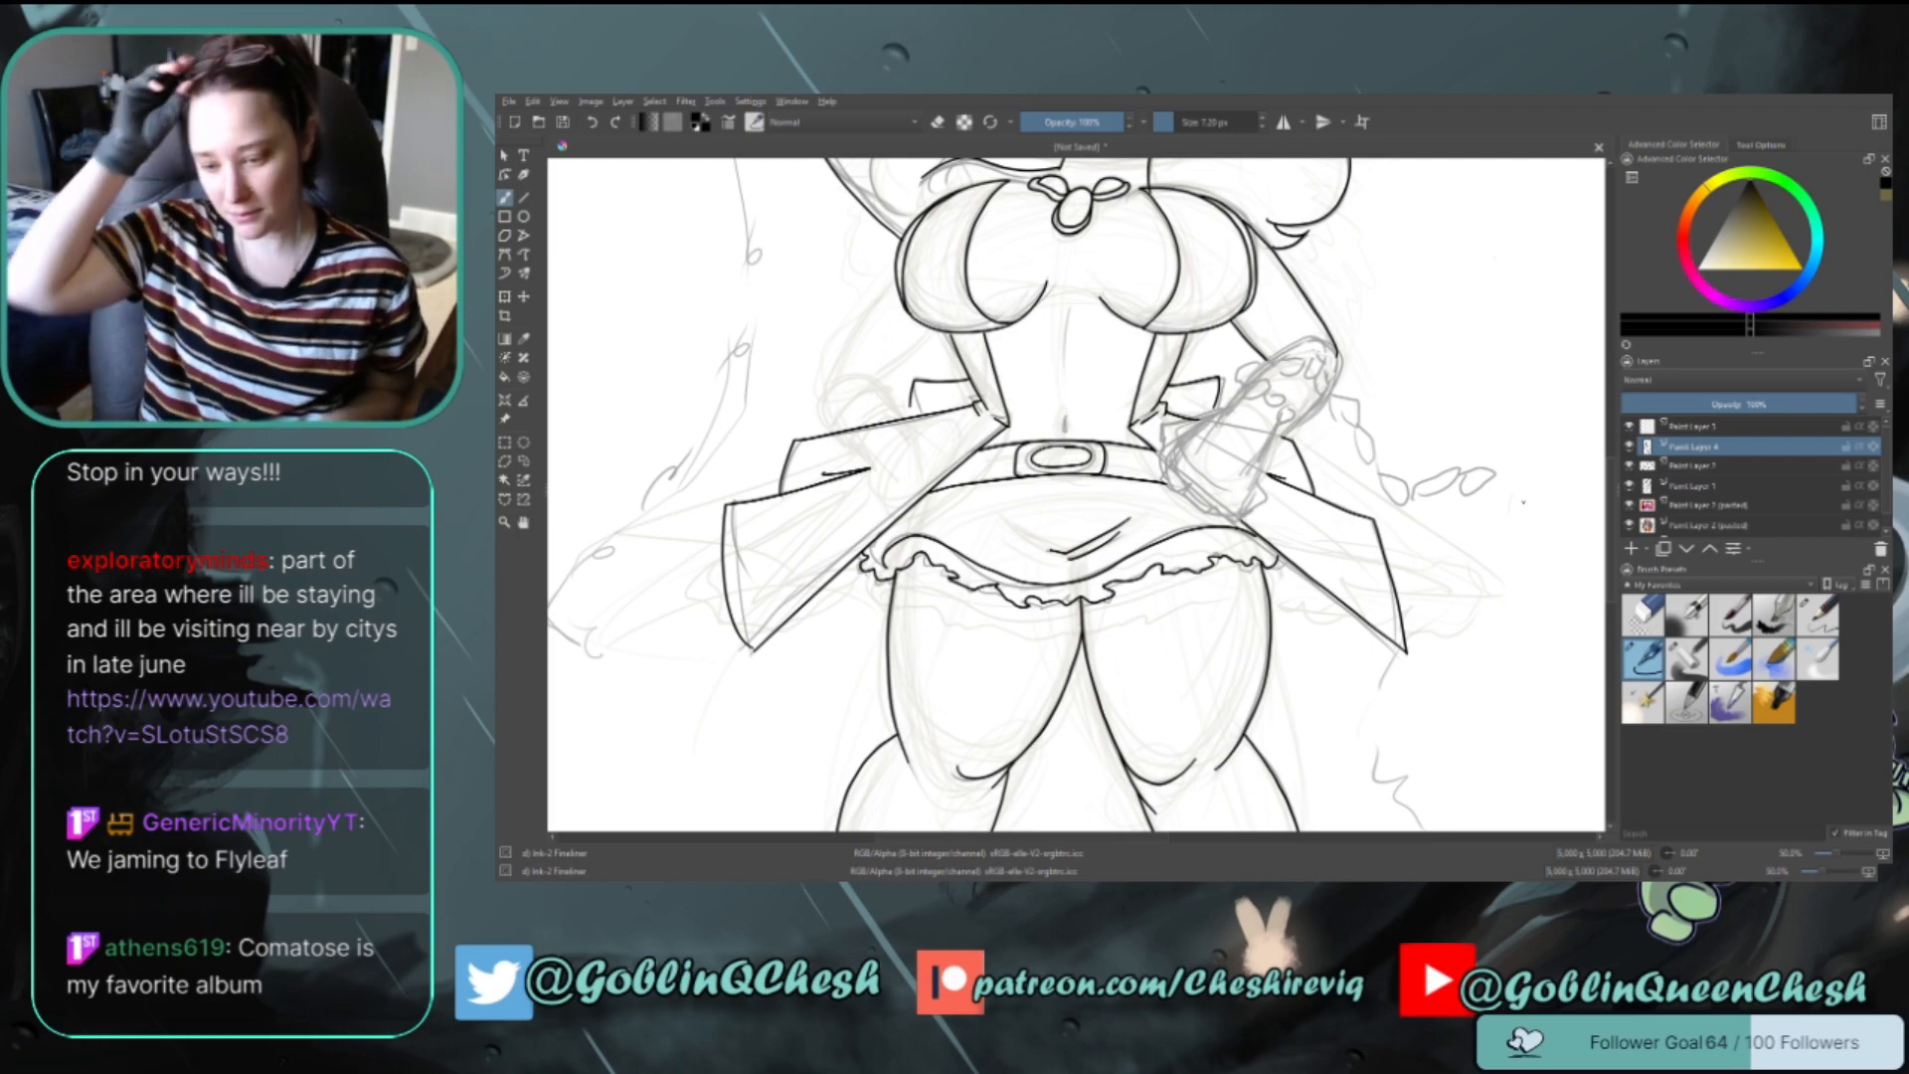
pyautogui.scroll(1, 1181, 587)
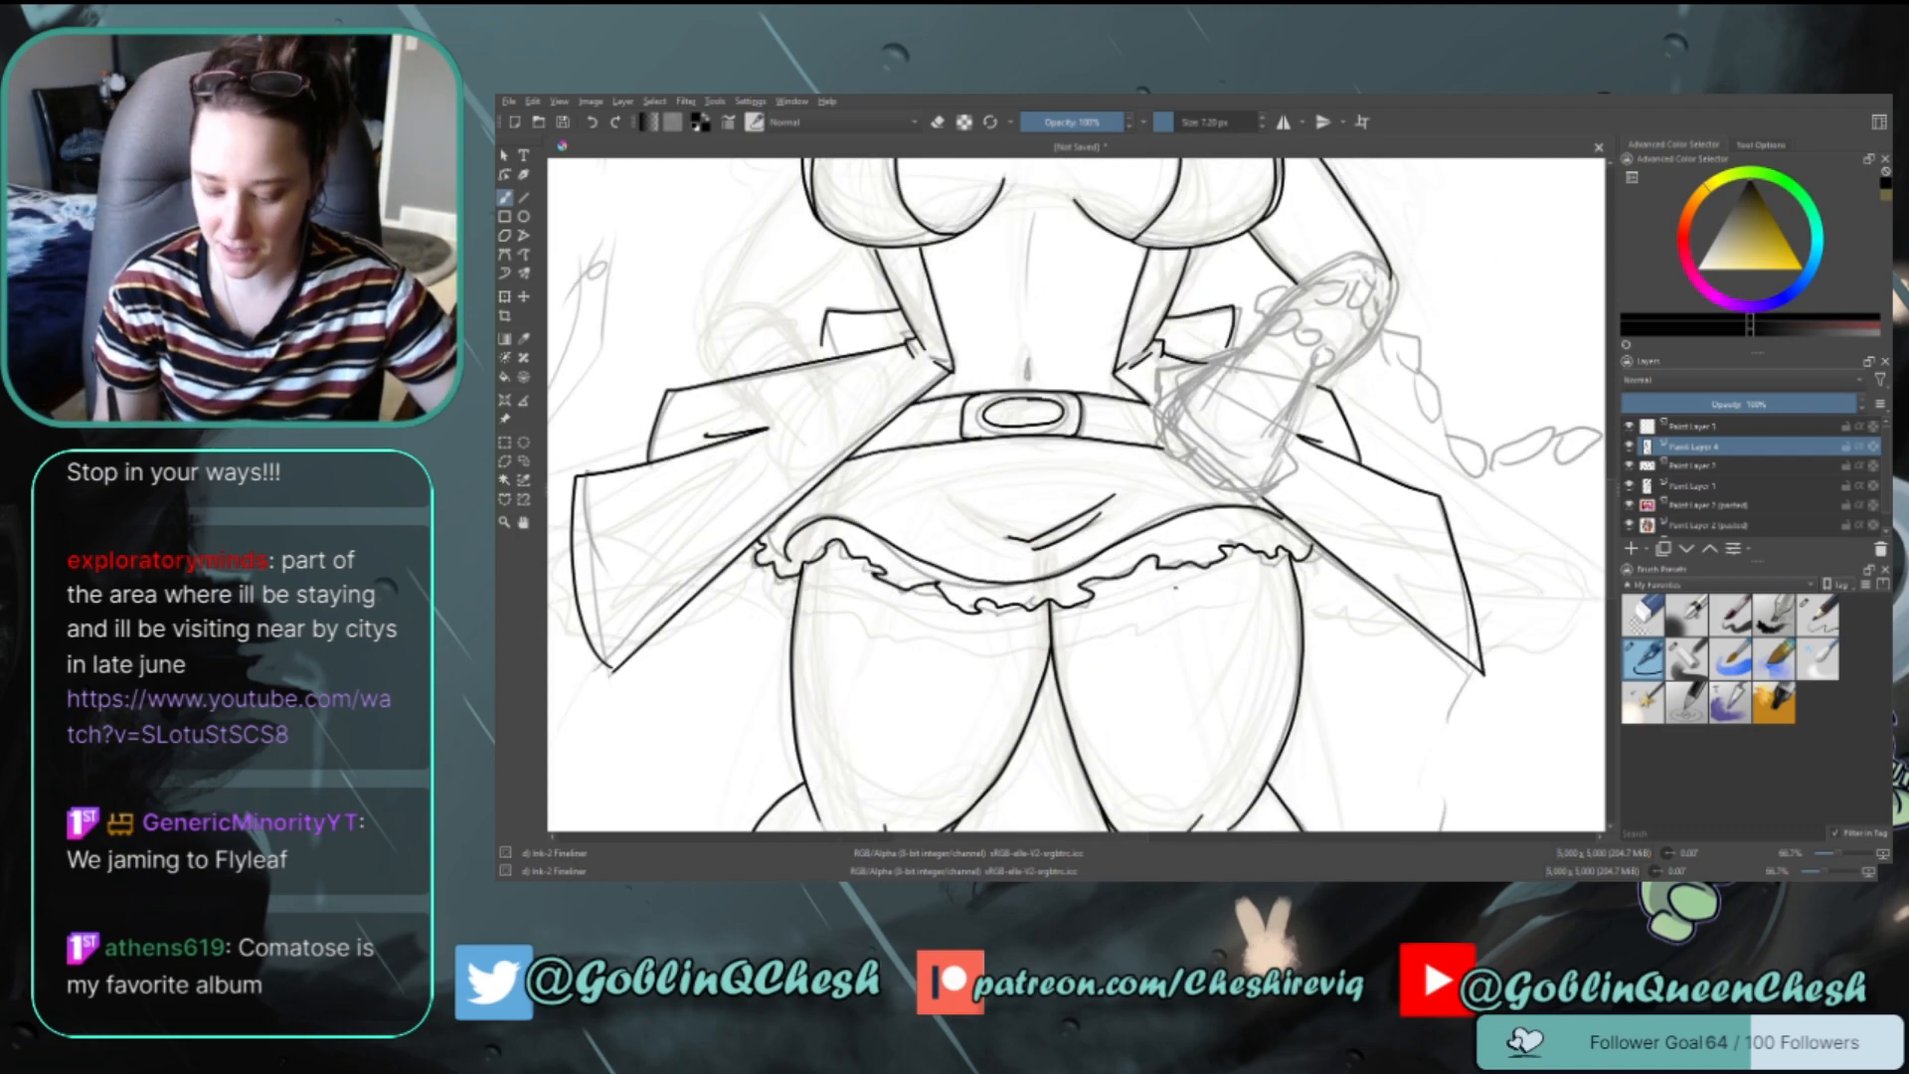
pyautogui.scroll(-2, 1180, 587)
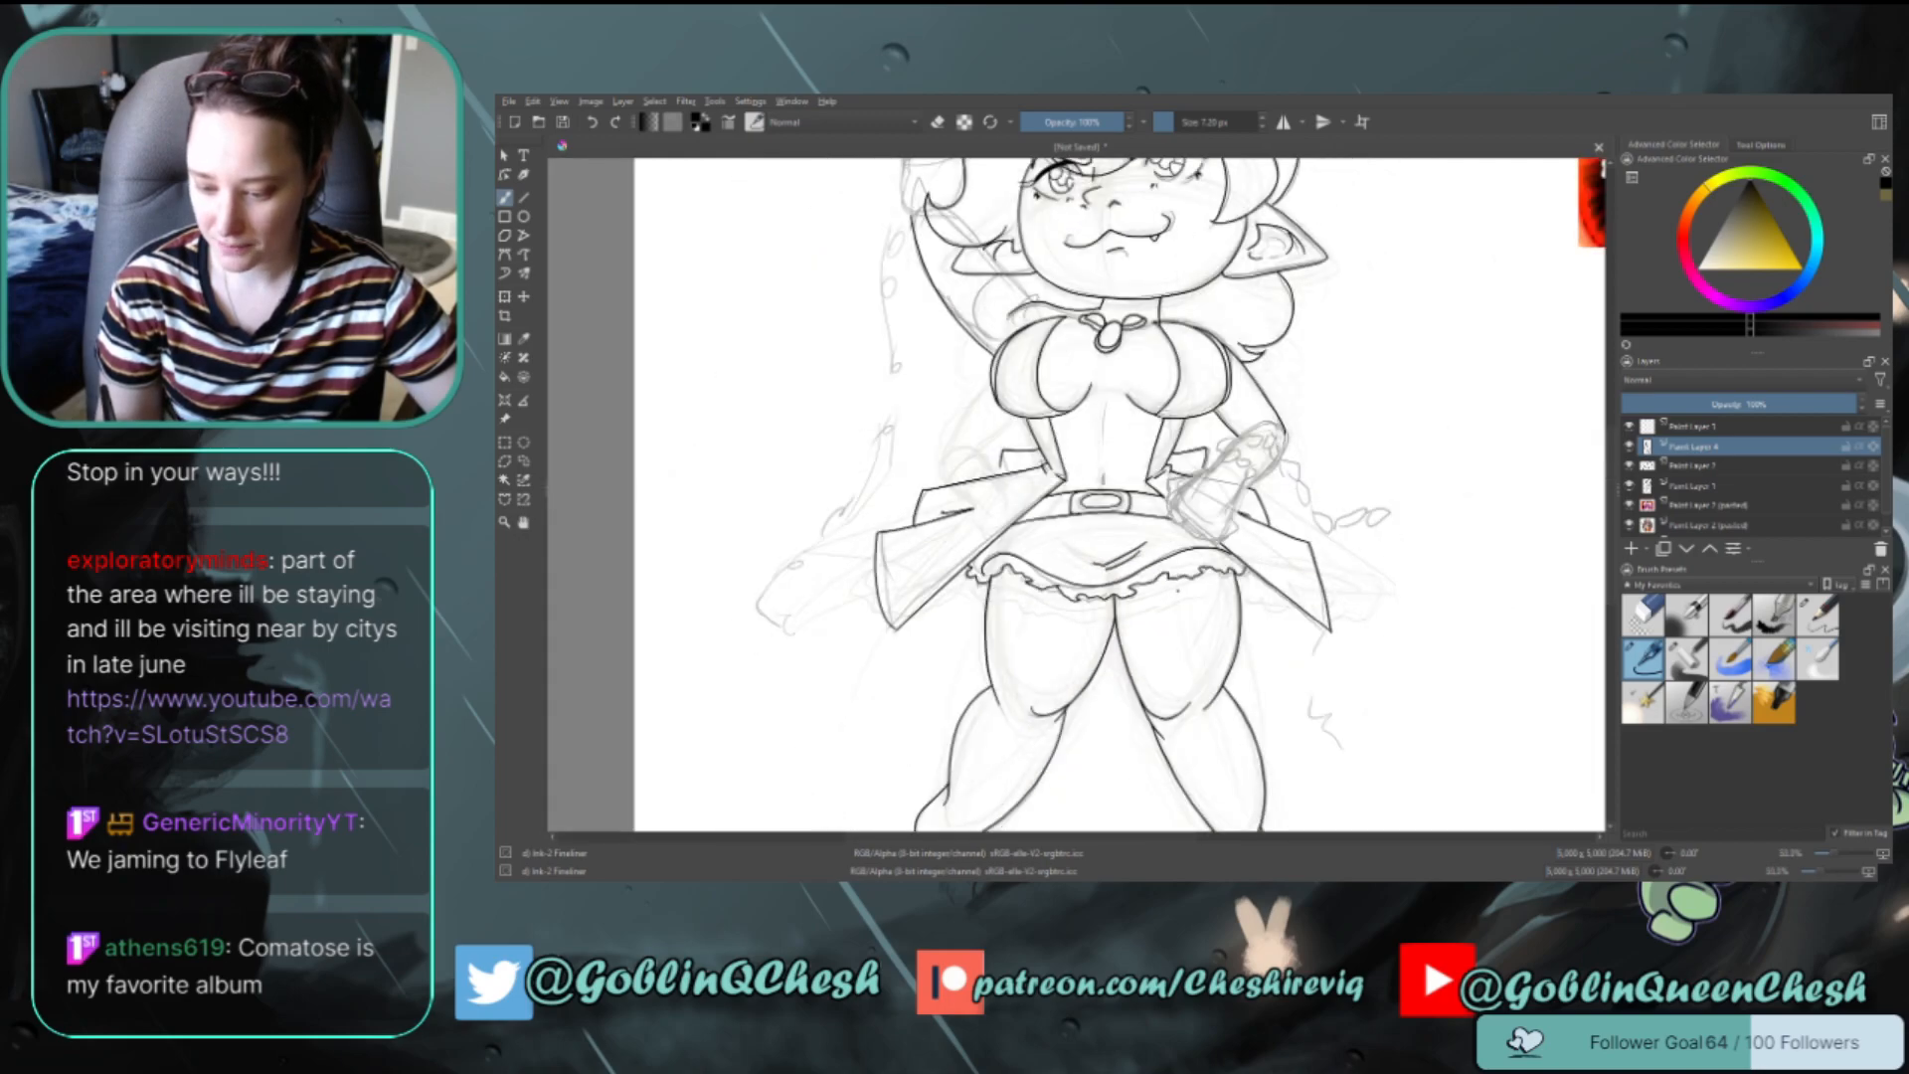
pyautogui.scroll(-1, 1182, 590)
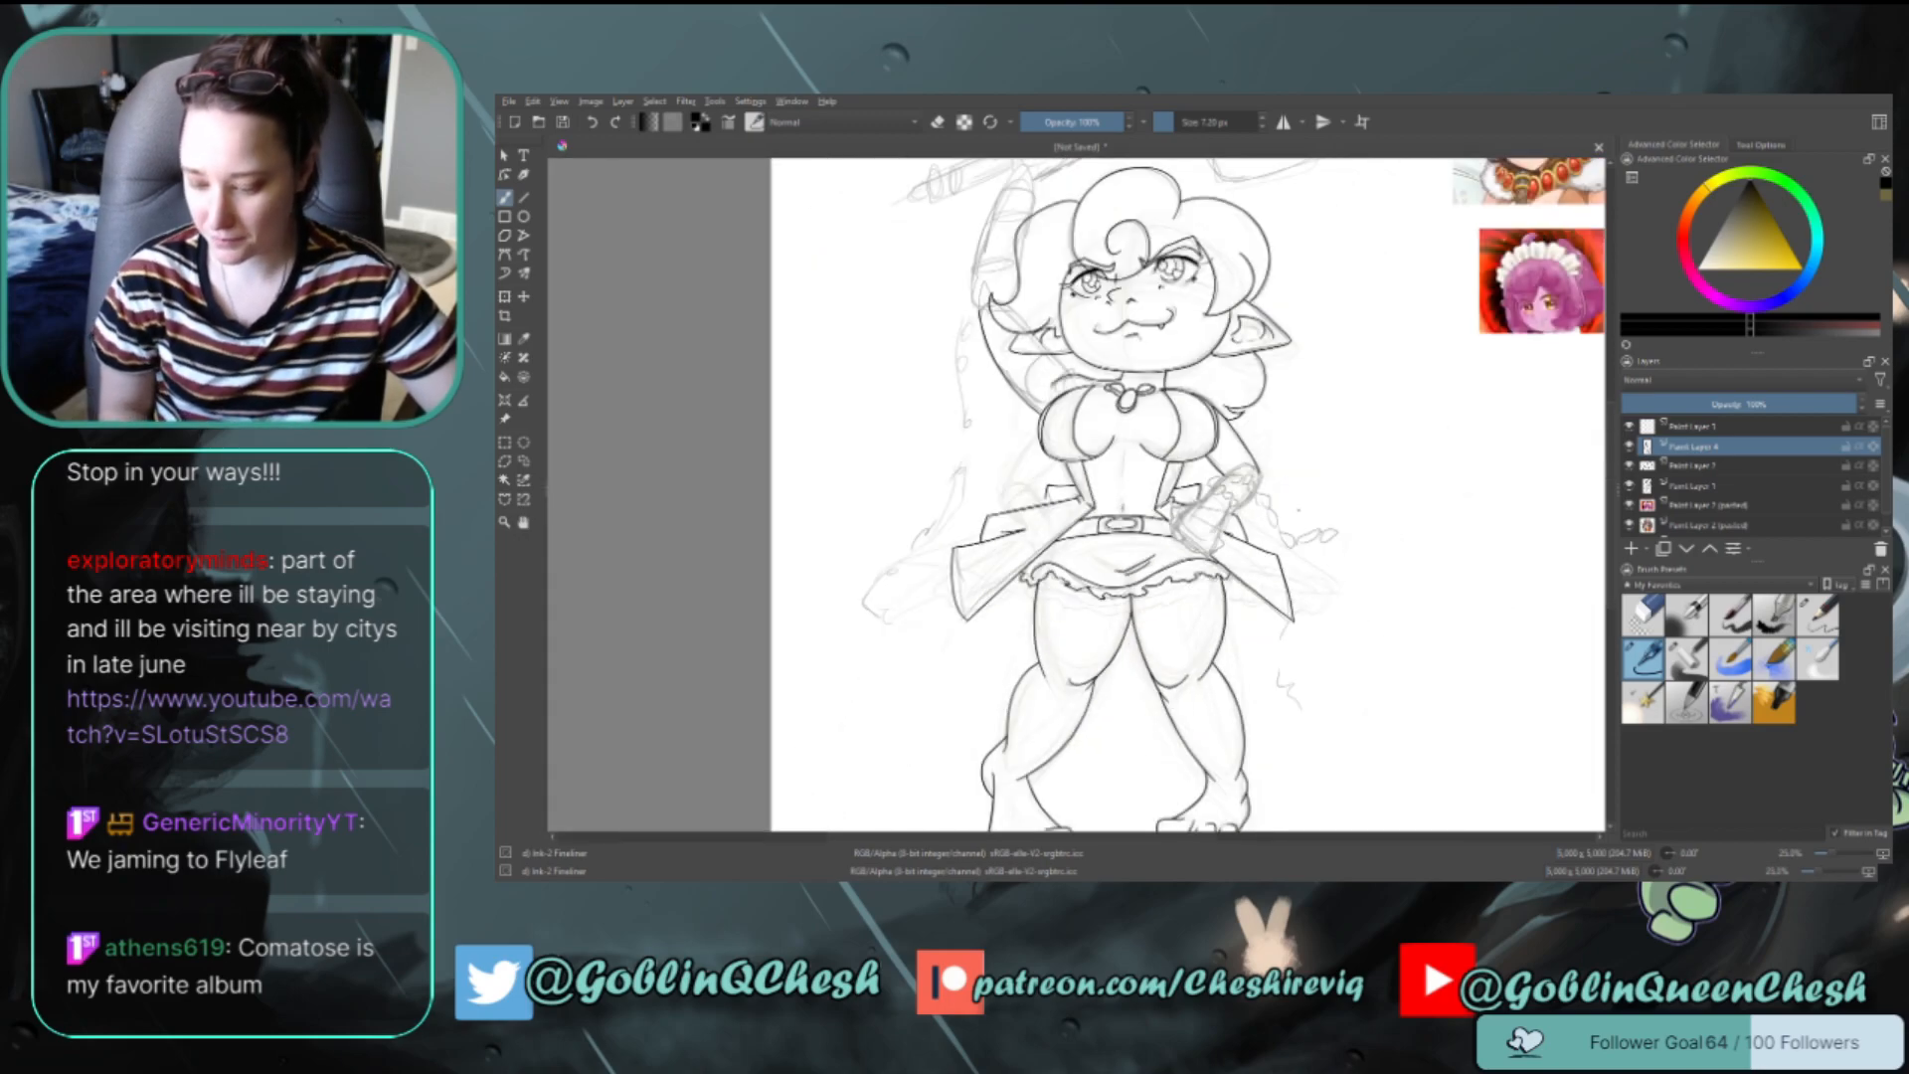
pyautogui.scroll(2, 1253, 497)
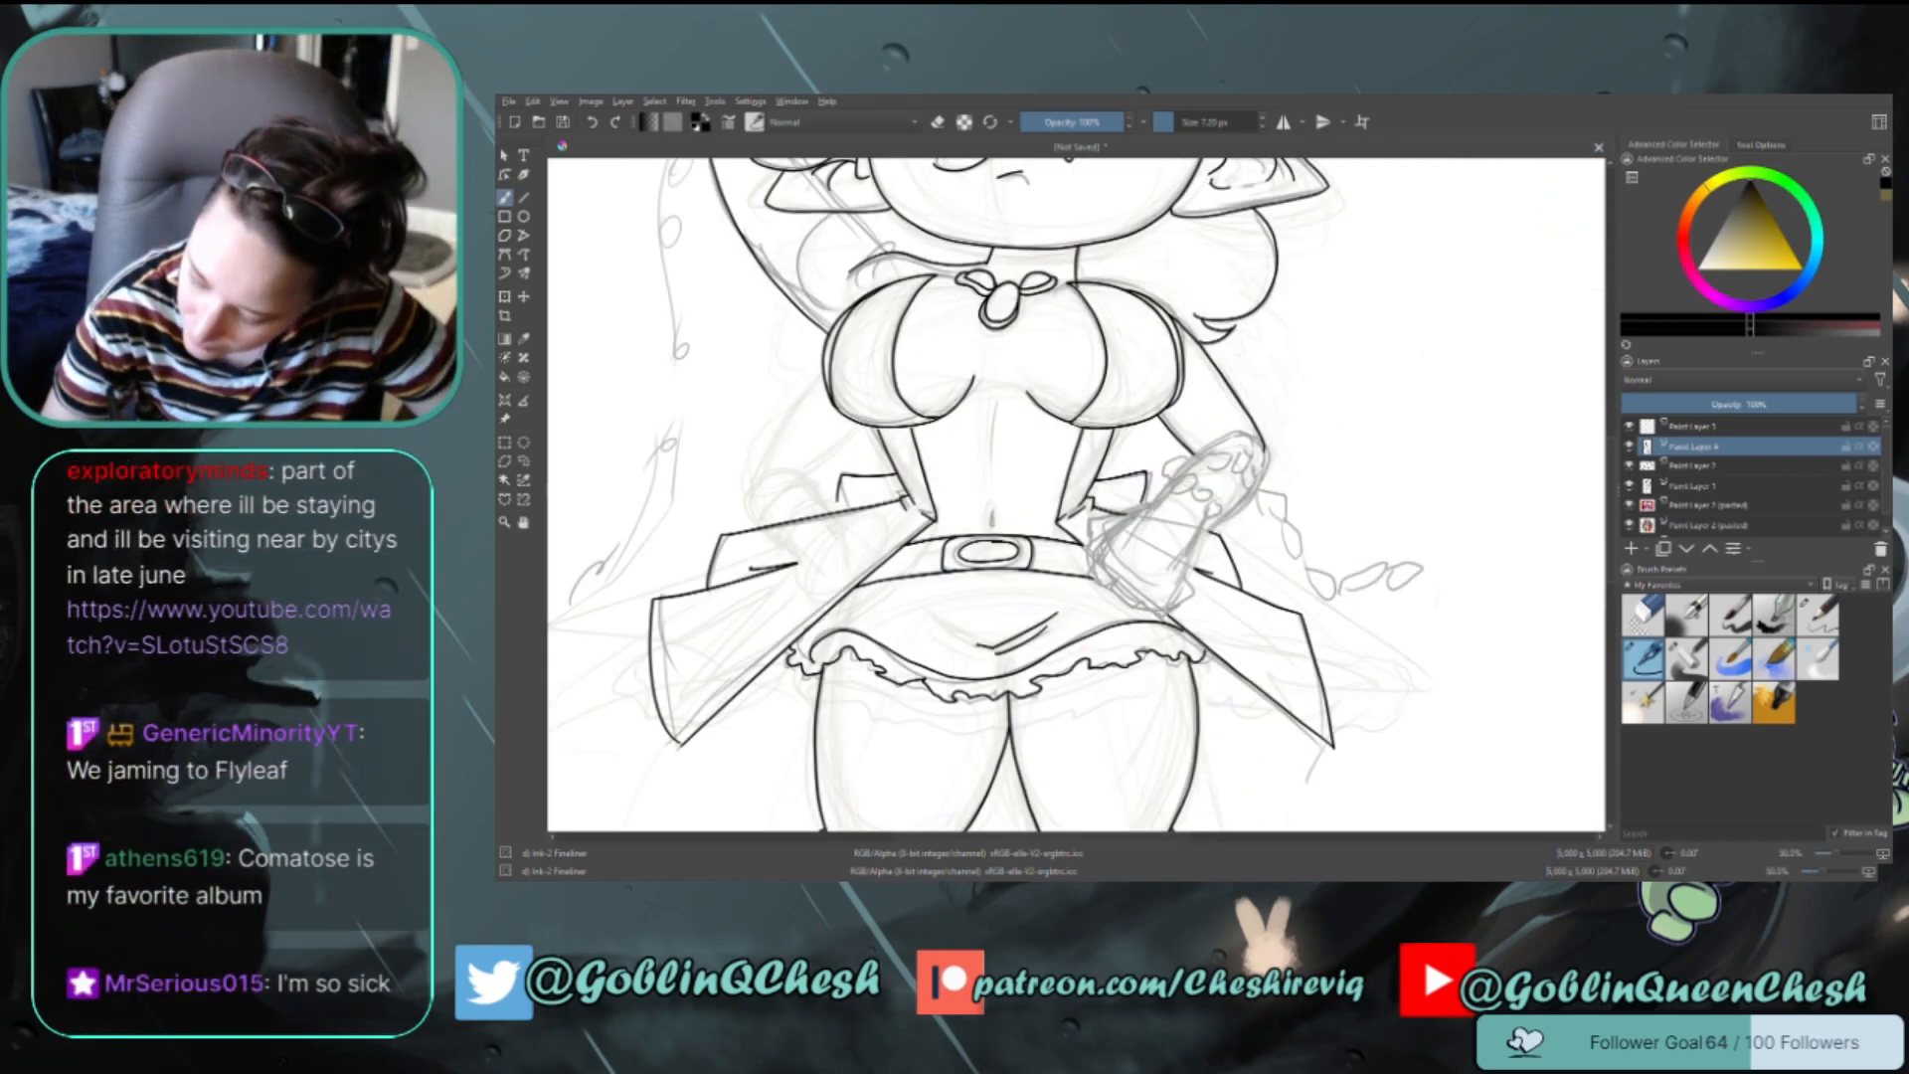
pyautogui.moveTo(1184, 459)
pyautogui.mouseDown()
pyautogui.moveTo(1223, 437)
pyautogui.moveTo(1265, 468)
pyautogui.moveTo(1193, 550)
pyautogui.moveTo(1156, 532)
pyautogui.moveTo(1189, 568)
pyautogui.mouseUp()
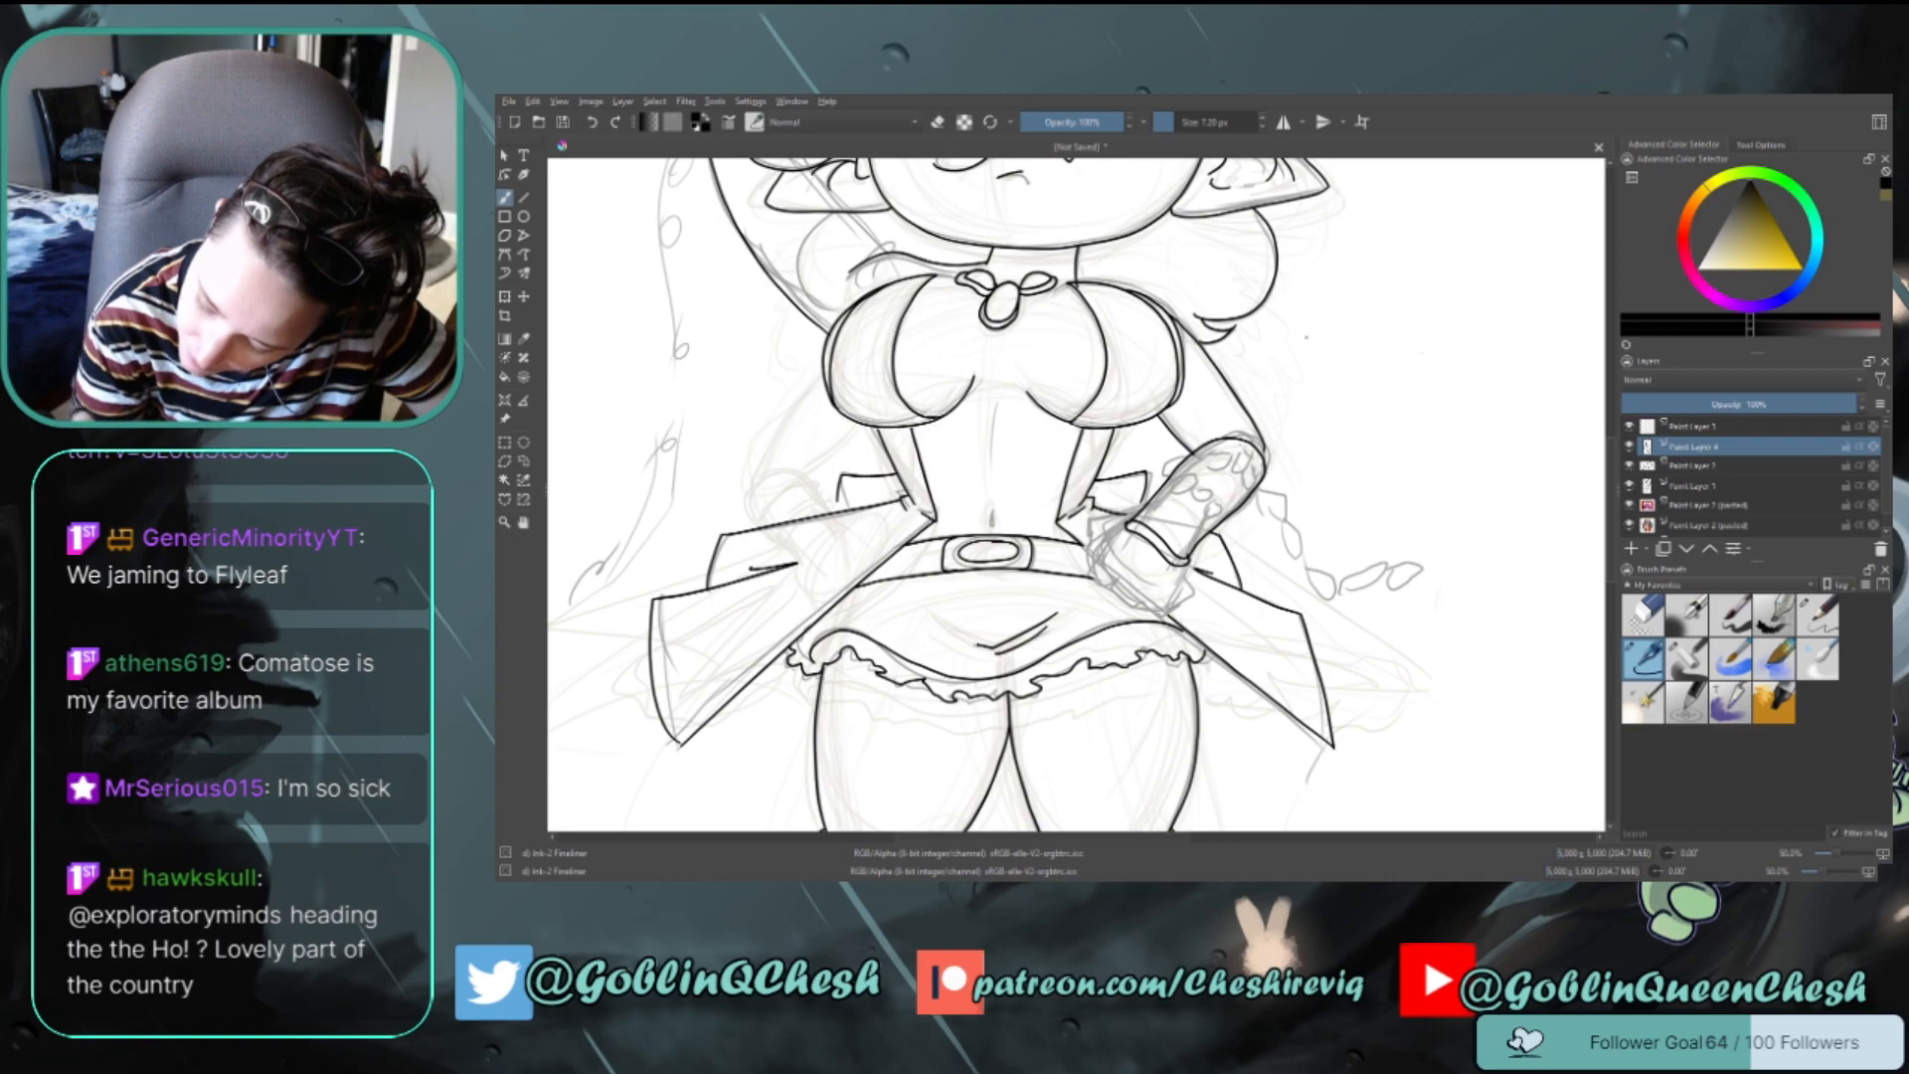
pyautogui.moveTo(1190, 454)
pyautogui.mouseDown()
pyautogui.moveTo(1235, 447)
pyautogui.moveTo(1257, 467)
pyautogui.mouseUp()
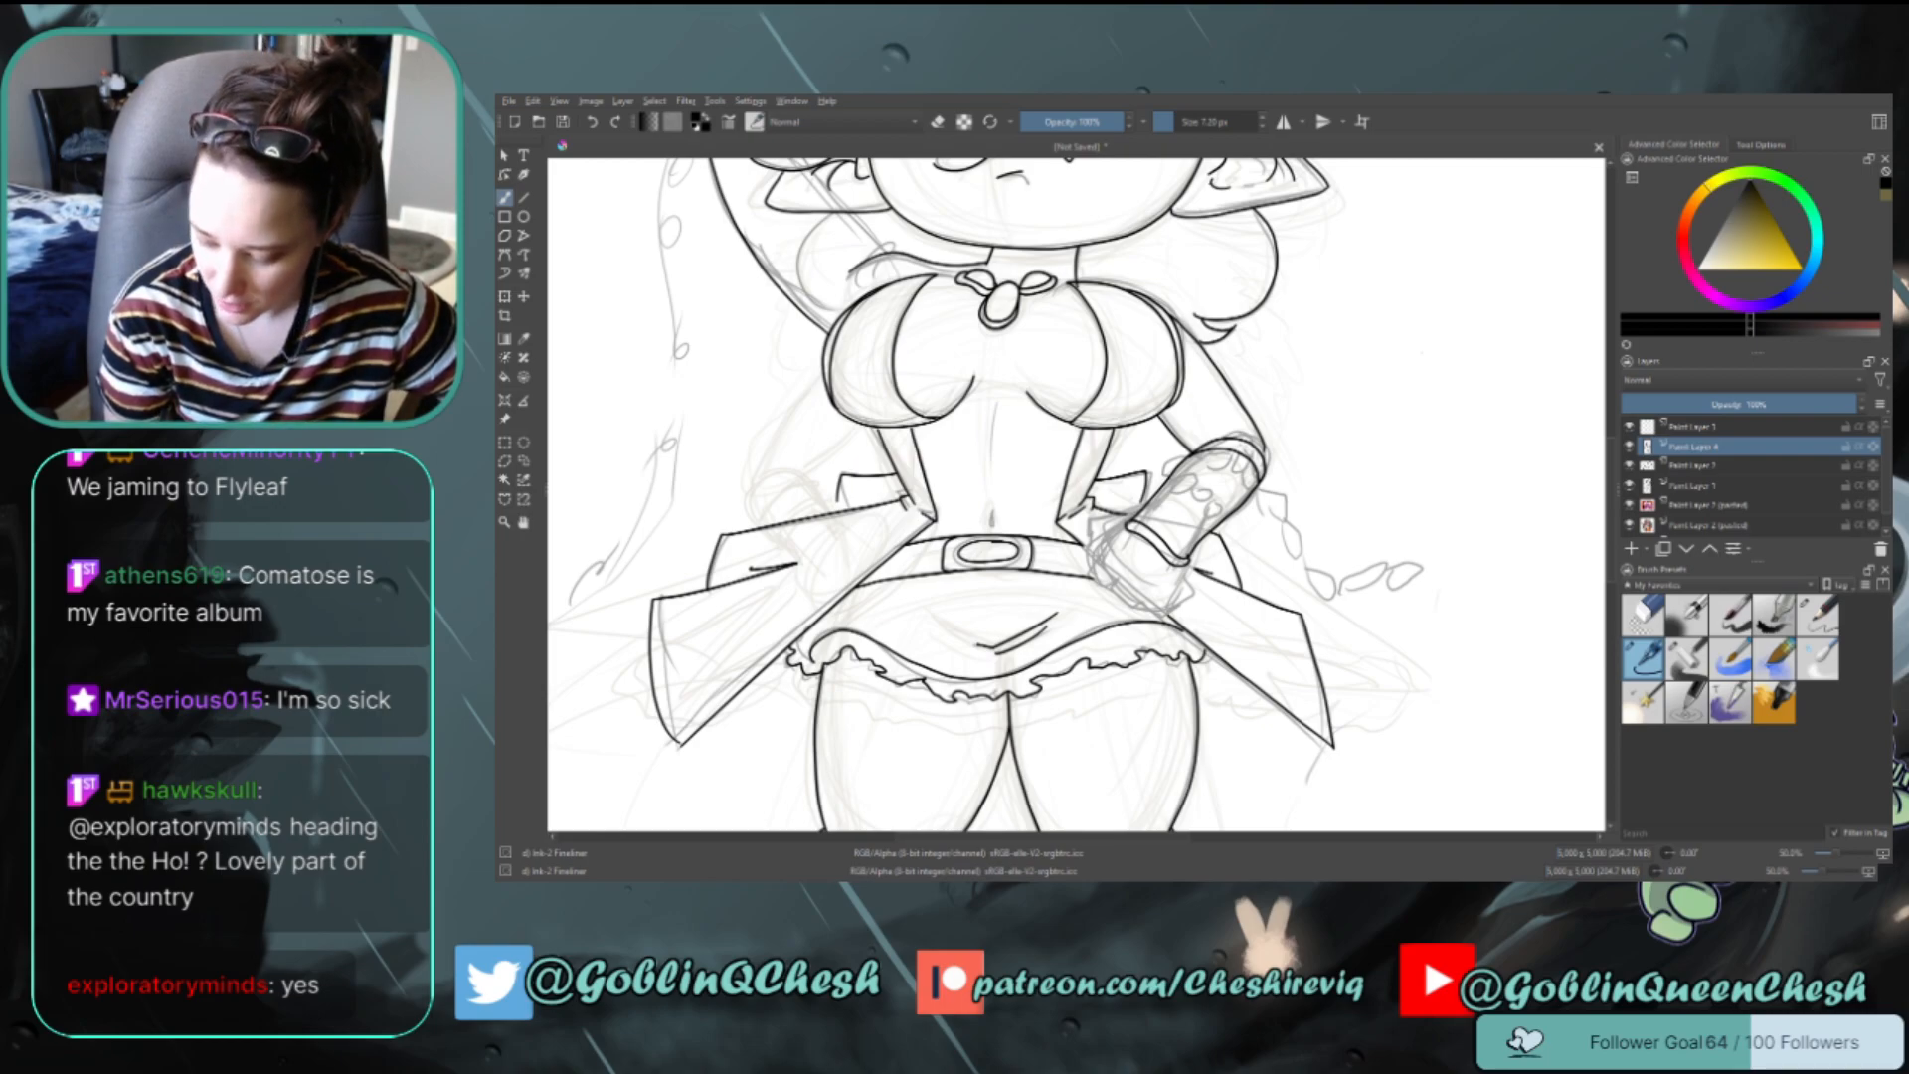
# Ink the outline of the hand resting on the hip, below the lowered arm's cuff, redrawing its contours until smooth
pyautogui.moveTo(1611, 458); pyautogui.dragTo(1611, 484)
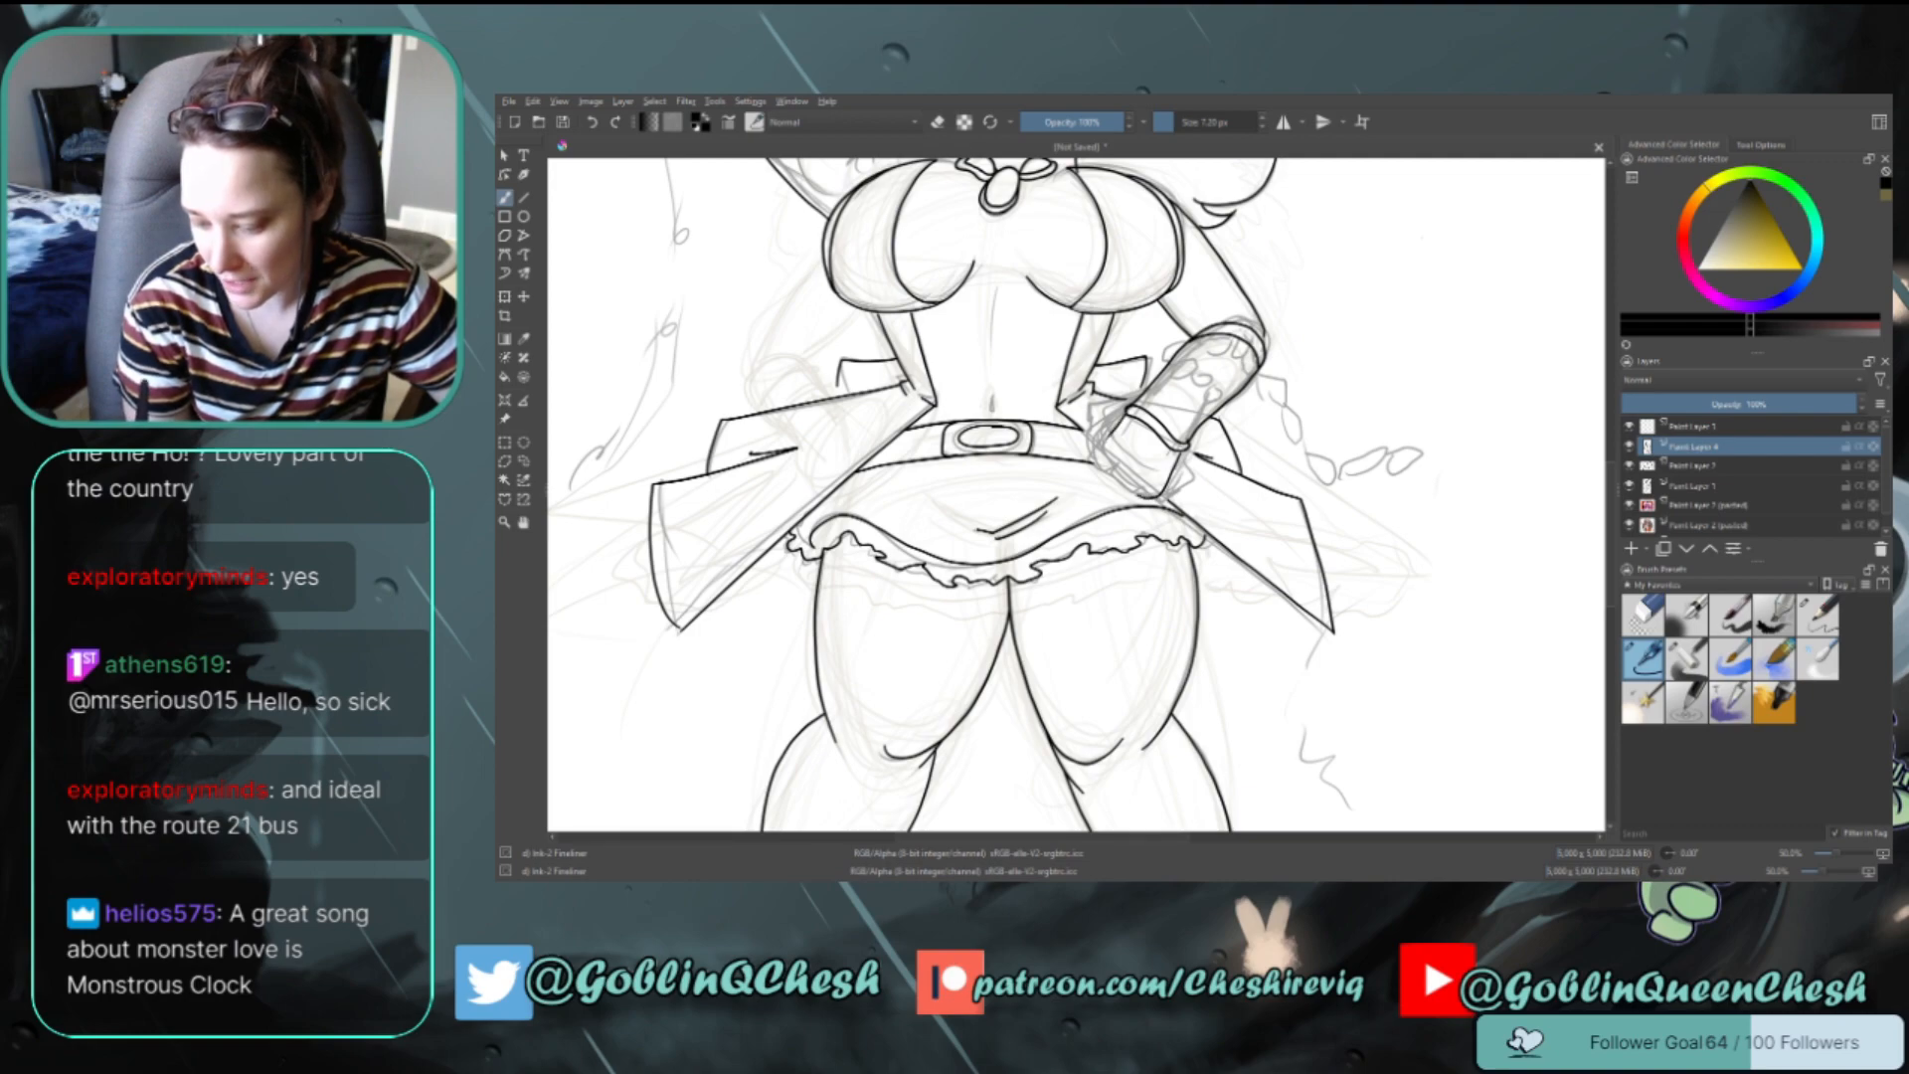
pyautogui.hotkey('ctrl', 'z')
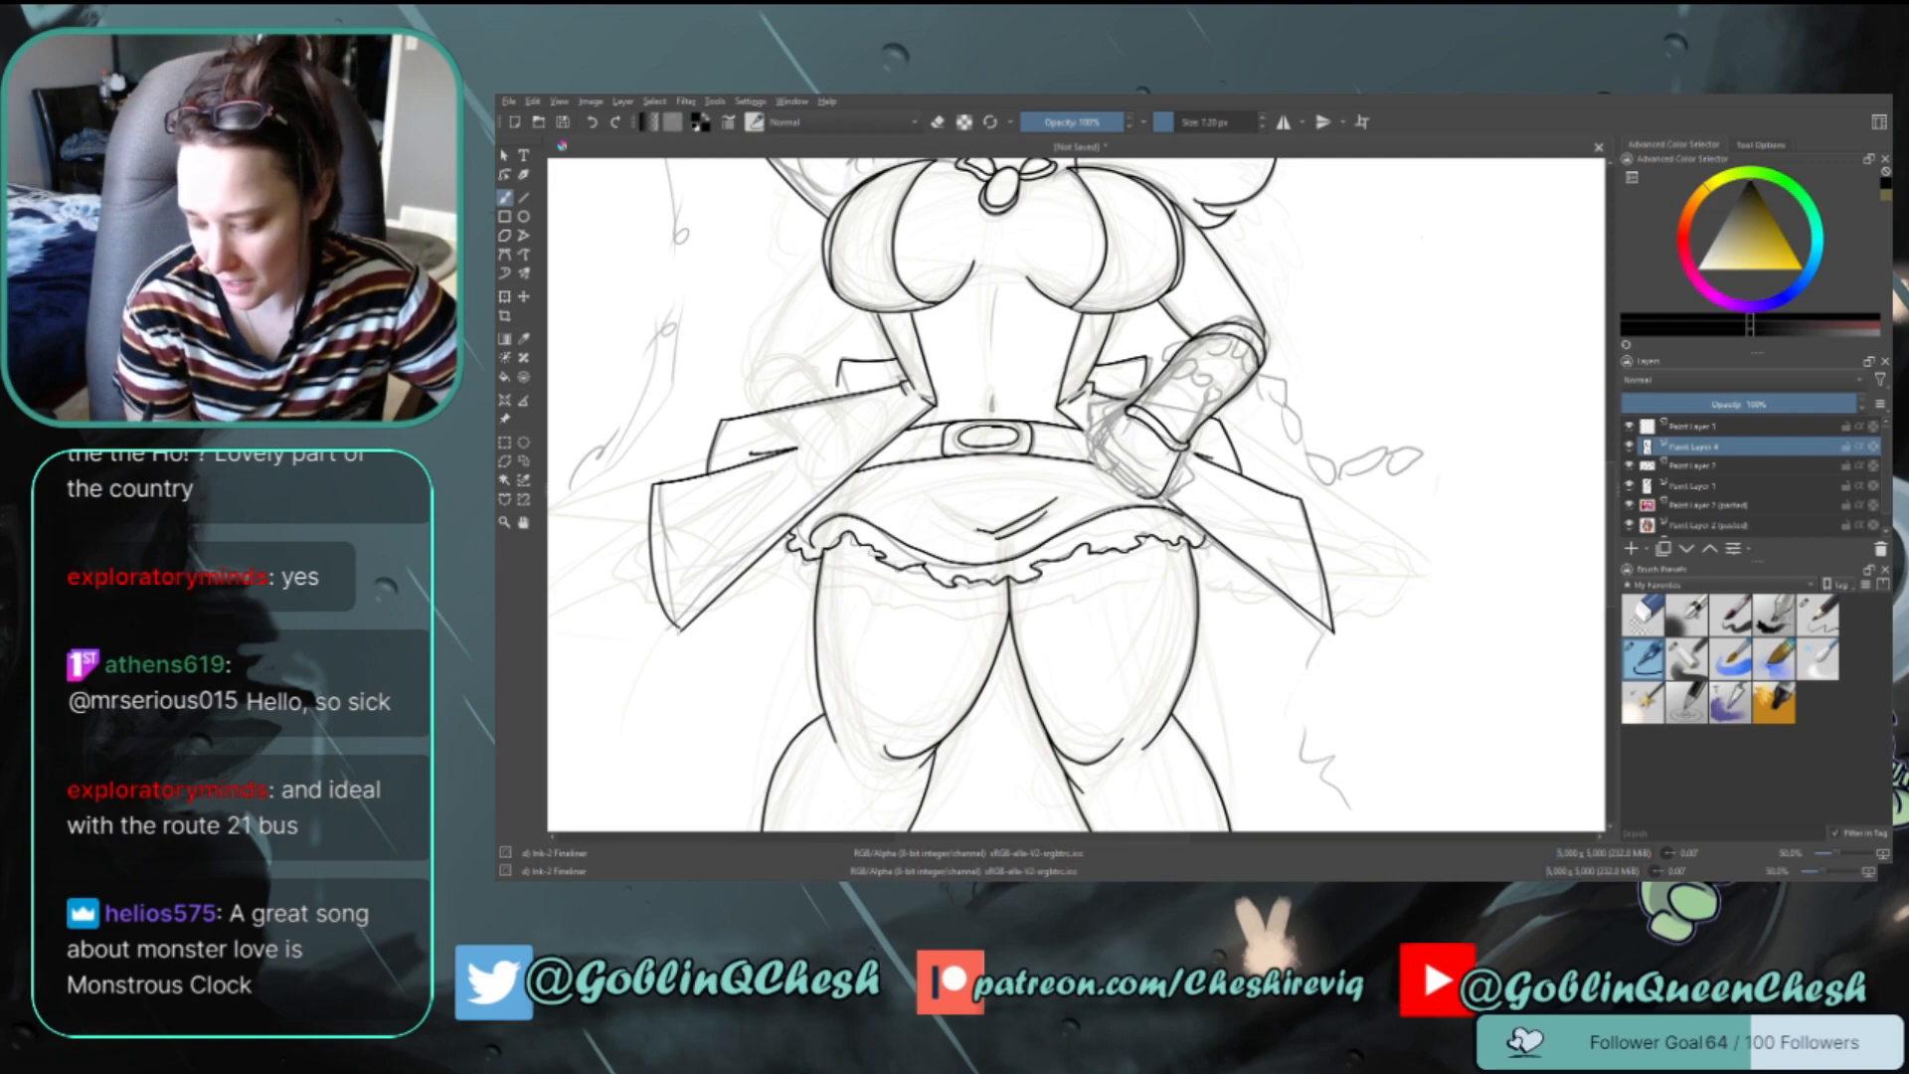
pyautogui.moveTo(1130, 413); pyautogui.dragTo(1091, 456)
pyautogui.hotkey('ctrl', 'z')
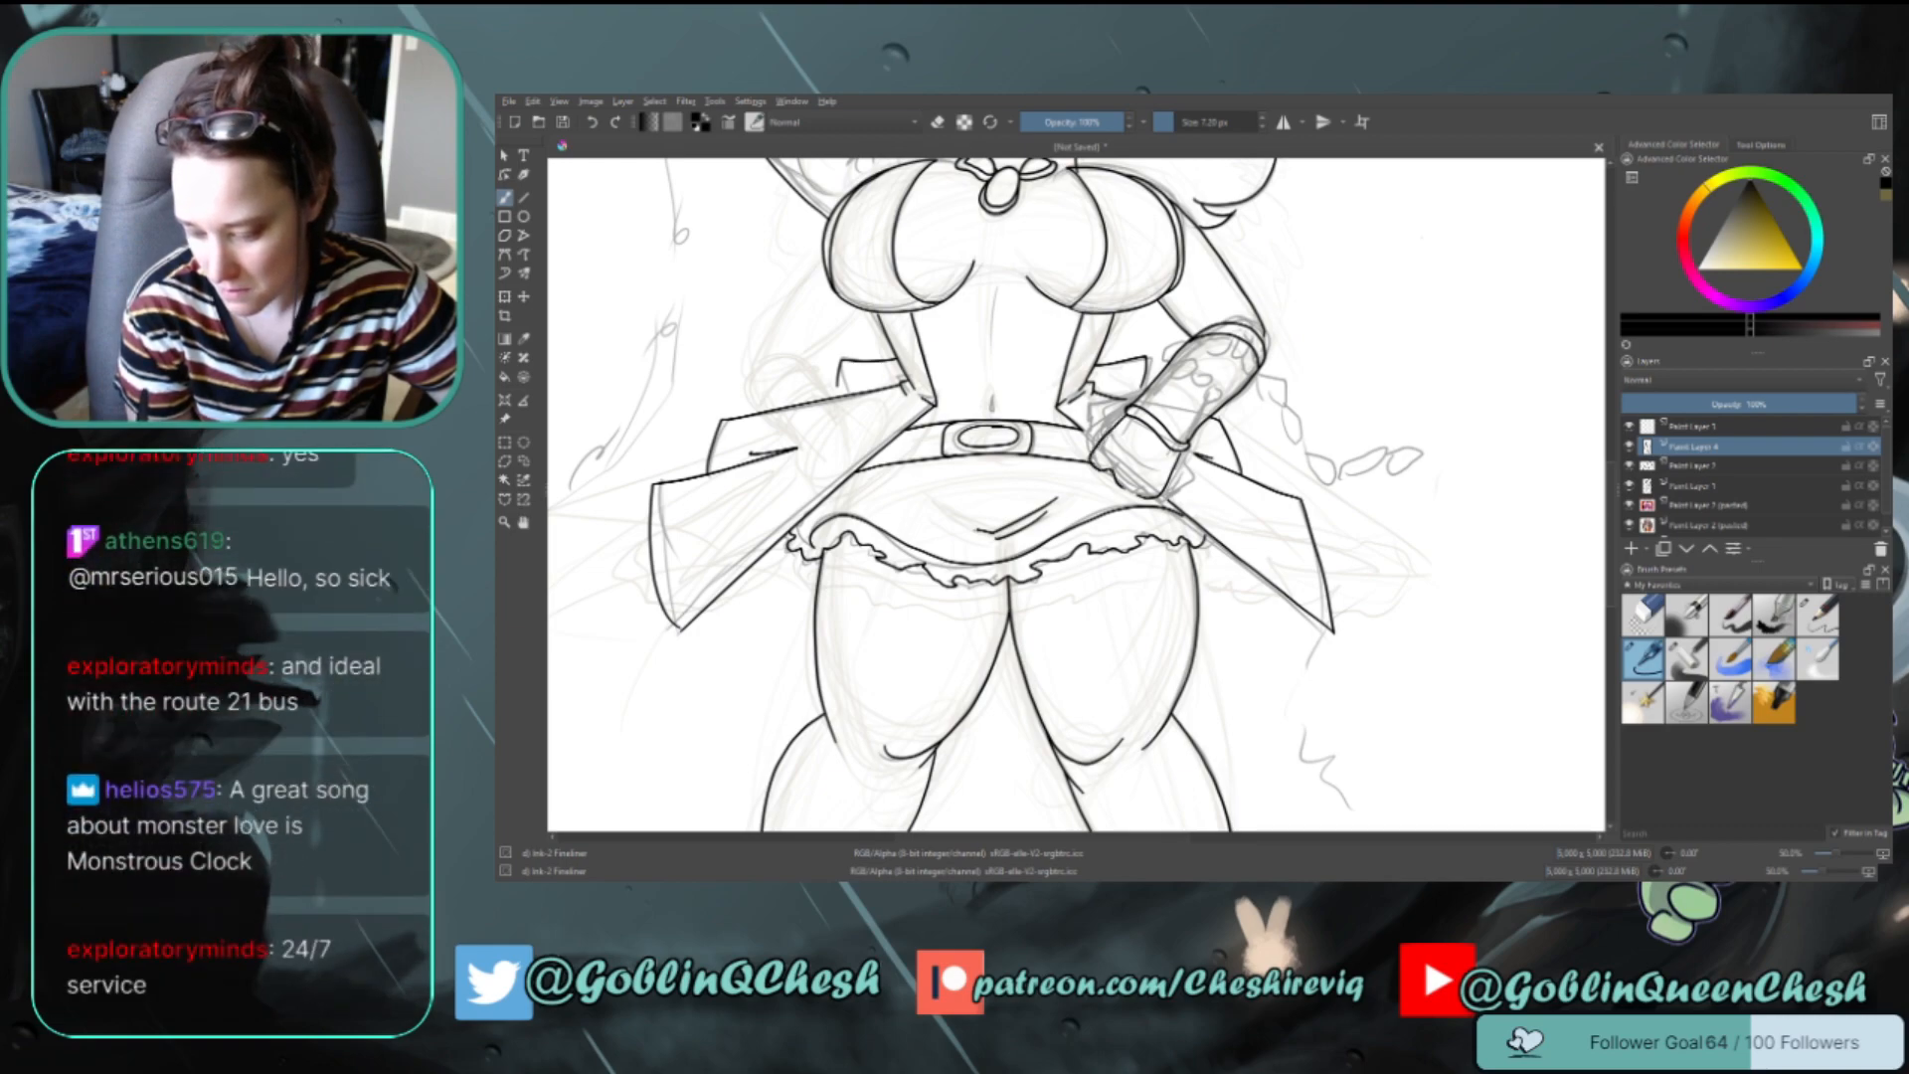
pyautogui.hotkey('ctrl', 'z')
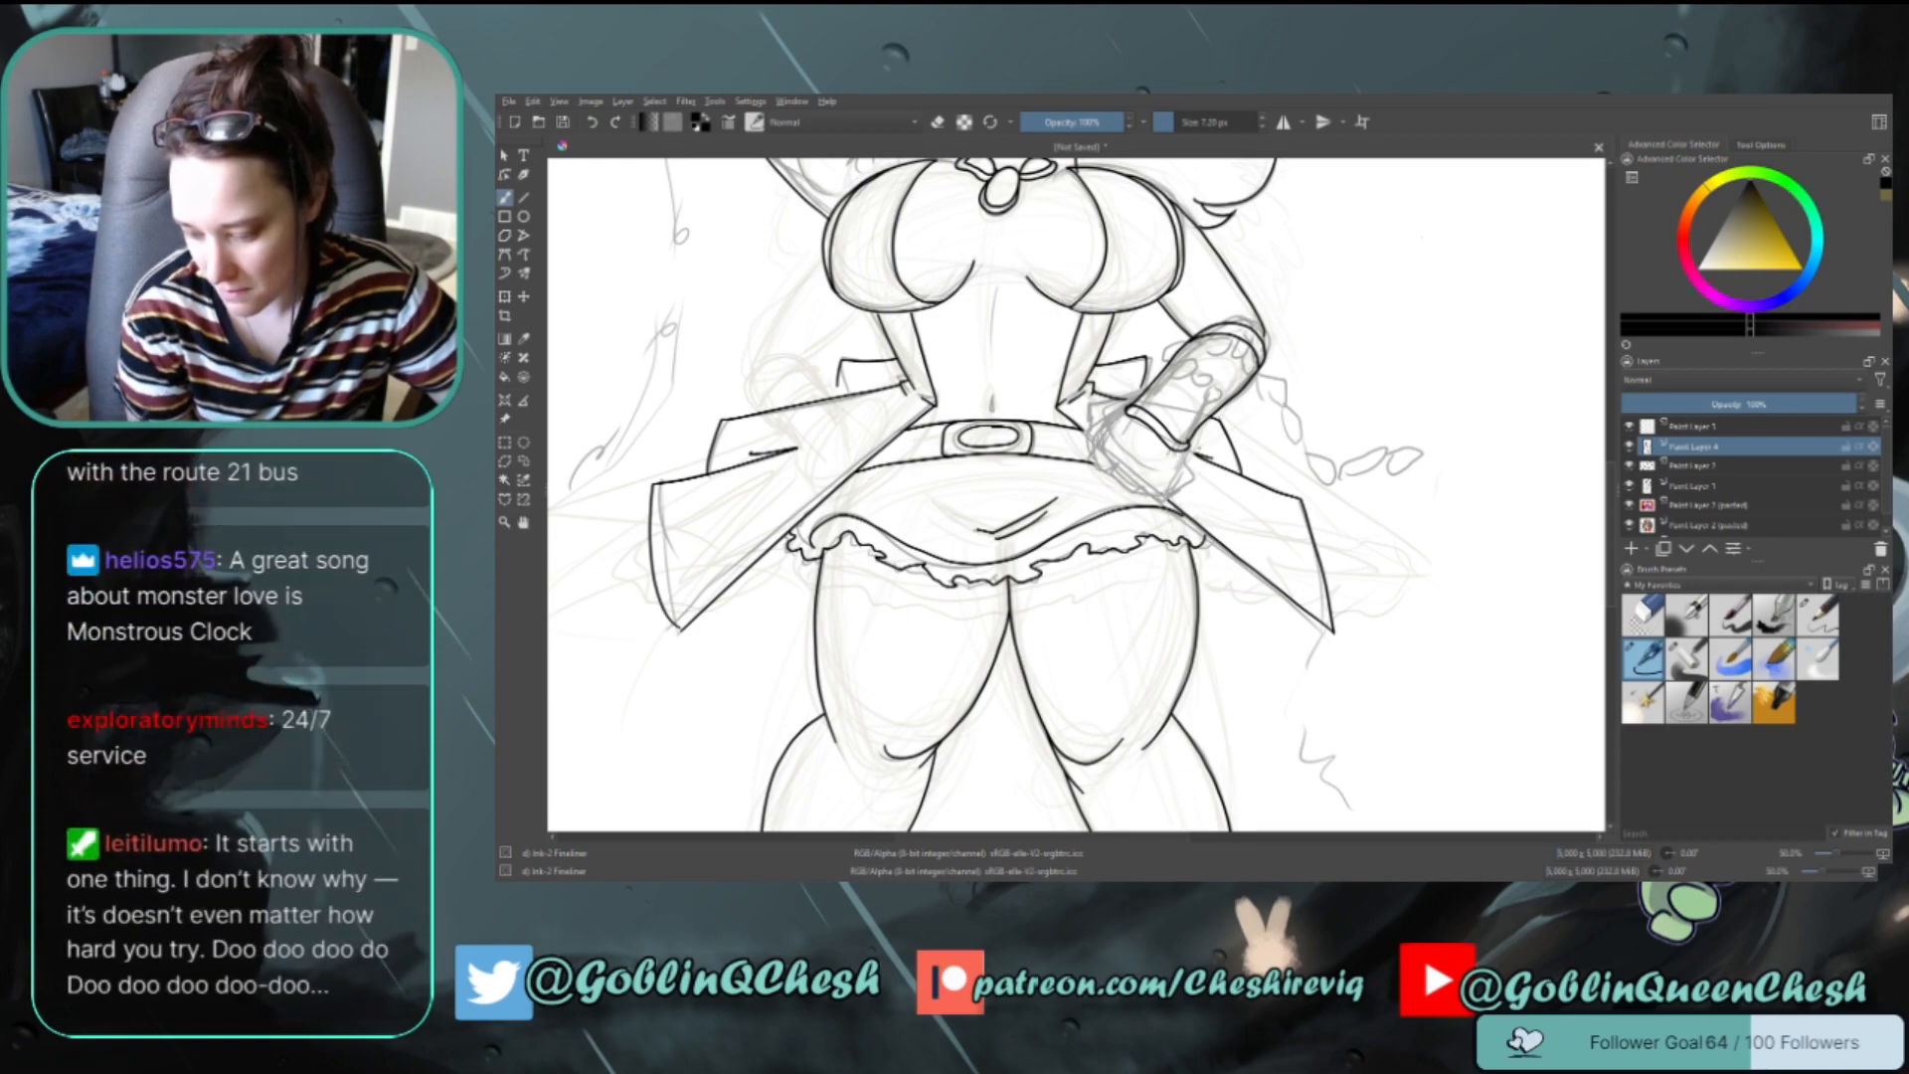
pyautogui.moveTo(1179, 454); pyautogui.dragTo(1154, 500)
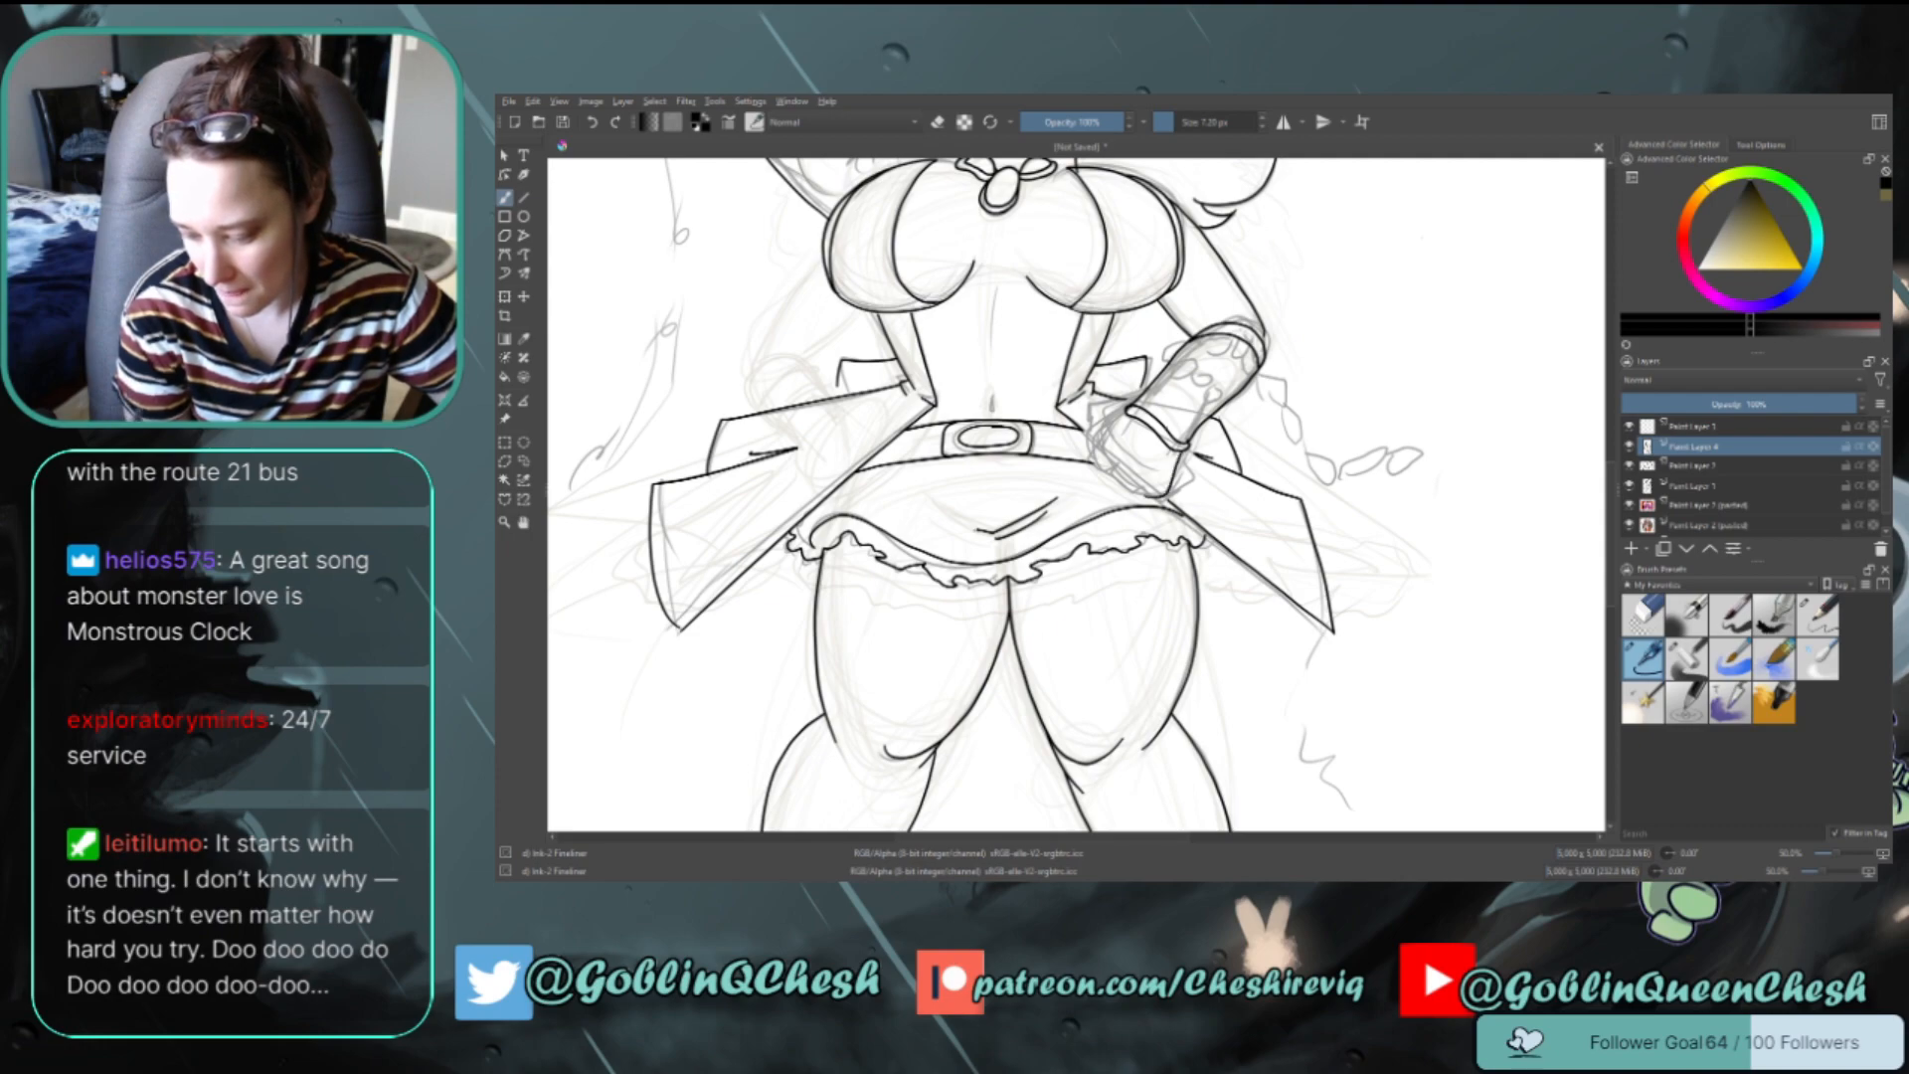
pyautogui.moveTo(1124, 416); pyautogui.dragTo(1090, 456)
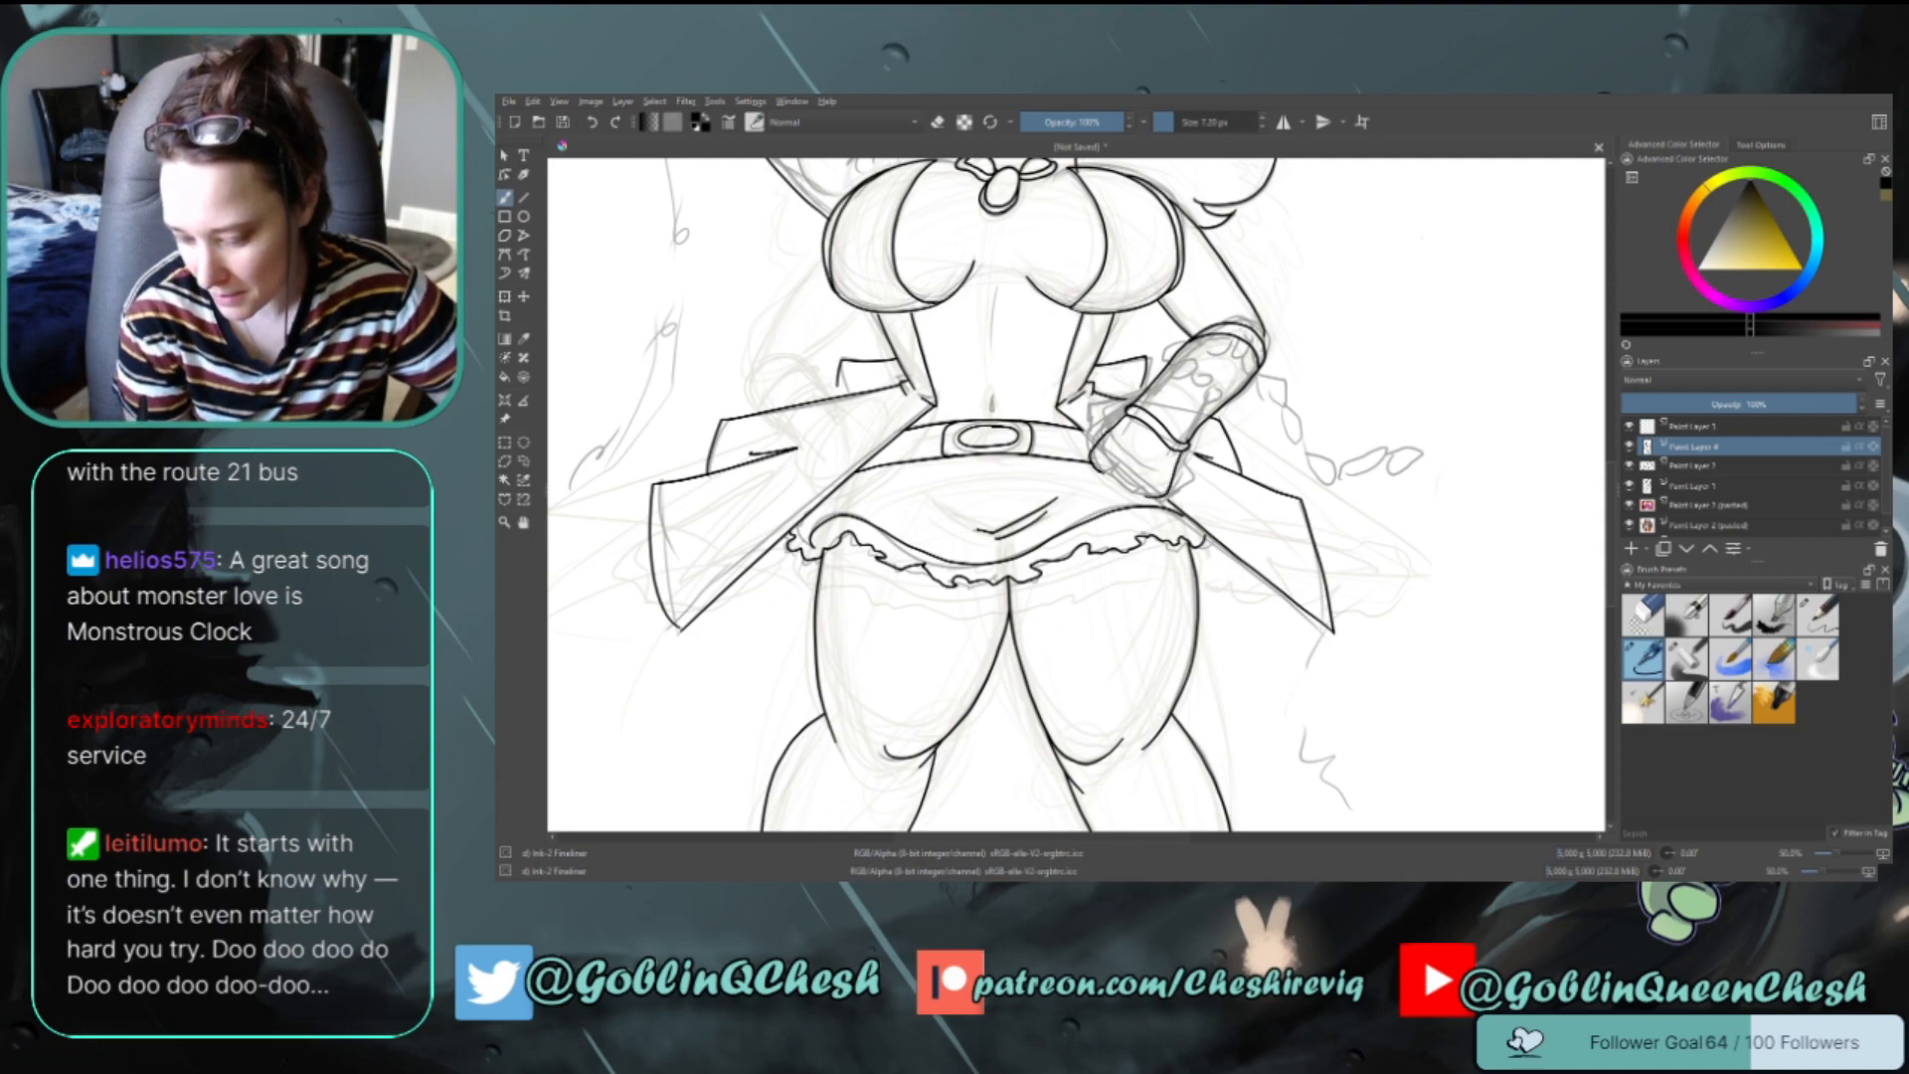
pyautogui.hotkey('ctrl', 'z')
pyautogui.hotkey('ctrl', 'z')
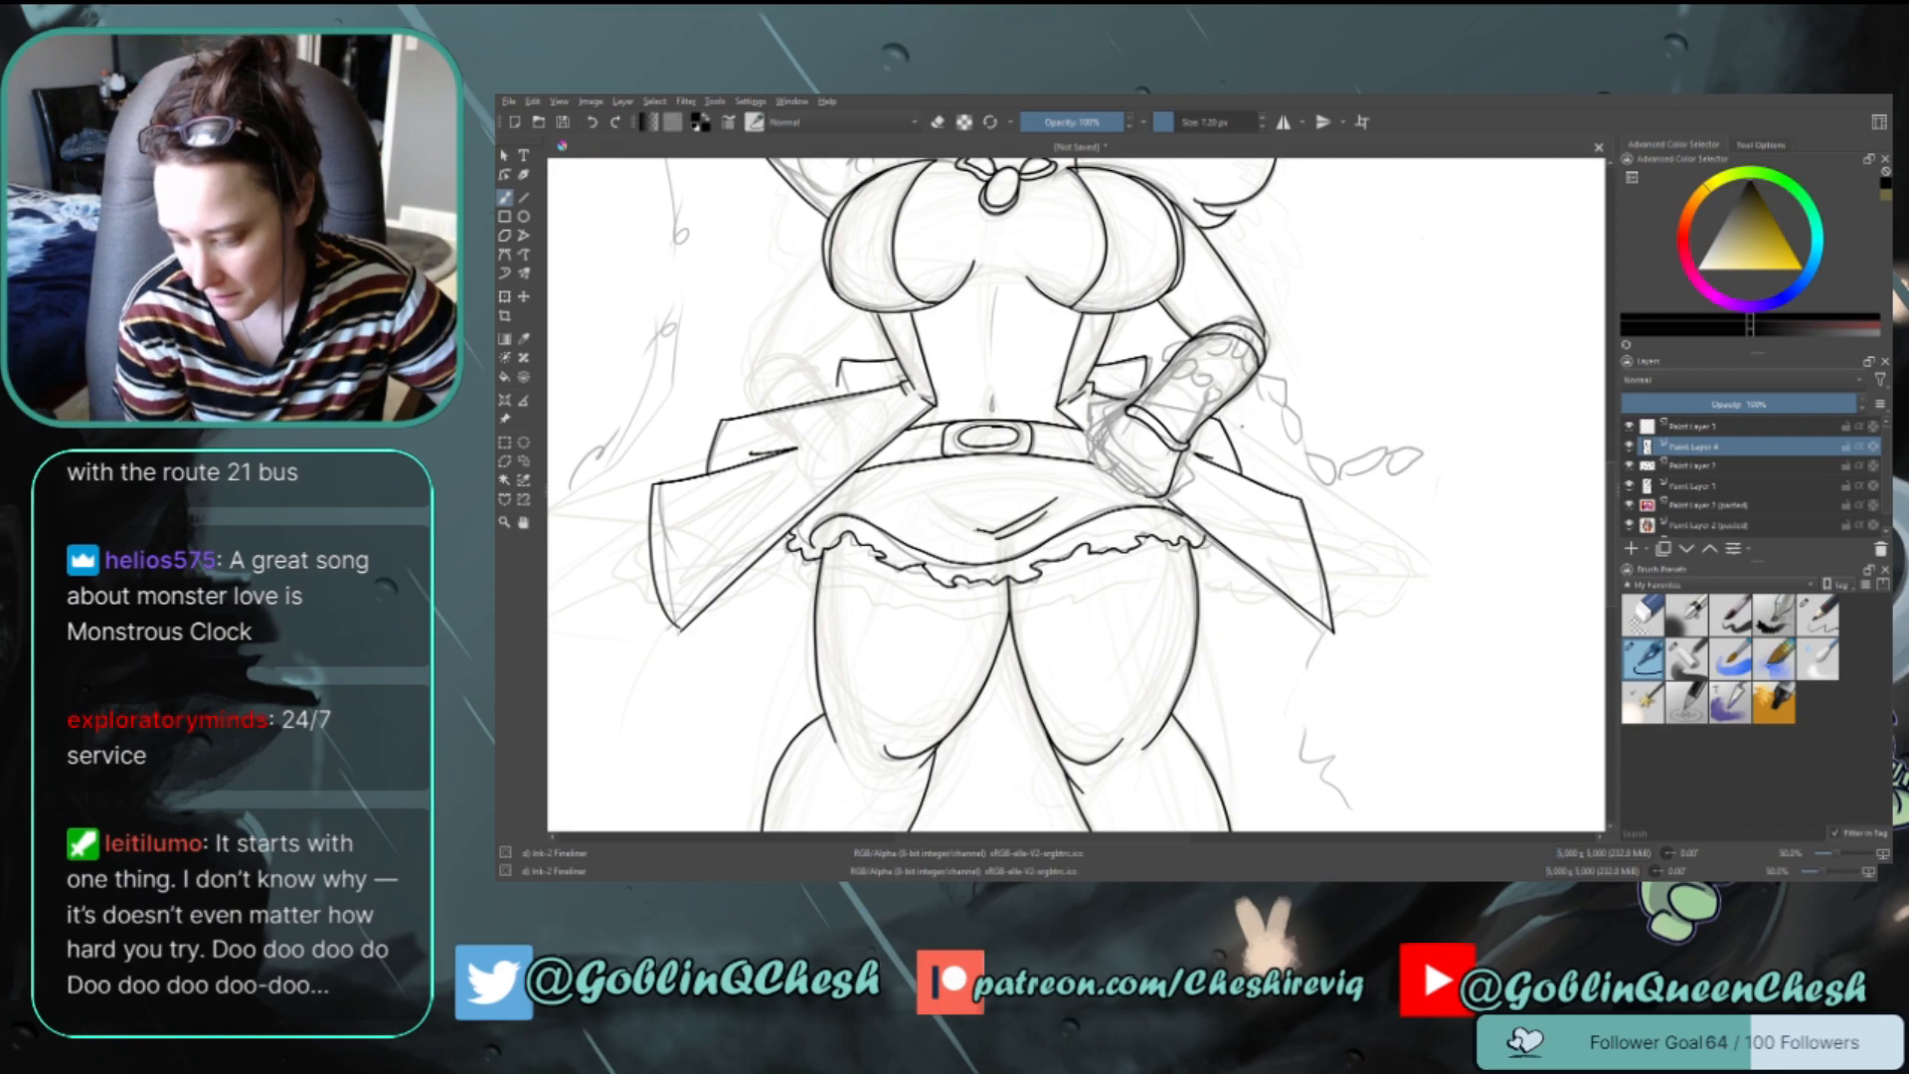
pyautogui.moveTo(1121, 418); pyautogui.dragTo(1099, 438)
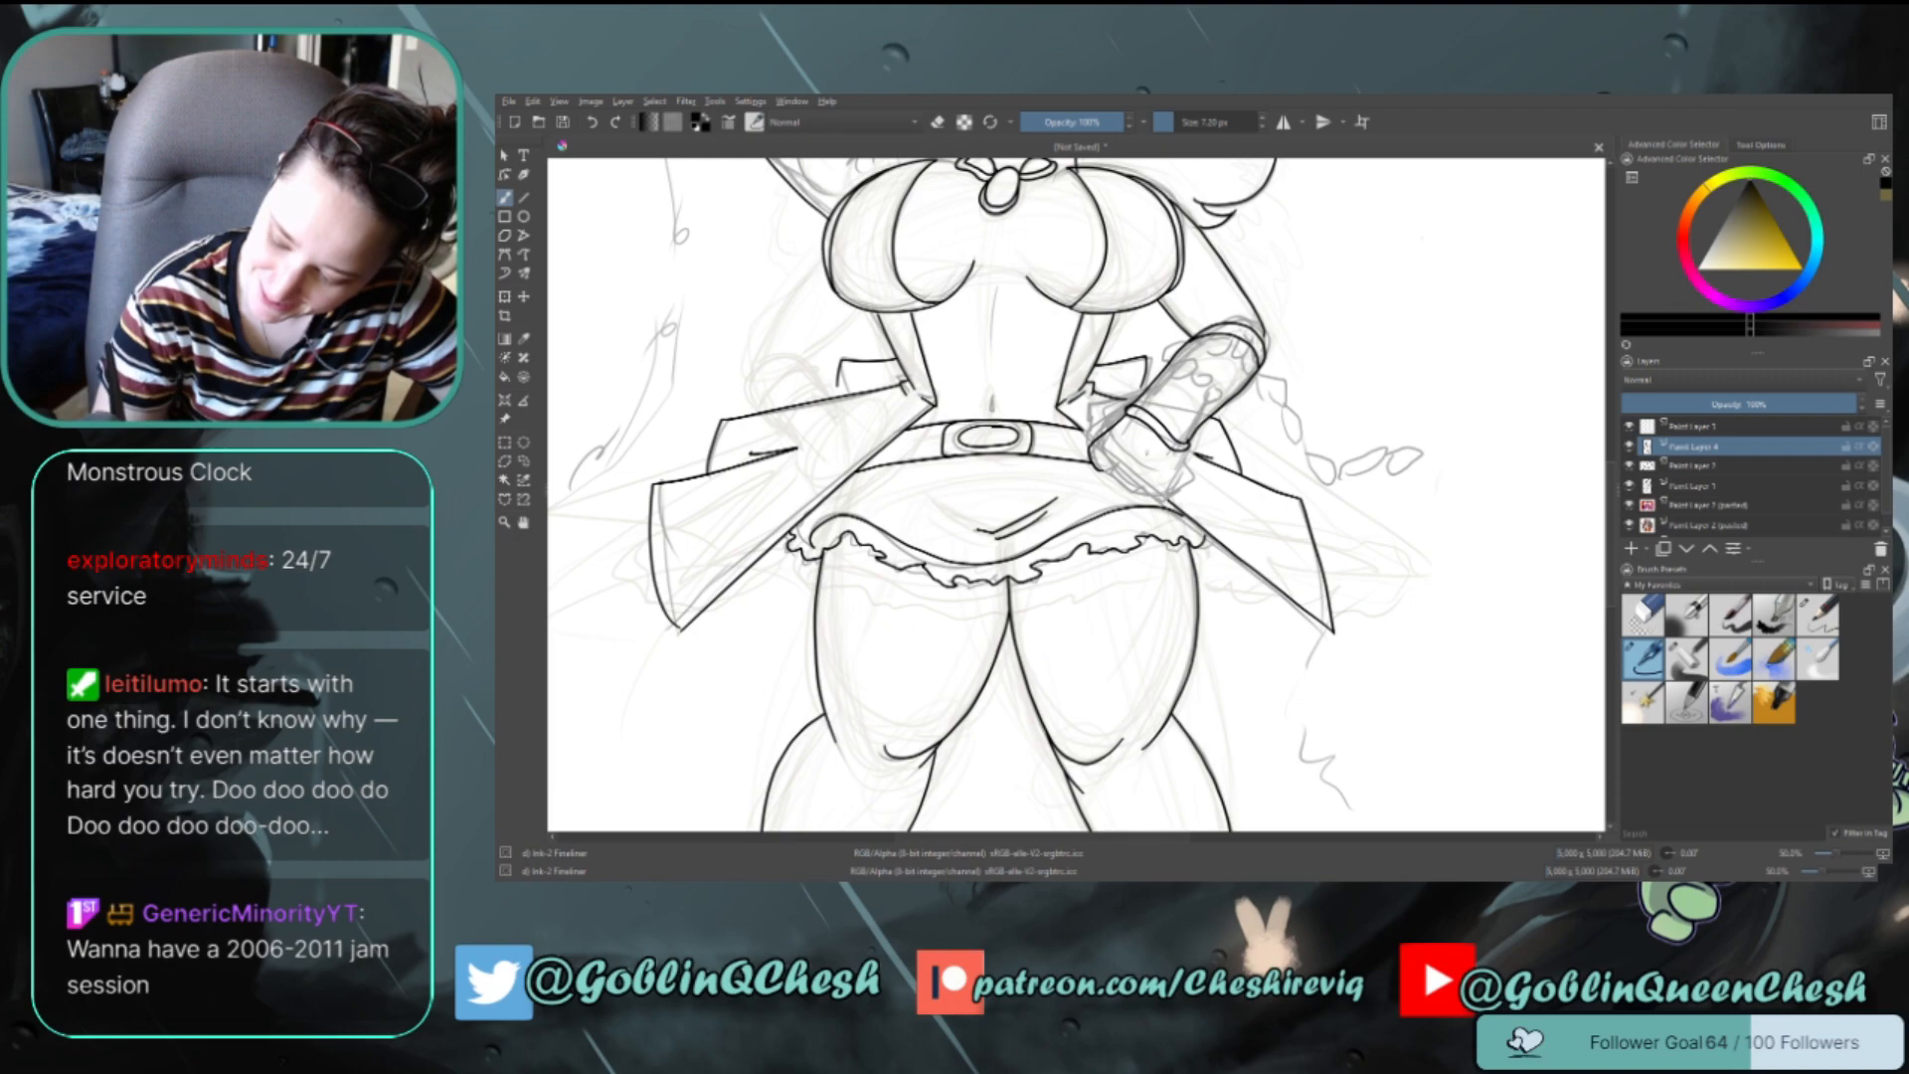
pyautogui.hotkey('ctrl', 'z')
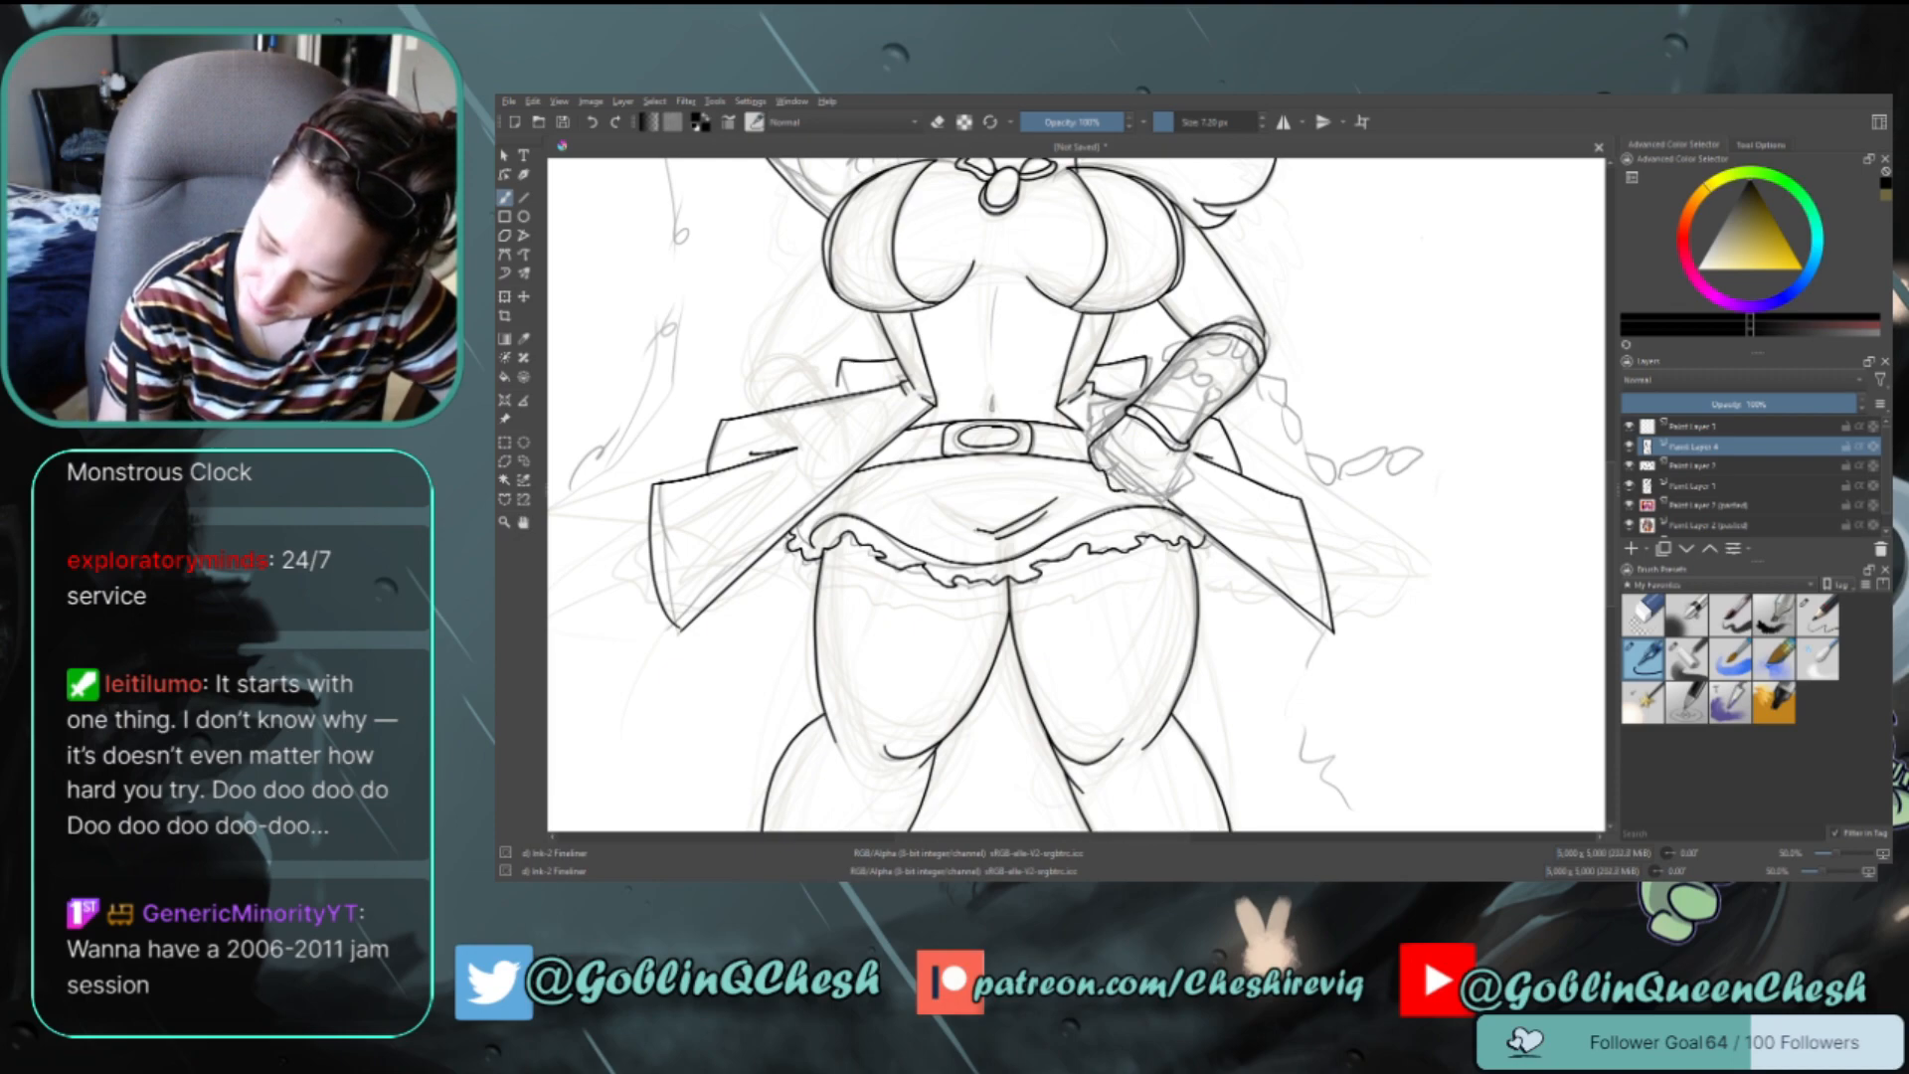
pyautogui.moveTo(1181, 456); pyautogui.dragTo(1162, 491)
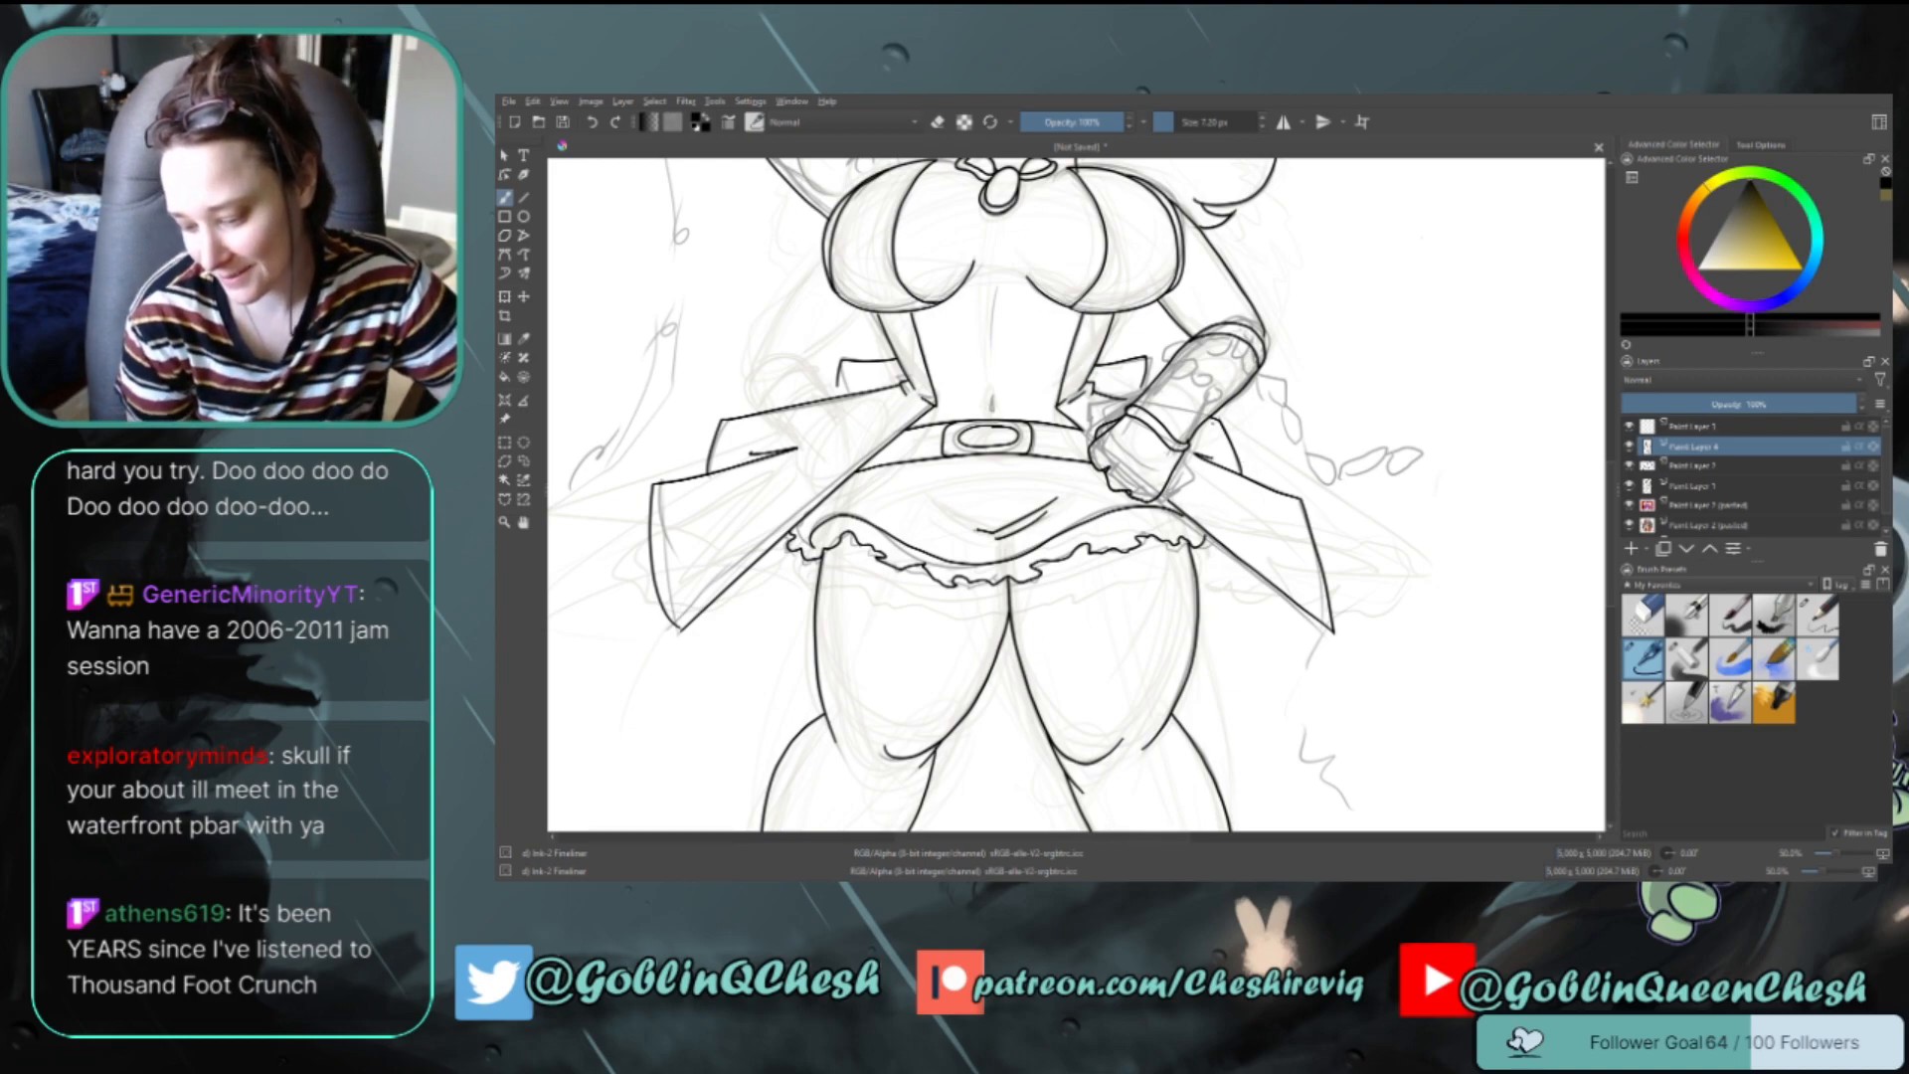
pyautogui.press('e')
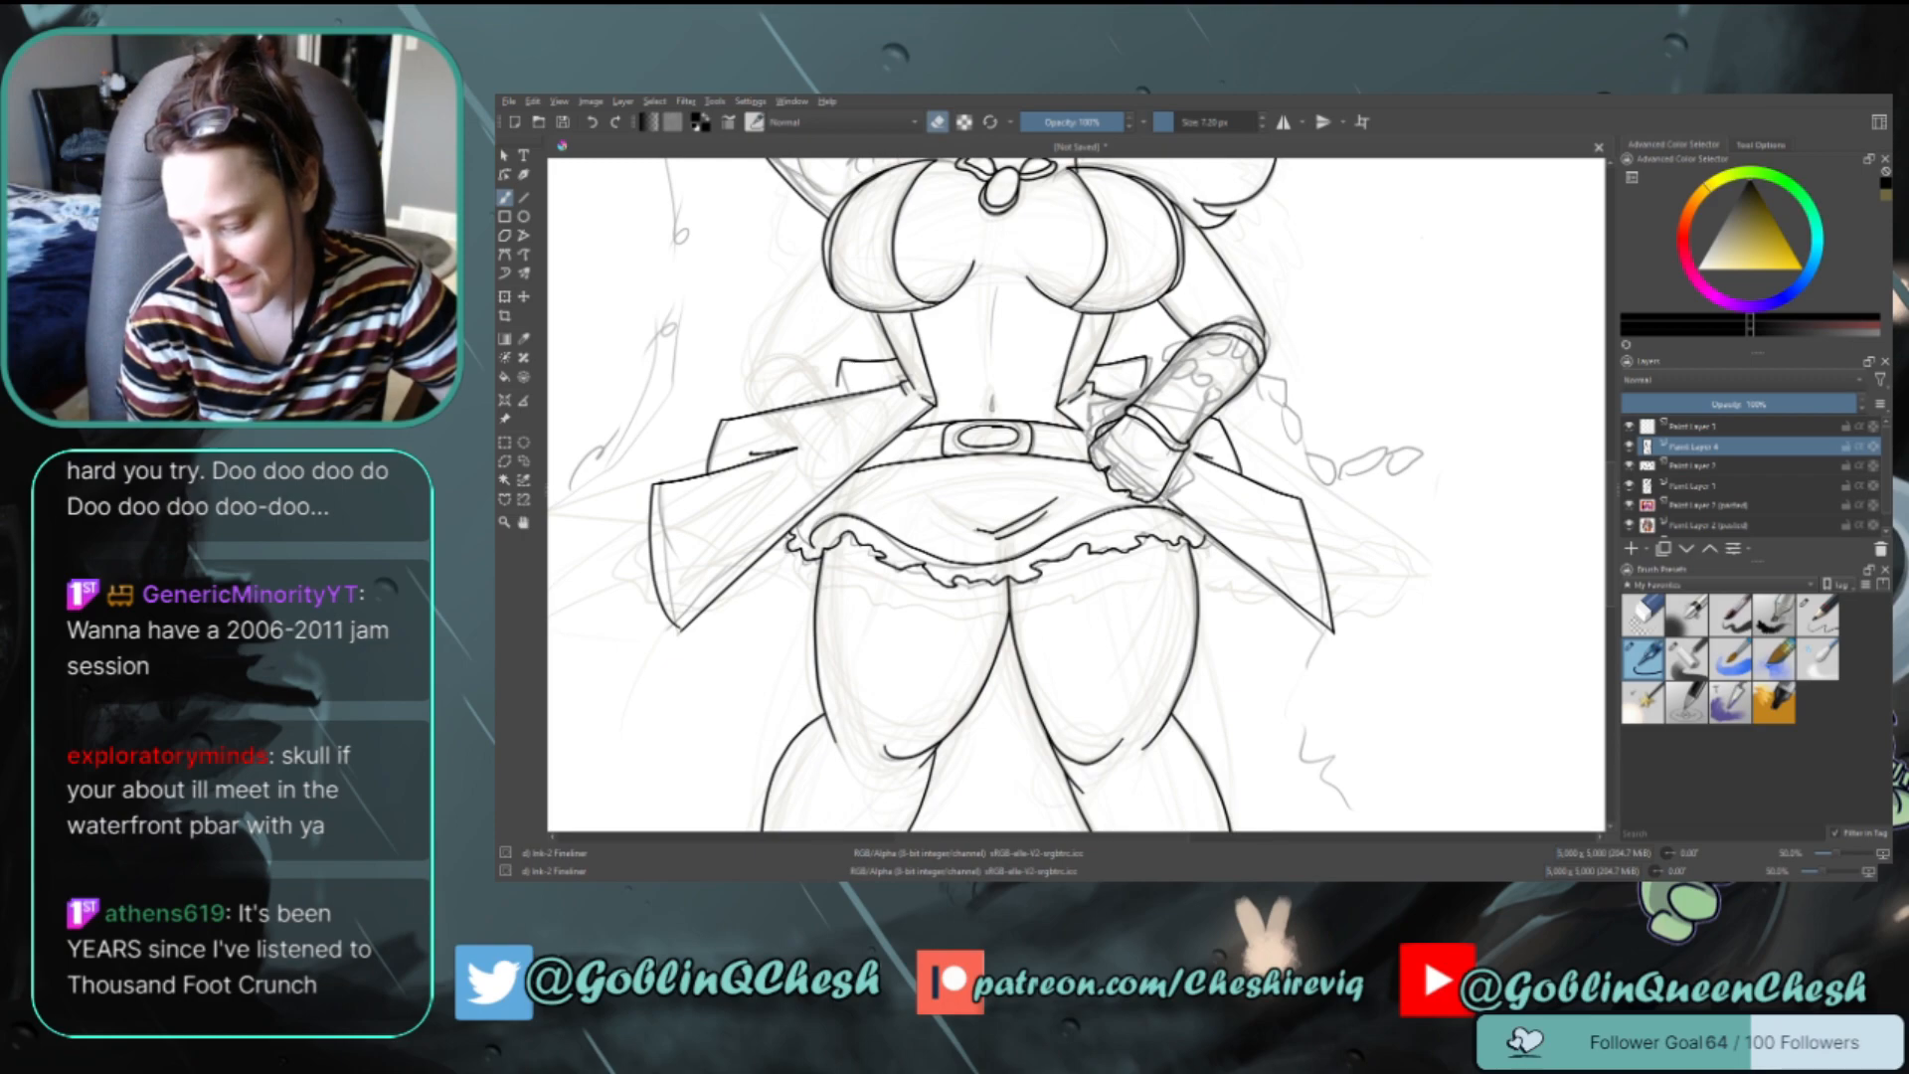
pyautogui.press('e')
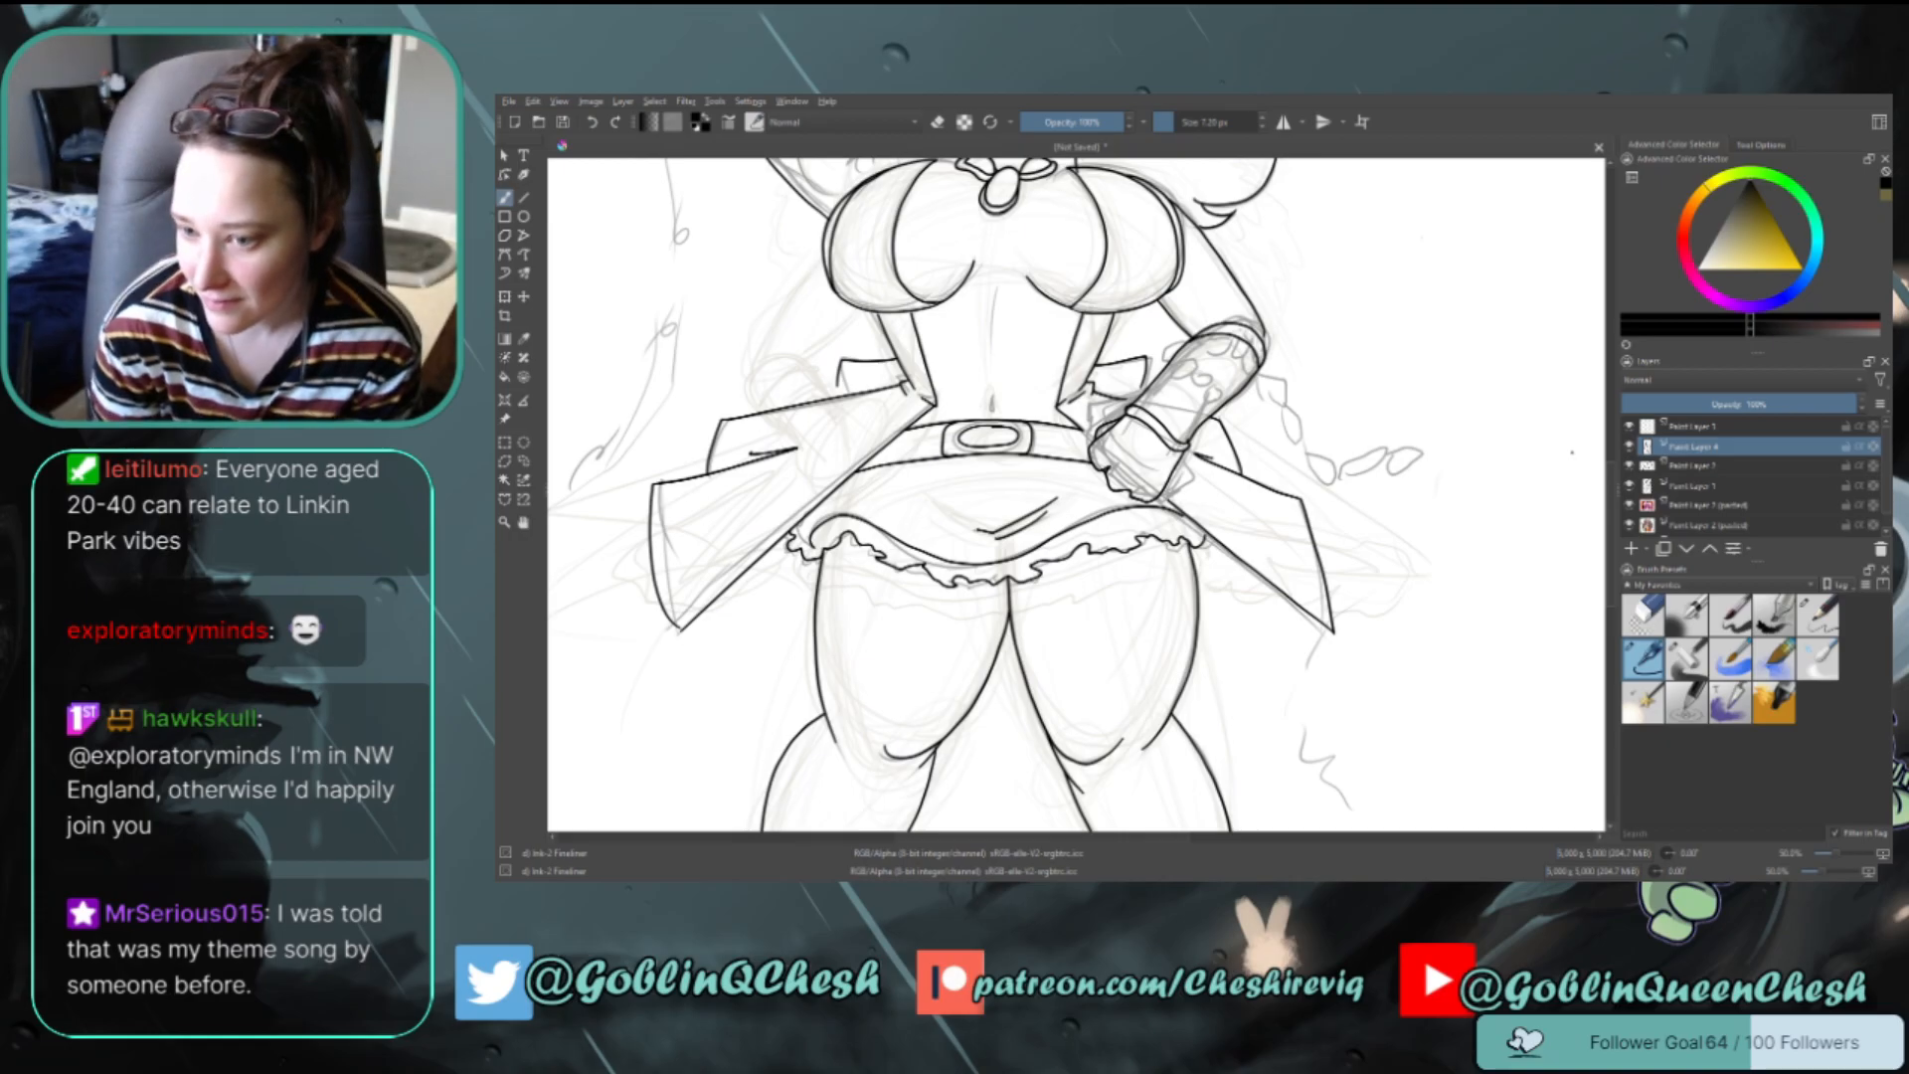
# Switch to the topmost paint layer, try inking linked buckle details on the lowered arm's forearm cuff, and undo the latest strokes
pyautogui.moveTo(1612, 556)
pyautogui.mouseDown()
pyautogui.moveTo(1609, 455)
pyautogui.moveTo(1598, 575)
pyautogui.mouseUp()
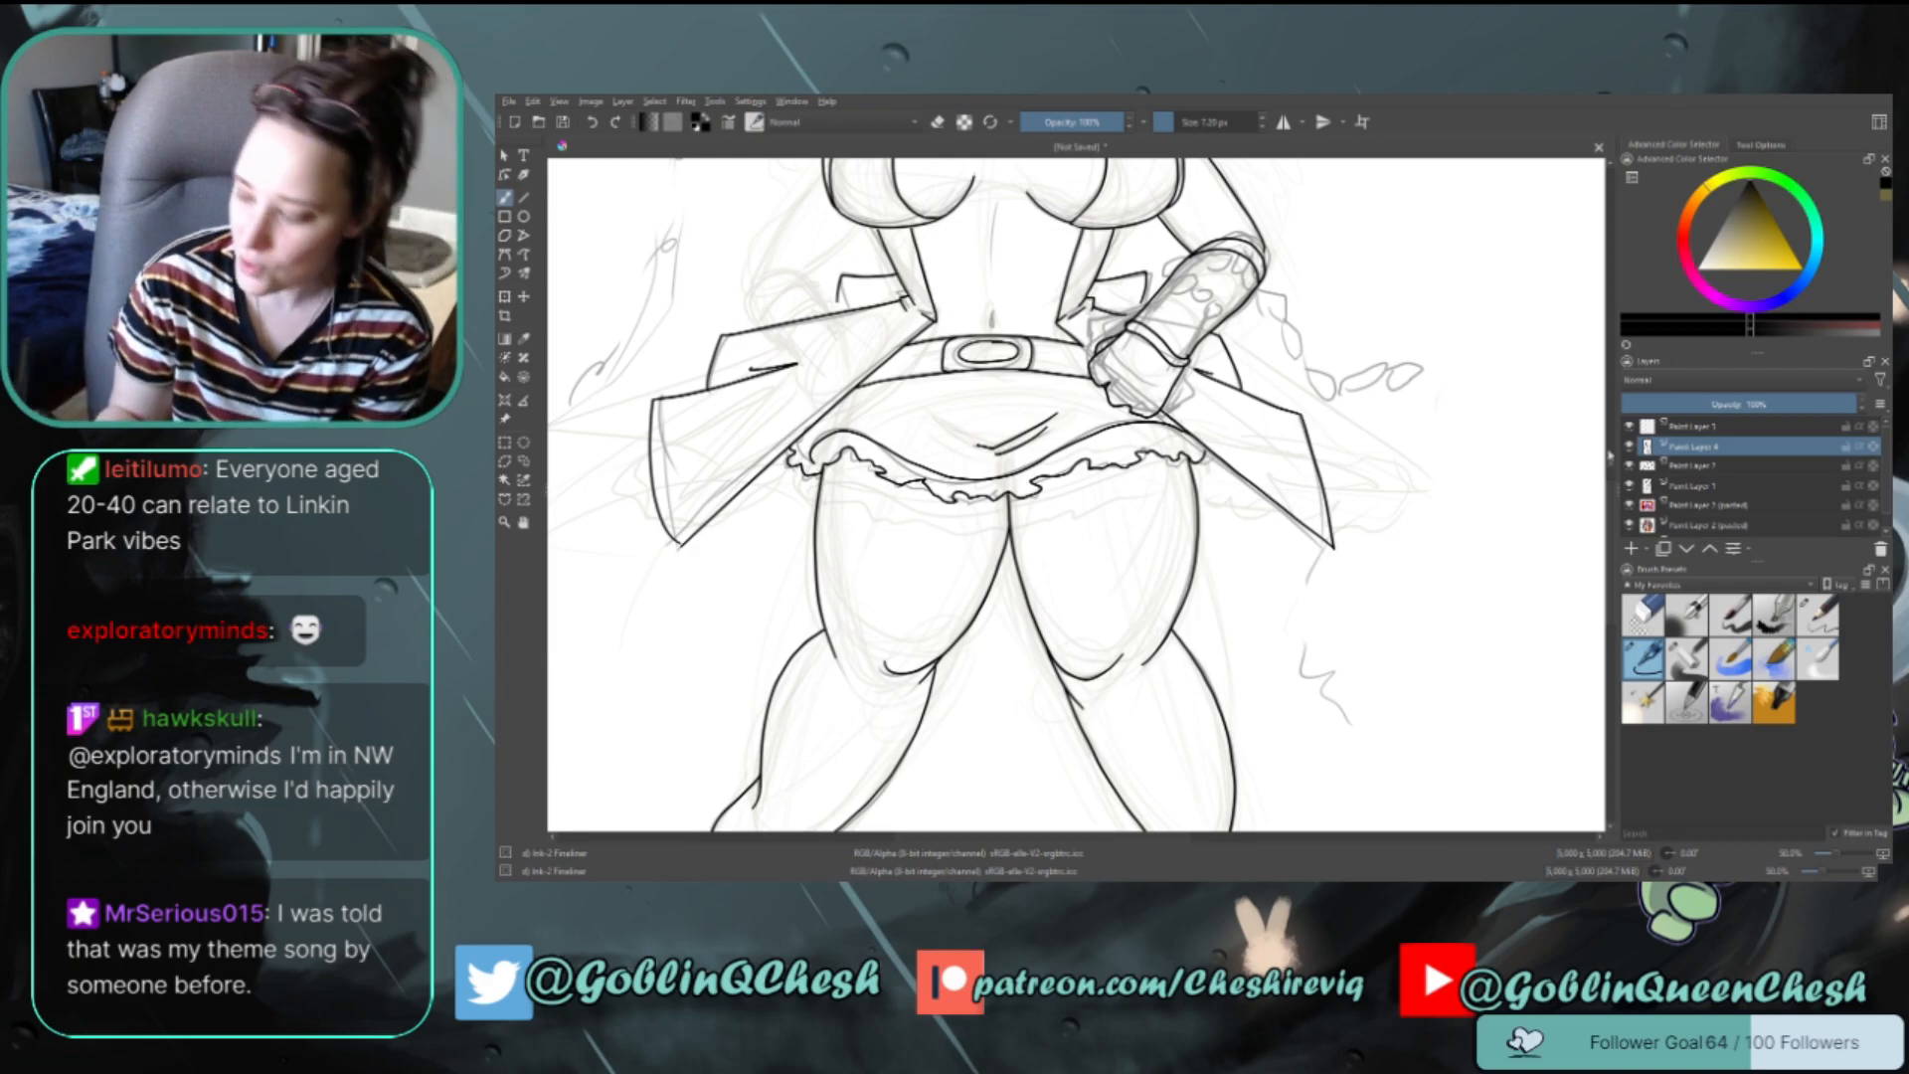
pyautogui.moveTo(1613, 514); pyautogui.dragTo(1614, 499)
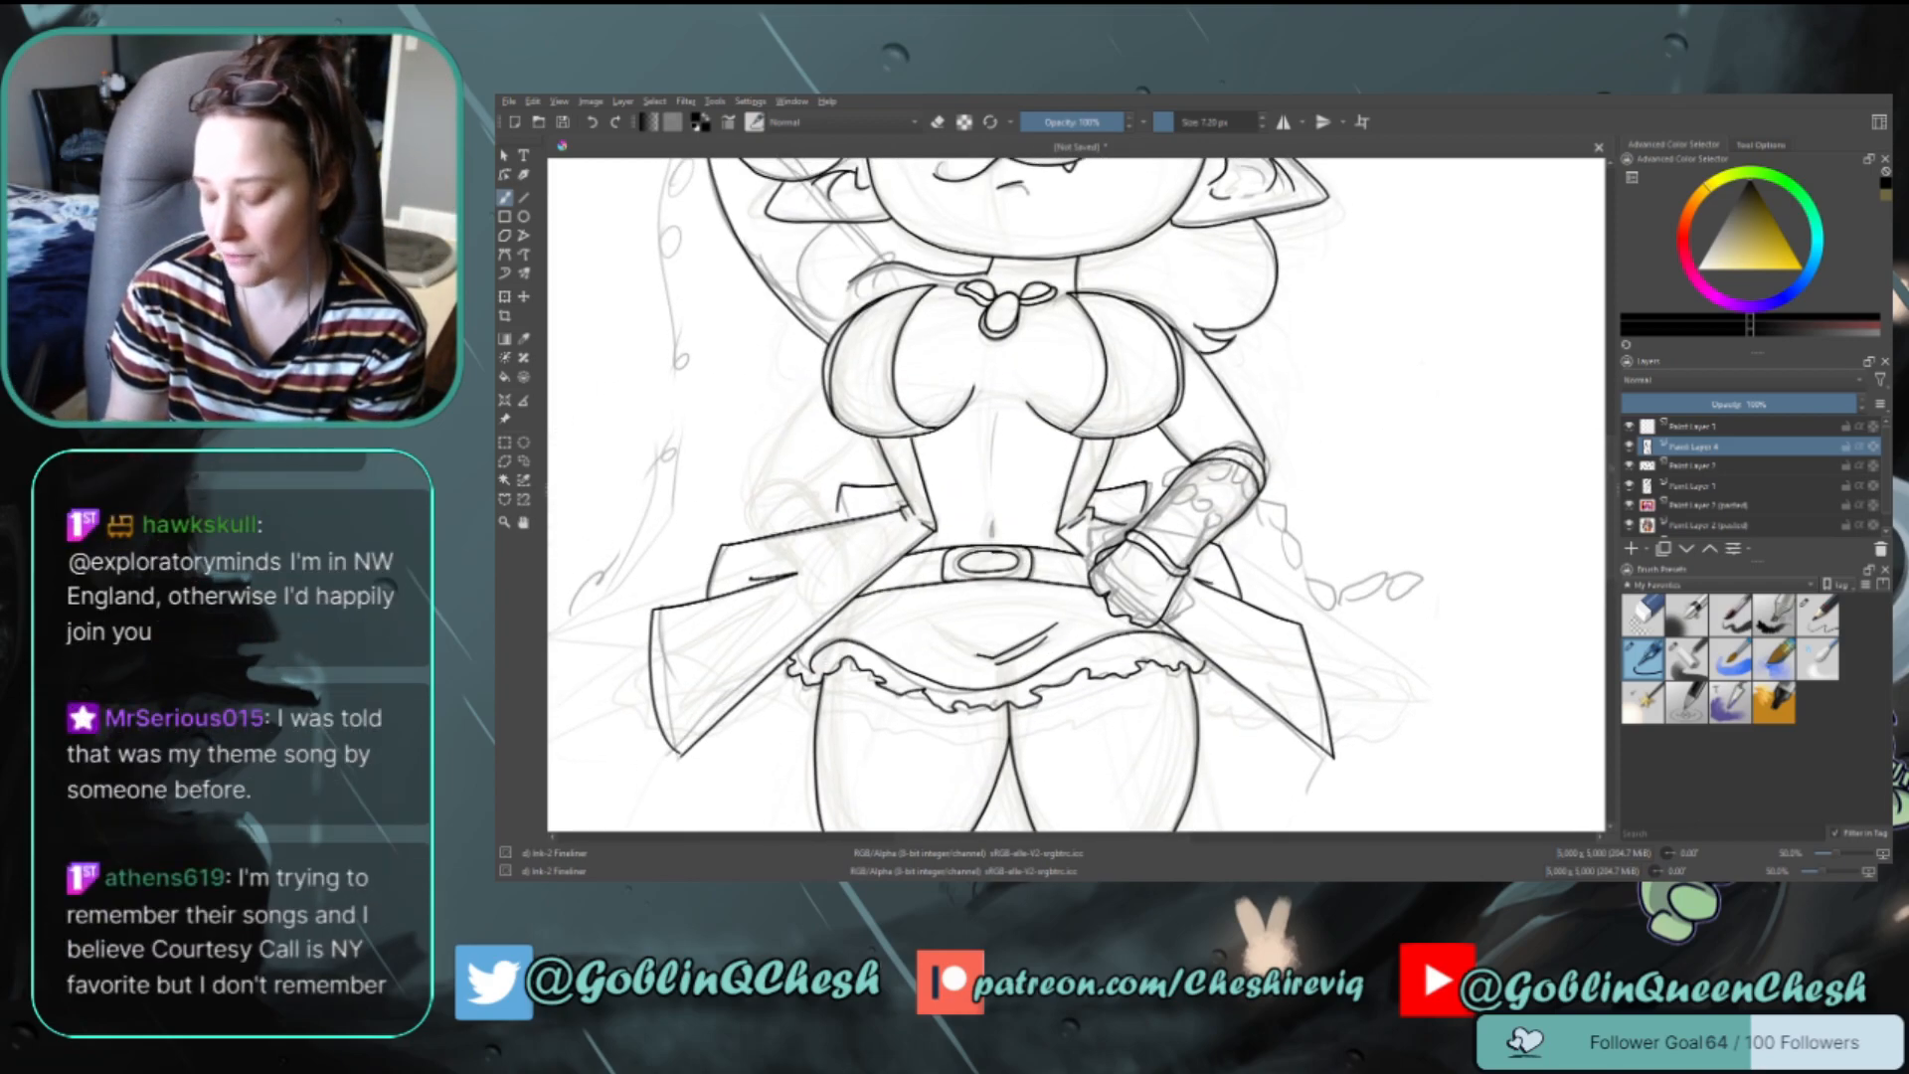
pyautogui.click(1708, 424)
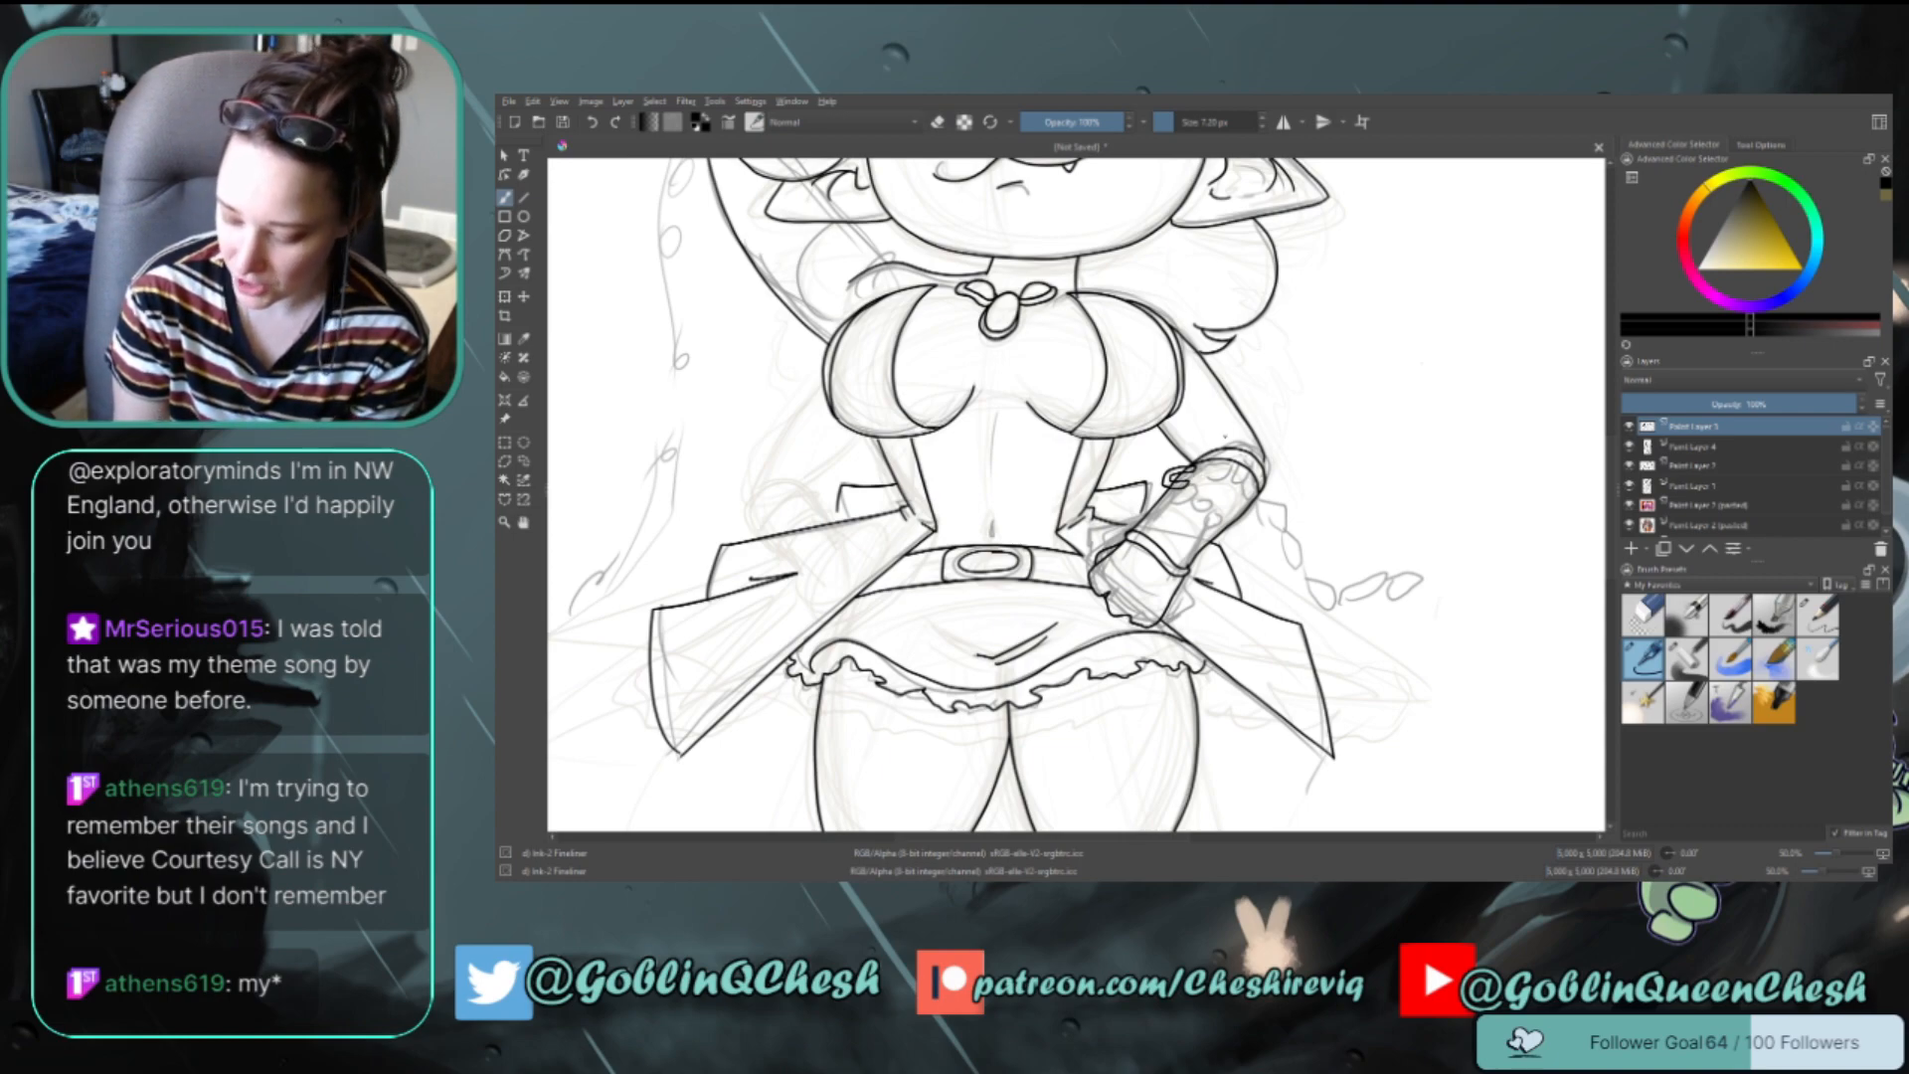
pyautogui.press('e')
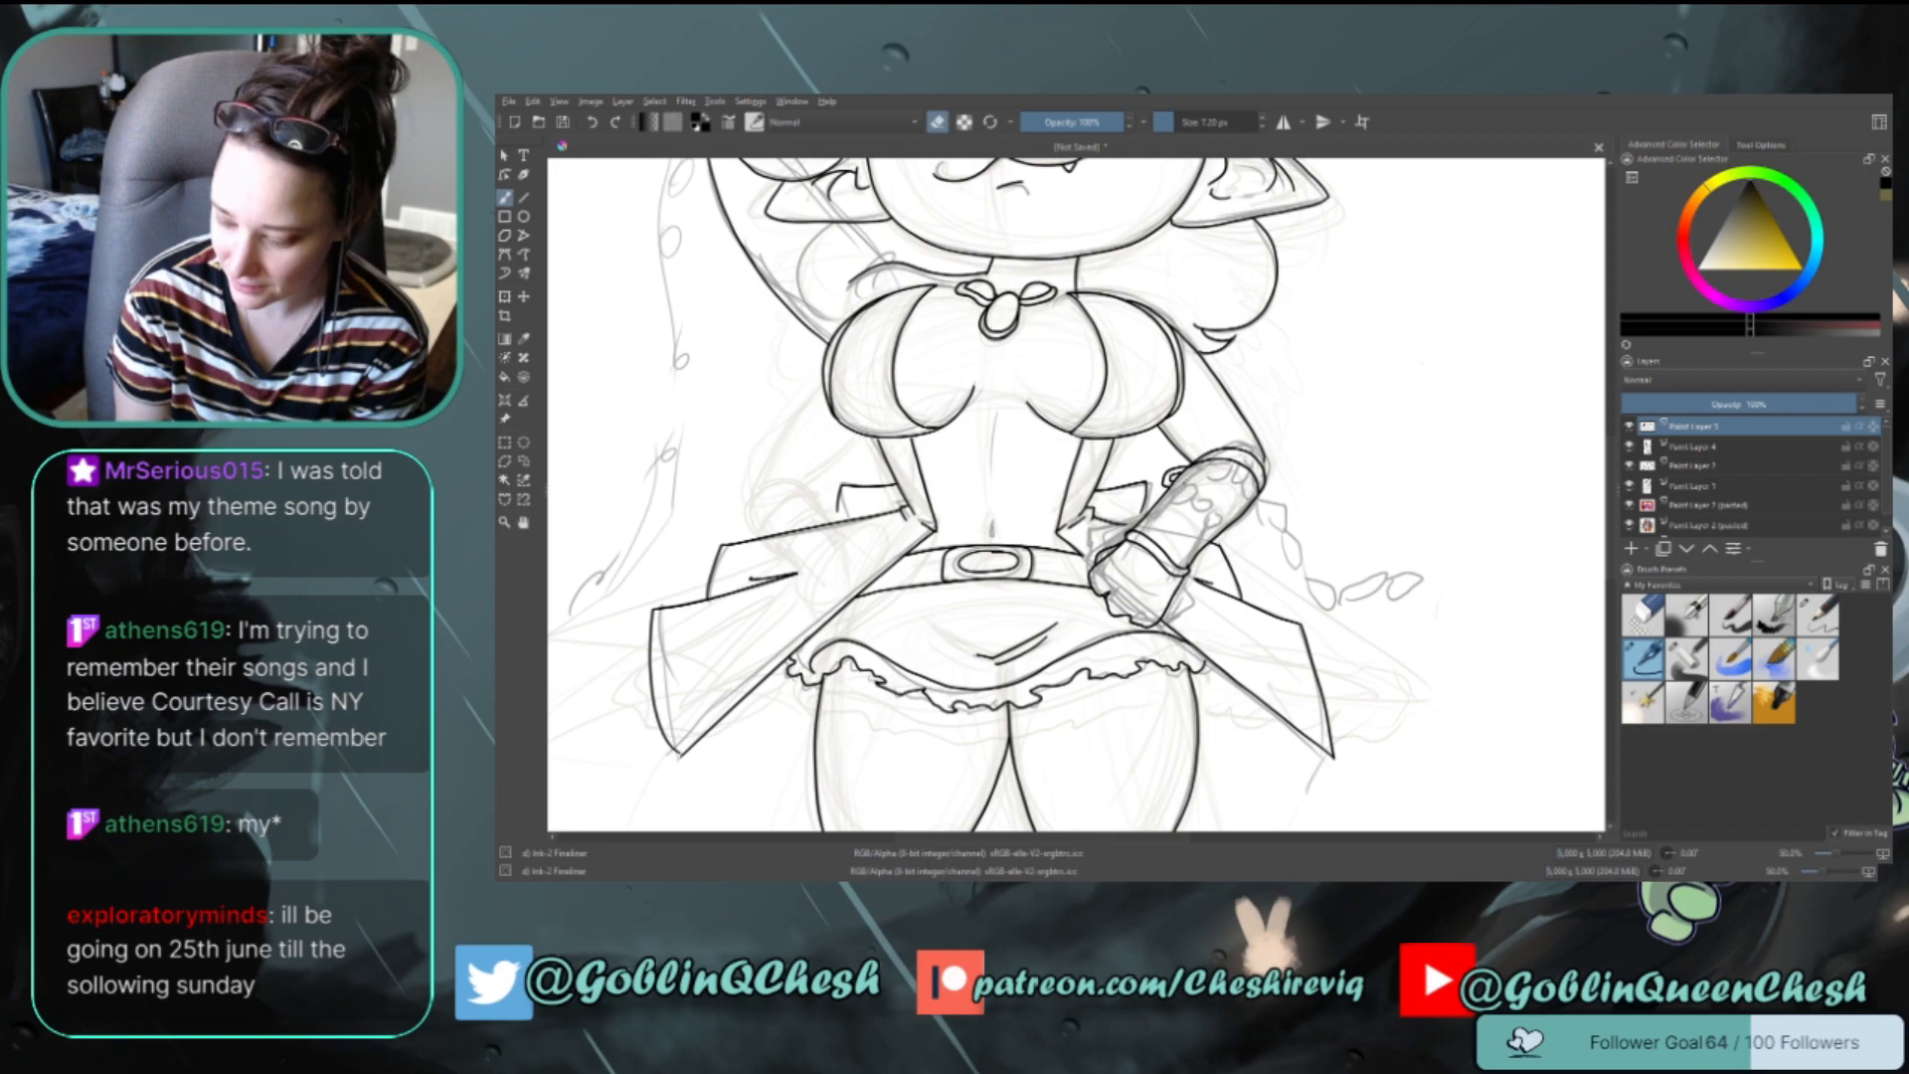
pyautogui.press('e')
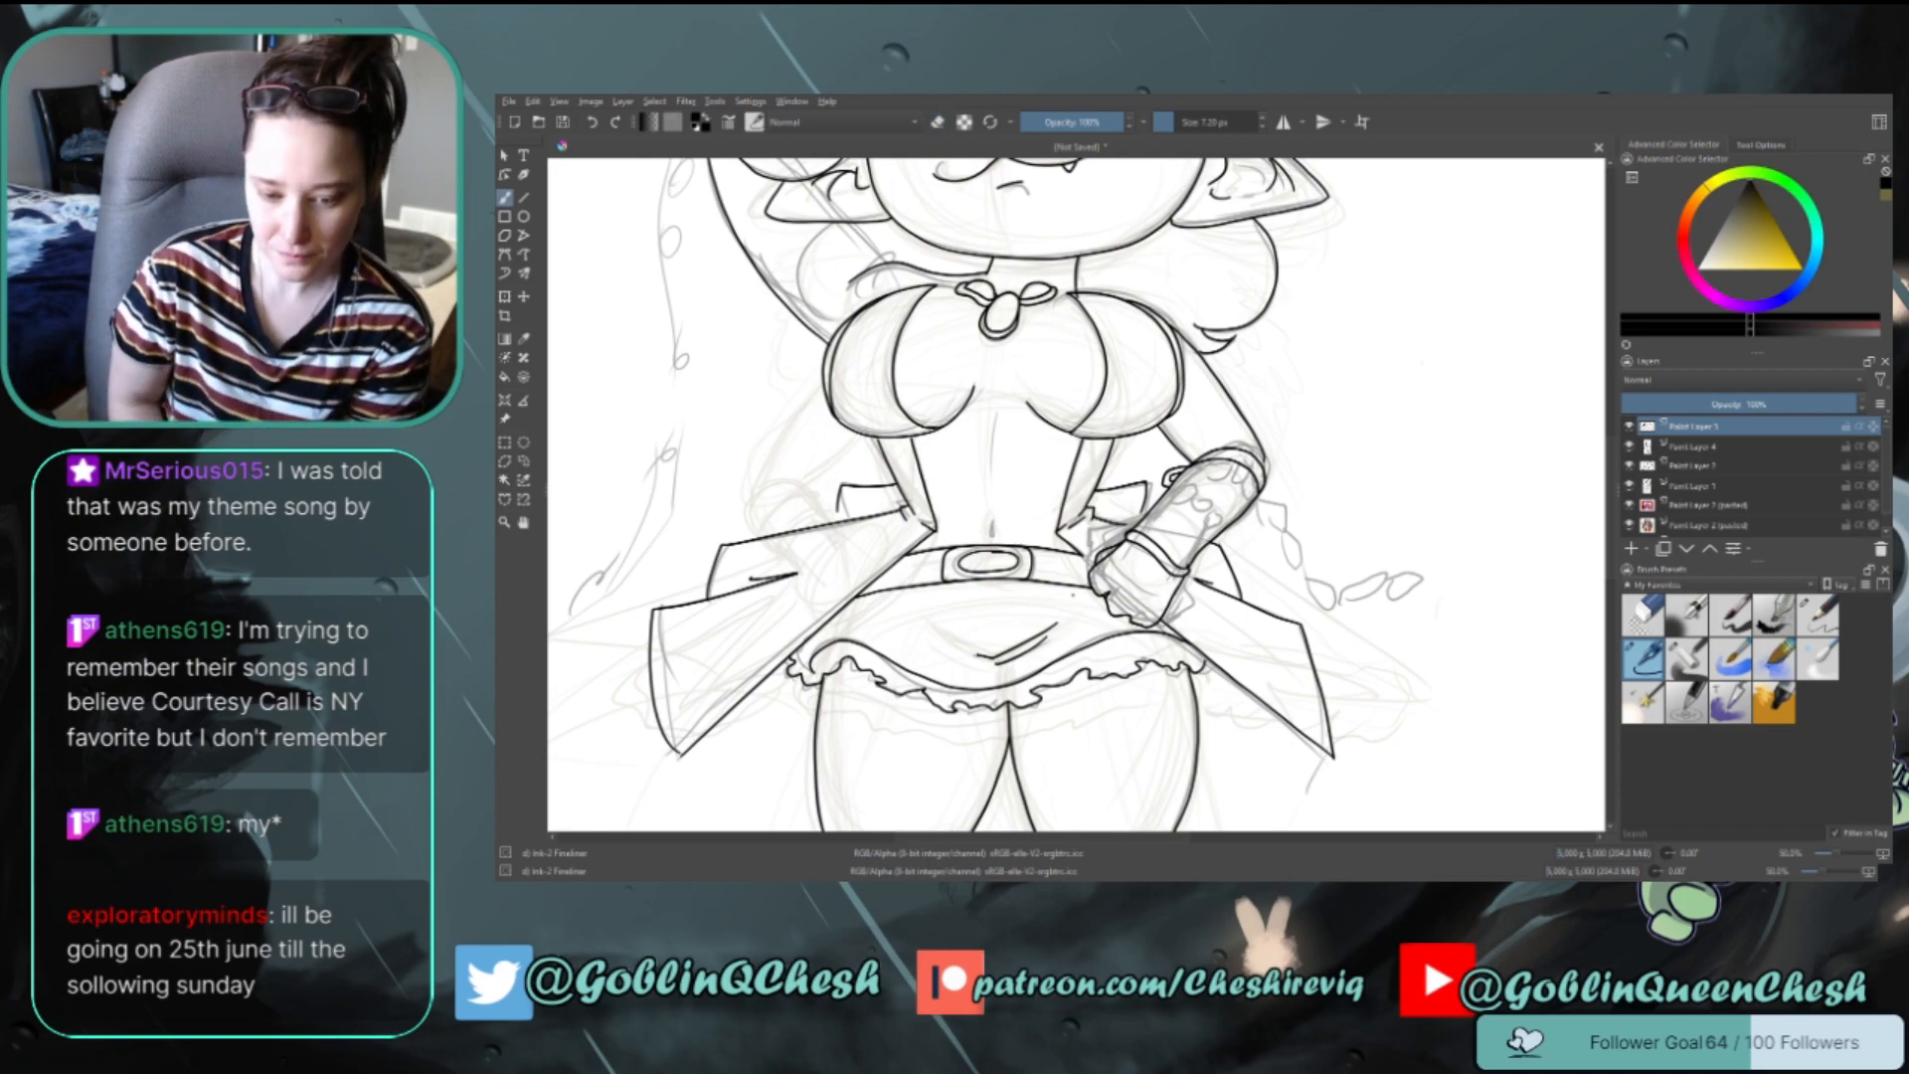
pyautogui.press('e')
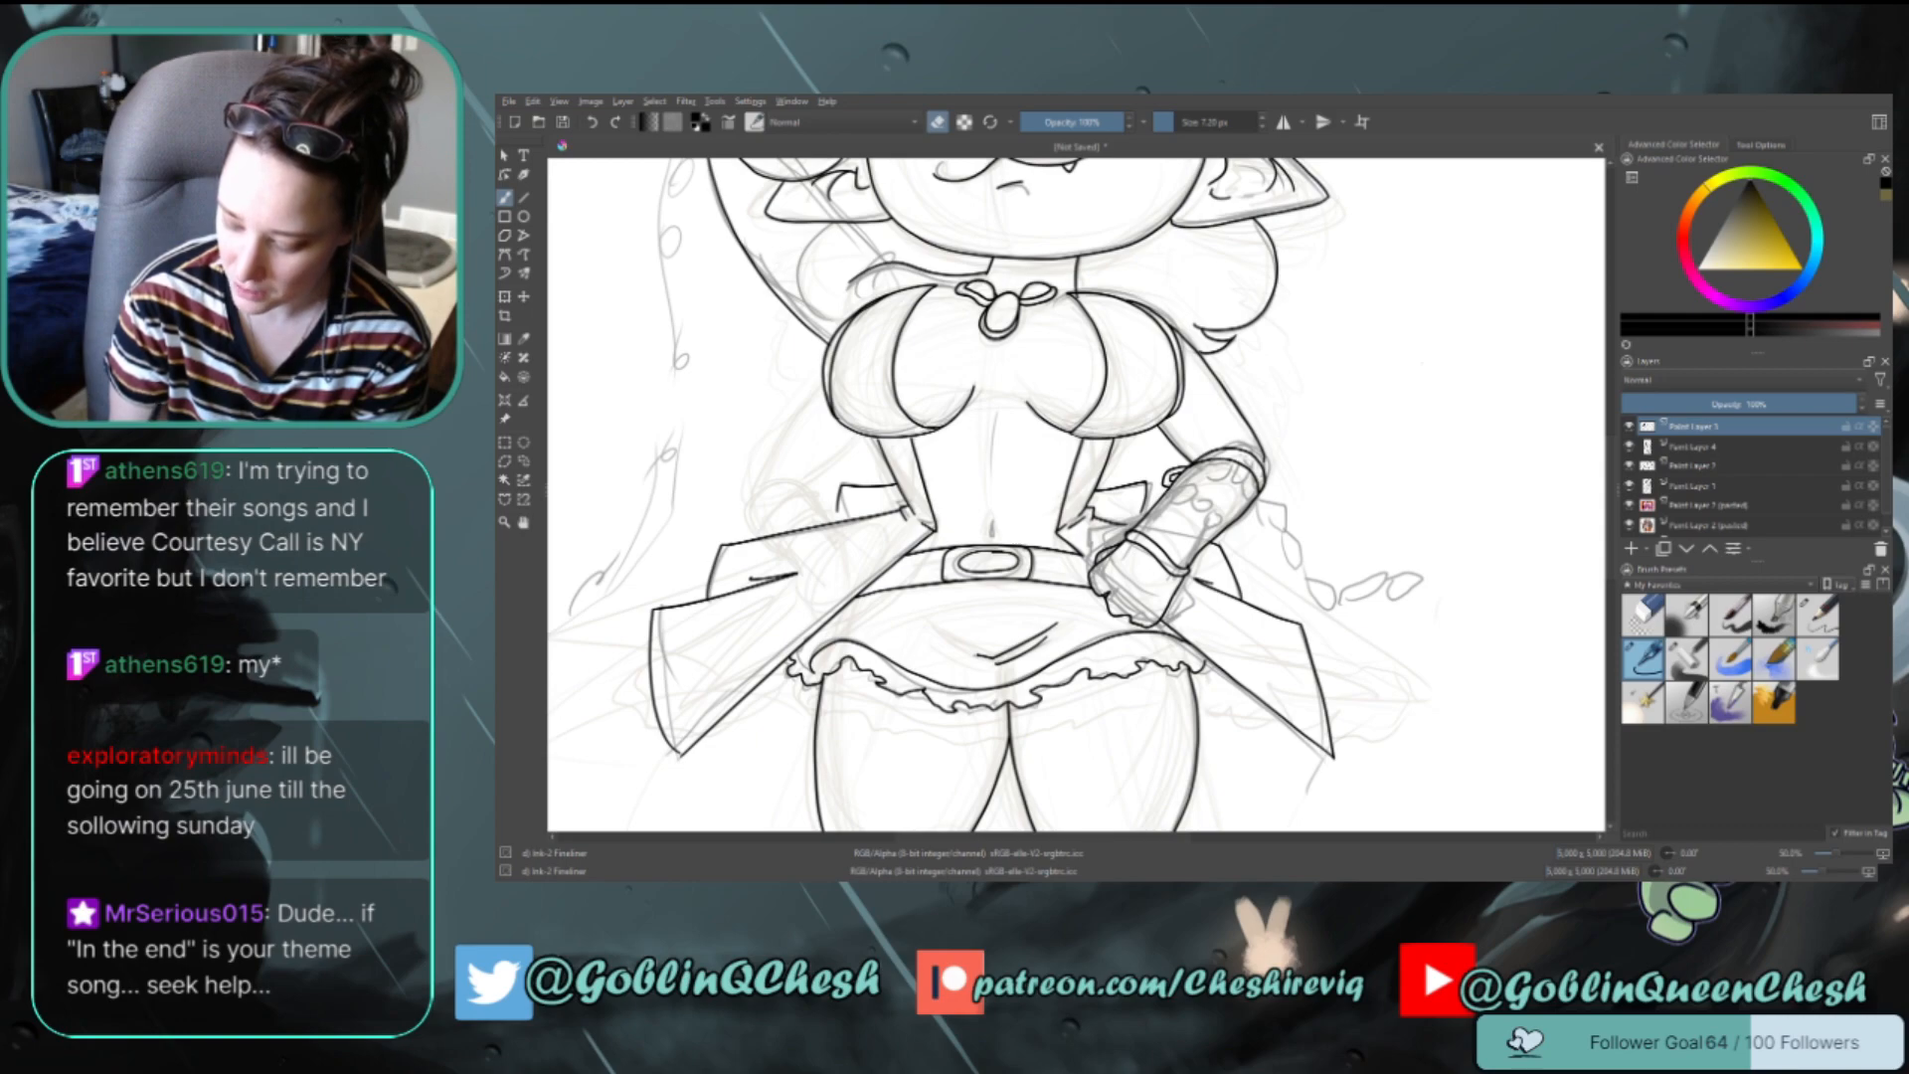
pyautogui.press('e')
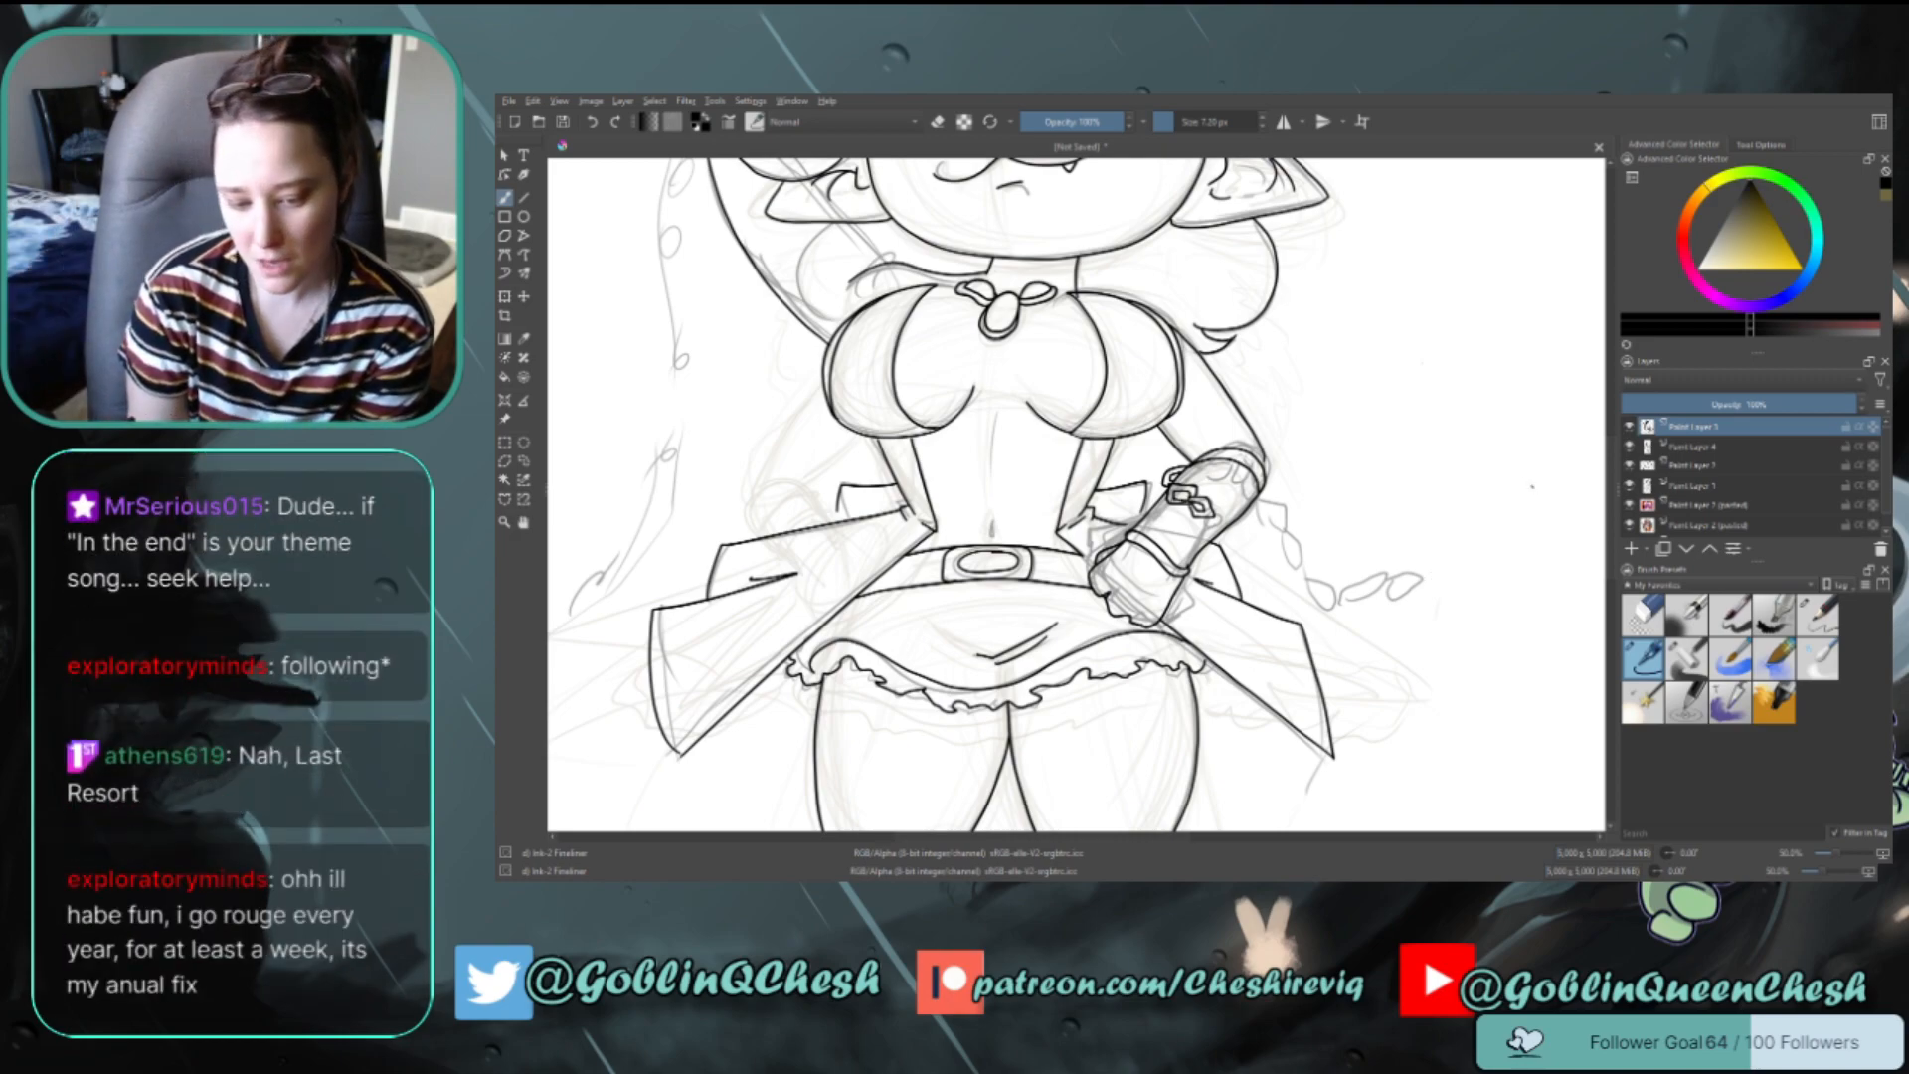
pyautogui.hotkey('ctrl', 'z')
pyautogui.hotkey('ctrl', 'z')
pyautogui.hotkey('ctrl', 'z')
pyautogui.hotkey('ctrl', 'z')
pyautogui.hotkey('ctrl', 'z')
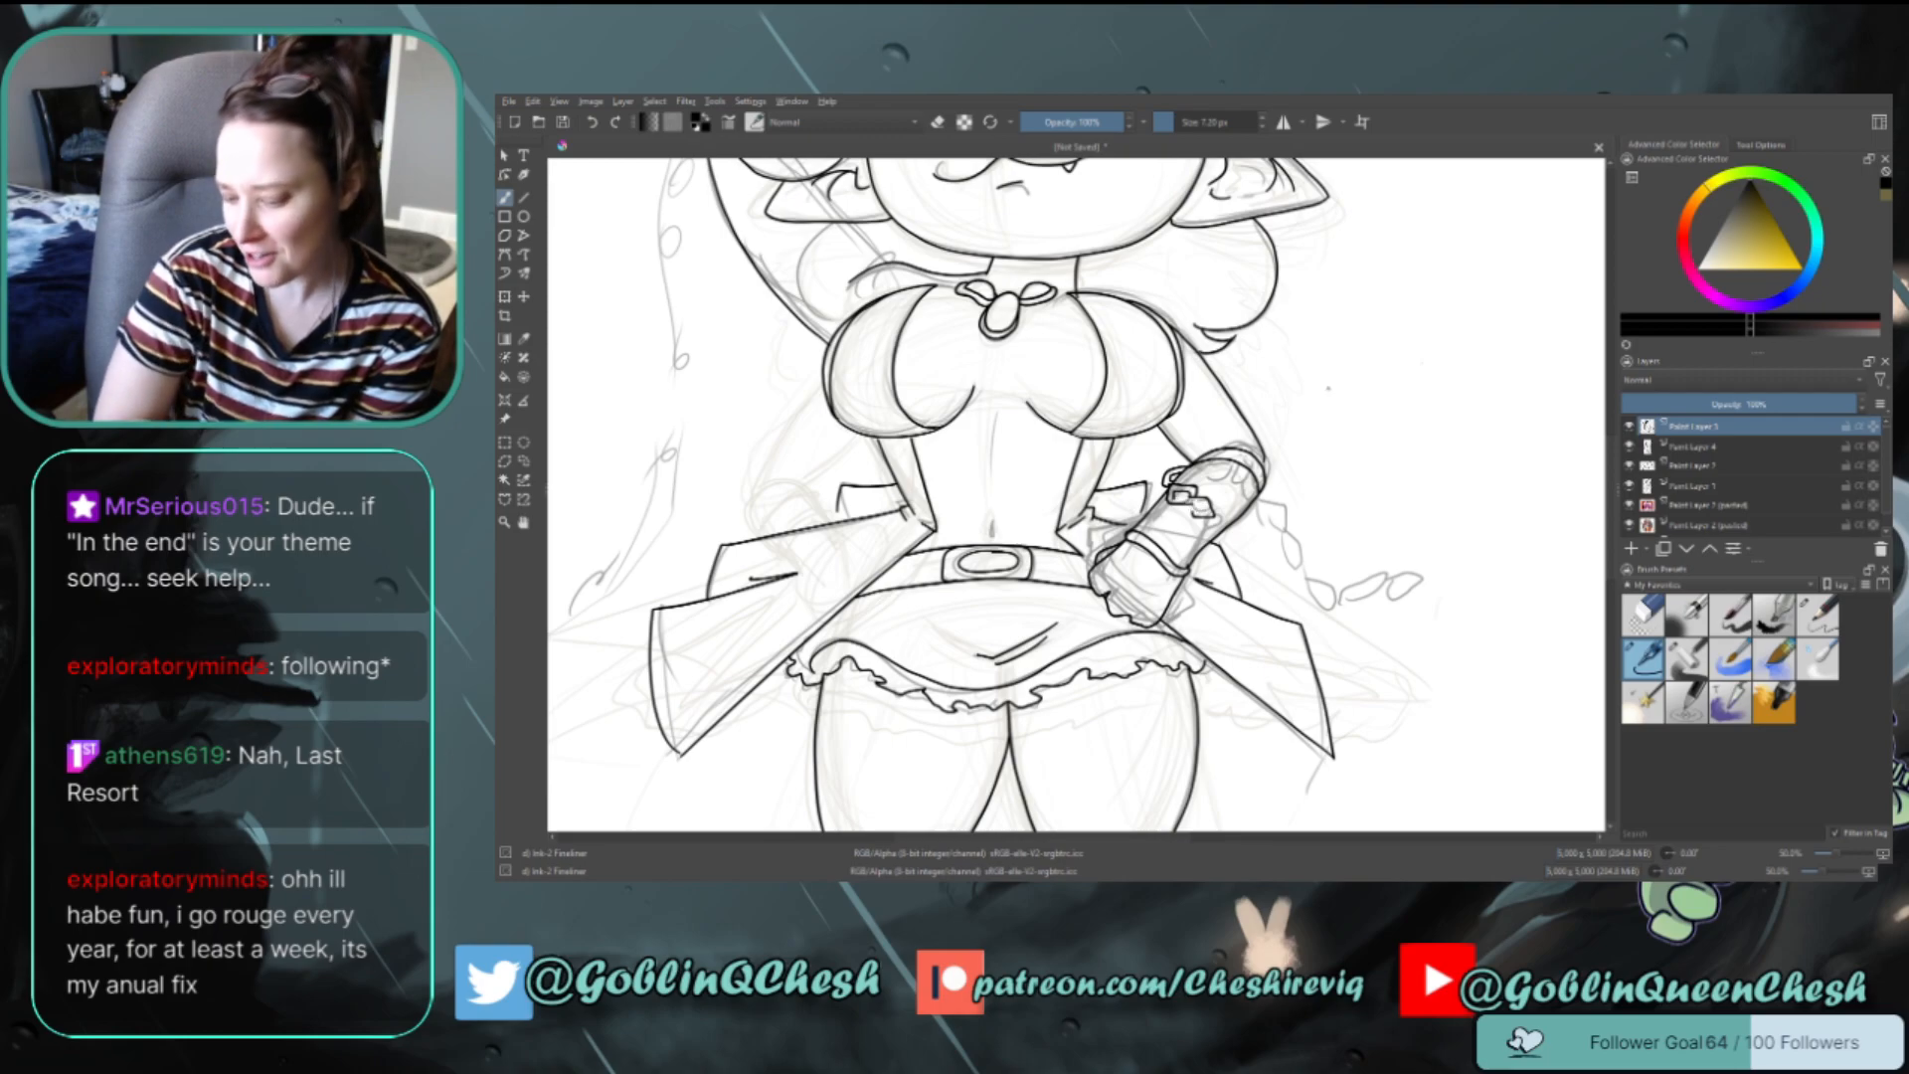
pyautogui.hotkey('ctrl', 'z')
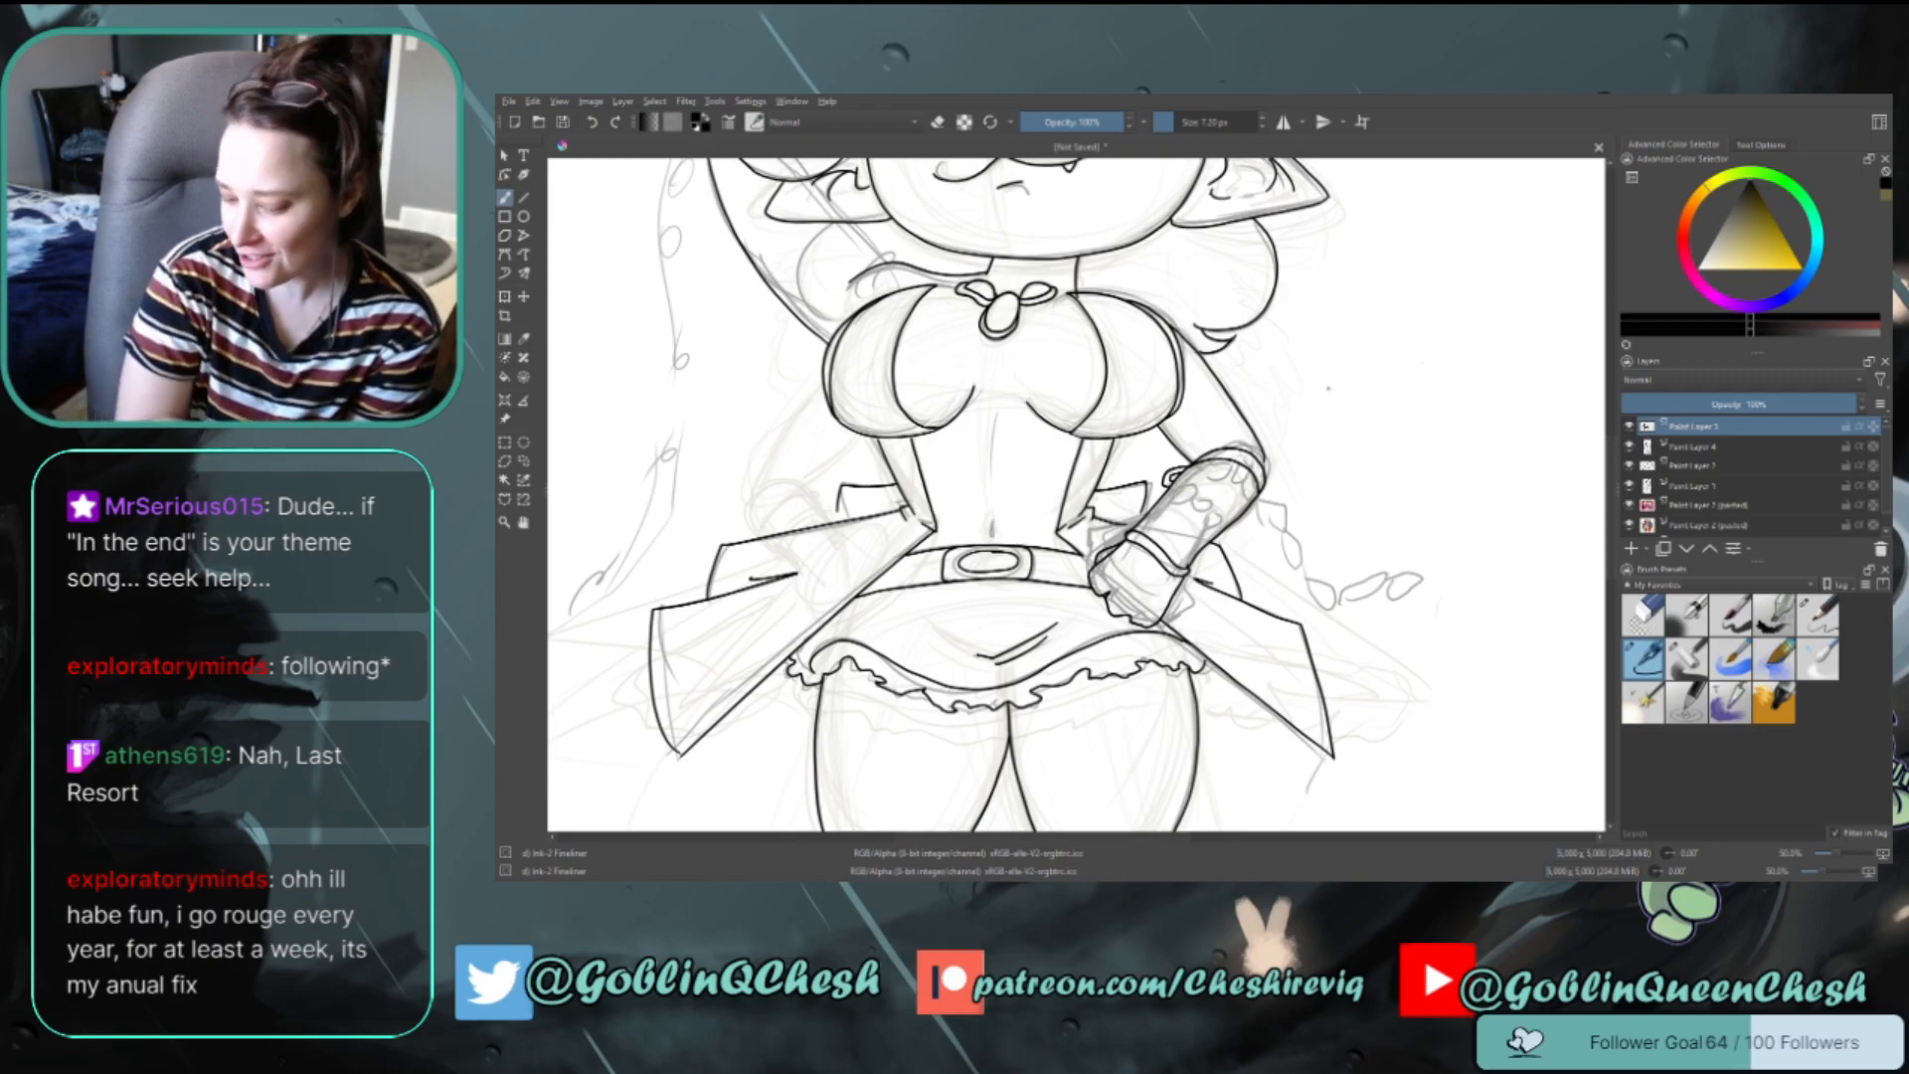
# Ink two small rectangular details on the lowered arm's forearm cuff near the elbow, redrawing uneven strokes
pyautogui.scroll(-3, 1616, 475)
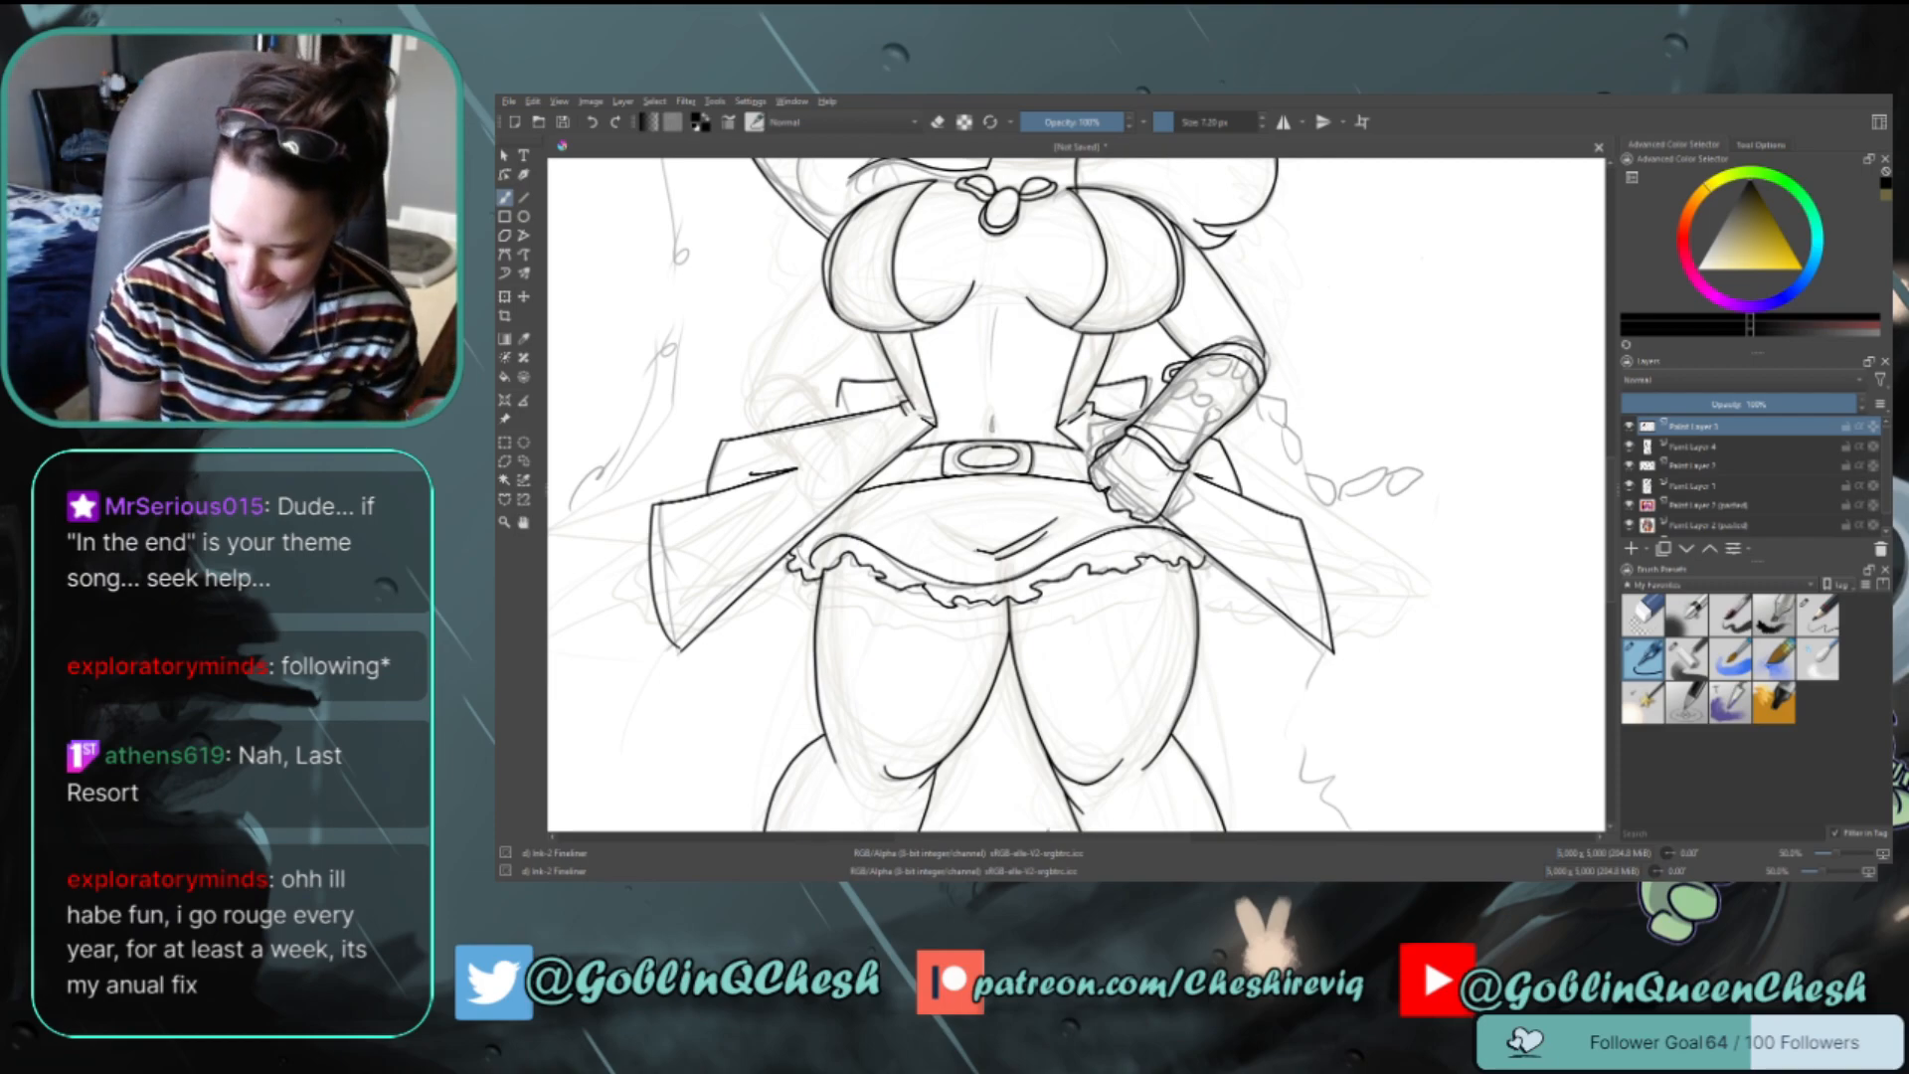
pyautogui.moveTo(994, 838); pyautogui.dragTo(1028, 841)
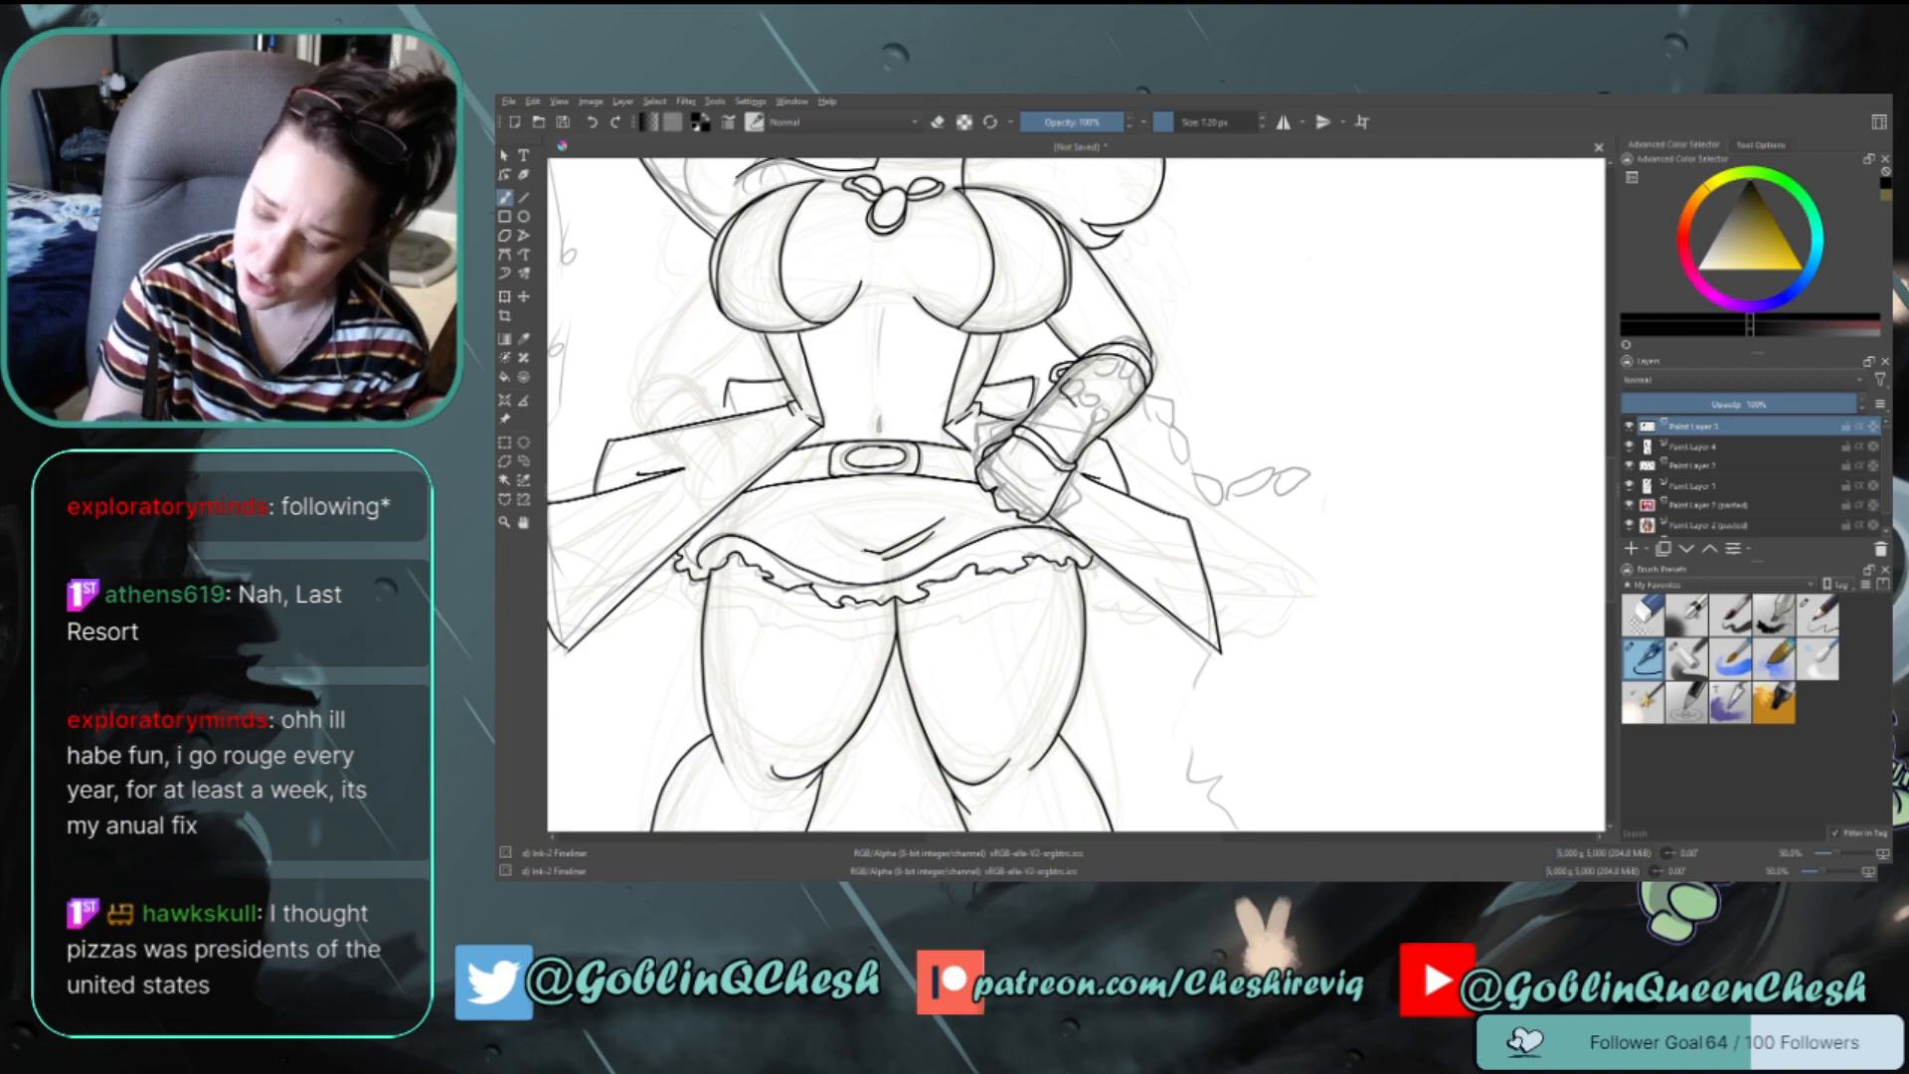
pyautogui.moveTo(1072, 399); pyautogui.dragTo(1085, 387)
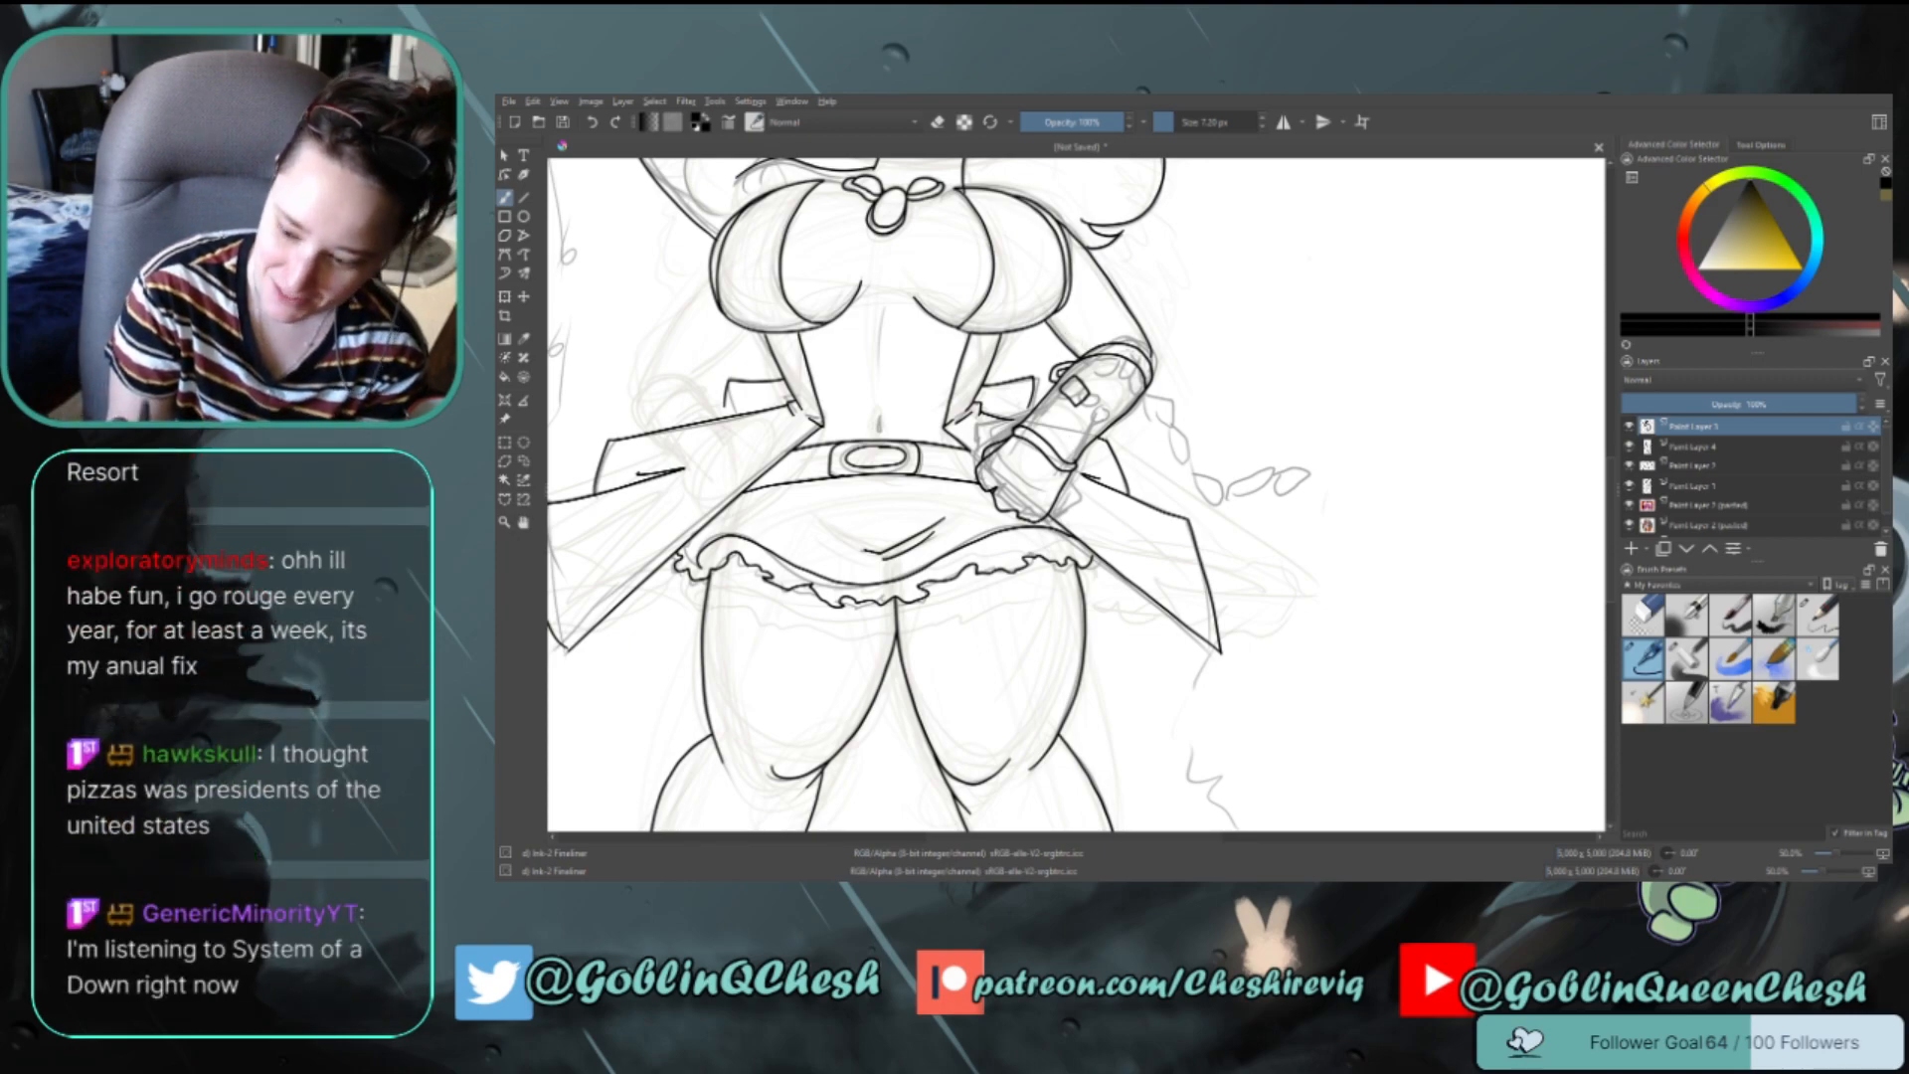
pyautogui.hotkey('ctrl', 'z')
pyautogui.hotkey('ctrl', 'z')
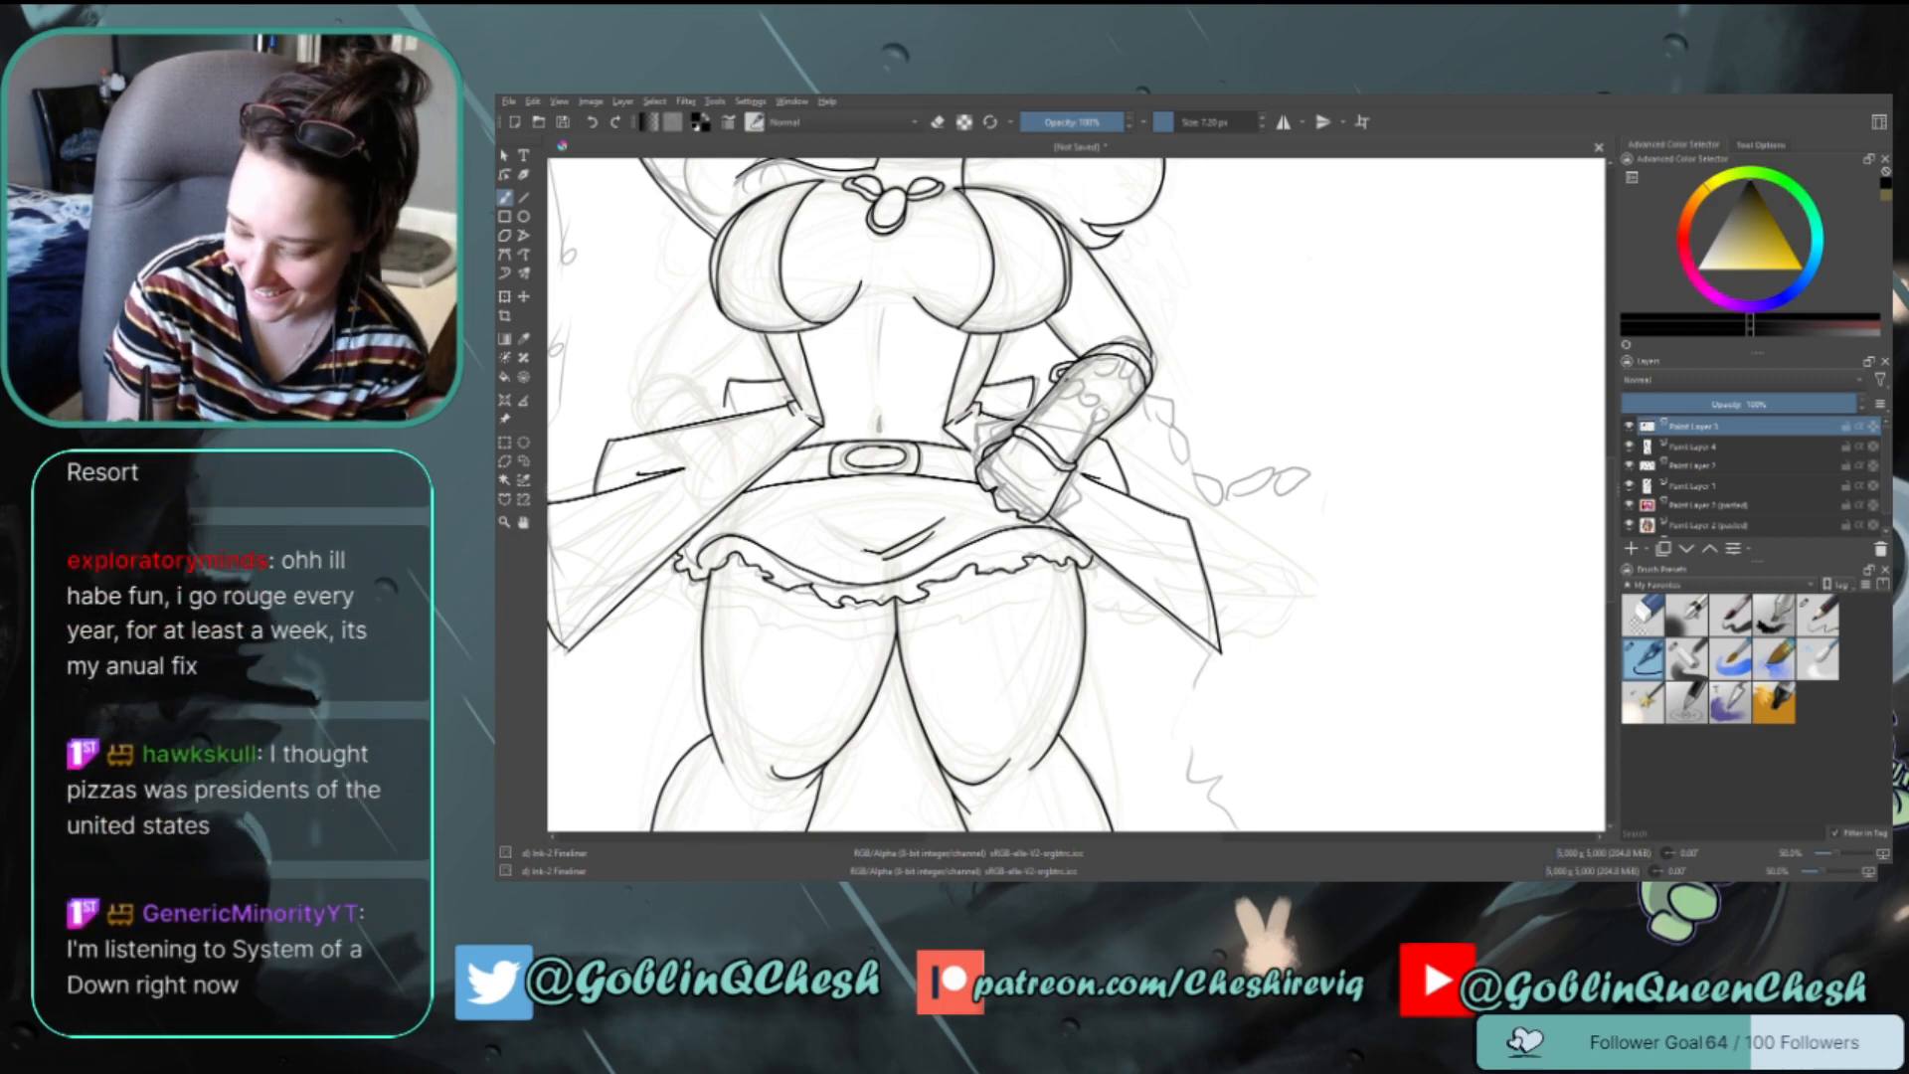
pyautogui.moveTo(1061, 390); pyautogui.dragTo(1075, 410)
pyautogui.hotkey('ctrl', 'z')
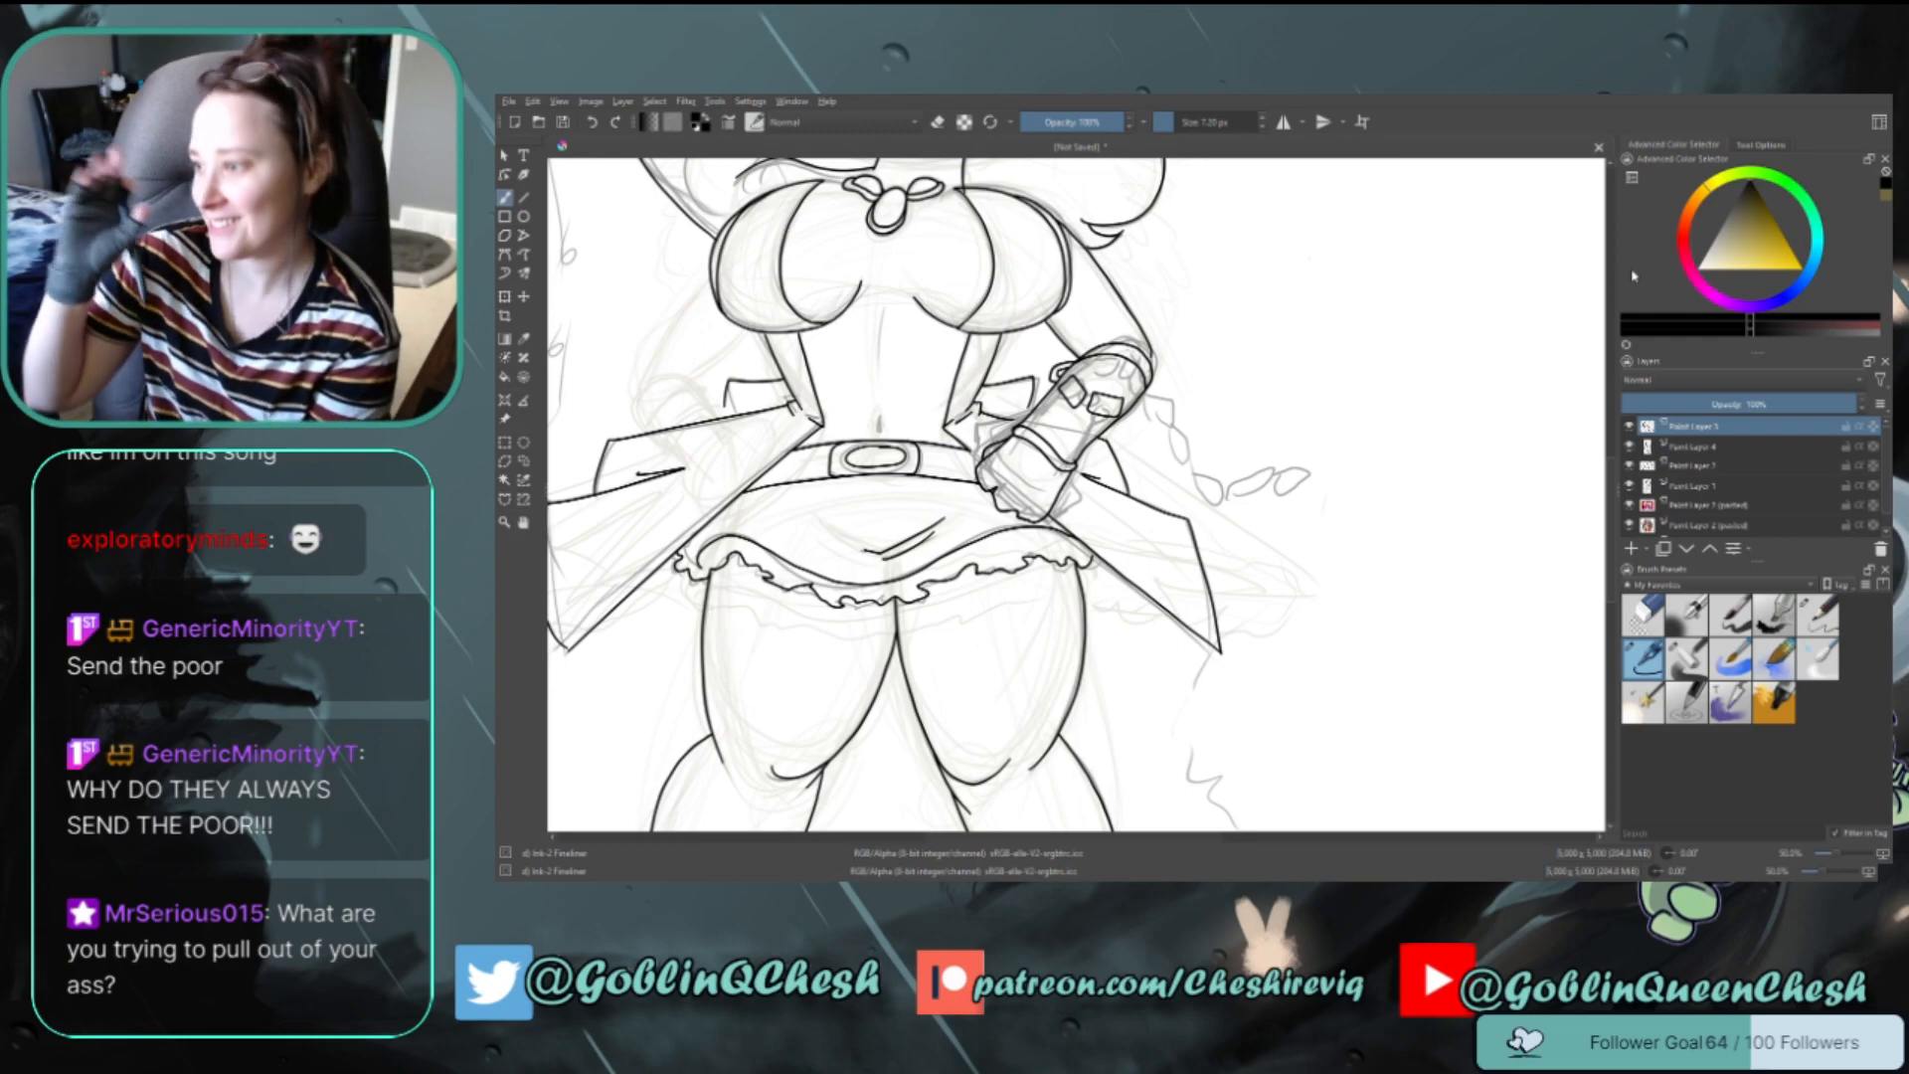
# Try to ink the curved cuff rim around the elbow of the raised arm
pyautogui.scroll(5, 1074, 497)
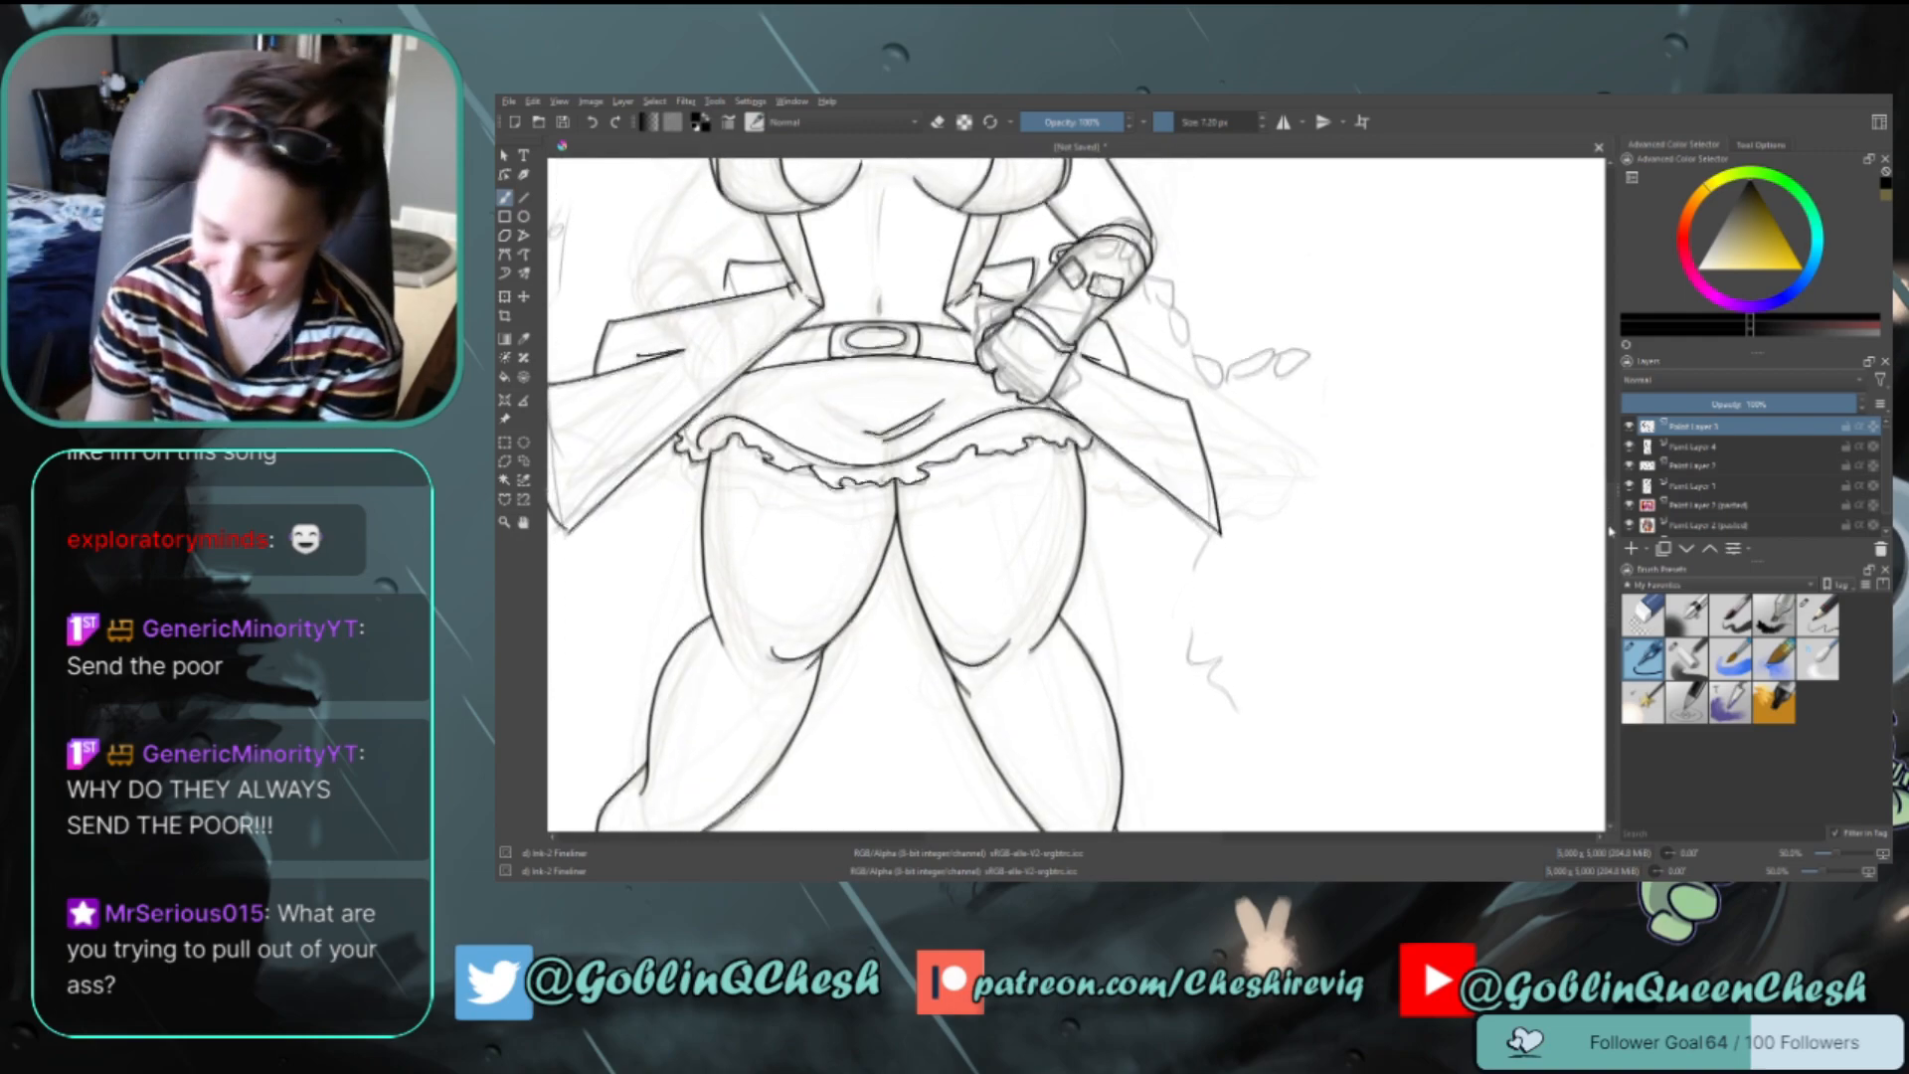
pyautogui.moveTo(1615, 436)
pyautogui.mouseDown()
pyautogui.moveTo(1615, 392)
pyautogui.moveTo(1615, 430)
pyautogui.mouseUp()
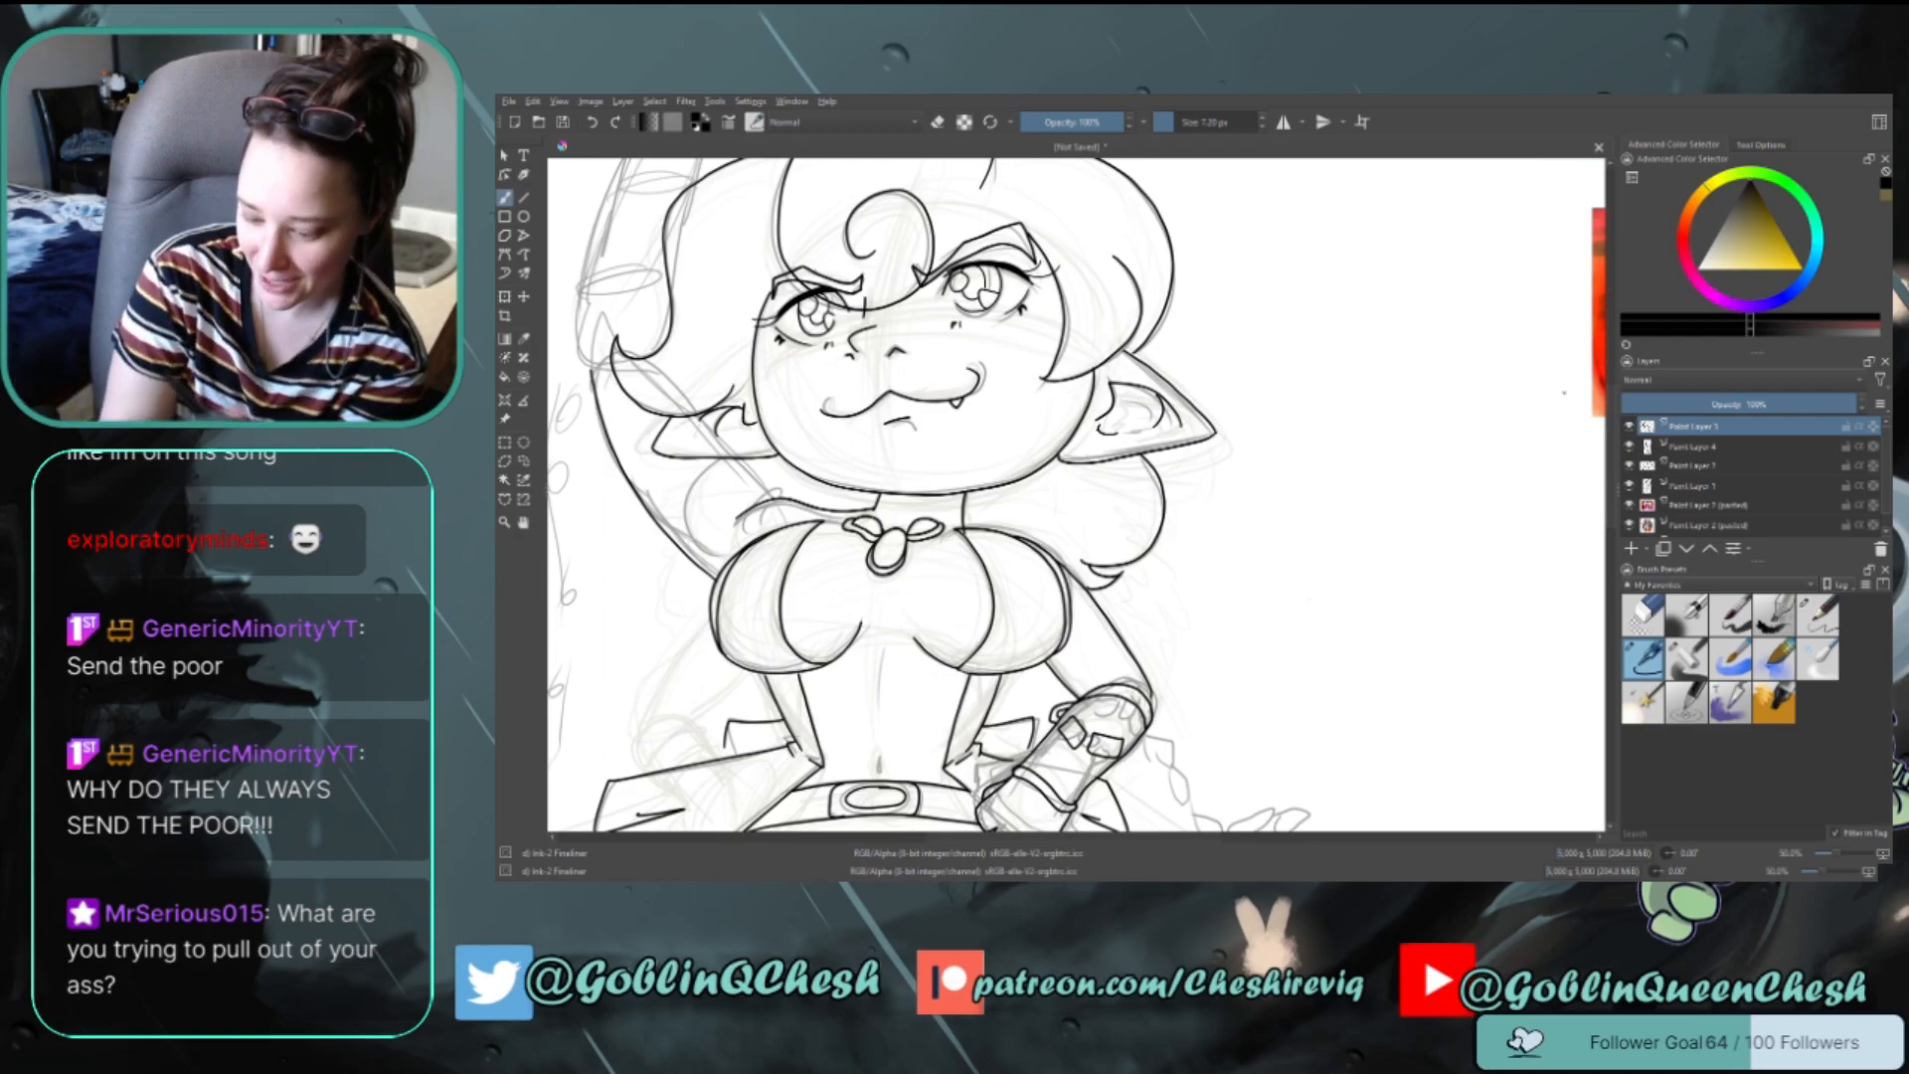
pyautogui.moveTo(1046, 842); pyautogui.dragTo(968, 860)
pyautogui.moveTo(1615, 468); pyautogui.dragTo(1615, 437)
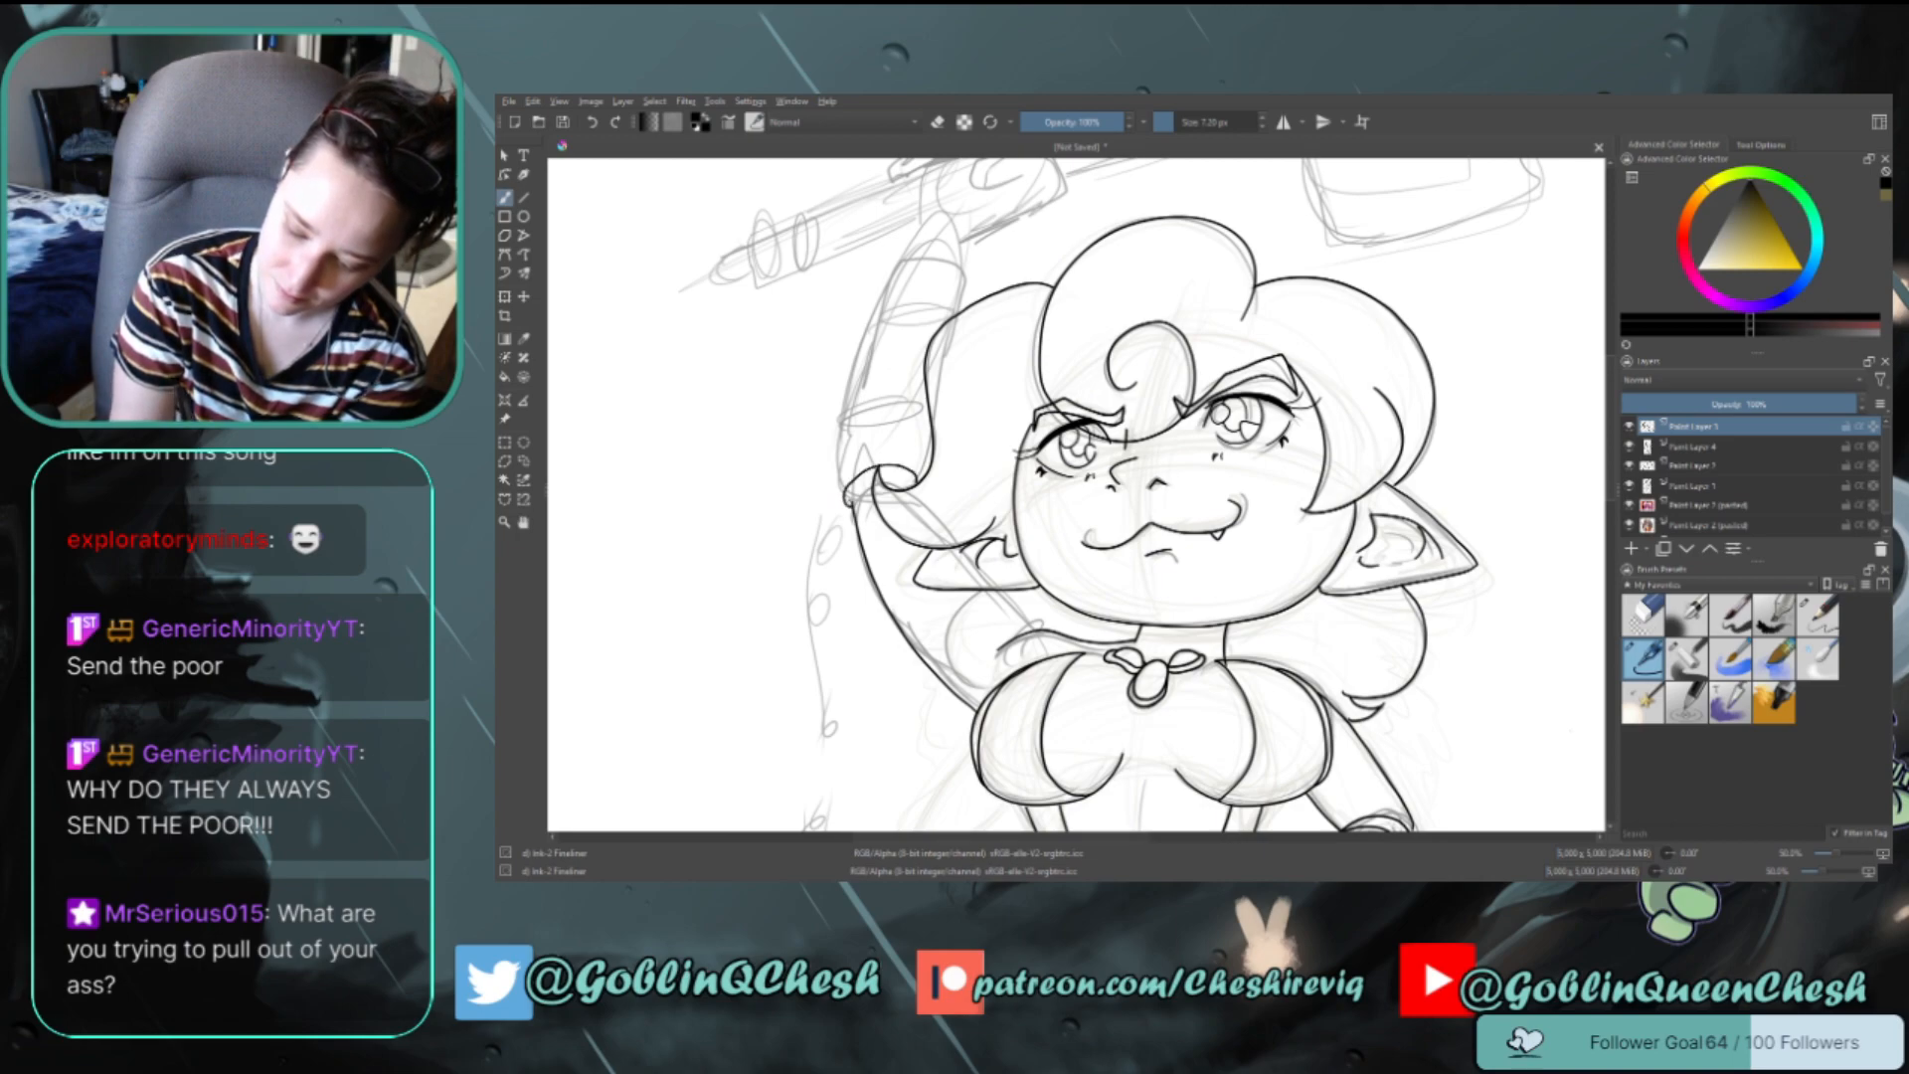
pyautogui.moveTo(854, 503); pyautogui.dragTo(898, 477)
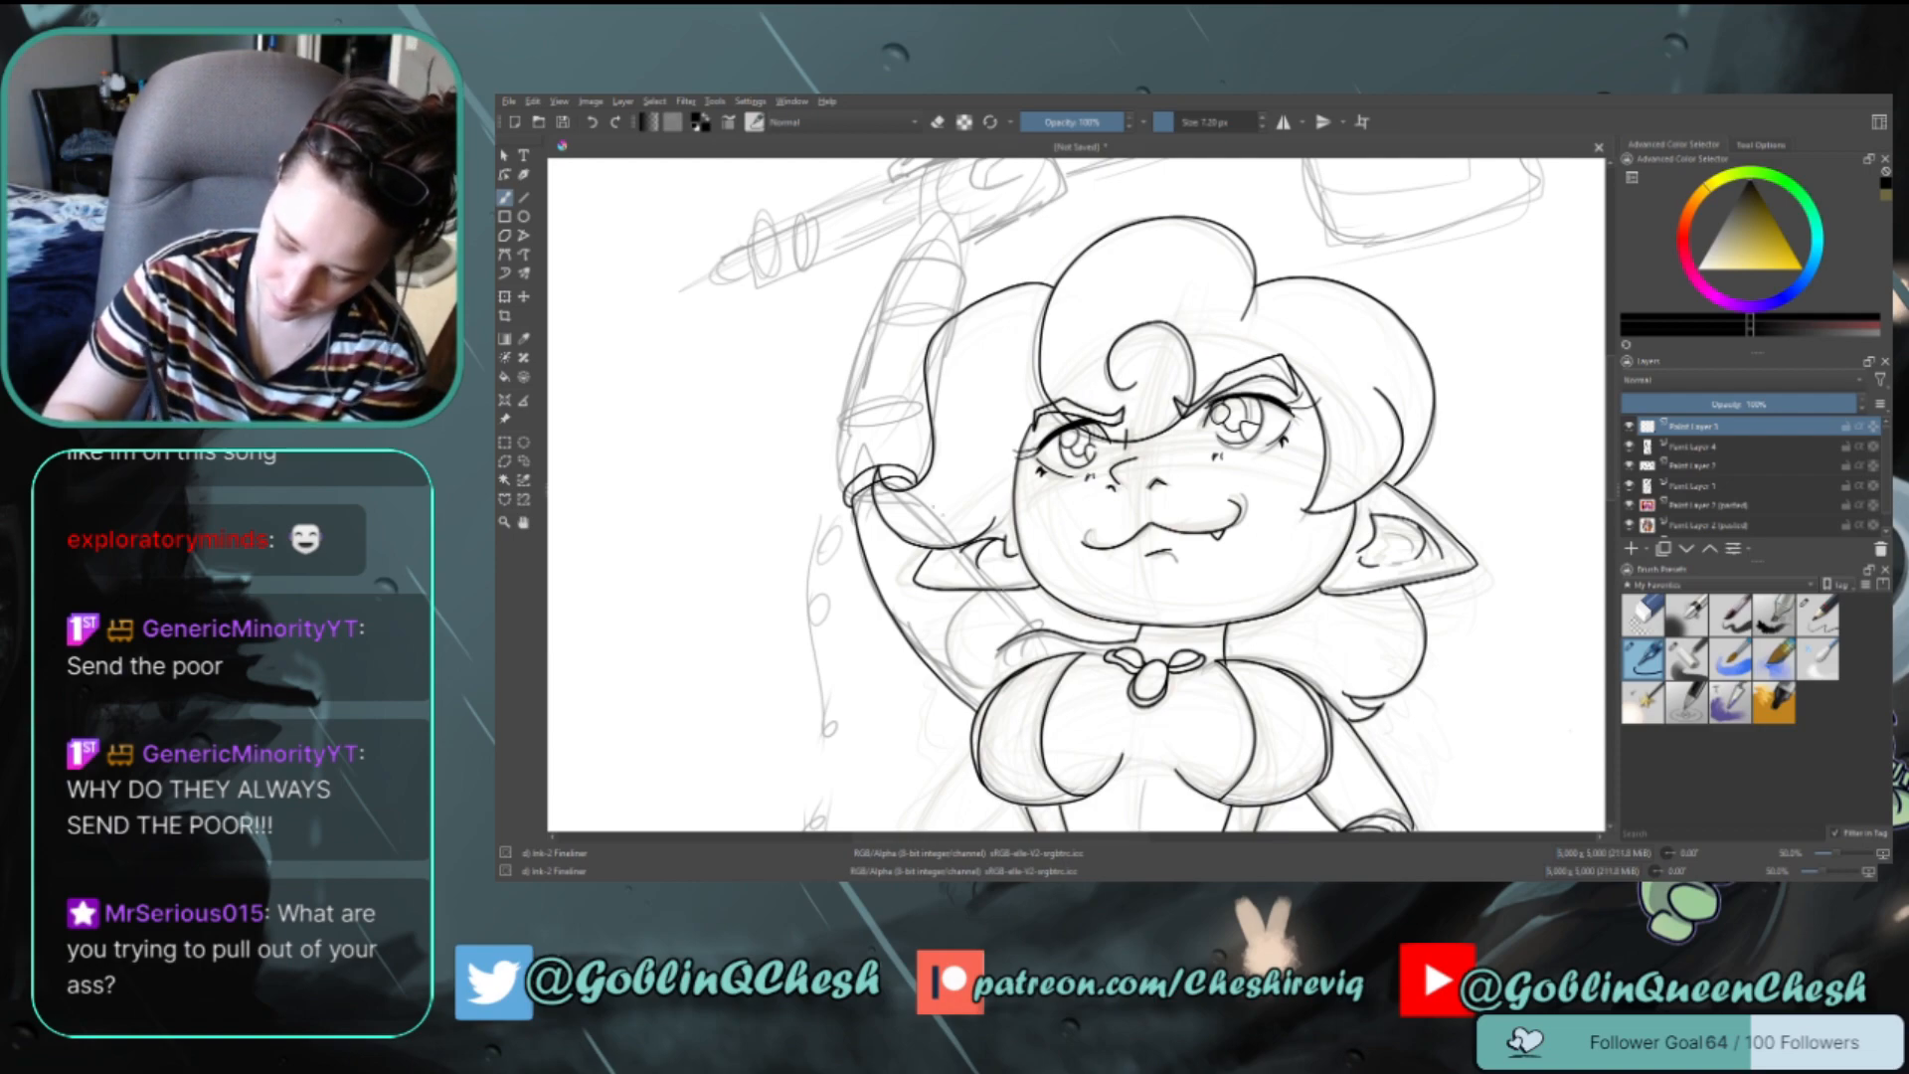
pyautogui.hotkey('ctrl', 'z')
pyautogui.hotkey('ctrl', 'z')
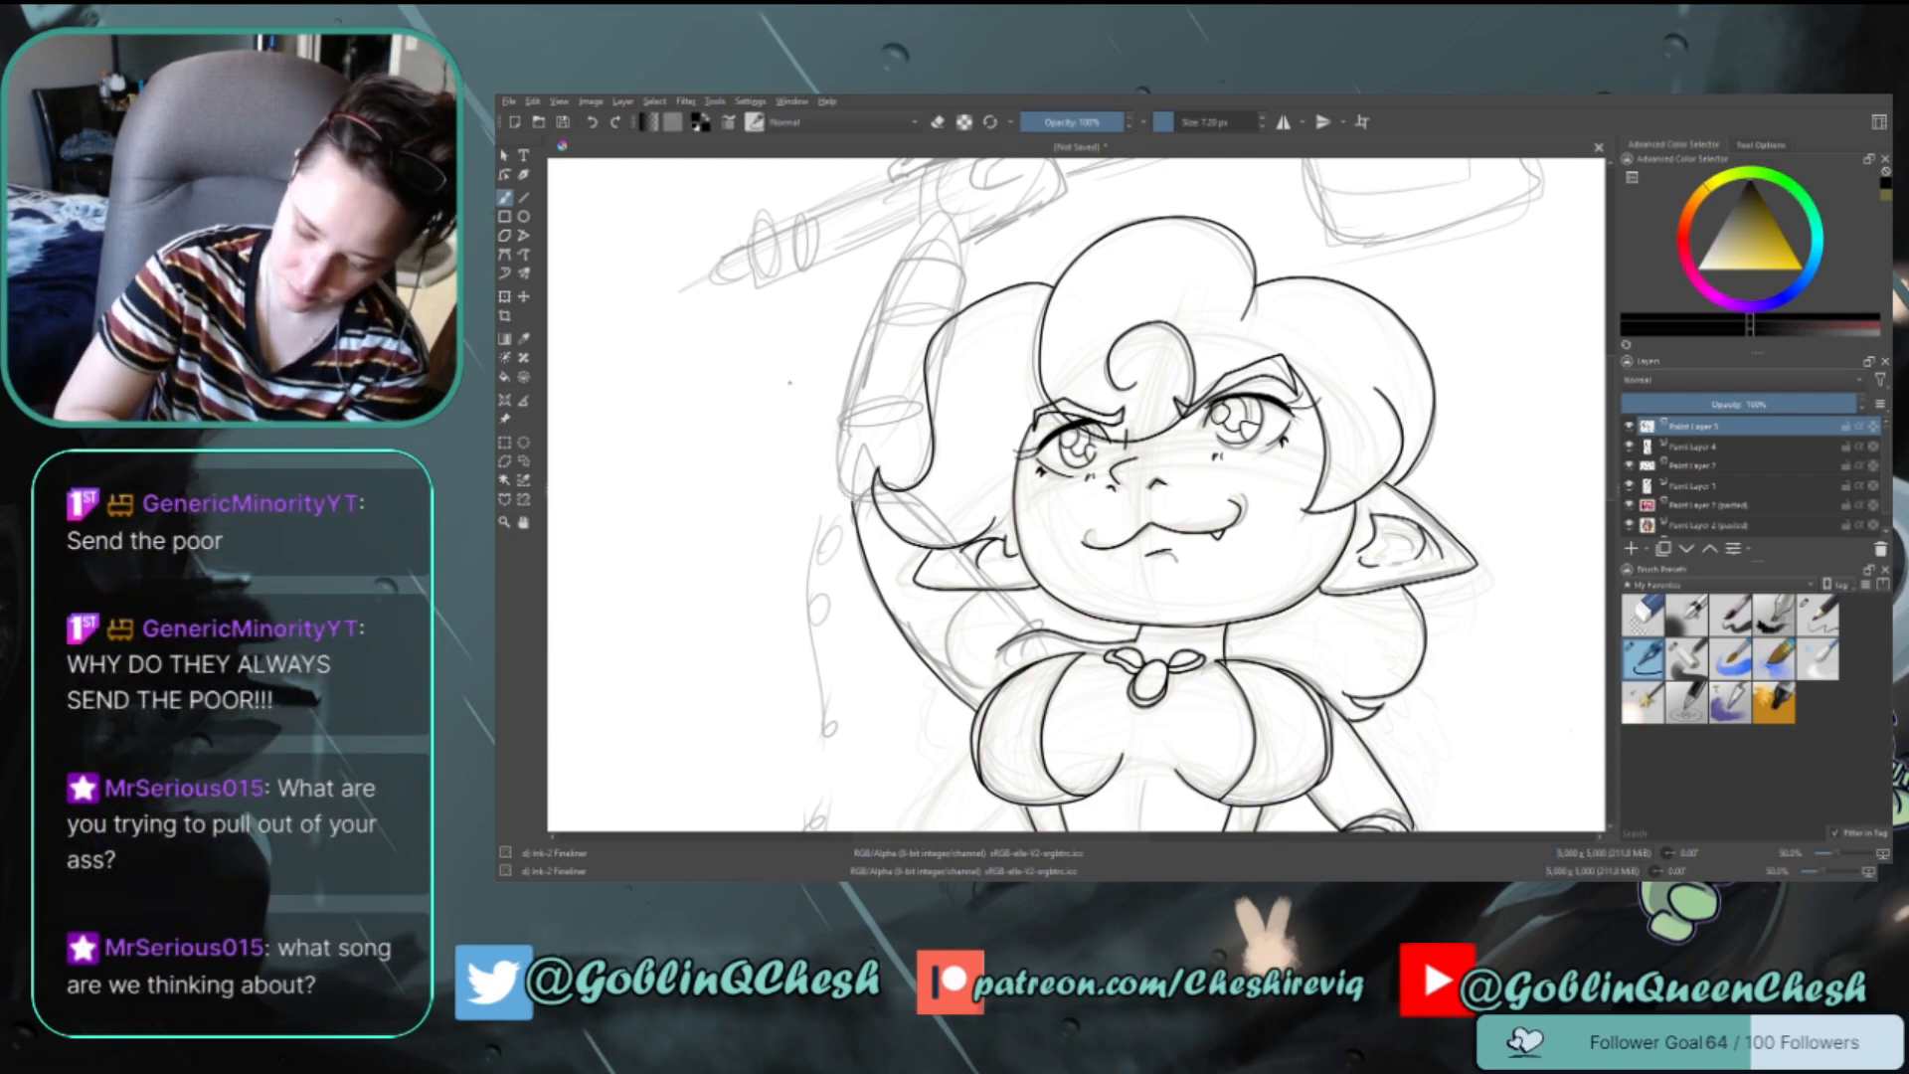
# Try to ink the elbow rim and the inner edge of the upper arm on the raised arm
pyautogui.moveTo(856, 502)
pyautogui.mouseDown()
pyautogui.moveTo(878, 470)
pyautogui.moveTo(975, 547)
pyautogui.moveTo(1039, 627)
pyautogui.mouseUp()
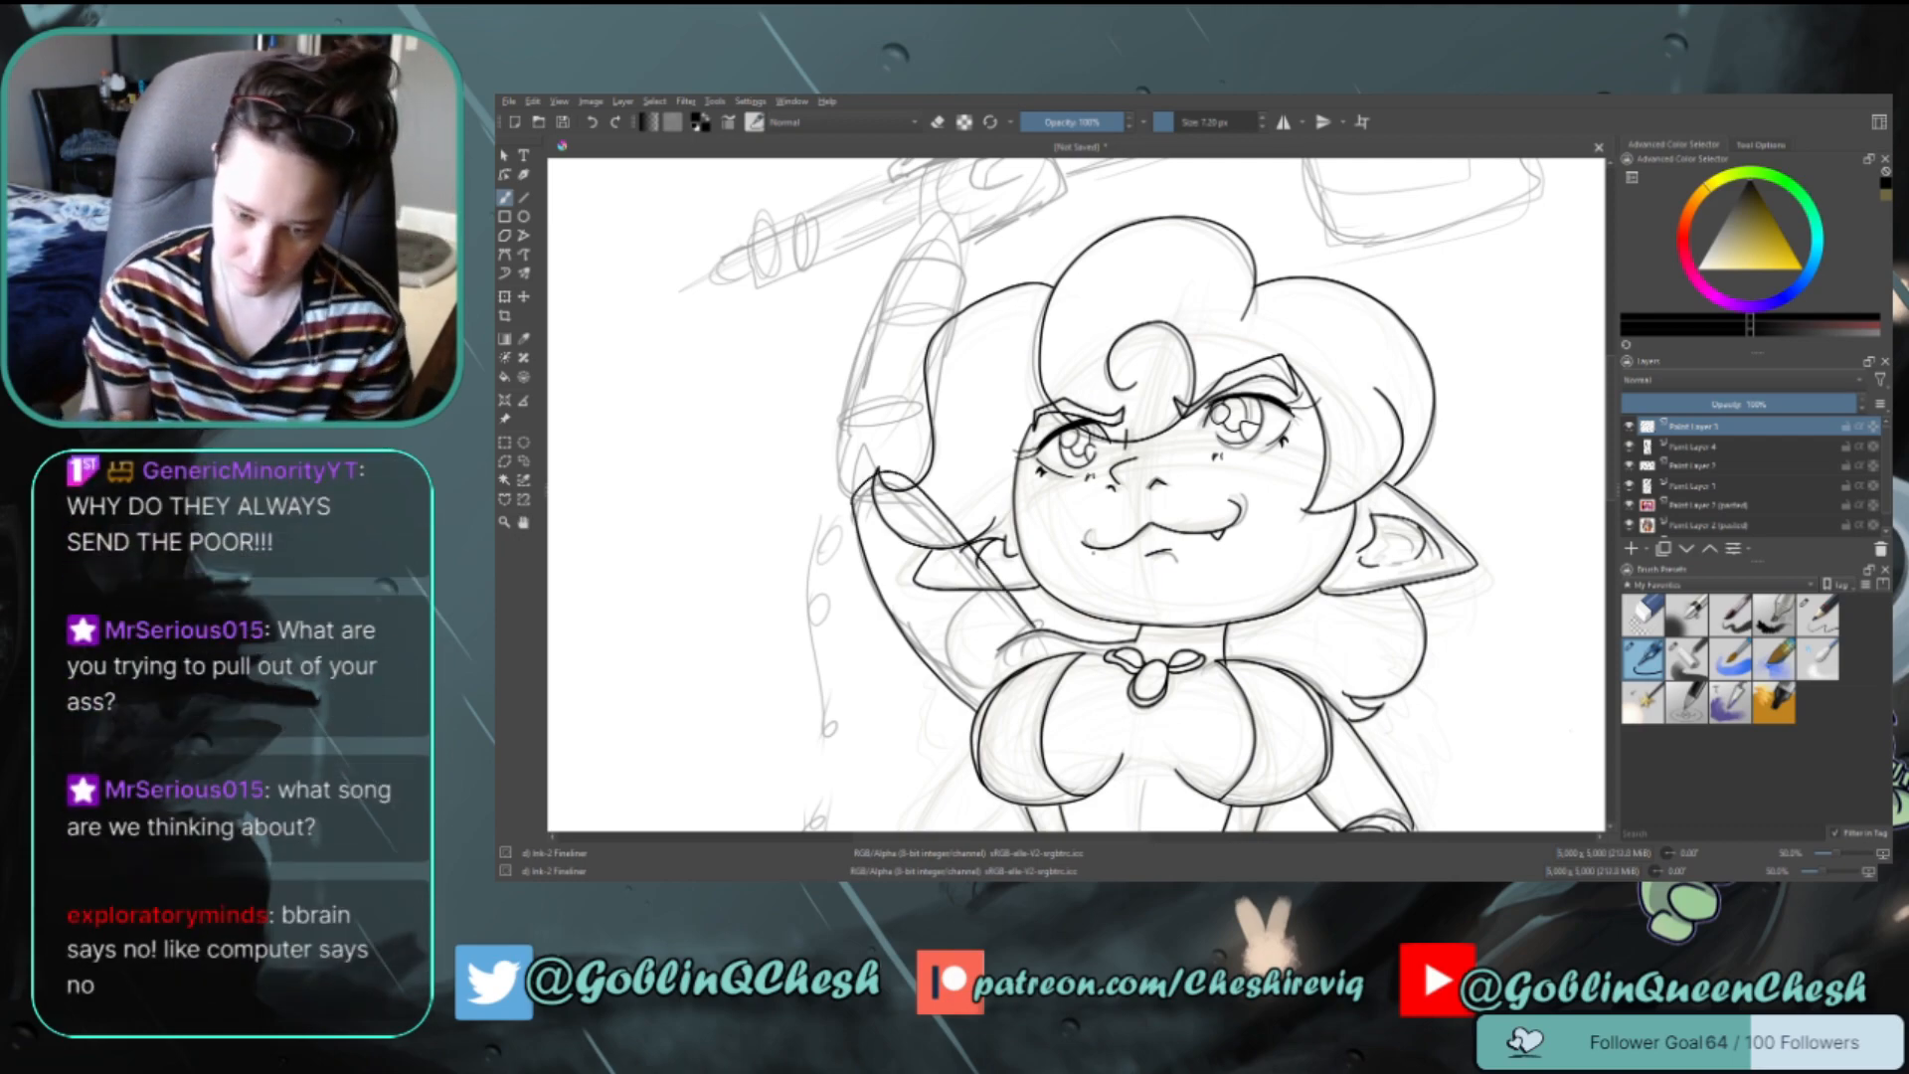
pyautogui.hotkey('ctrl', 'z')
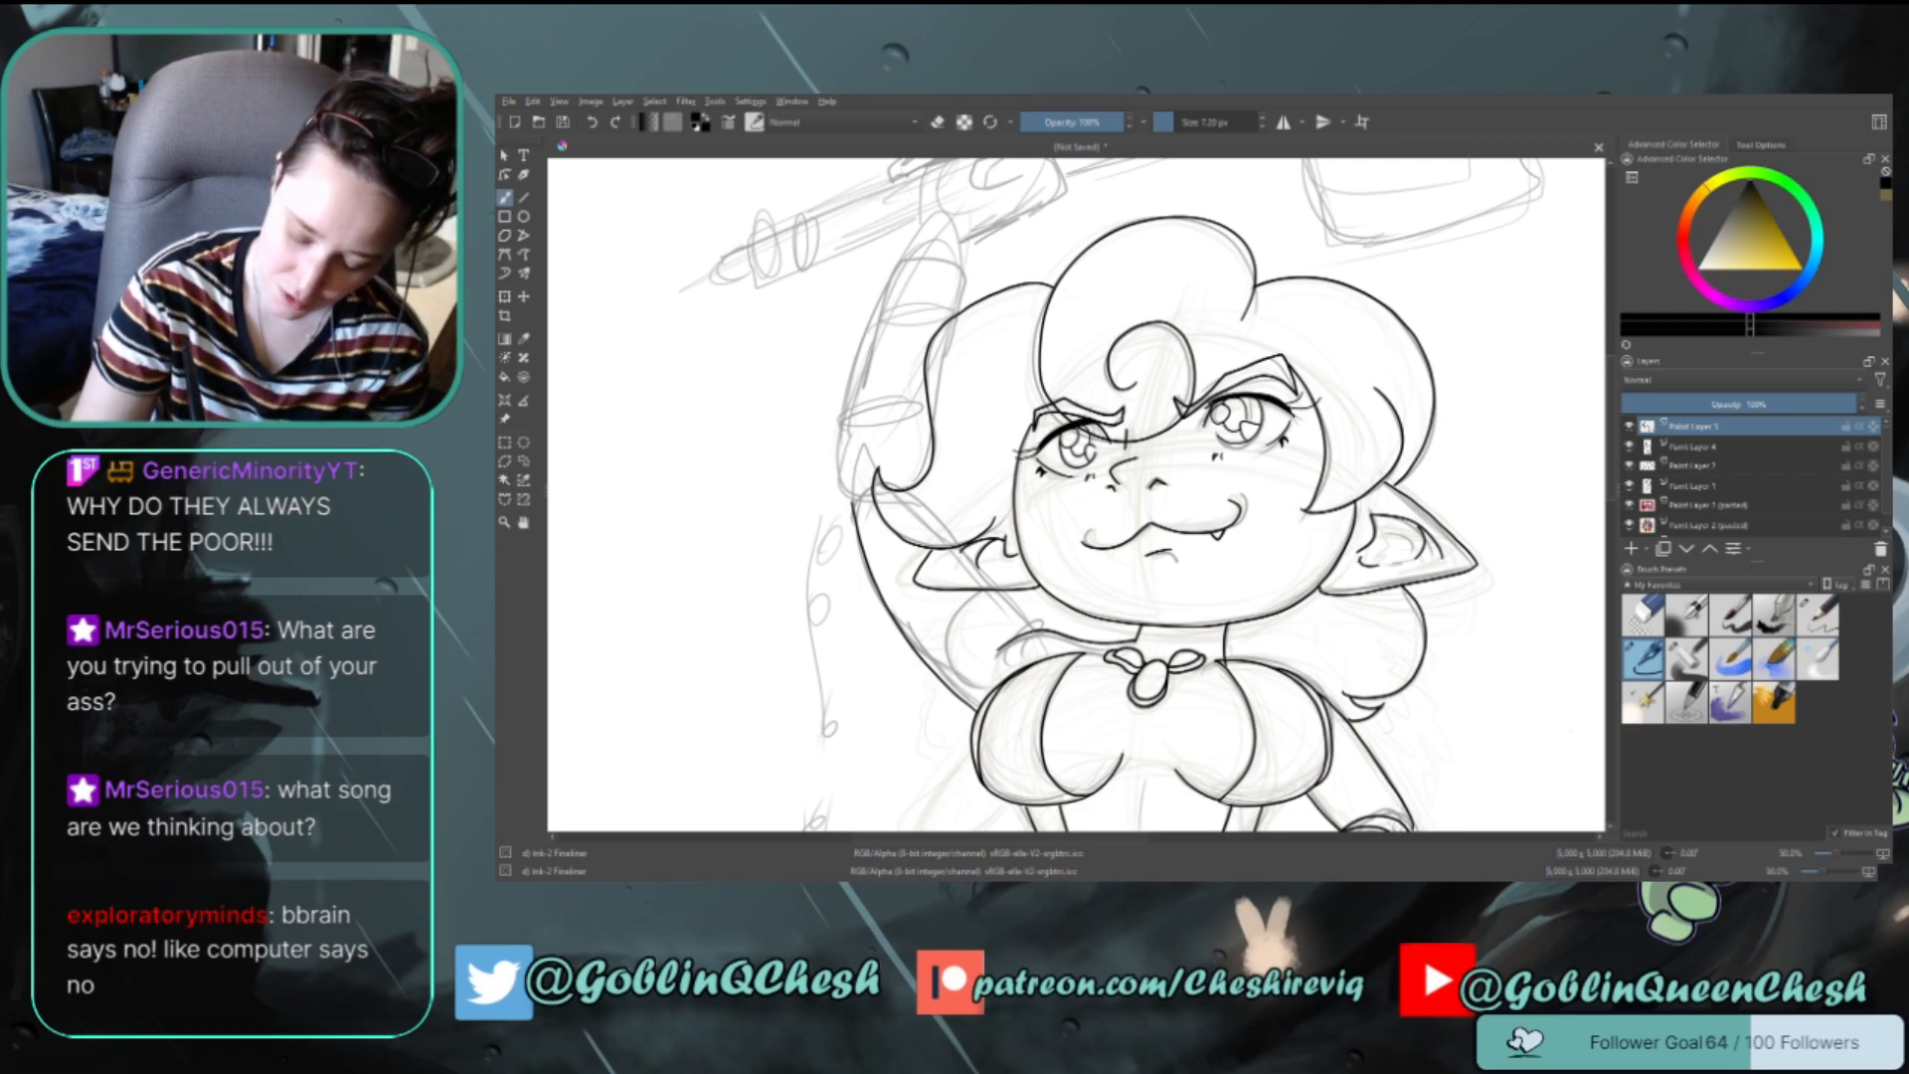
pyautogui.moveTo(856, 502)
pyautogui.mouseDown()
pyautogui.moveTo(920, 477)
pyautogui.moveTo(1032, 617)
pyautogui.moveTo(954, 519)
pyautogui.moveTo(875, 479)
pyautogui.moveTo(855, 503)
pyautogui.mouseUp()
pyautogui.hotkey('ctrl', 'z')
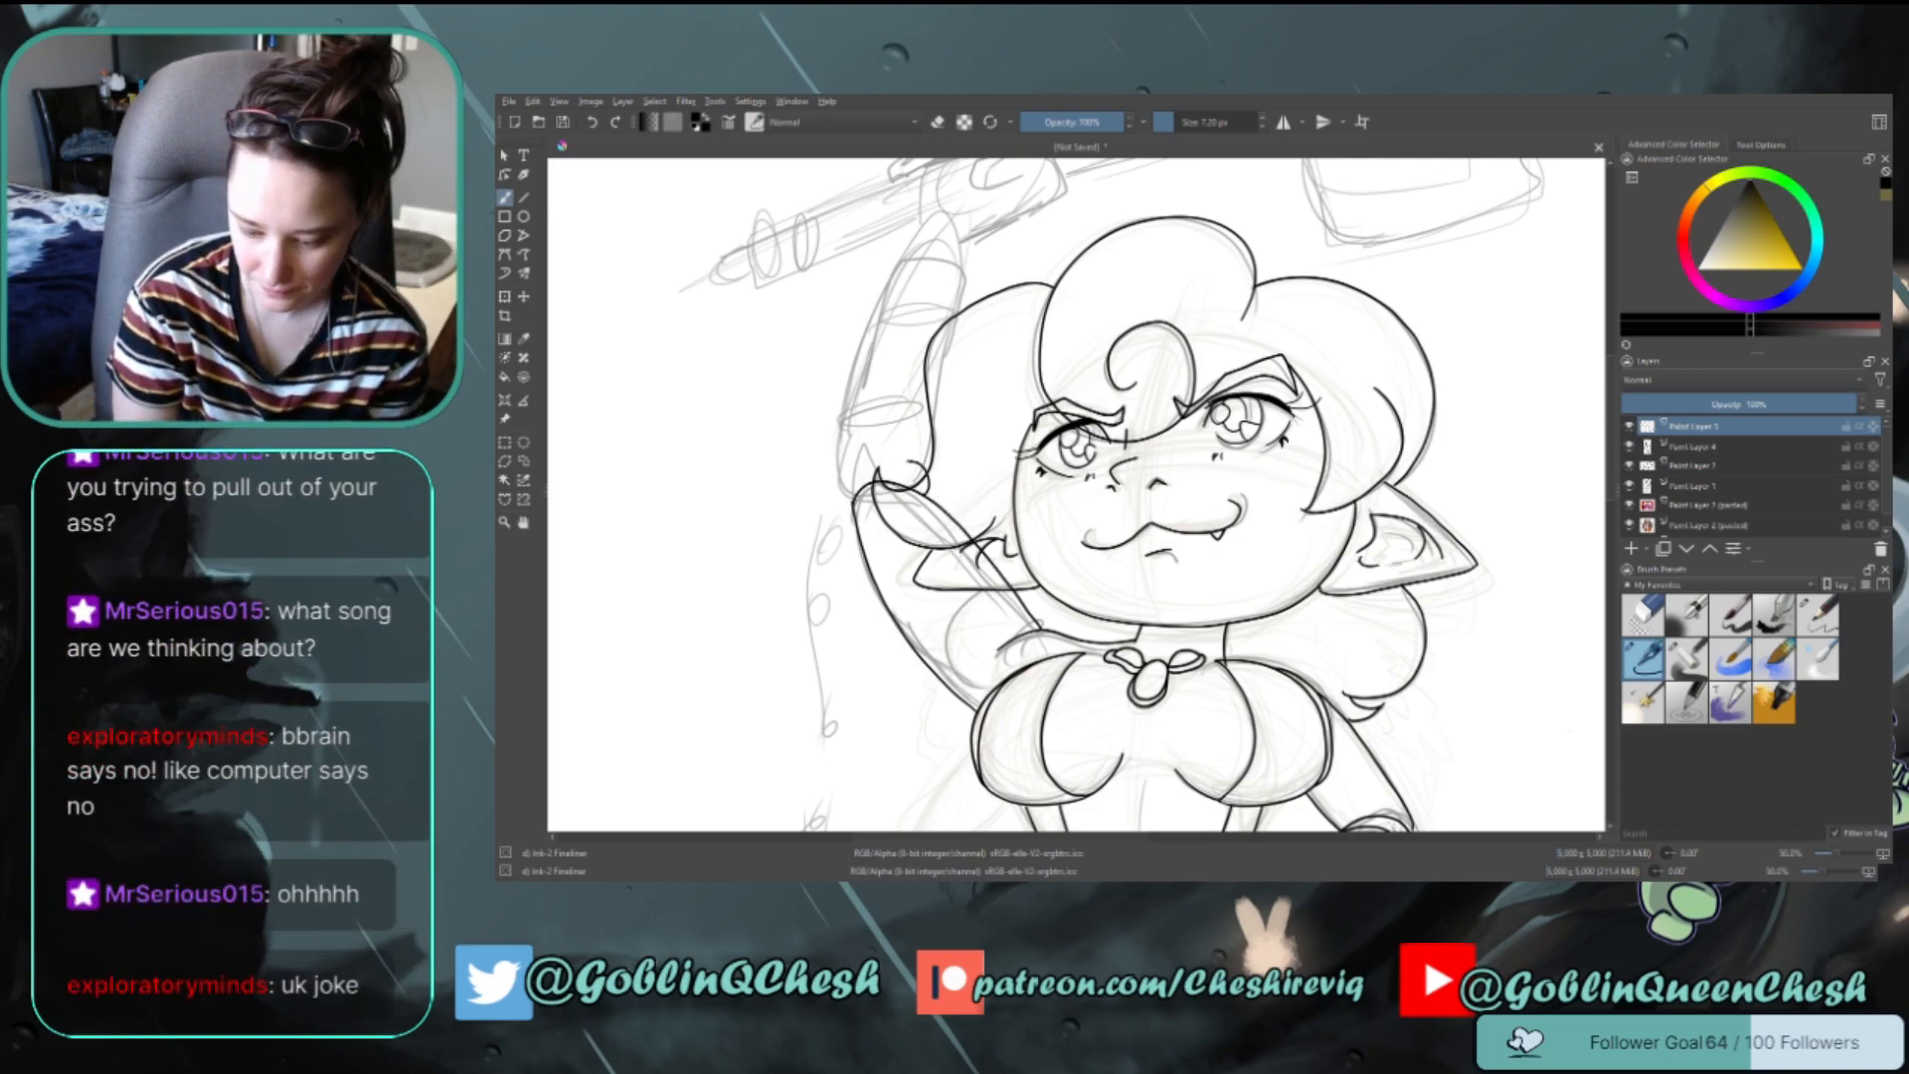
pyautogui.moveTo(909, 463)
pyautogui.mouseDown()
pyautogui.moveTo(848, 509)
pyautogui.moveTo(856, 473)
pyautogui.moveTo(845, 505)
pyautogui.mouseUp()
pyautogui.hotkey('ctrl', 'z')
pyautogui.hotkey('ctrl', 'z')
pyautogui.hotkey('ctrl', 'z')
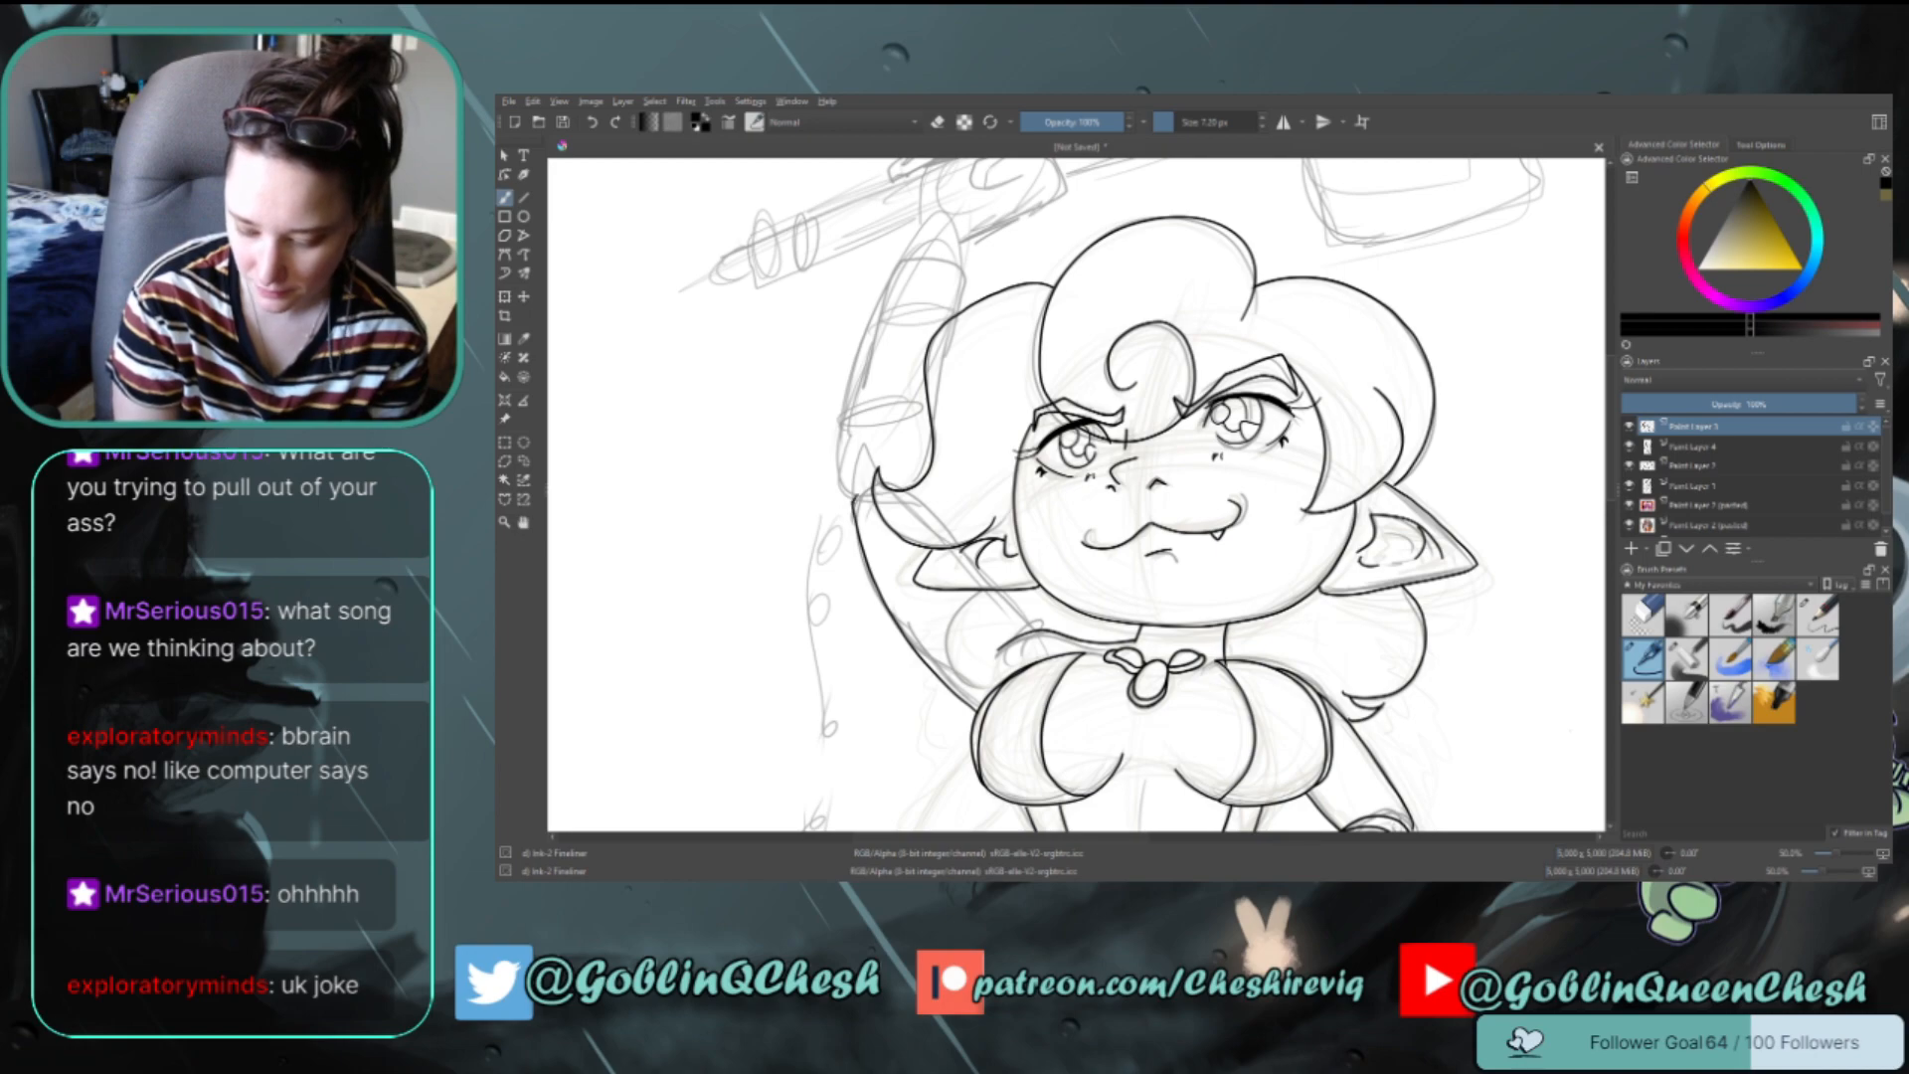
# Try a curved elbow rim with a long inner upper-arm line running down to the shoulder of the raised arm
pyautogui.moveTo(854, 497); pyautogui.dragTo(919, 477)
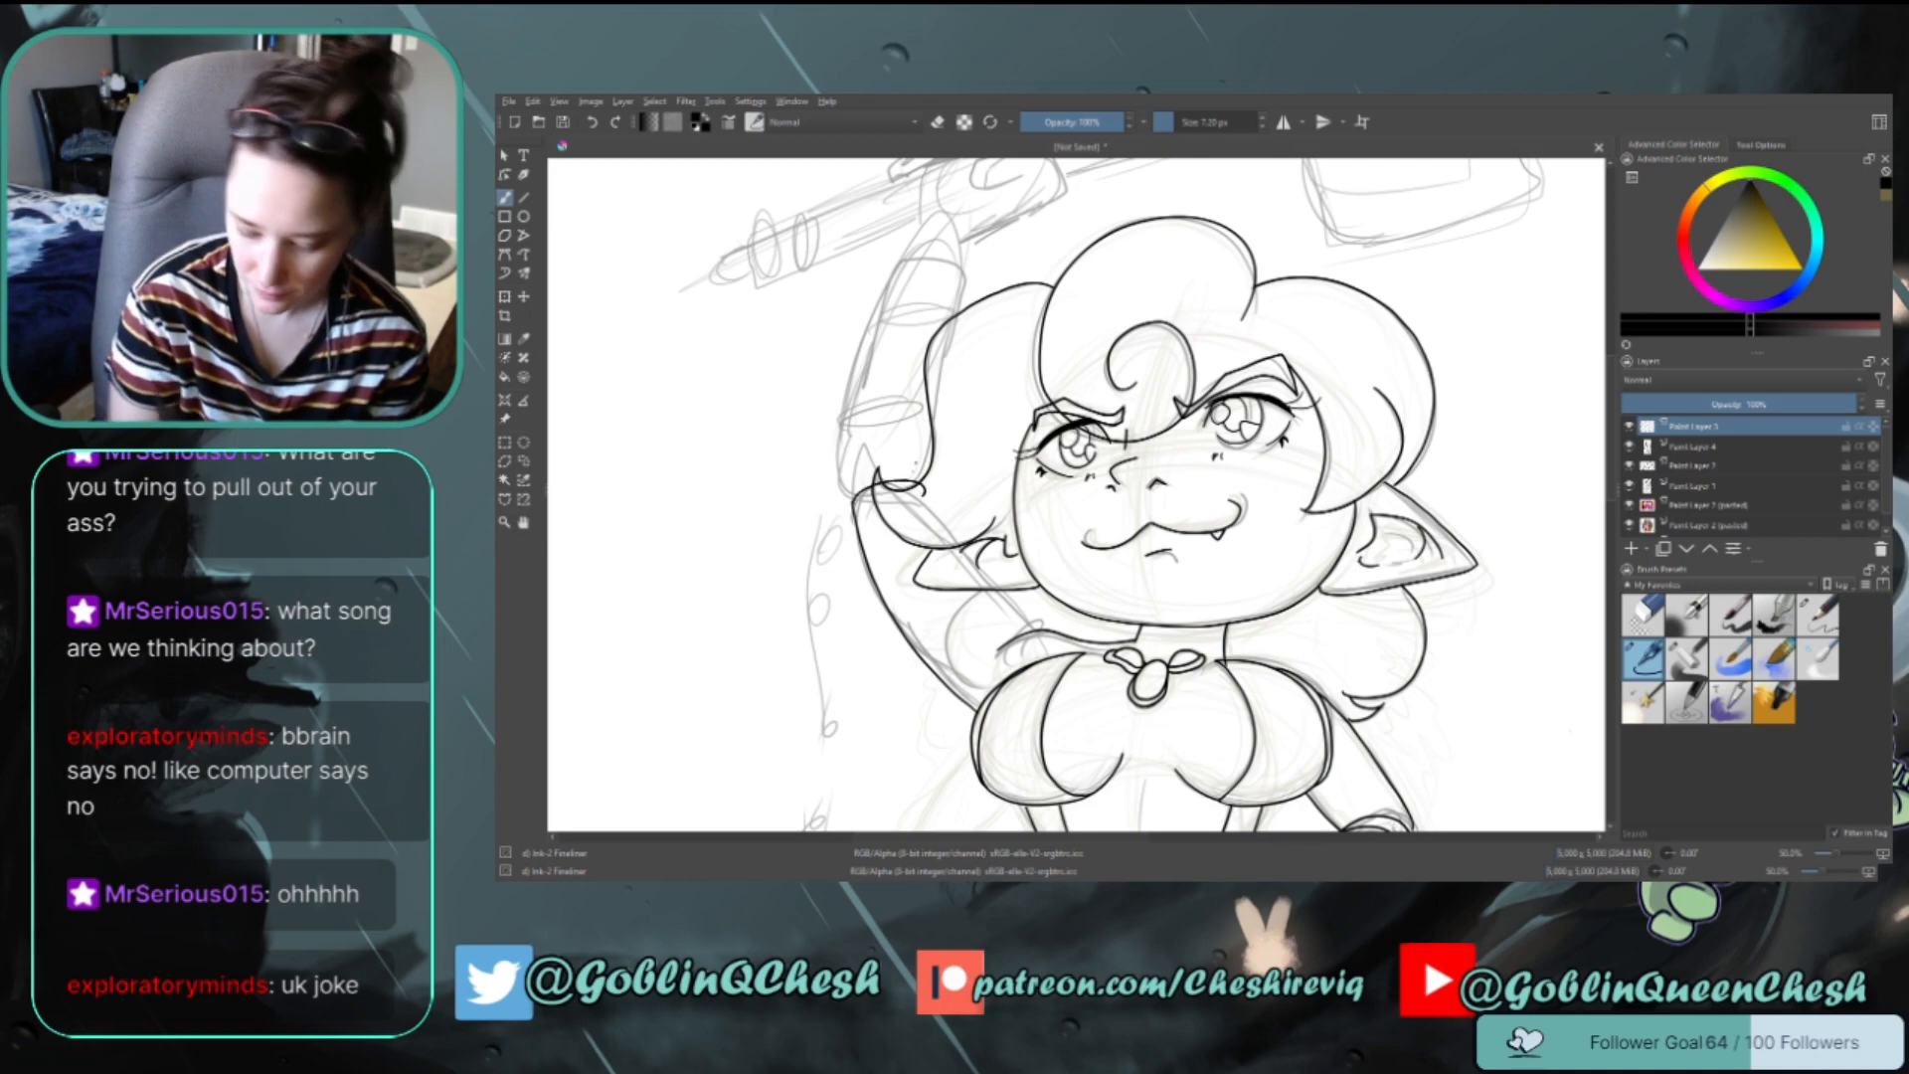
pyautogui.moveTo(917, 491); pyautogui.dragTo(1039, 632)
pyautogui.press('e')
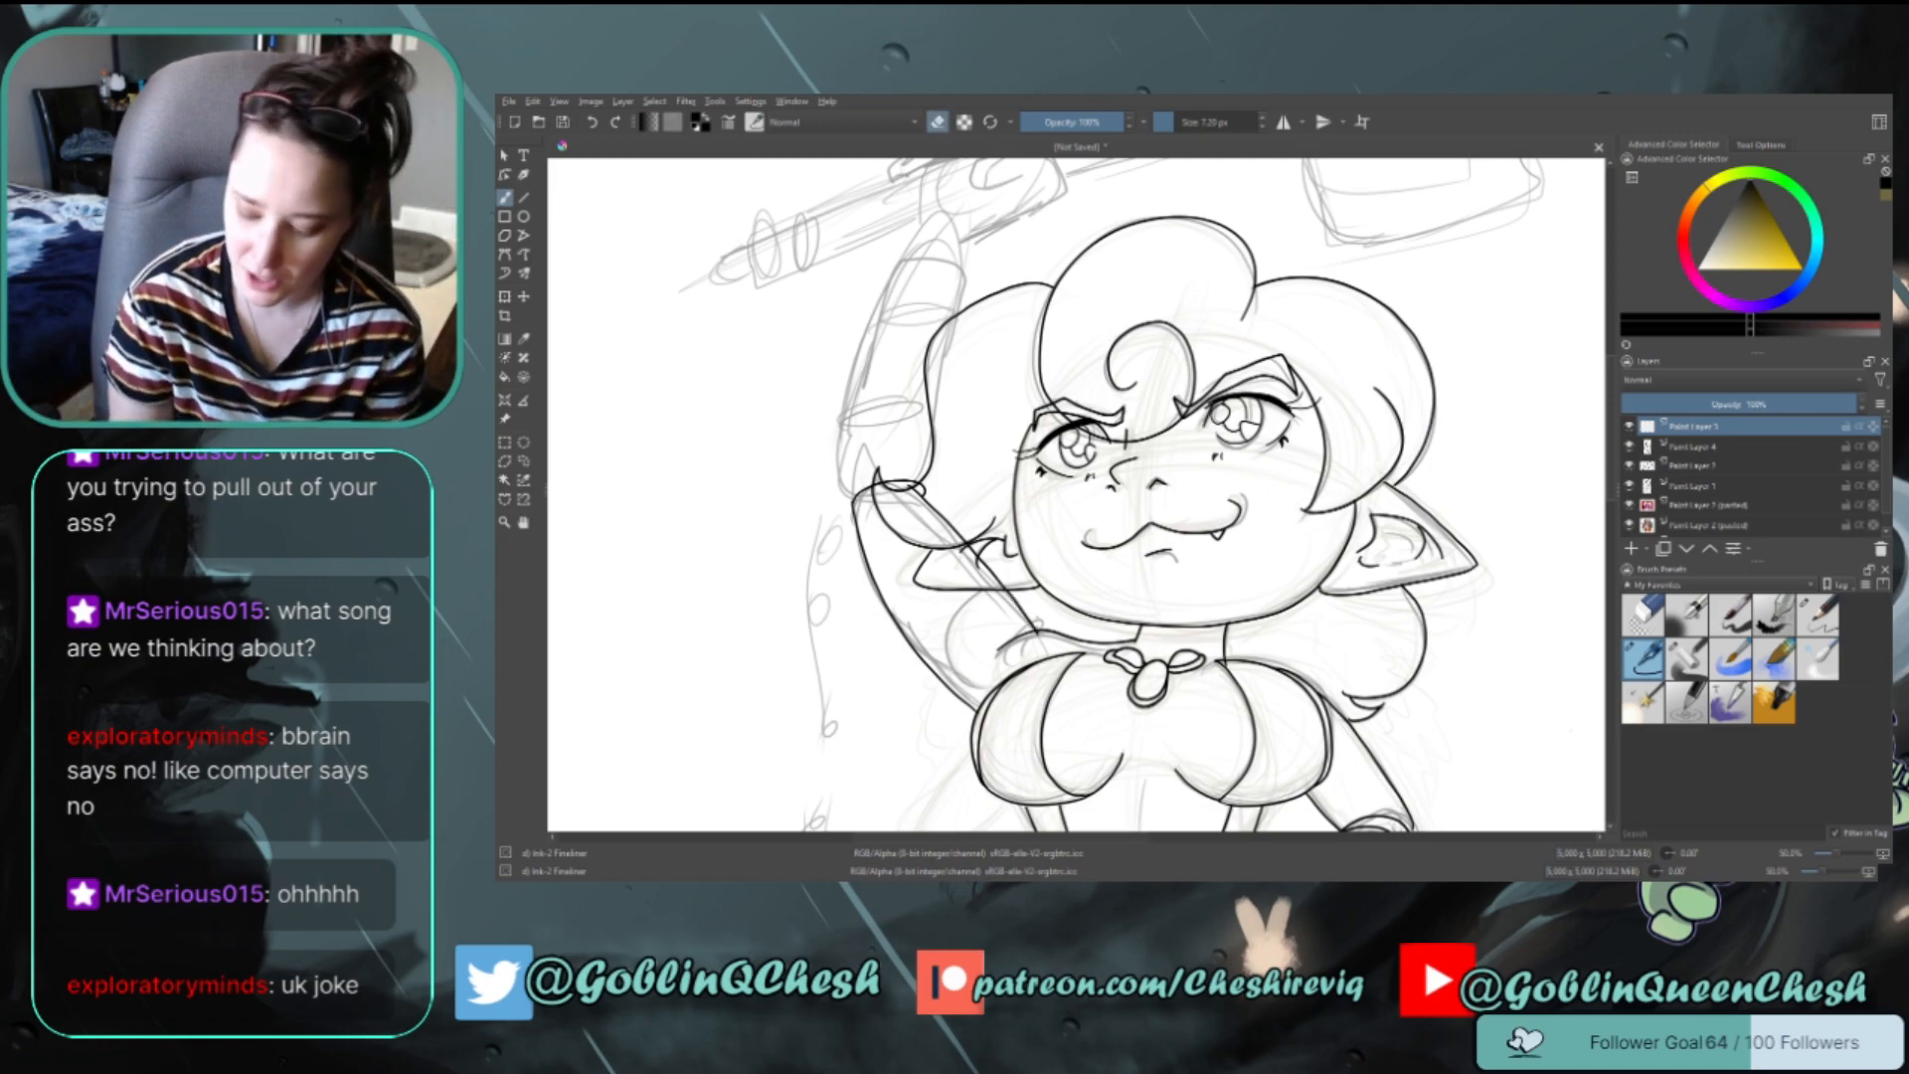
pyautogui.press('e')
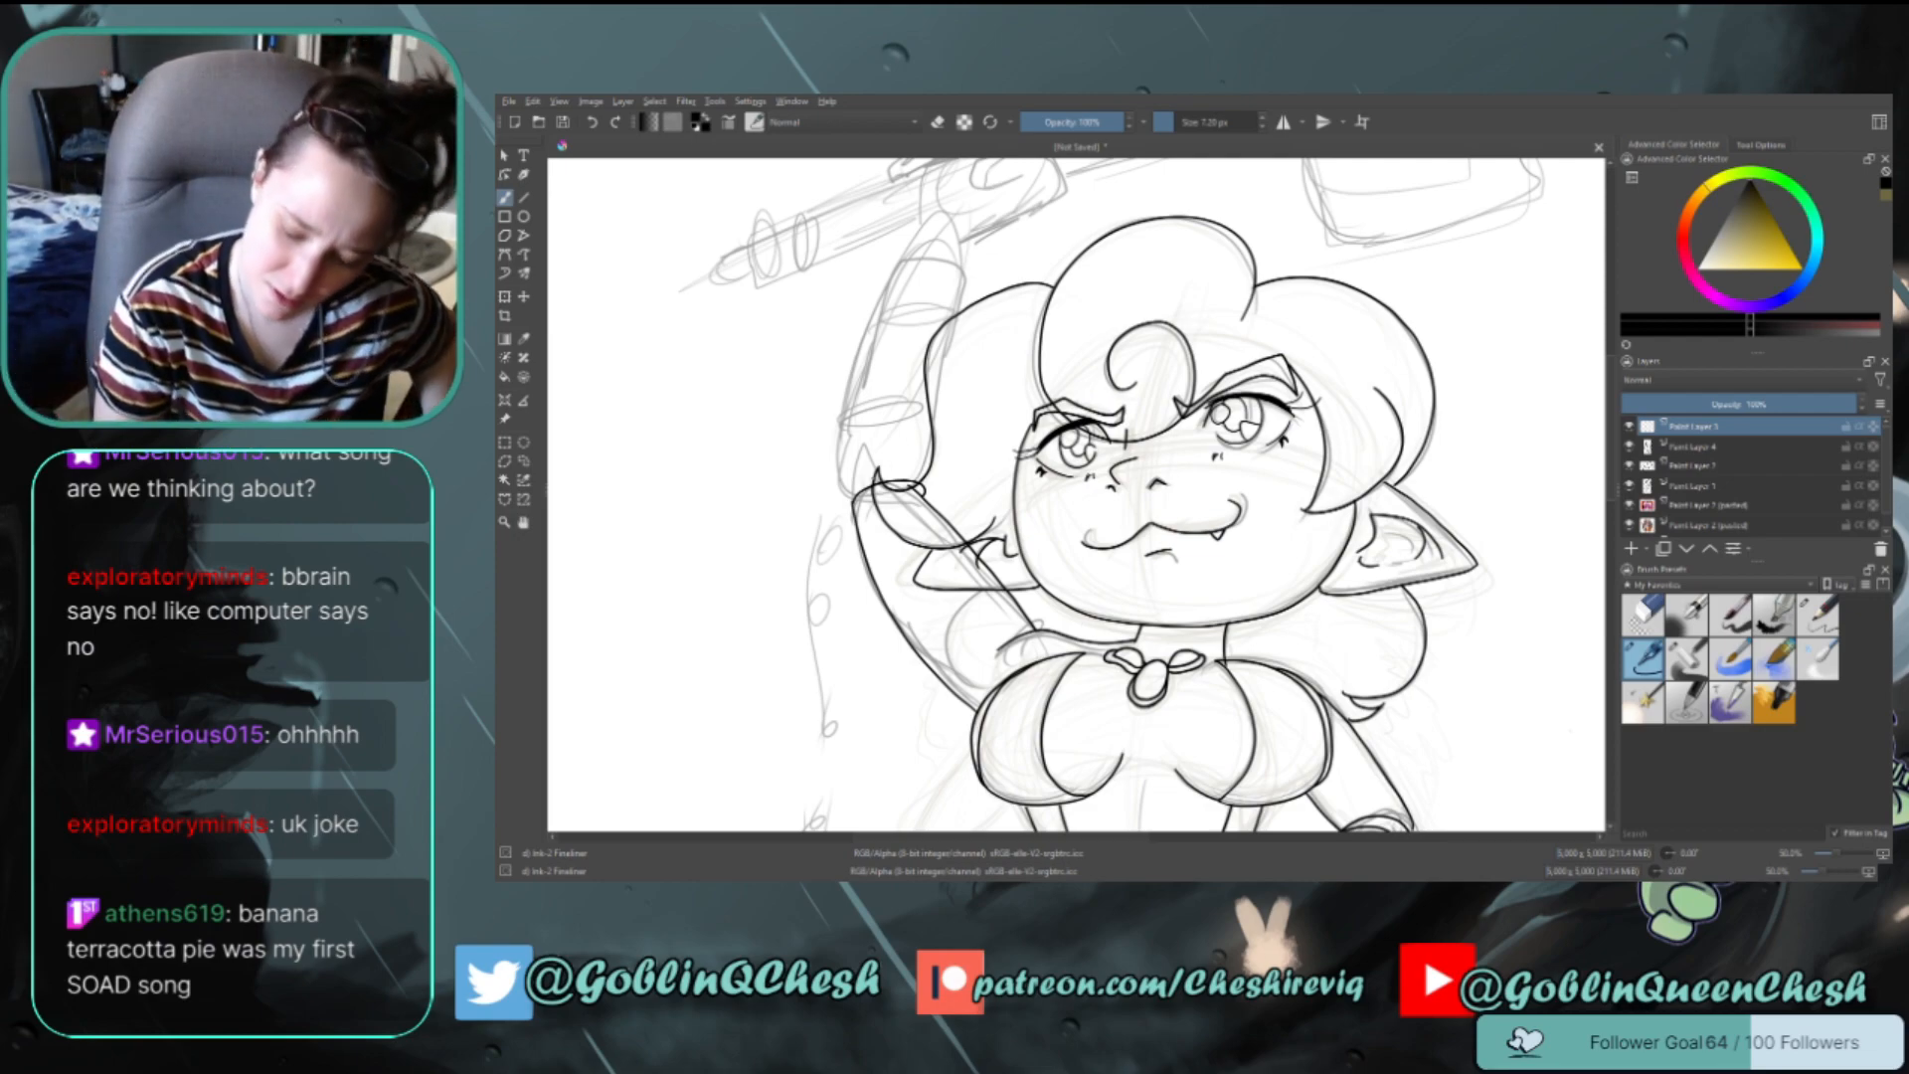
pyautogui.moveTo(857, 491); pyautogui.dragTo(851, 508)
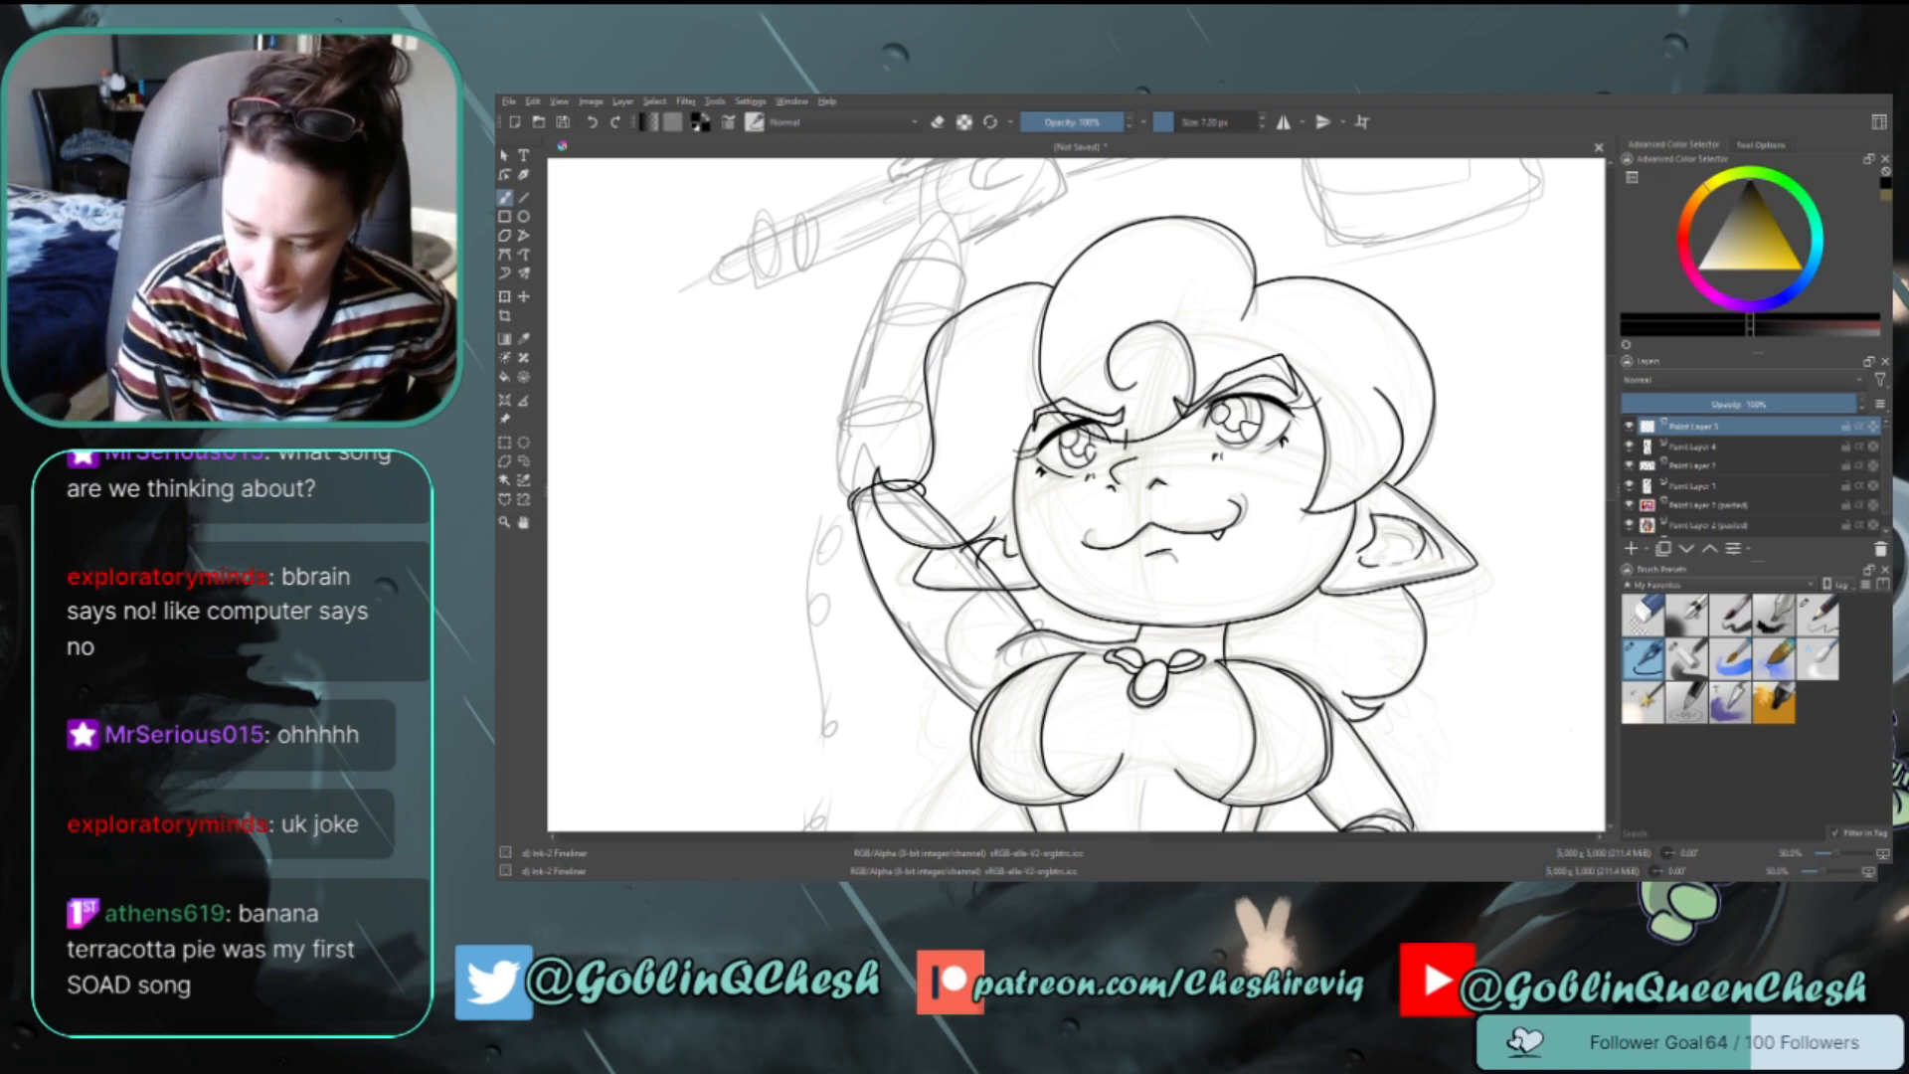
# Try to ink both sides of the raised forearm and a curved cuff band at its wrist
pyautogui.moveTo(902, 260); pyautogui.dragTo(849, 464)
pyautogui.hotkey('ctrl', 'z')
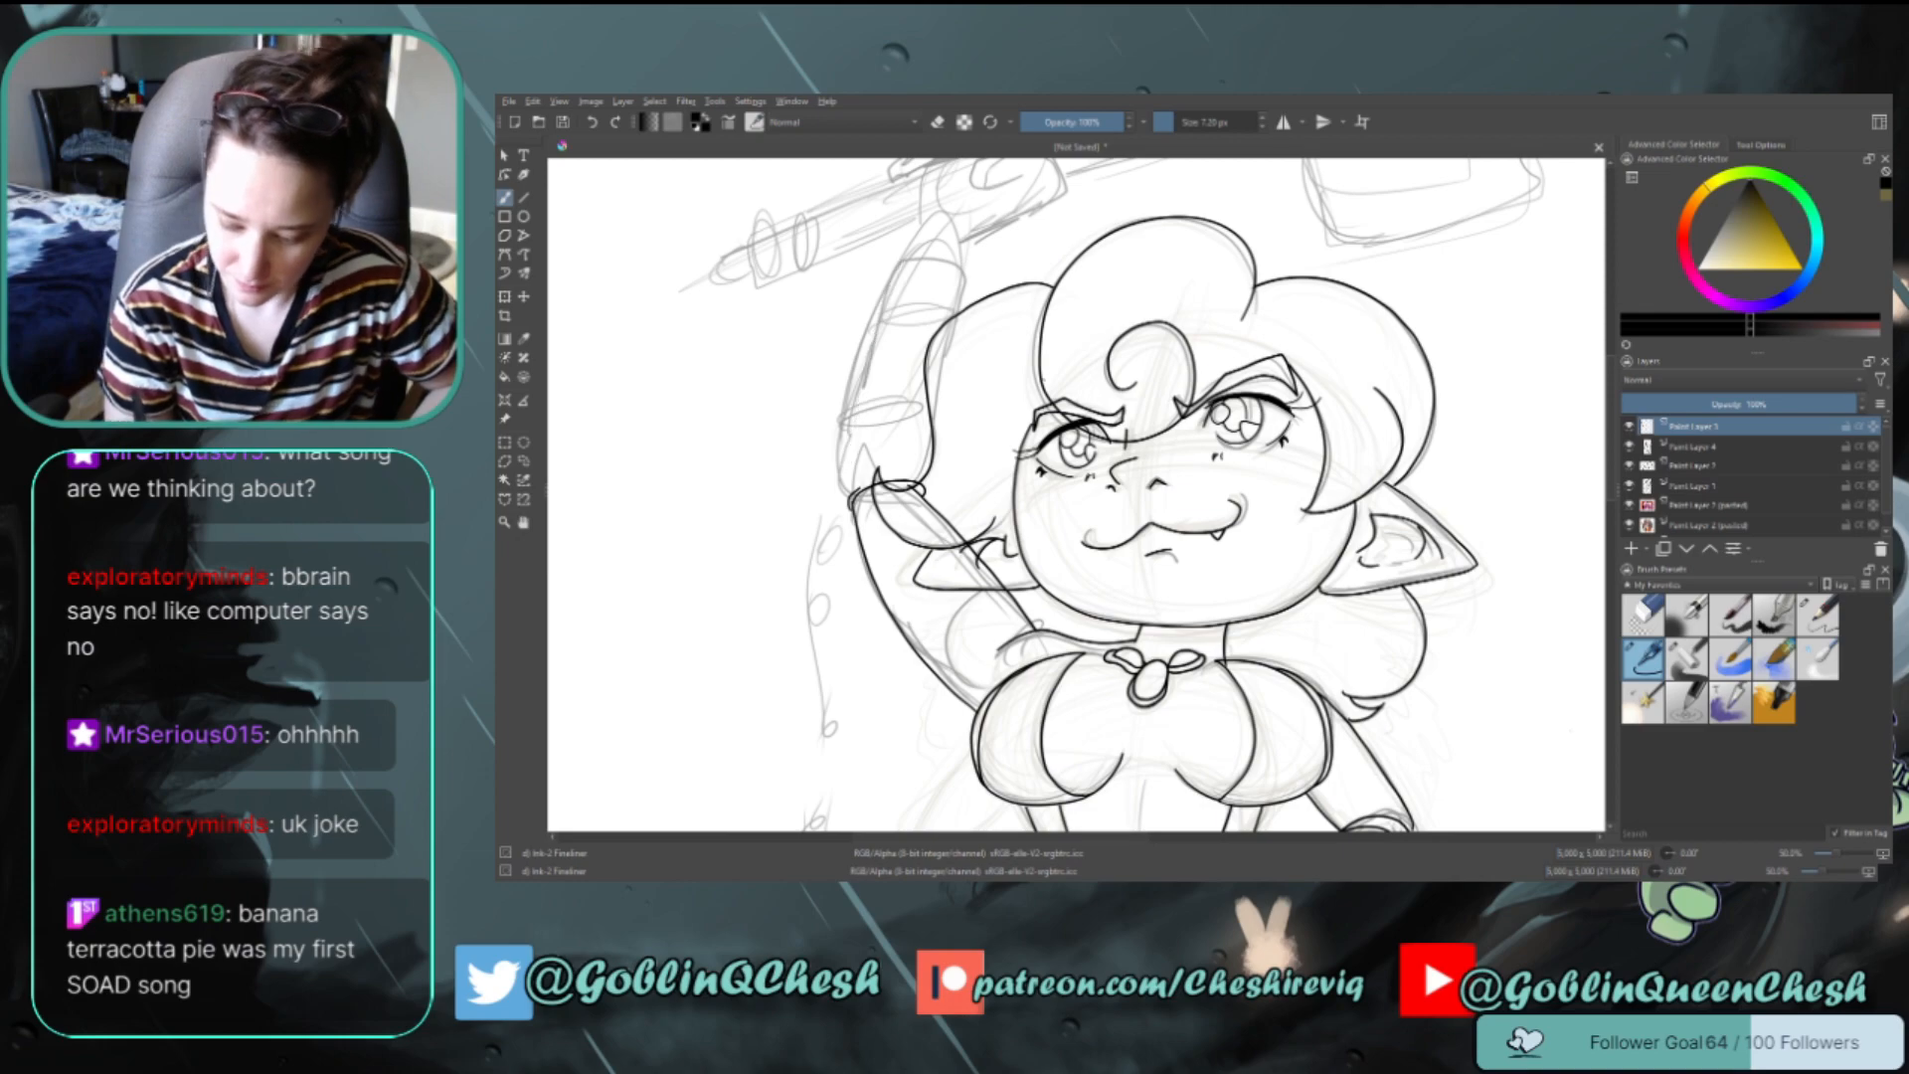
pyautogui.moveTo(925, 491)
pyautogui.mouseDown()
pyautogui.moveTo(927, 331)
pyautogui.moveTo(952, 286)
pyautogui.moveTo(912, 274)
pyautogui.moveTo(887, 294)
pyautogui.moveTo(855, 494)
pyautogui.moveTo(847, 420)
pyautogui.moveTo(882, 304)
pyautogui.moveTo(960, 276)
pyautogui.mouseUp()
pyautogui.hotkey('ctrl', 'z')
pyautogui.hotkey('ctrl', 'z')
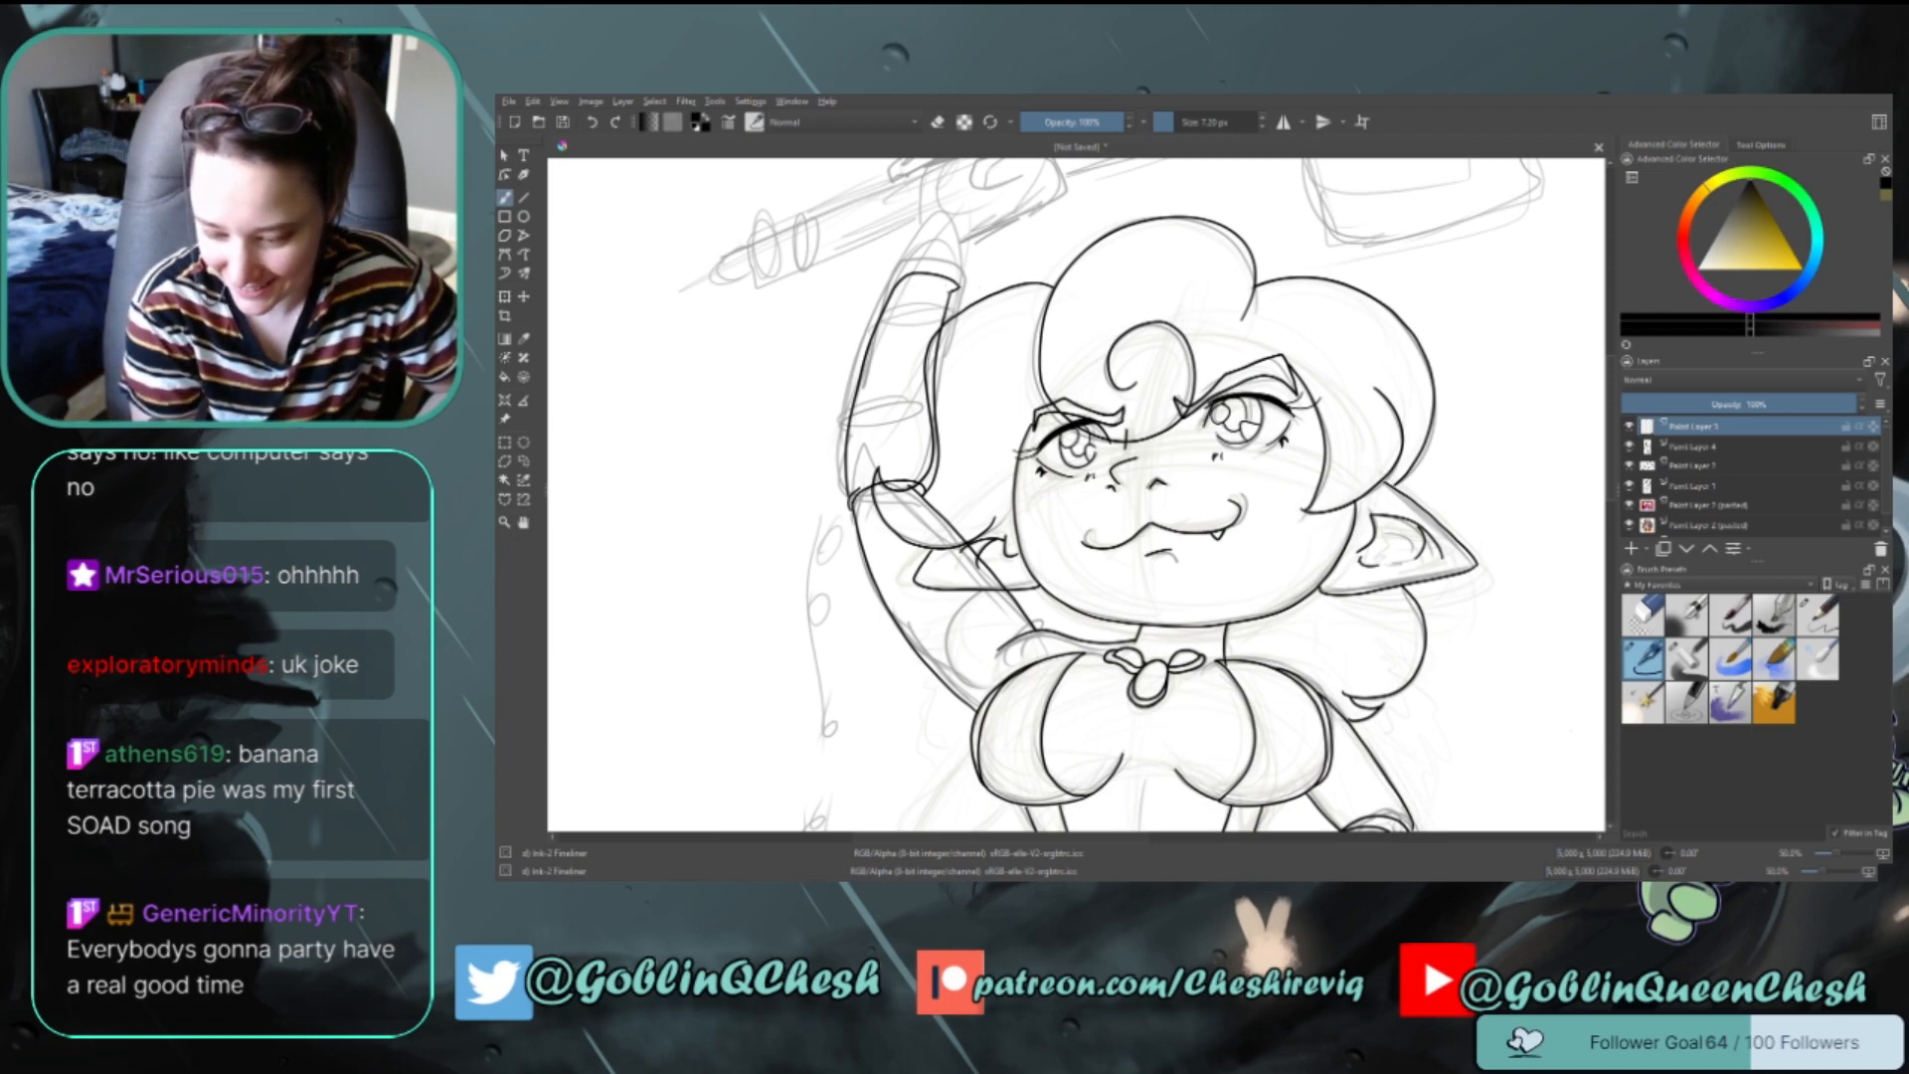
pyautogui.moveTo(898, 289); pyautogui.dragTo(952, 282)
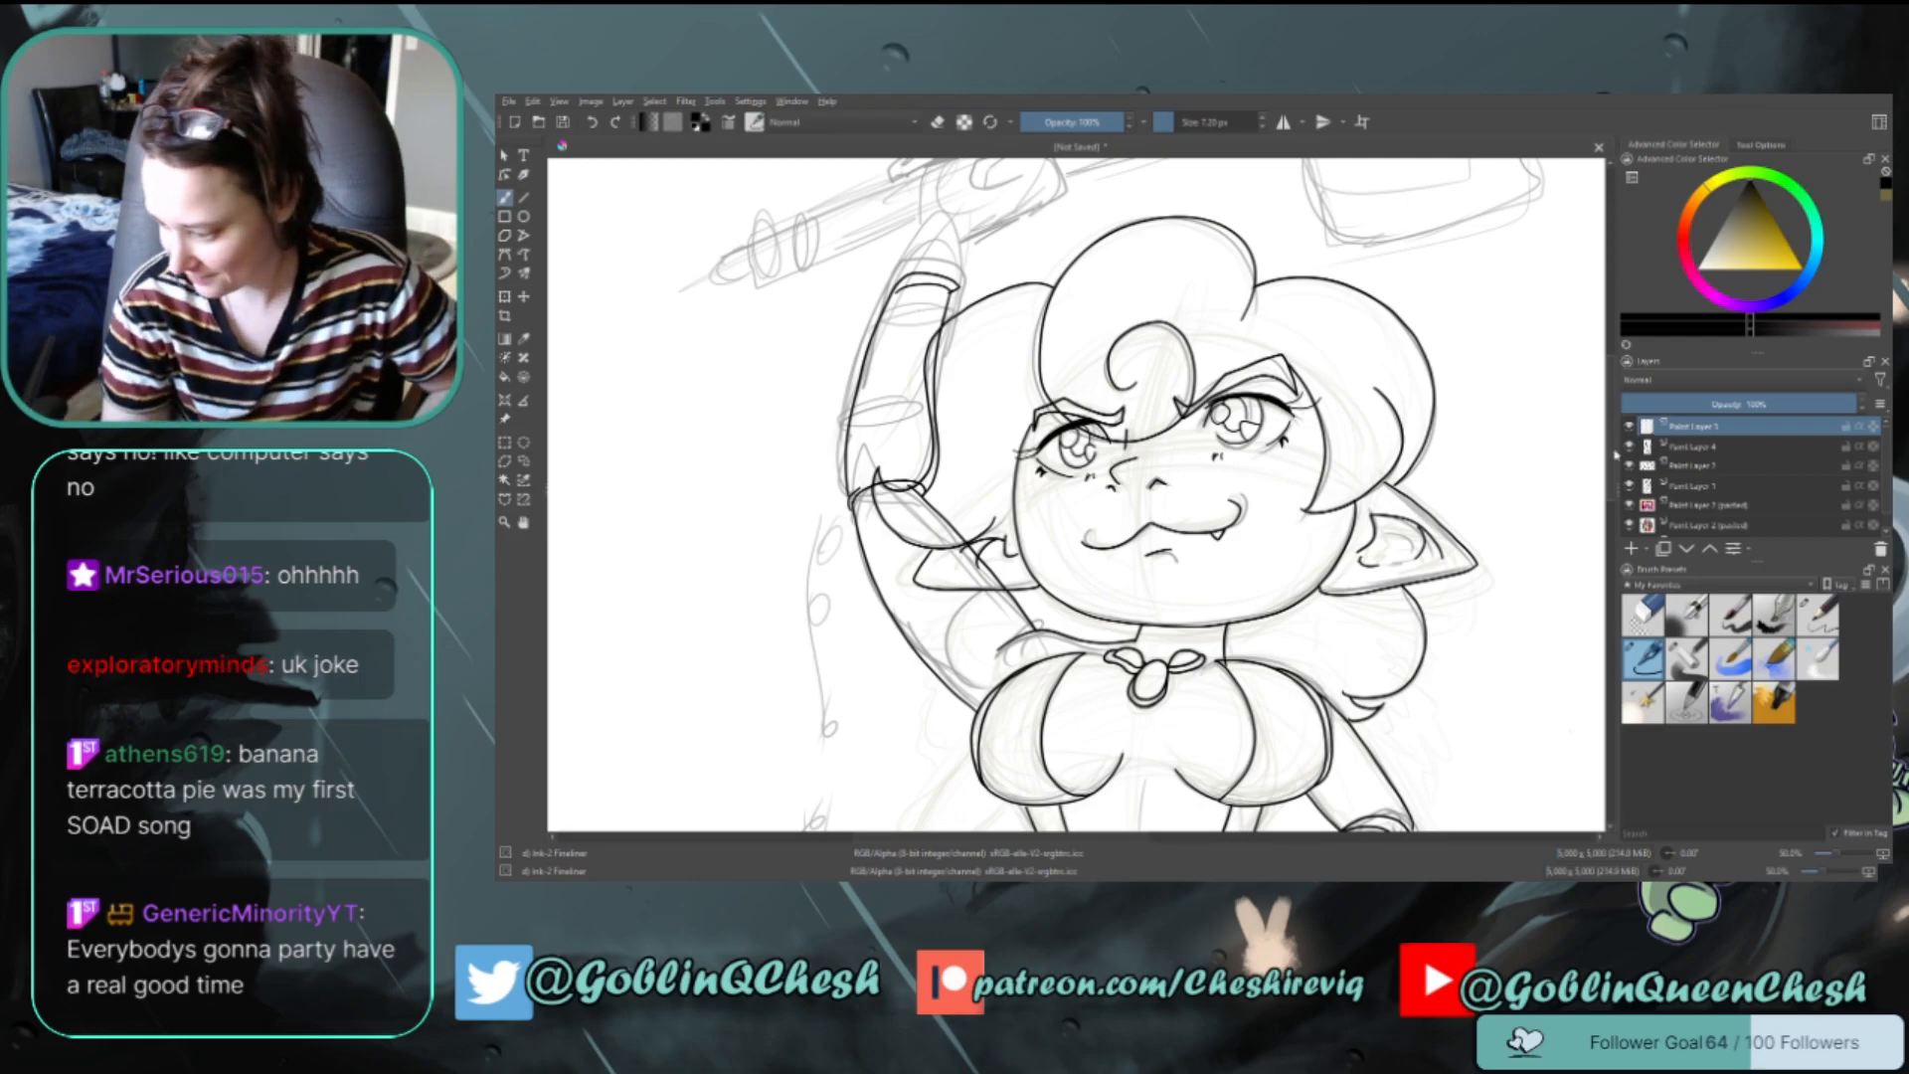
# Try to ink the curled fingers gripping the hammer and the lower edge of its handle
pyautogui.scroll(-5, 1613, 426)
pyautogui.scroll(5, 1611, 438)
pyautogui.scroll(3, 1608, 451)
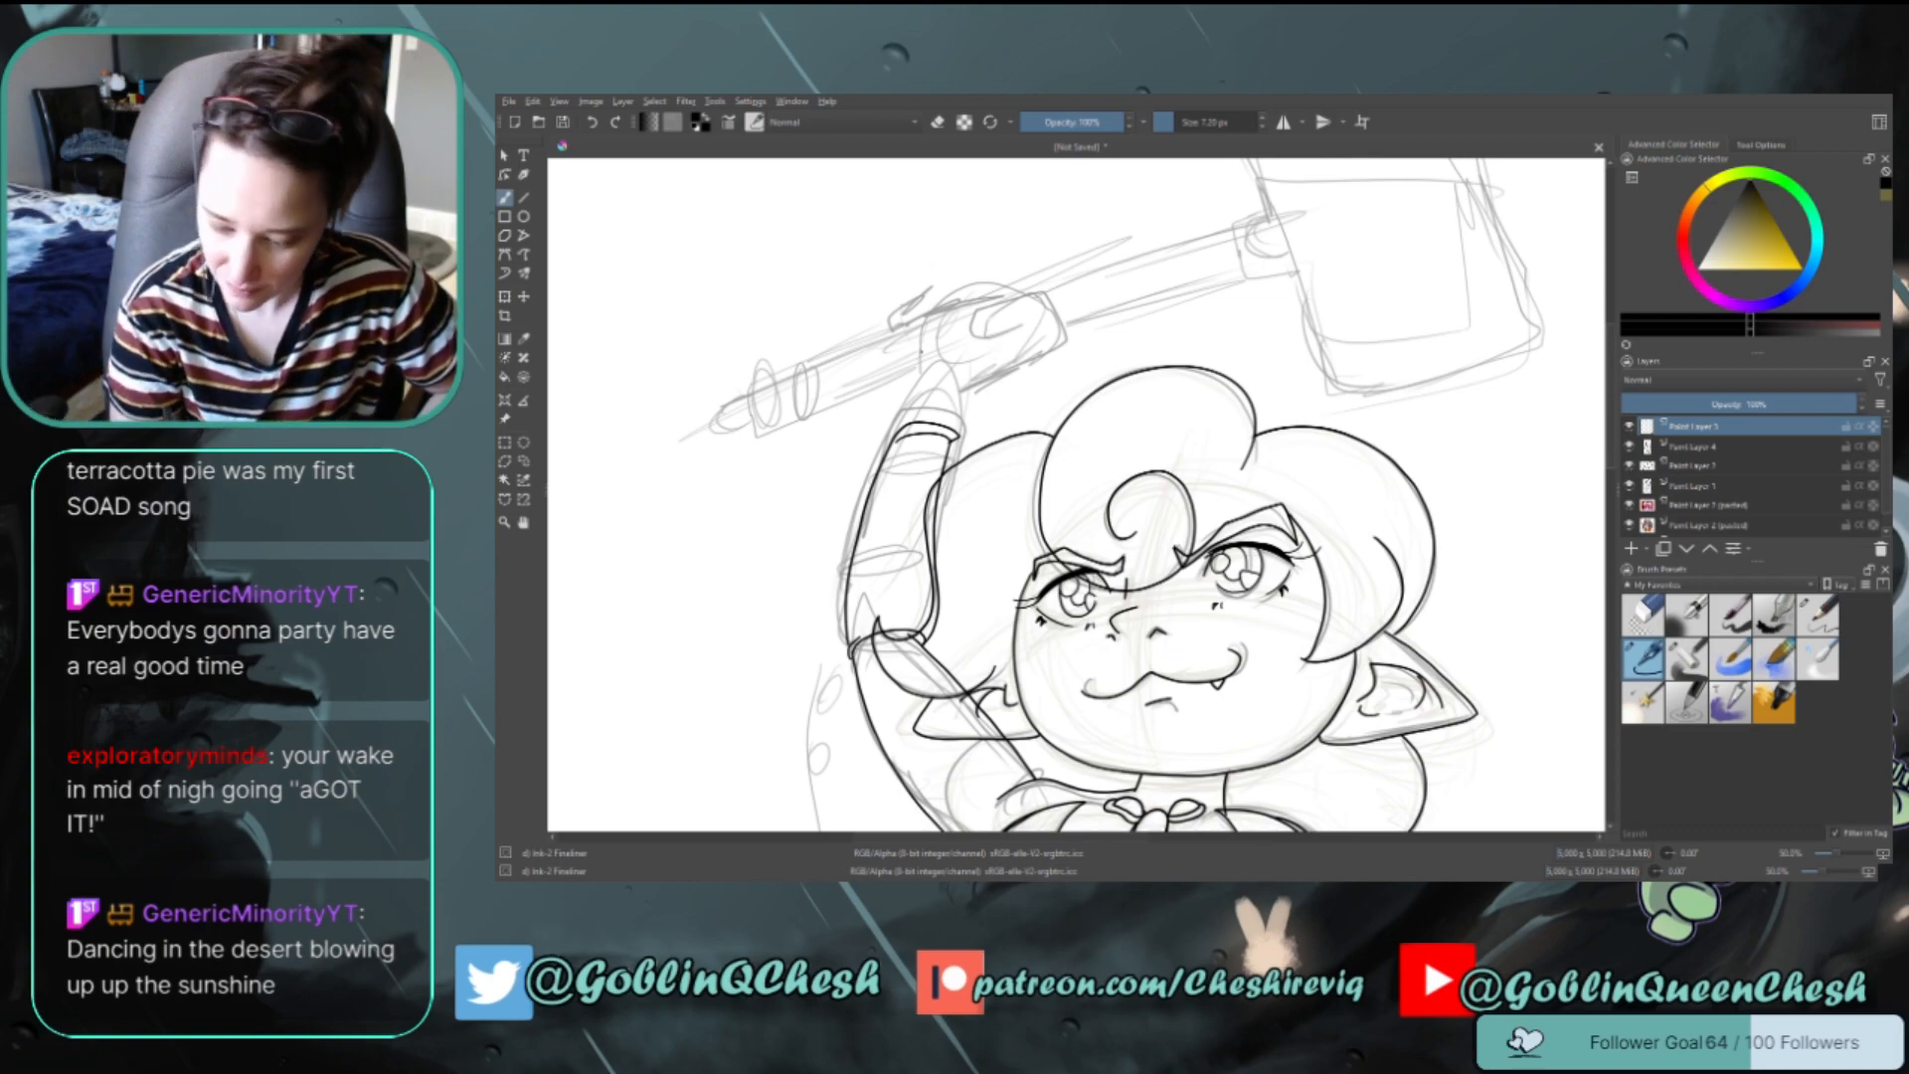
pyautogui.moveTo(910, 356)
pyautogui.mouseDown()
pyautogui.moveTo(931, 325)
pyautogui.moveTo(966, 319)
pyautogui.mouseUp()
pyautogui.moveTo(964, 320); pyautogui.dragTo(994, 316)
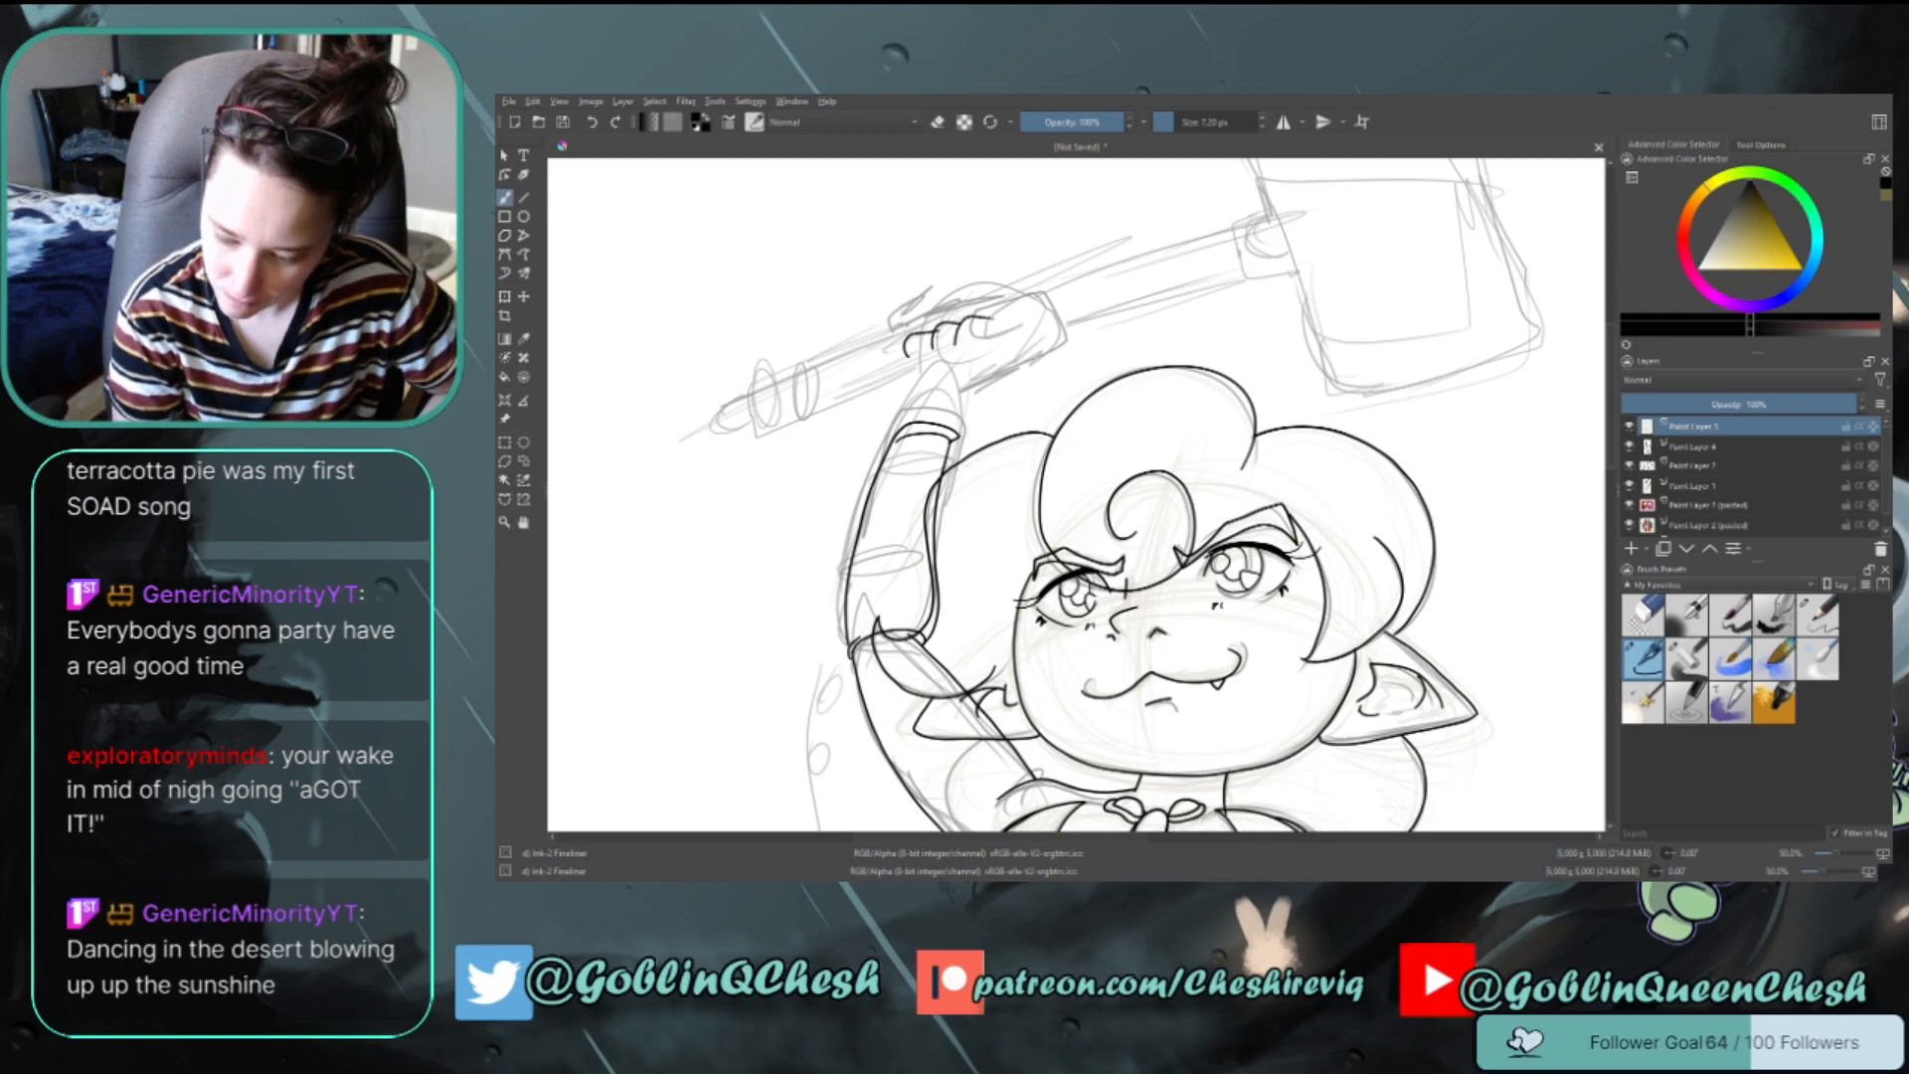
pyautogui.moveTo(905, 360); pyautogui.dragTo(823, 407)
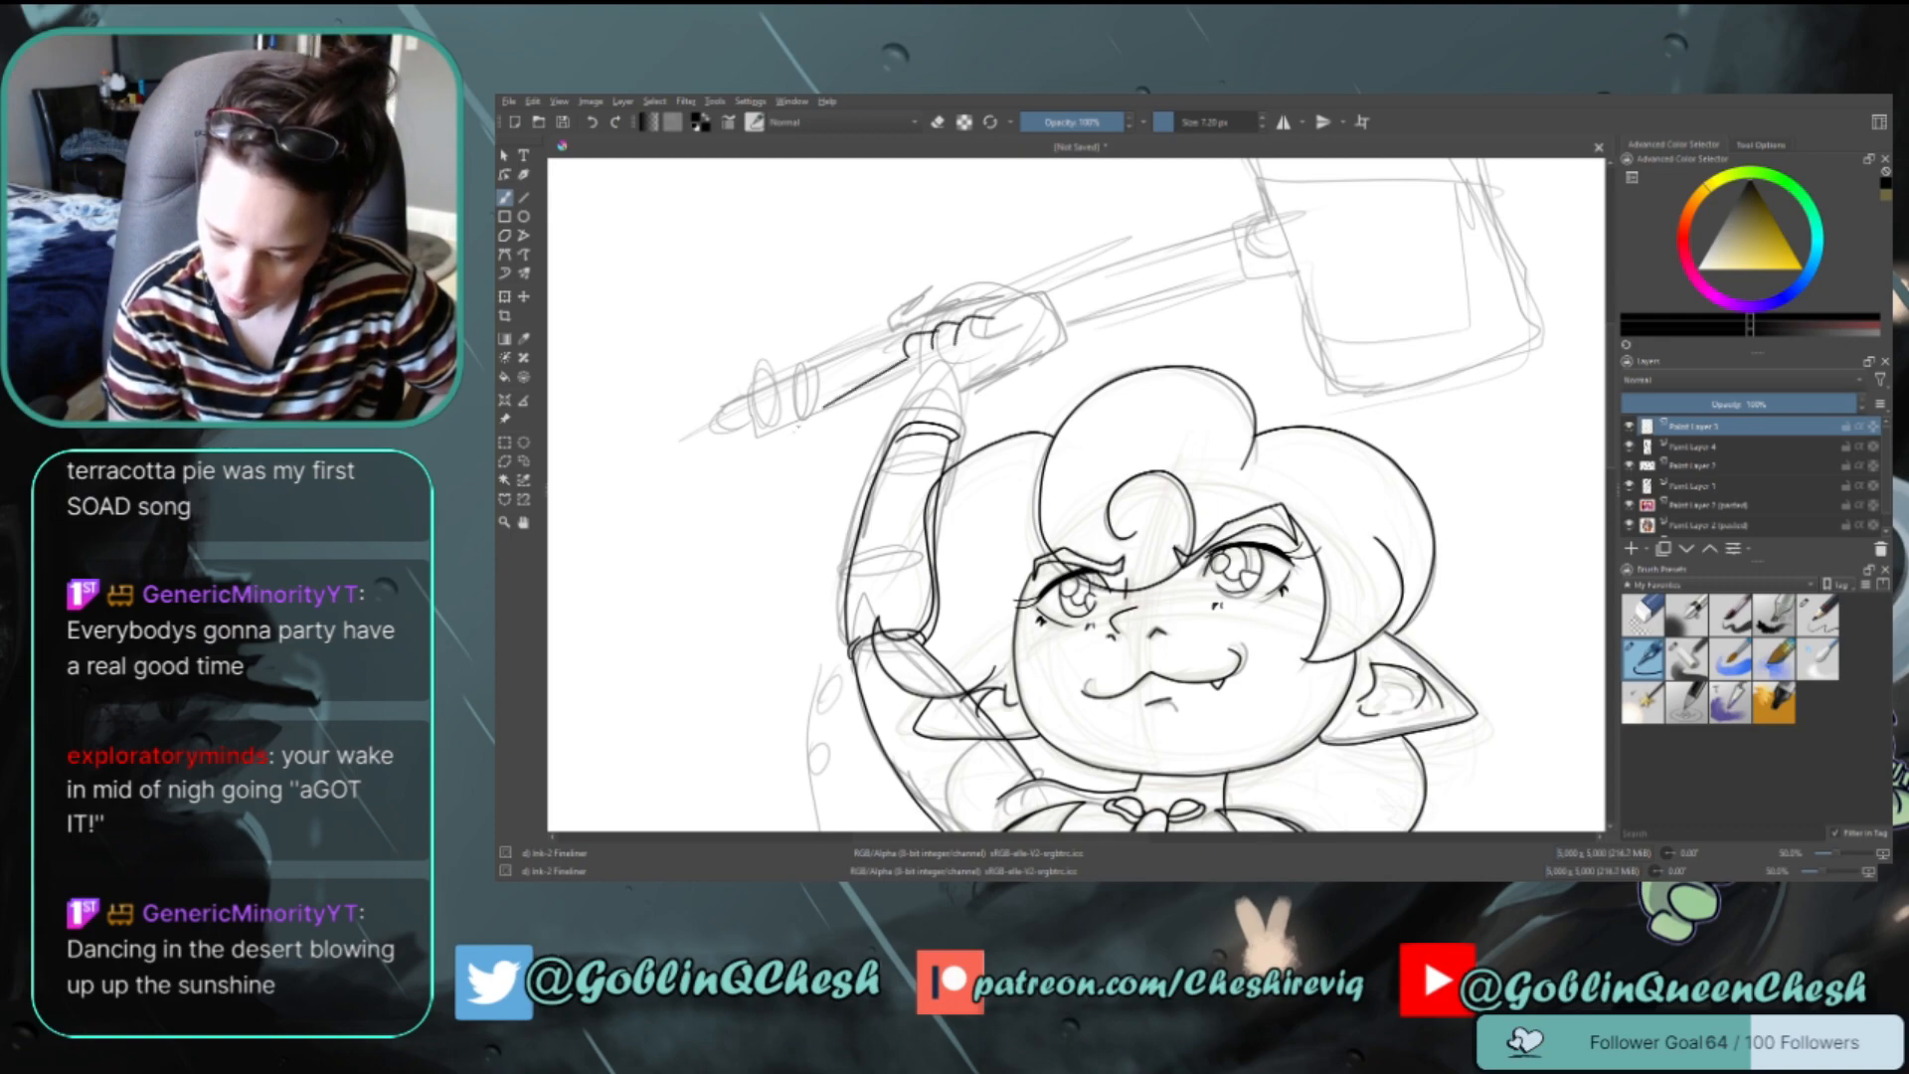
# Undo the strokes of the hammer grip, raised forearm, elbow rim and inner upper arm
pyautogui.hotkey('ctrl', 'z')
pyautogui.hotkey('ctrl', 'z')
pyautogui.hotkey('ctrl', 'z')
pyautogui.hotkey('ctrl', 'z')
pyautogui.hotkey('ctrl', 'z')
pyautogui.hotkey('ctrl', 'z')
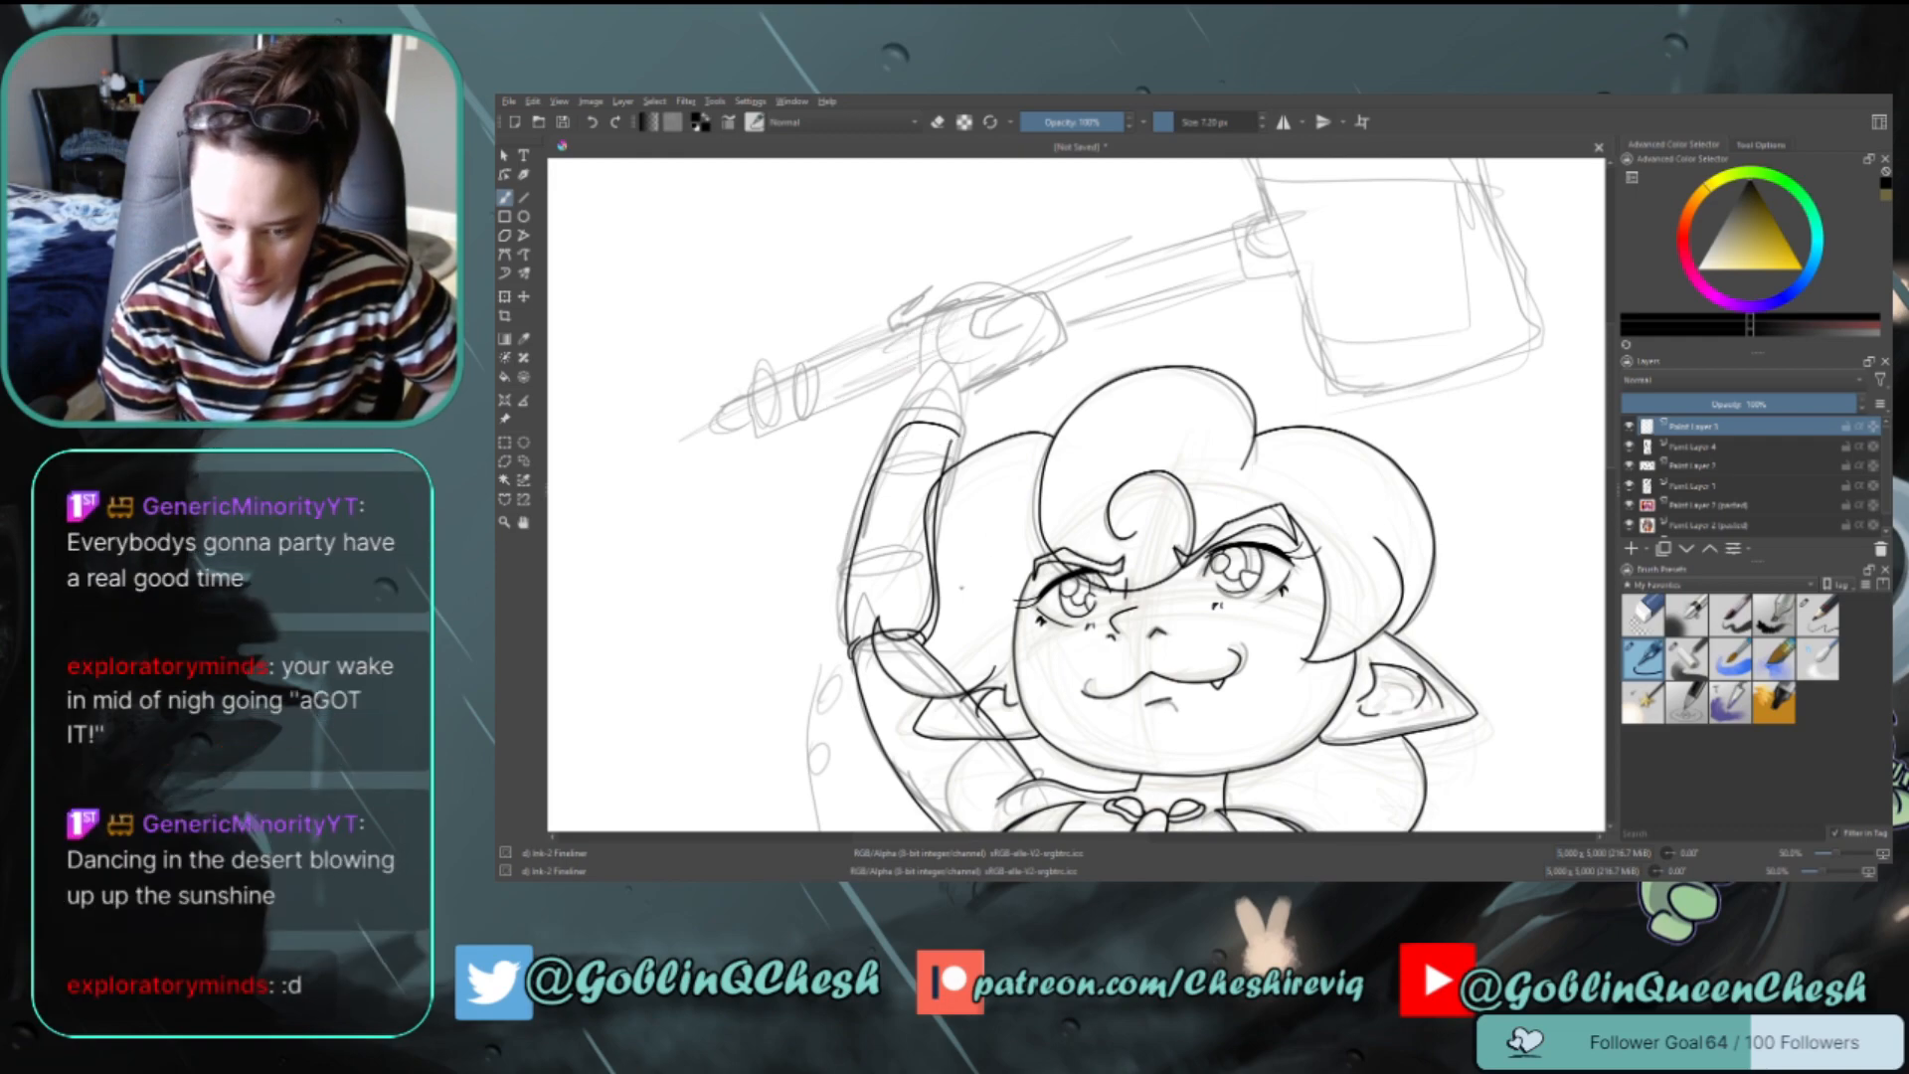
pyautogui.hotkey('ctrl', 'z')
pyautogui.hotkey('ctrl', 'z')
pyautogui.hotkey('ctrl', 'z')
pyautogui.hotkey('ctrl', 'z')
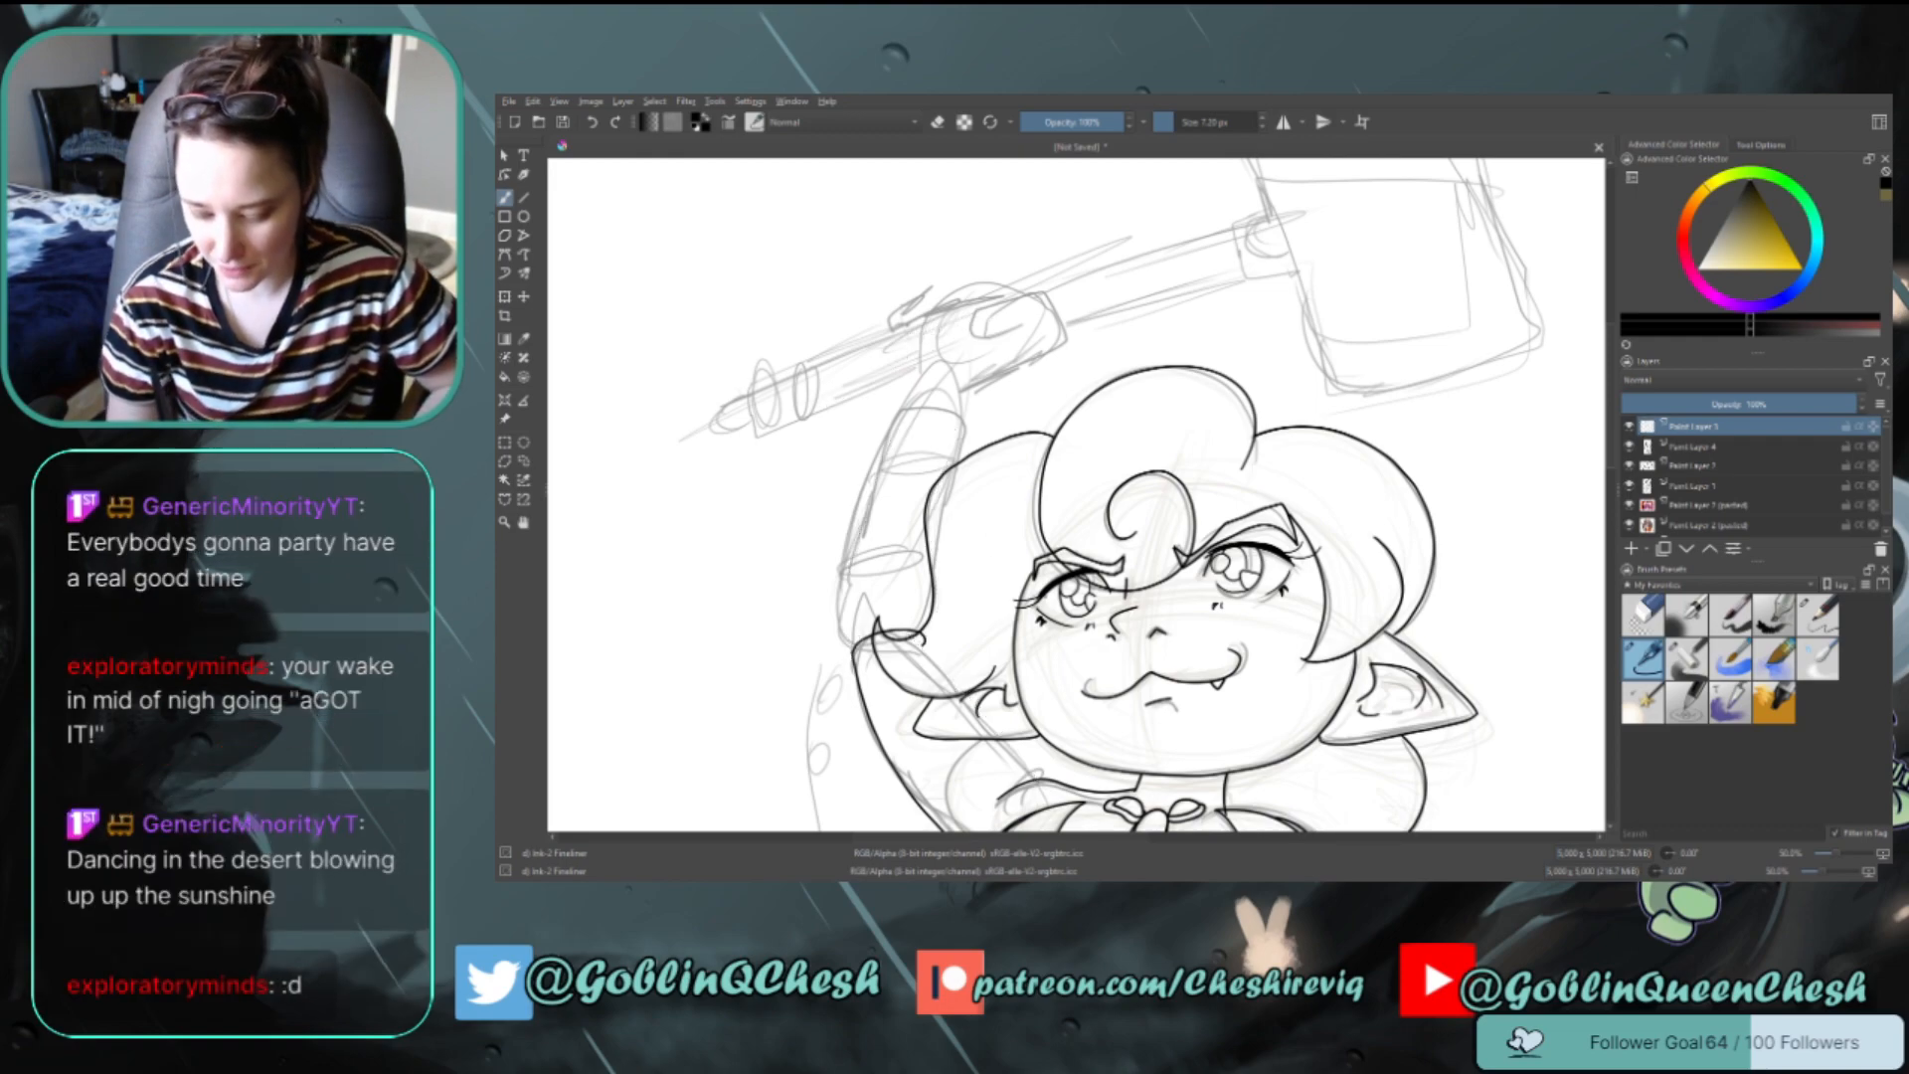
pyautogui.hotkey('ctrl', 'z')
# Check the topmost paint layer's content by toggling its visibility, and merge it into the layer below
pyautogui.click(1629, 429)
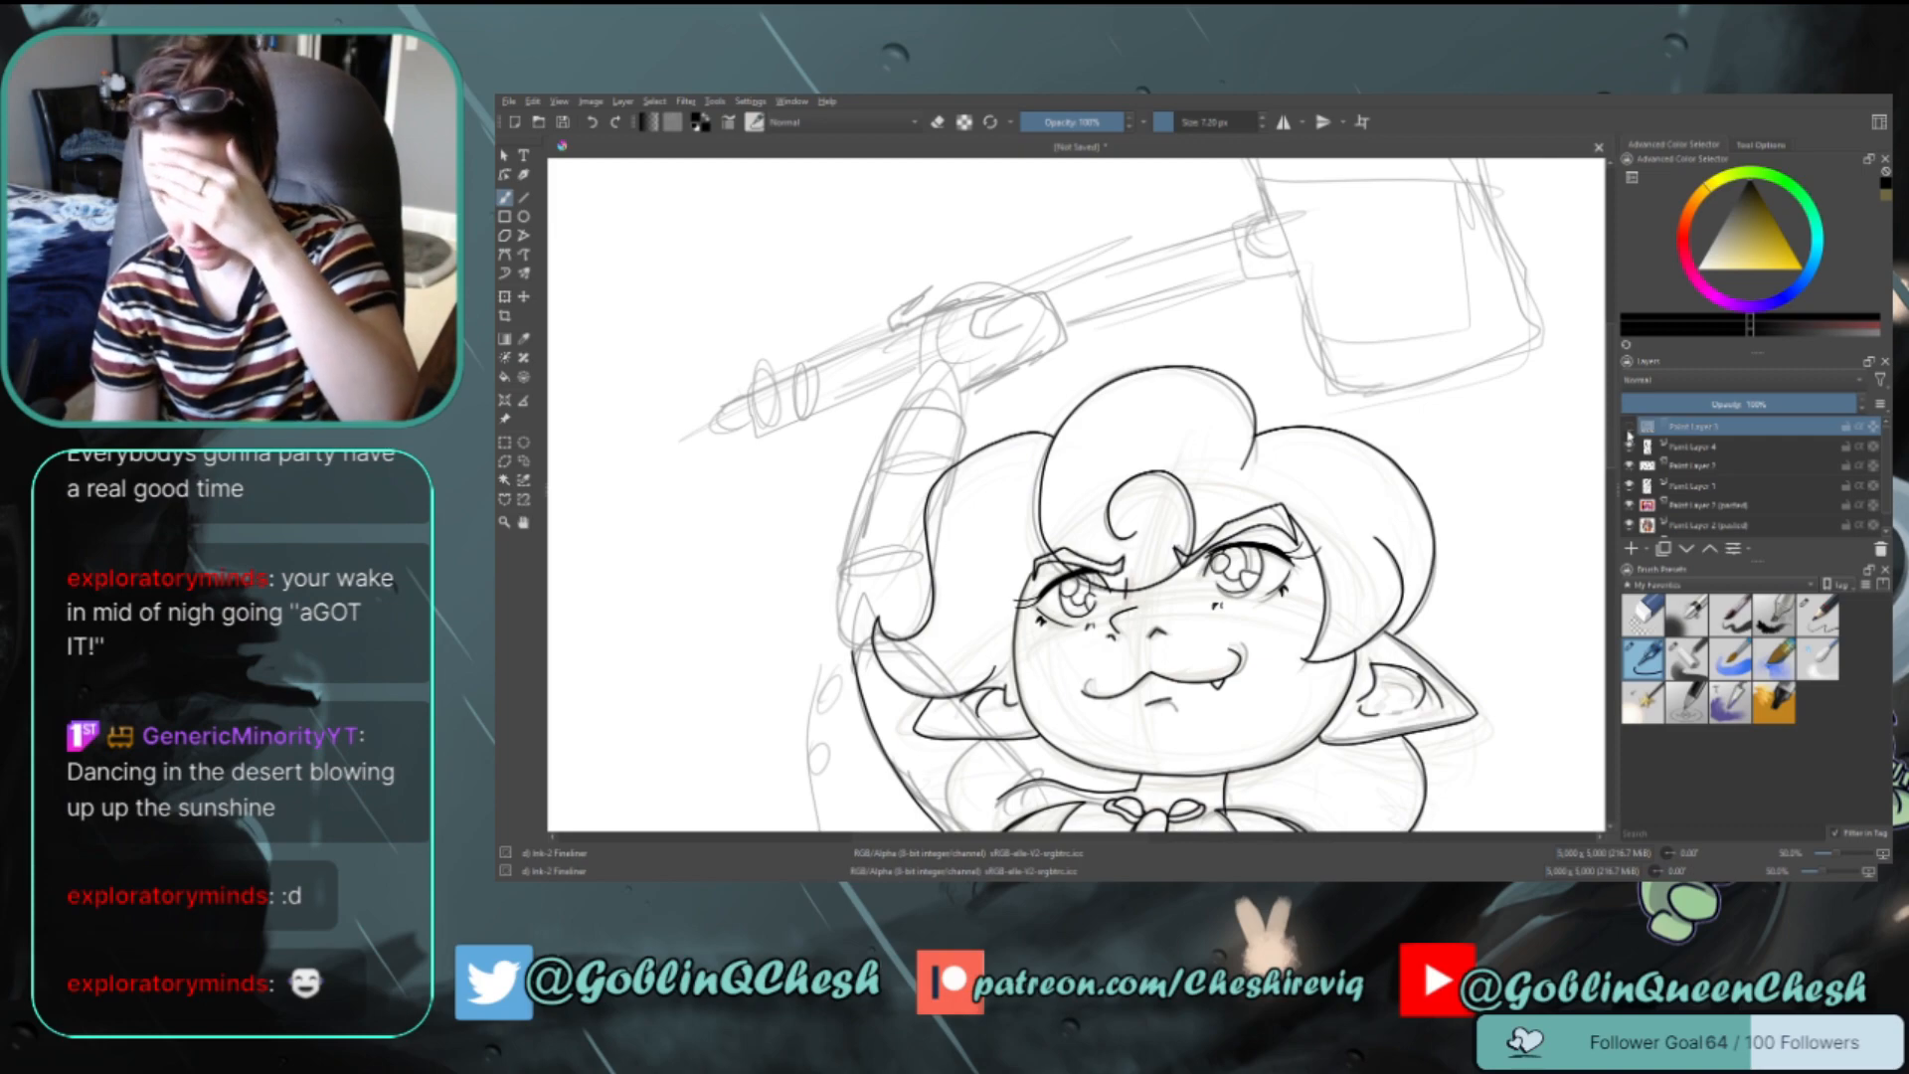
pyautogui.click(1628, 428)
pyautogui.click(1629, 429)
pyautogui.click(1629, 429)
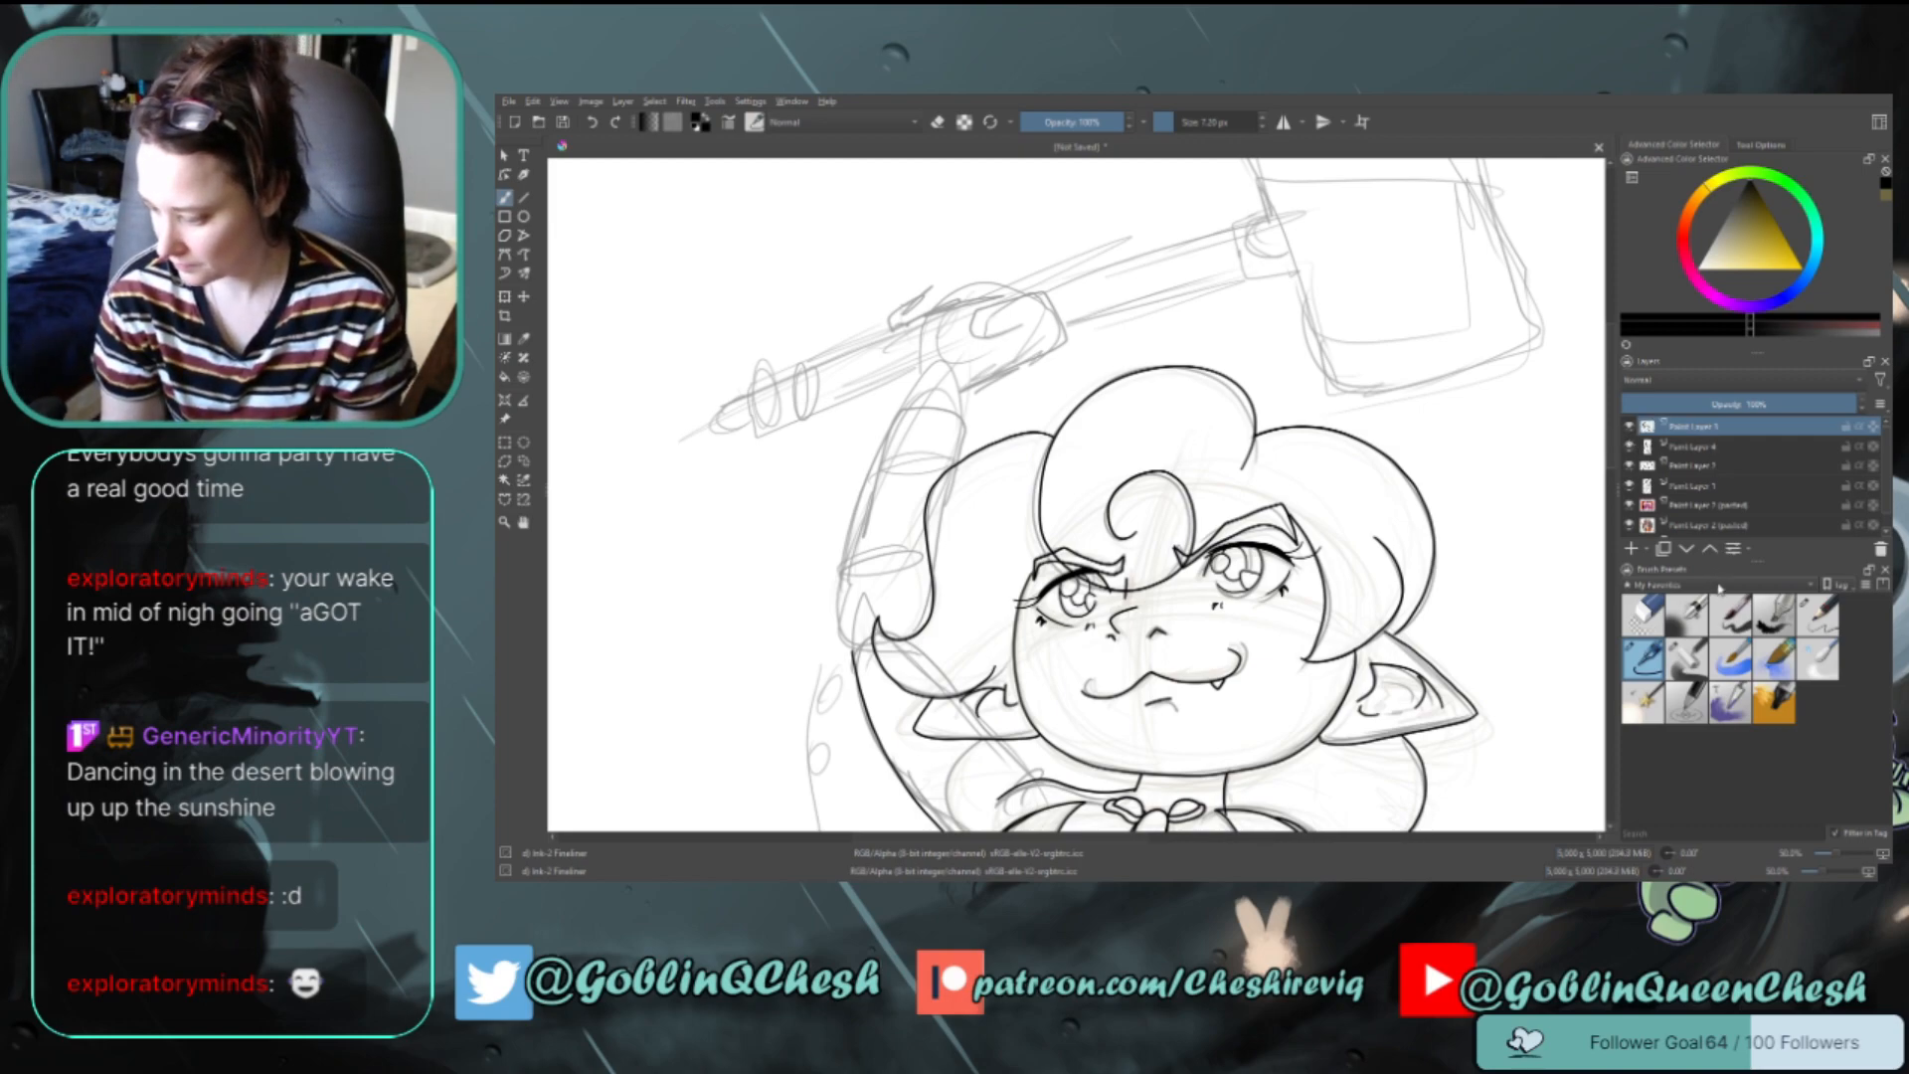
pyautogui.hotkey('ctrl', 'e')
# Compare the two upper line-art layers by toggling their visibility, and merge them into one layer
pyautogui.moveTo(1613, 397); pyautogui.dragTo(1616, 526)
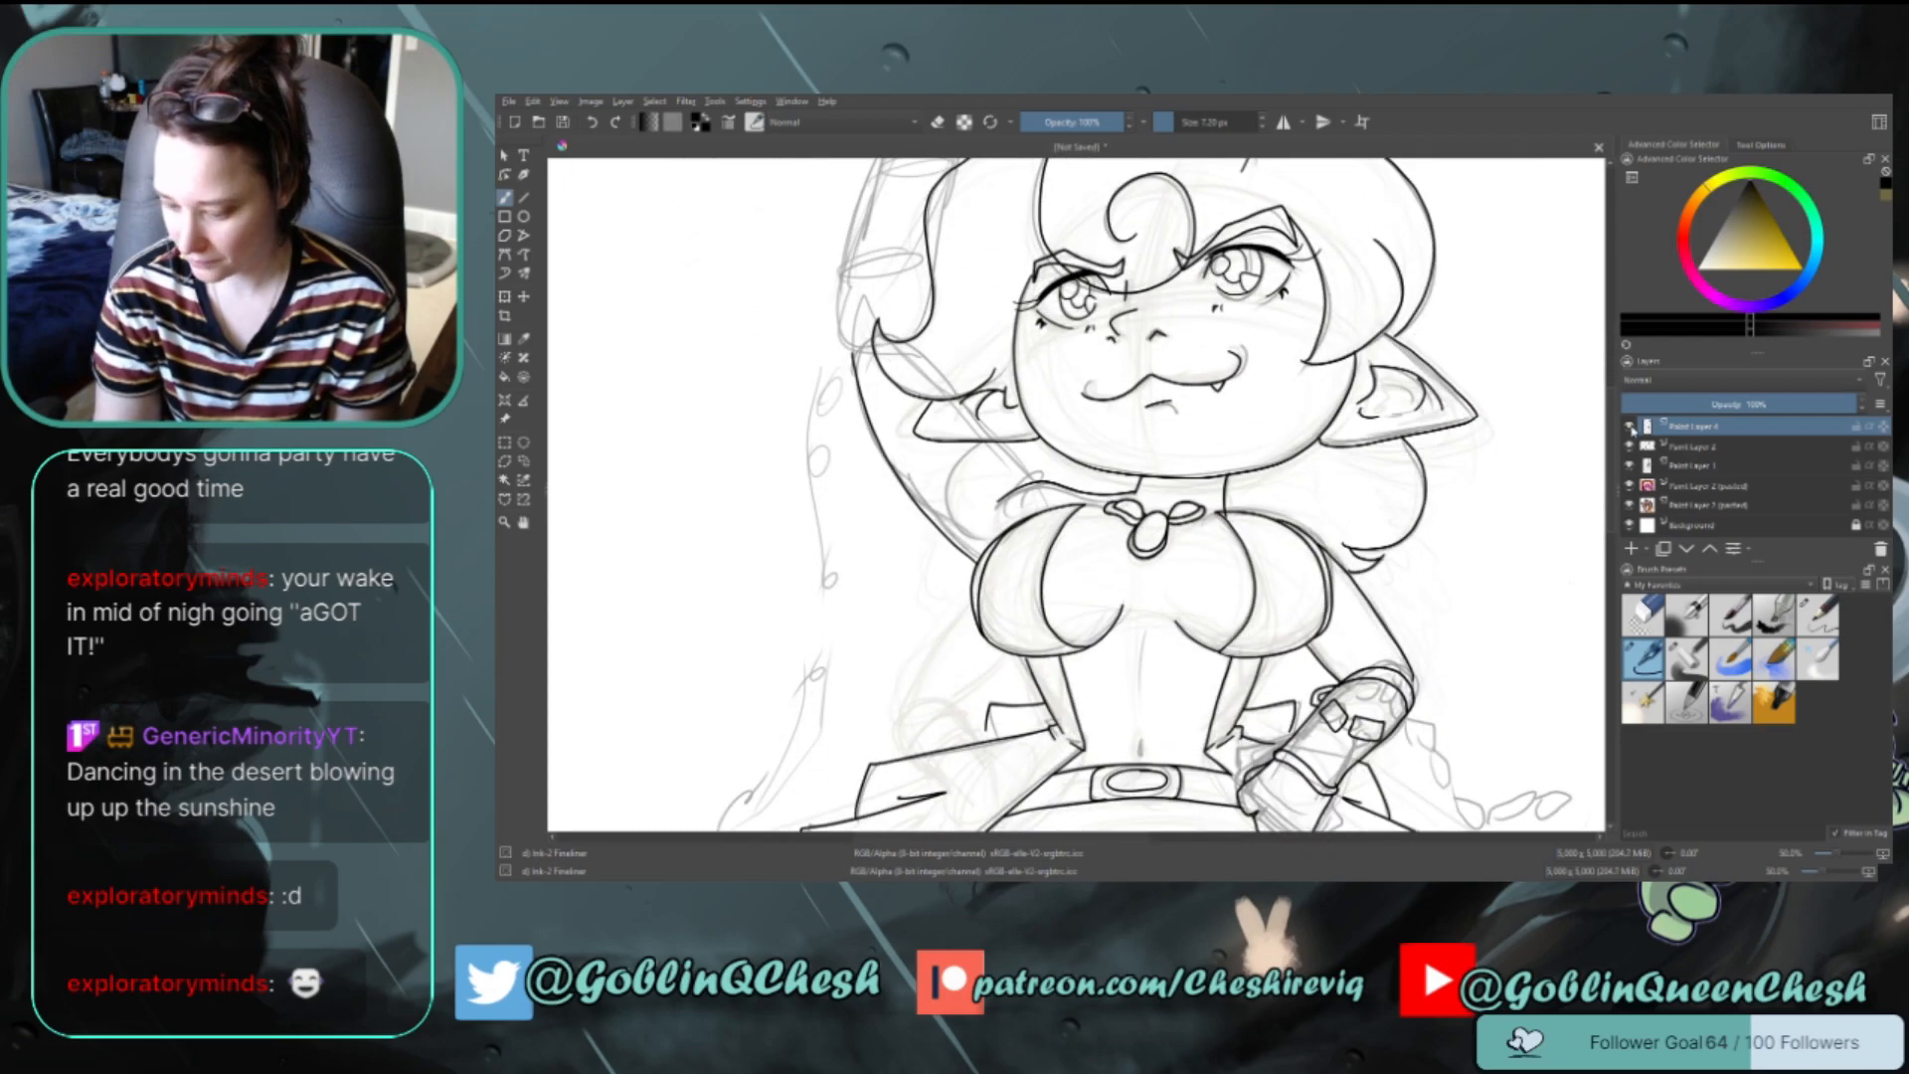
pyautogui.click(1629, 429)
pyautogui.click(1629, 429)
pyautogui.click(1629, 428)
pyautogui.click(1629, 428)
pyautogui.click(1628, 428)
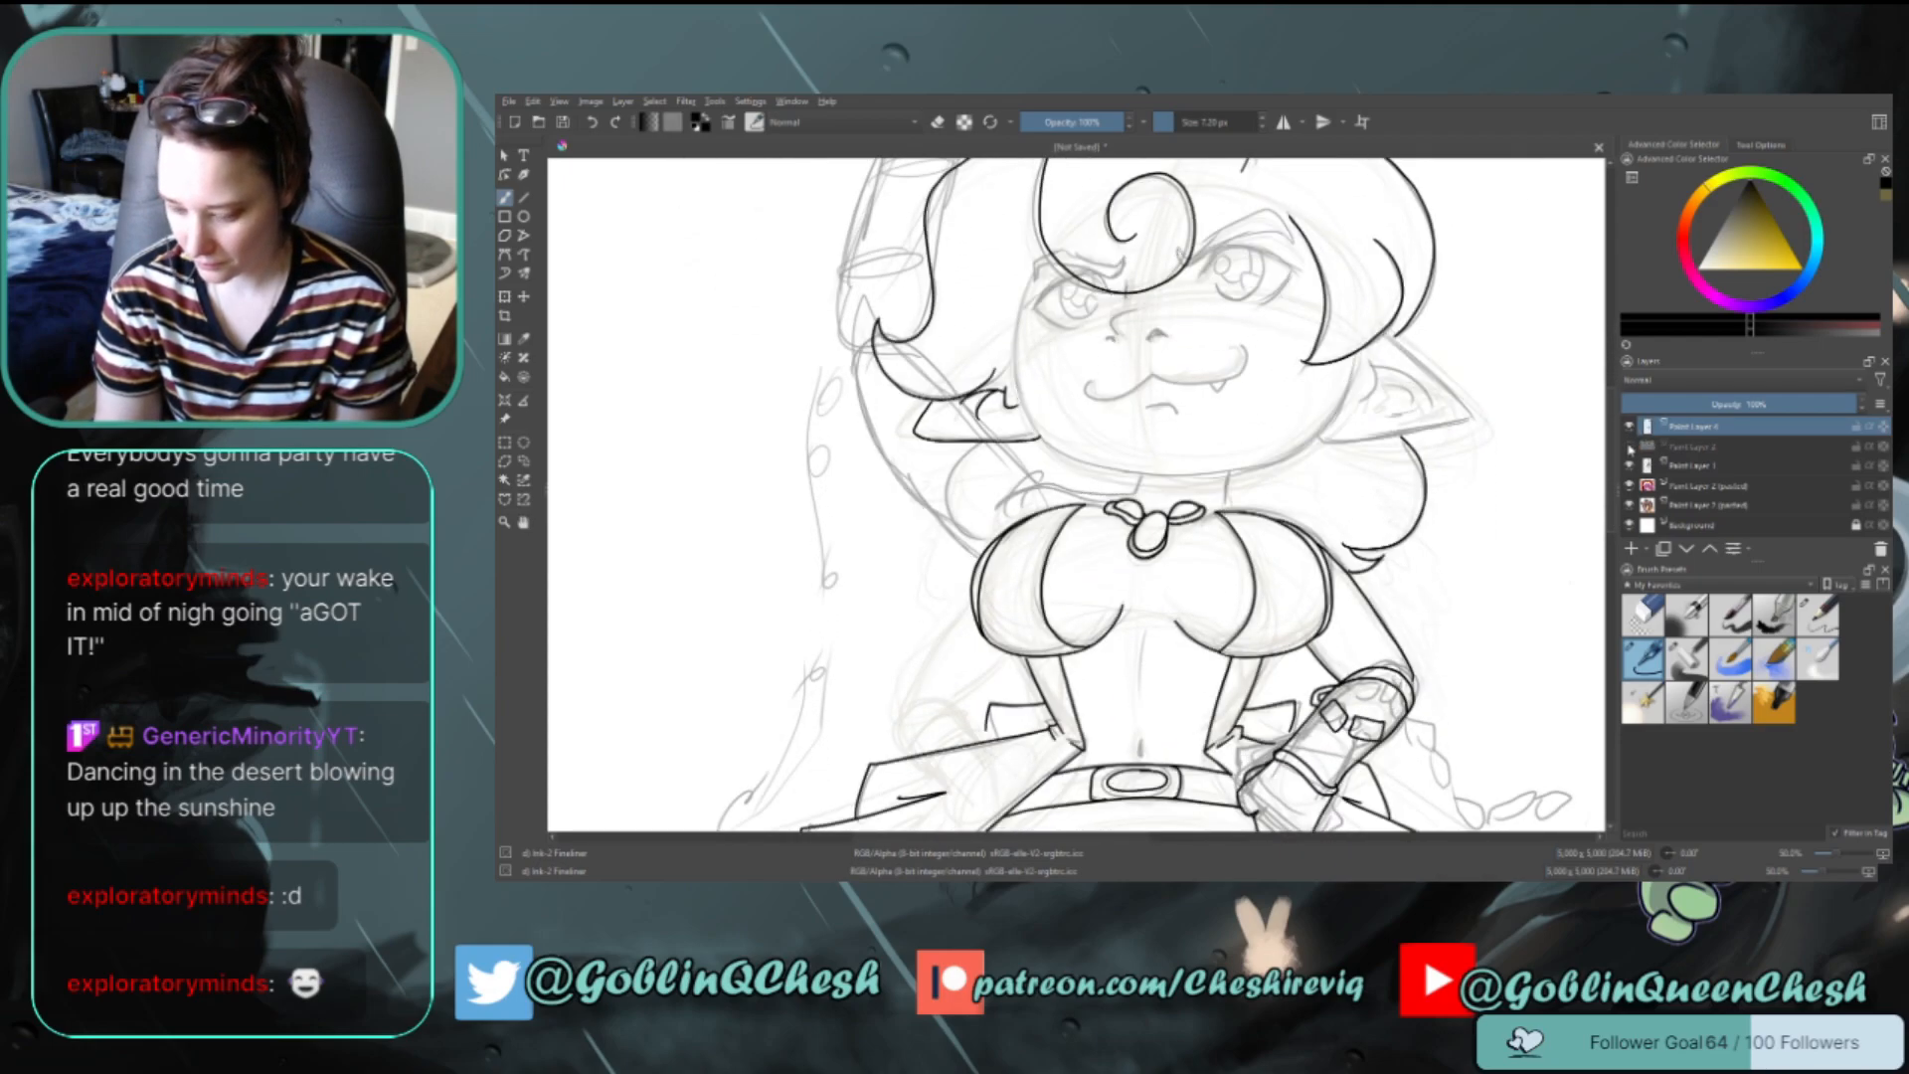
pyautogui.click(1629, 429)
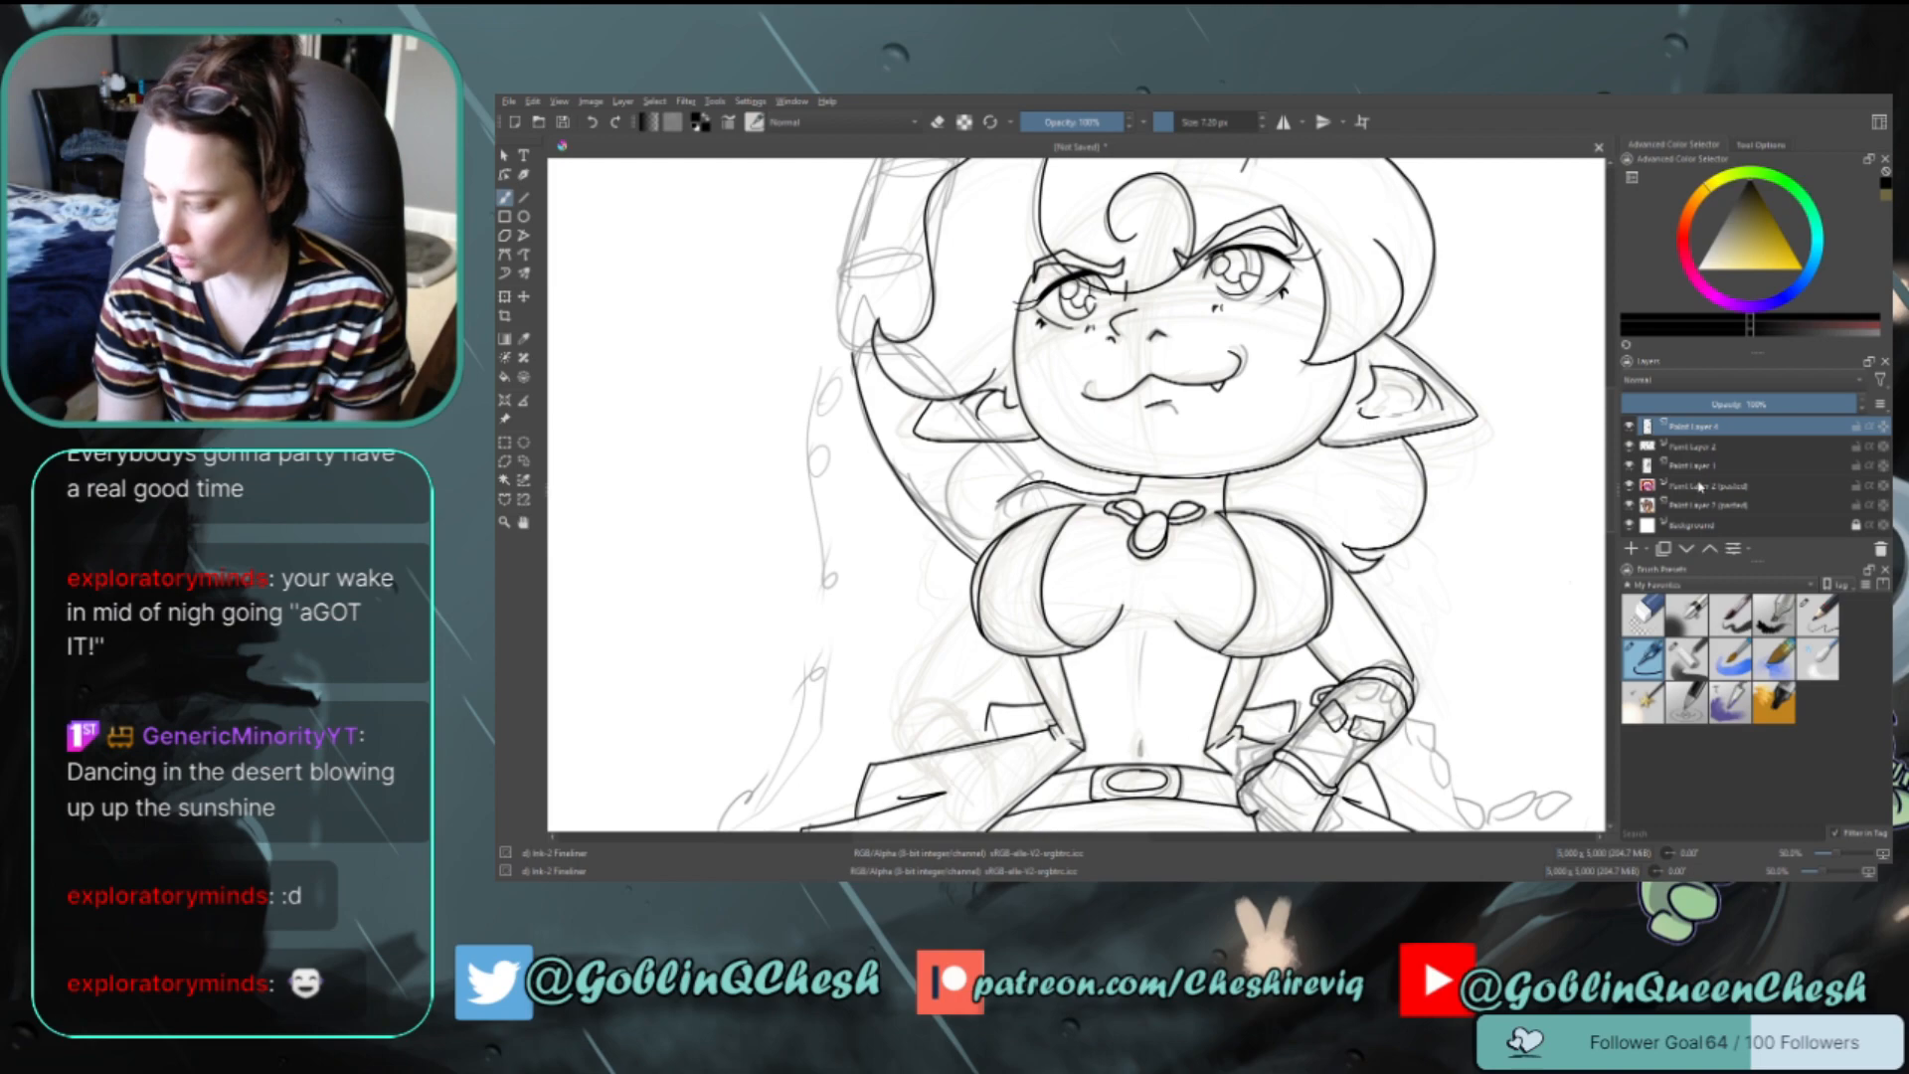
pyautogui.hotkey('ctrl', 'e')
# Hide and show the faded sketch layer to examine the merged line art on its own
pyautogui.click(1629, 448)
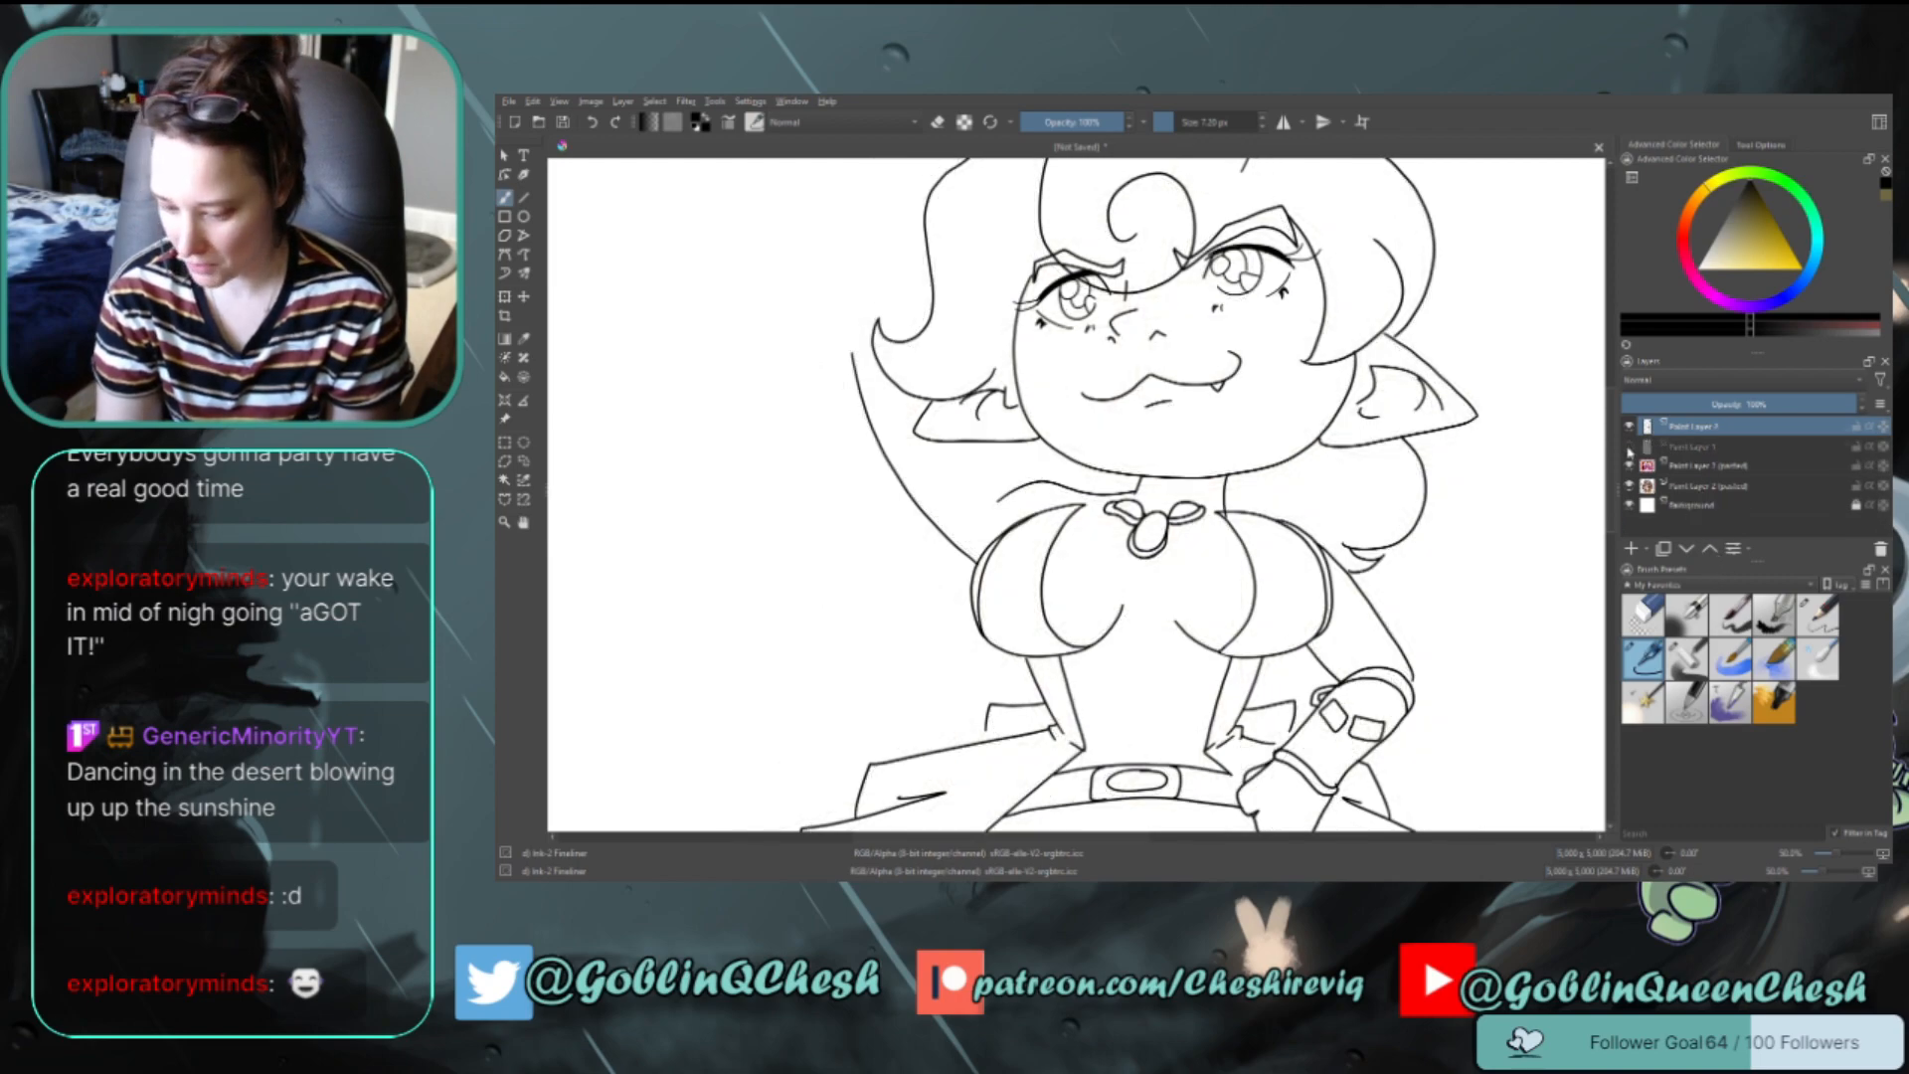
pyautogui.click(1629, 448)
pyautogui.click(1629, 447)
pyautogui.click(1629, 447)
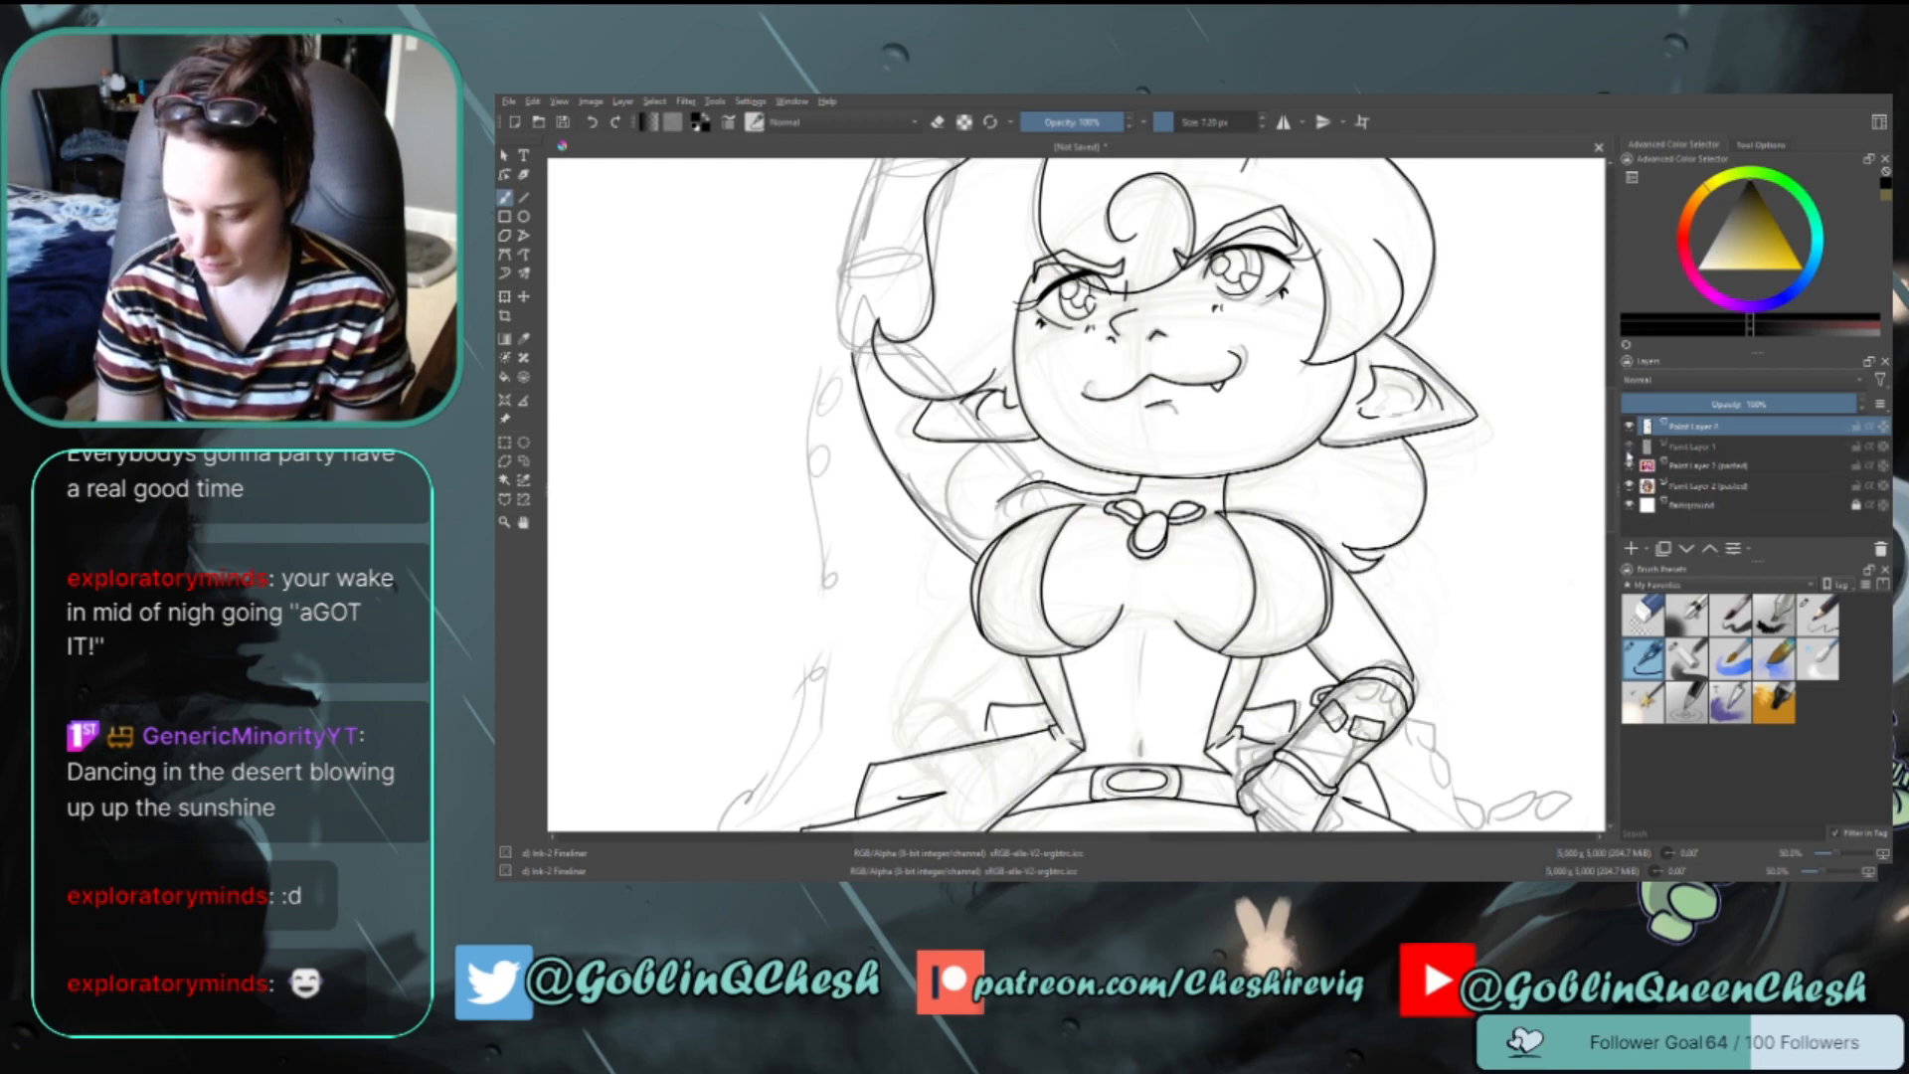
pyautogui.click(1629, 447)
pyautogui.click(1629, 447)
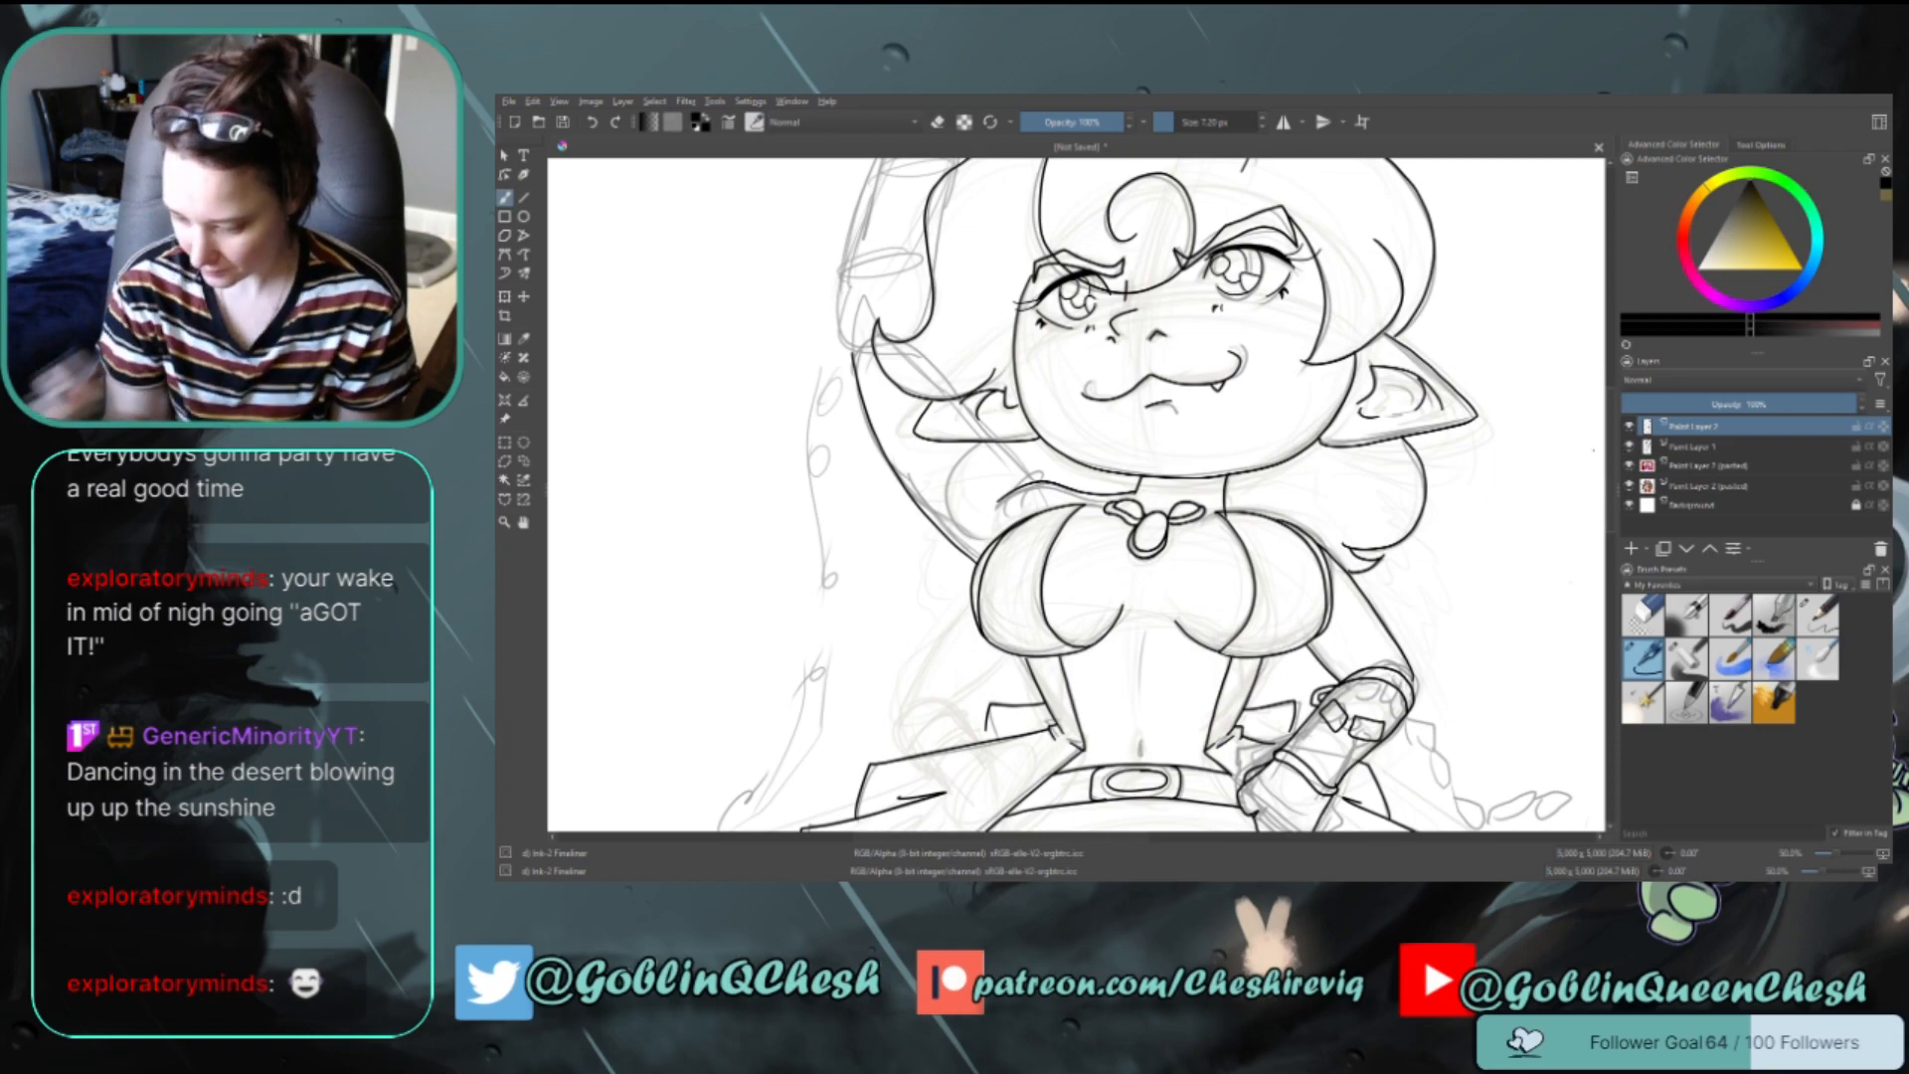
# Add a new paint layer above the merged line art
pyautogui.scroll(1, 1160, 569)
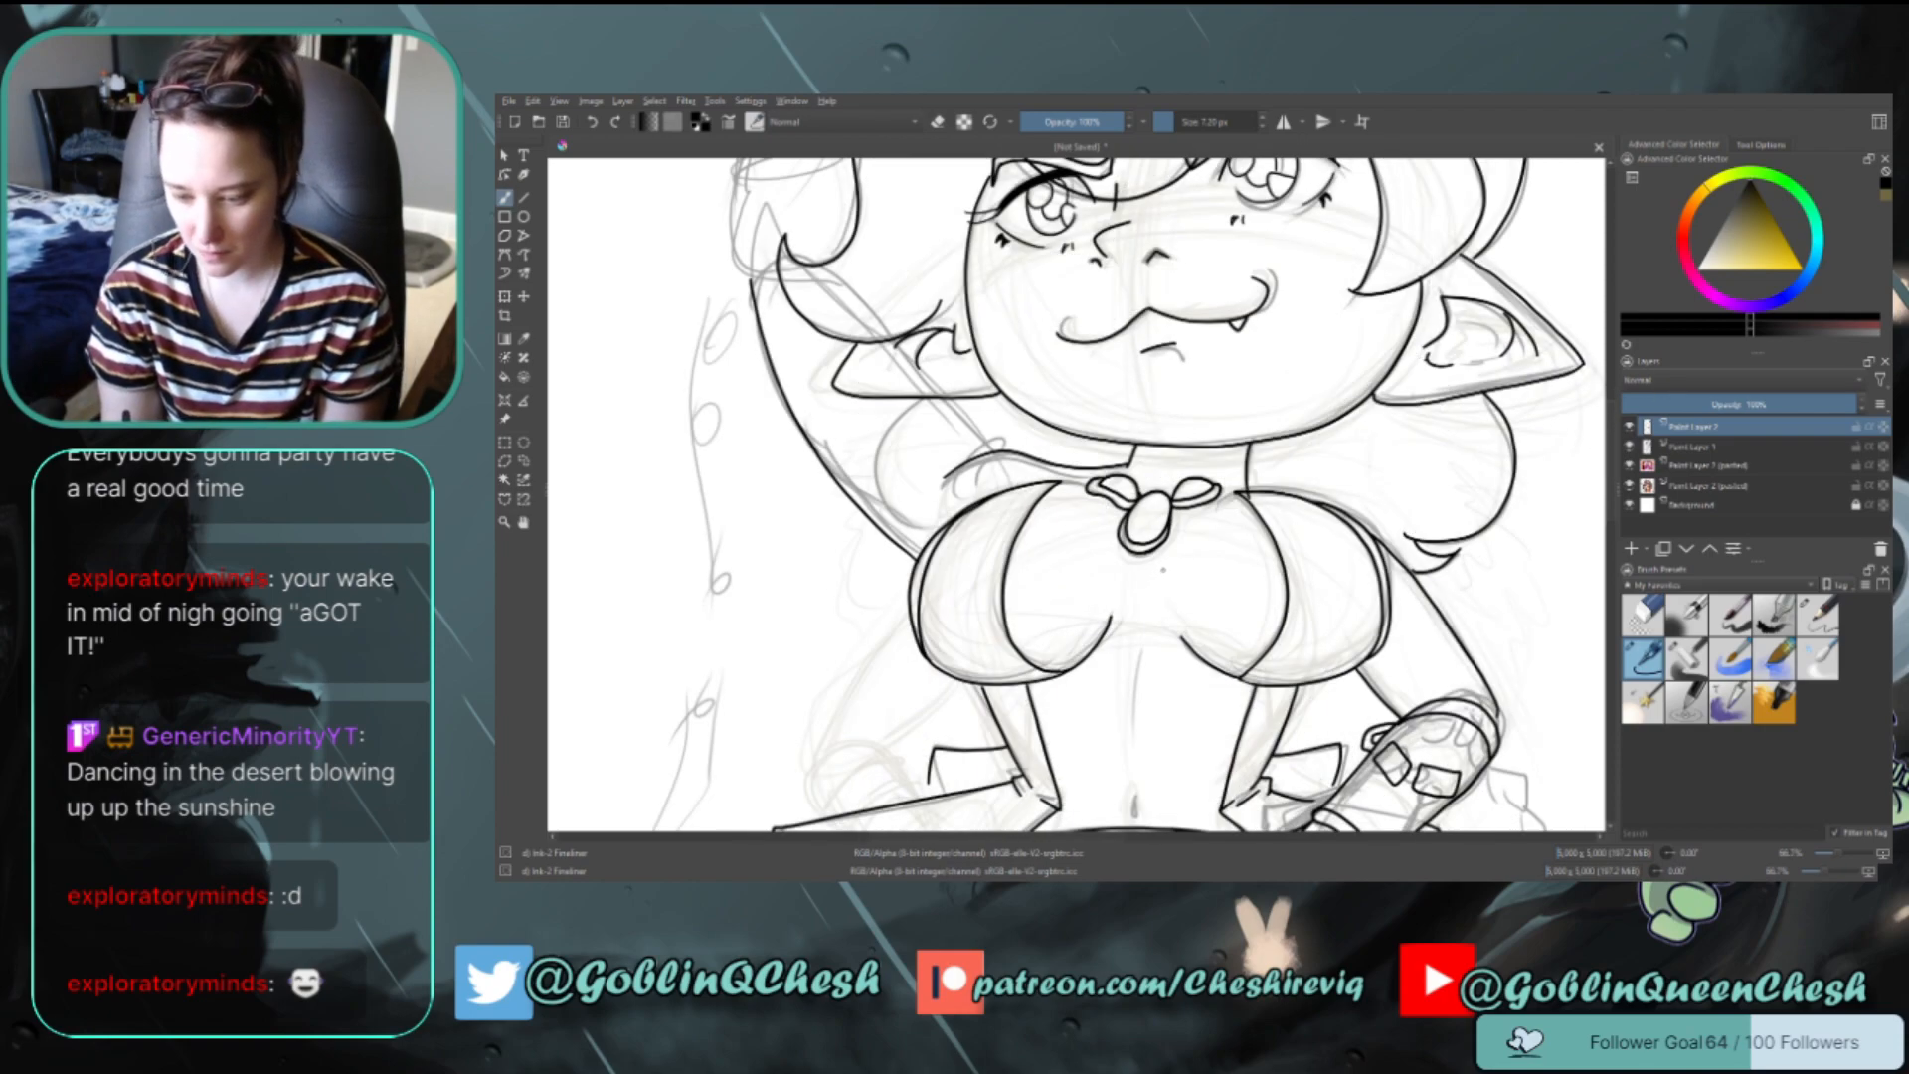
pyautogui.scroll(-2, 1163, 570)
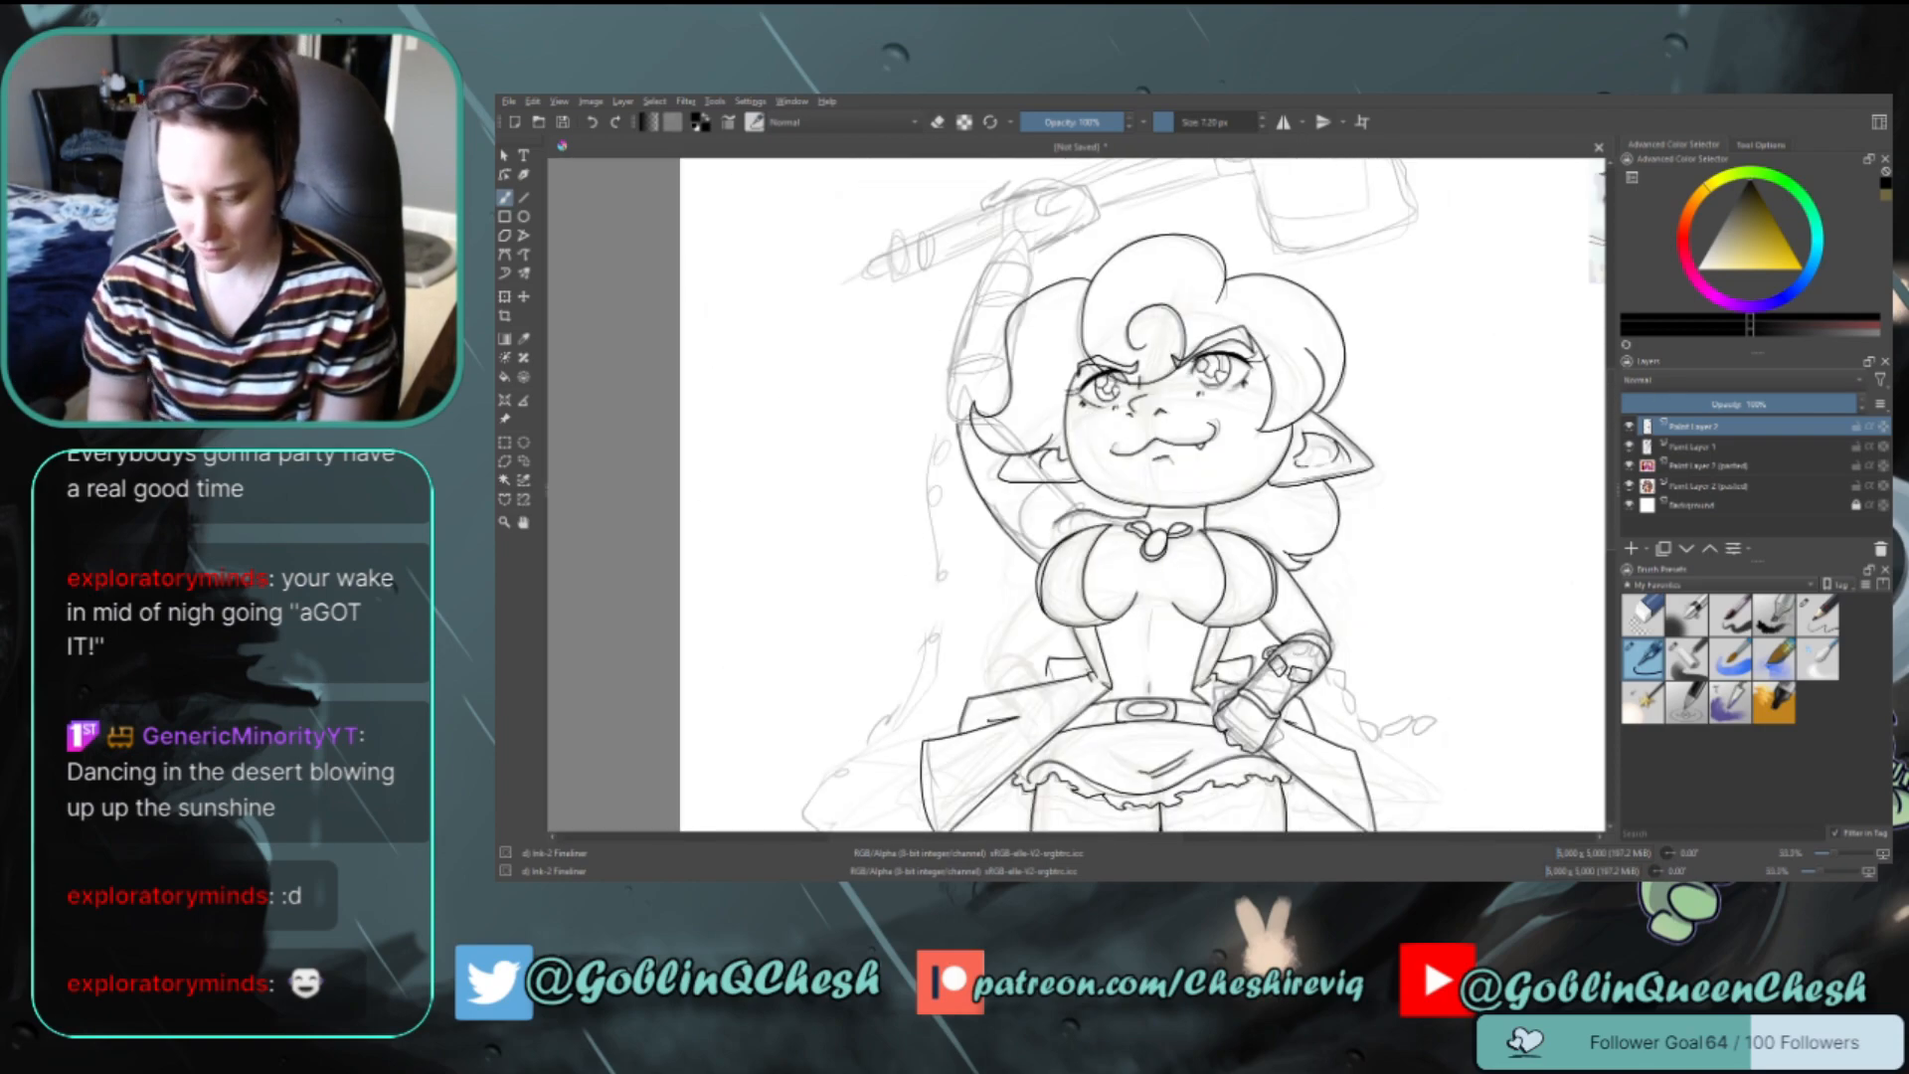
pyautogui.scroll(-1, 1163, 570)
pyautogui.scroll(-3, 1174, 497)
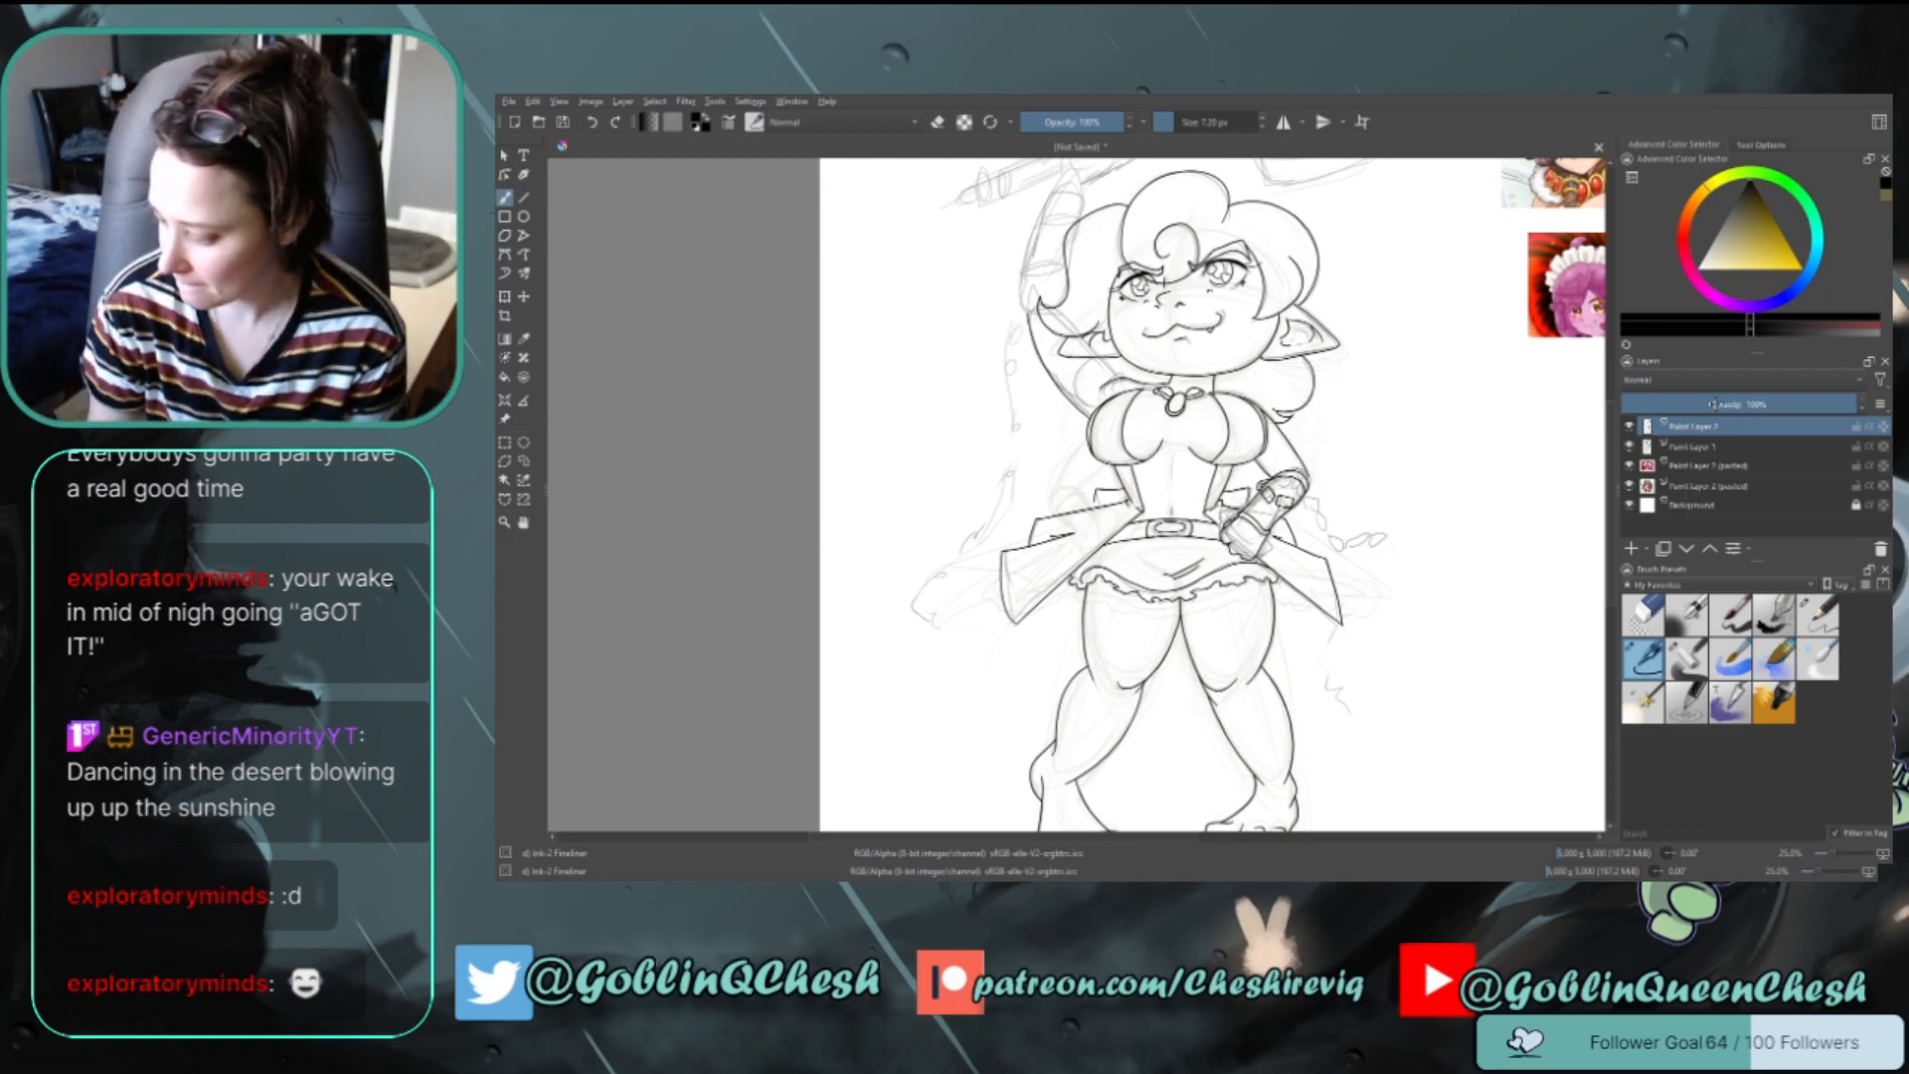
pyautogui.click(1630, 548)
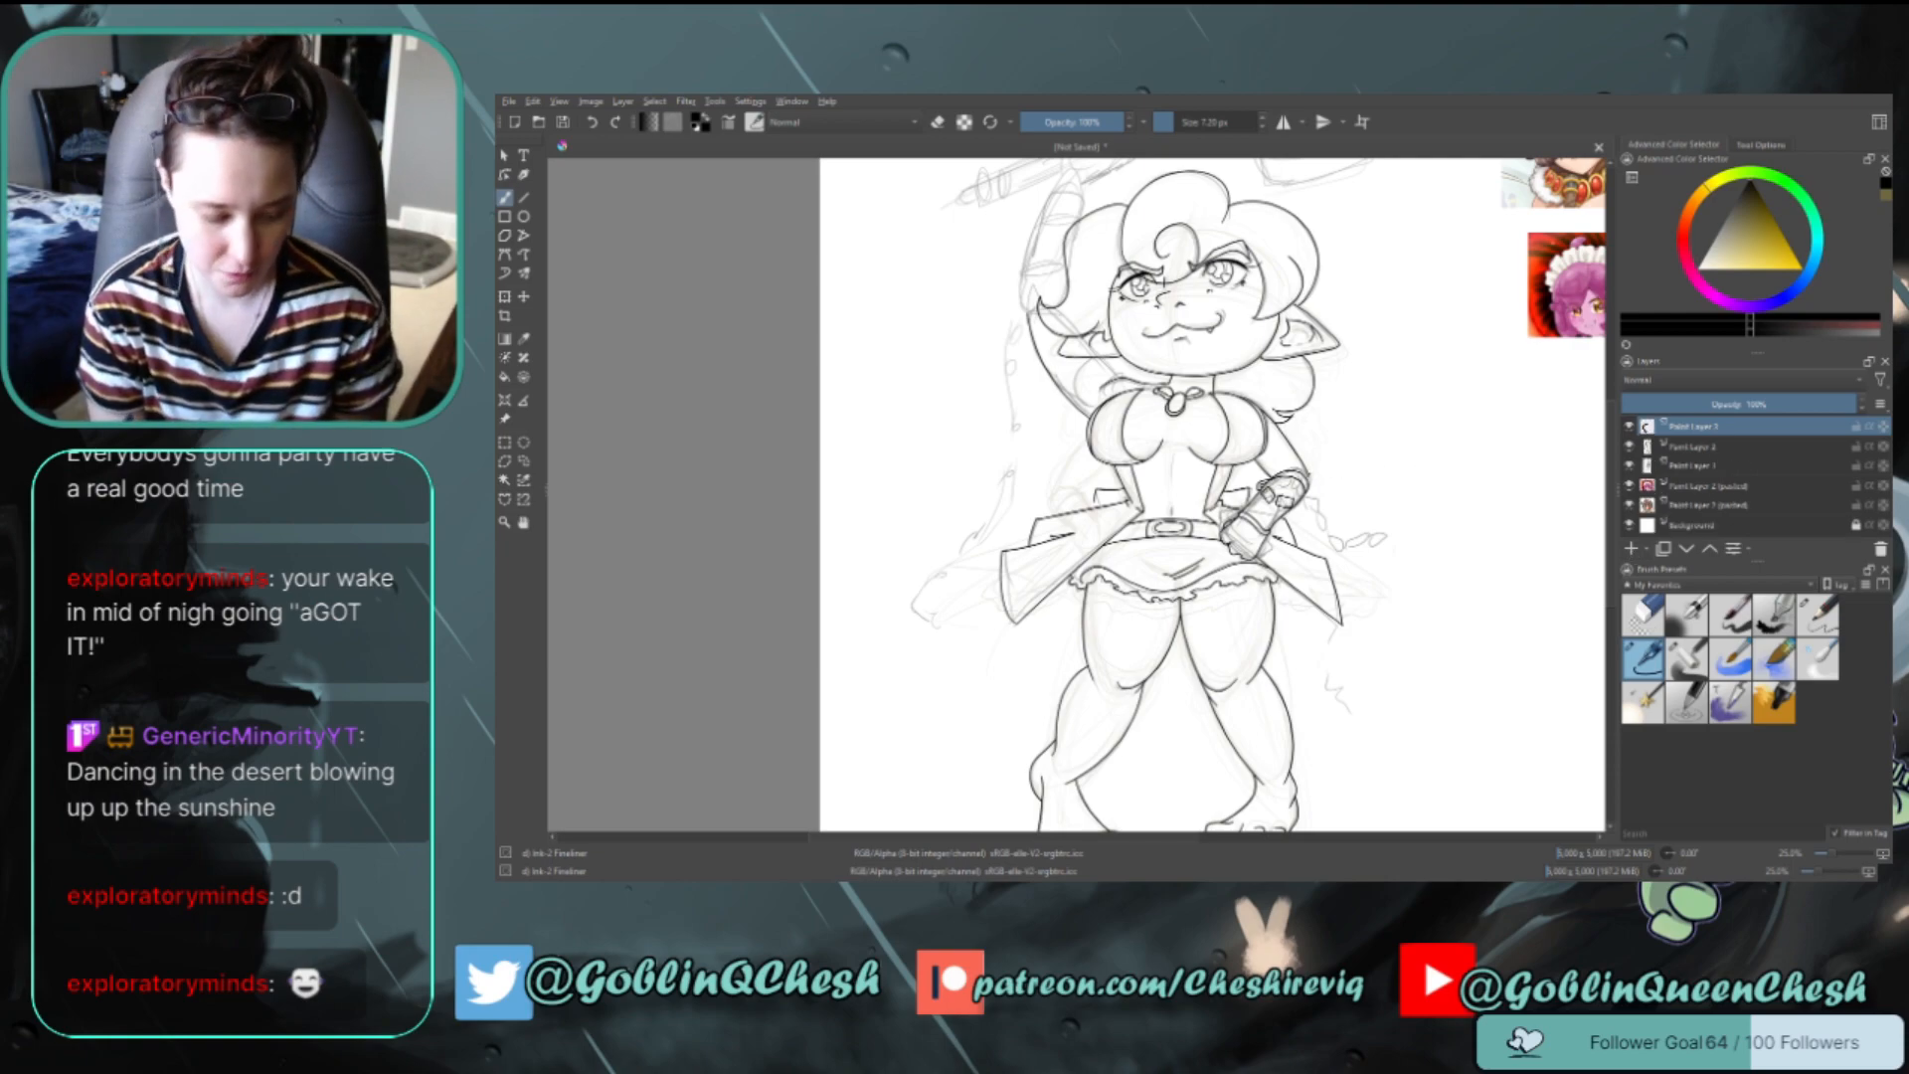
pyautogui.hotkey('ctrl', 'z')
# Ink three small angular chain links trailing down from the lowered arm's forearm cuff, redrawing uneven strokes
pyautogui.scroll(2, 1288, 498)
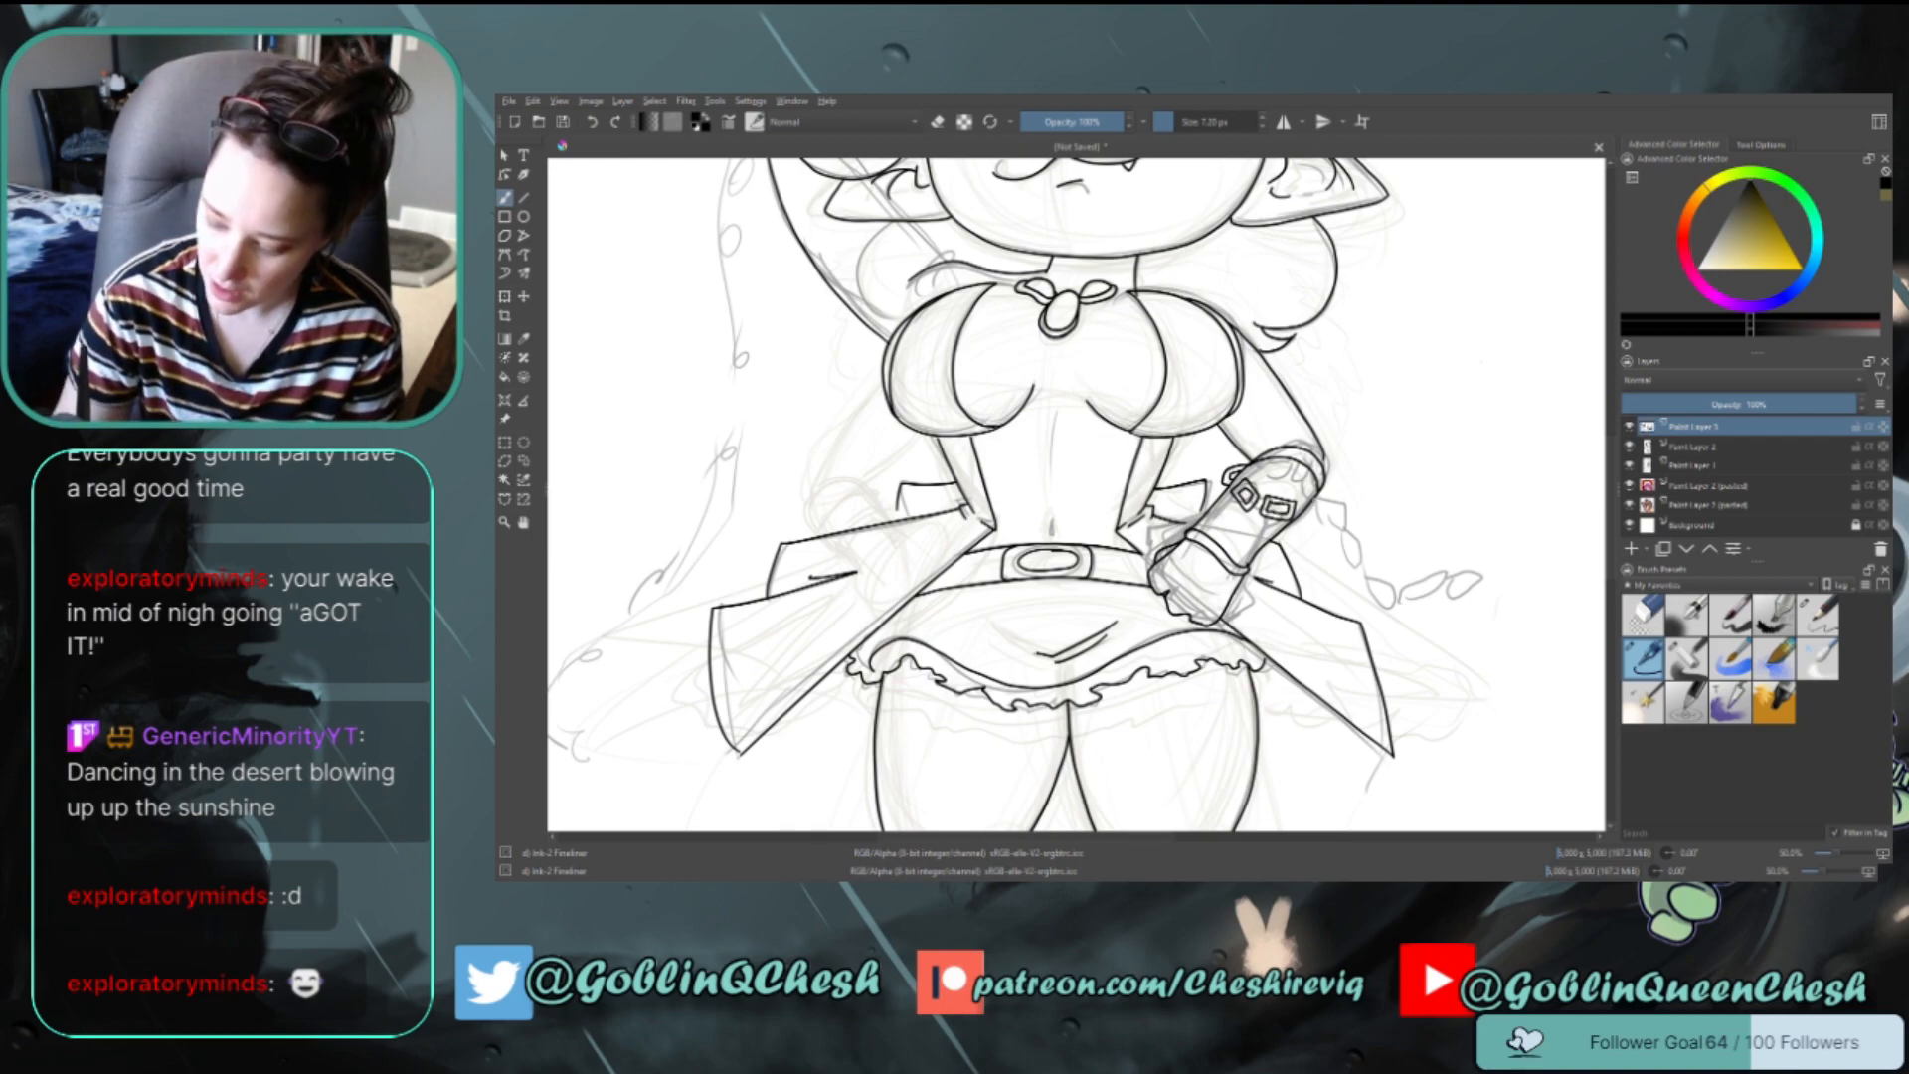
pyautogui.moveTo(1323, 495)
pyautogui.mouseDown()
pyautogui.moveTo(1318, 518)
pyautogui.moveTo(1339, 524)
pyautogui.mouseUp()
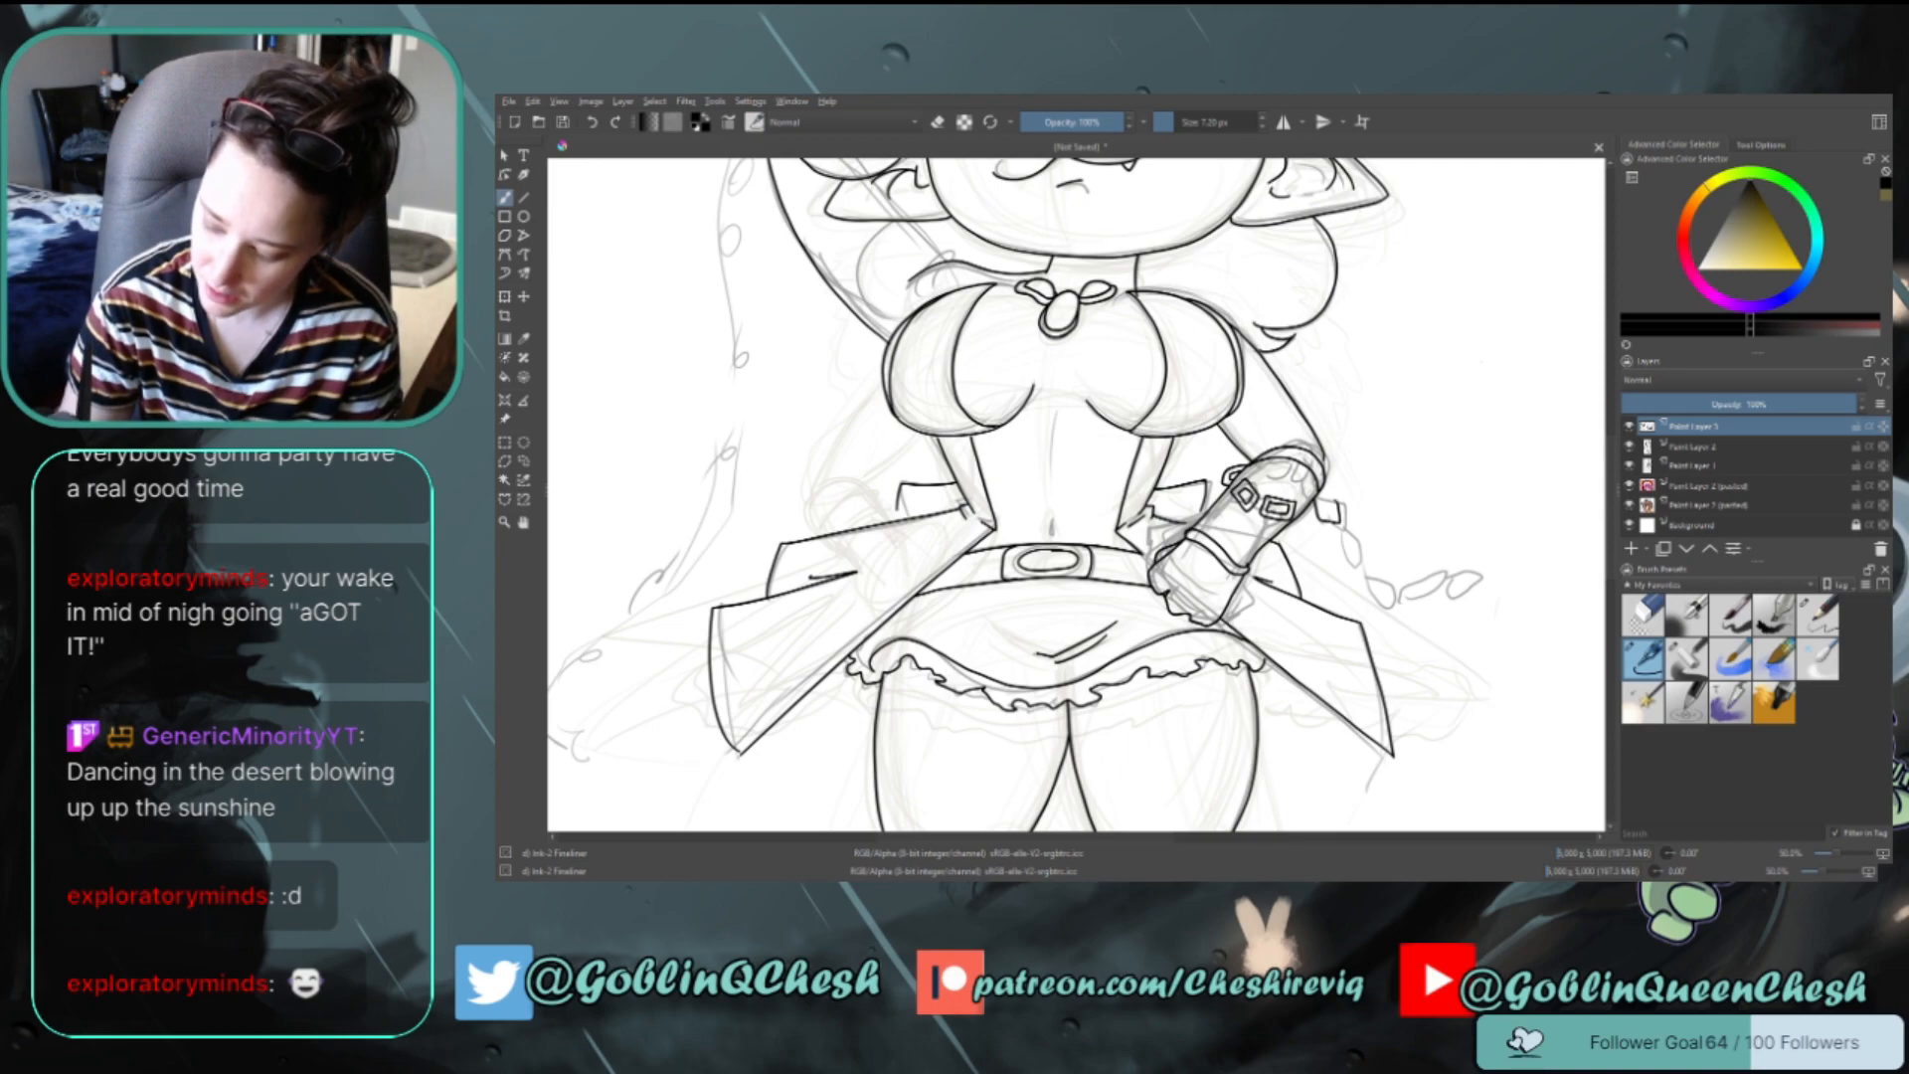
pyautogui.hotkey('ctrl', 'z')
pyautogui.hotkey('ctrl', 'z')
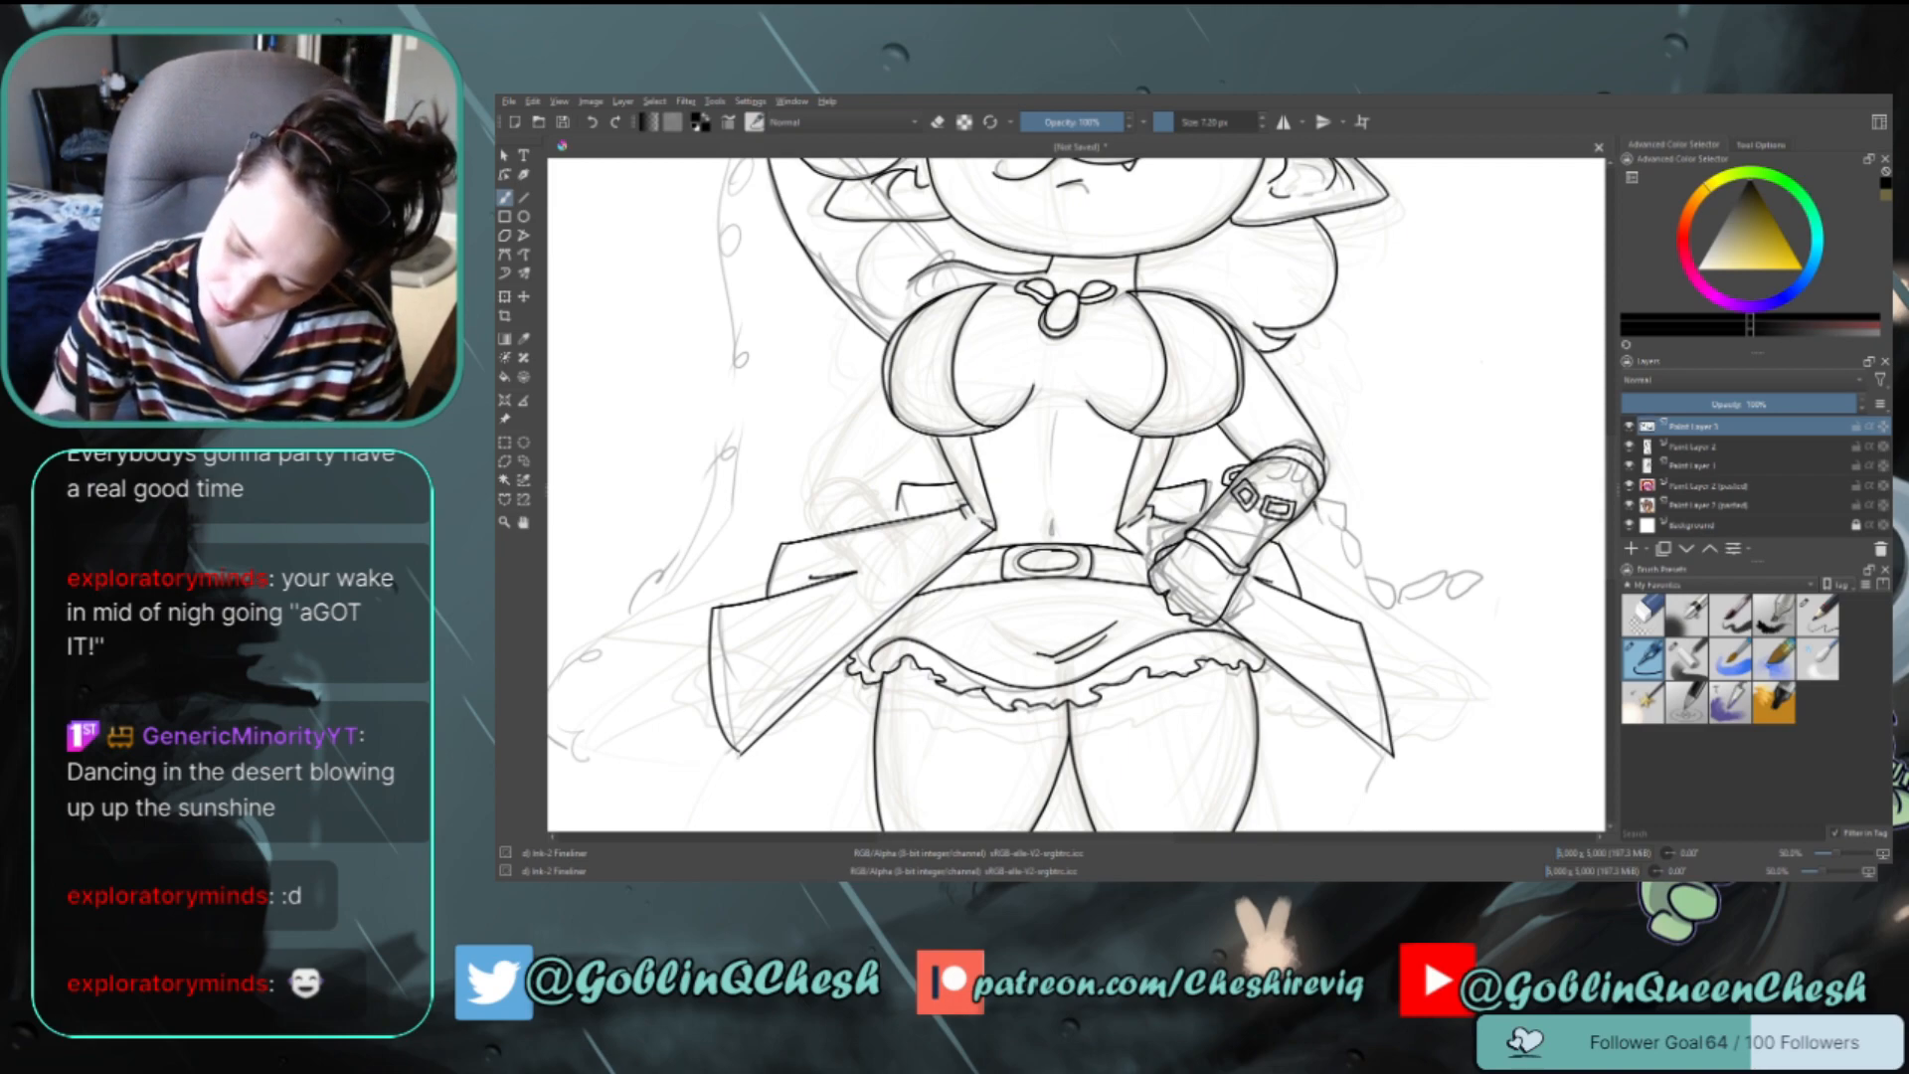
pyautogui.moveTo(1322, 498); pyautogui.dragTo(1340, 522)
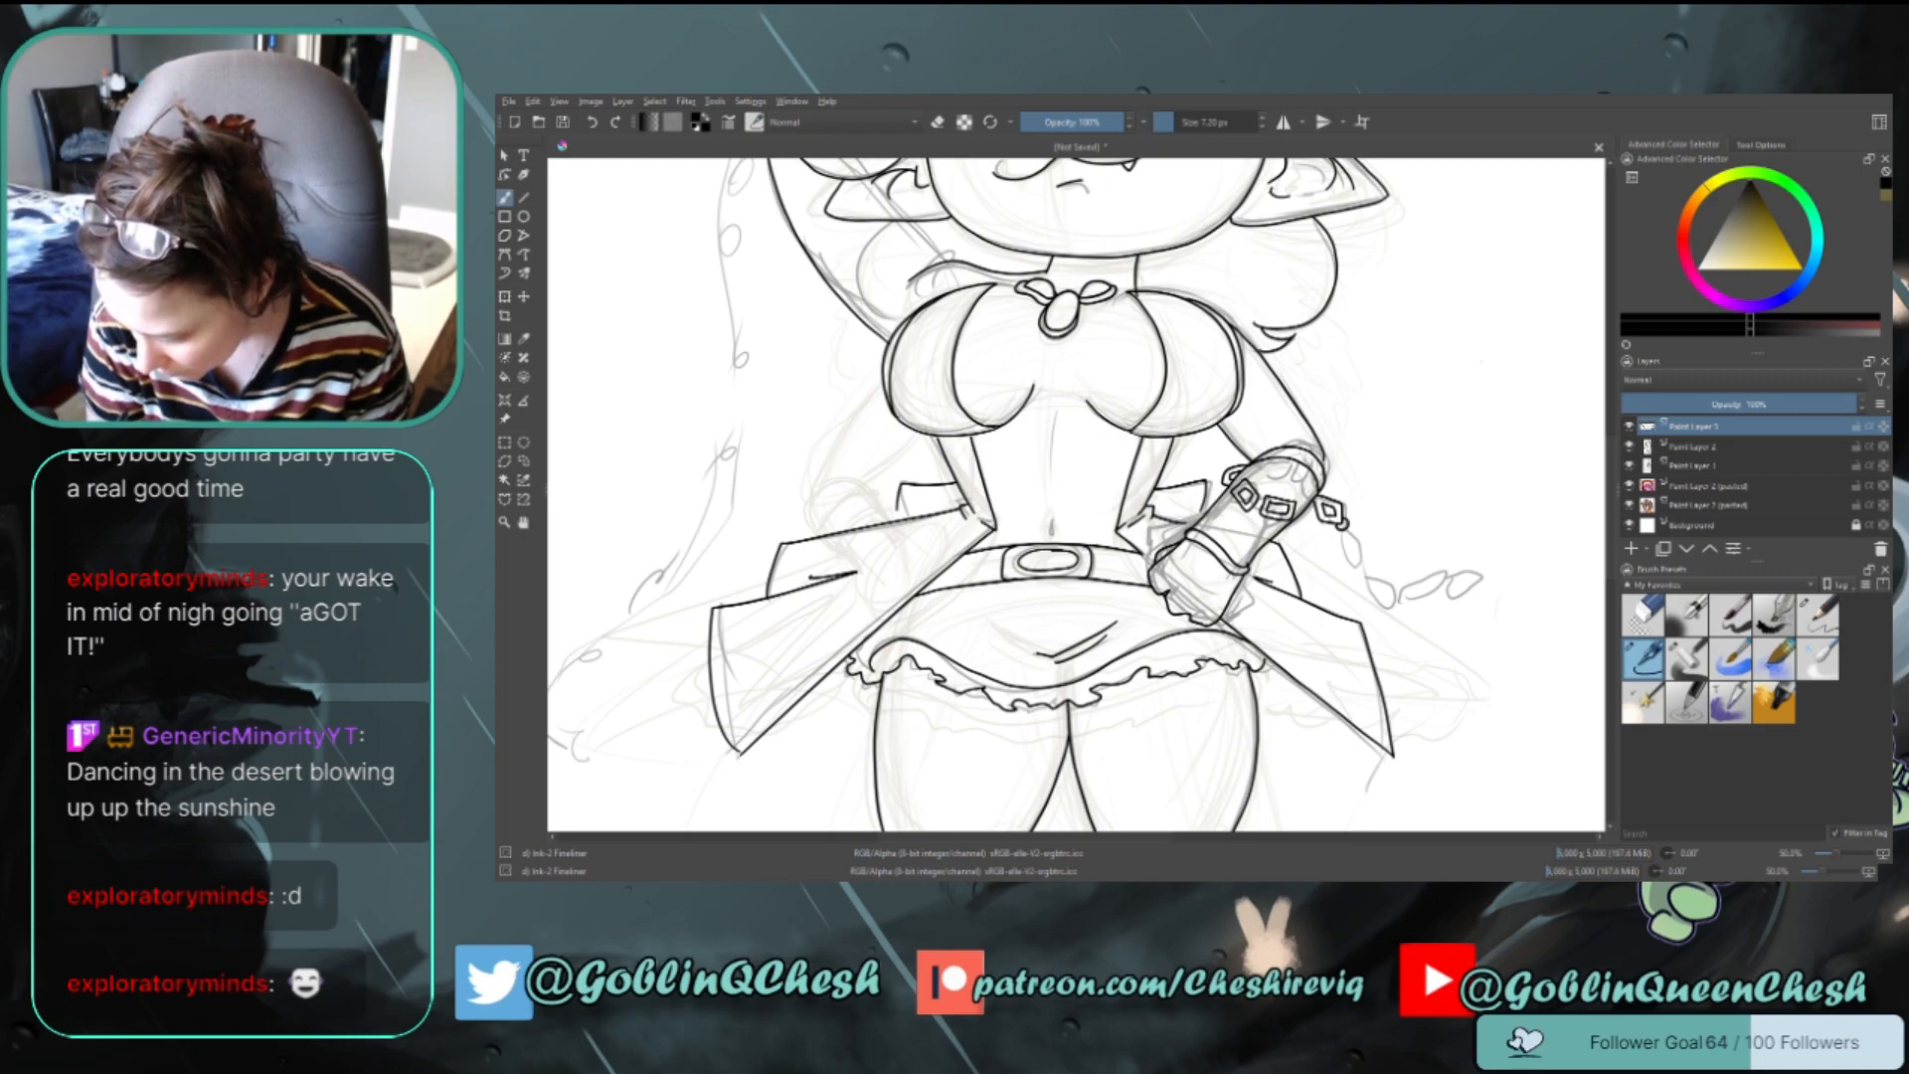
pyautogui.moveTo(1344, 531); pyautogui.dragTo(1348, 562)
pyautogui.hotkey('ctrl', 'z')
pyautogui.hotkey('ctrl', 'z')
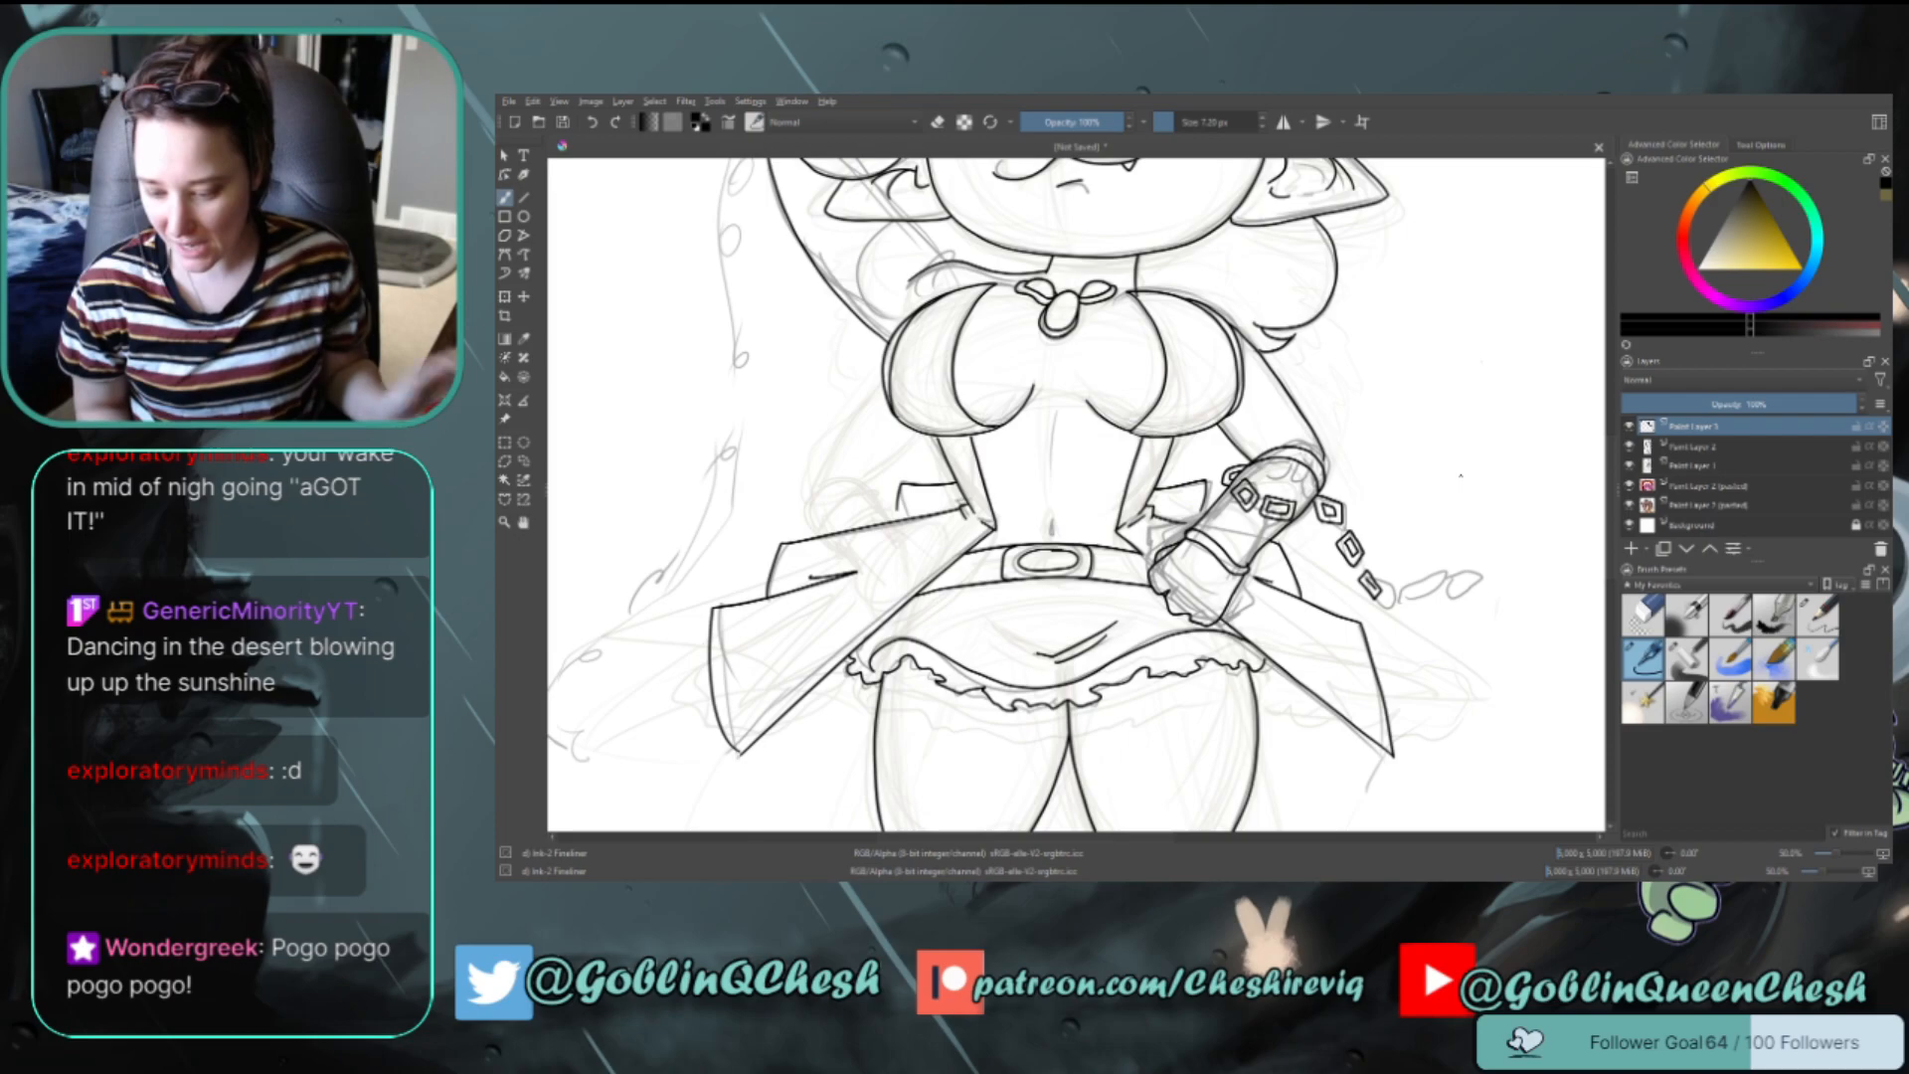
# Extend the forearm cuff's chain with two more angular links curving outward beside the skirt
pyautogui.moveTo(1056, 837); pyautogui.dragTo(1081, 837)
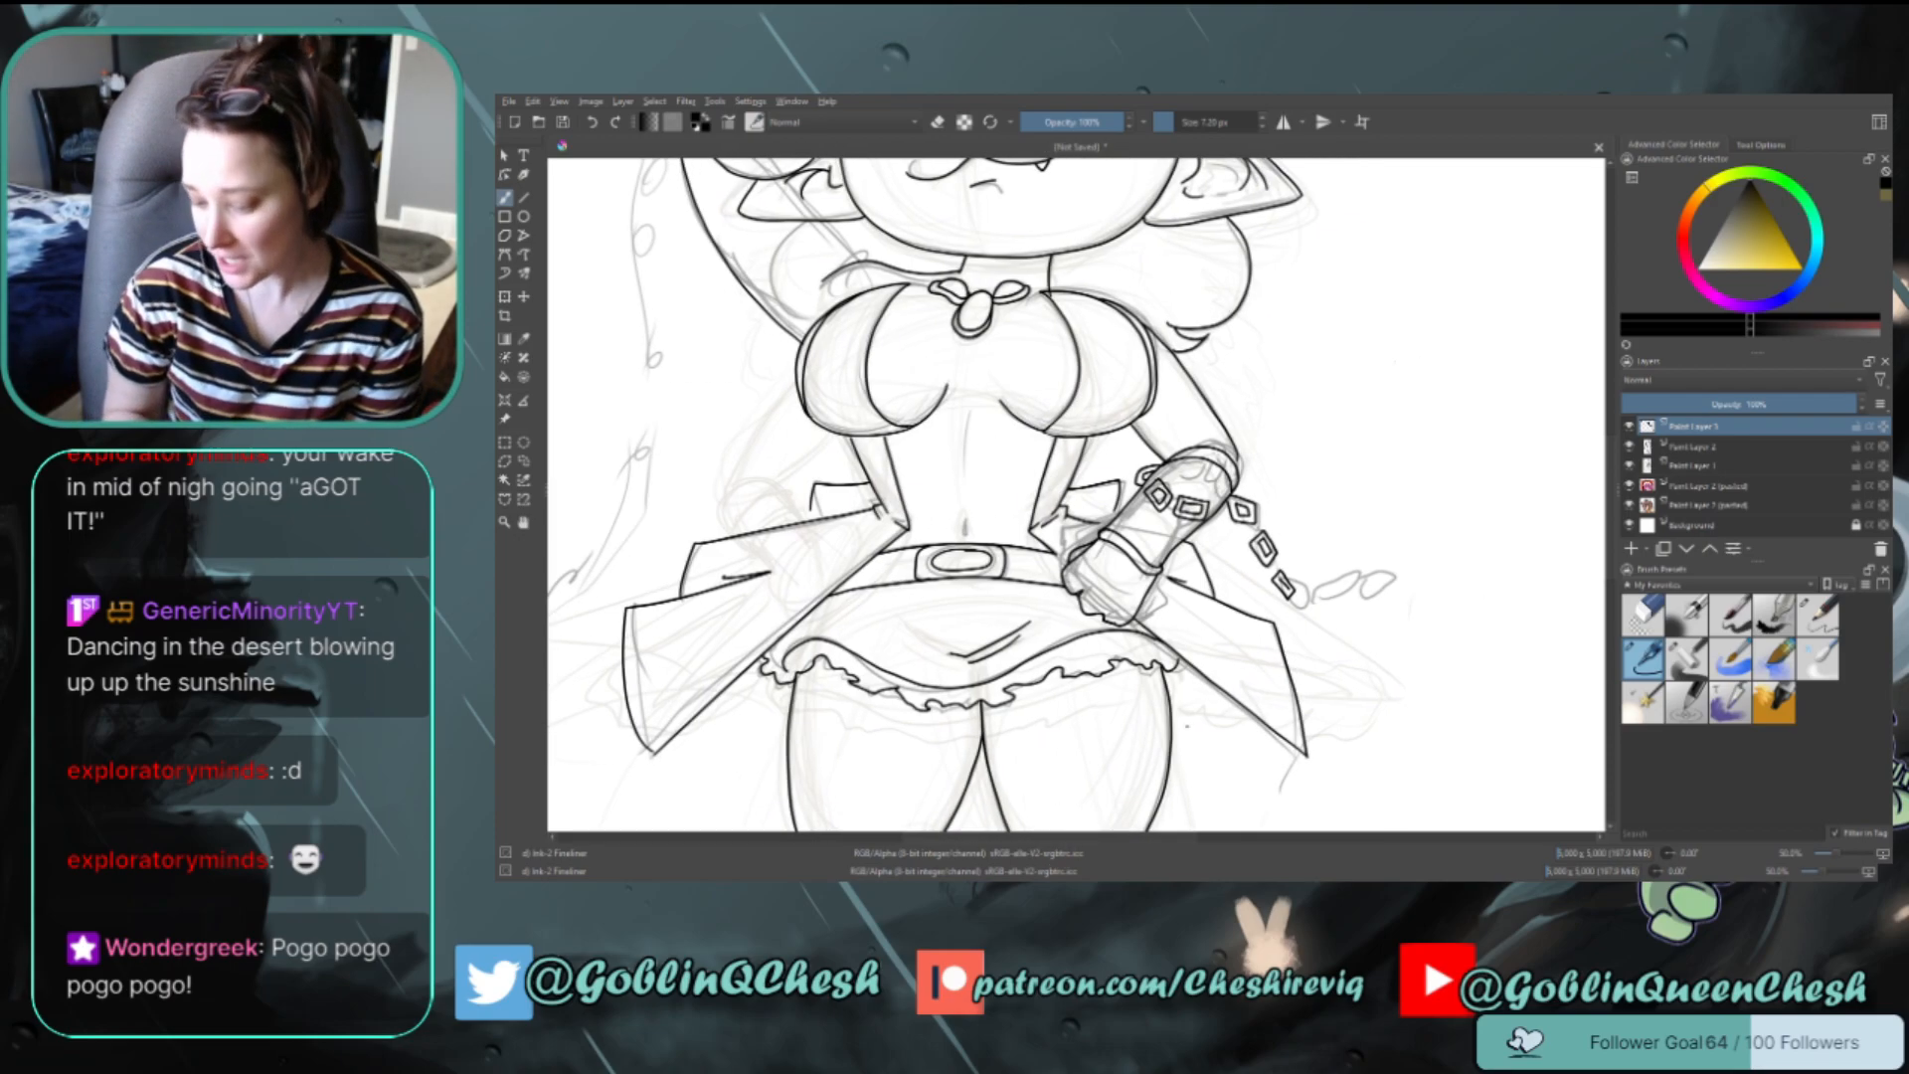
pyautogui.moveTo(1609, 447); pyautogui.dragTo(1613, 480)
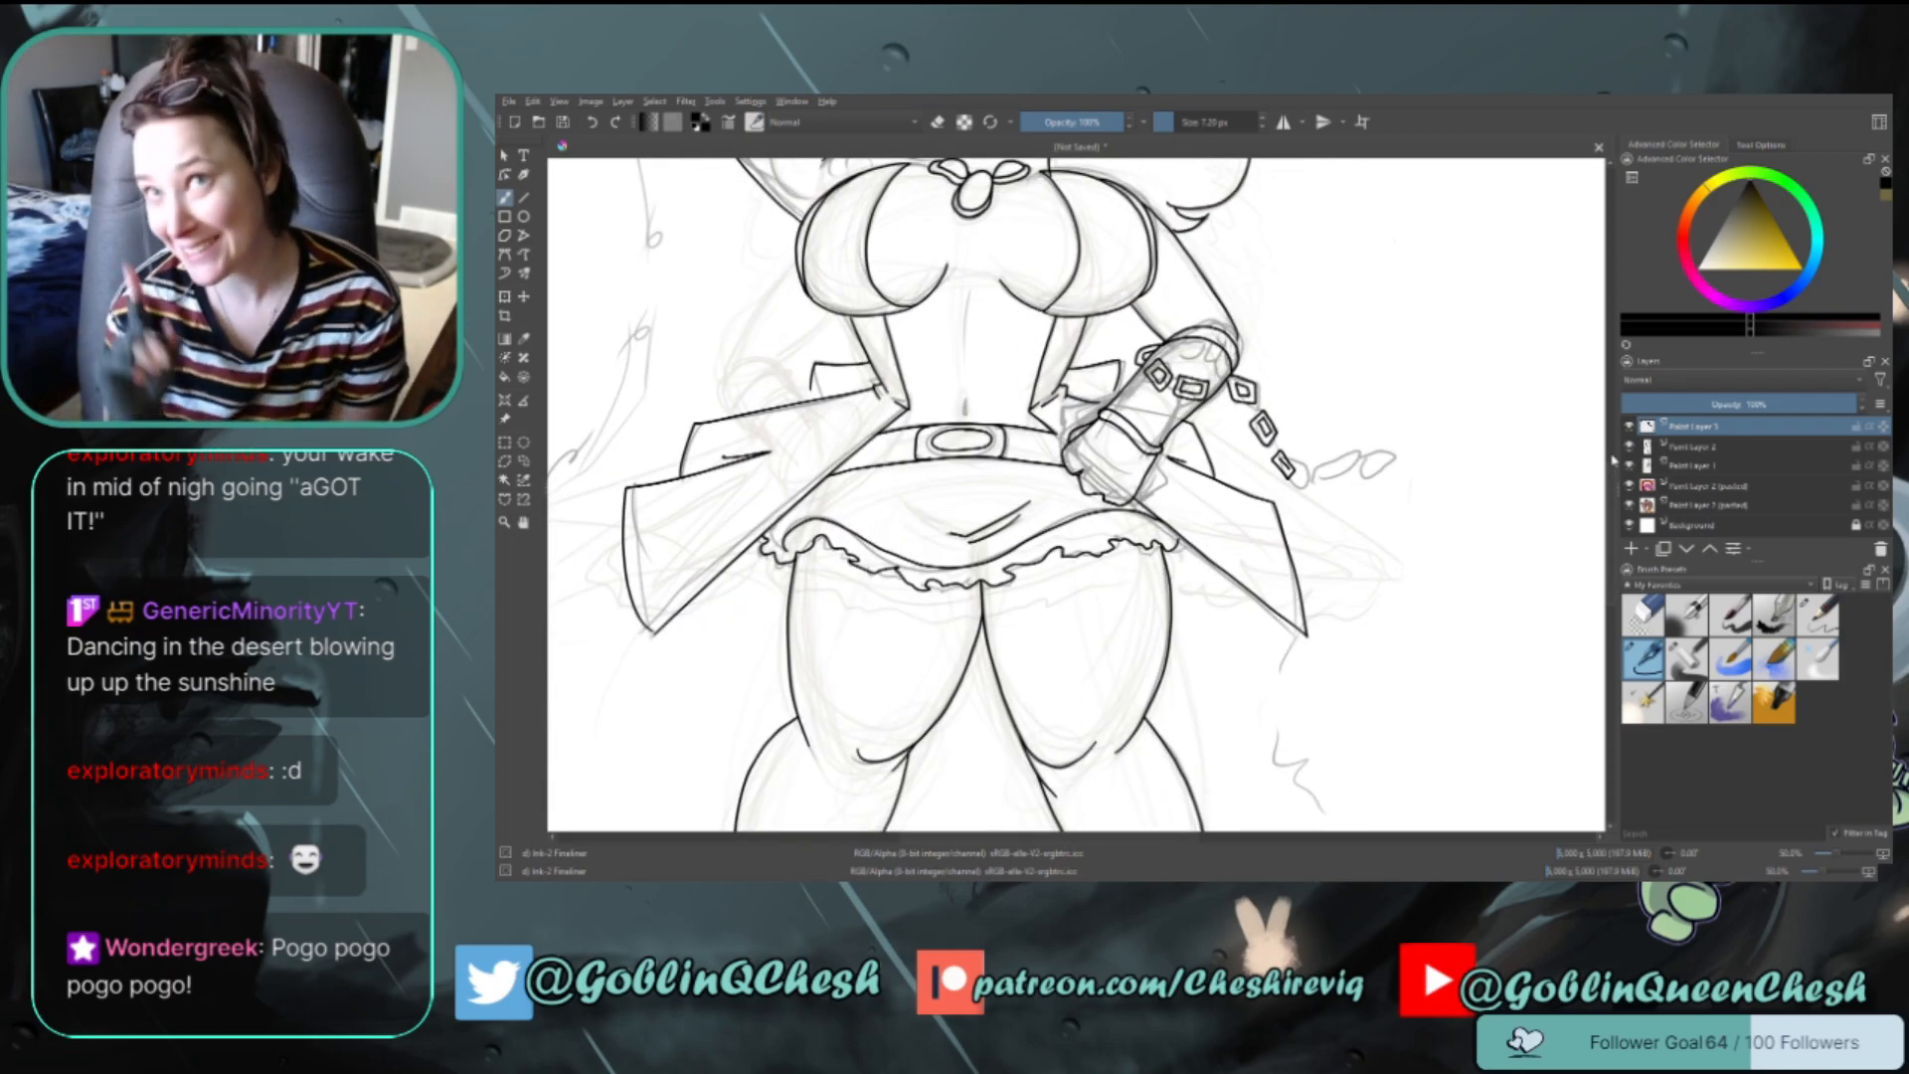
pyautogui.moveTo(1302, 468); pyautogui.dragTo(1340, 478)
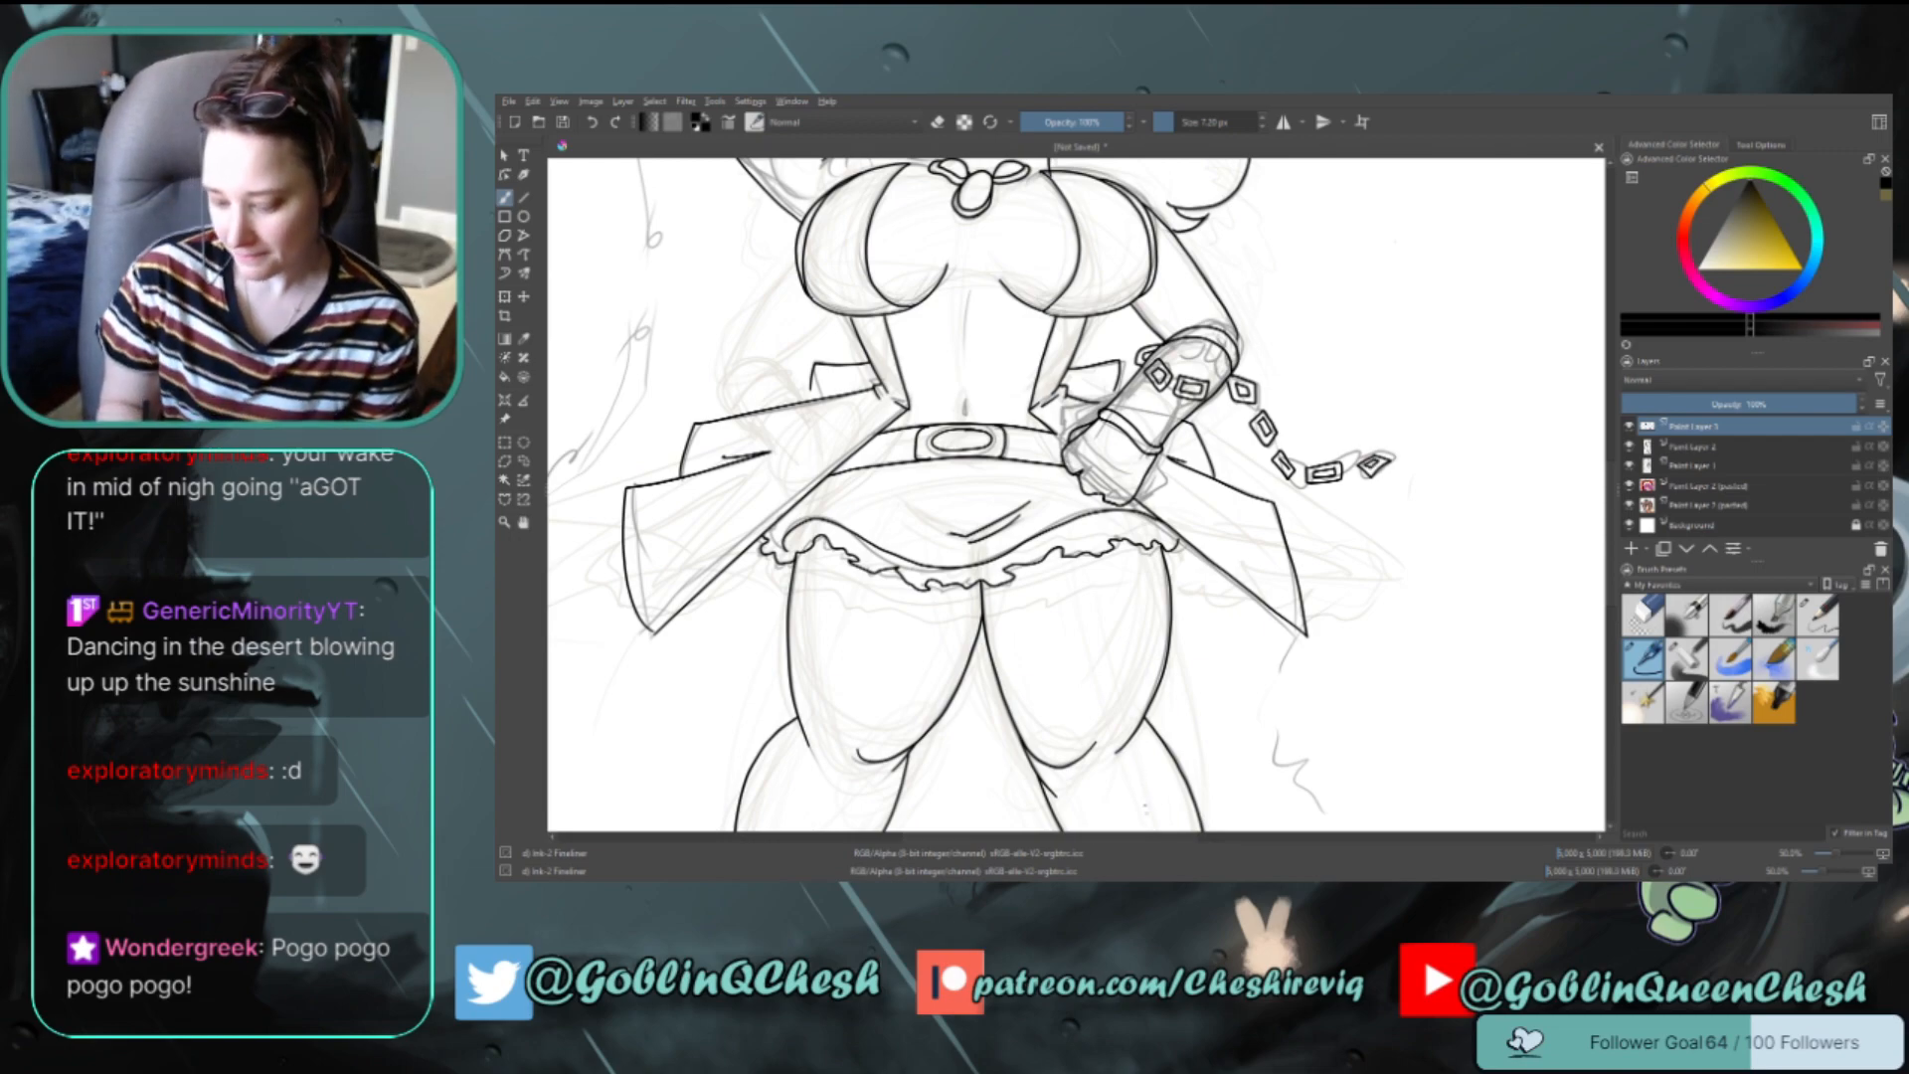
pyautogui.moveTo(1154, 841)
pyautogui.mouseDown()
pyautogui.moveTo(1100, 848)
pyautogui.moveTo(1128, 848)
pyautogui.mouseUp()
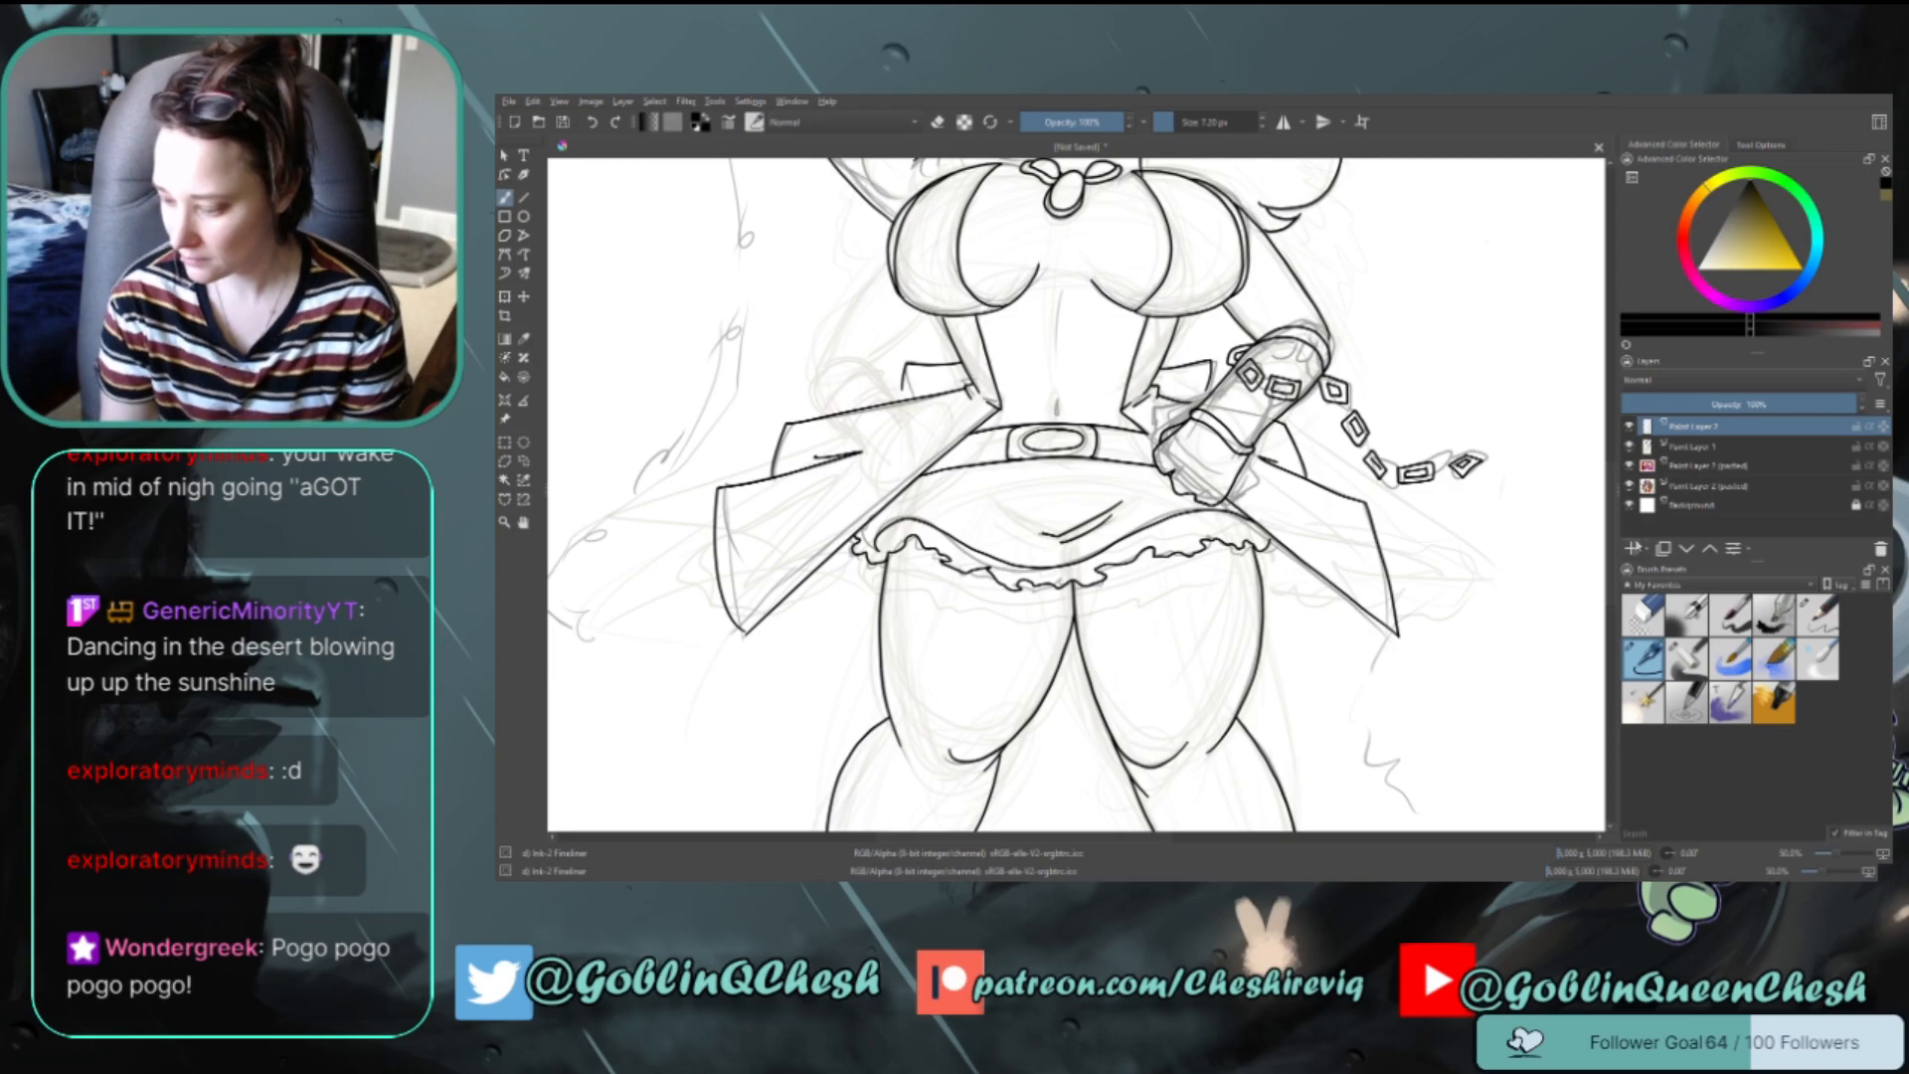
pyautogui.scroll(1, 1233, 387)
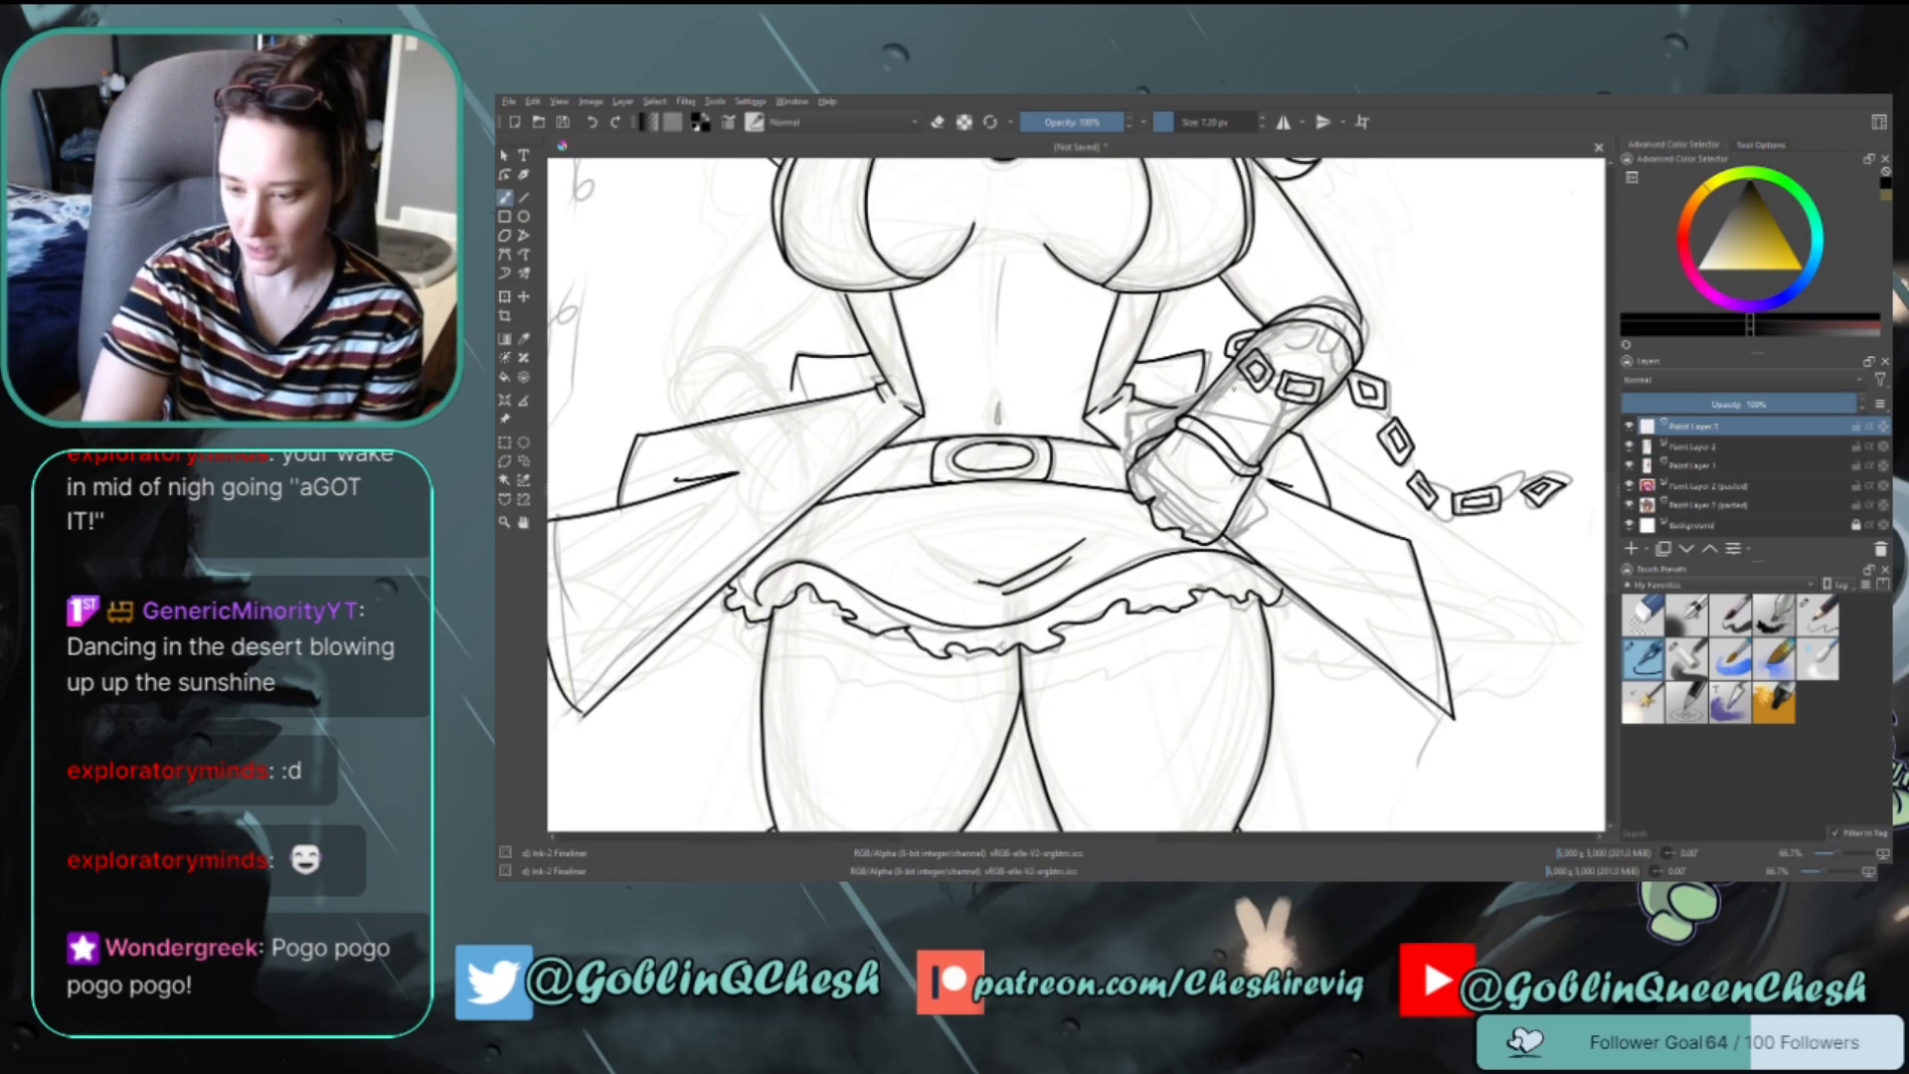
pyautogui.scroll(-3, 1233, 387)
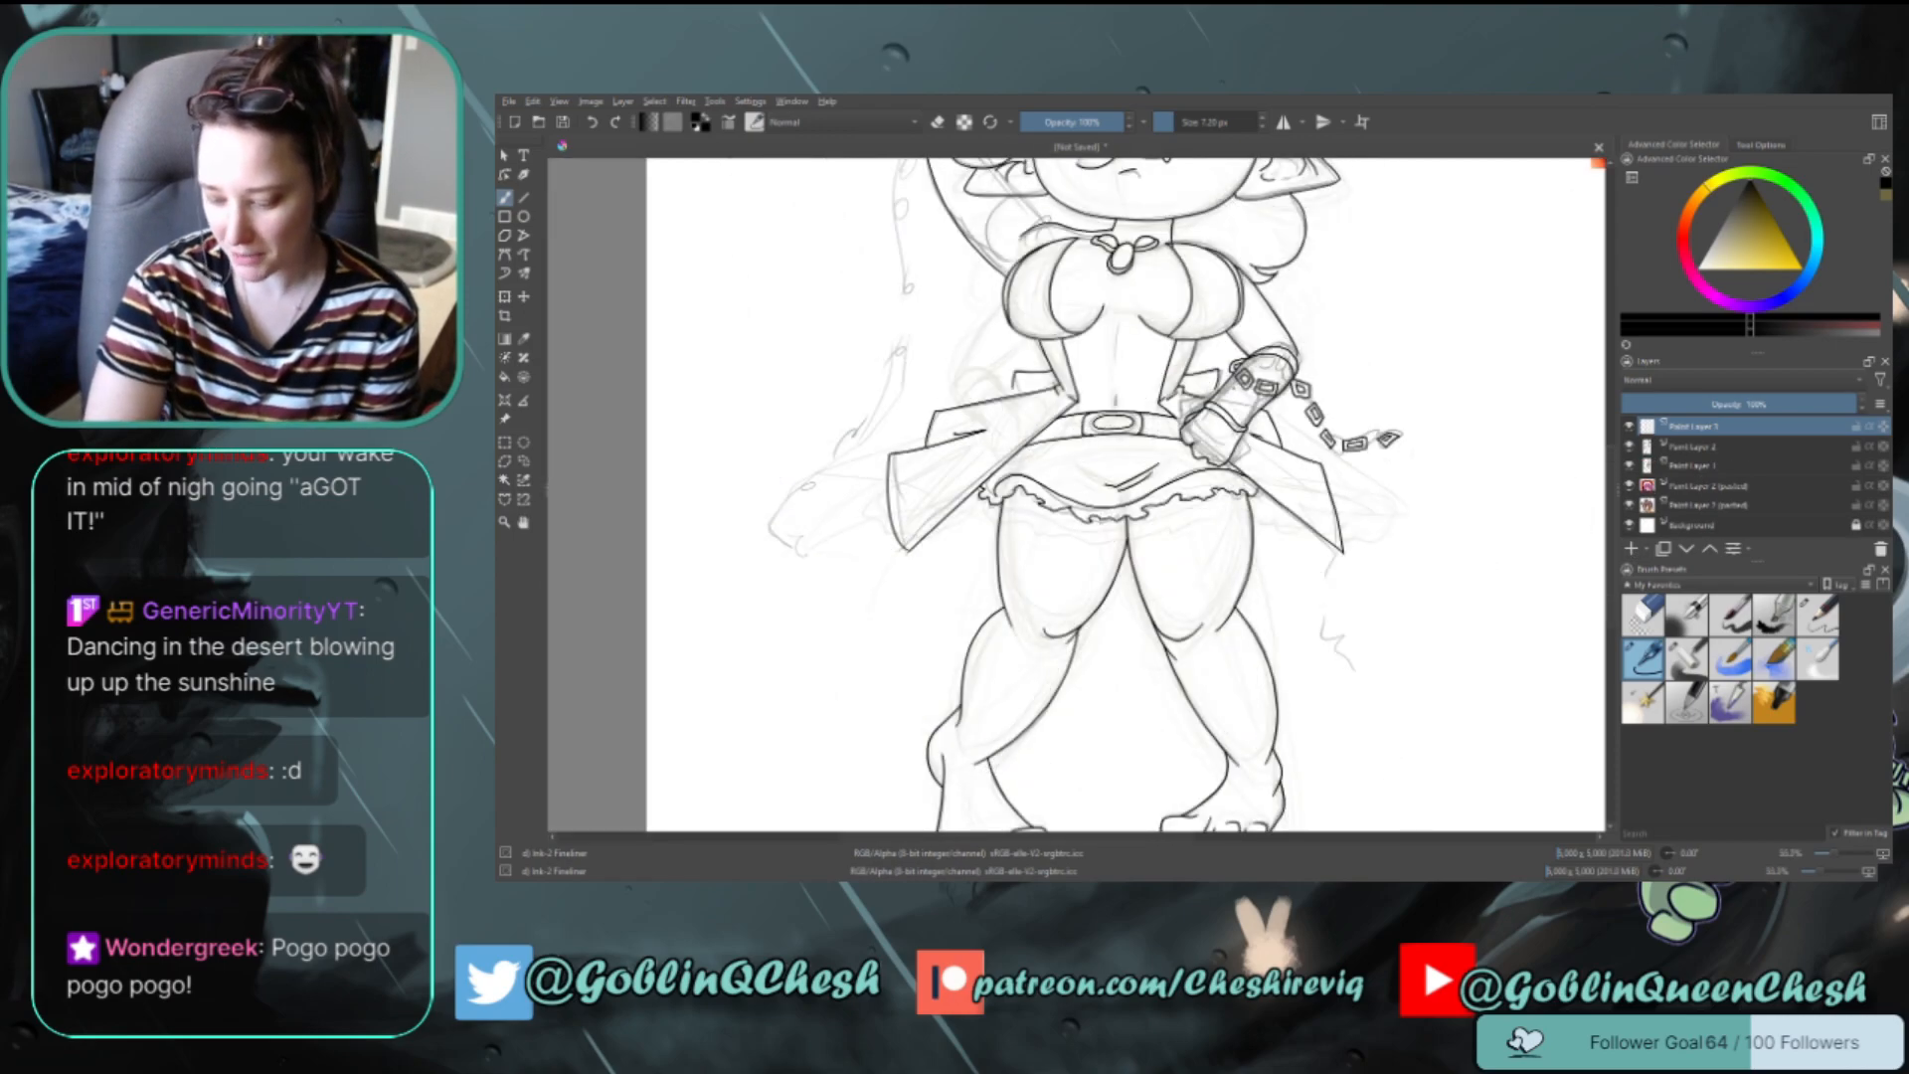
pyautogui.scroll(3, 1205, 494)
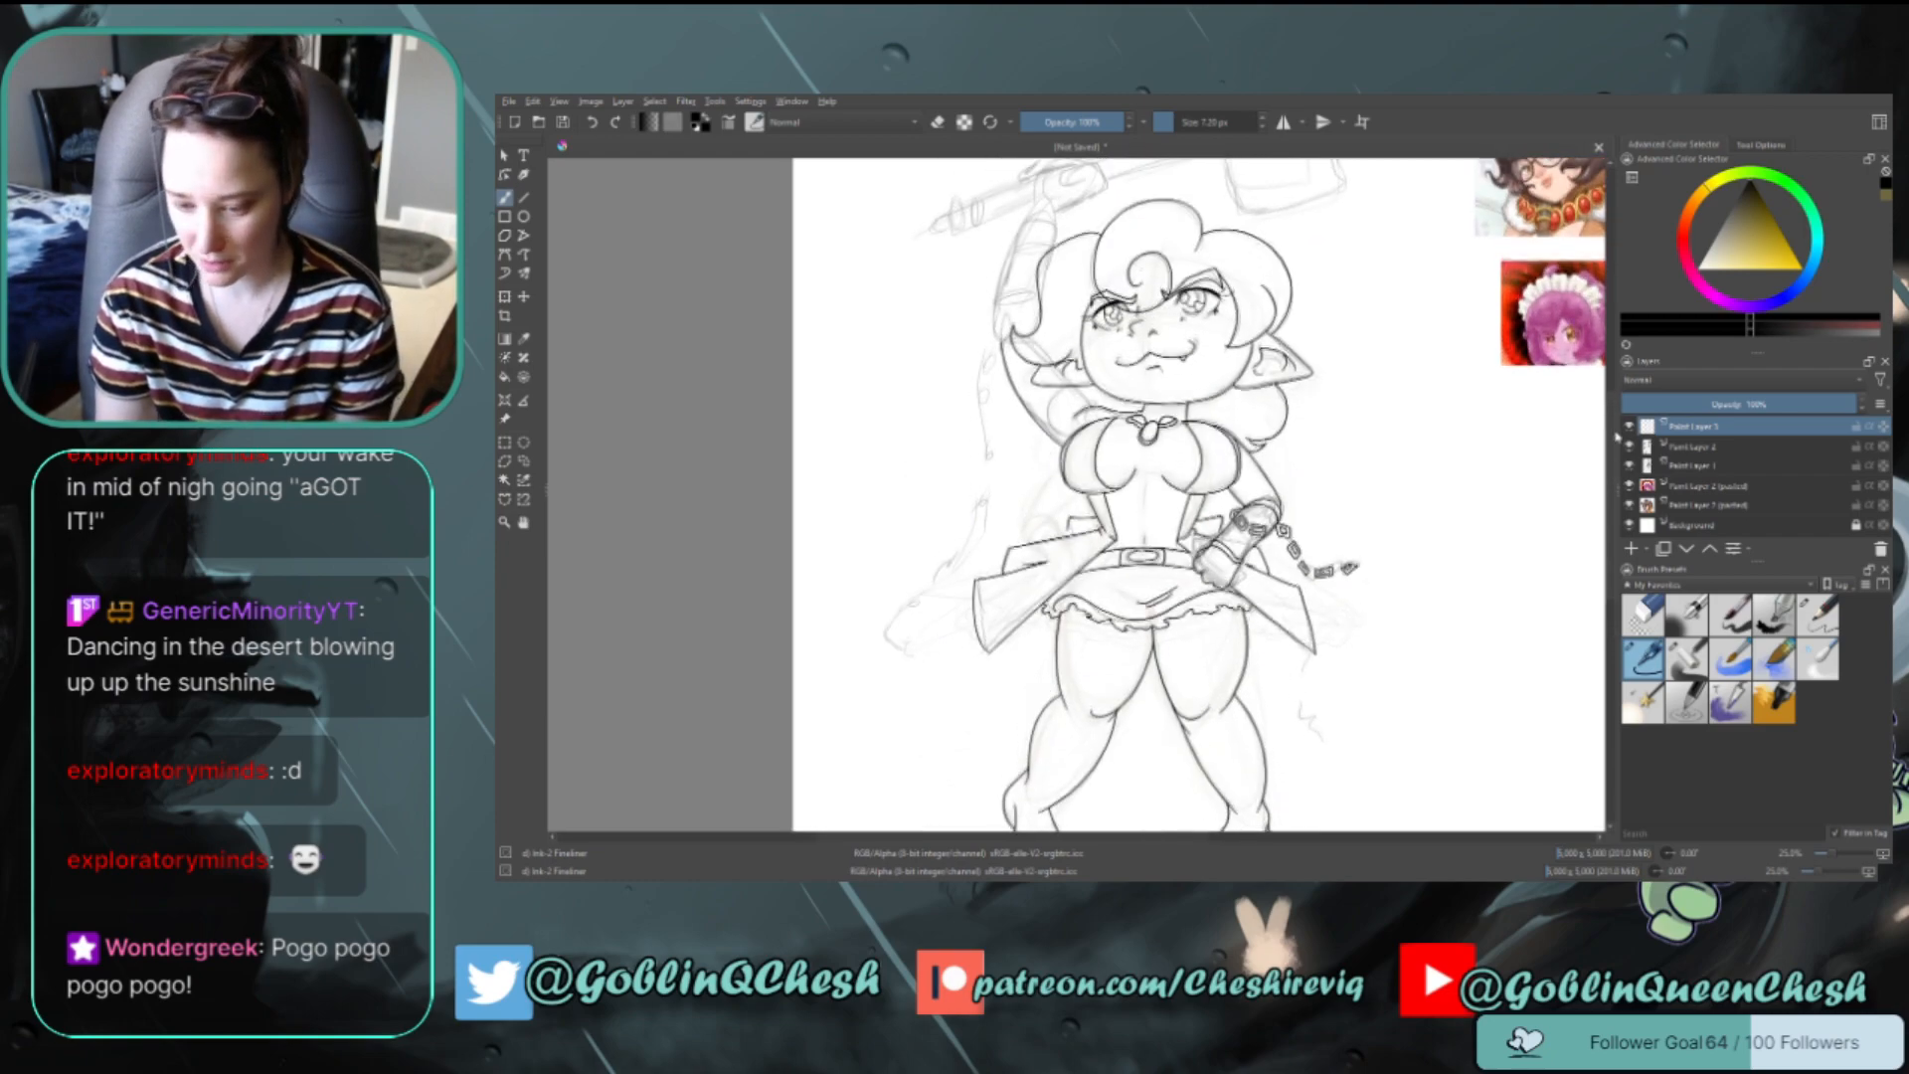
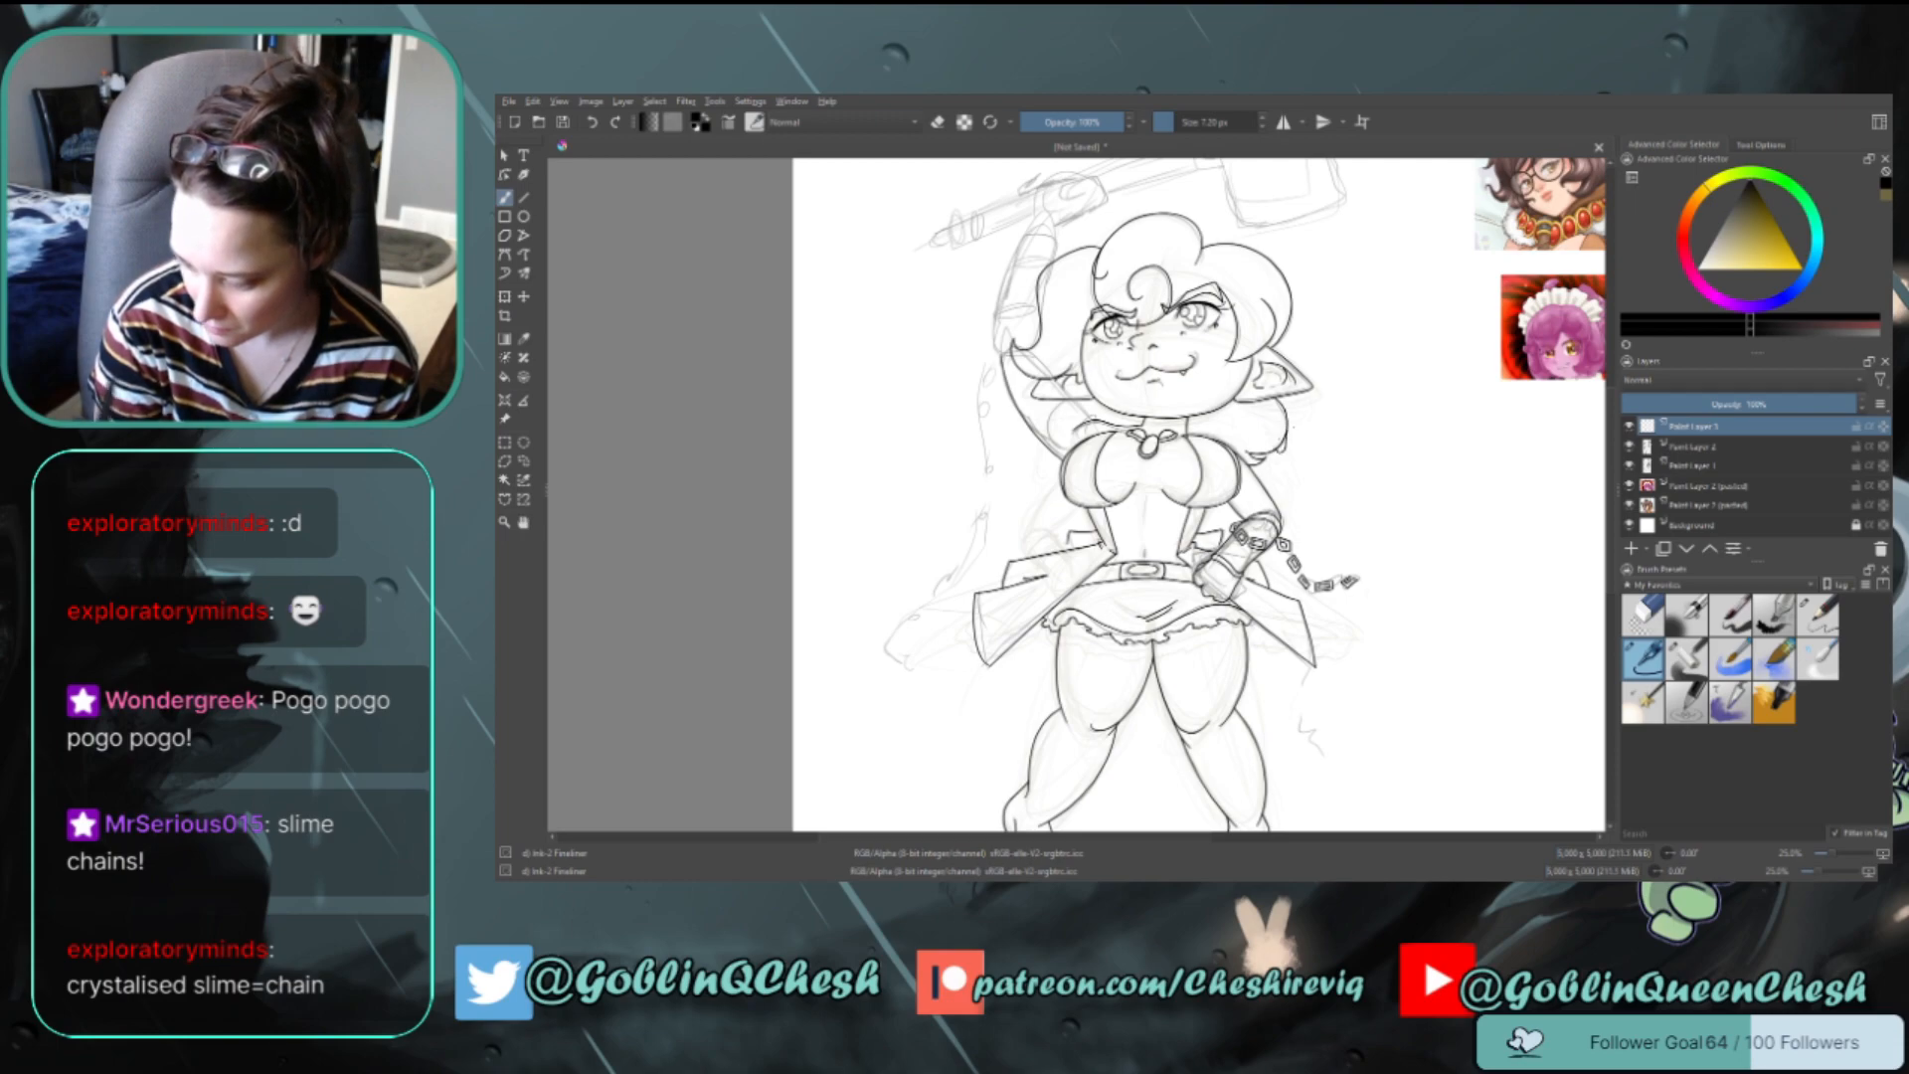
# Ink small drip details on the character's torso, legs and hair with the Fineliner brush
pyautogui.press('e')
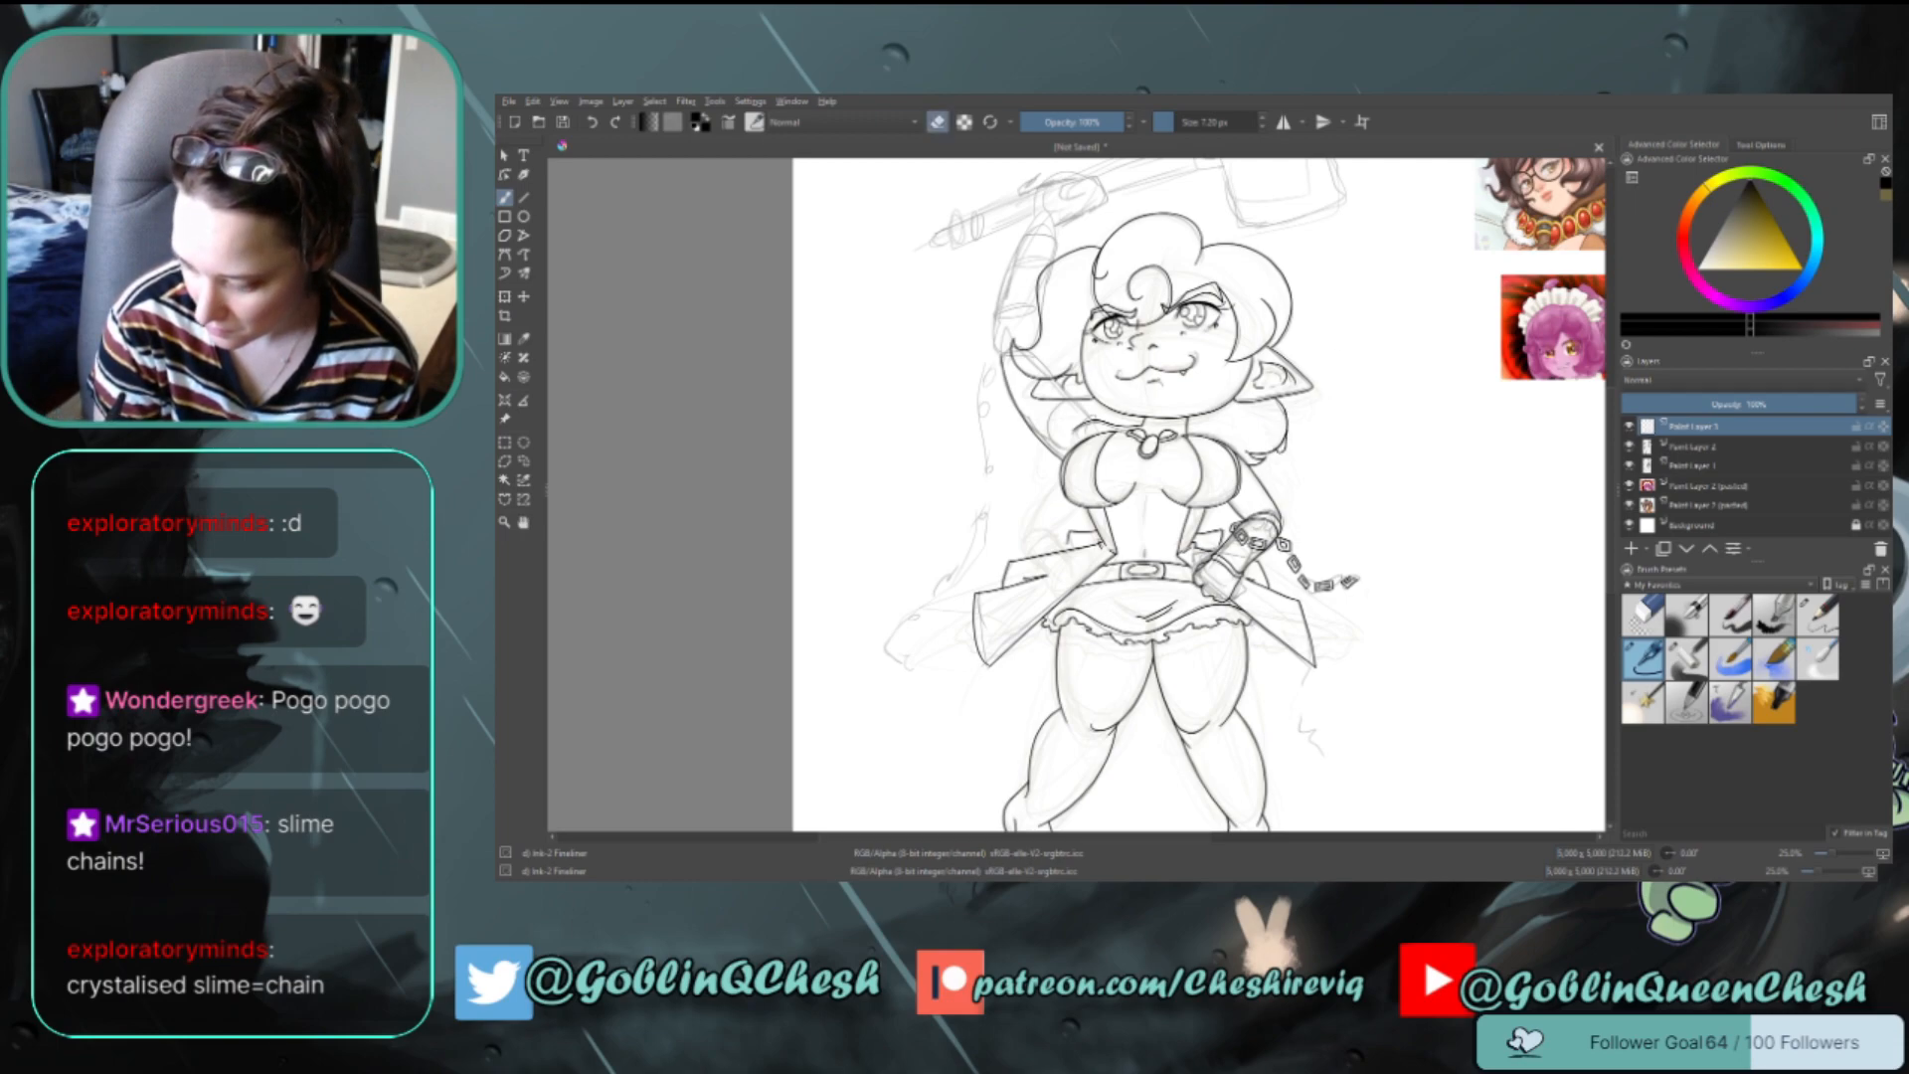
pyautogui.press('e')
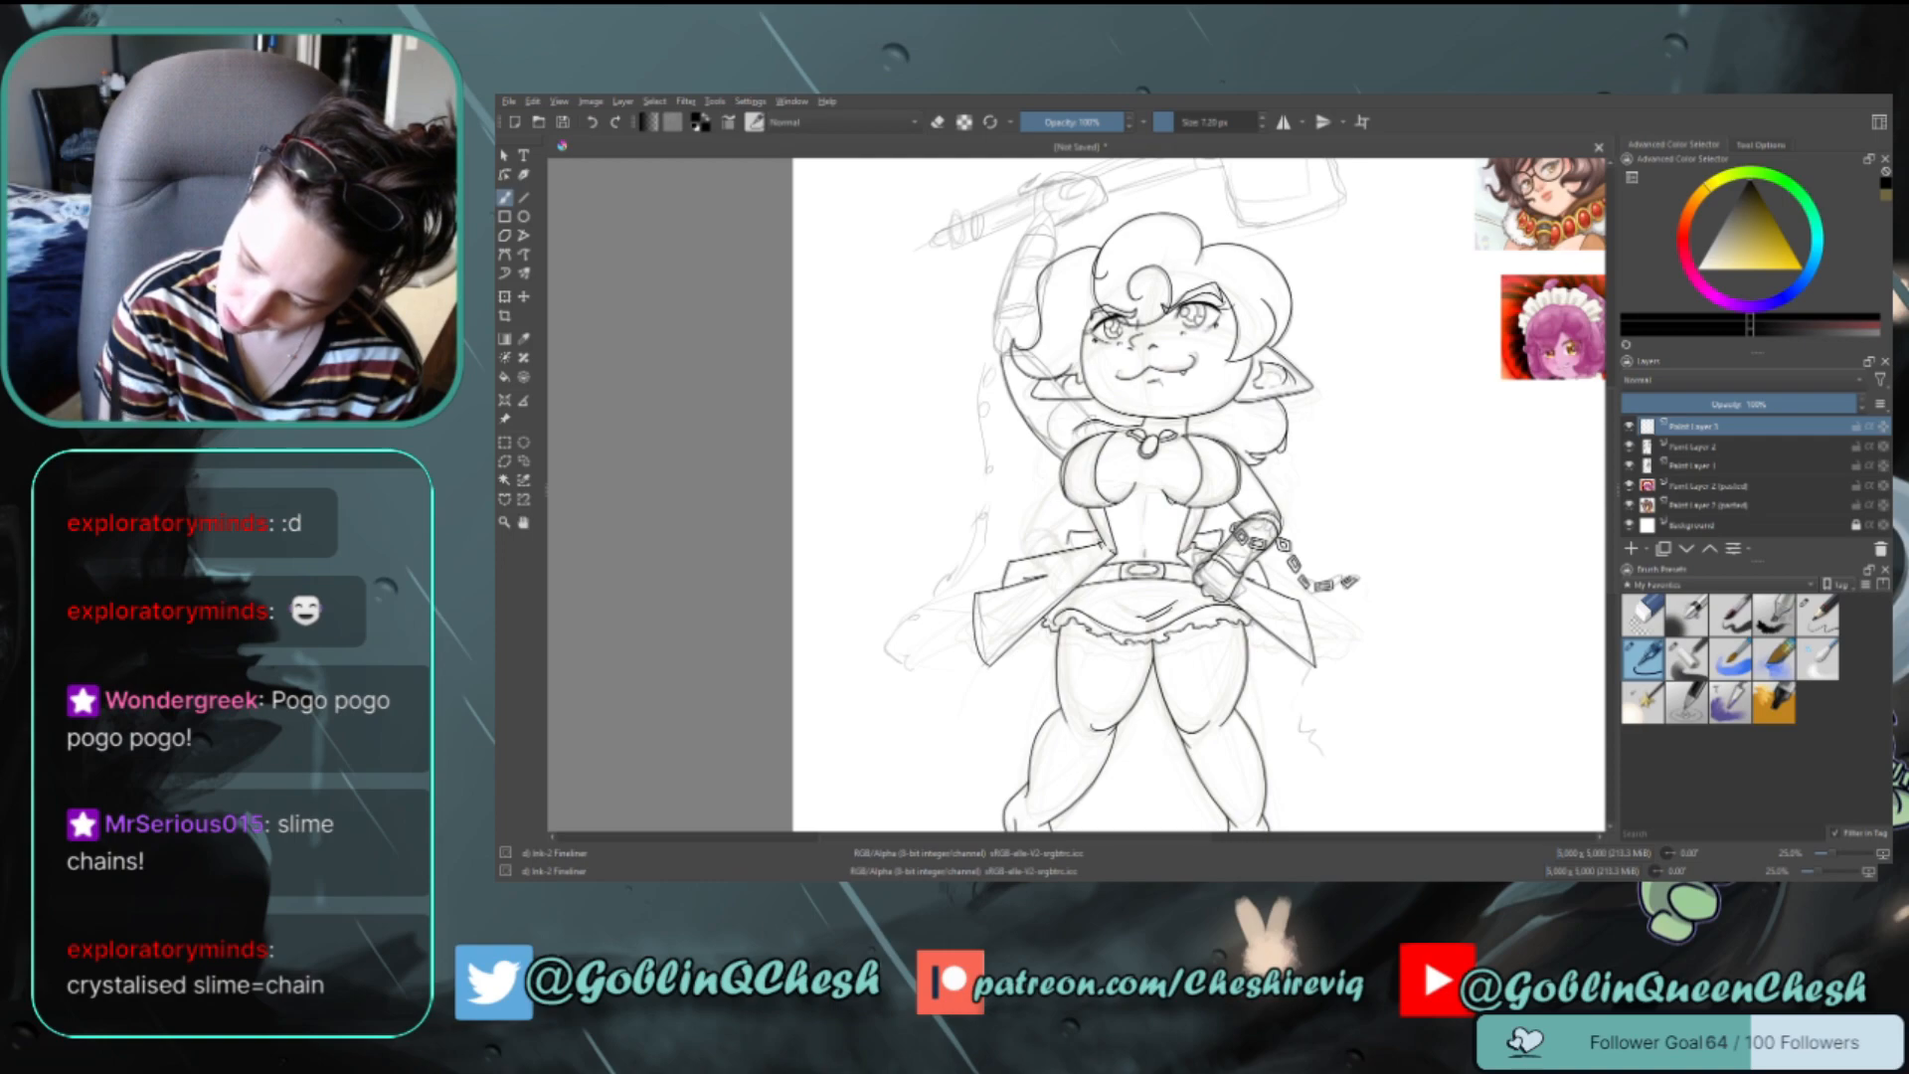
pyautogui.scroll(-2, 1094, 498)
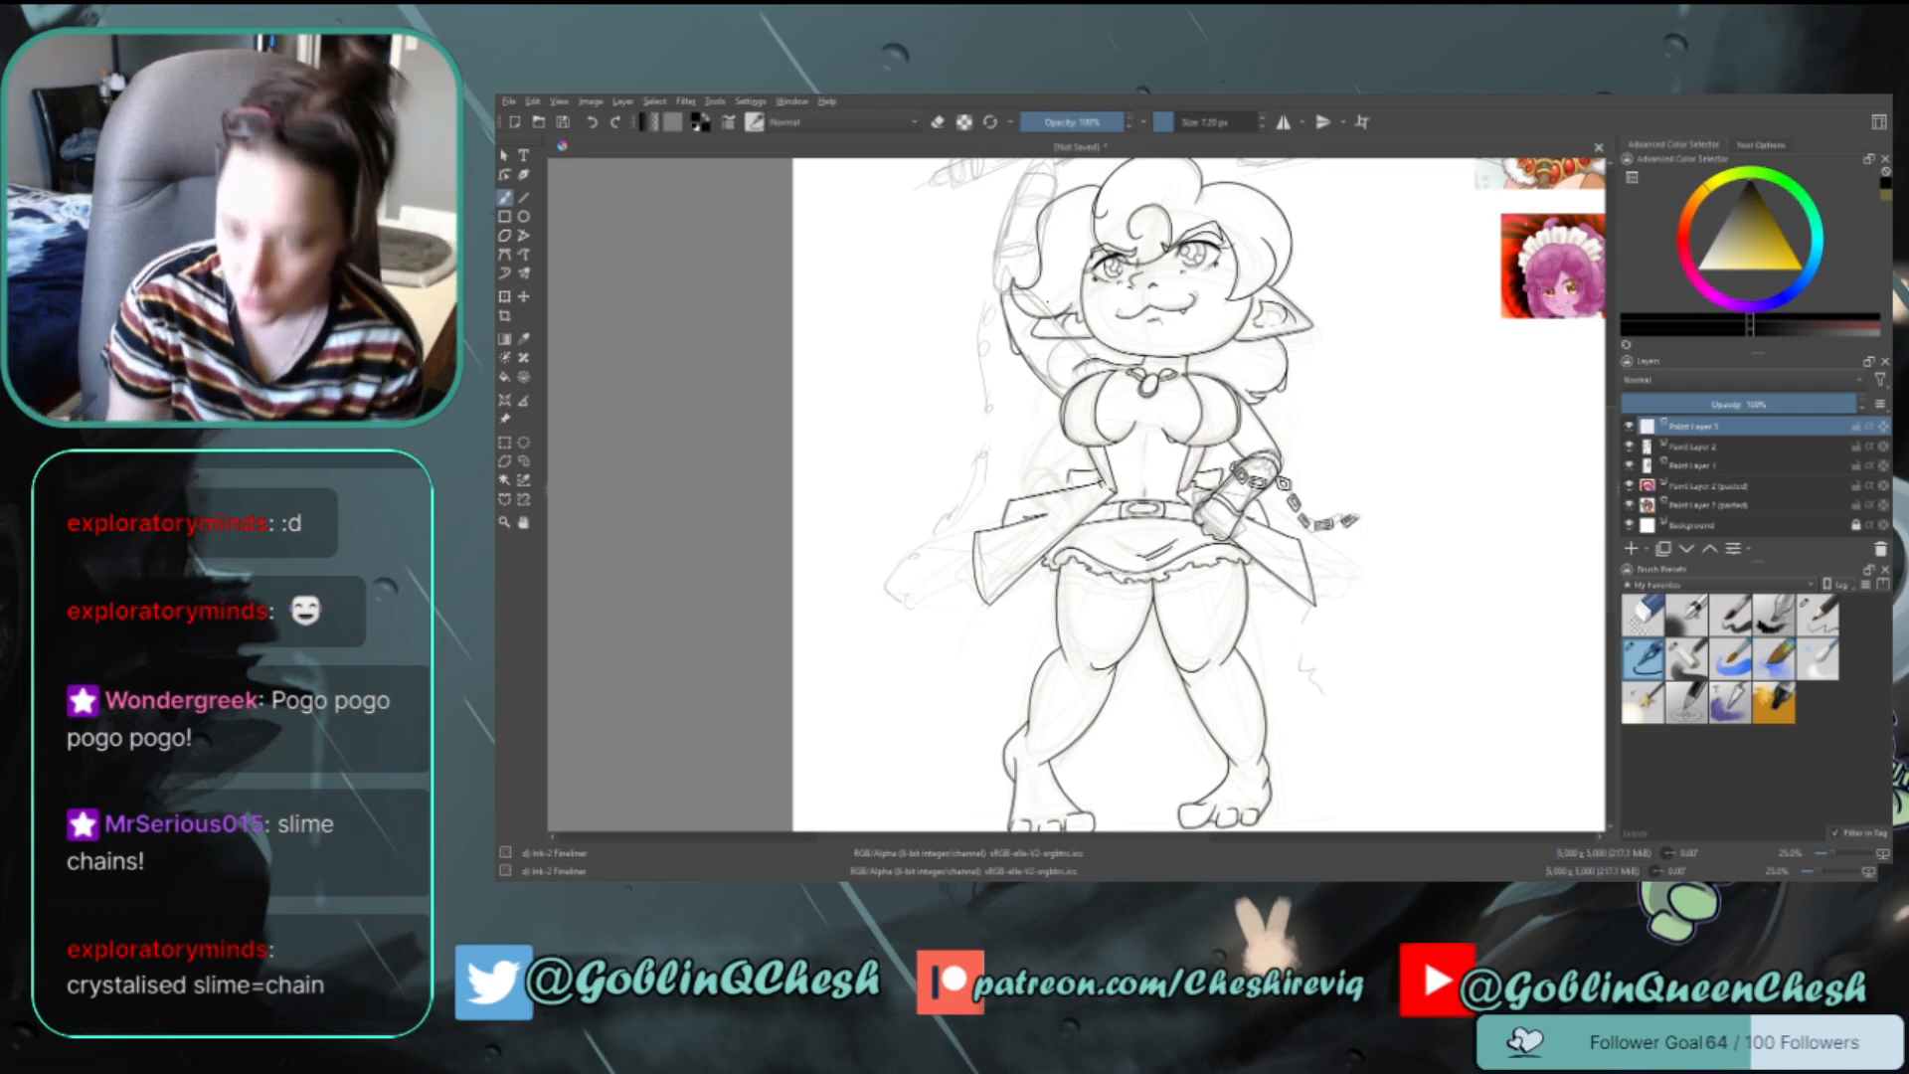
pyautogui.scroll(-2, 1194, 498)
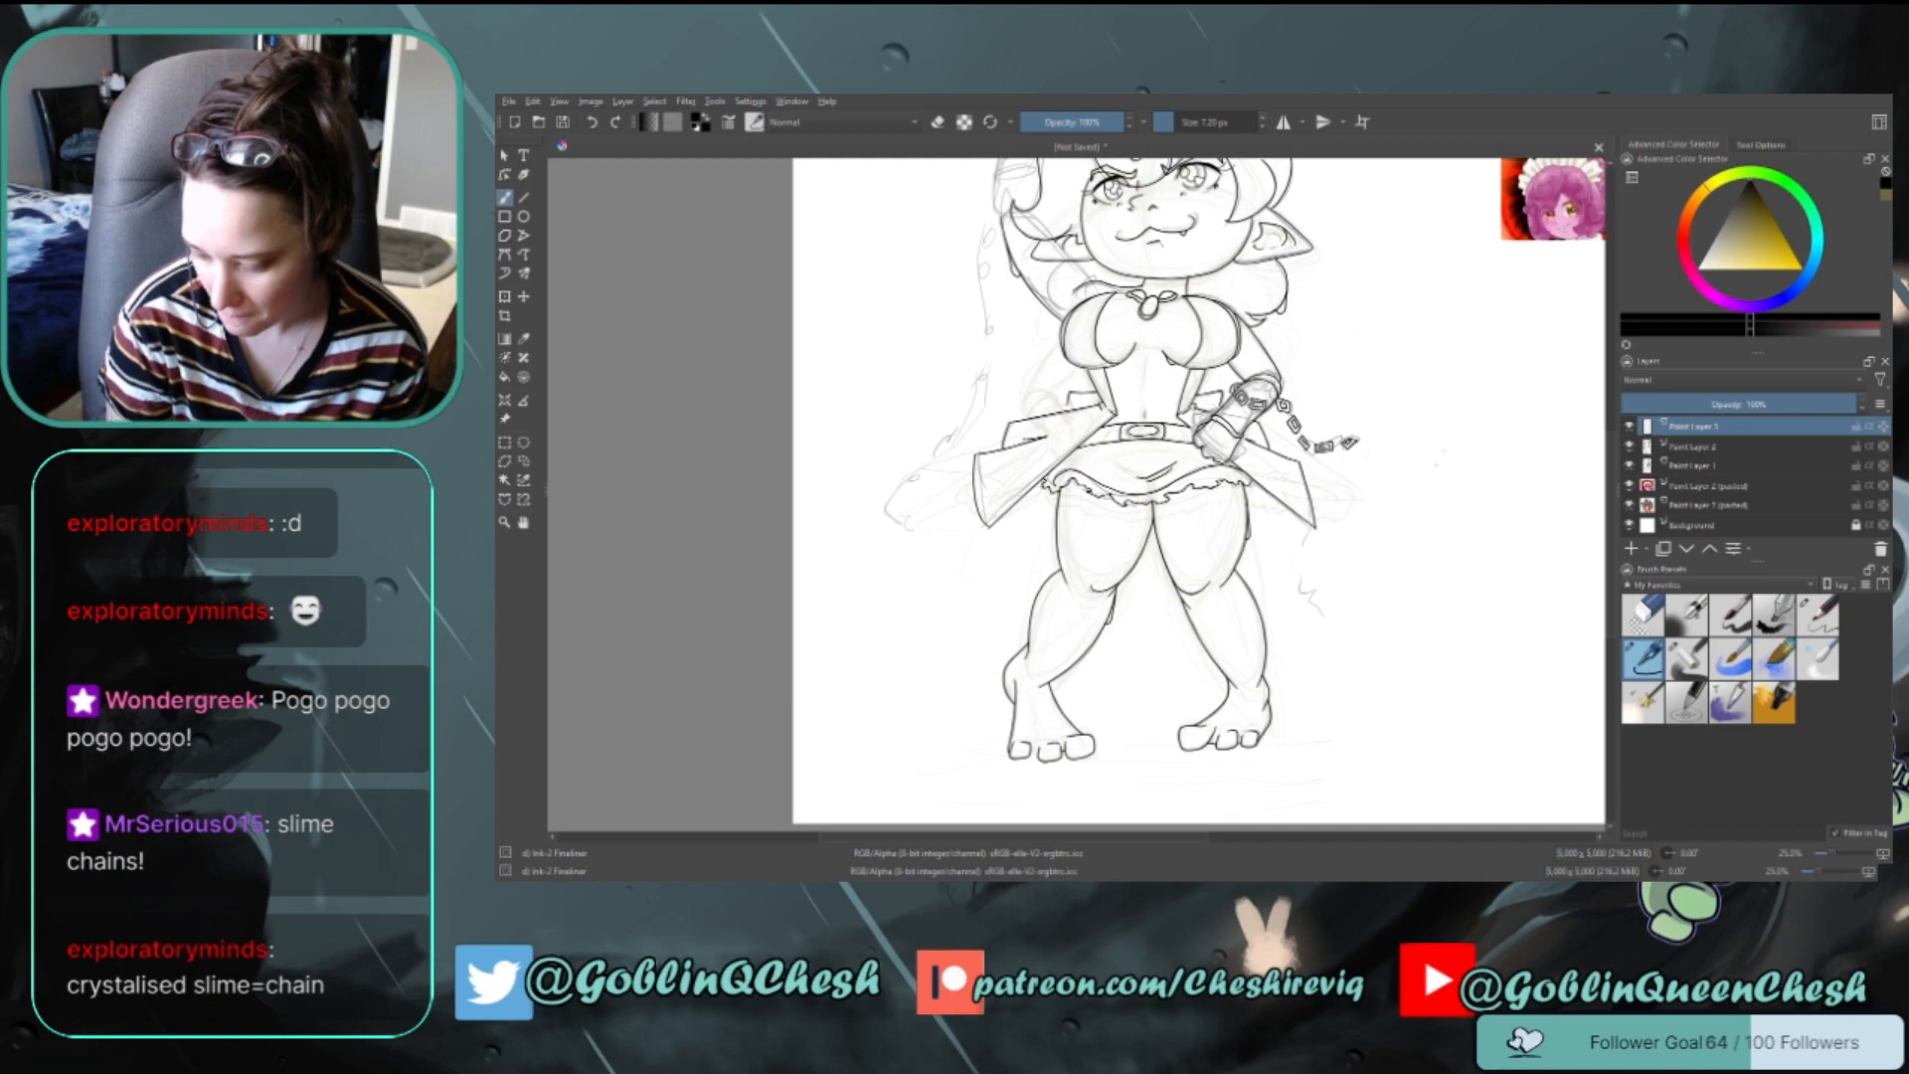
pyautogui.moveTo(1611, 486); pyautogui.dragTo(1613, 471)
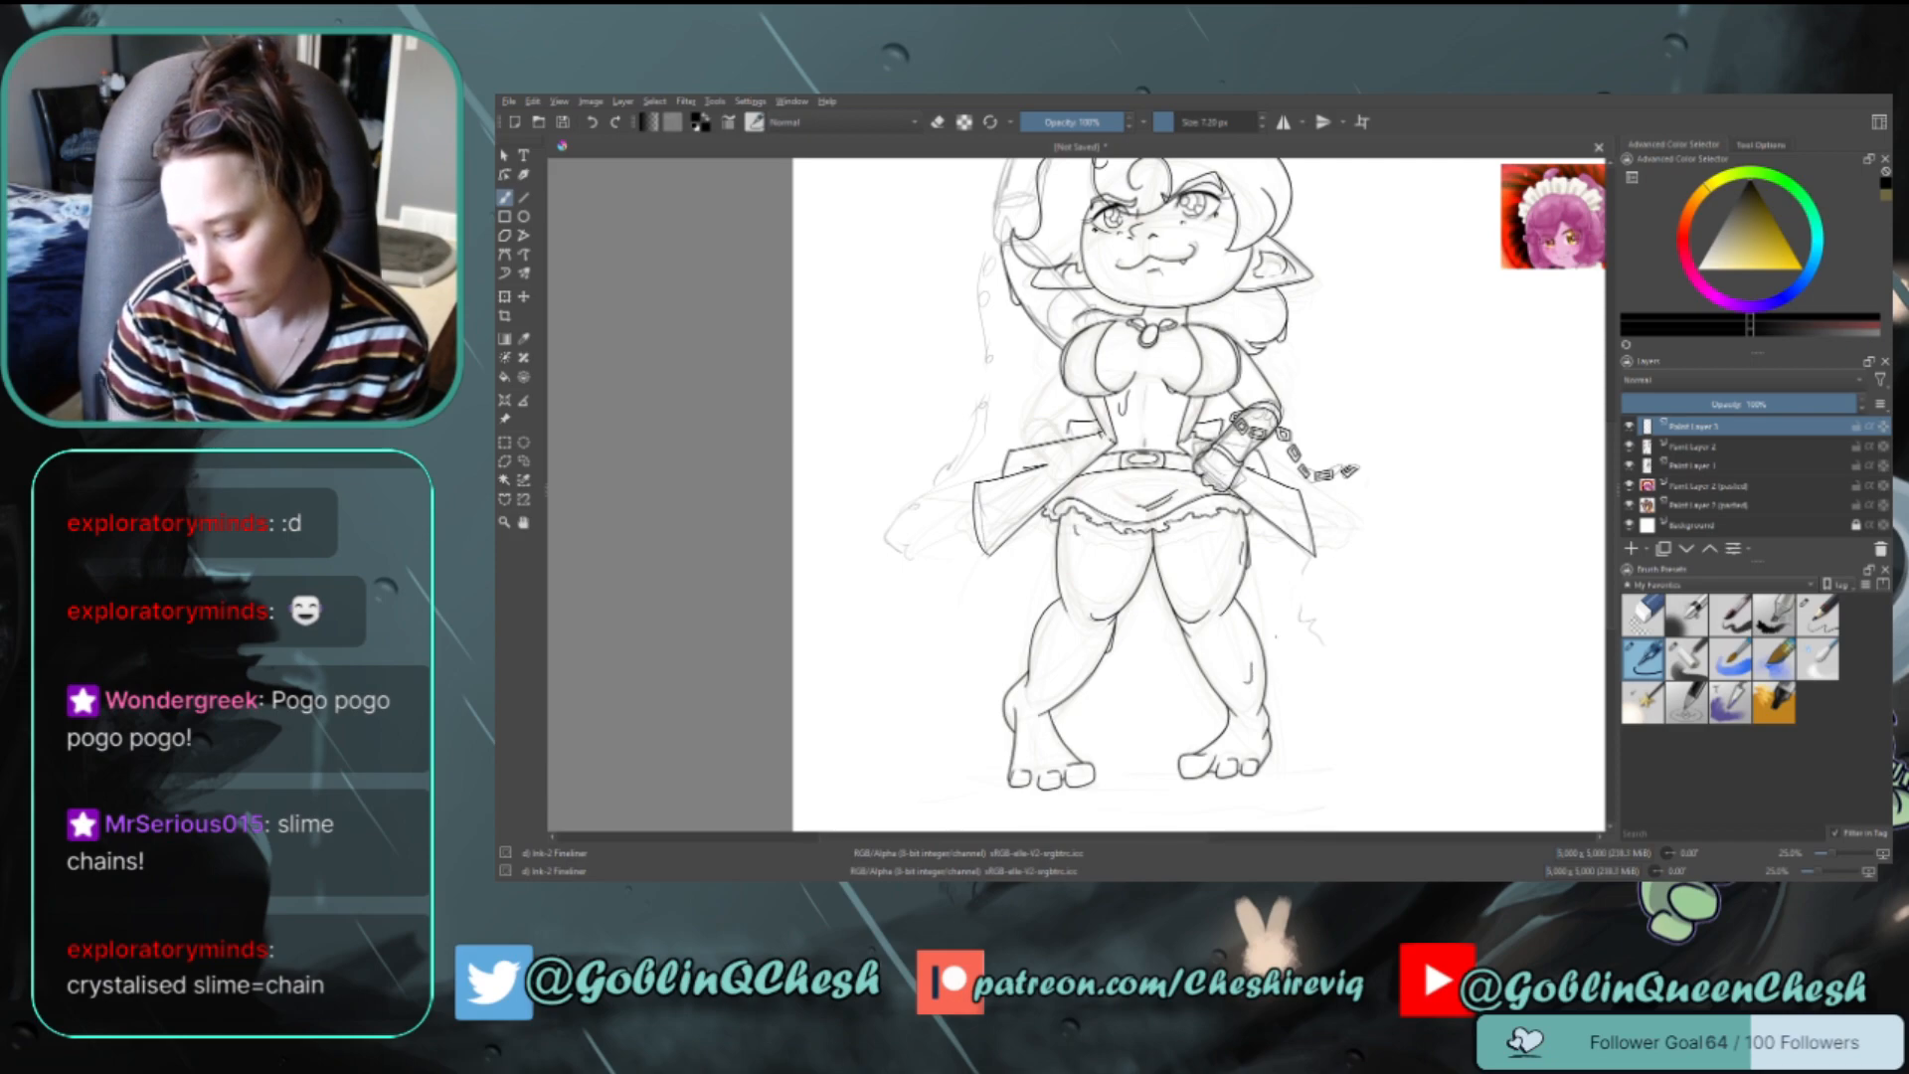
pyautogui.scroll(3, 1611, 516)
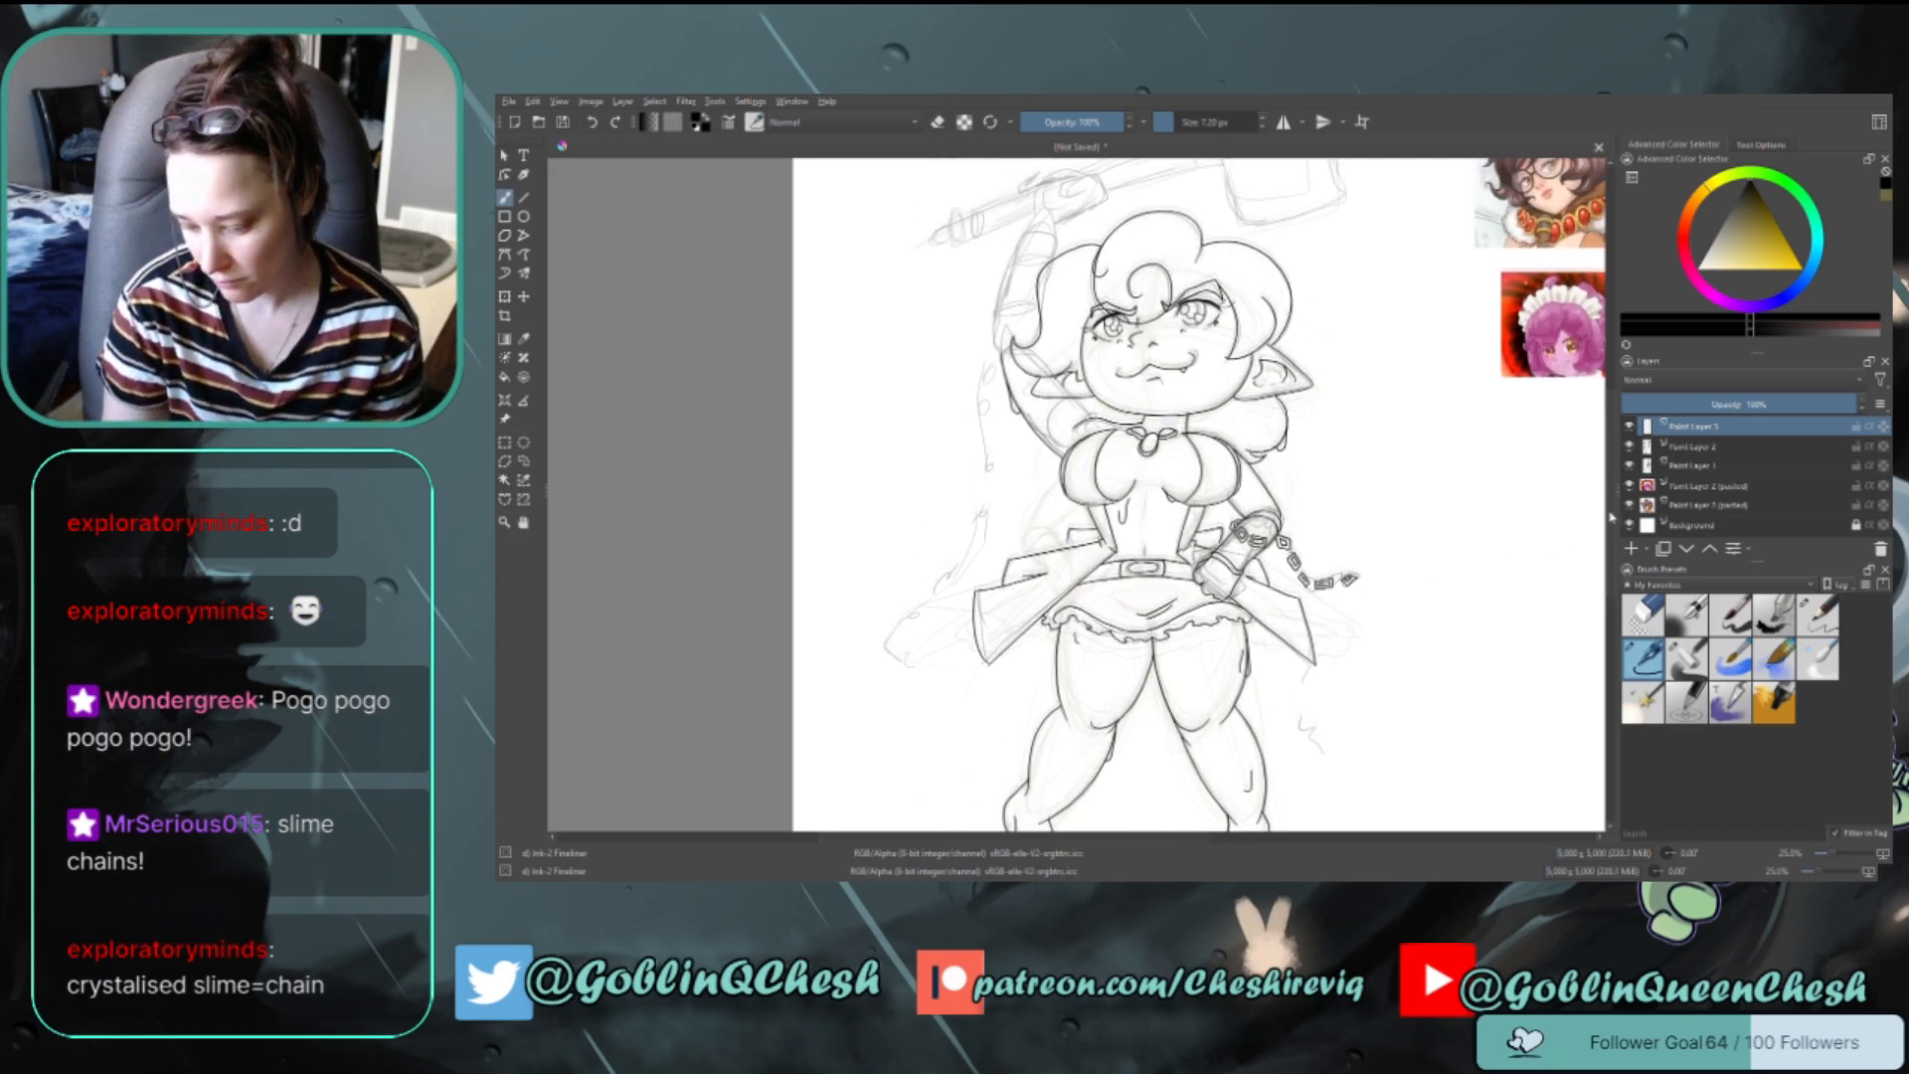
pyautogui.scroll(1, 1611, 516)
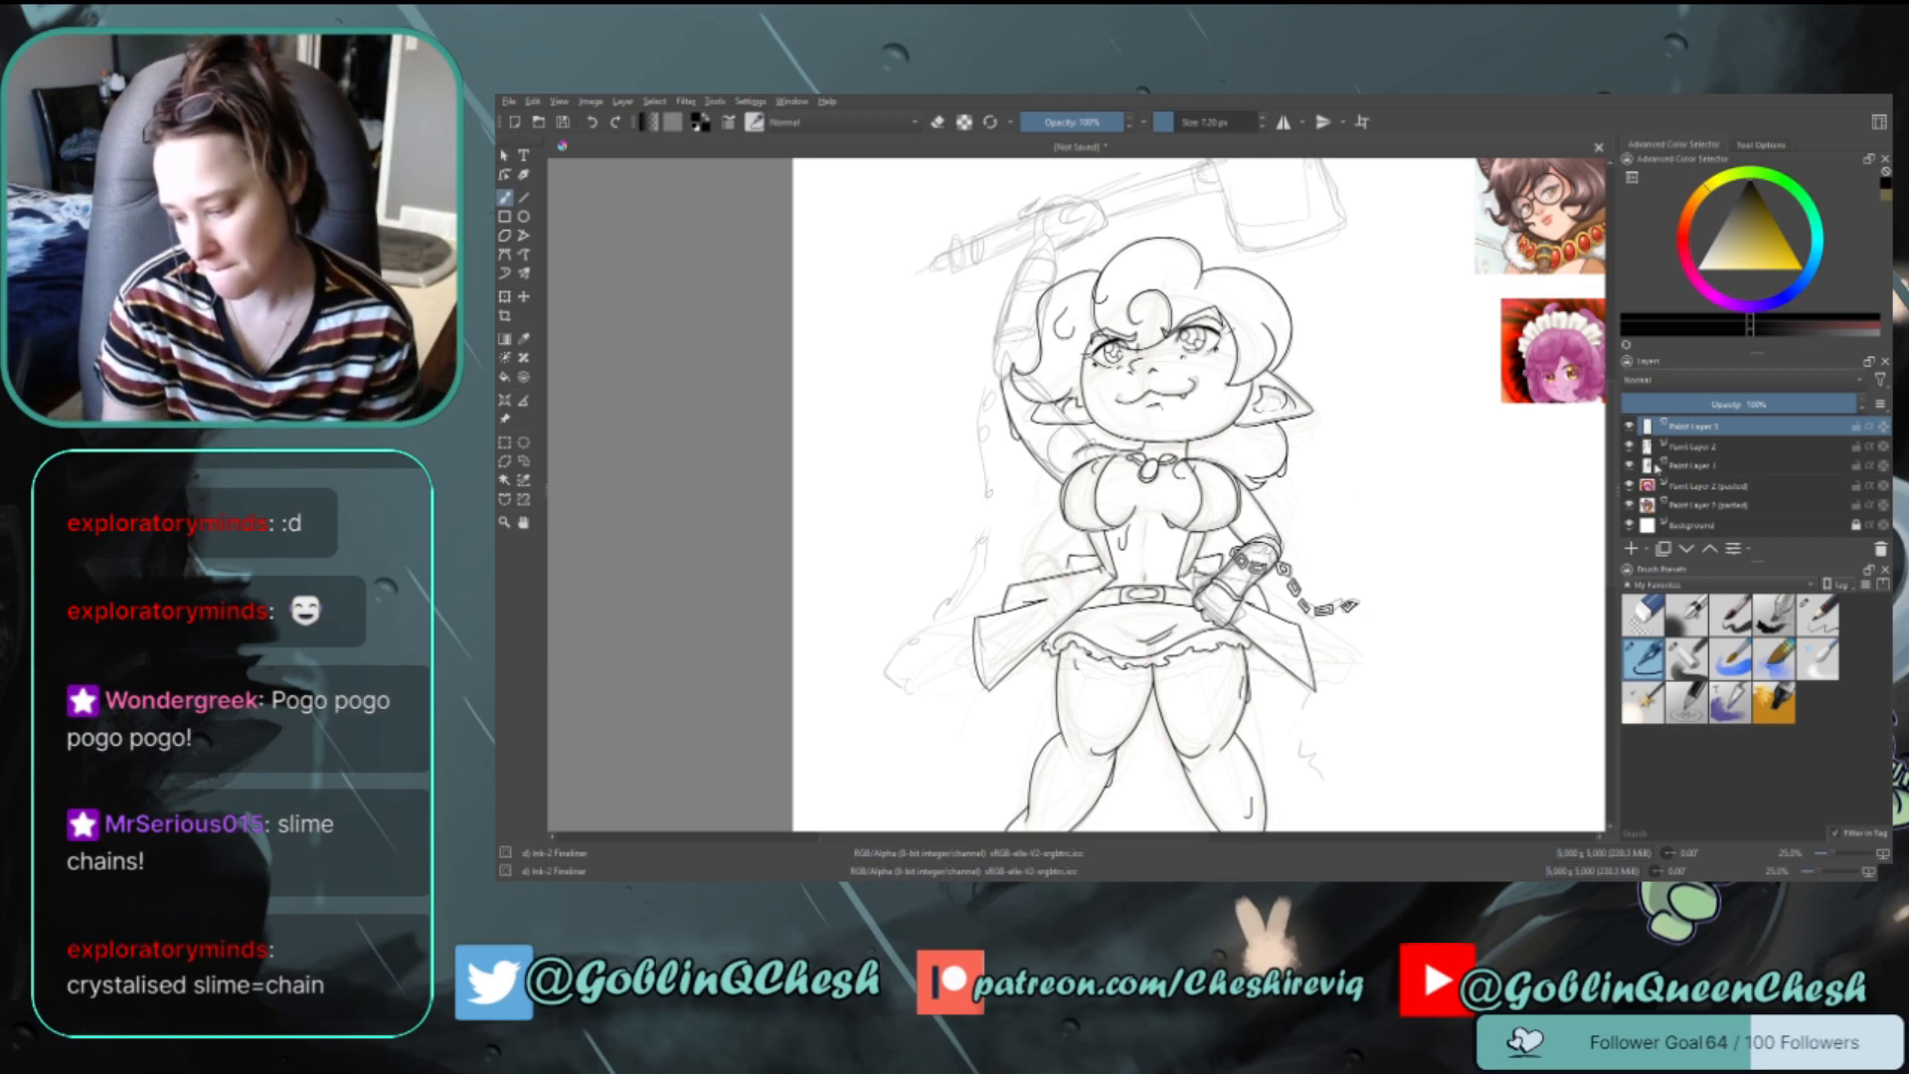
pyautogui.moveTo(1613, 490); pyautogui.dragTo(1613, 484)
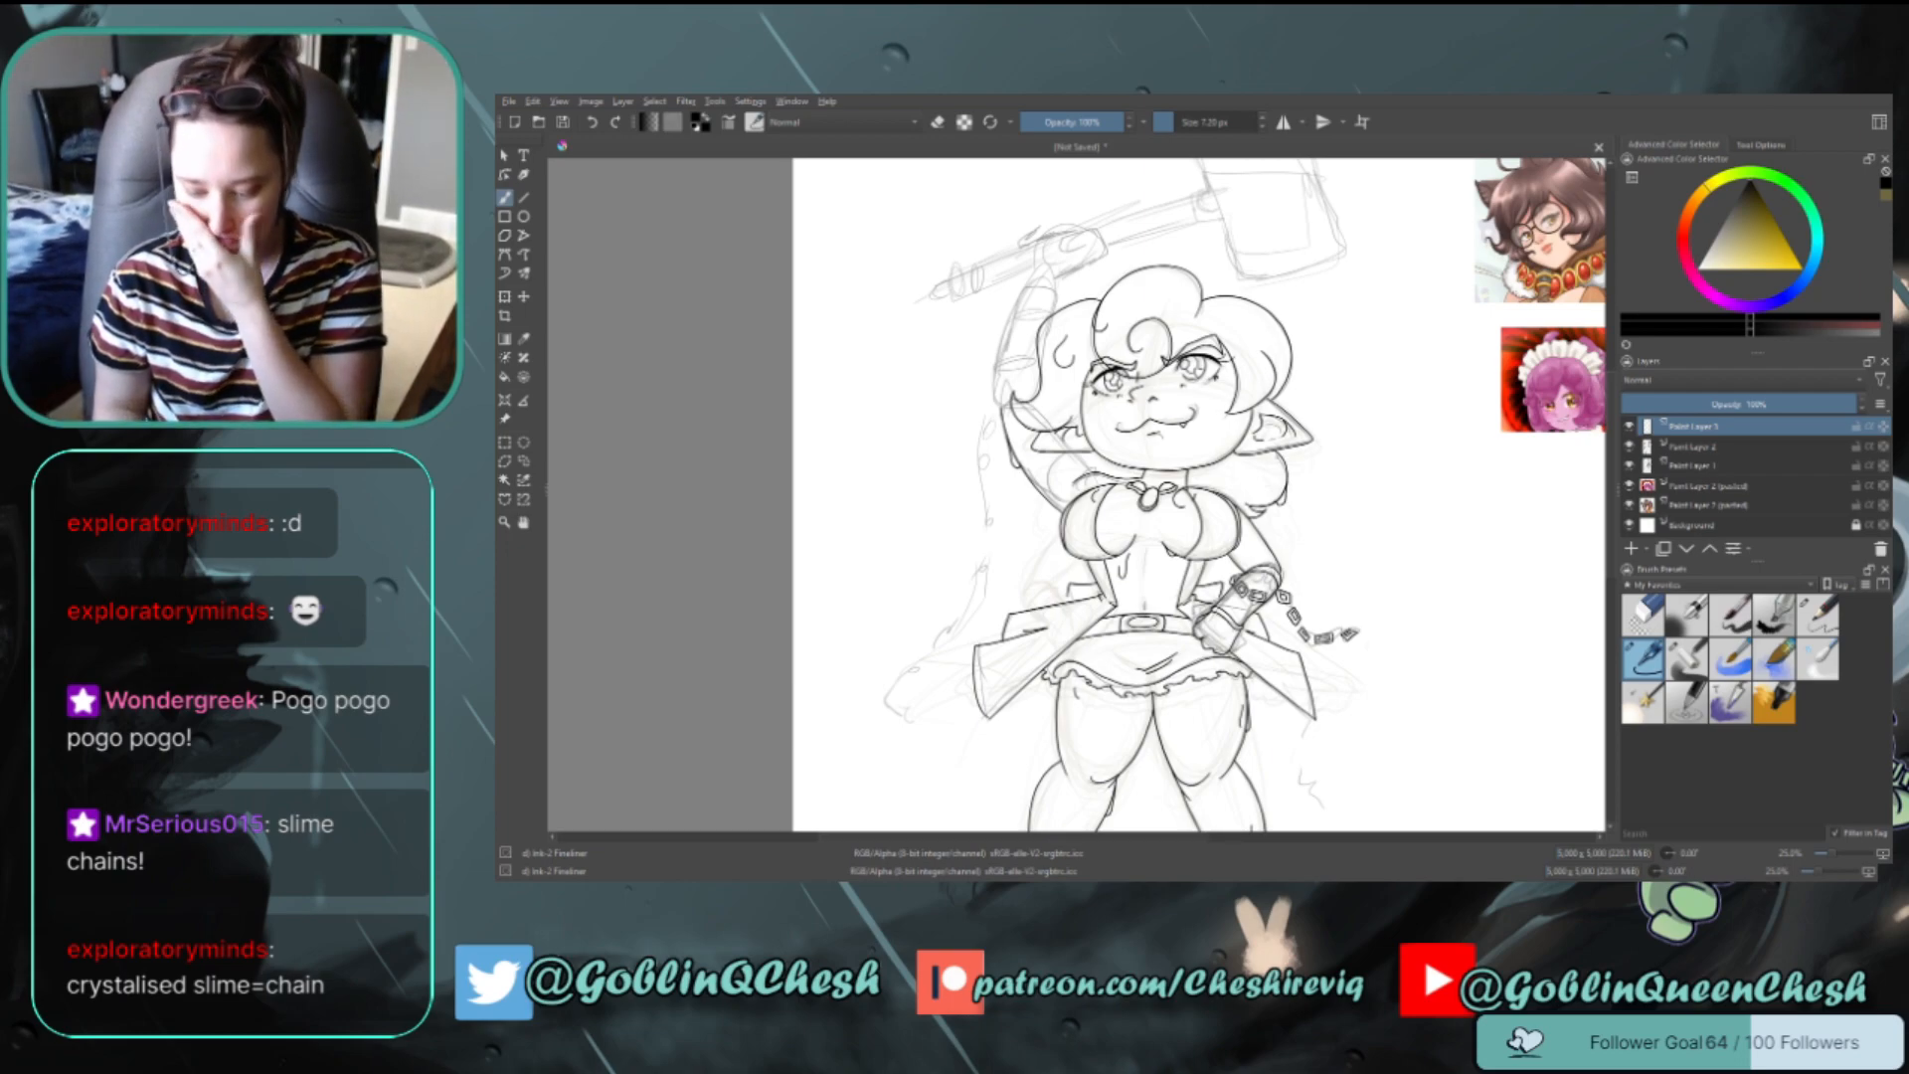
pyautogui.moveTo(1612, 463); pyautogui.dragTo(1612, 469)
# Toggle the rough sketch layer's visibility to compare the line art with and without it, leaving it hidden
pyautogui.click(1629, 465)
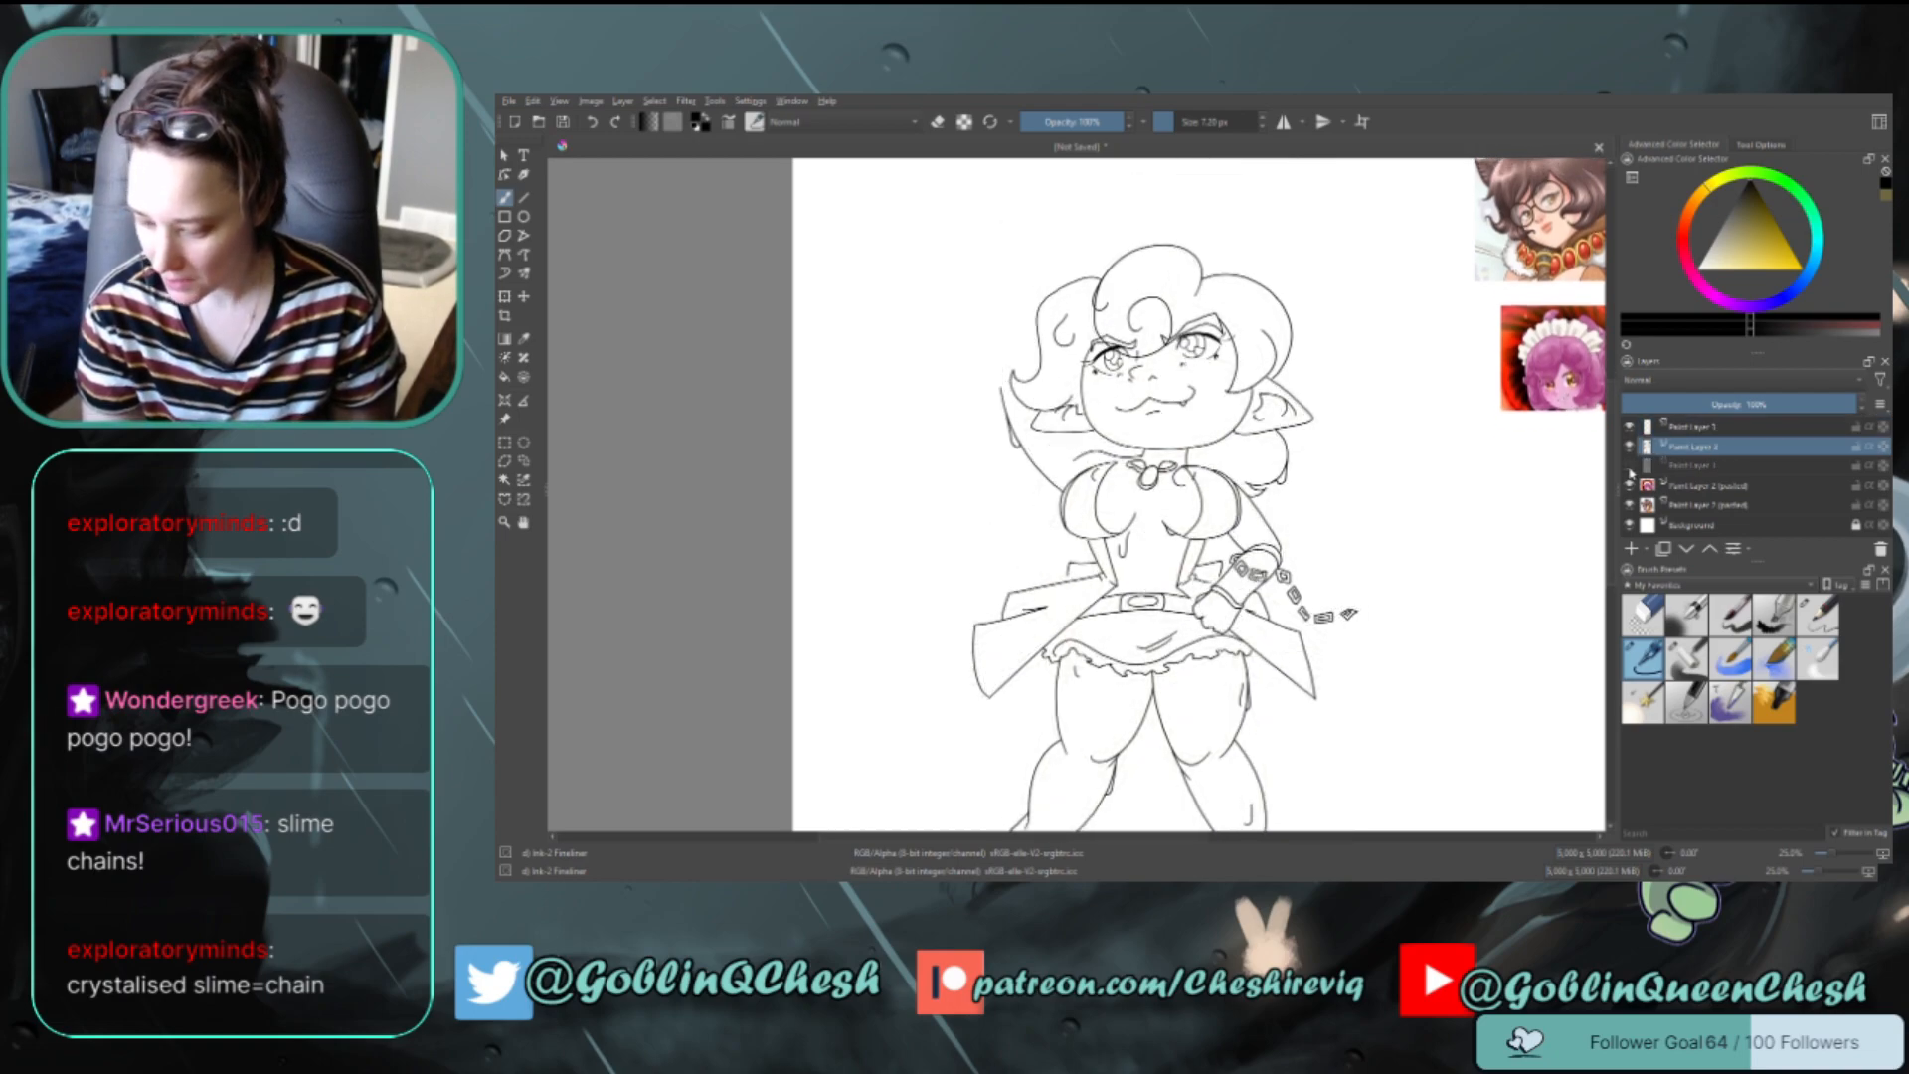
pyautogui.click(1629, 465)
pyautogui.click(1628, 466)
pyautogui.click(1628, 467)
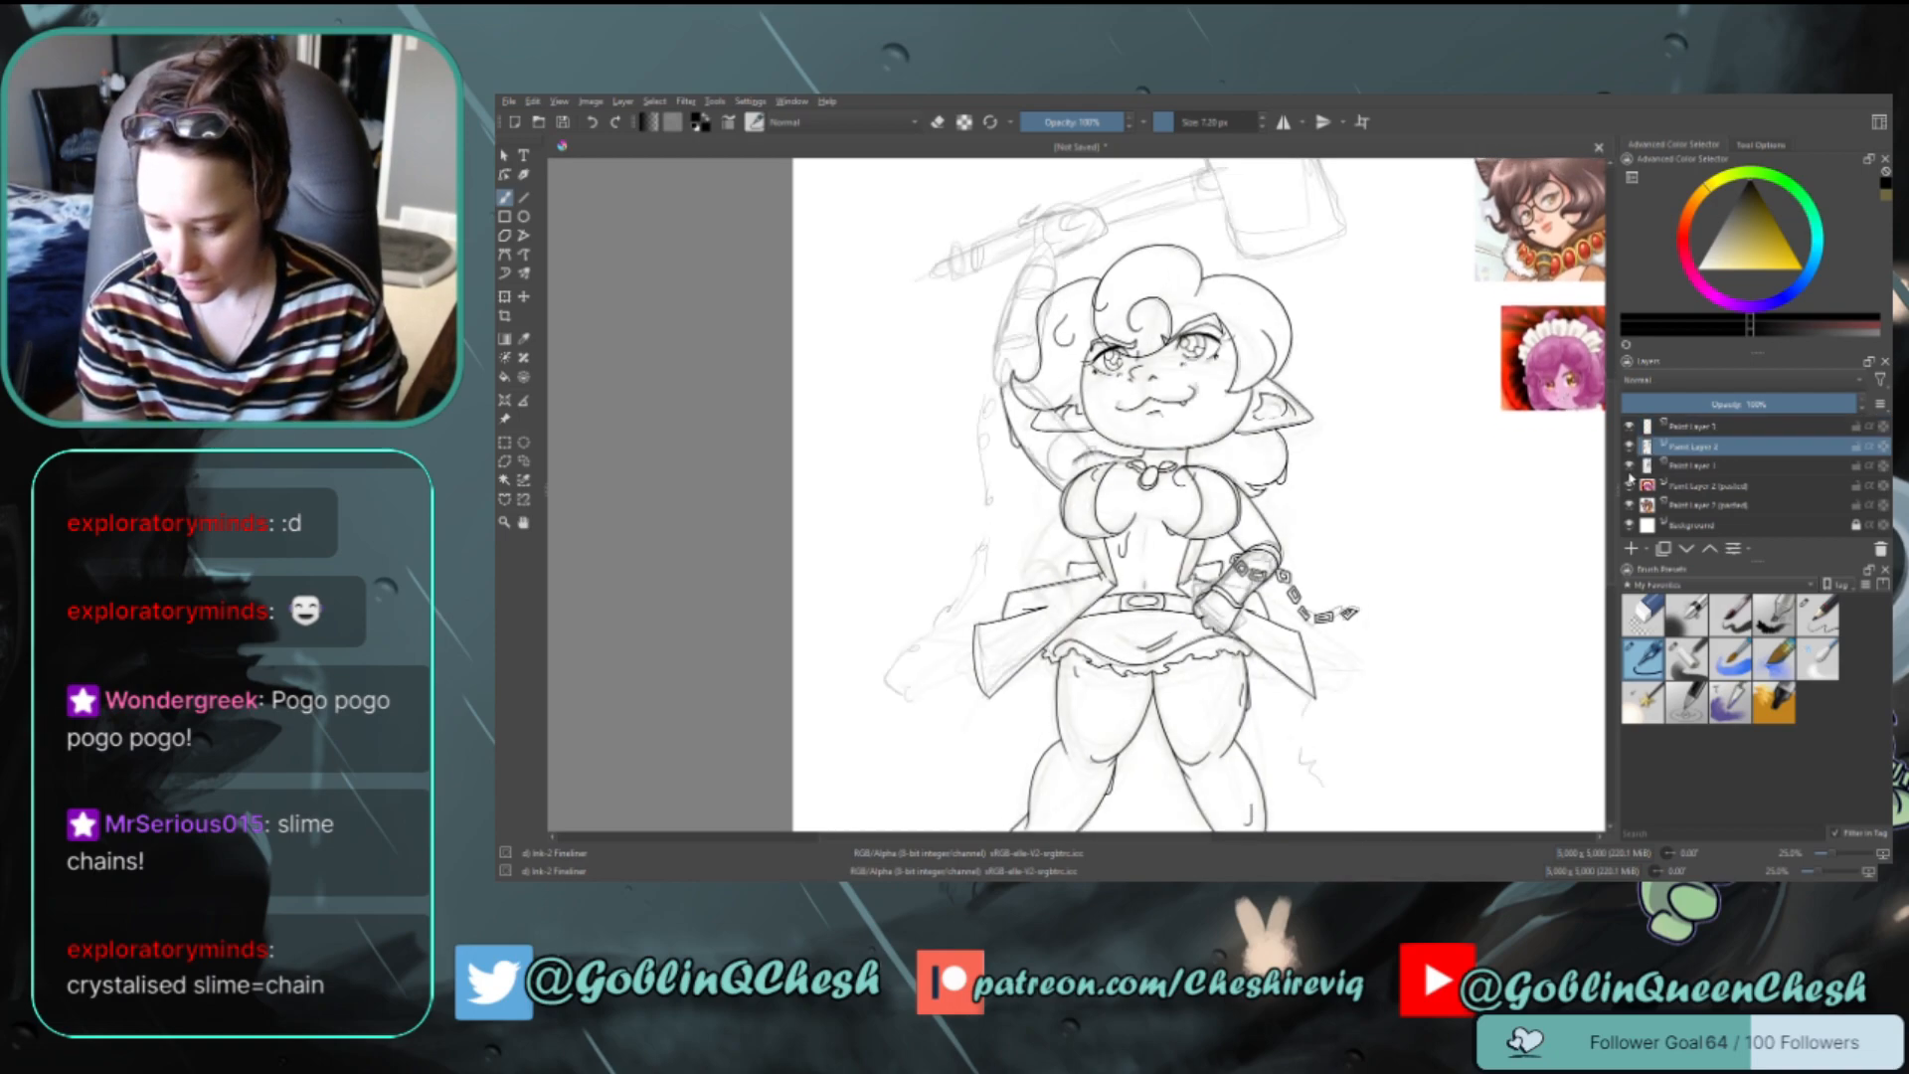
pyautogui.click(1628, 468)
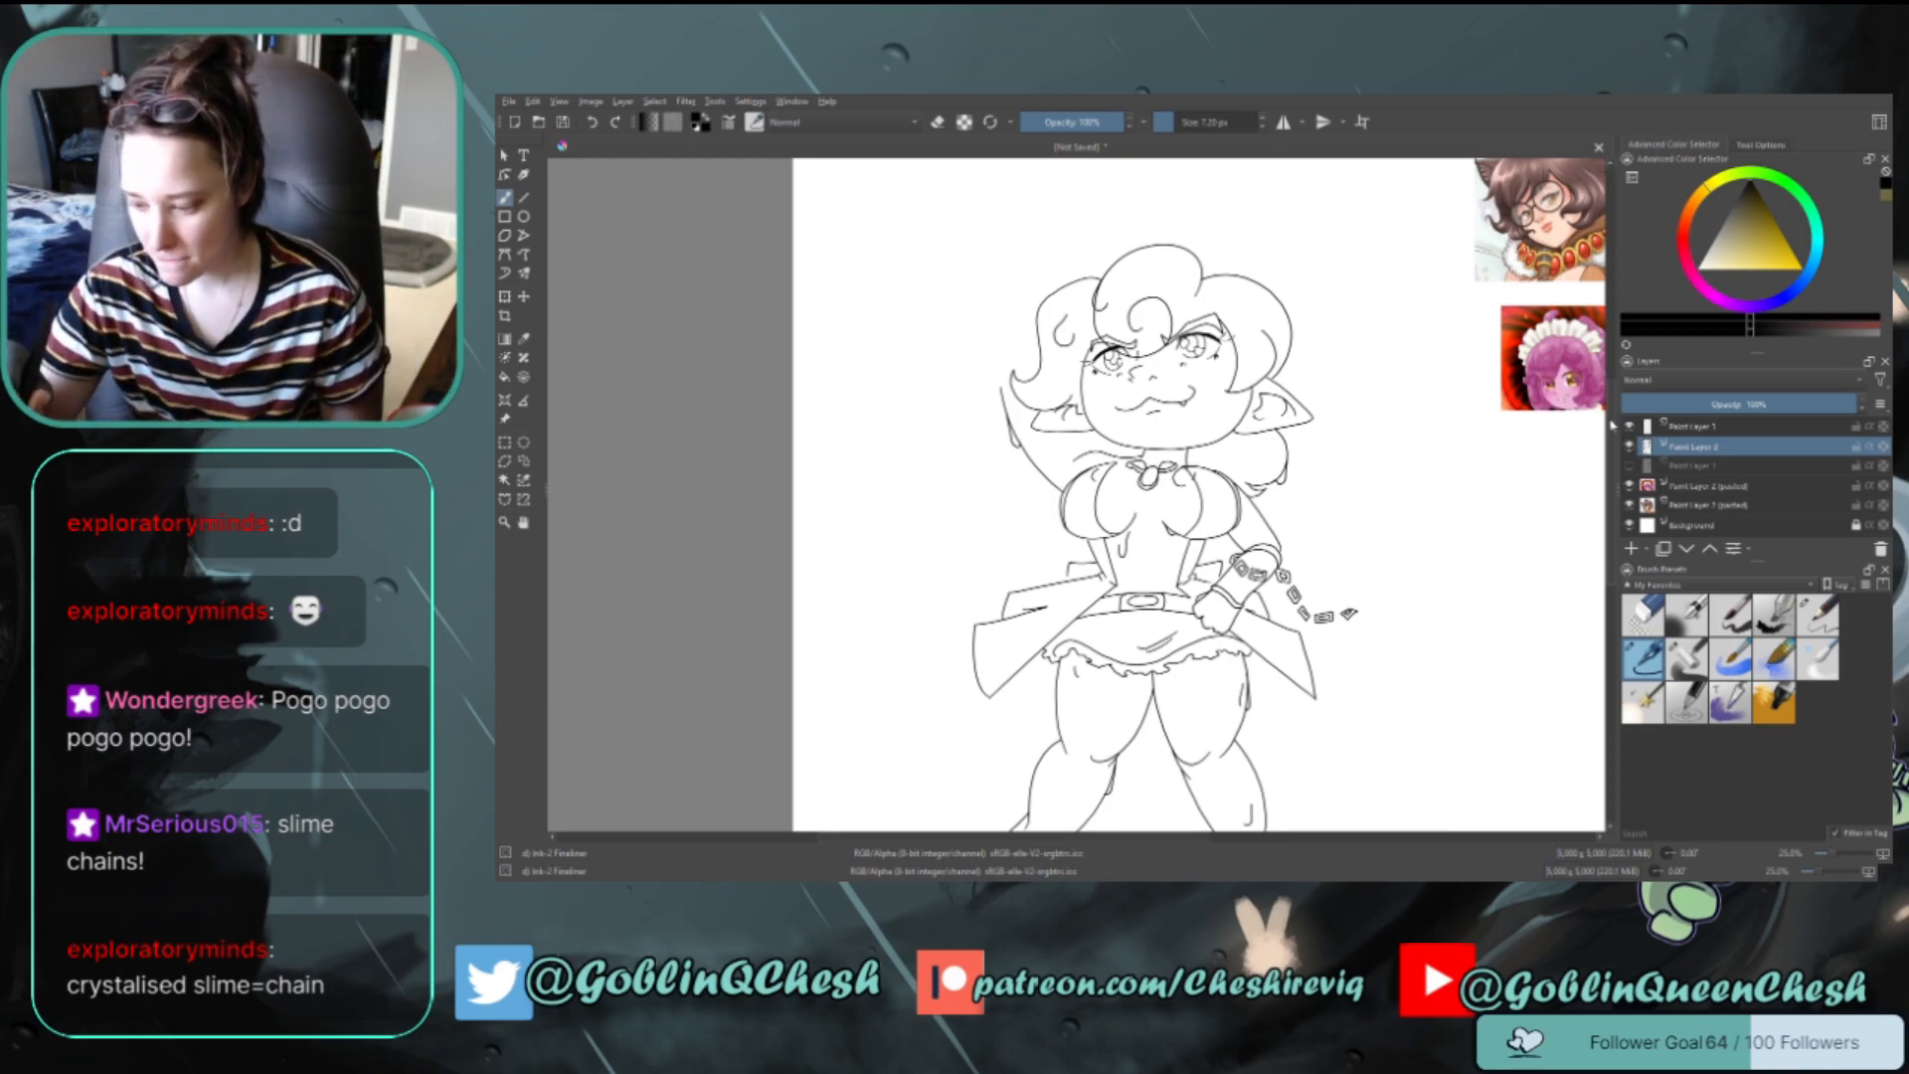
# Ink a ruffled trim along the neckline of the character's top with the sketch hidden
pyautogui.scroll(-5, 1601, 418)
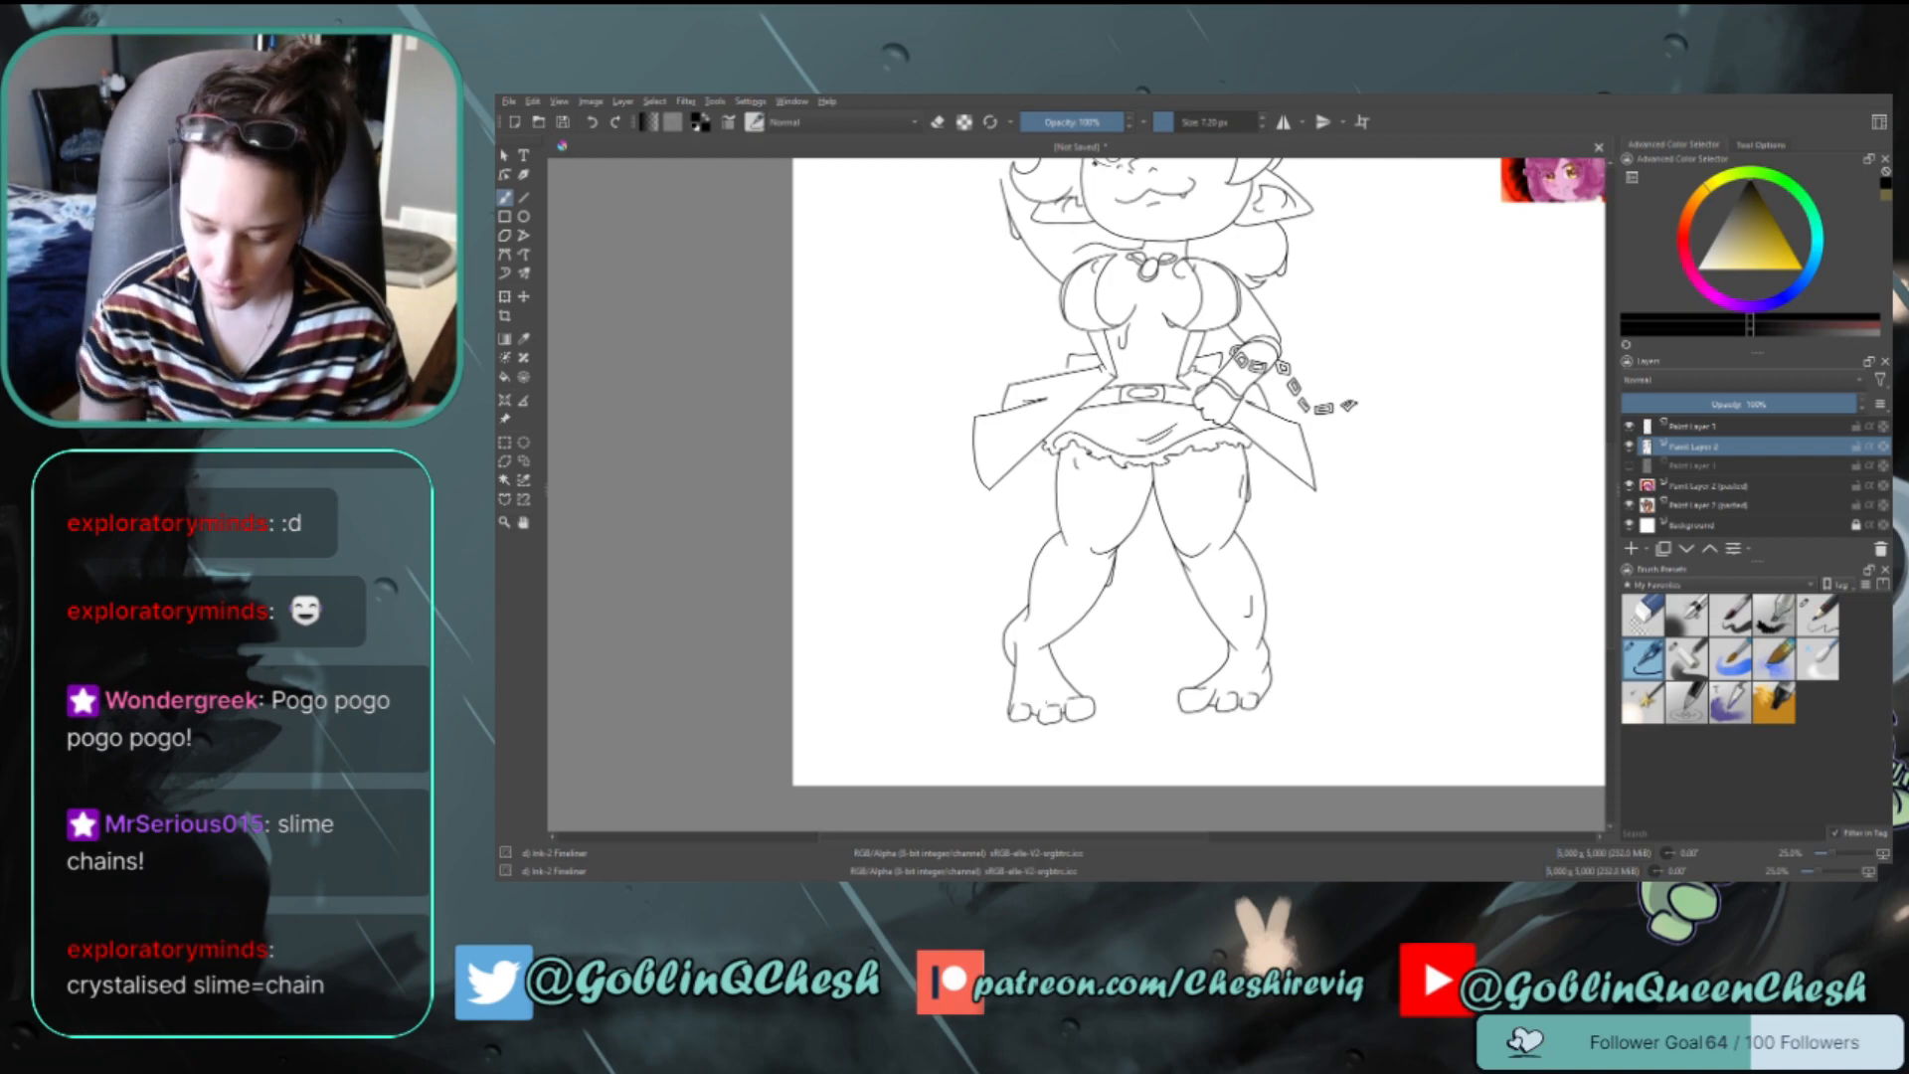
pyautogui.scroll(4, 1616, 445)
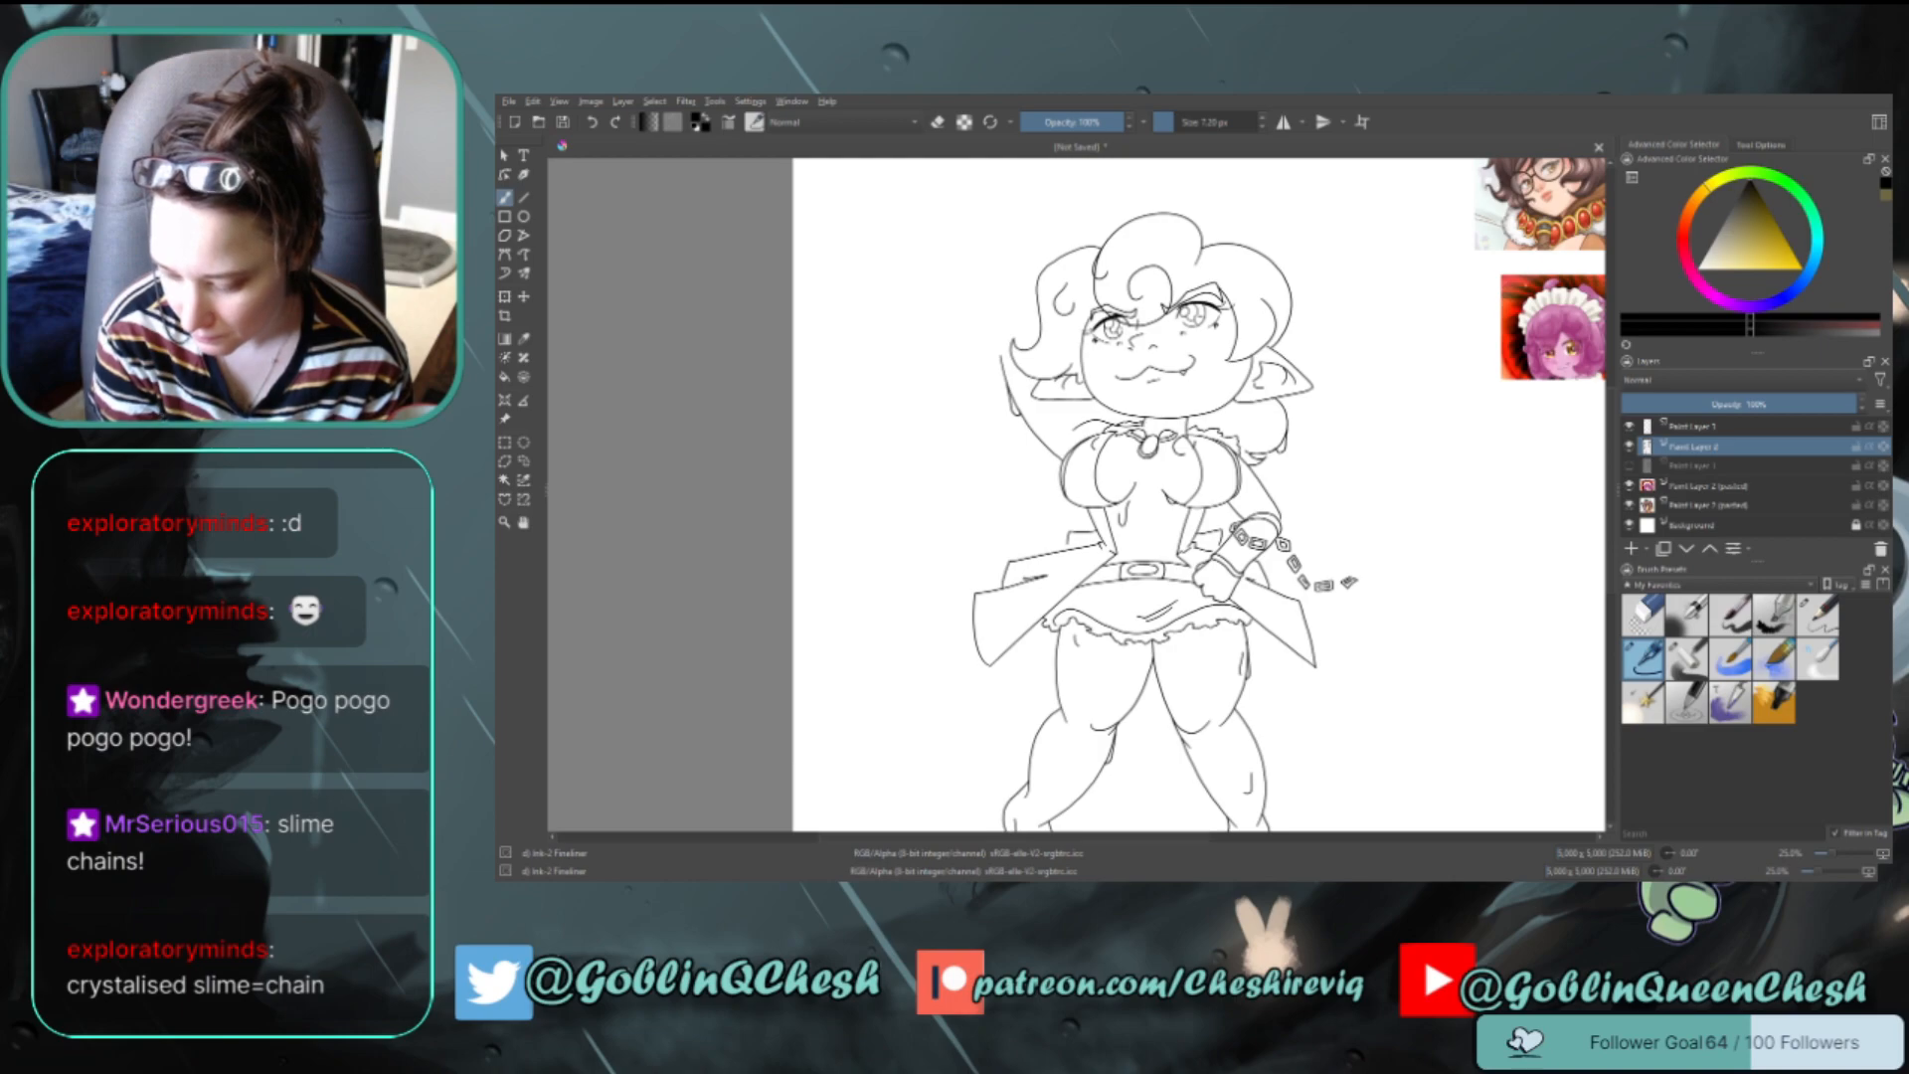
pyautogui.press('e')
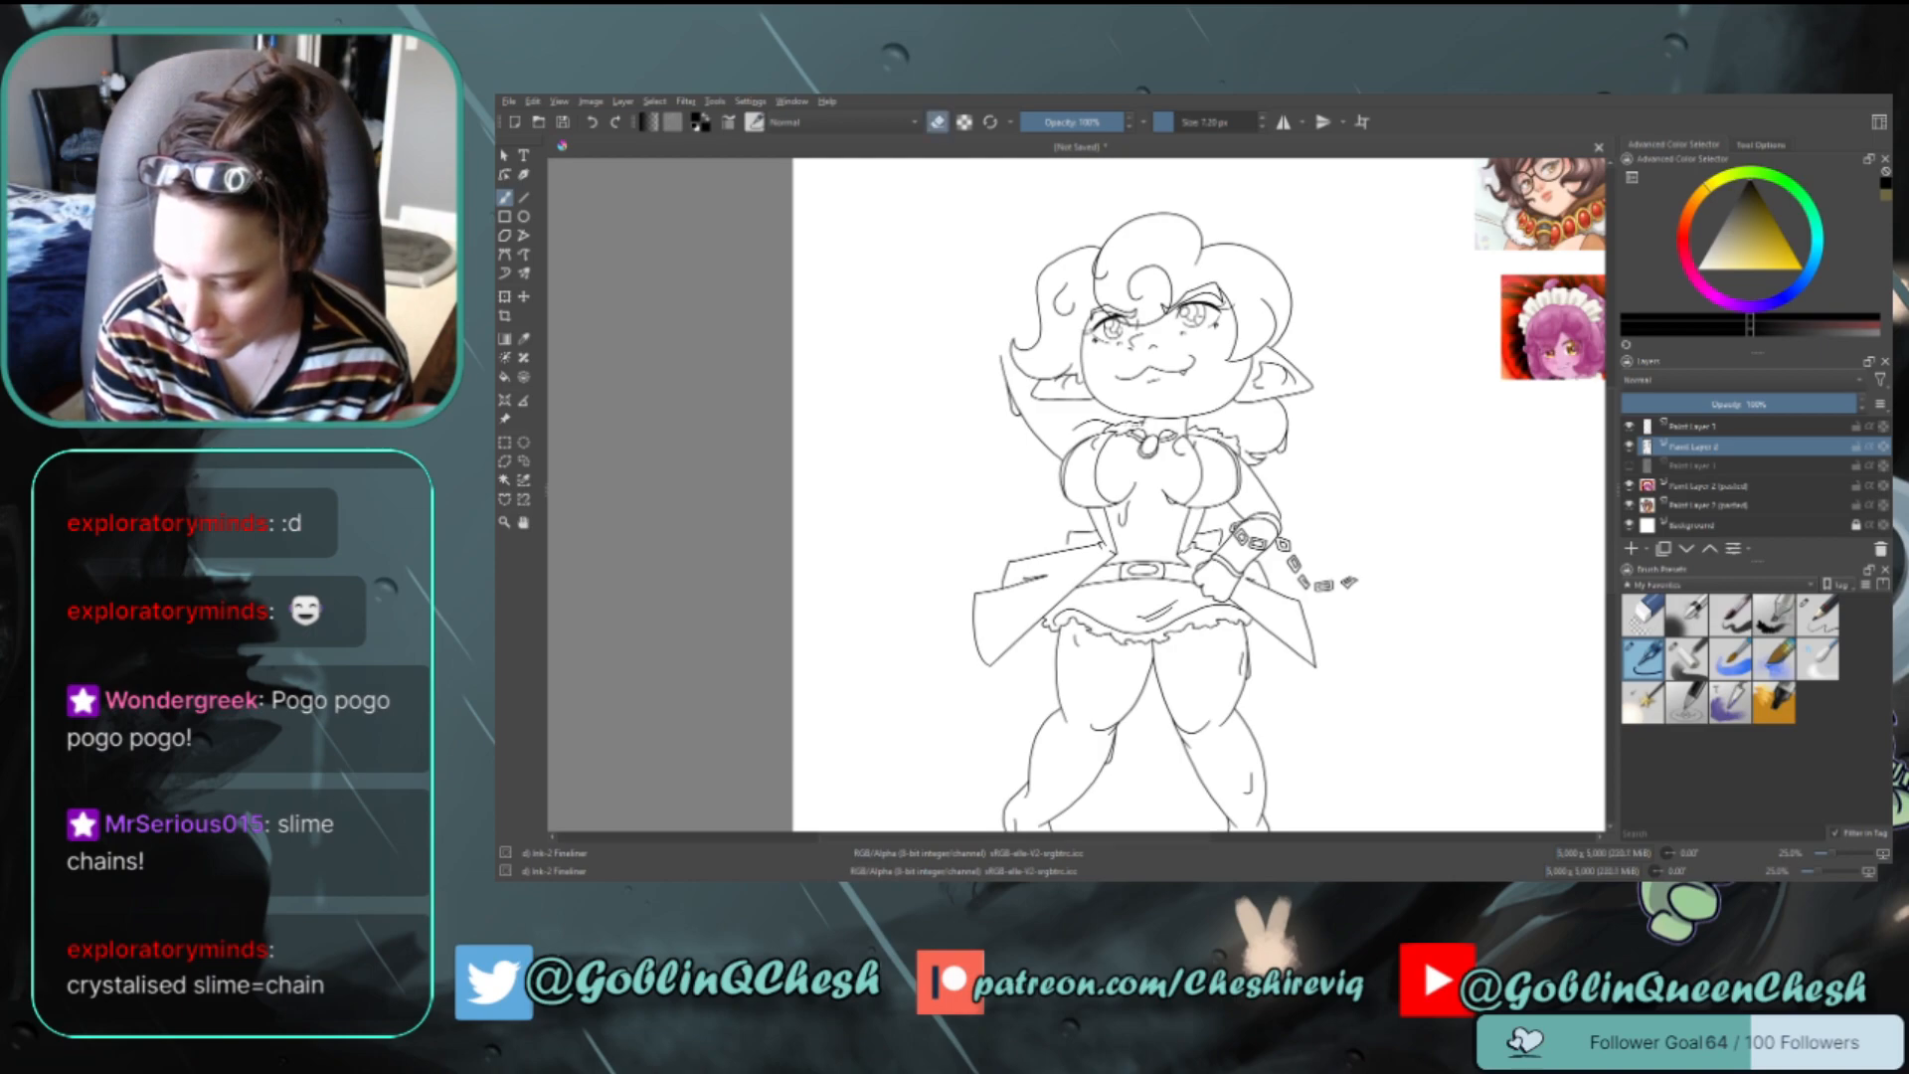
pyautogui.press('e')
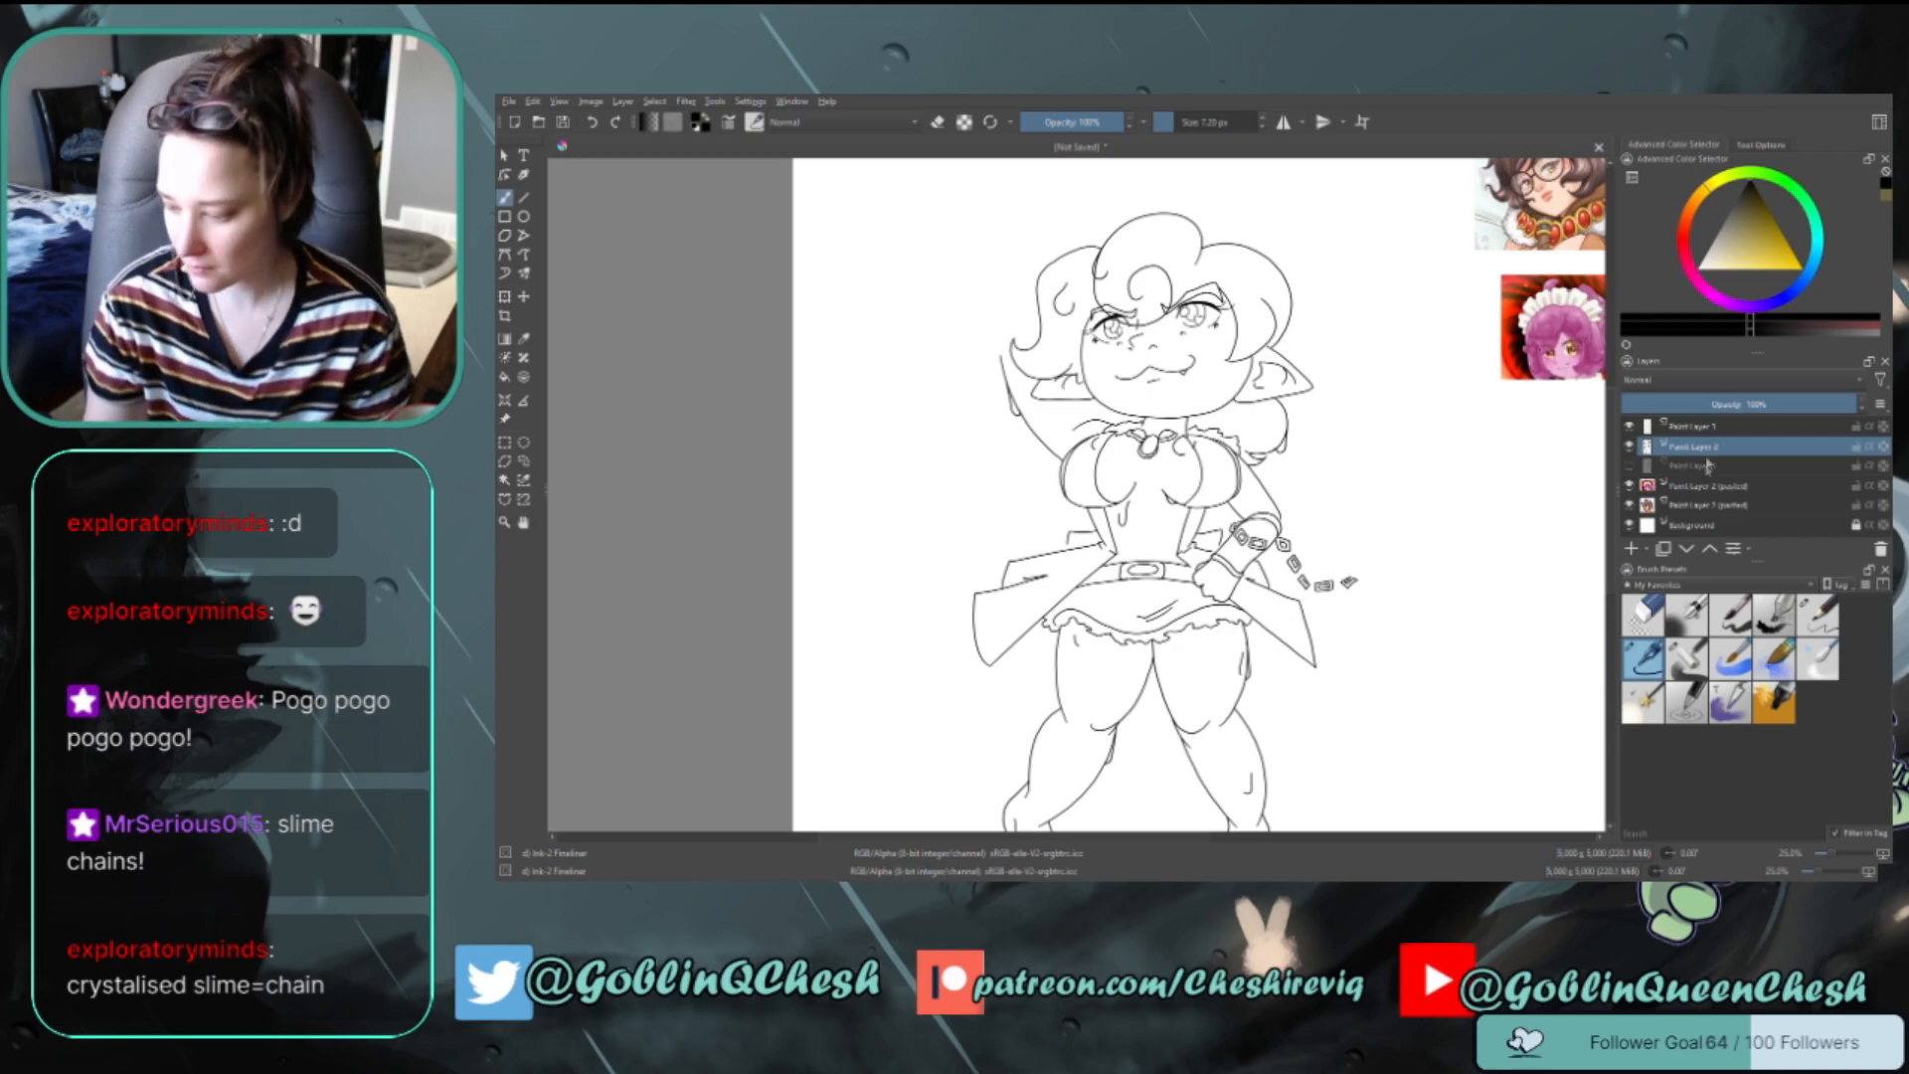
# Show the rough sketch layer again, switch to the Pencil-2 brush and add a new paint layer at the top of the stack
pyautogui.click(1629, 464)
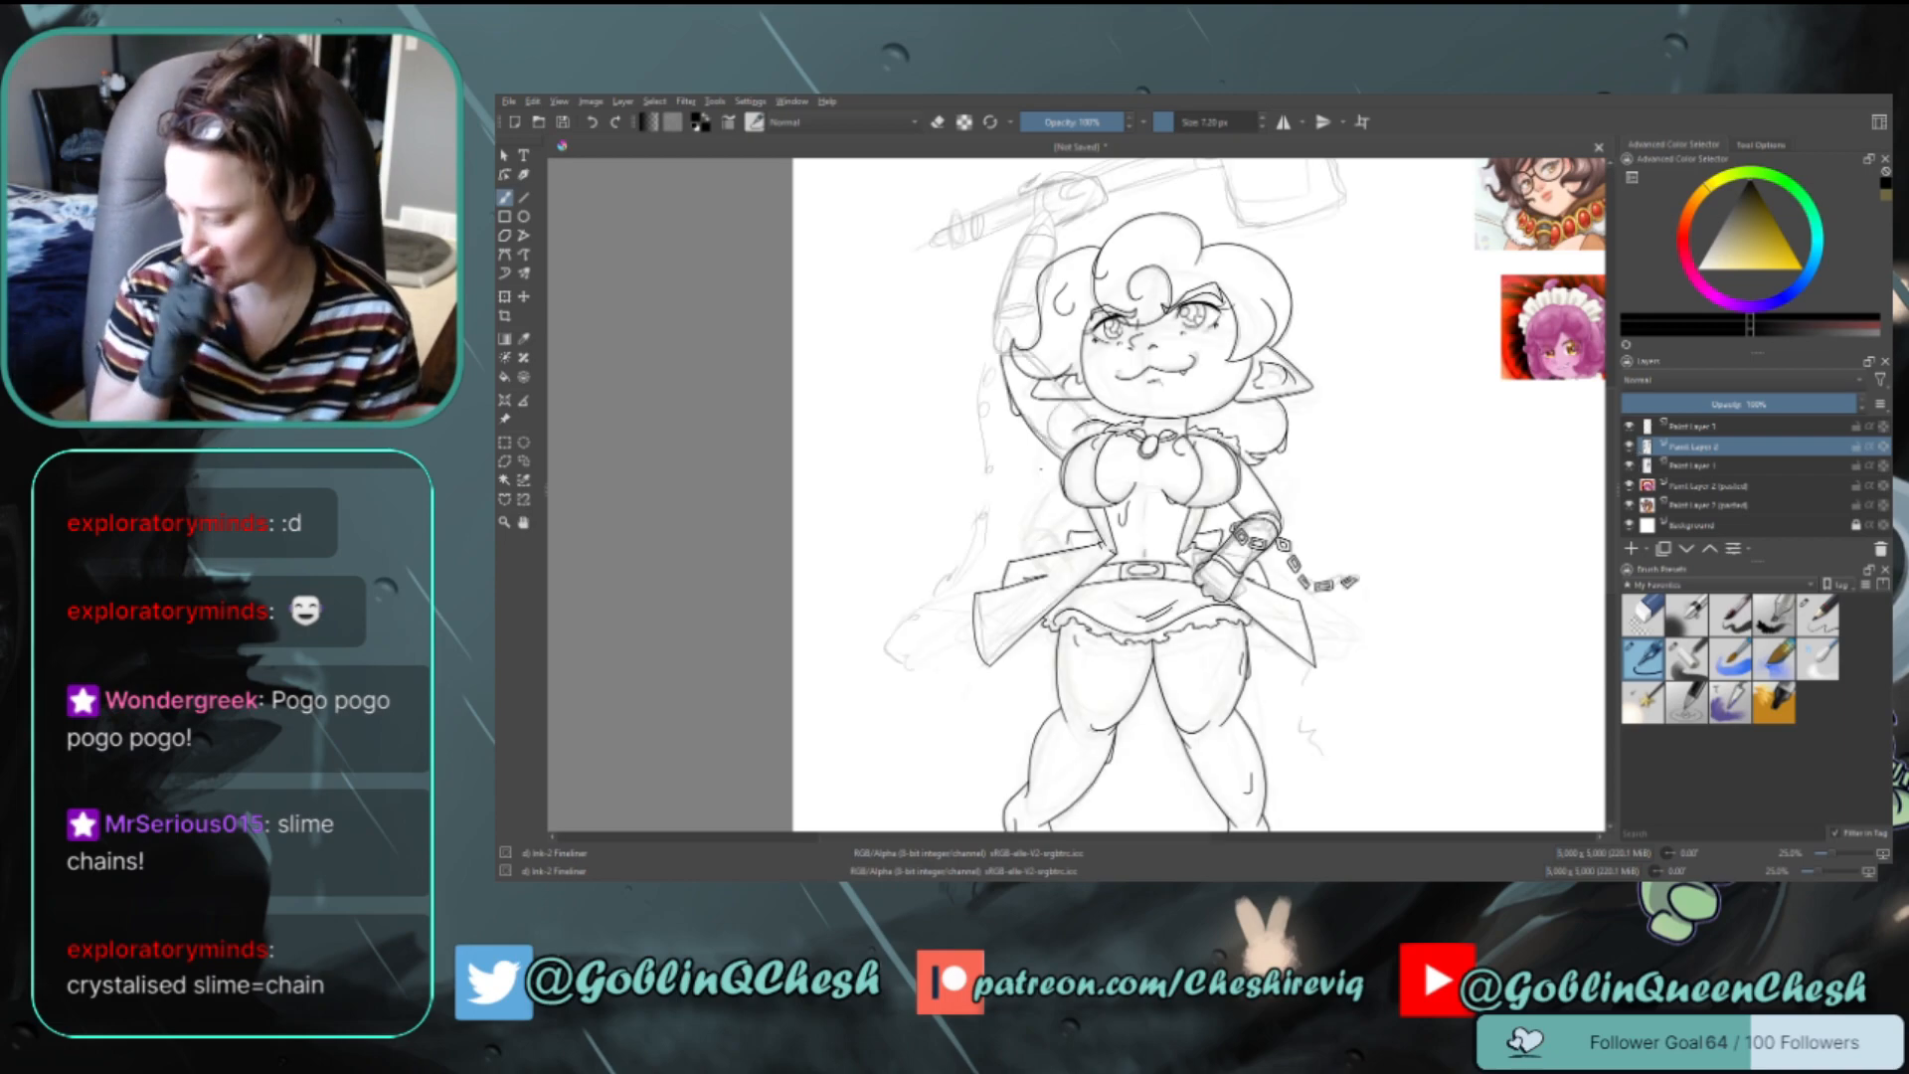
pyautogui.click(1817, 614)
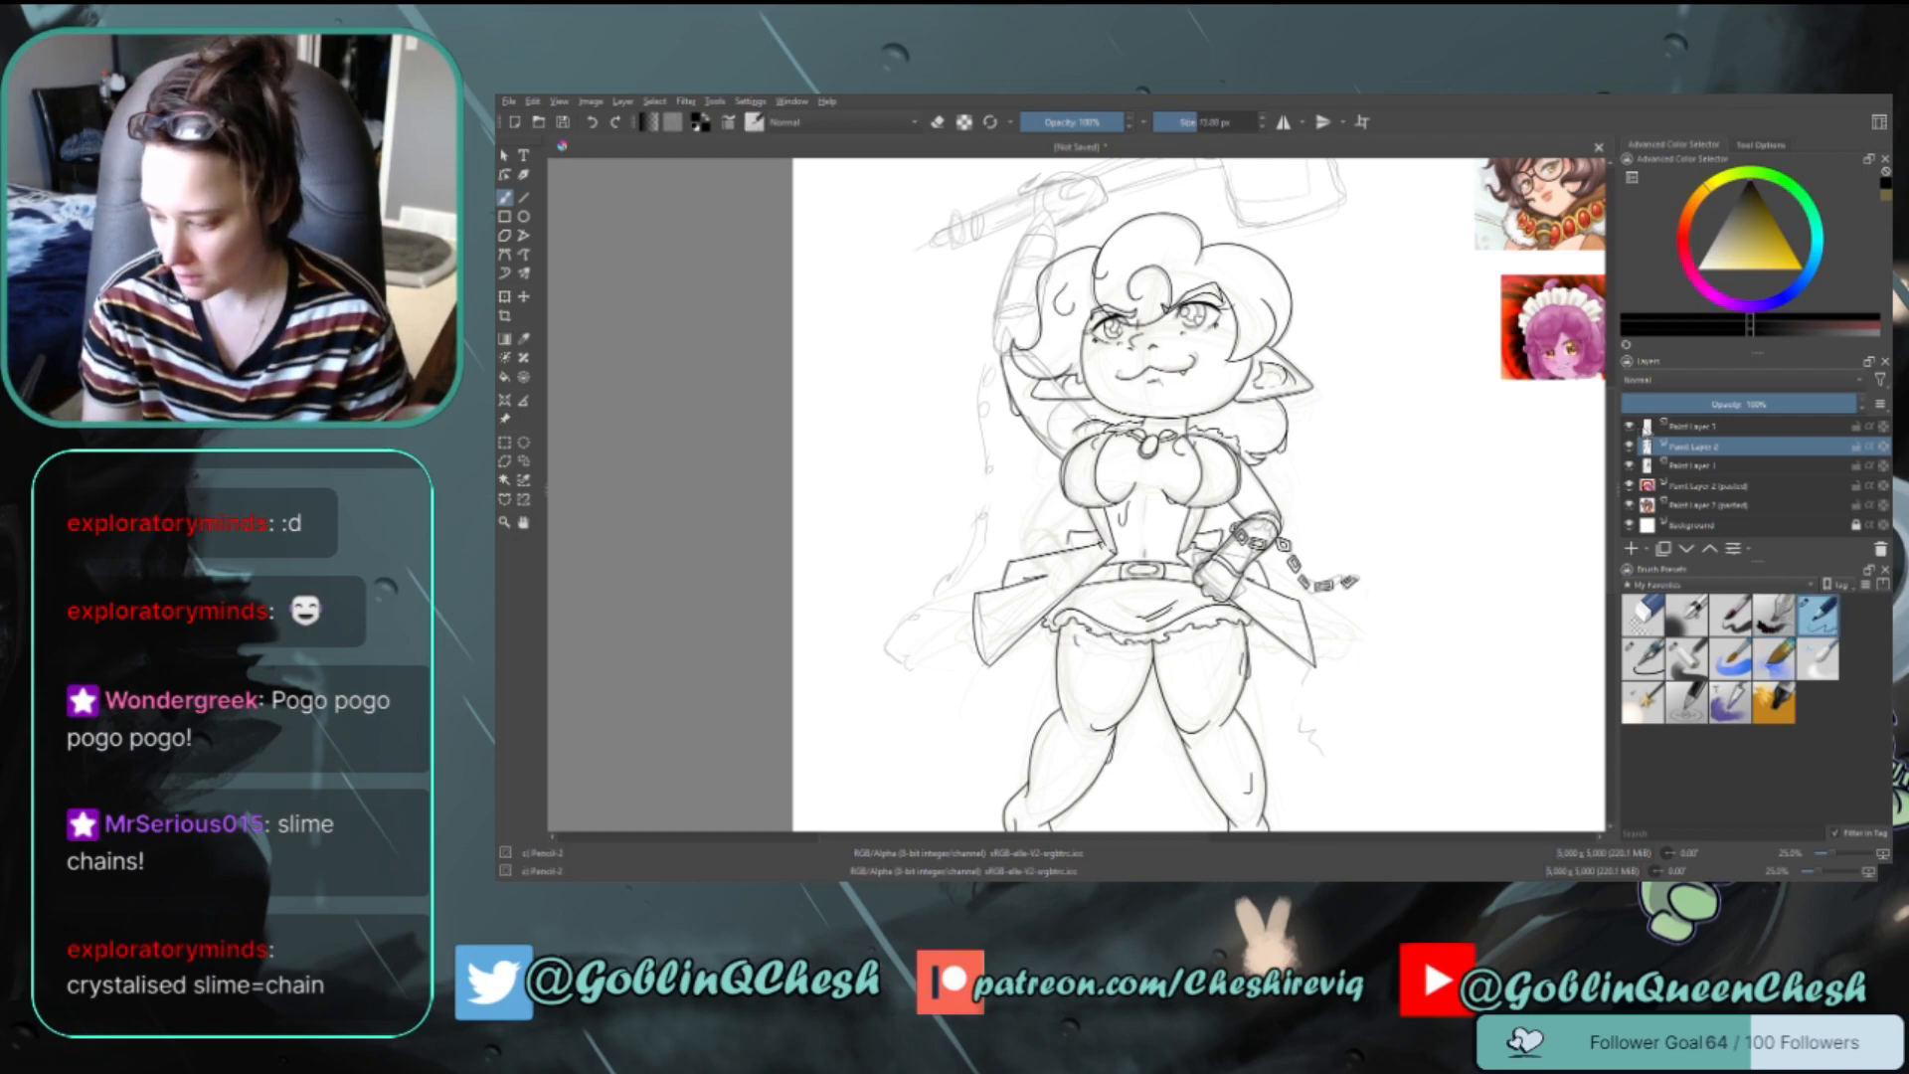
pyautogui.click(1653, 428)
pyautogui.click(1632, 548)
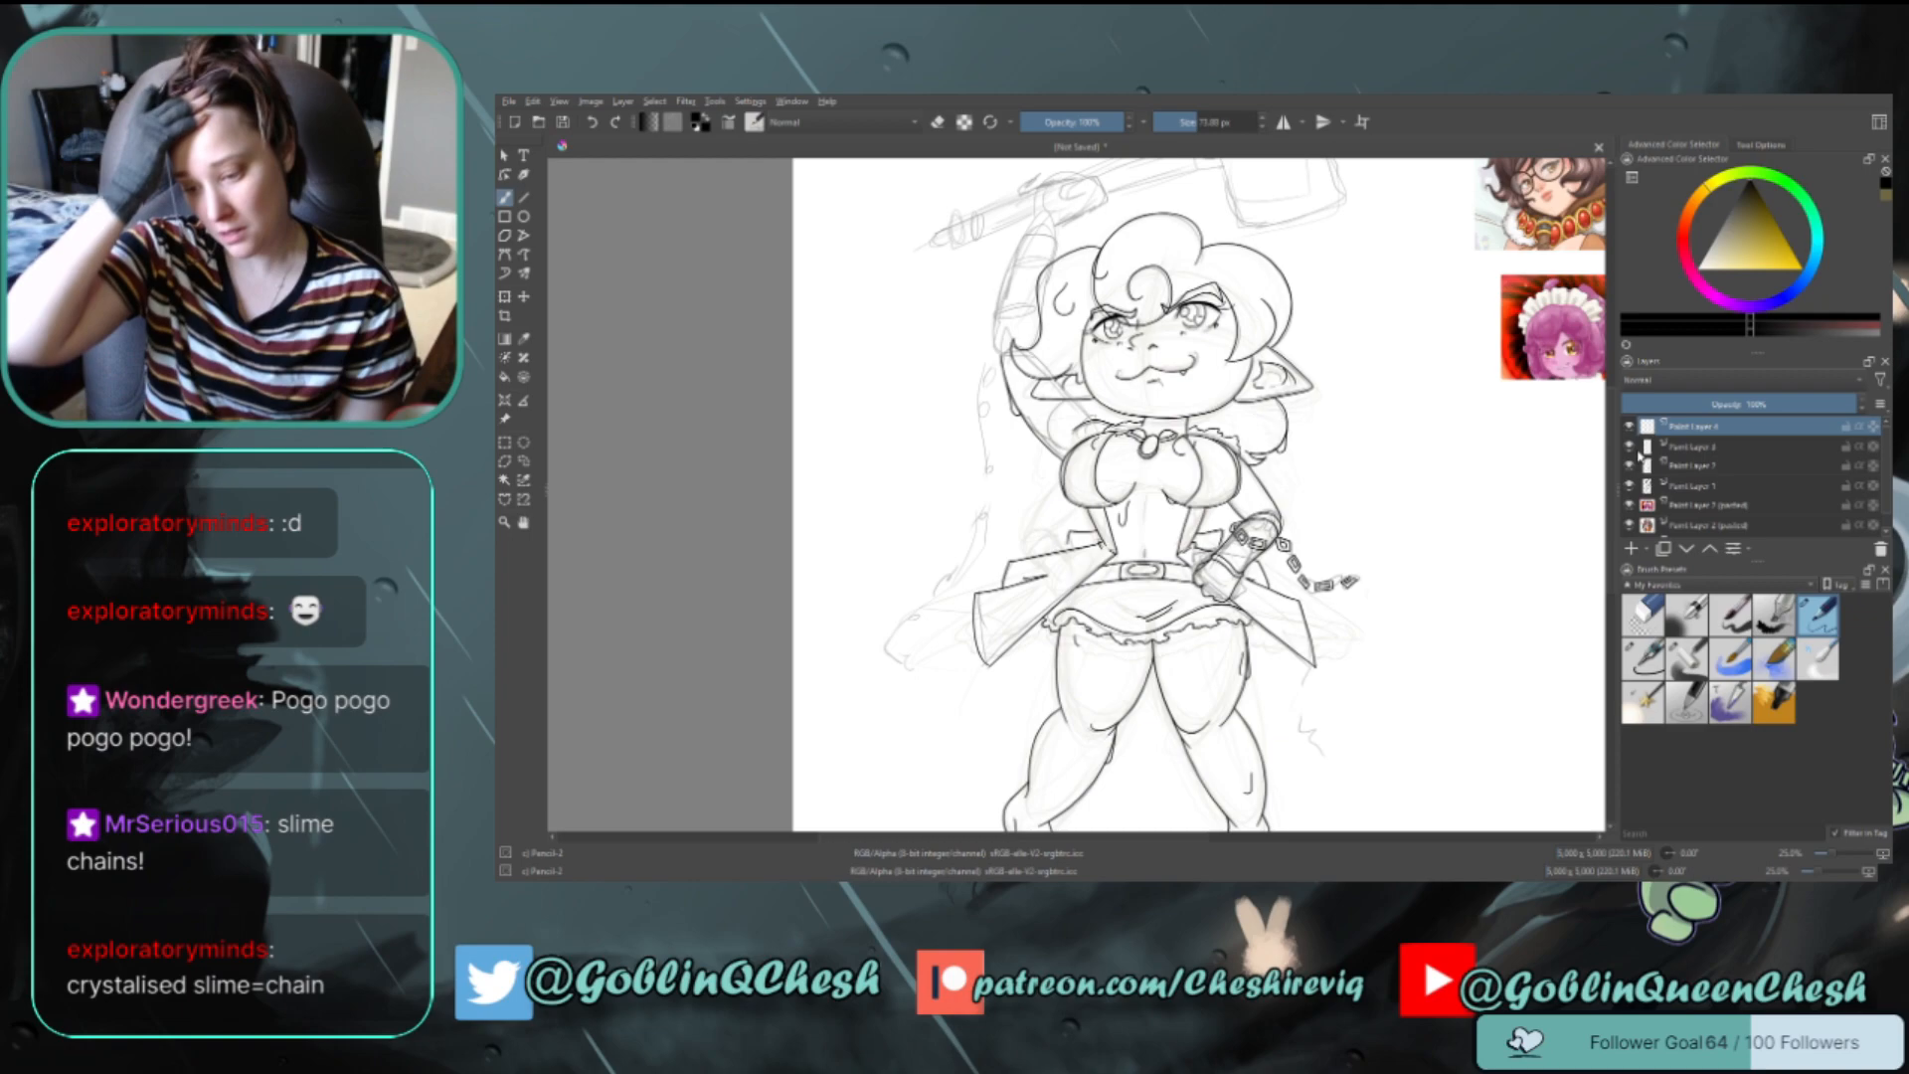
# Increase the pencil brush size to about 29 px for sketching on the whole figure
pyautogui.scroll(1, 1190, 470)
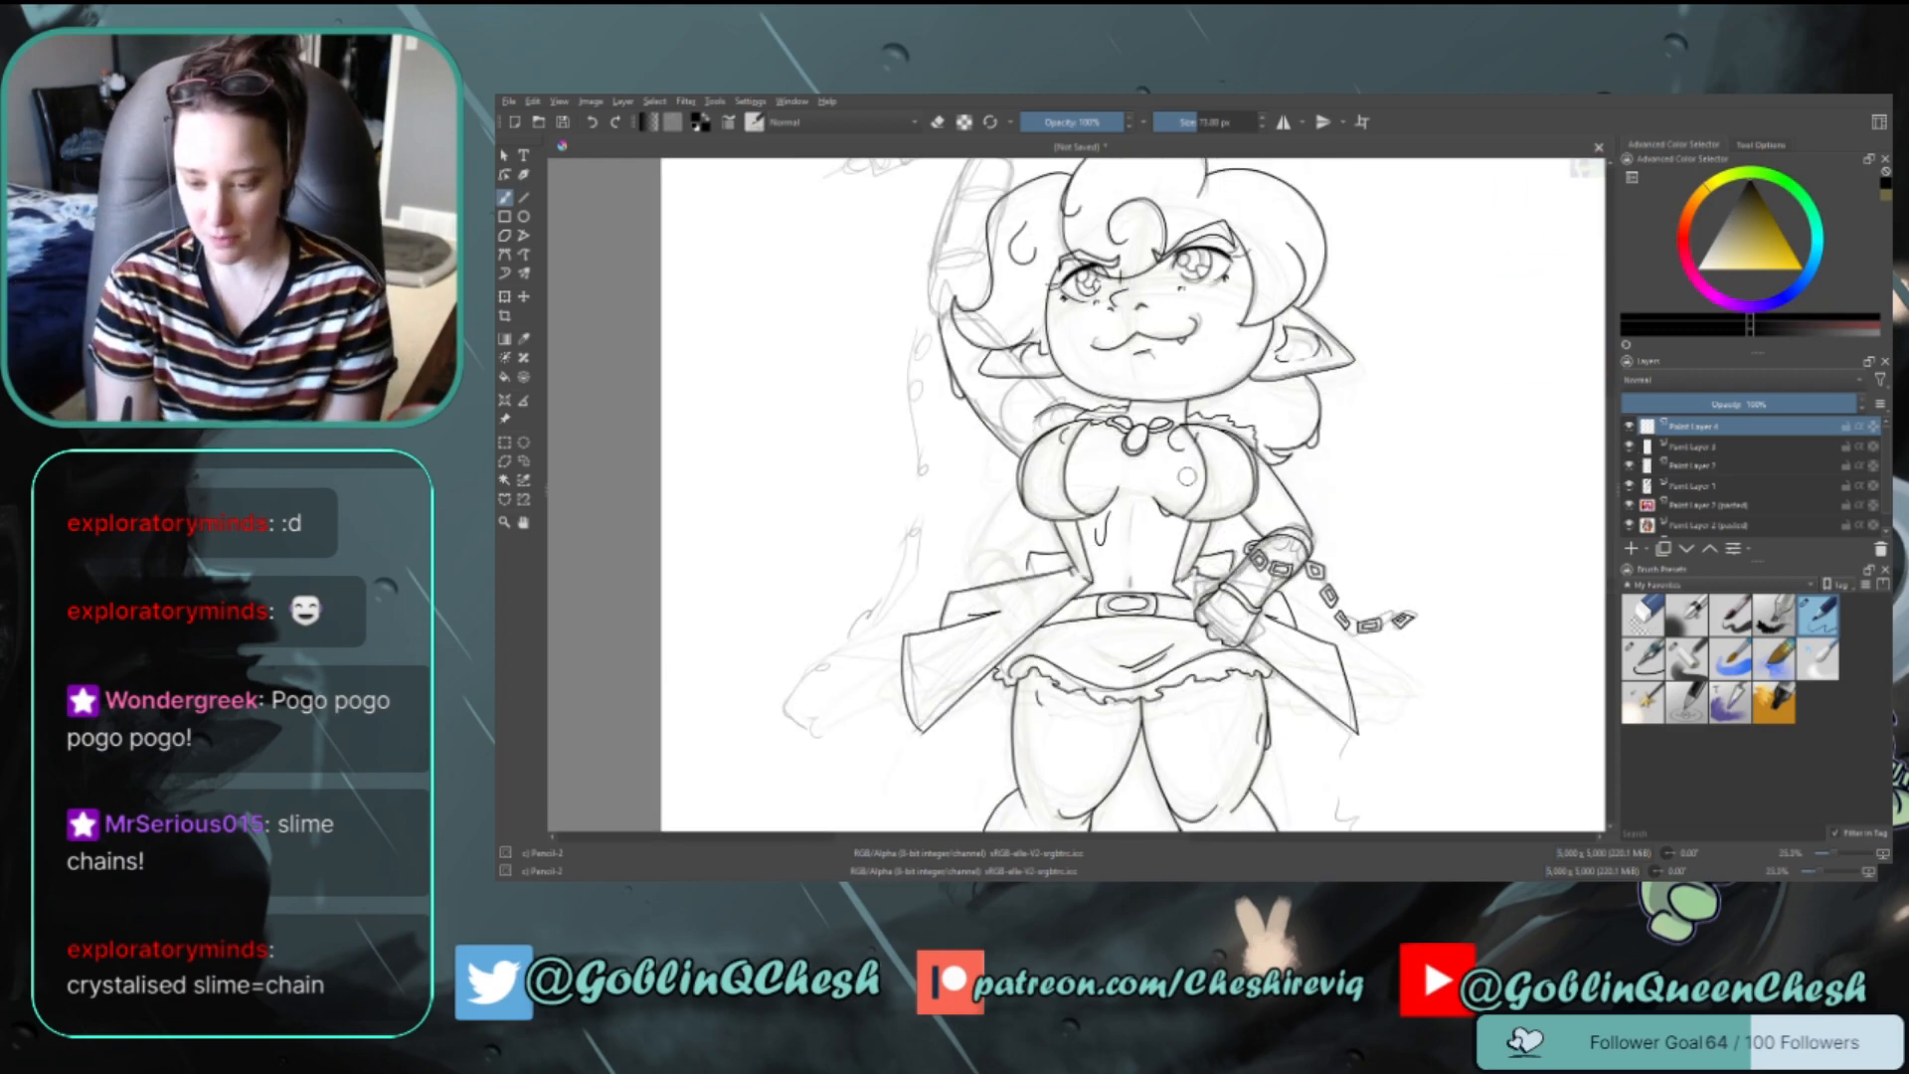
pyautogui.scroll(-1, 1185, 478)
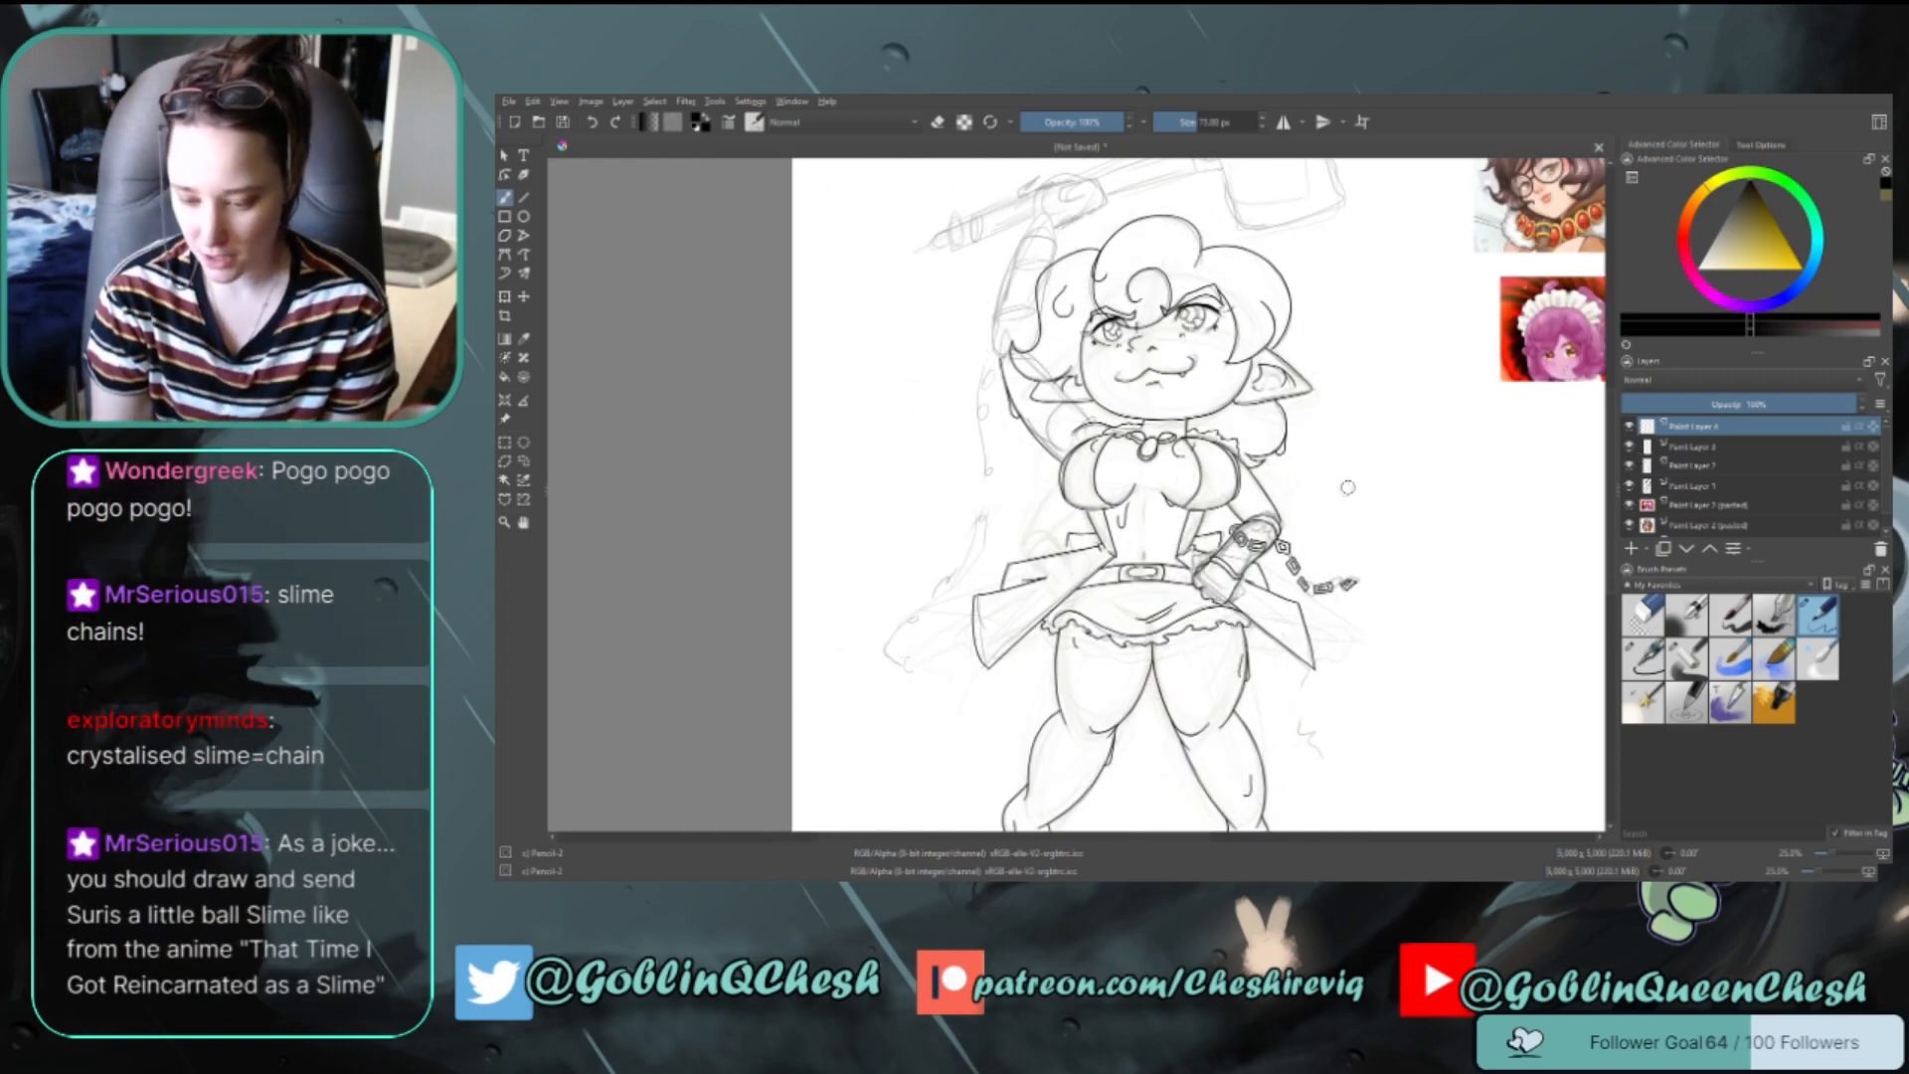
pyautogui.scroll(-1, 1332, 497)
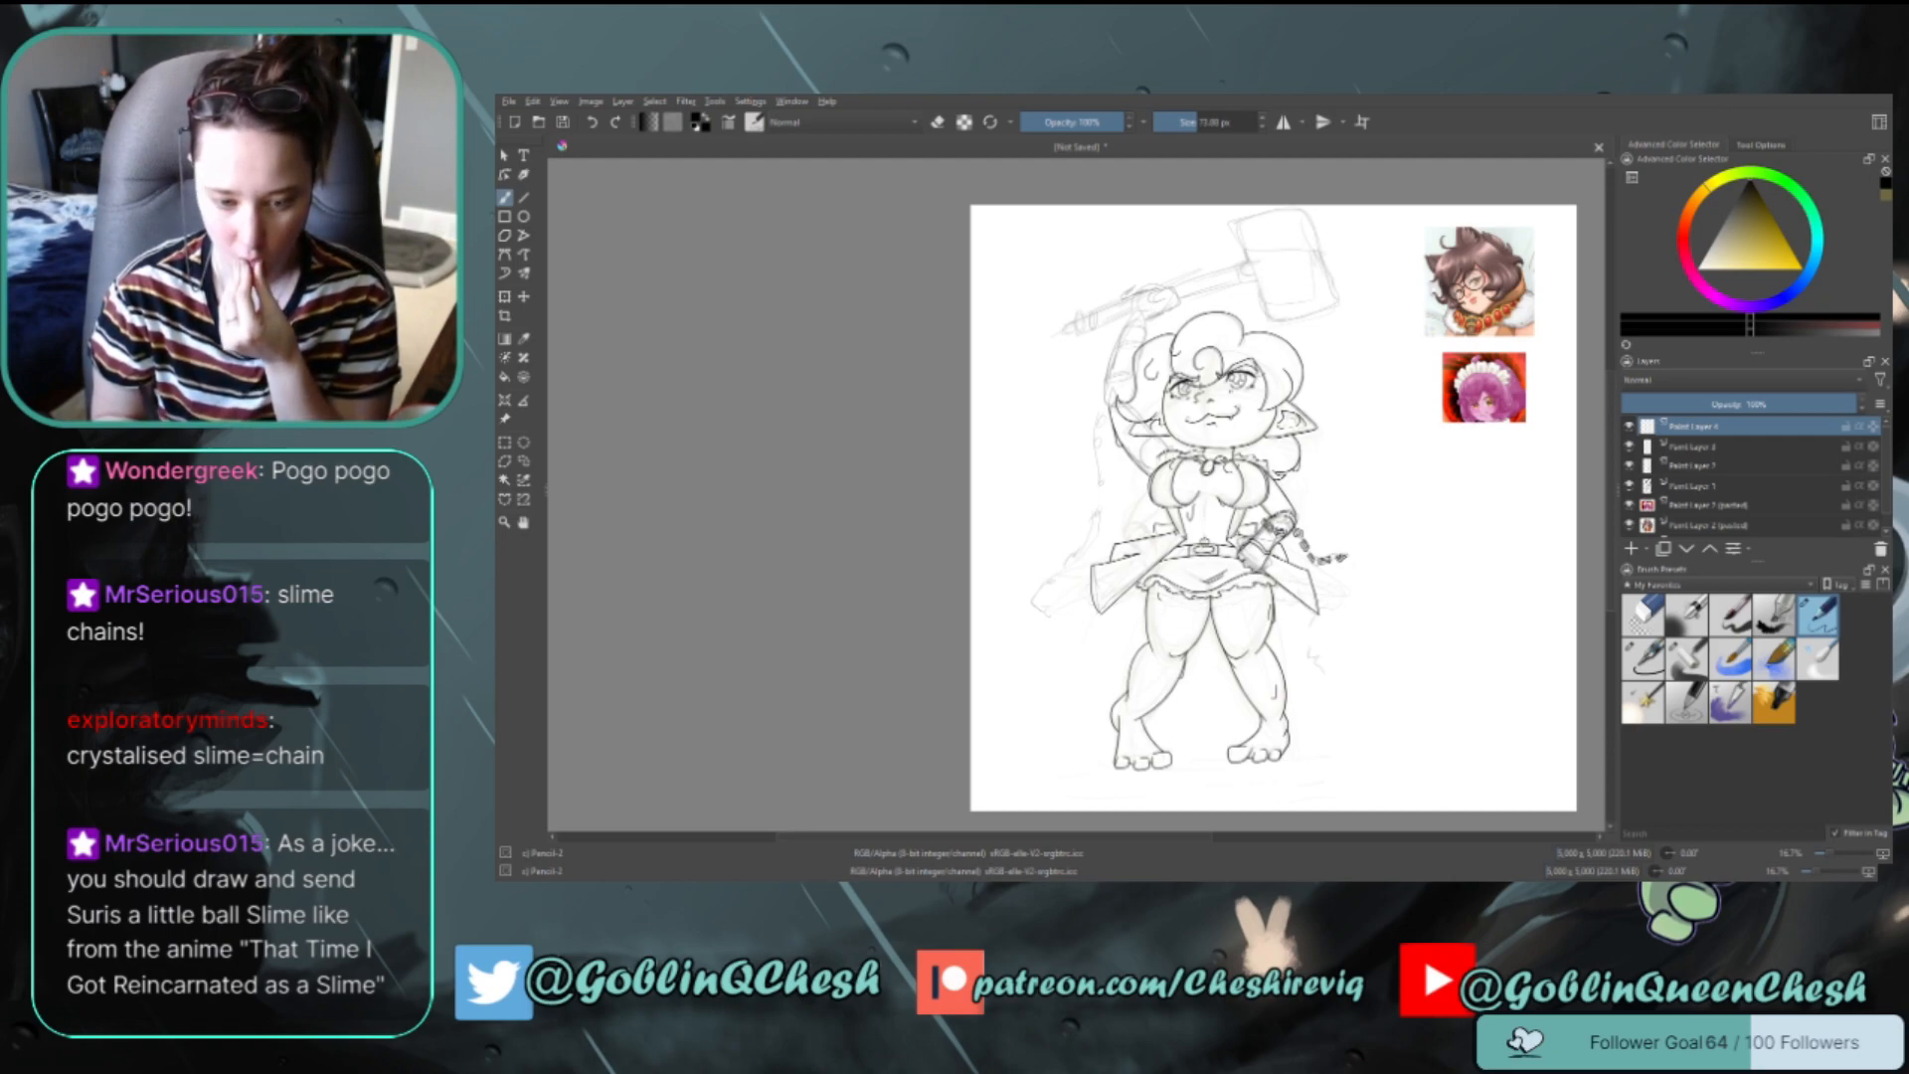
pyautogui.moveTo(1346, 544); pyautogui.dragTo(1242, 544)
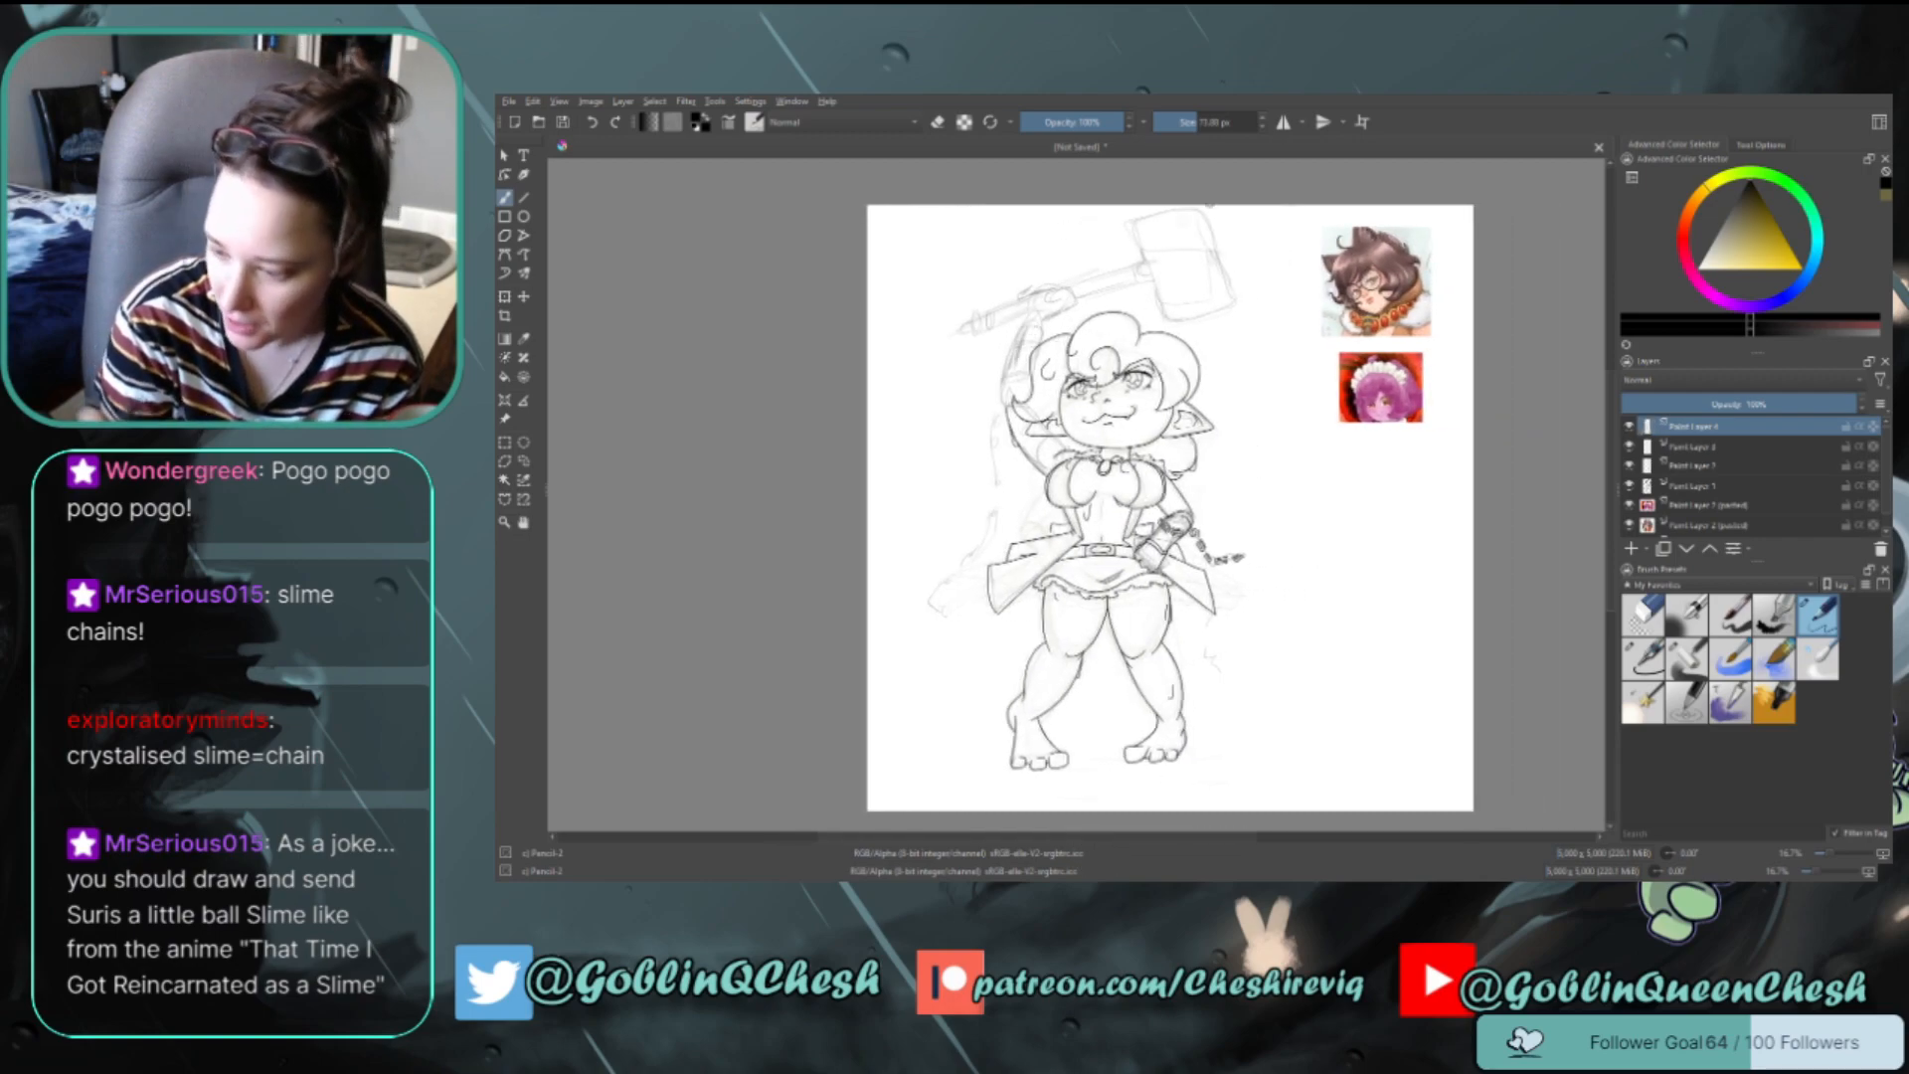
pyautogui.moveTo(1191, 122); pyautogui.dragTo(1184, 123)
pyautogui.moveTo(1025, 326); pyautogui.dragTo(1007, 374)
pyautogui.moveTo(1024, 332); pyautogui.dragTo(1013, 381)
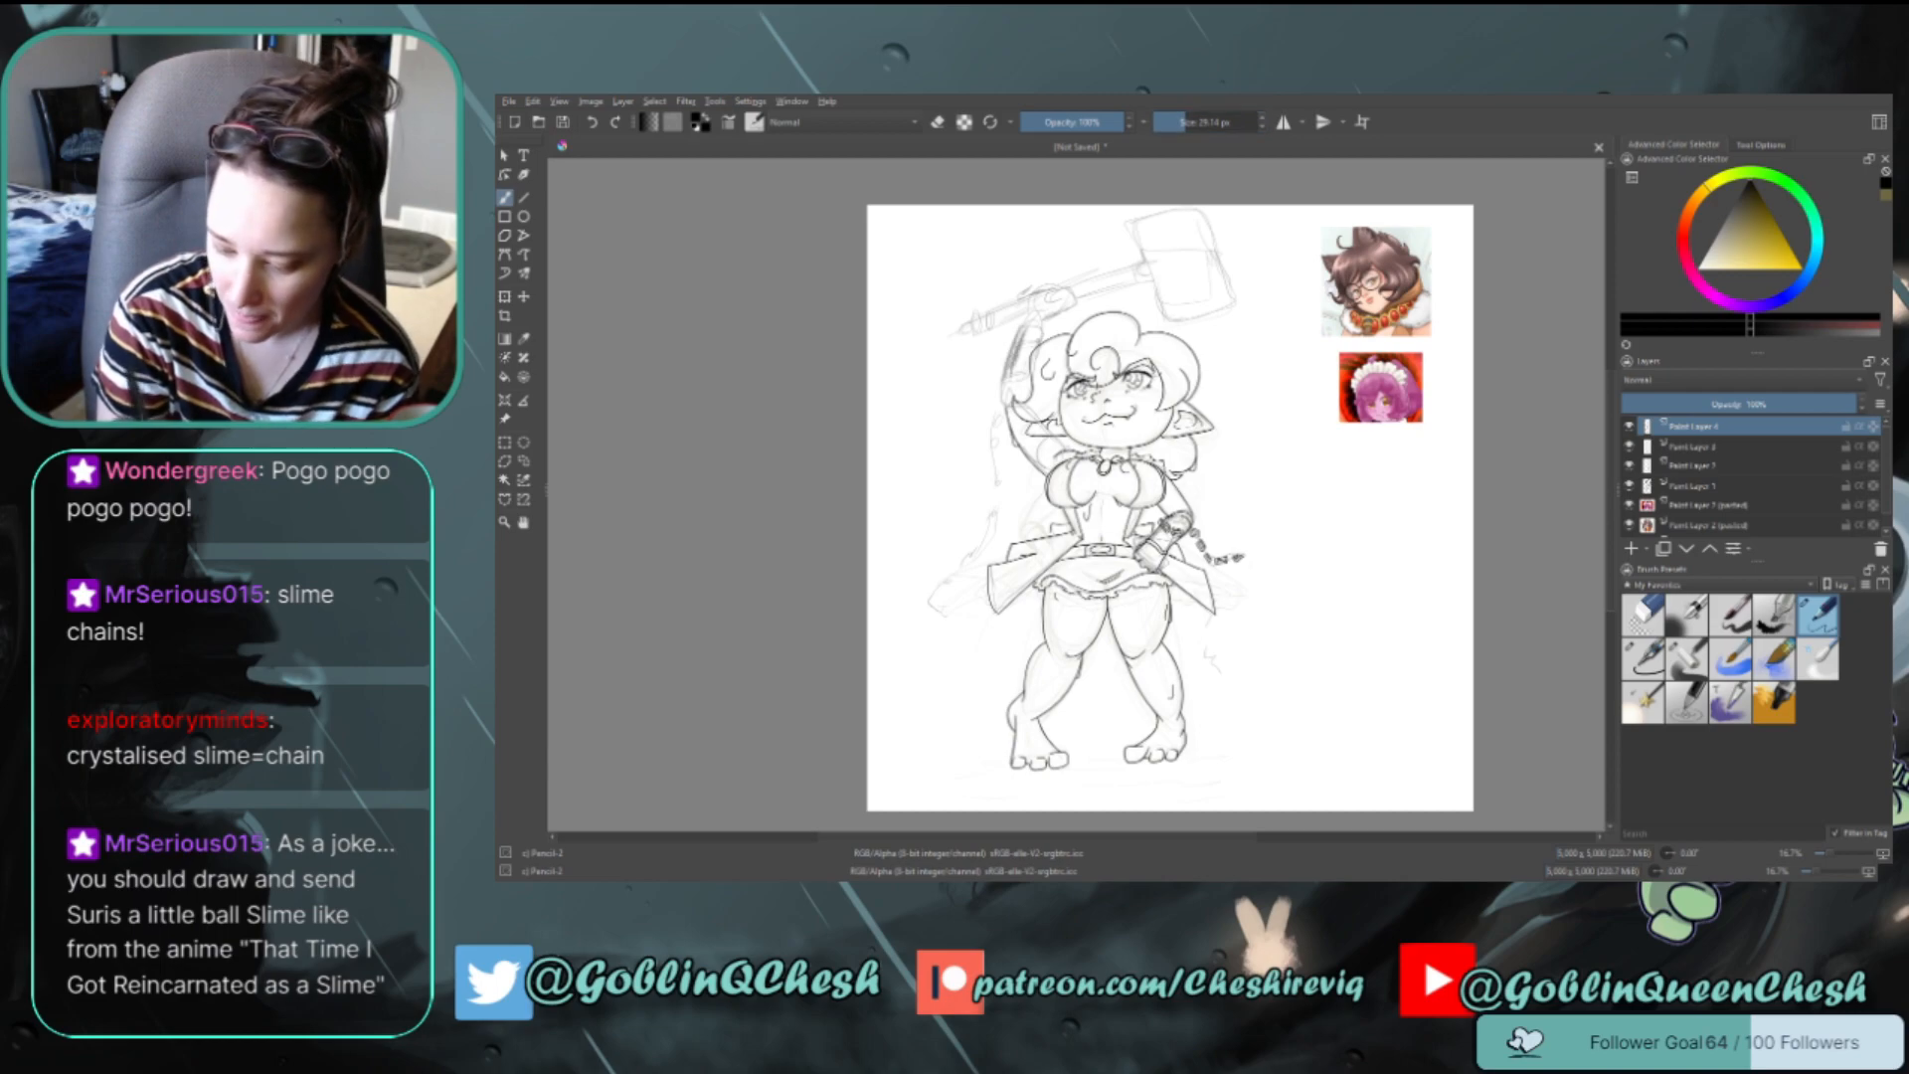
pyautogui.hotkey('ctrl', 'z')
pyautogui.hotkey('ctrl', 'z')
pyautogui.hotkey('ctrl', 'z')
pyautogui.hotkey('ctrl', 'z')
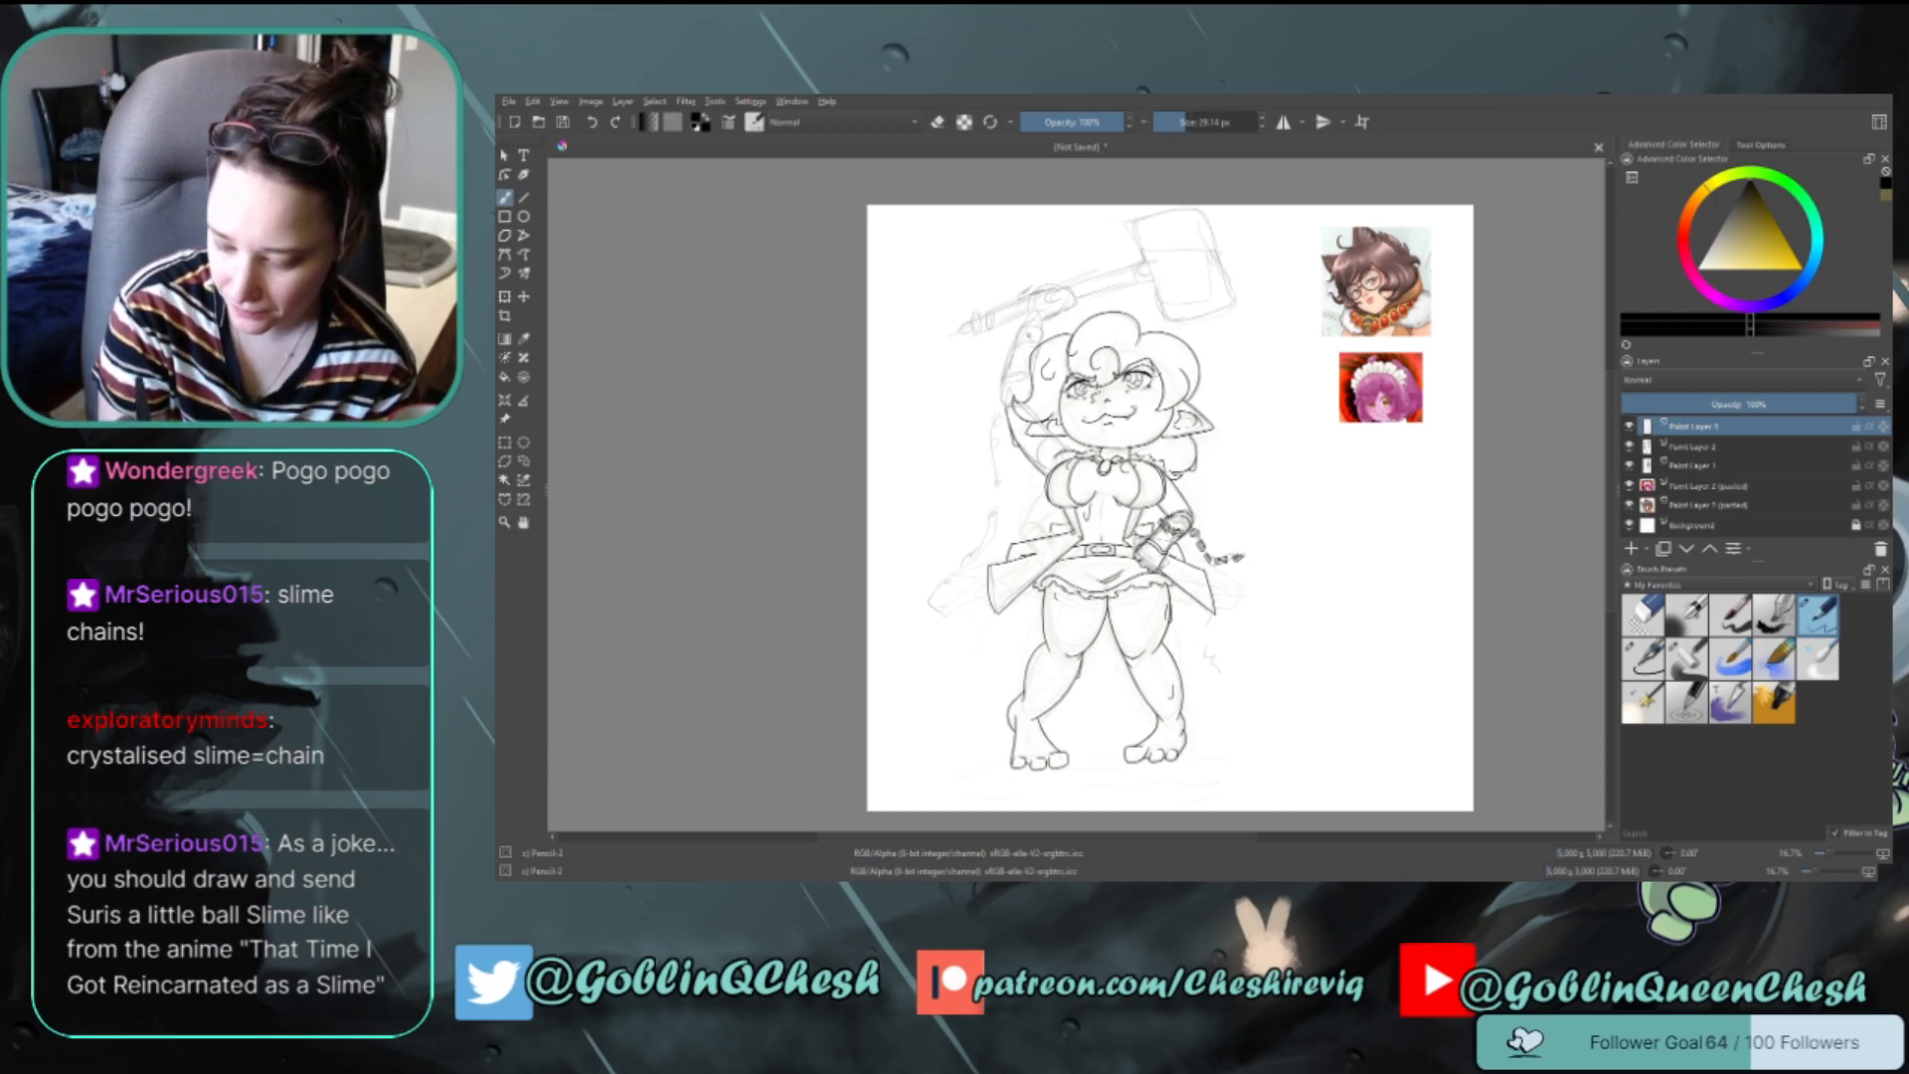
# Sketch the raised forearm as a thick tapered cylinder, with circles for the knuckles gripping the hammer handle
pyautogui.moveTo(1039, 321)
pyautogui.mouseDown()
pyautogui.moveTo(1014, 383)
pyautogui.moveTo(1021, 339)
pyautogui.moveTo(1034, 389)
pyautogui.moveTo(1005, 390)
pyautogui.moveTo(1009, 410)
pyautogui.mouseUp()
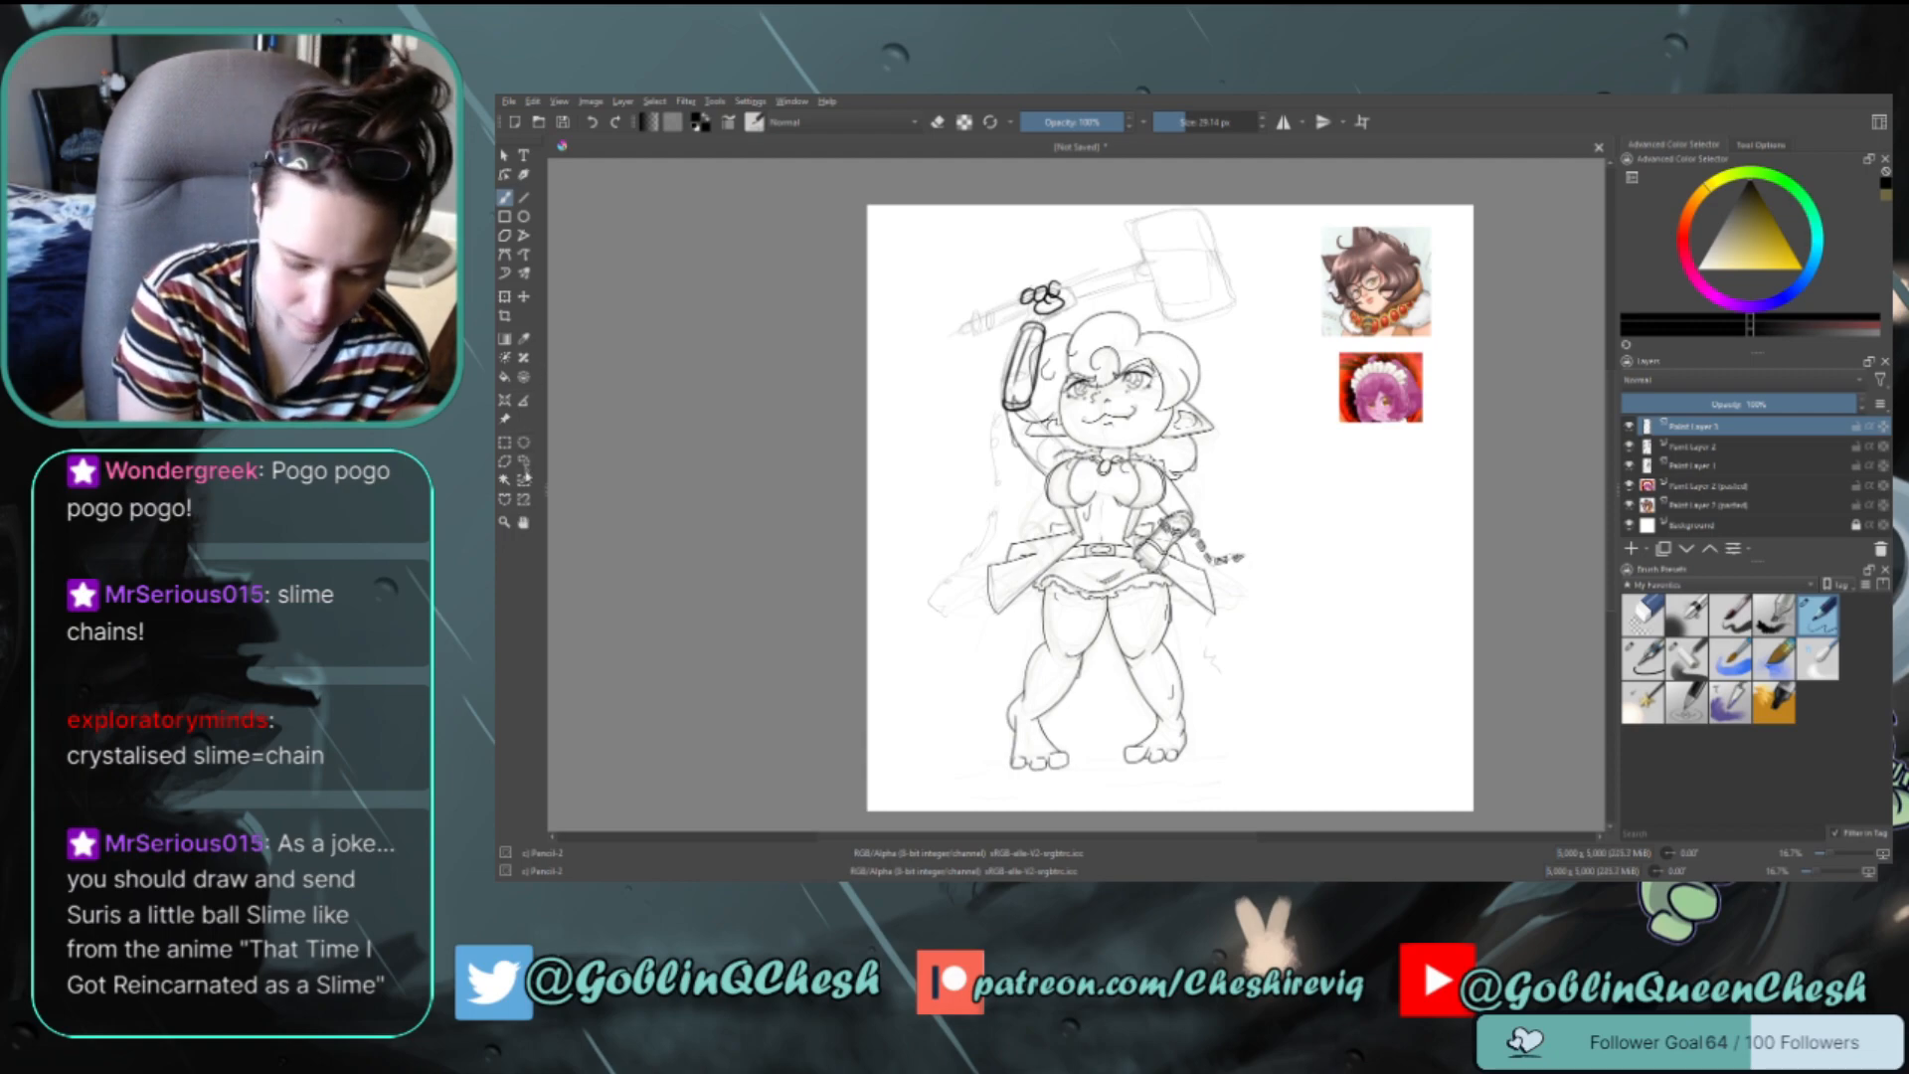
# Select the sketched knuckles with a freehand outline, move them down against the raised forearm, and return to the brush
pyautogui.click(523, 461)
pyautogui.moveTo(1066, 275)
pyautogui.mouseDown()
pyautogui.moveTo(1048, 282)
pyautogui.moveTo(1064, 273)
pyautogui.mouseUp()
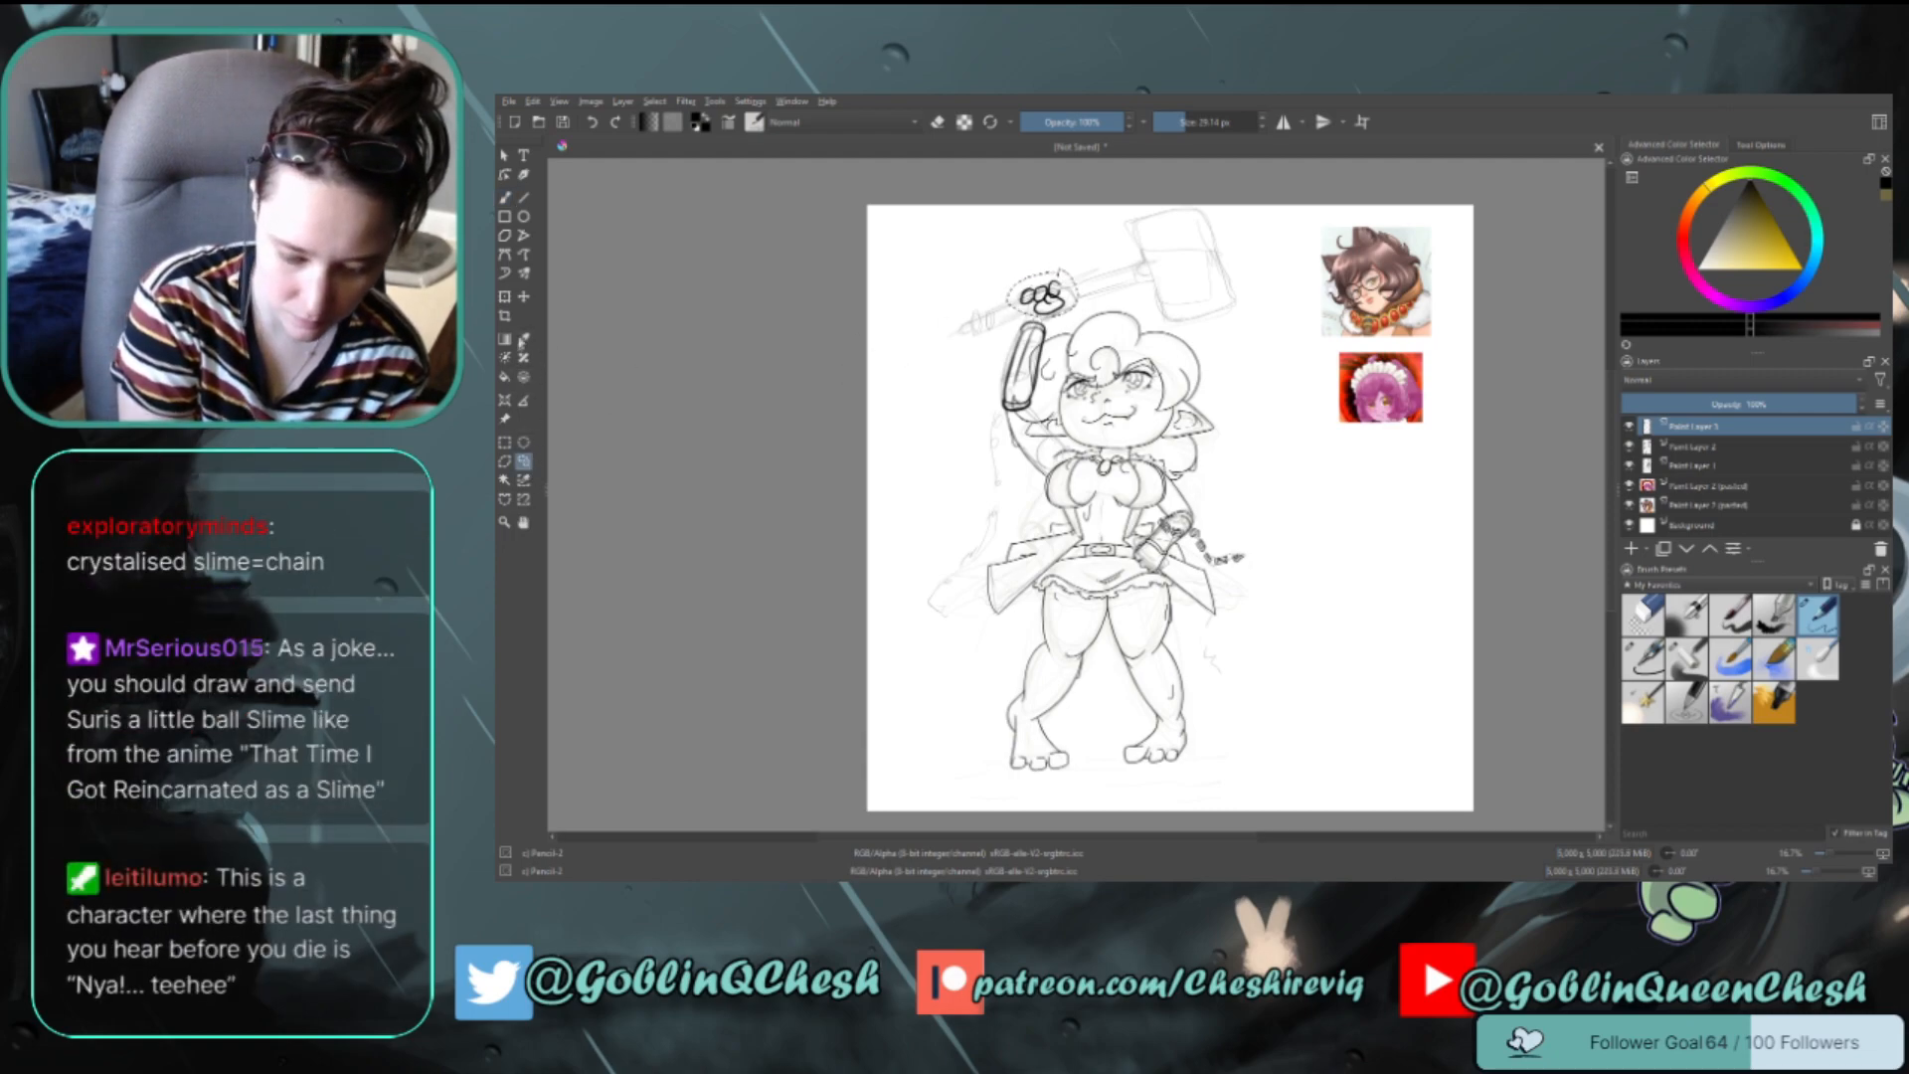
pyautogui.click(523, 296)
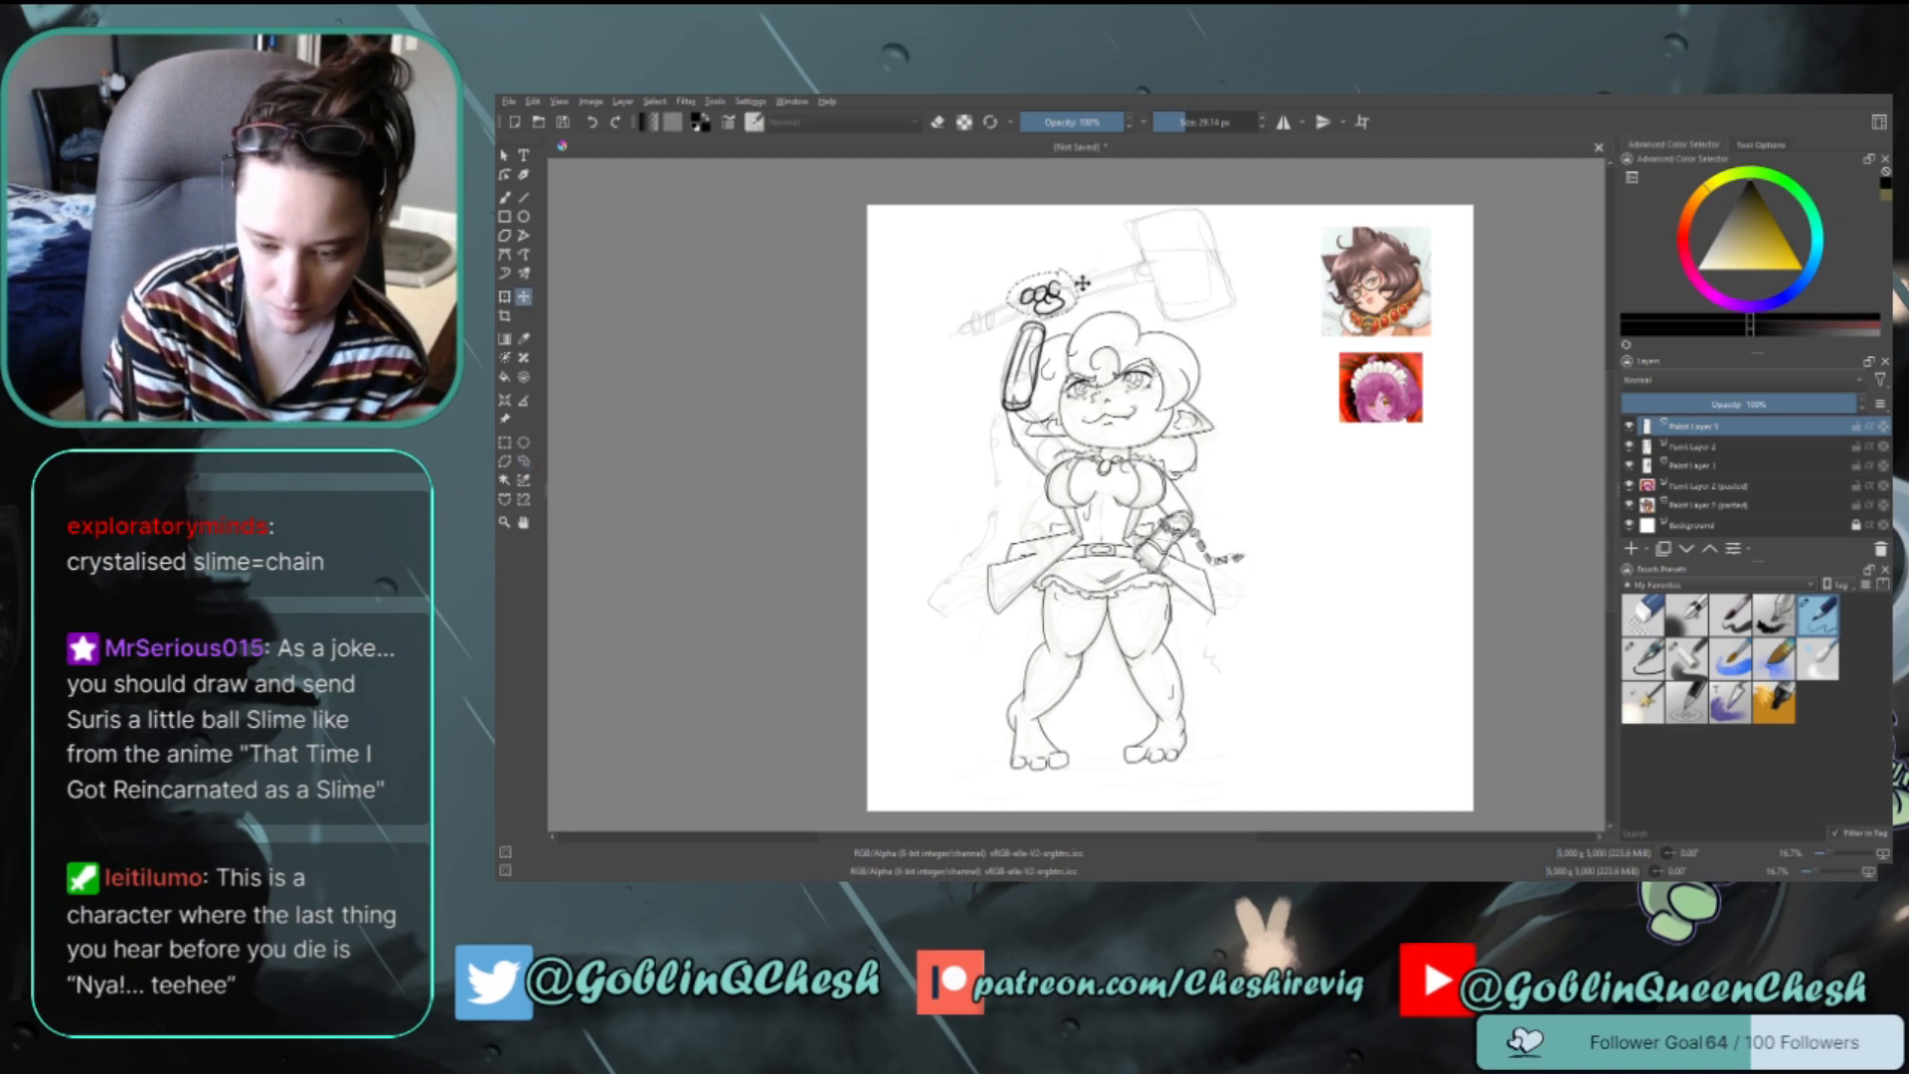
pyautogui.moveTo(1062, 294); pyautogui.dragTo(1059, 301)
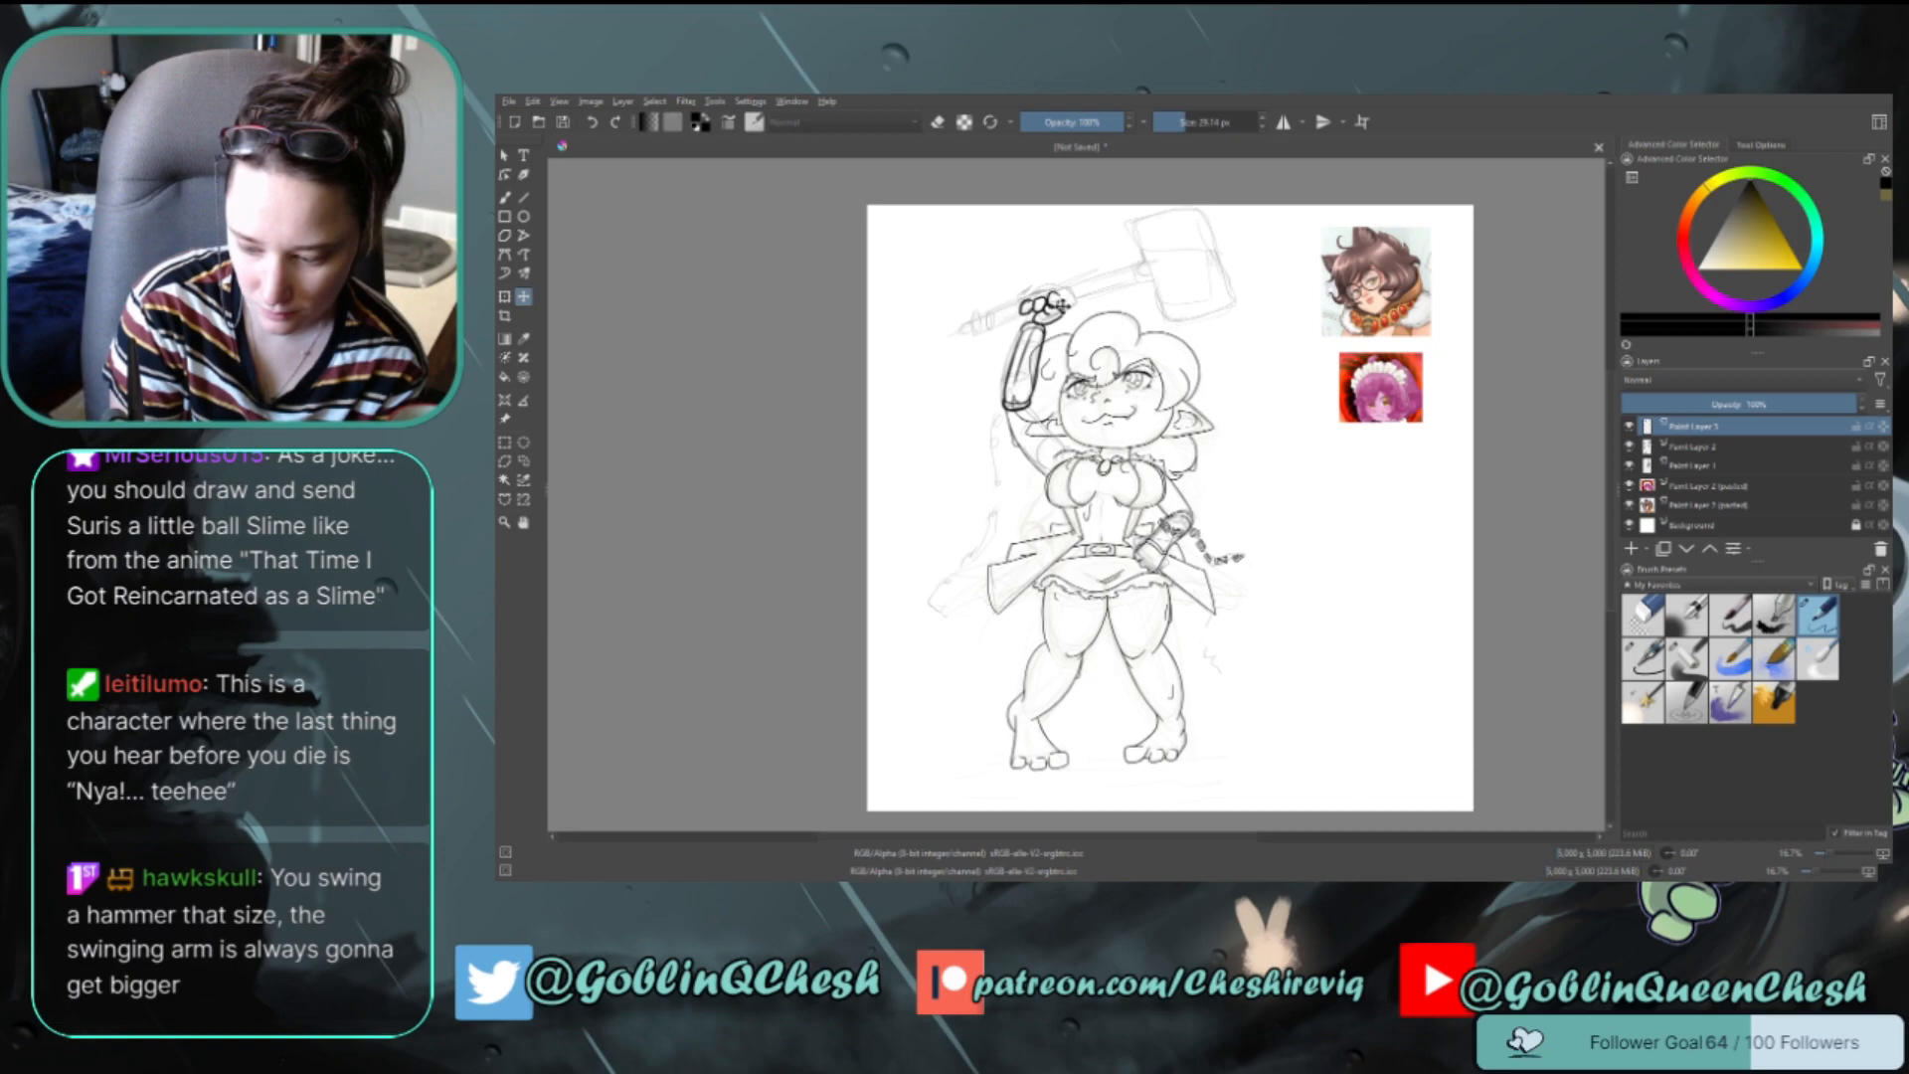
pyautogui.moveTo(1057, 308); pyautogui.dragTo(1058, 309)
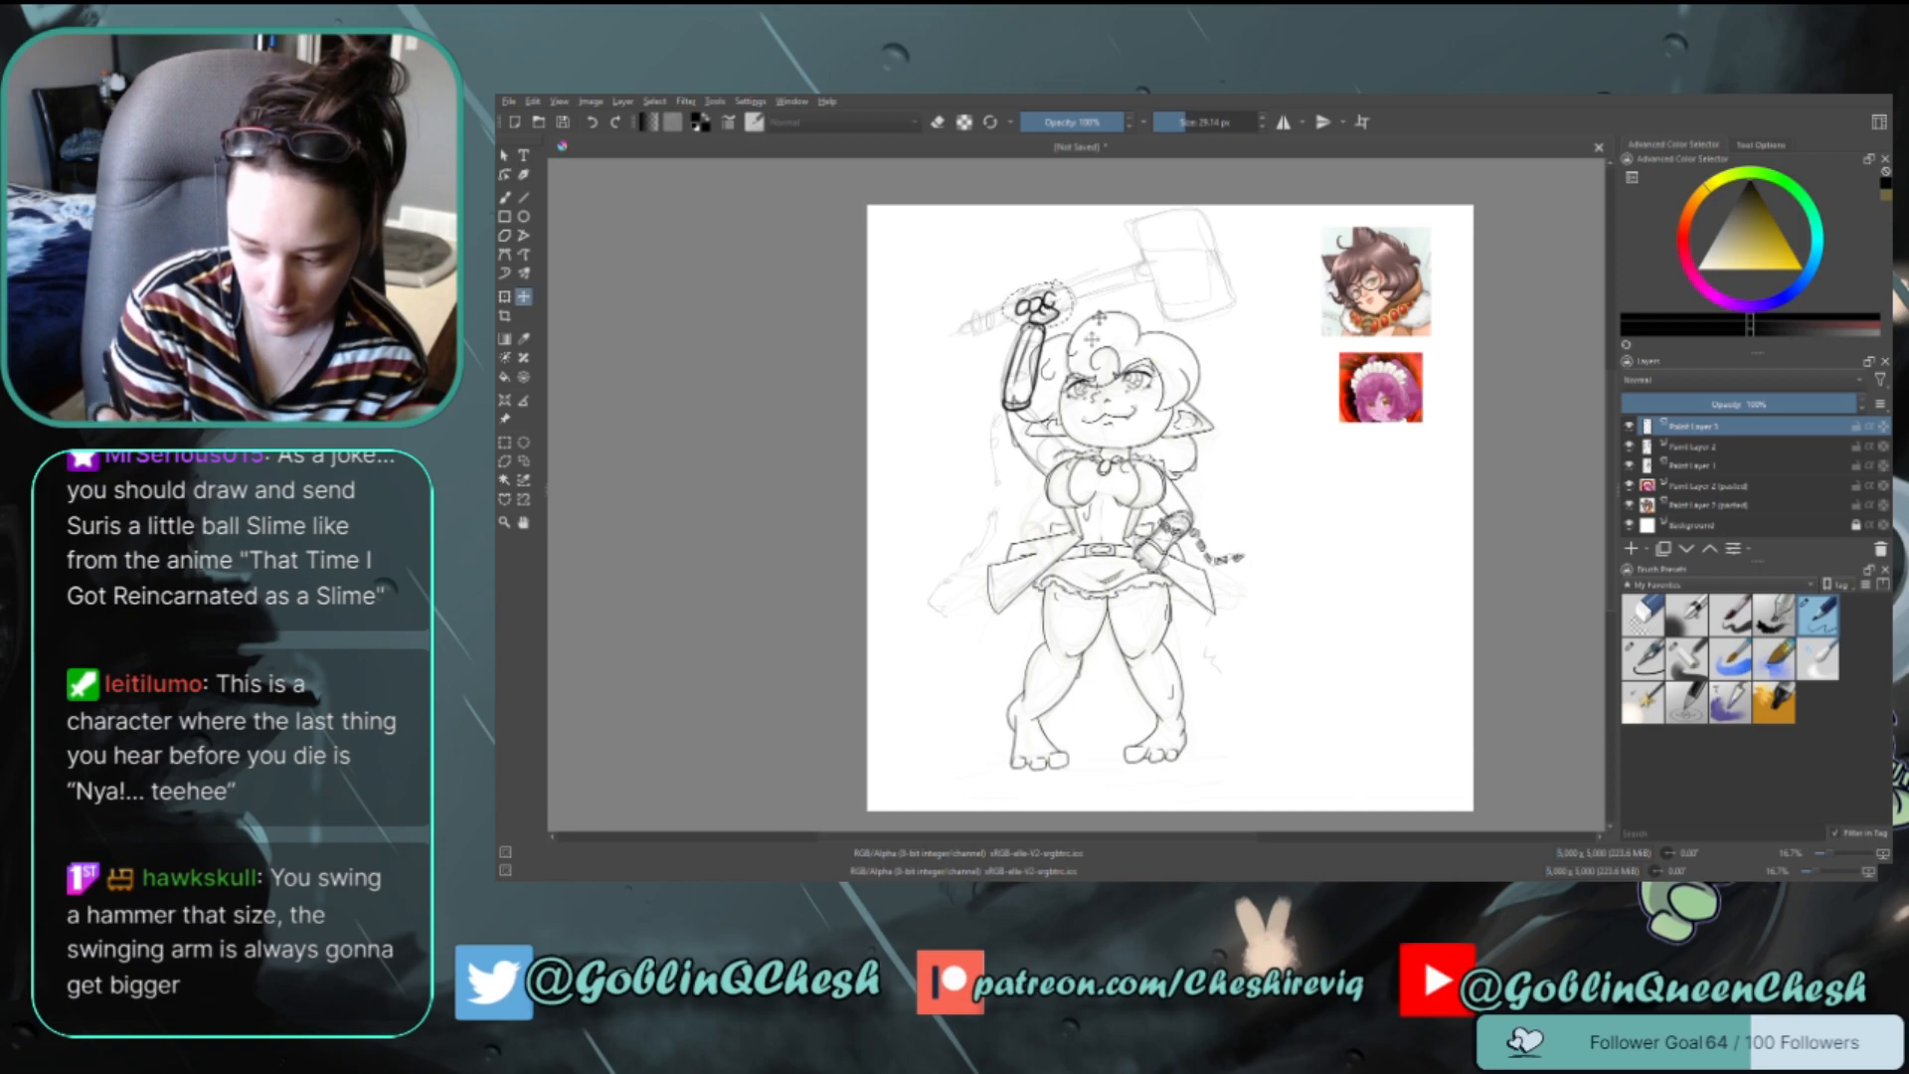
pyautogui.press('b')
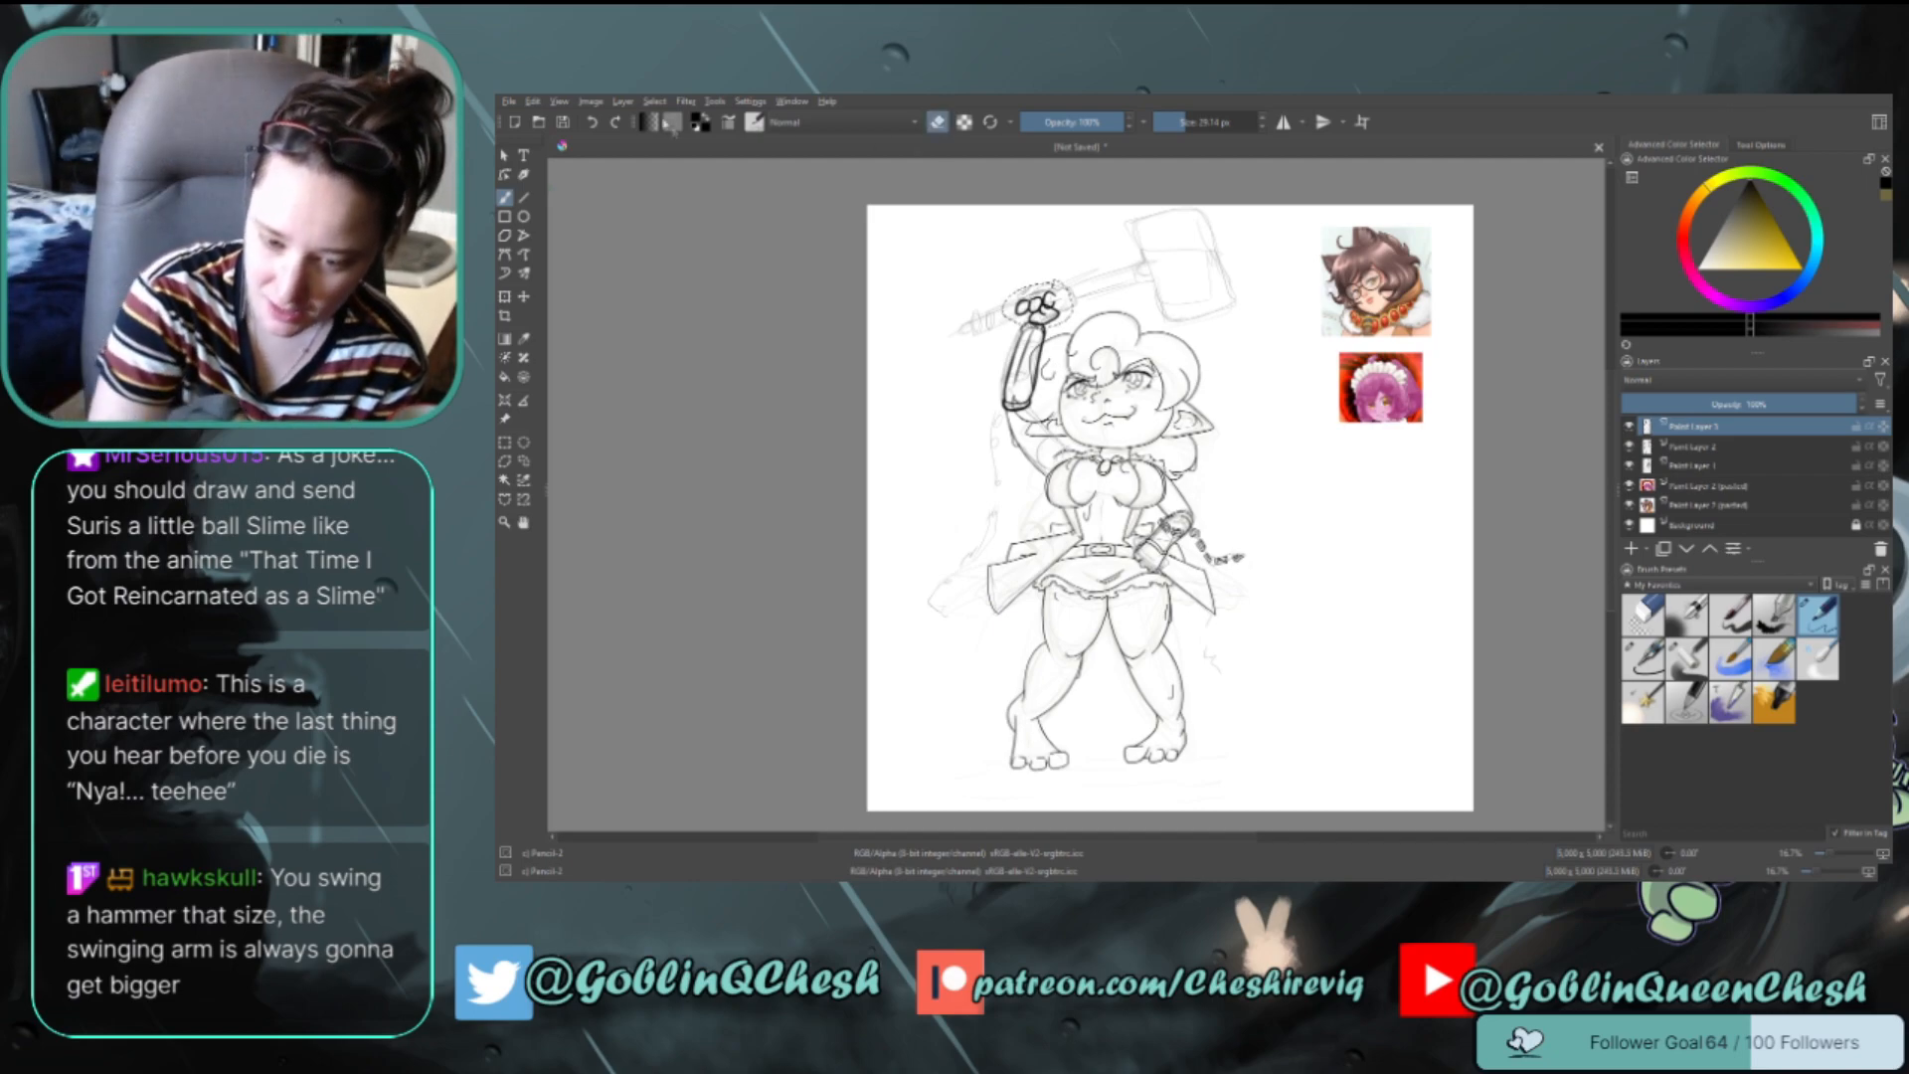
# Clear the selection and sketch the short, banded butt end of the hammer handle sticking out behind the raised fist
pyautogui.click(654, 104)
pyautogui.click(674, 132)
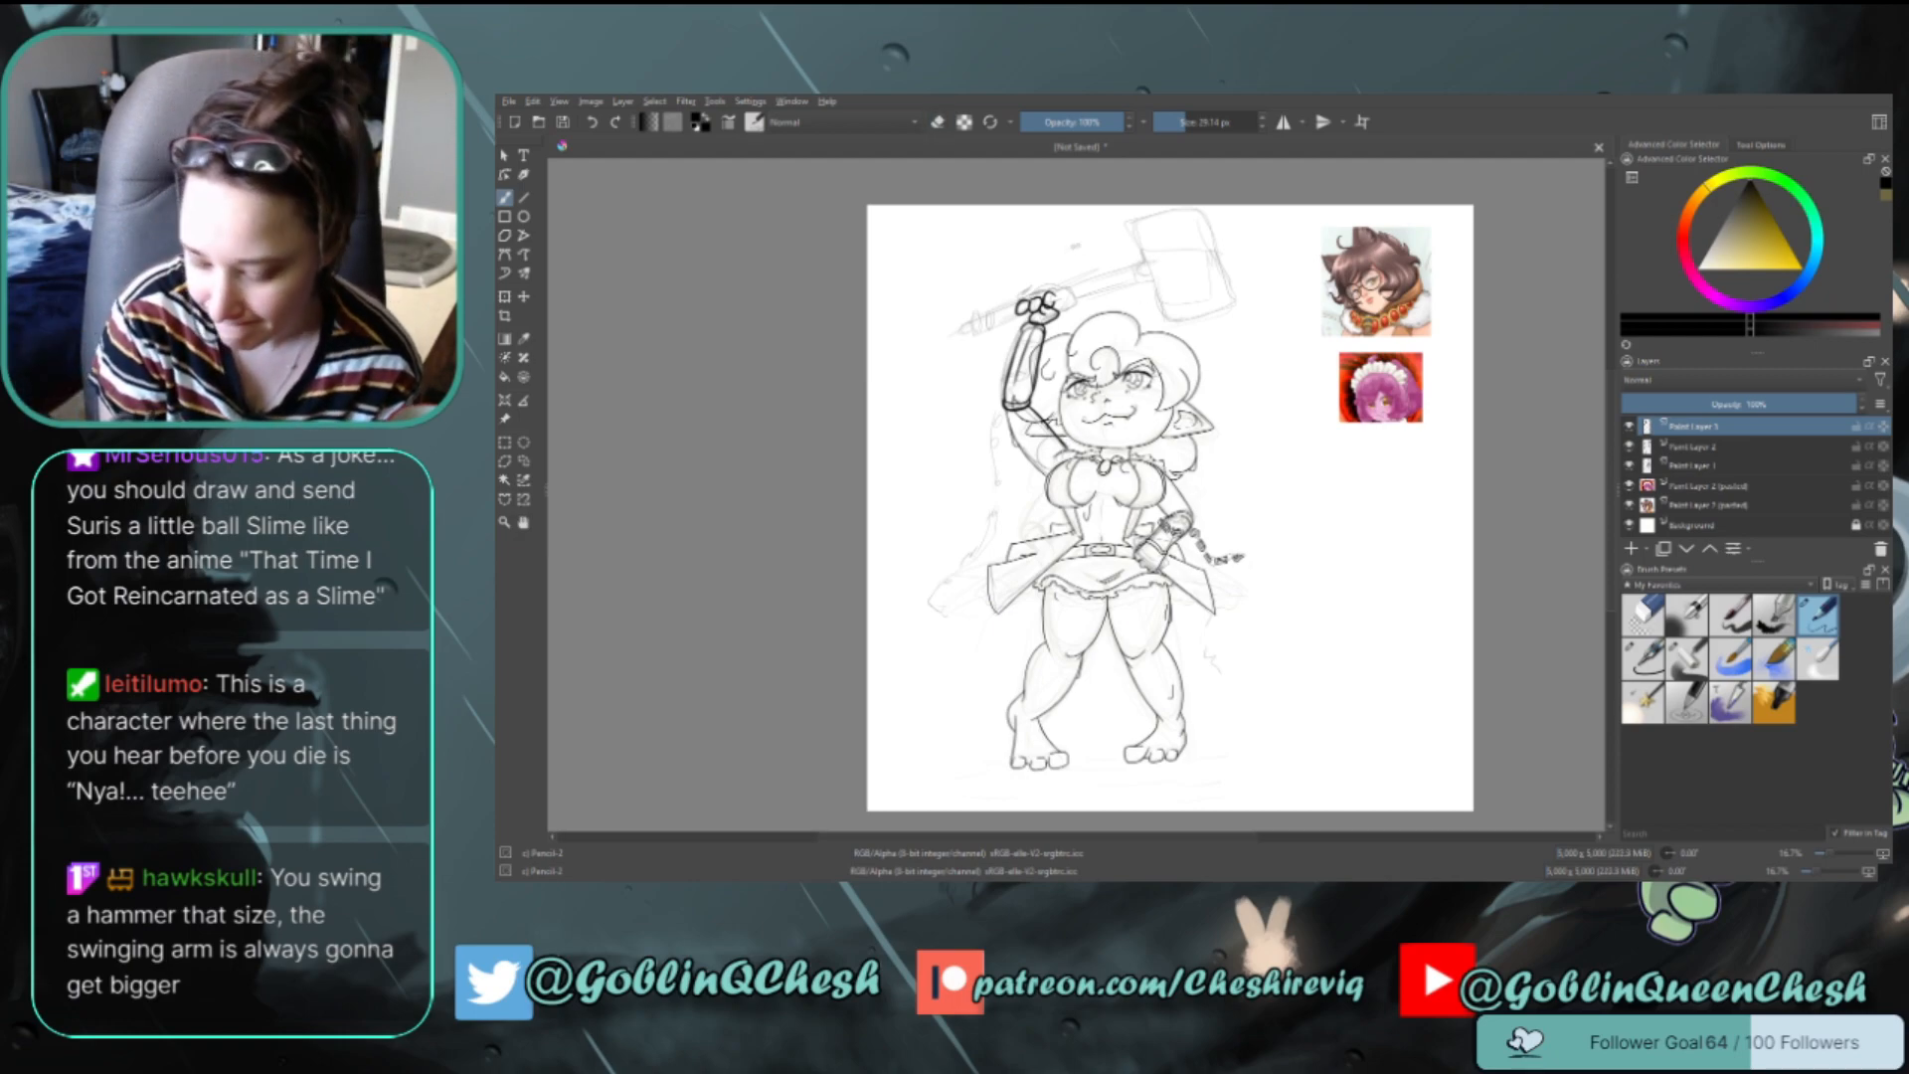
pyautogui.press('e')
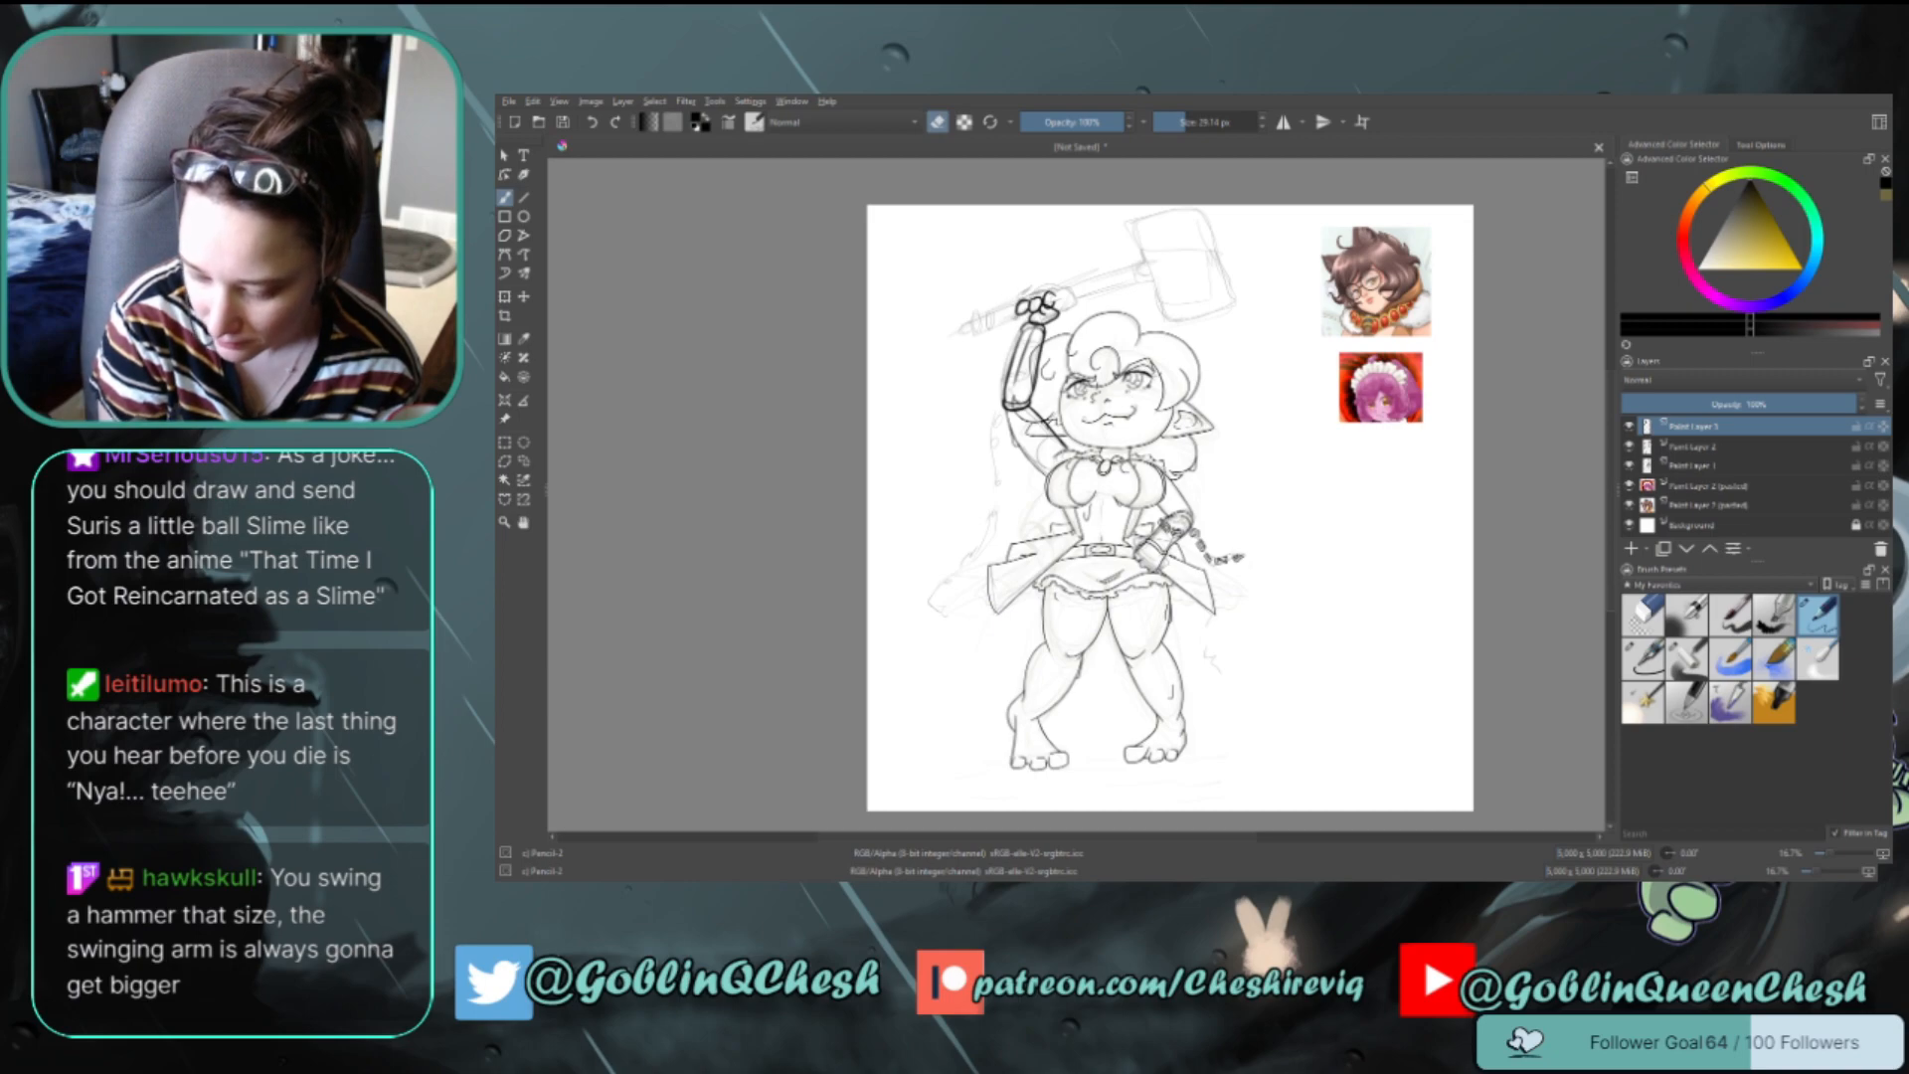
pyautogui.press('e')
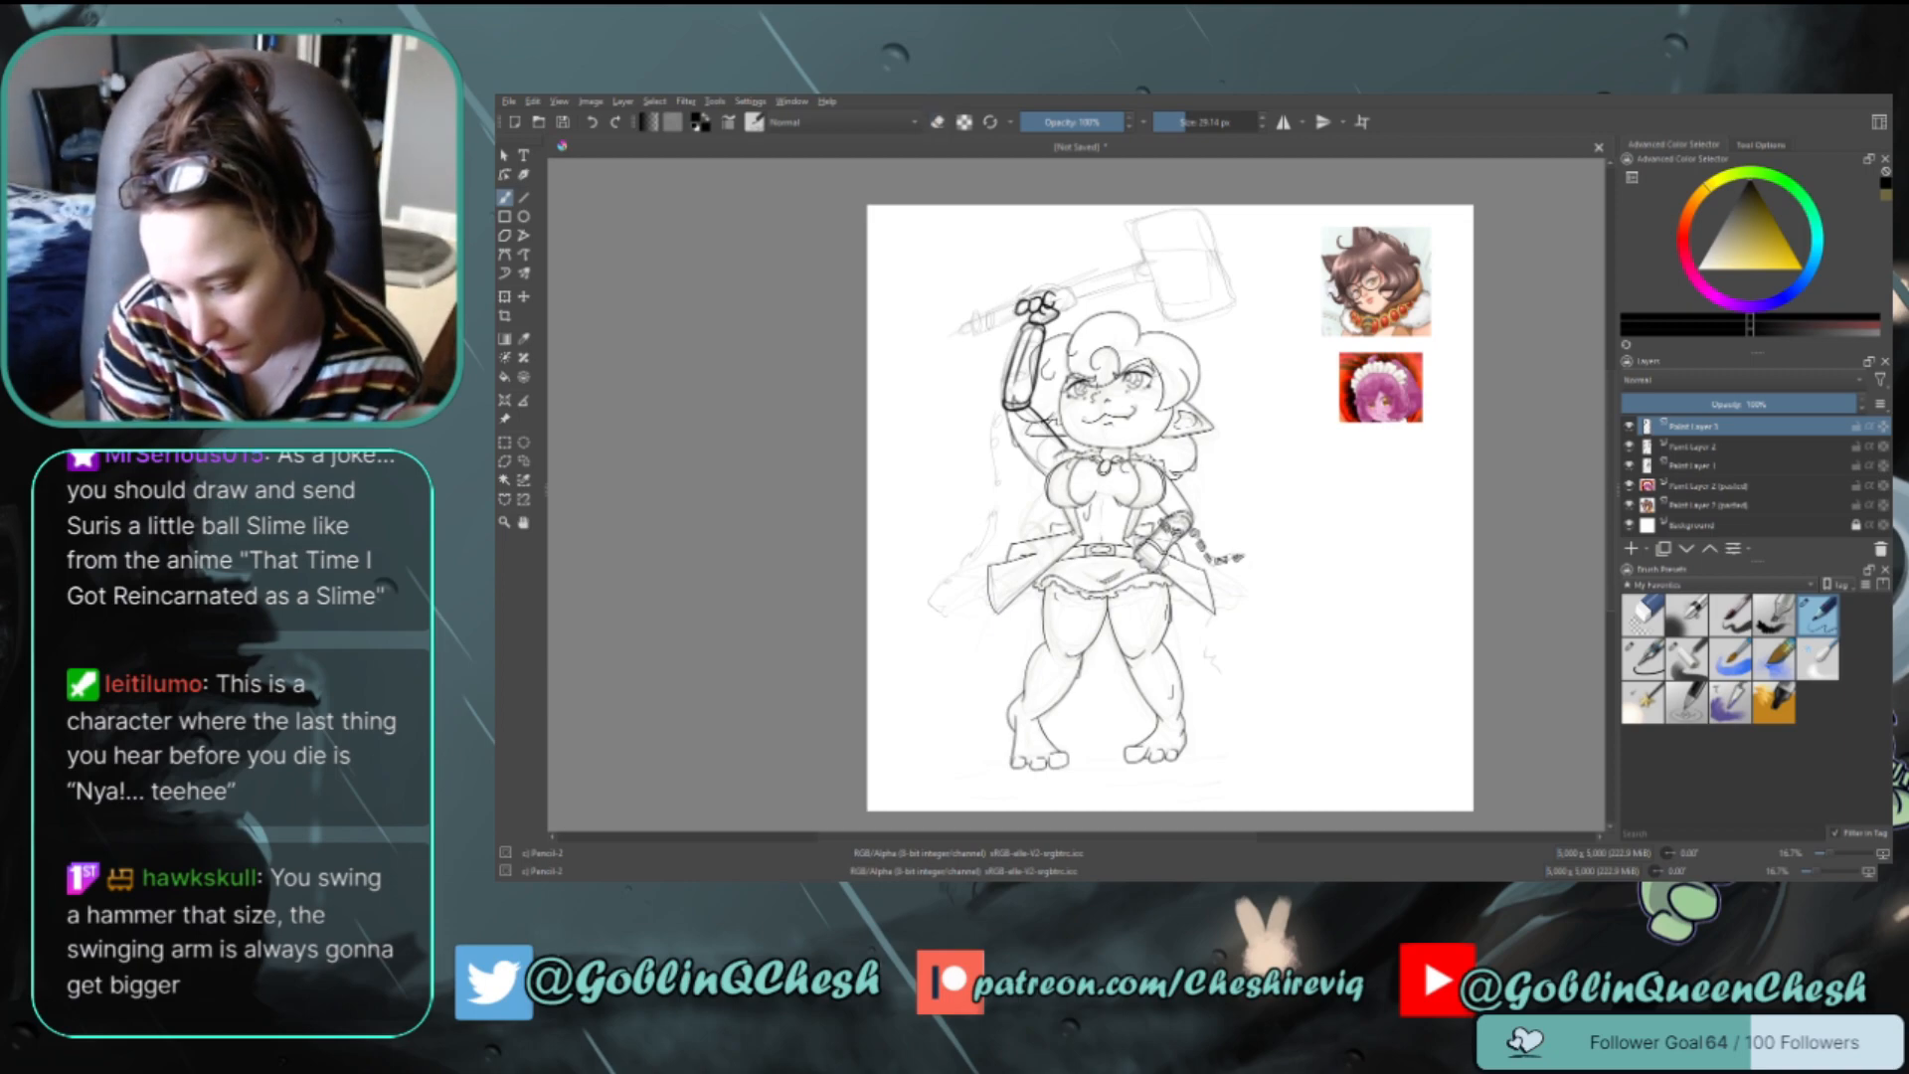
pyautogui.moveTo(993, 335)
pyautogui.mouseDown()
pyautogui.moveTo(1031, 318)
pyautogui.moveTo(1013, 329)
pyautogui.mouseUp()
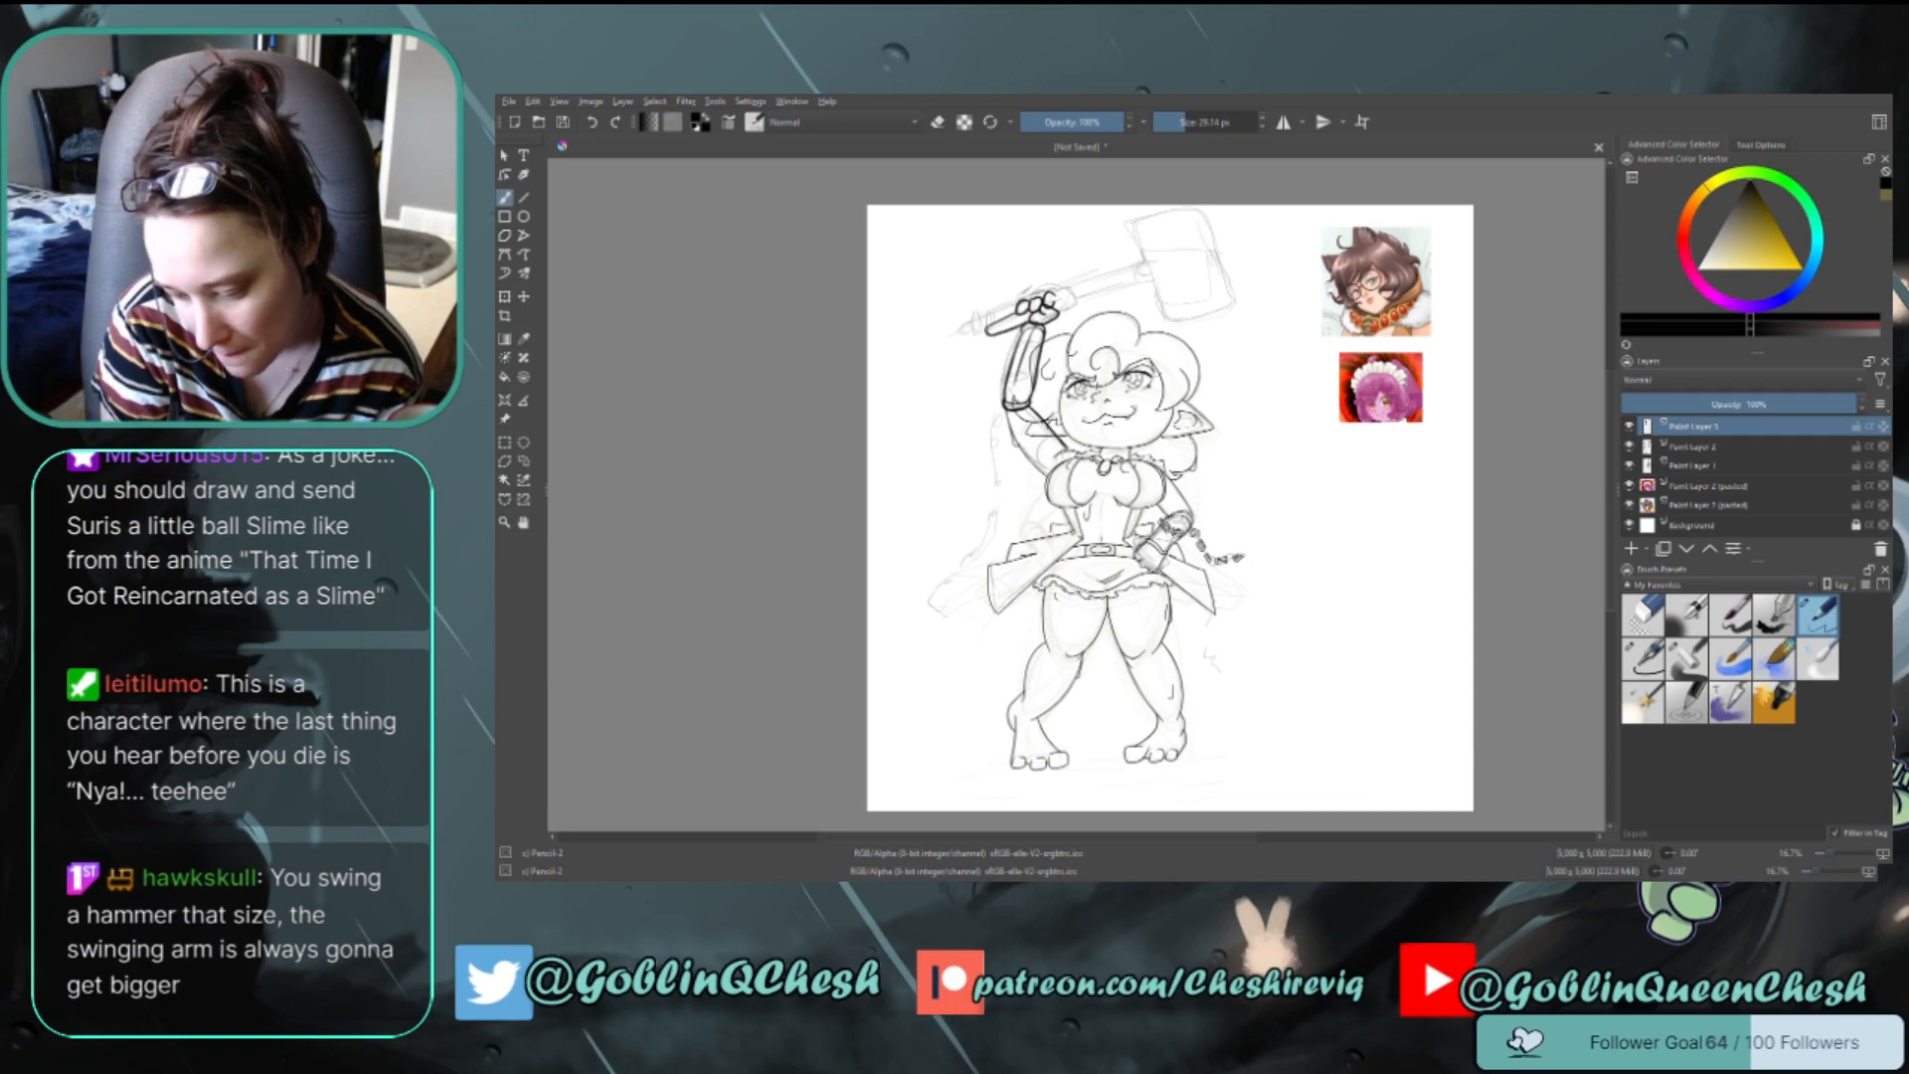
pyautogui.press('e')
pyautogui.press('e')
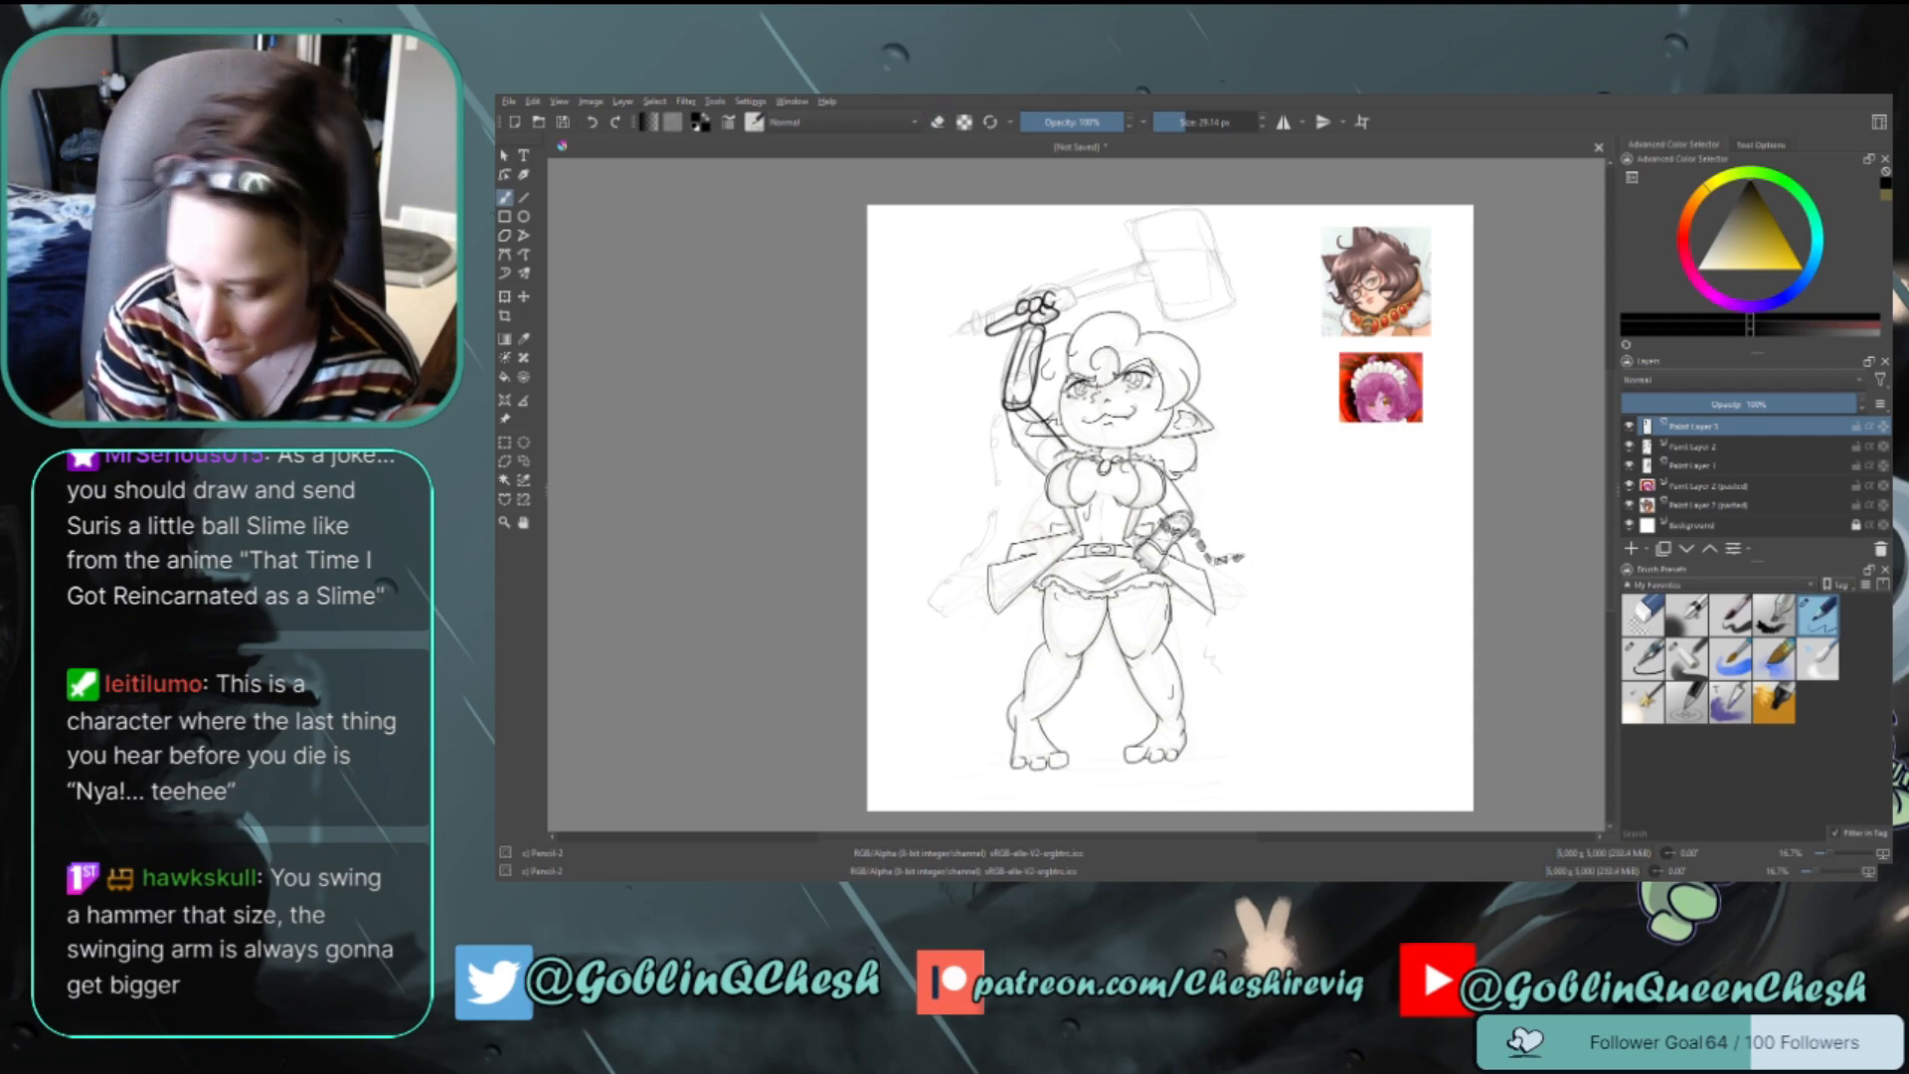
pyautogui.moveTo(995, 321); pyautogui.dragTo(1014, 314)
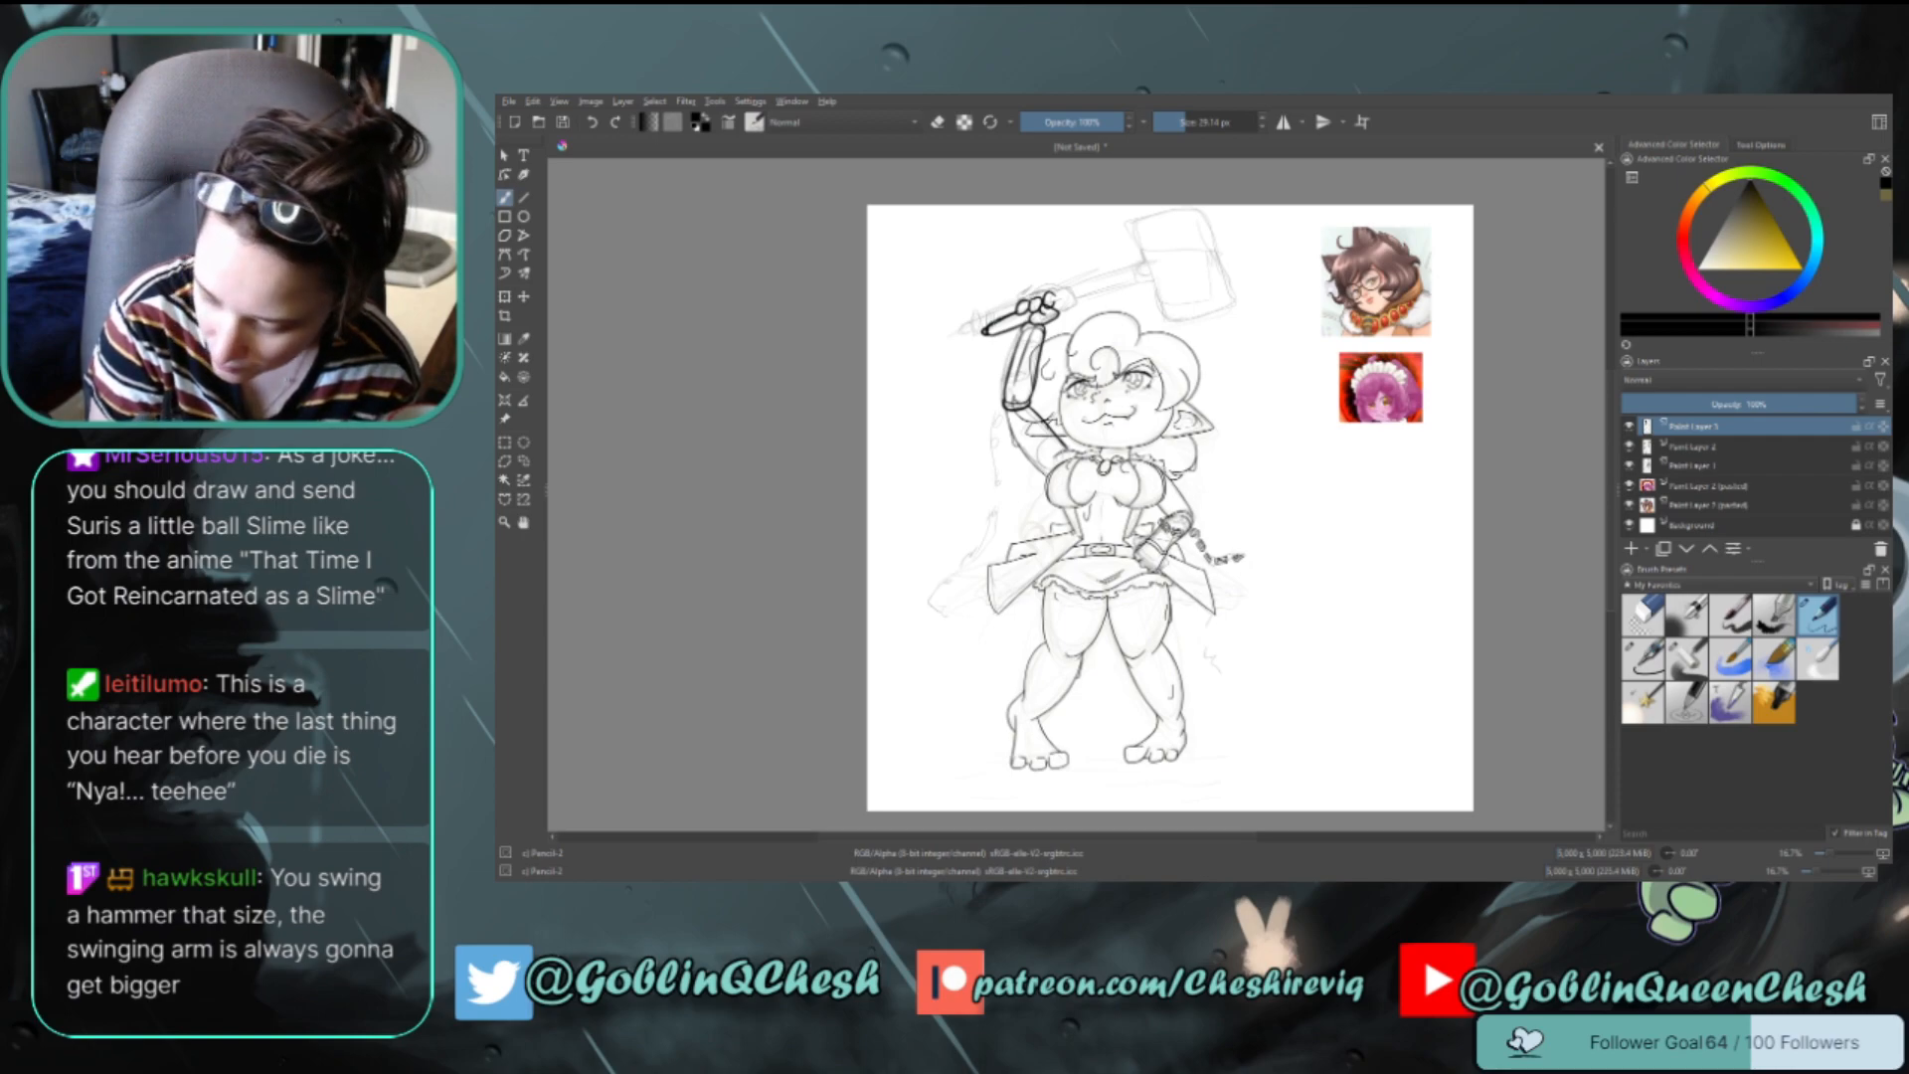
pyautogui.press('e')
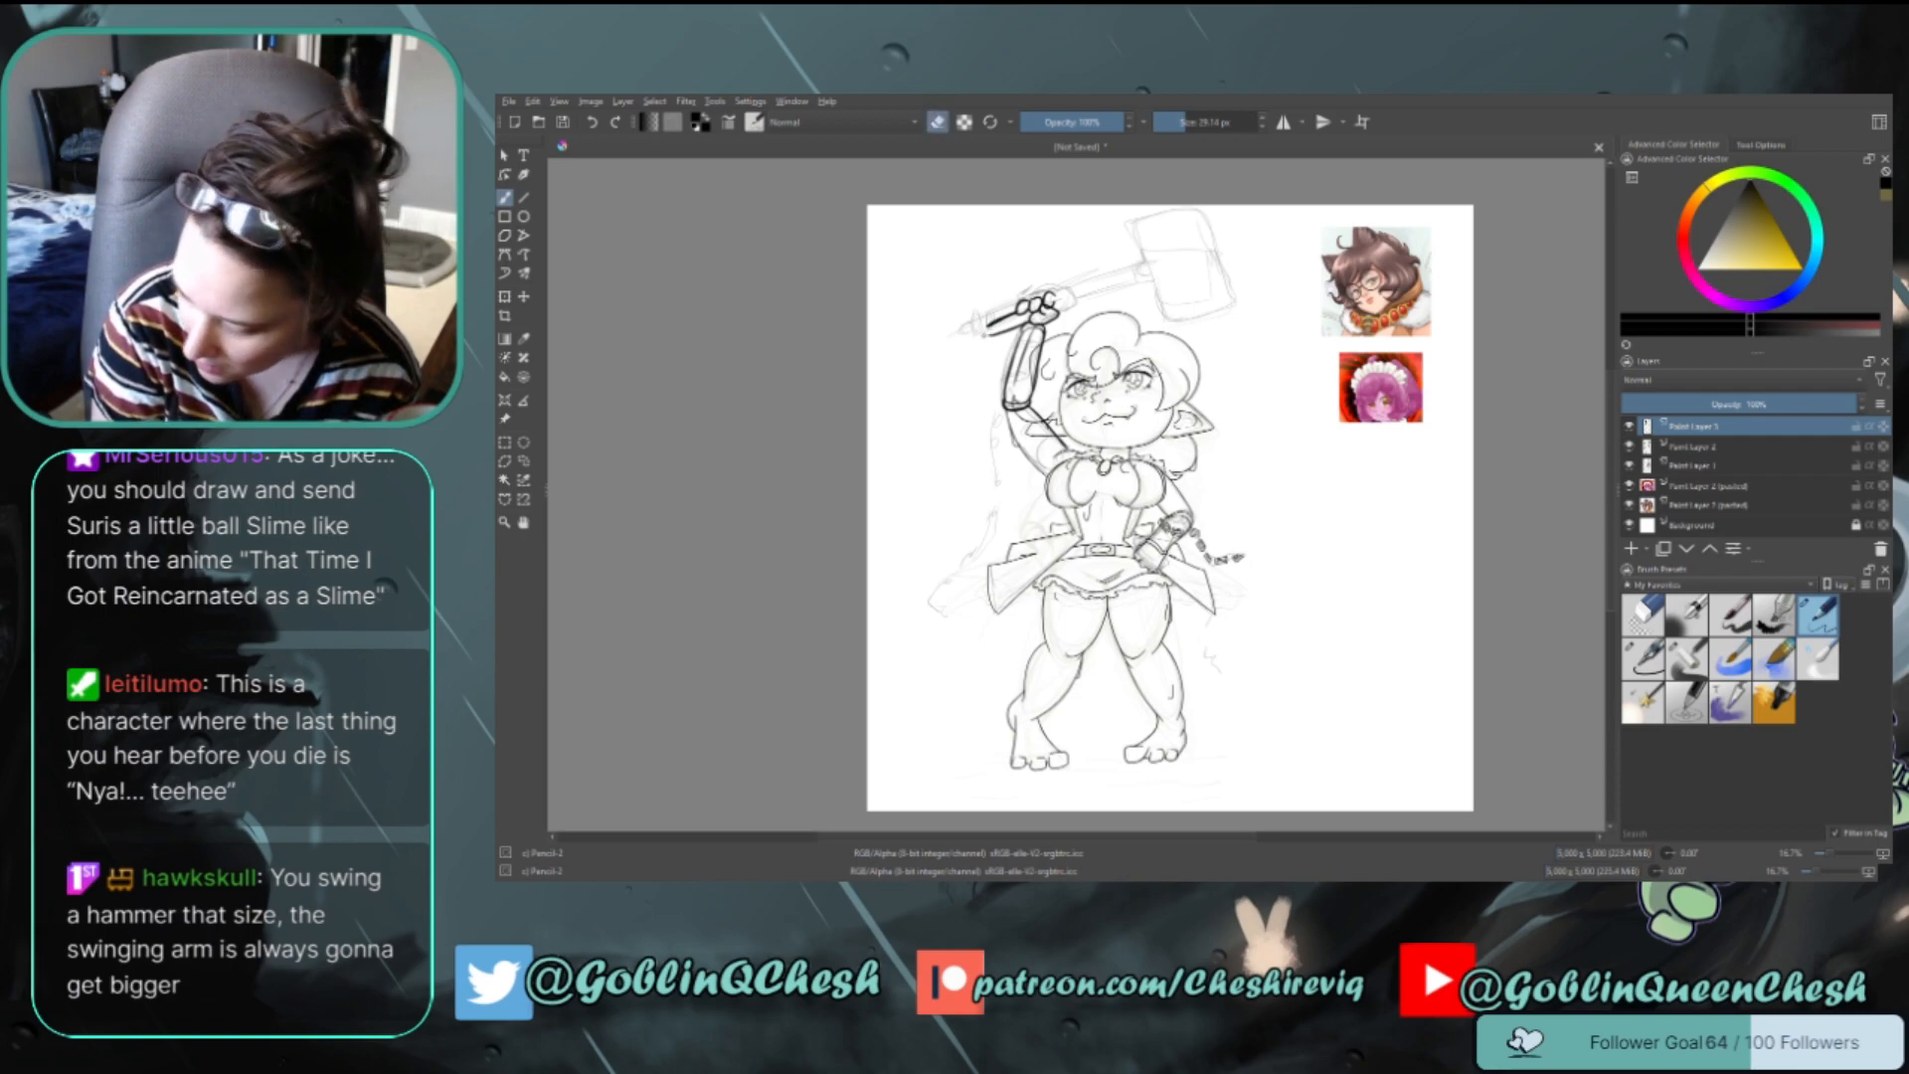
pyautogui.press('e')
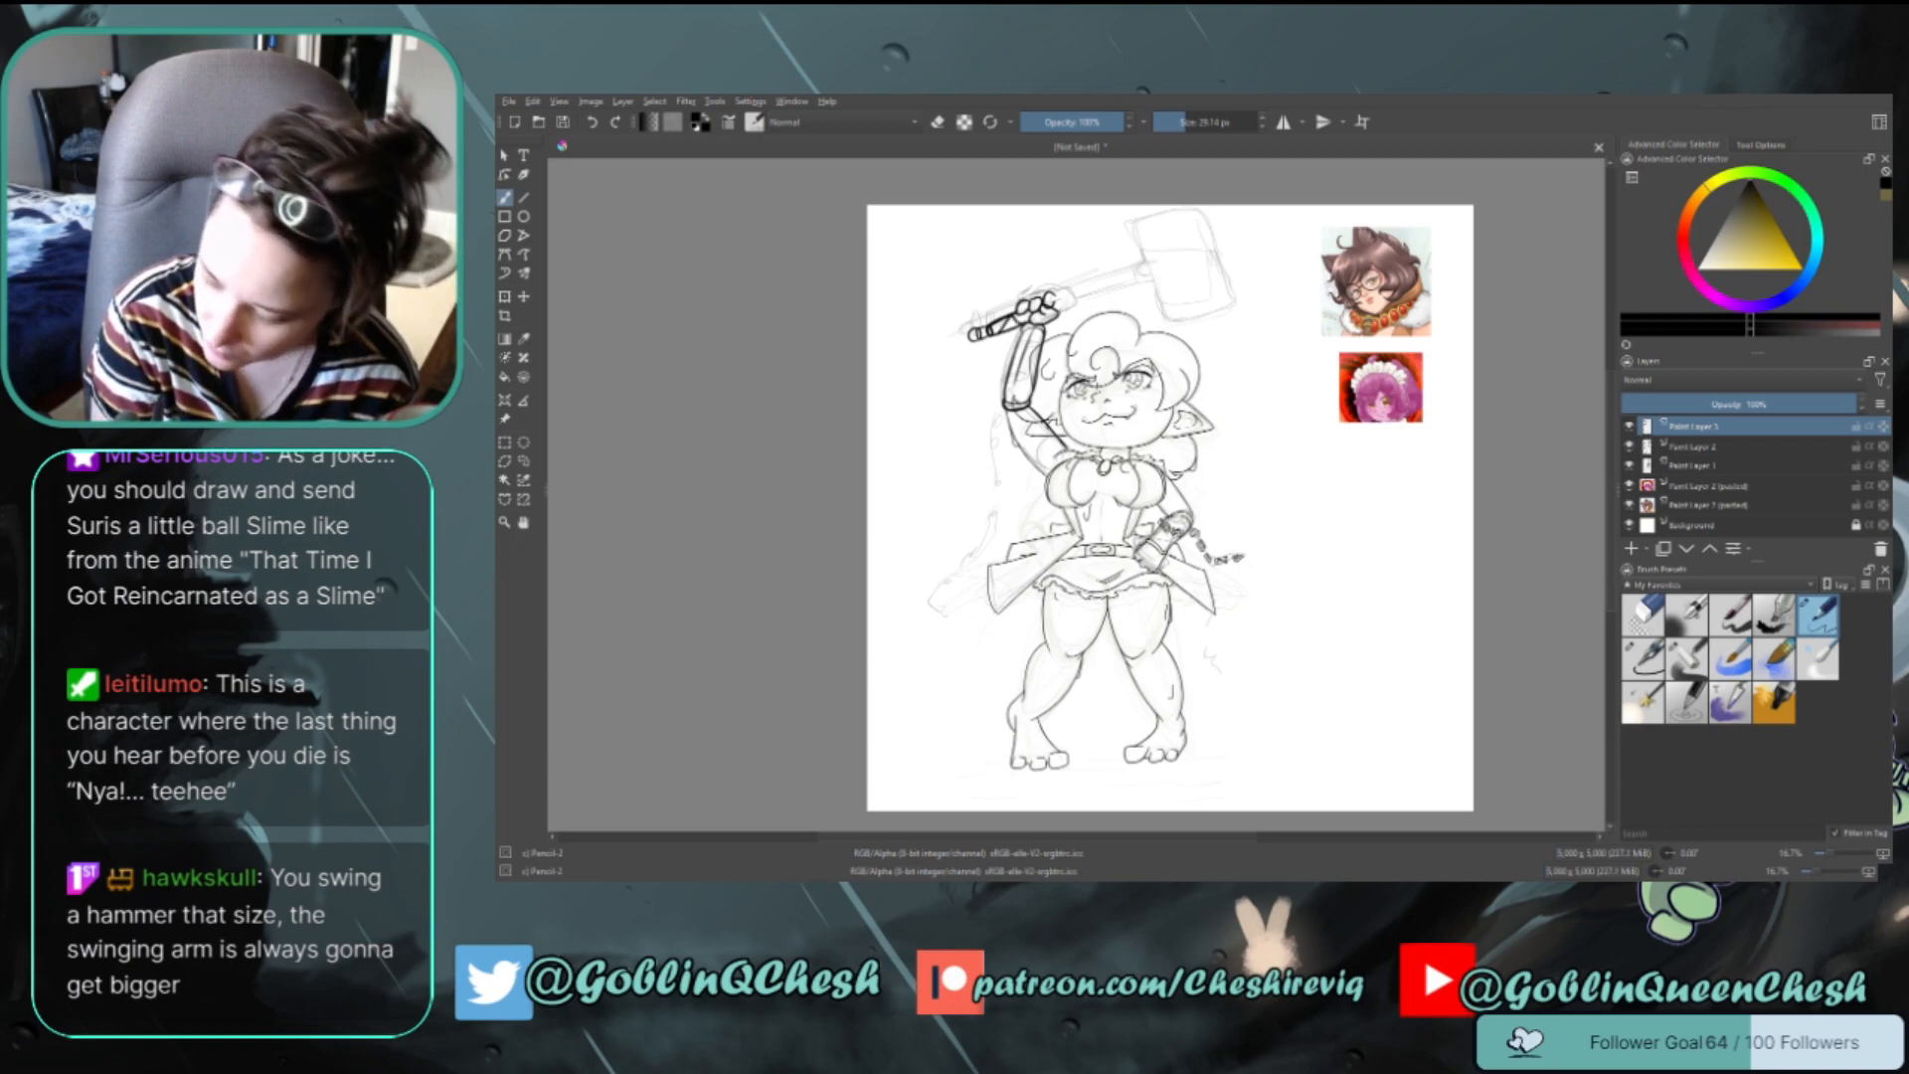
# Sketch the hammer shaft from the fist up to the hammer head, closing its far end with a small round cap
pyautogui.moveTo(1059, 295)
pyautogui.mouseDown()
pyautogui.moveTo(1134, 269)
pyautogui.moveTo(1131, 294)
pyautogui.moveTo(1062, 311)
pyautogui.moveTo(1124, 269)
pyautogui.mouseUp()
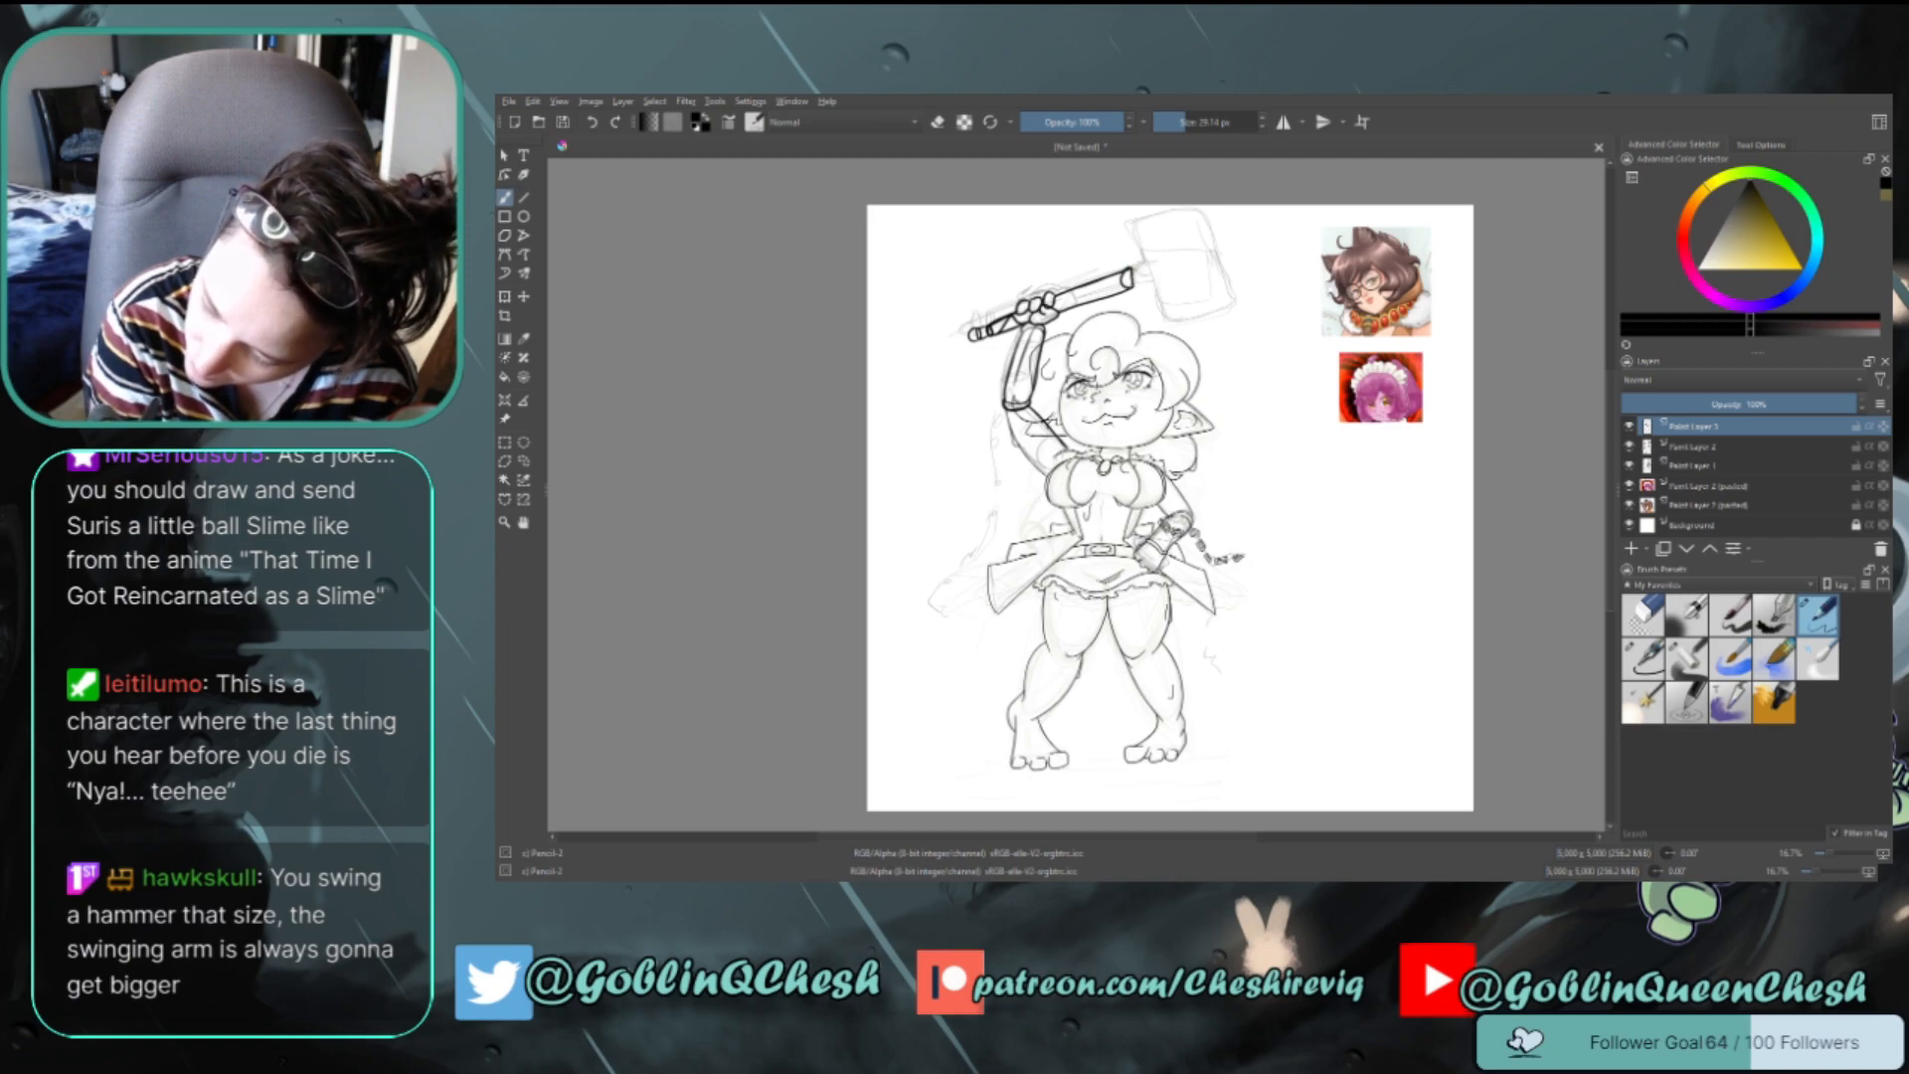
pyautogui.moveTo(1130, 282); pyautogui.dragTo(1138, 274)
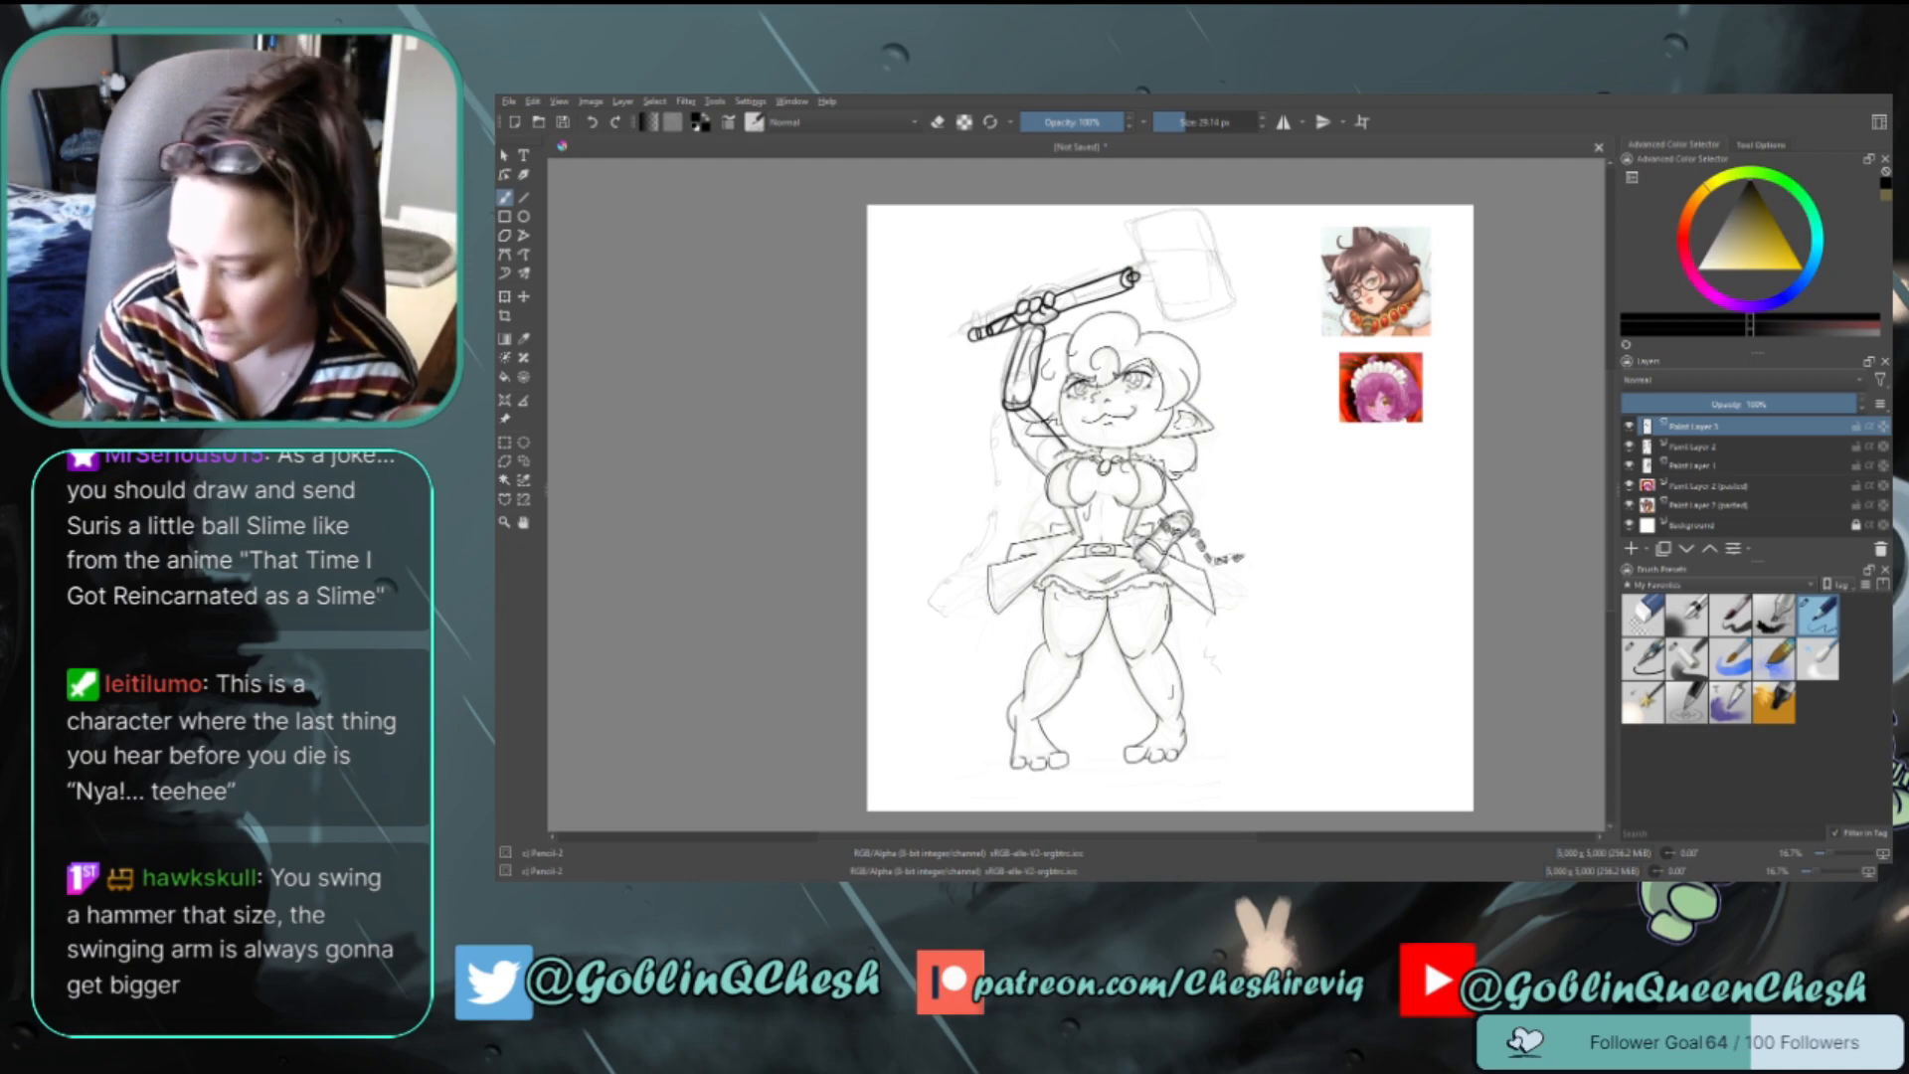
pyautogui.press('e')
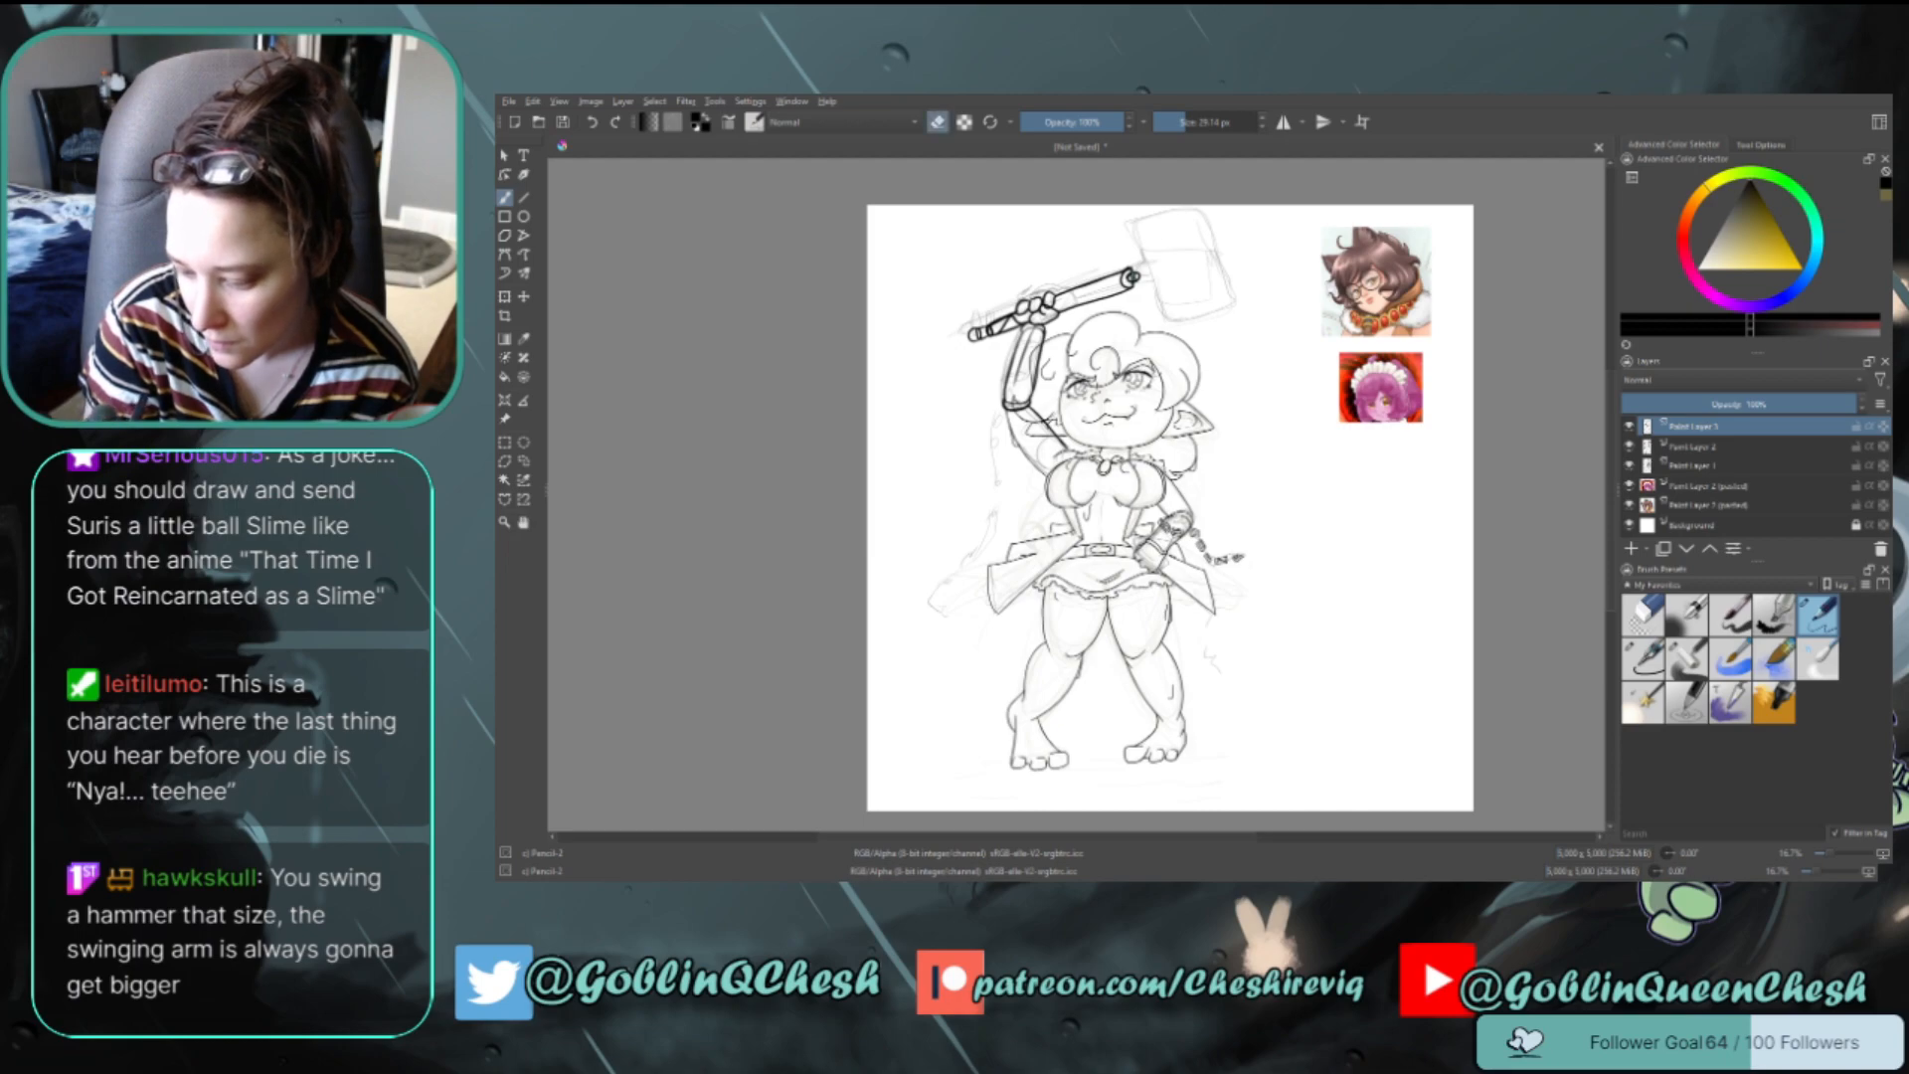
pyautogui.press('e')
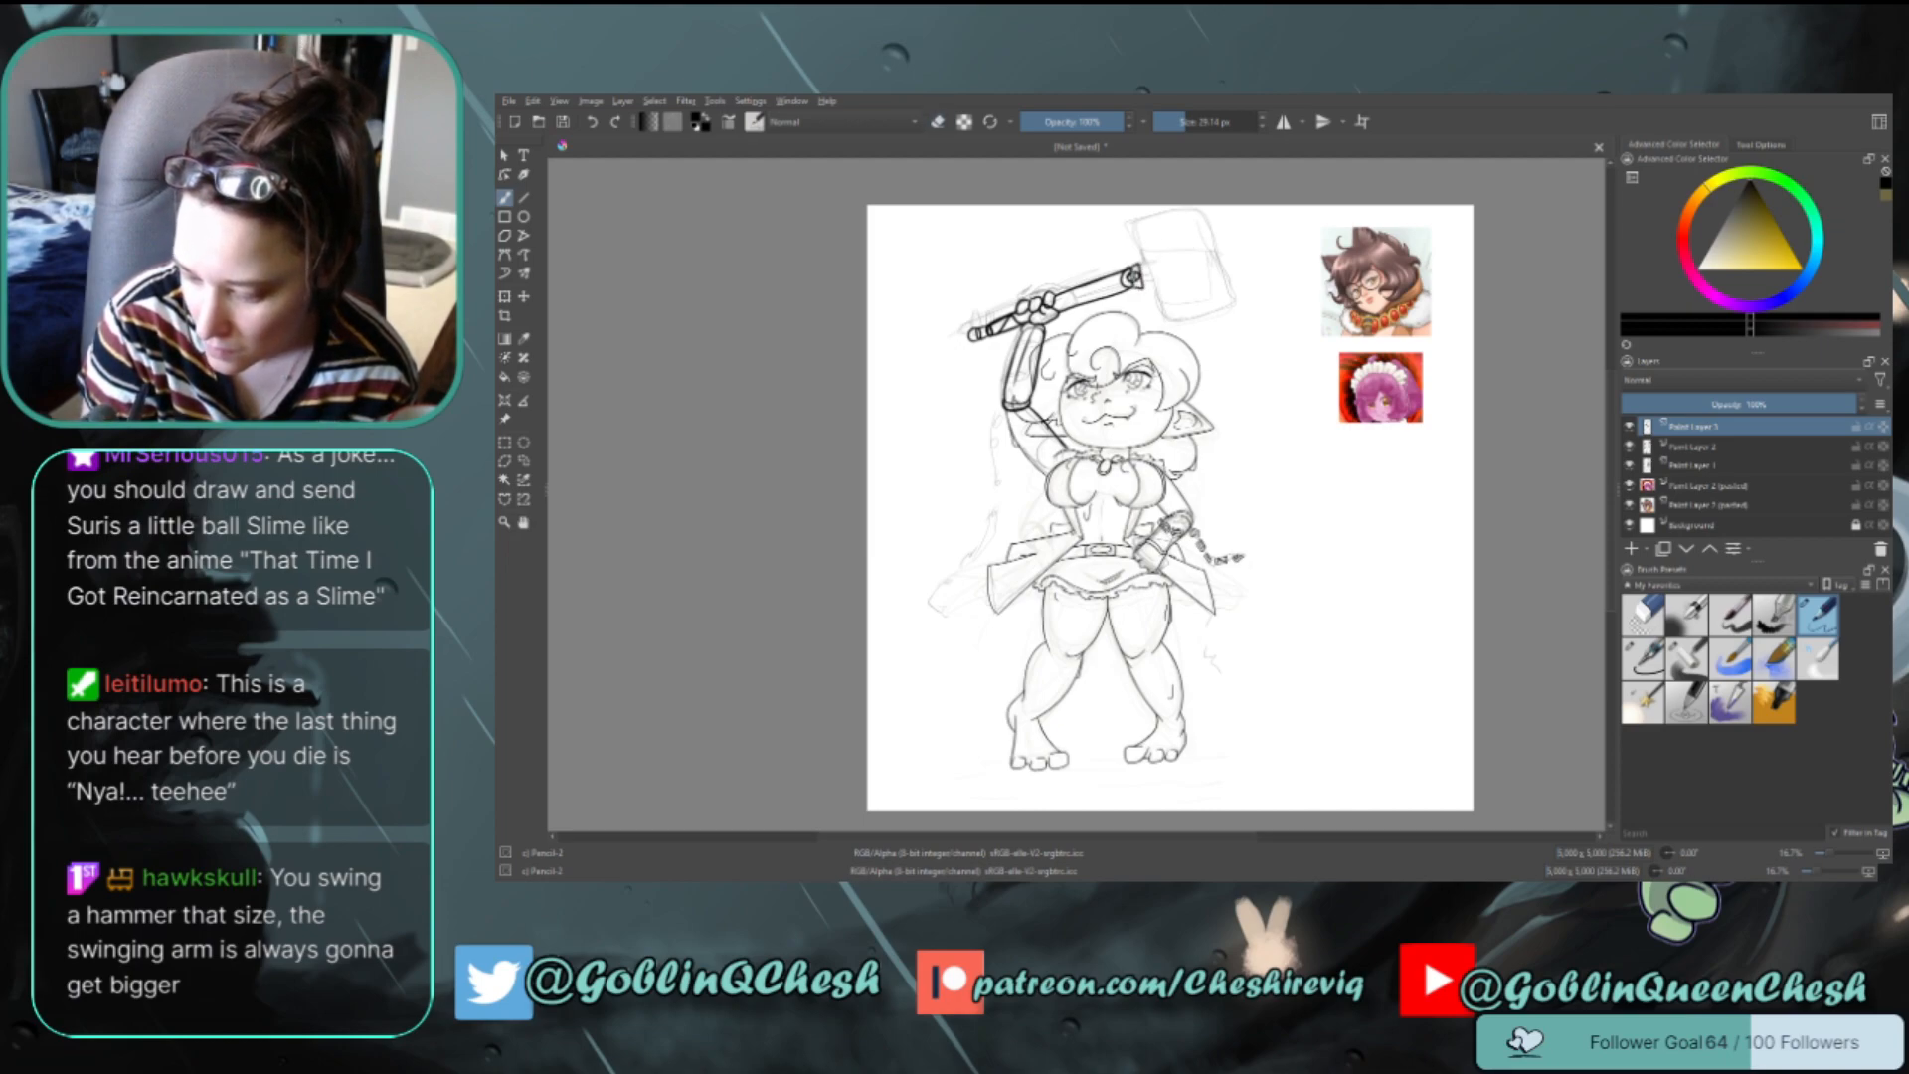
# Sketch the hammer head as a tall block with rounded corners at the end of the shaft and refine its outer edge
pyautogui.moveTo(1138, 264)
pyautogui.mouseDown()
pyautogui.moveTo(1130, 225)
pyautogui.moveTo(1153, 318)
pyautogui.mouseUp()
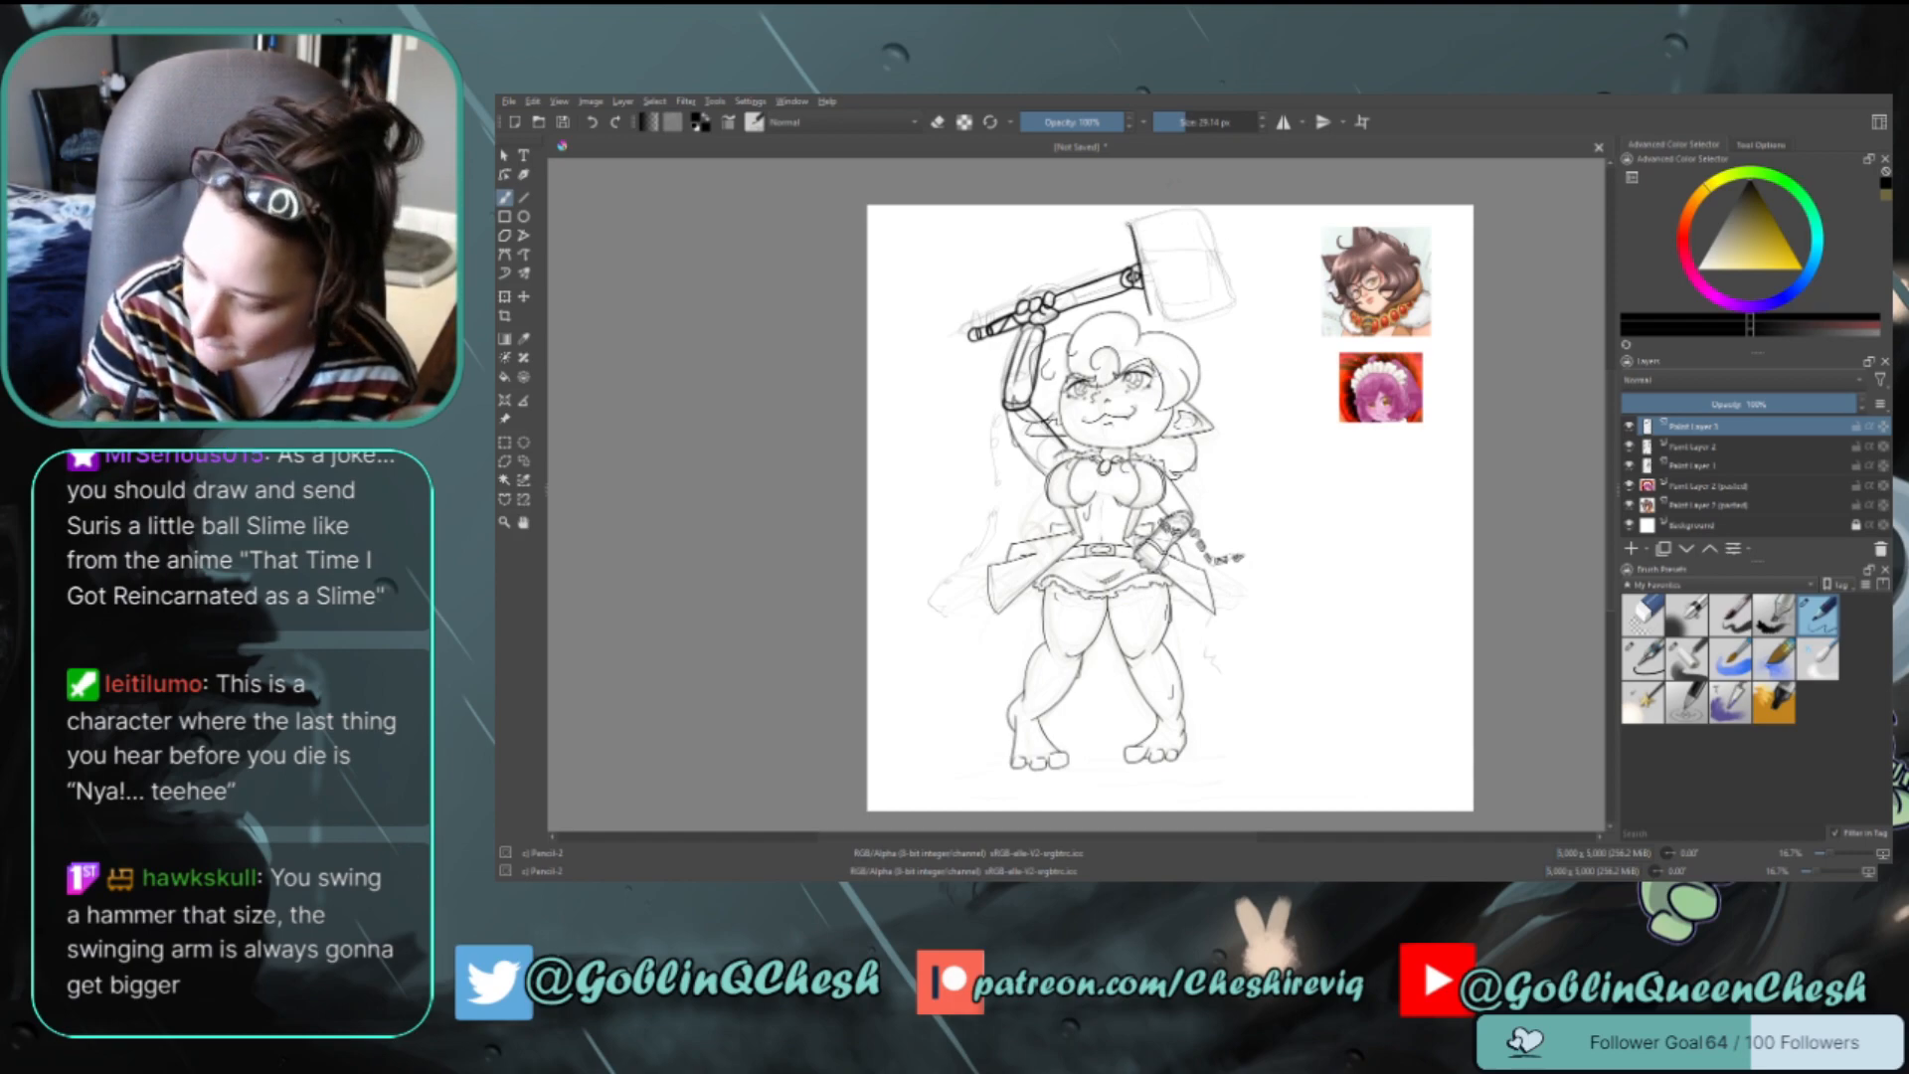
pyautogui.moveTo(1131, 224)
pyautogui.mouseDown()
pyautogui.moveTo(1195, 211)
pyautogui.moveTo(1211, 301)
pyautogui.moveTo(1149, 317)
pyautogui.mouseUp()
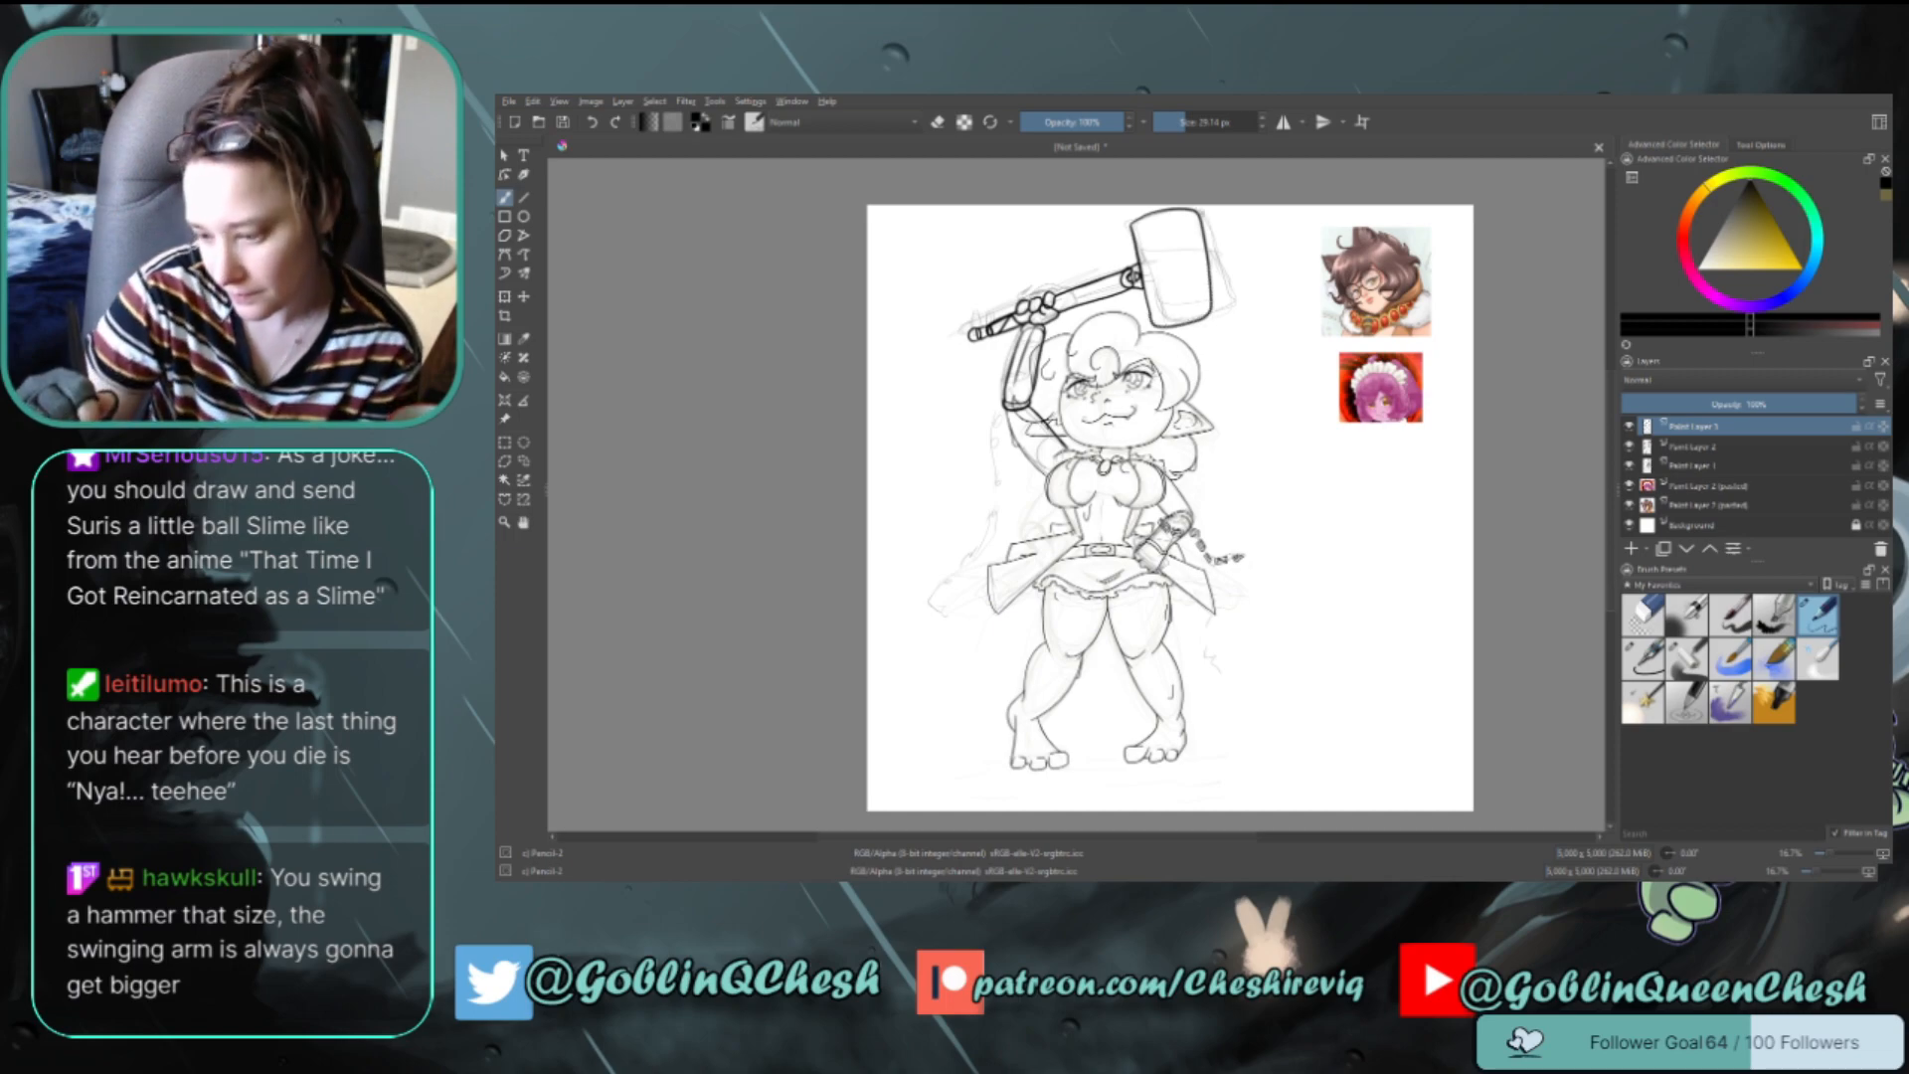
pyautogui.moveTo(1207, 237); pyautogui.dragTo(1219, 316)
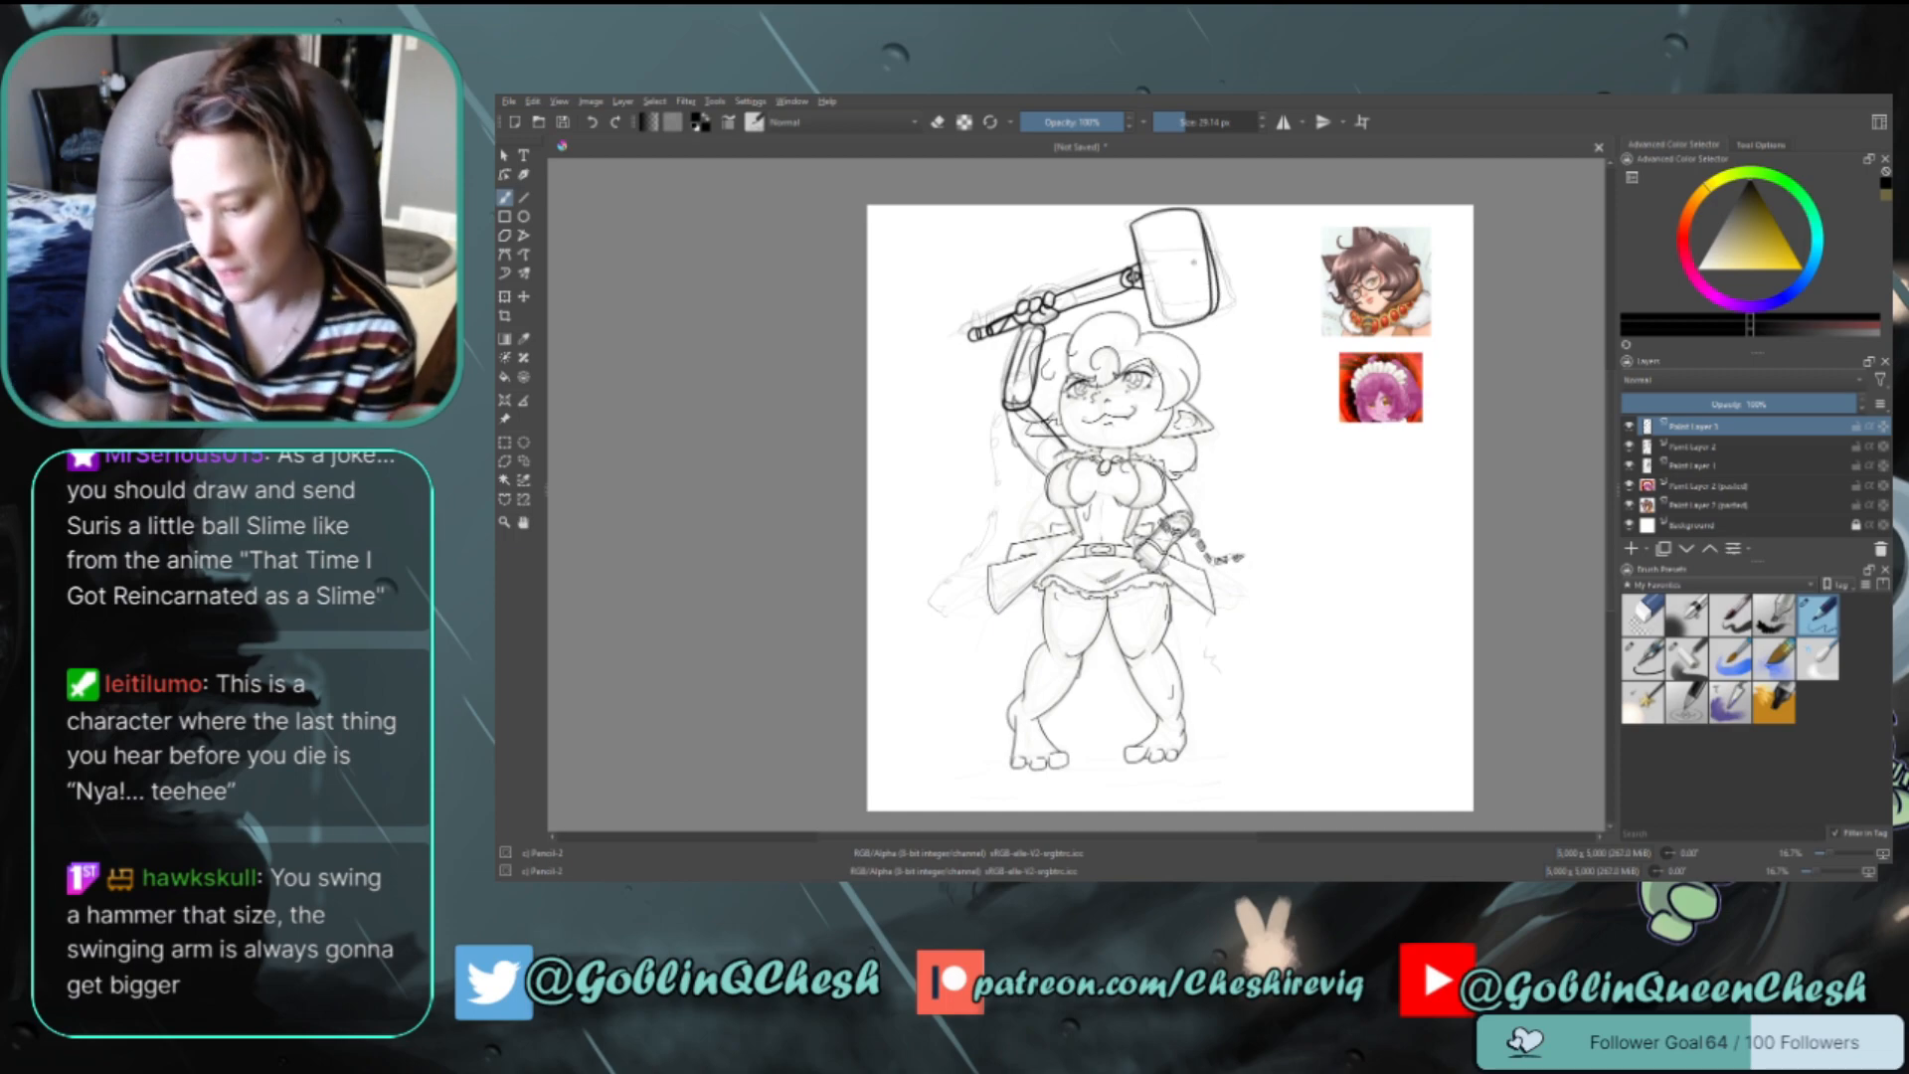
pyautogui.hotkey('ctrl', 'z')
pyautogui.moveTo(1202, 227)
pyautogui.mouseDown()
pyautogui.moveTo(1220, 298)
pyautogui.moveTo(1197, 324)
pyautogui.mouseUp()
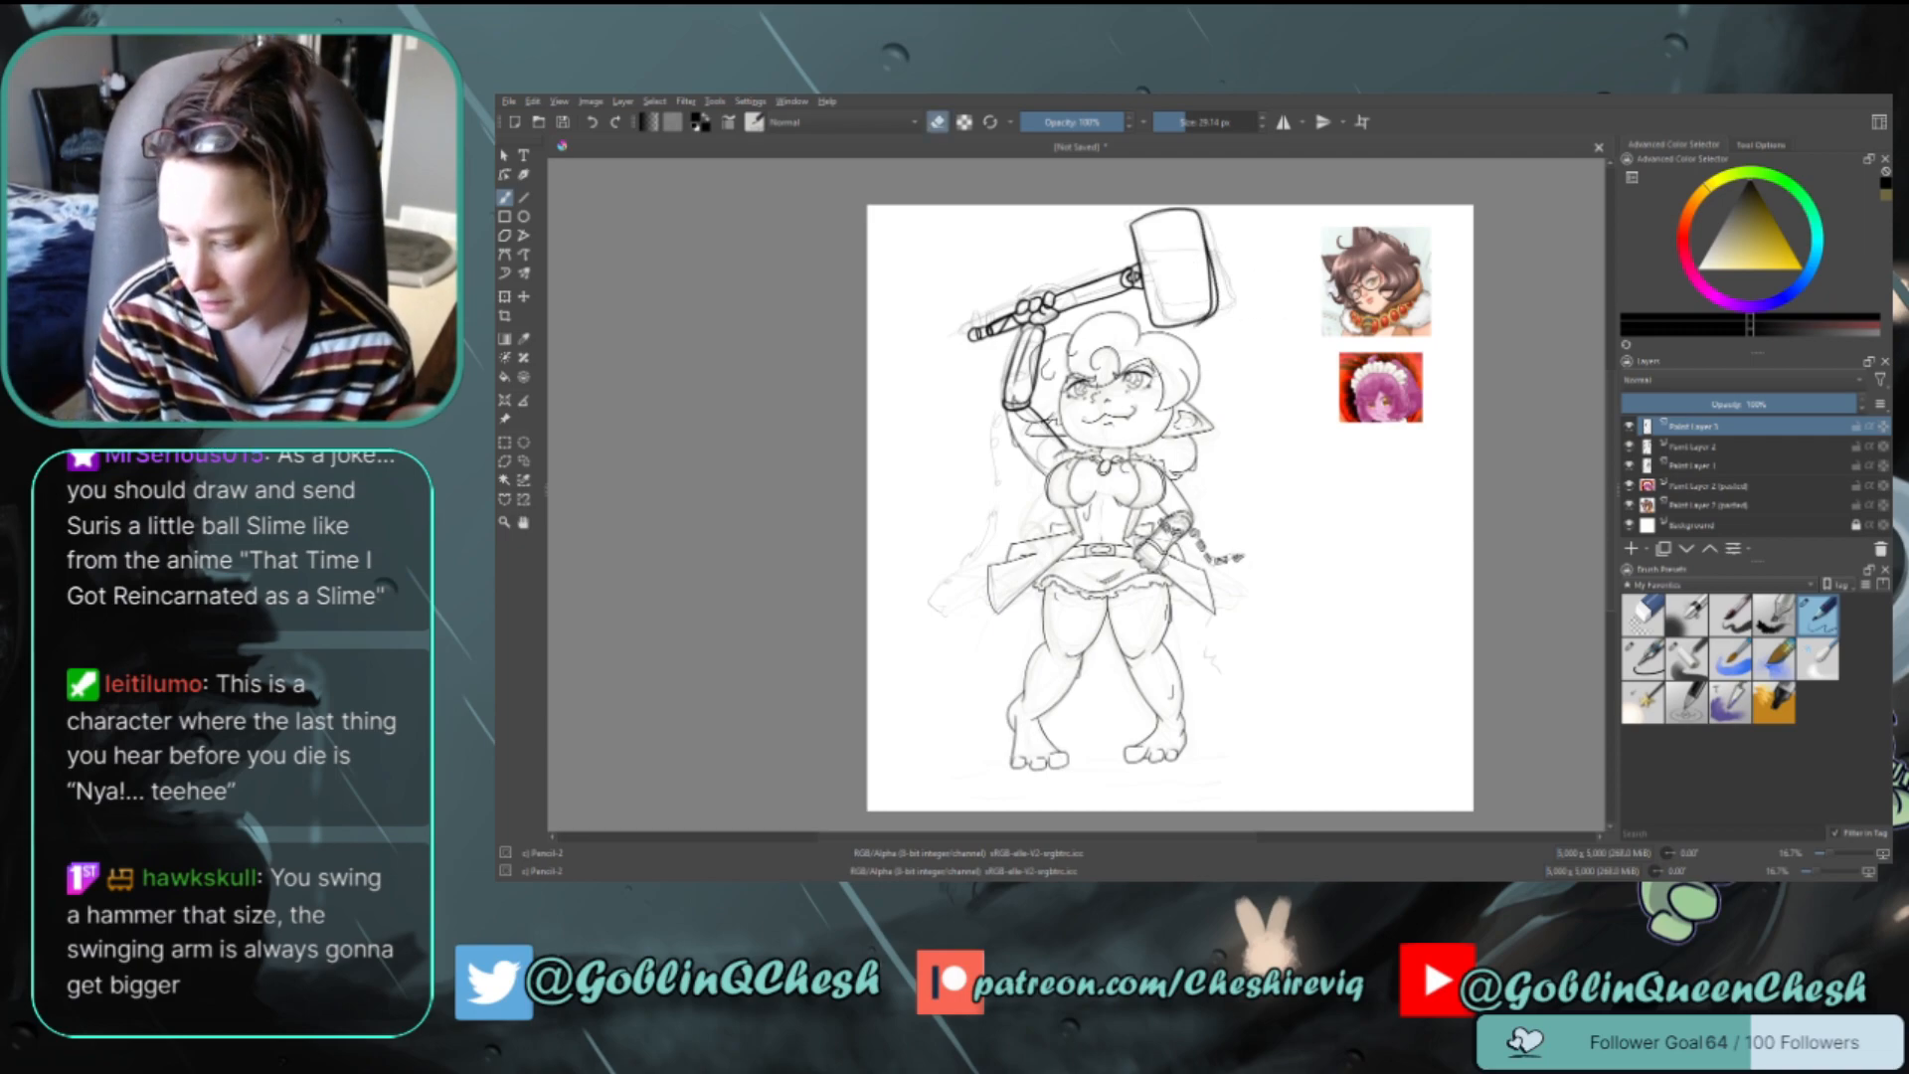
pyautogui.press('e')
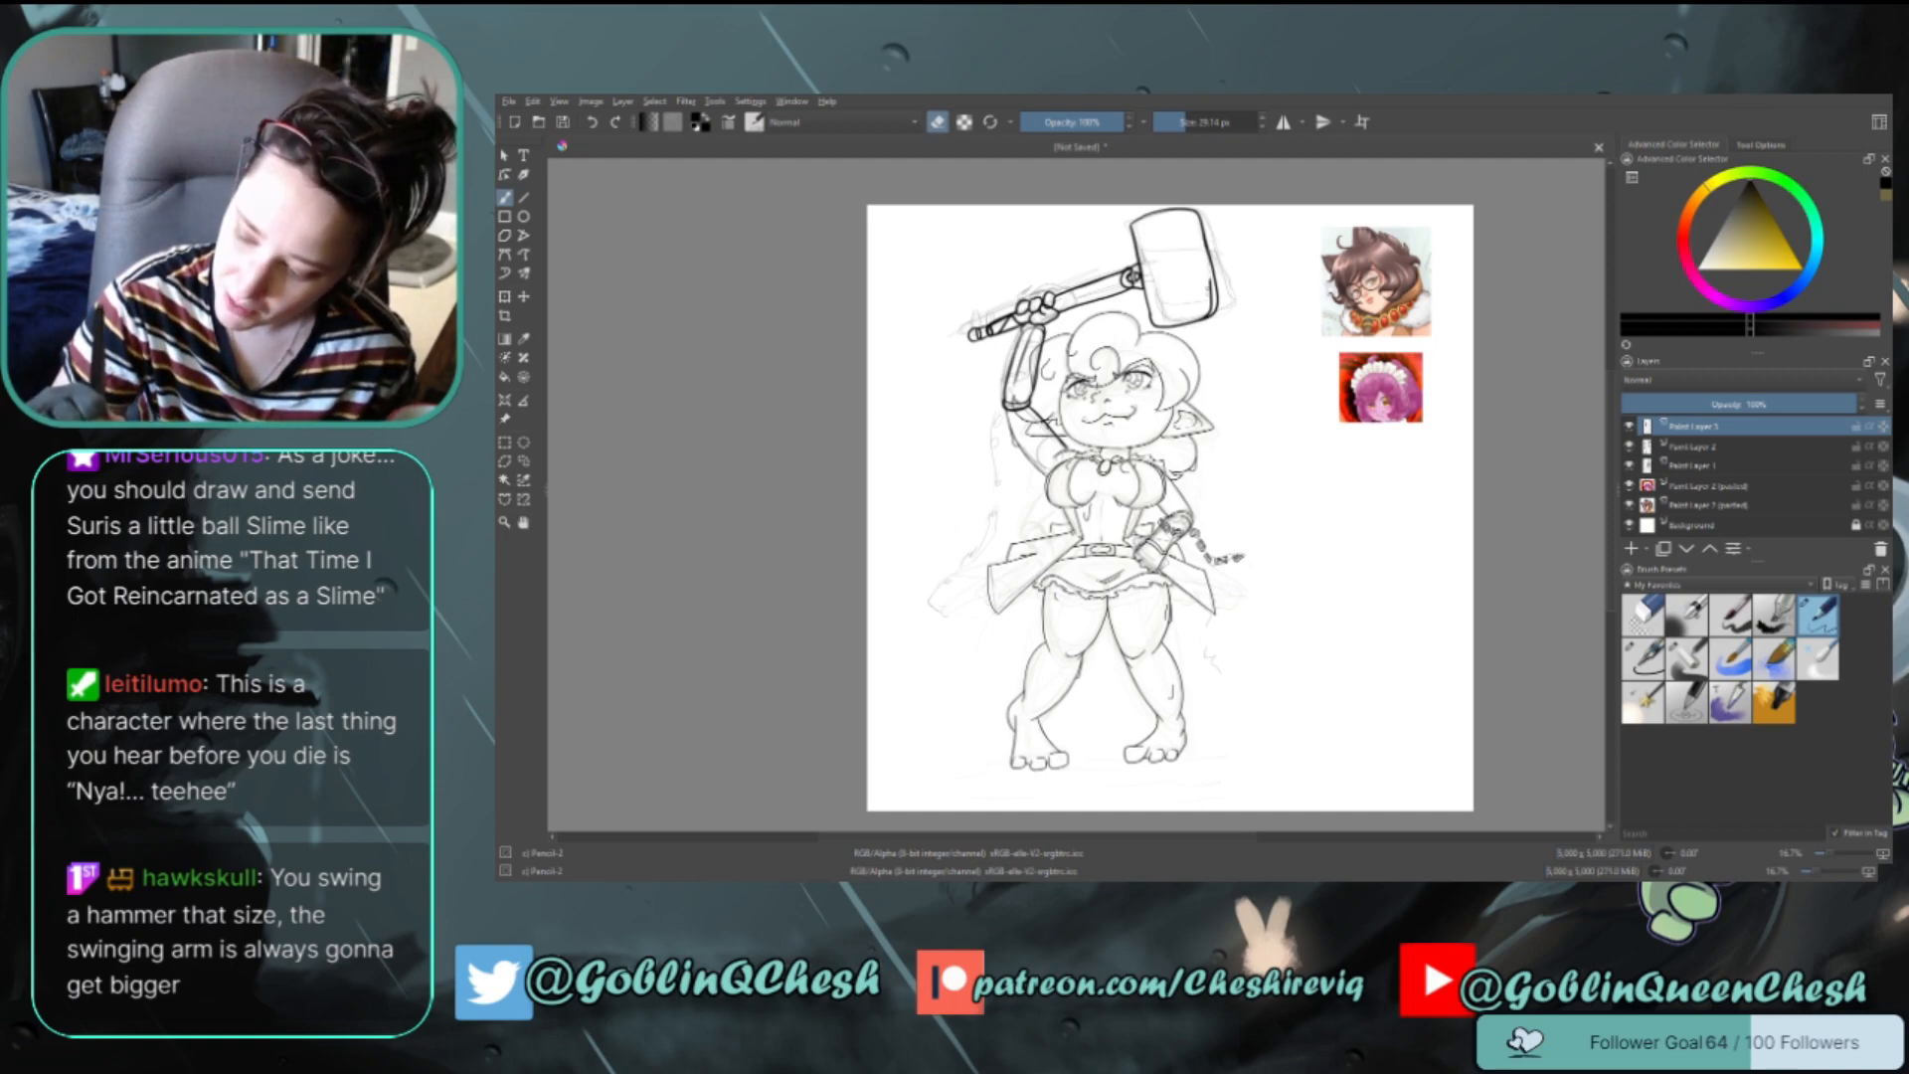
pyautogui.moveTo(1210, 277); pyautogui.dragTo(1213, 302)
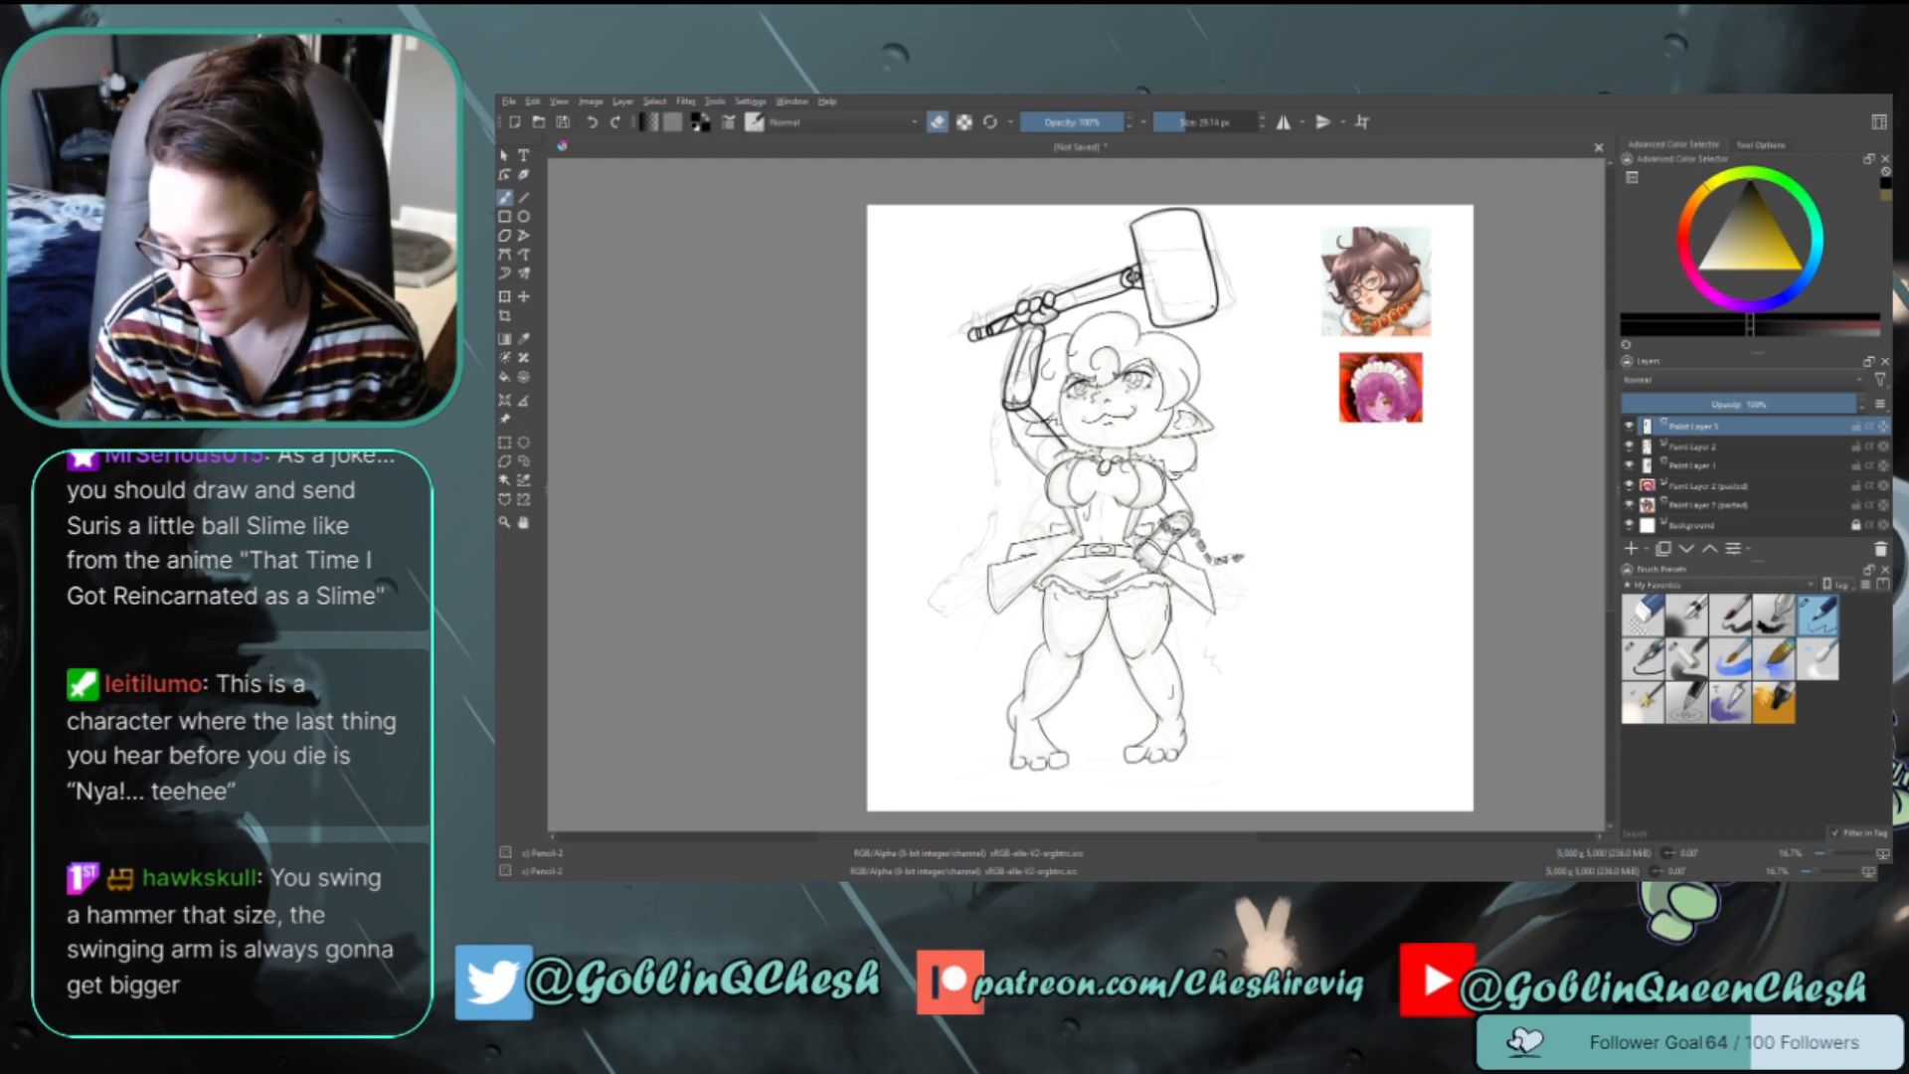
# Add a notch with a rivet dot at each end of the hammer face and letter "SLIME" between them with a line through it
pyautogui.press('e')
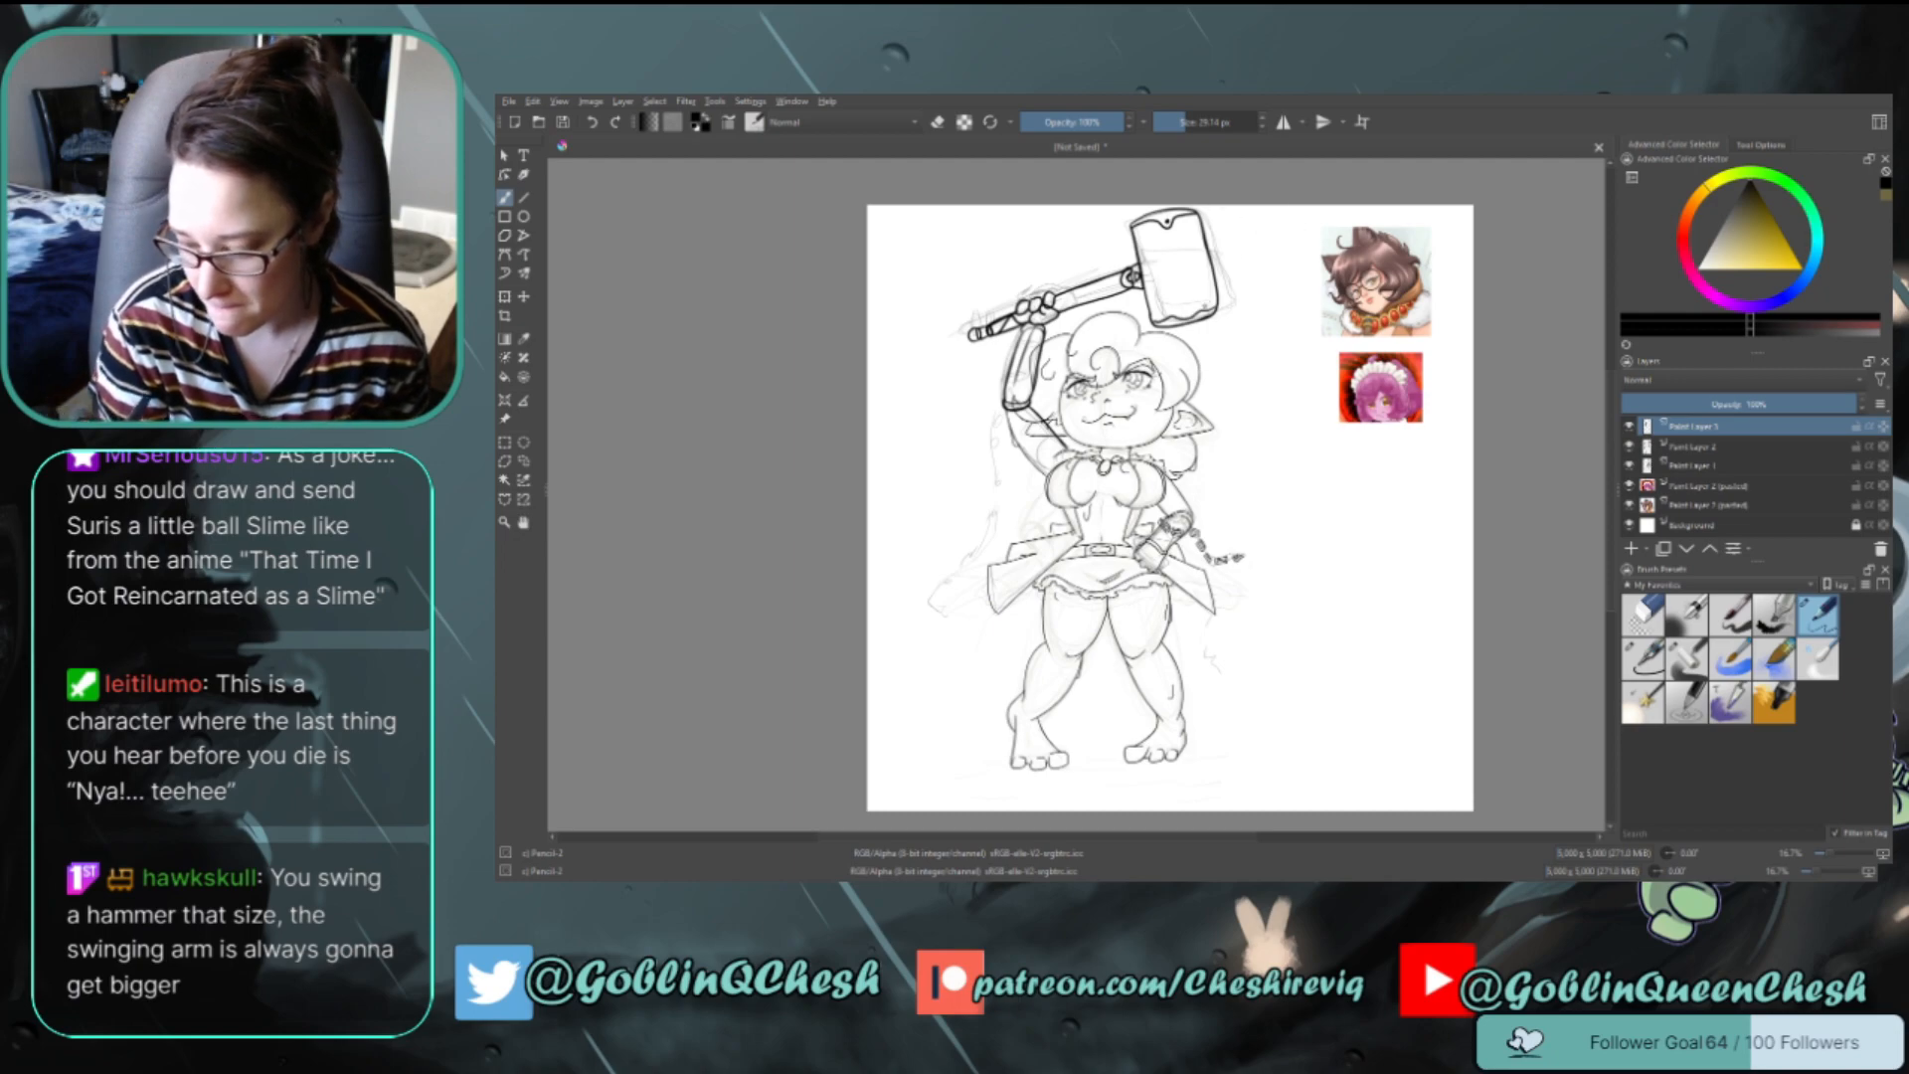
pyautogui.press('e')
pyautogui.moveTo(1197, 313); pyautogui.dragTo(1214, 307)
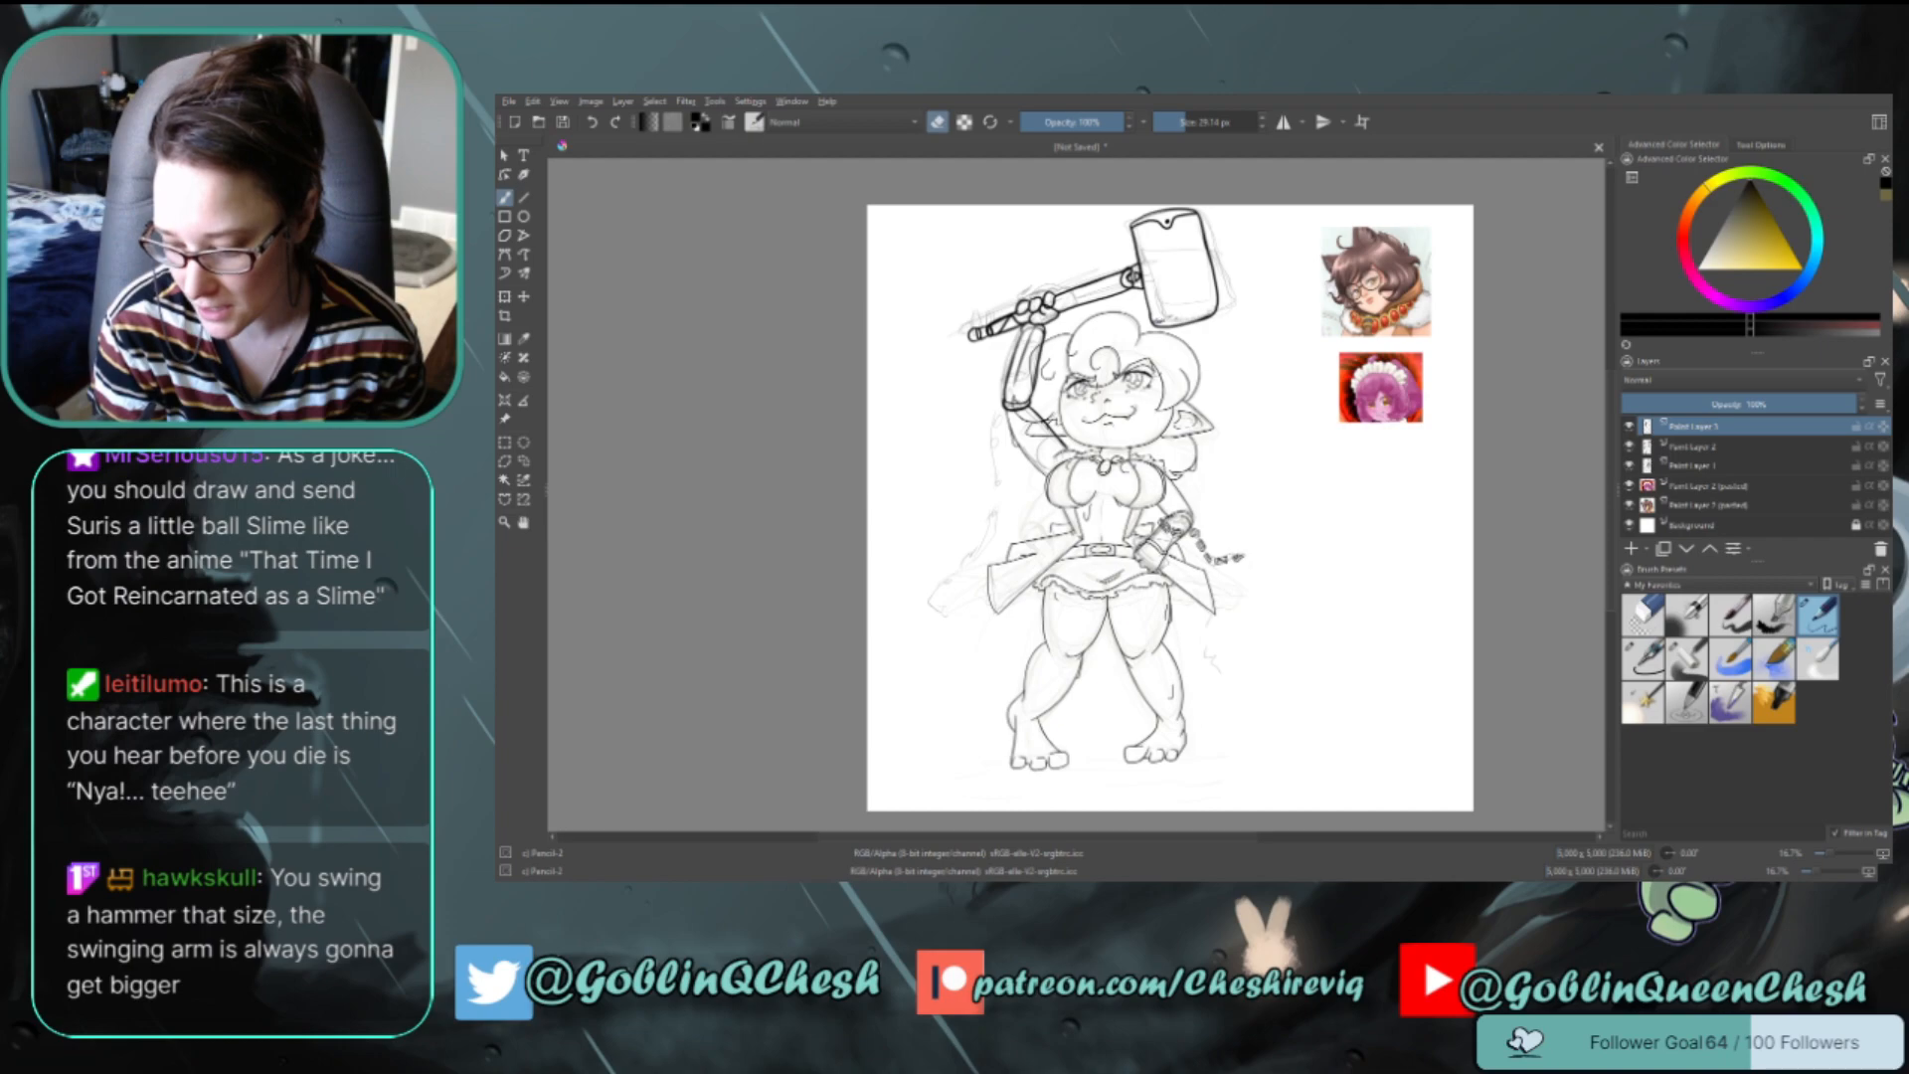
pyautogui.press('e')
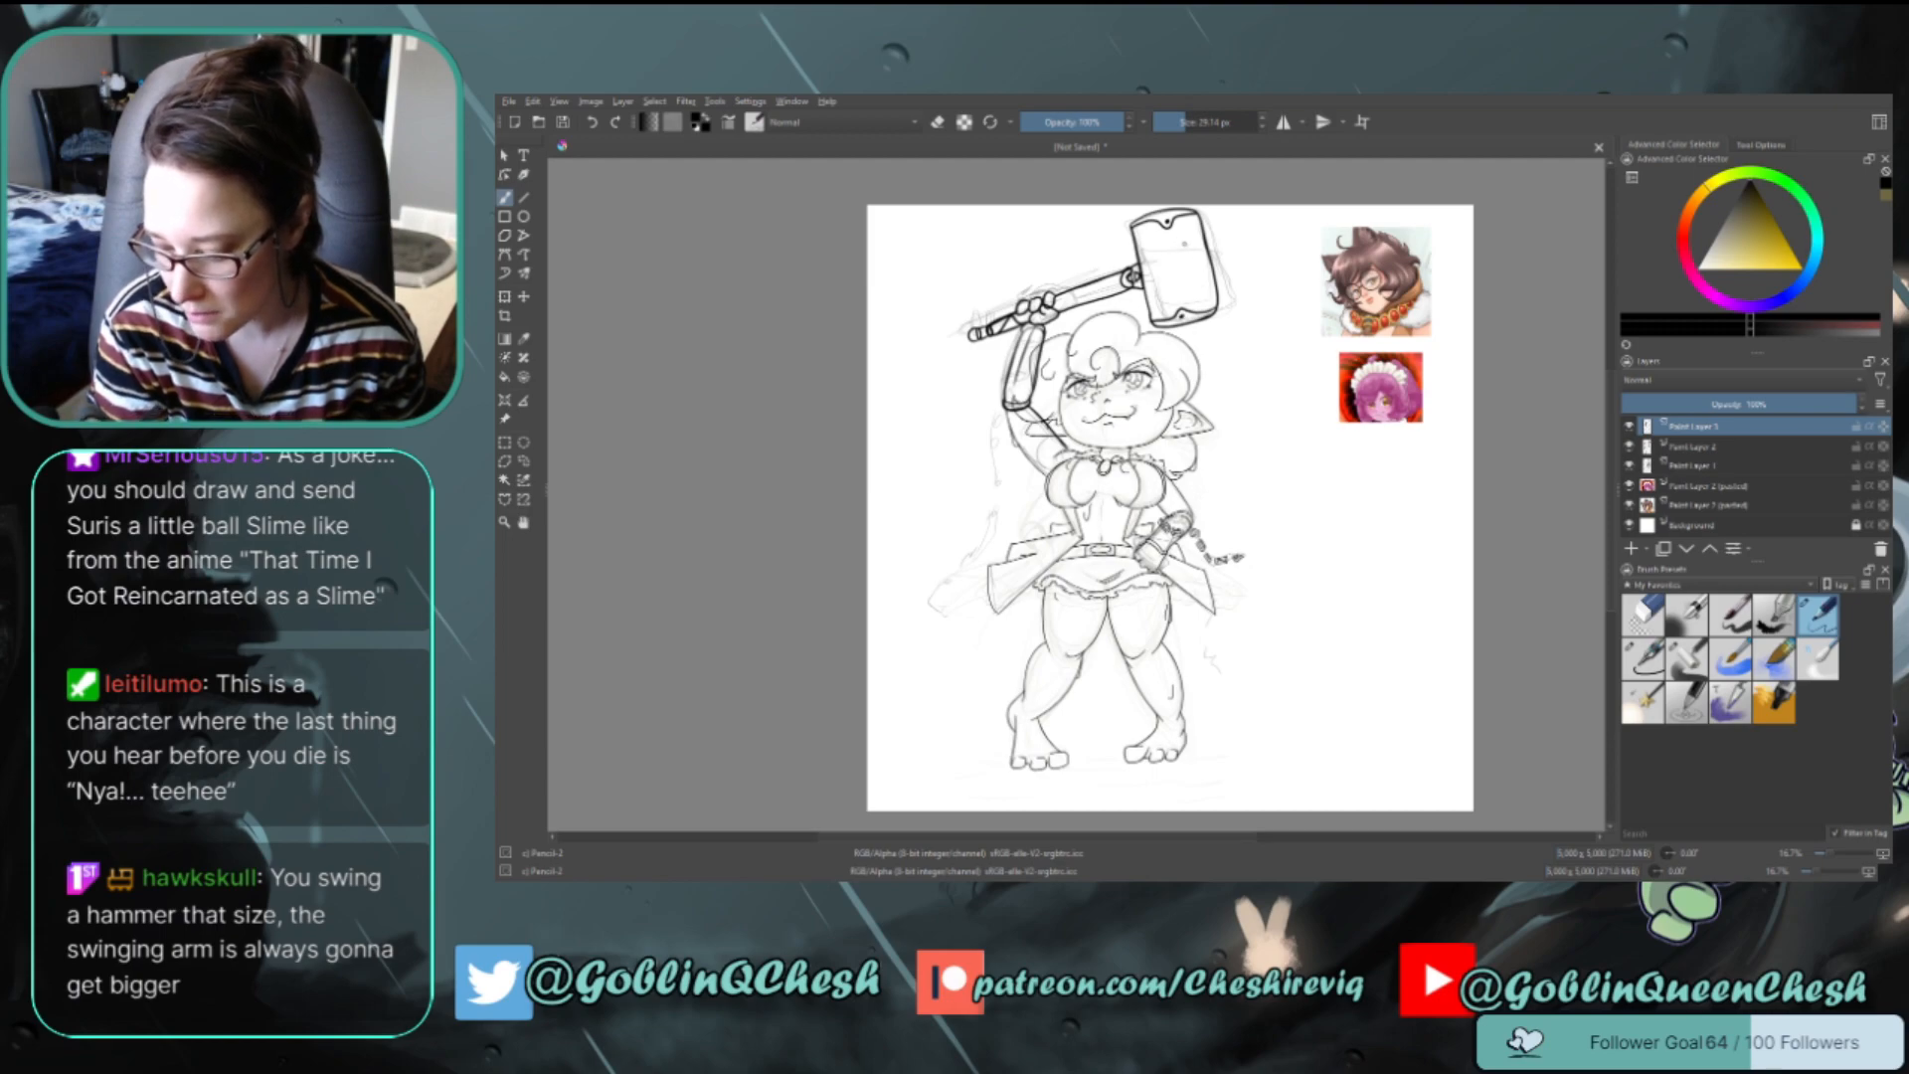
pyautogui.moveTo(1179, 231)
pyautogui.mouseDown()
pyautogui.moveTo(1156, 254)
pyautogui.moveTo(1170, 297)
pyautogui.mouseUp()
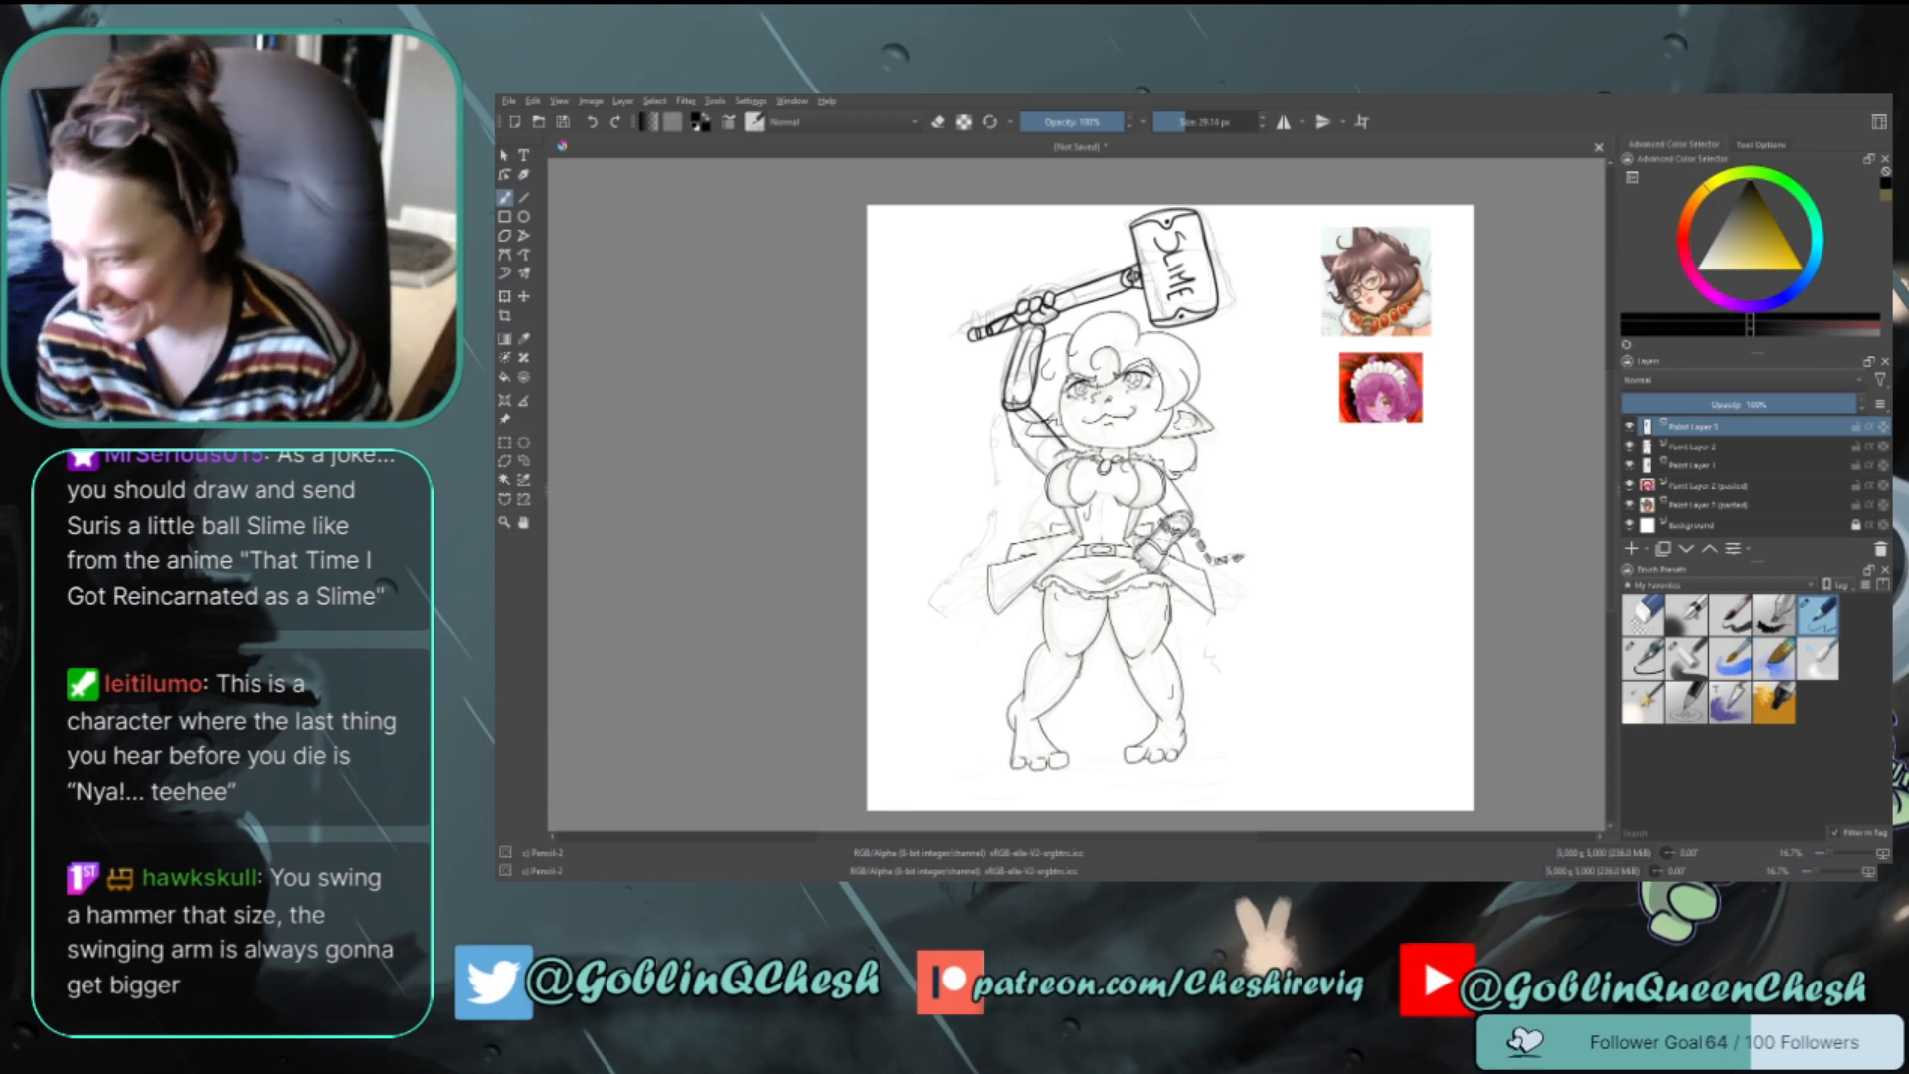
pyautogui.moveTo(1170, 237); pyautogui.dragTo(1182, 302)
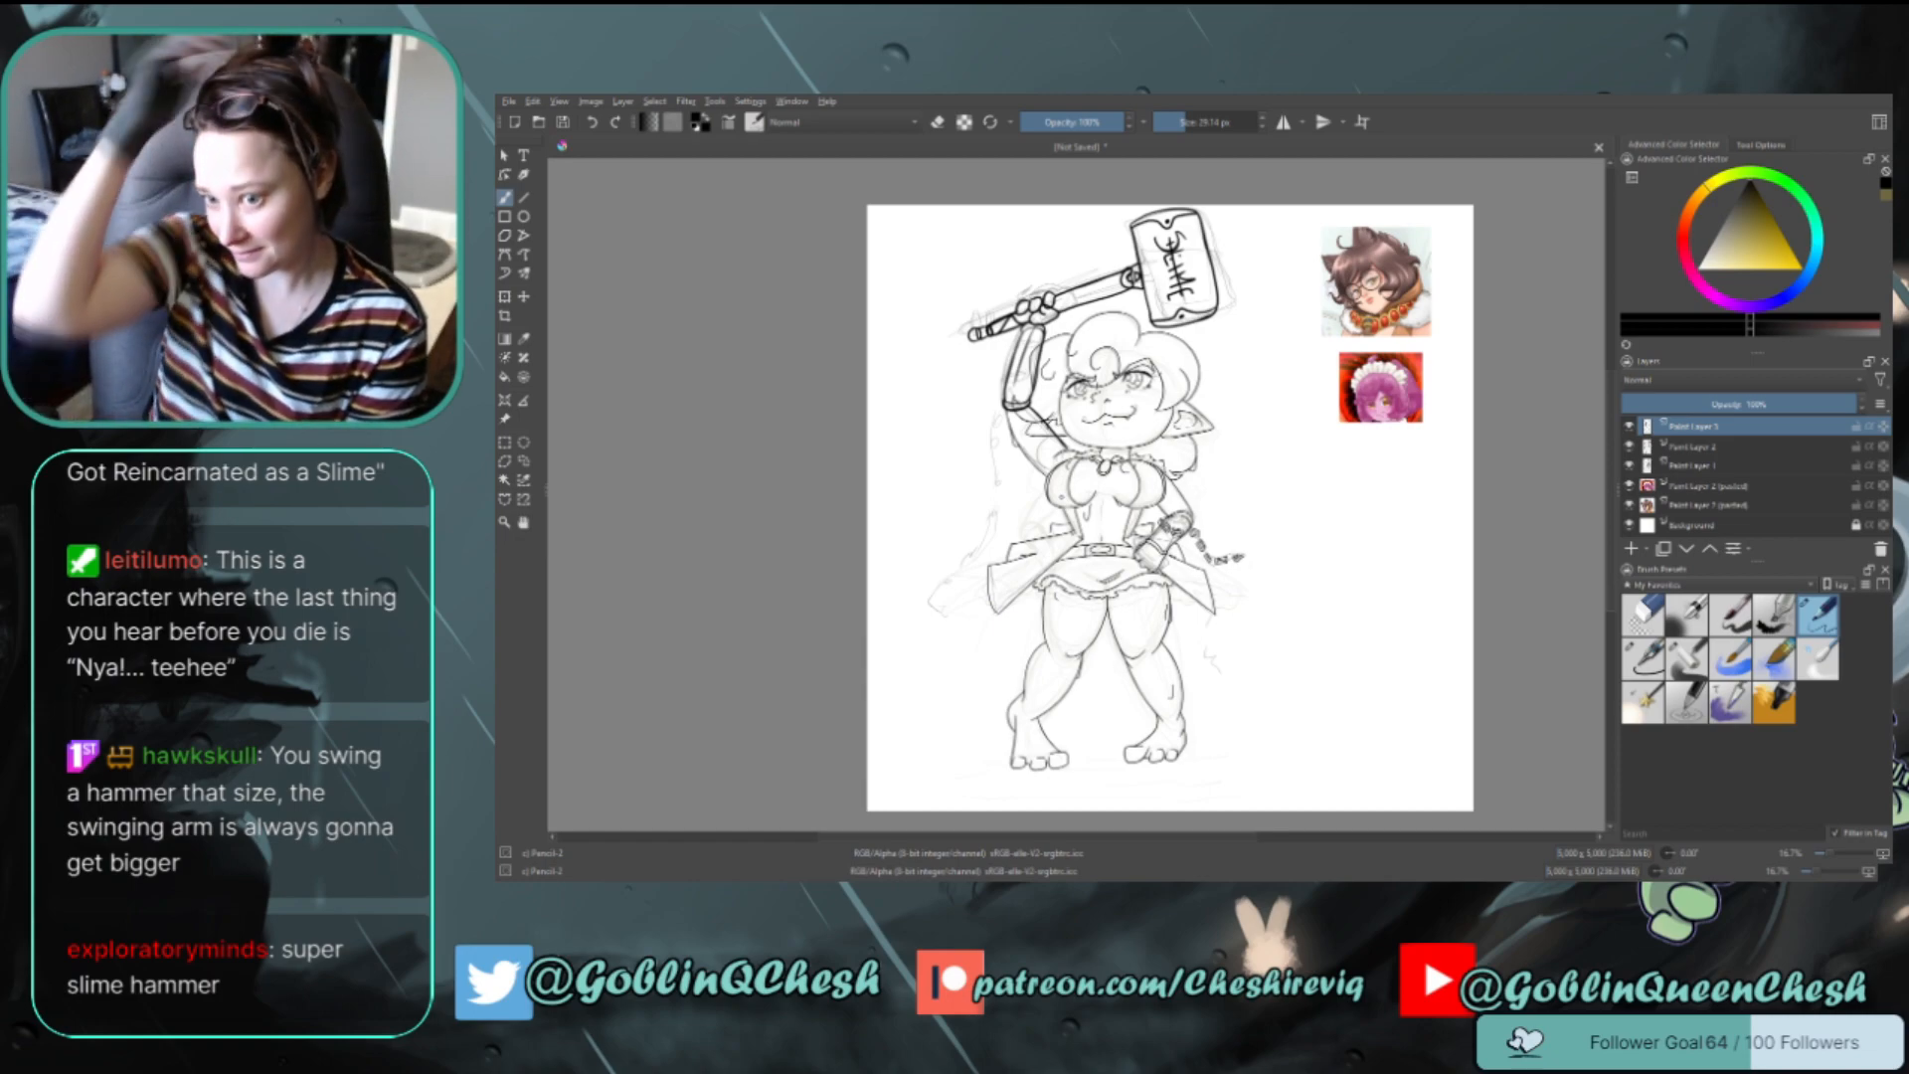
# Lower the opacity of the new sketch layer, fade the rough sketch layer further, and switch to the Ink-2 Fineliner brush
pyautogui.moveTo(1751, 403); pyautogui.dragTo(1704, 405)
pyautogui.click(1644, 657)
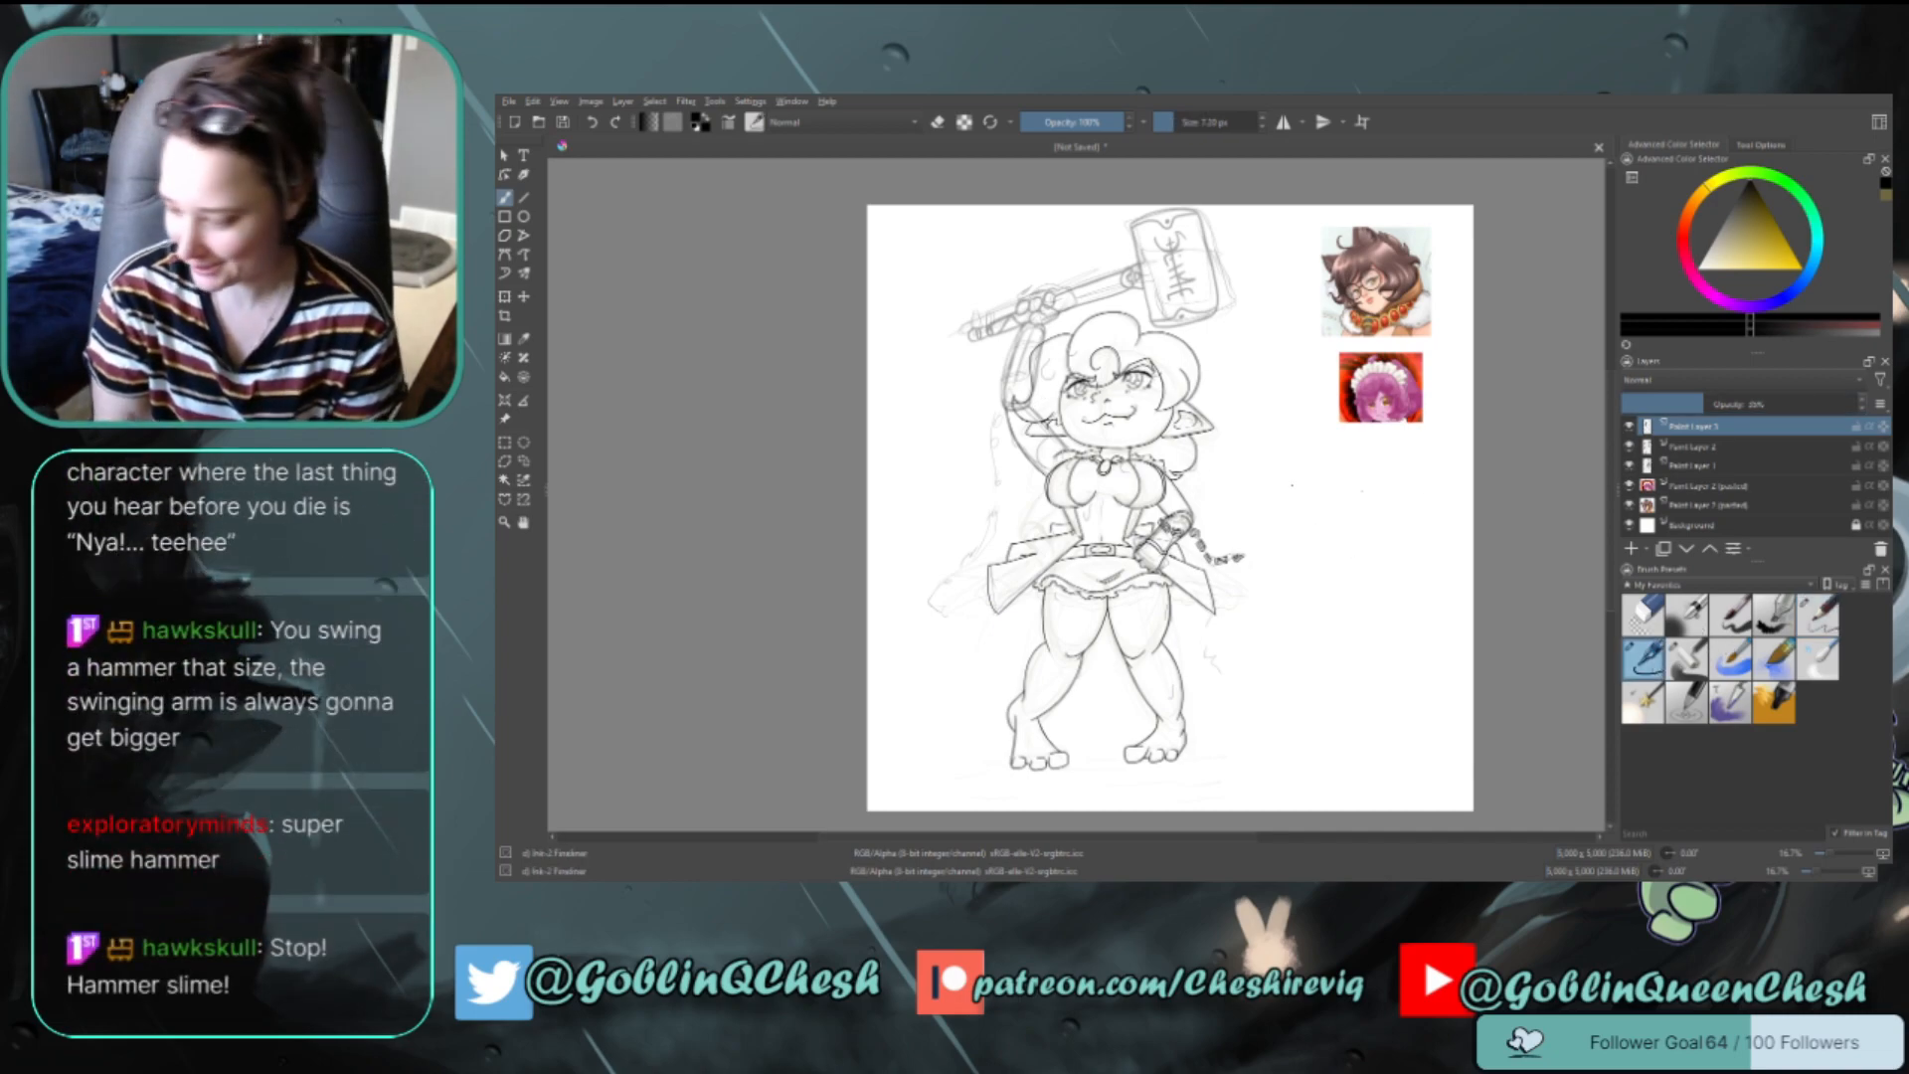
pyautogui.click(1696, 466)
pyautogui.moveTo(1703, 405); pyautogui.dragTo(1678, 404)
pyautogui.click(1695, 426)
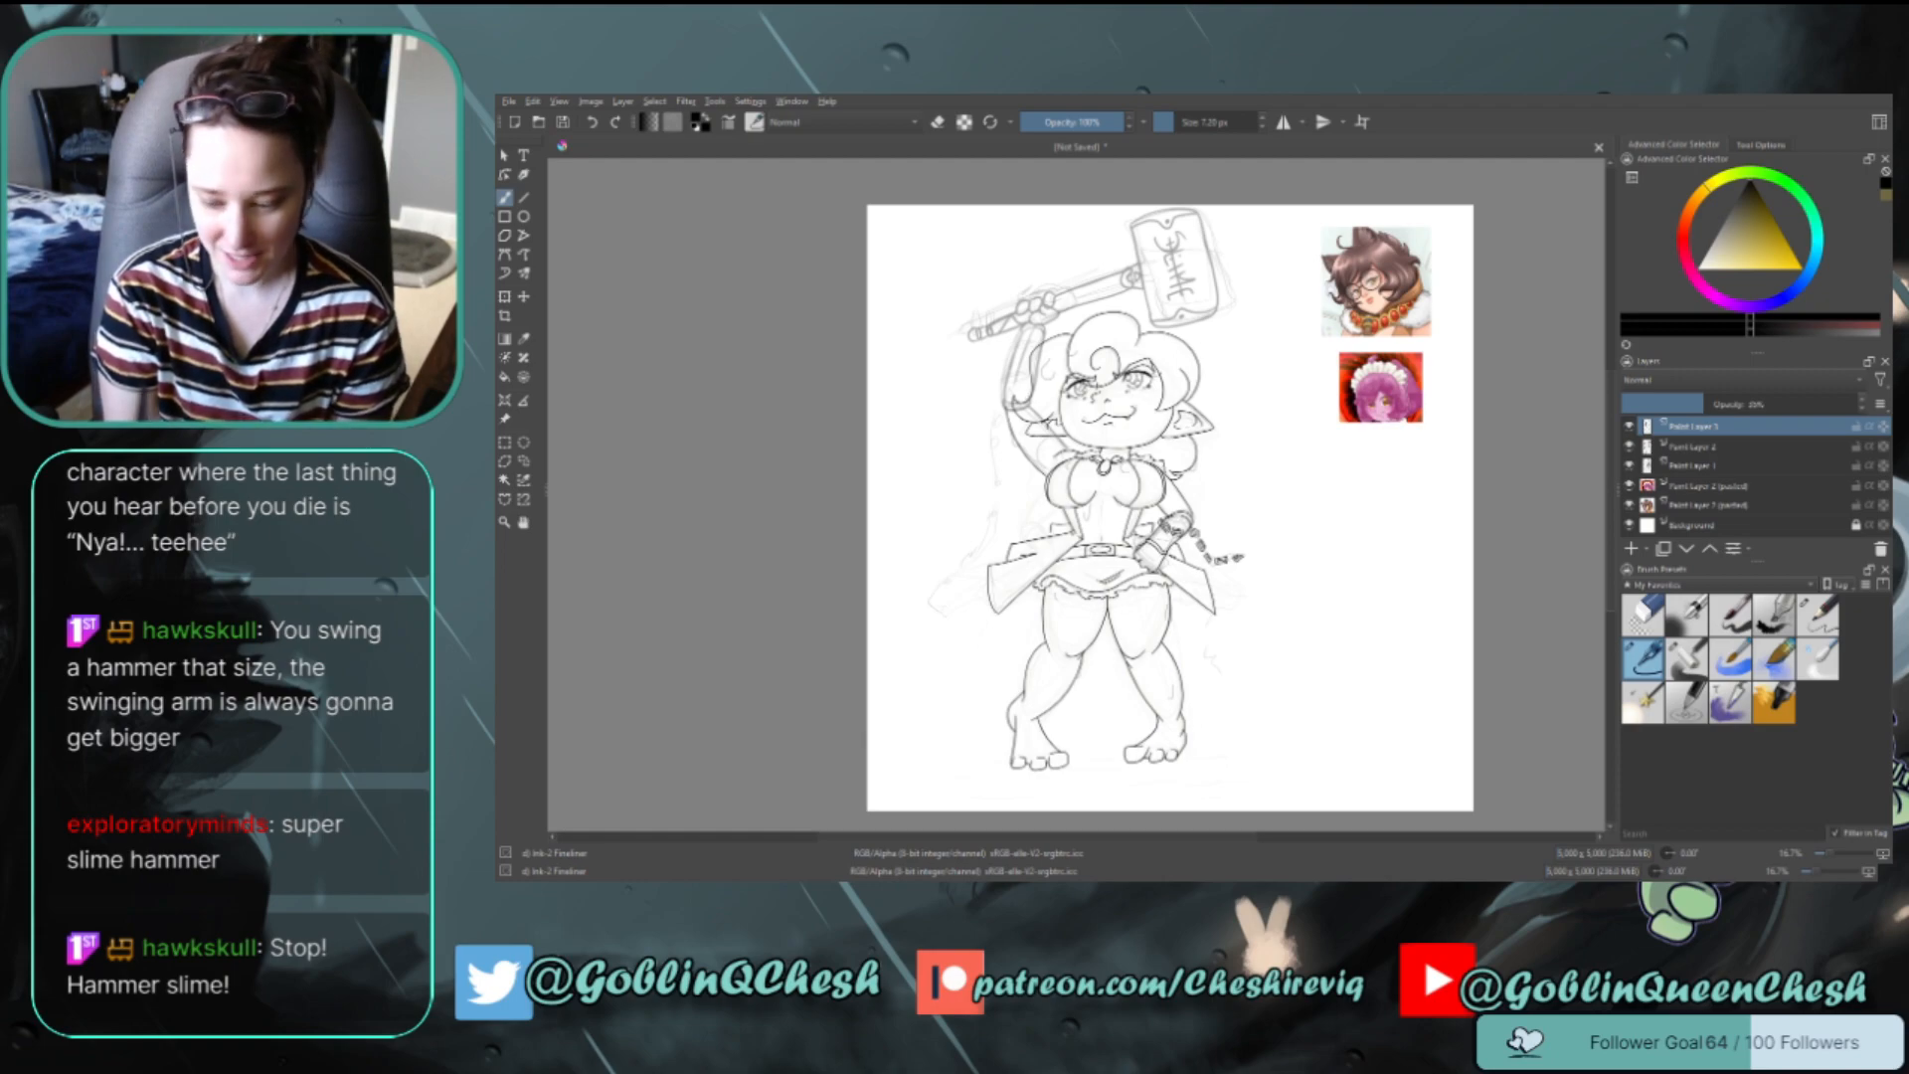
pyautogui.moveTo(1279, 440); pyautogui.dragTo(1296, 492)
pyautogui.hotkey('ctrl', 'z')
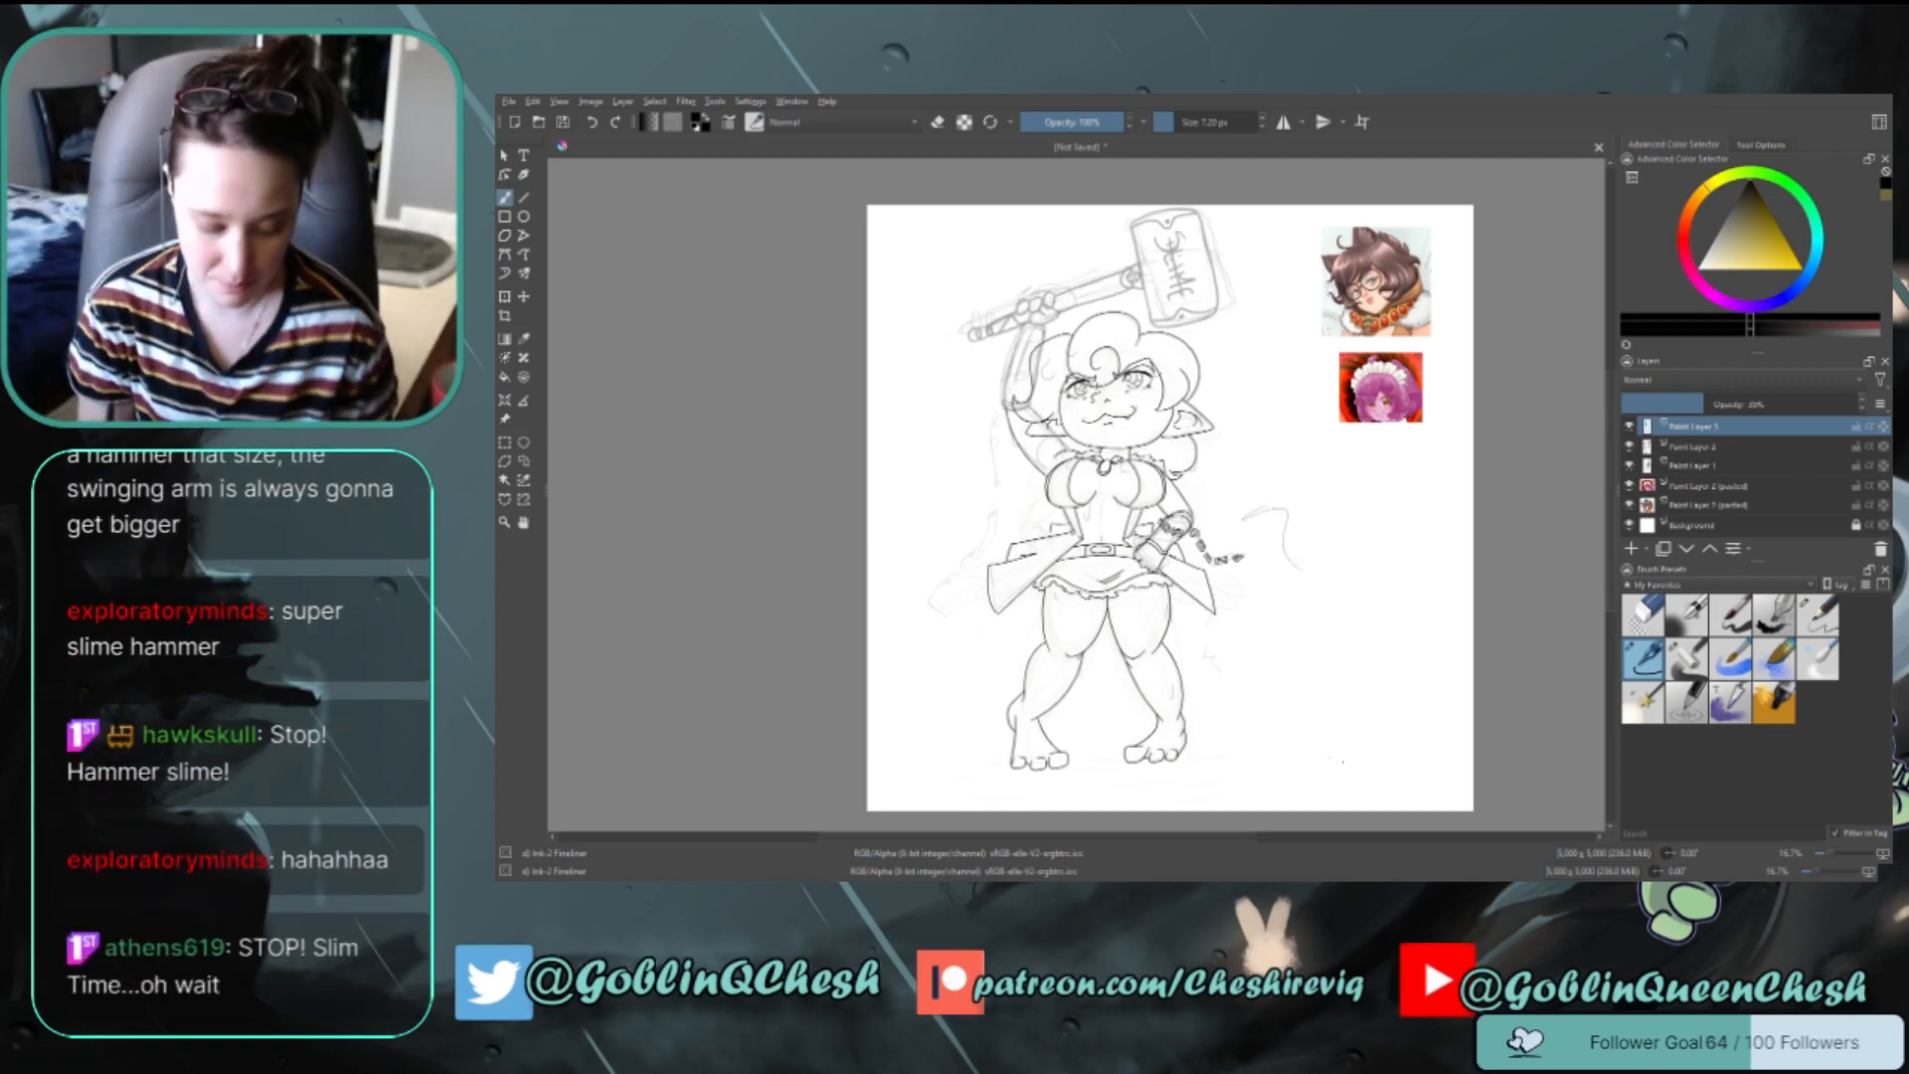
# Check the layers' visibility and add a new paint layer above the arm and hammer sketch for inking
pyautogui.scroll(2, 1052, 365)
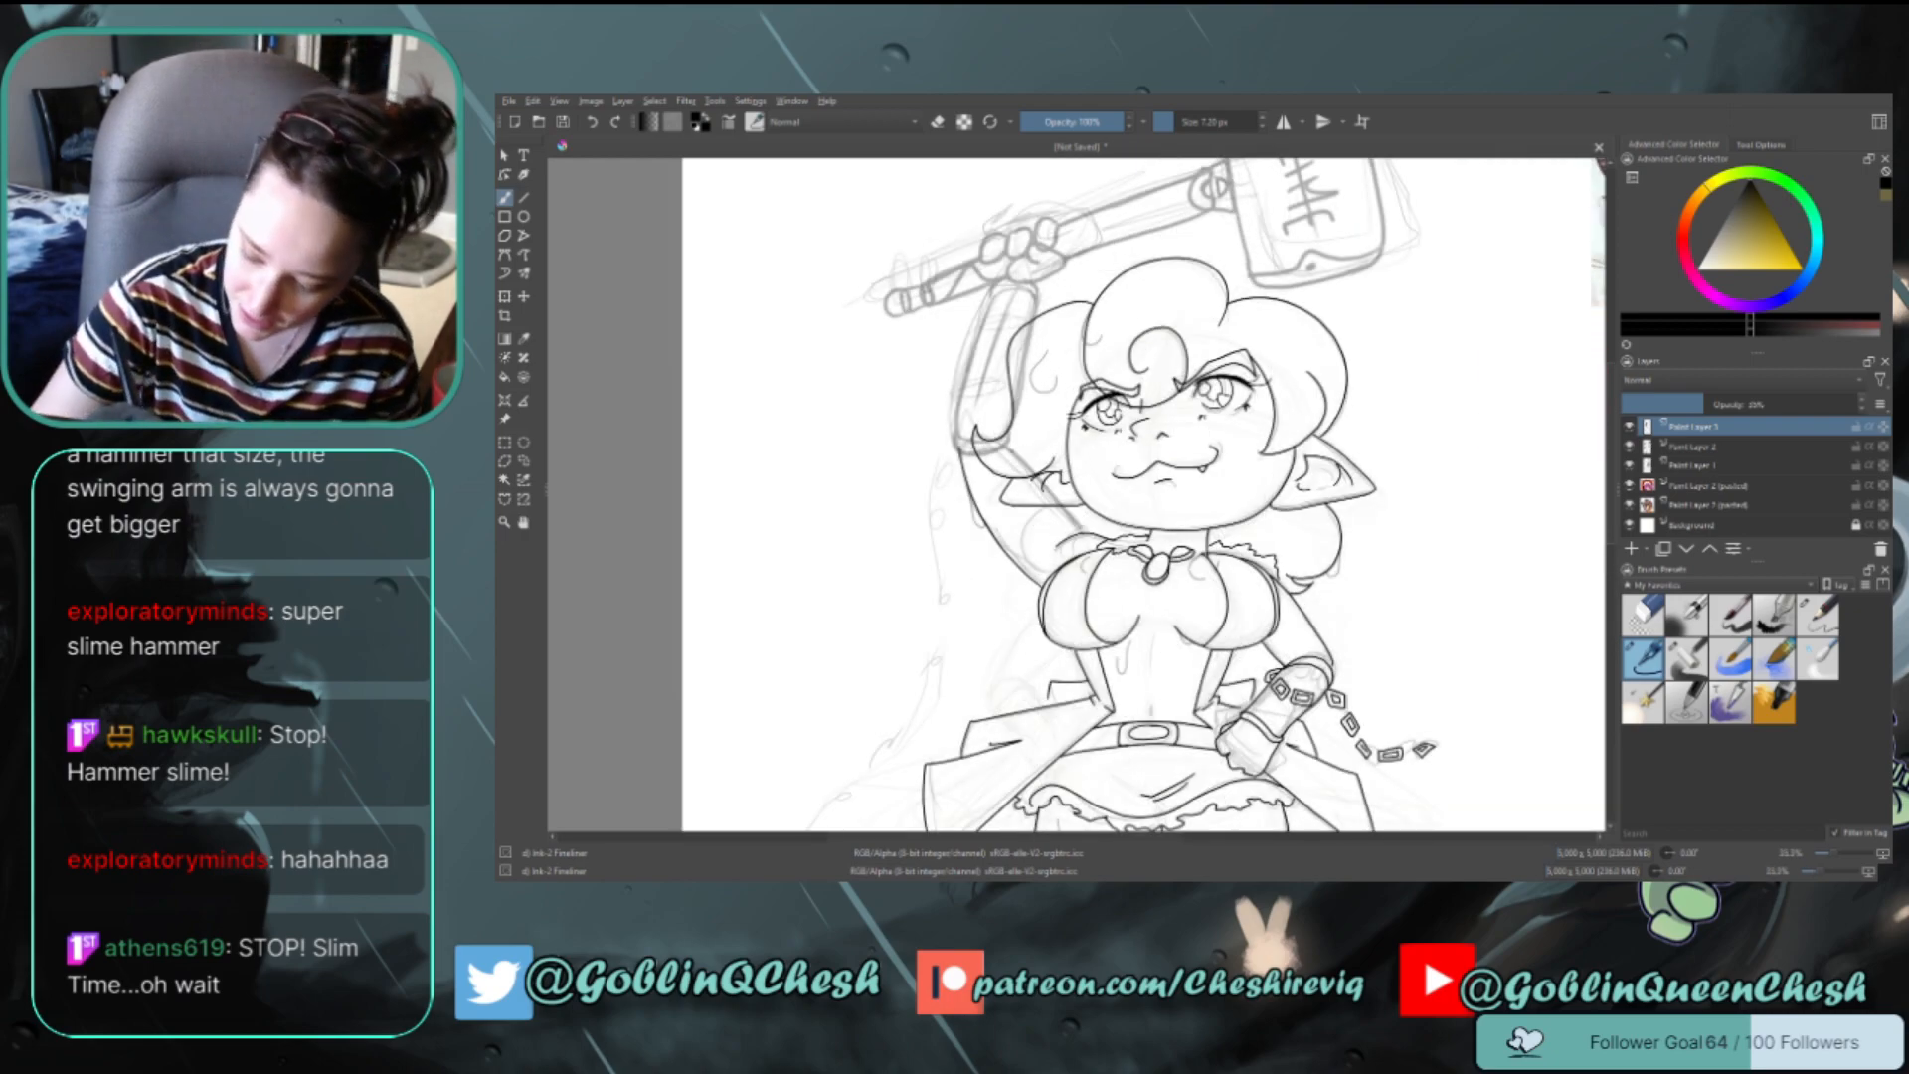
pyautogui.press('e')
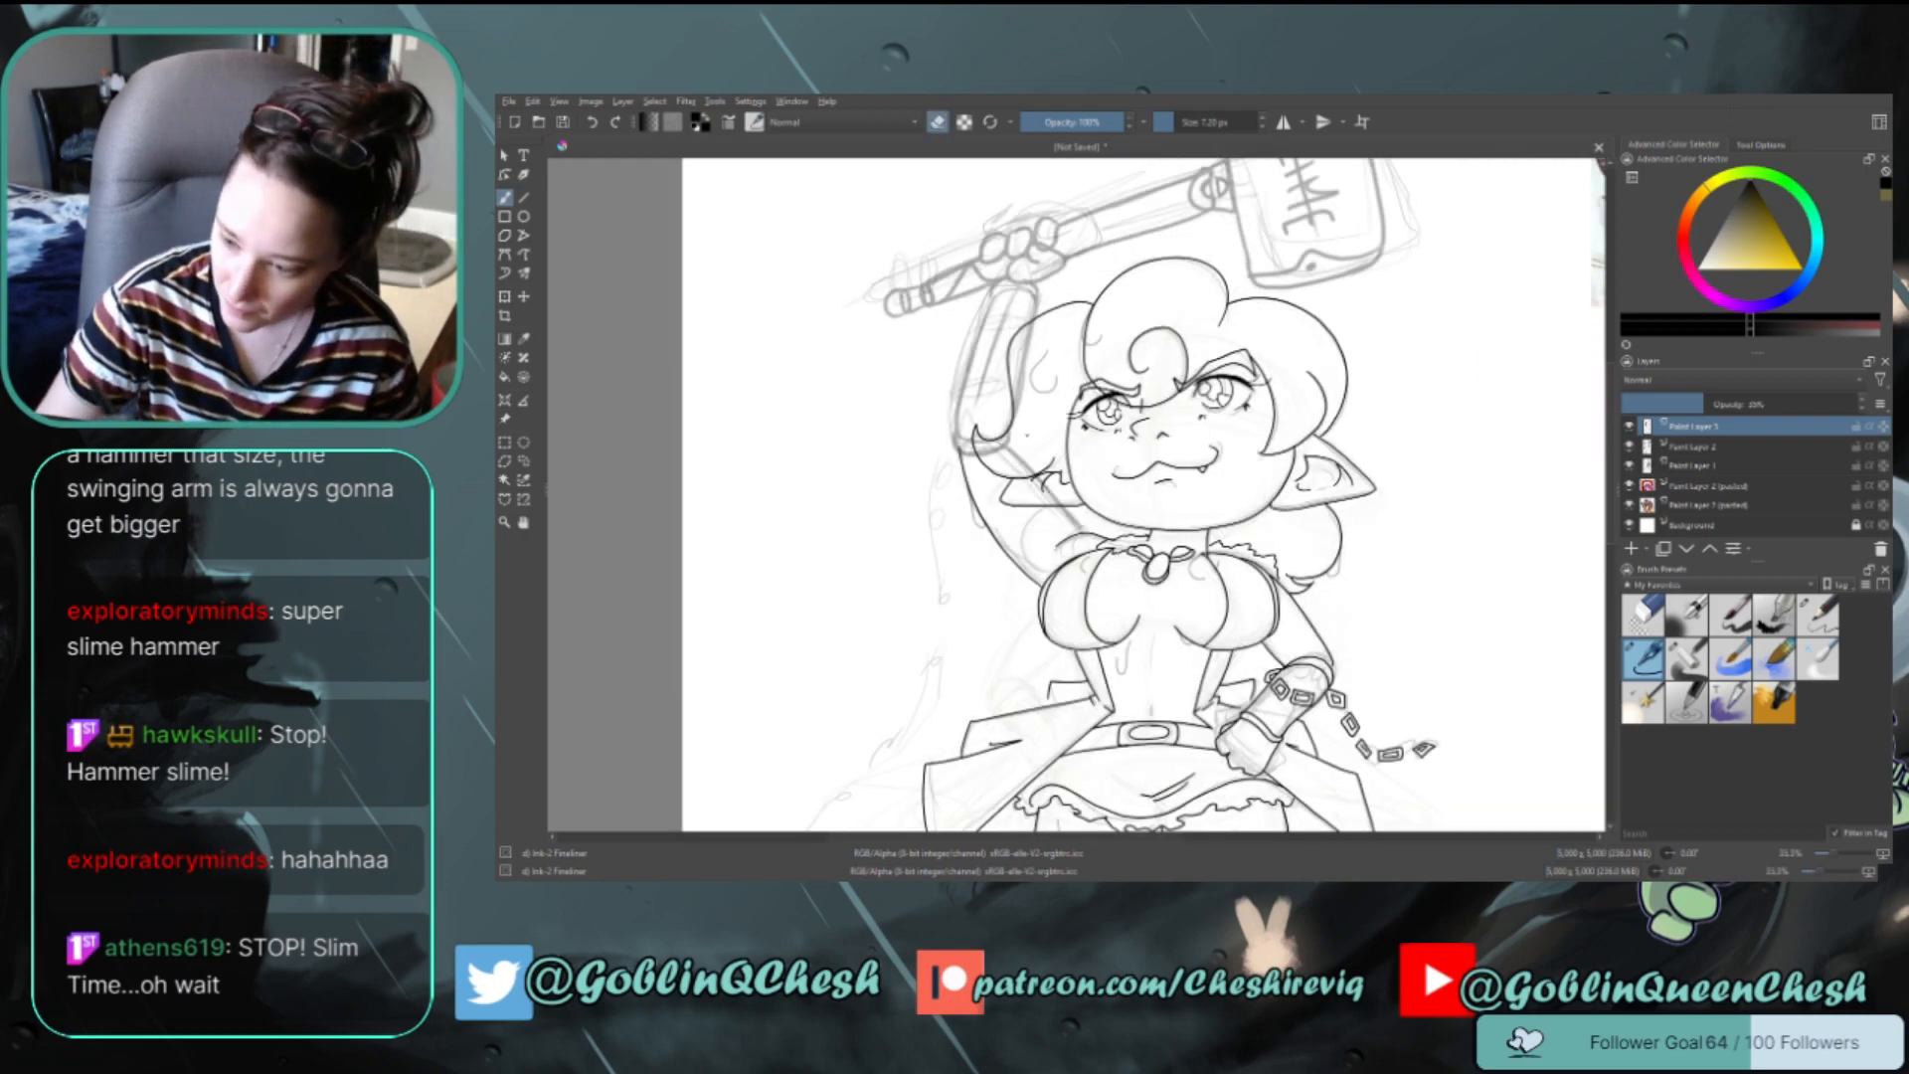
pyautogui.press('e')
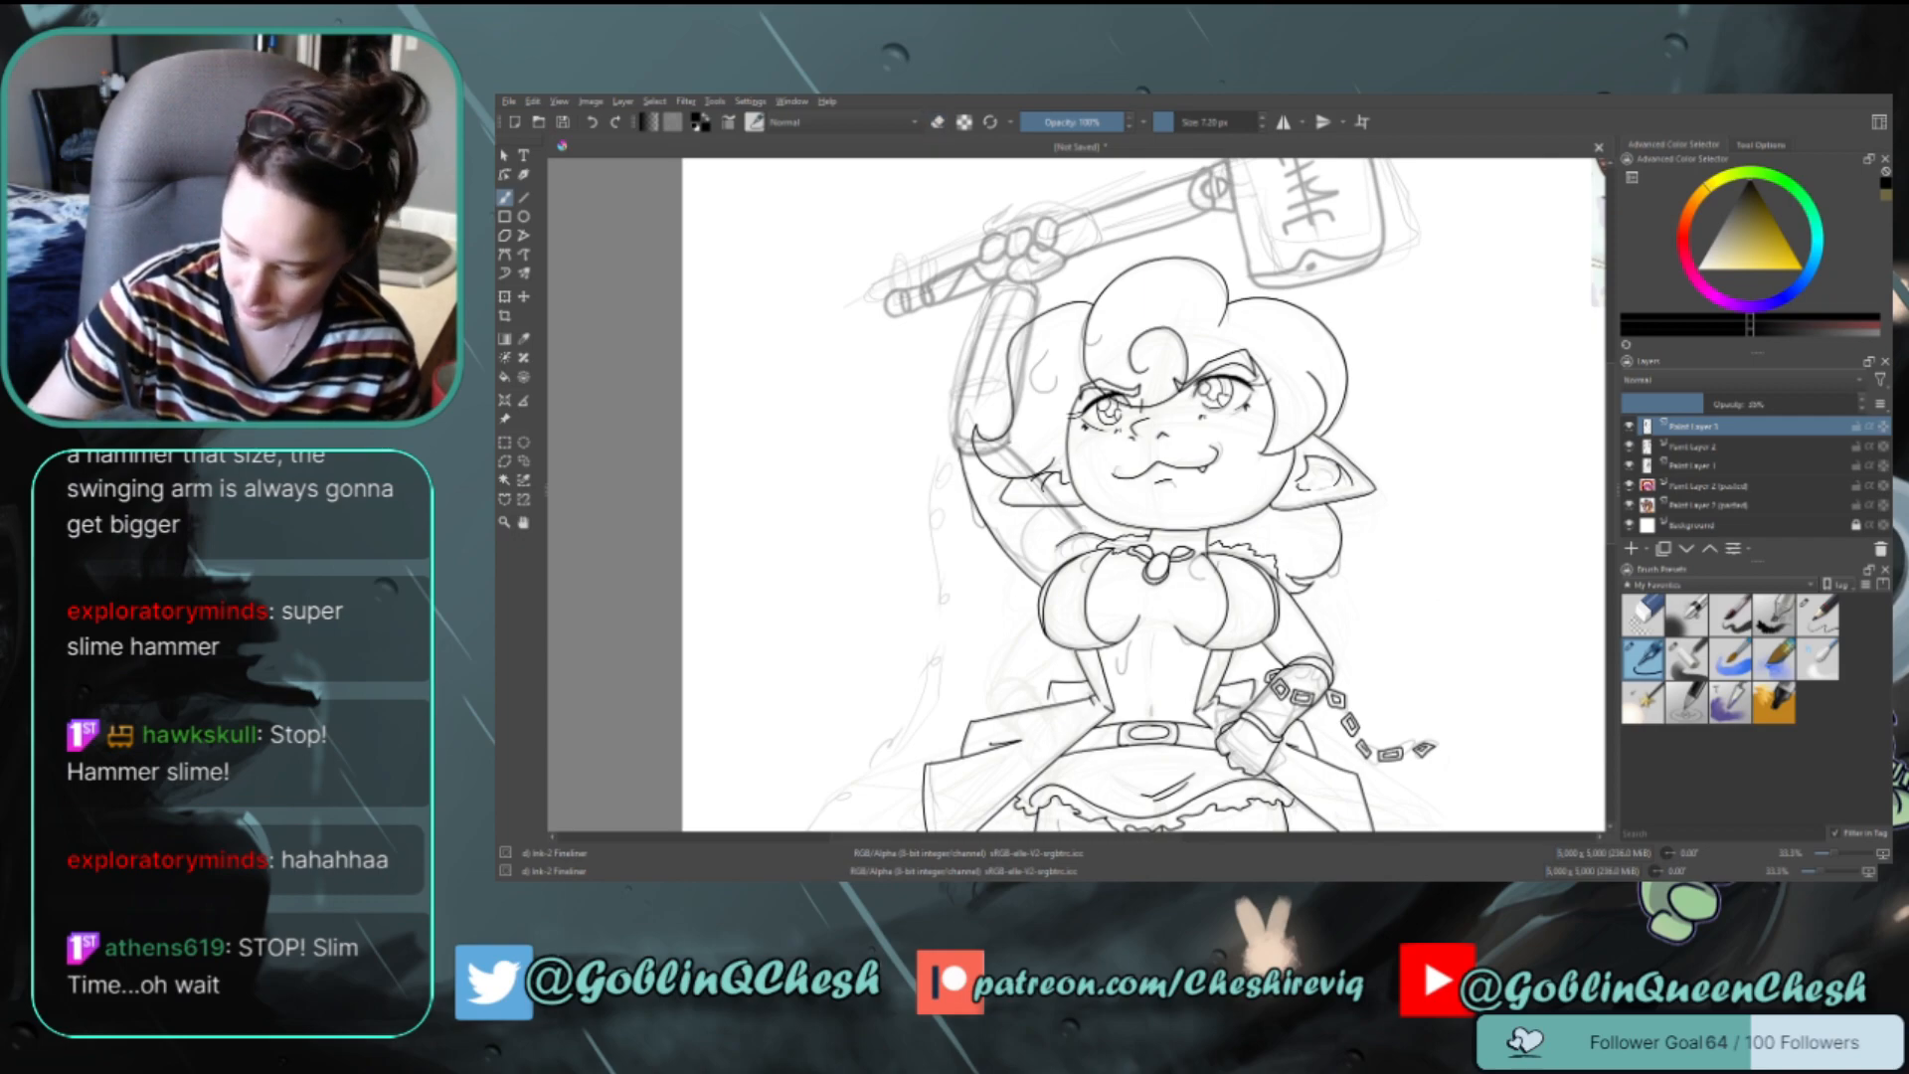
pyautogui.click(1630, 427)
pyautogui.click(1631, 428)
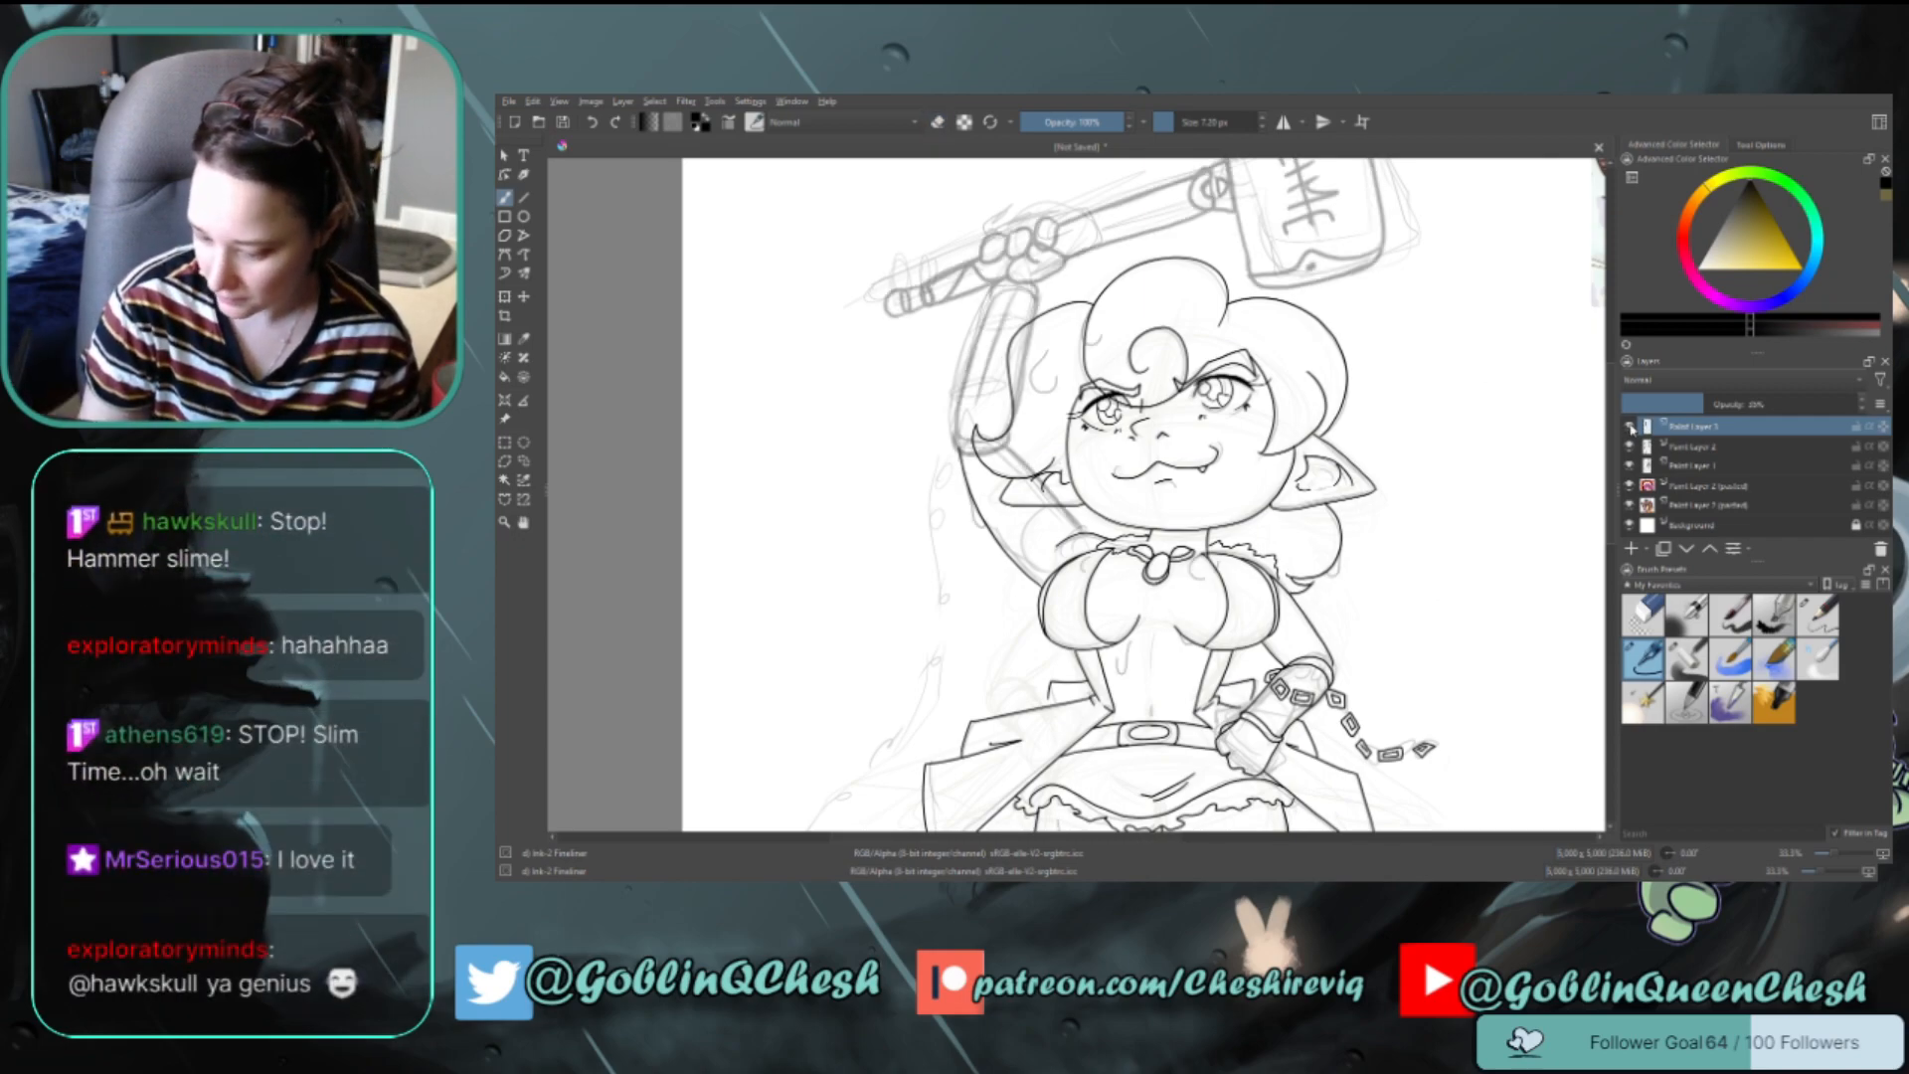
pyautogui.click(1629, 525)
pyautogui.click(1629, 525)
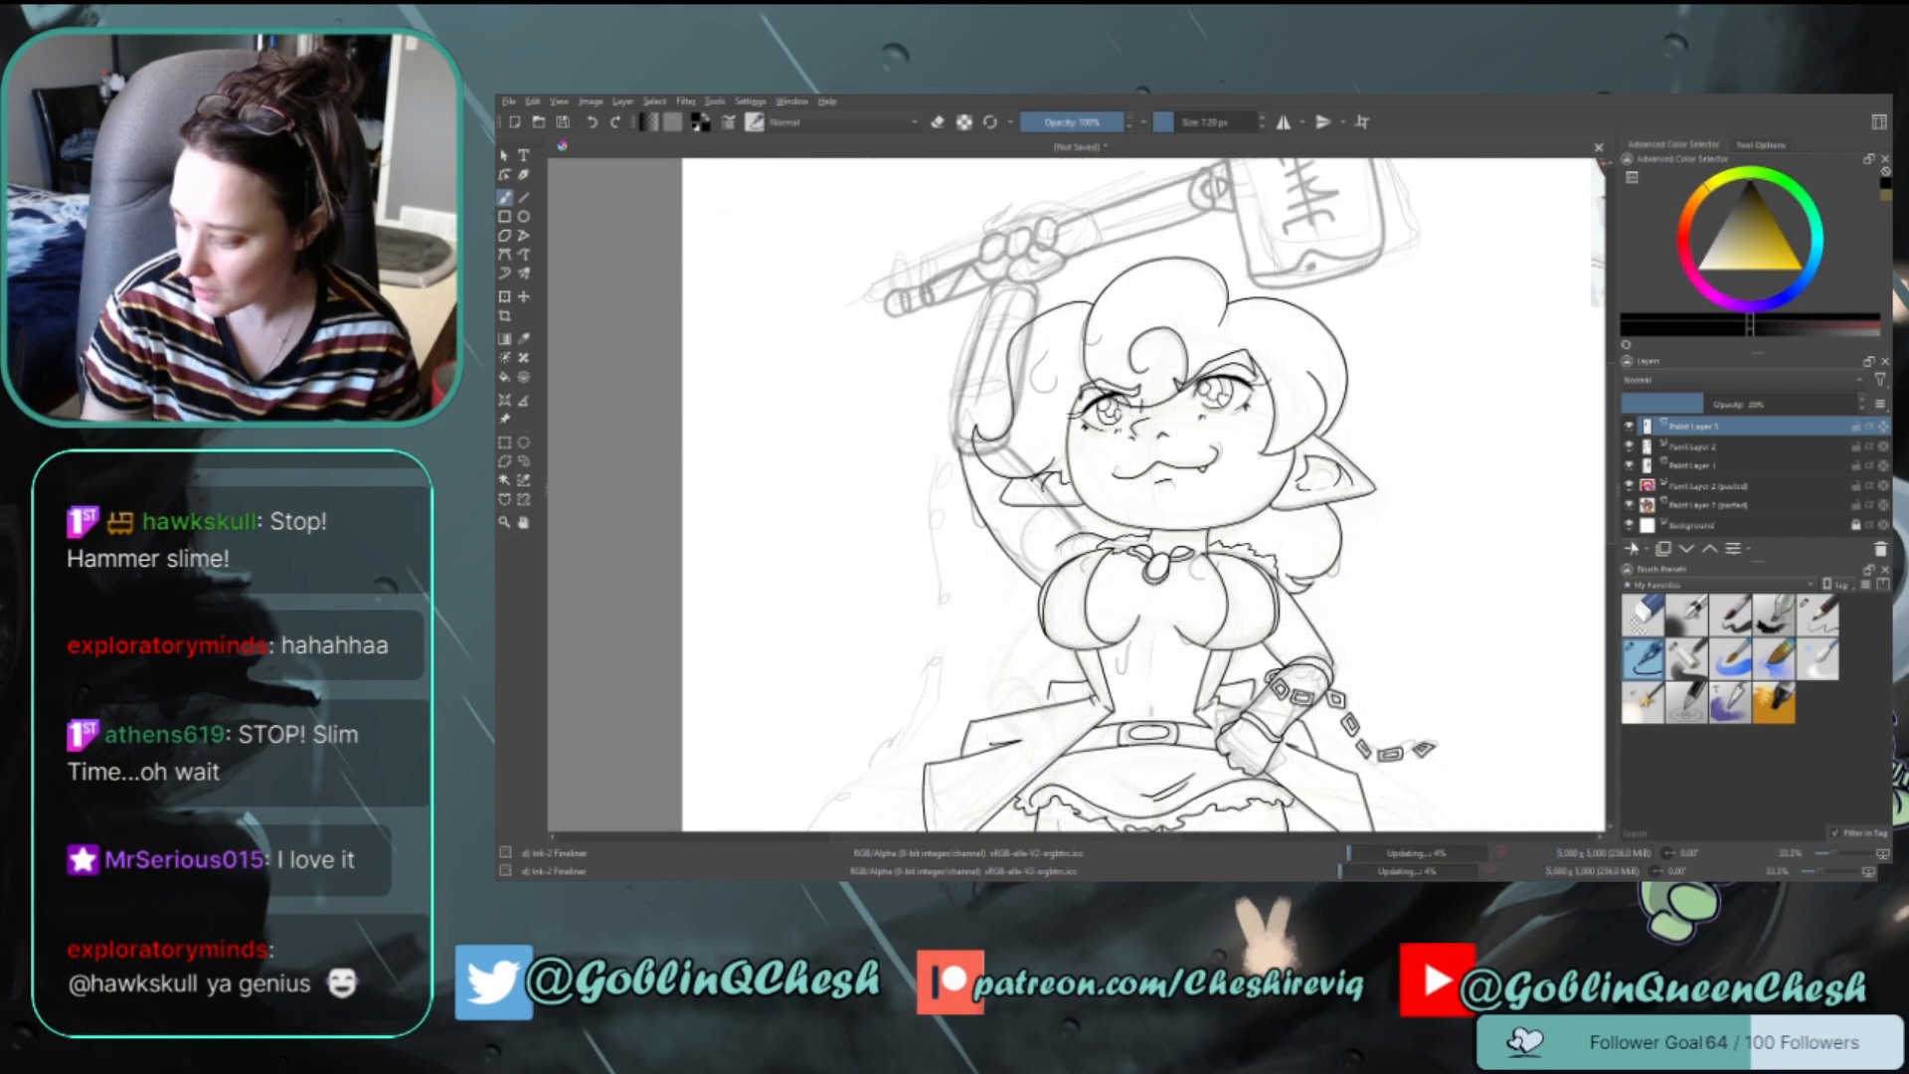
pyautogui.click(1630, 549)
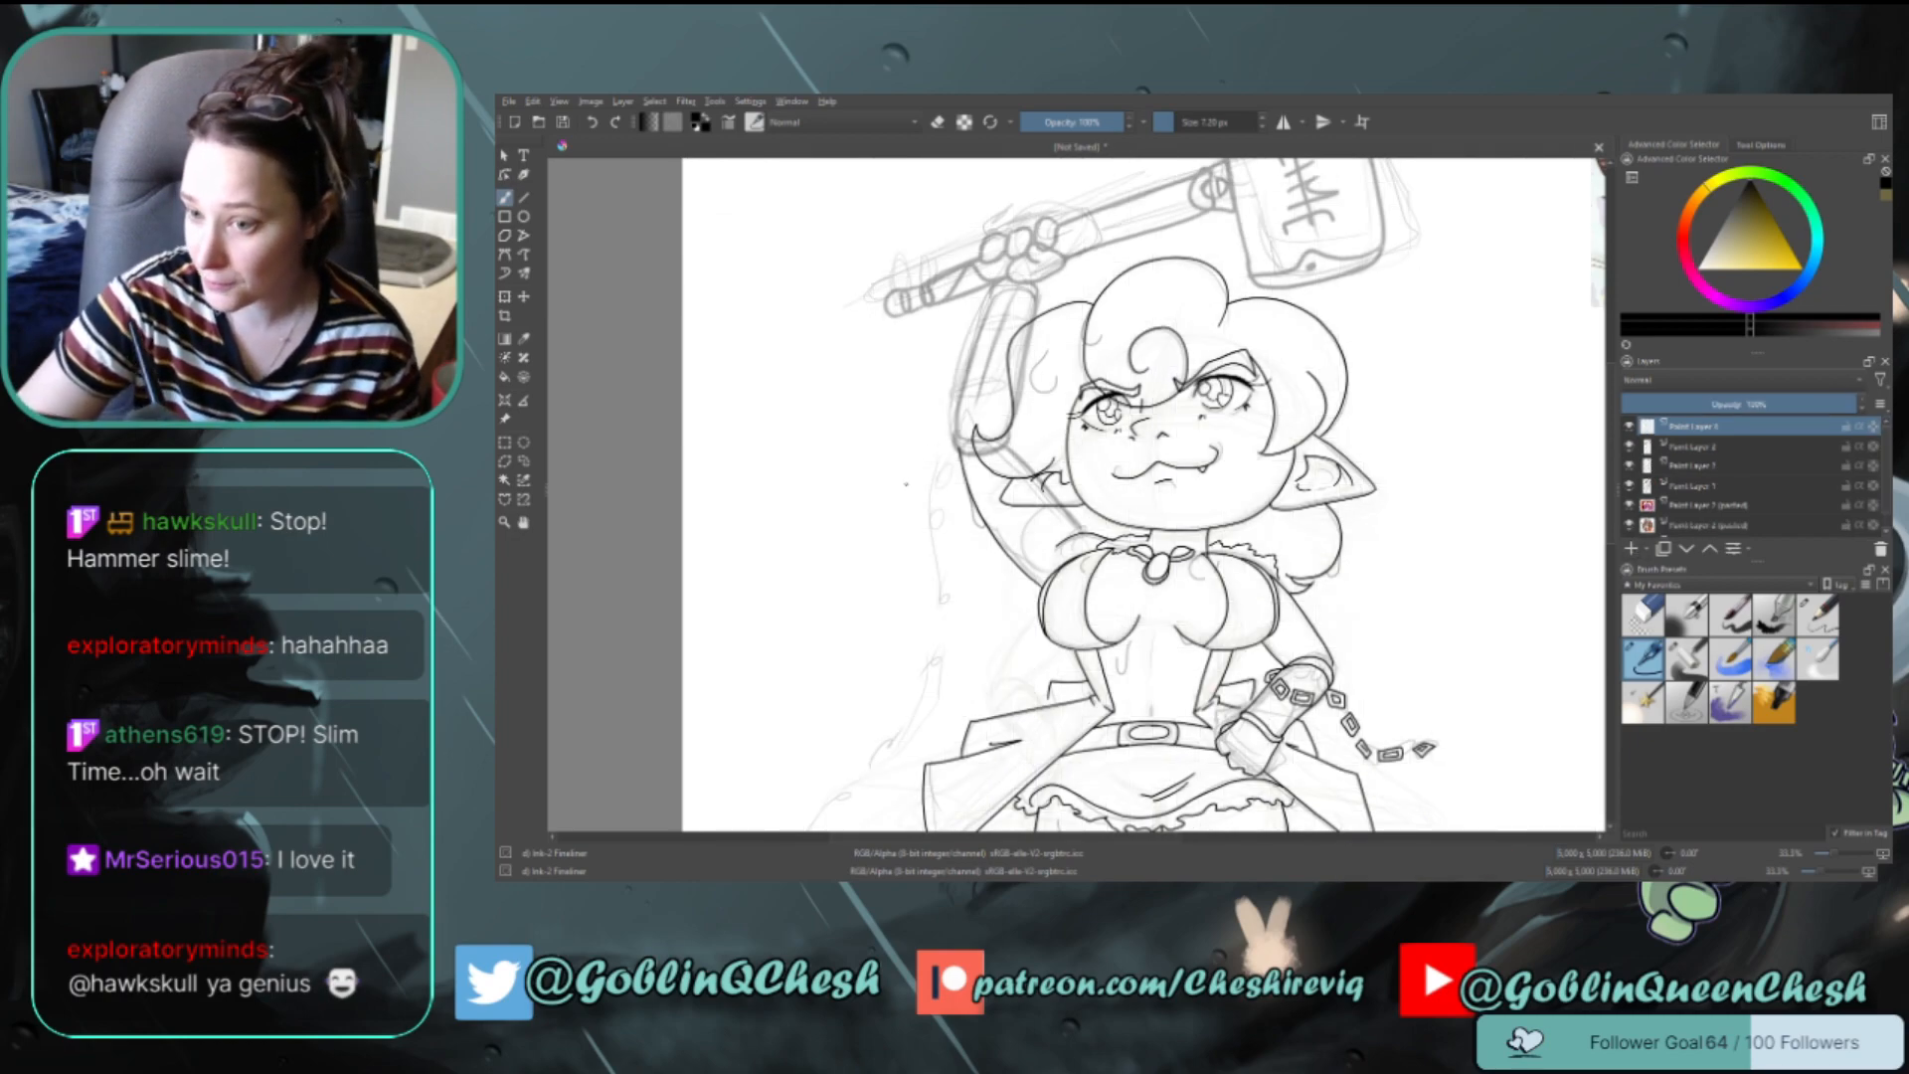
# Ink the inner edge of the raised upper arm and the curved line across the elbow
pyautogui.moveTo(1010, 447); pyautogui.dragTo(1081, 523)
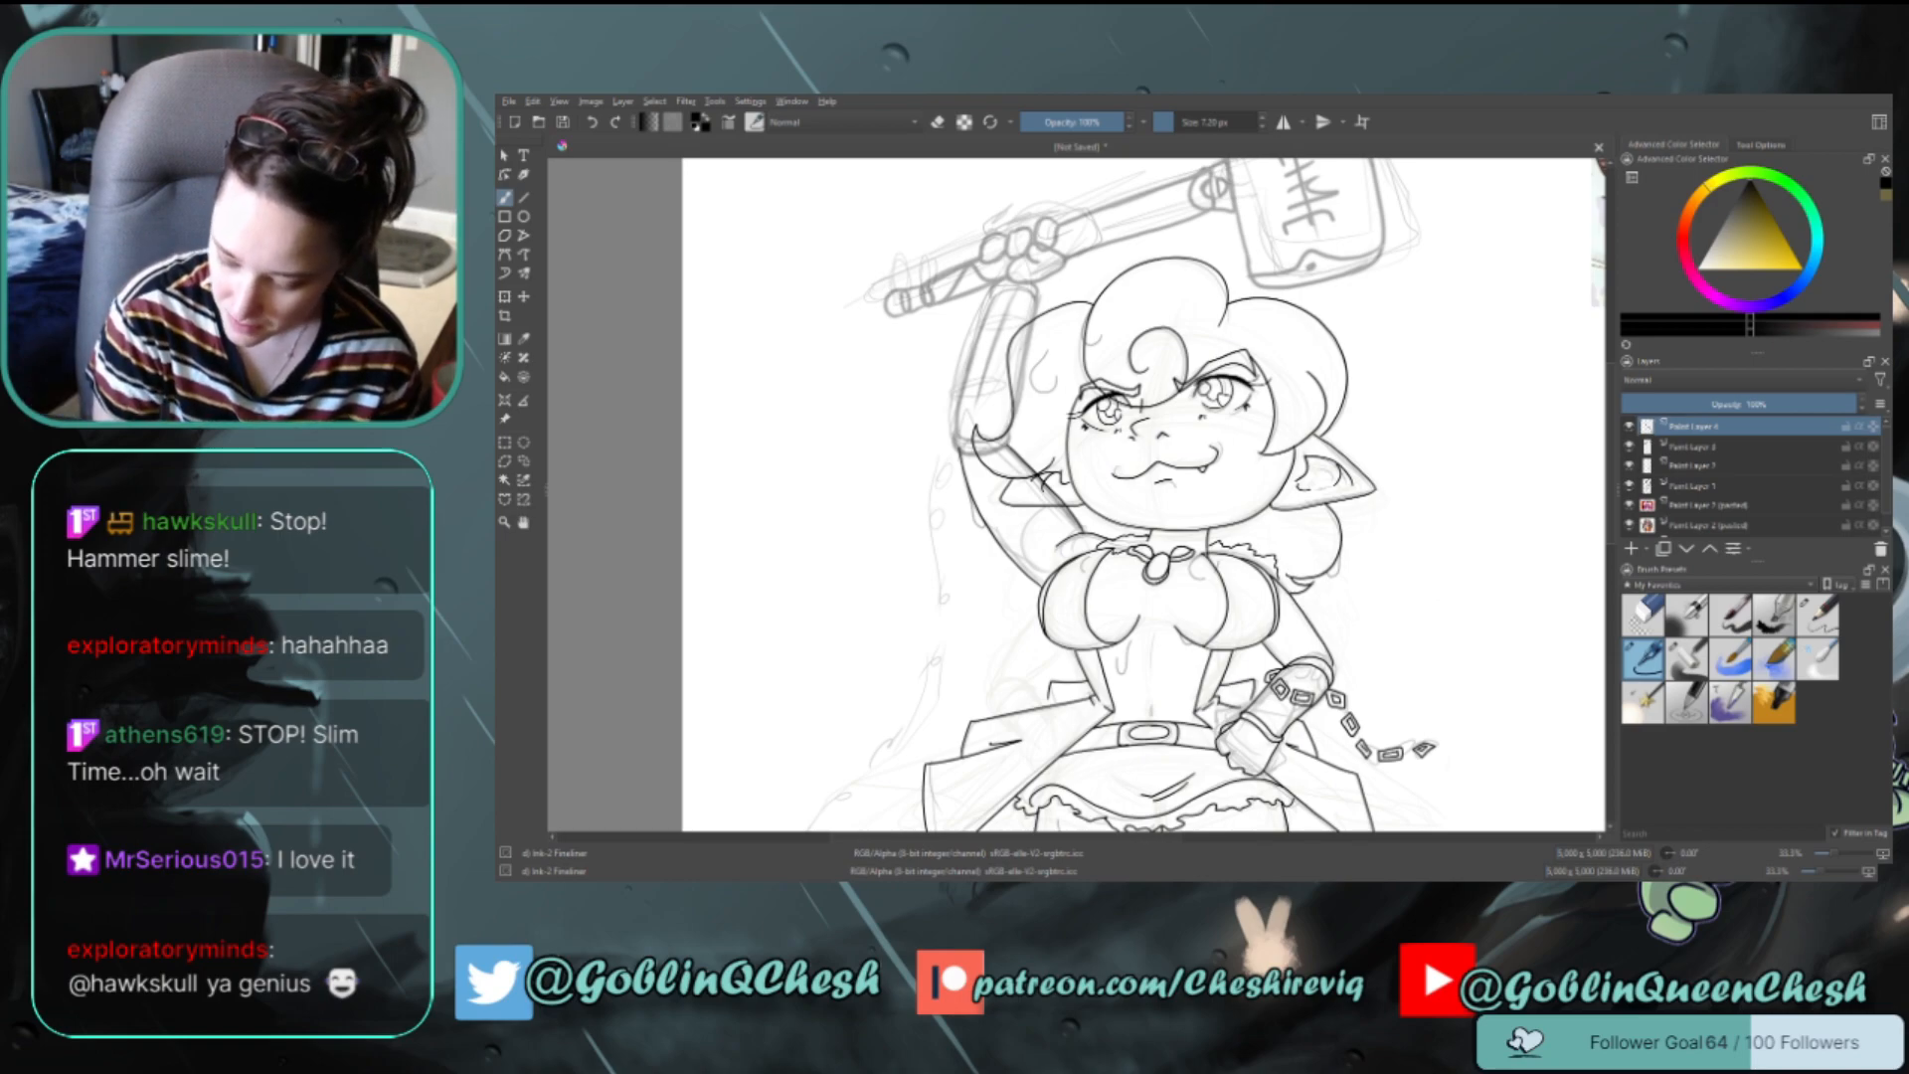
pyautogui.moveTo(971, 452); pyautogui.dragTo(995, 458)
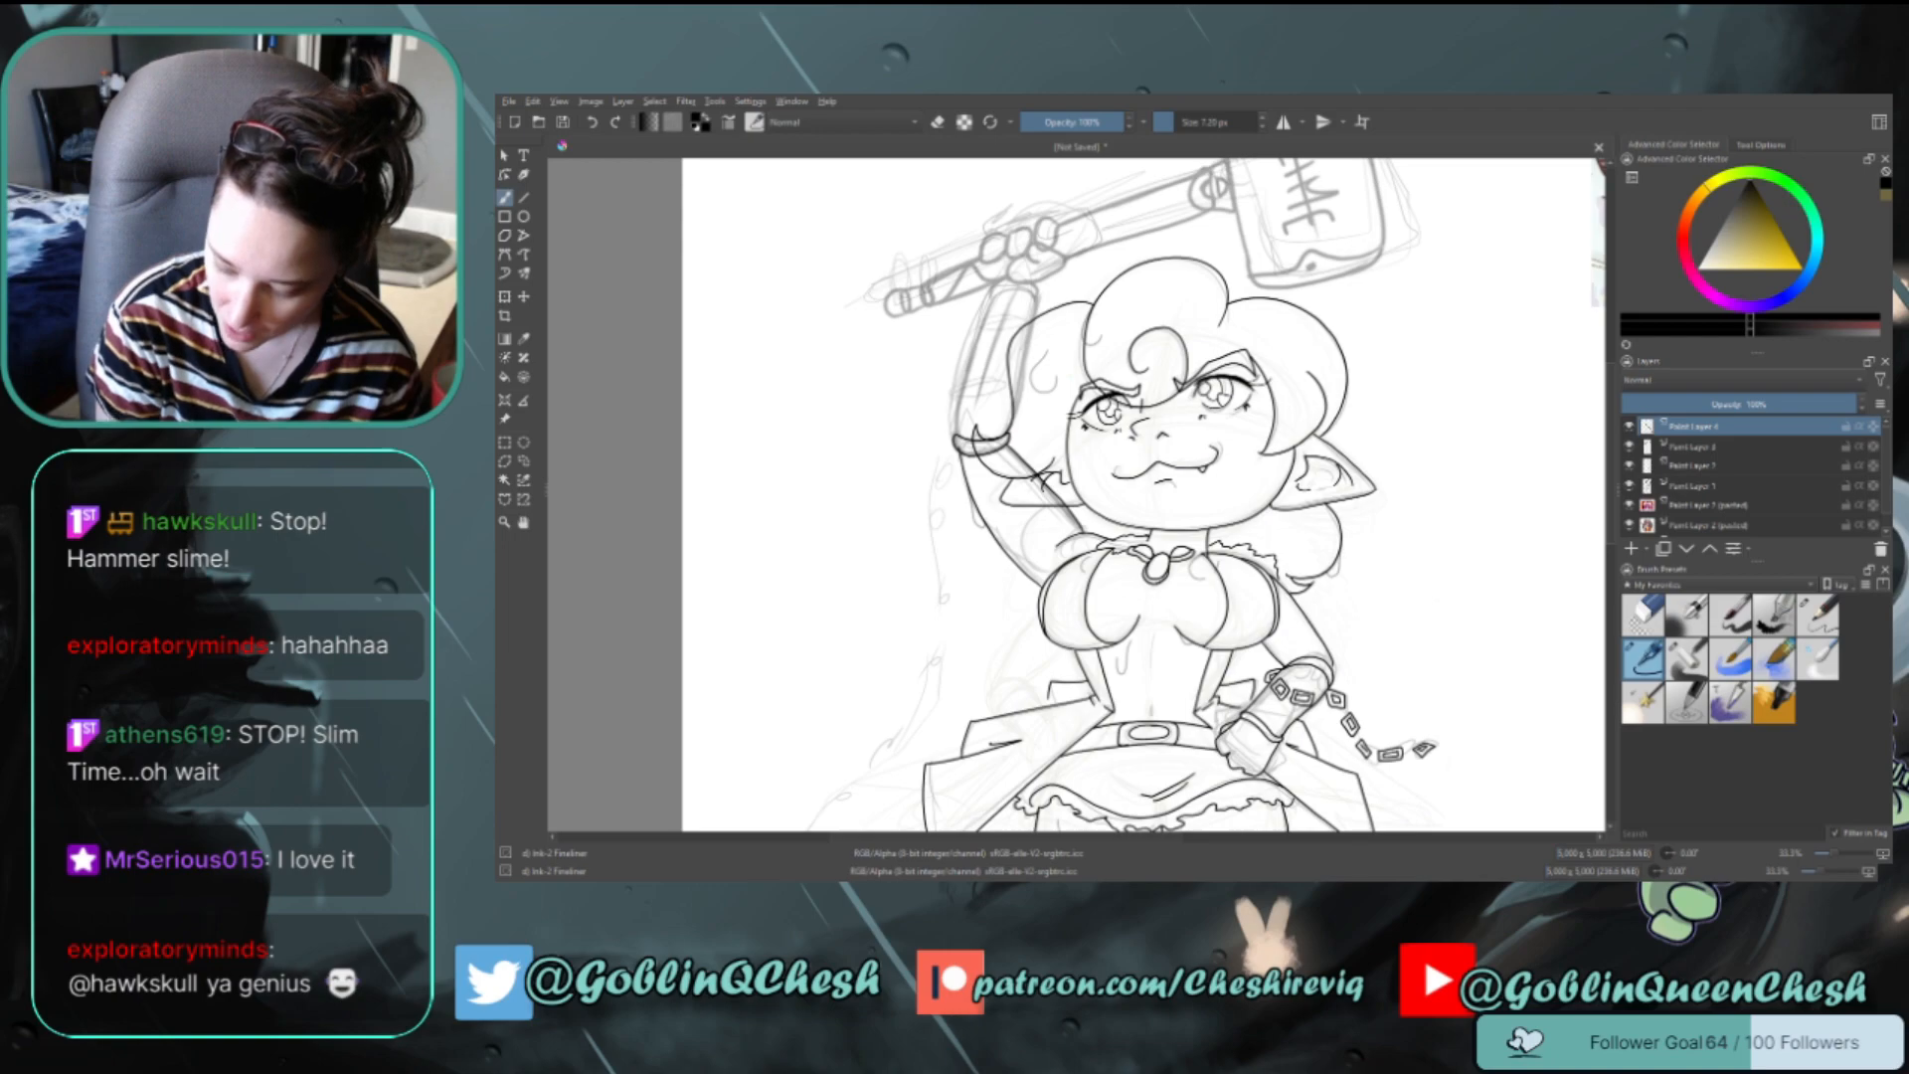
# Examine what the paint layers below the inking layer contain, and return to the top inking layer
pyautogui.press('e')
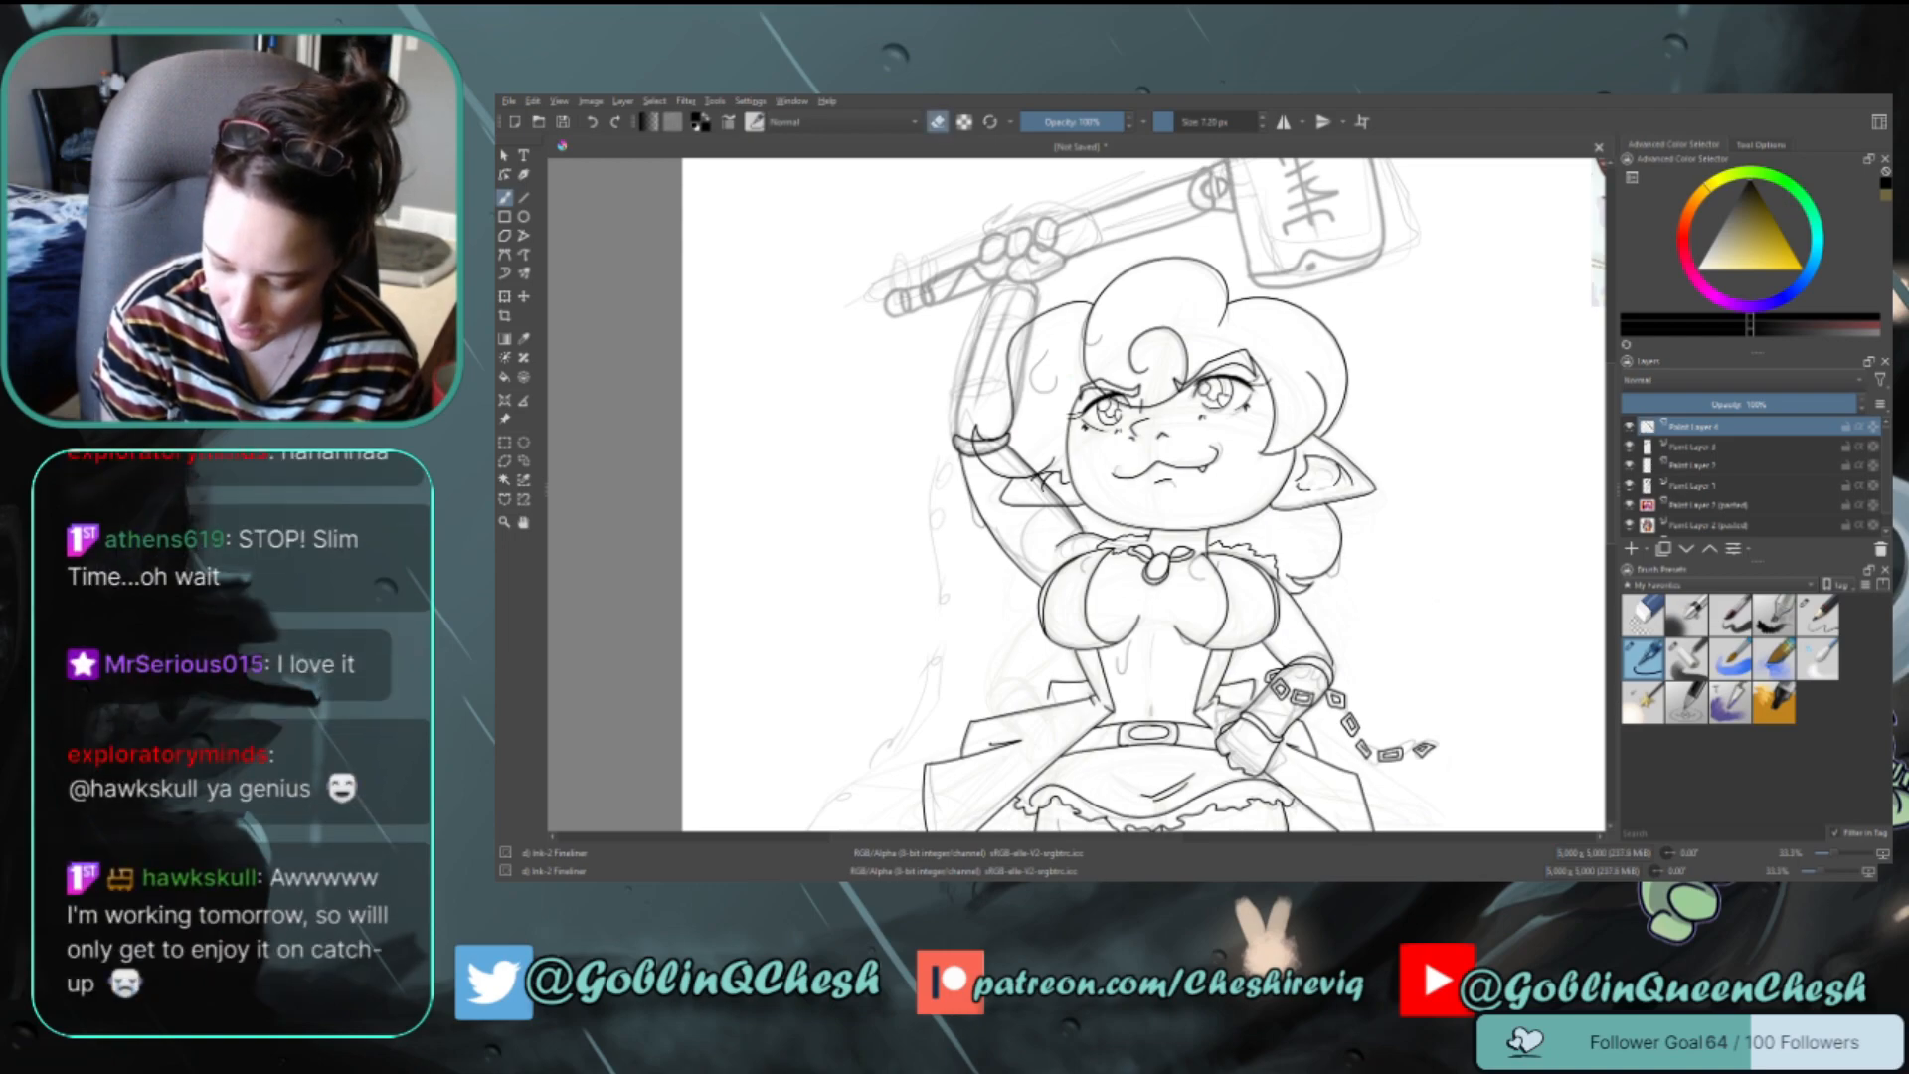
pyautogui.click(1684, 446)
pyautogui.click(1629, 448)
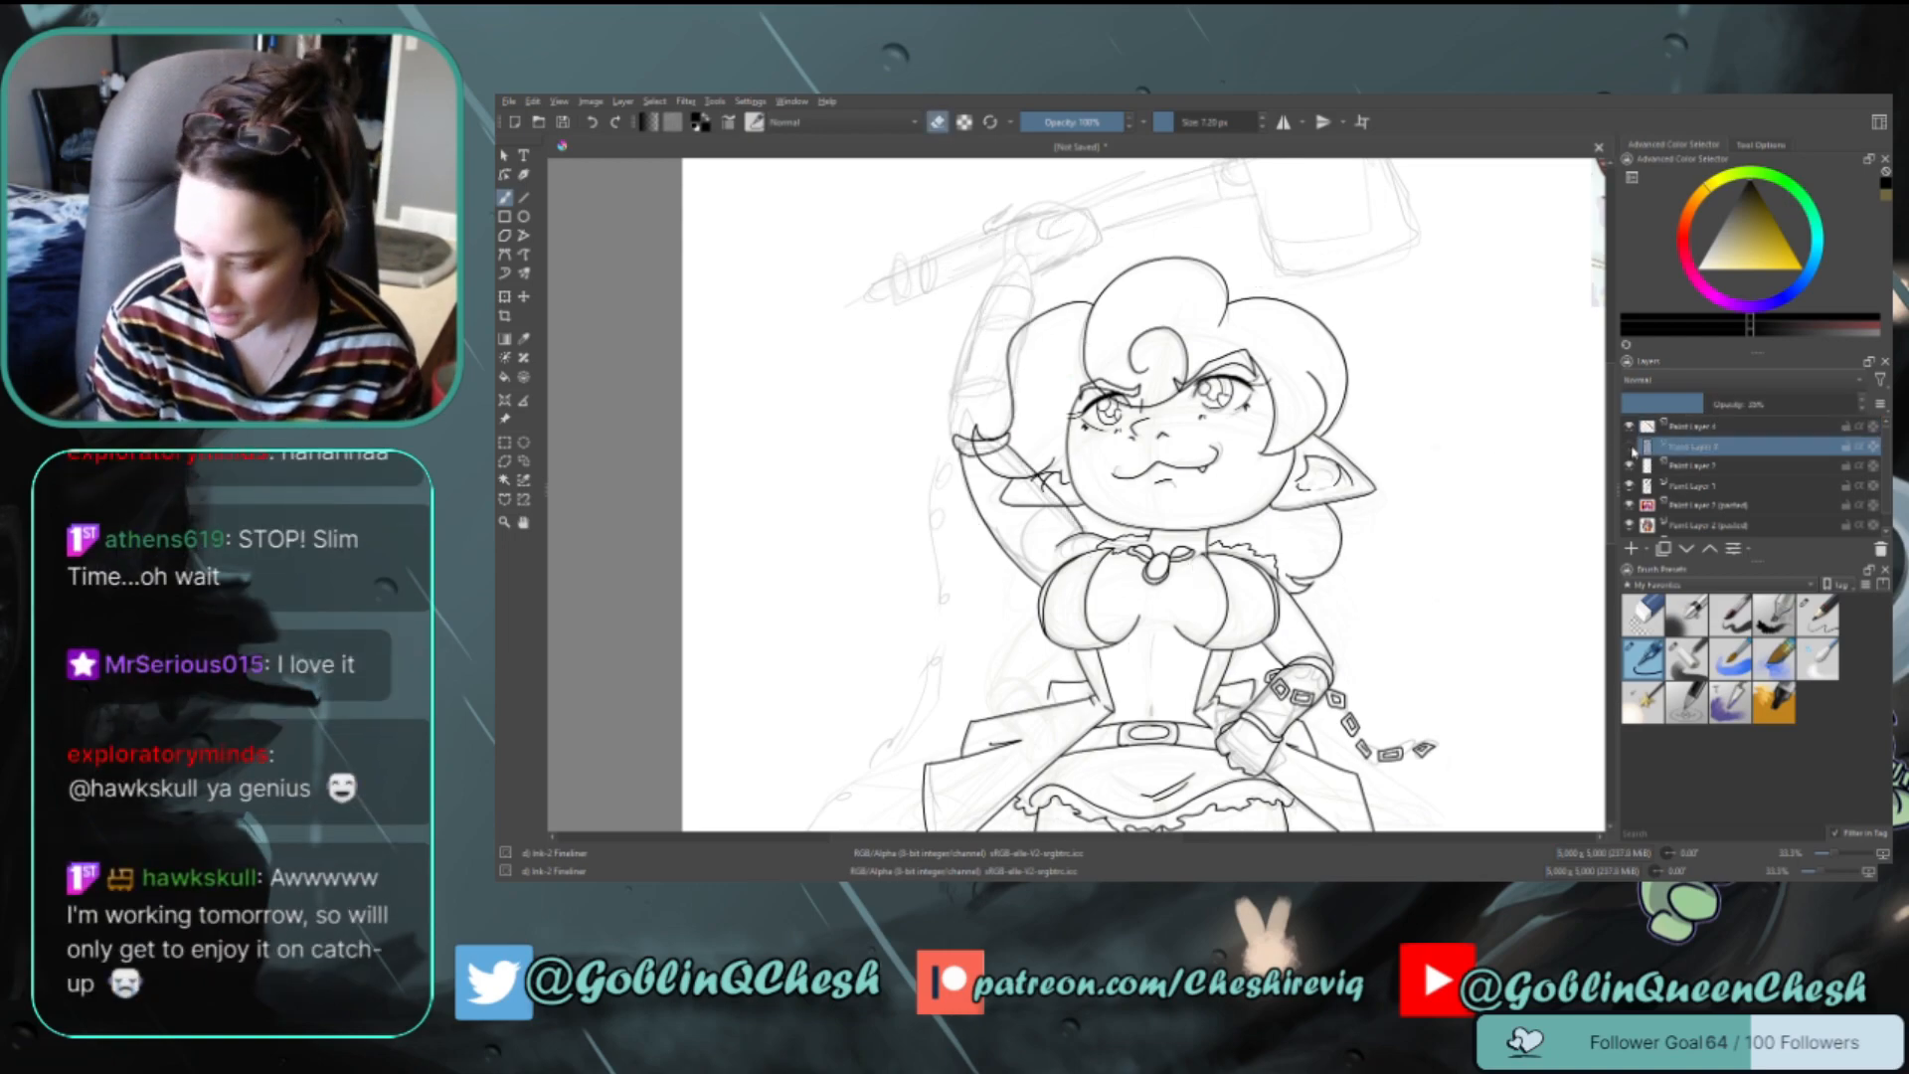
pyautogui.click(1629, 448)
pyautogui.click(1630, 465)
pyautogui.click(1630, 465)
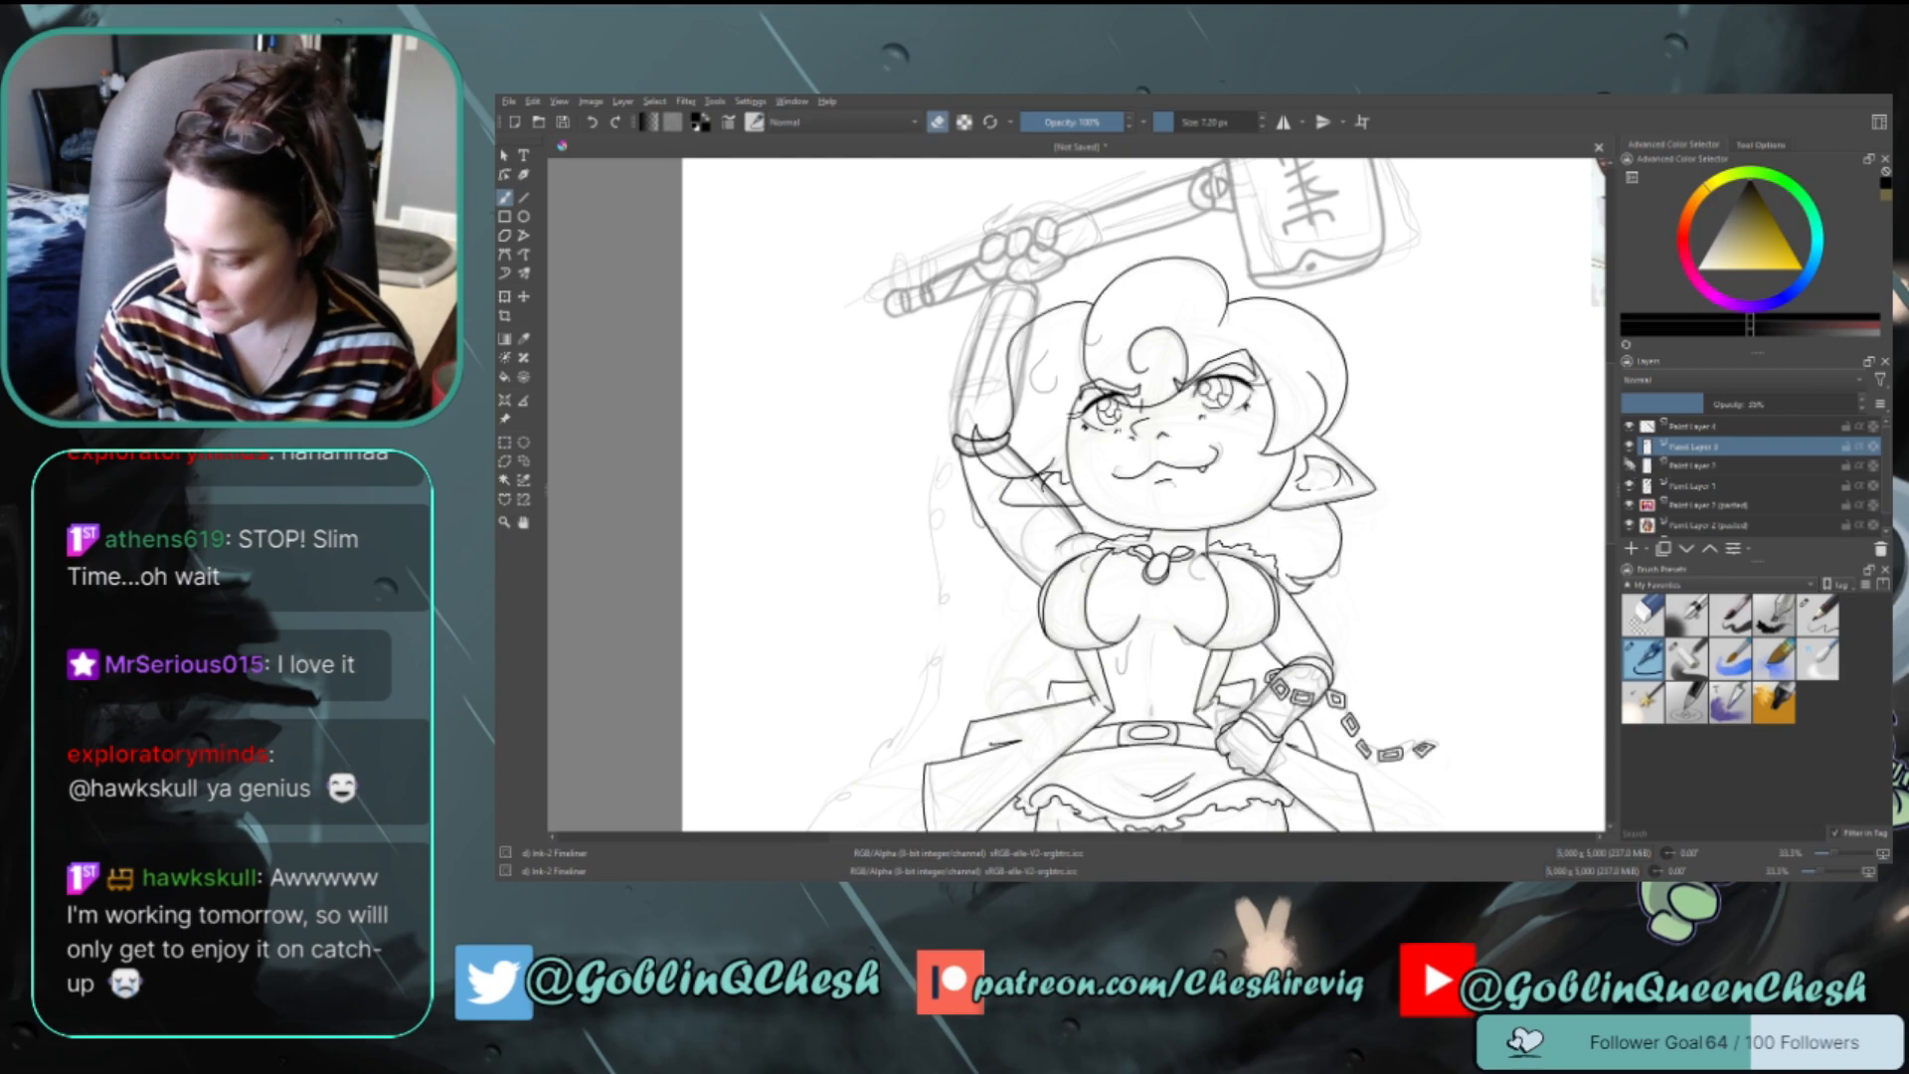
pyautogui.press('e')
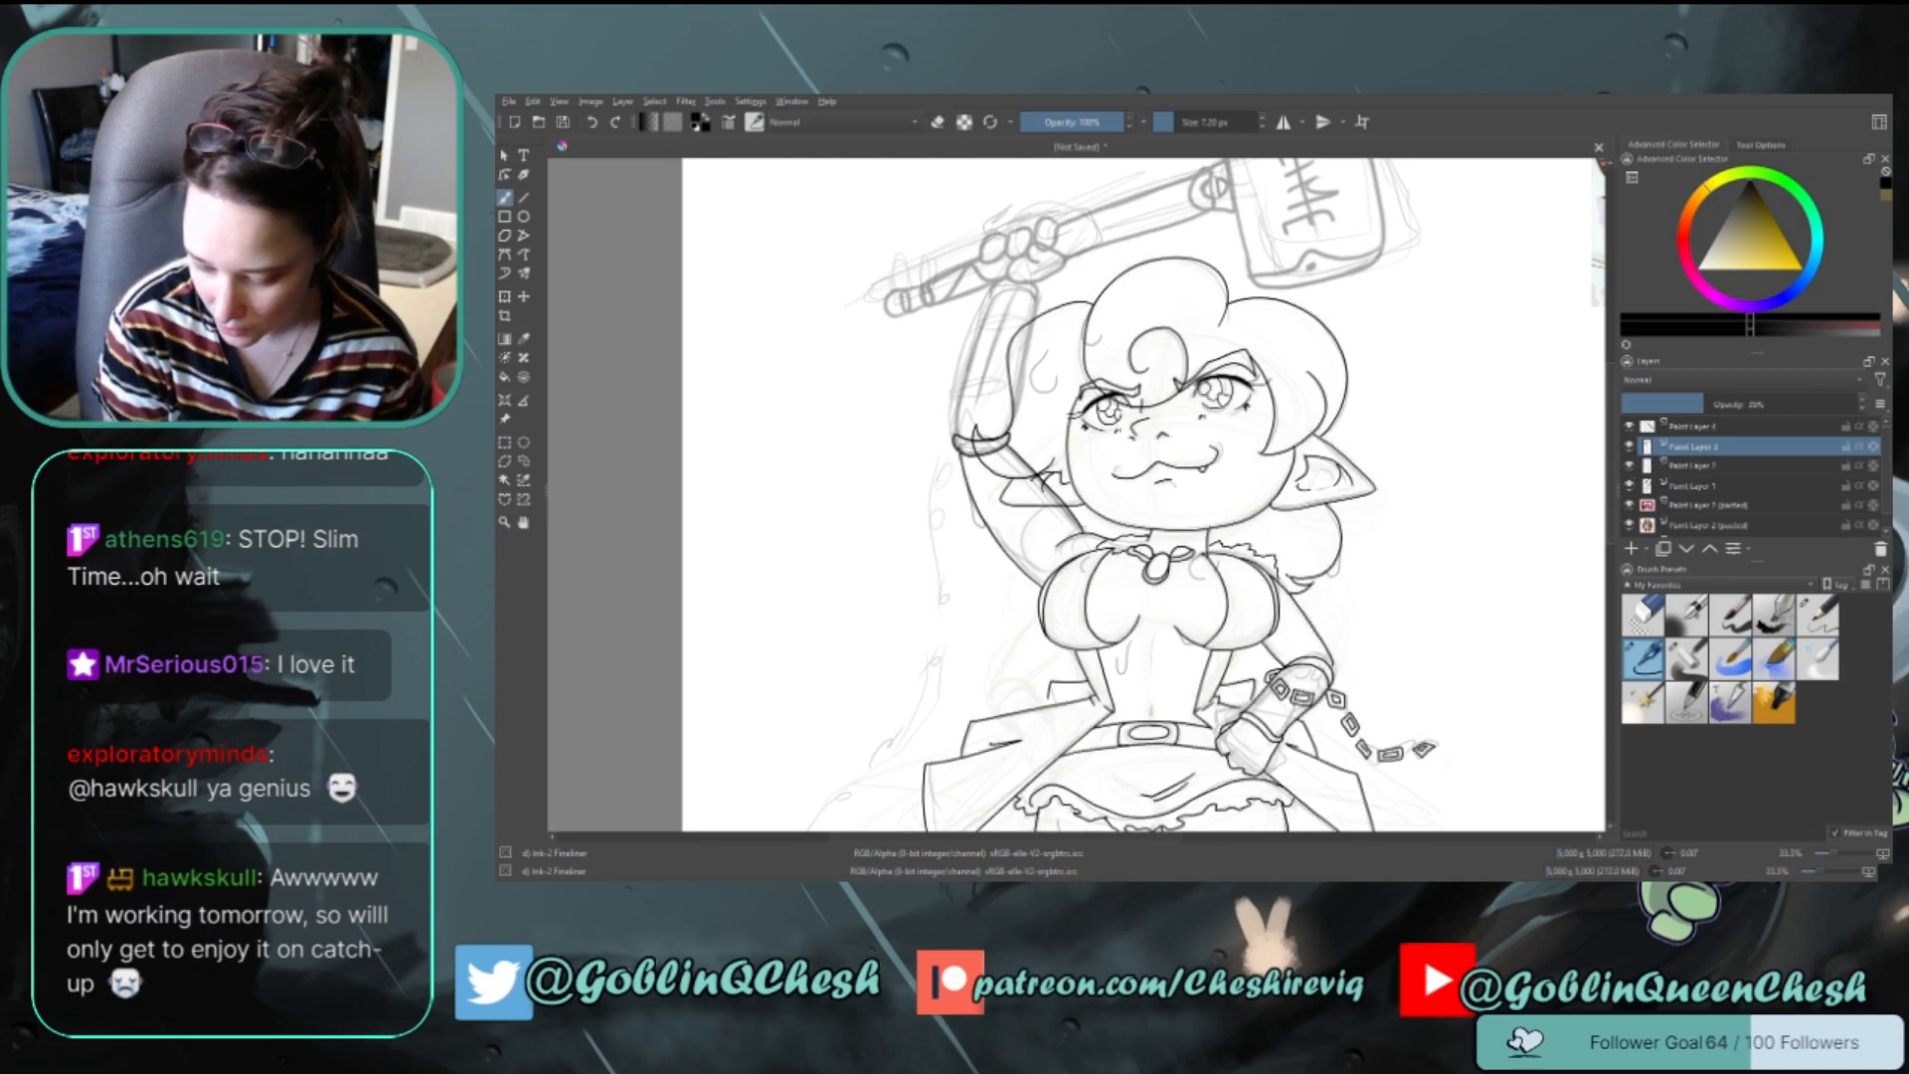
pyautogui.click(1691, 465)
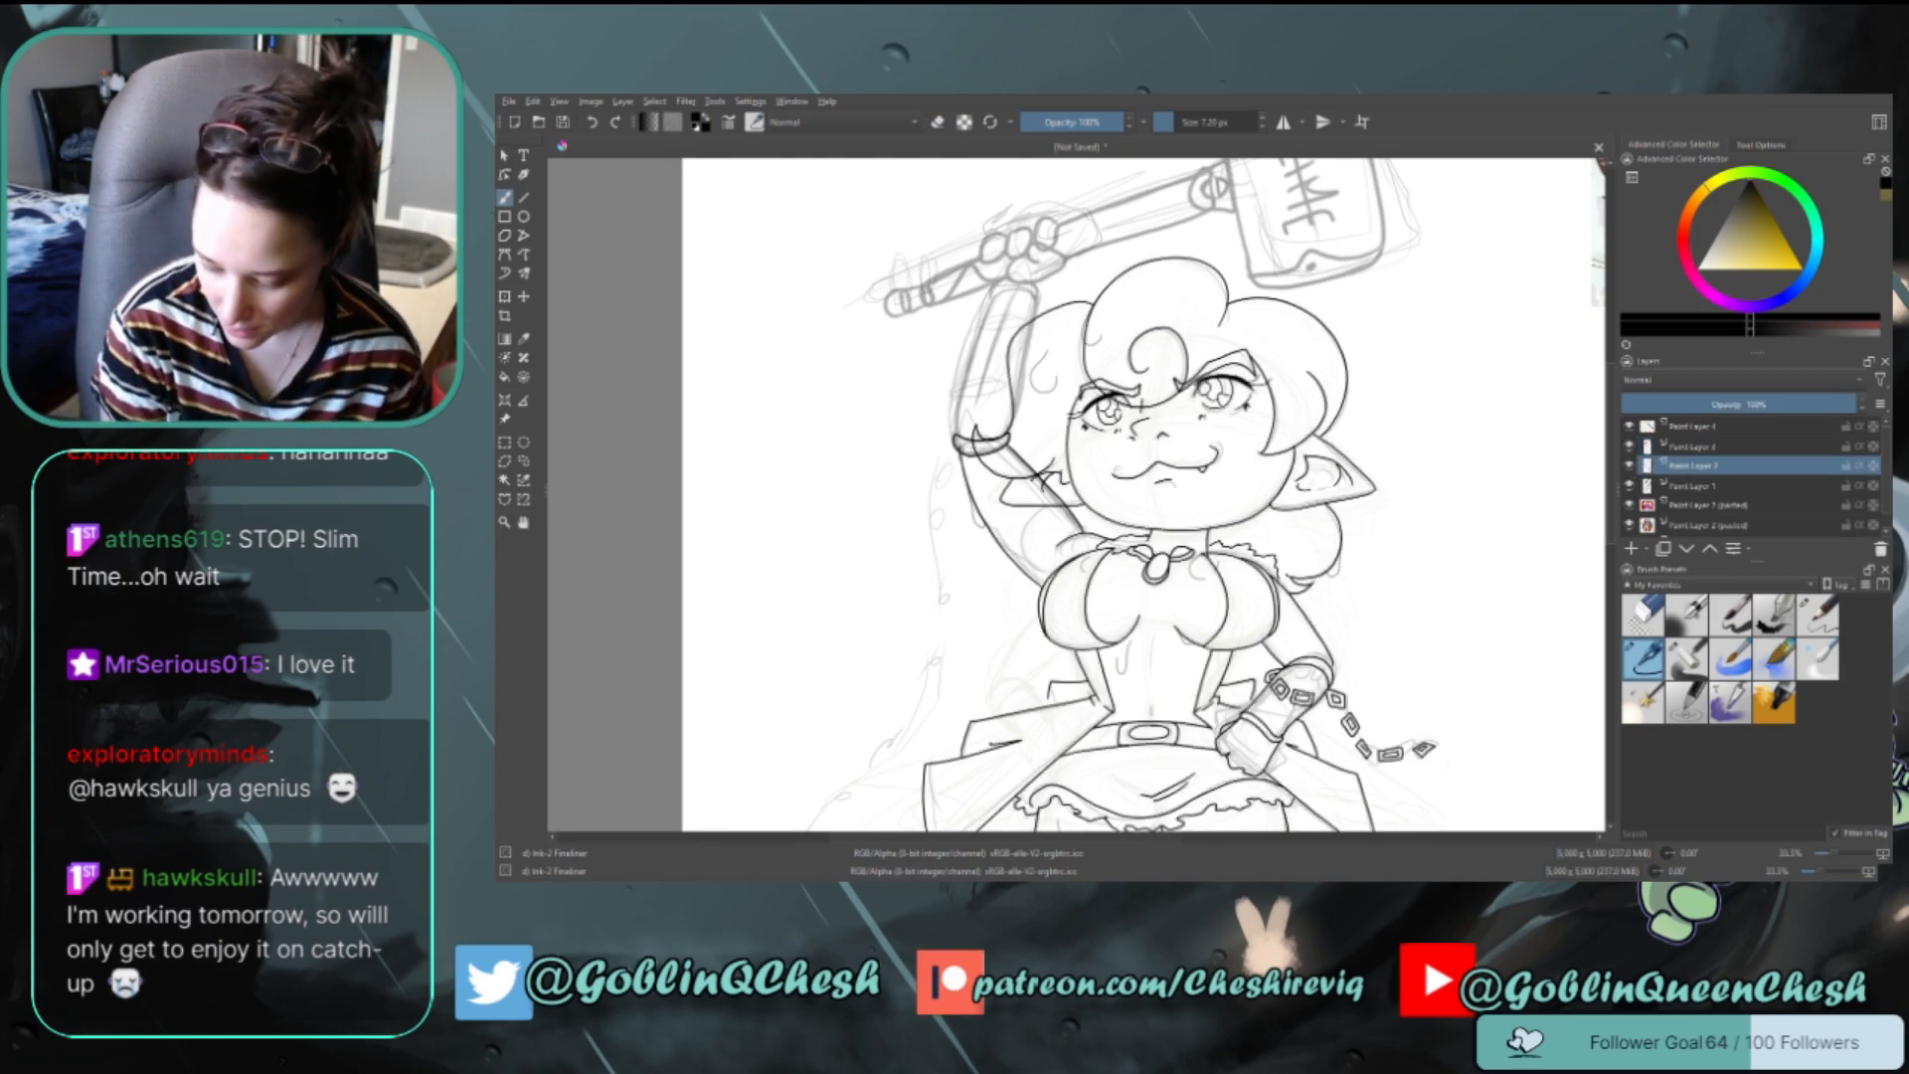
pyautogui.press('e')
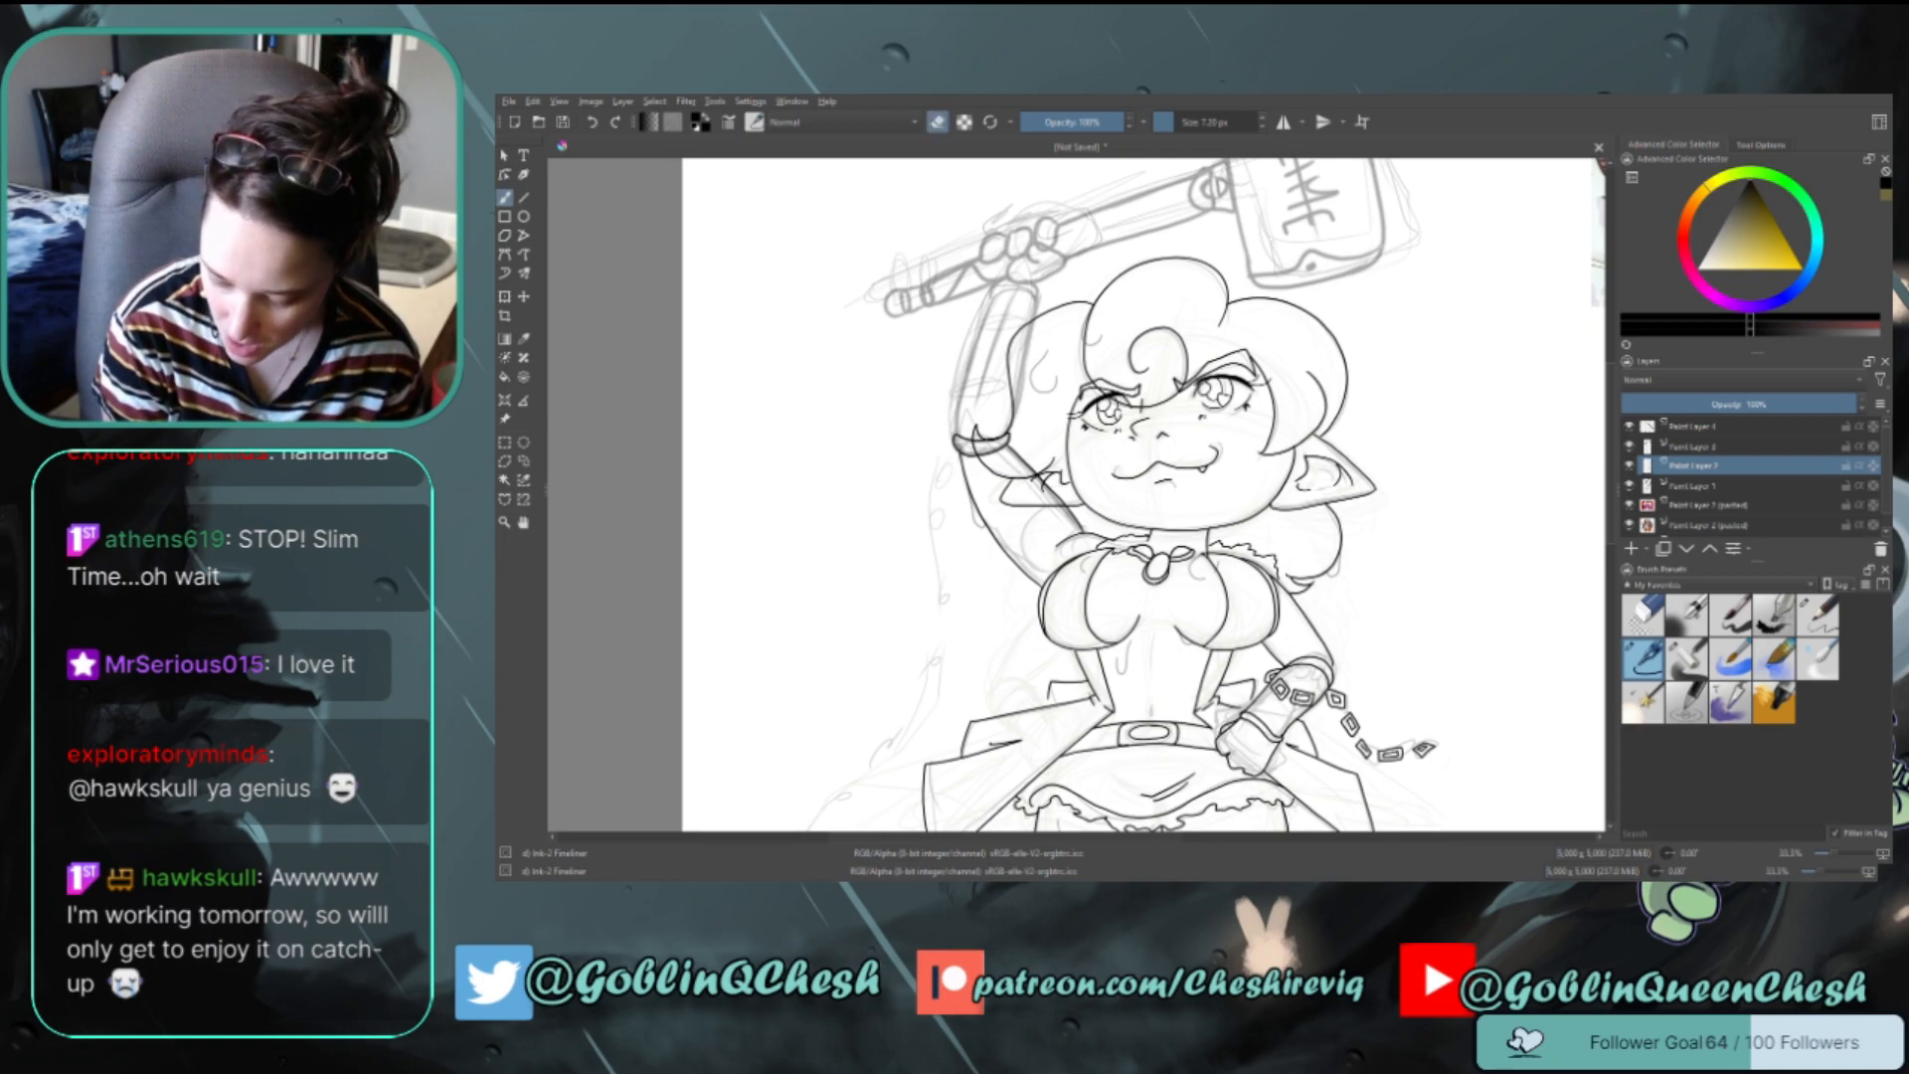
pyautogui.press('e')
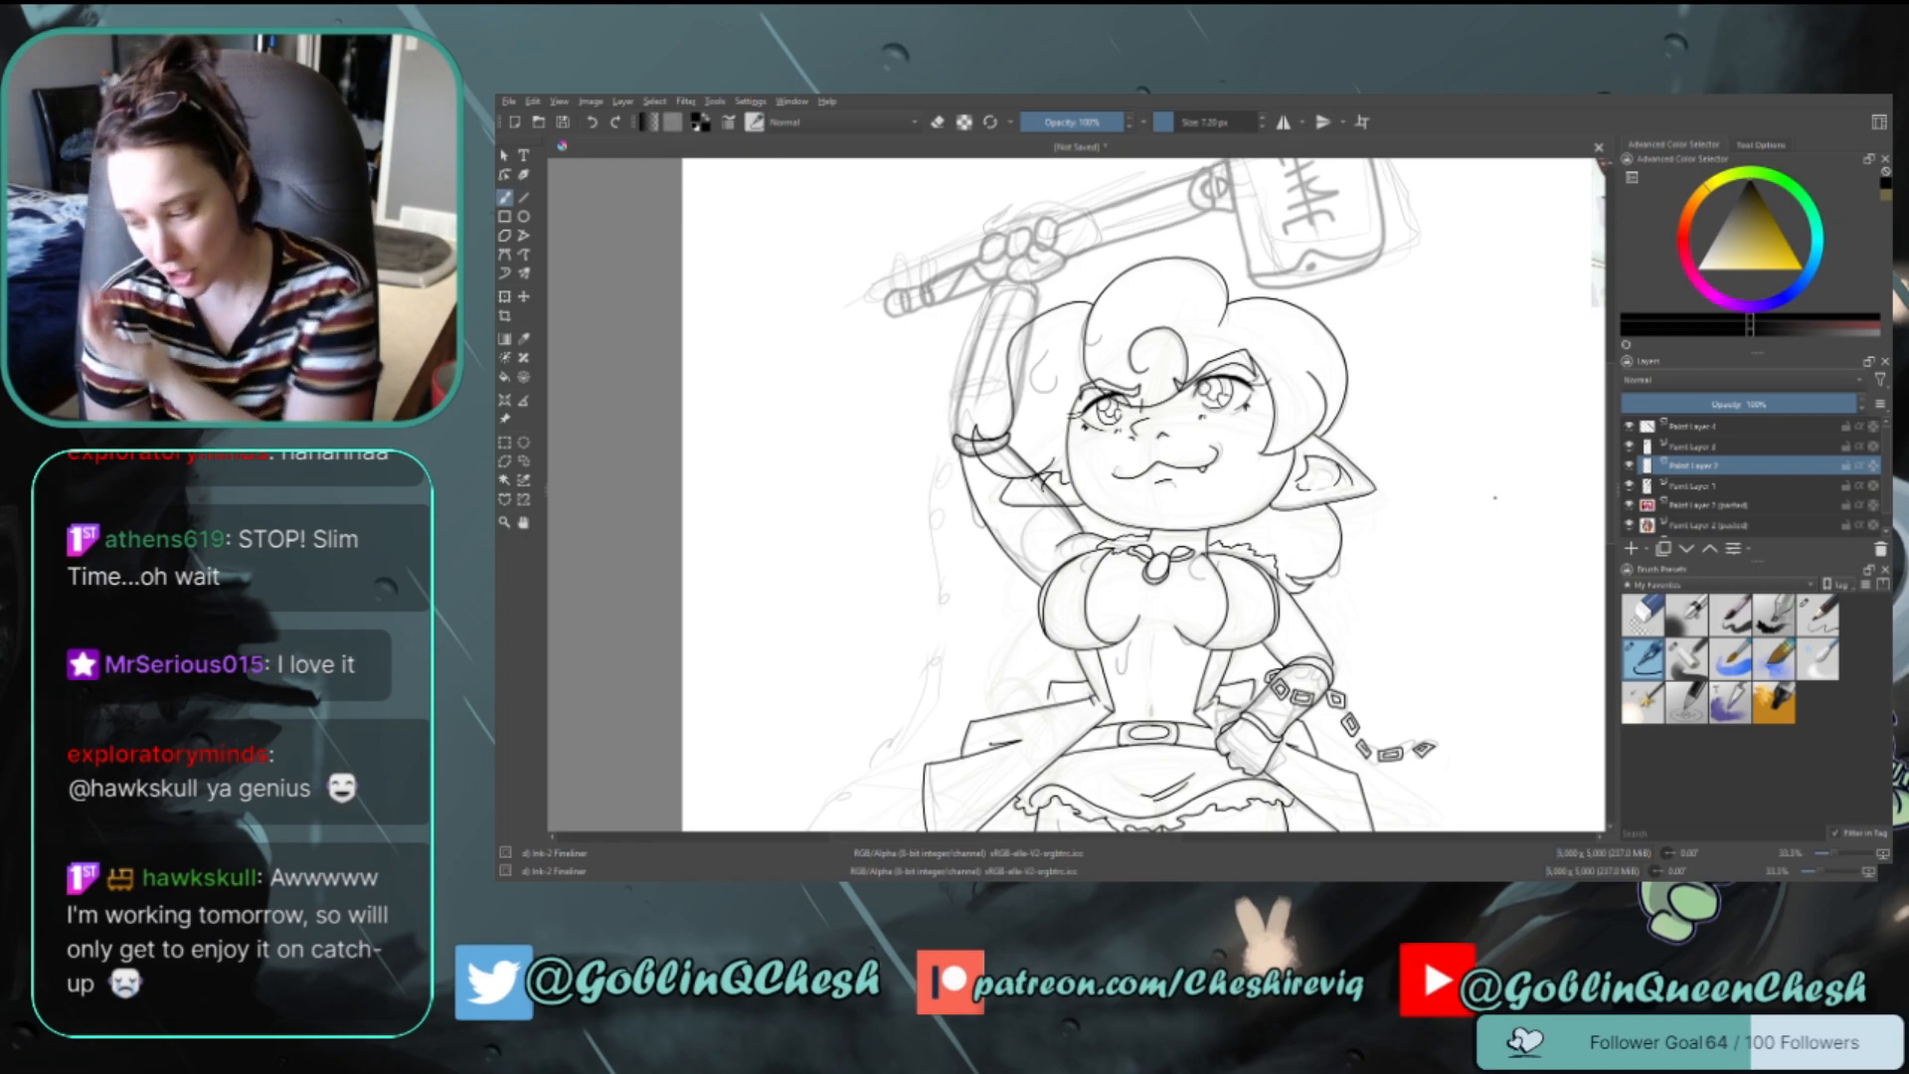
pyautogui.click(1699, 448)
pyautogui.click(1693, 426)
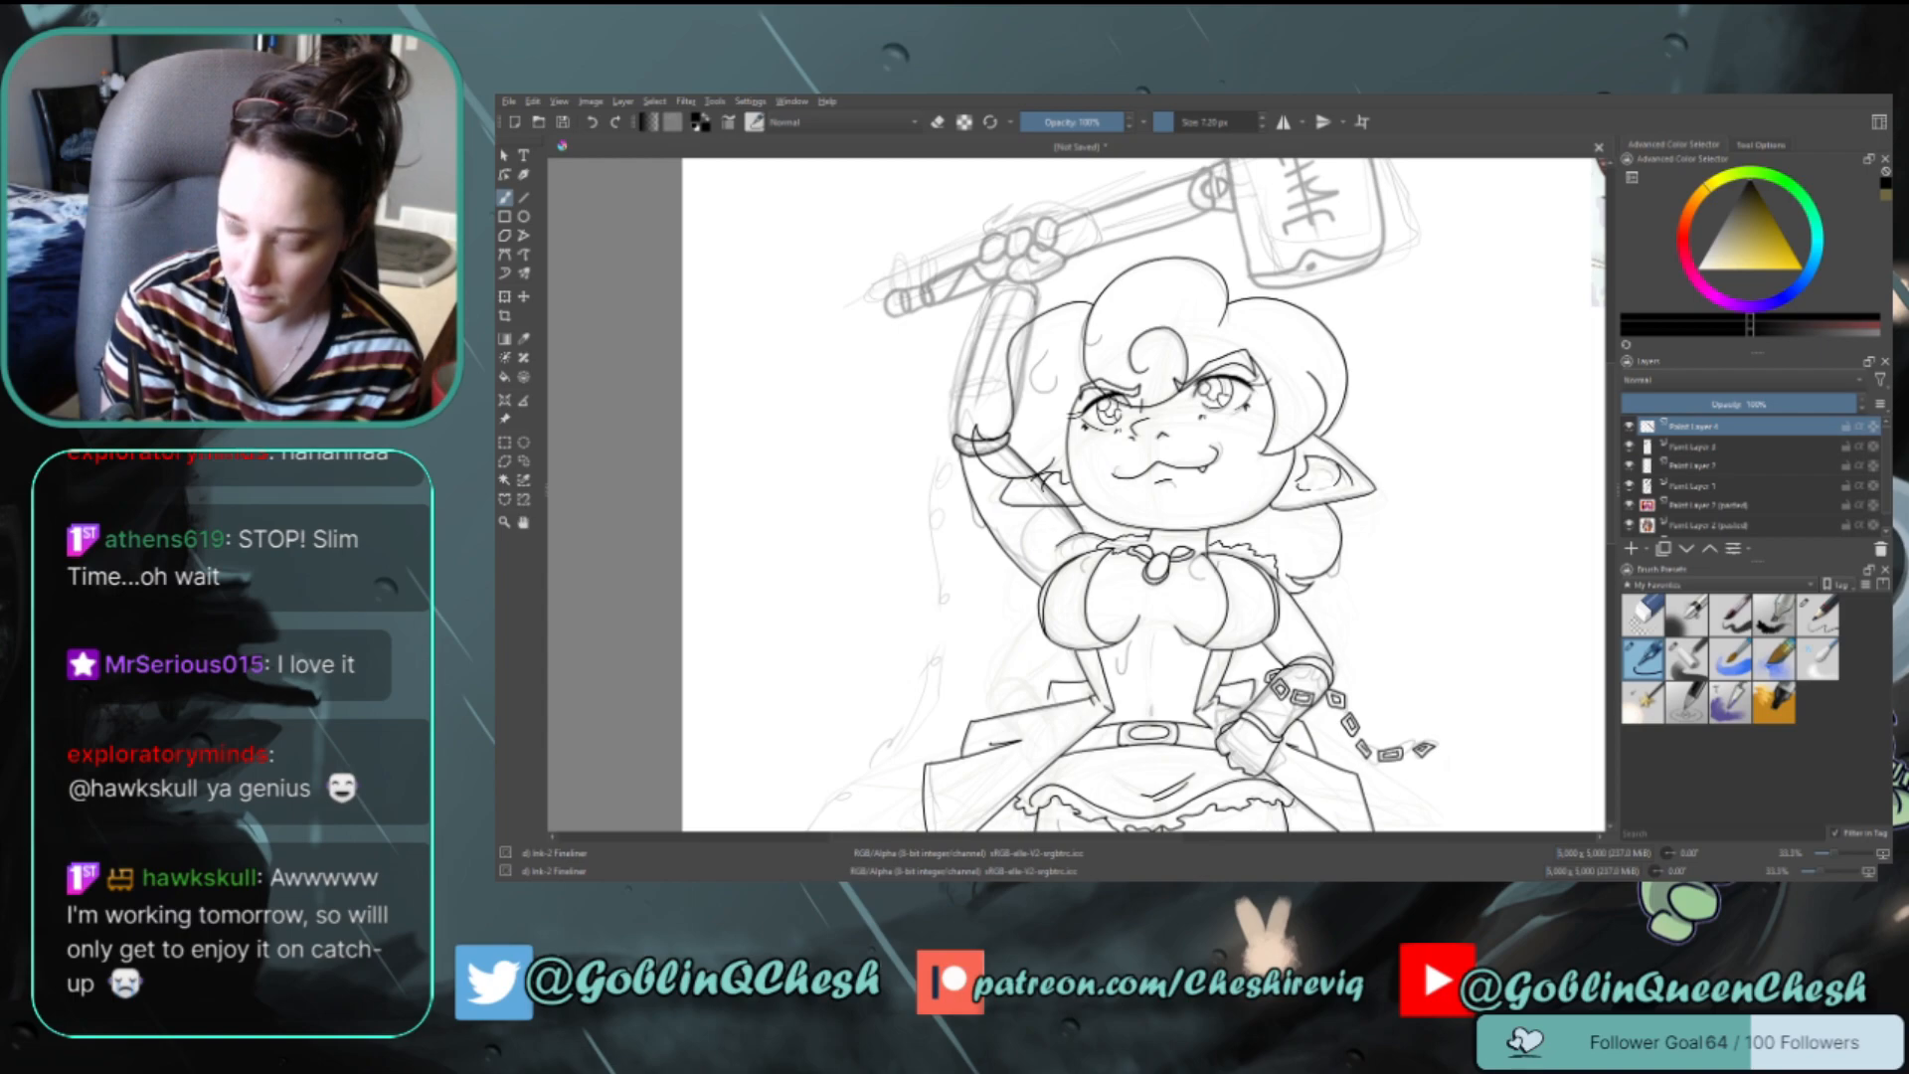
# Ink both sides and the wrist end of the raised forearm, and outline the fist with its fingers
pyautogui.moveTo(1035, 300); pyautogui.dragTo(1010, 432)
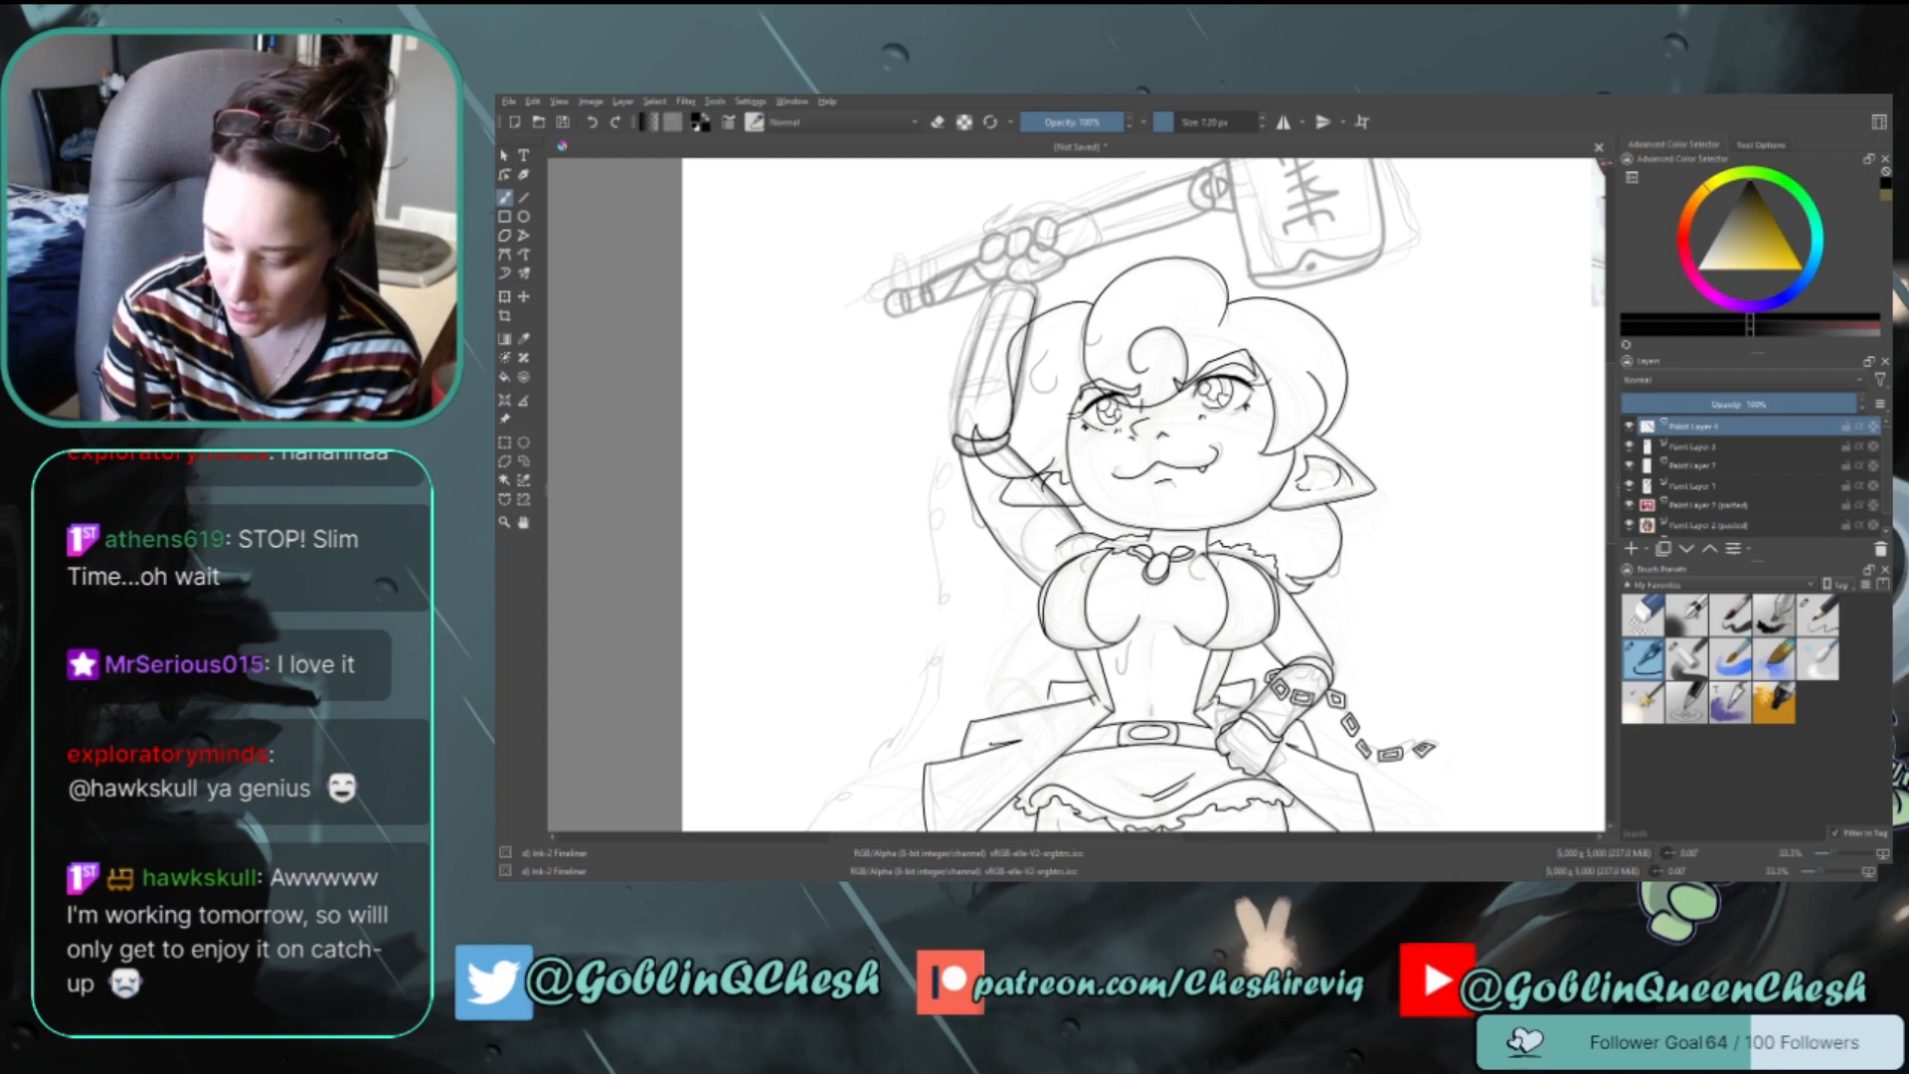
pyautogui.hotkey('ctrl', 'z')
pyautogui.moveTo(1033, 304); pyautogui.dragTo(1013, 411)
pyautogui.moveTo(992, 297); pyautogui.dragTo(953, 432)
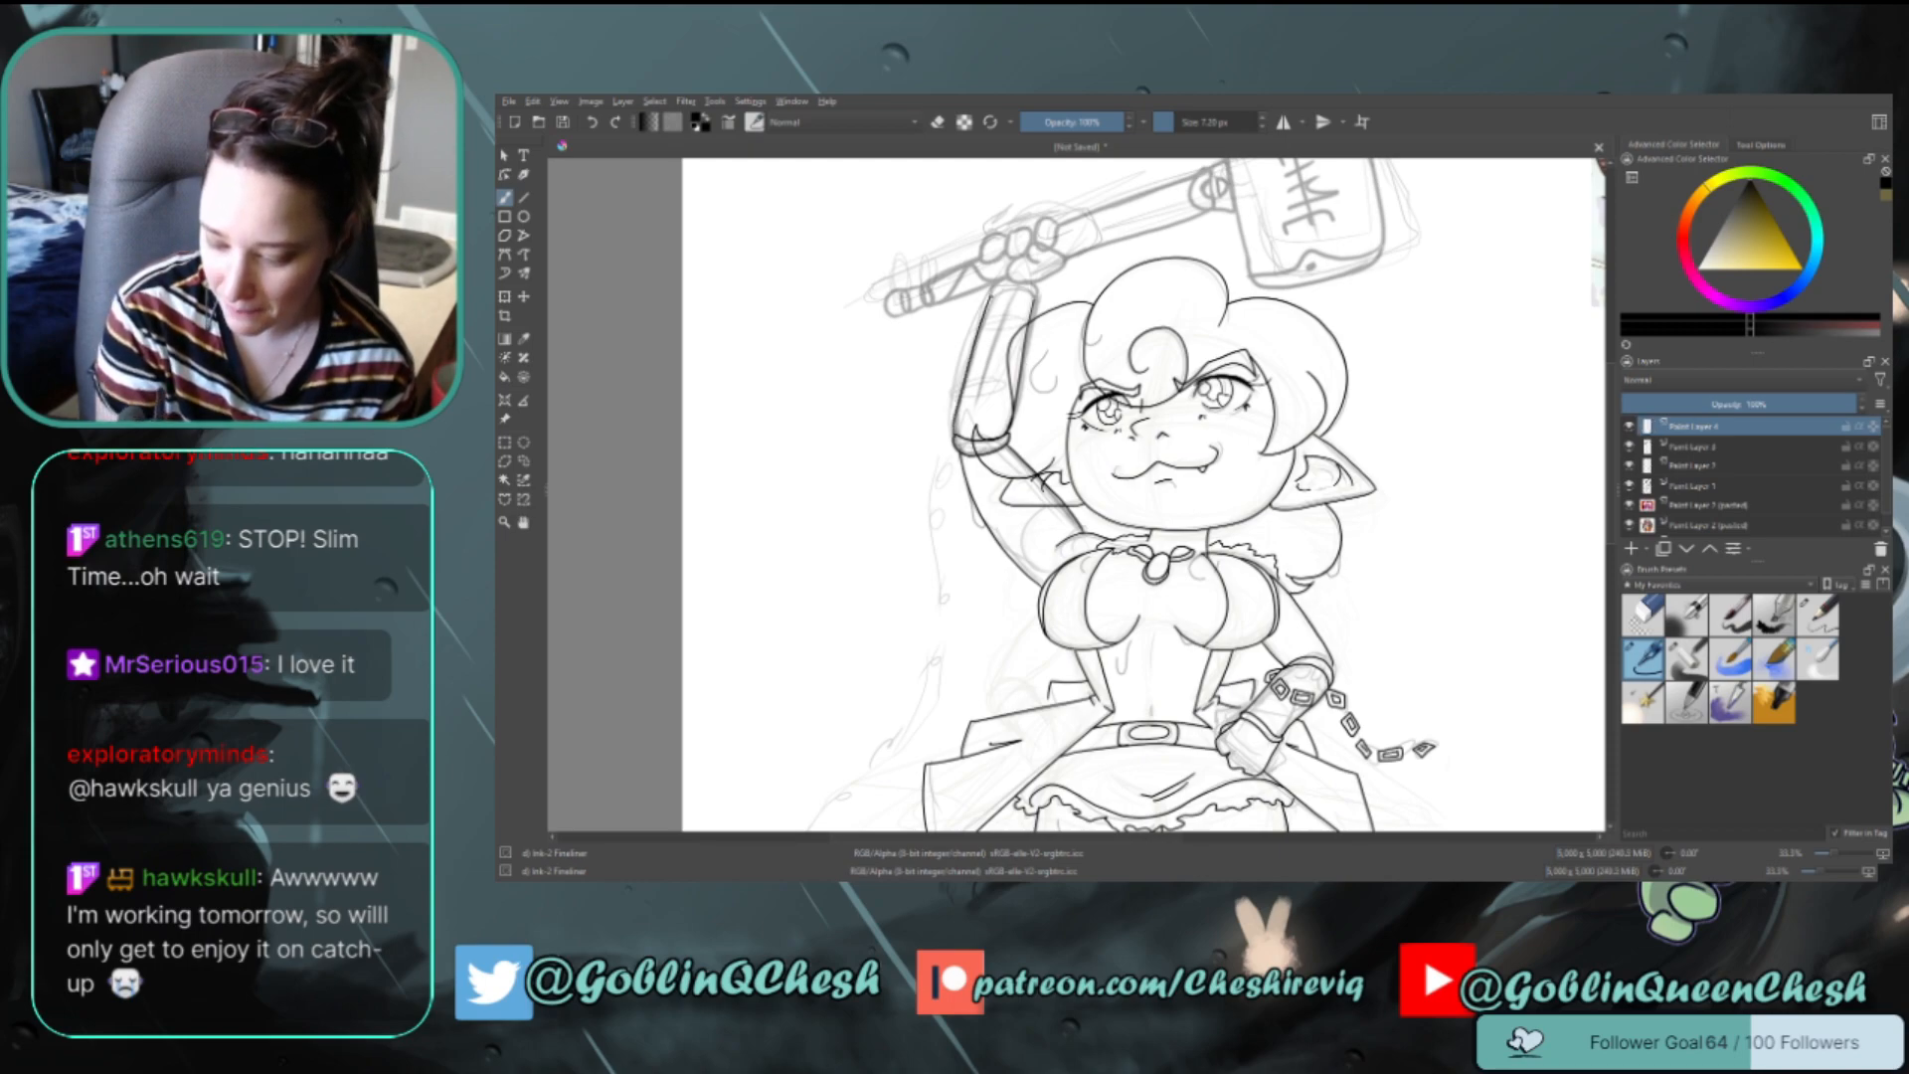
pyautogui.moveTo(994, 296)
pyautogui.mouseDown()
pyautogui.moveTo(1030, 298)
pyautogui.moveTo(992, 296)
pyautogui.mouseUp()
pyautogui.hotkey('ctrl', 'z')
pyautogui.hotkey('ctrl', 'z')
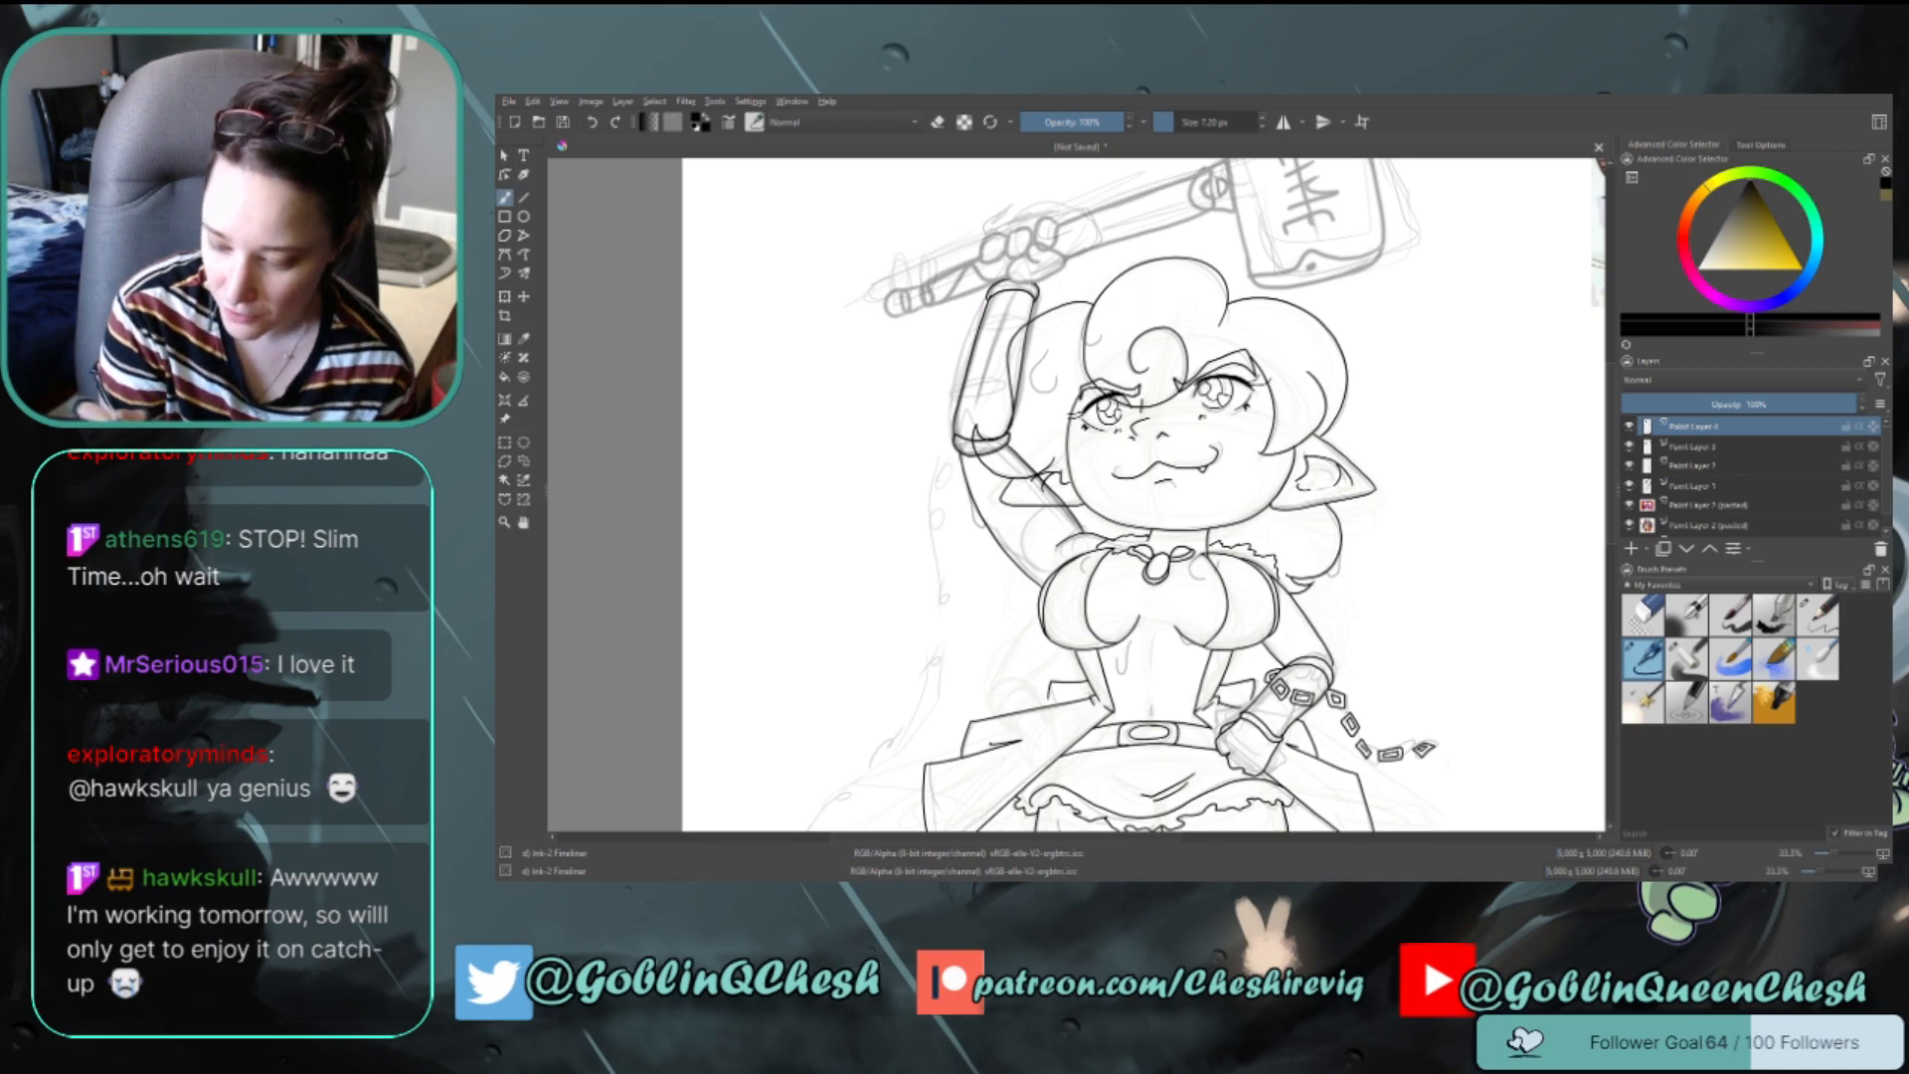
pyautogui.moveTo(1010, 277); pyautogui.dragTo(1062, 269)
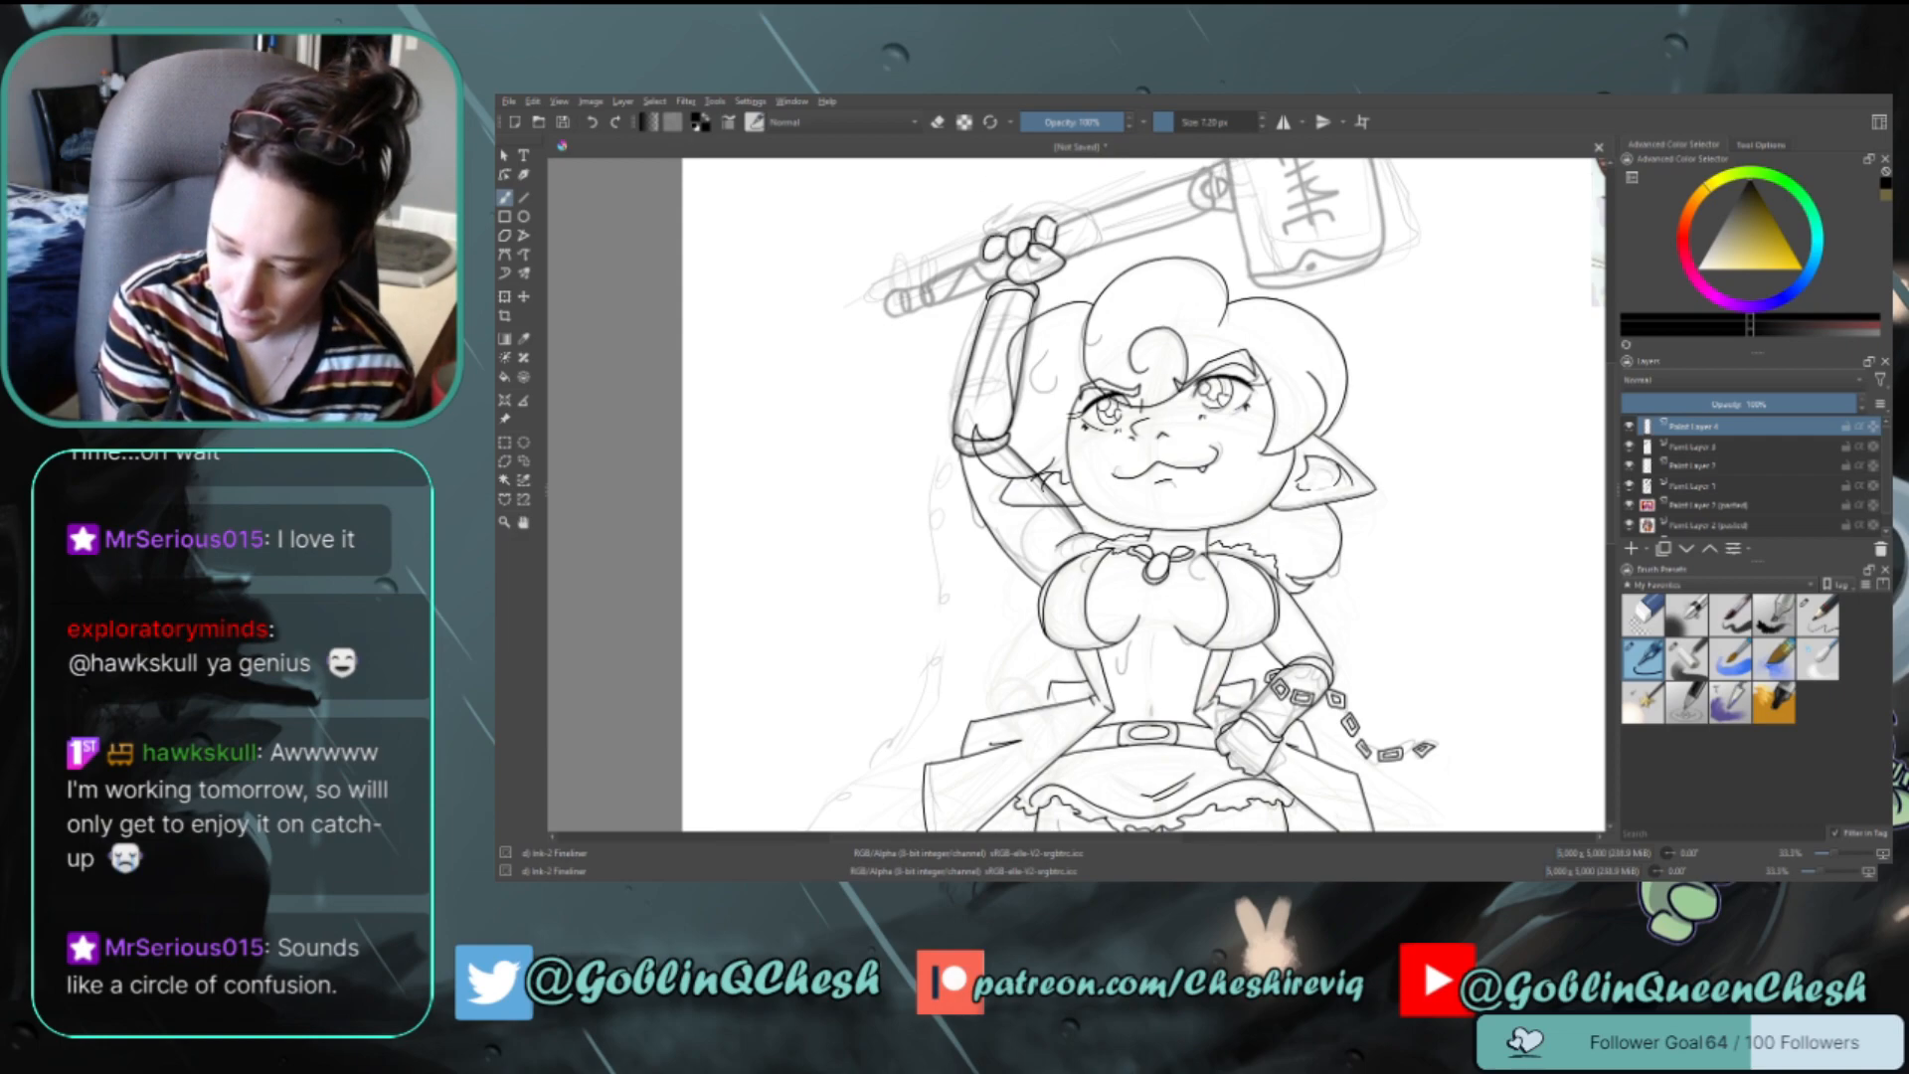
# Ink the lower end of the hammer handle below the fist, with its rounded tip and grip bands
pyautogui.moveTo(983, 256)
pyautogui.mouseDown()
pyautogui.moveTo(934, 275)
pyautogui.moveTo(988, 283)
pyautogui.moveTo(933, 302)
pyautogui.moveTo(969, 263)
pyautogui.mouseUp()
pyautogui.hotkey('ctrl', 'z')
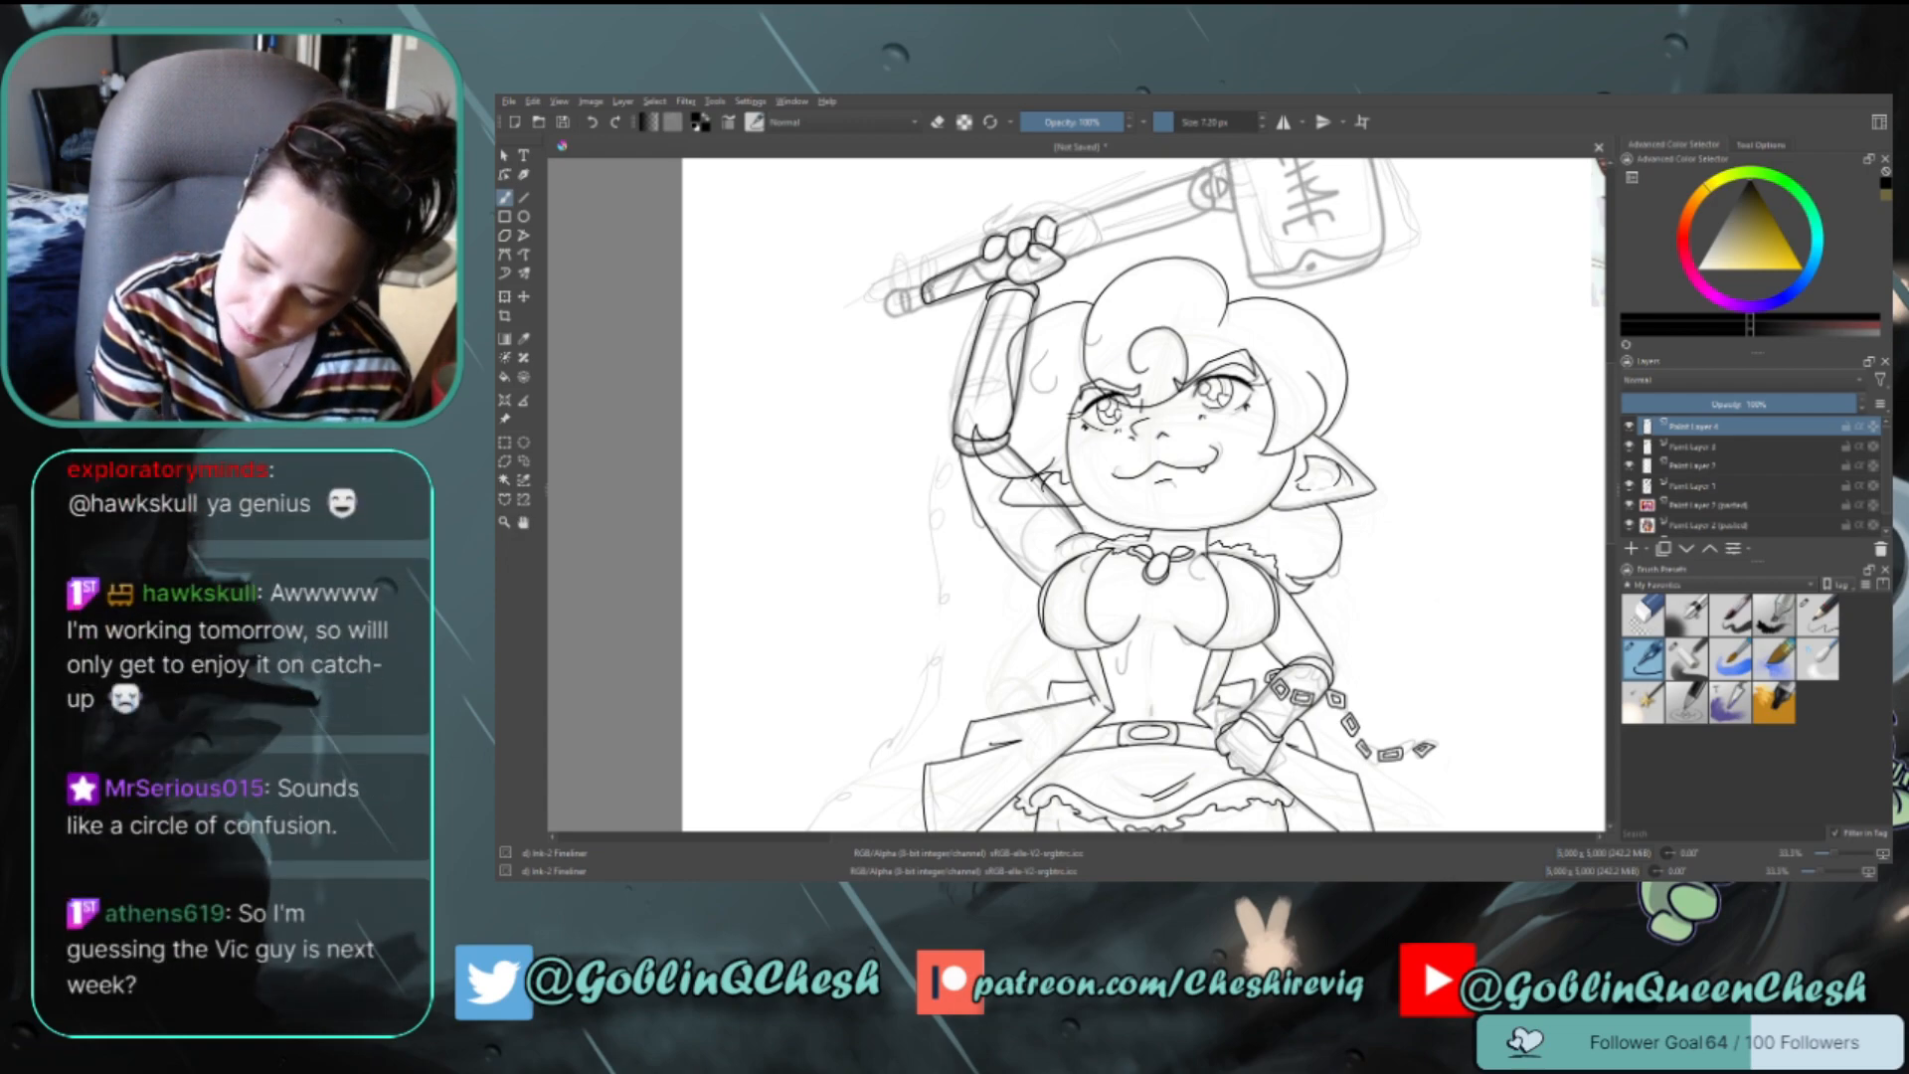
pyautogui.hotkey('ctrl', 'z')
pyautogui.hotkey('ctrl', 'z')
pyautogui.hotkey('ctrl', 'z')
pyautogui.hotkey('ctrl', 'z')
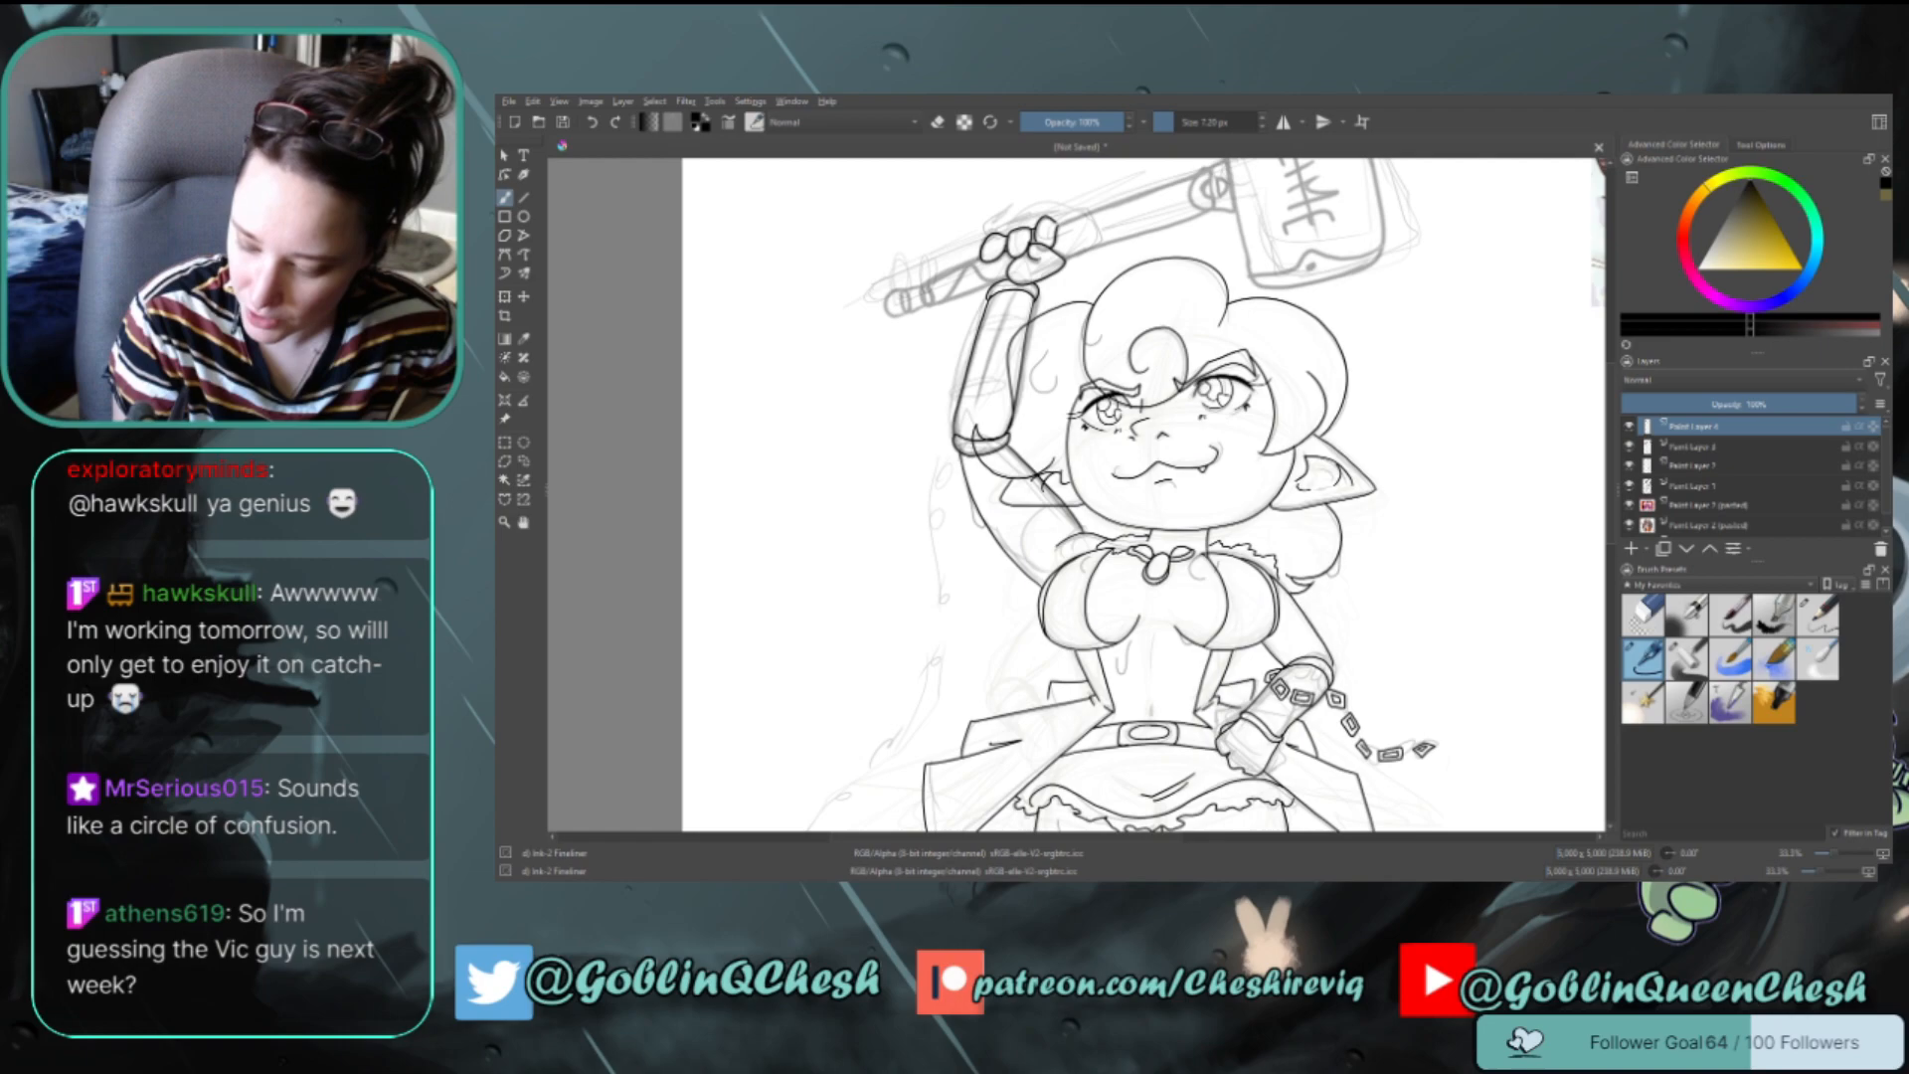
pyautogui.moveTo(980, 260); pyautogui.dragTo(925, 285)
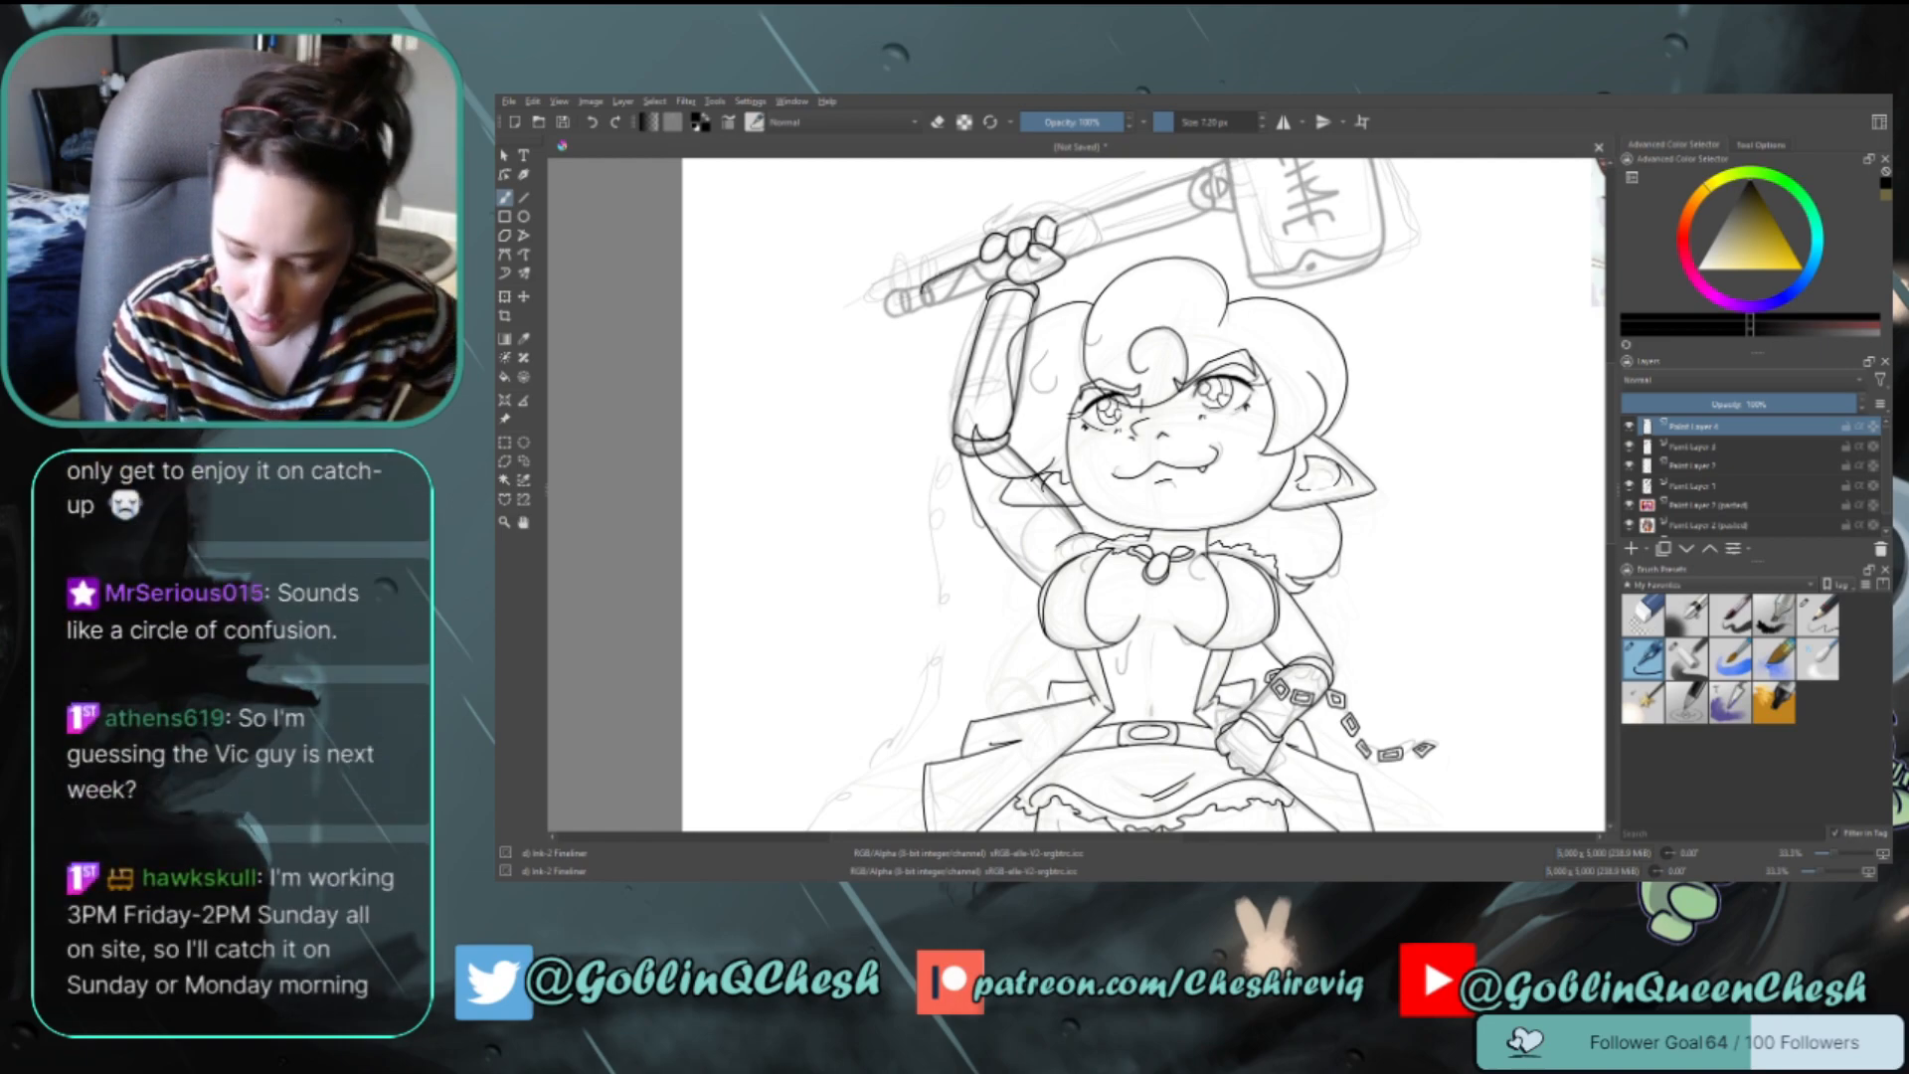
pyautogui.hotkey('ctrl', 'z')
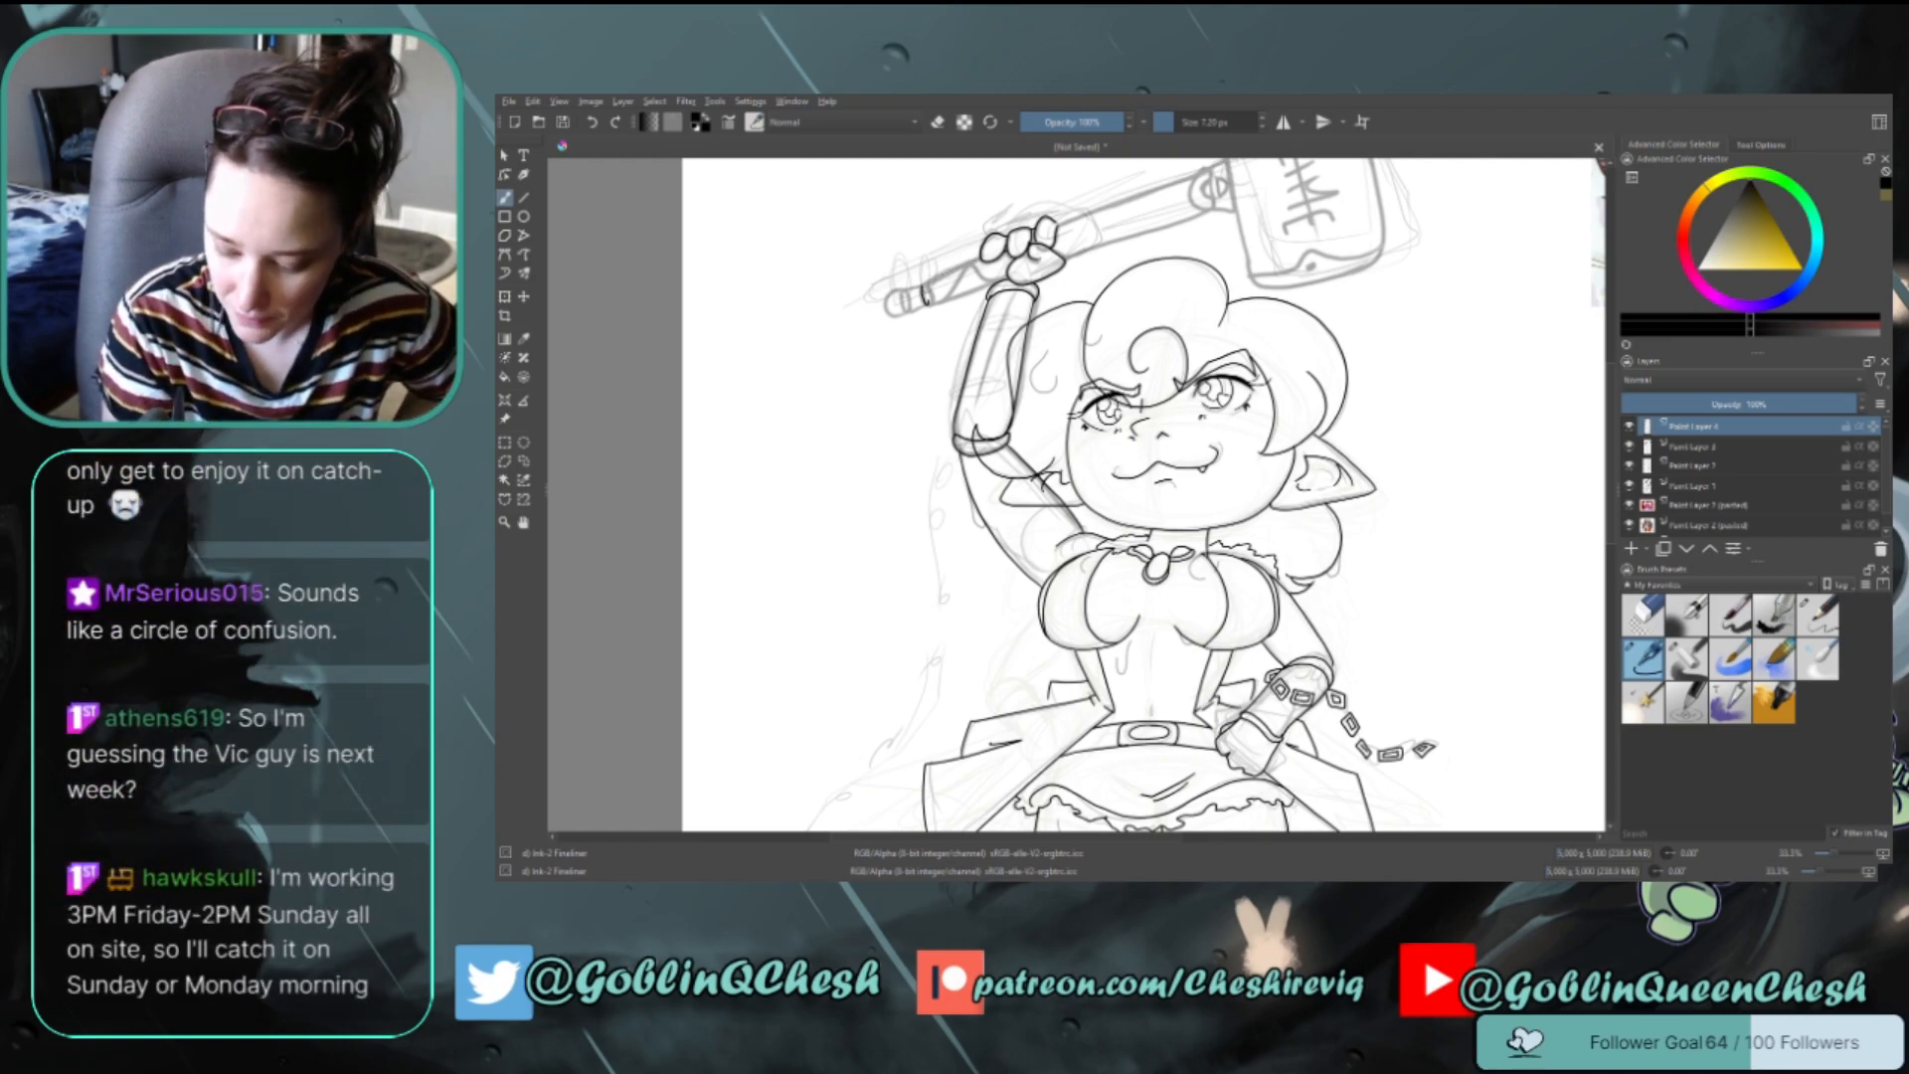
pyautogui.moveTo(980, 259)
pyautogui.mouseDown()
pyautogui.moveTo(926, 284)
pyautogui.moveTo(995, 280)
pyautogui.mouseUp()
pyautogui.hotkey('ctrl', 'z')
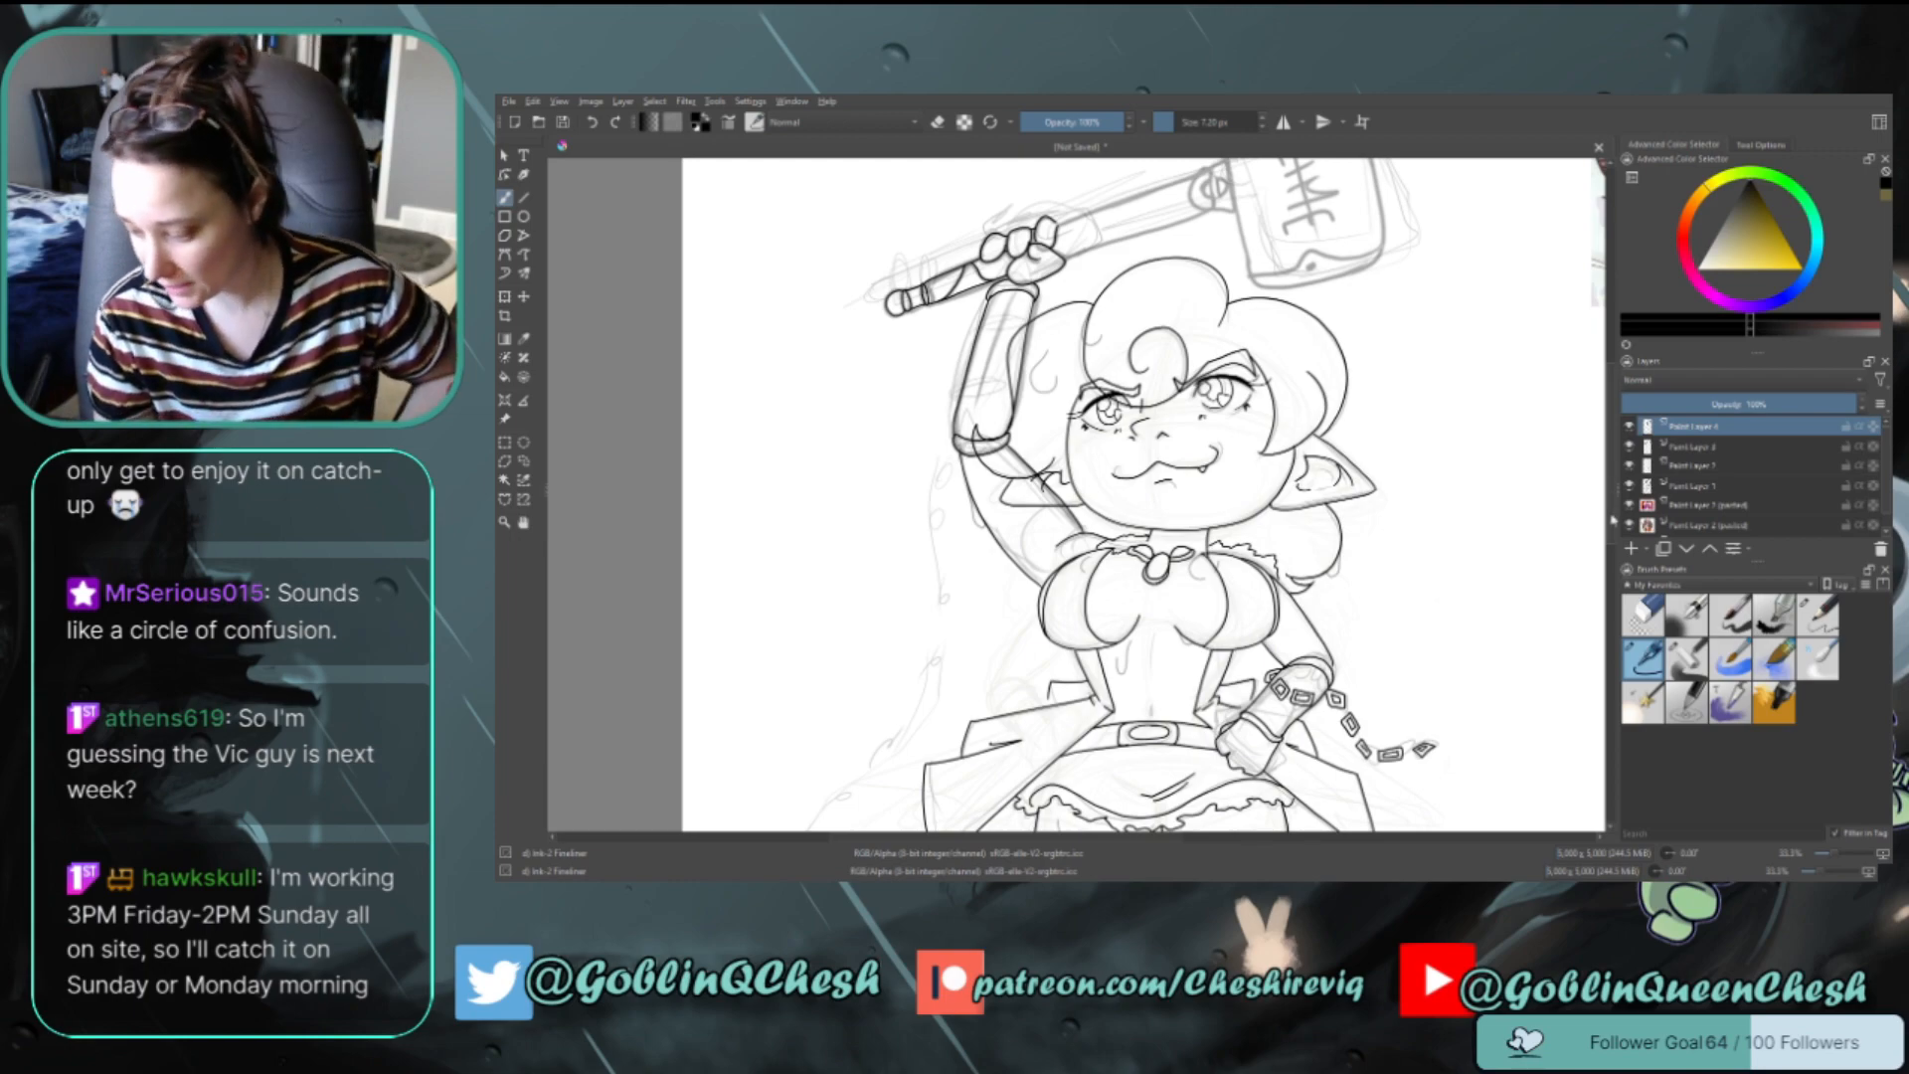
# Ink the rounded rivet joint where the hammer shaft meets the head
pyautogui.scroll(3, 1613, 498)
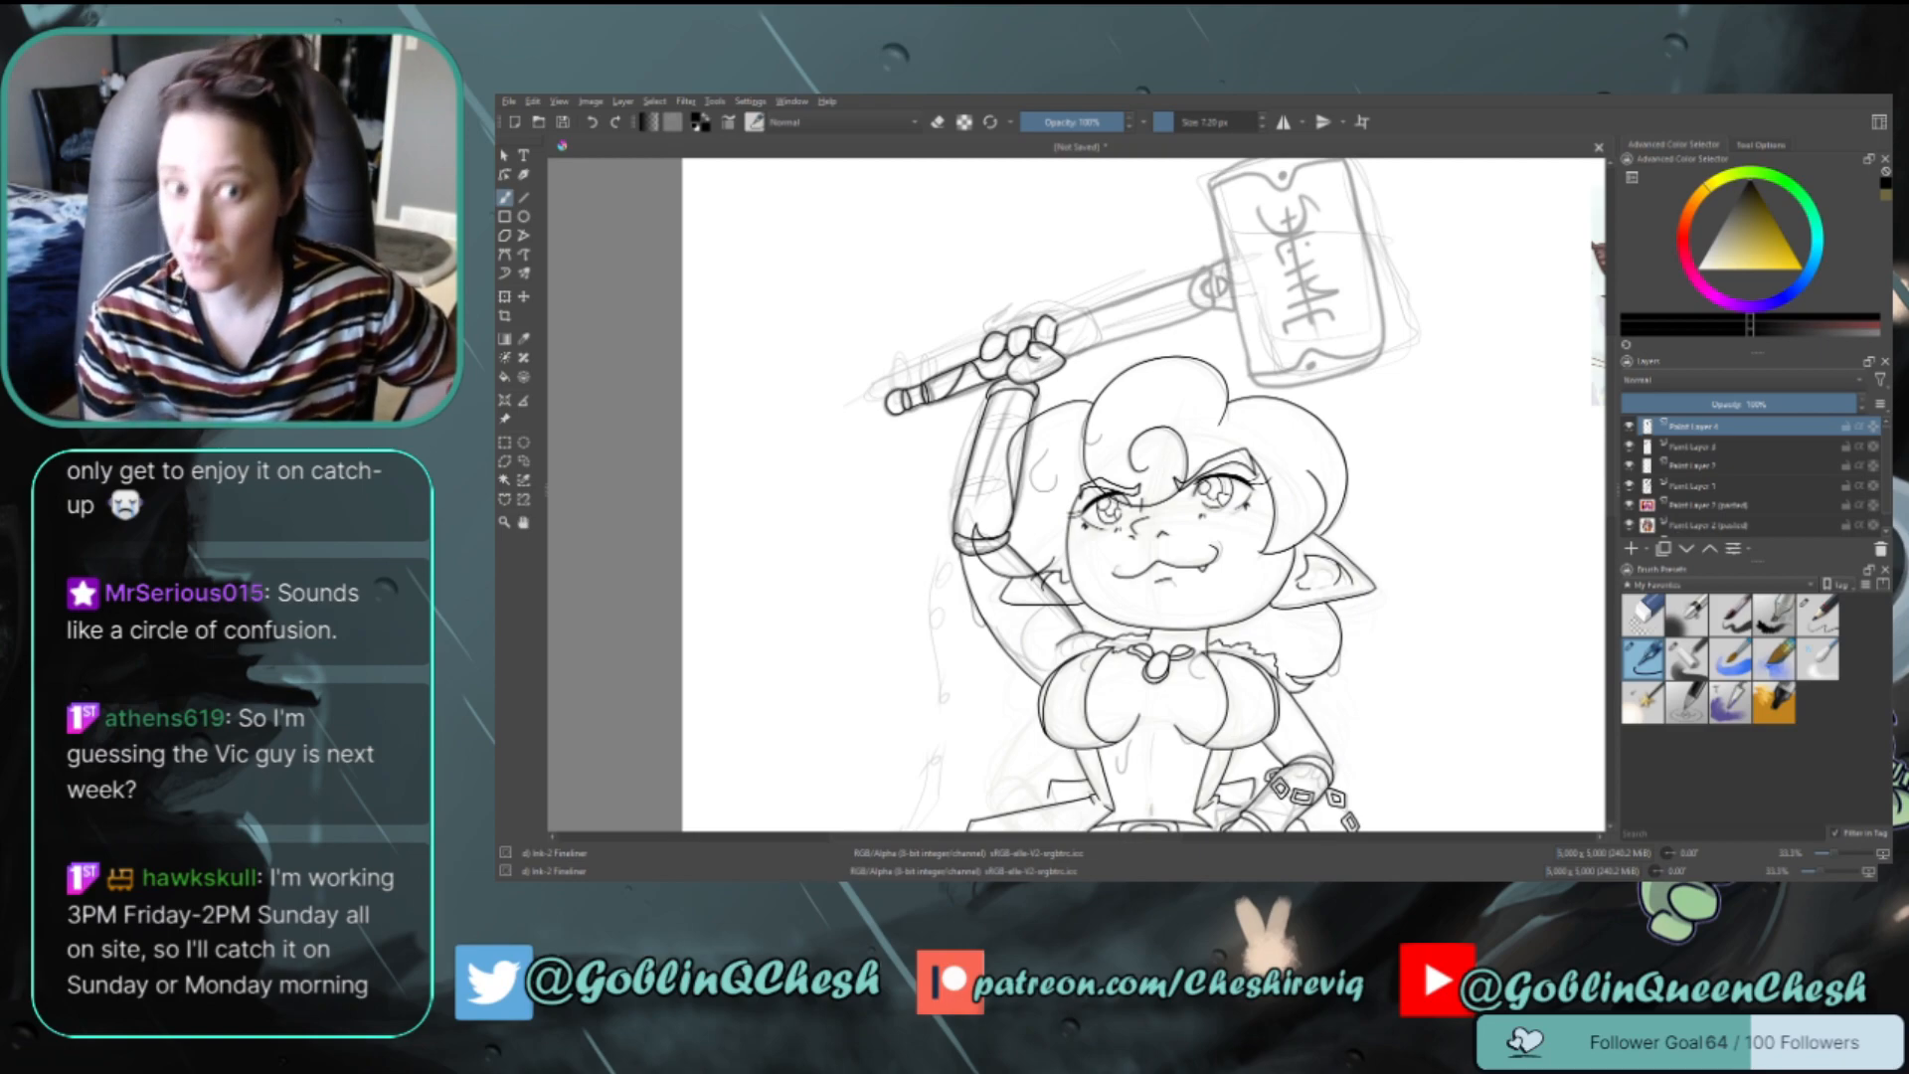
pyautogui.moveTo(1014, 838); pyautogui.dragTo(1043, 841)
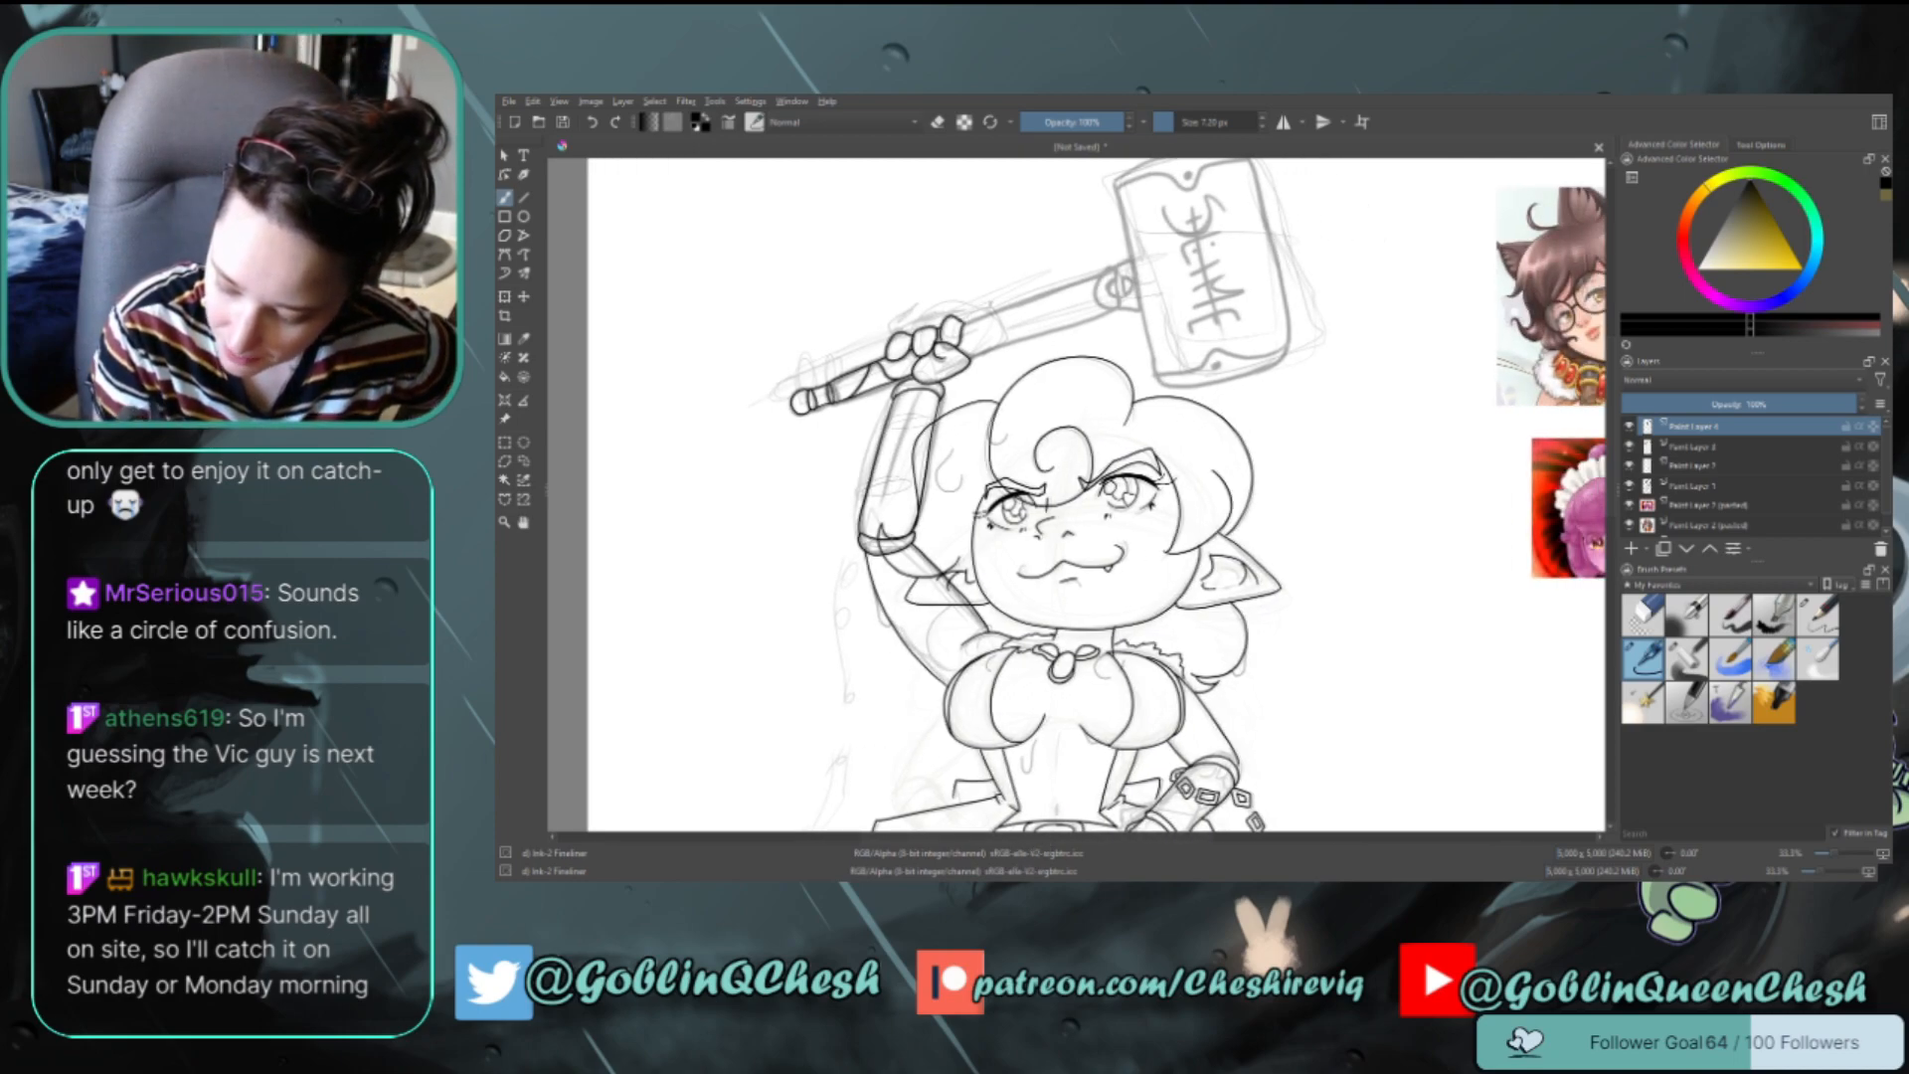
pyautogui.moveTo(964, 324)
pyautogui.mouseDown()
pyautogui.moveTo(1099, 280)
pyautogui.moveTo(1120, 300)
pyautogui.mouseUp()
pyautogui.hotkey('ctrl', 'z')
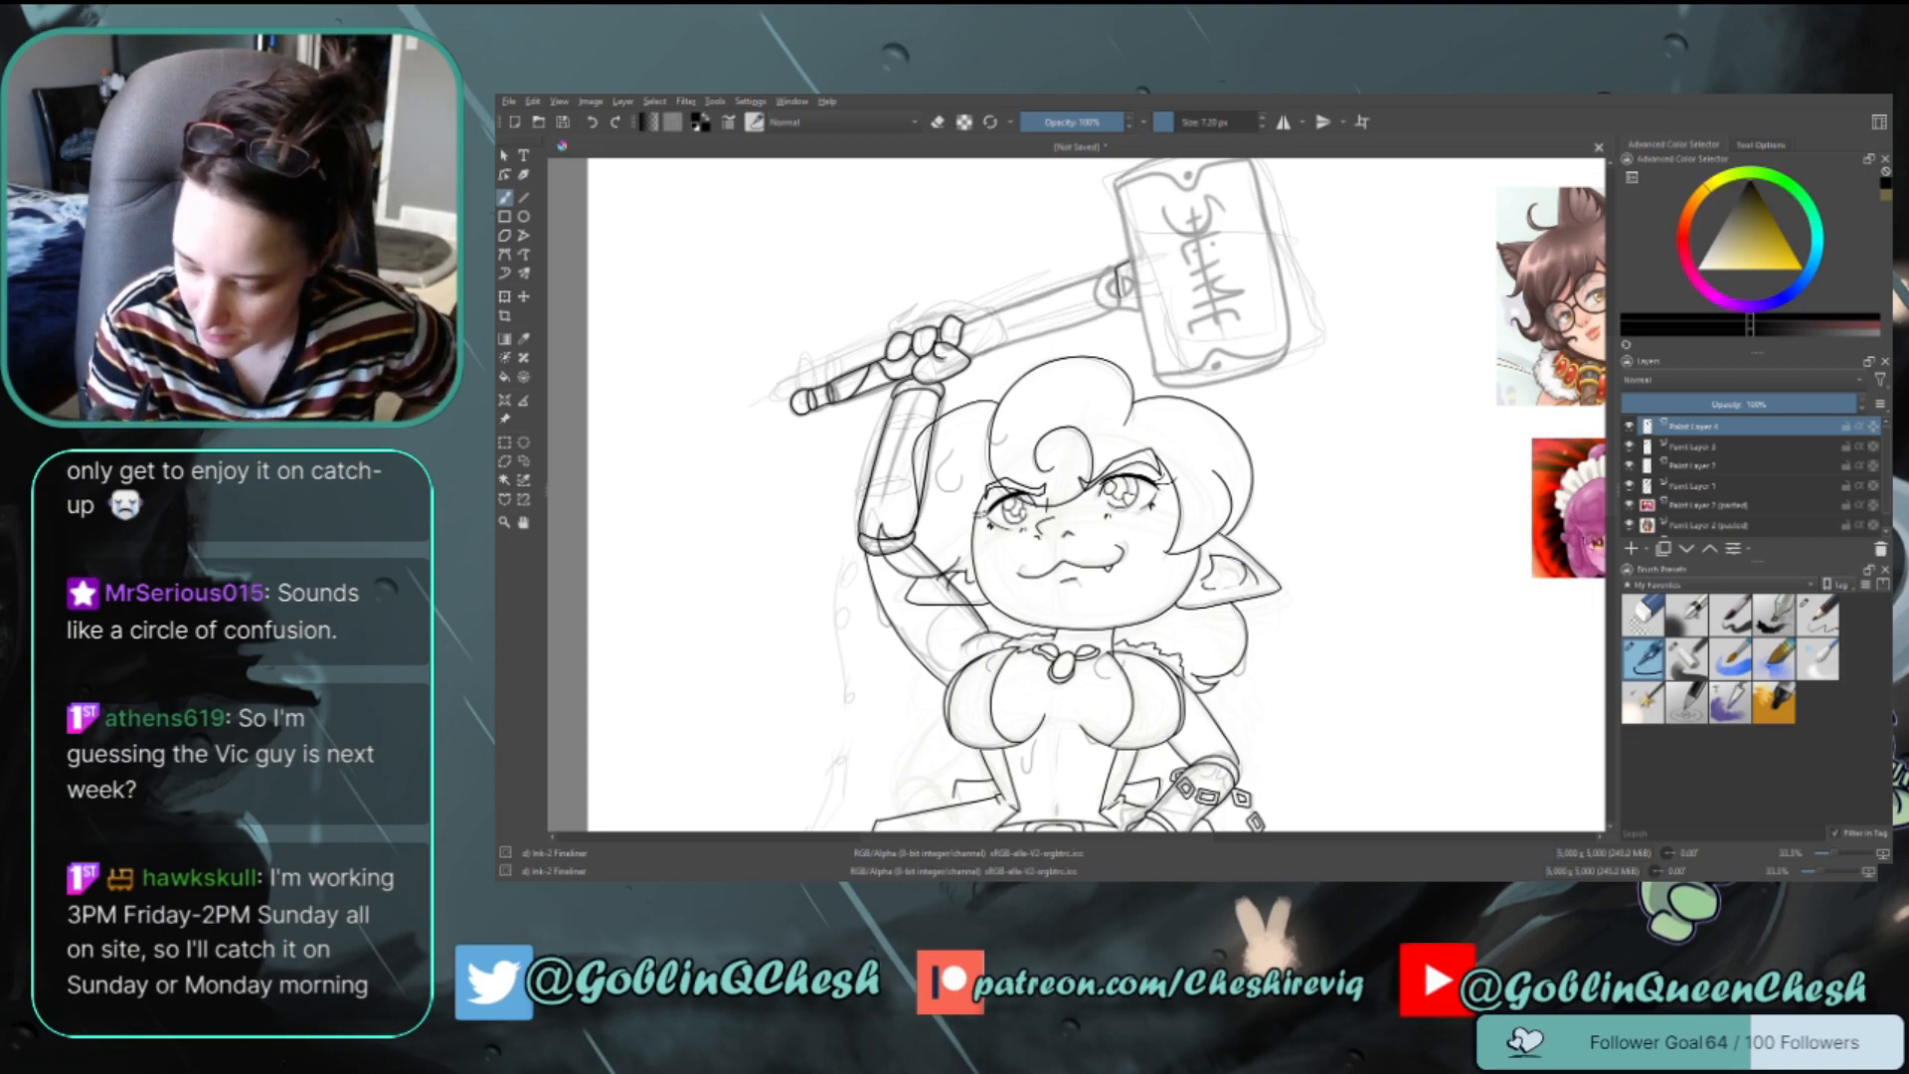
pyautogui.hotkey('ctrl', 'z')
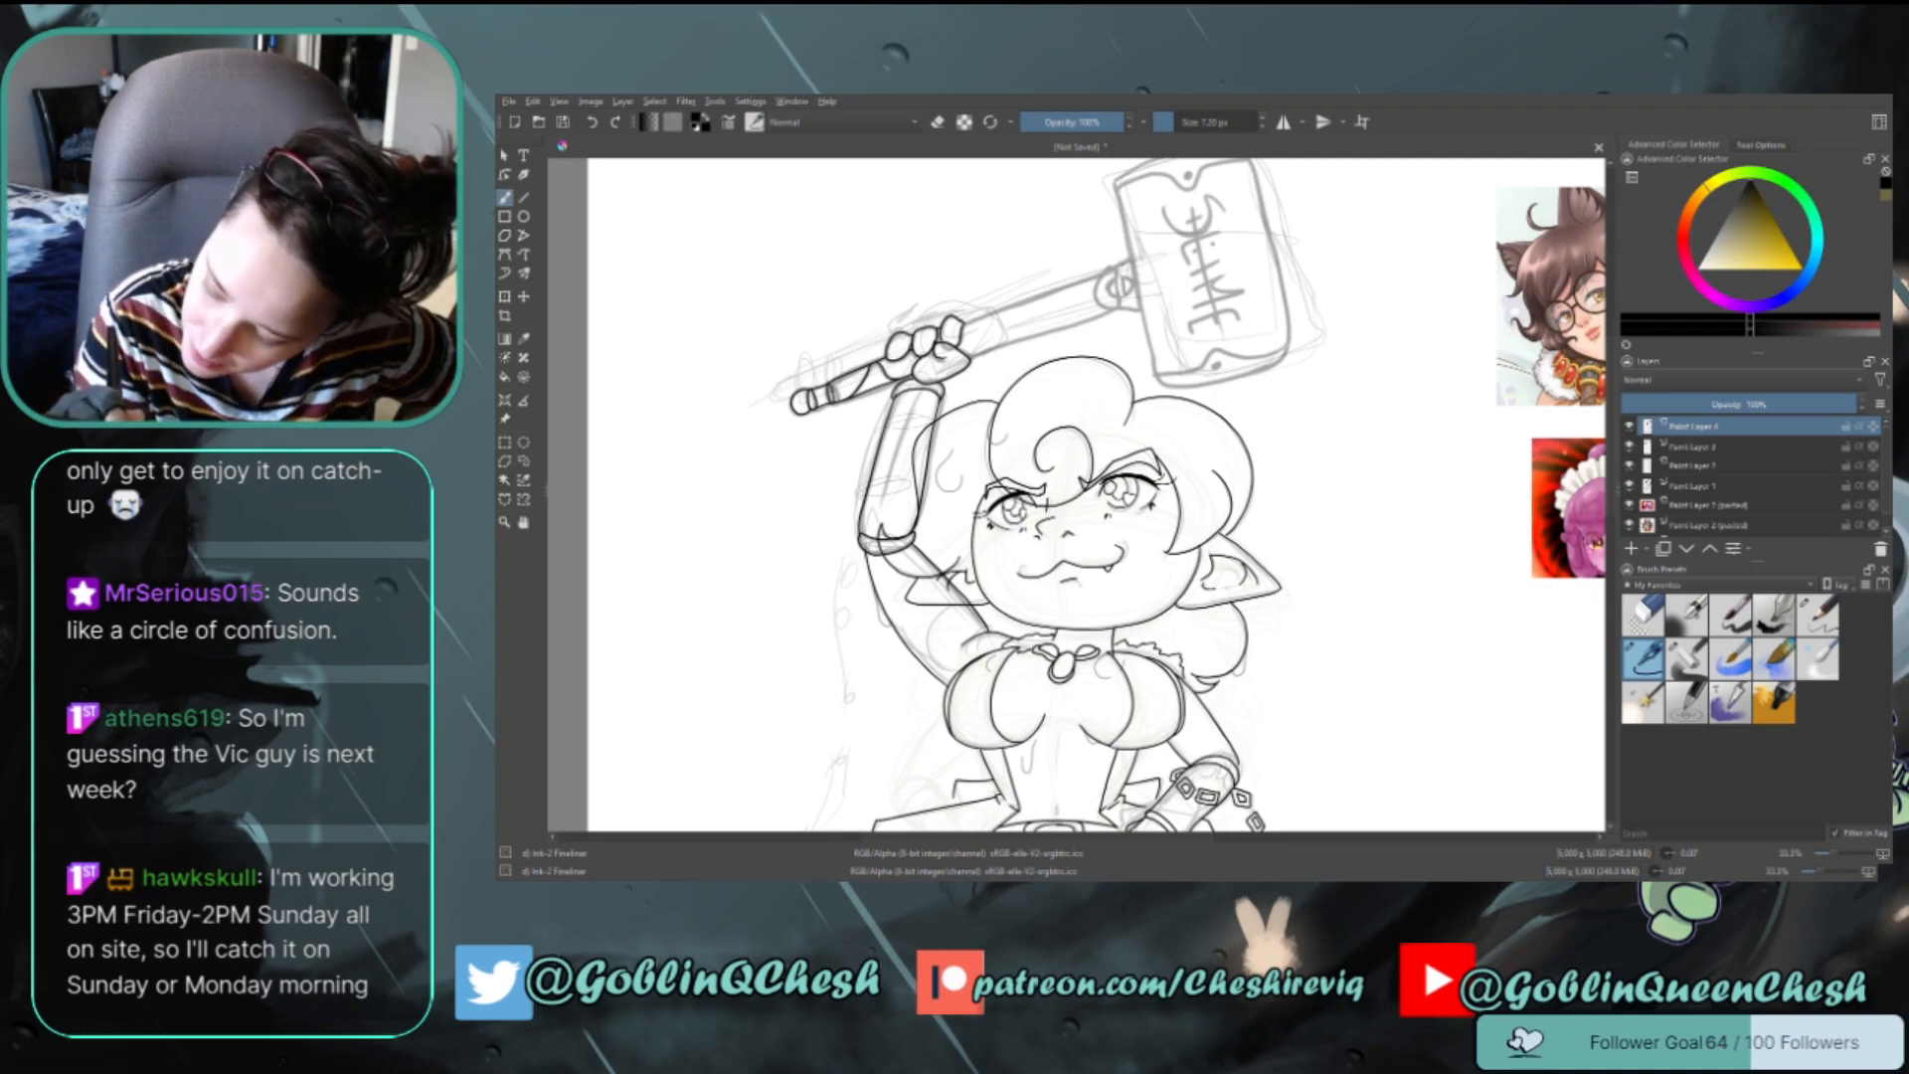
pyautogui.moveTo(1114, 277); pyautogui.dragTo(1120, 301)
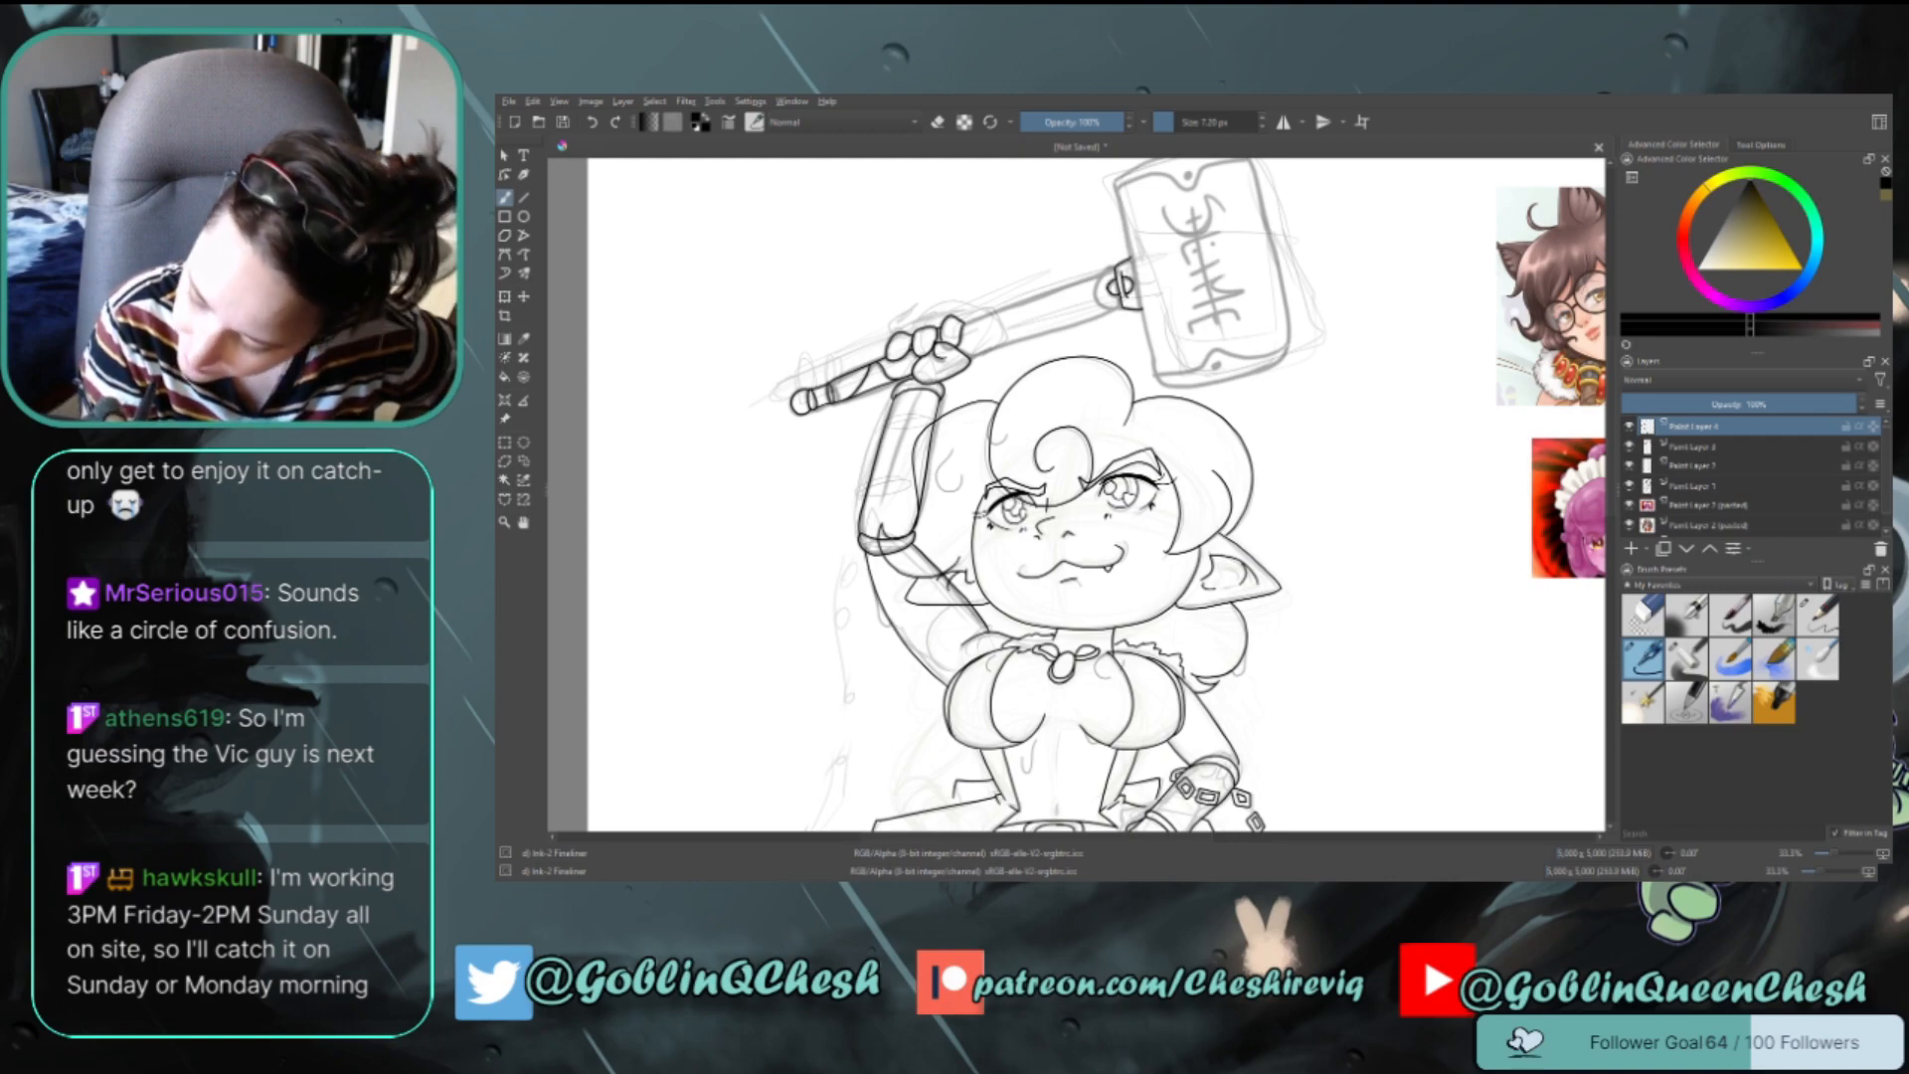
pyautogui.moveTo(1103, 277); pyautogui.dragTo(1100, 298)
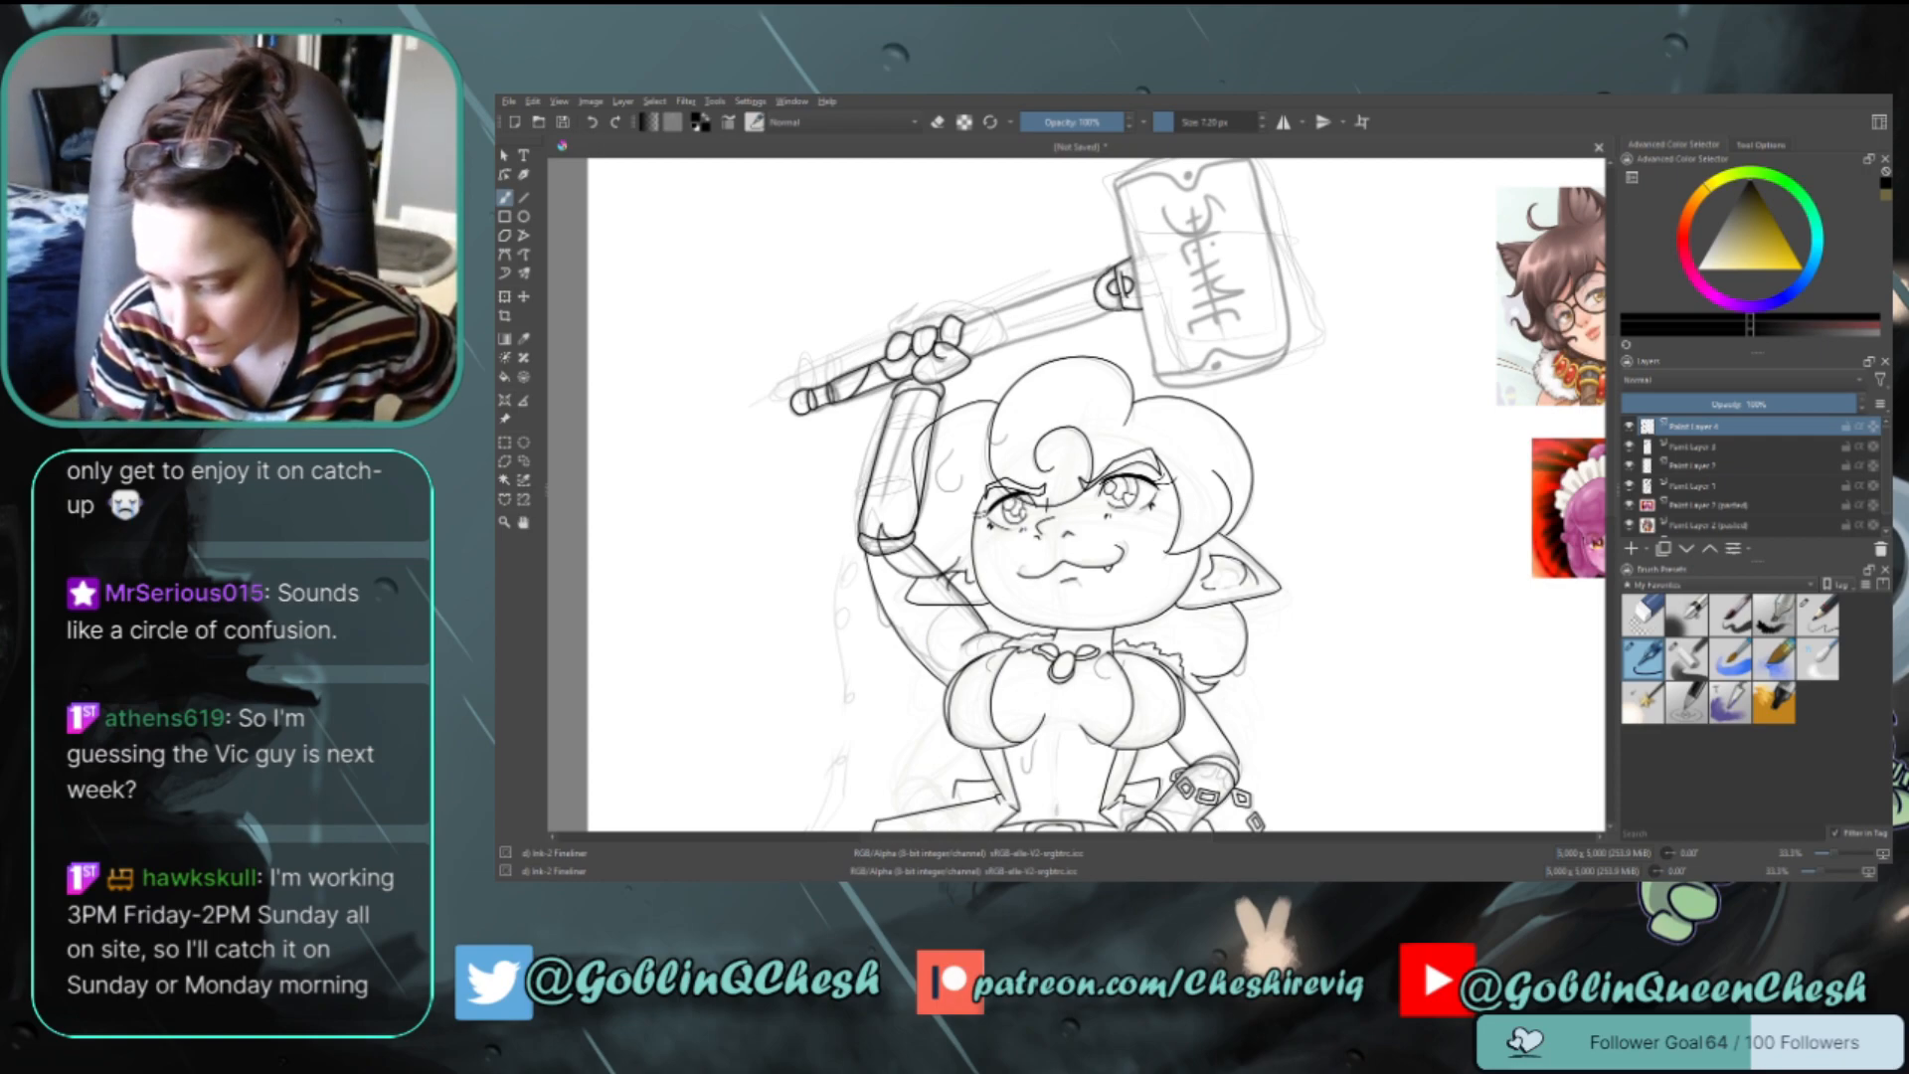
# Ink the short grip section above the fist and both long edges of the shaft up to the joint
pyautogui.moveTo(967, 324)
pyautogui.mouseDown()
pyautogui.moveTo(1006, 303)
pyautogui.moveTo(995, 347)
pyautogui.mouseUp()
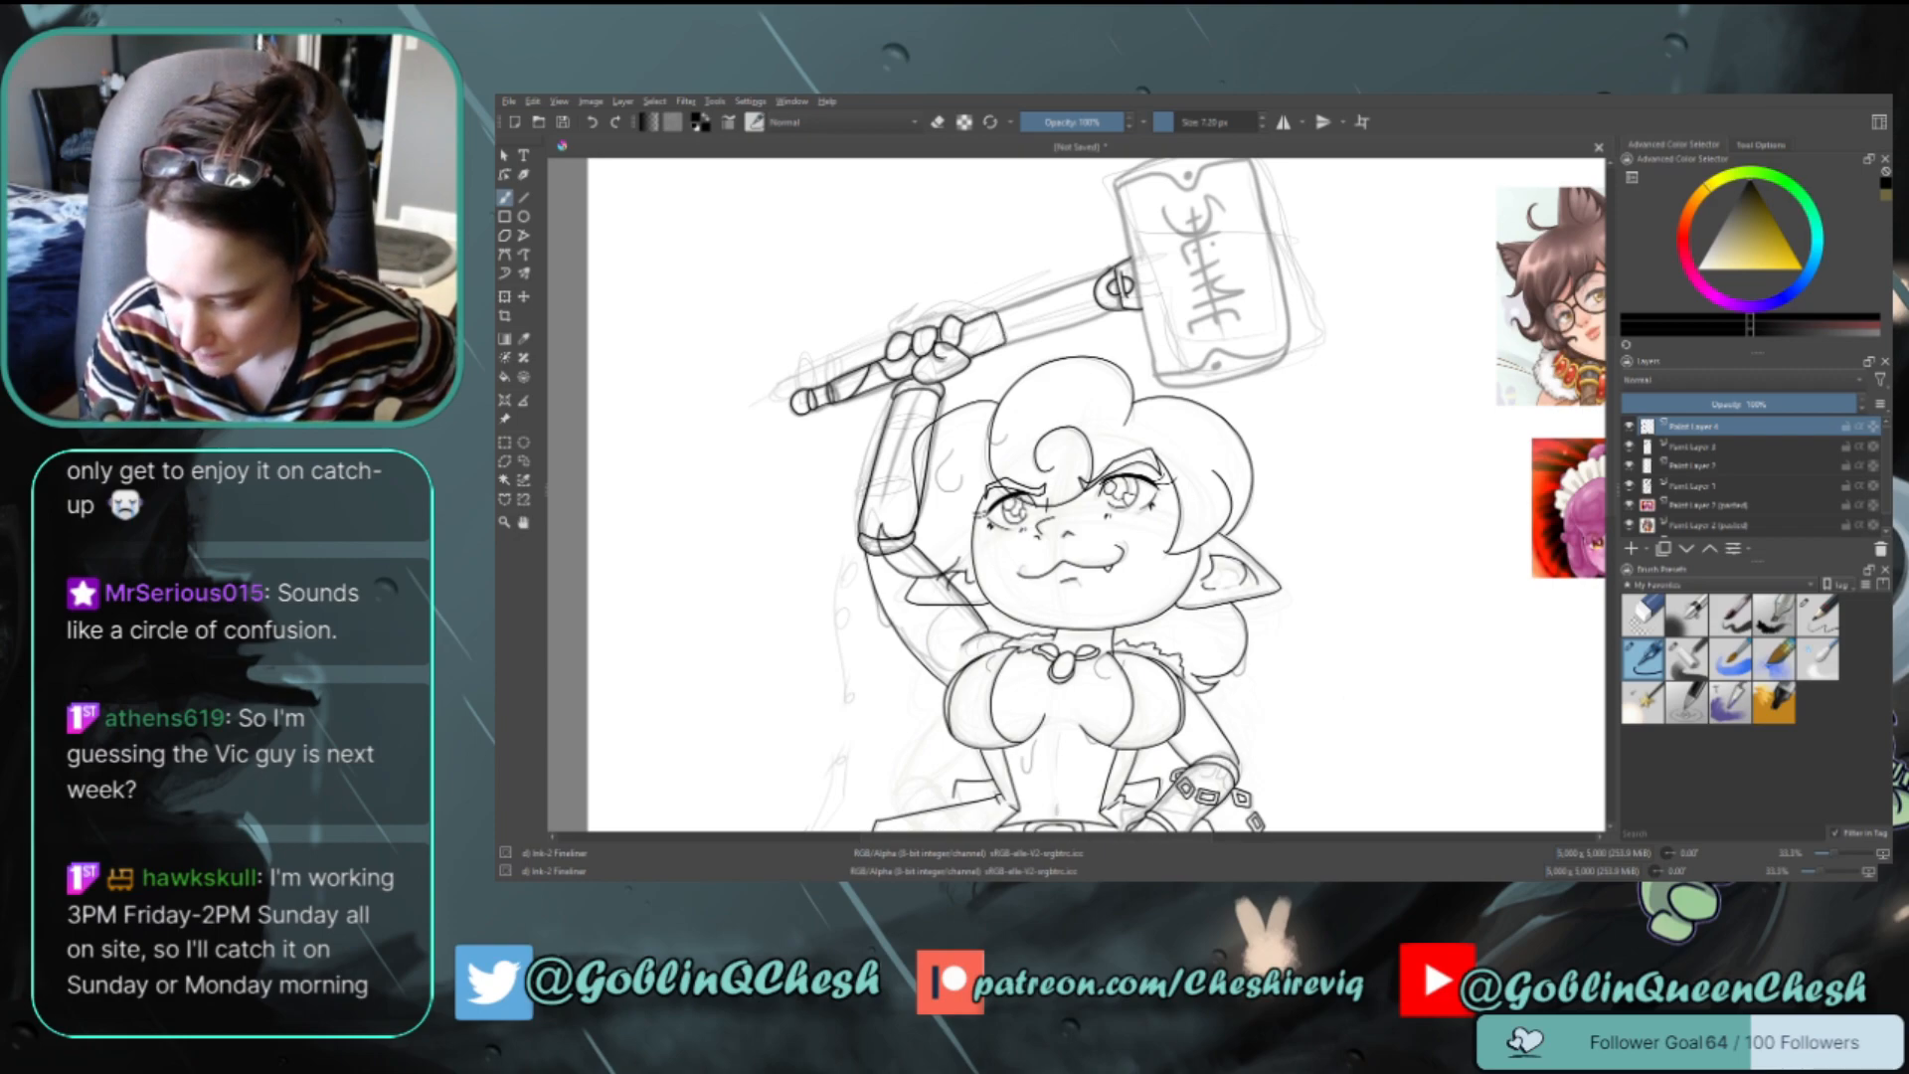
pyautogui.moveTo(1110, 269); pyautogui.dragTo(994, 316)
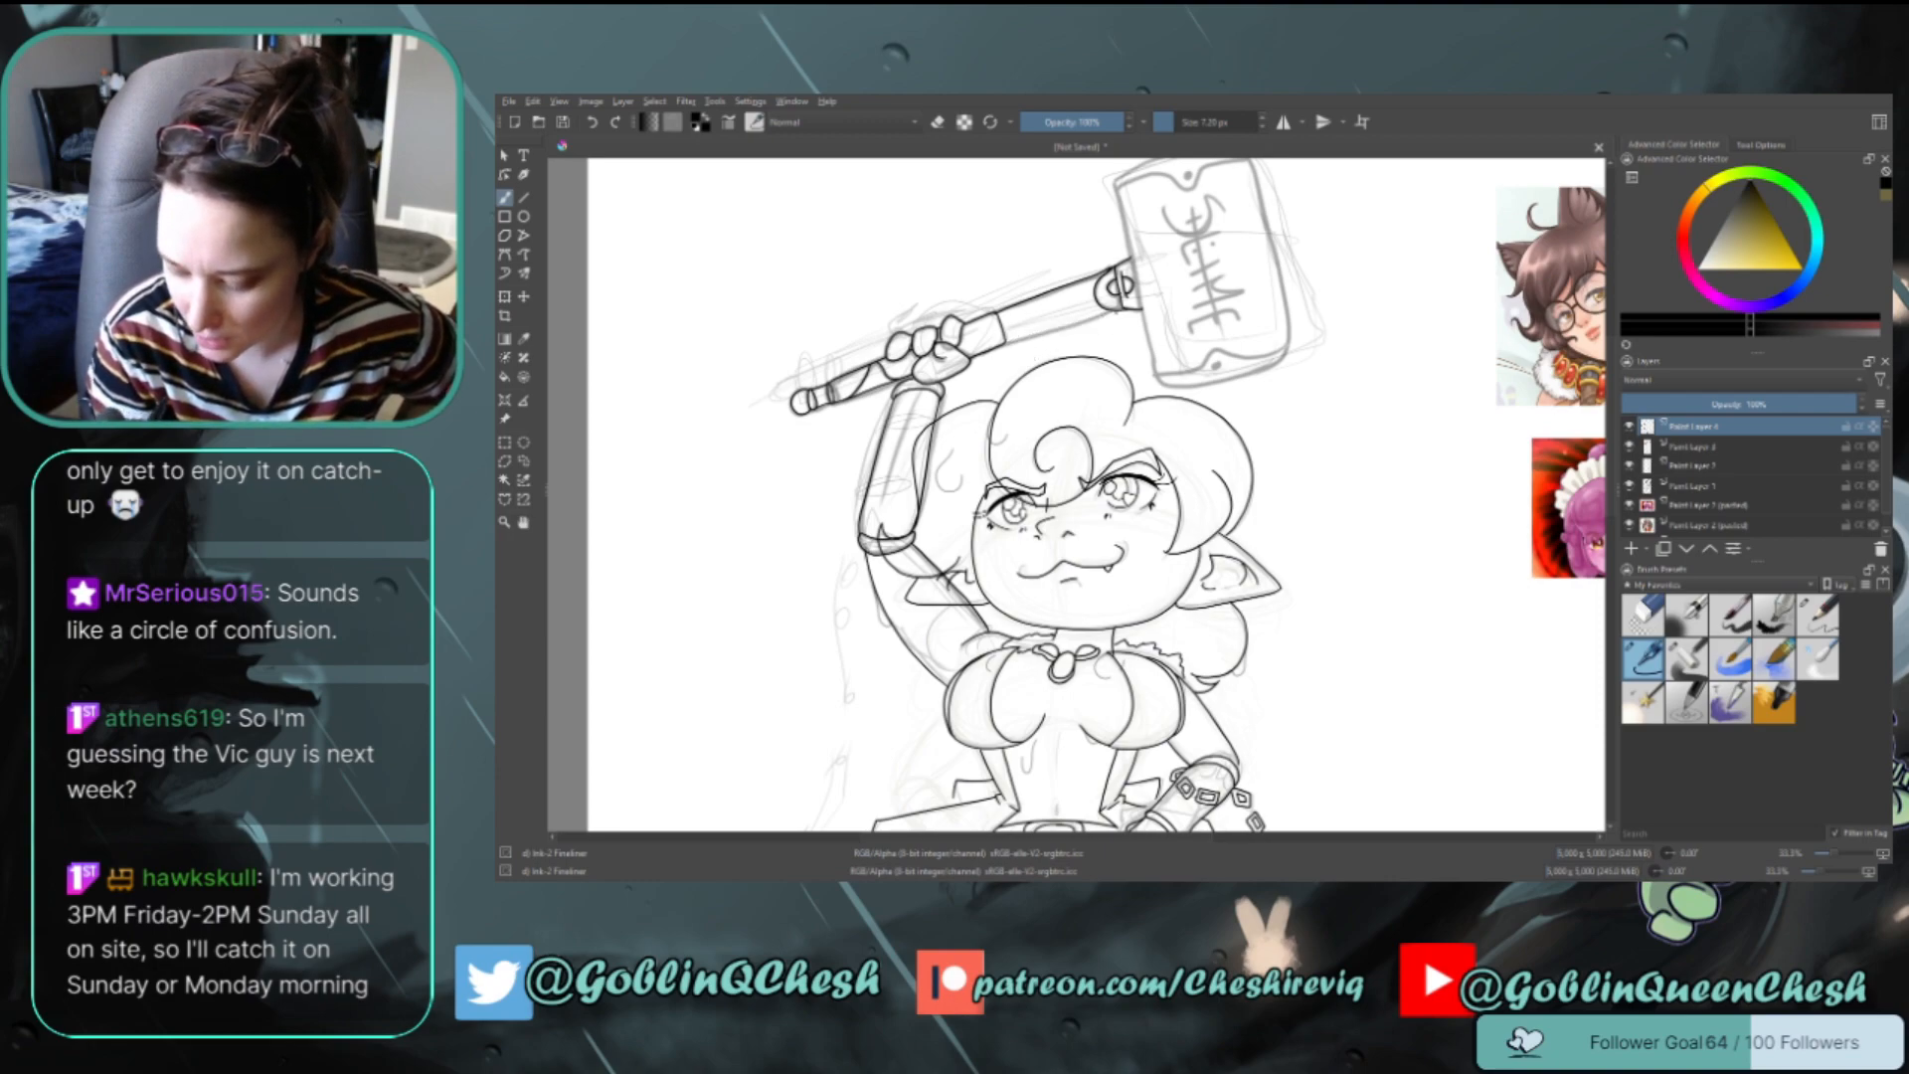
pyautogui.moveTo(1086, 317); pyautogui.dragTo(1006, 343)
pyautogui.hotkey('ctrl', 'z')
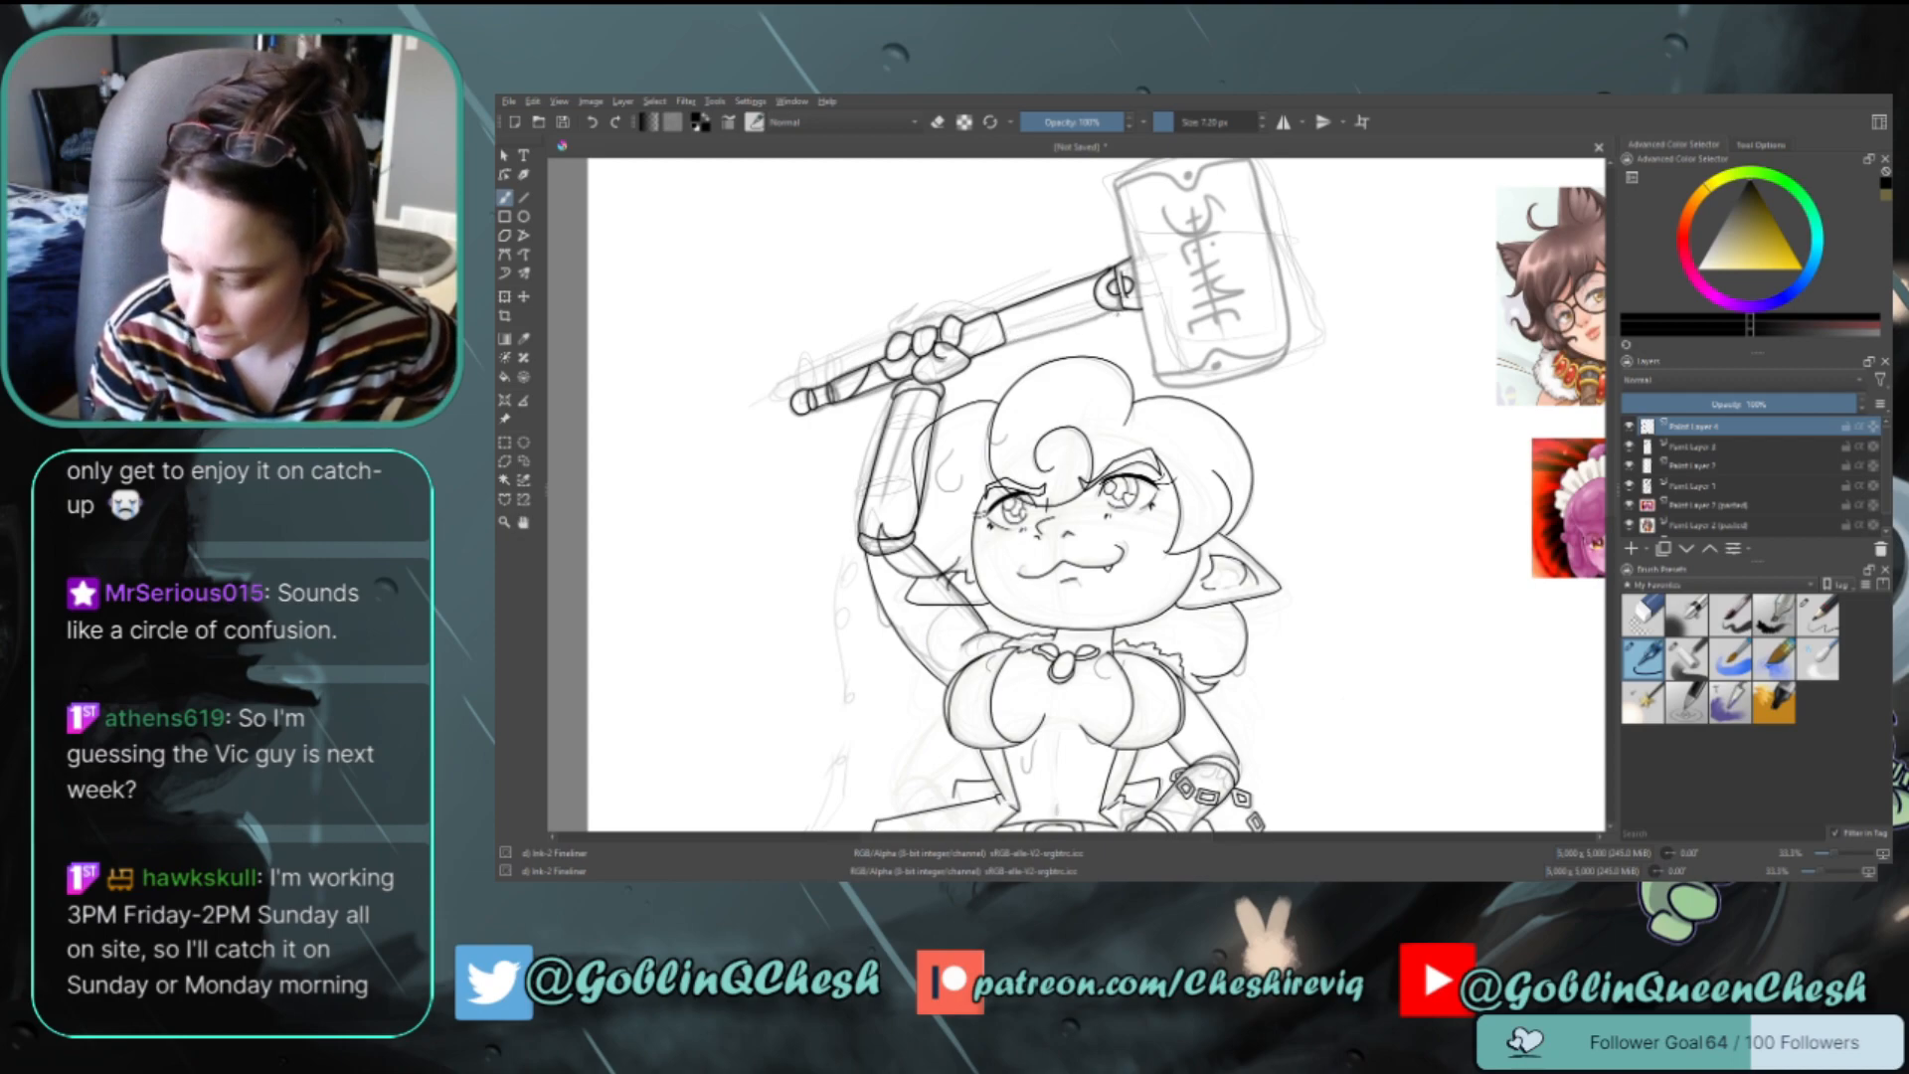
pyautogui.moveTo(1118, 311); pyautogui.dragTo(1003, 345)
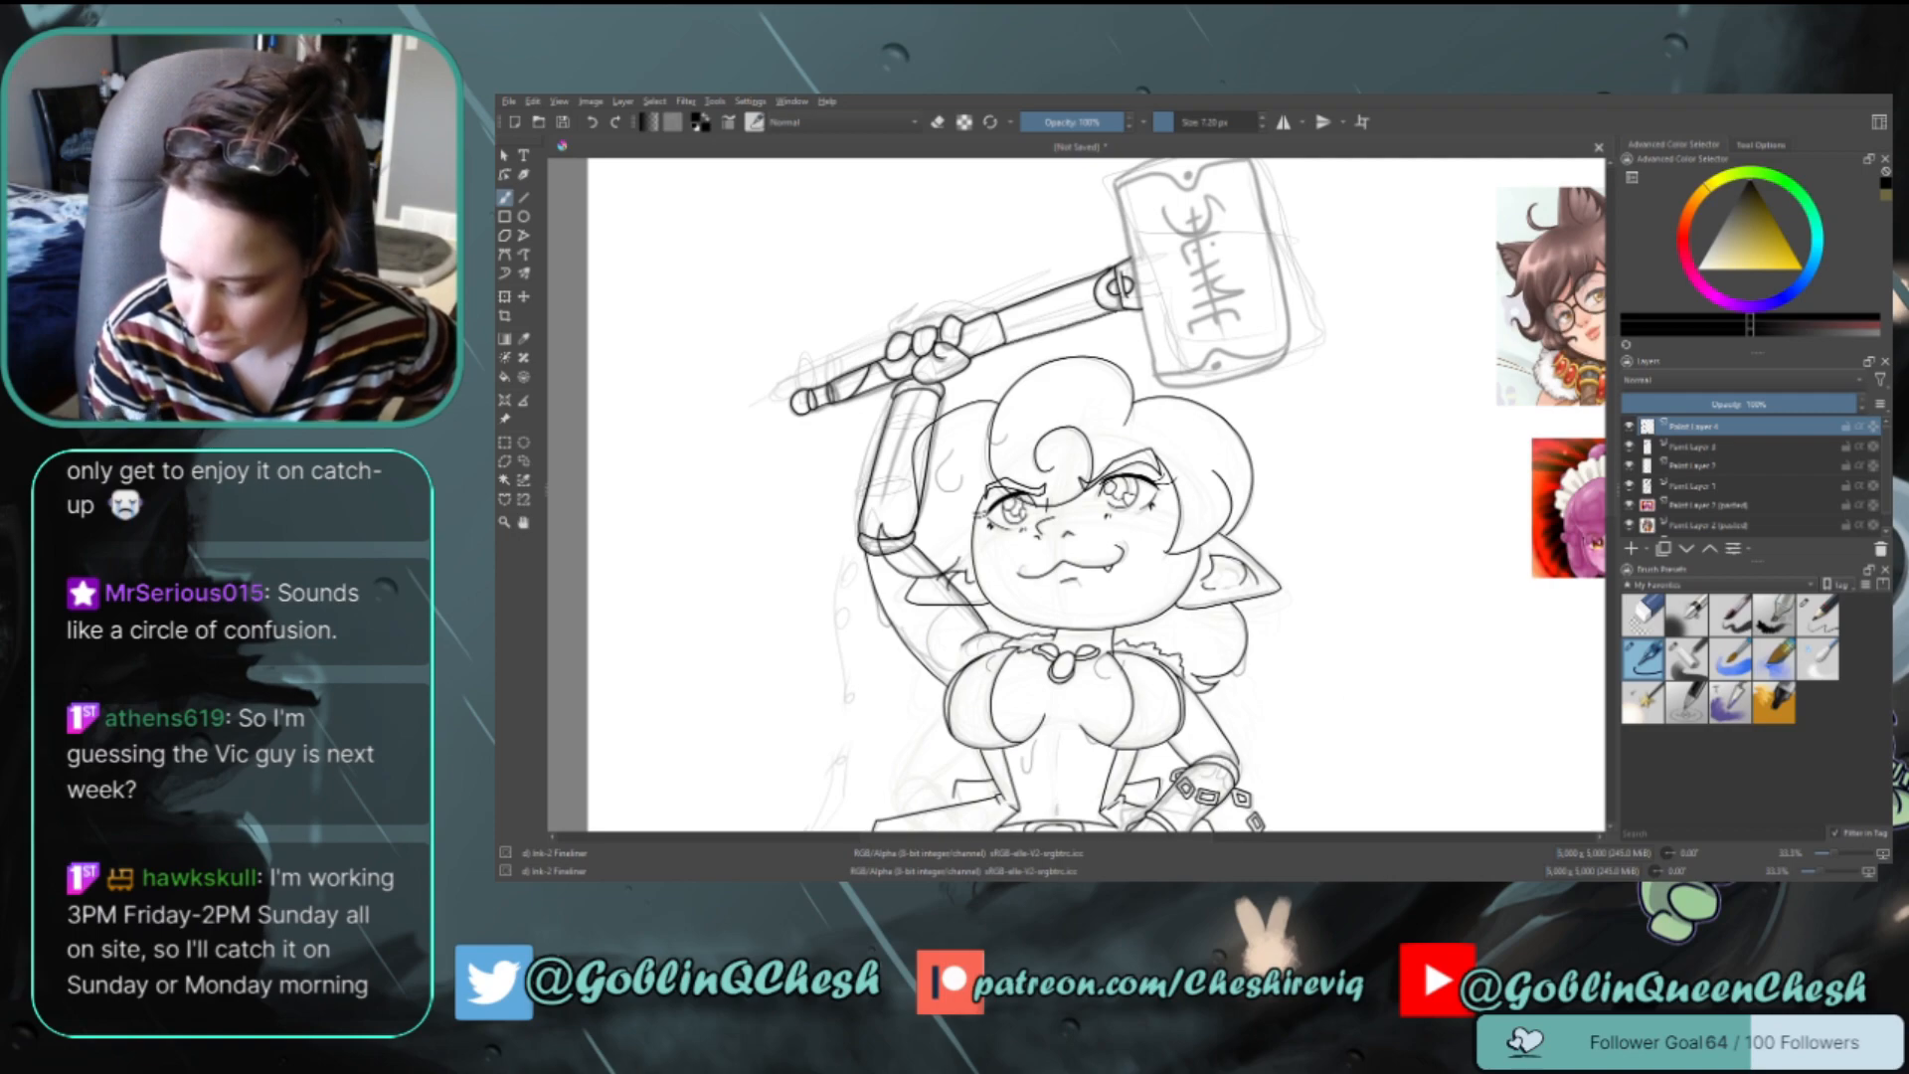
# Ink the outline of the hammer head as a tall block with rounded corners and a side edge
pyautogui.moveTo(1611, 459); pyautogui.dragTo(1611, 437)
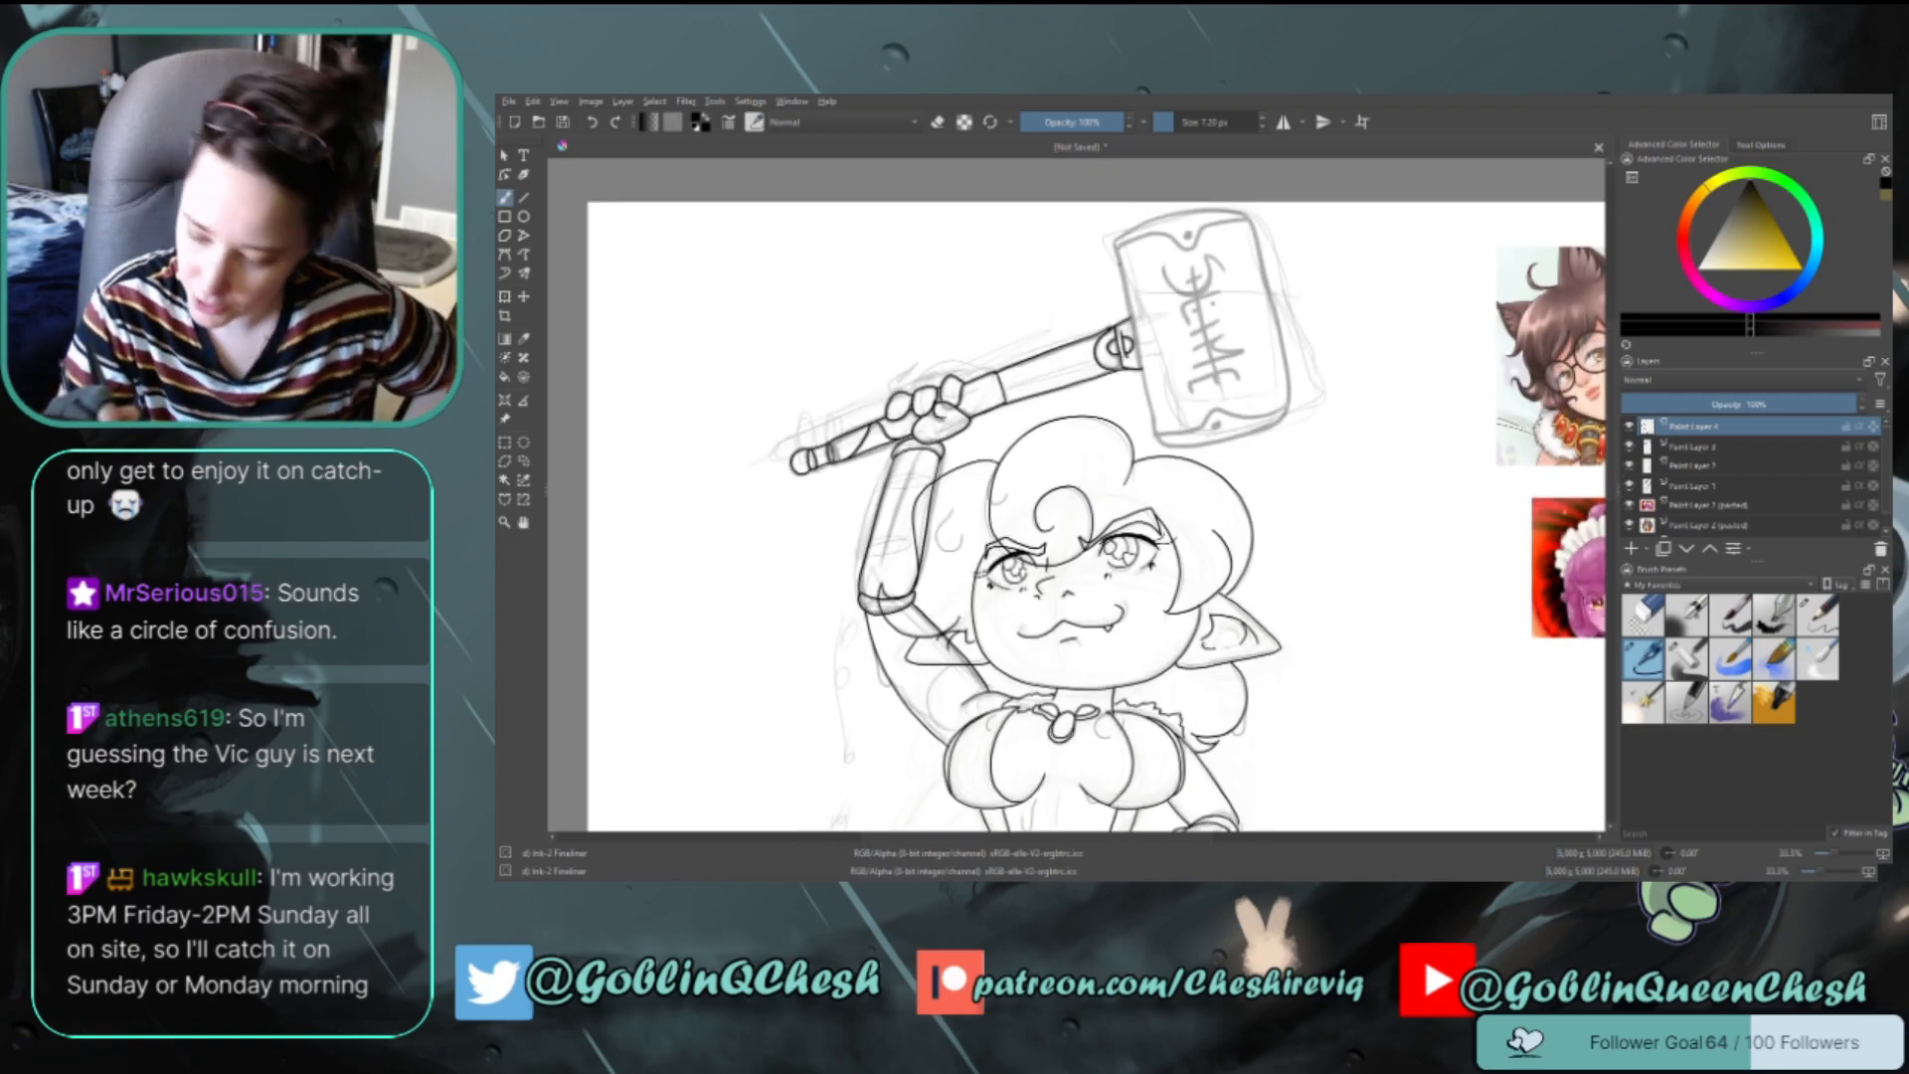
pyautogui.moveTo(1117, 255); pyautogui.dragTo(1154, 426)
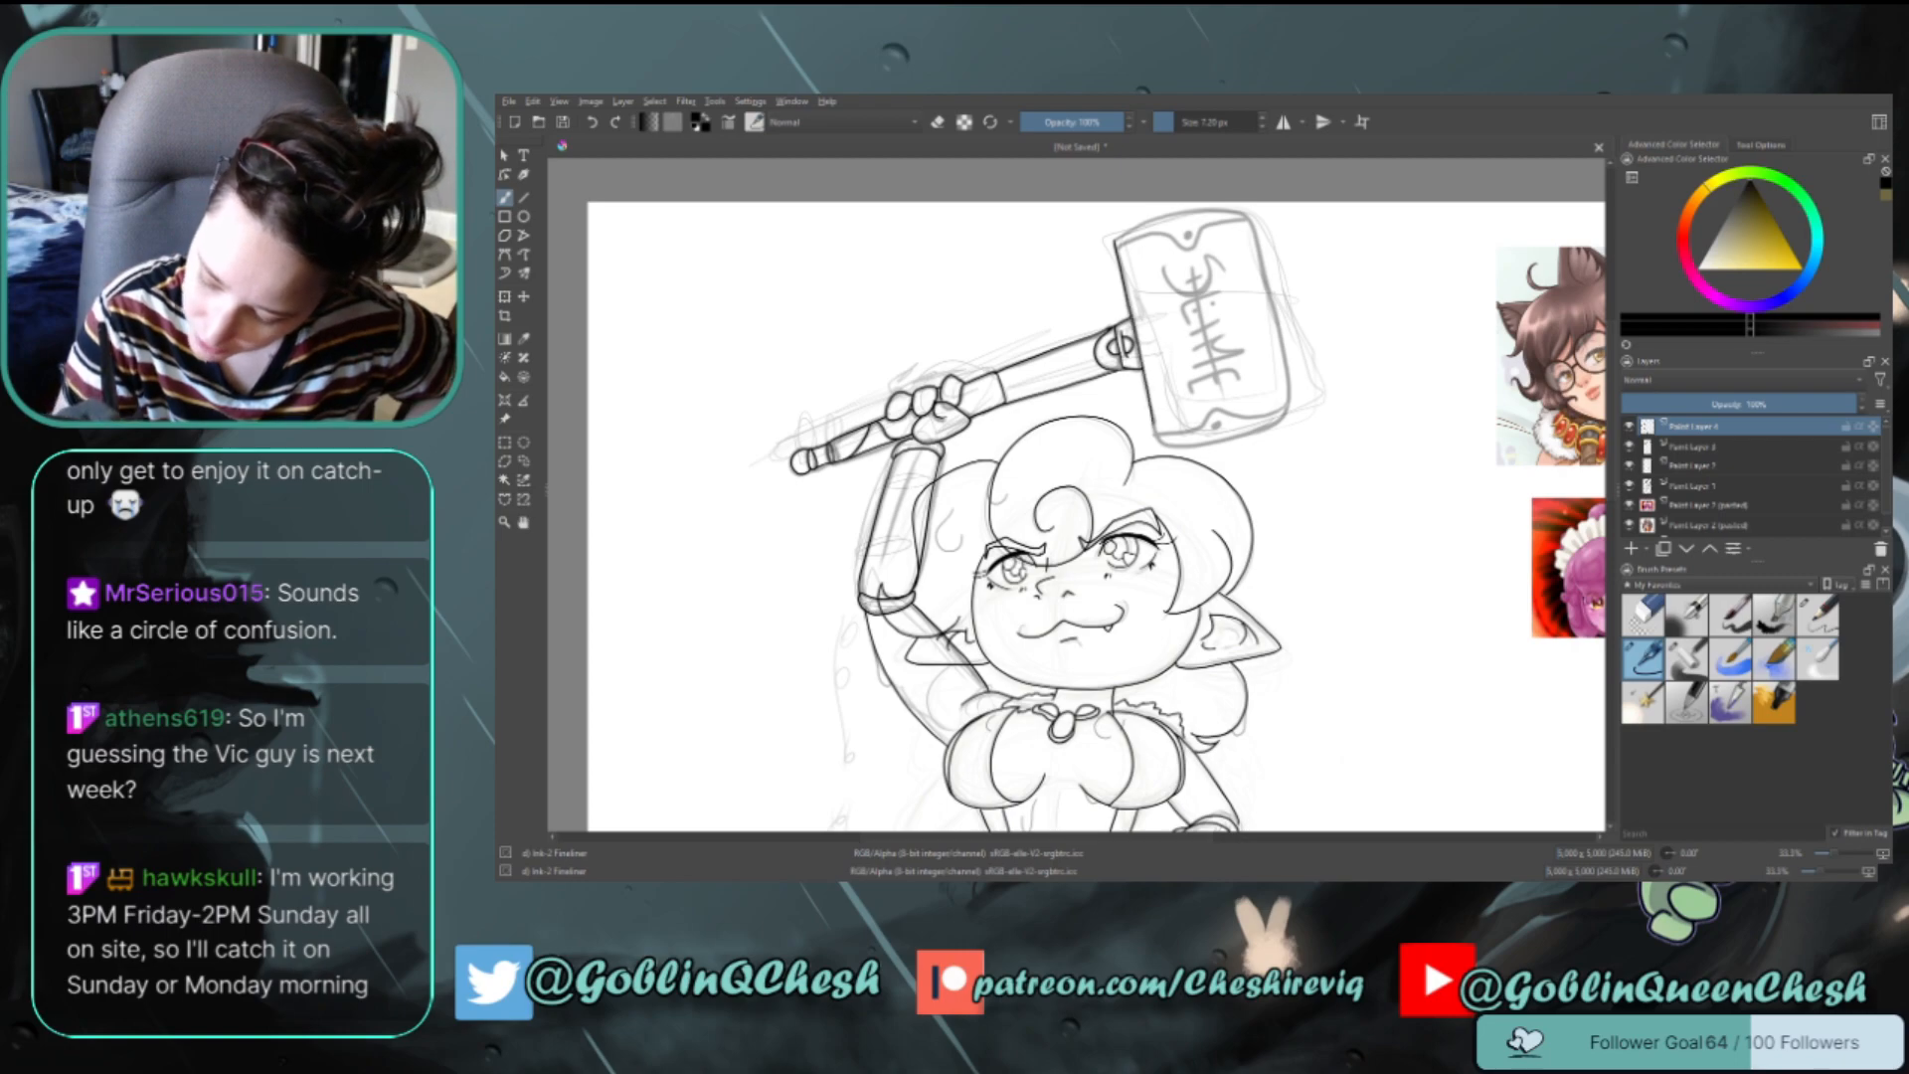
pyautogui.moveTo(1117, 242)
pyautogui.mouseDown()
pyautogui.moveTo(1190, 247)
pyautogui.moveTo(1202, 234)
pyautogui.moveTo(1143, 237)
pyautogui.moveTo(1250, 215)
pyautogui.mouseUp()
pyautogui.hotkey('ctrl', 'z')
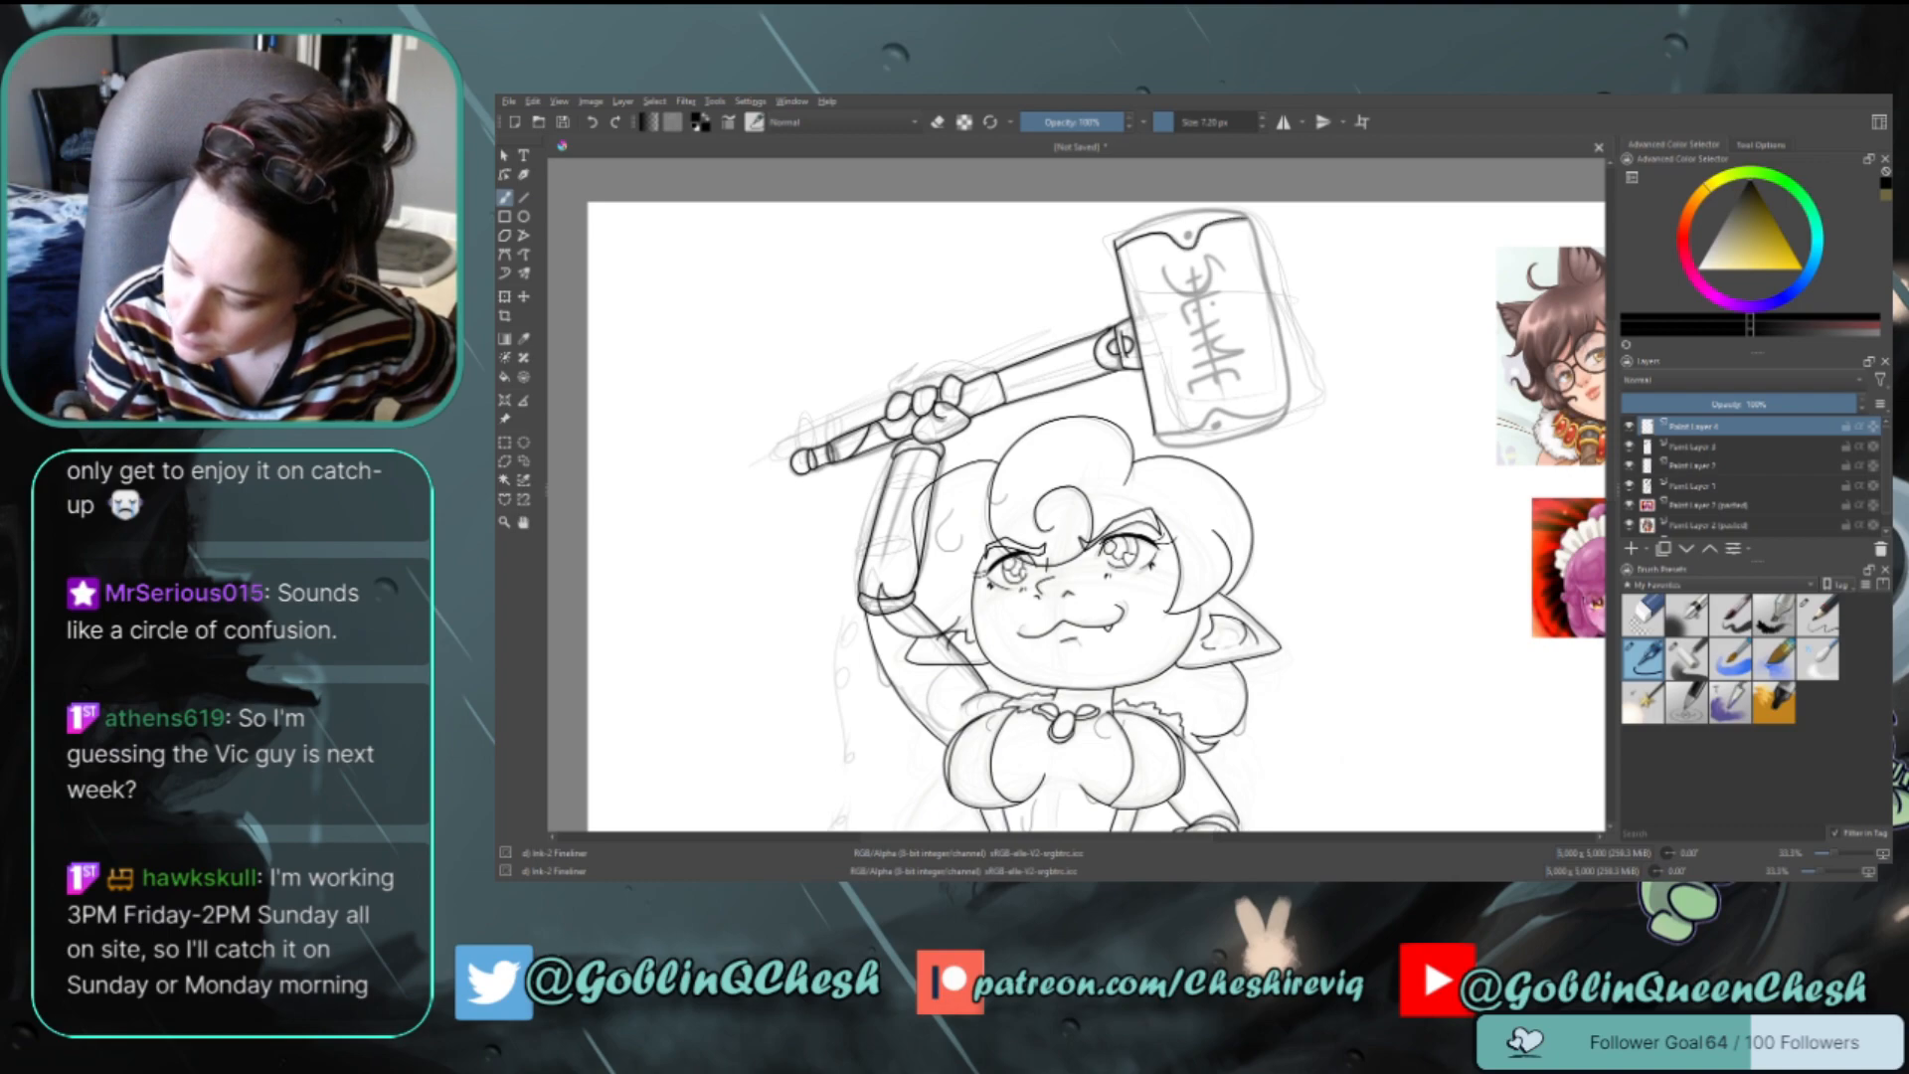
pyautogui.moveTo(1118, 235)
pyautogui.mouseDown()
pyautogui.moveTo(1247, 211)
pyautogui.moveTo(1288, 385)
pyautogui.moveTo(1276, 419)
pyautogui.mouseUp()
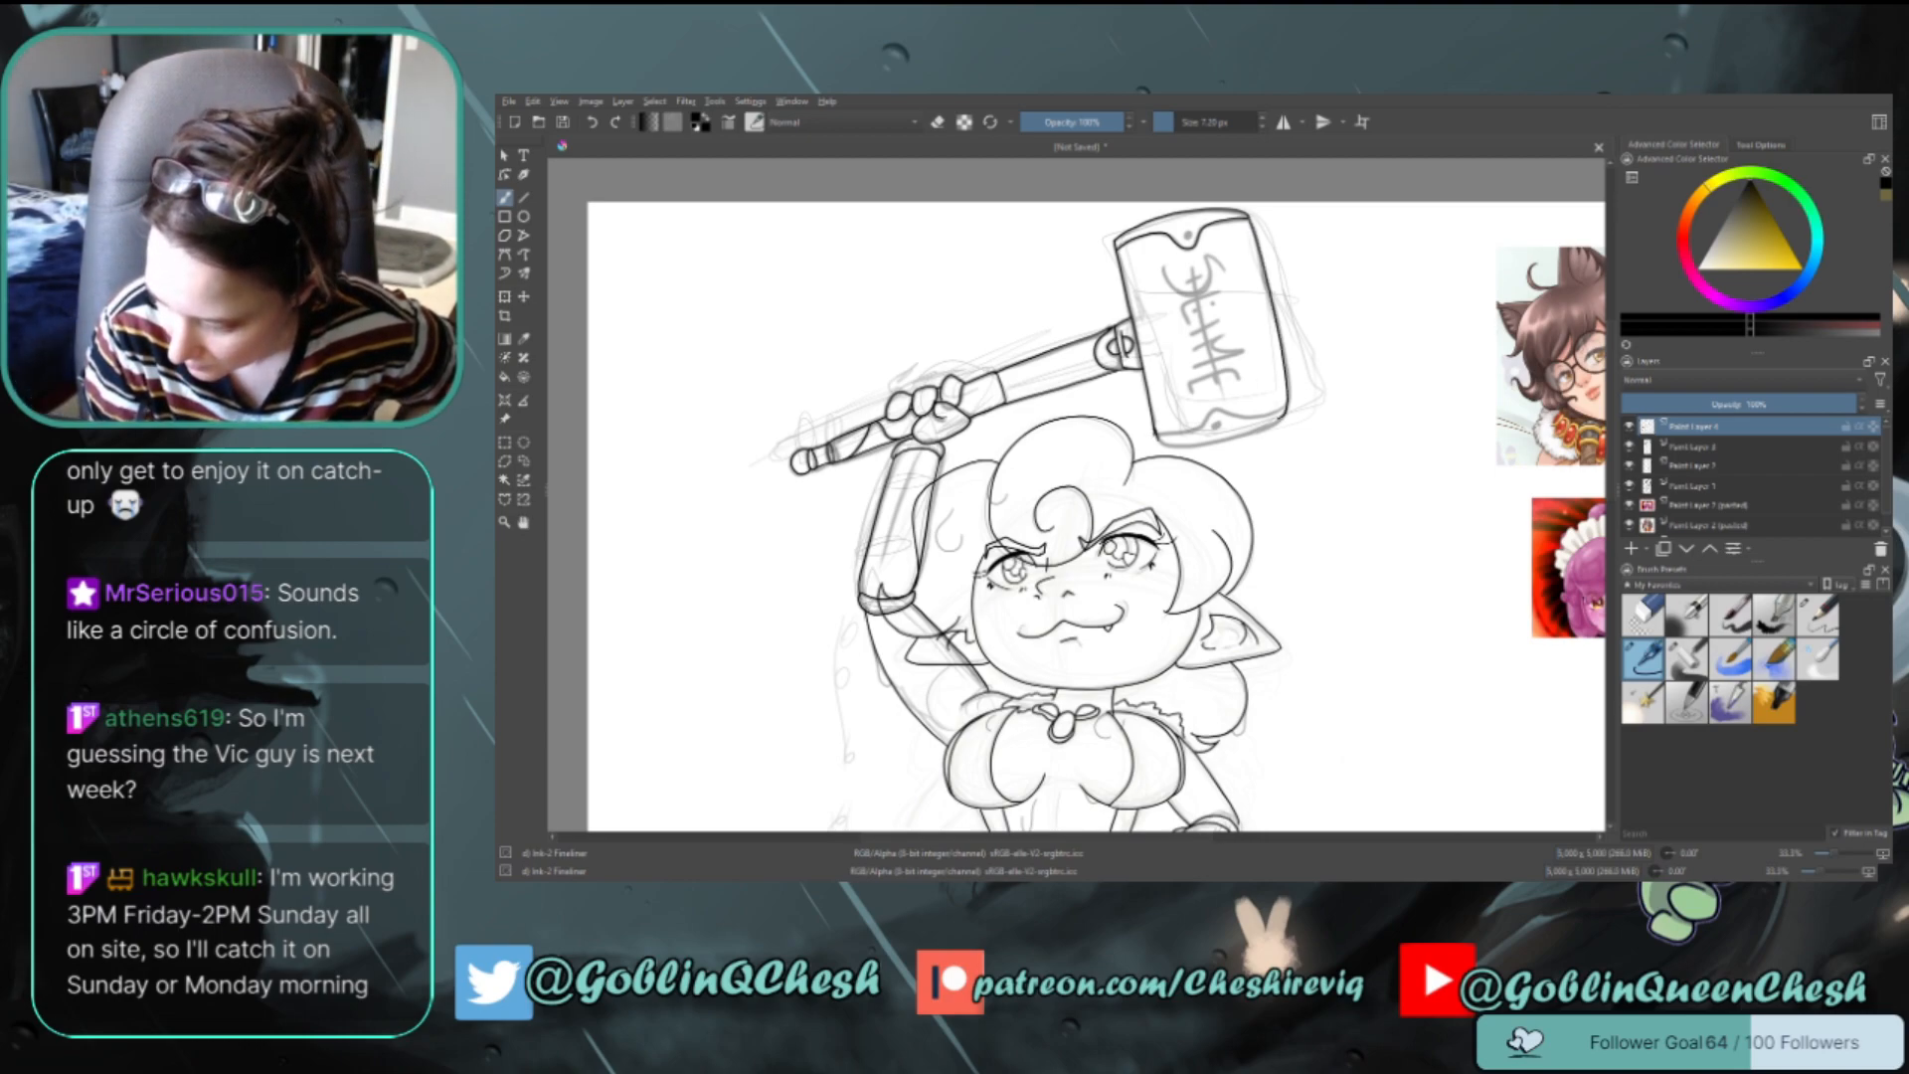
# Ink the rivet notch at the lower end of the hammer face and letter "SLIME" down its middle
pyautogui.moveTo(1160, 447)
pyautogui.mouseDown()
pyautogui.moveTo(1259, 428)
pyautogui.moveTo(1221, 410)
pyautogui.moveTo(1169, 440)
pyautogui.mouseUp()
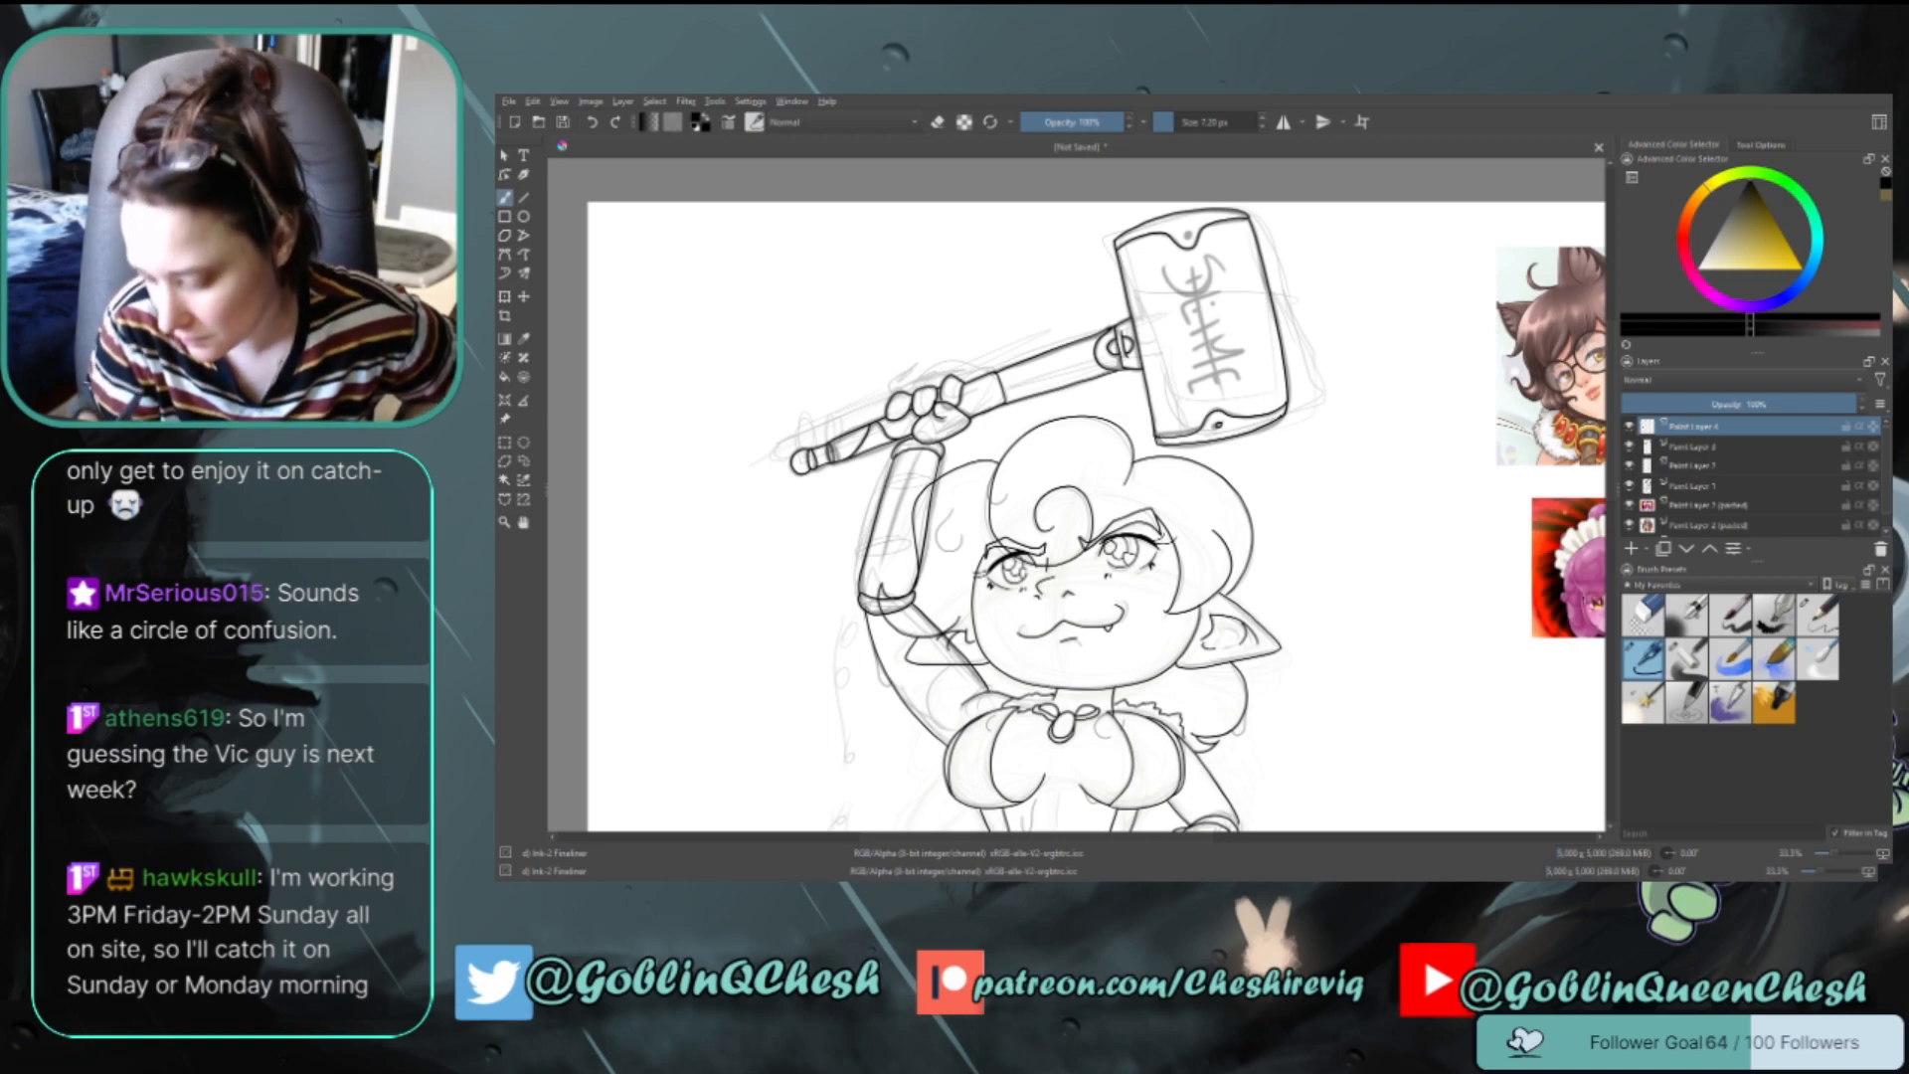
pyautogui.moveTo(1218, 261)
pyautogui.mouseDown()
pyautogui.moveTo(1182, 298)
pyautogui.moveTo(1167, 258)
pyautogui.moveTo(1194, 331)
pyautogui.moveTo(1219, 321)
pyautogui.moveTo(1248, 353)
pyautogui.moveTo(1189, 374)
pyautogui.moveTo(1189, 396)
pyautogui.mouseUp()
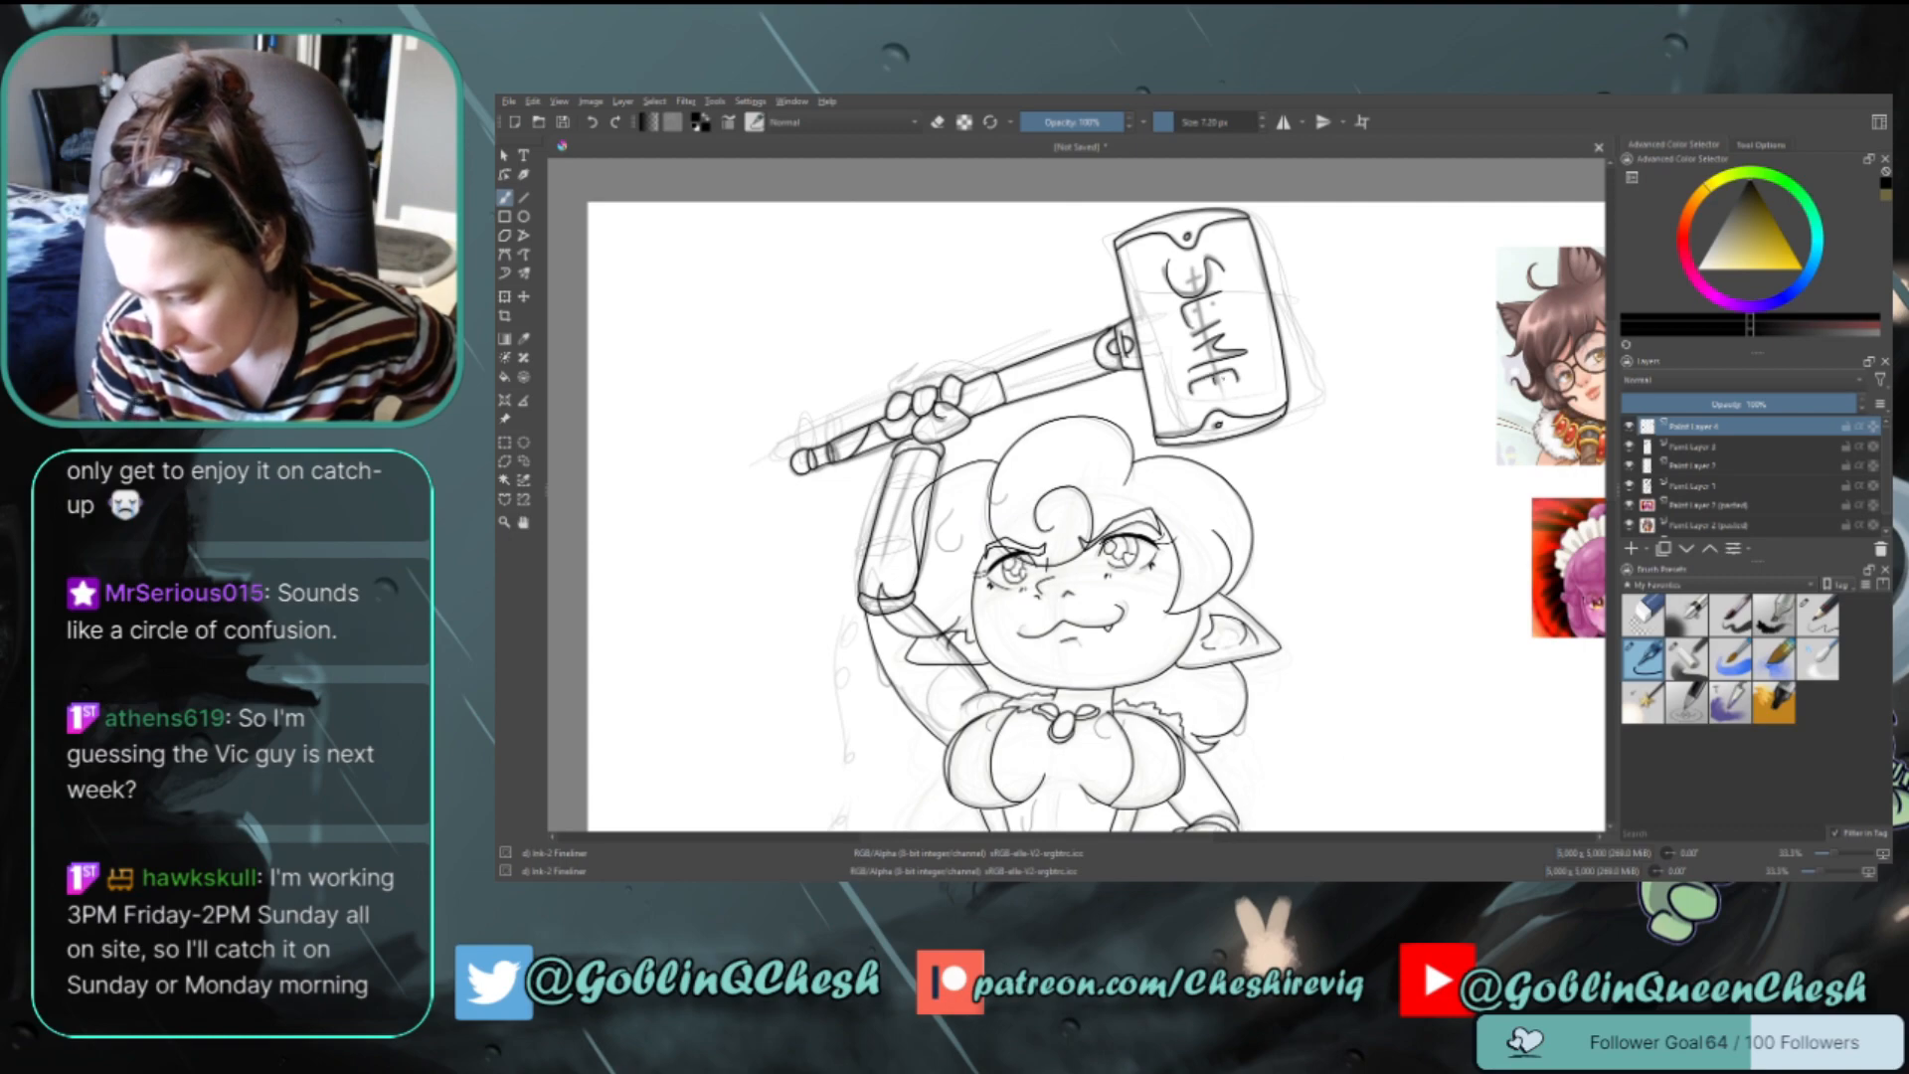
# Ink one long line down through the "SLIME" lettering on the hammer face, redrawing it until it fits
pyautogui.moveTo(1189, 264); pyautogui.dragTo(1215, 381)
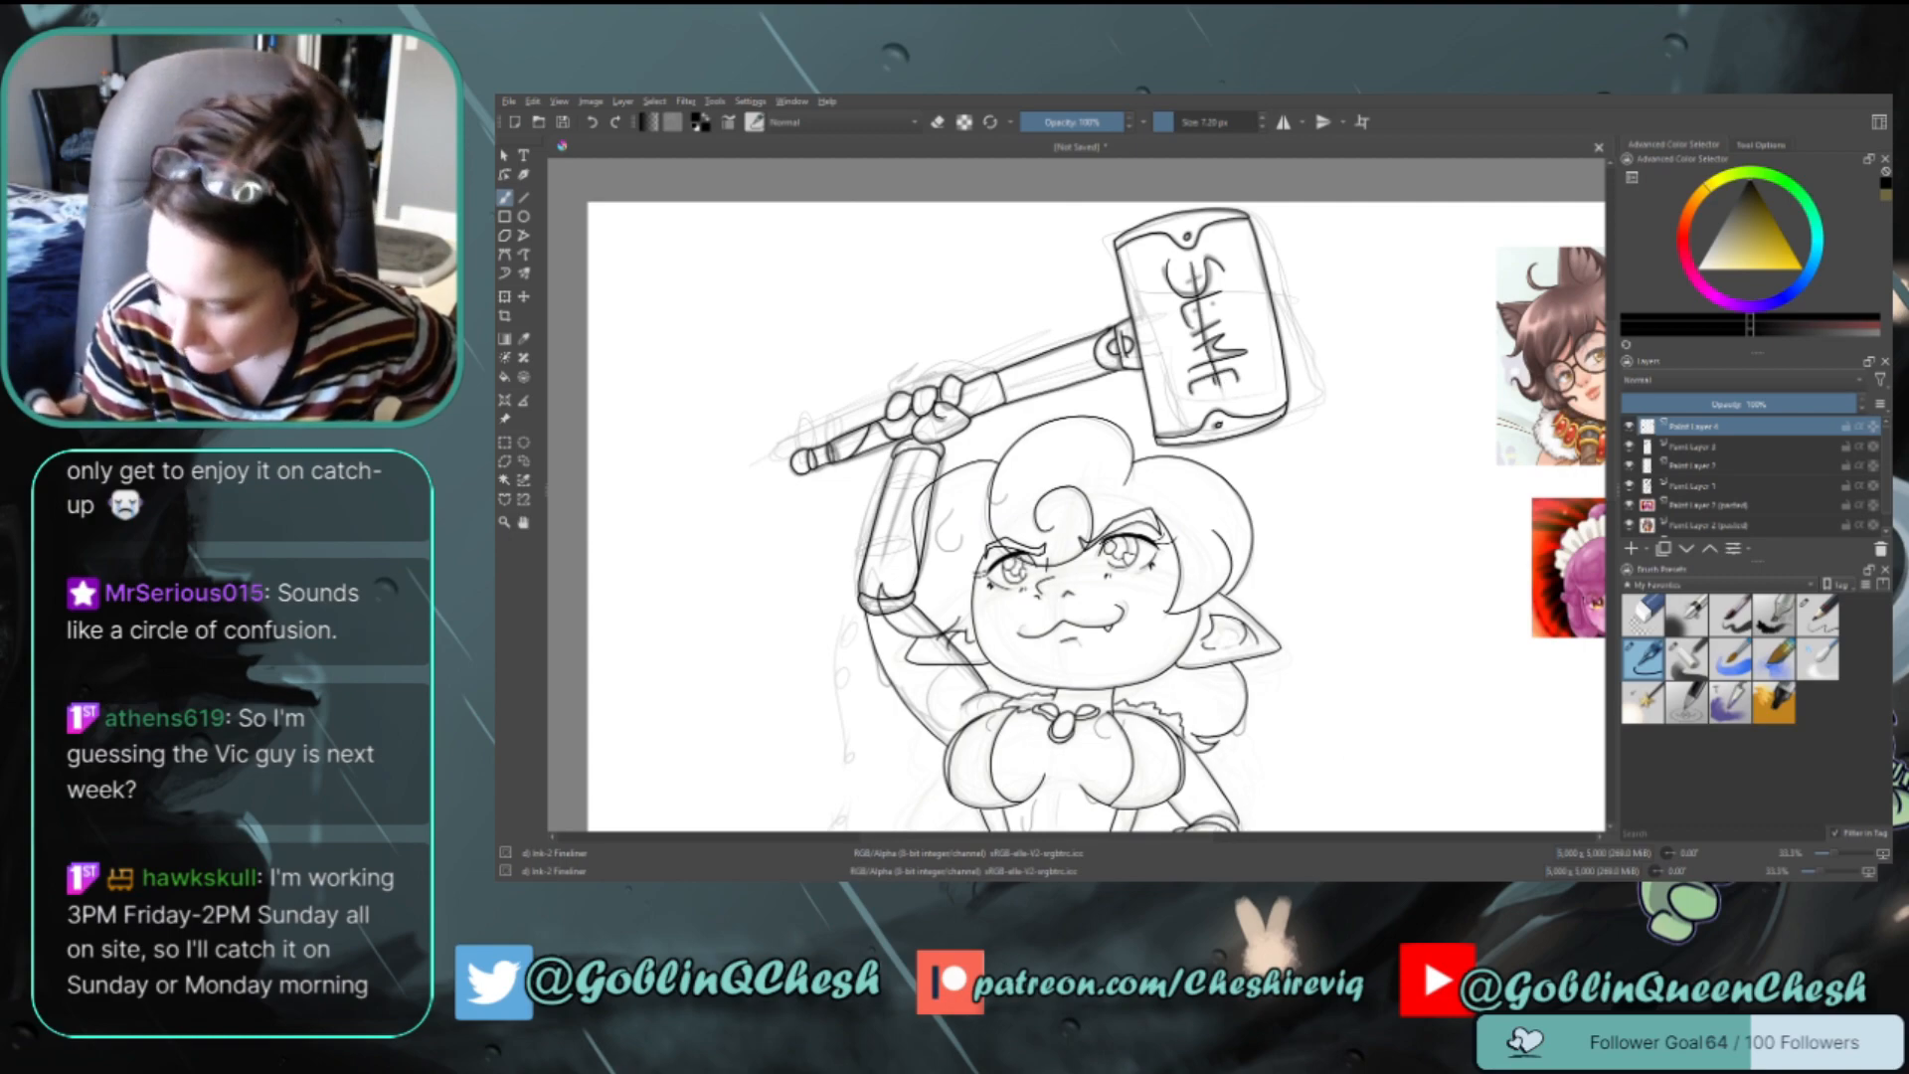
pyautogui.hotkey('ctrl', 'z')
pyautogui.moveTo(1190, 262); pyautogui.dragTo(1219, 409)
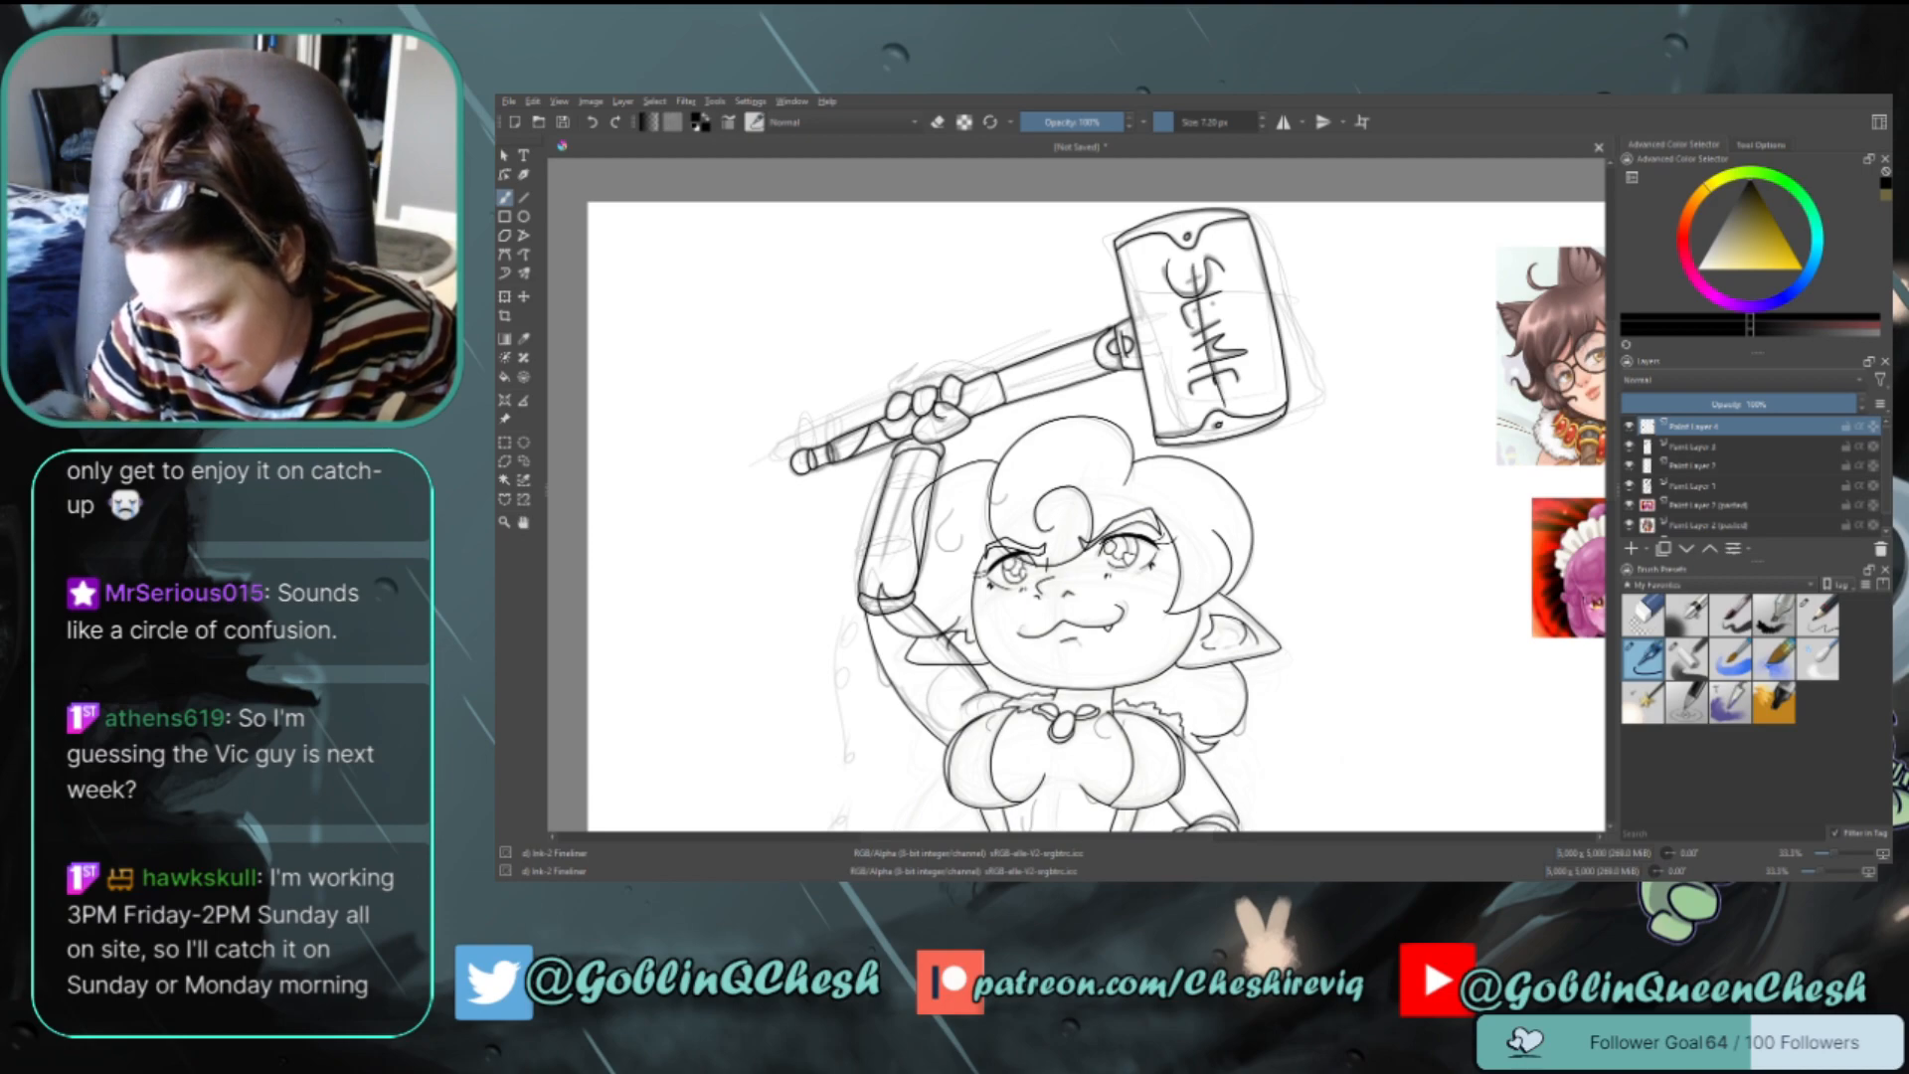
pyautogui.hotkey('ctrl', 'z')
pyautogui.moveTo(1190, 262); pyautogui.dragTo(1223, 397)
pyautogui.hotkey('ctrl', 'z')
pyautogui.moveTo(1190, 264); pyautogui.dragTo(1227, 401)
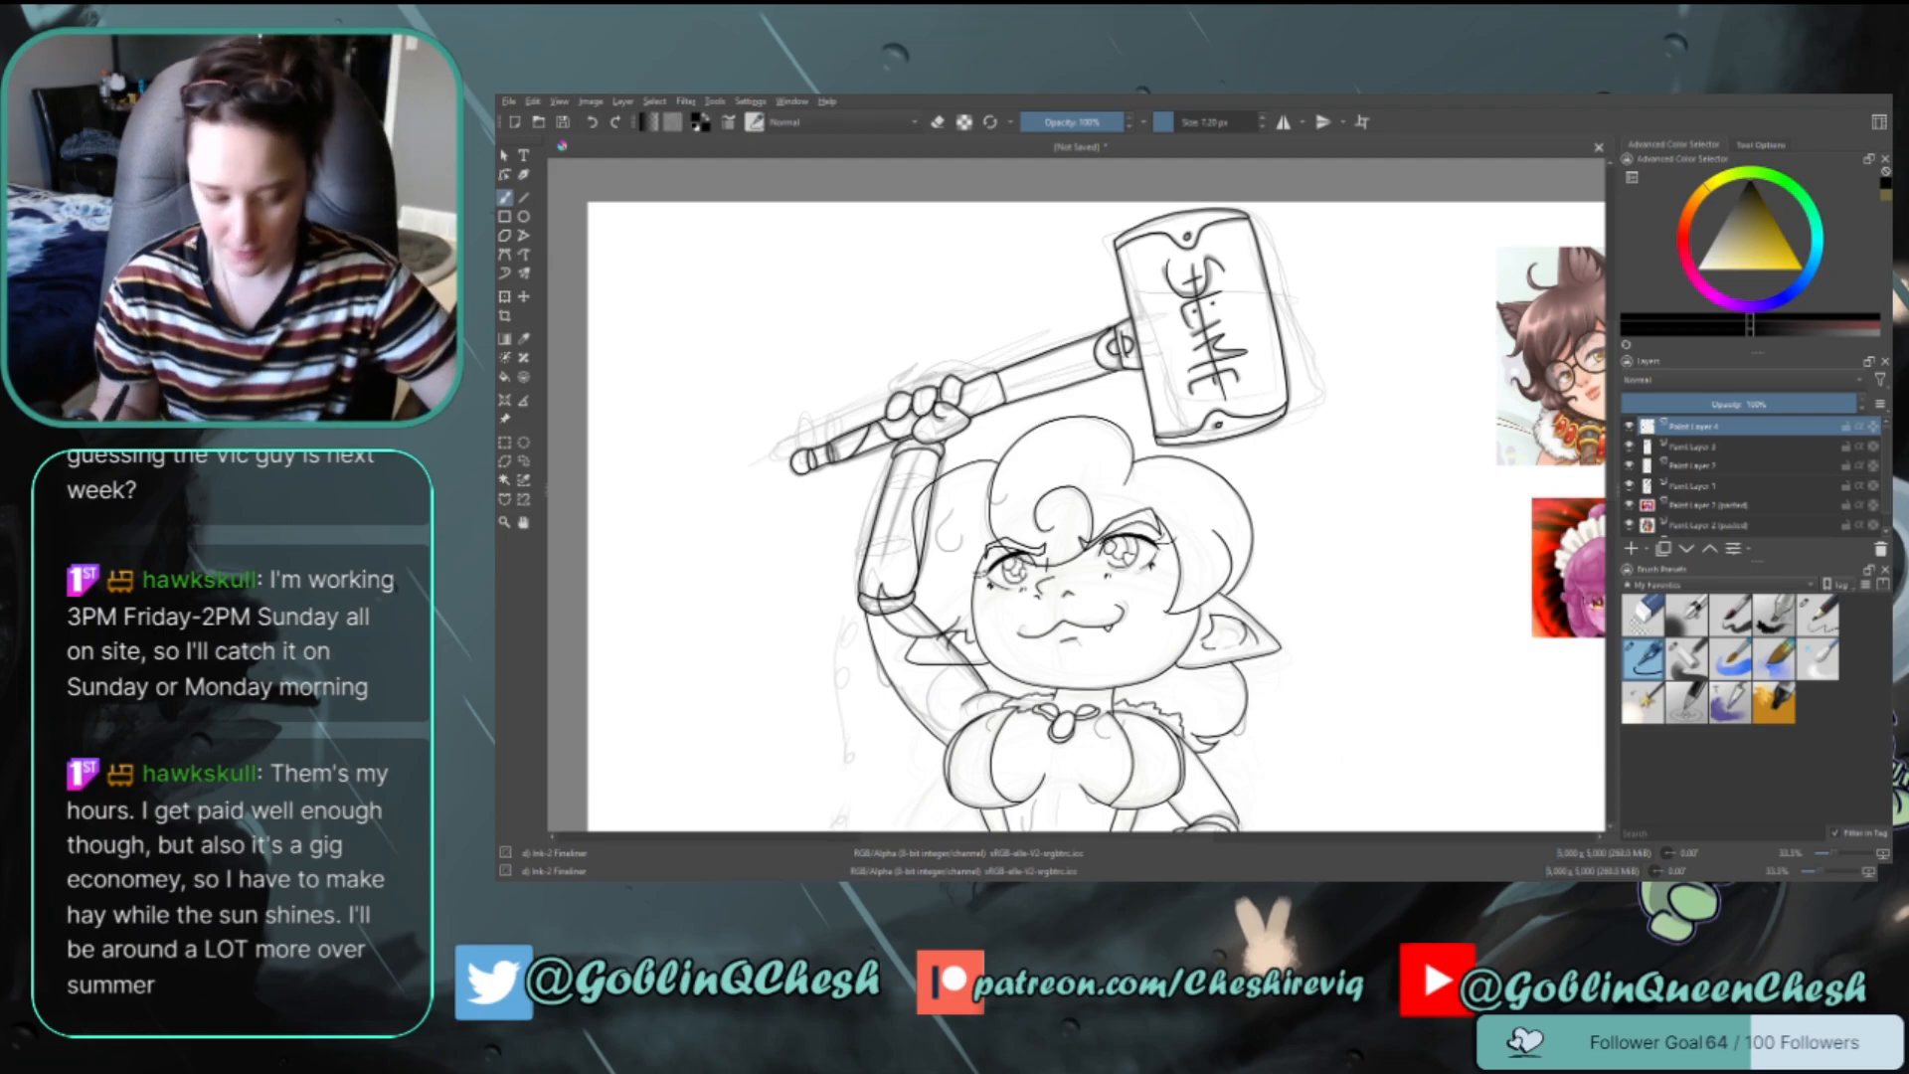
# Add a new paint layer and ink the rectangular chain links around the raised forearm and the first ones hanging beside it
pyautogui.scroll(1, 1189, 631)
pyautogui.scroll(-1, 1205, 643)
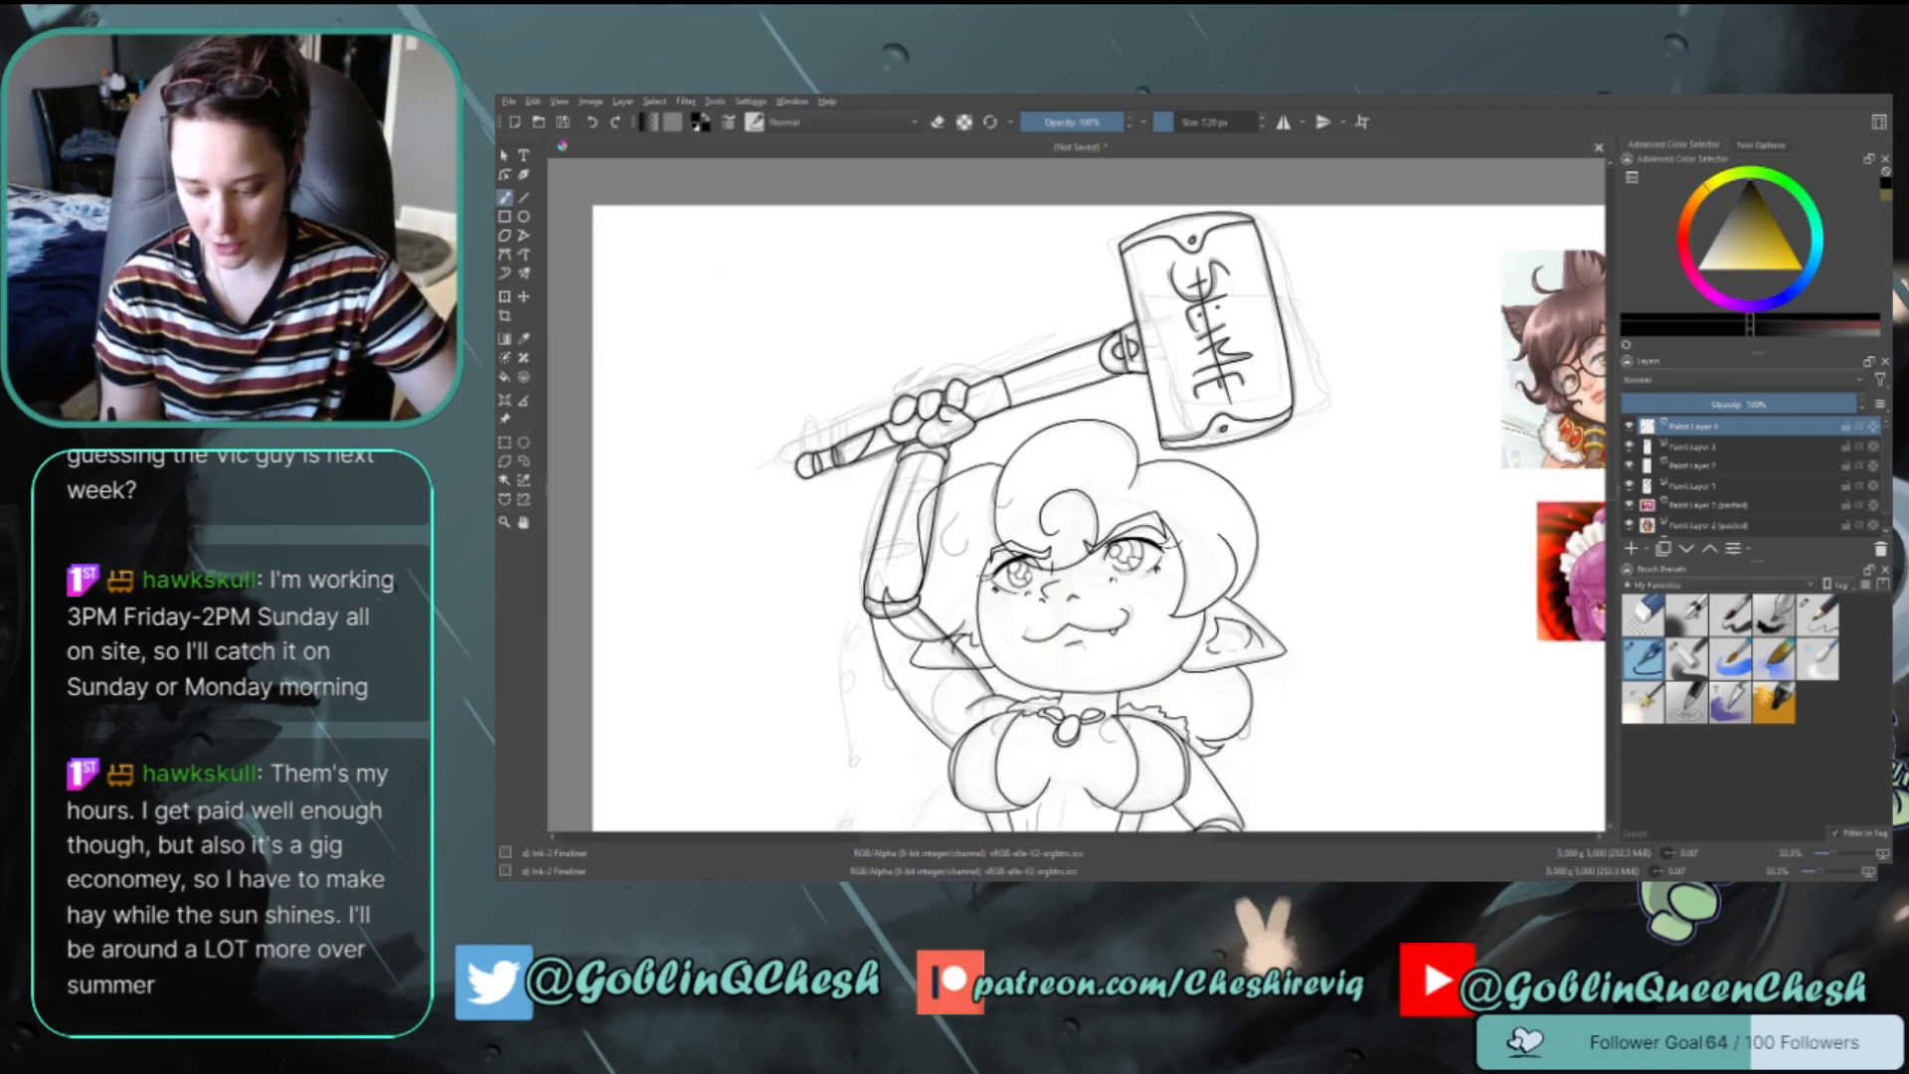
pyautogui.moveTo(1616, 415); pyautogui.dragTo(1658, 467)
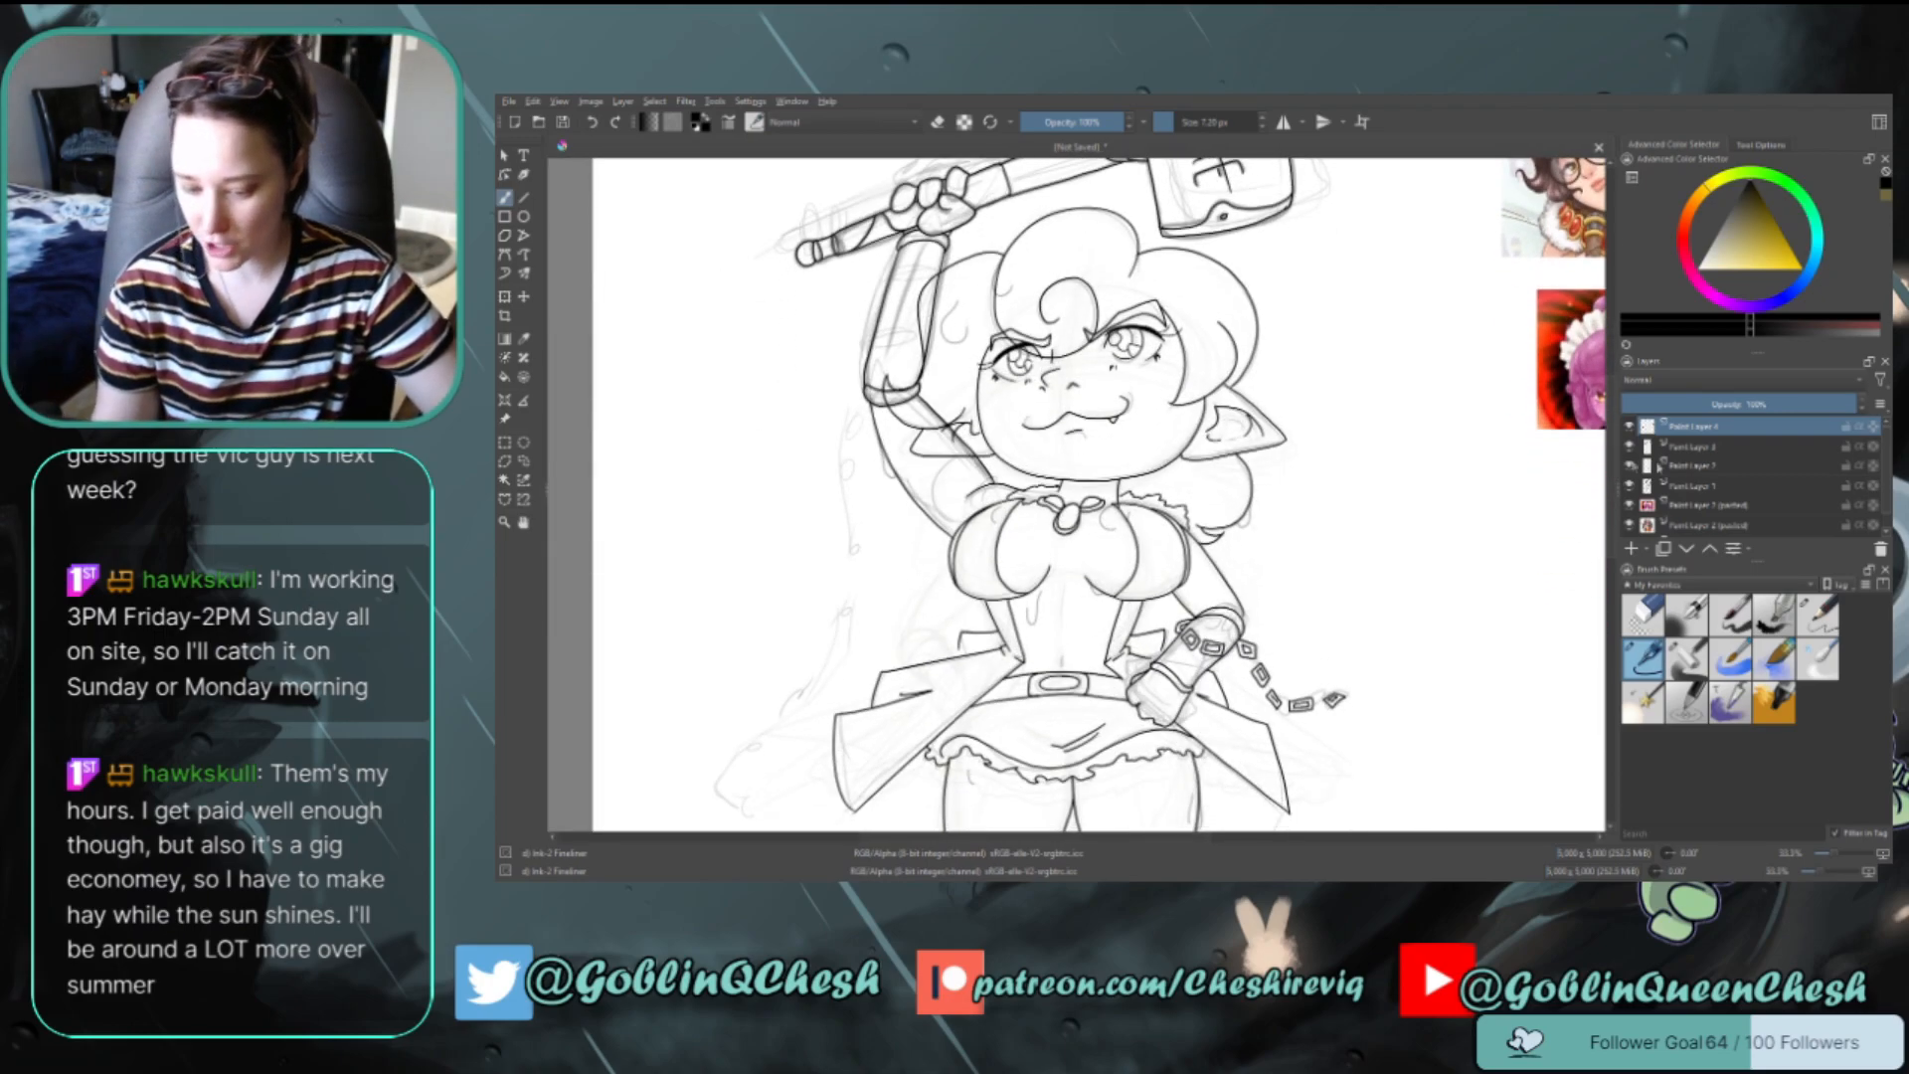
pyautogui.click(1631, 549)
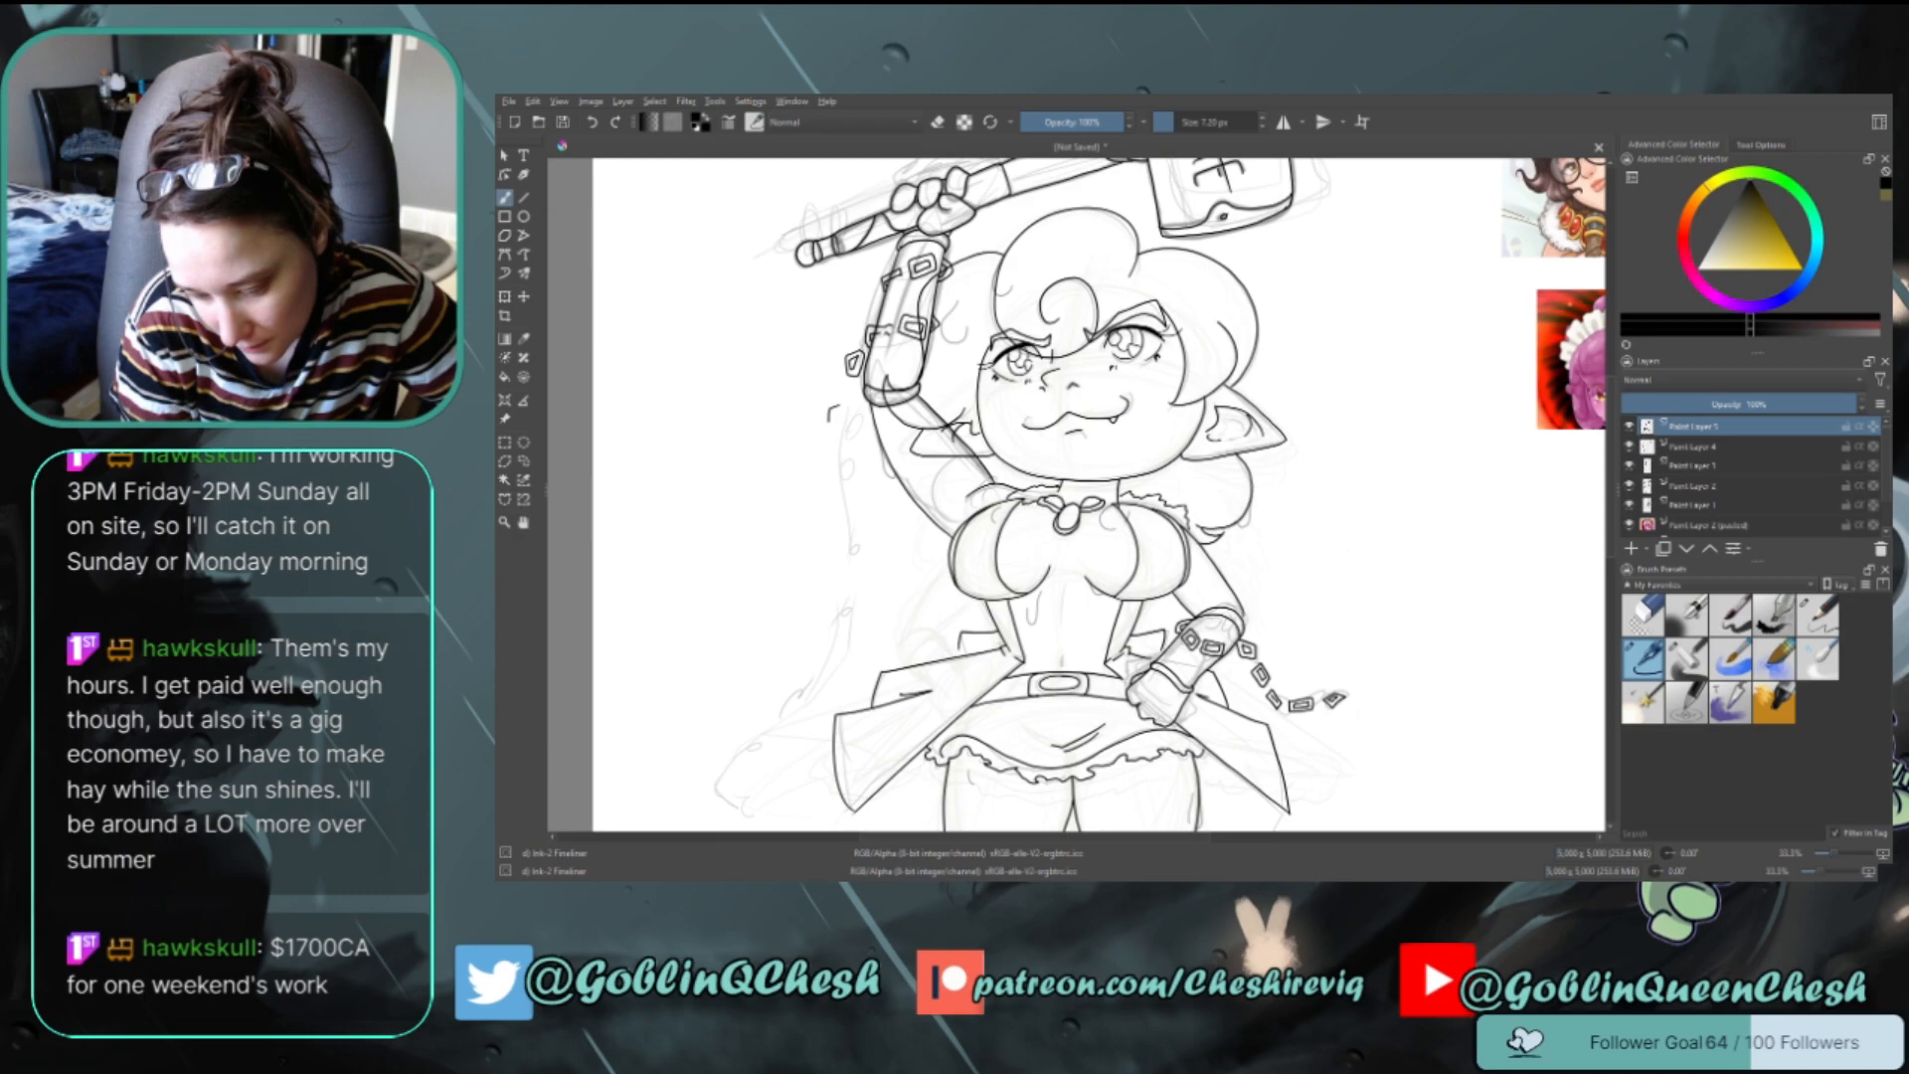
pyautogui.moveTo(830, 409); pyautogui.dragTo(844, 429)
pyautogui.hotkey('ctrl', 'z')
pyautogui.hotkey('ctrl', 'z')
pyautogui.hotkey('ctrl', 'z')
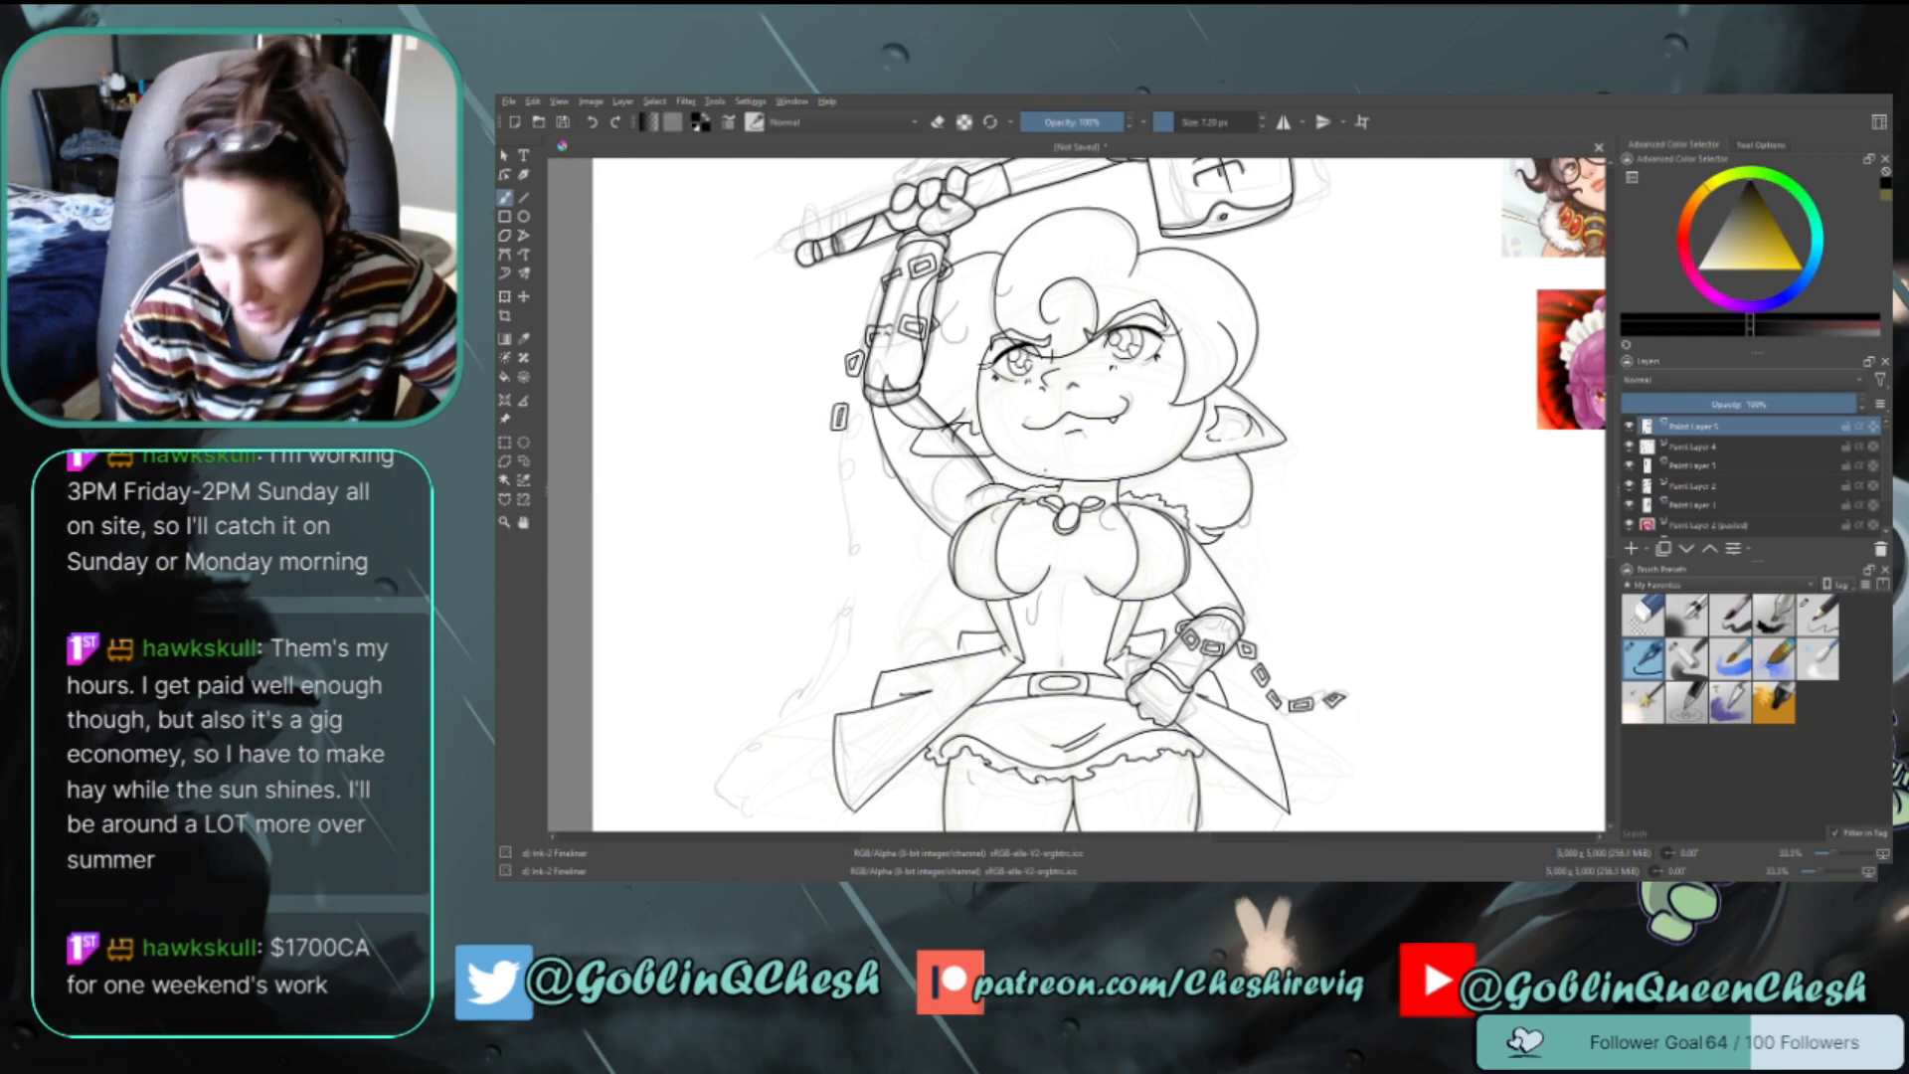
pyautogui.moveTo(847, 442); pyautogui.dragTo(843, 458)
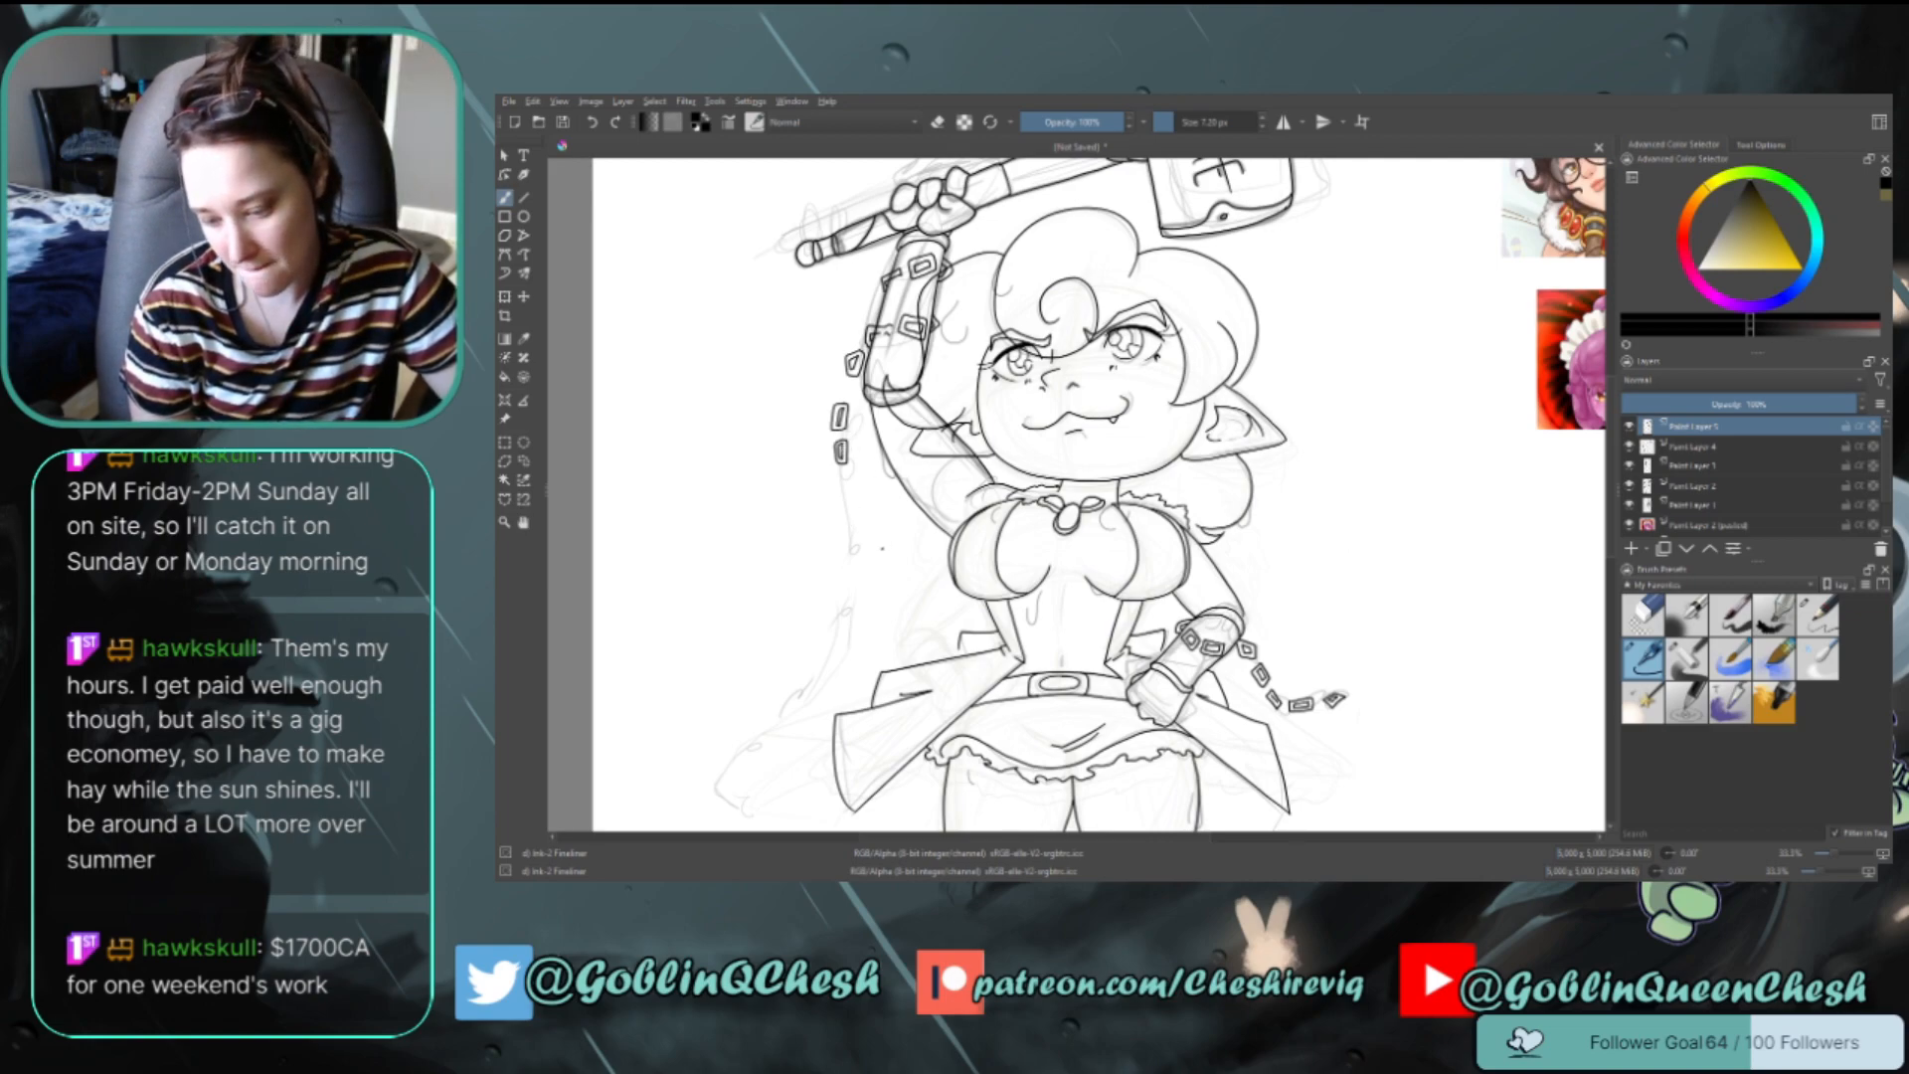
pyautogui.press('e')
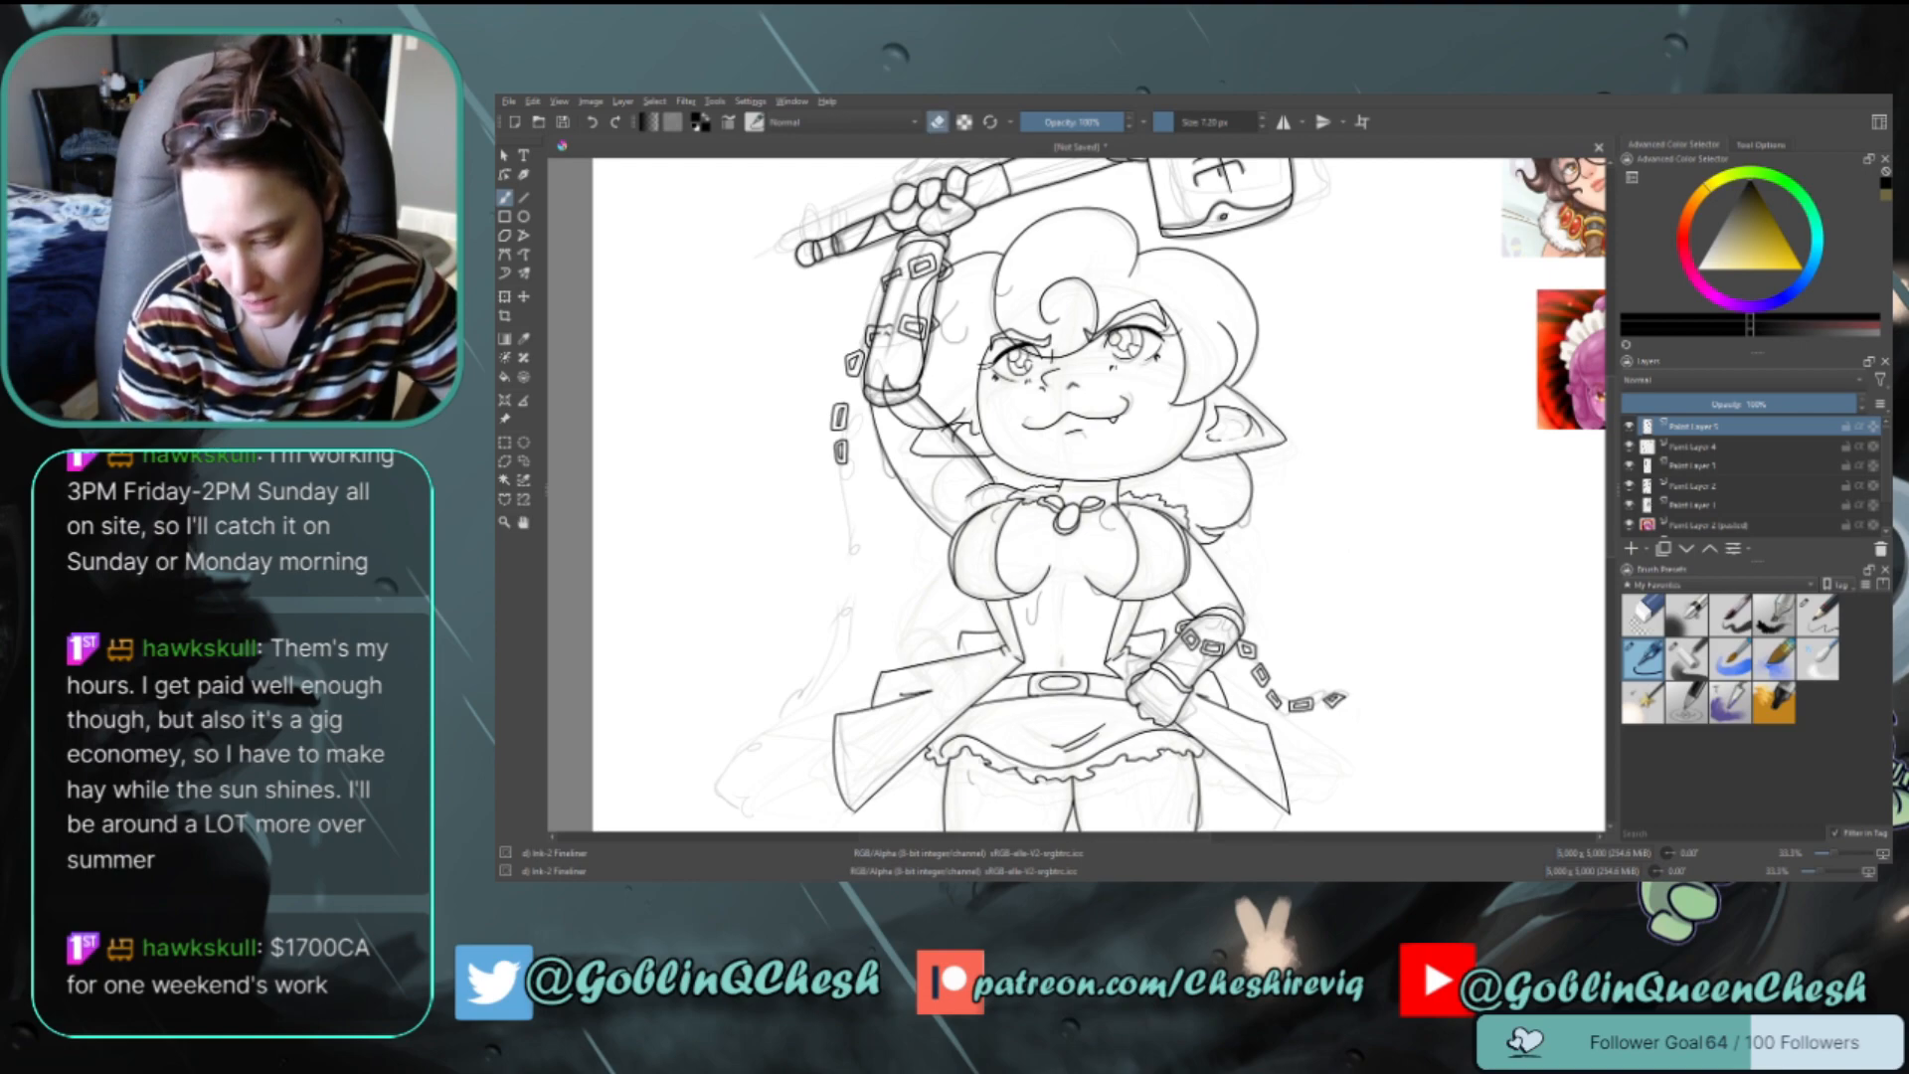
pyautogui.press('e')
pyautogui.press('e')
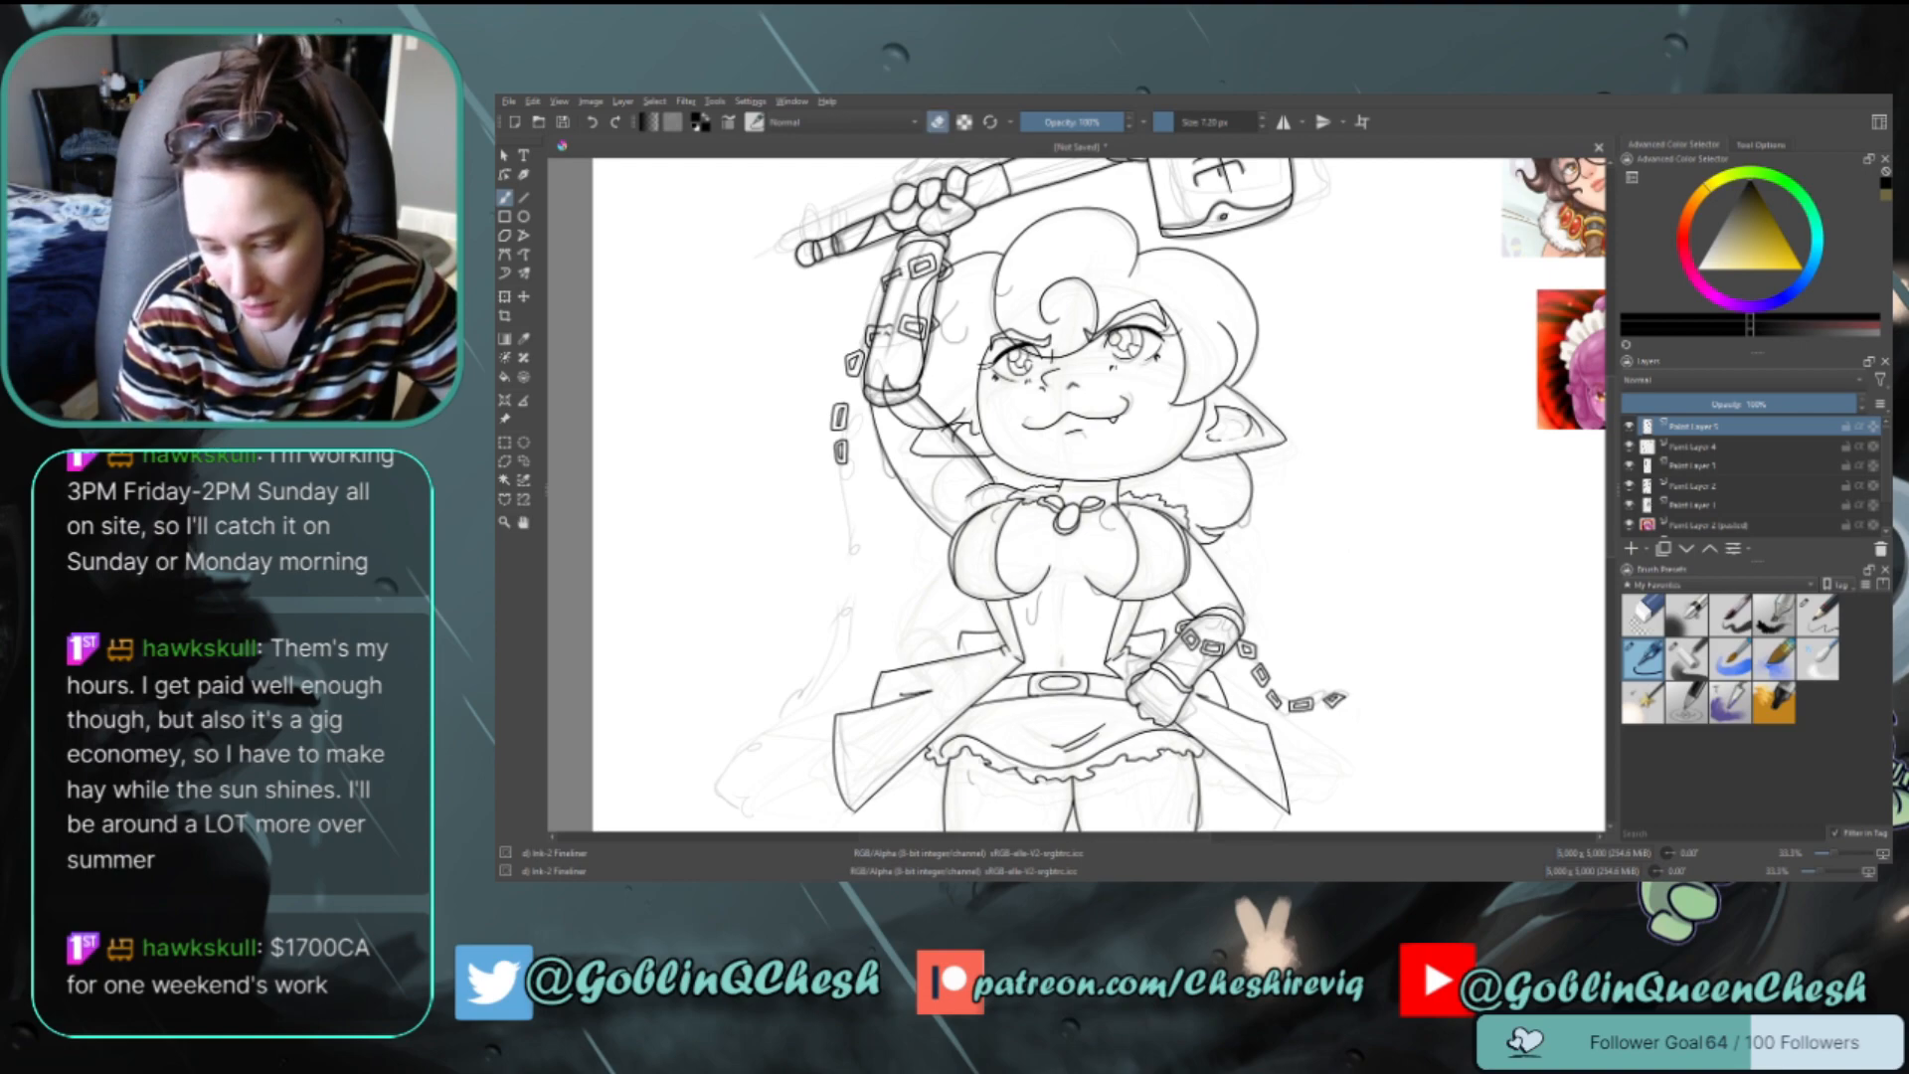
pyautogui.press('e')
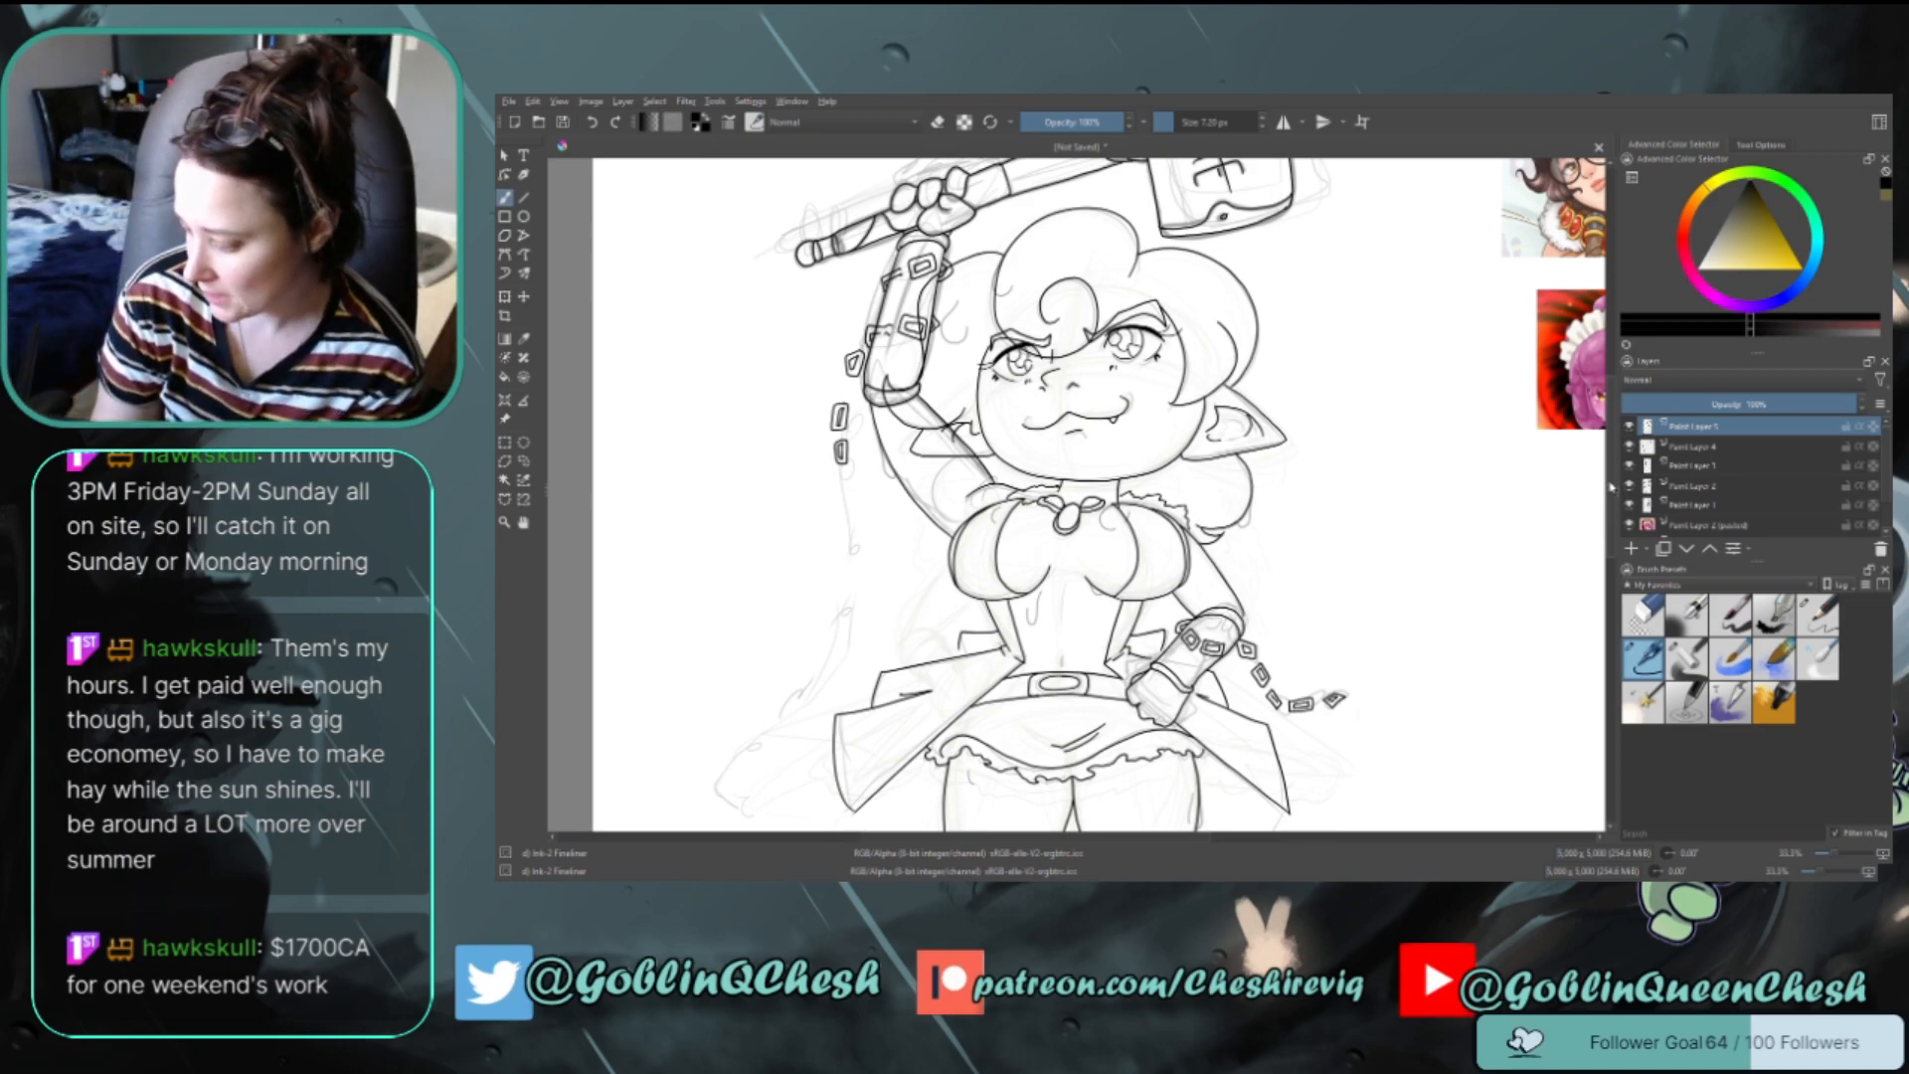
# Ink the lower loose links of the broken chain trailing down below the raised forearm
pyautogui.moveTo(1612, 514); pyautogui.dragTo(1607, 593)
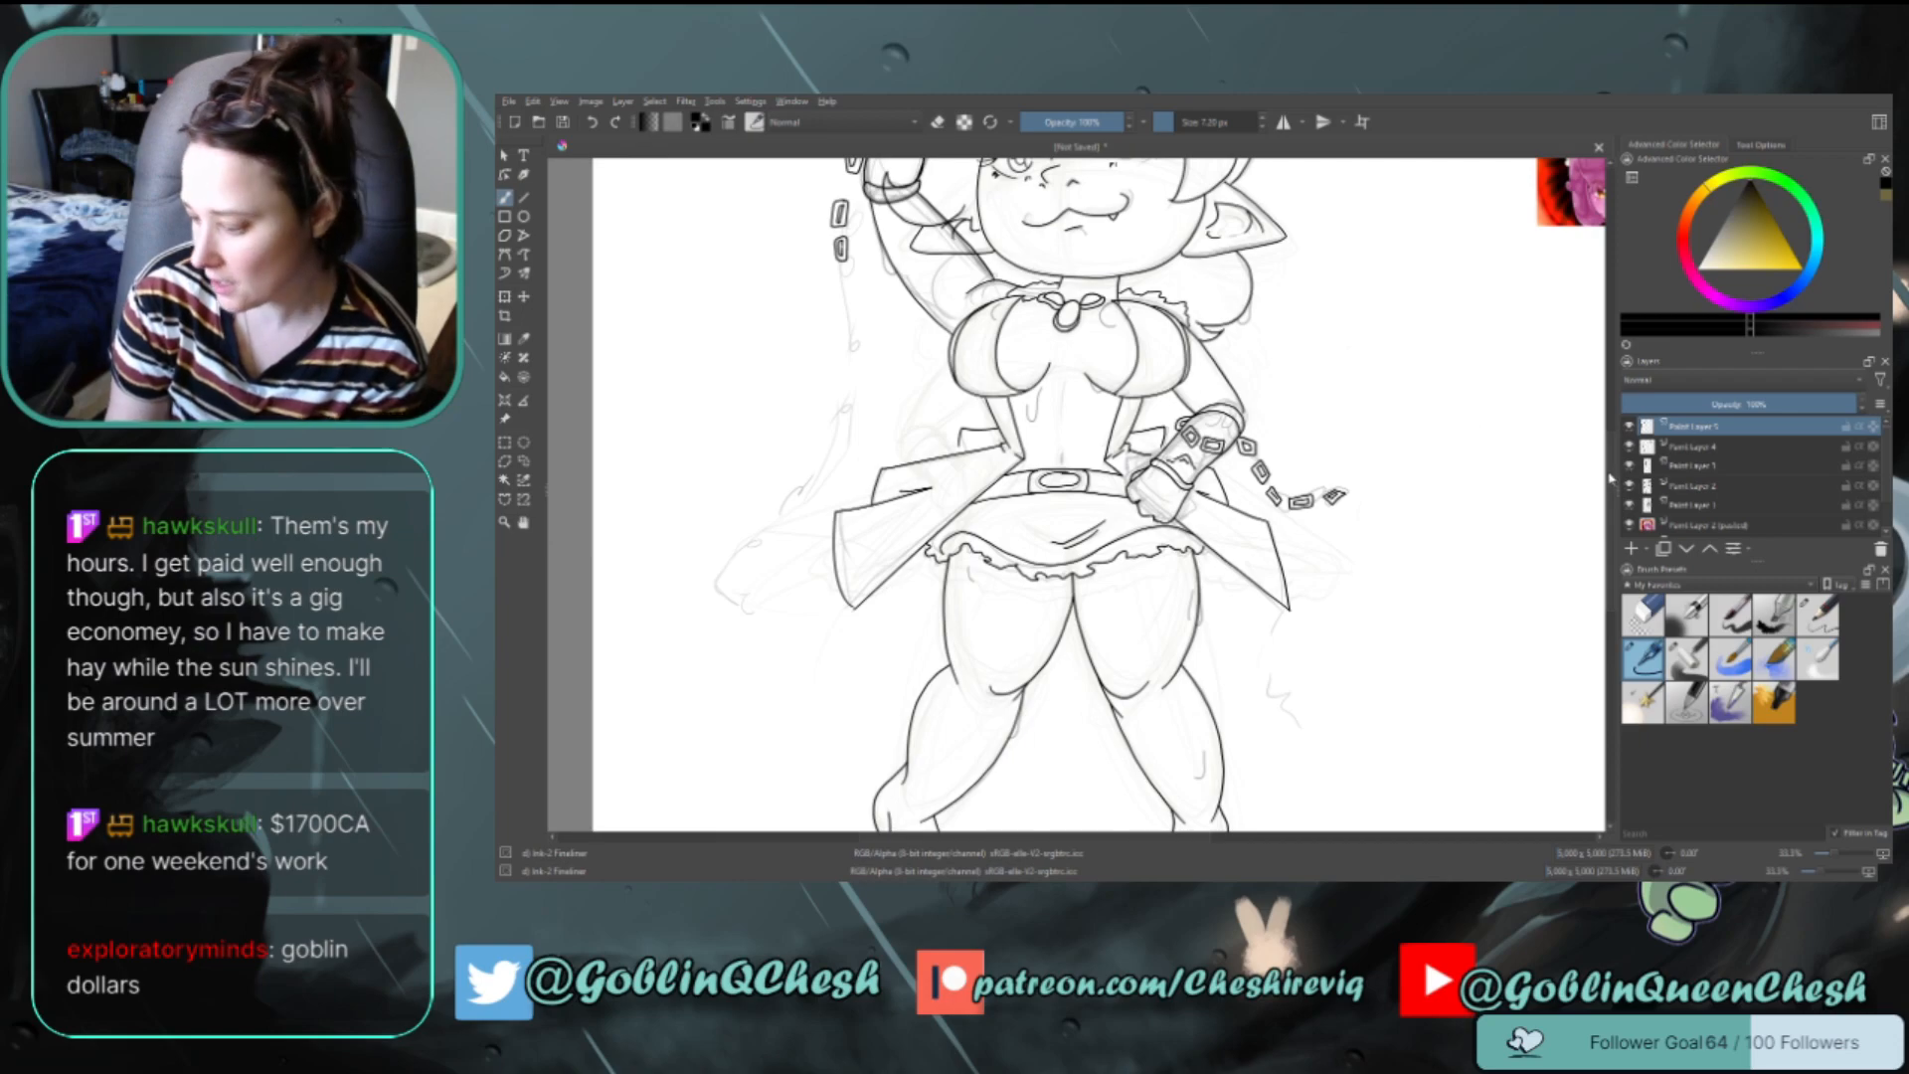
pyautogui.scroll(4, 1094, 497)
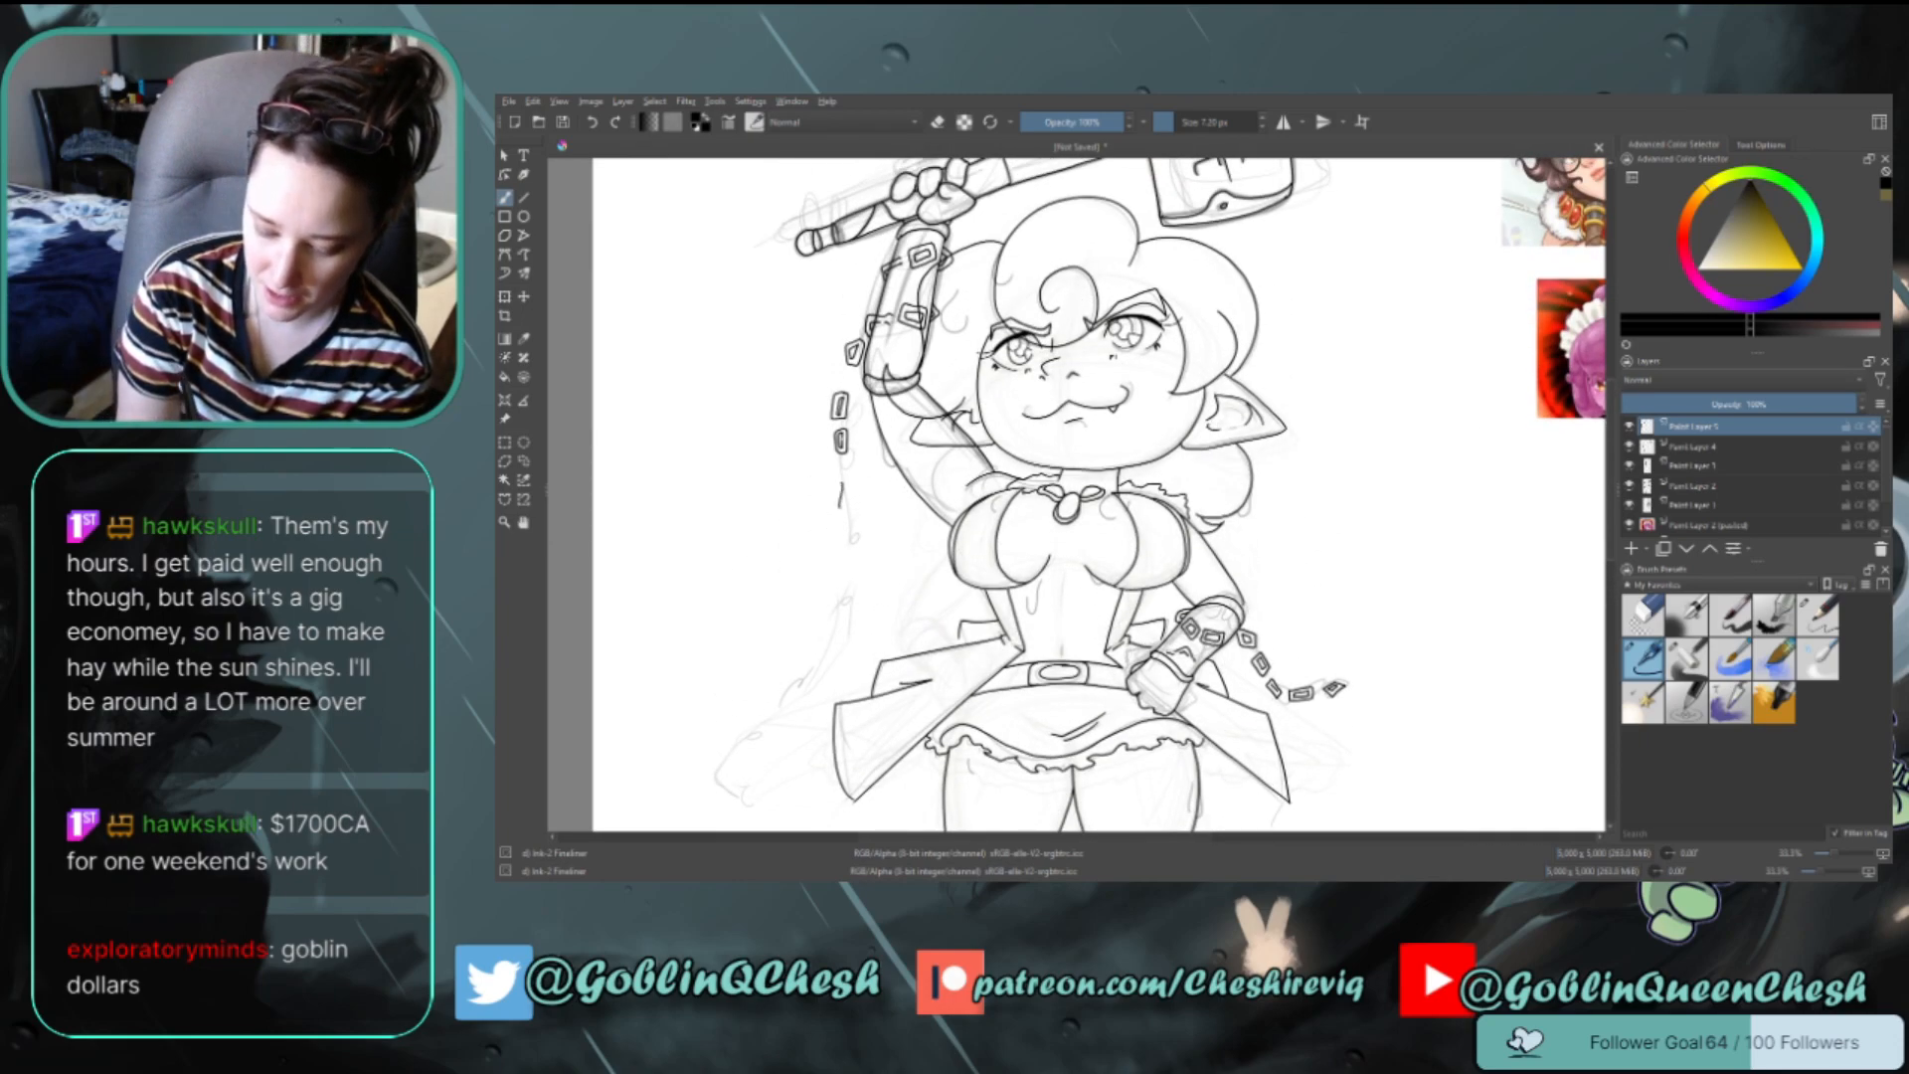
pyautogui.moveTo(841, 507); pyautogui.dragTo(847, 496)
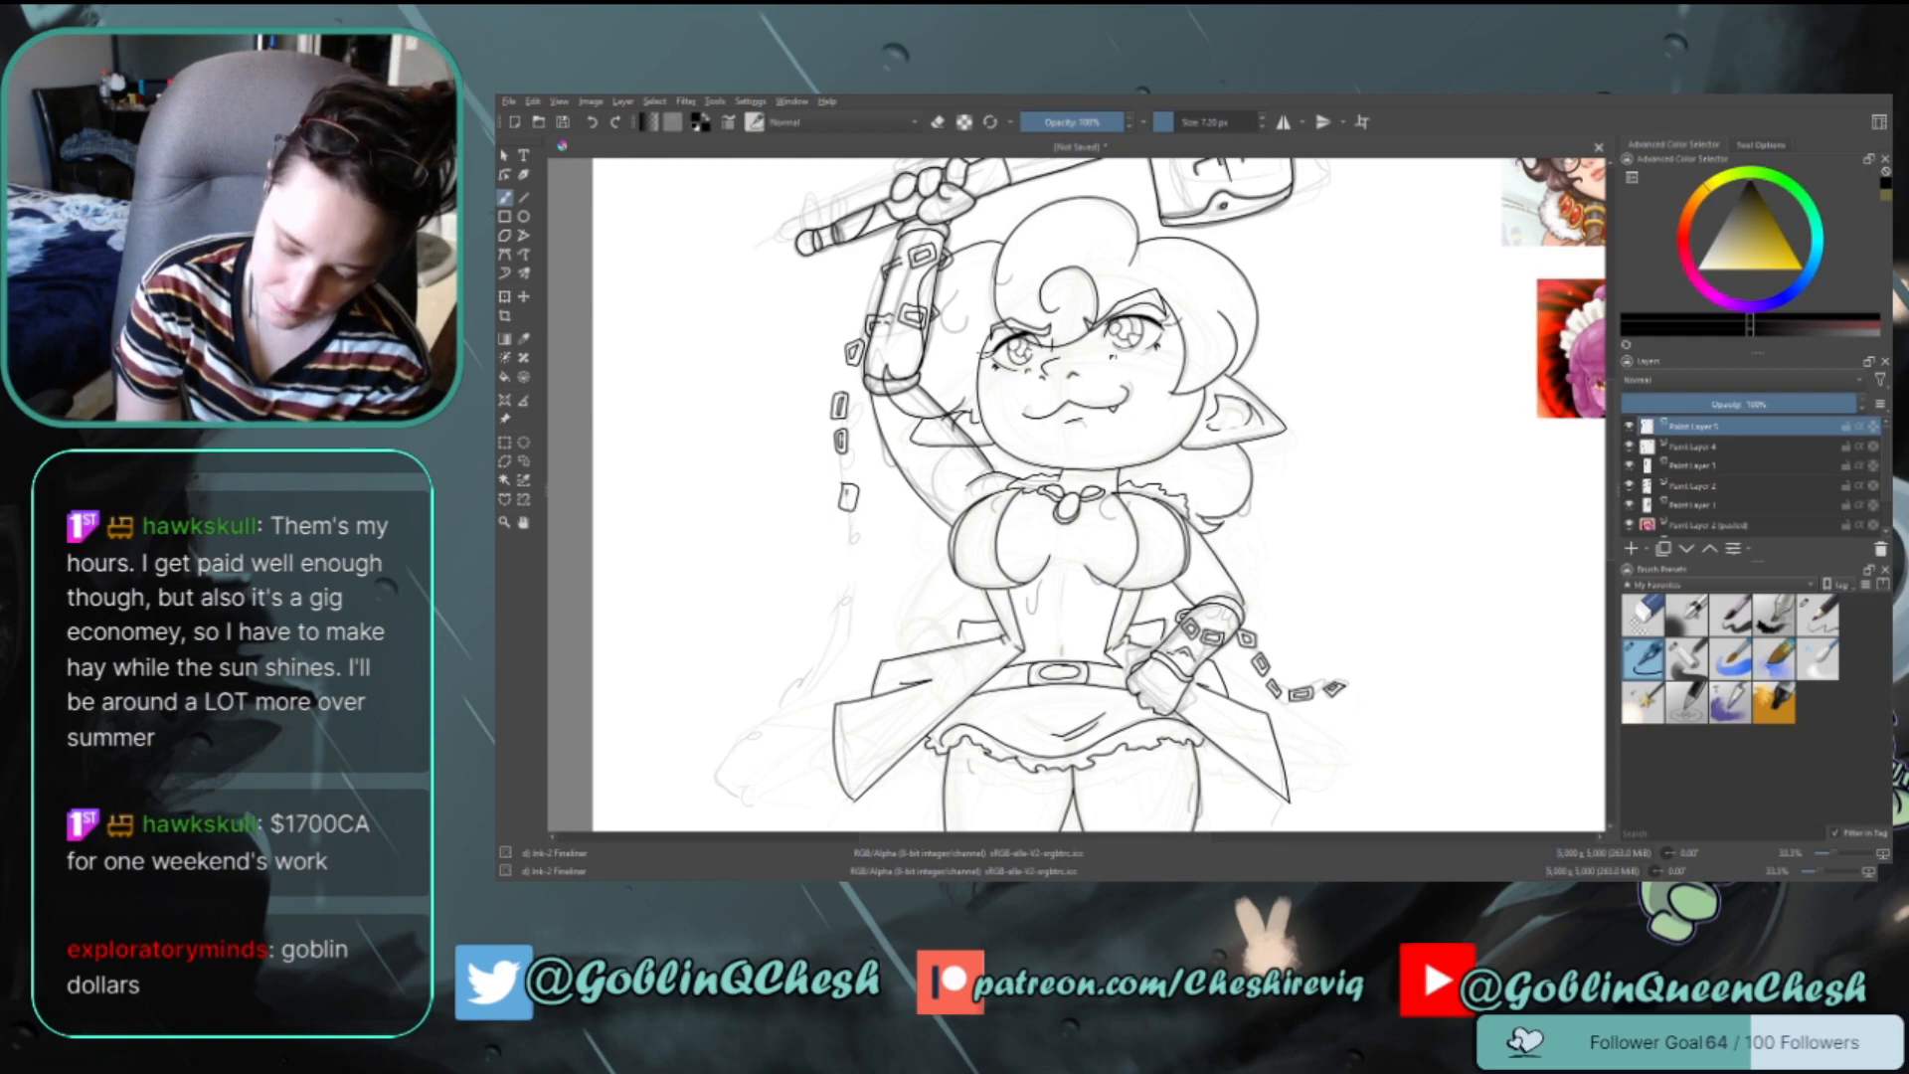
pyautogui.hotkey('ctrl', 'z')
pyautogui.hotkey('ctrl', 'z')
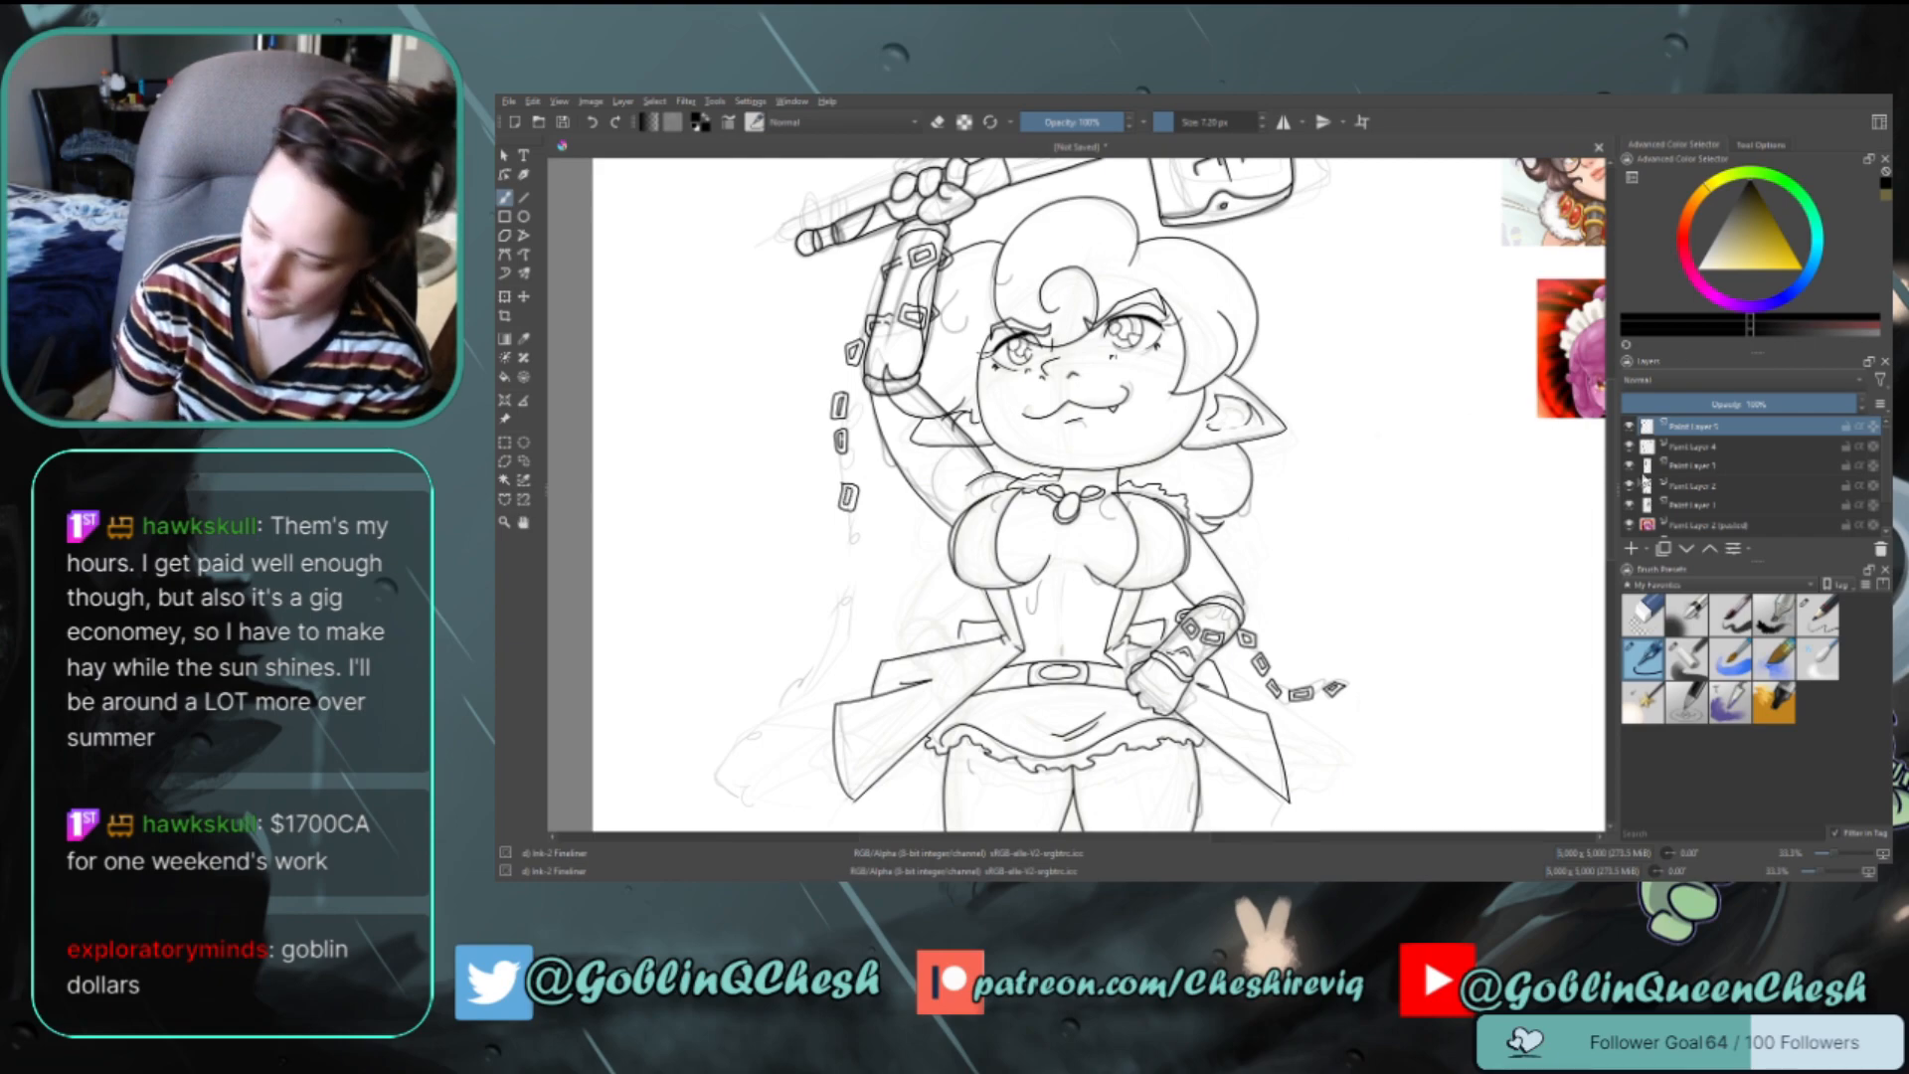
pyautogui.moveTo(1612, 492); pyautogui.dragTo(1612, 514)
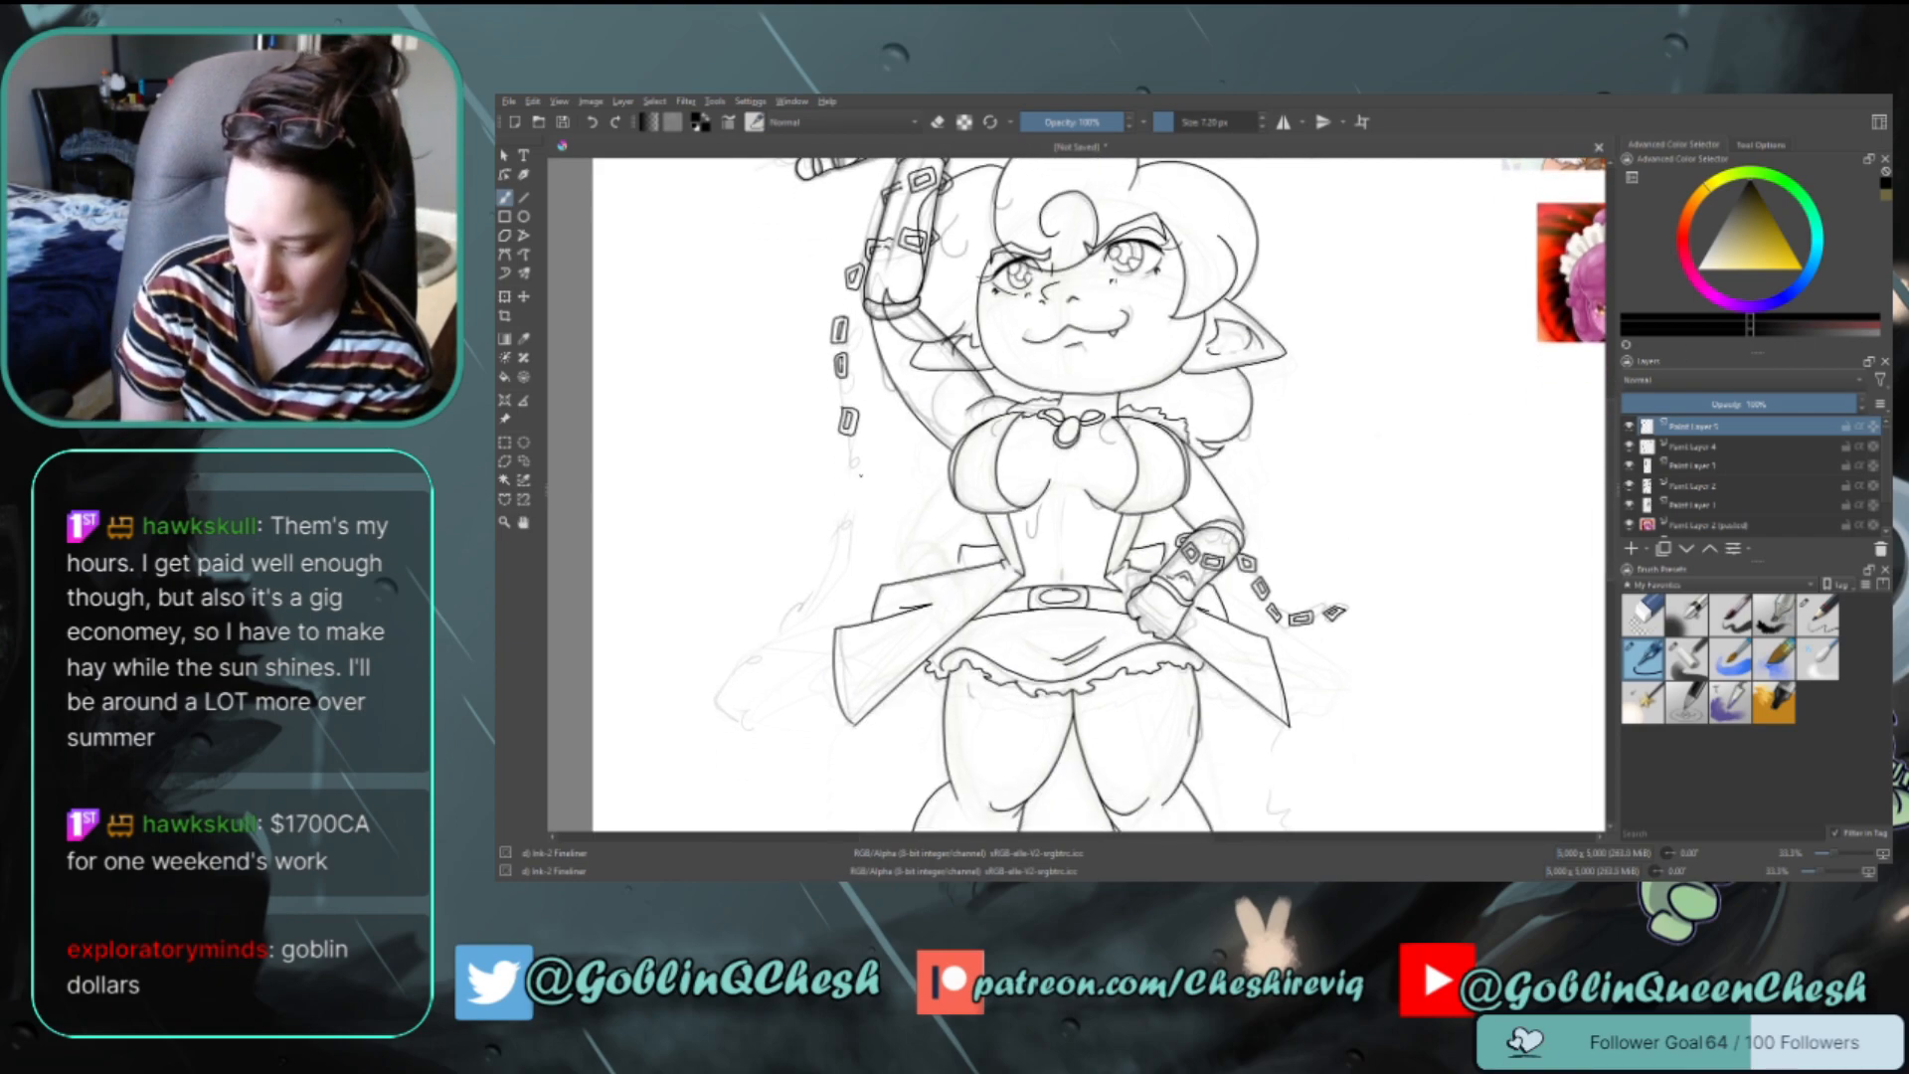
pyautogui.moveTo(841, 475); pyautogui.dragTo(861, 466)
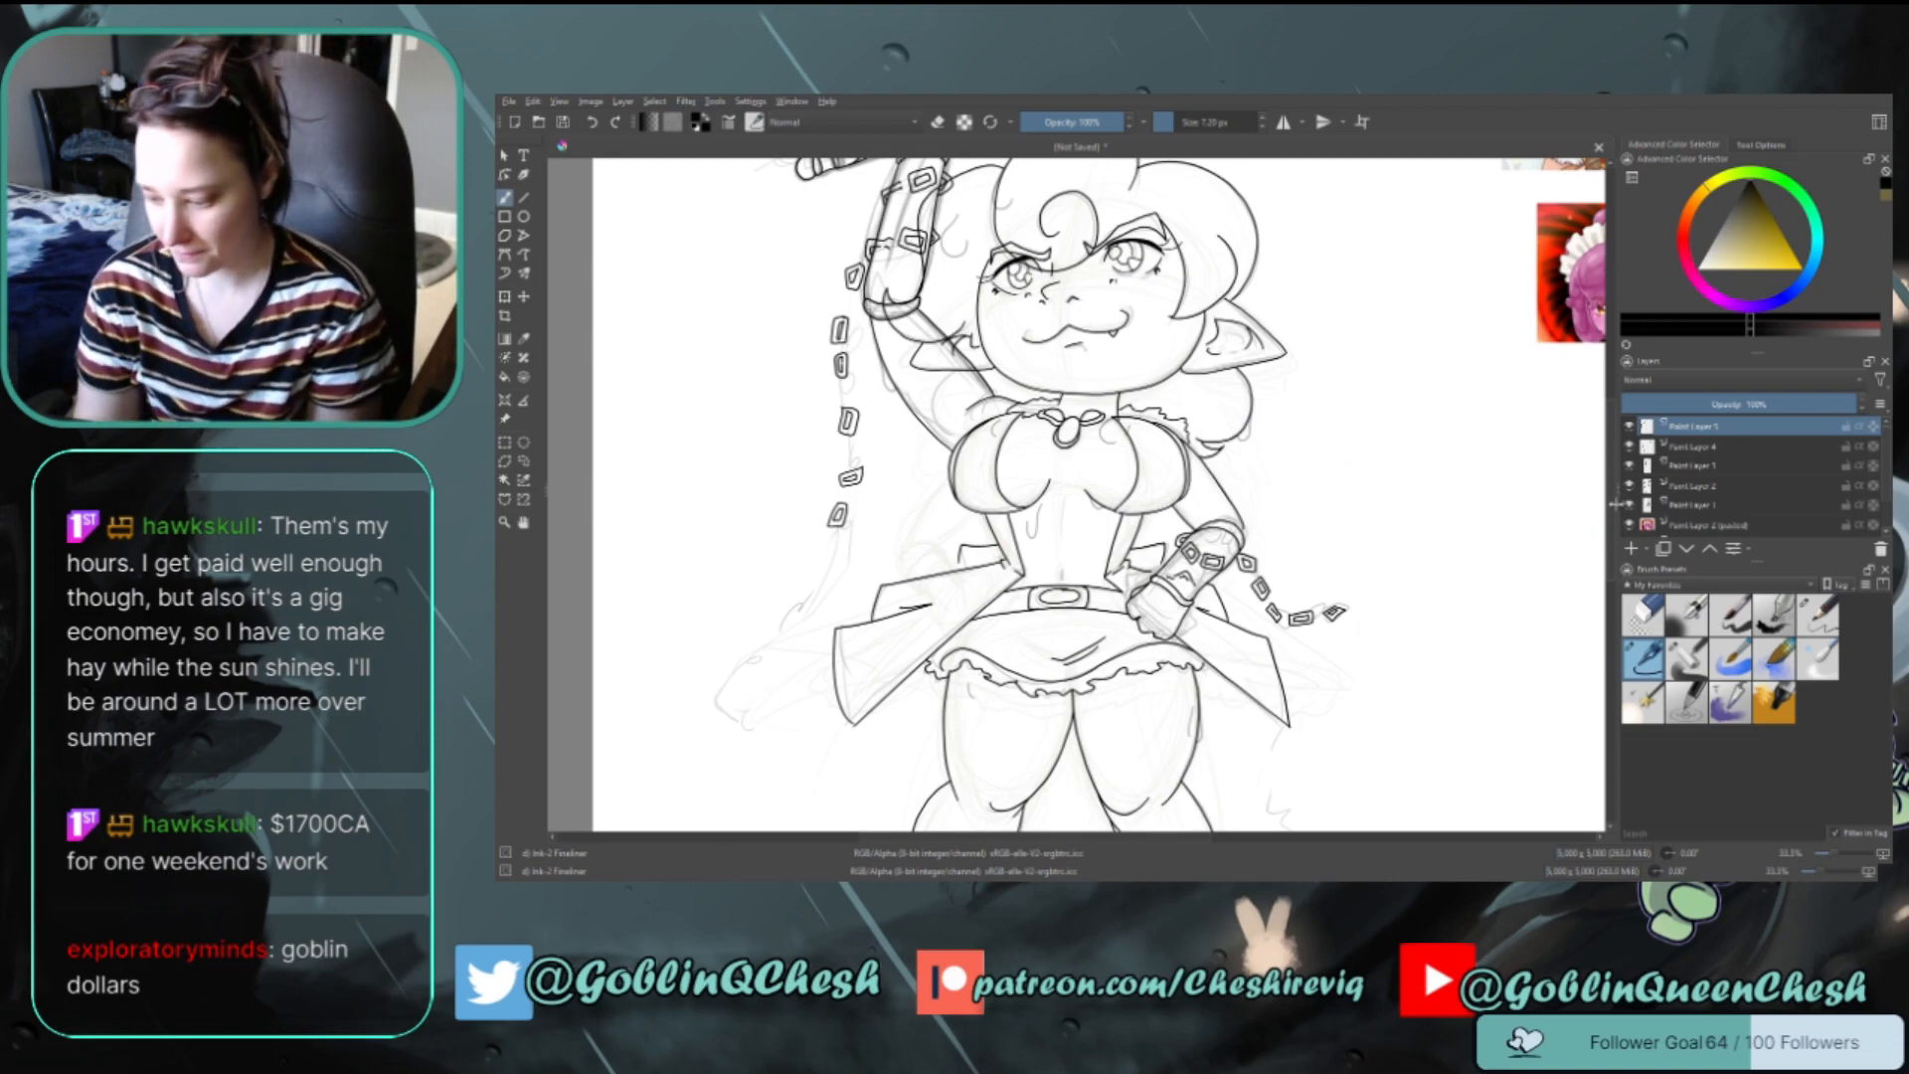
# Toggle the visibility of the two layers beneath the chain layer to examine which lines each one holds
pyautogui.moveTo(1610, 425); pyautogui.dragTo(1610, 405)
pyautogui.scroll(1, 1527, 405)
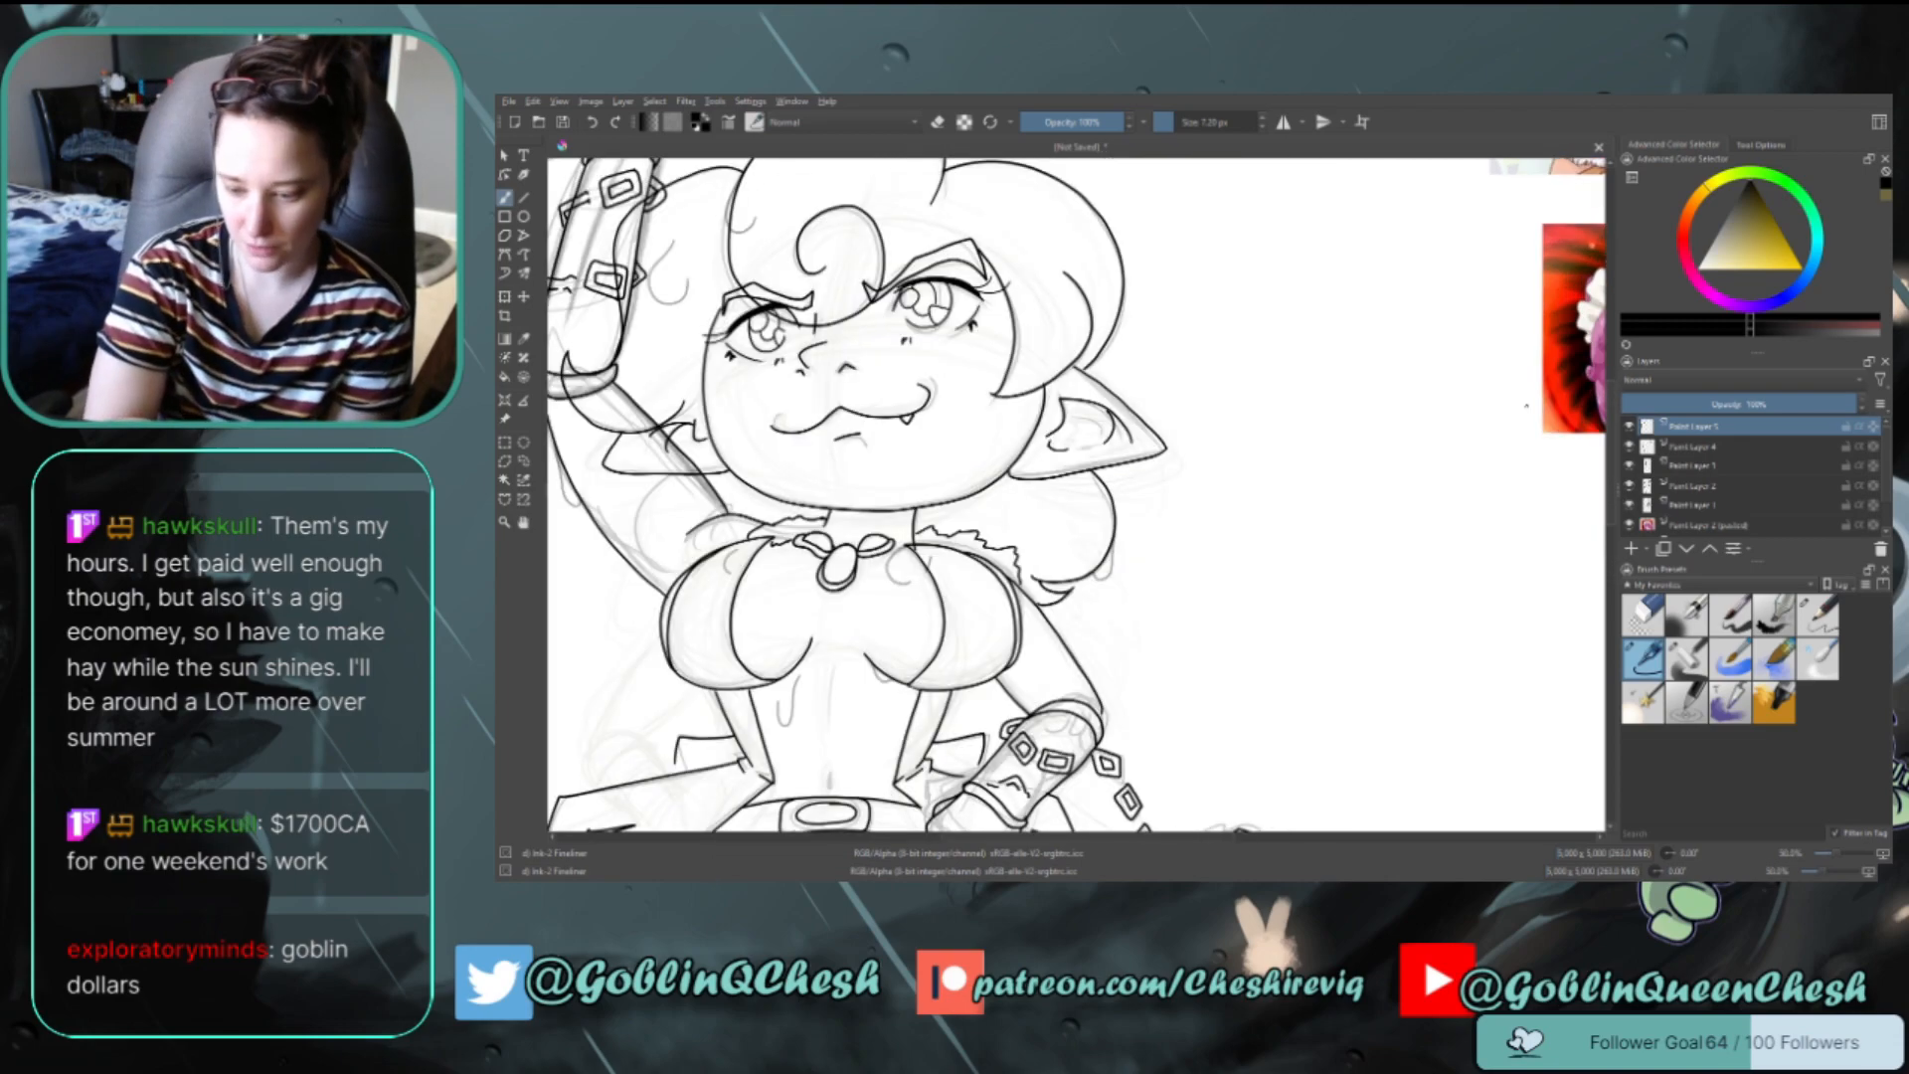
pyautogui.scroll(-1, 1526, 405)
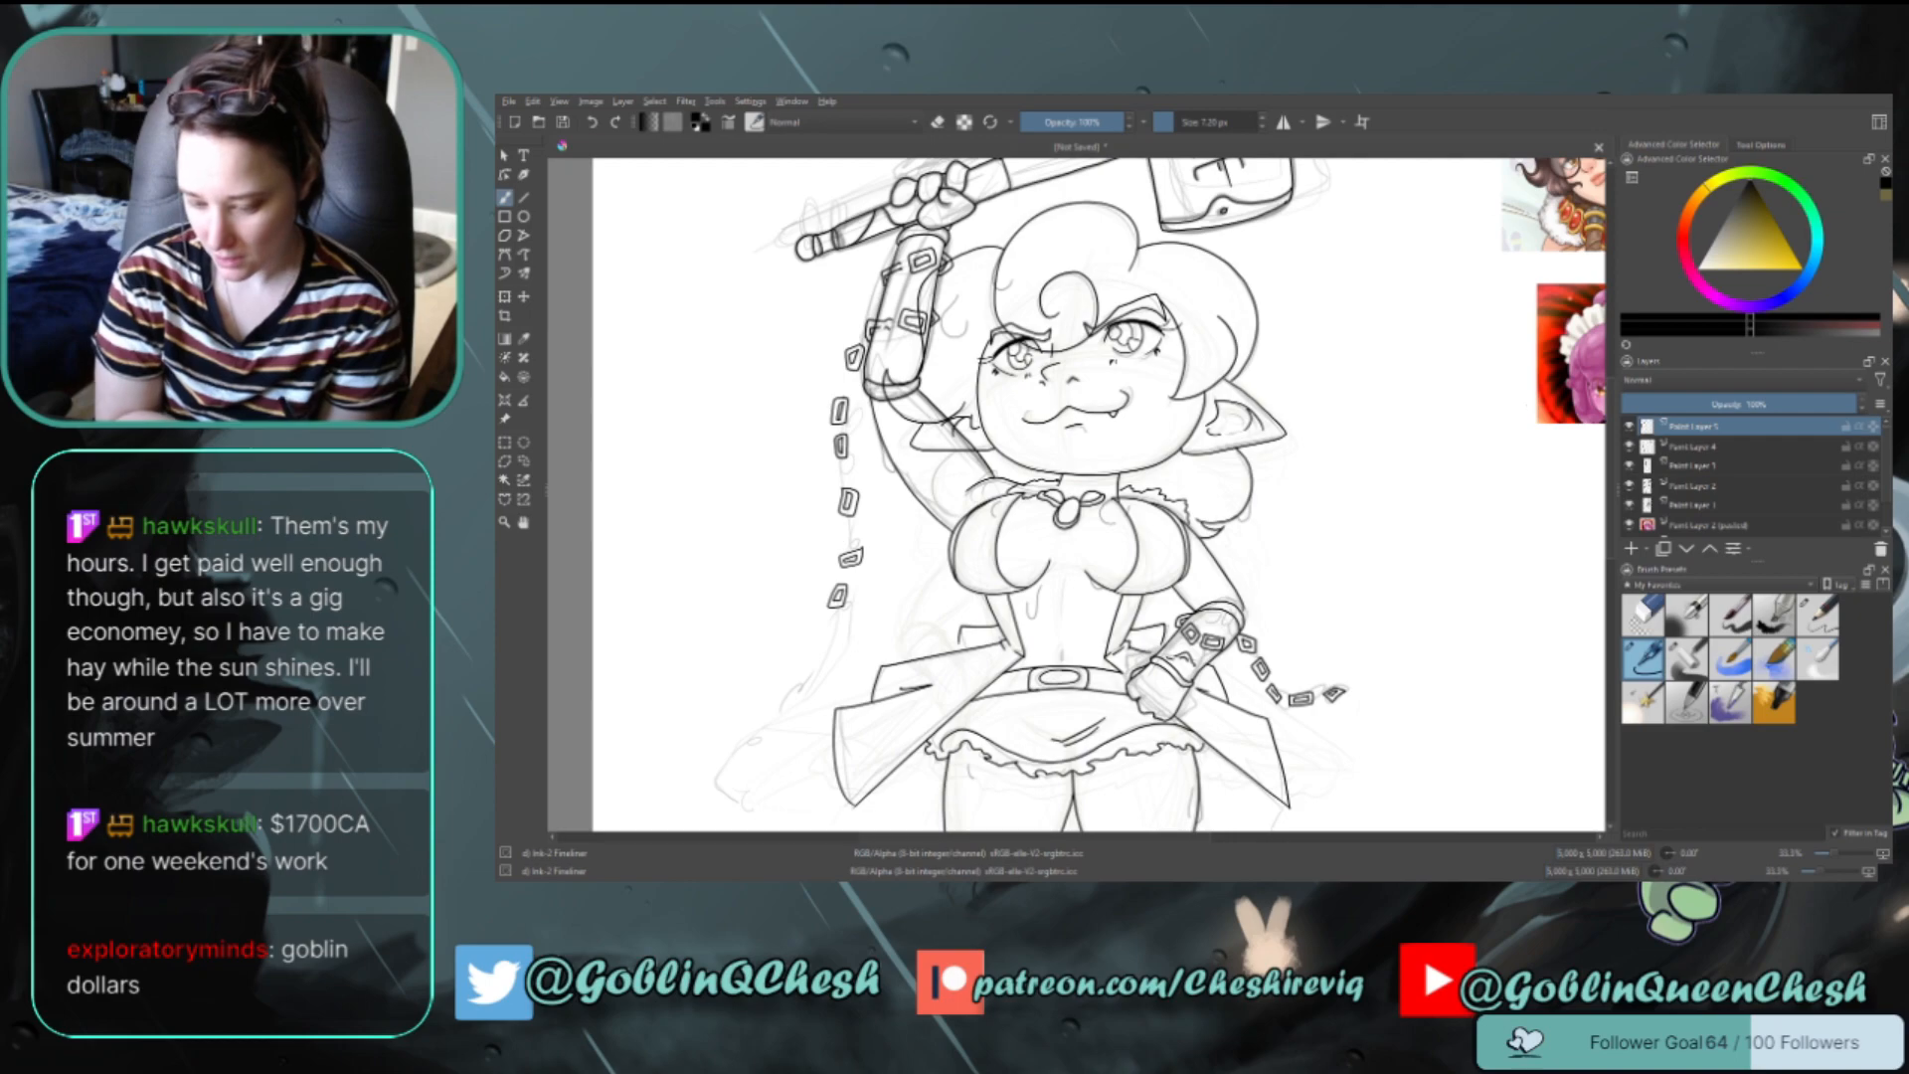
pyautogui.click(1629, 446)
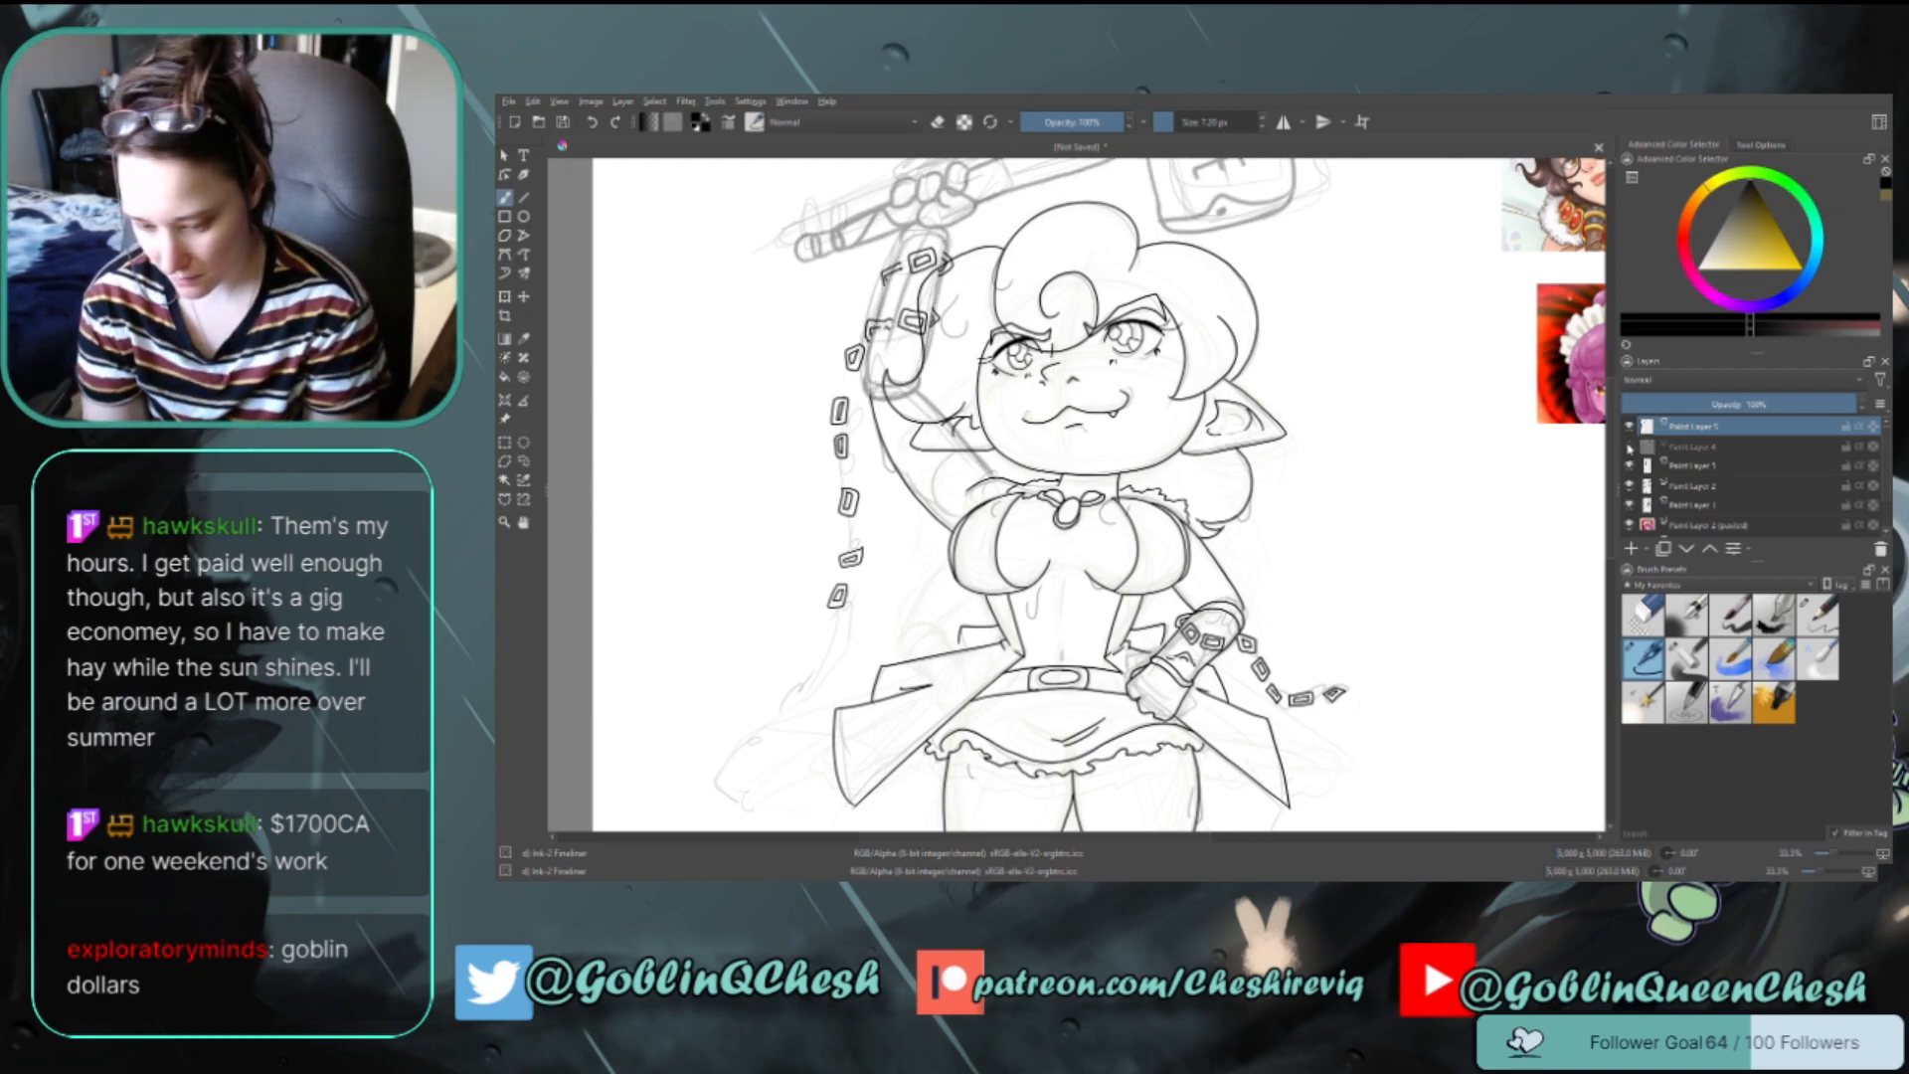
pyautogui.click(1628, 447)
pyautogui.click(1630, 466)
pyautogui.click(1630, 465)
pyautogui.click(1631, 467)
pyautogui.click(1631, 467)
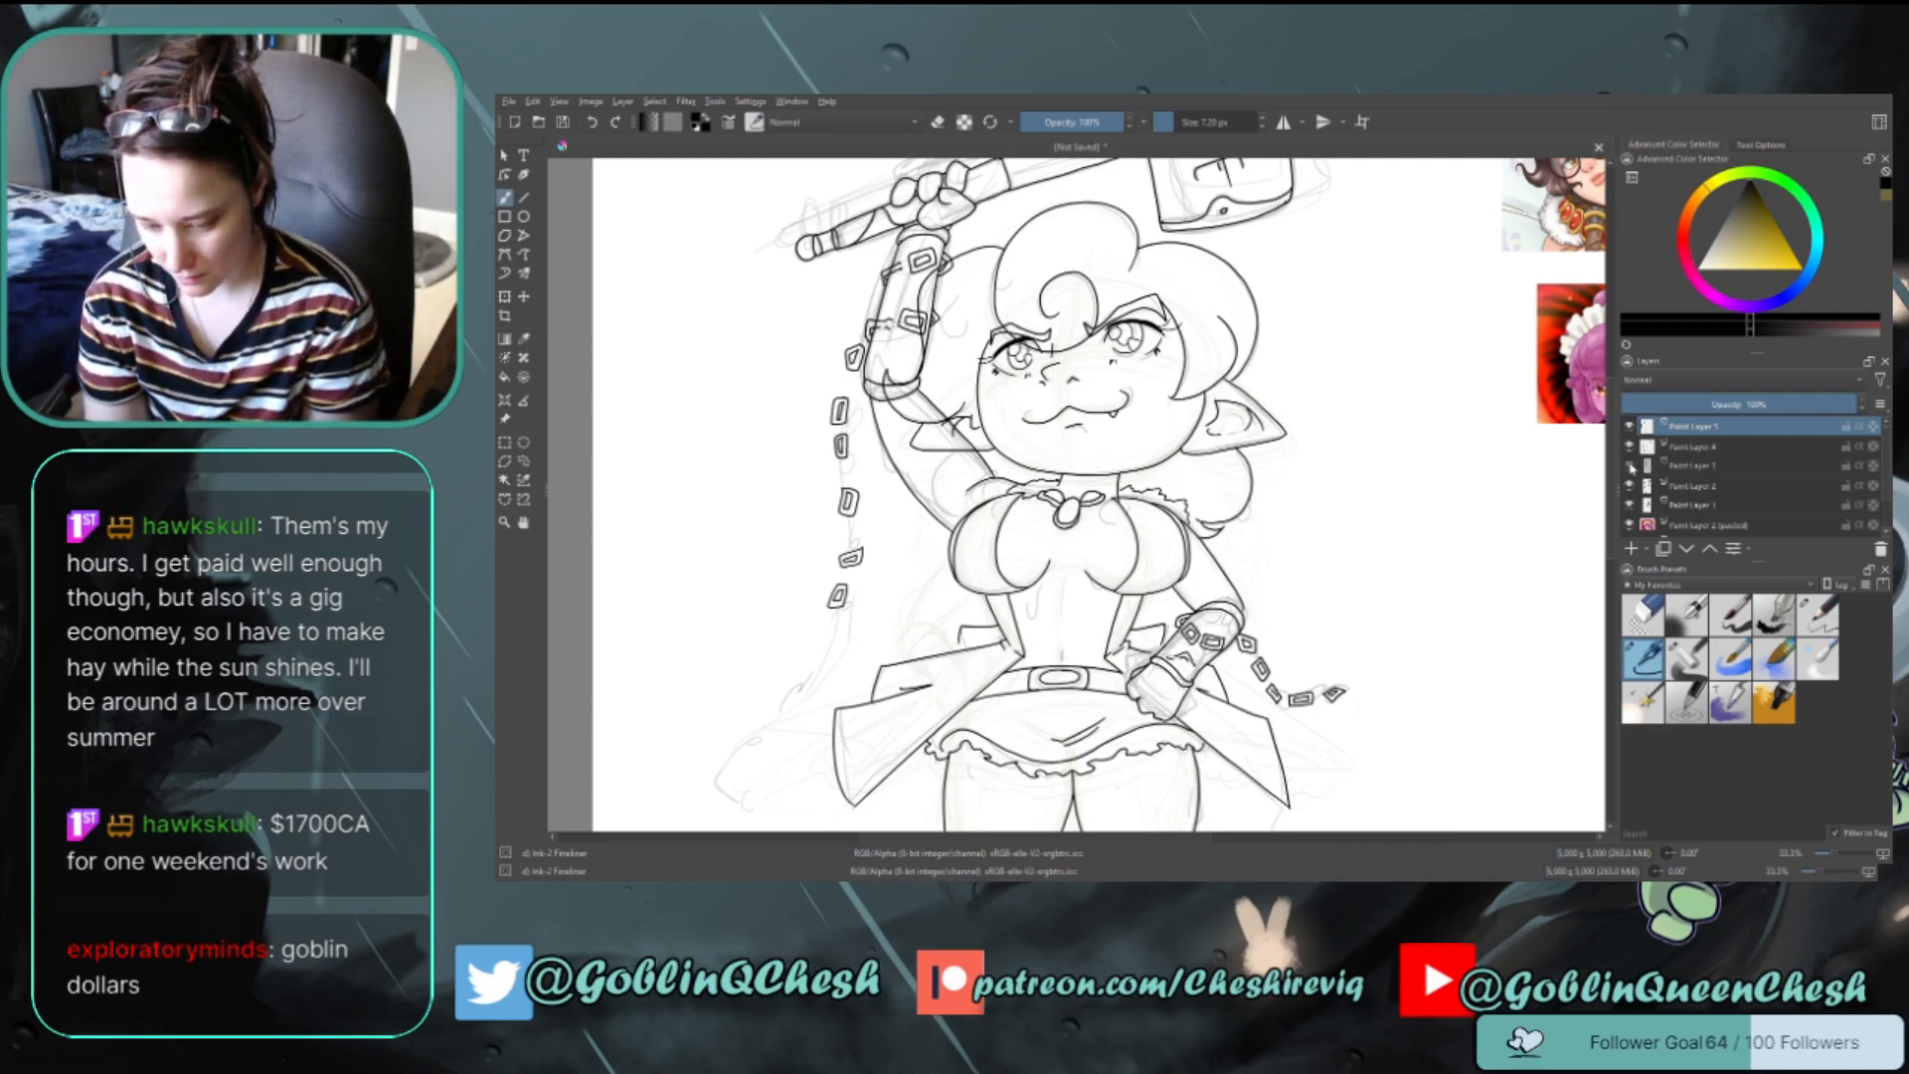
pyautogui.click(1631, 466)
pyautogui.click(1630, 466)
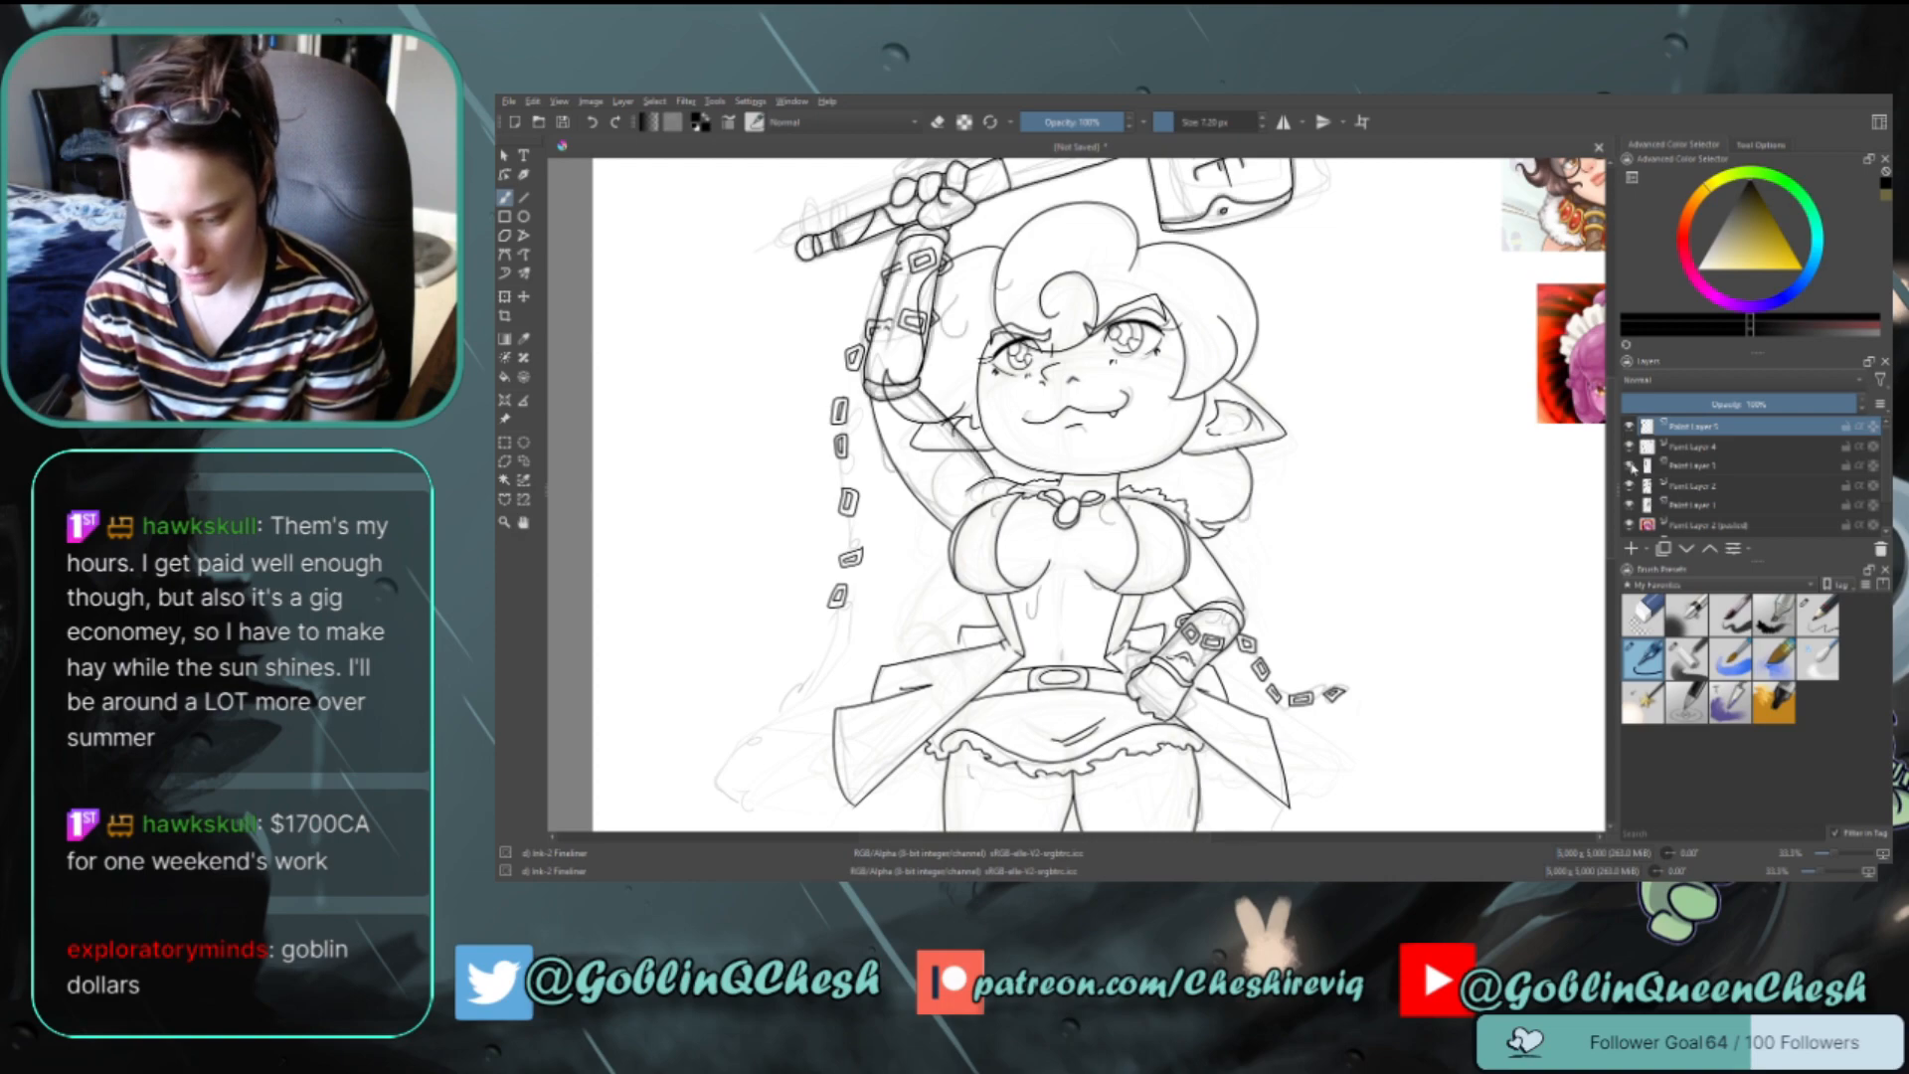
pyautogui.click(1631, 466)
pyautogui.click(1631, 466)
pyautogui.click(1631, 466)
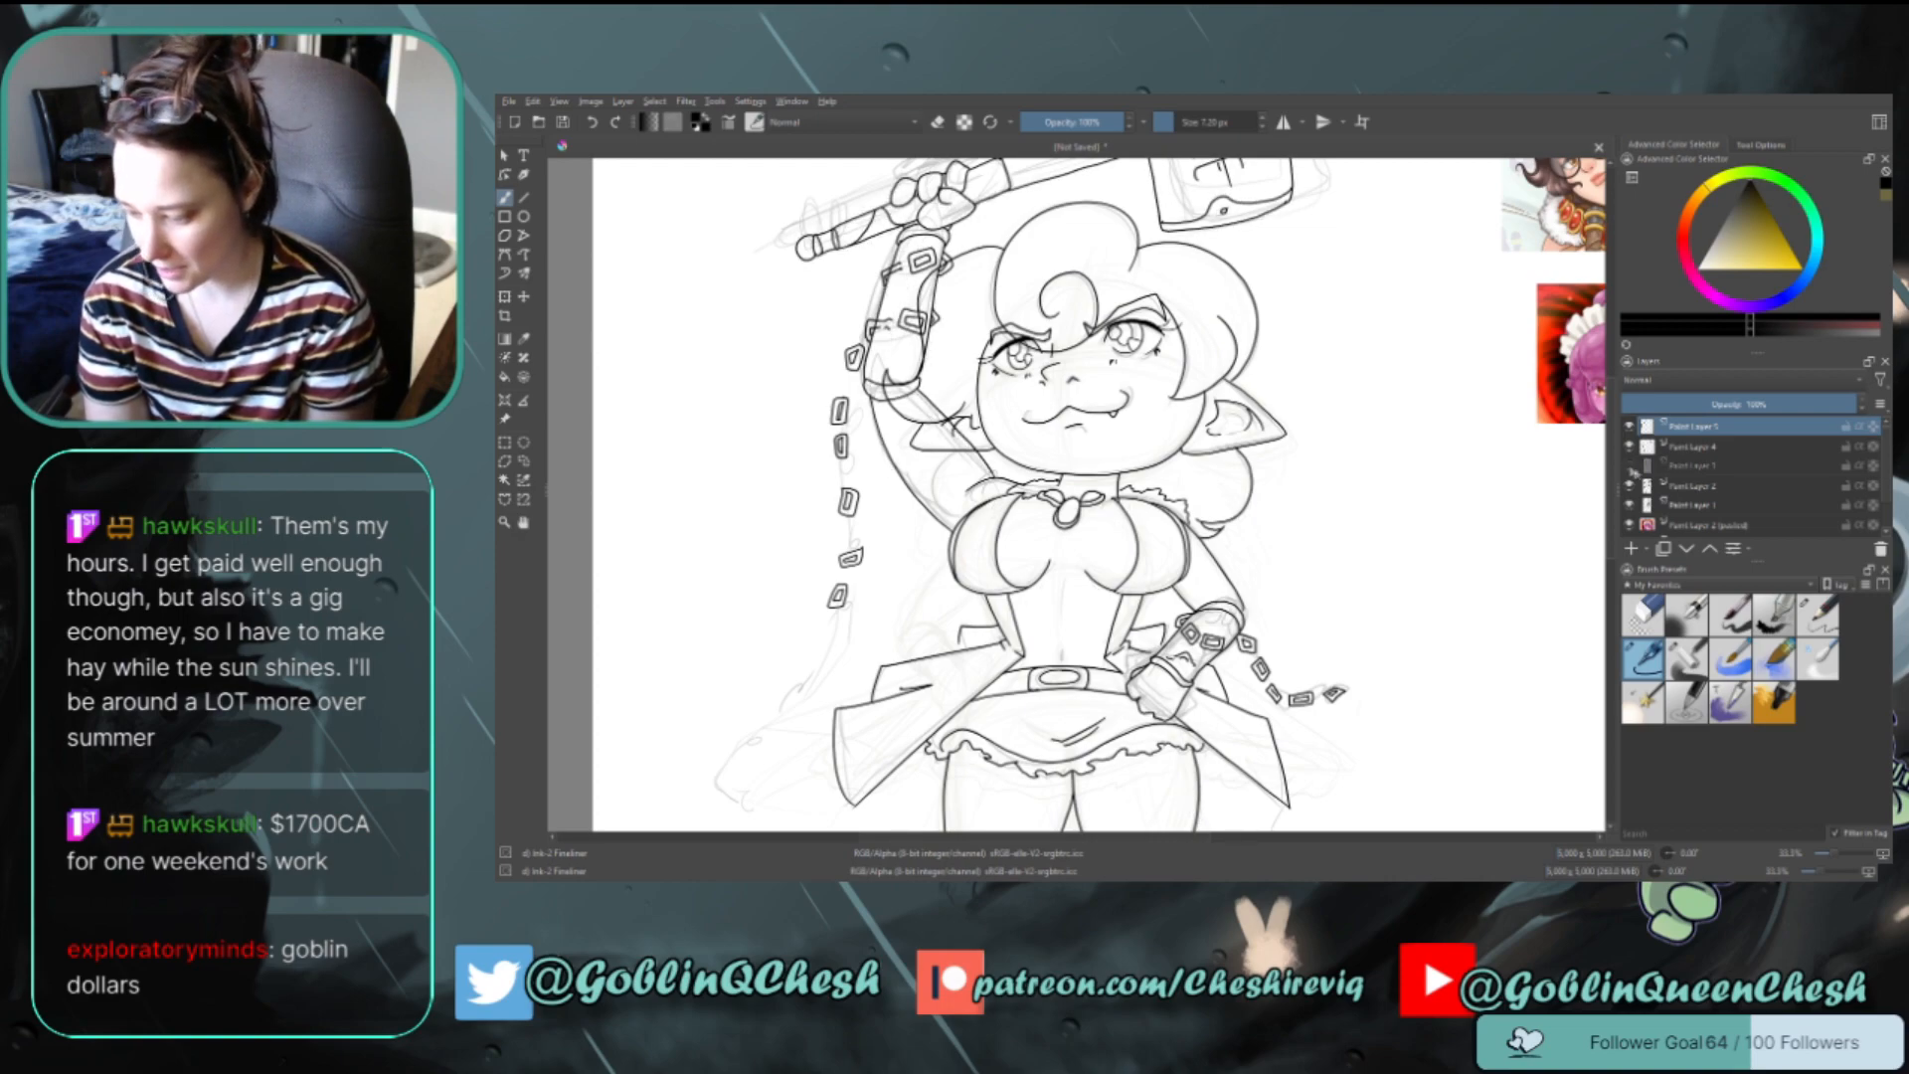
pyautogui.click(1631, 466)
pyautogui.click(1631, 466)
pyautogui.click(1631, 467)
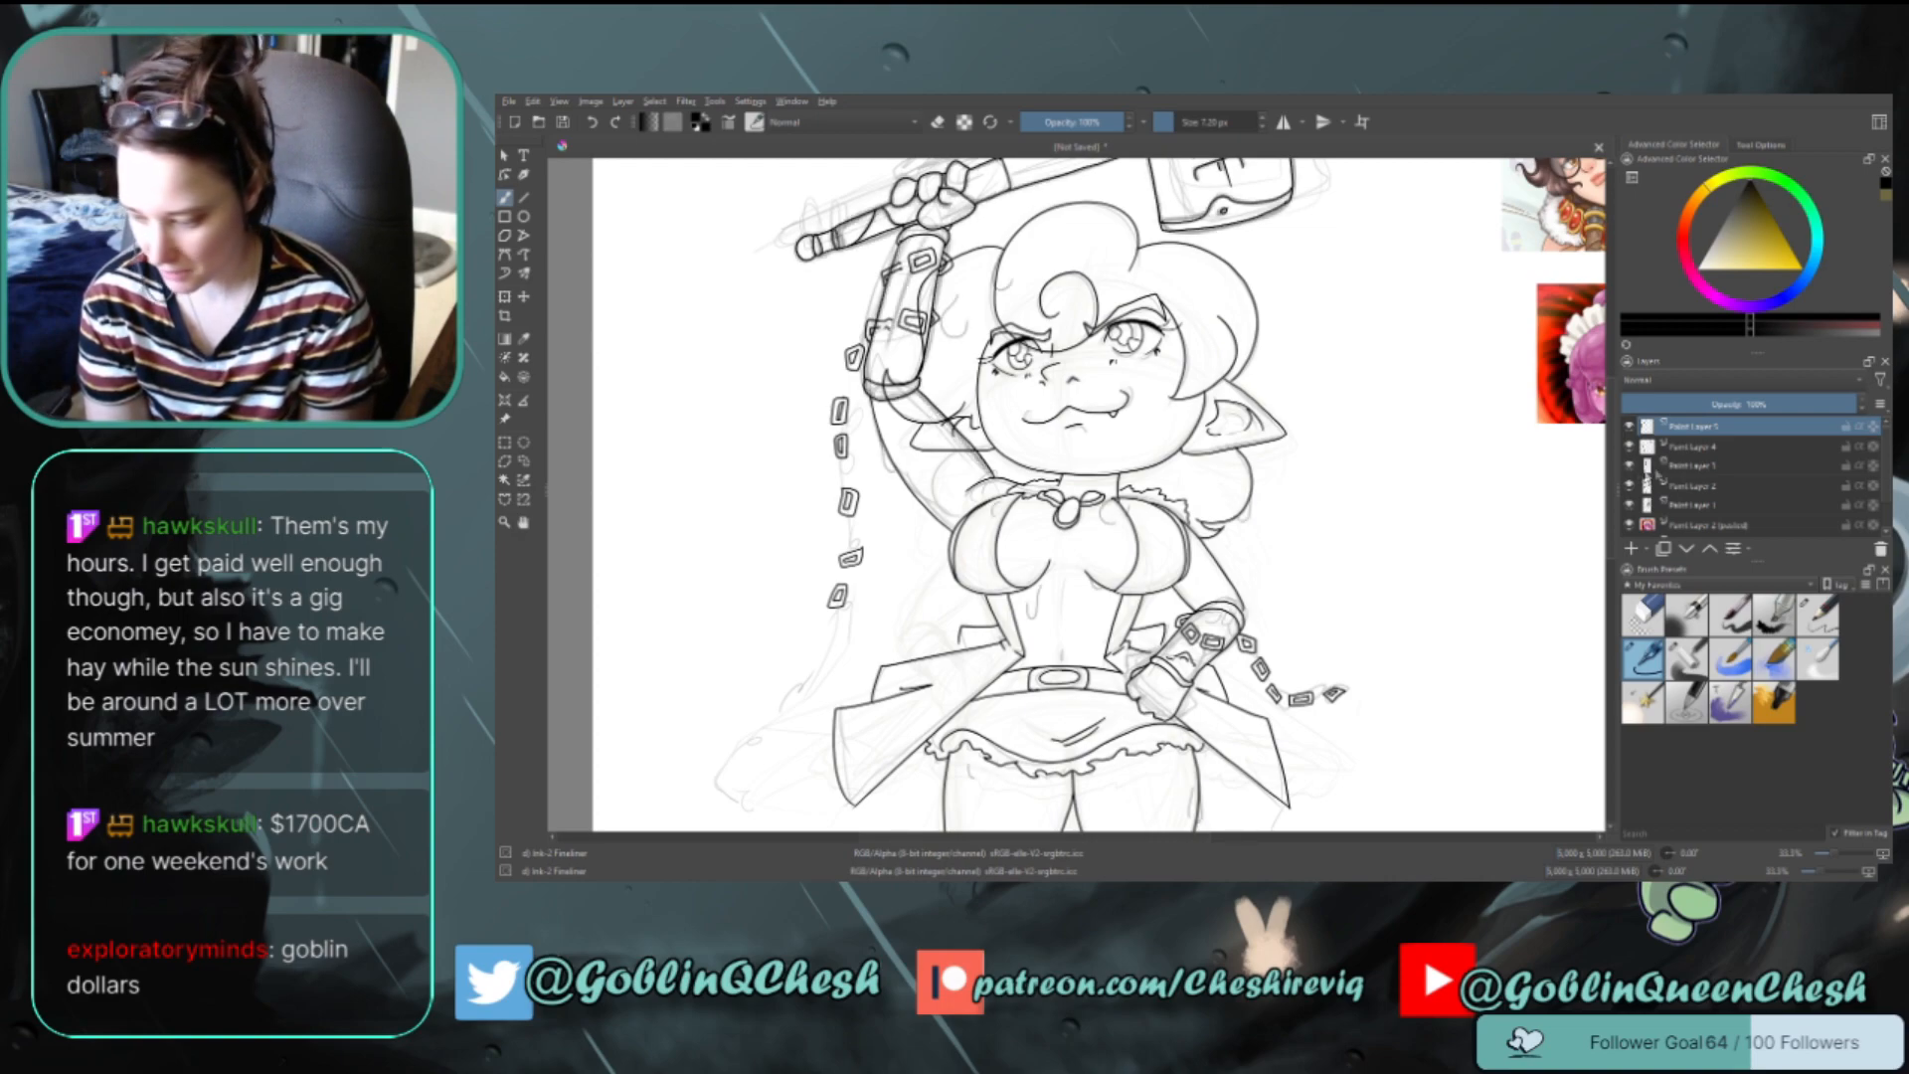
# Erase leftover sketch lines on the faint layer two below the chain layer with an enlarged Eraser Circle brush
pyautogui.click(1731, 465)
pyautogui.click(1642, 616)
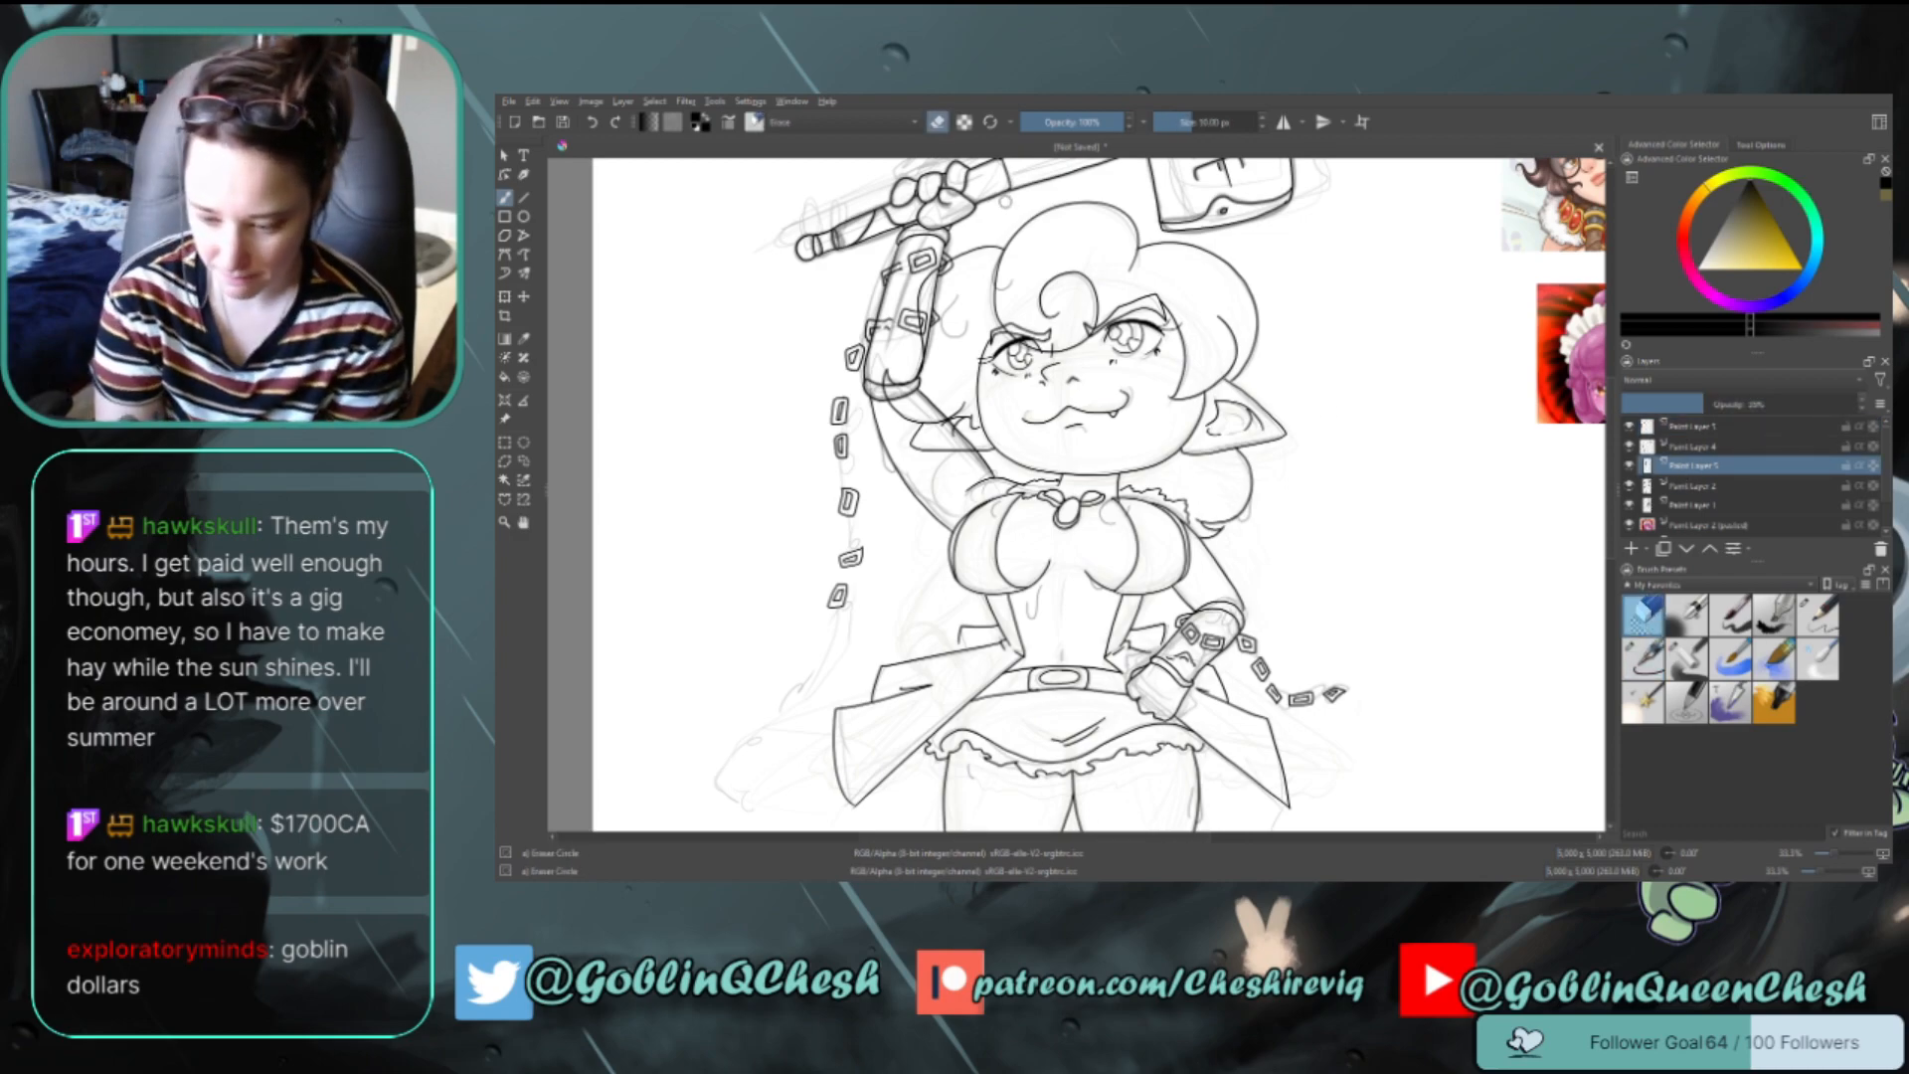
pyautogui.scroll(1, 1139, 387)
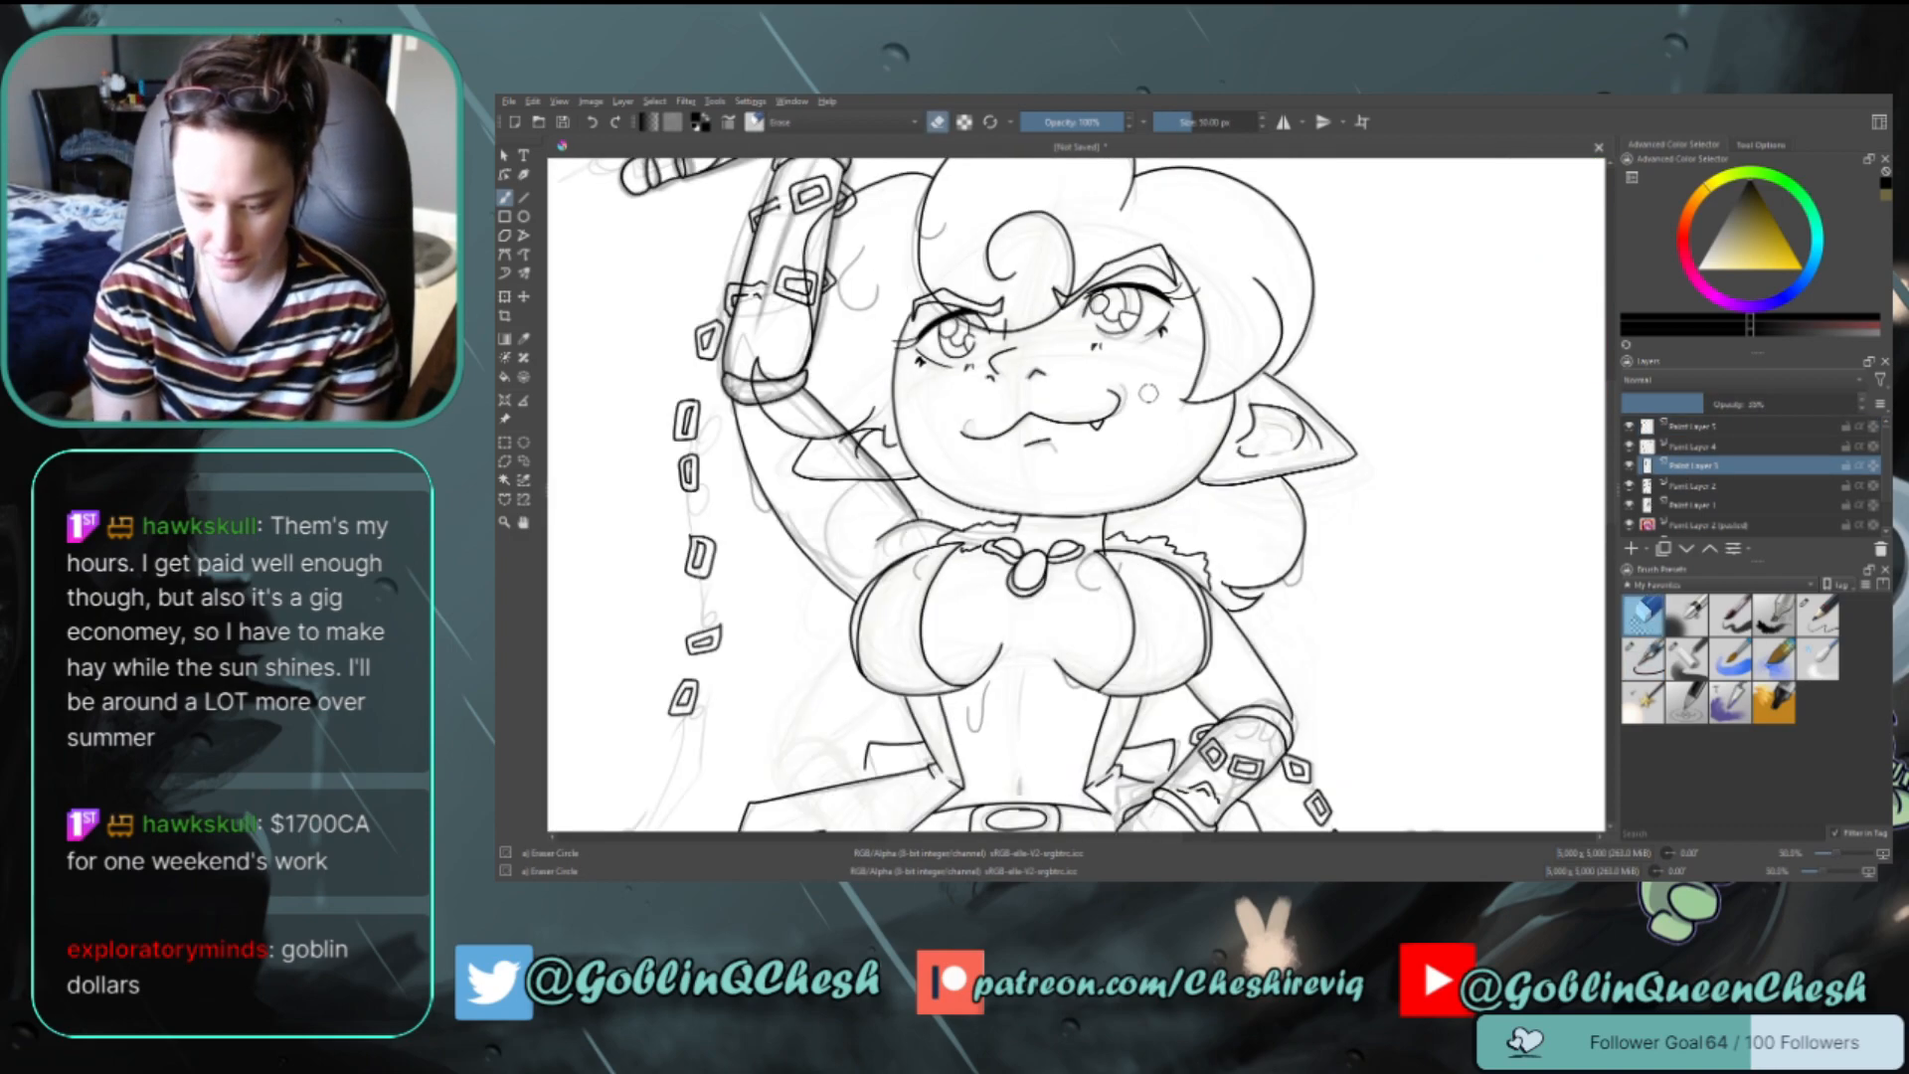
pyautogui.scroll(-2, 1151, 390)
pyautogui.scroll(-1, 1164, 422)
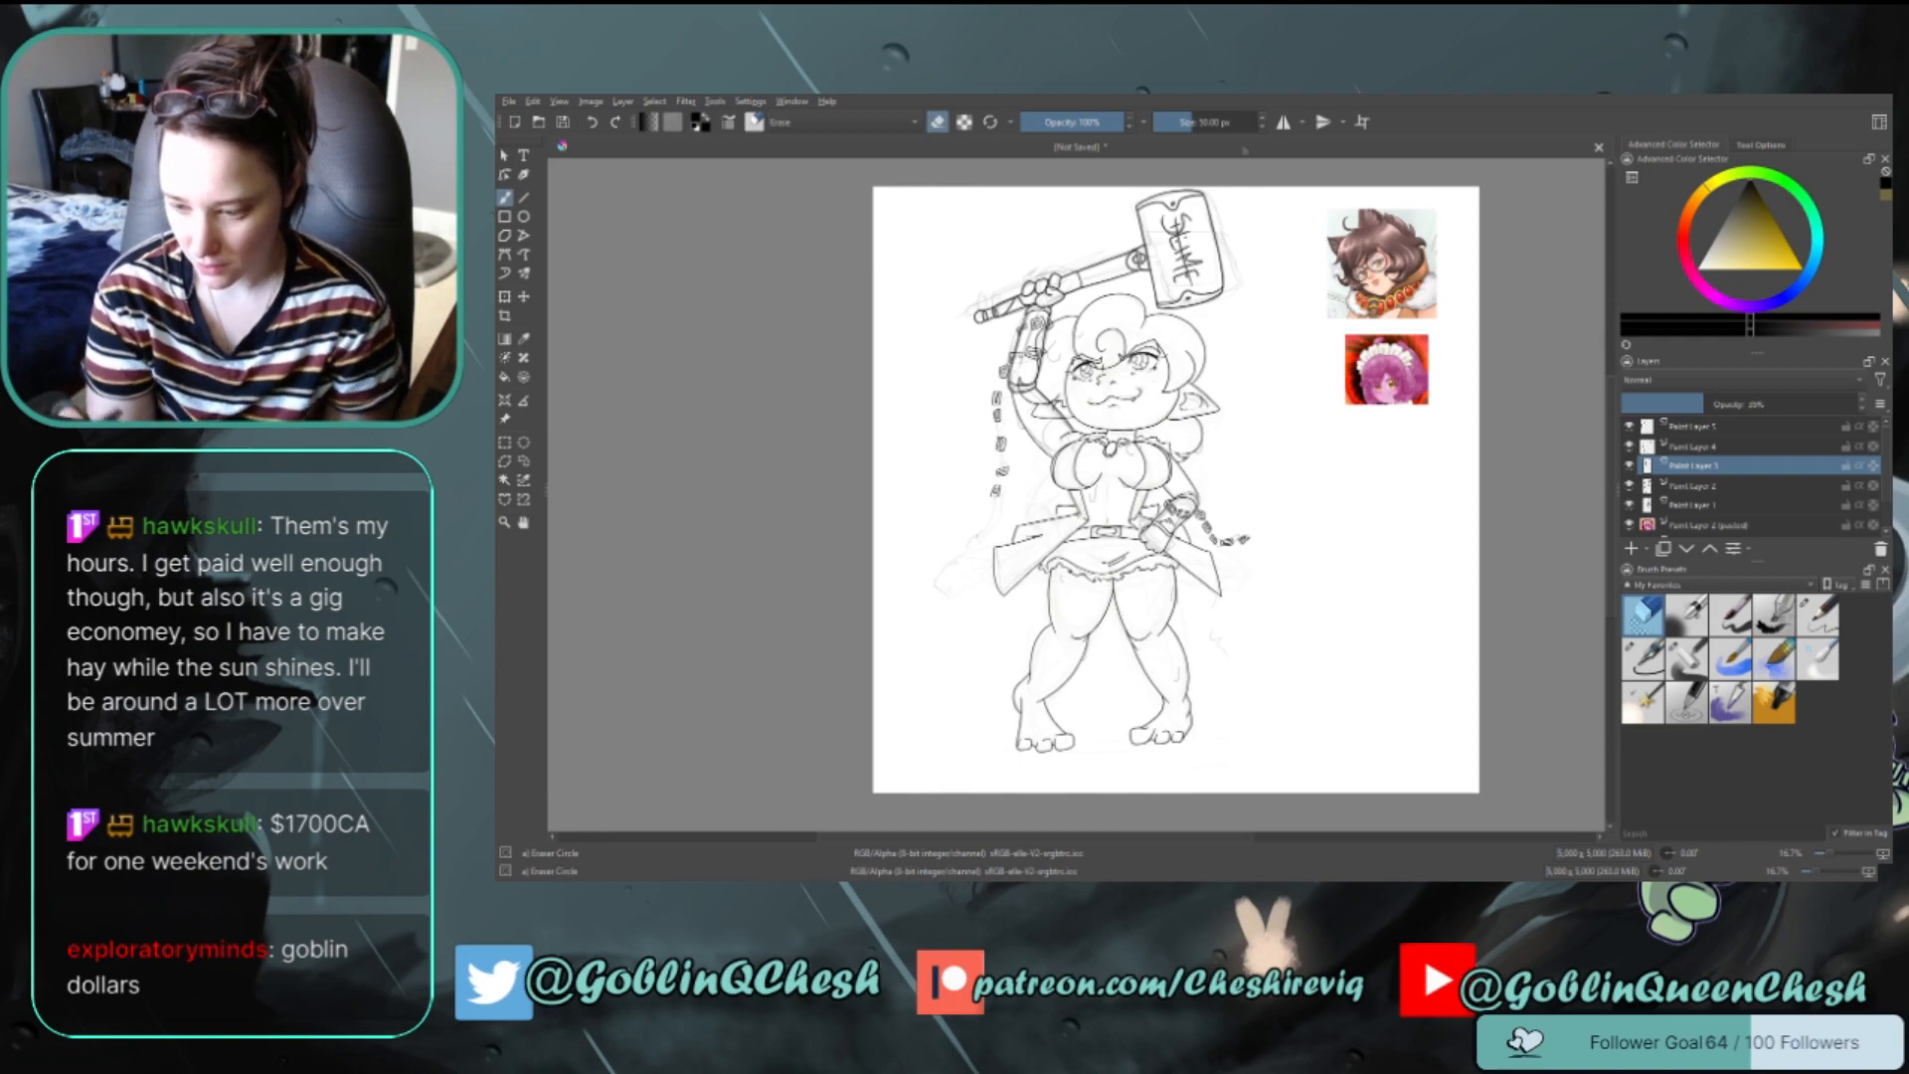
pyautogui.click(1224, 122)
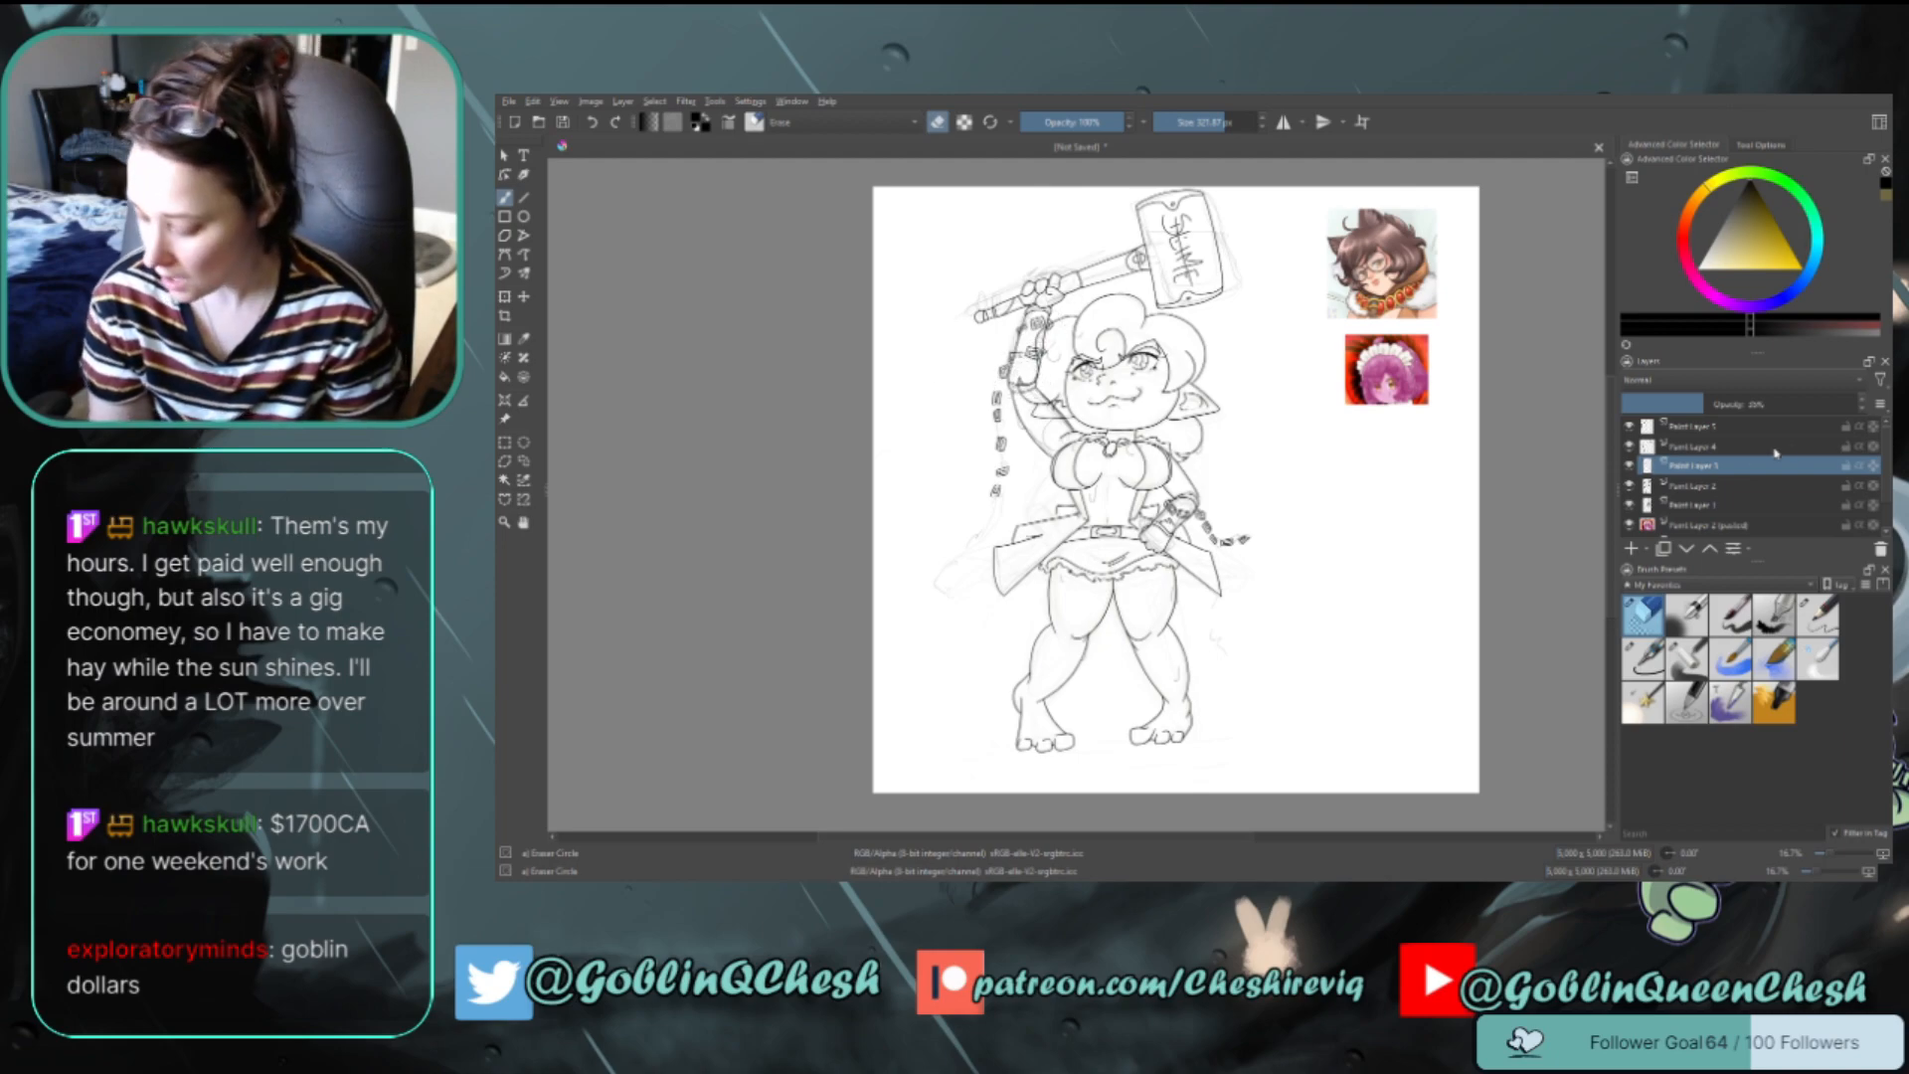
pyautogui.moveTo(1750, 404); pyautogui.dragTo(1858, 404)
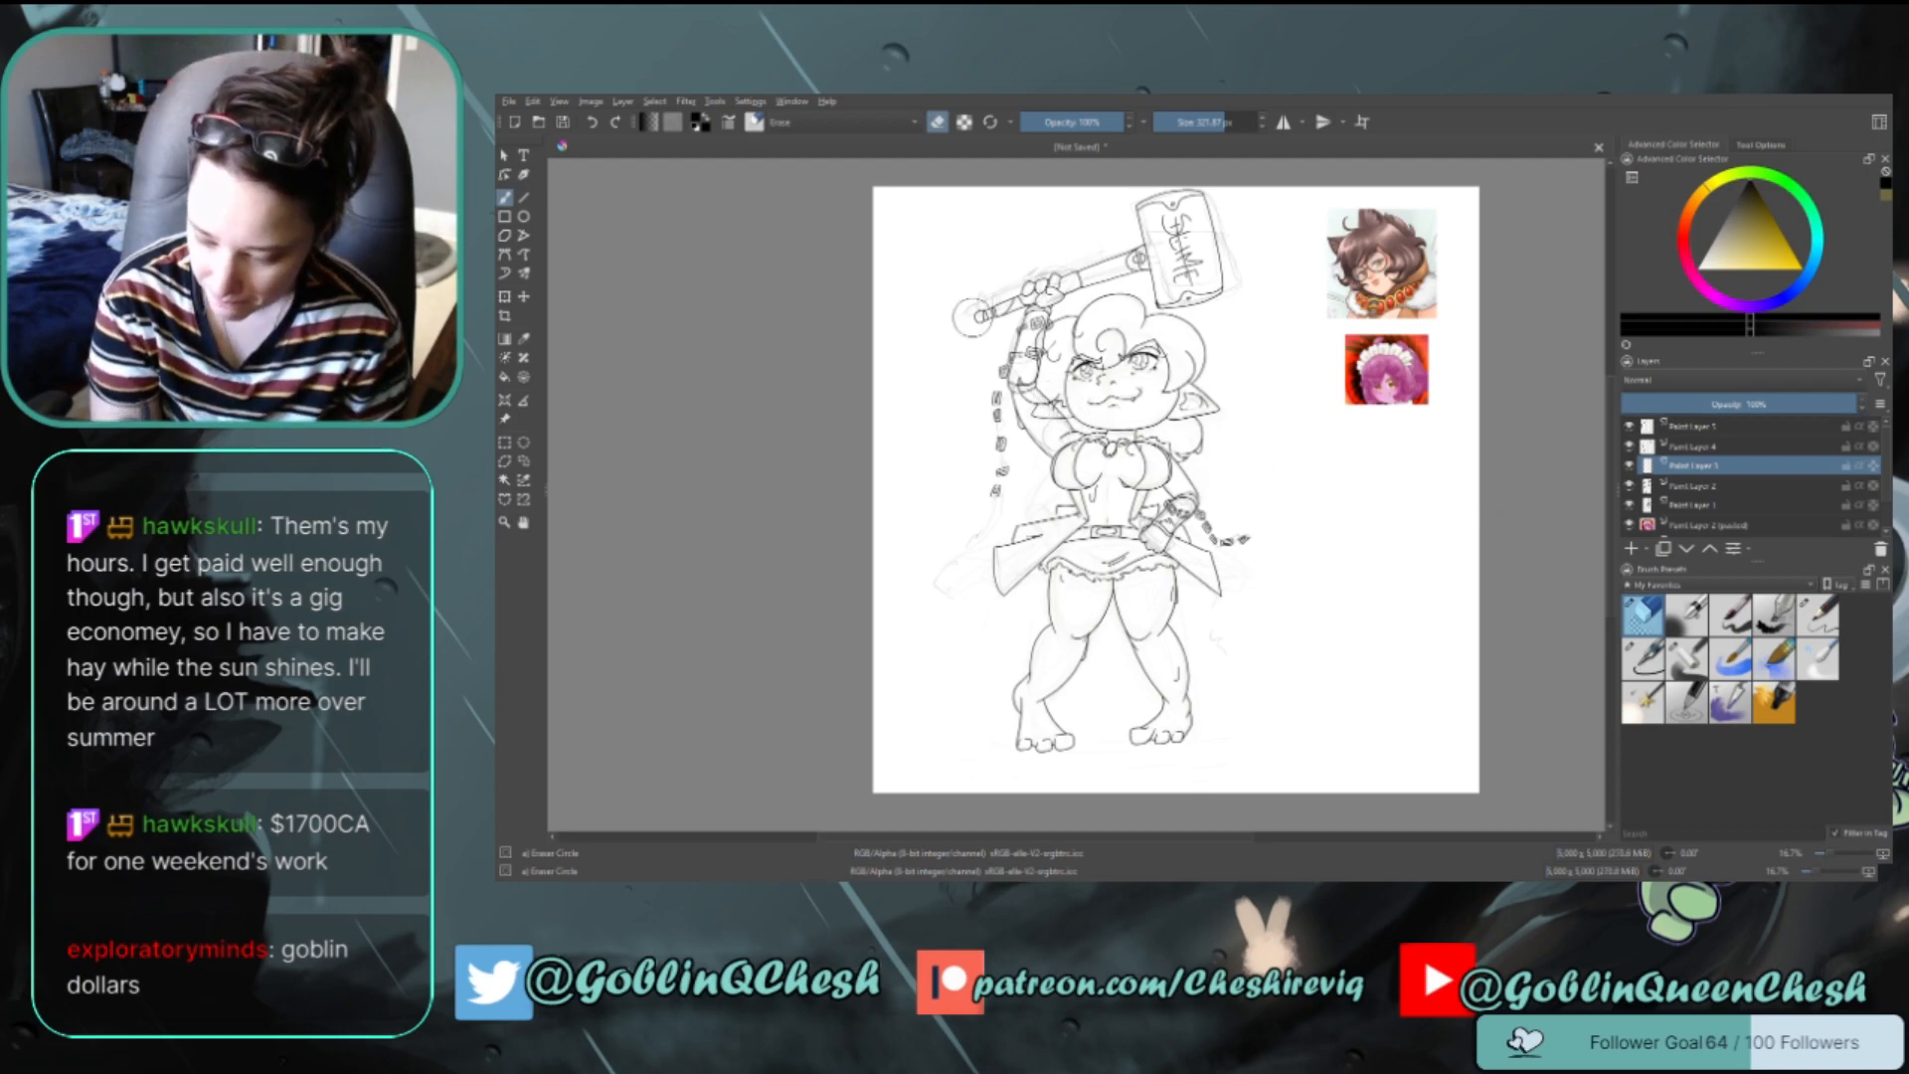
# Hide the rough sketch layer beneath the line art and add a new paint layer directly above it
pyautogui.click(1629, 506)
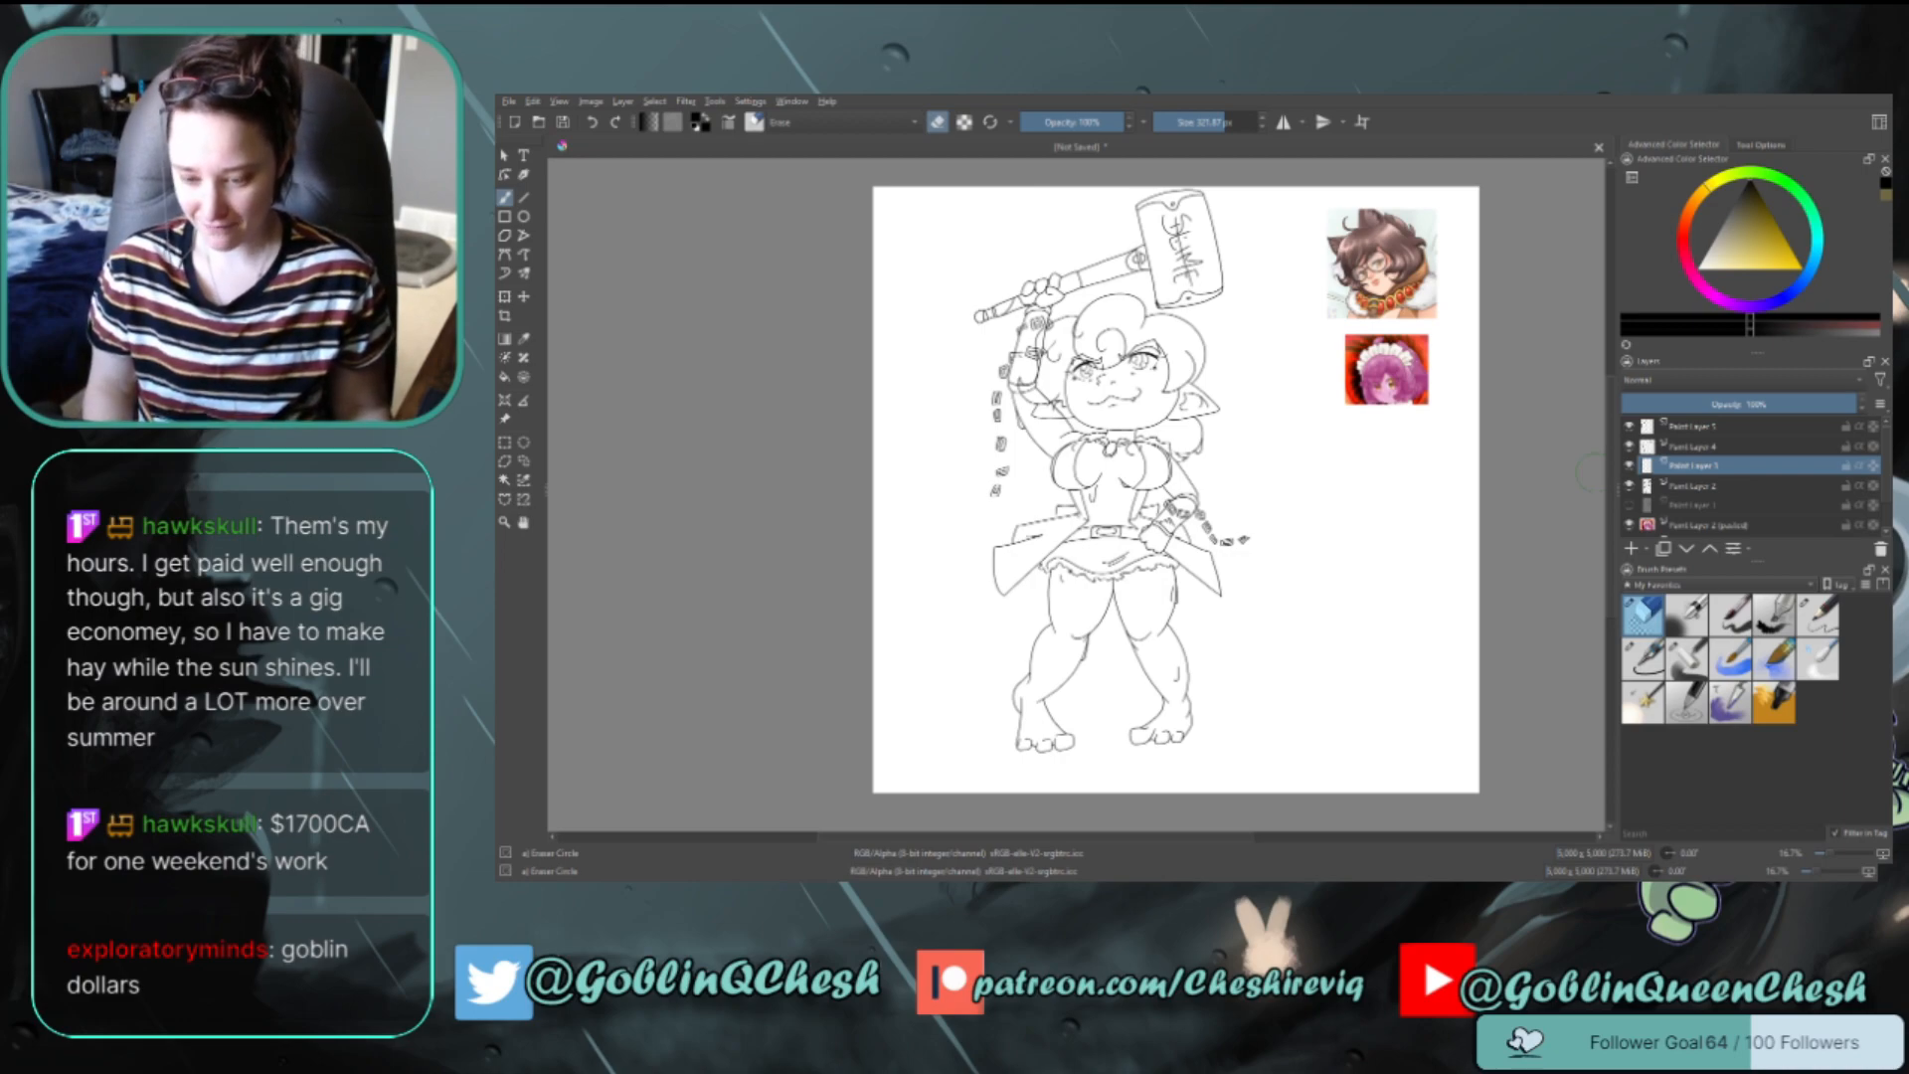
pyautogui.click(1701, 504)
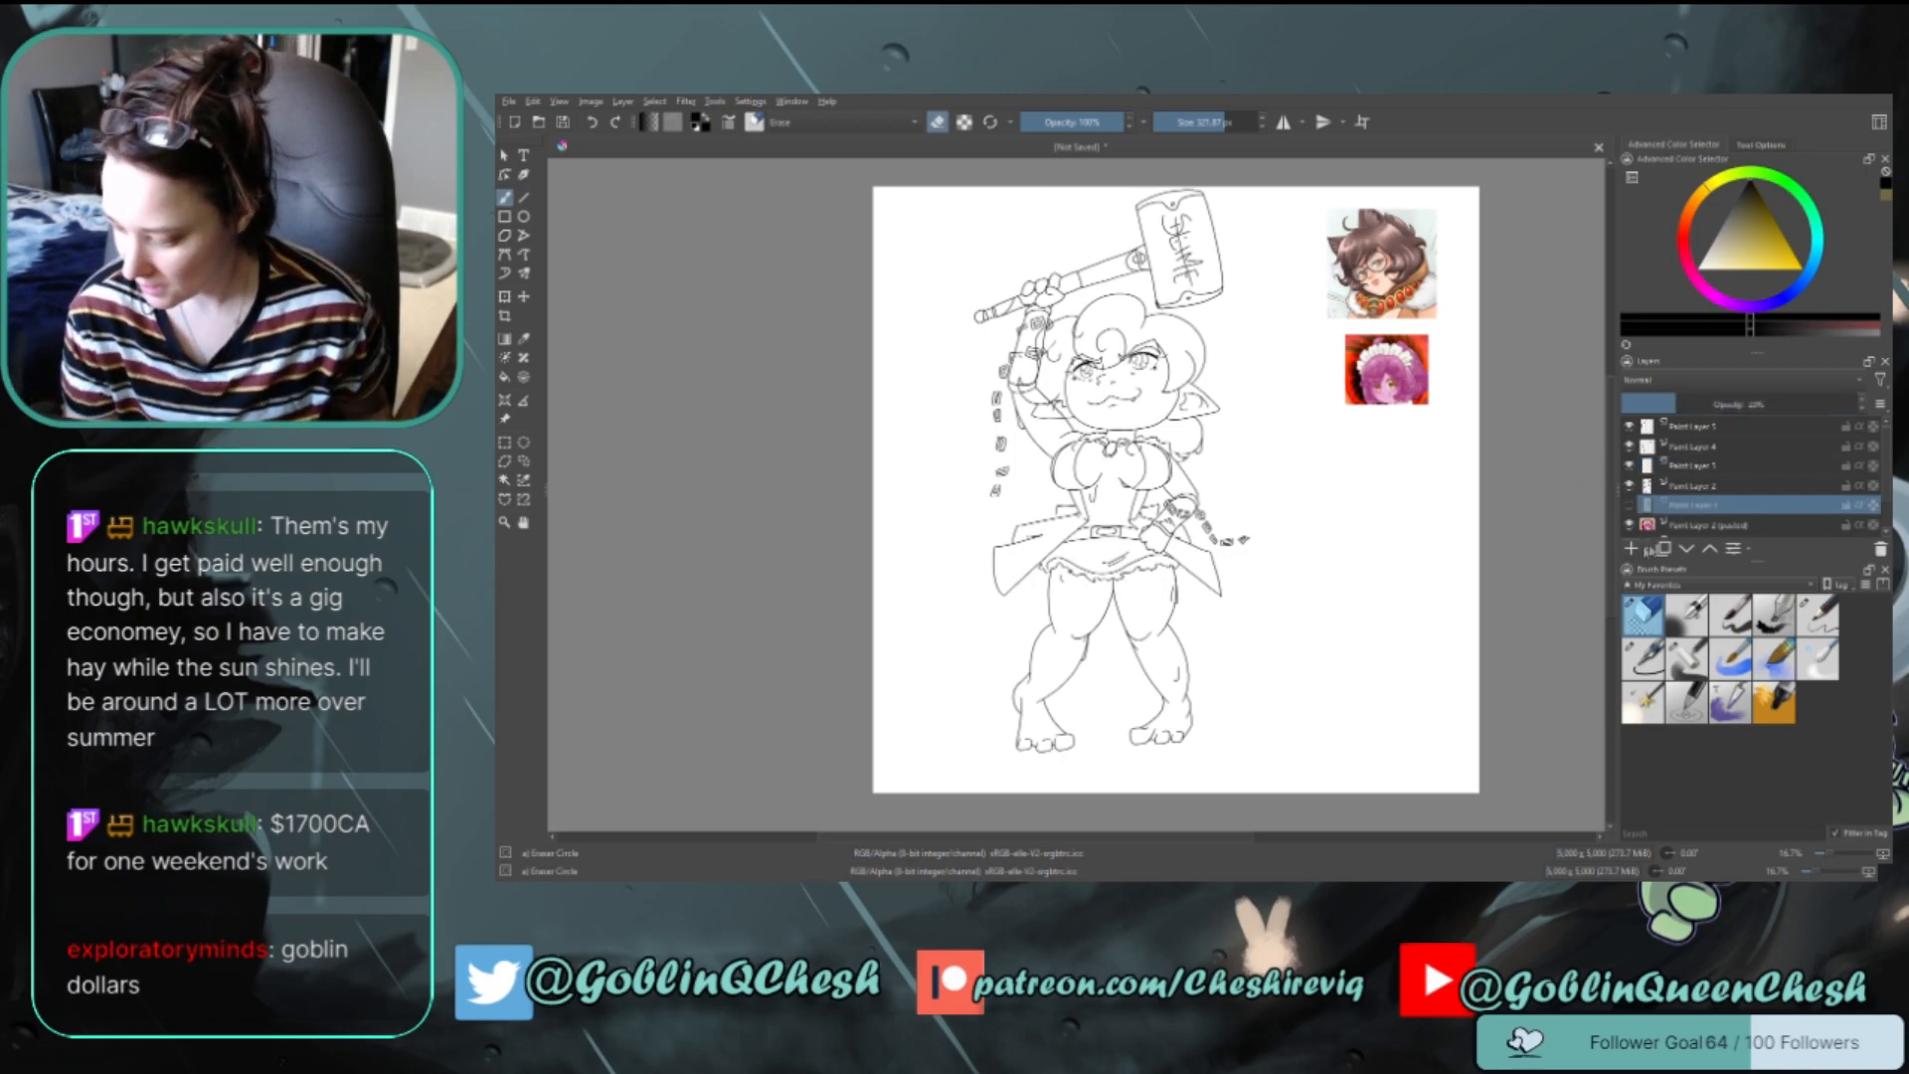
pyautogui.click(1630, 549)
# Block in the character's head and torso in dark grey with an enlarged Basic-5 Size brush
pyautogui.click(1737, 239)
pyautogui.moveTo(1725, 257); pyautogui.dragTo(1757, 220)
pyautogui.click(1733, 617)
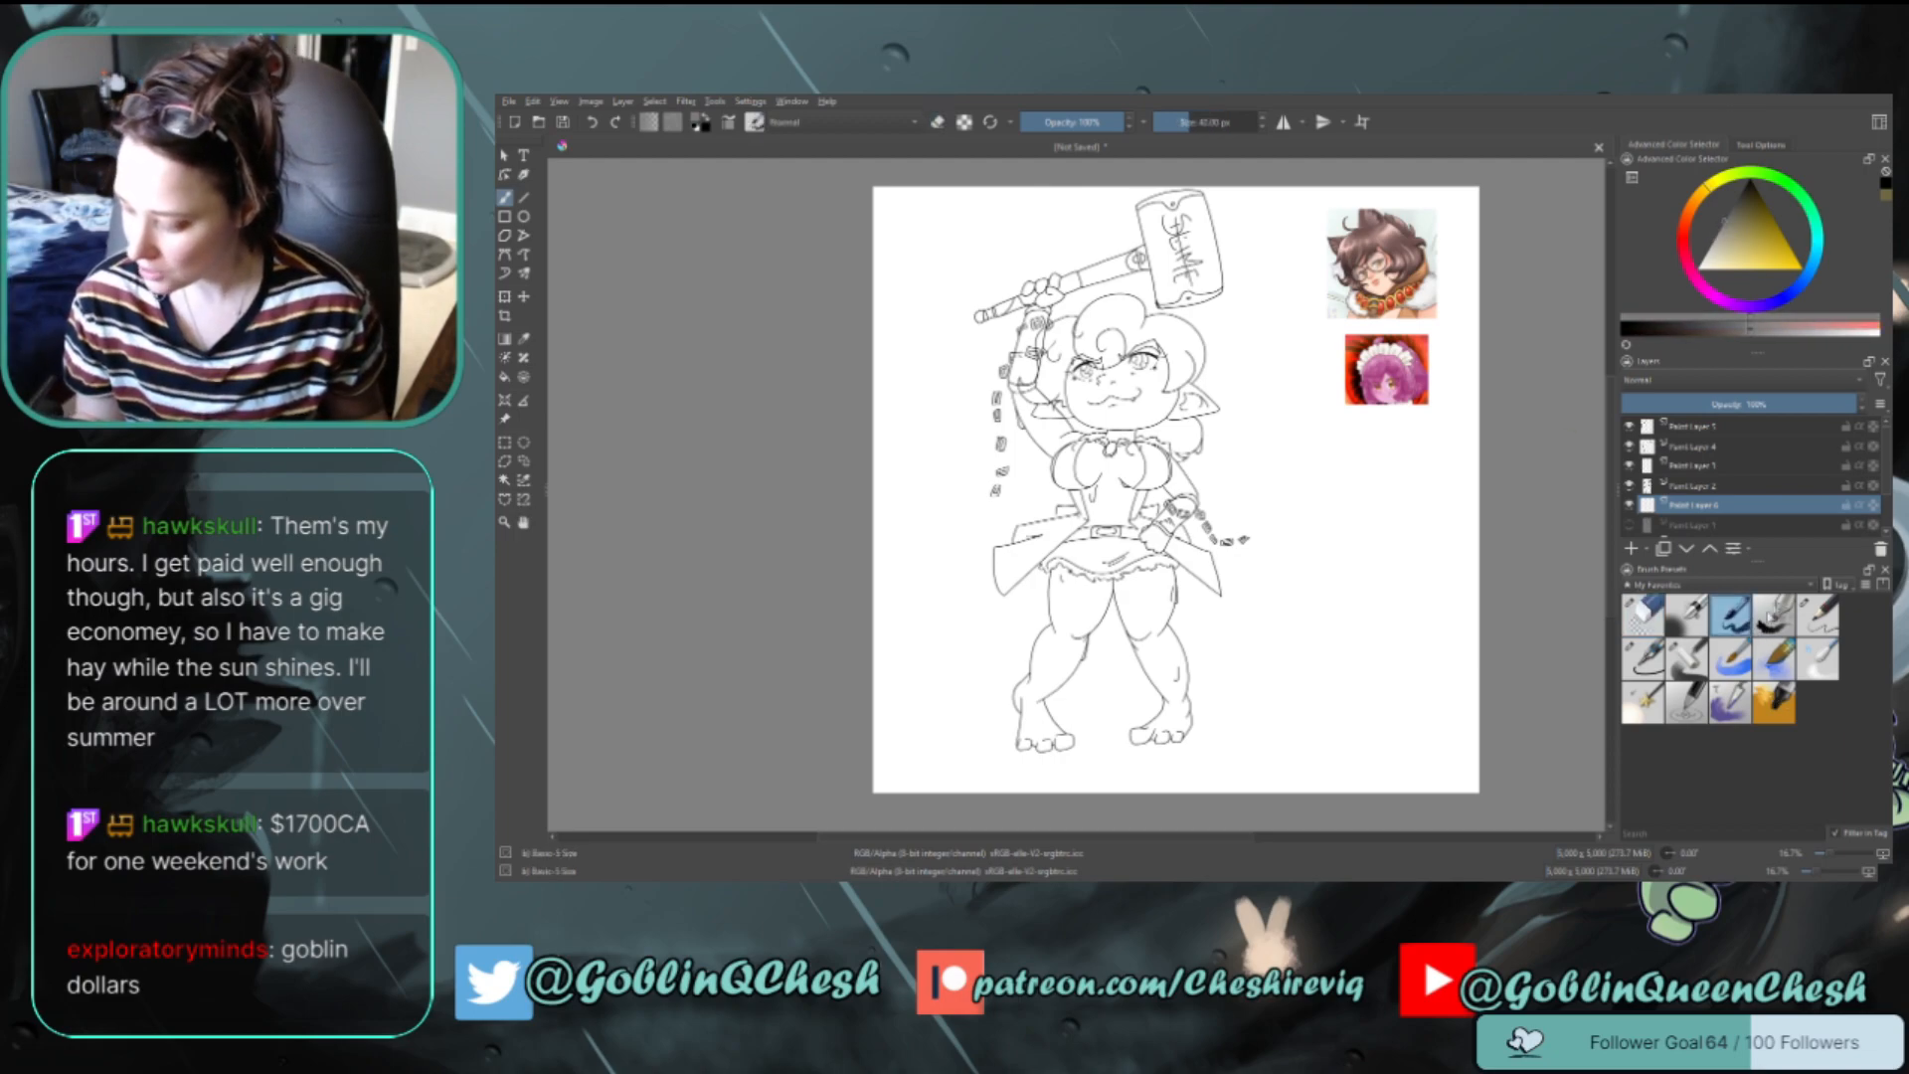
pyautogui.click(1232, 125)
pyautogui.moveTo(1122, 409)
pyautogui.mouseDown()
pyautogui.moveTo(1142, 366)
pyautogui.moveTo(1057, 344)
pyautogui.moveTo(1024, 392)
pyautogui.moveTo(1026, 368)
pyautogui.moveTo(1059, 443)
pyautogui.moveTo(1104, 446)
pyautogui.moveTo(1086, 483)
pyautogui.moveTo(1154, 462)
pyautogui.moveTo(1168, 343)
pyautogui.moveTo(1100, 324)
pyautogui.mouseUp()
pyautogui.moveTo(1108, 486)
pyautogui.mouseDown()
pyautogui.moveTo(1086, 620)
pyautogui.moveTo(1111, 561)
pyautogui.moveTo(1131, 565)
pyautogui.moveTo(1081, 615)
pyautogui.moveTo(1162, 626)
pyautogui.moveTo(1143, 515)
pyautogui.mouseUp()
# Block in both legs and the planted foot below the left coat-tail in dark grey, down to the toes
pyautogui.moveTo(1151, 642); pyautogui.dragTo(1173, 688)
pyautogui.moveTo(1070, 642); pyautogui.dragTo(1054, 672)
pyautogui.moveTo(1050, 597)
pyautogui.mouseDown()
pyautogui.moveTo(1024, 701)
pyautogui.moveTo(1062, 746)
pyautogui.mouseUp()
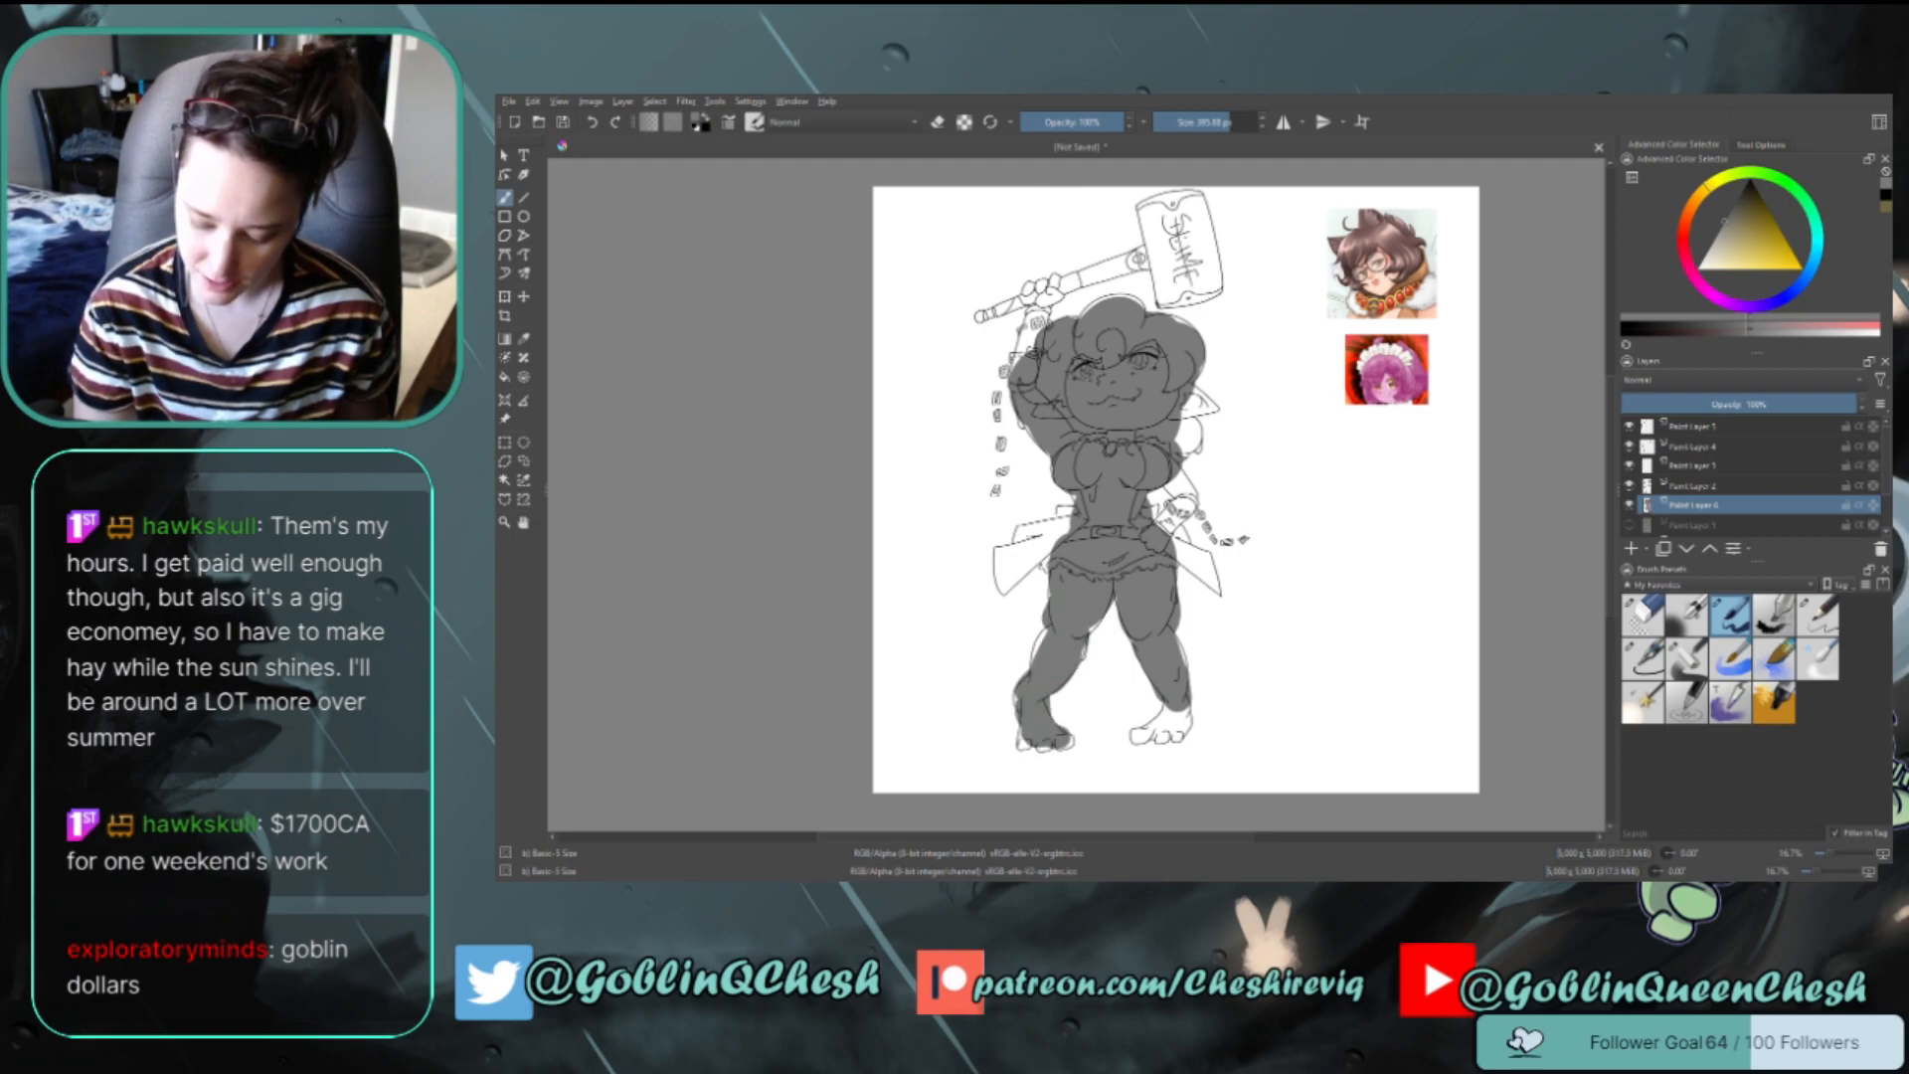
# Fill the coat-tails, side hair, arms, hammer and remaining foot with the same dark grey
pyautogui.moveTo(1066, 523)
pyautogui.mouseDown()
pyautogui.moveTo(1012, 568)
pyautogui.moveTo(1001, 555)
pyautogui.moveTo(1052, 529)
pyautogui.mouseUp()
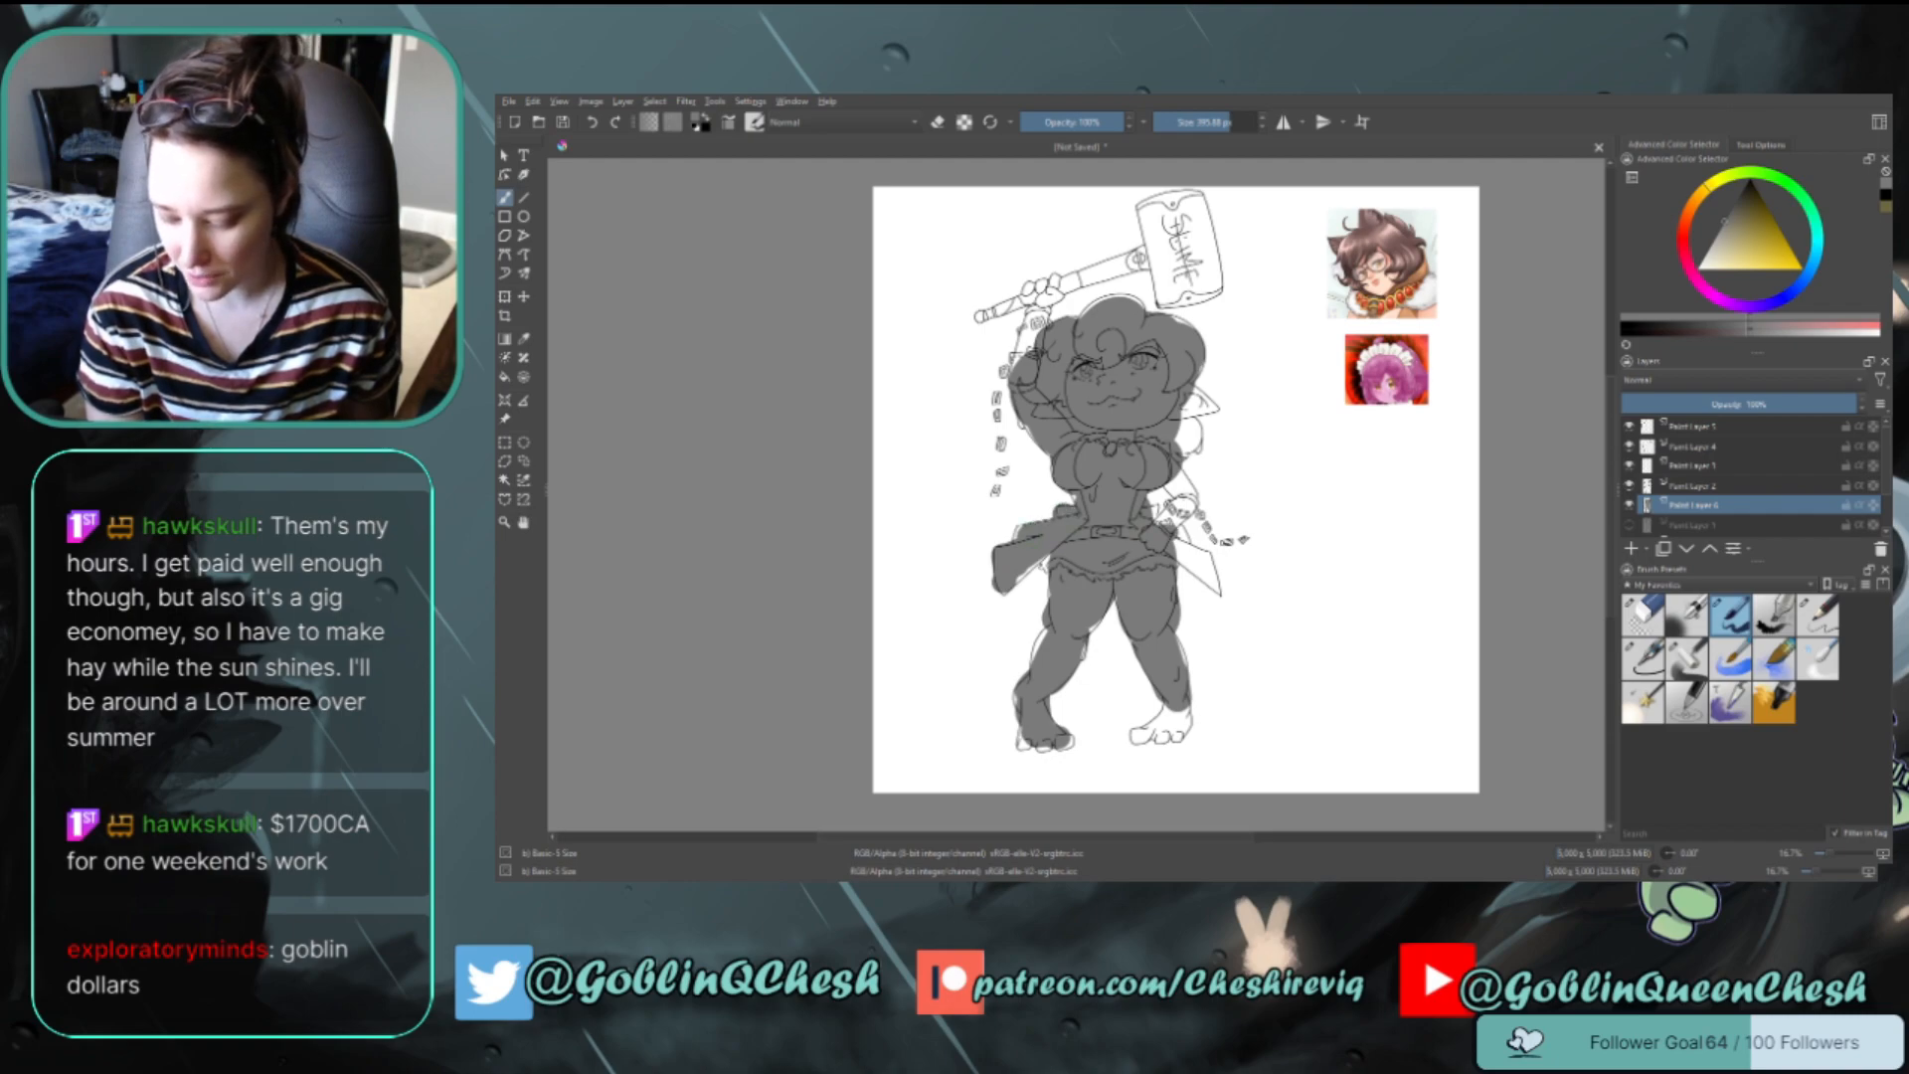
pyautogui.moveTo(1173, 537); pyautogui.dragTo(1208, 392)
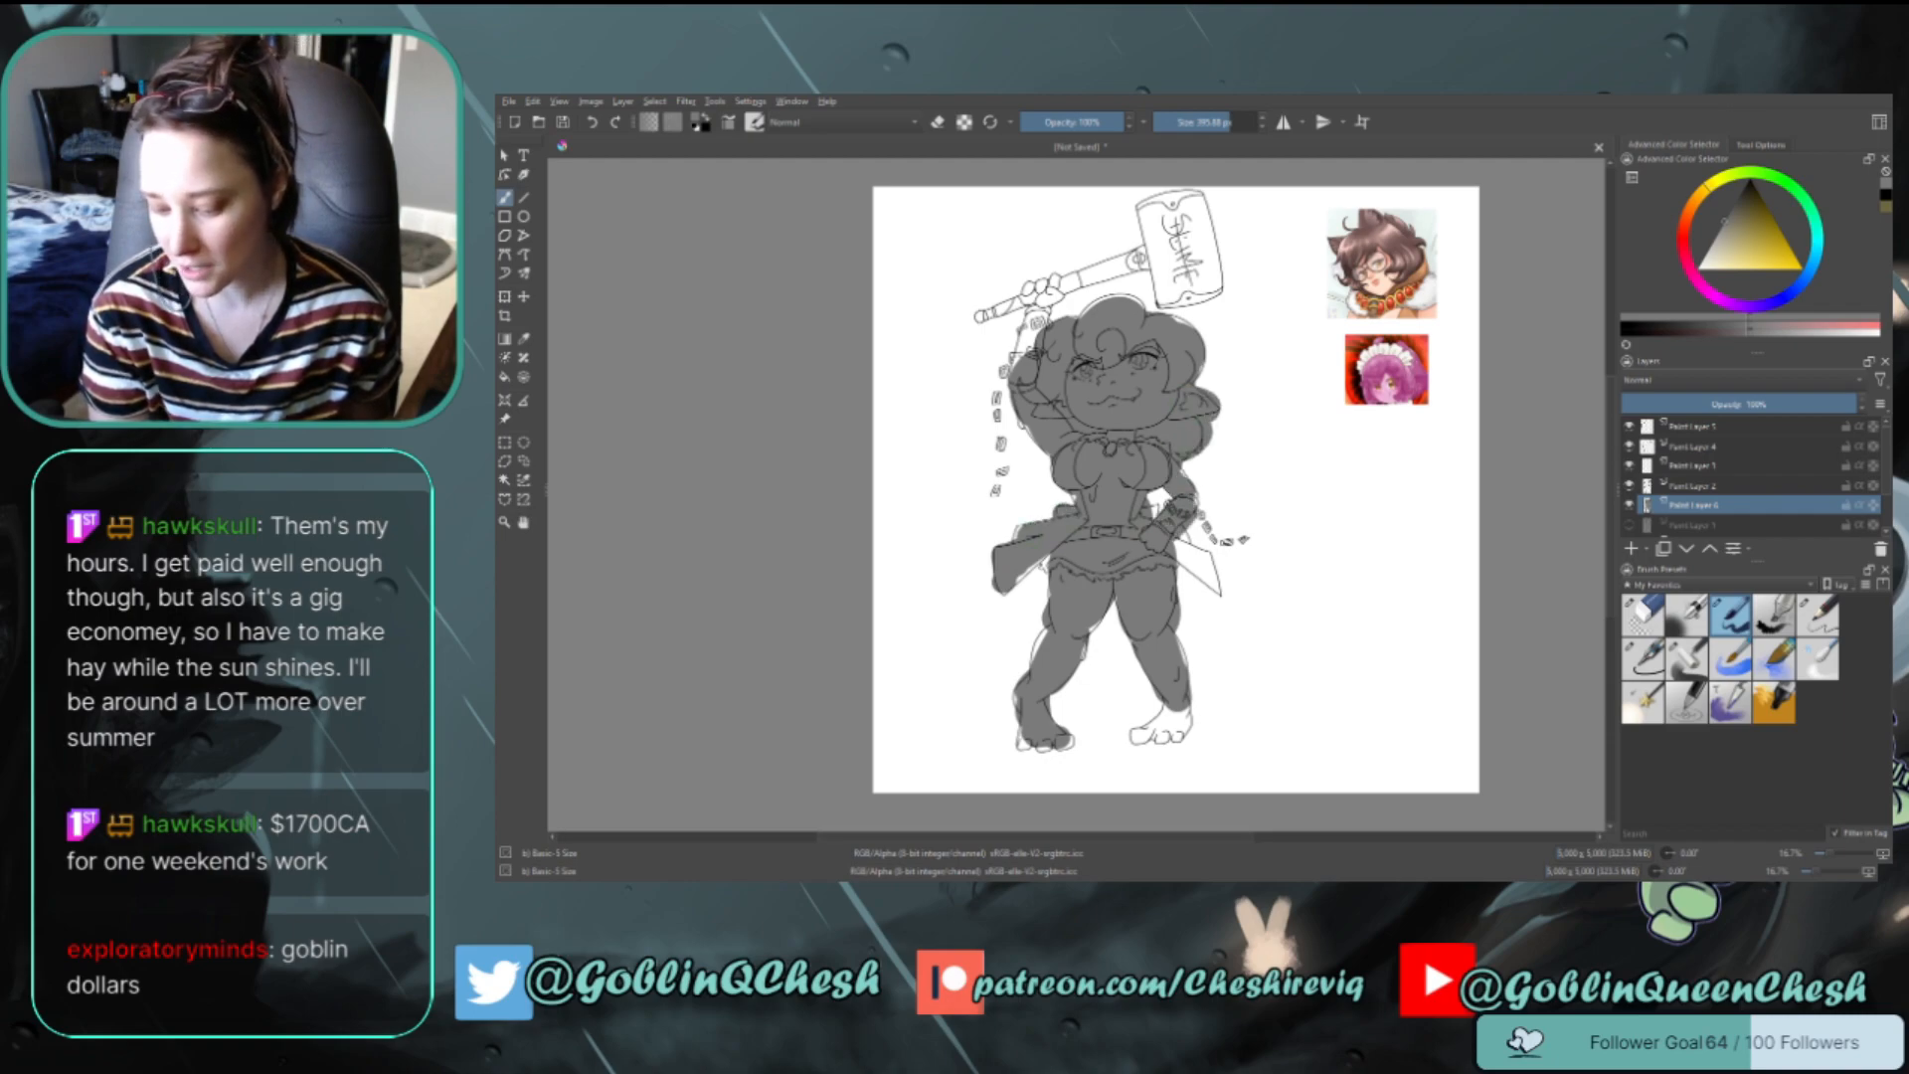
pyautogui.moveTo(1024, 304)
pyautogui.mouseDown()
pyautogui.moveTo(1066, 267)
pyautogui.moveTo(1022, 360)
pyautogui.moveTo(1001, 330)
pyautogui.moveTo(1157, 234)
pyautogui.moveTo(1176, 293)
pyautogui.moveTo(1208, 274)
pyautogui.moveTo(1199, 213)
pyautogui.moveTo(1169, 203)
pyautogui.mouseUp()
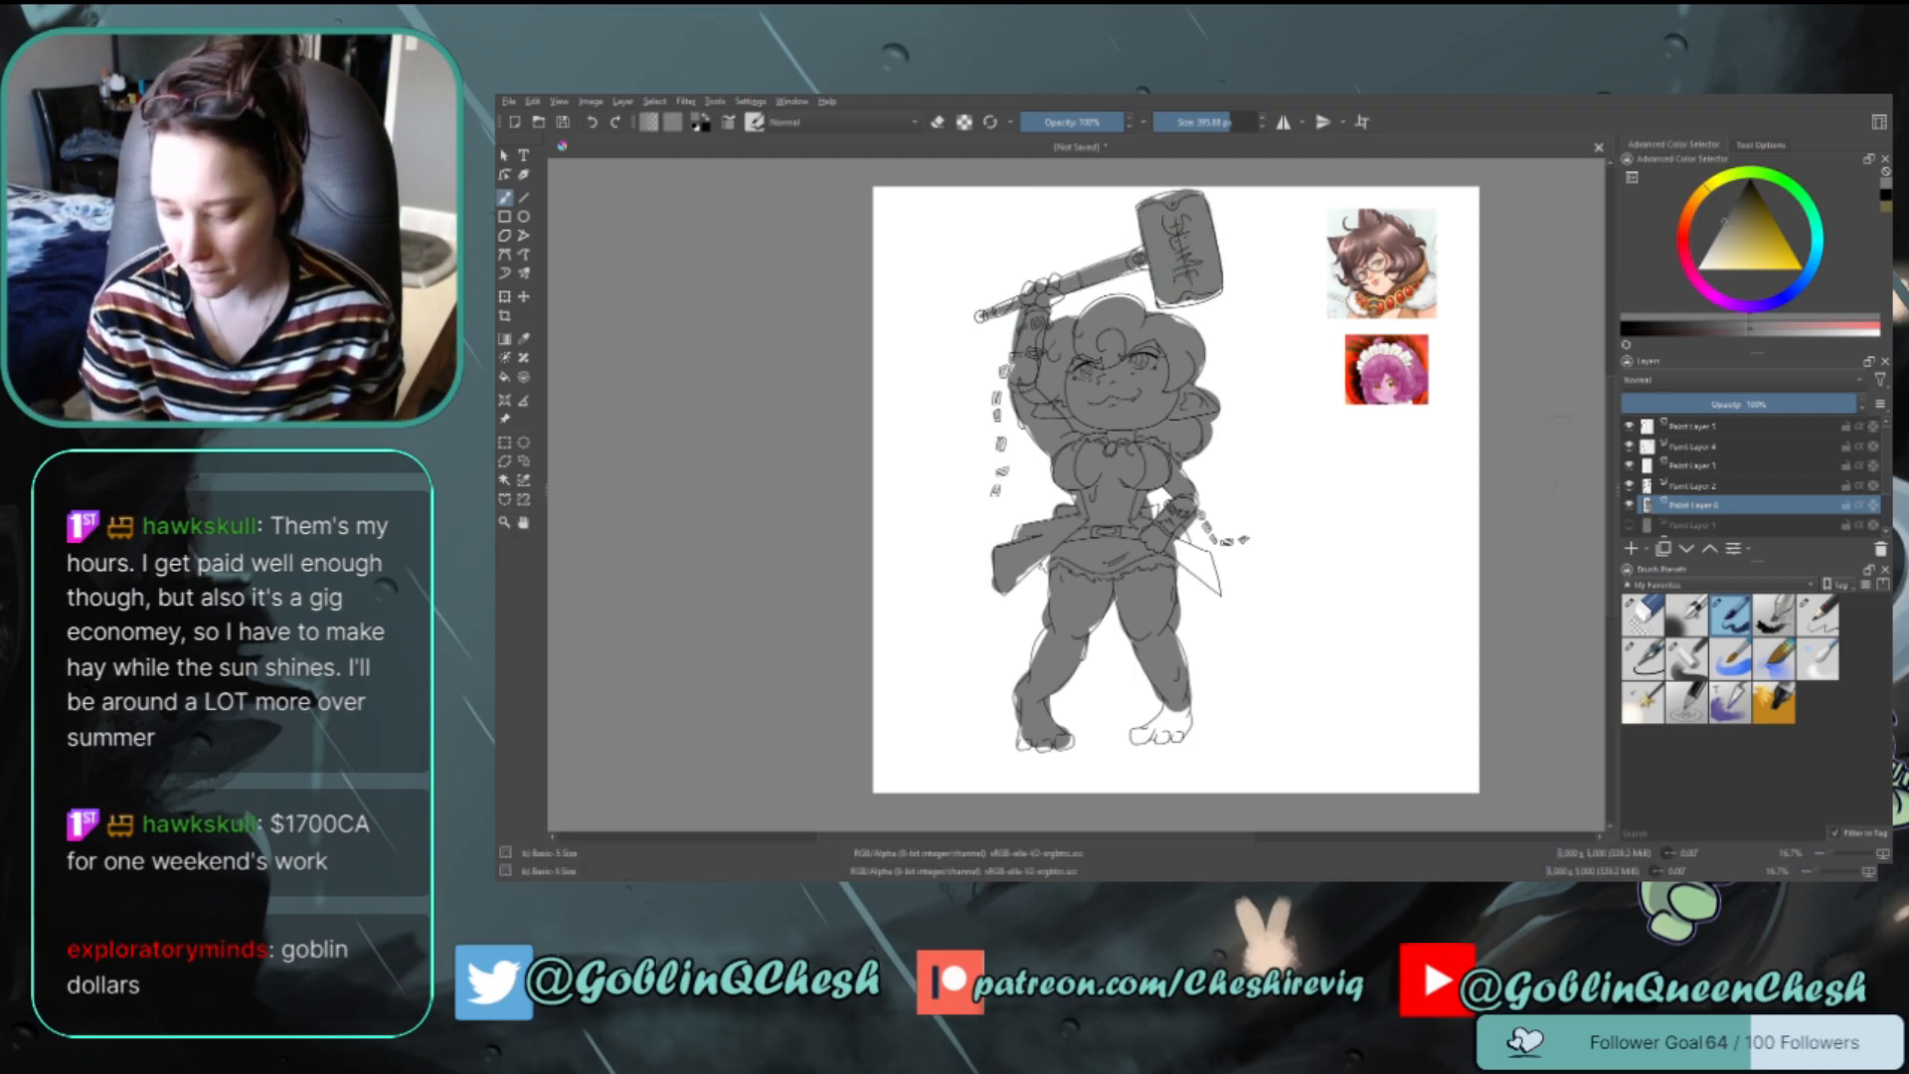
pyautogui.moveTo(1185, 696)
pyautogui.mouseDown()
pyautogui.moveTo(1146, 736)
pyautogui.moveTo(1188, 714)
pyautogui.mouseUp()
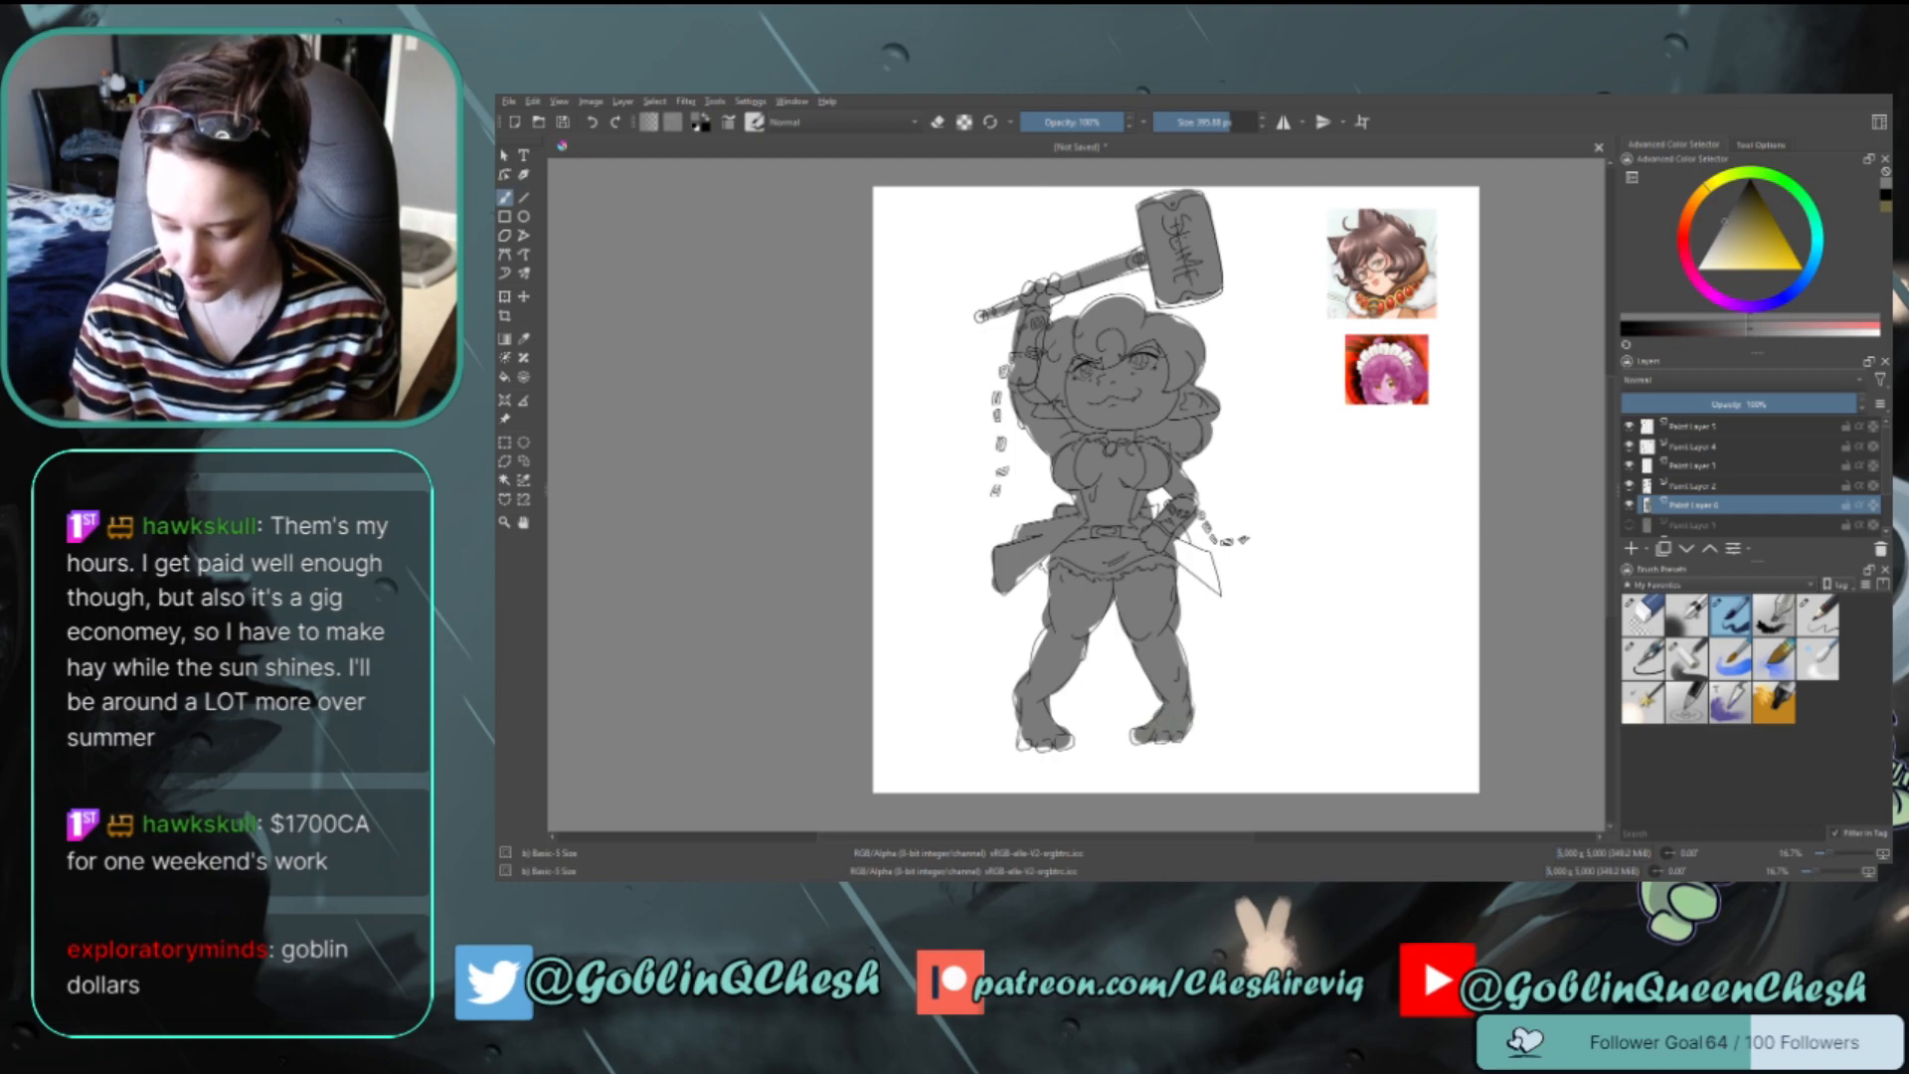
pyautogui.moveTo(1194, 542)
pyautogui.mouseDown()
pyautogui.moveTo(1223, 596)
pyautogui.moveTo(1153, 507)
pyautogui.mouseUp()
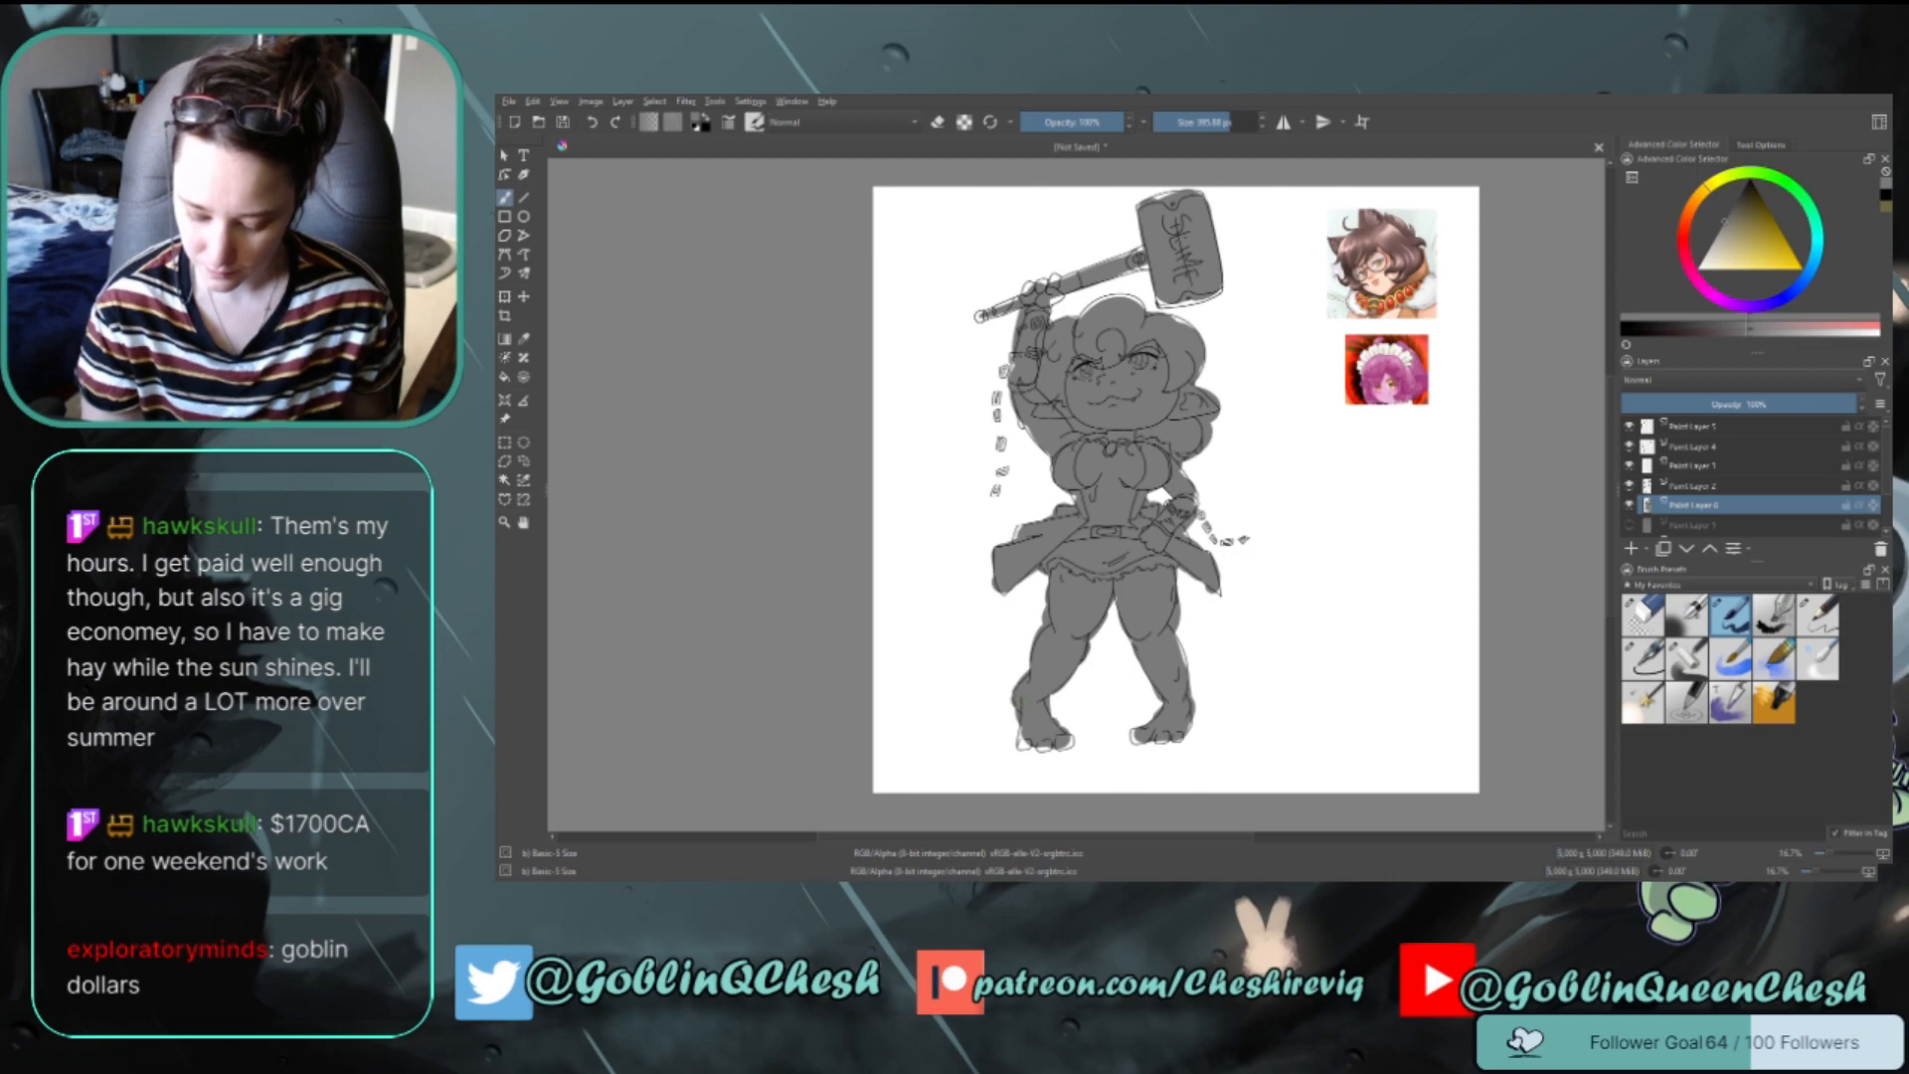
# Extend the grey base past the outlines of the feet, coat-tails, hair and hammer, and cover both broken chains' links
pyautogui.moveTo(1053, 746); pyautogui.dragTo(1017, 732)
pyautogui.moveTo(1141, 726)
pyautogui.mouseDown()
pyautogui.moveTo(1132, 741)
pyautogui.moveTo(1184, 740)
pyautogui.moveTo(1178, 645)
pyautogui.moveTo(1197, 684)
pyautogui.mouseUp()
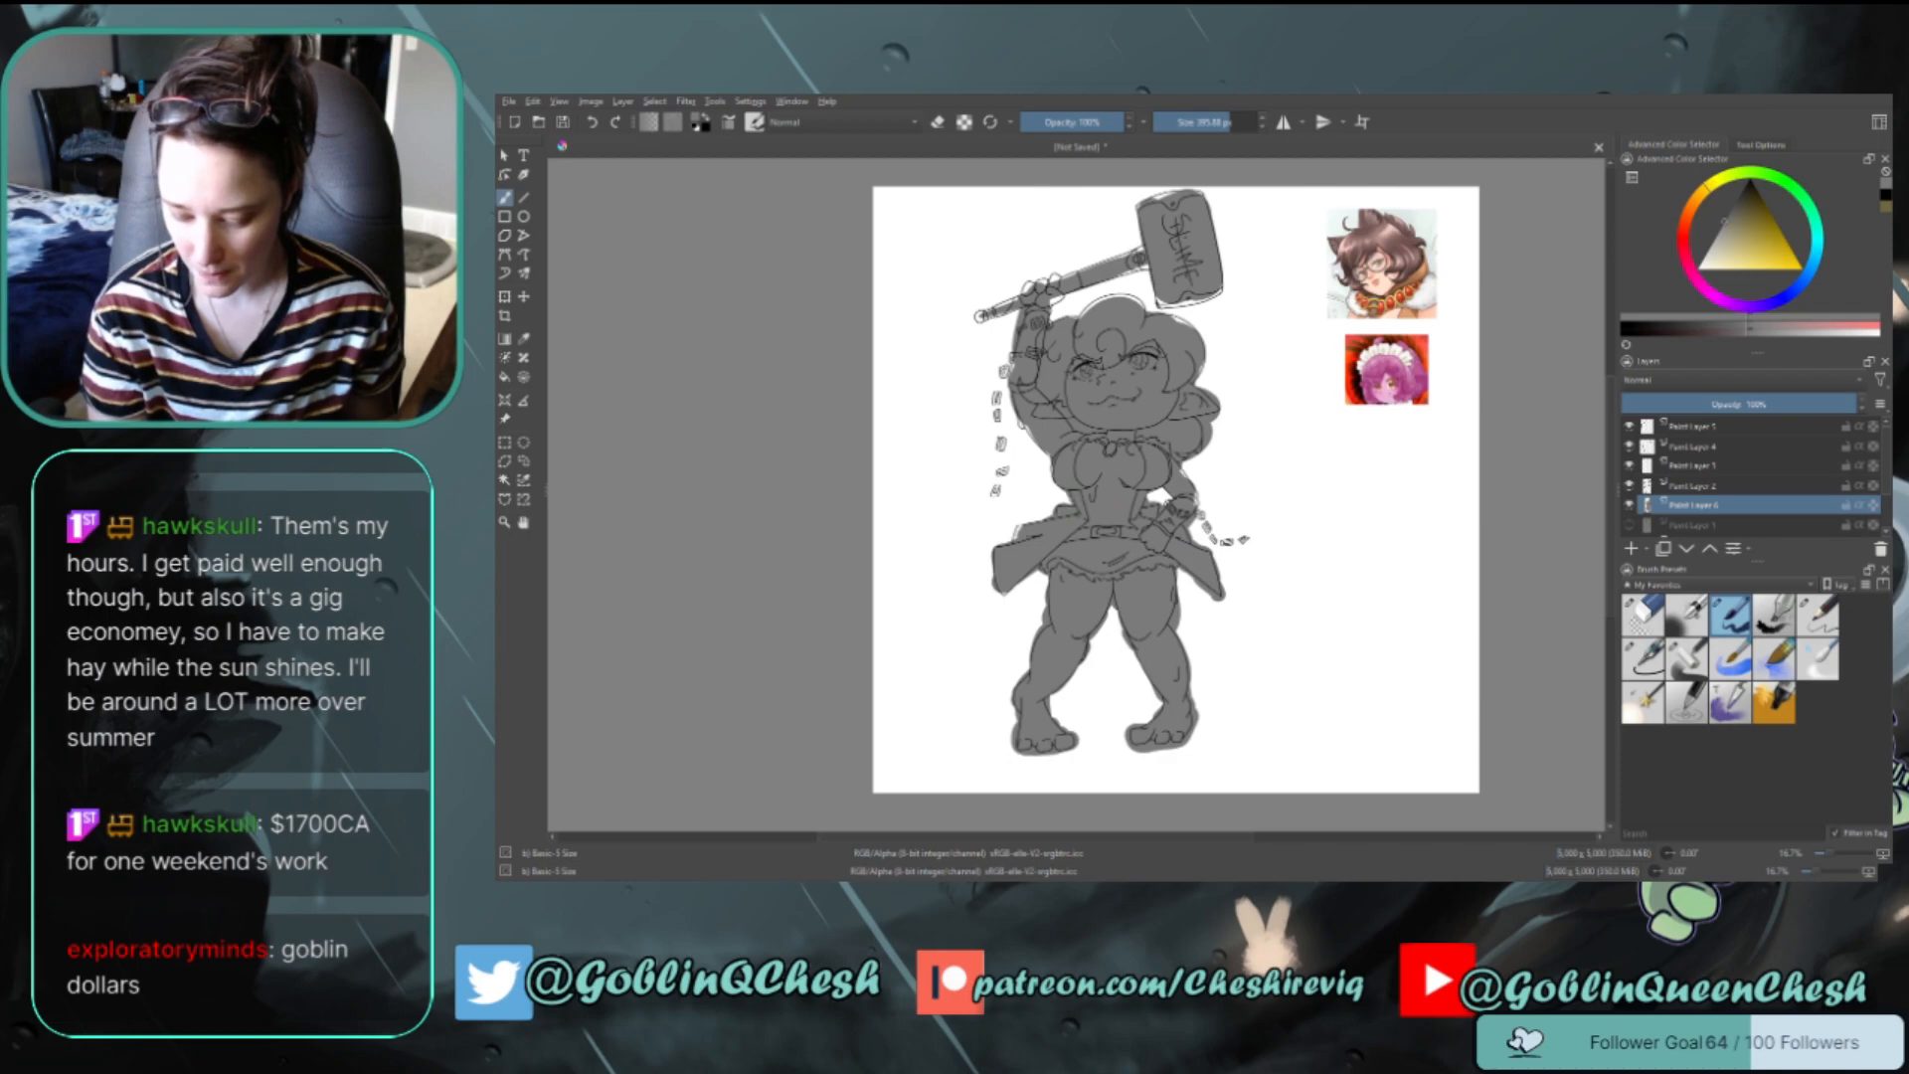
pyautogui.moveTo(998, 593); pyautogui.dragTo(1021, 585)
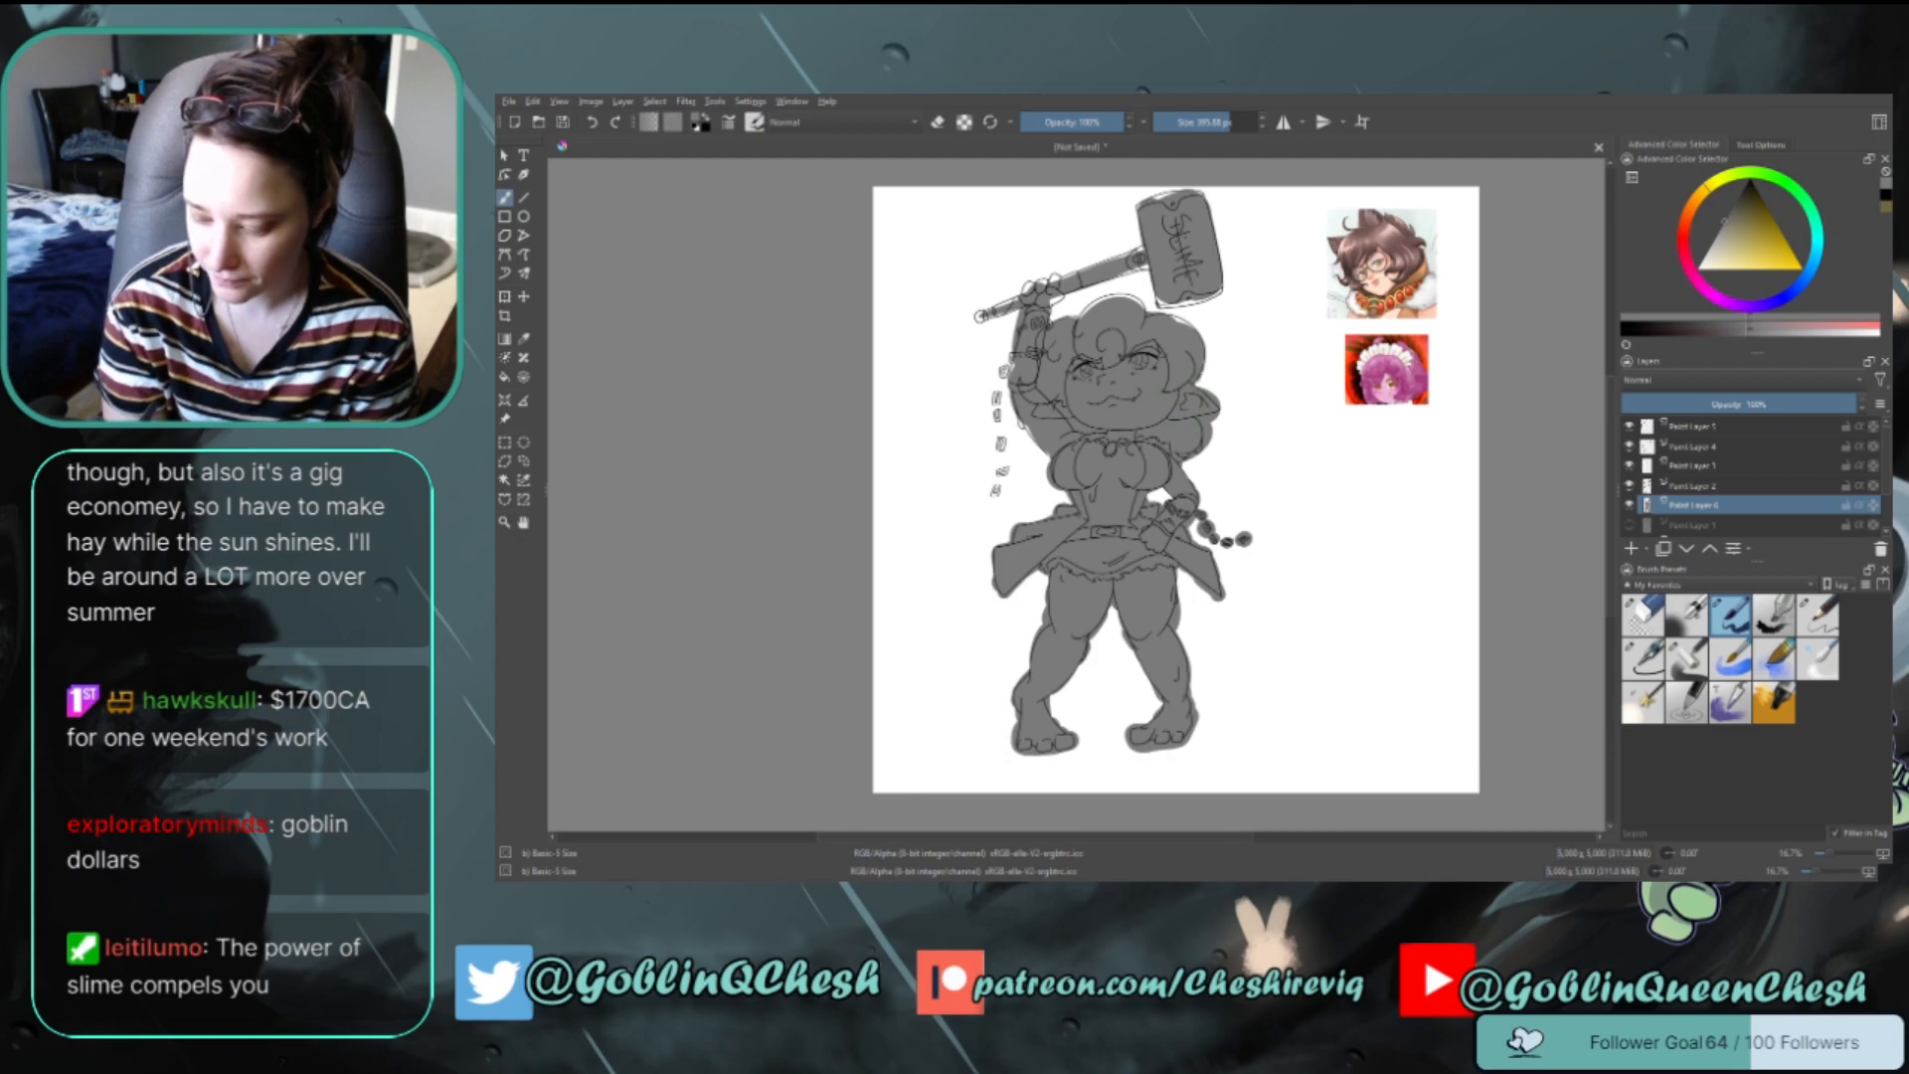
pyautogui.moveTo(1133, 310); pyautogui.dragTo(1086, 320)
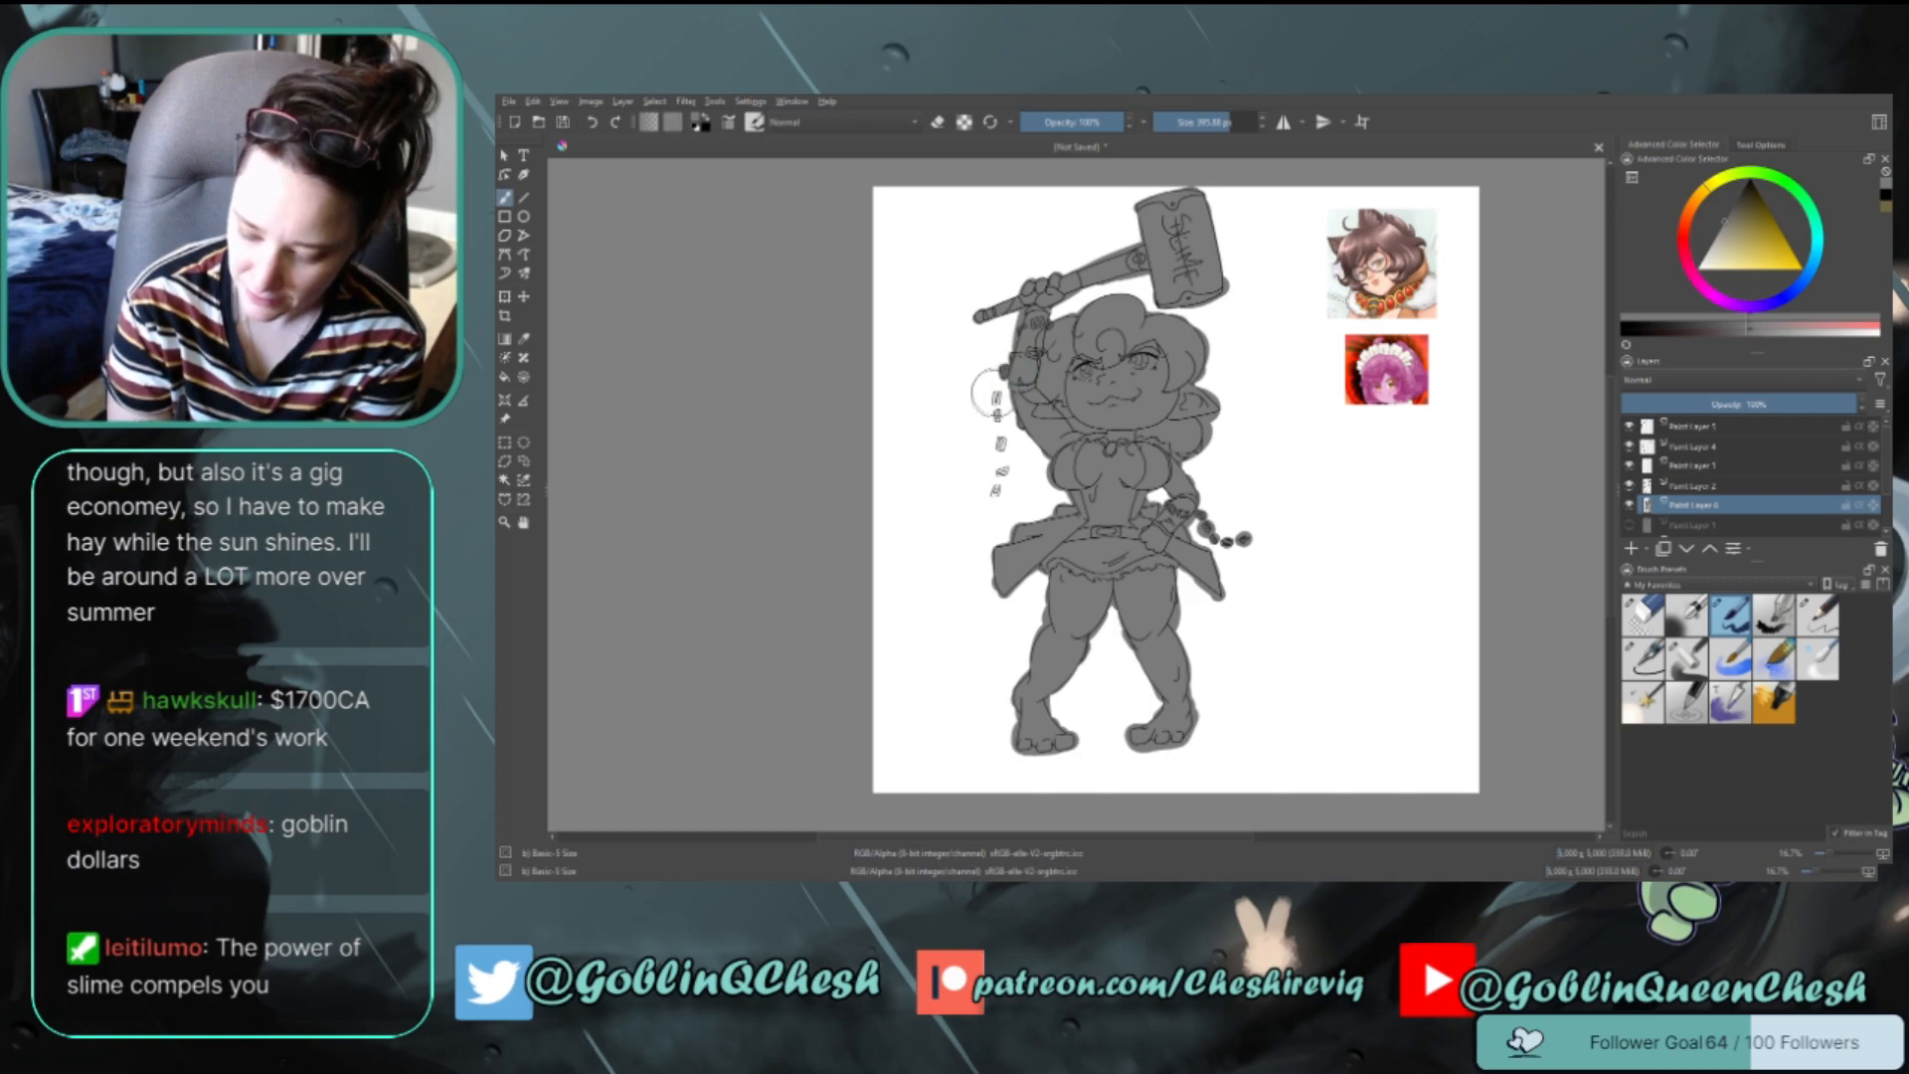
pyautogui.moveTo(997, 393); pyautogui.dragTo(995, 493)
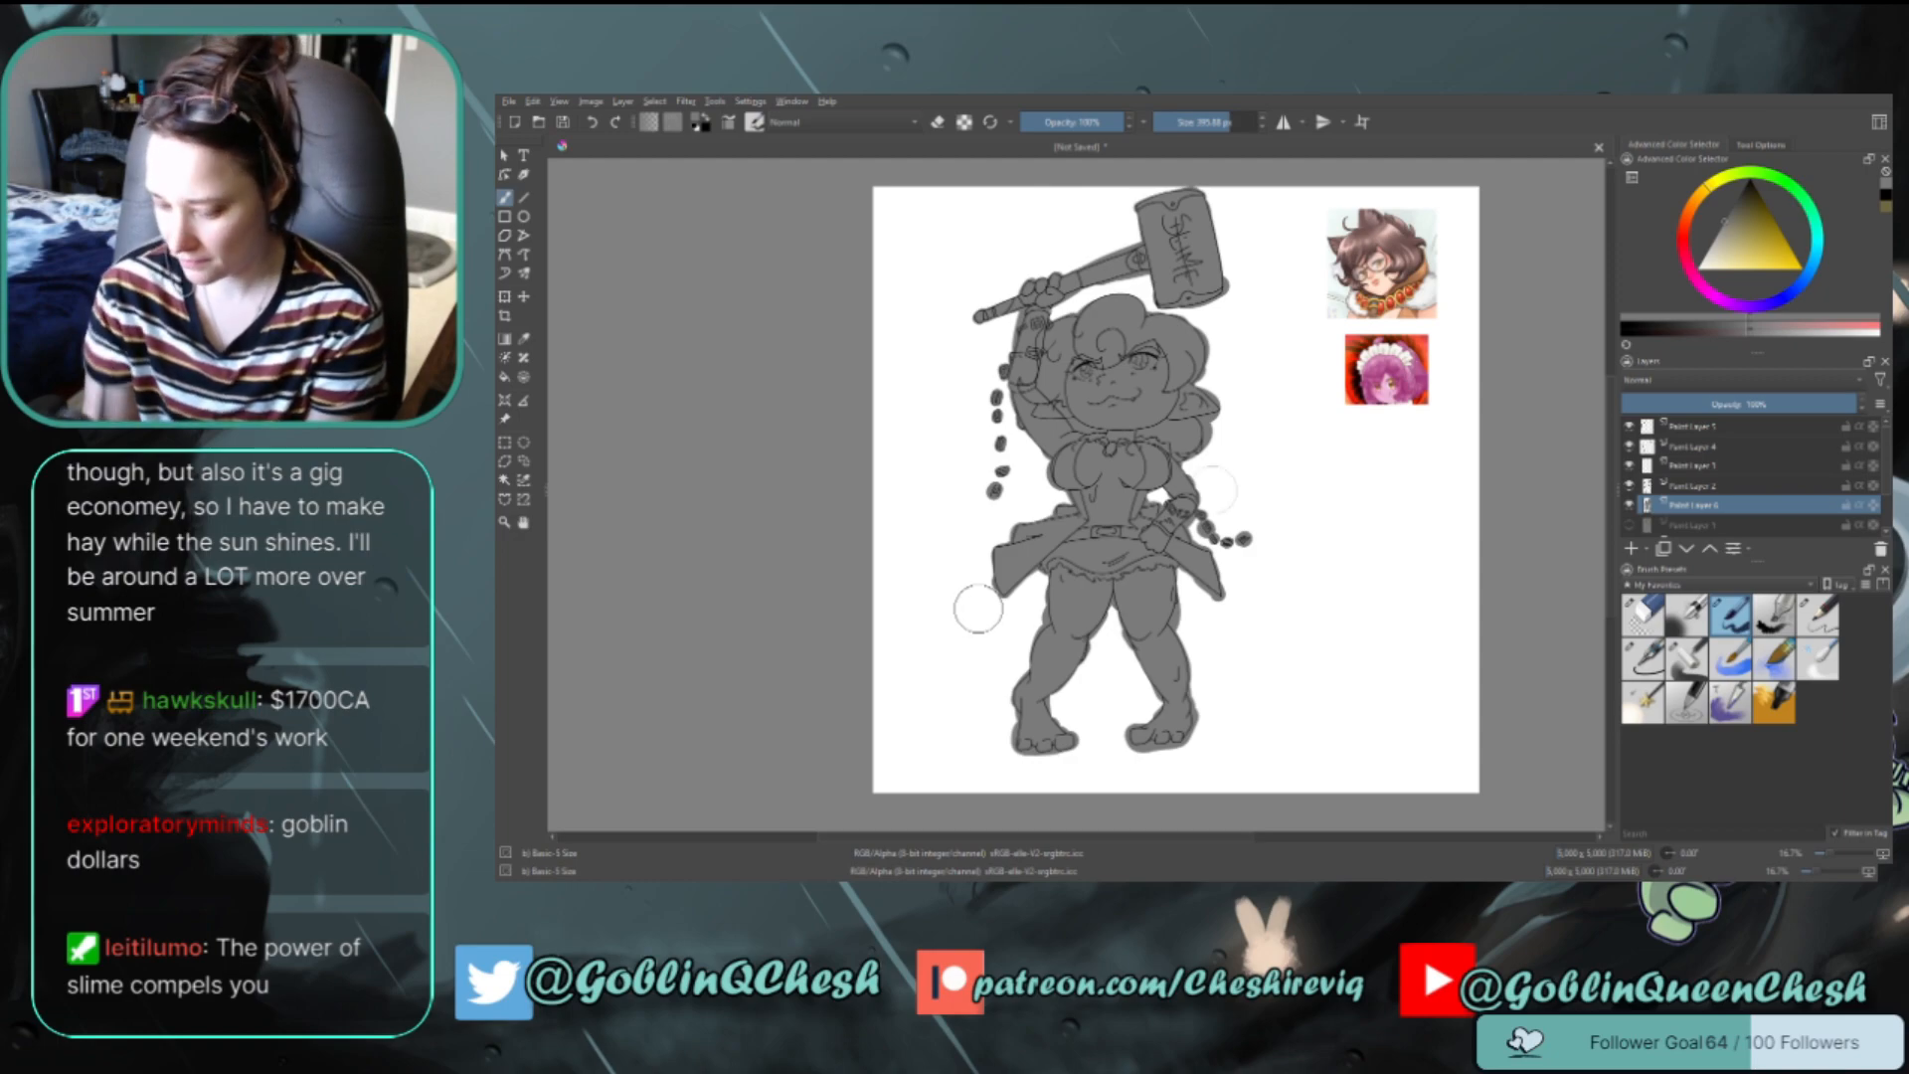
pyautogui.press('e')
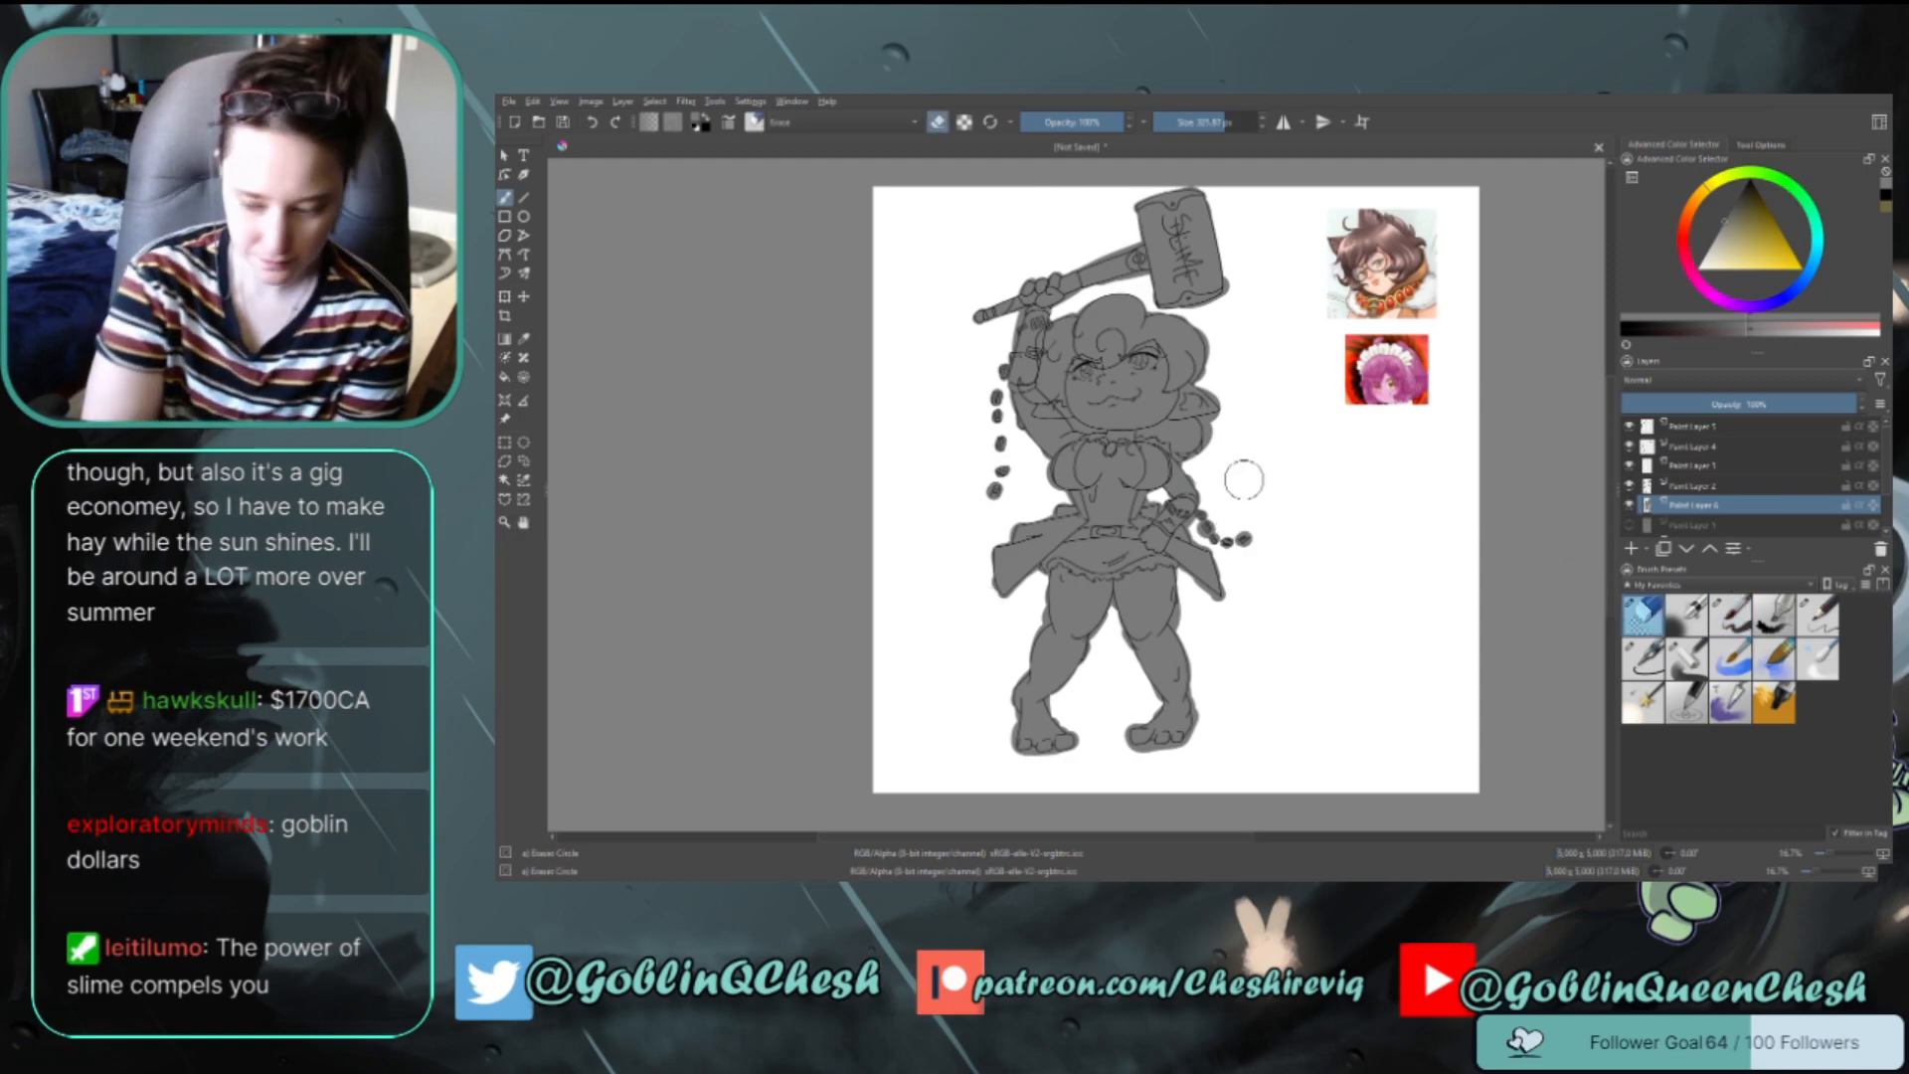
pyautogui.scroll(2, 1244, 481)
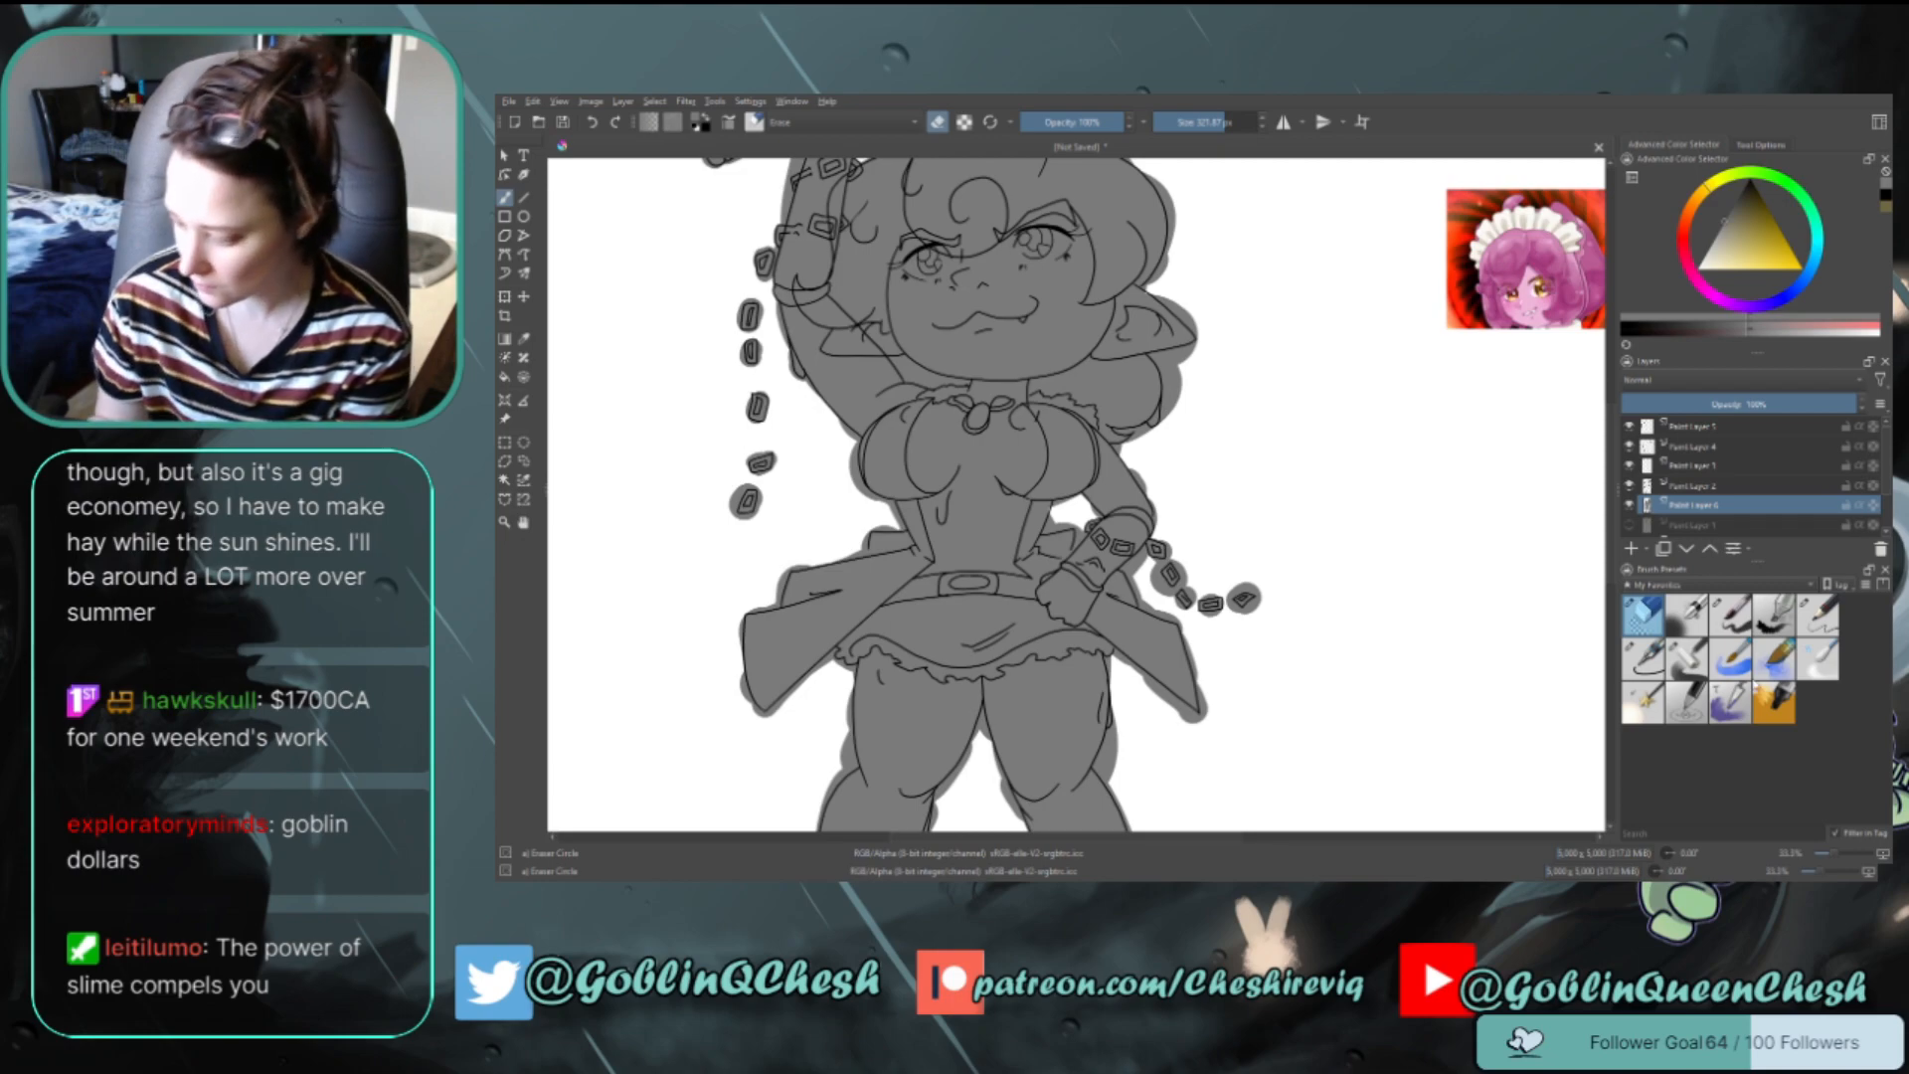
pyautogui.press('/')
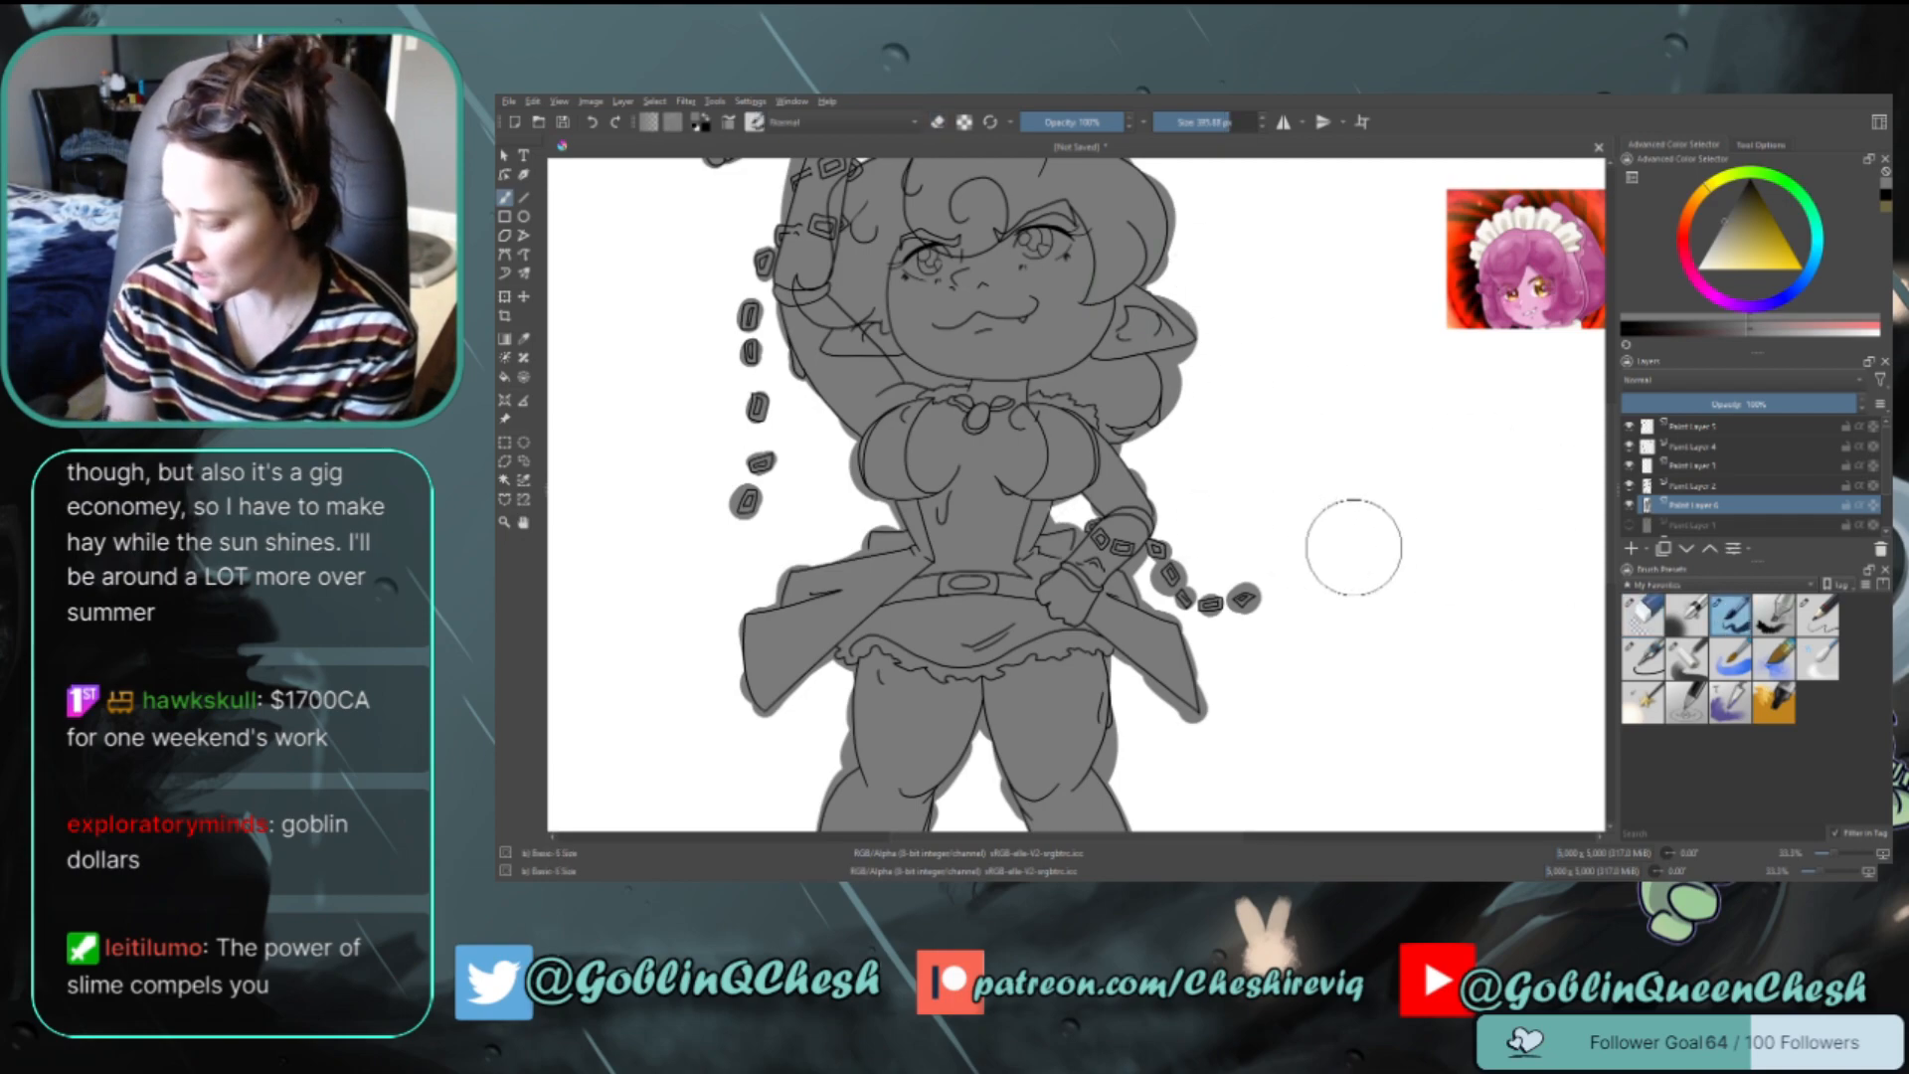
pyautogui.press('e')
pyautogui.click(1642, 616)
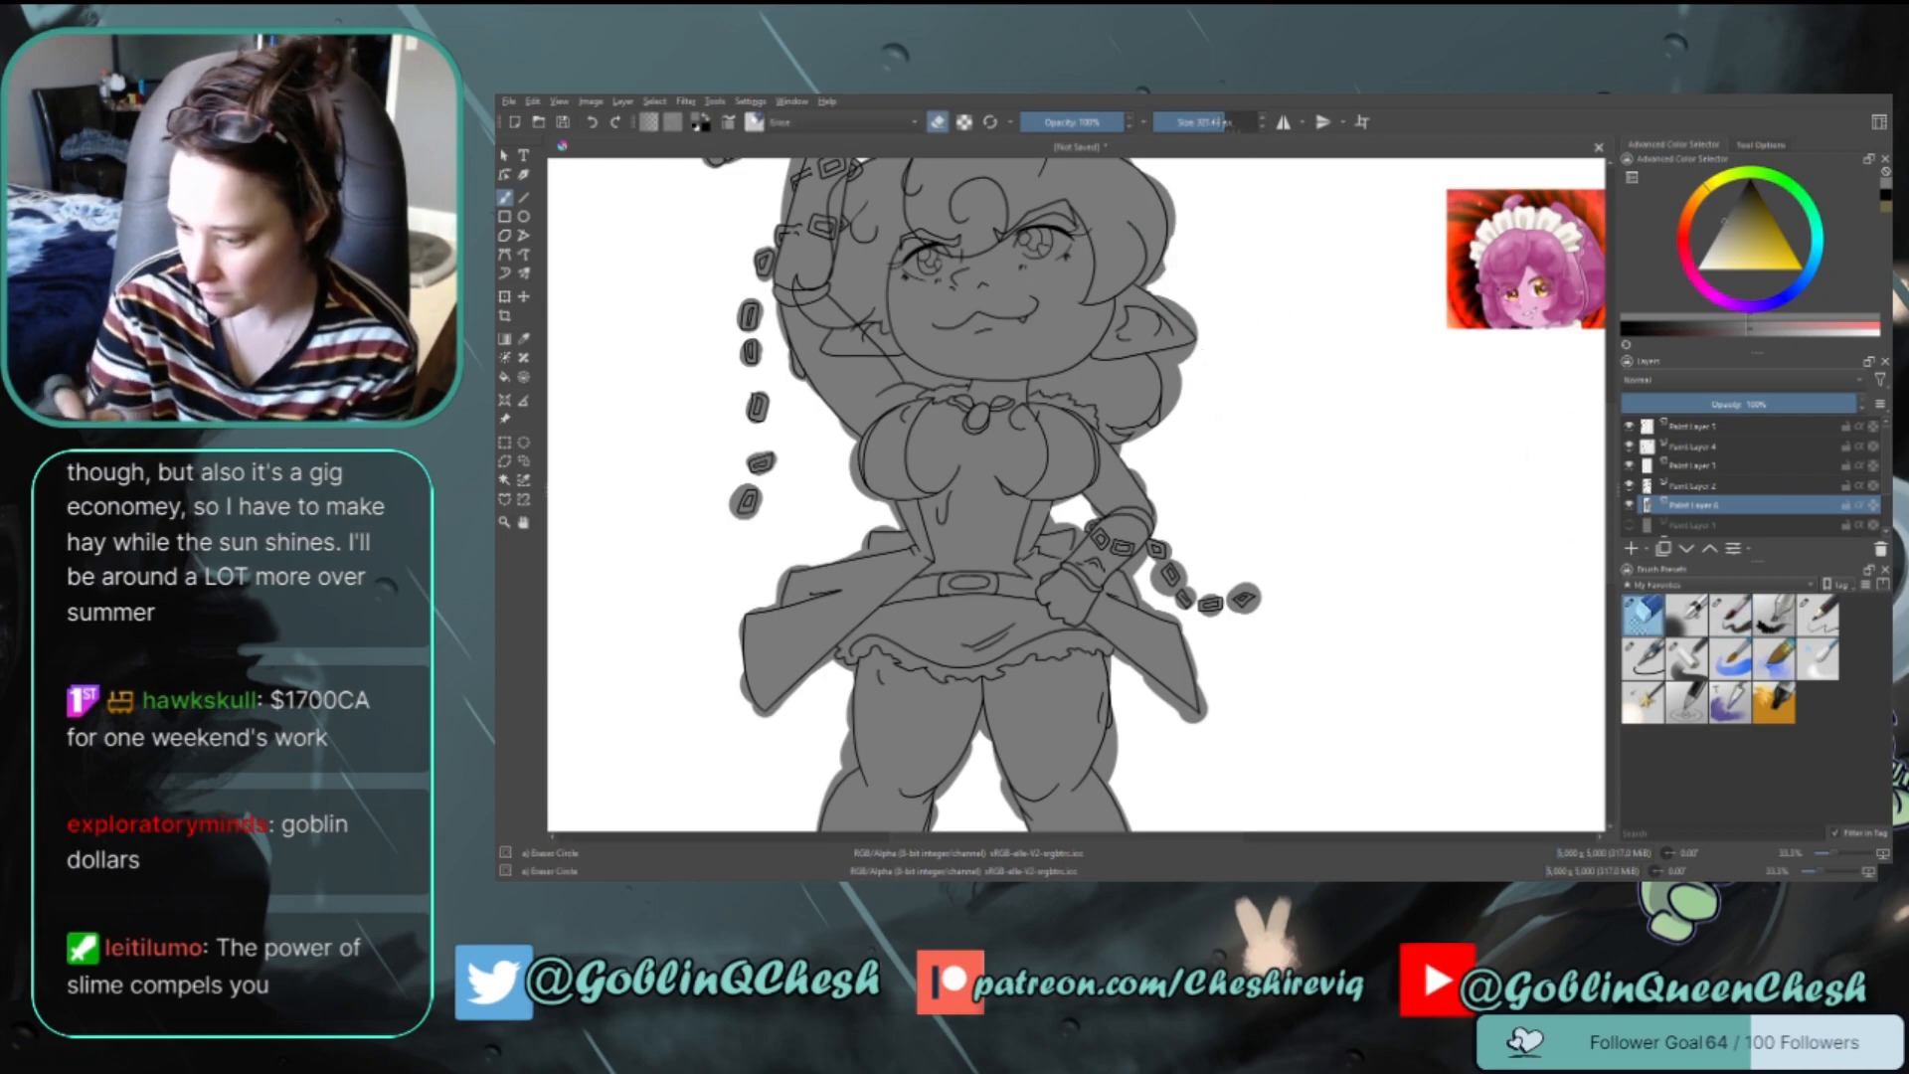
pyautogui.click(1201, 124)
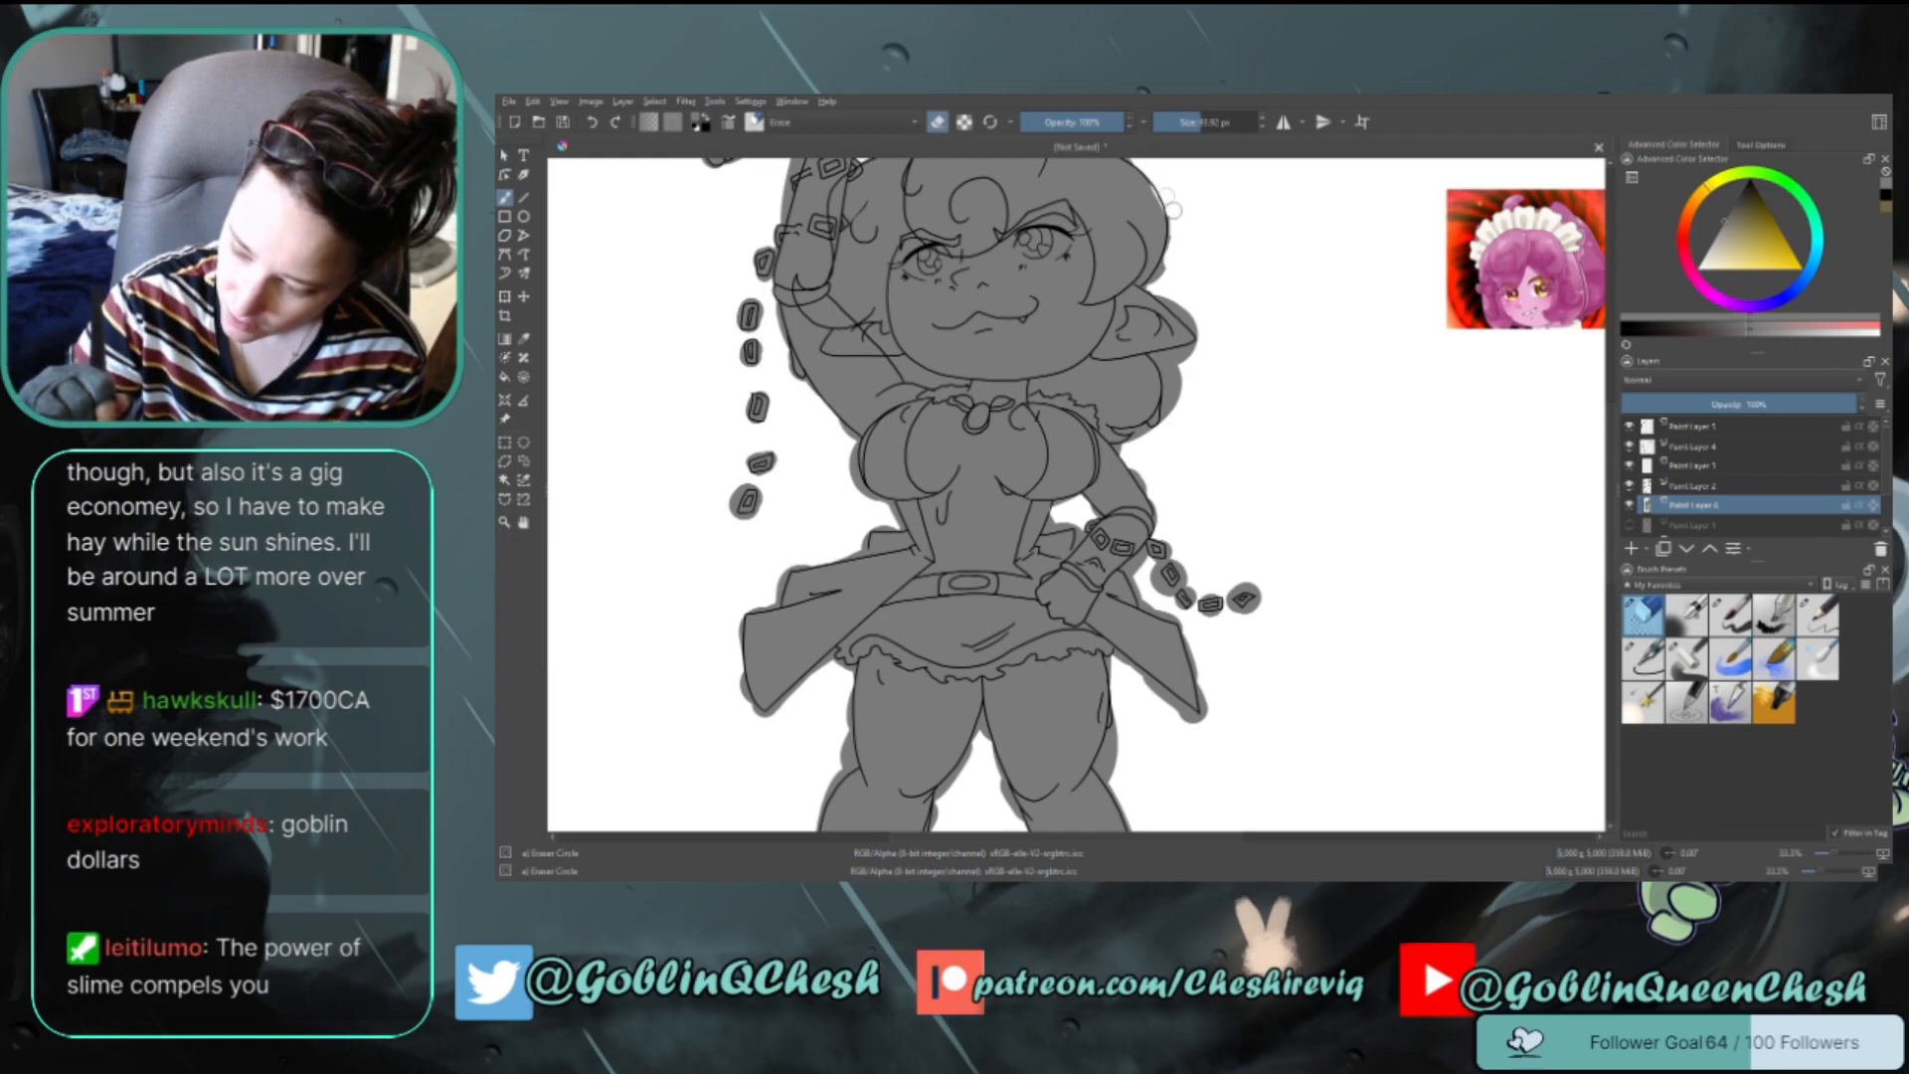
pyautogui.press('e')
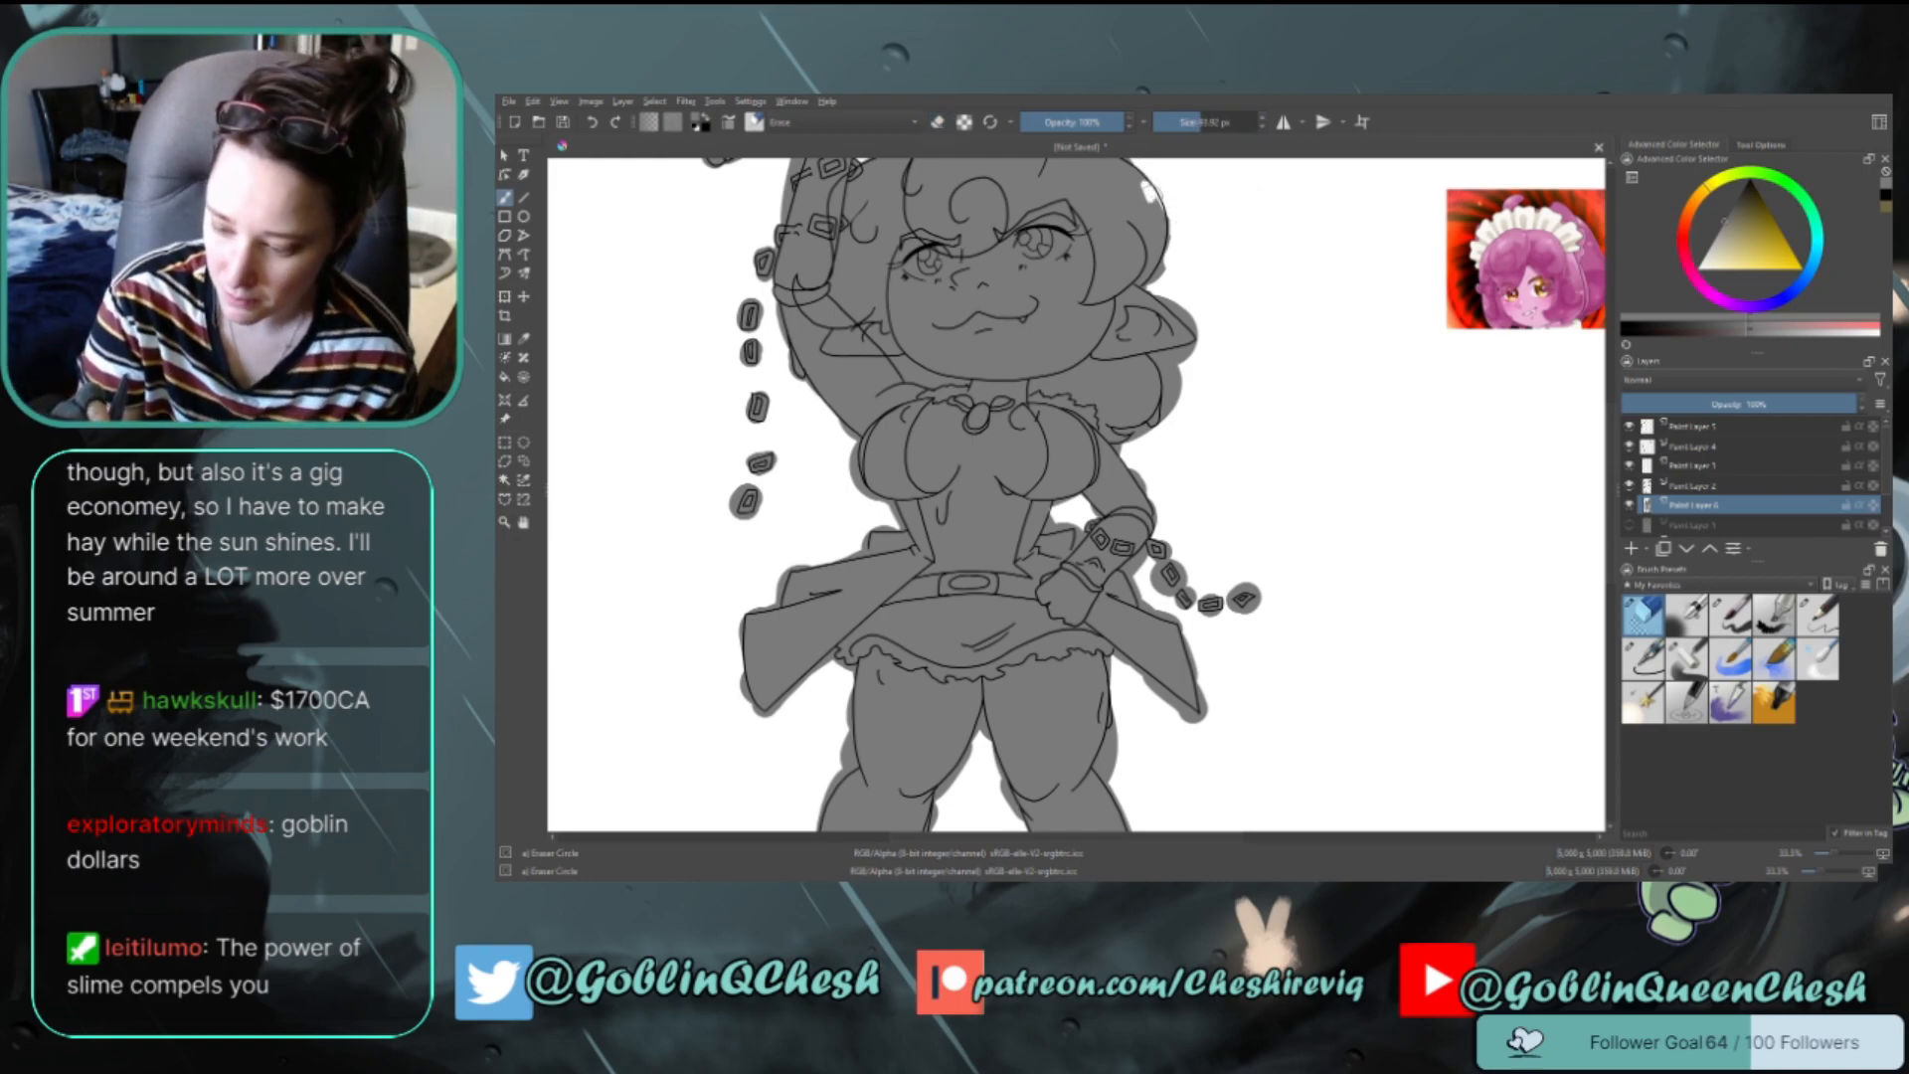
pyautogui.press('e')
pyautogui.moveTo(1143, 183); pyautogui.dragTo(1151, 199)
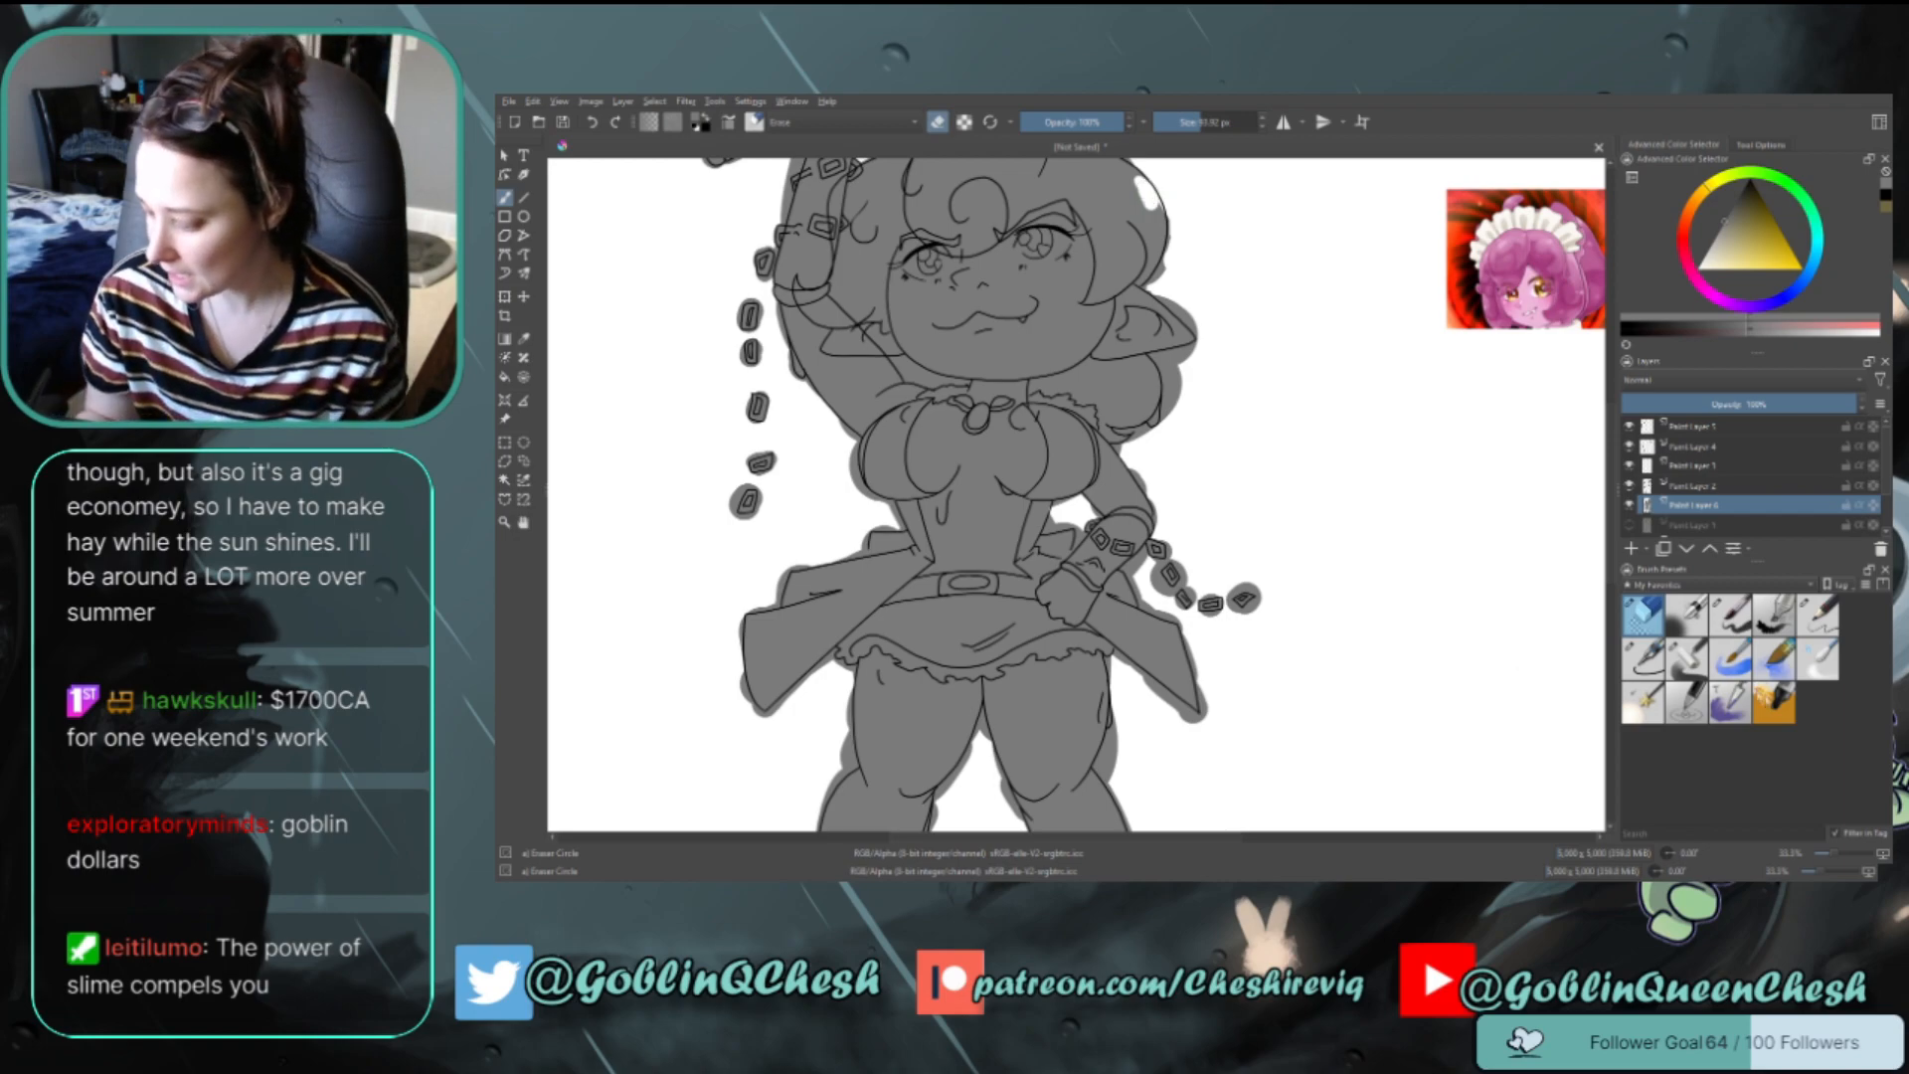
# Erase the grey spilling past the outer edge of the main hair with a smaller Basic-5 Size brush in eraser mode
pyautogui.click(1731, 613)
pyautogui.press('e')
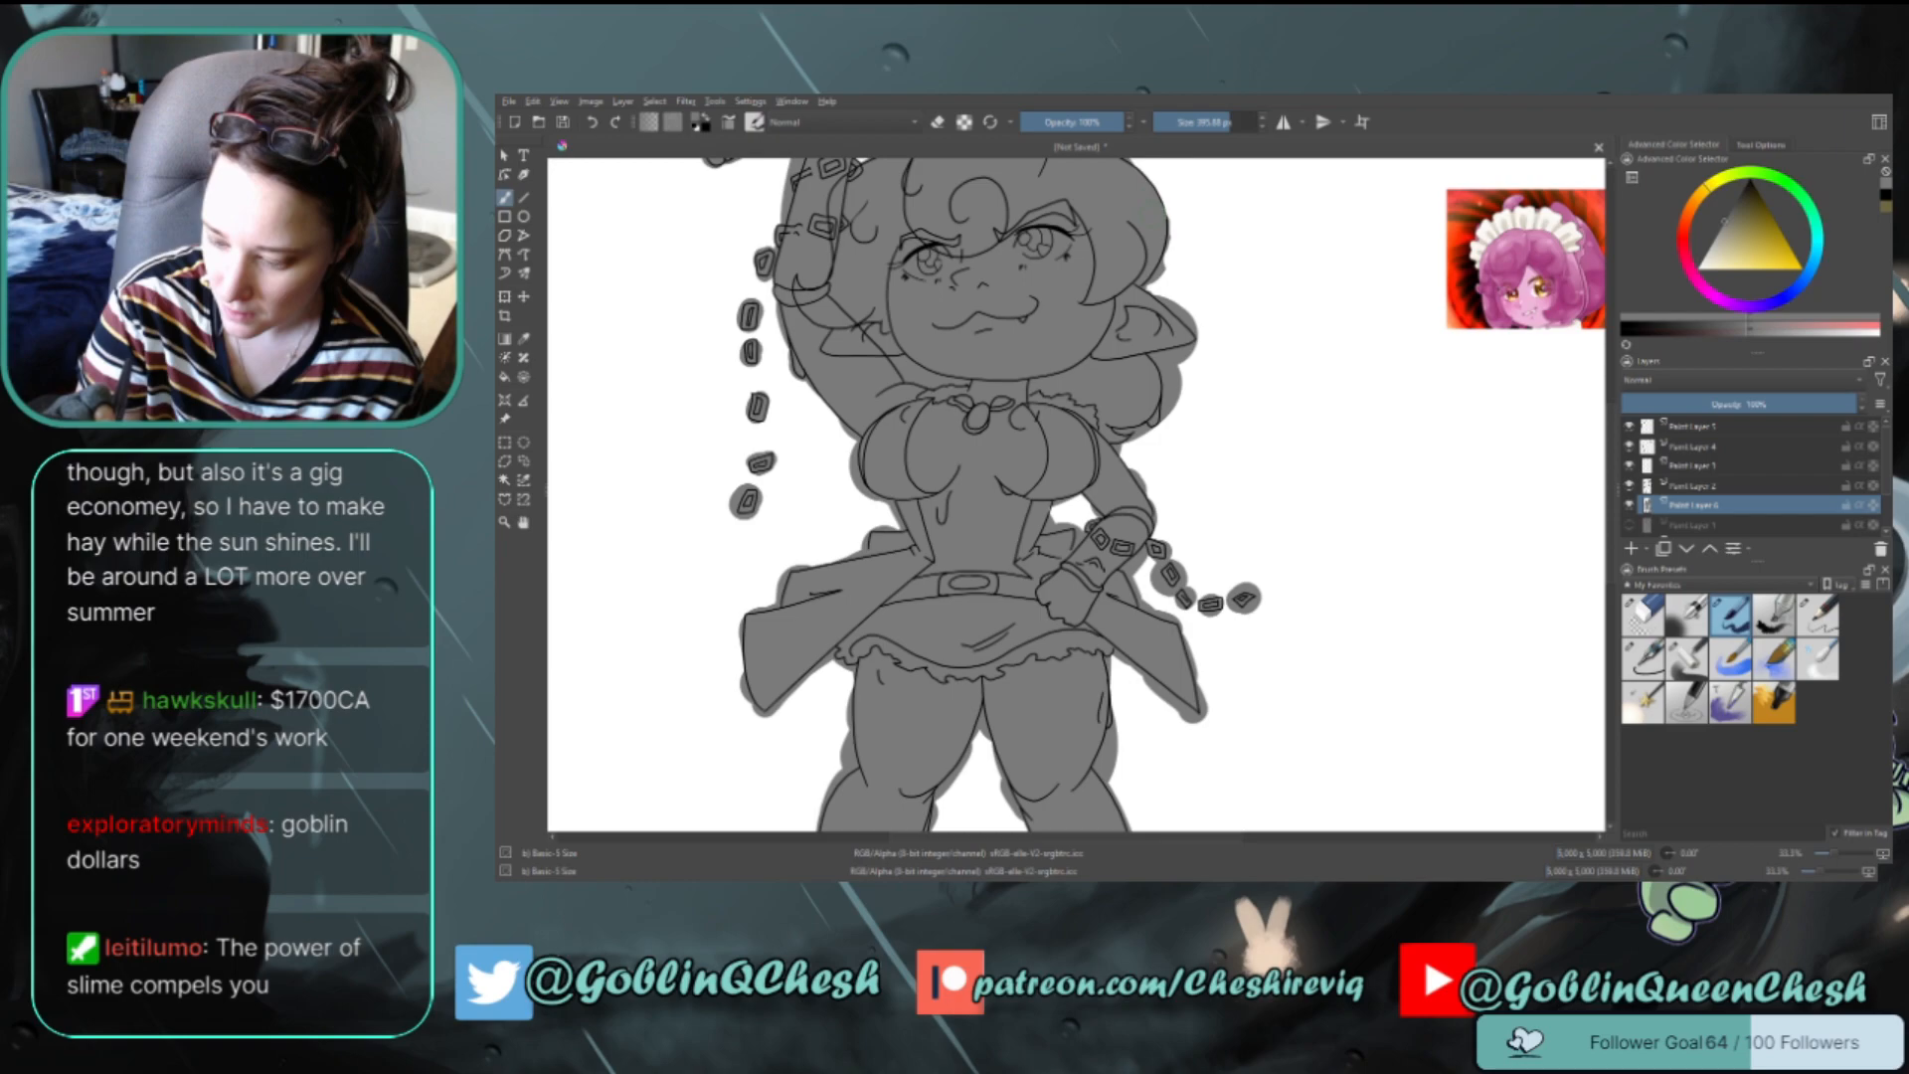
pyautogui.press('e')
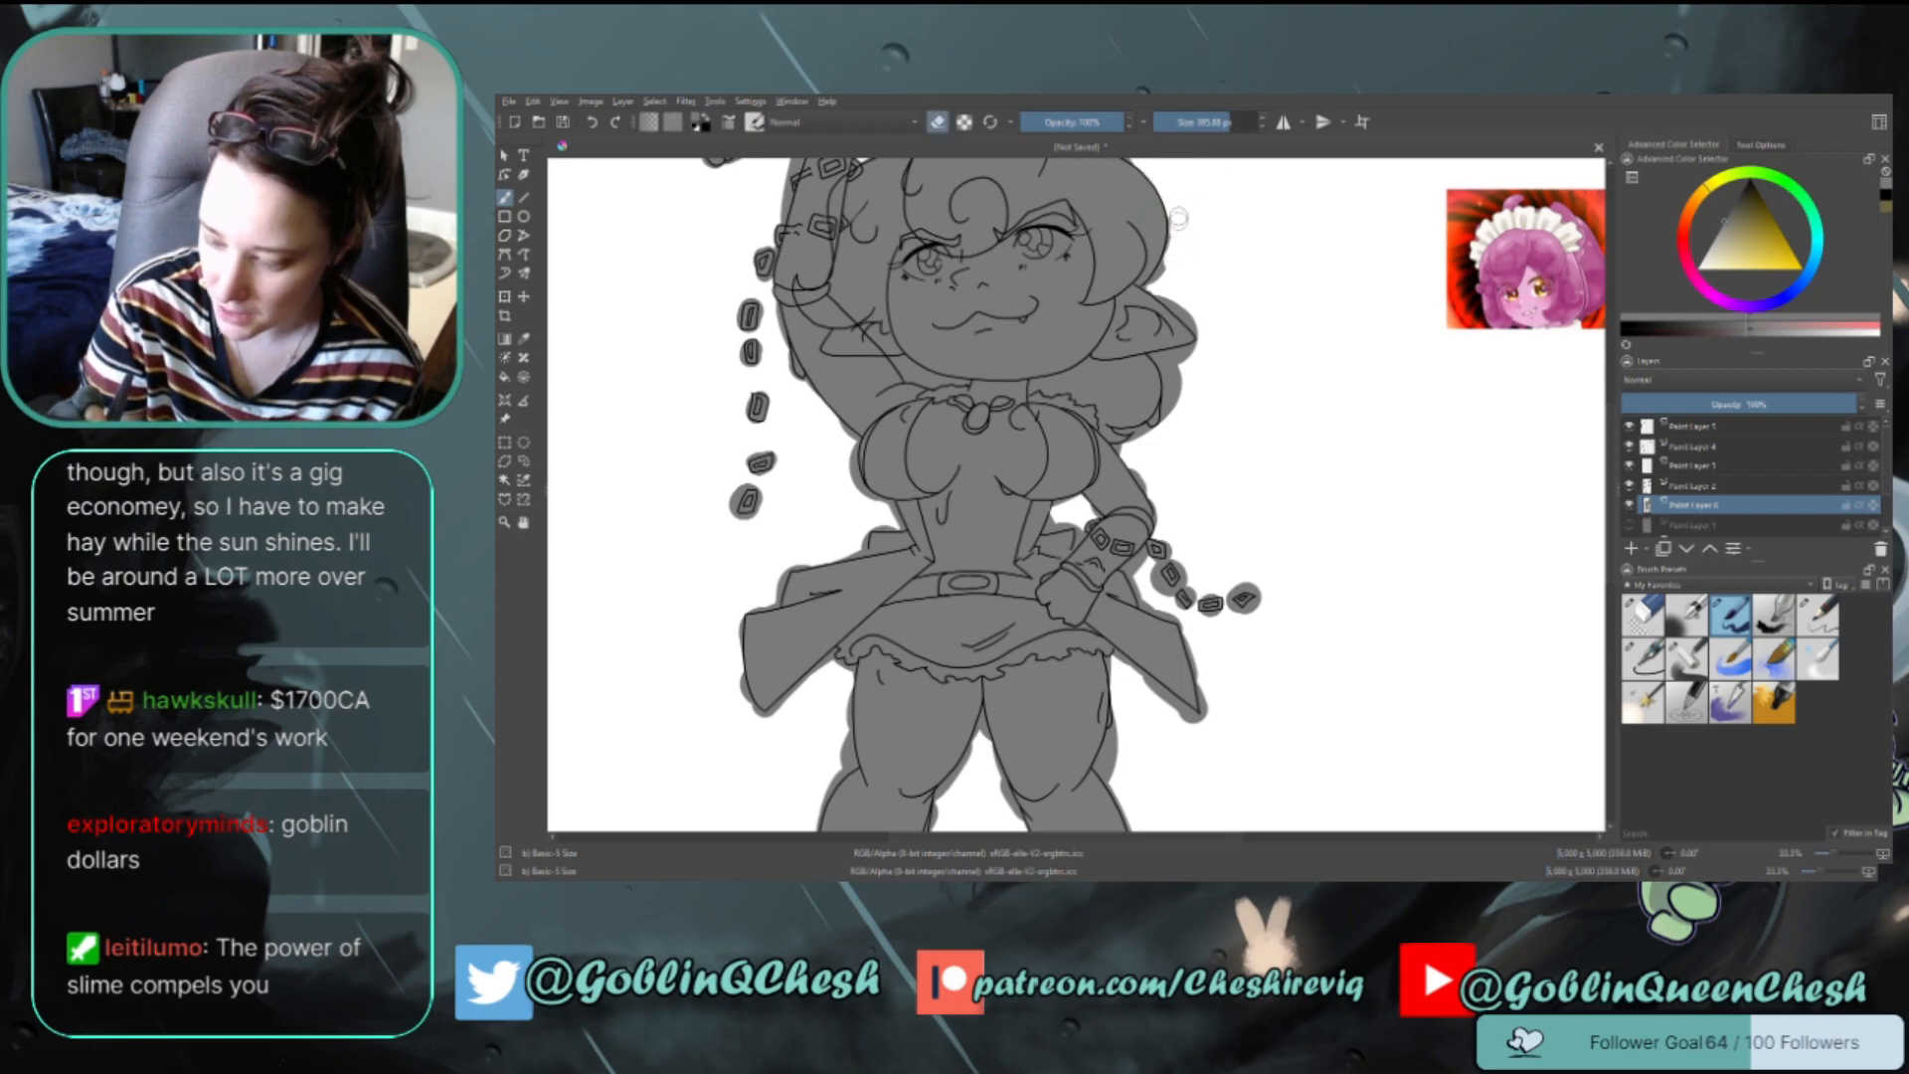
pyautogui.moveTo(1178, 218); pyautogui.dragTo(1177, 240)
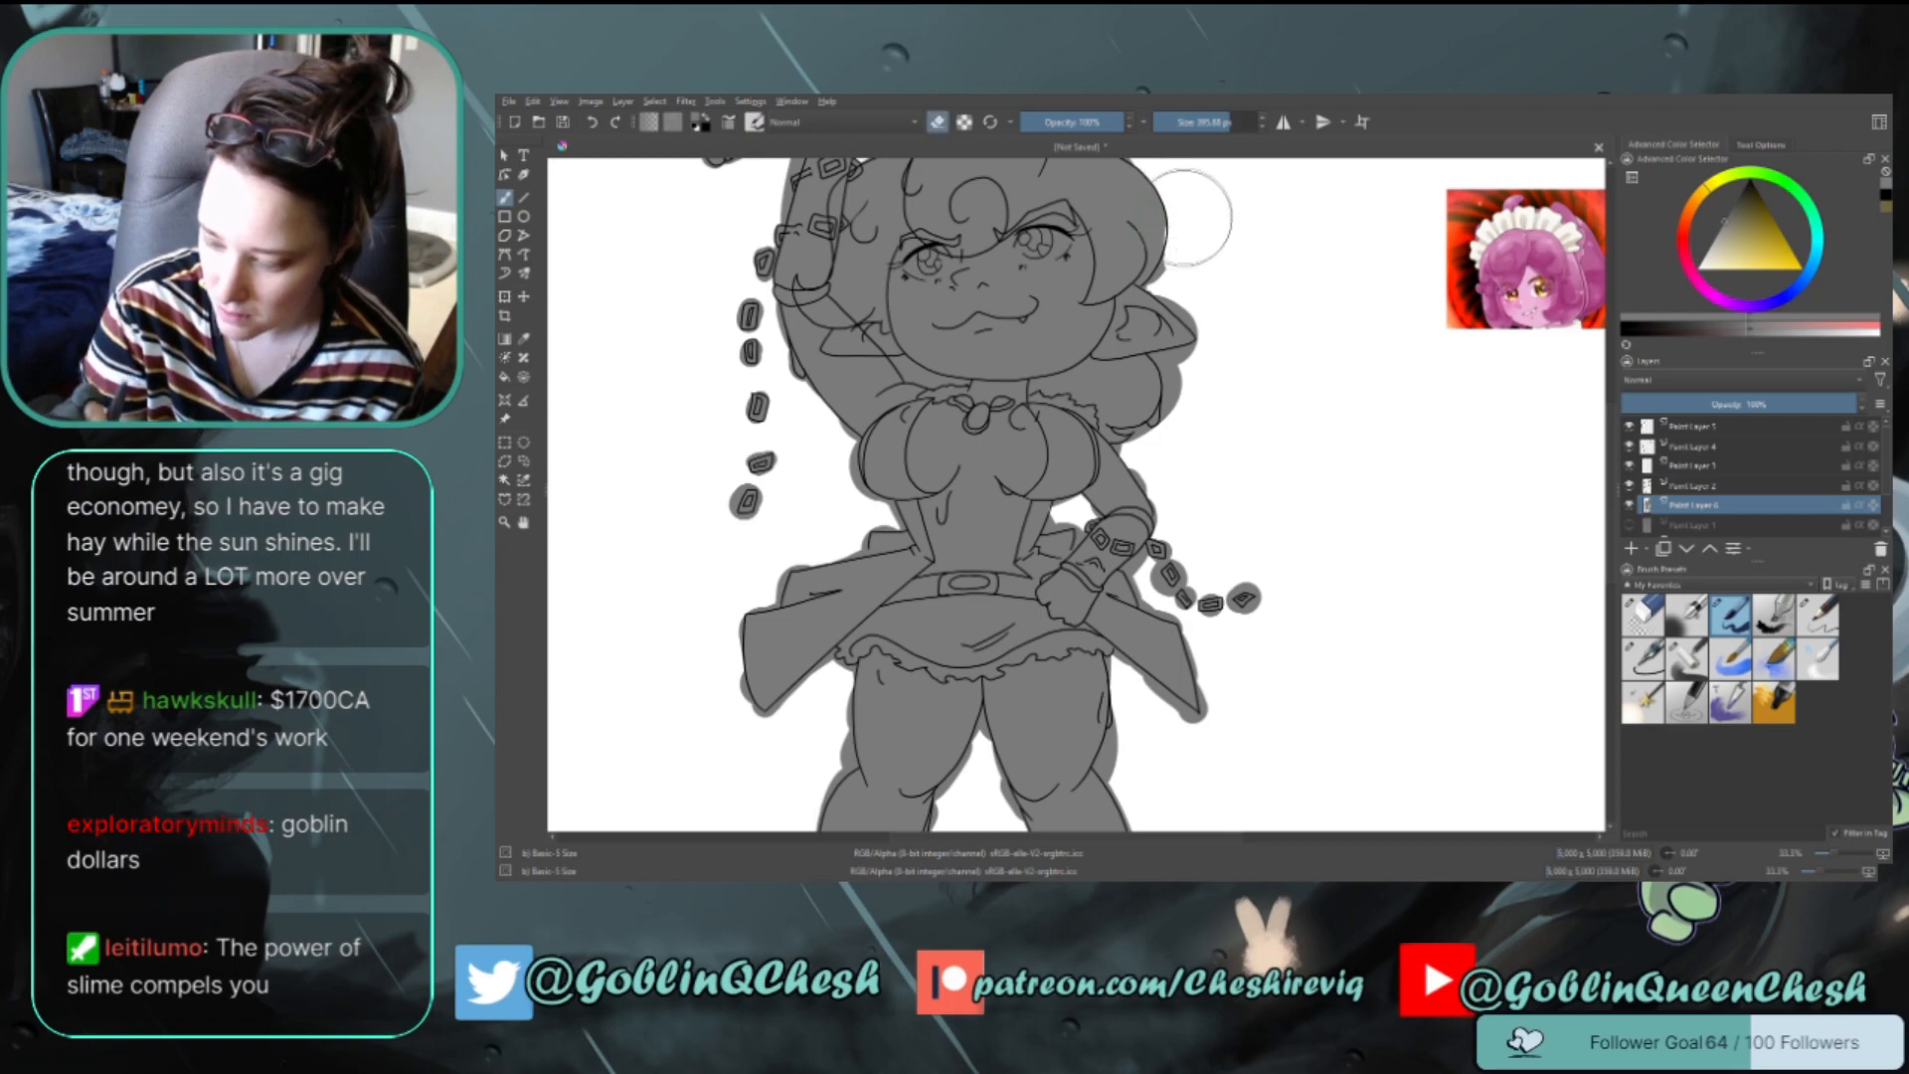
pyautogui.press('e')
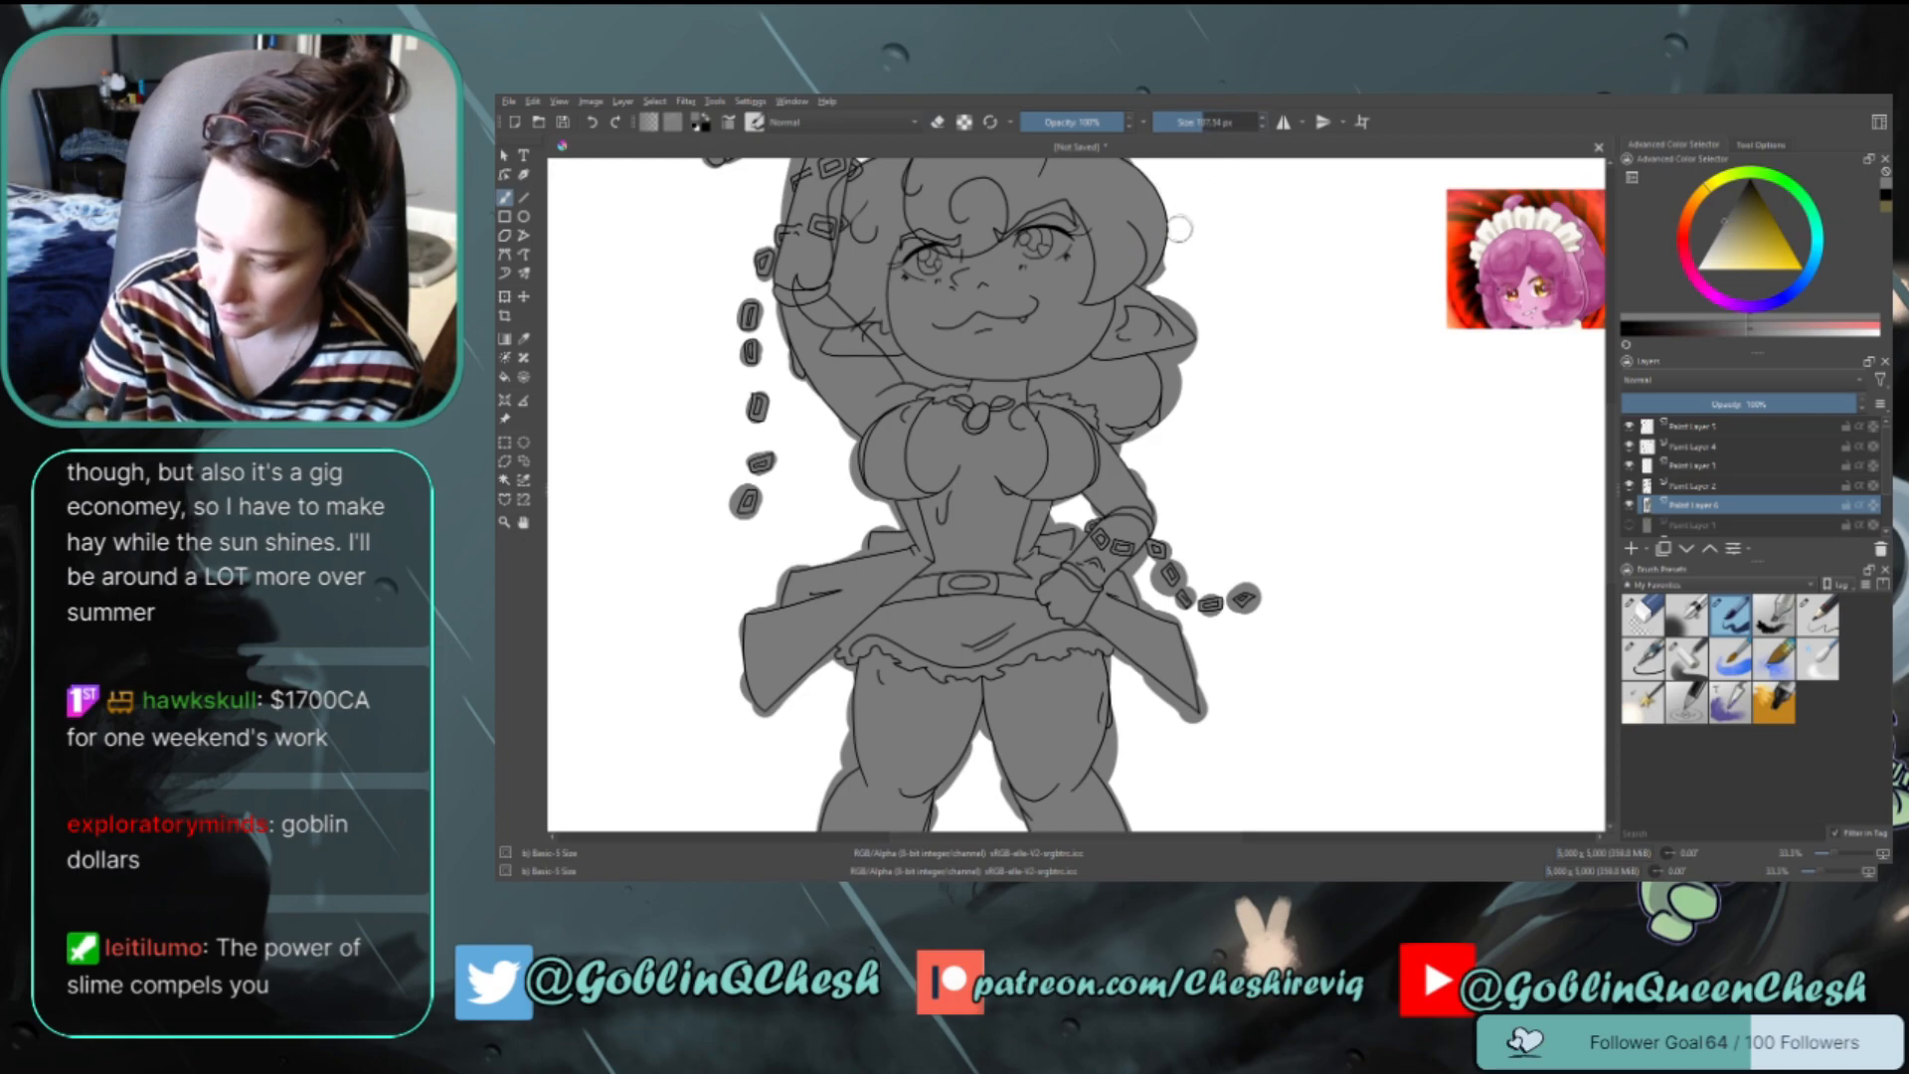
pyautogui.press('e')
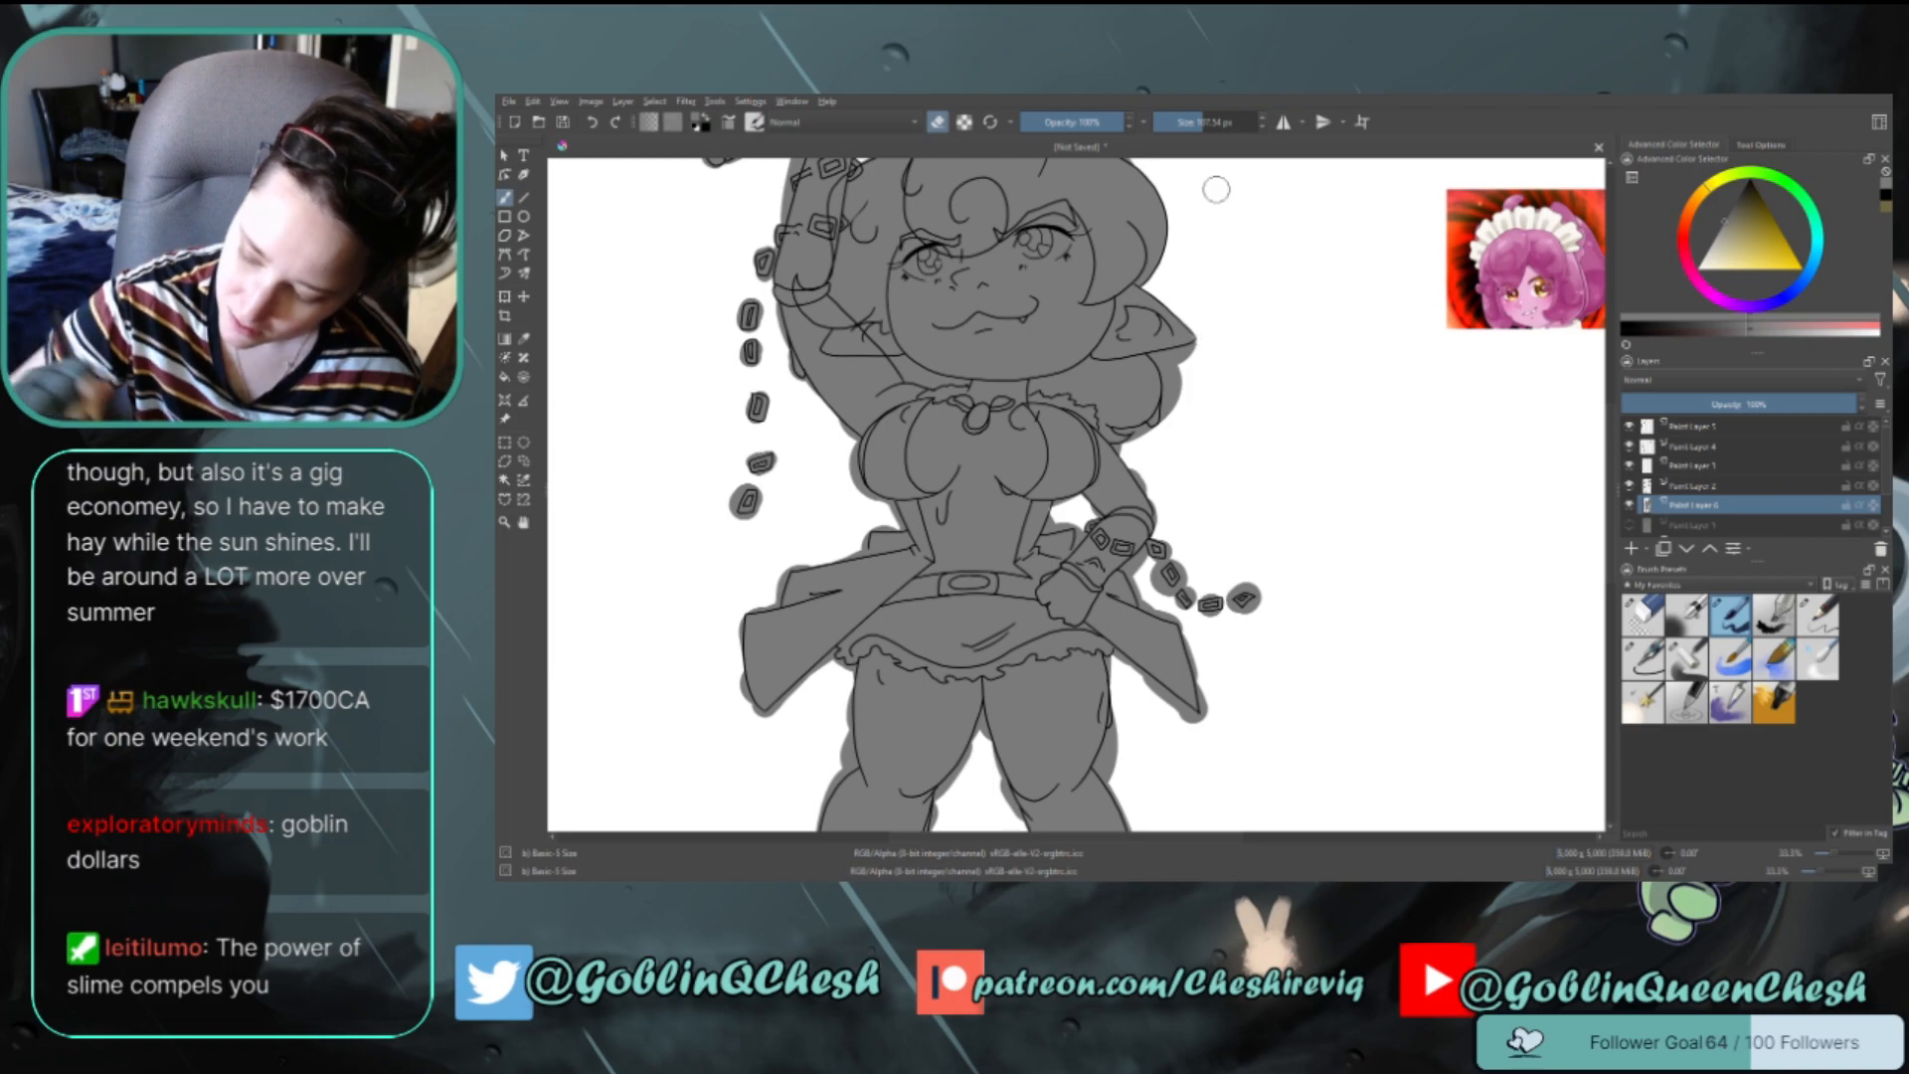
pyautogui.press('e')
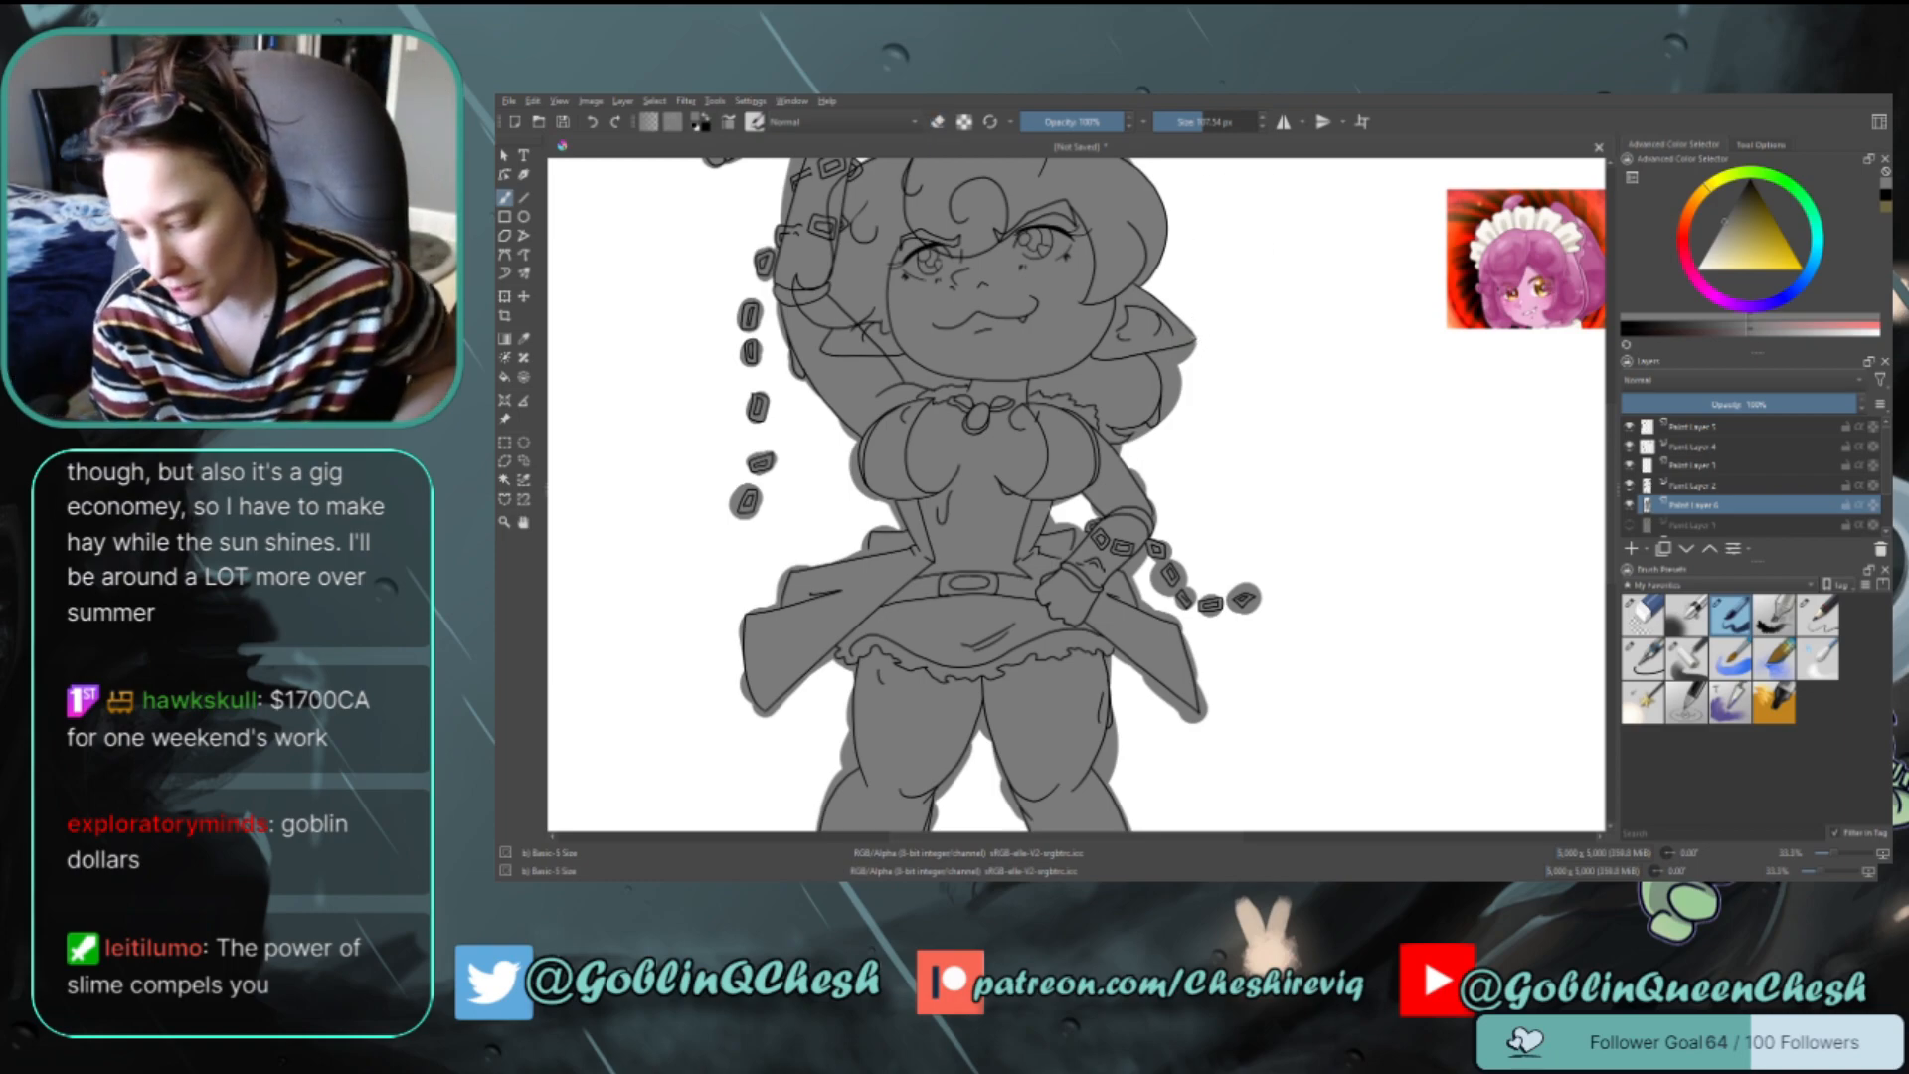
# Erase the grey overspill around the pointed ear and the side hair below it, following the line art
pyautogui.press('e')
pyautogui.moveTo(1196, 343)
pyautogui.mouseDown()
pyautogui.moveTo(1154, 355)
pyautogui.moveTo(1183, 358)
pyautogui.moveTo(1167, 413)
pyautogui.moveTo(1179, 392)
pyautogui.mouseUp()
pyautogui.press('e')
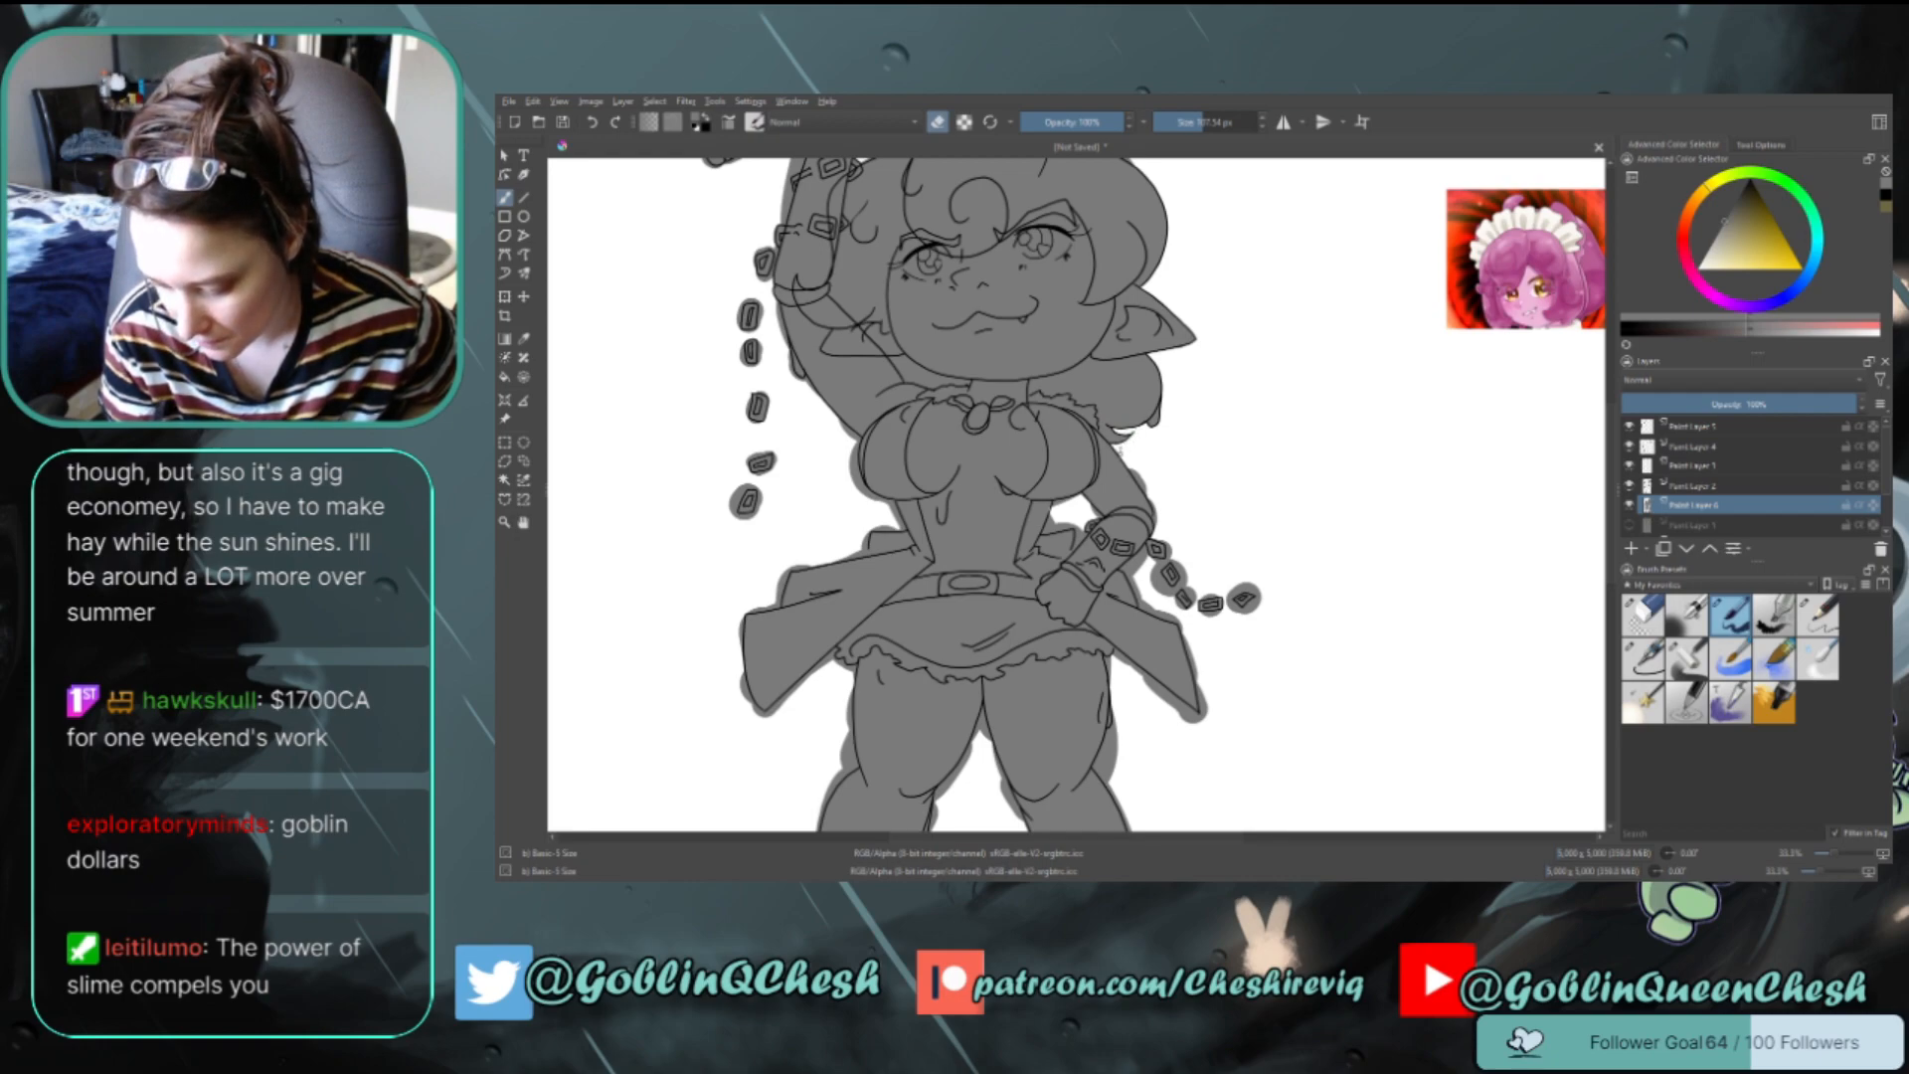
pyautogui.press('e')
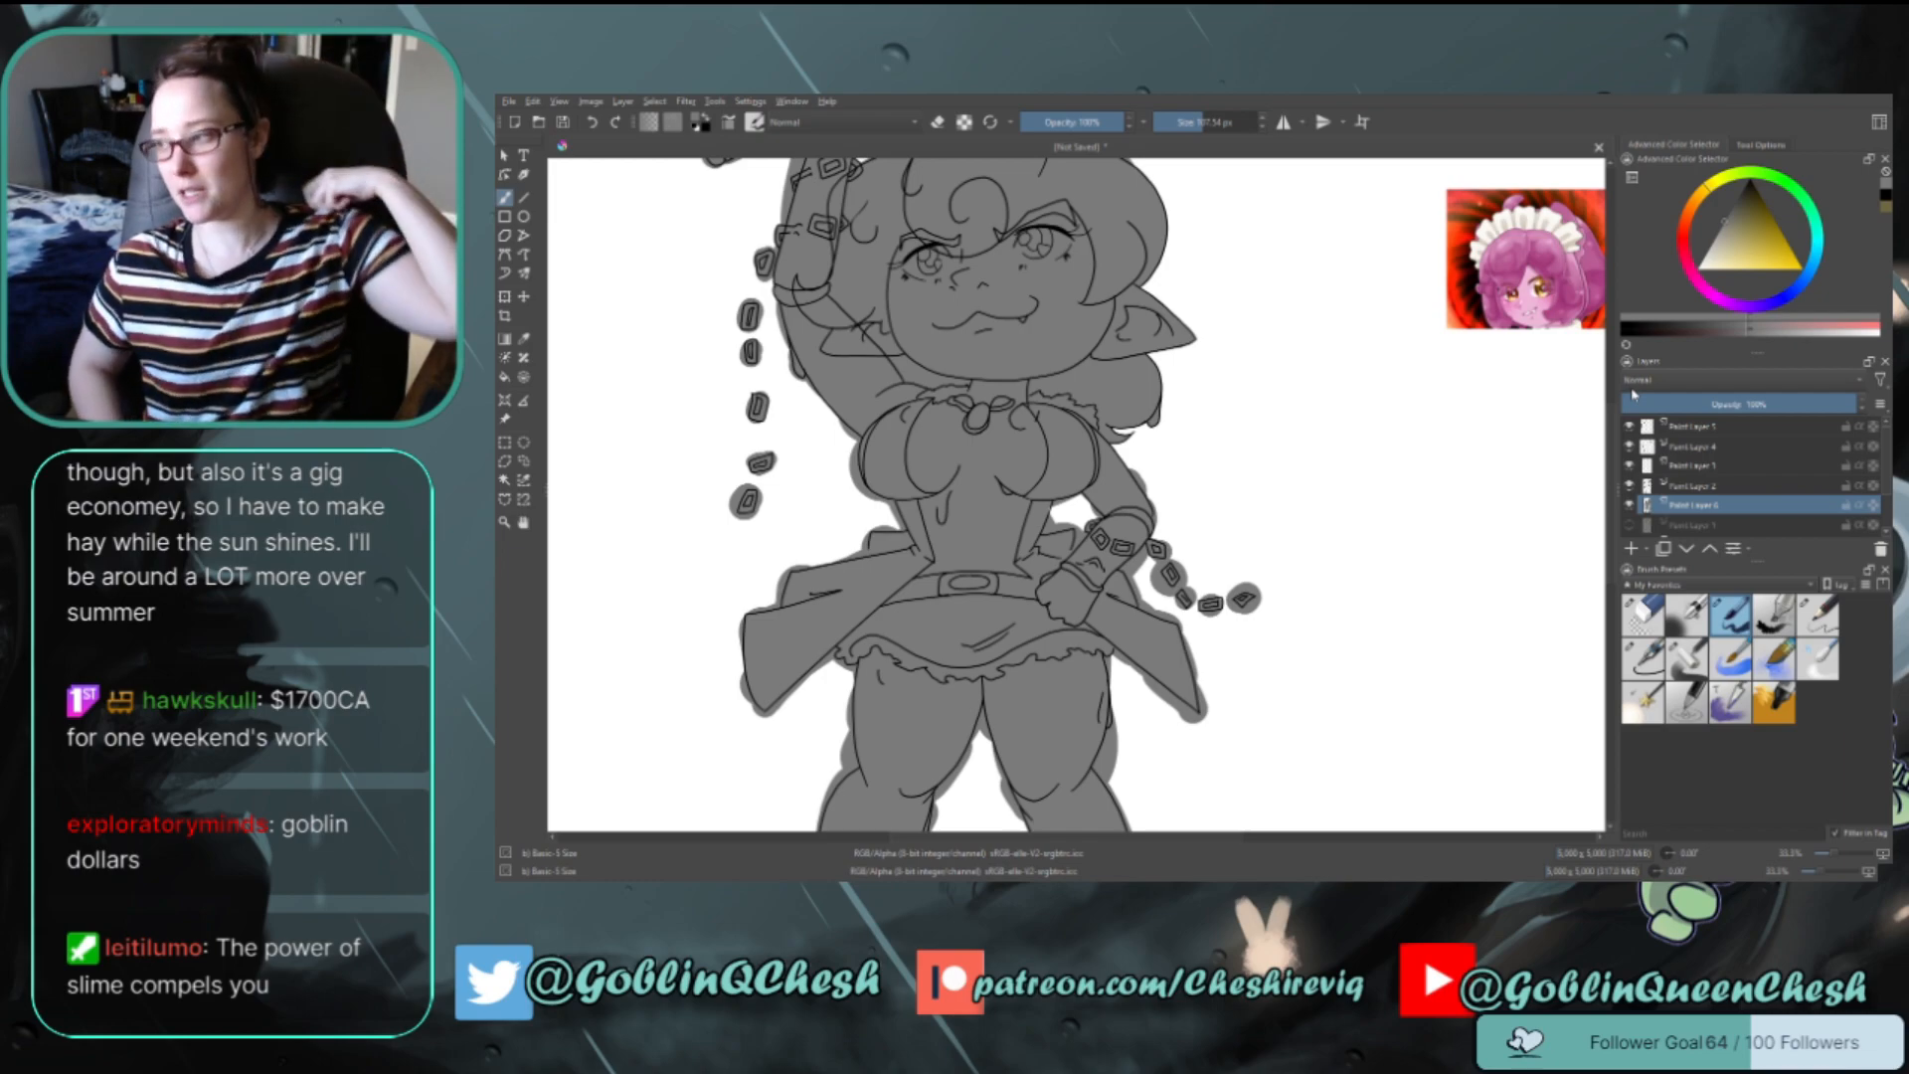
# Trim the grey overspill beneath the side hair and along the outer edge of the lowered upper arm
pyautogui.scroll(-3, 1606, 495)
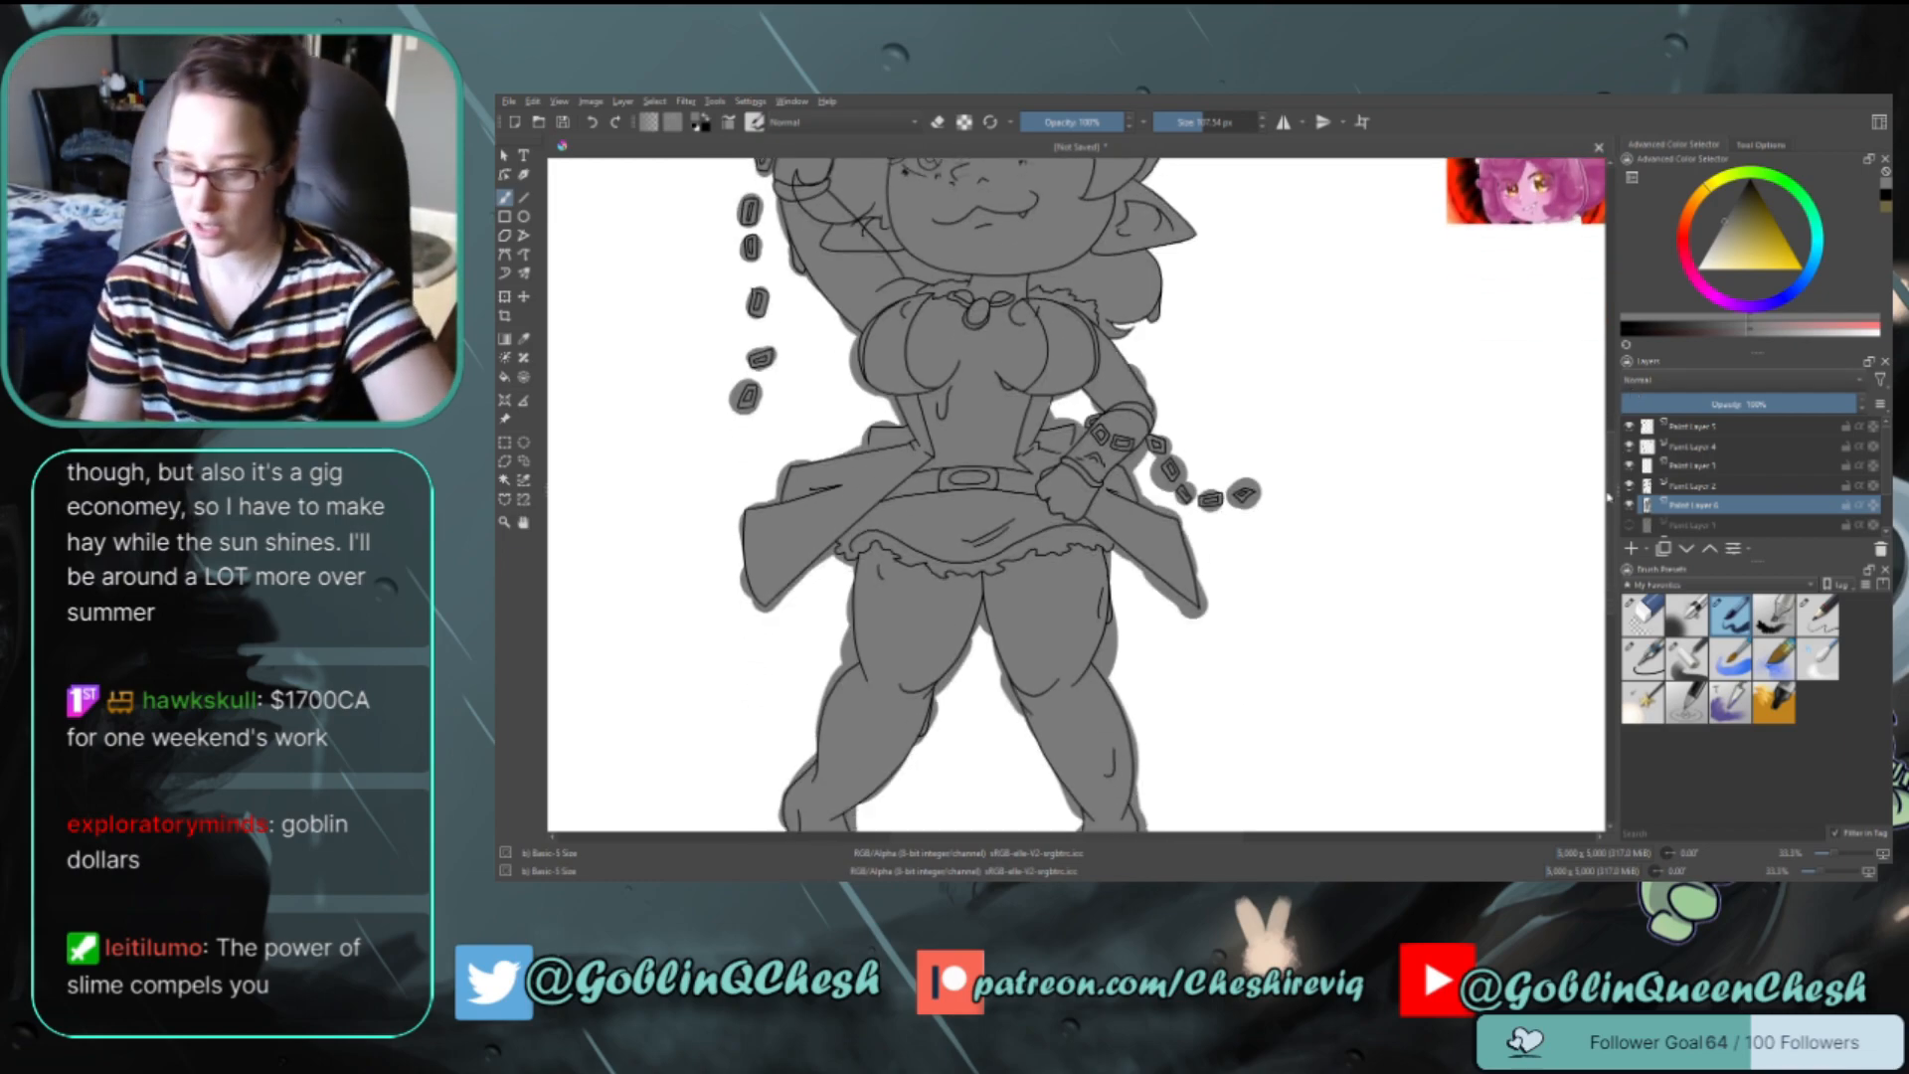
pyautogui.press('e')
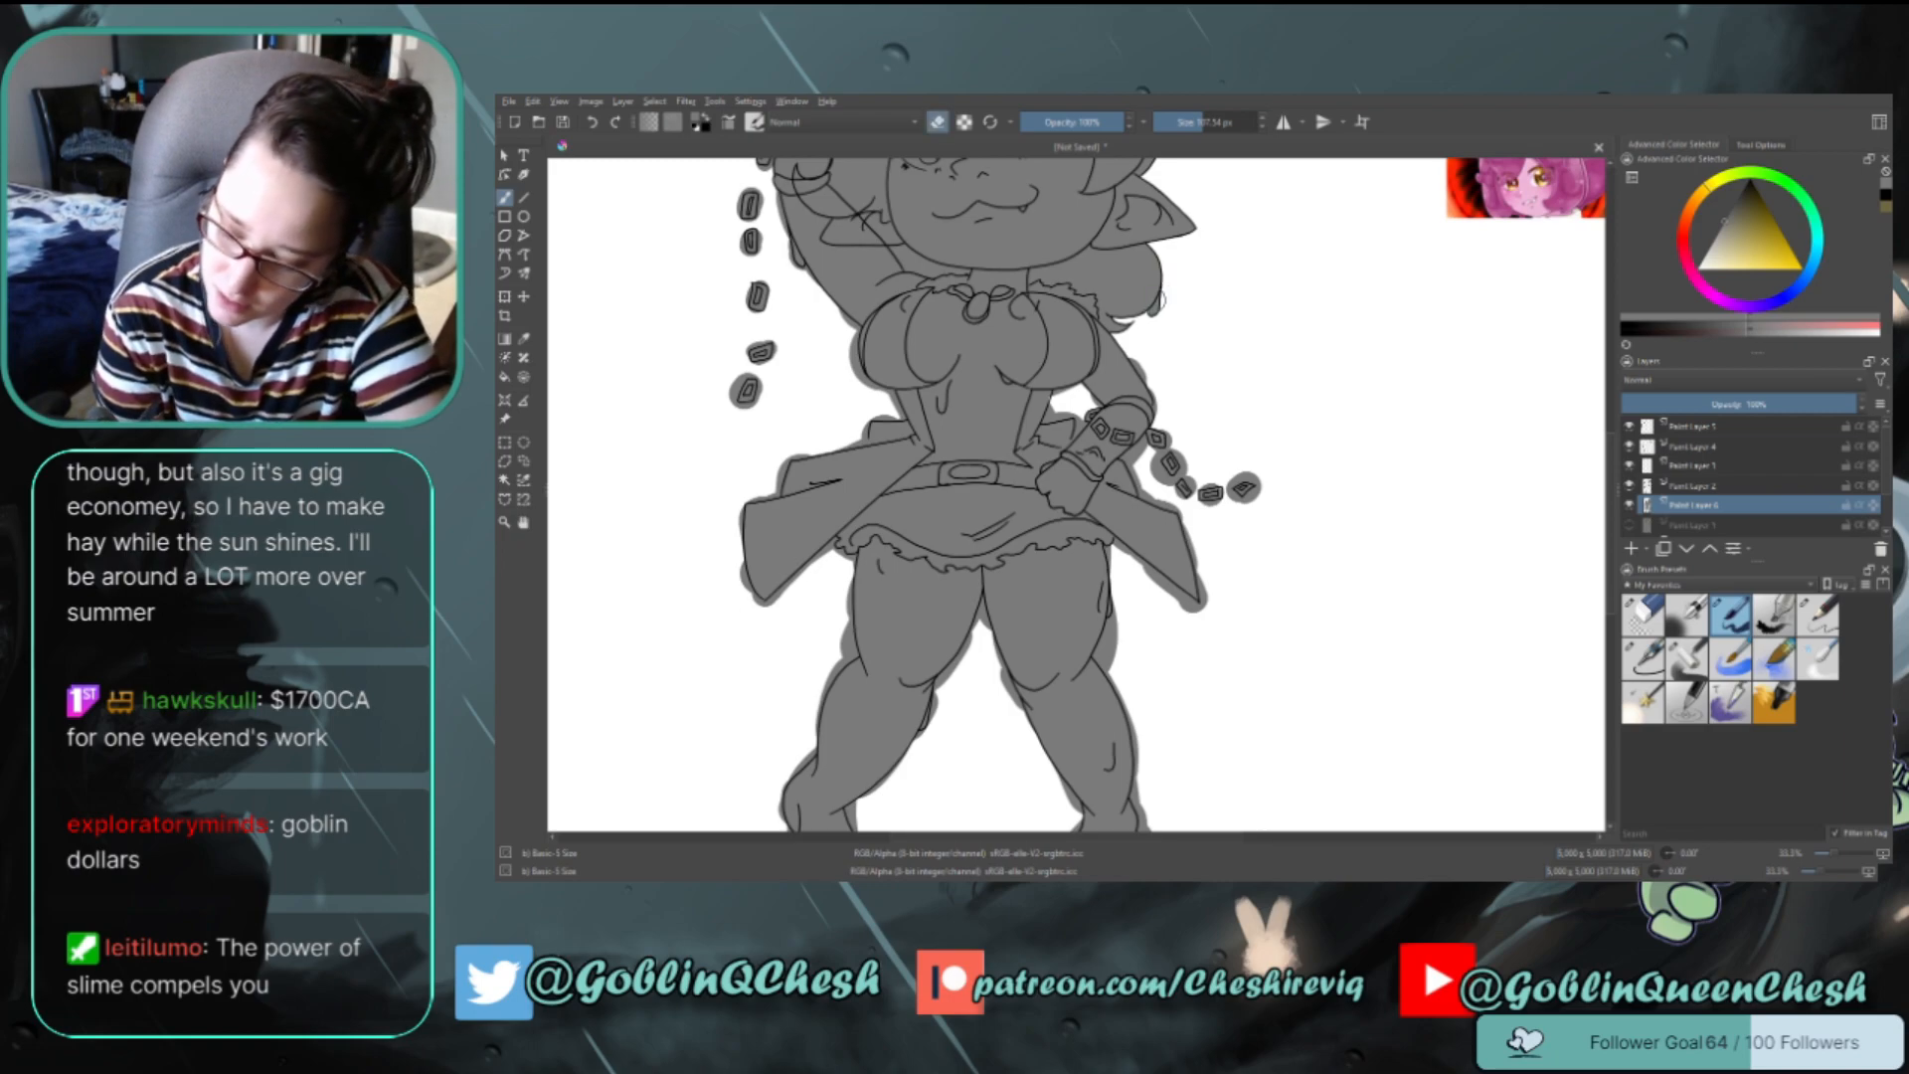
pyautogui.press('e')
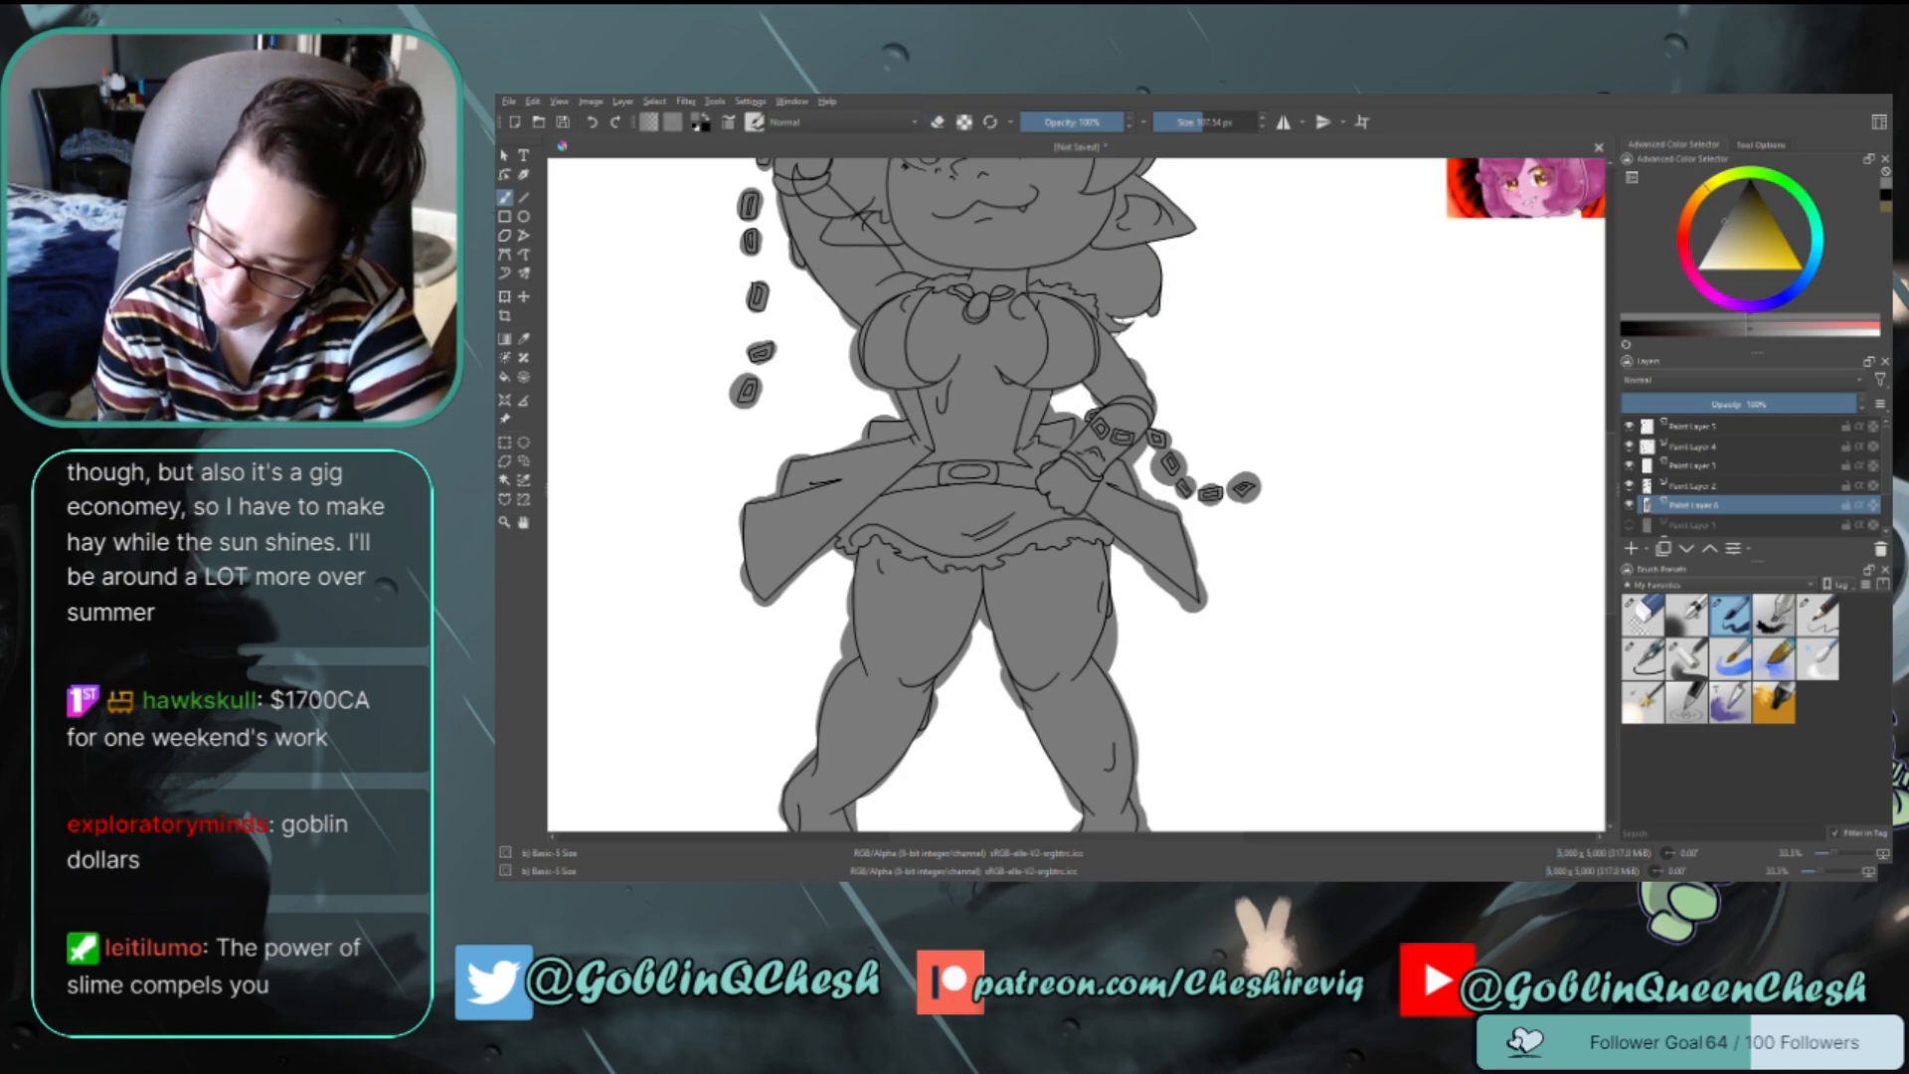
pyautogui.press('e')
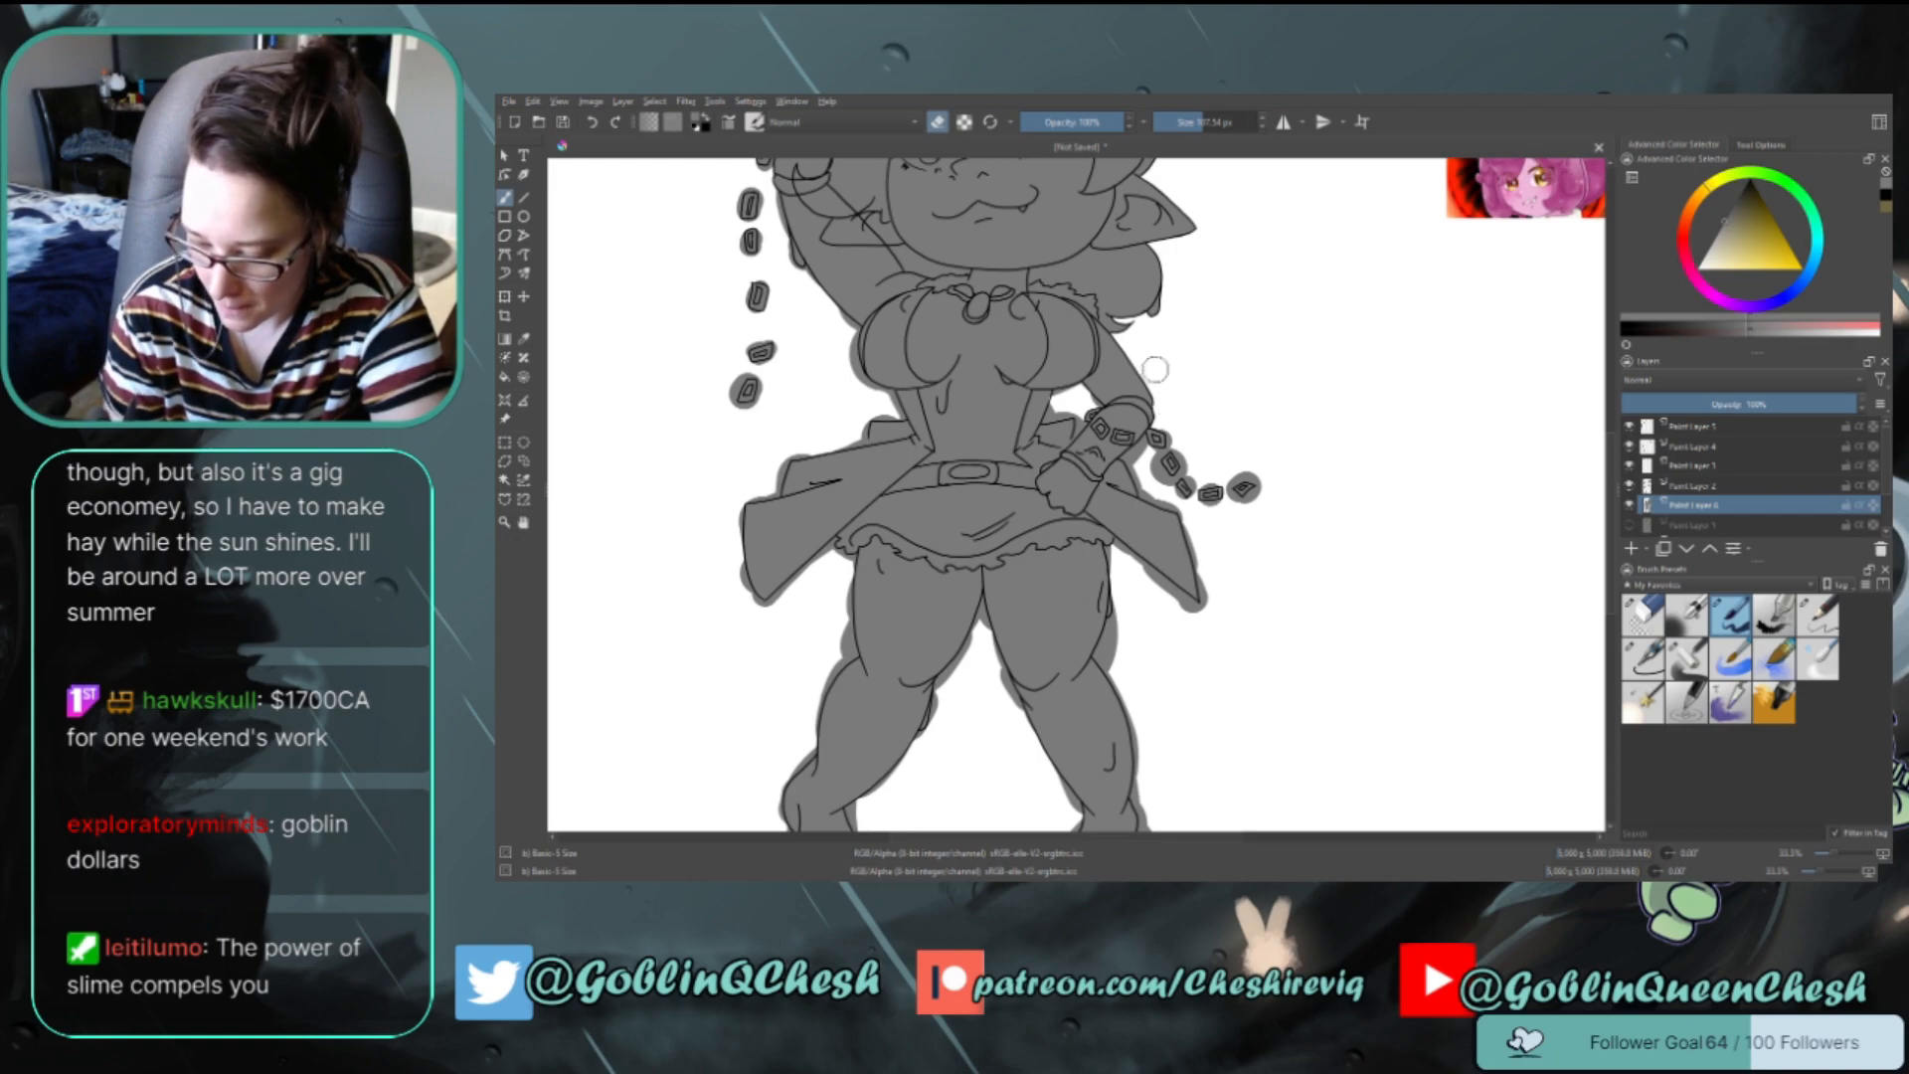
pyautogui.press('e')
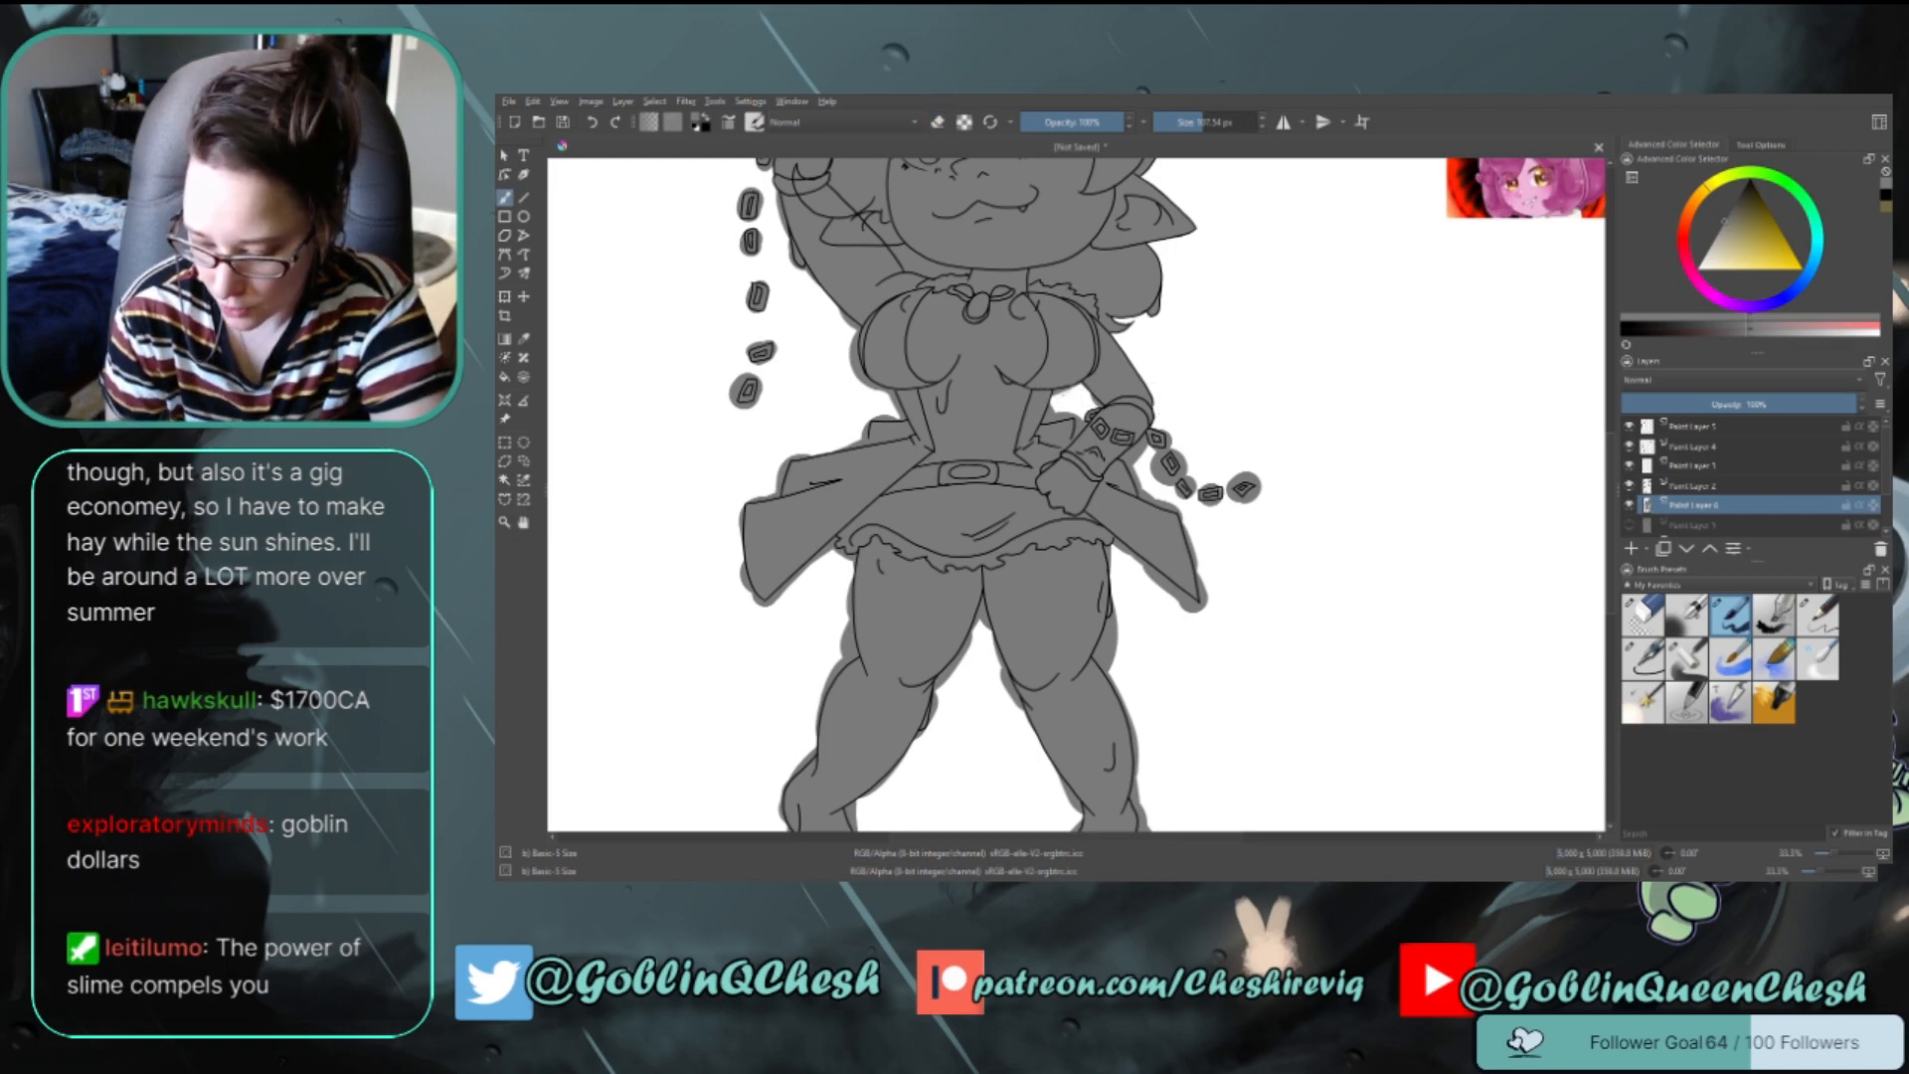
# Erase the stray grey in the gap between the lowered arm and the waist, following the line art
pyautogui.press('e')
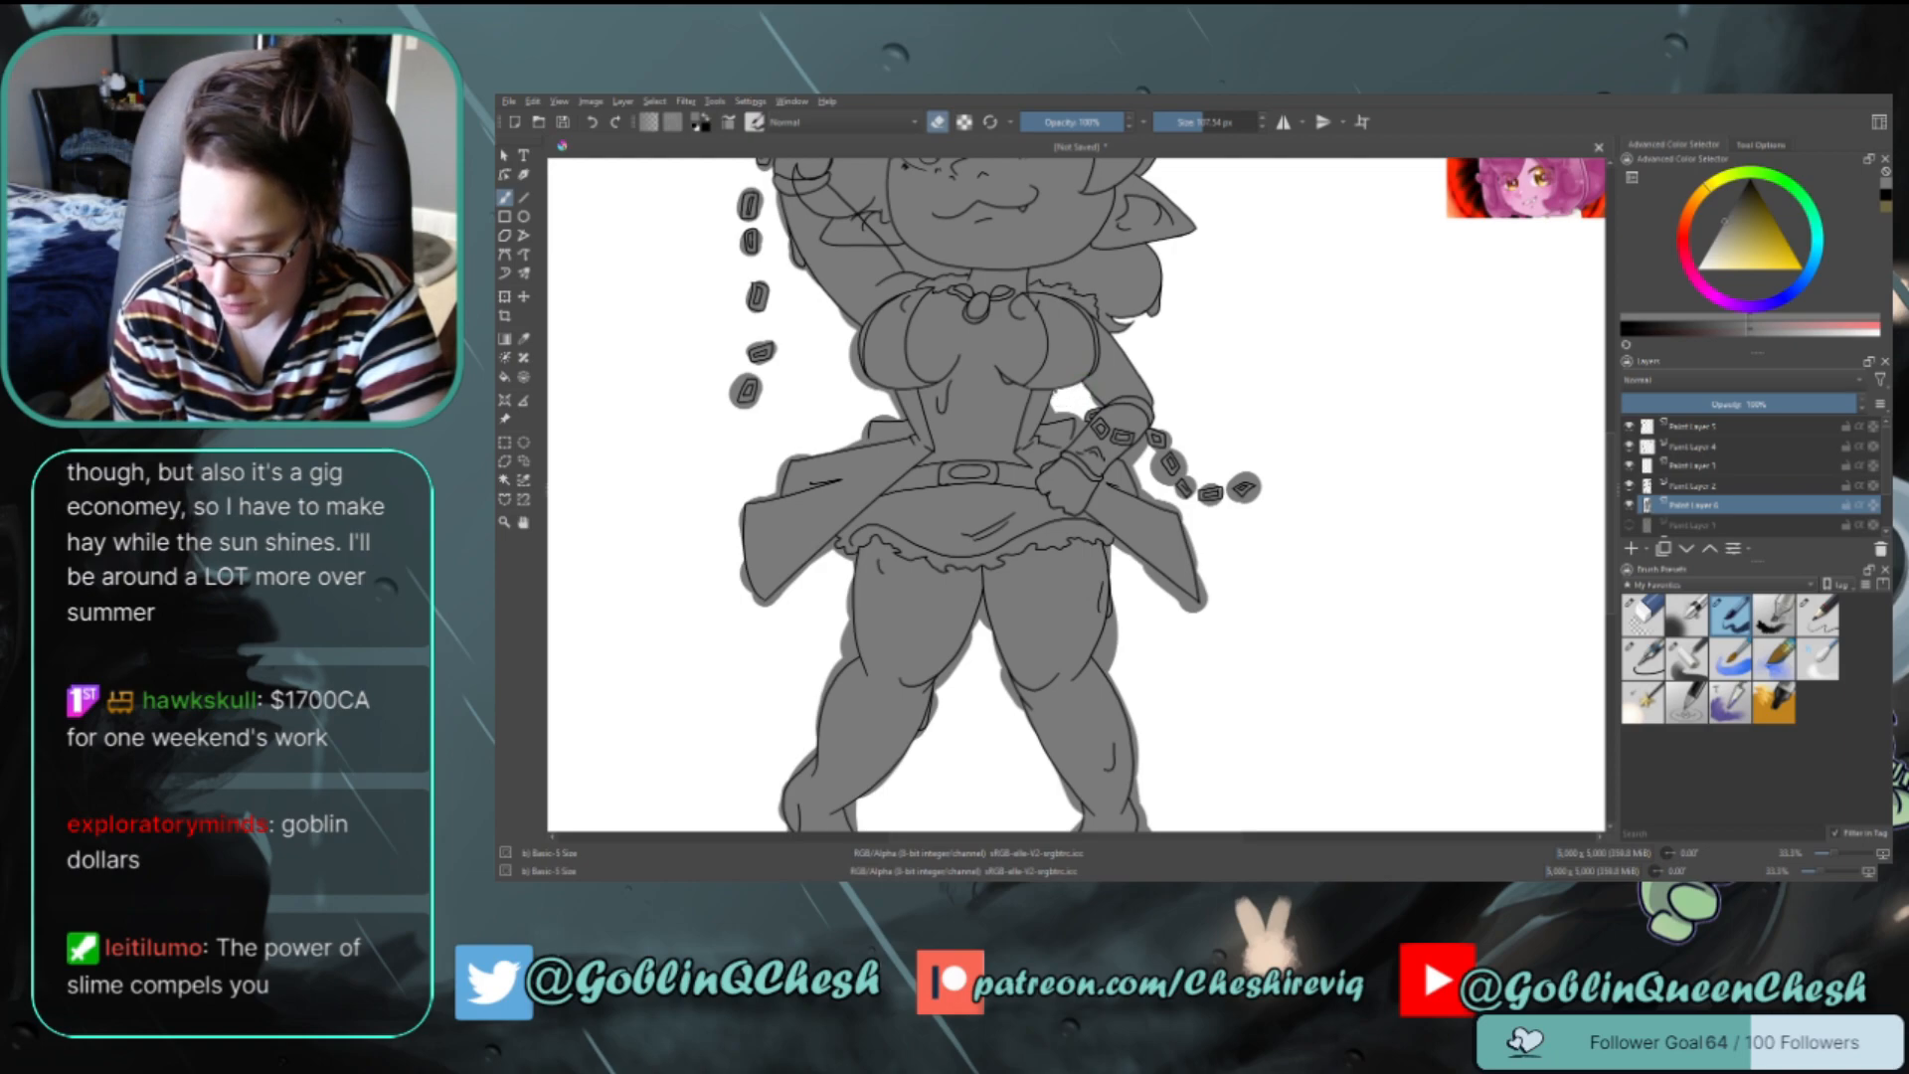
pyautogui.press('e')
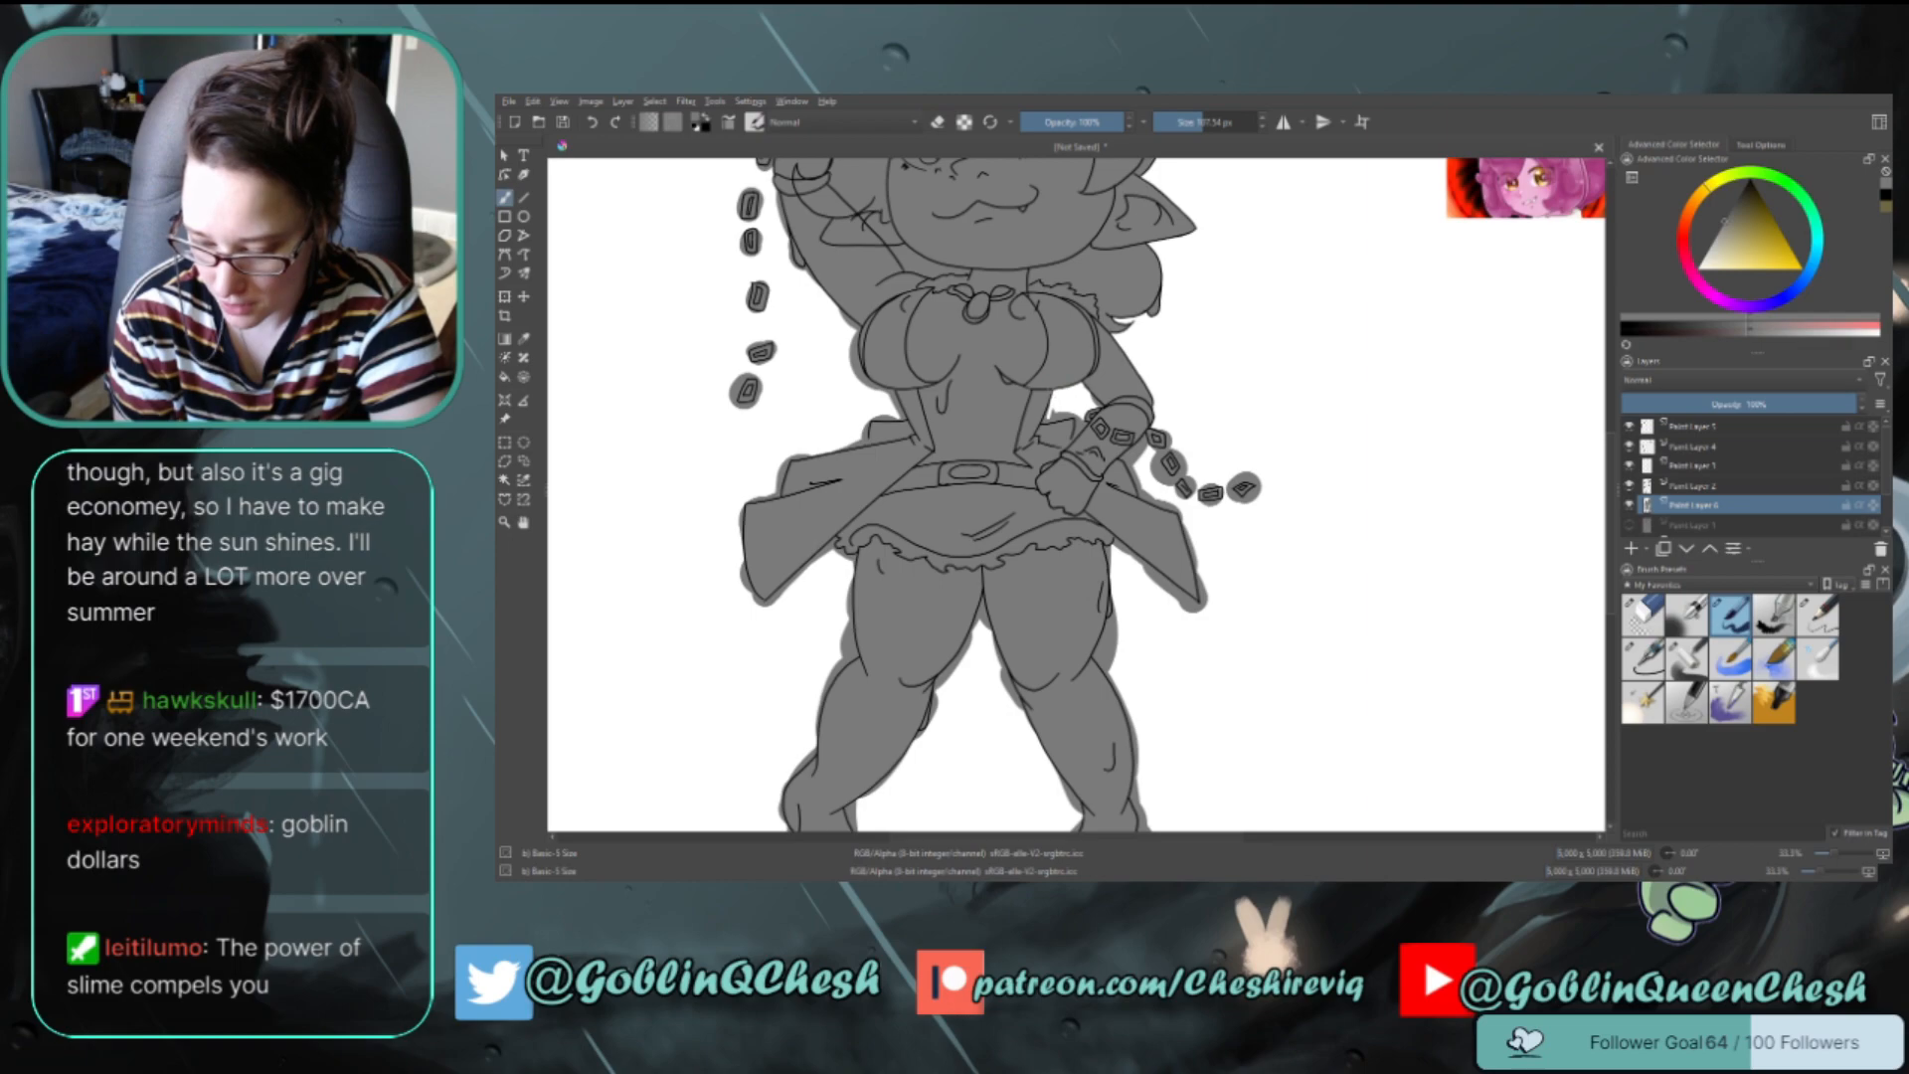
pyautogui.press('e')
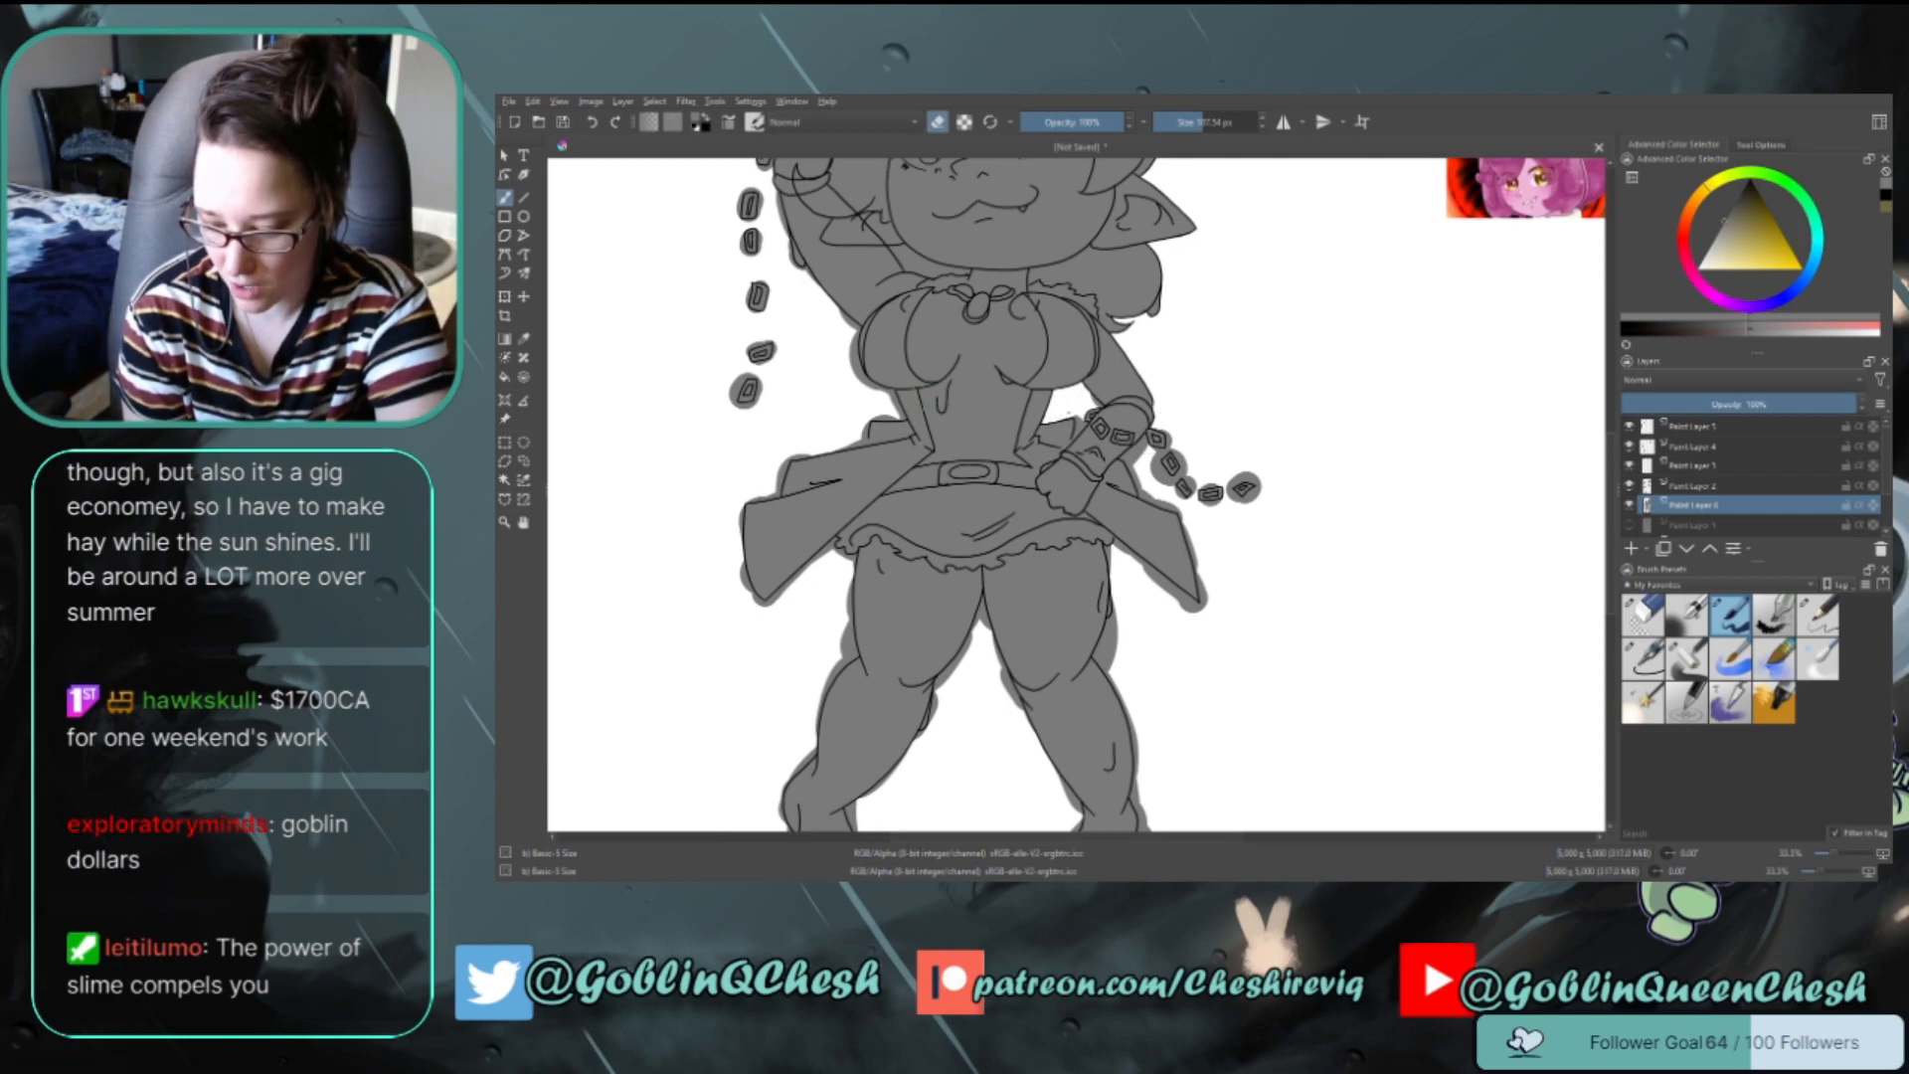
pyautogui.press('e')
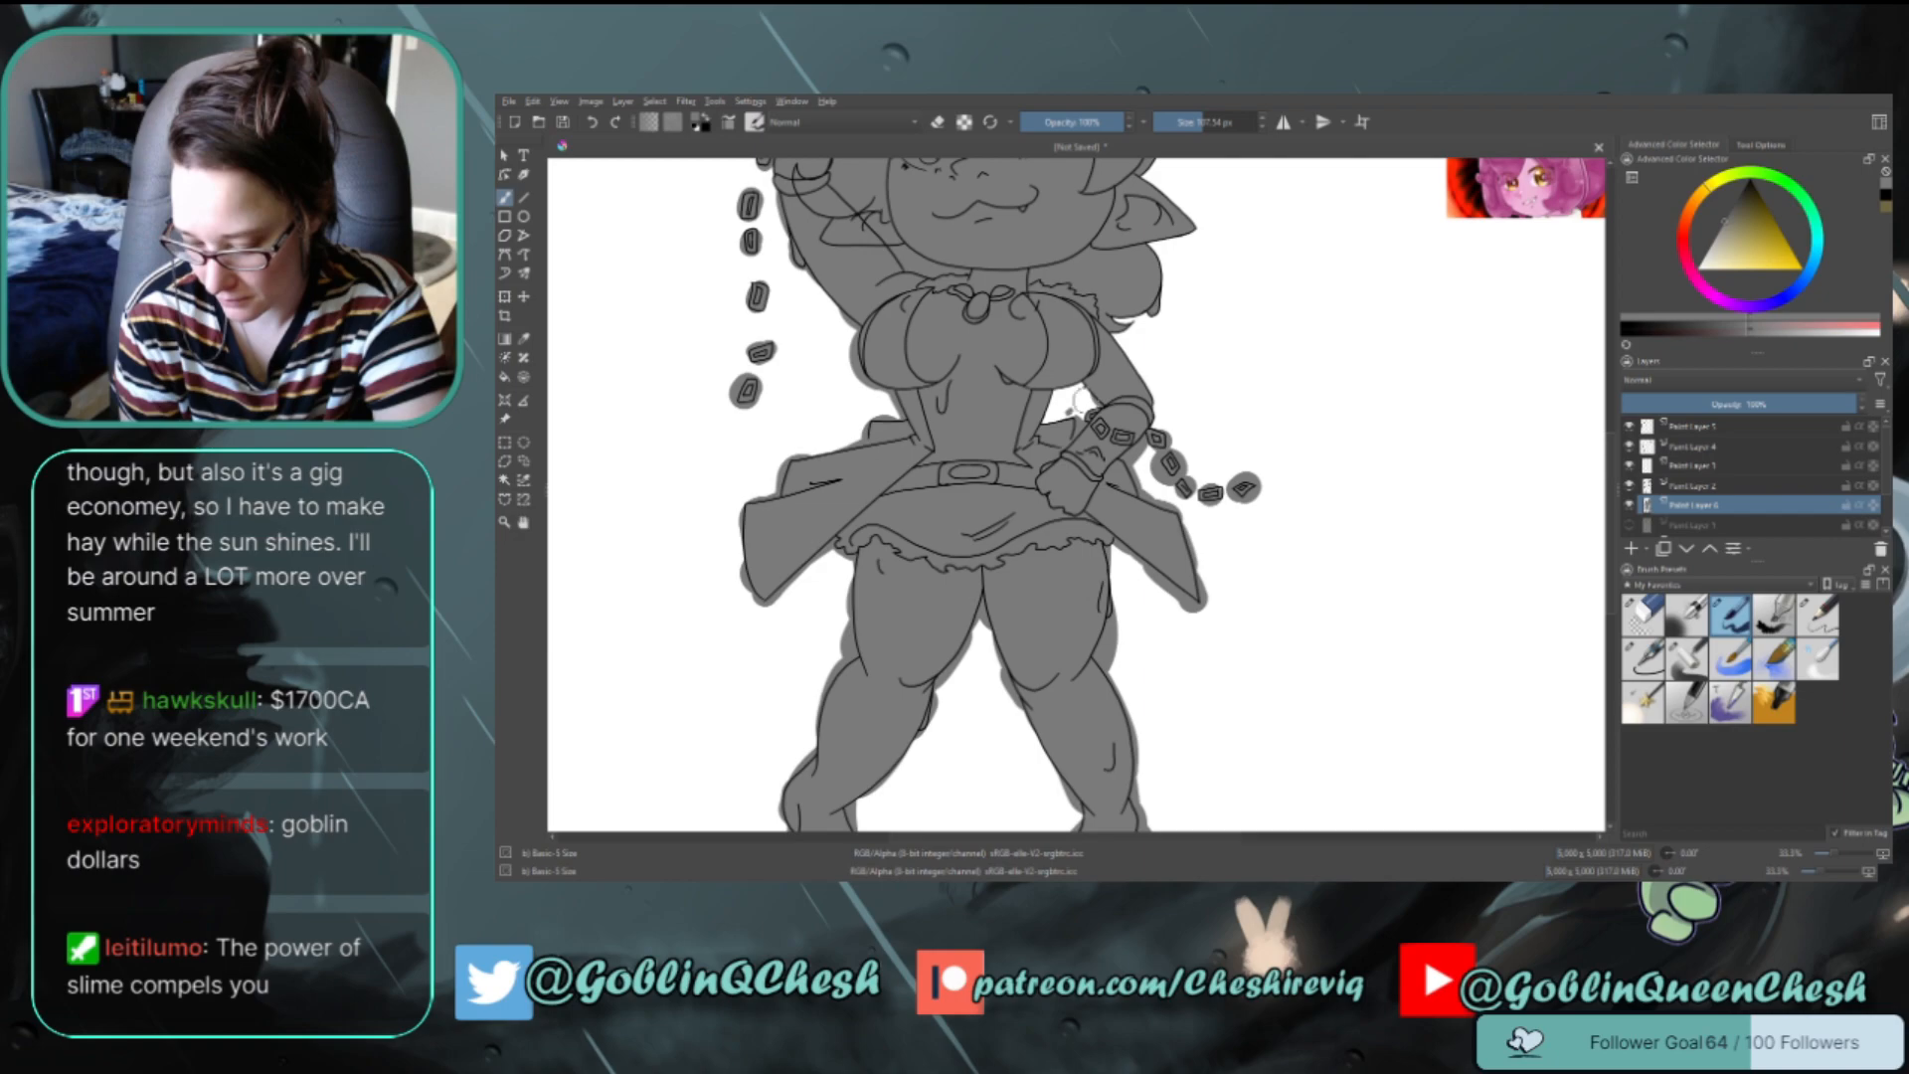
# Trim the grey overspill around the upper, outer and lower edges of the coat-tail on the character's right side
pyautogui.press('e')
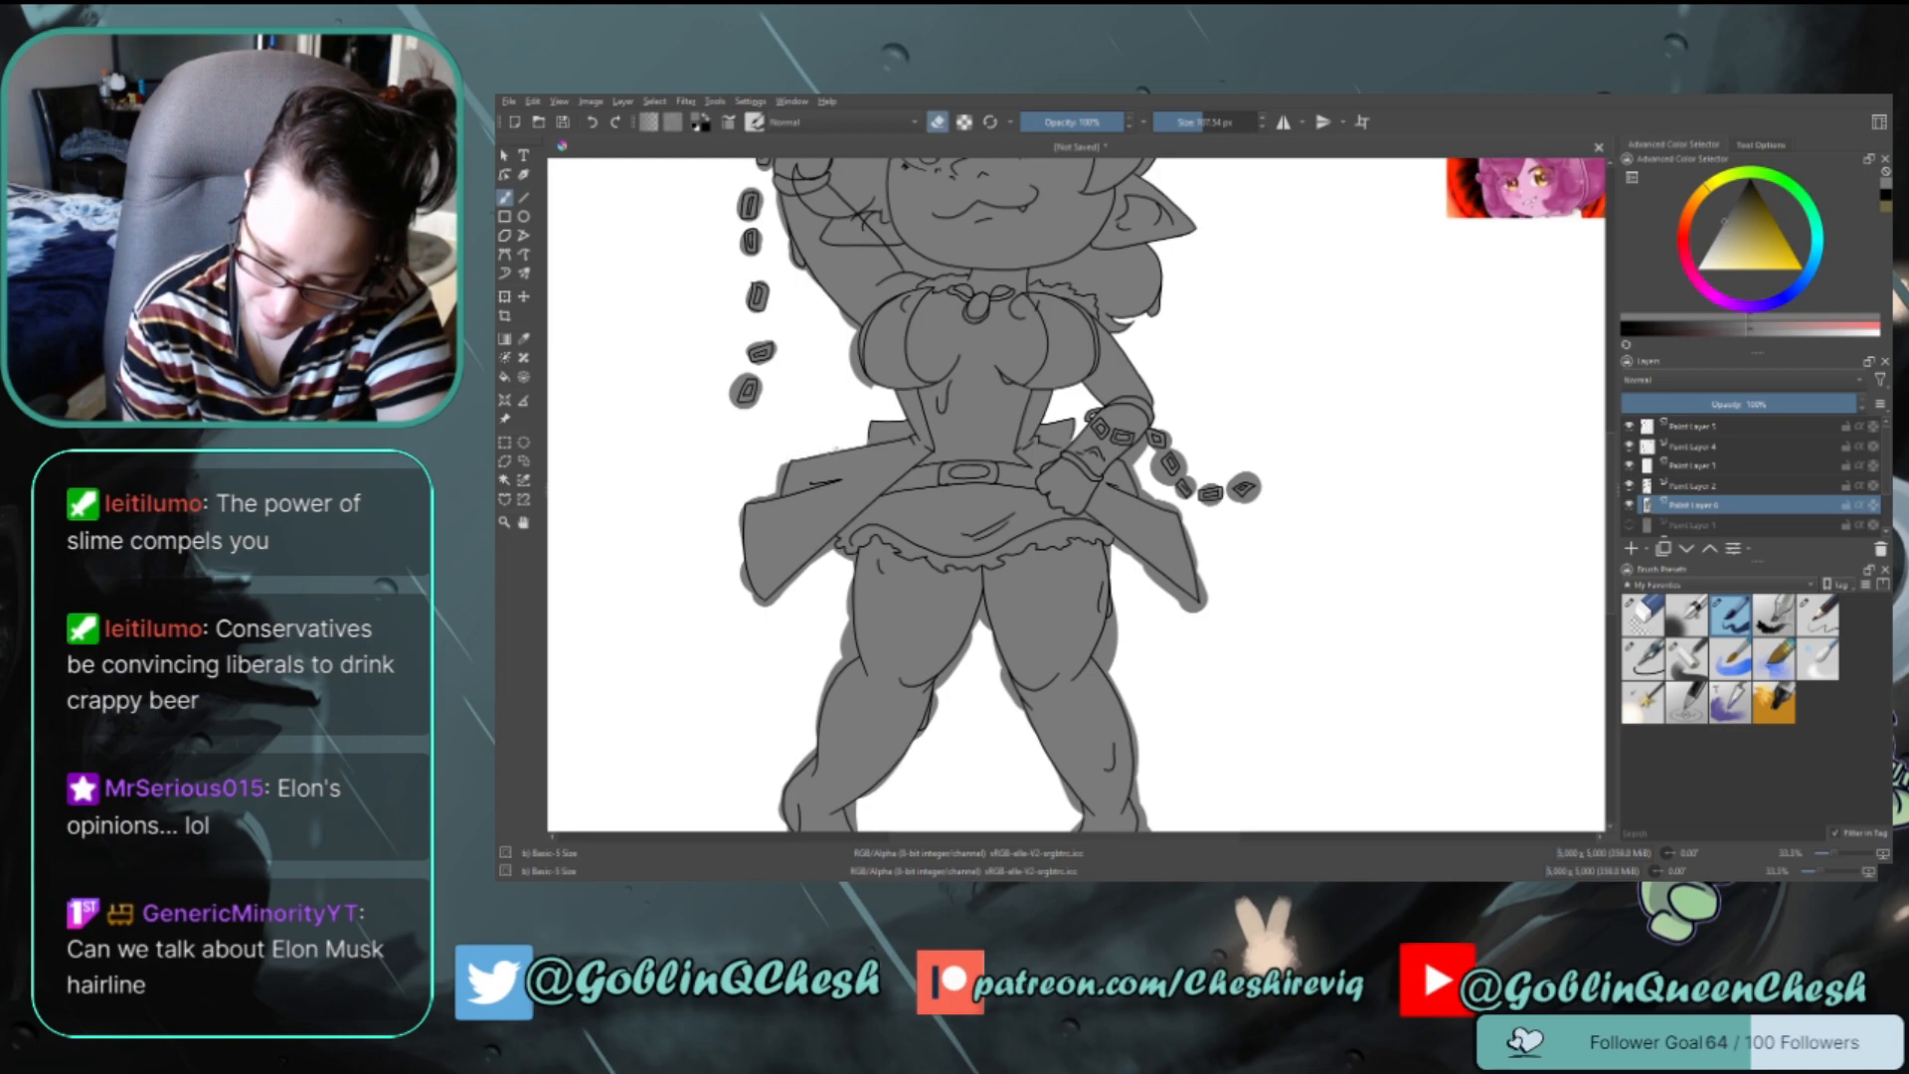
pyautogui.press('e')
pyautogui.press('e')
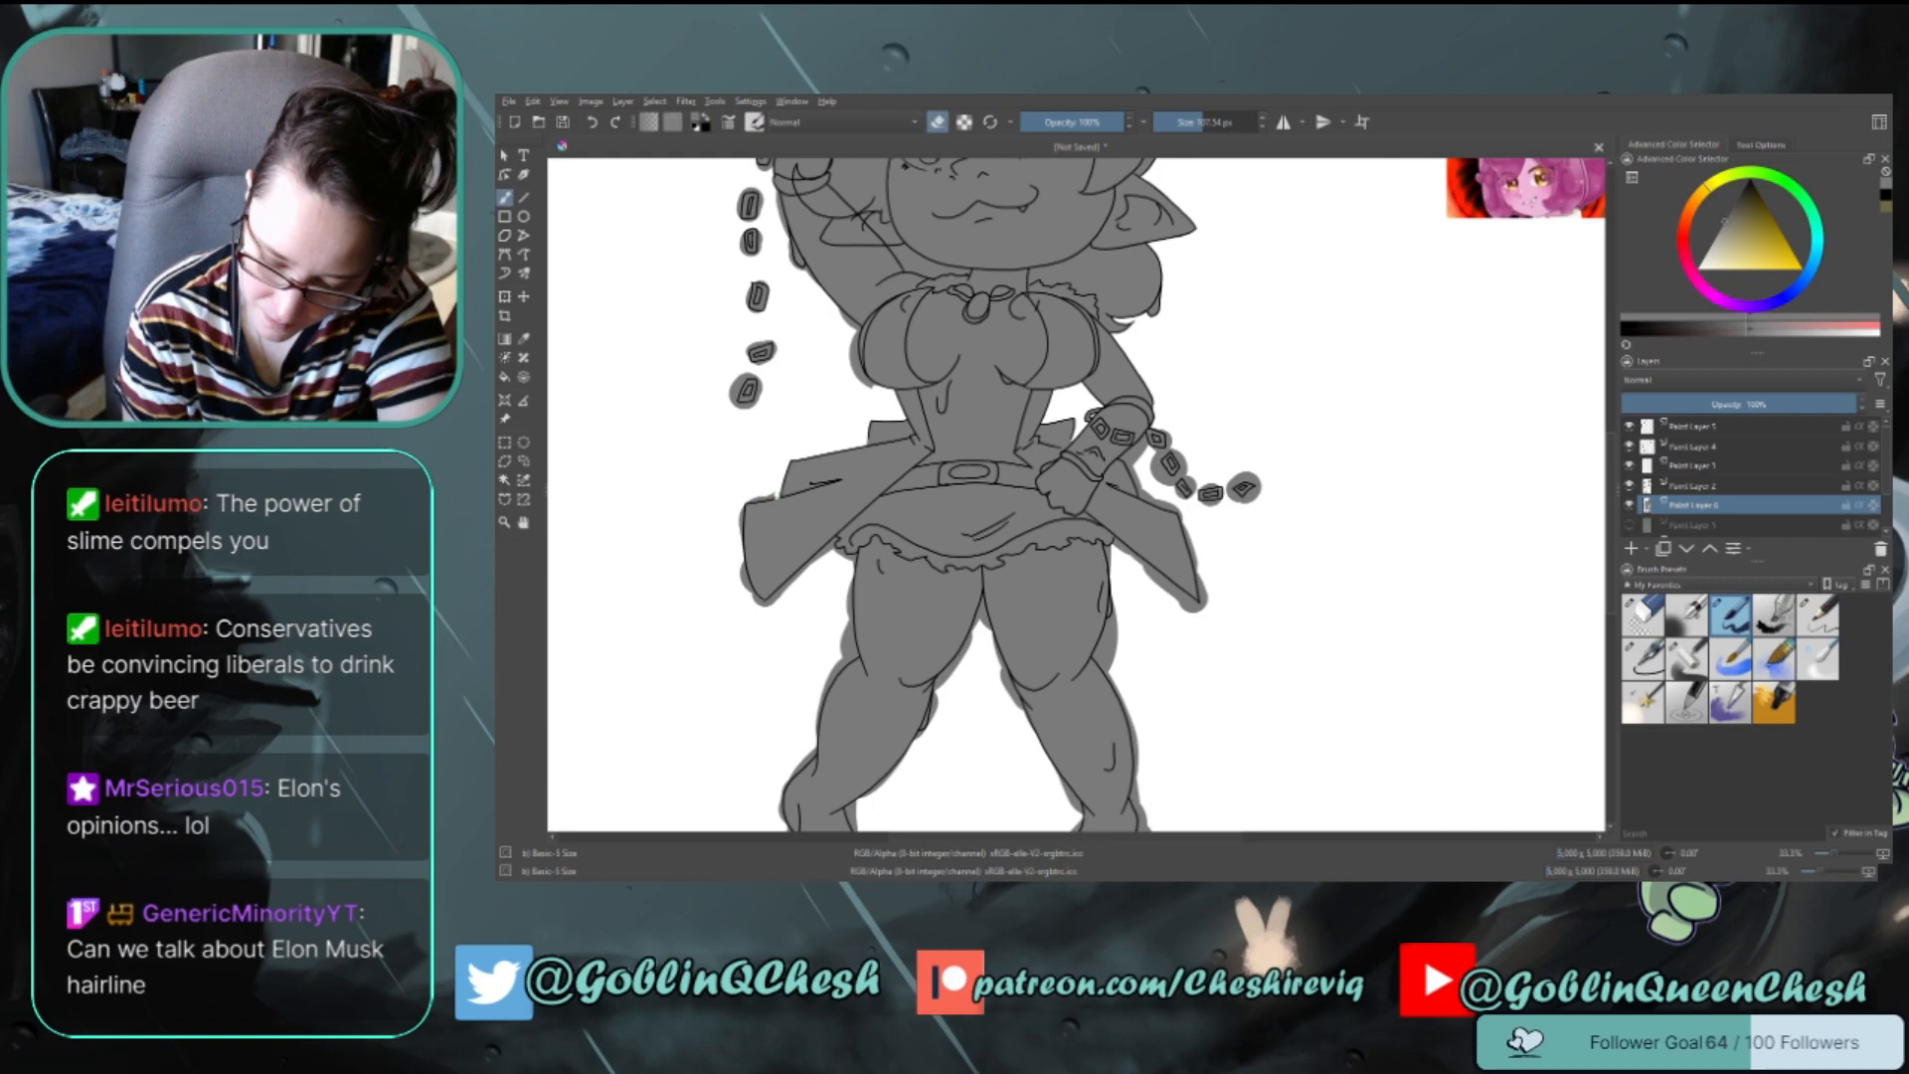
pyautogui.press('e')
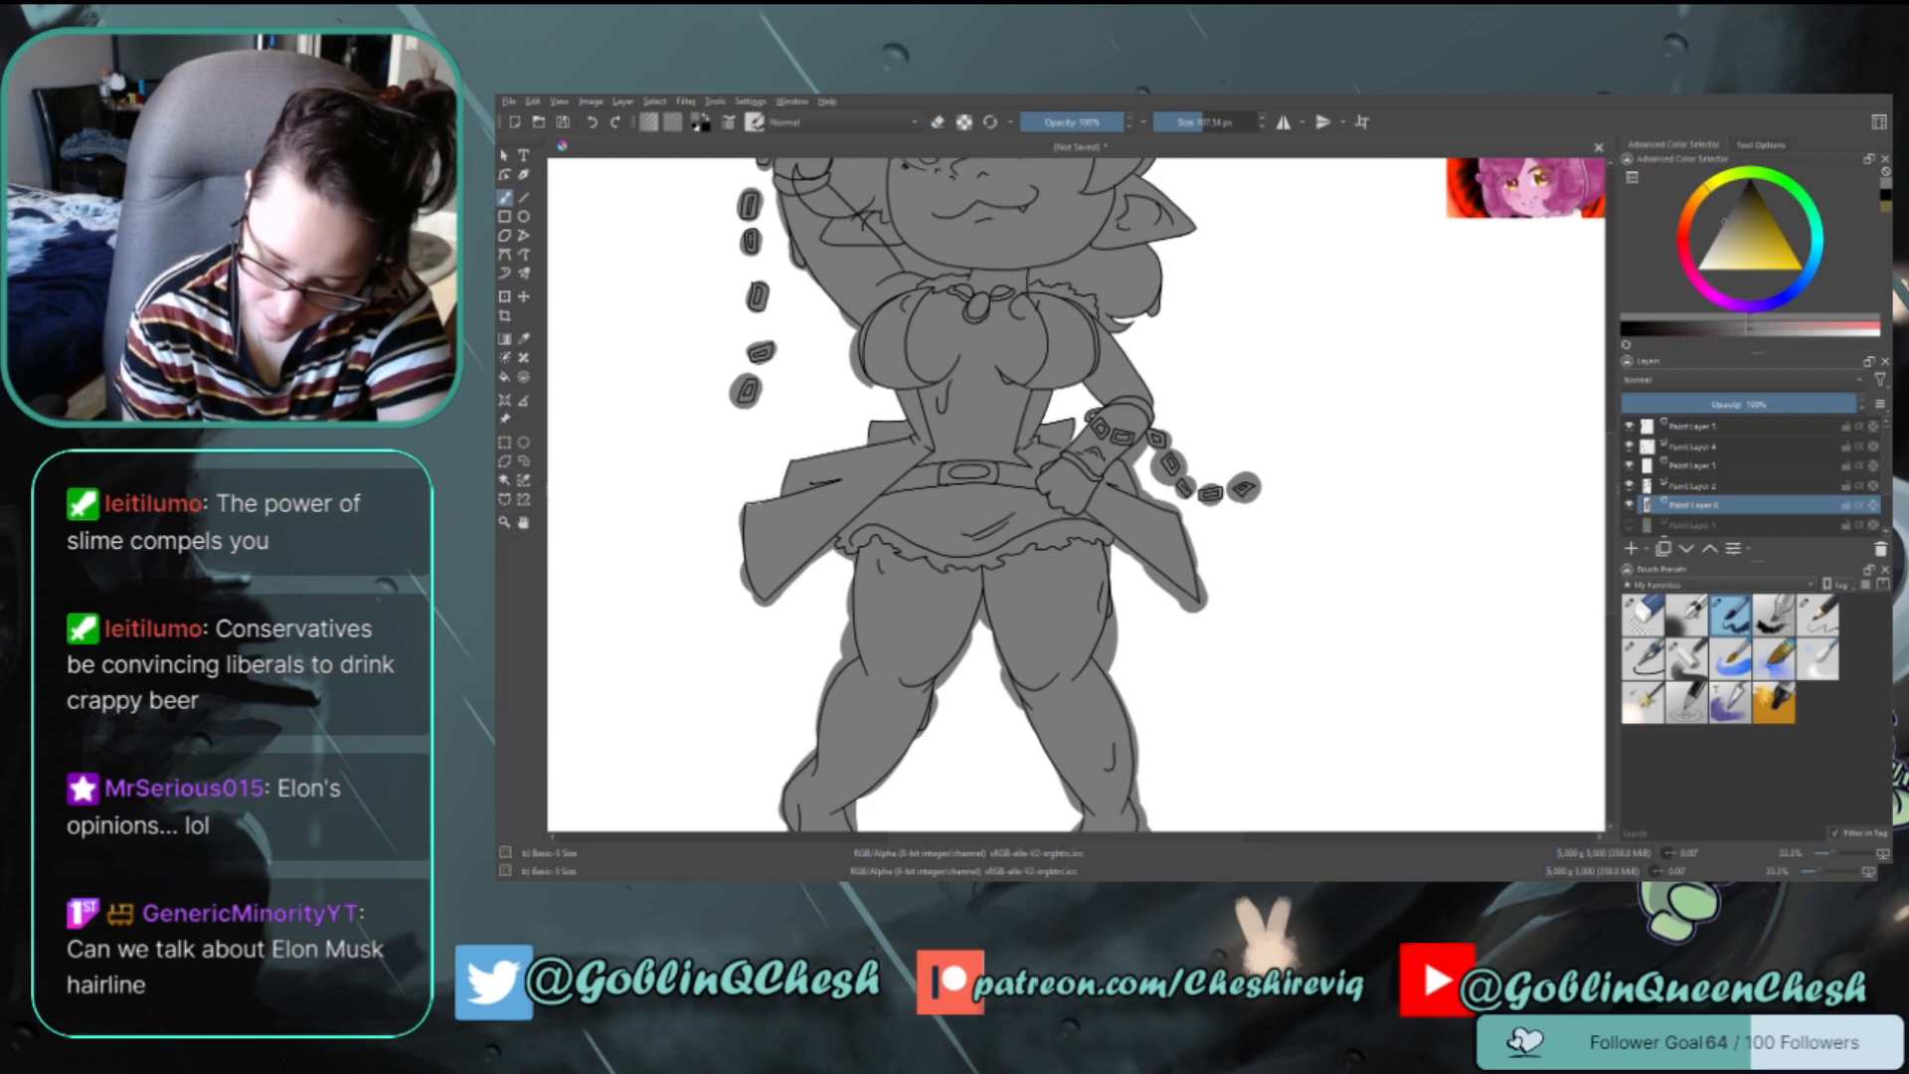
pyautogui.press('e')
pyautogui.moveTo(742, 501); pyautogui.dragTo(741, 568)
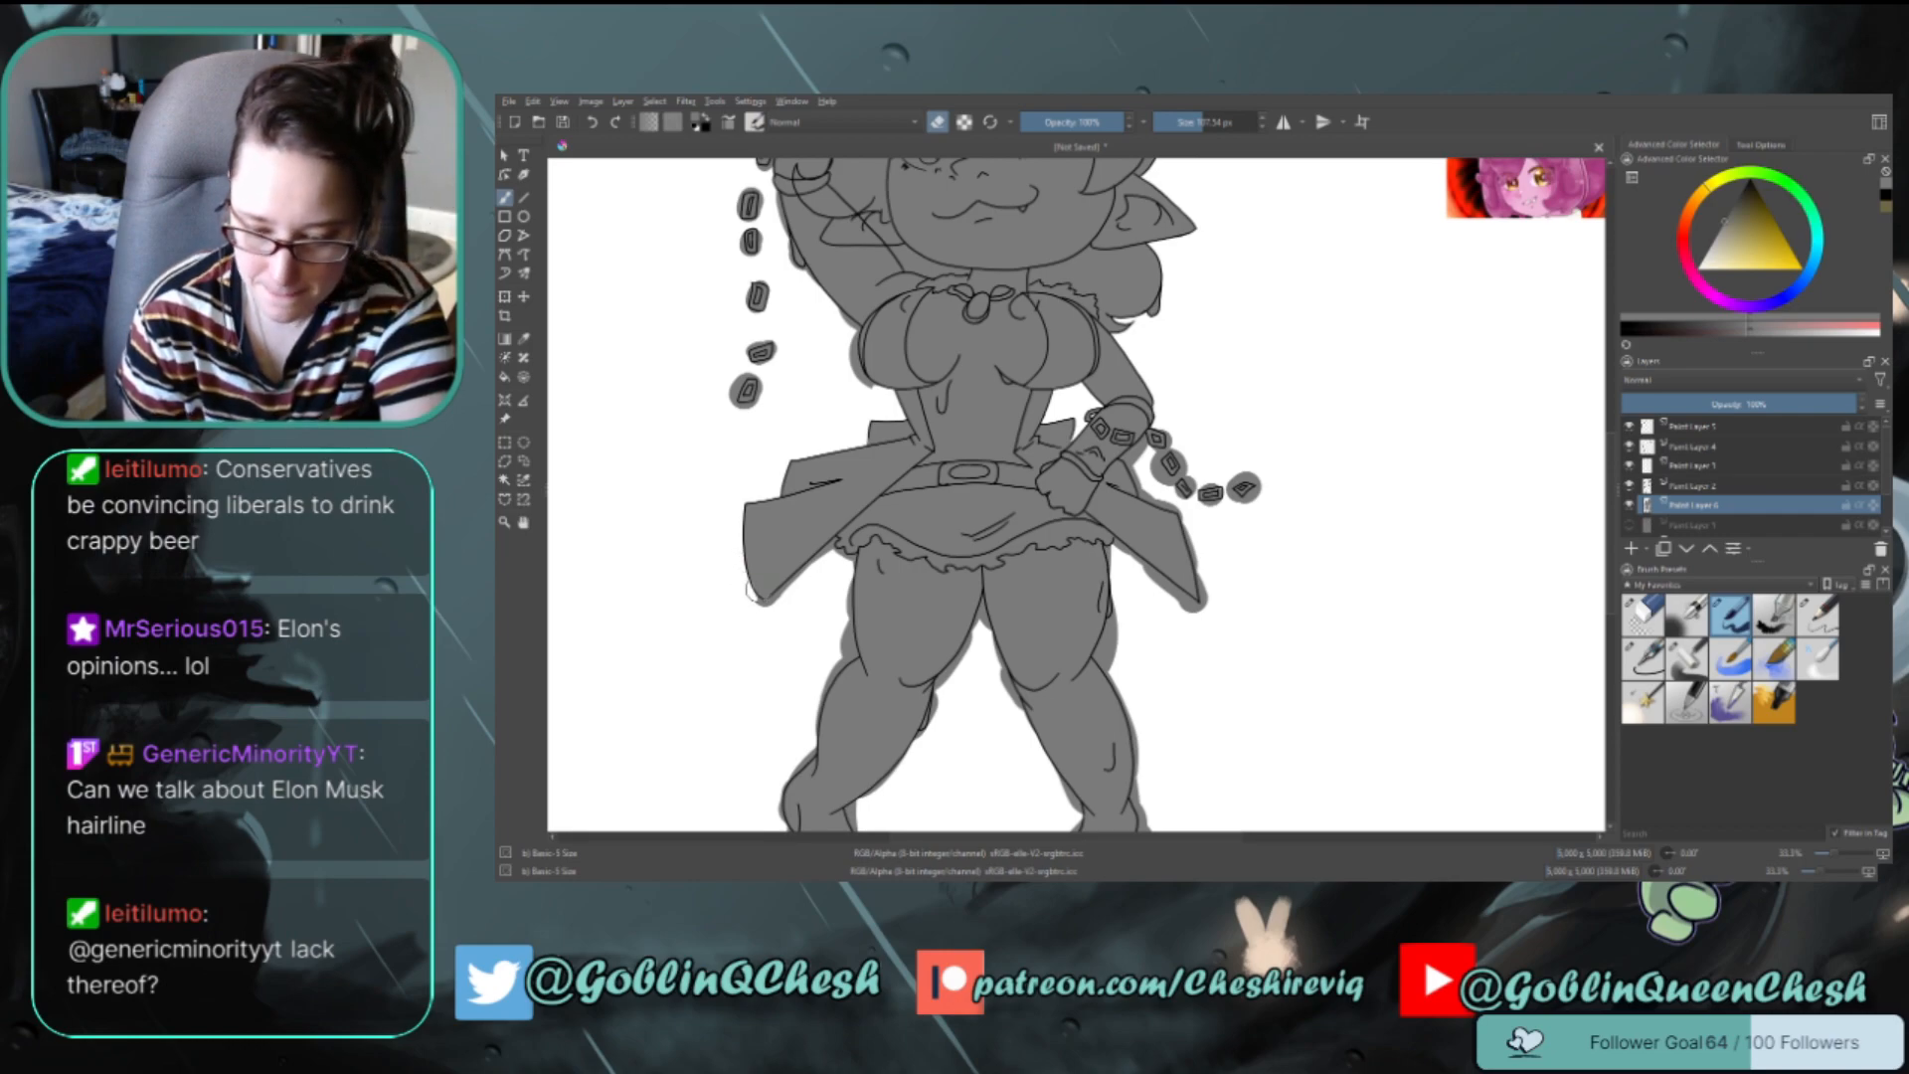
pyautogui.press('e')
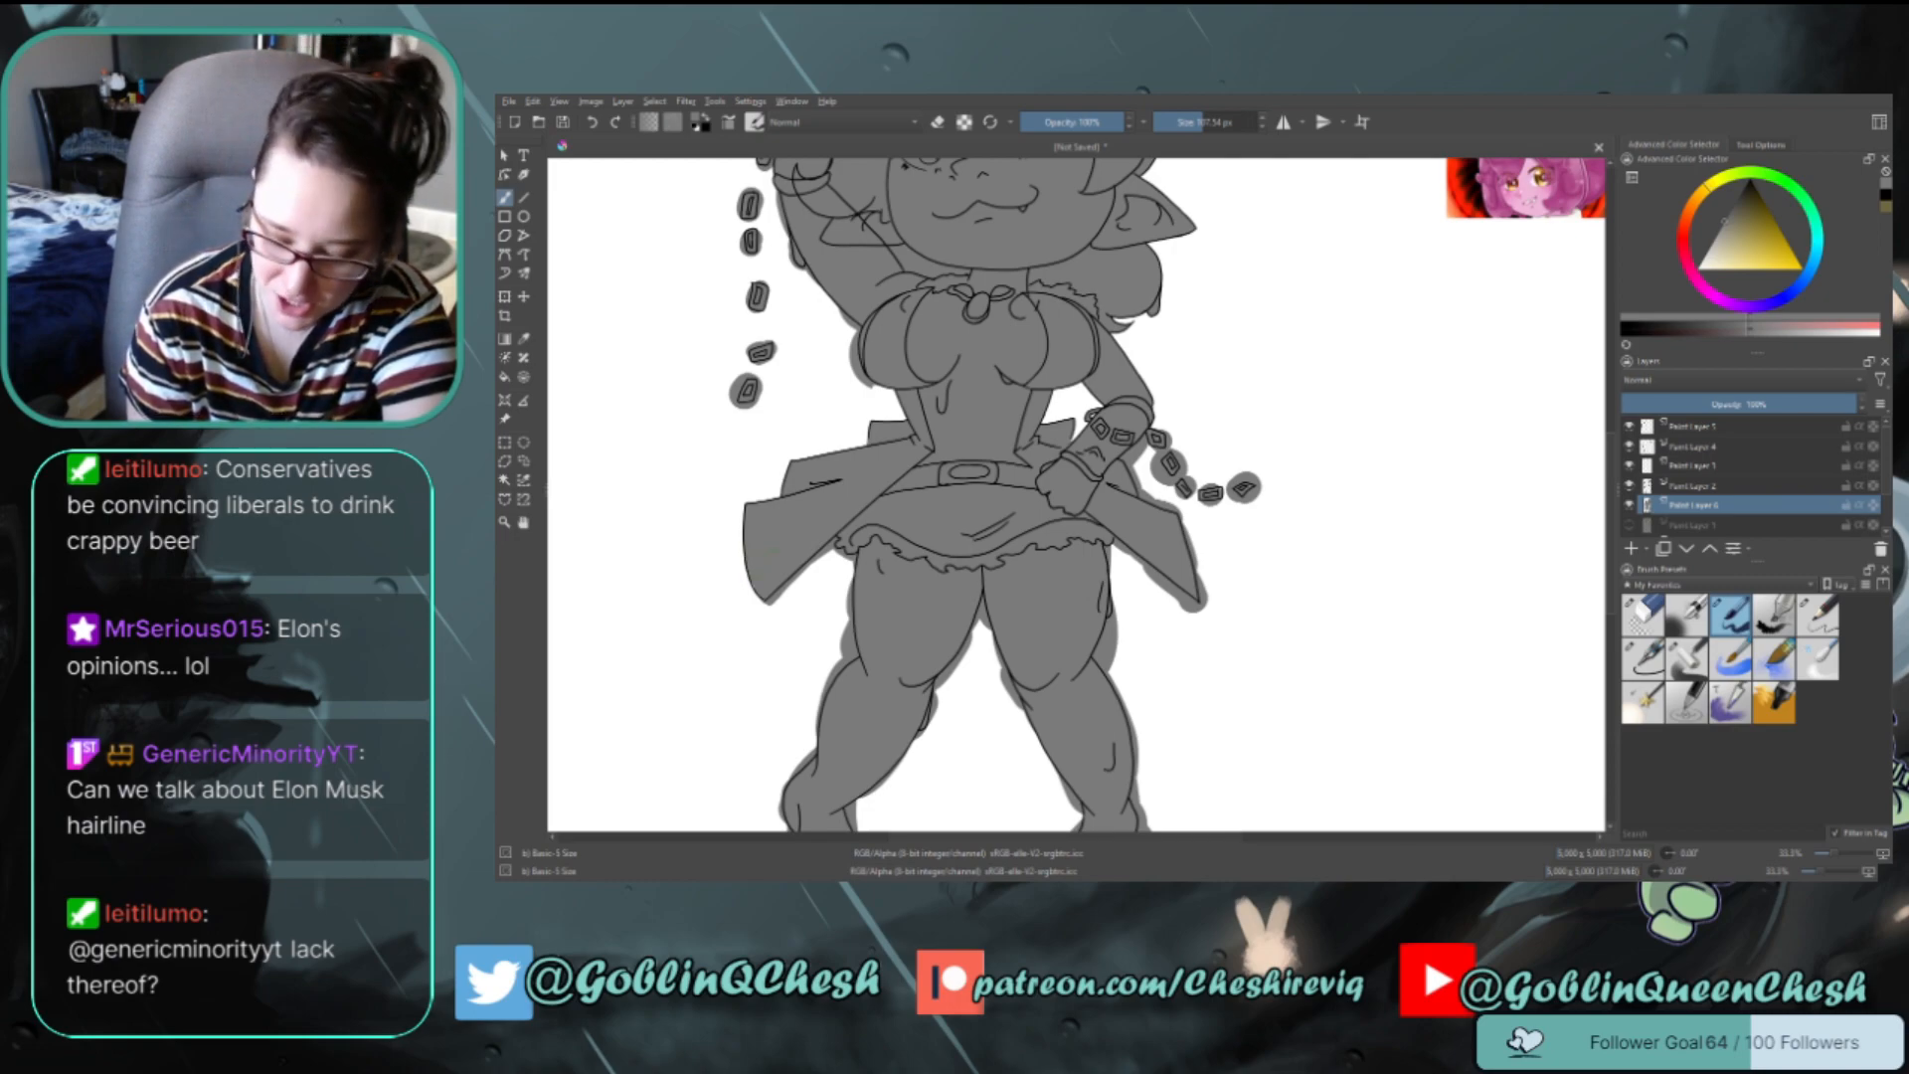
pyautogui.press('e')
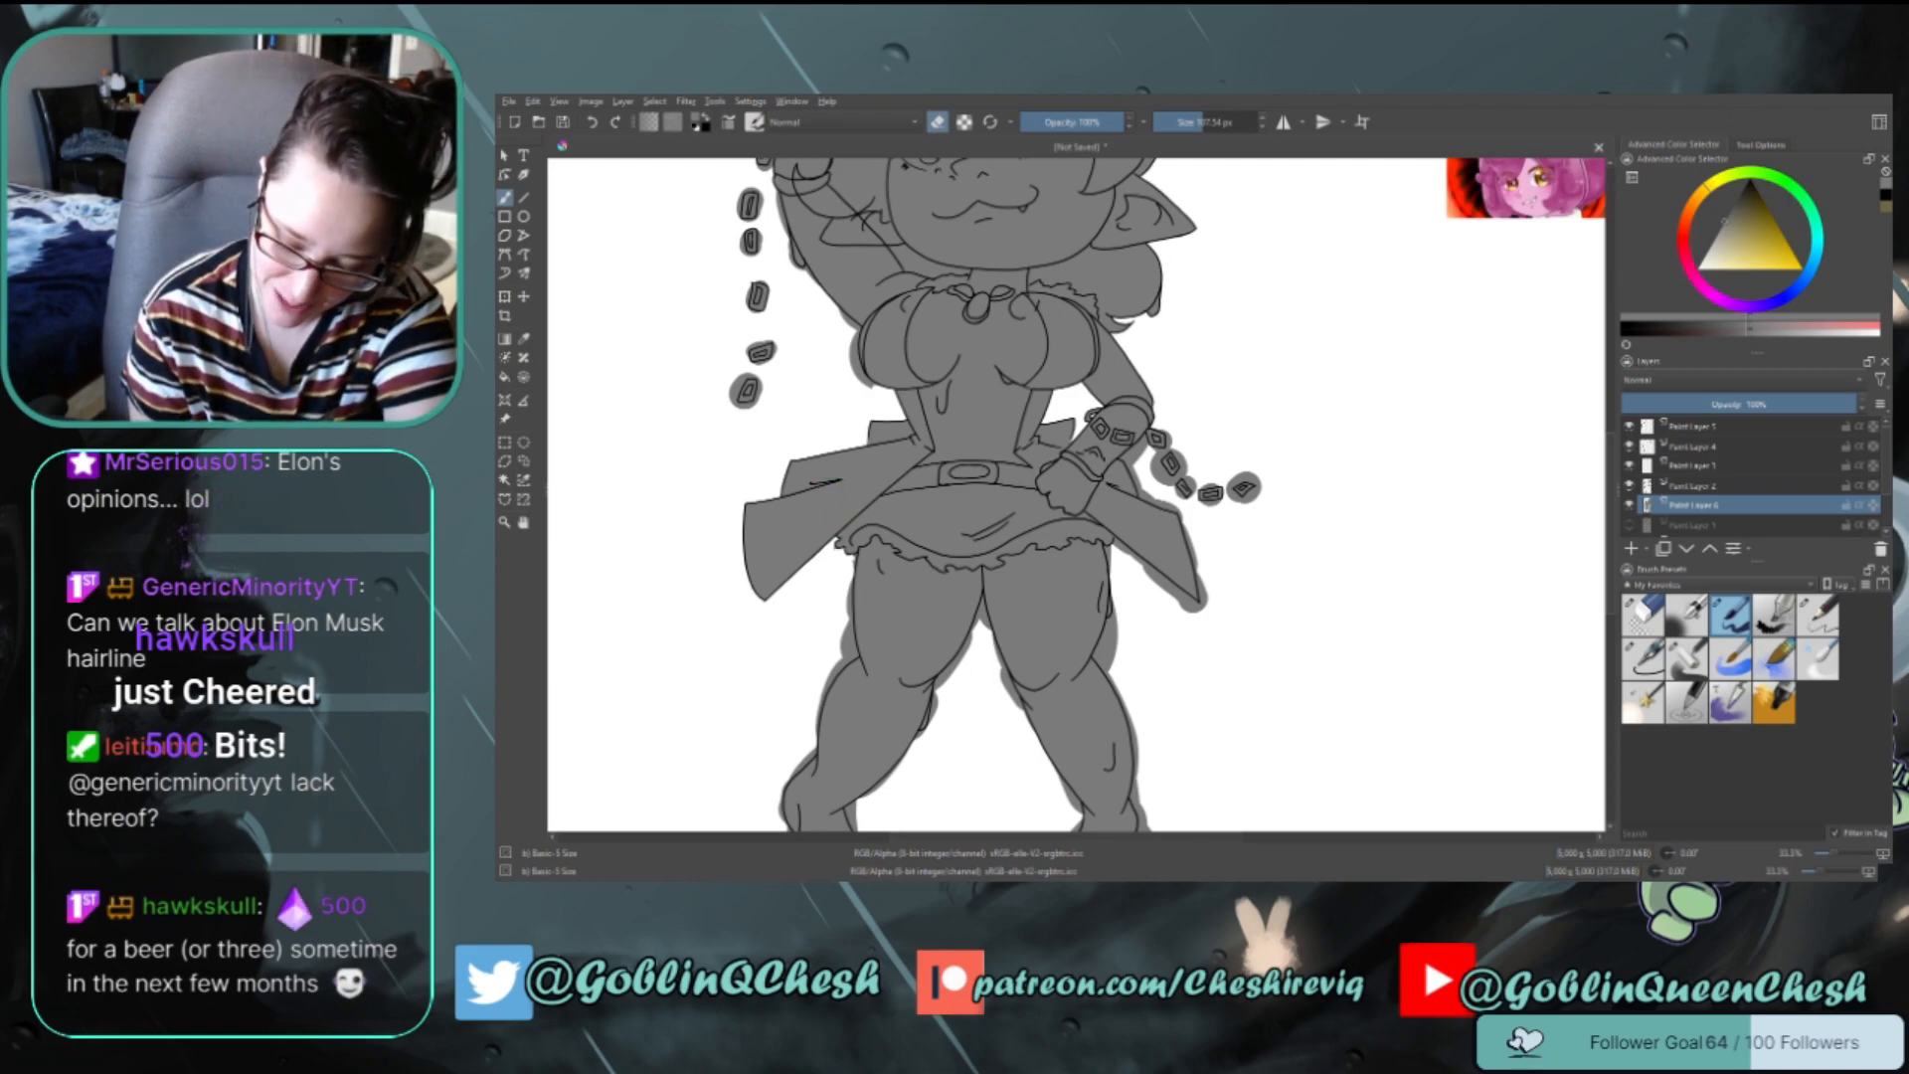
pyautogui.press('e')
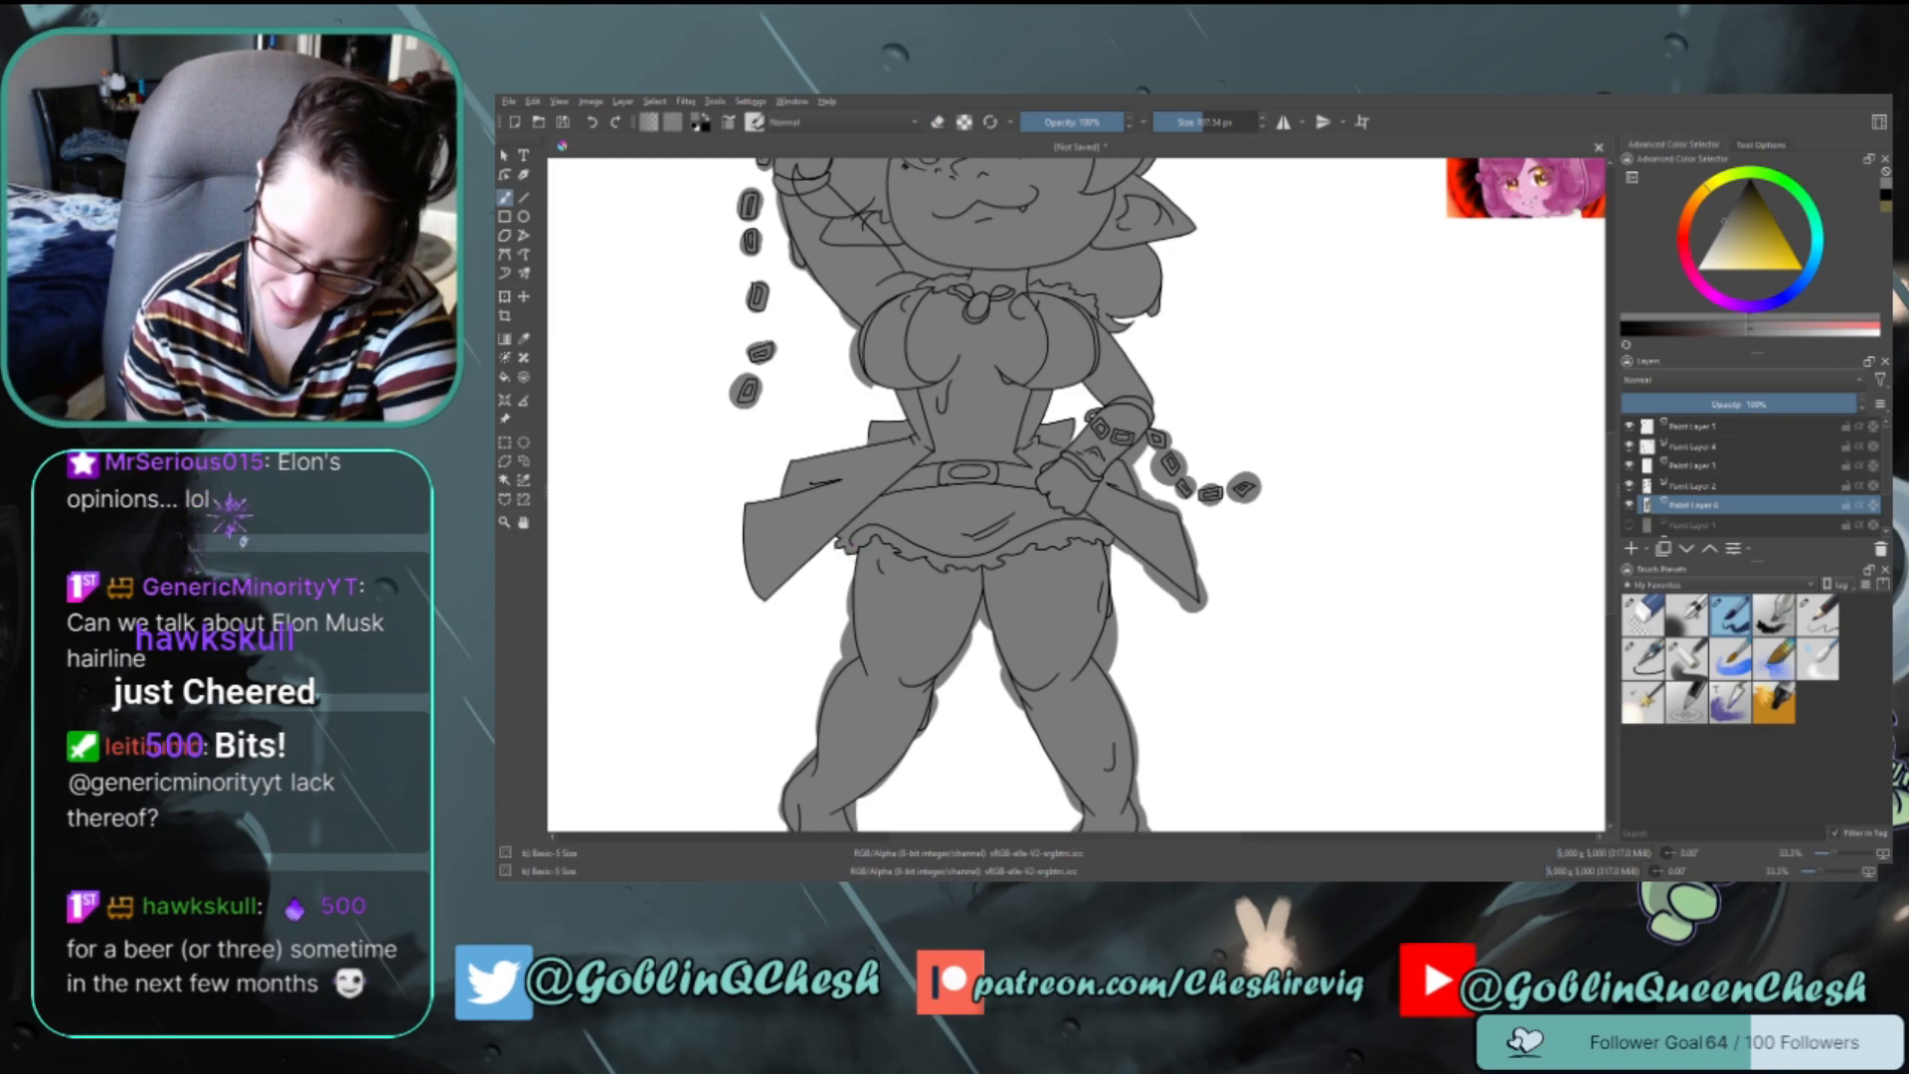
# Erase the grey overspill along the outer thigh, calf and ankle and the inner calf of the character's right leg
pyautogui.press('e')
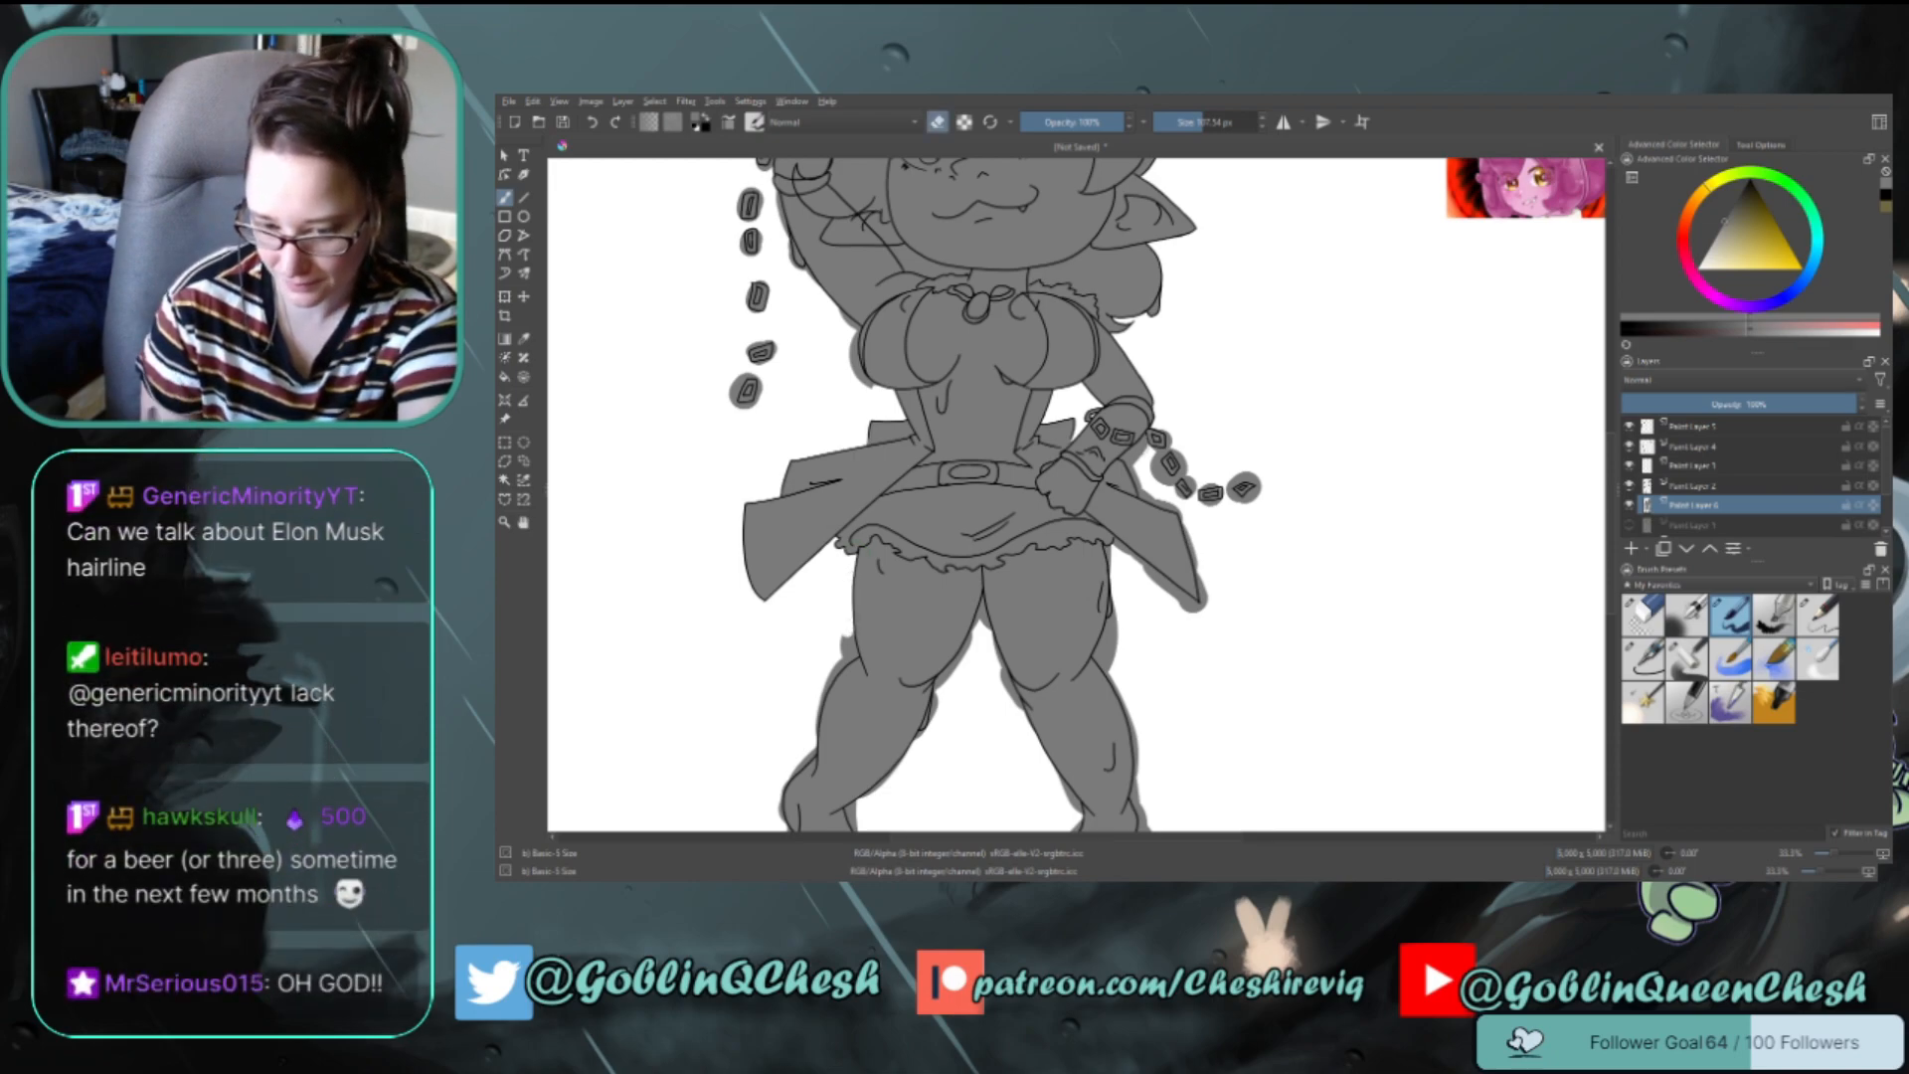
pyautogui.scroll(-3, 1592, 528)
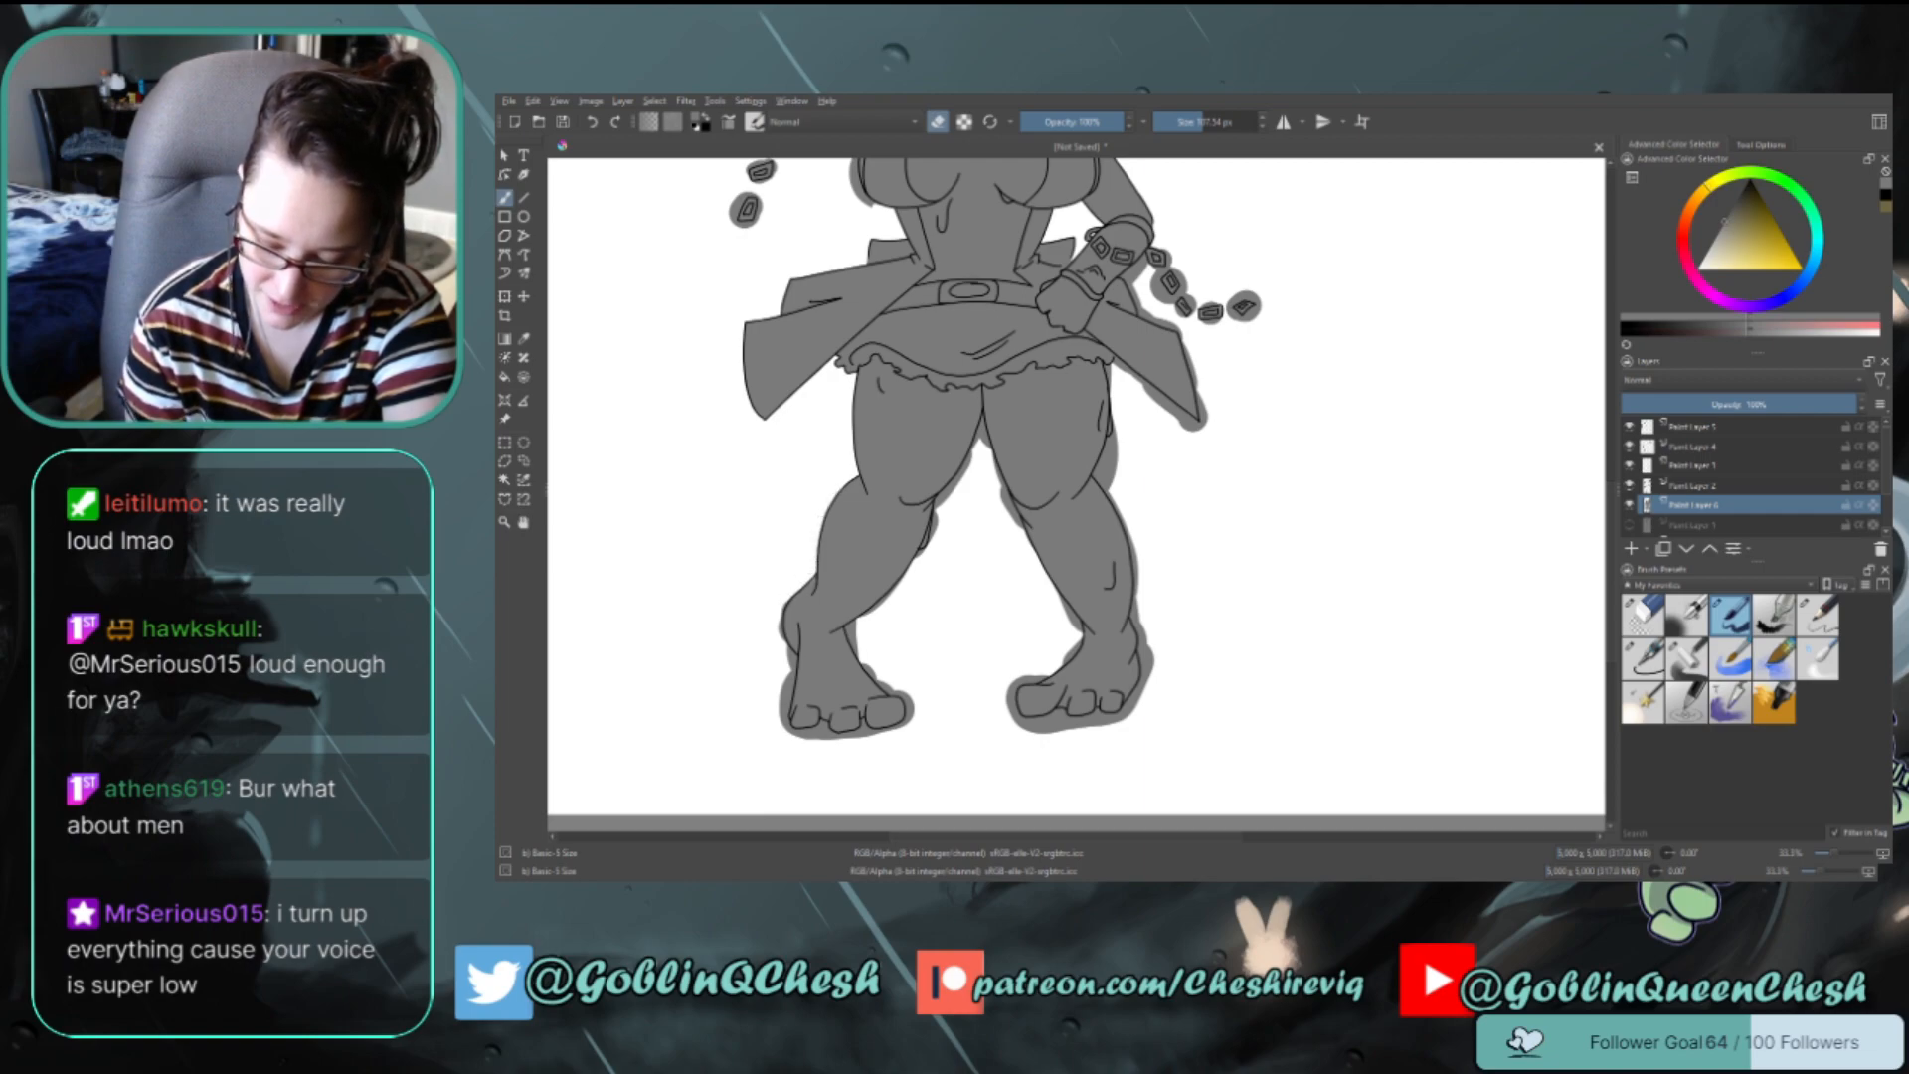
pyautogui.press('e')
pyautogui.press('e')
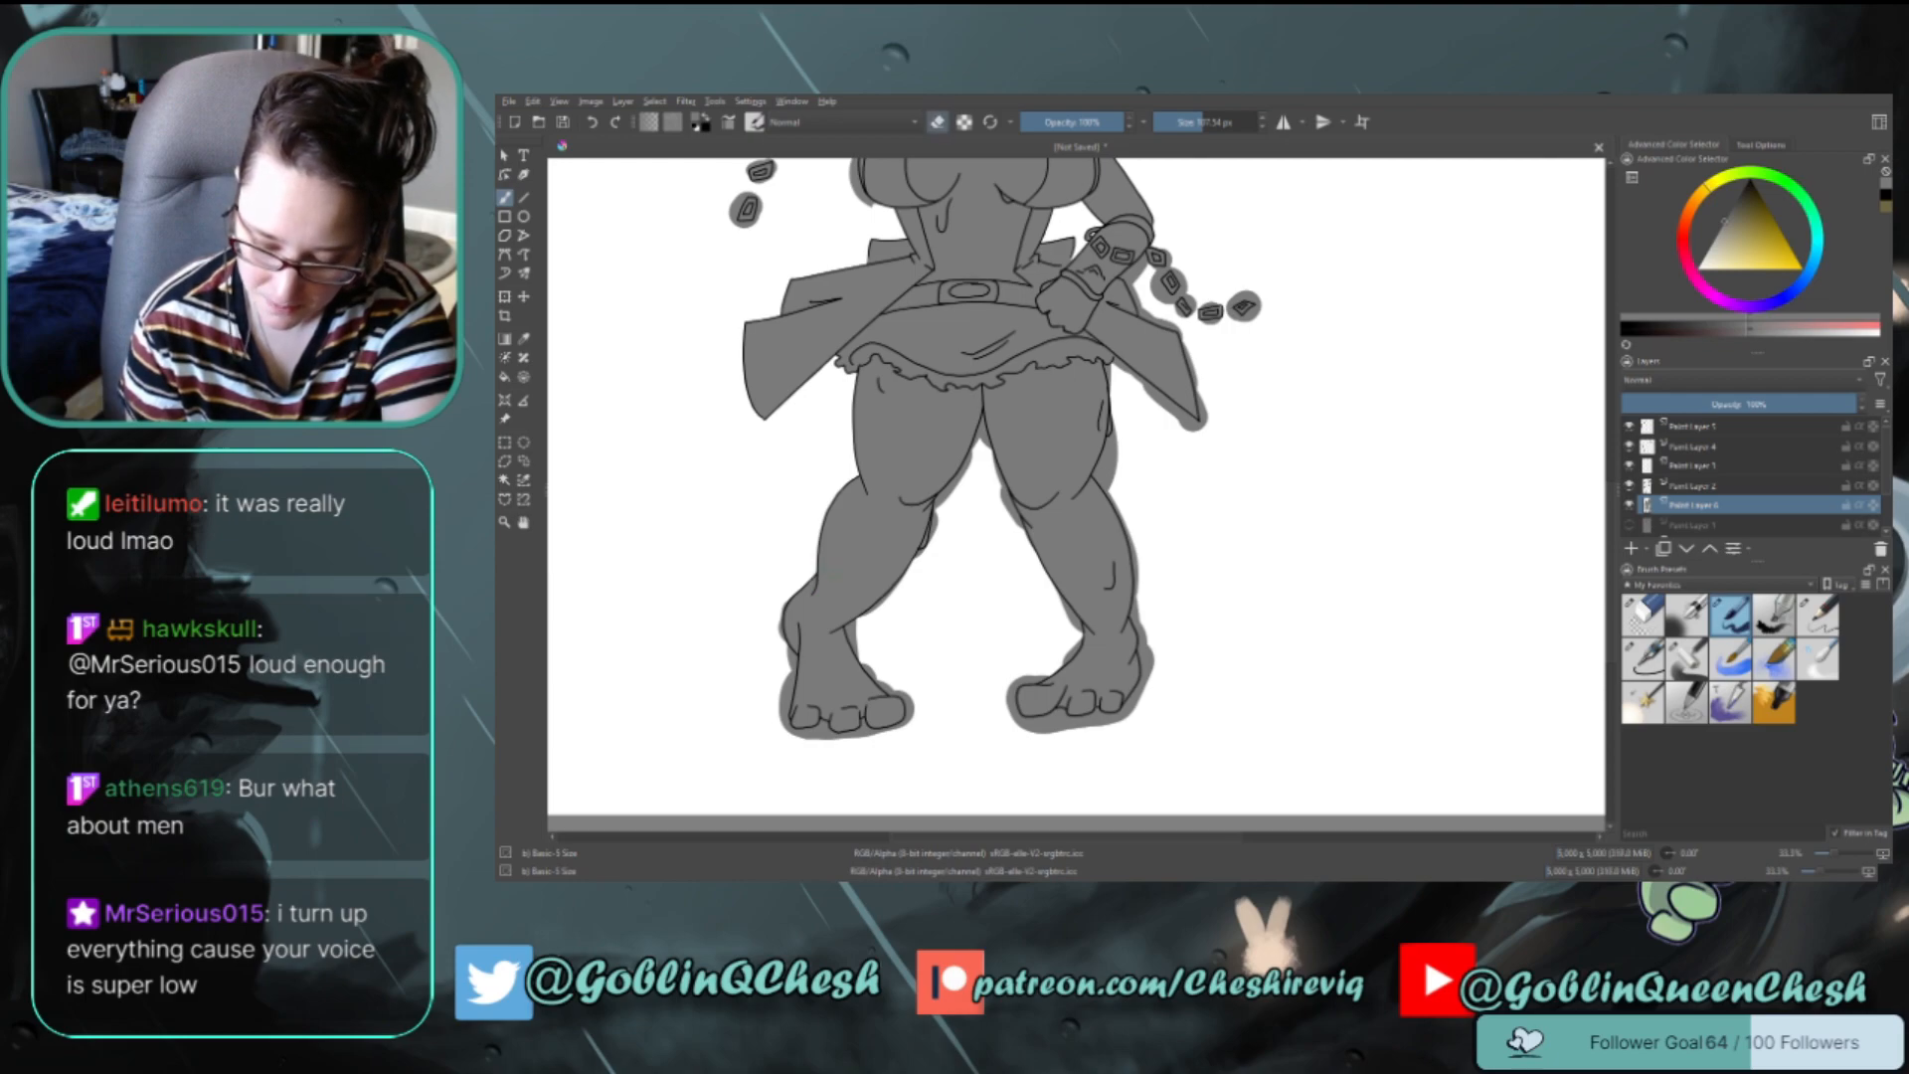
pyautogui.moveTo(784, 602); pyautogui.dragTo(778, 637)
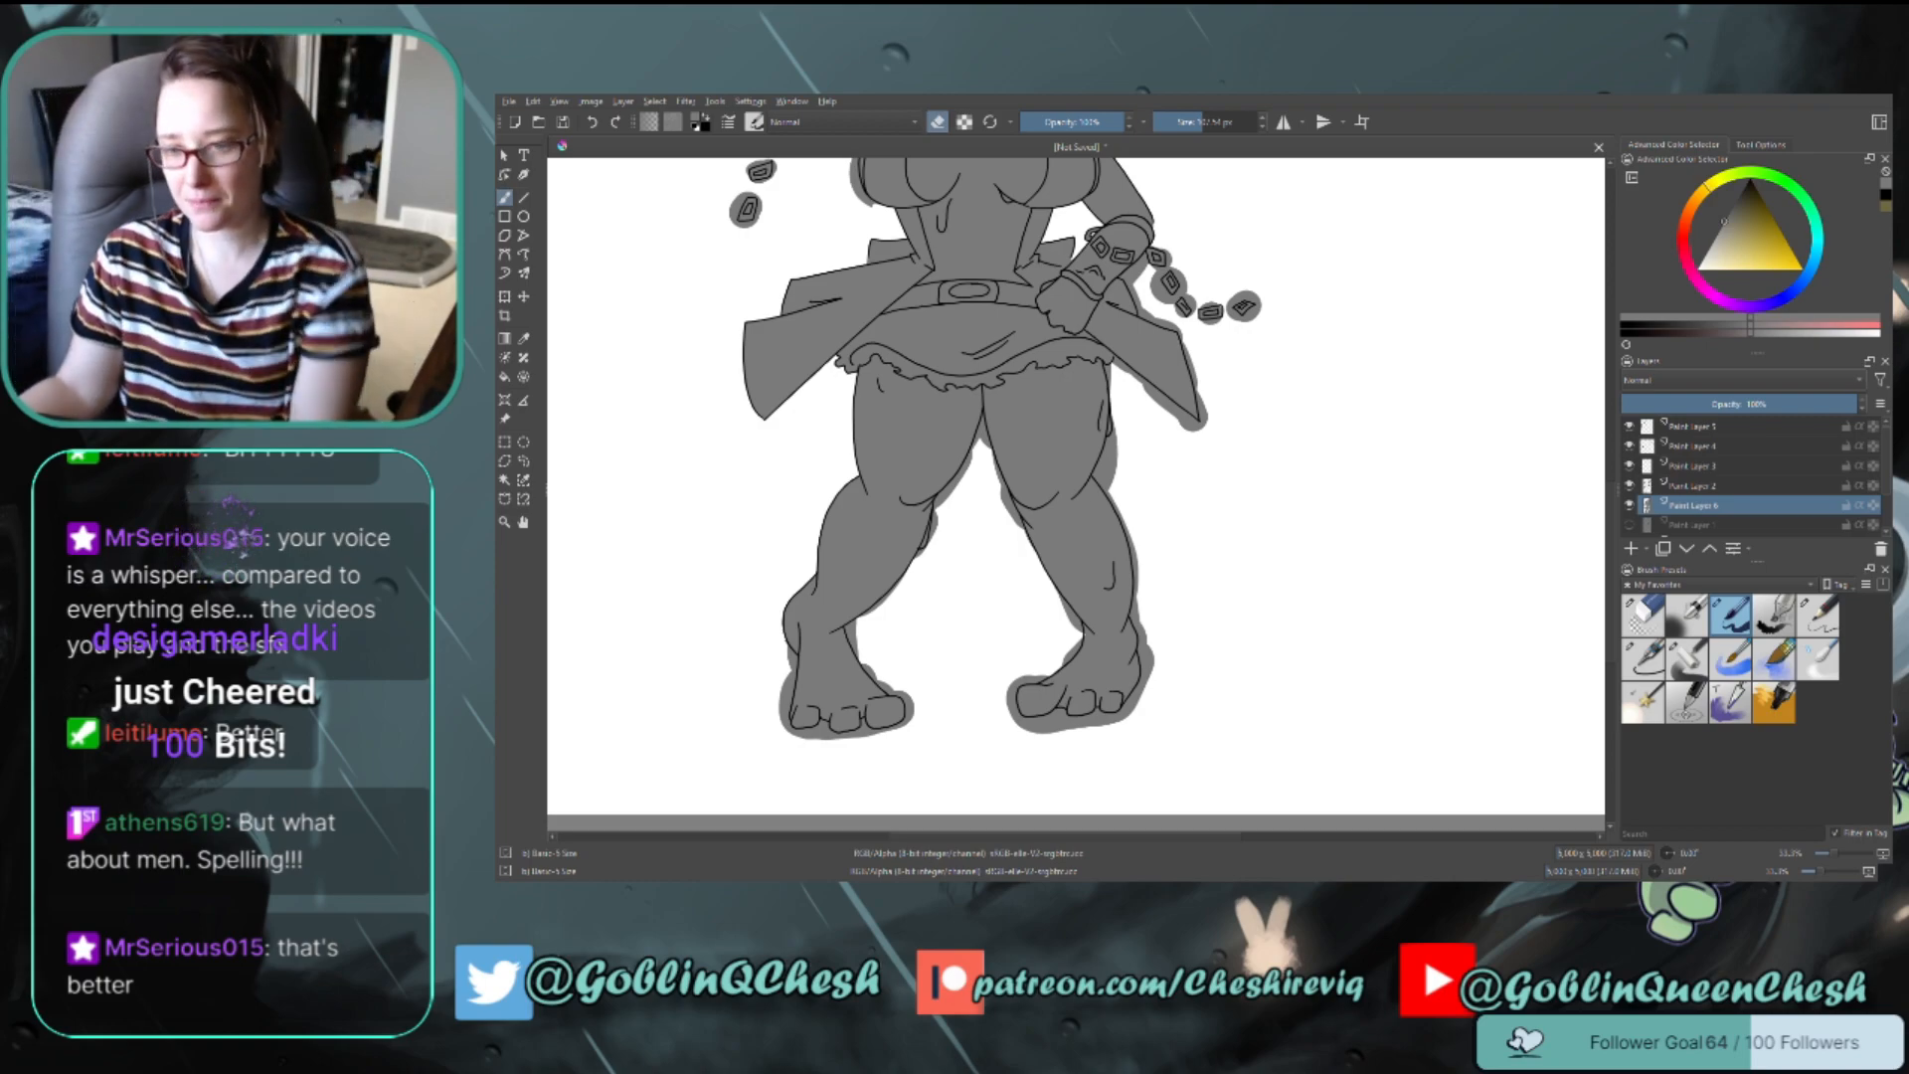
pyautogui.scroll(-1, 1284, 407)
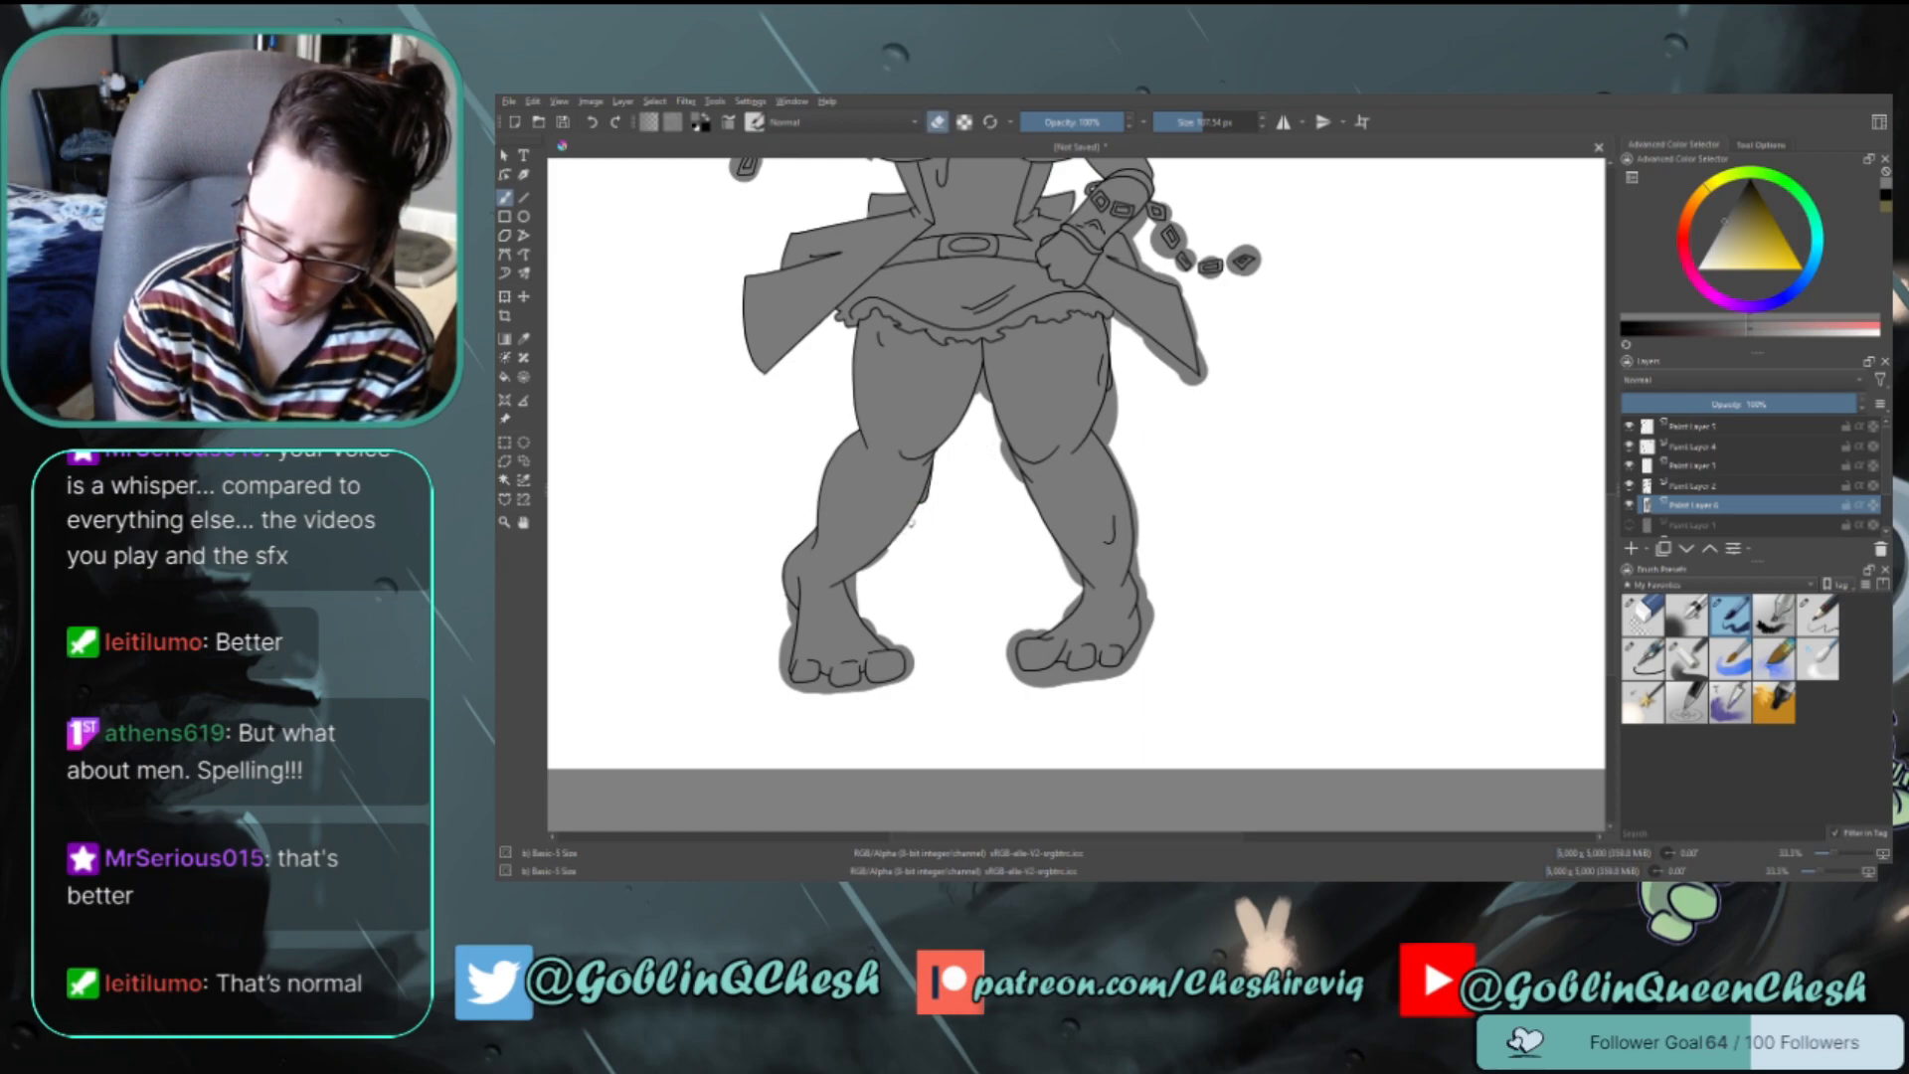
pyautogui.press('e')
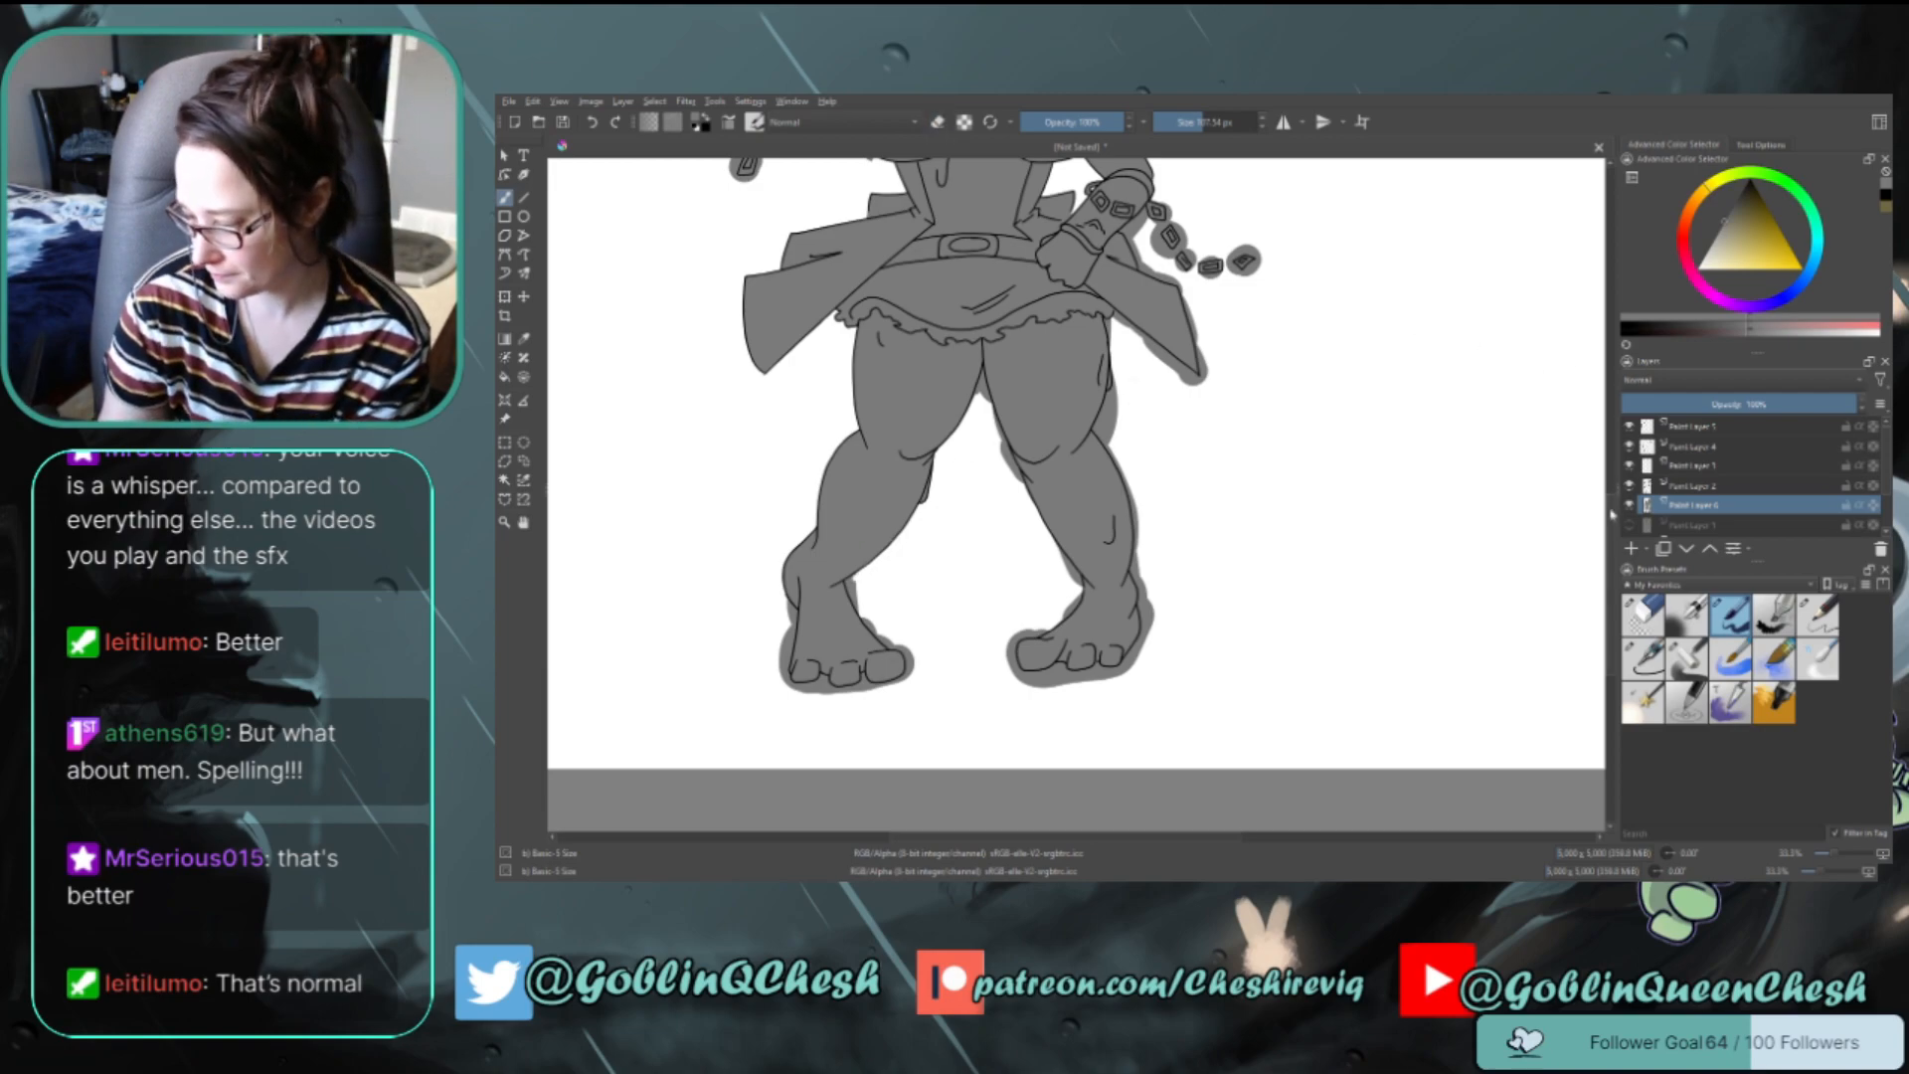
# Trim the grey along the inner ankle, instep and big toe of the character's right foot
pyautogui.scroll(-2, 1606, 542)
pyautogui.press('e')
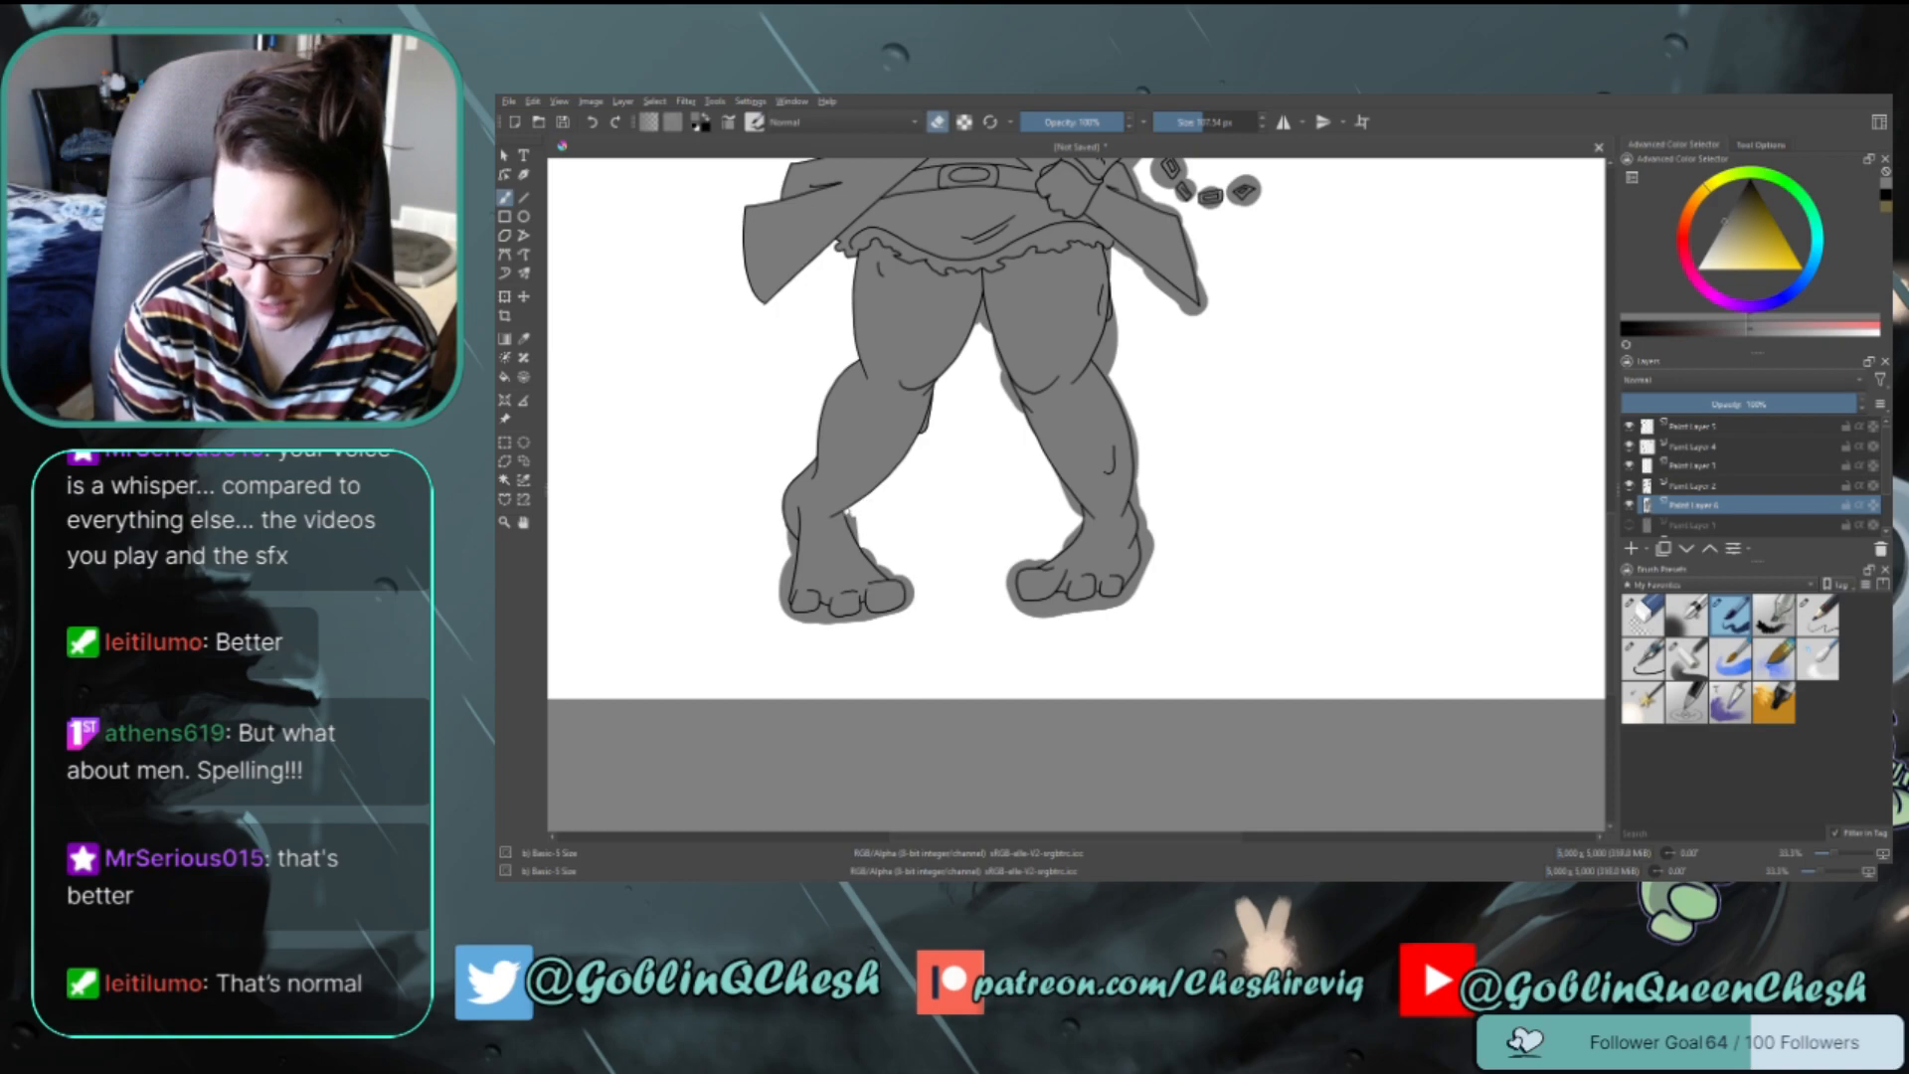
pyautogui.moveTo(850, 514); pyautogui.dragTo(874, 555)
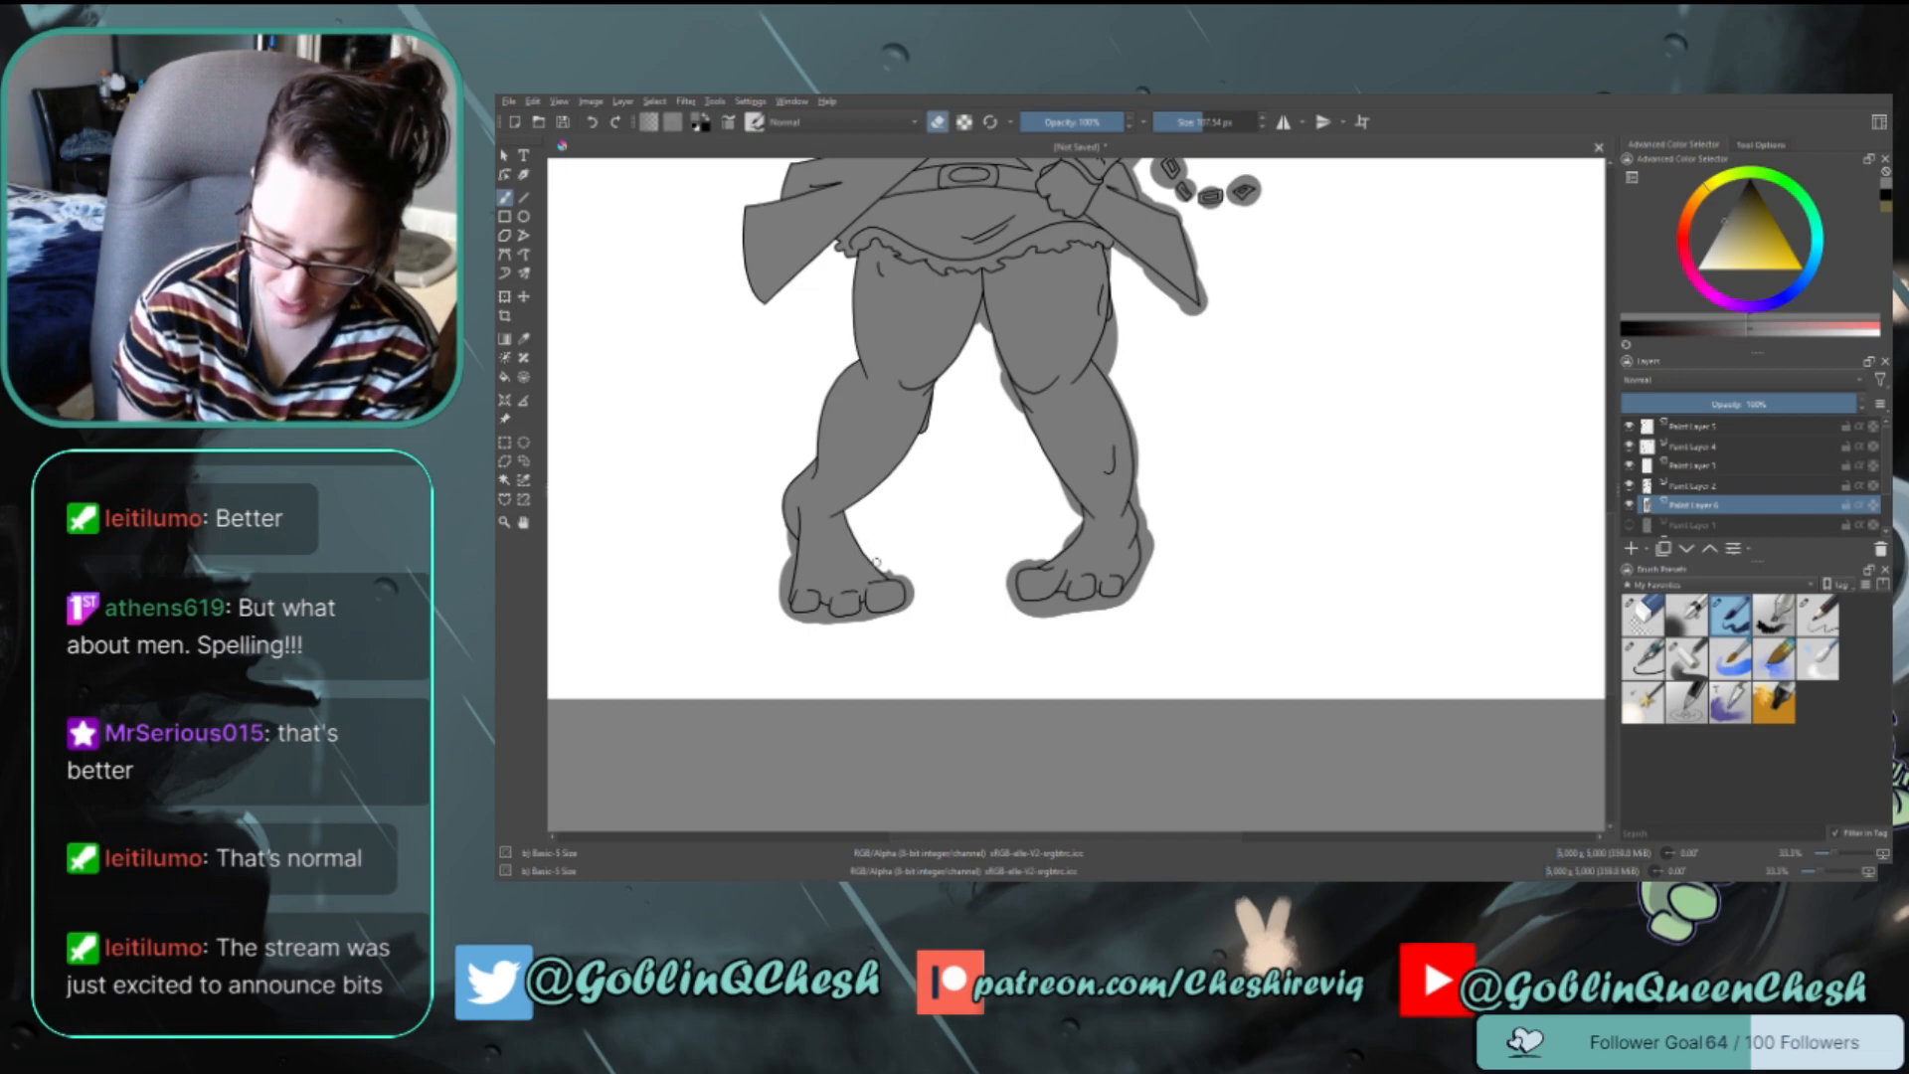
pyautogui.moveTo(876, 563); pyautogui.dragTo(909, 601)
pyautogui.press('e')
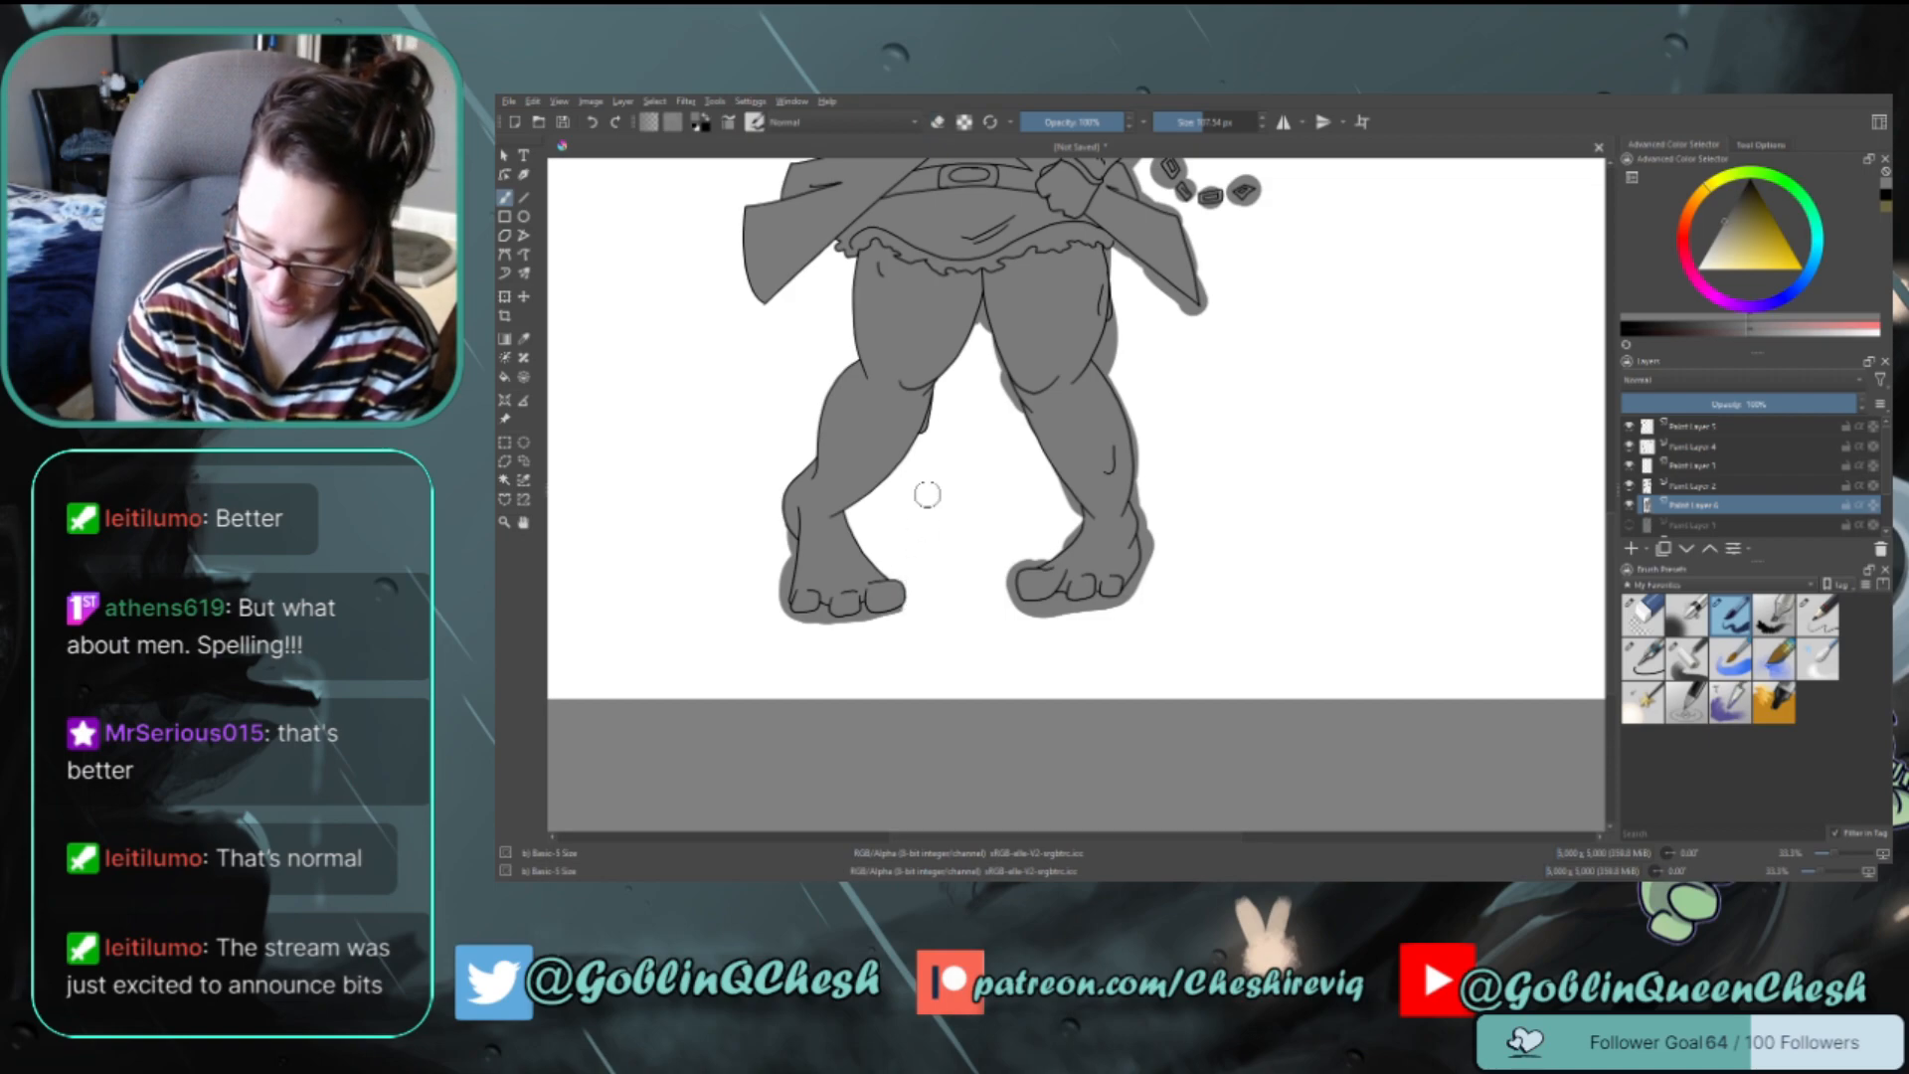
pyautogui.press('e')
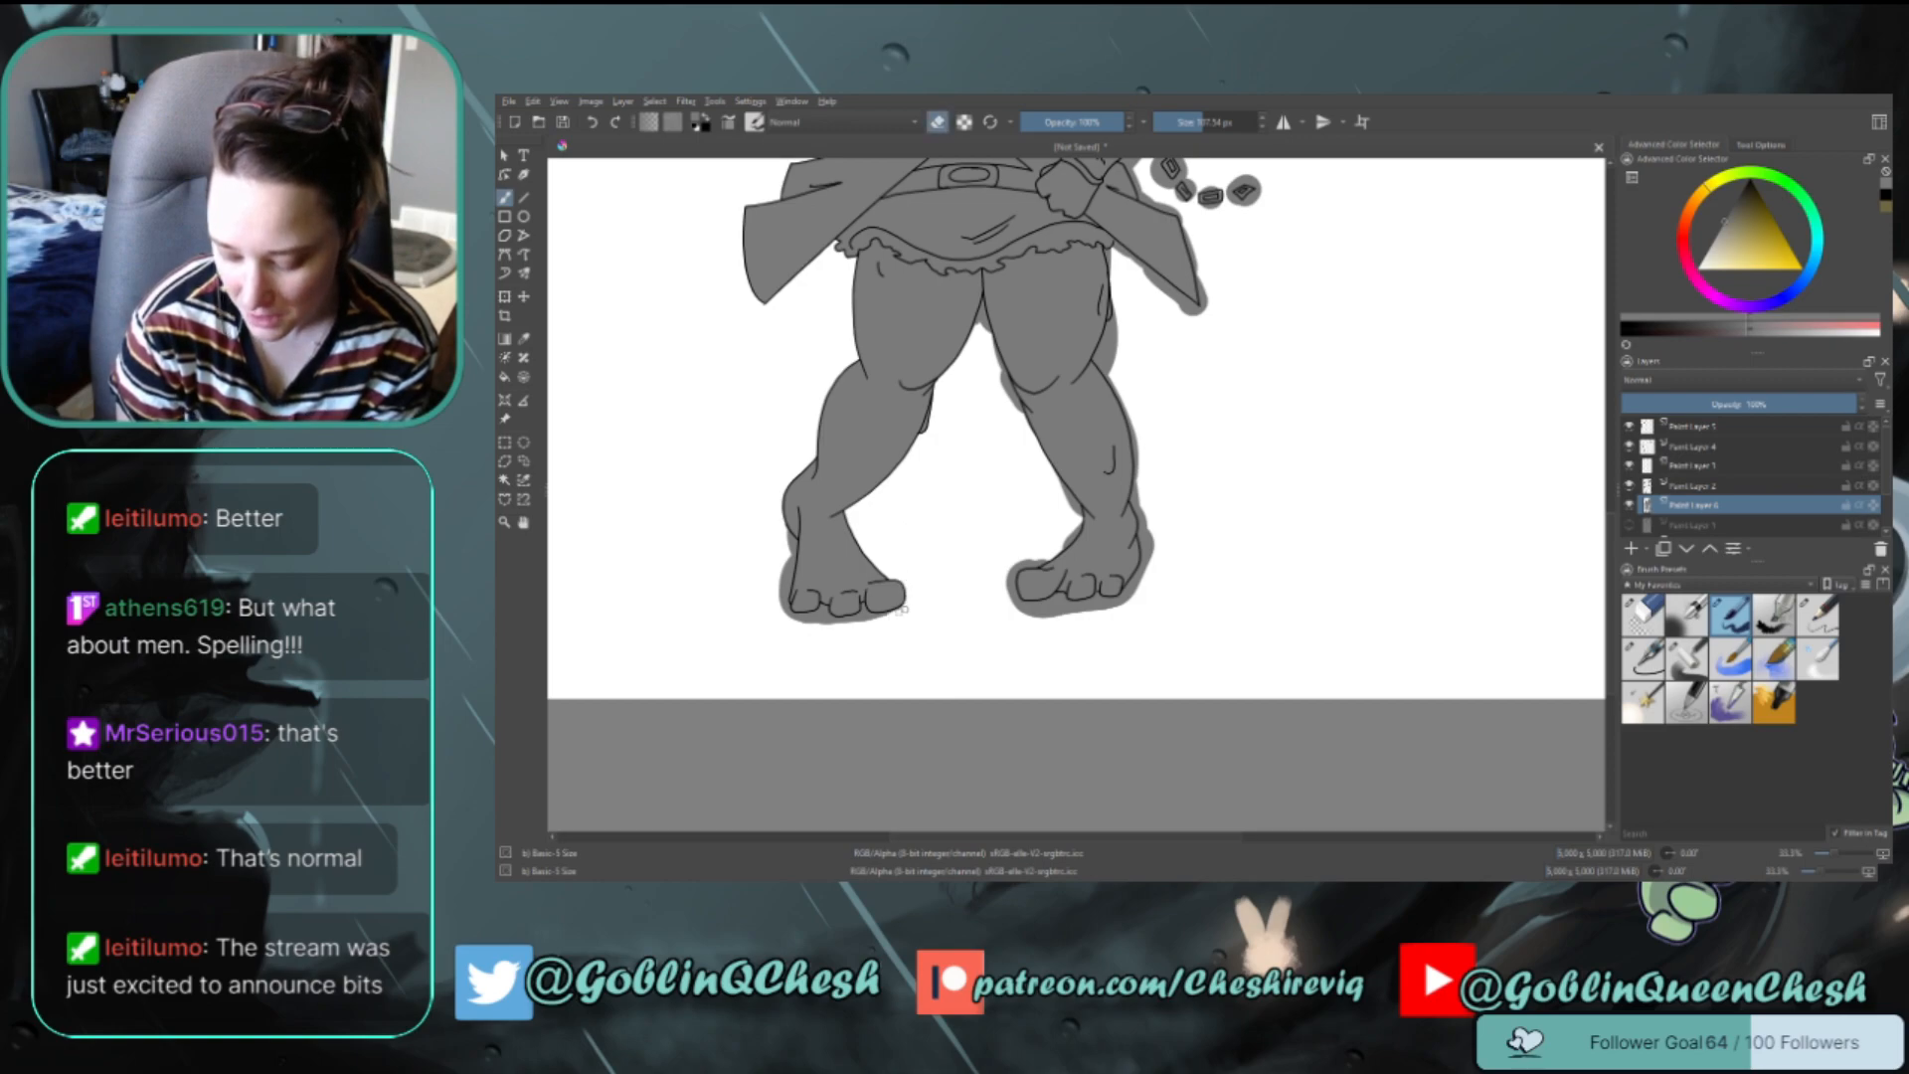
pyautogui.moveTo(902, 609); pyautogui.dragTo(909, 602)
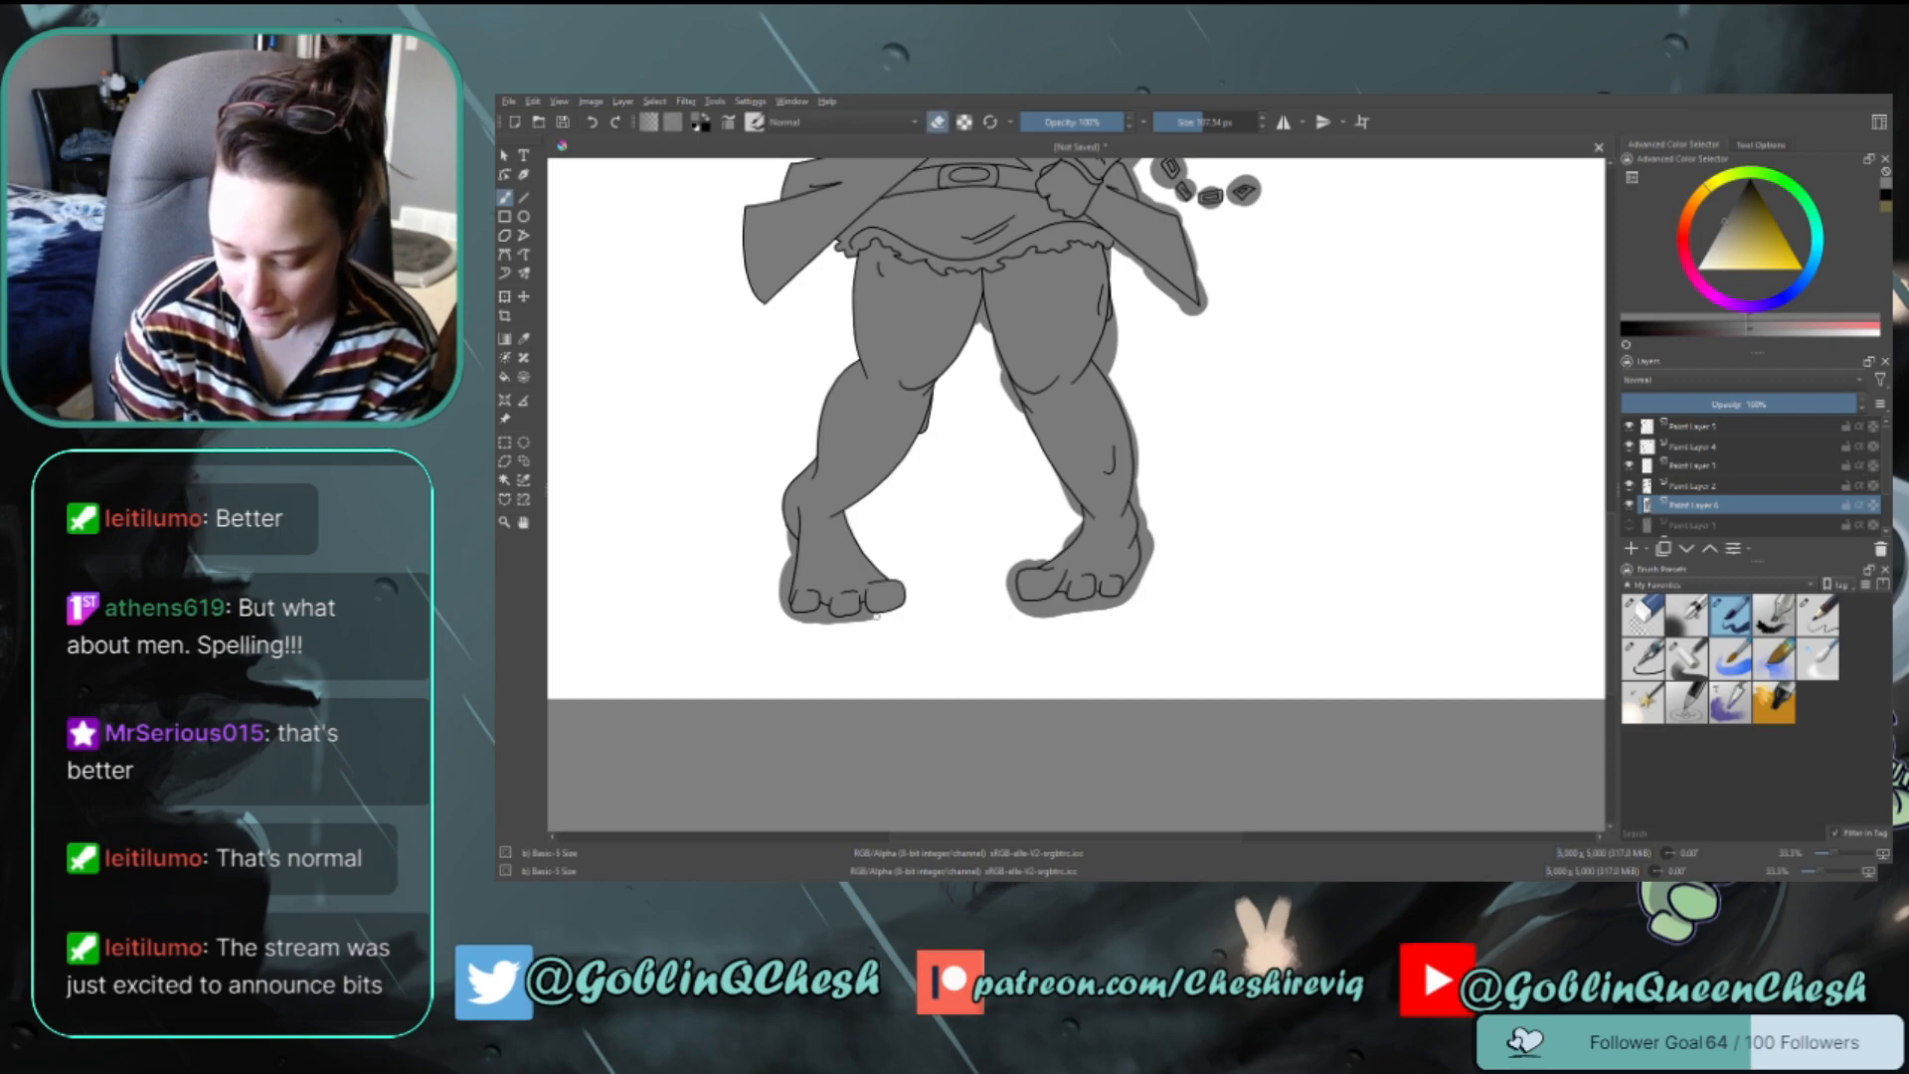
# Erase the remaining grey beneath the toes and along the outer heel of the character's right foot
pyautogui.press('e')
pyautogui.press('e')
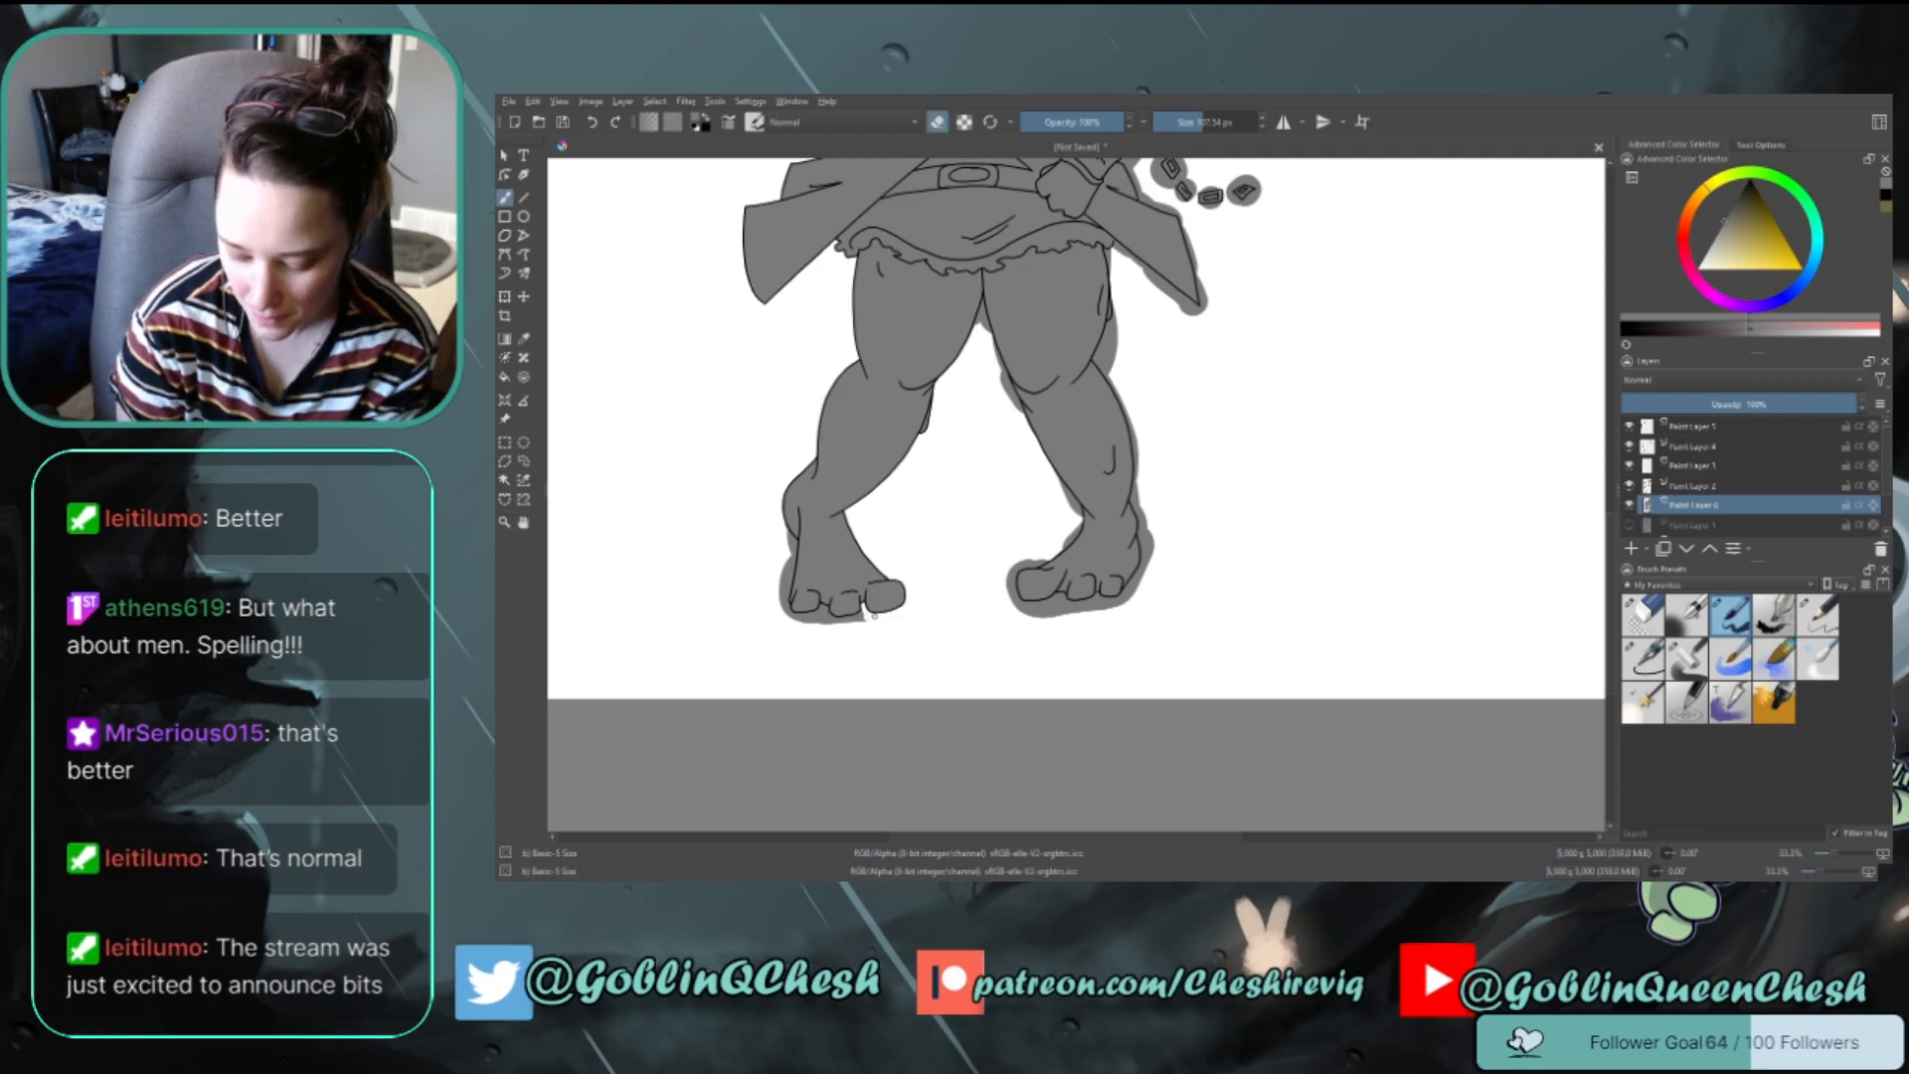
pyautogui.moveTo(879, 621)
pyautogui.mouseDown()
pyautogui.moveTo(793, 615)
pyautogui.moveTo(868, 616)
pyautogui.mouseUp()
pyautogui.press('e')
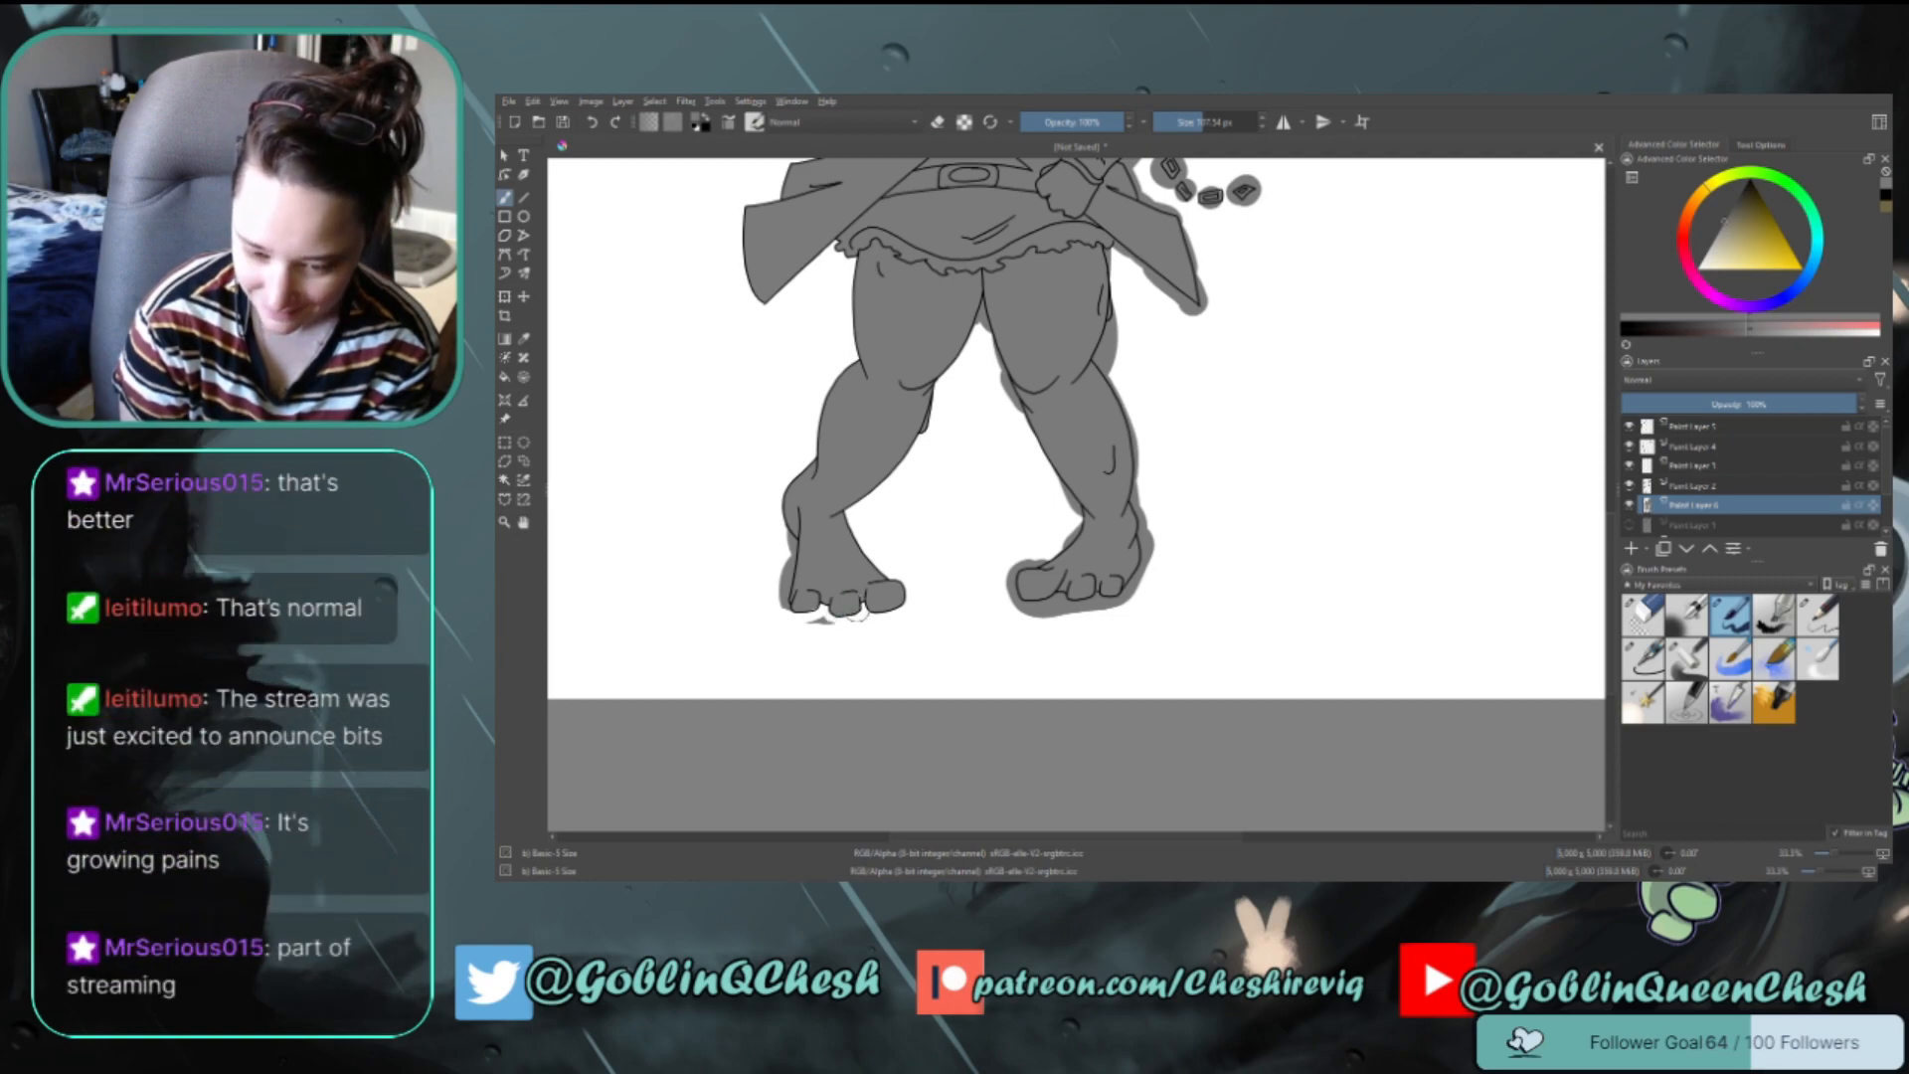
pyautogui.press('e')
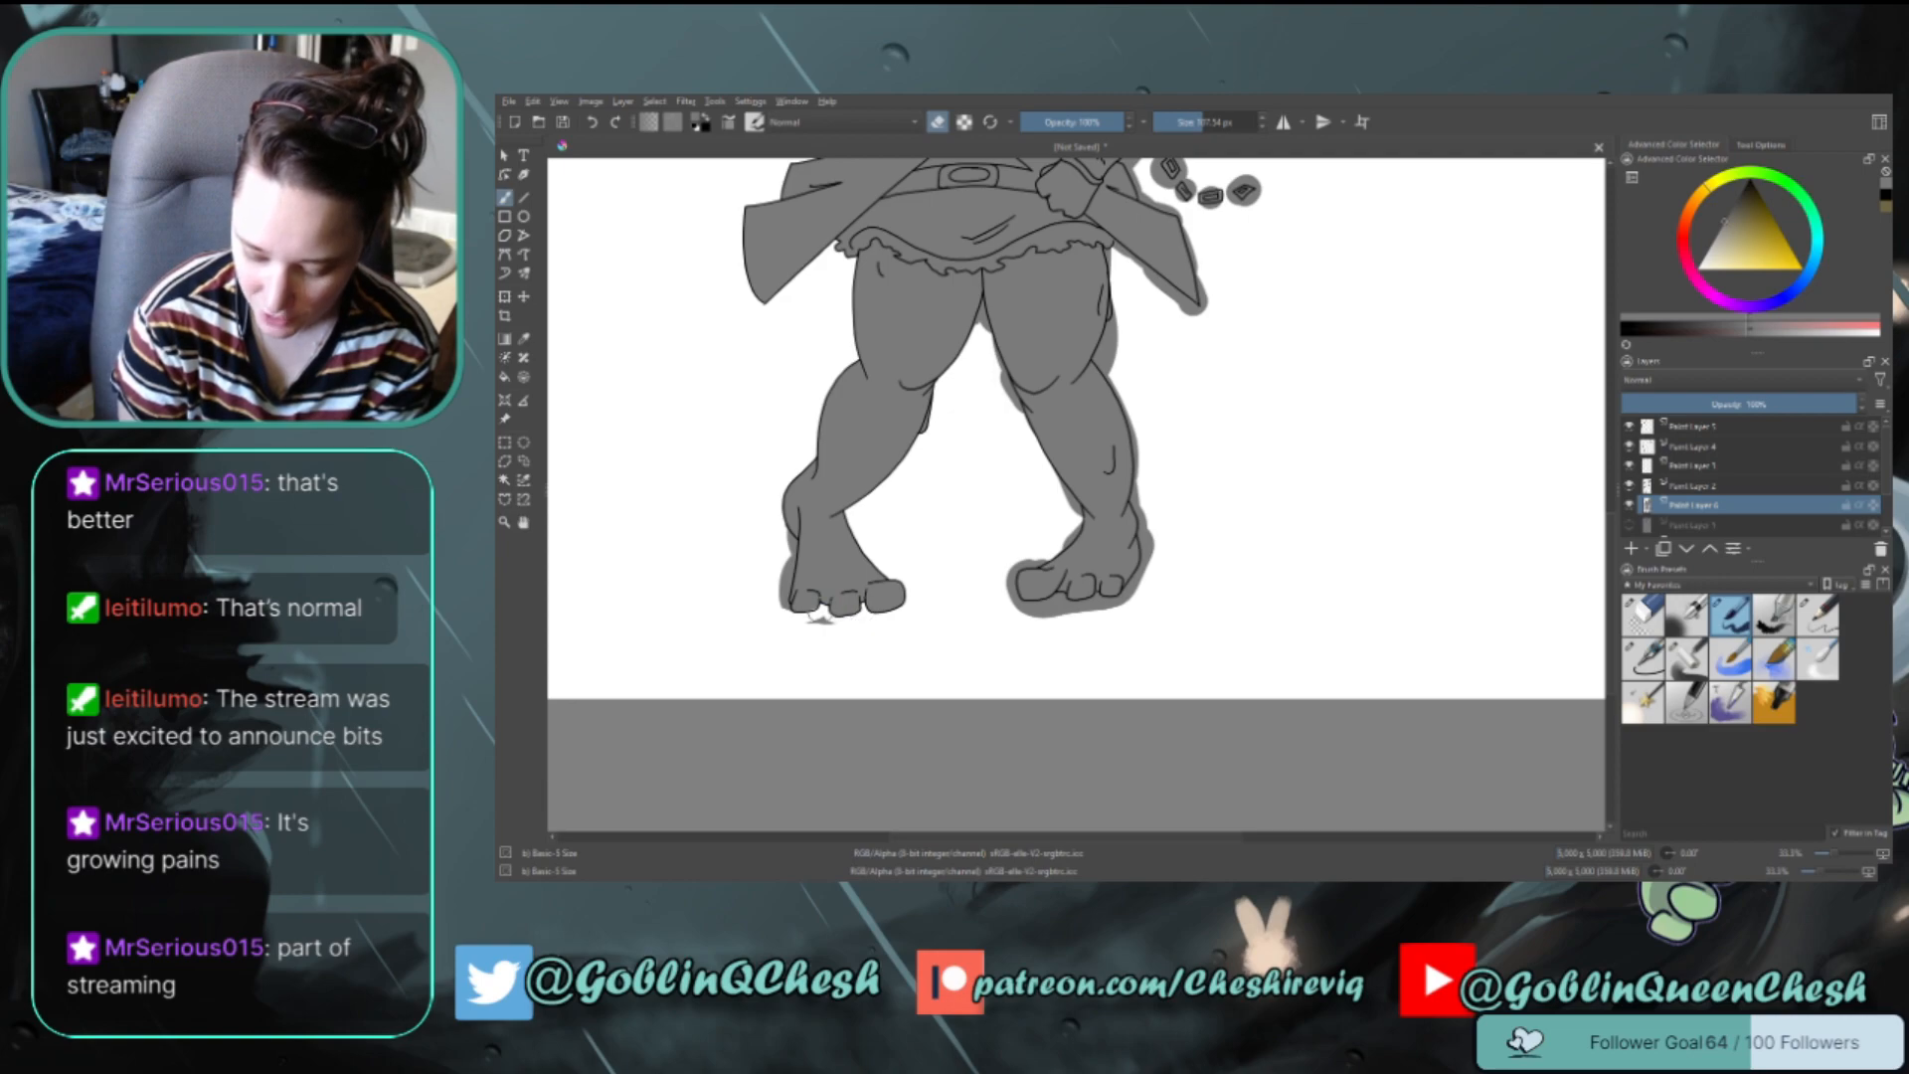
pyautogui.moveTo(814, 618); pyautogui.dragTo(843, 626)
pyautogui.press('e')
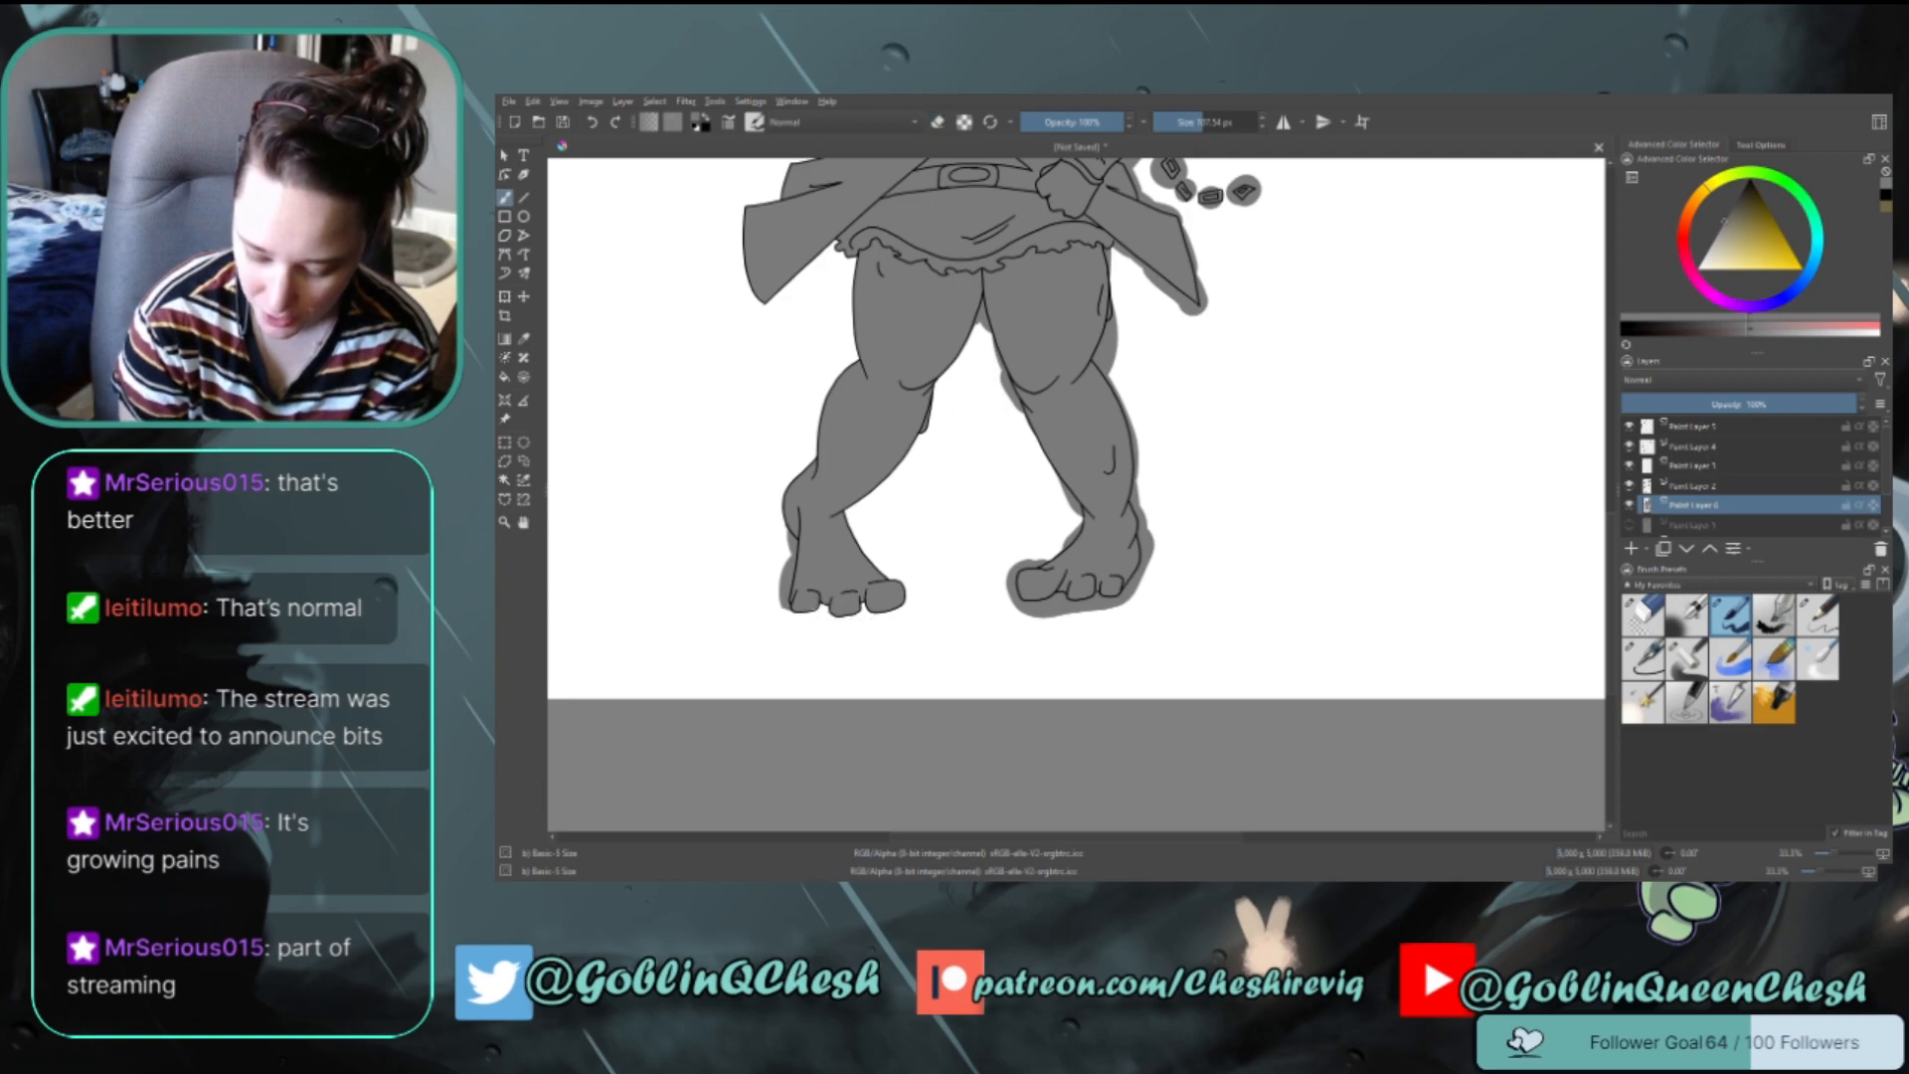
pyautogui.press('e')
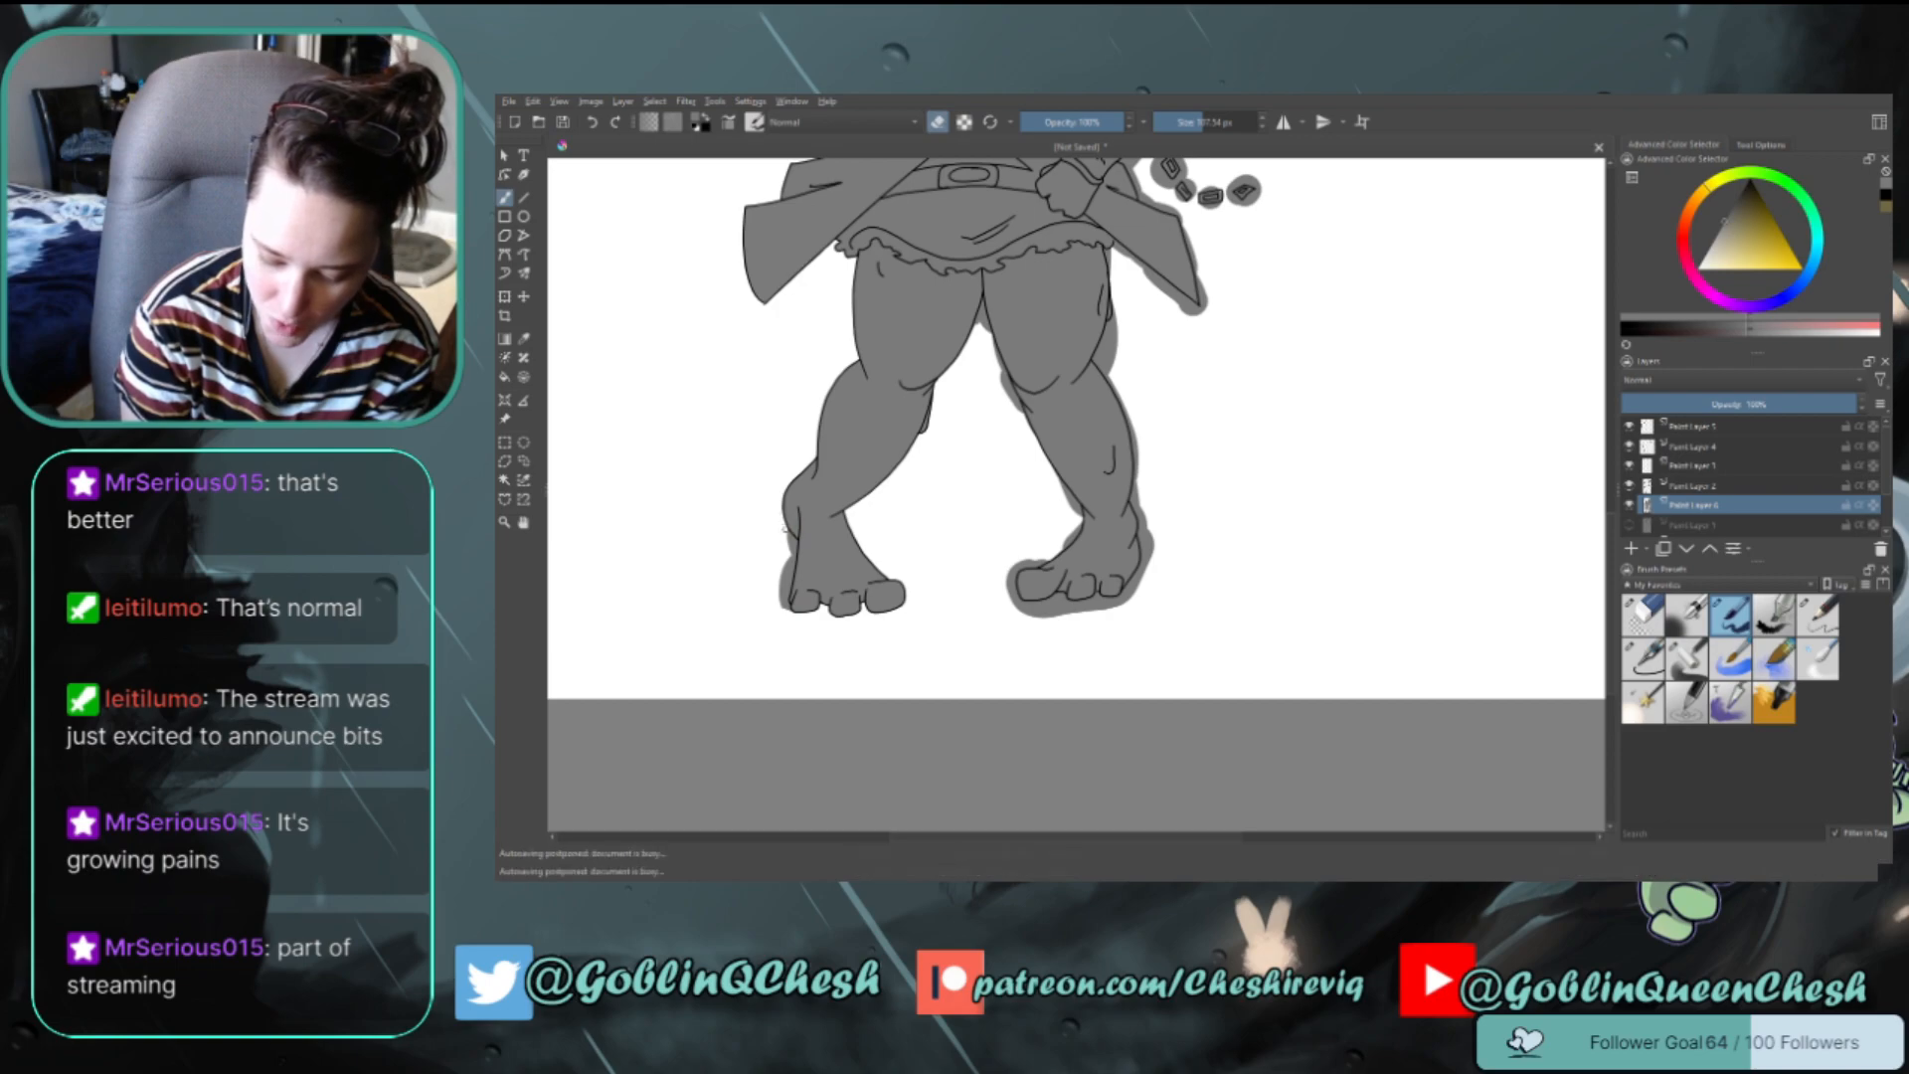
pyautogui.moveTo(792, 544)
pyautogui.mouseDown()
pyautogui.moveTo(785, 610)
pyautogui.moveTo(782, 583)
pyautogui.mouseUp()
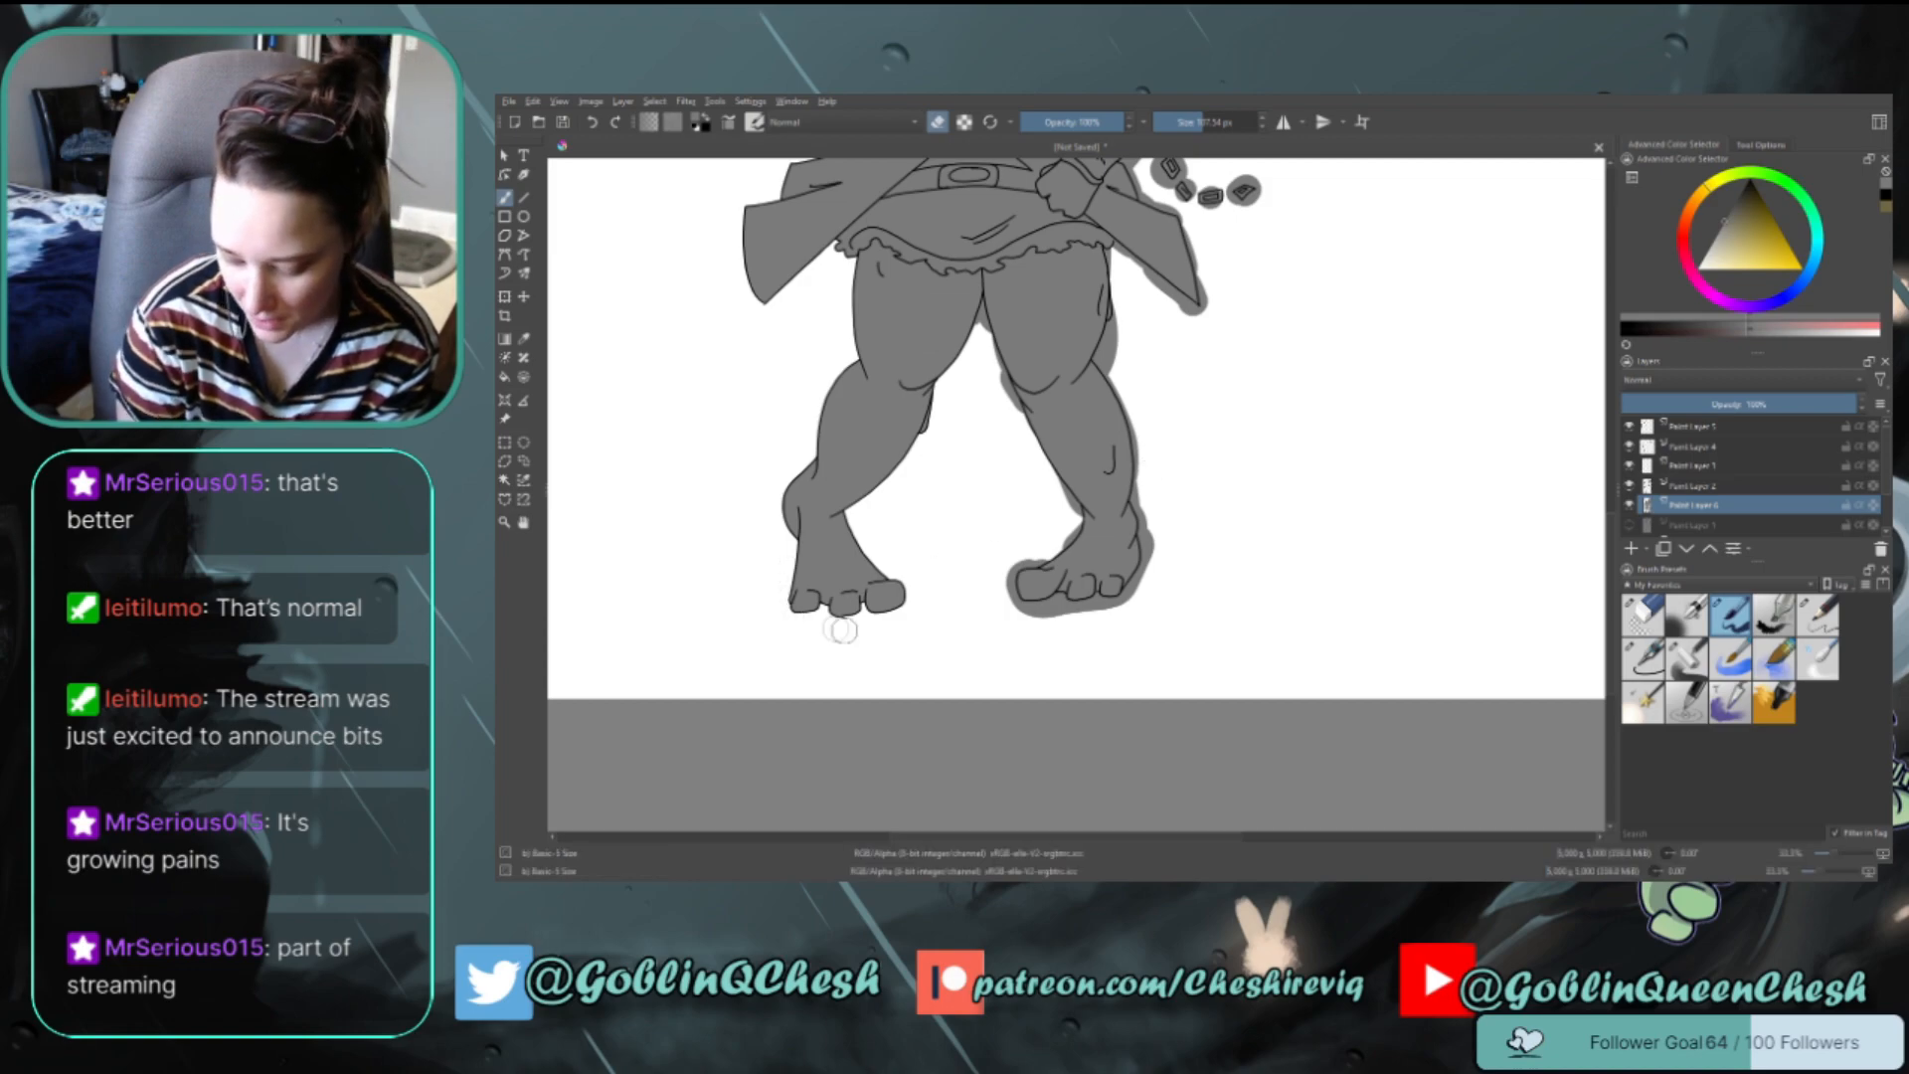
# Trim the grey overspill along the inner thigh and calf of the character's left leg down to the ankle
pyautogui.press('e')
pyautogui.press('e')
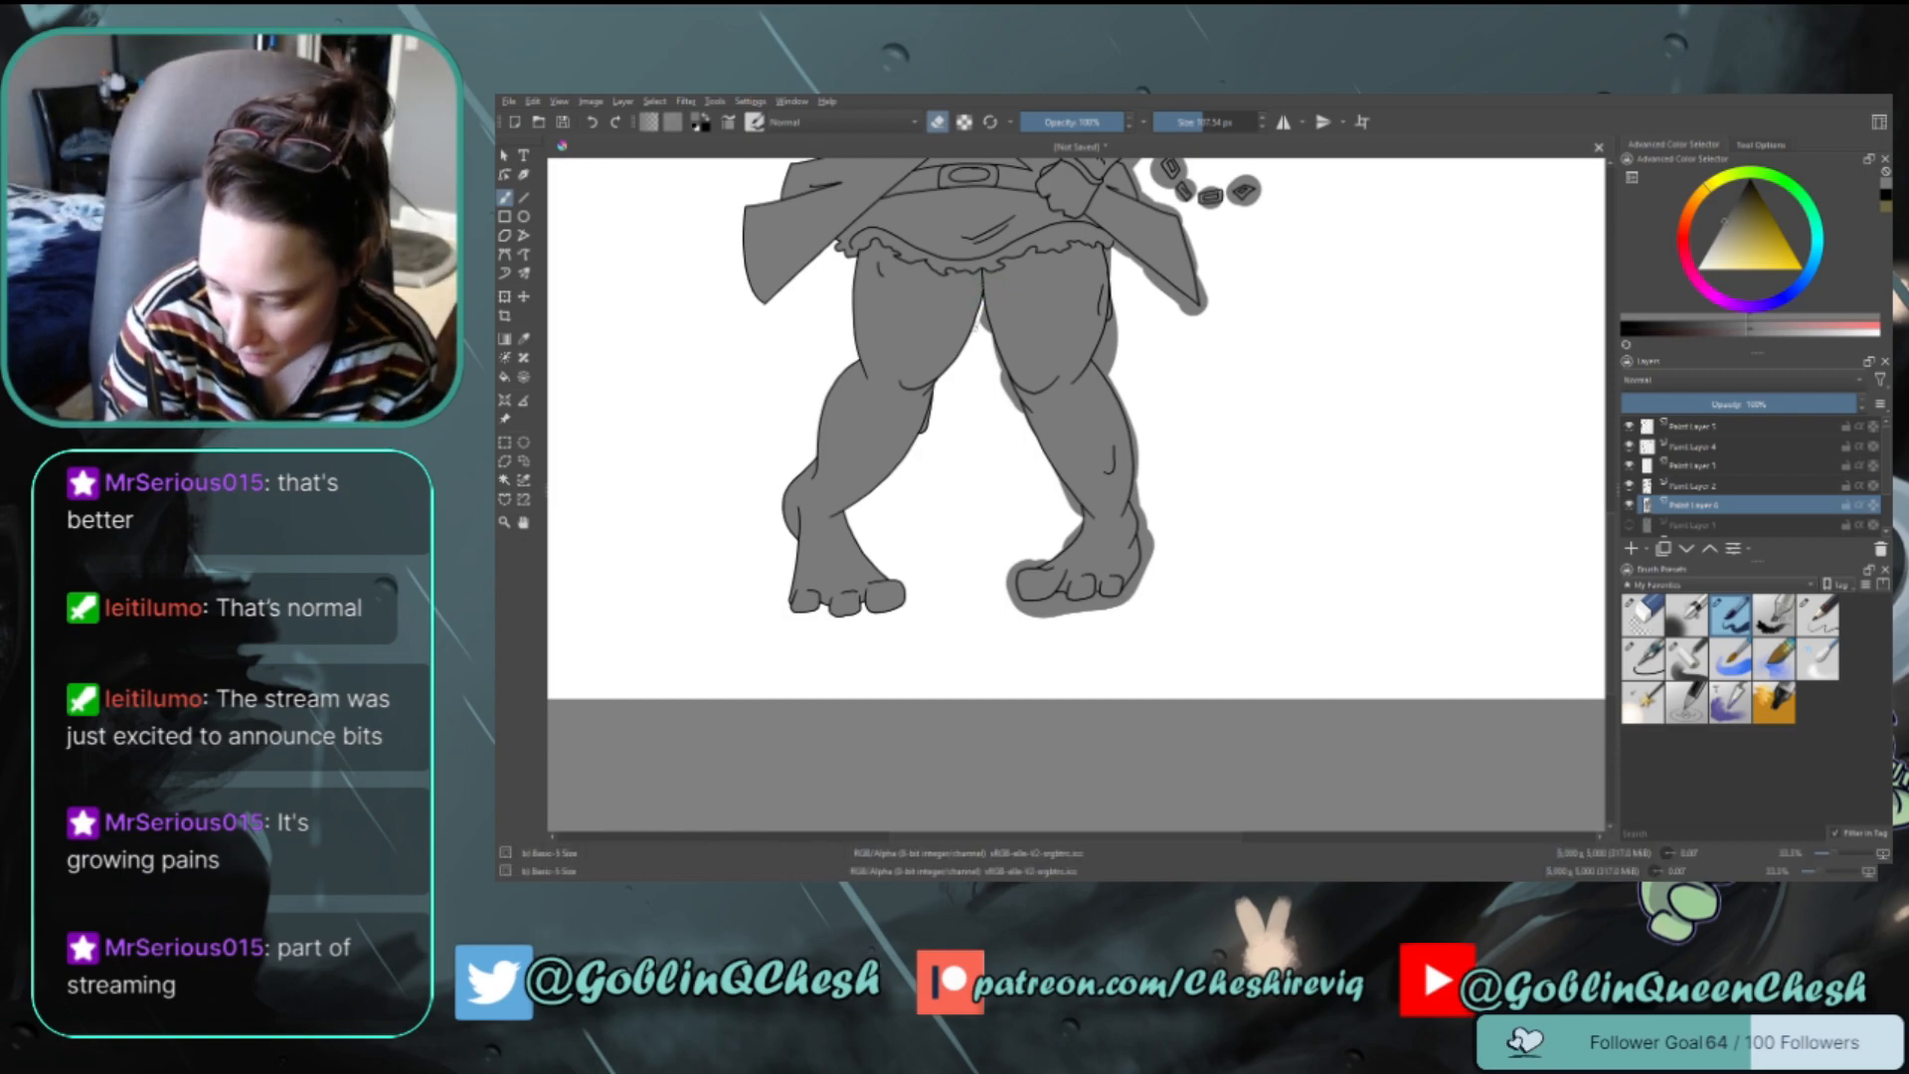
pyautogui.moveTo(984, 316); pyautogui.dragTo(1074, 509)
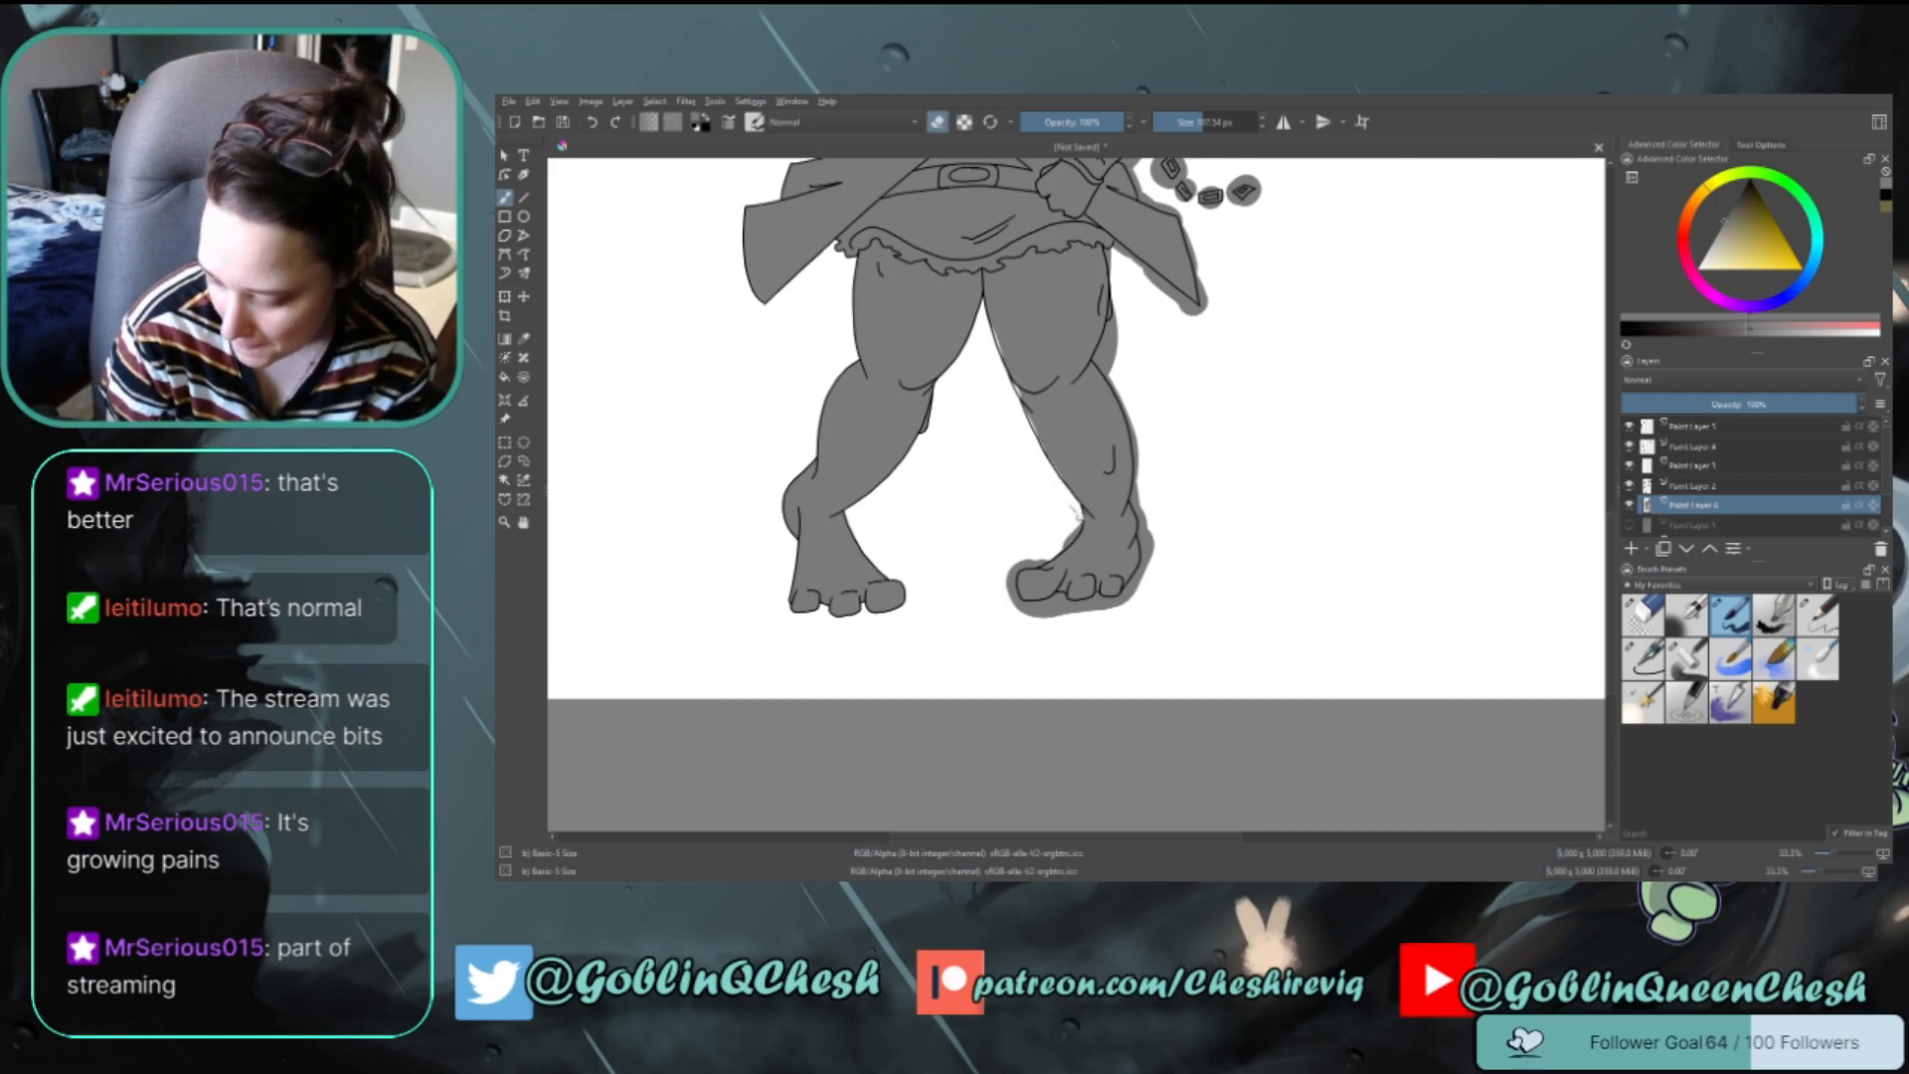
pyautogui.press('e')
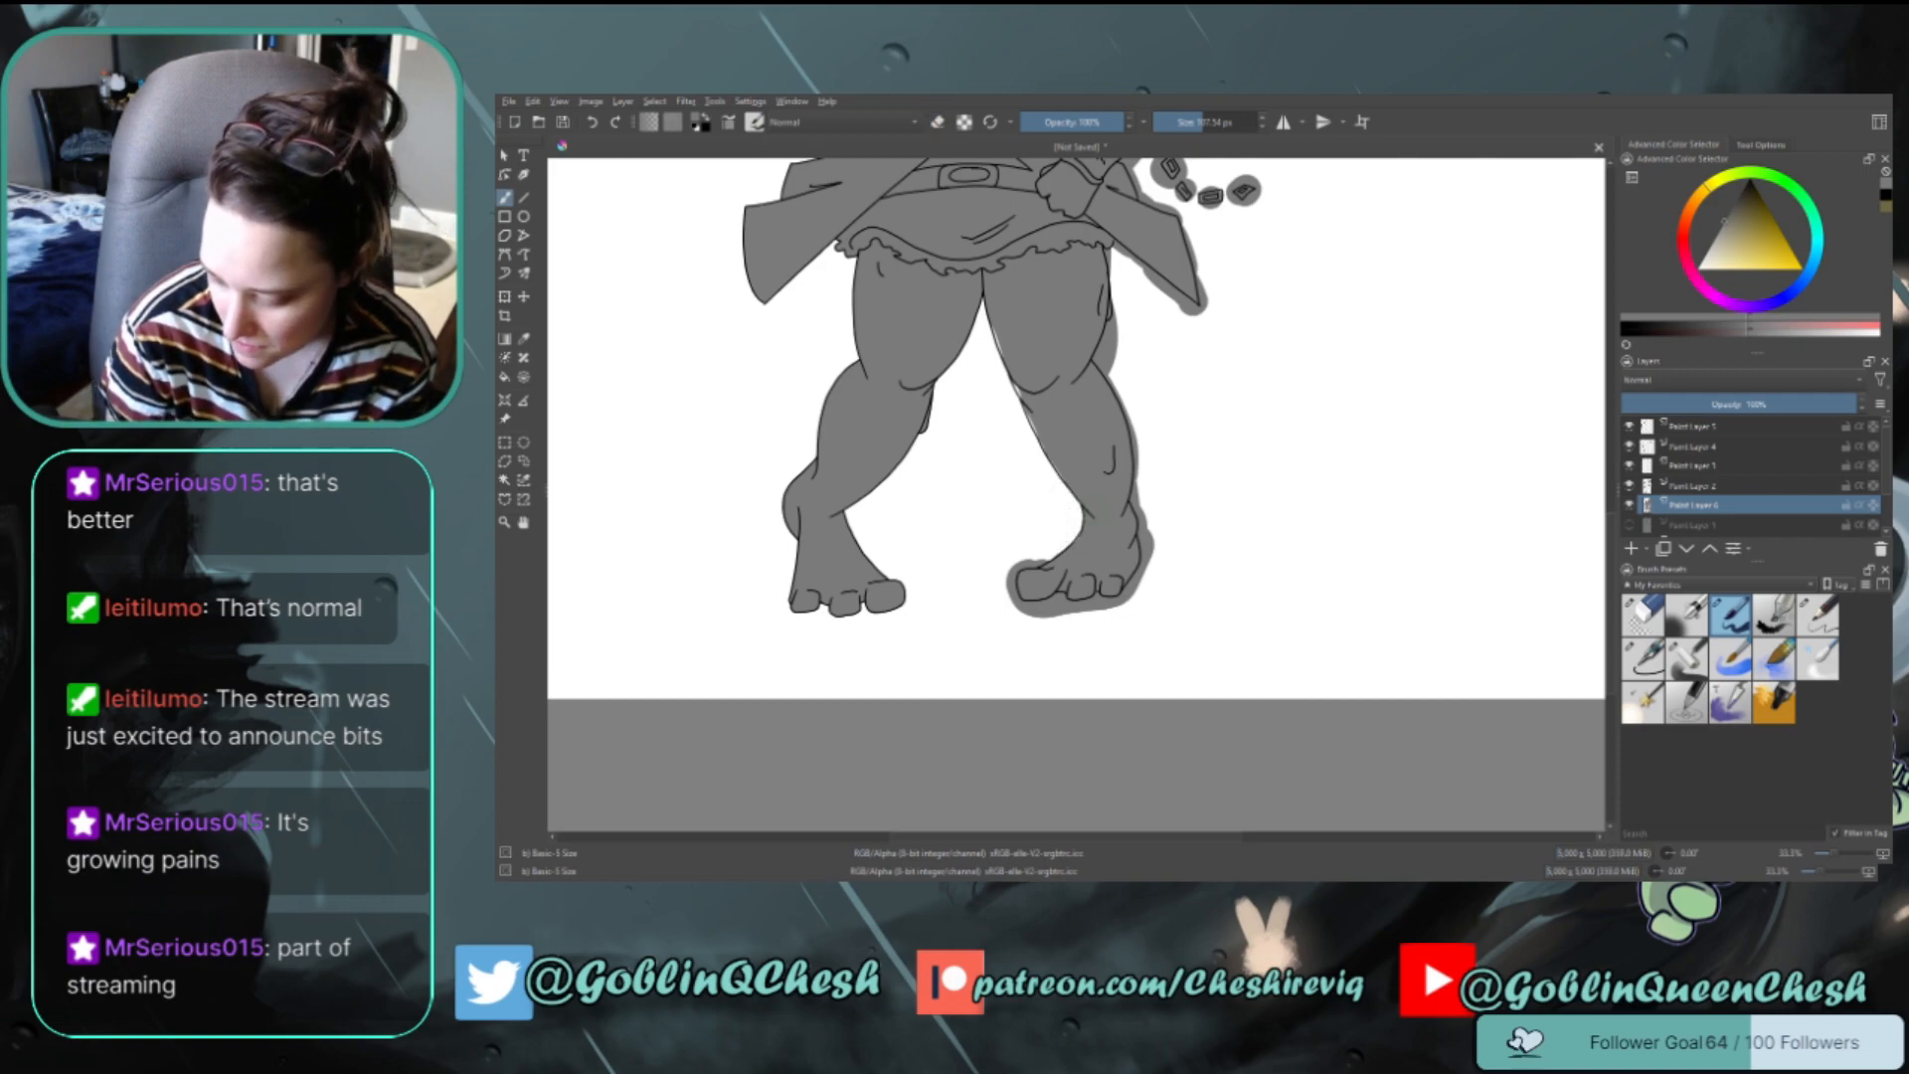
pyautogui.press('e')
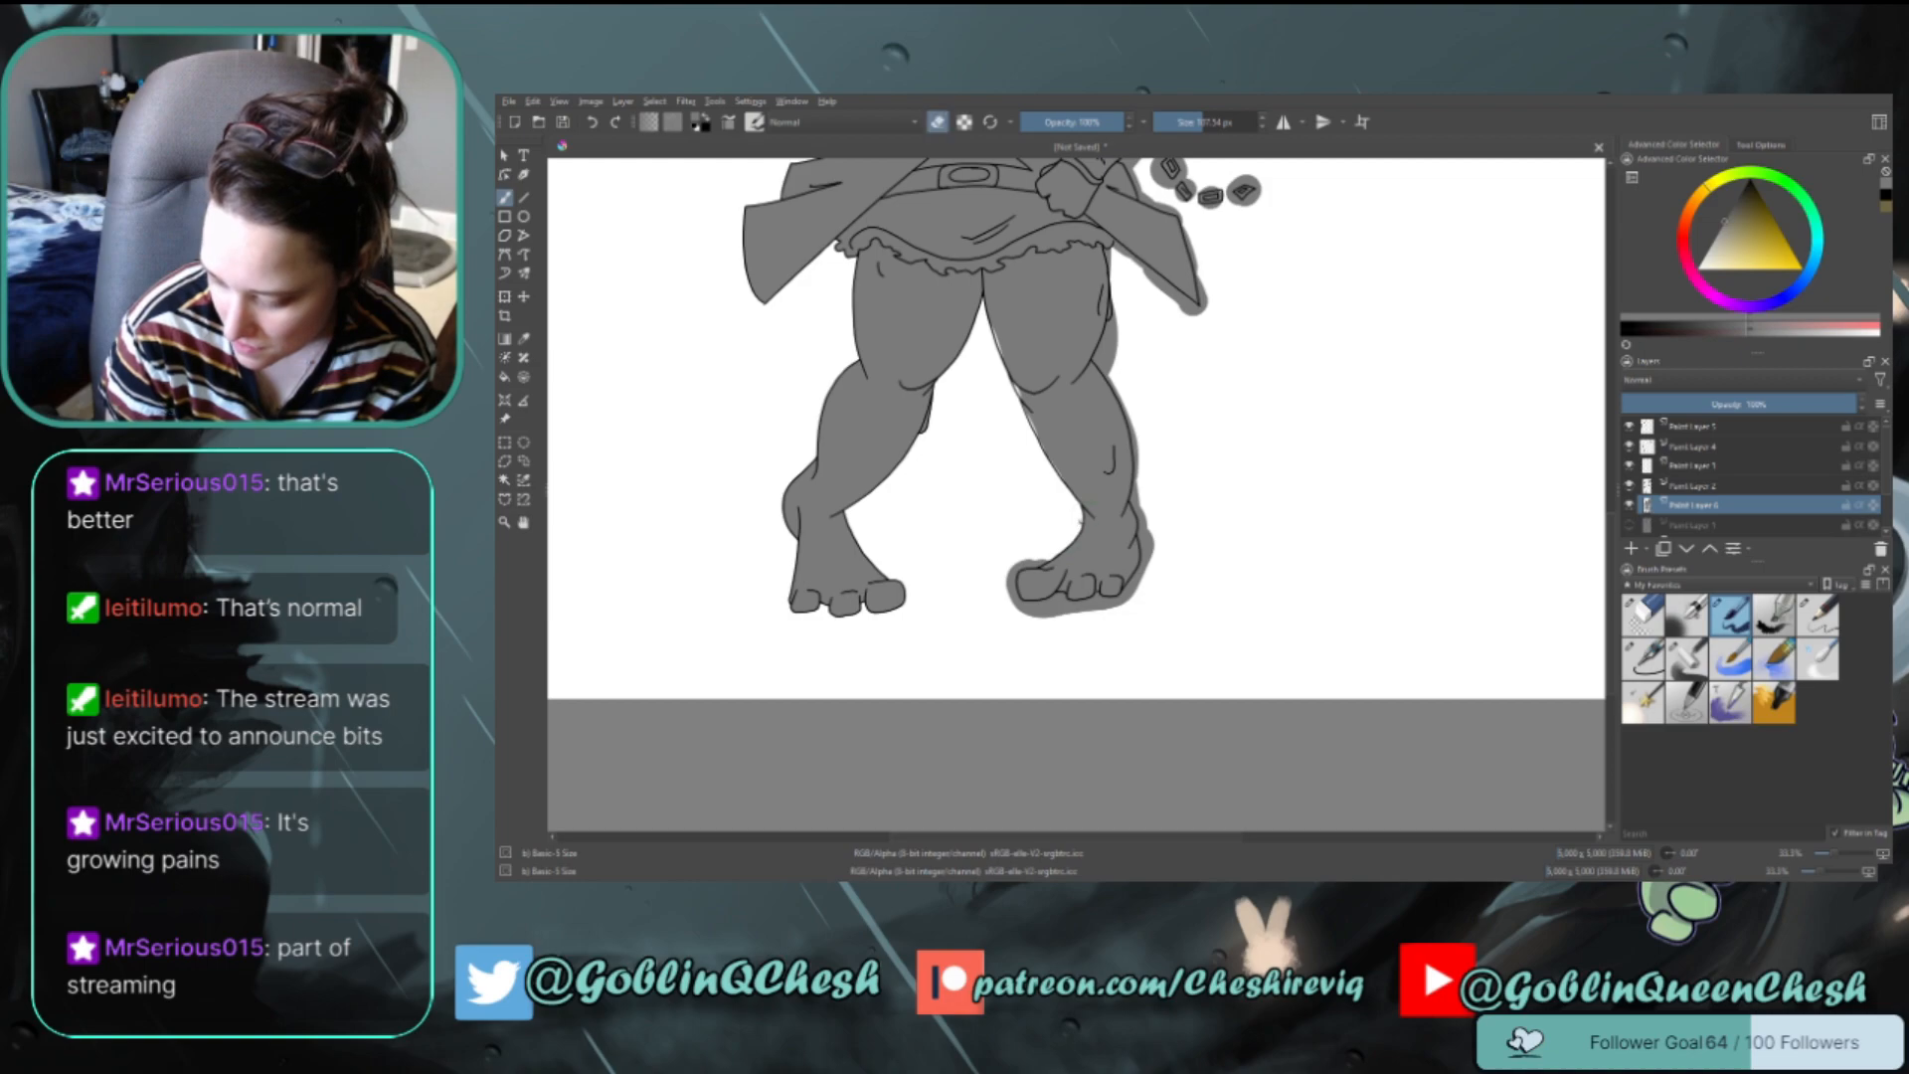
pyautogui.press('e')
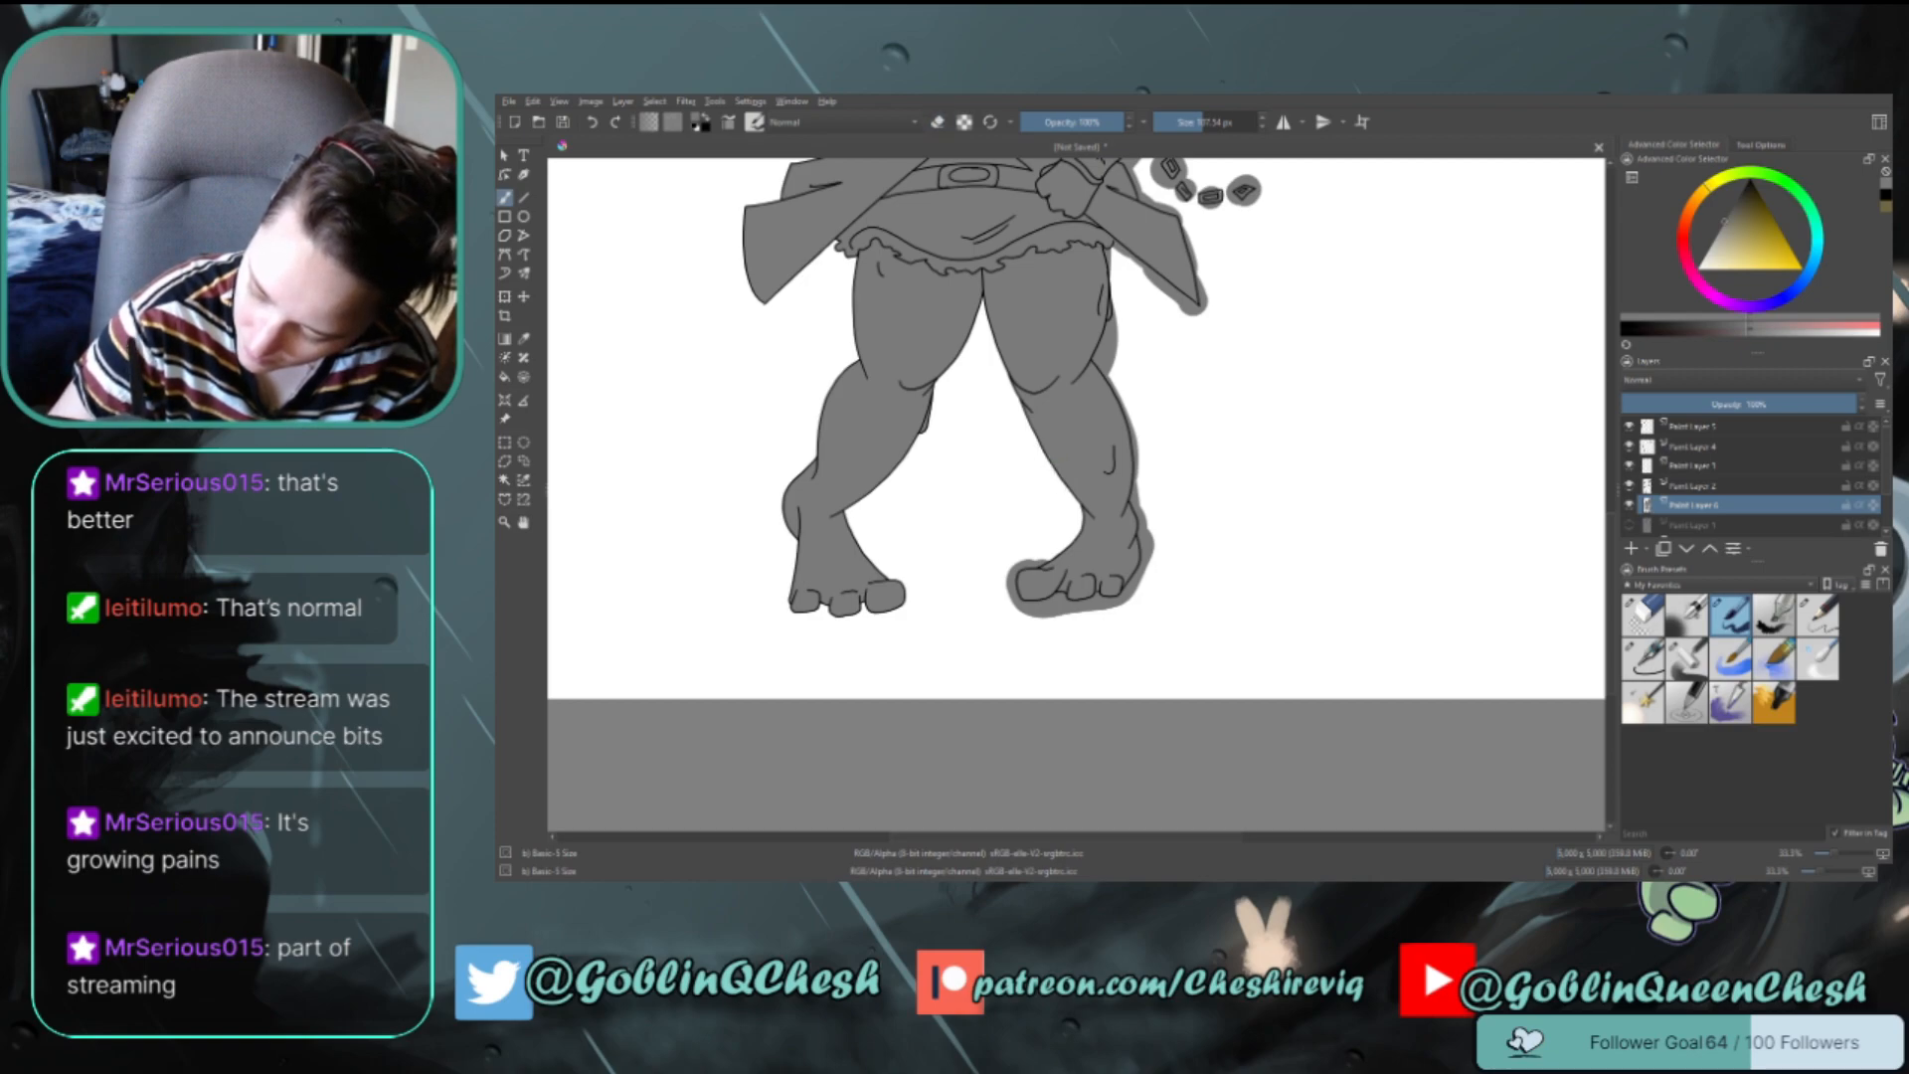
# Erase the grey overspill around the toes and outer heel of the character's left foot
pyautogui.press('e')
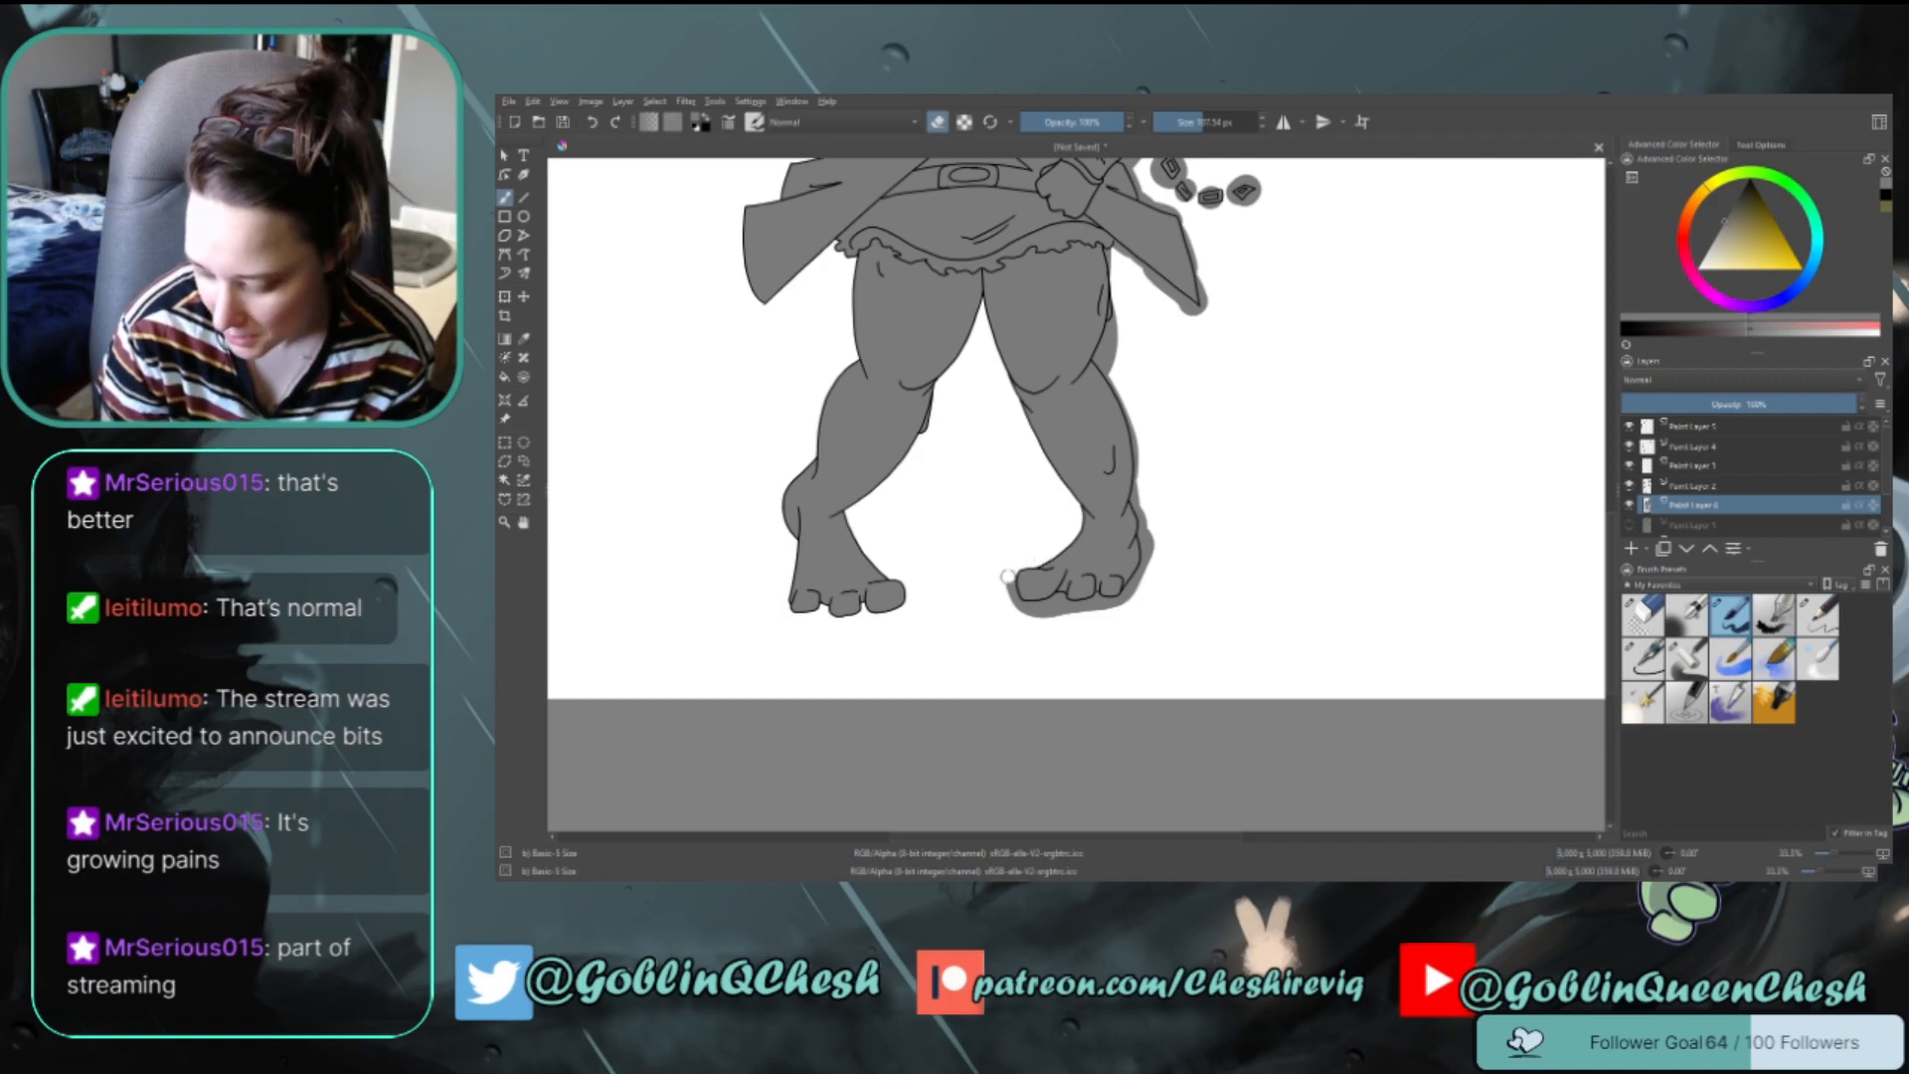
pyautogui.moveTo(1007, 575)
pyautogui.mouseDown()
pyautogui.moveTo(1017, 604)
pyautogui.moveTo(1111, 608)
pyautogui.moveTo(1071, 604)
pyautogui.moveTo(1099, 597)
pyautogui.mouseUp()
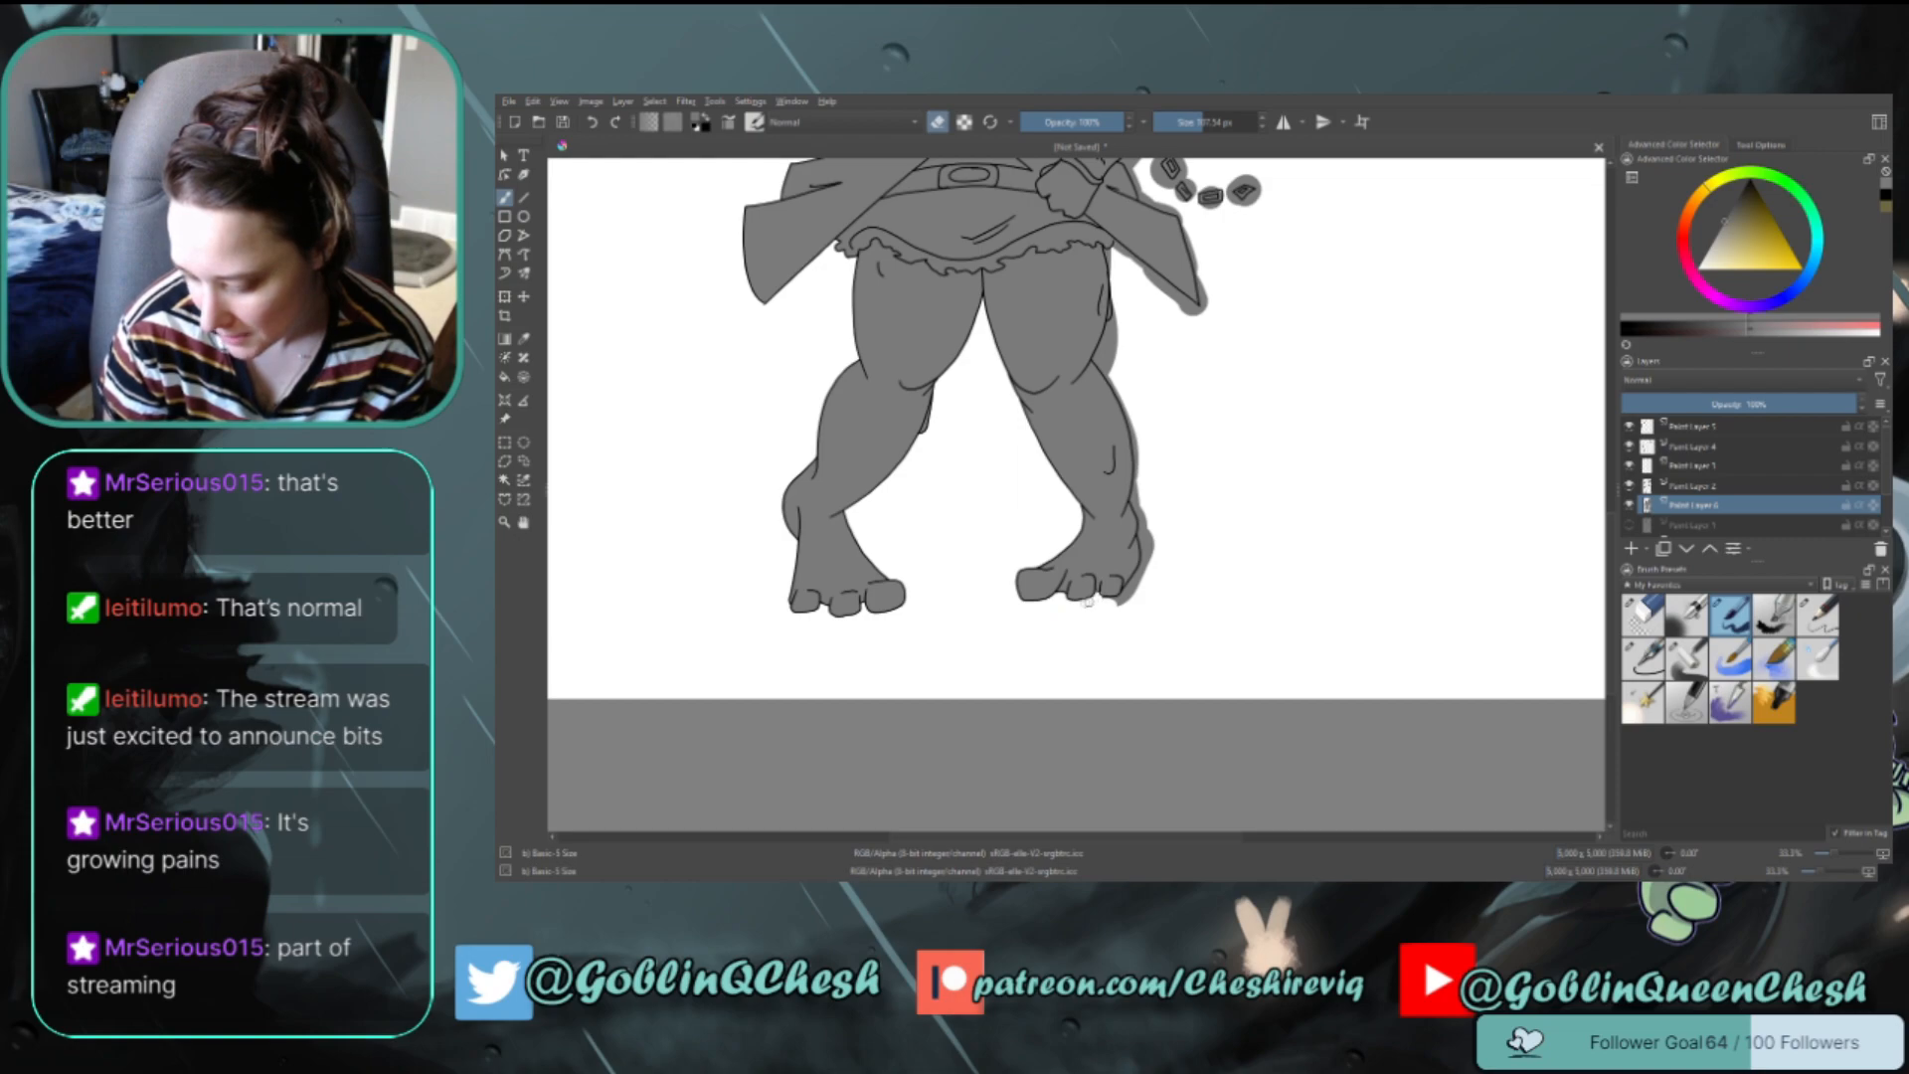
pyautogui.press('e')
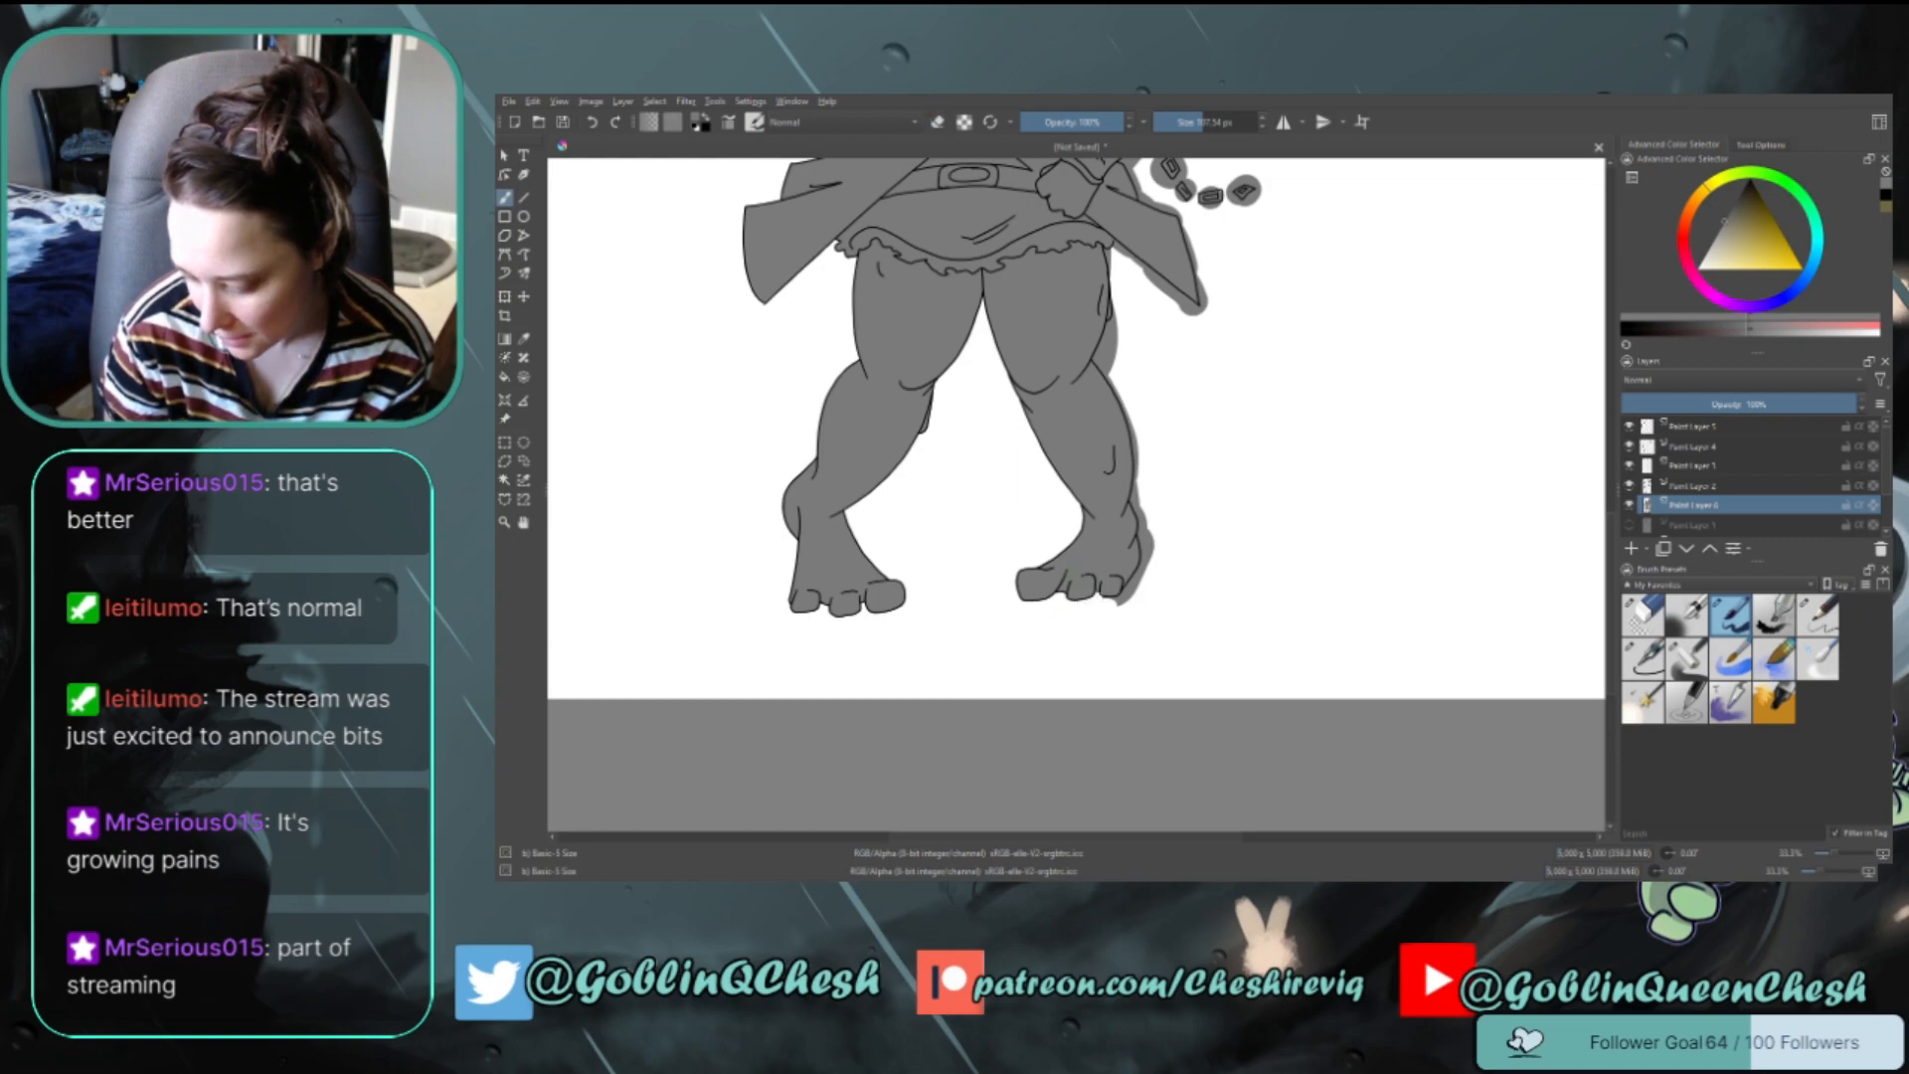
pyautogui.press('e')
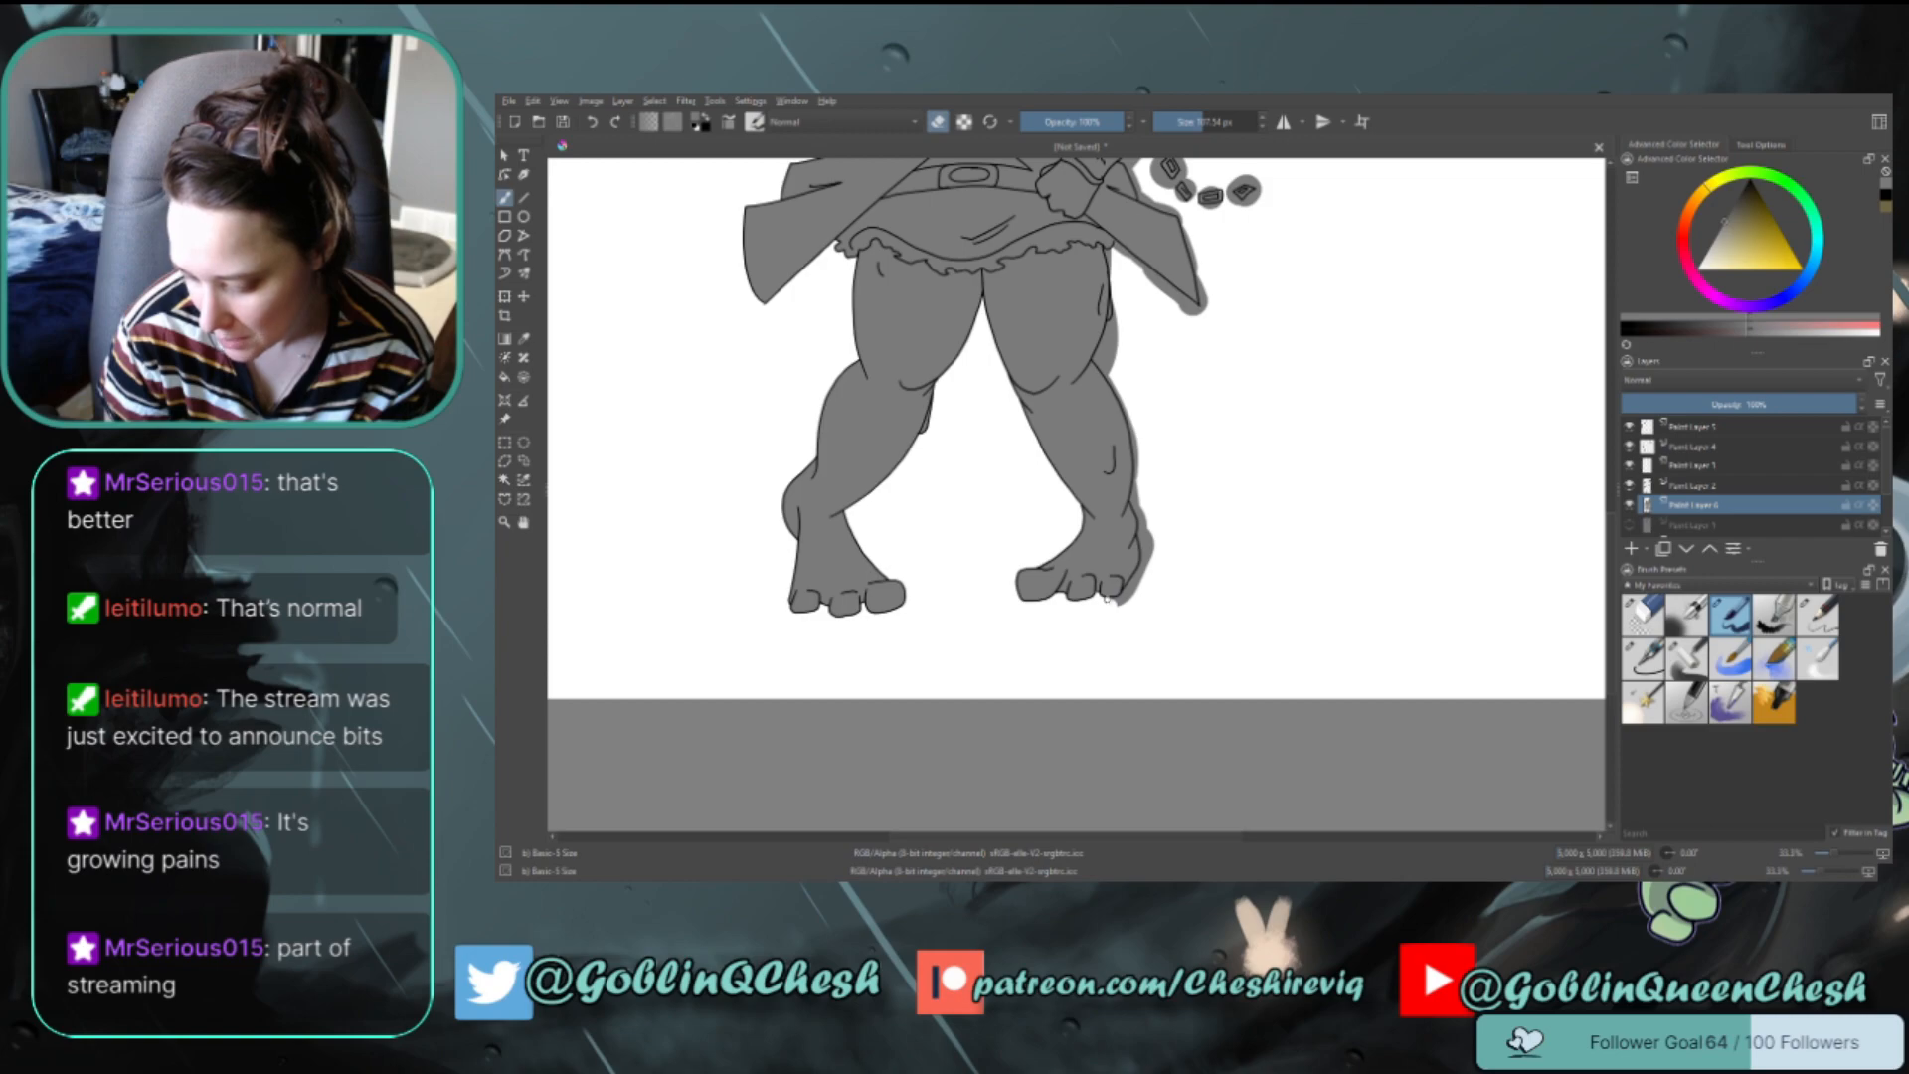
pyautogui.moveTo(1107, 598)
pyautogui.mouseDown()
pyautogui.moveTo(1142, 575)
pyautogui.moveTo(1126, 598)
pyautogui.mouseUp()
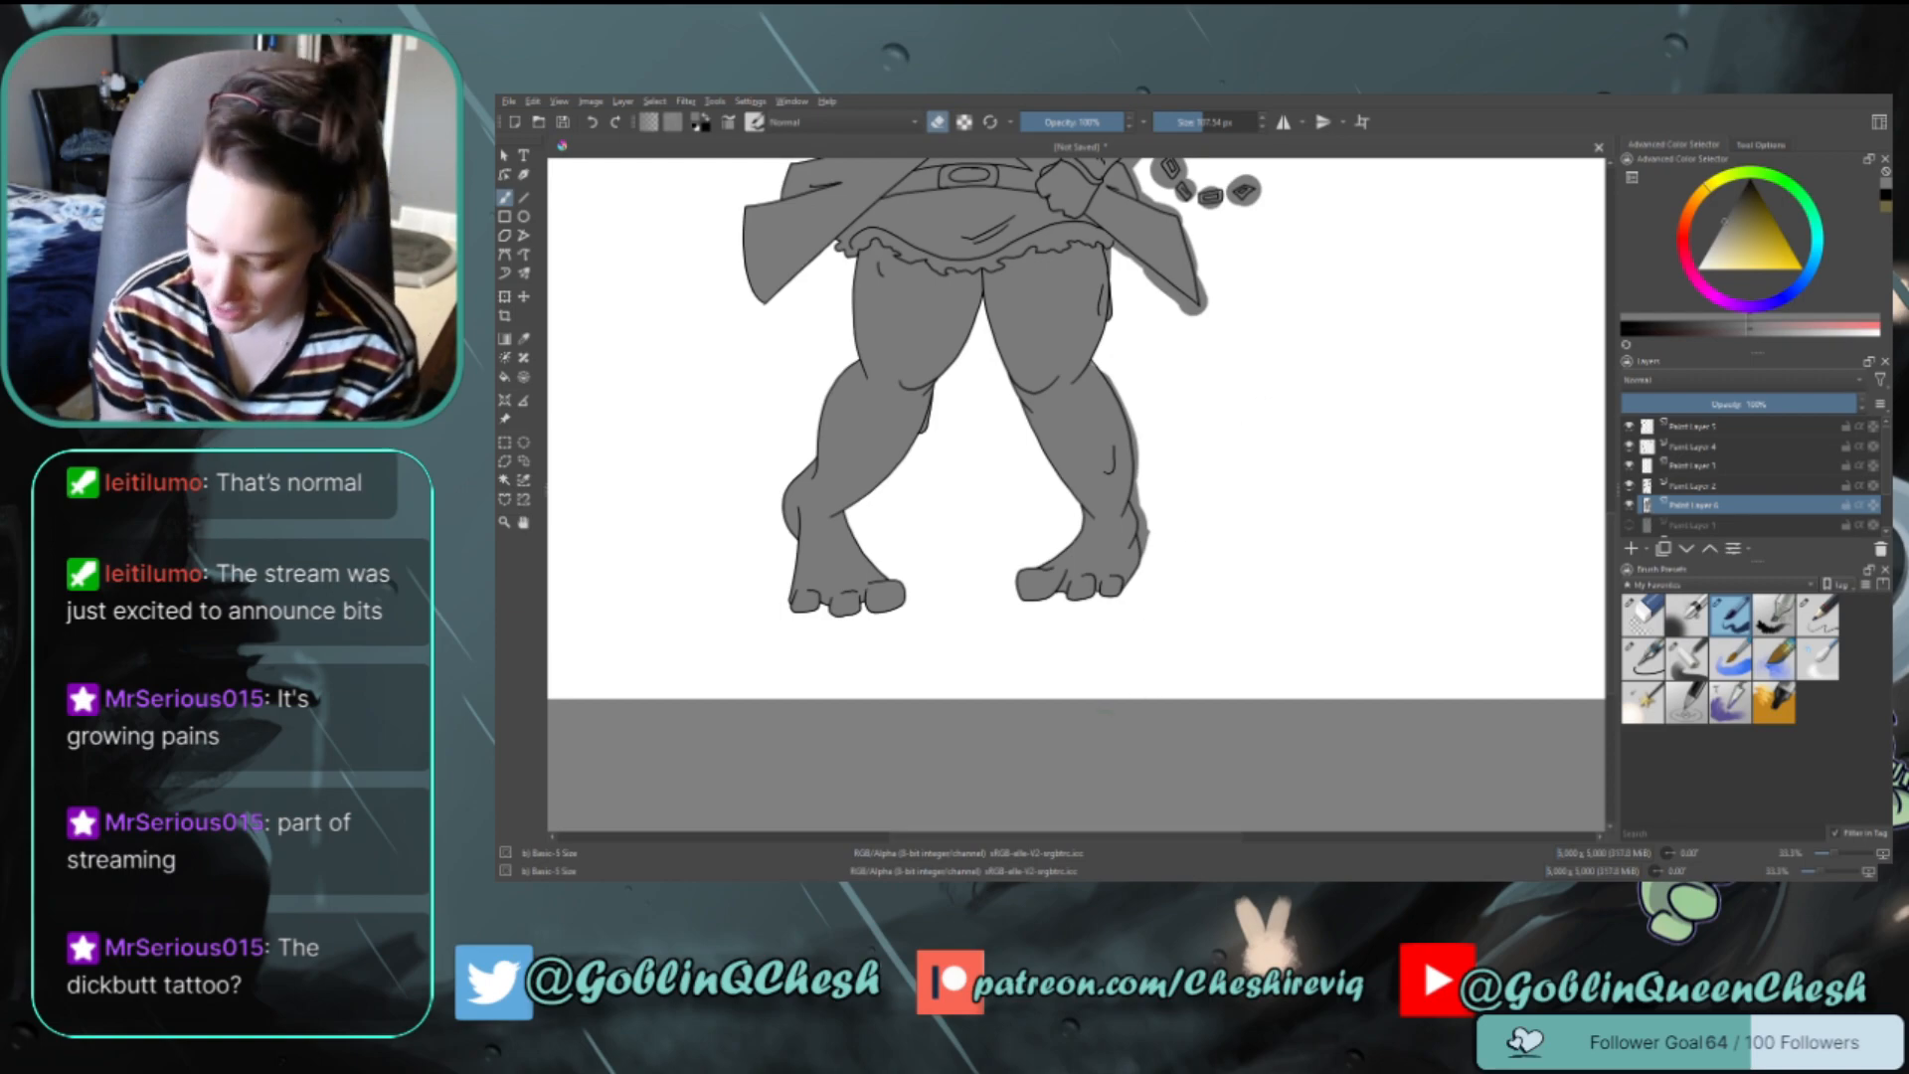
# Trim the remaining grey along the outer calf, ankle and heel of the character's left leg
pyautogui.moveTo(1071, 838); pyautogui.dragTo(1096, 838)
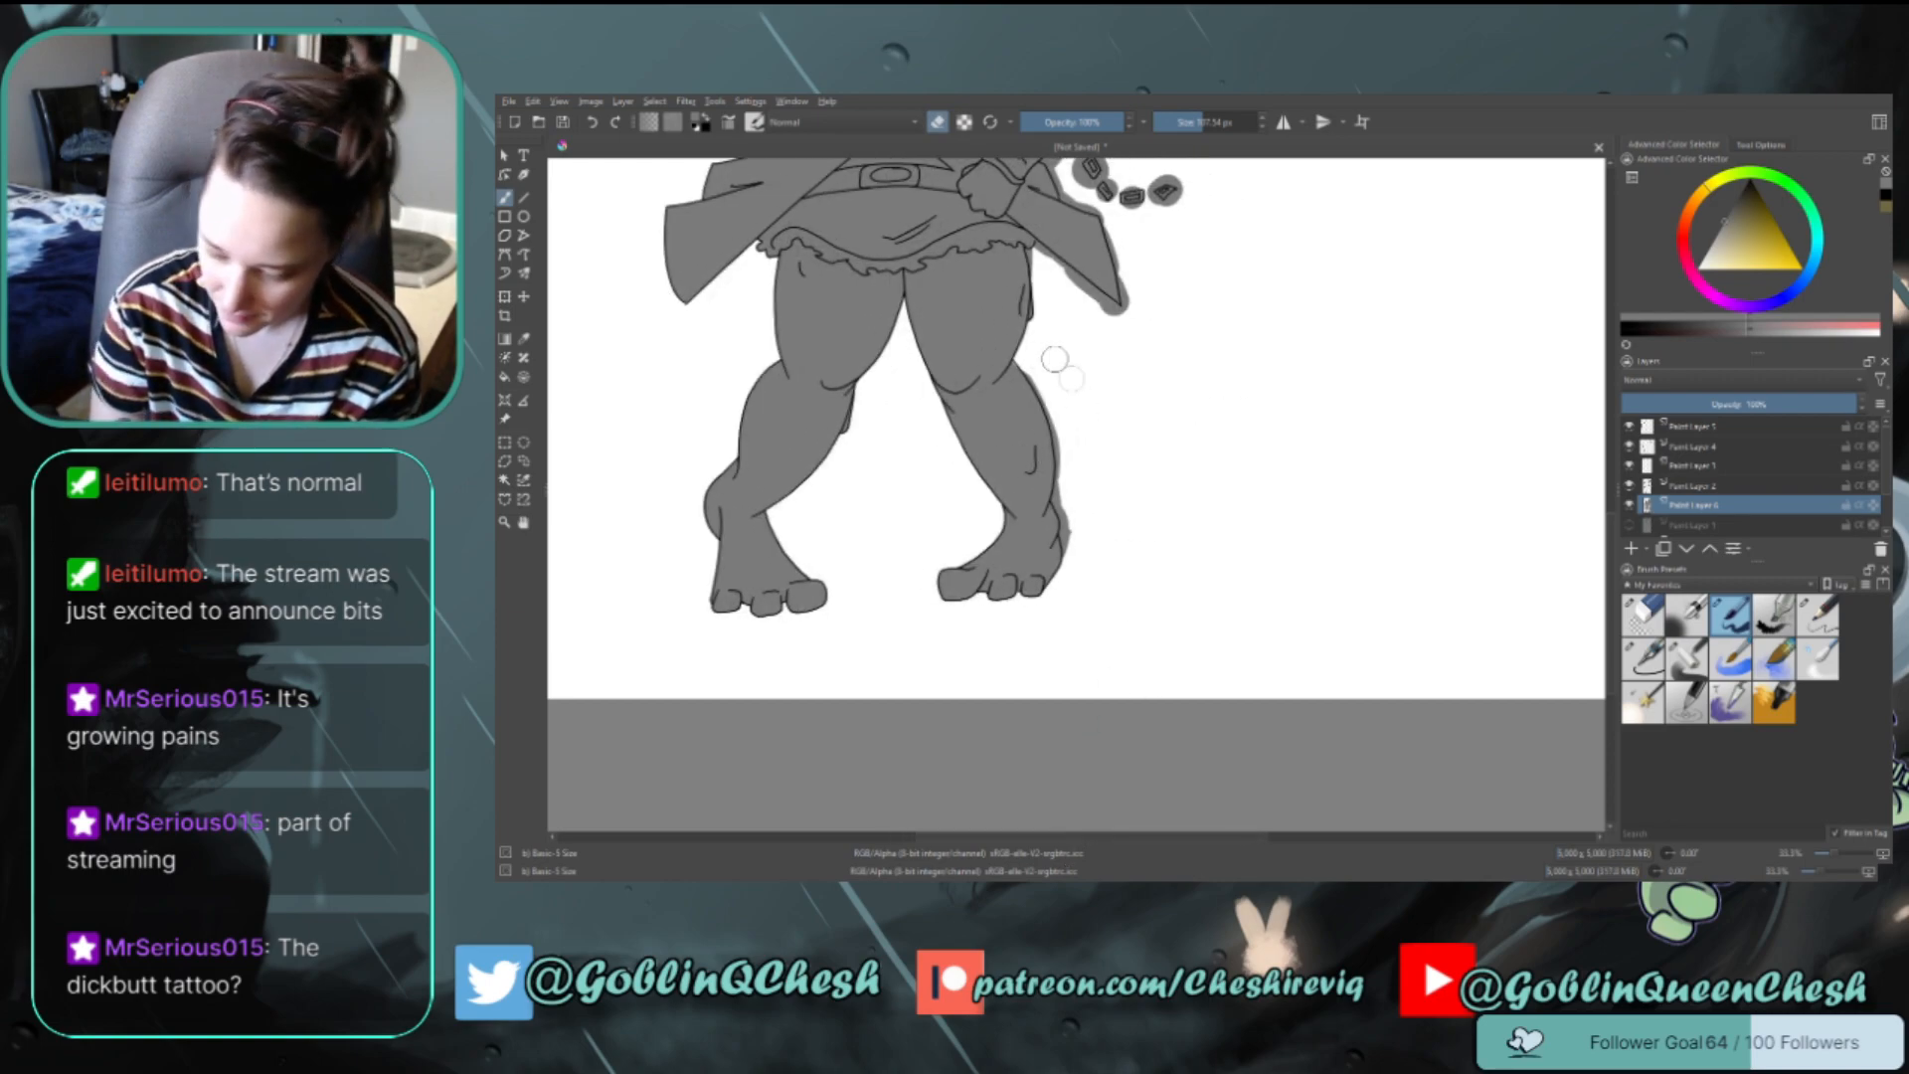
pyautogui.press('e')
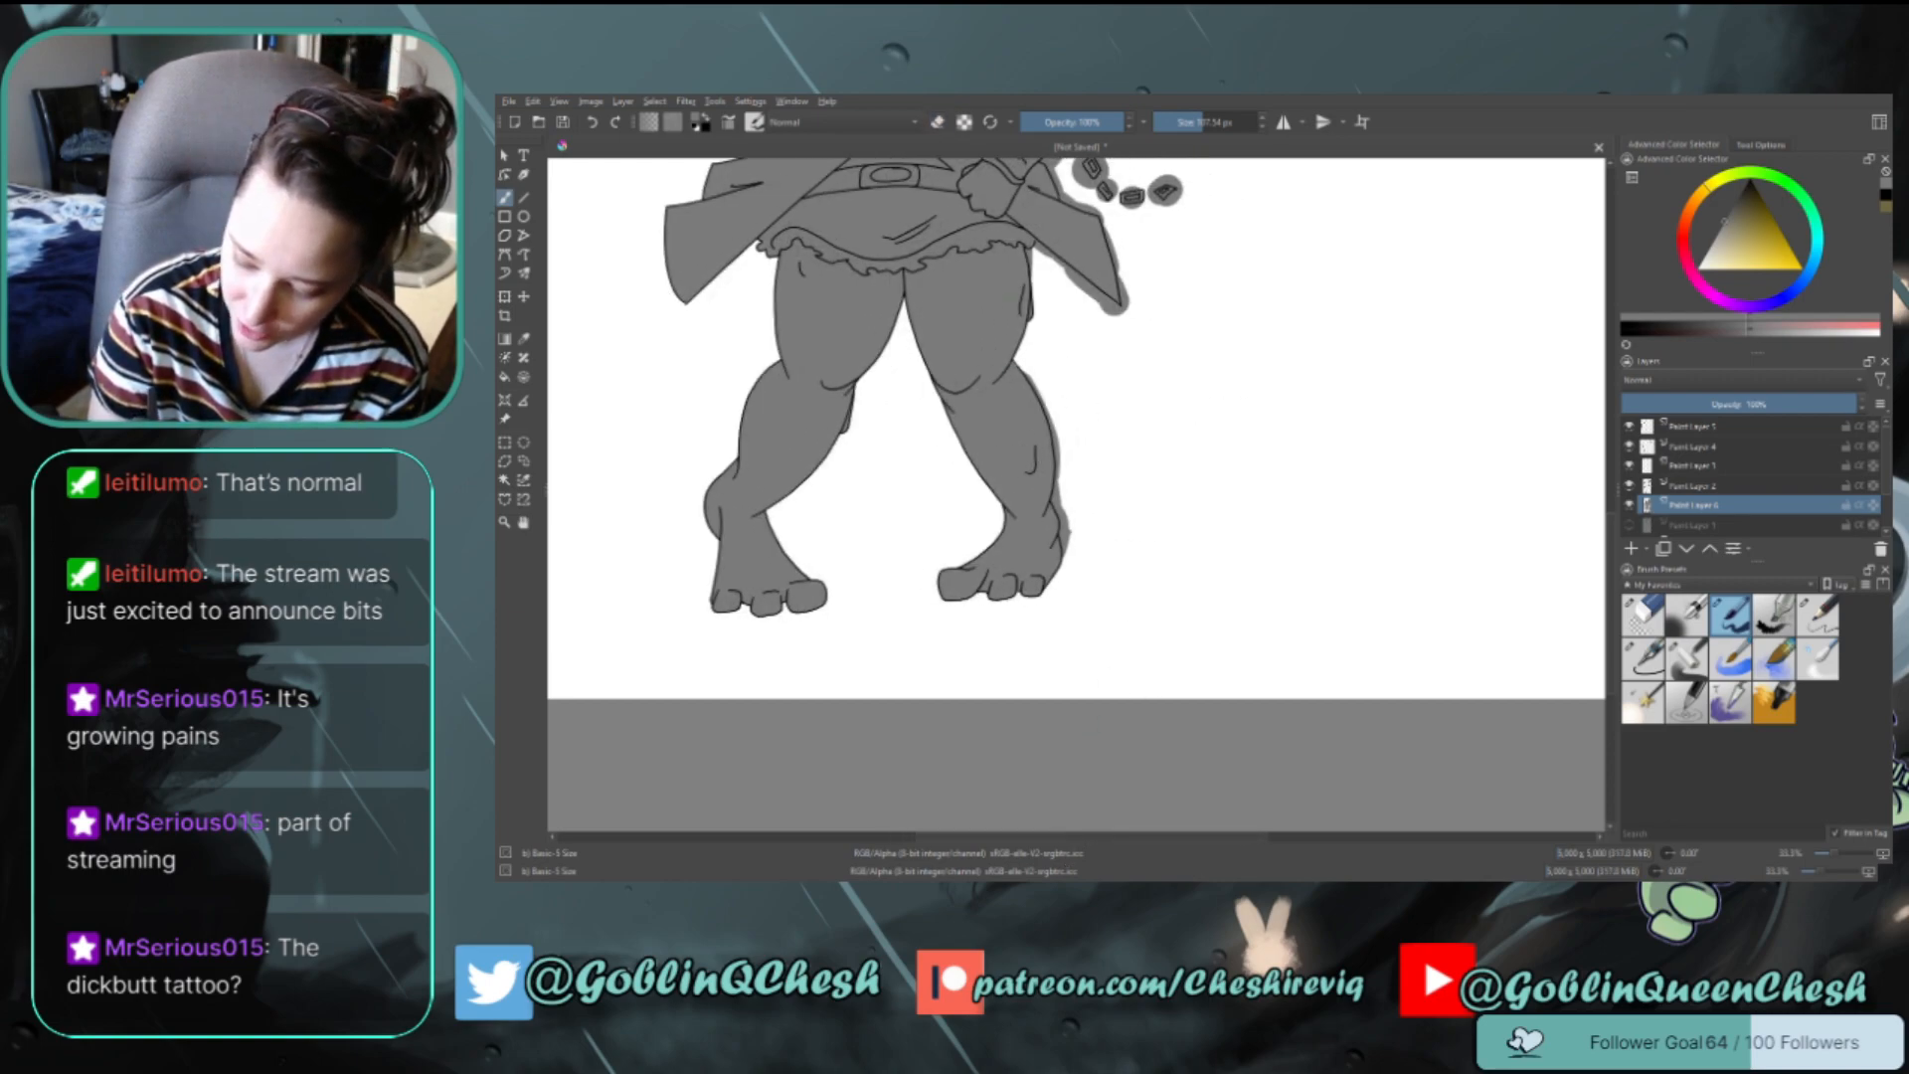
pyautogui.press('e')
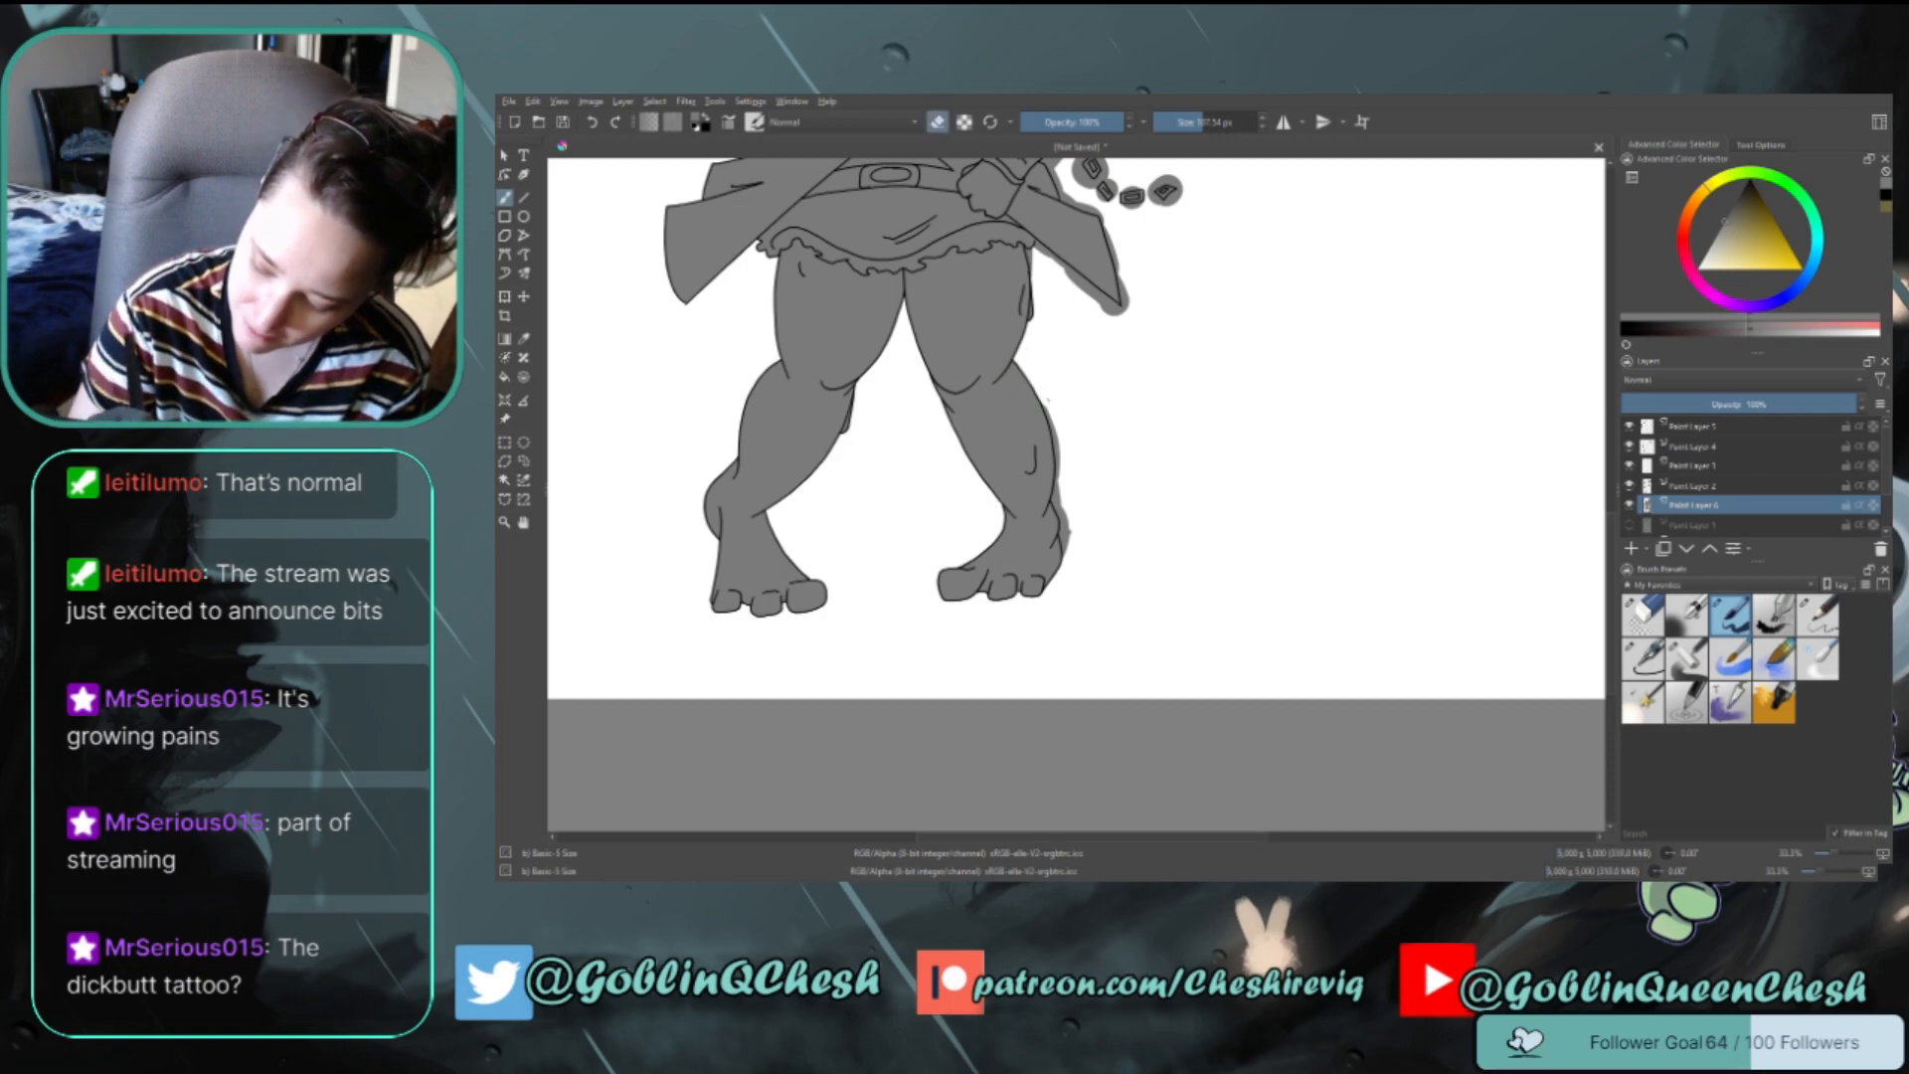
pyautogui.moveTo(1045, 403); pyautogui.dragTo(1069, 557)
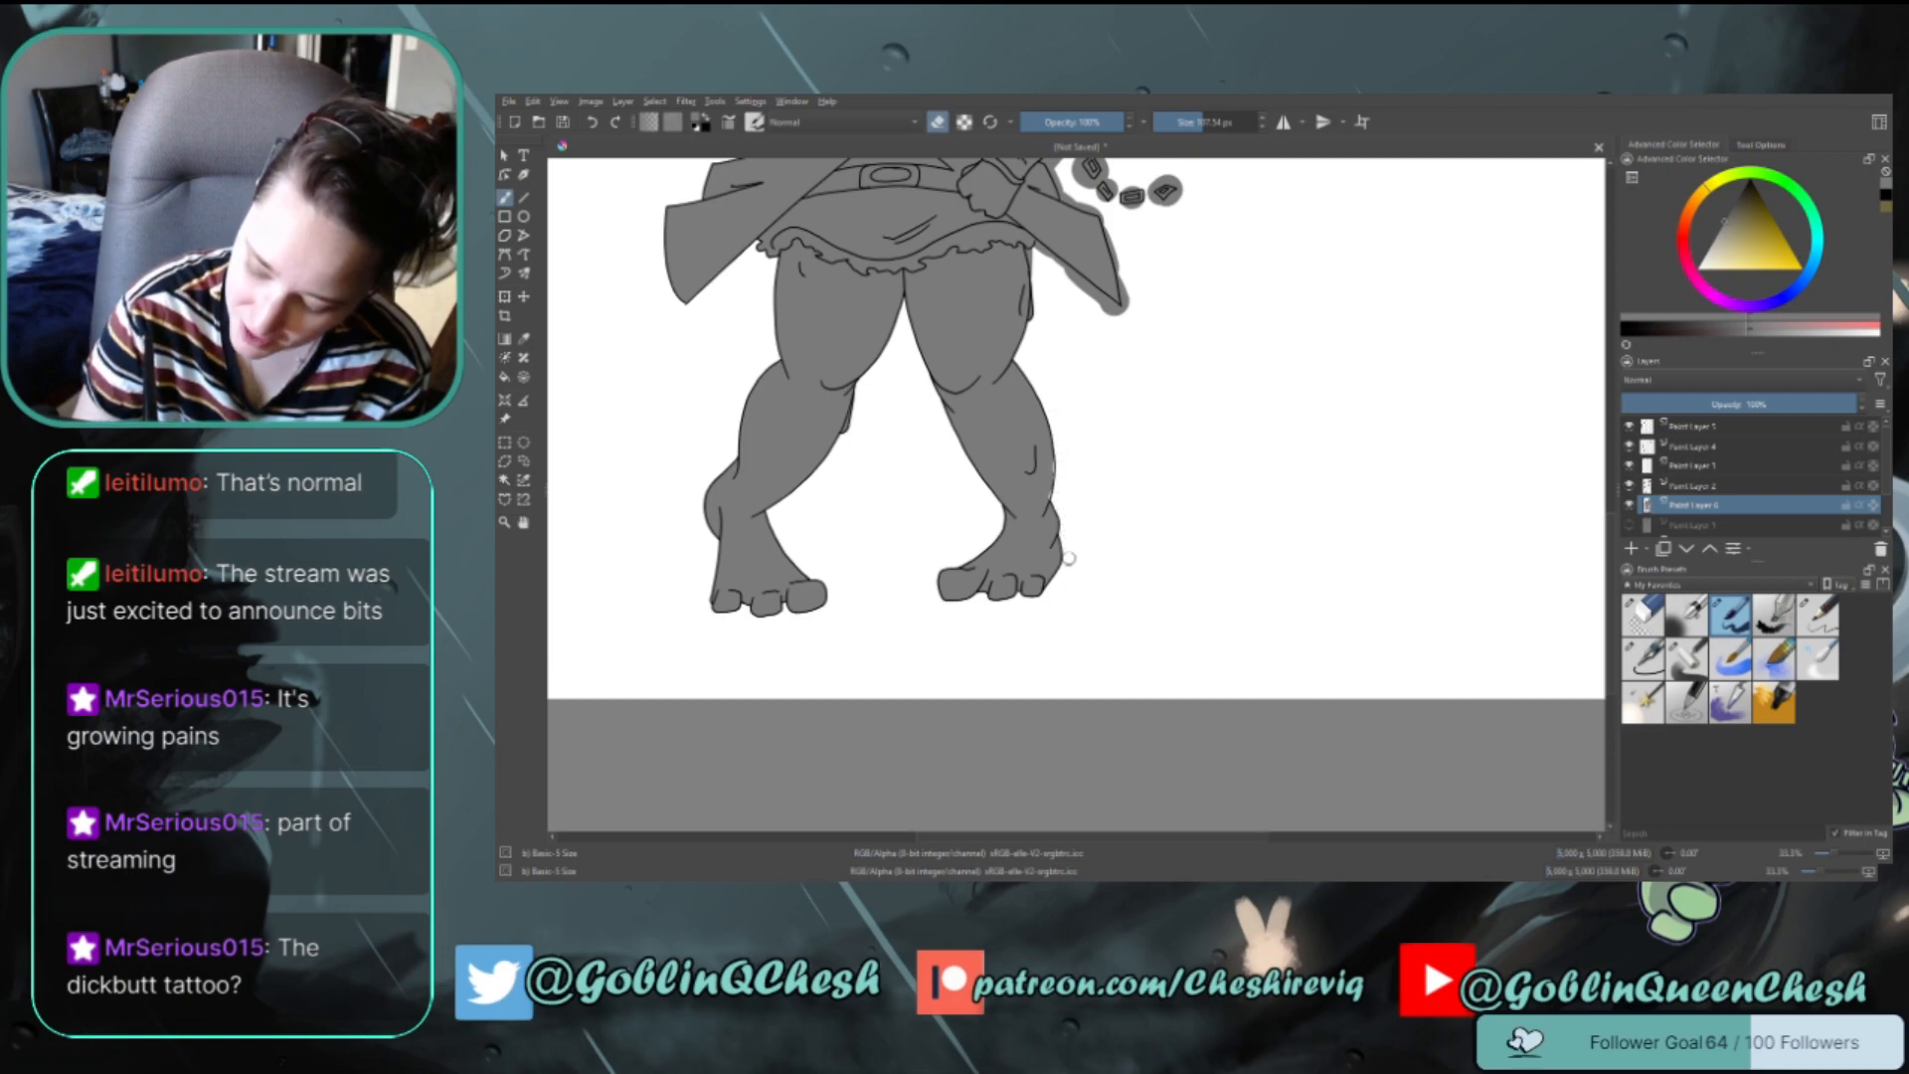
pyautogui.press('e')
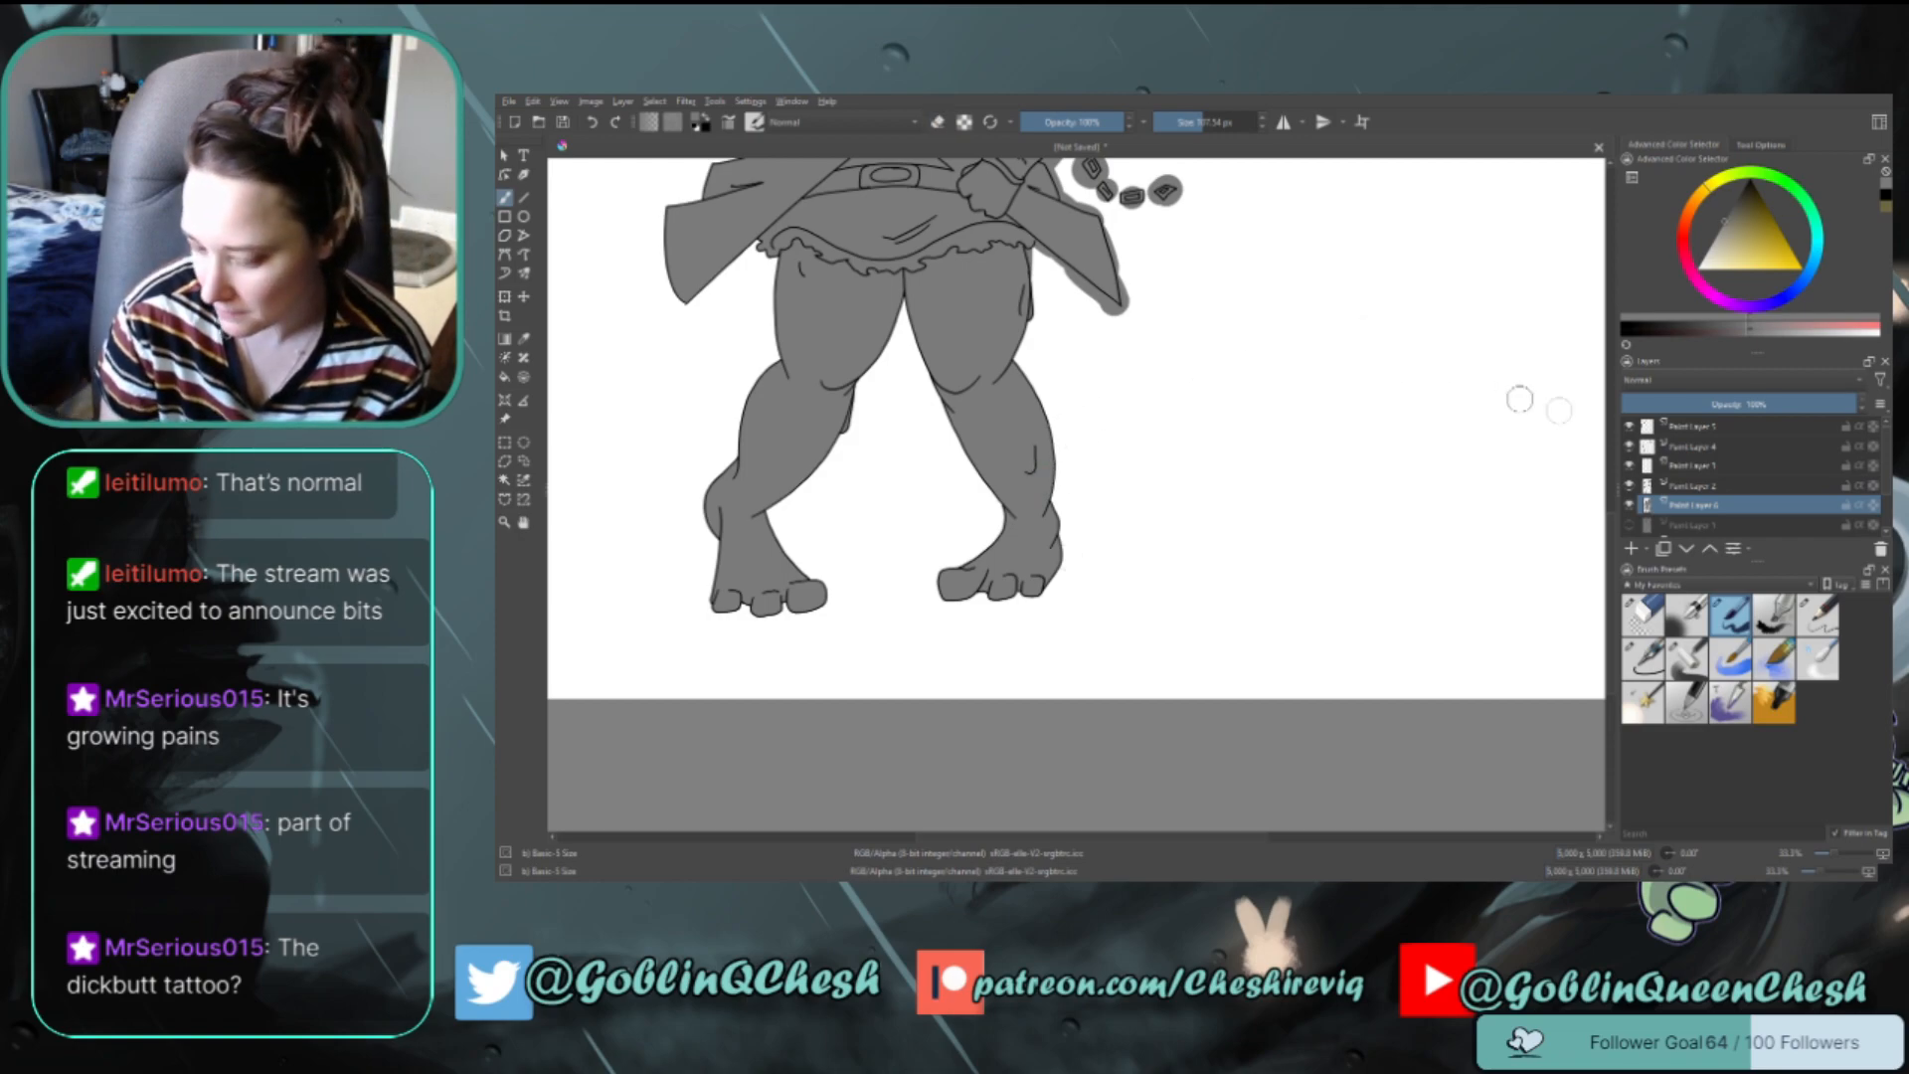
# Erase the grey overspill along both edges and the pointed tip of the coat tail on the character's left side
pyautogui.moveTo(1612, 552); pyautogui.dragTo(1611, 514)
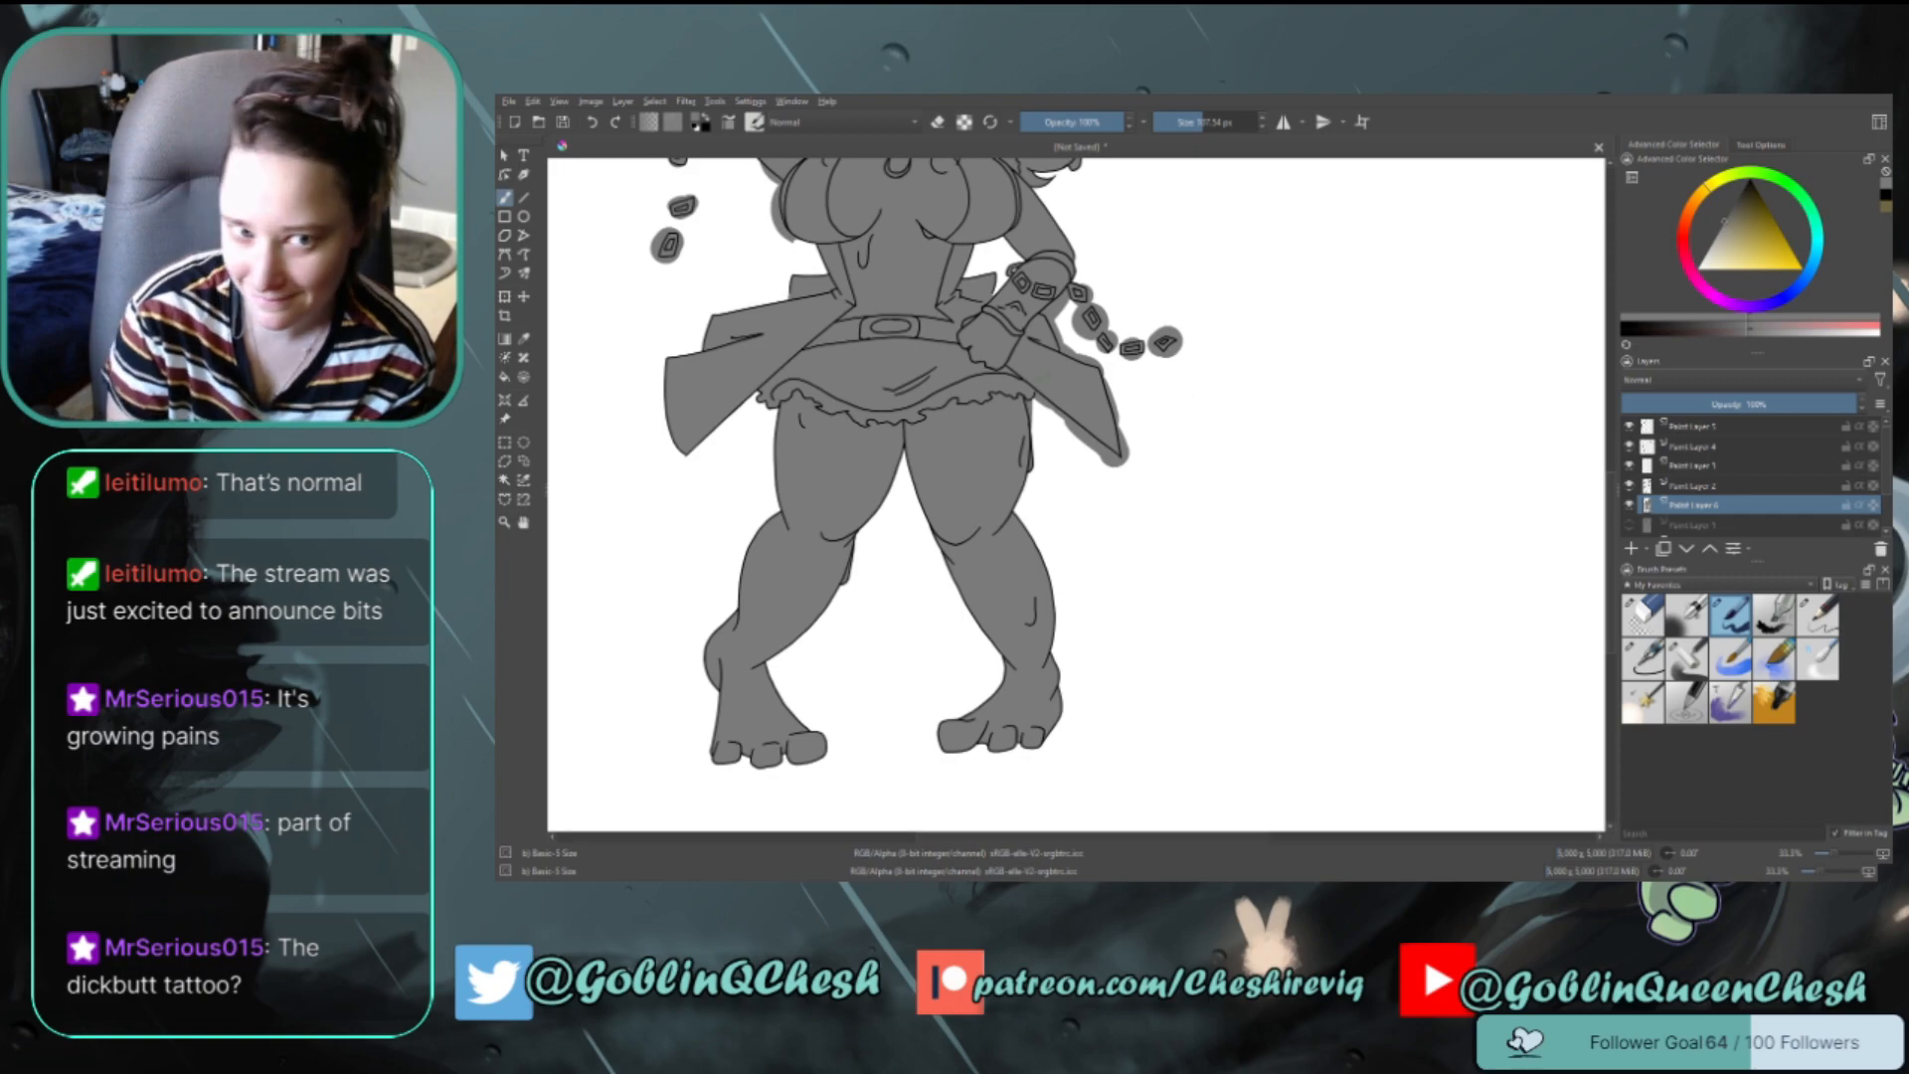
pyautogui.press('e')
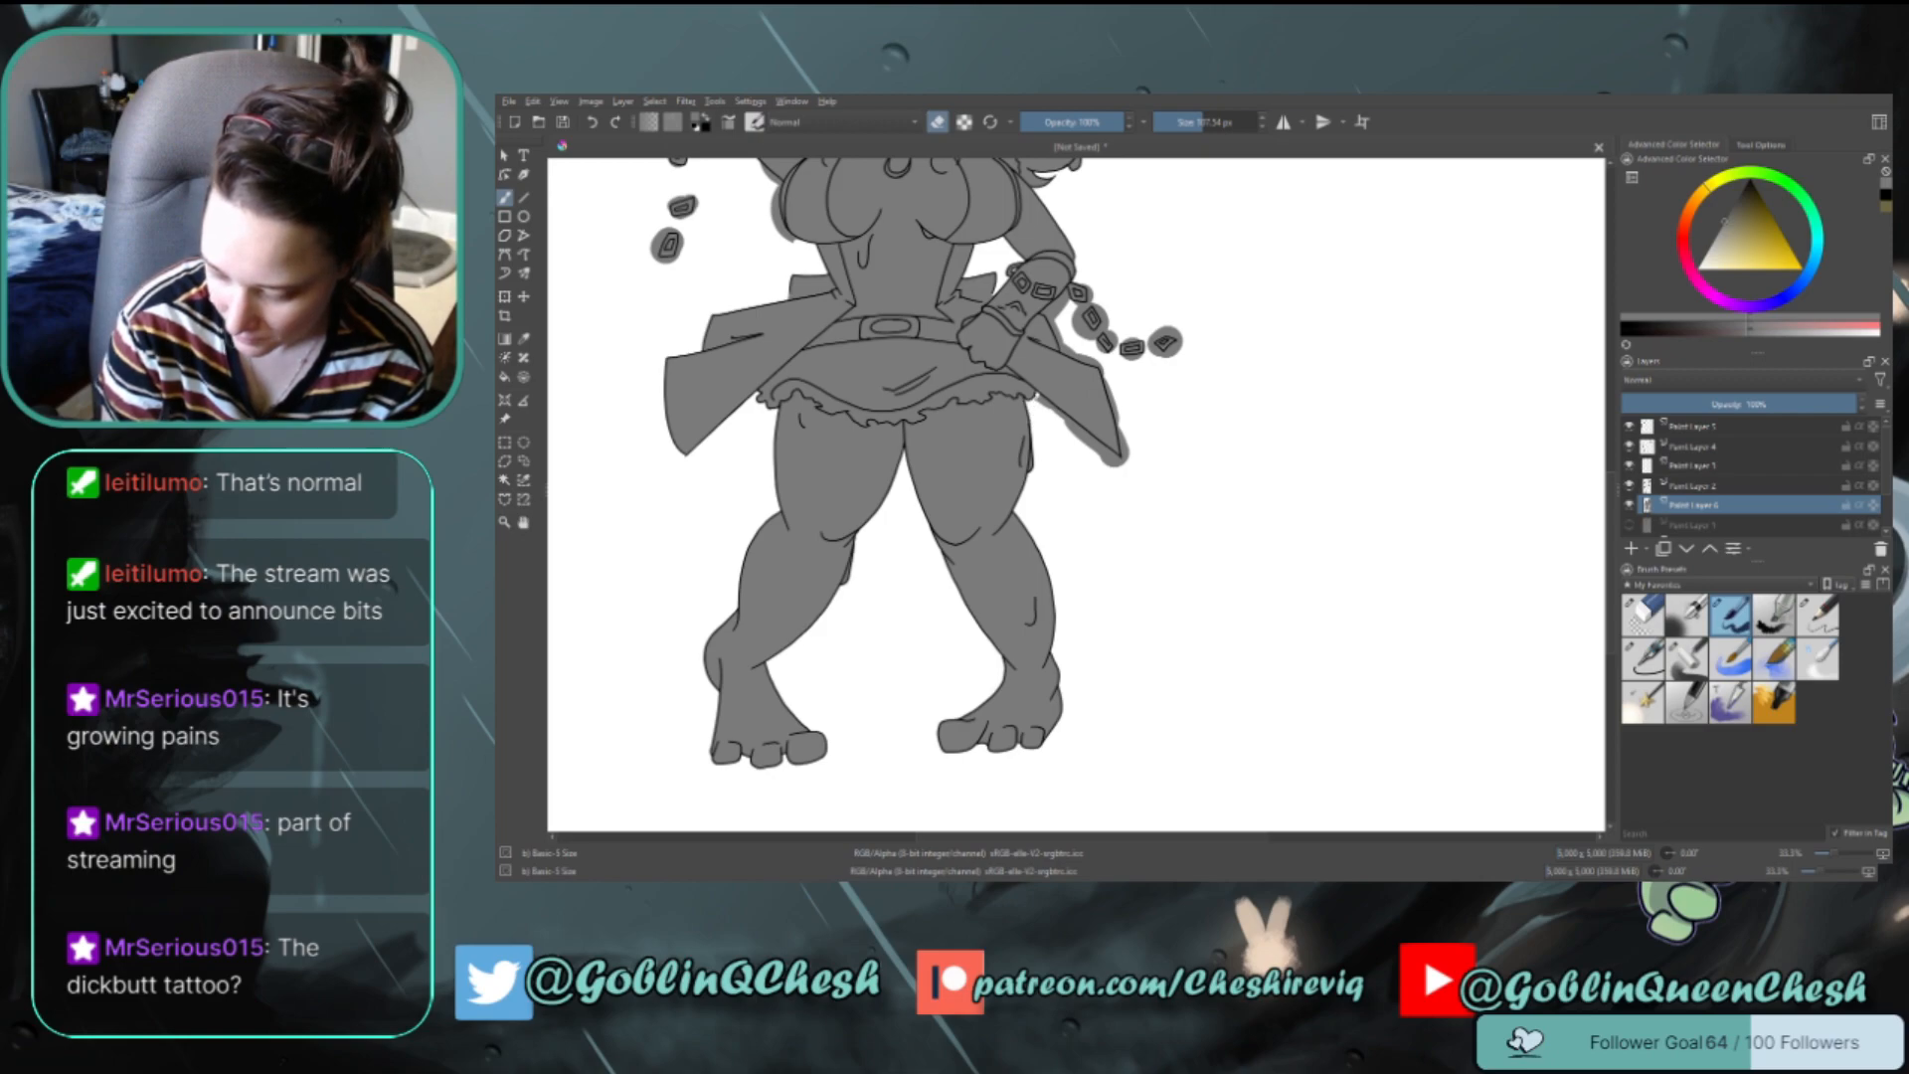
pyautogui.moveTo(1042, 408); pyautogui.dragTo(1111, 468)
pyautogui.moveTo(1044, 408)
pyautogui.mouseDown()
pyautogui.moveTo(1110, 466)
pyautogui.moveTo(1082, 442)
pyautogui.moveTo(1123, 466)
pyautogui.mouseUp()
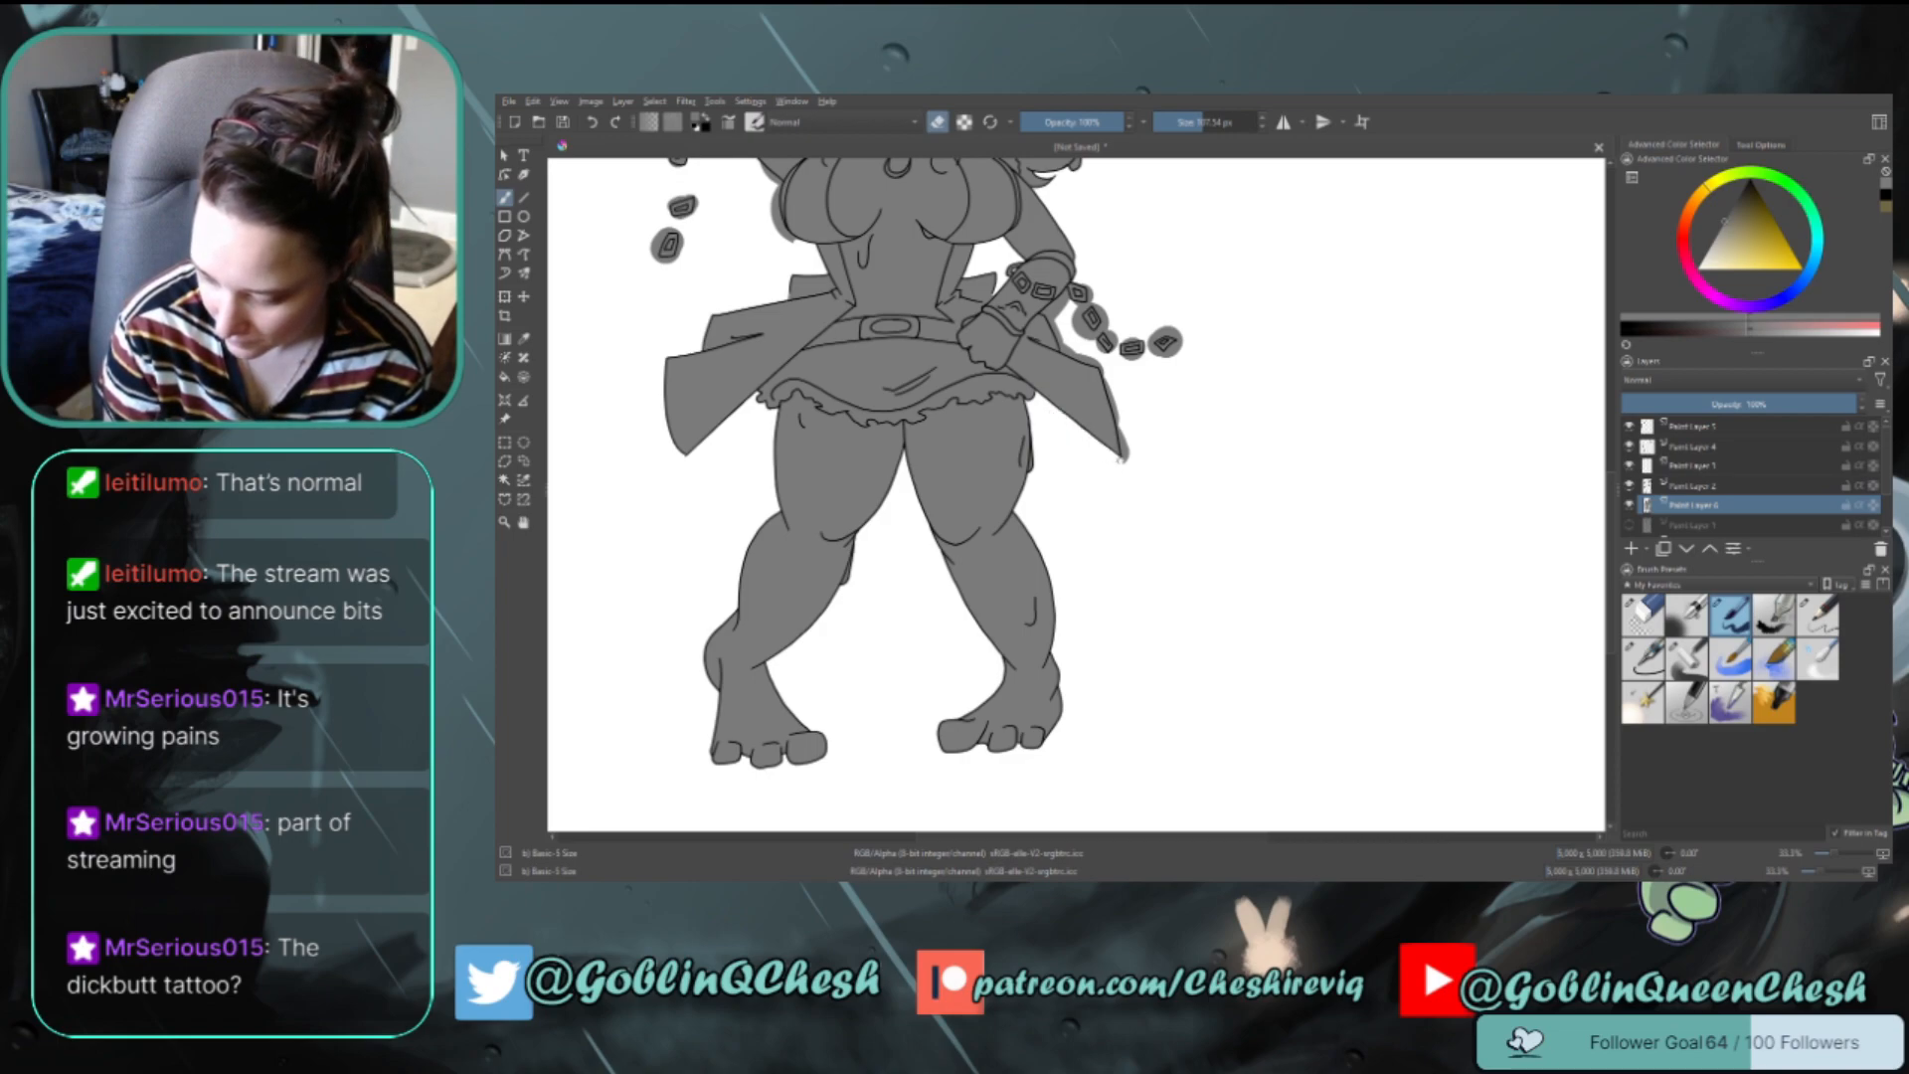
pyautogui.moveTo(1106, 354); pyautogui.dragTo(1124, 460)
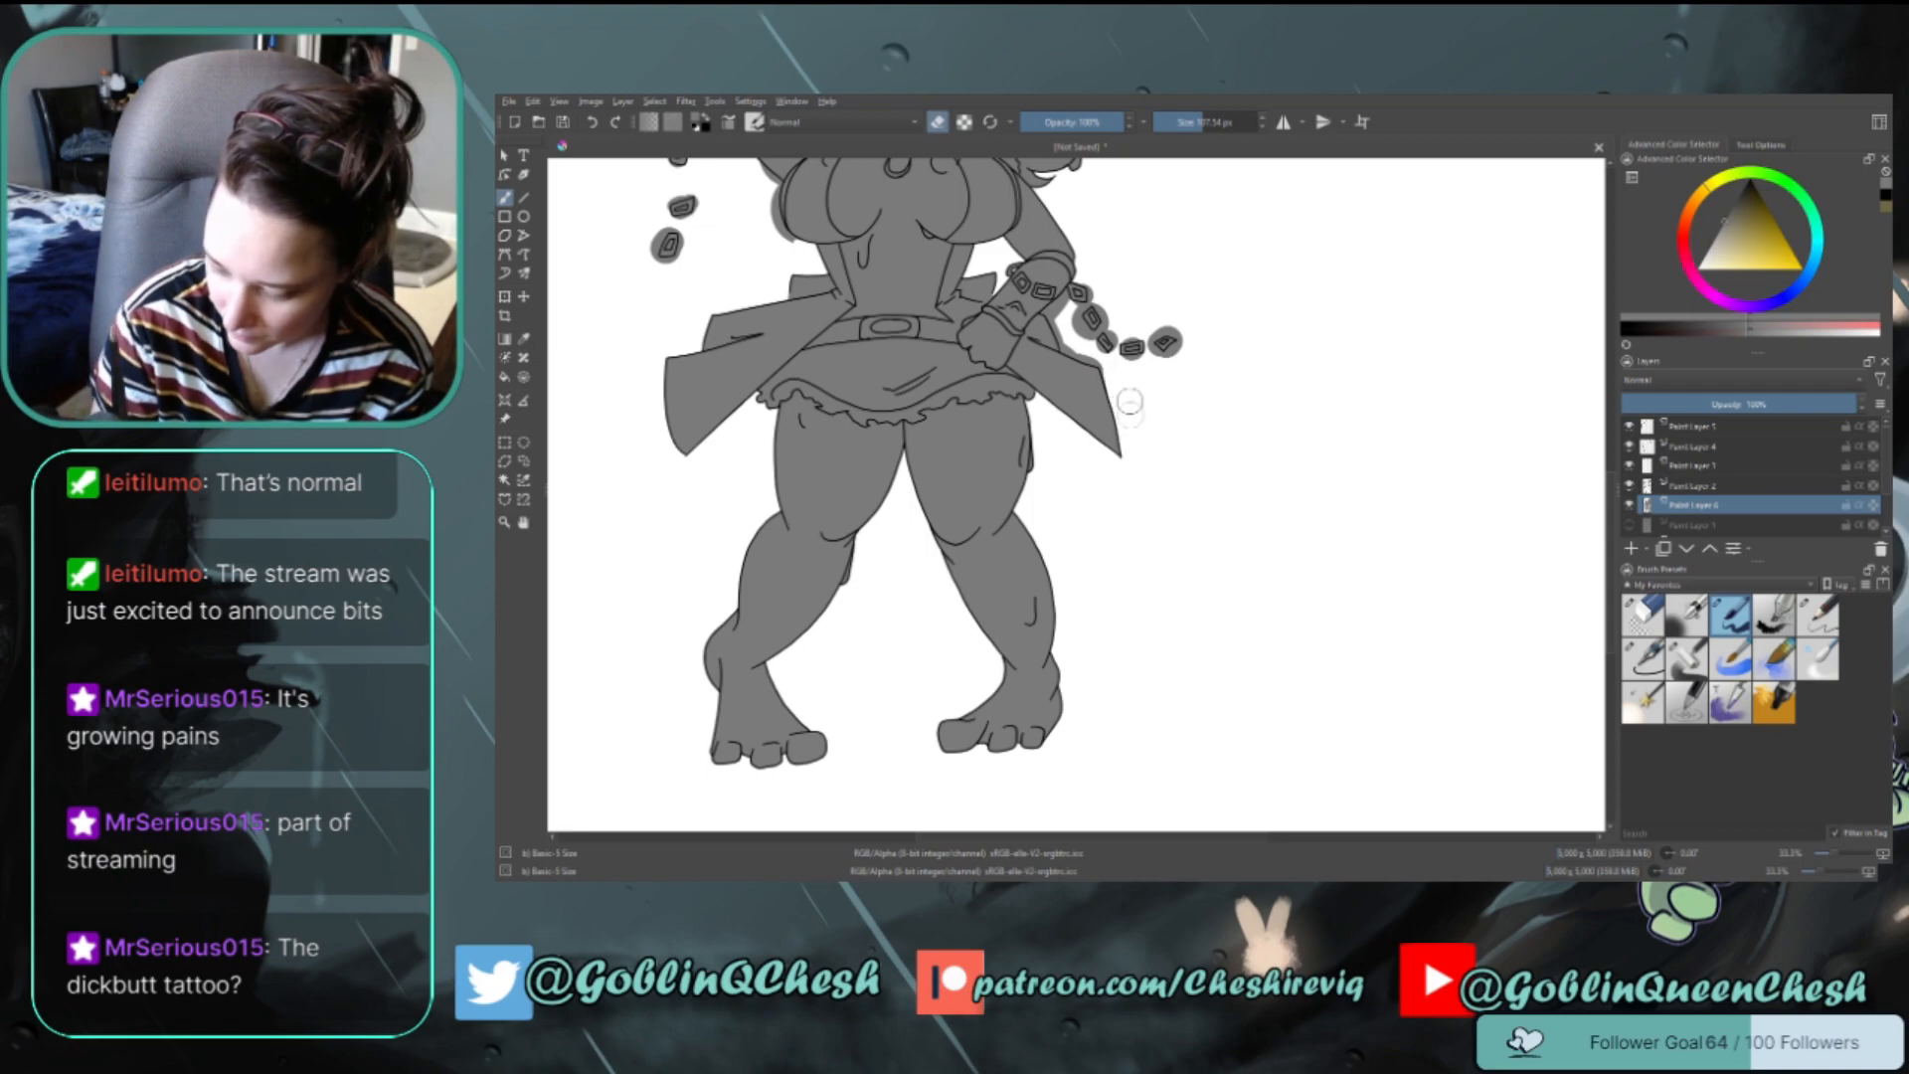
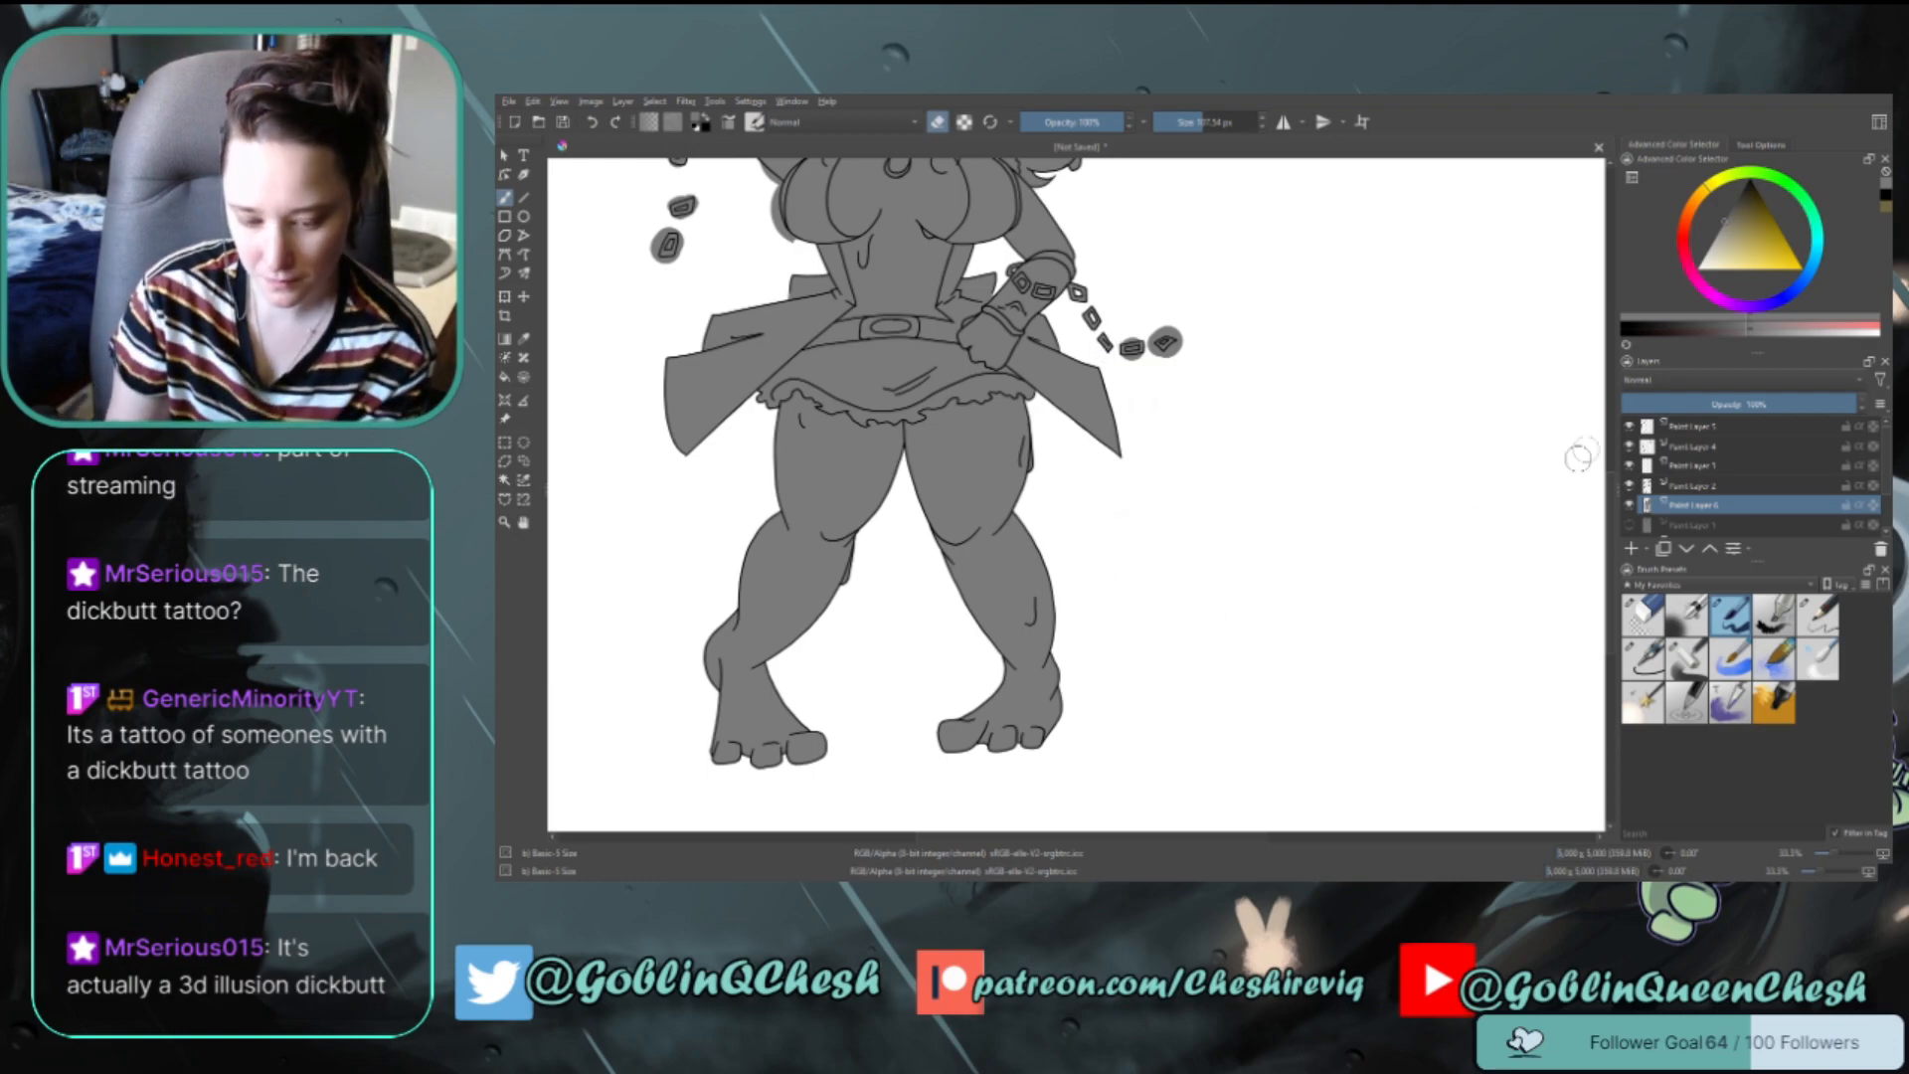
# Clean the grey from around the chain links hanging off the character's left wrist
pyautogui.scroll(2, 1611, 475)
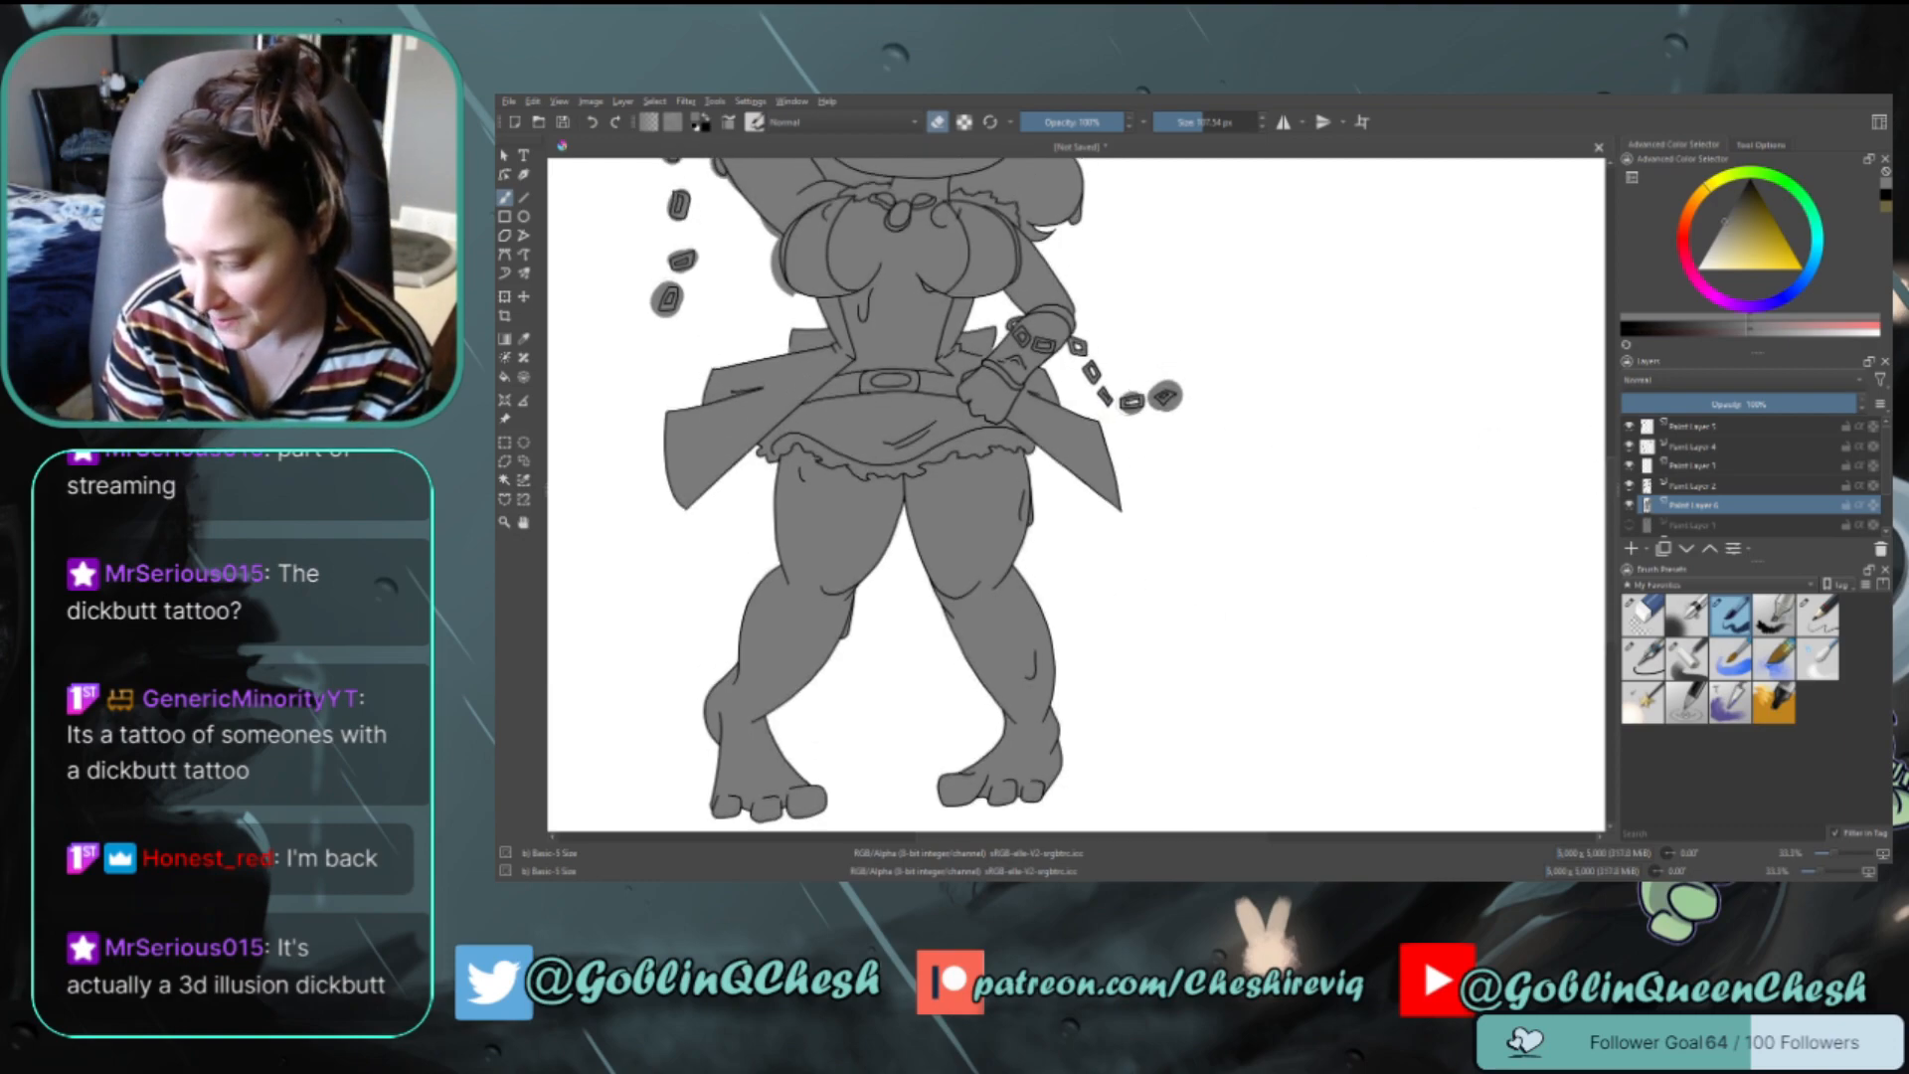
pyautogui.press('e')
pyautogui.press('e')
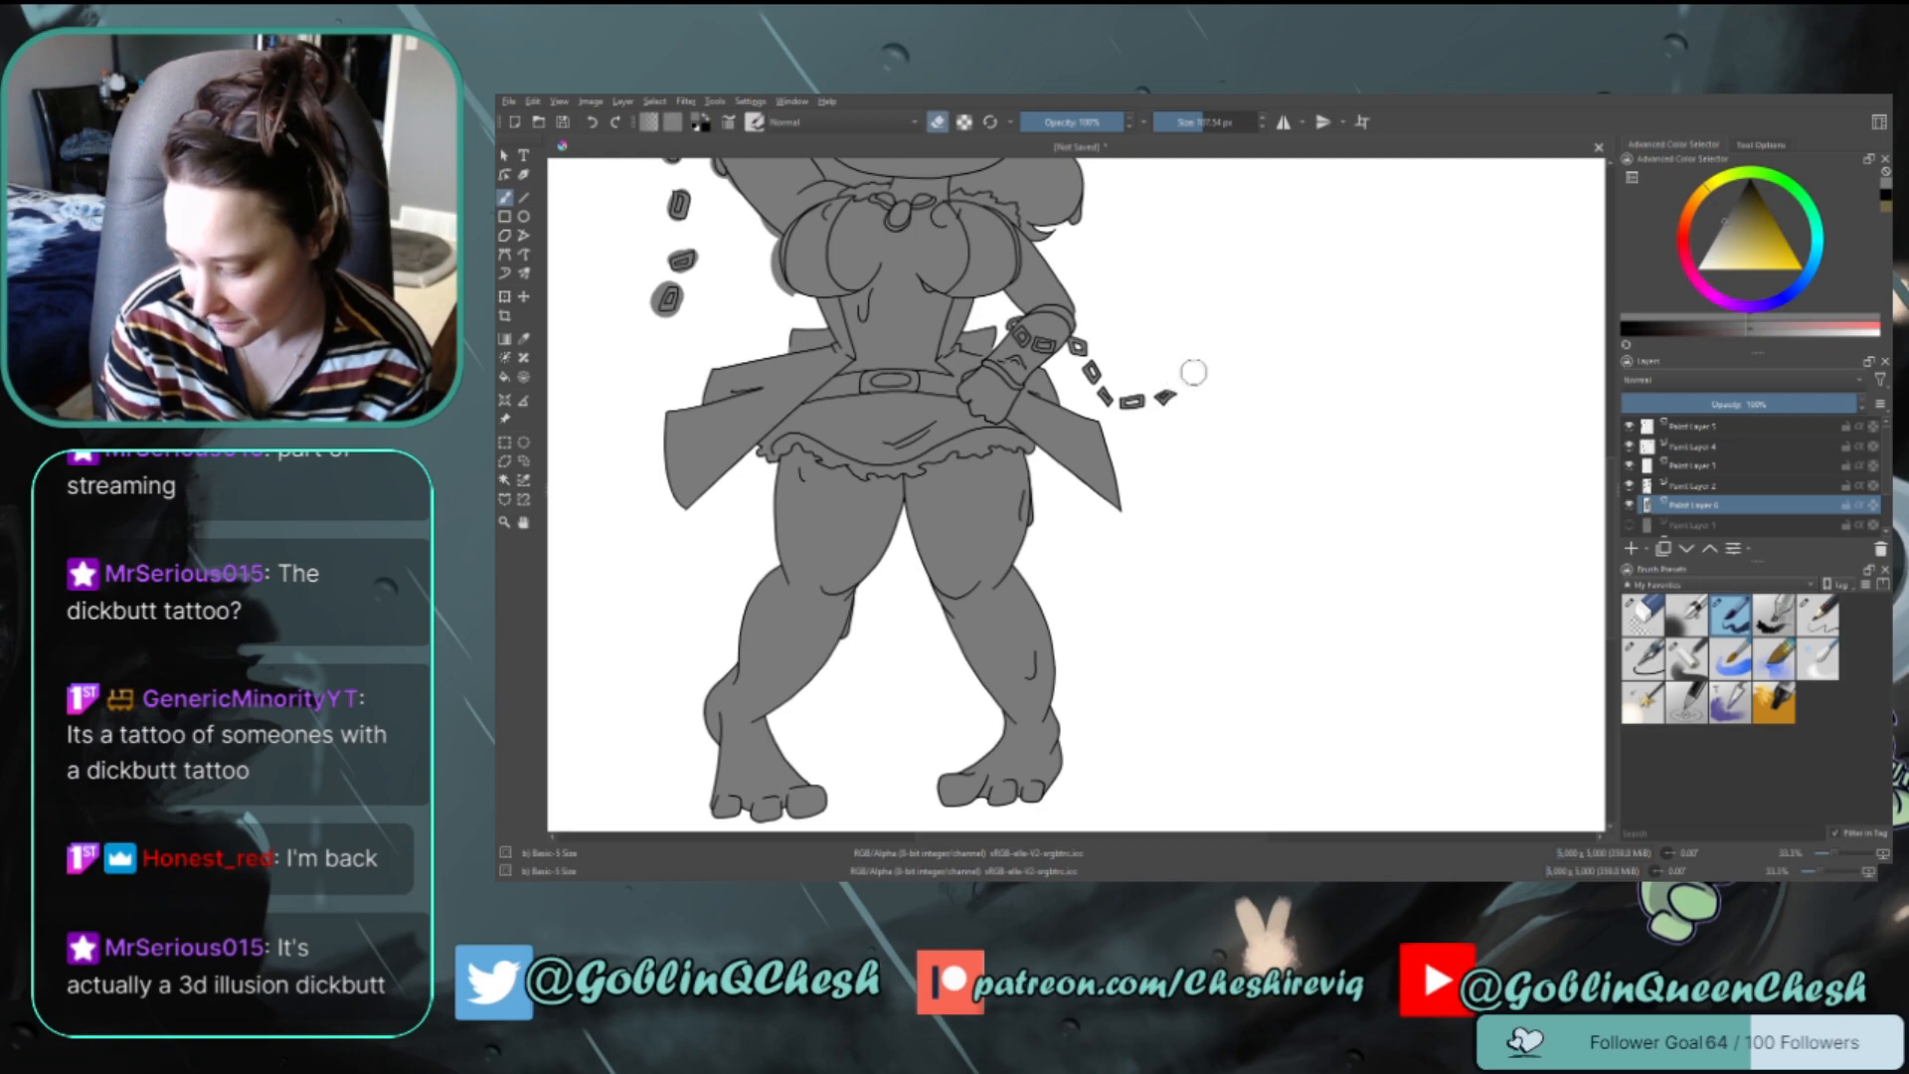
pyautogui.press('e')
pyautogui.press('e')
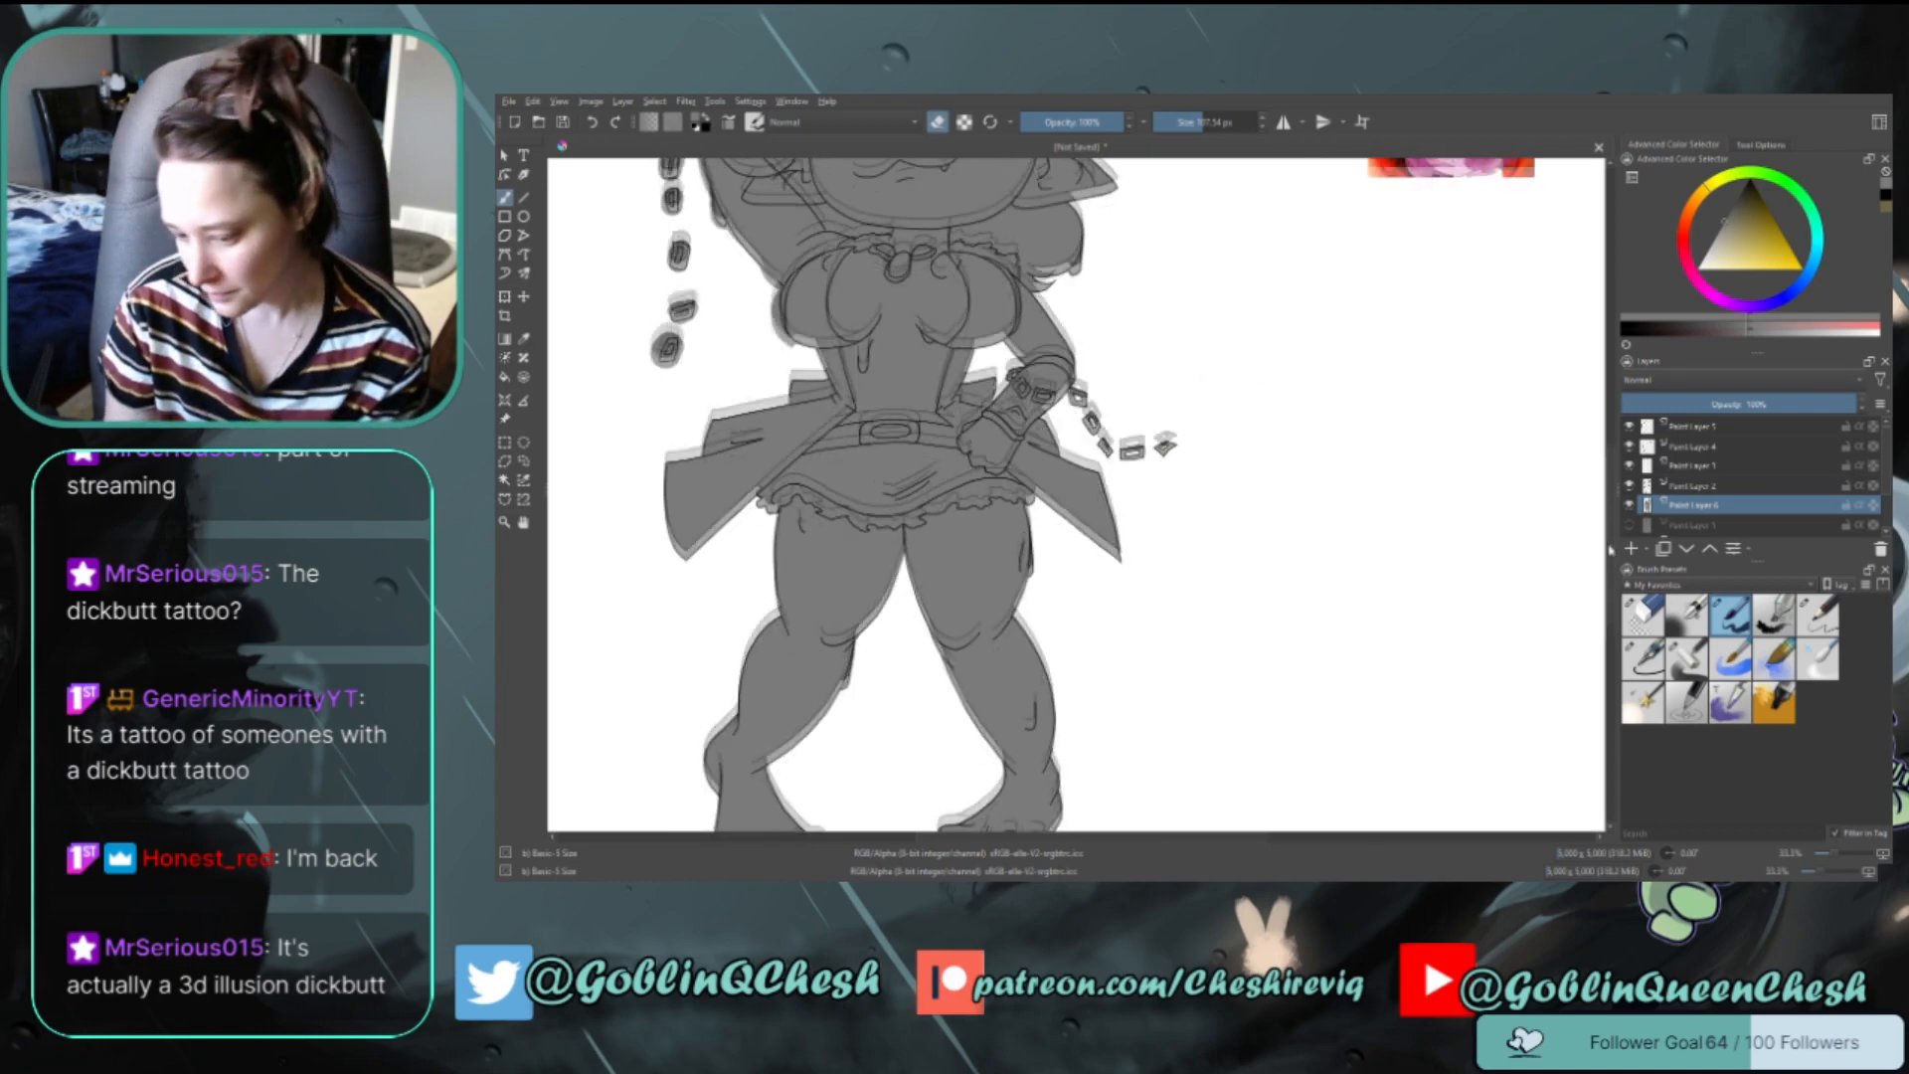
# Trim the grey along the underside of the ear and the nearby hair outline on the character's left side
pyautogui.scroll(5, 1603, 497)
pyautogui.scroll(1, 1603, 492)
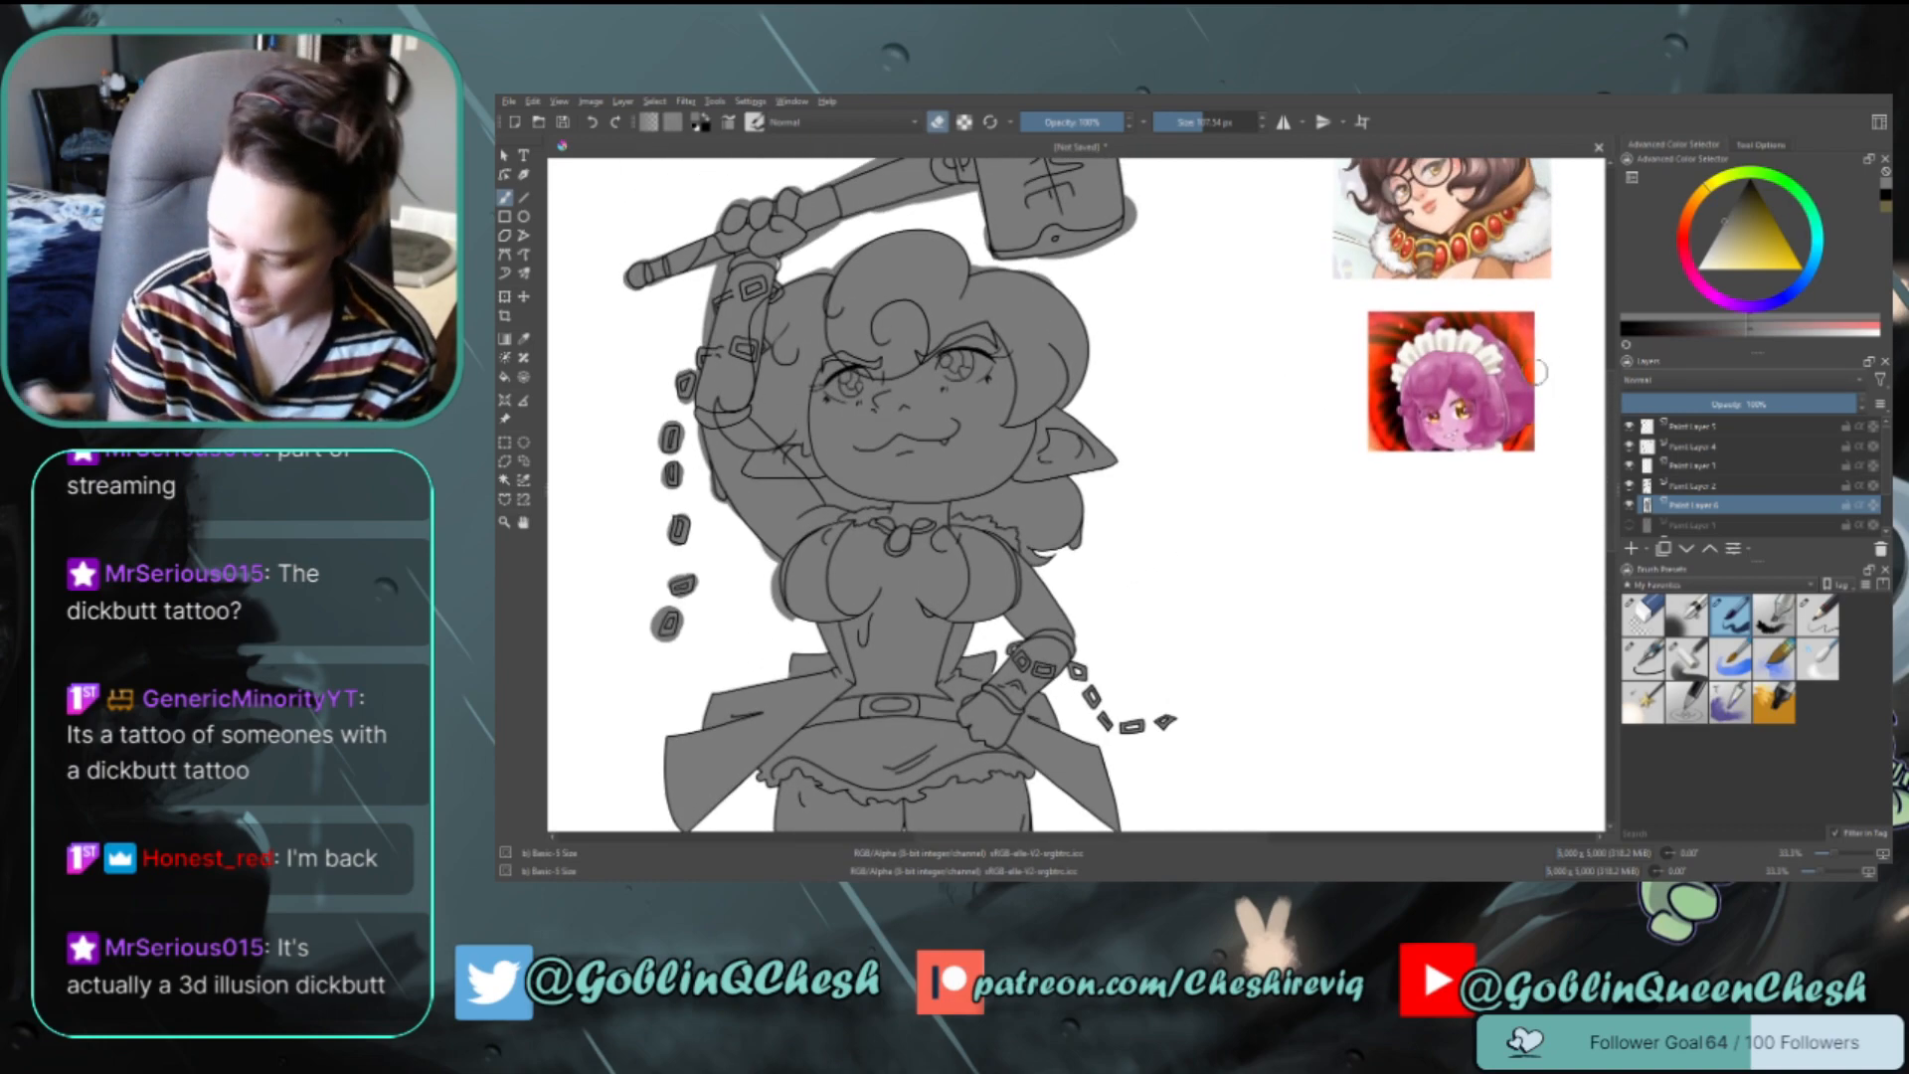
pyautogui.press('e')
pyautogui.press('e')
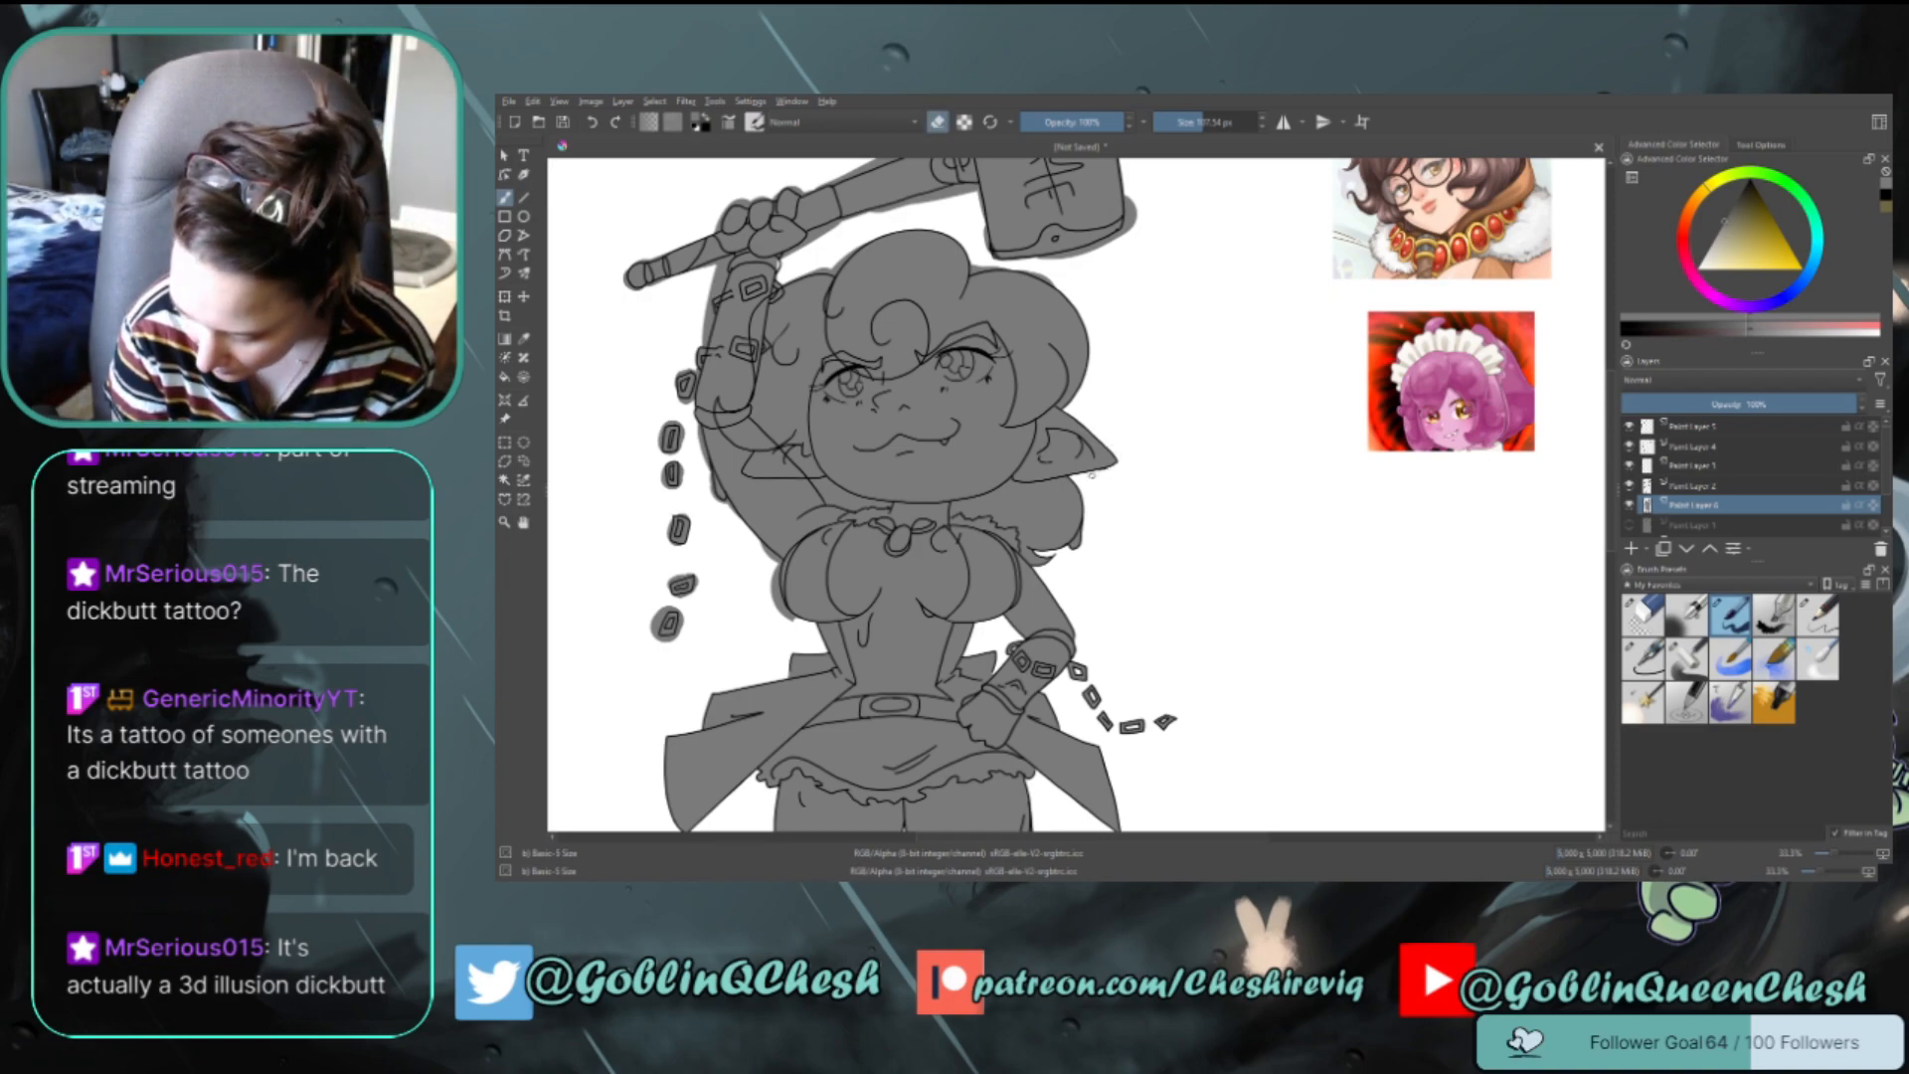
pyautogui.press('e')
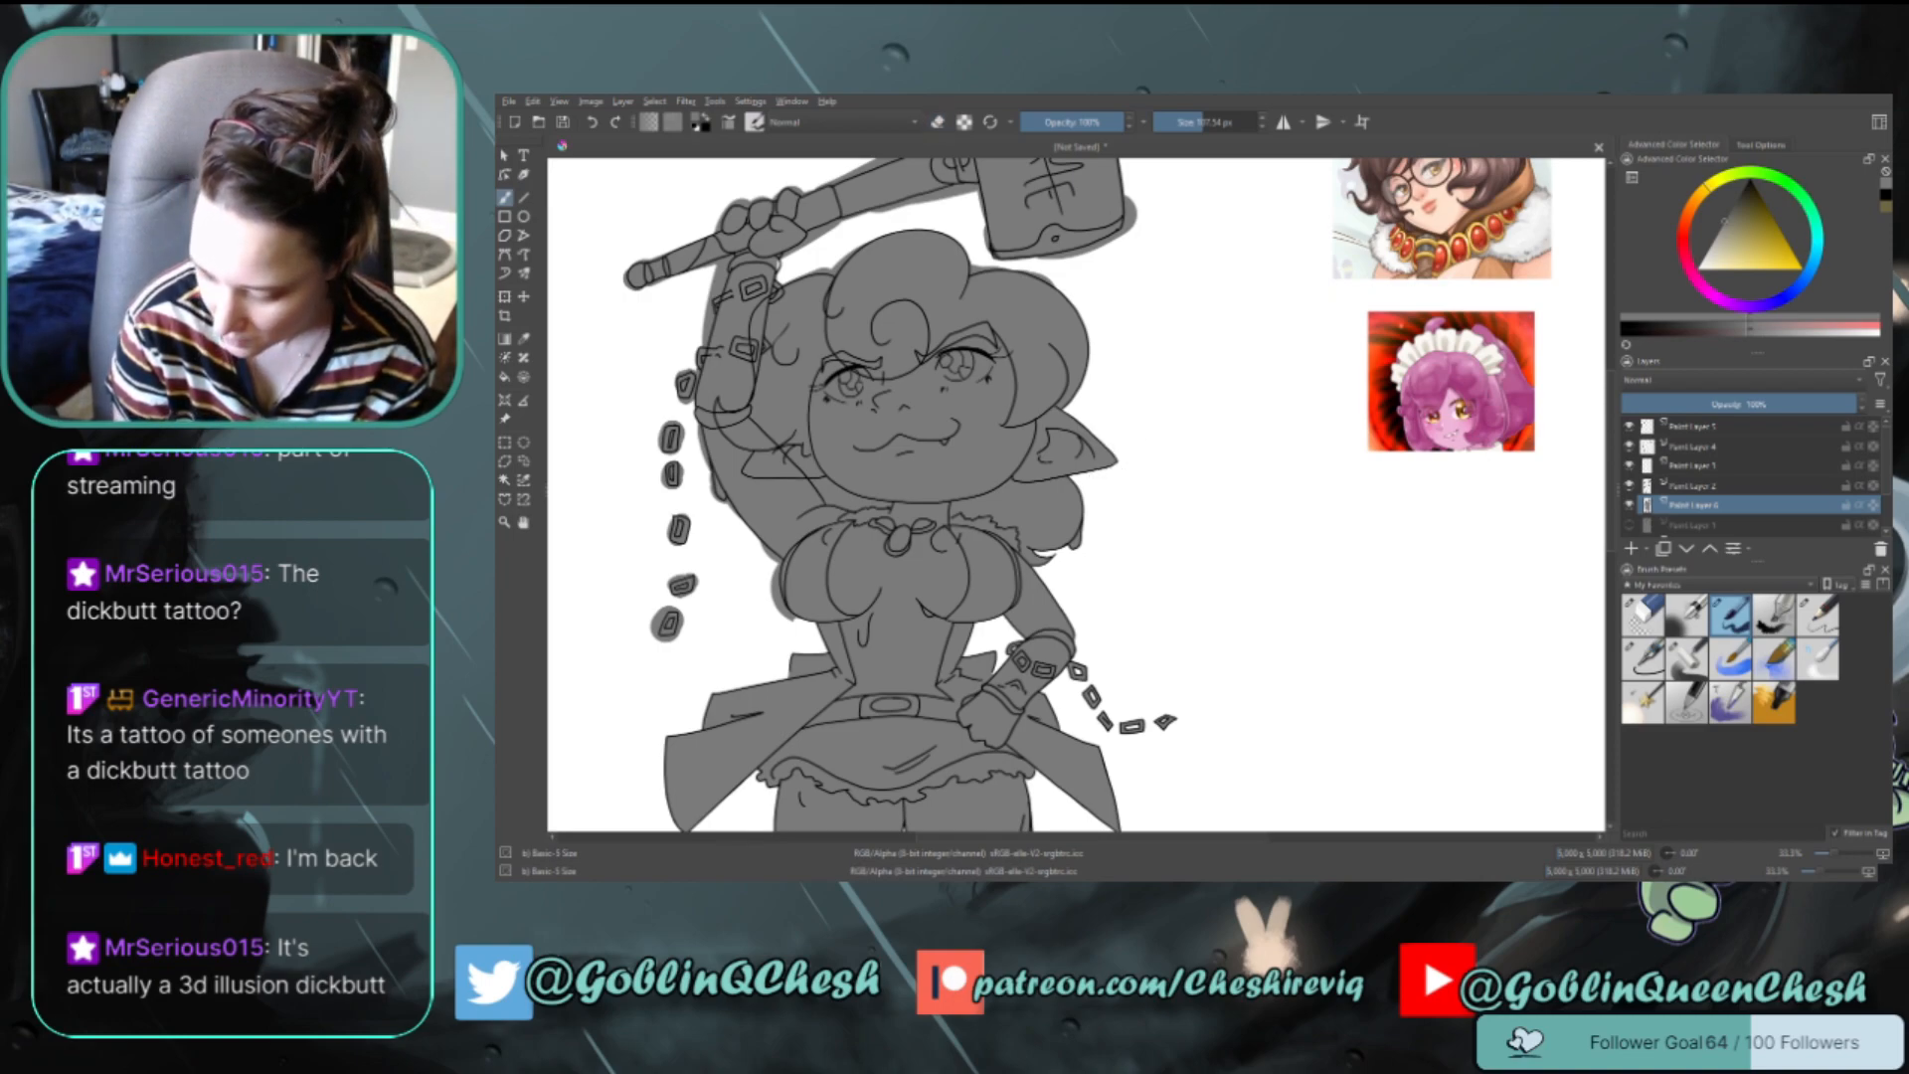
pyautogui.press('e')
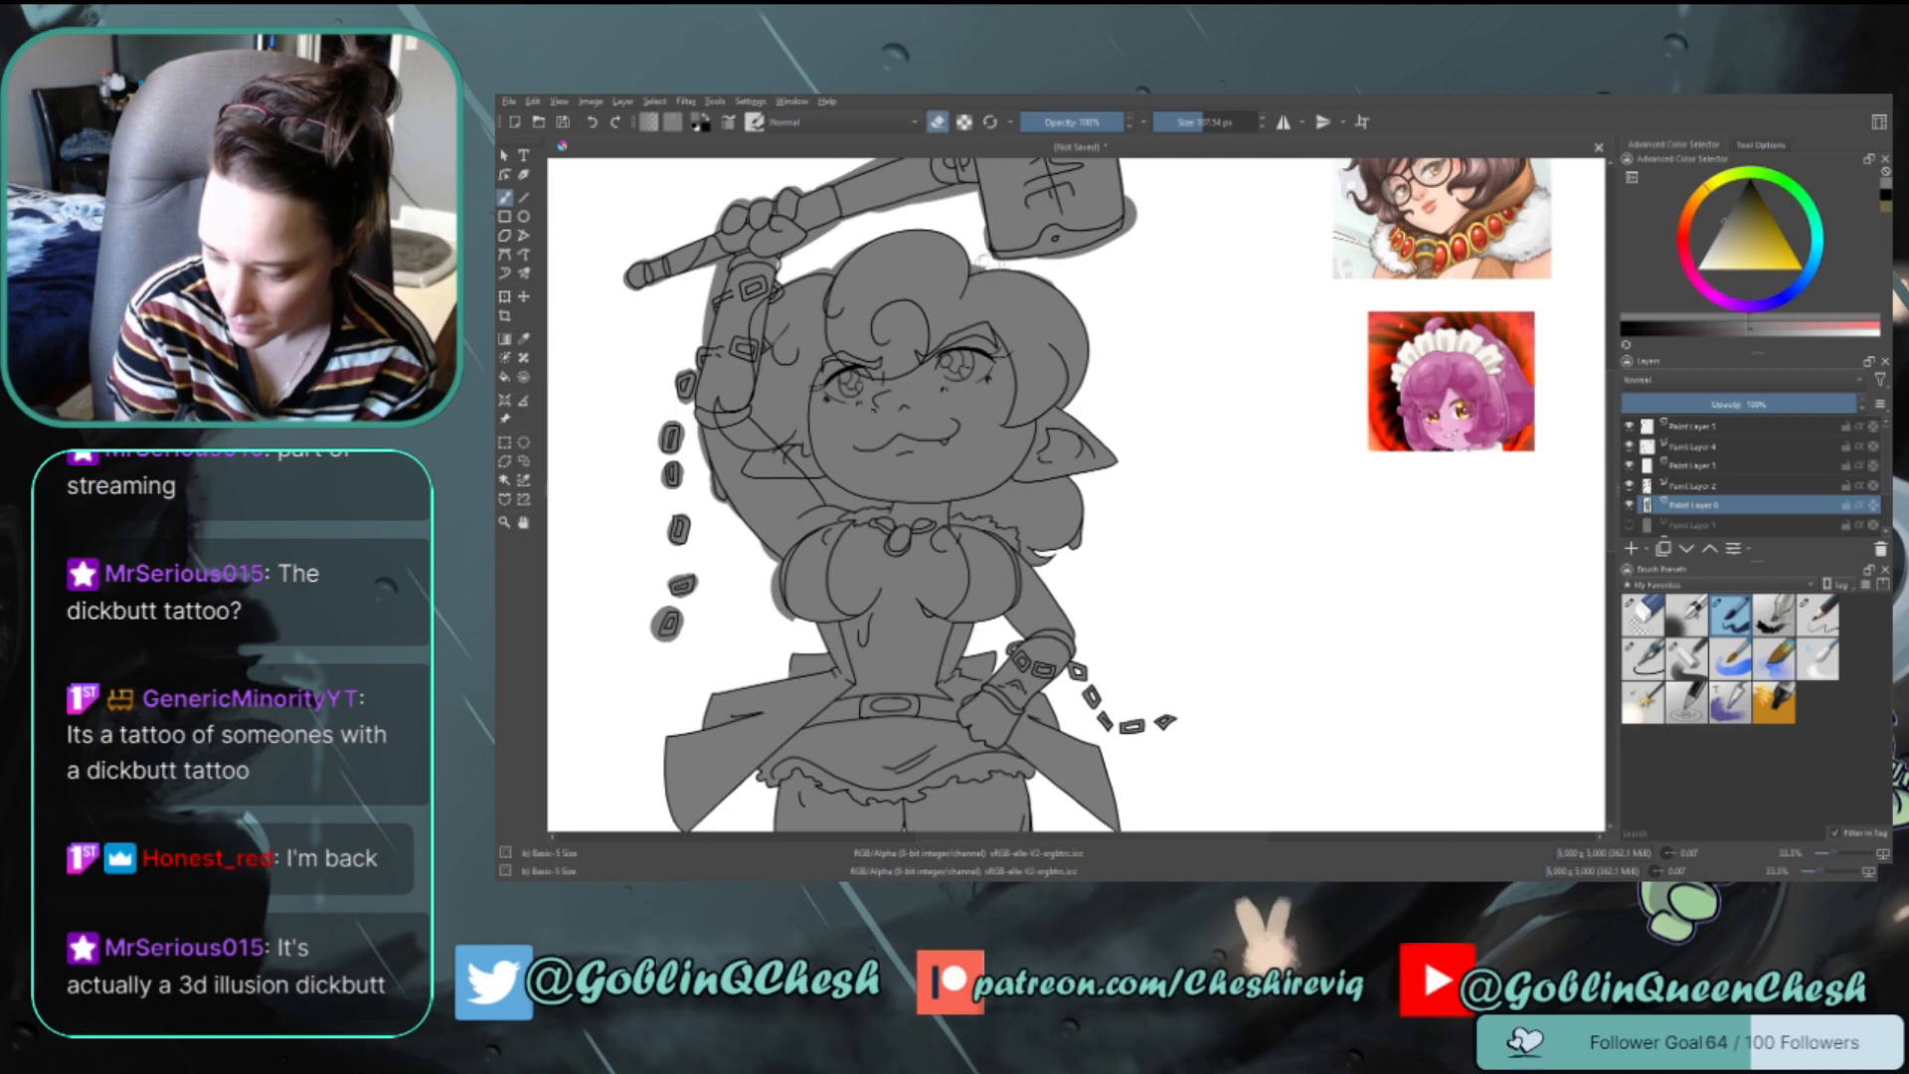
# Check the middle line art layer by toggling its visibility, and return to the grey base layer, Paint Layer 6
pyautogui.click(1629, 465)
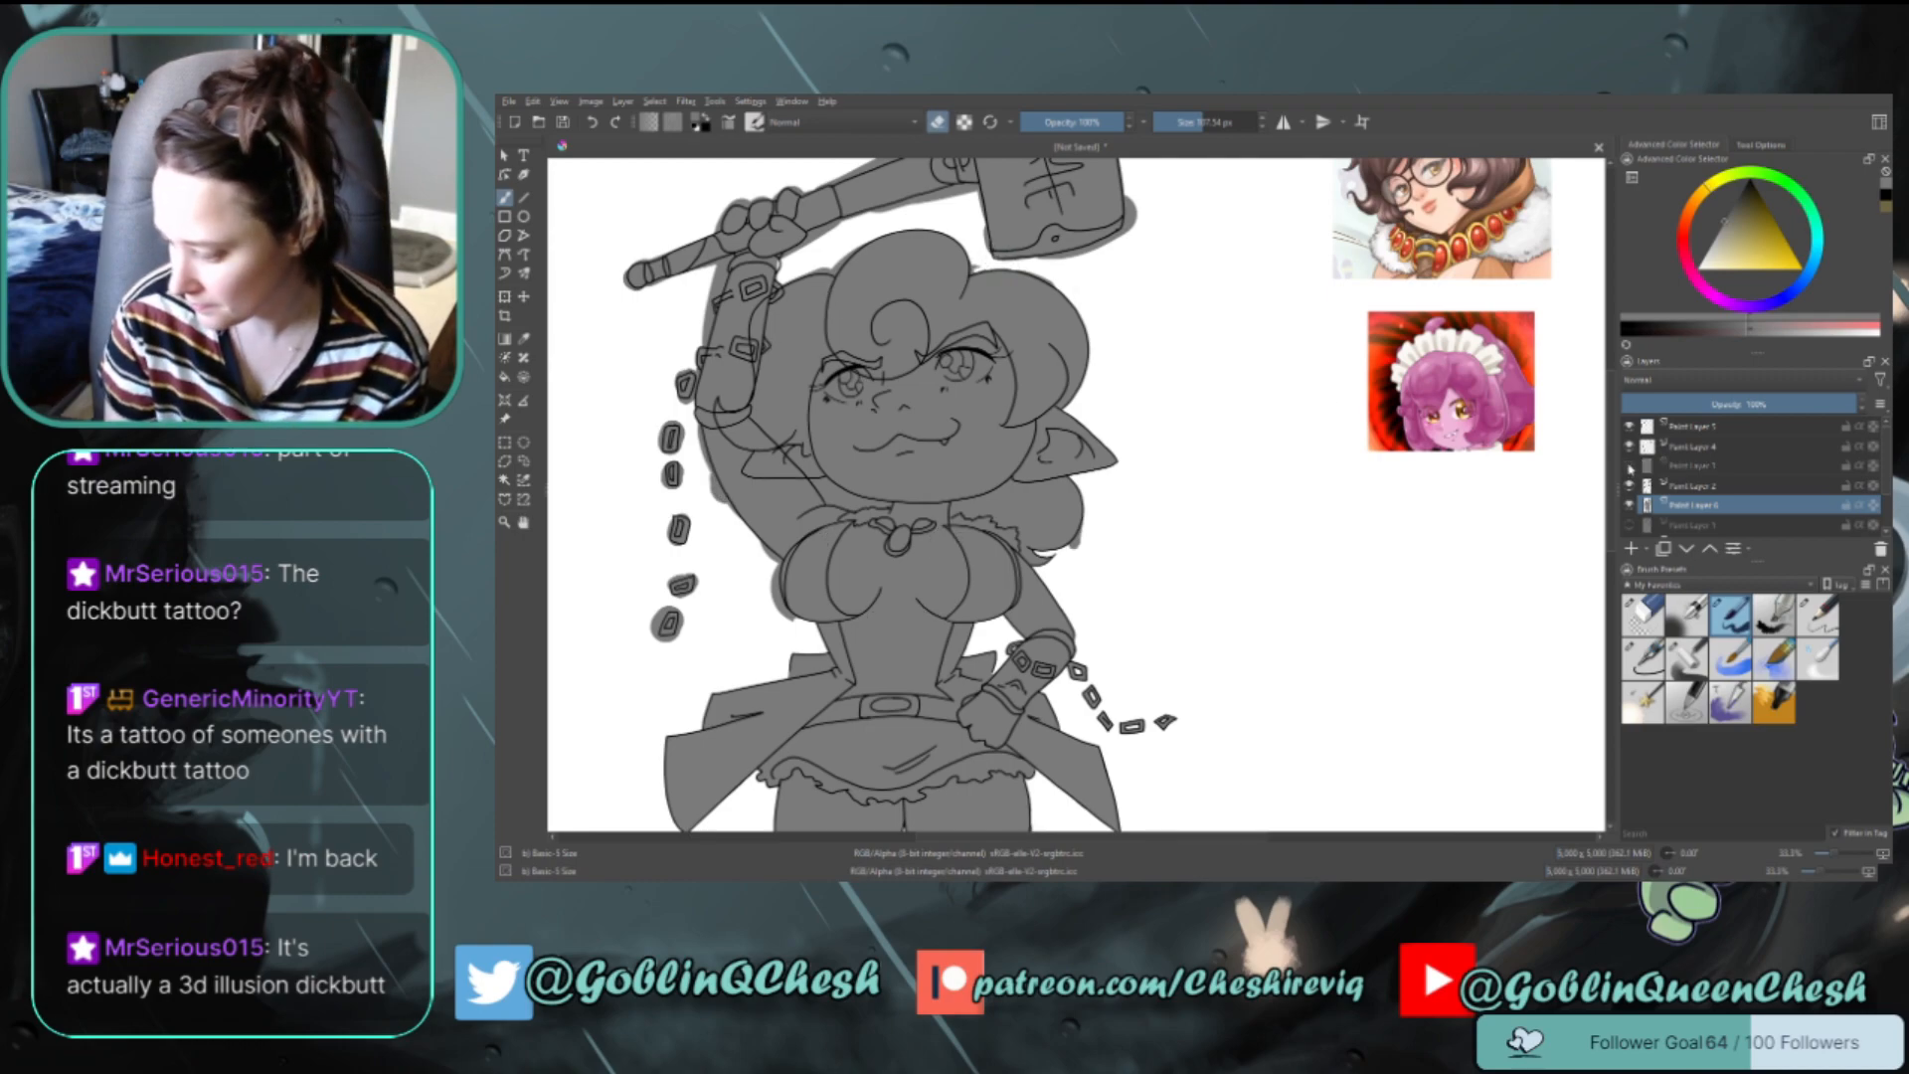
pyautogui.click(1628, 466)
pyautogui.click(1628, 466)
pyautogui.click(1629, 465)
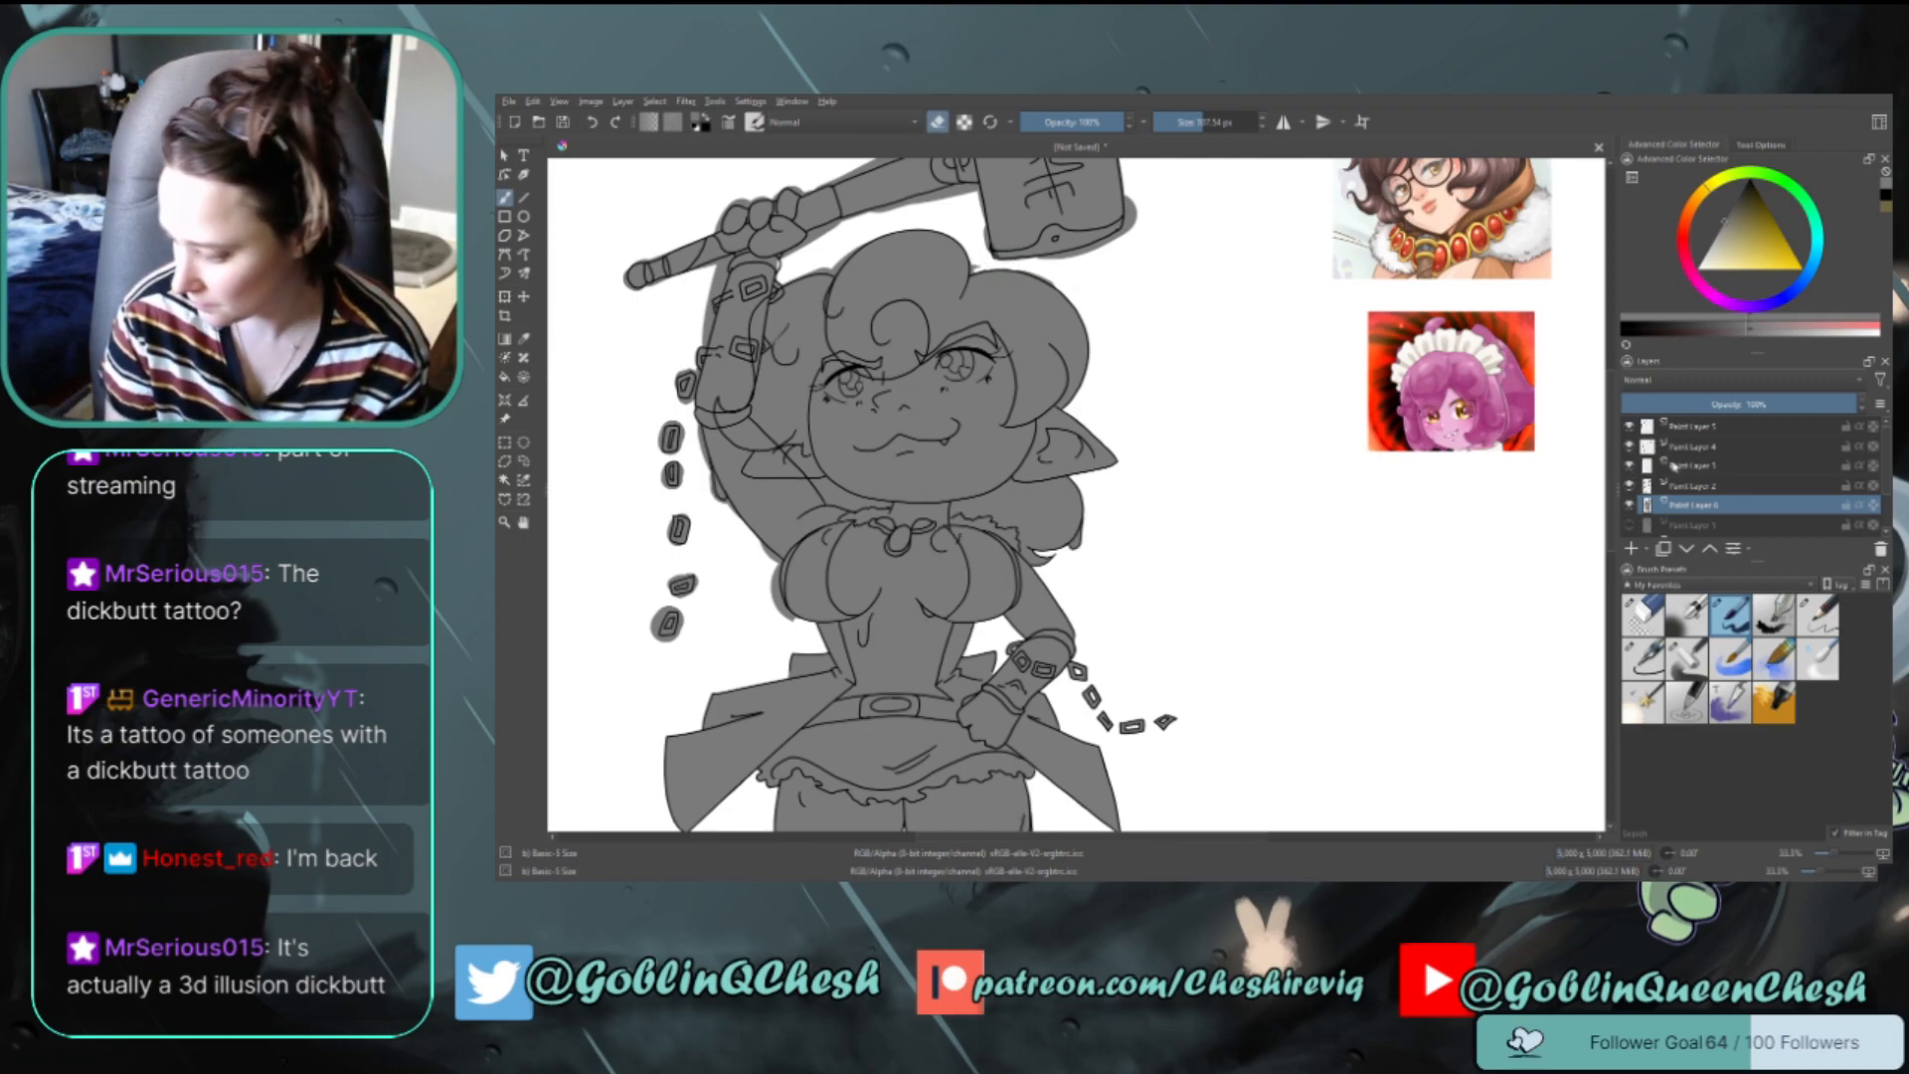
pyautogui.click(1674, 465)
pyautogui.press('e')
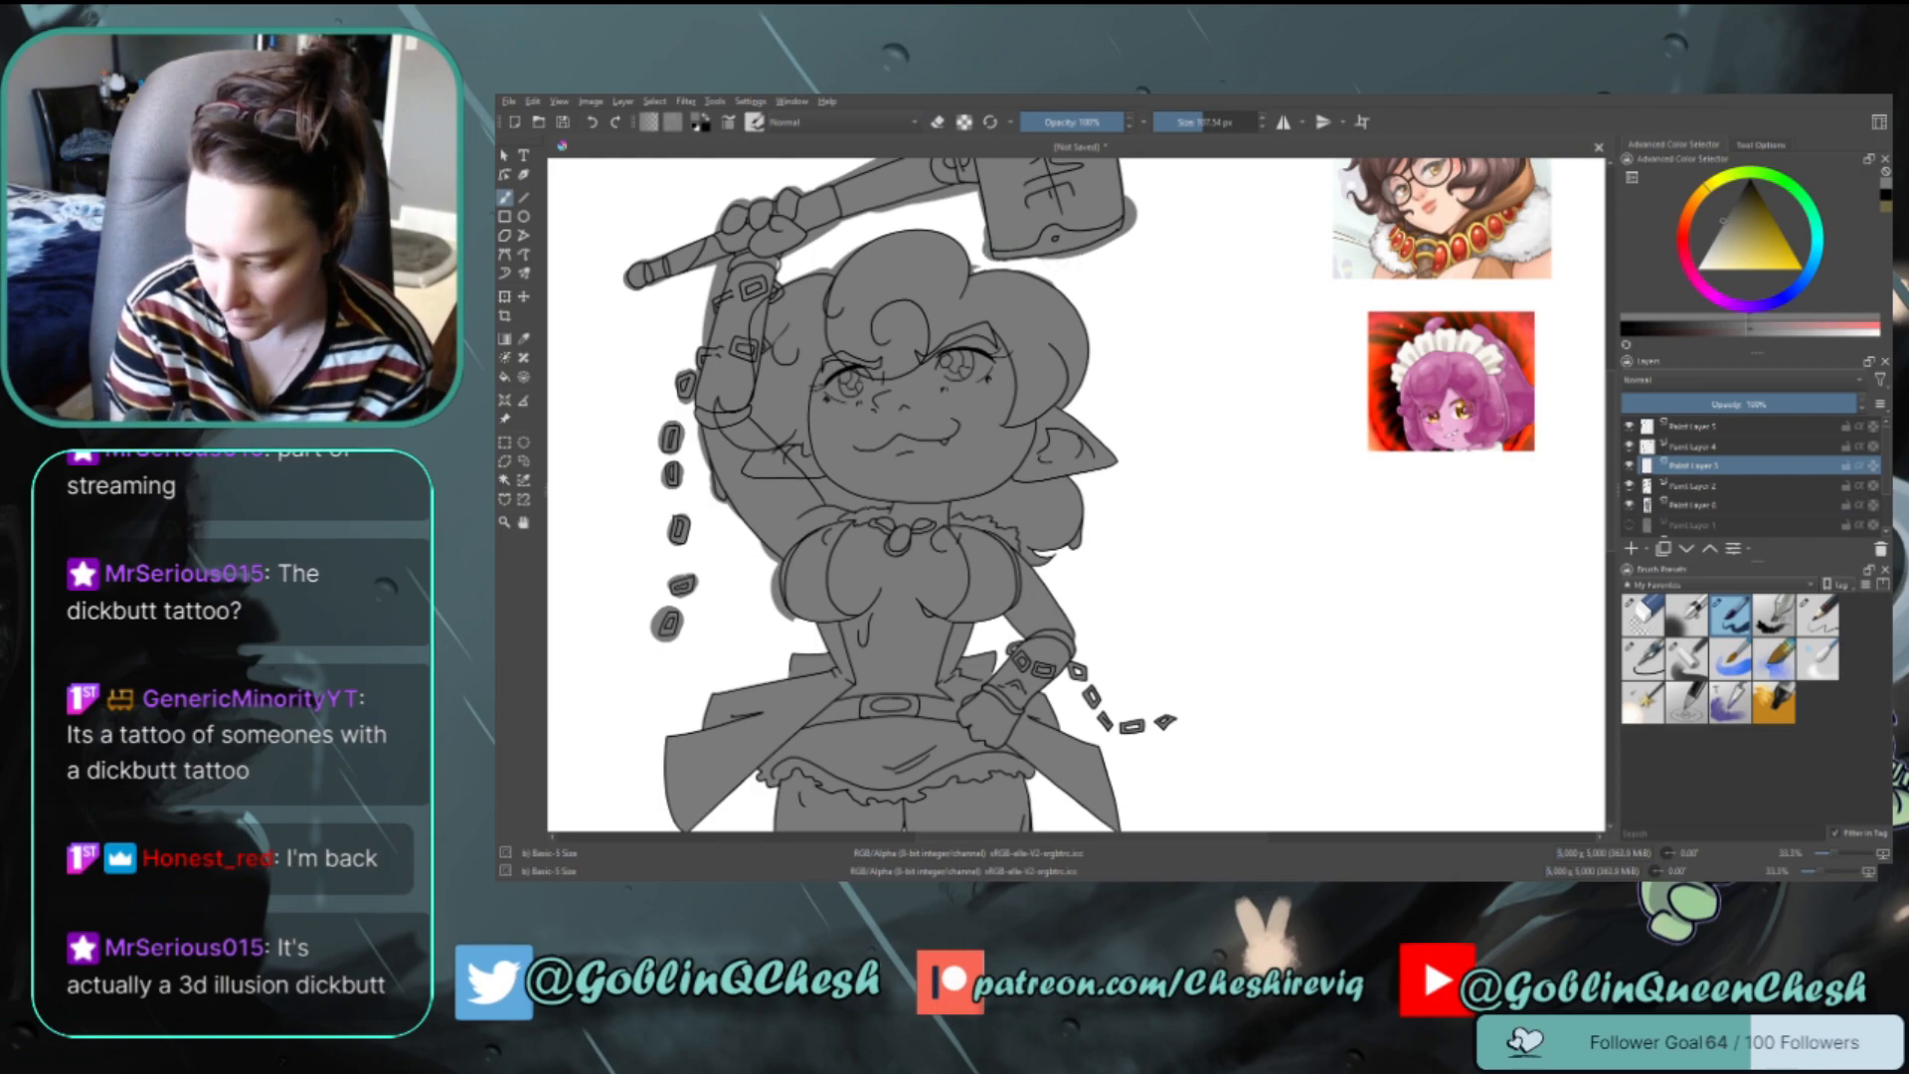
pyautogui.press('e')
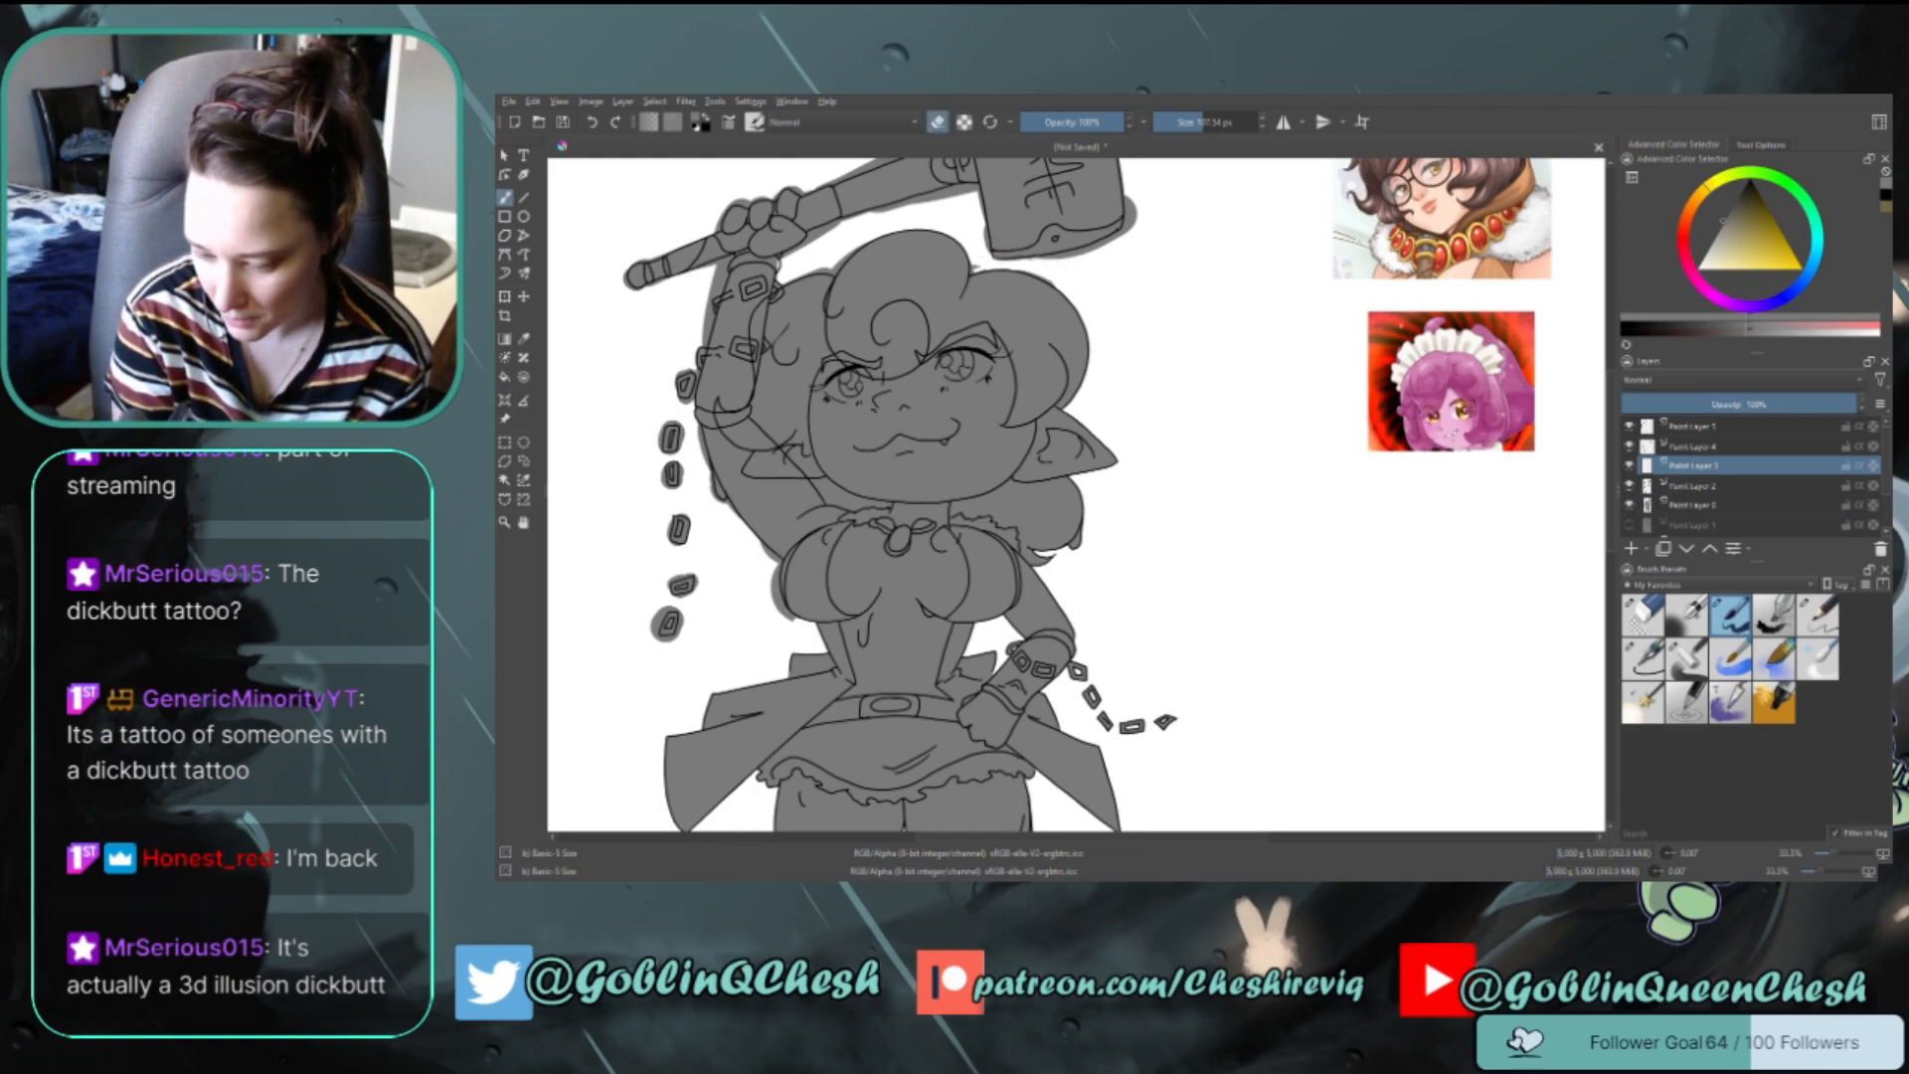
pyautogui.press('pageup')
pyautogui.press('pageup')
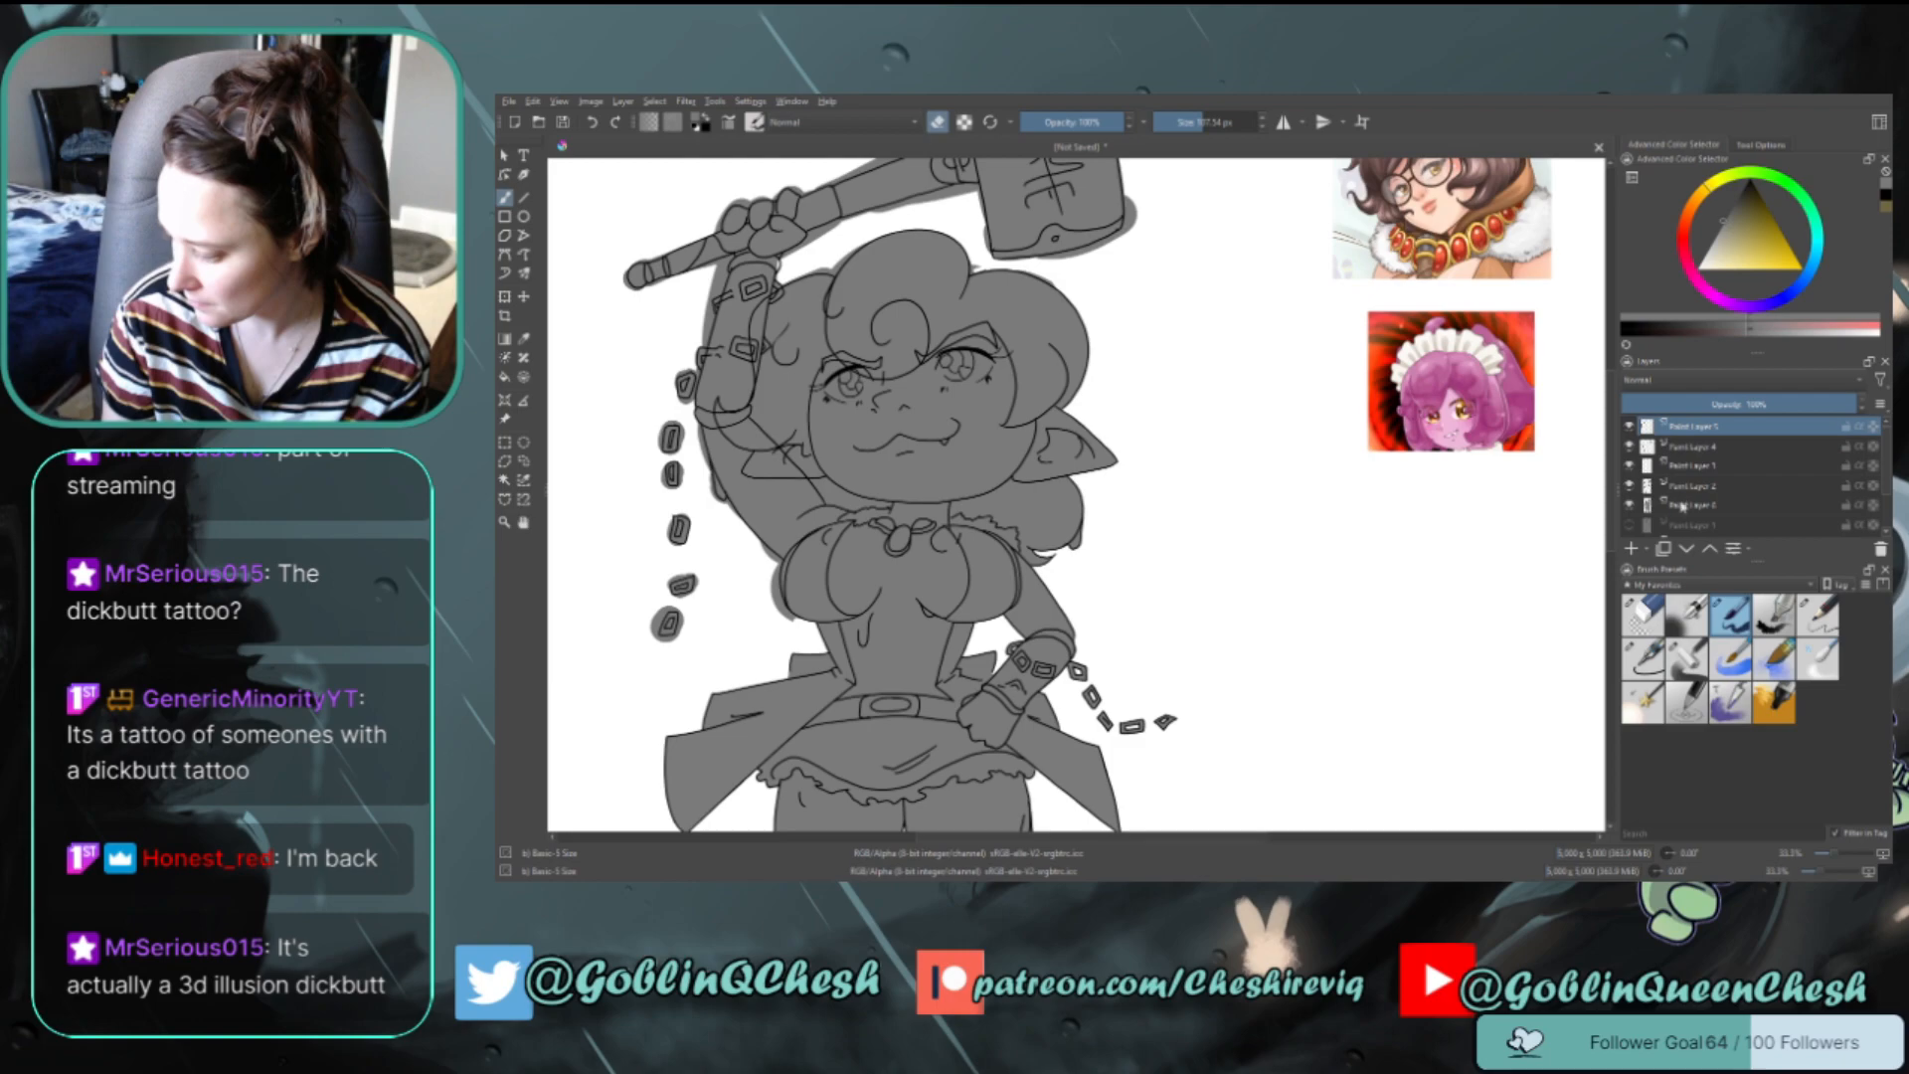
pyautogui.click(1683, 506)
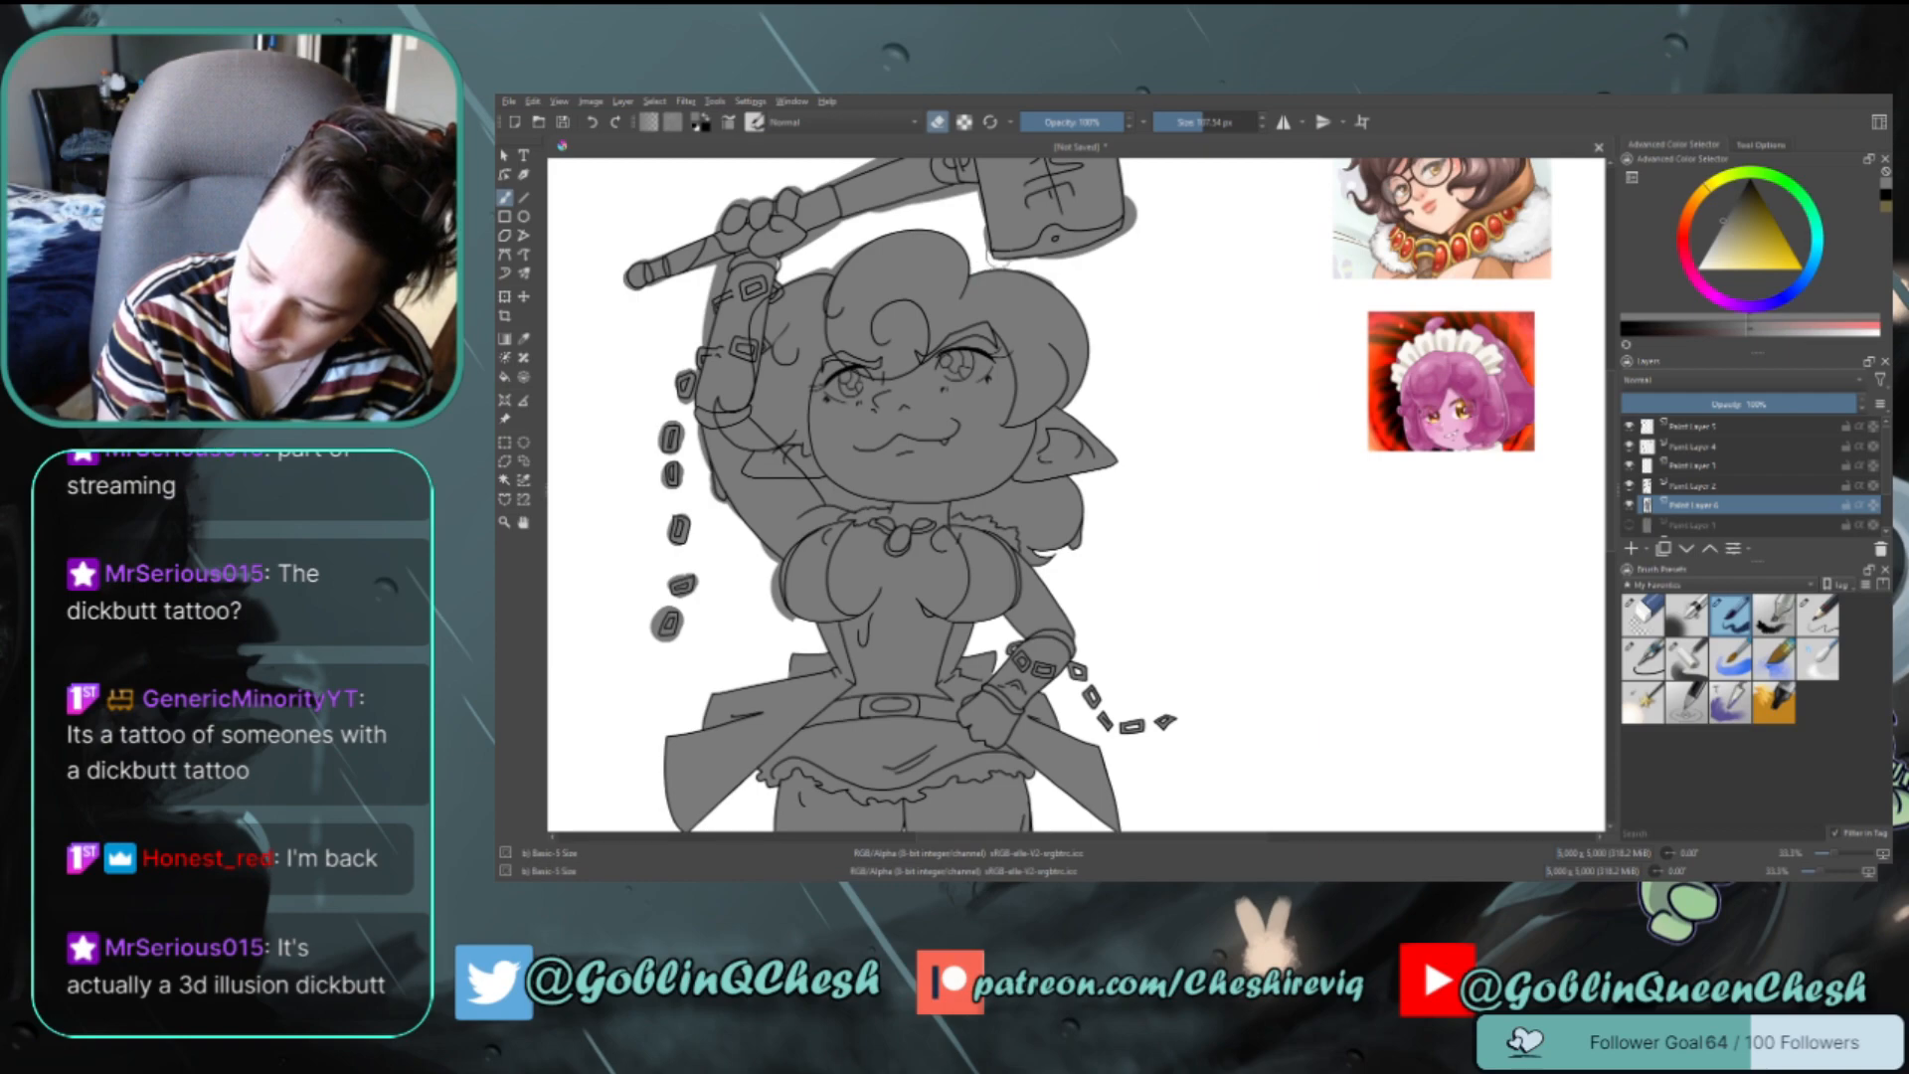
# Trim the grey base along the top outline of the hair to match the line art
pyautogui.press('e')
pyautogui.press('e')
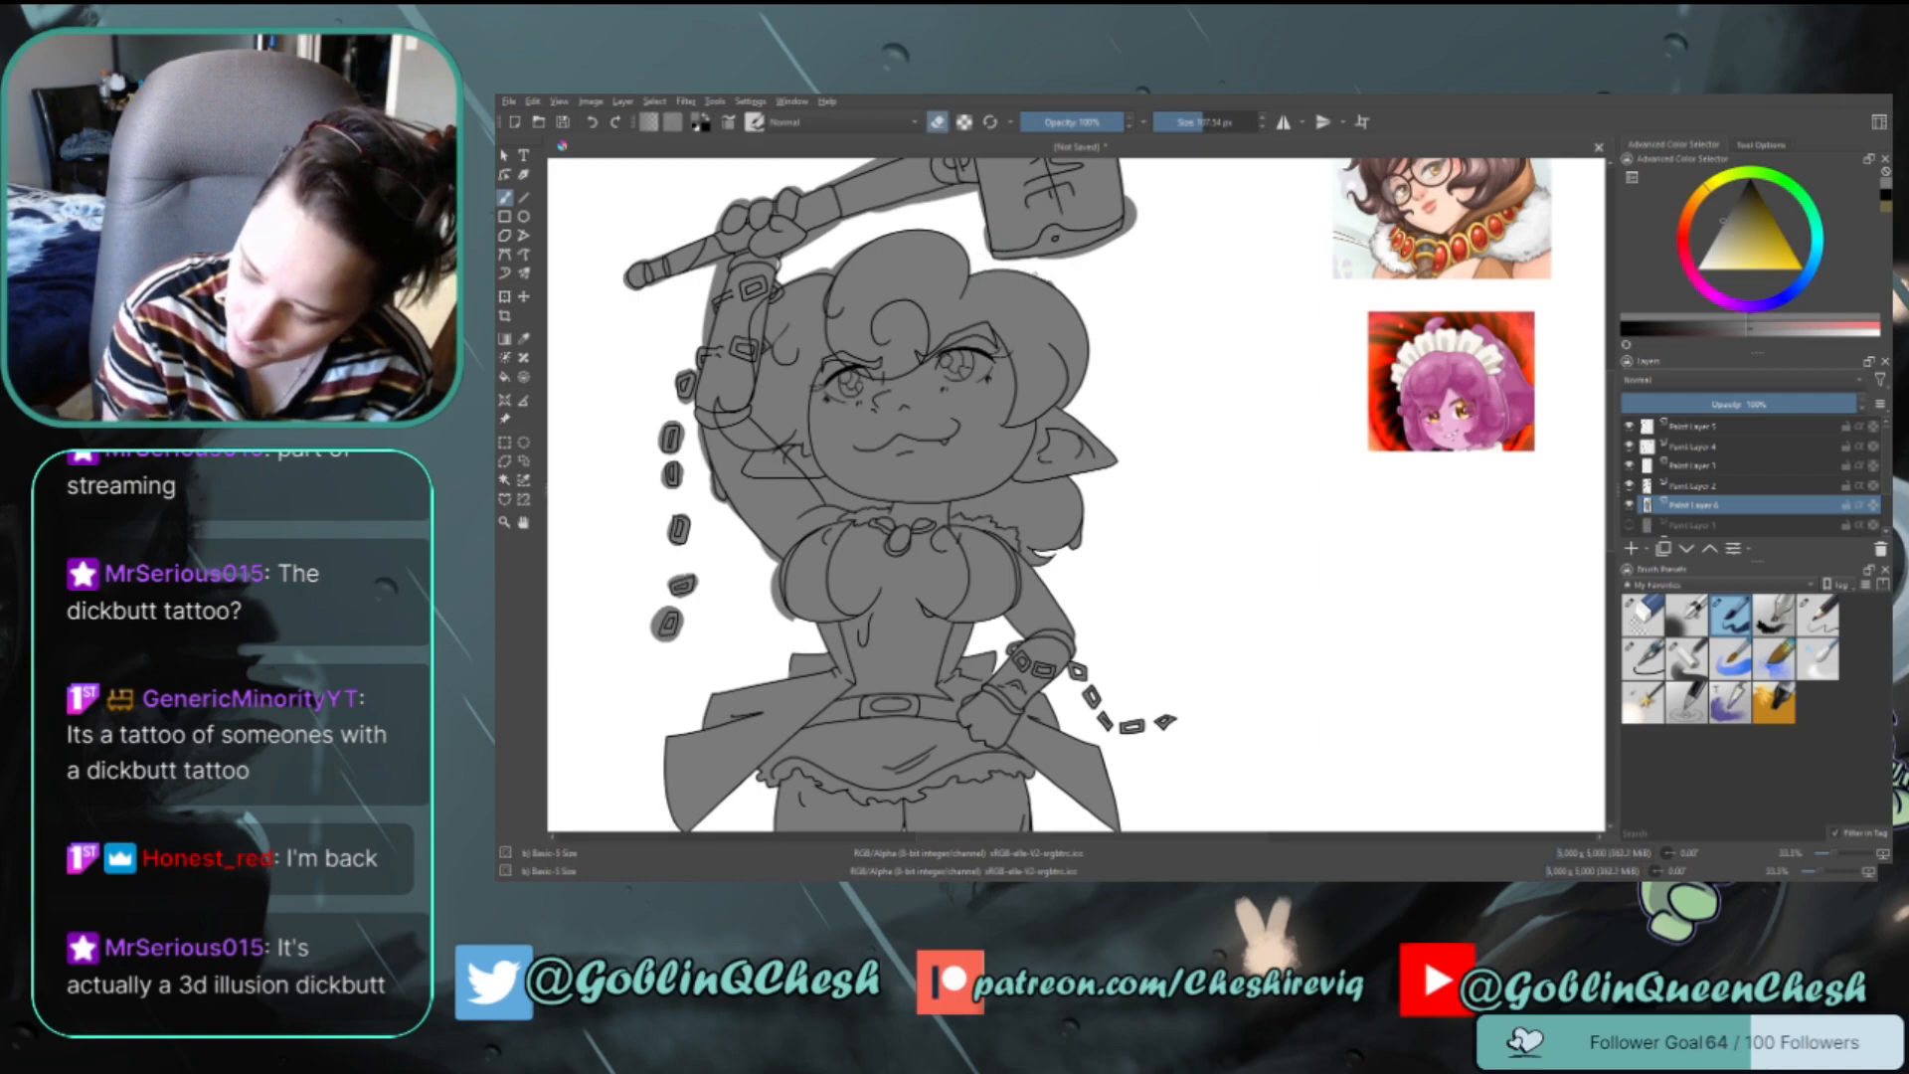
pyautogui.press('e')
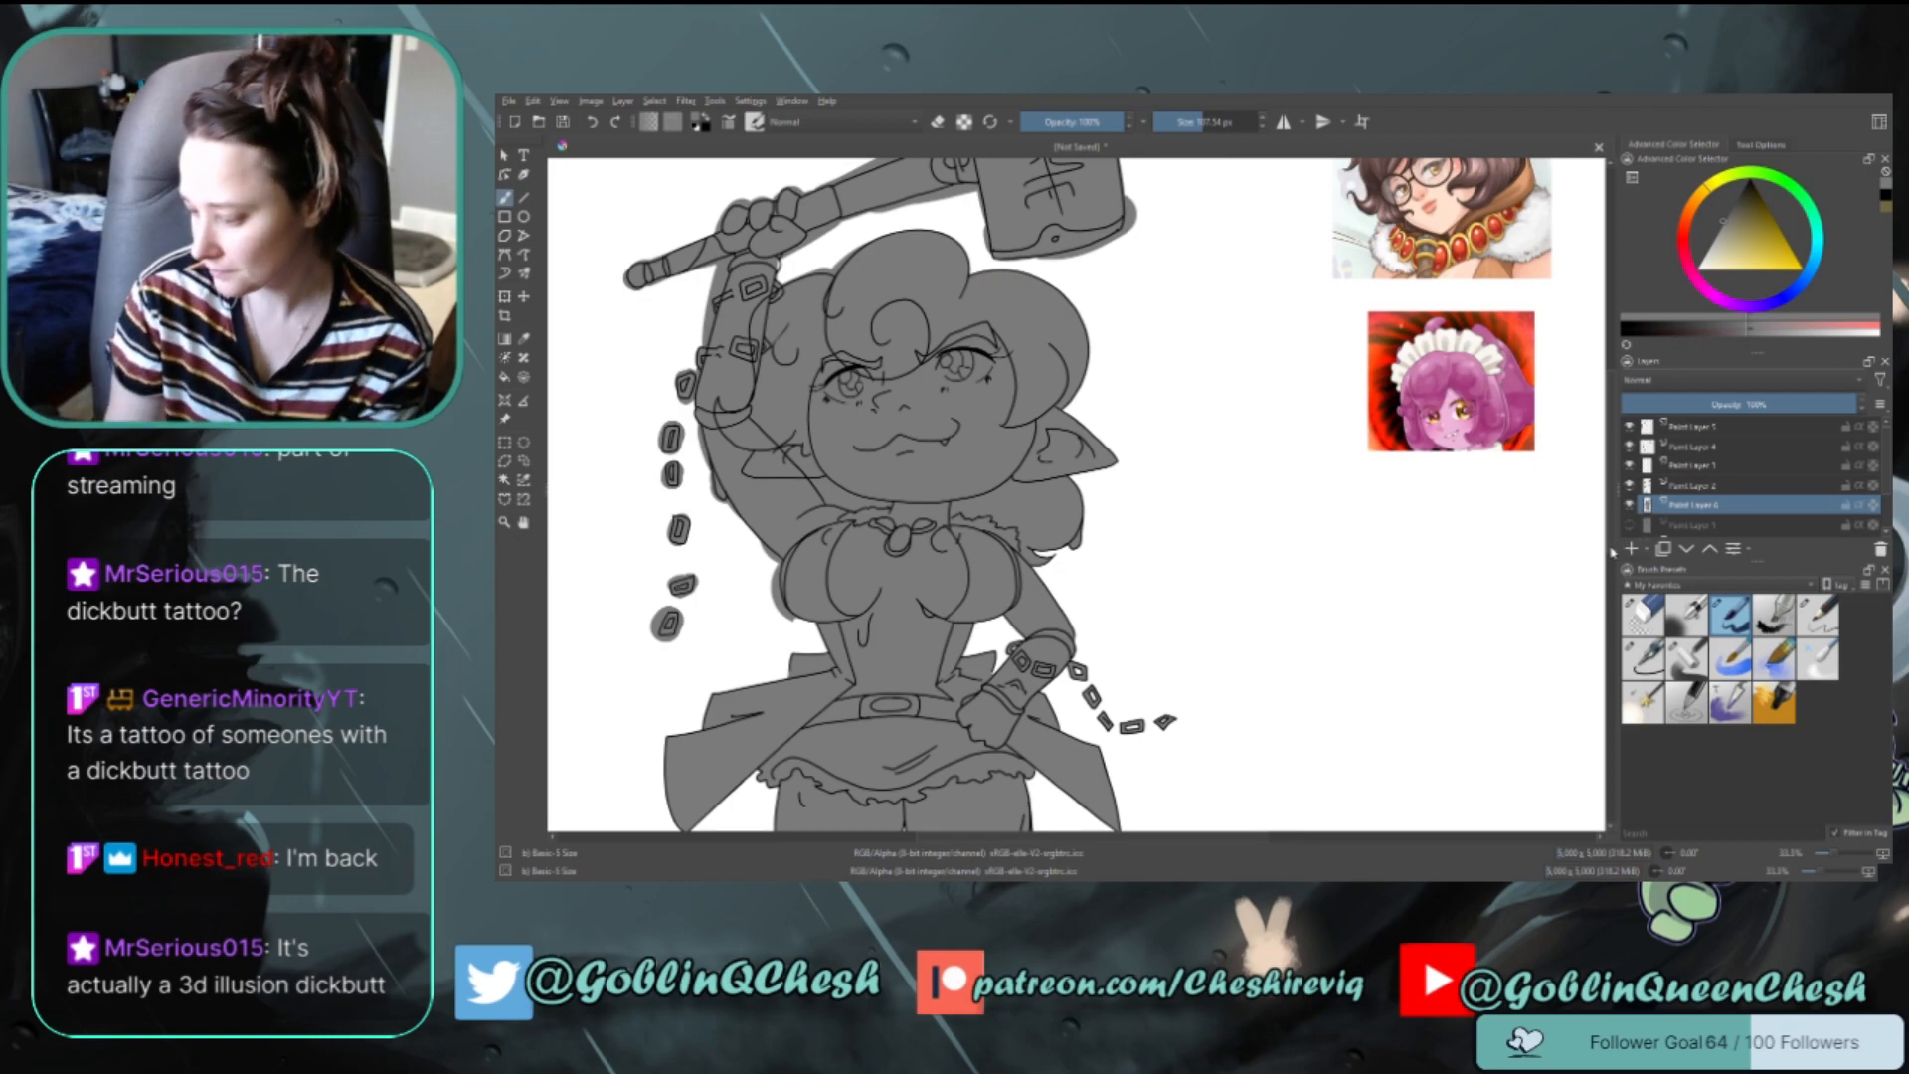
pyautogui.moveTo(1611, 537); pyautogui.dragTo(1610, 505)
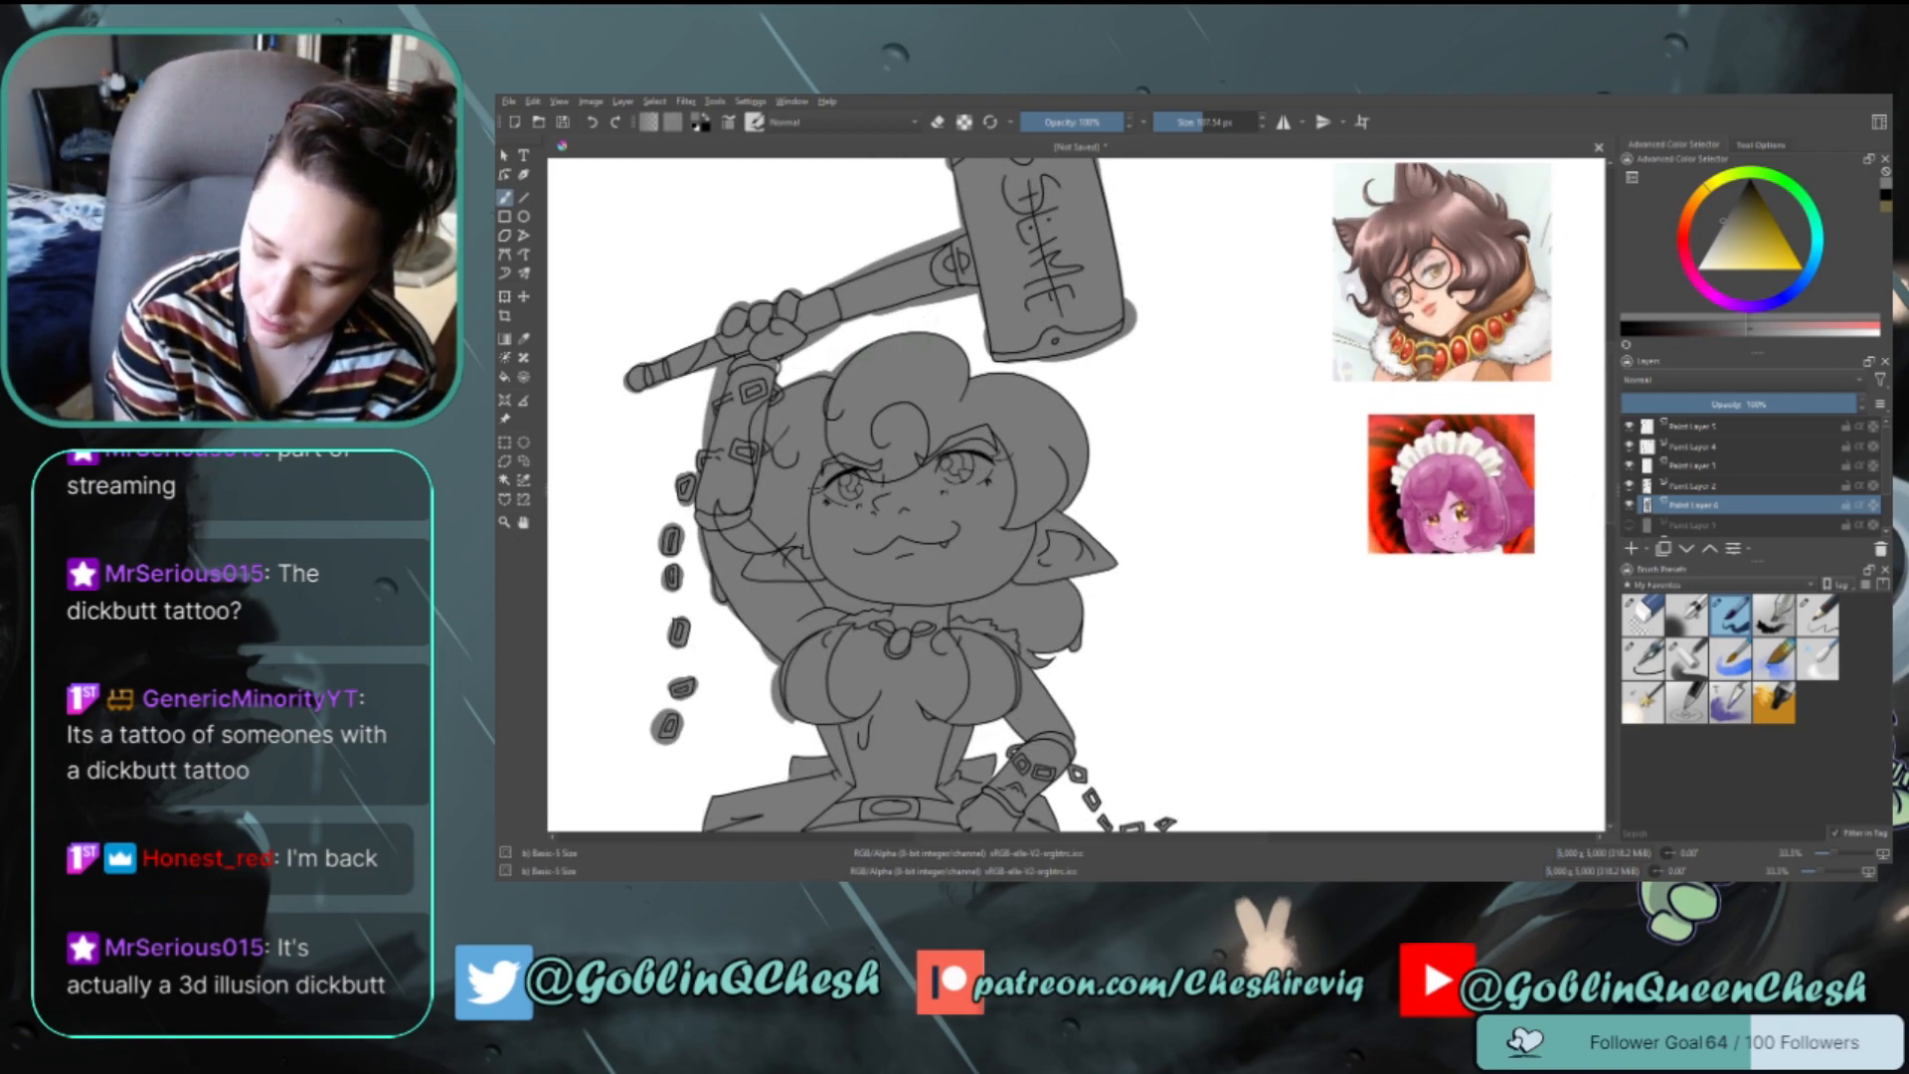
pyautogui.press('e')
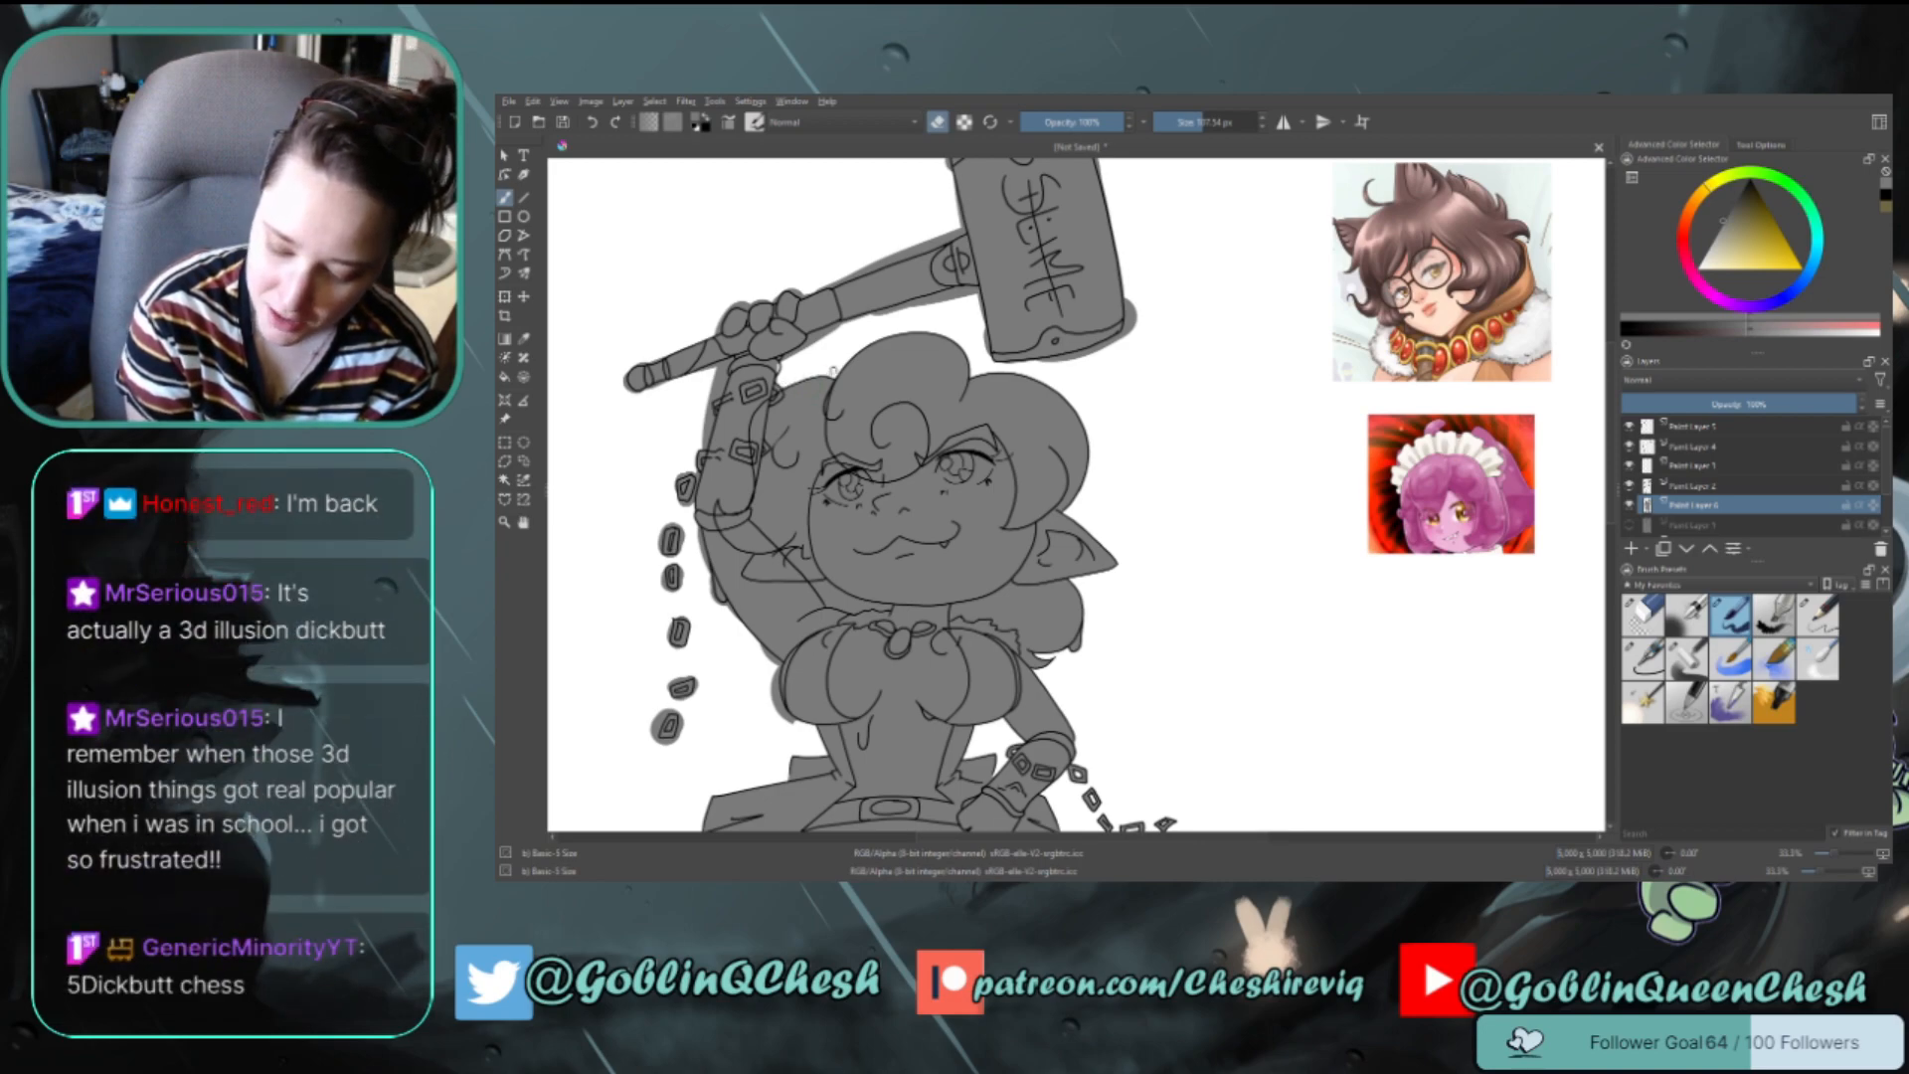
pyautogui.press('e')
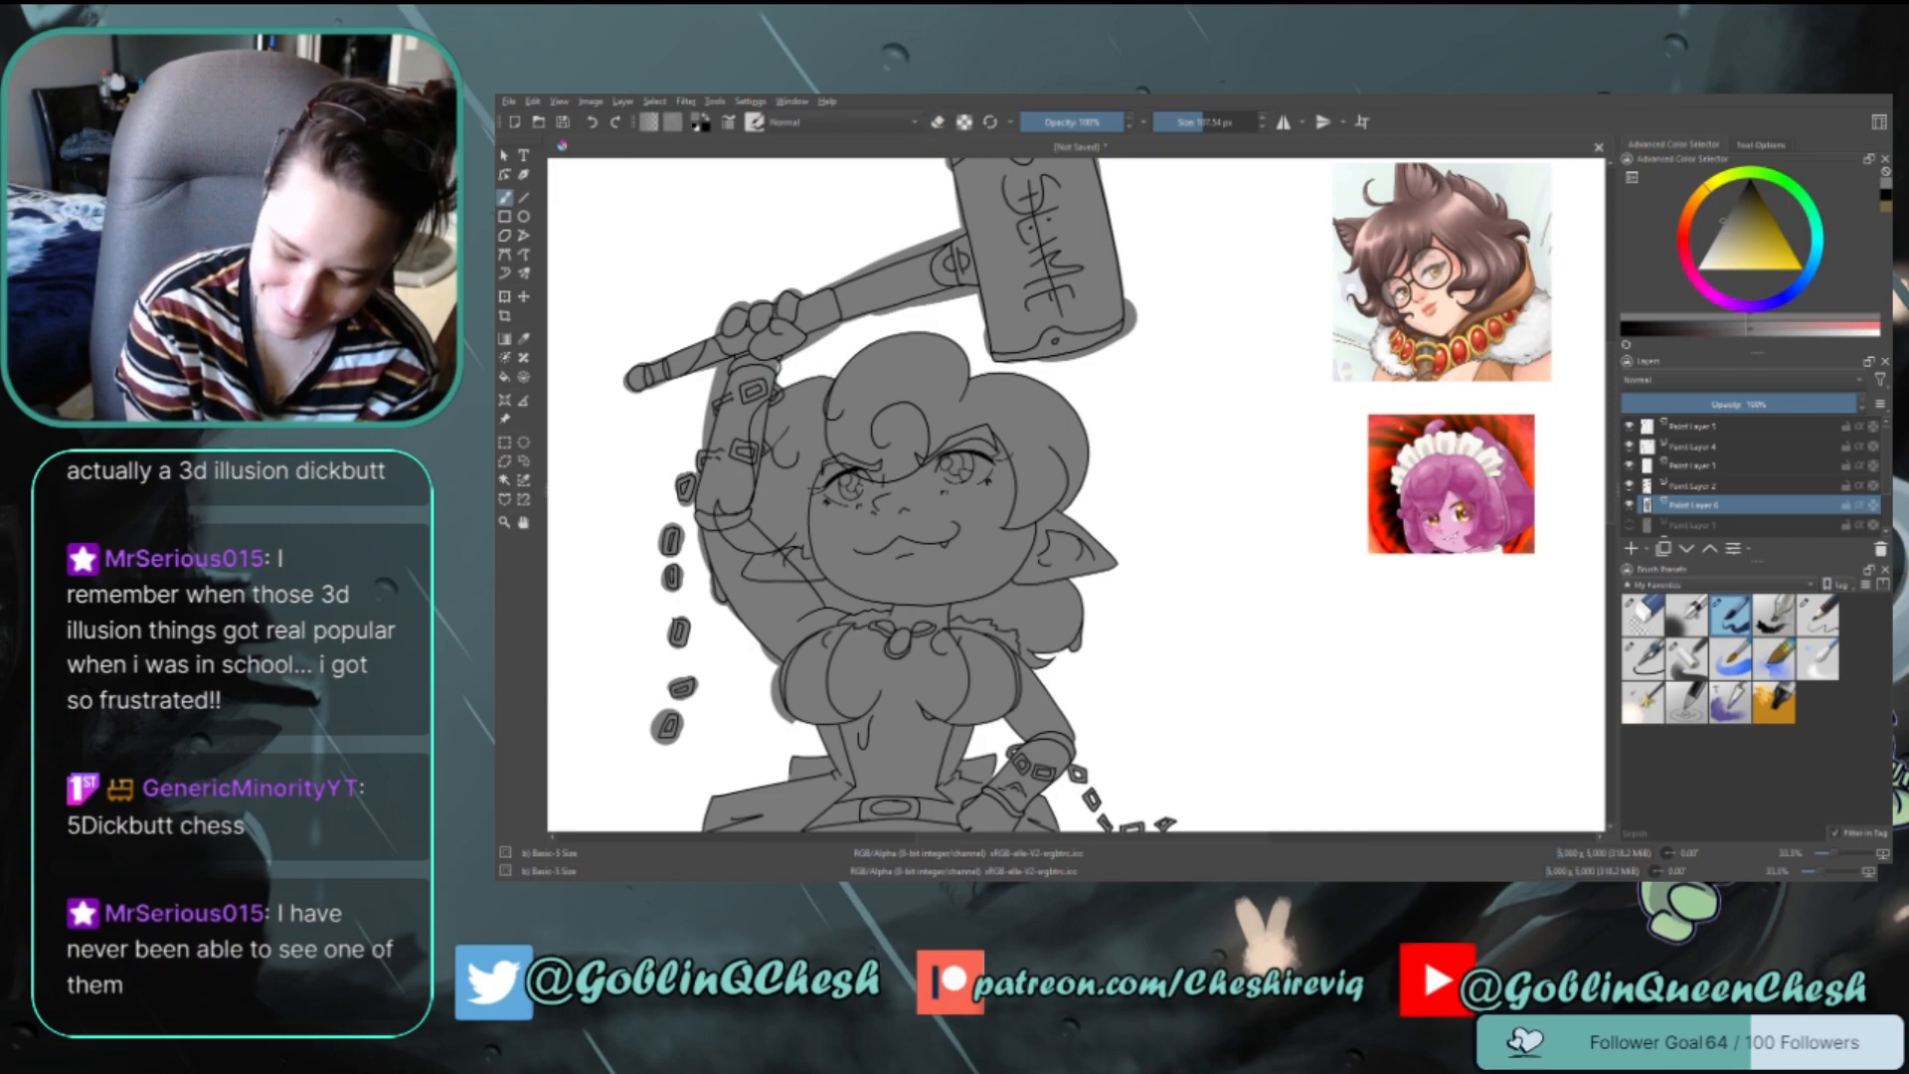
# Clean up the grey in the gap between the raised wrist and the hair
pyautogui.press('e')
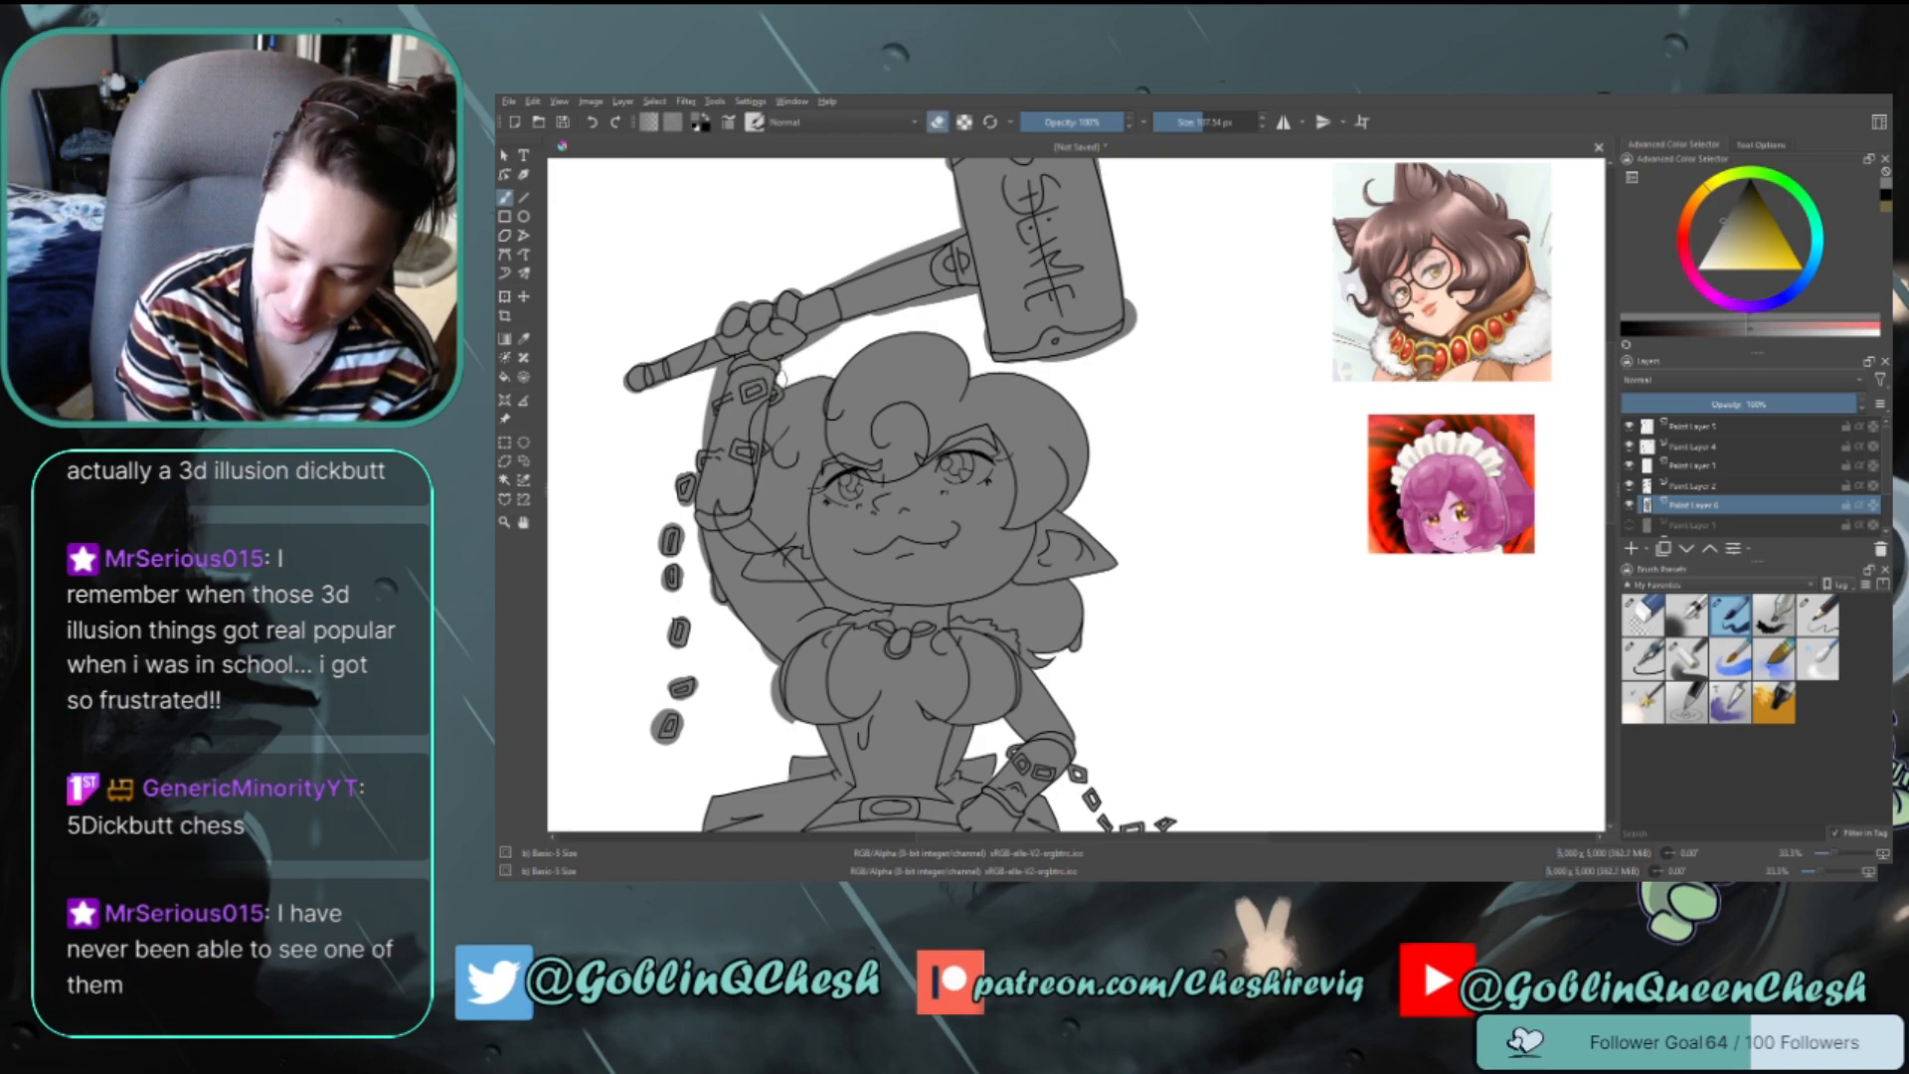
pyautogui.press('e')
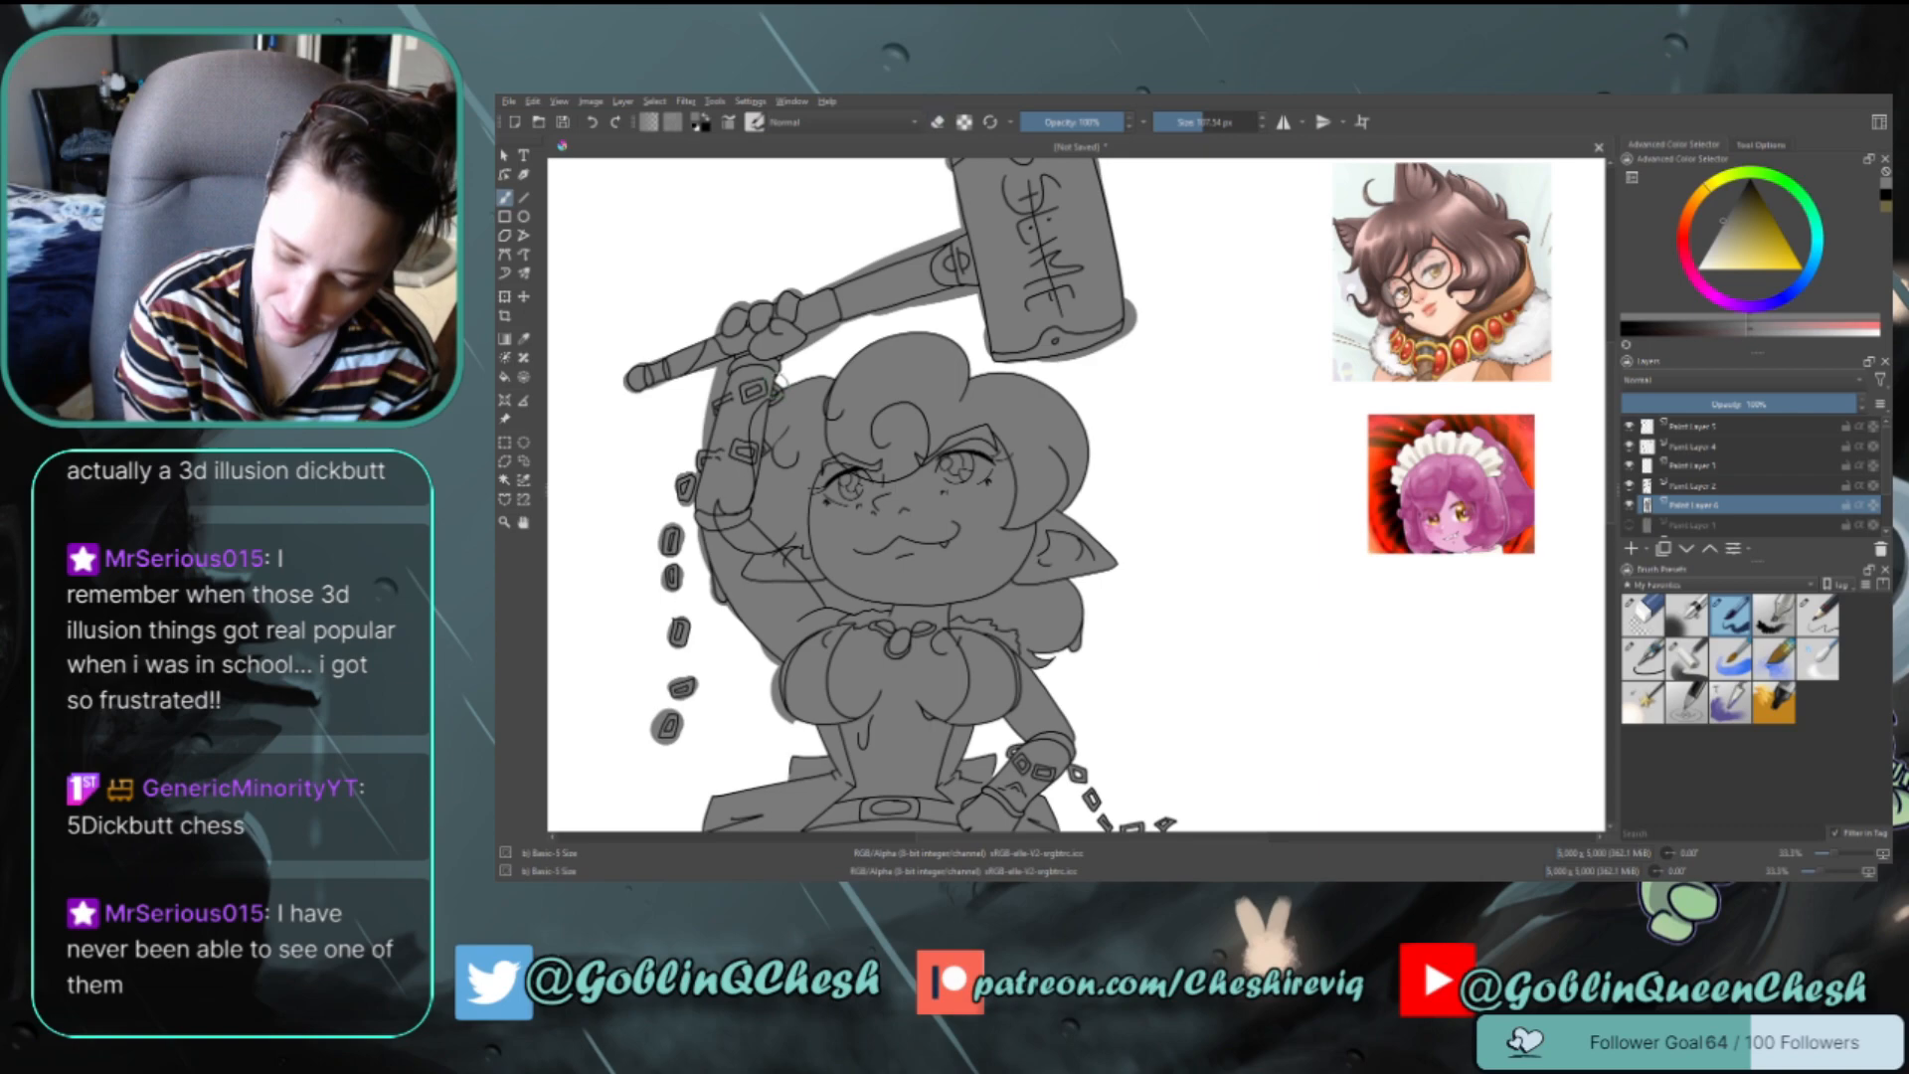
pyautogui.press('e')
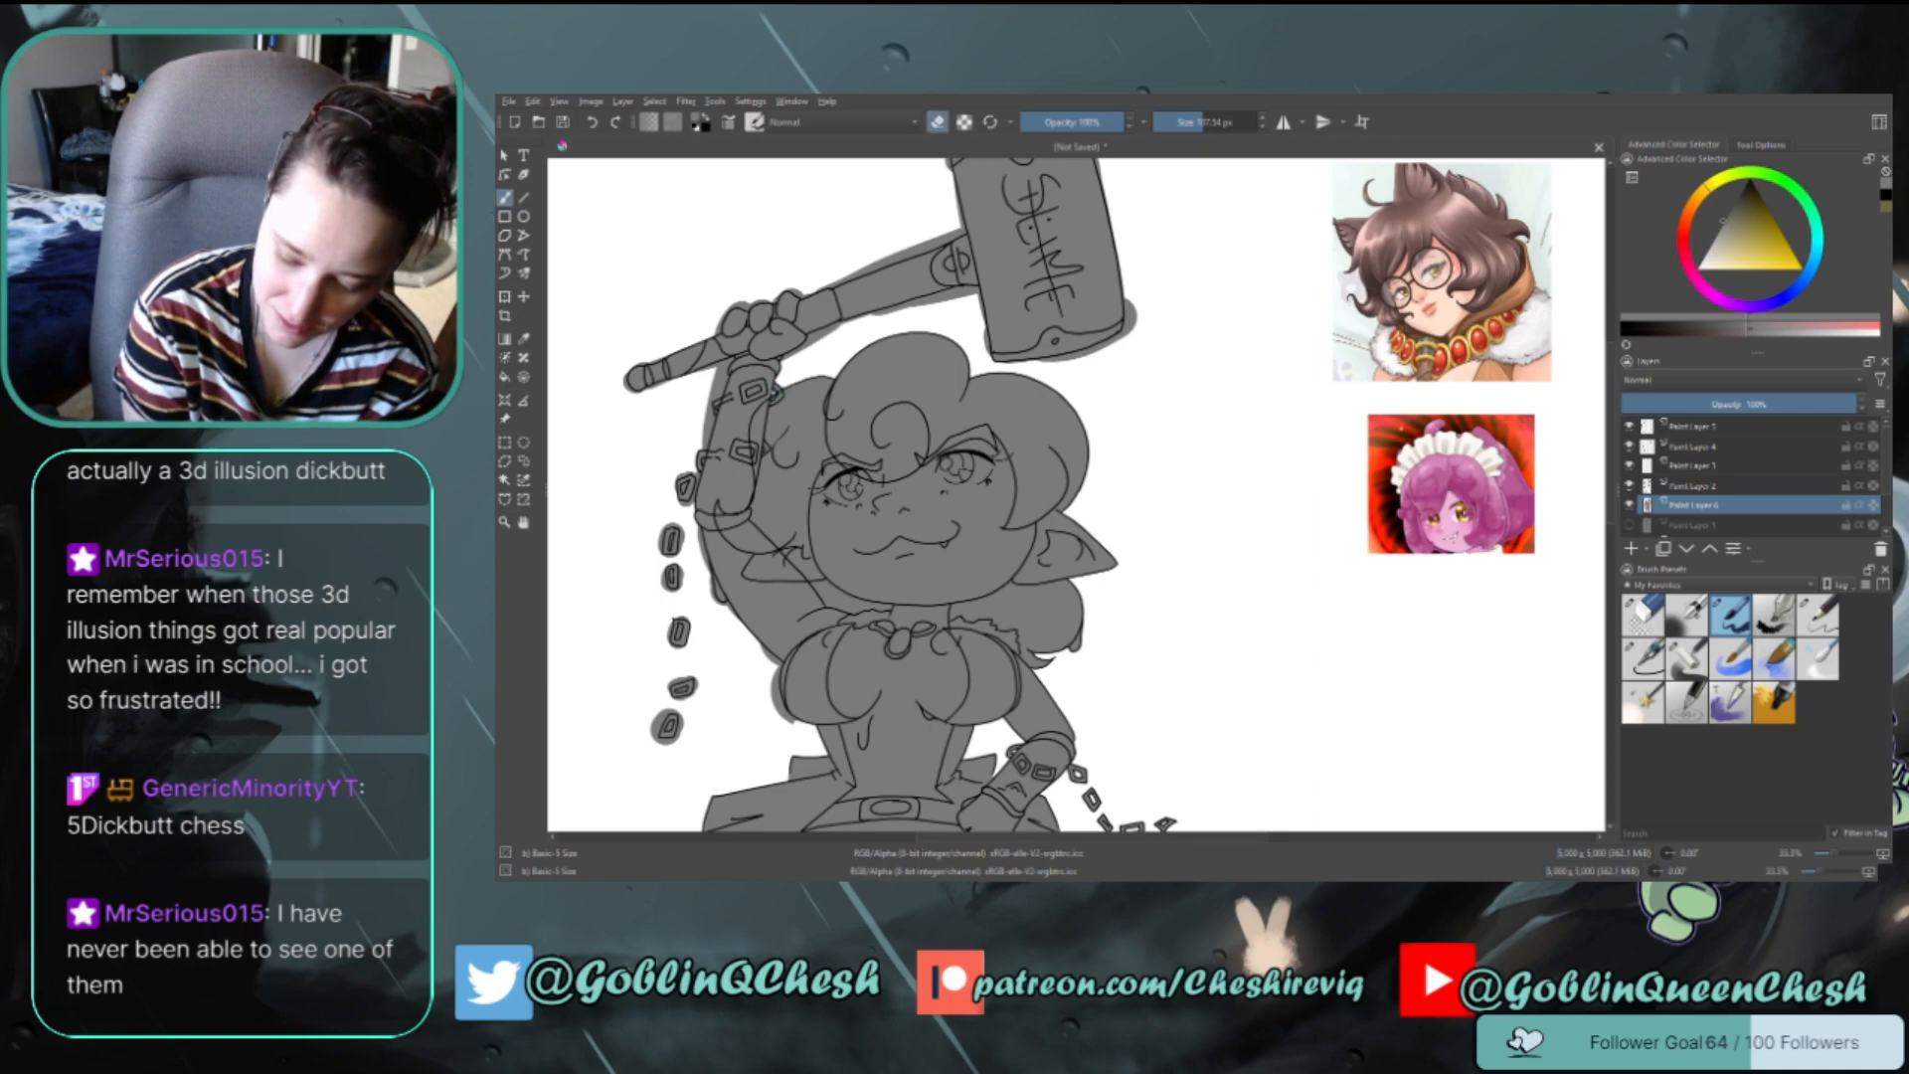
pyautogui.press('e')
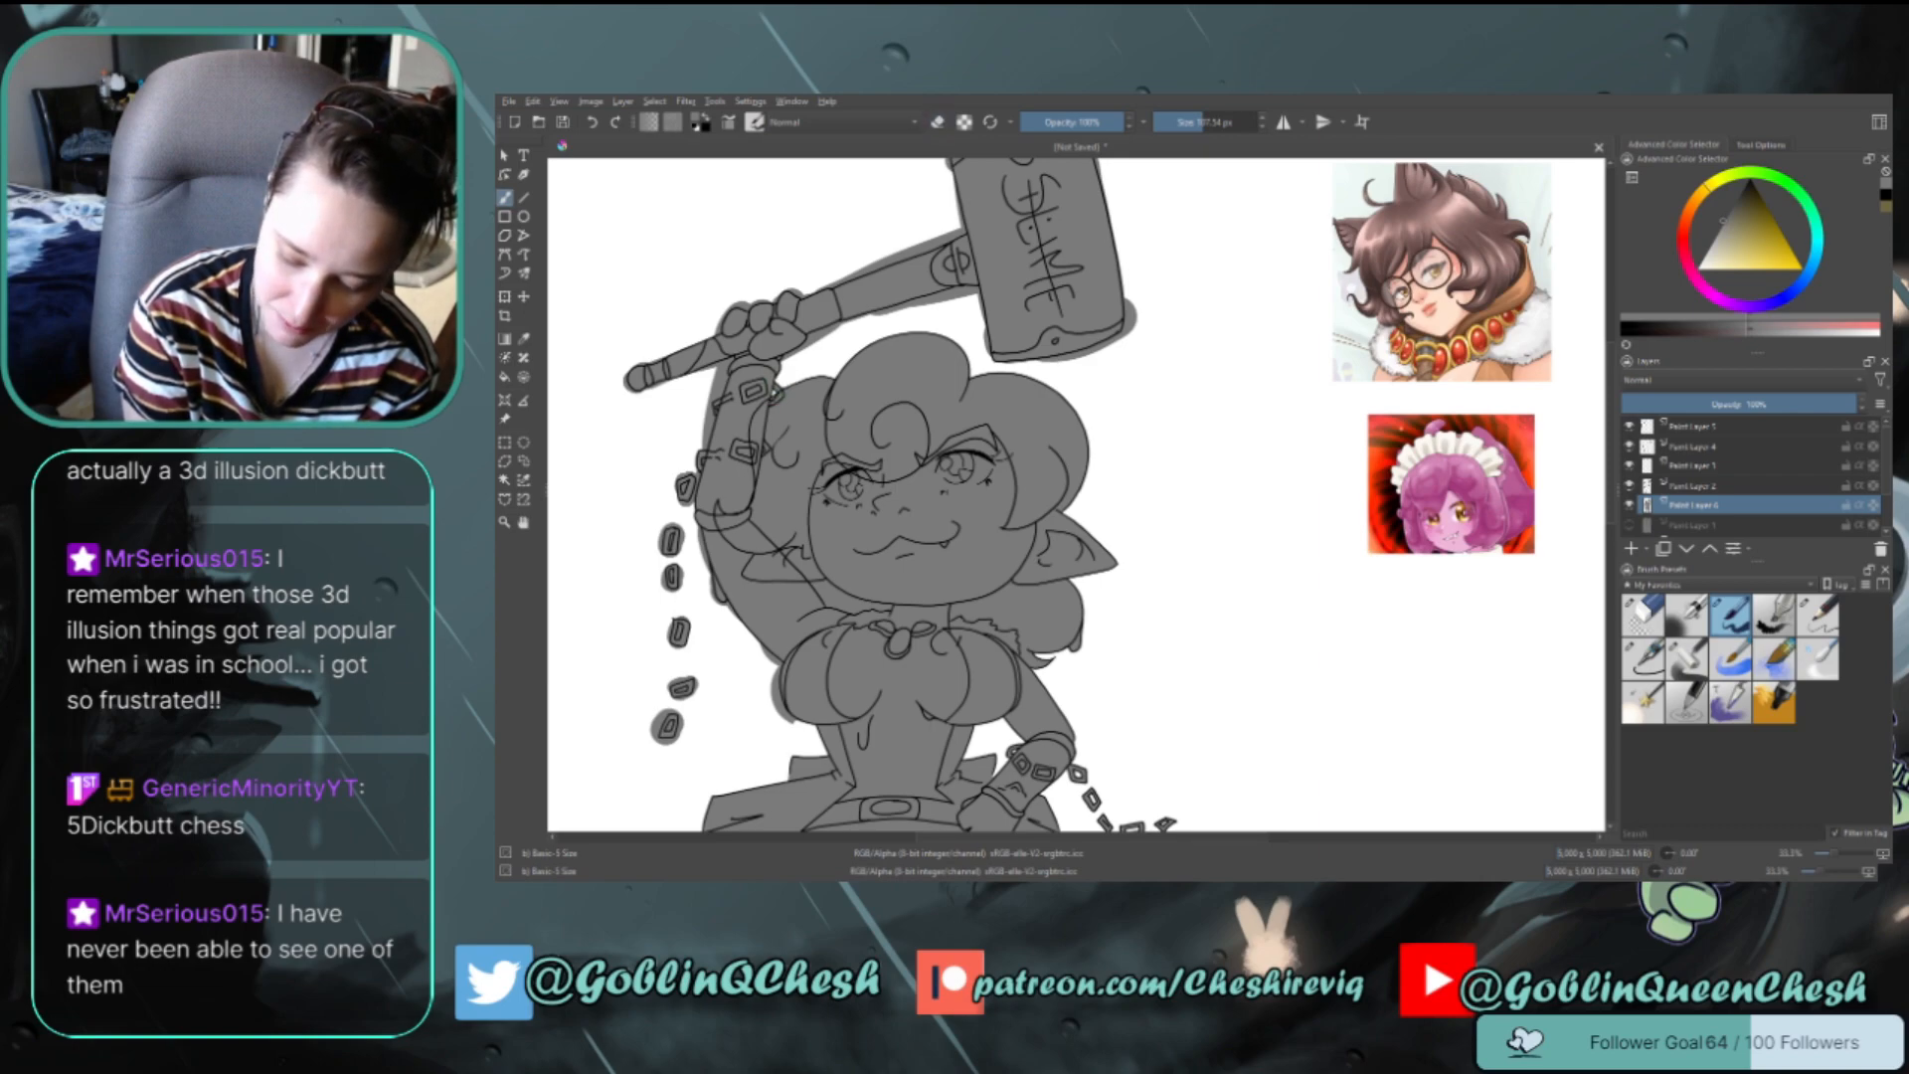
# Erase the grey overspill around the butt end of the hammer handle and over the knuckles of the gripping fist
pyautogui.press('e')
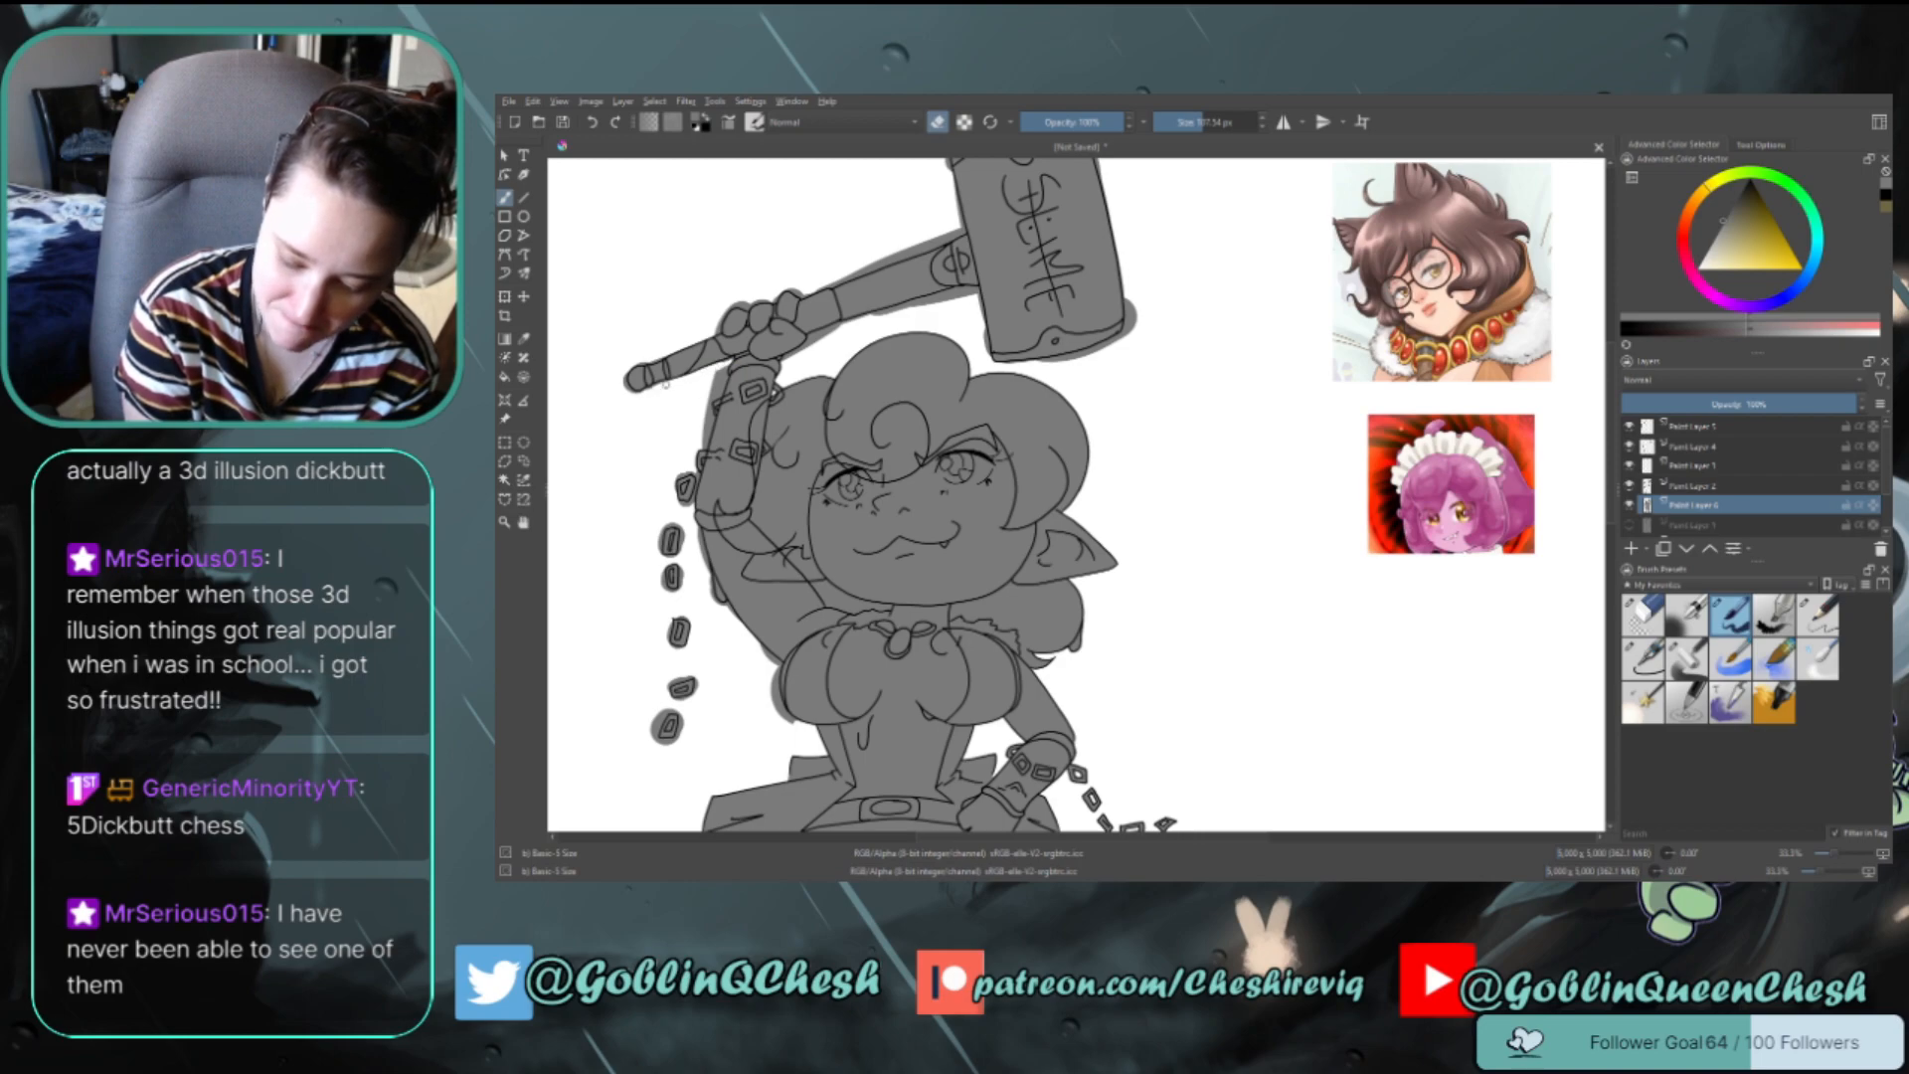
pyautogui.moveTo(666, 384)
pyautogui.mouseDown()
pyautogui.moveTo(626, 388)
pyautogui.moveTo(664, 355)
pyautogui.mouseUp()
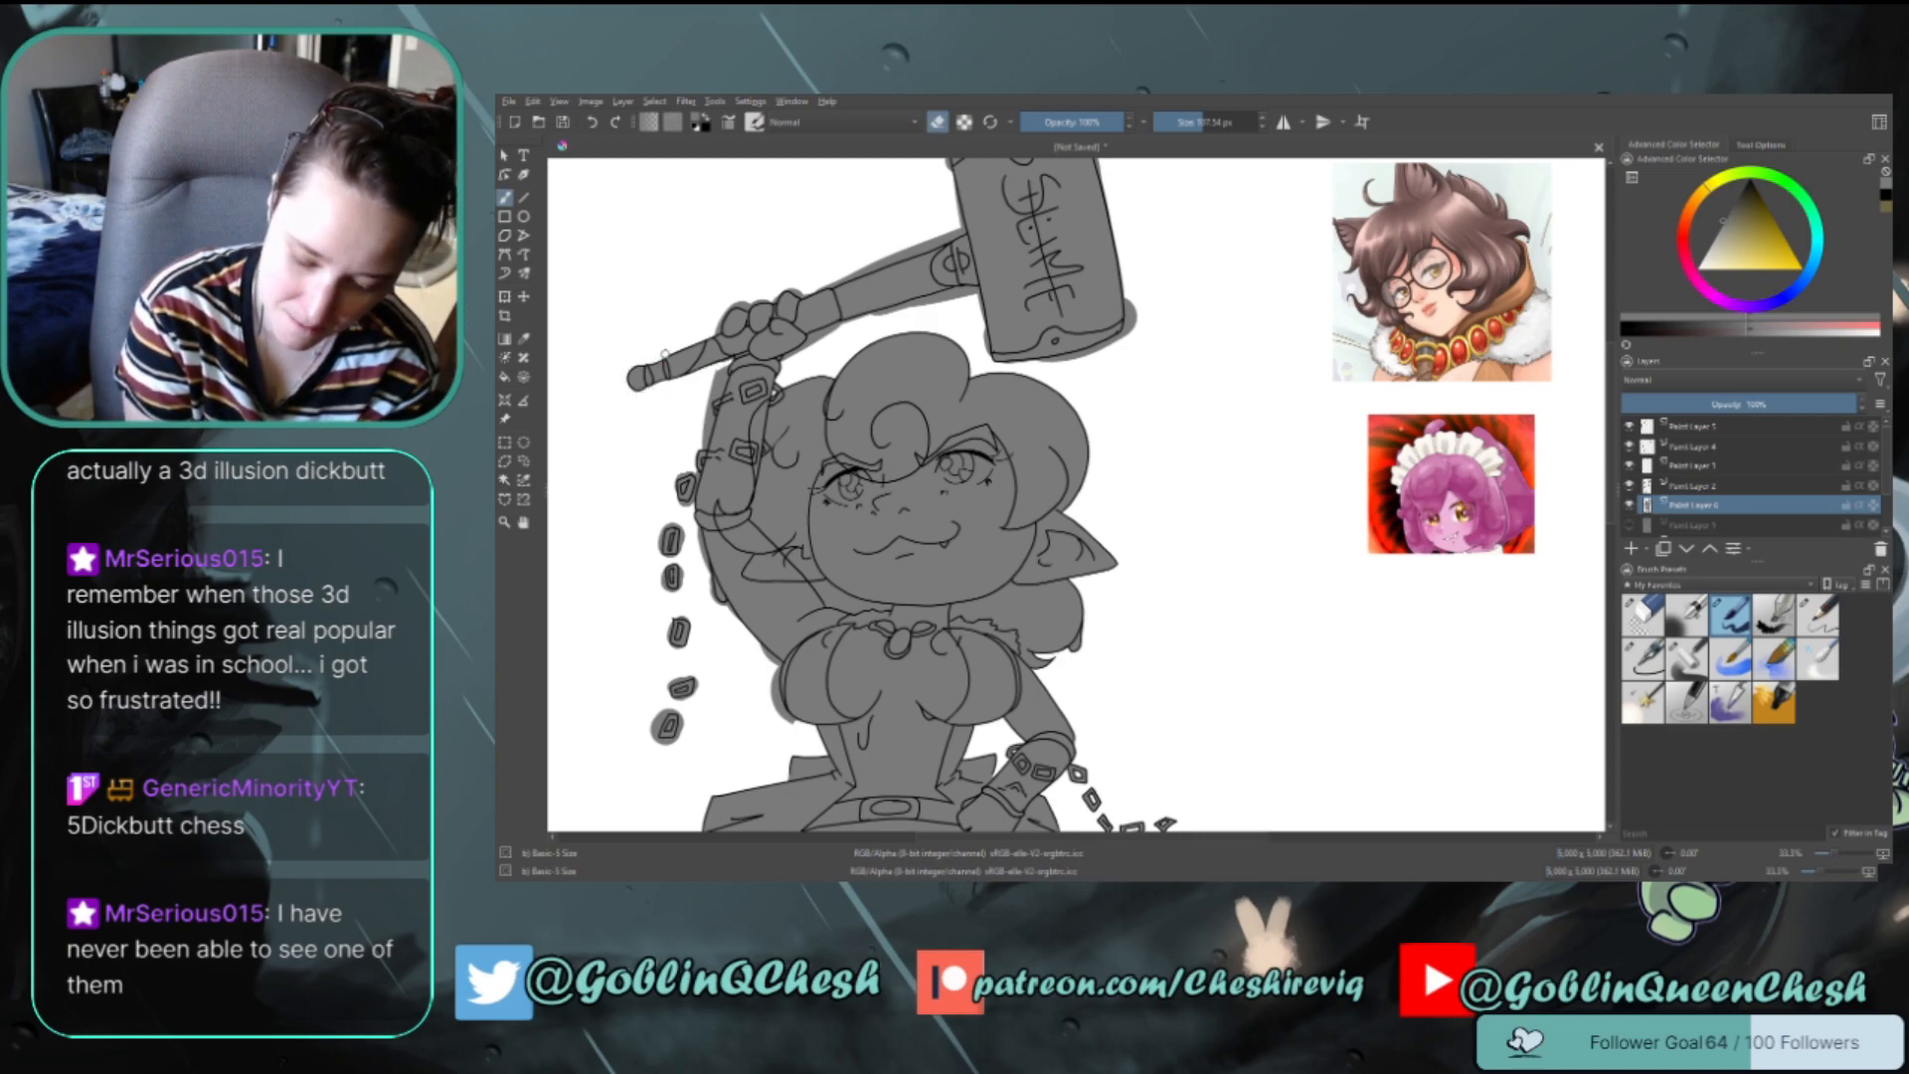
pyautogui.moveTo(734, 297)
pyautogui.mouseDown()
pyautogui.moveTo(721, 323)
pyautogui.moveTo(728, 308)
pyautogui.mouseUp()
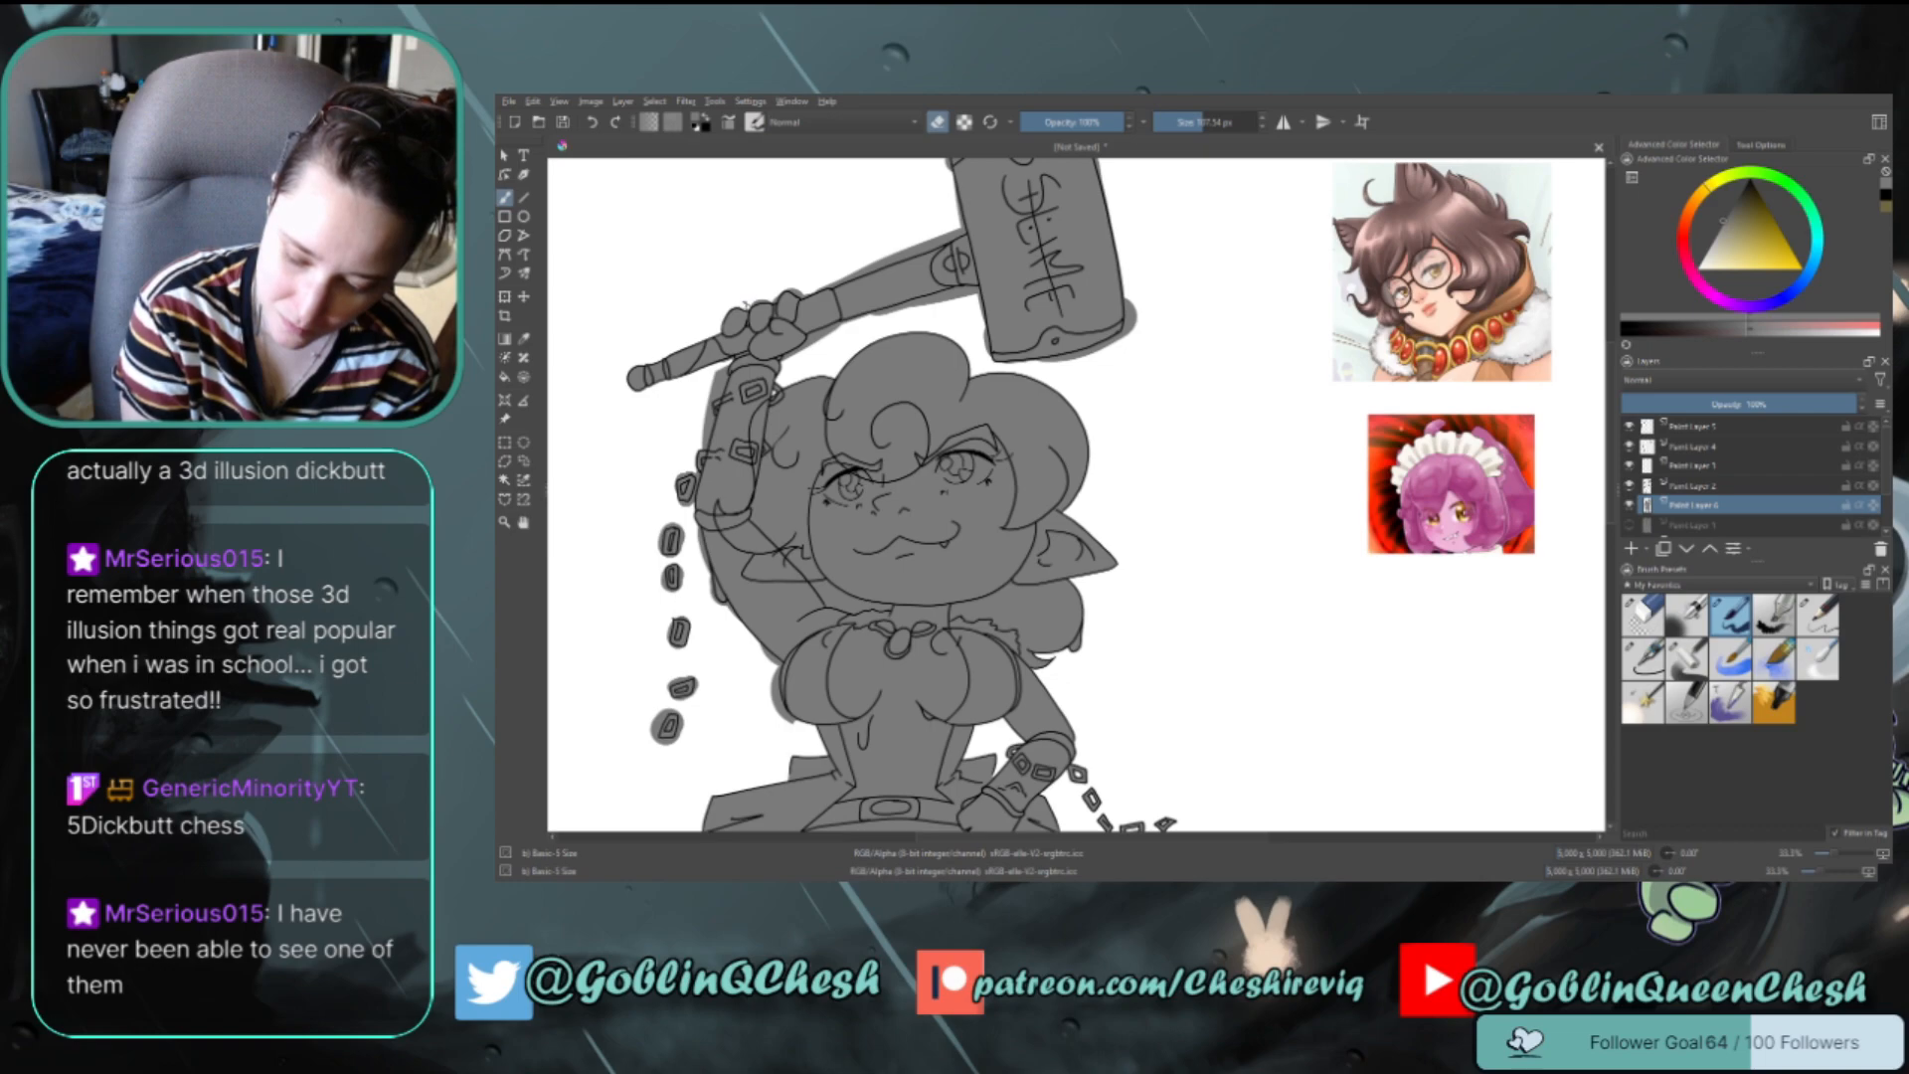
pyautogui.press('e')
pyautogui.press('e')
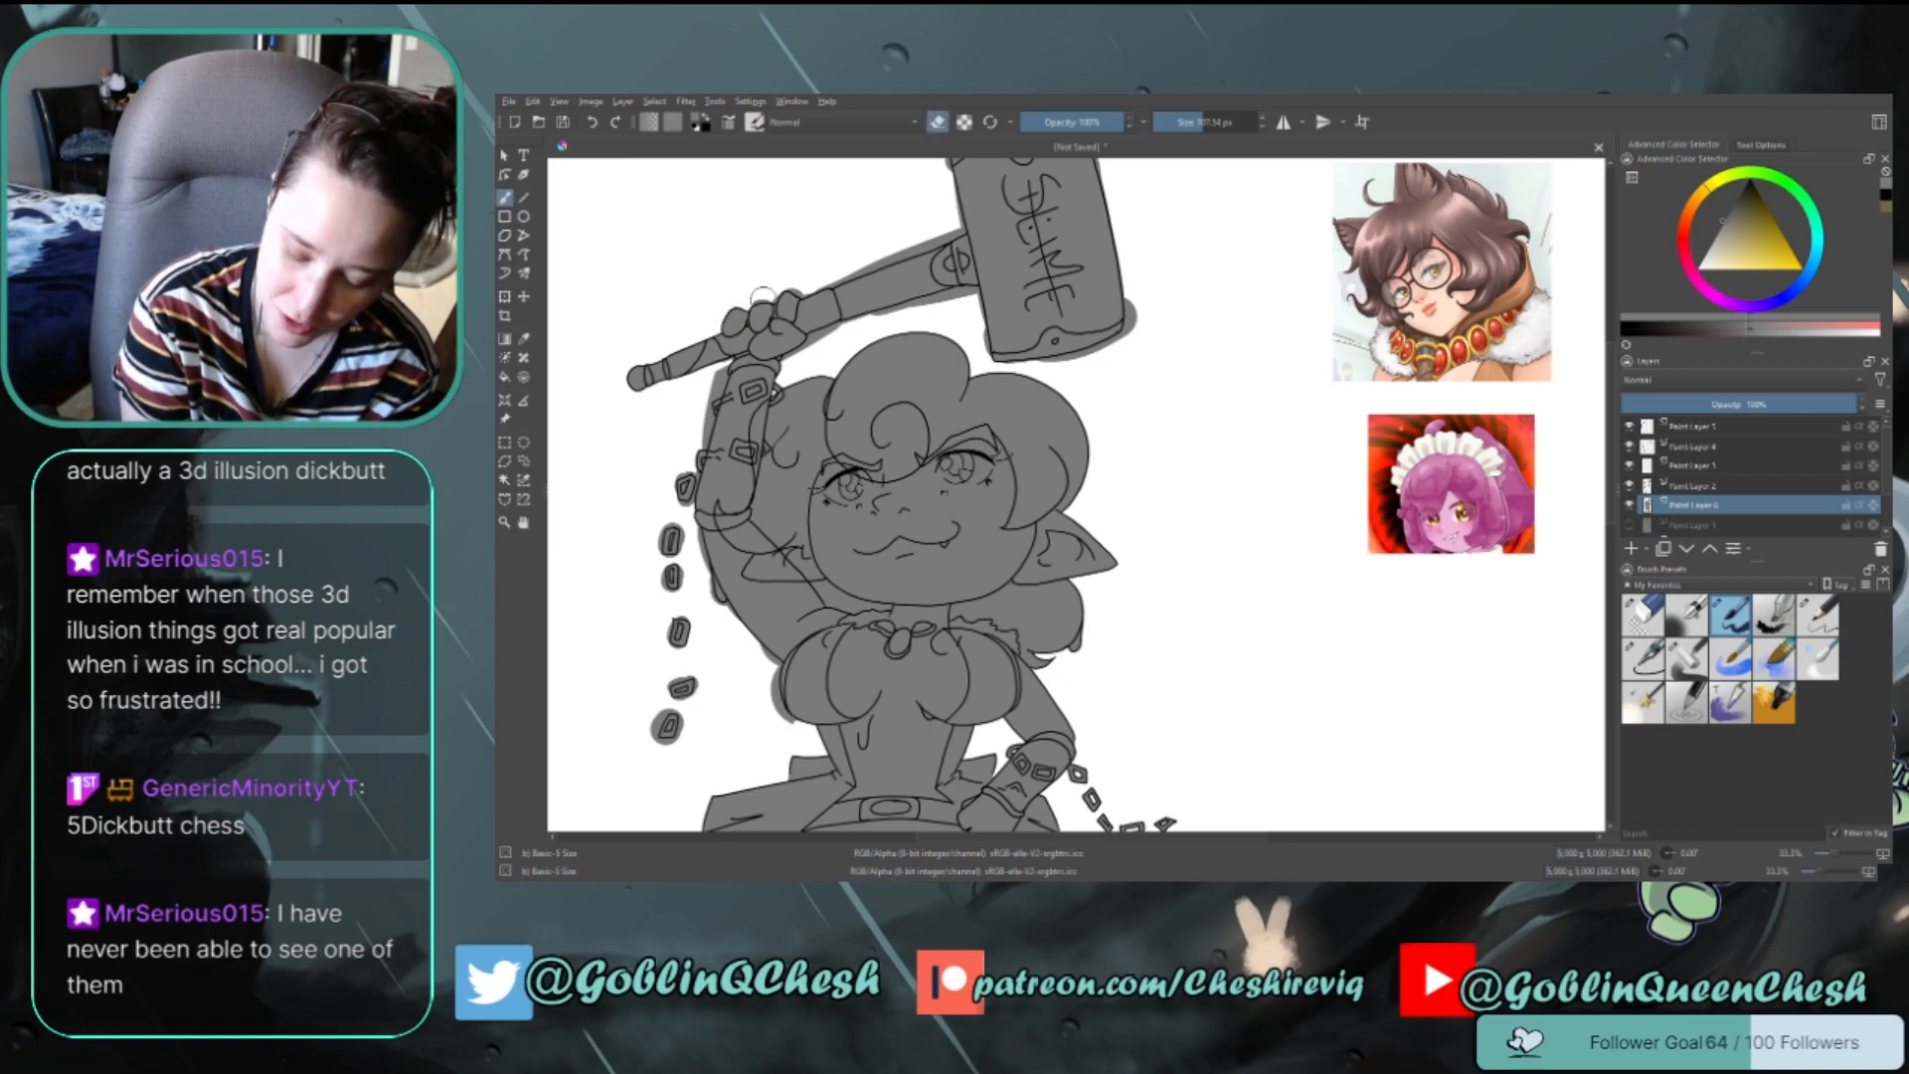
pyautogui.moveTo(760, 295); pyautogui.dragTo(749, 303)
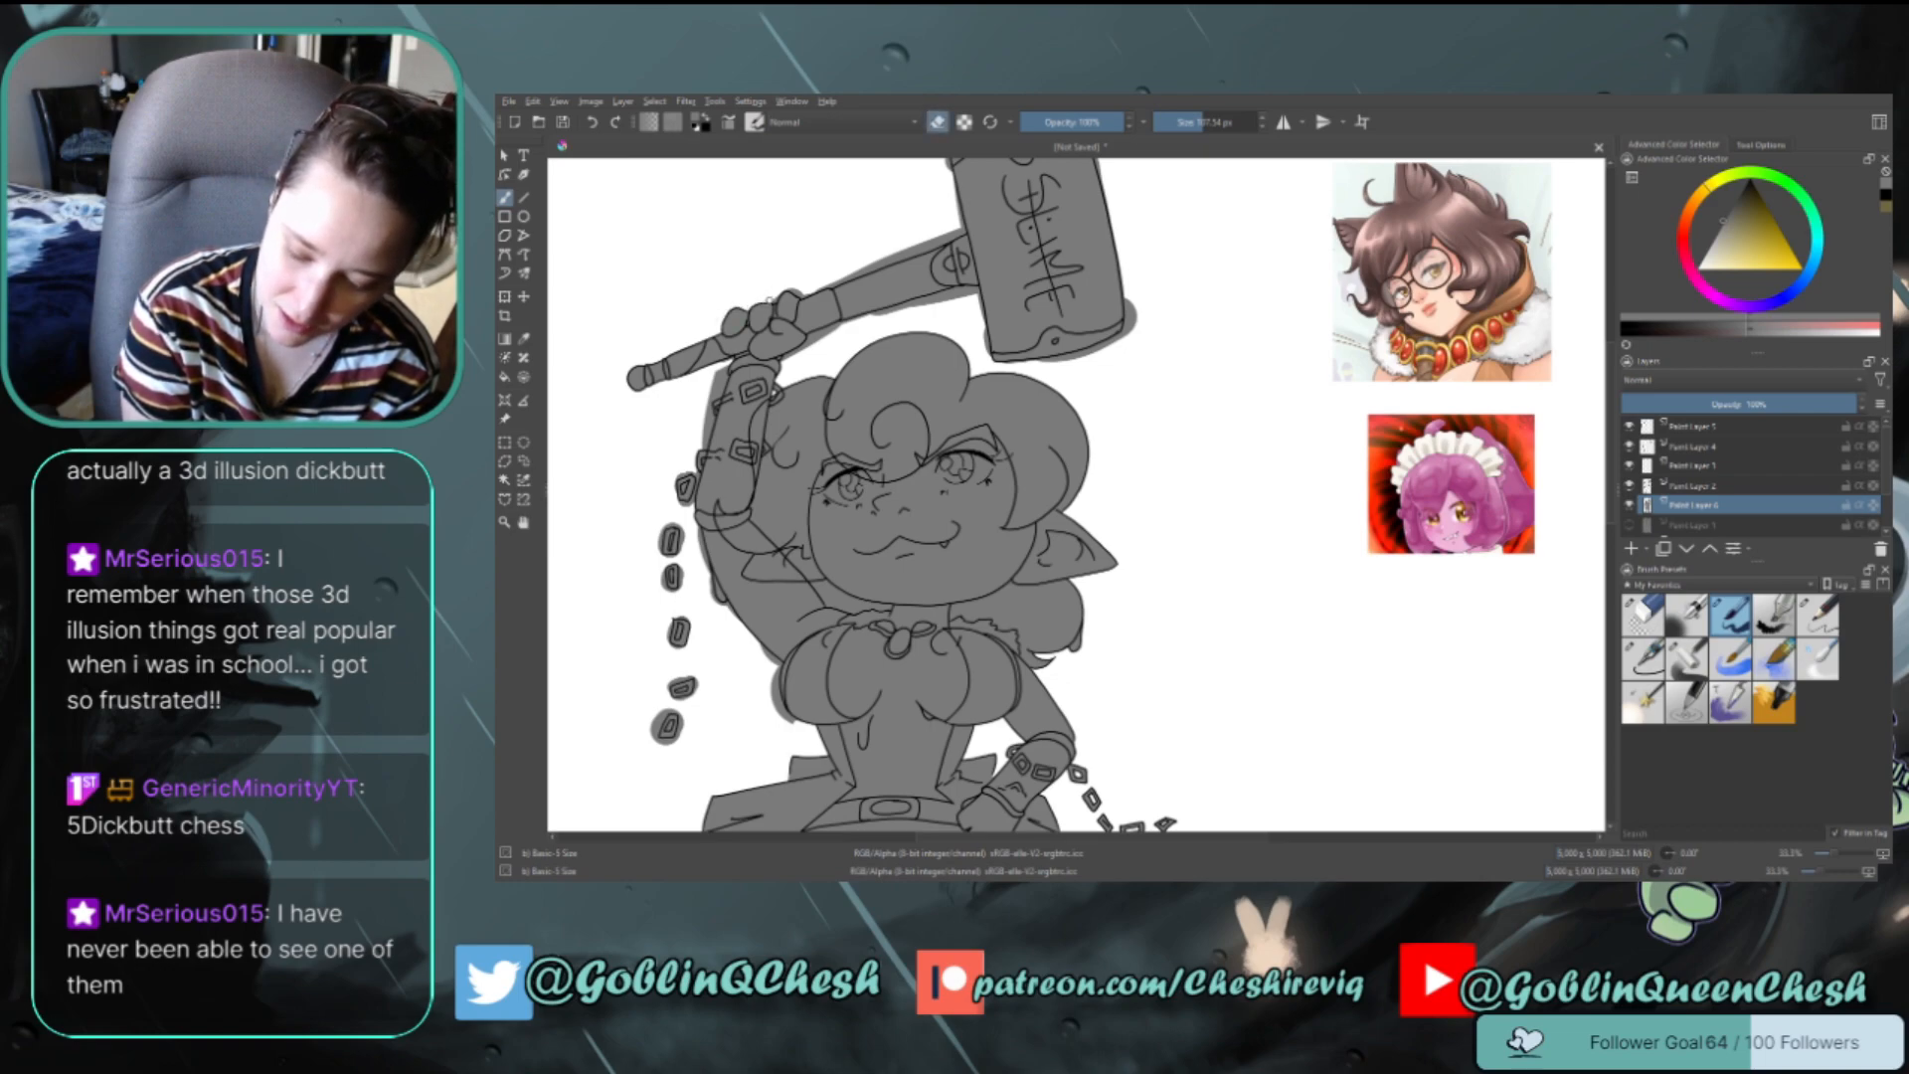
pyautogui.moveTo(788, 290); pyautogui.dragTo(799, 295)
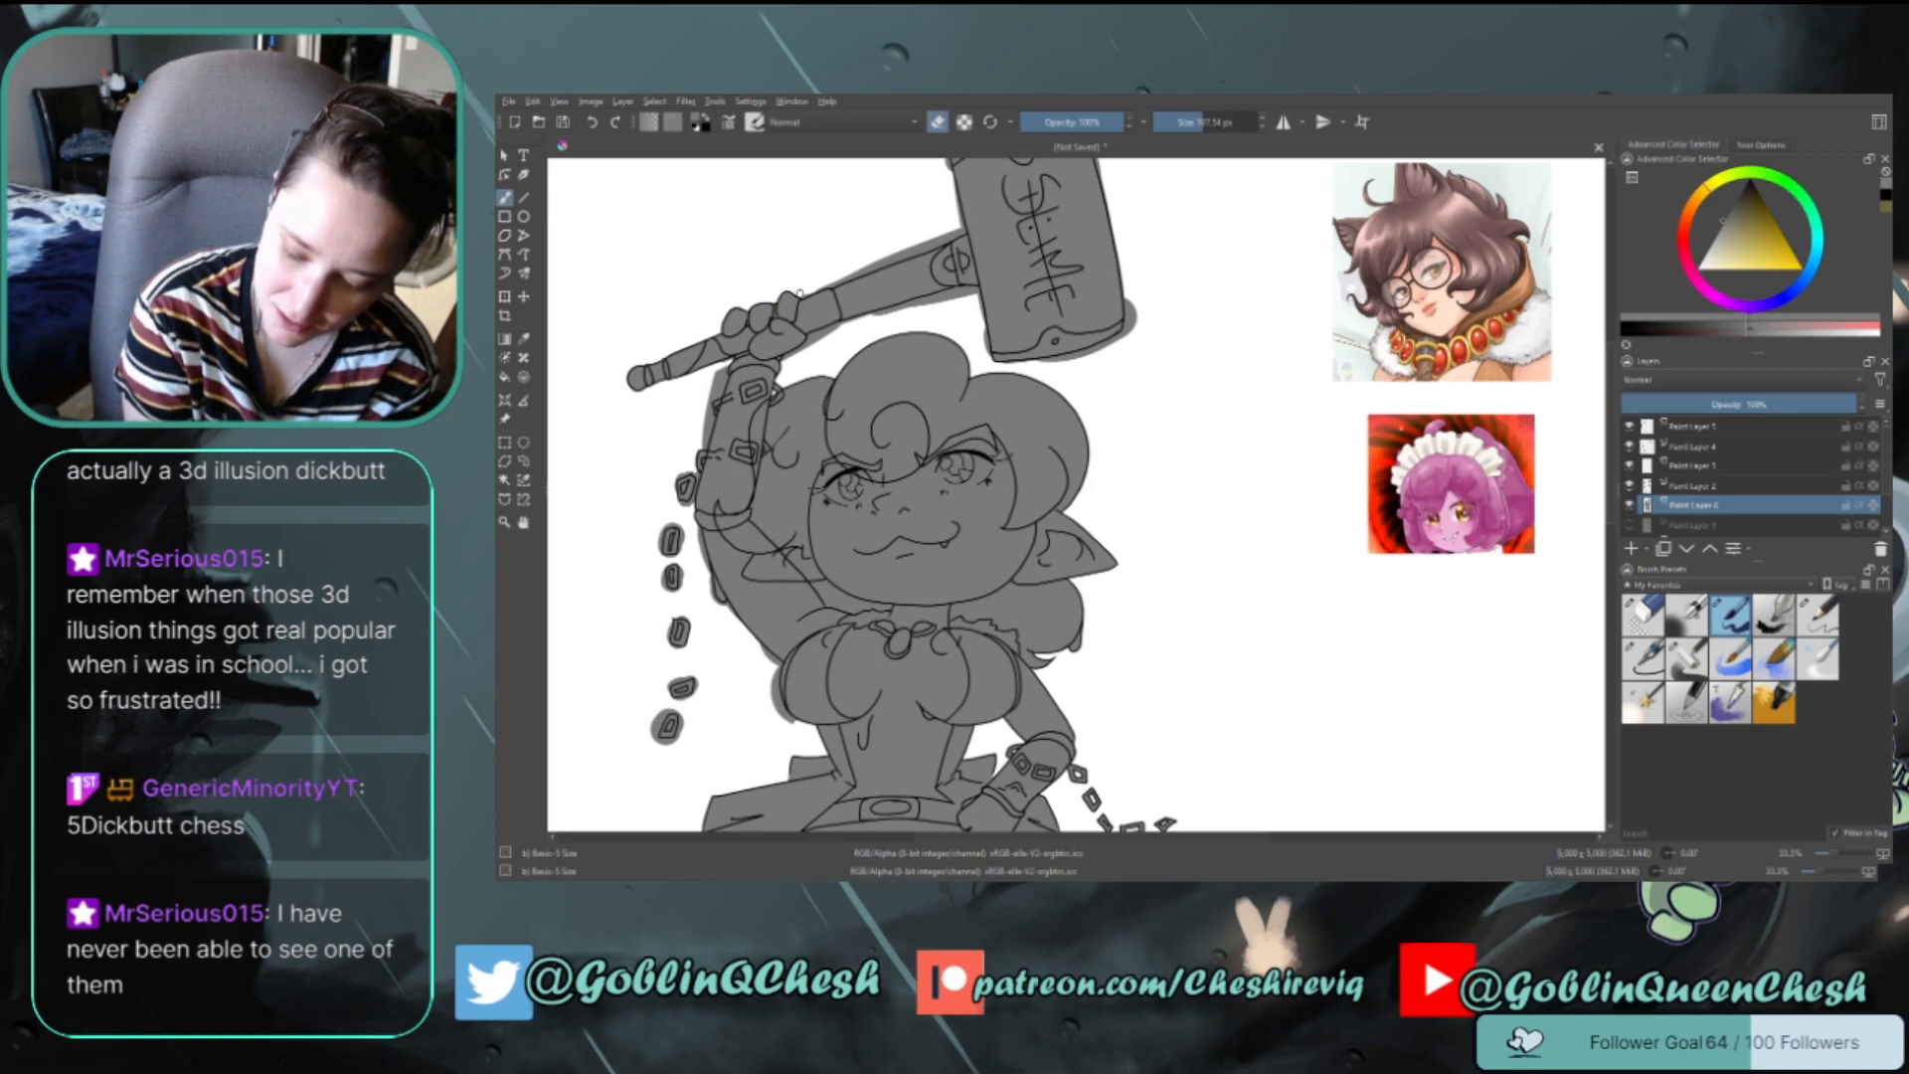
# Trim the grey along the upper and lower edges of the hammer handle between the fist and the hammer head
pyautogui.press('e')
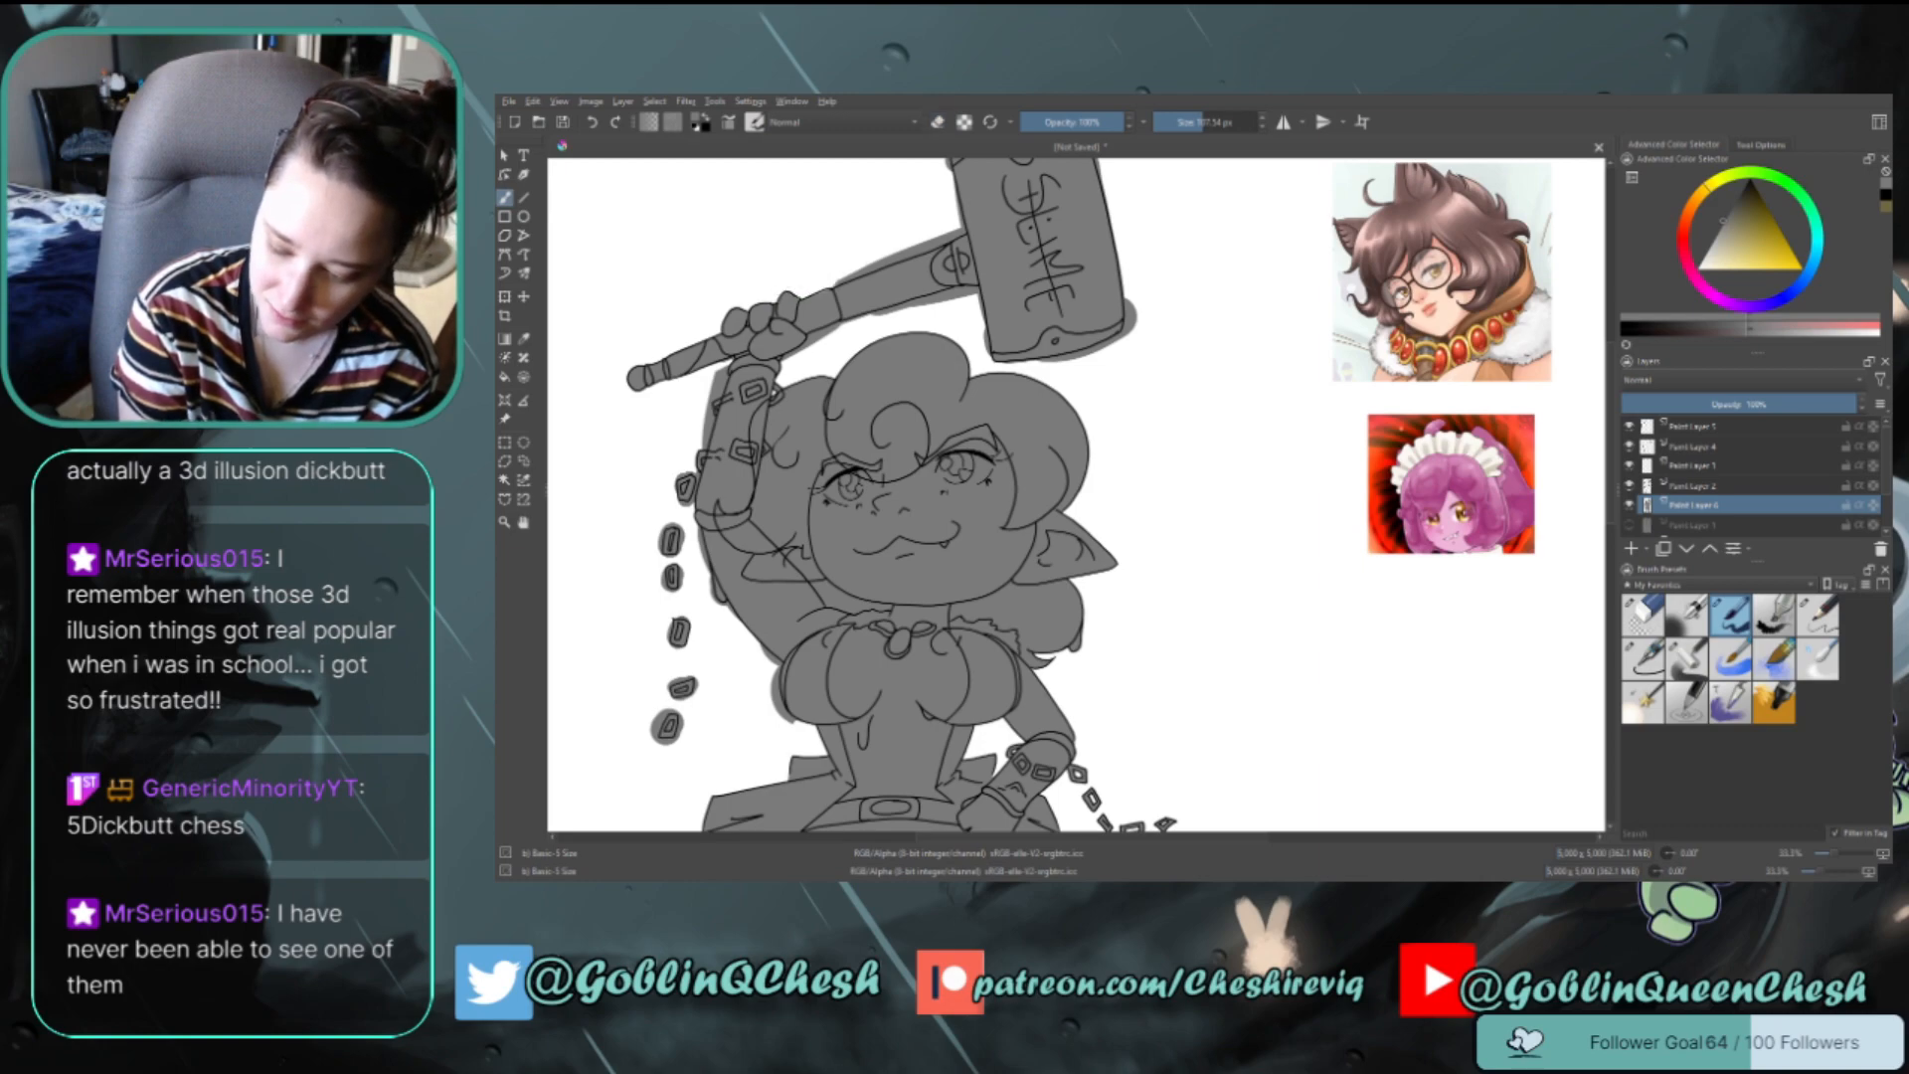
pyautogui.press('e')
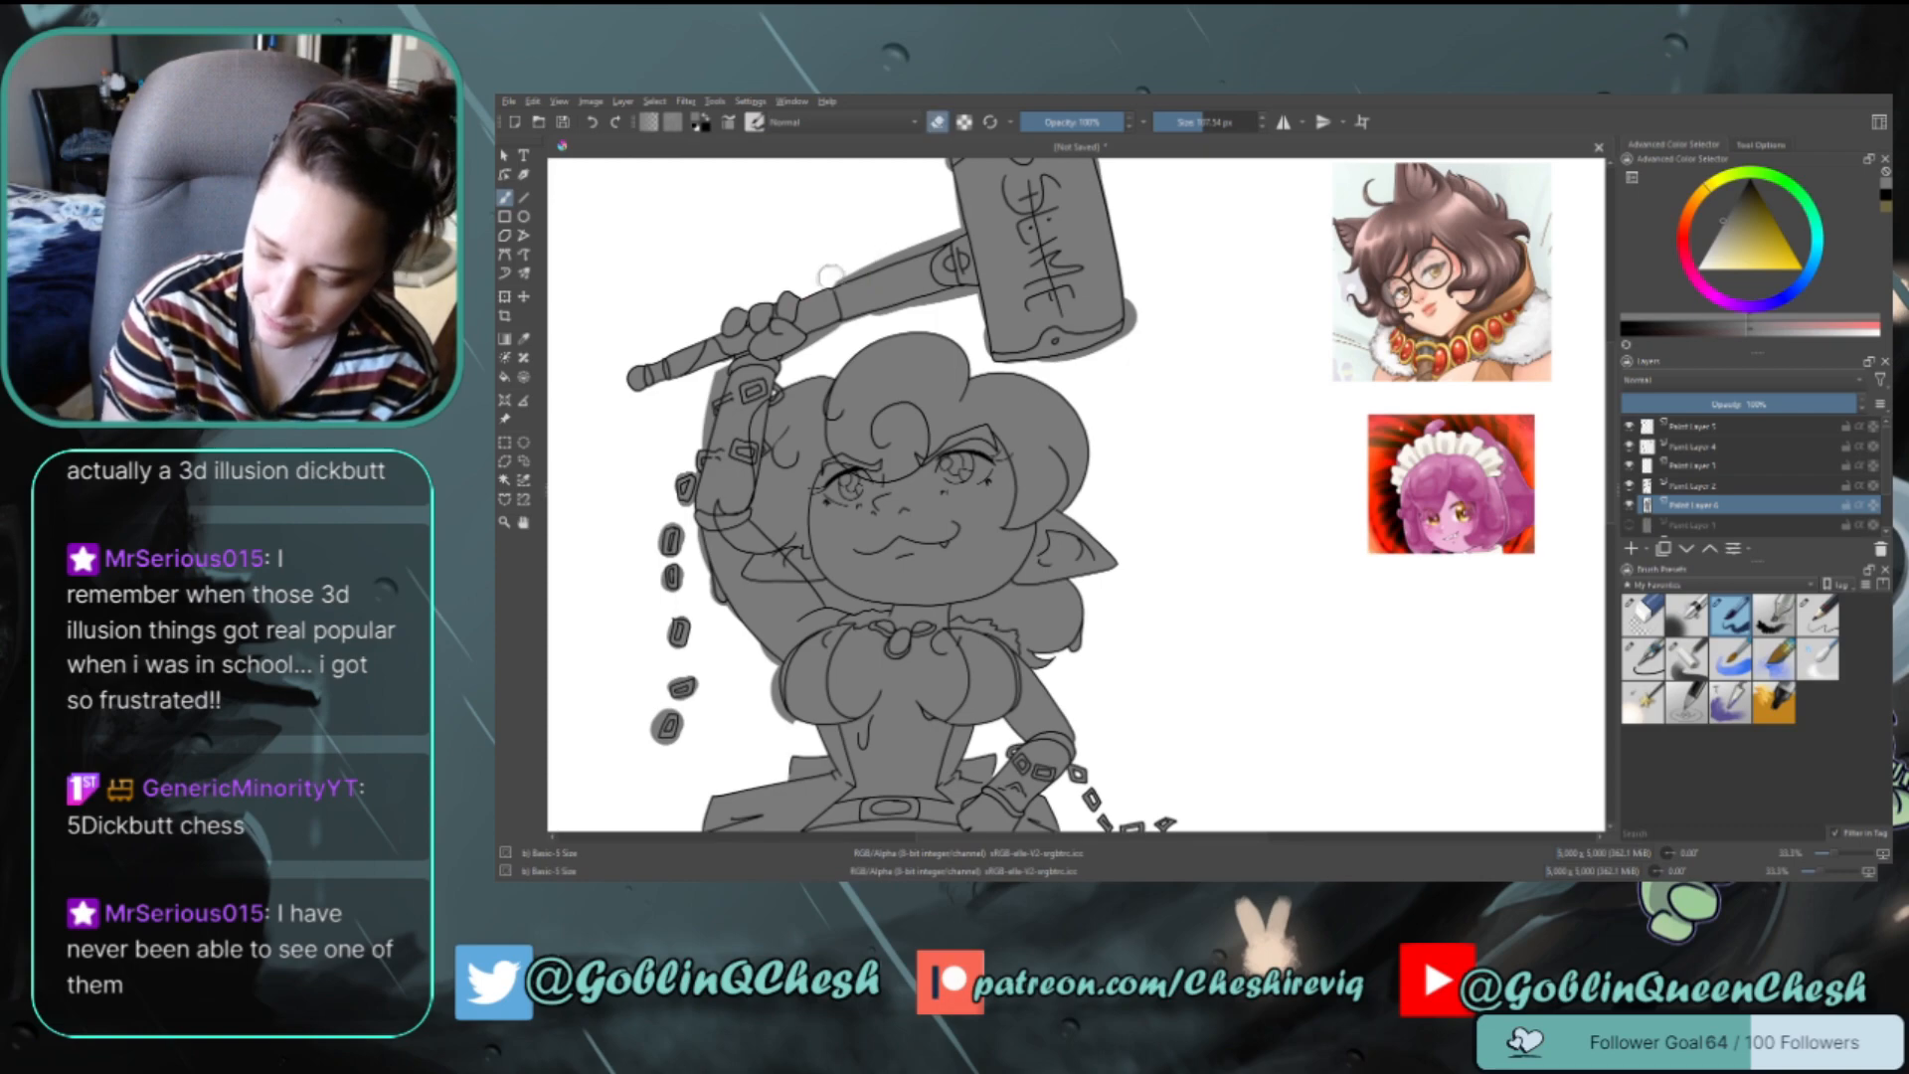
pyautogui.moveTo(832, 285)
pyautogui.mouseDown()
pyautogui.moveTo(960, 230)
pyautogui.moveTo(955, 189)
pyautogui.mouseUp()
pyautogui.press('e')
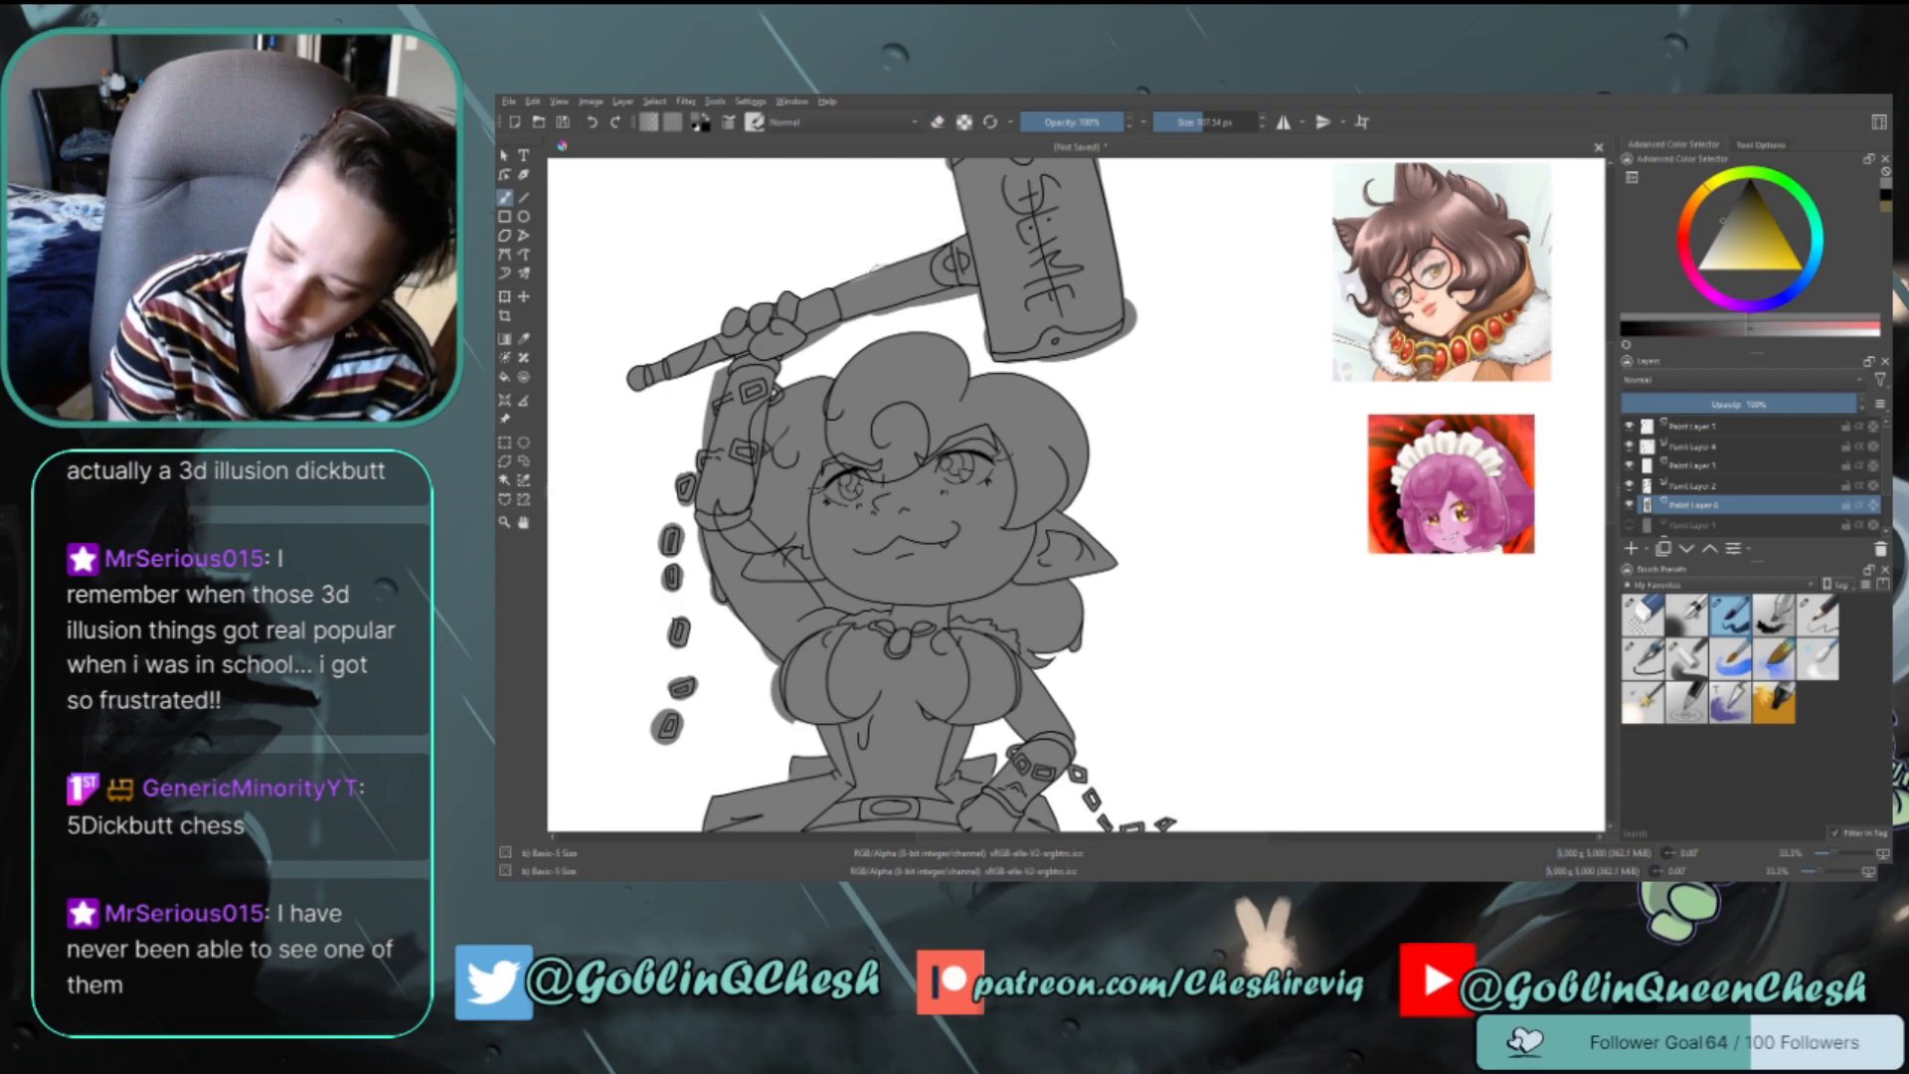
pyautogui.press('e')
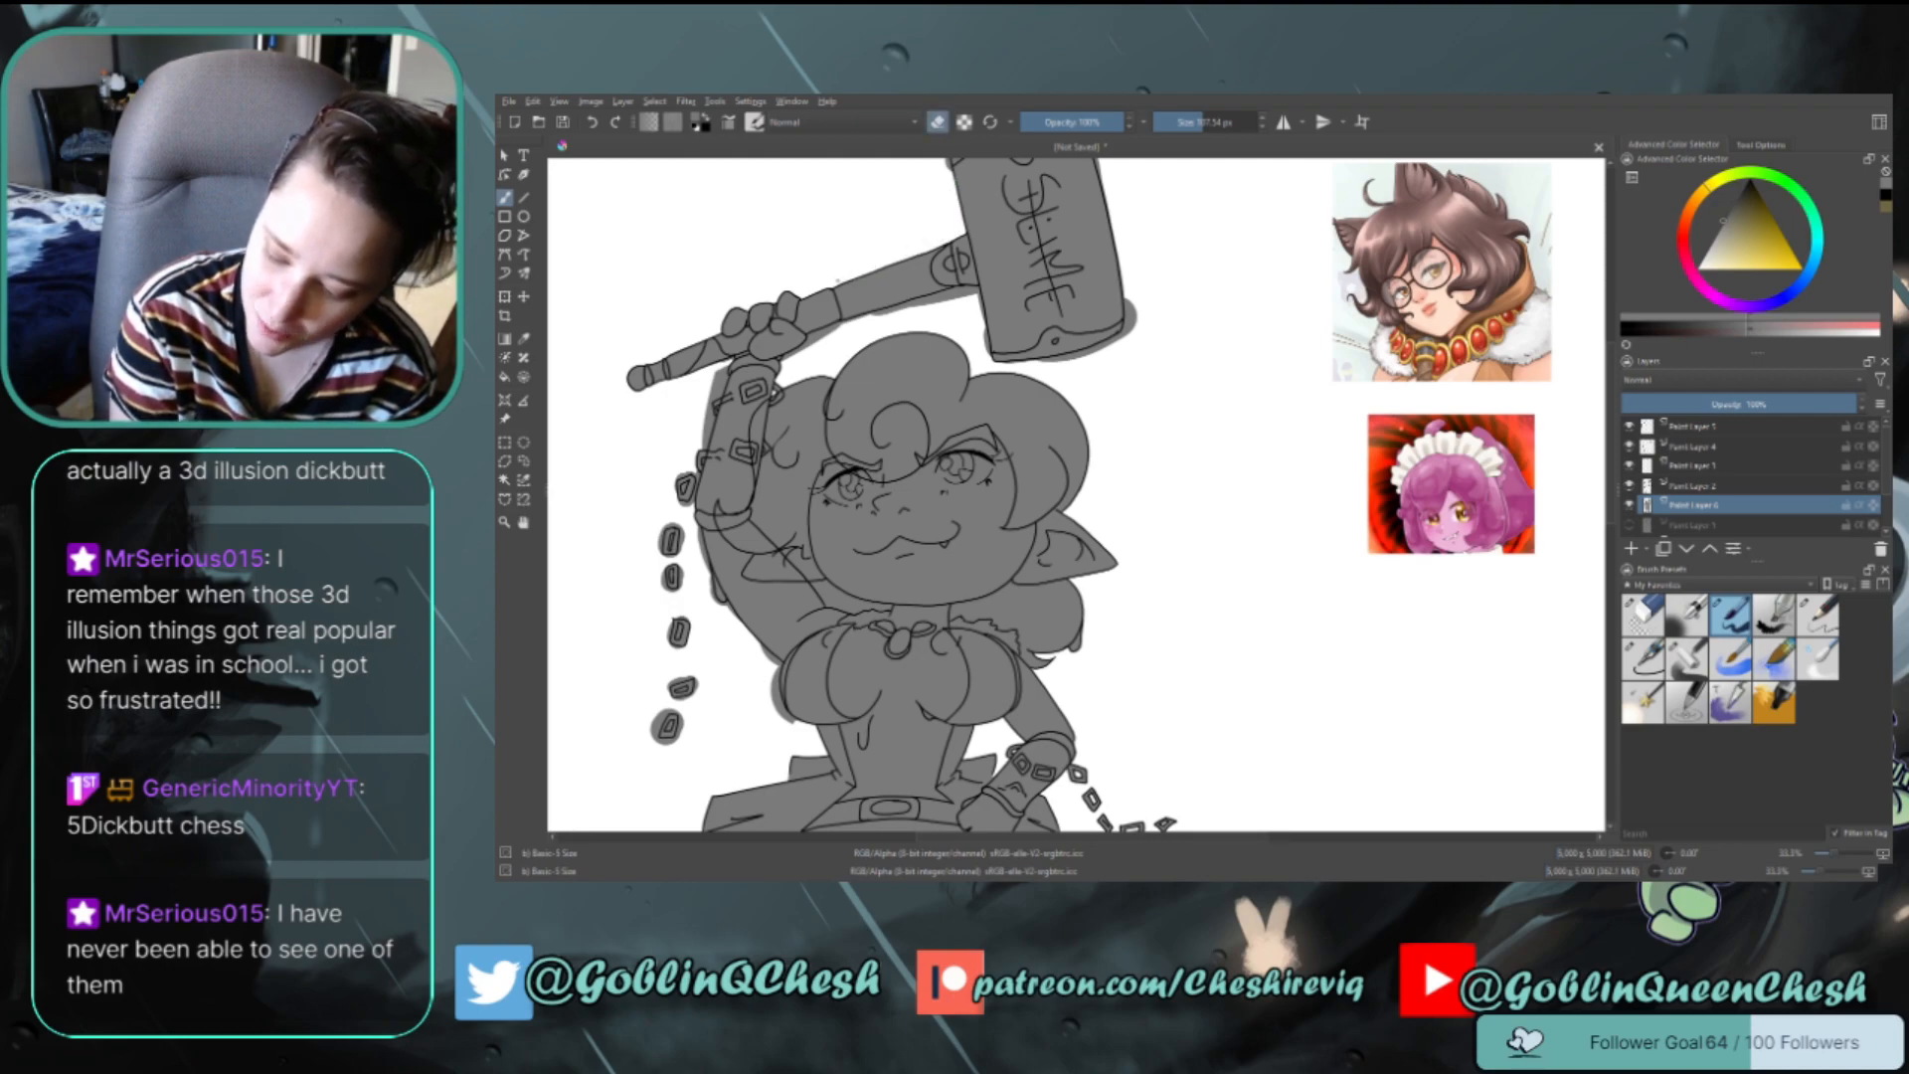
pyautogui.press('e')
pyautogui.moveTo(932, 307); pyautogui.dragTo(840, 328)
pyautogui.press('e')
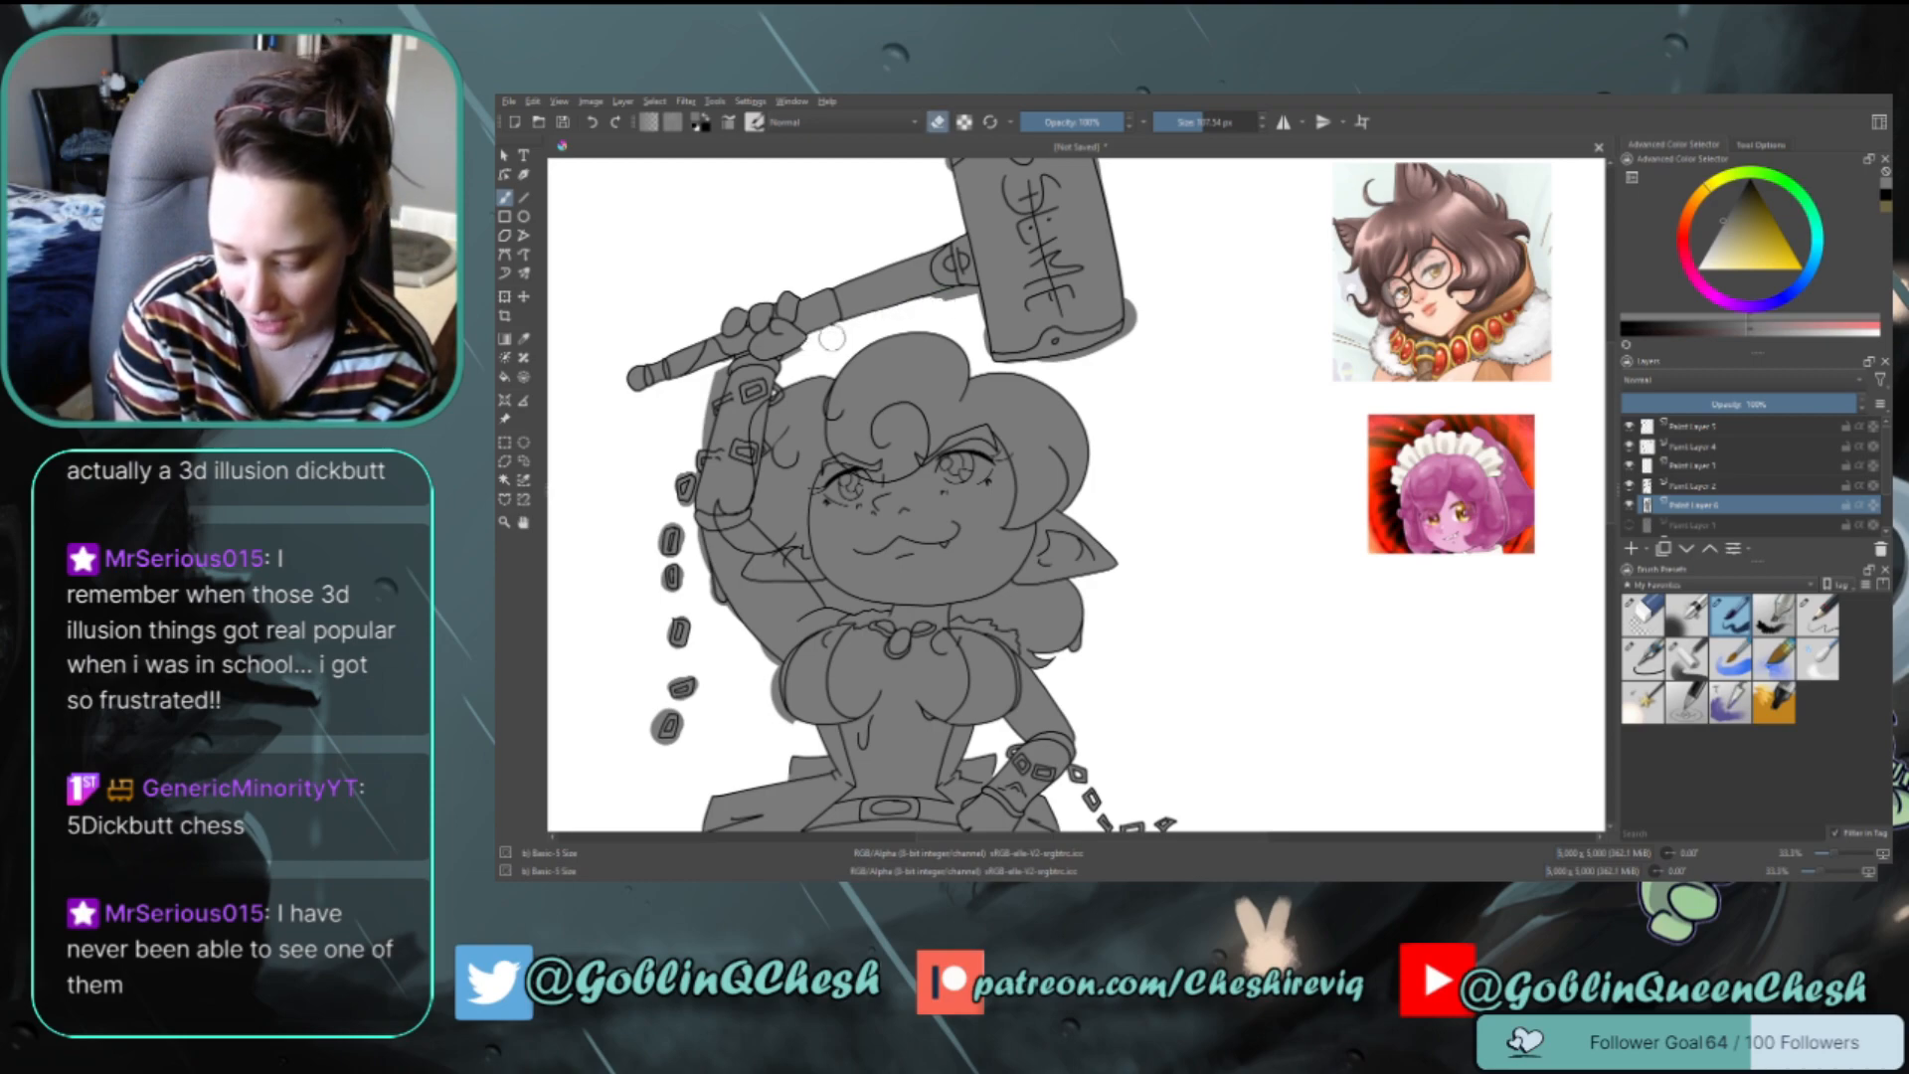
# Erase the grey overspill along the outer edge of the raised forearm and around the chain at its wrist
pyautogui.press('e')
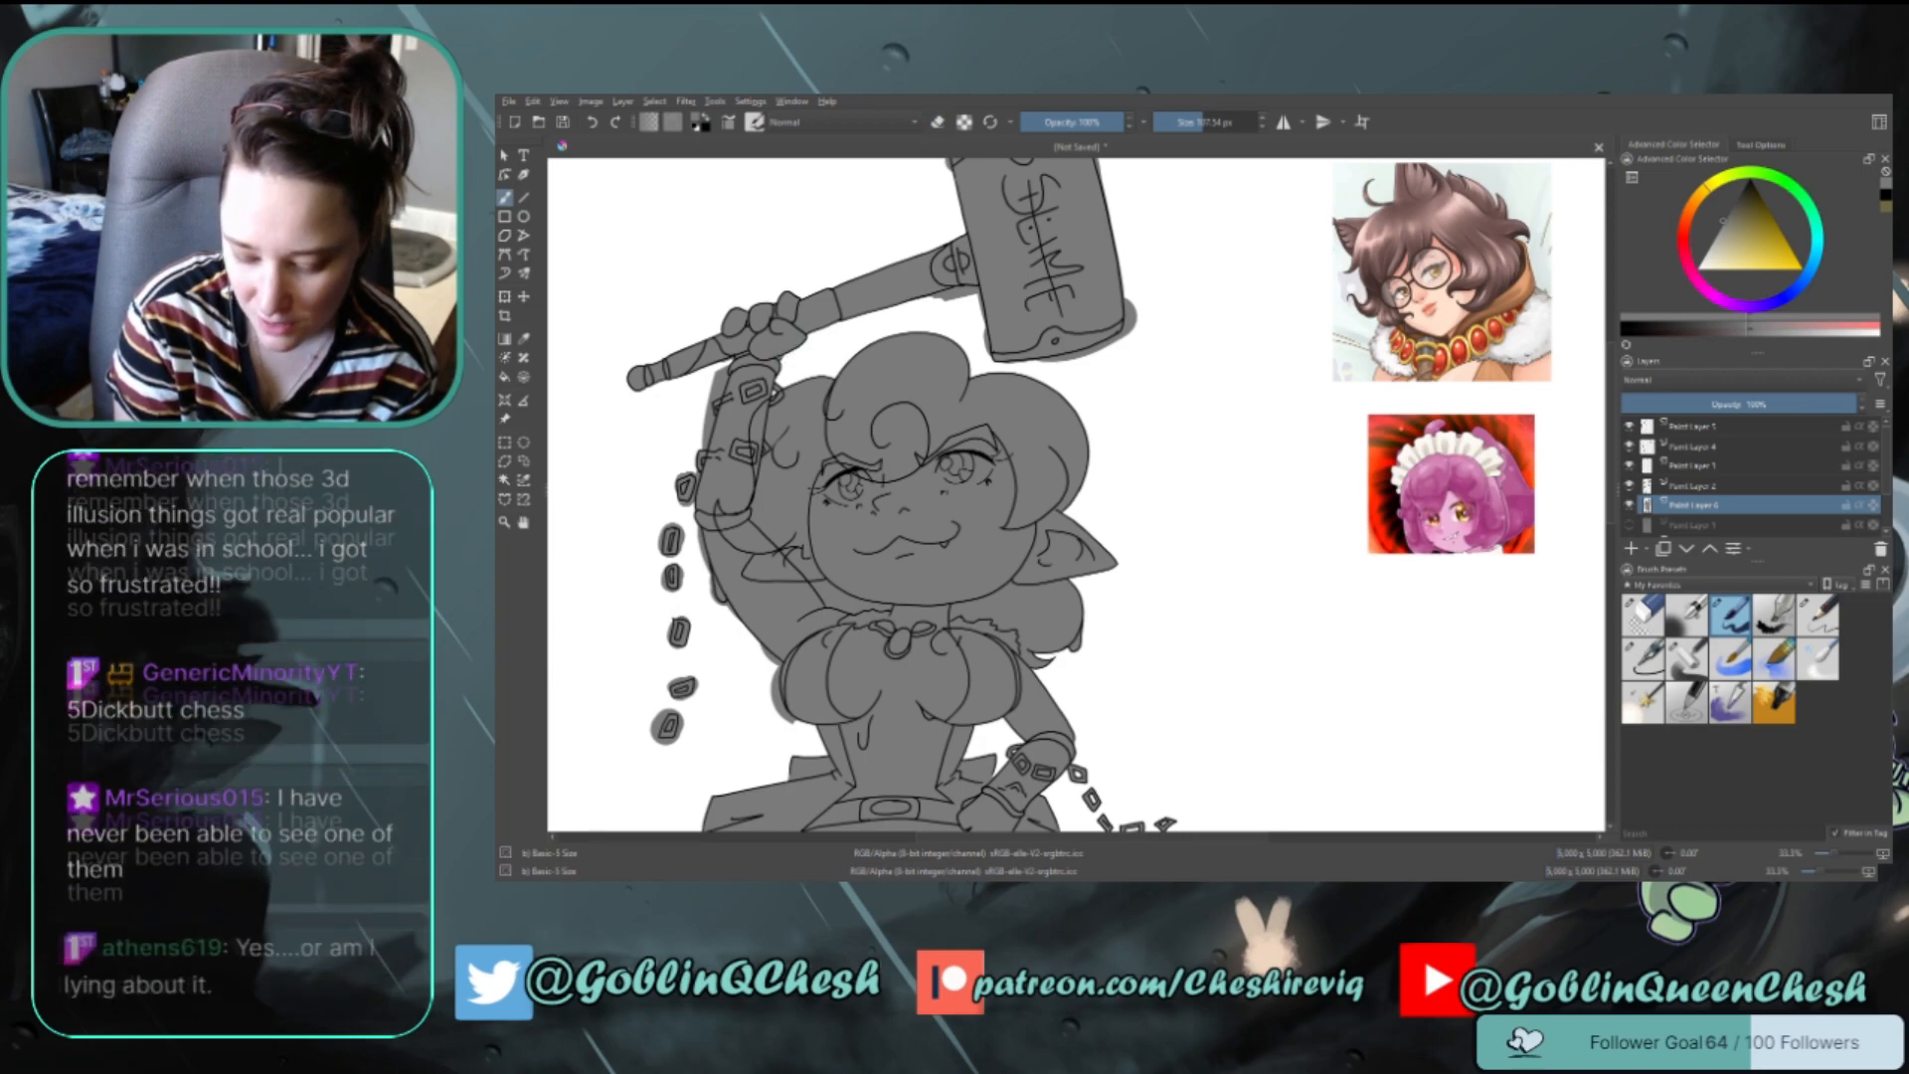
pyautogui.press('e')
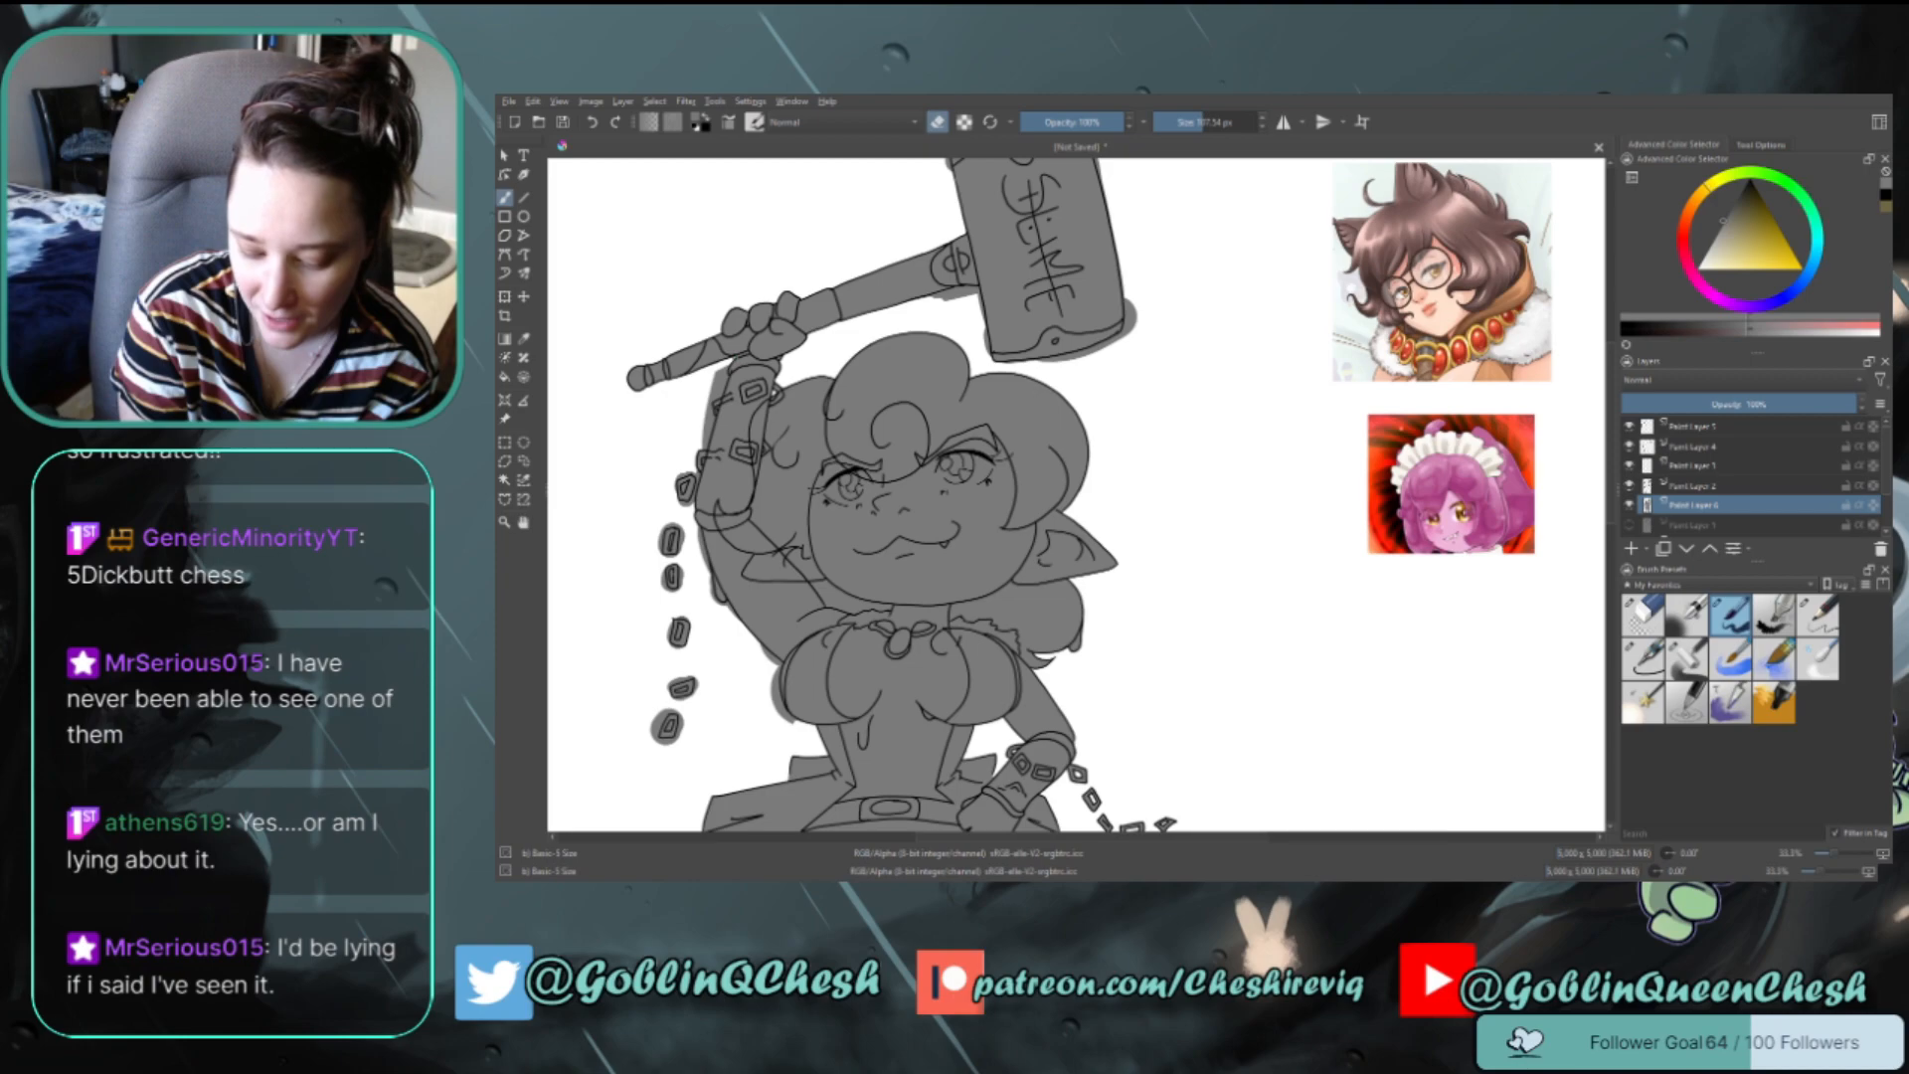
pyautogui.press('e')
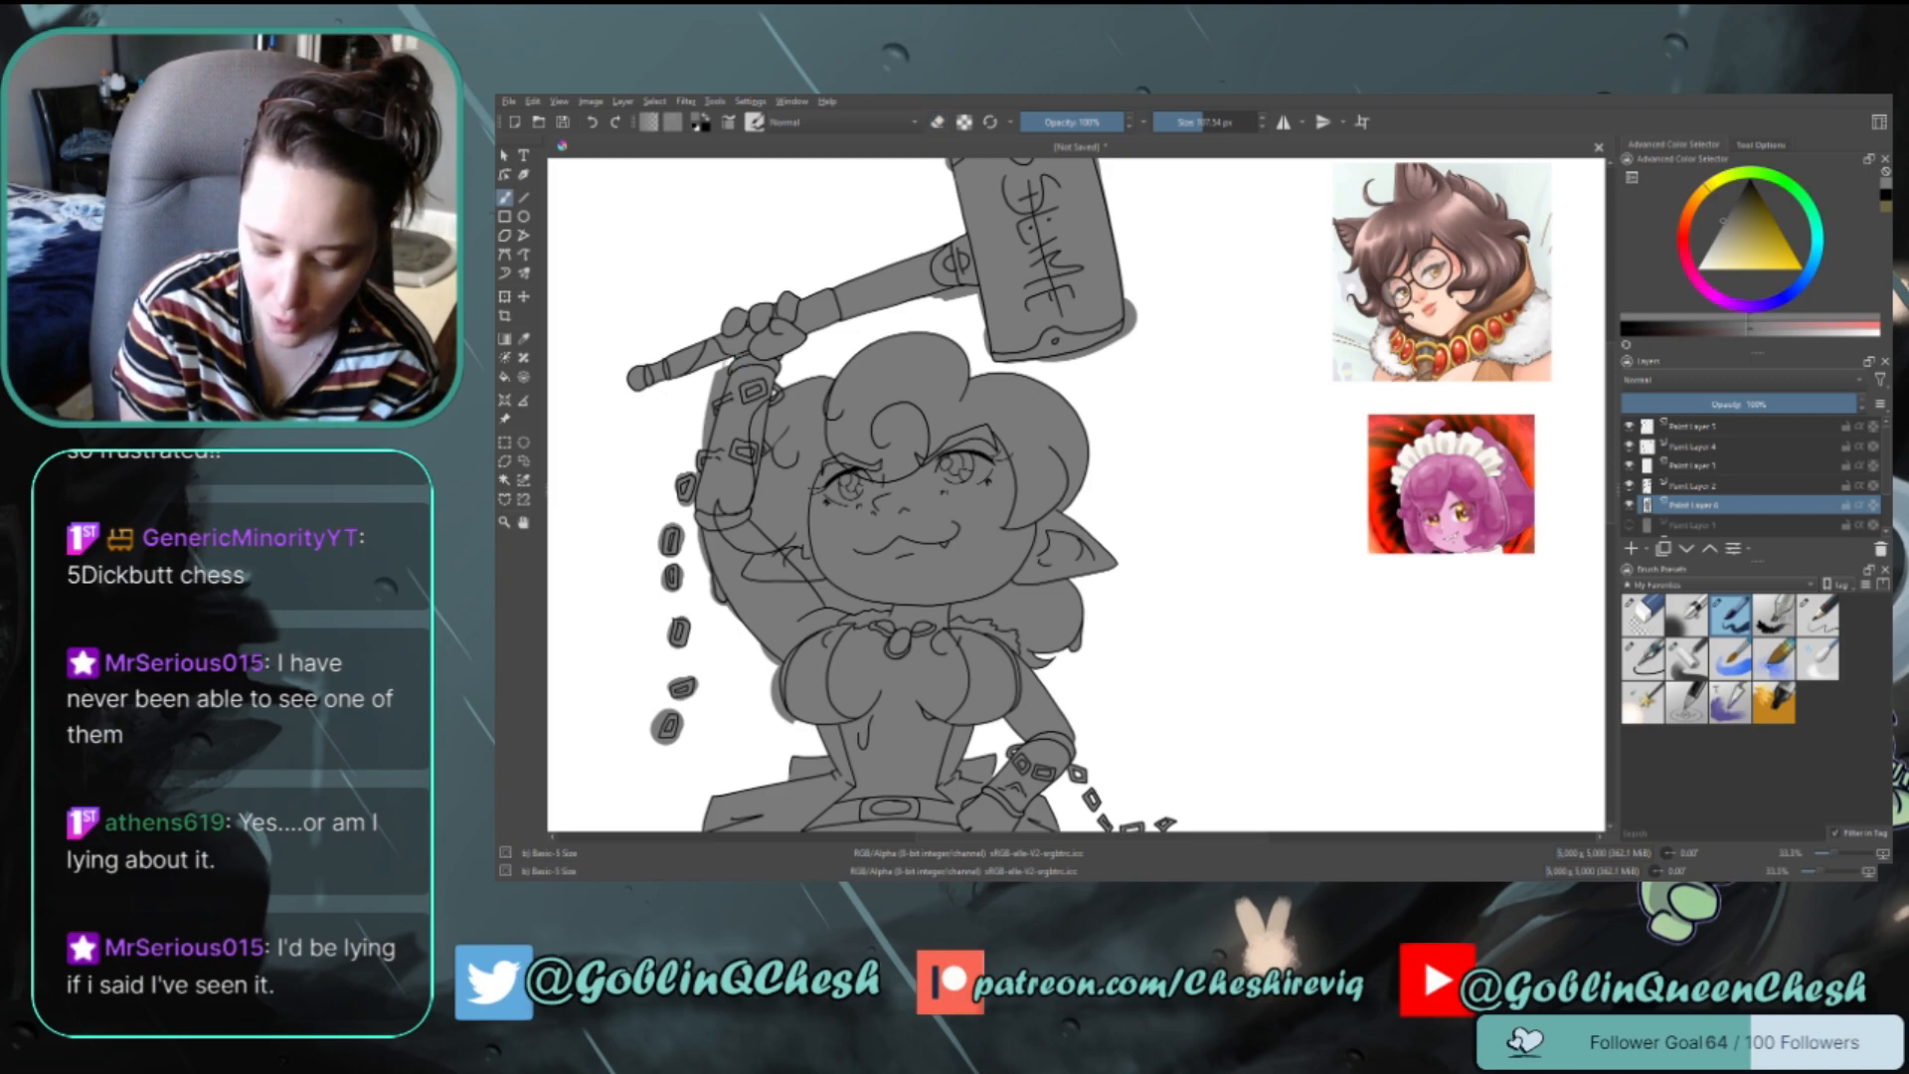
pyautogui.press('e')
pyautogui.moveTo(725, 374)
pyautogui.mouseDown()
pyautogui.moveTo(703, 448)
pyautogui.moveTo(707, 408)
pyautogui.mouseUp()
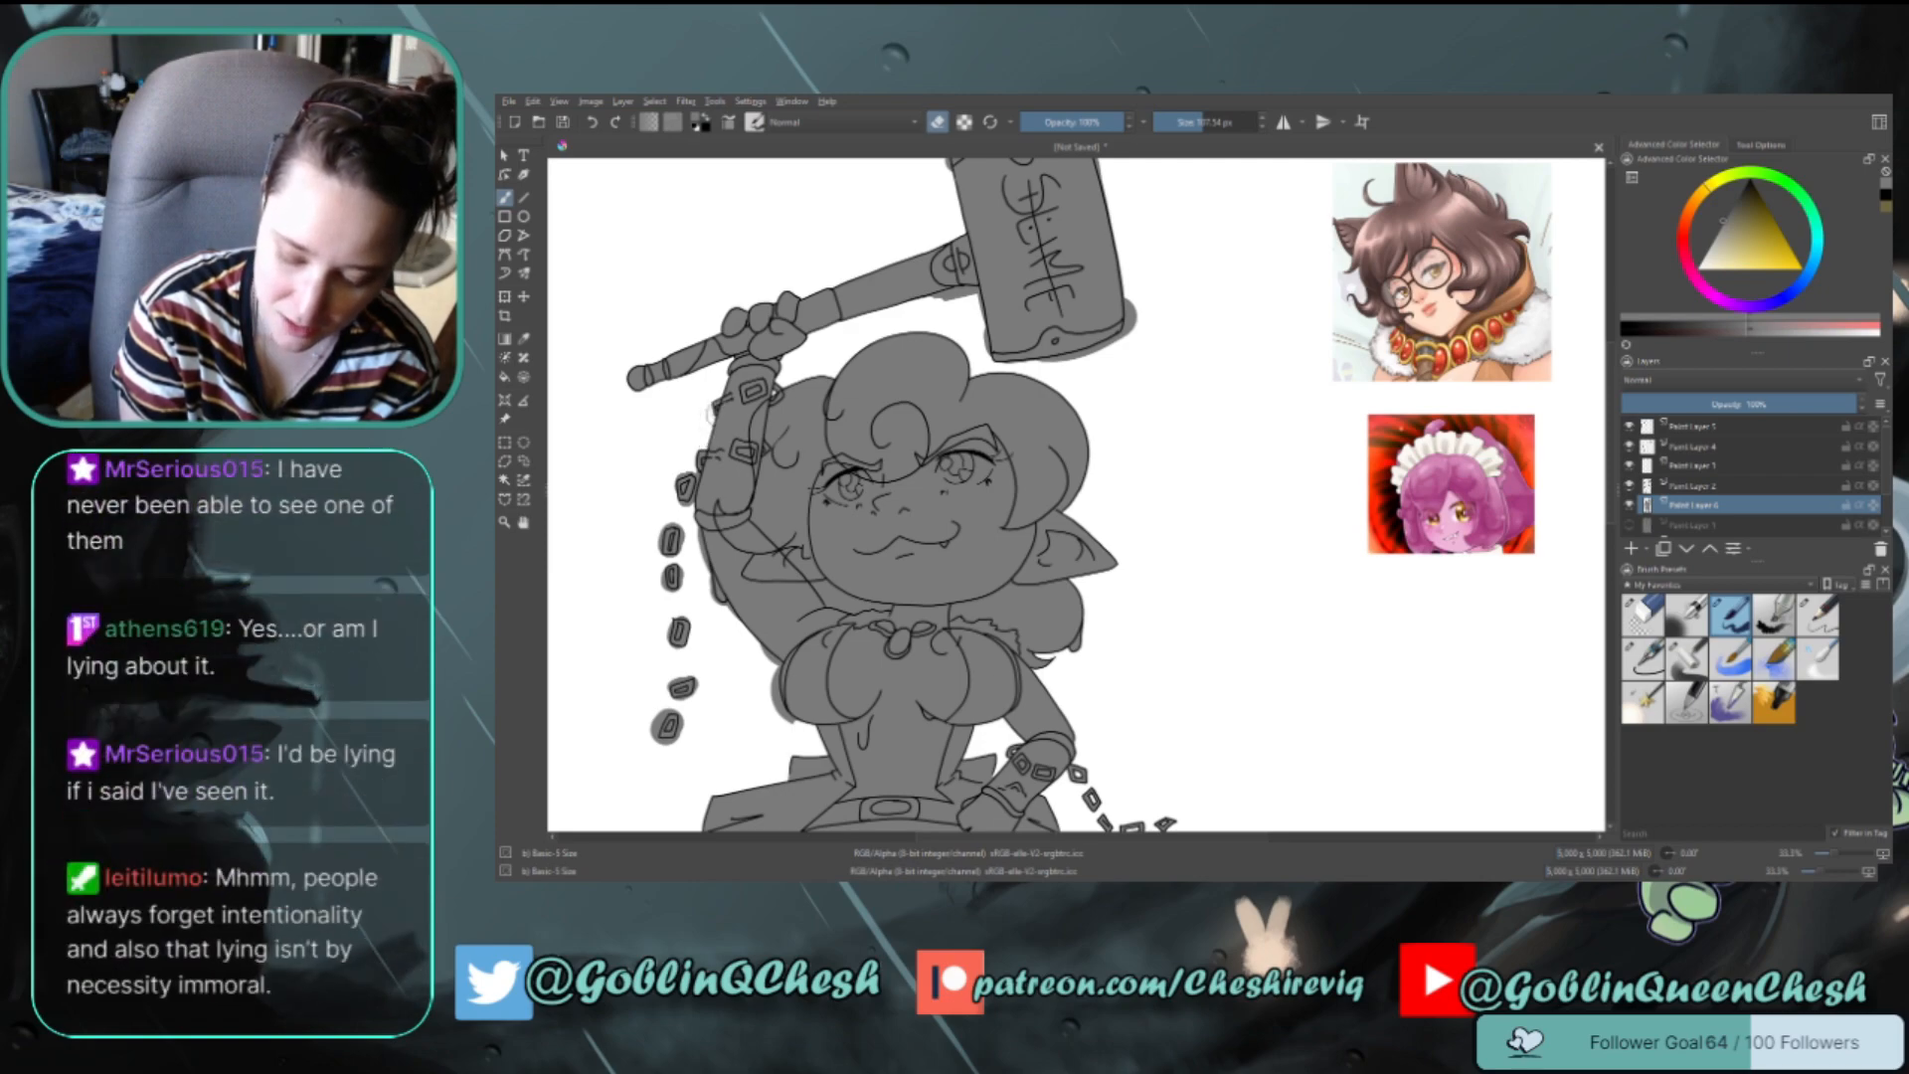
pyautogui.press('e')
pyautogui.press('e')
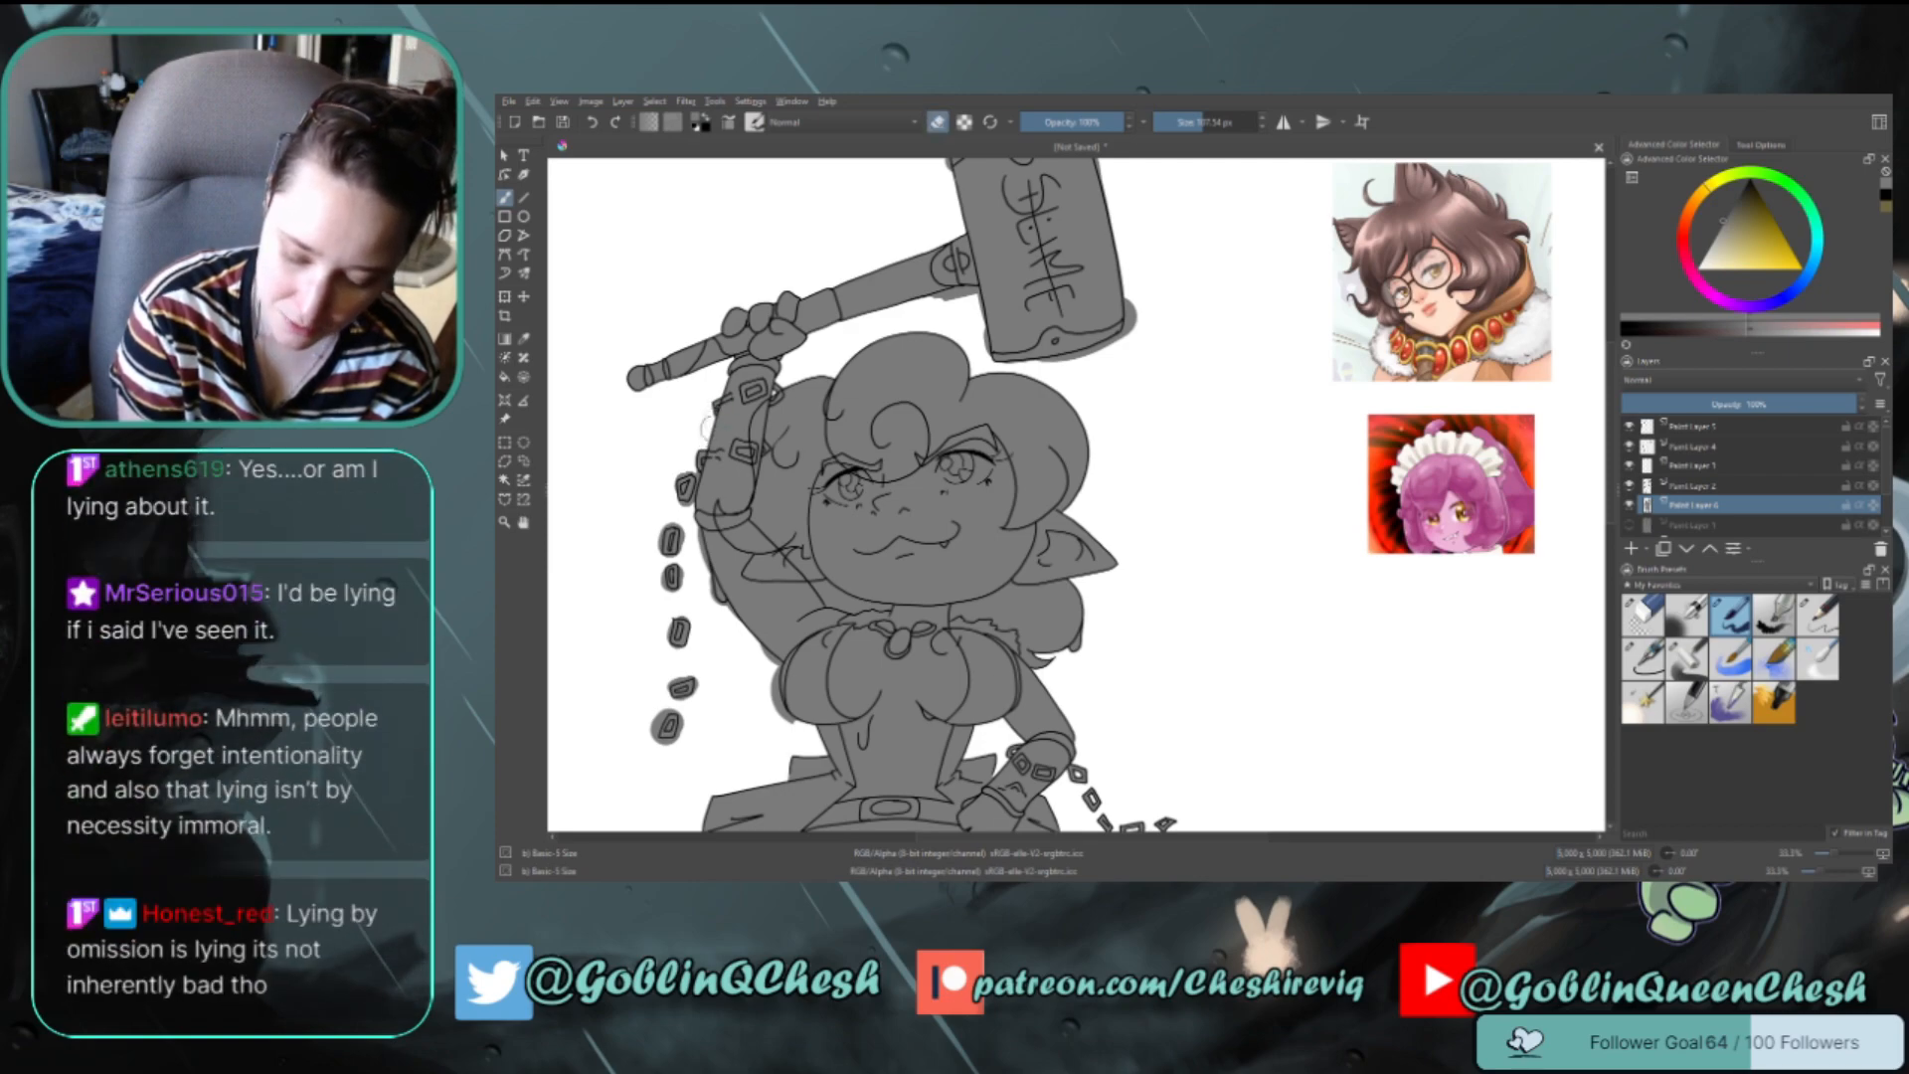
pyautogui.press('e')
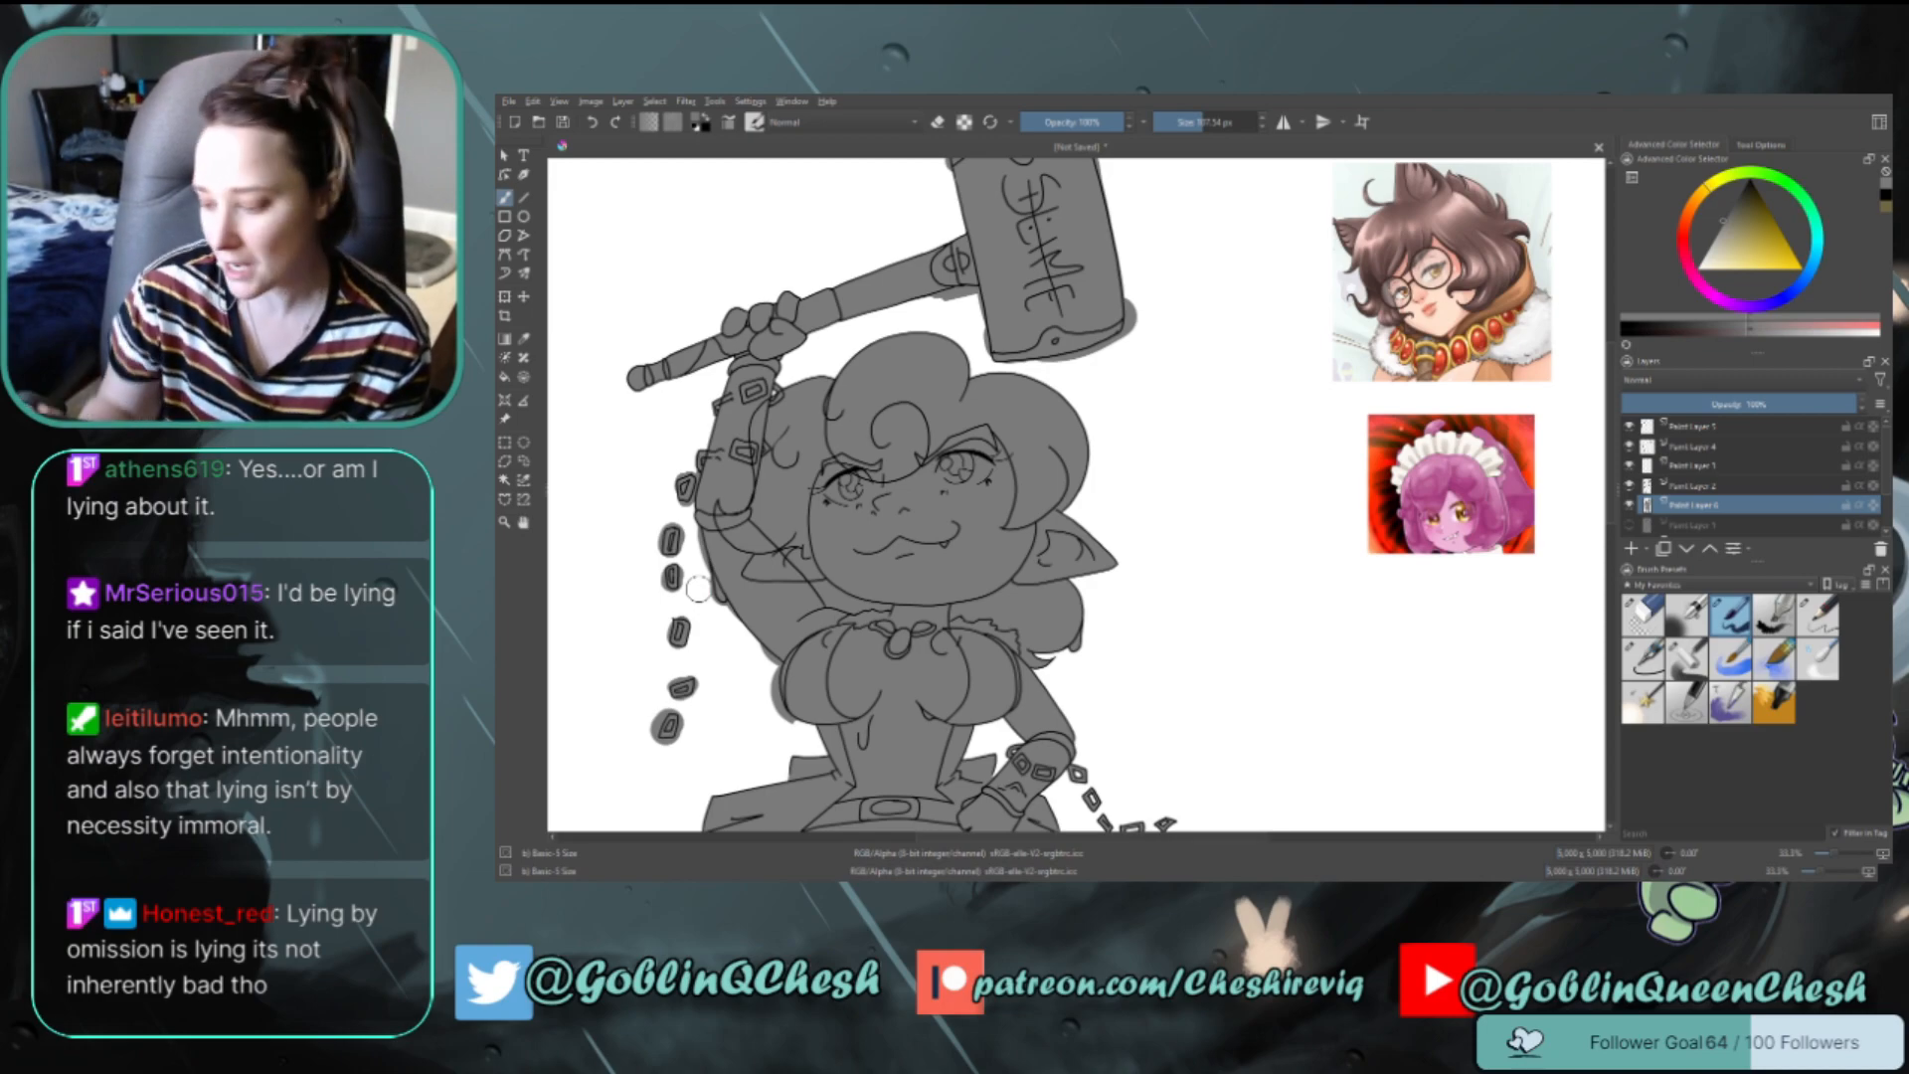
# Clean the grey from around the topmost loose chain link beside the raised forearm
pyautogui.scroll(-3, 1176, 413)
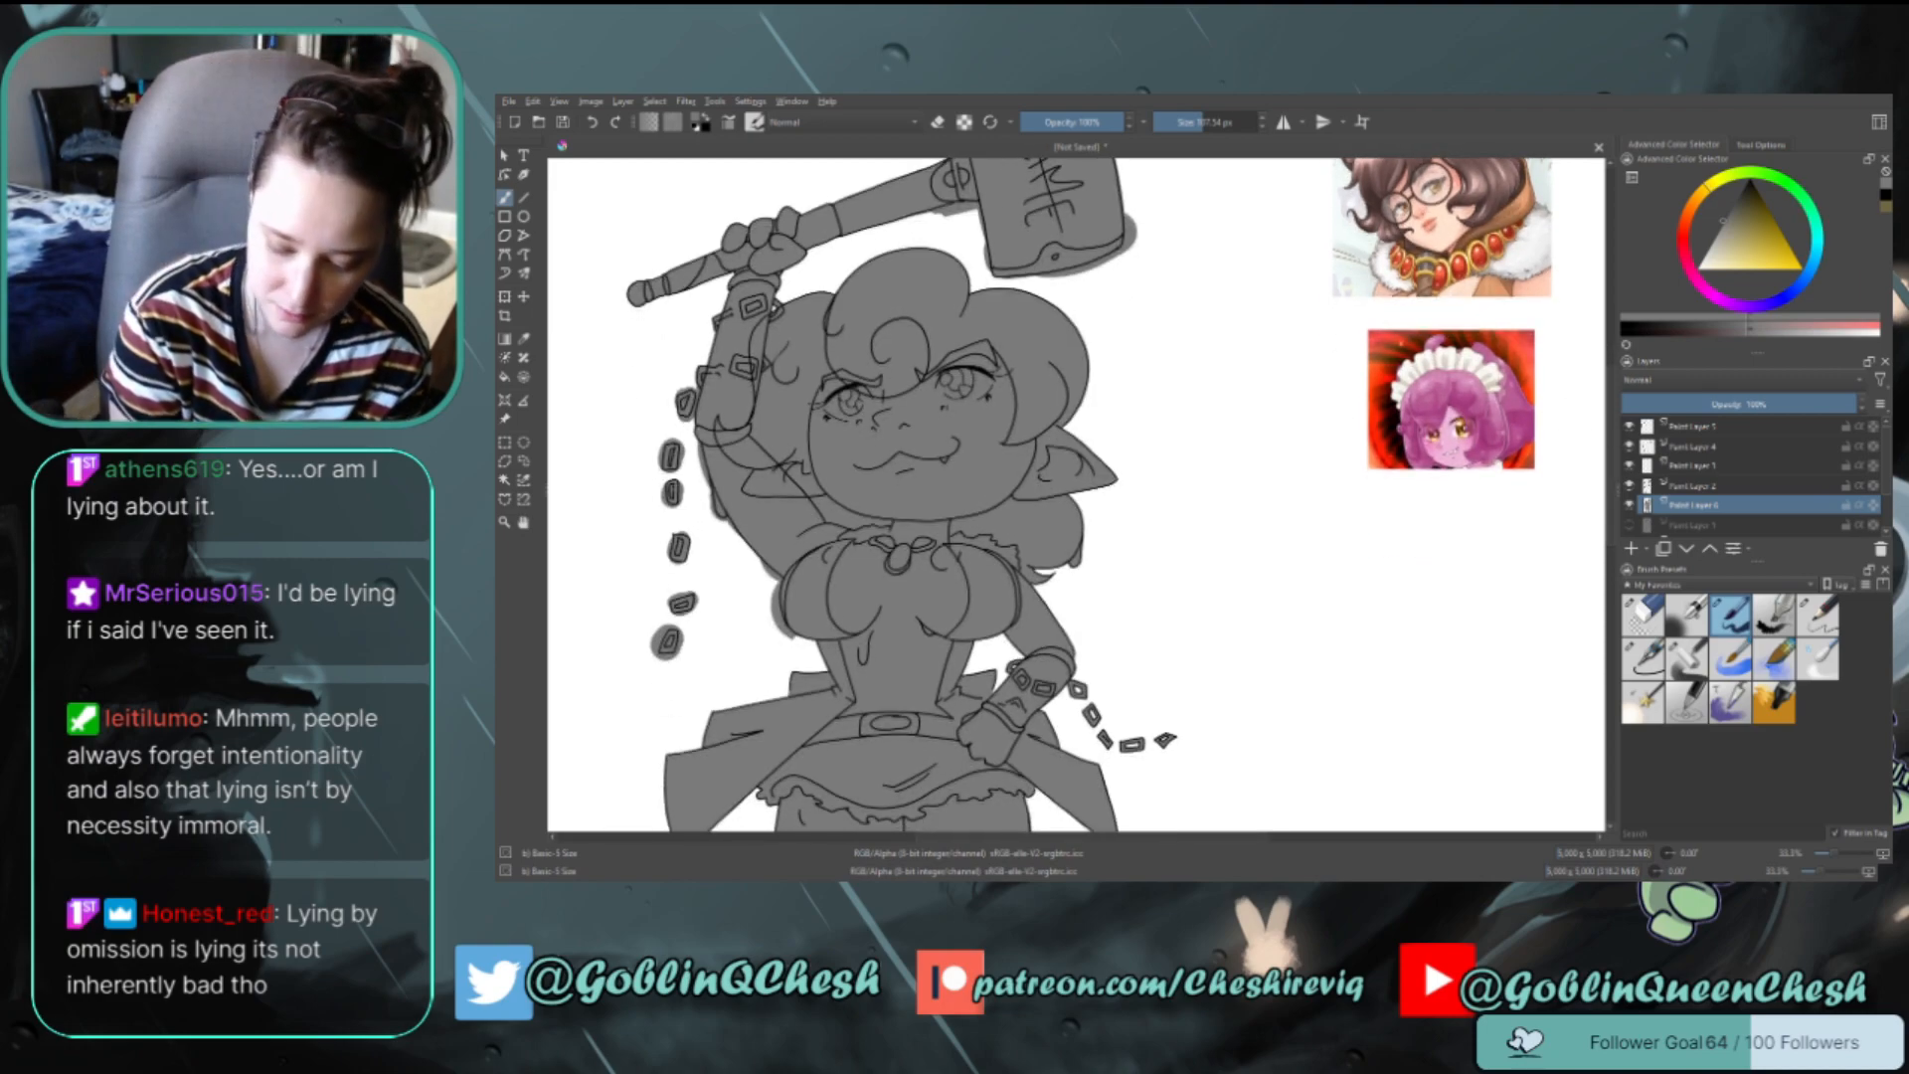
pyautogui.press('e')
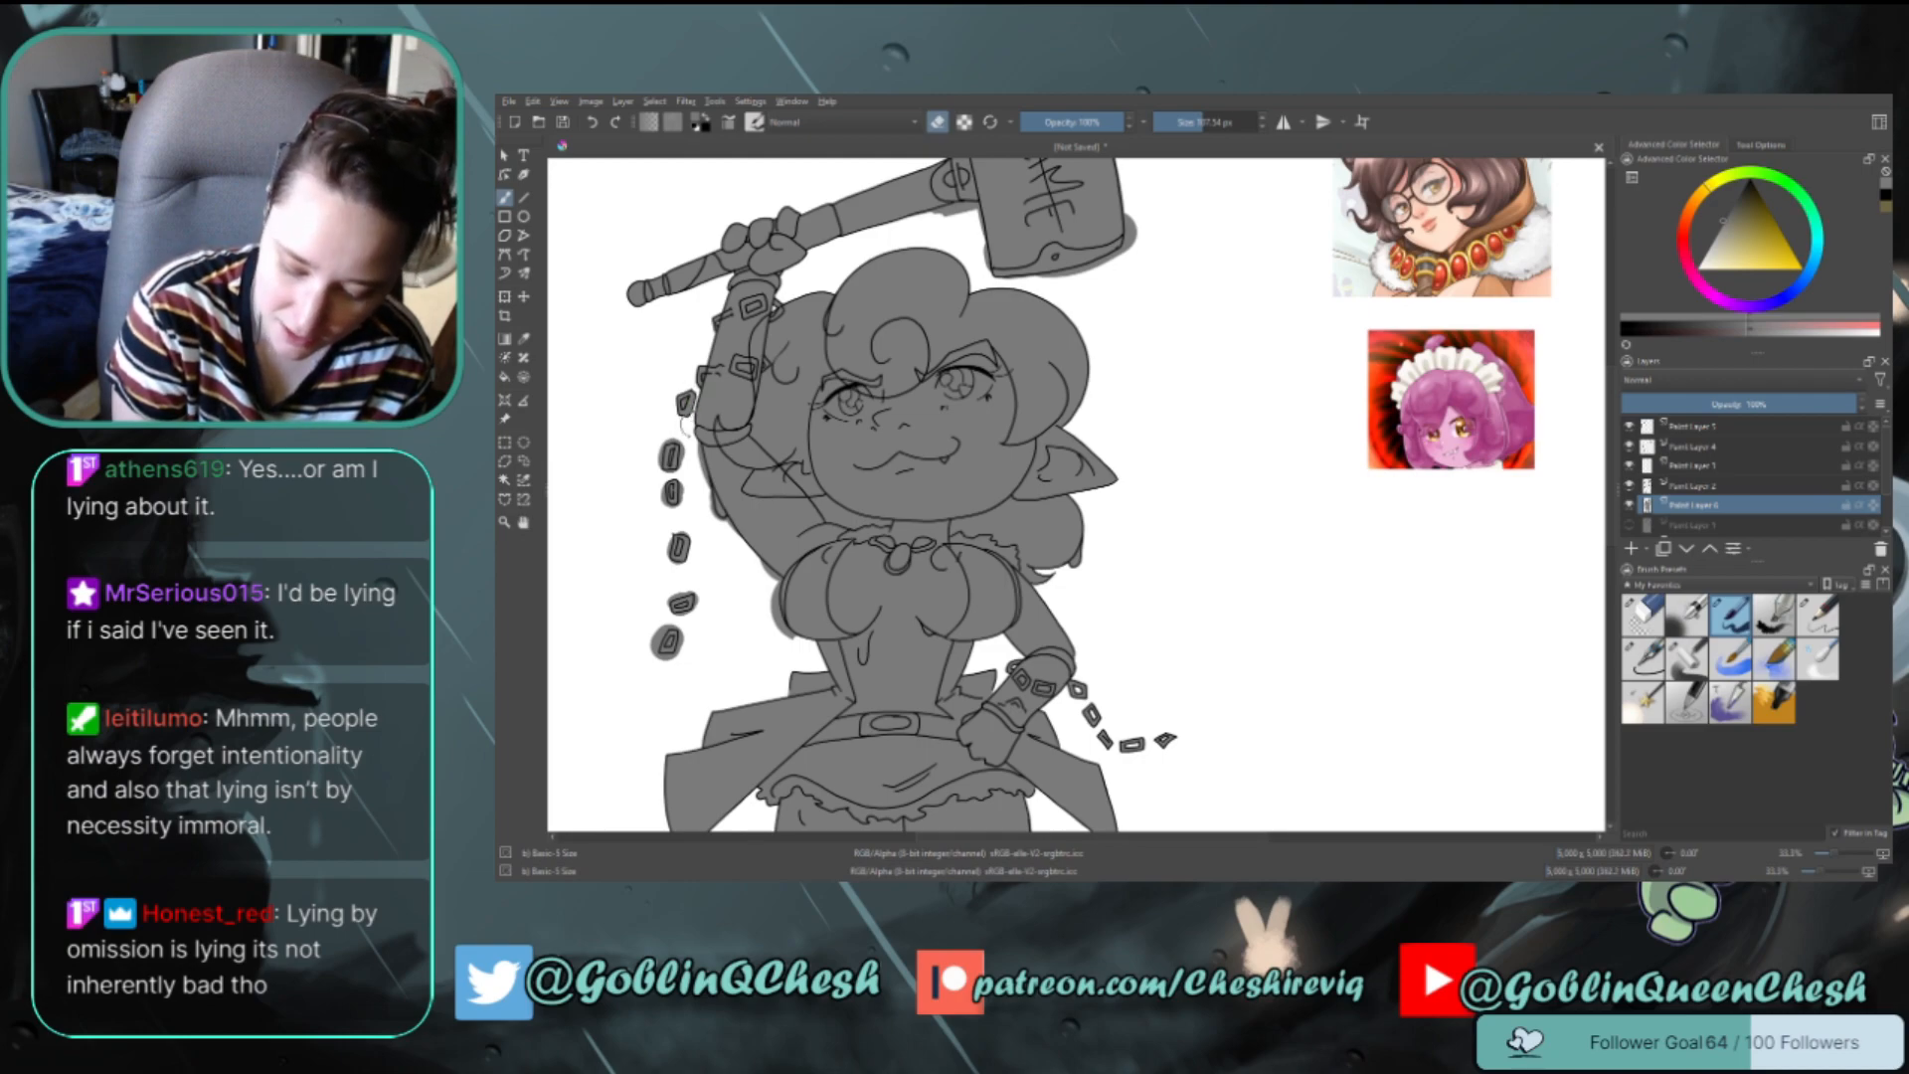
pyautogui.press('e')
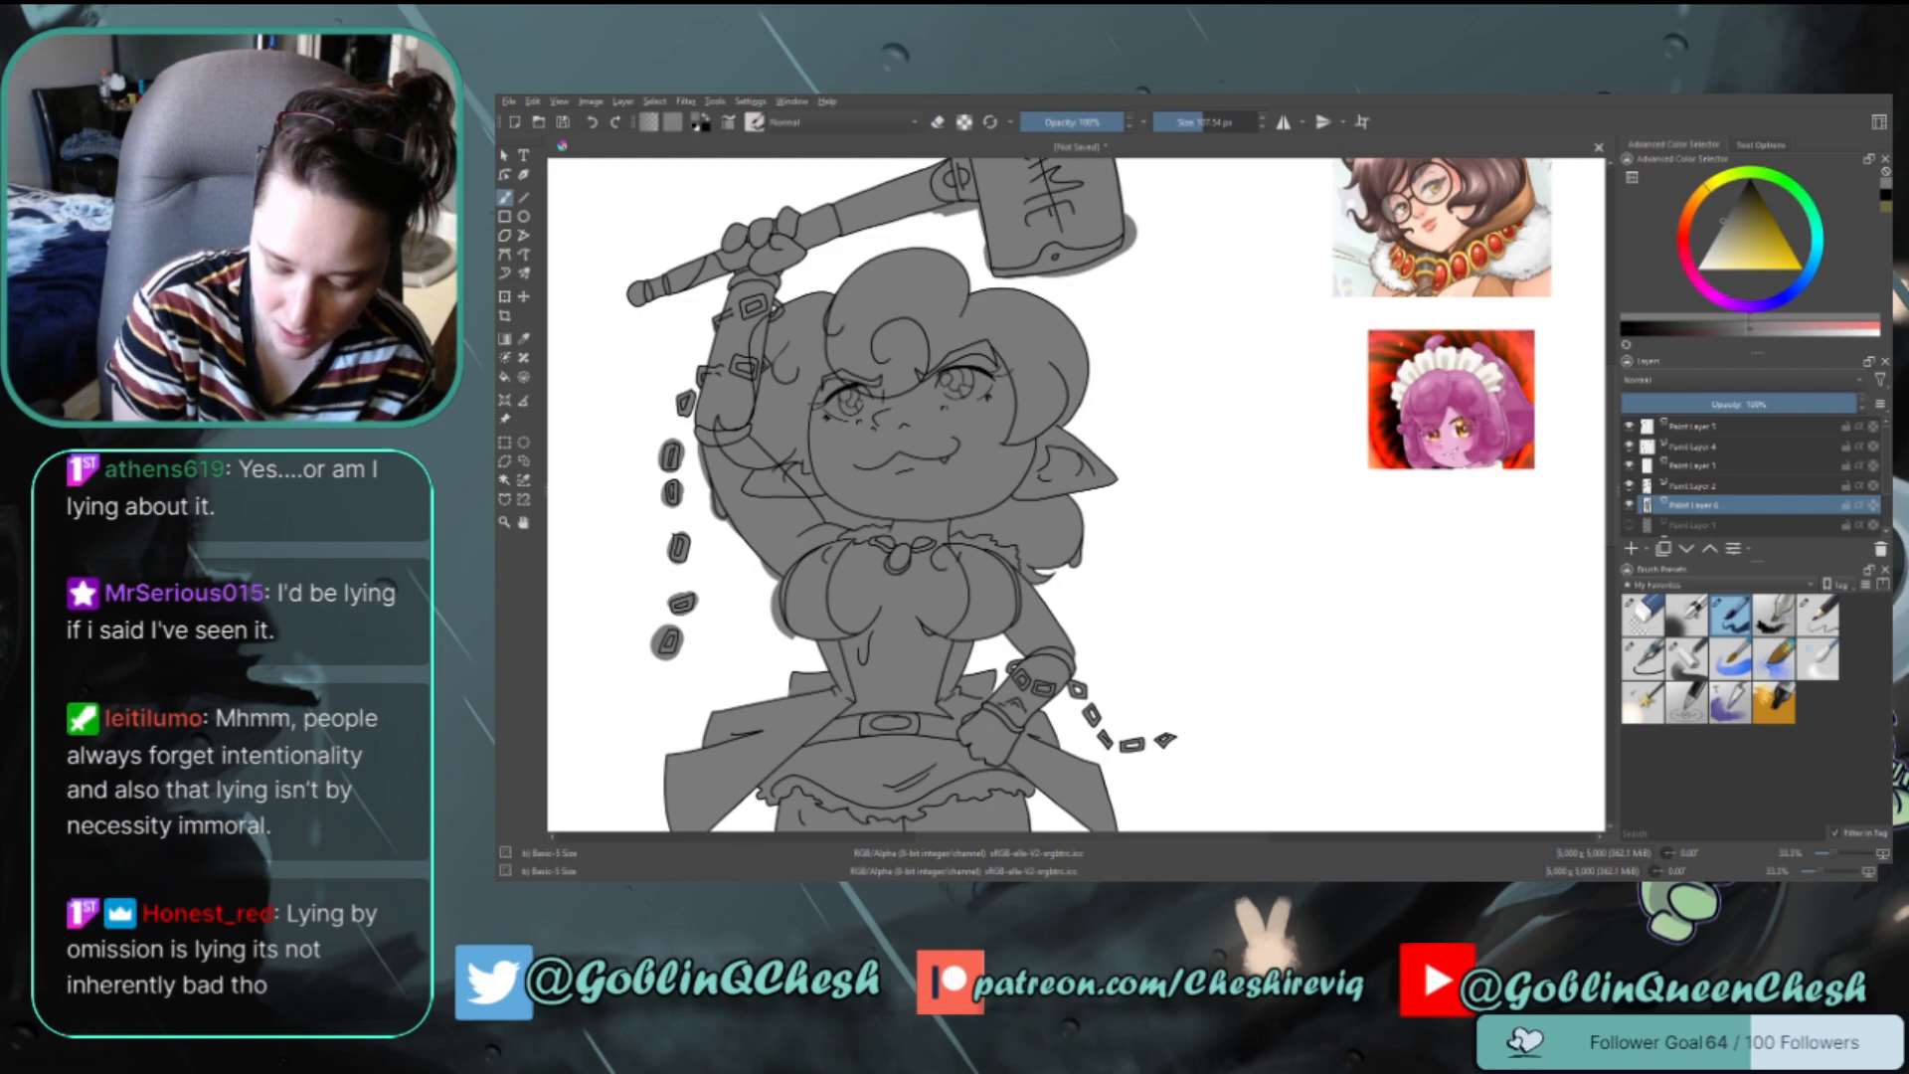
pyautogui.press('e')
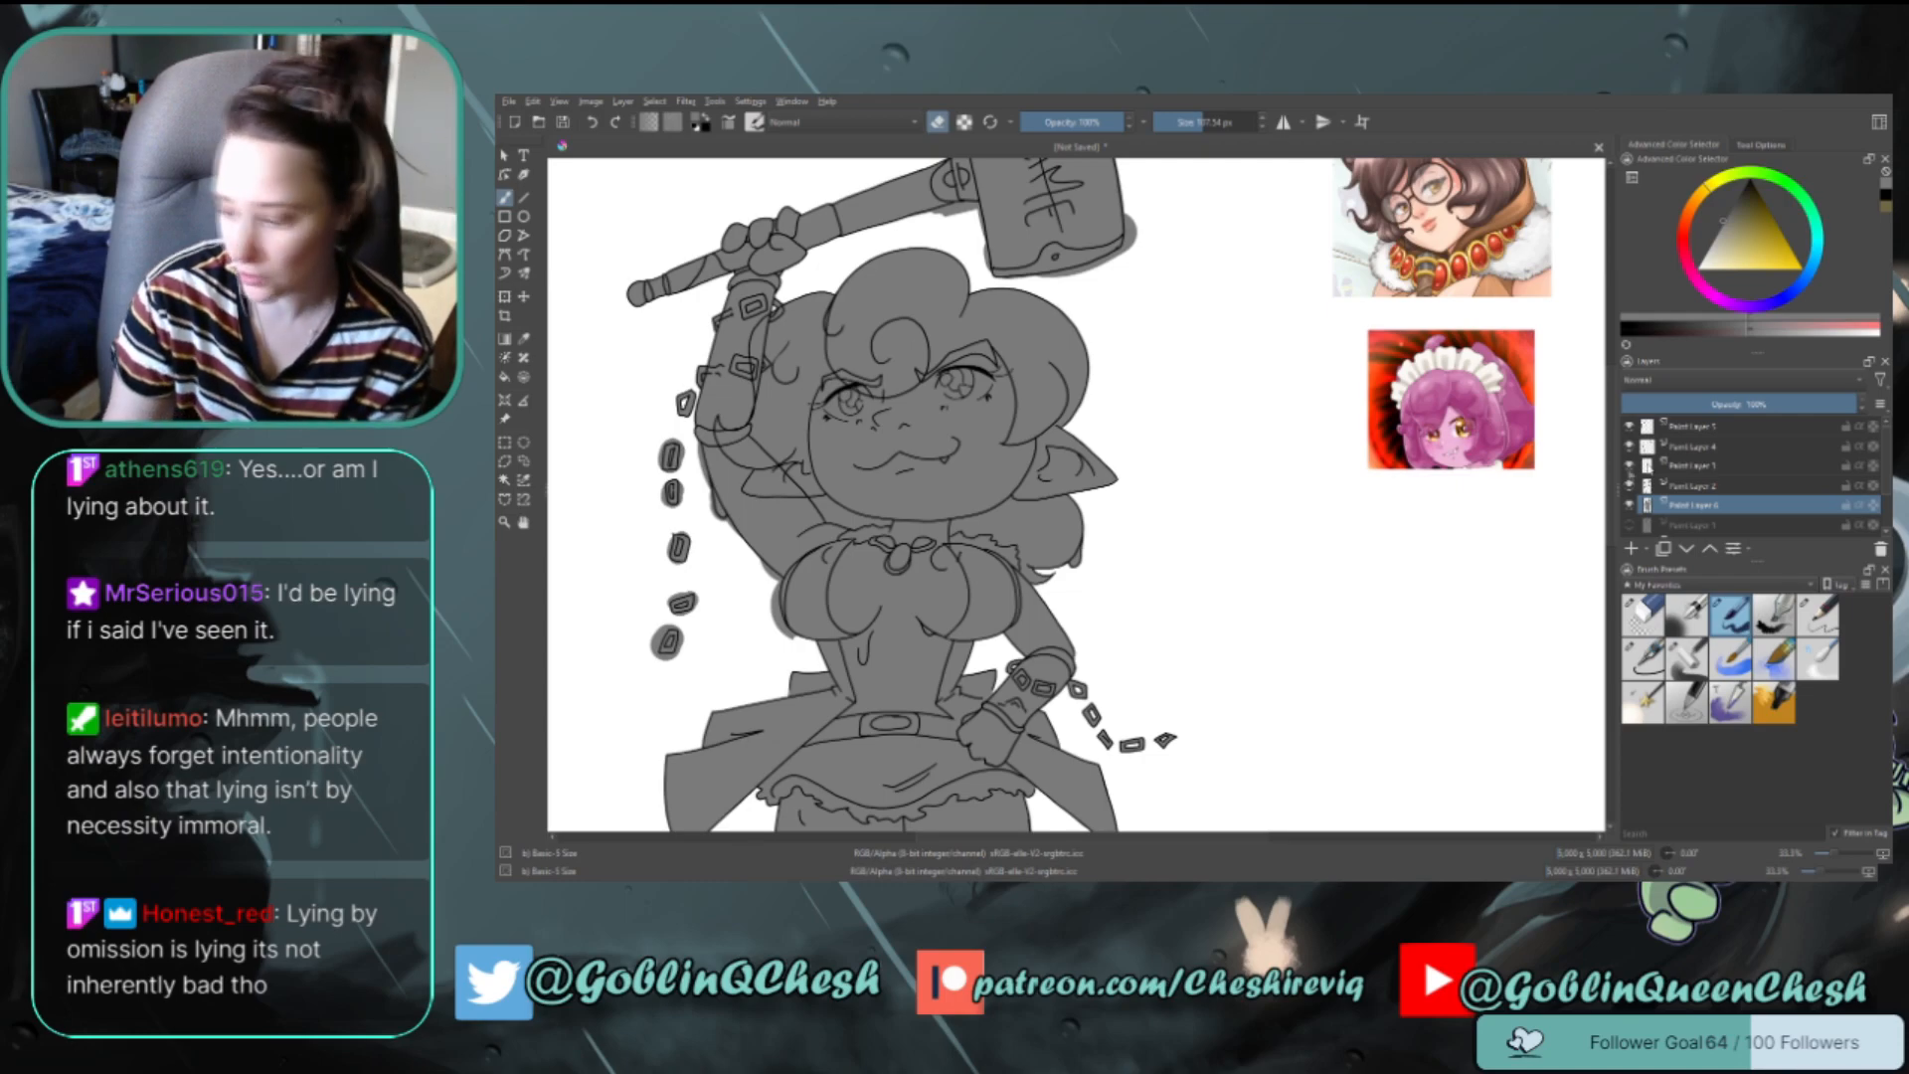
# Trim the grey along the raised arm's elbow and the outer edge of the bodice below it
pyautogui.scroll(-2, 1608, 506)
pyautogui.scroll(-1, 1608, 505)
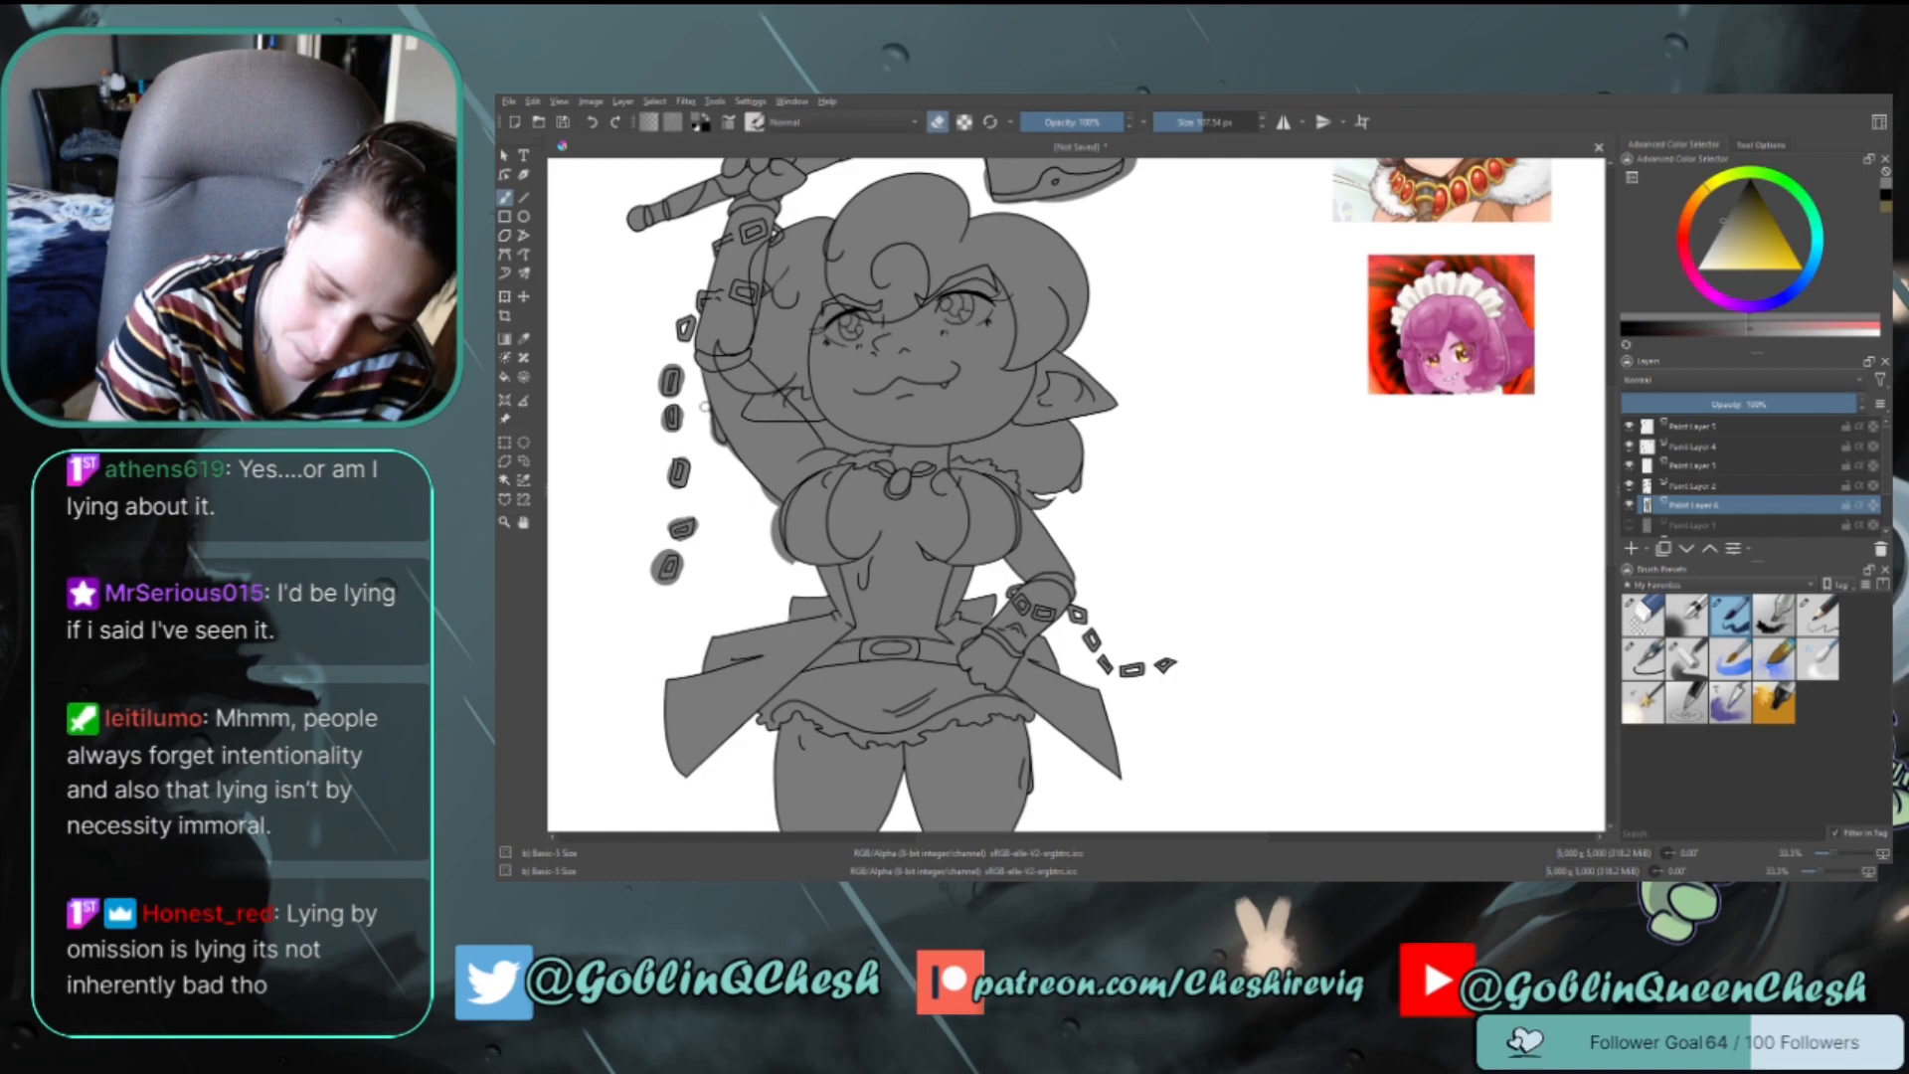
pyautogui.press('e')
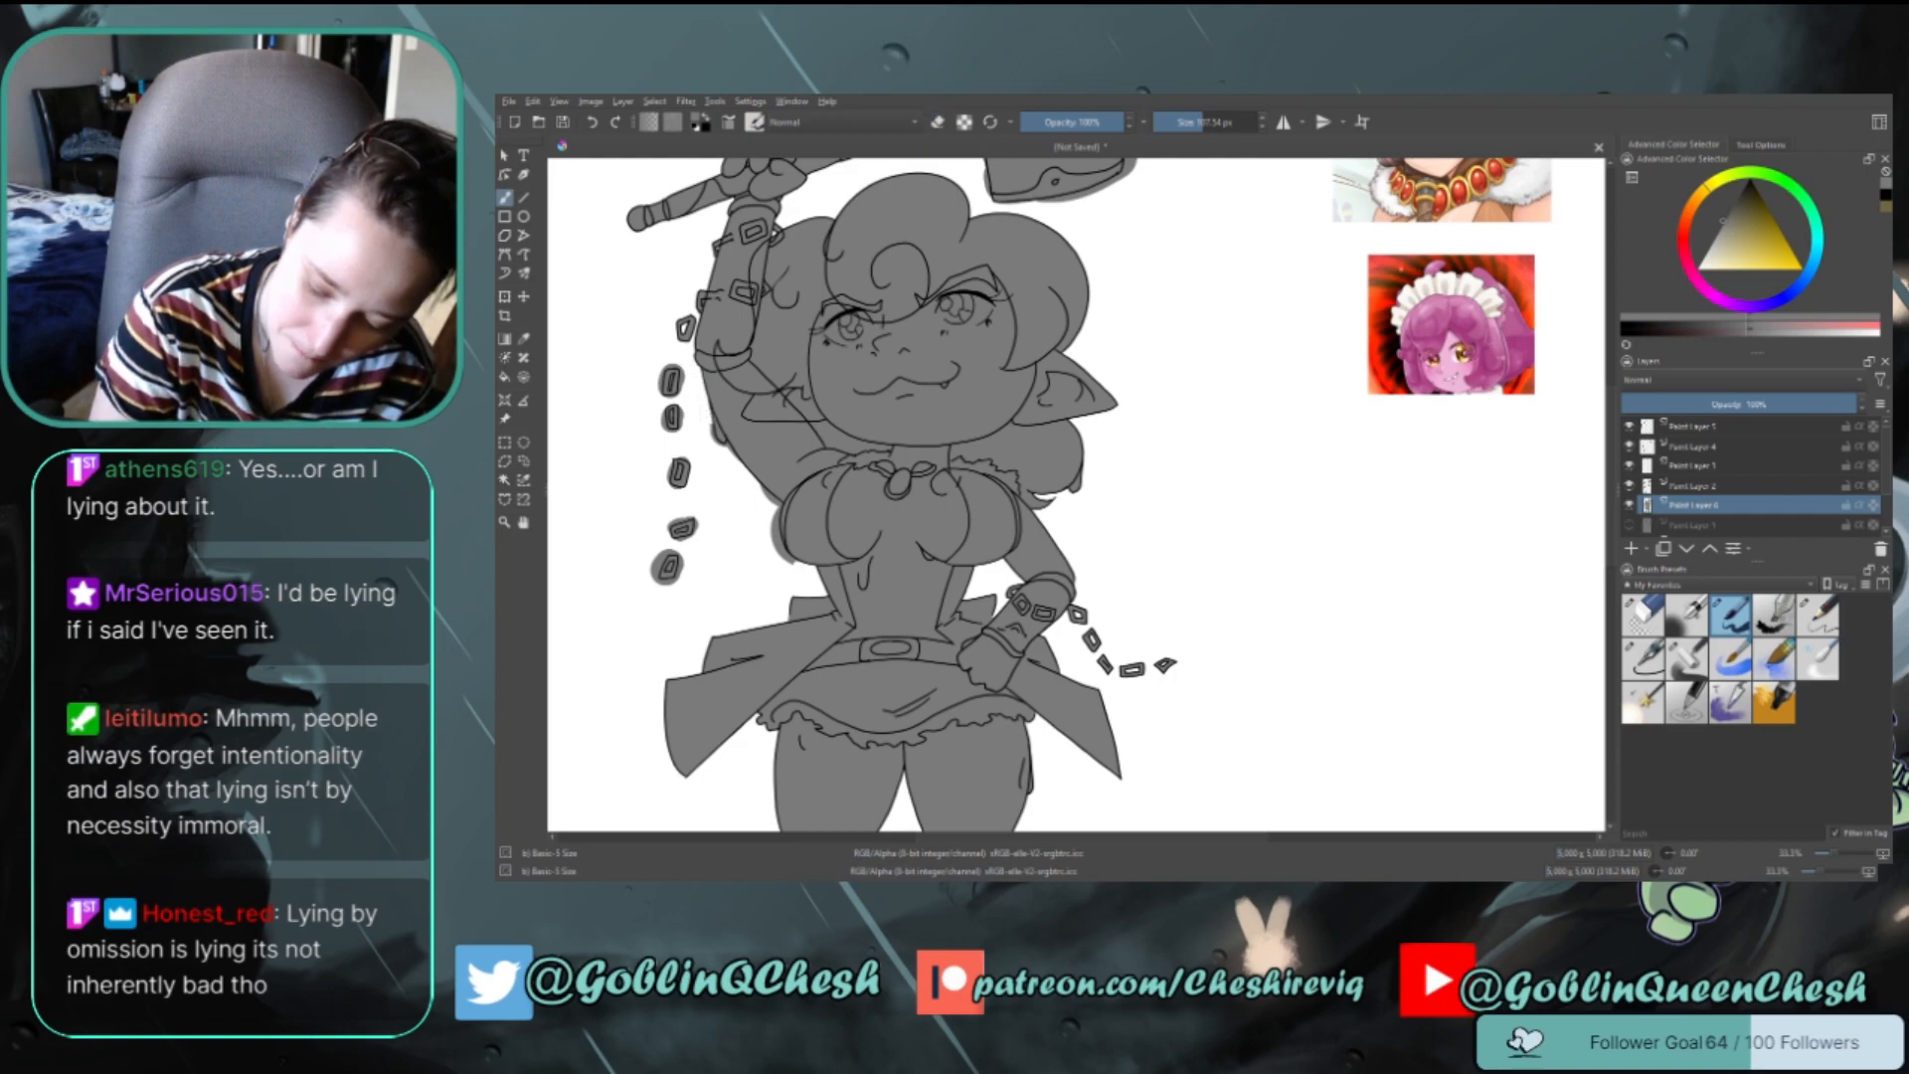
pyautogui.press('e')
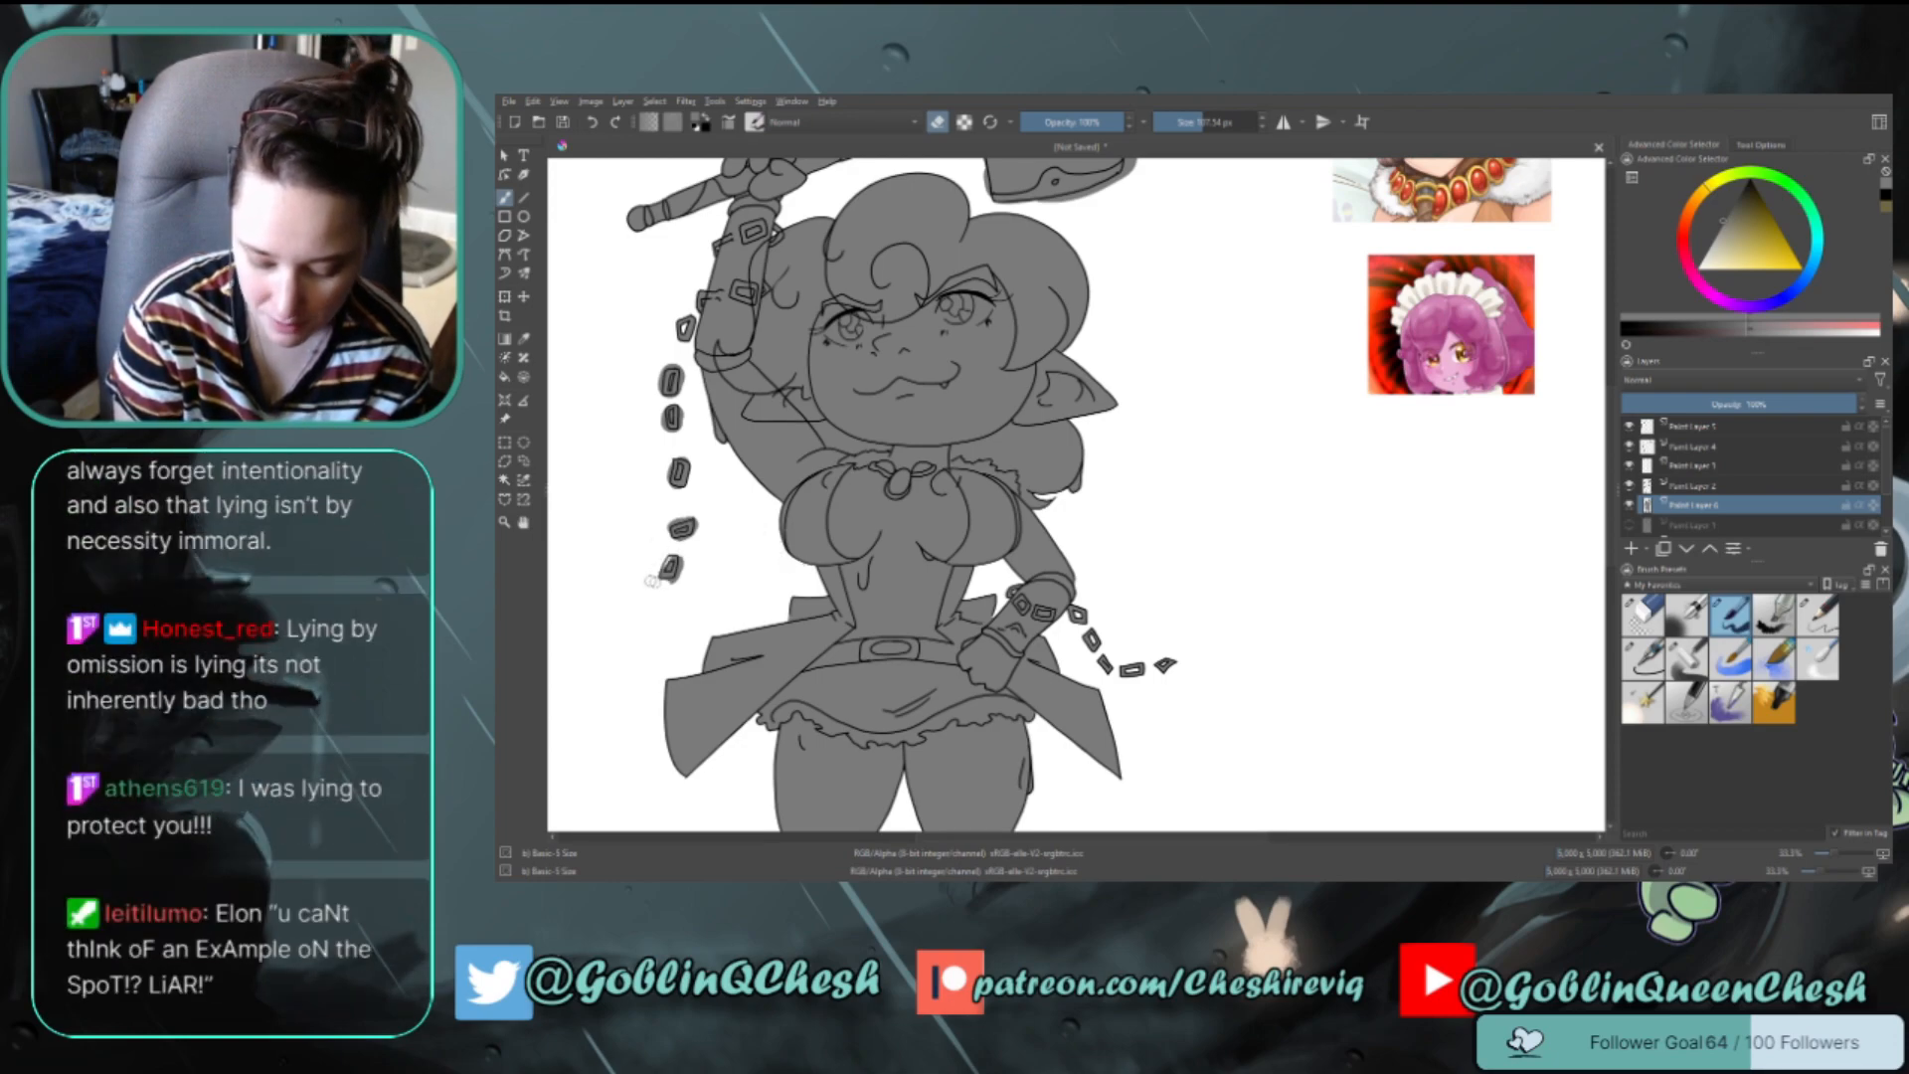
# Erase the grey overspill around the lowest link of the chain hanging from the raised arm
pyautogui.moveTo(652, 582); pyautogui.dragTo(682, 575)
pyautogui.press('e')
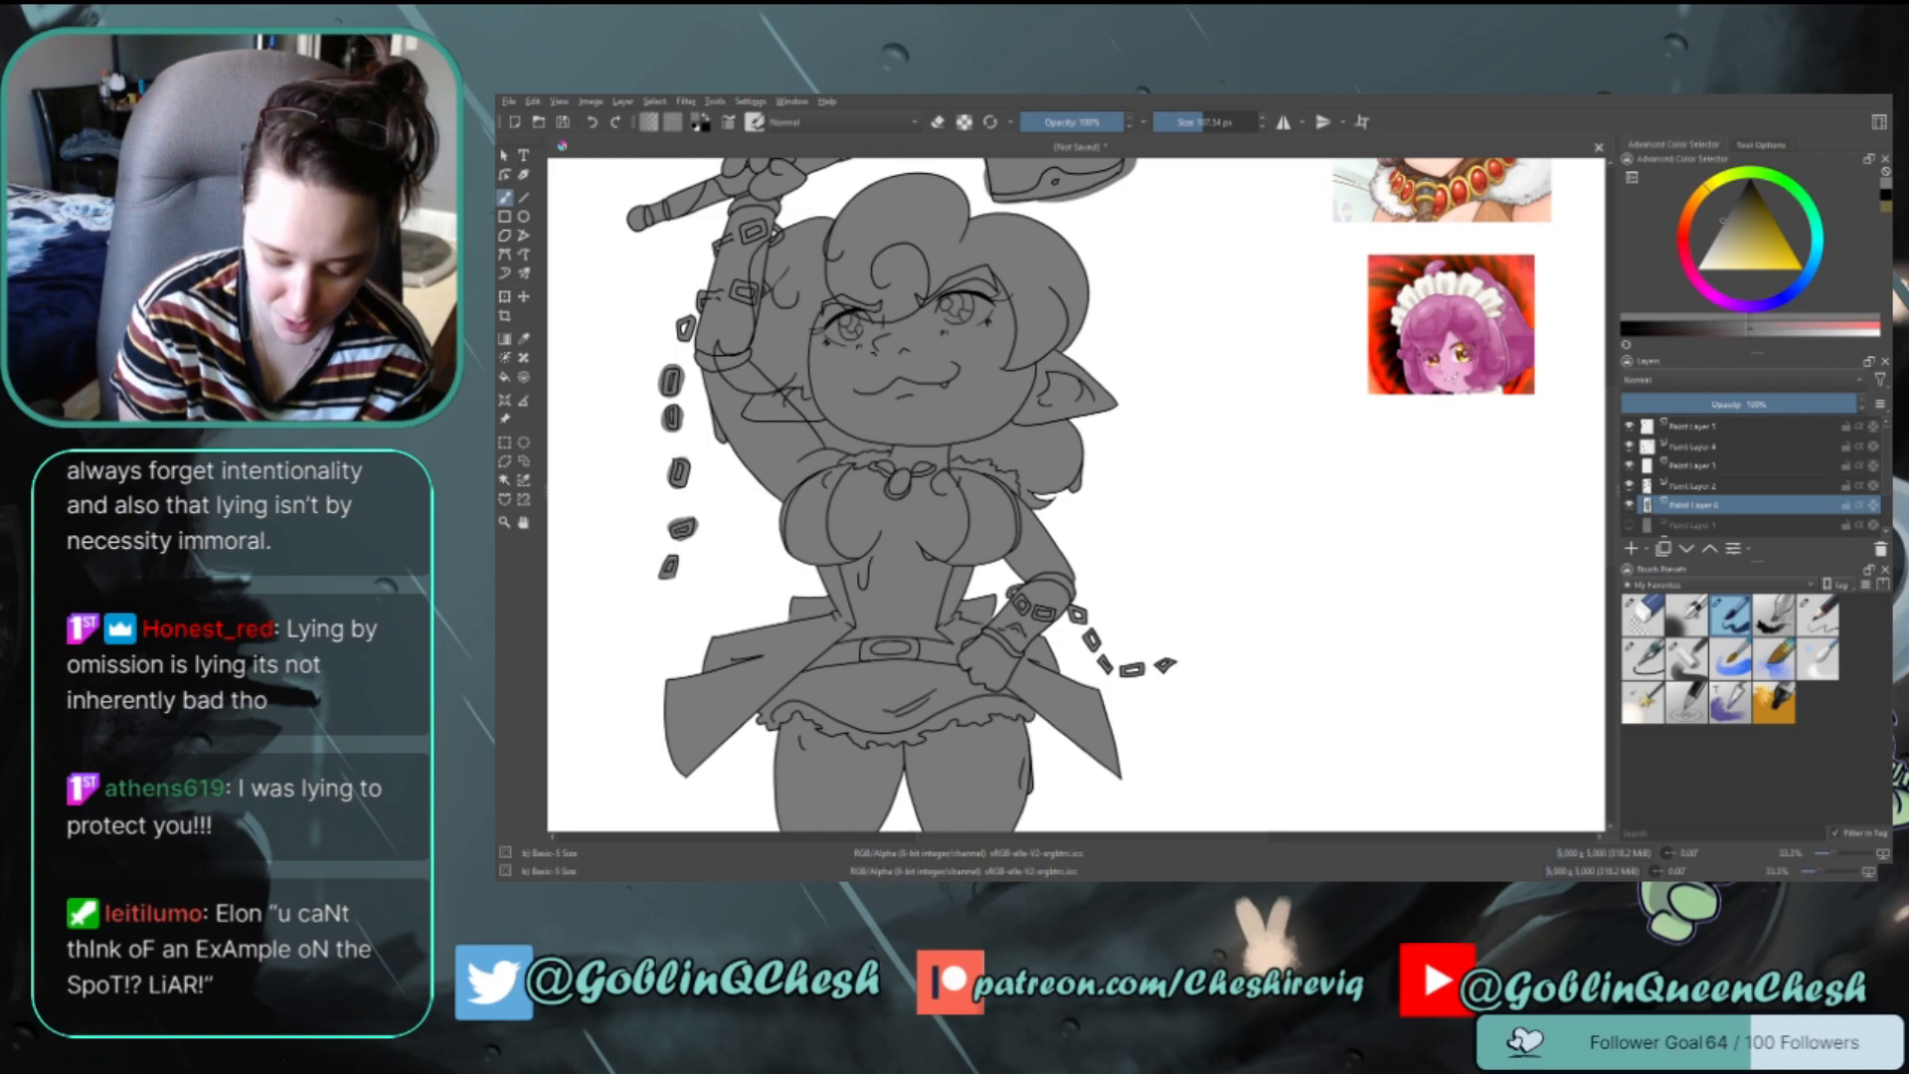
pyautogui.press('e')
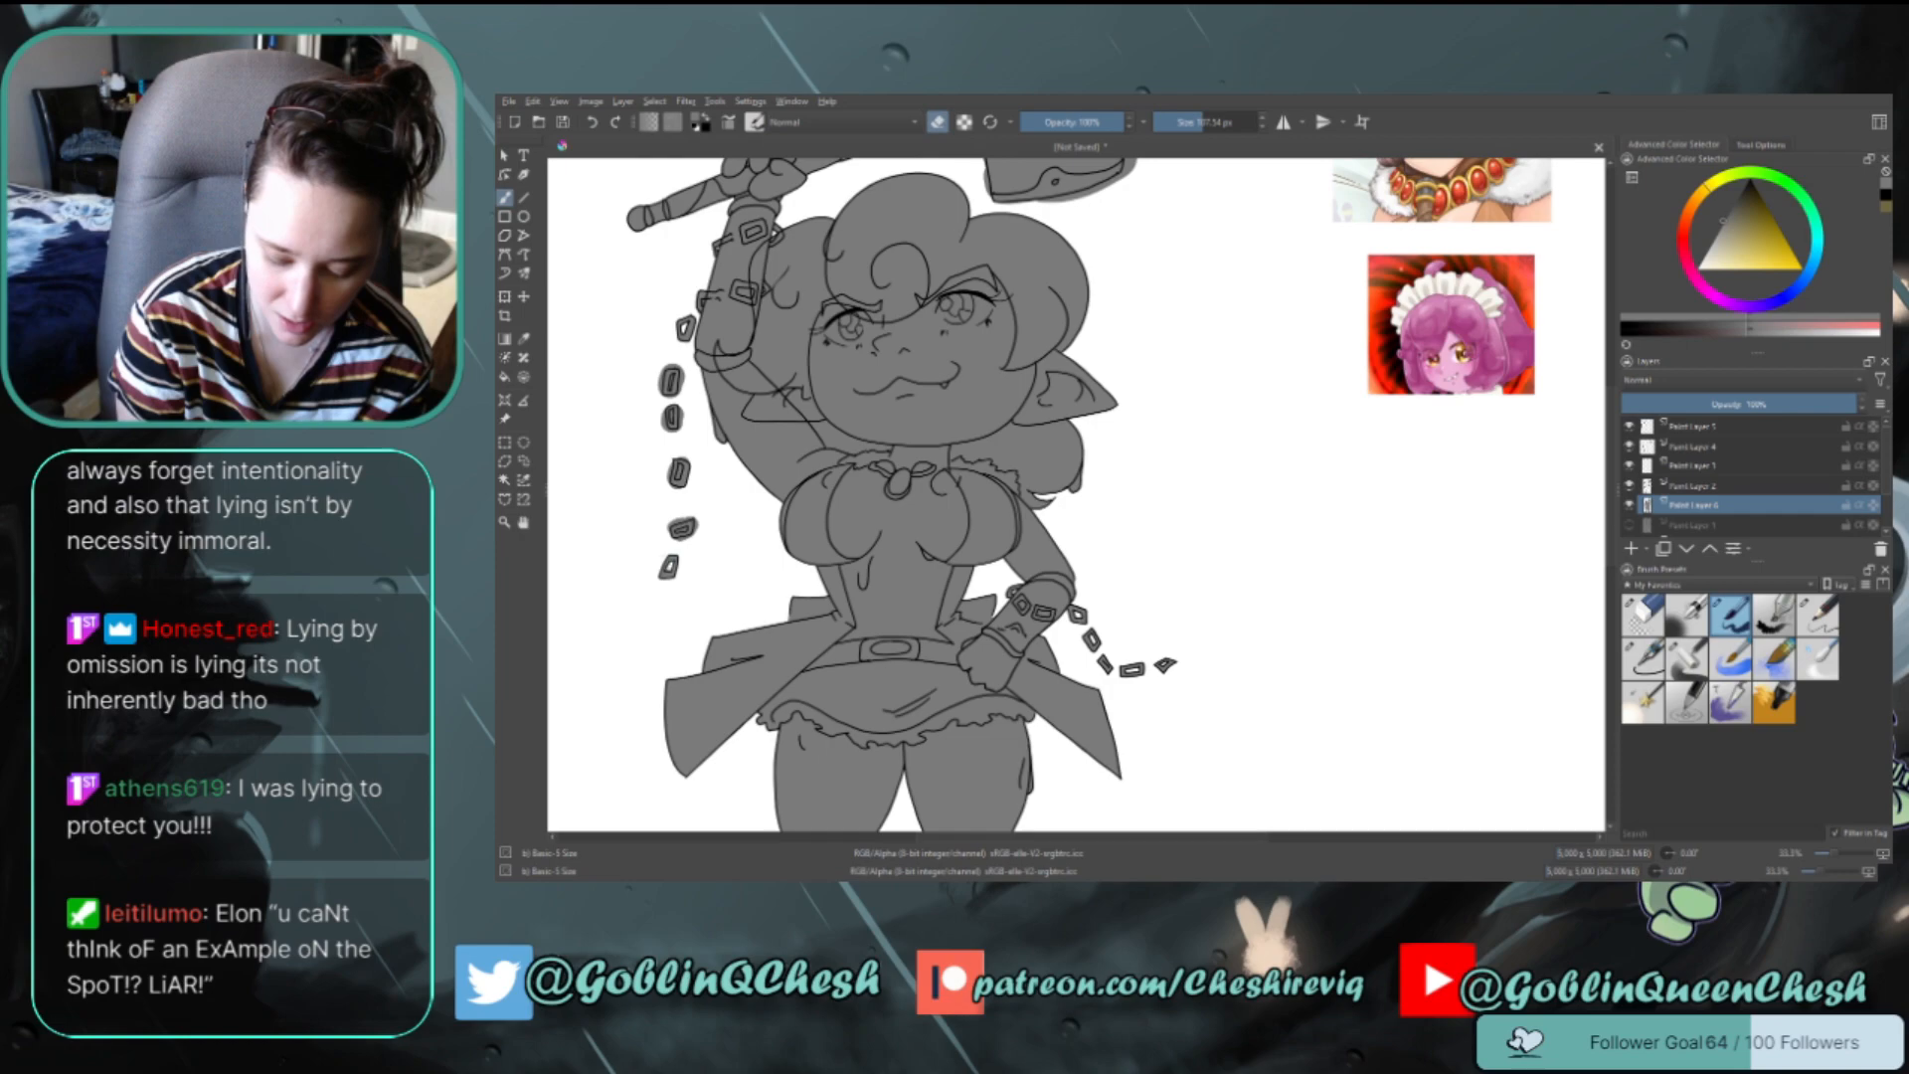
# Erase the grey overspill around the second-lowest link of the chain hanging from the raised arm
pyautogui.press('e')
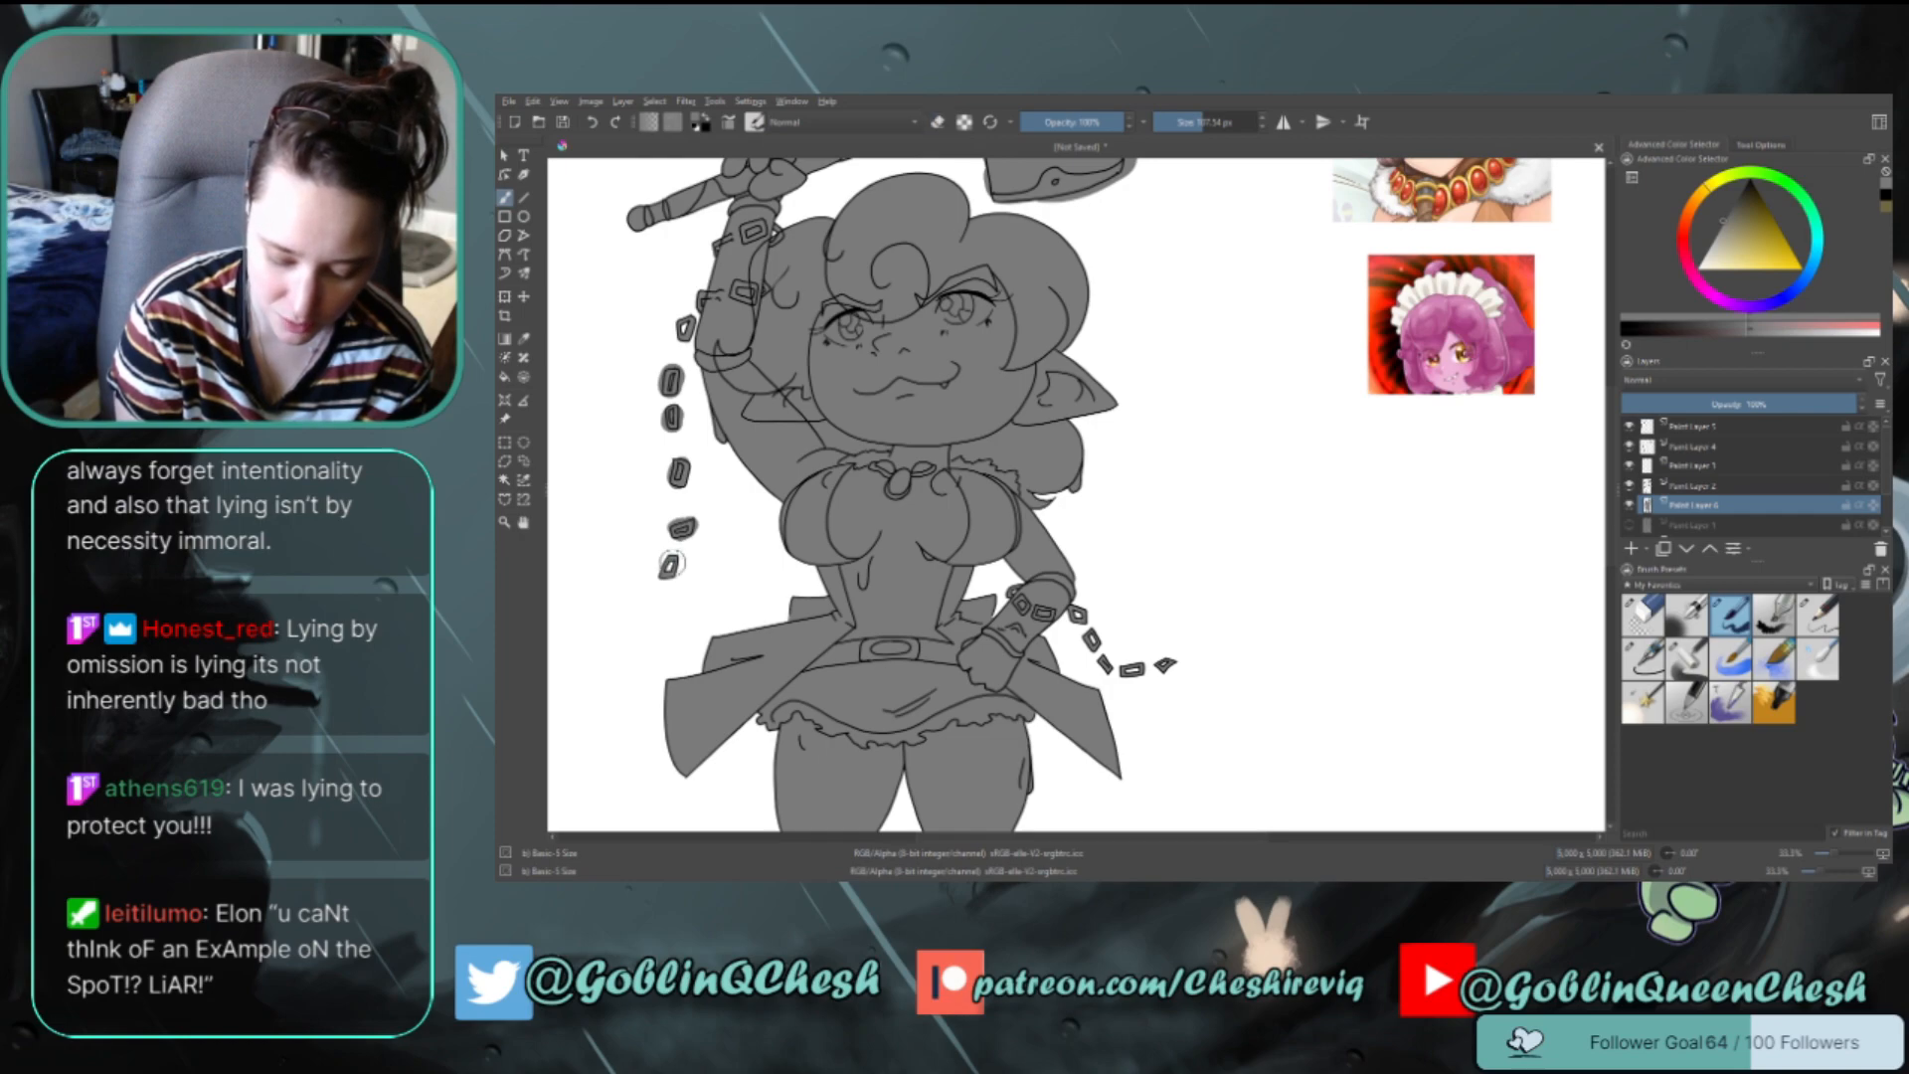
pyautogui.press('e')
pyautogui.press('e')
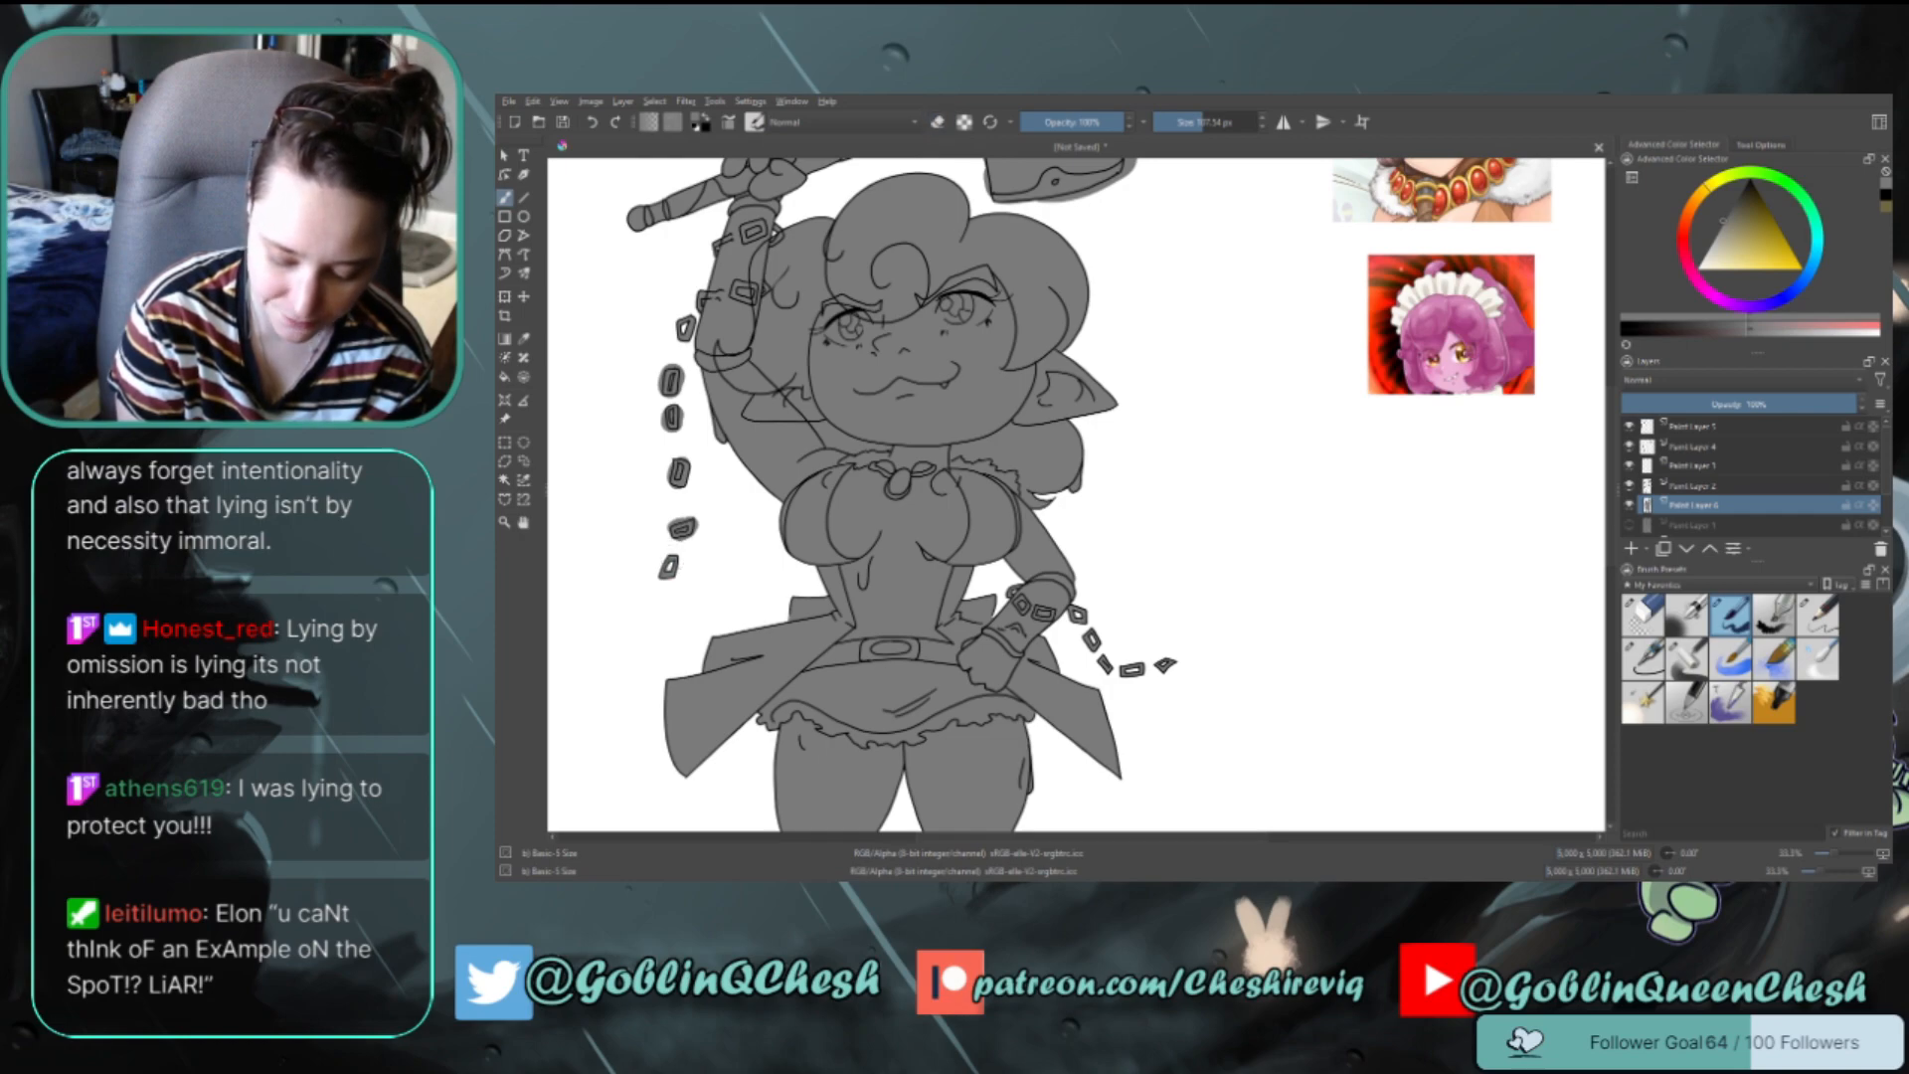
pyautogui.press('e')
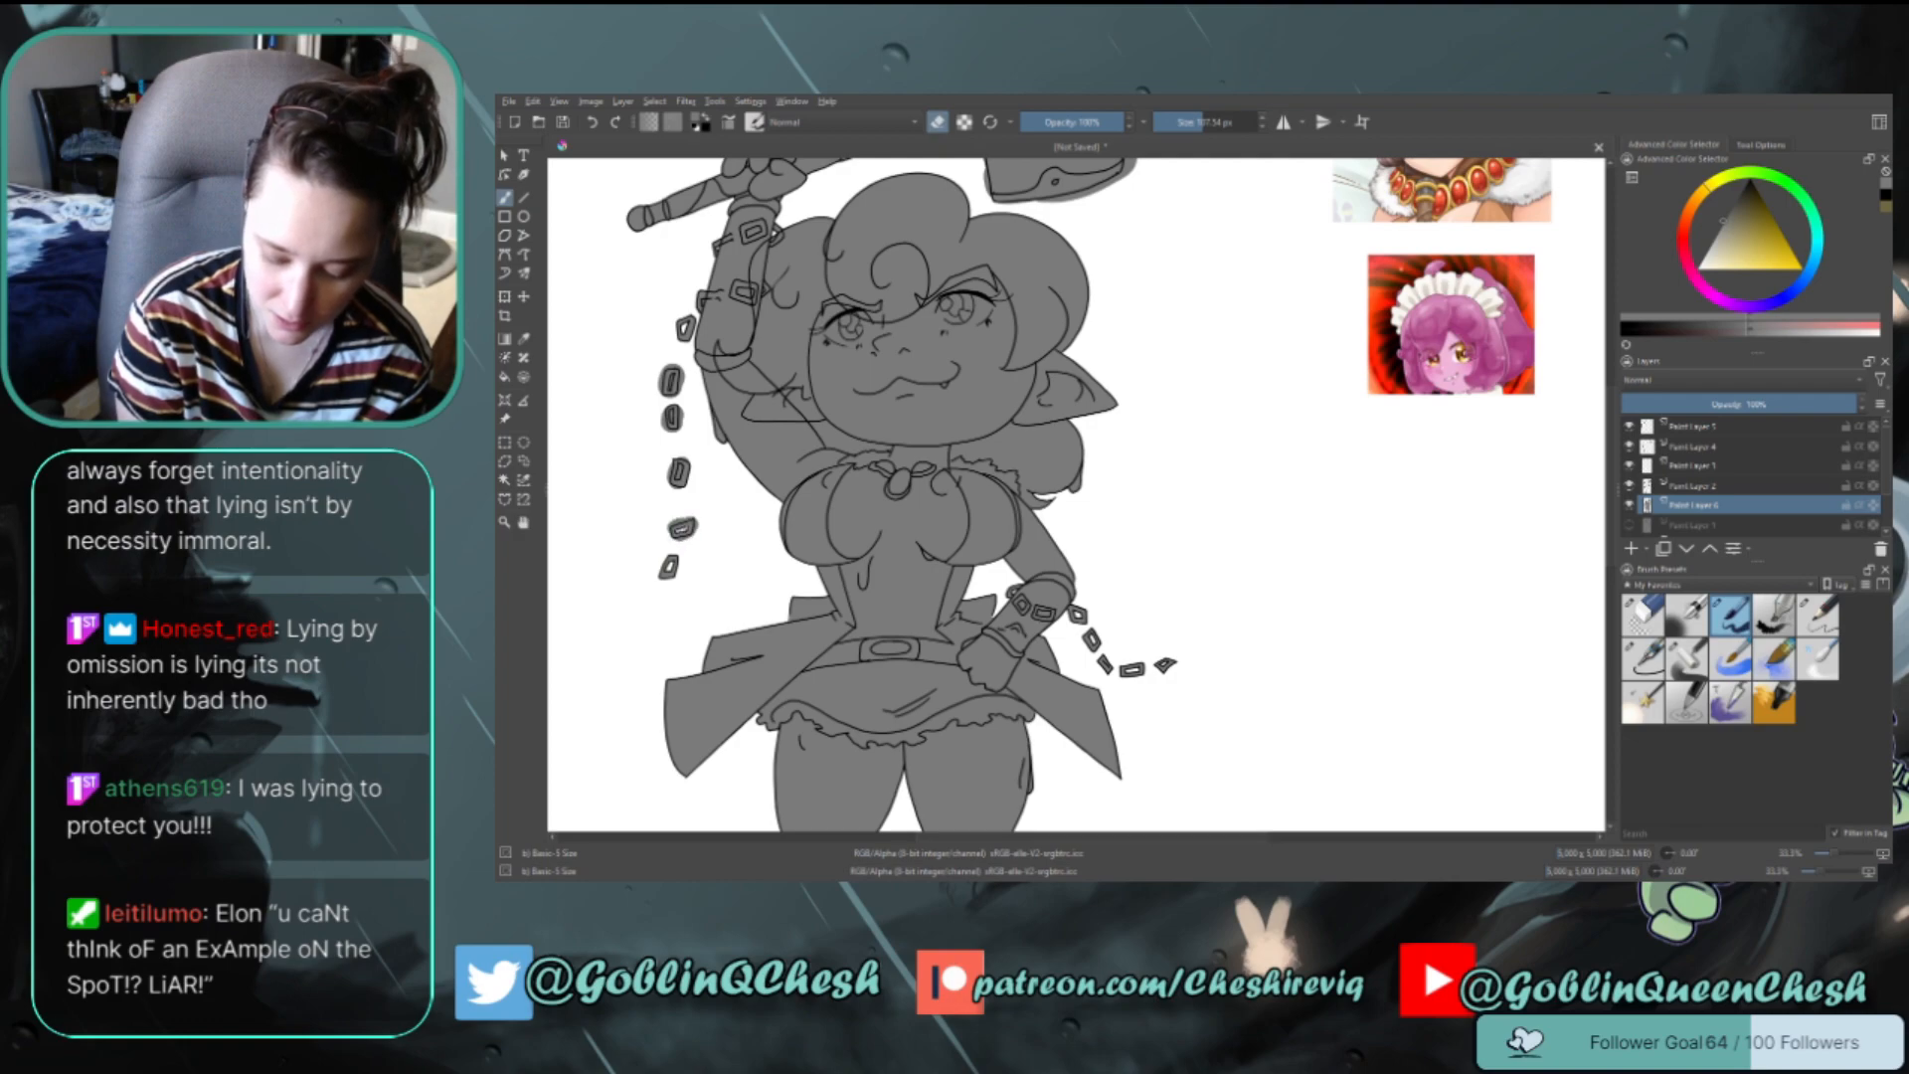
pyautogui.press('e')
pyautogui.moveTo(672, 520)
pyautogui.mouseDown()
pyautogui.moveTo(694, 504)
pyautogui.moveTo(671, 539)
pyautogui.moveTo(696, 520)
pyautogui.mouseUp()
pyautogui.press('e')
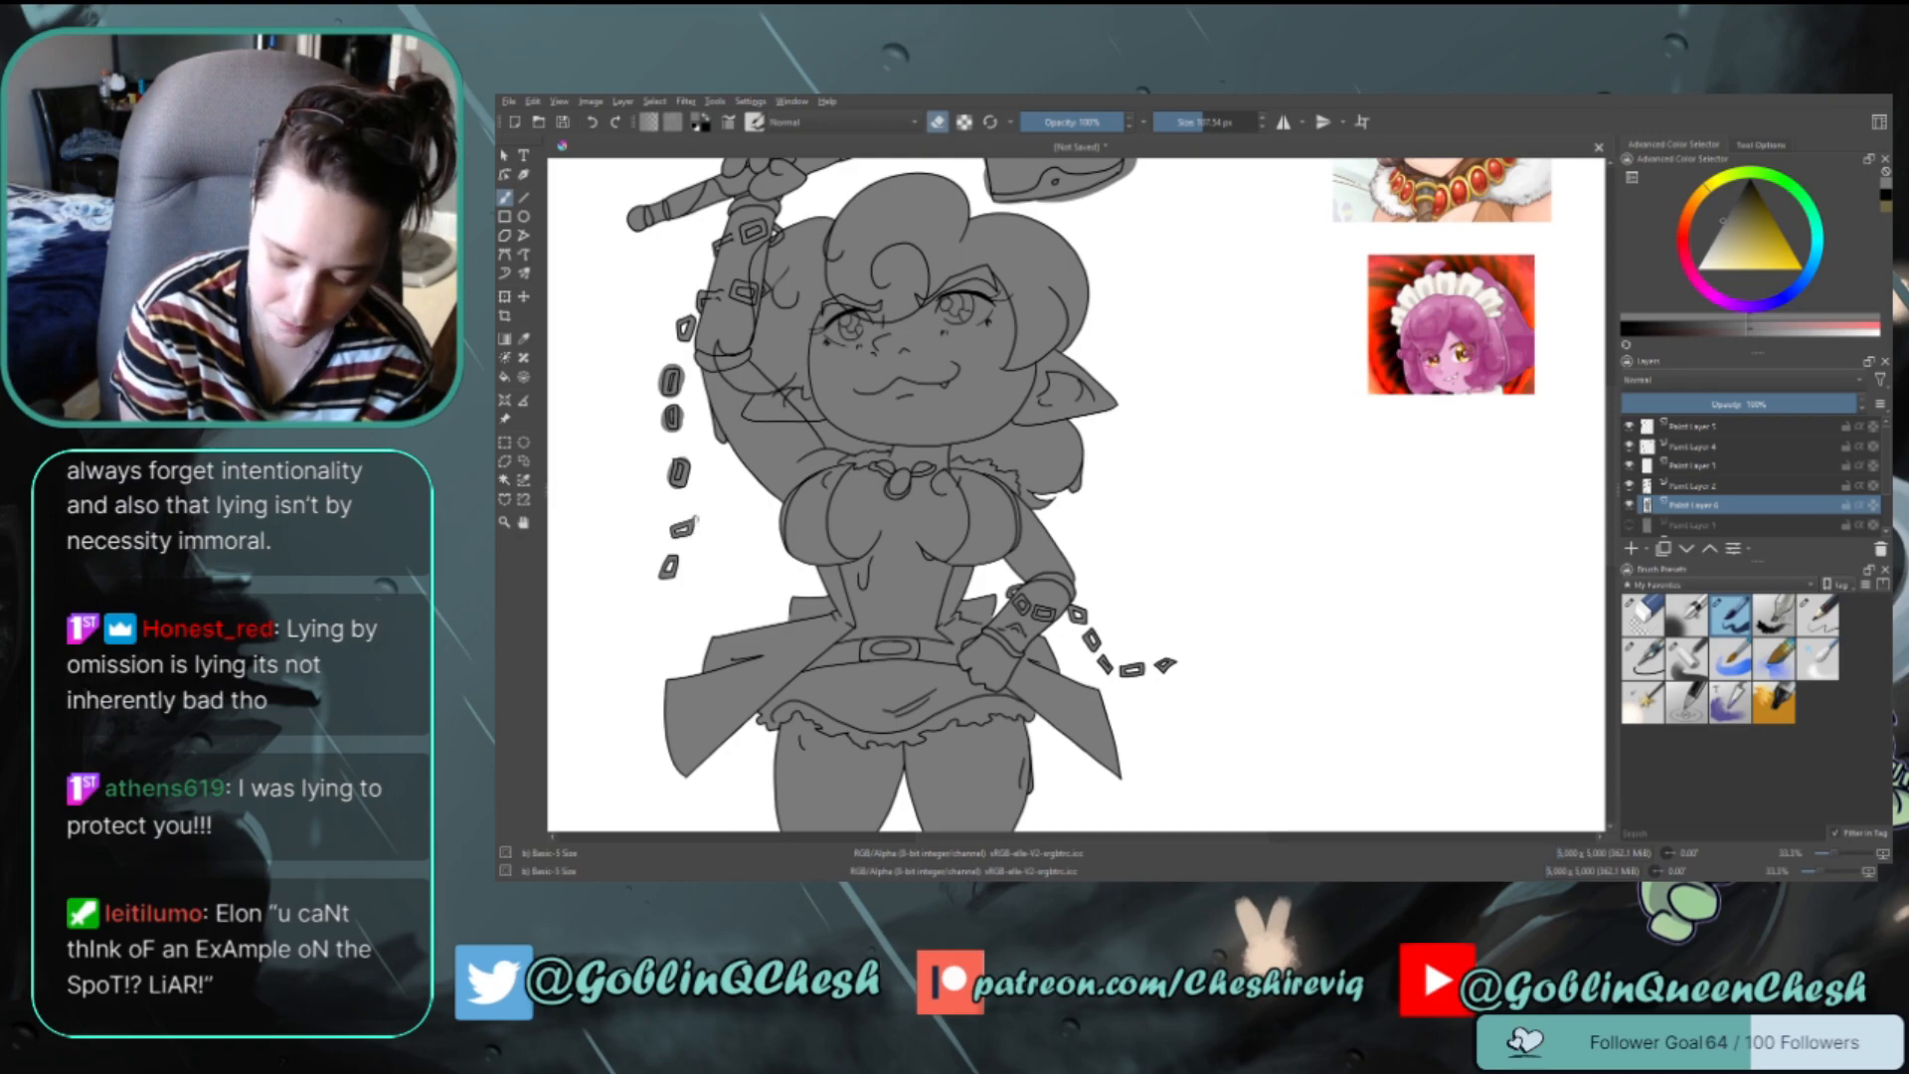
# Clean the grey from around the third link from the bottom of the raised arm's hanging chain
pyautogui.press('e')
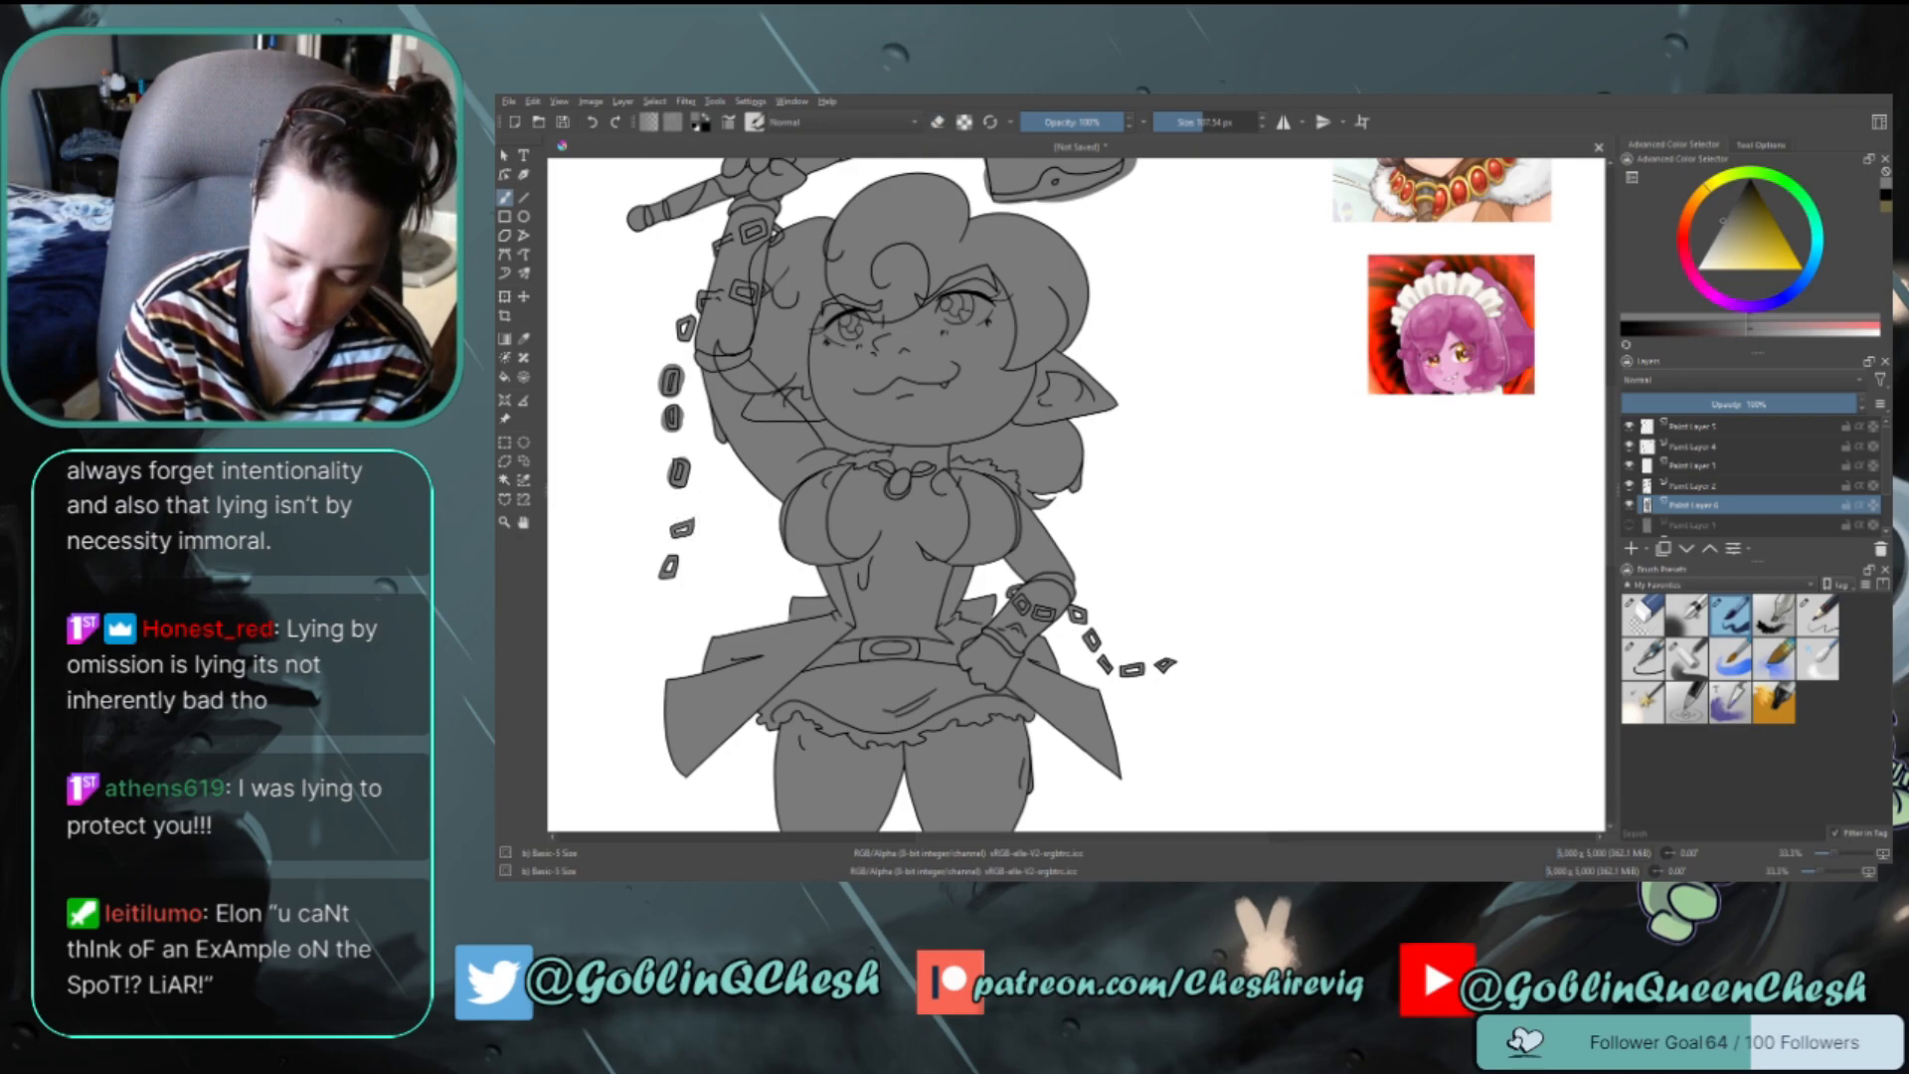
pyautogui.press('e')
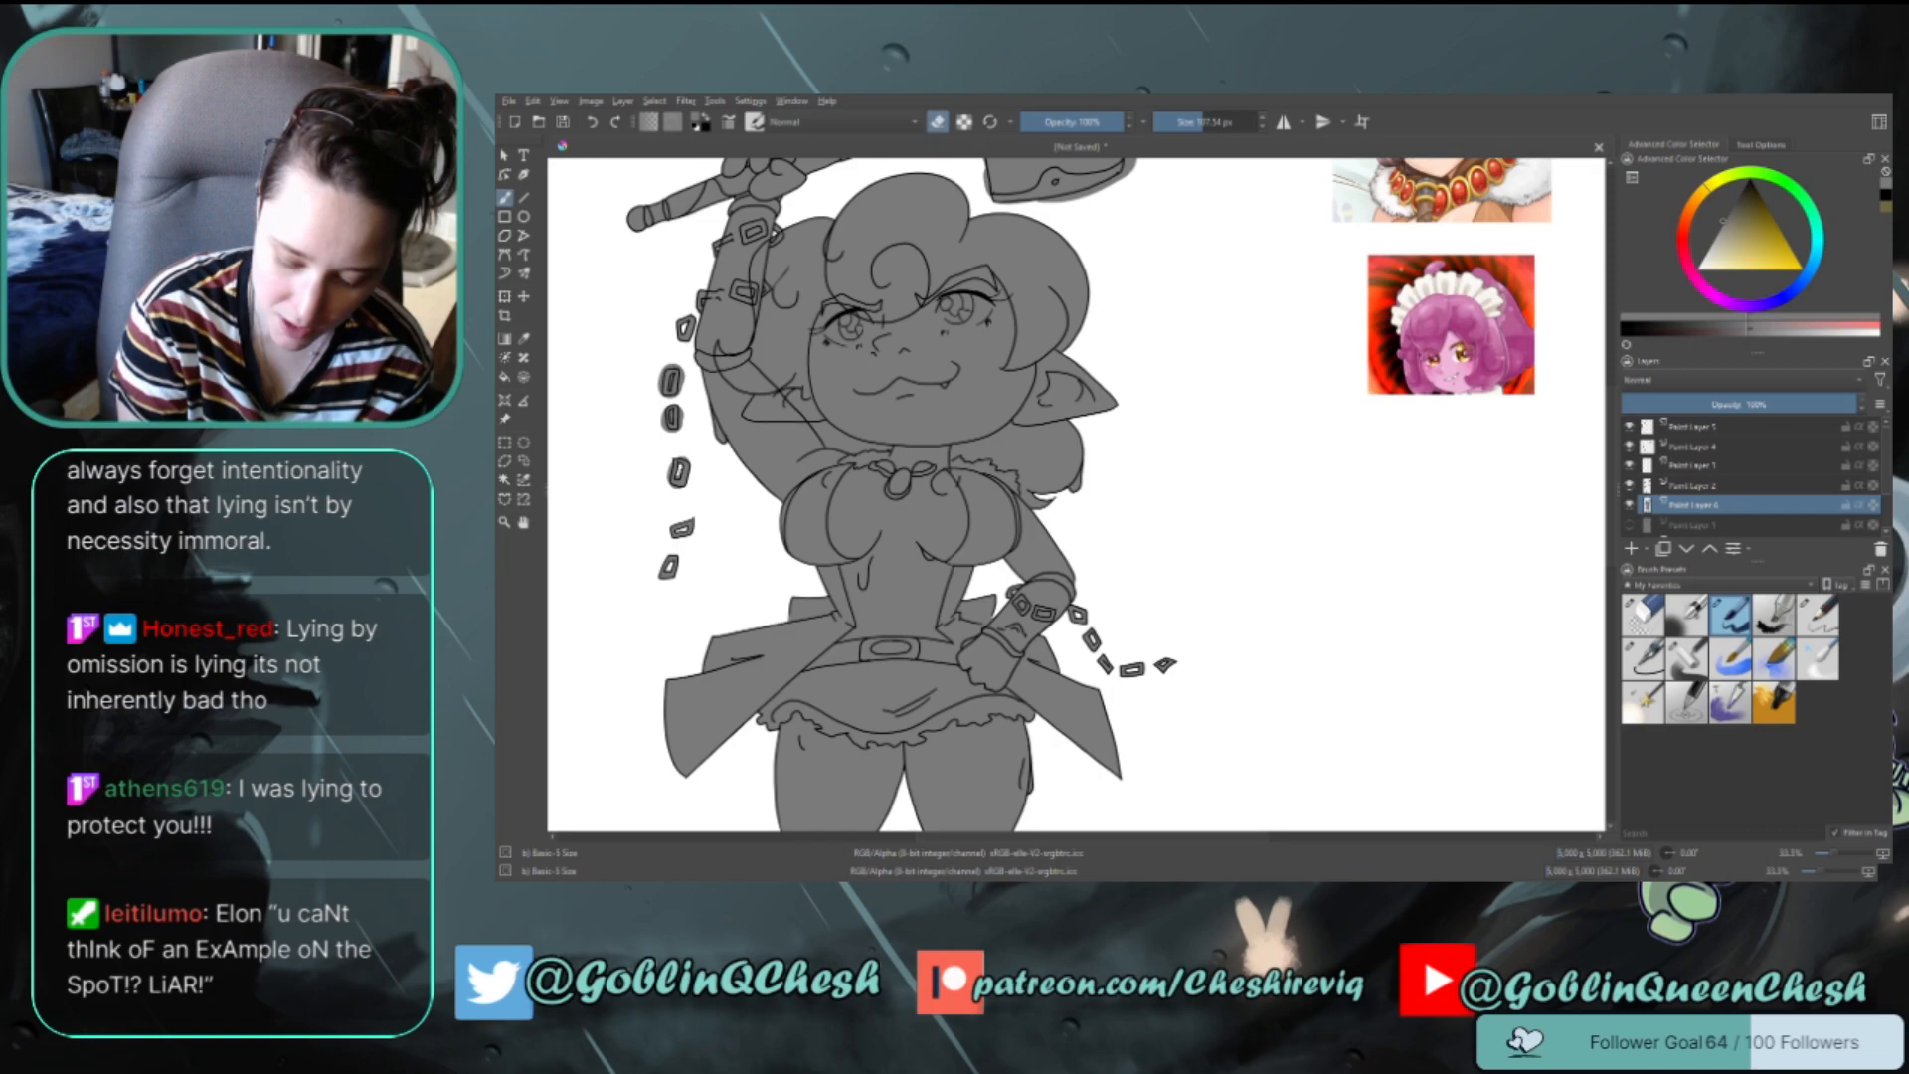
pyautogui.press('e')
pyautogui.moveTo(671, 461)
pyautogui.mouseDown()
pyautogui.moveTo(675, 500)
pyautogui.moveTo(696, 467)
pyautogui.mouseUp()
pyautogui.press('e')
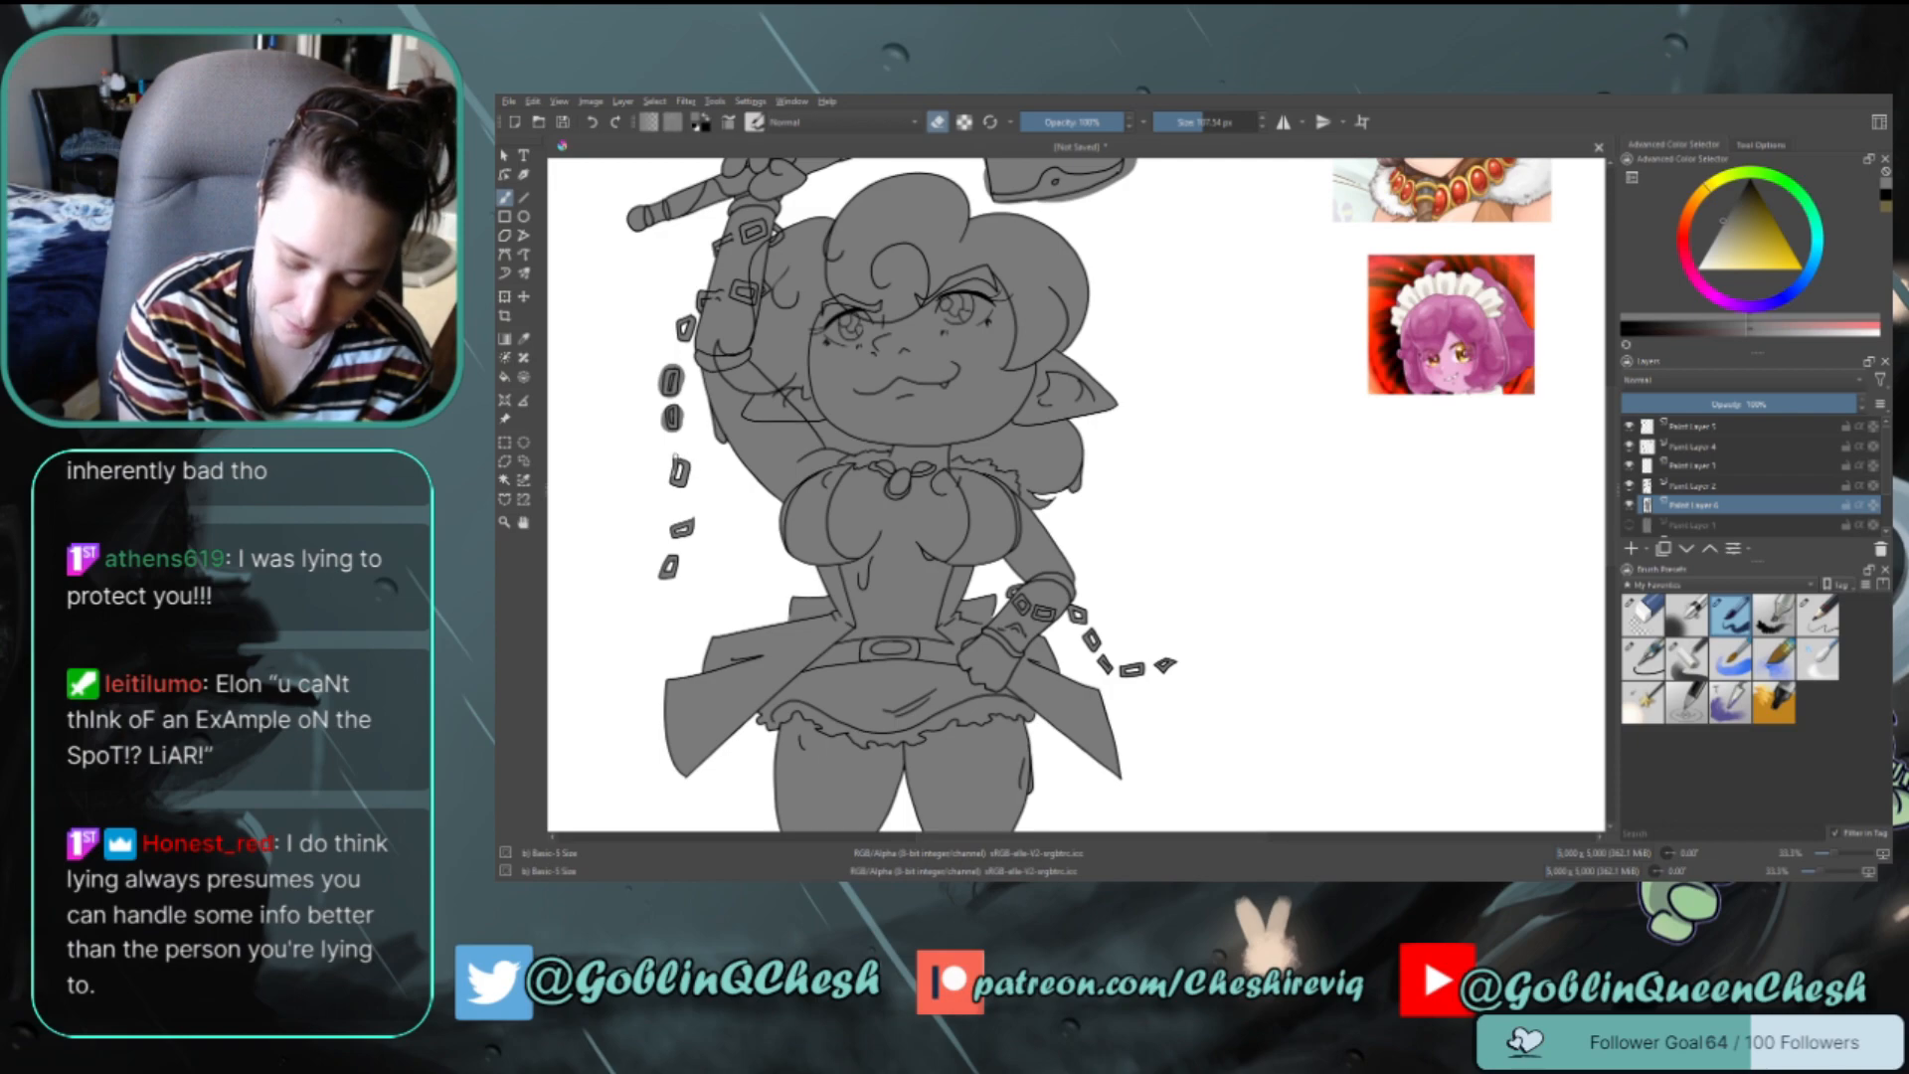
# Trim the grey around the two remaining hanging chain links just below the topmost loose one
pyautogui.press('e')
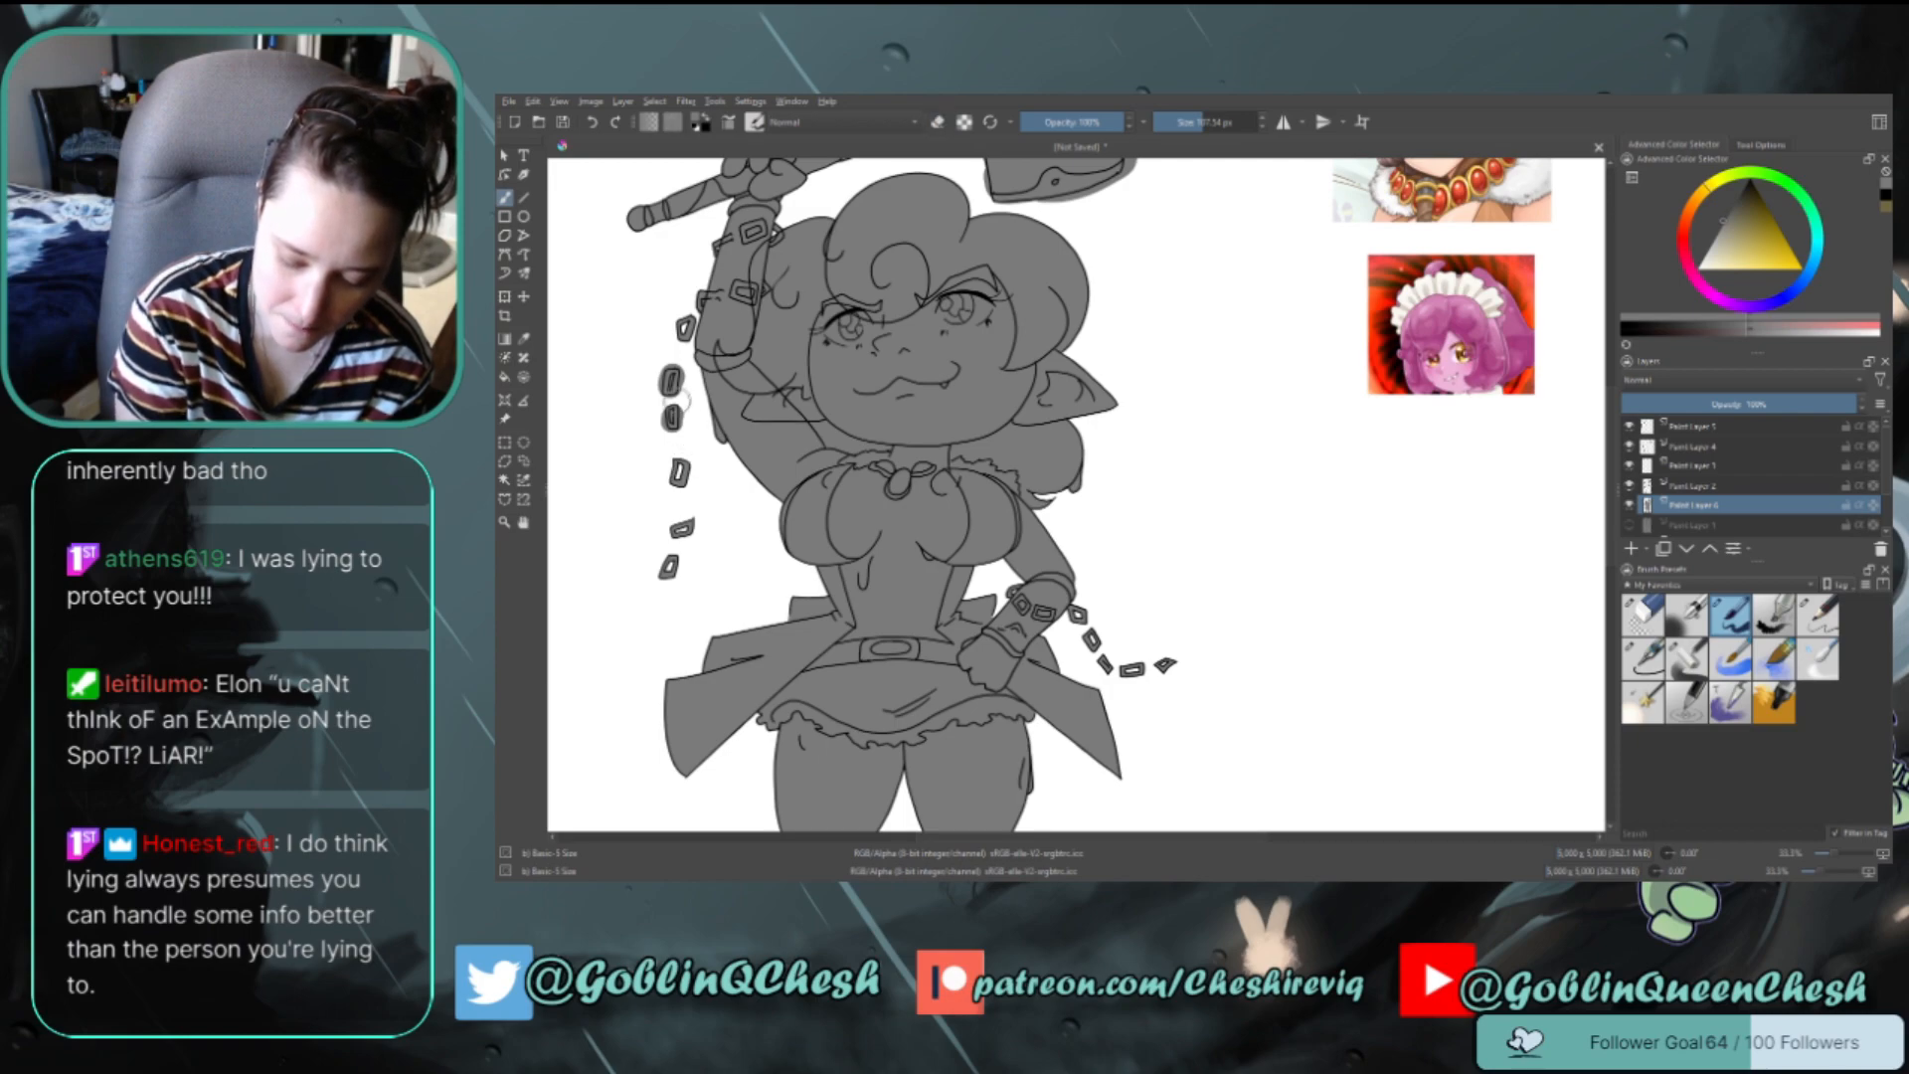
pyautogui.press('e')
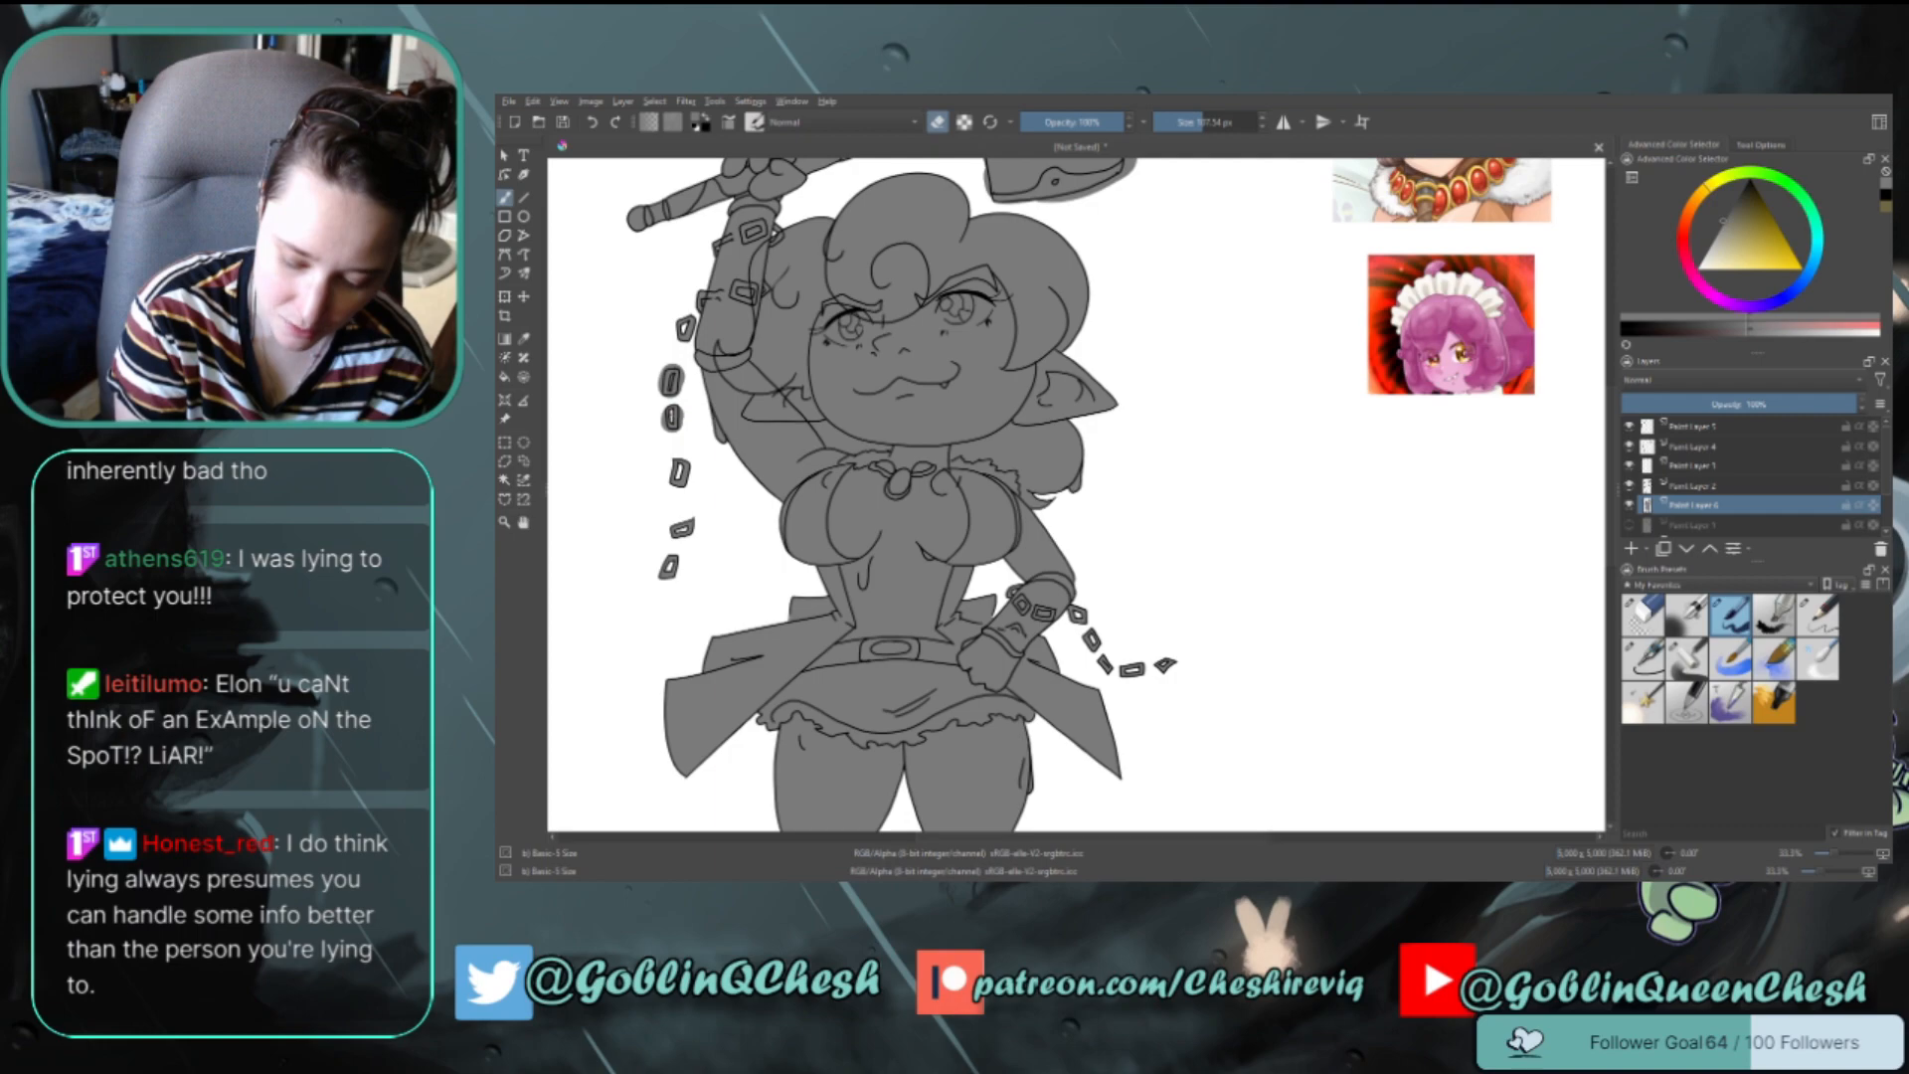
pyautogui.press('e')
pyautogui.press('e')
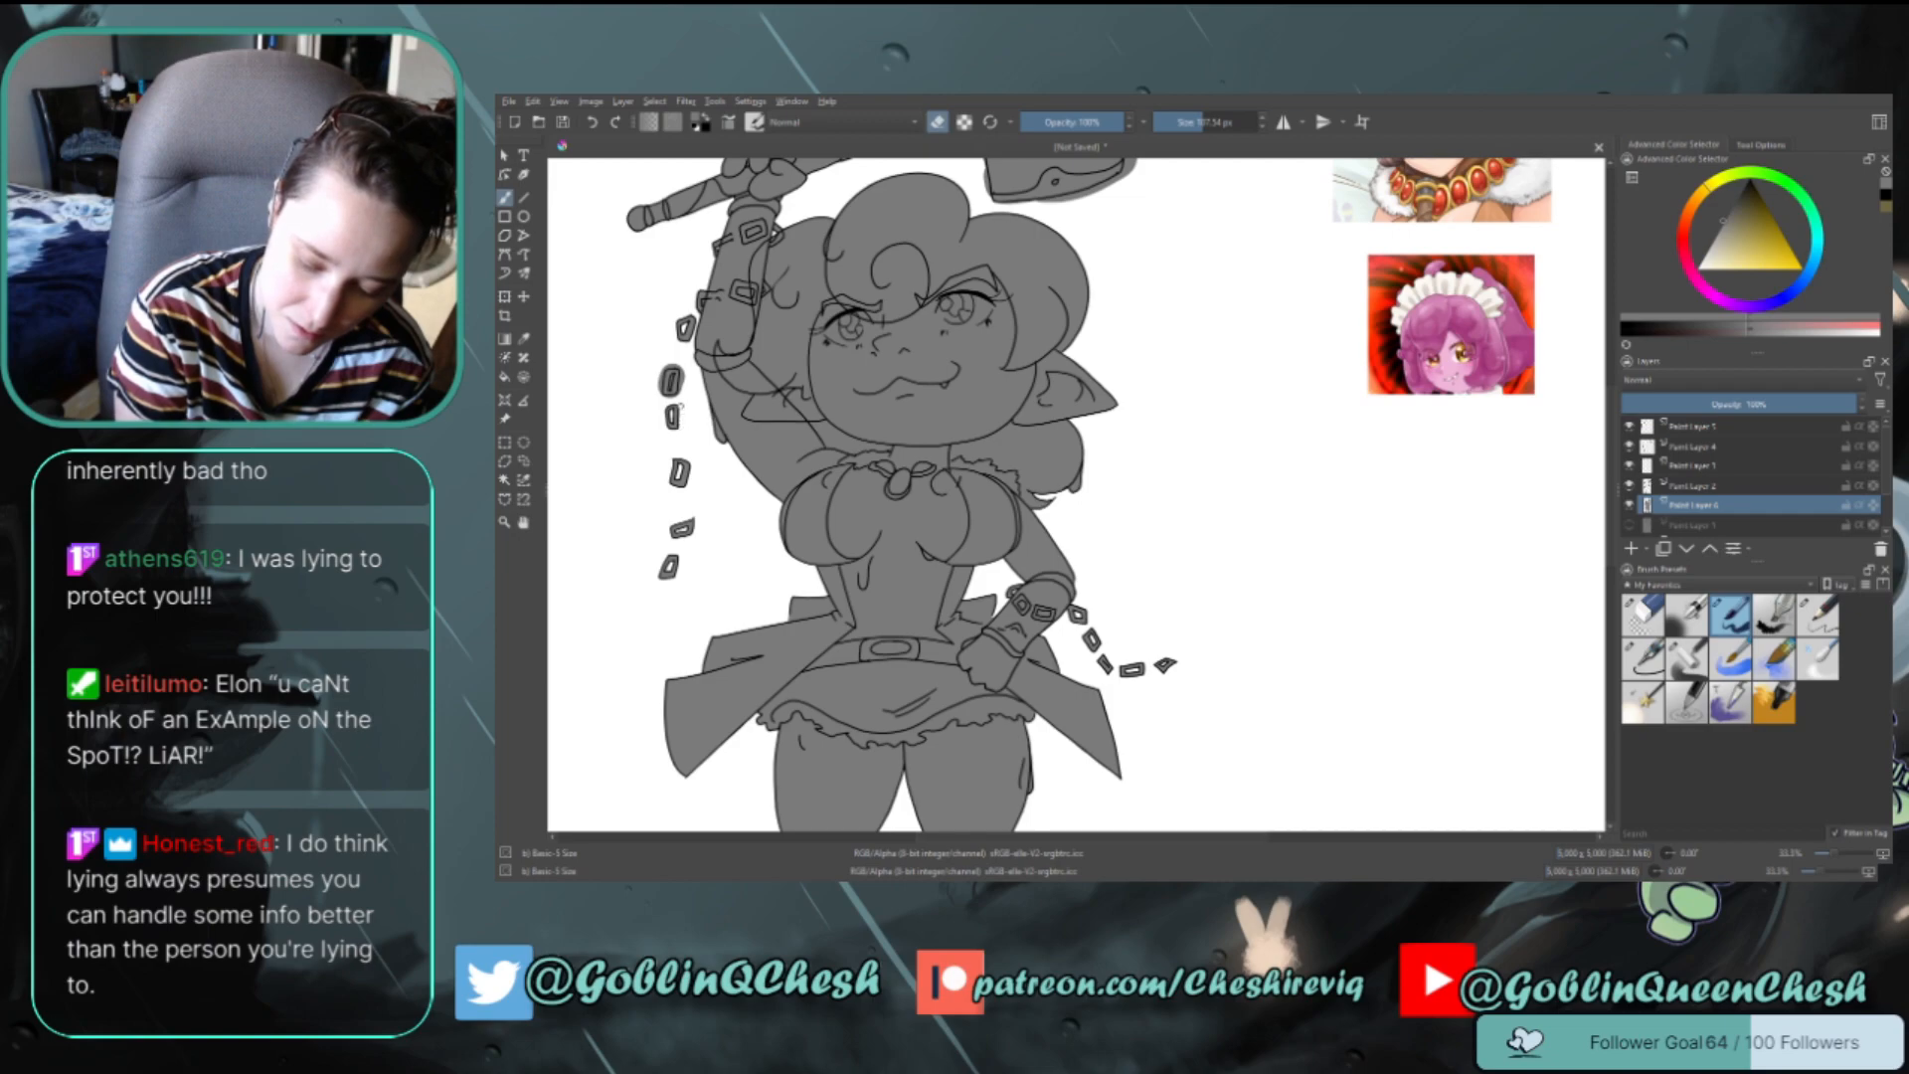
pyautogui.press('e')
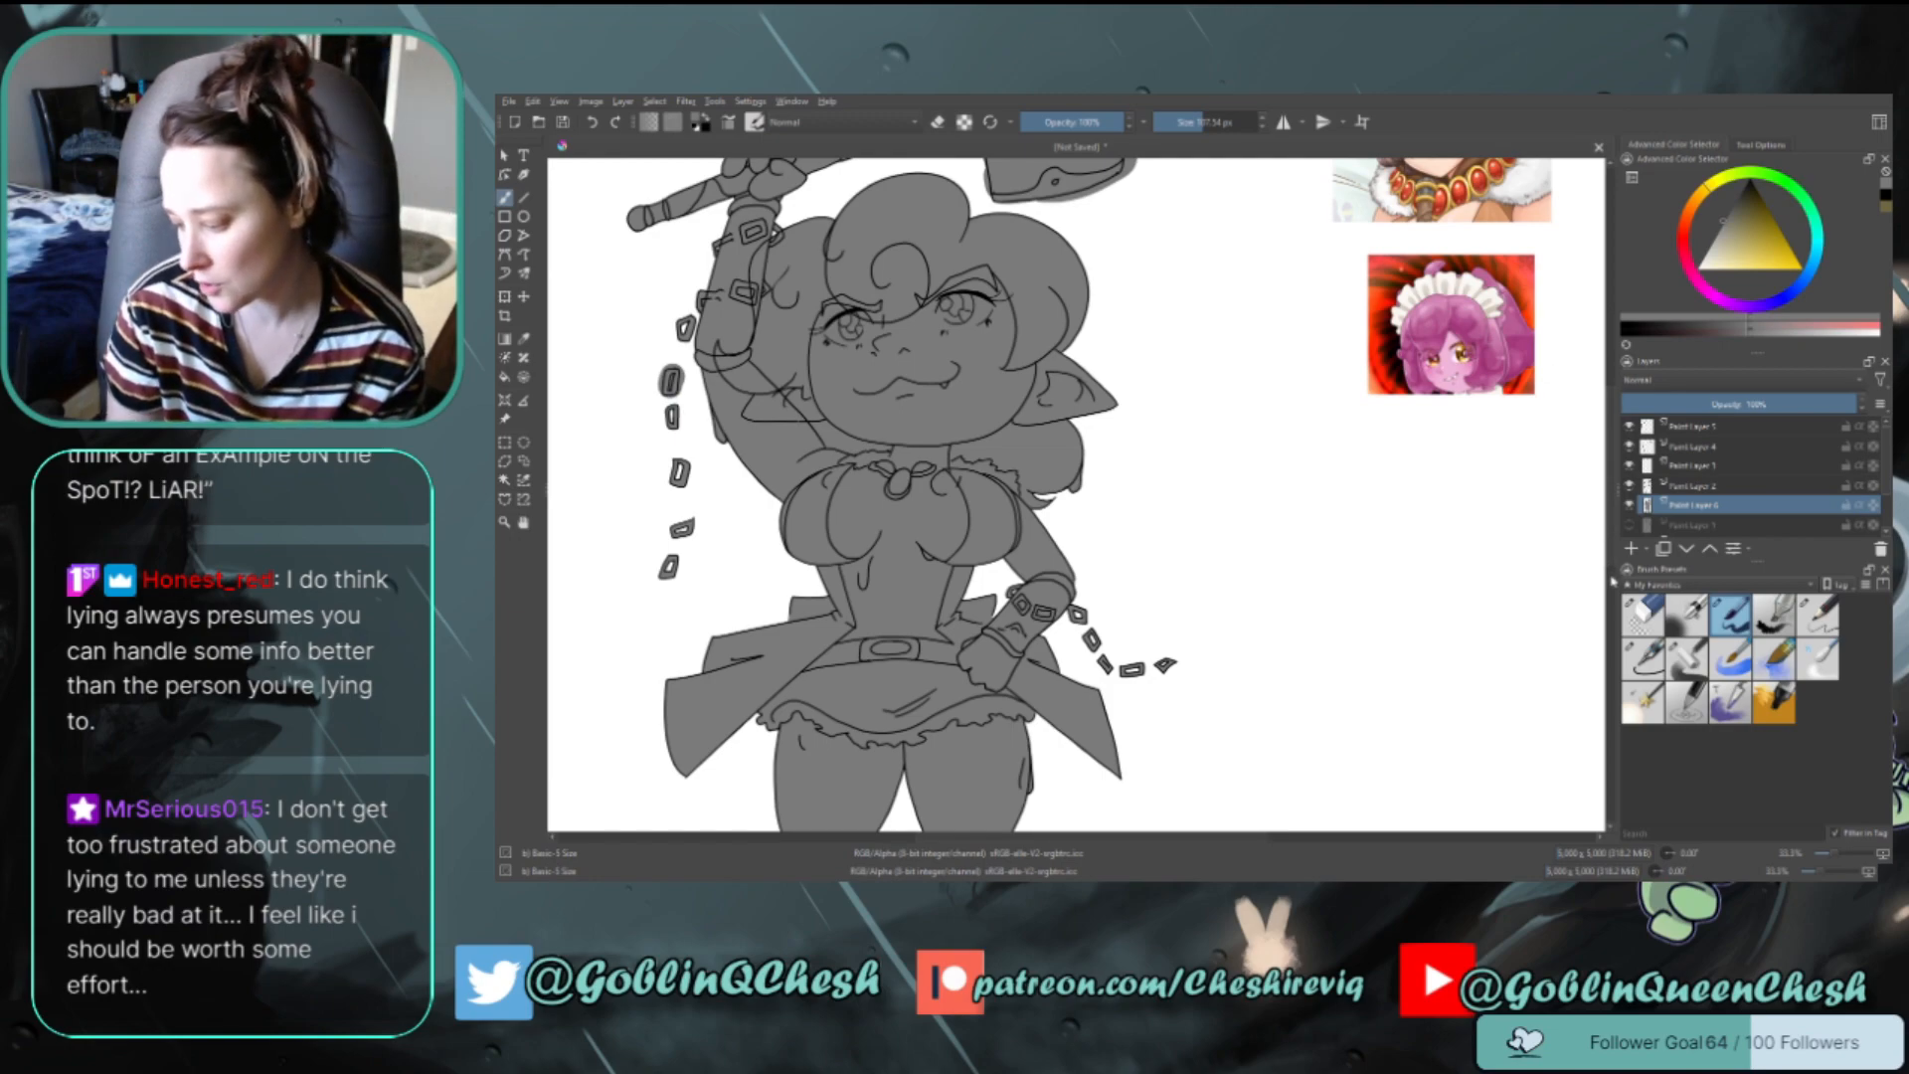
pyautogui.click(1612, 582)
pyautogui.moveTo(1612, 581); pyautogui.dragTo(1596, 405)
pyautogui.press('e')
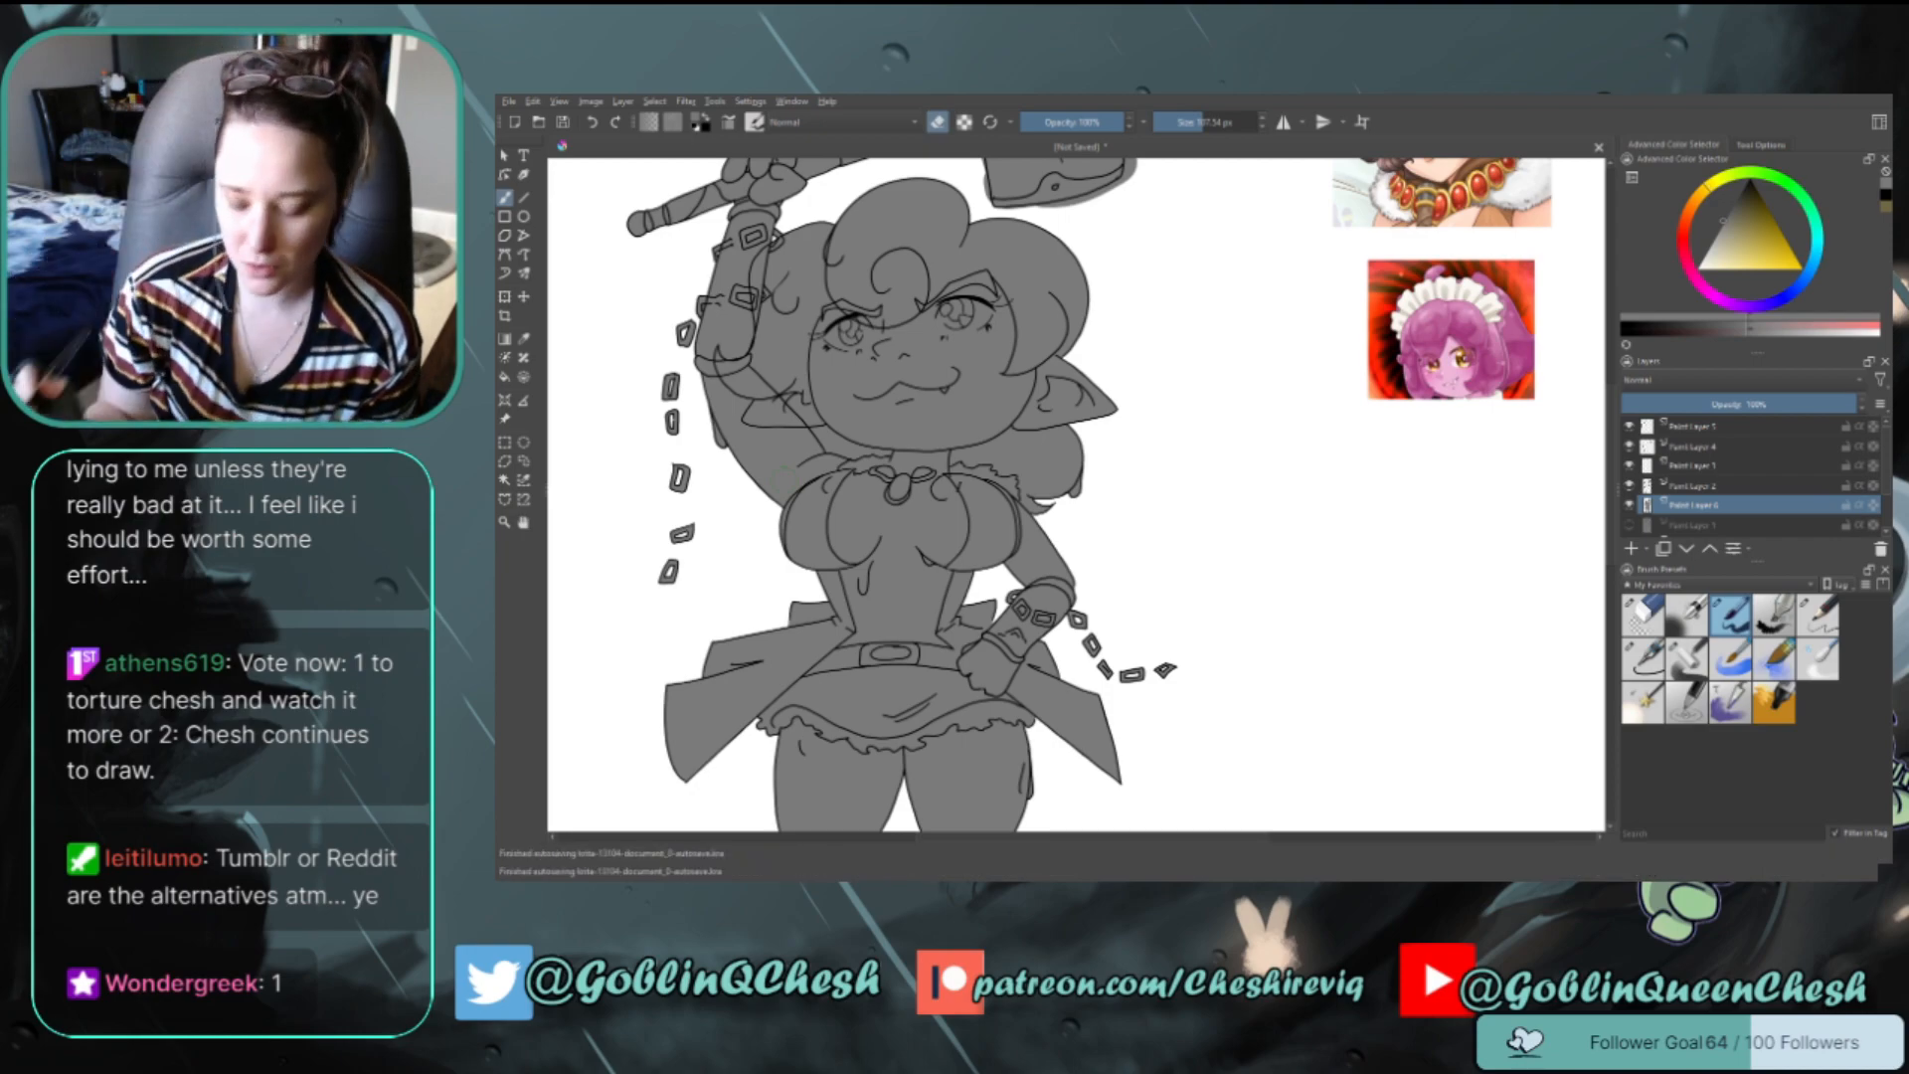
# Review the whole figure and toggle the visibility of the line-art layers to check what each one holds
pyautogui.moveTo(1611, 543); pyautogui.dragTo(1610, 494)
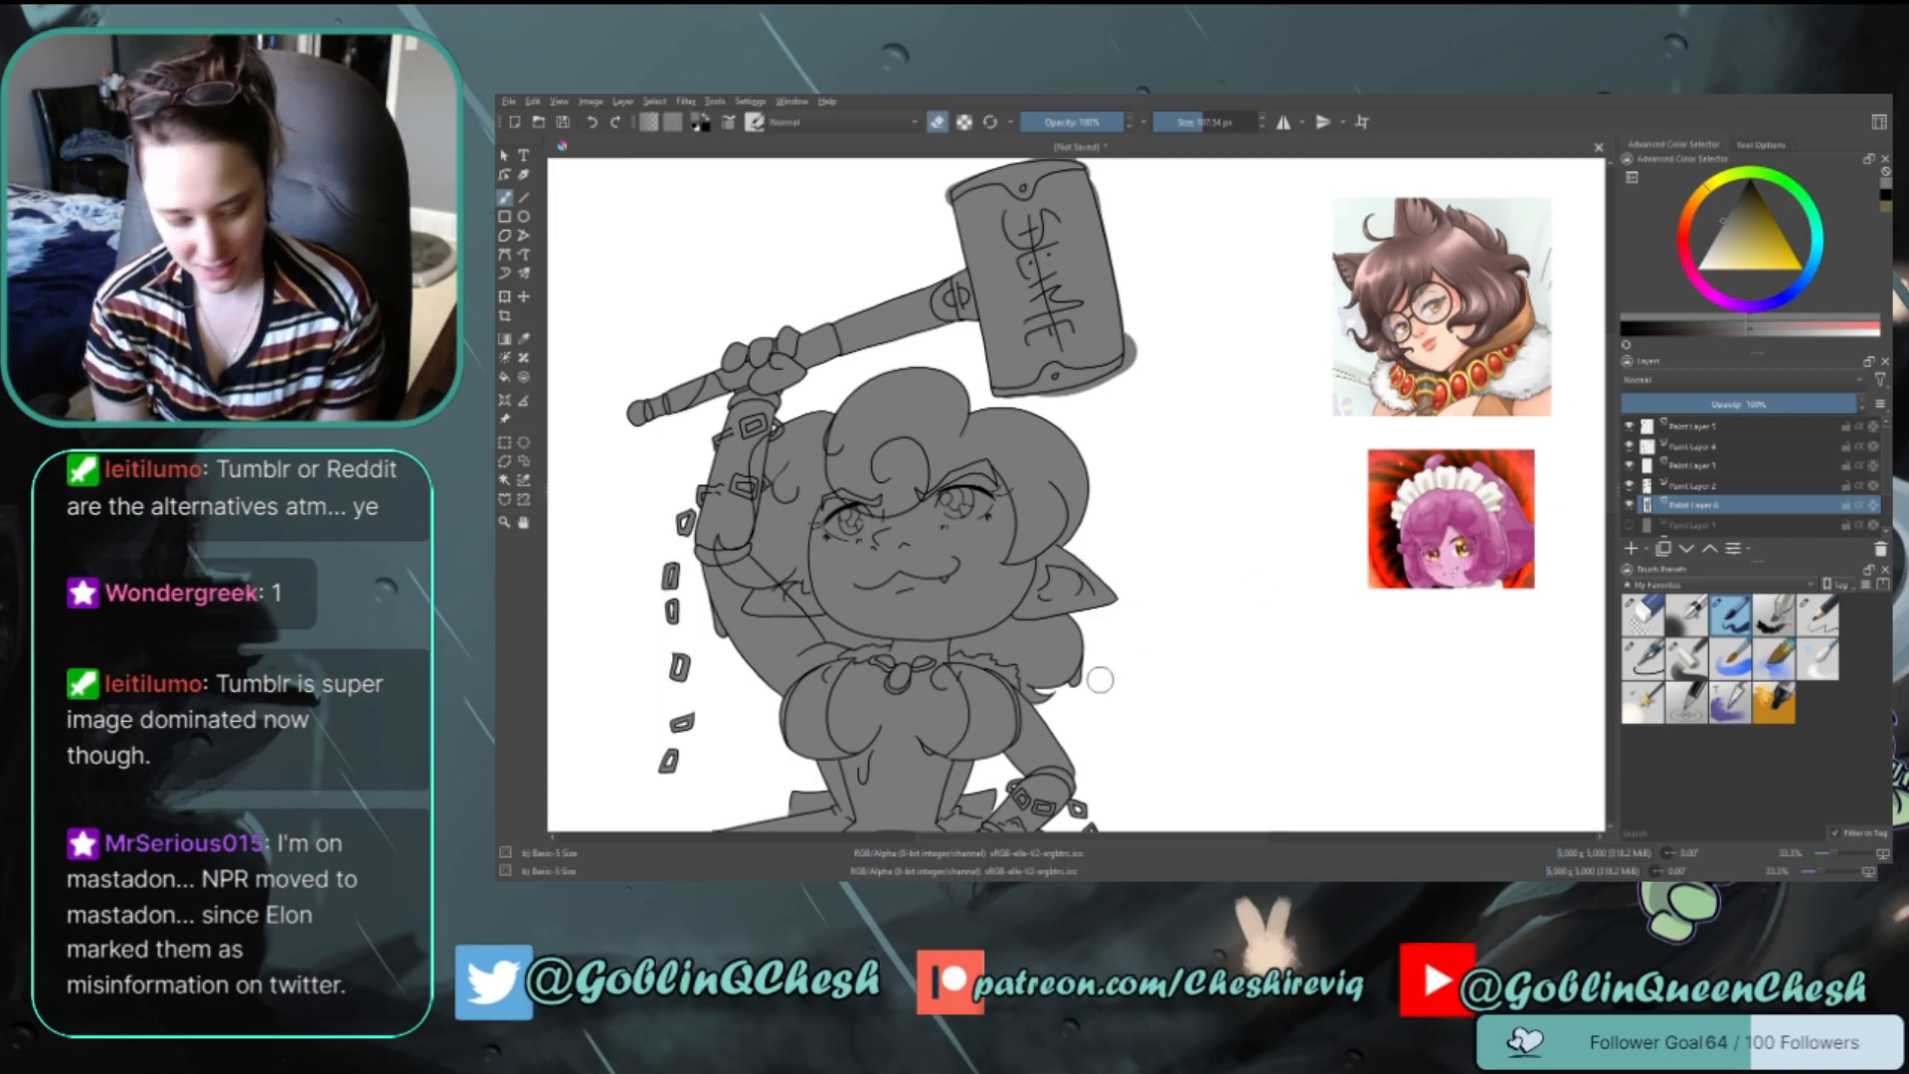
pyautogui.scroll(1, 1102, 654)
pyautogui.scroll(-2, 1102, 654)
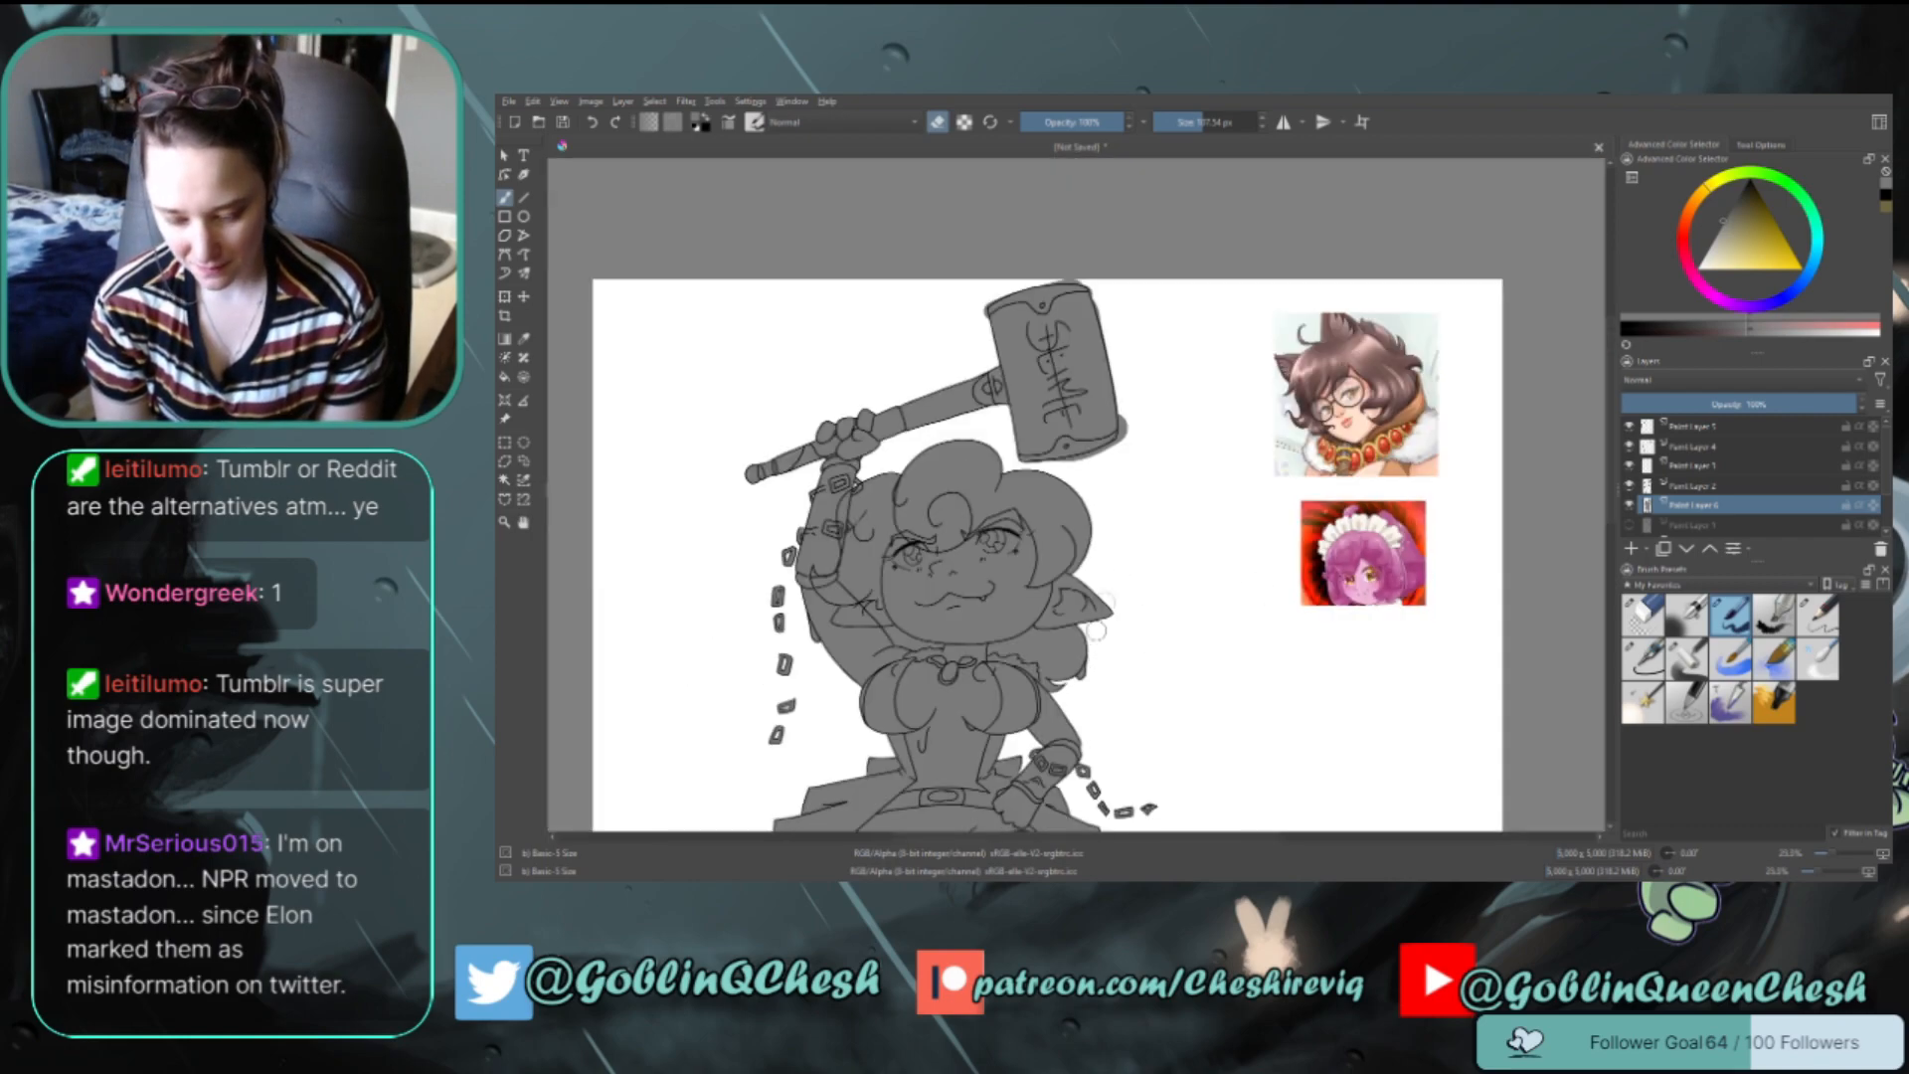
pyautogui.scroll(-1, 1188, 658)
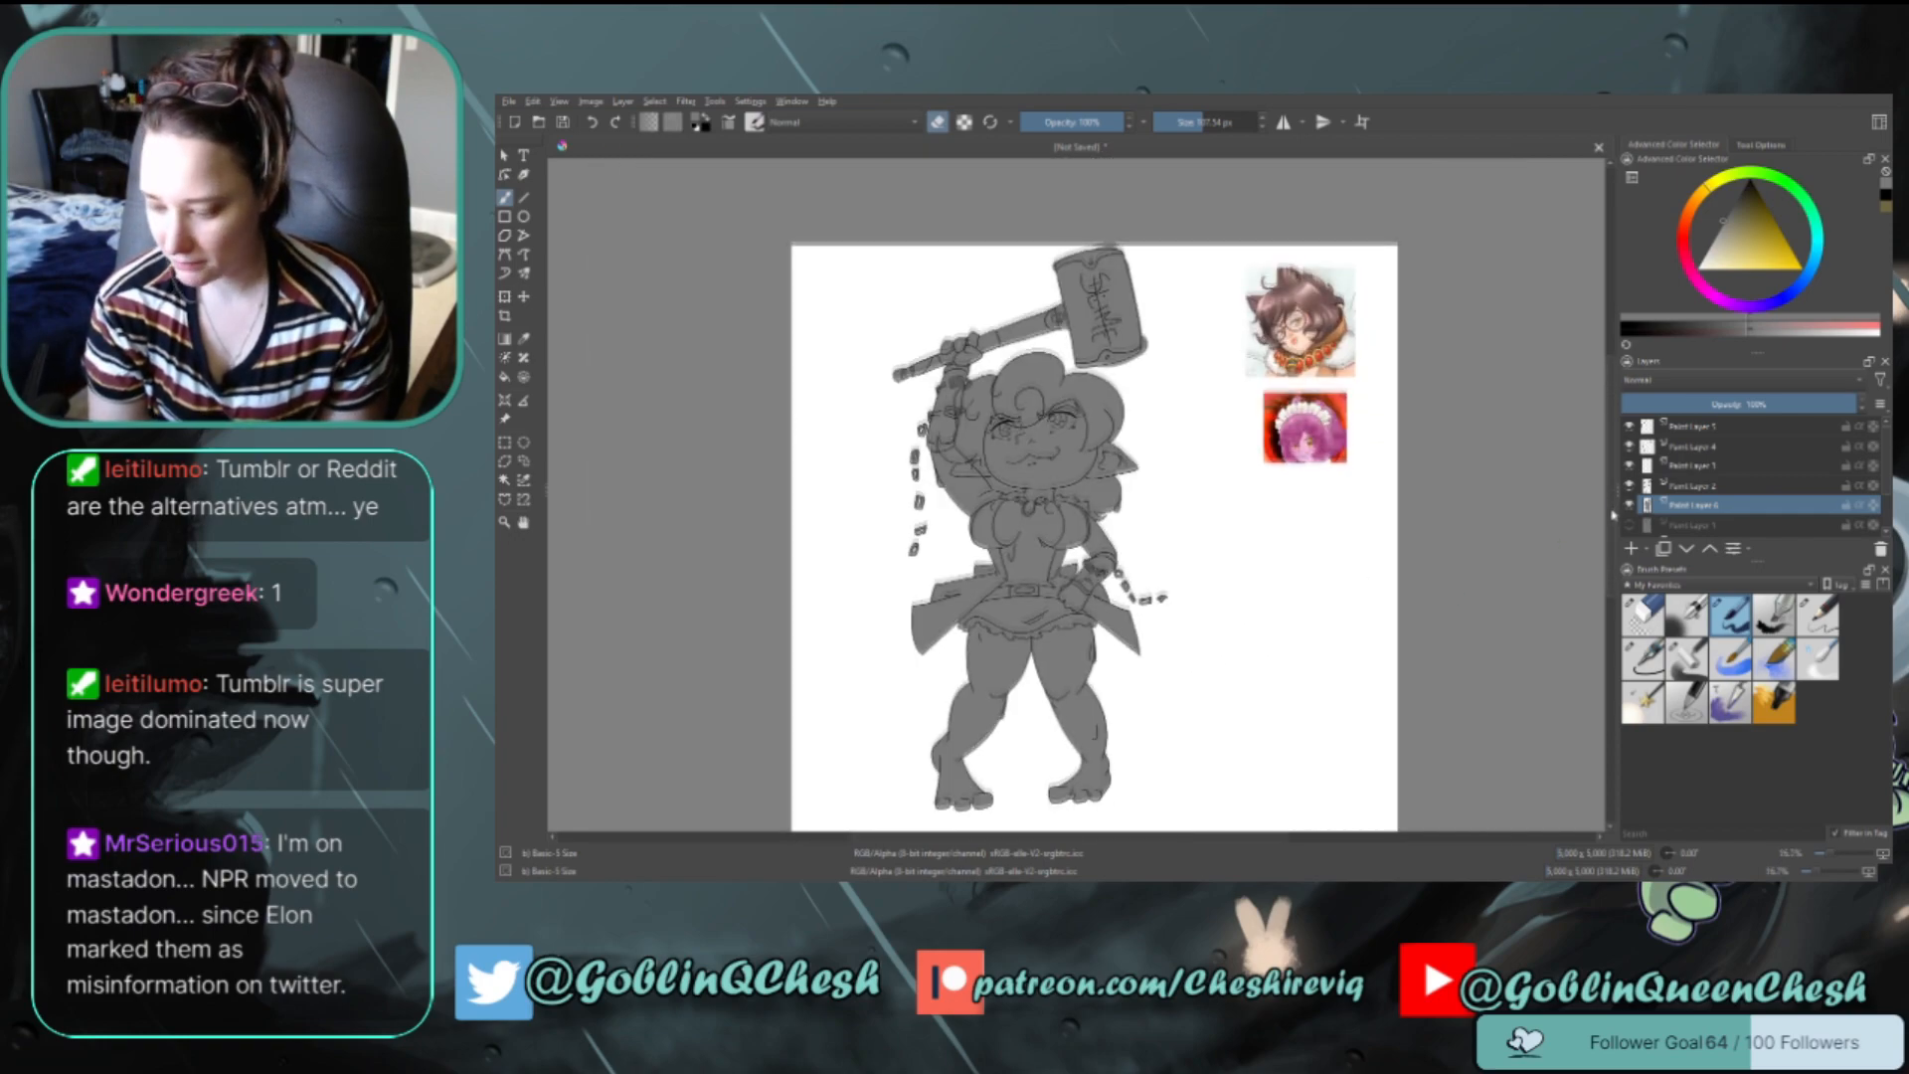
pyautogui.scroll(-1, 1614, 525)
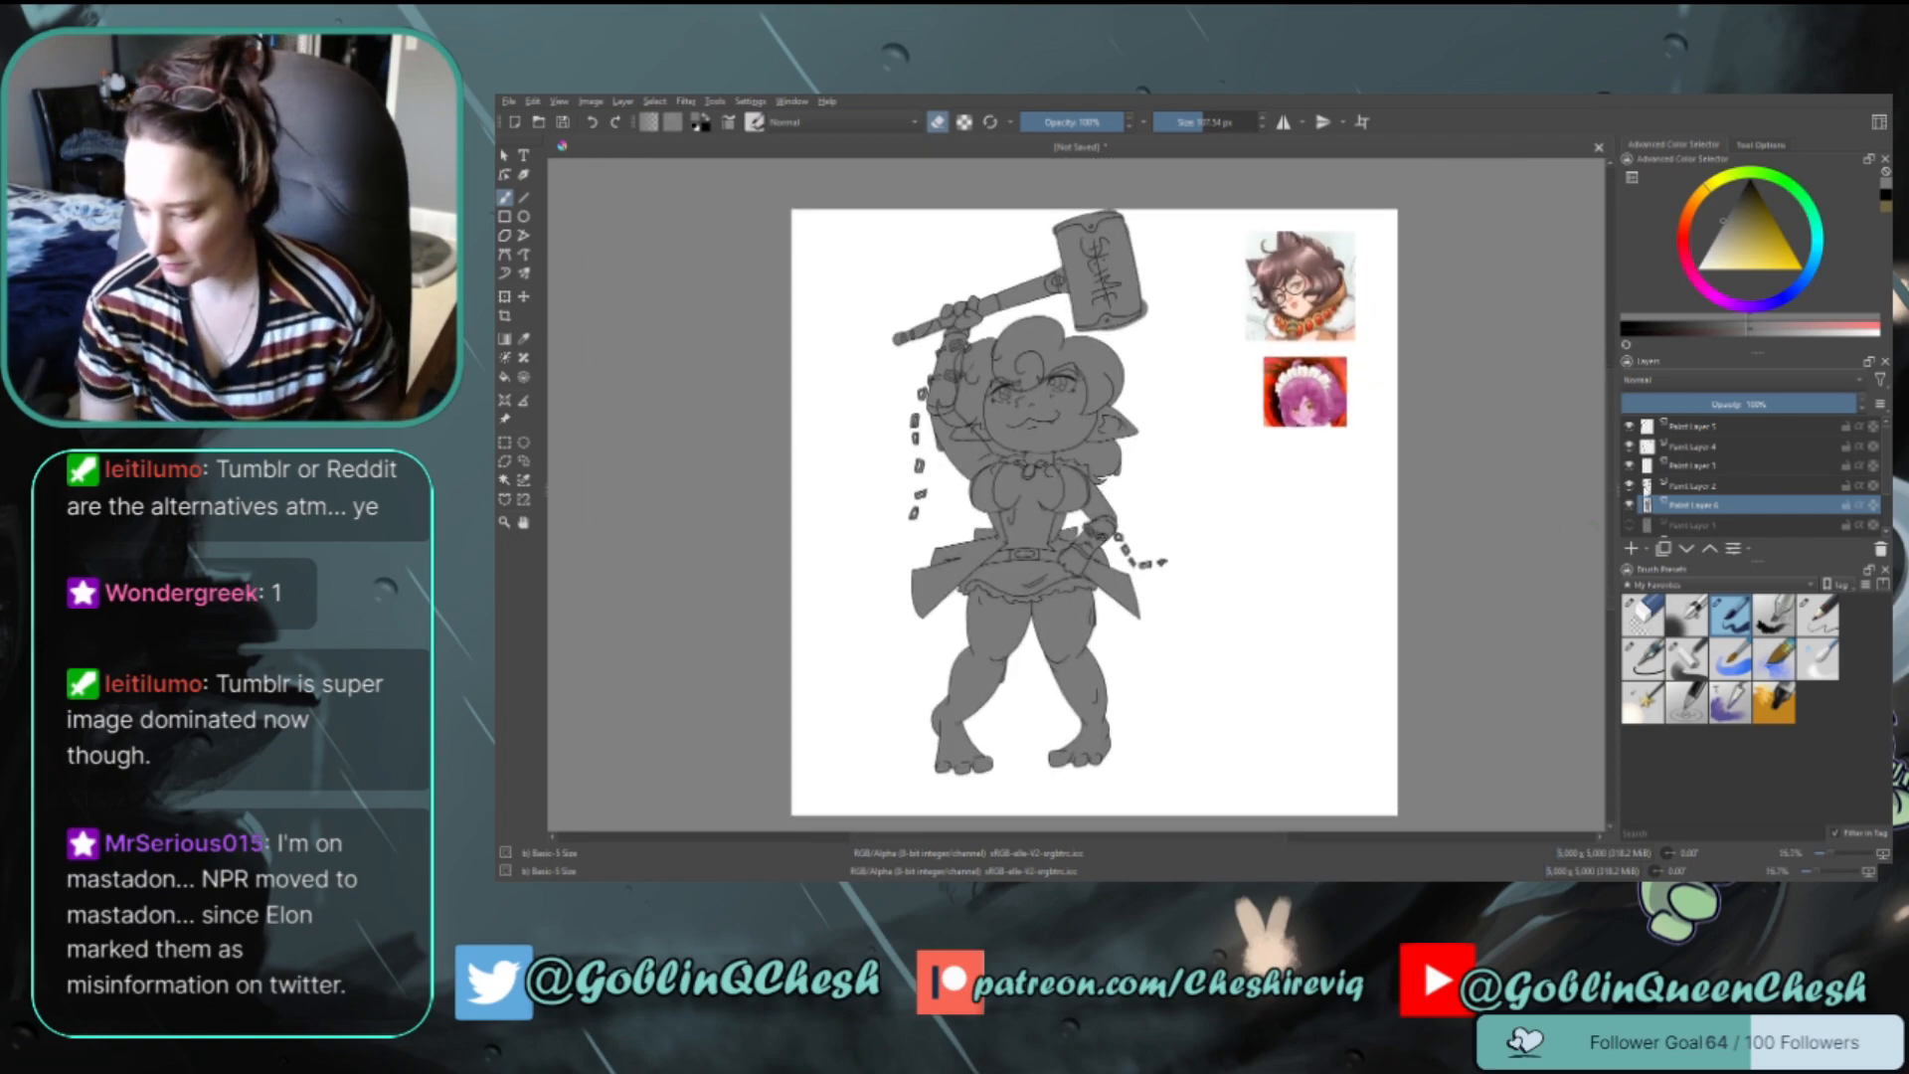
pyautogui.click(1629, 486)
pyautogui.click(1629, 486)
pyautogui.click(1629, 487)
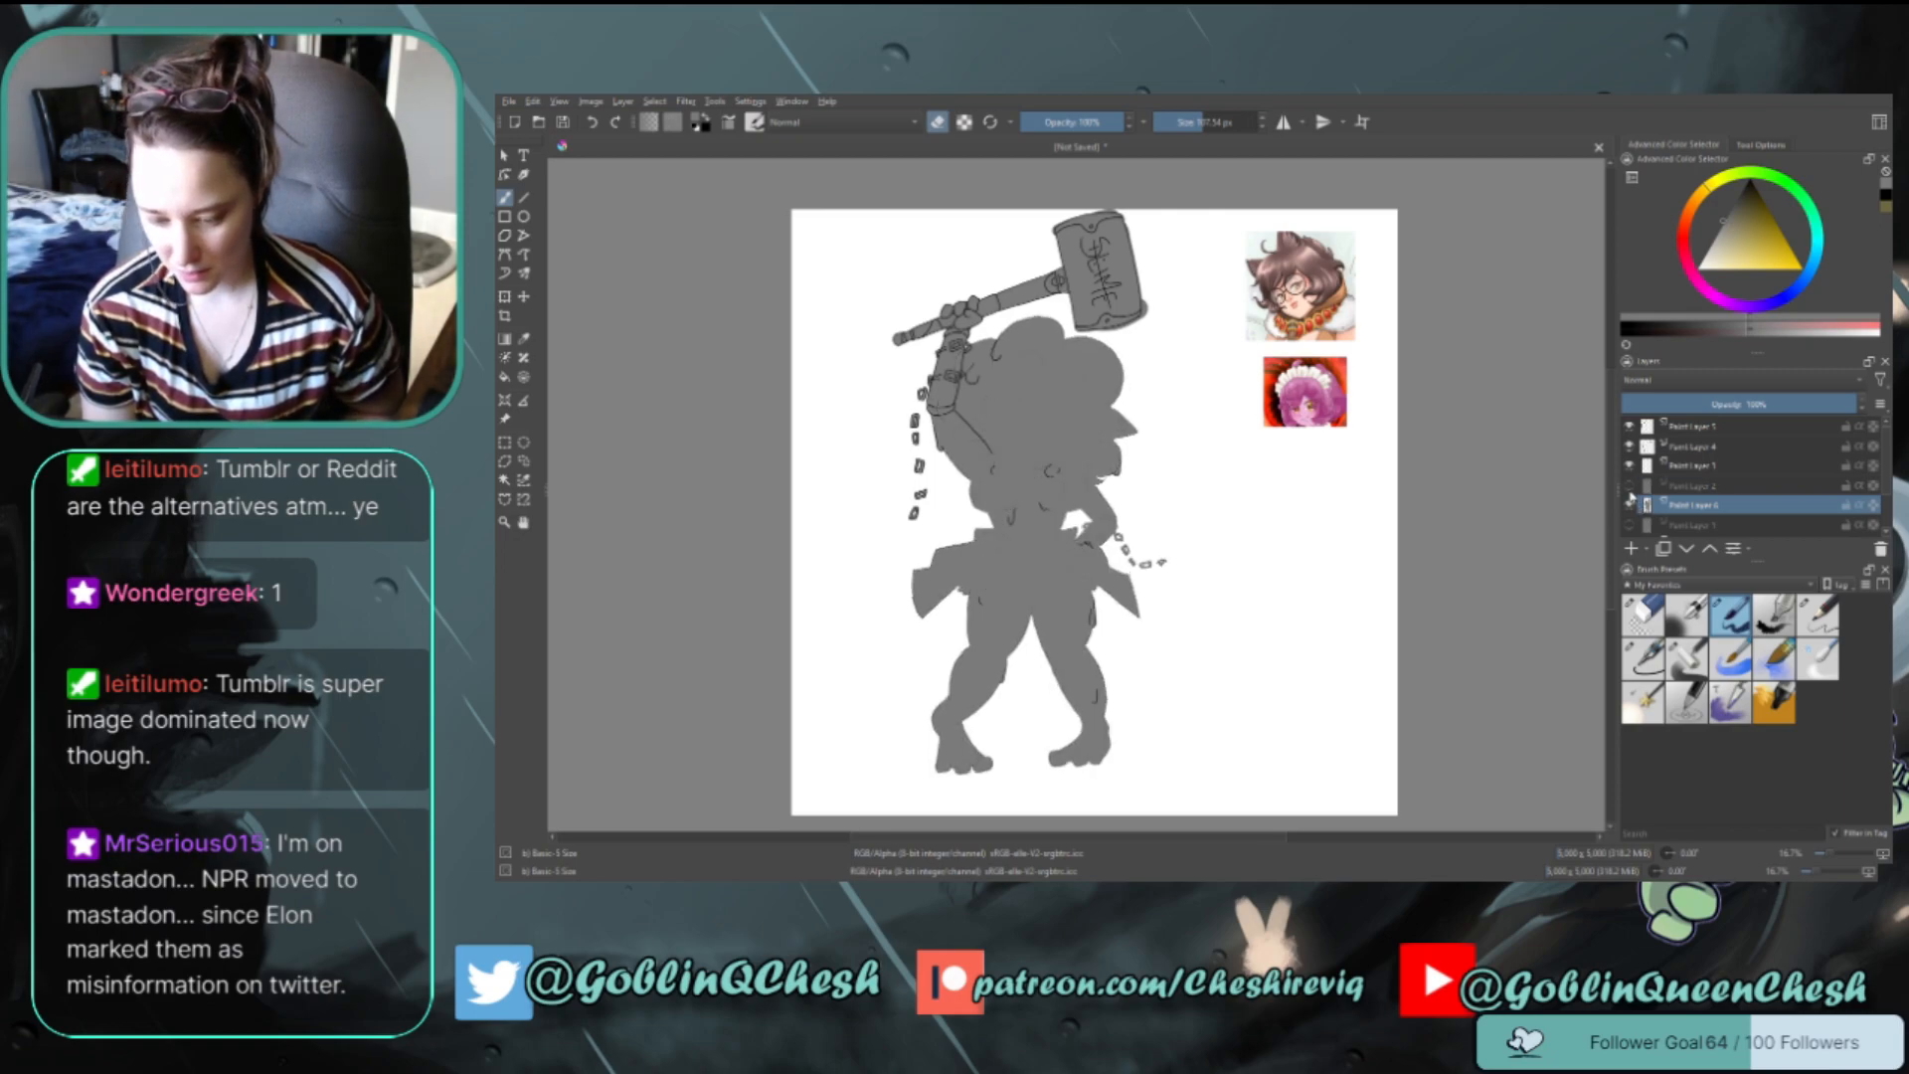
pyautogui.click(1629, 487)
pyautogui.click(1630, 447)
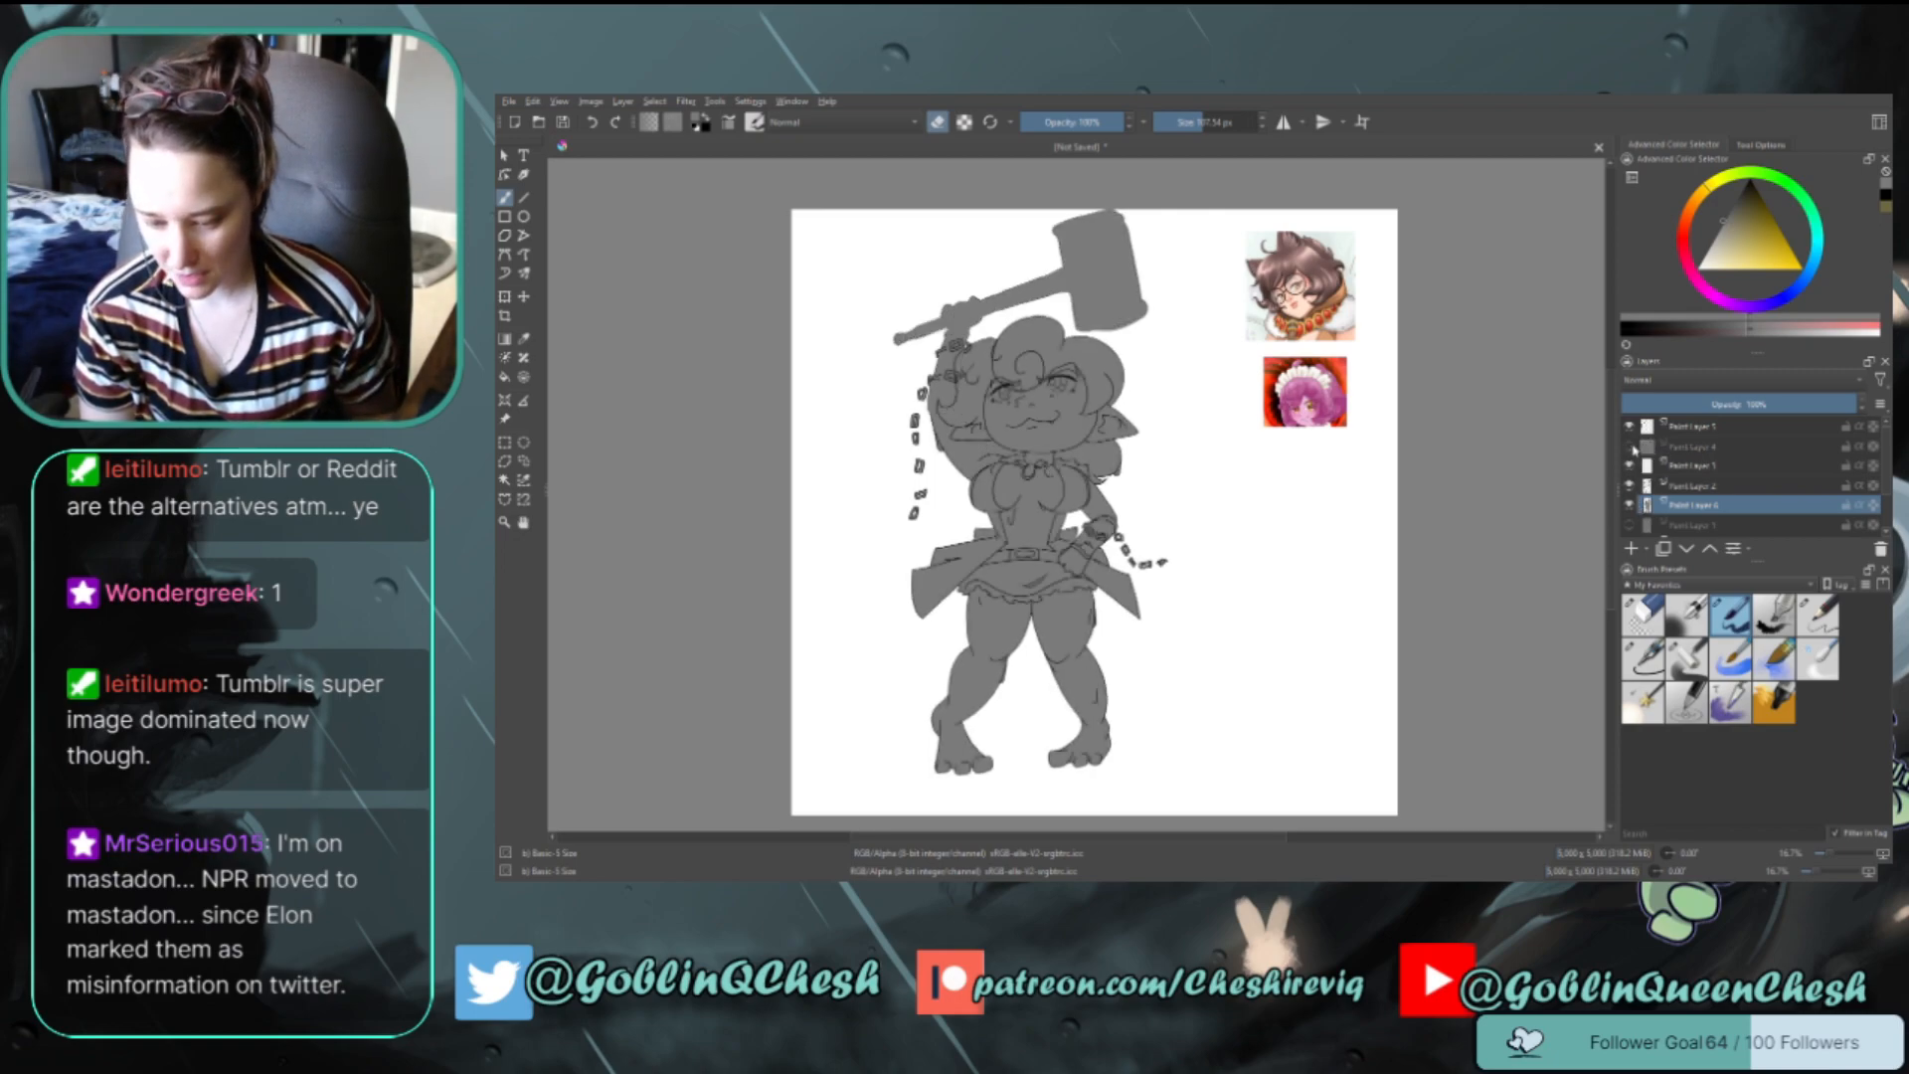
pyautogui.click(1629, 446)
pyautogui.click(1630, 447)
pyautogui.click(1630, 446)
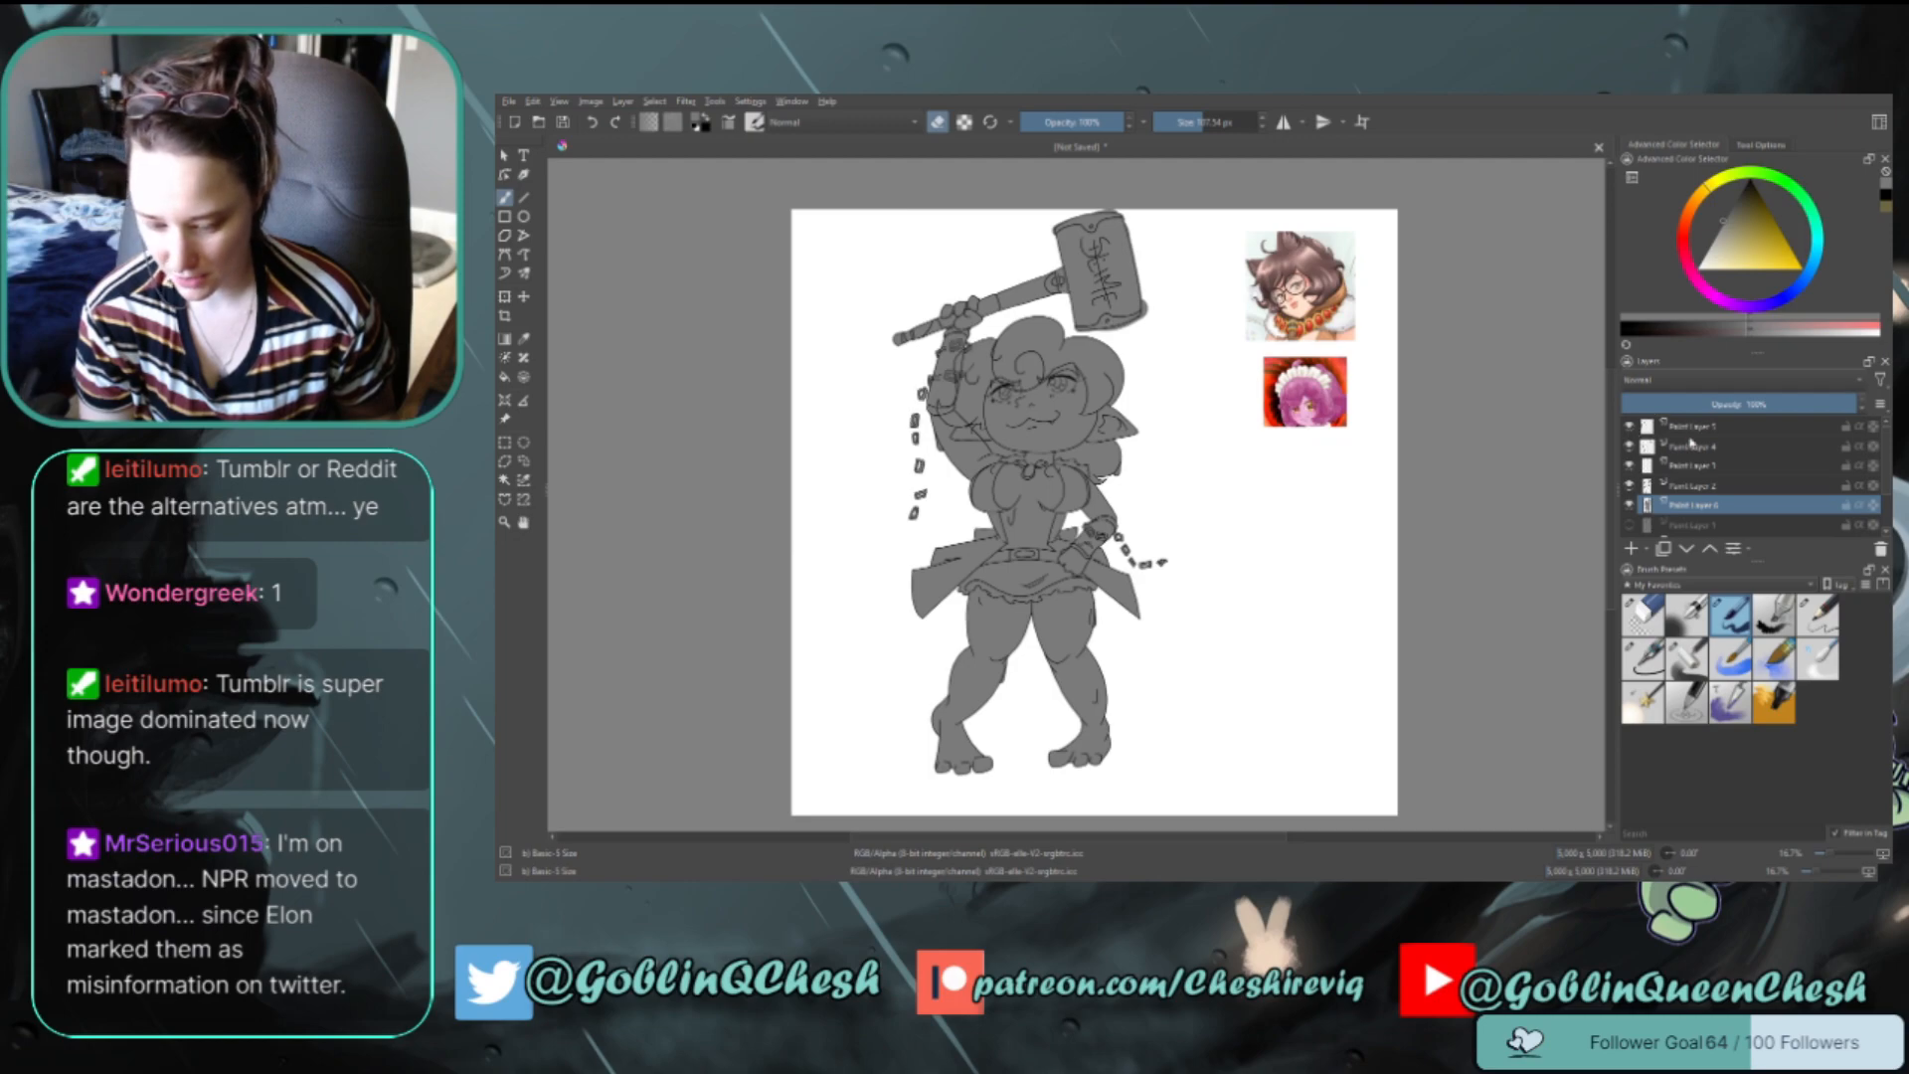
# Merge the four line-art layers above the grey base into one layer and check it by toggling its visibility
pyautogui.click(1710, 428)
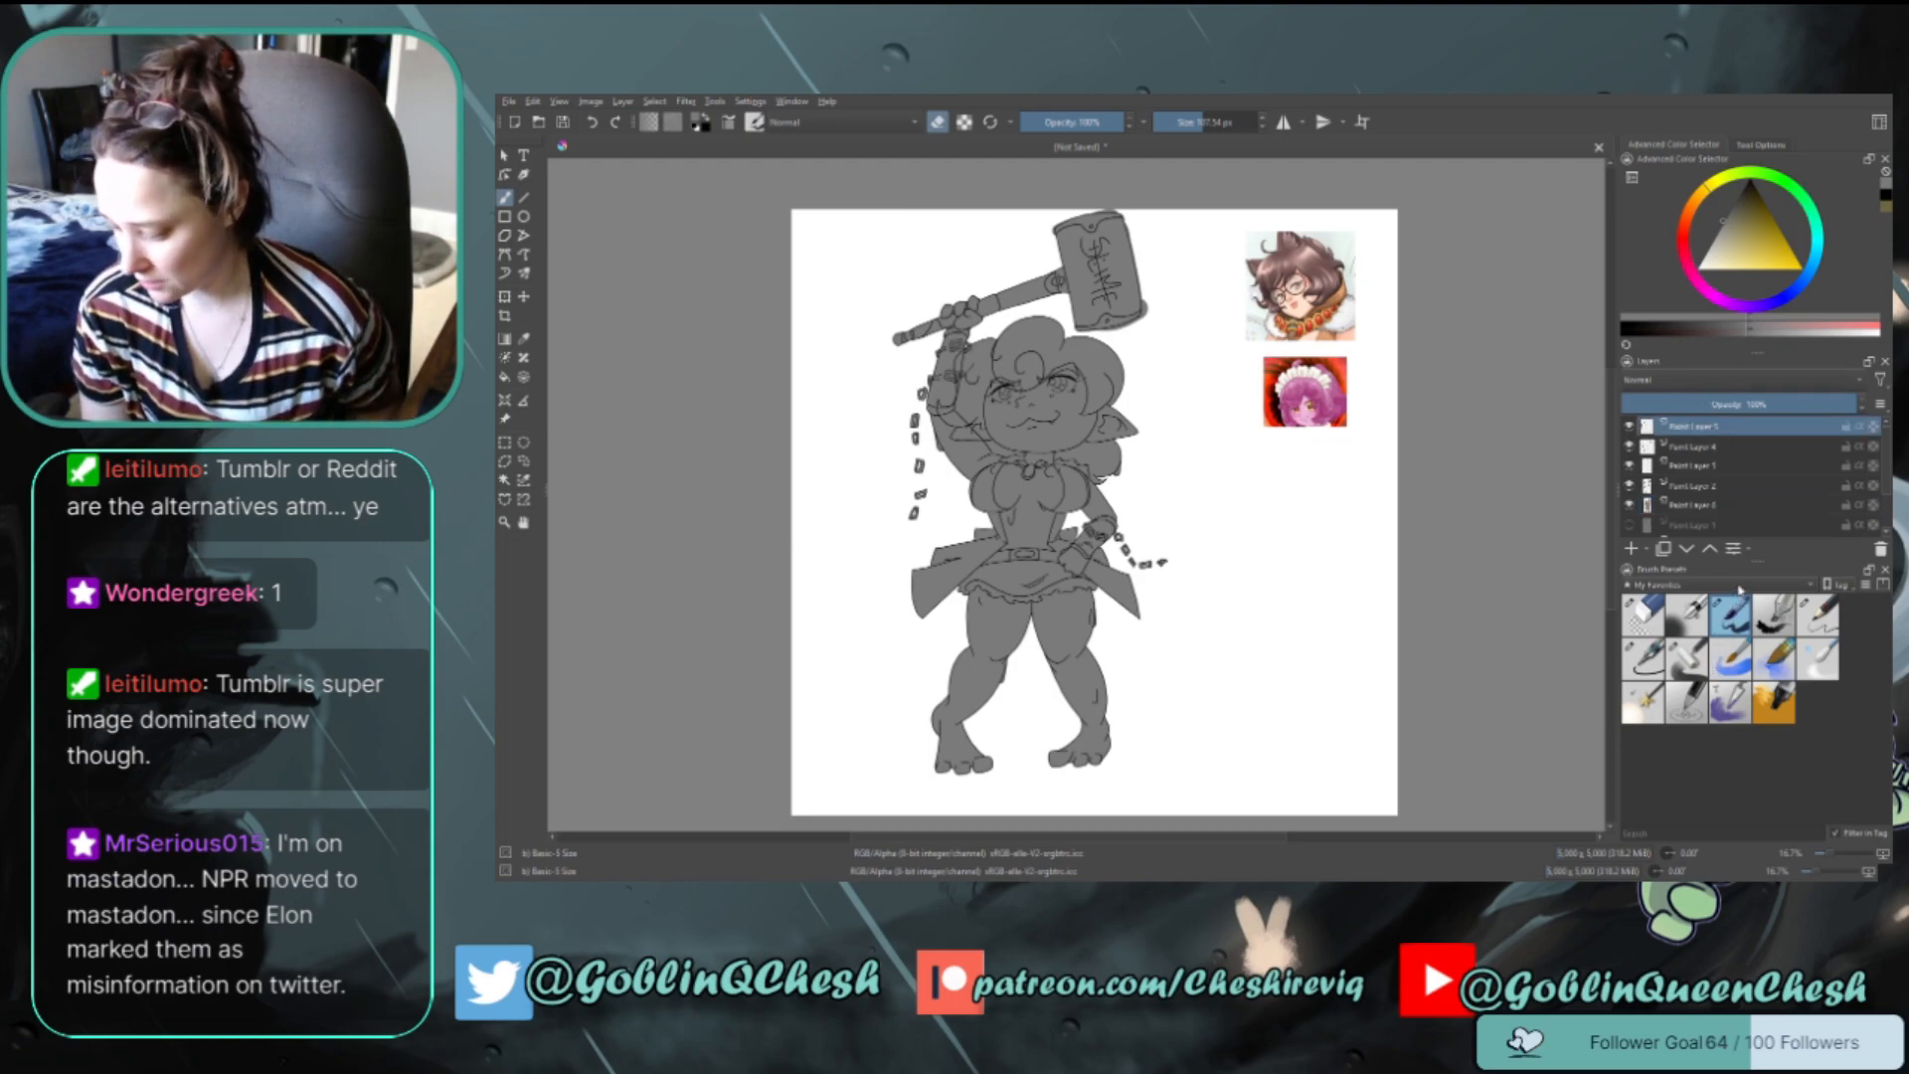
pyautogui.hotkey('ctrl', 'e')
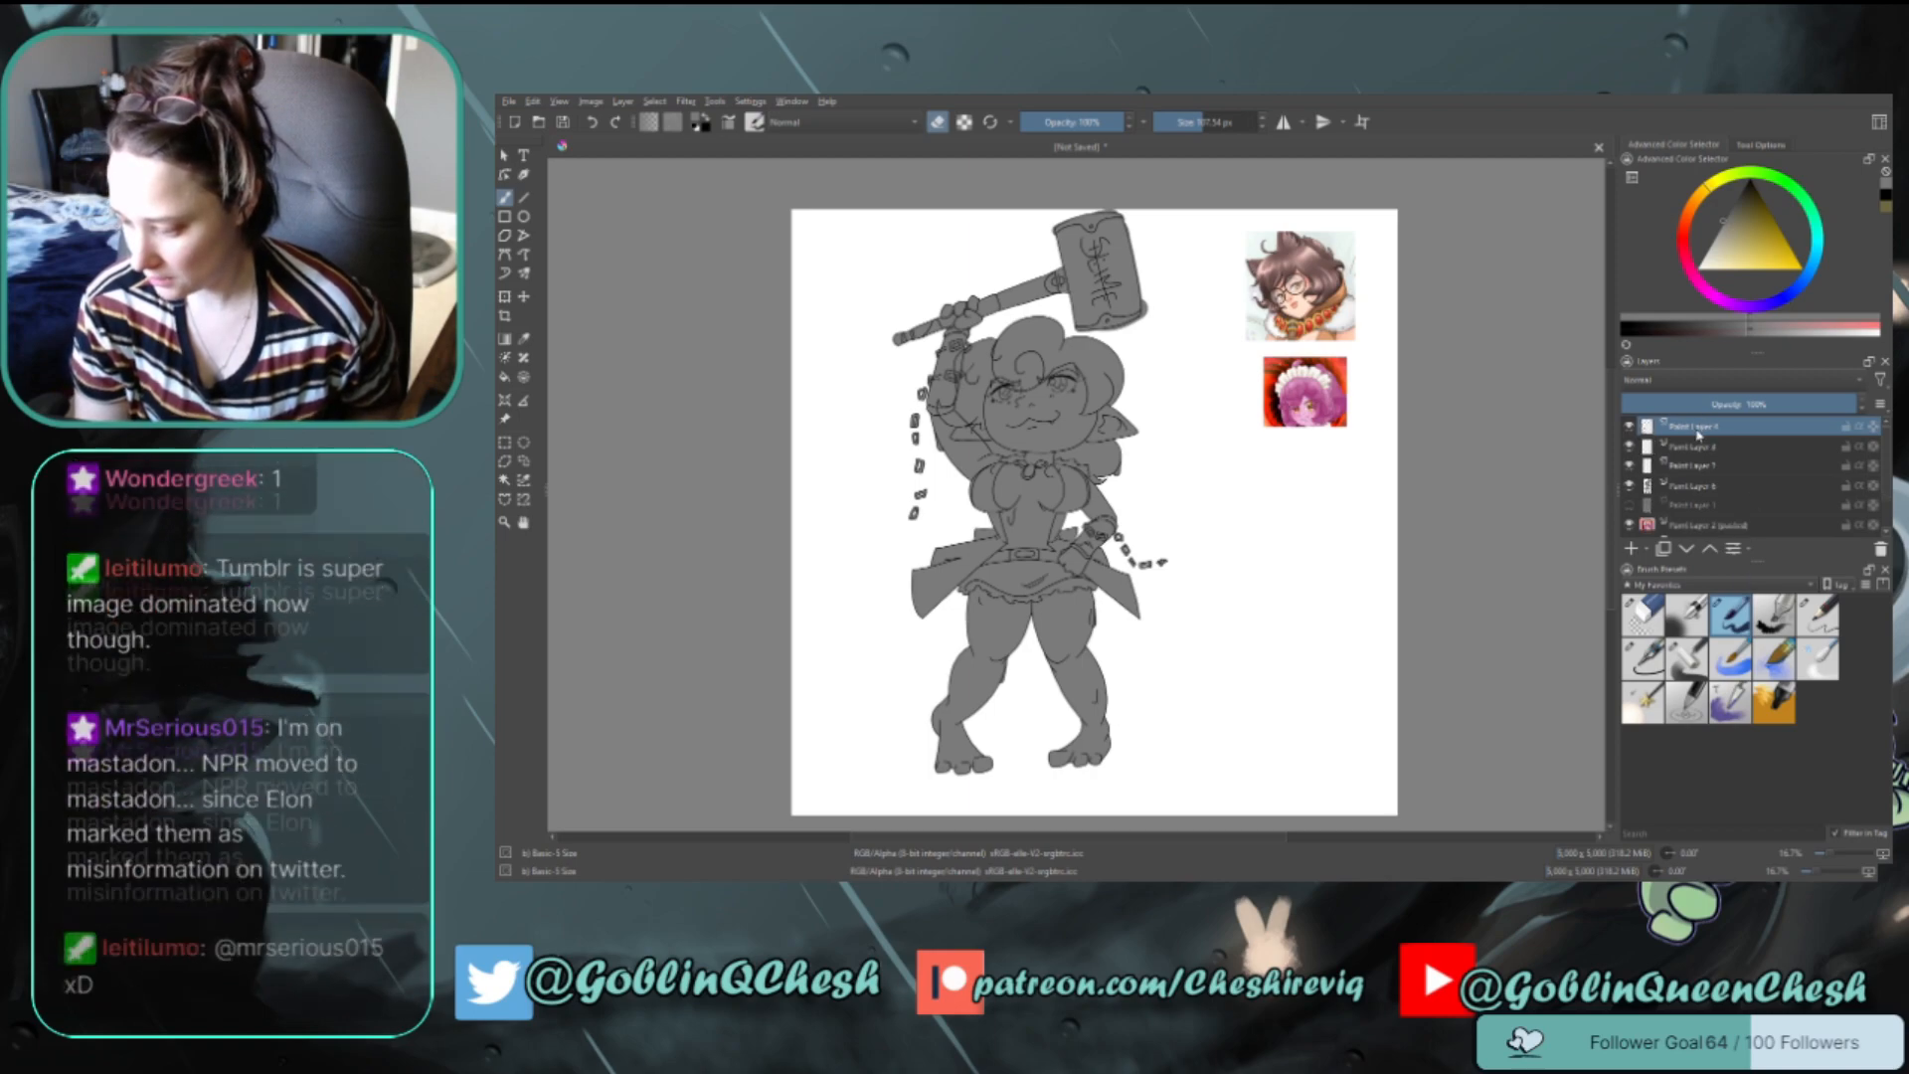
pyautogui.hotkey('ctrl', 'e')
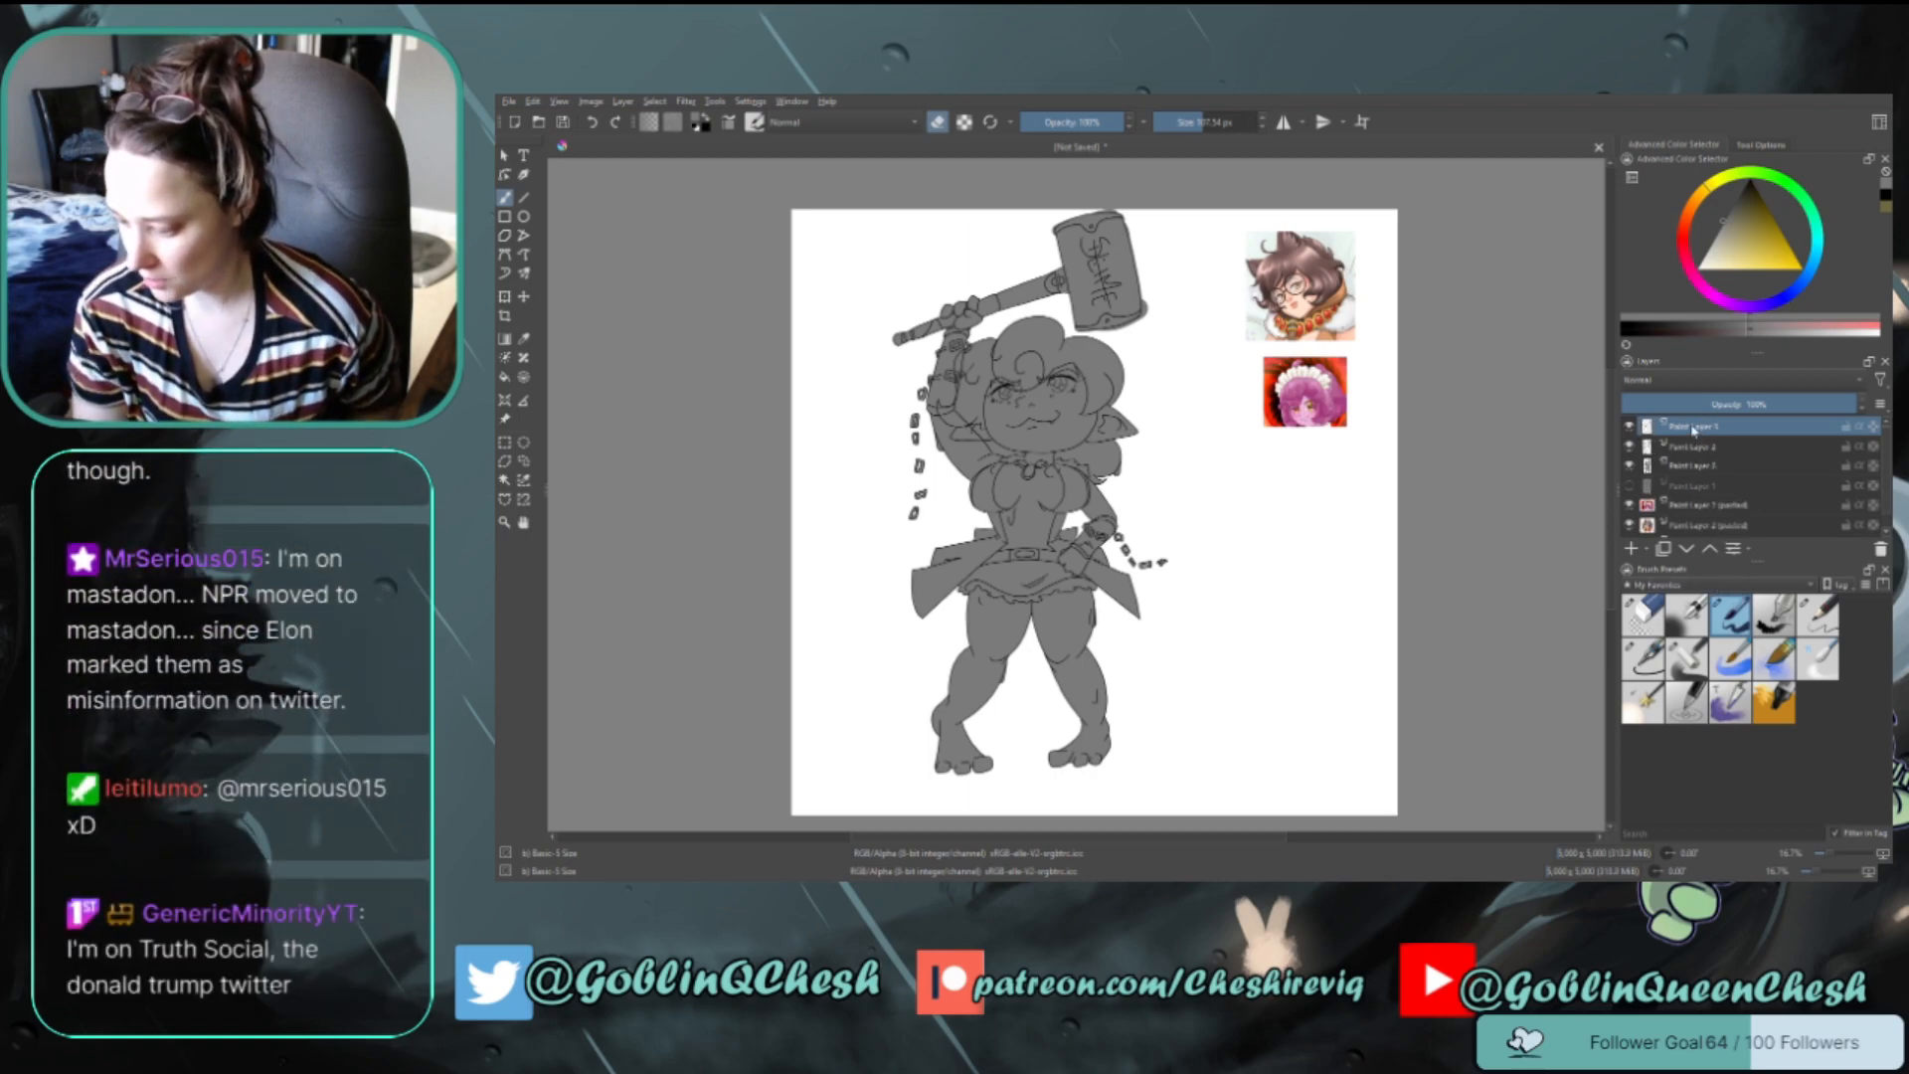
pyautogui.hotkey('ctrl', 'e')
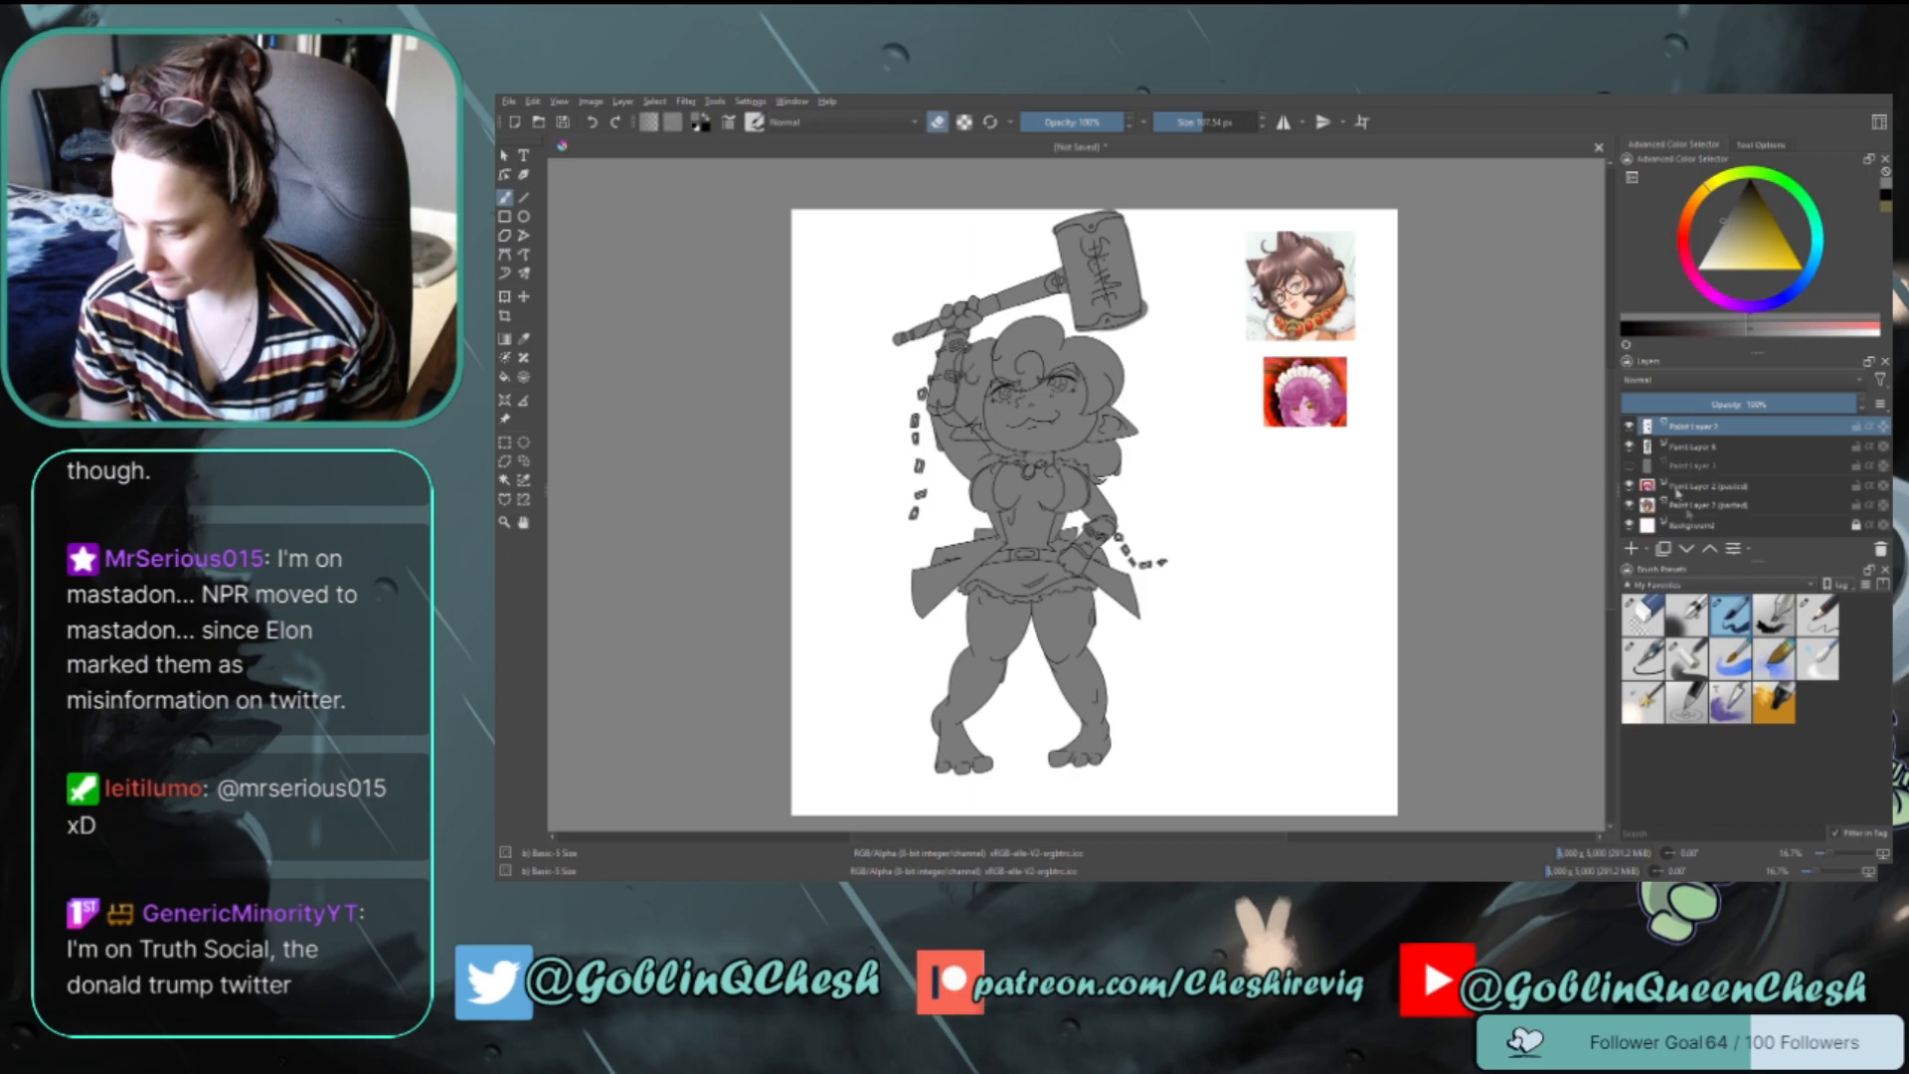
pyautogui.click(1630, 426)
pyautogui.click(1629, 427)
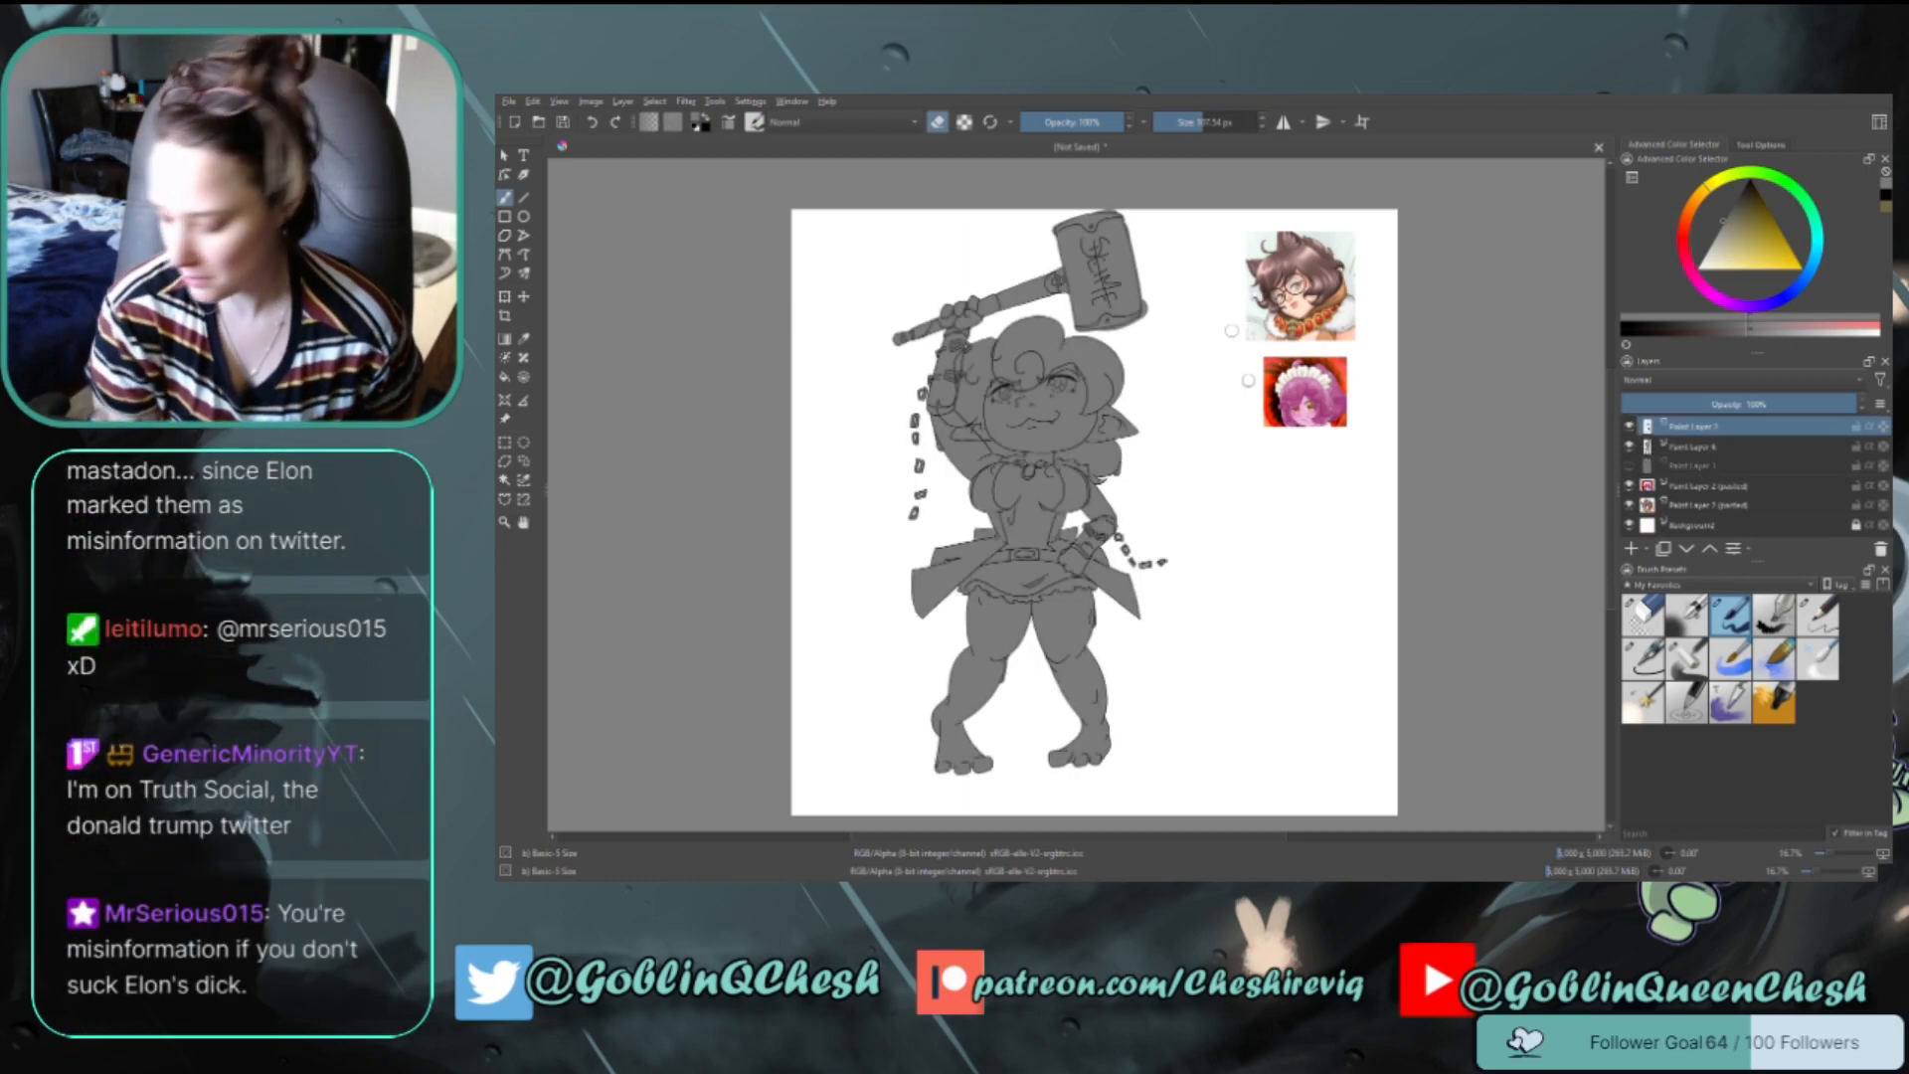
# Erase the grey overspill along the lower edge of the hammer head on the base layer and save the document
pyautogui.click(1693, 448)
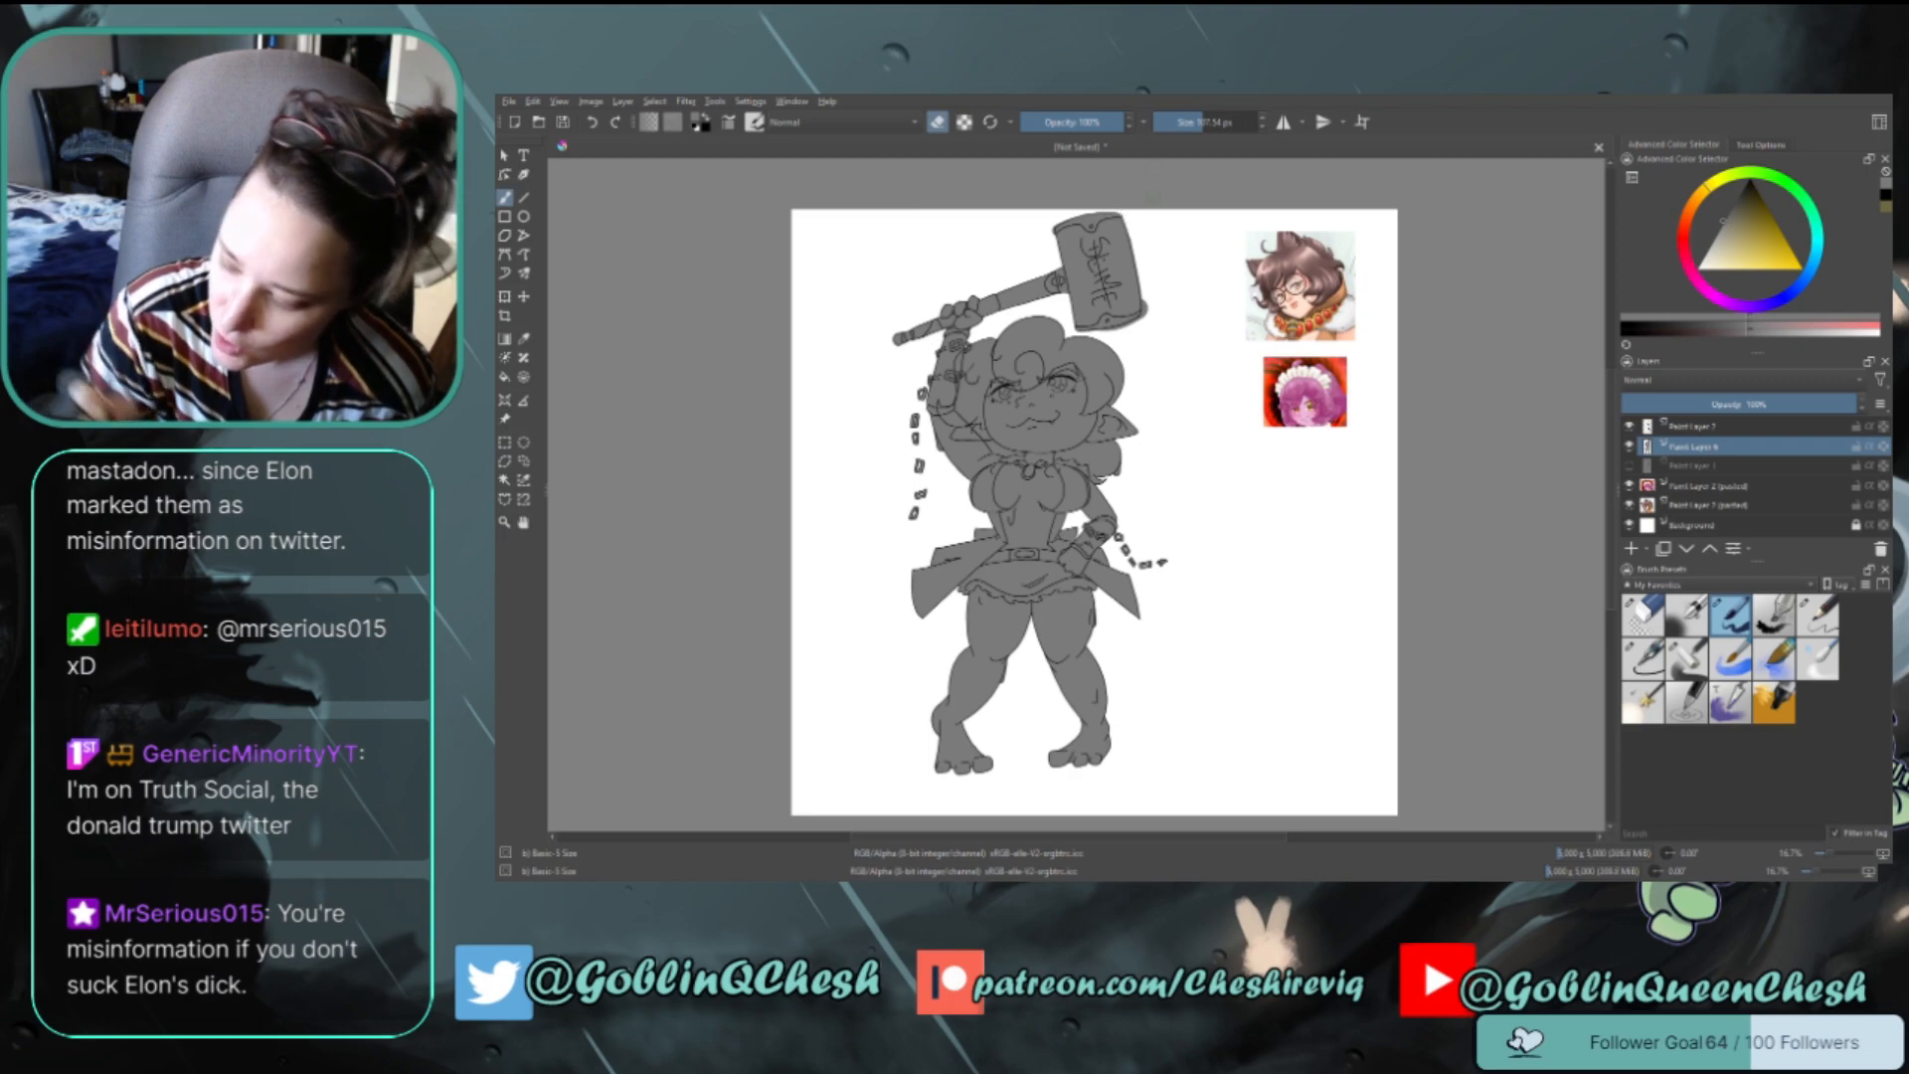
pyautogui.press('e')
pyautogui.press('e')
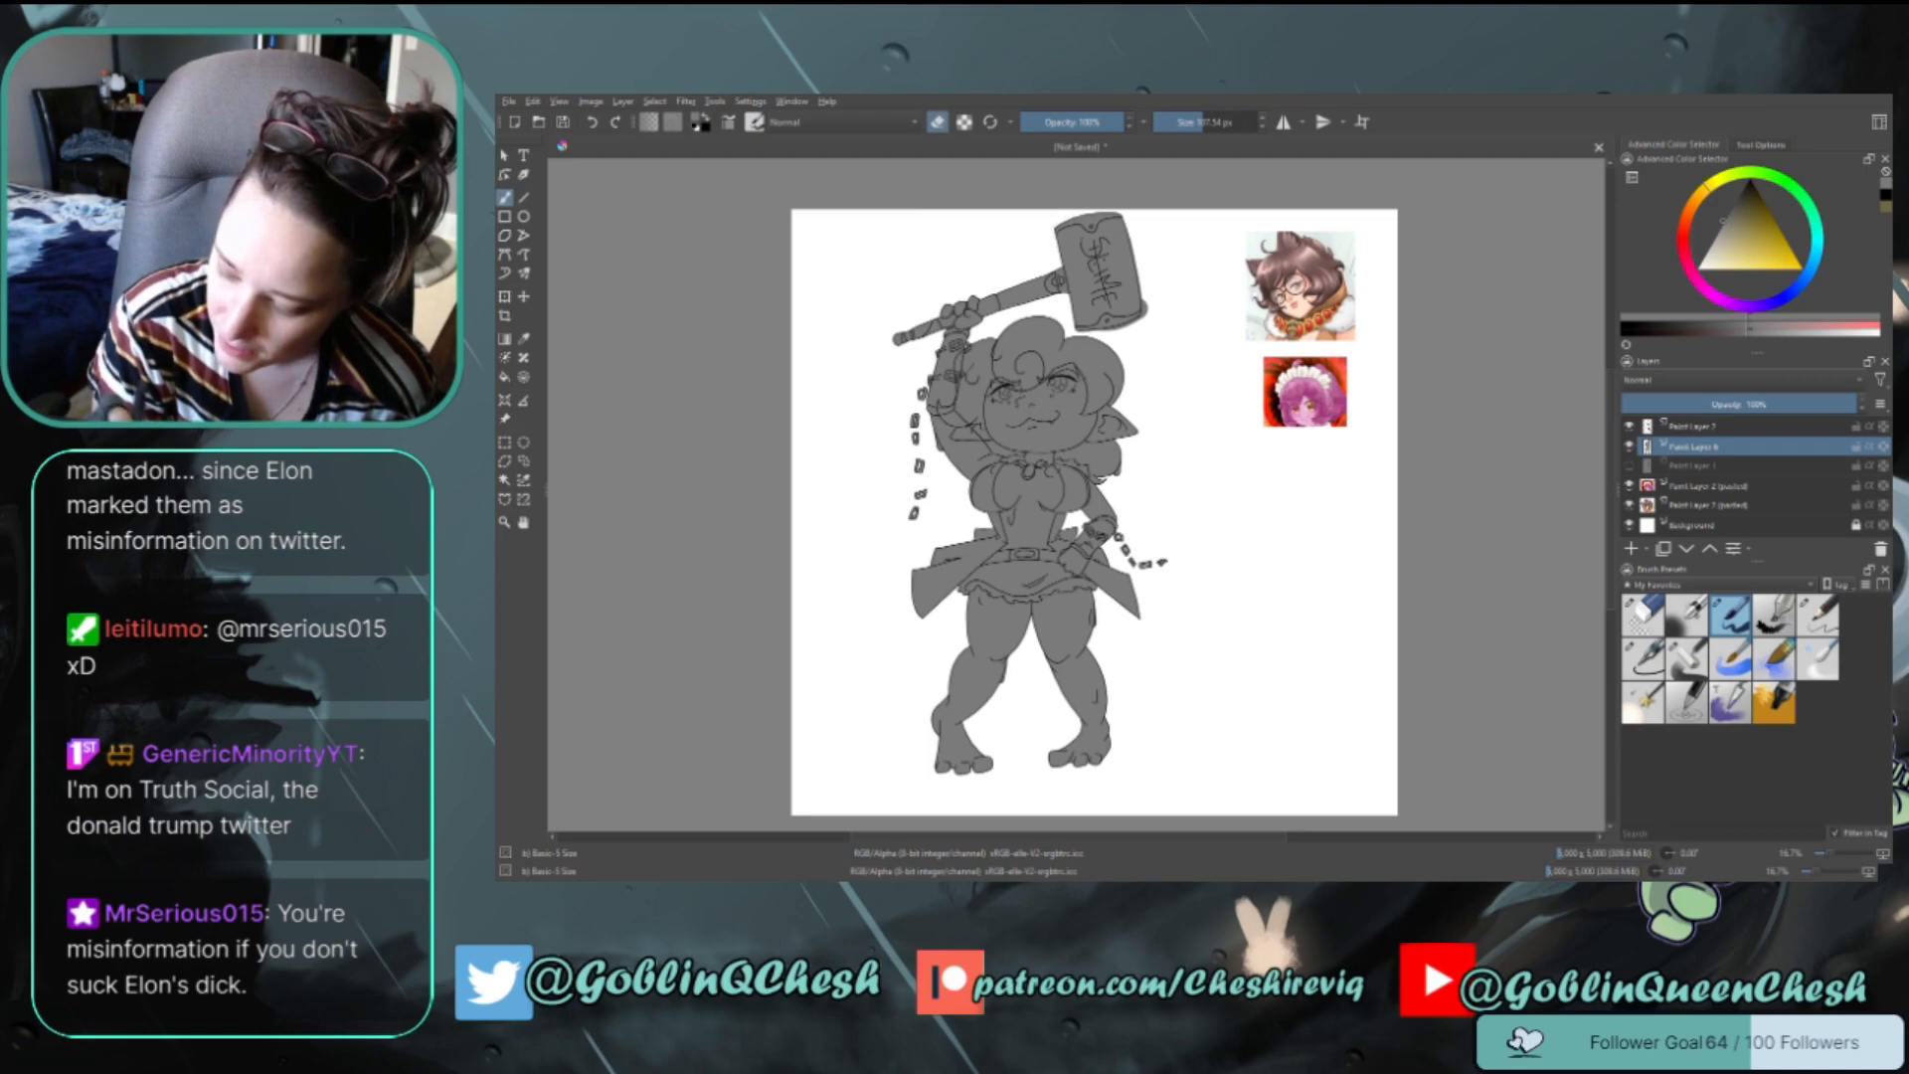
pyautogui.press('e')
pyautogui.press('e')
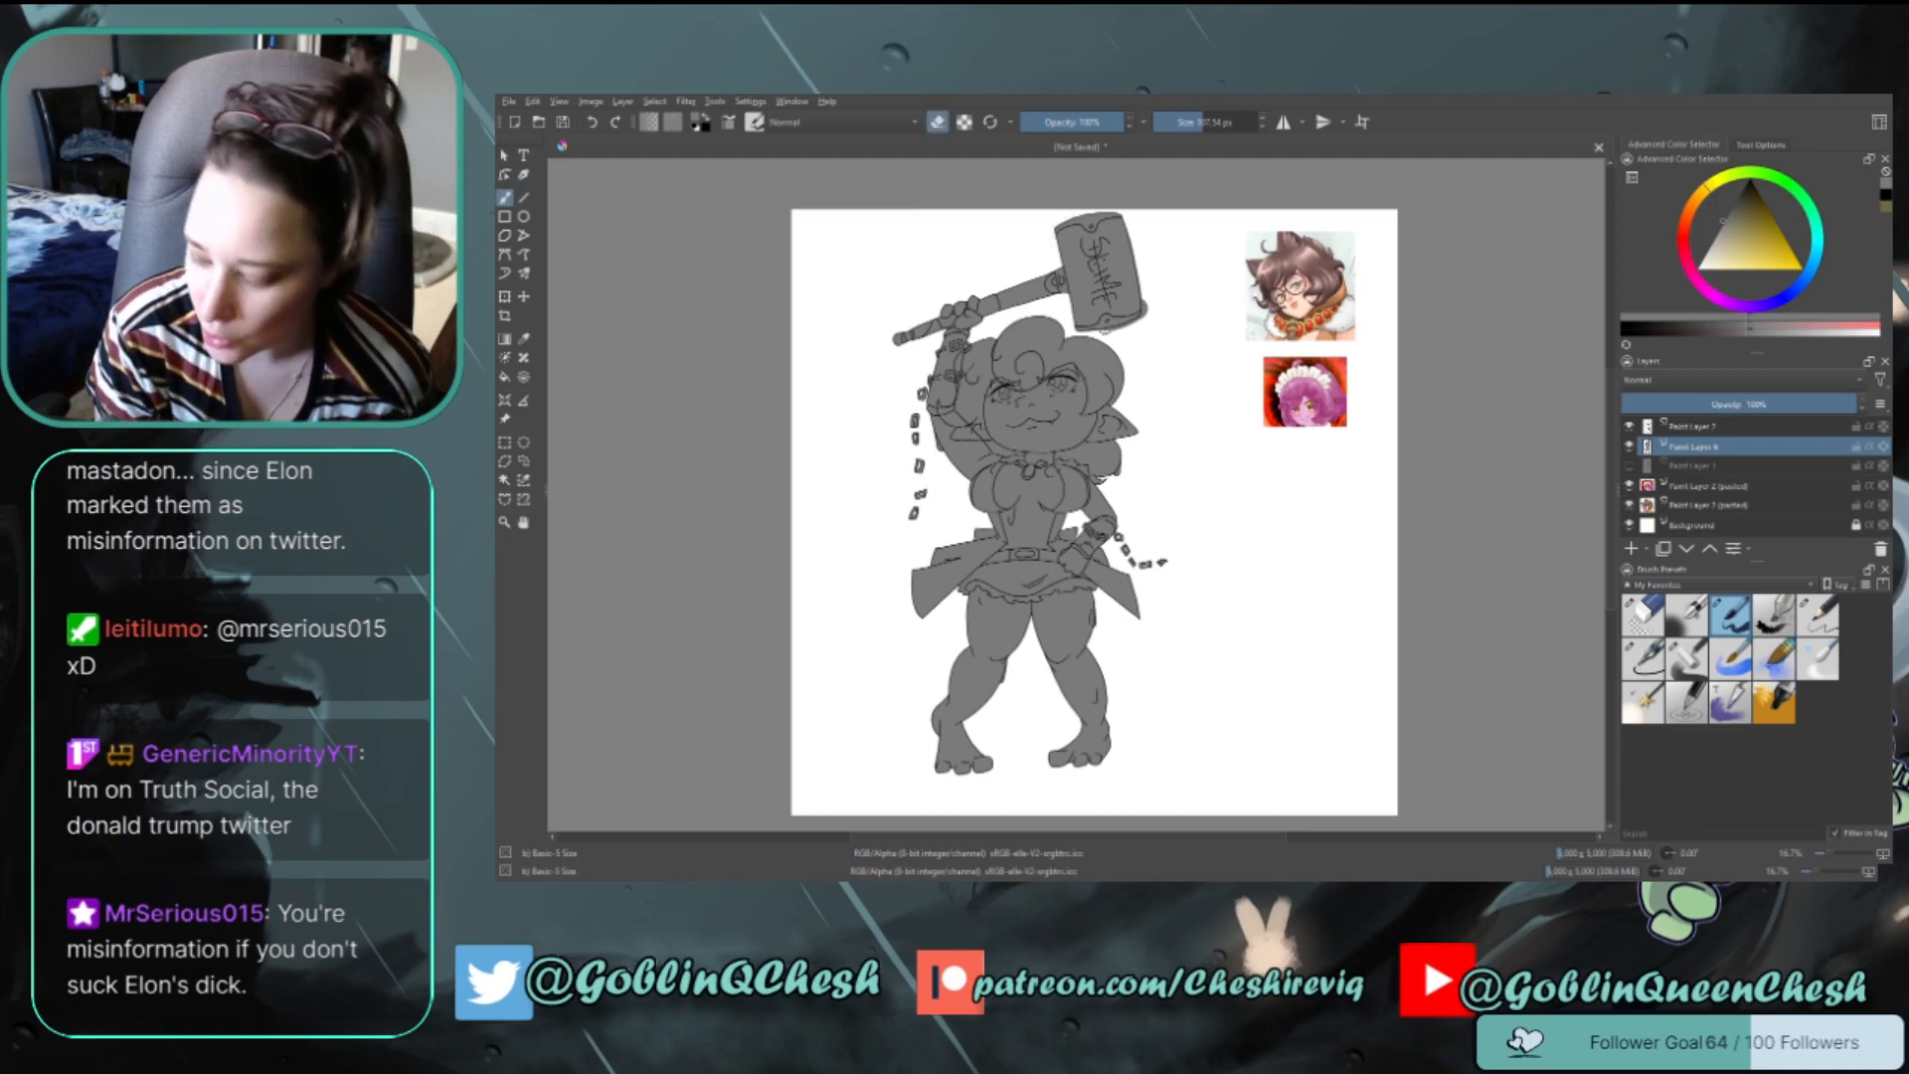
pyautogui.moveTo(1085, 336)
pyautogui.mouseDown()
pyautogui.moveTo(1139, 324)
pyautogui.moveTo(1149, 290)
pyautogui.moveTo(1144, 316)
pyautogui.mouseUp()
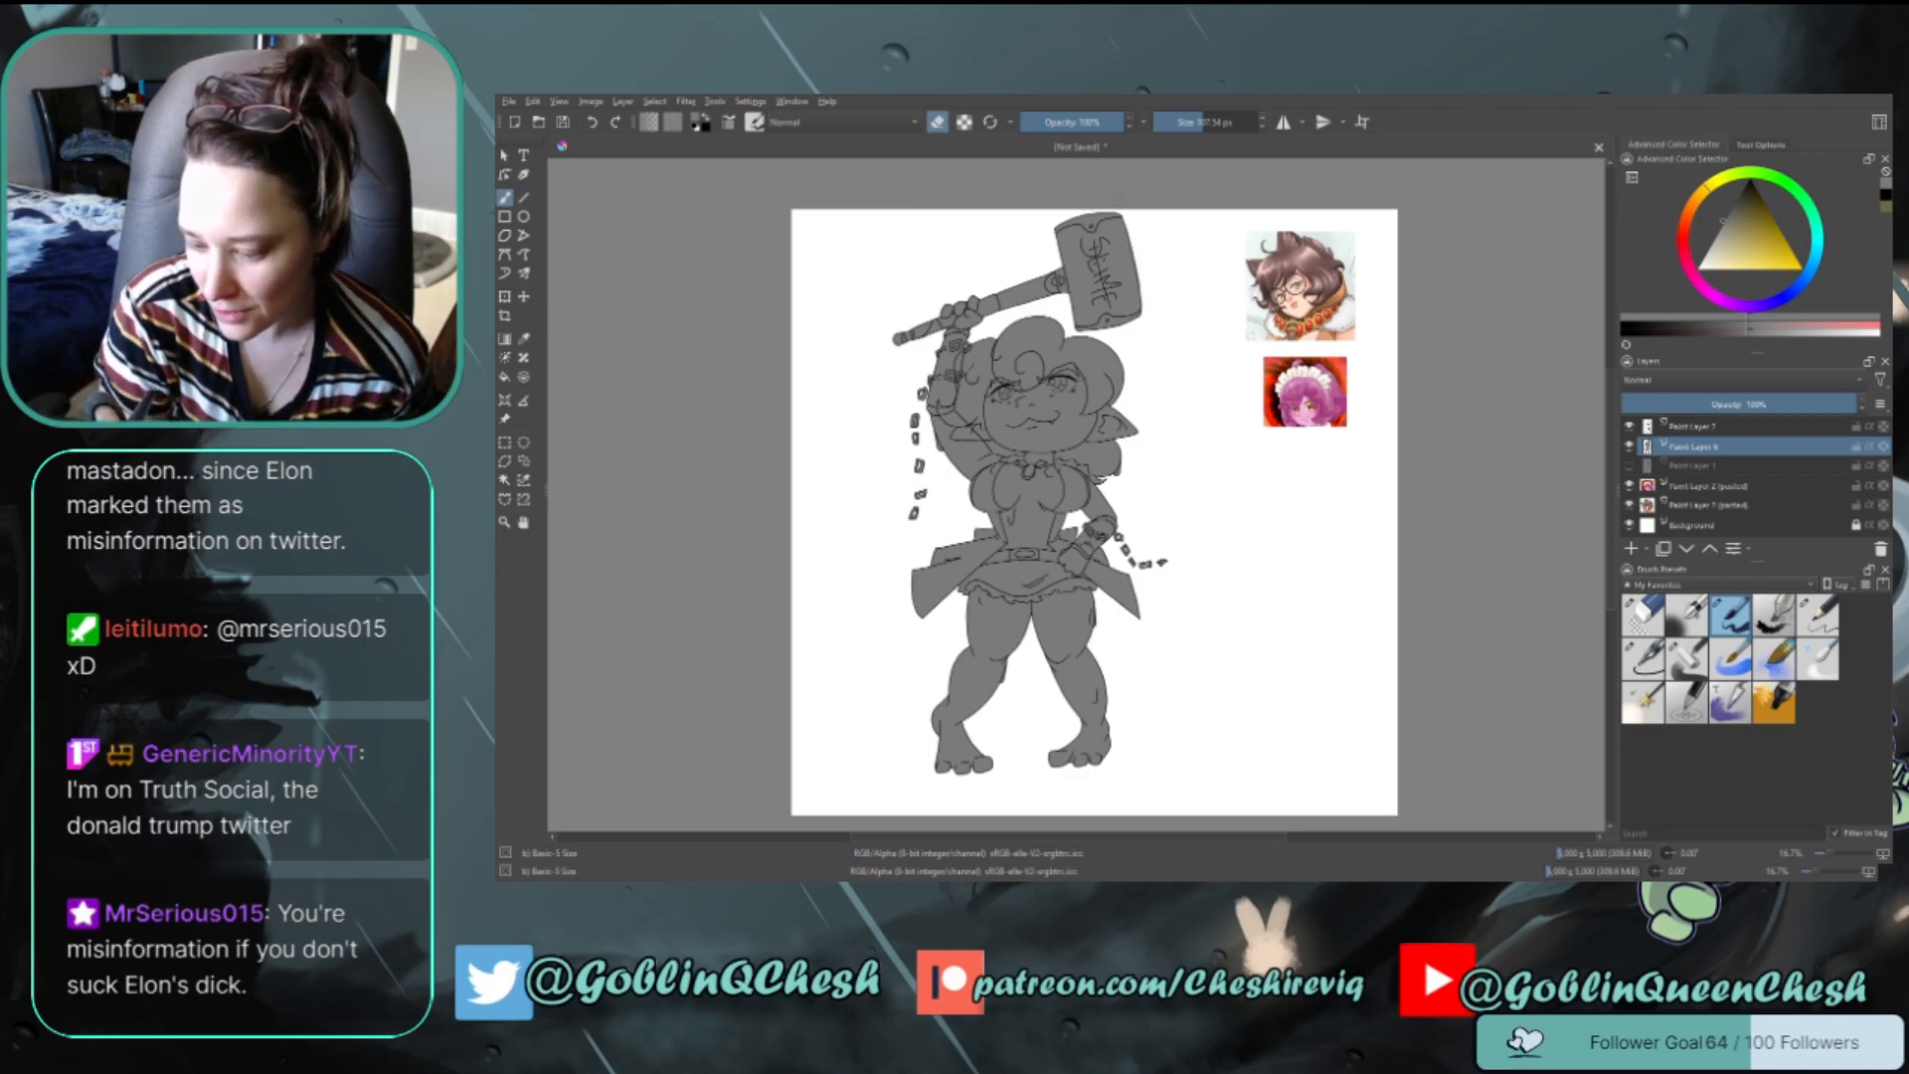
pyautogui.press('e')
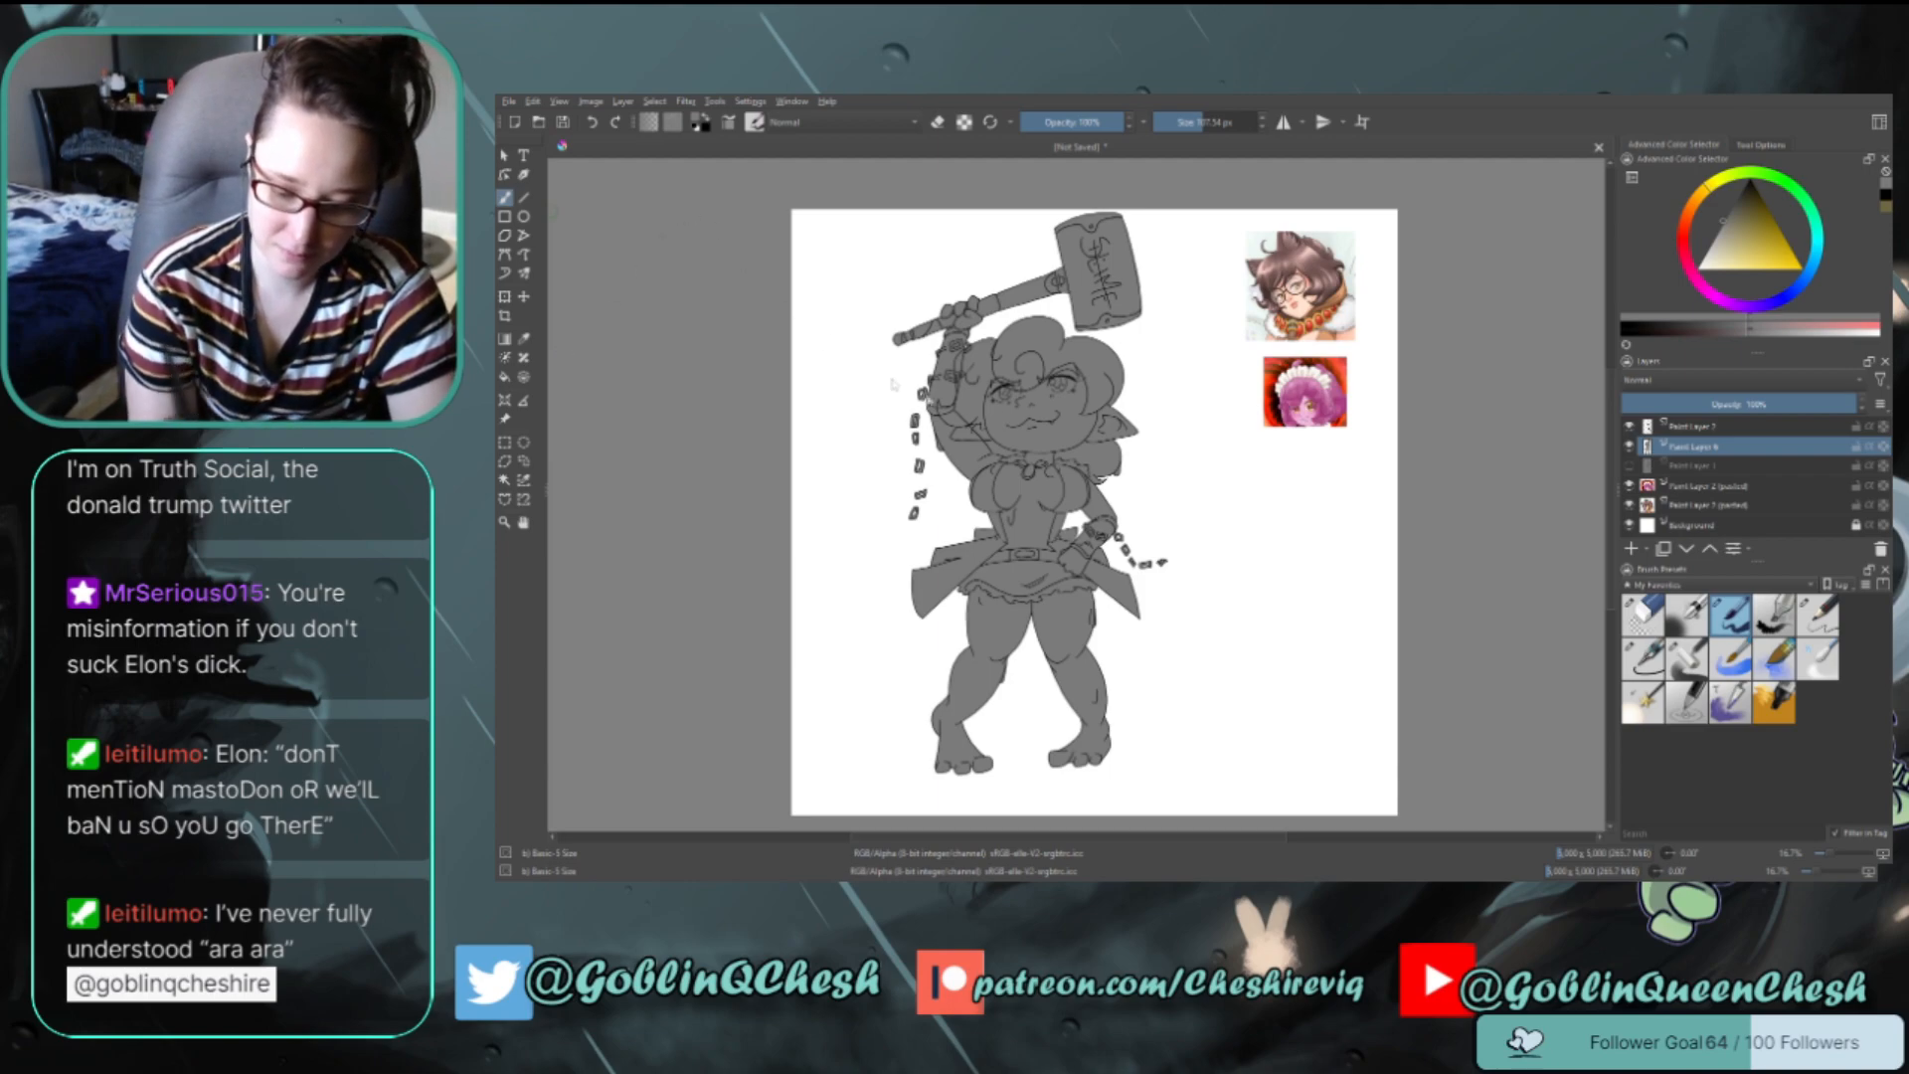
pyautogui.hotkey('ctrl', 's')
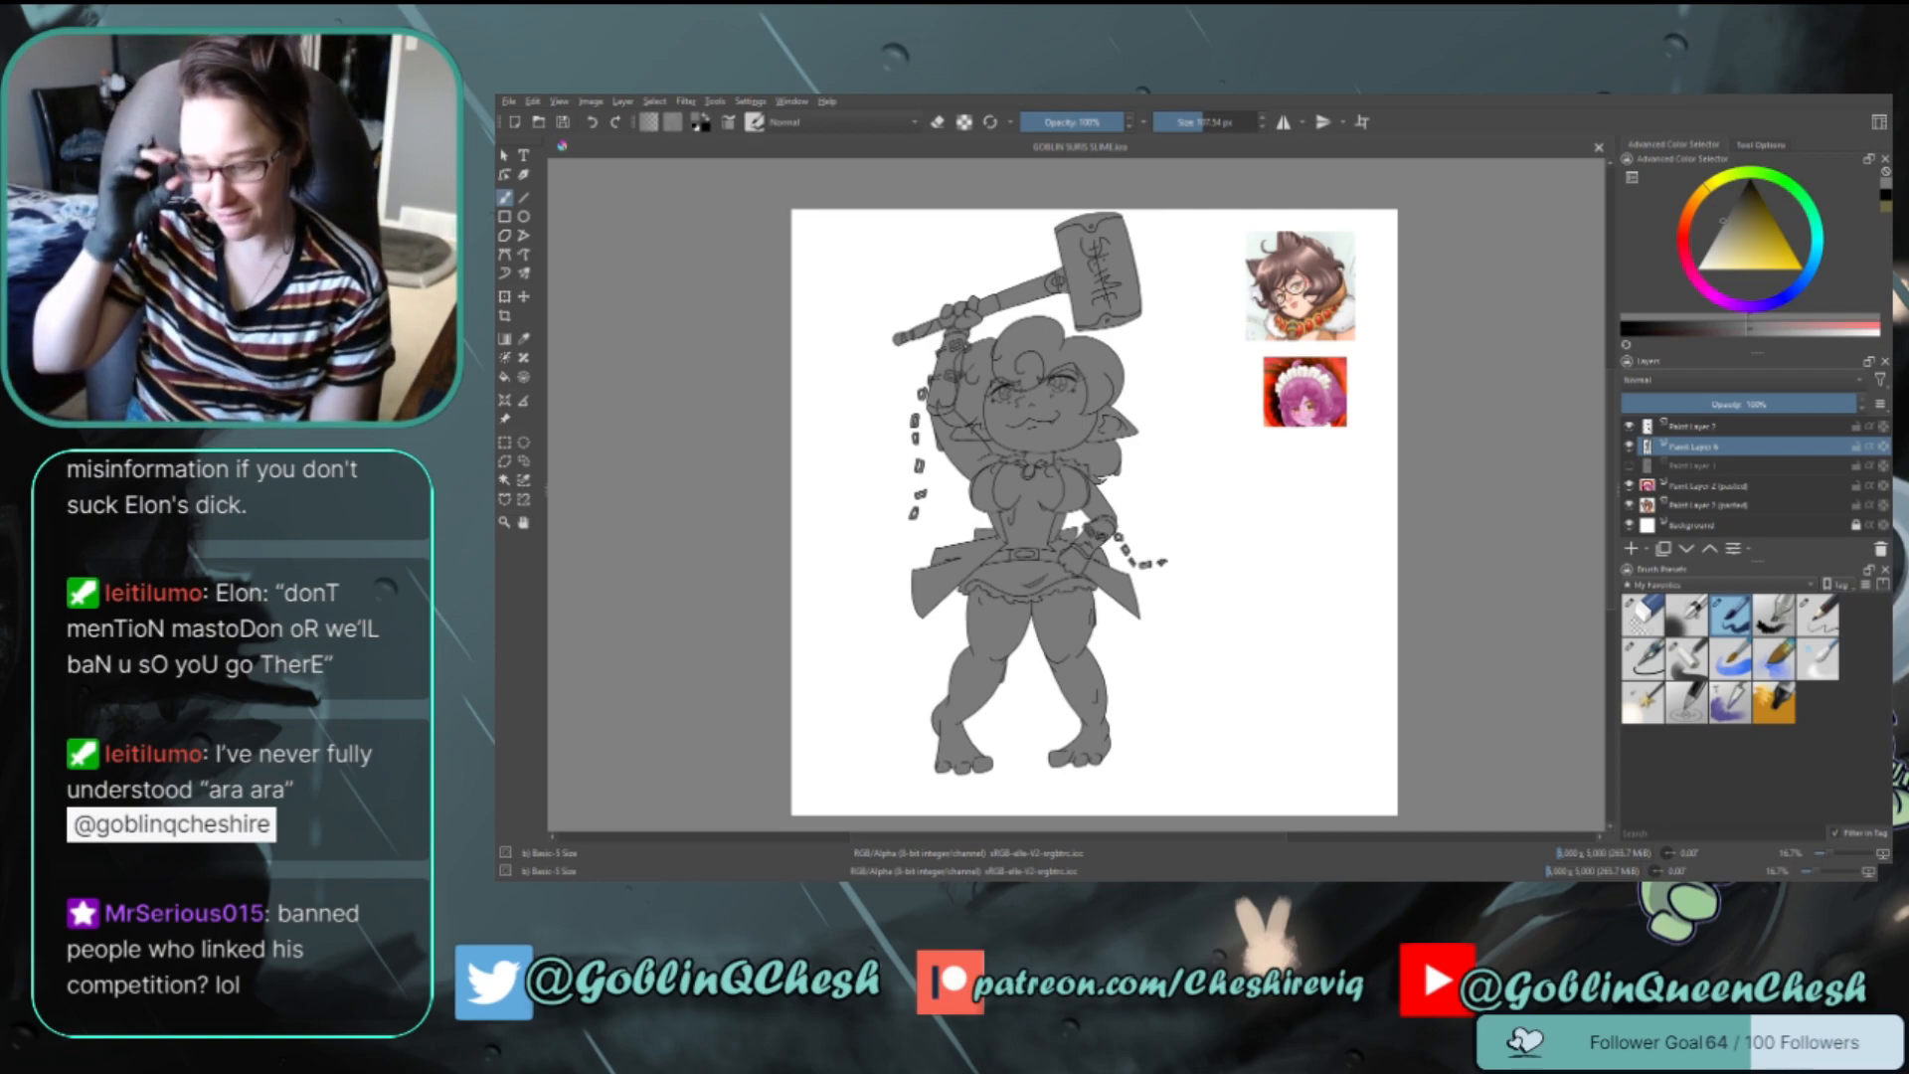
# Choose a muted green as the painting colour and select the character's grey silhouette on the base layer
pyautogui.click(1753, 176)
pyautogui.click(1738, 241)
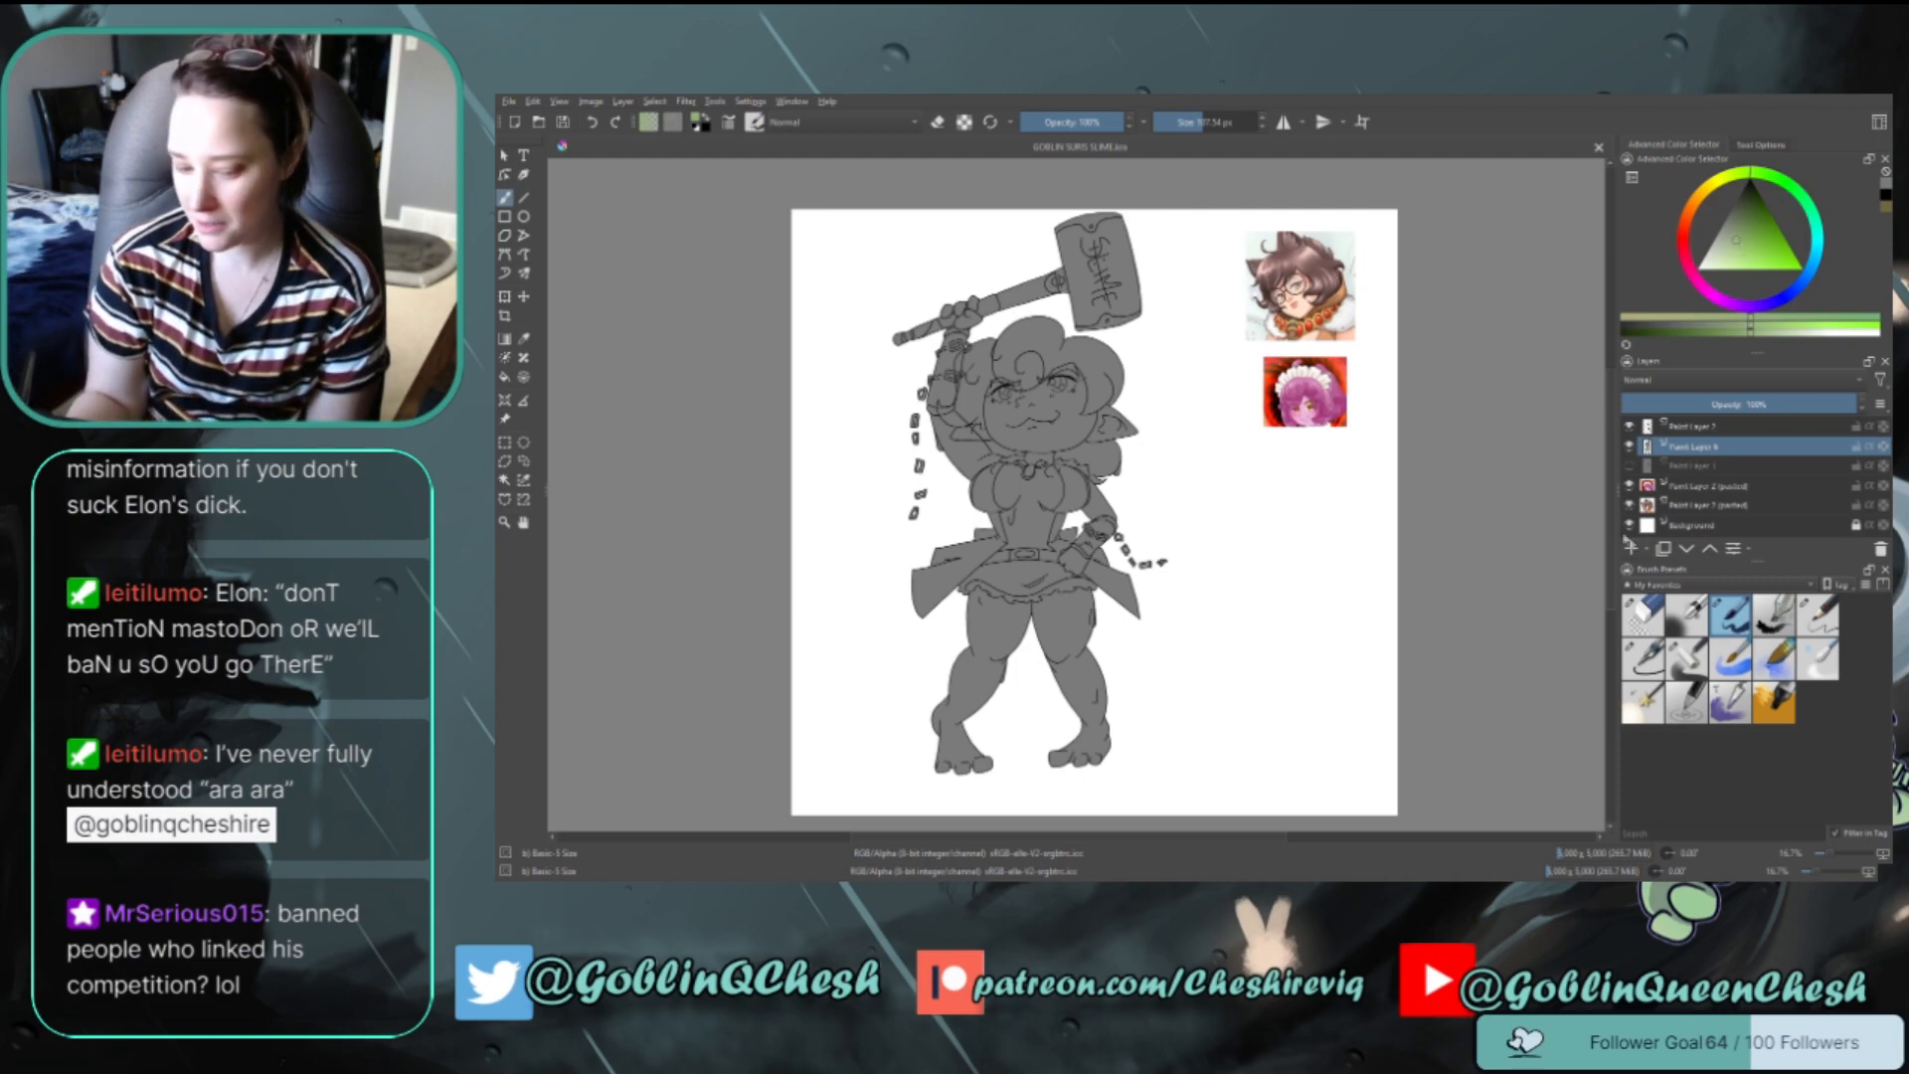
pyautogui.click(504, 479)
pyautogui.click(946, 525)
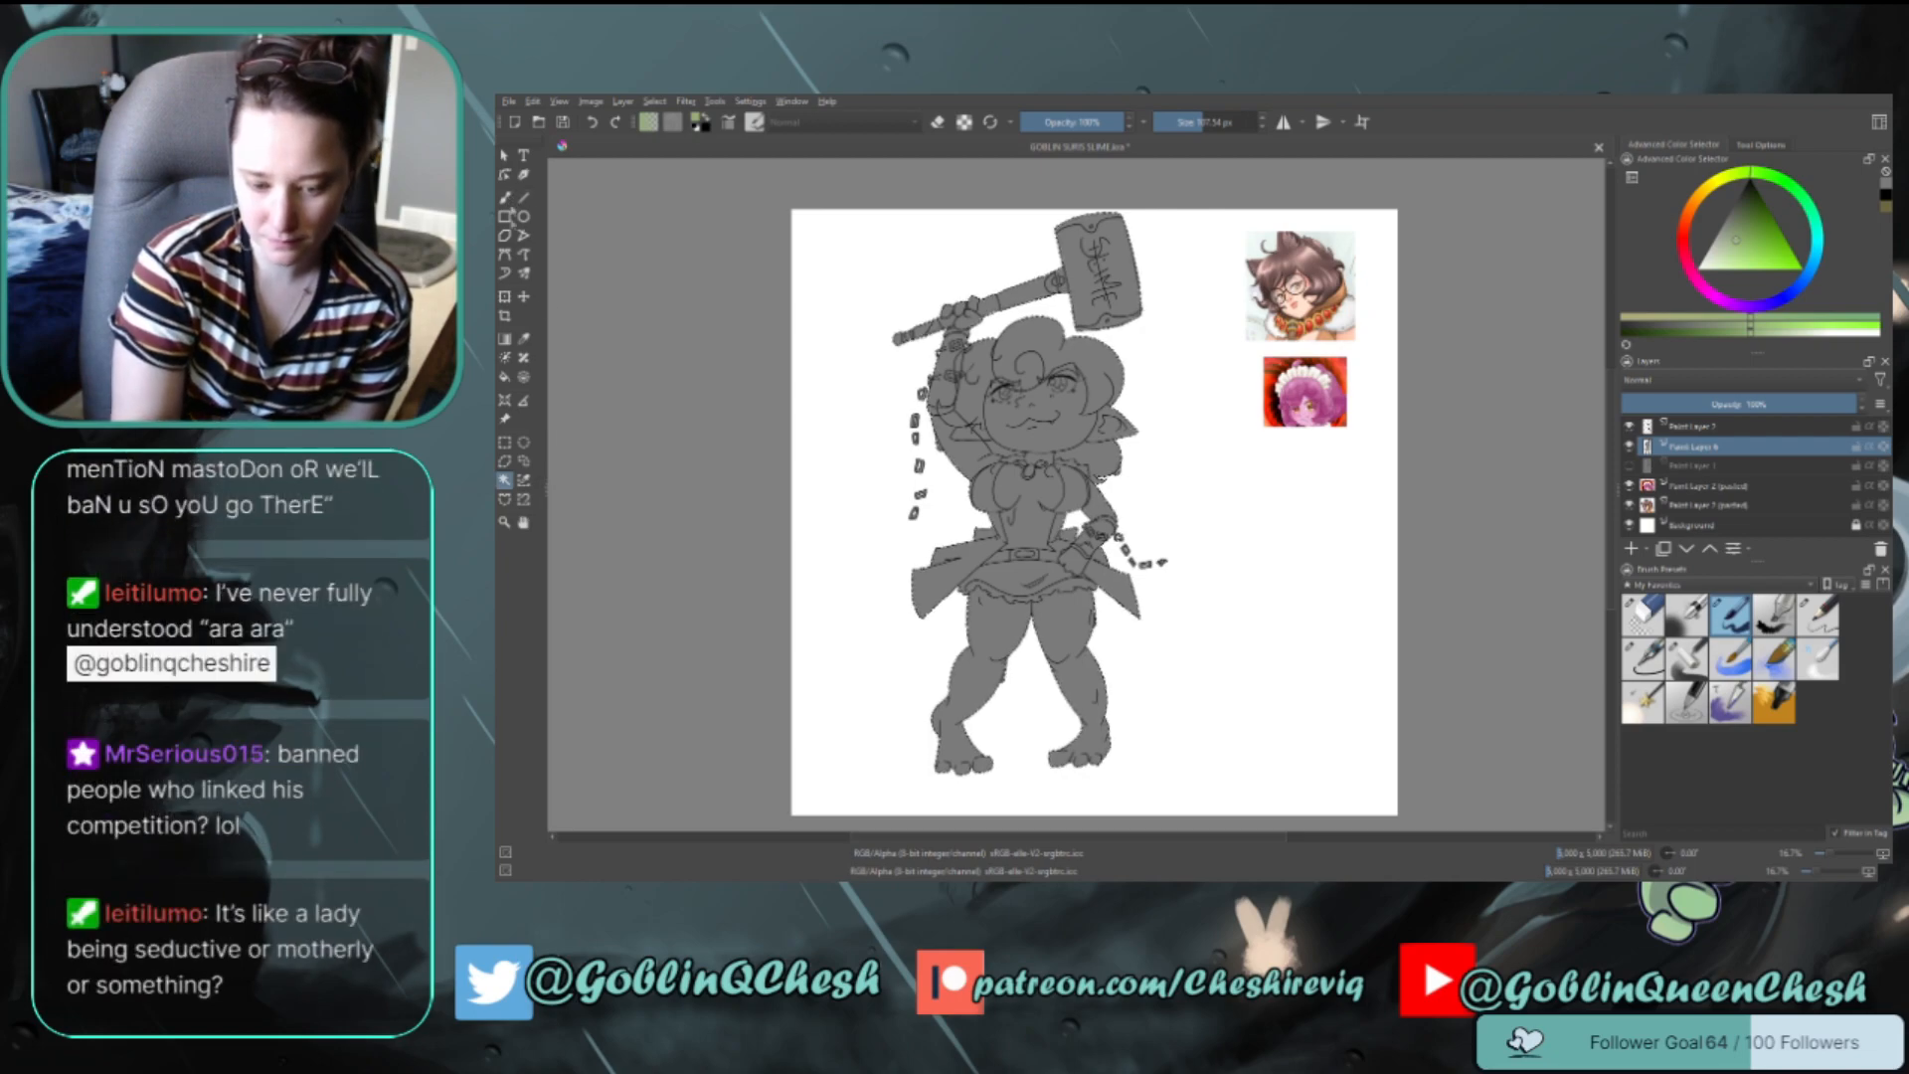
# Add a paint layer above the grey base, fill the selected silhouette with the muted green, and return to the brush
pyautogui.click(504, 377)
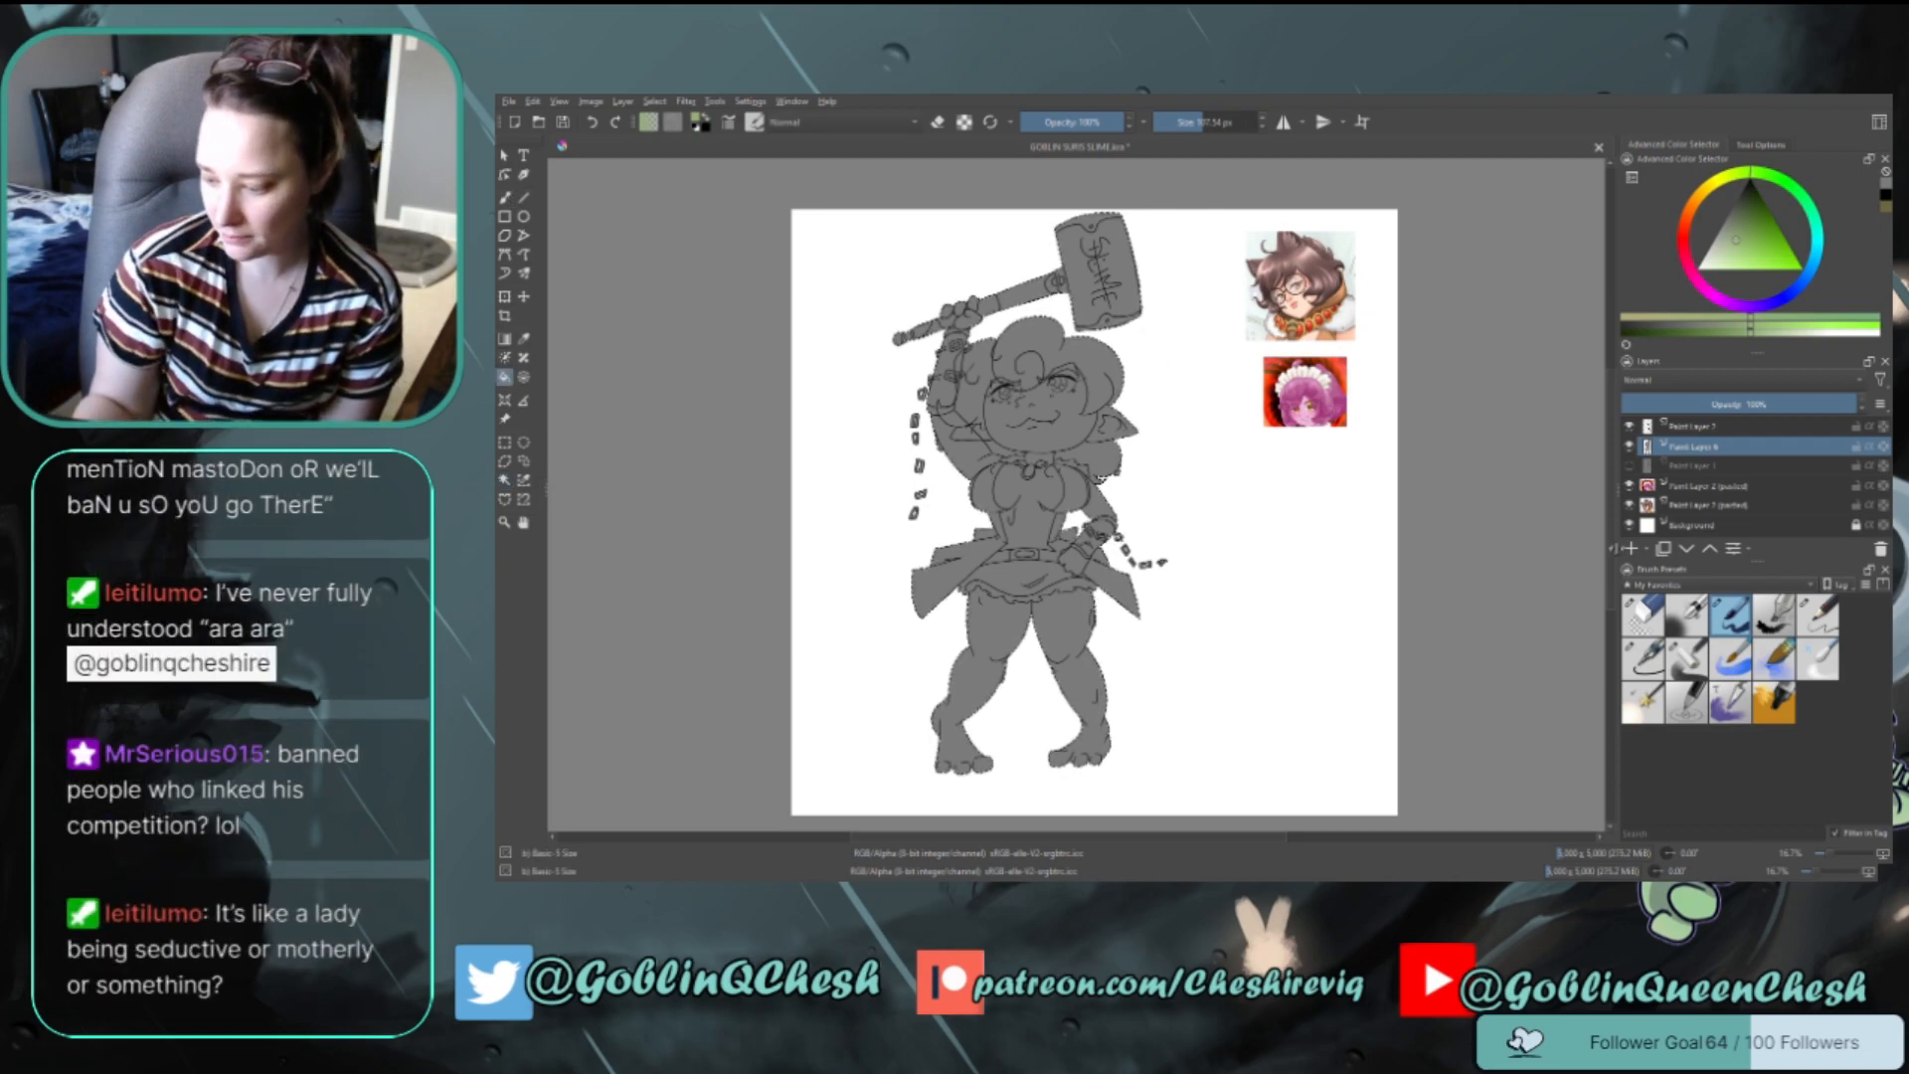
pyautogui.click(1631, 548)
pyautogui.click(991, 534)
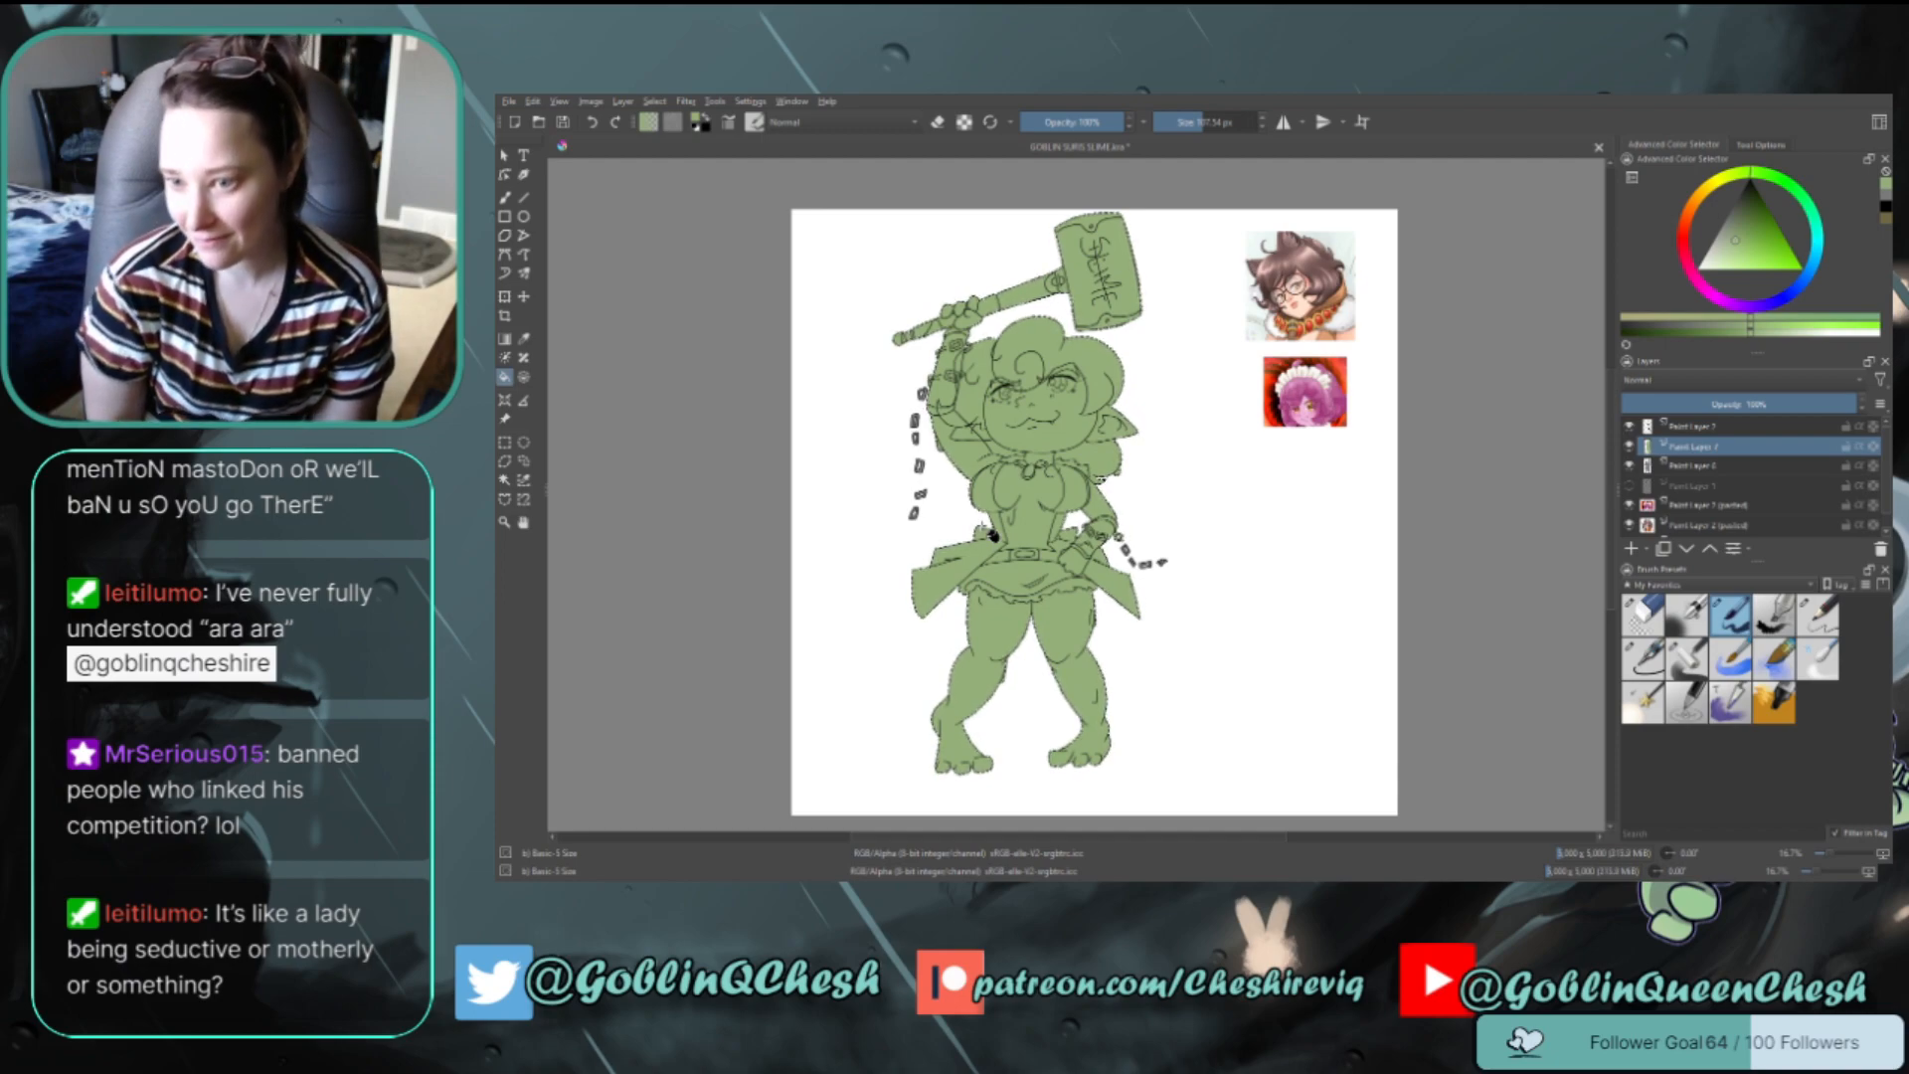
pyautogui.click(504, 198)
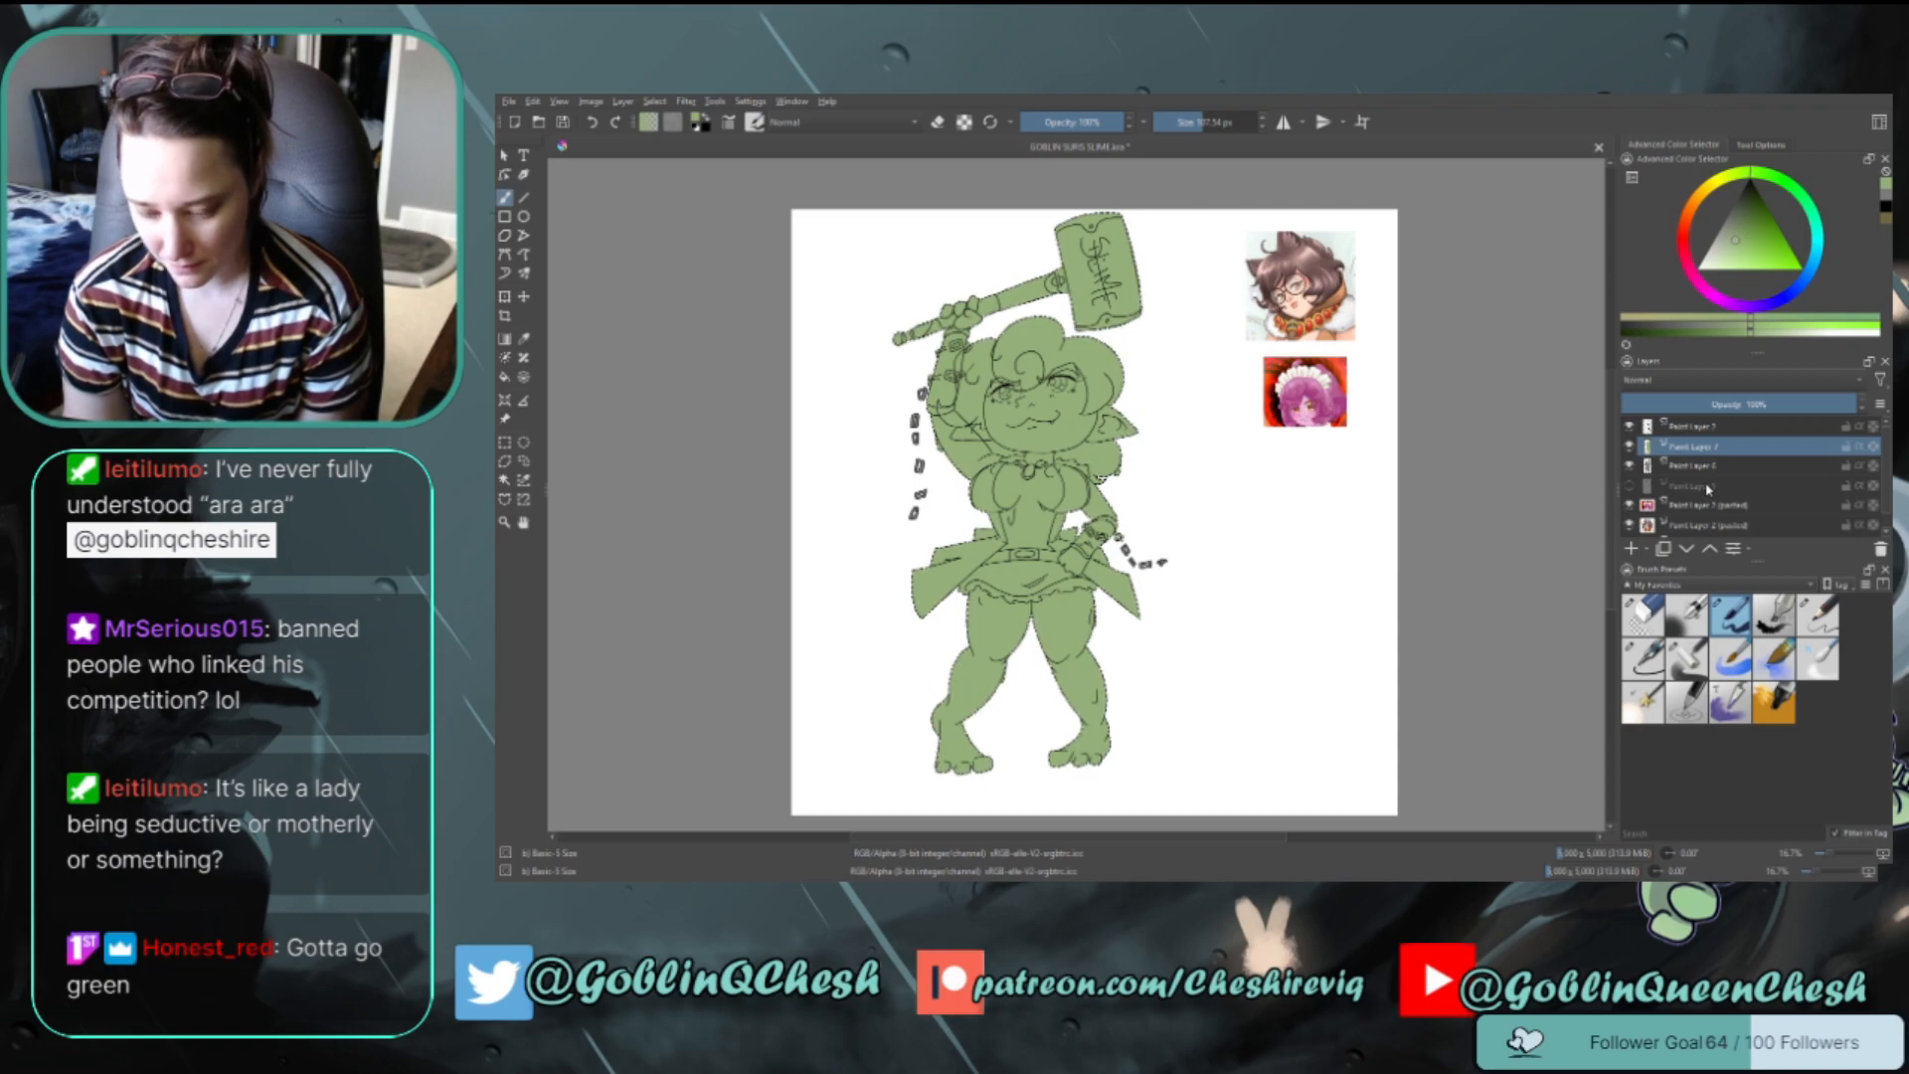
# Try the green fill layer above the line art at about 70% opacity and hide the grey base layer
pyautogui.click(1711, 549)
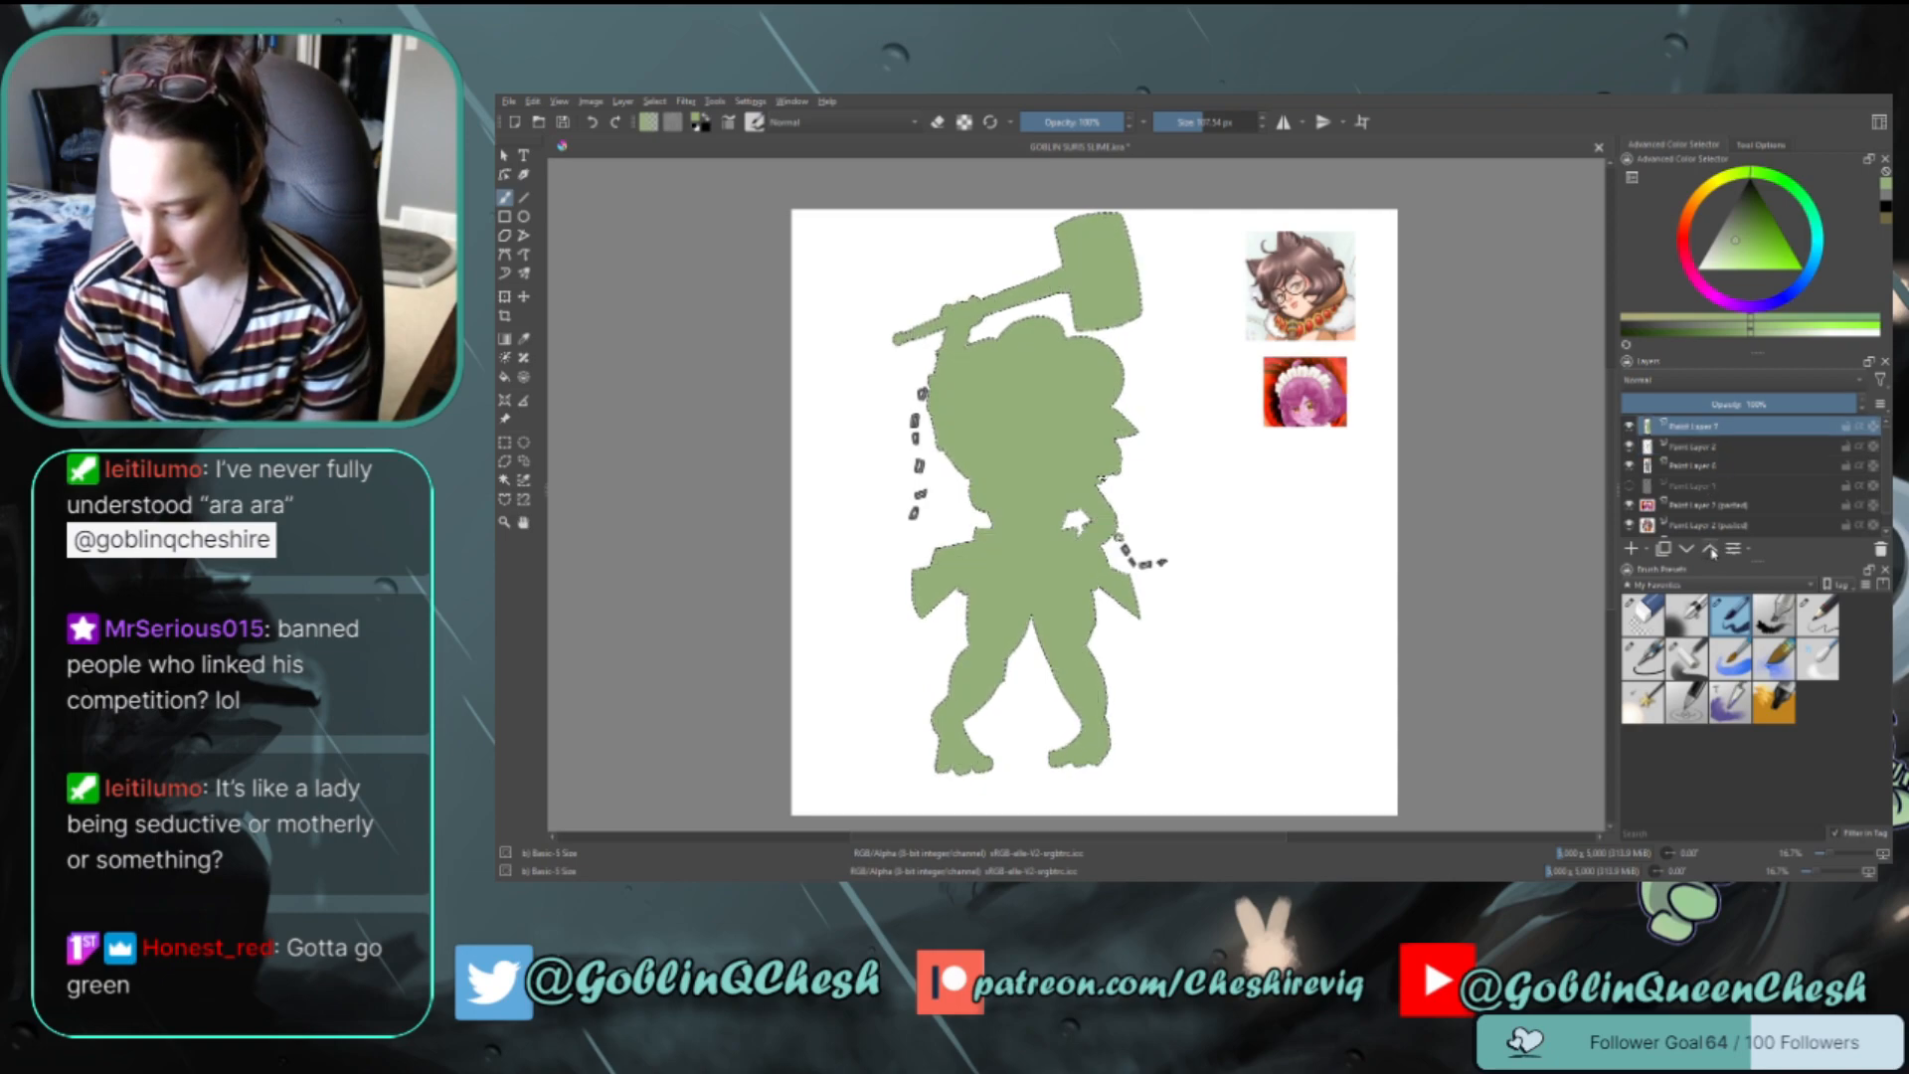
pyautogui.moveTo(1750, 405)
pyautogui.mouseDown()
pyautogui.moveTo(1772, 408)
pyautogui.moveTo(1672, 407)
pyautogui.moveTo(1777, 406)
pyautogui.mouseUp()
pyautogui.click(1629, 465)
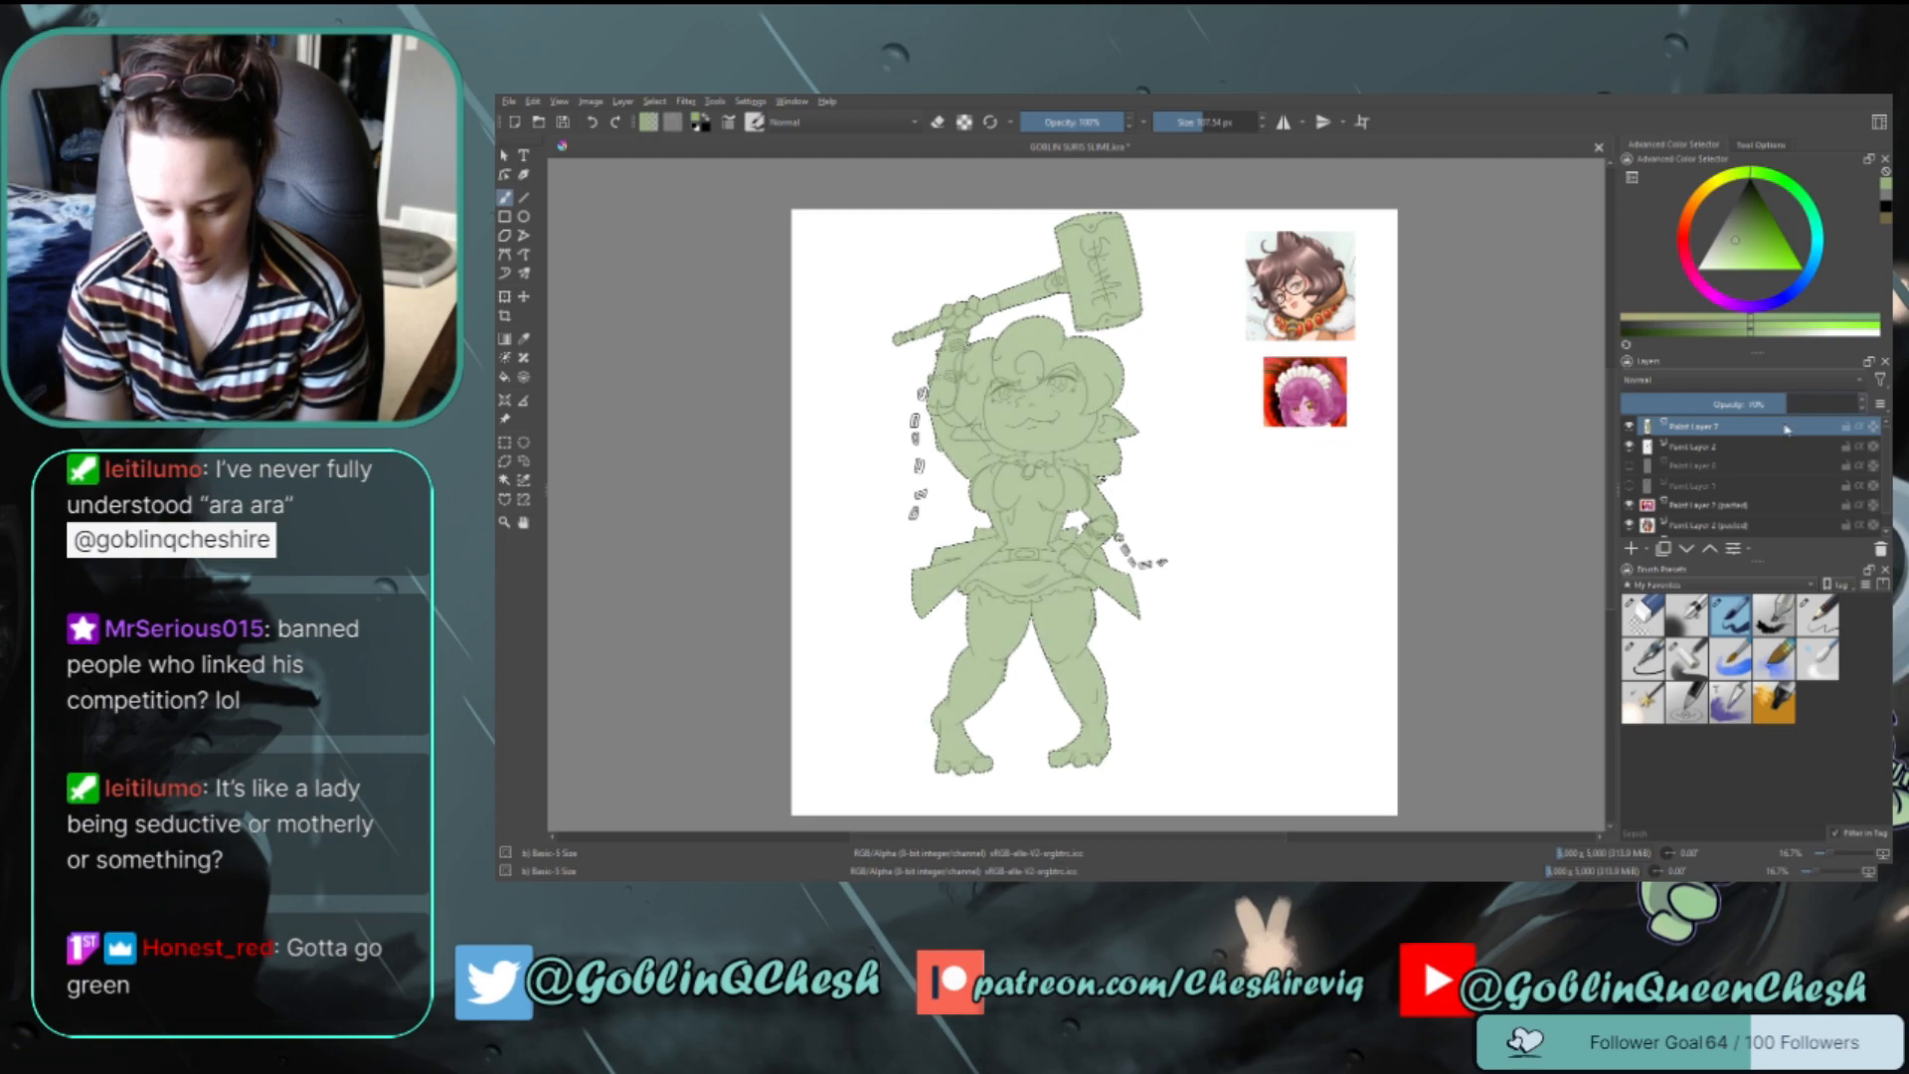
# Clear the selection and return the green fill layer below the line art at 100% opacity
pyautogui.click(650, 104)
pyautogui.click(664, 132)
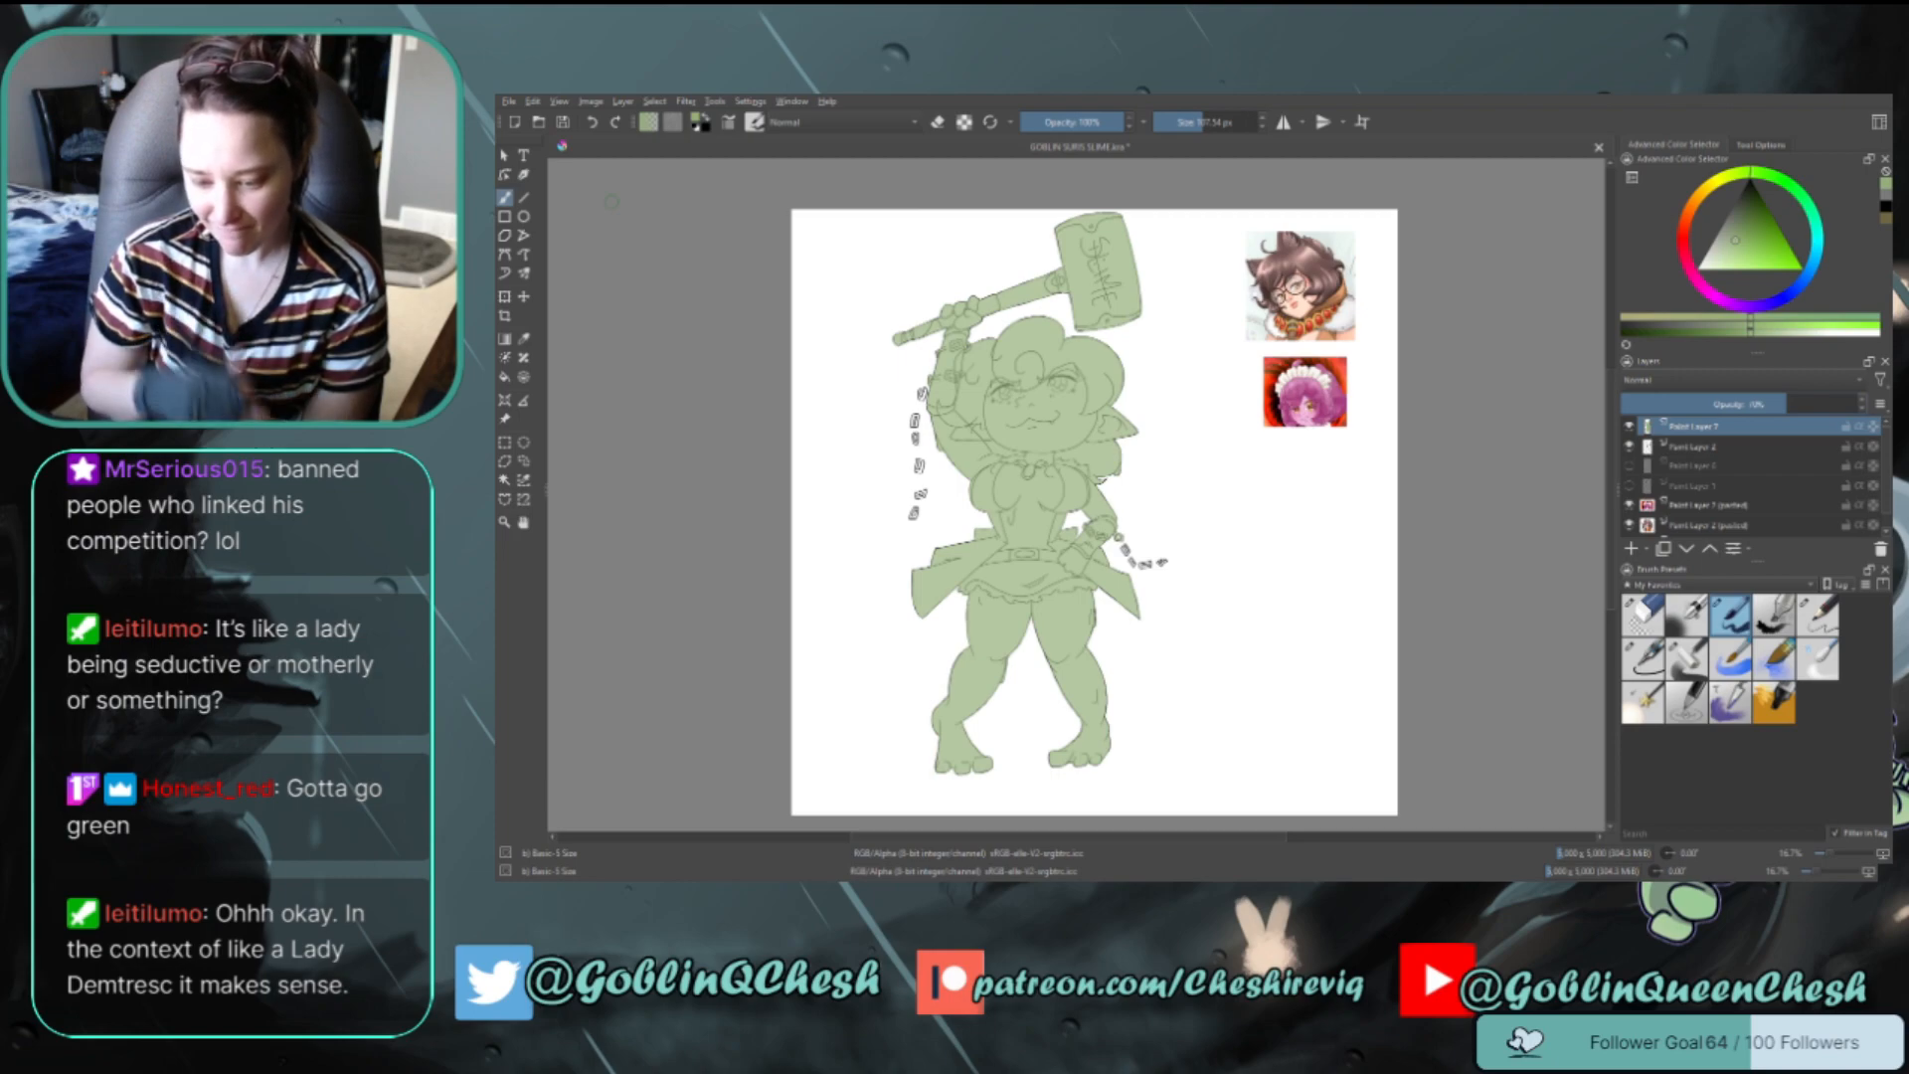
pyautogui.click(1688, 548)
pyautogui.moveTo(1780, 401); pyautogui.dragTo(1858, 401)
# Lower the opacity of the line-art layer to about 50%
pyautogui.click(1758, 424)
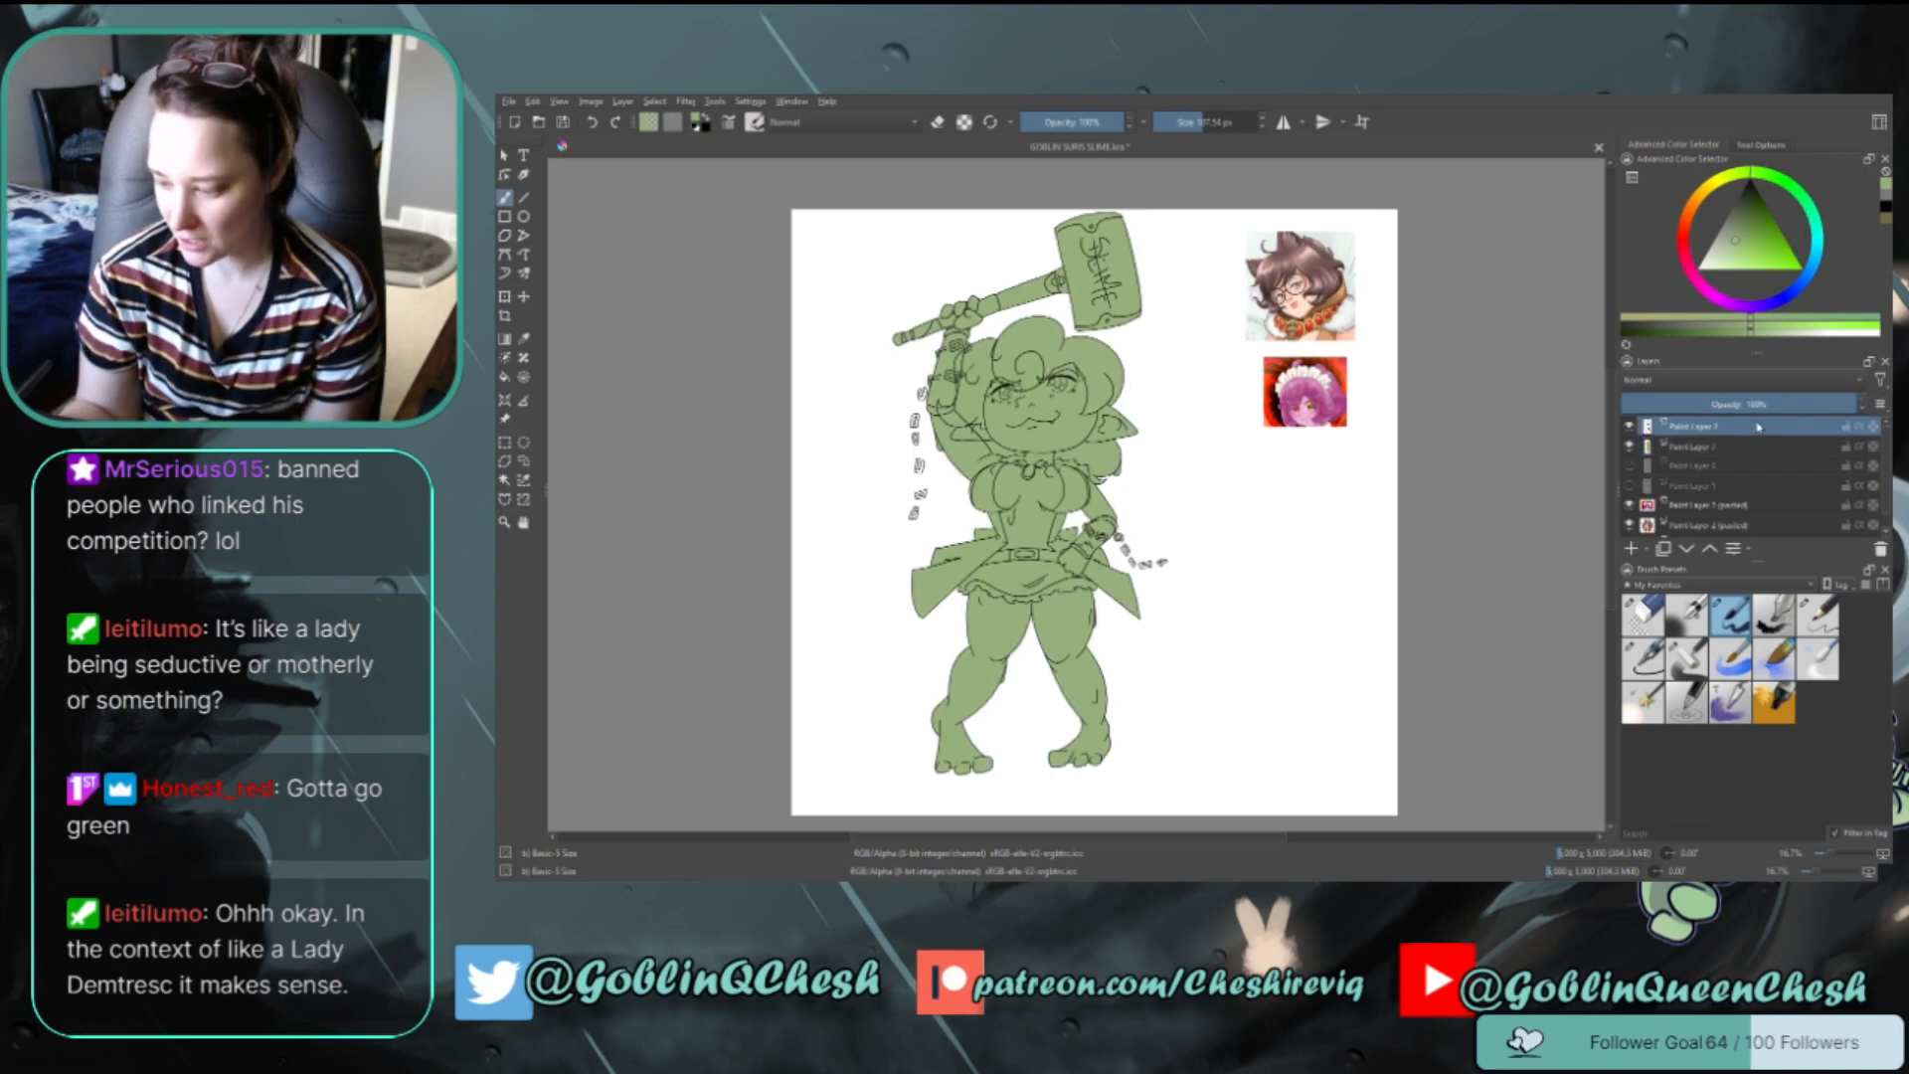
pyautogui.click(1775, 404)
pyautogui.moveTo(1748, 397); pyautogui.dragTo(1738, 406)
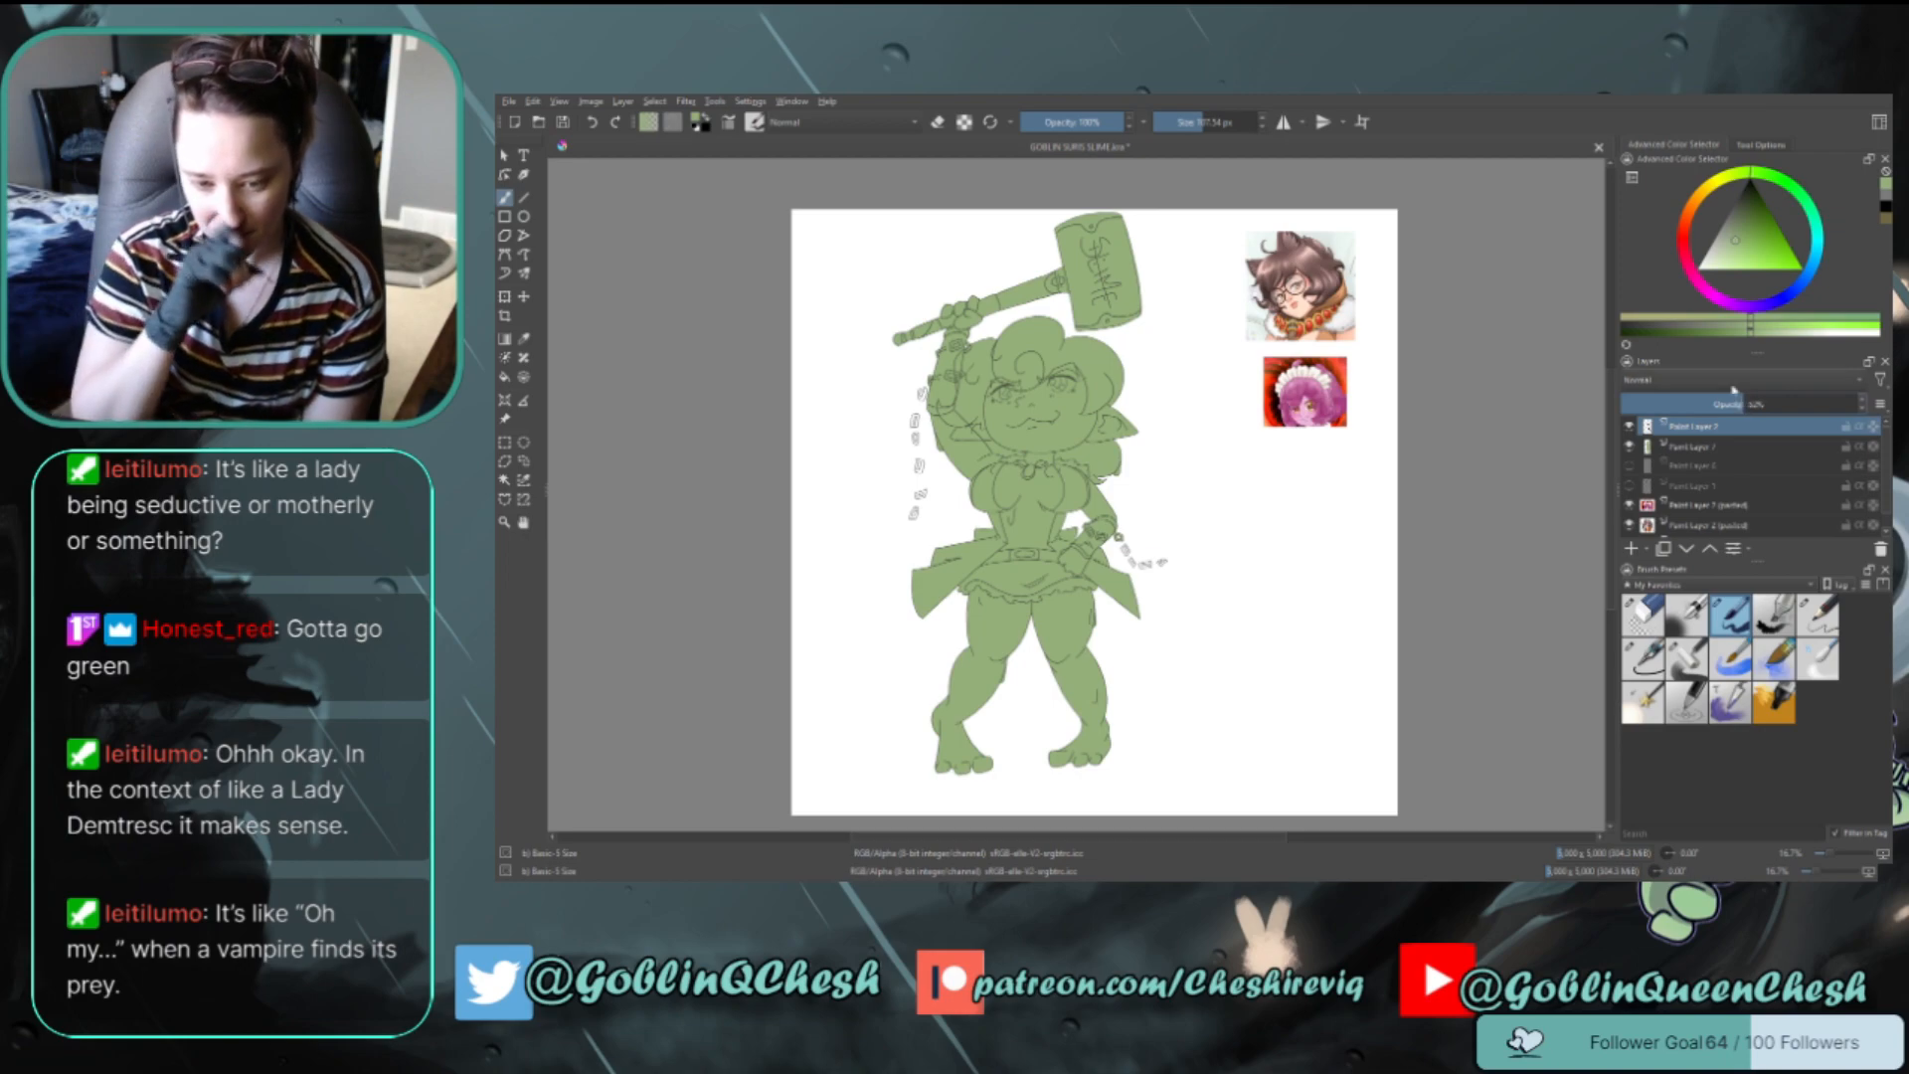
# Activate the green fill layer and choose a lighter green with the WaterC Spread WideArea brush
pyautogui.click(1691, 447)
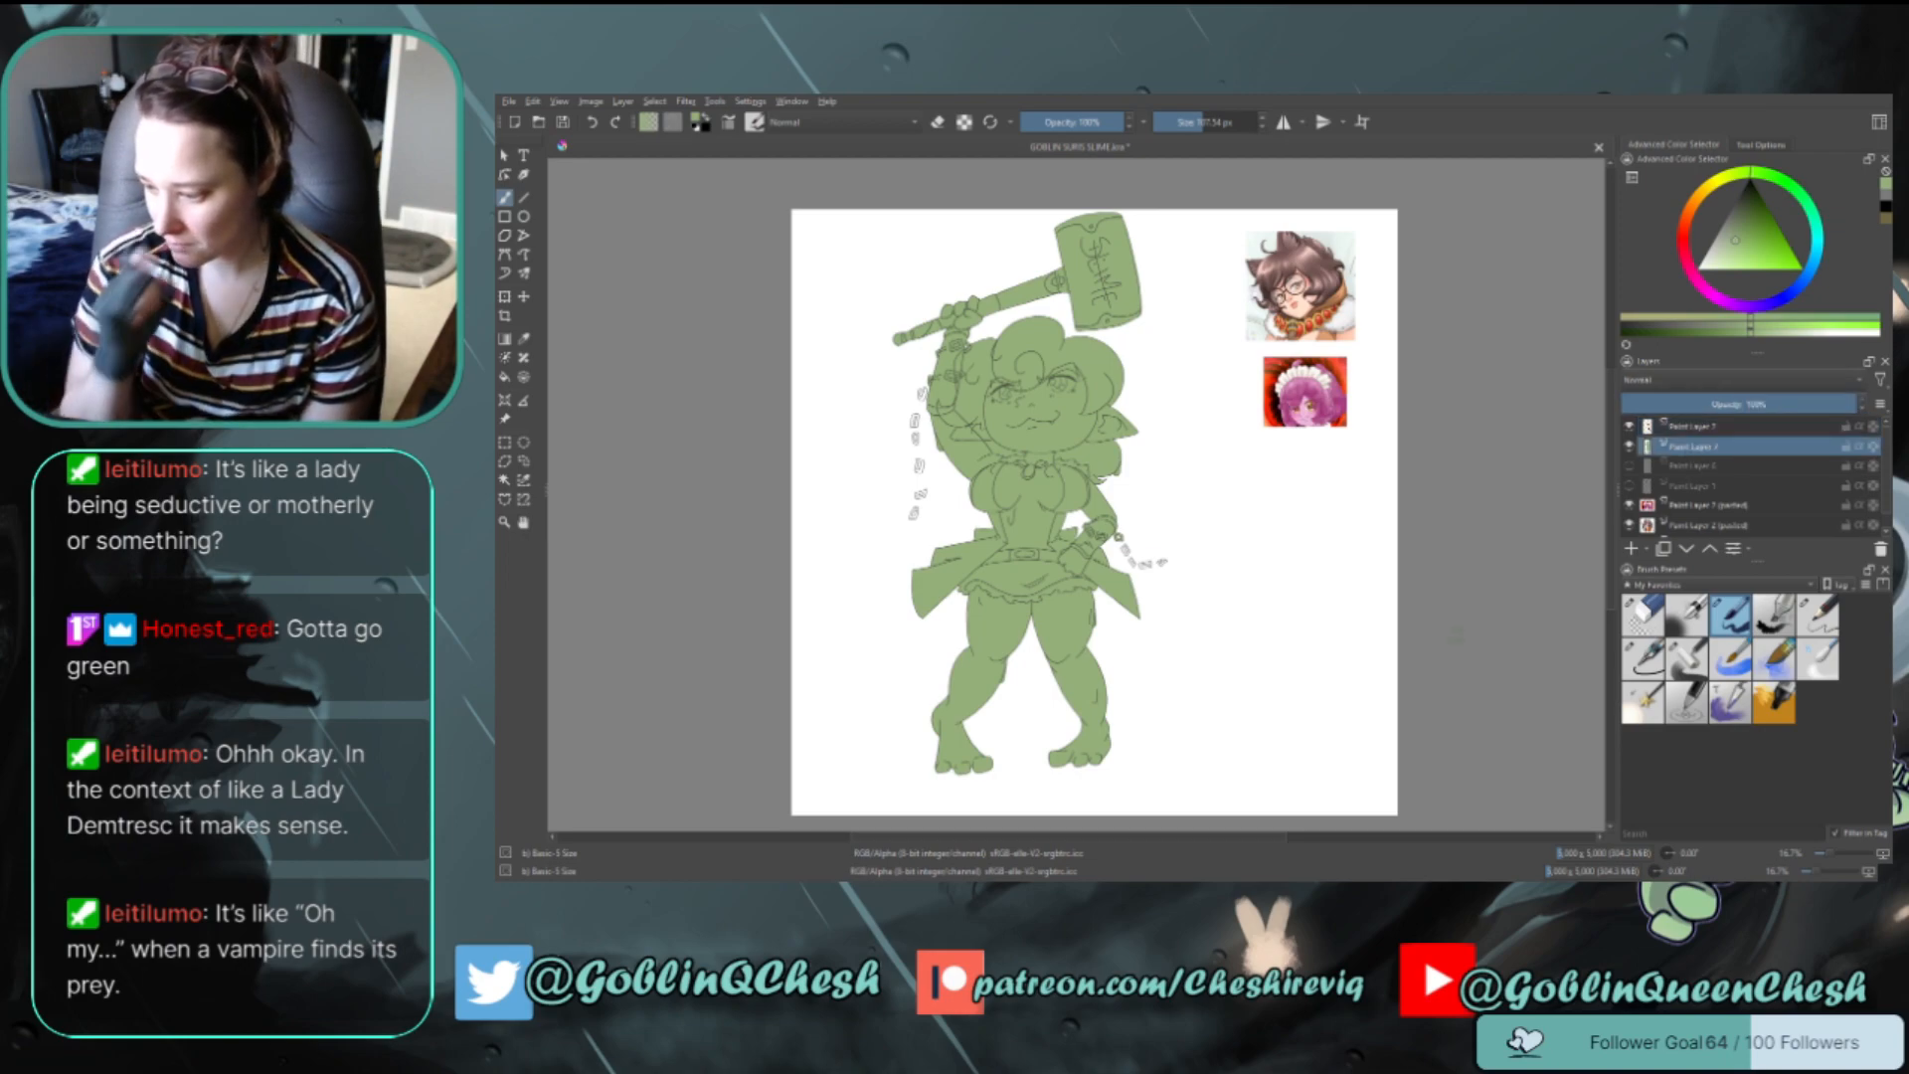
pyautogui.click(1735, 254)
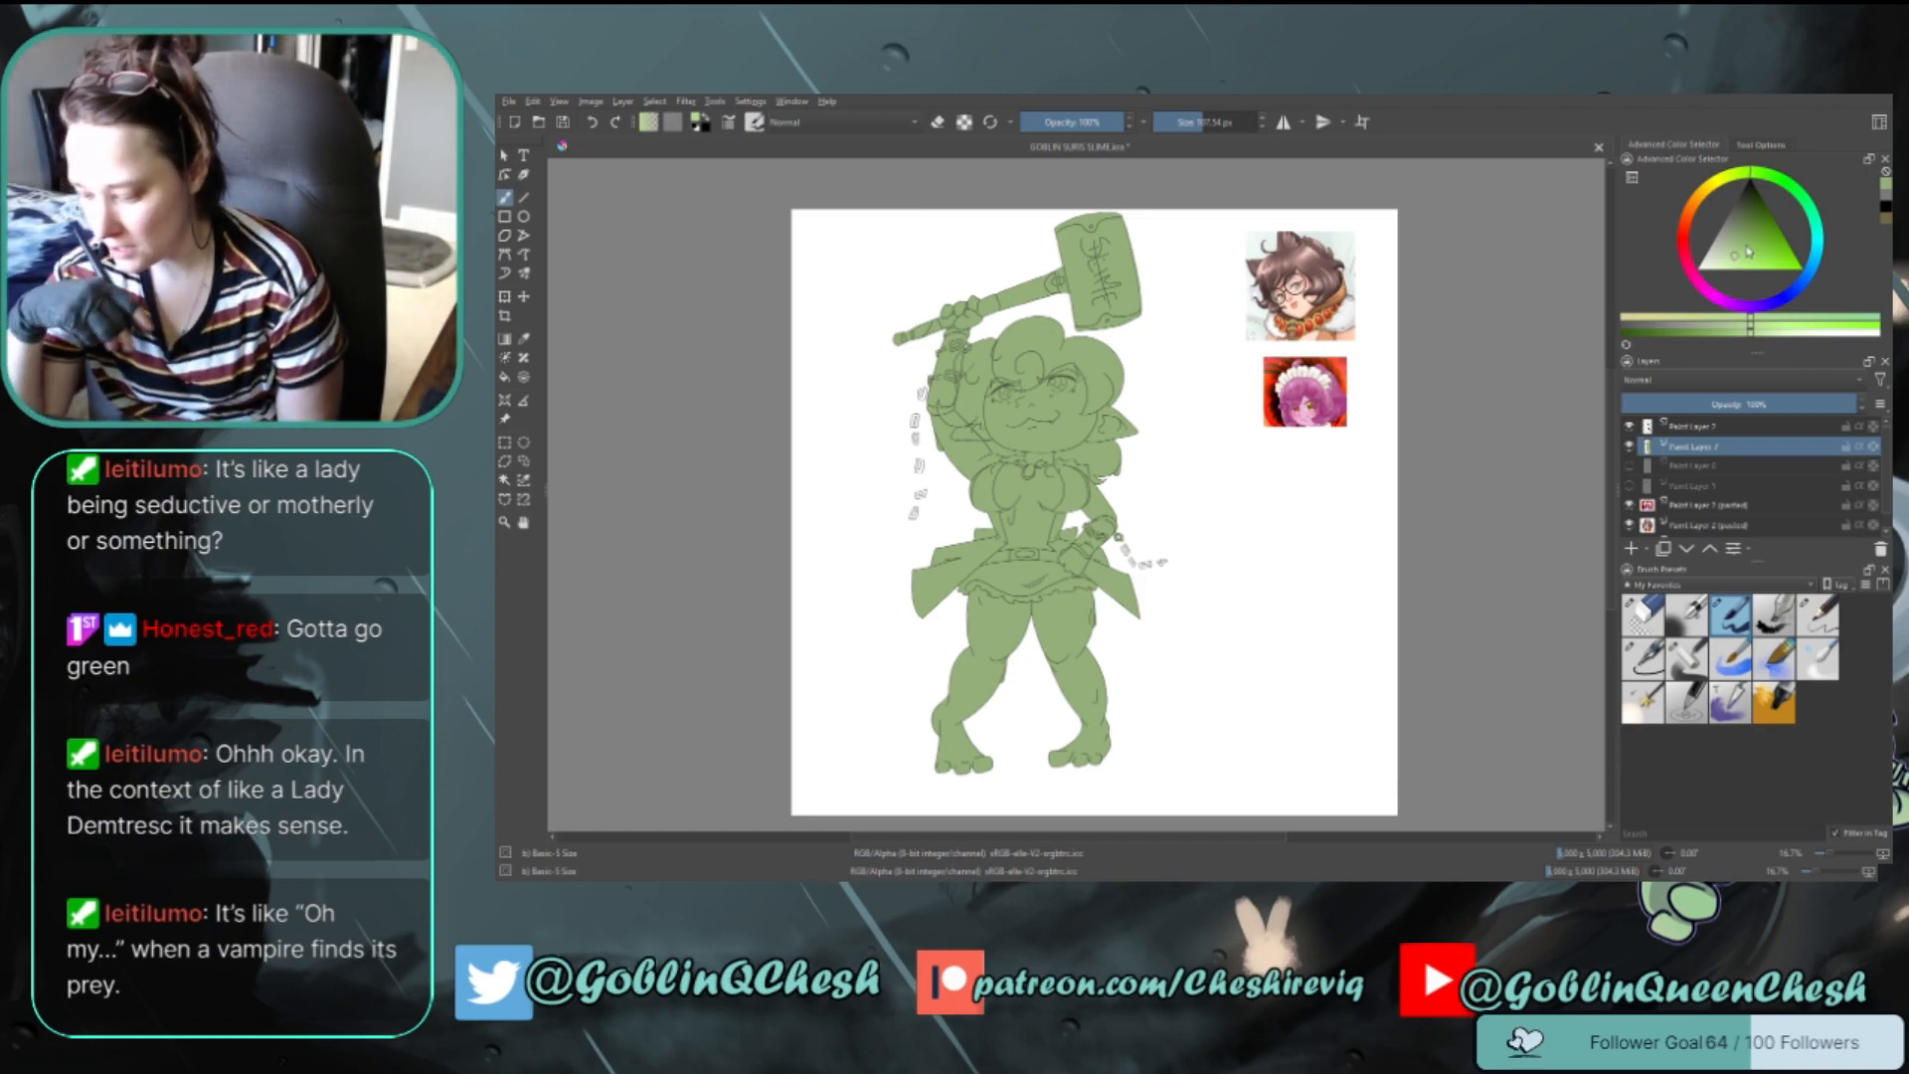
pyautogui.click(1777, 657)
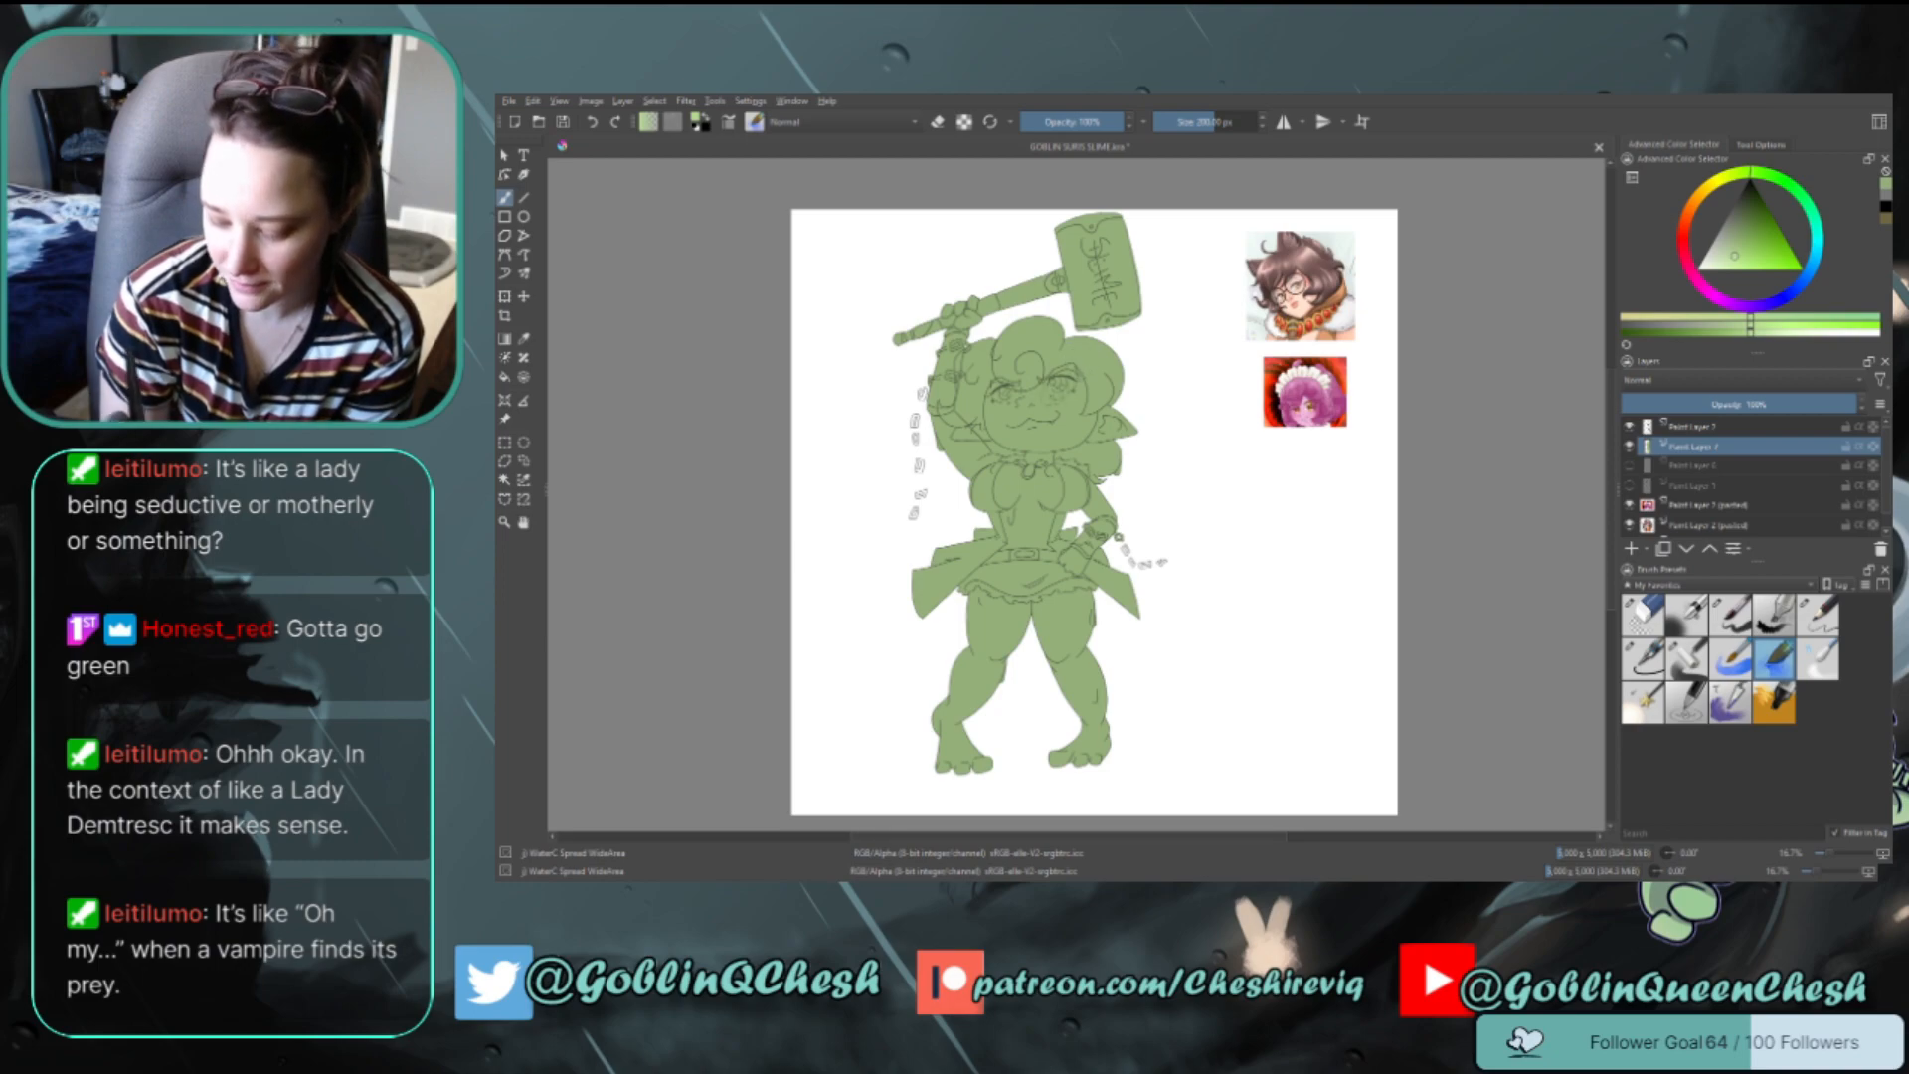
# Try soft light-green highlights on the goblin's face and chest, and undo both strokes
pyautogui.moveTo(1029, 391)
pyautogui.mouseDown()
pyautogui.moveTo(1058, 384)
pyautogui.moveTo(1035, 431)
pyautogui.moveTo(1060, 440)
pyautogui.mouseUp()
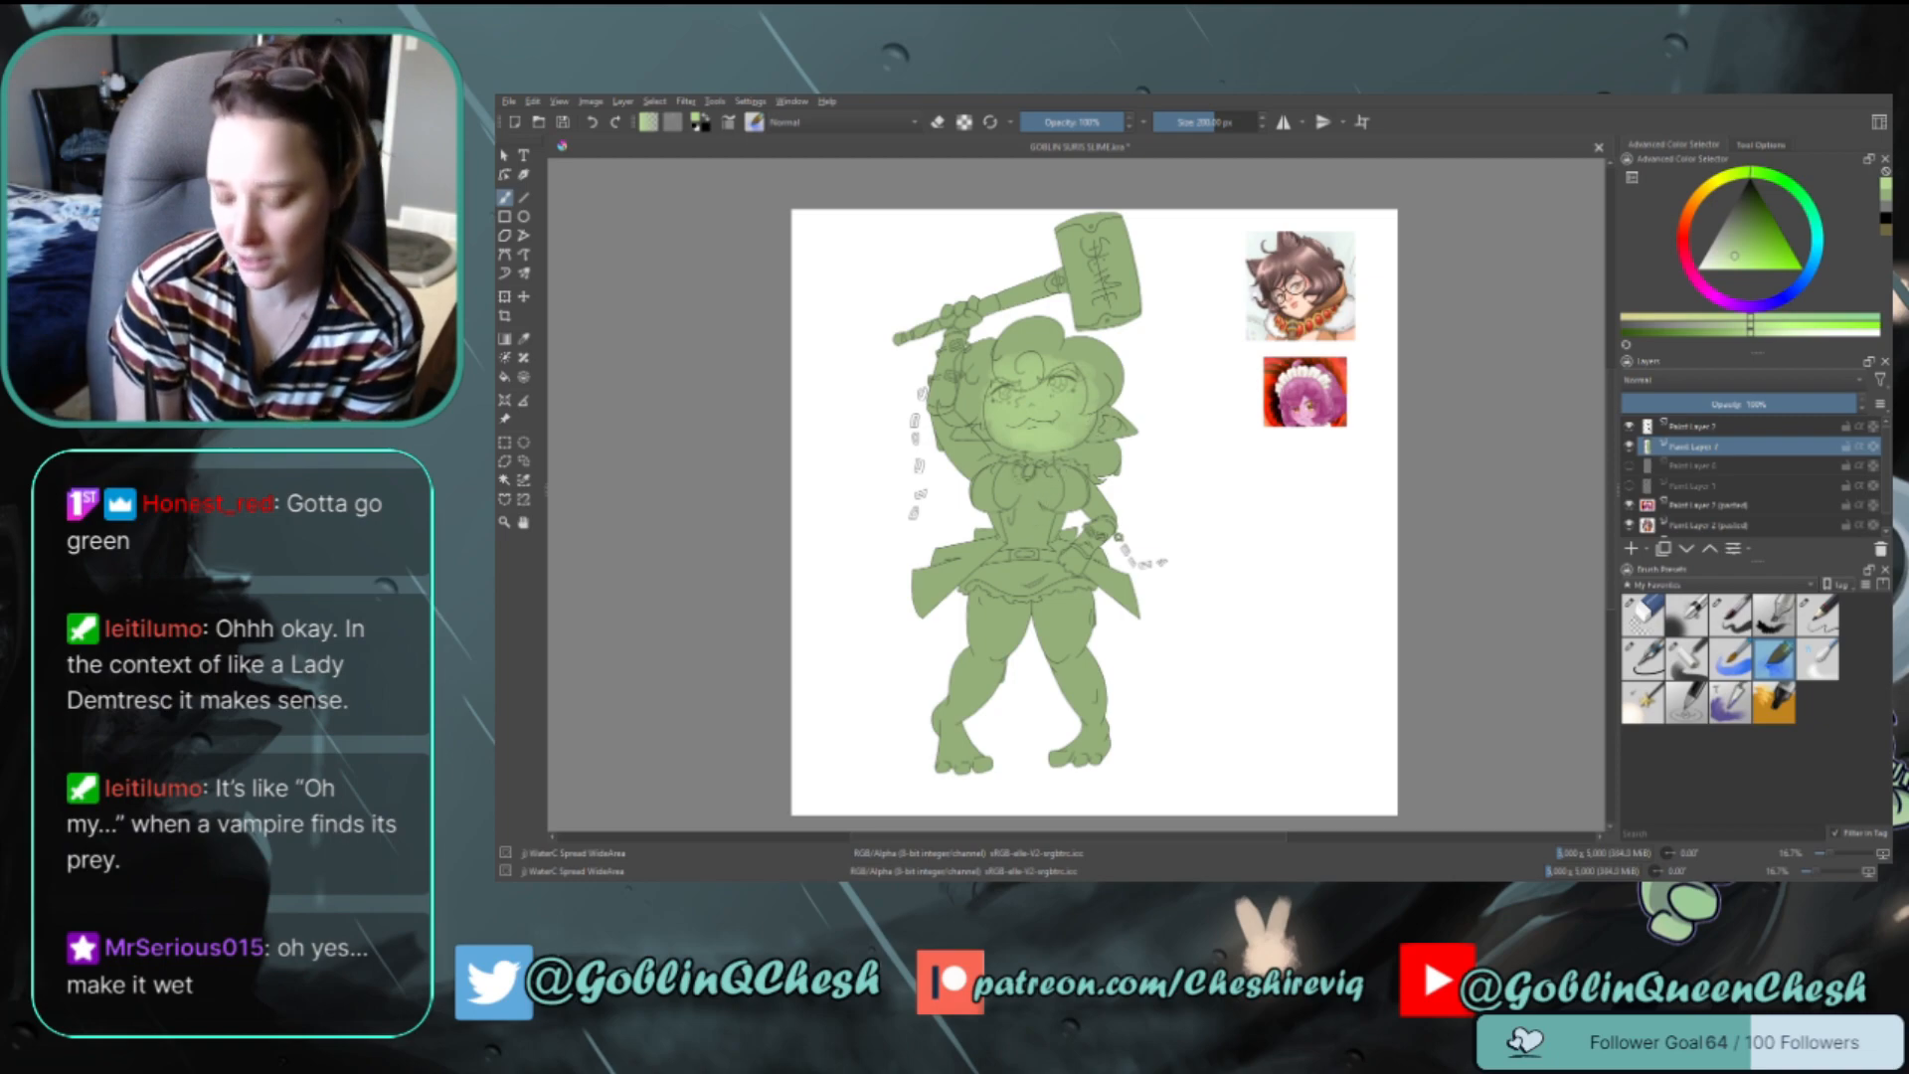
pyautogui.moveTo(994, 497); pyautogui.dragTo(1069, 482)
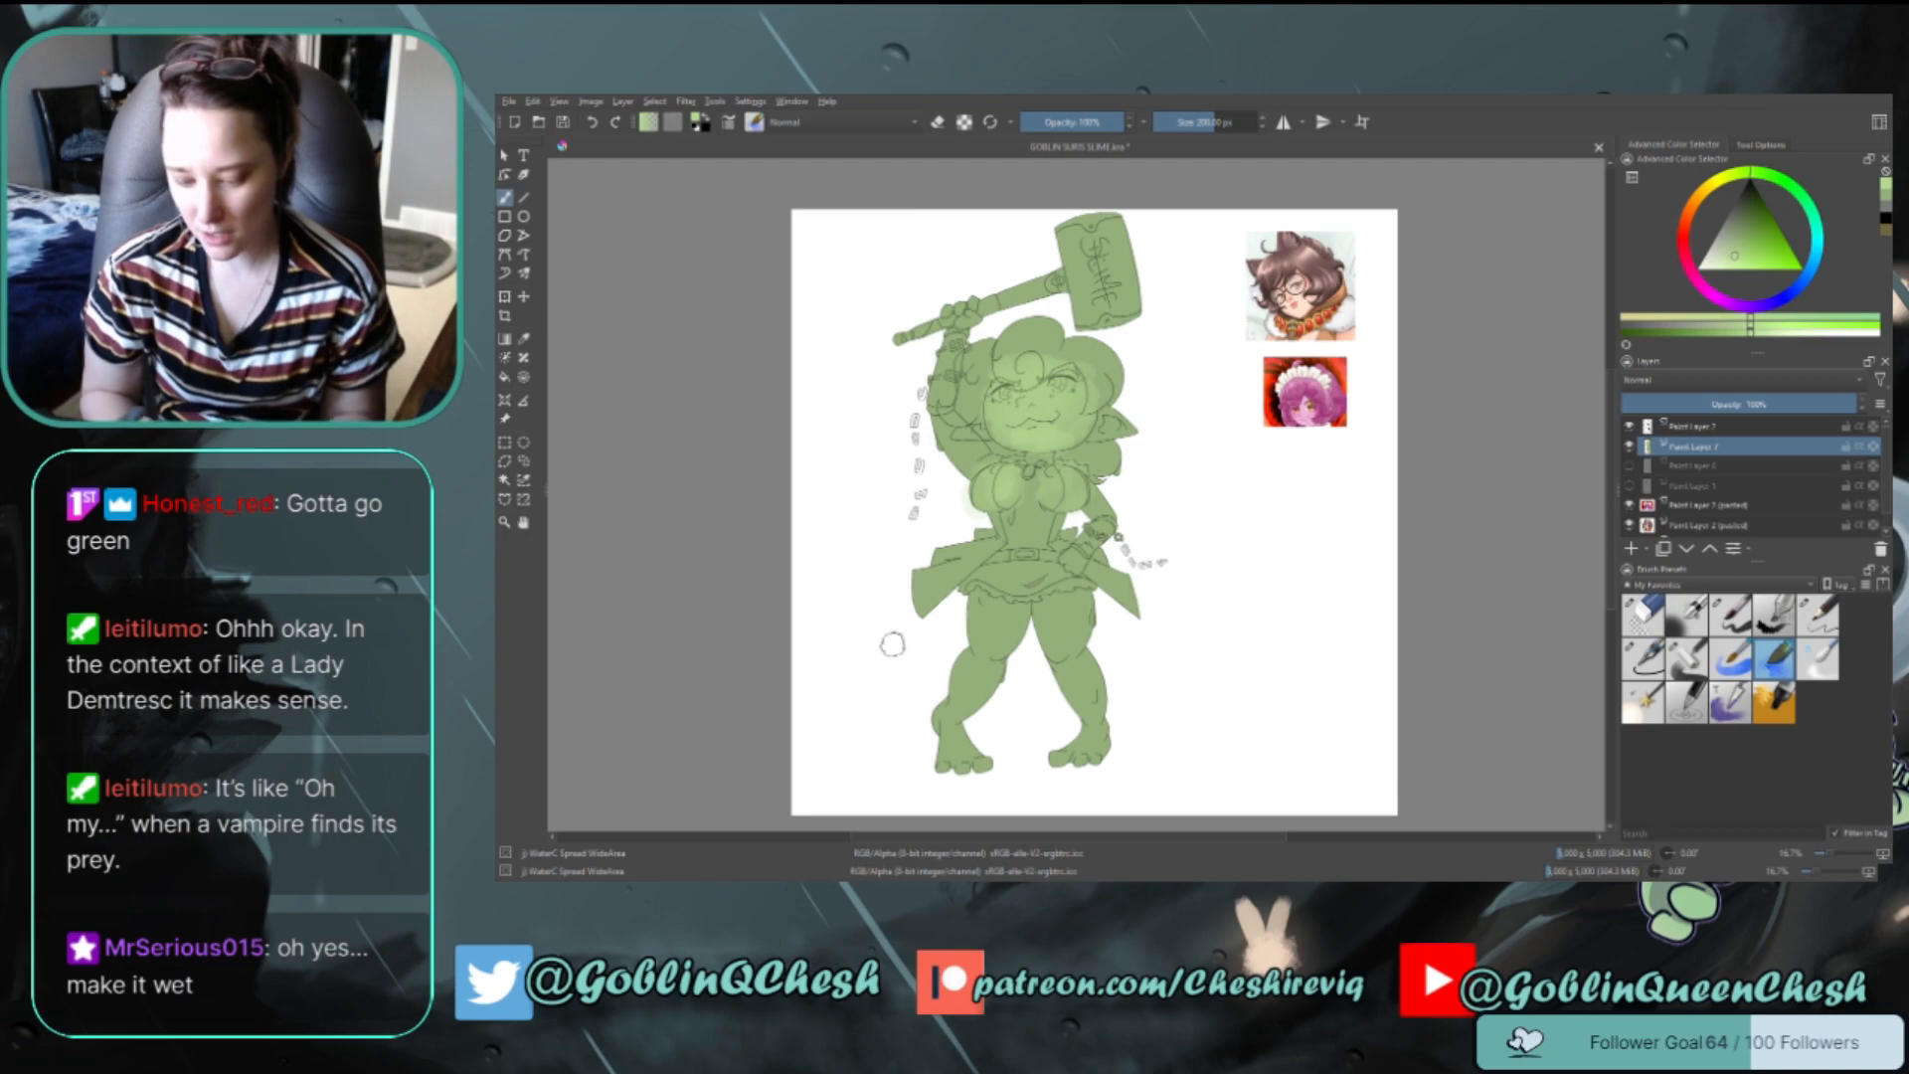
pyautogui.hotkey('ctrl', 'z')
pyautogui.hotkey('ctrl', 'z')
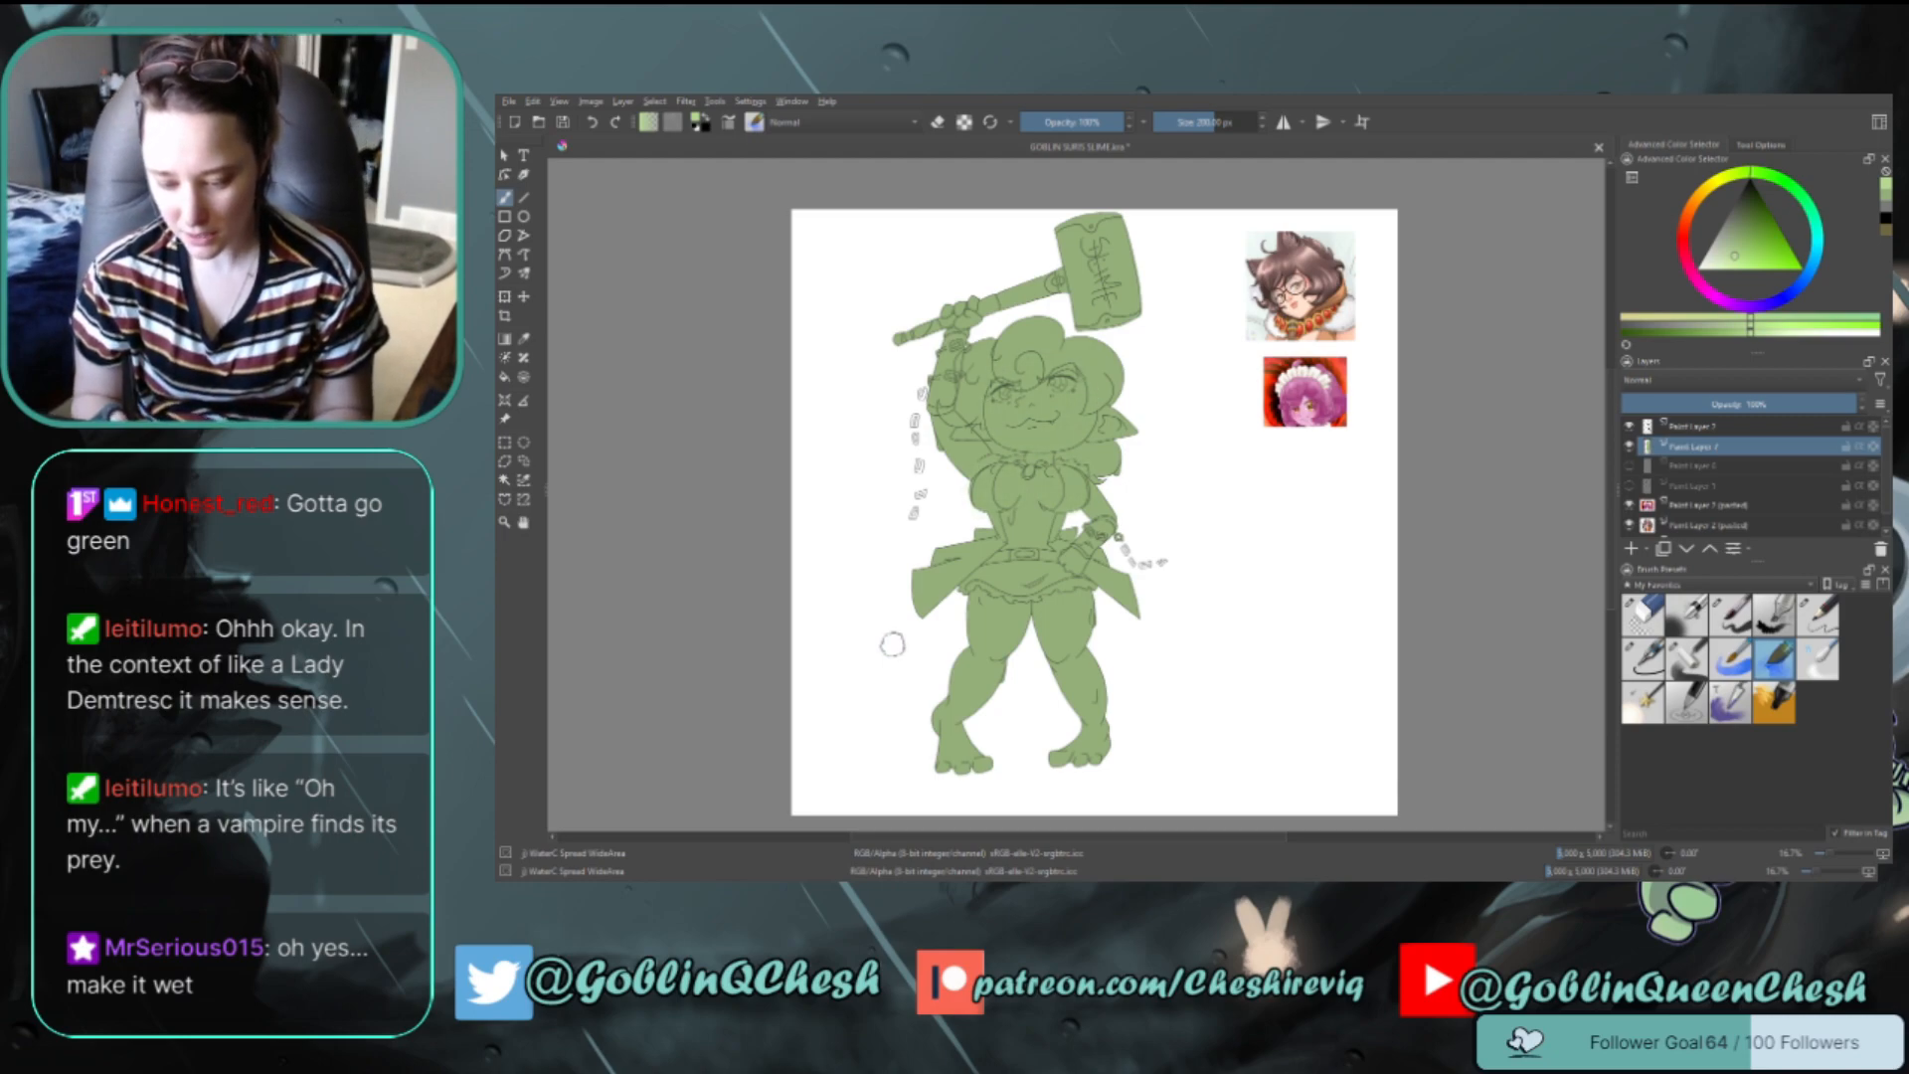
# Show the grey base layer again, leaving the rough sketch hidden, and select the character's silhouette from it
pyautogui.click(1727, 487)
pyautogui.click(1630, 486)
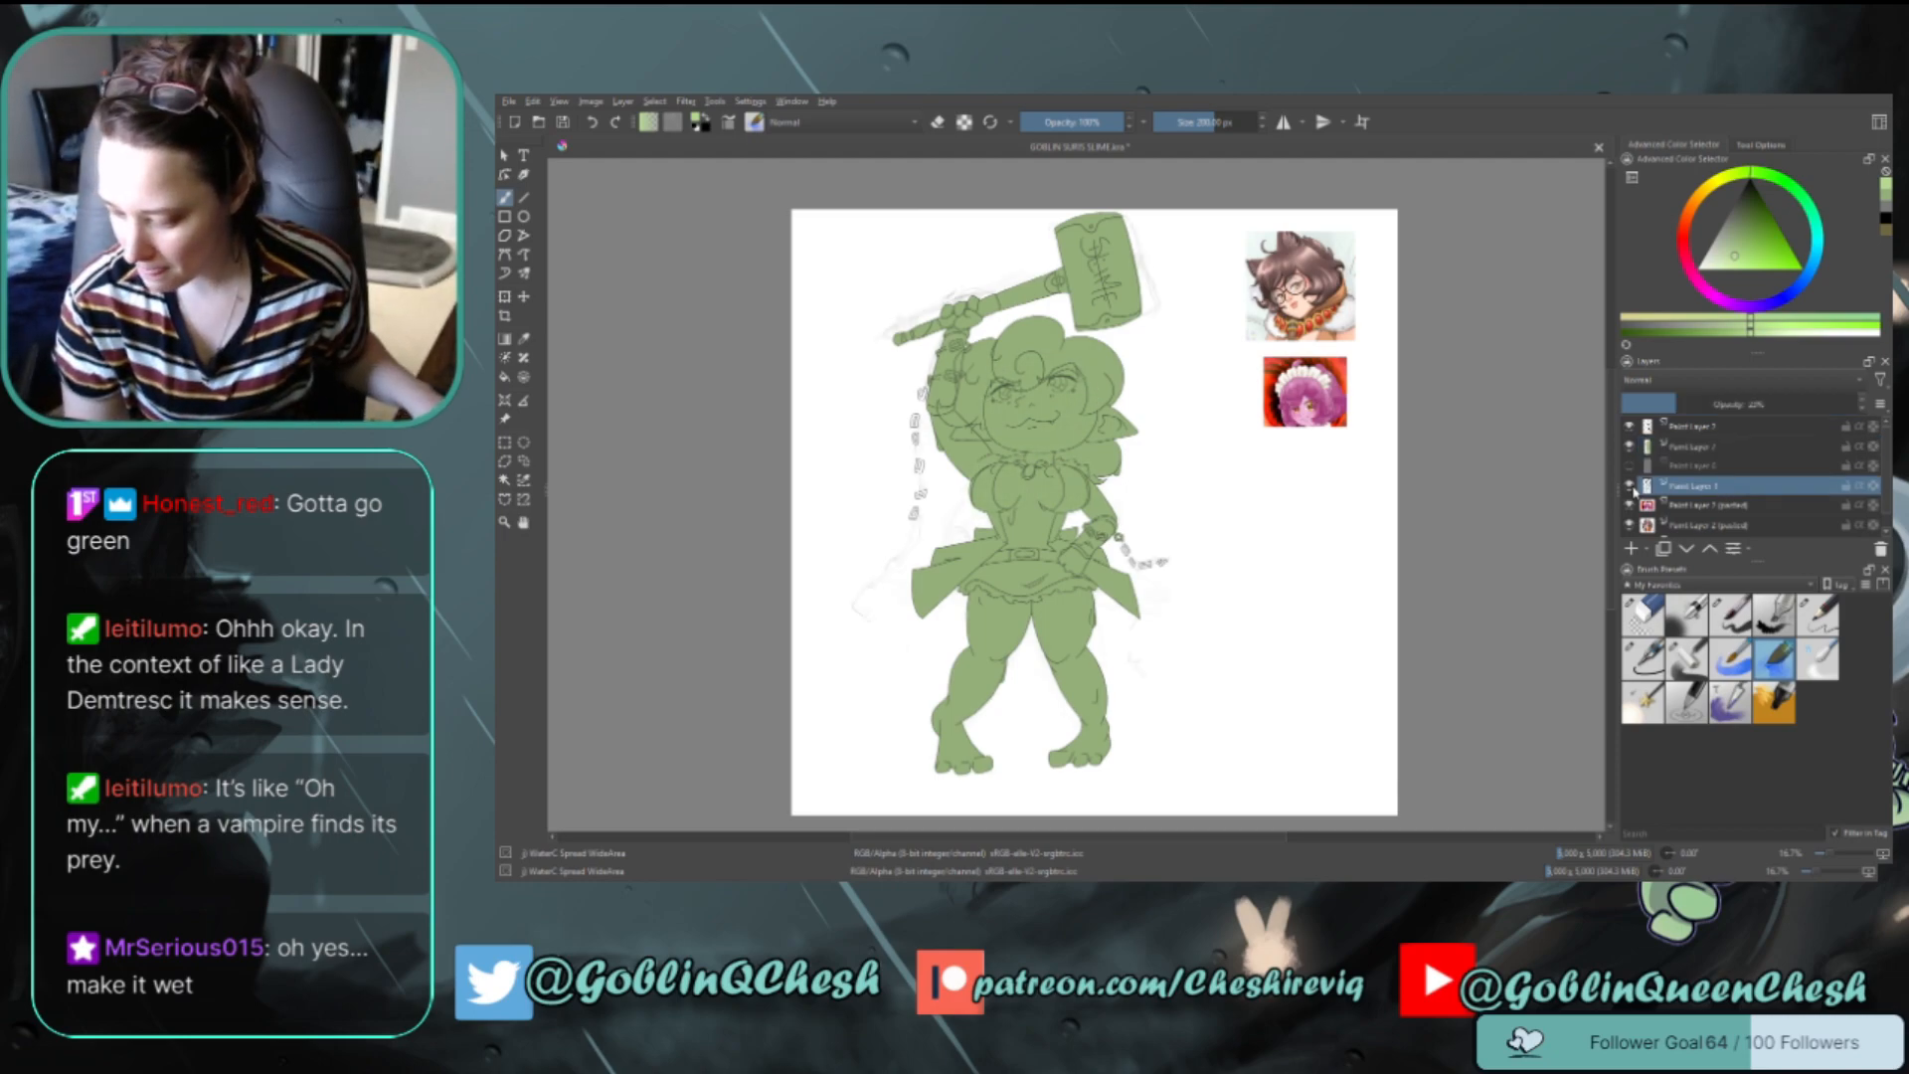
pyautogui.click(1630, 487)
pyautogui.click(1630, 466)
pyautogui.click(1710, 465)
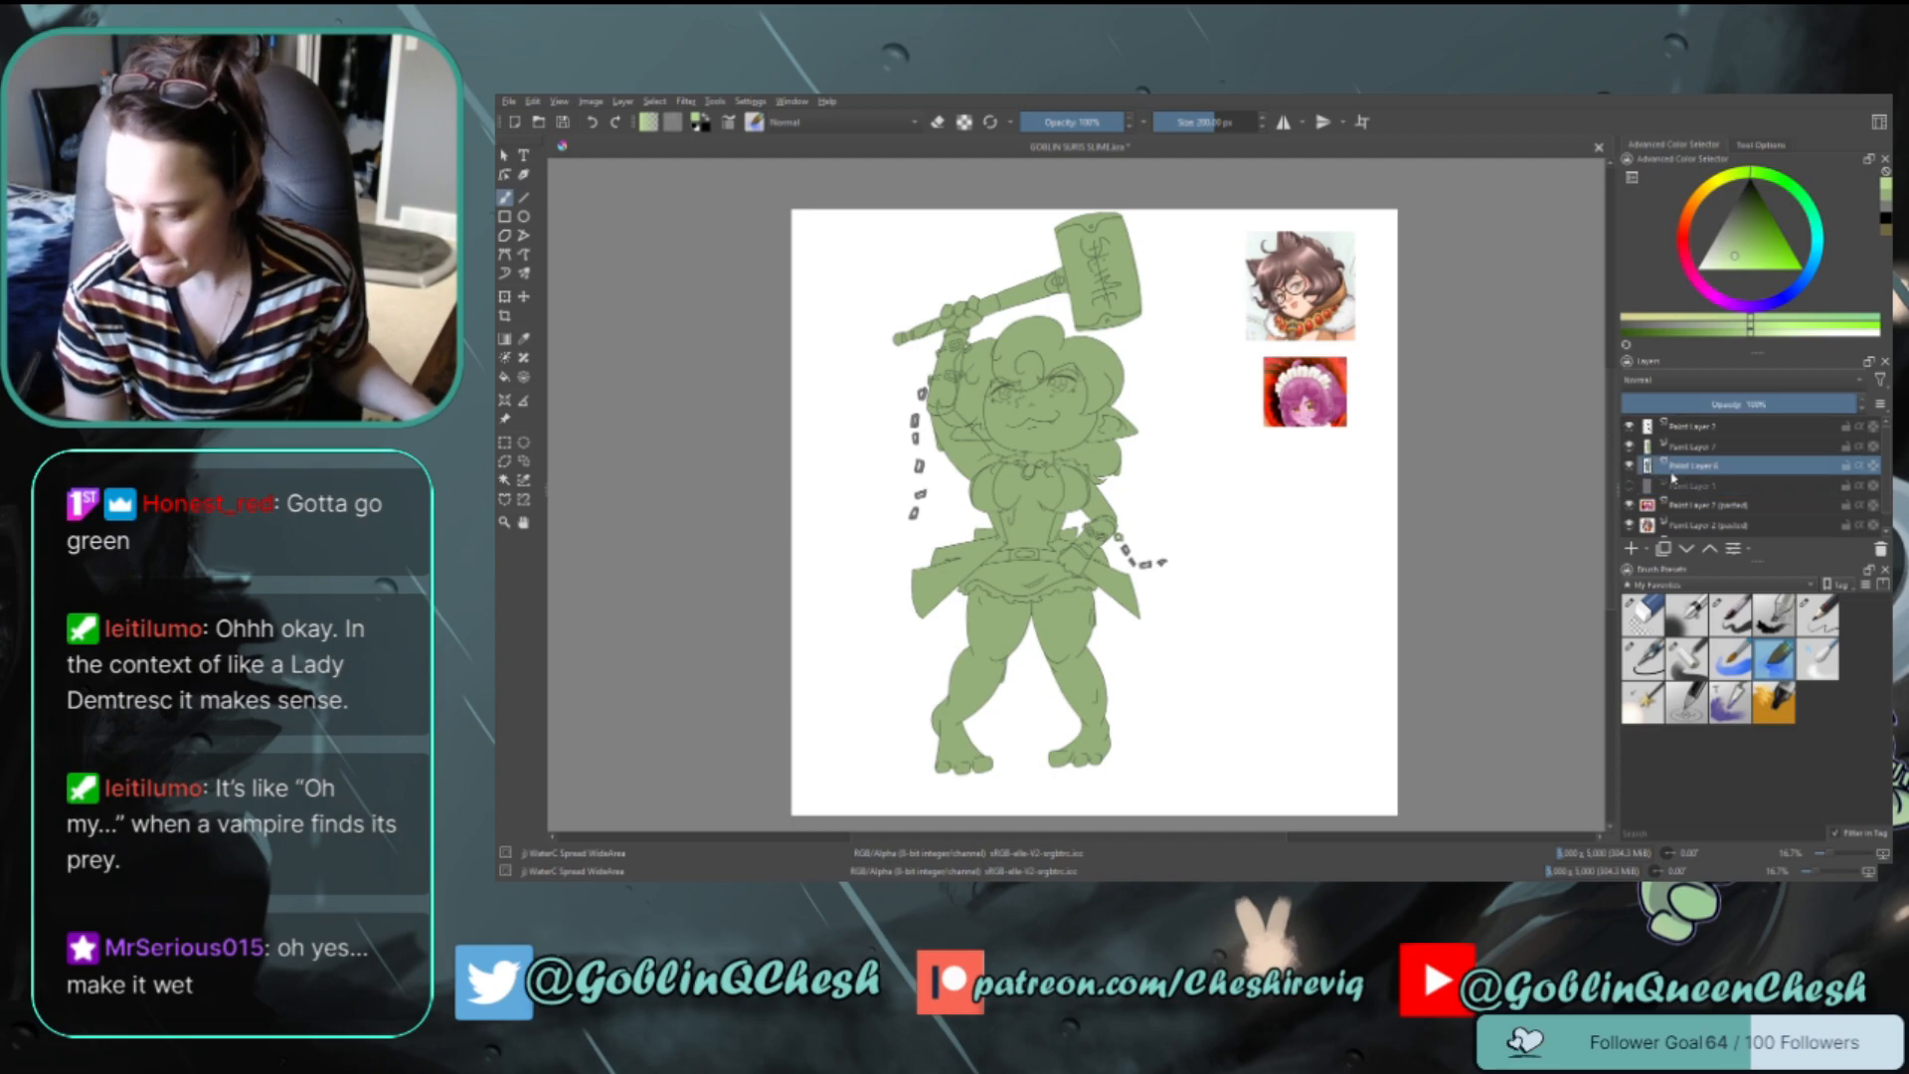
pyautogui.click(505, 481)
pyautogui.click(952, 528)
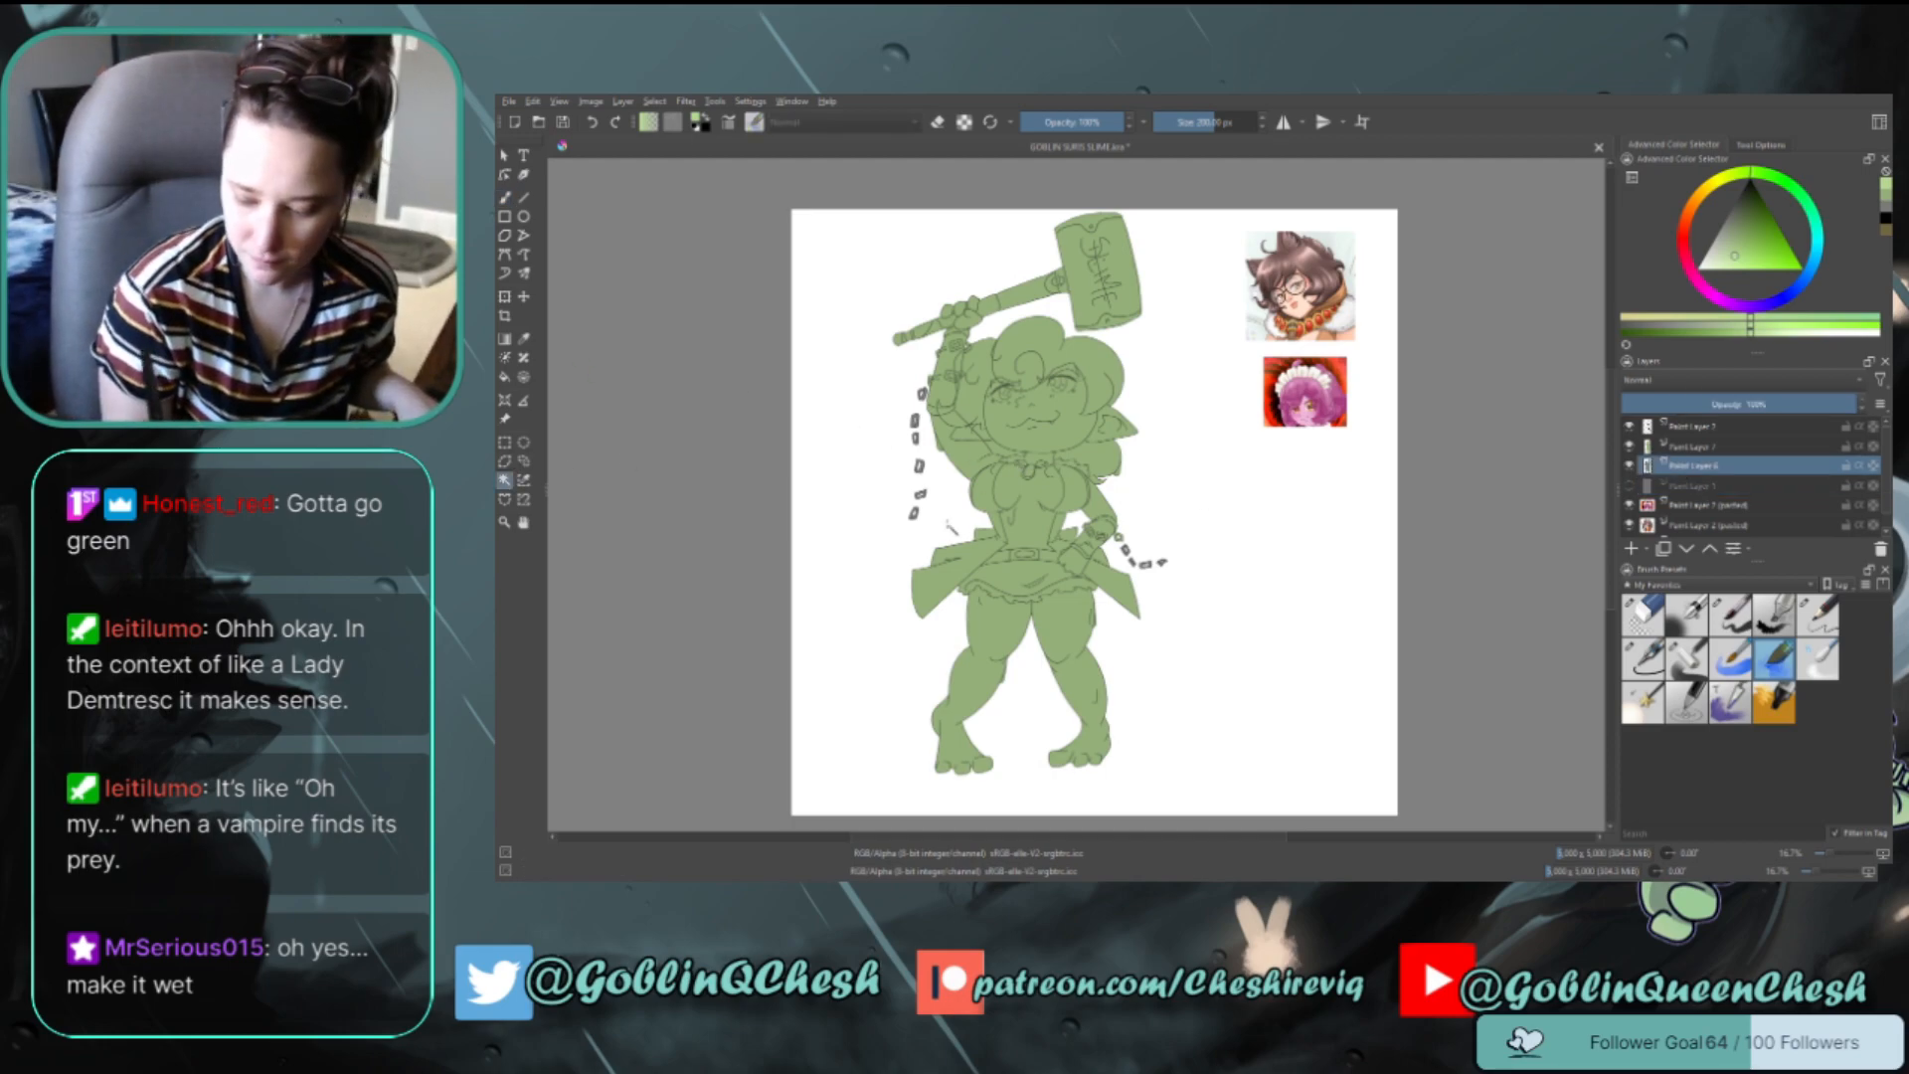
# Return to the brush and add a new paint layer directly above the green fill layer
pyautogui.click(505, 197)
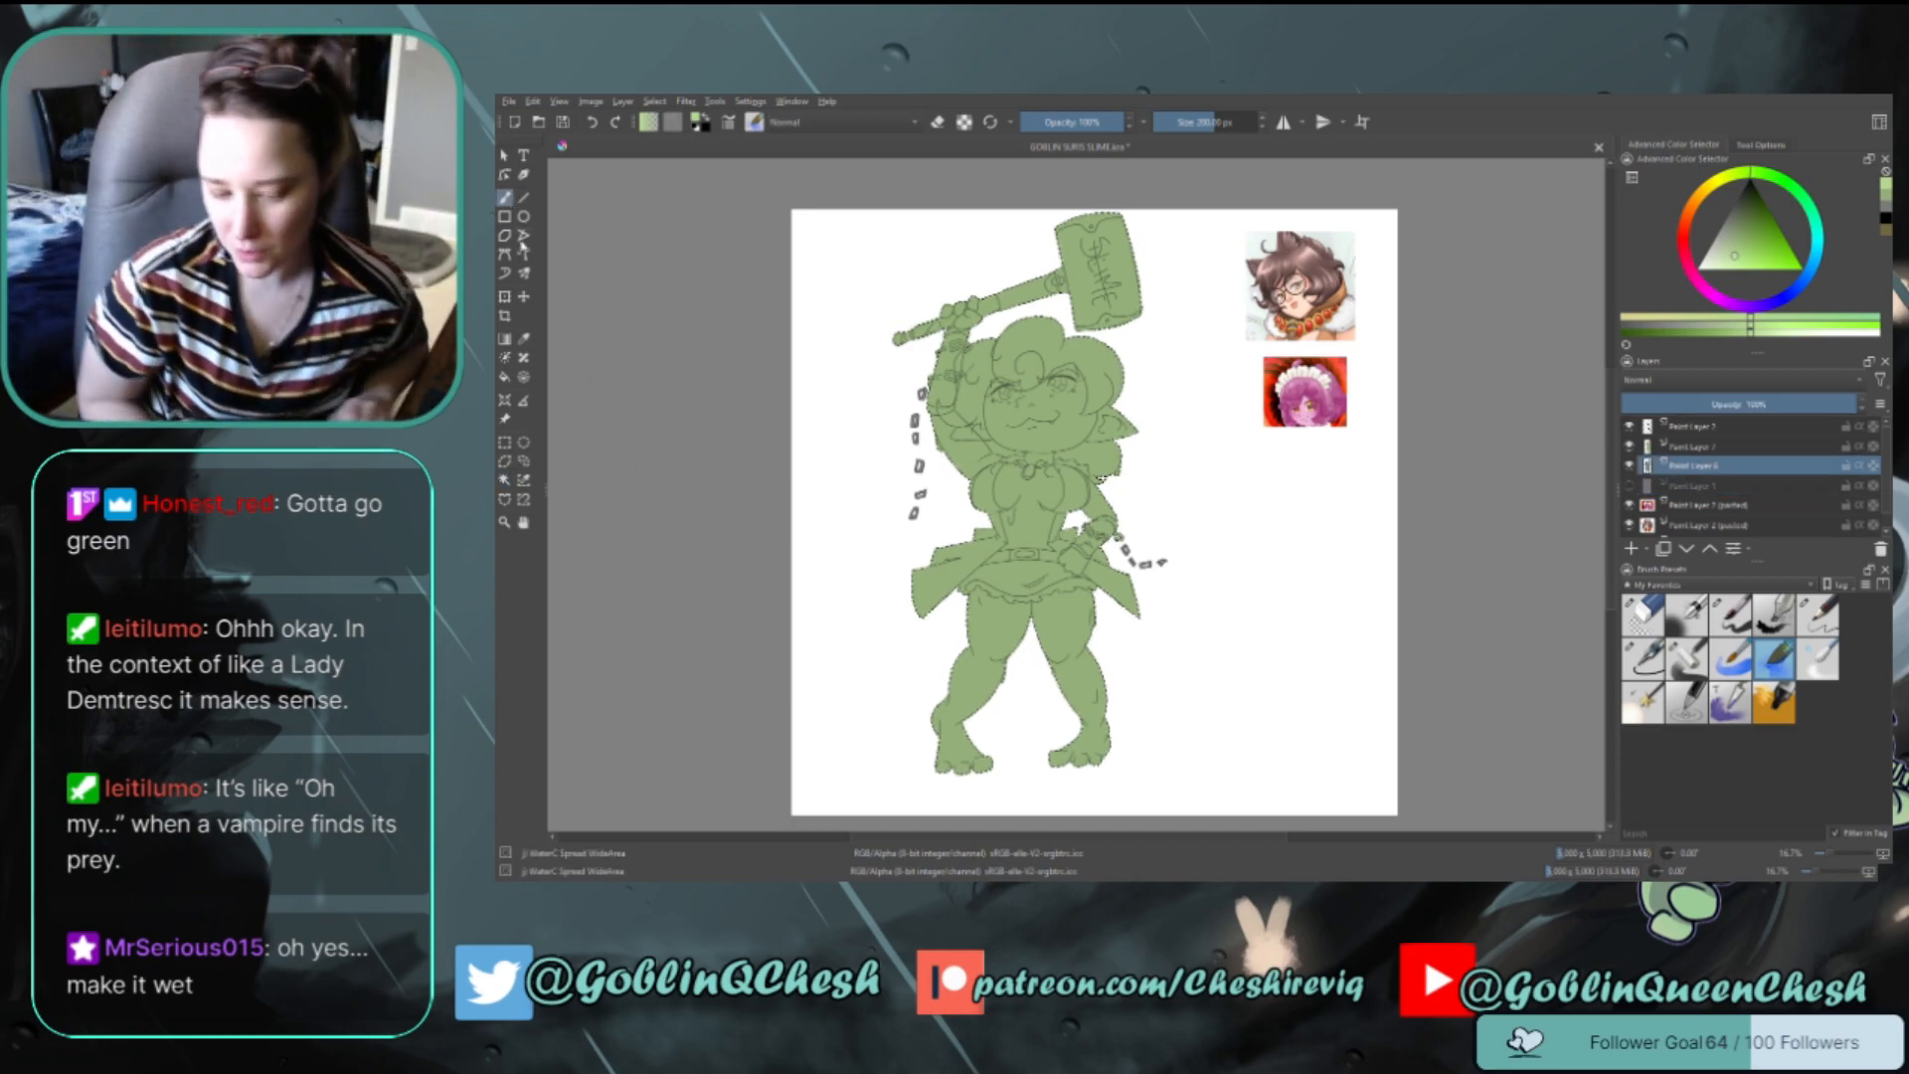
pyautogui.click(1711, 447)
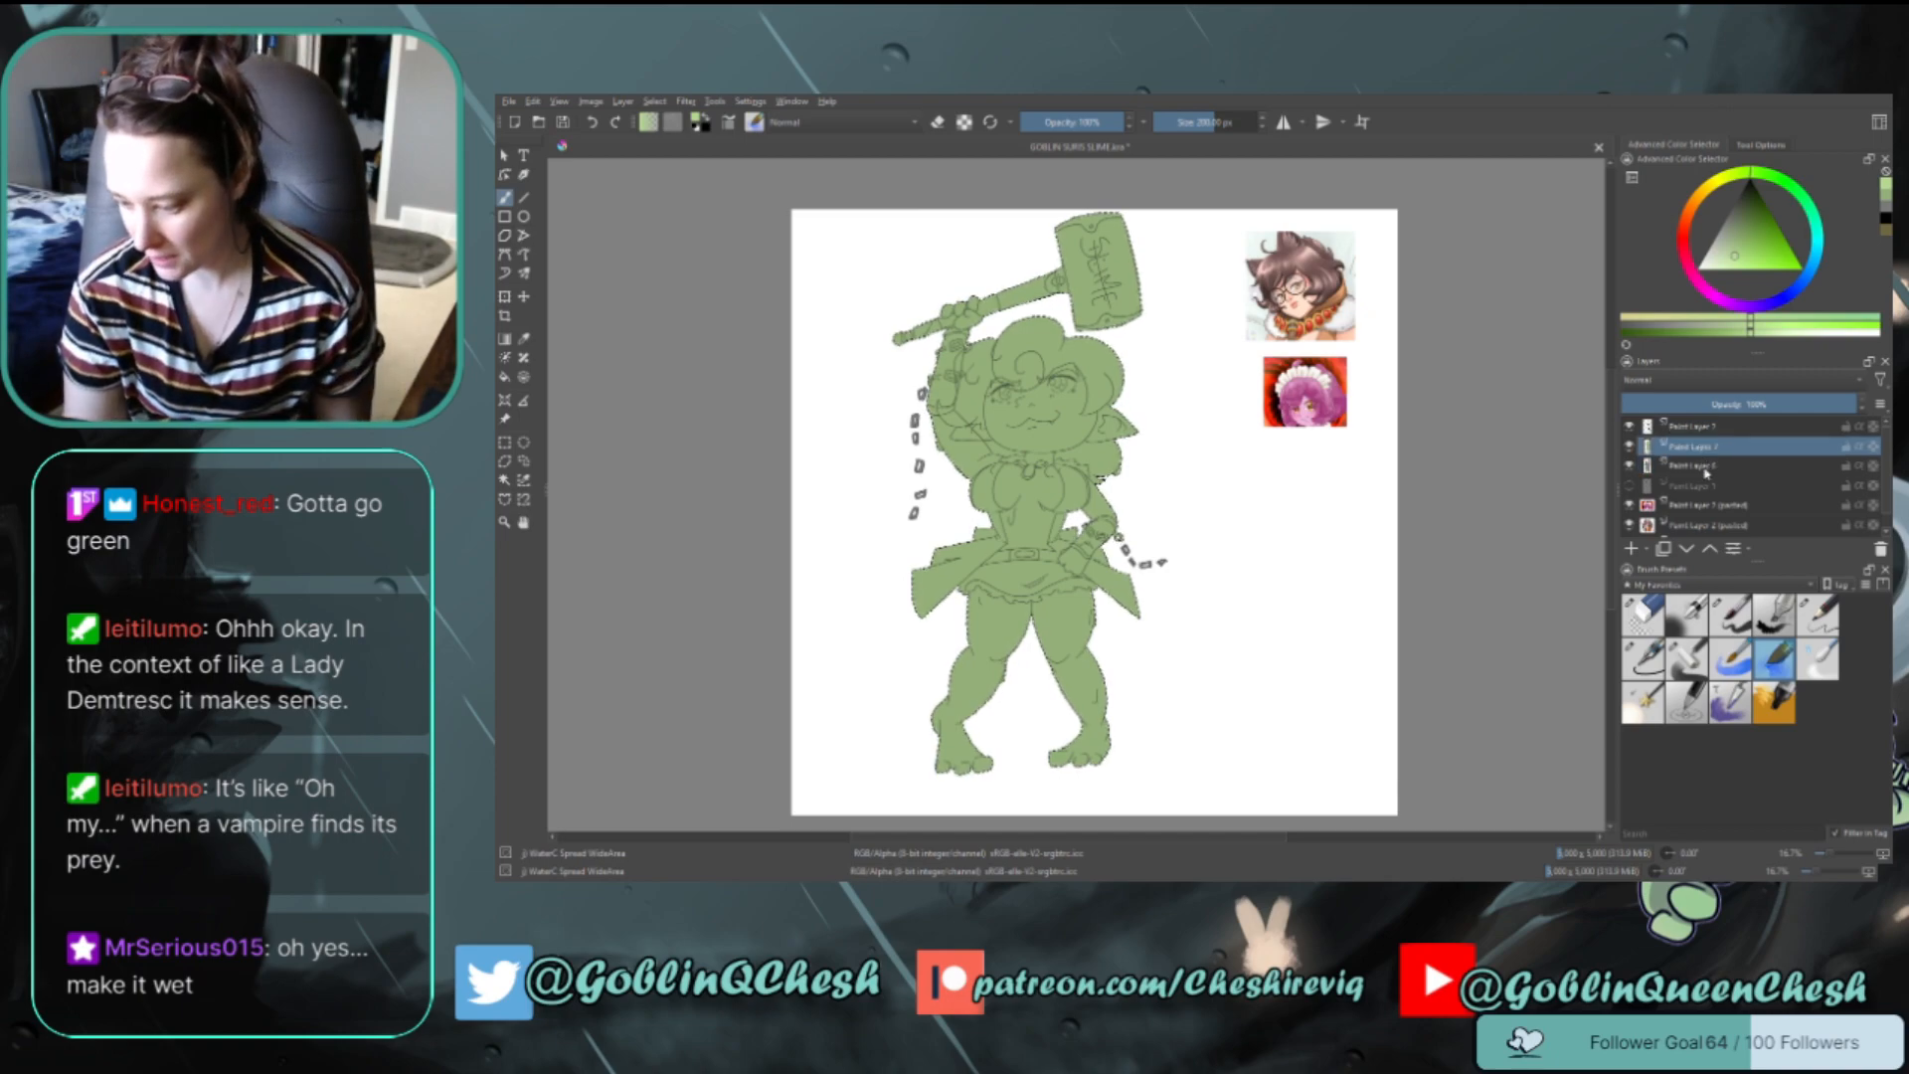
pyautogui.click(1636, 546)
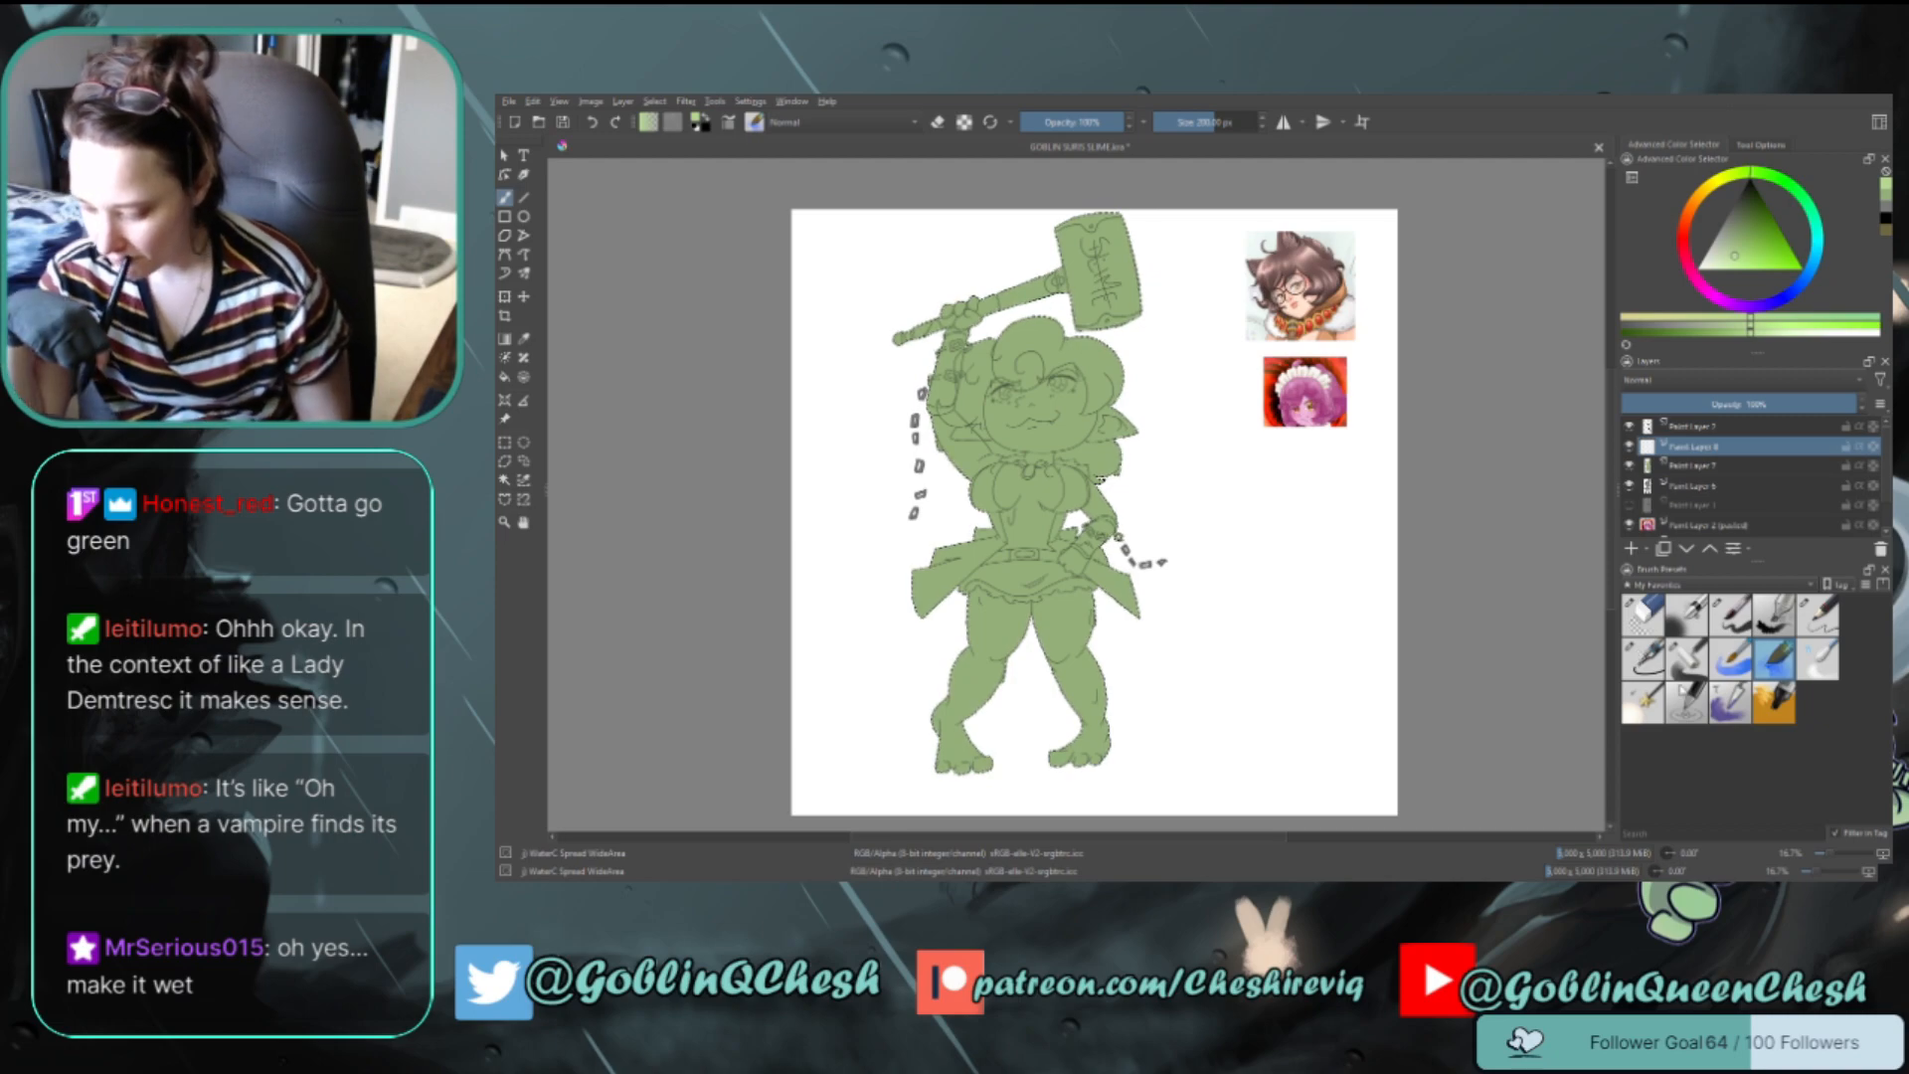
# Paint light-green highlights on the hair, face, body, legs and hammer with the Basic-5 Size brush
pyautogui.click(1783, 716)
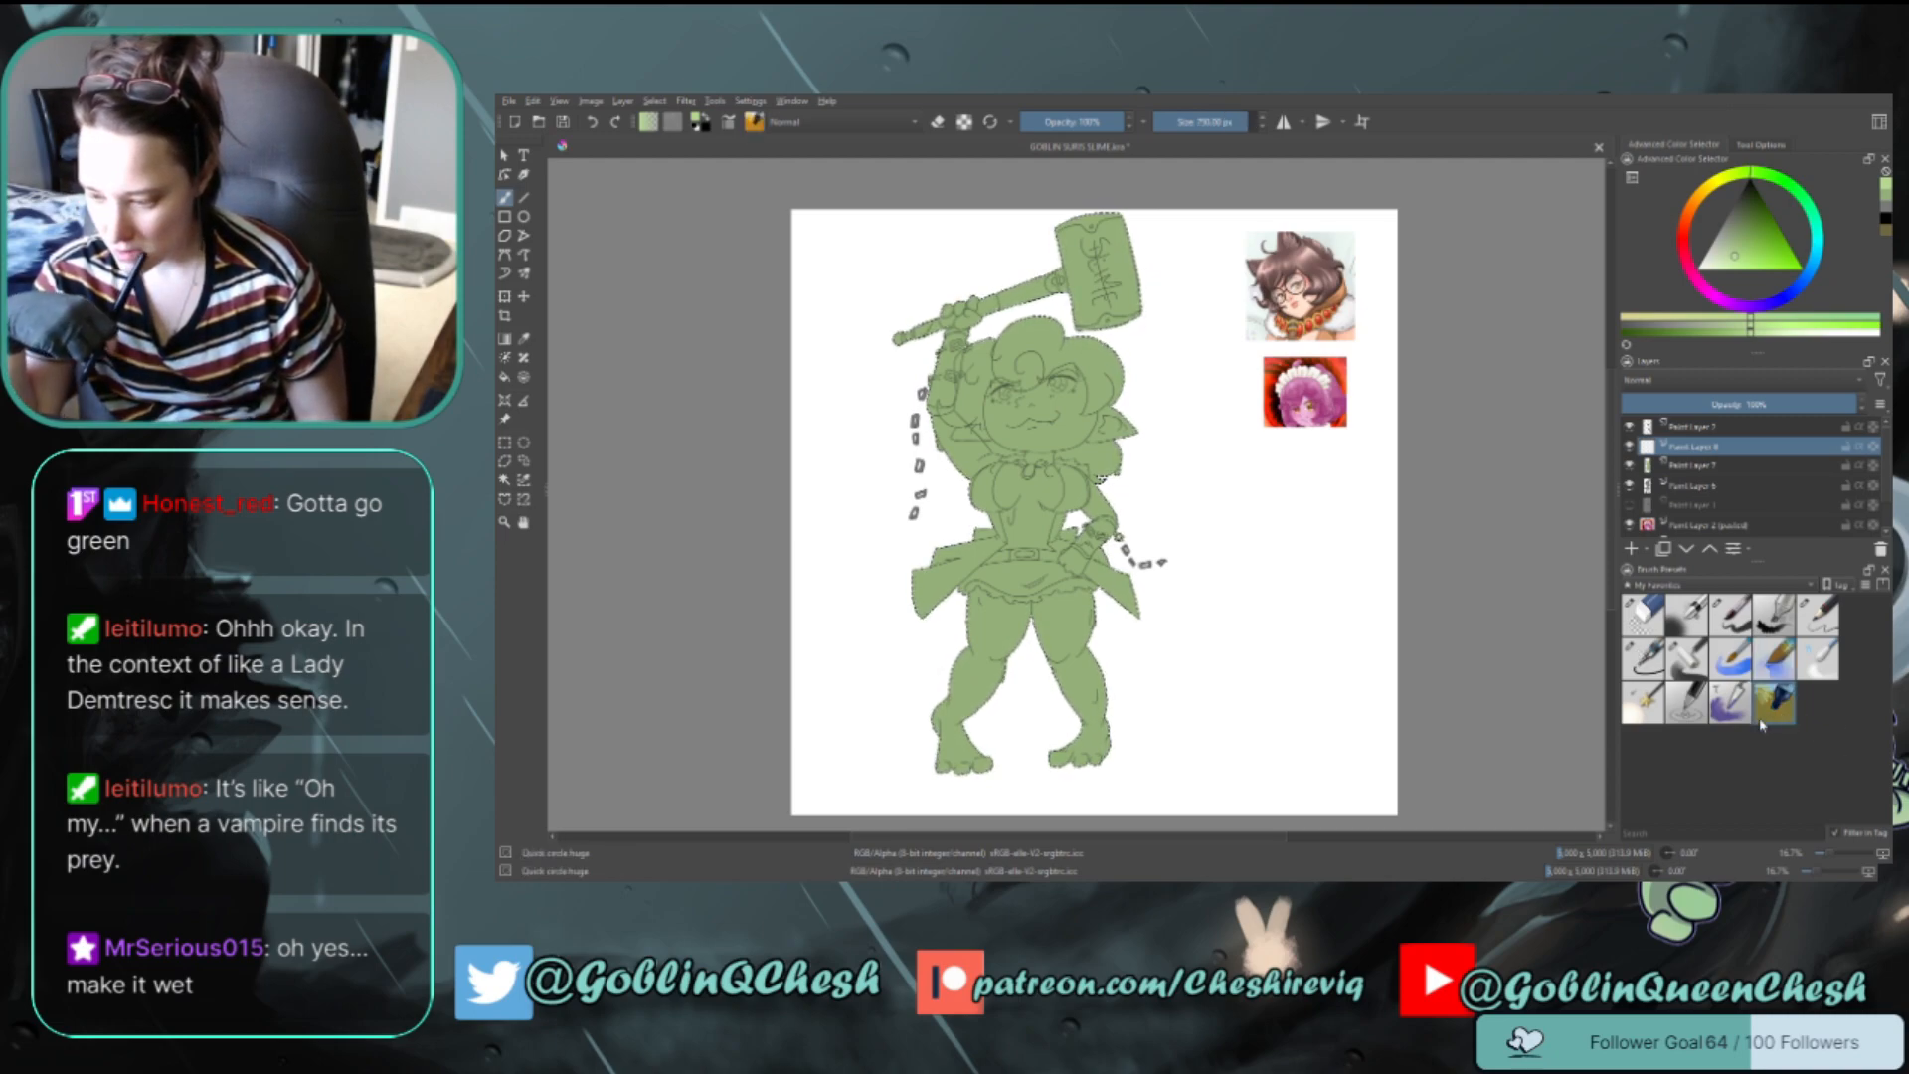
pyautogui.click(1730, 614)
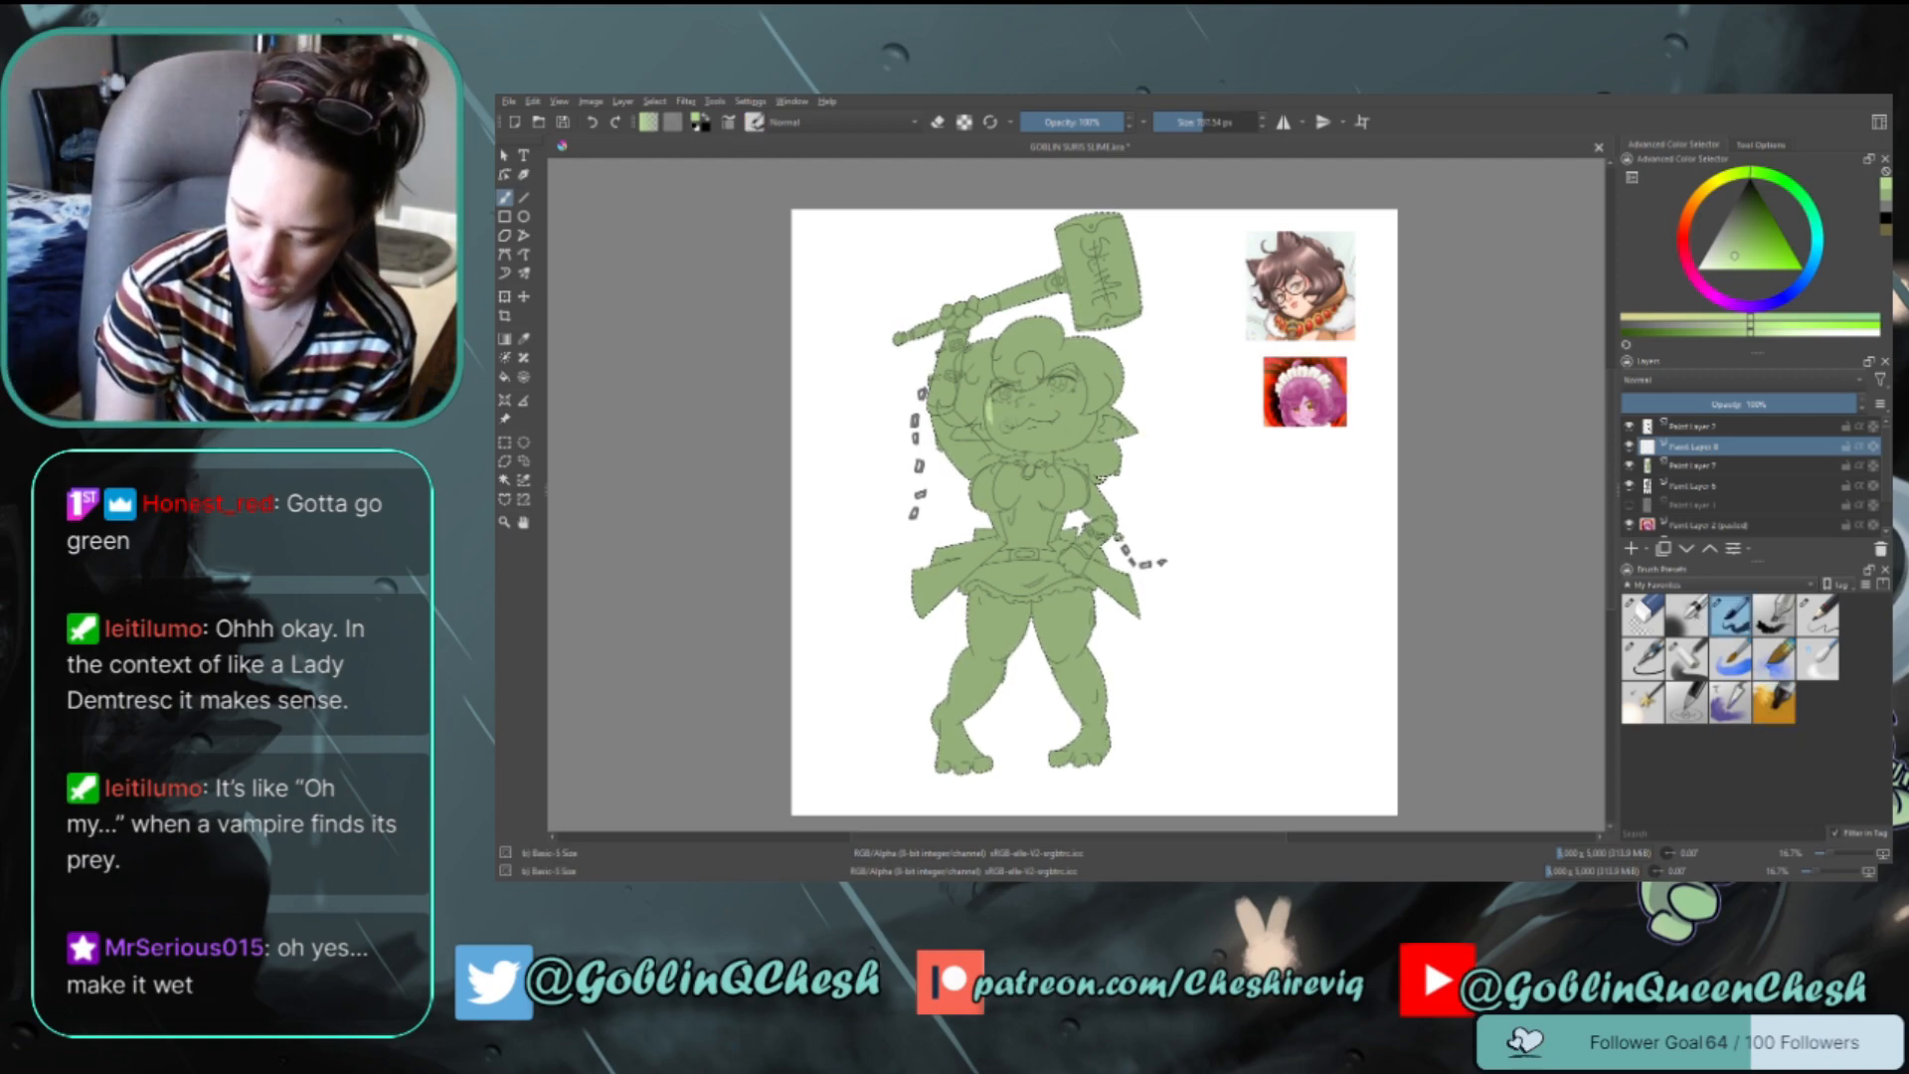
pyautogui.hotkey('ctrl', 'z')
pyautogui.moveTo(990, 399); pyautogui.dragTo(991, 414)
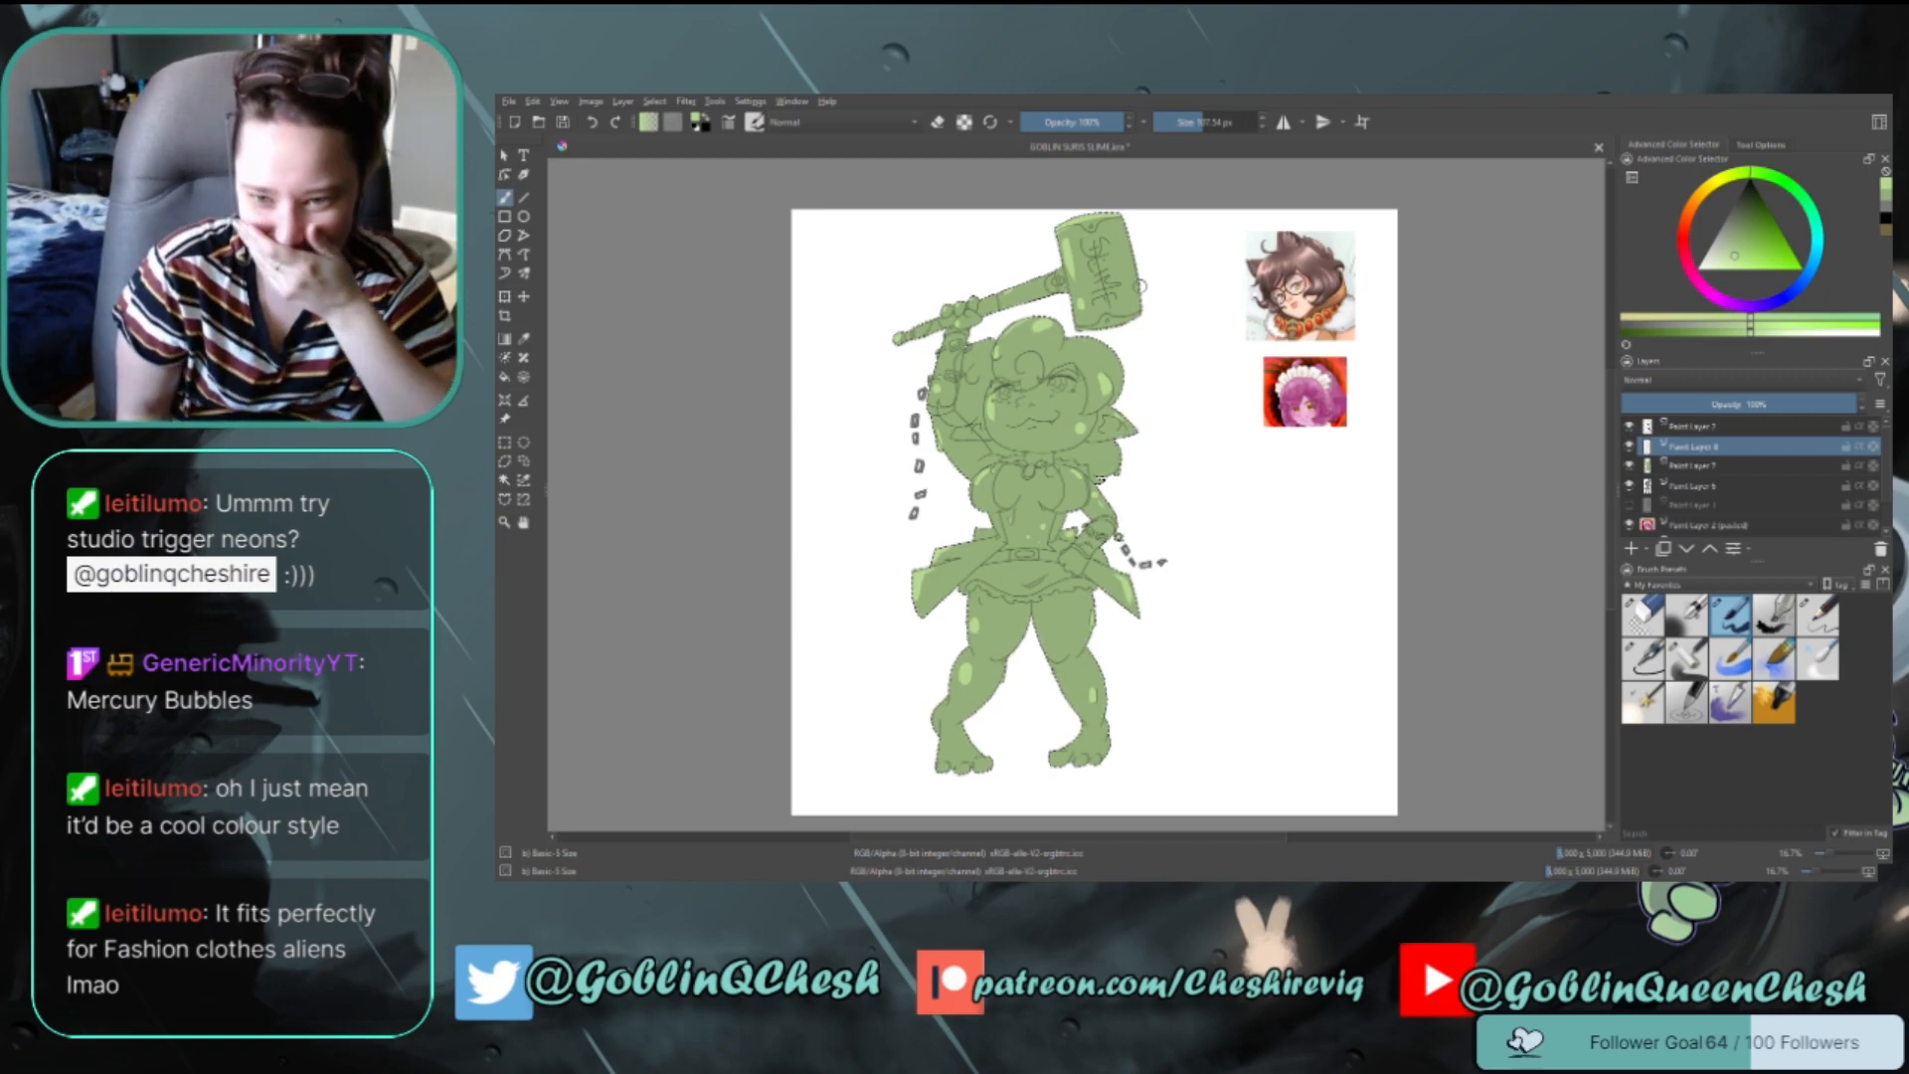
# Add a paint layer between the highlights and the green fill, and test a darker green by the raised arm
pyautogui.click(1672, 466)
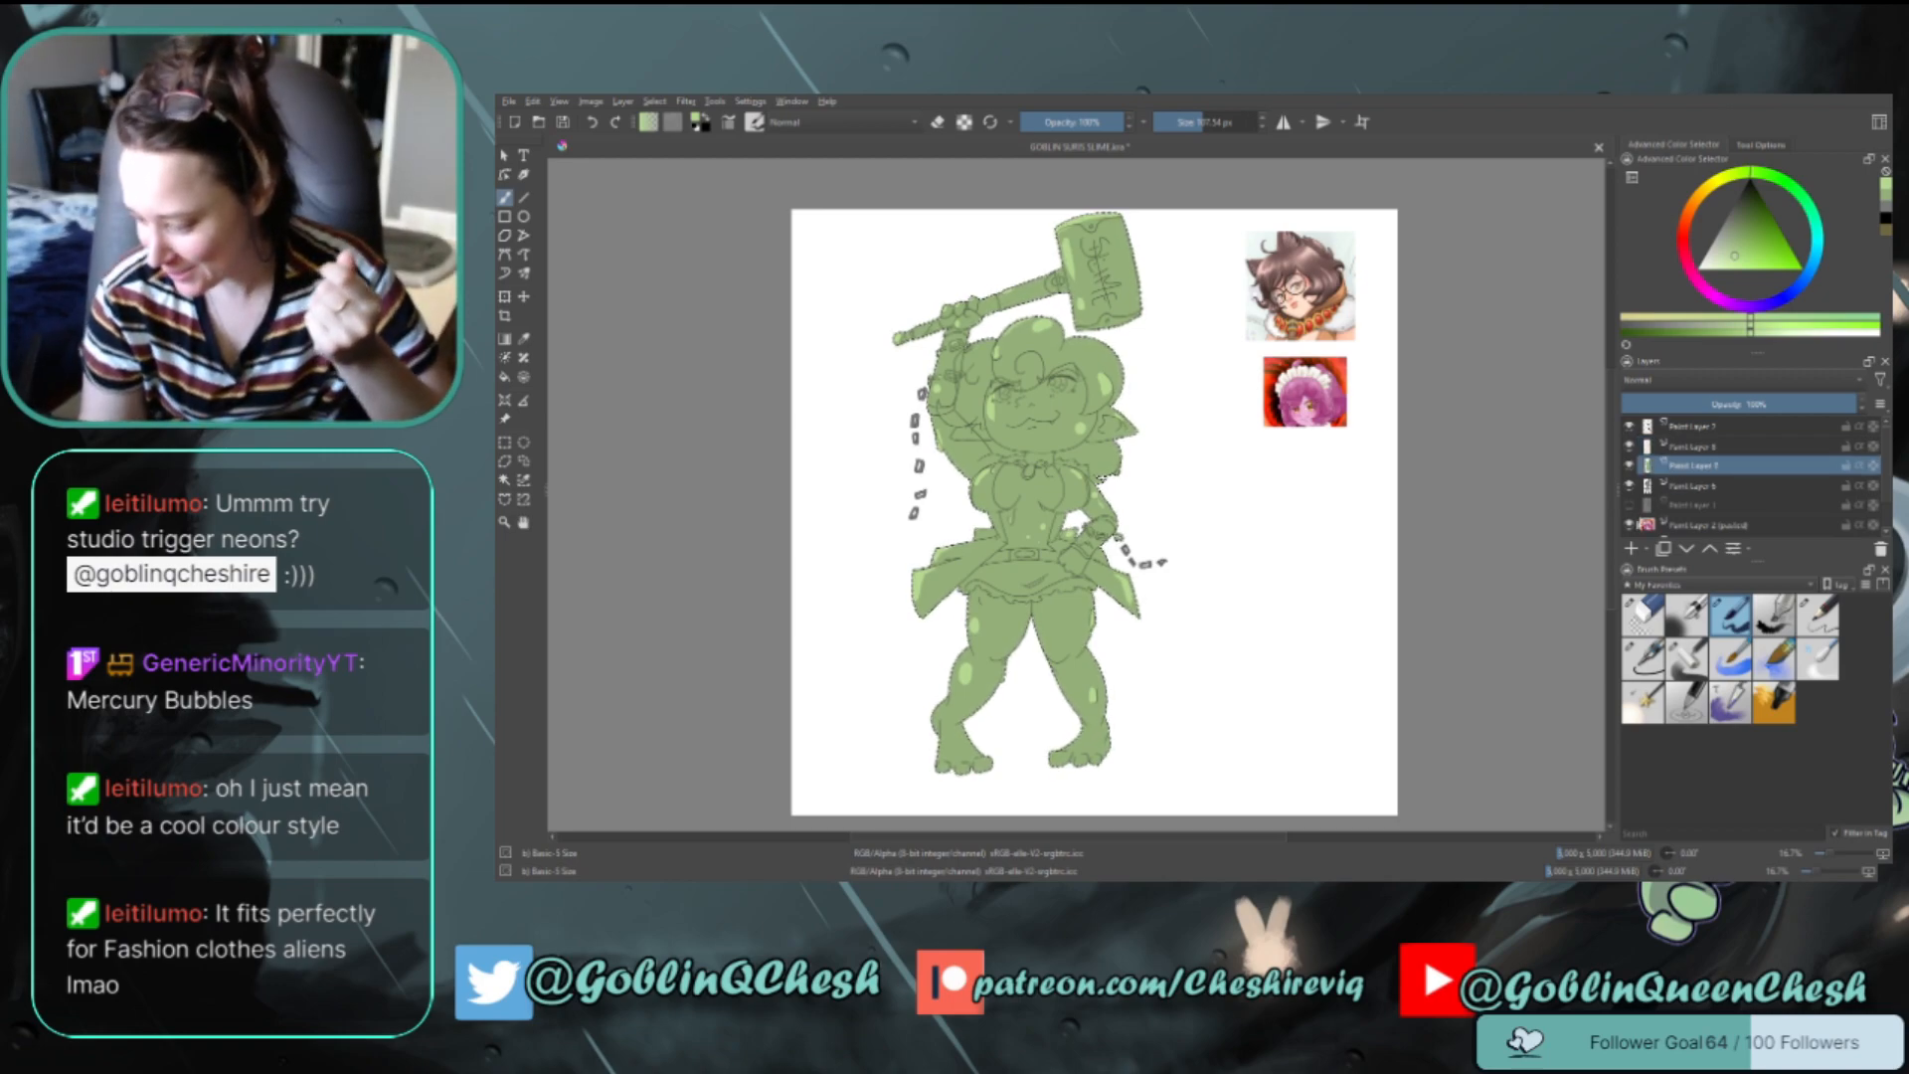
pyautogui.click(1631, 549)
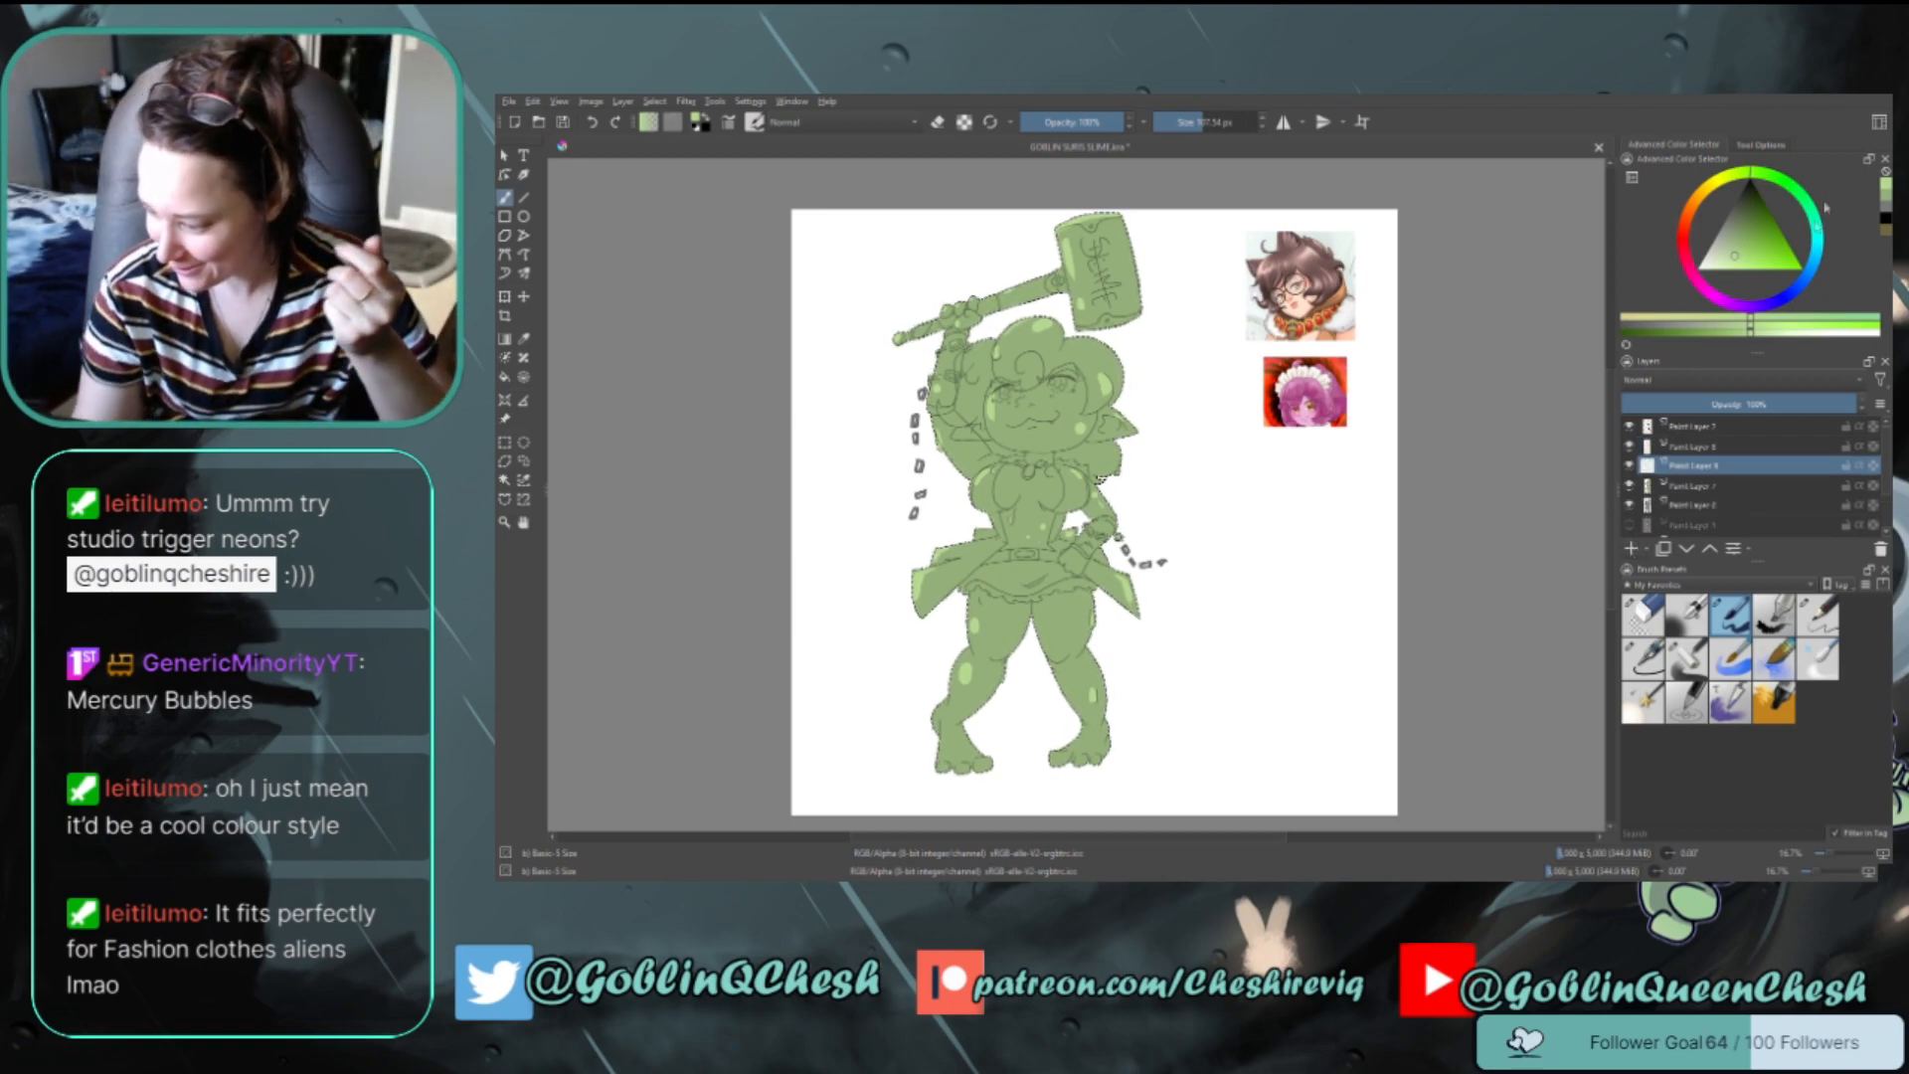
pyautogui.click(1885, 203)
pyautogui.click(1747, 231)
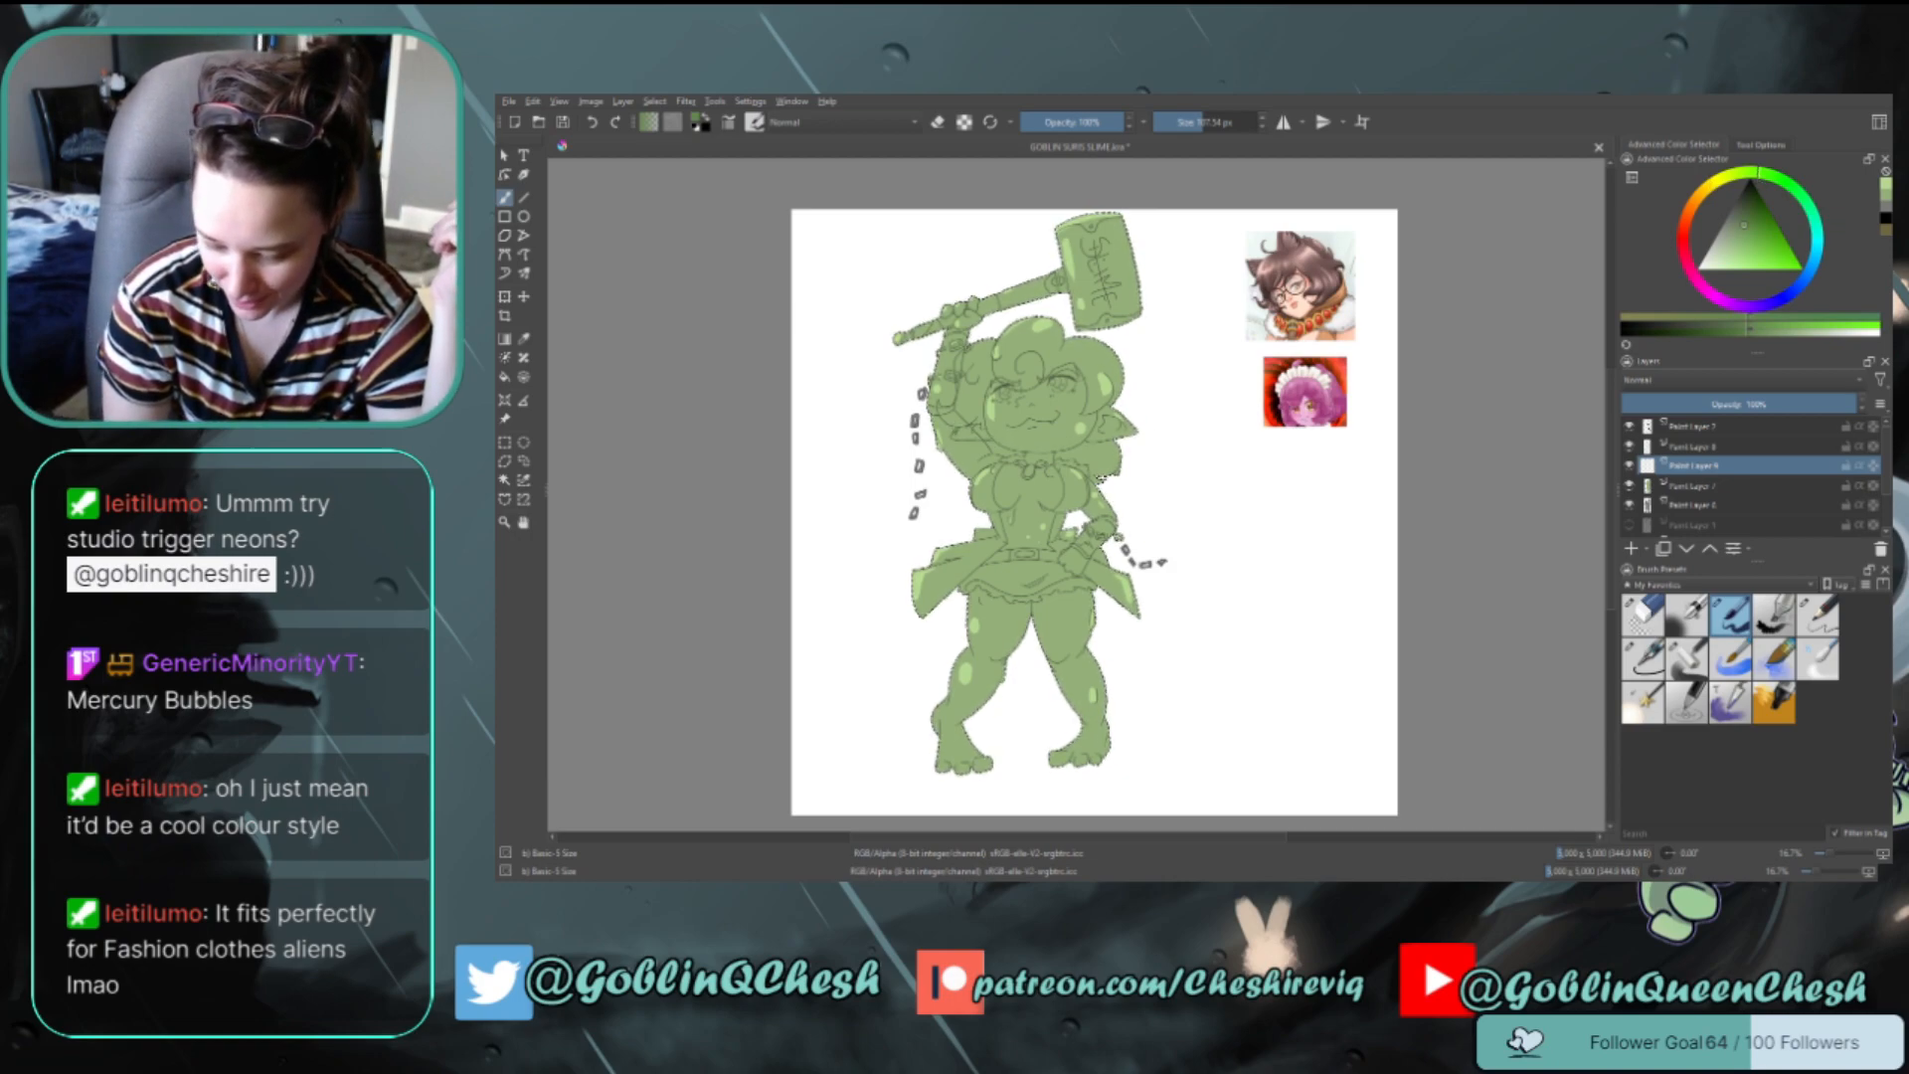
pyautogui.moveTo(957, 436); pyautogui.dragTo(974, 435)
pyautogui.hotkey('ctrl', 'z')
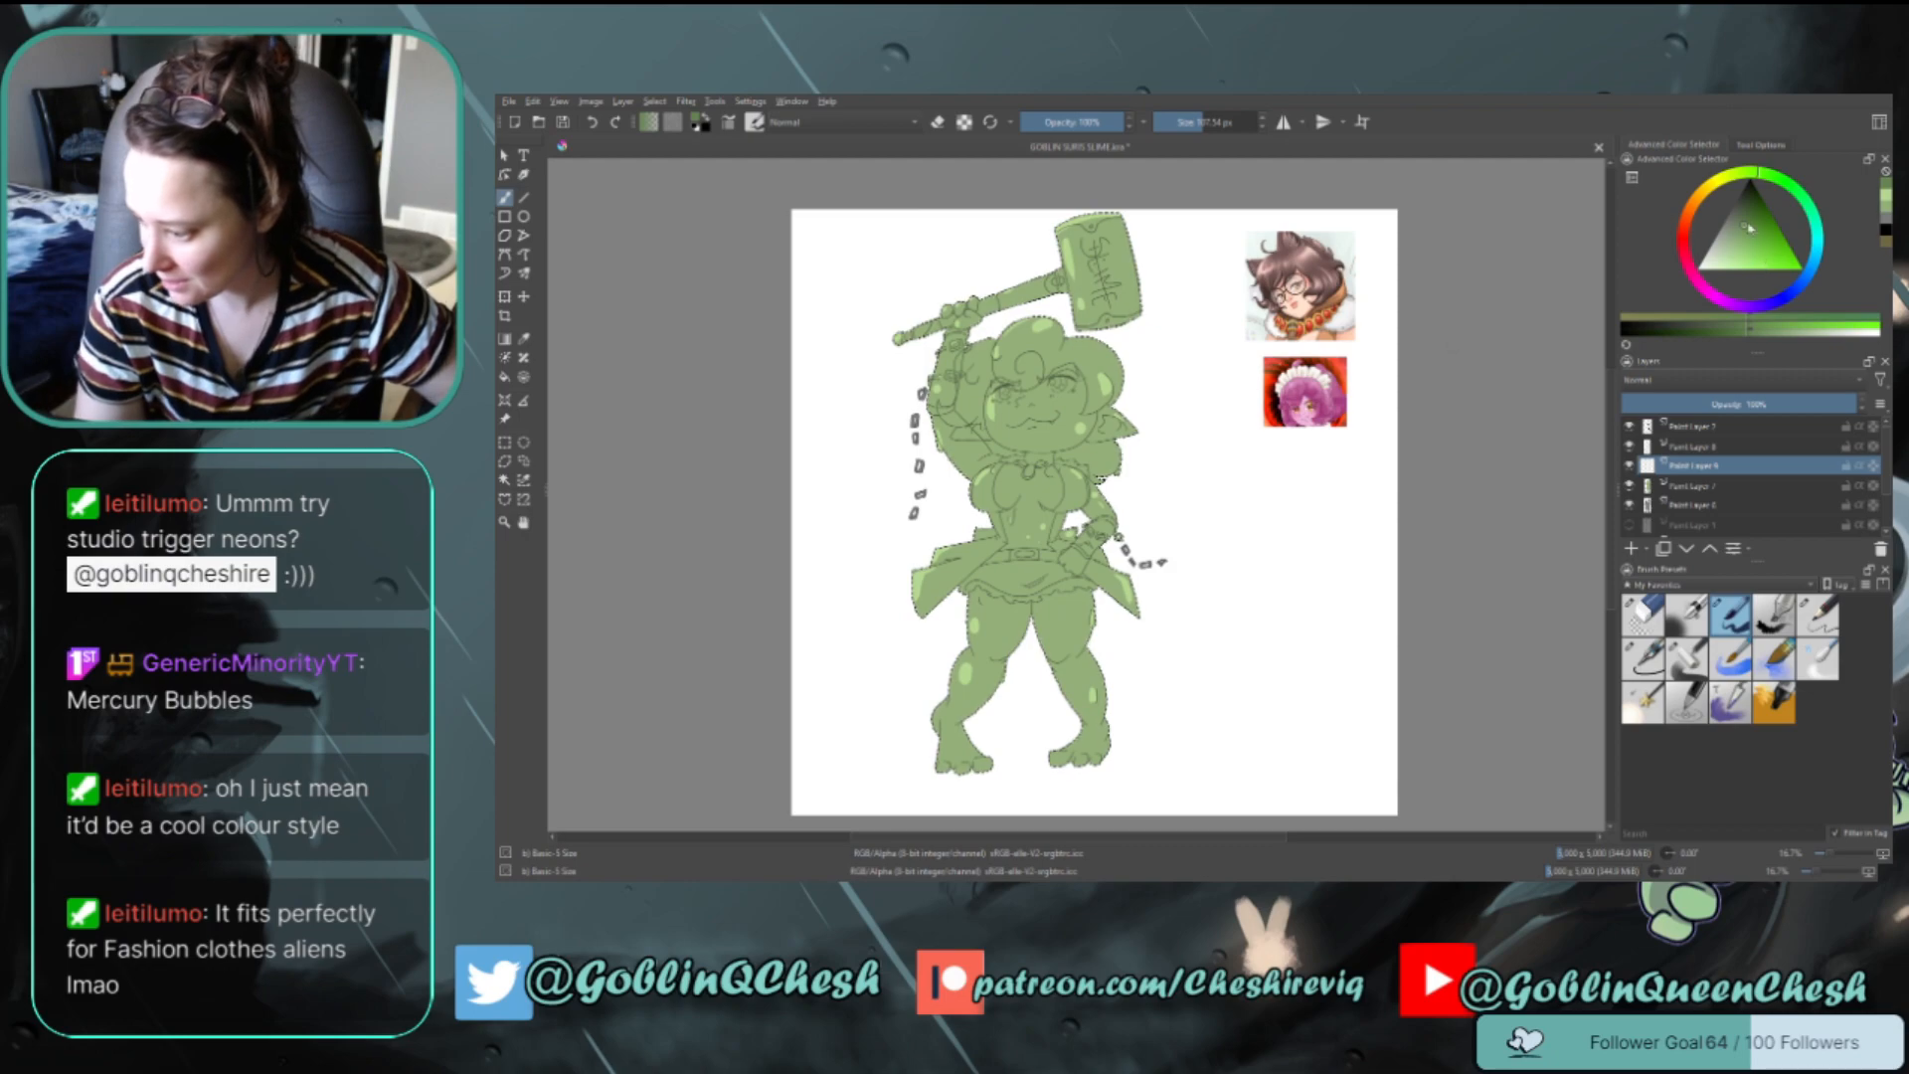
# Adjust the colour to a darker muted green and paint the gloves, corset, waist and shadow beneath the skirt
pyautogui.click(1736, 236)
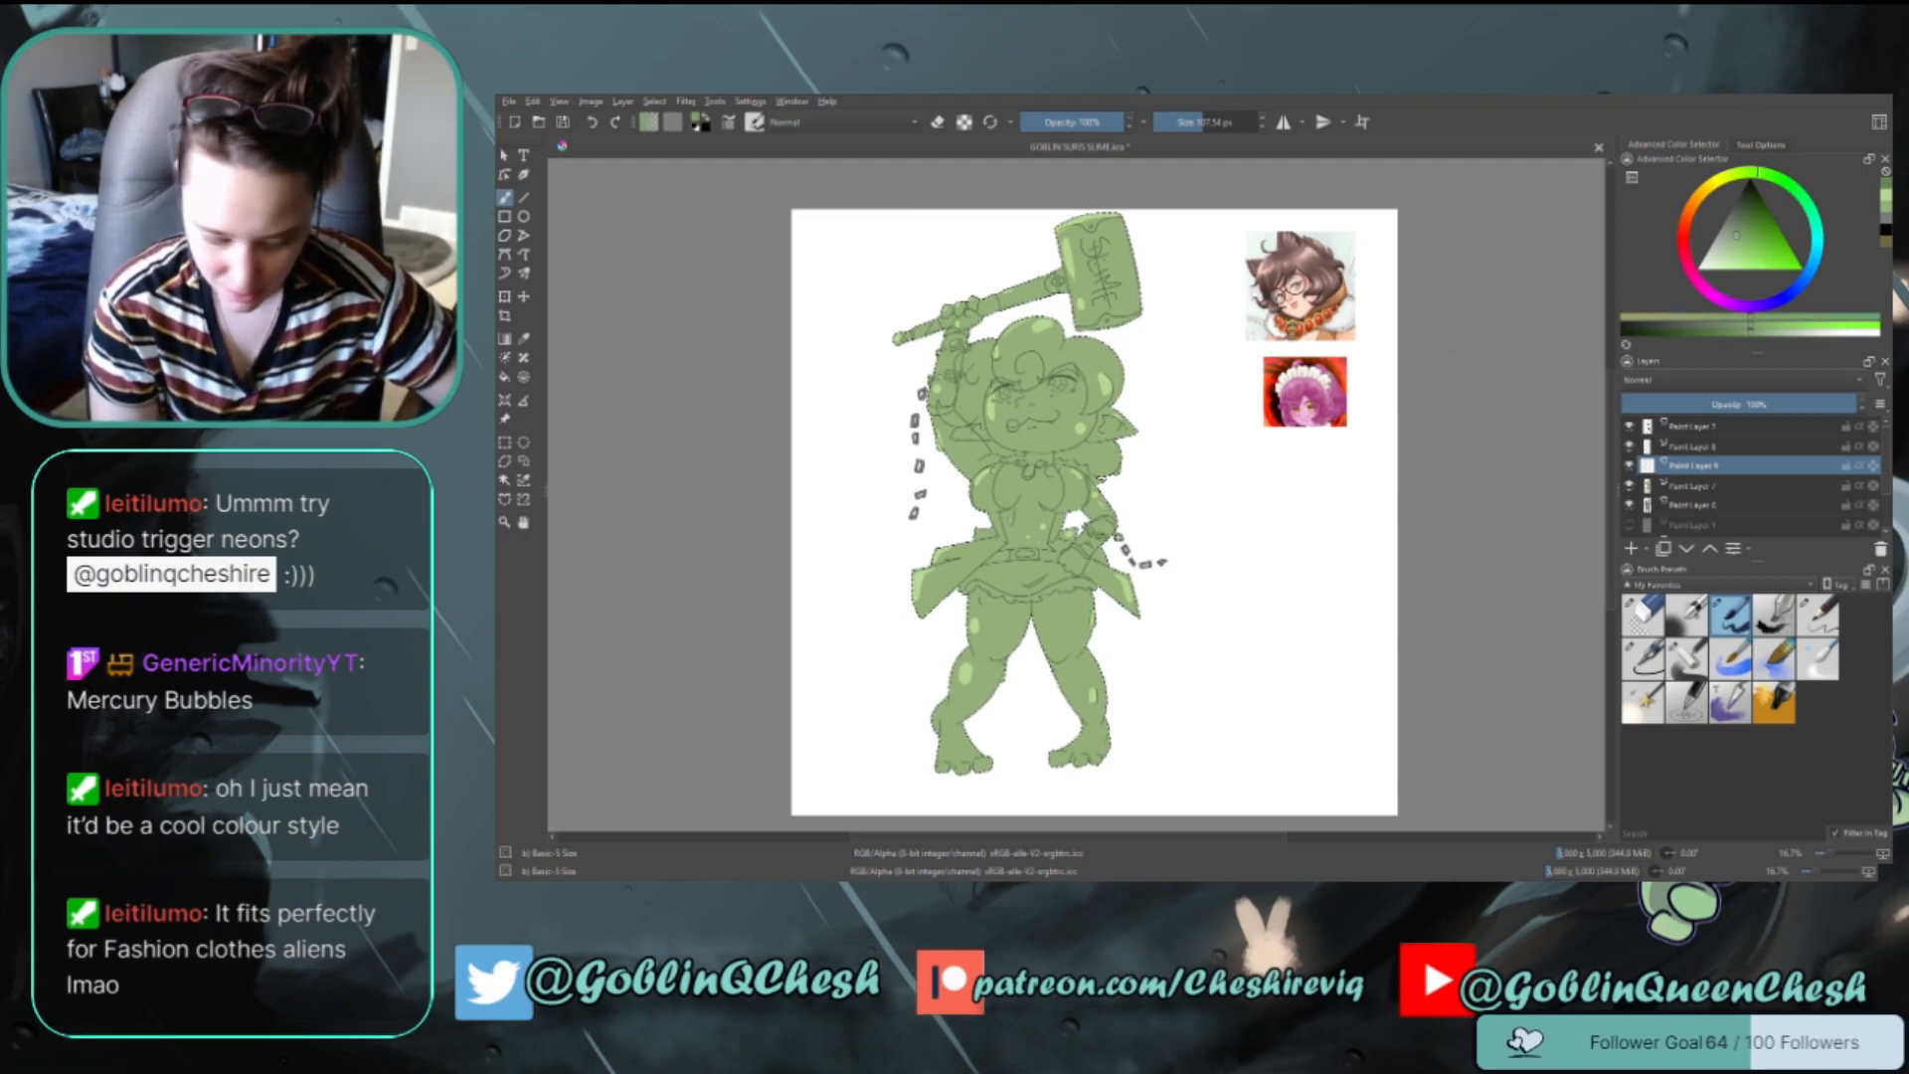
pyautogui.click(1746, 256)
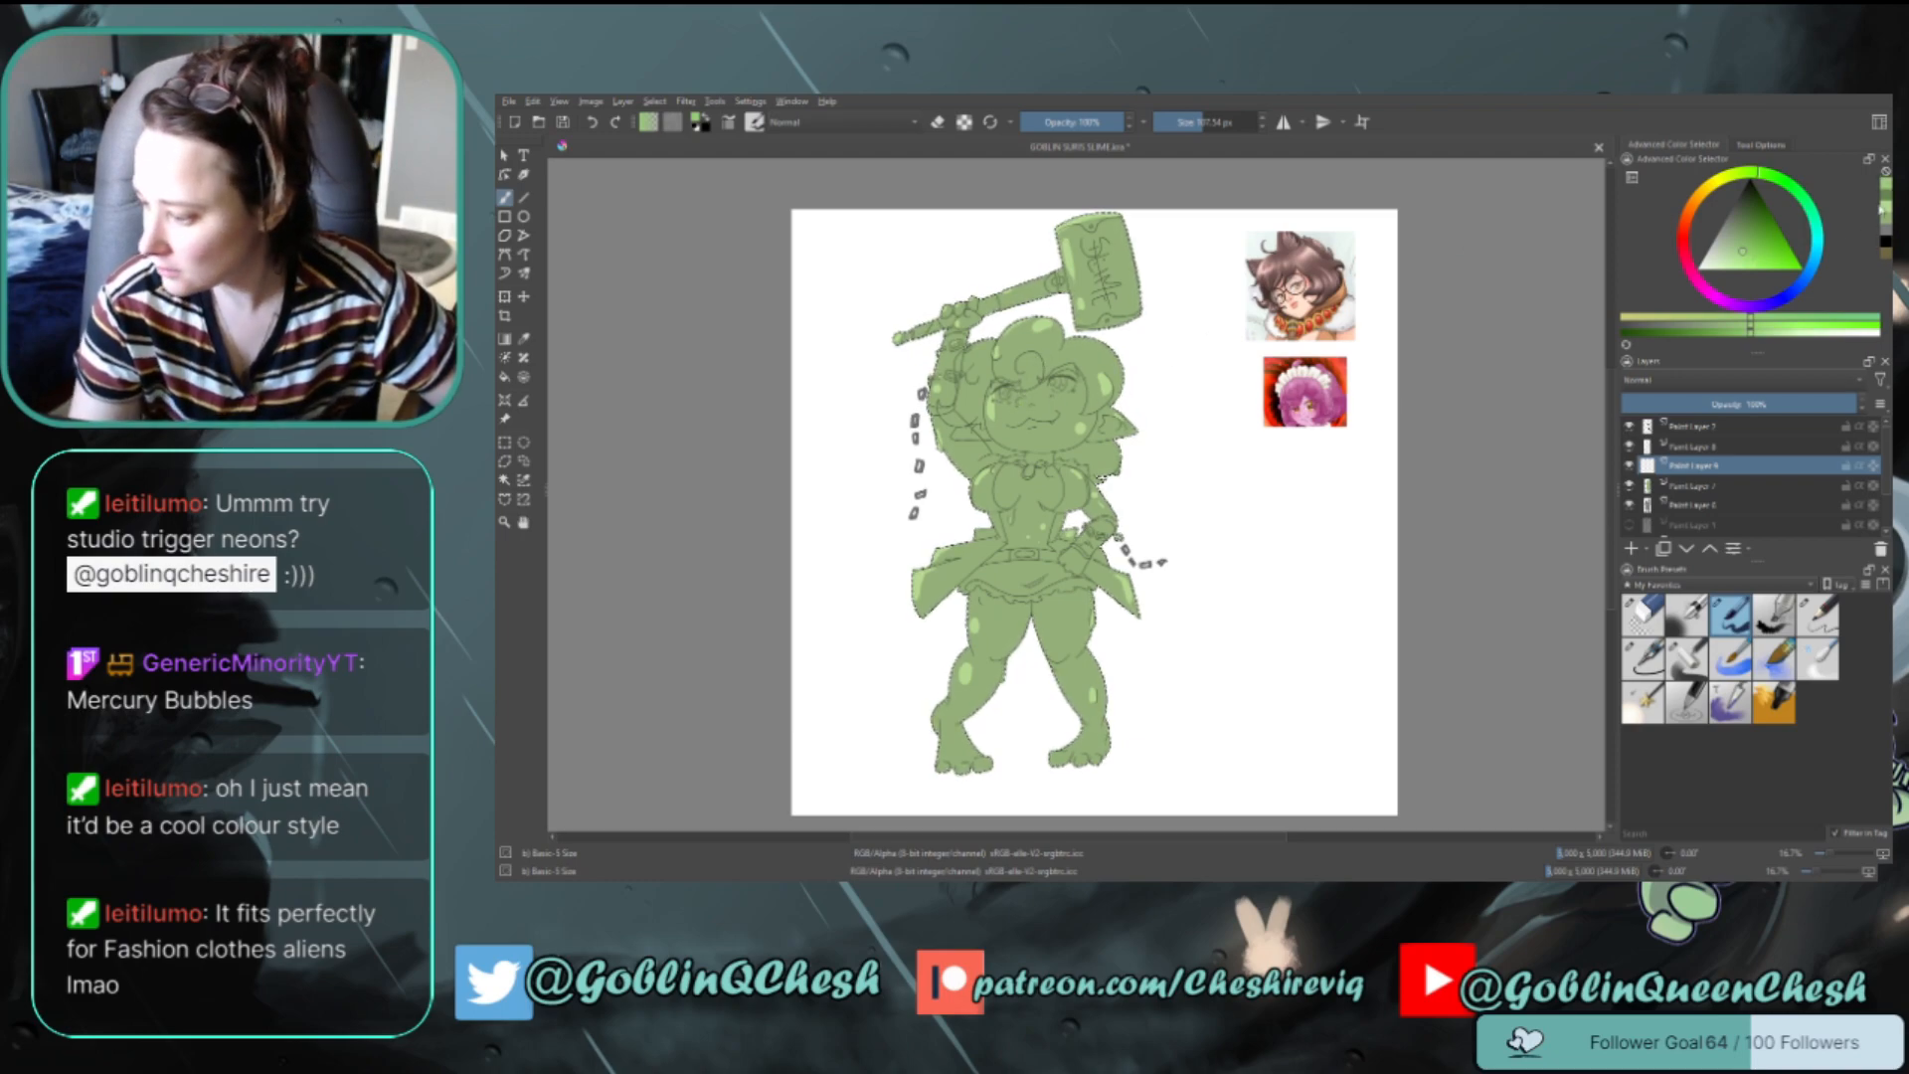
pyautogui.click(1740, 257)
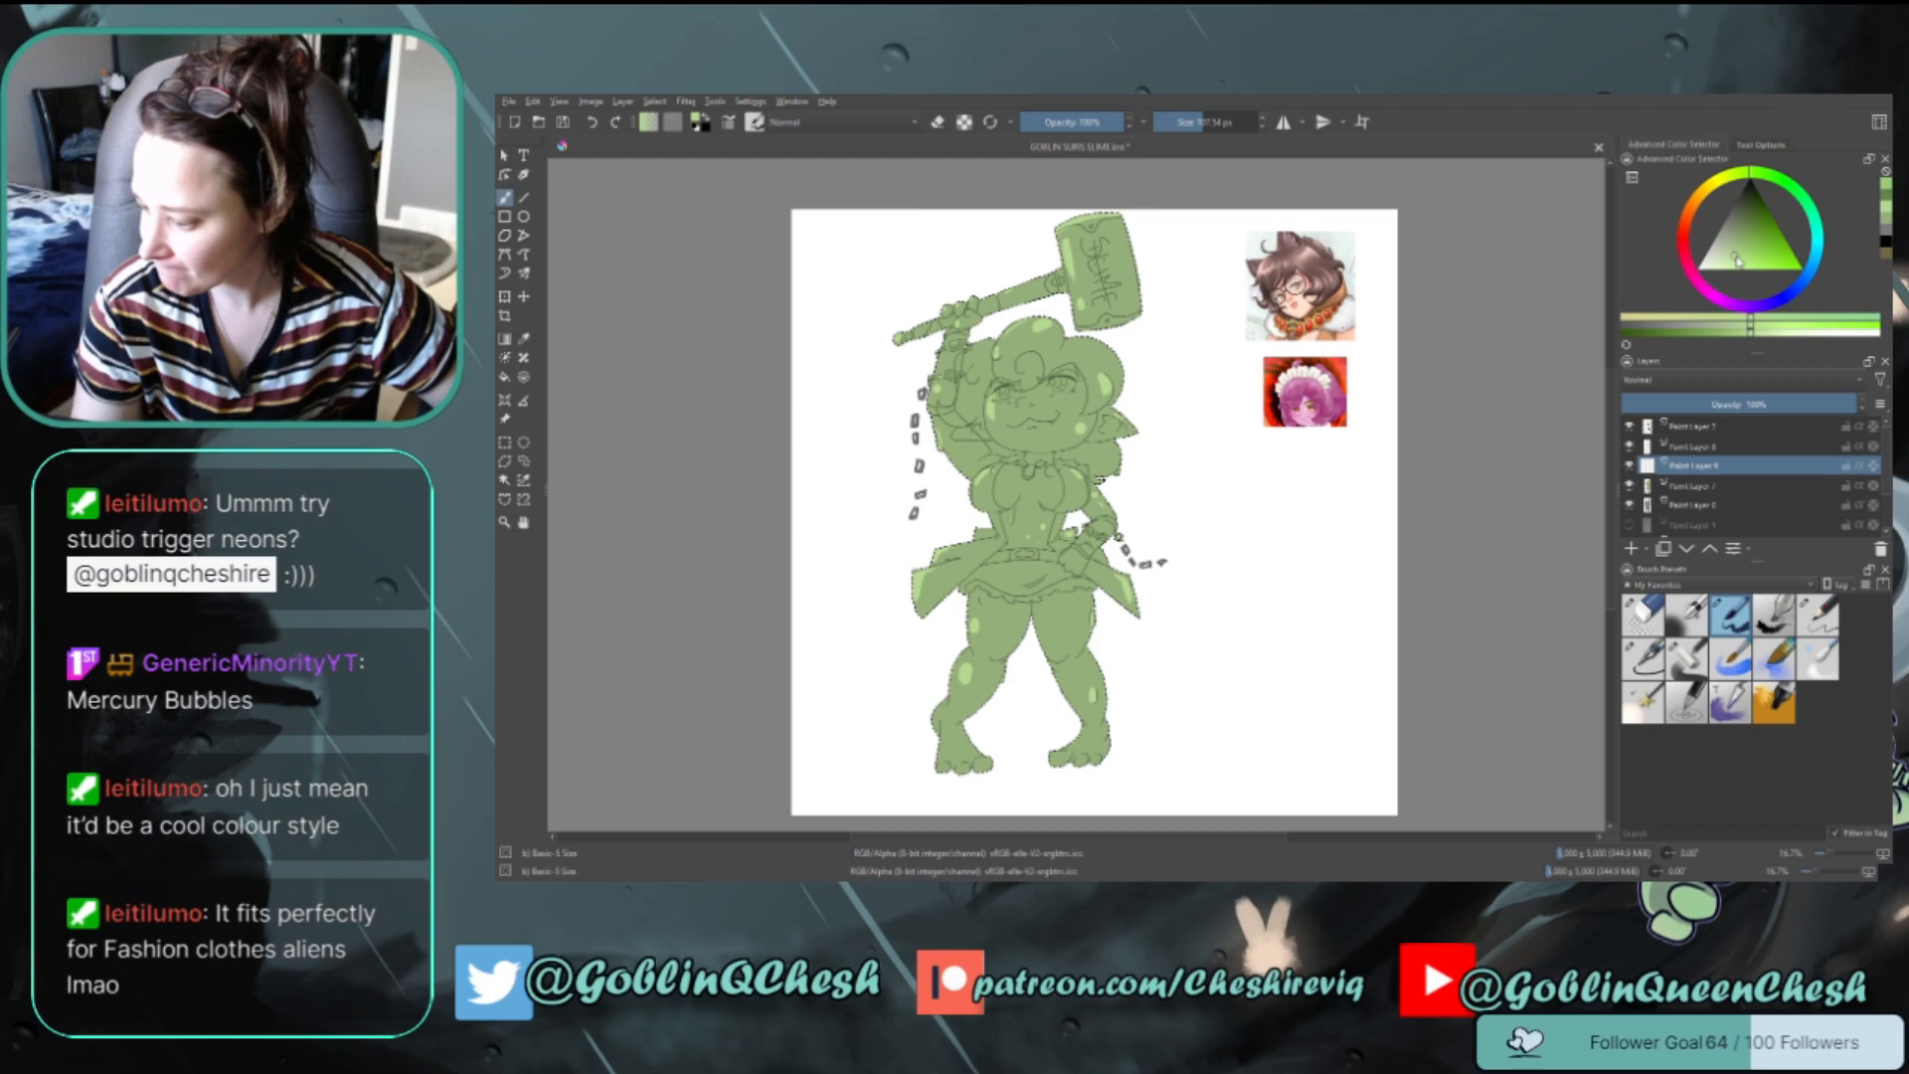
pyautogui.click(1887, 227)
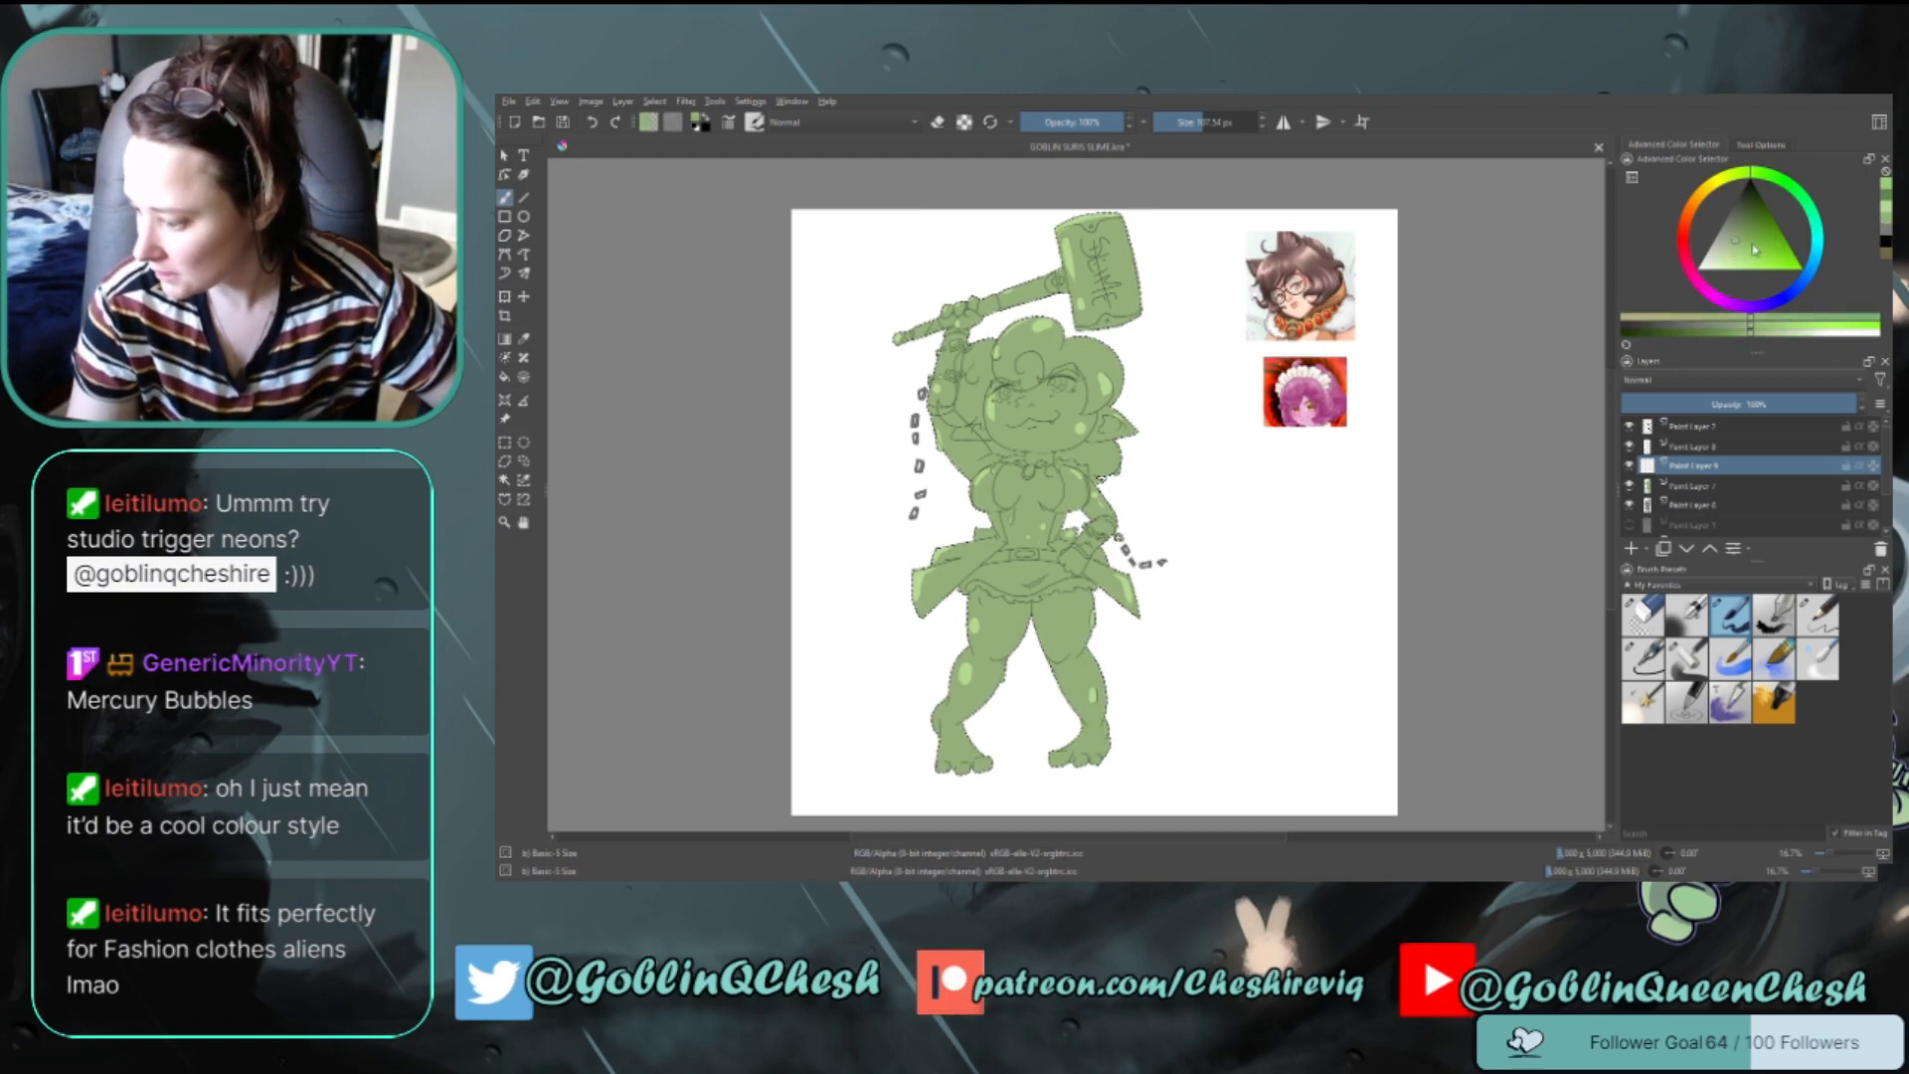
pyautogui.moveTo(1737, 240); pyautogui.dragTo(1739, 229)
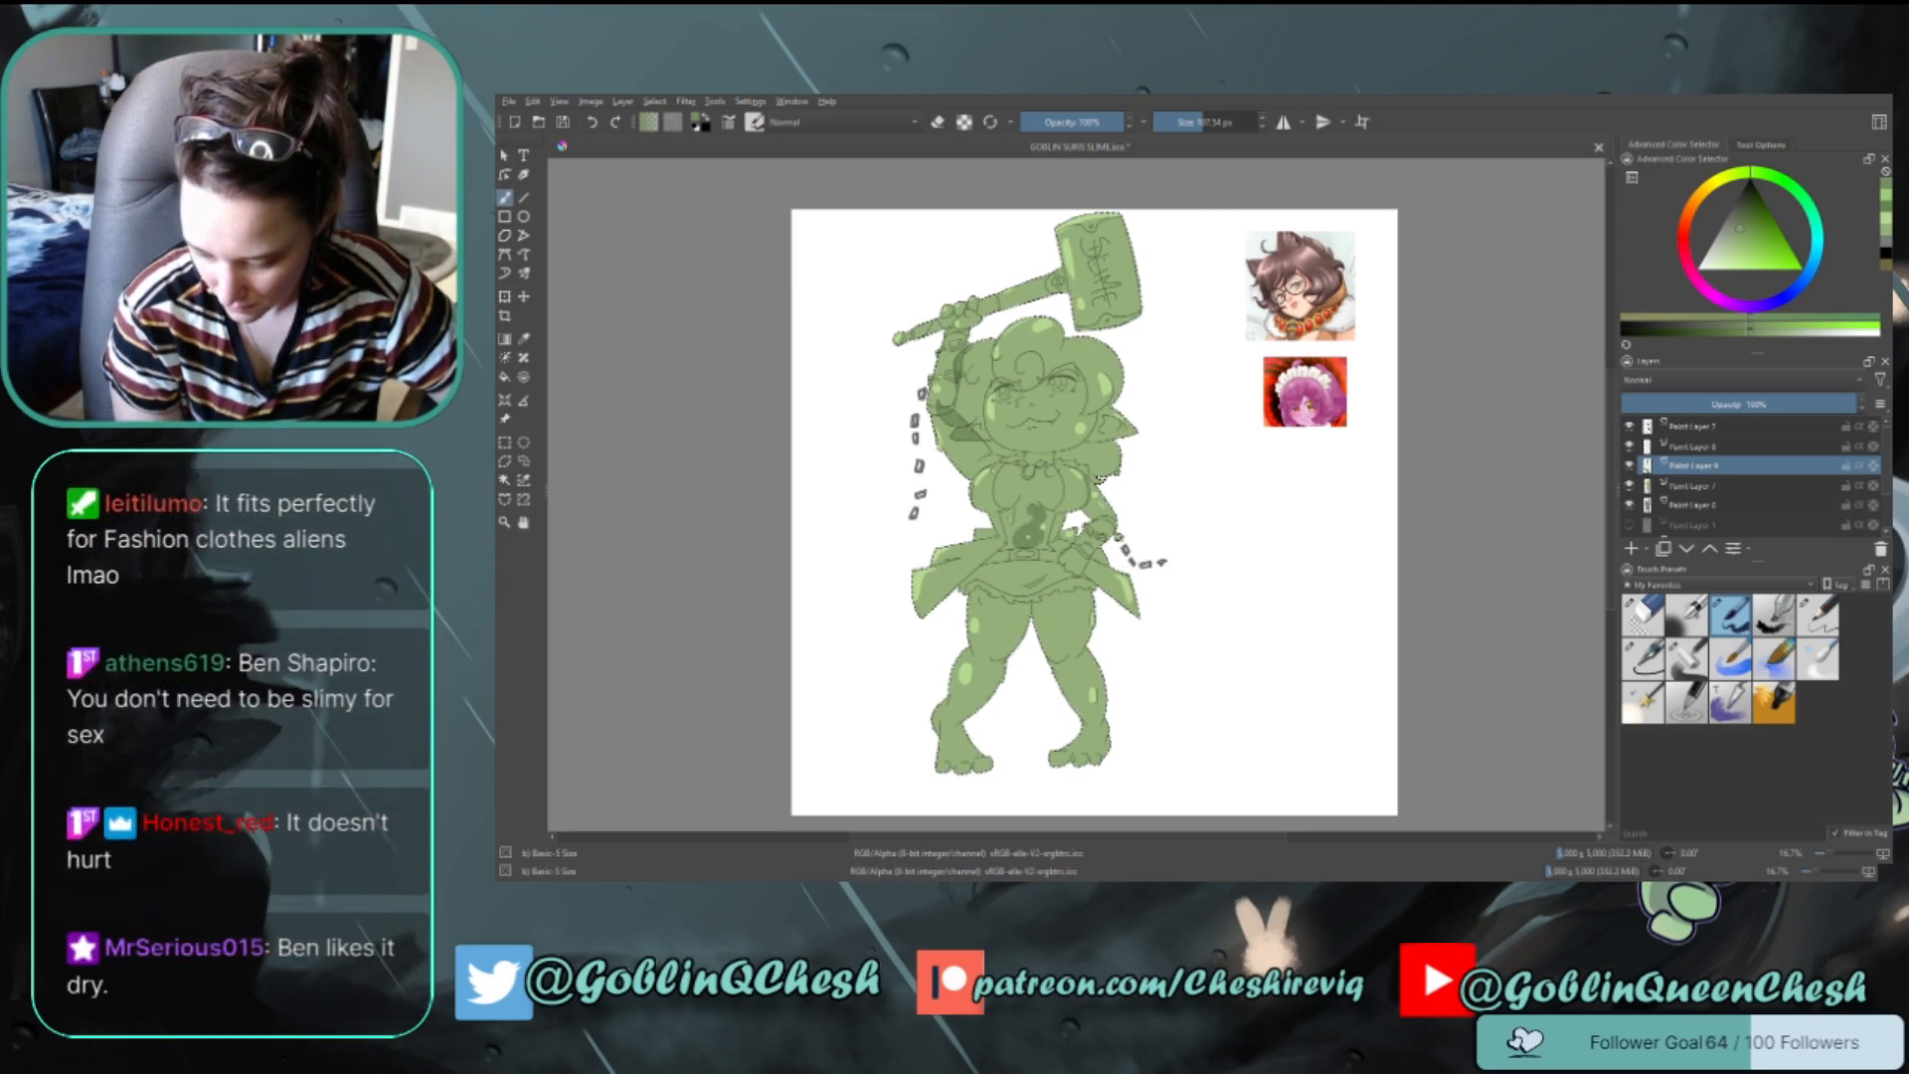
pyautogui.hotkey('ctrl', 'z')
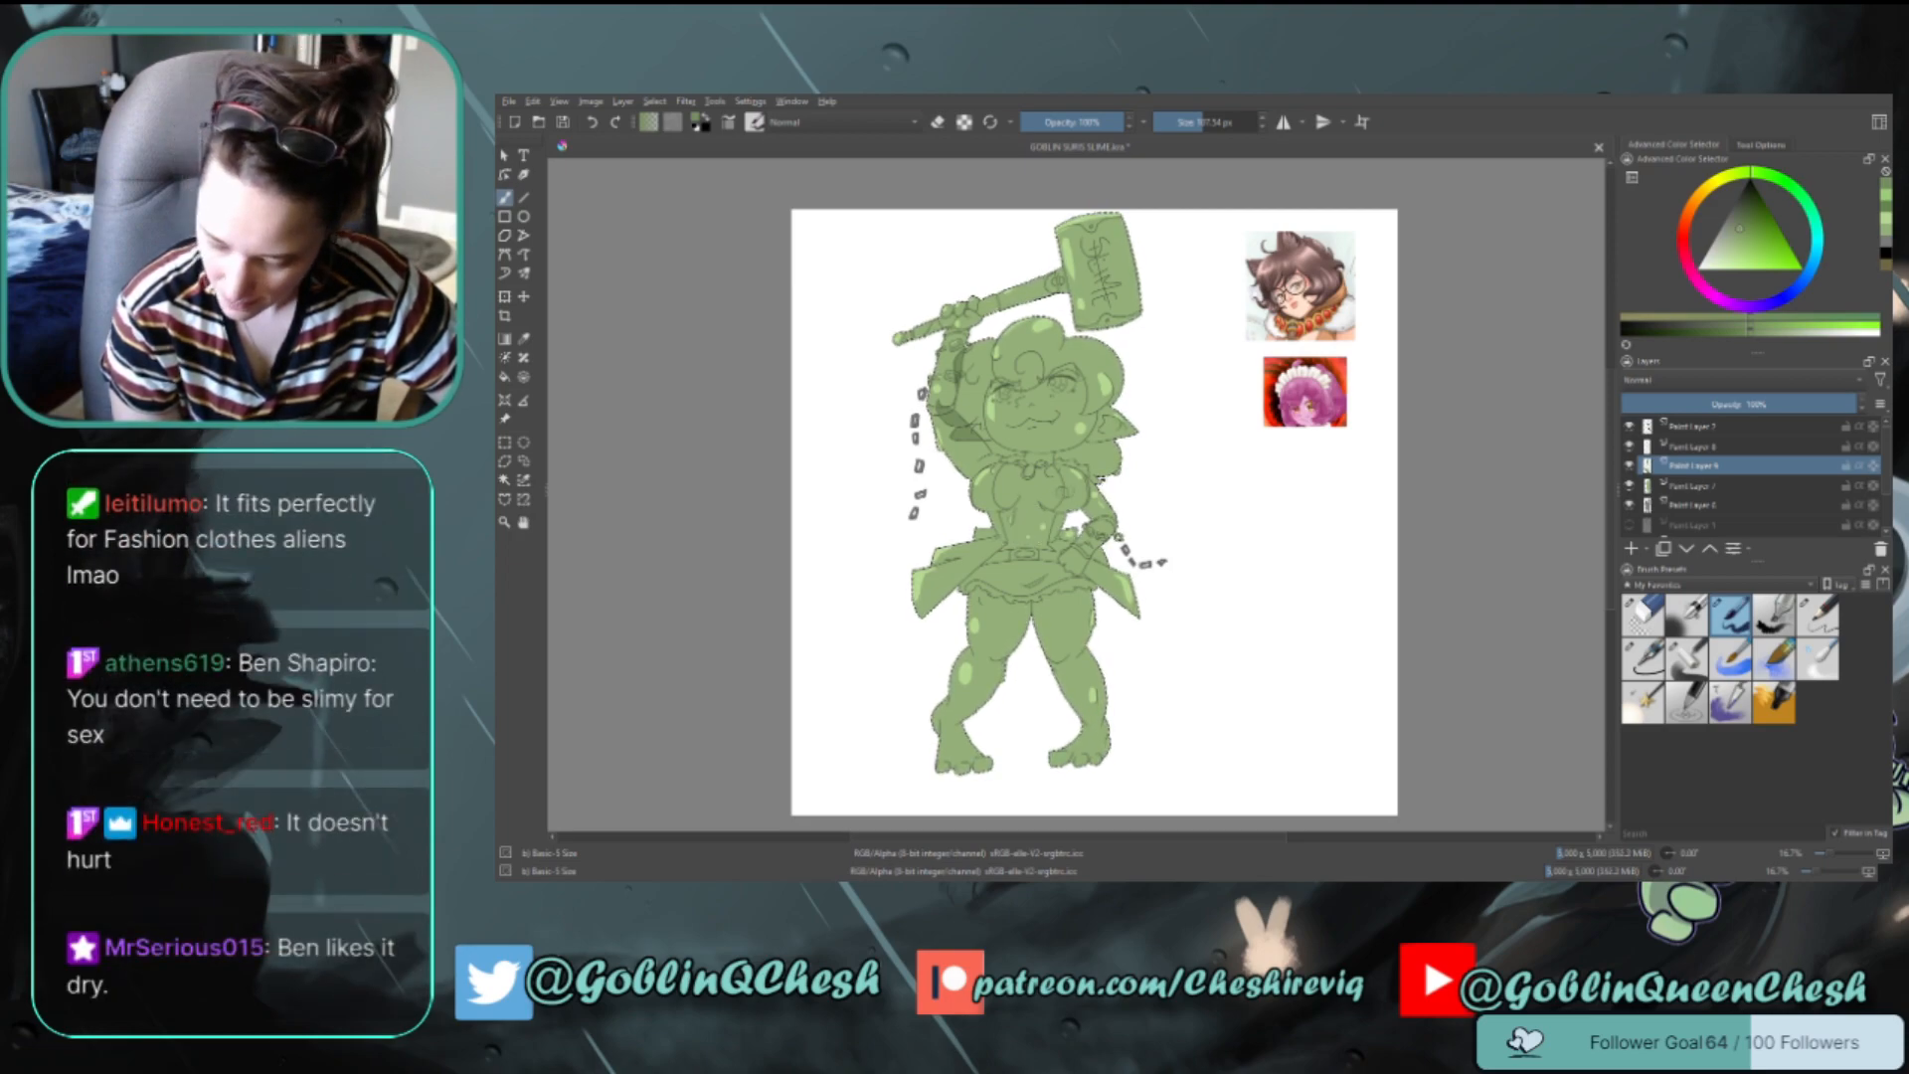
pyautogui.moveTo(1054, 483)
pyautogui.mouseDown()
pyautogui.moveTo(993, 489)
pyautogui.moveTo(1057, 489)
pyautogui.moveTo(1022, 501)
pyautogui.moveTo(1009, 564)
pyautogui.mouseUp()
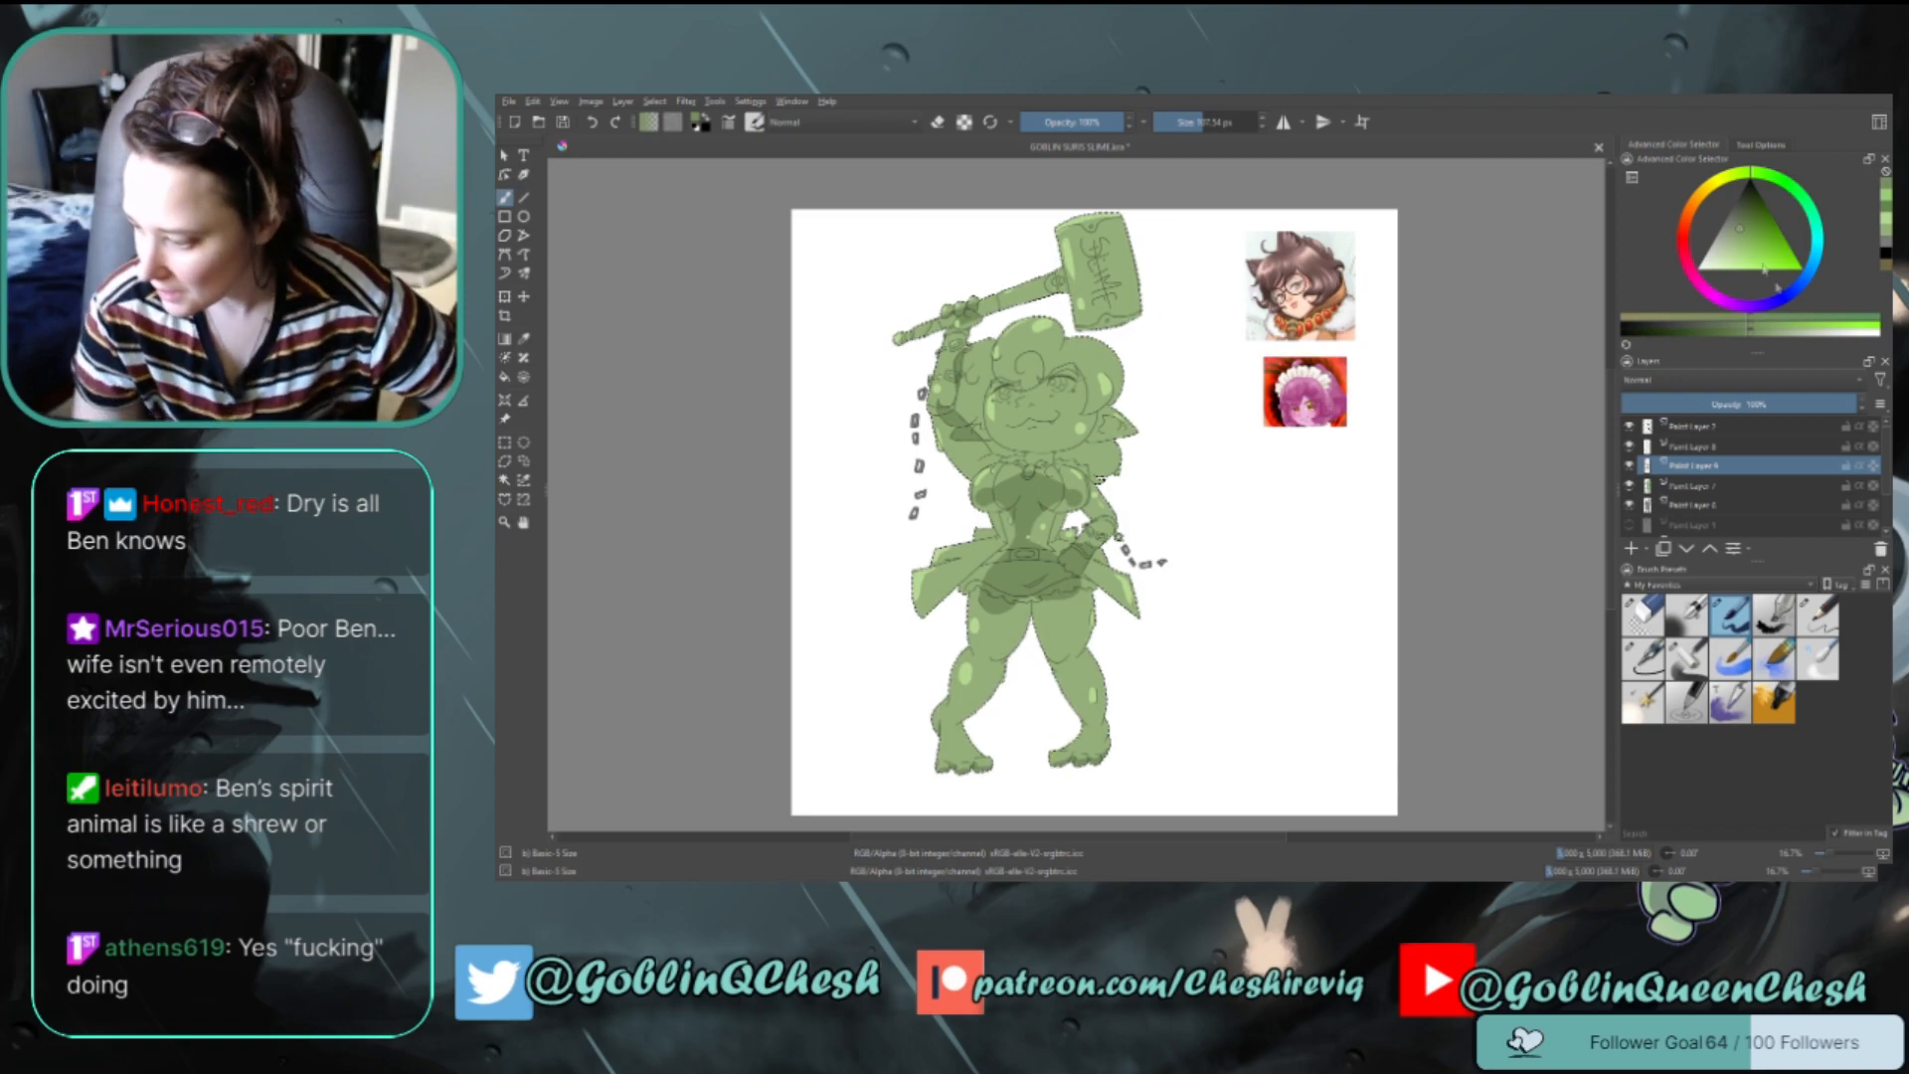
# Paint the goblin's eyes yellow, adding a darker yellow tone and a near-white accent
pyautogui.click(1719, 181)
pyautogui.click(1758, 259)
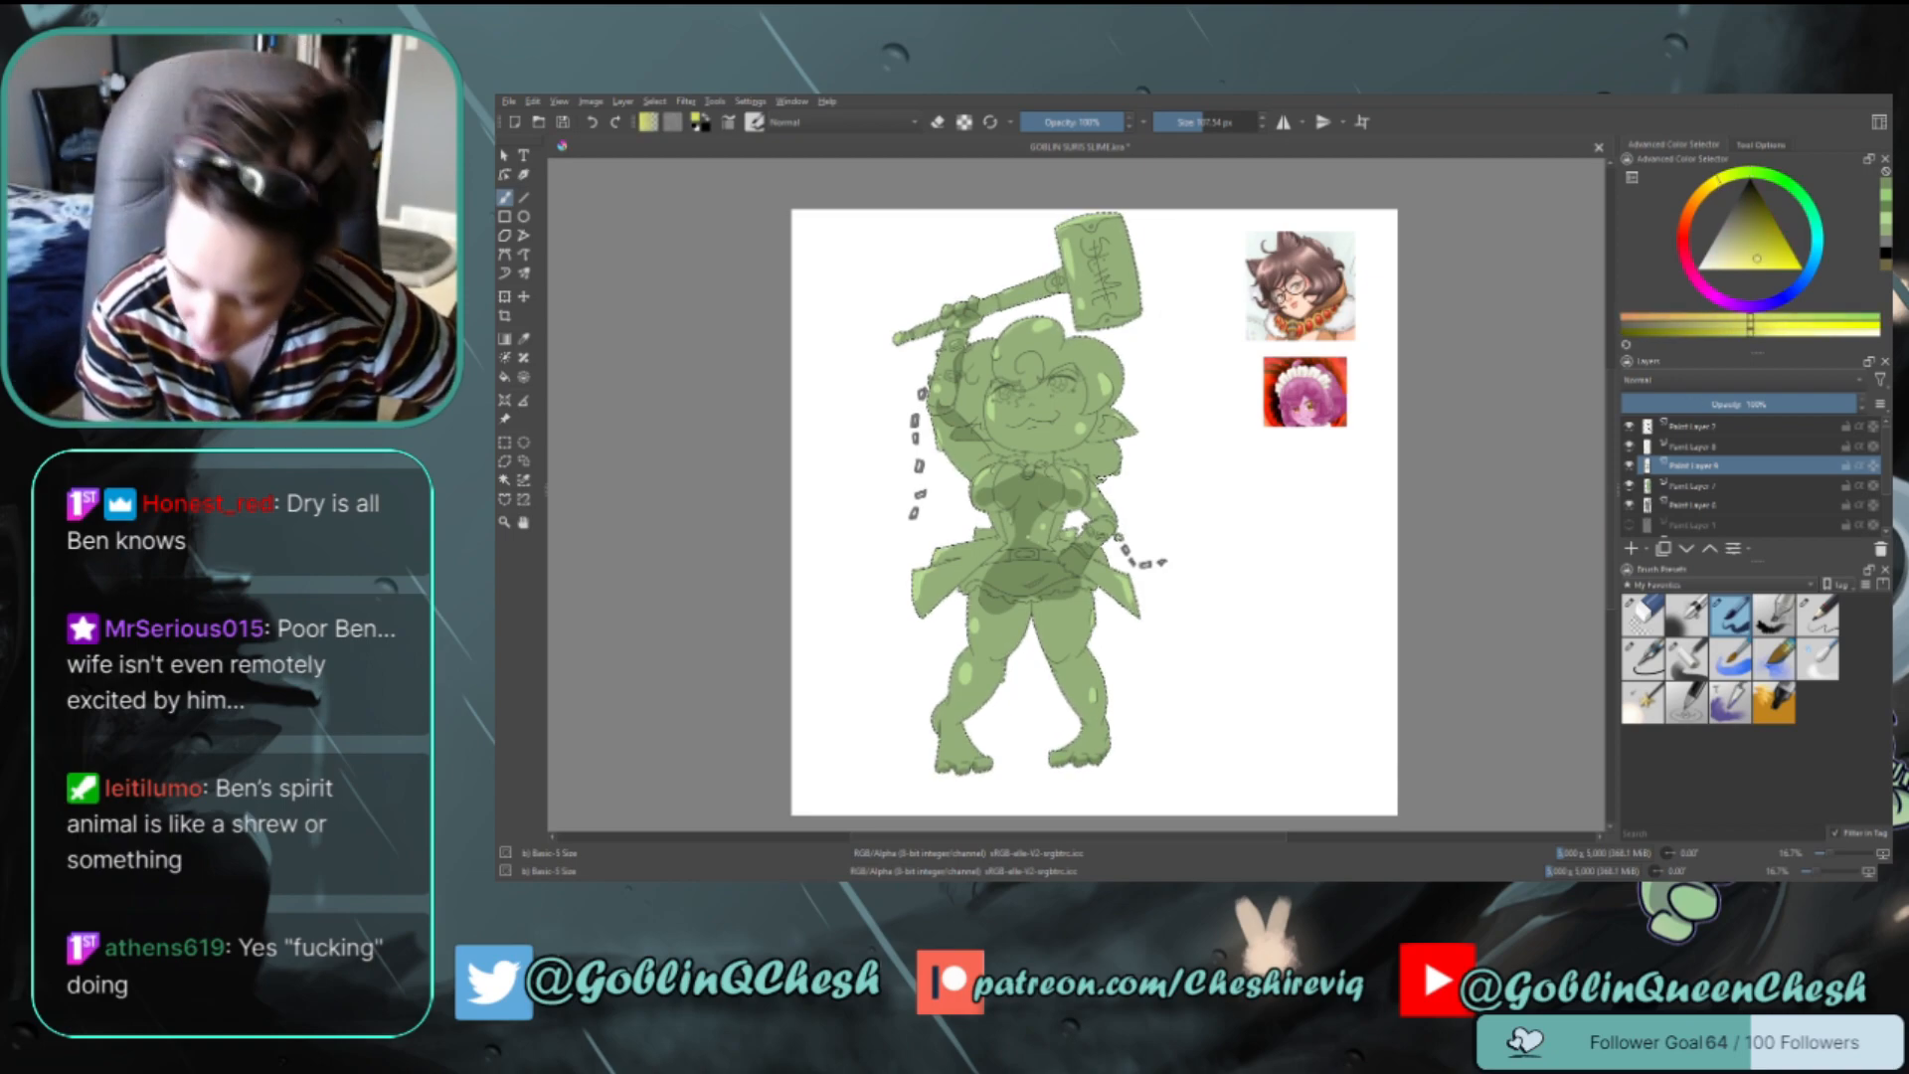
pyautogui.click(1007, 394)
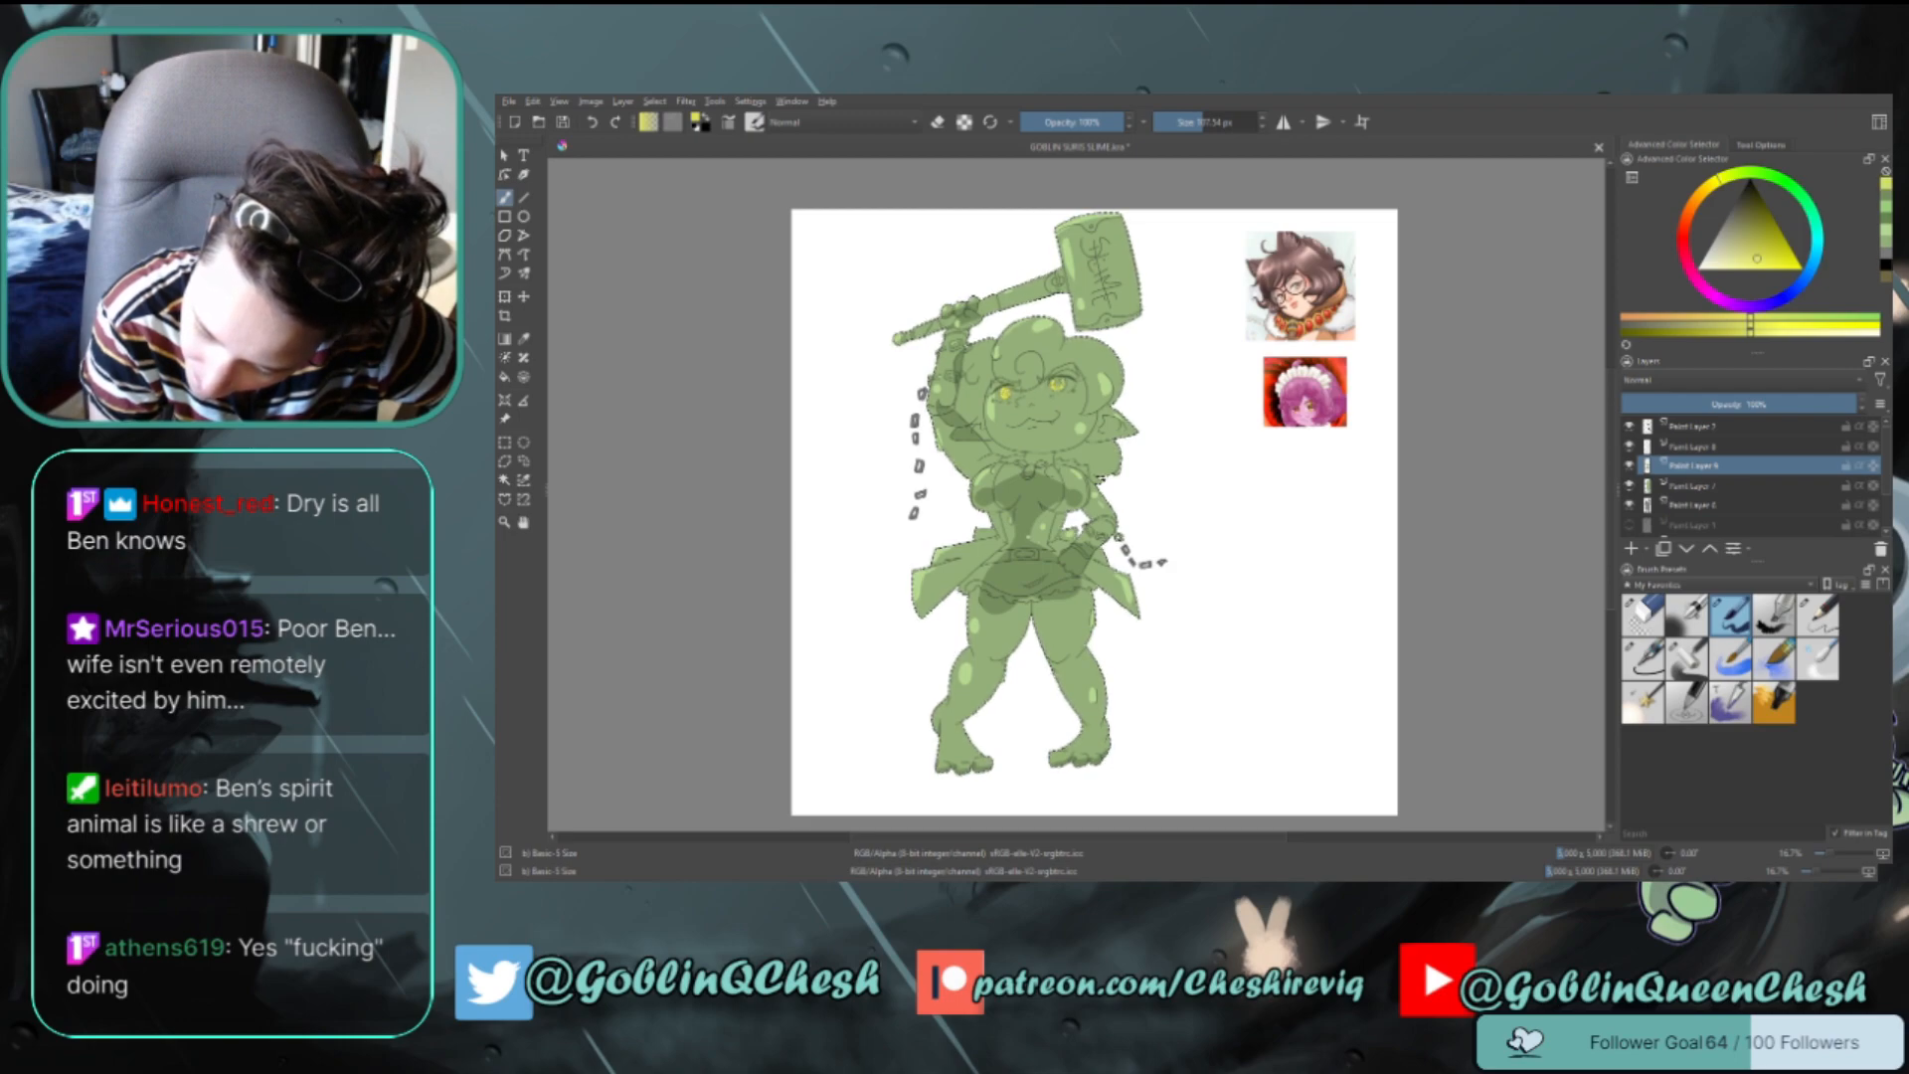
pyautogui.click(1058, 383)
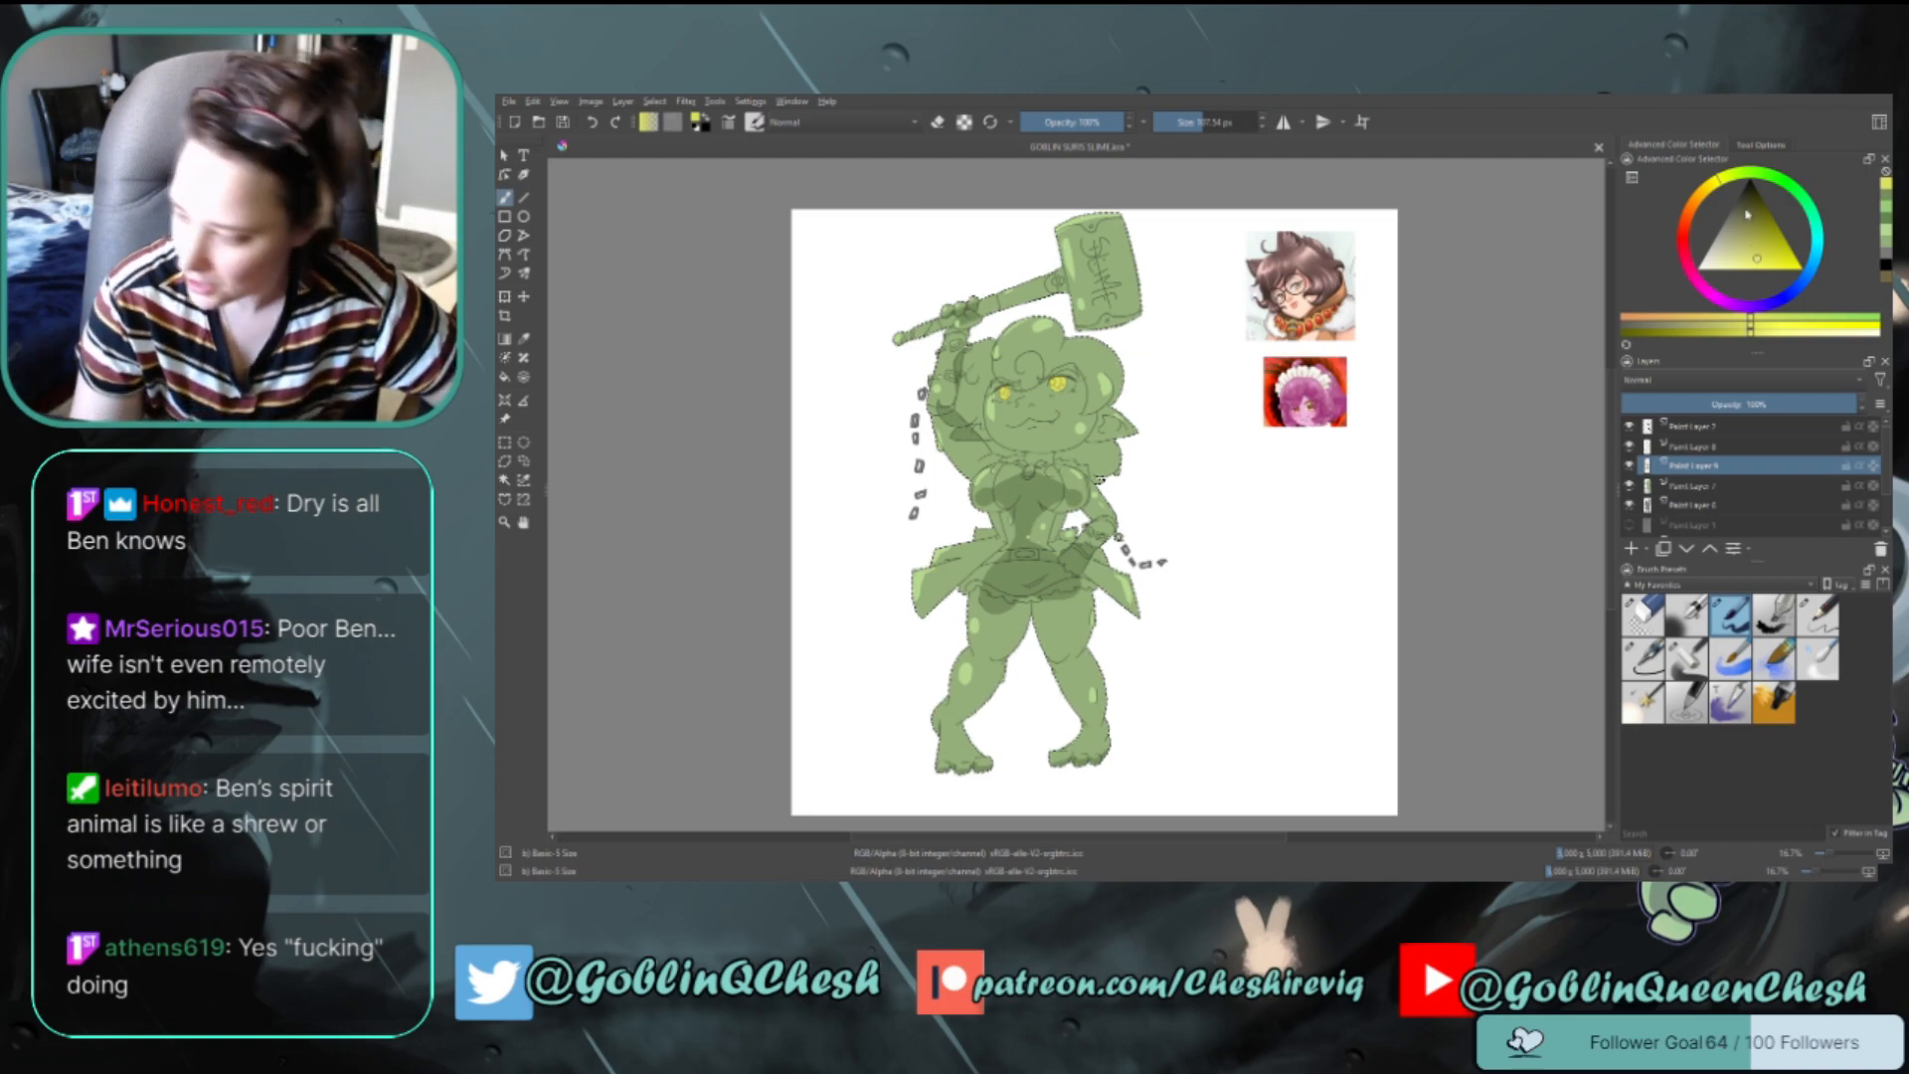
pyautogui.click(1751, 235)
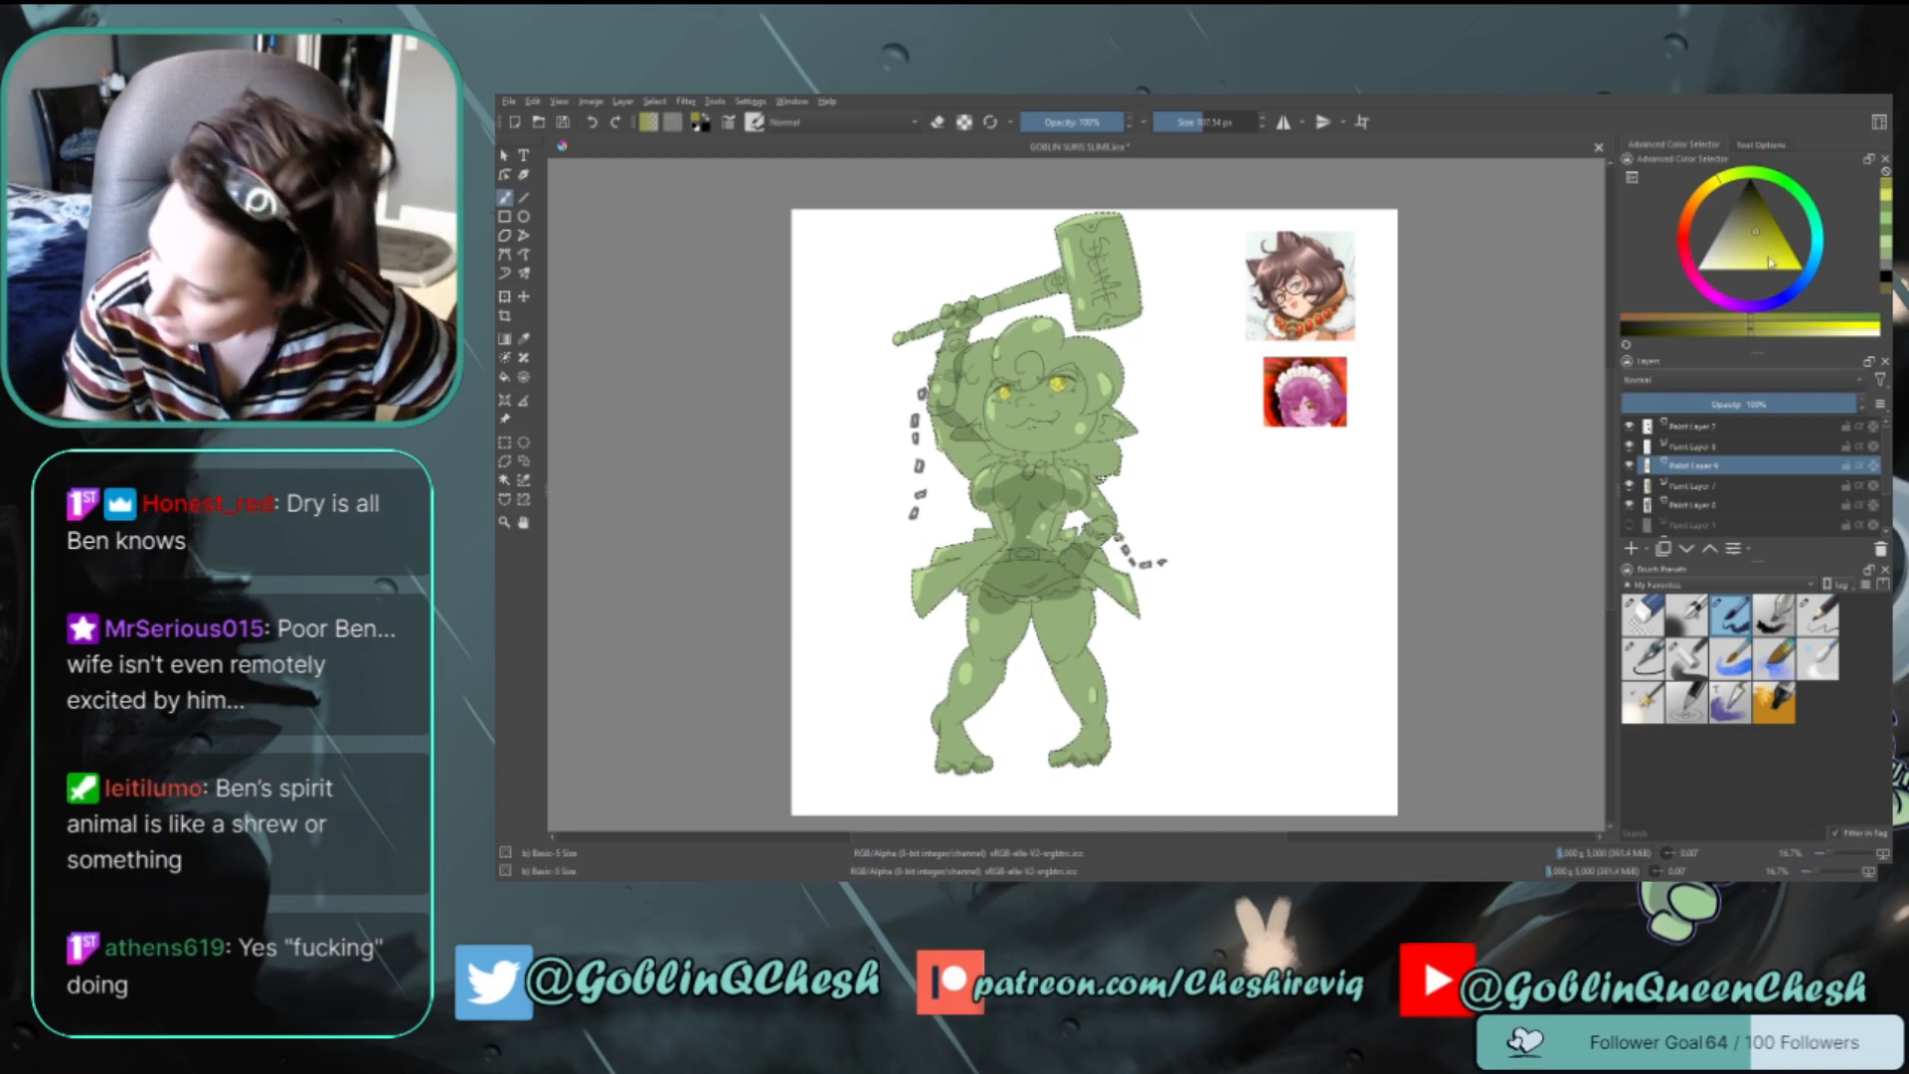
pyautogui.click(1709, 265)
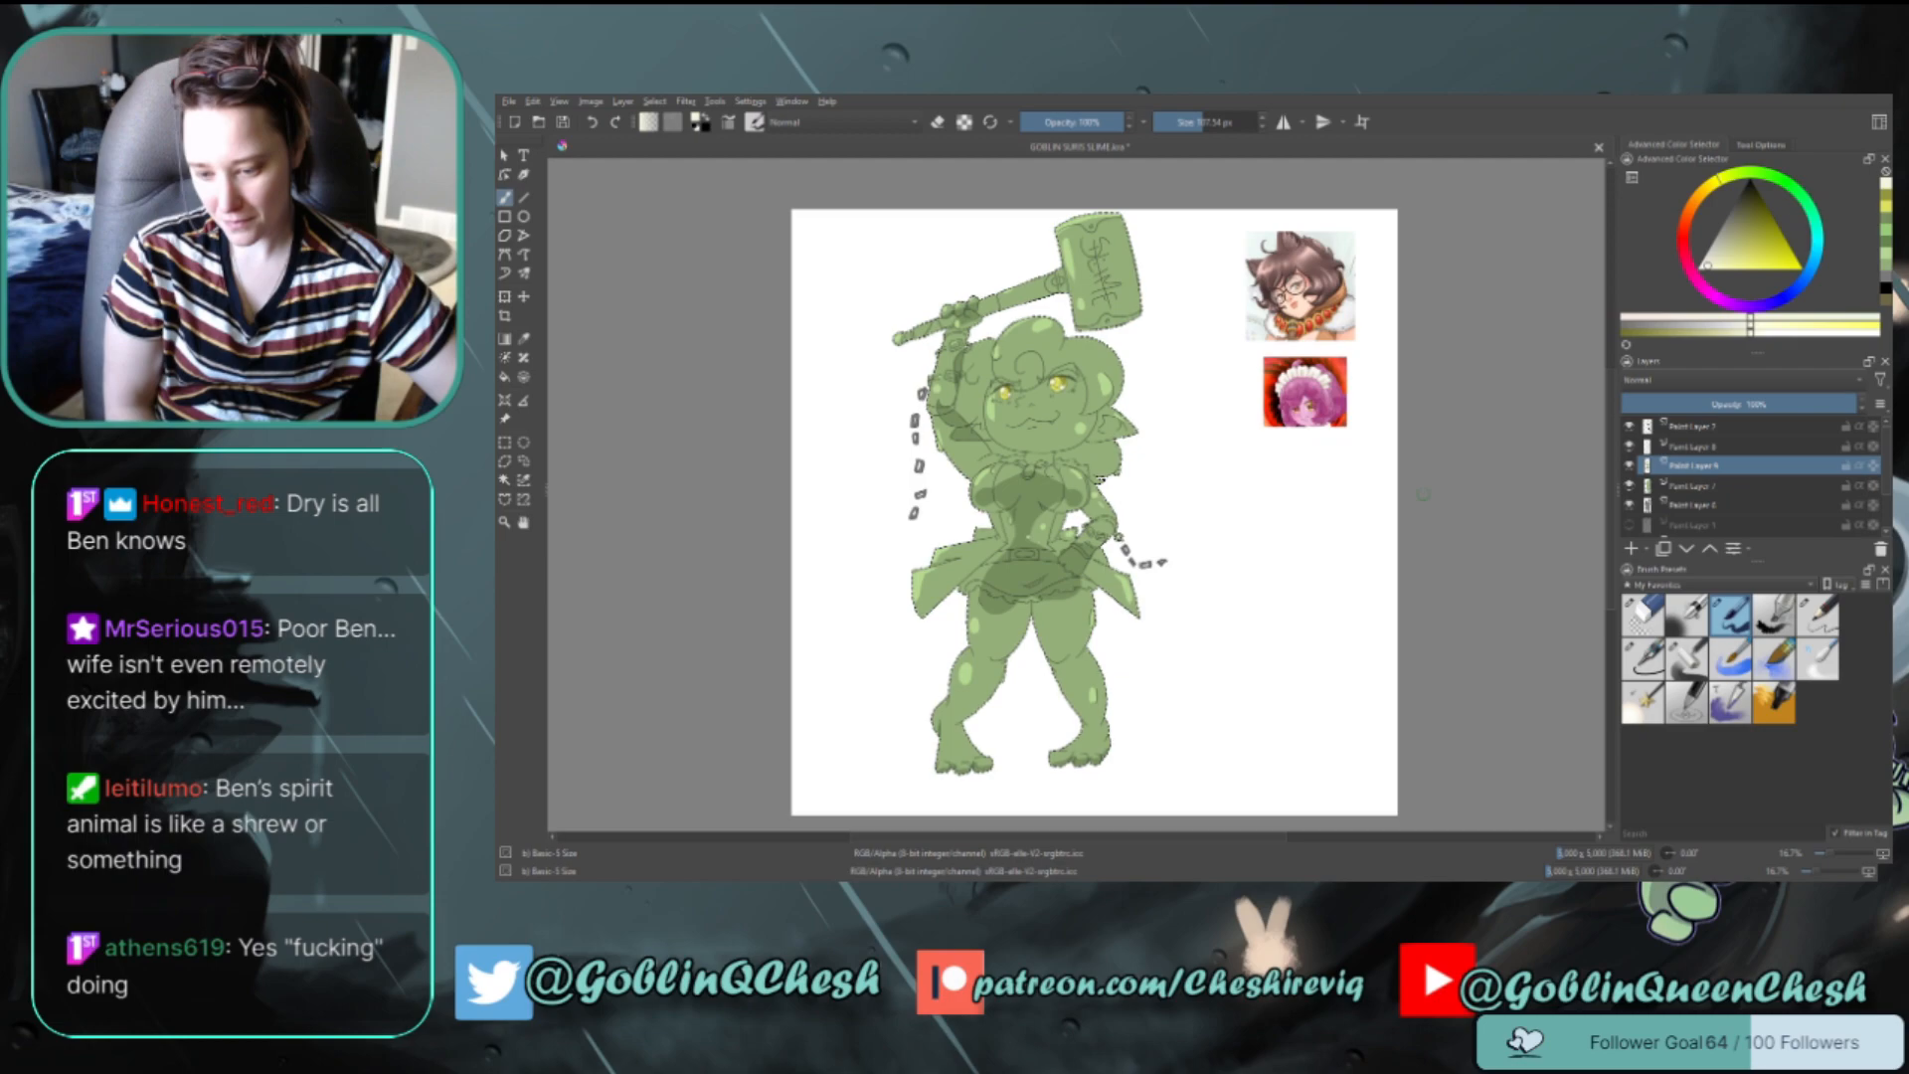
# Switch the colour to red and paint the small bow at the goblin's neckline
pyautogui.click(1683, 230)
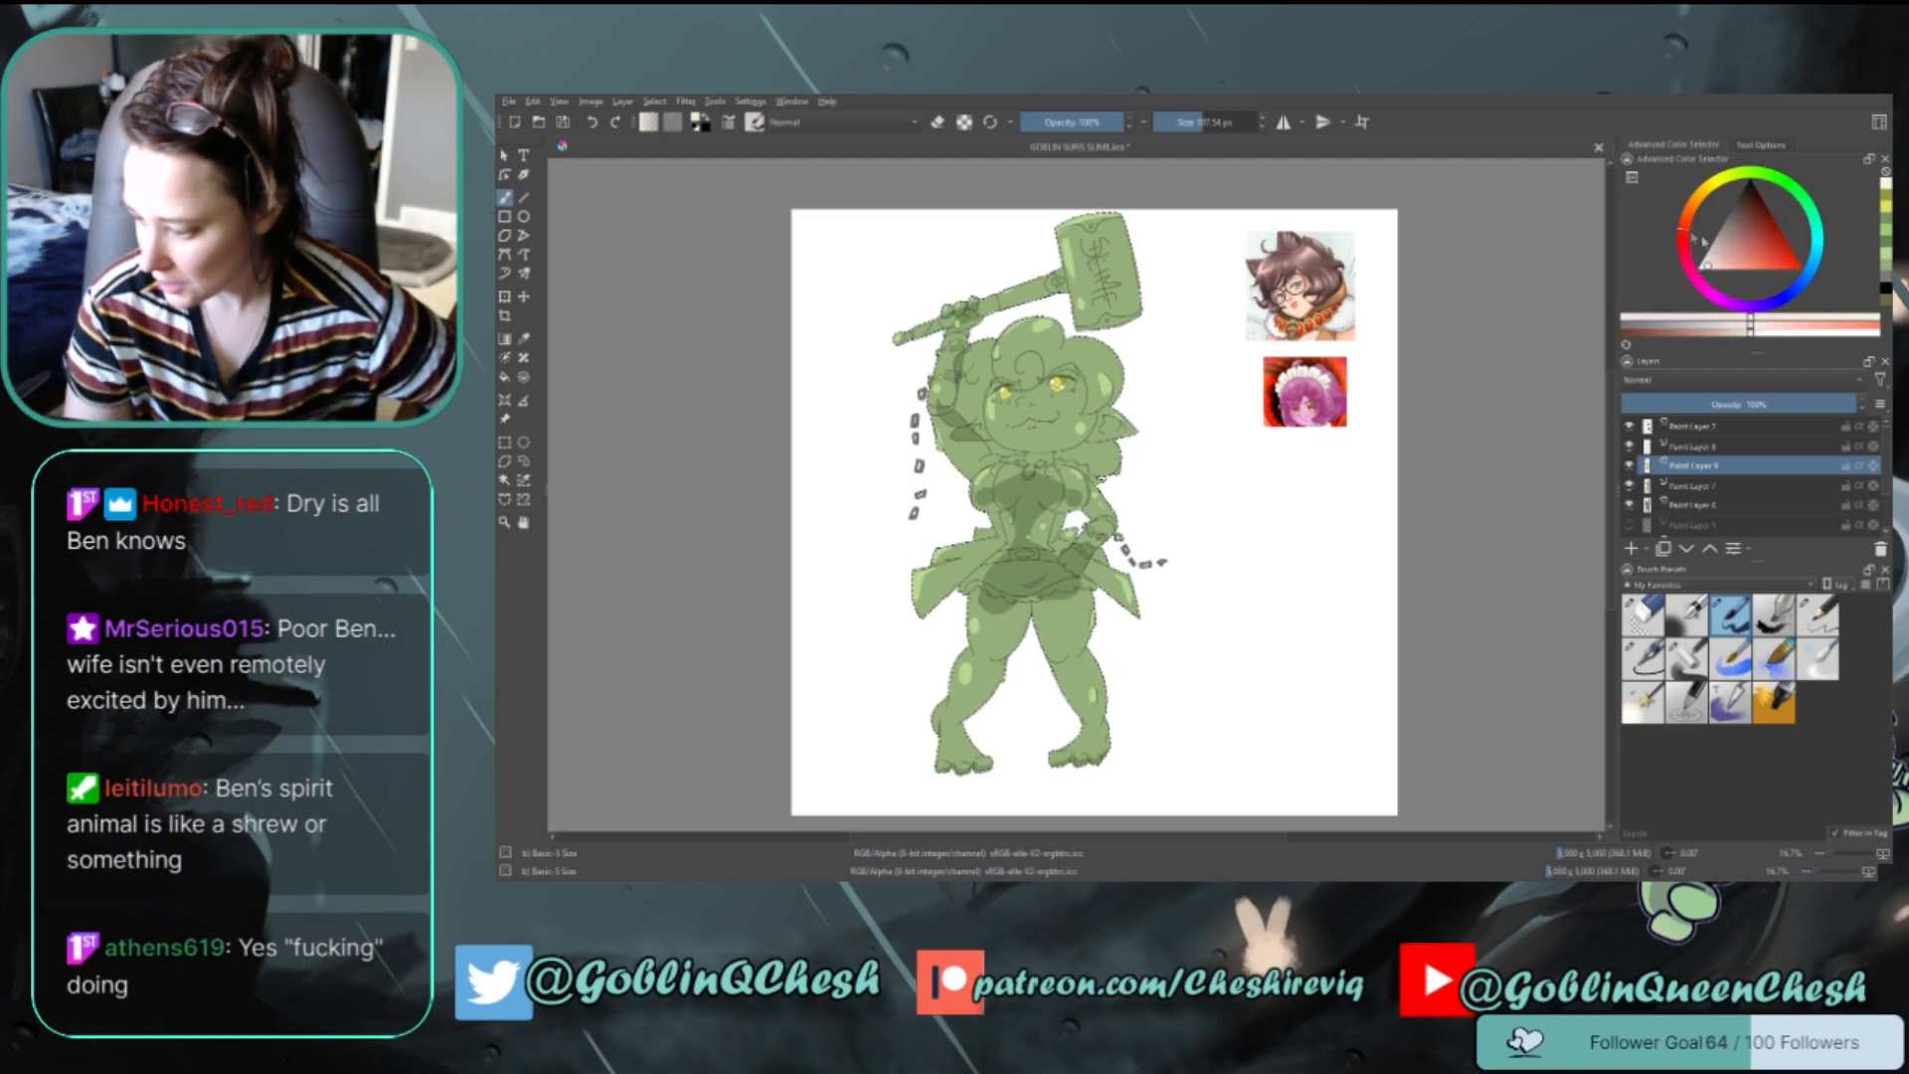
pyautogui.click(1756, 261)
pyautogui.click(1759, 251)
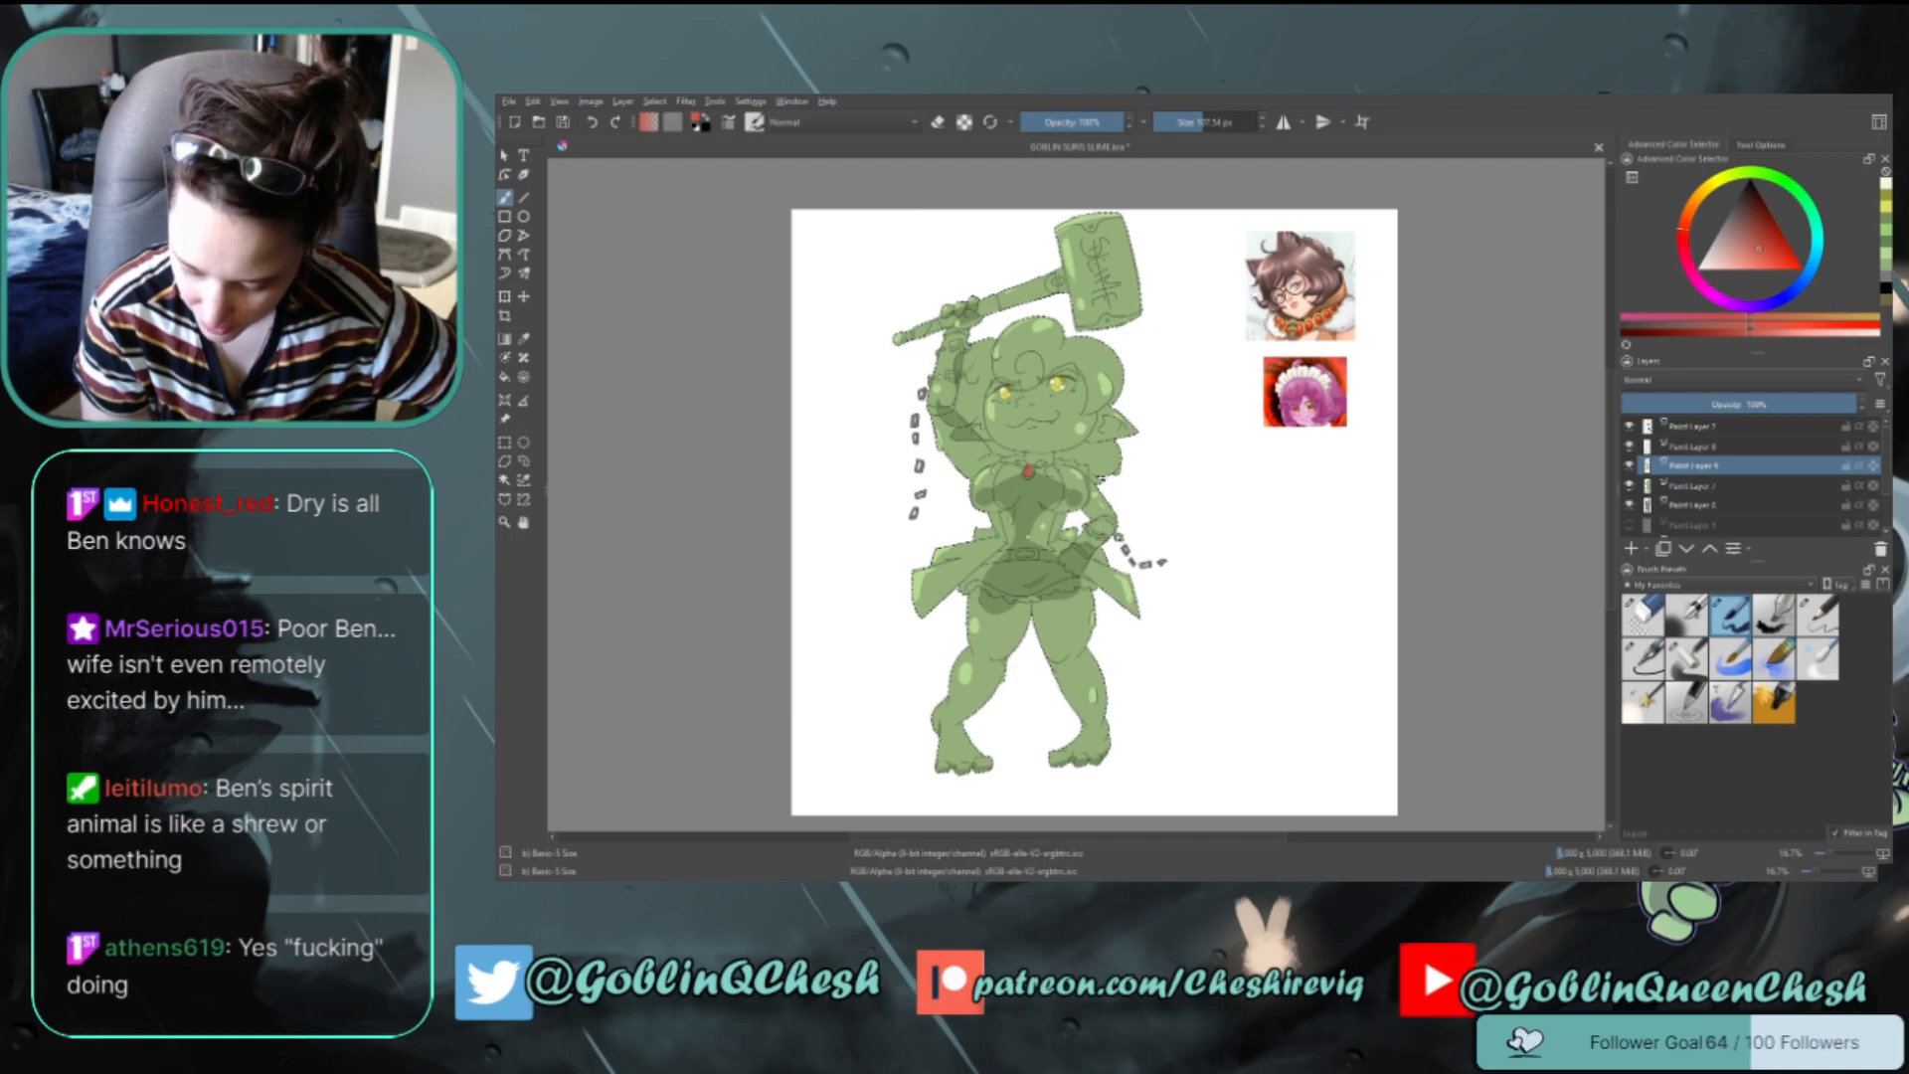
pyautogui.moveTo(1031, 469); pyautogui.dragTo(1028, 474)
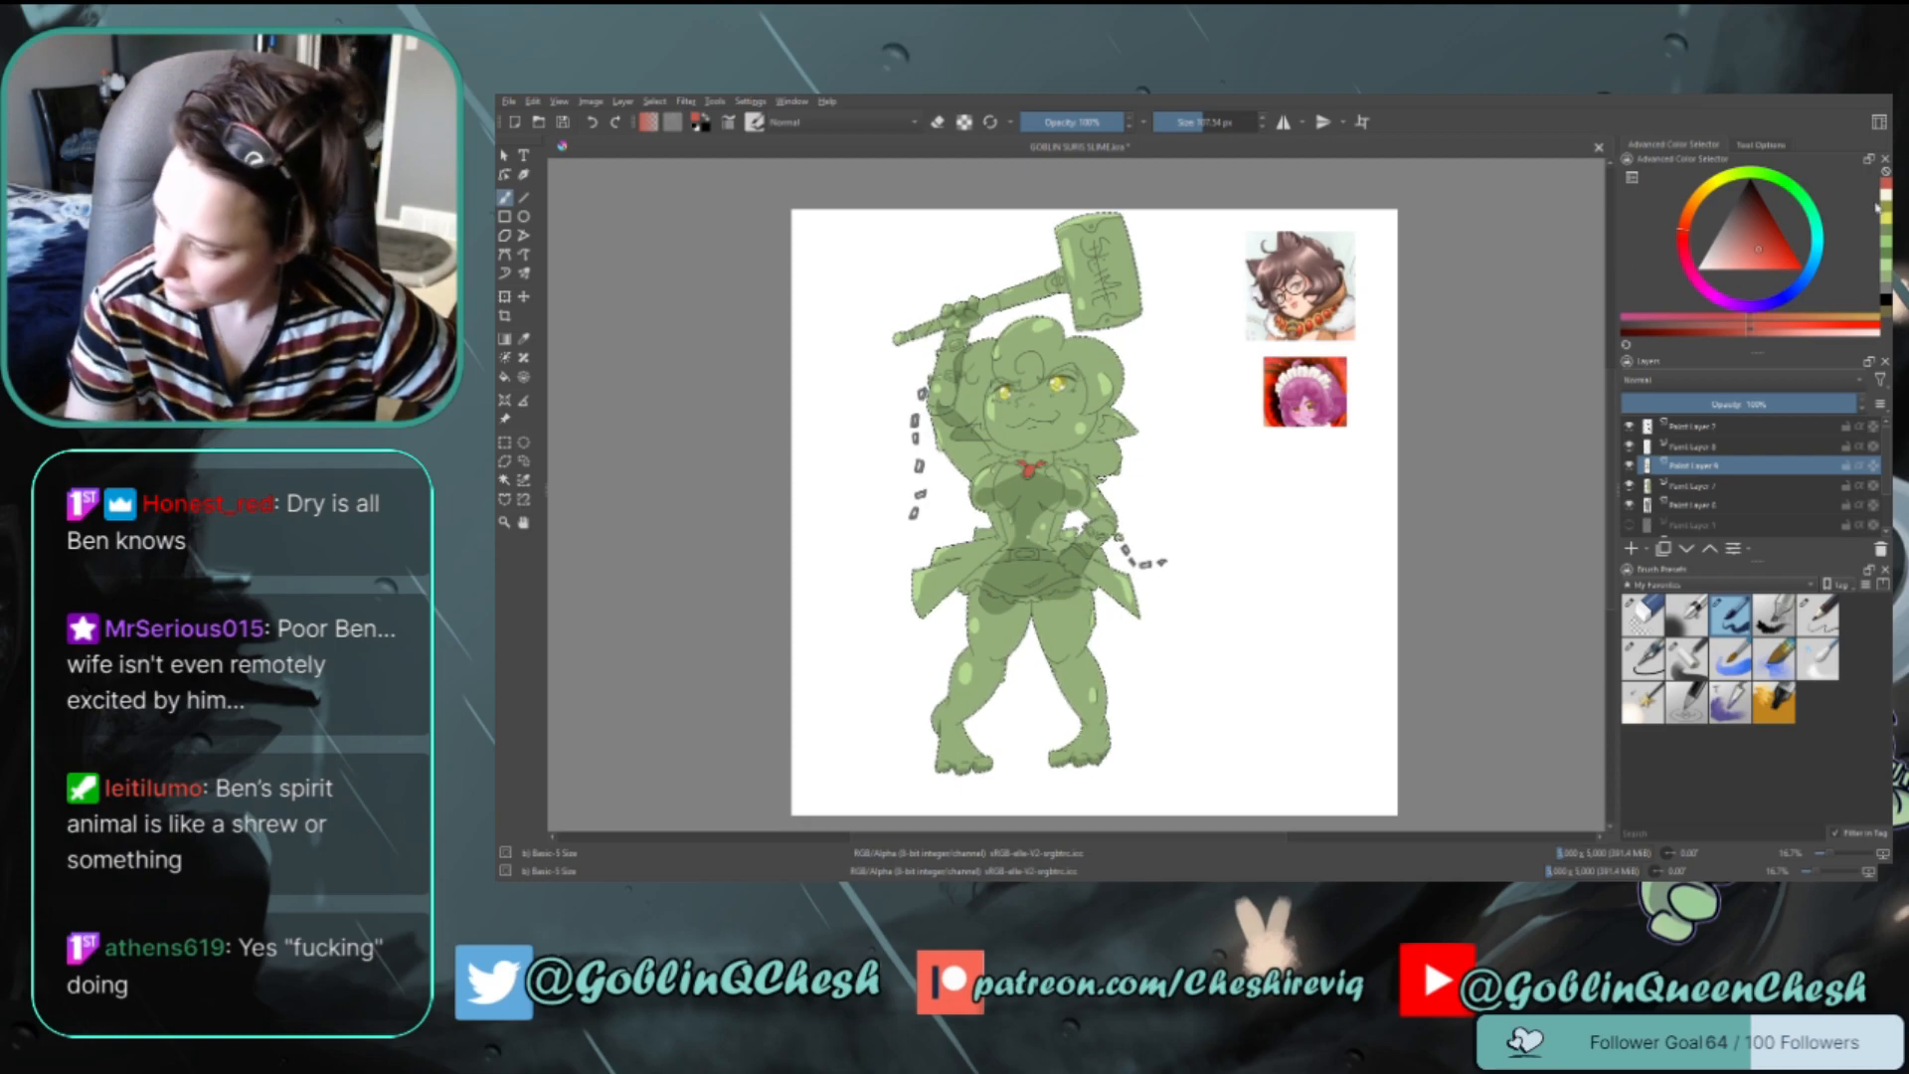
# Detail the neckline bow with muted yellow, darker red and pale pink tones
pyautogui.click(1882, 210)
pyautogui.click(1753, 255)
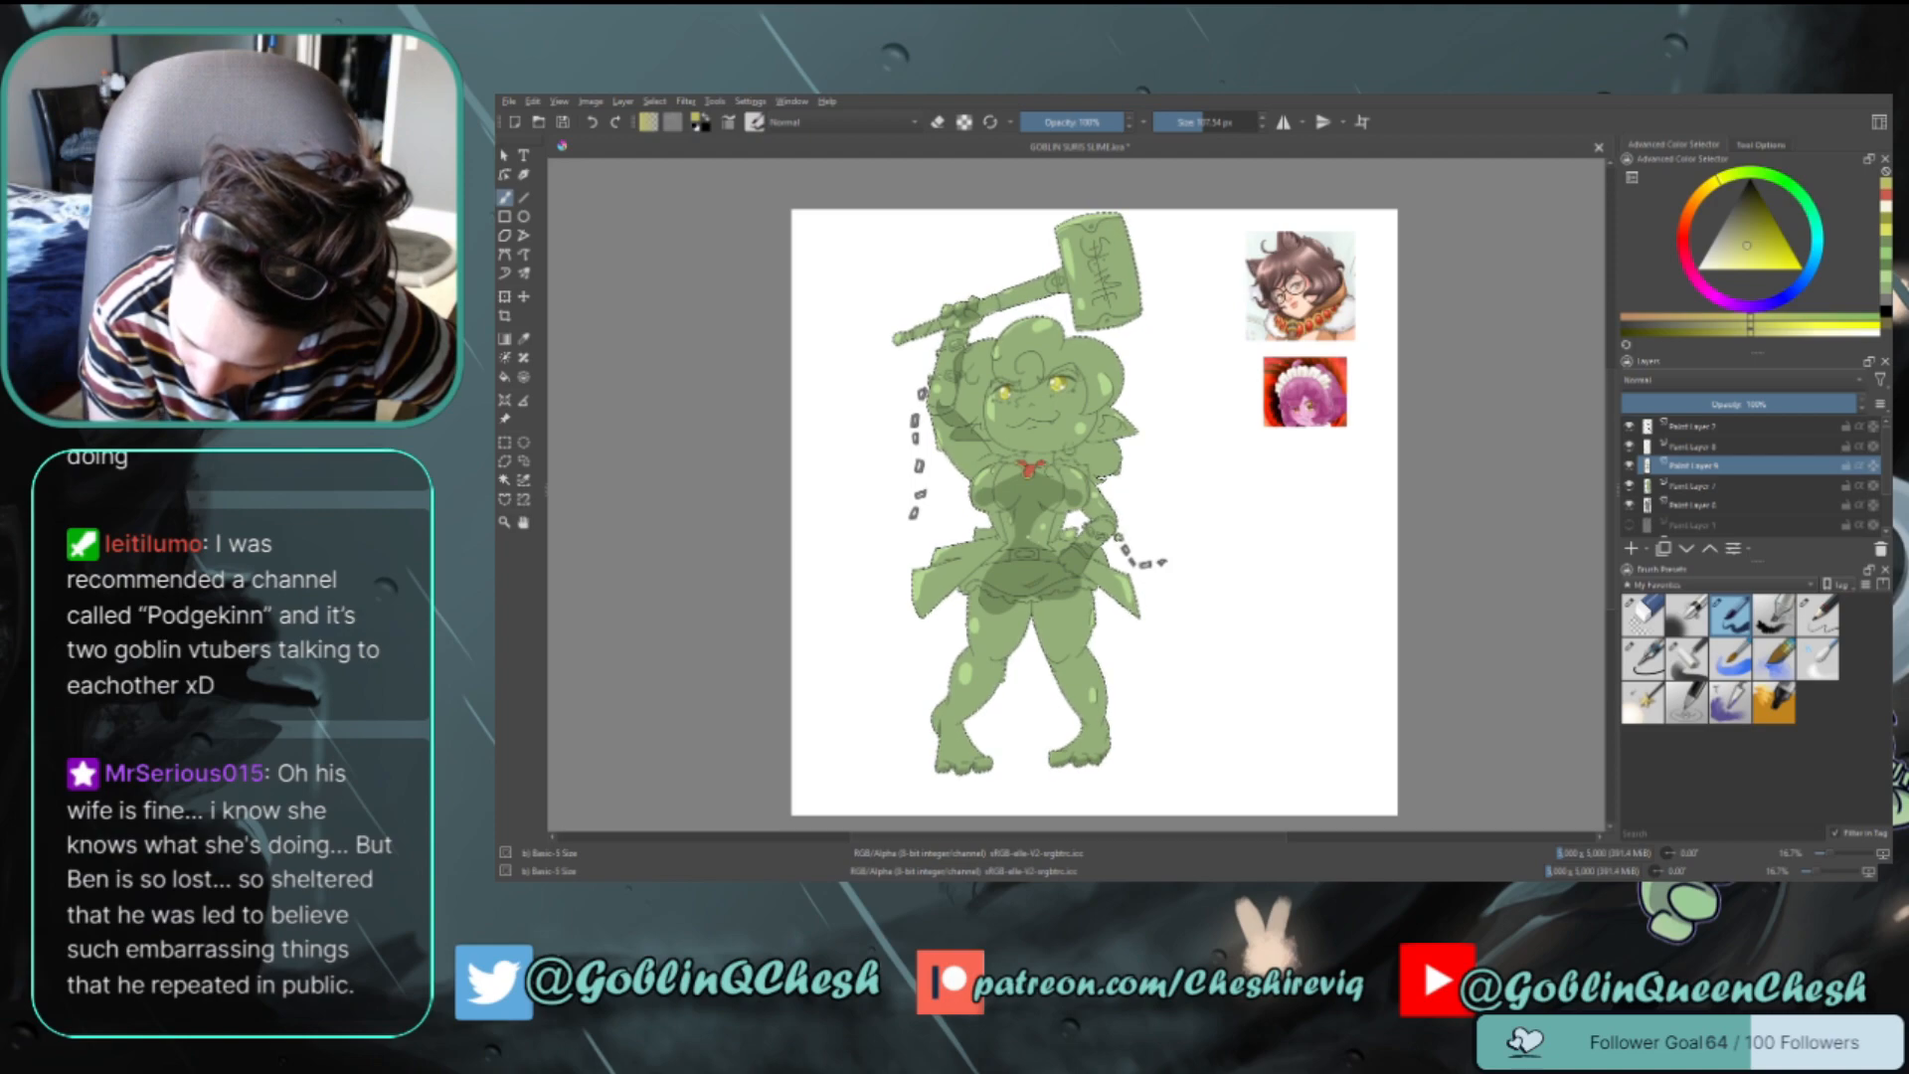
pyautogui.click(1887, 195)
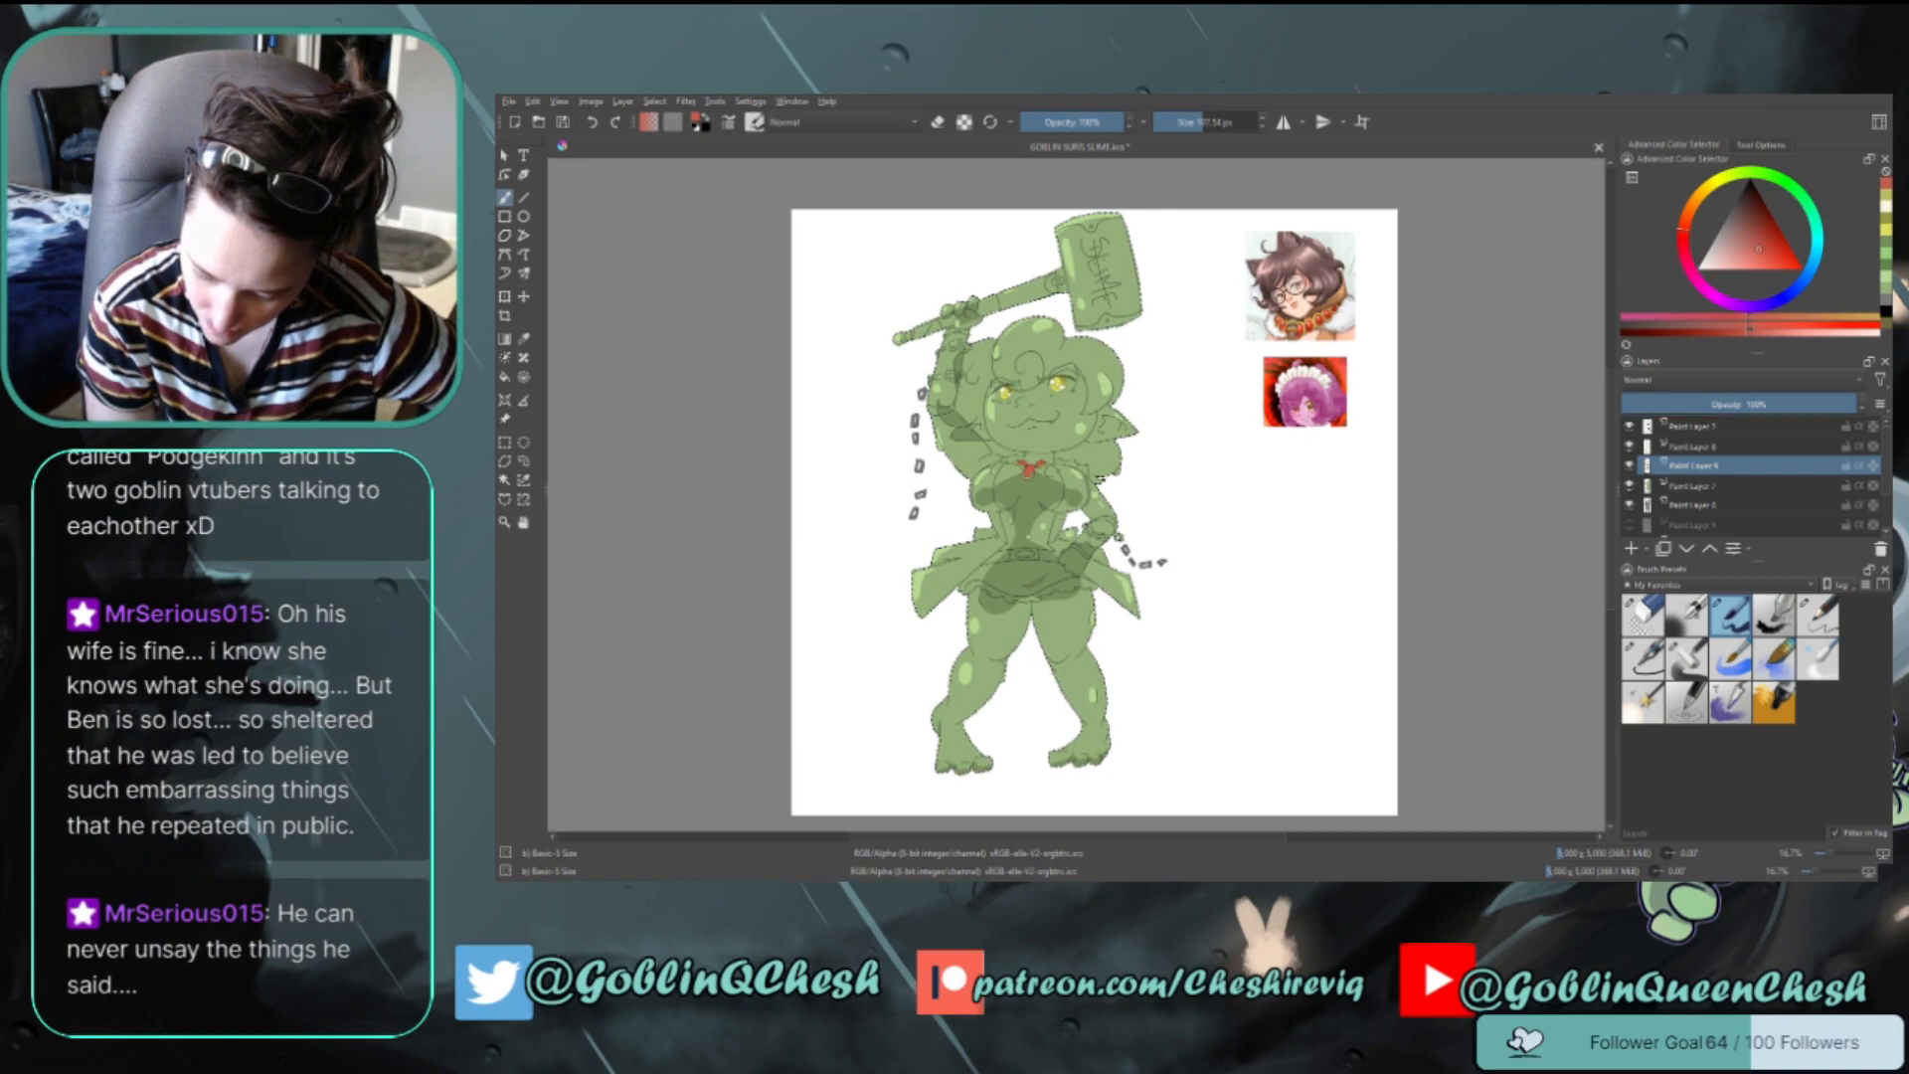
pyautogui.click(1760, 235)
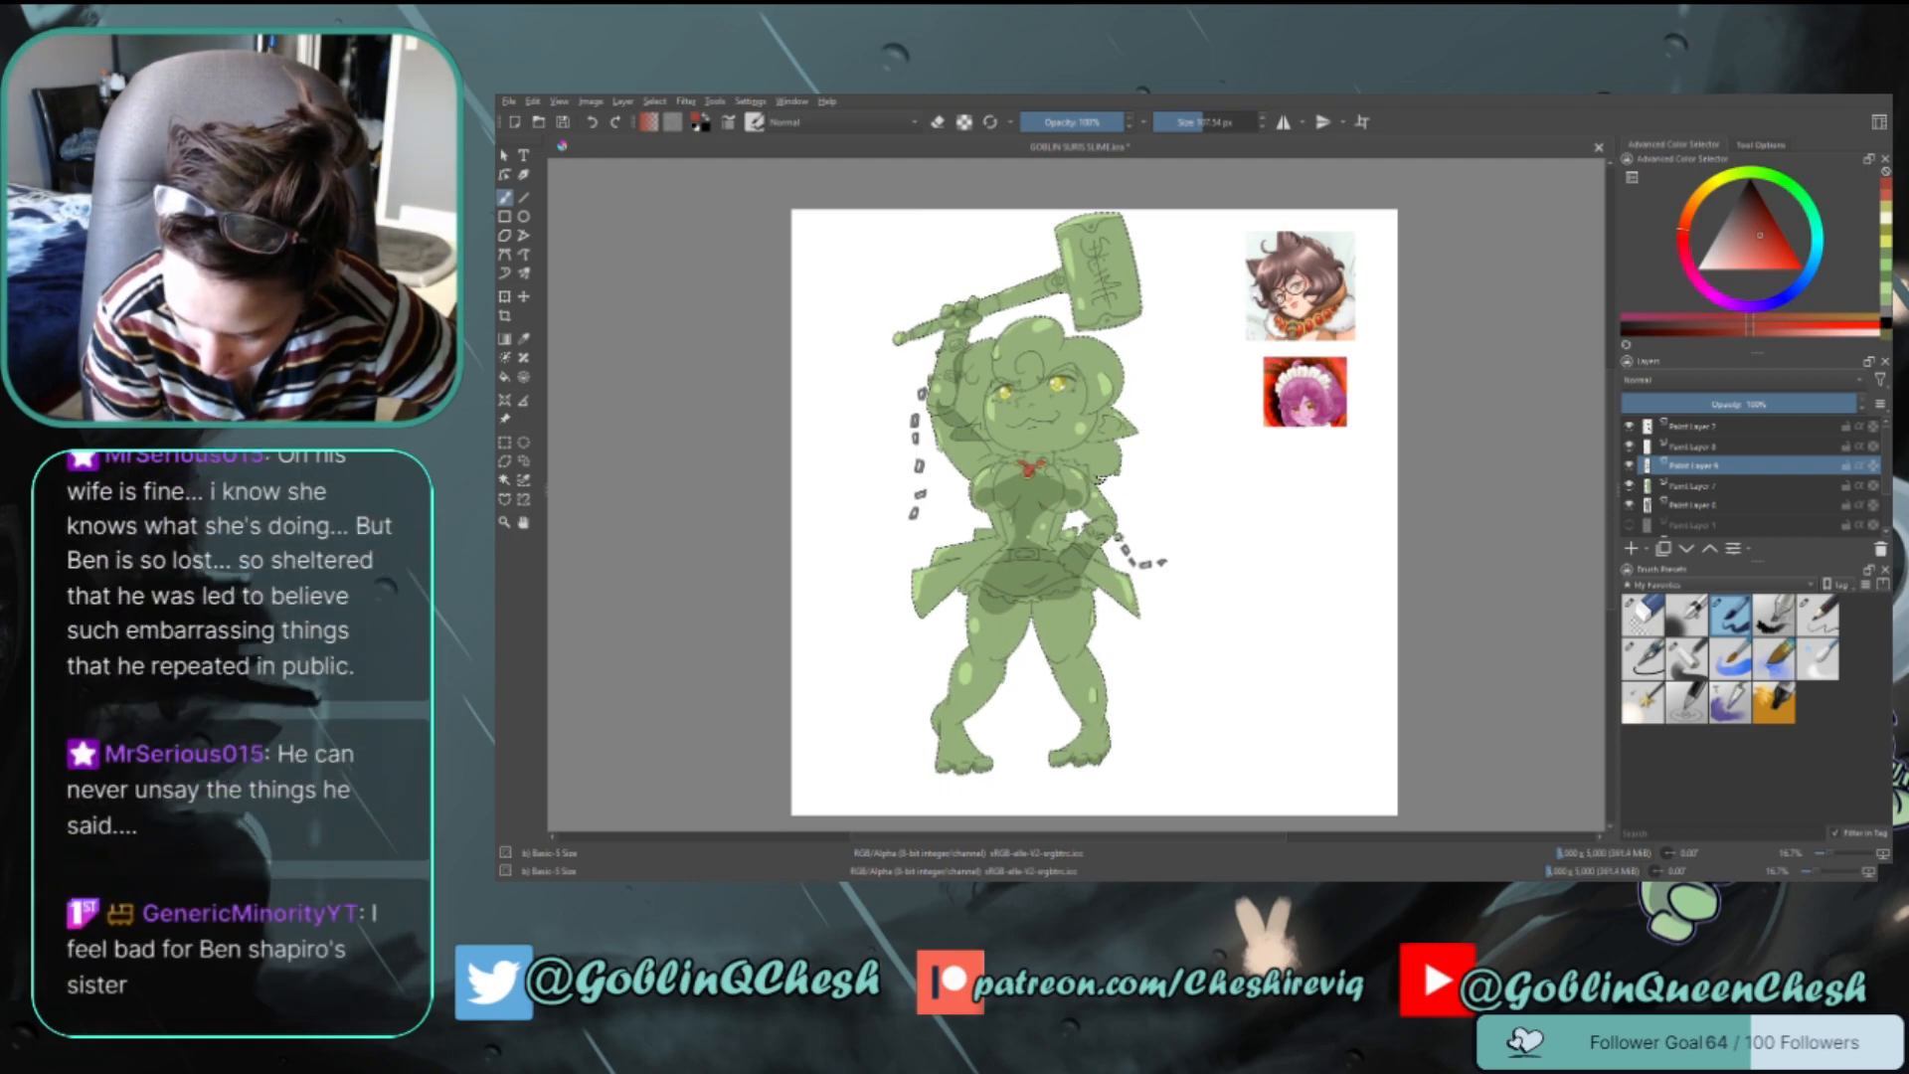
pyautogui.moveTo(1758, 248); pyautogui.dragTo(1732, 258)
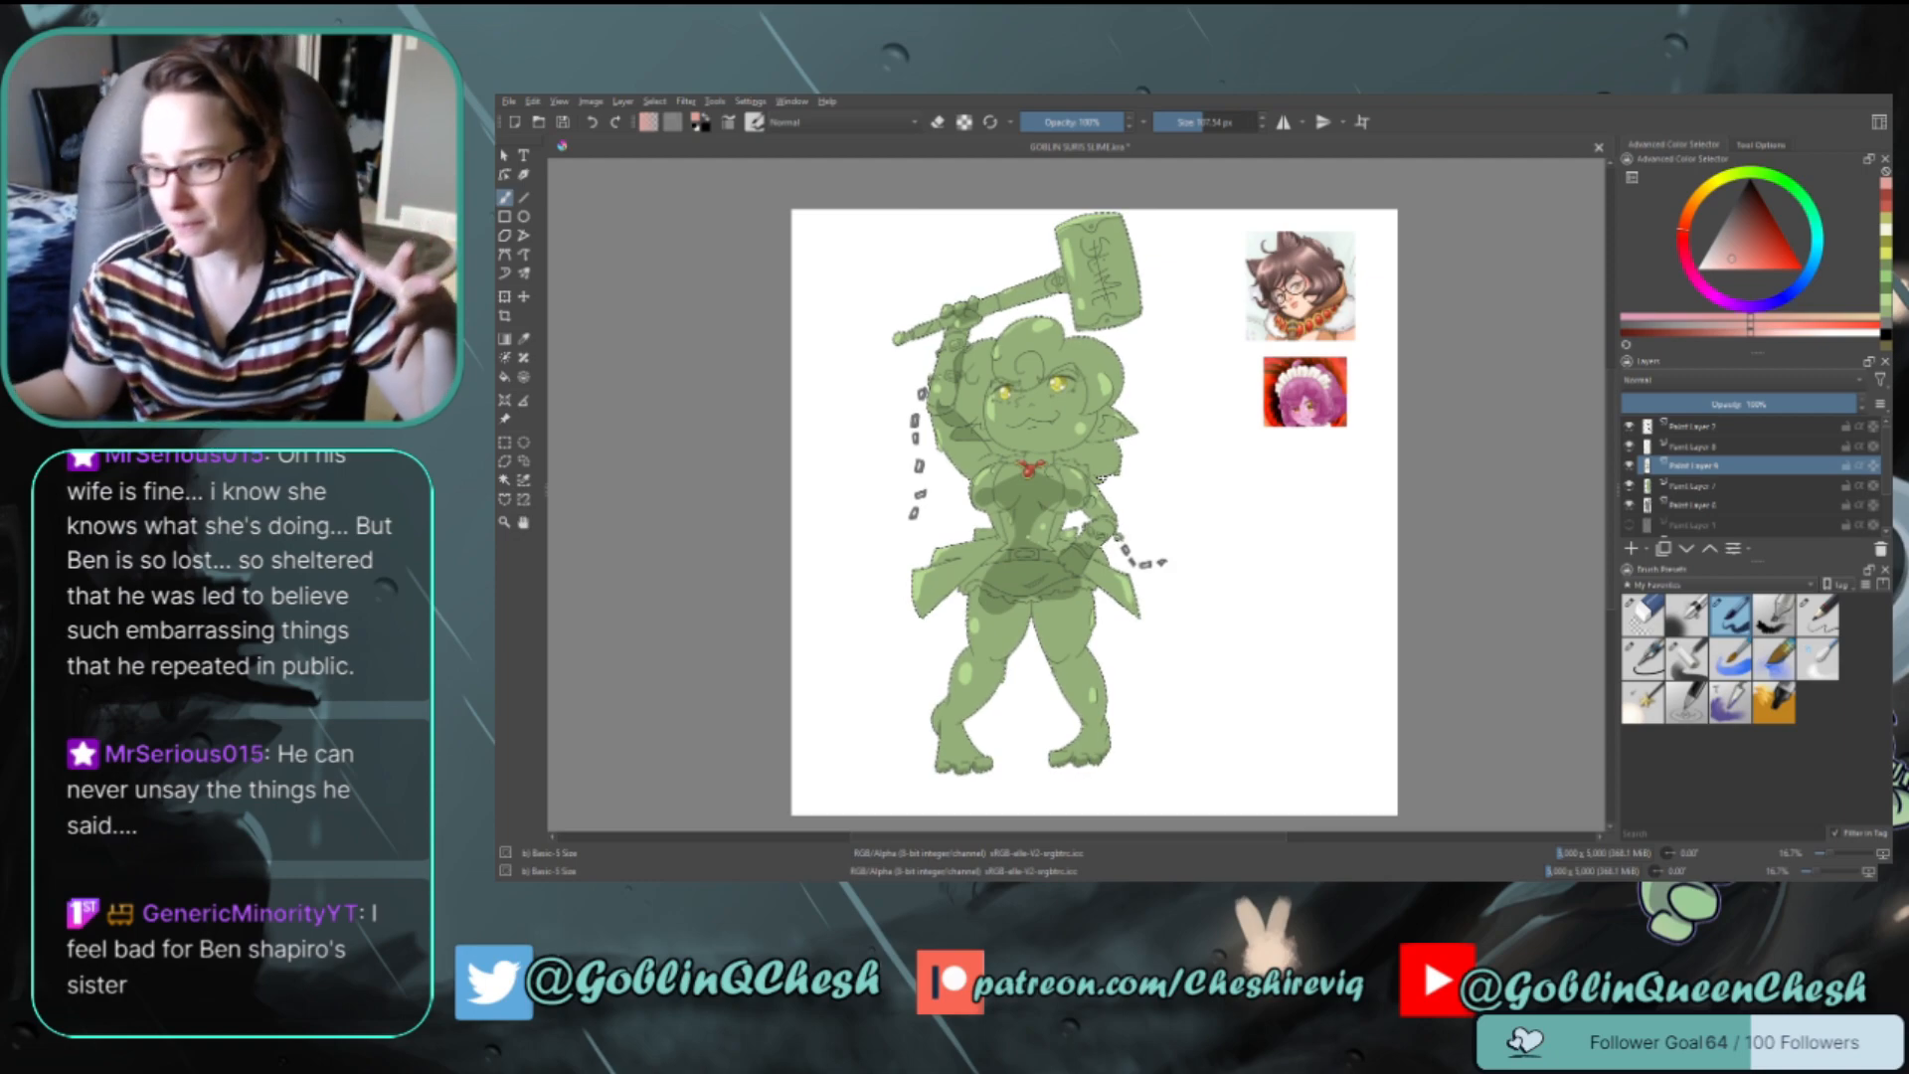
# Reuse the recent darker green and touch up the glove on the raised arm
pyautogui.scroll(-2, 1143, 486)
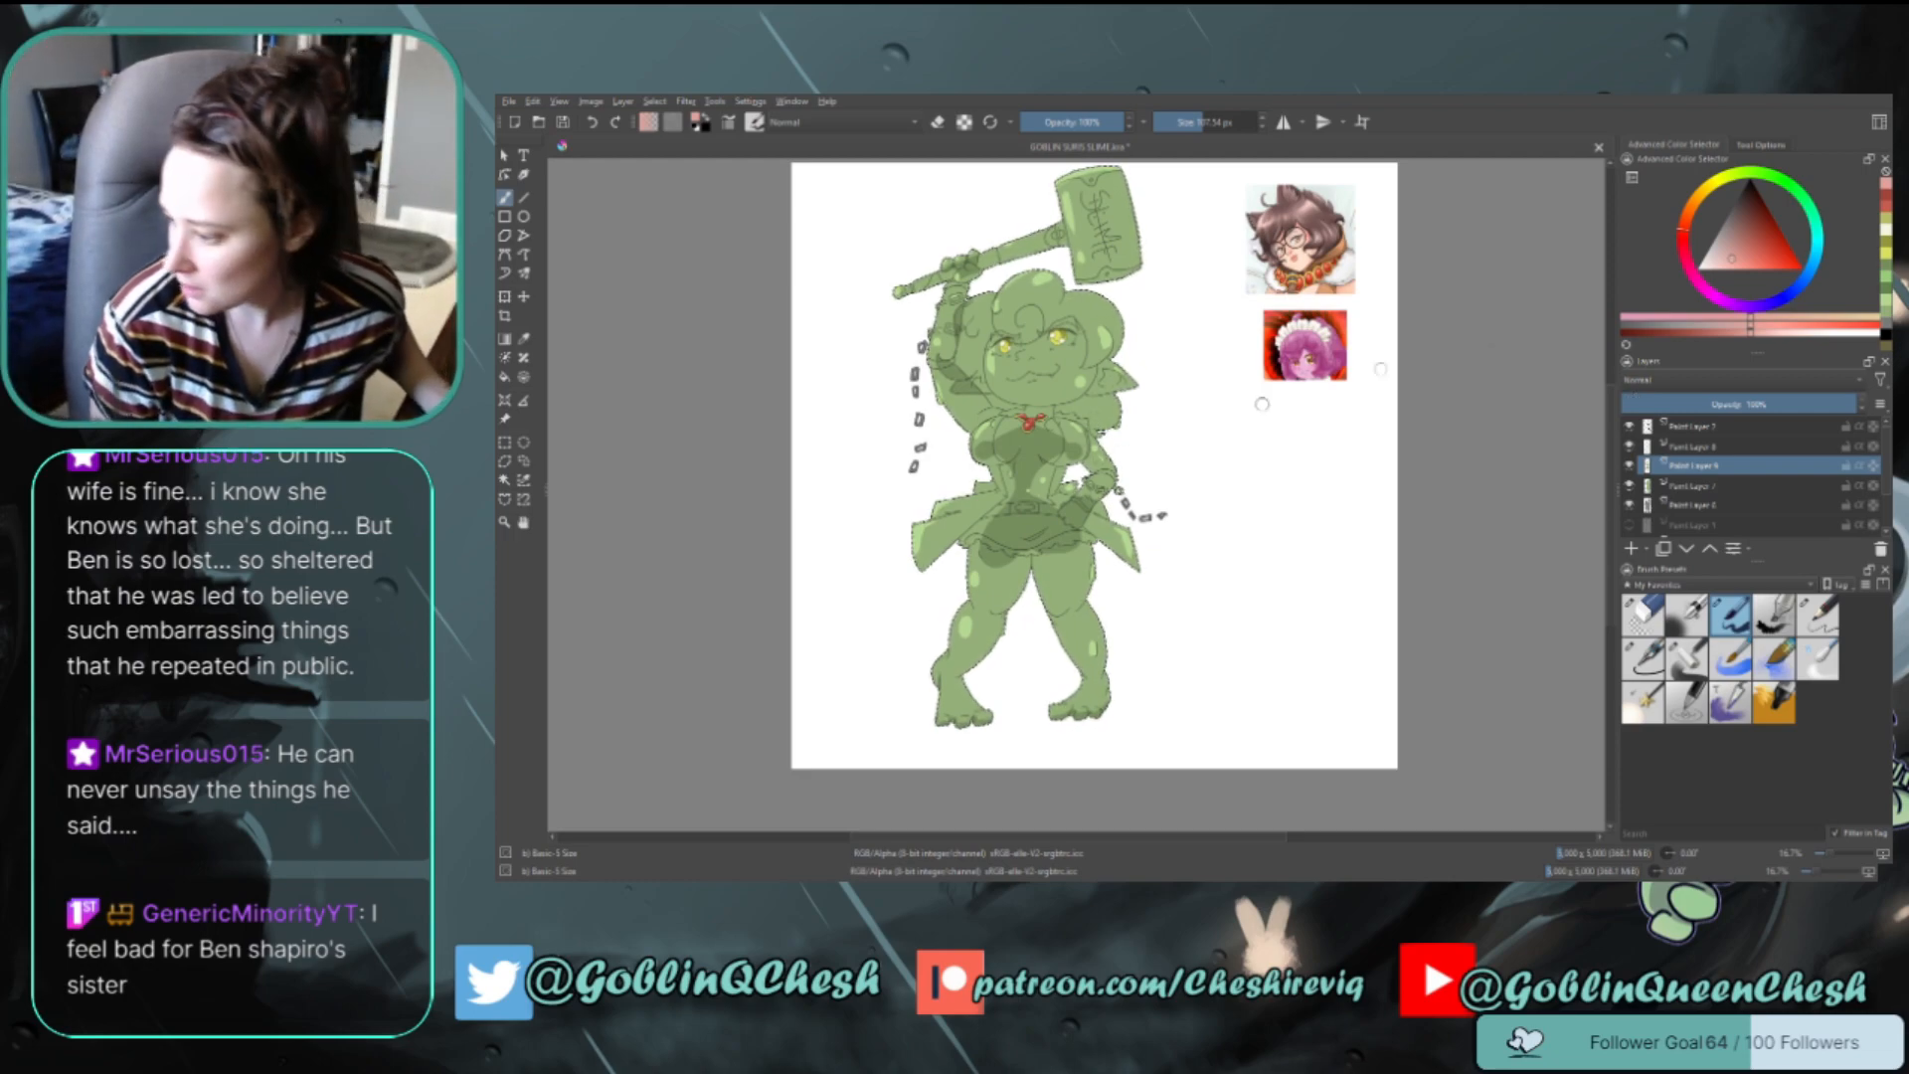
pyautogui.click(1882, 264)
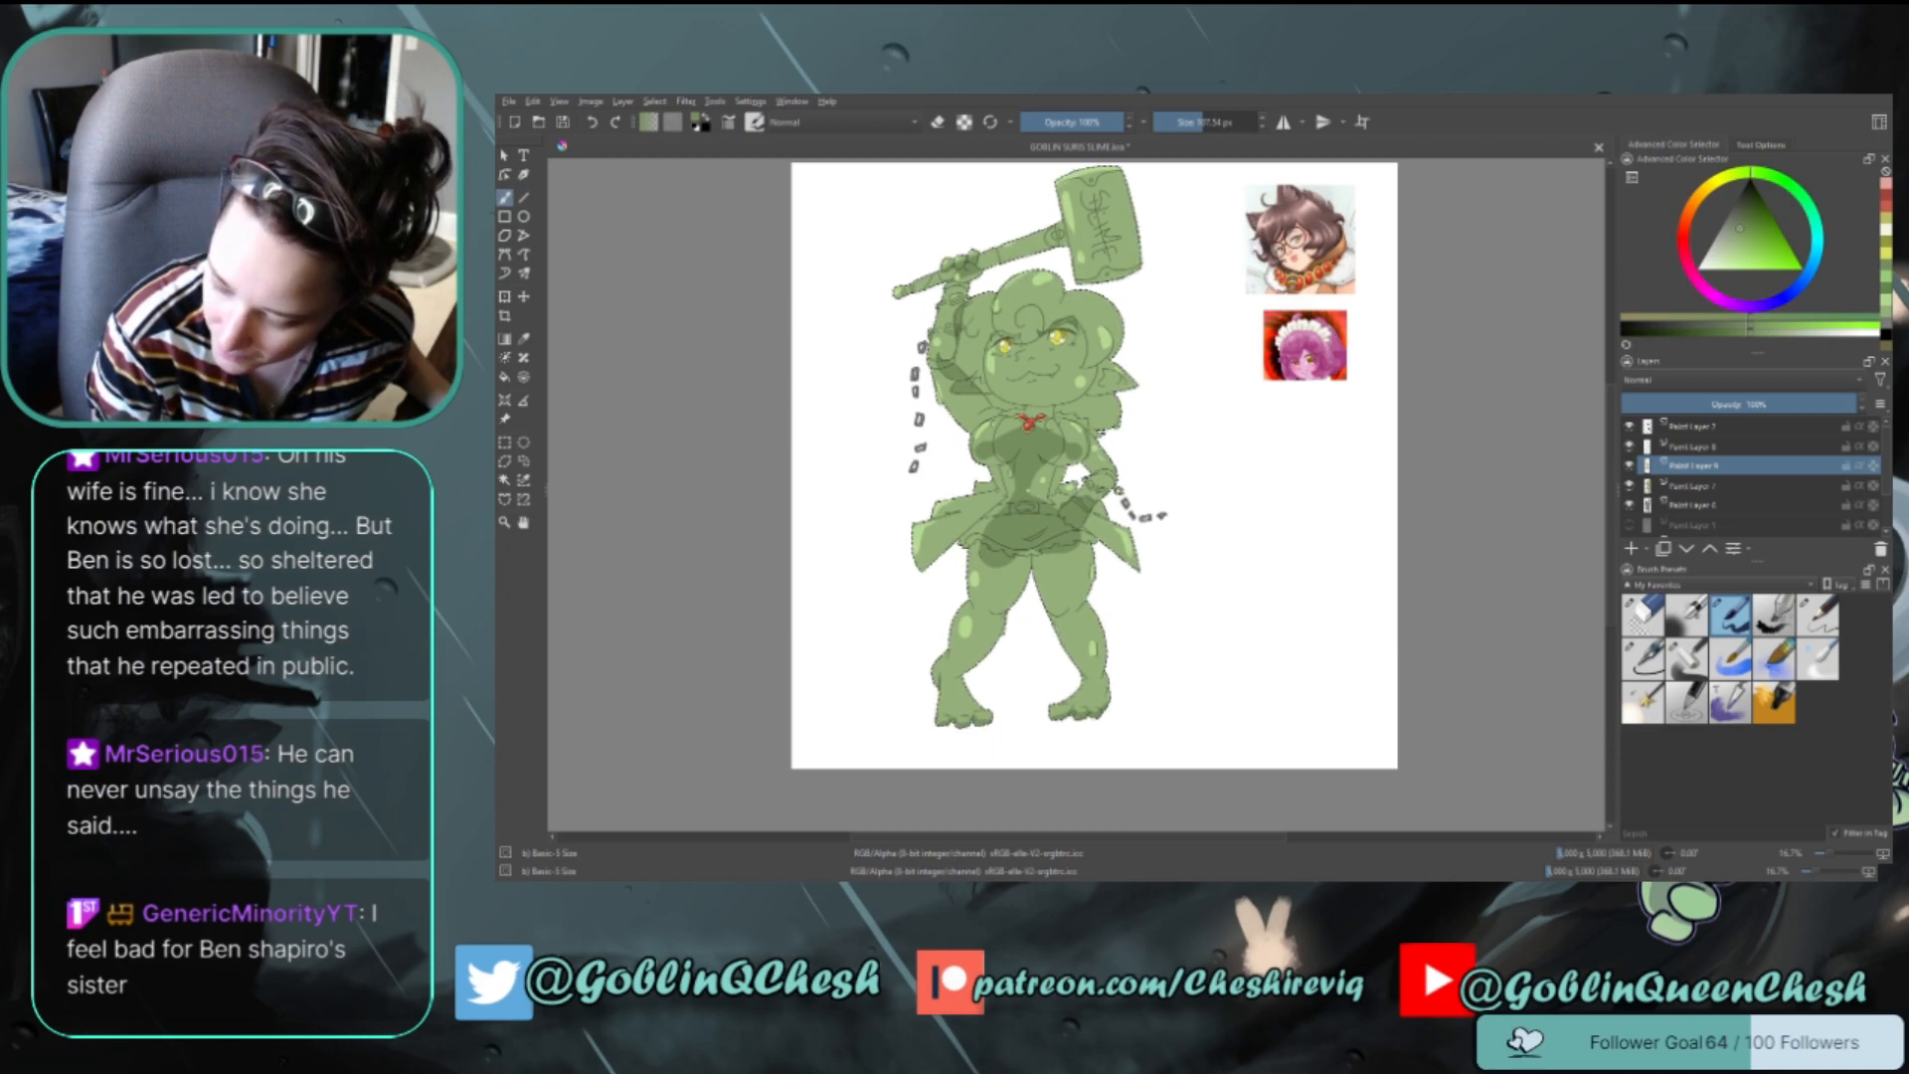
pyautogui.moveTo(959, 294); pyautogui.dragTo(953, 328)
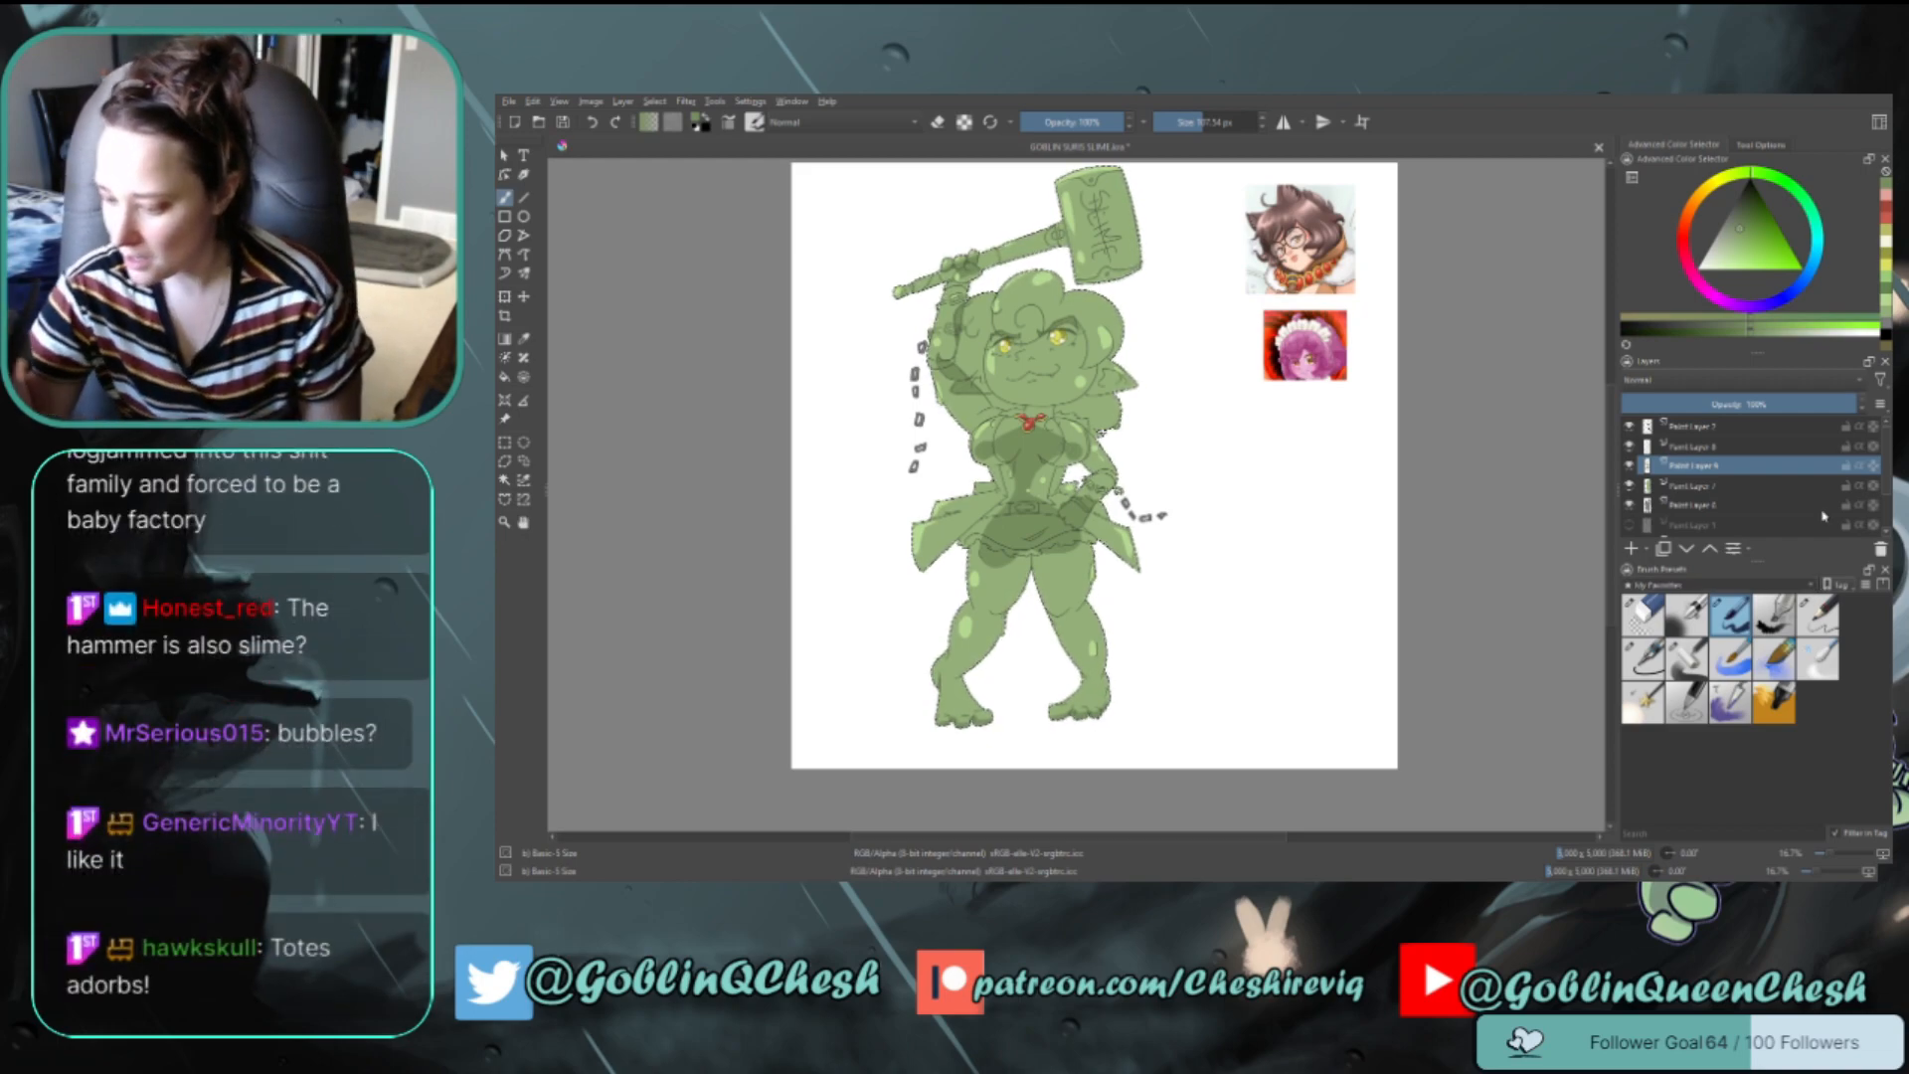
# Show the full set of brush presets and select the Splatter thin brush
pyautogui.click(1668, 403)
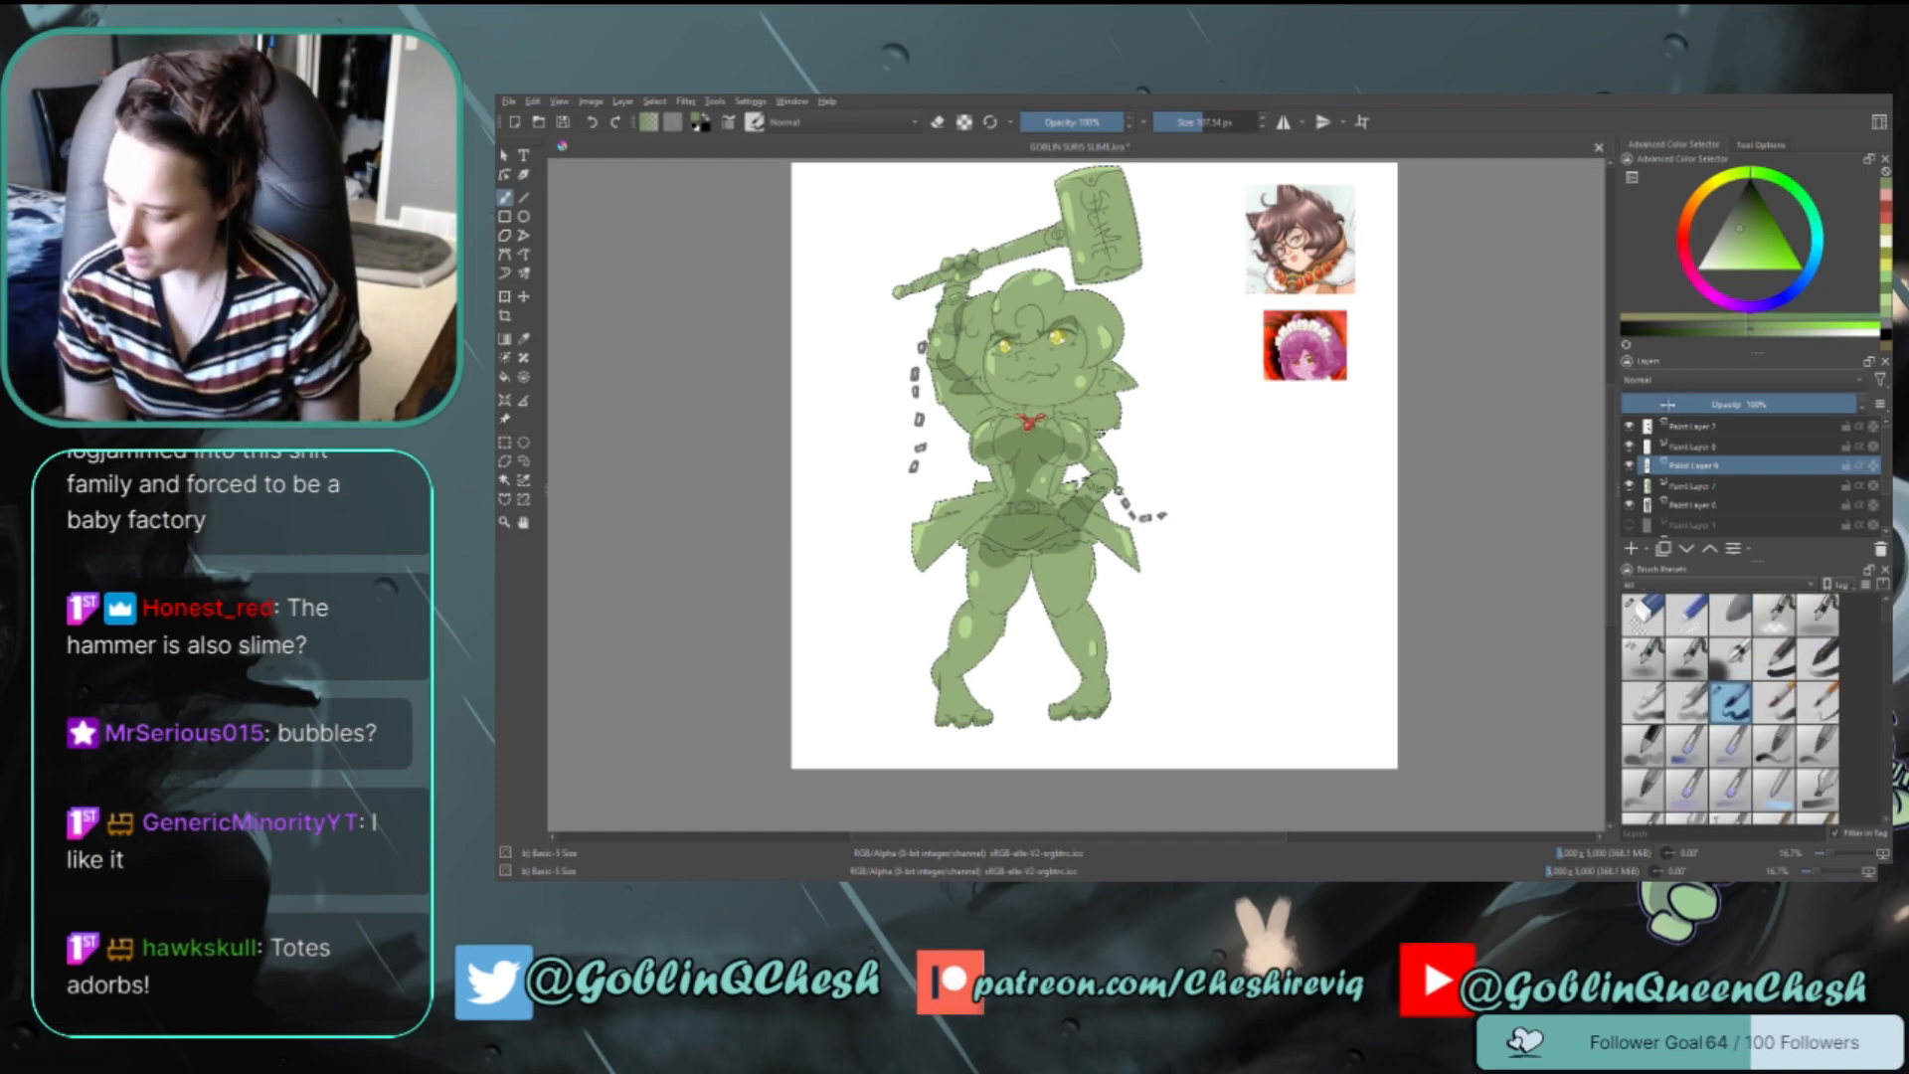
pyautogui.moveTo(1884, 621); pyautogui.dragTo(1888, 788)
pyautogui.click(1730, 676)
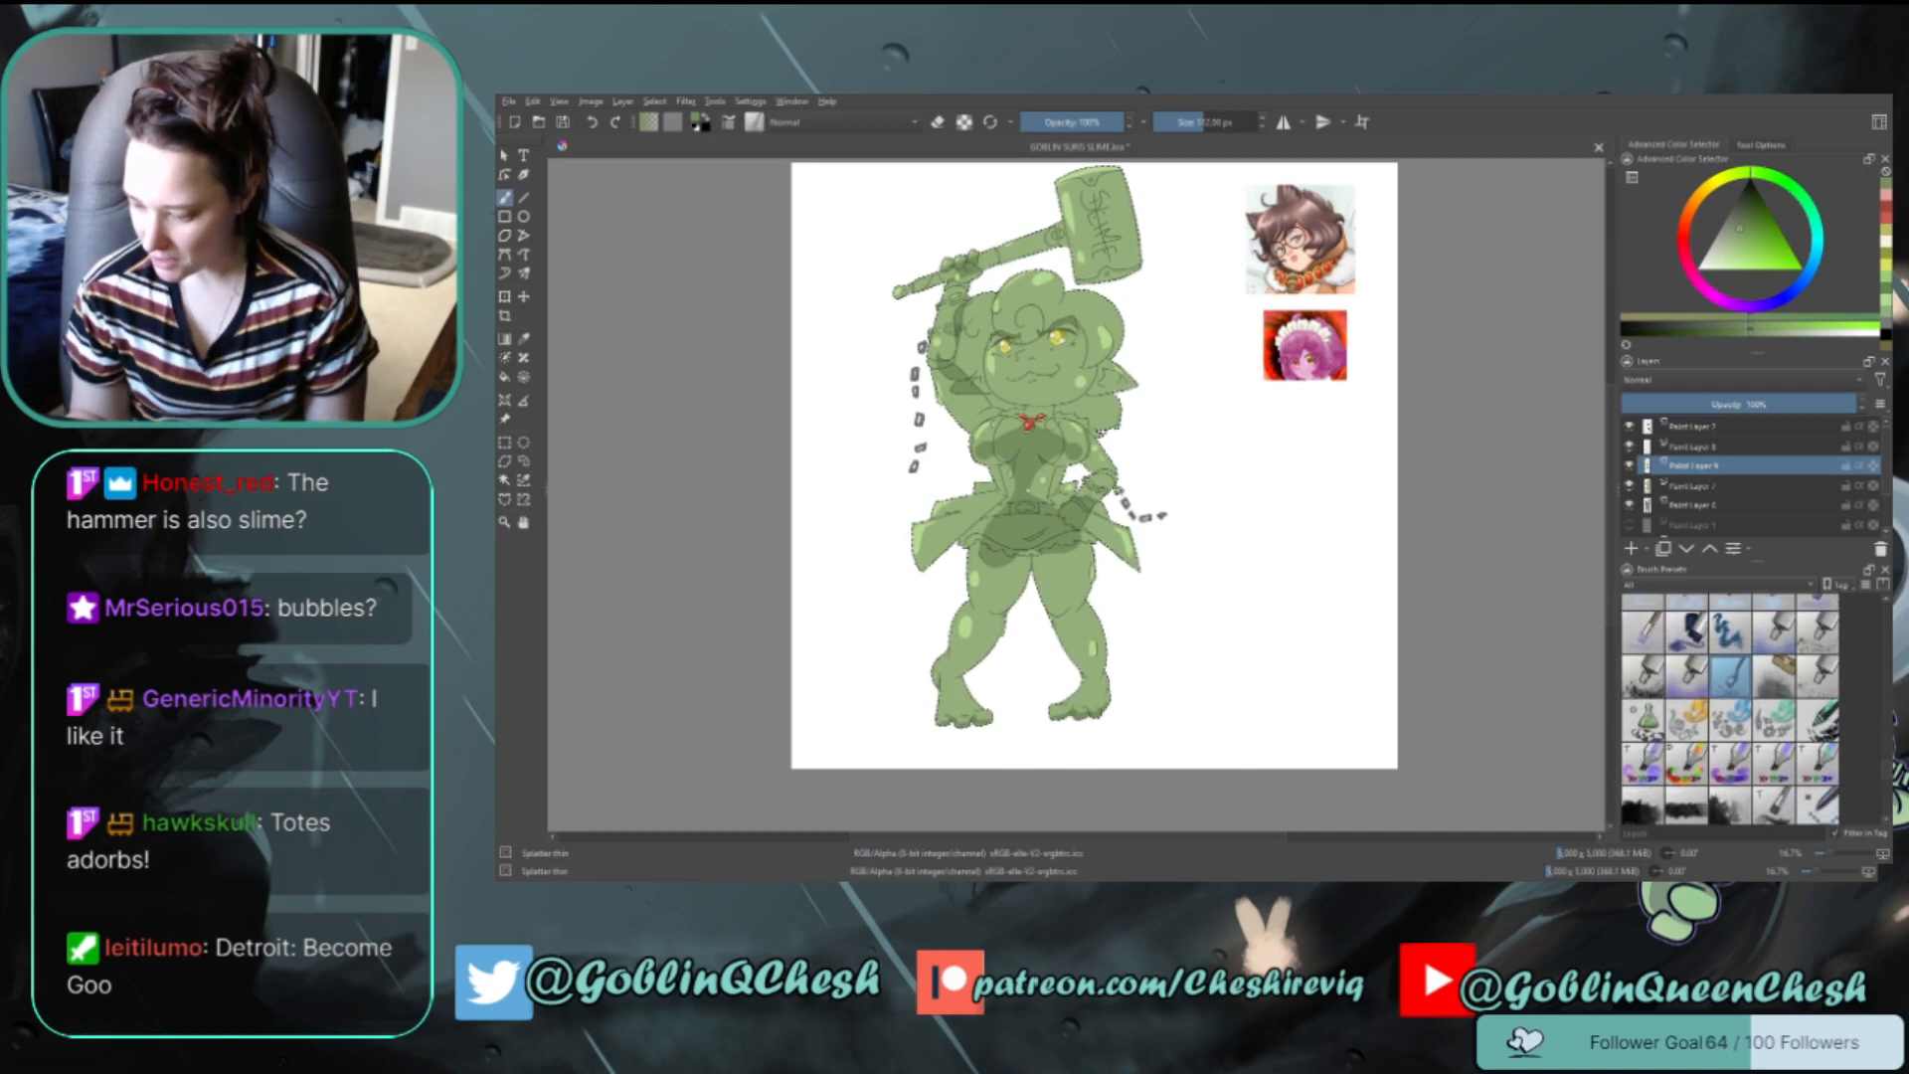
# Add a paint layer directly above the darker clothing-tone layer and choose a pale green colour
pyautogui.click(1632, 551)
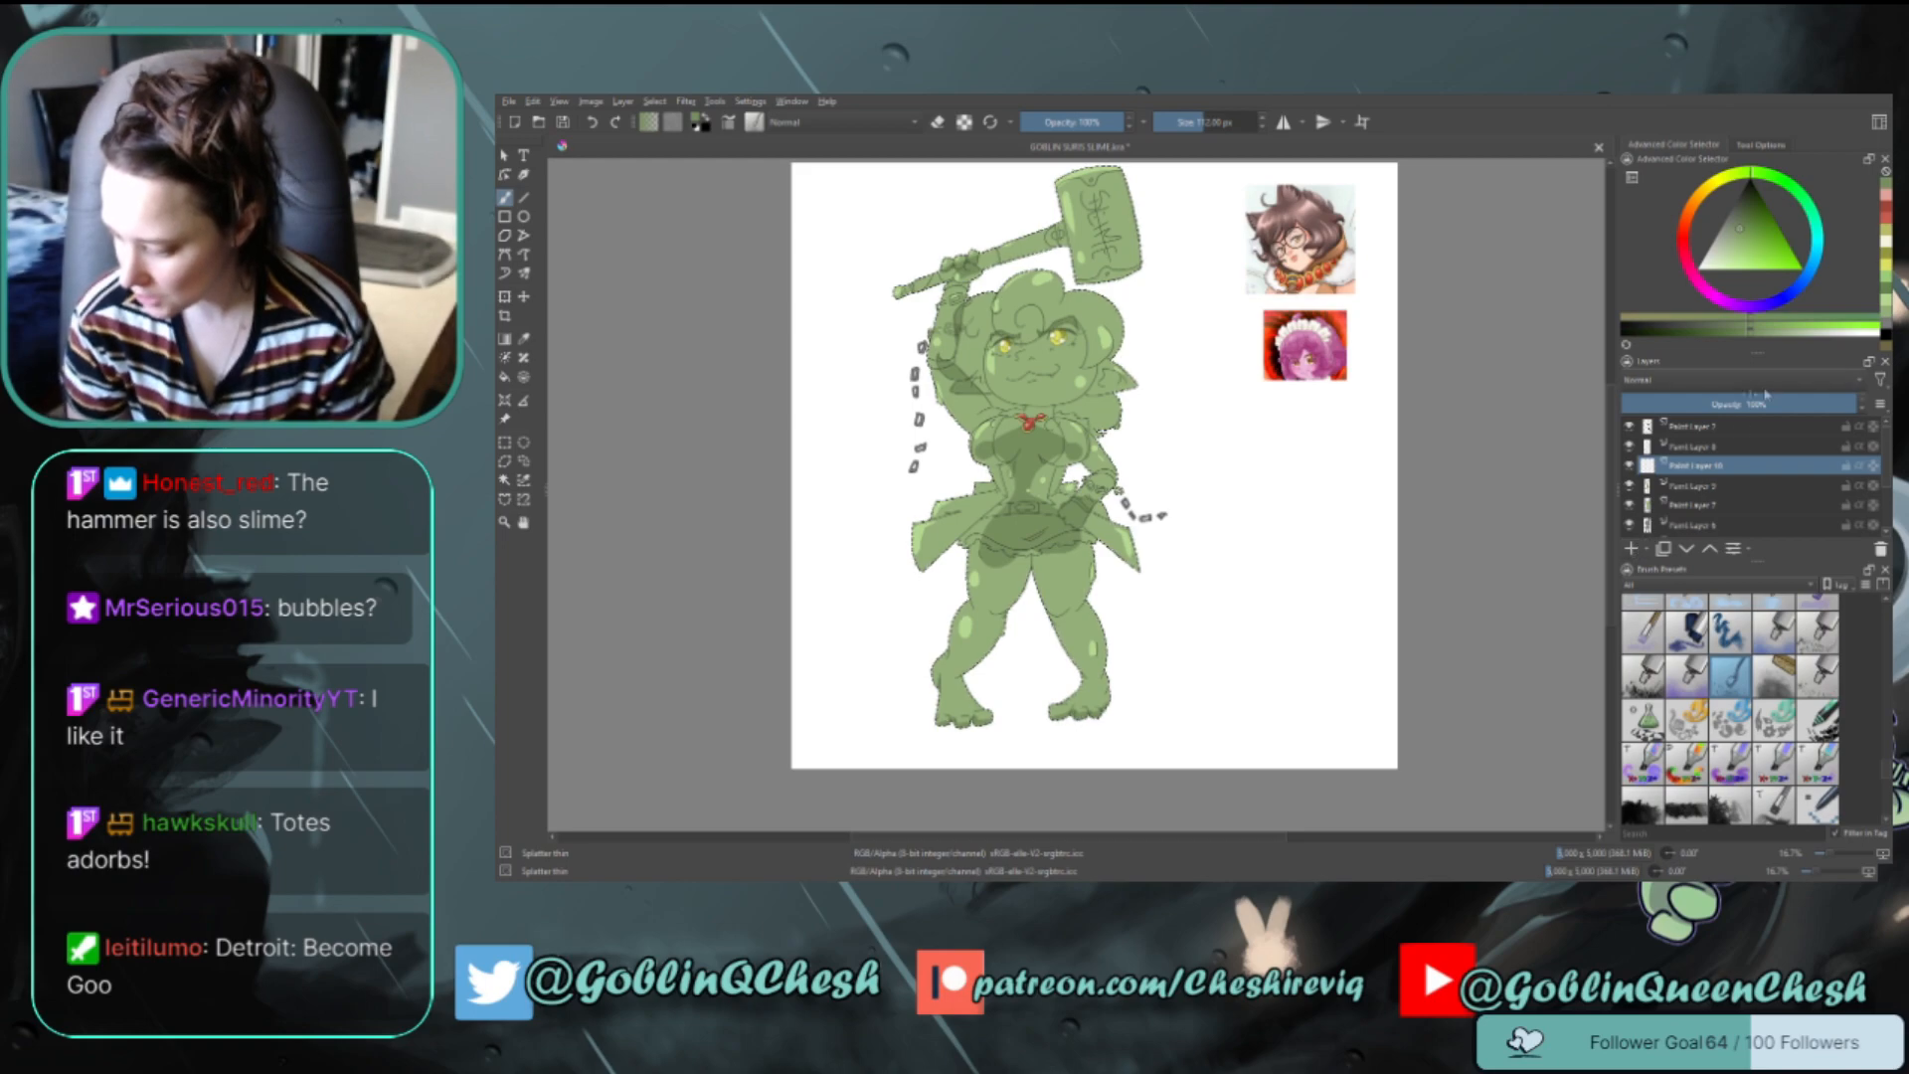
pyautogui.click(1687, 553)
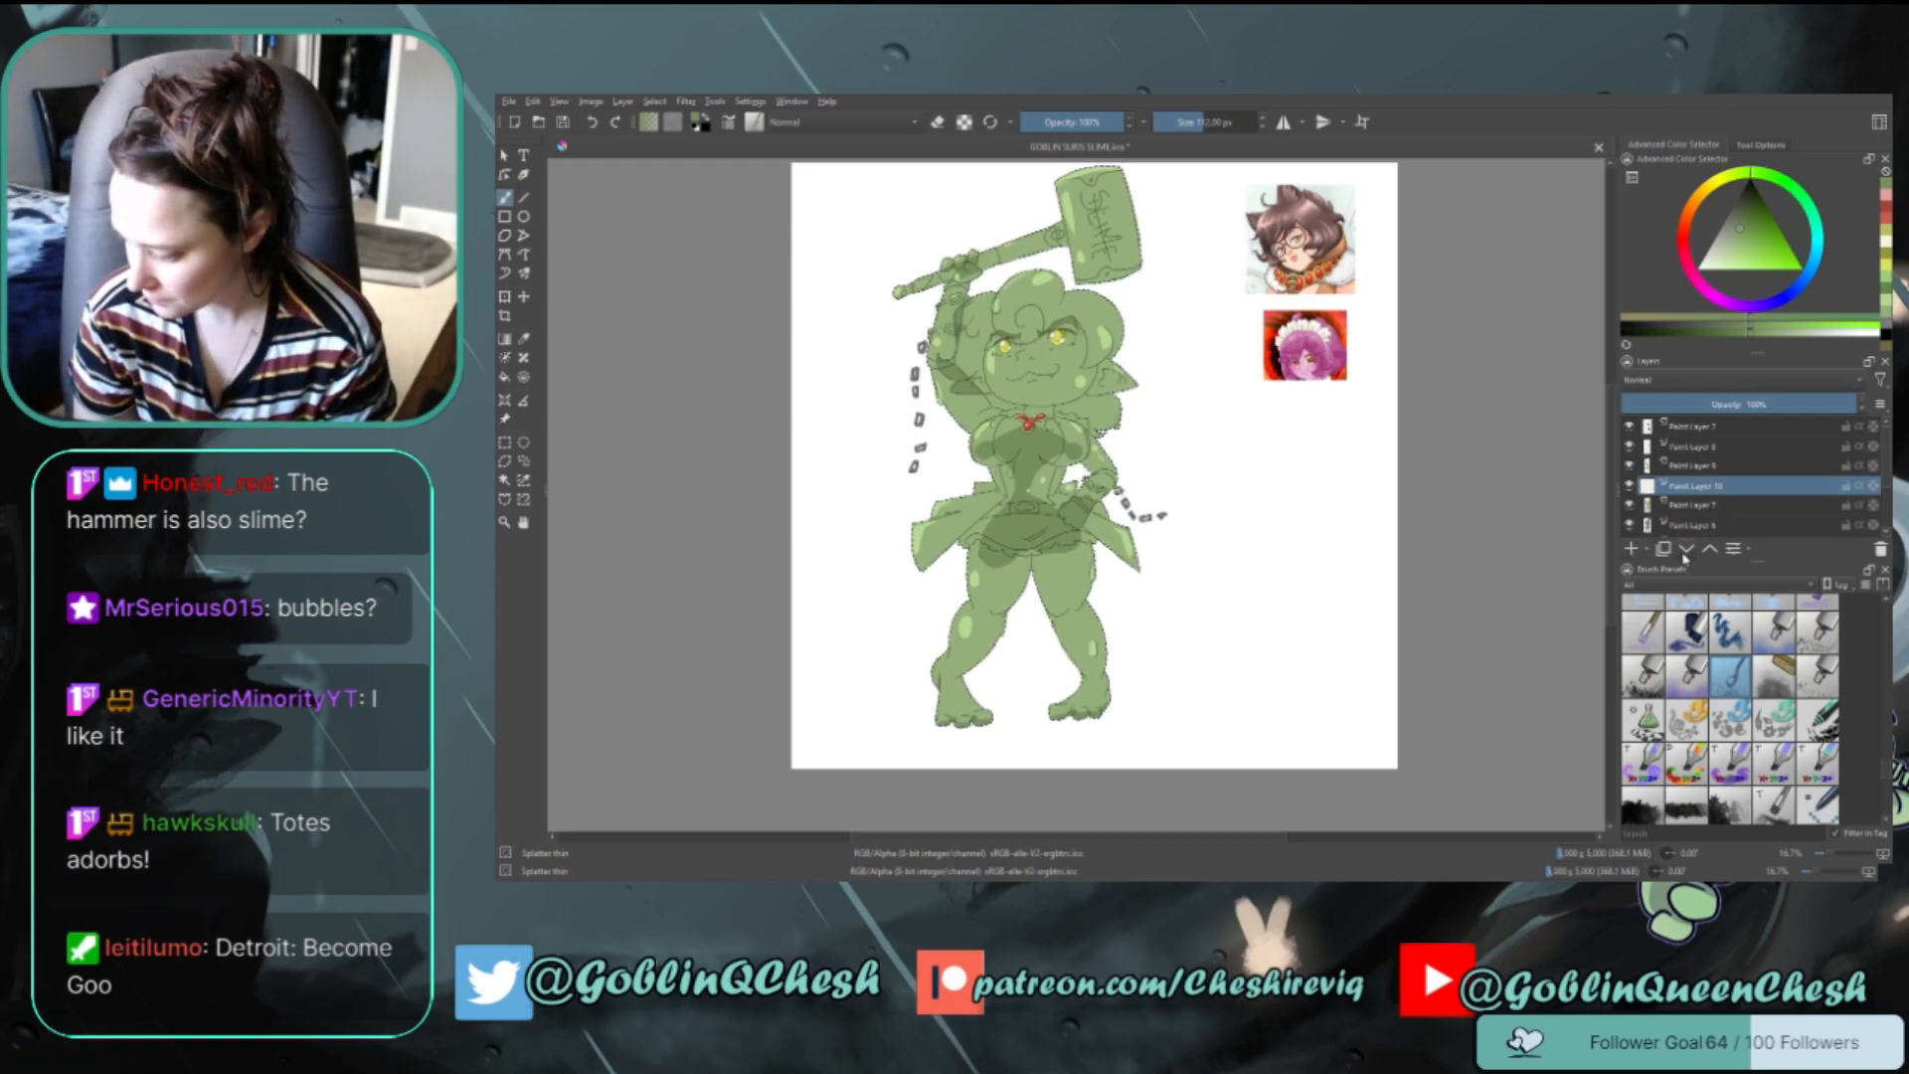
pyautogui.click(1709, 550)
pyautogui.click(1715, 262)
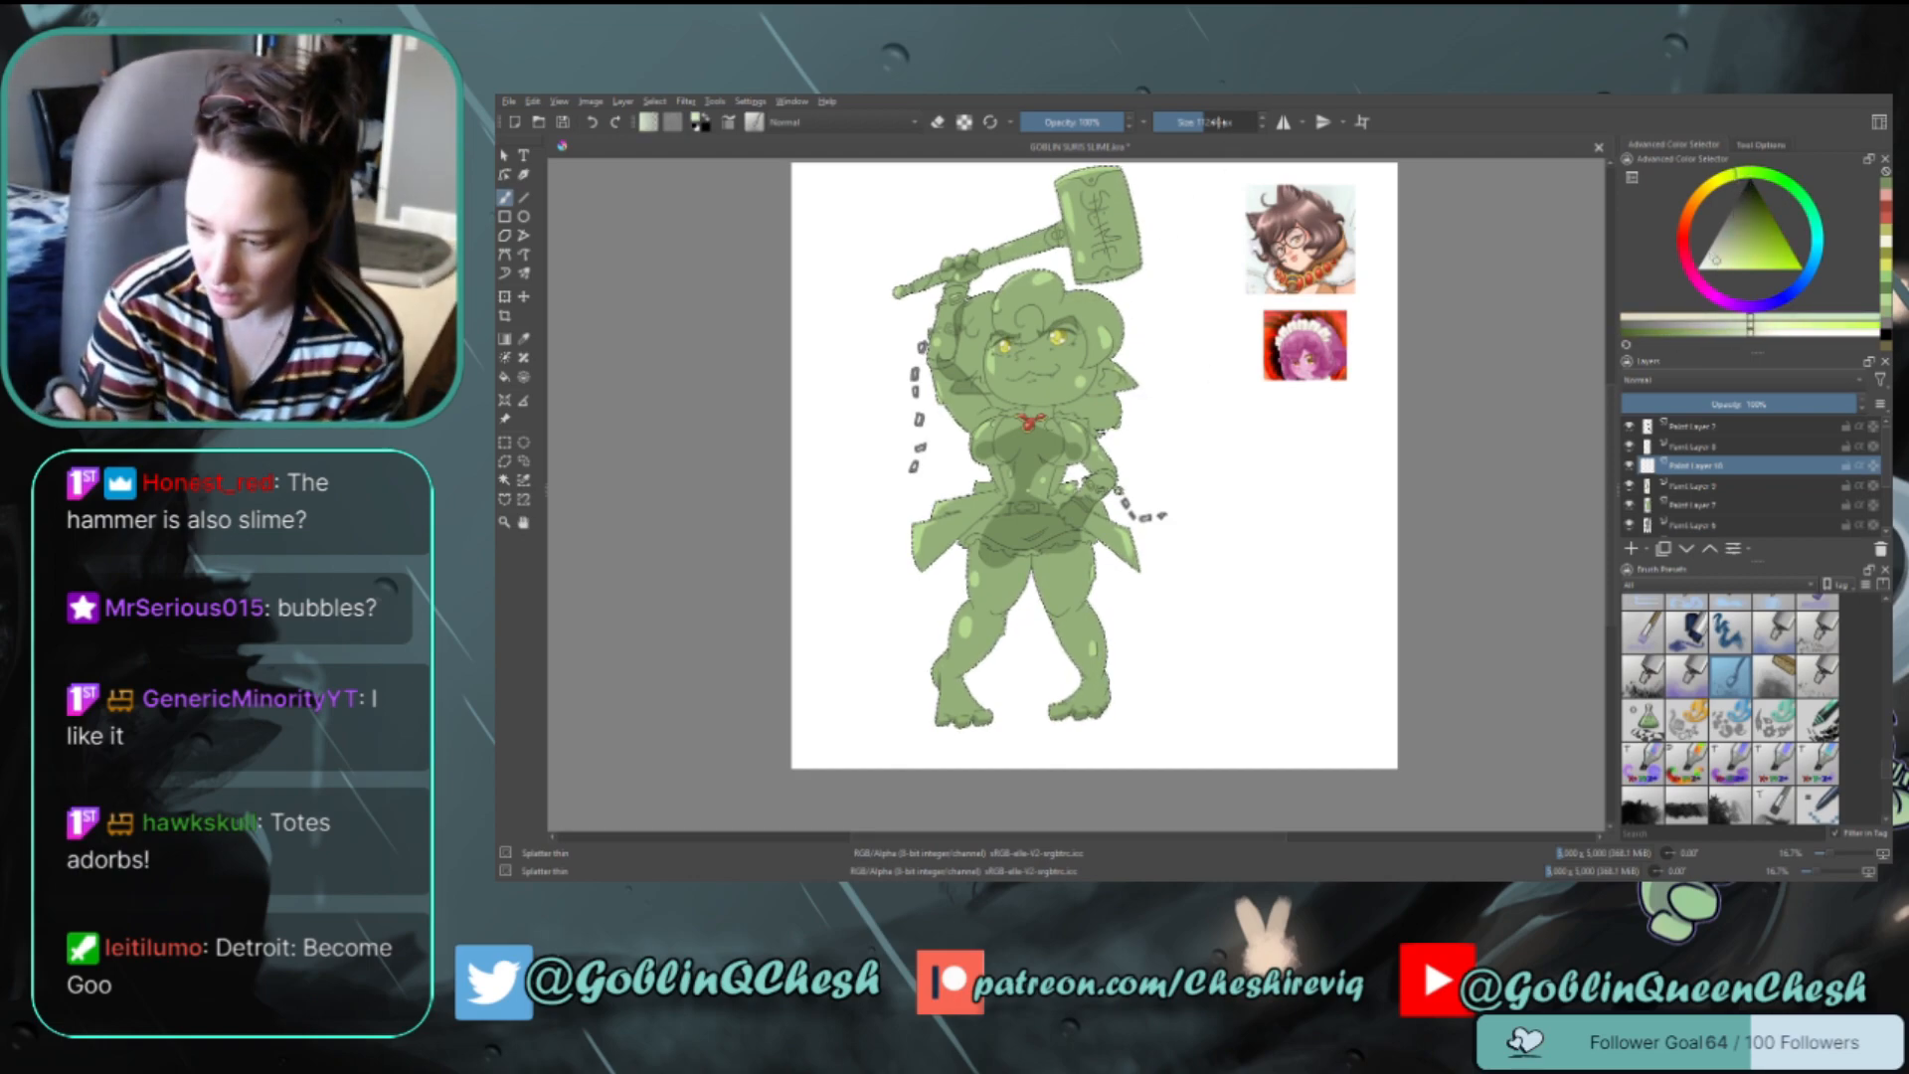
# Try splattering pale green specks down the figure with an enlarged brush, and reduce the brush size
pyautogui.click(1231, 123)
pyautogui.moveTo(1044, 348); pyautogui.dragTo(1032, 477)
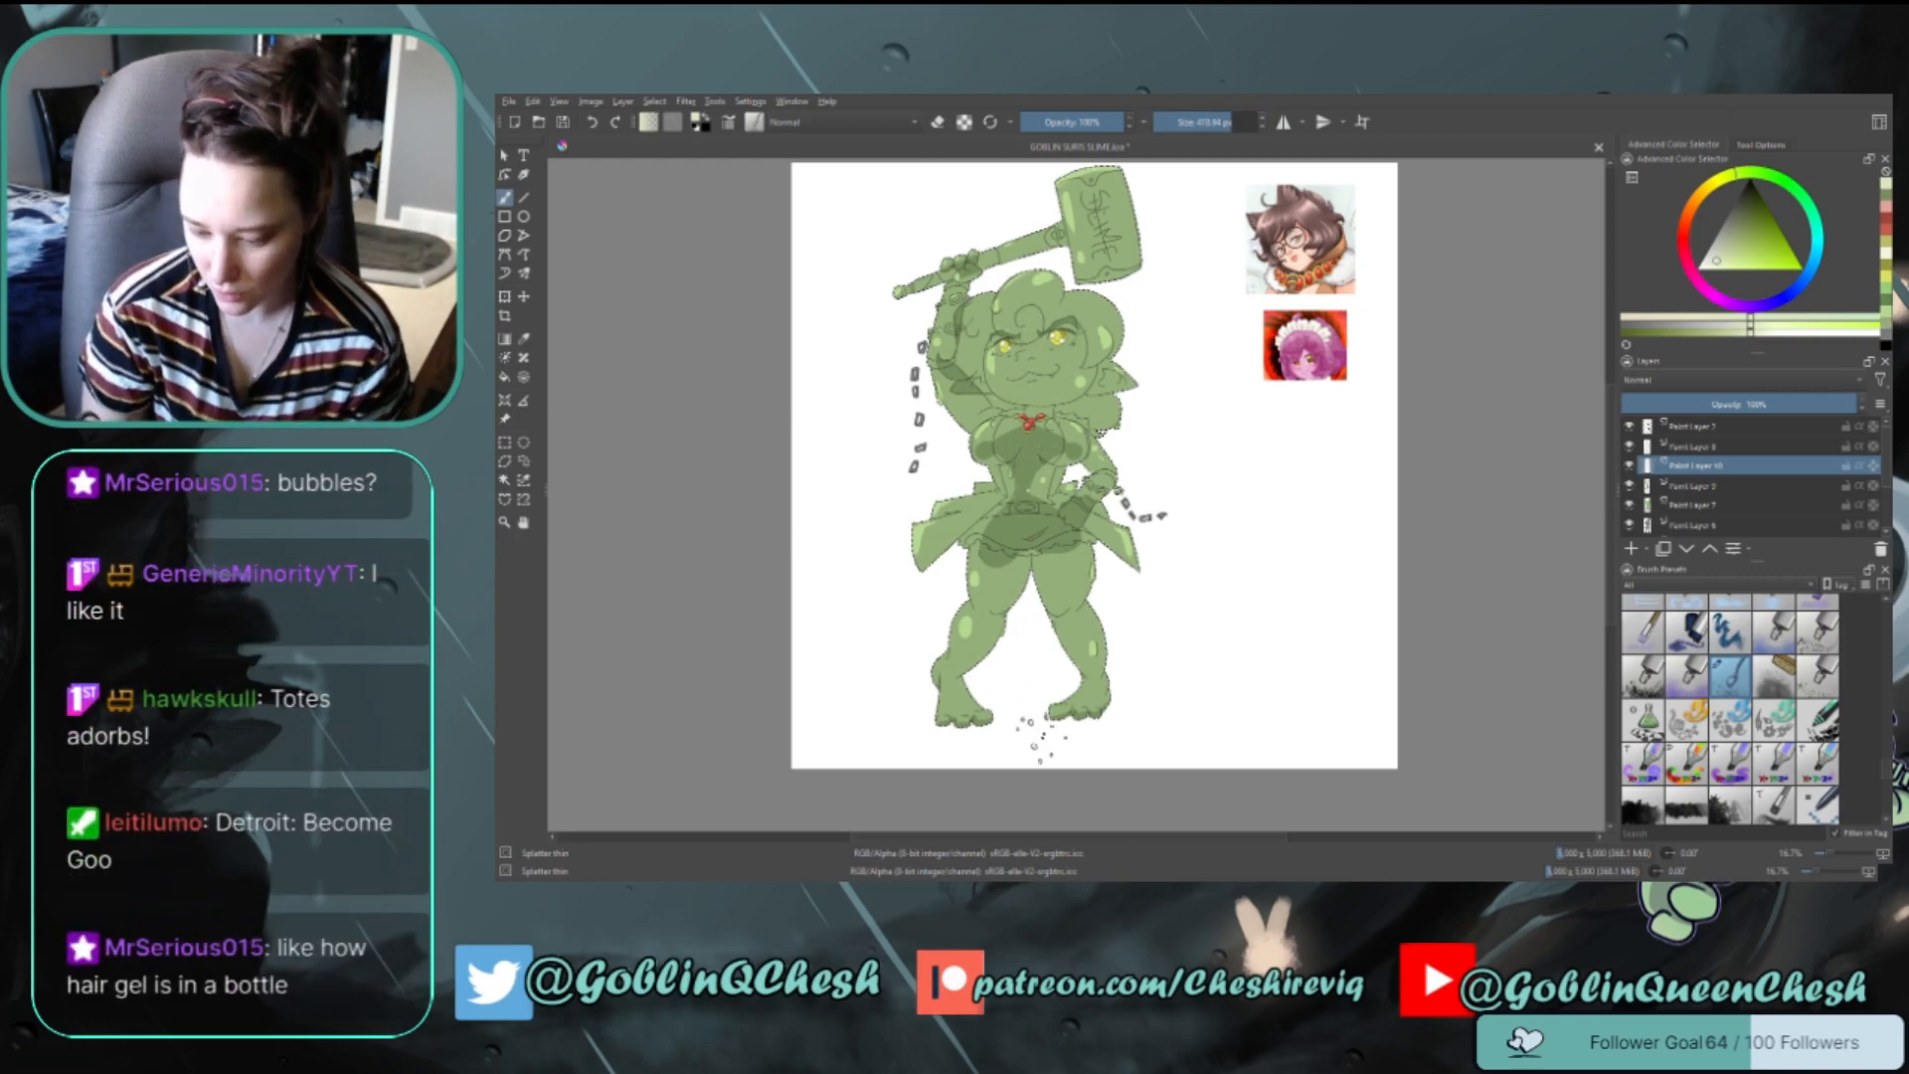
pyautogui.moveTo(1232, 122); pyautogui.dragTo(1189, 121)
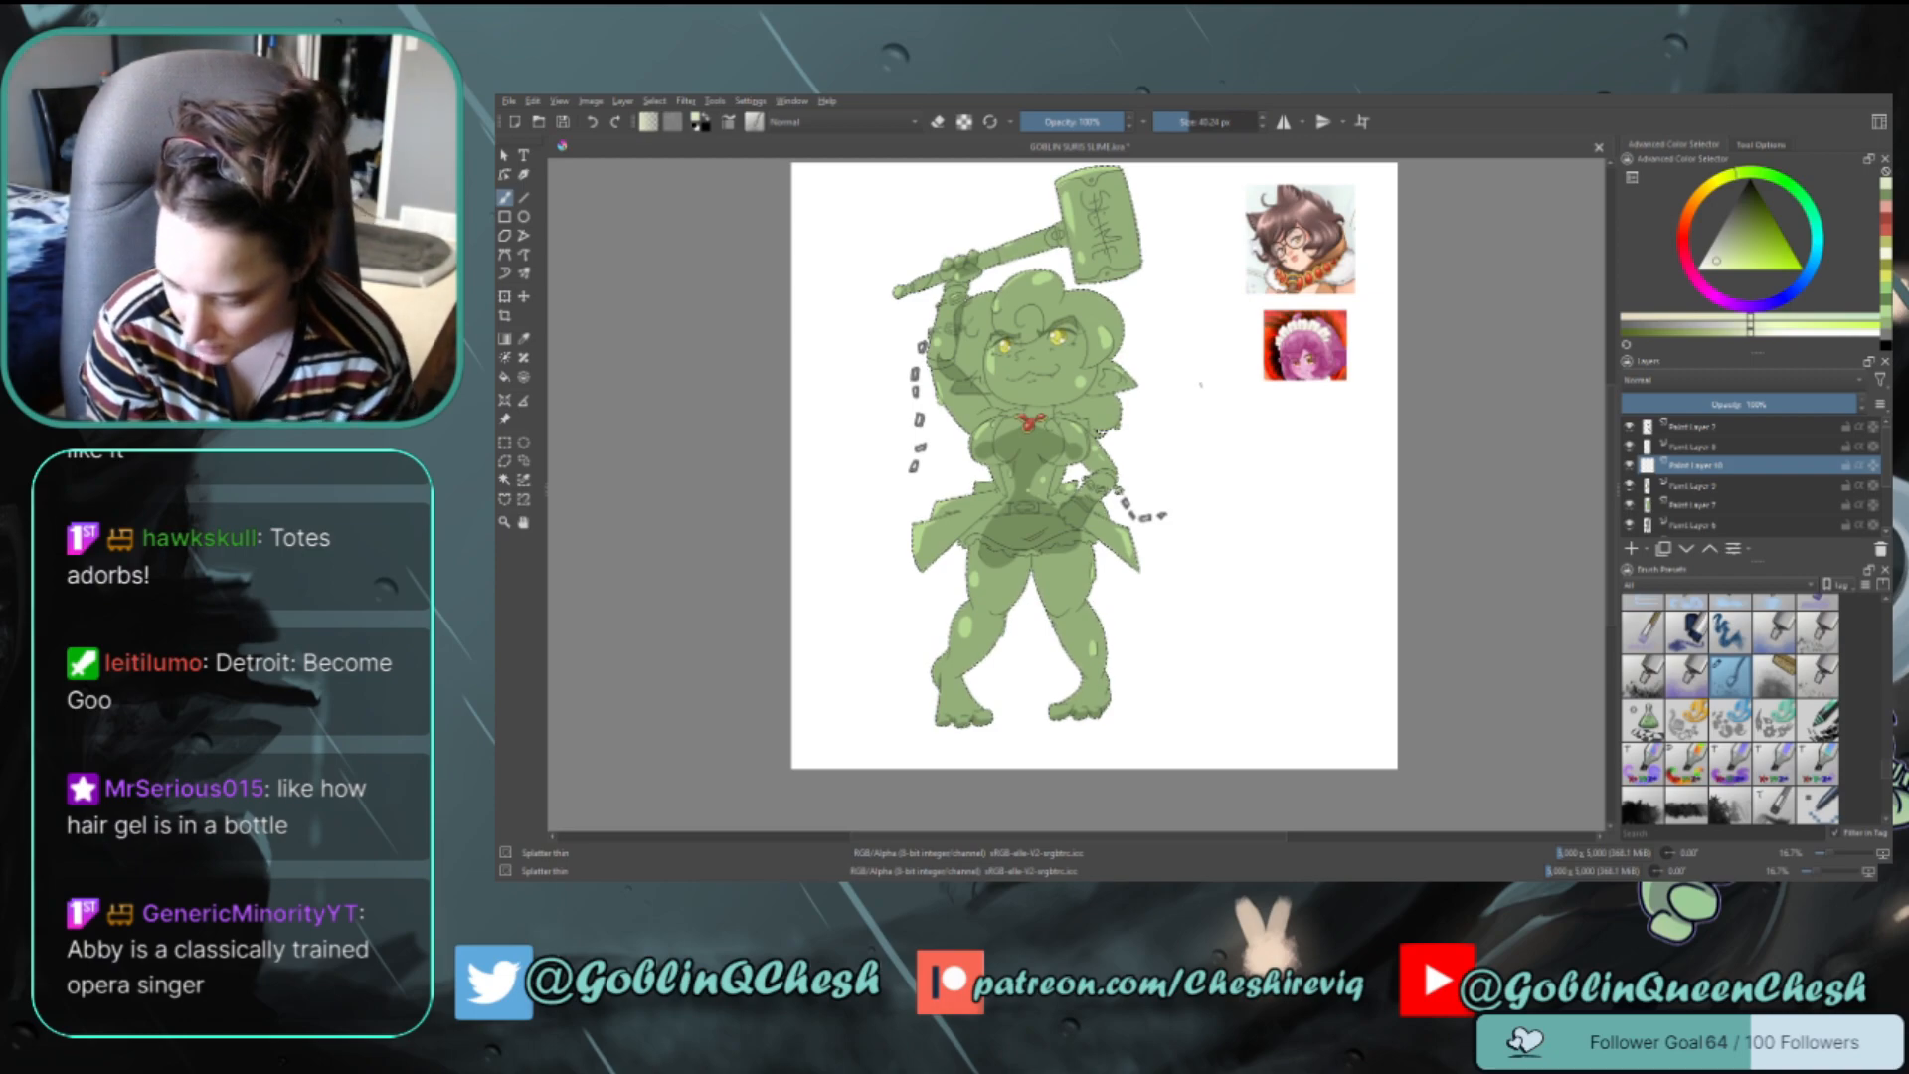
# Try the Splat texture and Spray splat brushes for a bubble effect, adjusting the brush size
pyautogui.click(1817, 629)
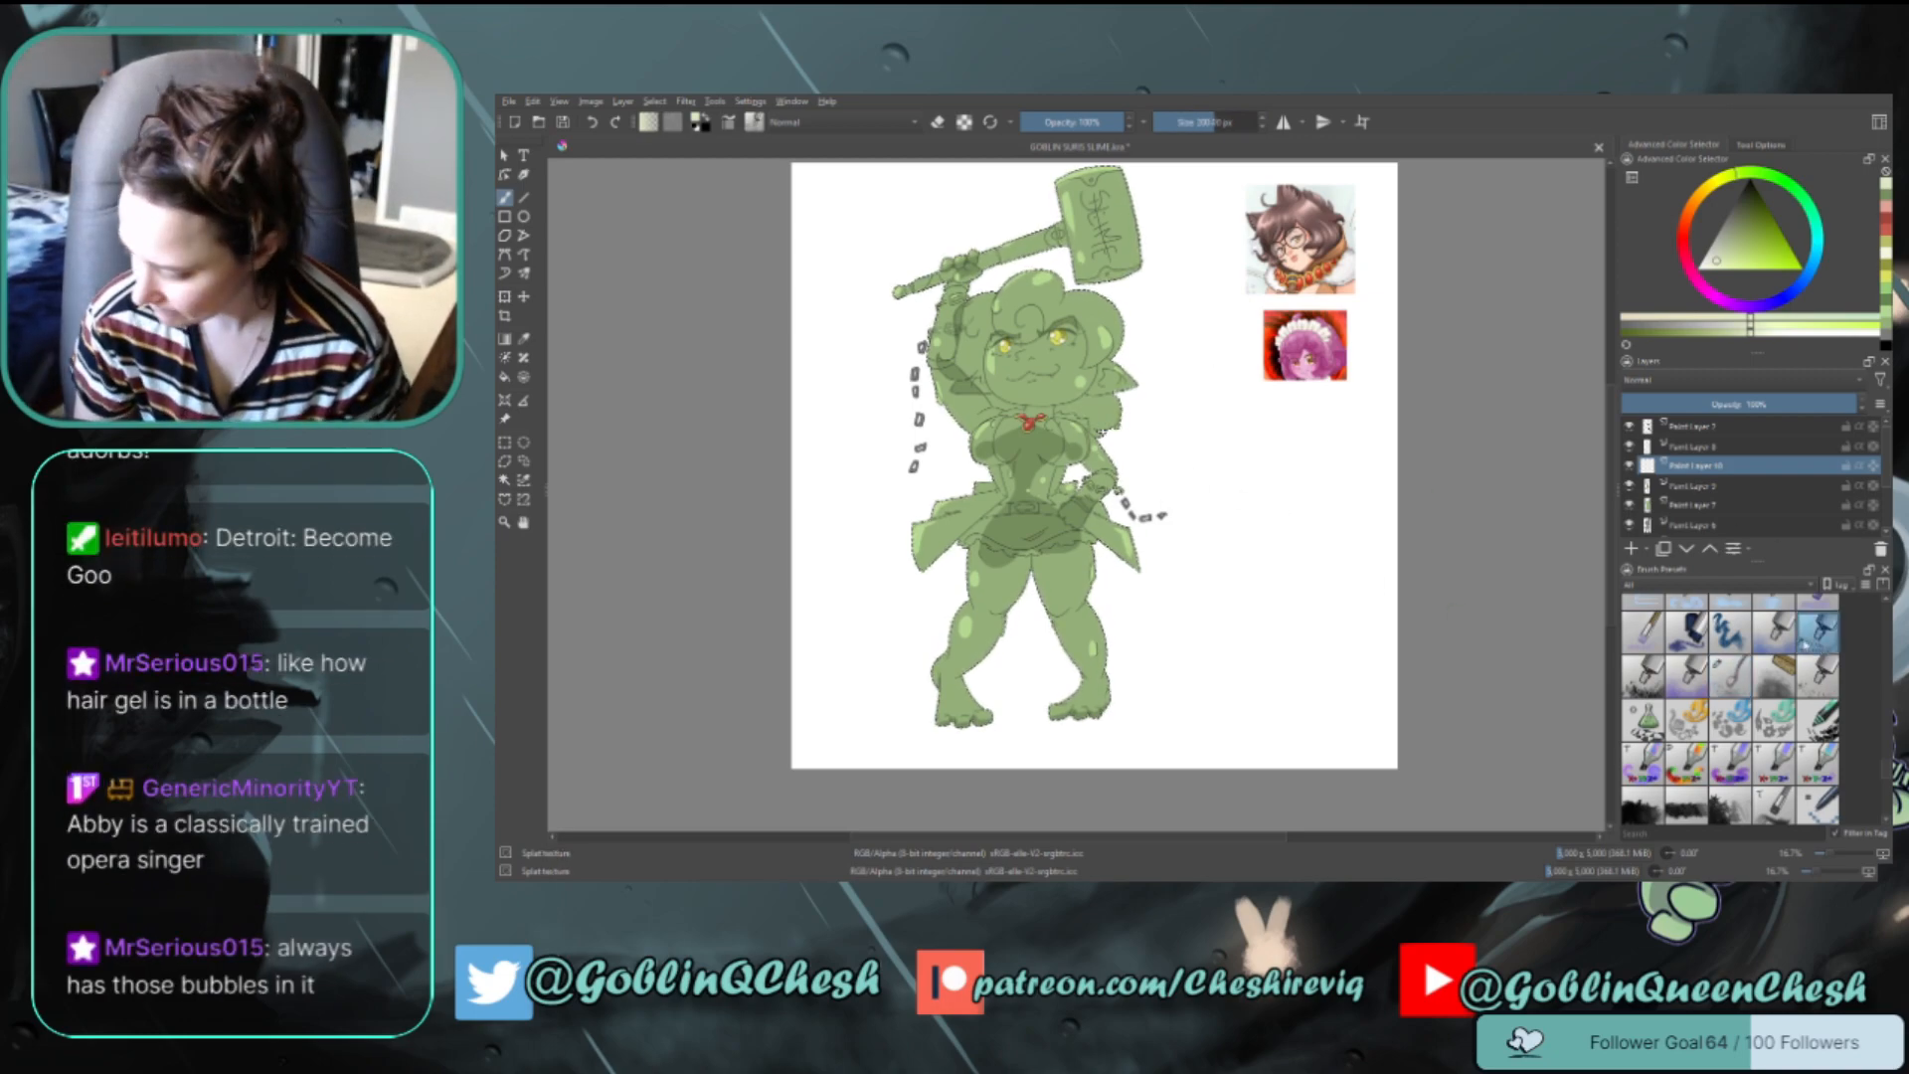
pyautogui.click(1818, 673)
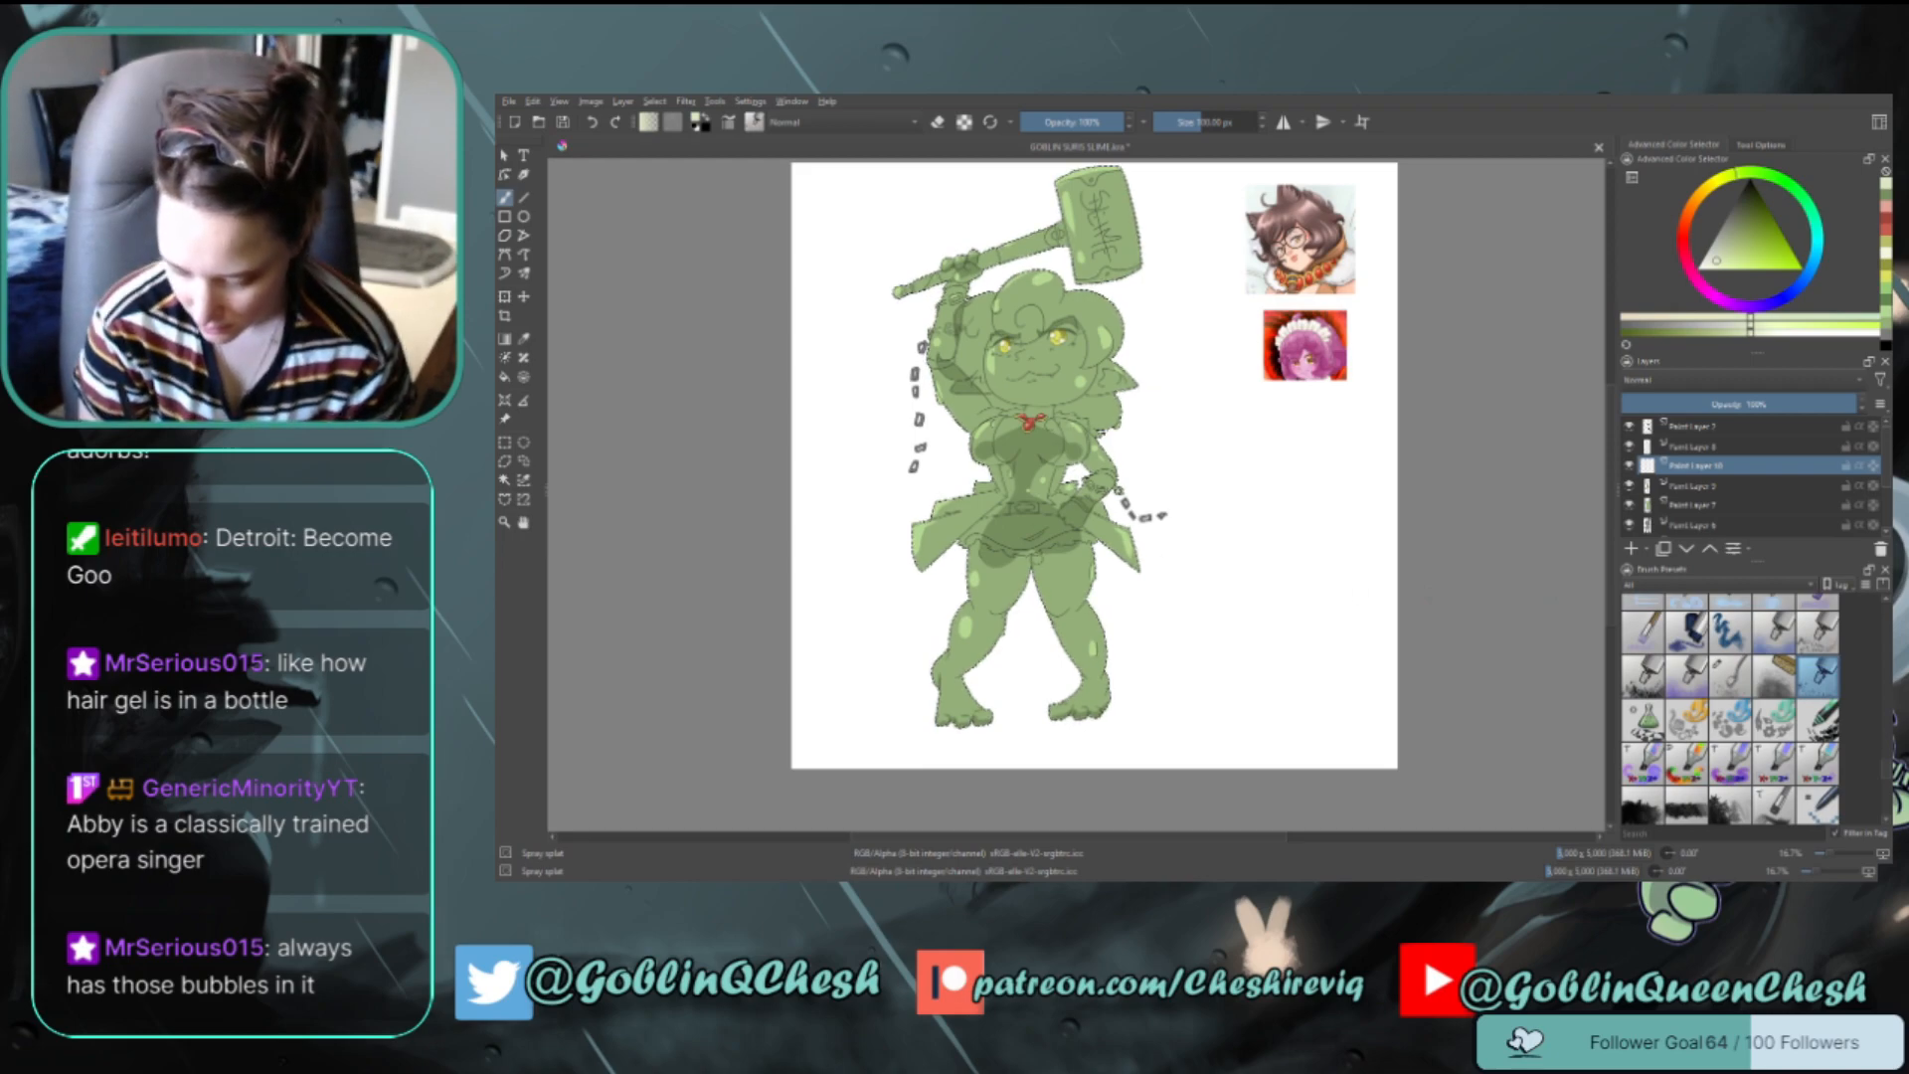
pyautogui.moveTo(1205, 121); pyautogui.dragTo(1211, 123)
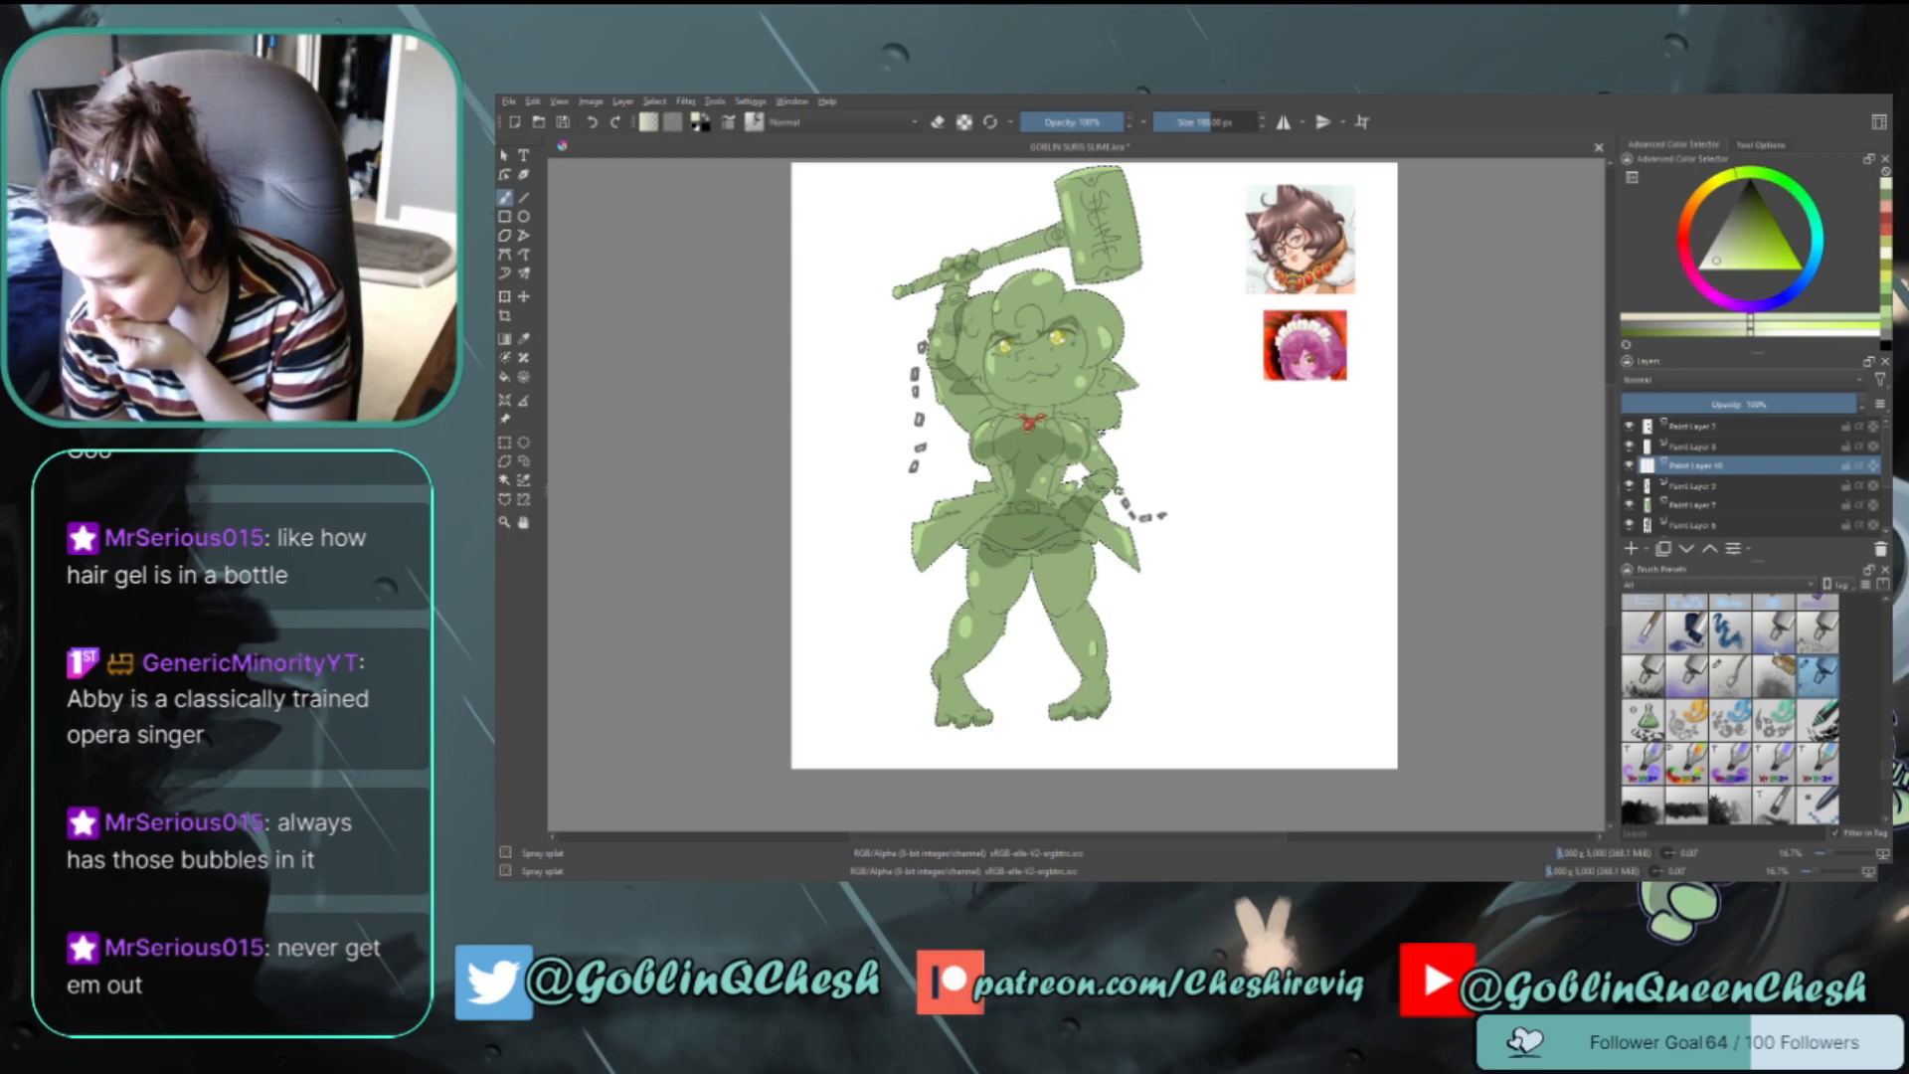
# Try small pale marks on the thigh with the Special particles crazy brush and undo them
pyautogui.click(1738, 633)
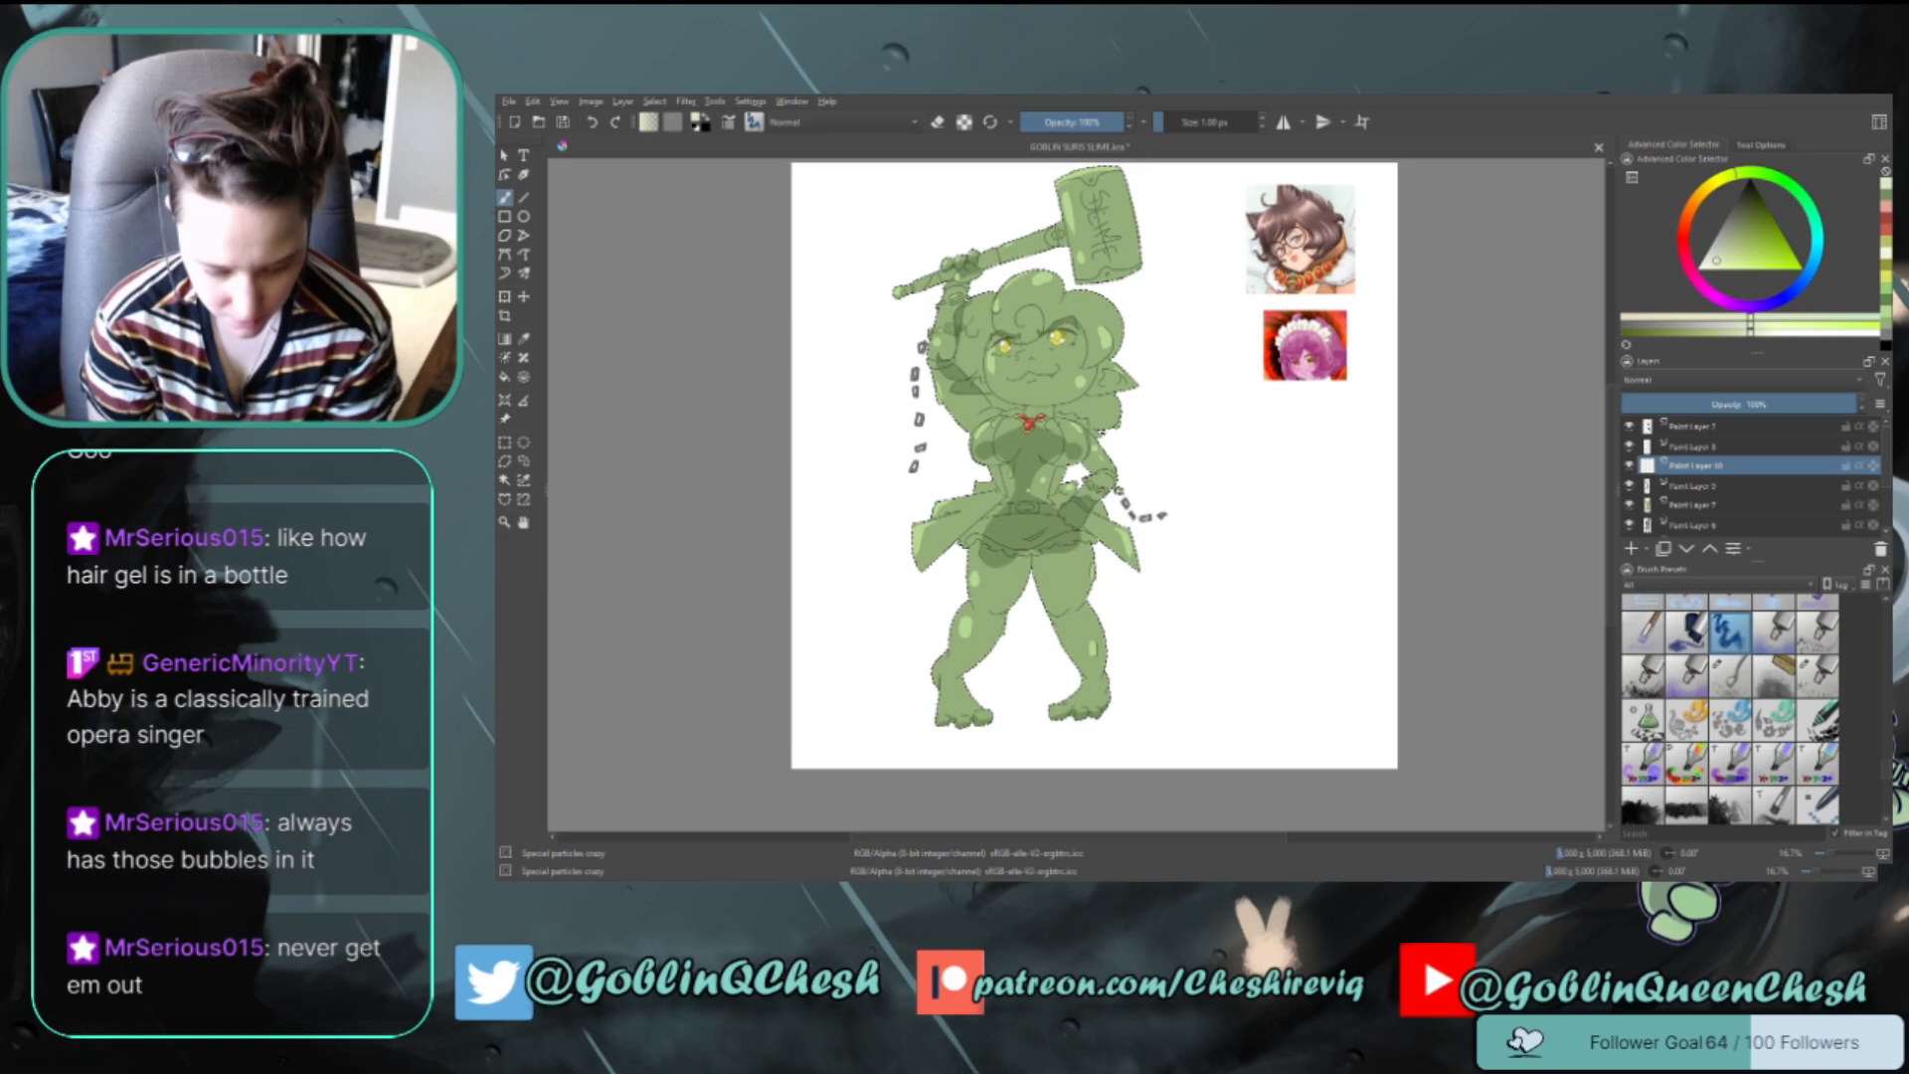
pyautogui.scroll(3, 1068, 603)
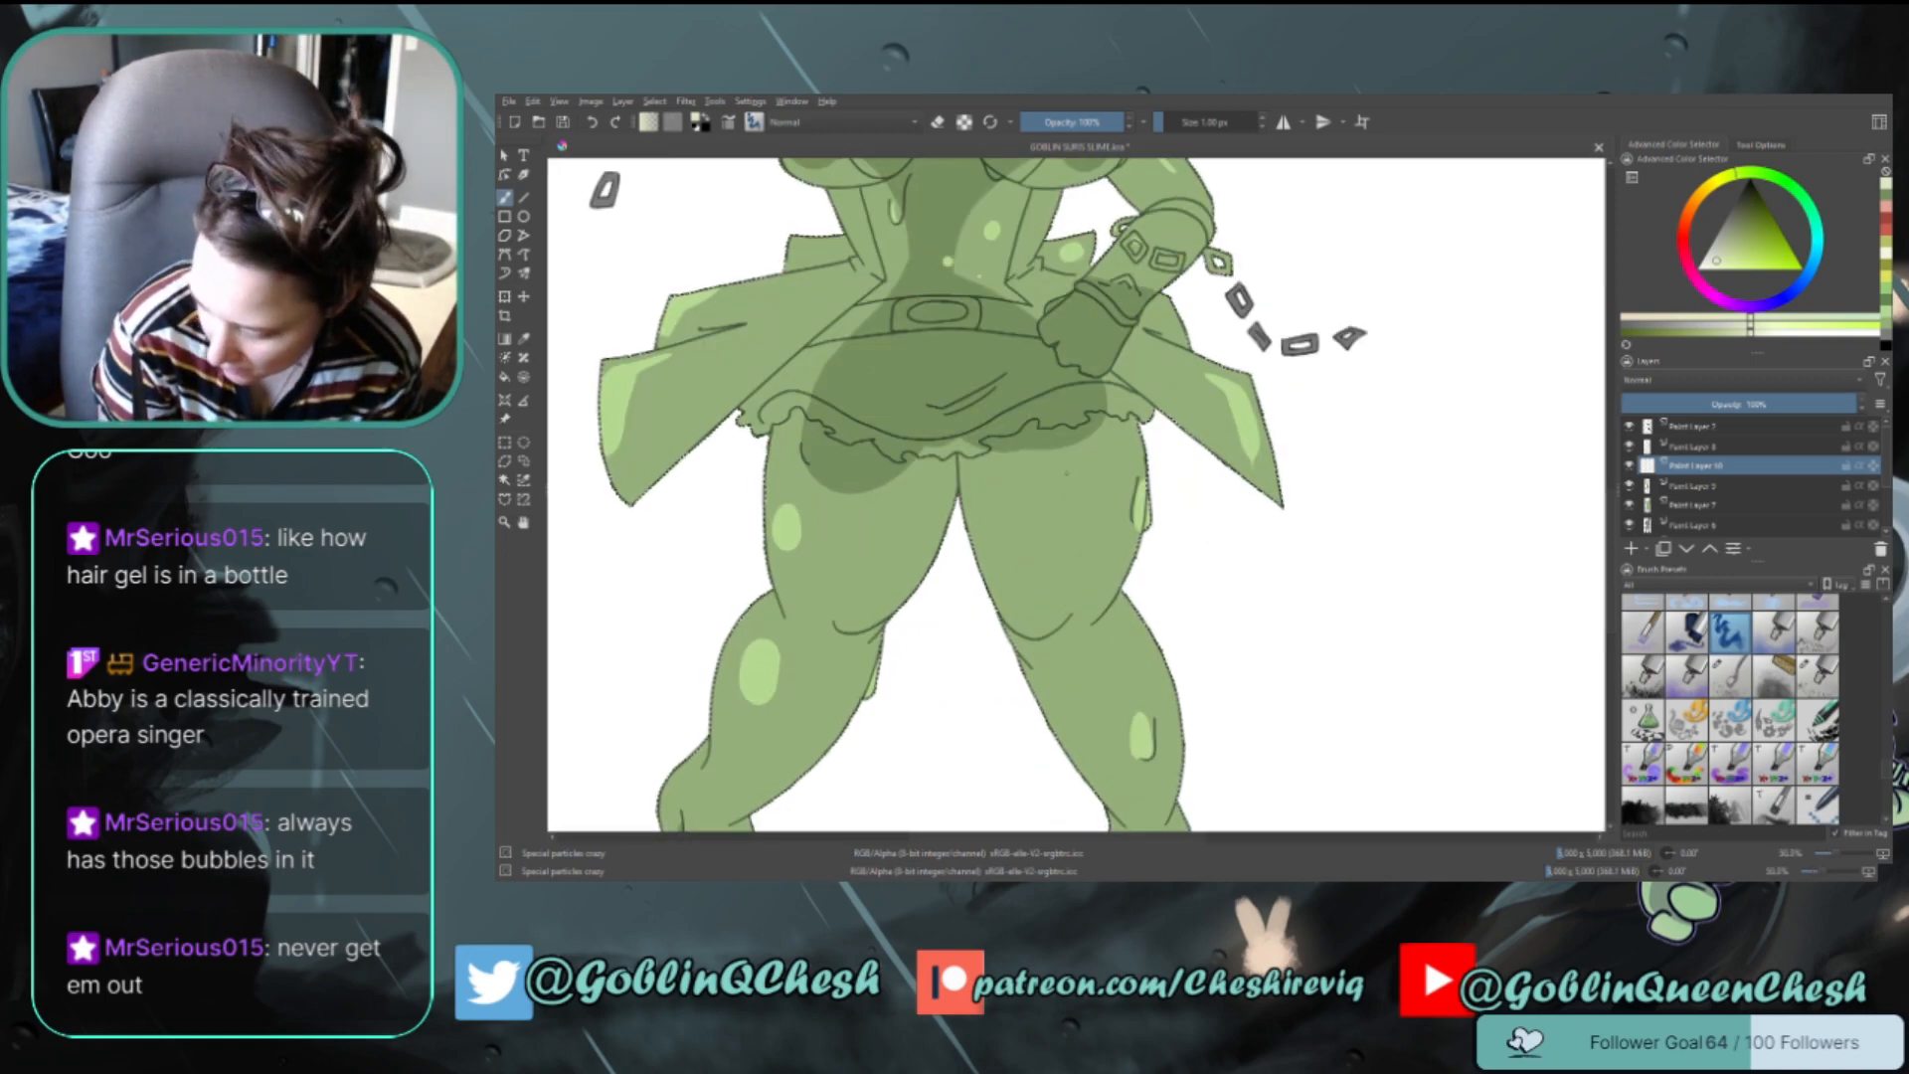
pyautogui.moveTo(1064, 480); pyautogui.dragTo(1068, 486)
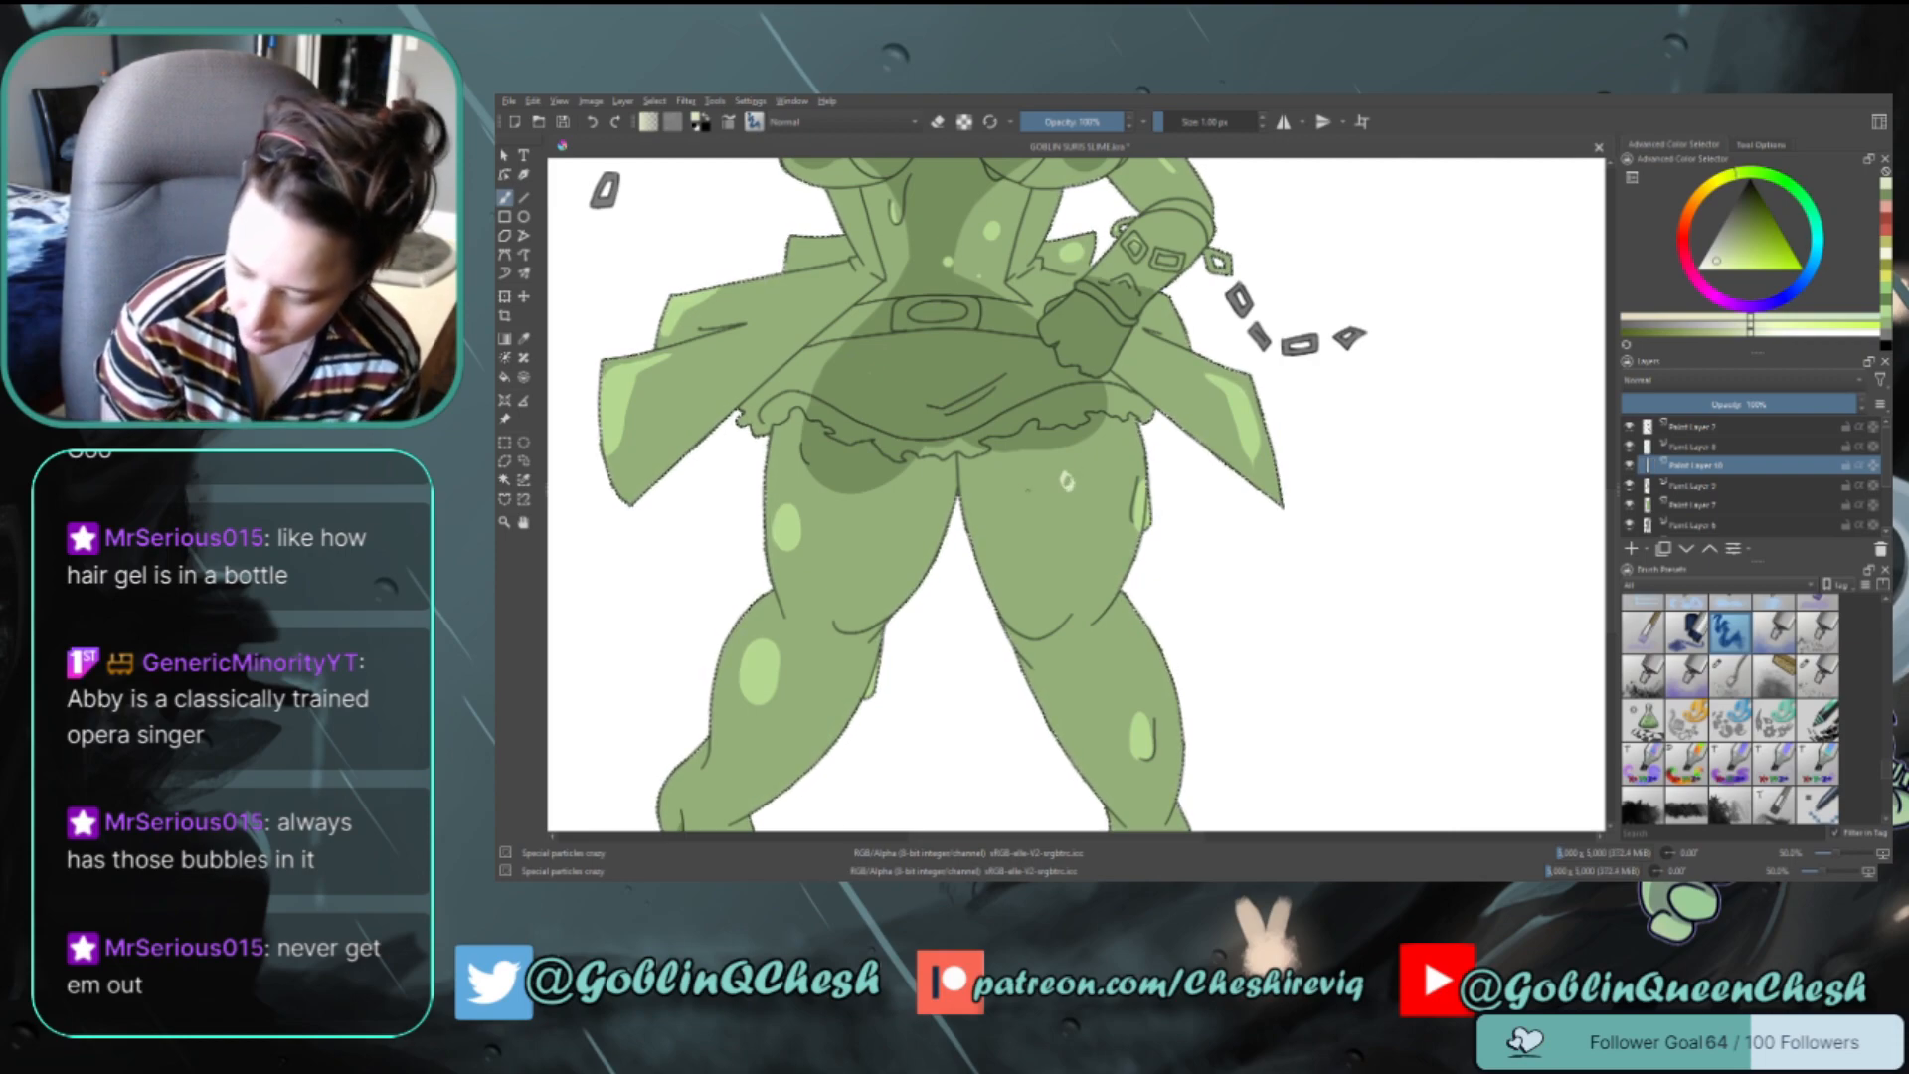
pyautogui.hotkey('ctrl', 'z')
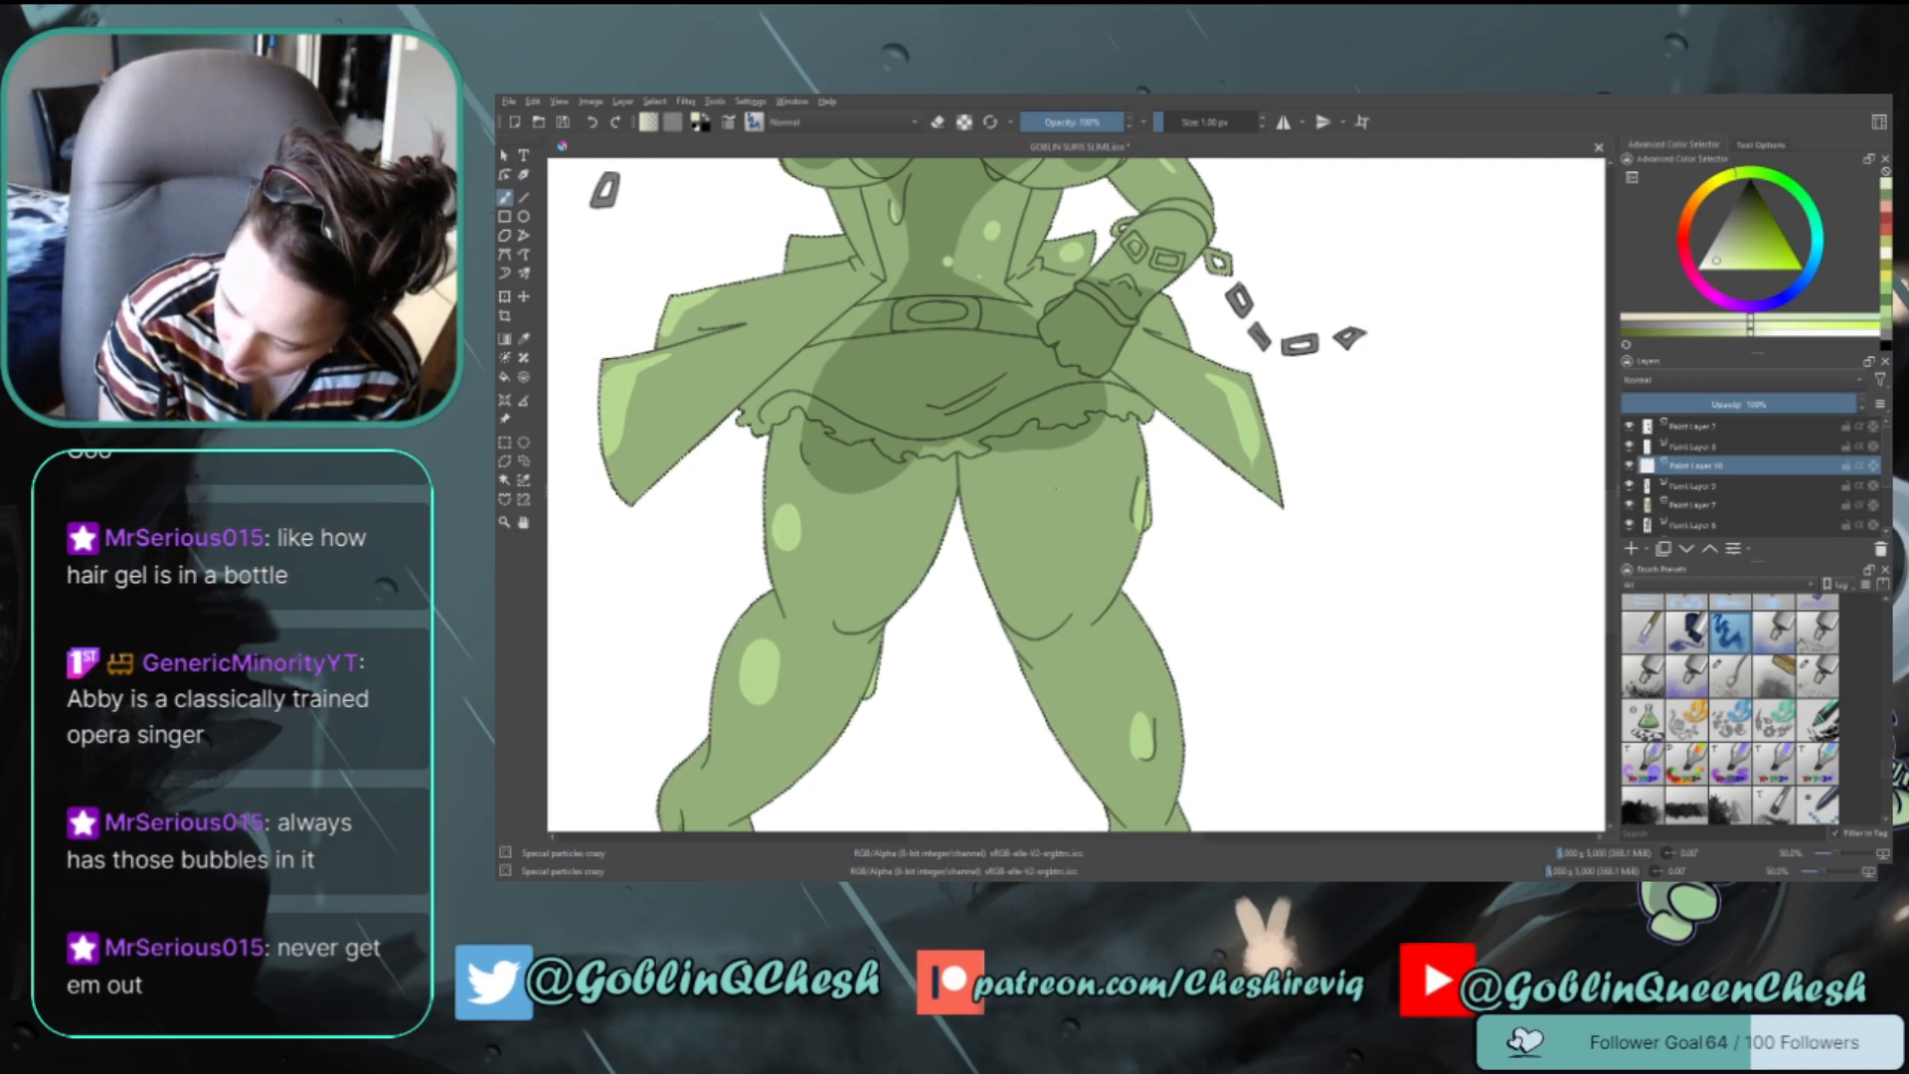
pyautogui.click(1056, 489)
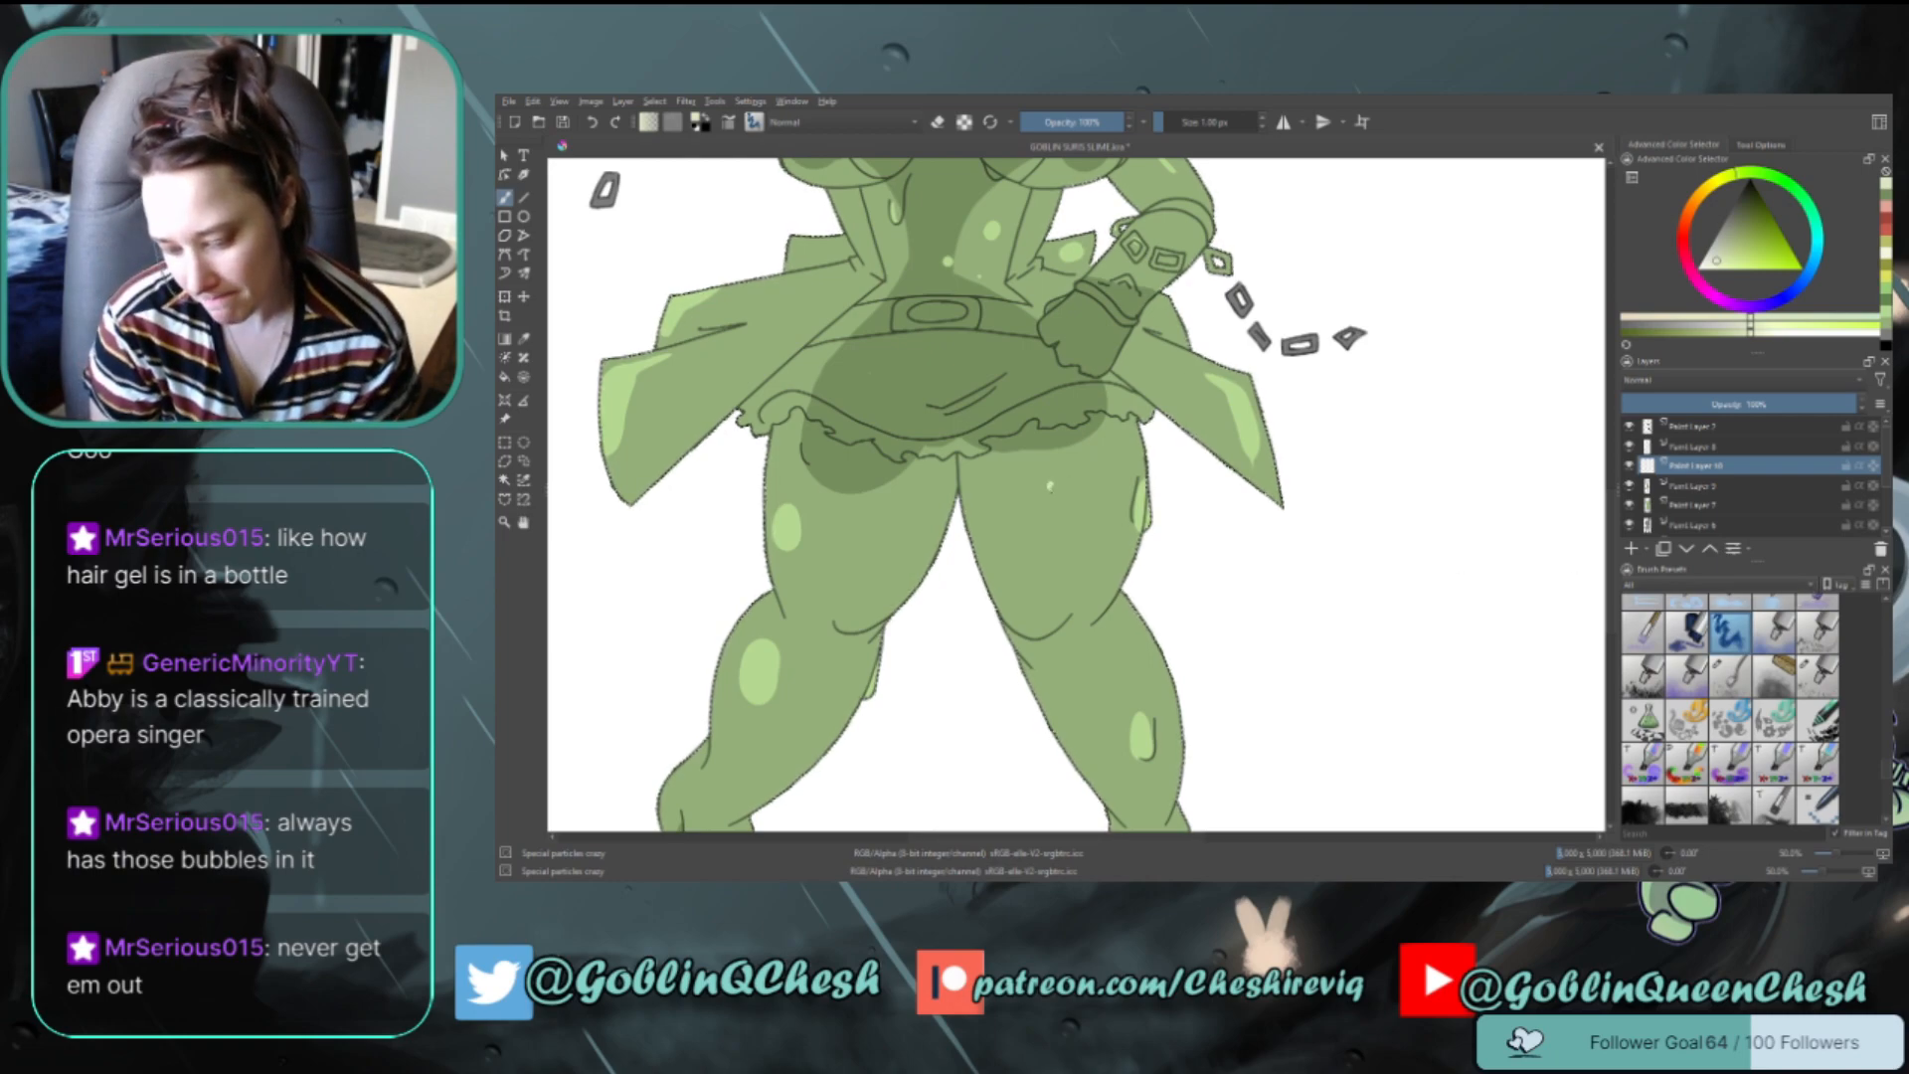
pyautogui.moveTo(1041, 510); pyautogui.dragTo(1050, 506)
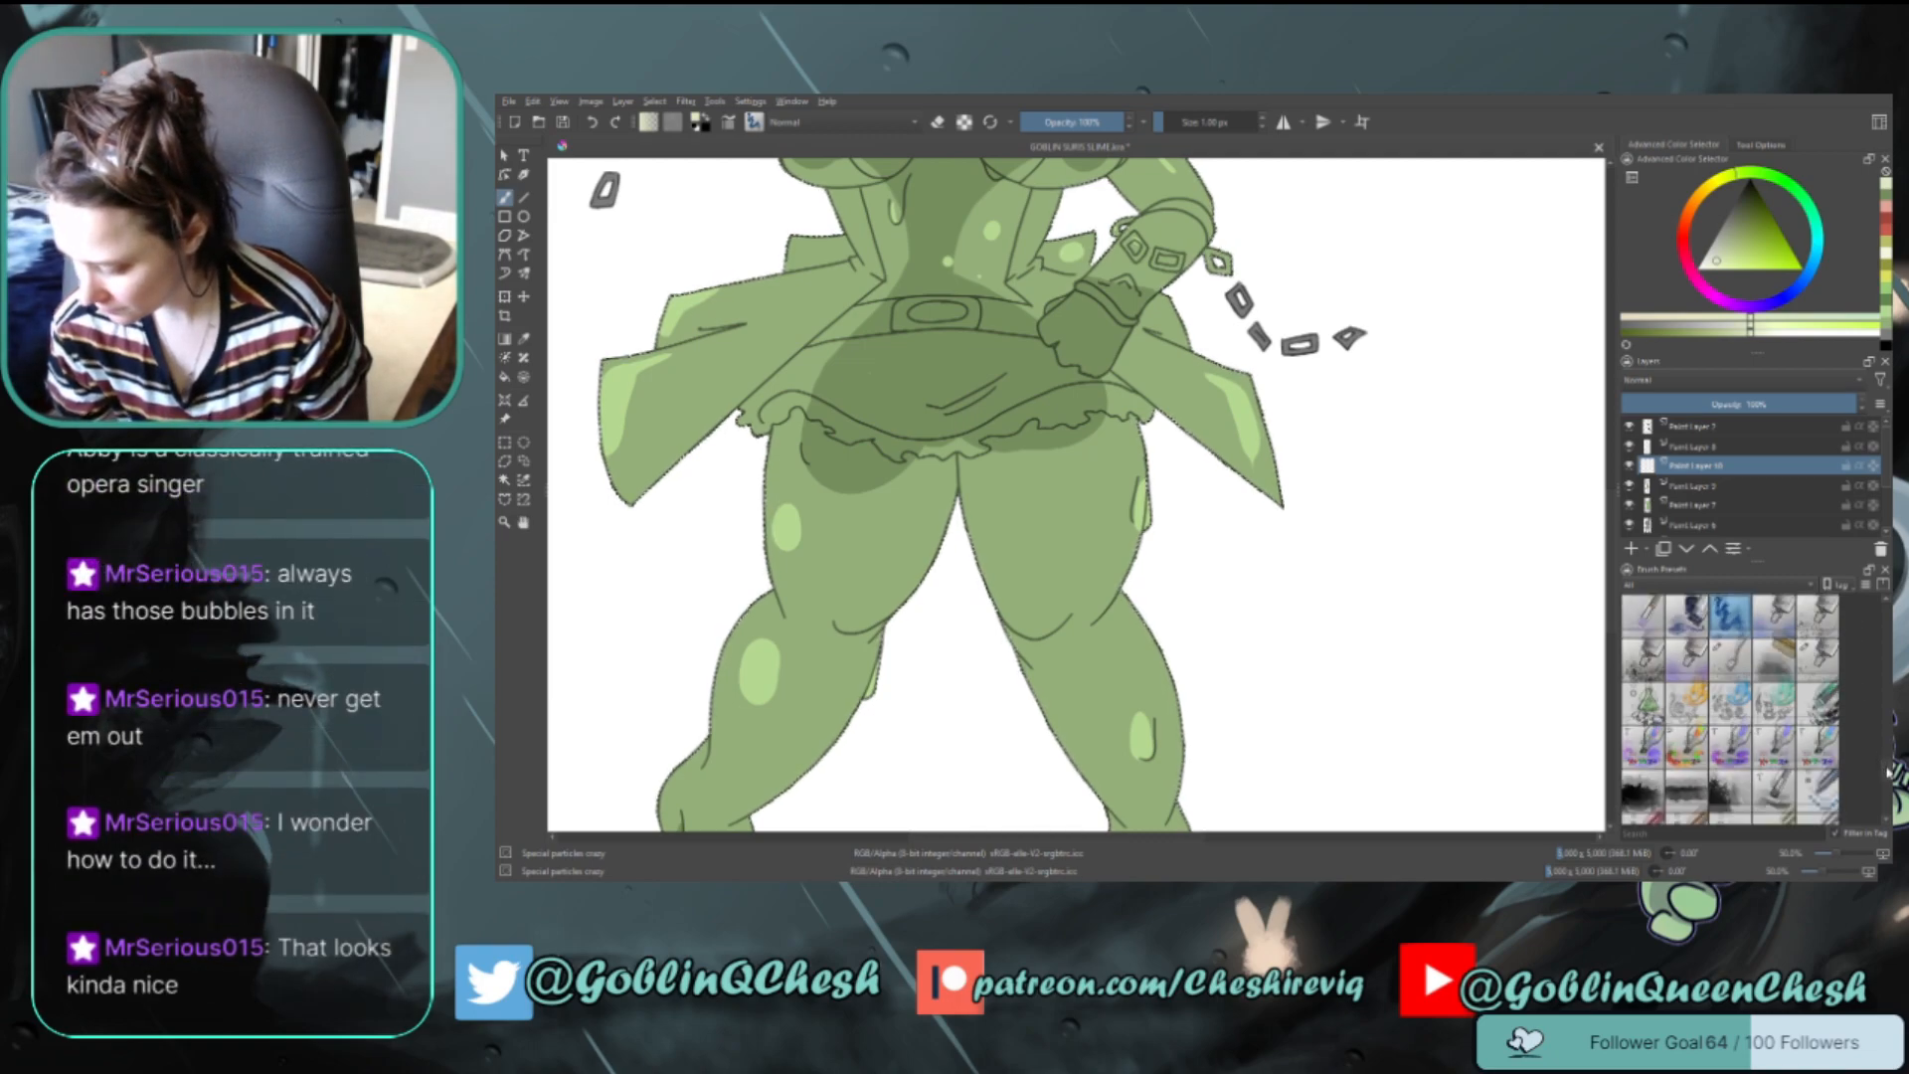
# Choose the Stamp Shoujo Bubbles brush and stamp pale bubbles on the thighs, knee and lower leg
pyautogui.moveTo(1886, 766); pyautogui.dragTo(1886, 807)
pyautogui.click(1820, 761)
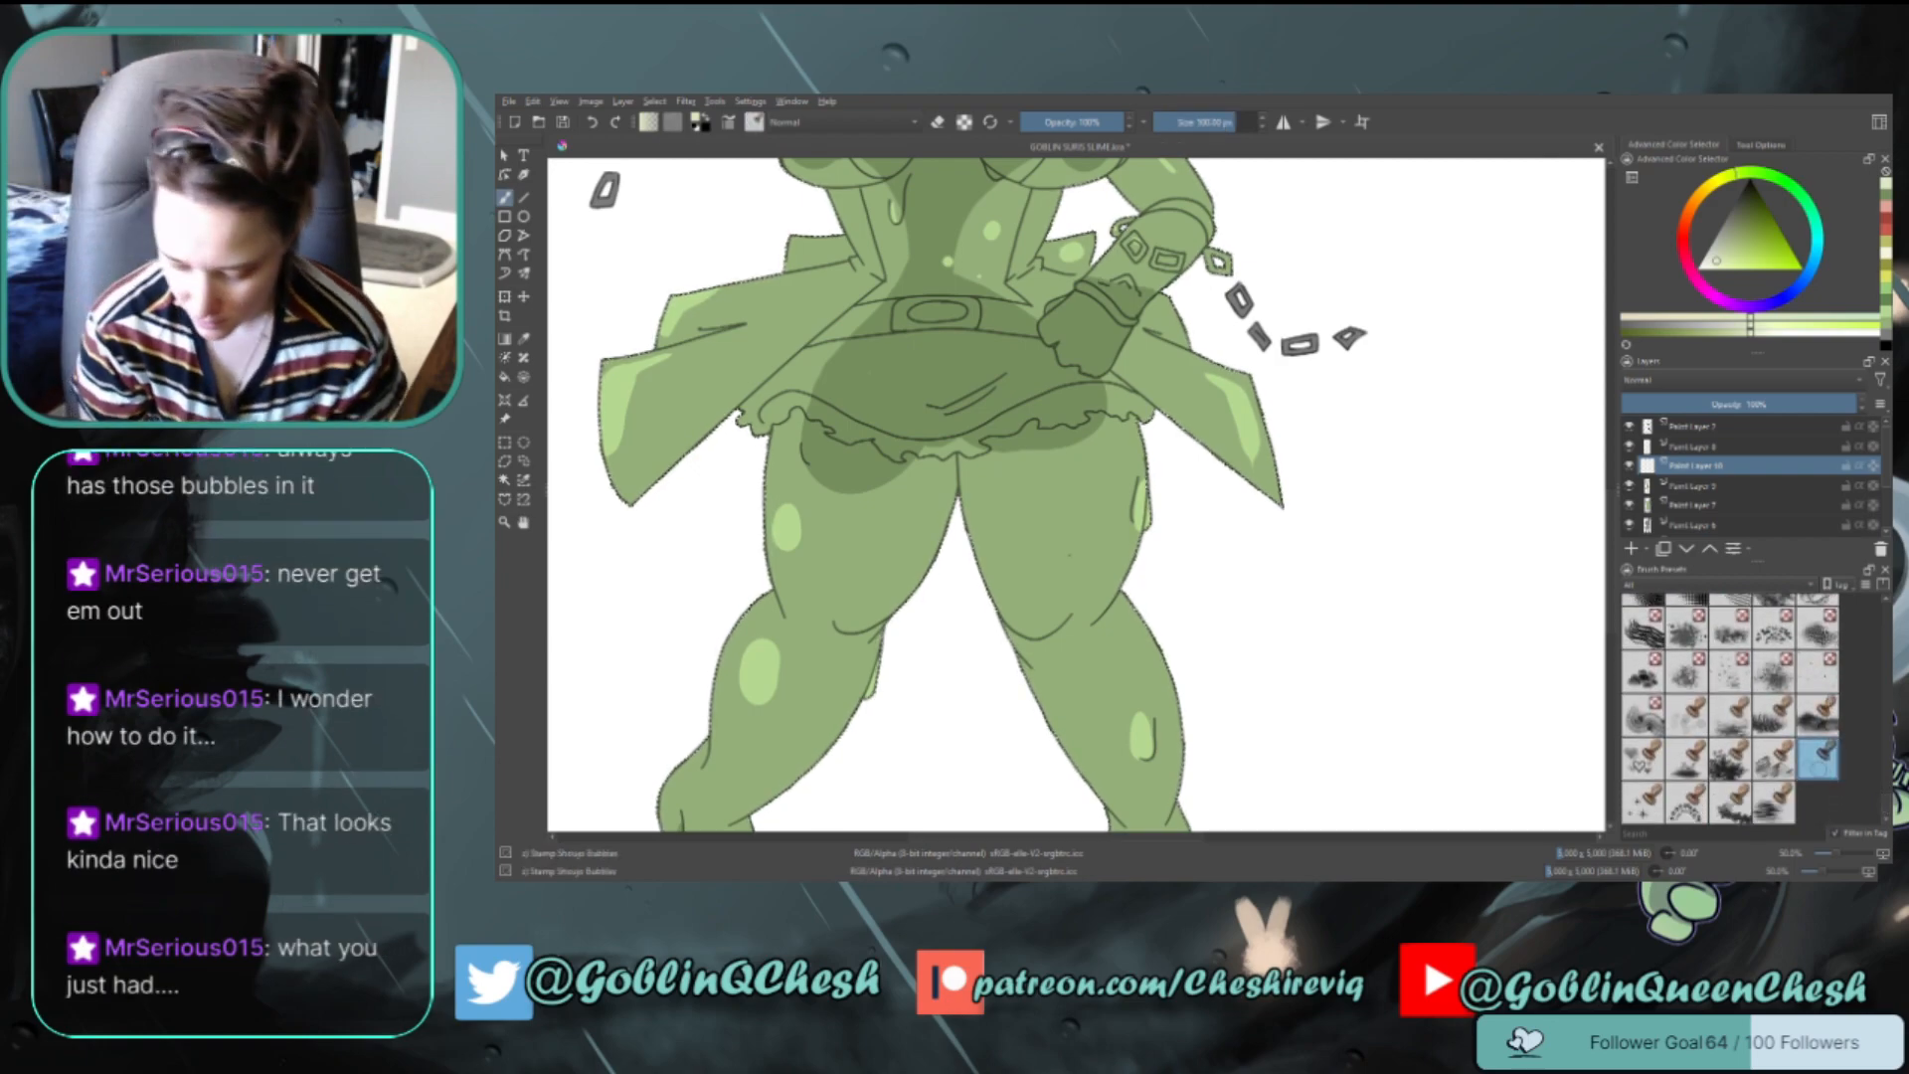
pyautogui.click(1091, 475)
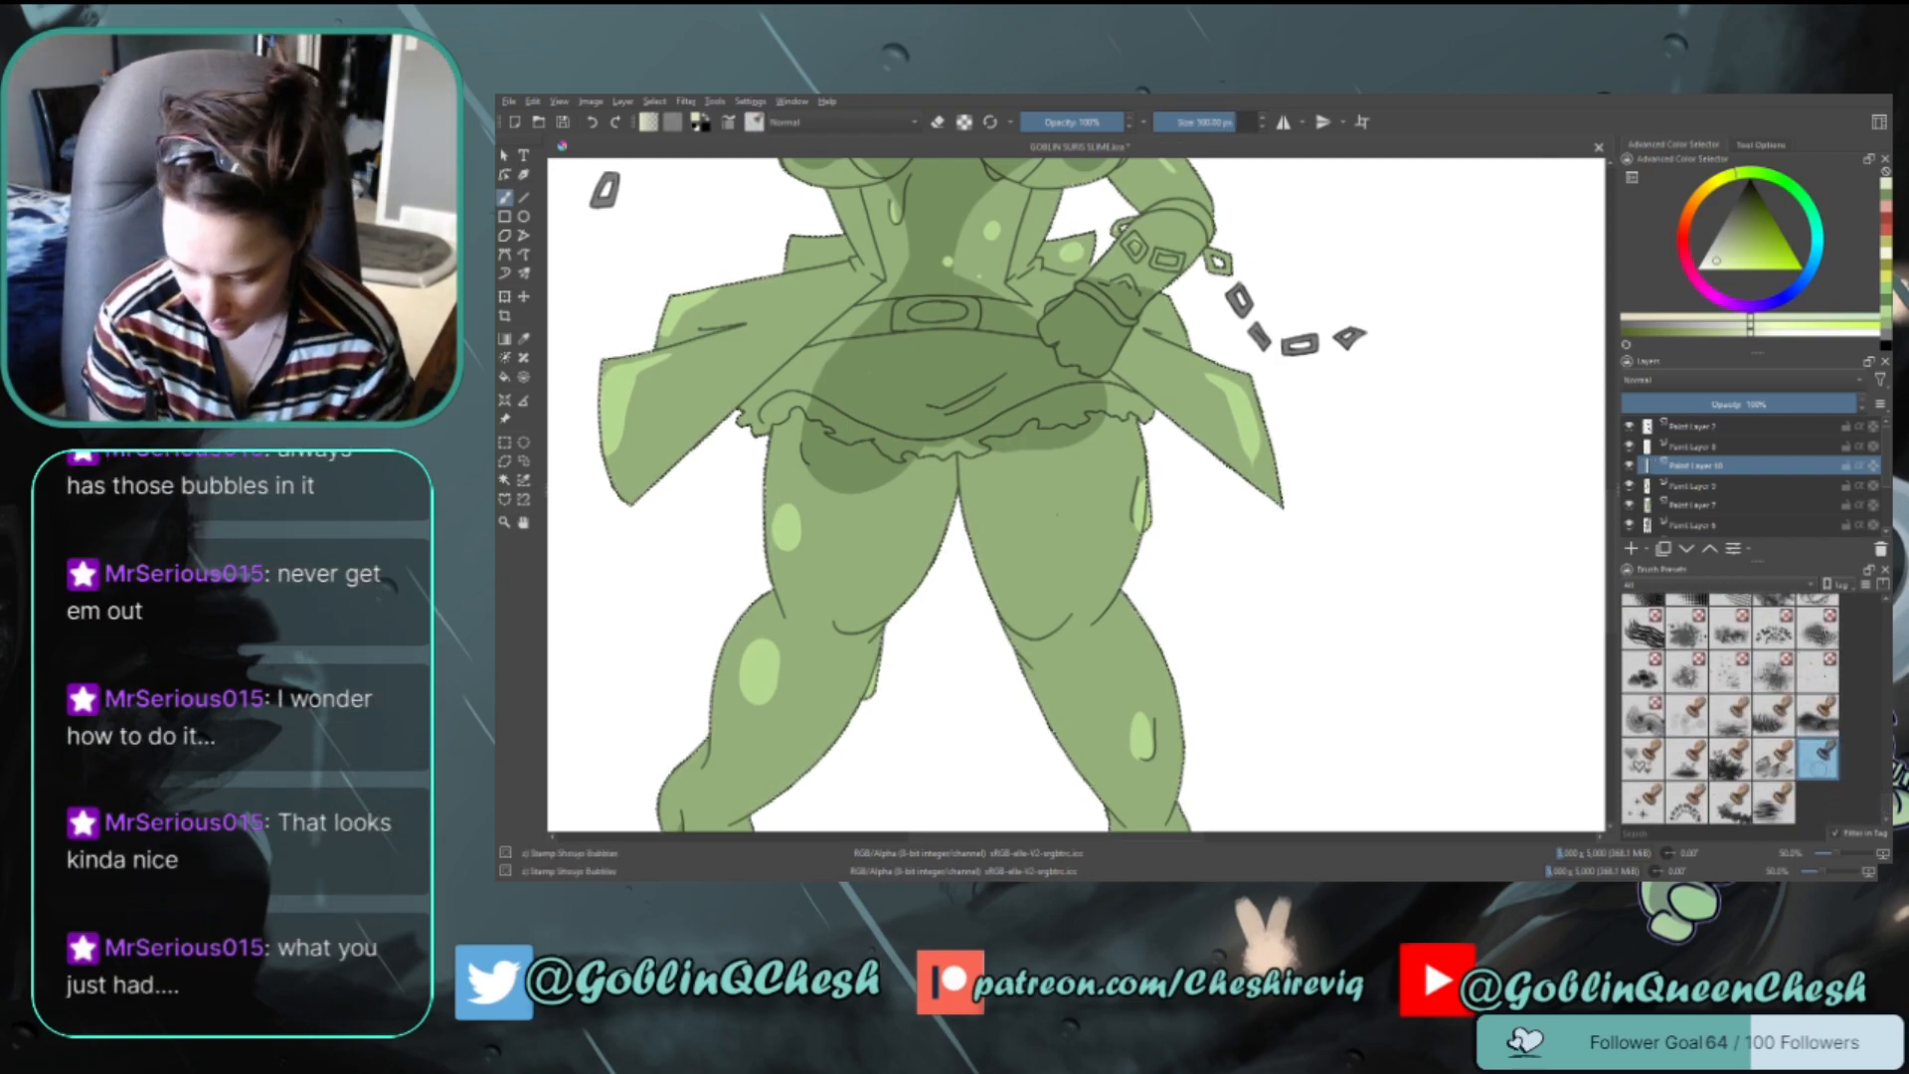
pyautogui.click(823, 560)
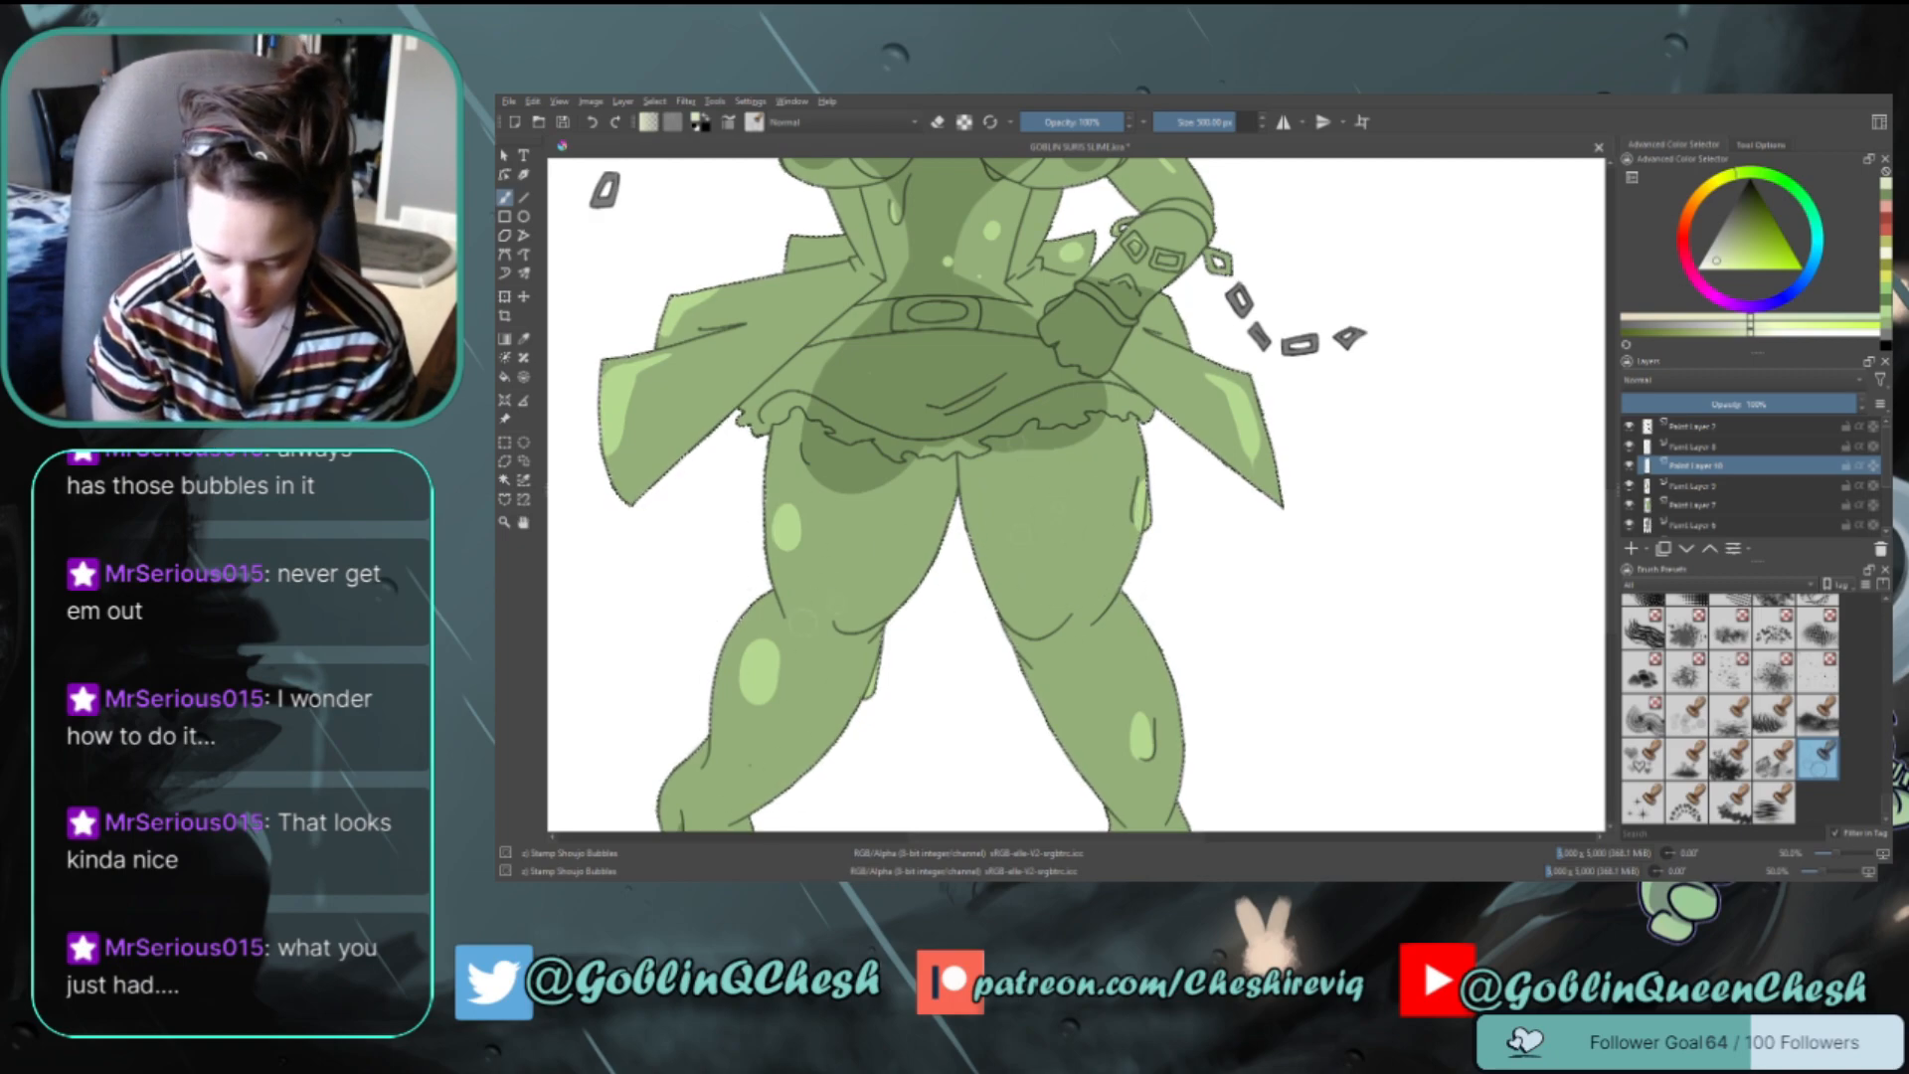
pyautogui.click(750, 766)
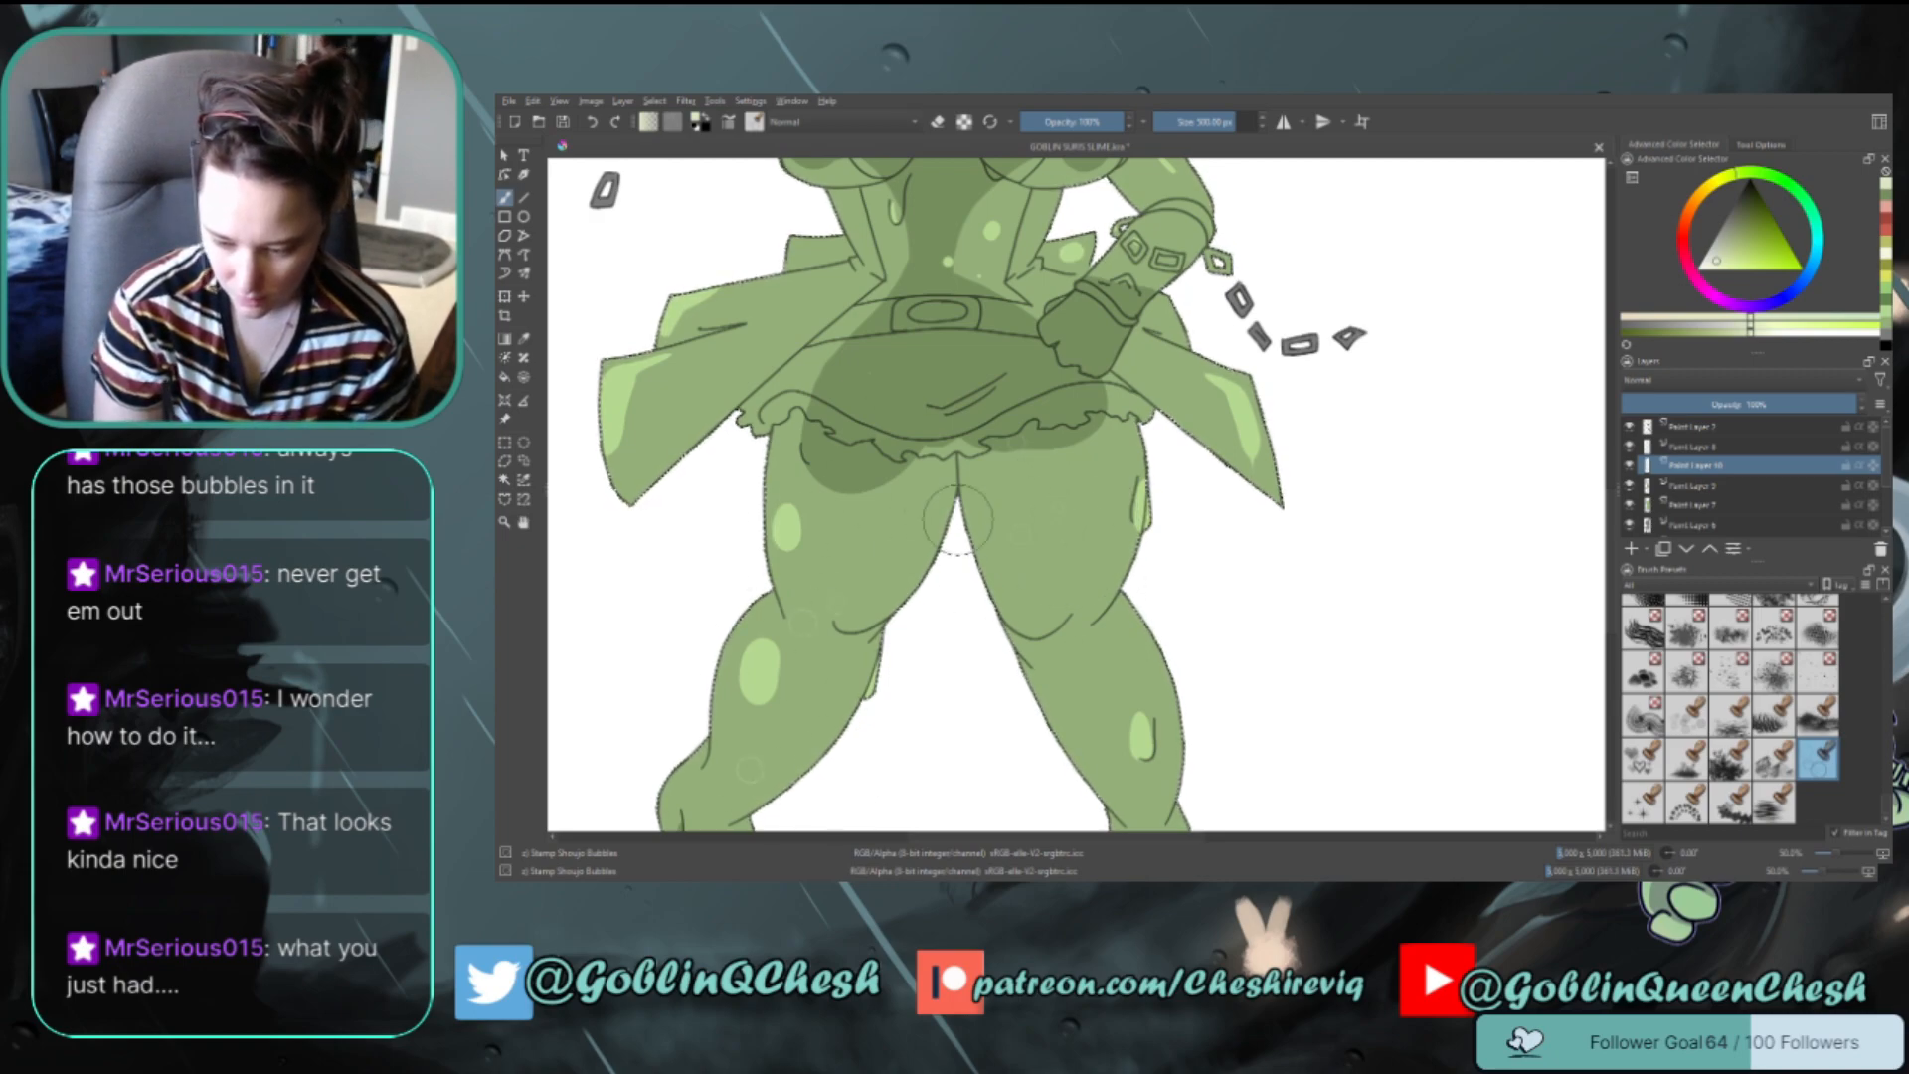
# Stamp pale Shoujo bubbles over the goblin's chest, face, hair and hammer head
pyautogui.moveTo(1613, 574); pyautogui.dragTo(1613, 519)
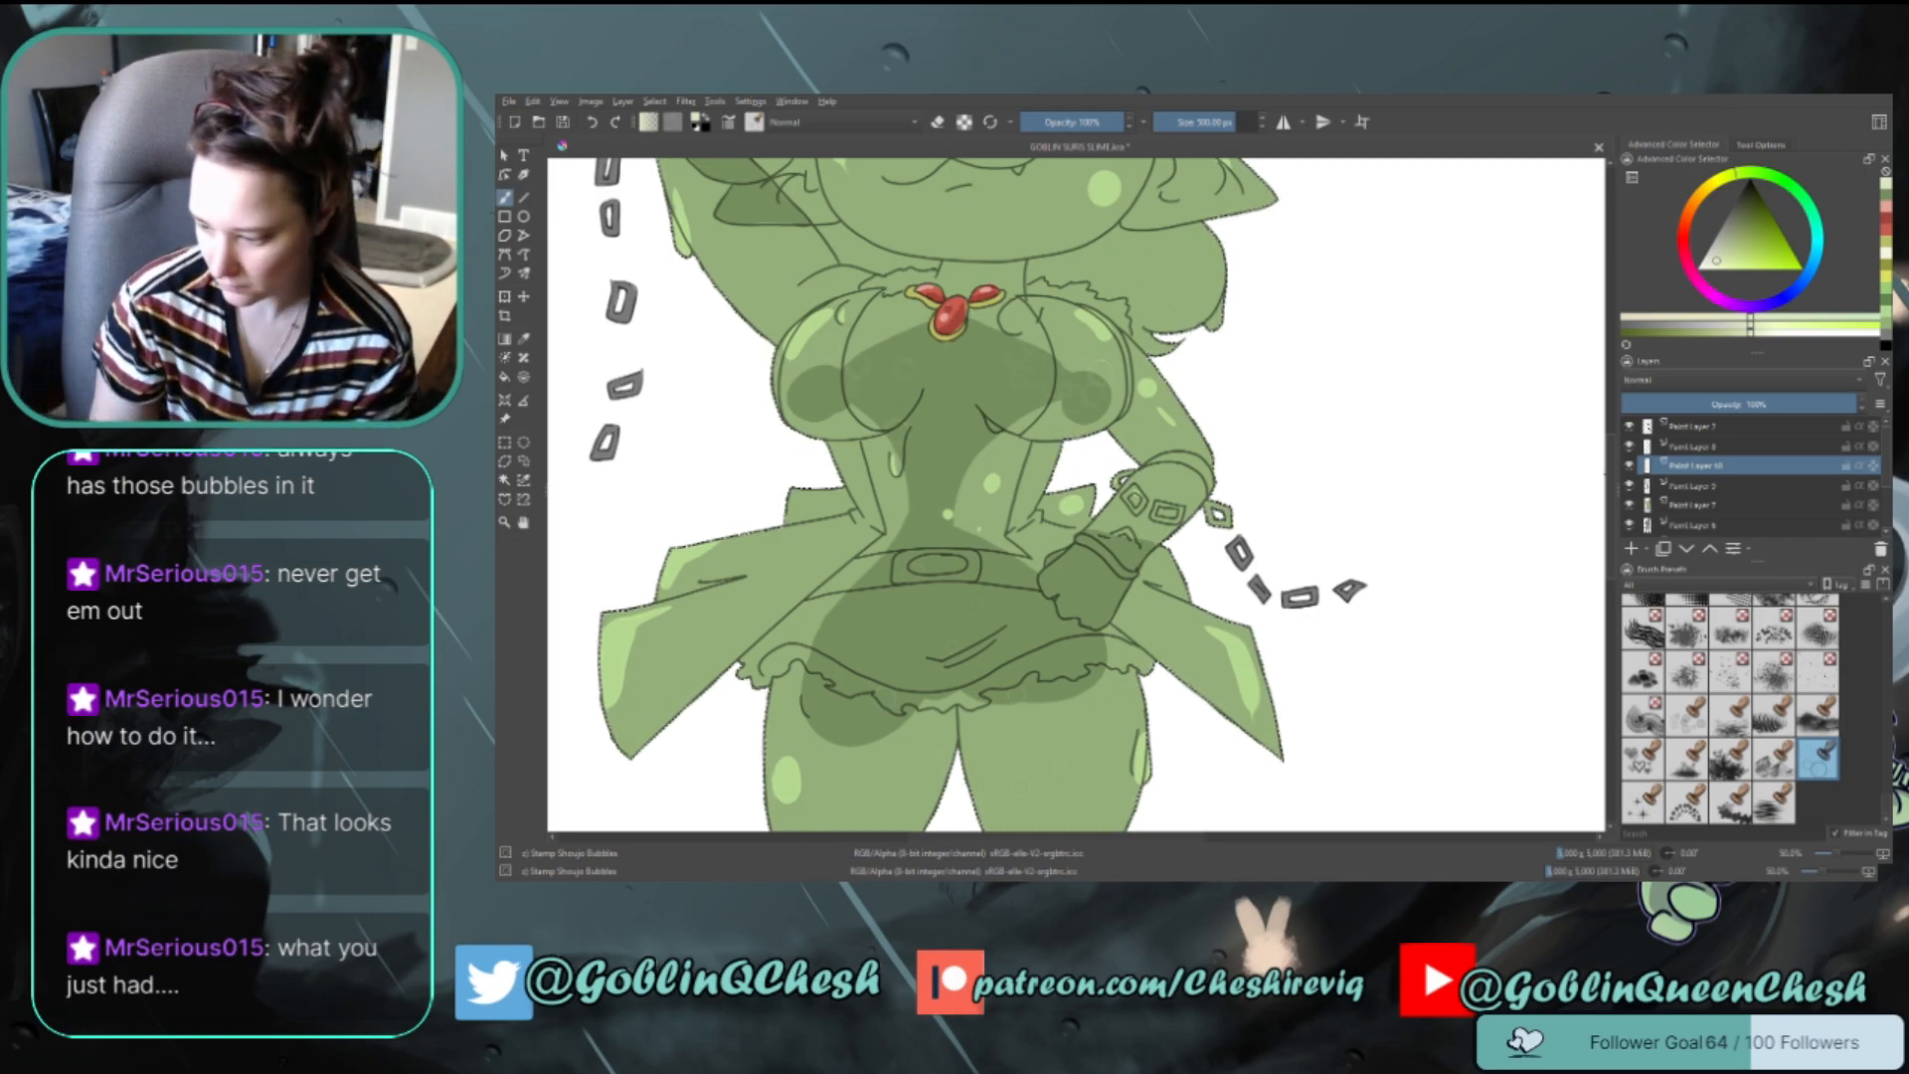
pyautogui.scroll(3, 1082, 494)
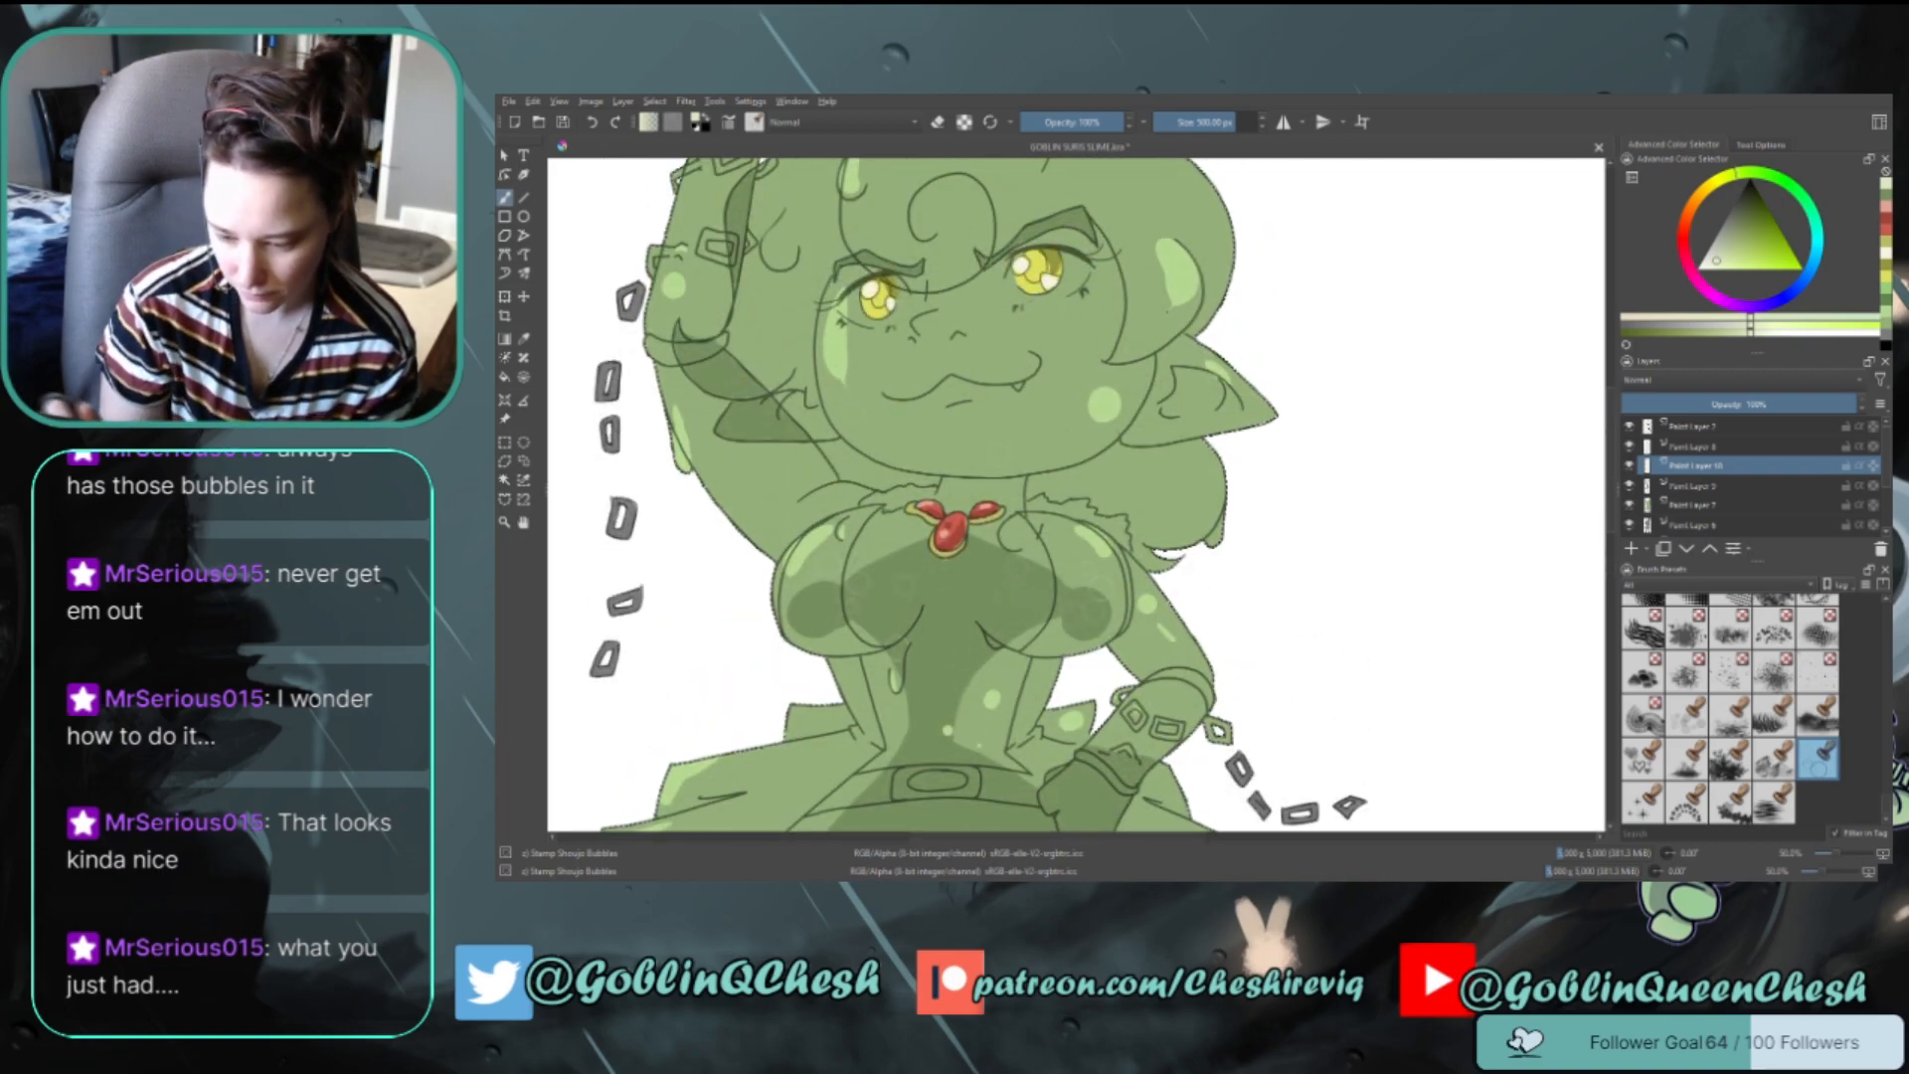
pyautogui.scroll(1, 1611, 503)
pyautogui.scroll(3, 1611, 502)
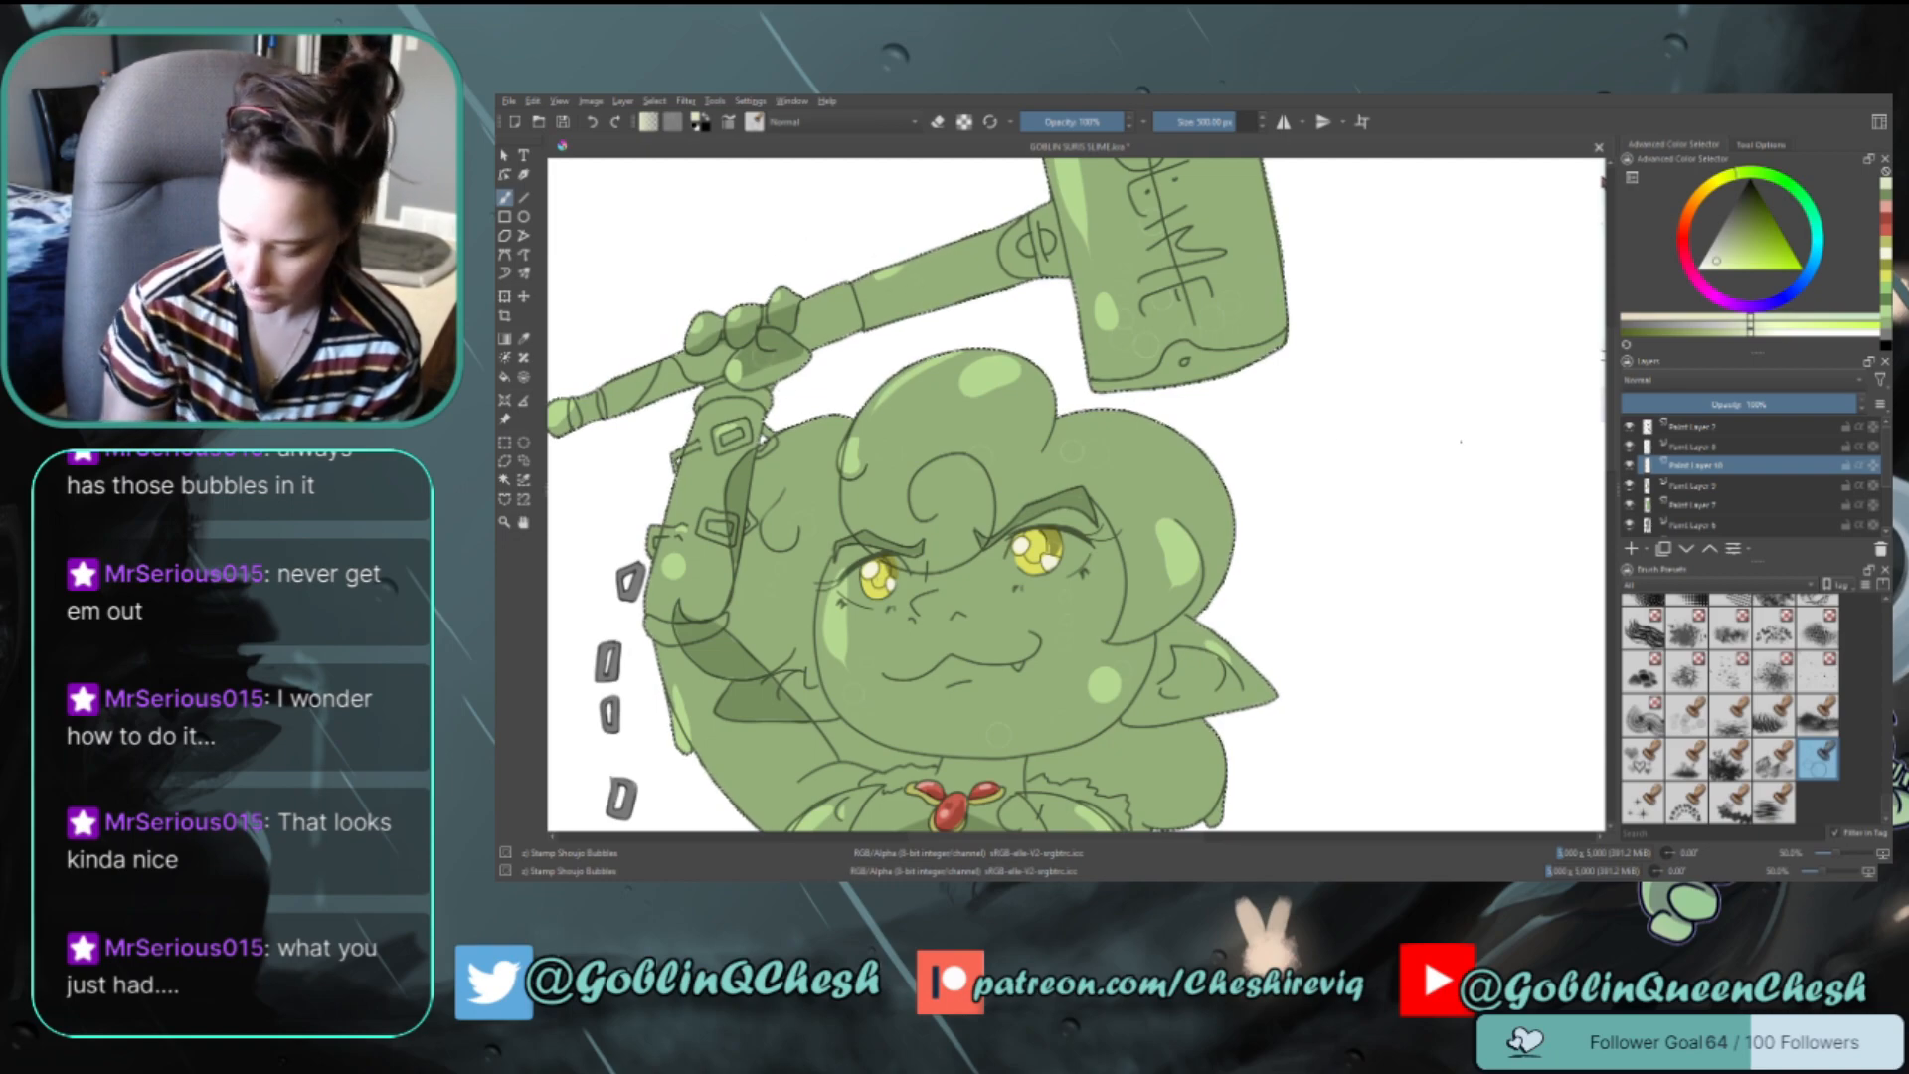
# Add more pale bubbles across the knees, lower legs and feet
pyautogui.scroll(-7, 1613, 488)
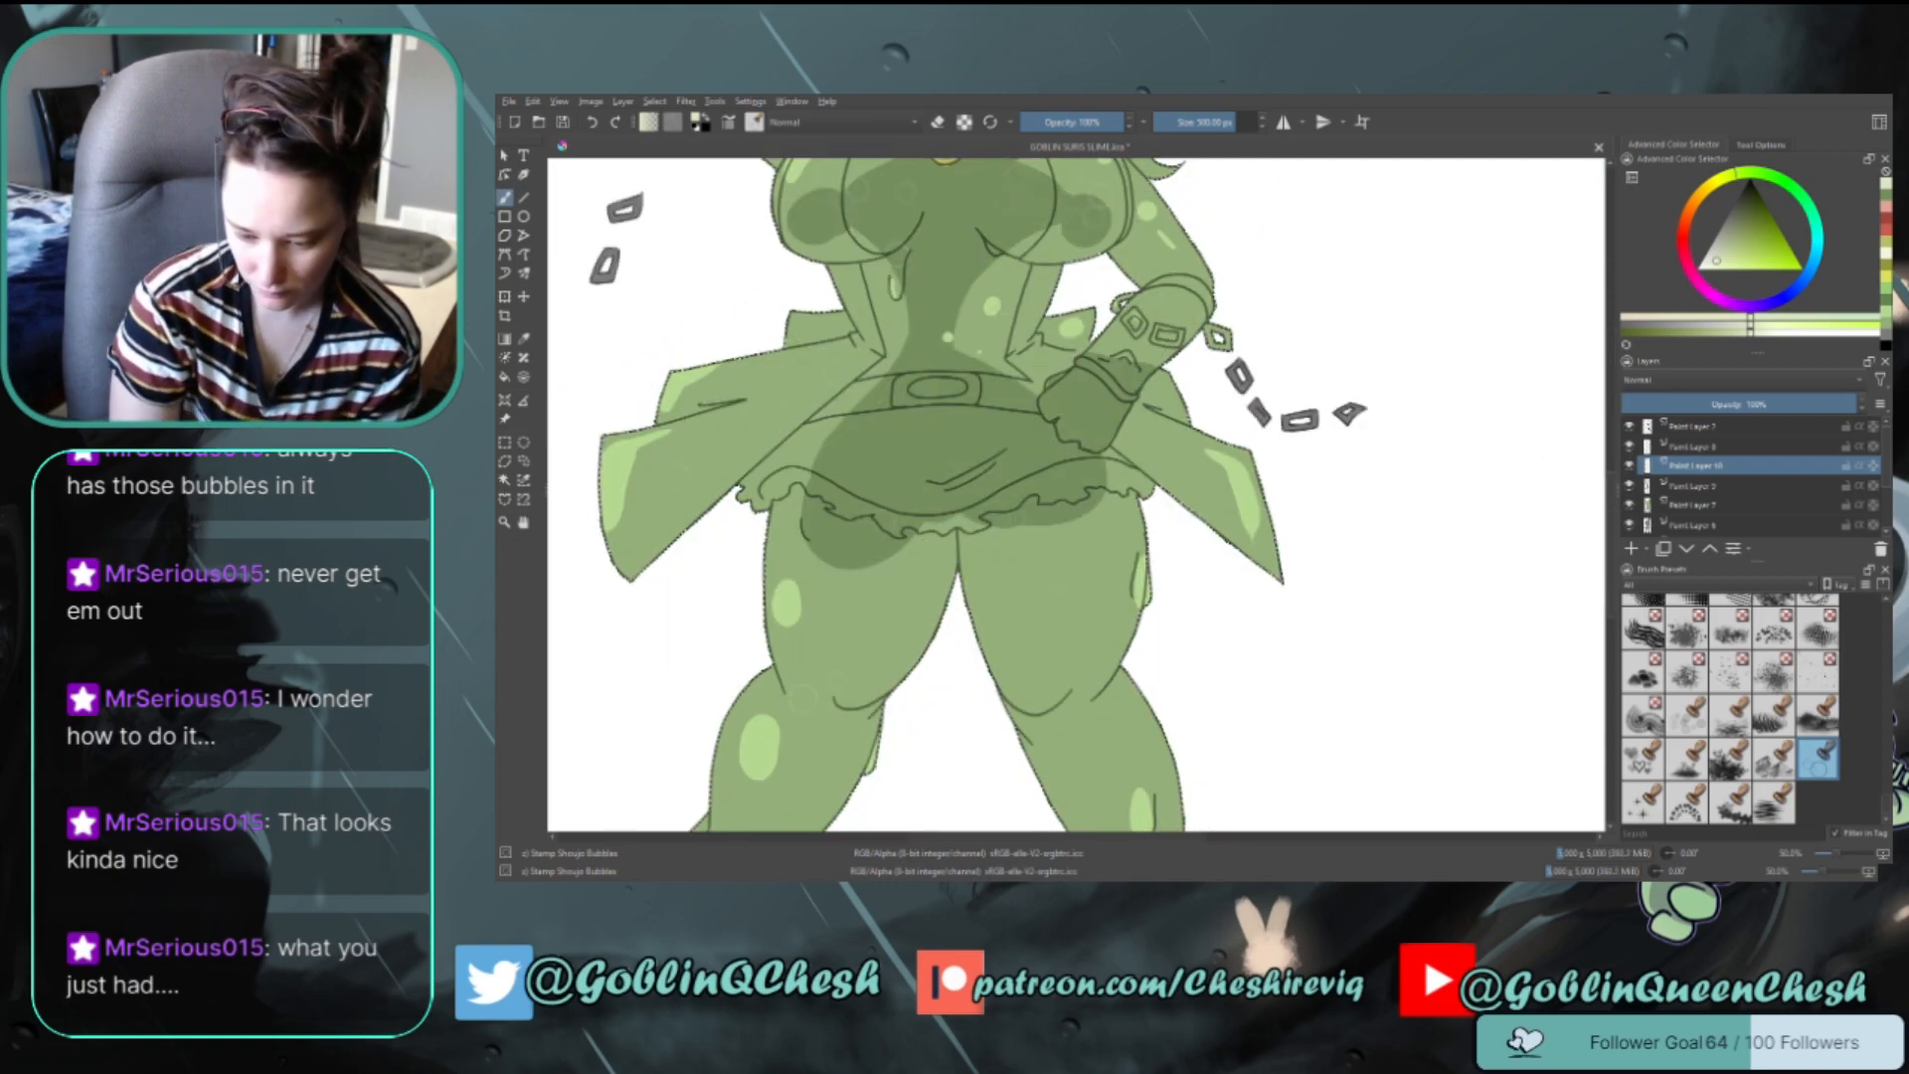
pyautogui.scroll(-5, 1076, 495)
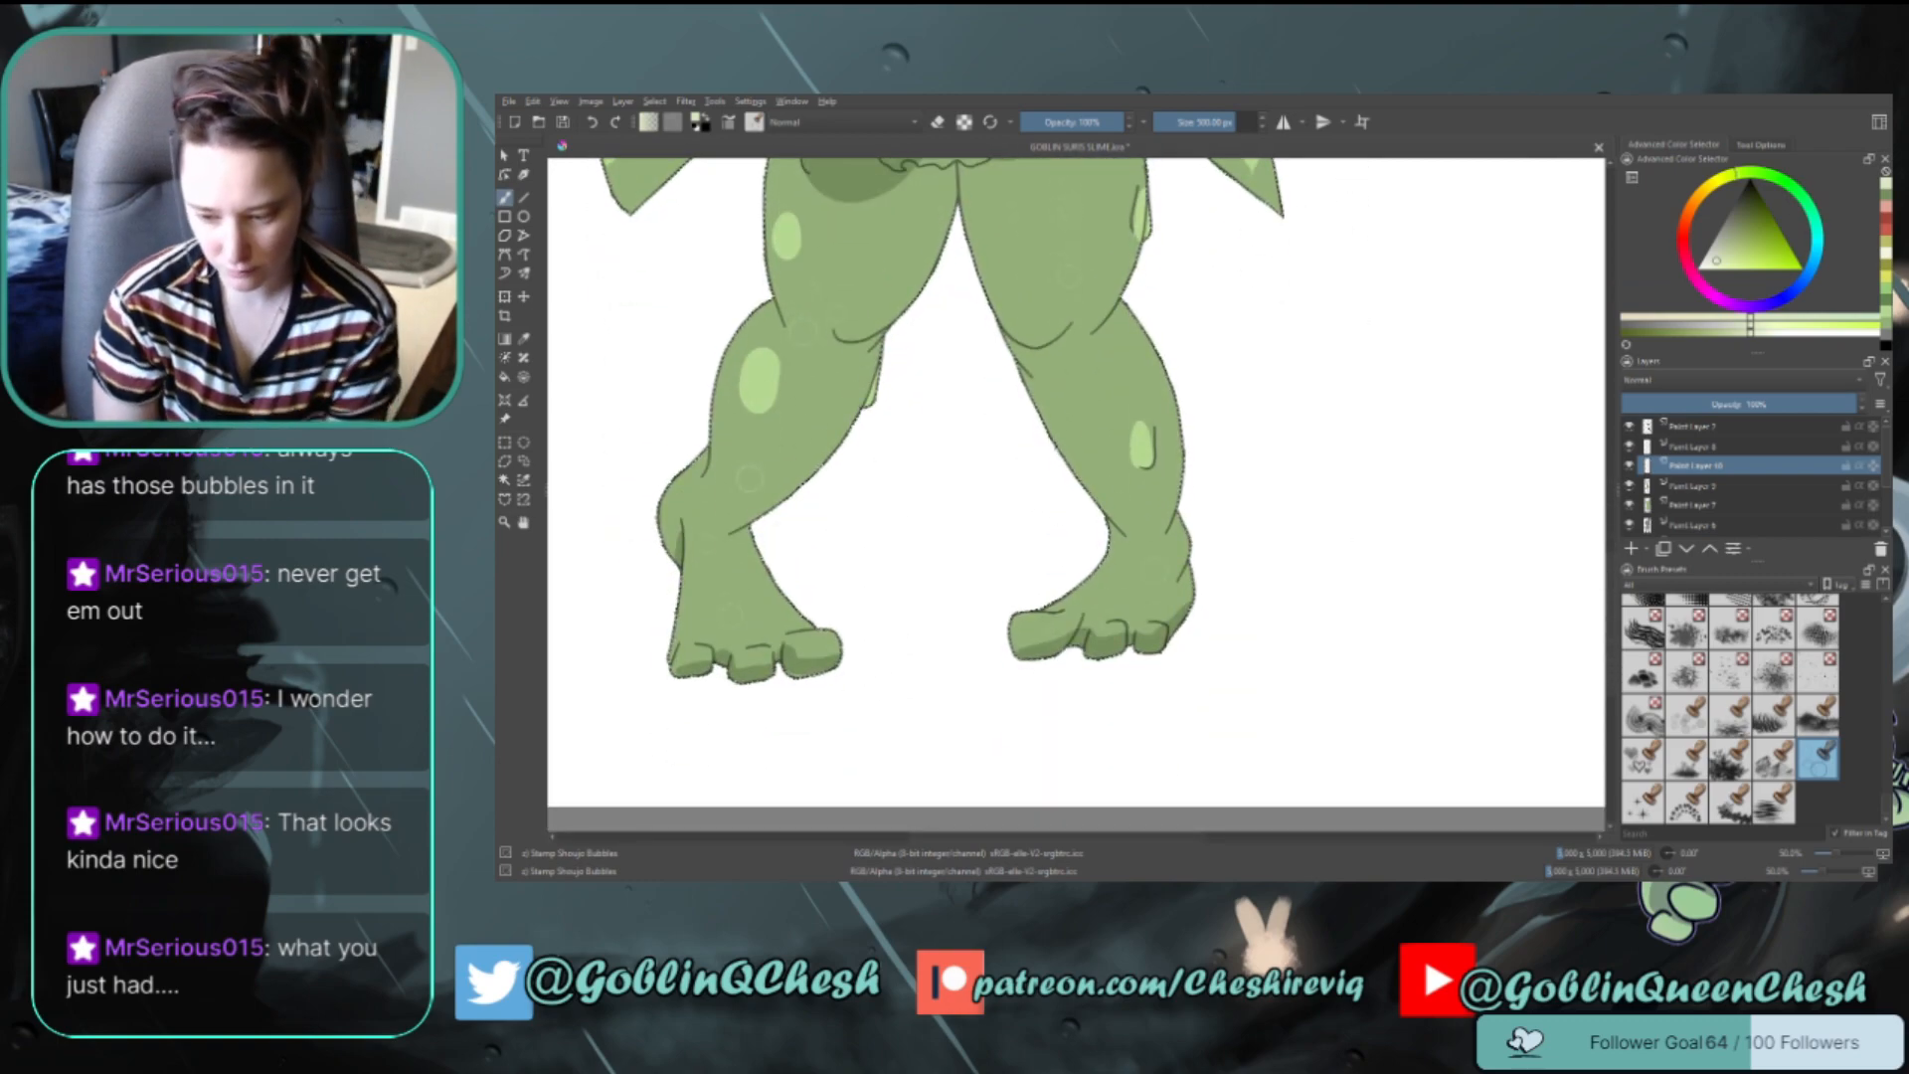
pyautogui.press('+')
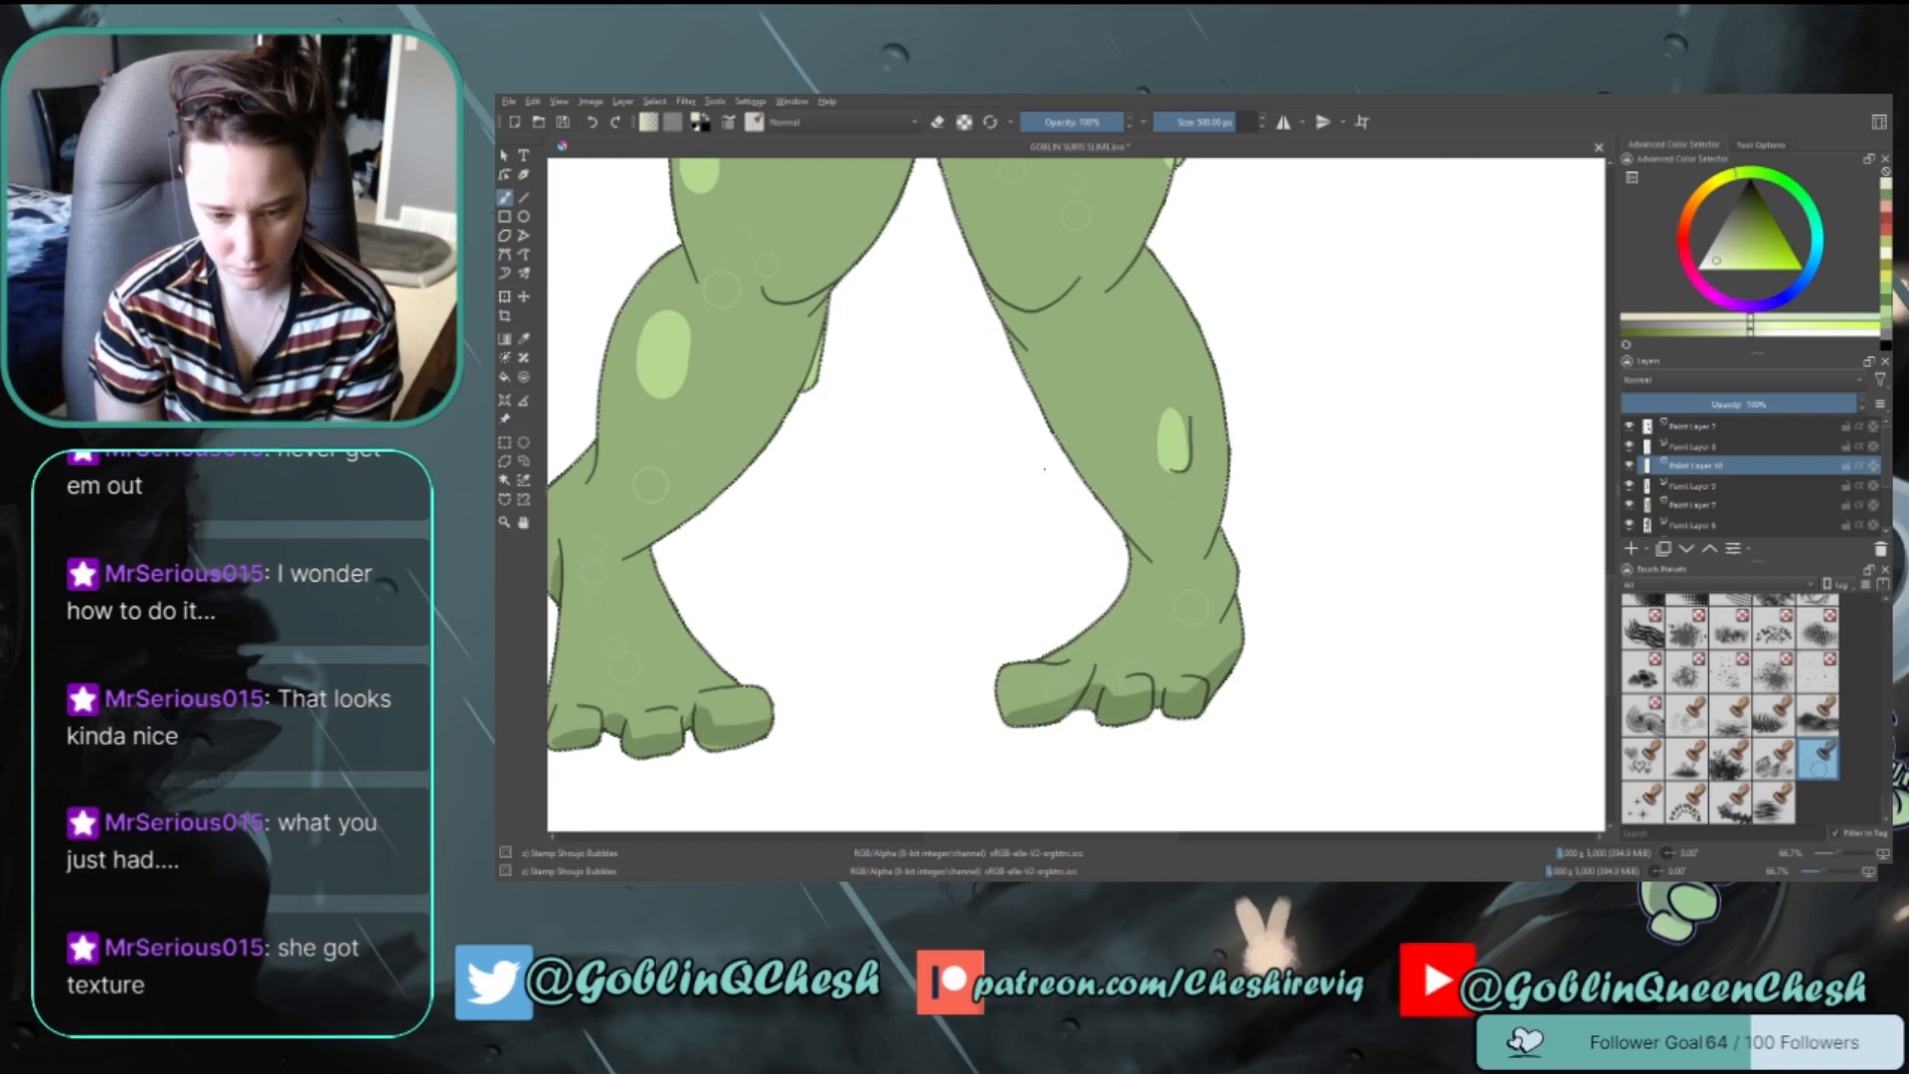
# Examine the bubble texture across the whole goblin figure and hammer
pyautogui.press('-')
pyautogui.press('-')
pyautogui.press('-')
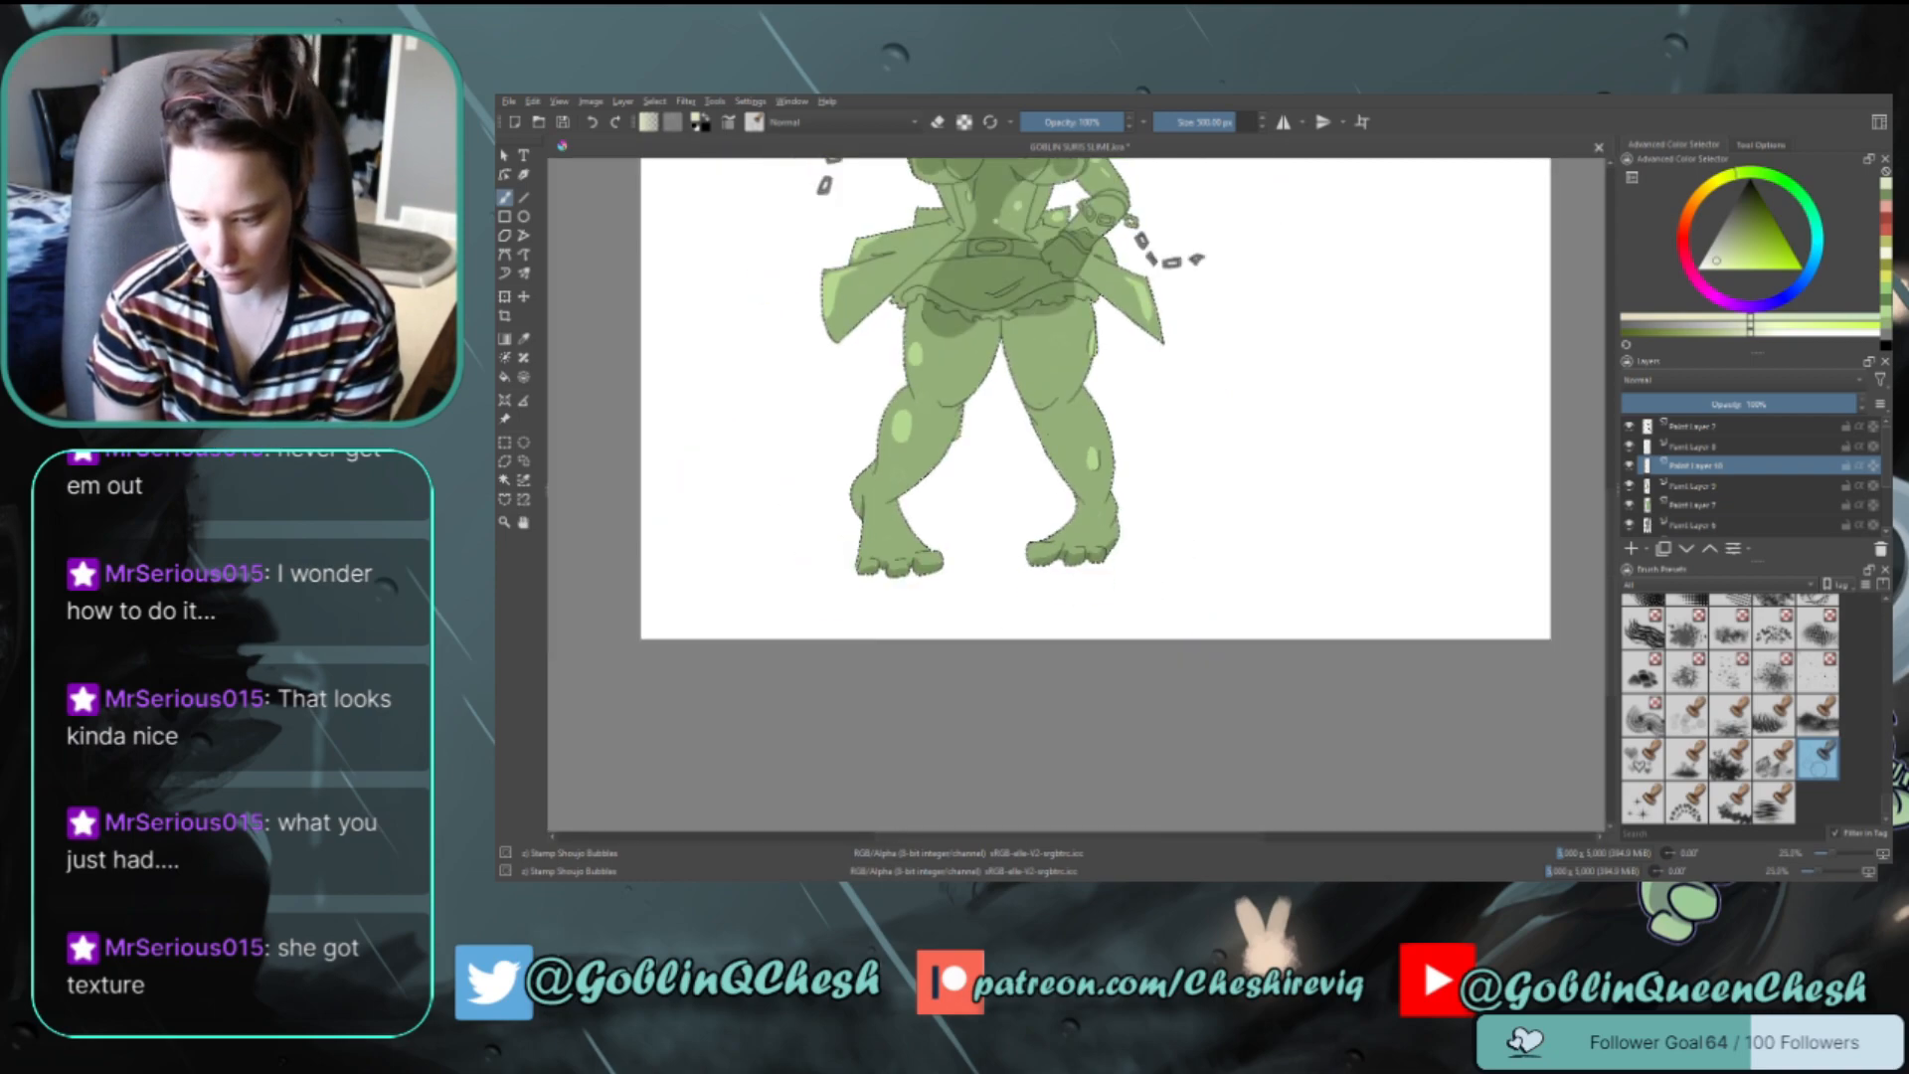
pyautogui.moveTo(1615, 525); pyautogui.dragTo(1616, 440)
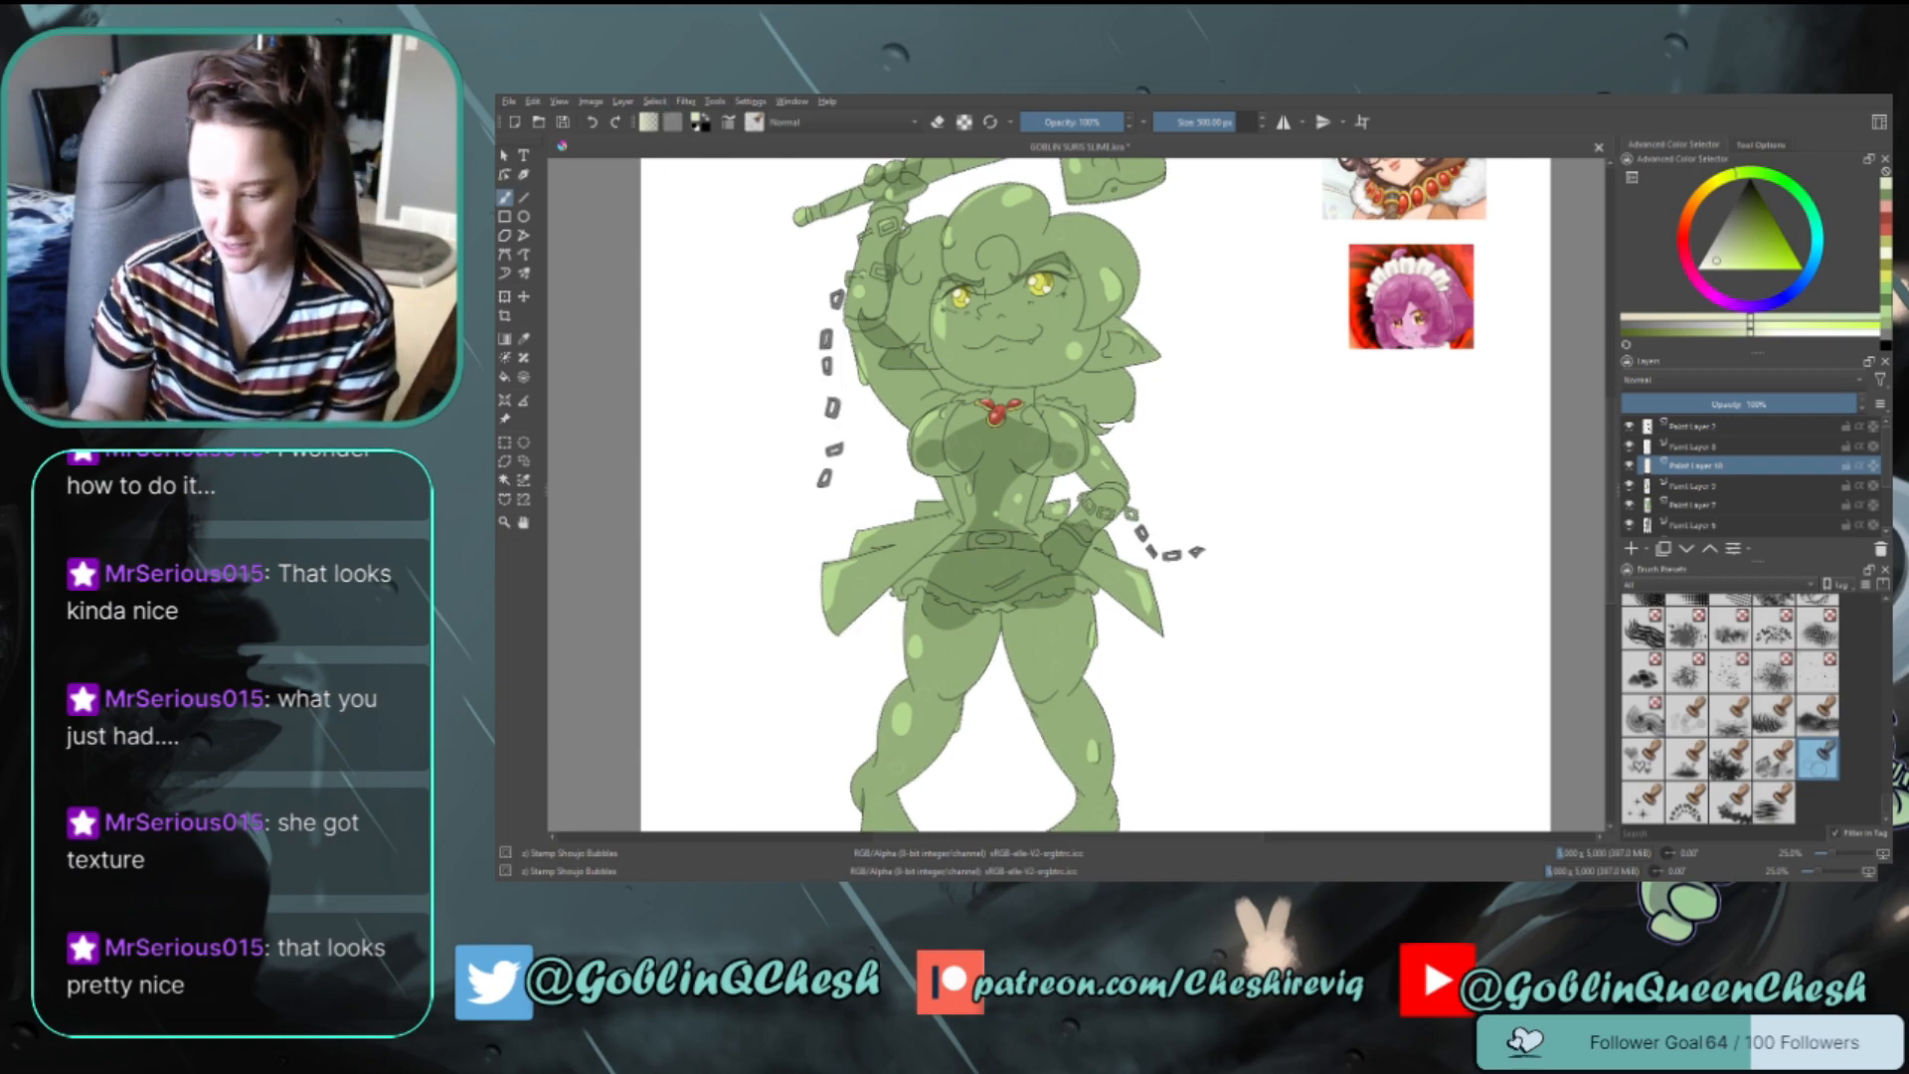
pyautogui.scroll(1, 1180, 542)
pyautogui.scroll(-2, 1180, 547)
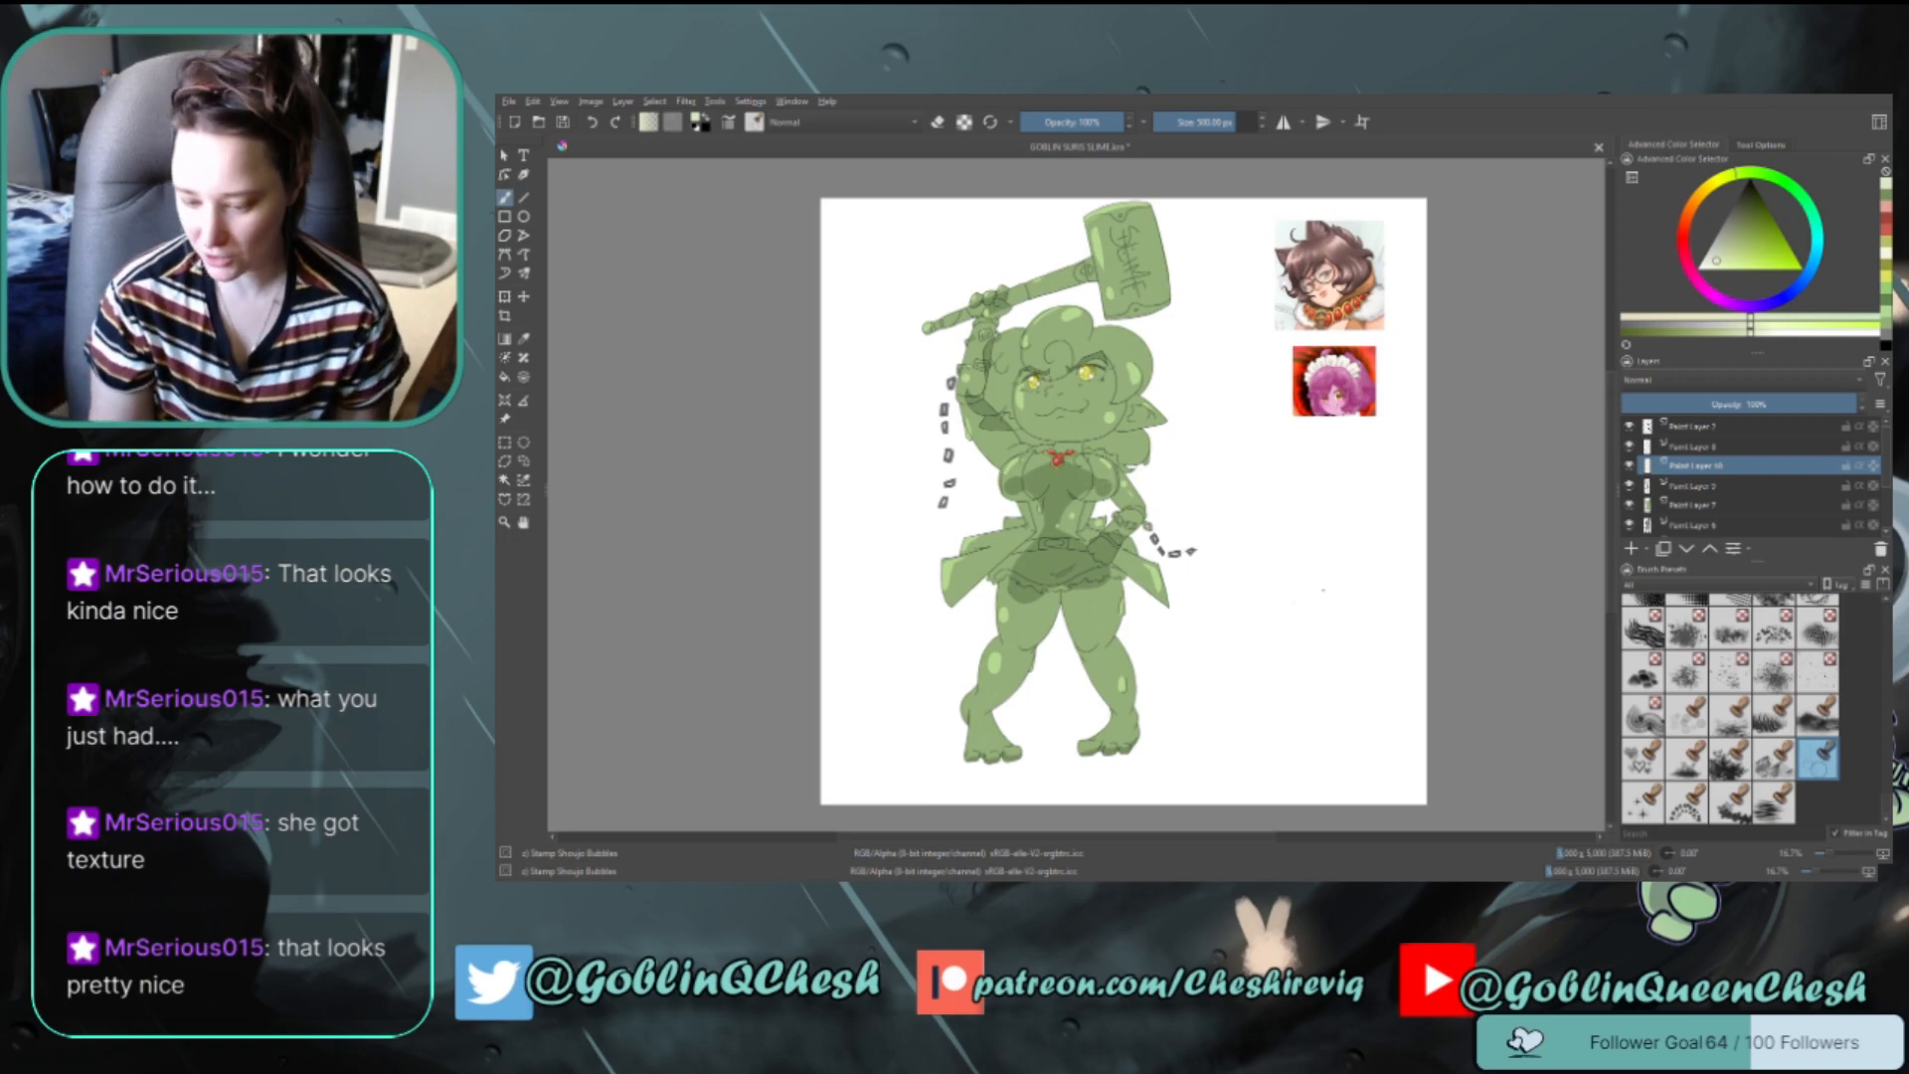
pyautogui.moveTo(1065, 838); pyautogui.dragTo(1088, 844)
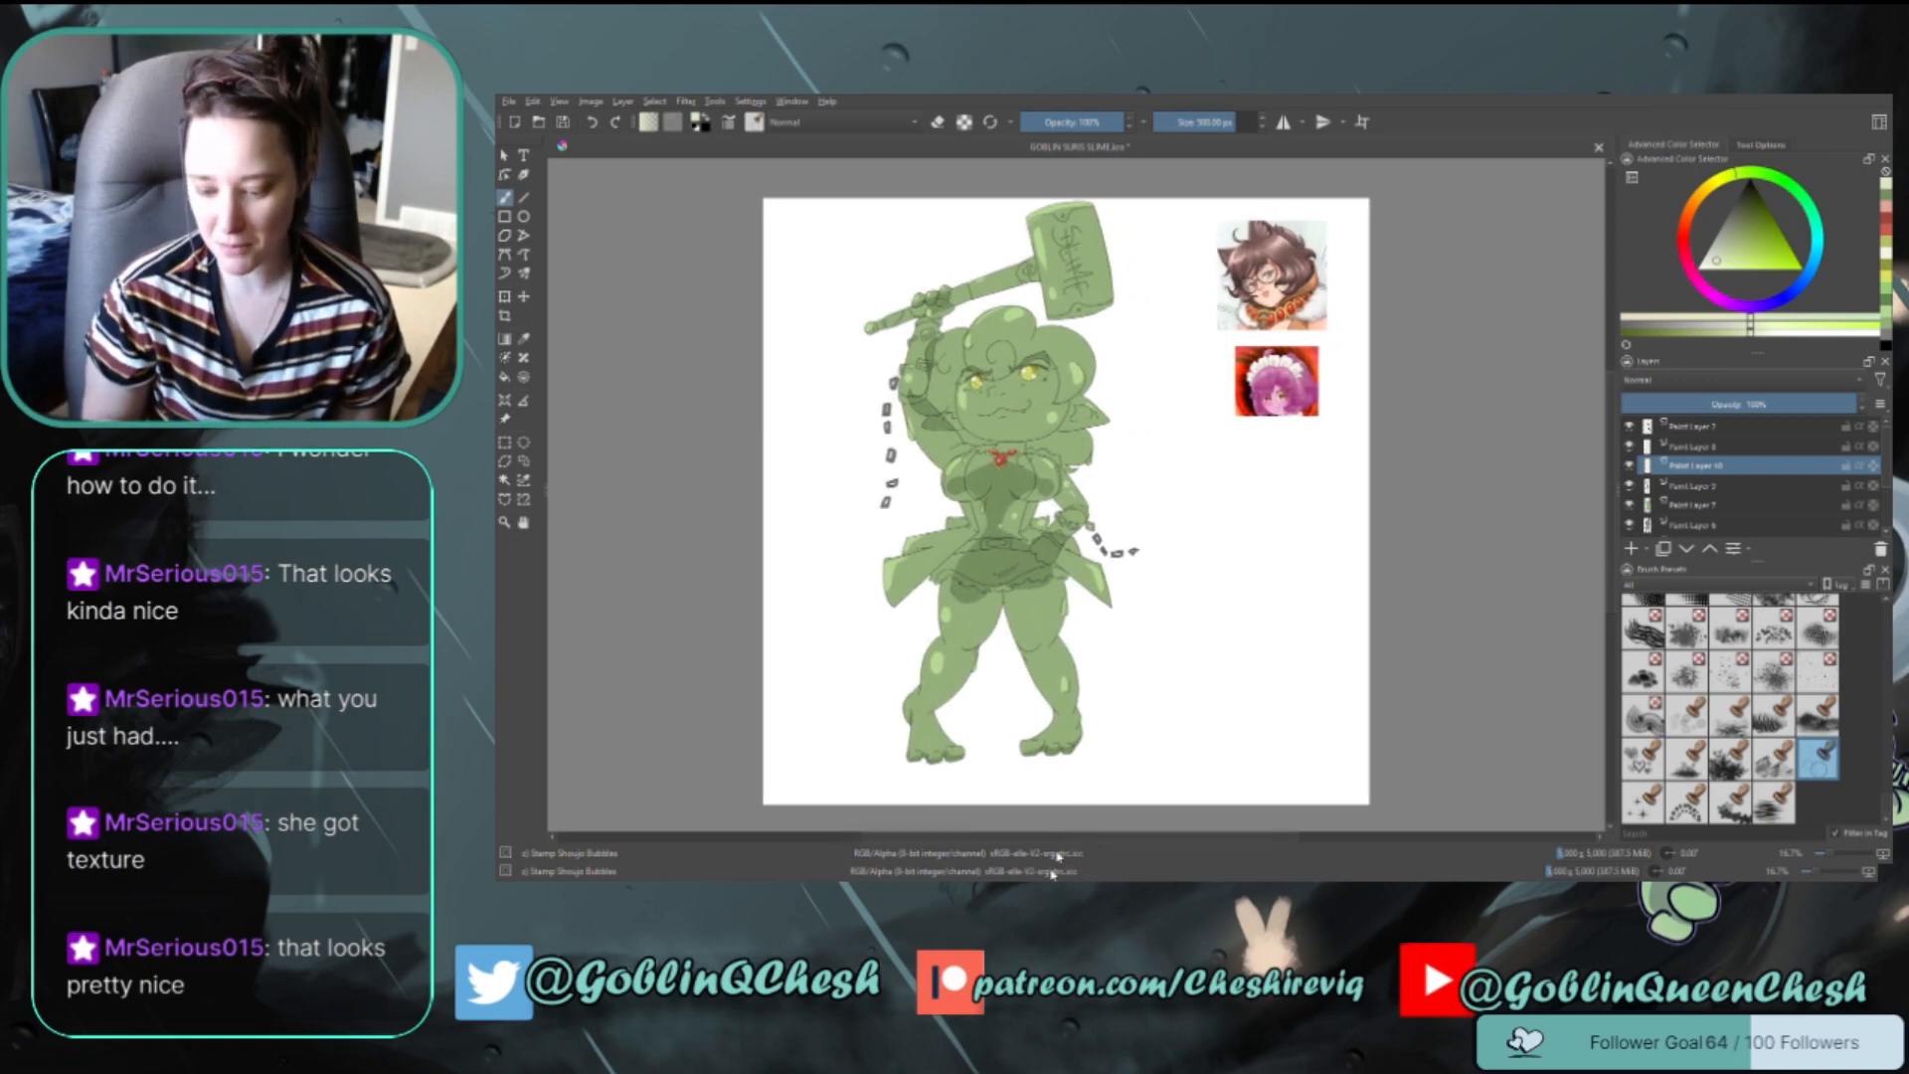